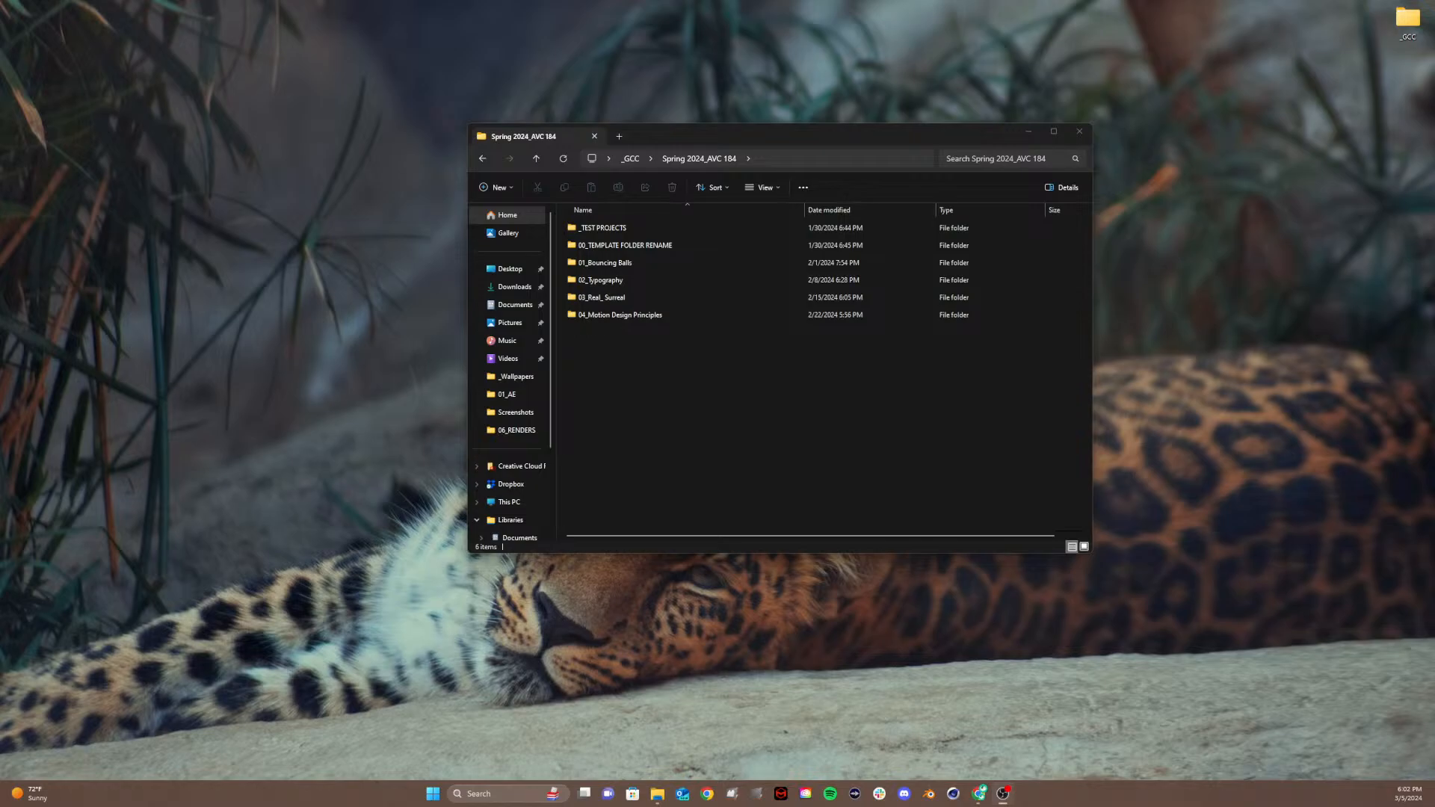
Step: Move the file window aside, bring the browser with the AVC184 Modules page into view and maximize it
{"action": "left_click_drag", "start_coordinate": [696, 133], "coordinate": [639, 114]}
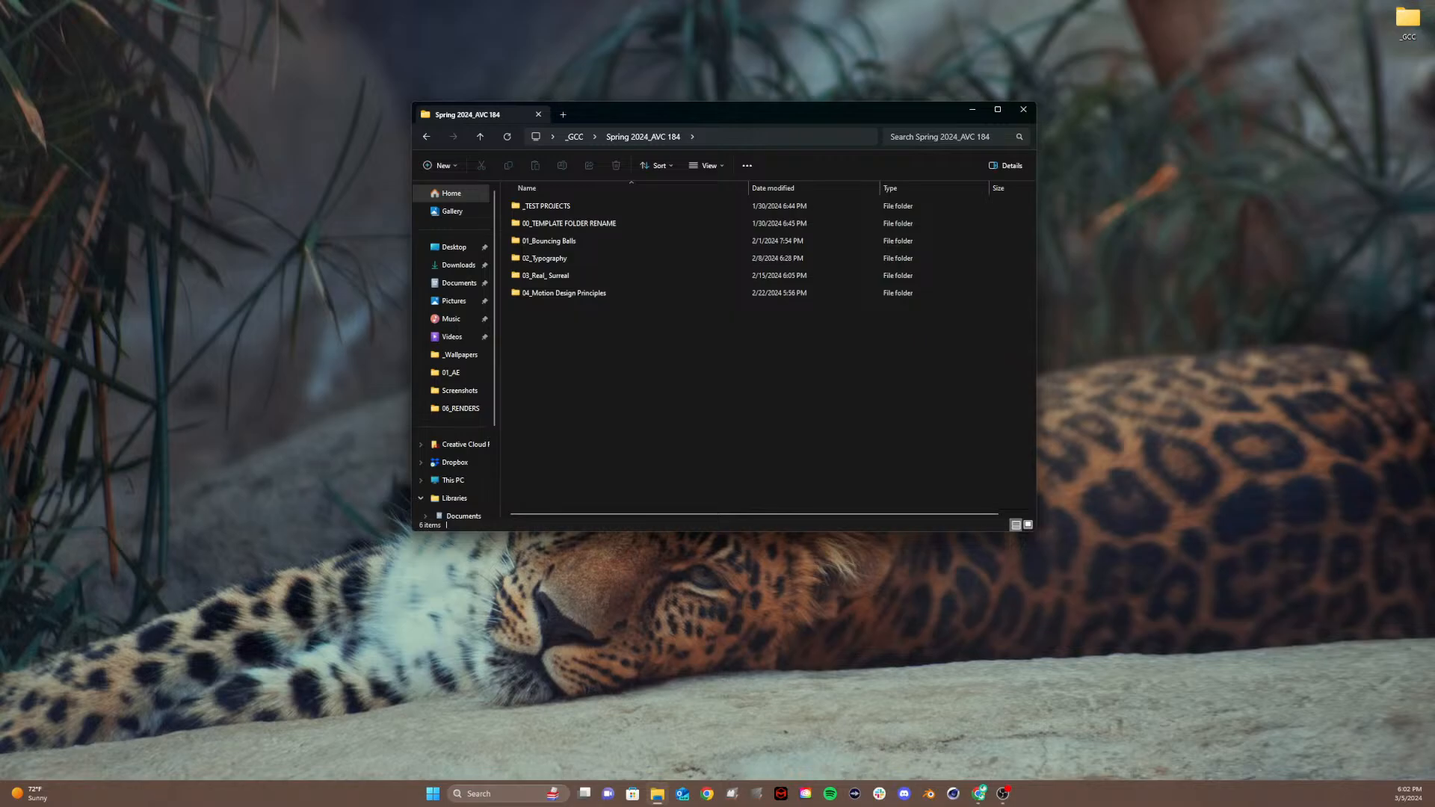
{"action": "left_click_drag", "start_coordinate": [1434, 112], "coordinate": [1434, 44]}
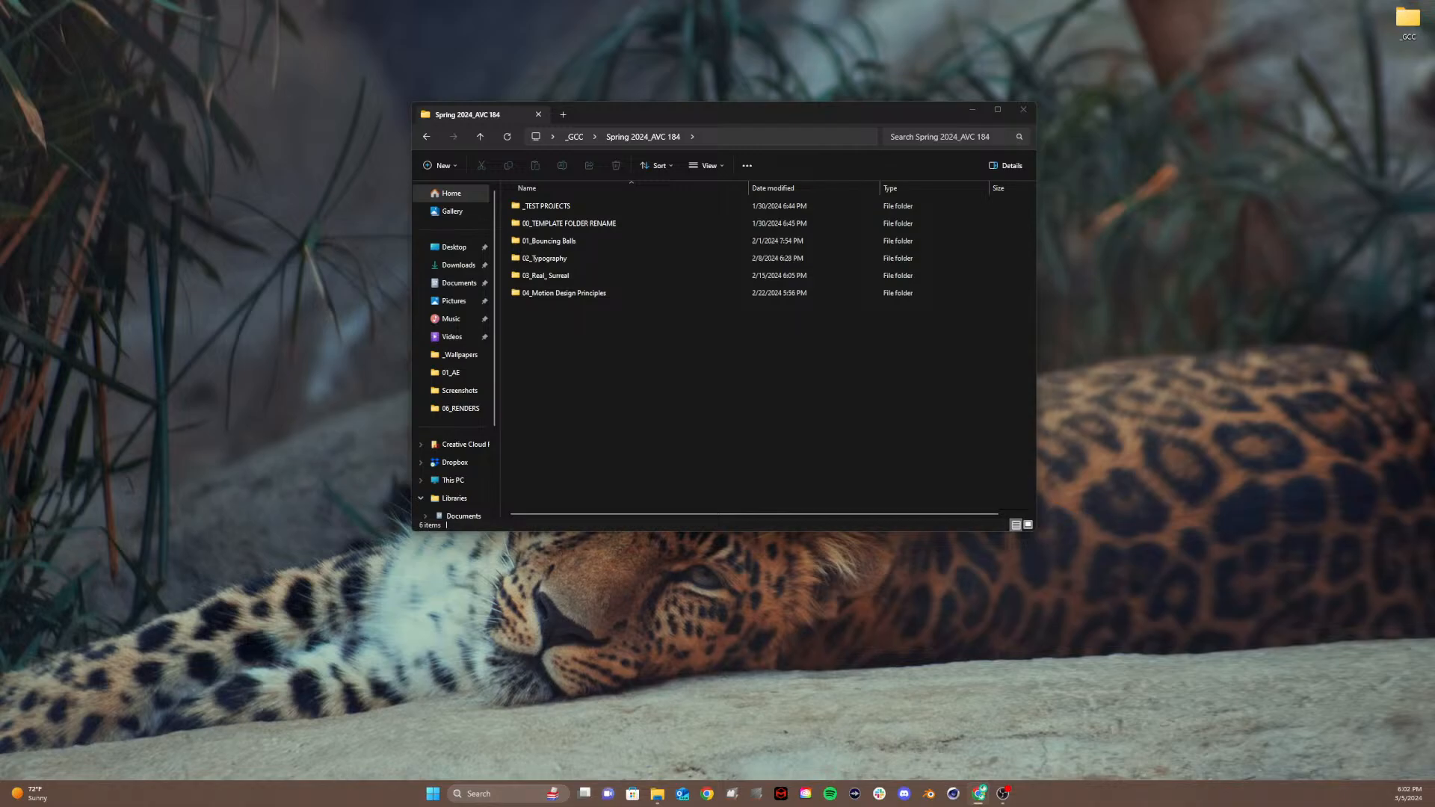
{"action": "left_click_drag", "start_coordinate": [1, 299], "coordinate": [635, 39]}
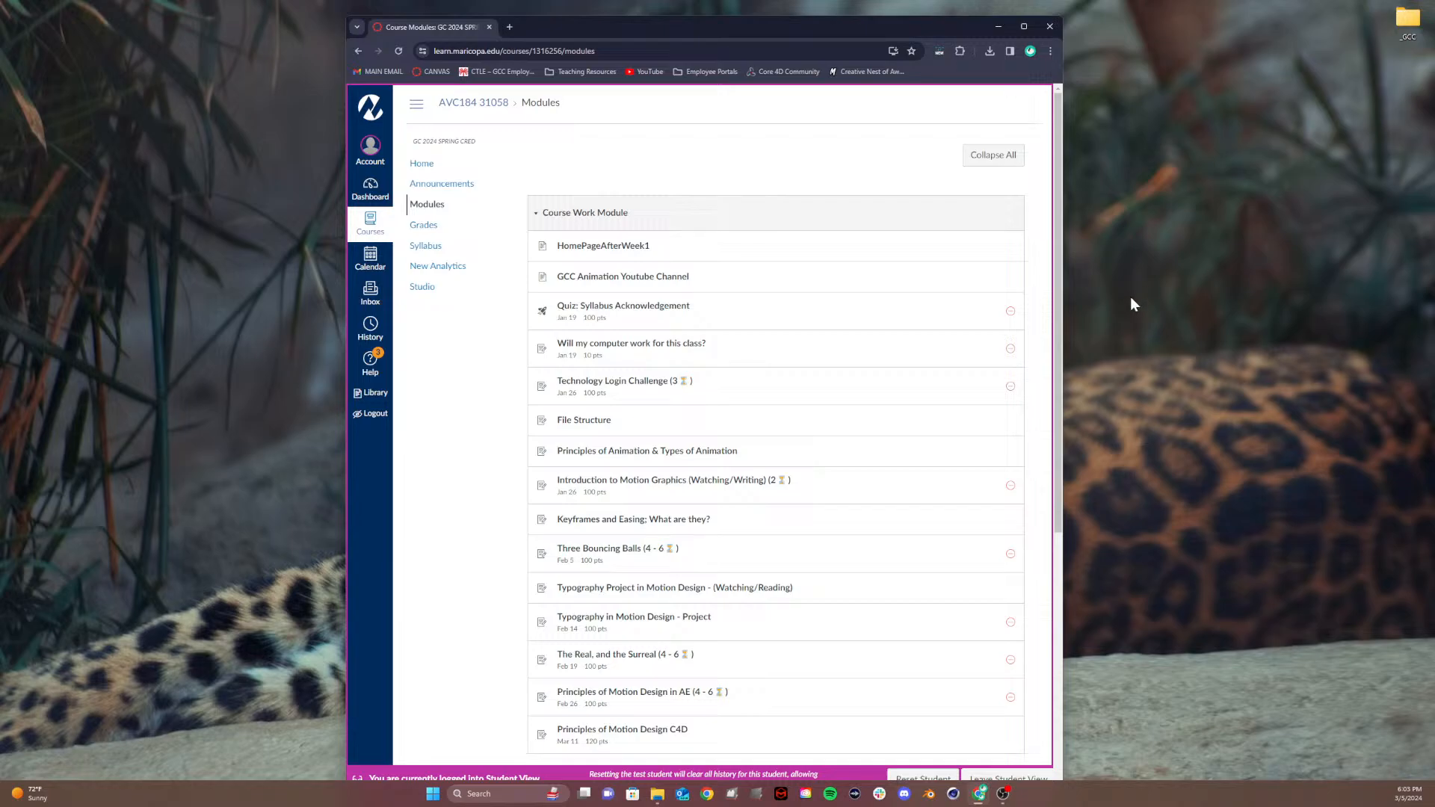
{"action": "left_click", "coordinate": [1023, 26]}
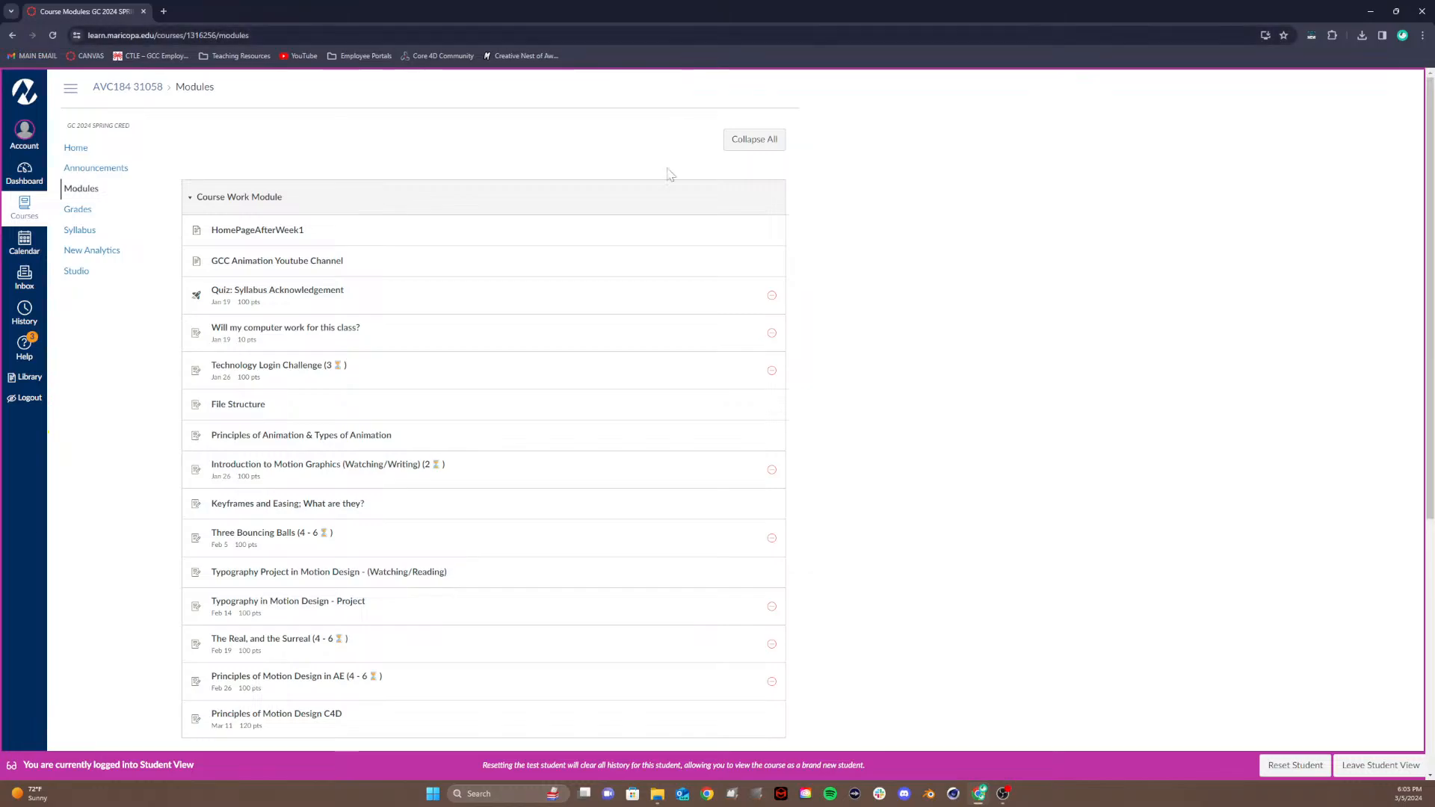
Step: Review the module list, open the course syllabus PDF, read its first two pages and close the preview
{"action": "scroll", "coordinate": [702, 491], "scroll_direction": "down", "scroll_amount": 5}
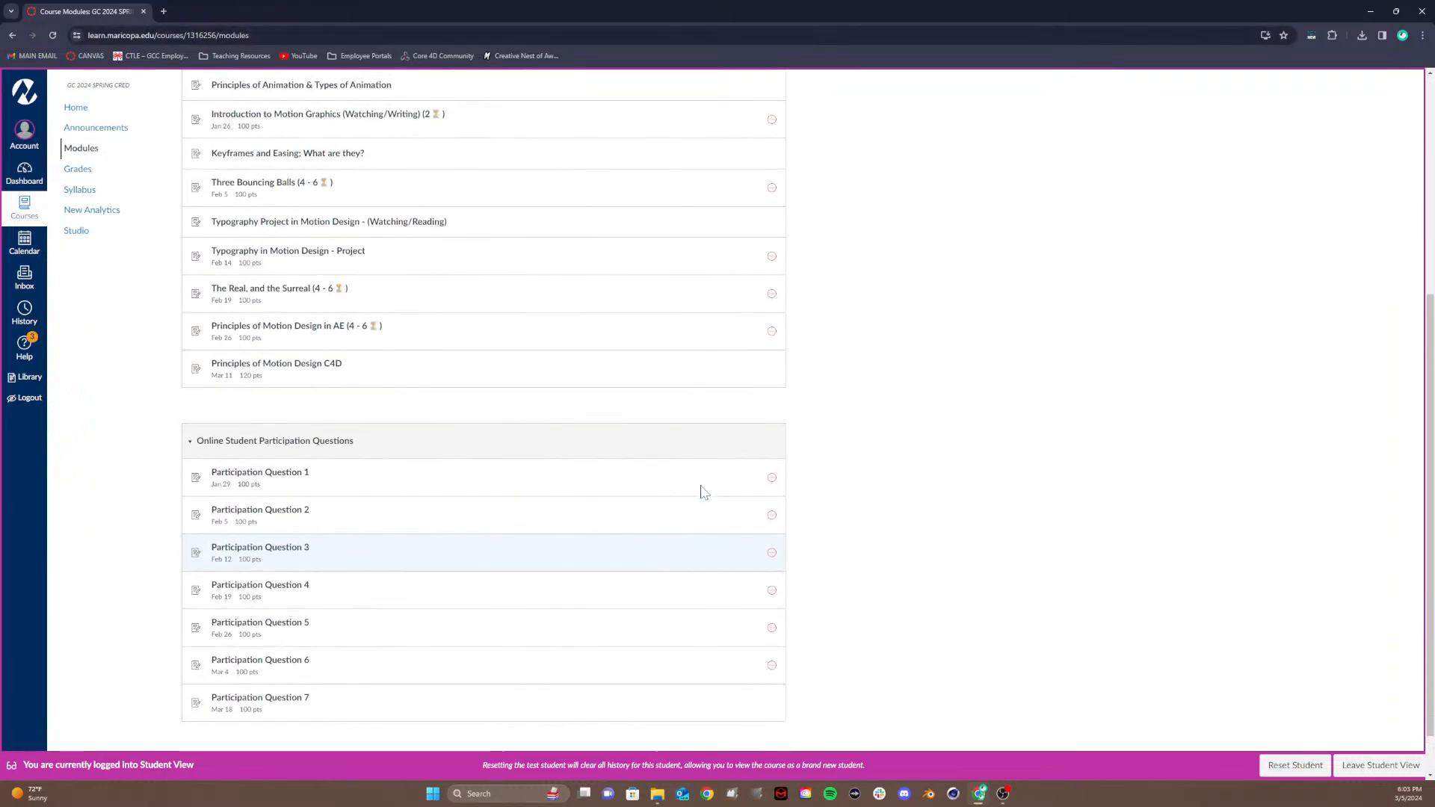
{"action": "scroll", "coordinate": [702, 490], "scroll_direction": "up", "scroll_amount": 2}
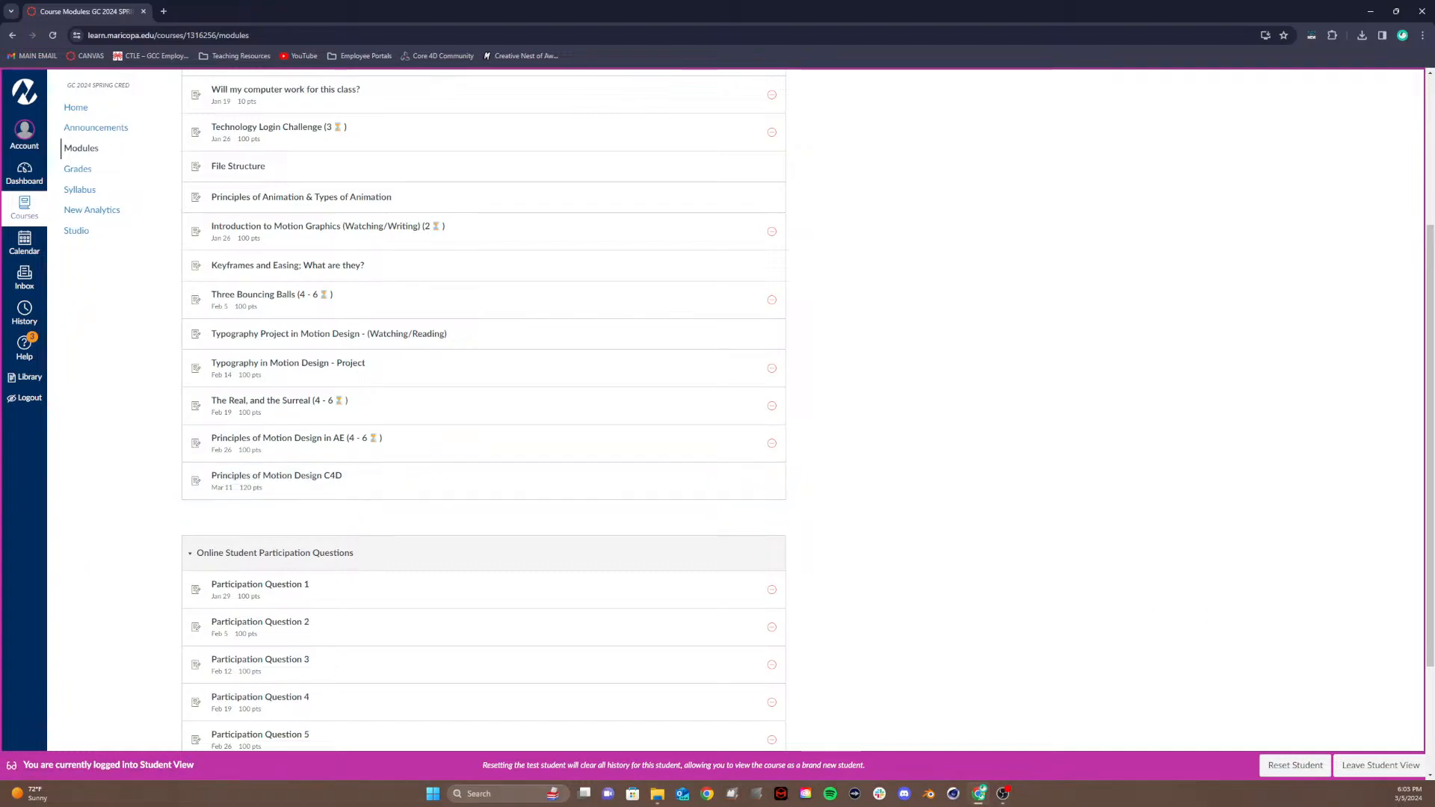
{"action": "left_click", "coordinate": [68, 197]}
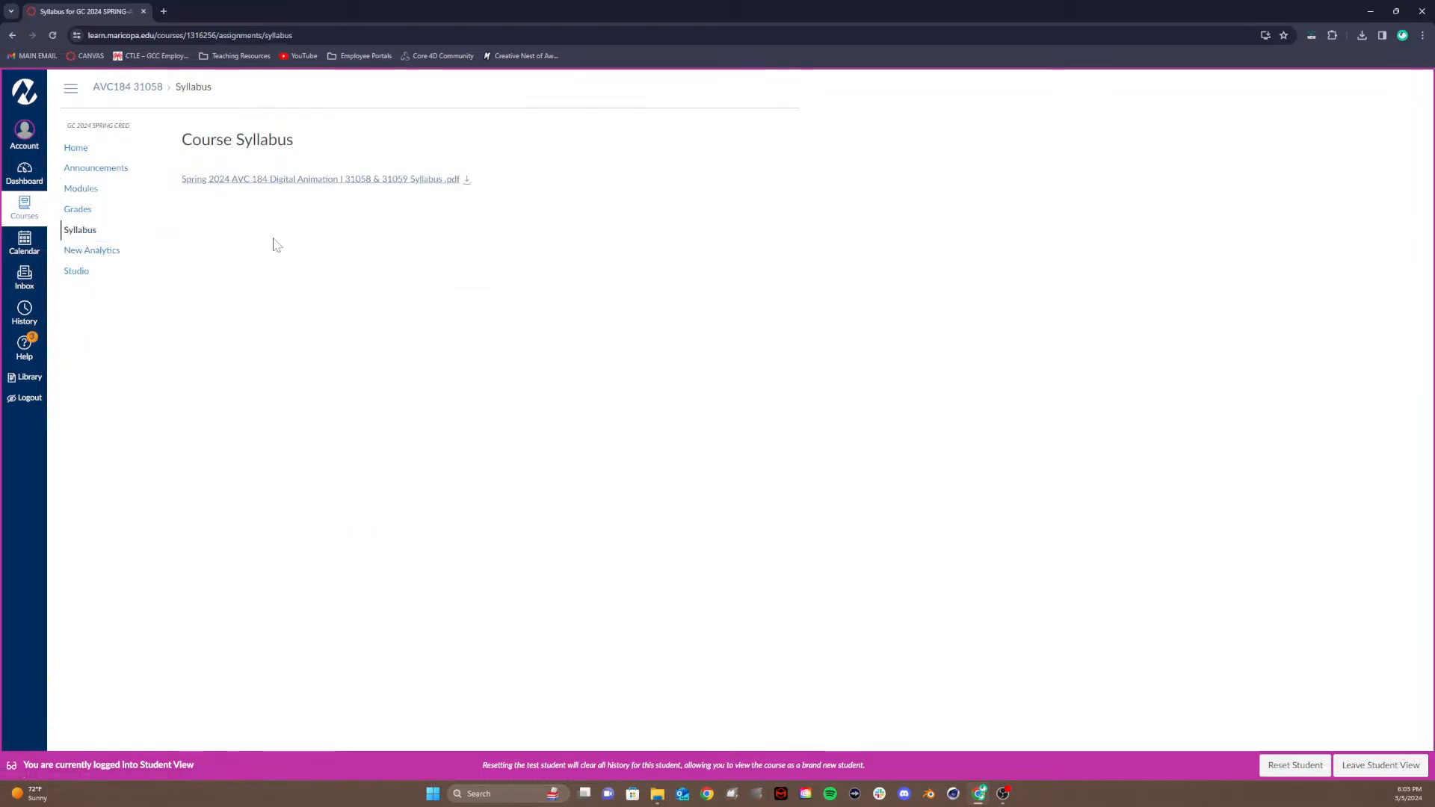
{"action": "left_click", "coordinate": [412, 181]}
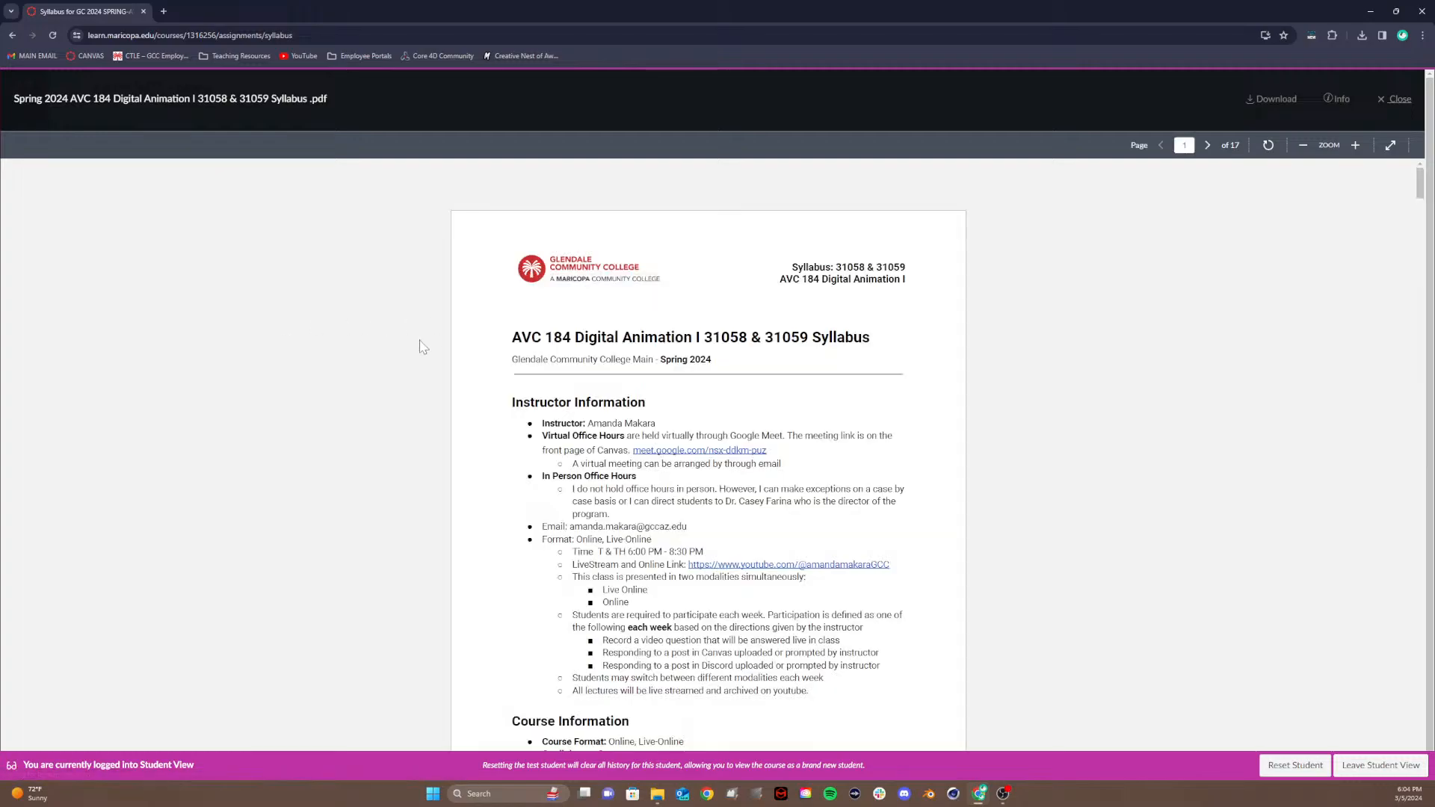
{"action": "scroll", "coordinate": [423, 345], "scroll_direction": "down", "scroll_amount": 5}
{"action": "scroll", "coordinate": [422, 345], "scroll_direction": "down", "scroll_amount": 4}
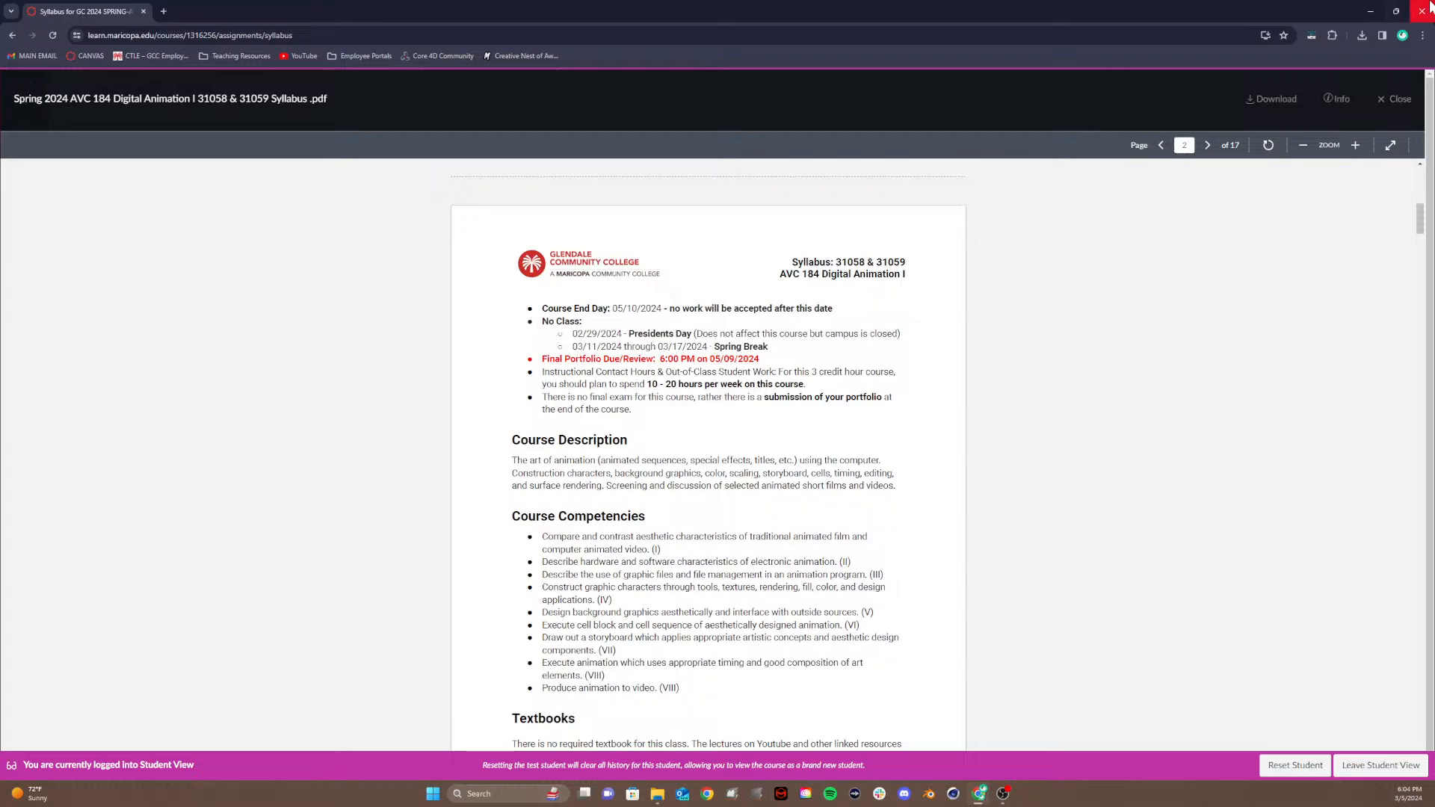
{"action": "left_click", "coordinate": [1372, 105]}
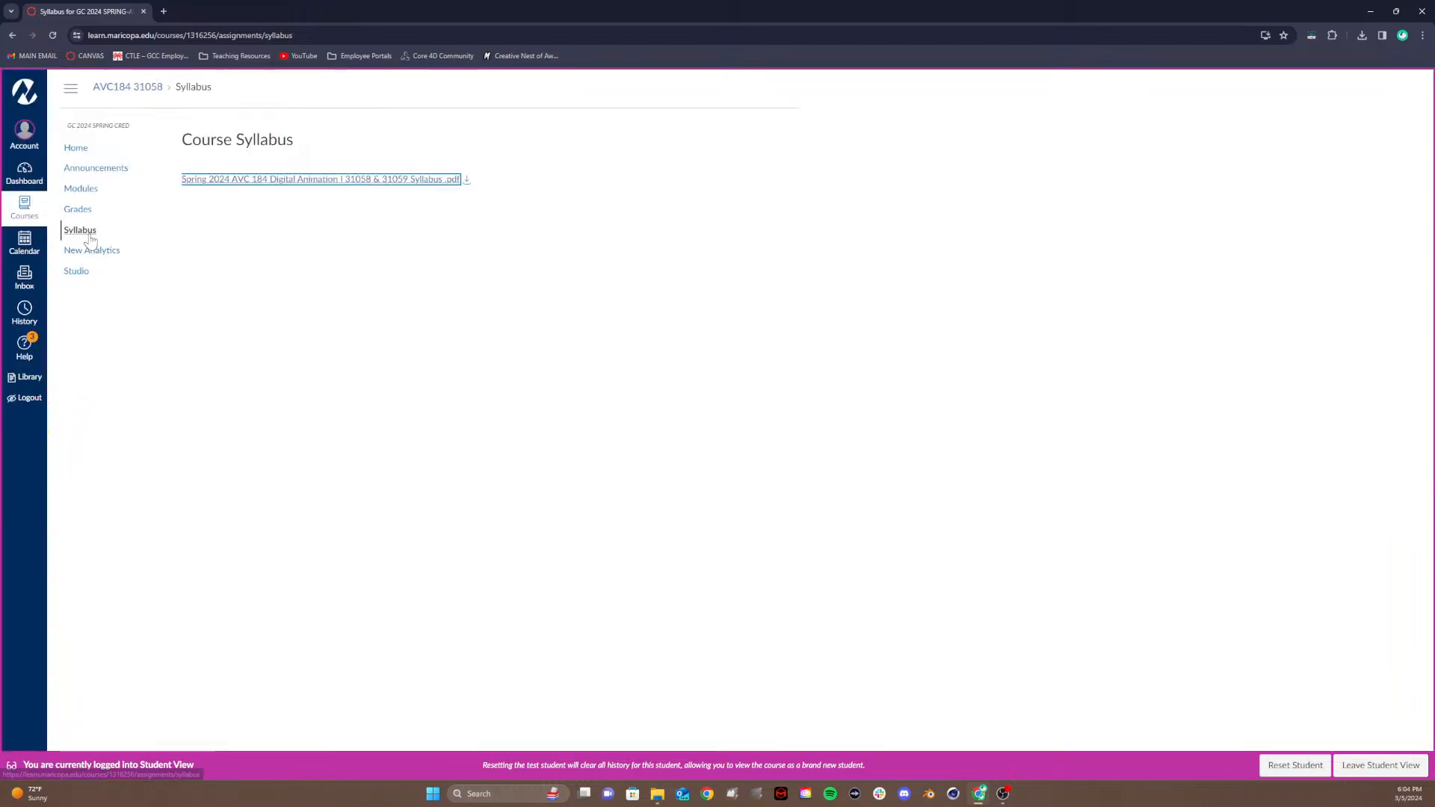
Step: Open the Principles of Motion Design C4D assignment from the course modules and highlight its availability deadline
{"action": "left_click", "coordinate": [81, 192]}
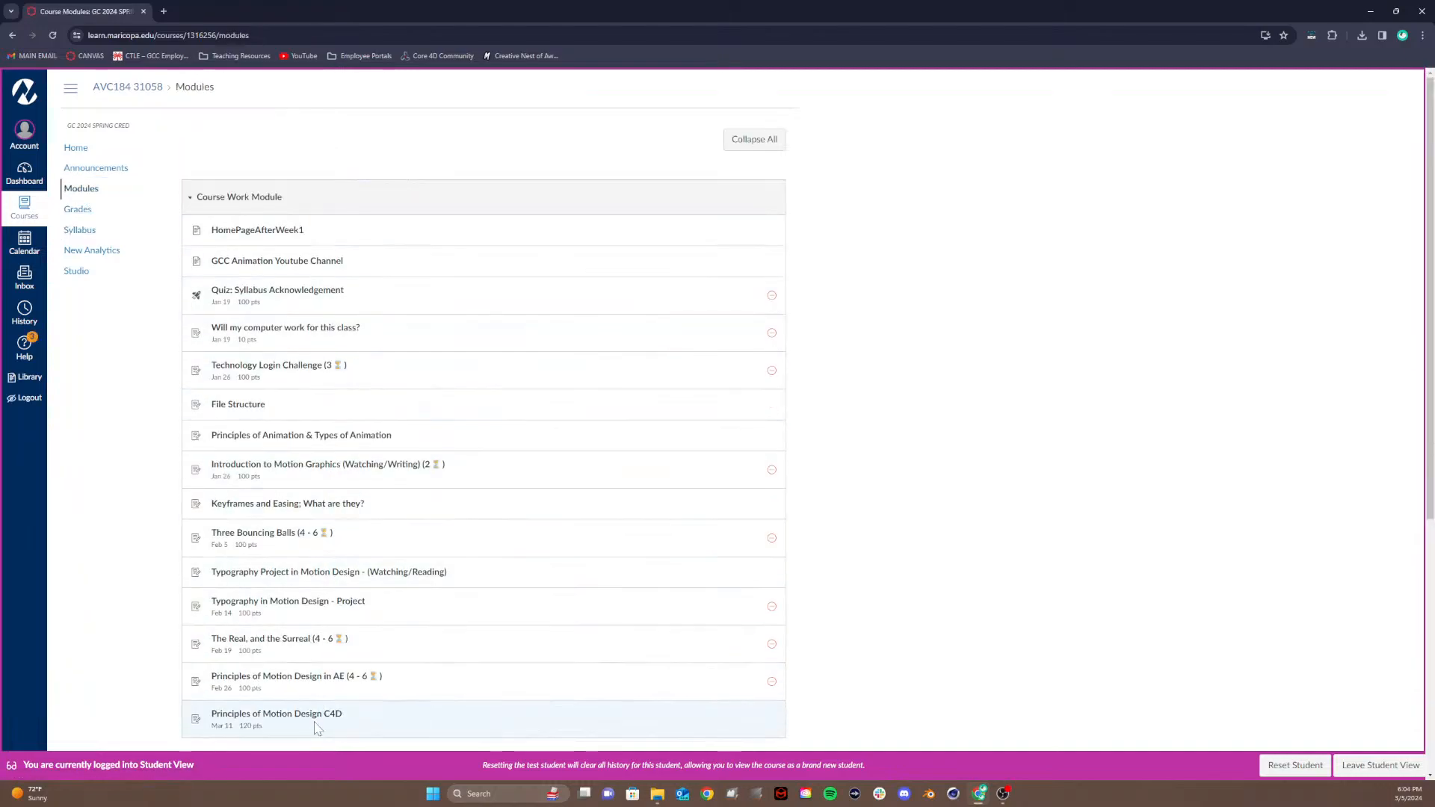
{"action": "scroll", "coordinate": [314, 724], "scroll_direction": "down", "scroll_amount": 2}
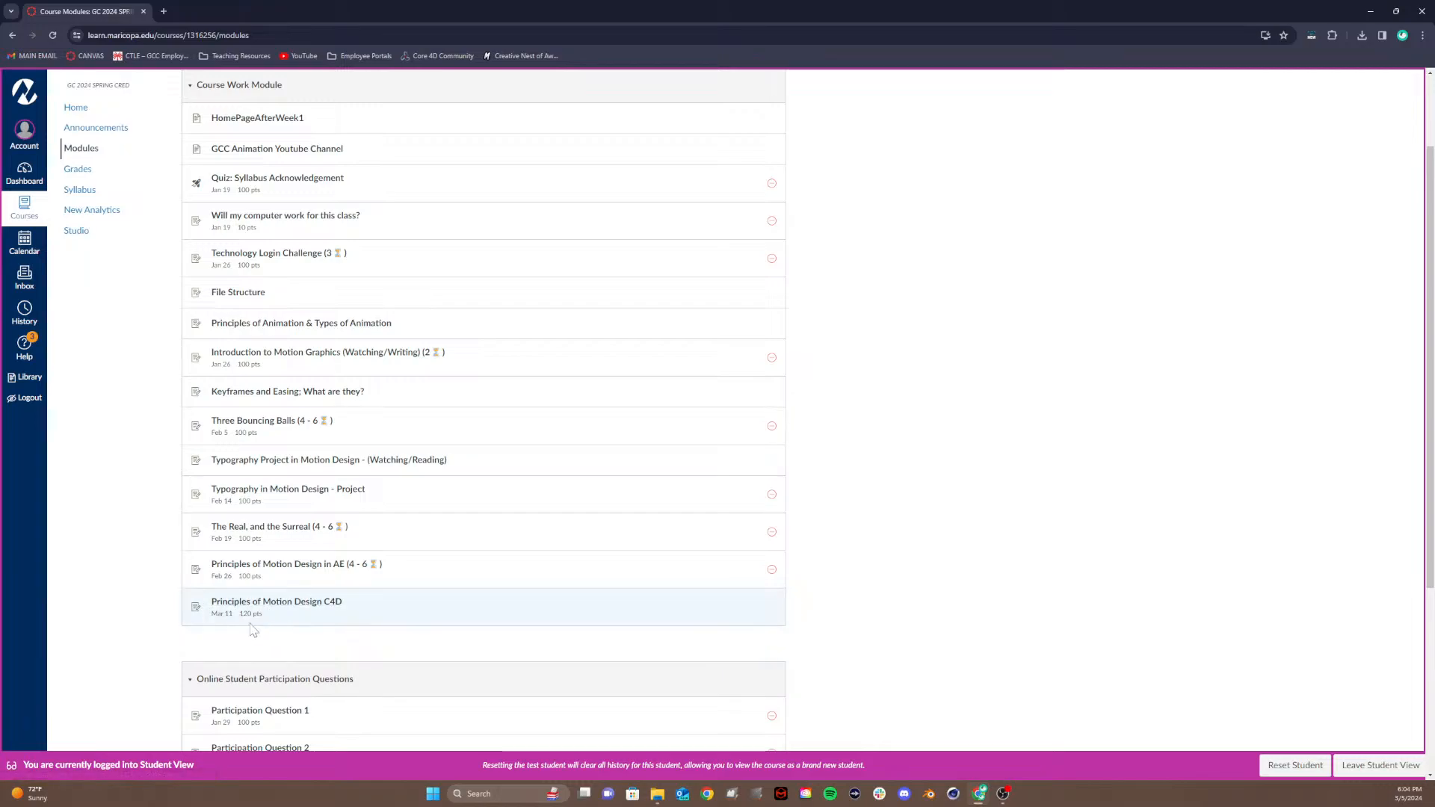
{"action": "left_click", "coordinate": [273, 602]}
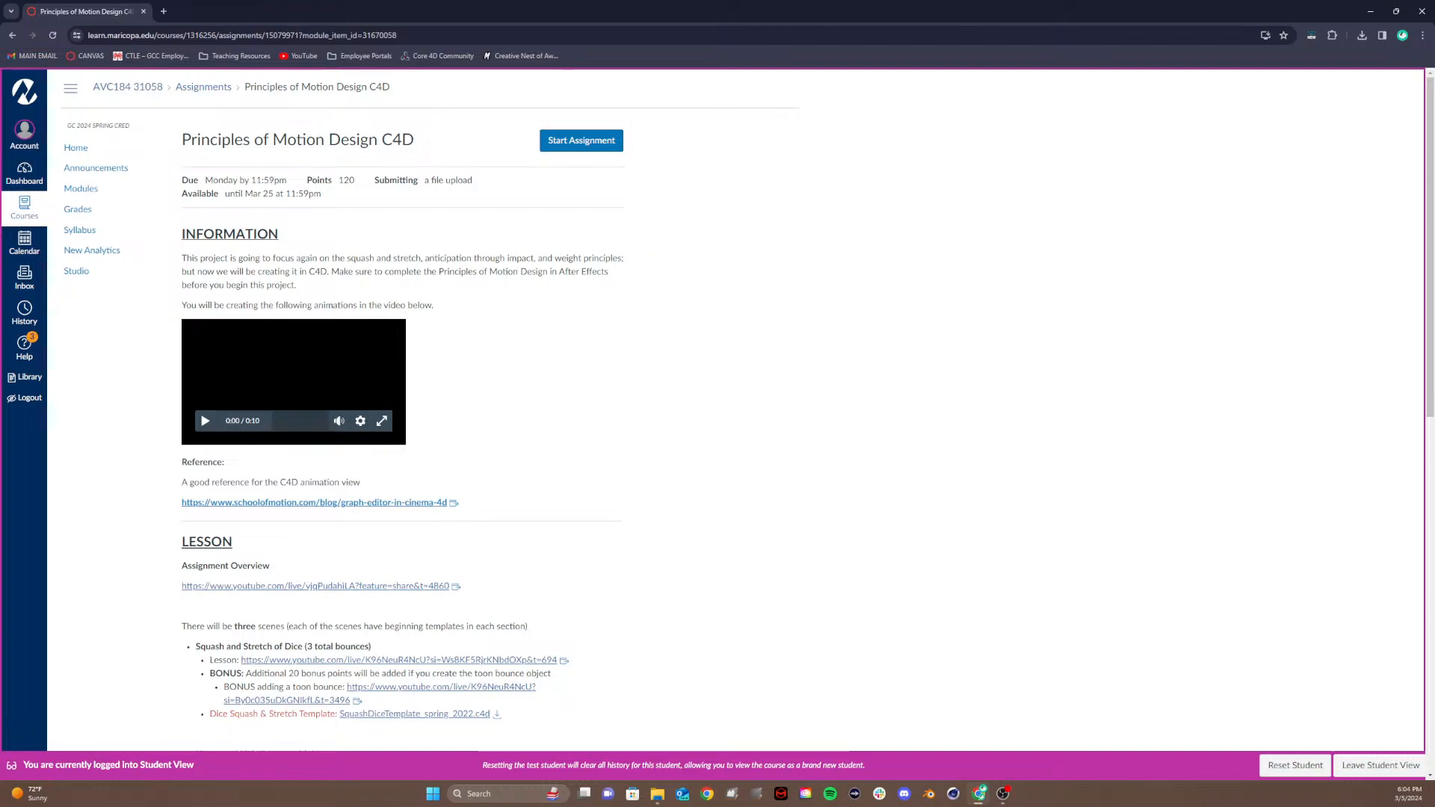
{"action": "left_click_drag", "start_coordinate": [206, 180], "coordinate": [314, 194]}
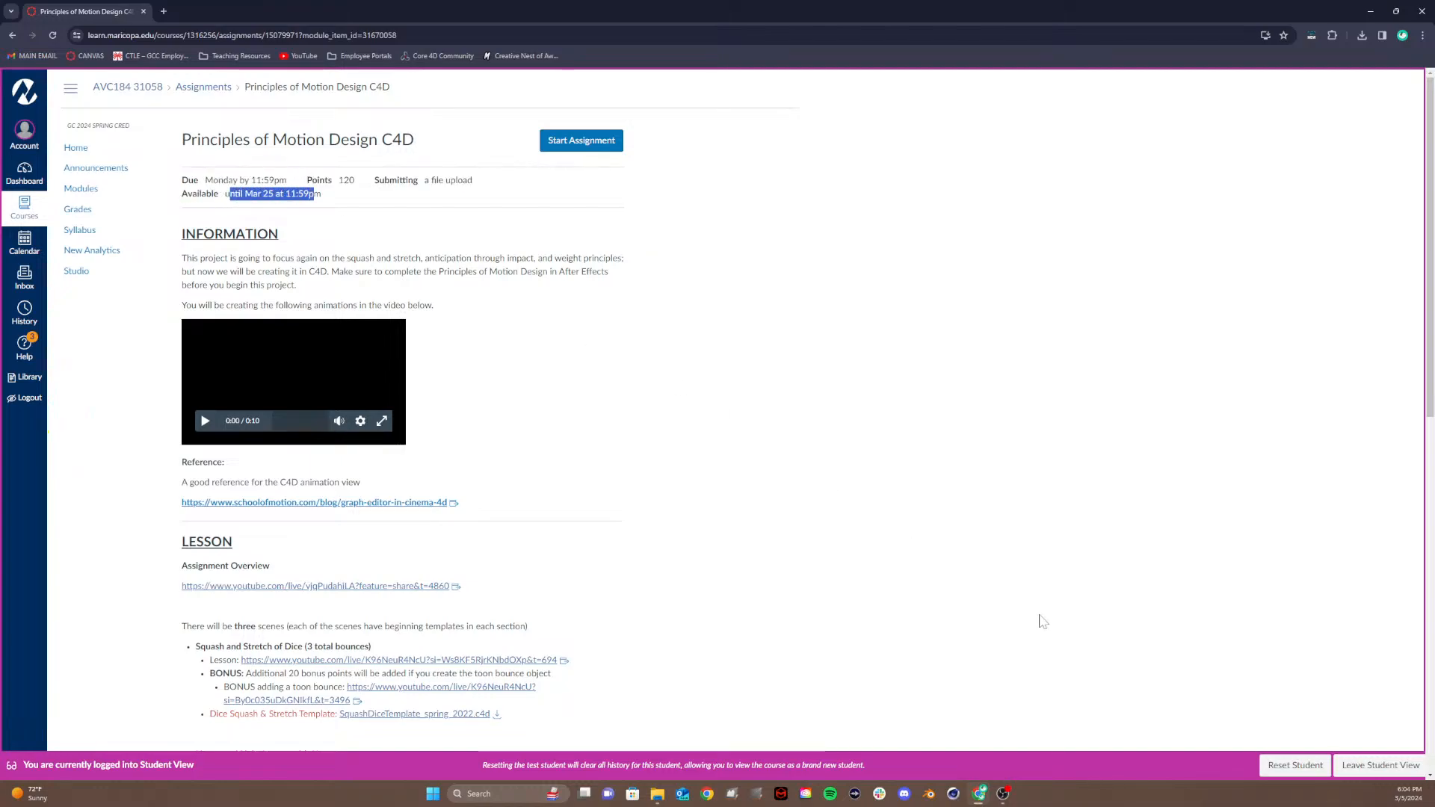
Step: Close the Google sign-in page and bring the Outlook calendar window over the assignment
{"action": "left_click", "coordinate": [1409, 795]}
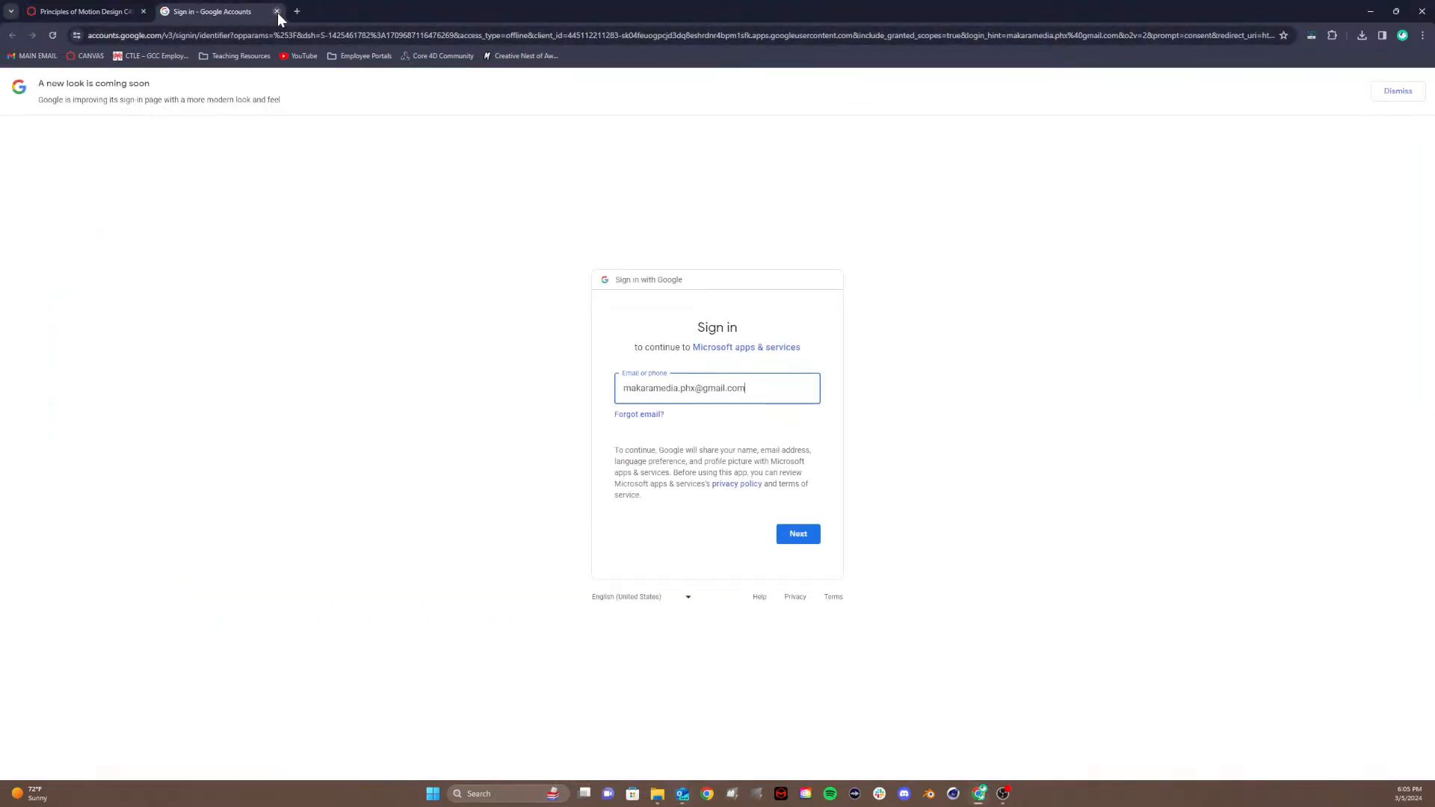
{"action": "left_click", "coordinate": [277, 12]}
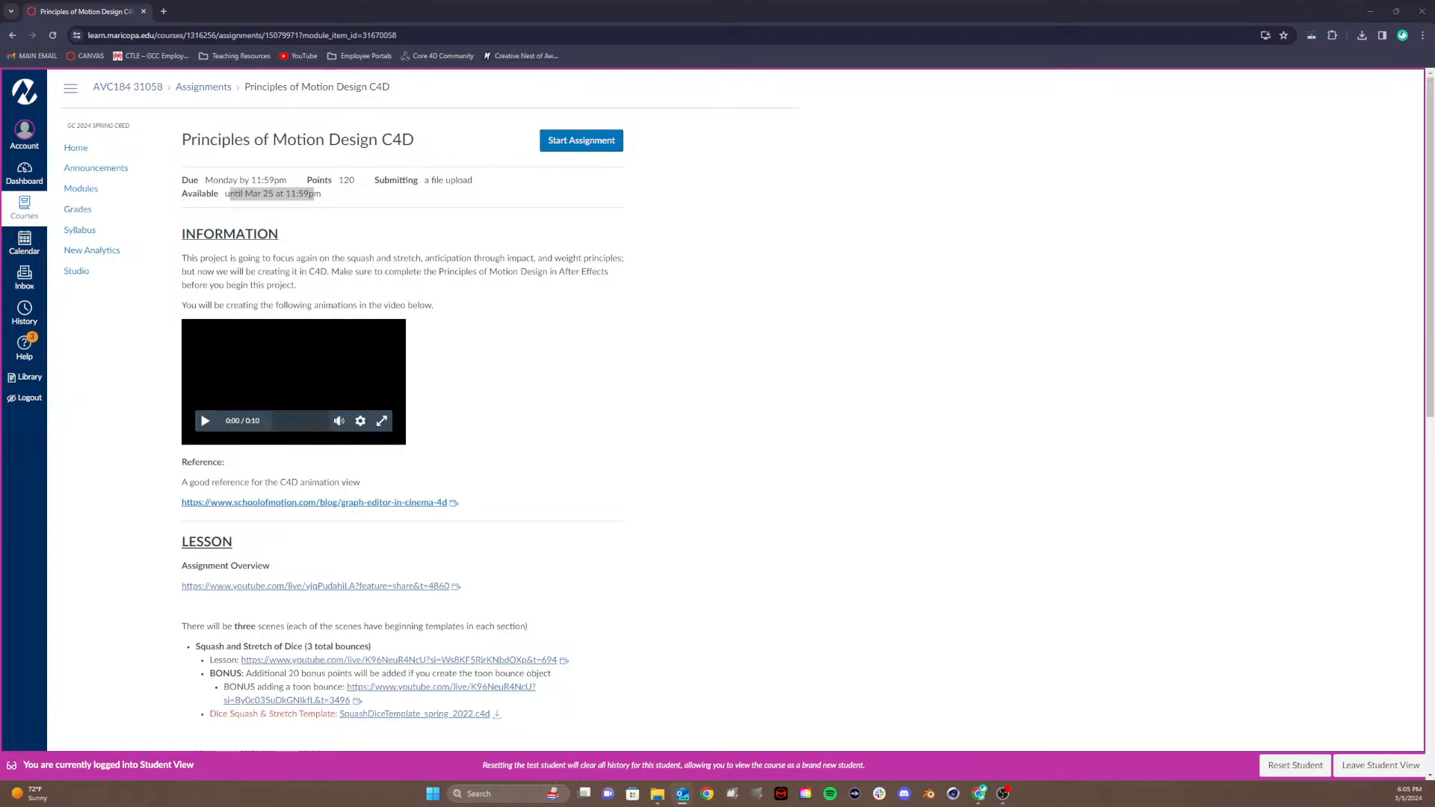
{"action": "left_click_drag", "start_coordinate": [1434, 15], "coordinate": [671, 109]}
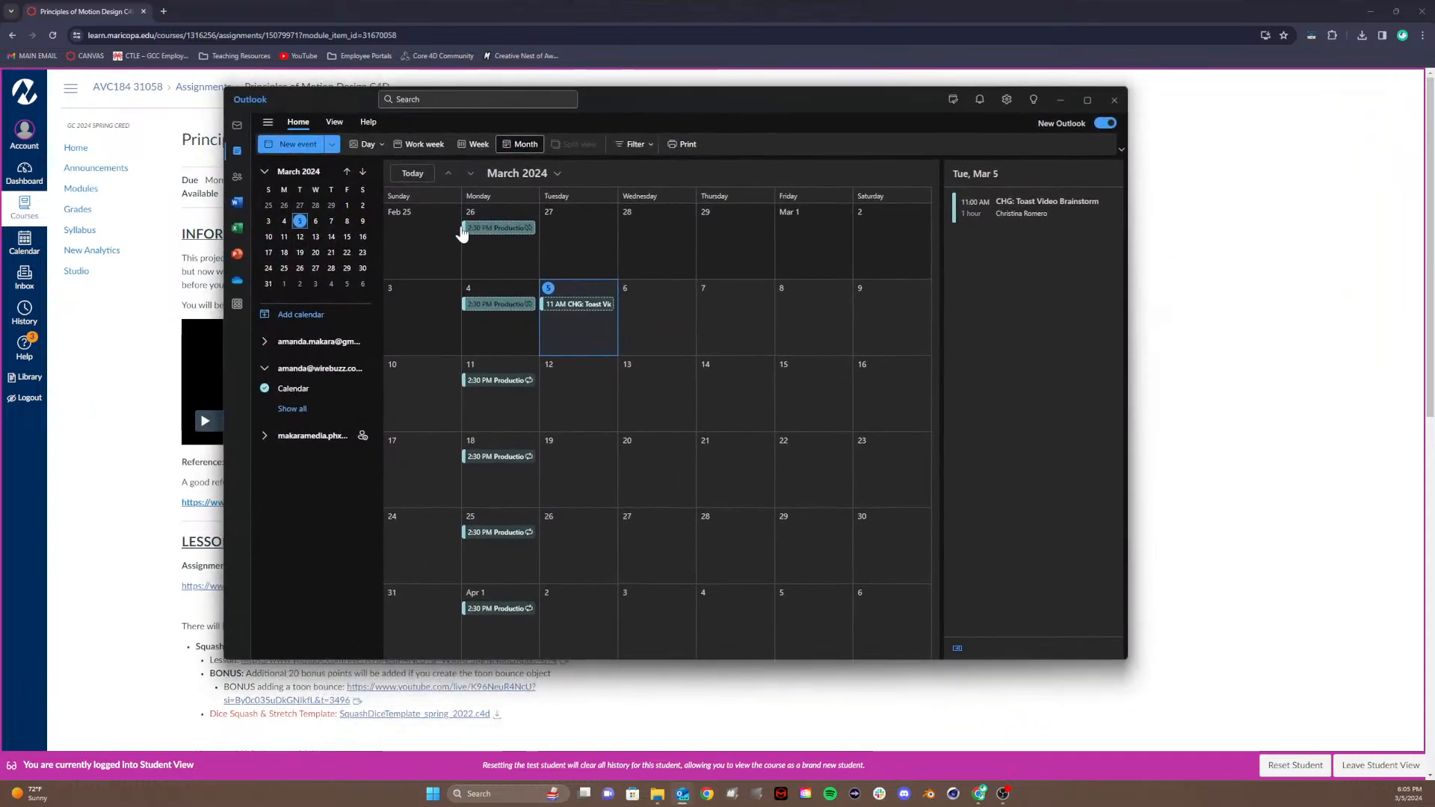
Step: Toggle the calendars of the first two accounts in Outlook, leaving only the second account's calendar shown
{"action": "left_click", "coordinate": [265, 388]}
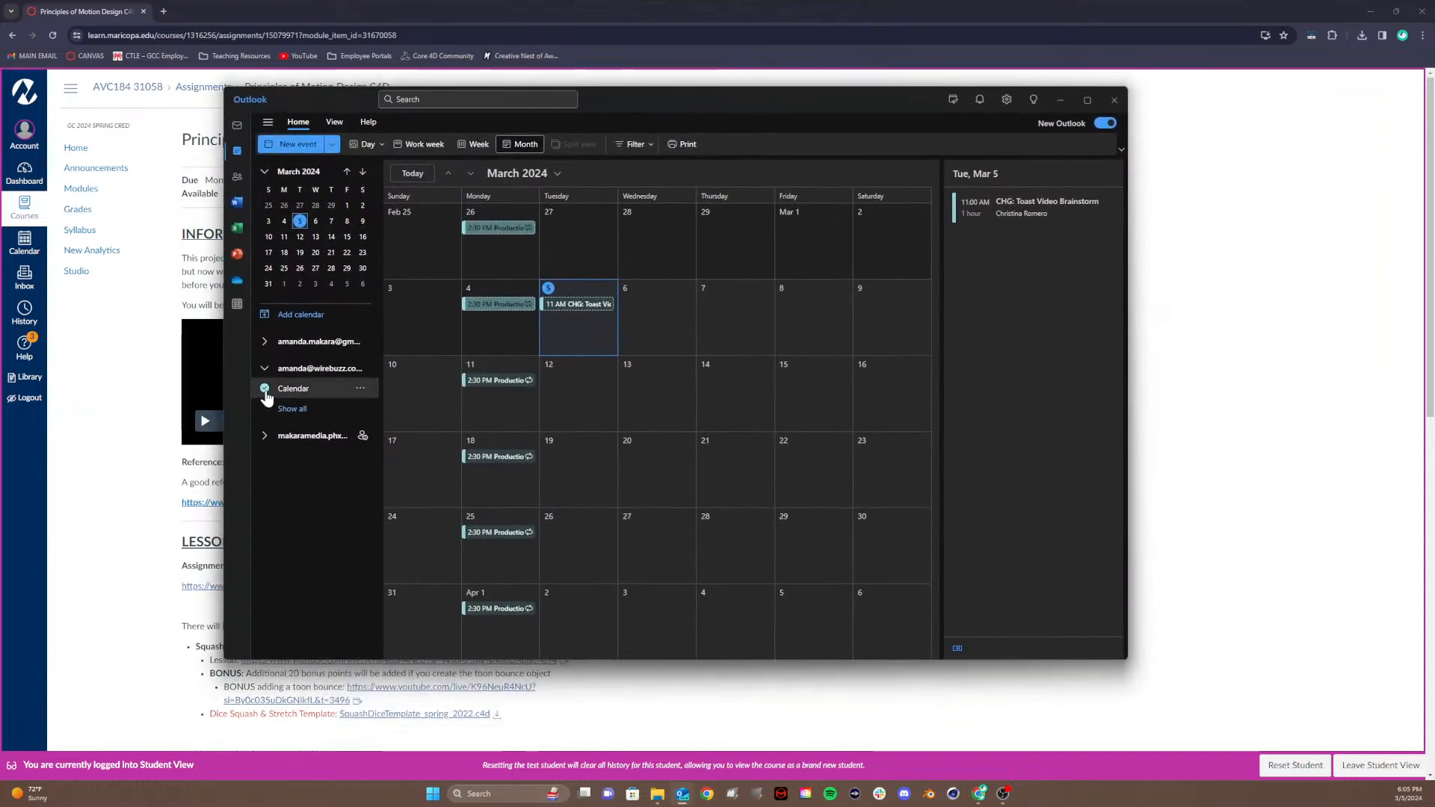
{"action": "left_click", "coordinate": [266, 341]}
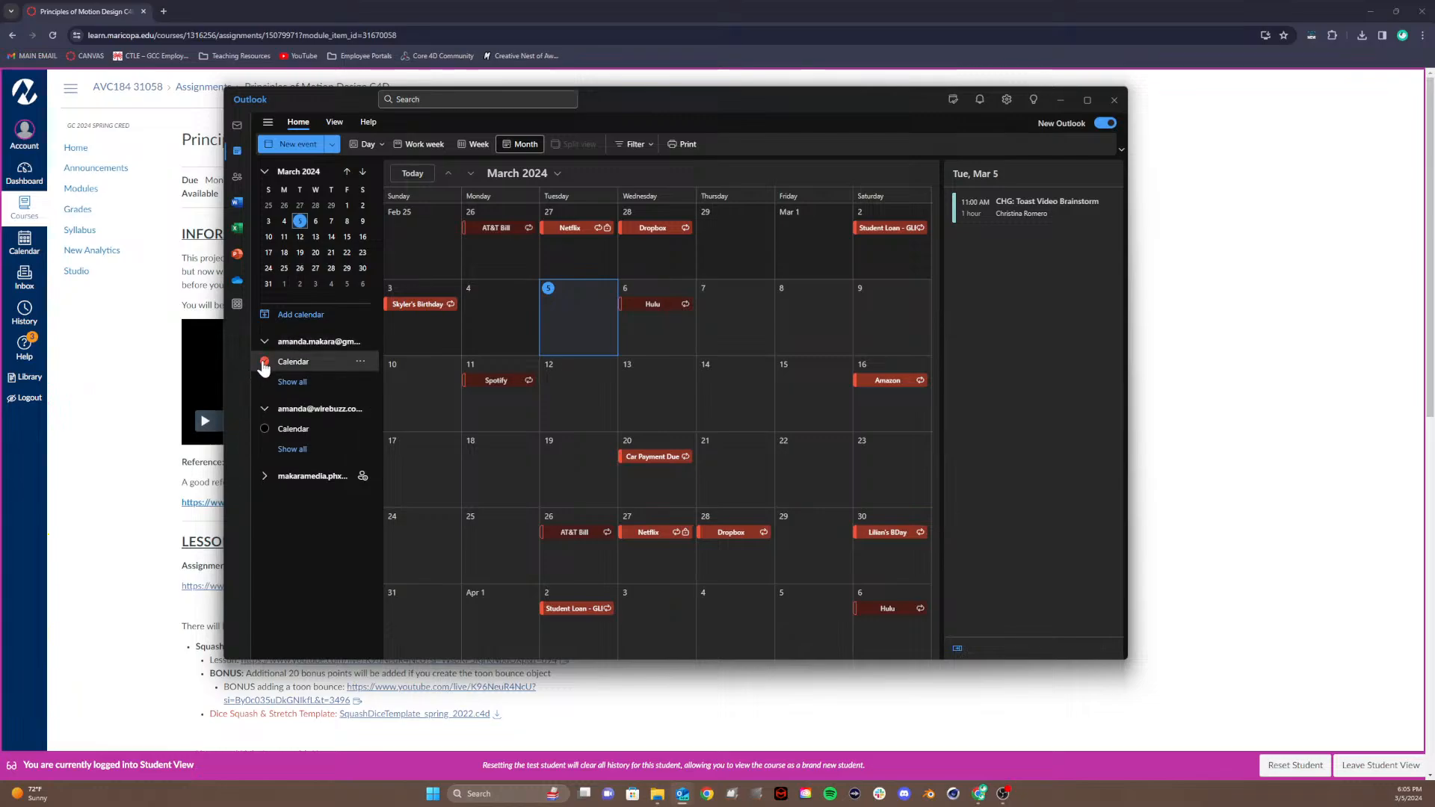
{"action": "left_click", "coordinate": [262, 341]}
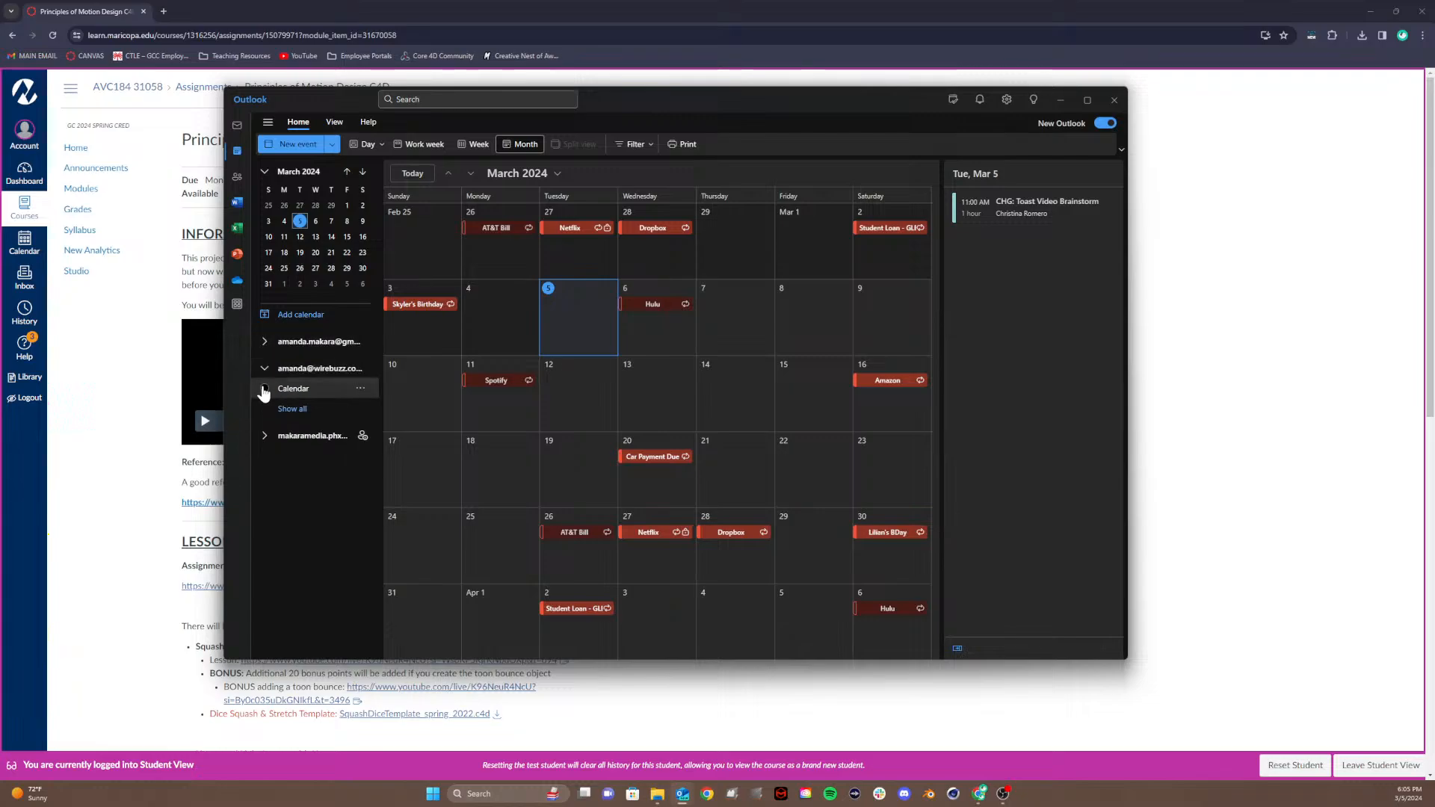
{"action": "left_click", "coordinate": [265, 387]}
{"action": "left_click", "coordinate": [264, 341]}
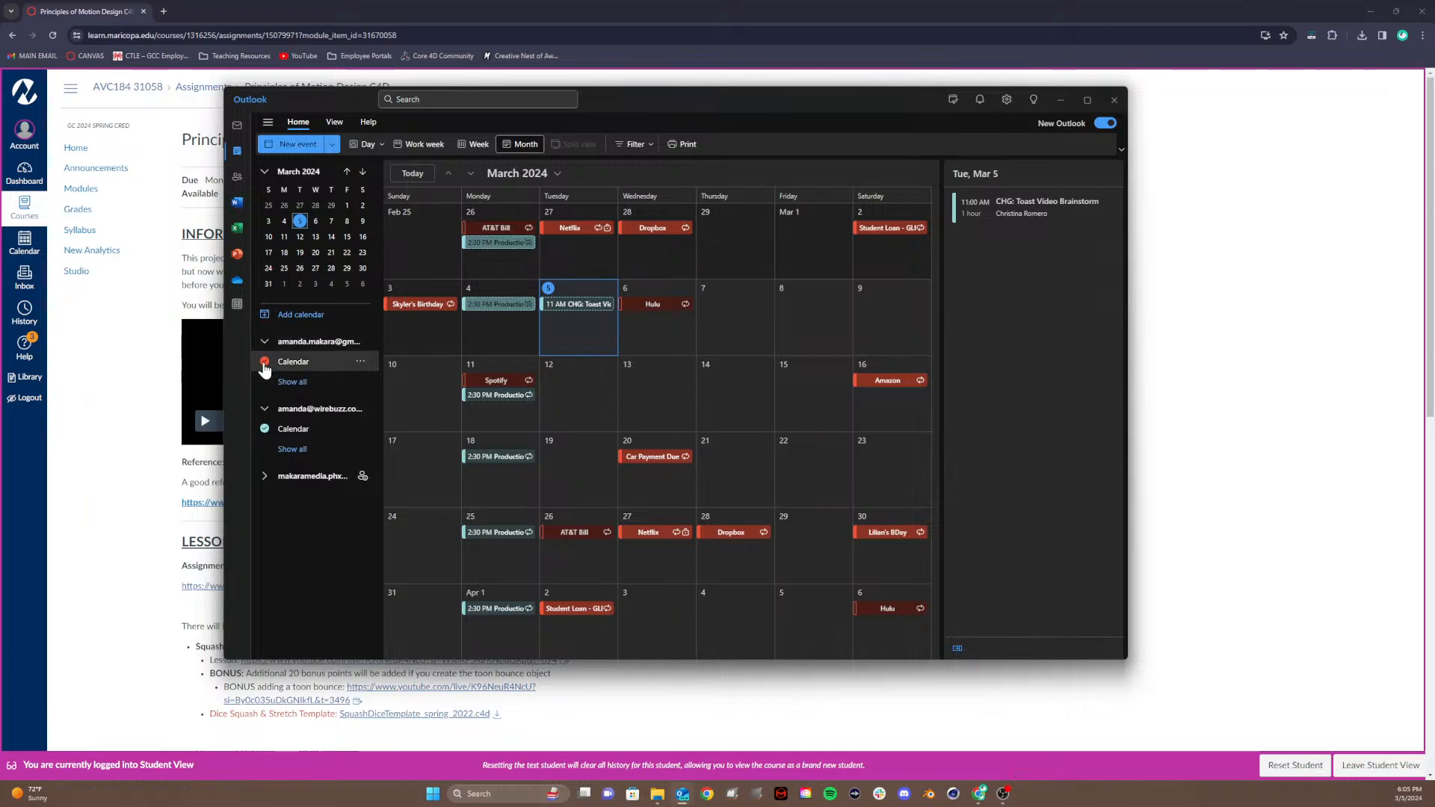
{"action": "left_click", "coordinate": [265, 362]}
{"action": "left_click", "coordinate": [262, 343]}
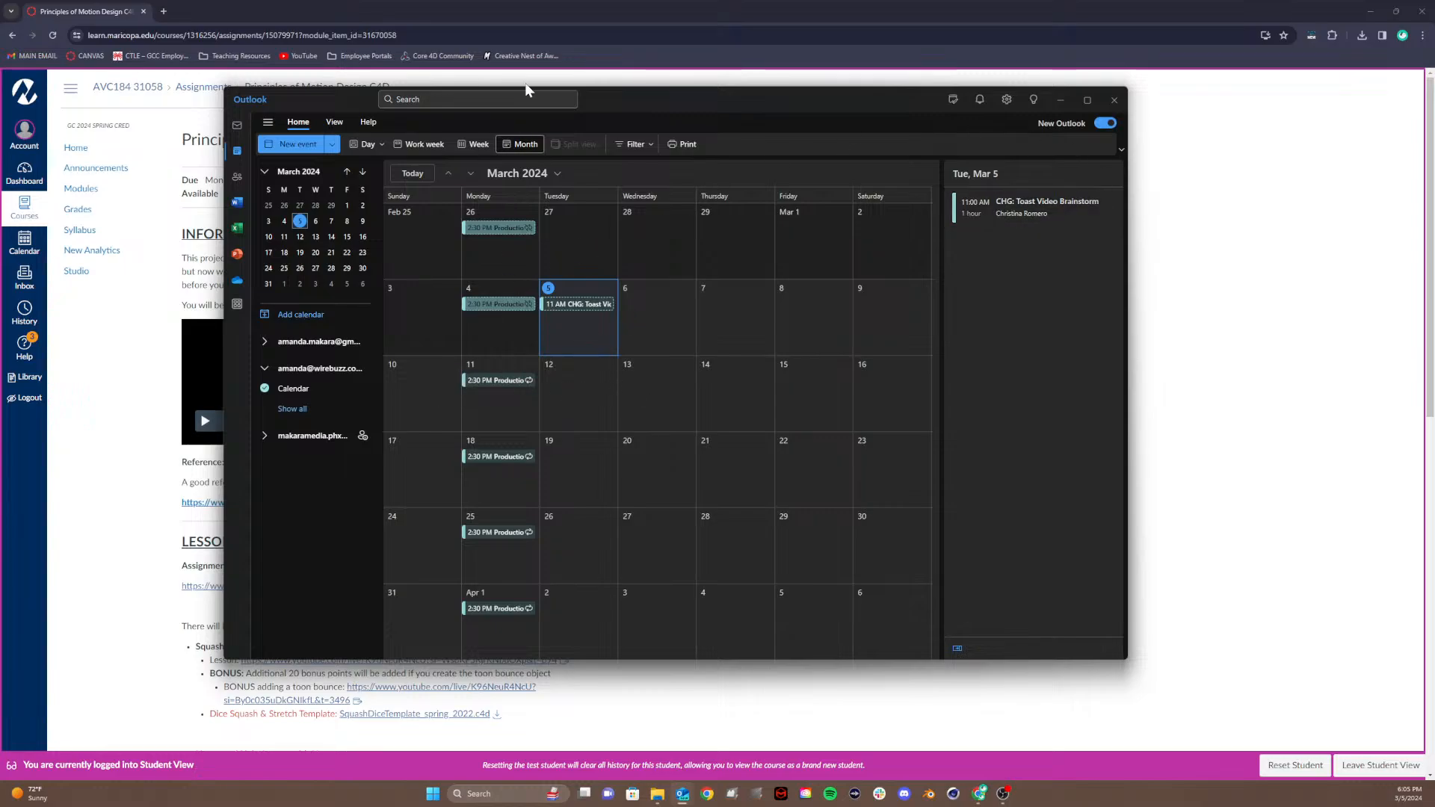
Step: View the March 2024 calendar beside the assignment and move the Outlook window off the page
{"action": "left_click_drag", "start_coordinate": [612, 97], "coordinate": [926, 74]}
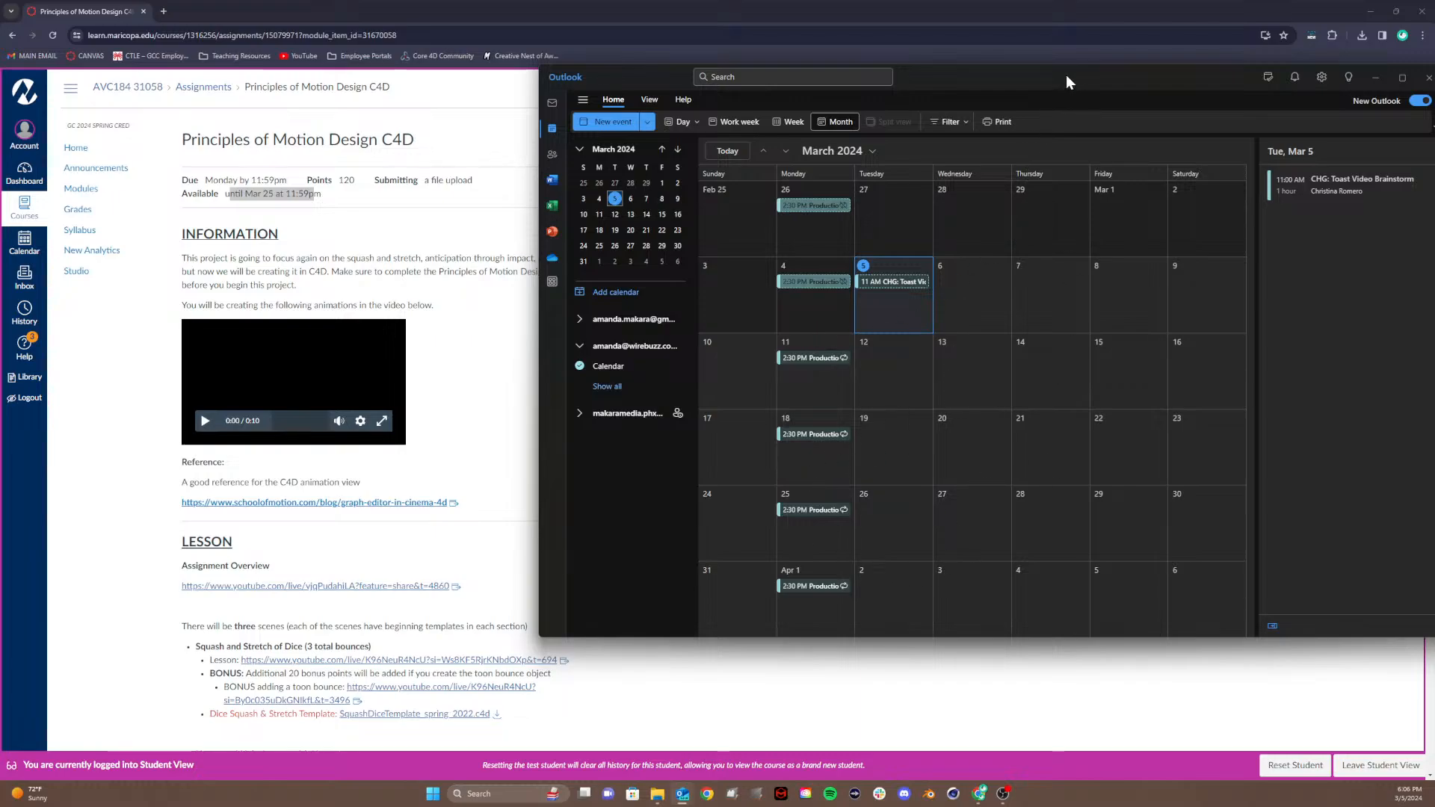
{"action": "left_click_drag", "start_coordinate": [1068, 82], "coordinate": [839, 103]}
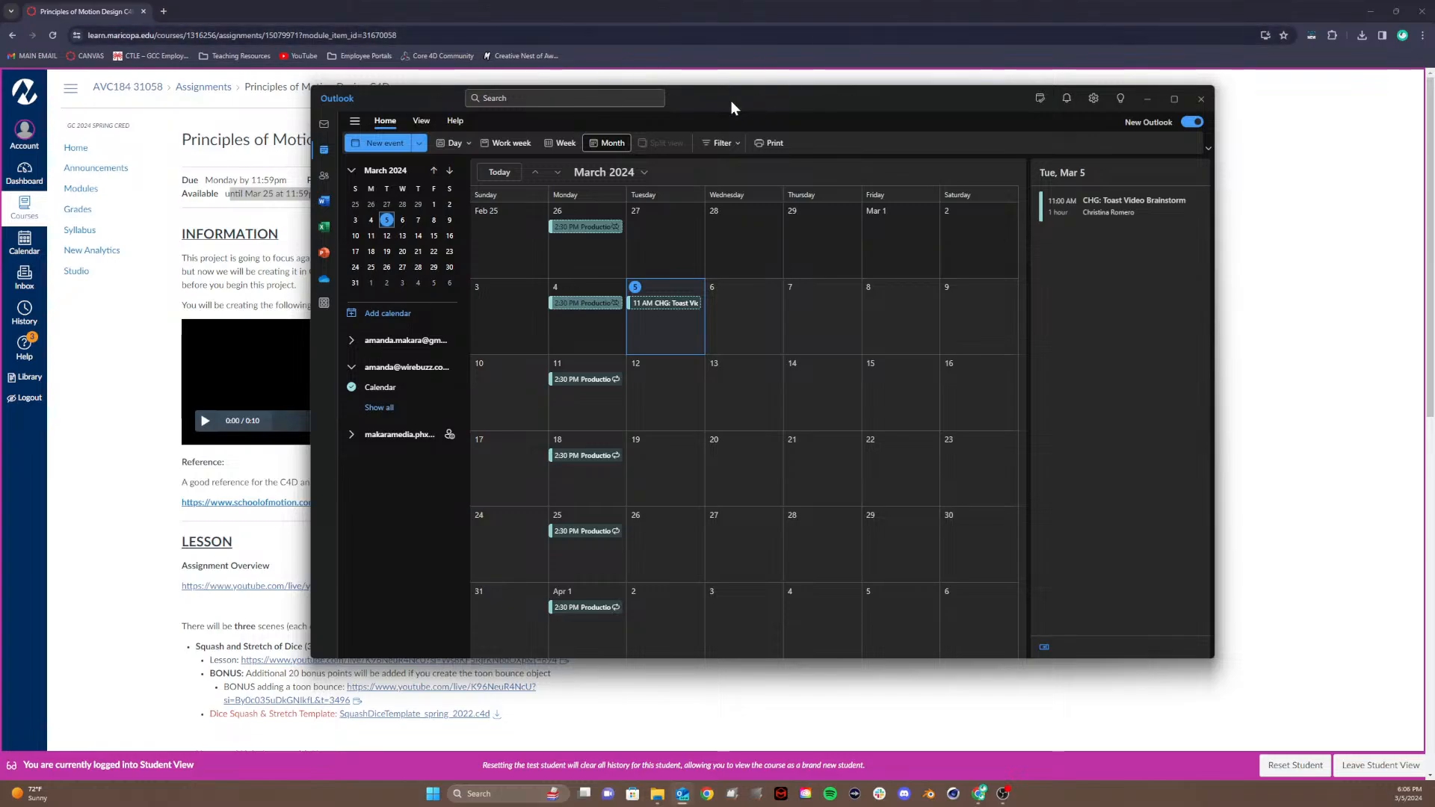
{"action": "left_click_drag", "start_coordinate": [731, 101], "coordinate": [1434, 210]}
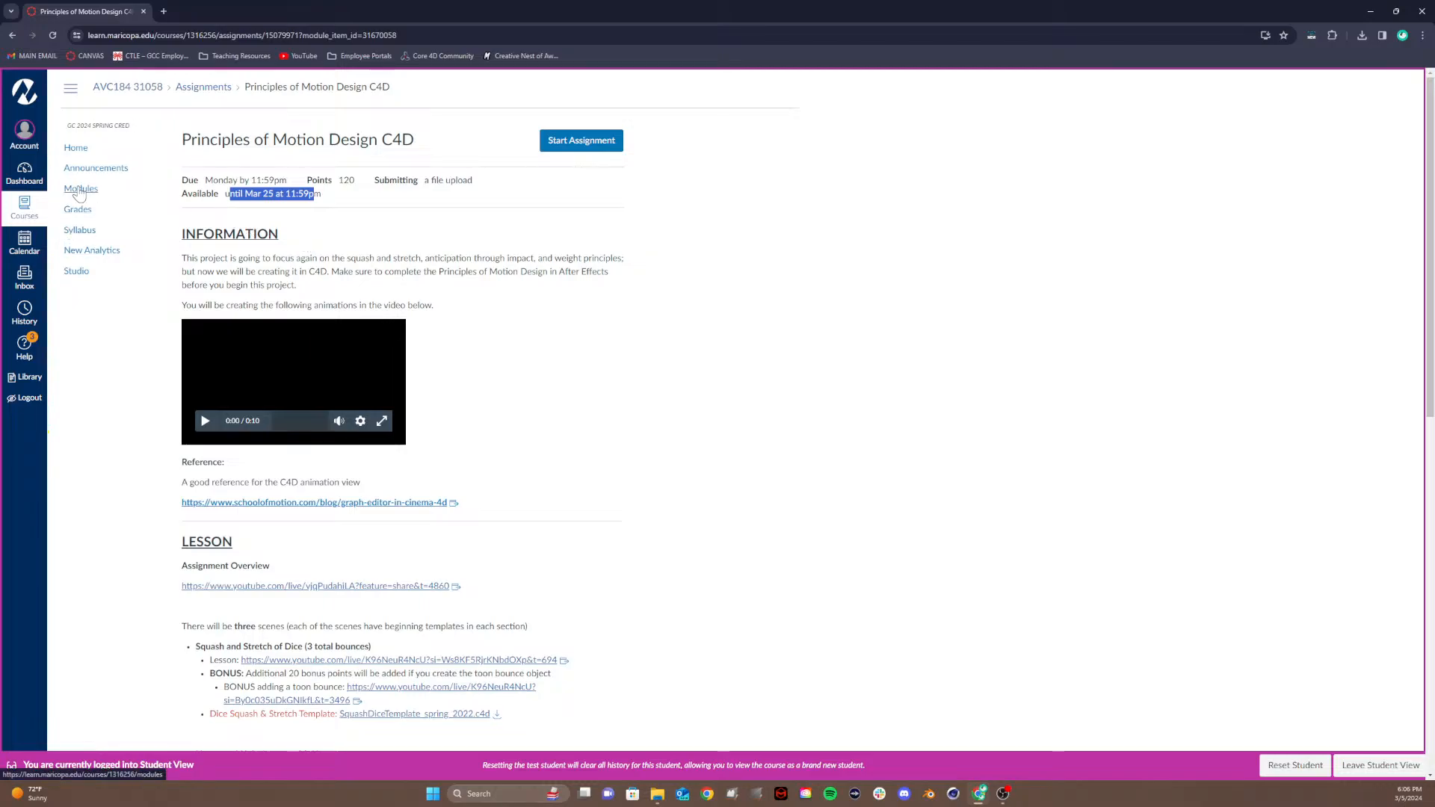
Step: Open Participation Question 7 from the course modules and highlight its due date and title while reading the instructions
{"action": "left_click", "coordinate": [264, 200]}
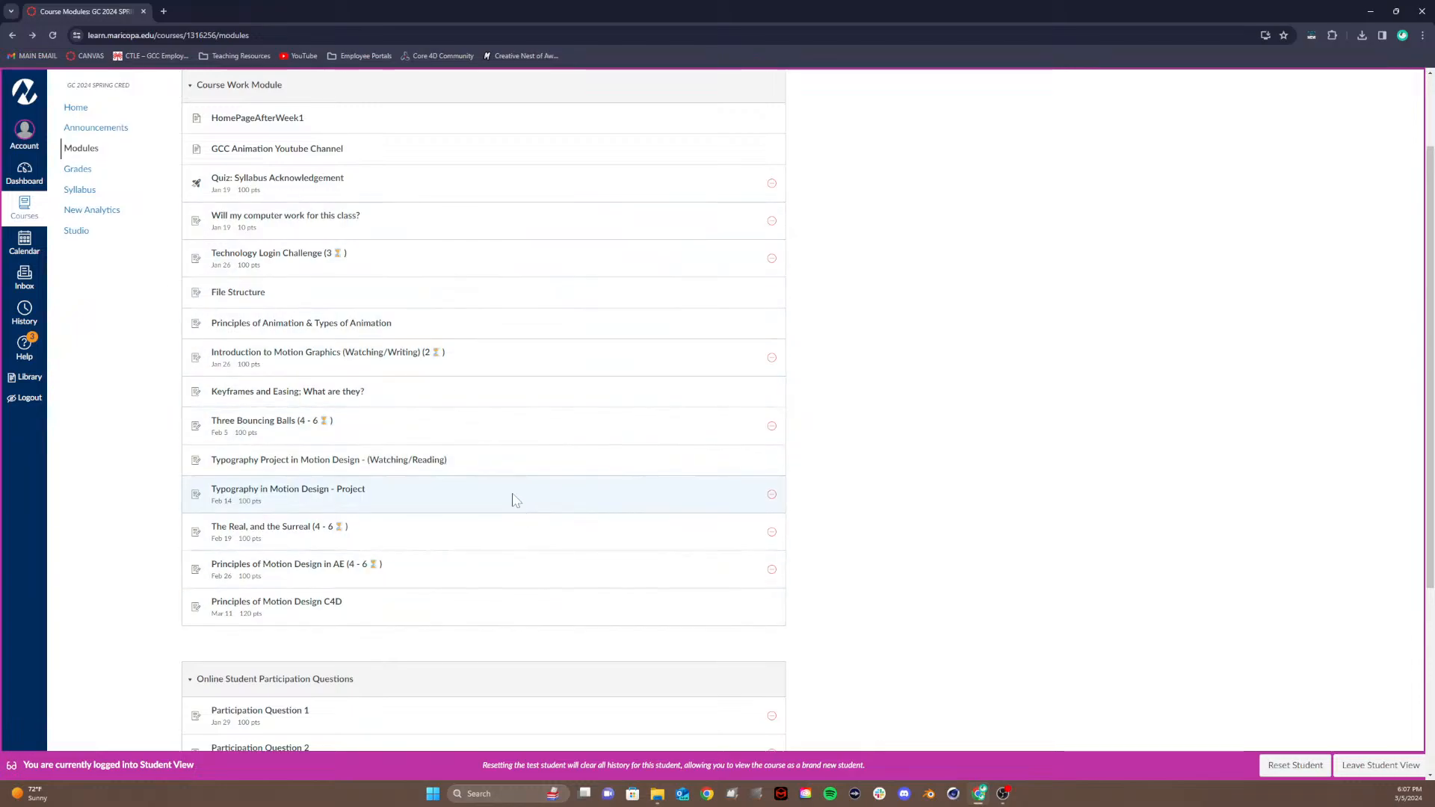
{"action": "scroll", "coordinate": [514, 499], "scroll_direction": "down", "scroll_amount": 4}
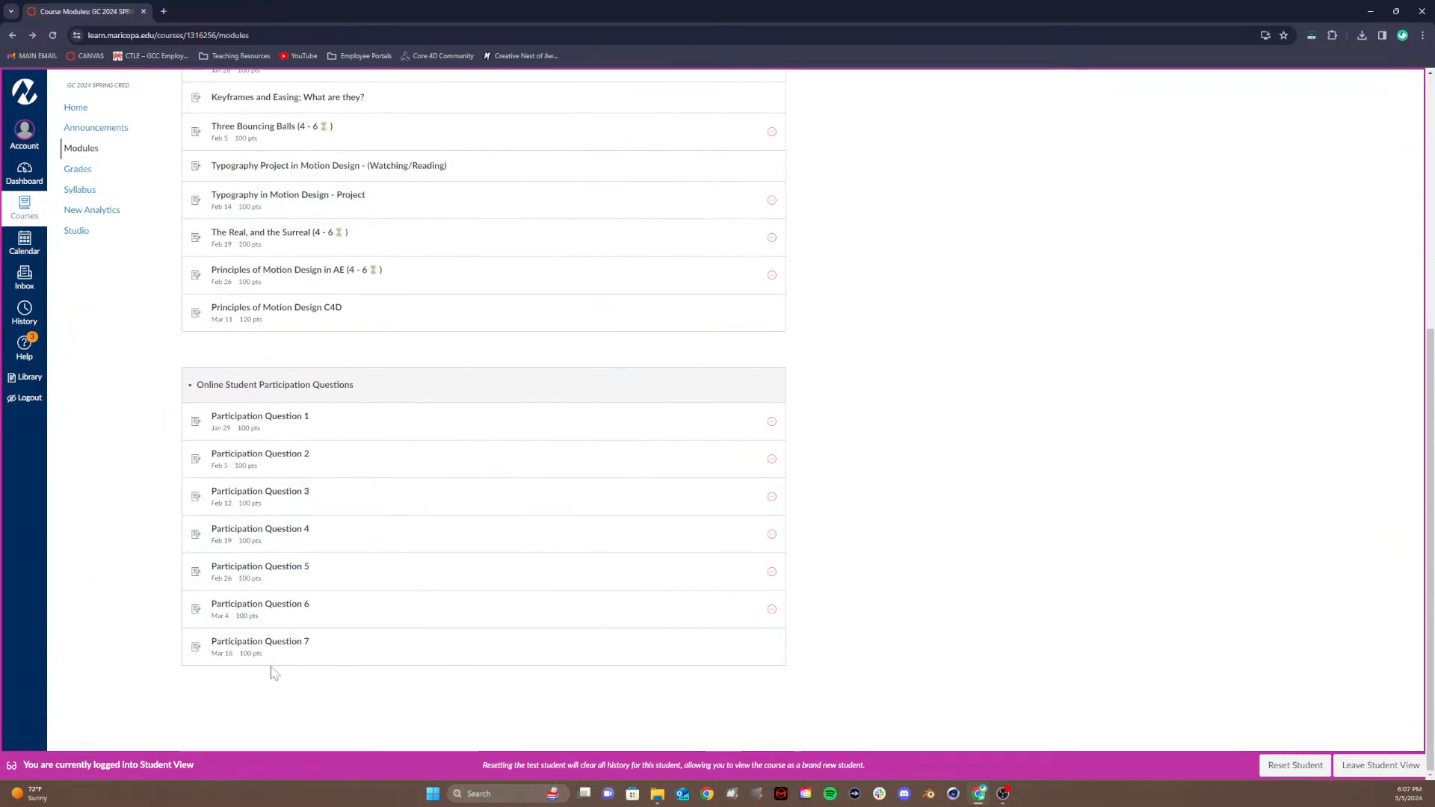
{"action": "left_click", "coordinate": [270, 644]}
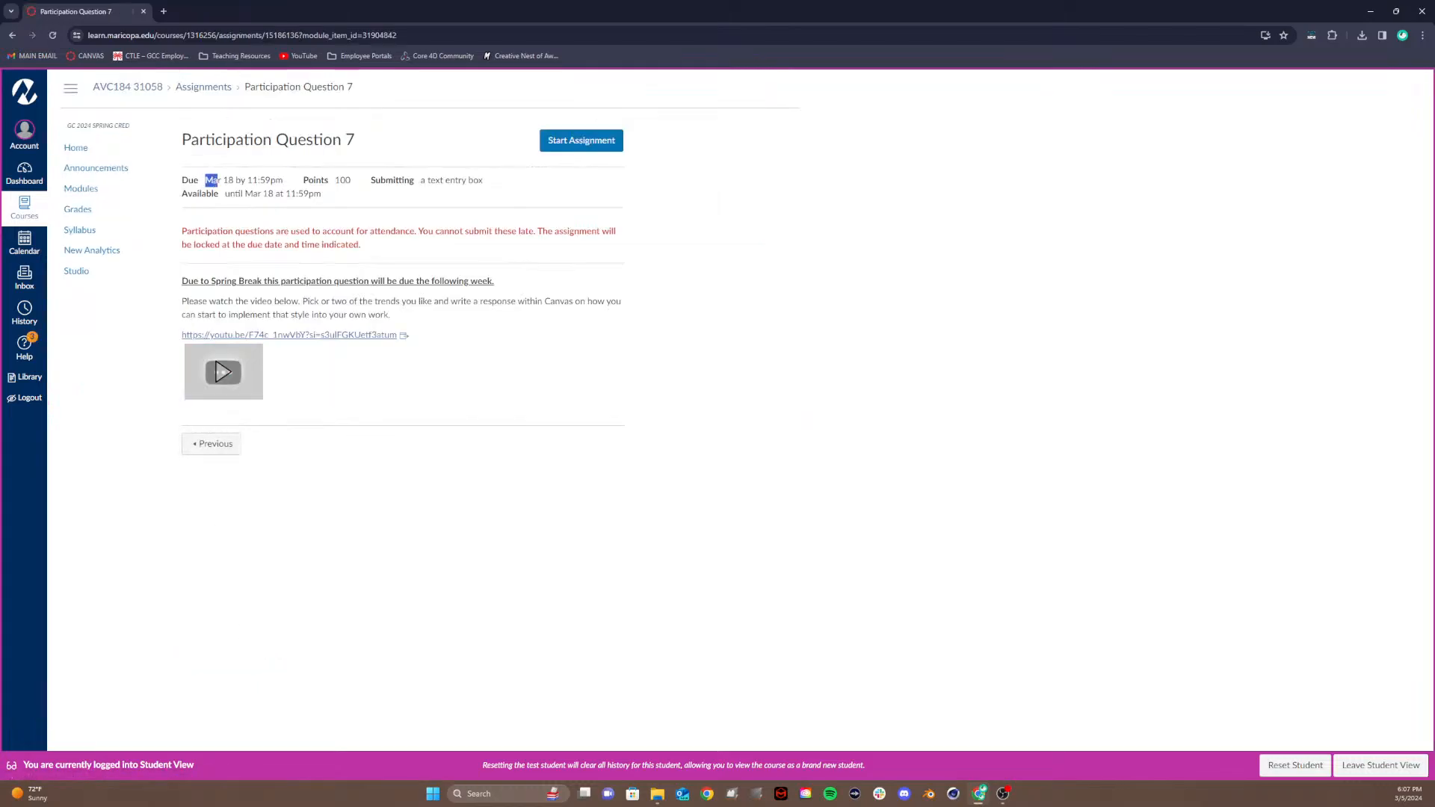
{"action": "left_click_drag", "start_coordinate": [217, 180], "coordinate": [299, 183]}
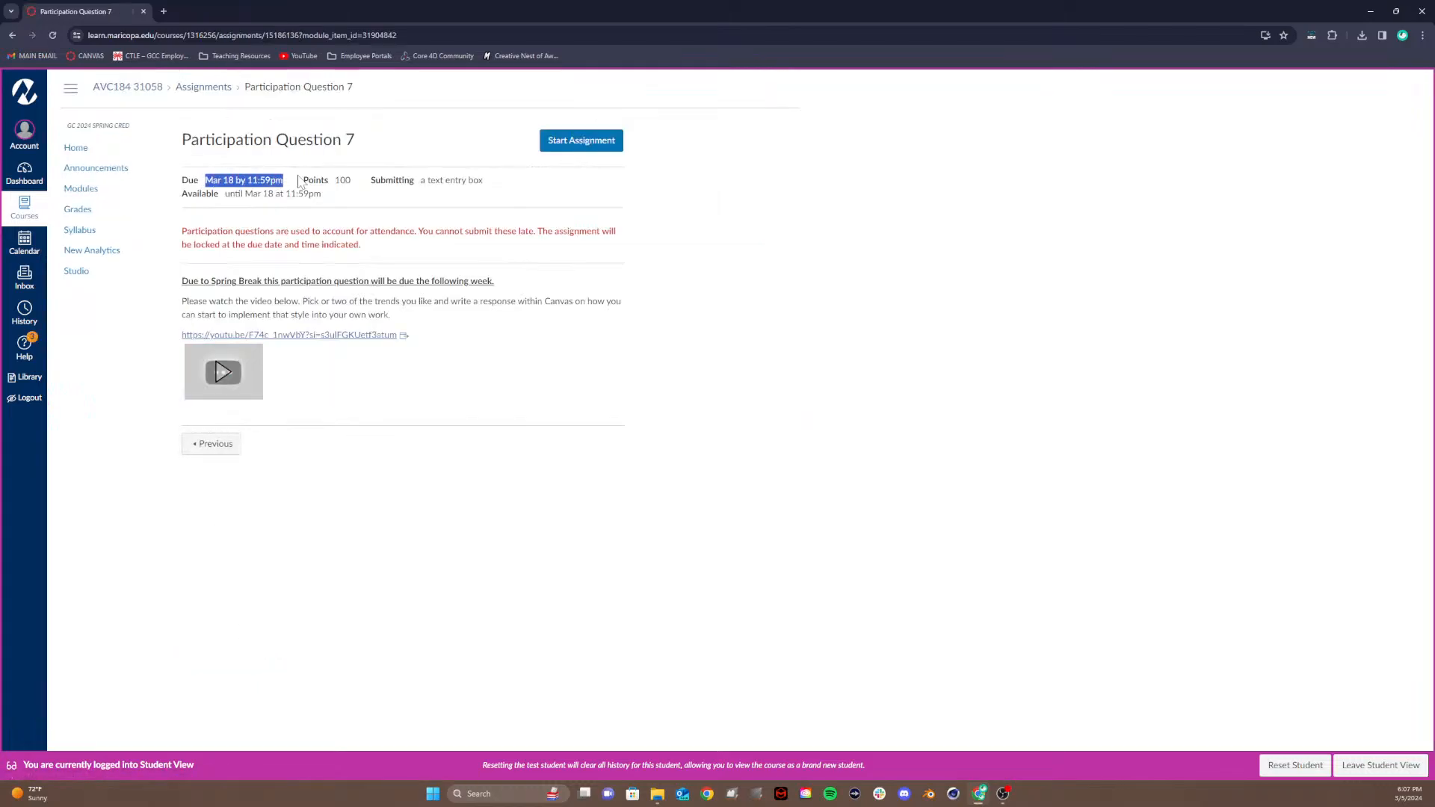
{"action": "left_click", "coordinate": [233, 180]}
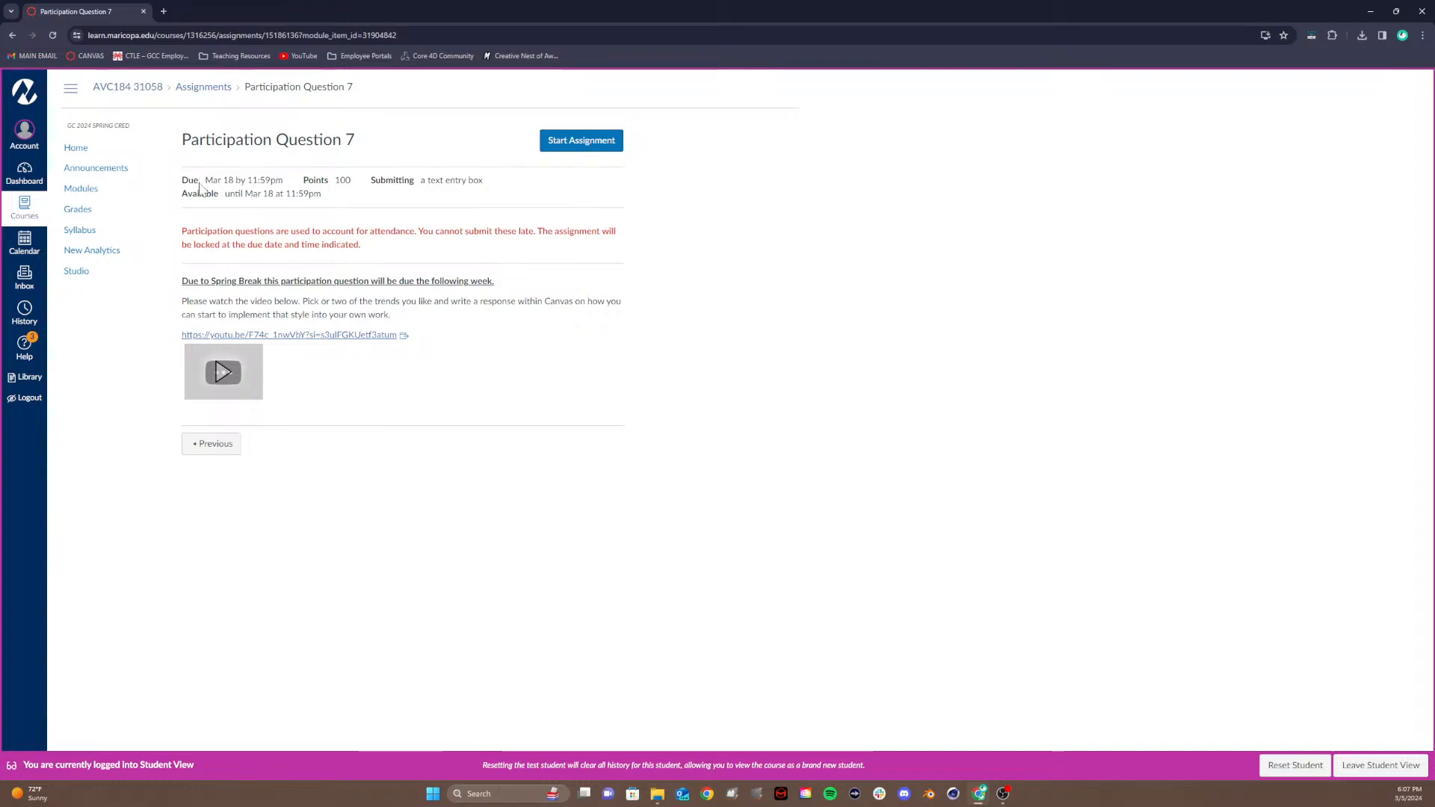
{"action": "left_click_drag", "start_coordinate": [205, 180], "coordinate": [284, 181]}
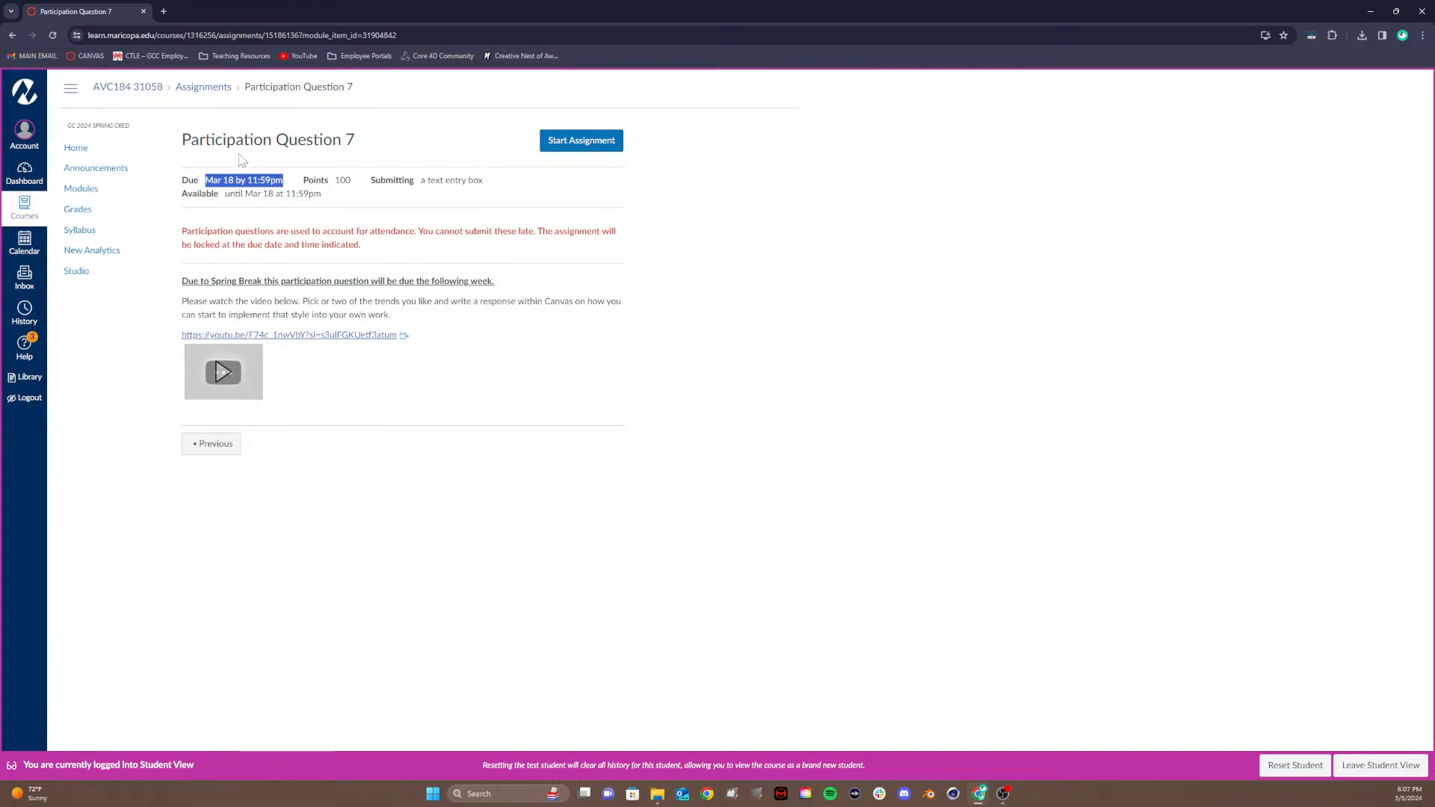
{"action": "left_click_drag", "start_coordinate": [181, 142], "coordinate": [423, 144]}
{"action": "left_click", "coordinate": [273, 222]}
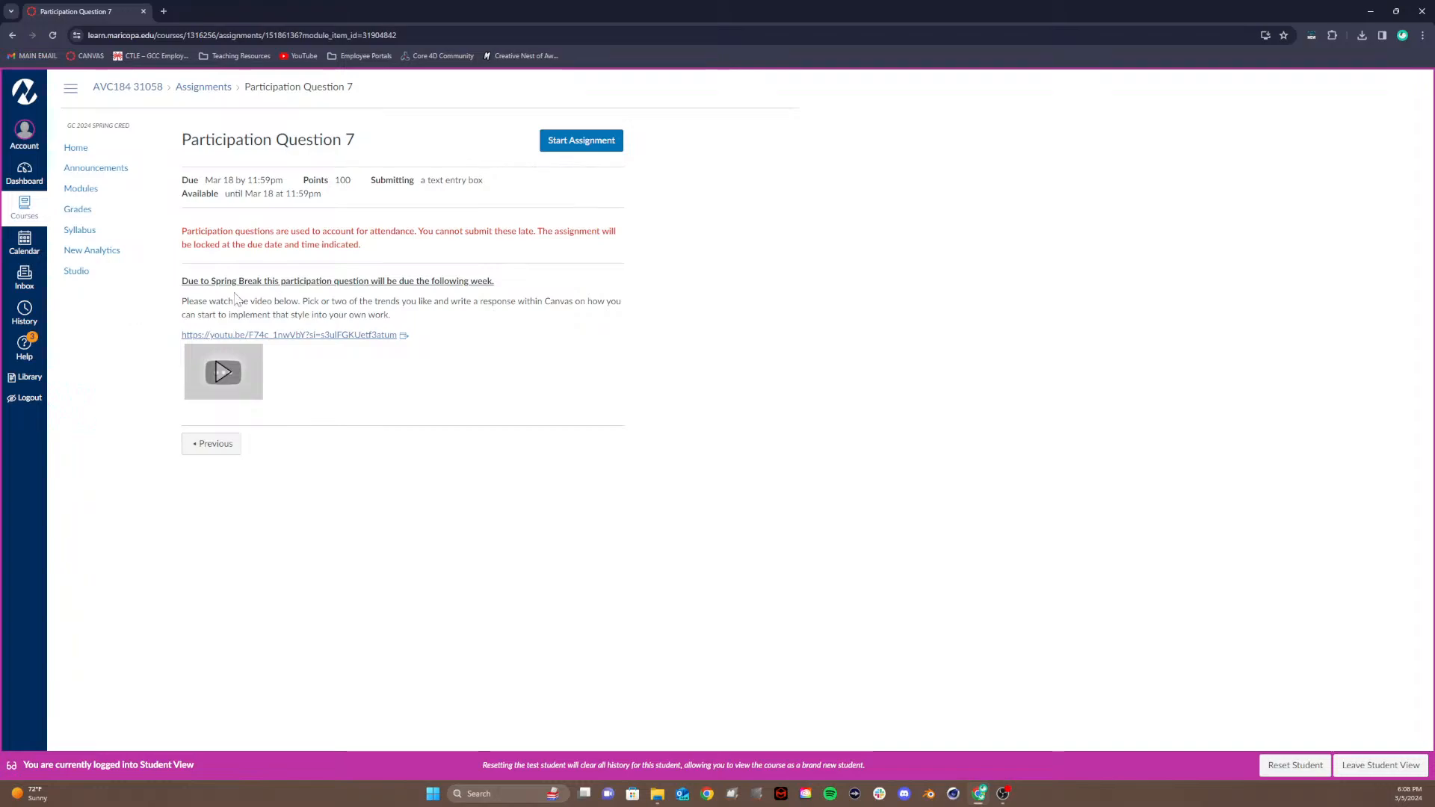
Step: Return to the Modules page by way of the course home page and review the participation questions
{"action": "left_click", "coordinate": [67, 153]}
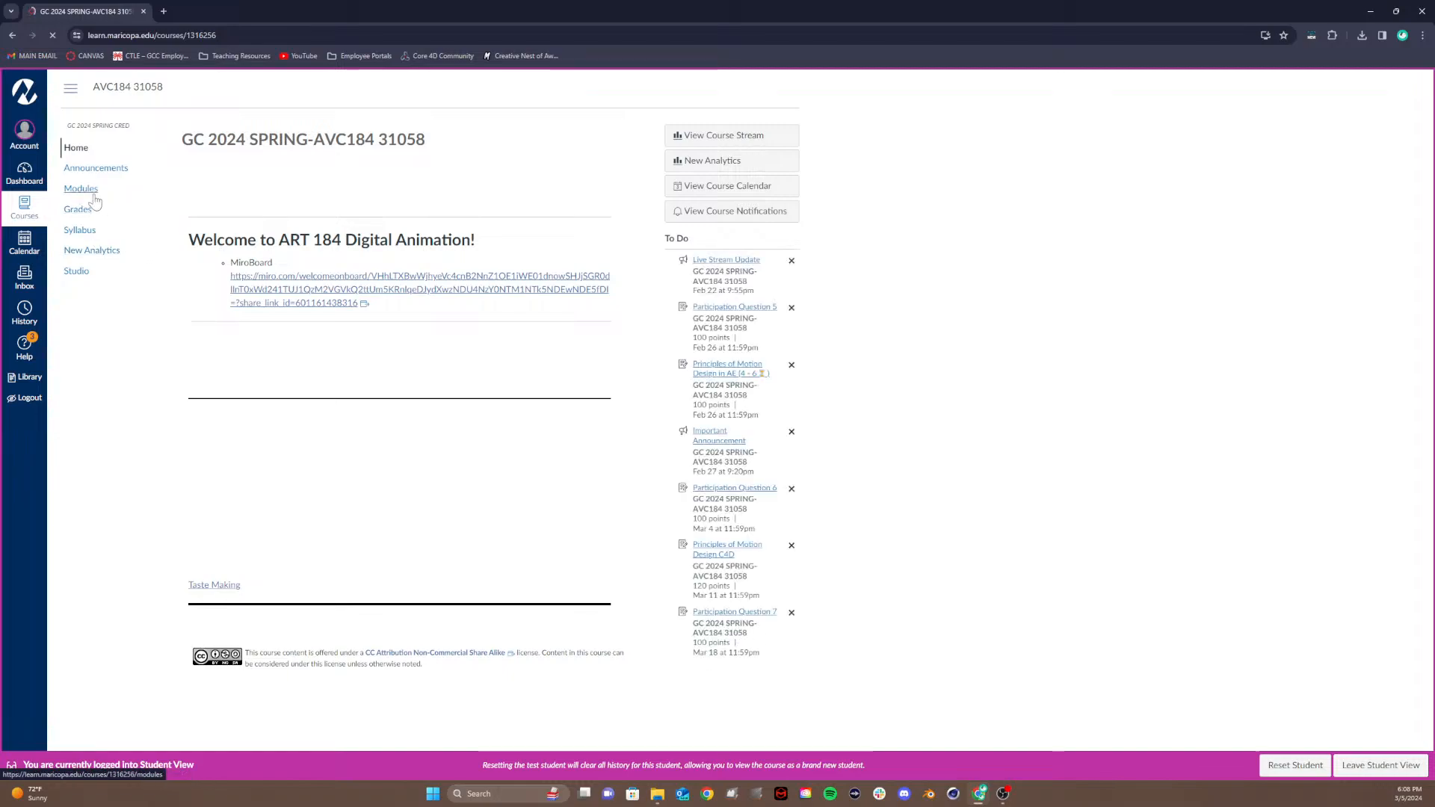
{"action": "left_click", "coordinate": [81, 191]}
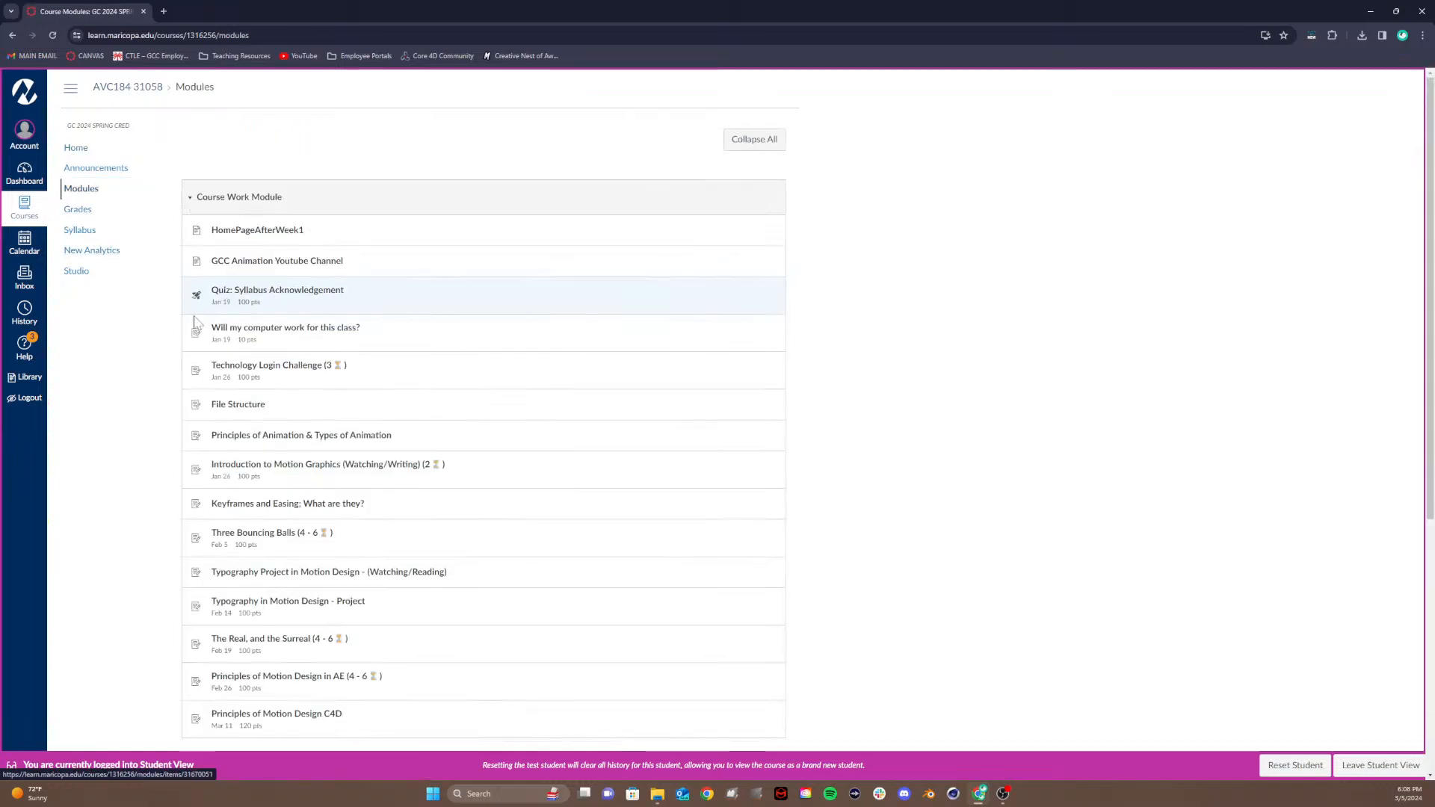
{"action": "scroll", "coordinate": [252, 302], "scroll_direction": "down", "scroll_amount": 6}
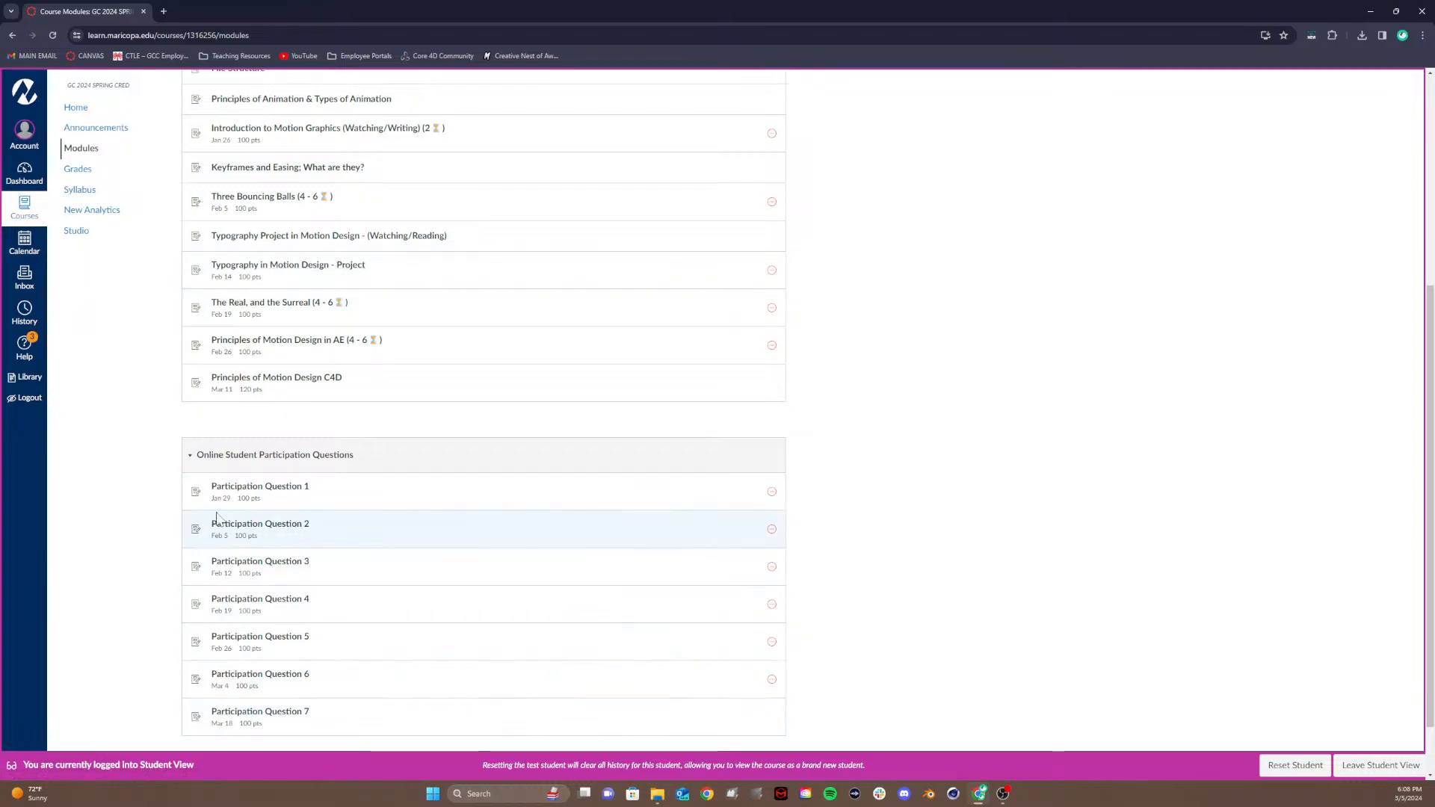
Step: Collapse and re-expand the Online Student Participation Questions module, review its list, and open Participation Question 7
{"action": "left_click", "coordinate": [195, 457]}
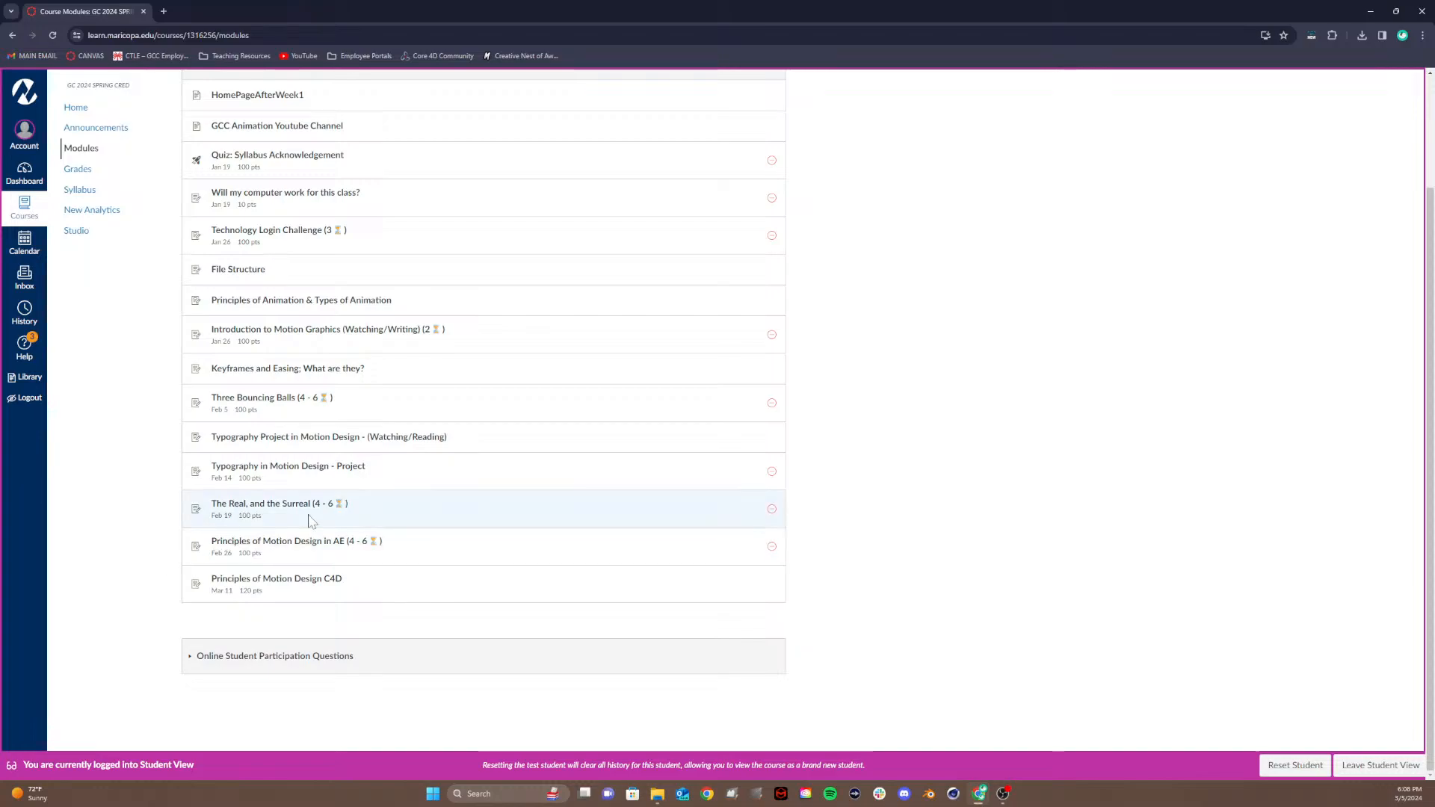
{"action": "left_click", "coordinate": [192, 661]}
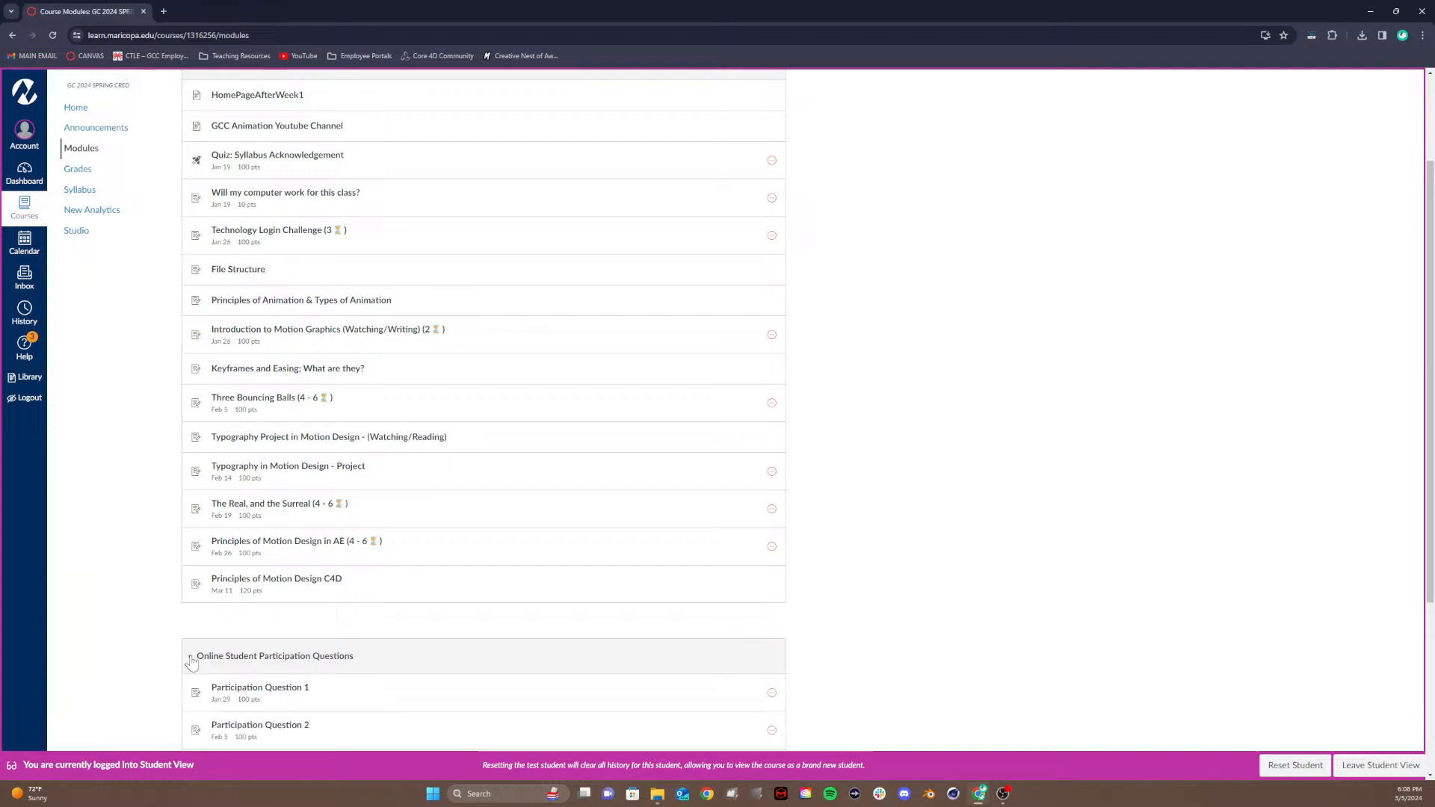
{"action": "scroll", "coordinate": [192, 661], "scroll_direction": "down", "scroll_amount": 4}
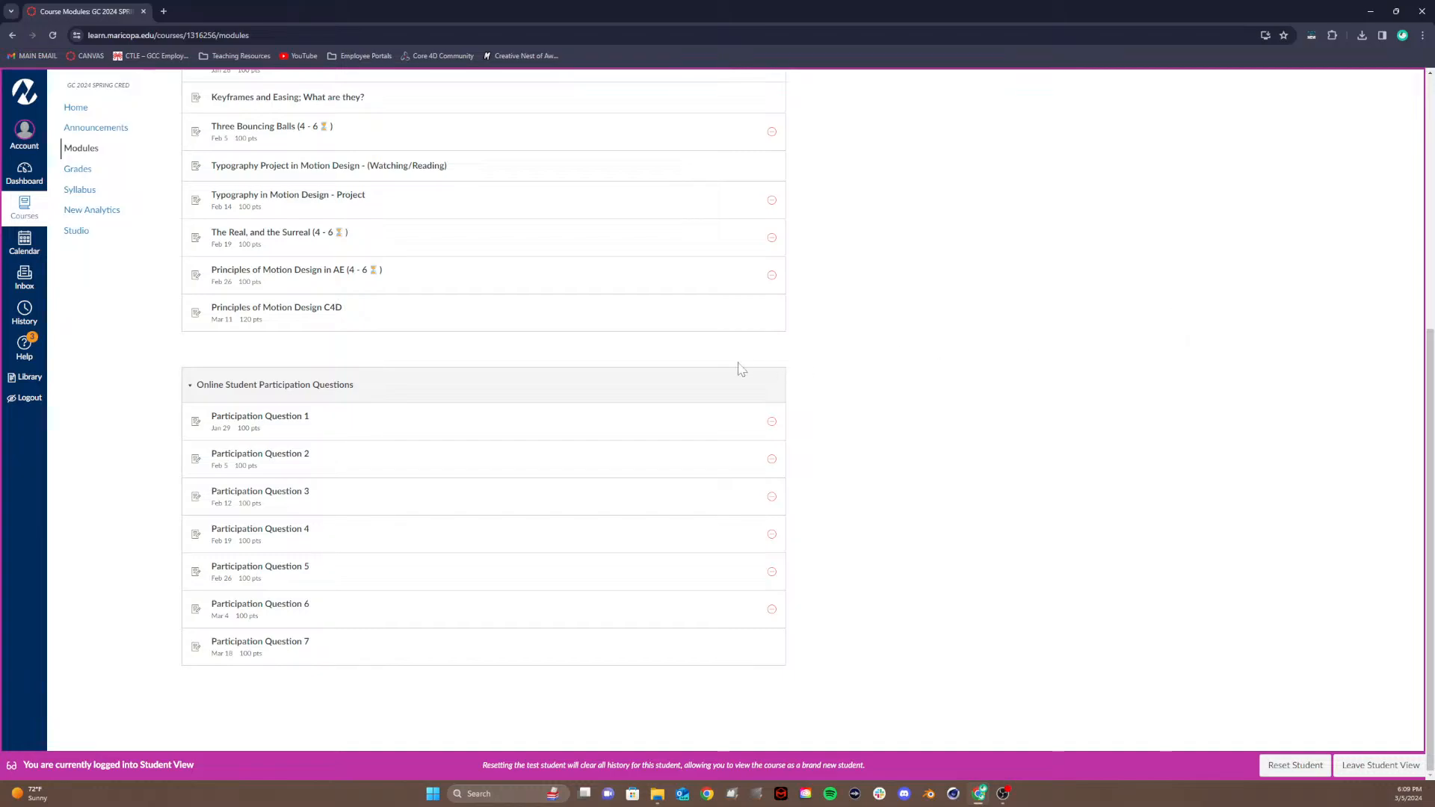
{"action": "left_click", "coordinate": [270, 647]}
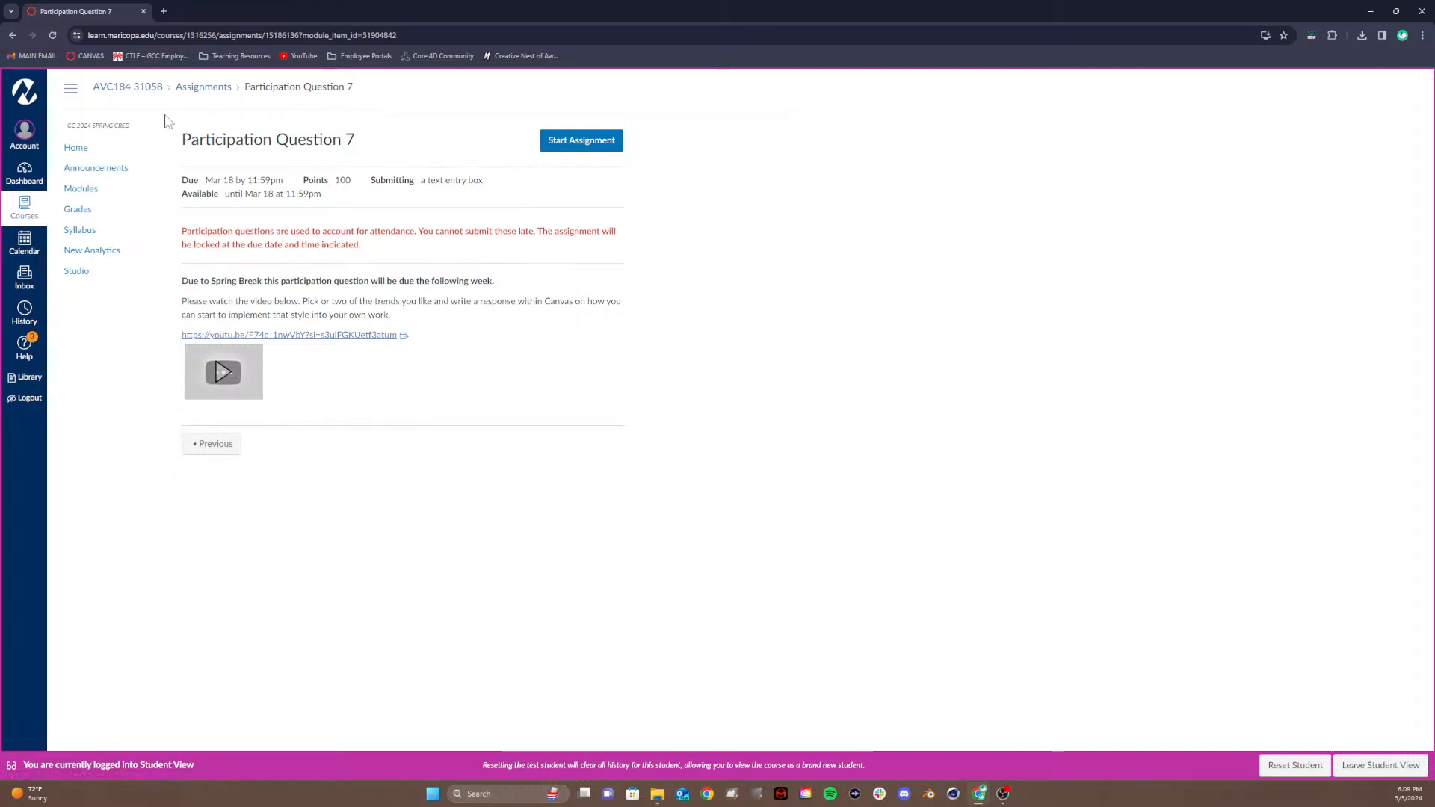
Step: Return to the Modules page through the course home page and collapse the Online Student Participation Questions module
{"action": "left_click", "coordinate": [213, 88]}
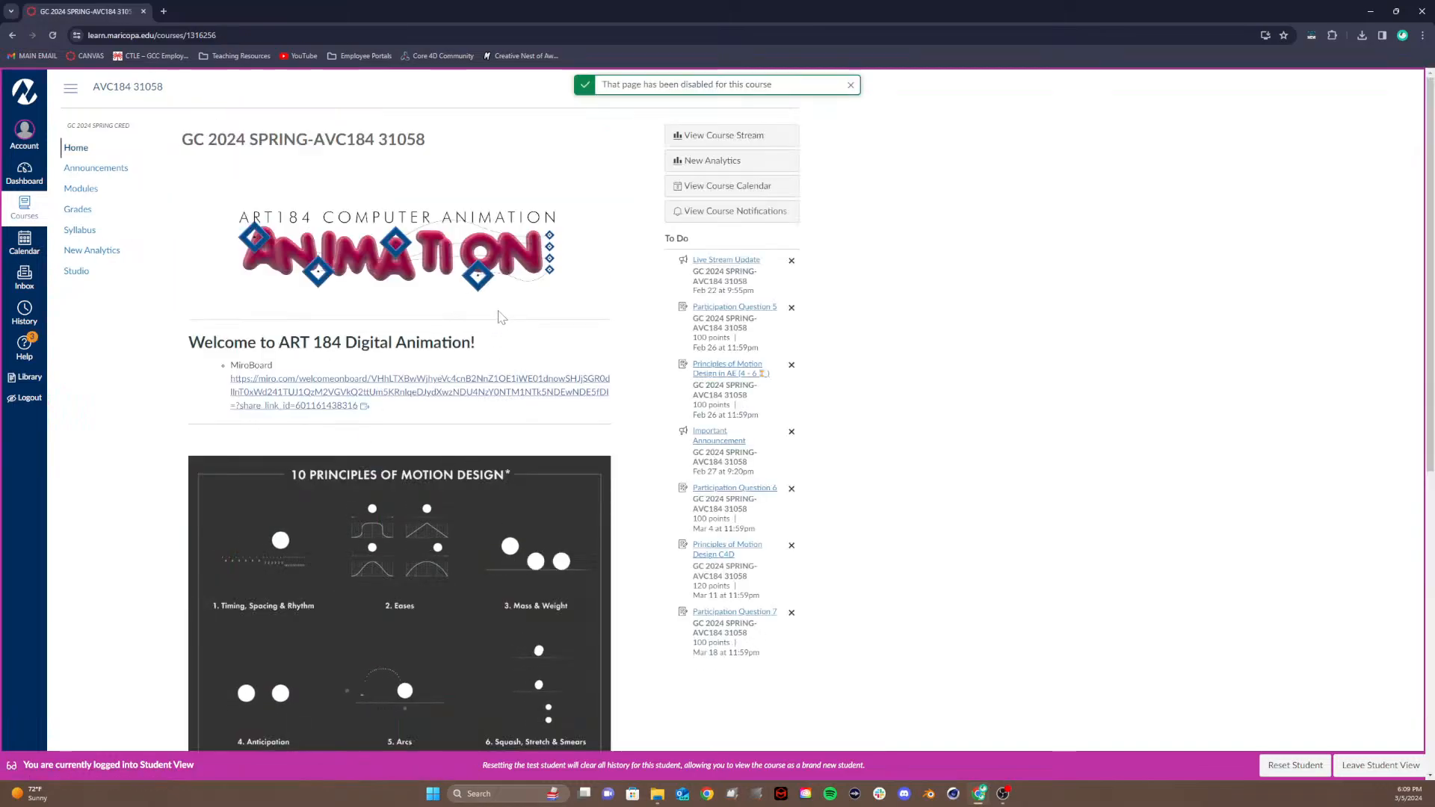
{"action": "left_click", "coordinate": [81, 189]}
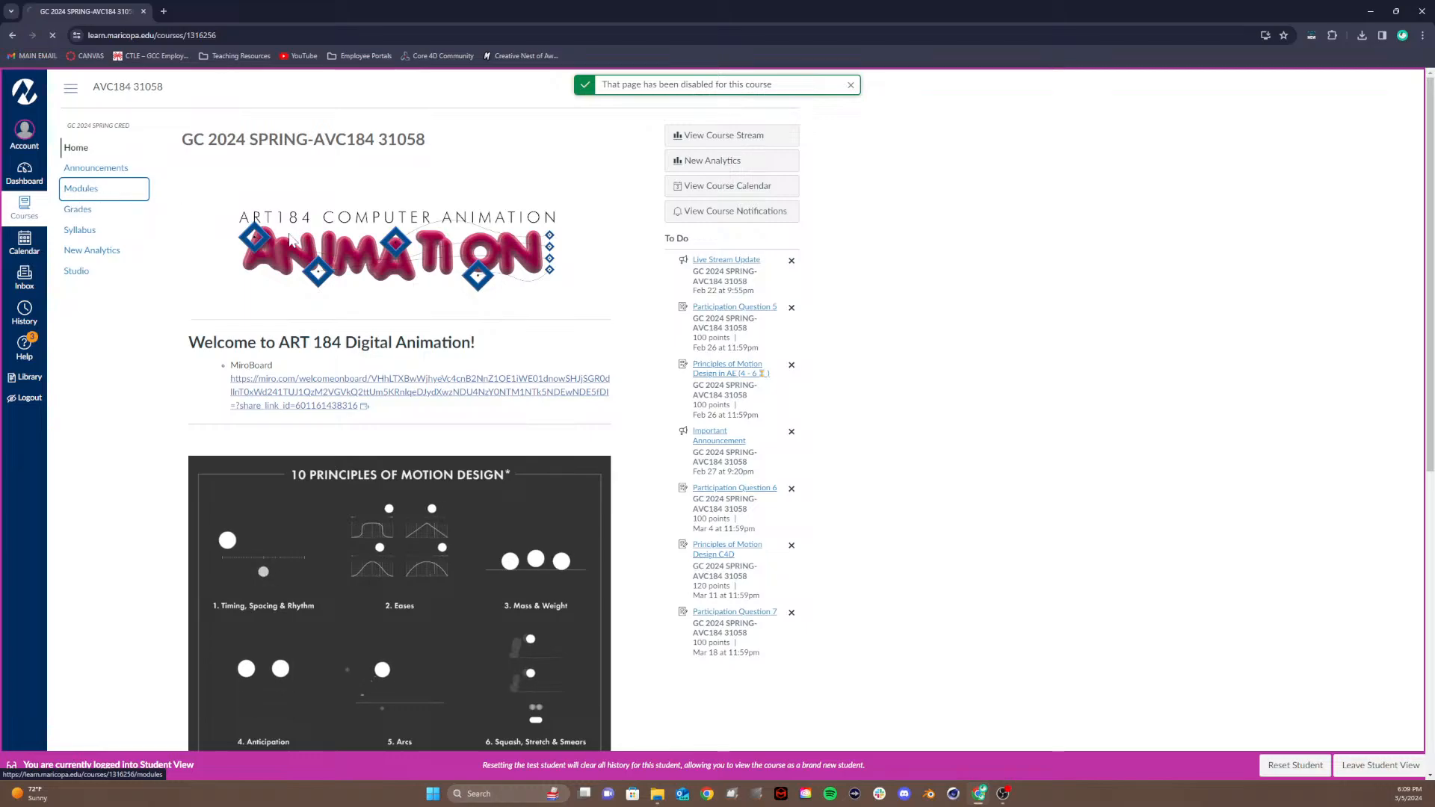
{"action": "scroll", "coordinate": [481, 447], "scroll_direction": "down", "scroll_amount": 5}
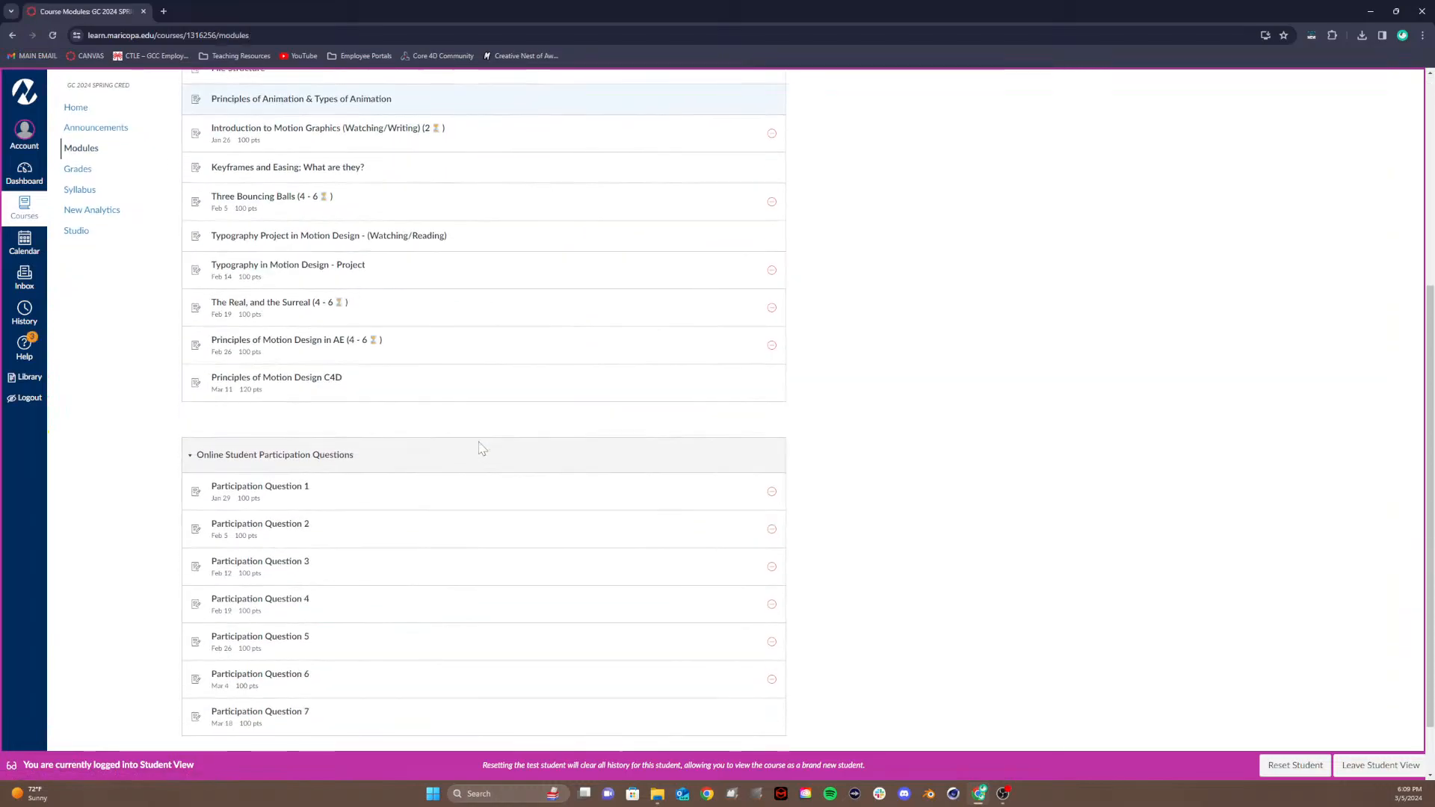
{"action": "left_click", "coordinate": [193, 459]}
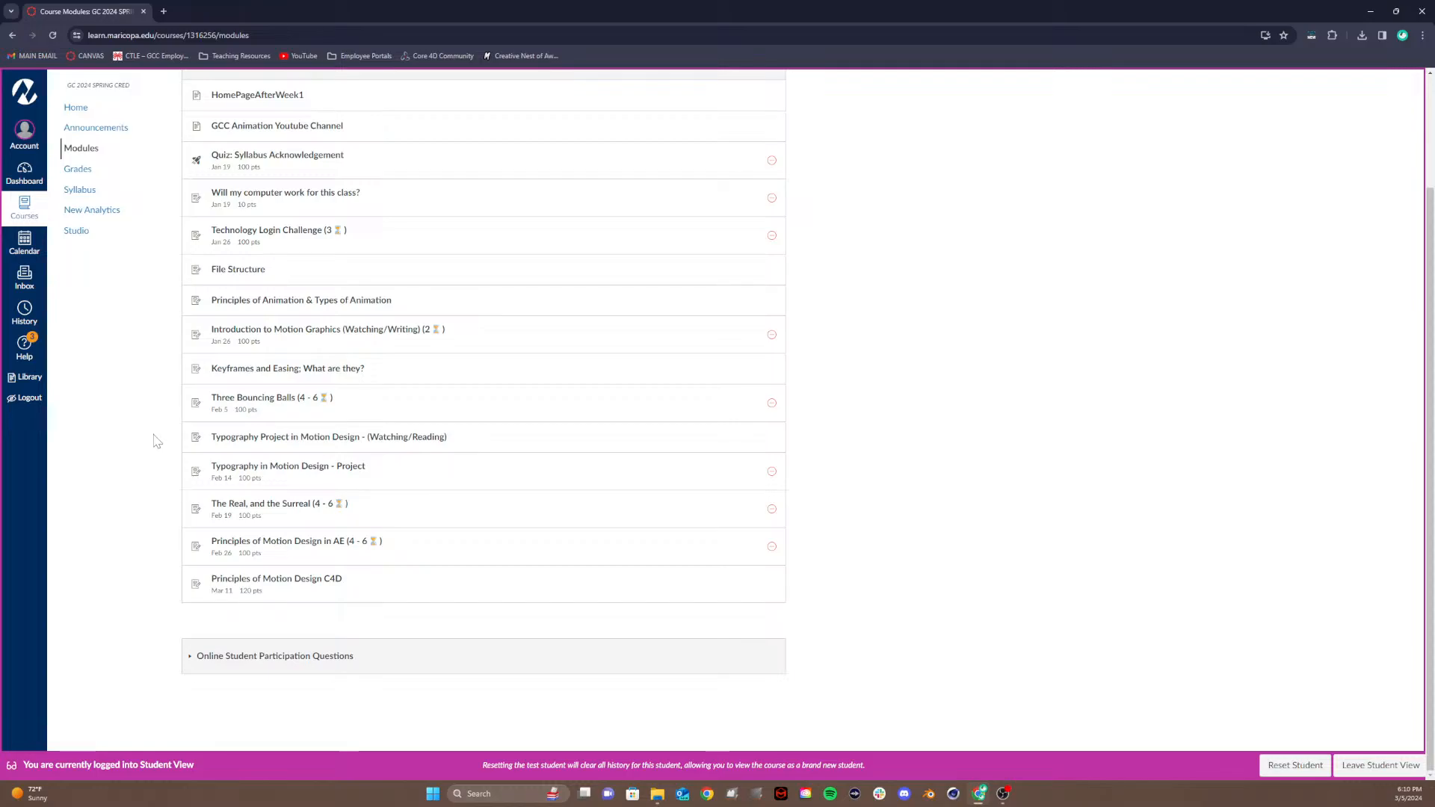
Step: Open the Principles of Motion Design C4D assignment, play its example video, and highlight the squash and stretch and anticipation principles in the description
{"action": "left_click", "coordinate": [248, 582]}
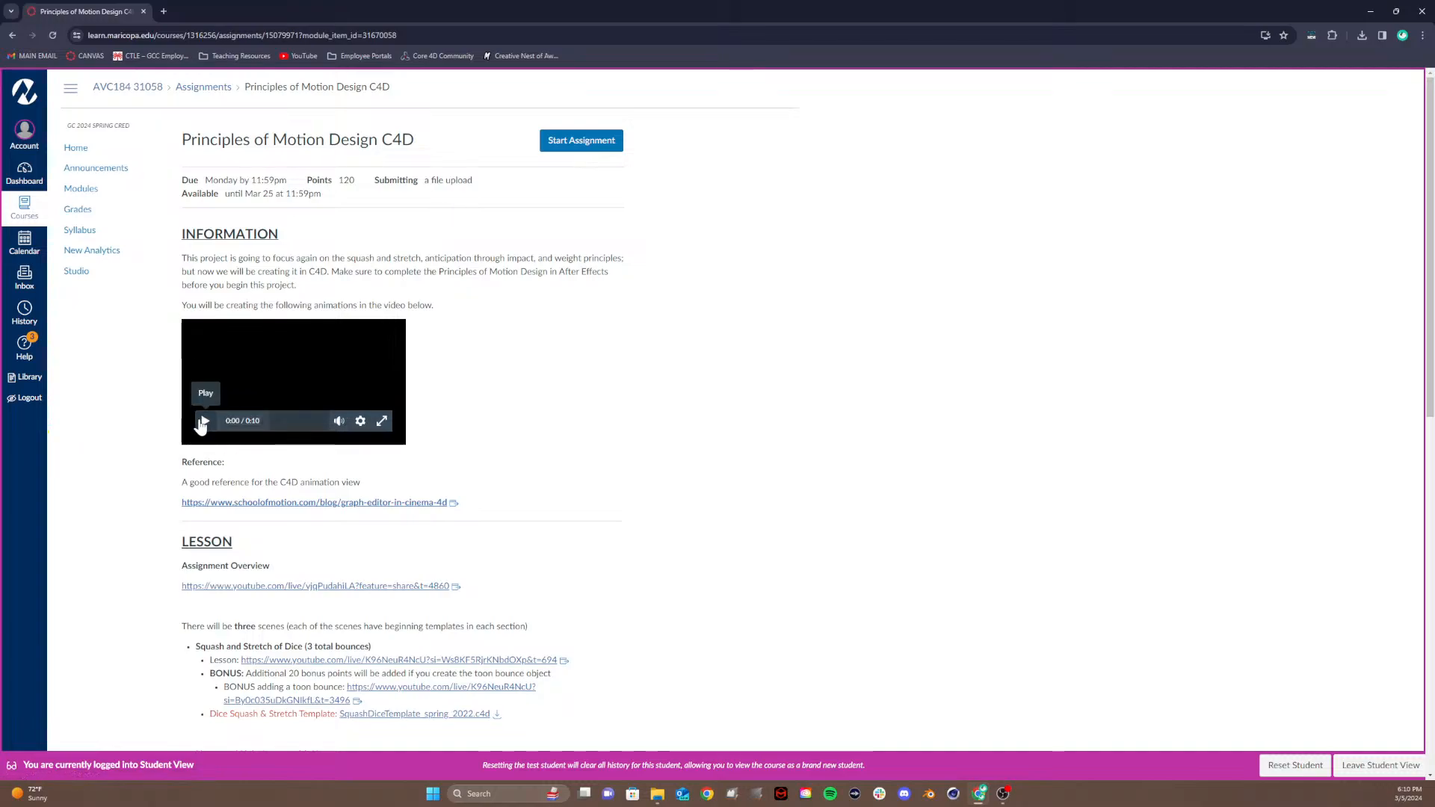
{"action": "left_click", "coordinate": [202, 423]}
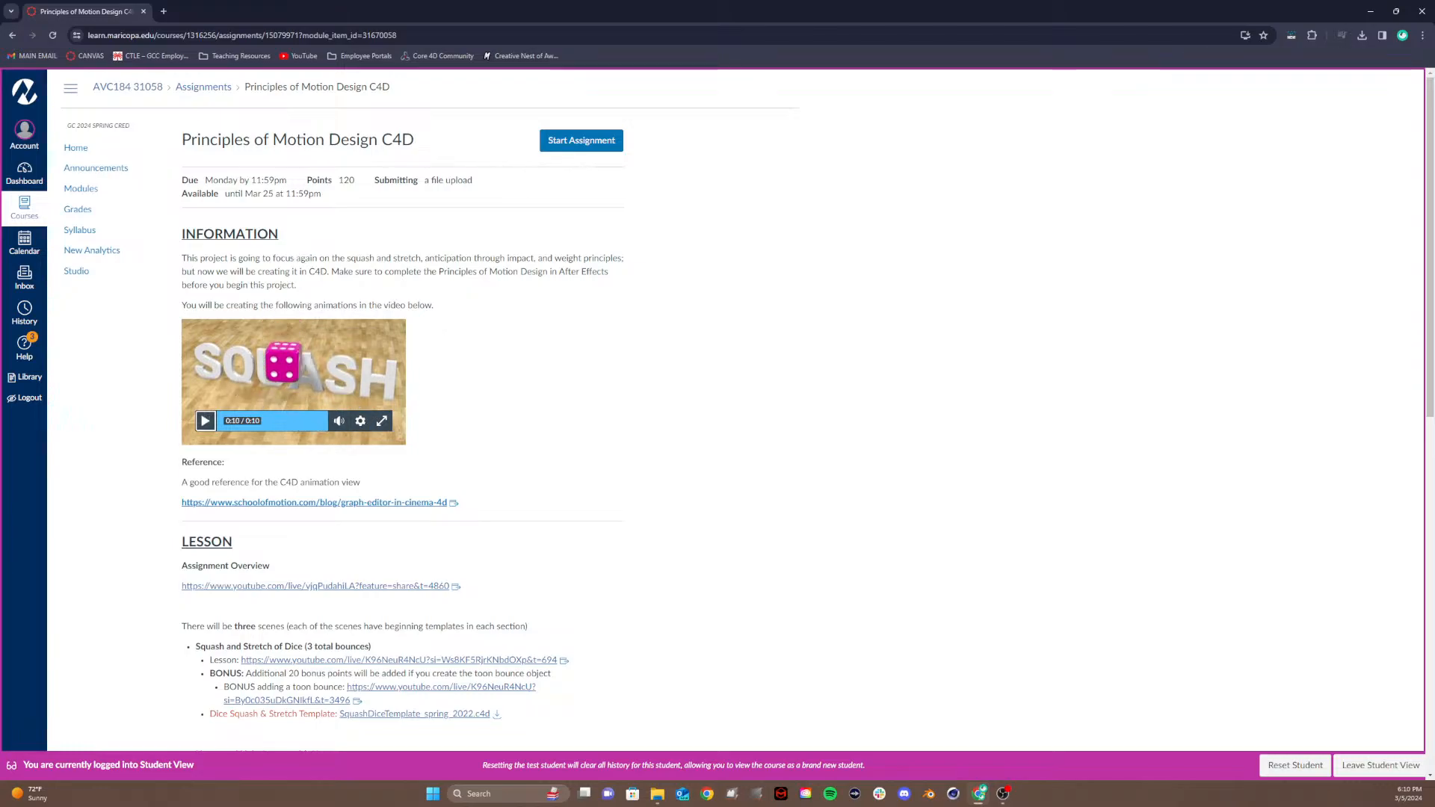
{"action": "left_click_drag", "start_coordinate": [285, 259], "coordinate": [543, 259]}
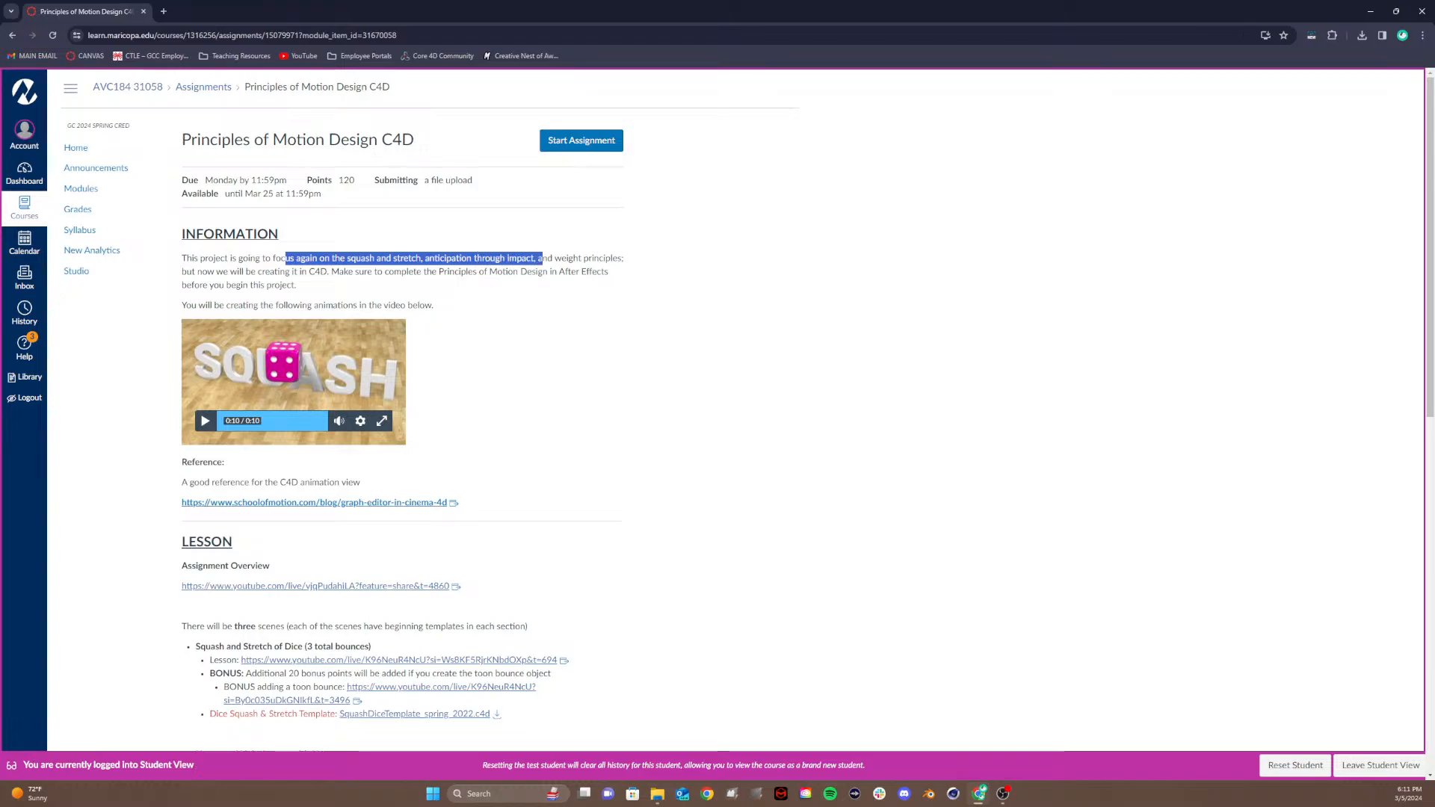
{"action": "left_click", "coordinate": [623, 372]}
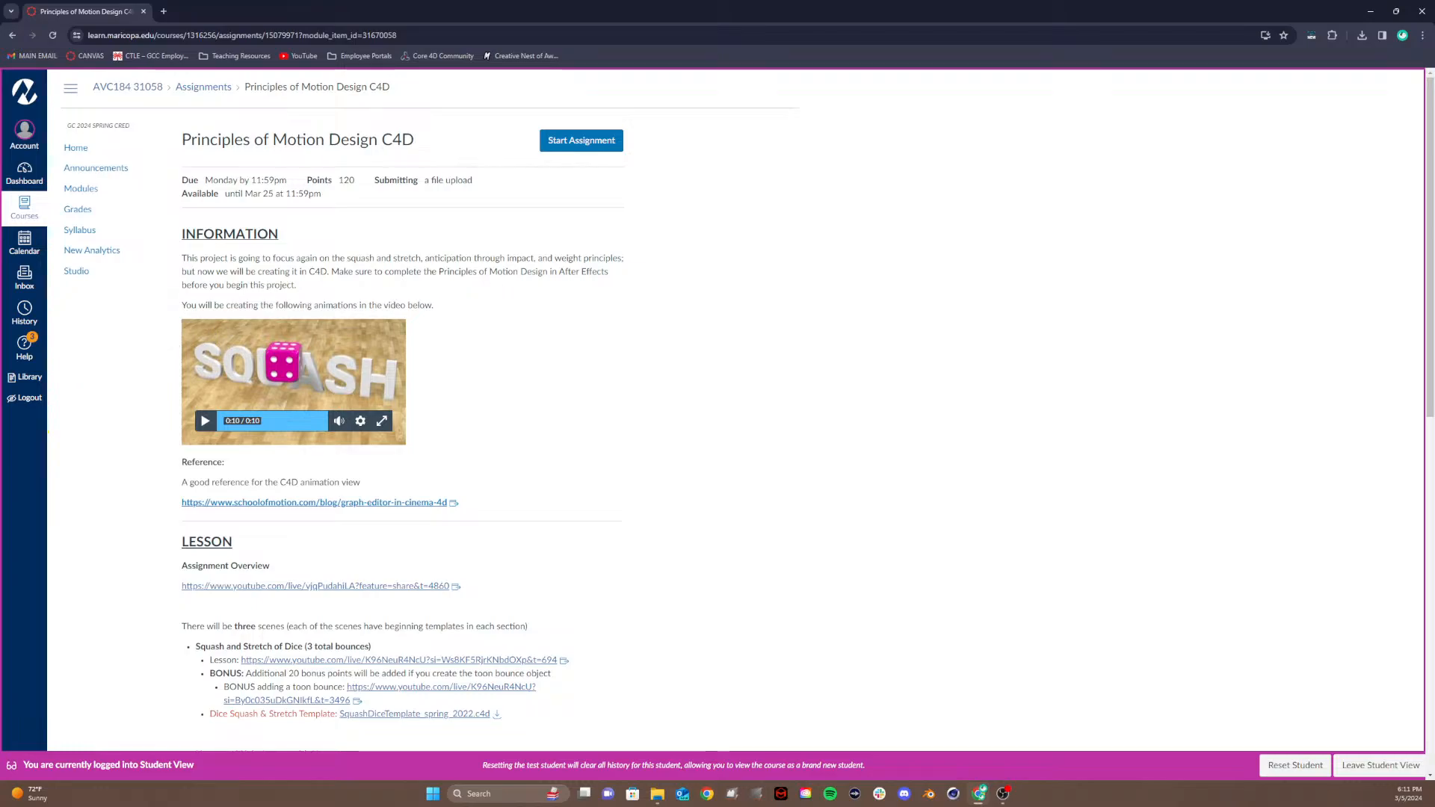
Step: Highlight the Information text about completing Principles of Motion Design in After Effects before this project, then clear the highlight
{"action": "scroll", "coordinate": [436, 327], "scroll_direction": "down", "scroll_amount": 1}
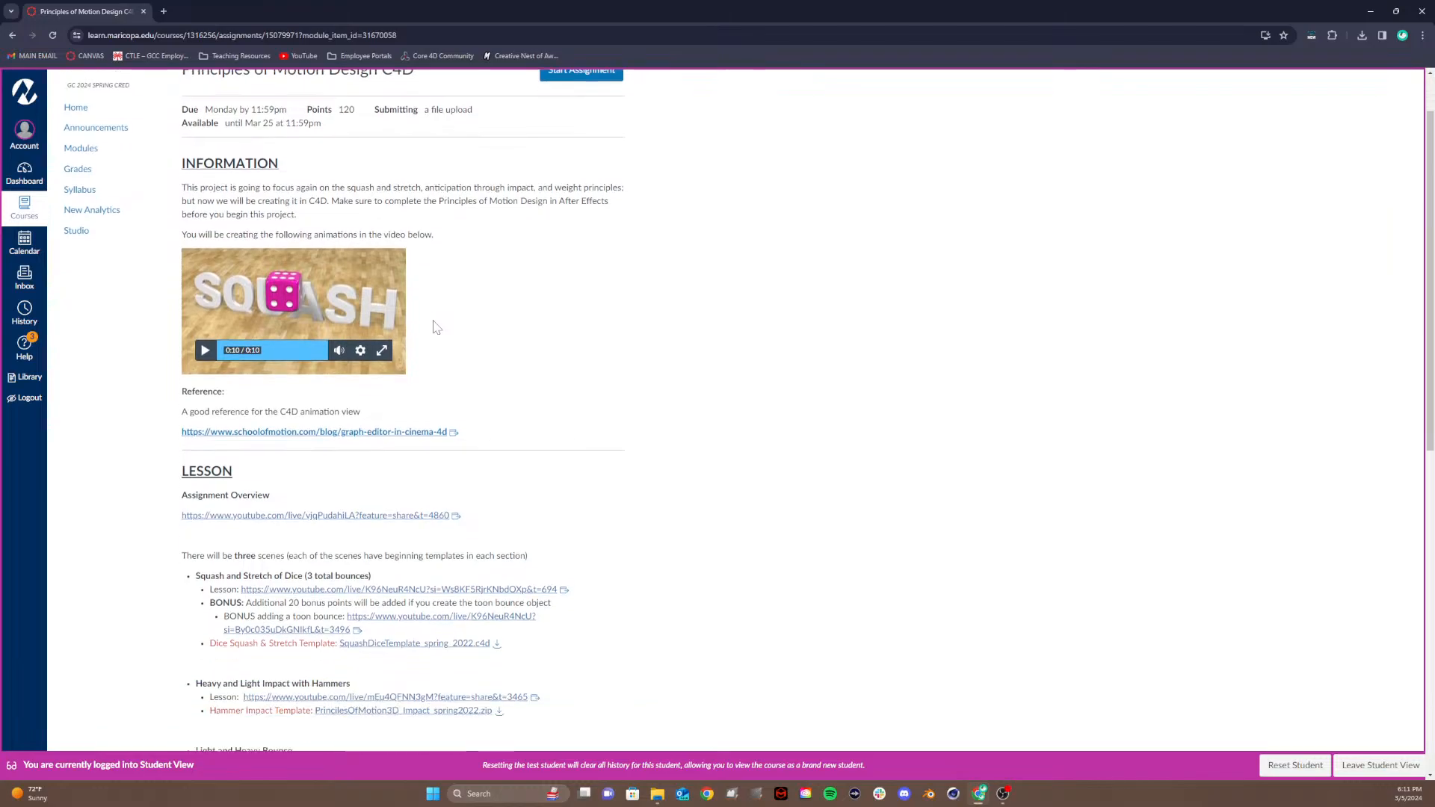
{"action": "scroll", "coordinate": [436, 326], "scroll_direction": "down", "scroll_amount": 1}
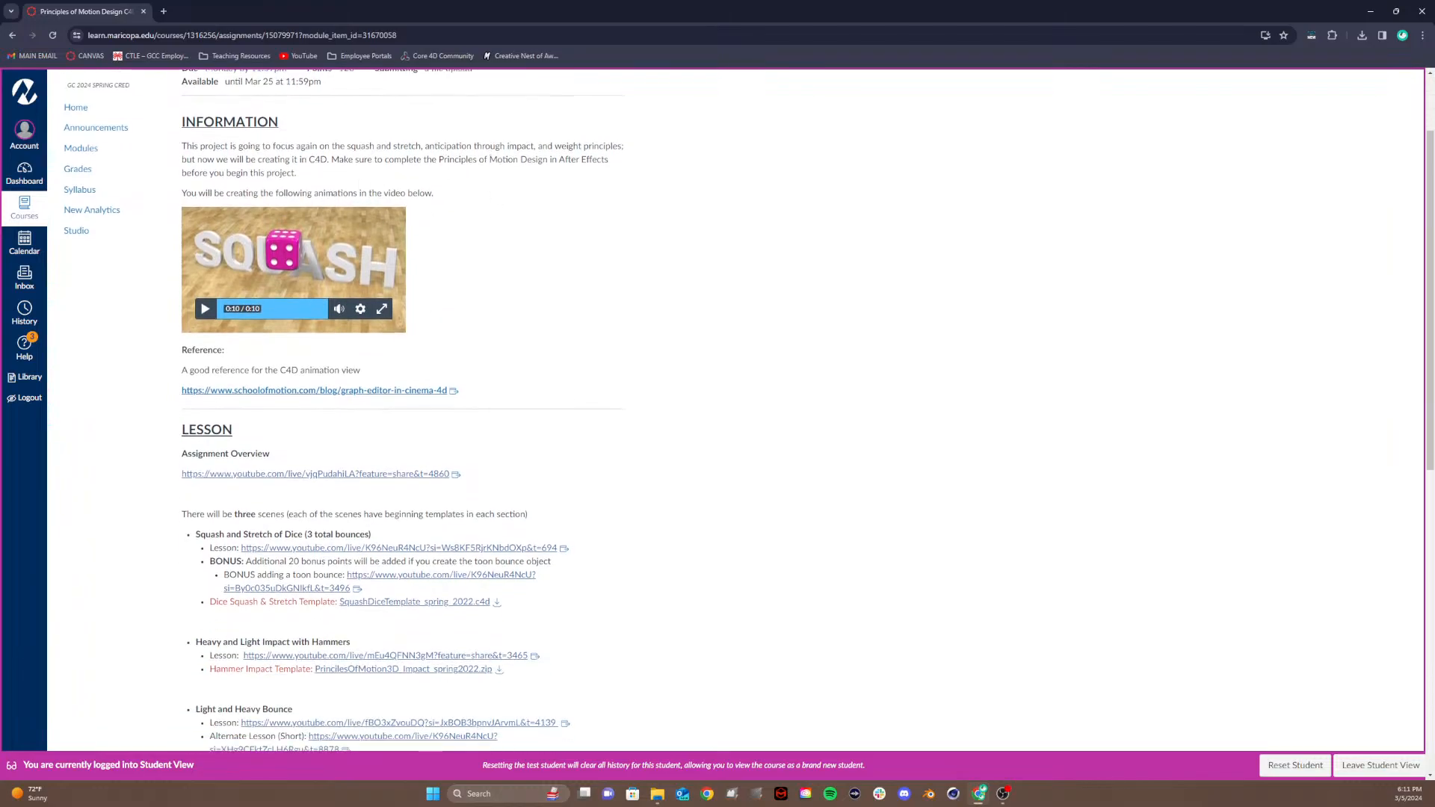
{"action": "left_click_drag", "start_coordinate": [437, 159], "coordinate": [520, 203]}
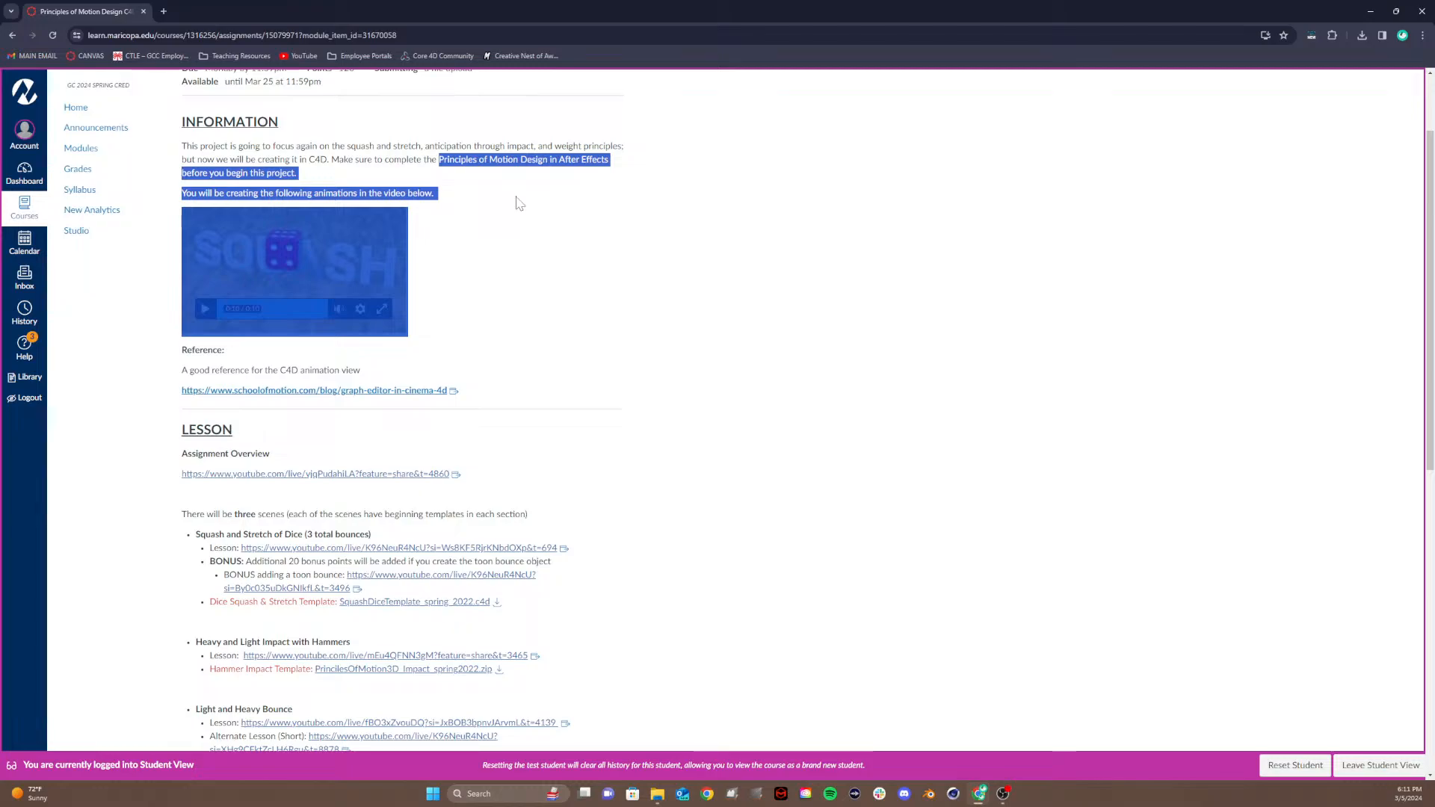
{"action": "left_click", "coordinate": [519, 203]}
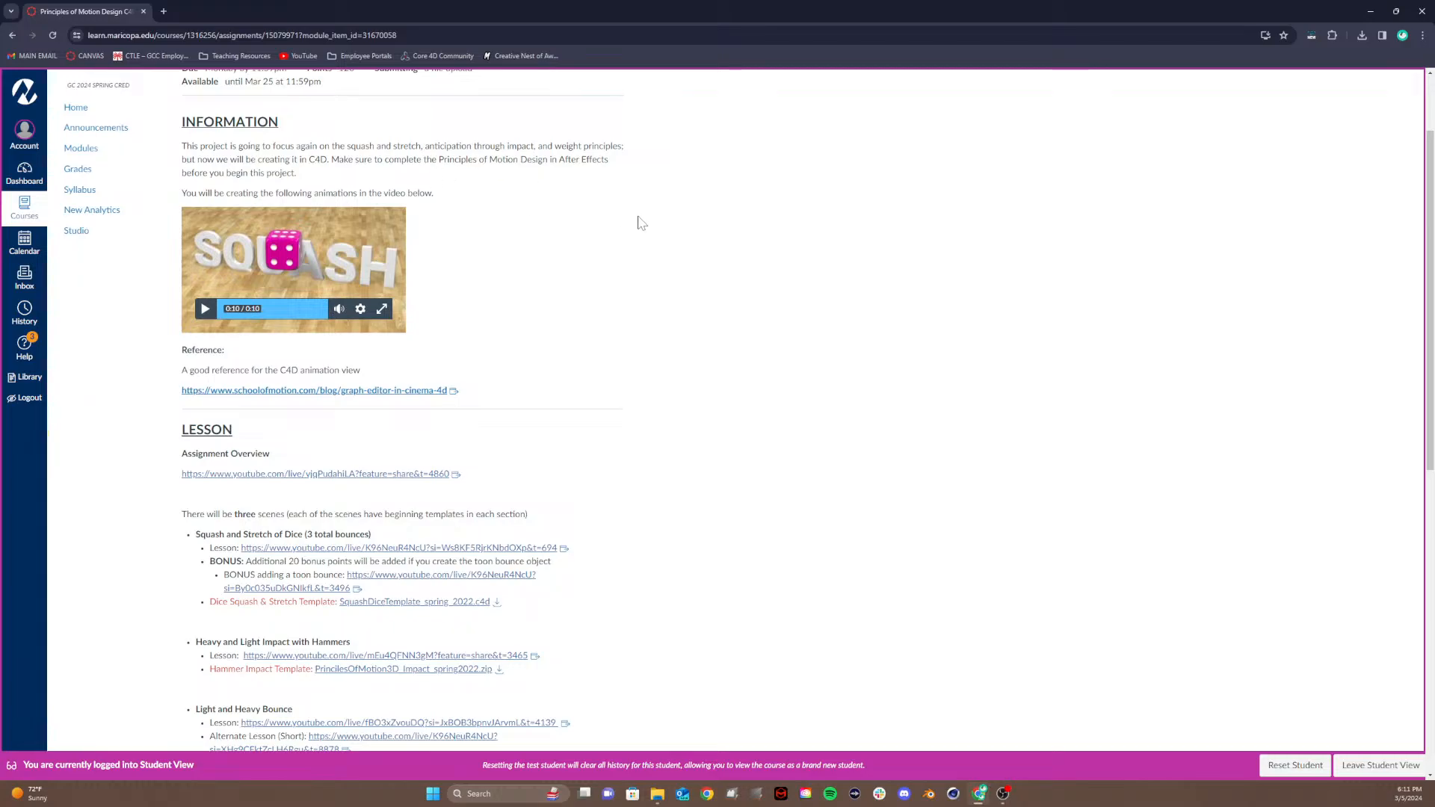
Step: Open the School of Motion reference on the Cinema 4D graph editor, skim the article's sections, and close it
{"action": "left_click", "coordinate": [309, 391]}
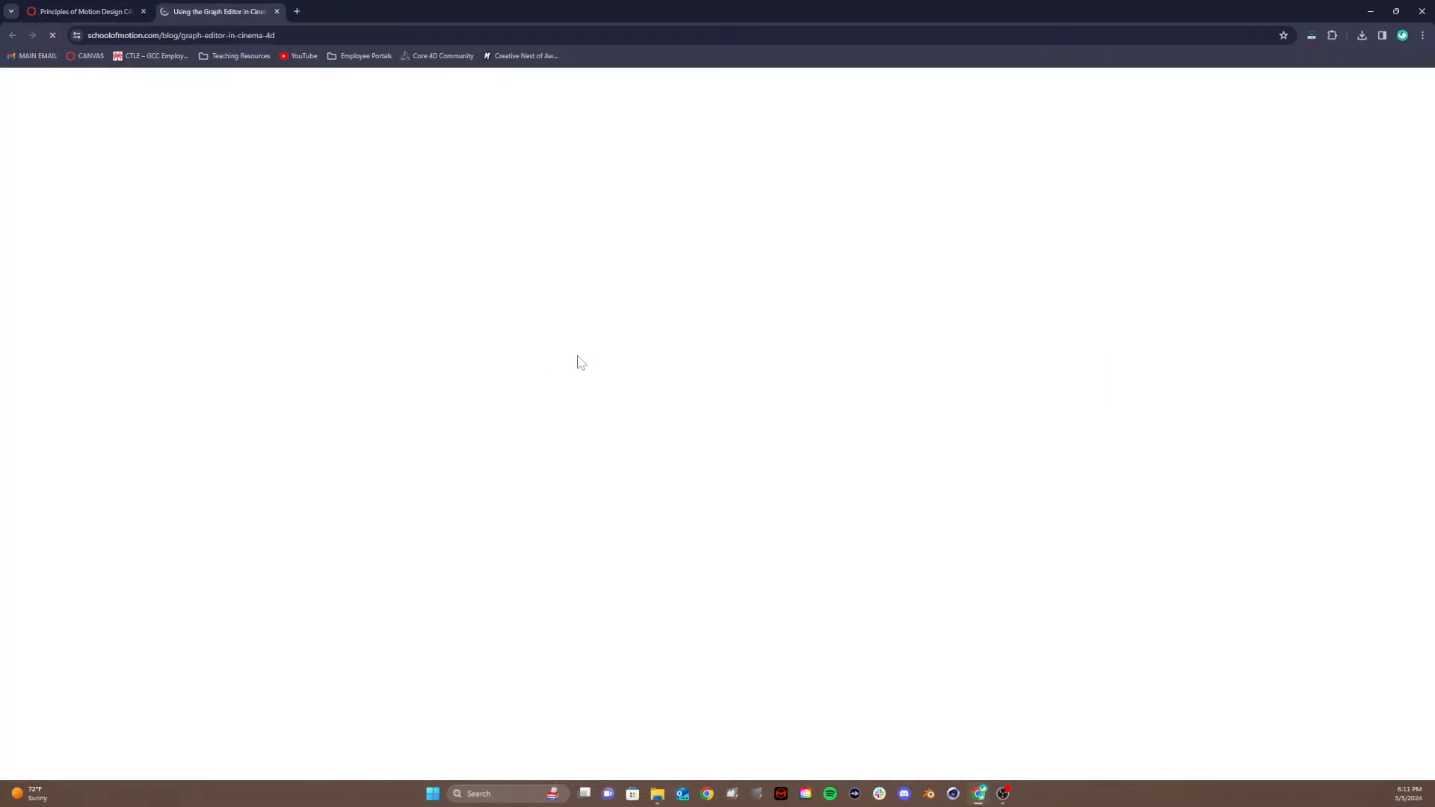
{"action": "scroll", "coordinate": [581, 353], "scroll_direction": "down", "scroll_amount": 4}
{"action": "scroll", "coordinate": [583, 359], "scroll_direction": "down", "scroll_amount": 15}
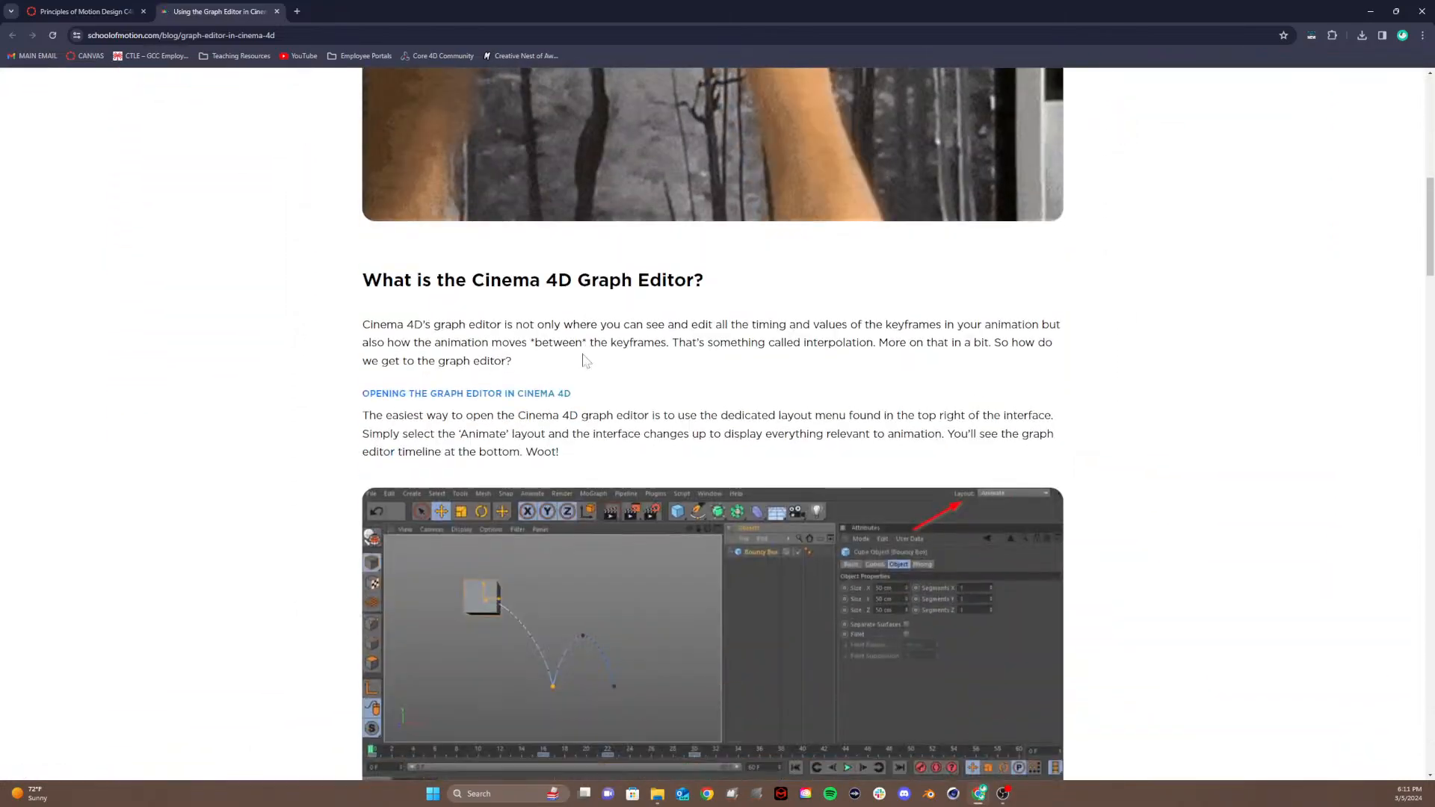
{"action": "scroll", "coordinate": [583, 361], "scroll_direction": "down", "scroll_amount": 5}
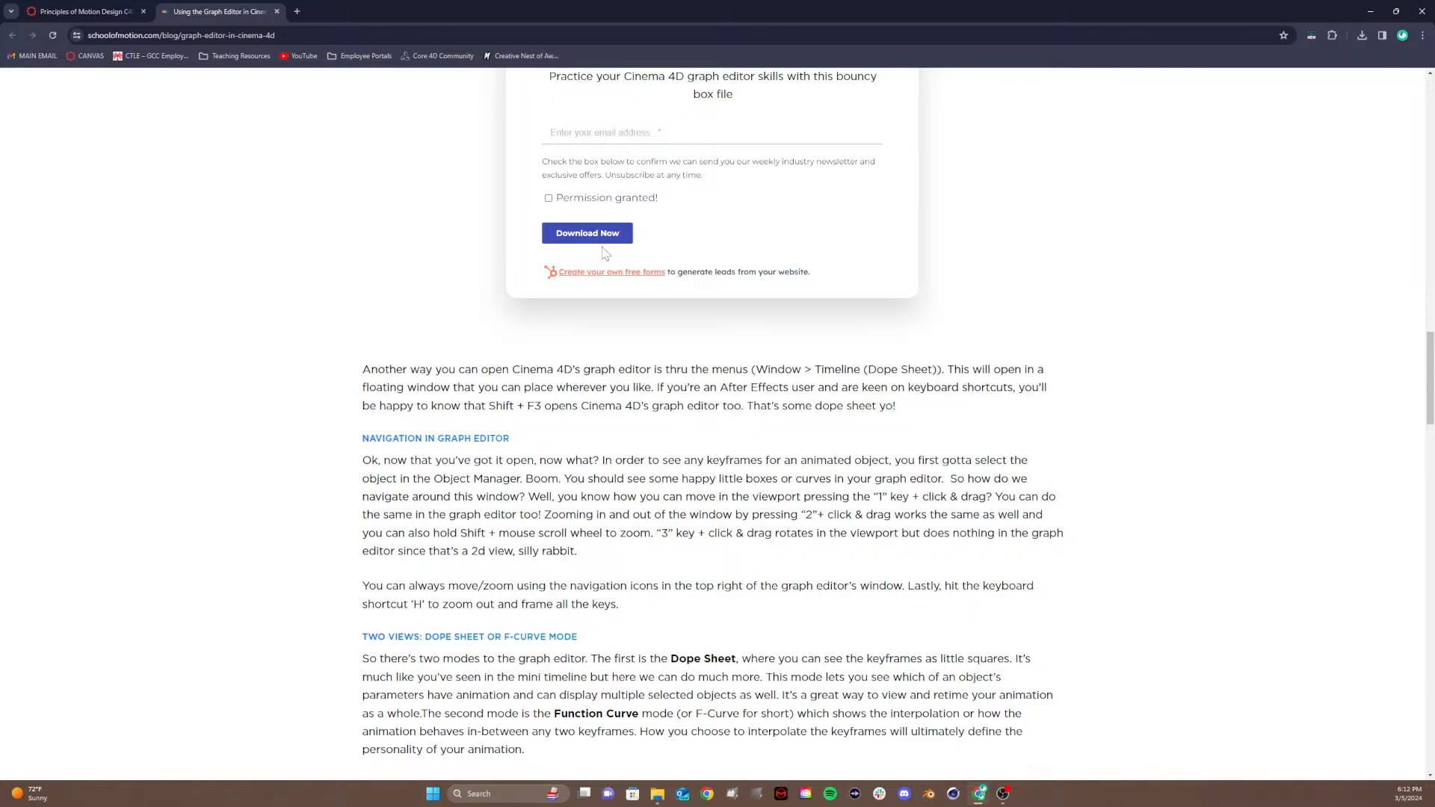
{"action": "scroll", "coordinate": [605, 253], "scroll_direction": "down", "scroll_amount": 1}
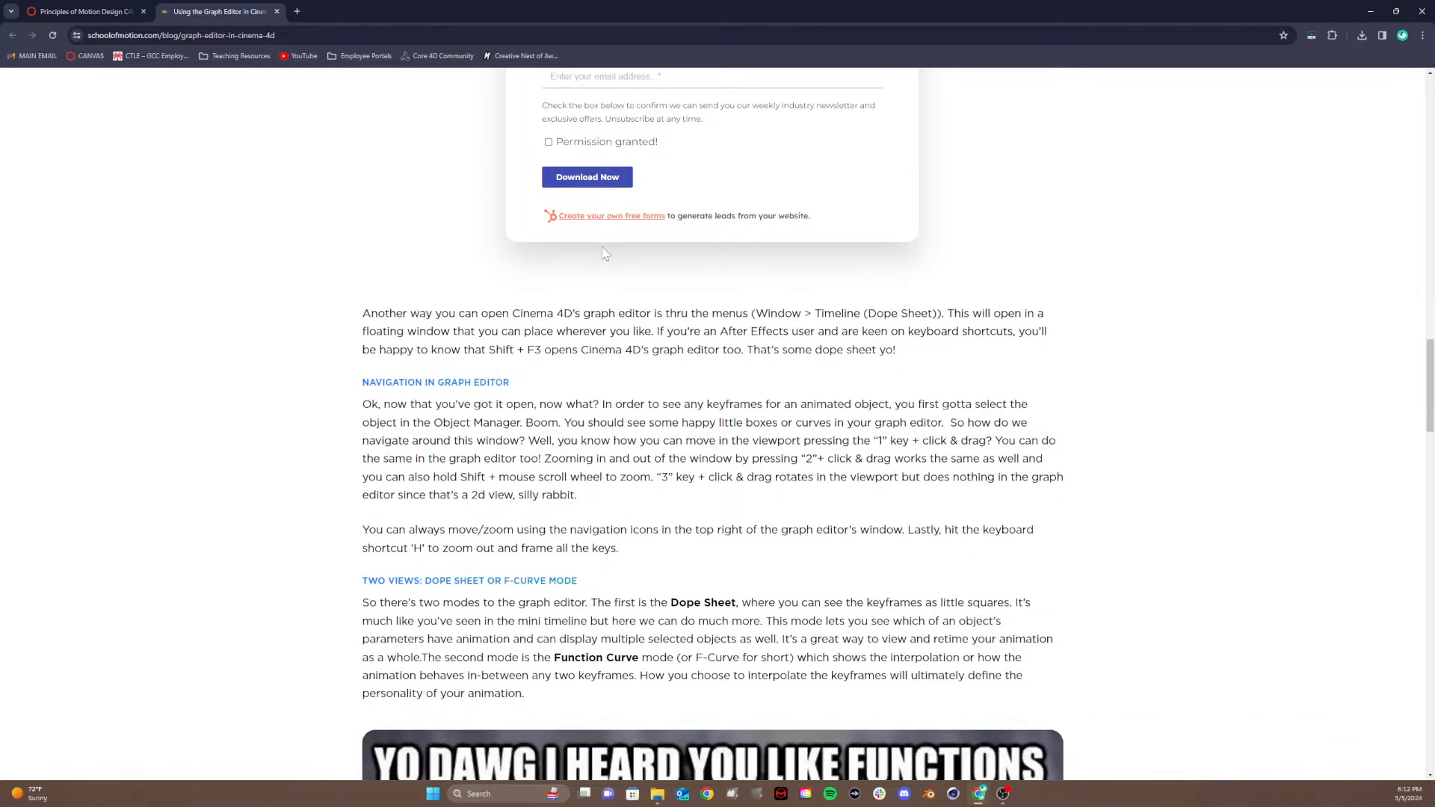
{"action": "scroll", "coordinate": [606, 253], "scroll_direction": "down", "scroll_amount": 5}
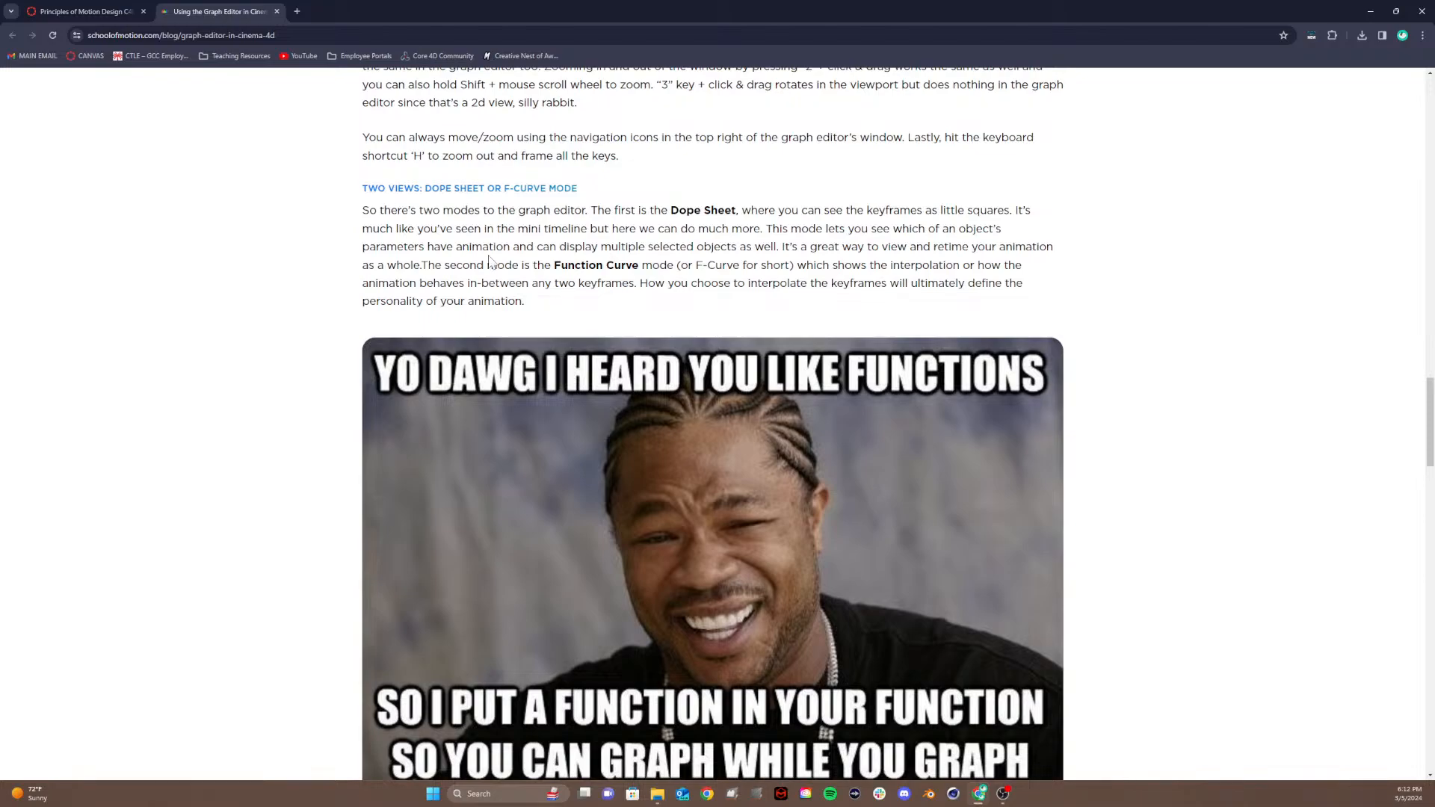
{"action": "scroll", "coordinate": [713, 424], "scroll_direction": "up", "scroll_amount": 4}
{"action": "scroll", "coordinate": [771, 404], "scroll_direction": "down", "scroll_amount": 15}
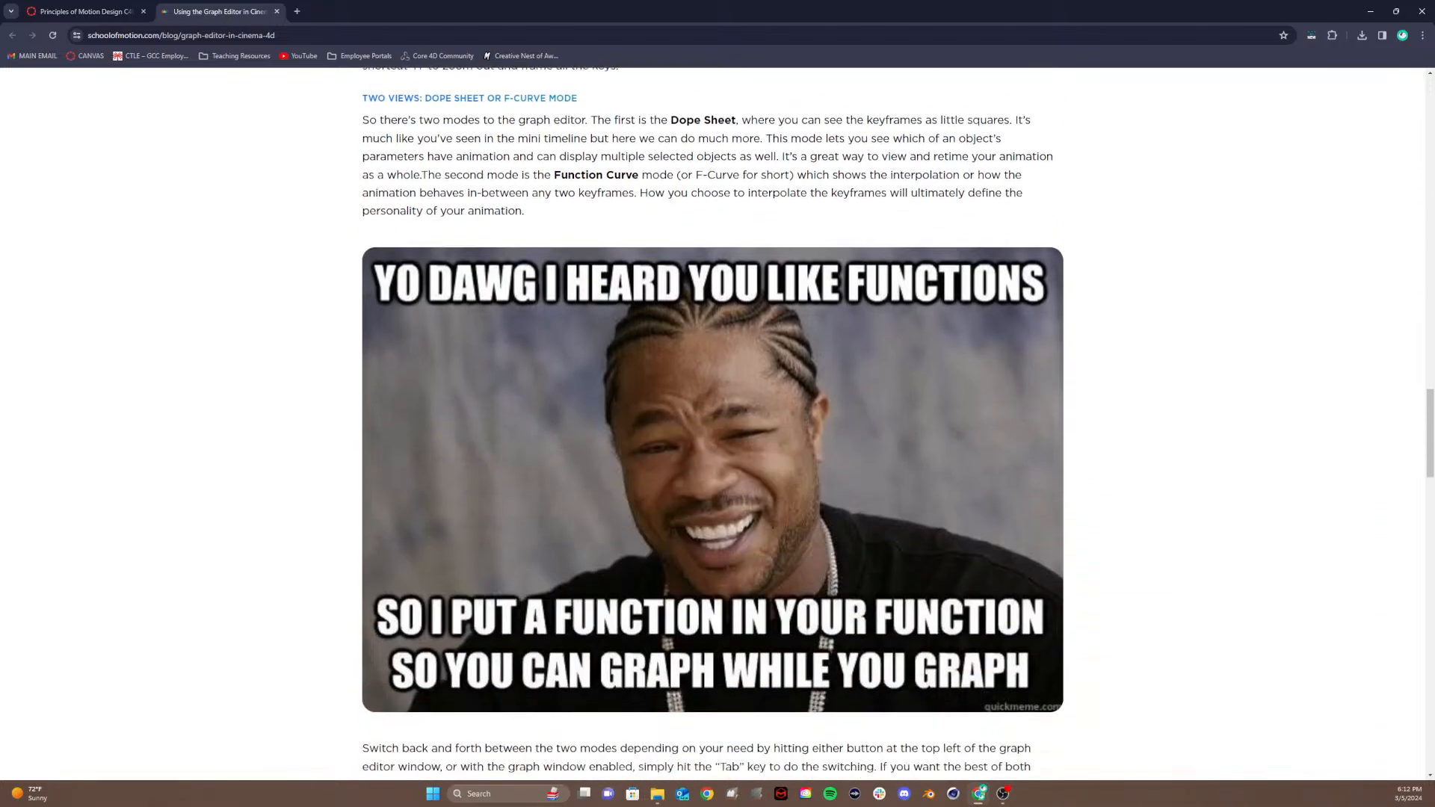
{"action": "scroll", "coordinate": [772, 404], "scroll_direction": "down", "scroll_amount": 5}
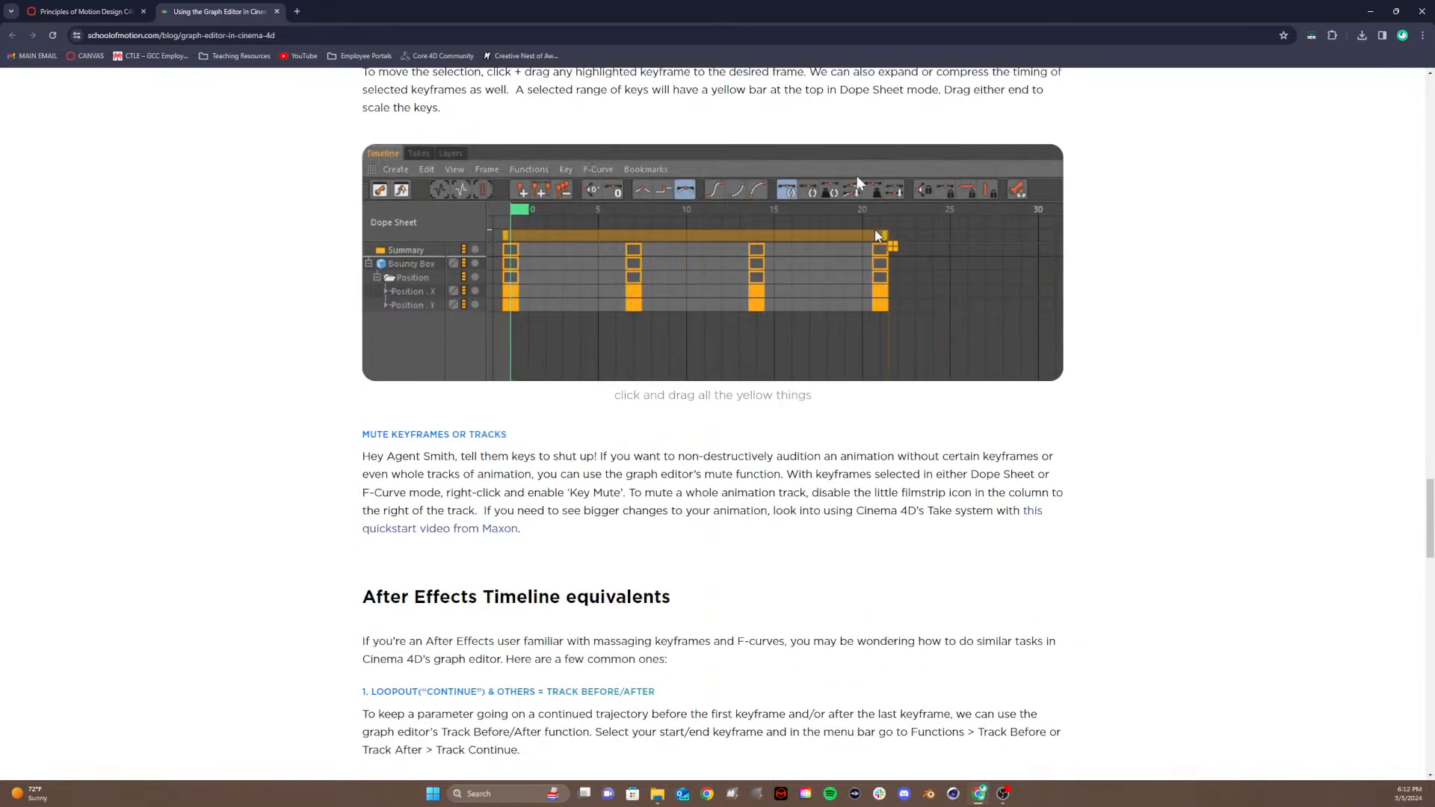
{"action": "scroll", "coordinate": [598, 287], "scroll_direction": "down", "scroll_amount": 5}
{"action": "scroll", "coordinate": [598, 287], "scroll_direction": "down", "scroll_amount": 2}
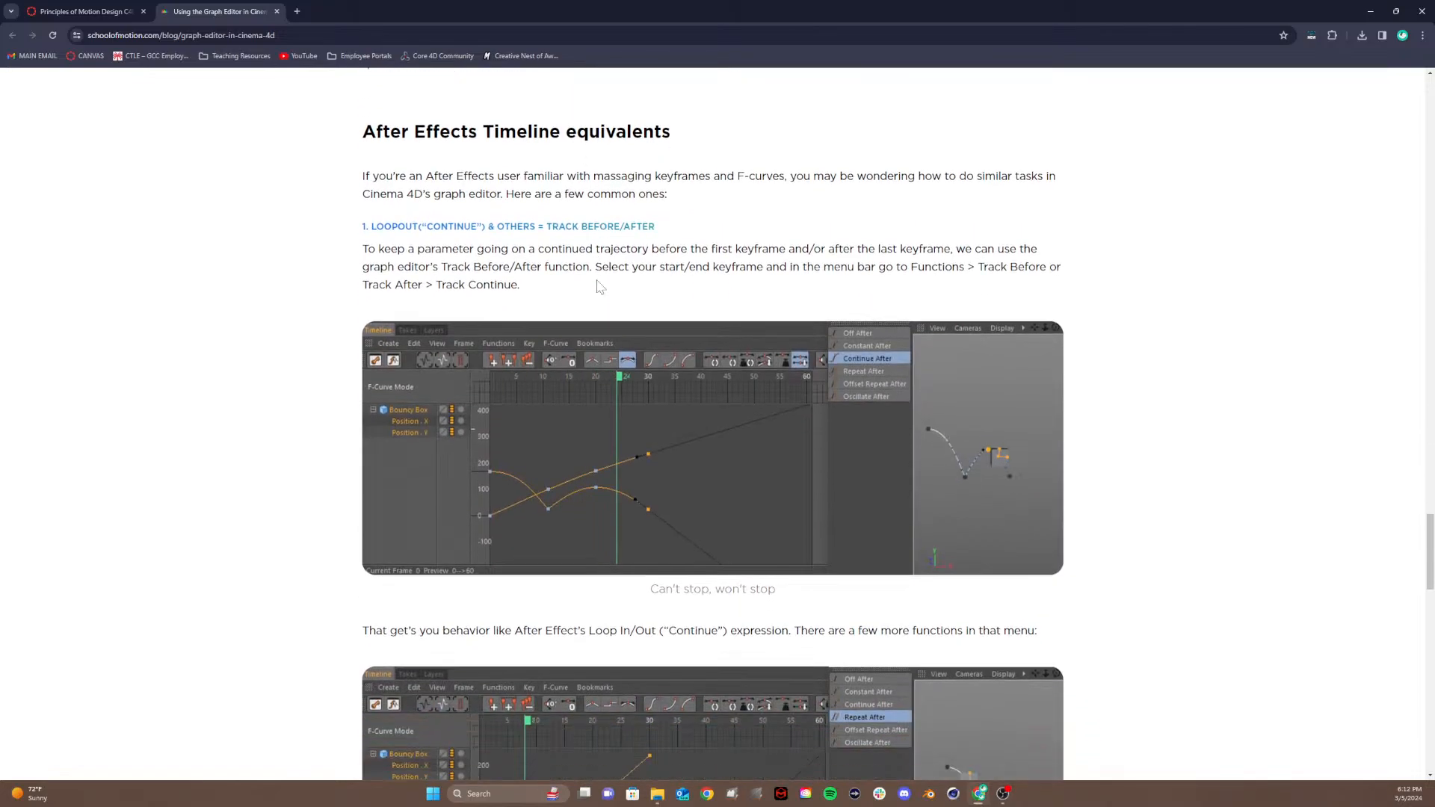
{"action": "scroll", "coordinate": [598, 286], "scroll_direction": "up", "scroll_amount": 7}
{"action": "scroll", "coordinate": [598, 286], "scroll_direction": "up", "scroll_amount": 20}
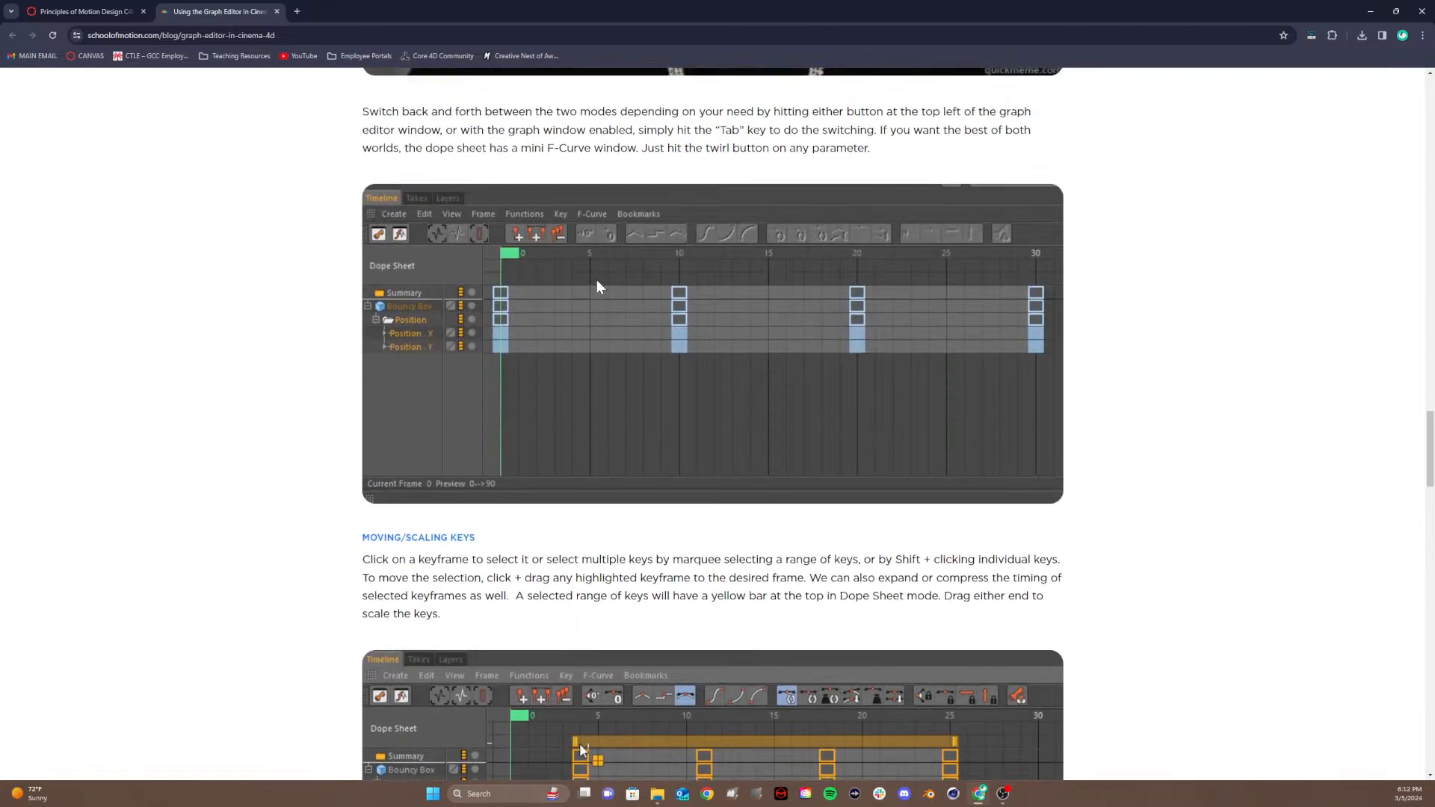
{"action": "scroll", "coordinate": [597, 286], "scroll_direction": "up", "scroll_amount": 12}
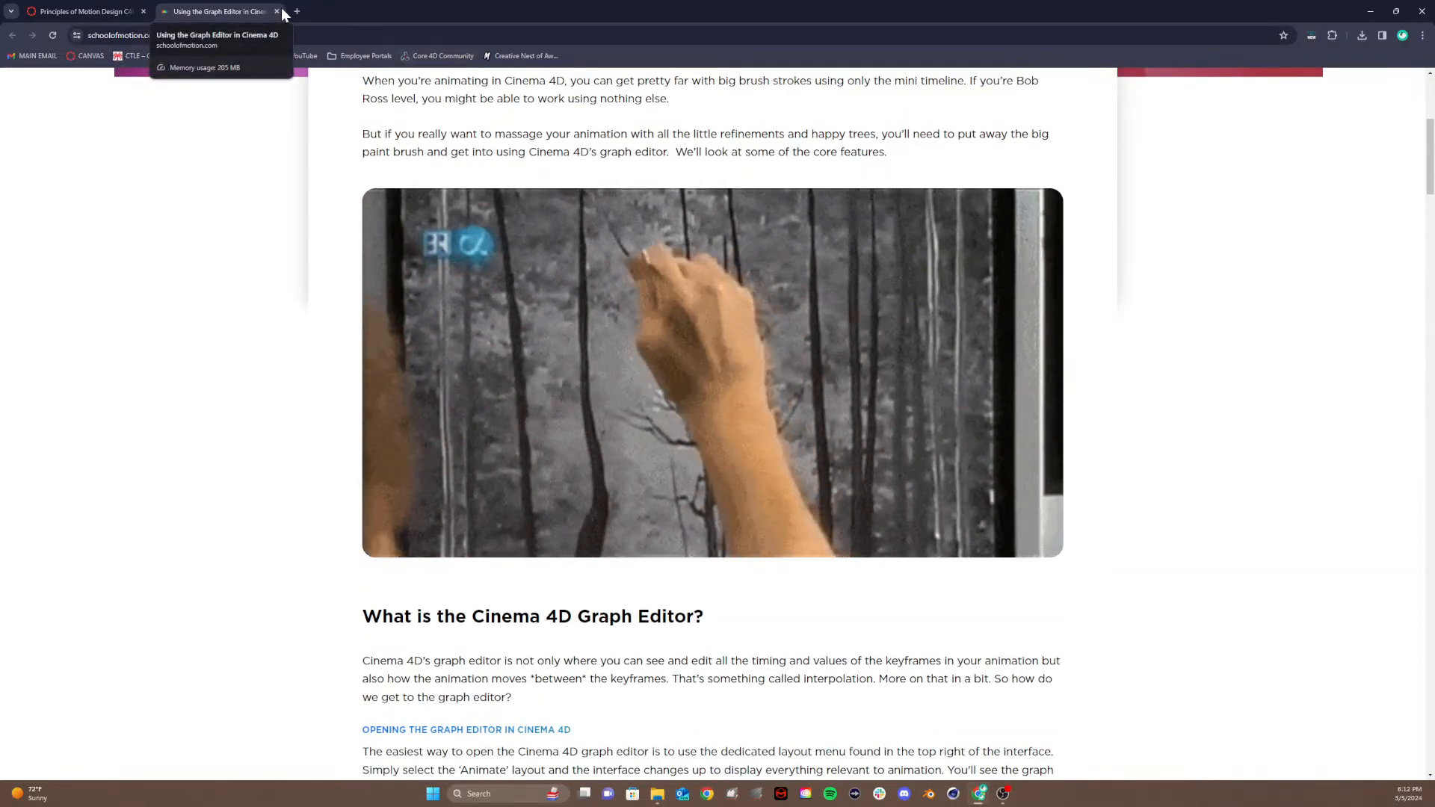
{"action": "left_click", "coordinate": [277, 11]}
Step: Review the assignment's lesson and deliverables, highlighting the notes on three scenes and the beginning templates in each section
{"action": "scroll", "coordinate": [390, 347], "scroll_direction": "down", "scroll_amount": 5}
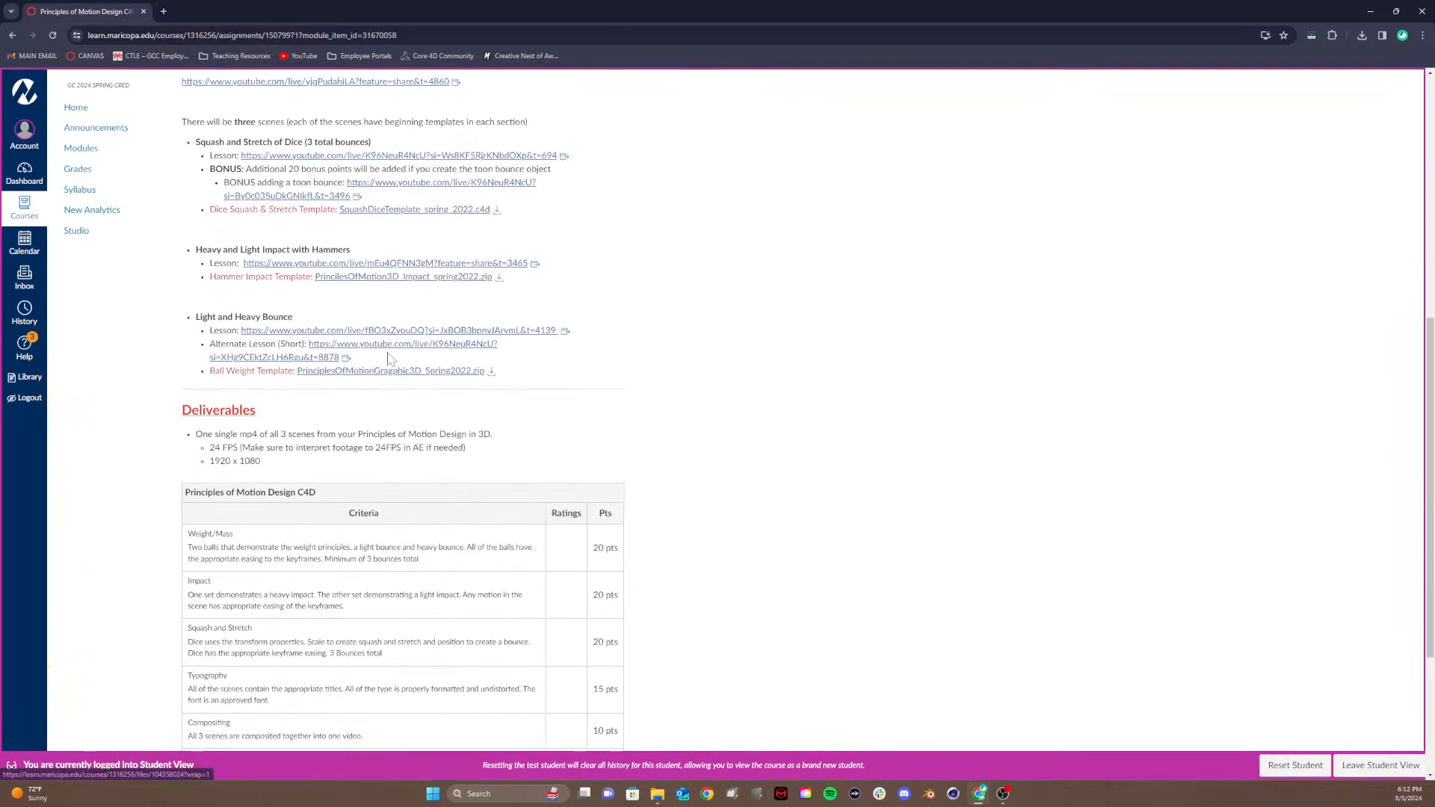
{"action": "scroll", "coordinate": [389, 355], "scroll_direction": "up", "scroll_amount": 3}
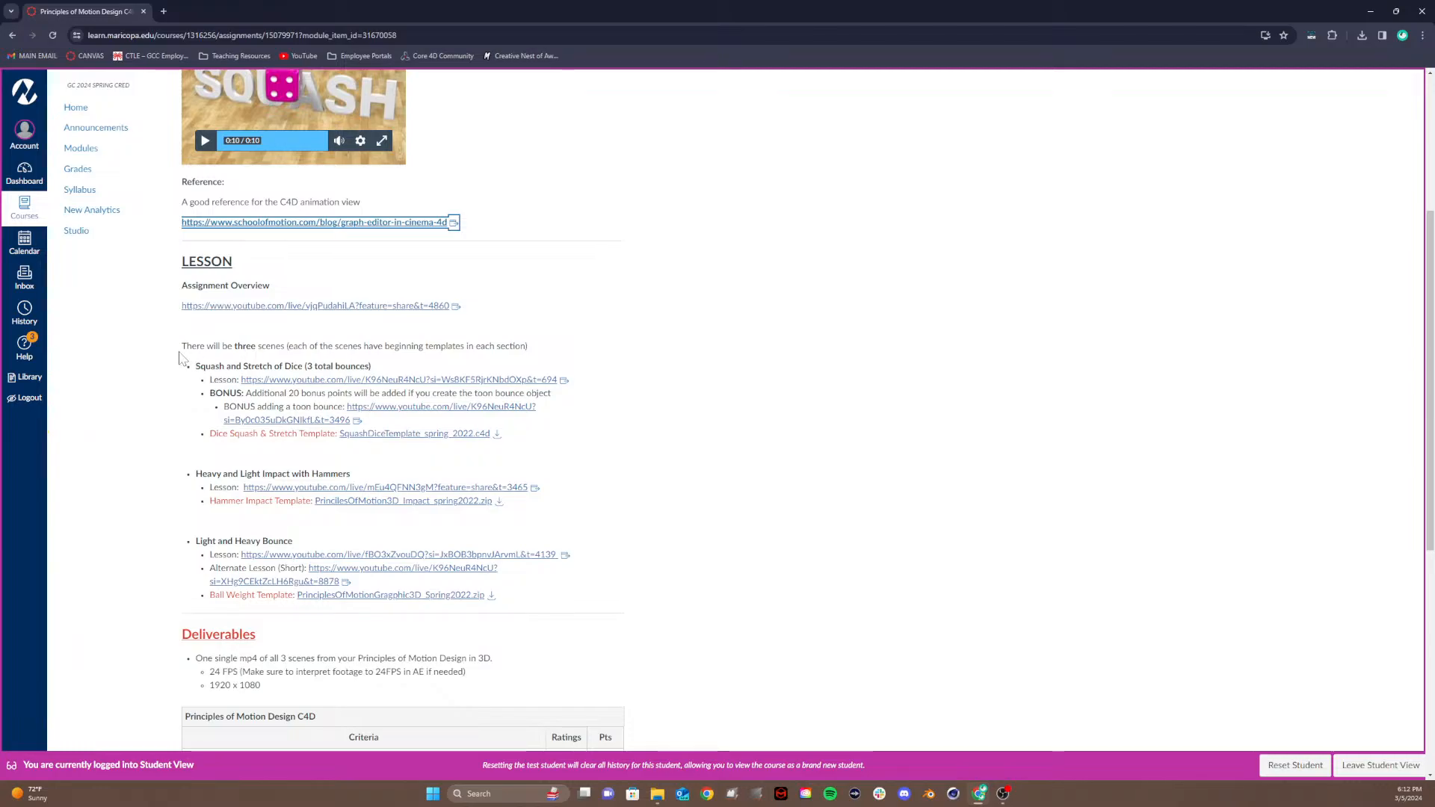
{"action": "left_click_drag", "start_coordinate": [186, 346], "coordinate": [285, 346]}
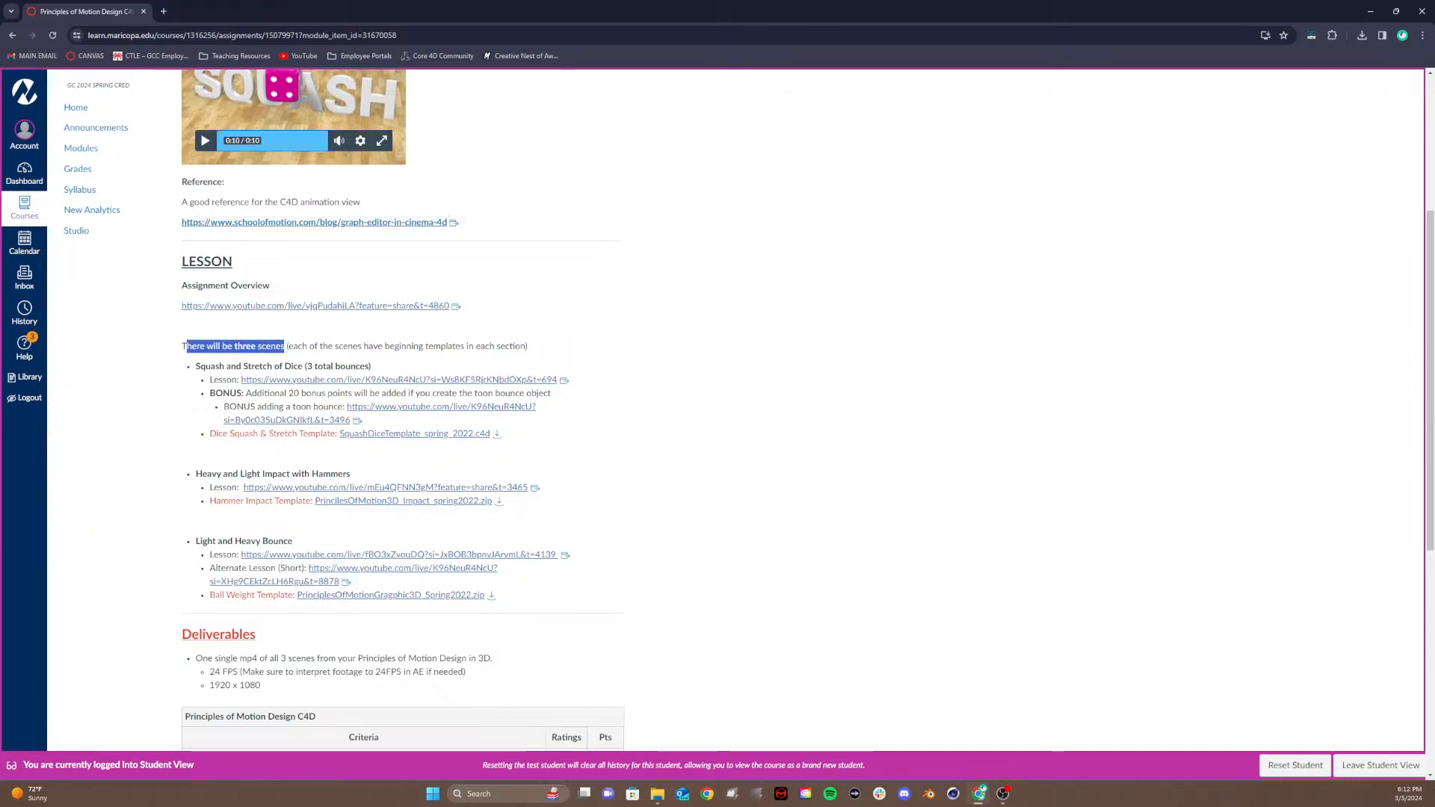
{"action": "left_click", "coordinate": [331, 348]}
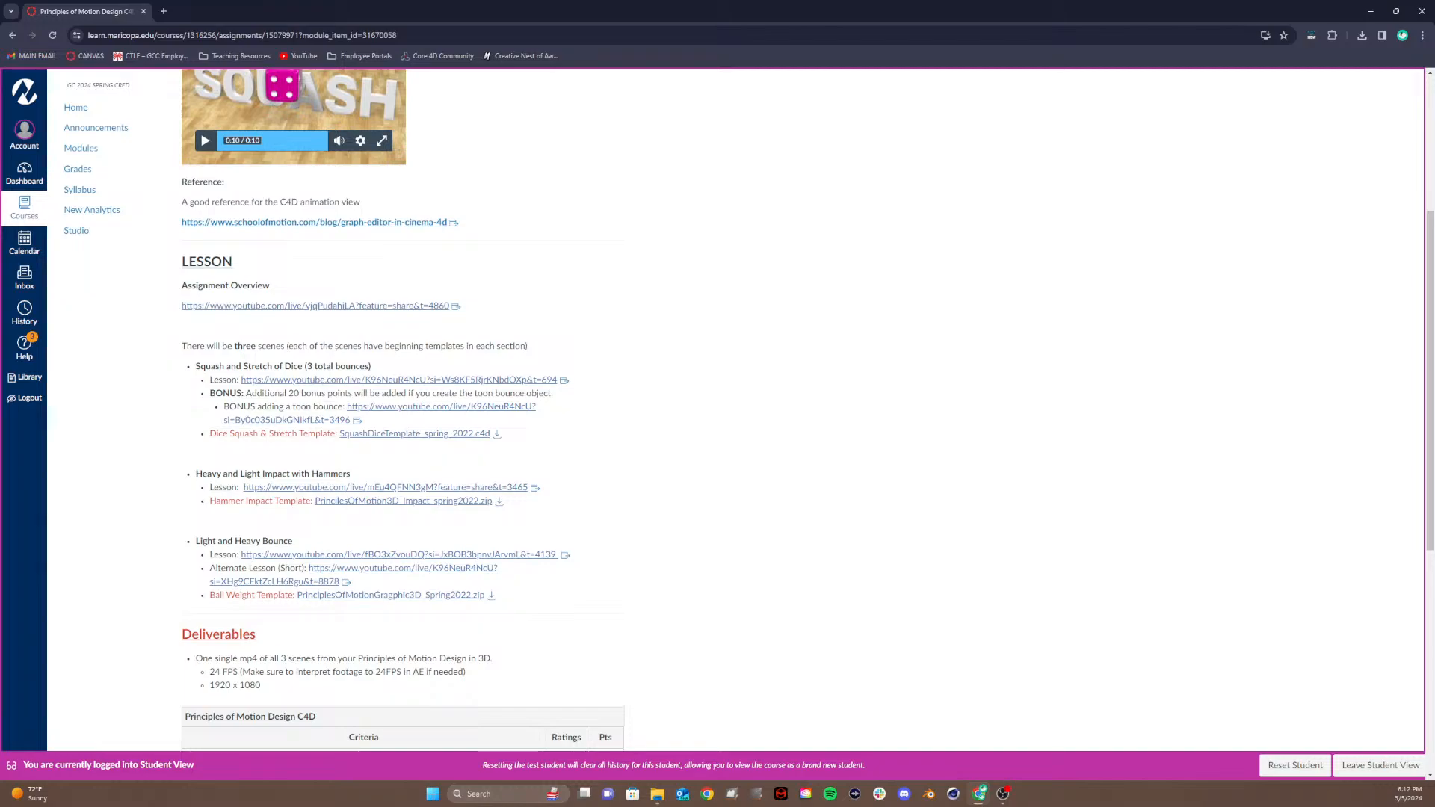
{"action": "left_click_drag", "start_coordinate": [383, 346], "coordinate": [536, 353]}
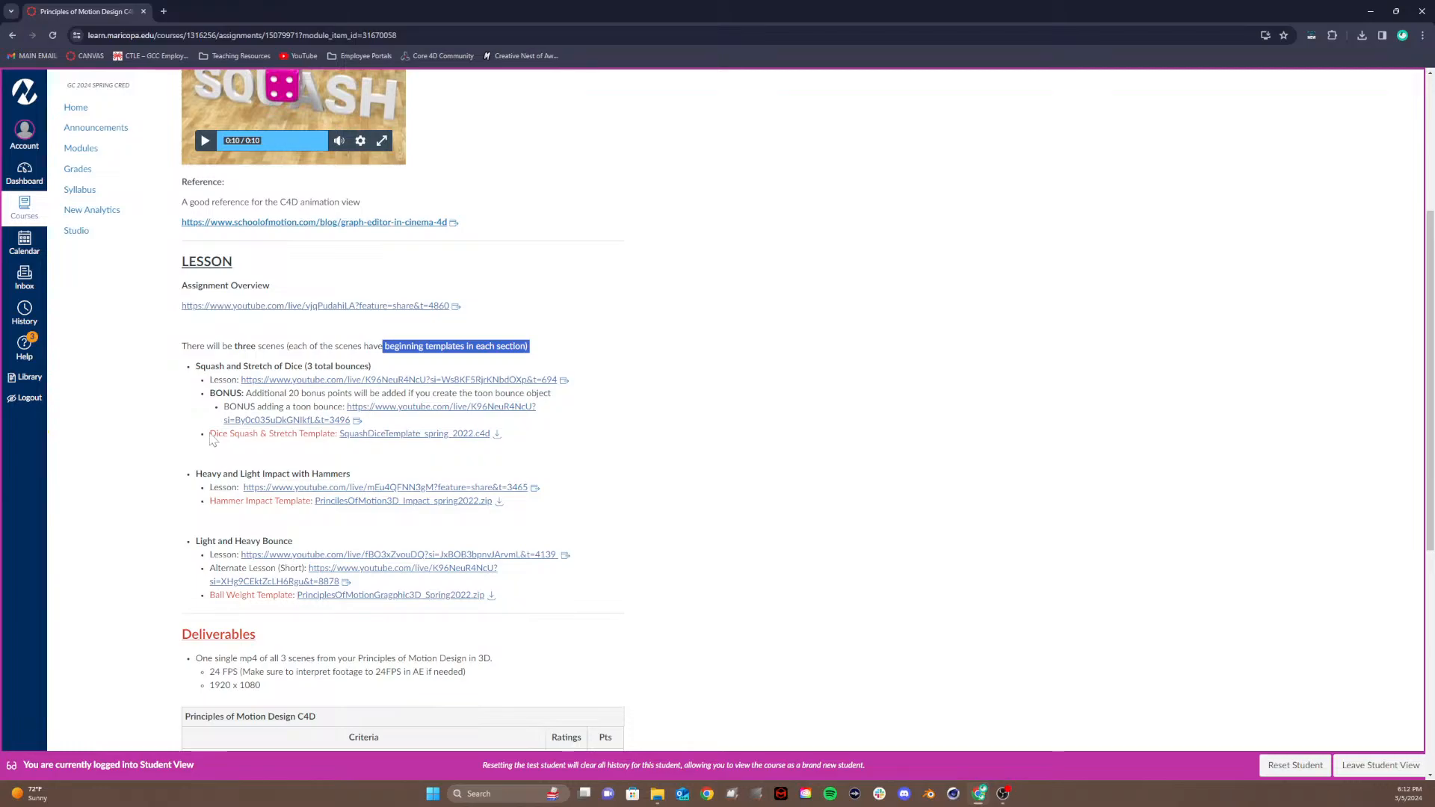
Step: Highlight the Dice Squash & Stretch and Hammer Impact template labels, and the bonus points note for the toon bounce
{"action": "left_click_drag", "start_coordinate": [211, 437], "coordinate": [340, 436]}
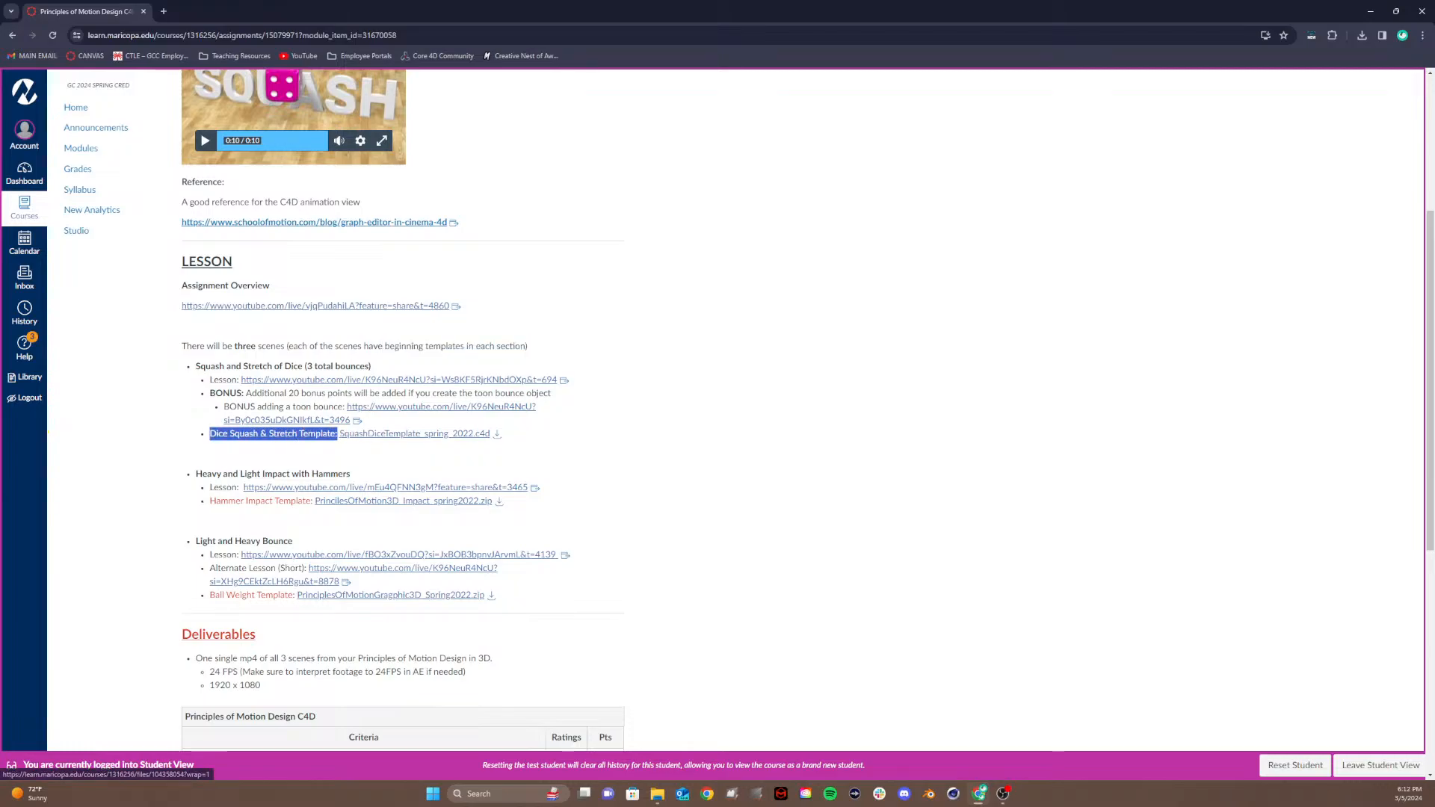
{"action": "left_click_drag", "start_coordinate": [210, 502], "coordinate": [291, 502]}
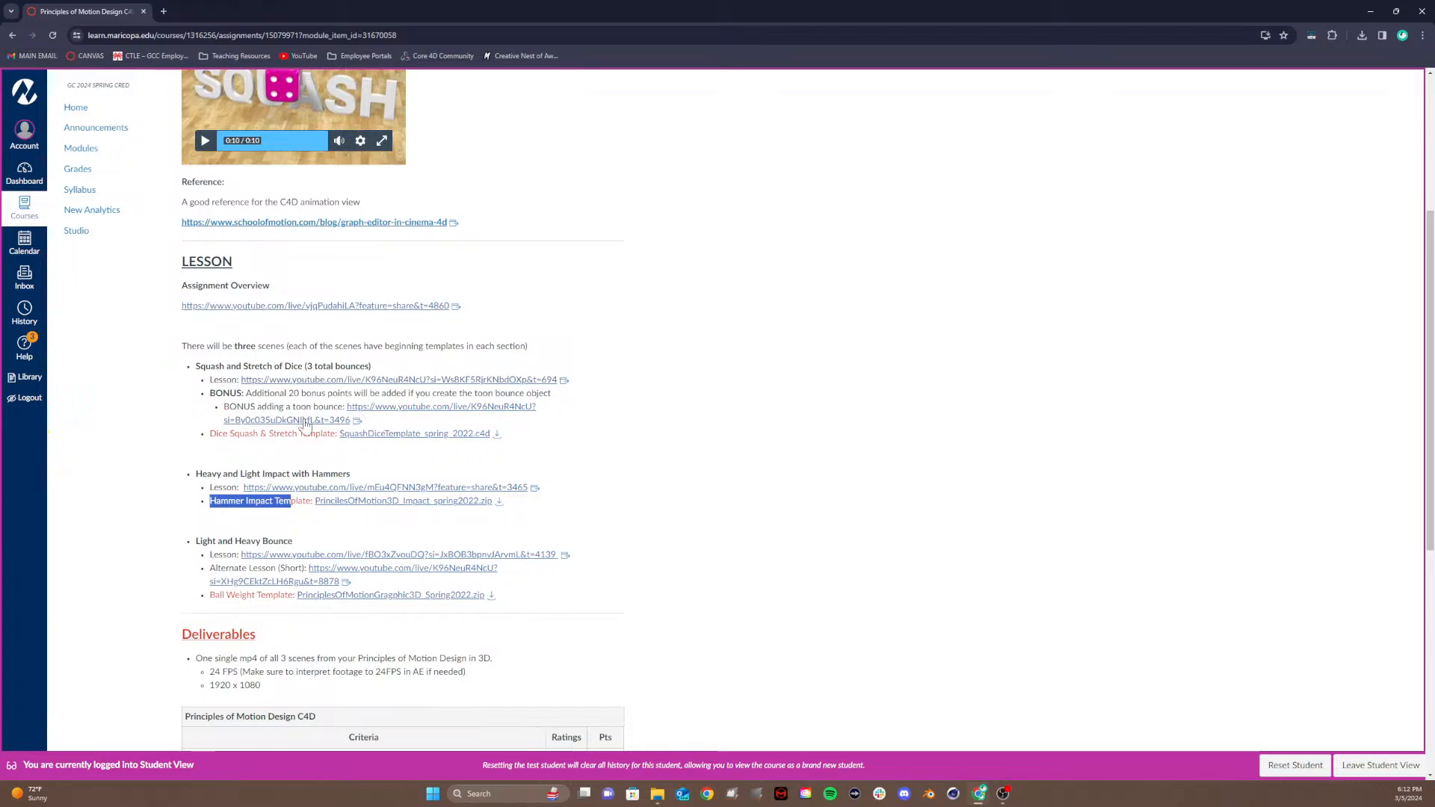
{"action": "left_click", "coordinate": [170, 398]}
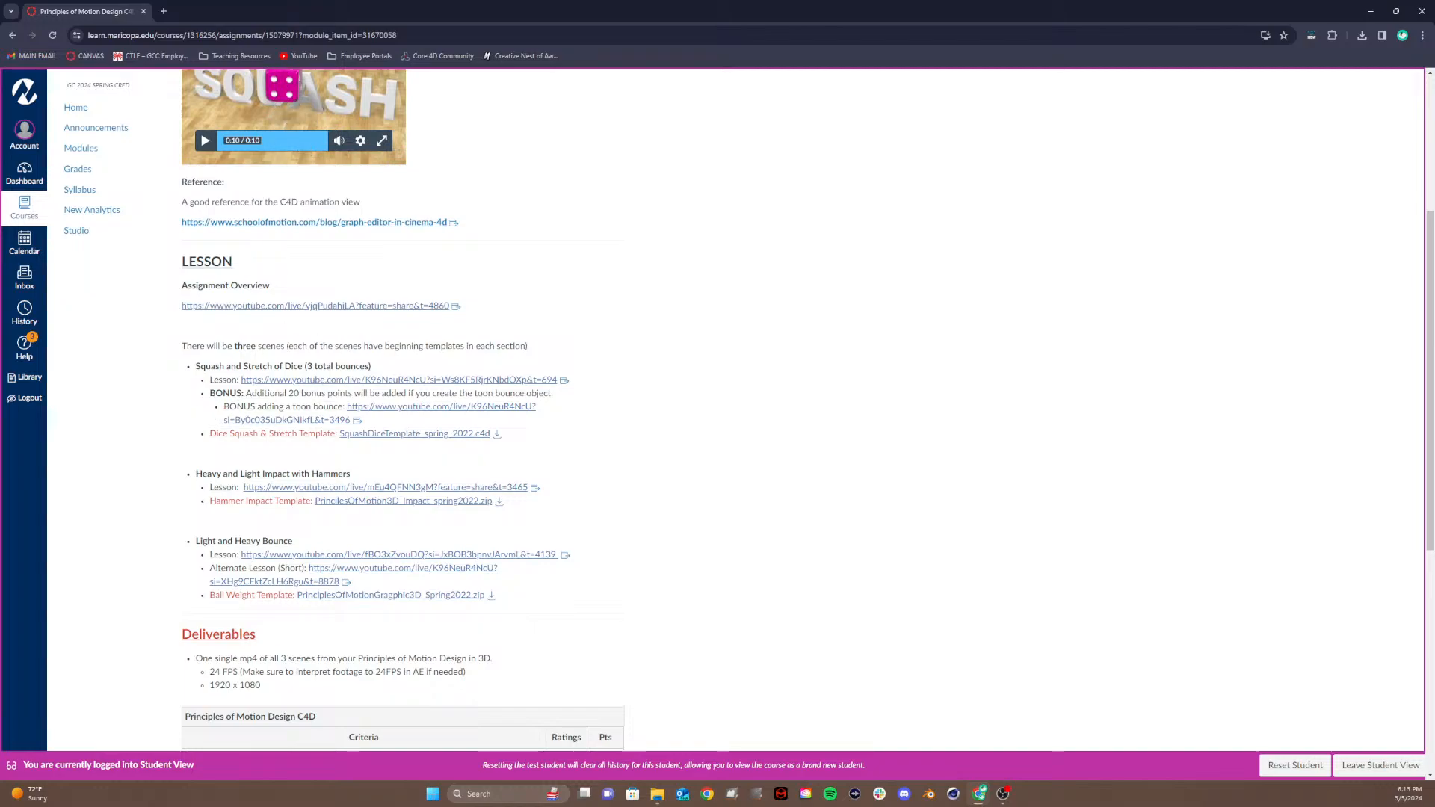
{"action": "left_click_drag", "start_coordinate": [209, 393], "coordinate": [299, 393]}
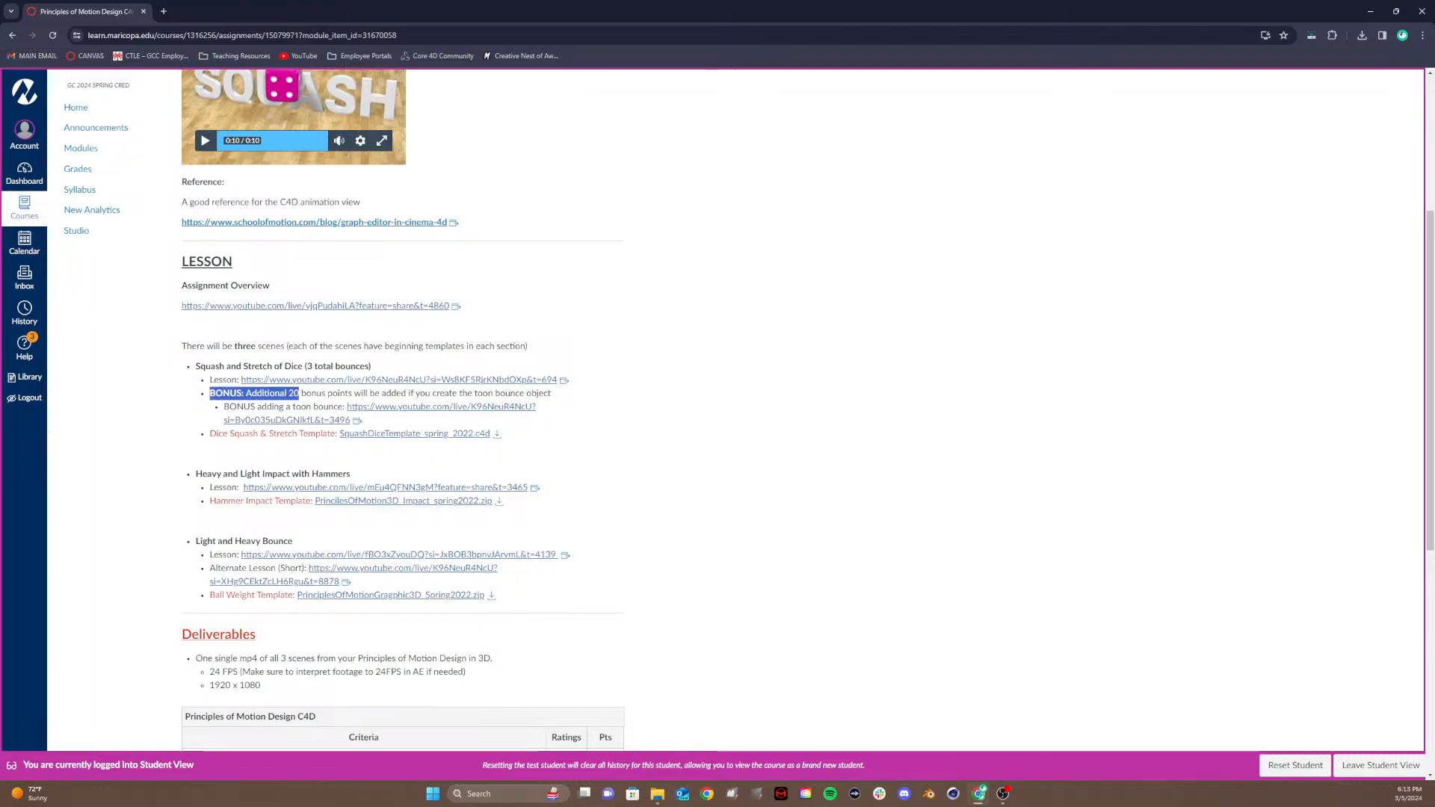
Step: Highlight the note on 20 additional bonus points for the toon bounce object, extending through the toon bounce lesson label
{"action": "left_click", "coordinate": [225, 409]}
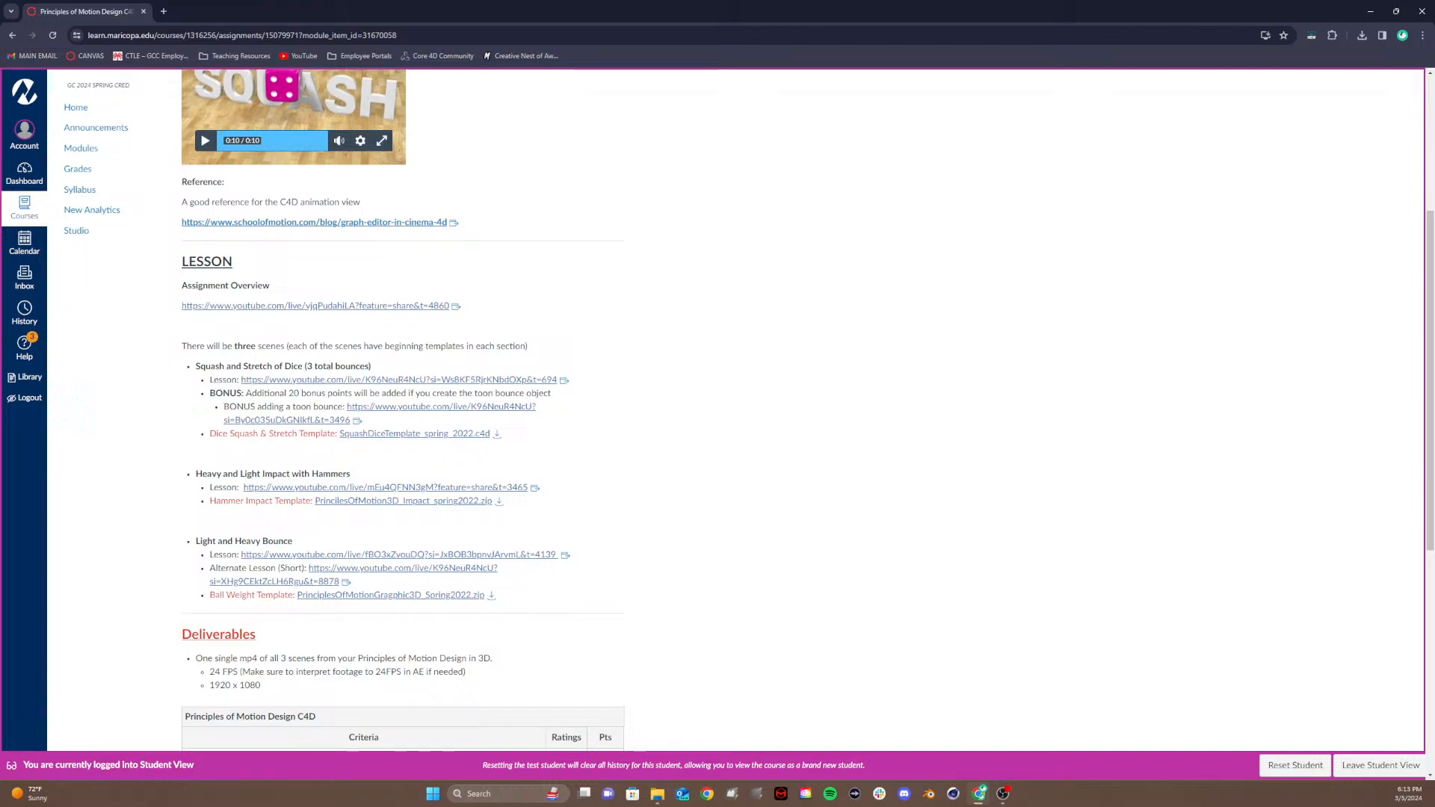
{"action": "left_click_drag", "start_coordinate": [257, 393], "coordinate": [311, 393]}
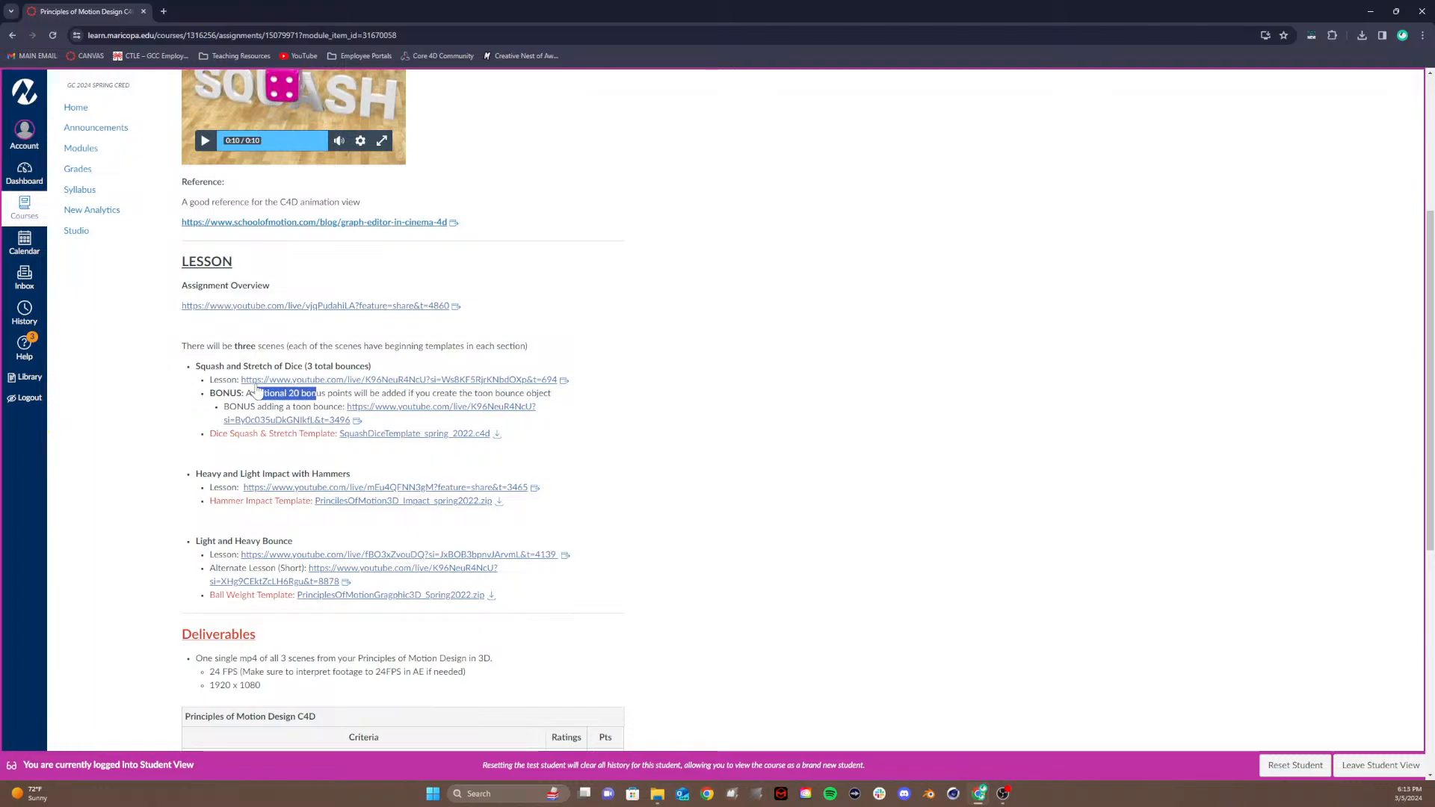
{"action": "left_click_drag", "start_coordinate": [244, 393], "coordinate": [343, 407]}
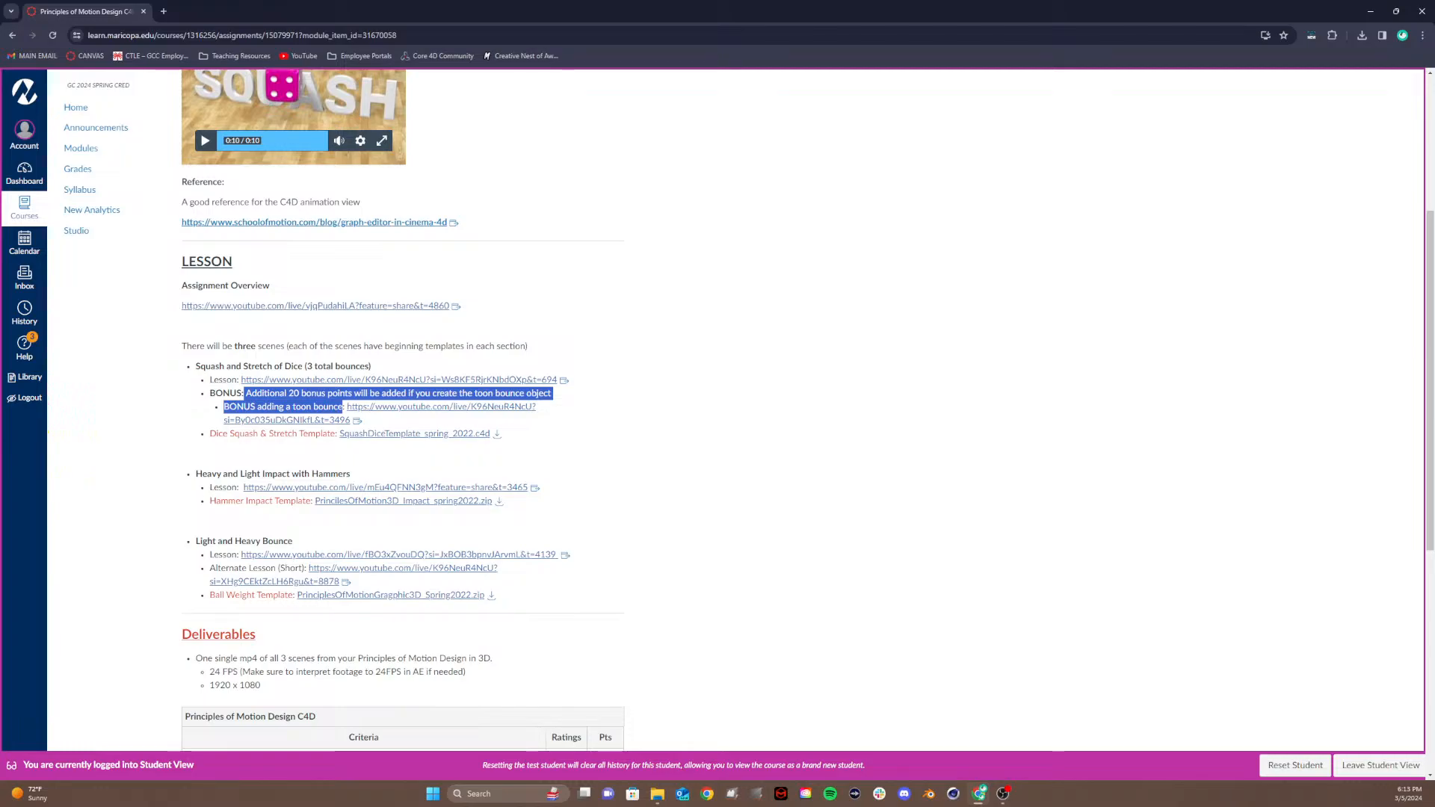
Step: Highlight the Heavy and Light Impact with Hammers, Light and Heavy Bounce, and Squash and Stretch of Dice scene headings in turn
{"action": "left_click_drag", "start_coordinate": [195, 474], "coordinate": [348, 474]}
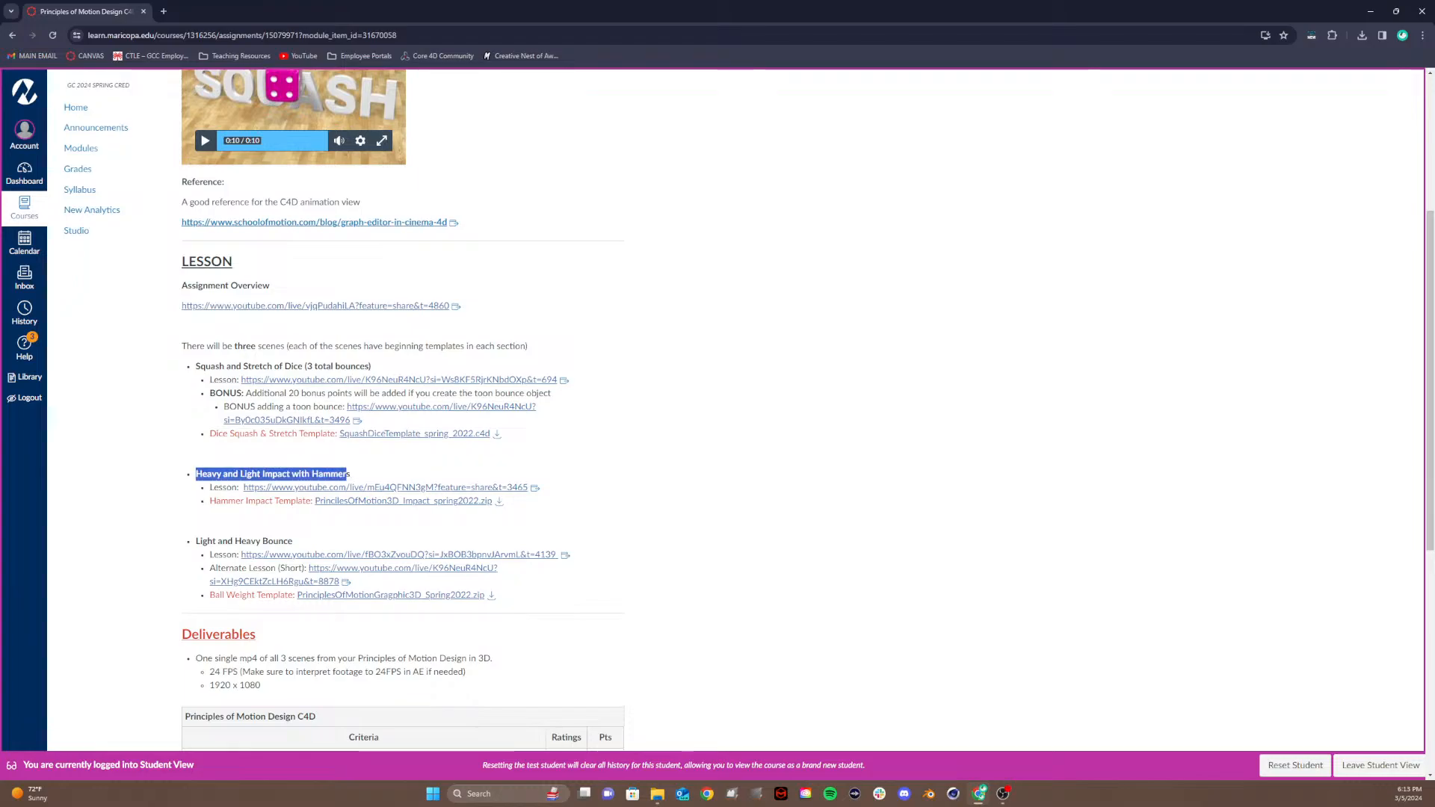
{"action": "left_click", "coordinate": [198, 550]}
{"action": "mouse_move", "coordinate": [196, 541]}
{"action": "left_mouse_down"}
{"action": "mouse_move", "coordinate": [299, 544]}
{"action": "mouse_move", "coordinate": [195, 542]}
{"action": "left_mouse_up"}
{"action": "left_click", "coordinate": [298, 545]}
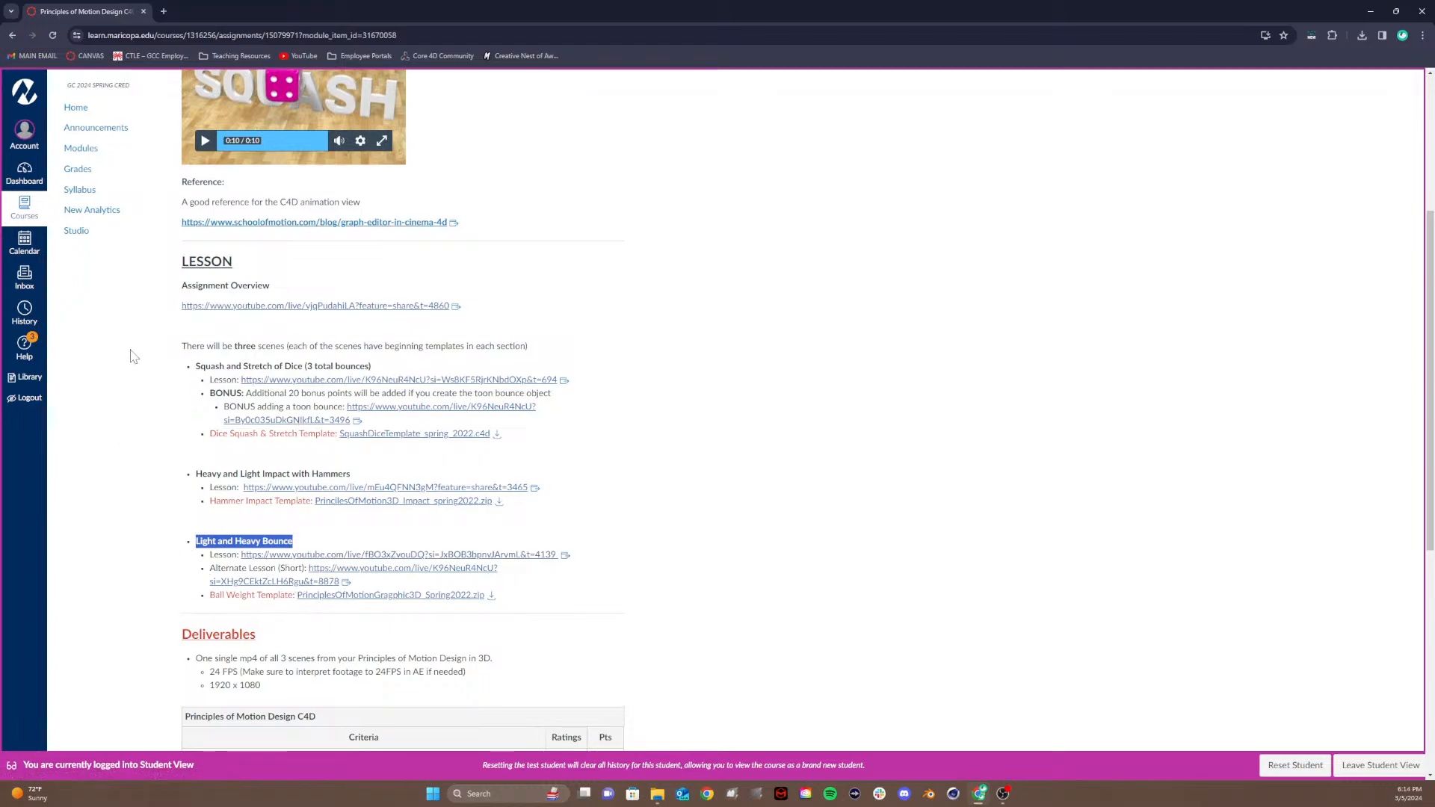
{"action": "left_click", "coordinate": [201, 422]}
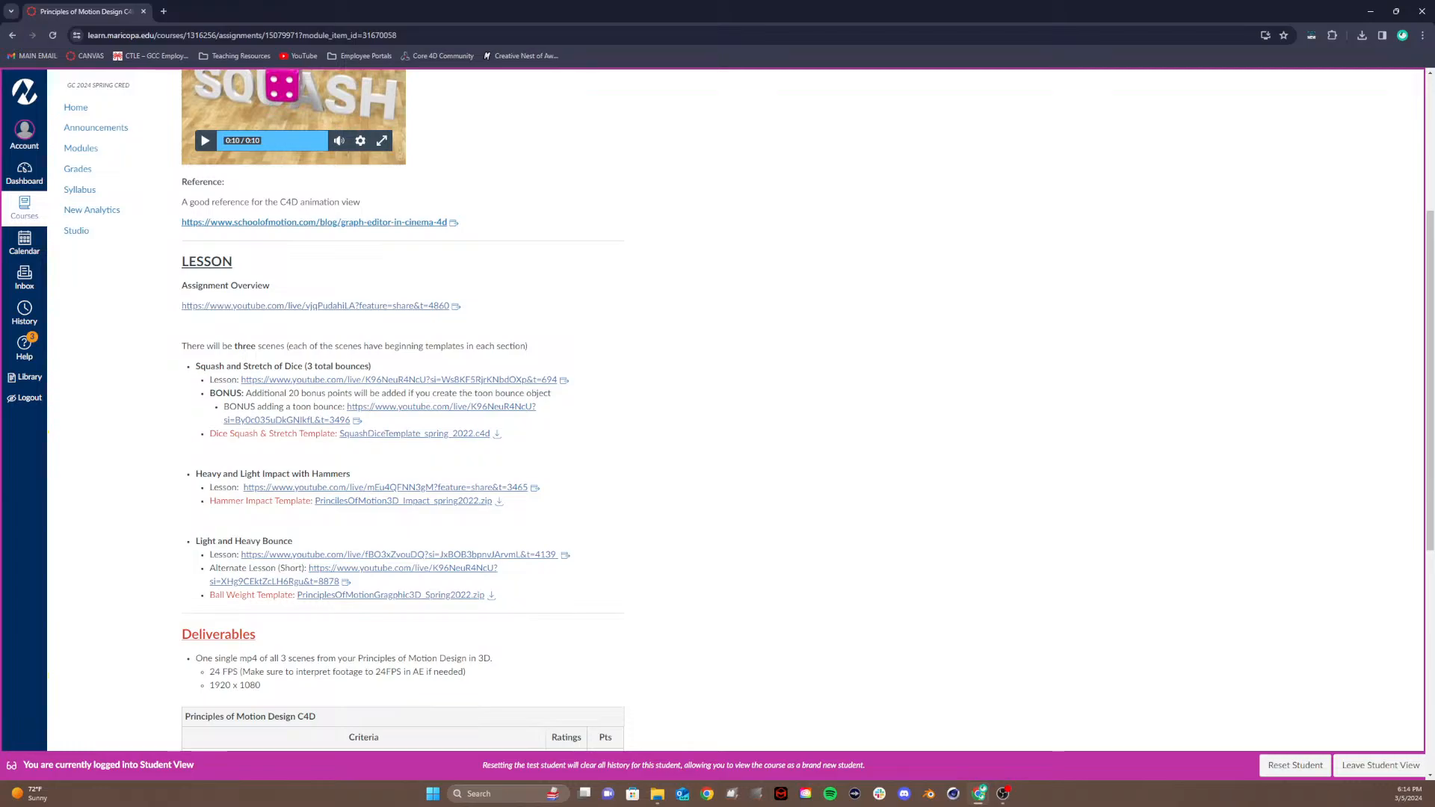
{"action": "left_click_drag", "start_coordinate": [192, 368], "coordinate": [375, 370]}
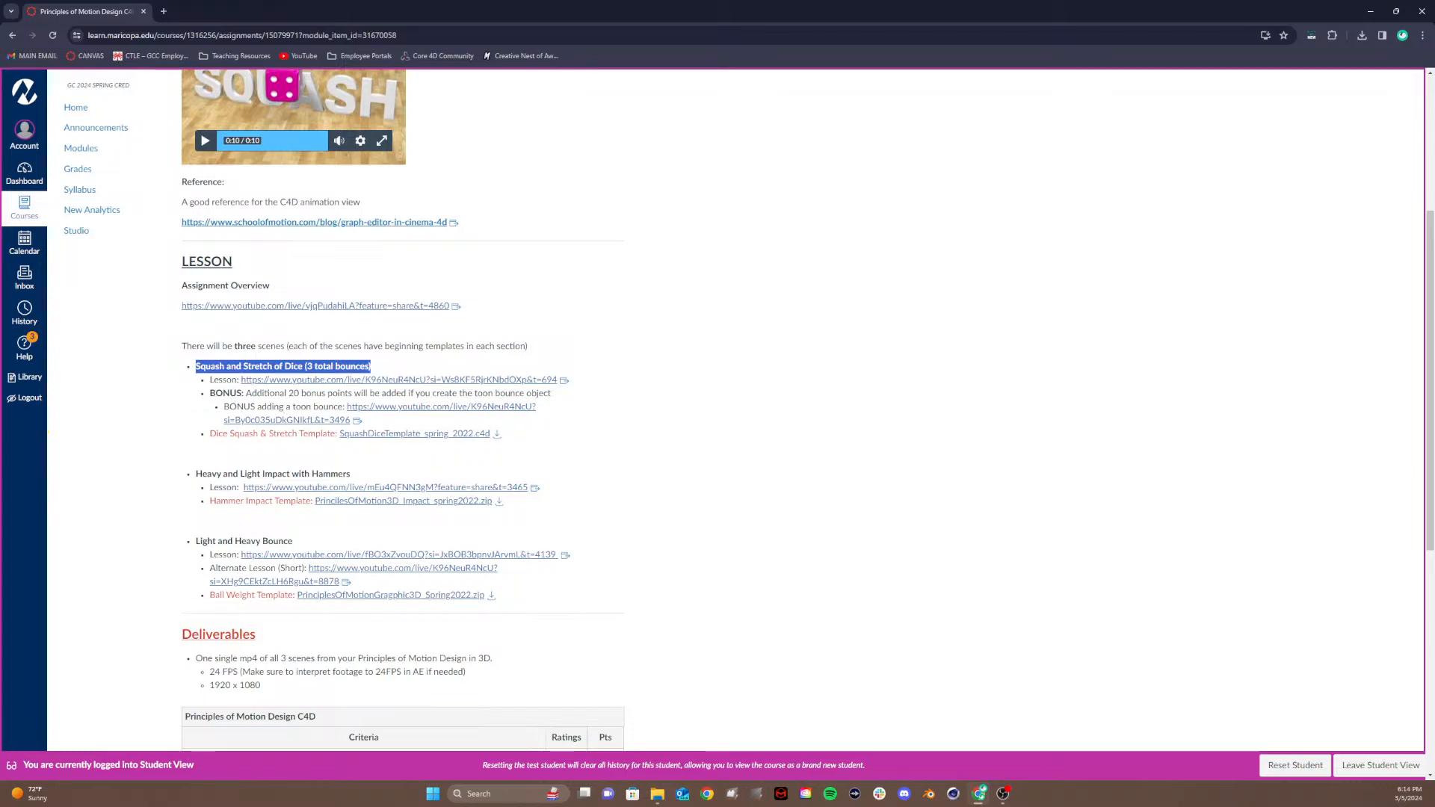
Step: Review the Deliverables and grading criteria, highlighting the note about interpreting footage to 24FPS in AE, and return to the assignment's beginning
{"action": "scroll", "coordinate": [576, 521], "scroll_direction": "down", "scroll_amount": 3}
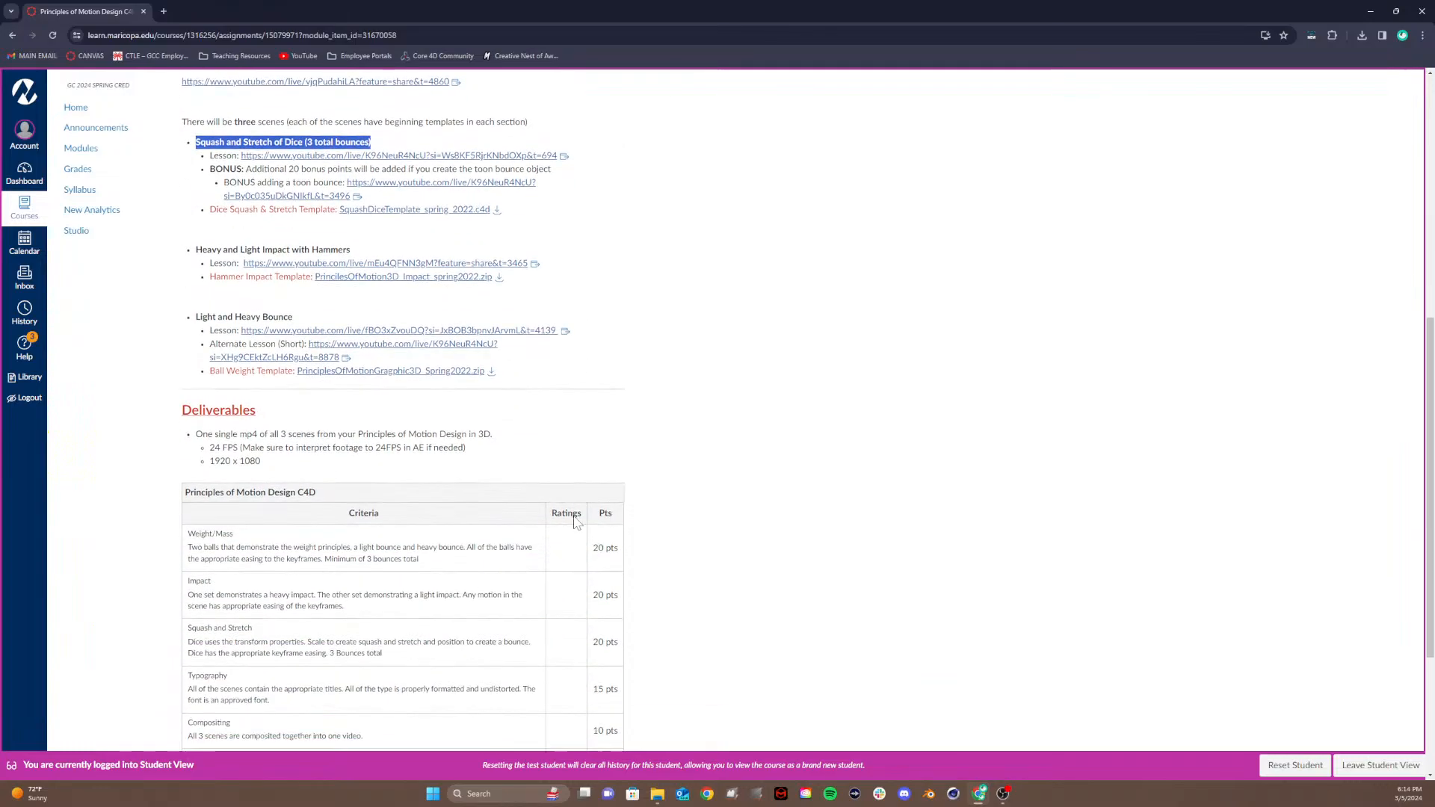
{"action": "left_click", "coordinate": [242, 474]}
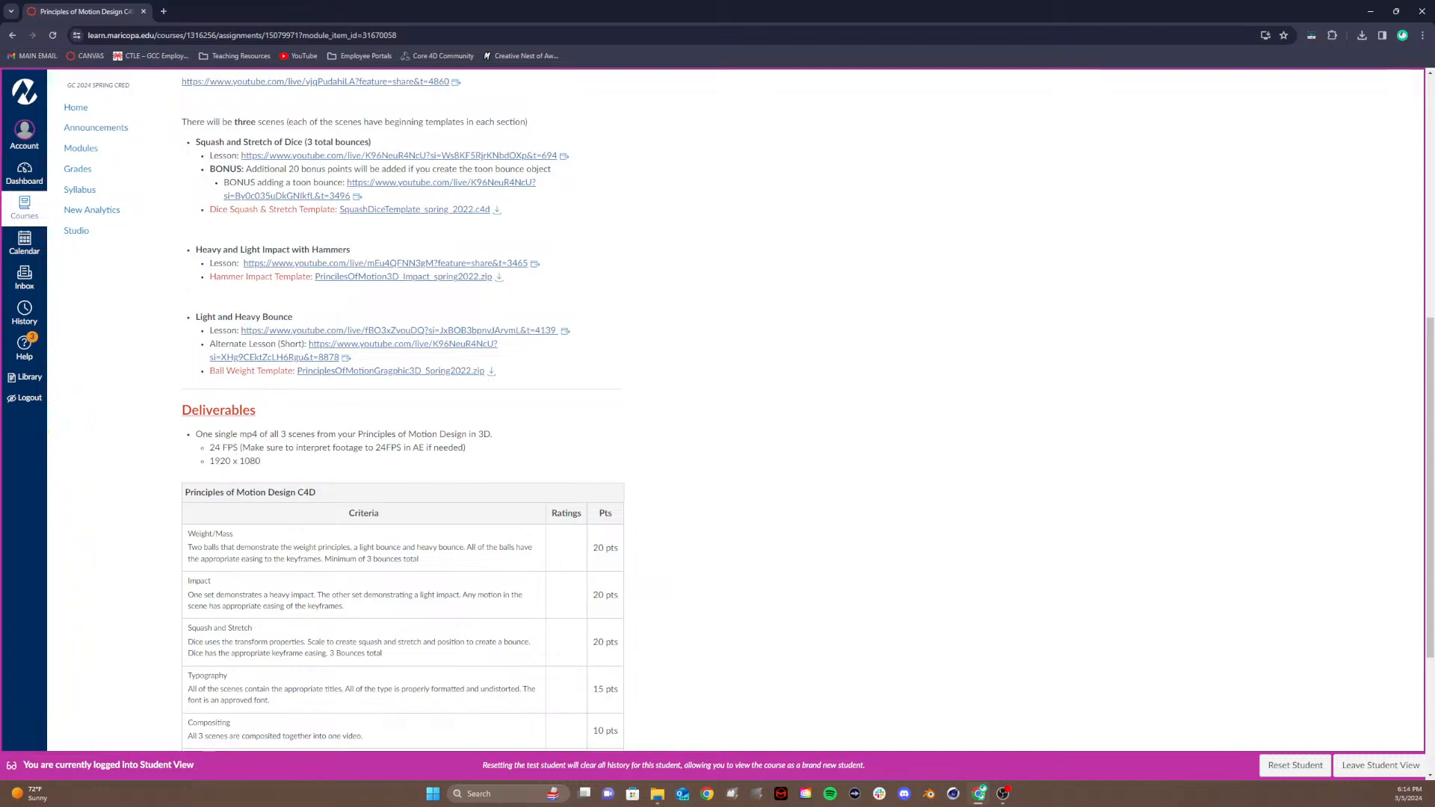
{"action": "left_click_drag", "start_coordinate": [238, 447], "coordinate": [473, 454]}
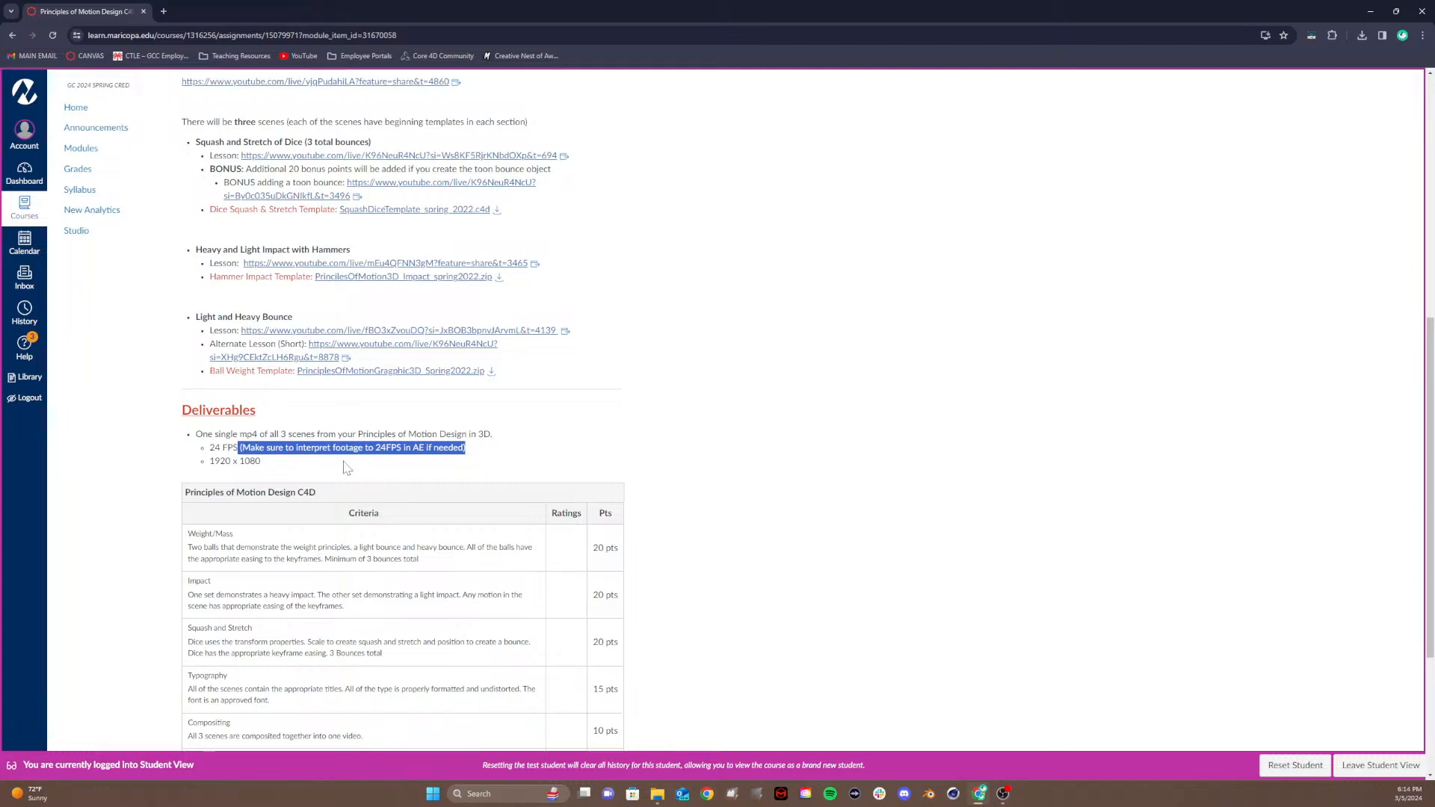
{"action": "scroll", "coordinate": [346, 467], "scroll_direction": "down", "scroll_amount": 1}
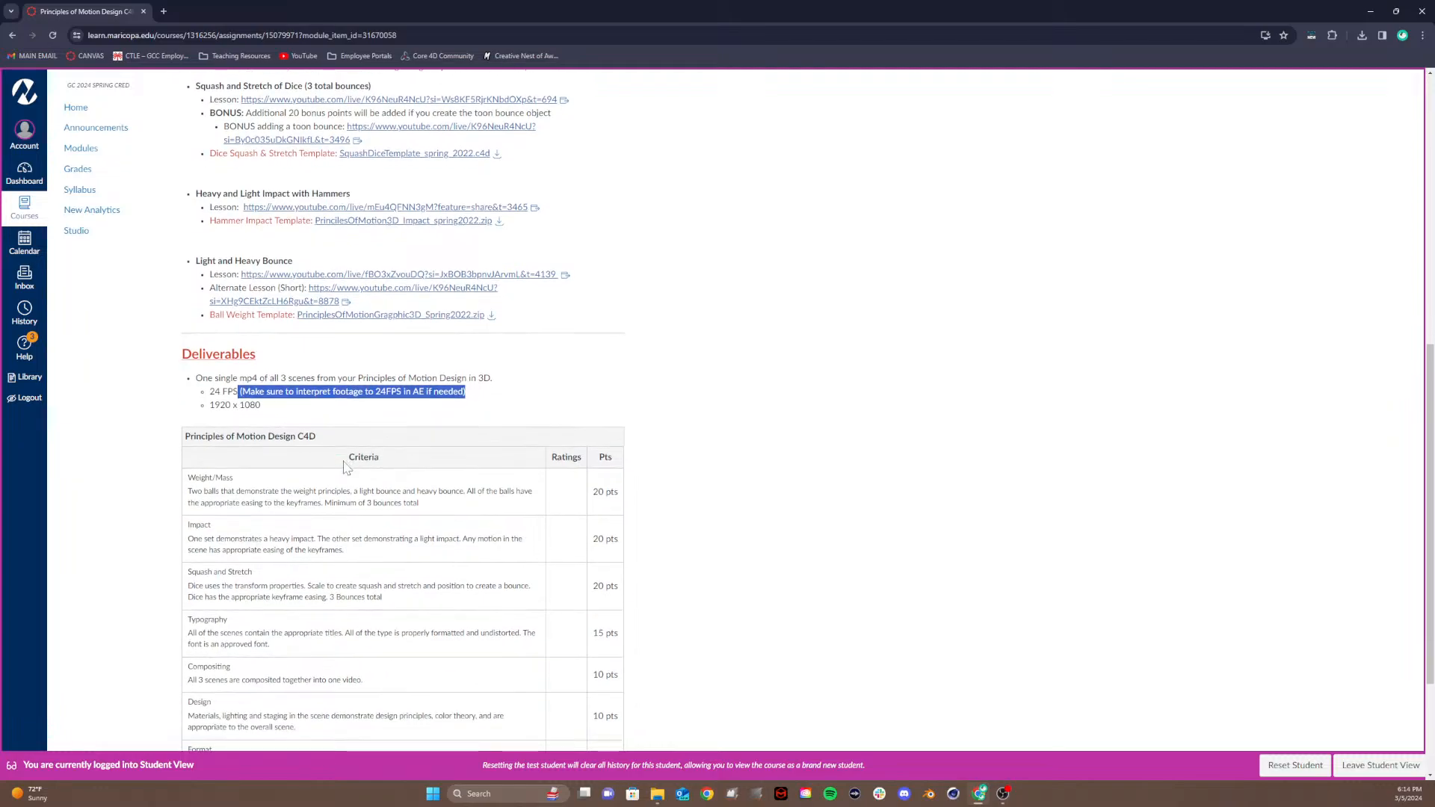
{"action": "left_click", "coordinate": [278, 394]}
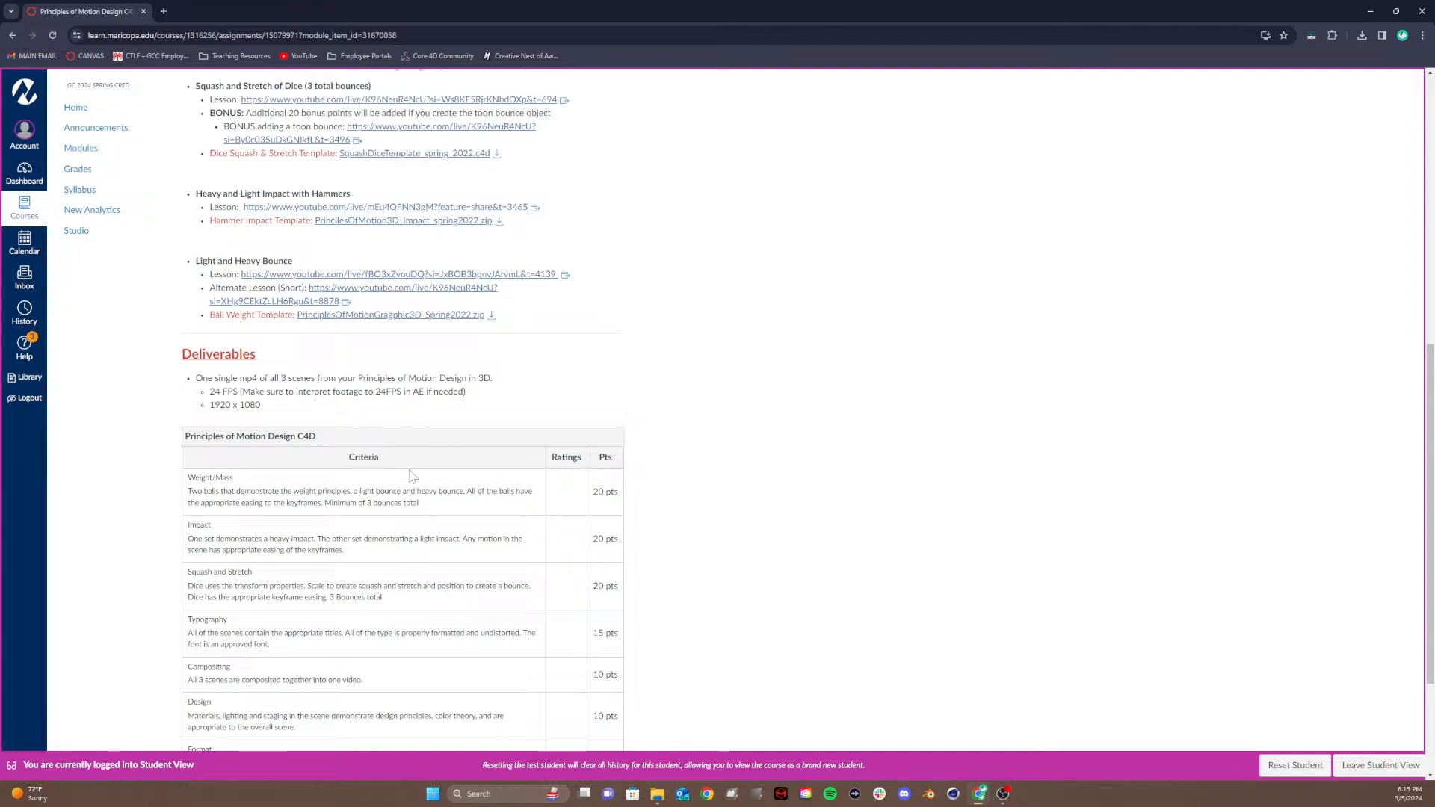
{"action": "scroll", "coordinate": [398, 477], "scroll_direction": "down", "scroll_amount": 3}
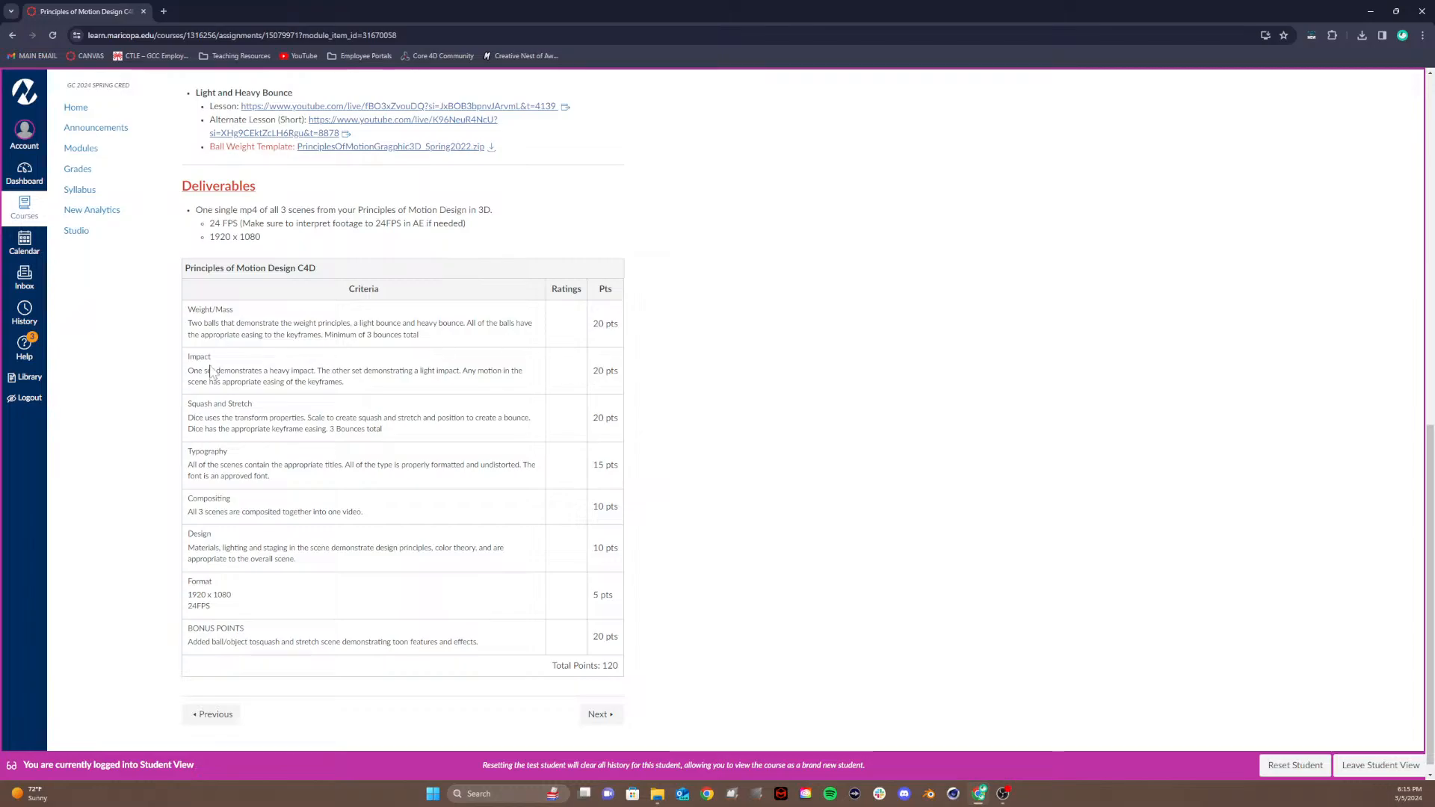
{"action": "scroll", "coordinate": [356, 575], "scroll_direction": "up", "scroll_amount": 10}
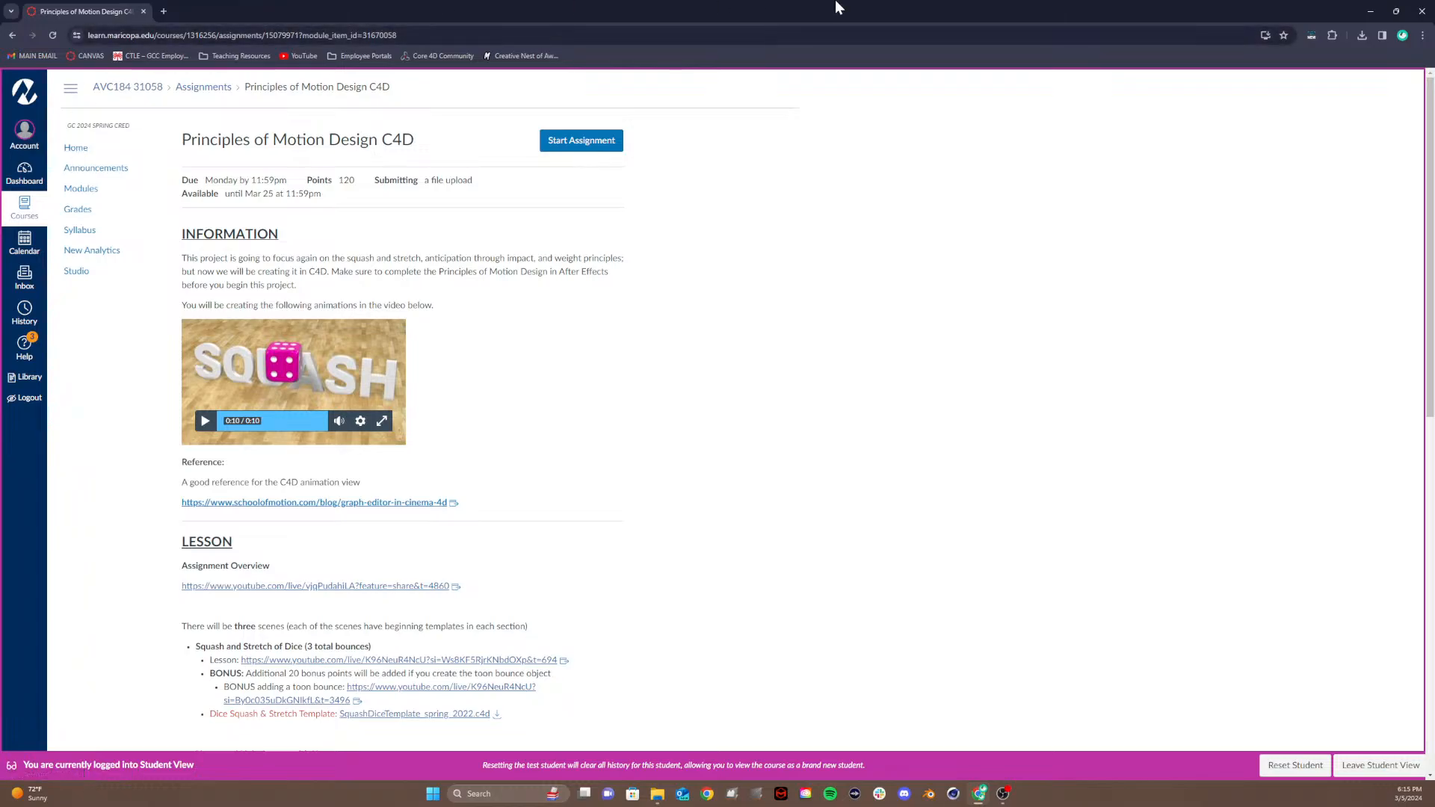
Step: Move the browser window off this screen and open 04_Motion Design Principles, 00_3D, C4D Files in File Explorer
{"action": "left_click", "coordinate": [1396, 11]}
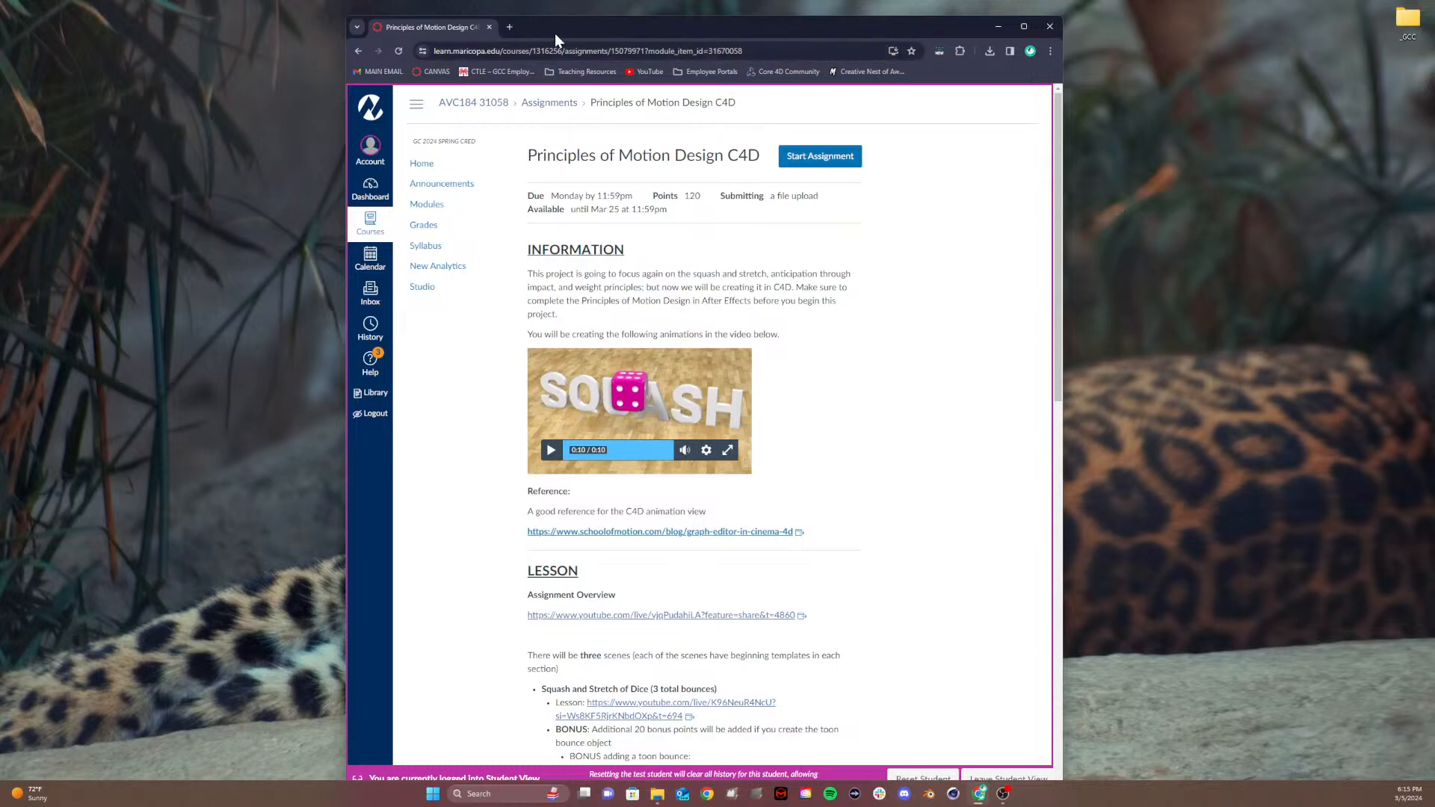
{"action": "left_click_drag", "start_coordinate": [557, 29], "coordinate": [1434, 54]}
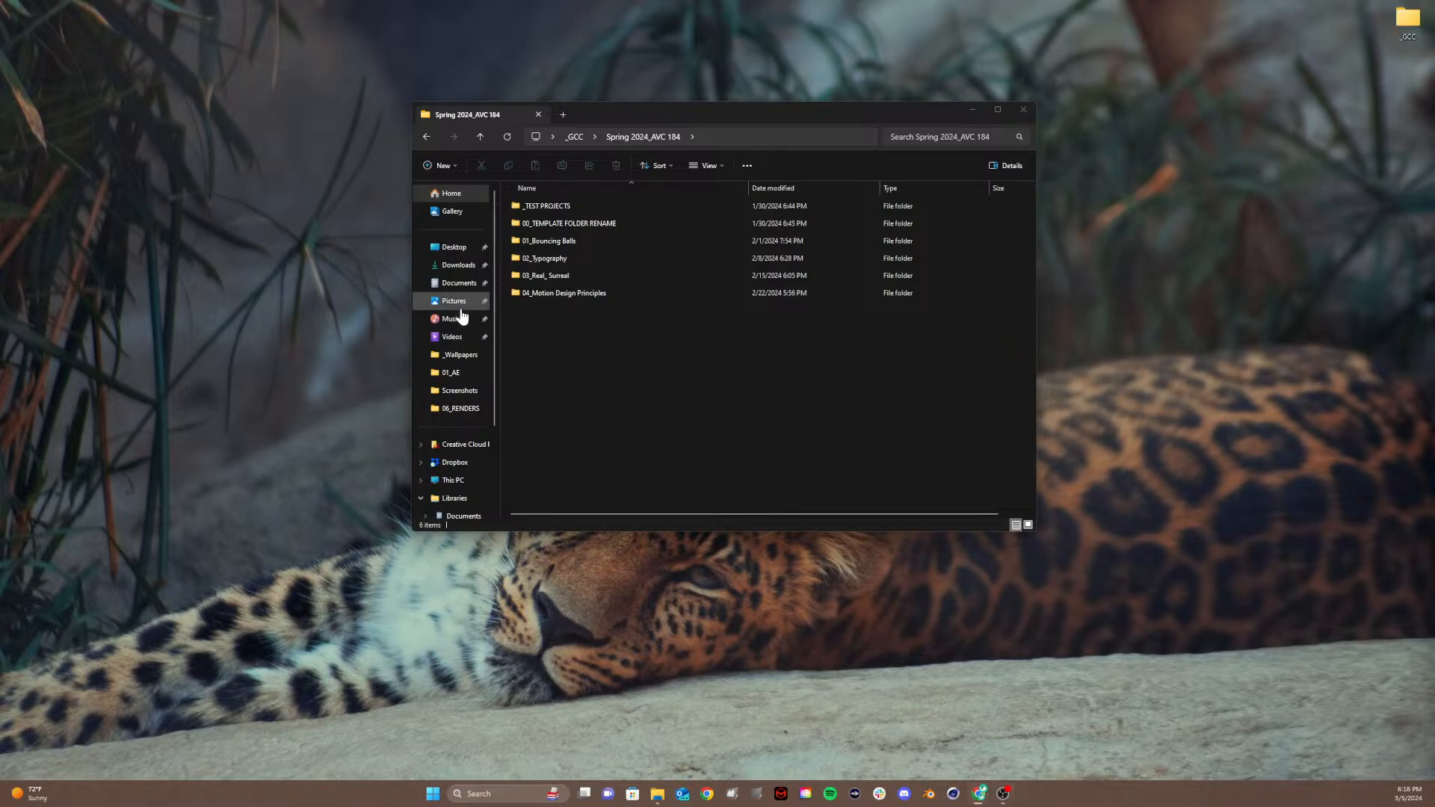
{"action": "double_click", "coordinate": [553, 293]}
{"action": "left_click", "coordinate": [547, 205]}
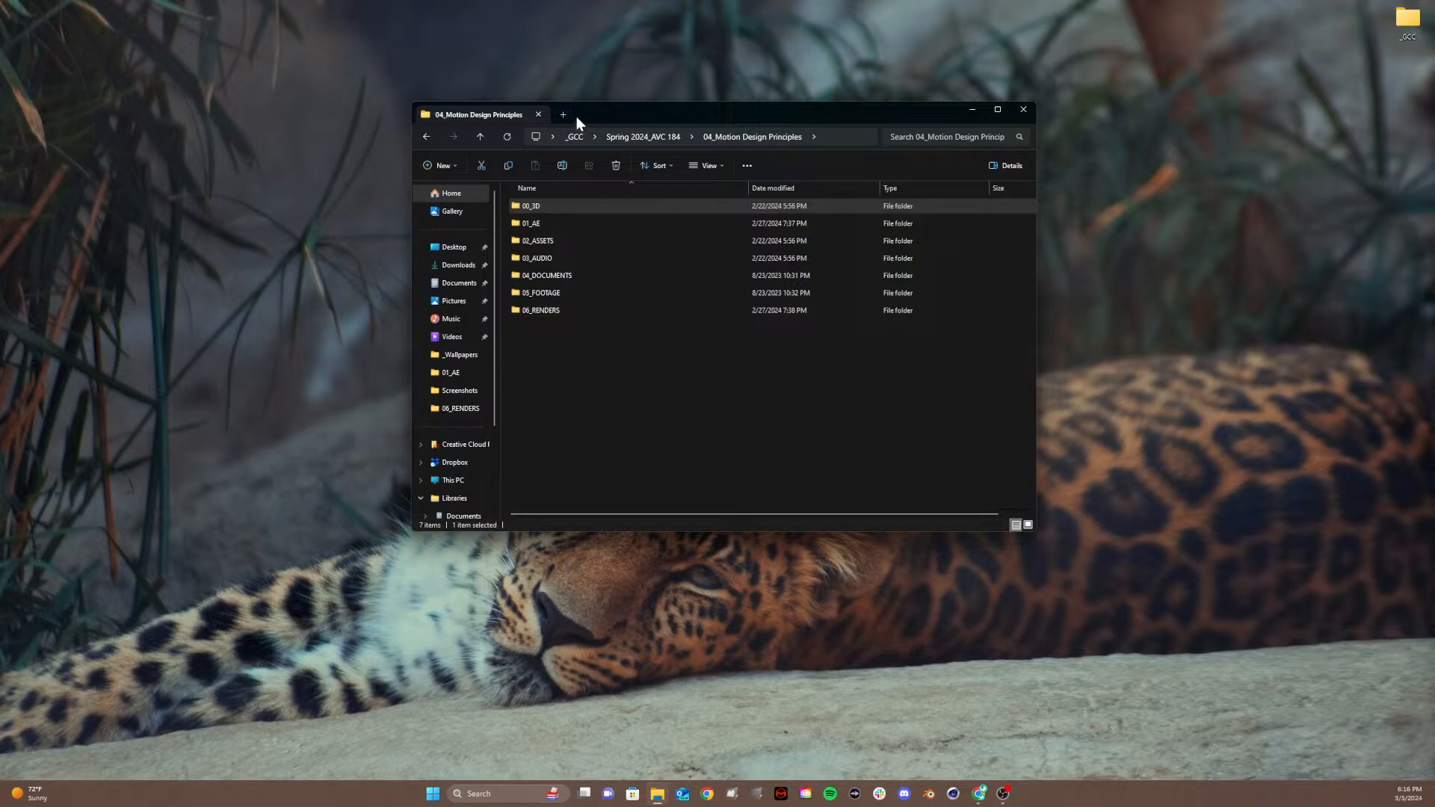
{"action": "left_click_drag", "start_coordinate": [595, 117], "coordinate": [540, 111]}
{"action": "double_click", "coordinate": [492, 199]}
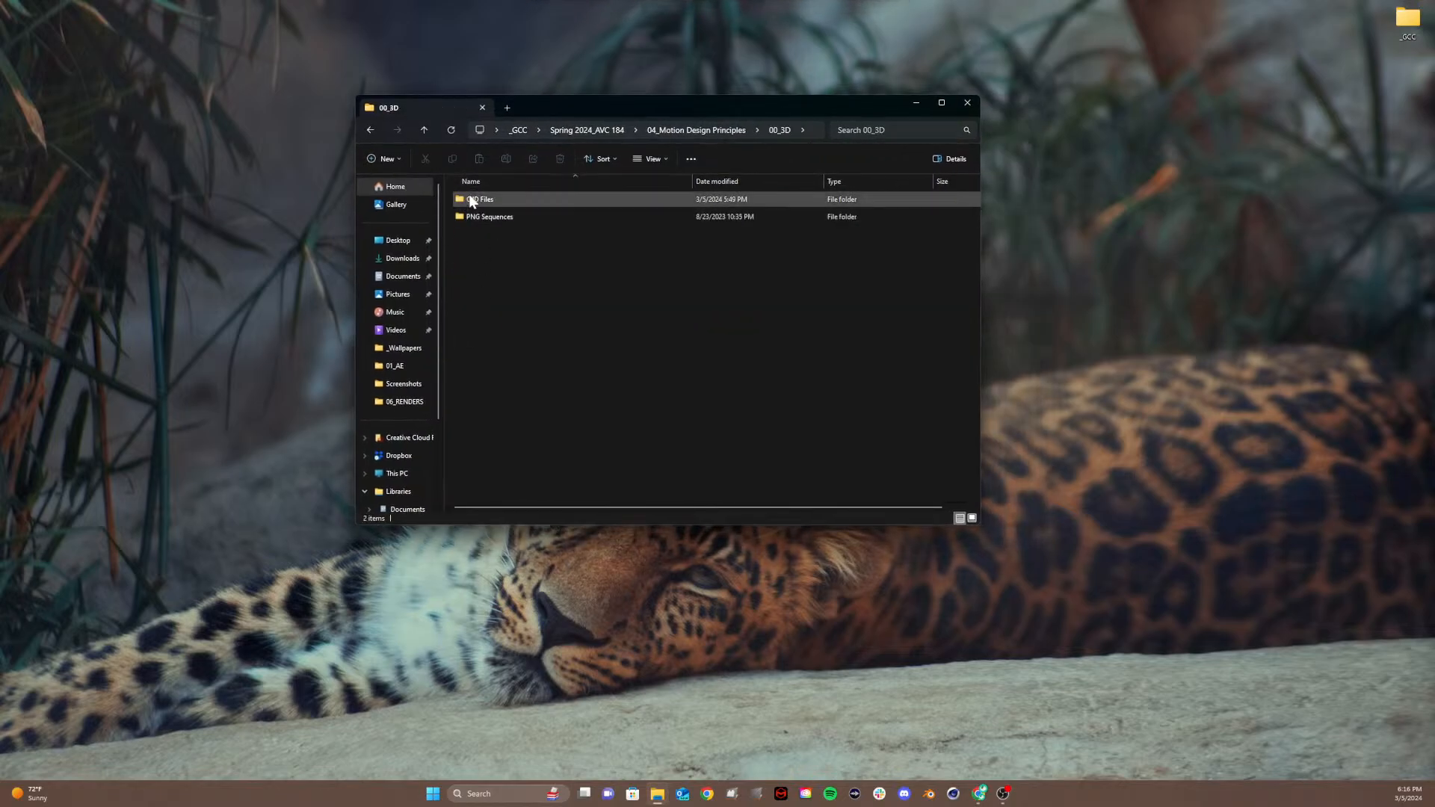
{"action": "double_click", "coordinate": [472, 200]}
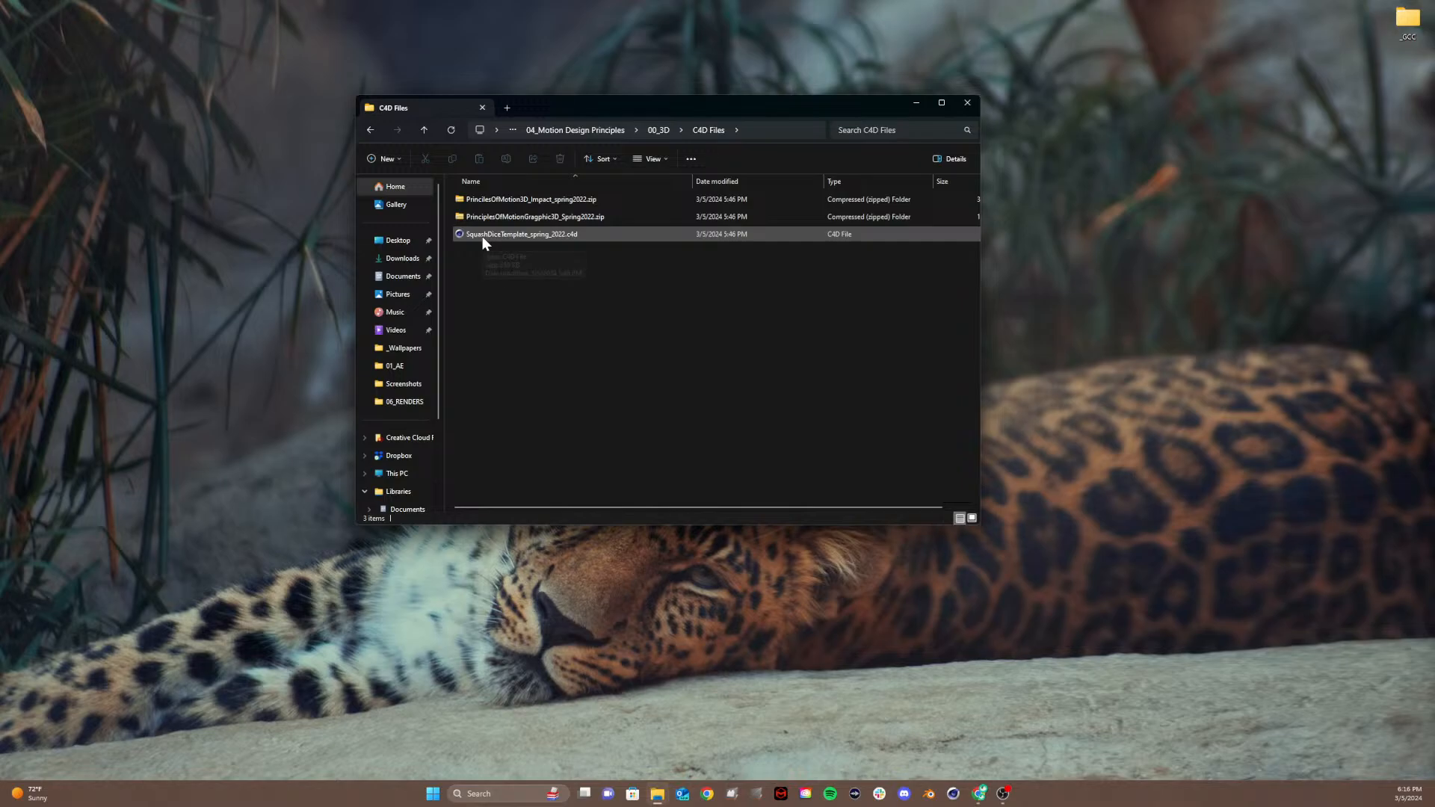
Step: Extract PrincilesOfMotion3D_Impact_spring2022.zip into its default folder, with showing the extracted files when complete turned off
{"action": "left_click", "coordinate": [477, 198]}
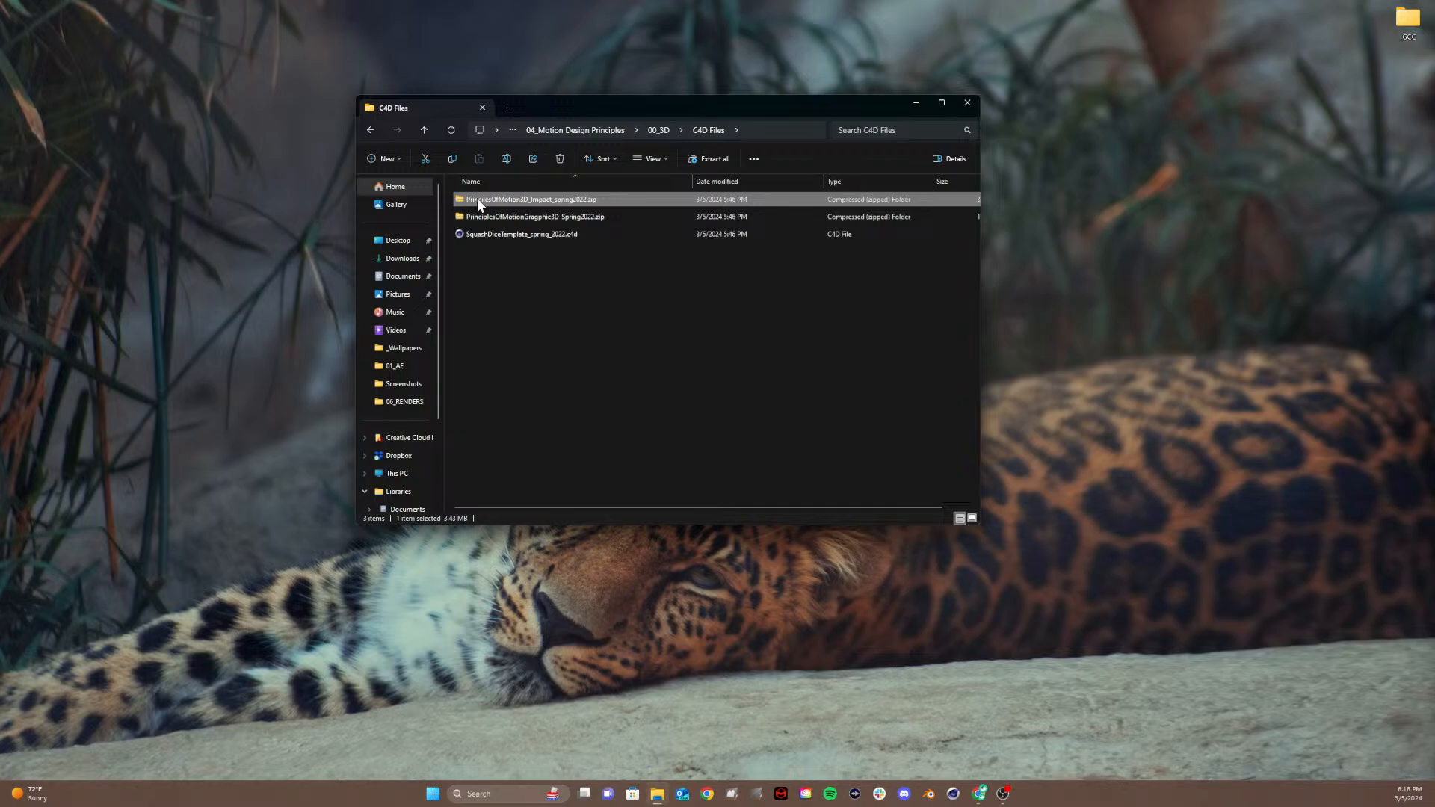
{"action": "right_click", "coordinate": [477, 198]}
{"action": "right_click", "coordinate": [546, 205]}
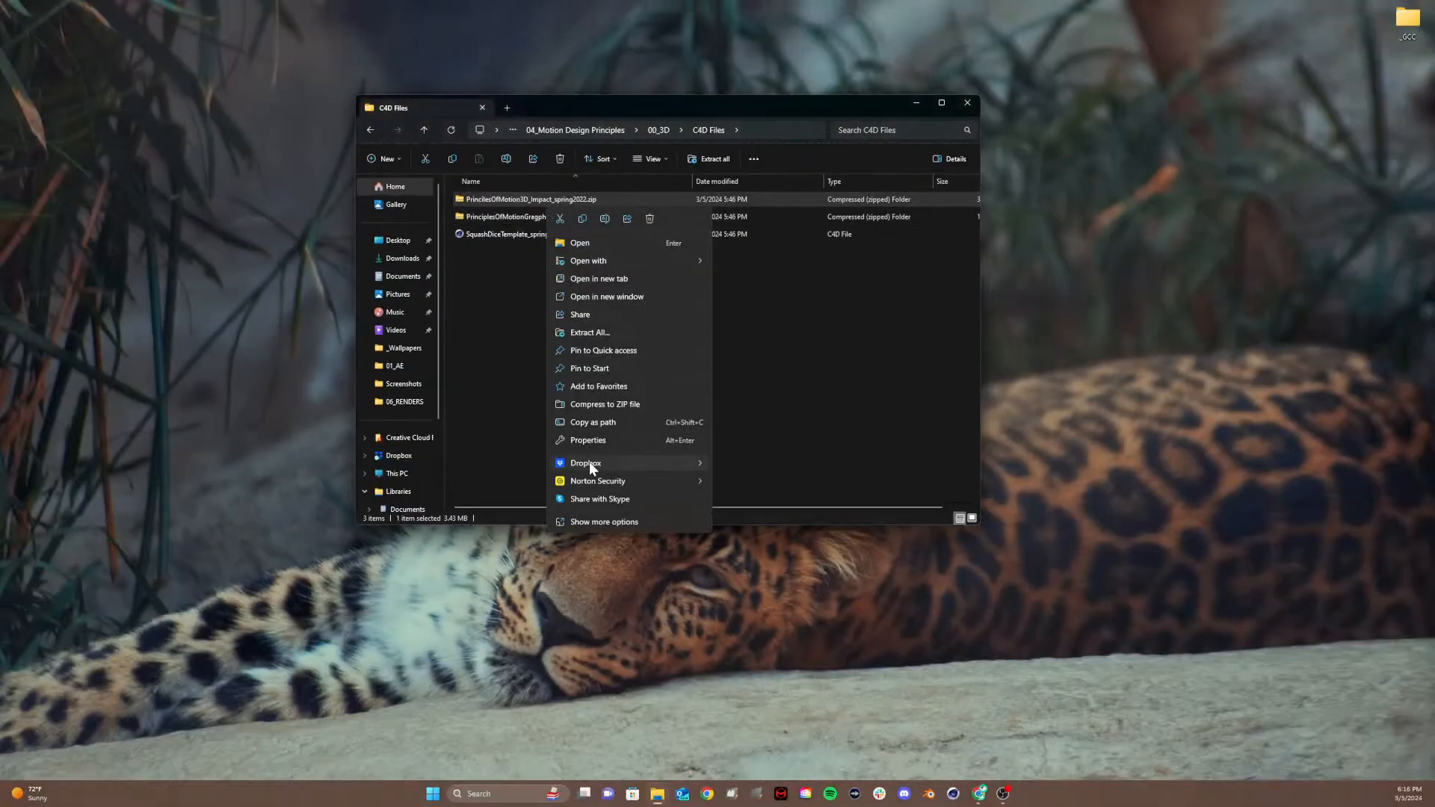
{"action": "left_click", "coordinate": [587, 333]}
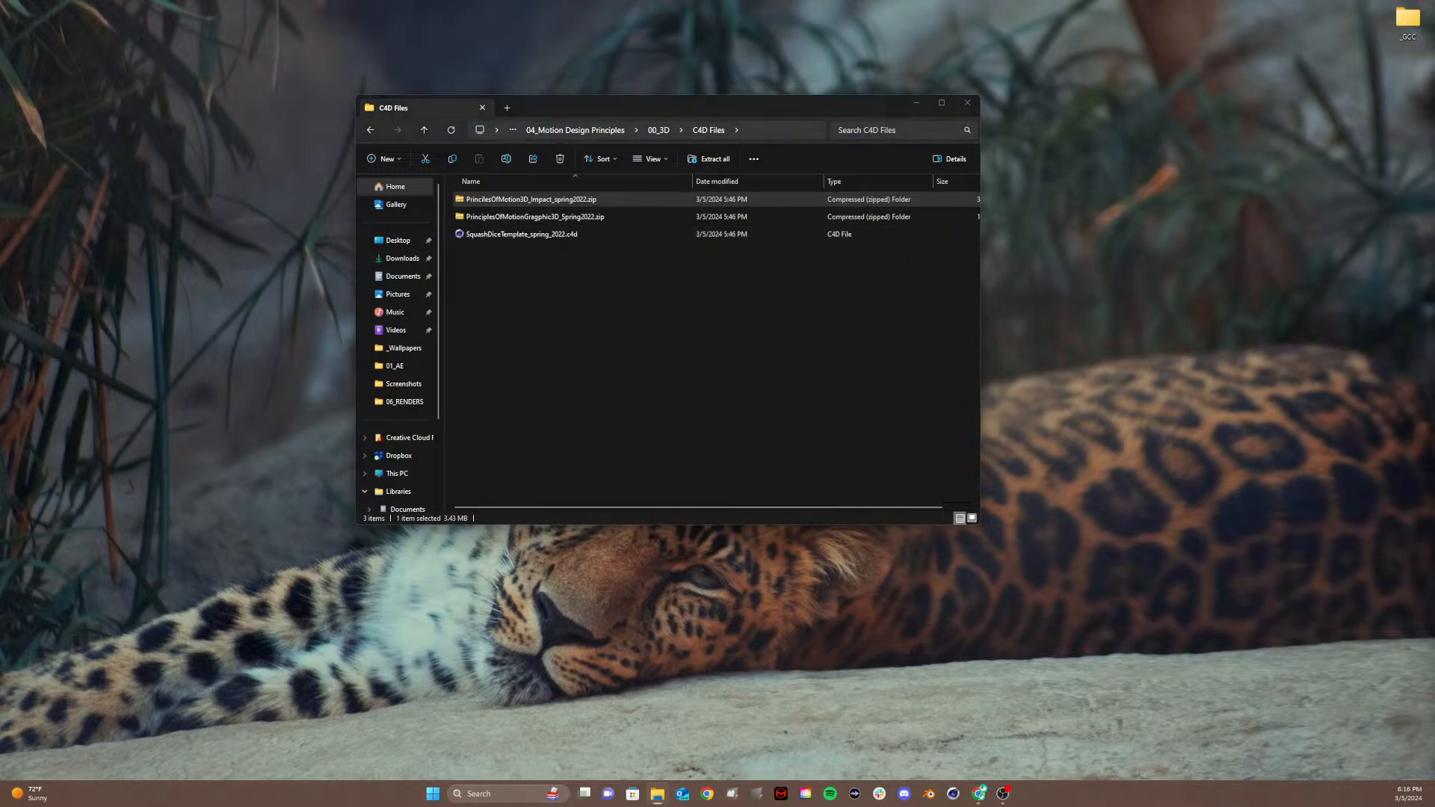
{"action": "left_click_drag", "start_coordinate": [515, 162], "coordinate": [731, 326]}
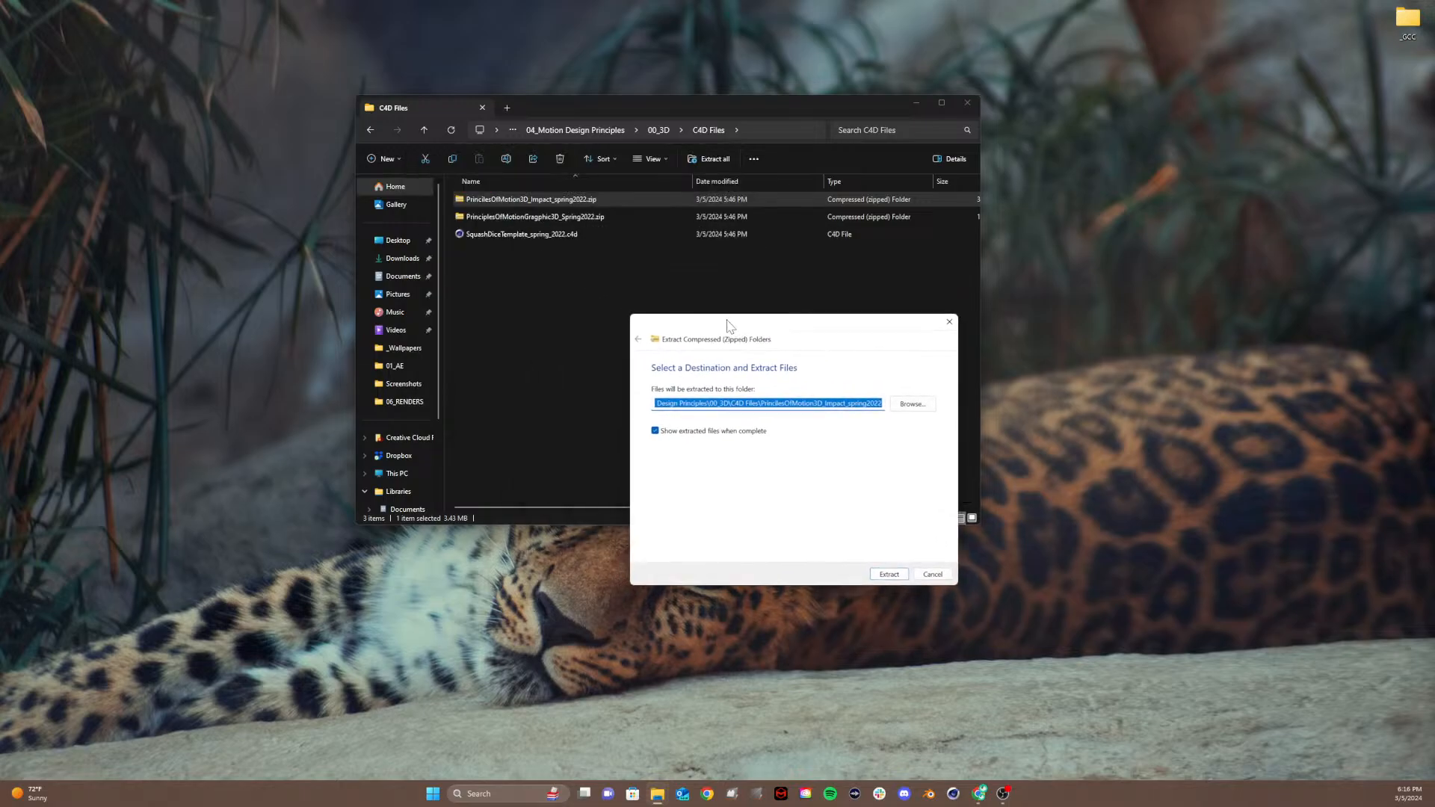
{"action": "left_click", "coordinate": [654, 431]}
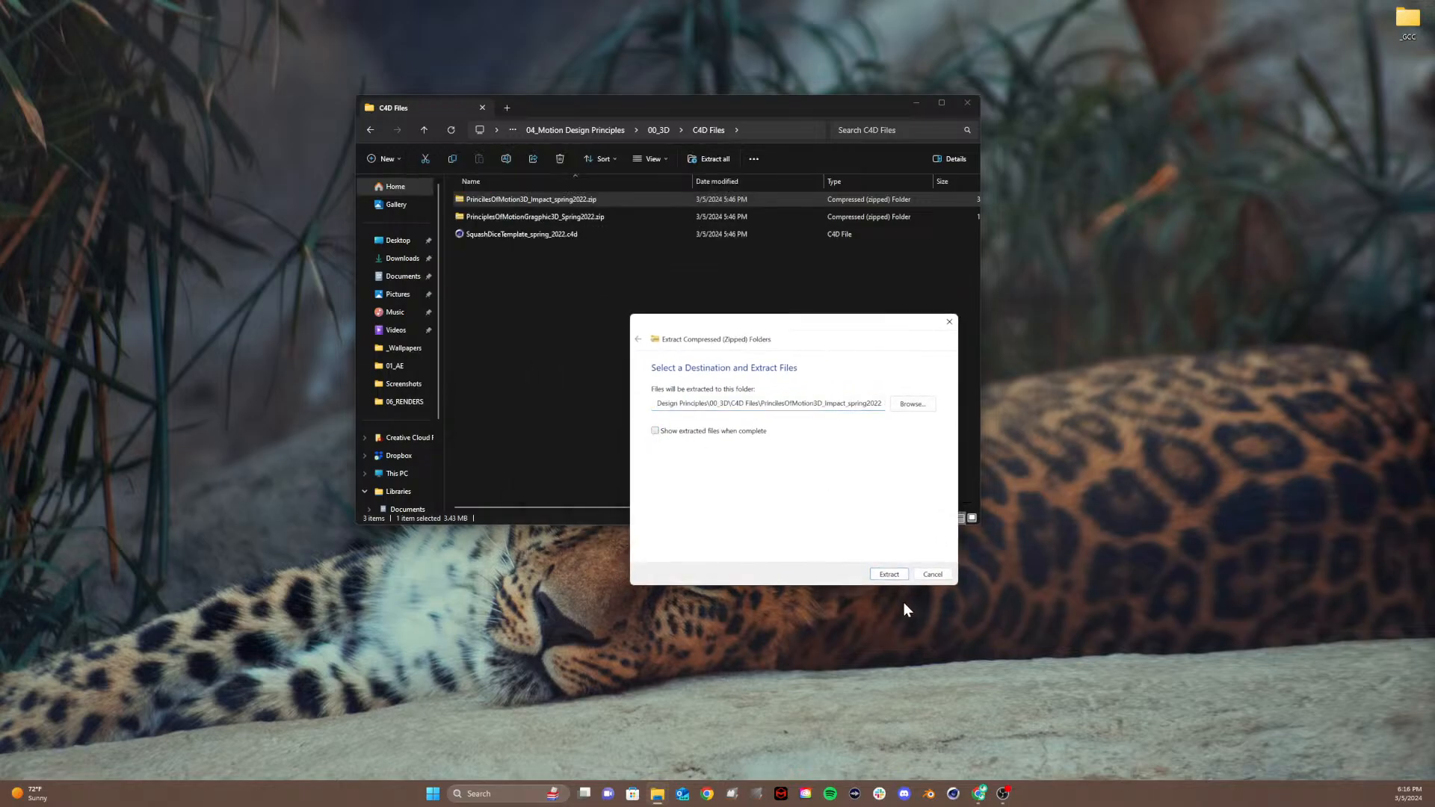
{"action": "left_click", "coordinate": [889, 574]}
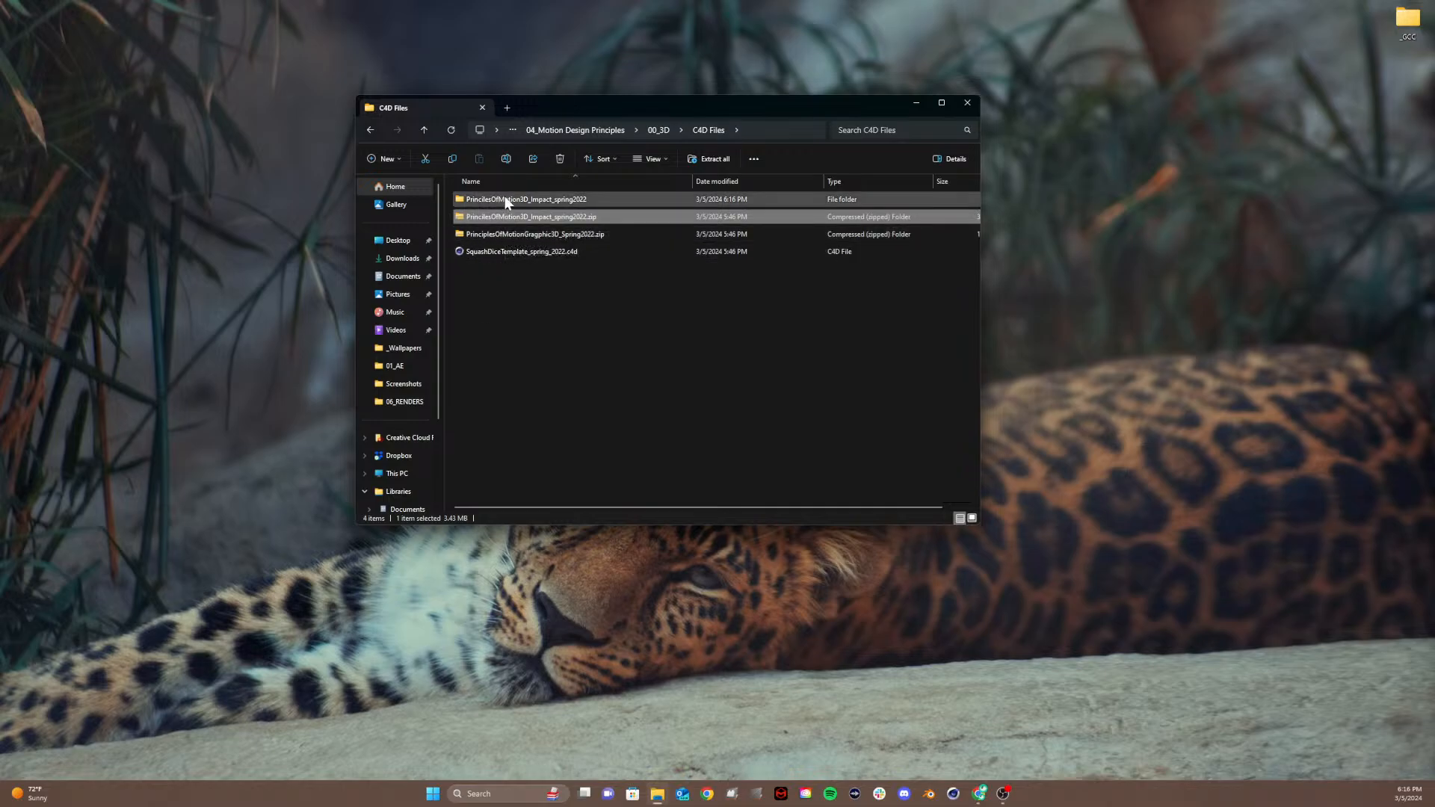
Step: Delete the already extracted PrincilesOfMotion3D_Impact_spring2022.zip archive, keeping its extracted folder
{"action": "left_click", "coordinate": [505, 199]}
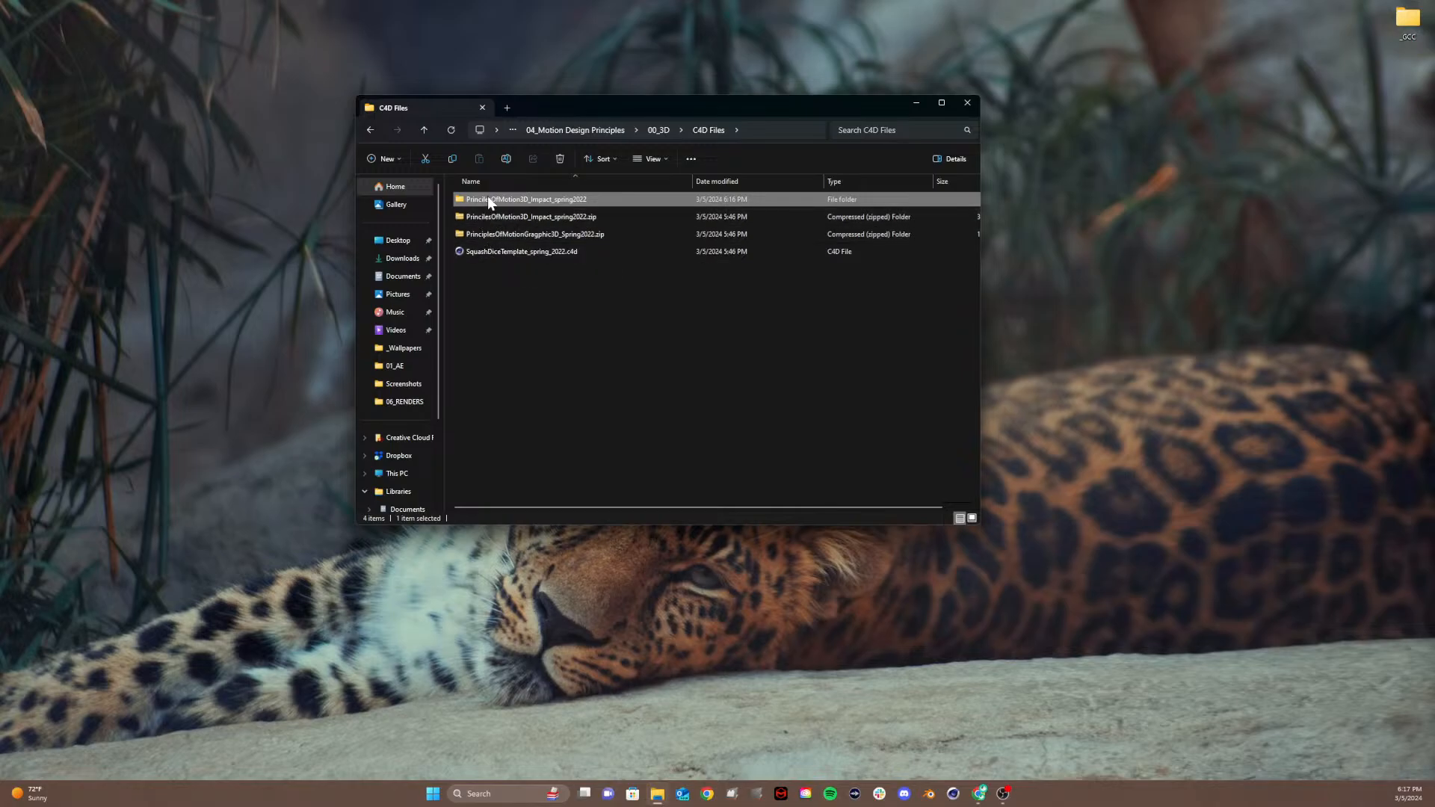
{"action": "left_click", "coordinate": [494, 216]}
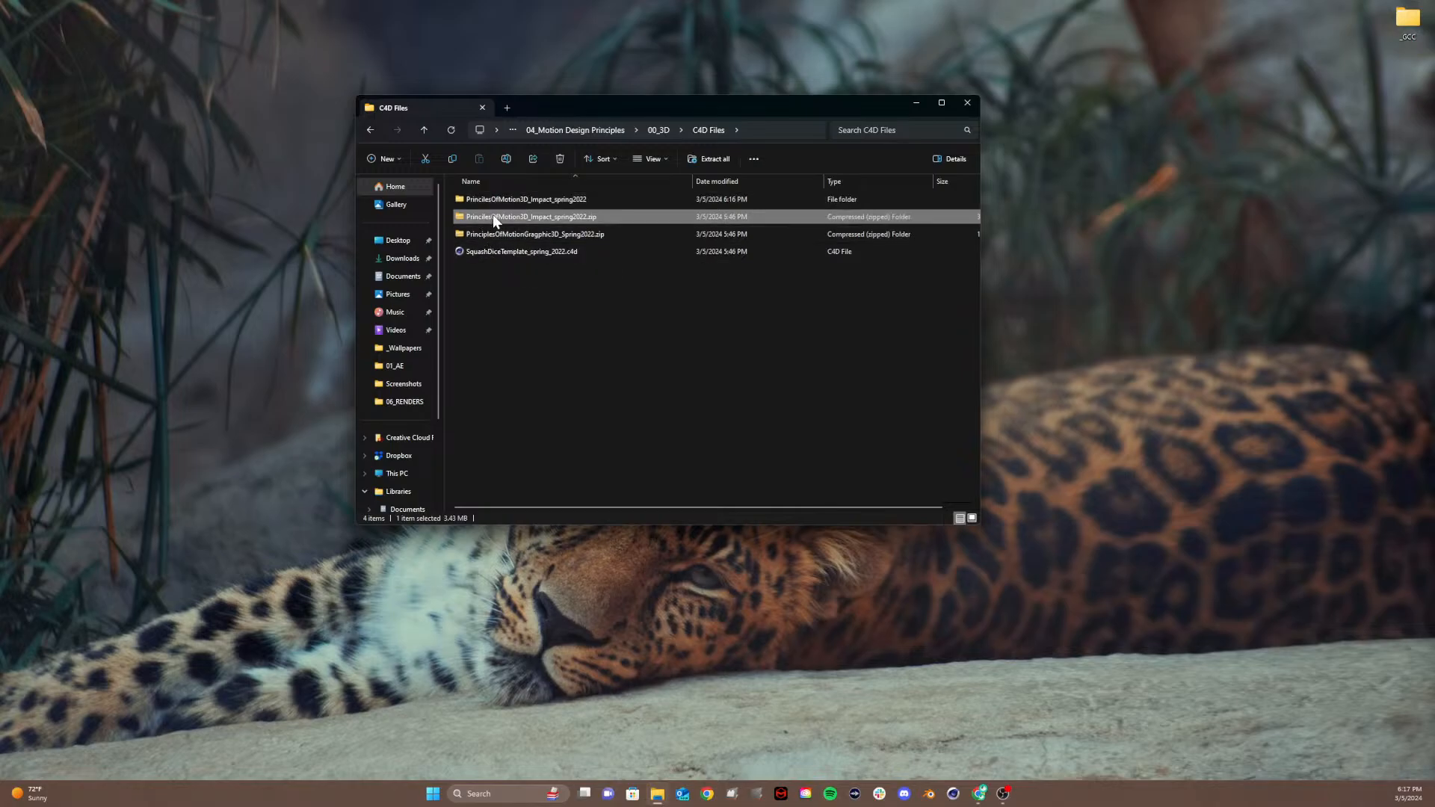
{"action": "key", "text": "Delete"}
Step: Extract PrinciplesOfMotionGragphic3D_Spring2022.zip into its default folder within C4D Files
{"action": "right_click", "coordinate": [492, 216]}
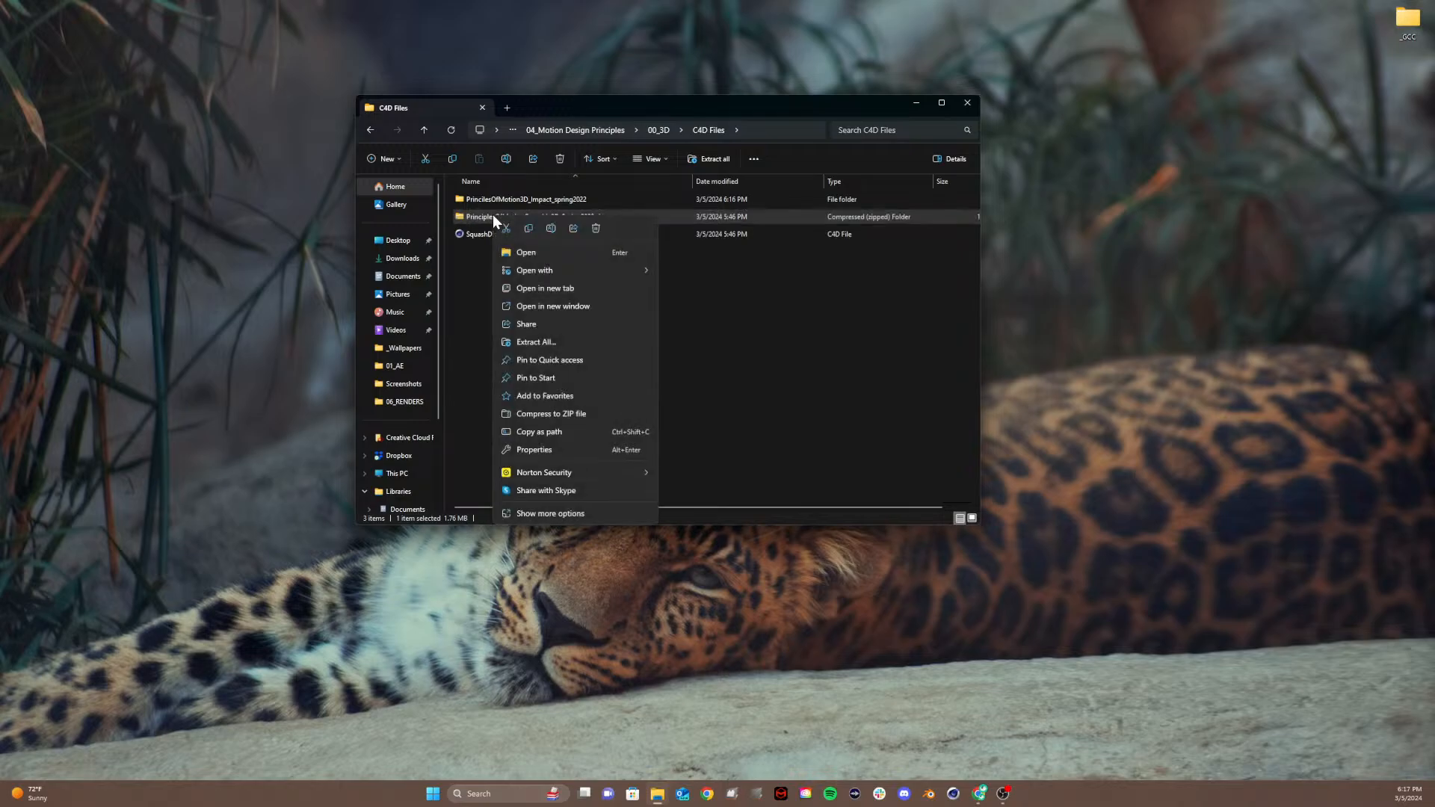
{"action": "left_click", "coordinate": [540, 341]}
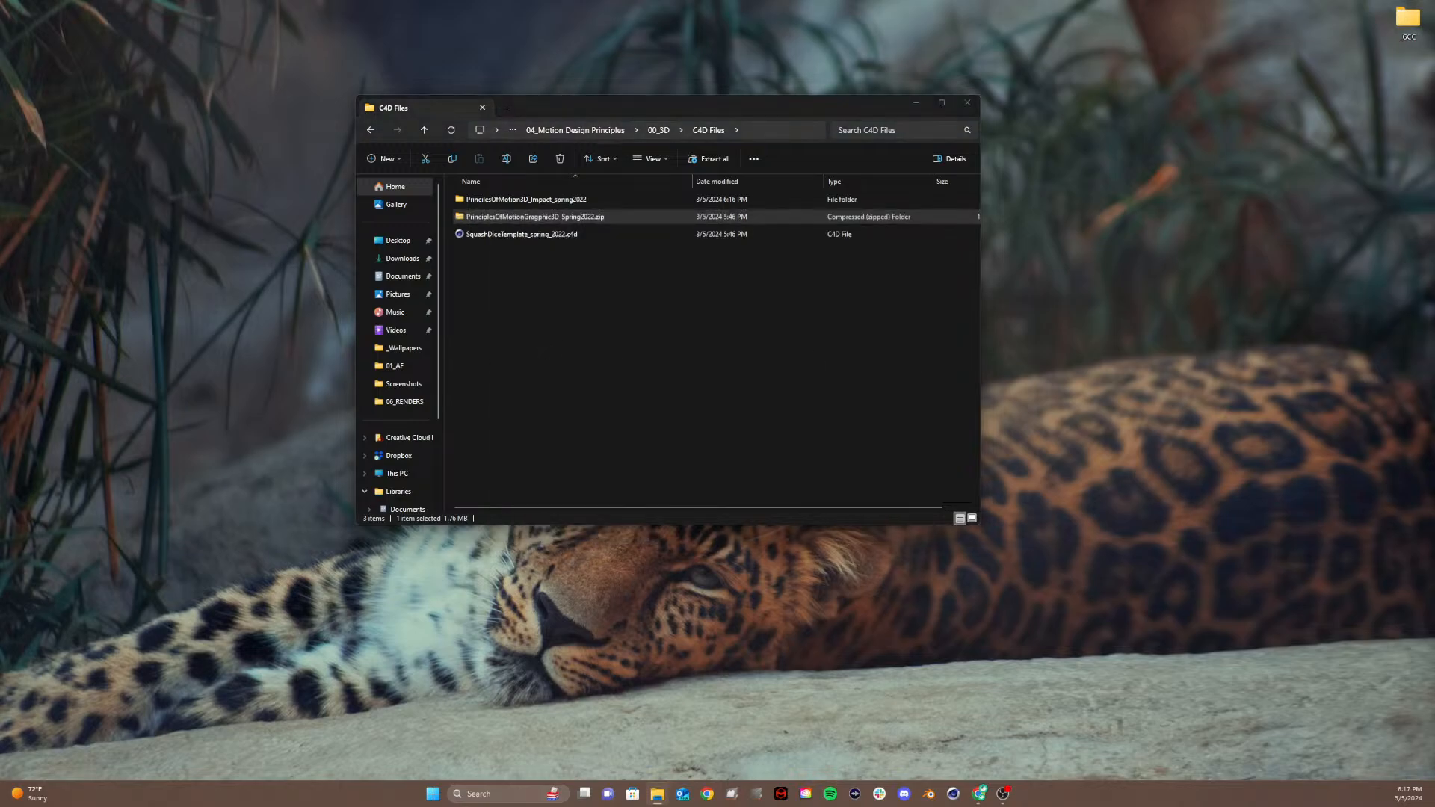
{"action": "left_click_drag", "start_coordinate": [1434, 213], "coordinate": [890, 271]}
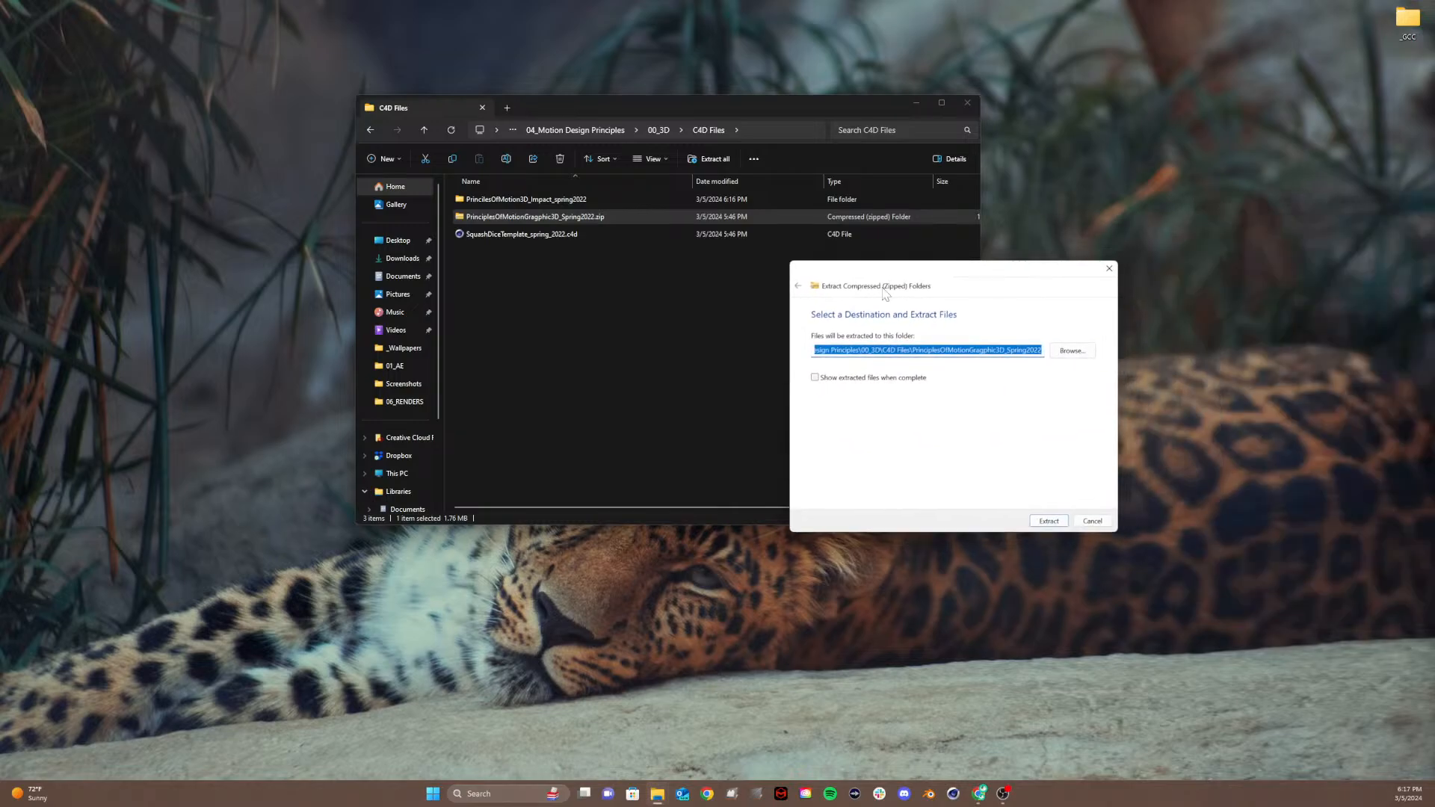
{"action": "left_click", "coordinate": [1056, 523]}
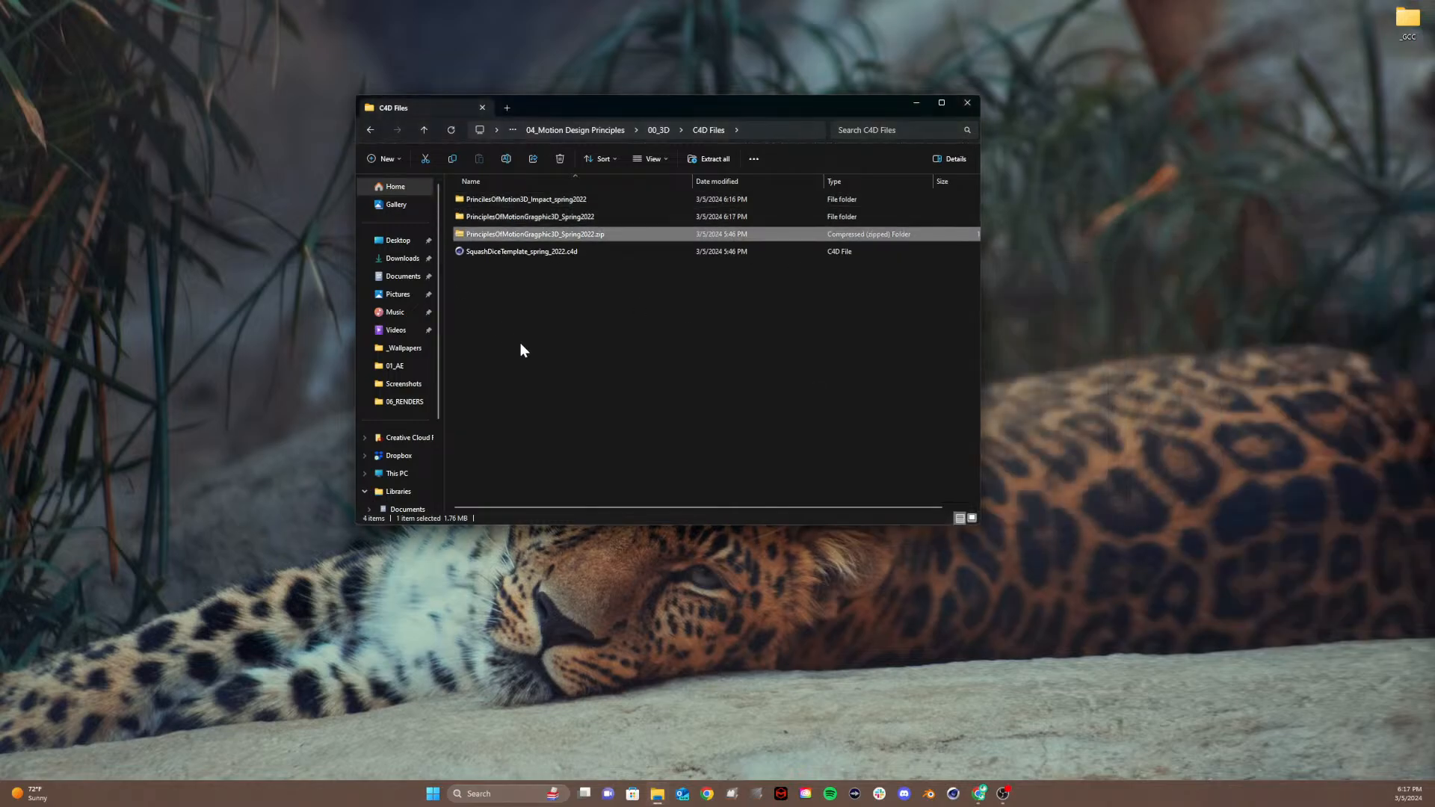
Step: Inspect the extracted PrinciplesOfMotionGragphic3D_Spring2022 folder's nested project folder and its tex subfolder, and return to the nested project folder
{"action": "left_click", "coordinate": [472, 238]}
{"action": "double_click", "coordinate": [456, 217]}
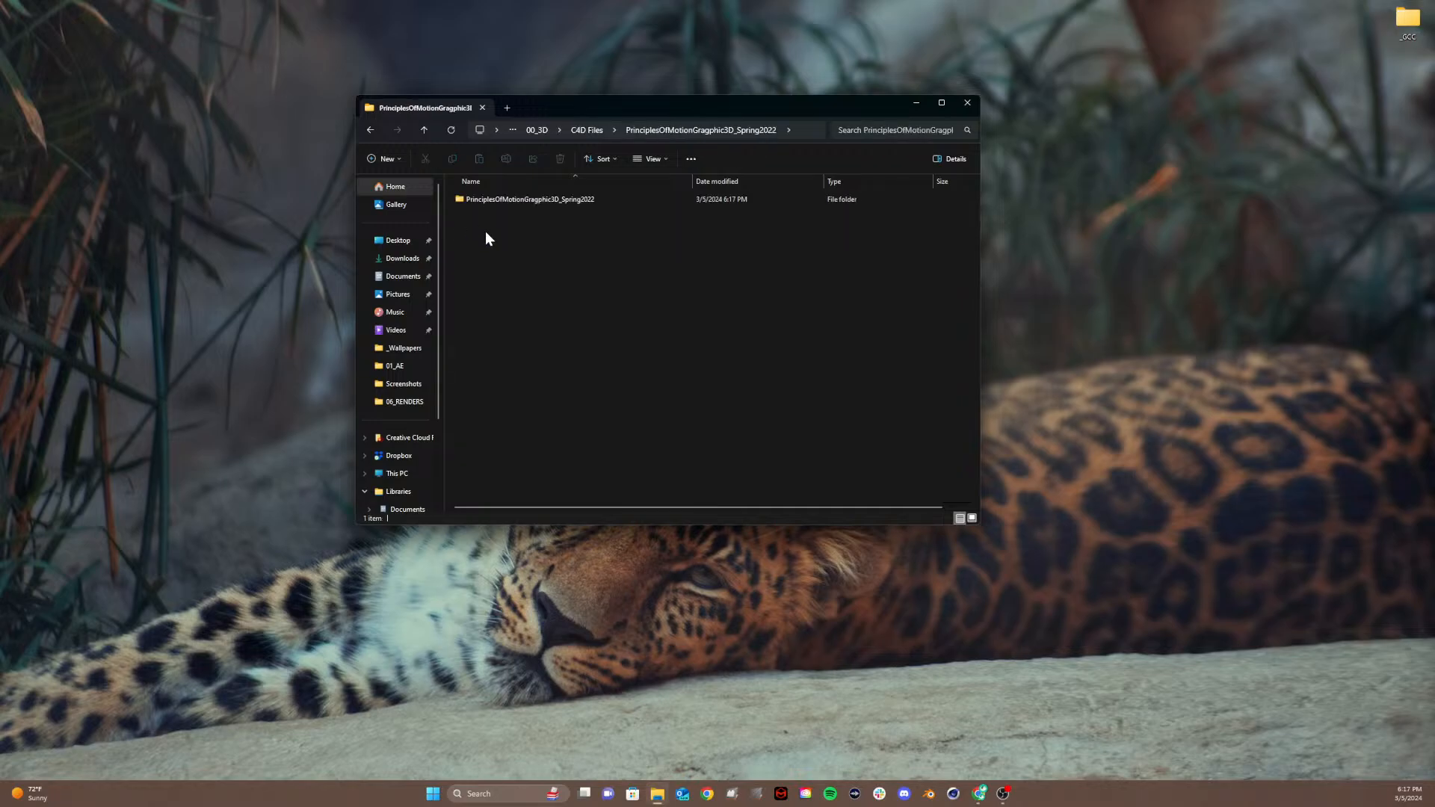
{"action": "double_click", "coordinate": [494, 201]}
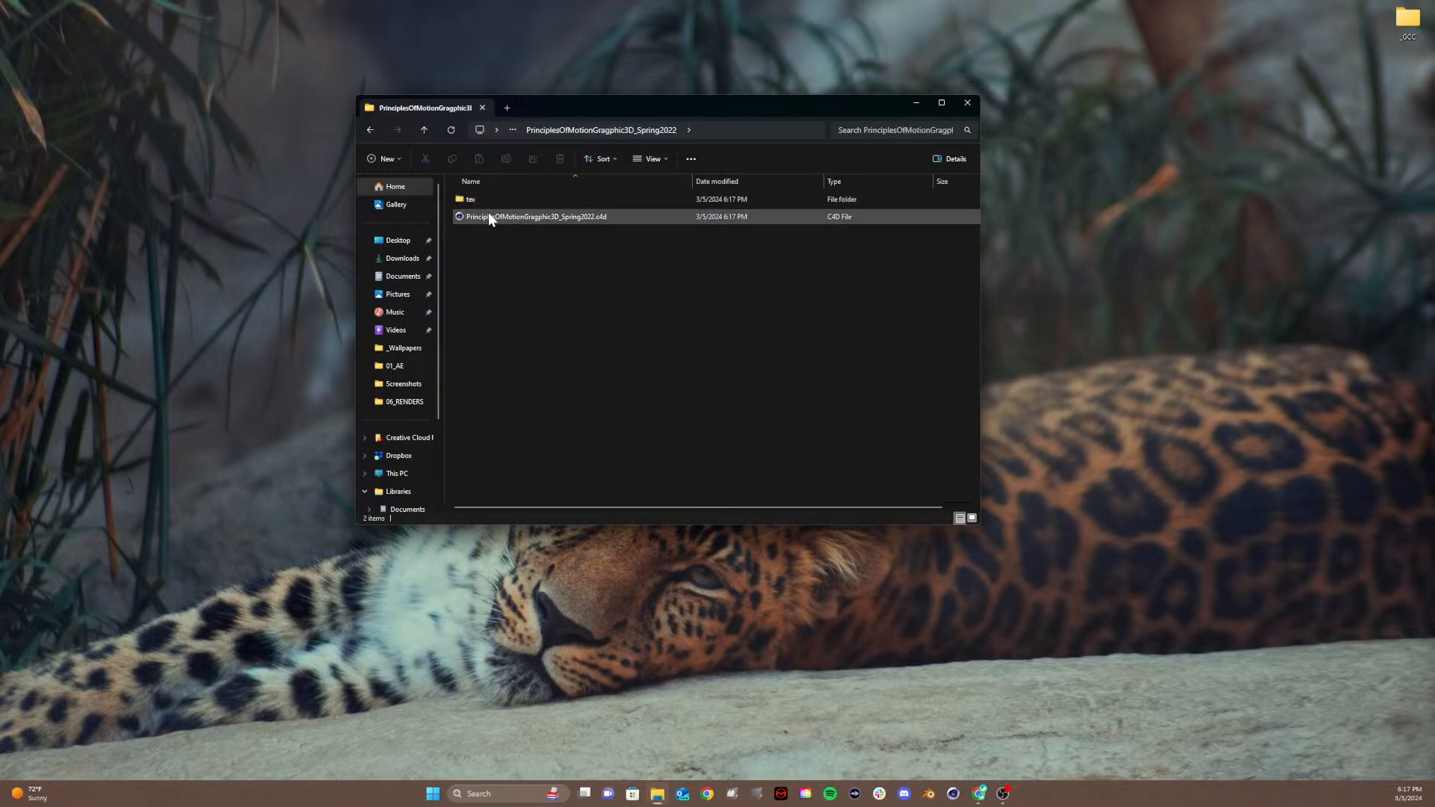
{"action": "double_click", "coordinate": [467, 199]}
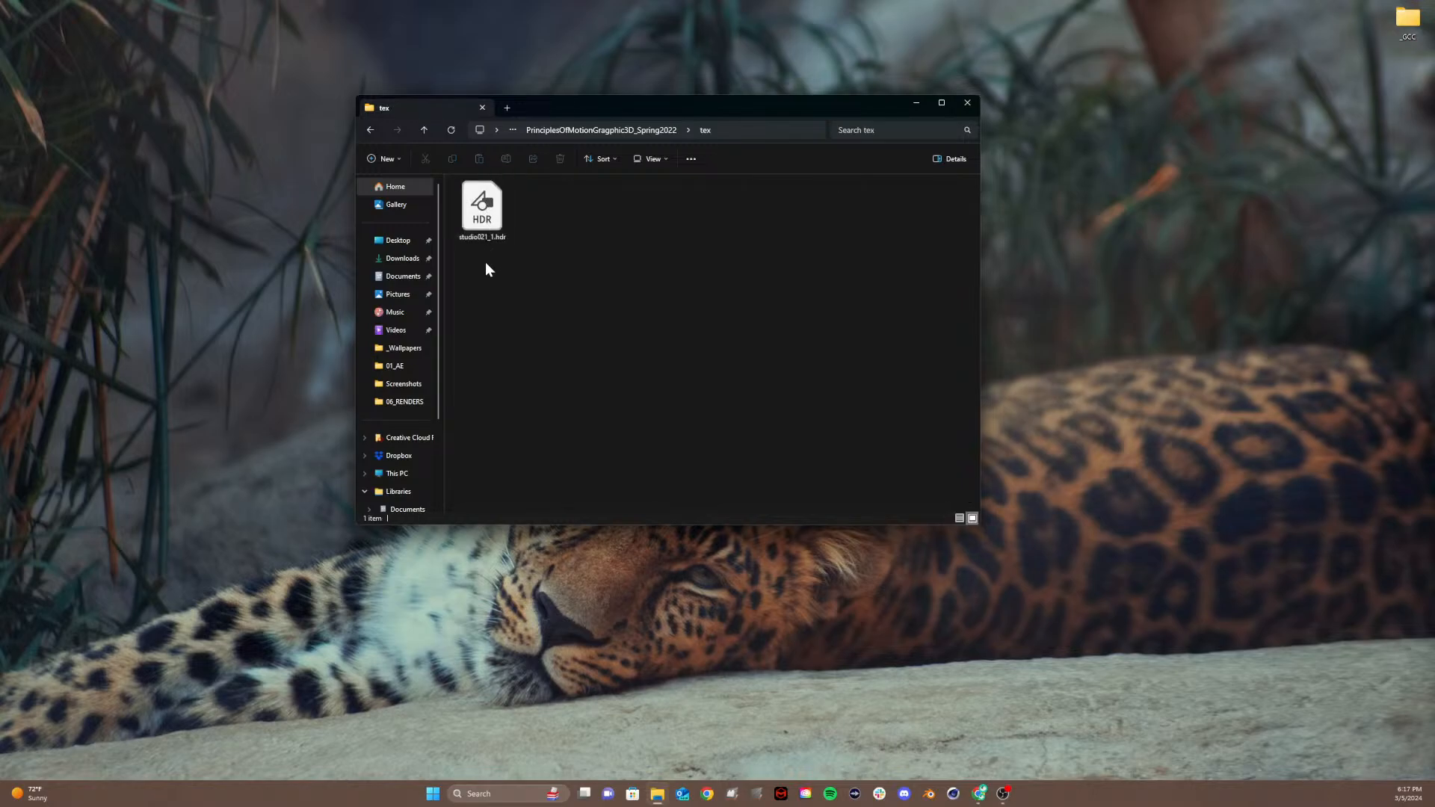
{"action": "left_click", "coordinate": [630, 132]}
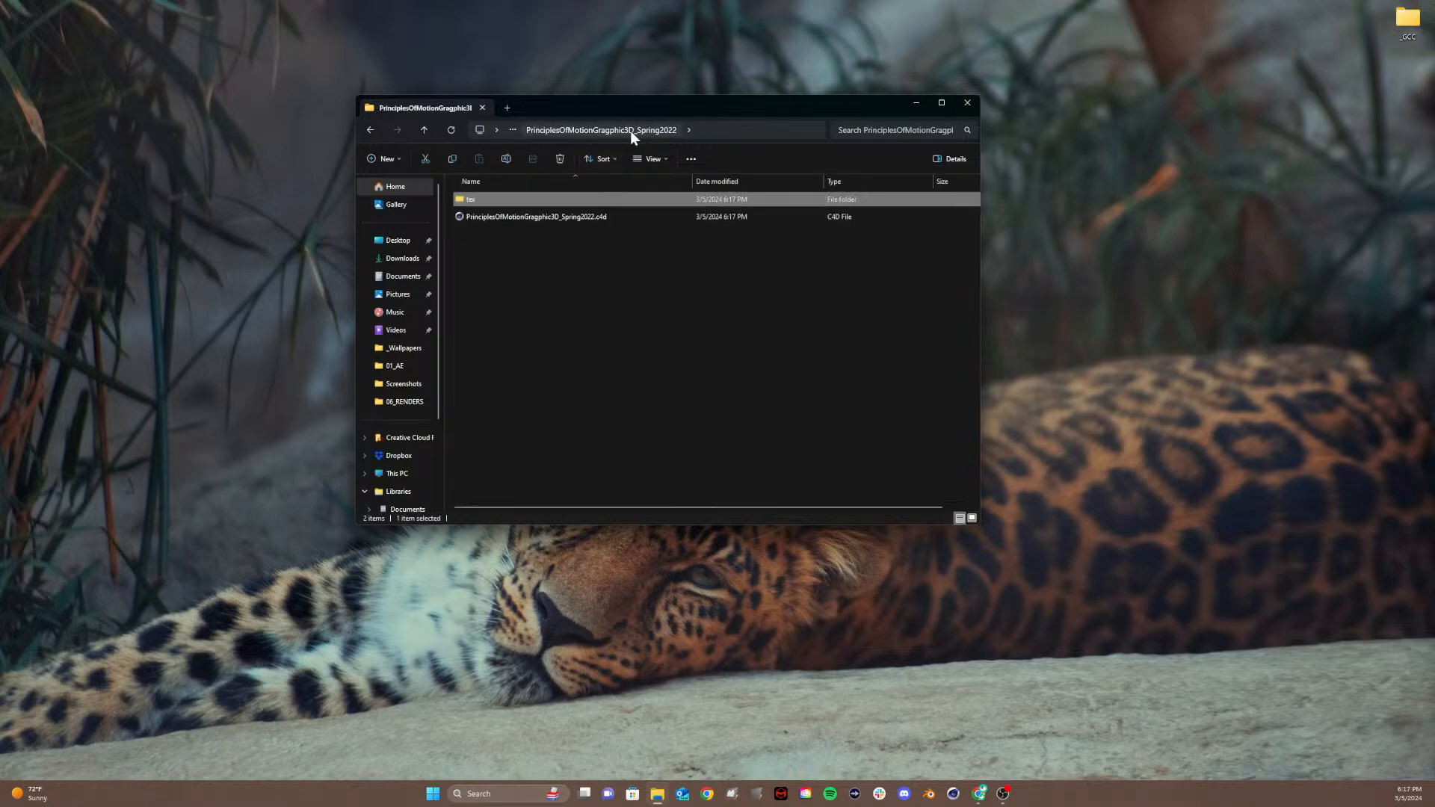
Step: Return to the C4D Files folder and open SquashDiceTemplate_spring_2022.c4d in Cinema 4D with its window maximized
{"action": "left_click", "coordinate": [497, 130]}
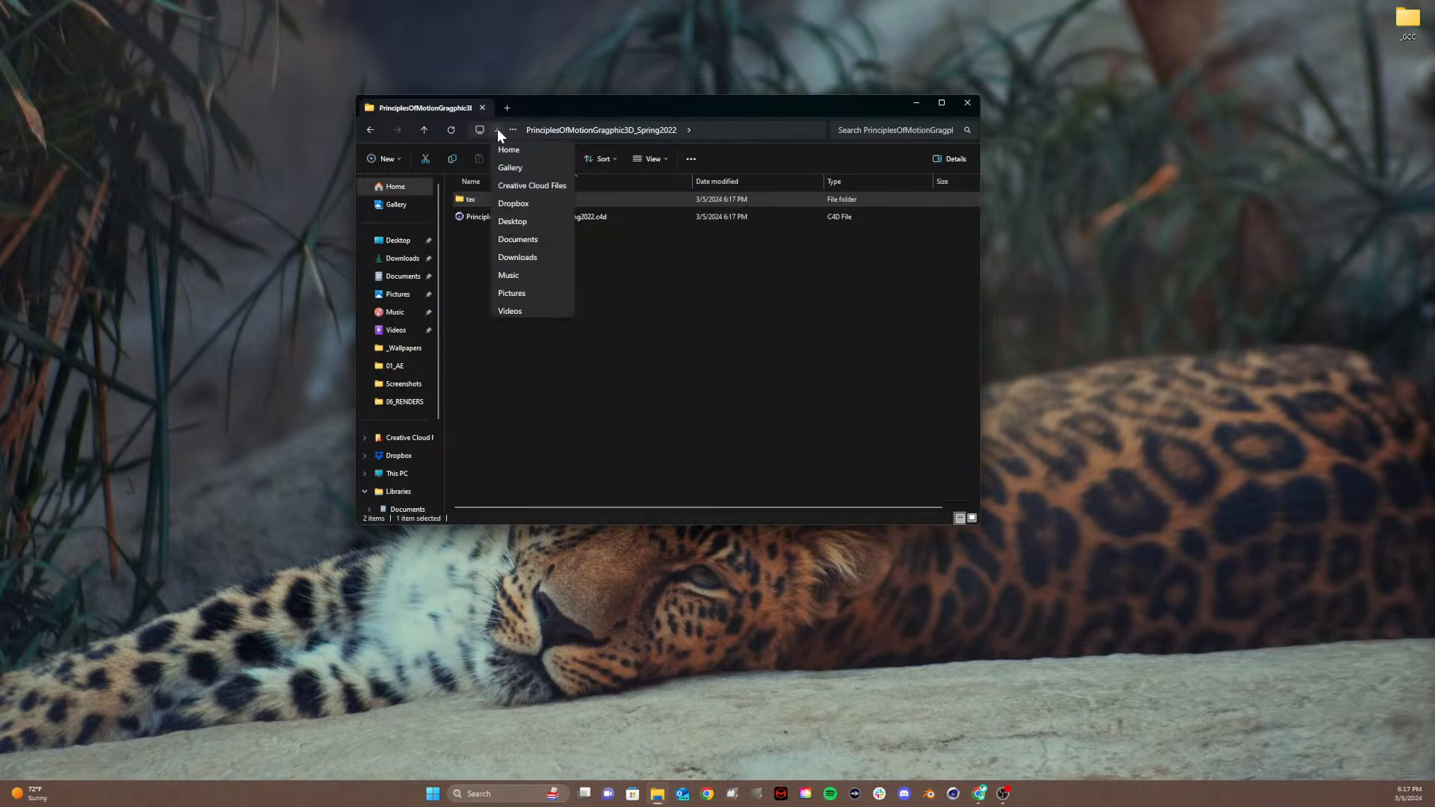
{"action": "left_click", "coordinate": [420, 130]}
{"action": "left_click", "coordinate": [424, 130]}
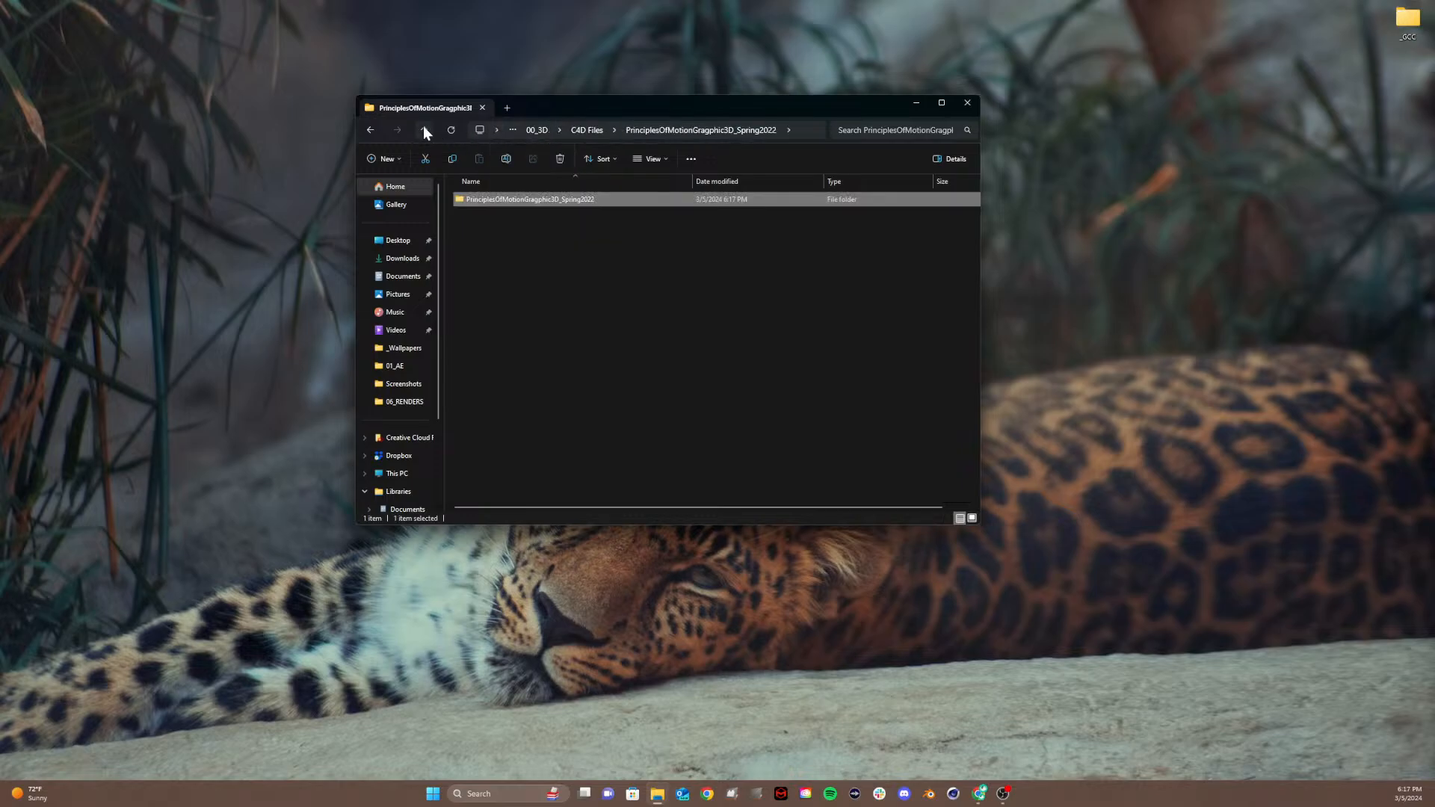
{"action": "left_click", "coordinate": [424, 130]}
{"action": "left_click", "coordinate": [529, 276]}
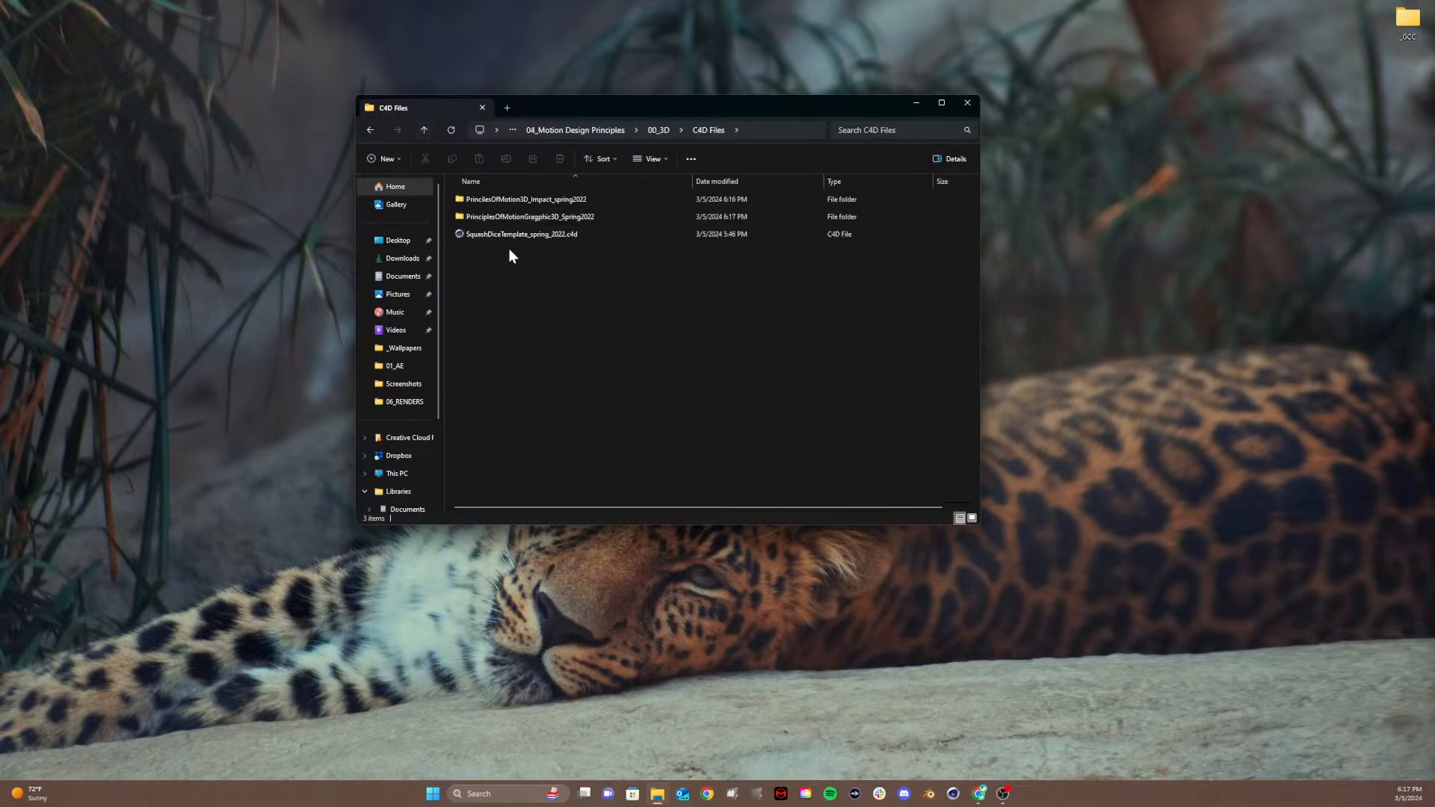
{"action": "left_click", "coordinate": [473, 236]}
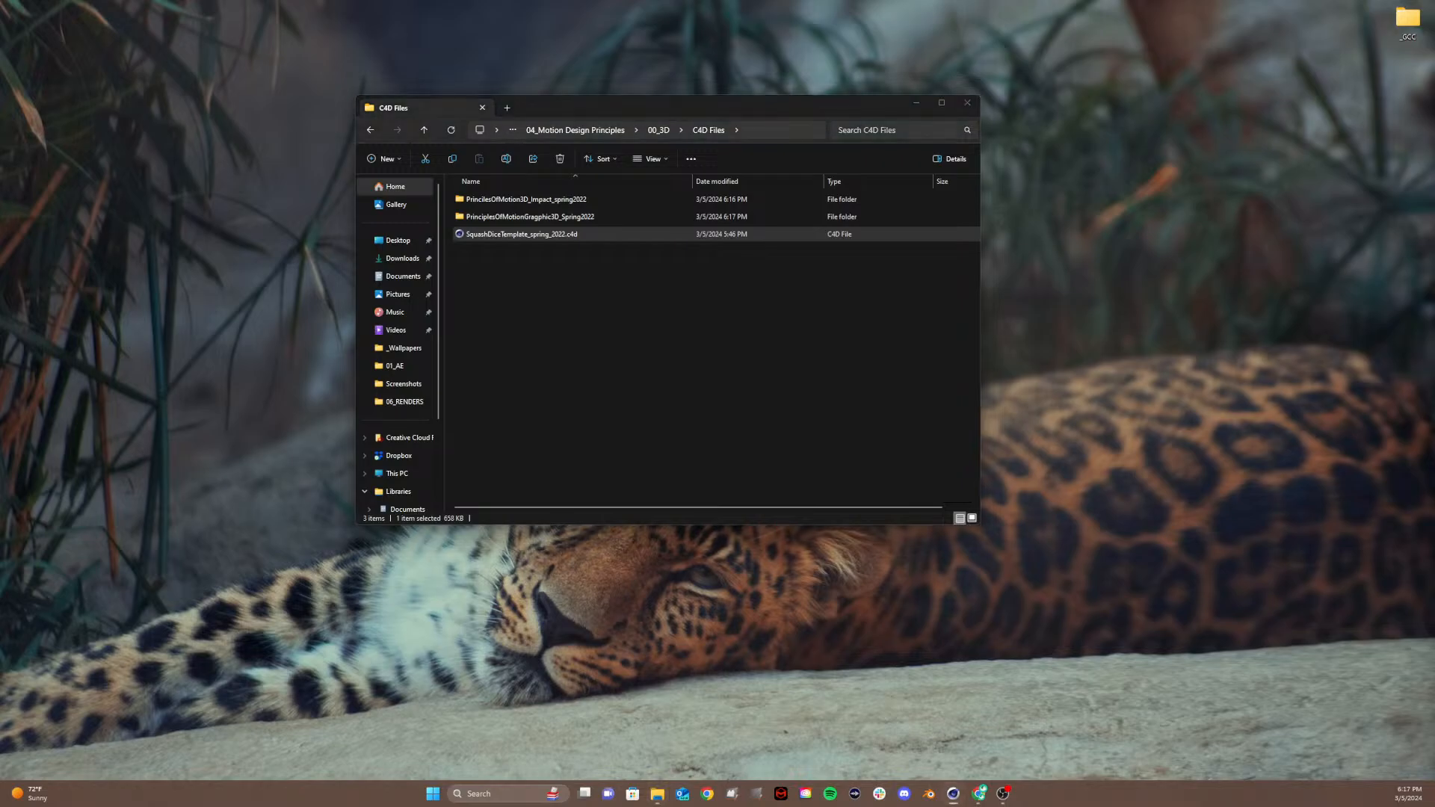
{"action": "left_click_drag", "start_coordinate": [1326, 114], "coordinate": [736, 95]}
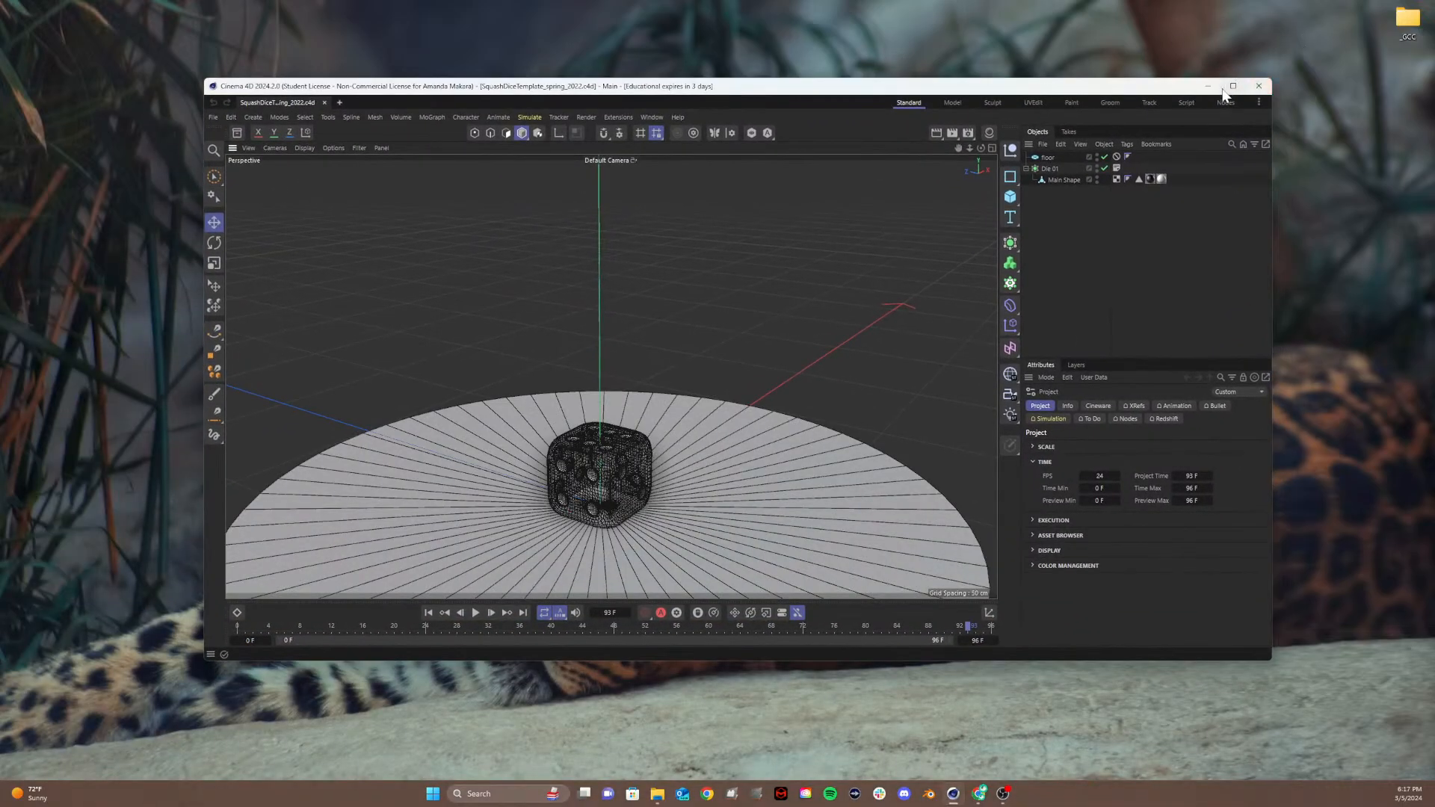
{"action": "left_click", "coordinate": [1234, 85]}
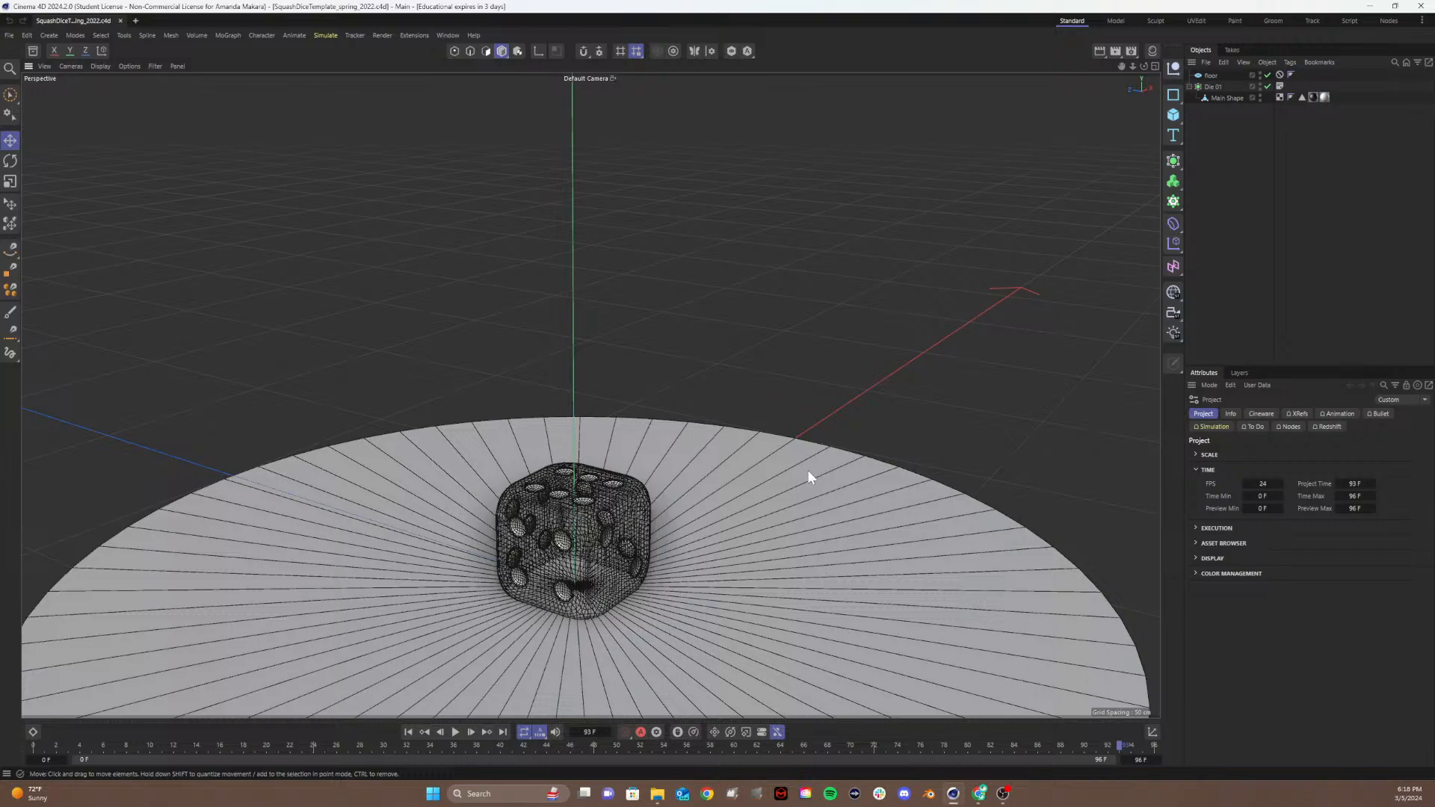
Step: Delete the floor disc object and add a Backdrop object to the scene in its place
{"action": "left_click", "coordinate": [1206, 75]}
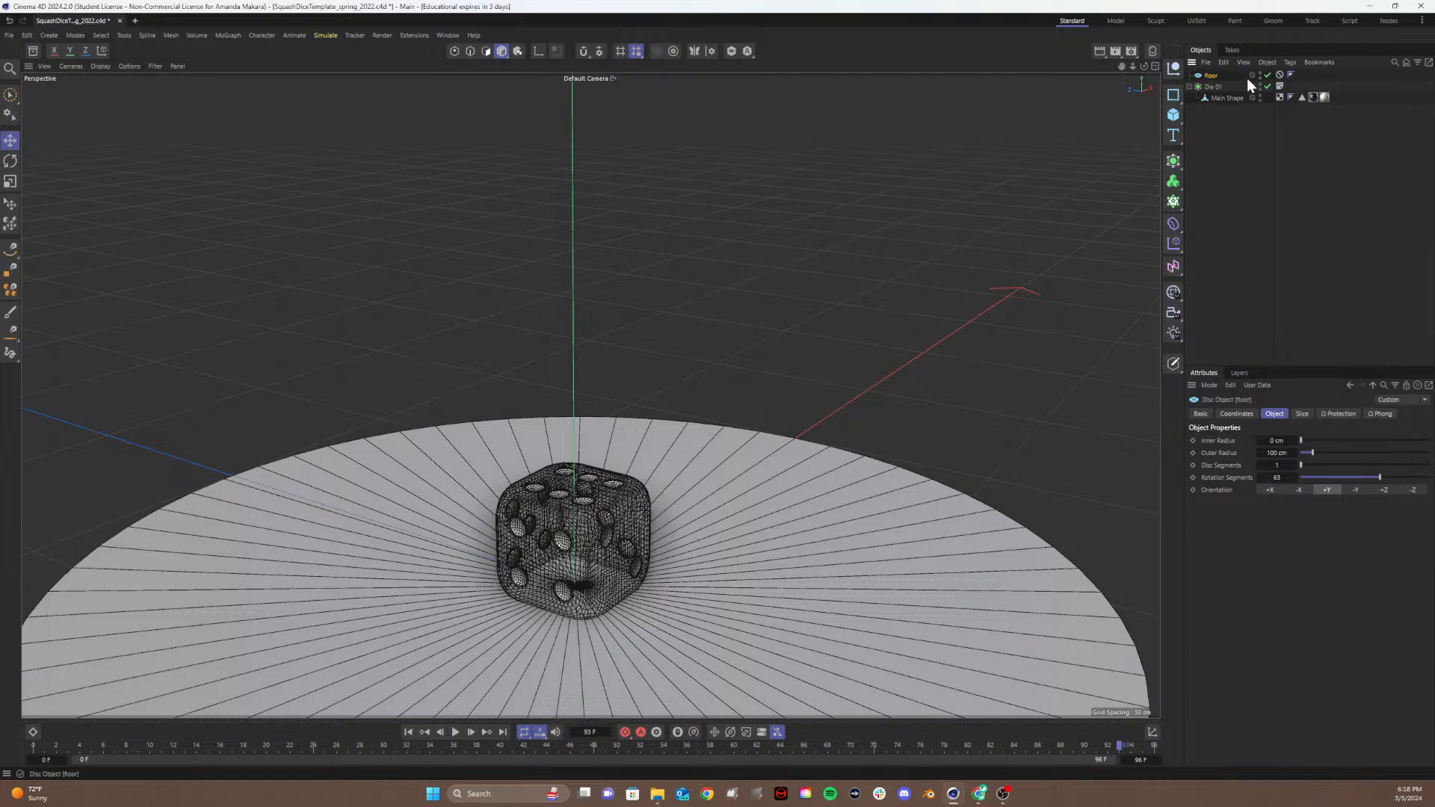
{"action": "key", "text": "Delete"}
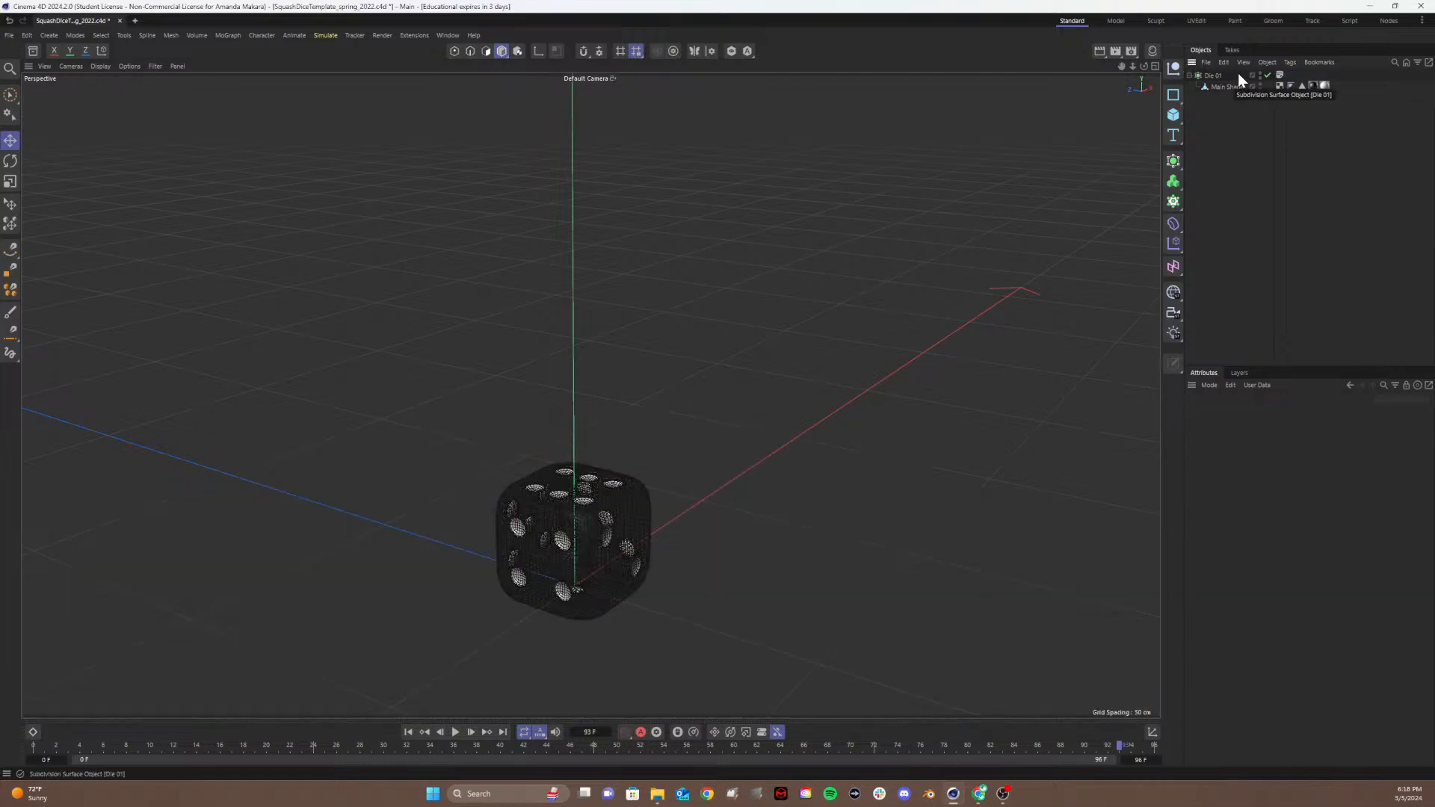
{"action": "key", "text": "ctrl+z"}
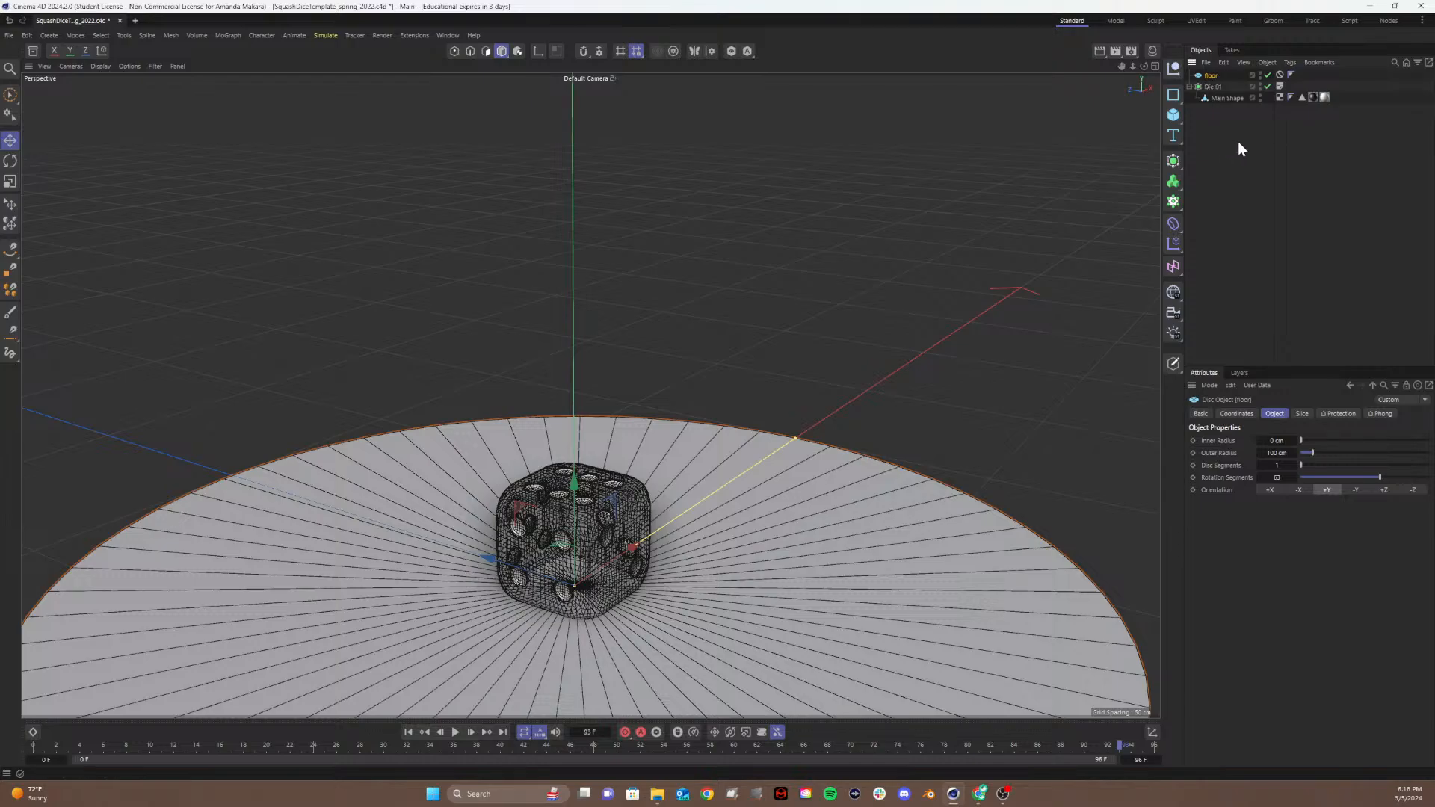
{"action": "key", "text": "Delete"}
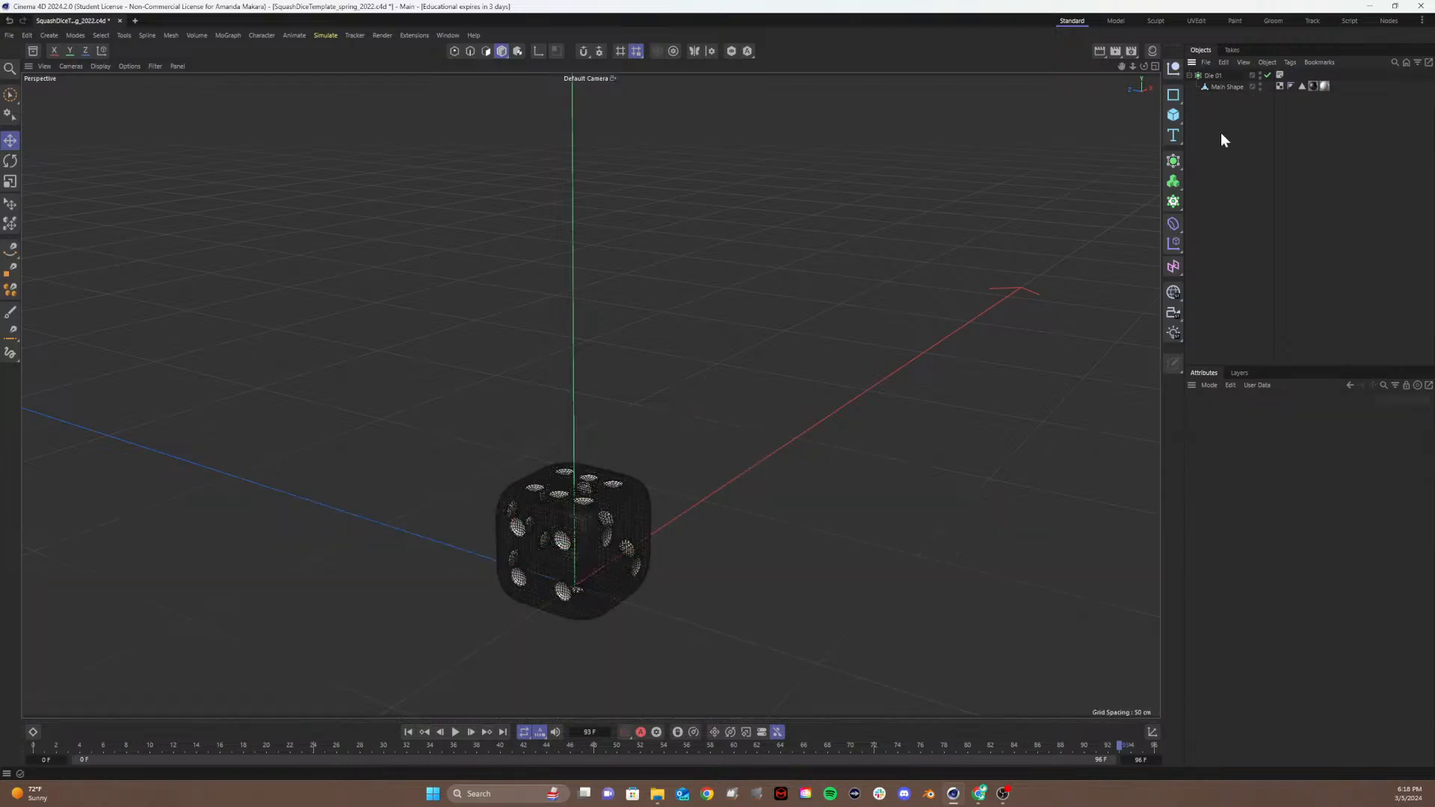
{"action": "left_click", "coordinate": [1175, 115]}
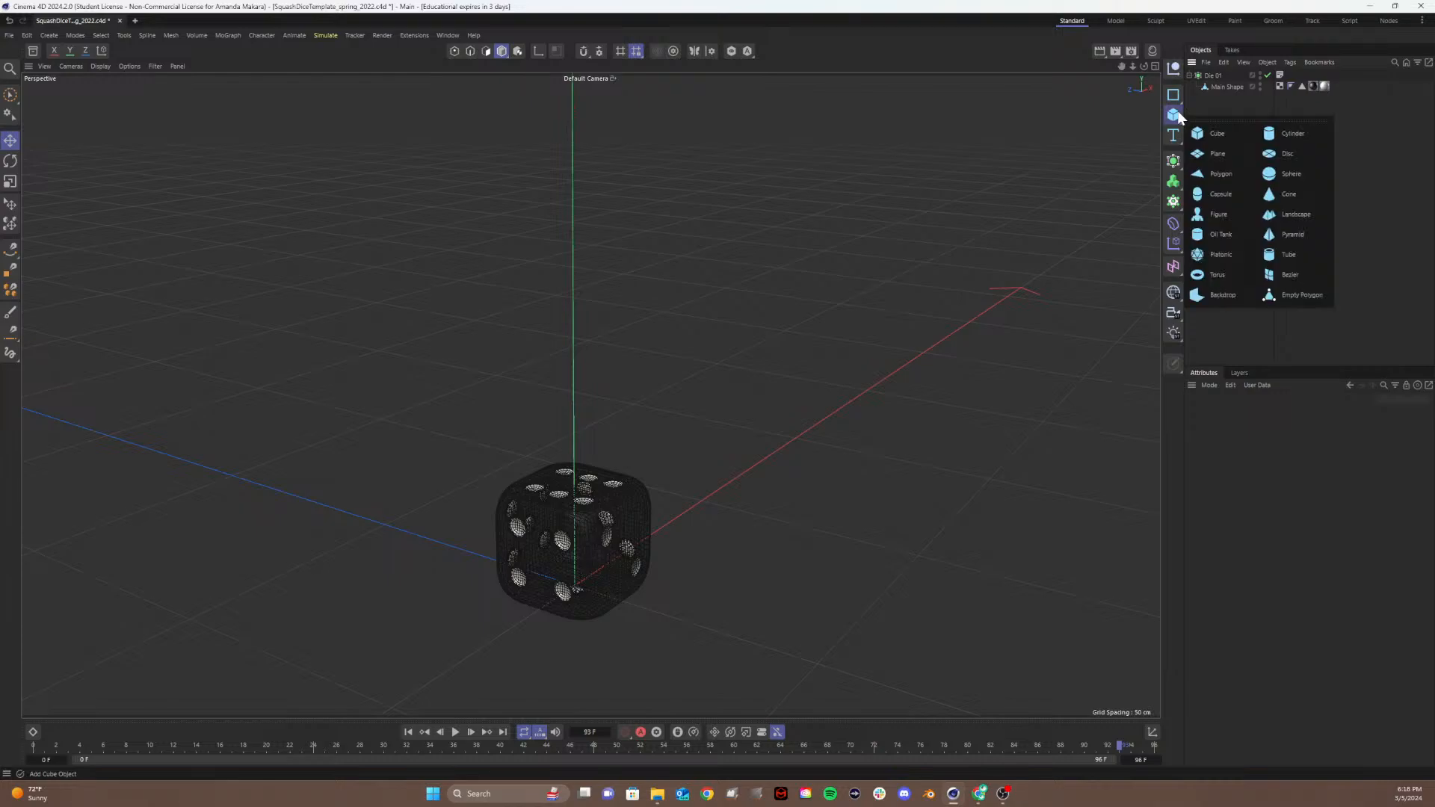
{"action": "left_click", "coordinate": [1222, 294]}
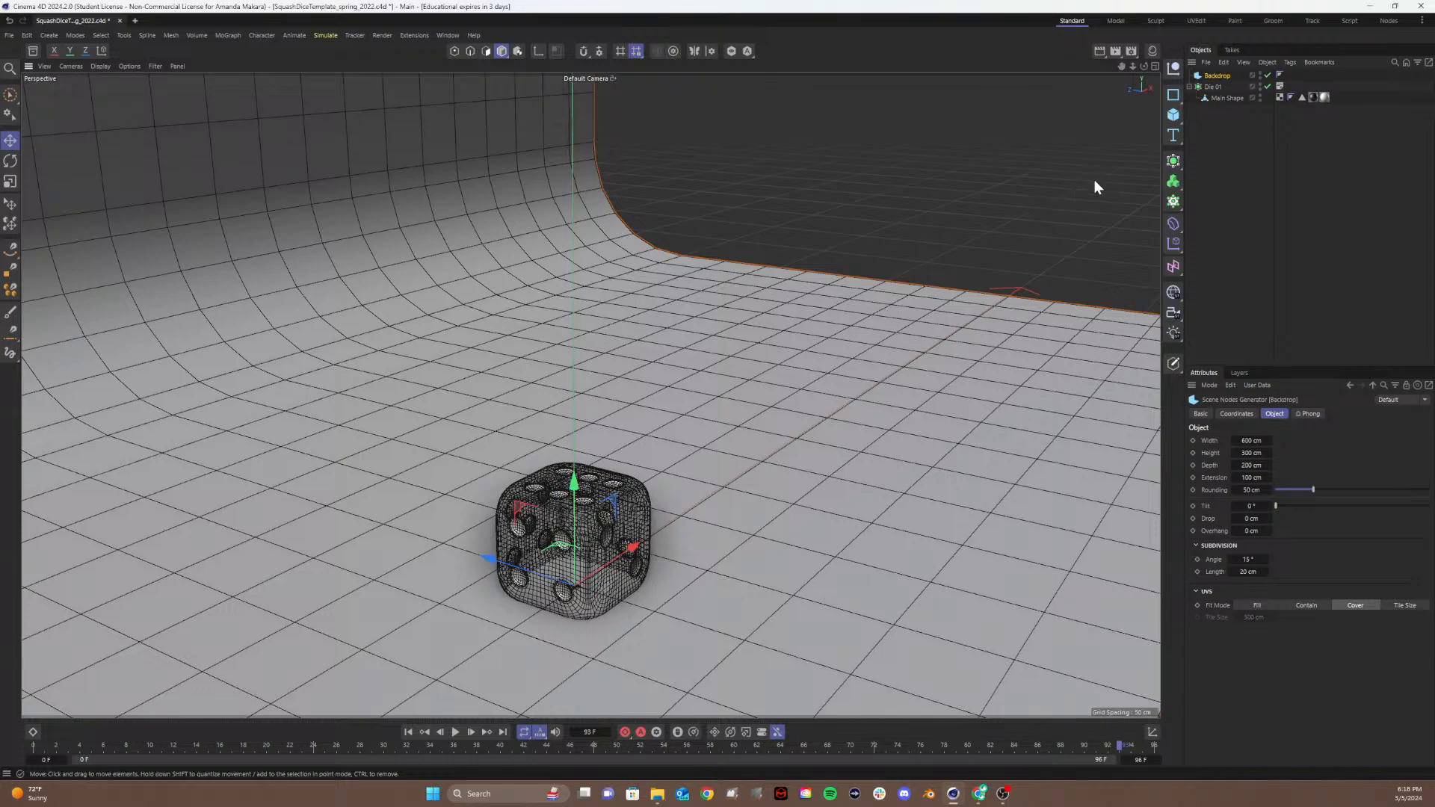
Step: Examine the backdrop and the die from different distances and angles in the perspective view
{"action": "scroll", "coordinate": [1094, 187], "scroll_direction": "down", "scroll_amount": 5}
{"action": "left_click_drag", "start_coordinate": [1047, 352], "coordinate": [787, 308], "text": "alt"}
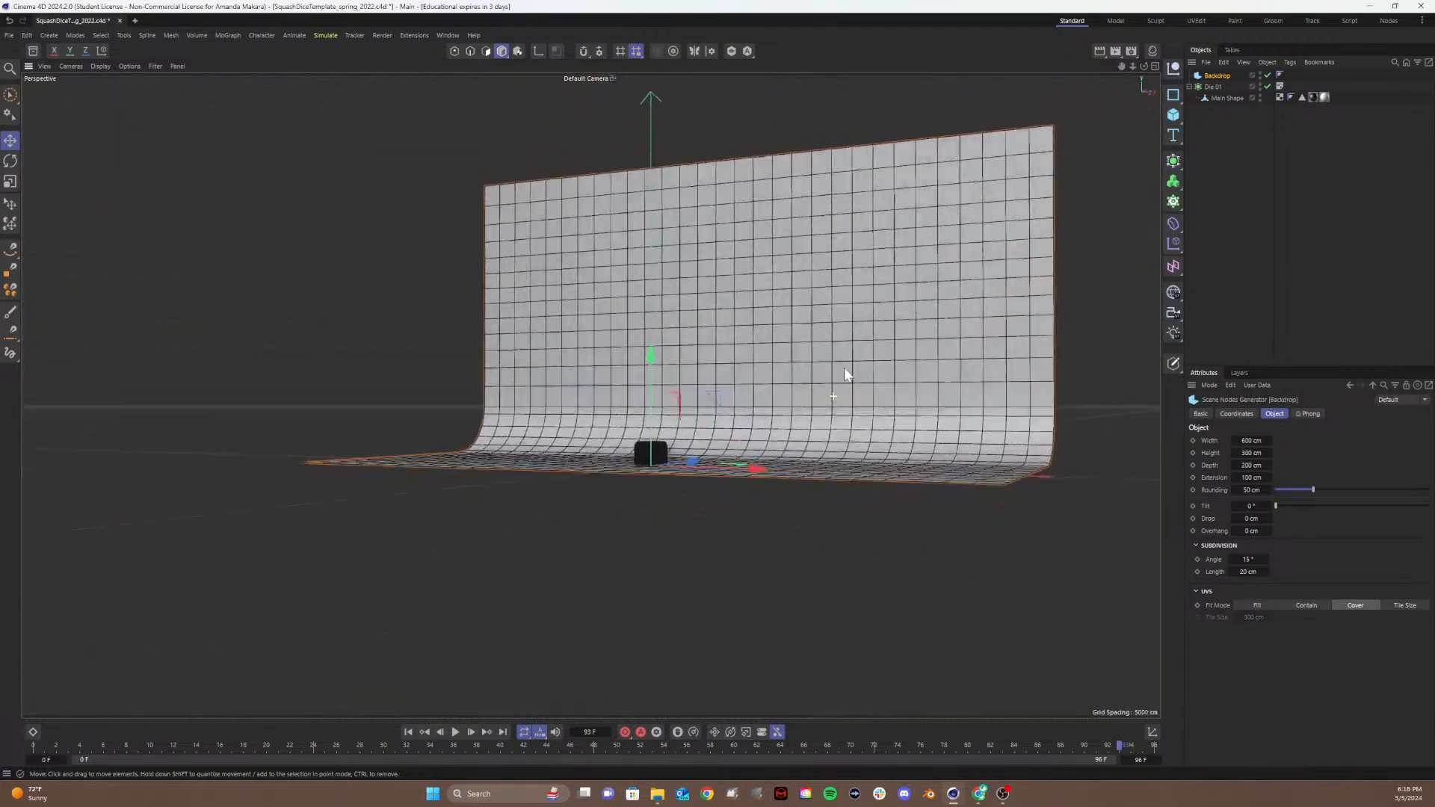
{"action": "scroll", "coordinate": [769, 330], "scroll_direction": "up", "scroll_amount": 6}
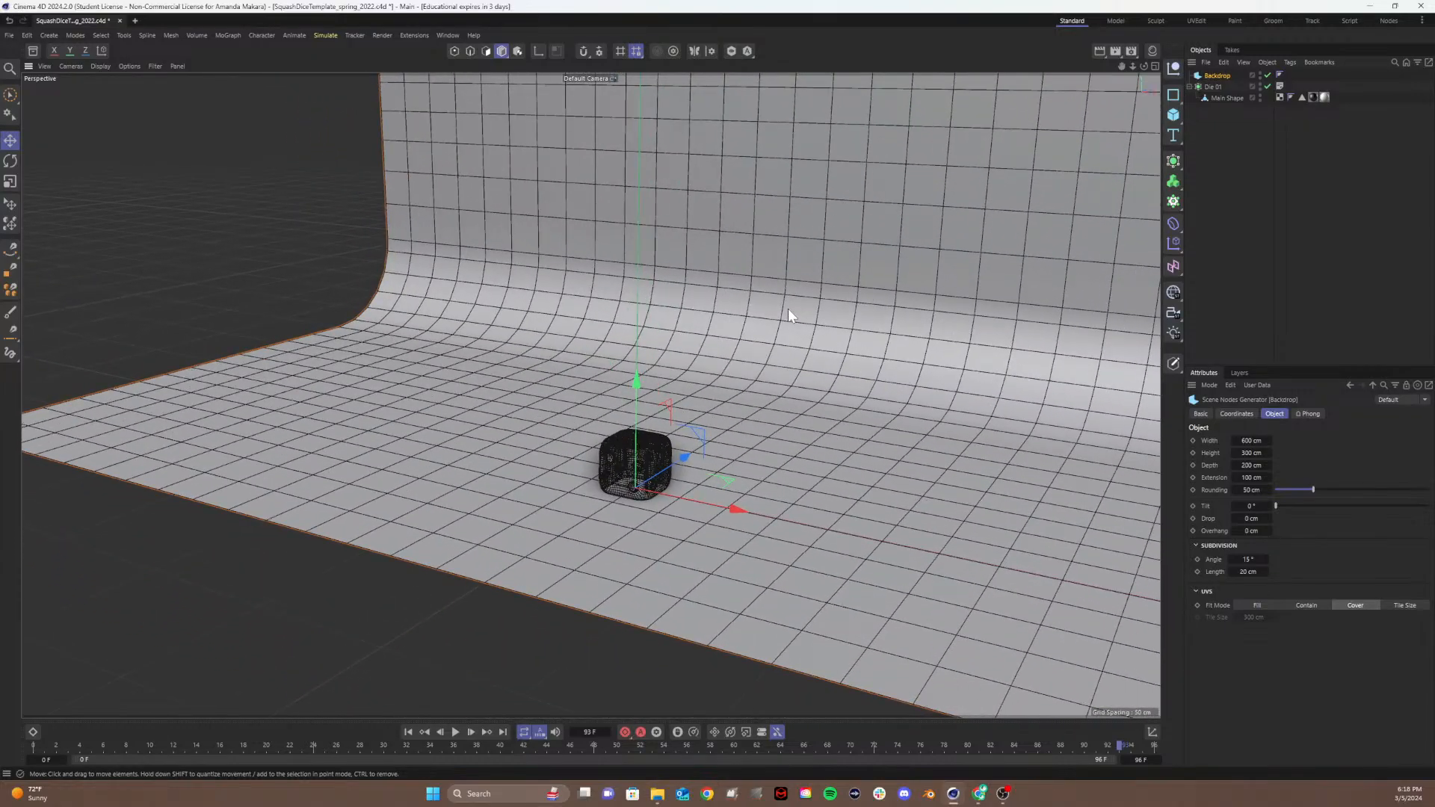
{"action": "left_click", "coordinate": [1212, 87]}
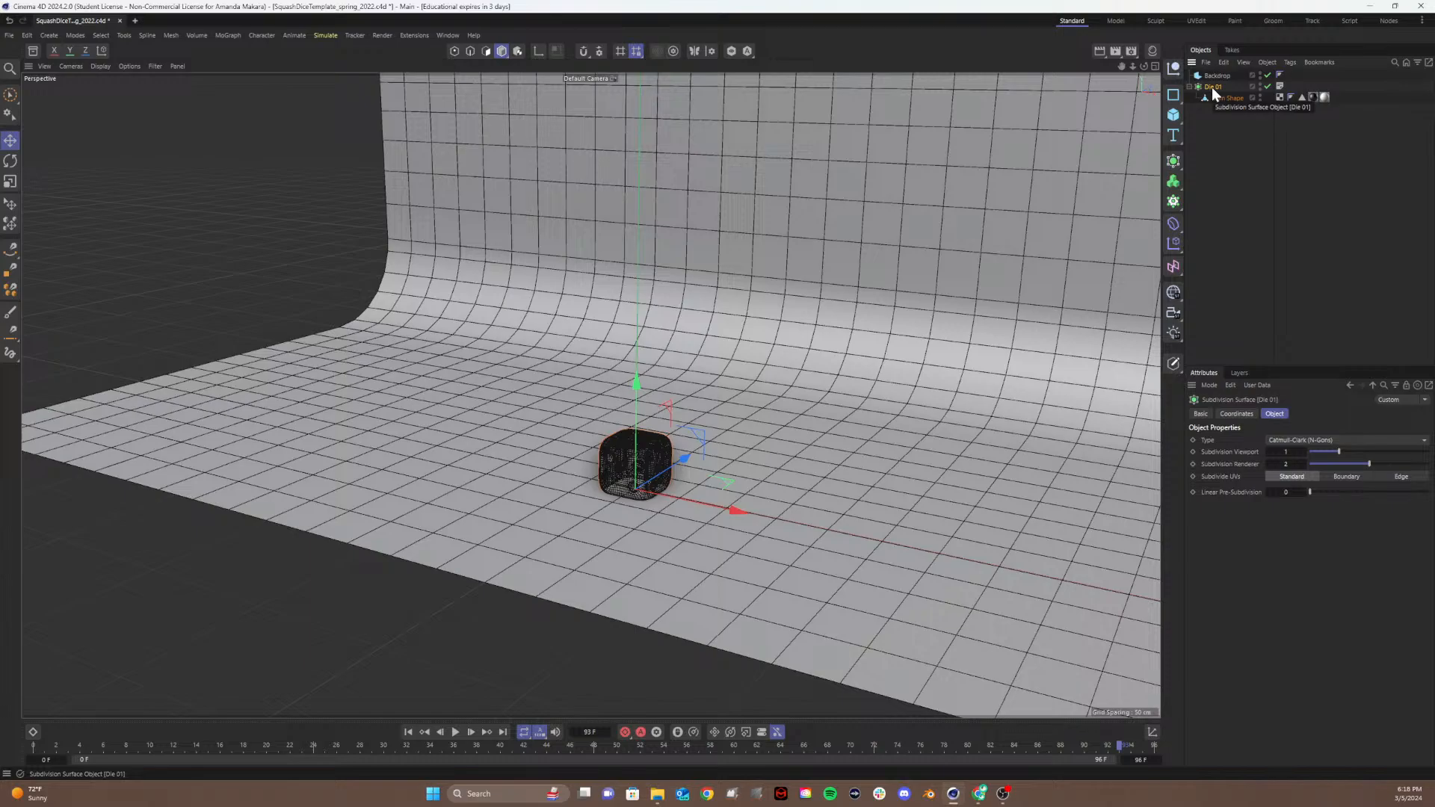
{"action": "left_click", "coordinate": [1217, 75]}
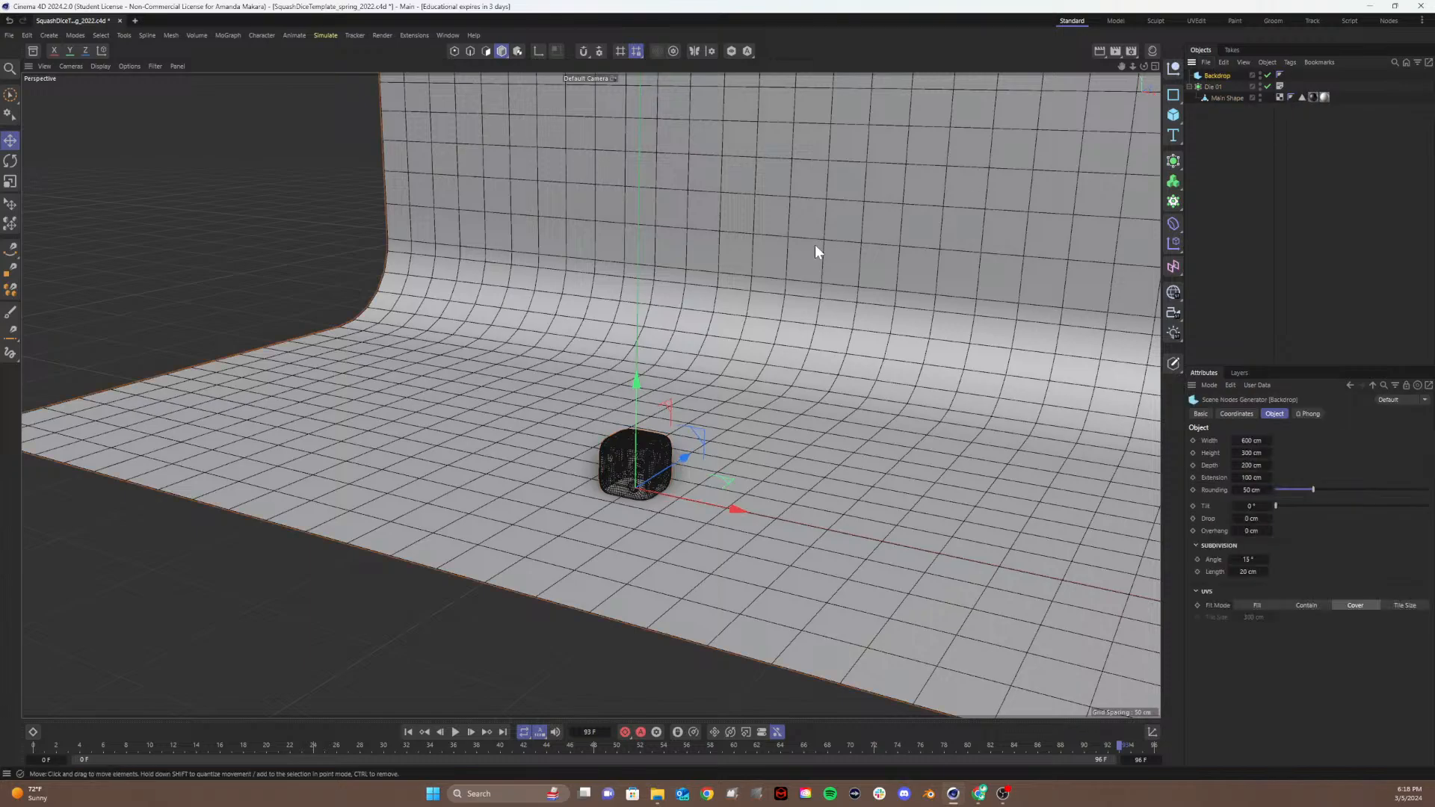
{"action": "left_click_drag", "start_coordinate": [830, 391], "coordinate": [787, 425], "text": "alt"}
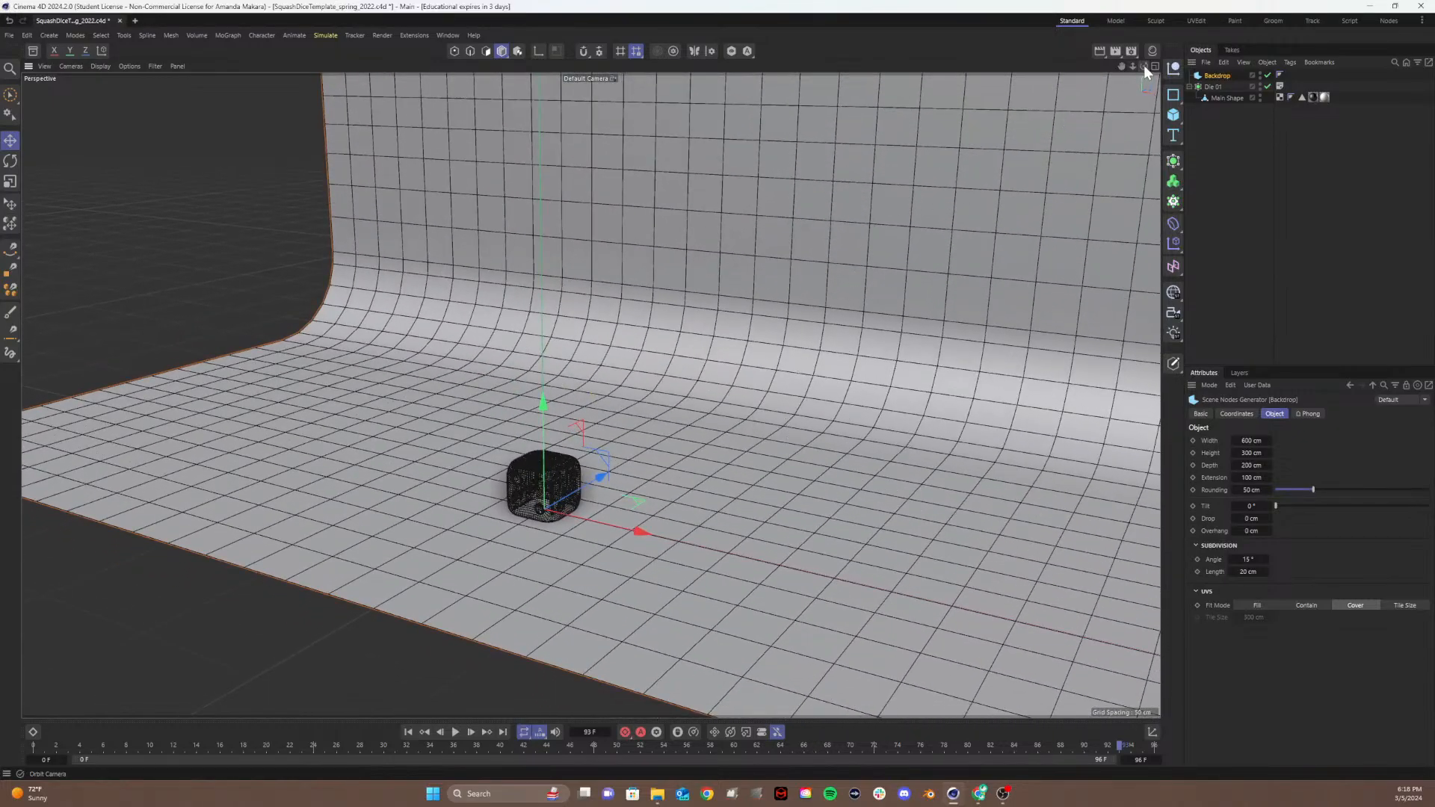
{"action": "left_click_drag", "start_coordinate": [1139, 69], "coordinate": [1120, 70]}
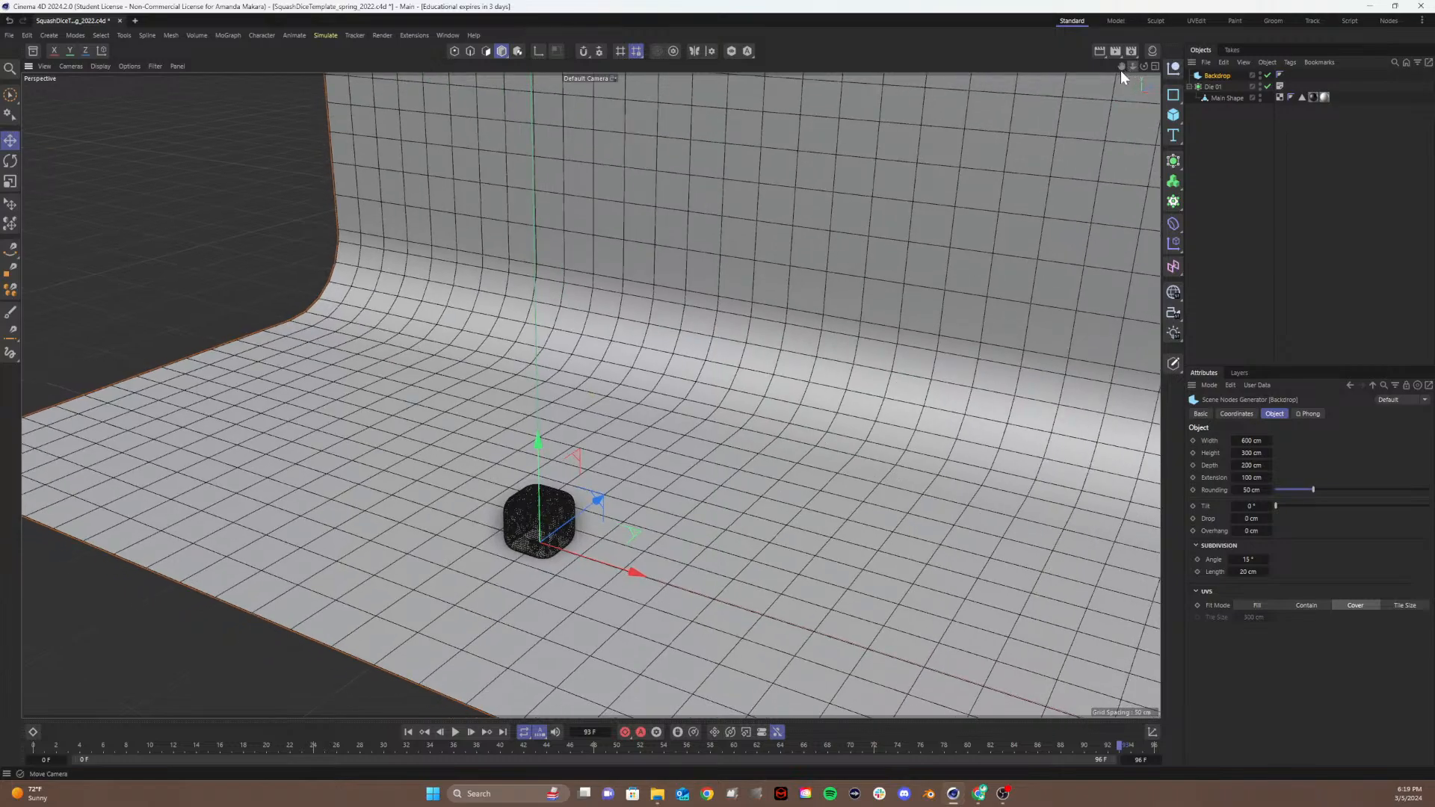
{"action": "middle_click_drag", "start_coordinate": [926, 314], "coordinate": [893, 235], "text": "alt"}
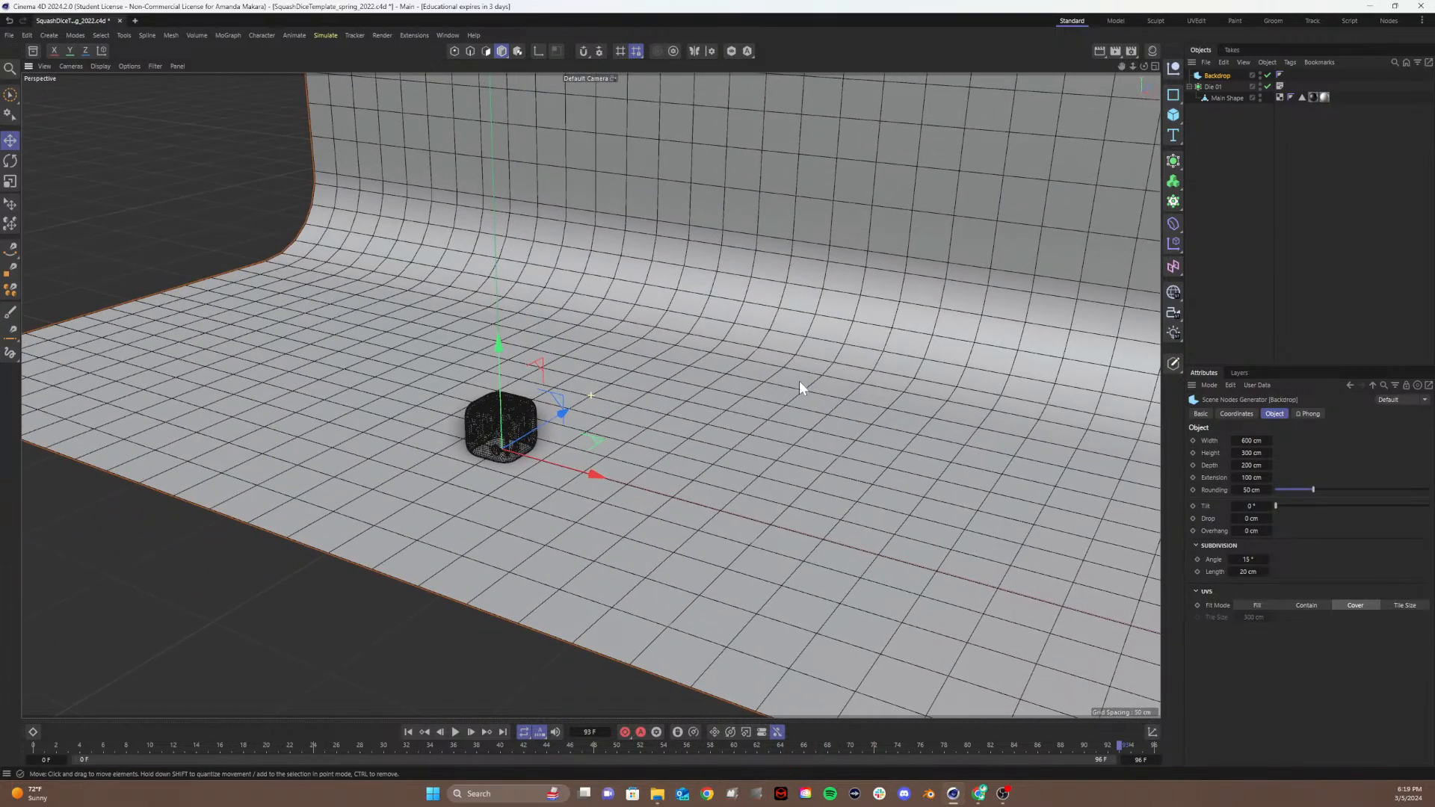
{"action": "mouse_move", "coordinate": [800, 380]}
{"action": "middle_mouse_down", "text": "alt"}
{"action": "mouse_move", "coordinate": [841, 396]}
{"action": "mouse_move", "coordinate": [809, 401]}
{"action": "middle_mouse_up", "text": "alt"}
{"action": "left_click_drag", "start_coordinate": [809, 402], "coordinate": [760, 428], "text": "alt"}
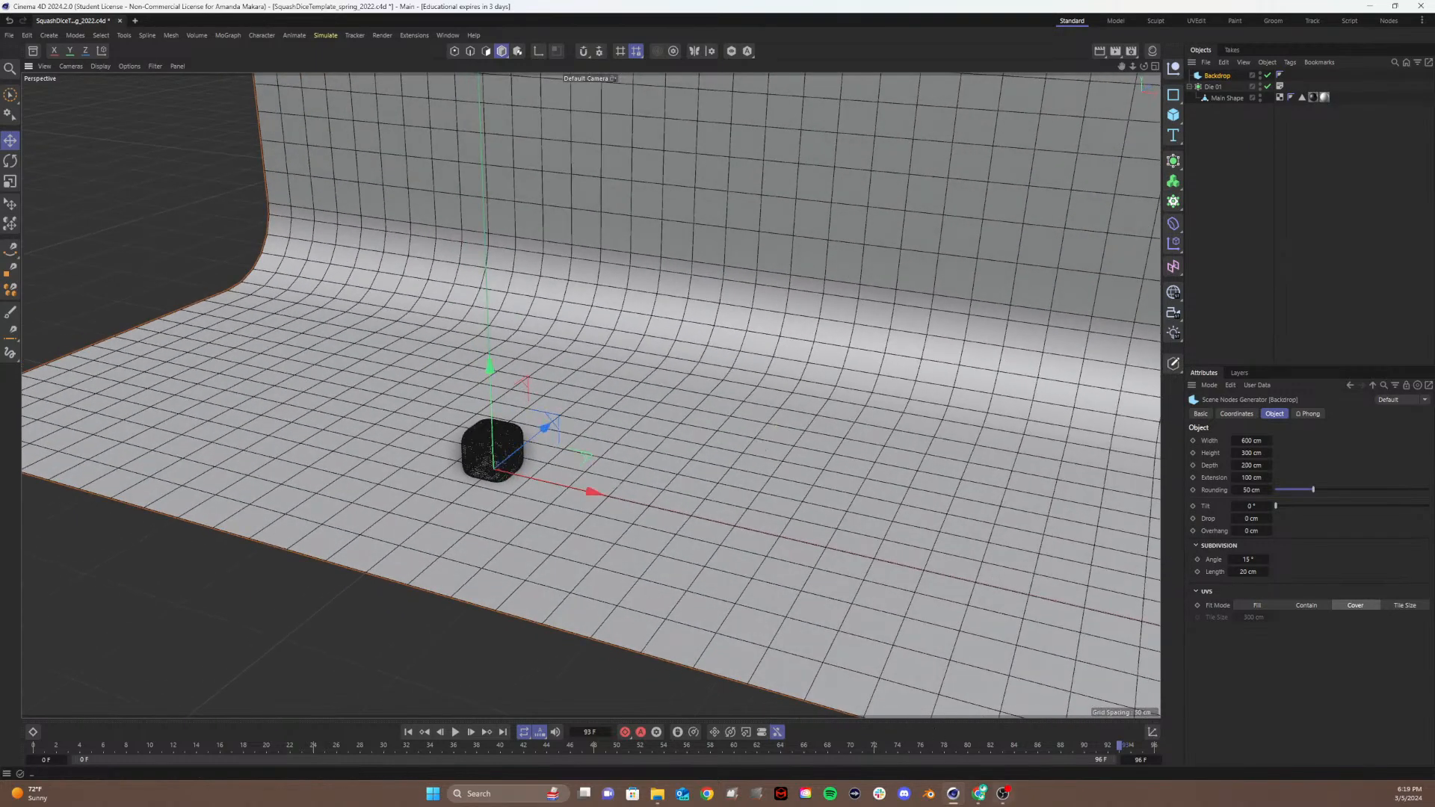
Step: Switch to the browser to view the Principles of Motion Design C4D assignment page full-size, and return to Cinema 4D
{"action": "left_click_drag", "start_coordinate": [75, 806], "coordinate": [762, 32]}
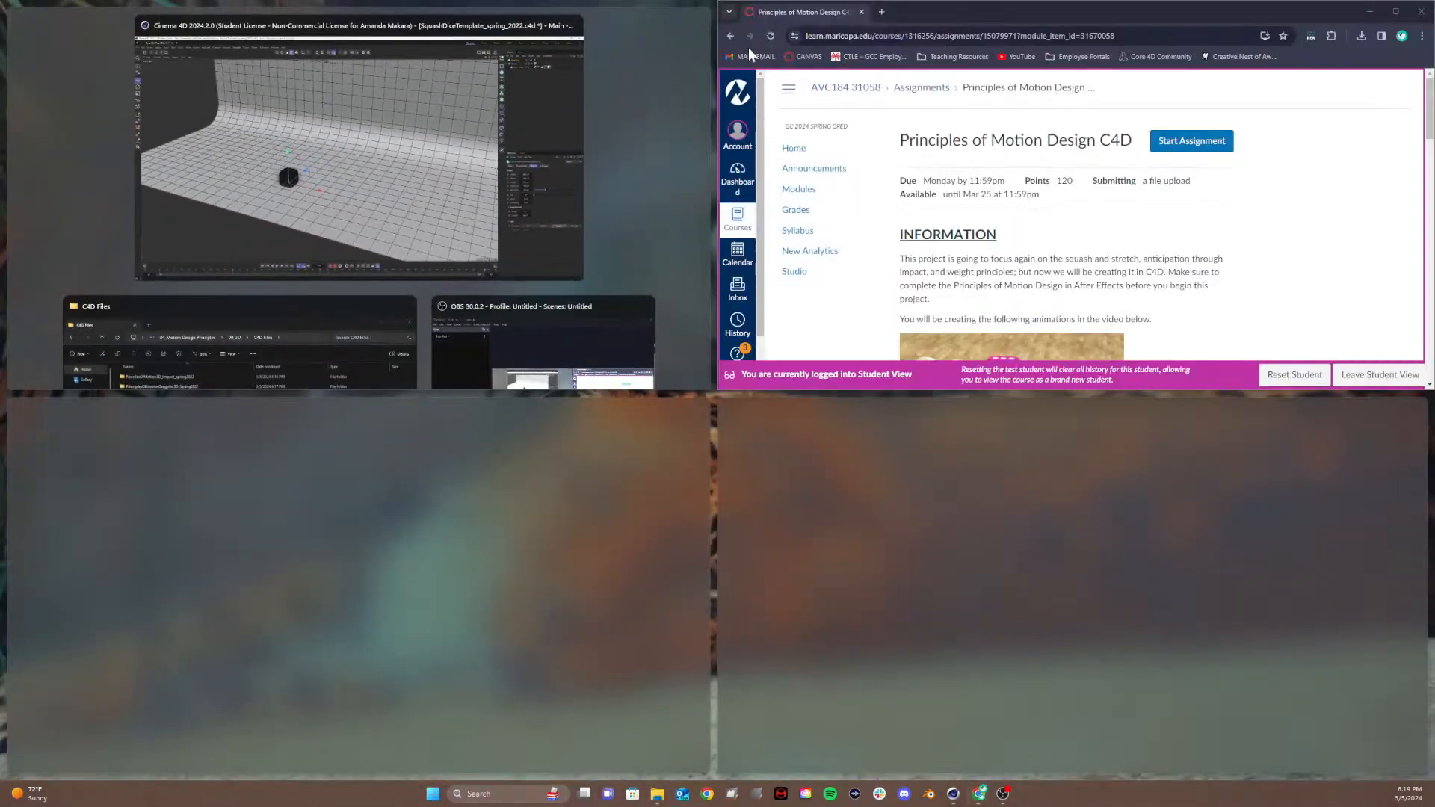
{"action": "left_click", "coordinate": [983, 14]}
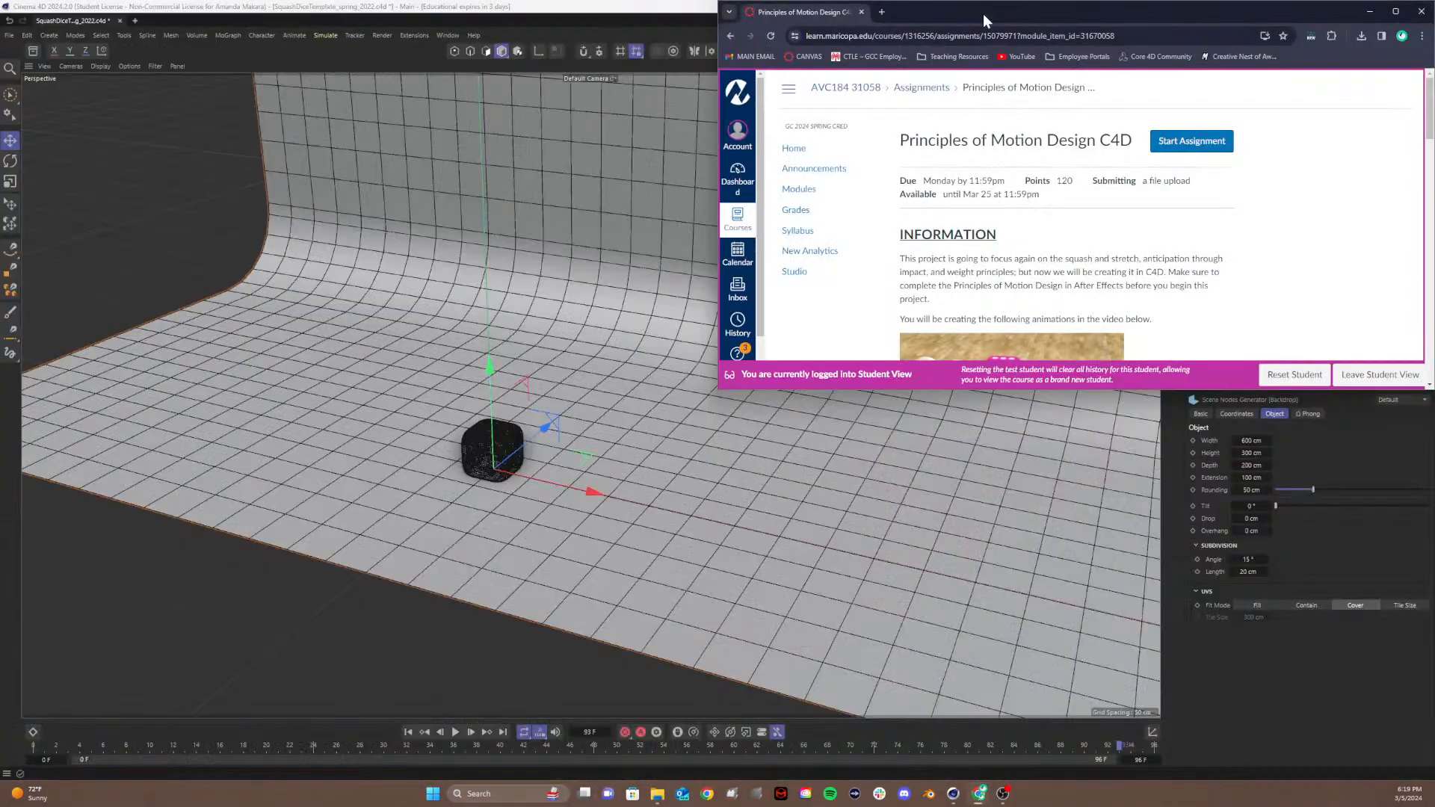
{"action": "left_click", "coordinate": [1395, 12]}
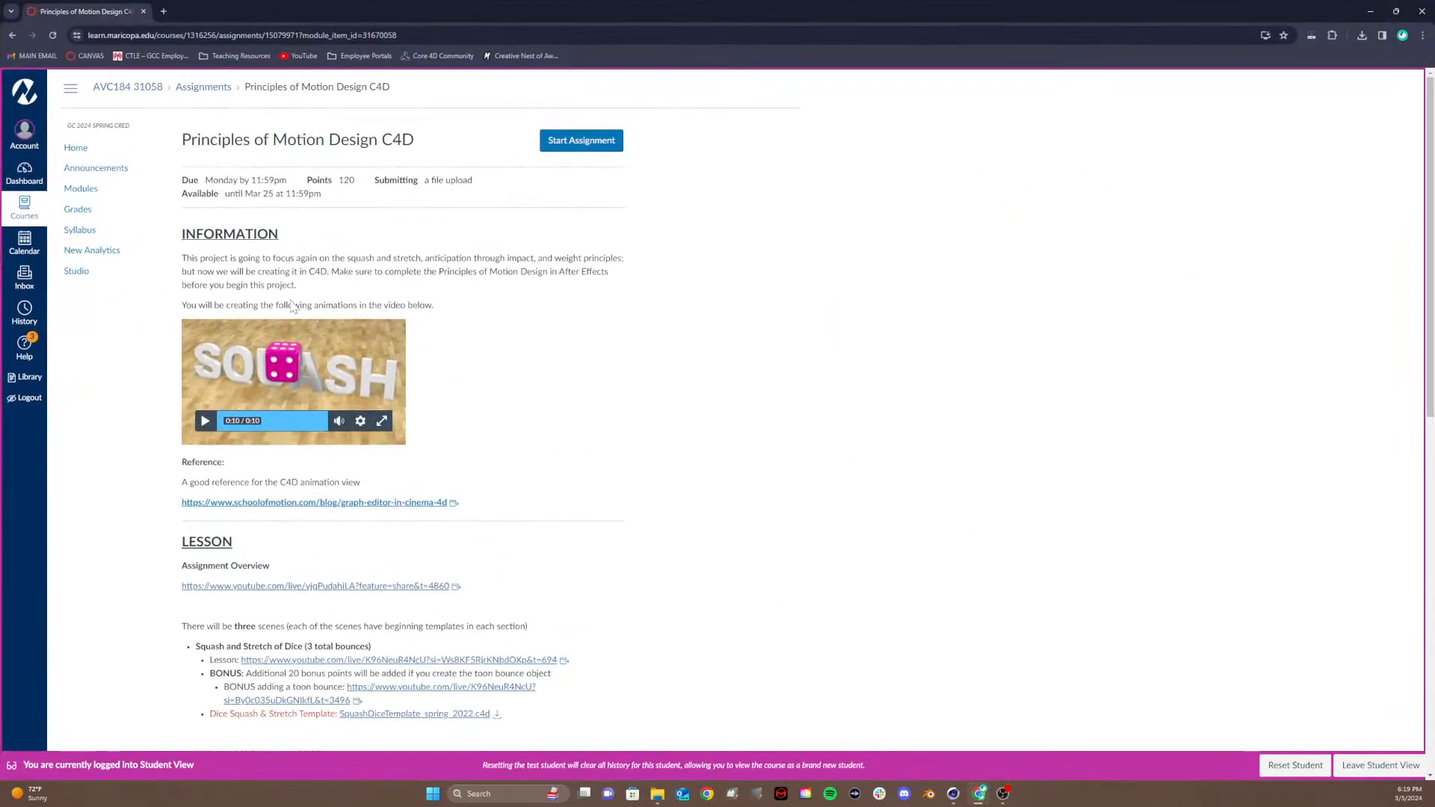
{"action": "left_click", "coordinate": [1370, 11]}
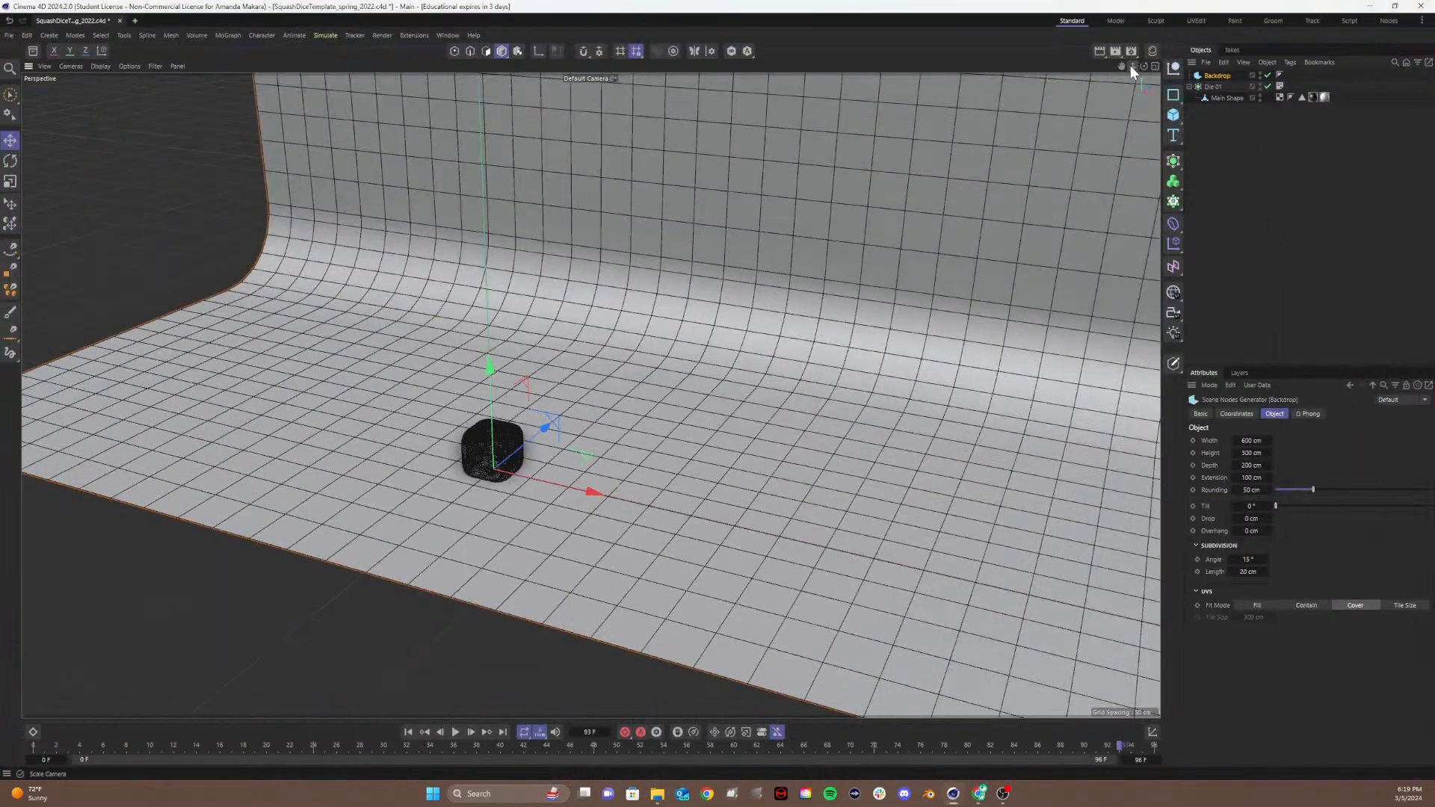
Step: Frame the die and backdrop at an angle and add a standard Camera object from that view
{"action": "left_click_drag", "start_coordinate": [990, 295], "coordinate": [948, 281], "text": "alt"}
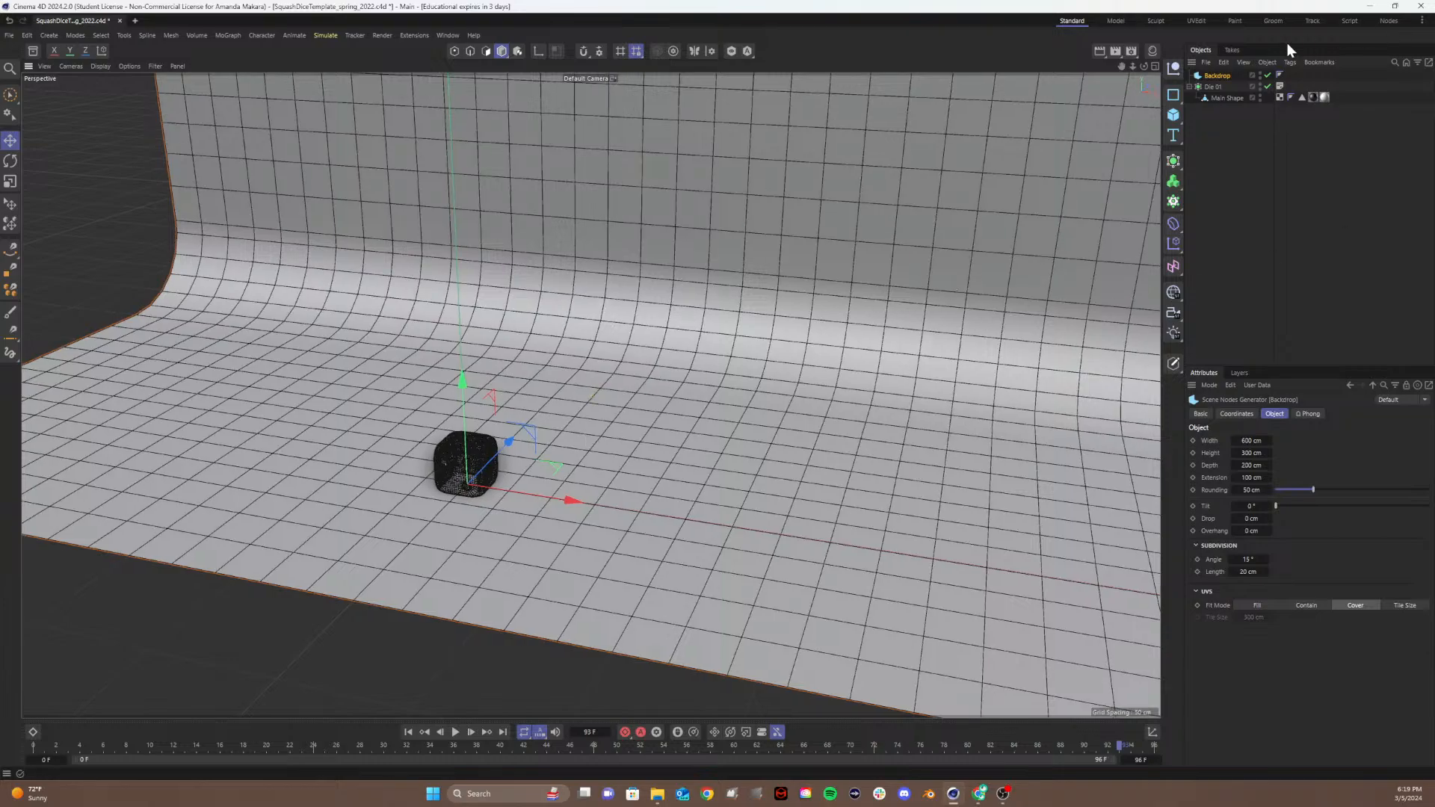
{"action": "left_click", "coordinate": [1176, 313]}
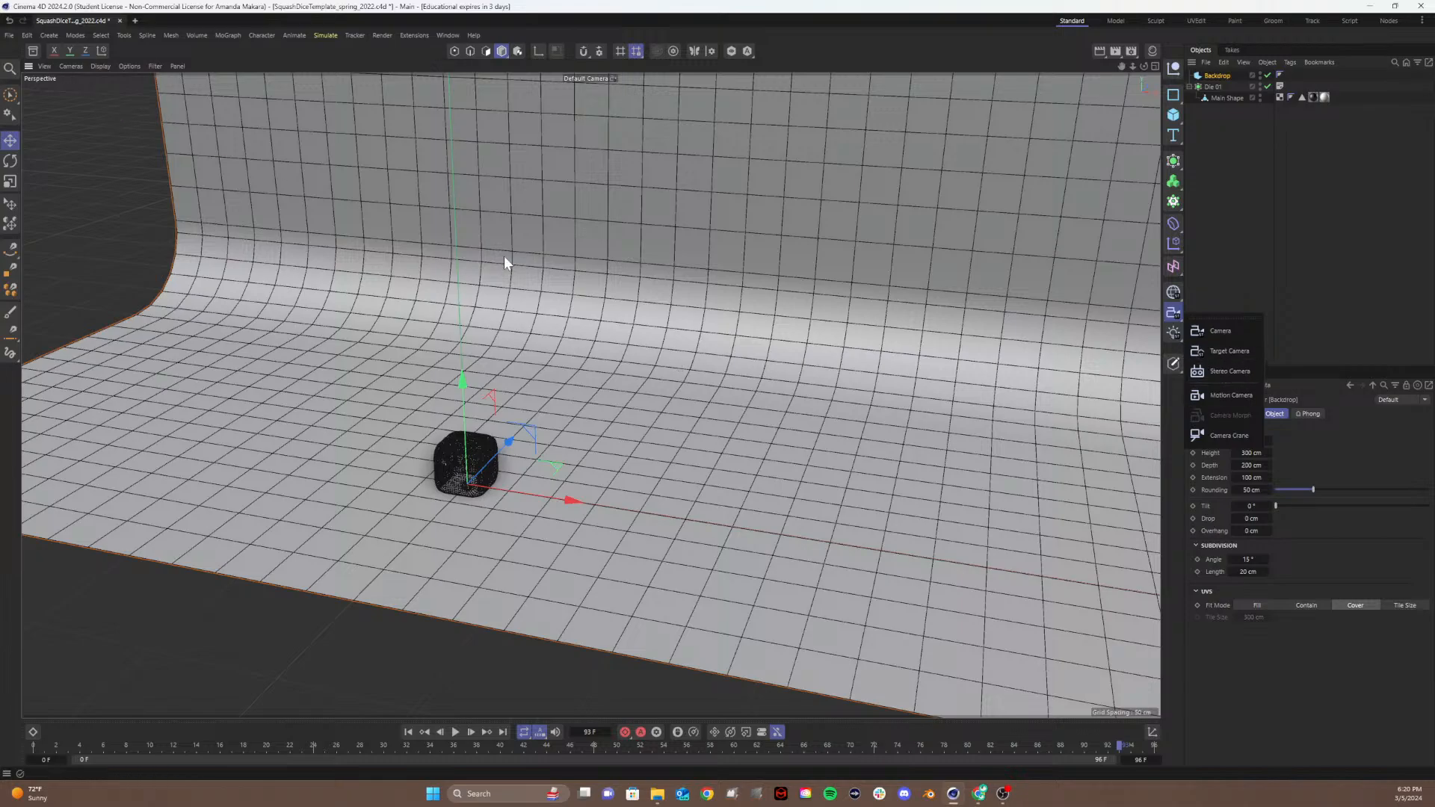
{"action": "left_click", "coordinate": [1224, 335]}
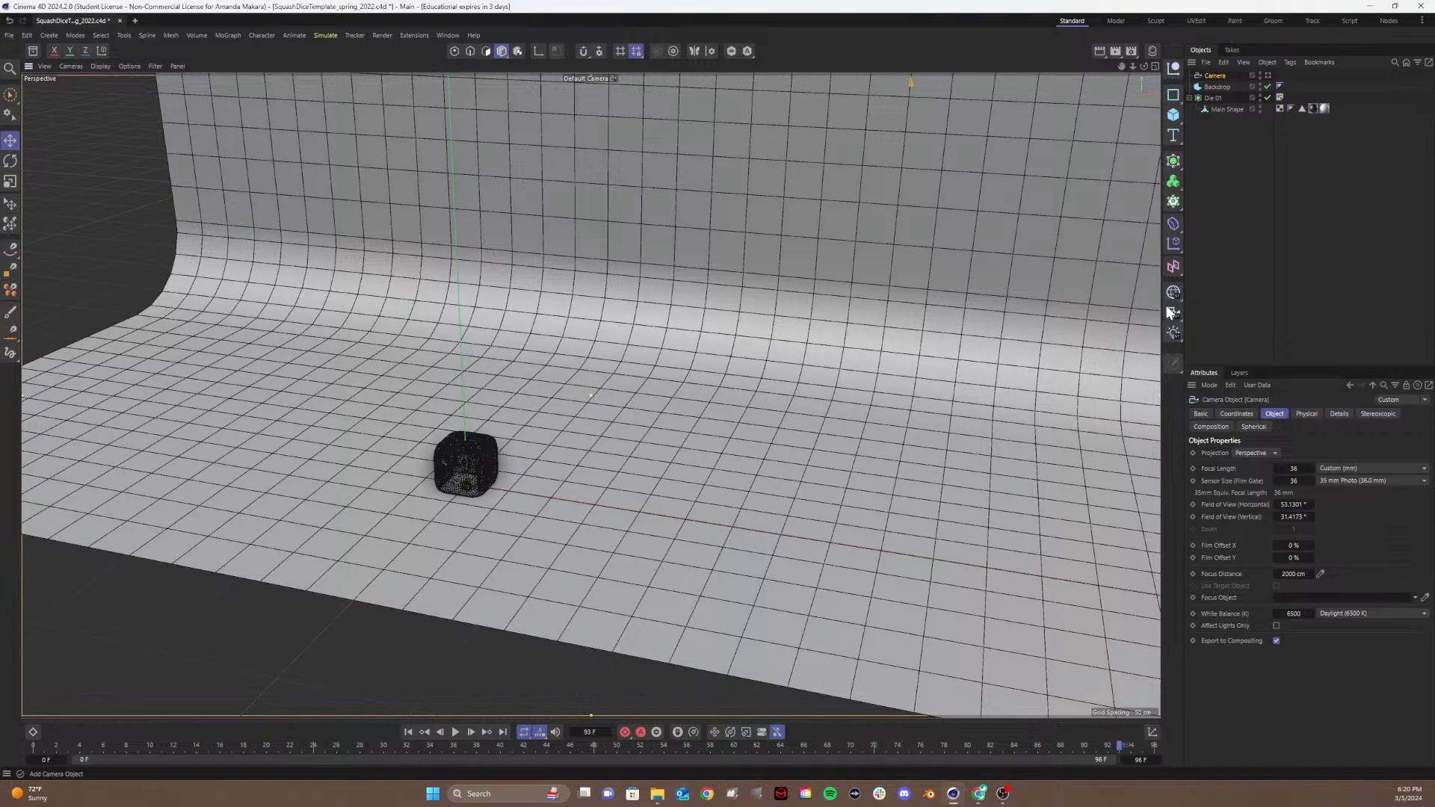
Step: Search the Commander for "camera" and close it without adding anything
{"action": "key", "text": "shift+c"}
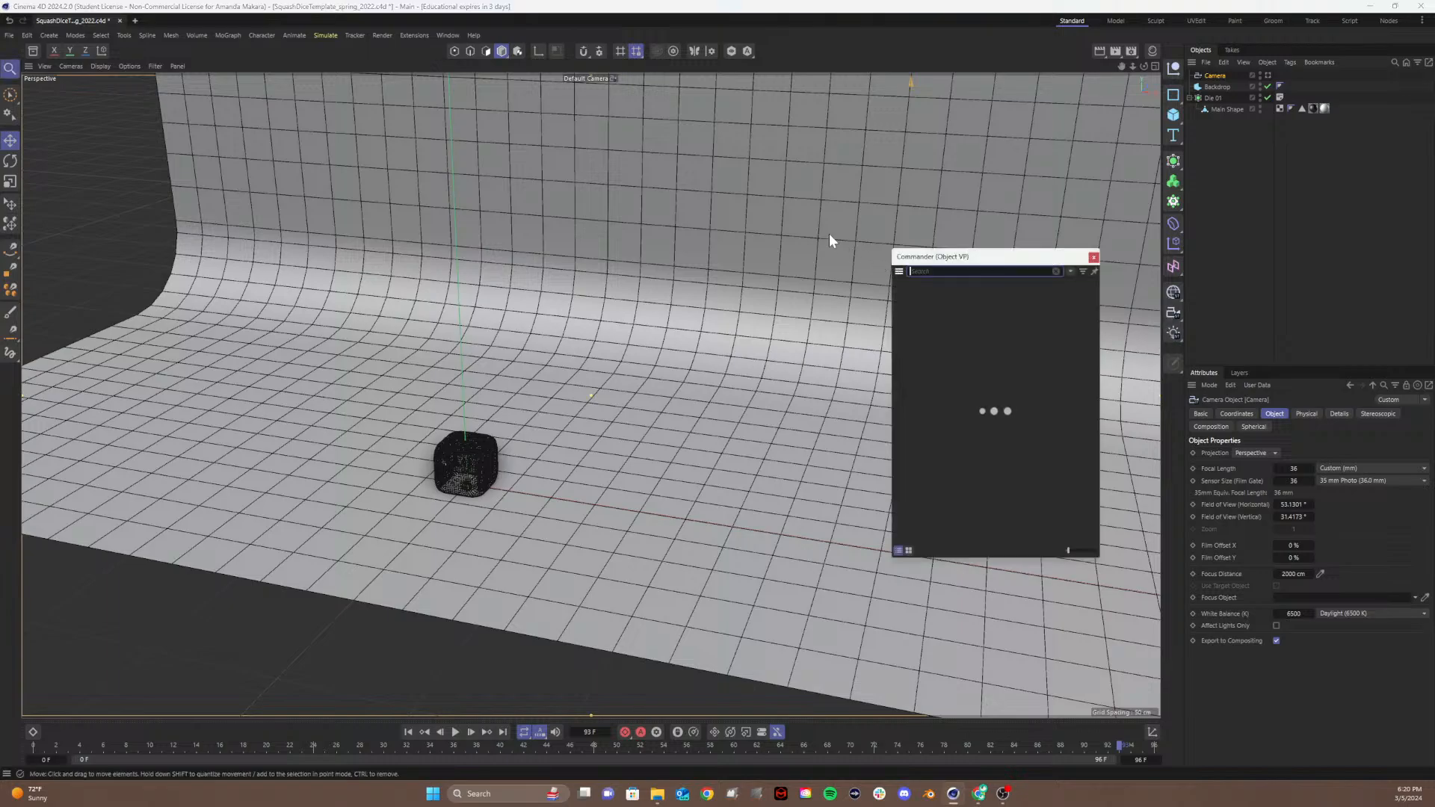
{"action": "type", "text": "camera"}
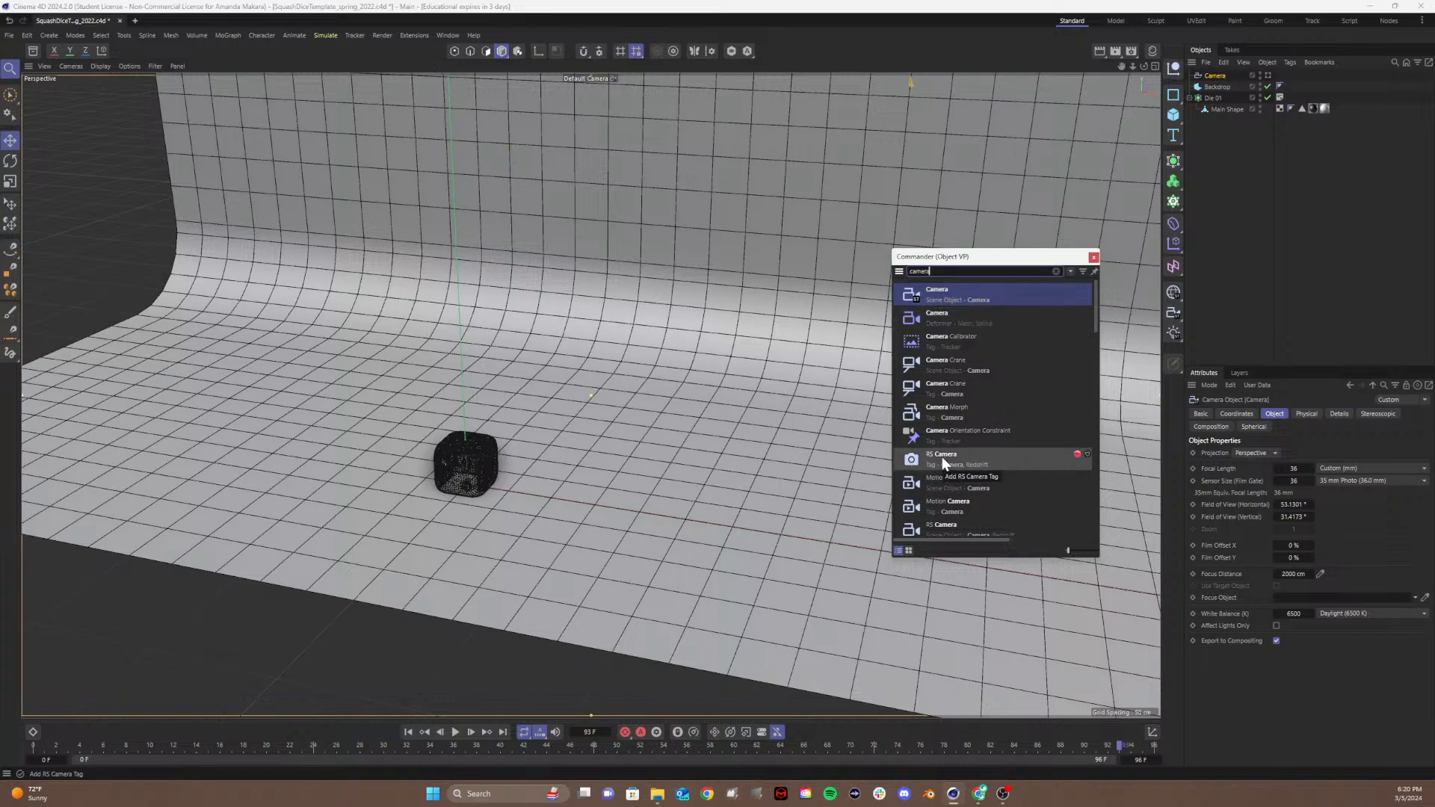
{"action": "left_click", "coordinate": [1093, 258]}
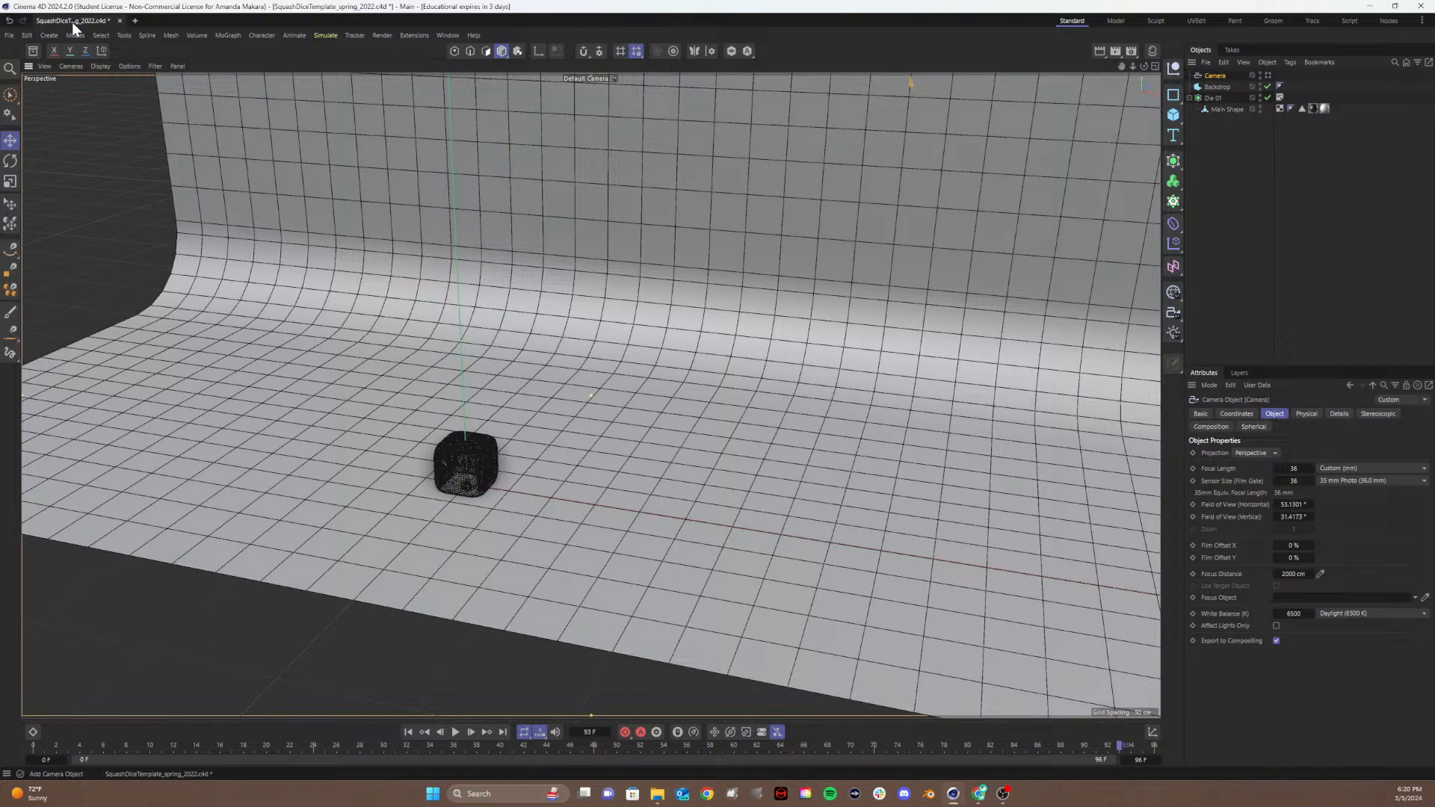
Step: Save the project as a new file in C4D Files, named with the student's last name followed by "Squash and Stretch"
{"action": "left_click", "coordinate": [10, 36]}
{"action": "left_click", "coordinate": [10, 37]}
{"action": "left_click", "coordinate": [14, 37]}
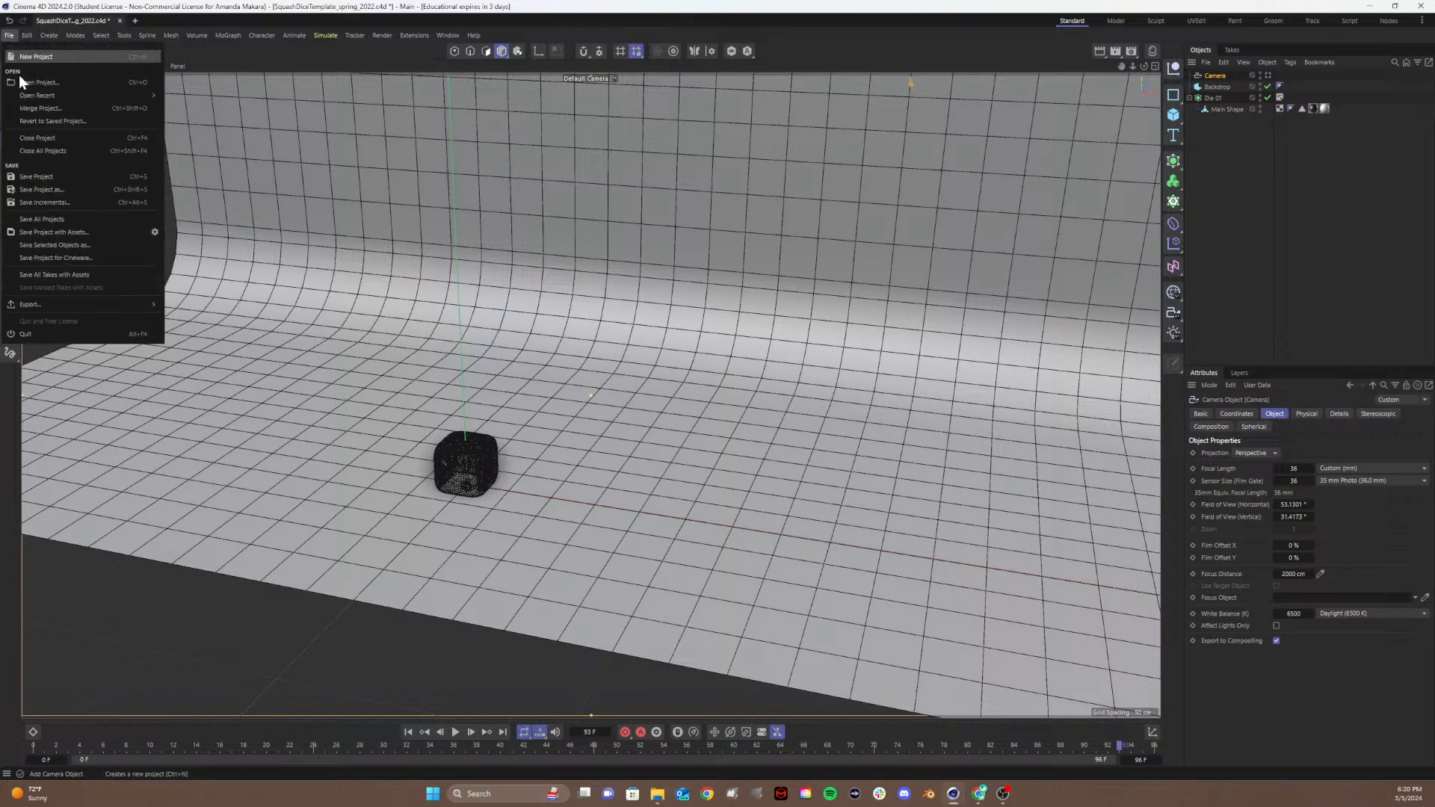
{"action": "left_click", "coordinate": [30, 189]}
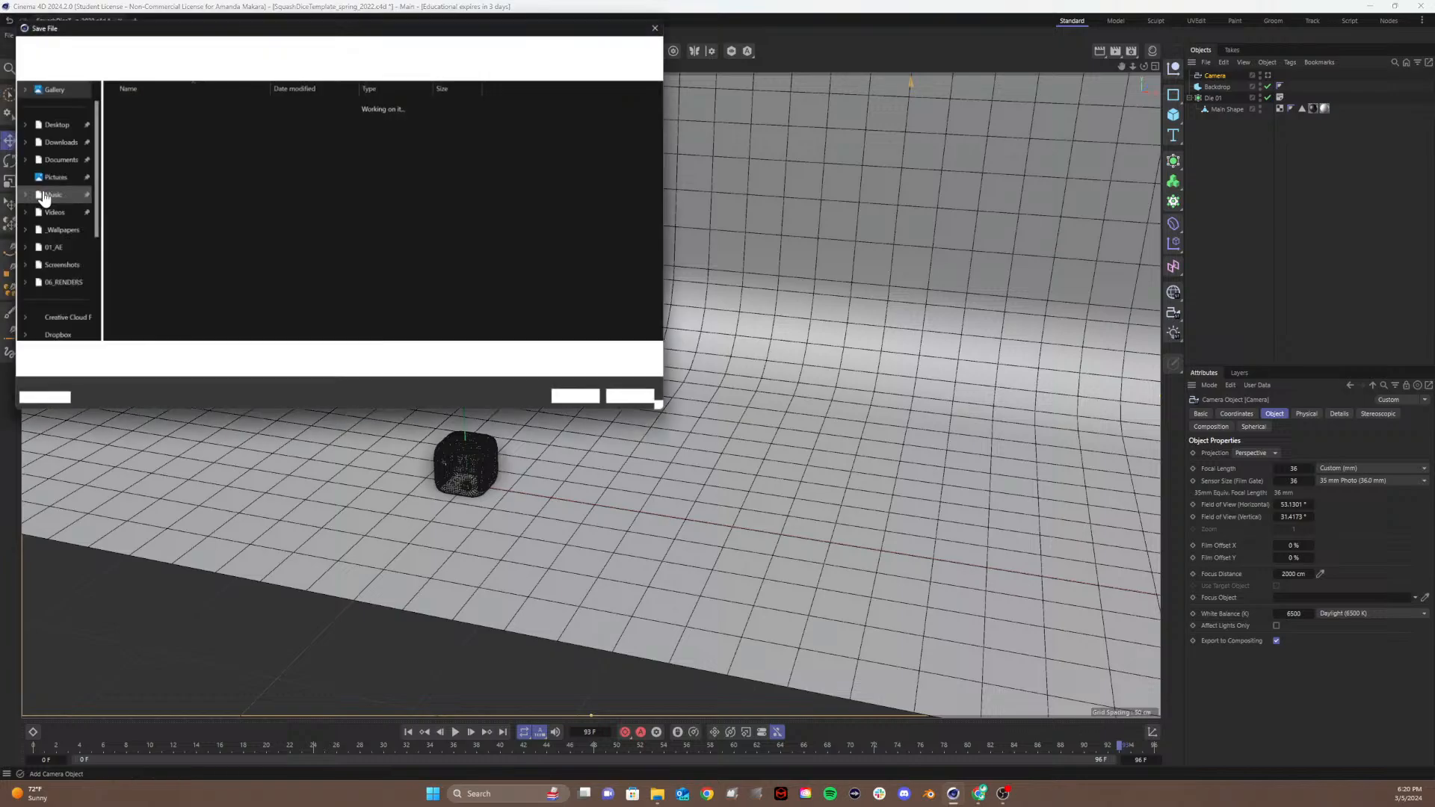
{"action": "left_click_drag", "start_coordinate": [286, 18], "coordinate": [649, 96]}
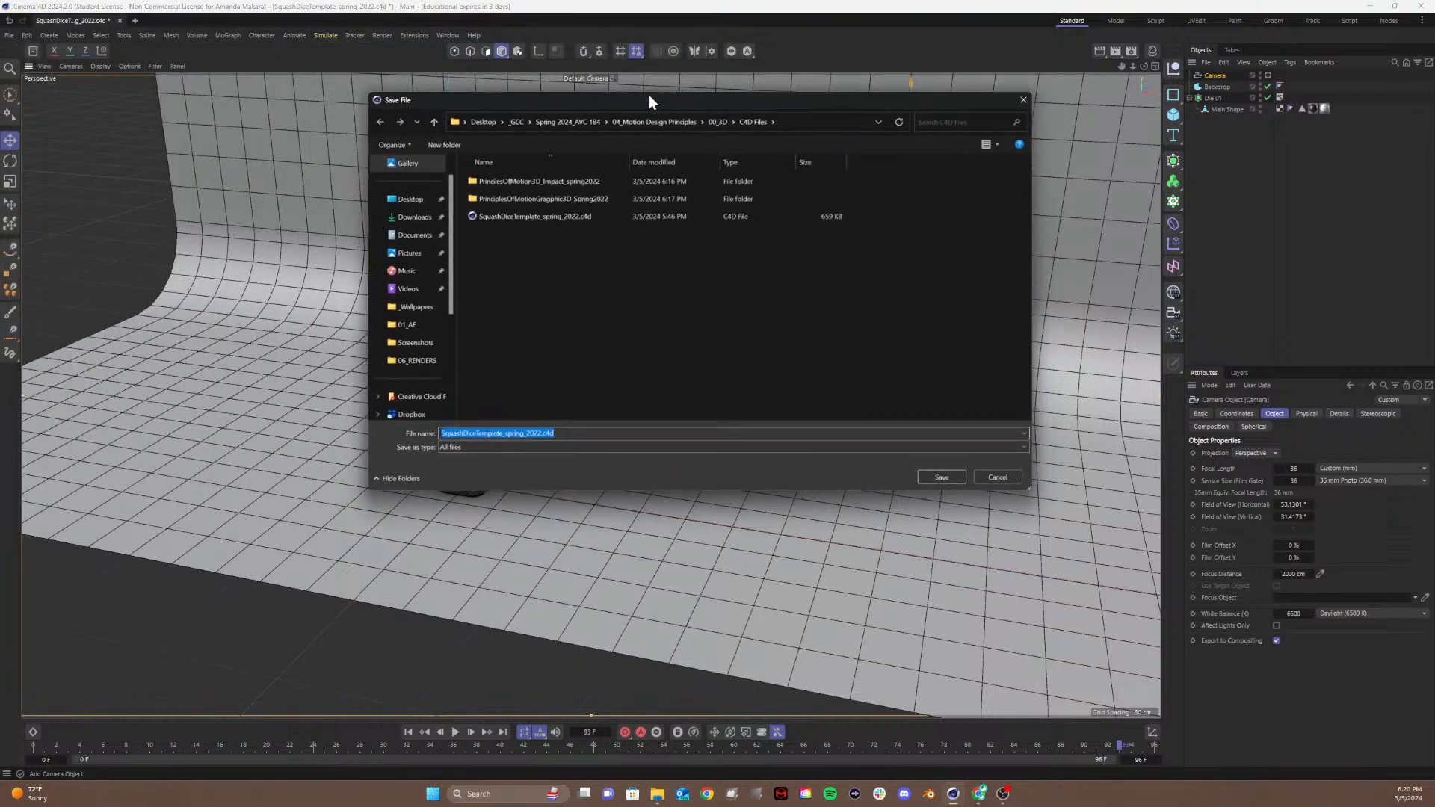
{"action": "left_click", "coordinate": [481, 433]}
{"action": "key", "text": "ctrl+a"}
{"action": "type", "text": "Makara Squash and"}
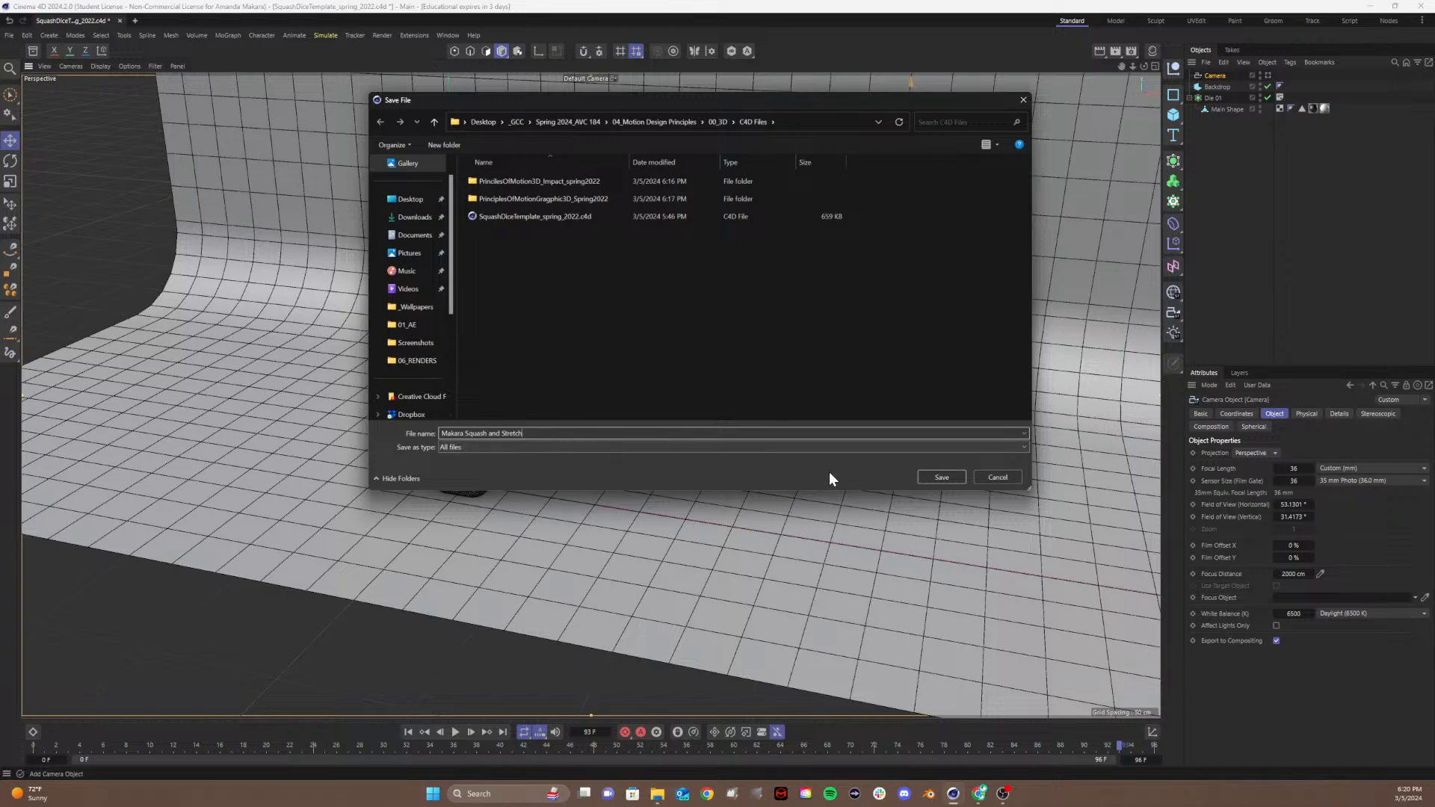
{"action": "left_click", "coordinate": [943, 476]}
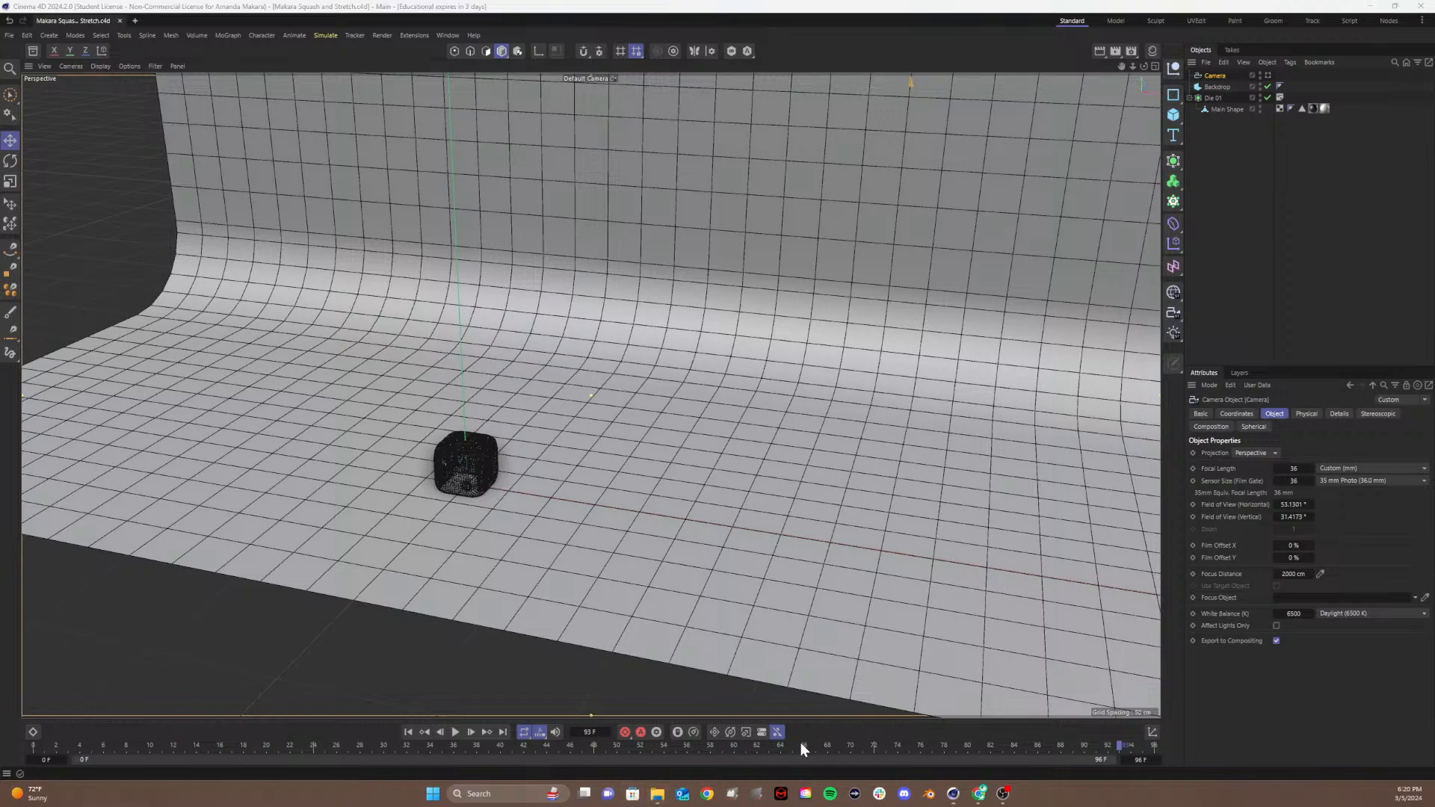
Step: Create a Templates folder inside C4D Files and move the two assignment folders and SquashDiceTemplate_spring_2022.c4d into it
{"action": "left_click", "coordinate": [657, 793]}
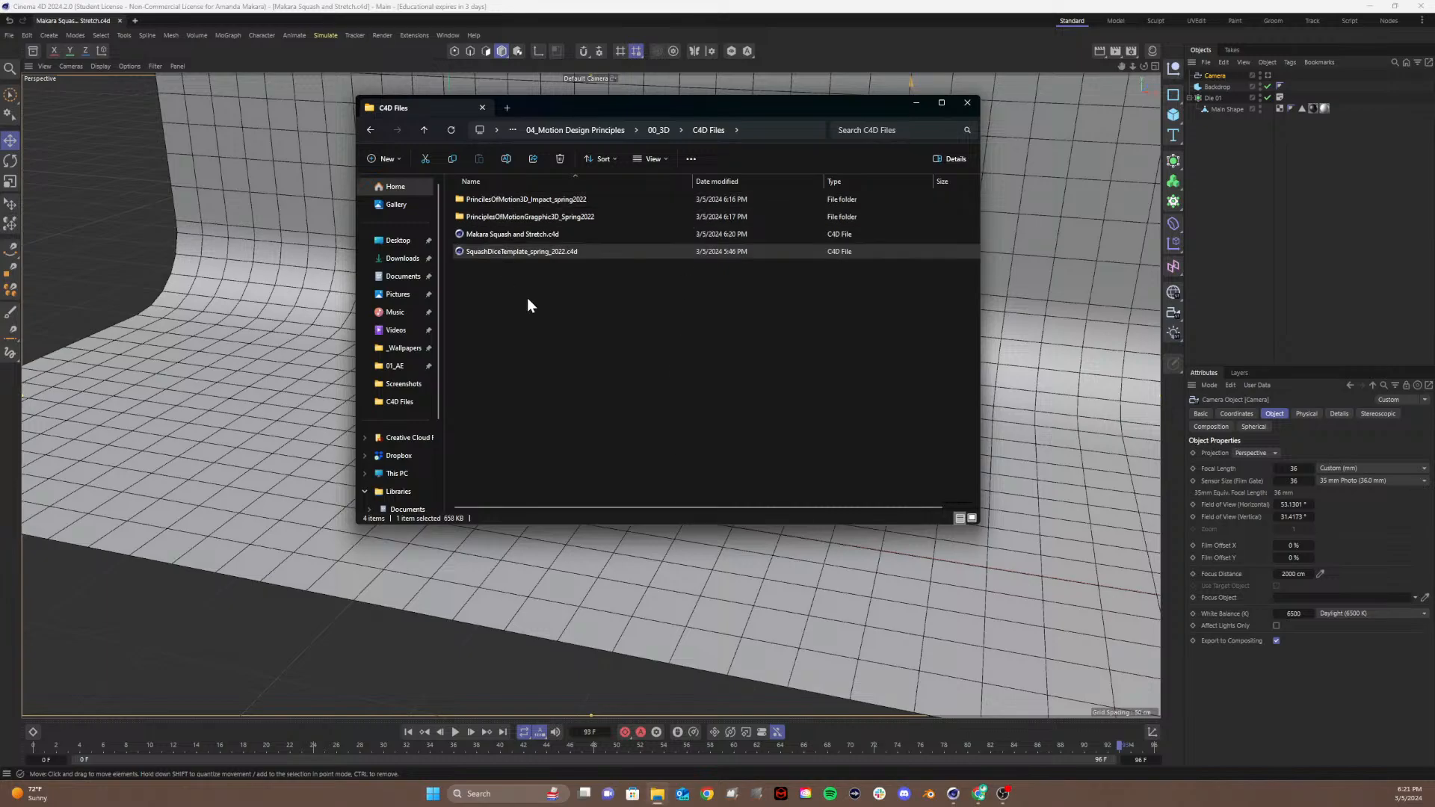
{"action": "right_click", "coordinate": [554, 299]}
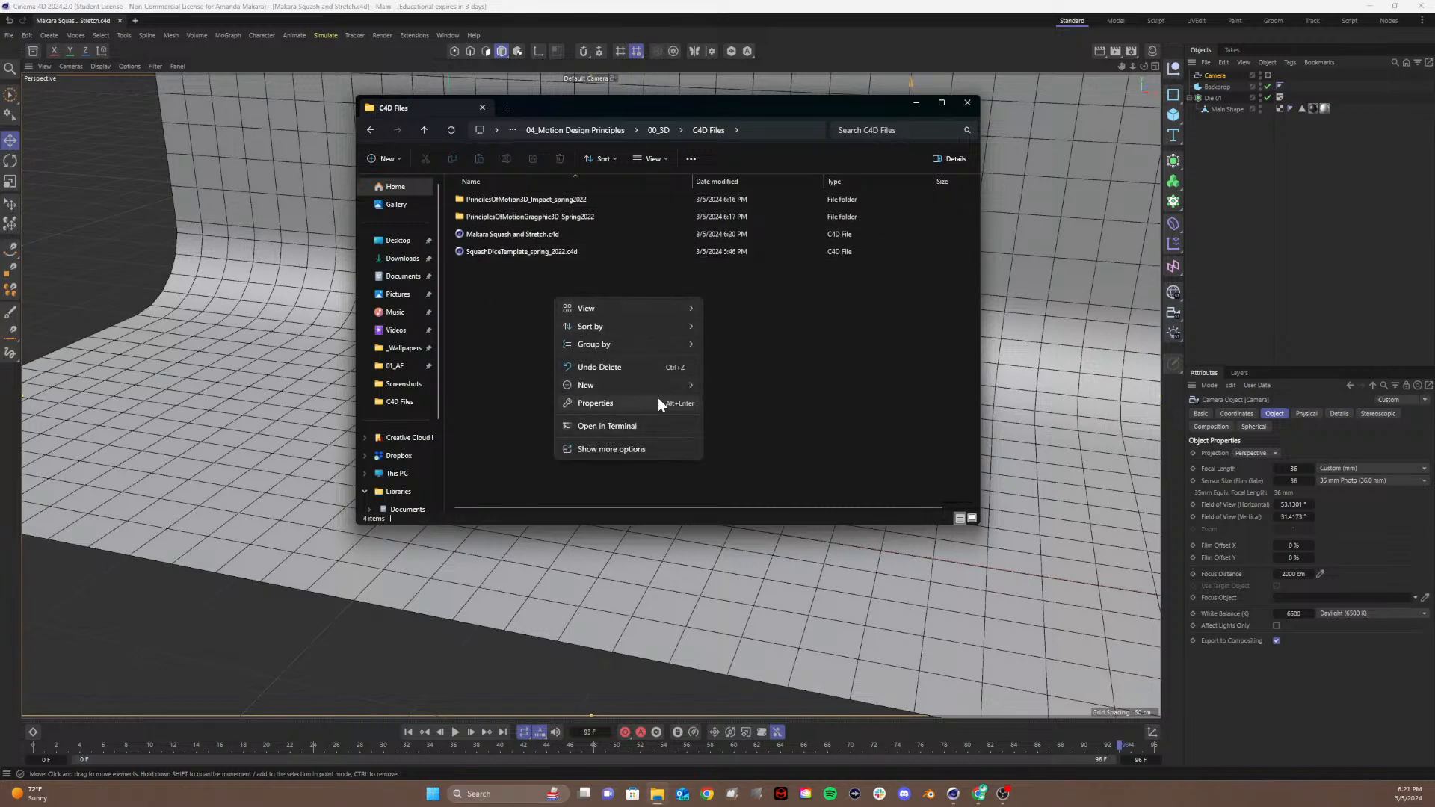
{"action": "mouse_move", "coordinate": [677, 384]}
{"action": "left_click", "coordinate": [728, 385]}
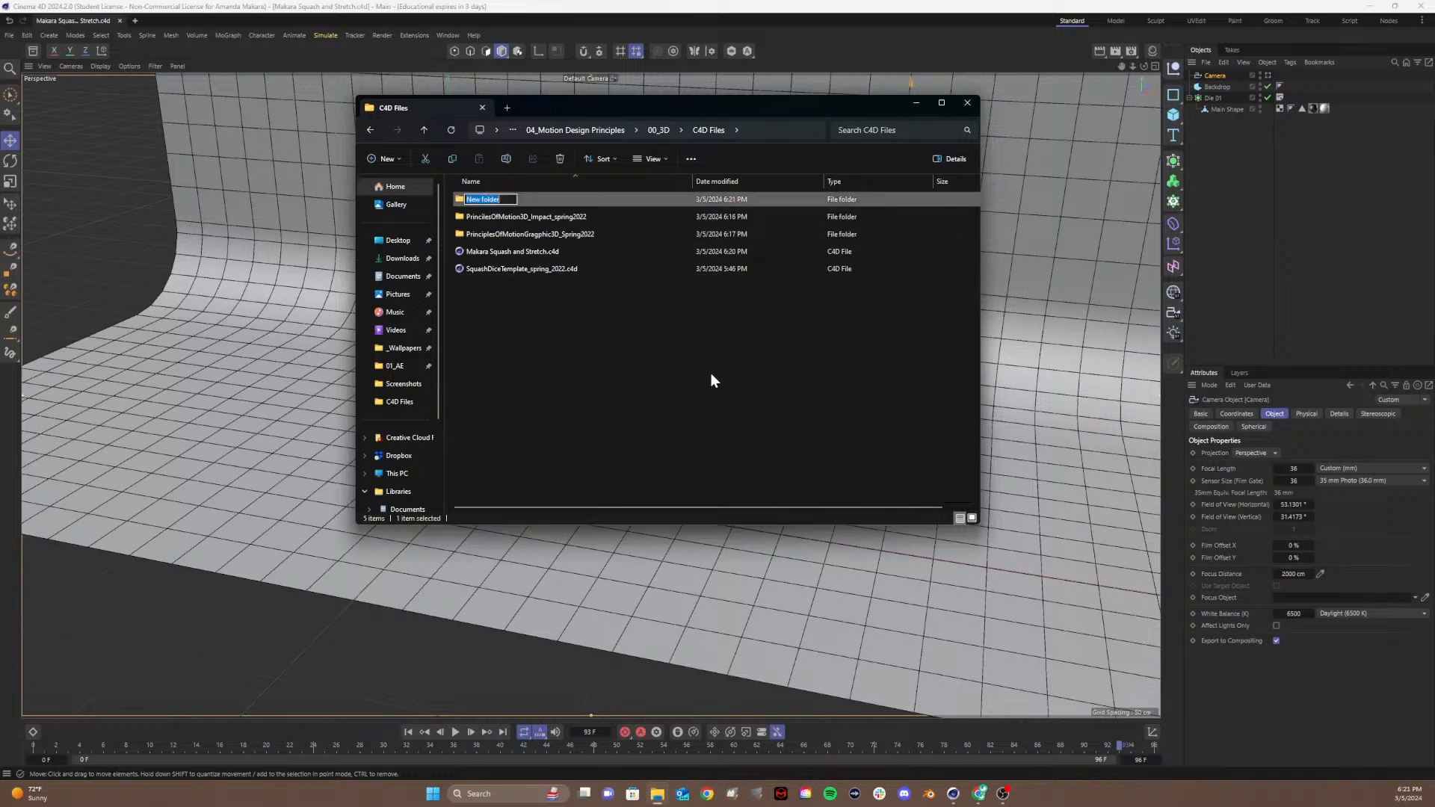
{"action": "type", "text": "Templates"}
{"action": "key", "text": "Return"}
{"action": "left_click_drag", "start_coordinate": [478, 275], "coordinate": [491, 217]}
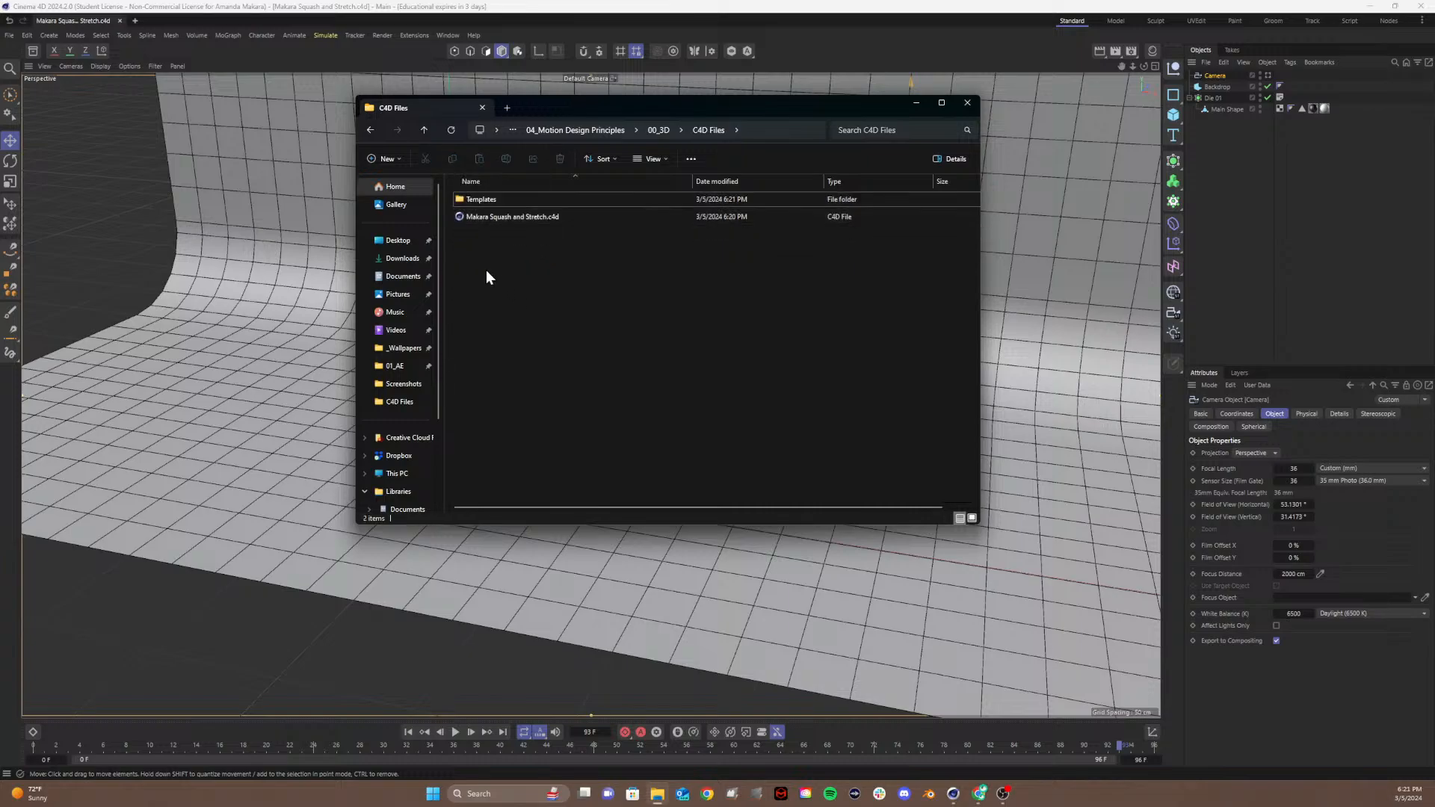
{"action": "left_click", "coordinate": [917, 104]}
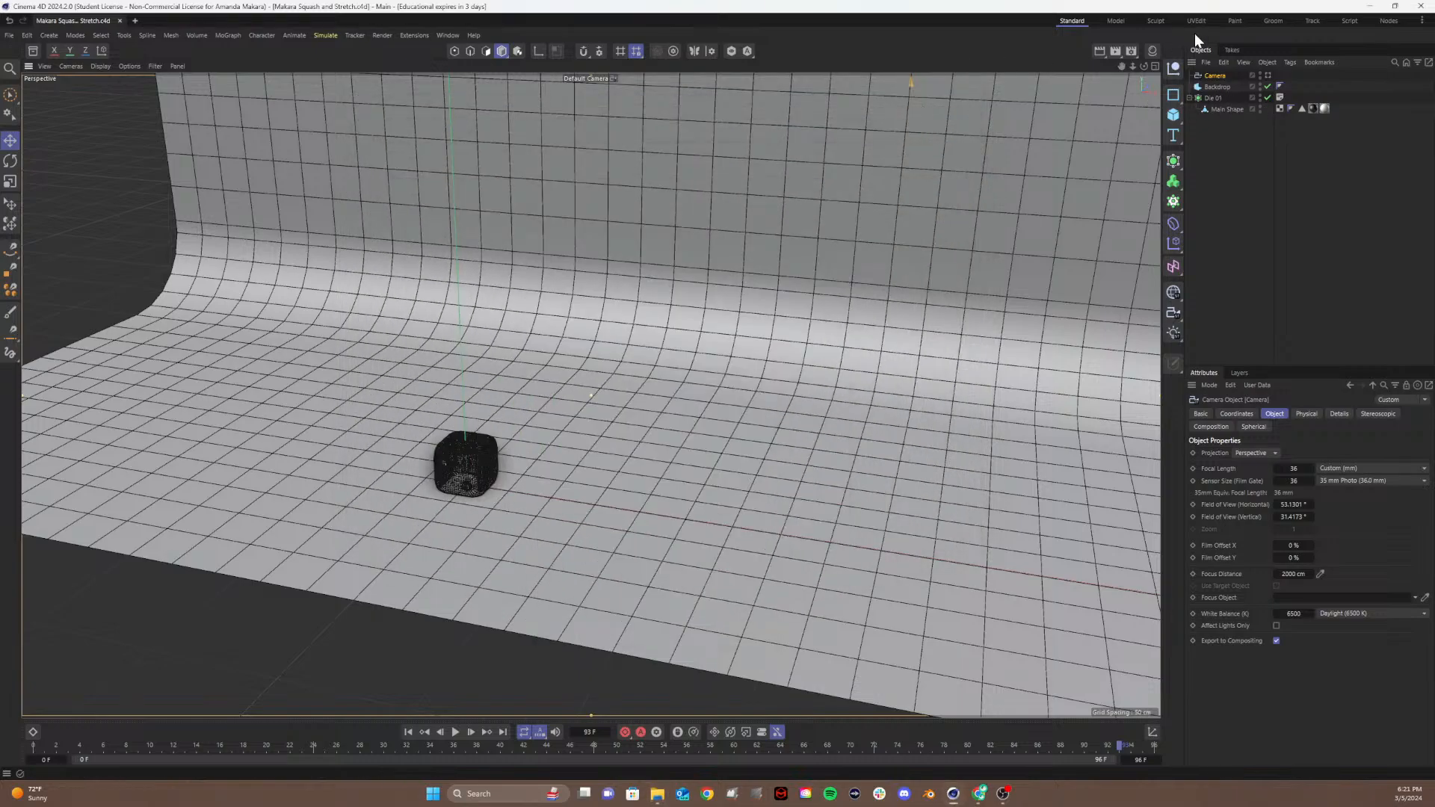
Step: Add a Protection rigging tag to the Camera object to lock its position, rotation and scale
{"action": "left_click", "coordinate": [1268, 75]}
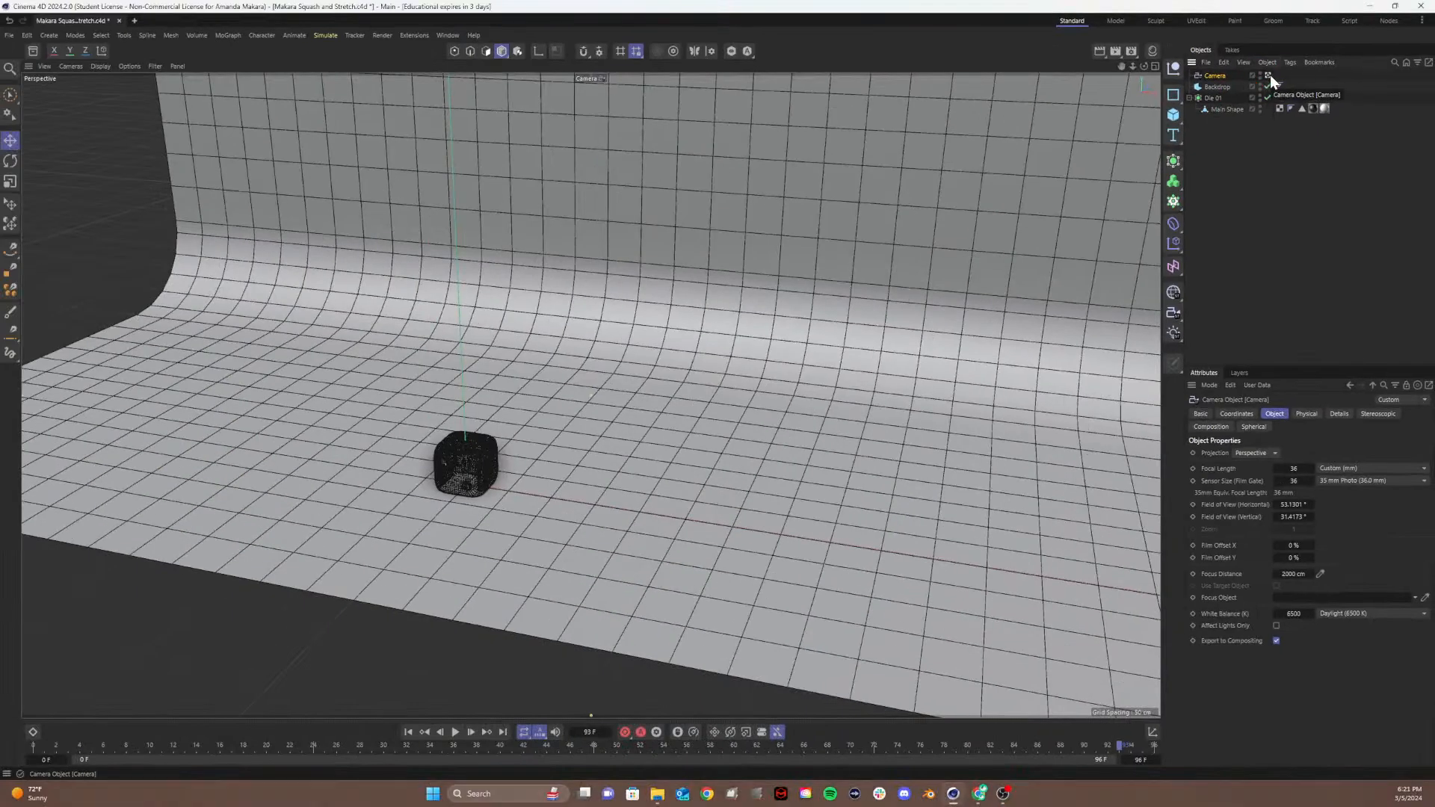
{"action": "left_click", "coordinate": [1269, 75]}
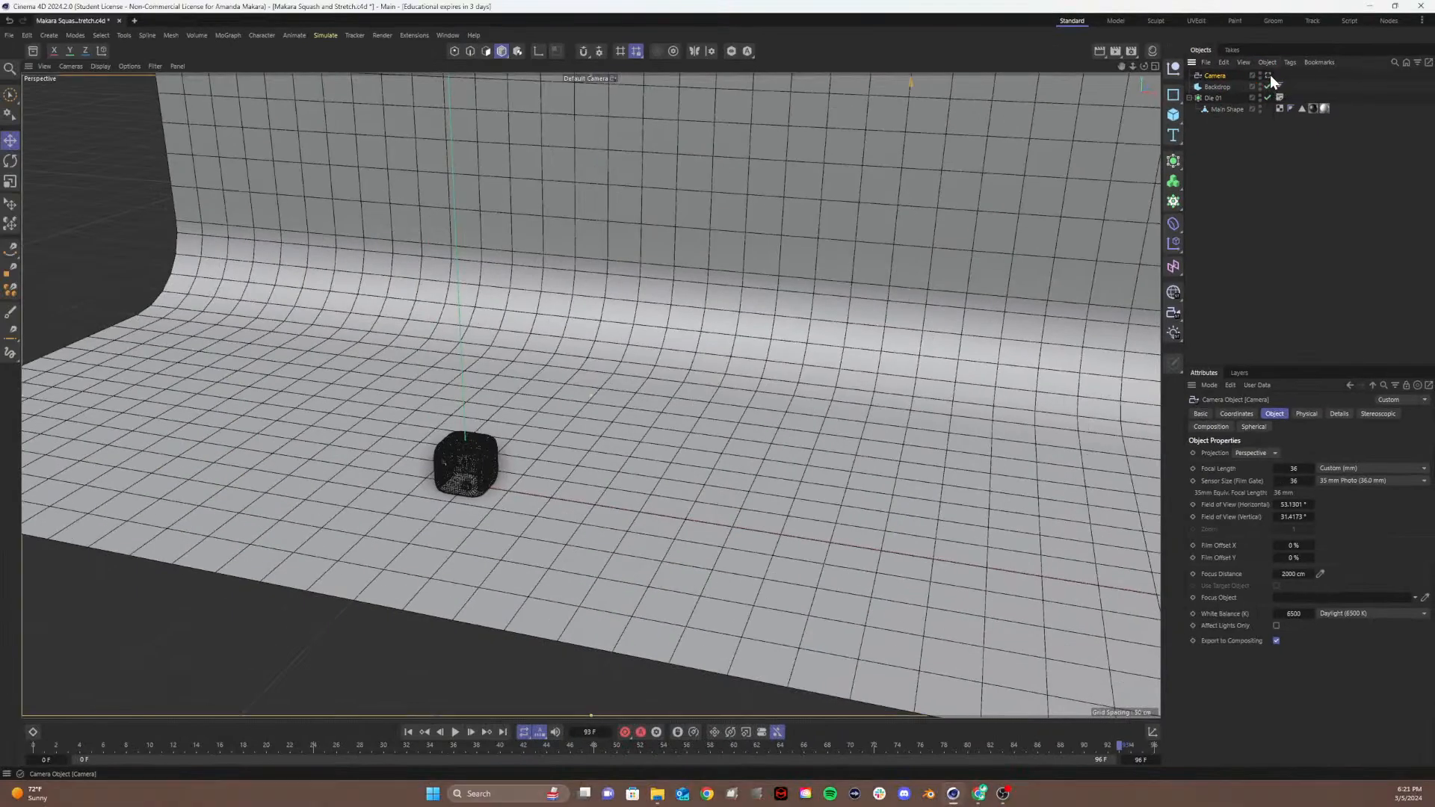
{"action": "right_click", "coordinate": [1208, 78]}
{"action": "mouse_move", "coordinate": [1244, 253]}
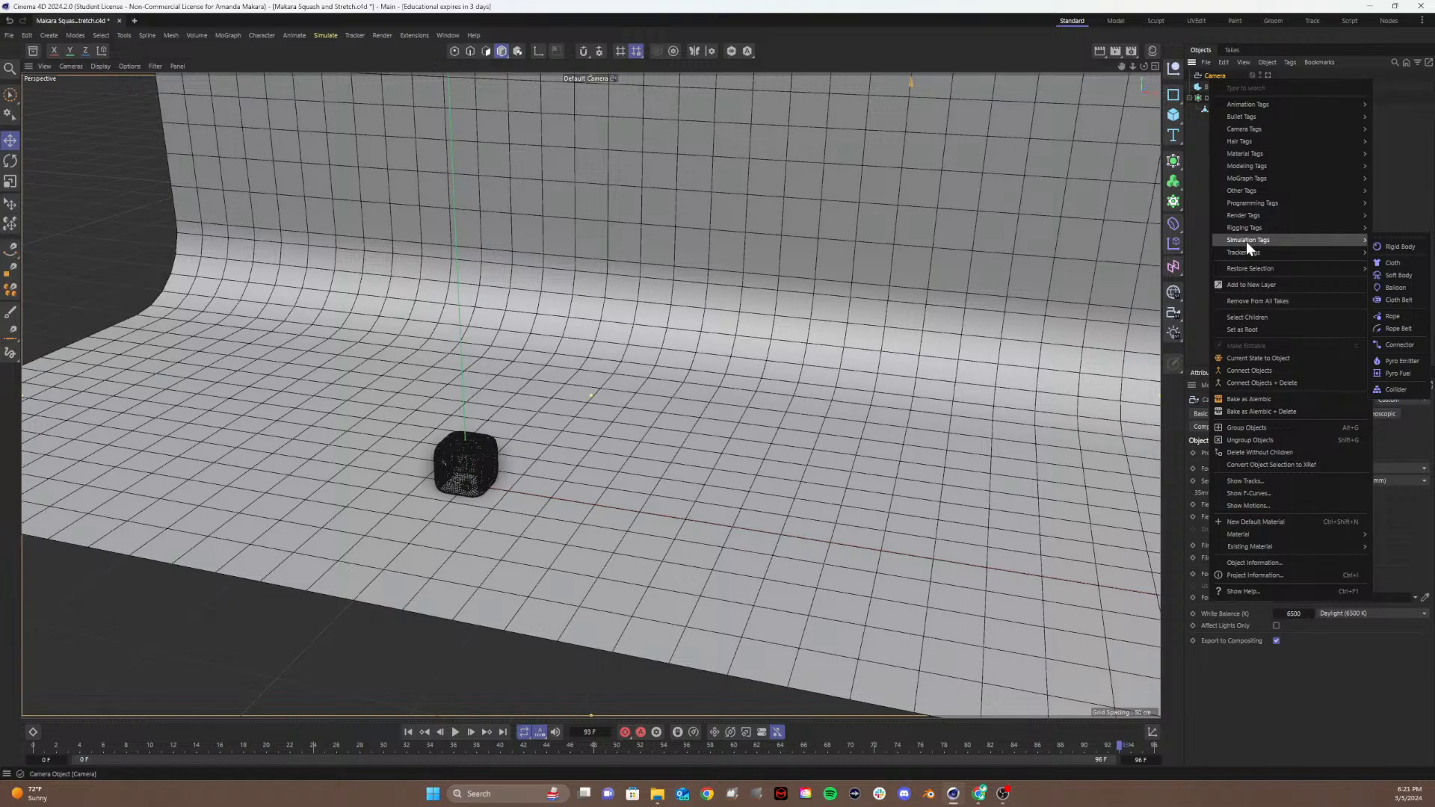
{"action": "mouse_move", "coordinate": [1229, 104]}
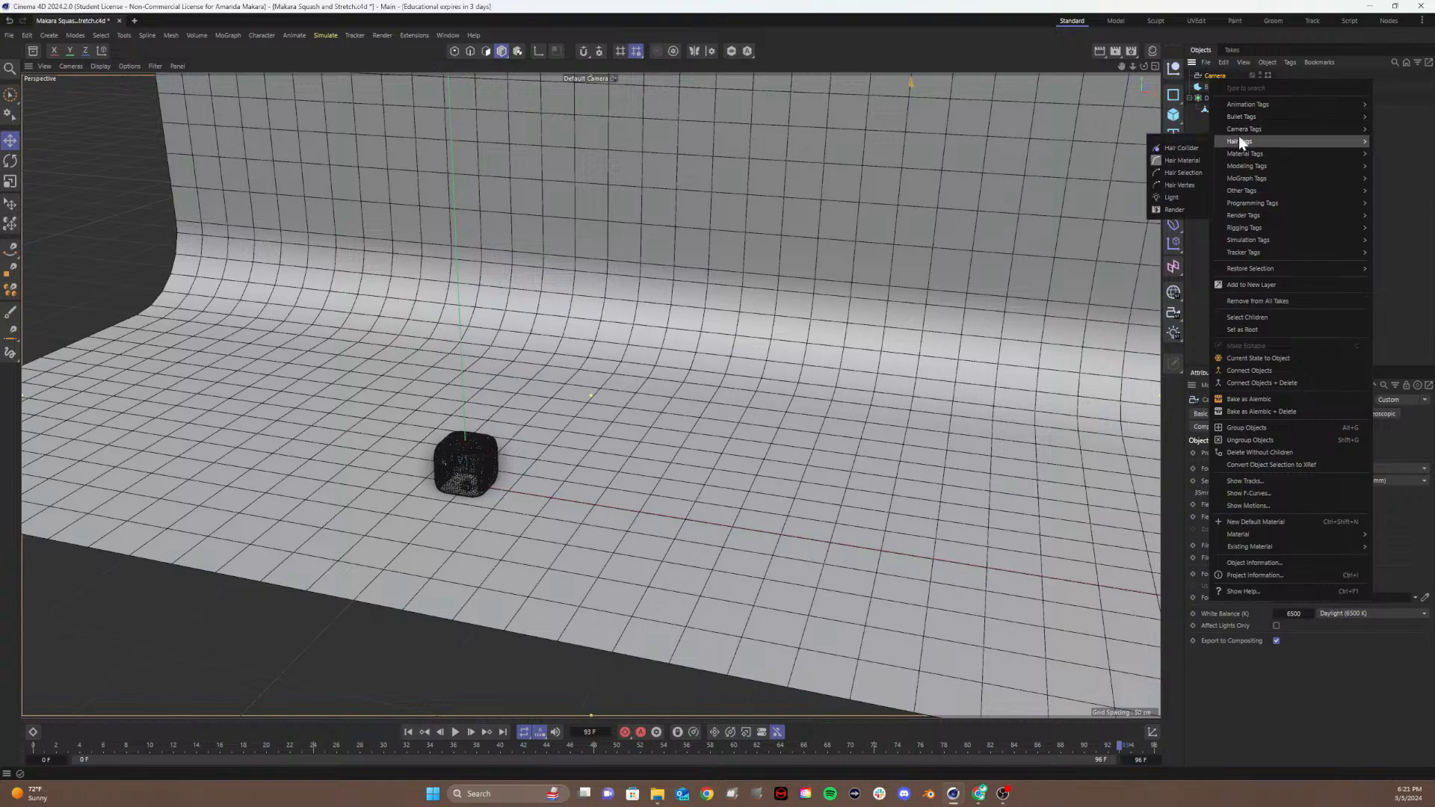
{"action": "mouse_move", "coordinate": [1219, 171]}
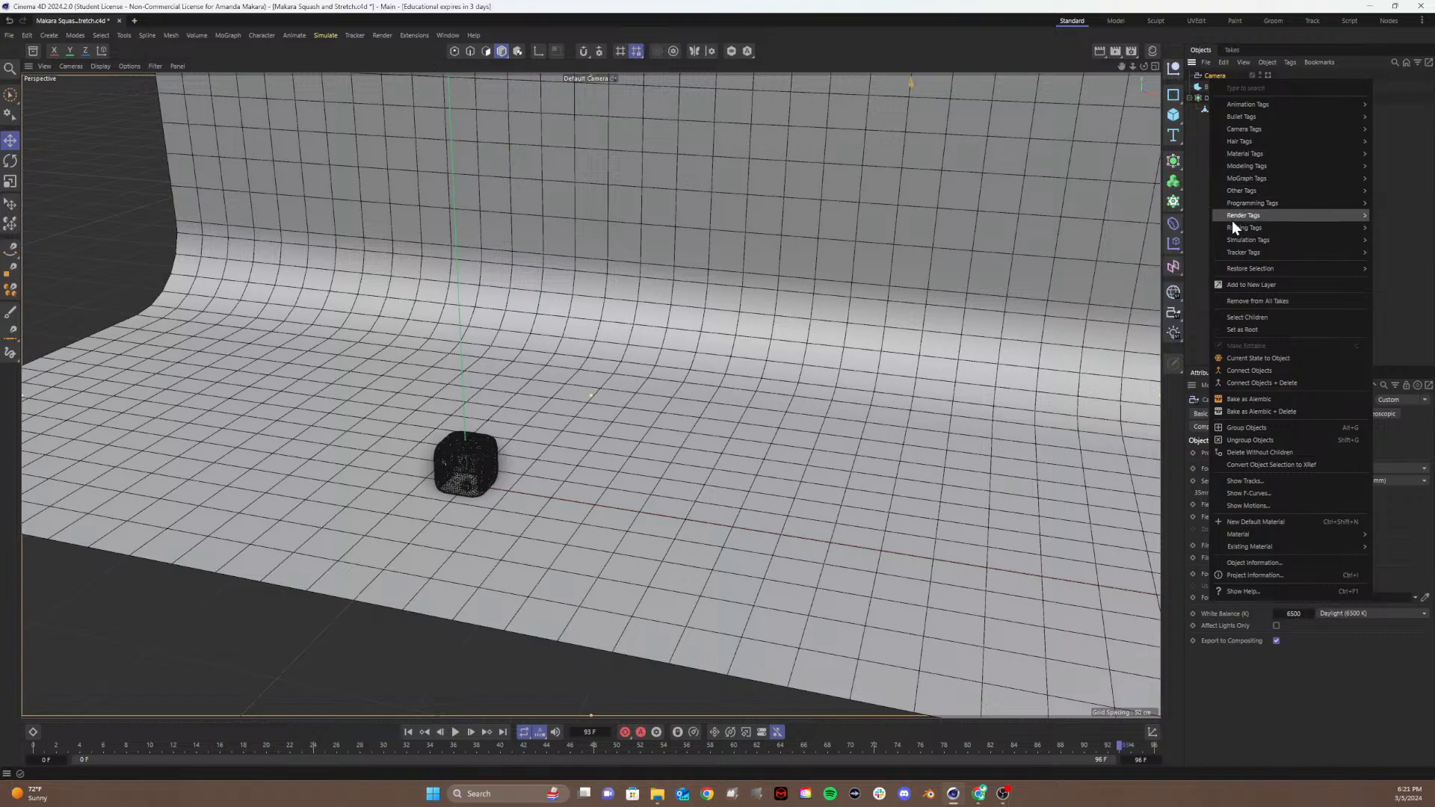
{"action": "mouse_move", "coordinate": [1236, 224]}
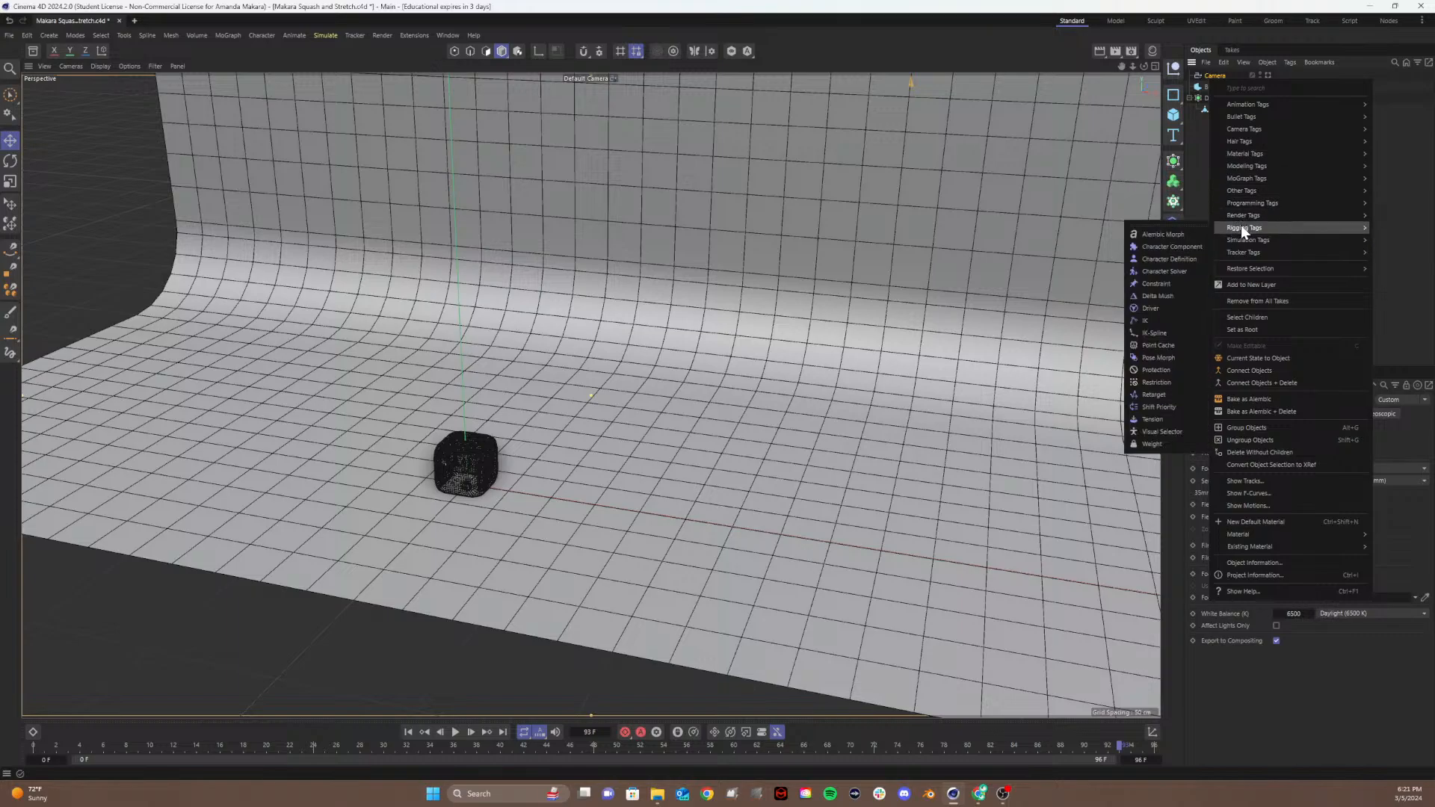
{"action": "left_click", "coordinate": [1157, 370]}
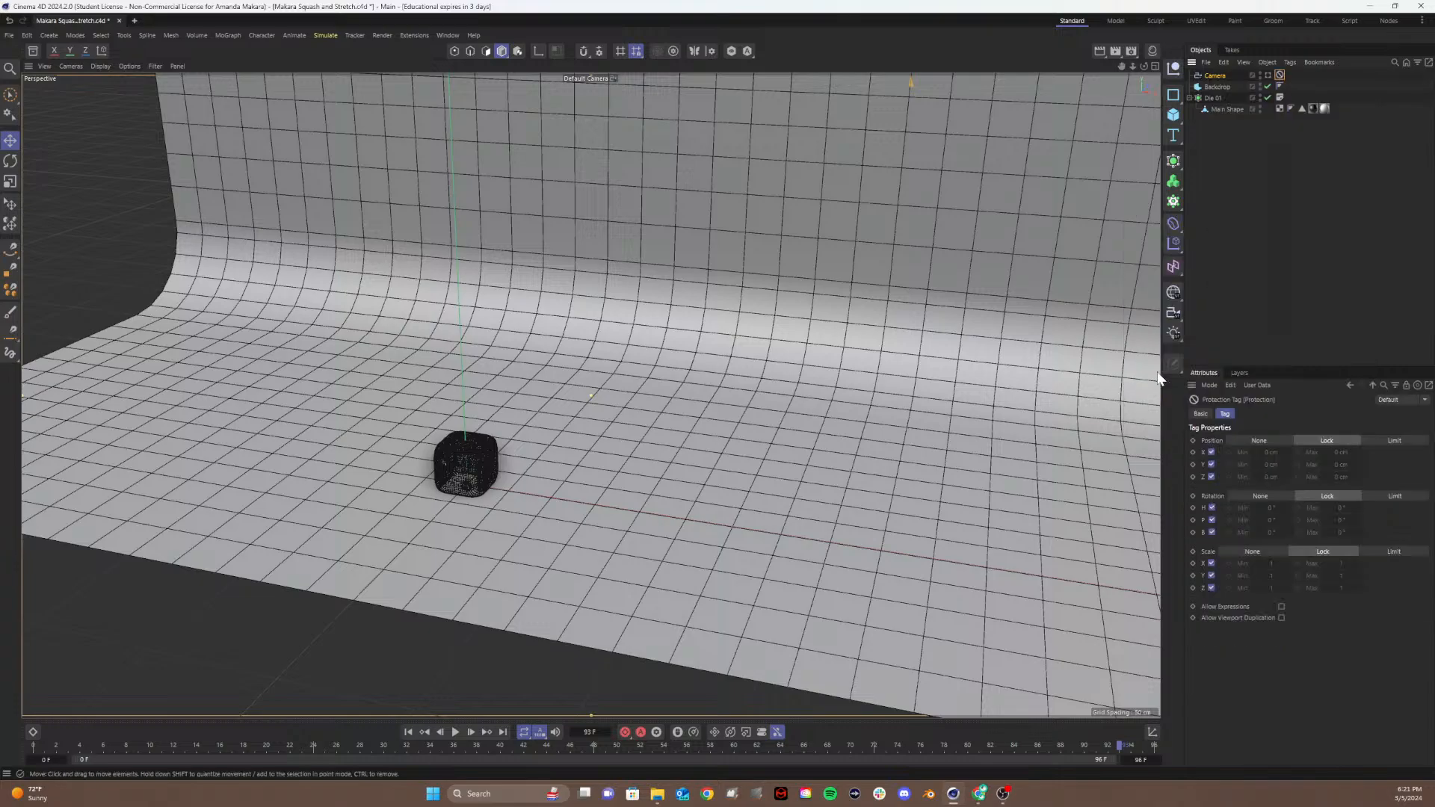
Step: Look through the protected Camera and switch back to the default camera view
{"action": "left_click", "coordinate": [1227, 76]}
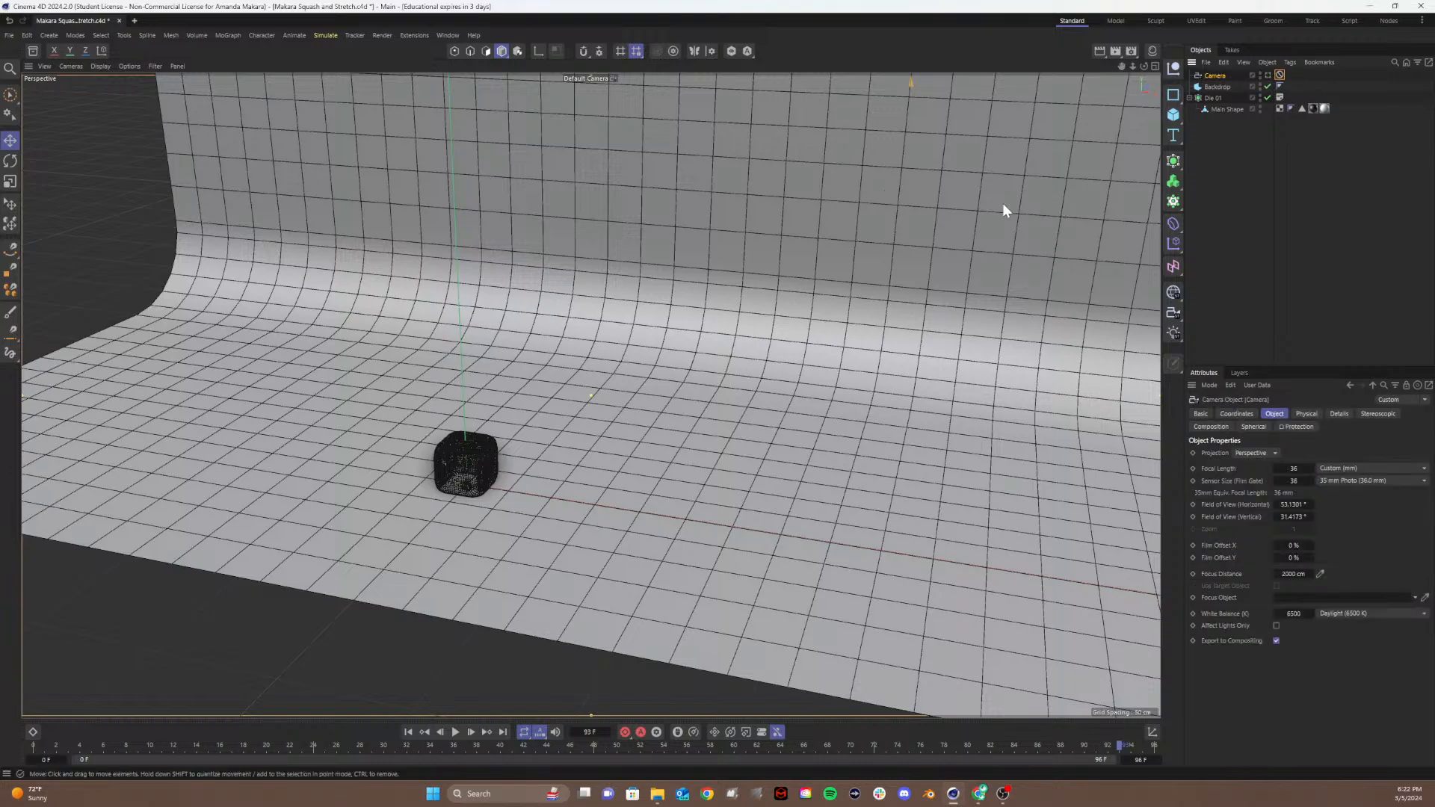
{"action": "left_click", "coordinate": [1268, 75]}
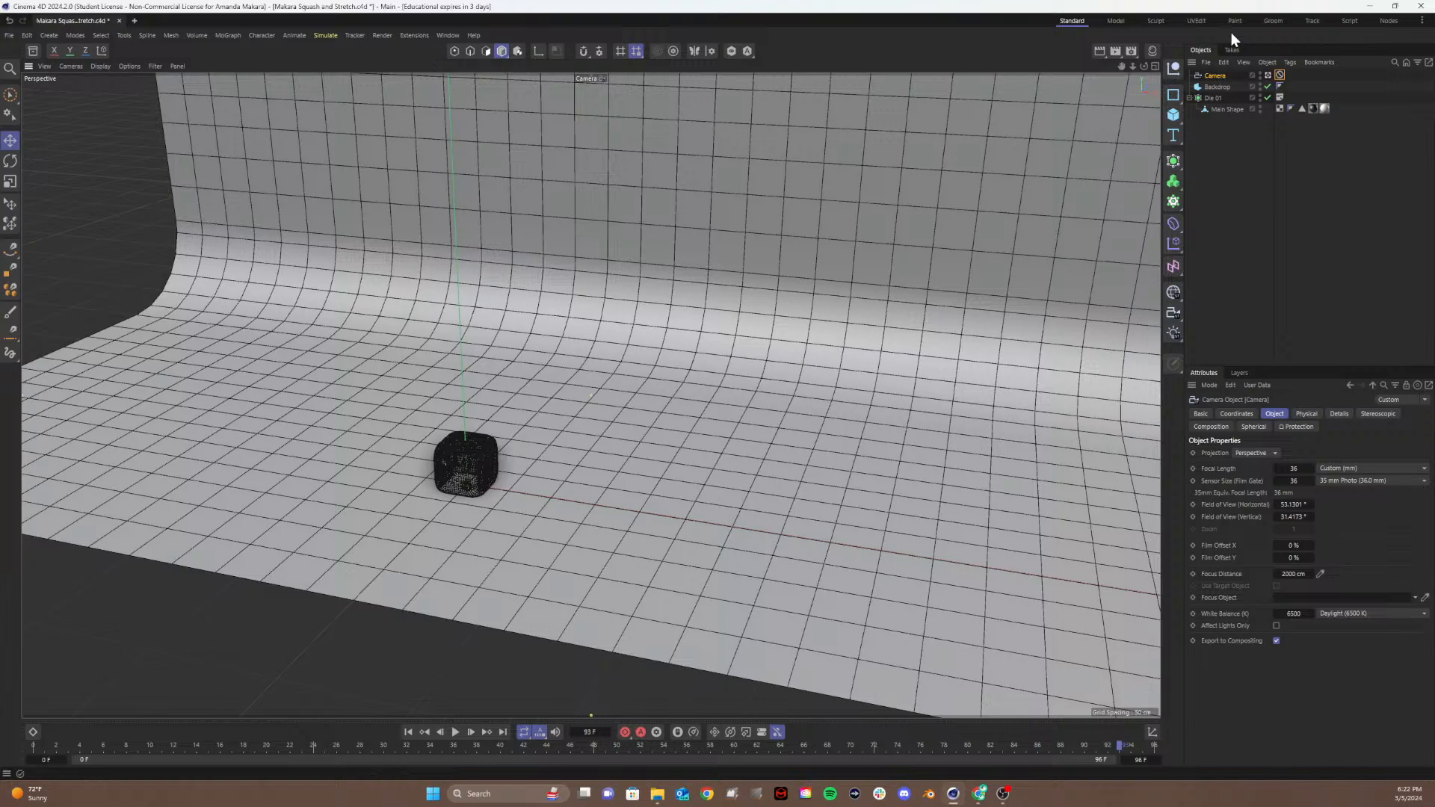
{"action": "left_click", "coordinate": [1266, 76]}
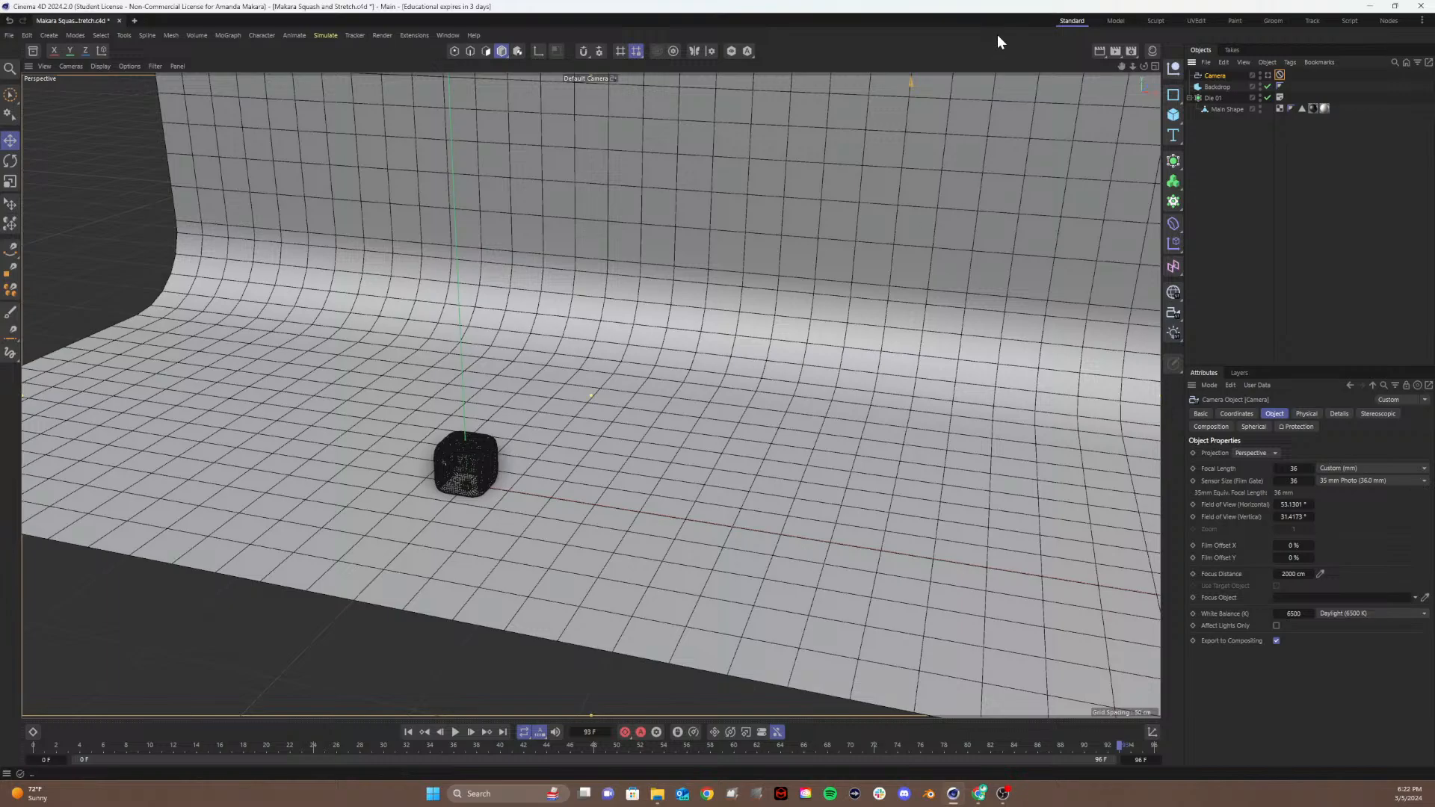
Step: Set the Backdrop's width to 1200 cm and enlarge its extension to 228 cm and its depth to 374 cm
{"action": "left_click", "coordinate": [1217, 86]}
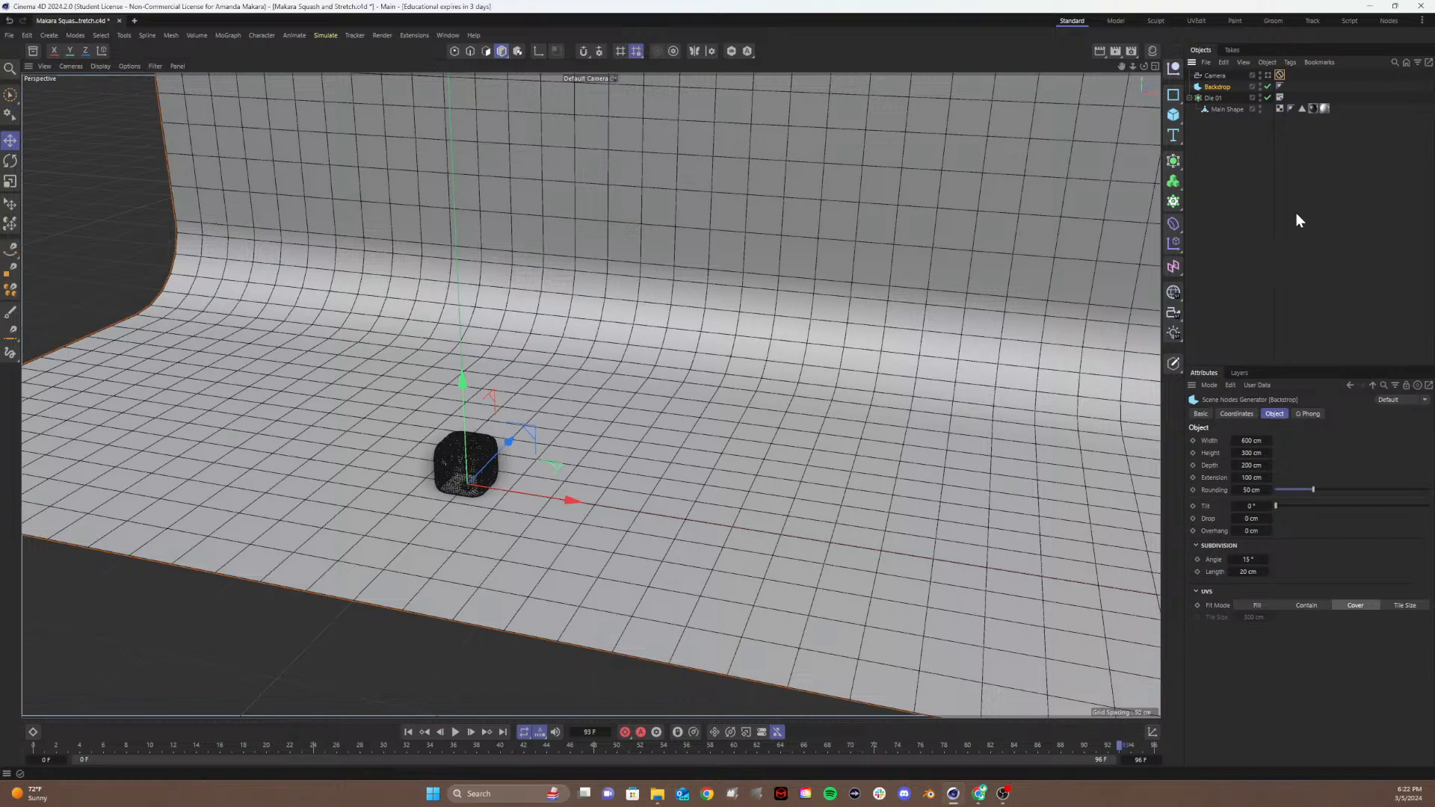
{"action": "left_click", "coordinate": [1240, 441]}
{"action": "type", "text": "1200"}
{"action": "key", "text": "Return"}
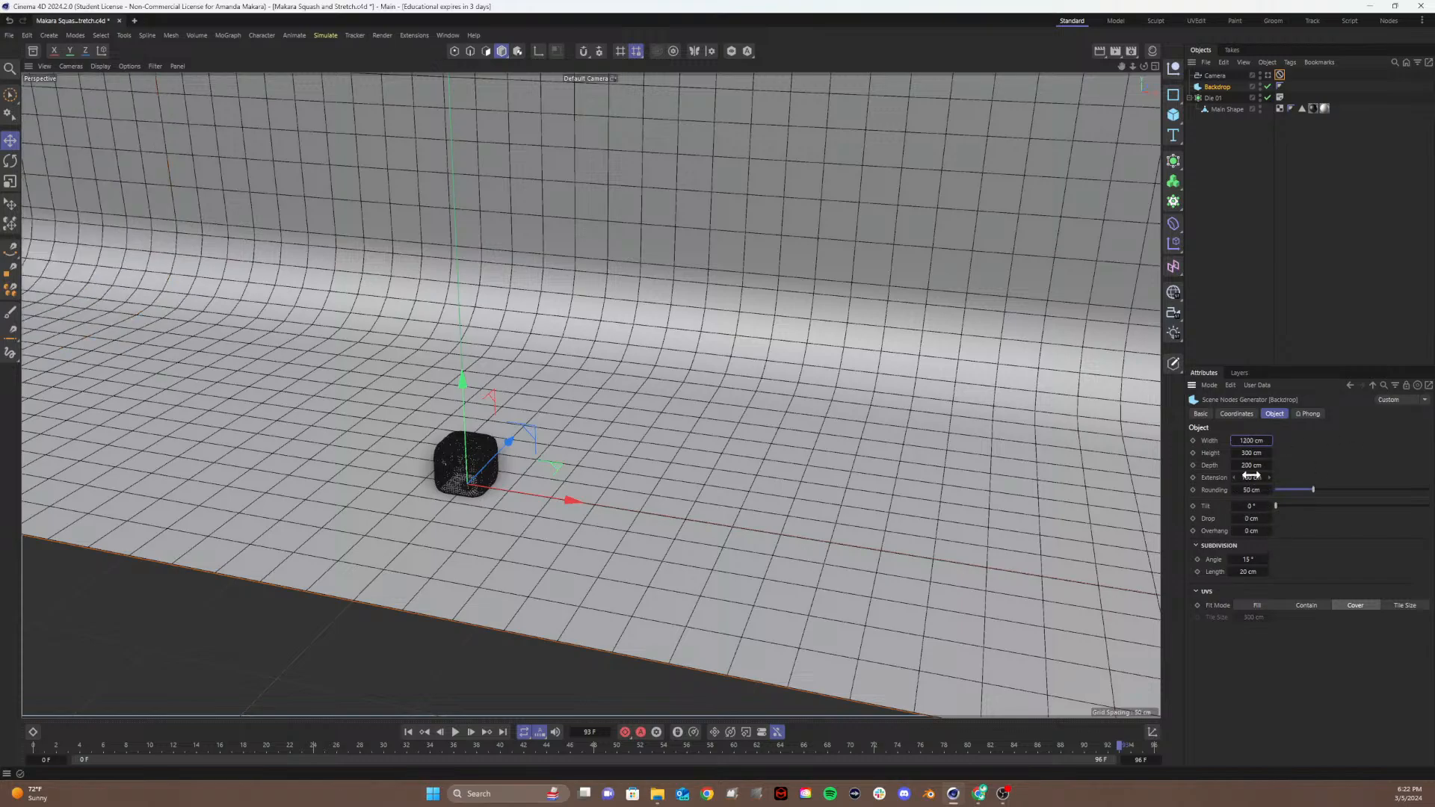
{"action": "left_click_drag", "start_coordinate": [1250, 478], "coordinate": [1247, 472]}
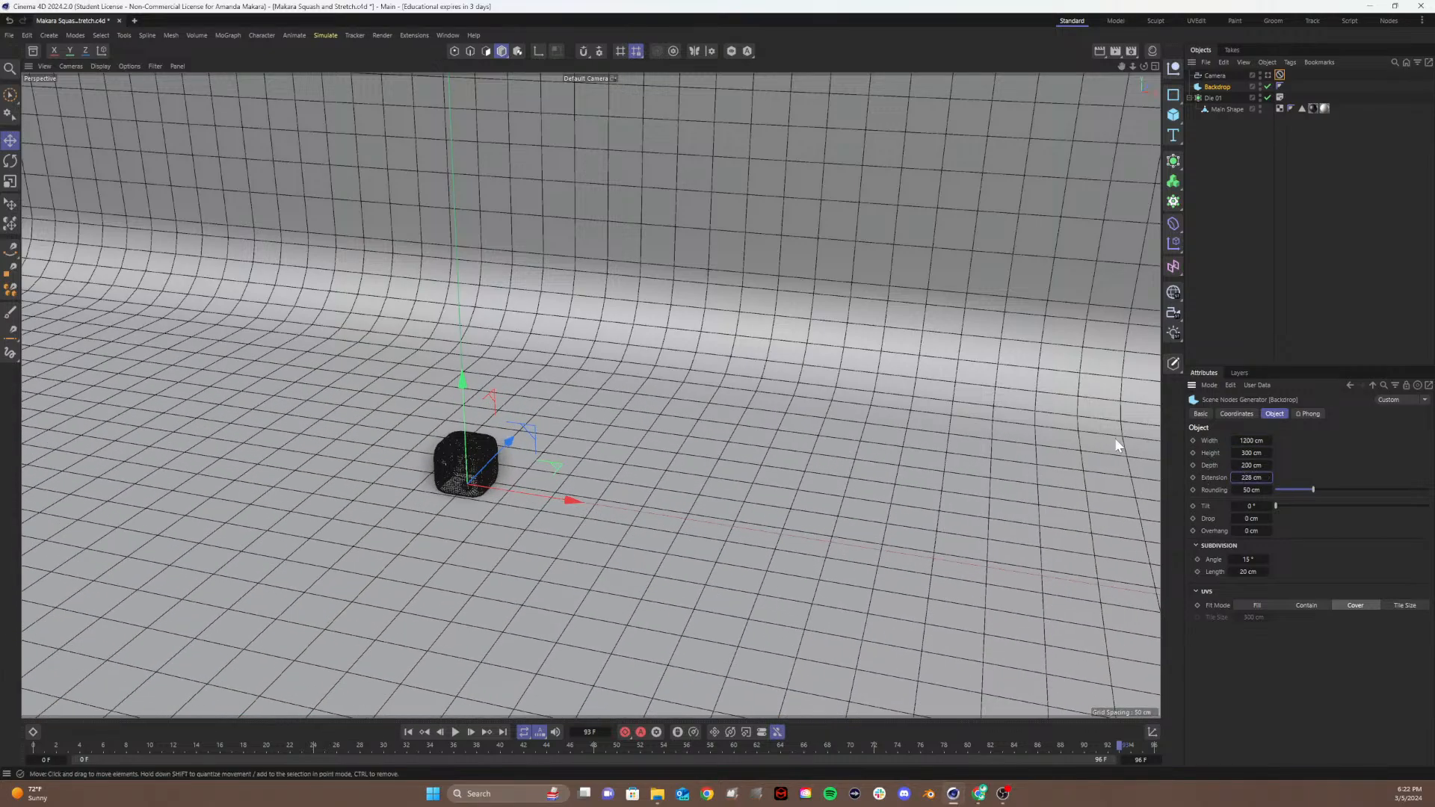
{"action": "mouse_move", "coordinate": [1251, 465]}
{"action": "left_mouse_down"}
{"action": "mouse_move", "coordinate": [1281, 465]}
{"action": "mouse_move", "coordinate": [1237, 458]}
{"action": "left_mouse_up"}
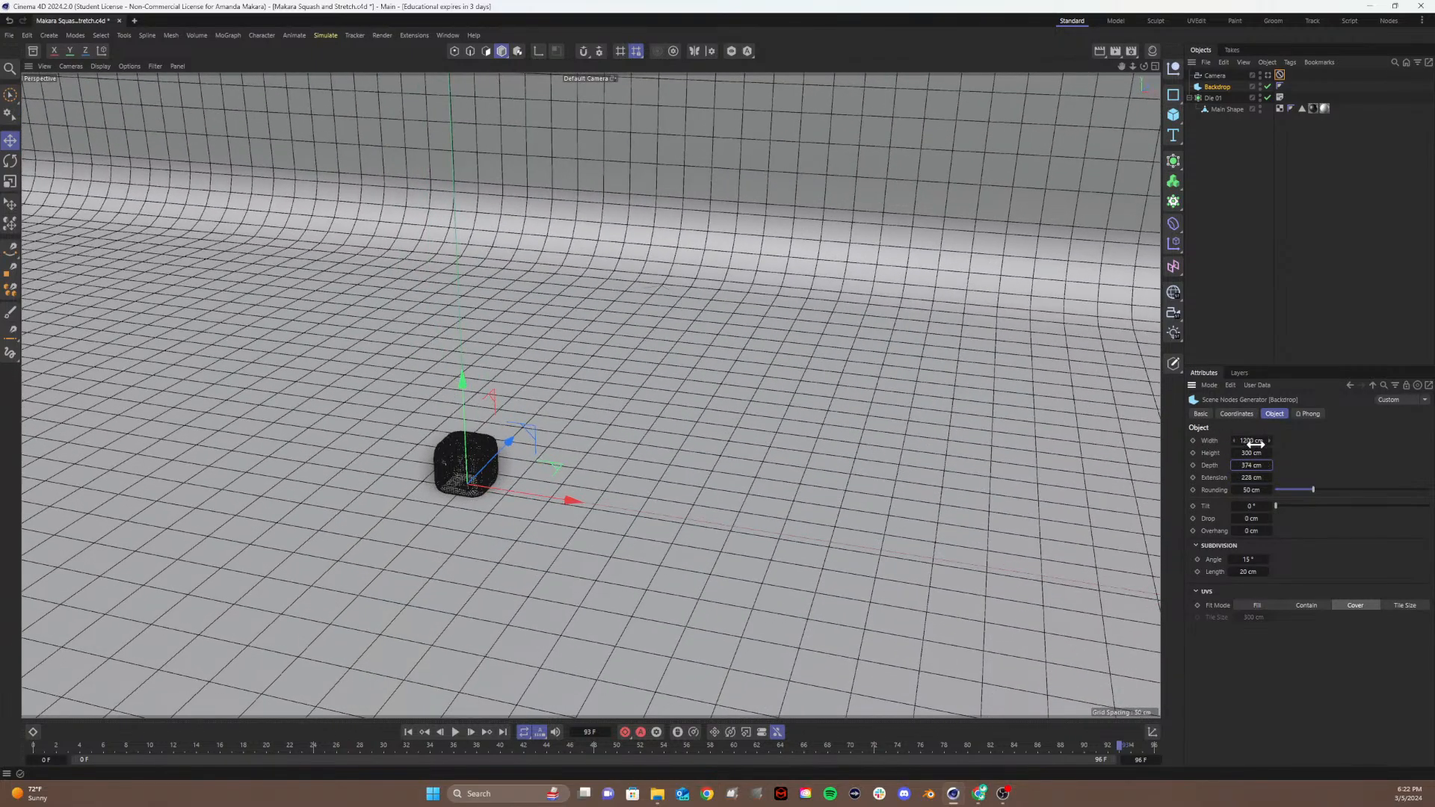
Step: Widen the Backdrop to 2000 cm and deselect it
{"action": "left_click", "coordinate": [1251, 440]}
{"action": "key", "text": "BackSpace"}
{"action": "type", "text": "200"}
{"action": "key", "text": "Return"}
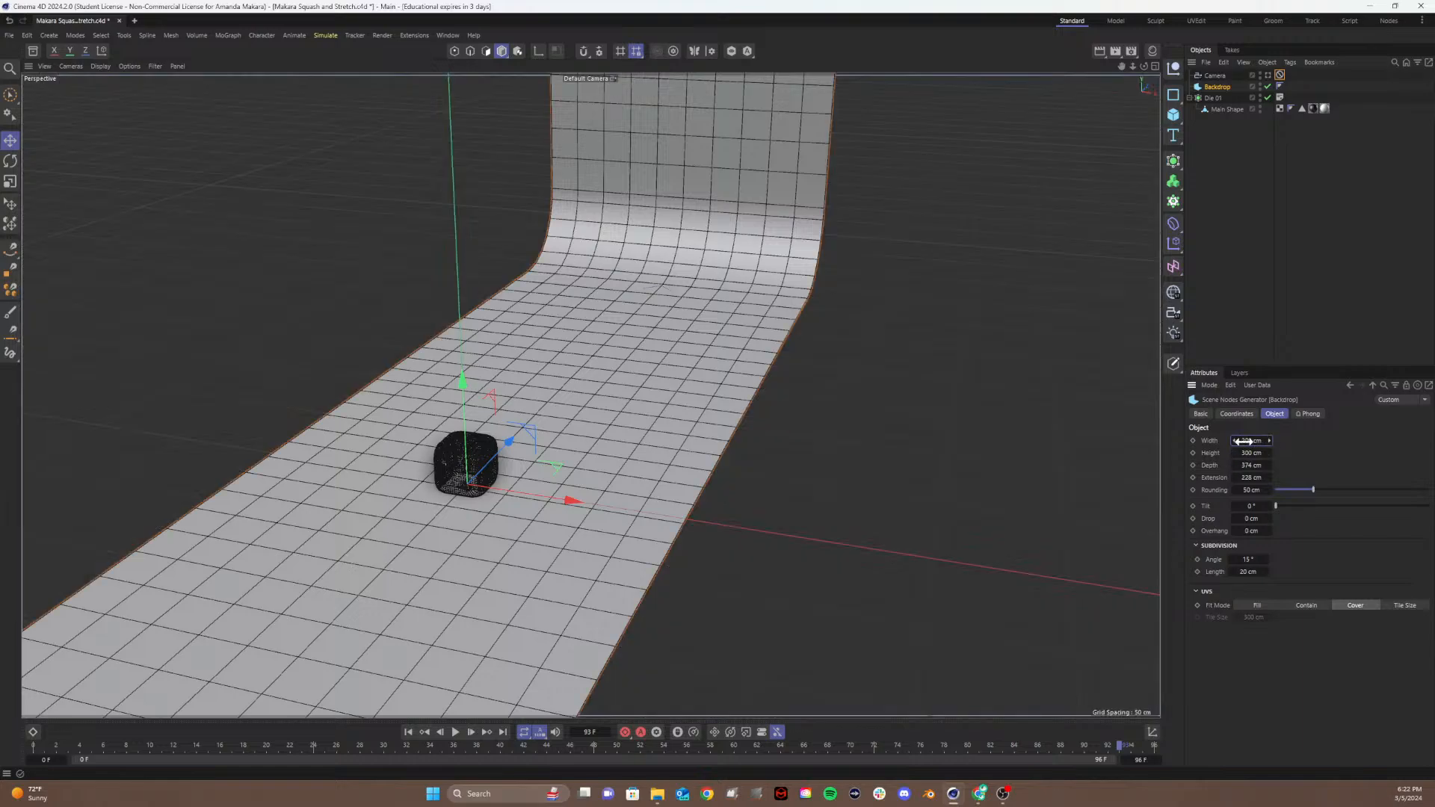
{"action": "left_click", "coordinate": [1243, 441]}
{"action": "key", "text": "BackSpace"}
{"action": "type", "text": "300"}
{"action": "key", "text": "Return"}
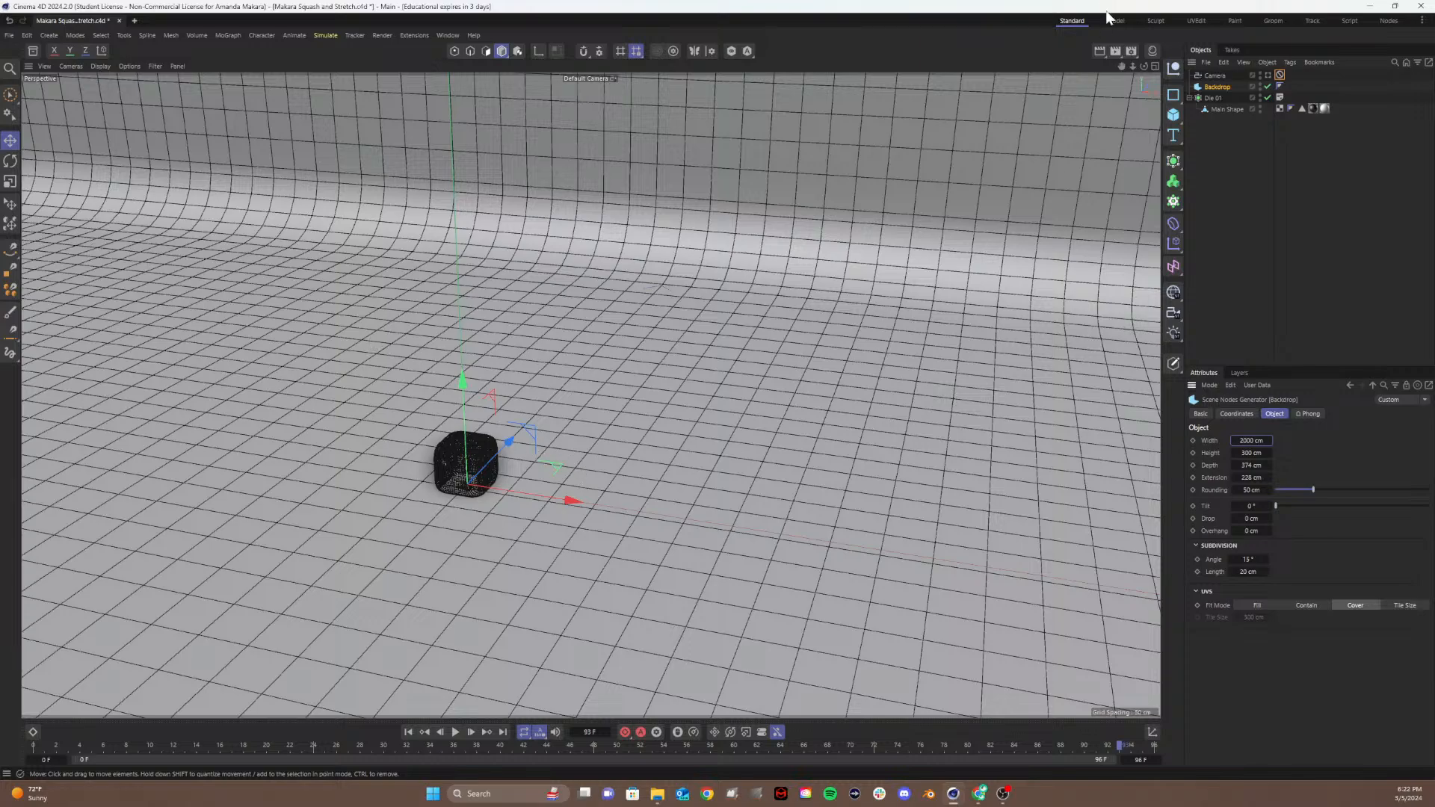
{"action": "left_click", "coordinate": [1222, 149]}
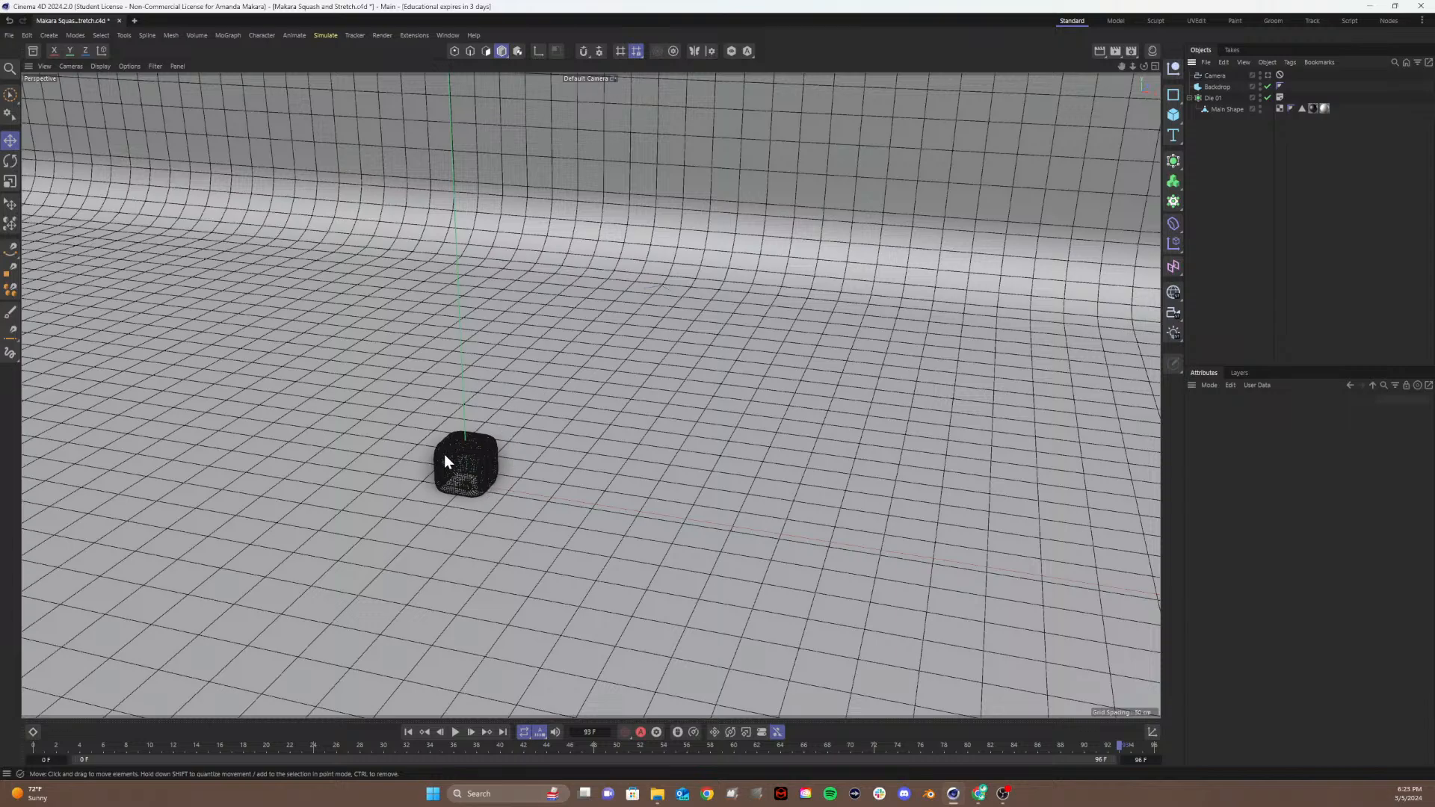
Step: Examine the die's wireframe mesh up close from a low angle
{"action": "scroll", "coordinate": [431, 488], "scroll_direction": "up", "scroll_amount": 10}
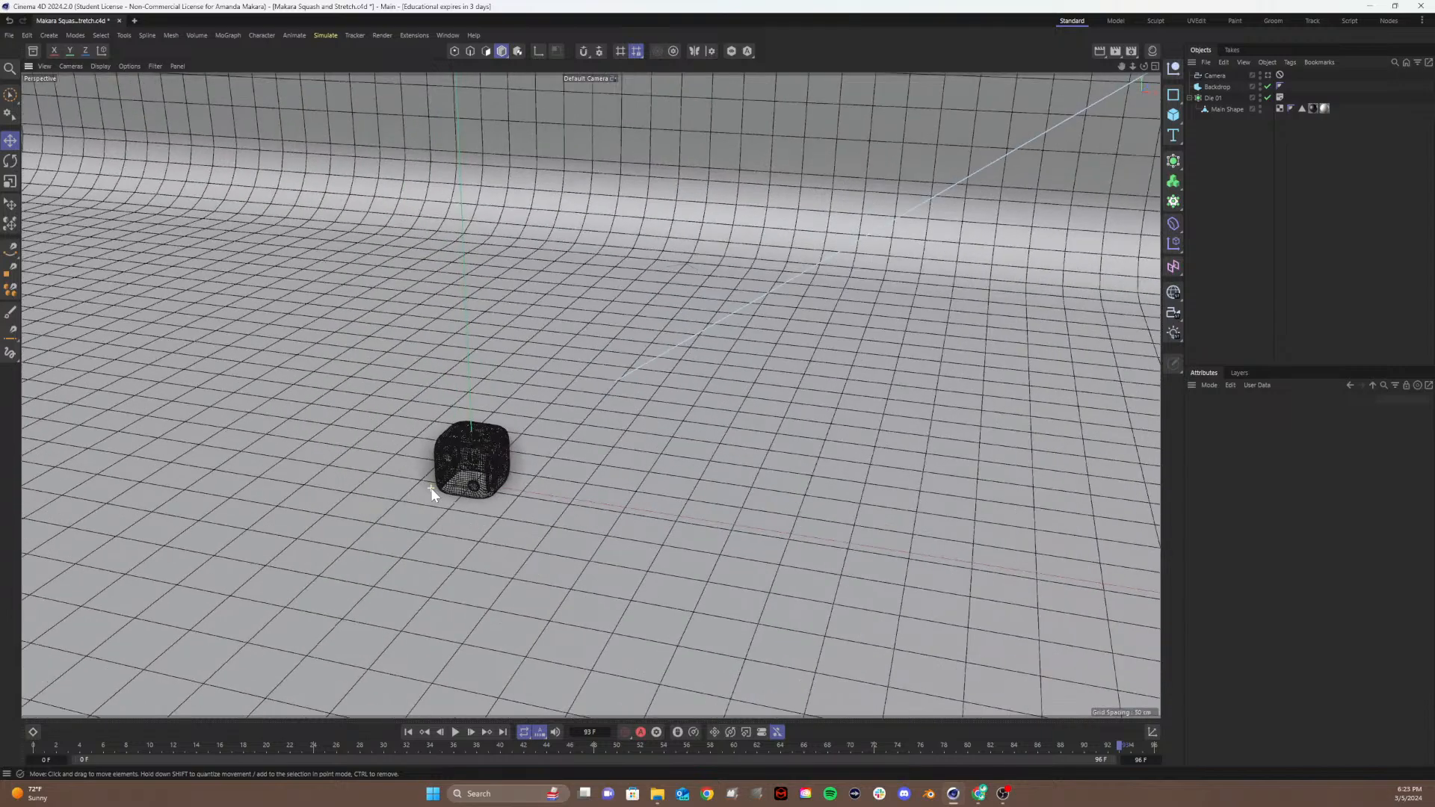
{"action": "scroll", "coordinate": [431, 491], "scroll_direction": "up", "scroll_amount": 3}
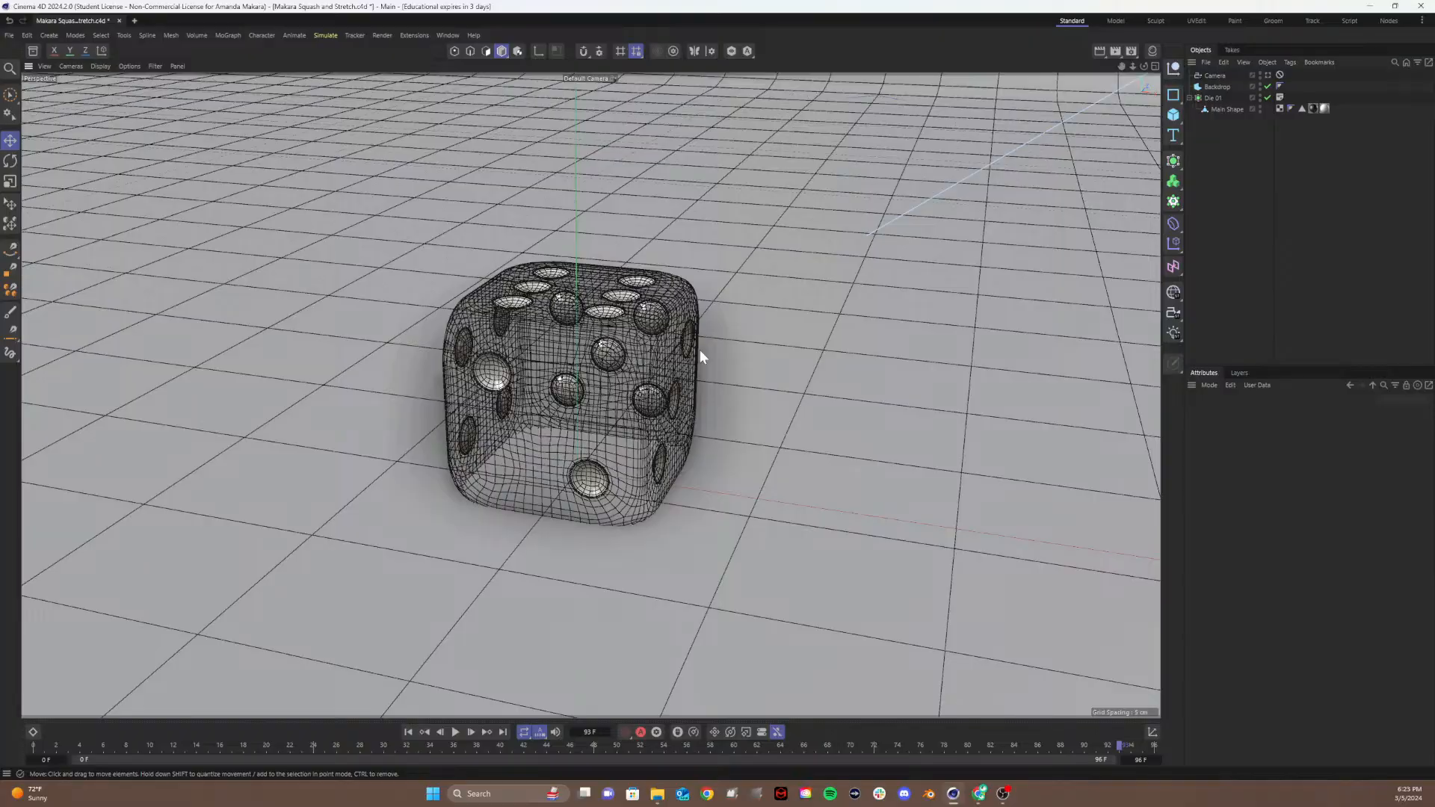
{"action": "scroll", "coordinate": [852, 367], "scroll_direction": "up", "scroll_amount": 4}
{"action": "scroll", "coordinate": [805, 351], "scroll_direction": "down", "scroll_amount": 2}
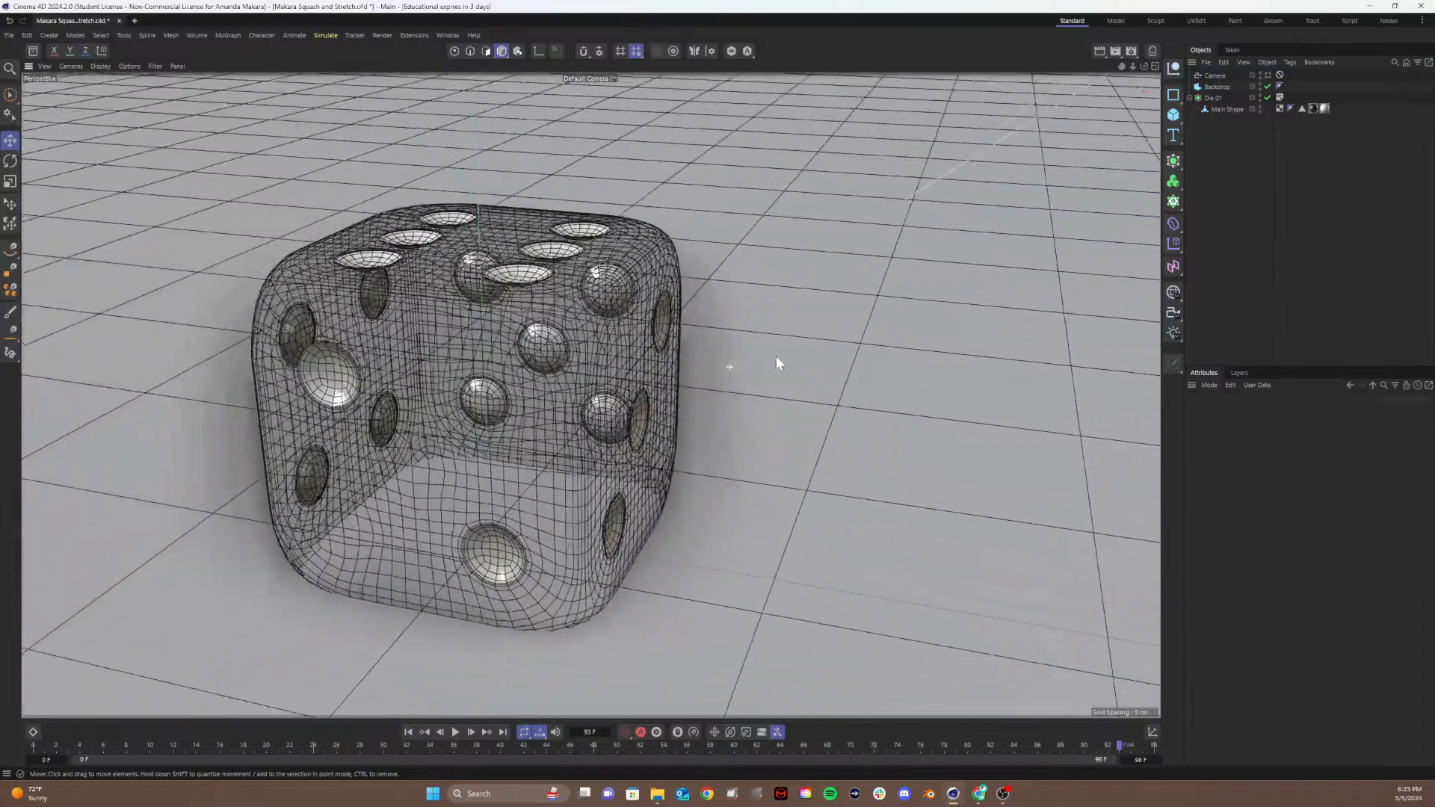
{"action": "right_click_drag", "start_coordinate": [775, 356], "coordinate": [744, 356], "text": "alt"}
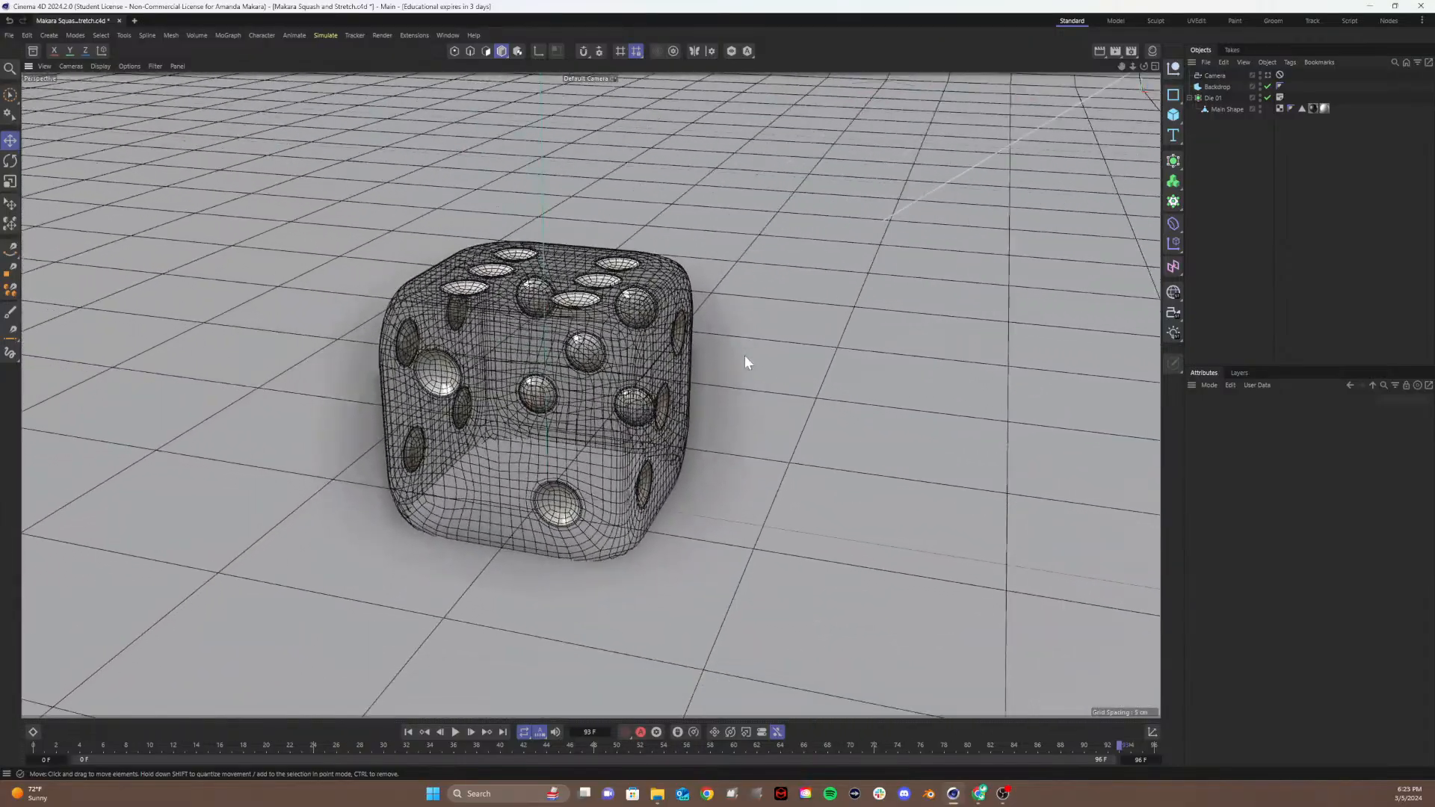
{"action": "left_click_drag", "start_coordinate": [756, 367], "coordinate": [718, 354], "text": "alt"}
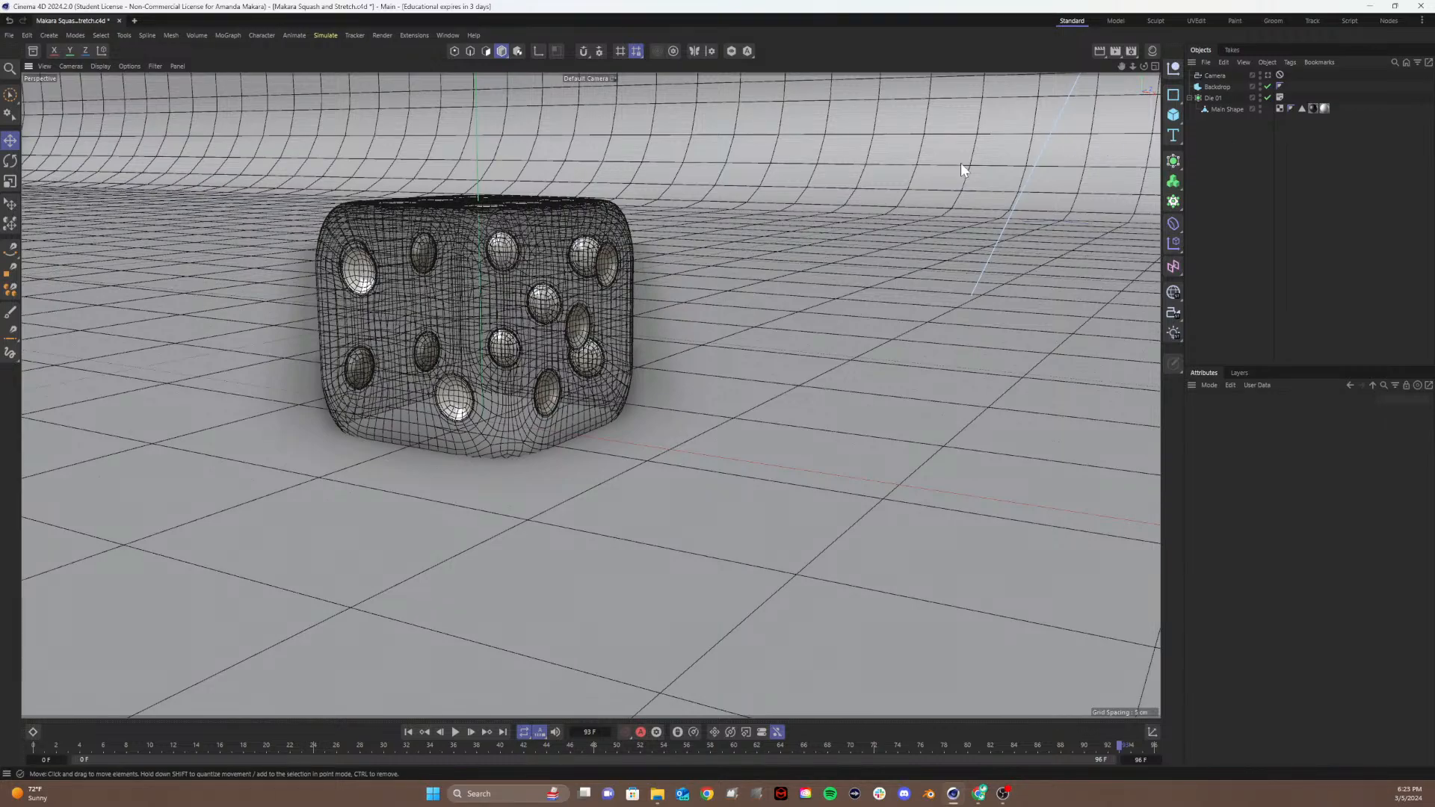
Step: Annotate the screen above the die with the red text "Subdivision surface = smoothing geometry"
{"action": "key", "text": "ctrl+2"}
{"action": "key", "text": "t"}
{"action": "key", "text": "Escape"}
{"action": "key", "text": "t"}
{"action": "scroll", "coordinate": [129, 220], "scroll_direction": "down", "scroll_amount": 3}
{"action": "type", "text": "Sub"}
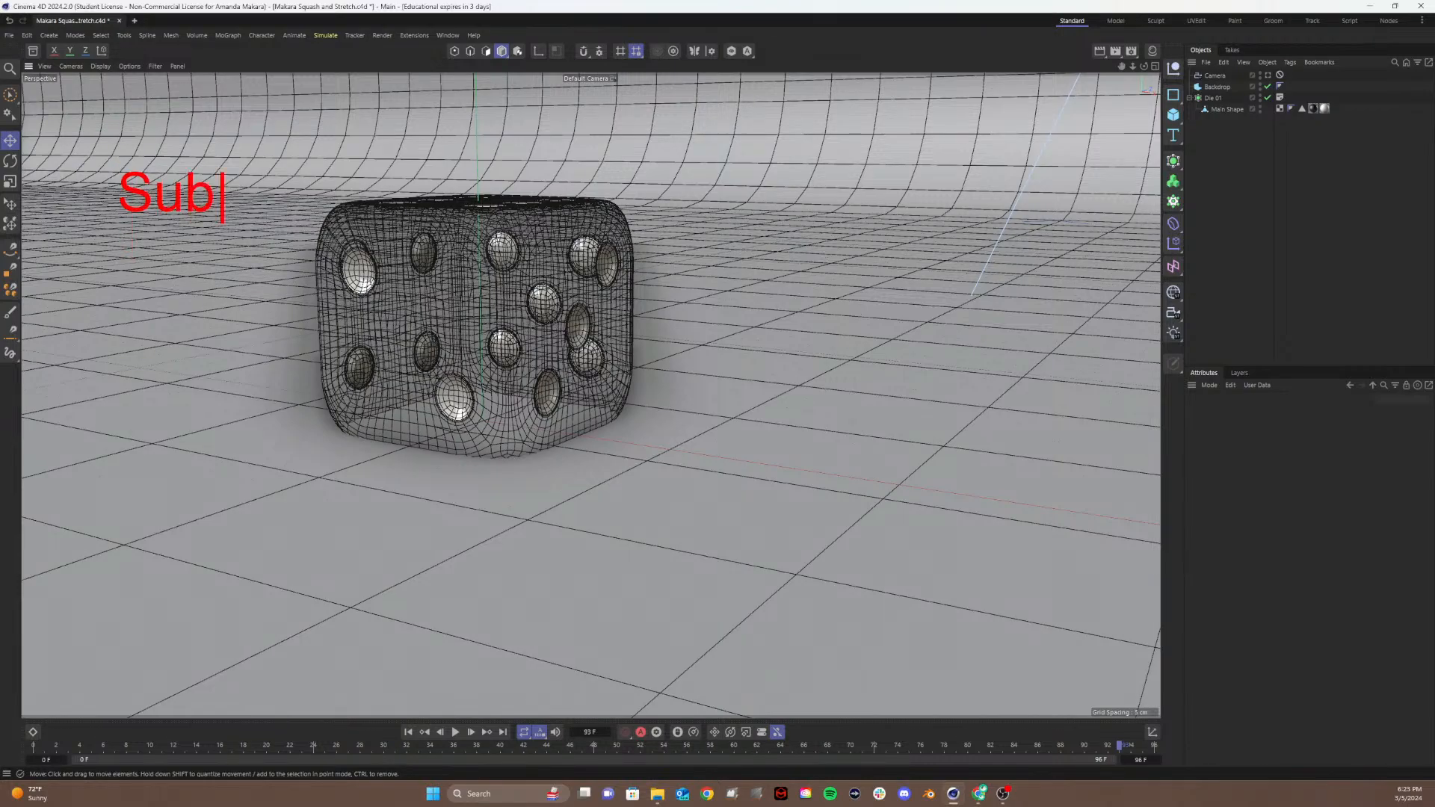
{"action": "type", "text": "dibi"}
{"action": "key", "text": "BackSpace"}
{"action": "key", "text": "BackSpace"}
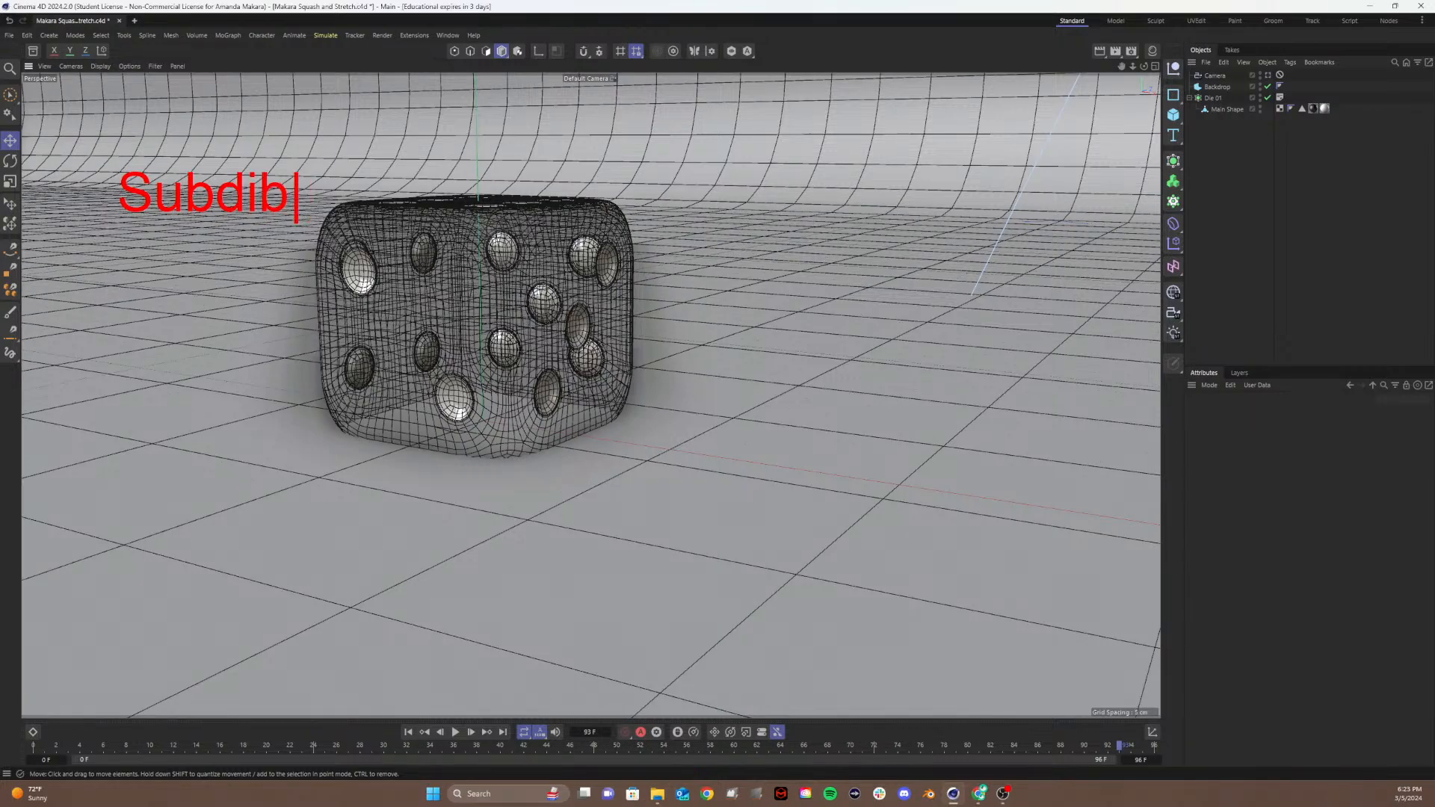
{"action": "type", "text": "vision "}
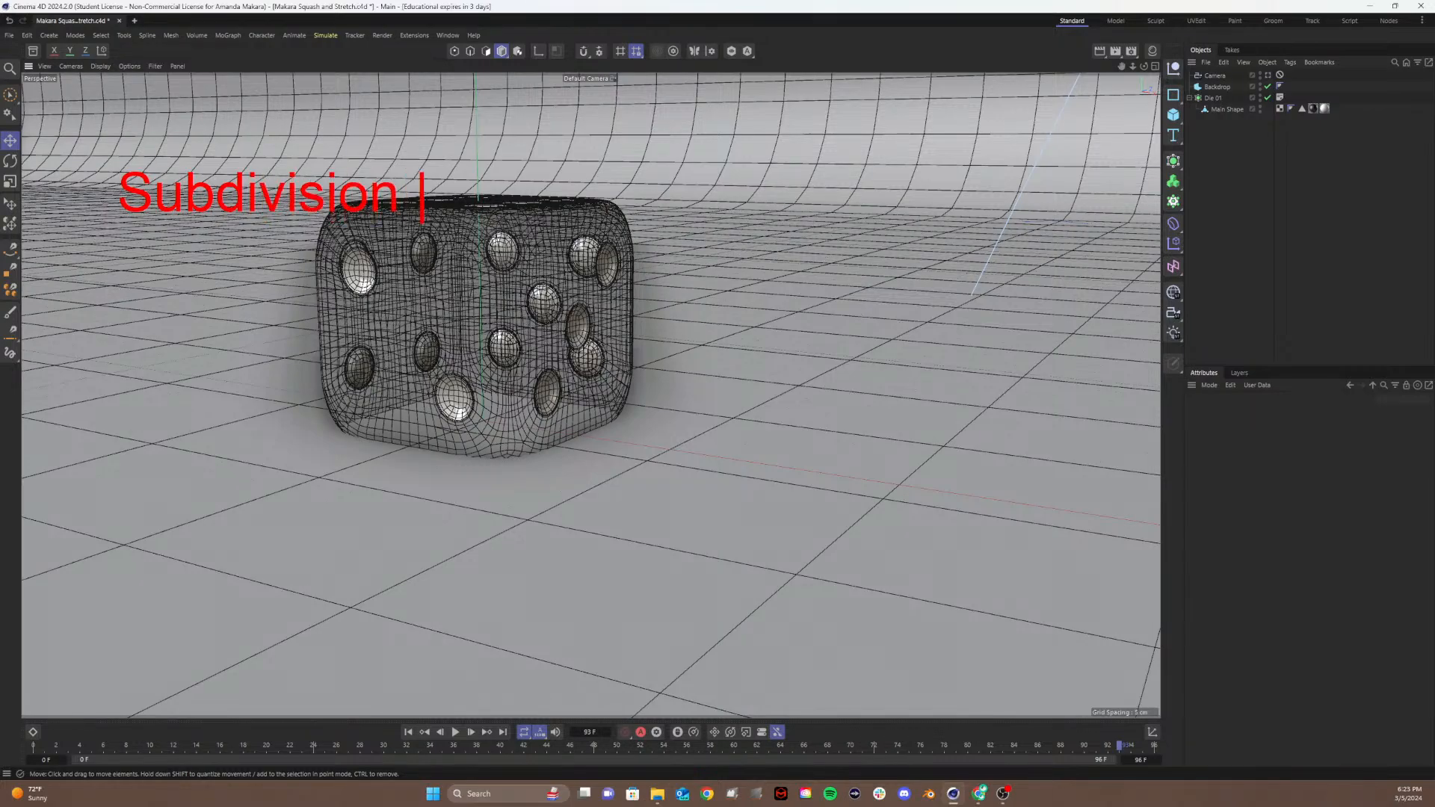
{"action": "type", "text": "surfac"}
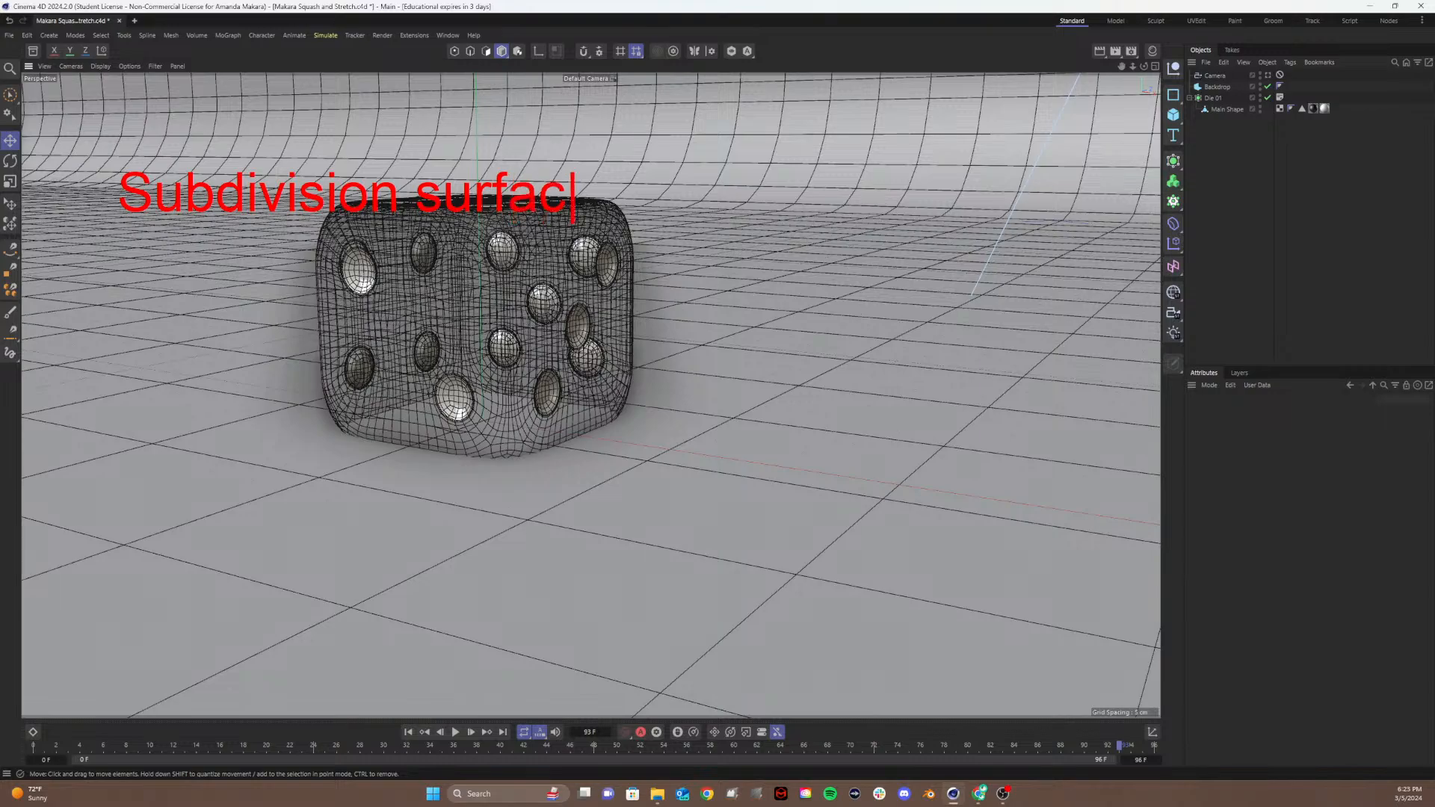
{"action": "type", "text": "e = smoothing"}
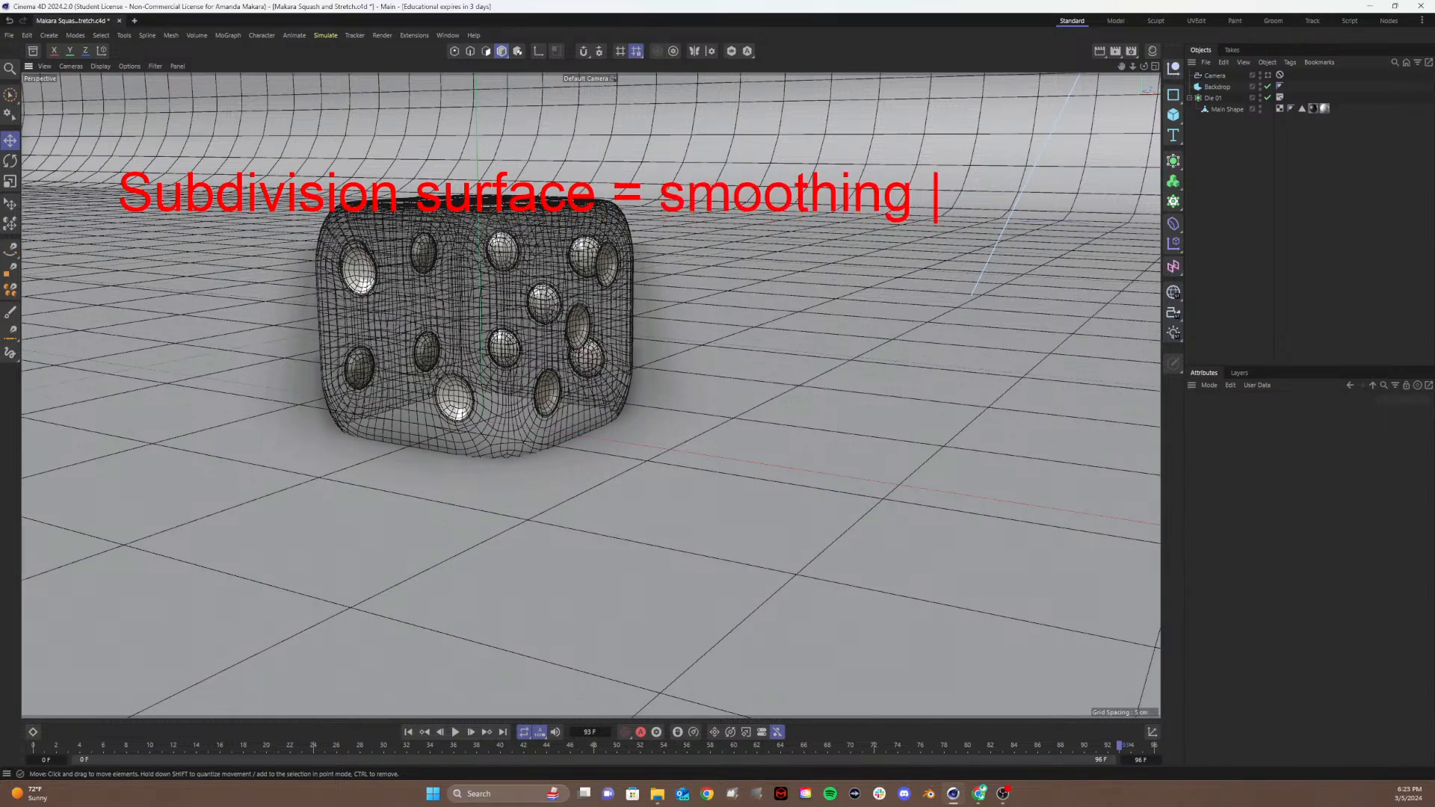
{"action": "type", "text": " geome"}
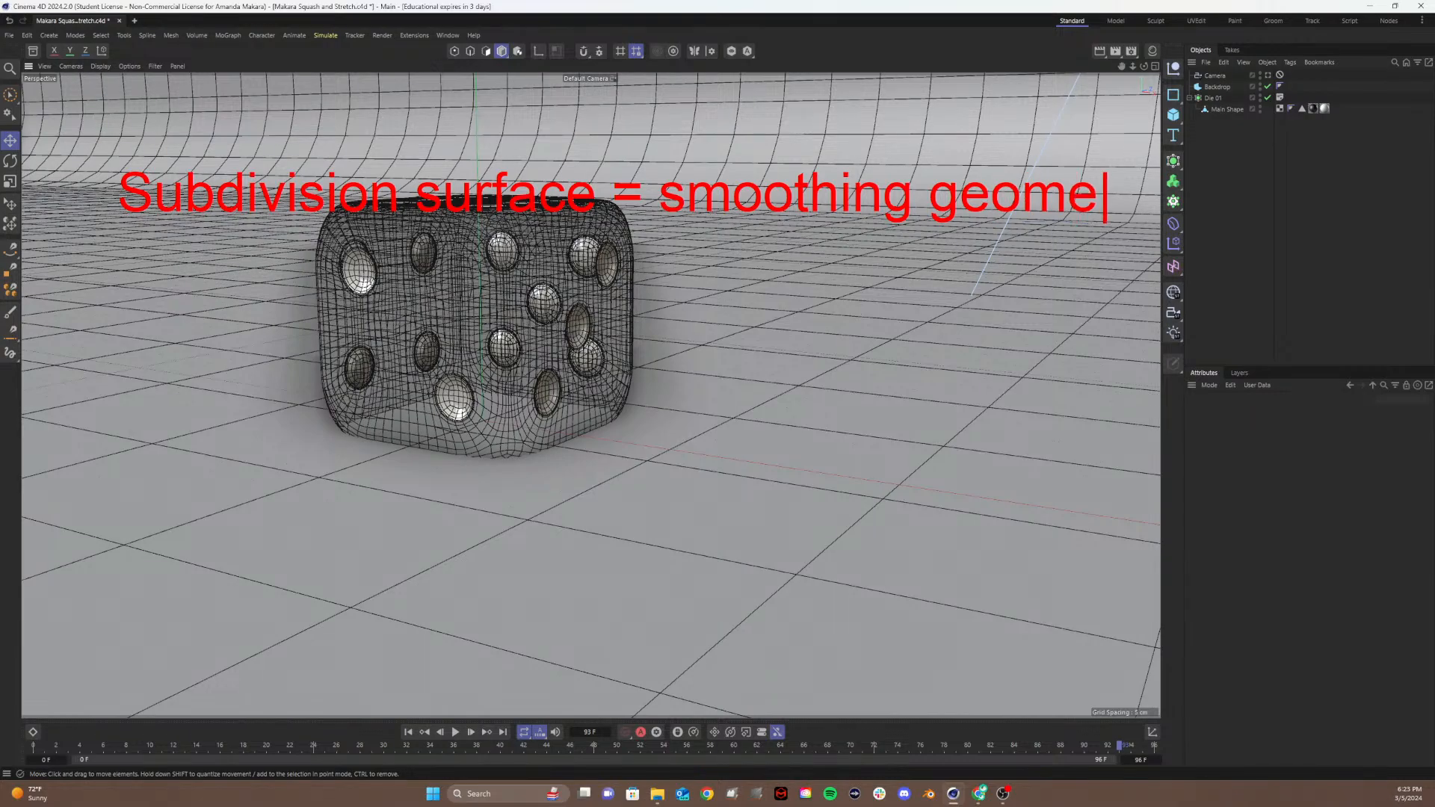
{"action": "type", "text": "try"}
Step: Draw four red annotation arrows pointing at the die's sides and lower corners
{"action": "left_click_drag", "start_coordinate": [626, 326], "coordinate": [775, 325], "text": "ctrl+shift"}
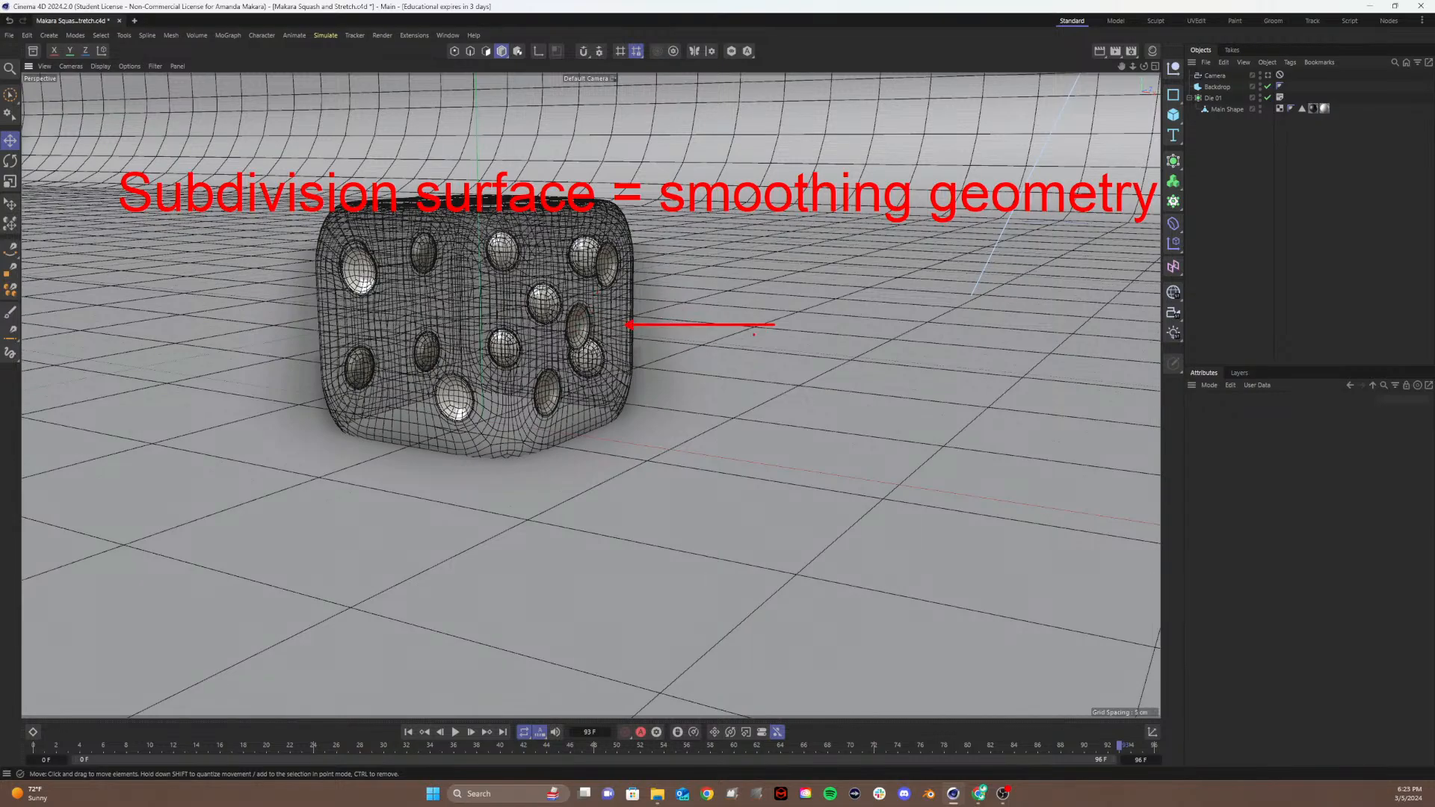
{"action": "left_click_drag", "start_coordinate": [498, 416], "coordinate": [482, 493], "text": "ctrl+shift"}
{"action": "left_click_drag", "start_coordinate": [368, 433], "coordinate": [269, 485], "text": "ctrl+shift"}
{"action": "left_click_drag", "start_coordinate": [327, 312], "coordinate": [224, 312], "text": "ctrl+shift"}
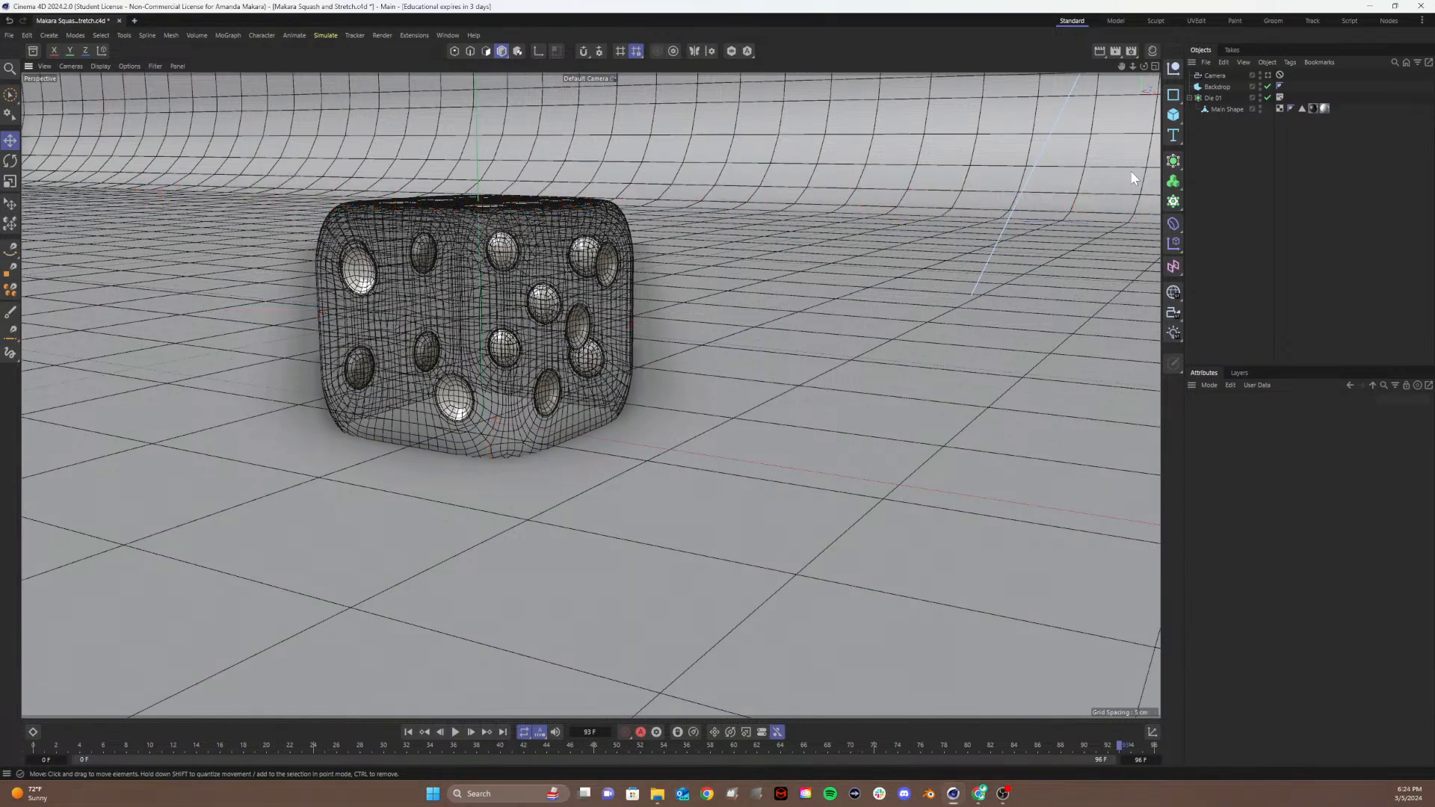
Step: Add a Cube, frame it in the view, raise it to rest on the backdrop floor and deselect it
{"action": "left_click", "coordinate": [1169, 120]}
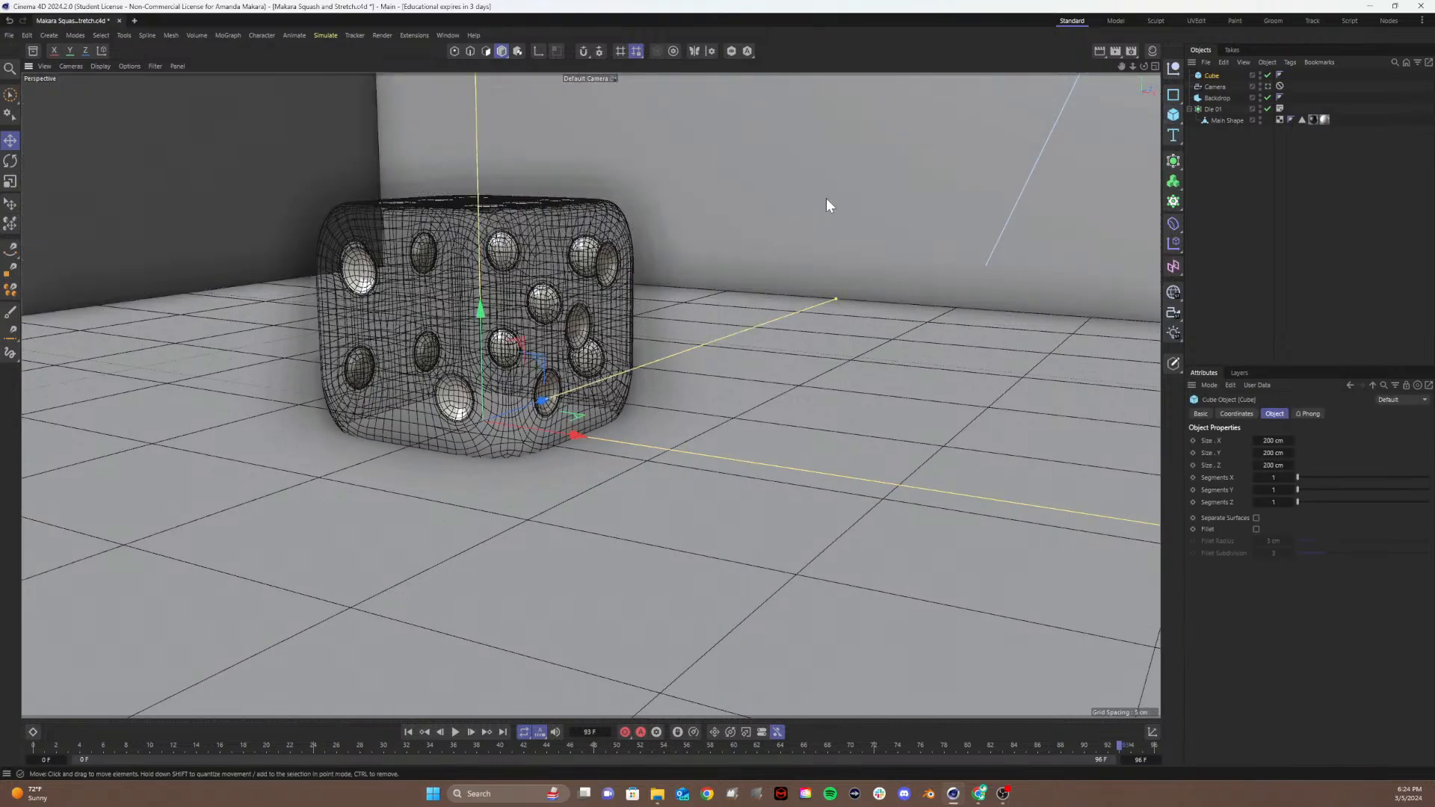
{"action": "key", "text": "o"}
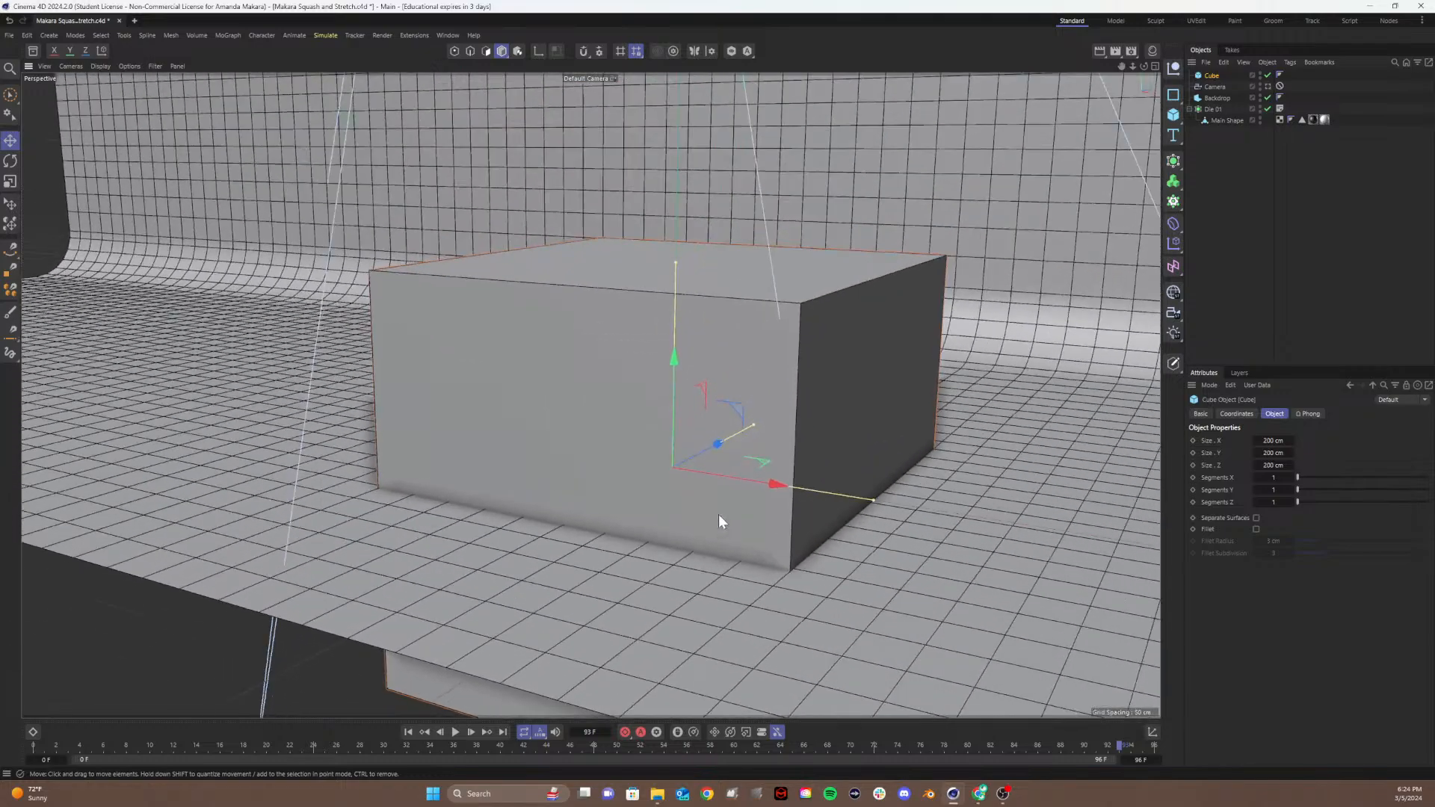
{"action": "left_click_drag", "start_coordinate": [676, 360], "coordinate": [662, 157]}
{"action": "left_click_drag", "start_coordinate": [807, 231], "coordinate": [472, 407], "text": "alt"}
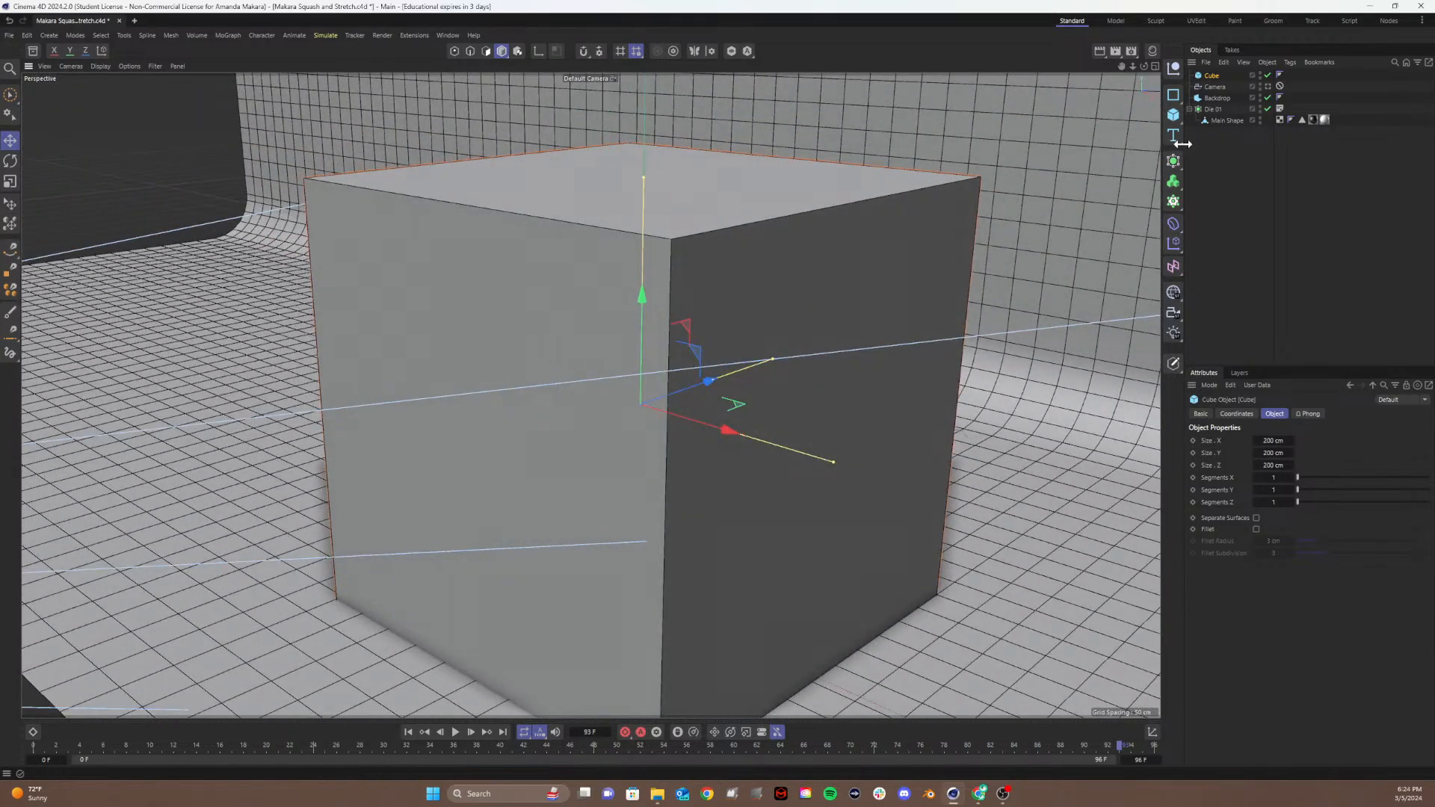
{"action": "left_click", "coordinate": [1232, 175]}
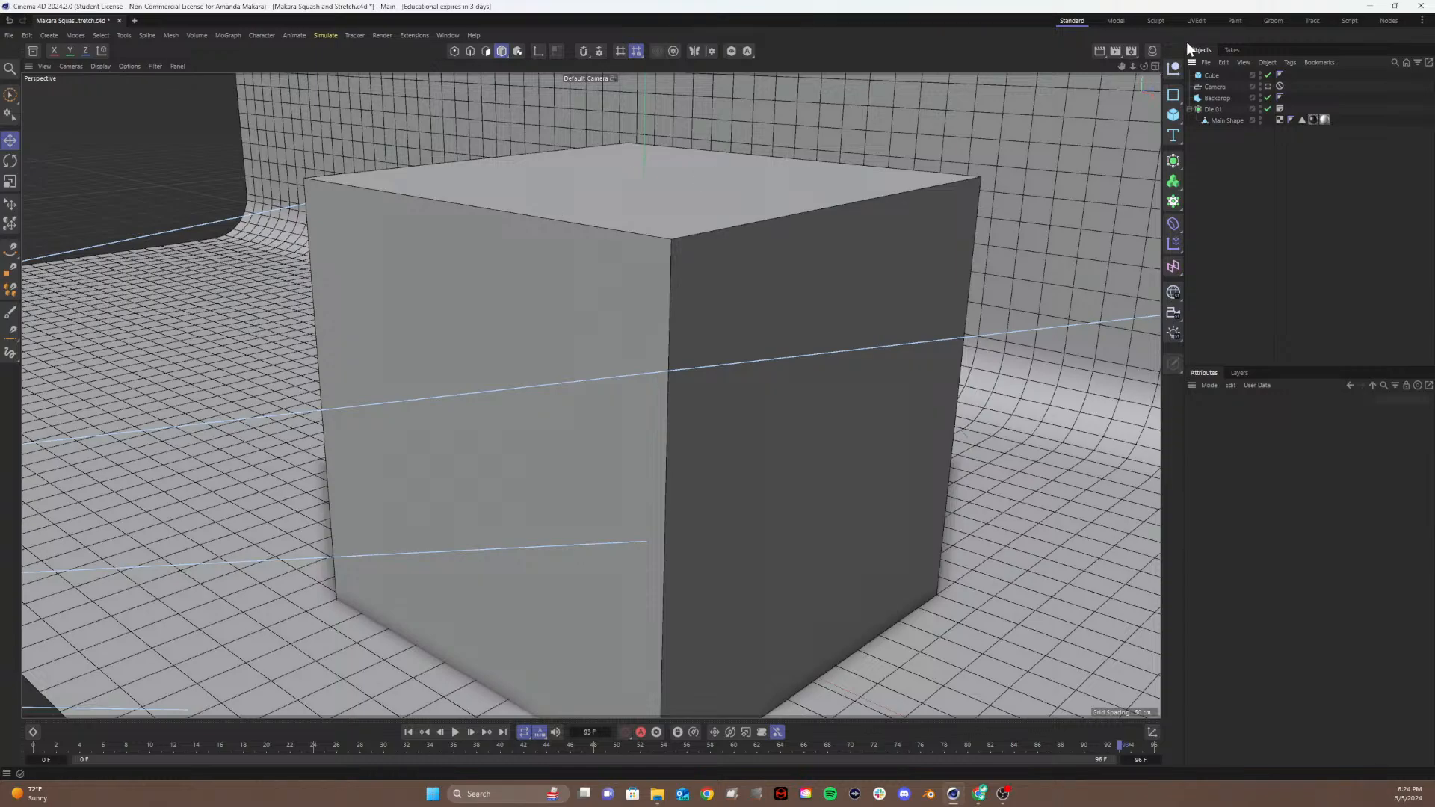
Step: Set the cube's X, Y and Z segments to 5 each
{"action": "left_click", "coordinate": [1213, 75]}
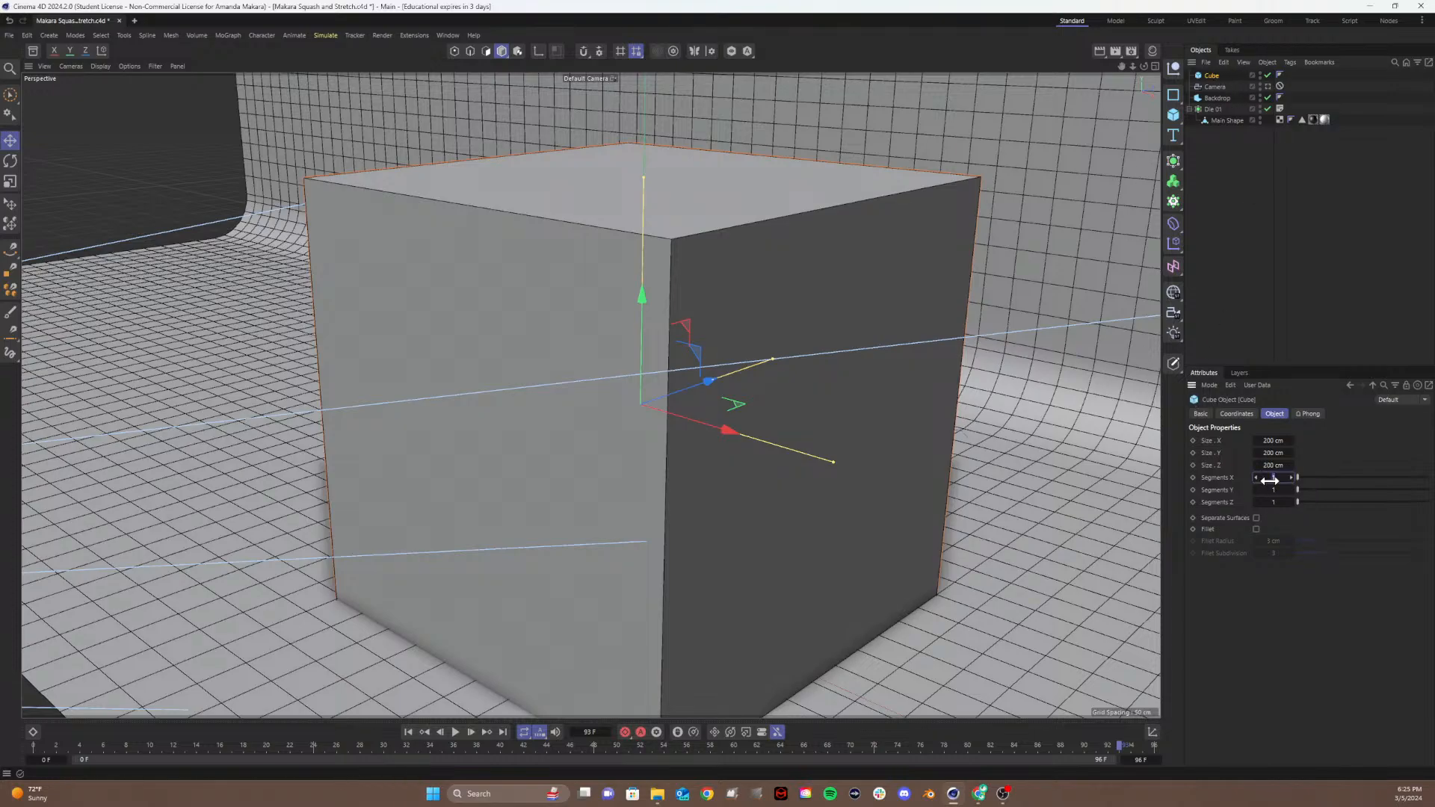
{"action": "type", "text": "5"}
{"action": "key", "text": "Tab"}
{"action": "type", "text": "5"}
{"action": "key", "text": "Tab"}
{"action": "type", "text": "5"}
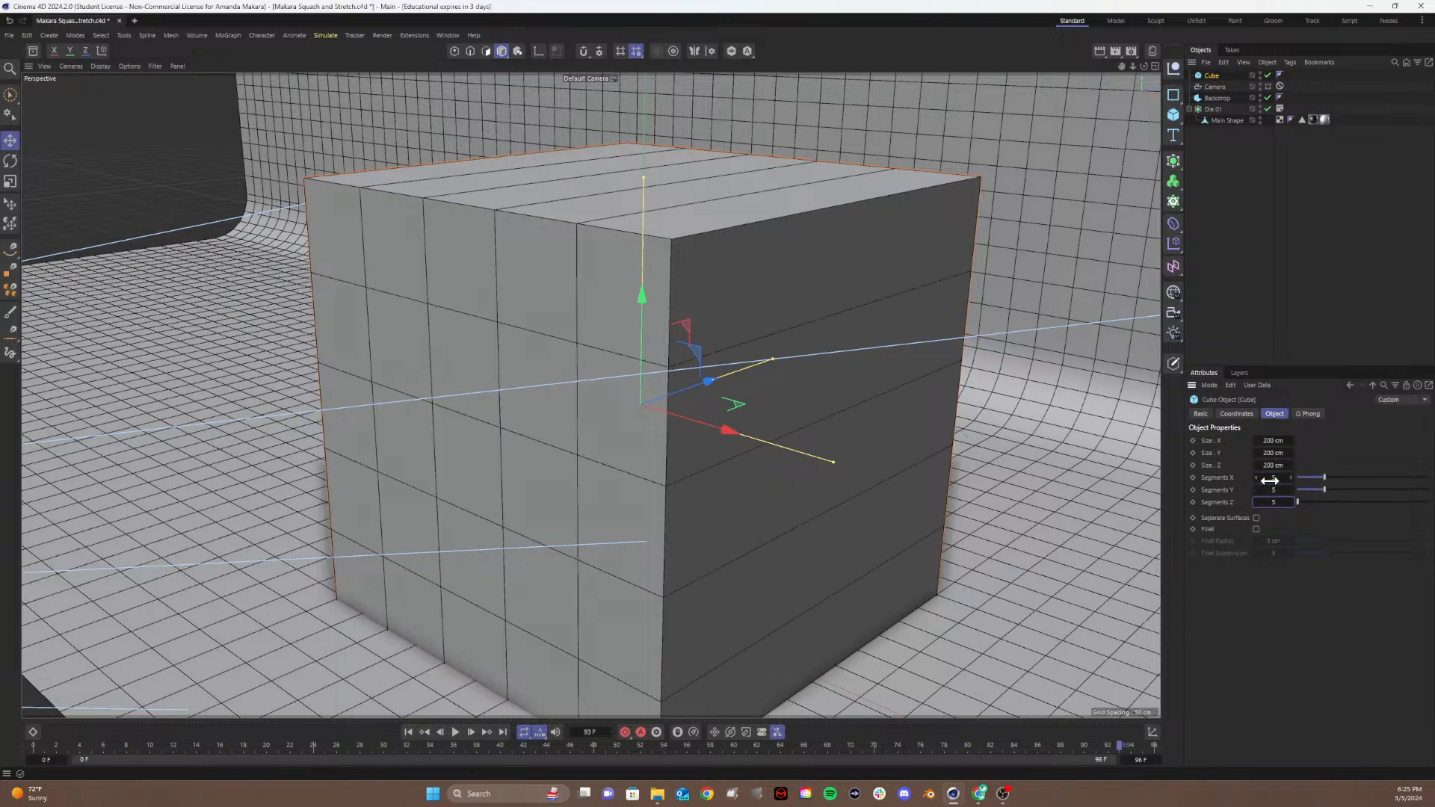
{"action": "key", "text": "Return"}
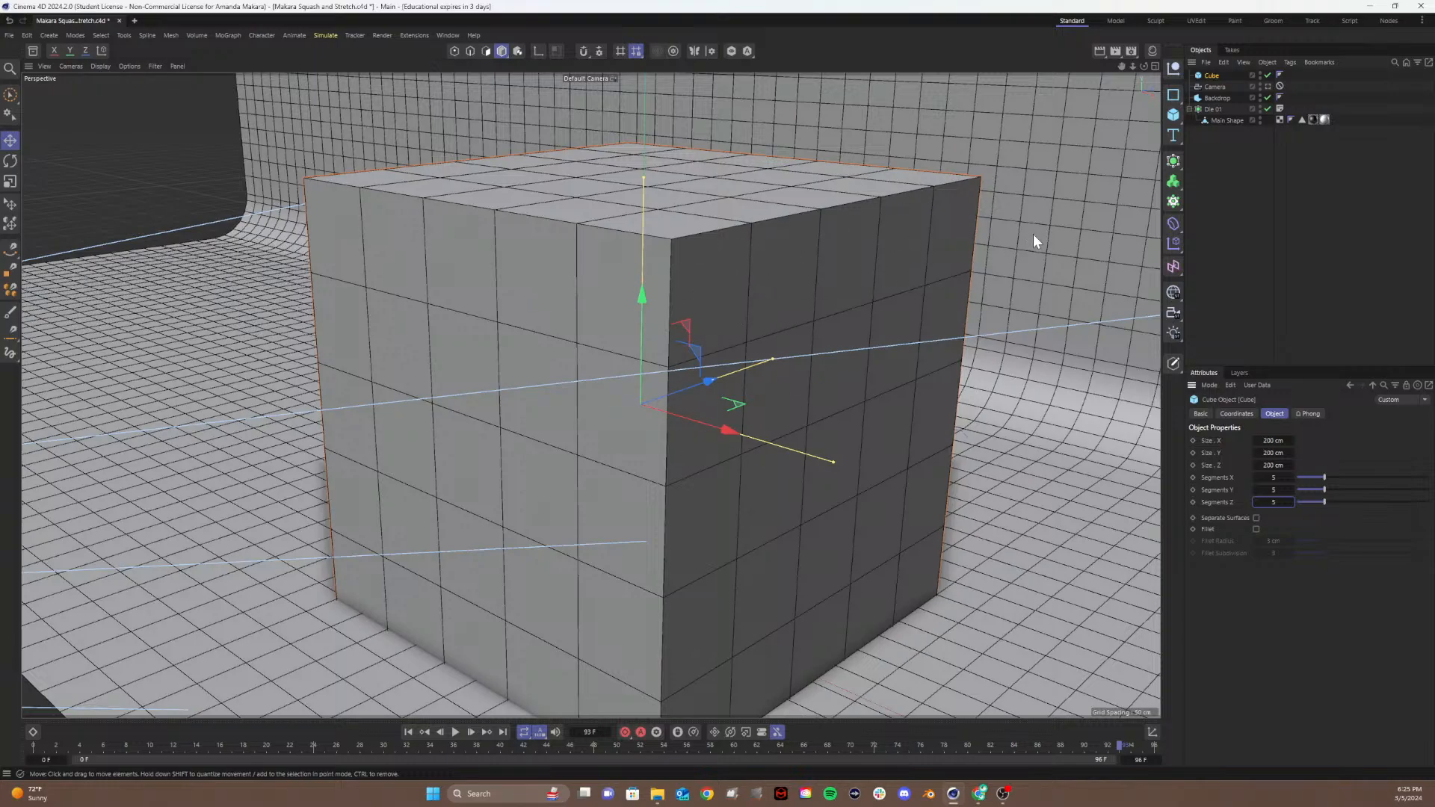
Step: Add a Subdivision Surface generator and nest the cube inside it
{"action": "left_click", "coordinate": [1174, 160]}
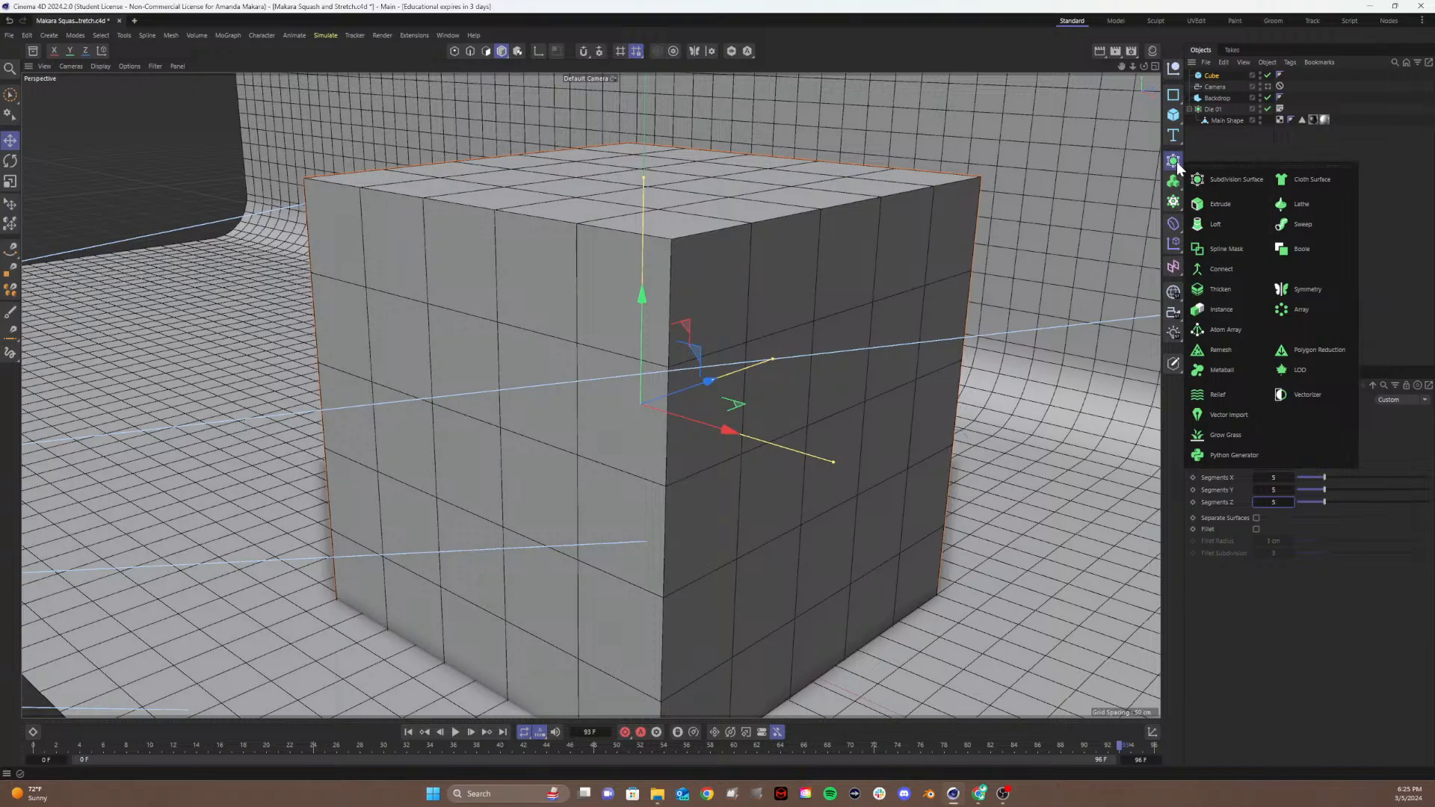
{"action": "left_click", "coordinate": [1233, 180]}
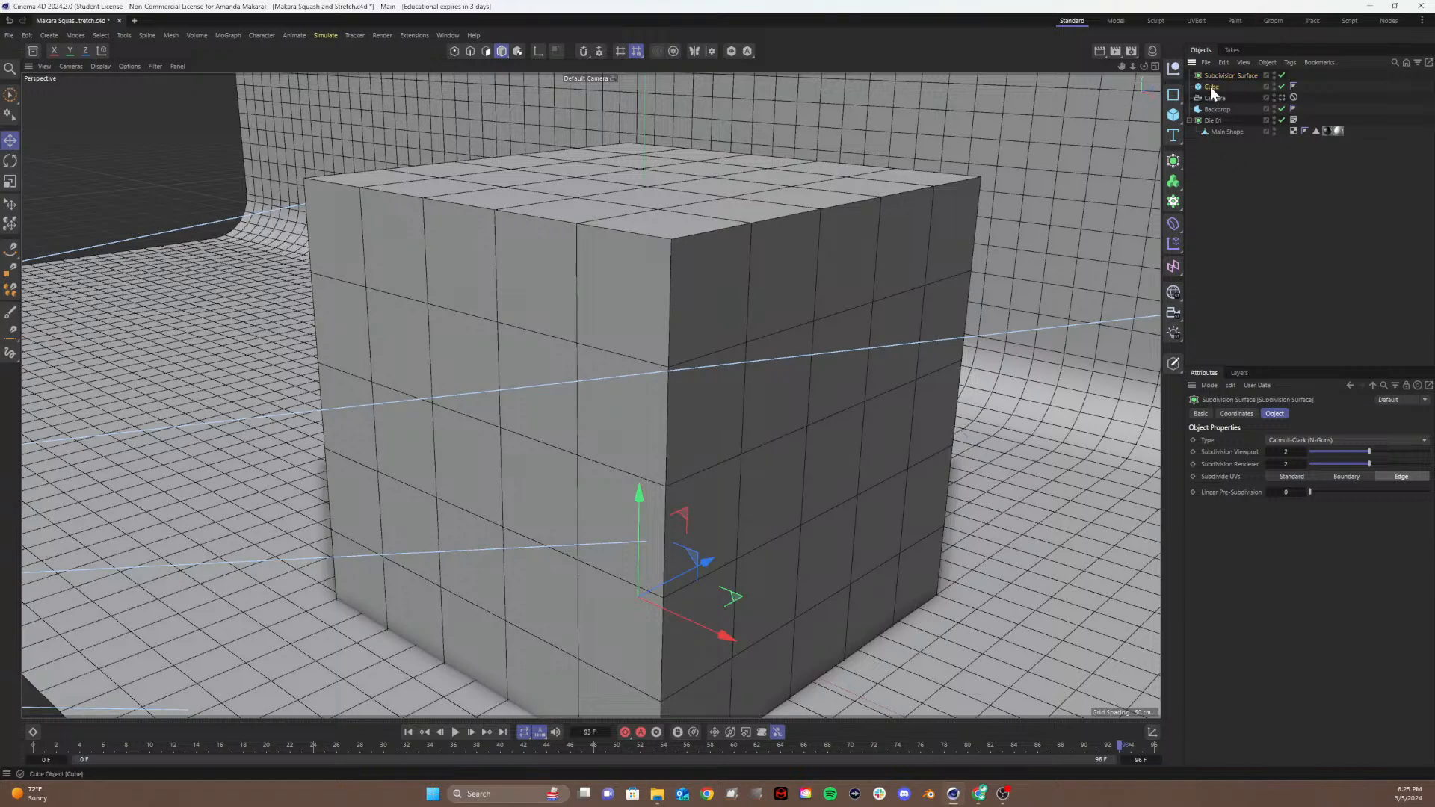
{"action": "left_click_drag", "start_coordinate": [1209, 86], "coordinate": [1211, 75]}
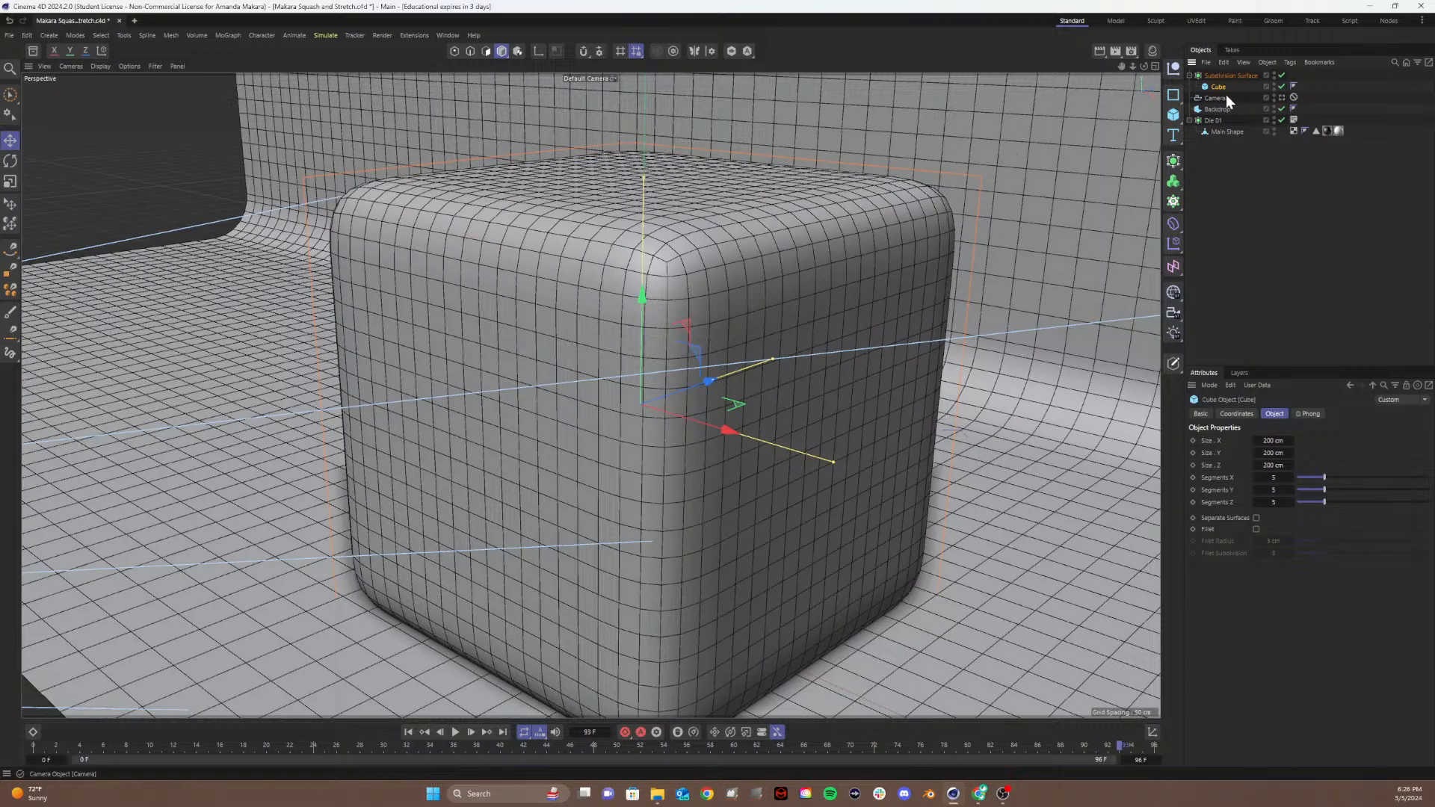
{"action": "mouse_move", "coordinate": [1207, 86]}
{"action": "left_mouse_down"}
{"action": "mouse_move", "coordinate": [1218, 66]}
{"action": "mouse_move", "coordinate": [1220, 82]}
{"action": "left_mouse_up"}
Step: Raise the Subdivision Surface's viewport and renderer subdivisions to 4, and return both to 2
{"action": "left_click", "coordinate": [1213, 76]}
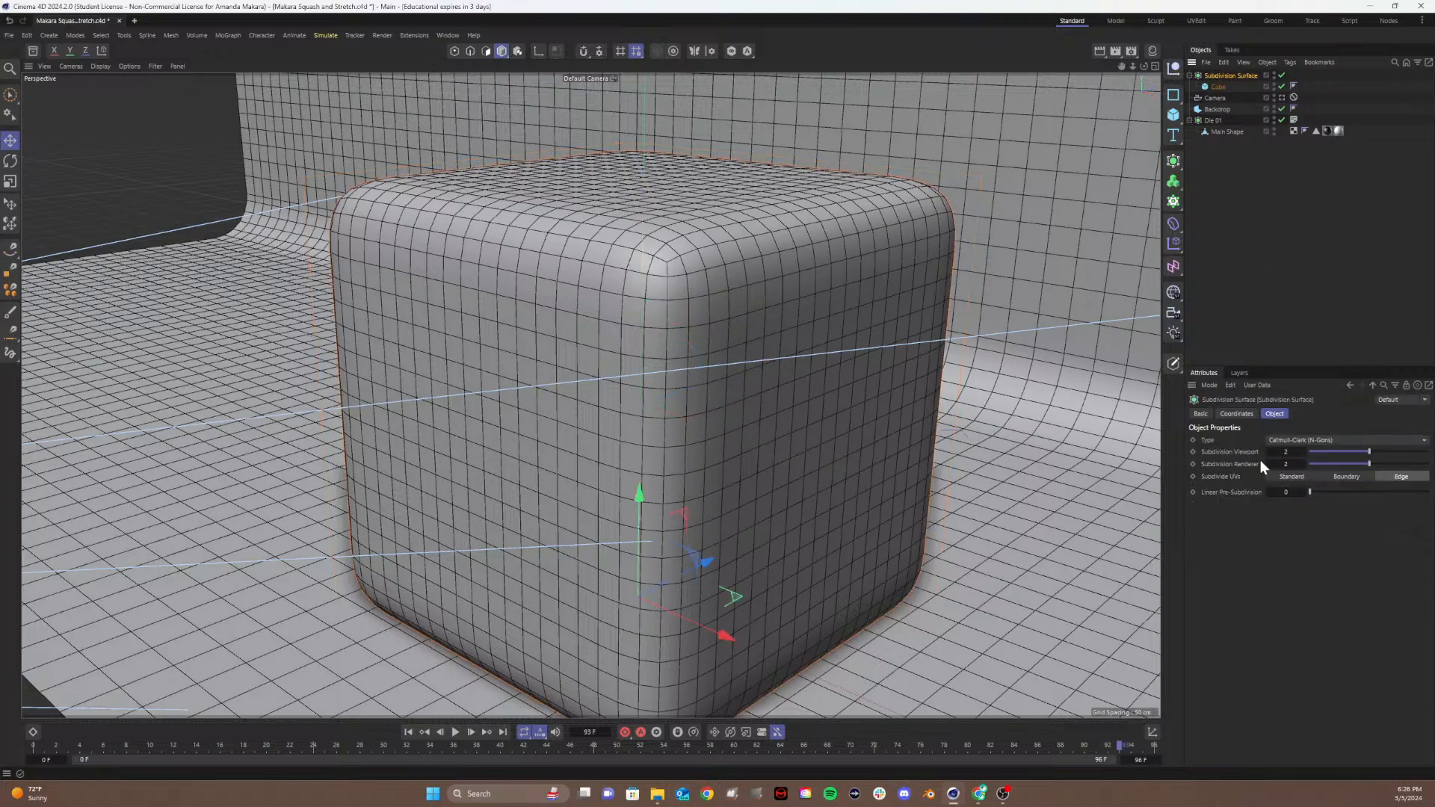
{"action": "mouse_move", "coordinate": [1379, 462]}
{"action": "left_mouse_down"}
{"action": "mouse_move", "coordinate": [1413, 465]}
{"action": "mouse_move", "coordinate": [1384, 450]}
{"action": "mouse_move", "coordinate": [1398, 452]}
{"action": "left_mouse_up"}
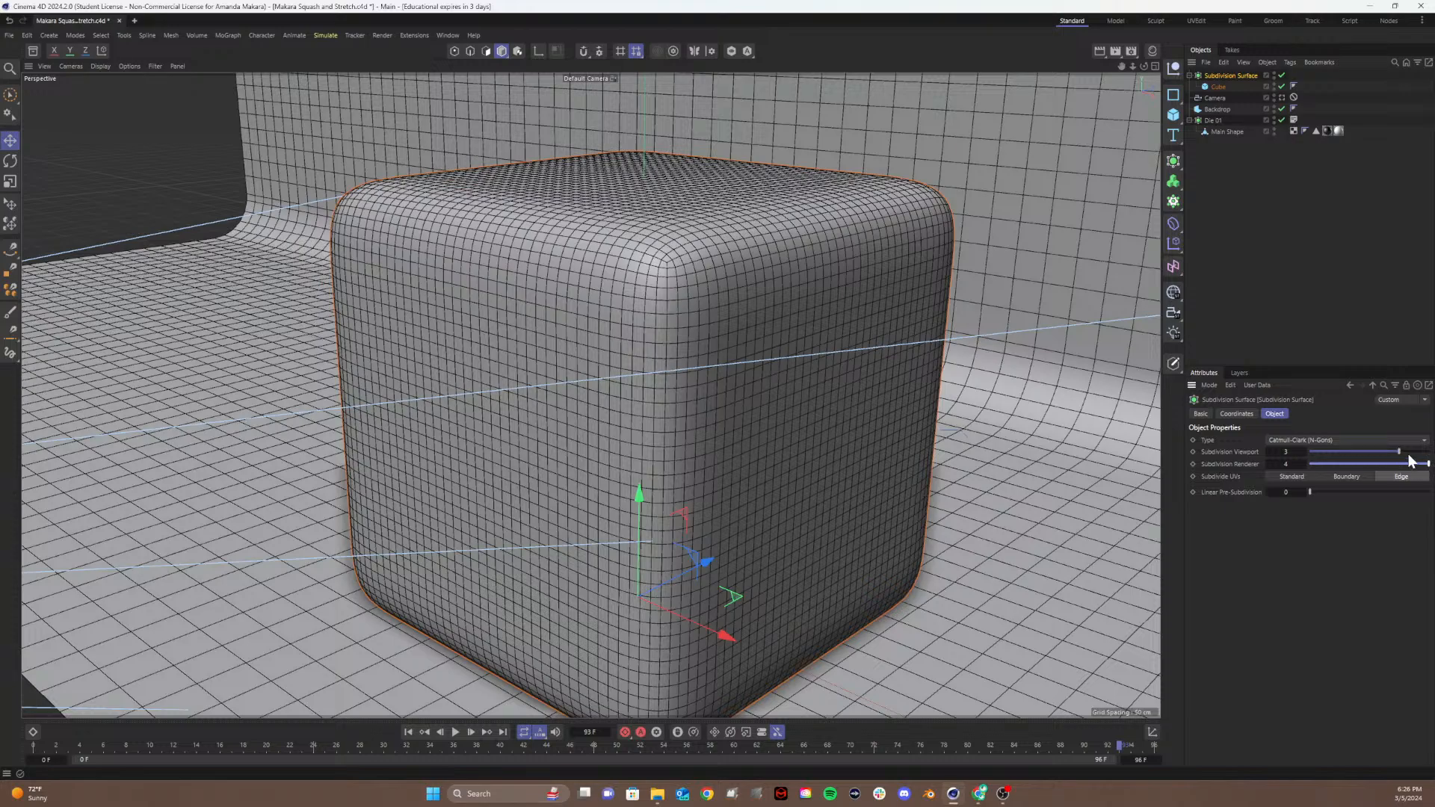
{"action": "left_click_drag", "start_coordinate": [1396, 451], "coordinate": [1428, 451]}
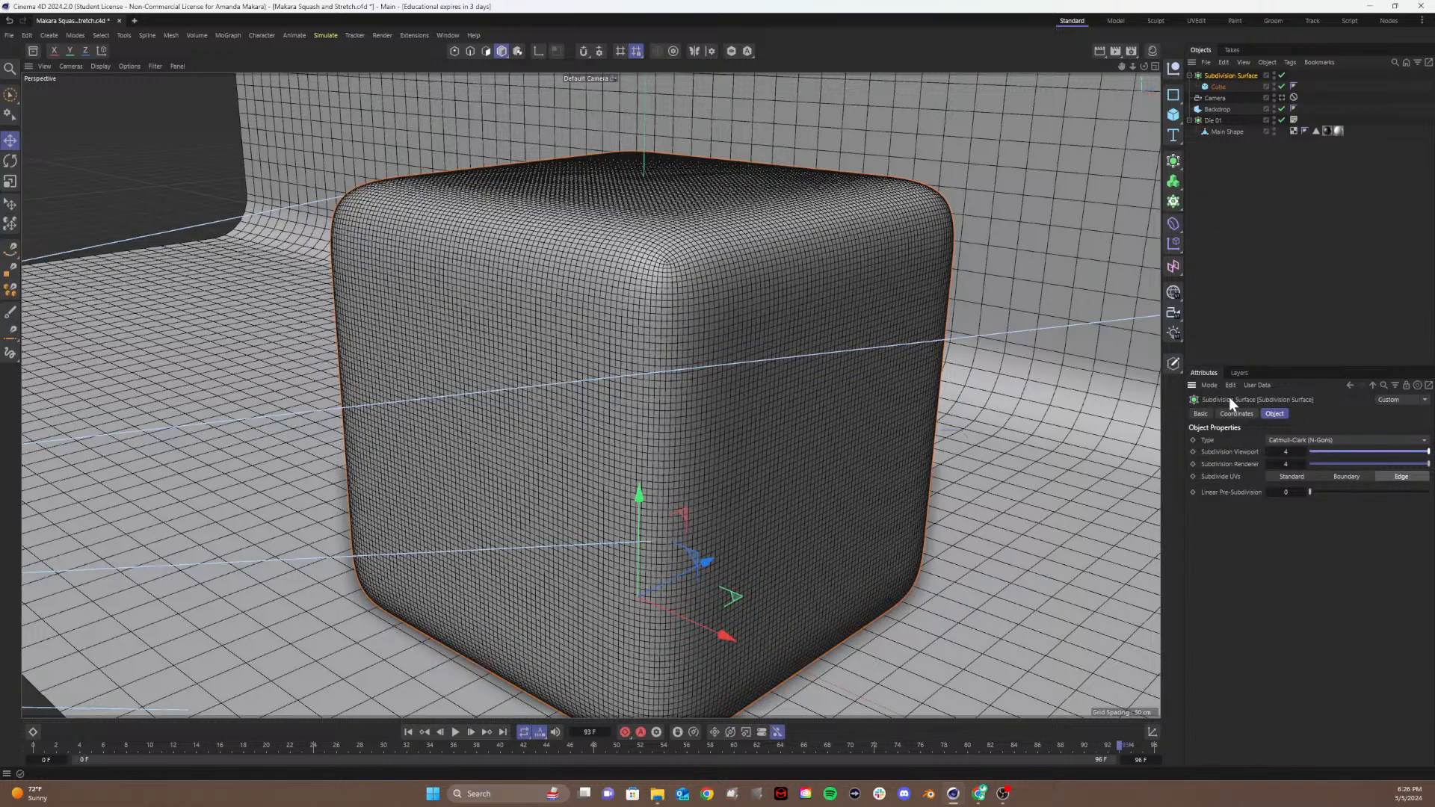
{"action": "left_click", "coordinate": [1375, 452]}
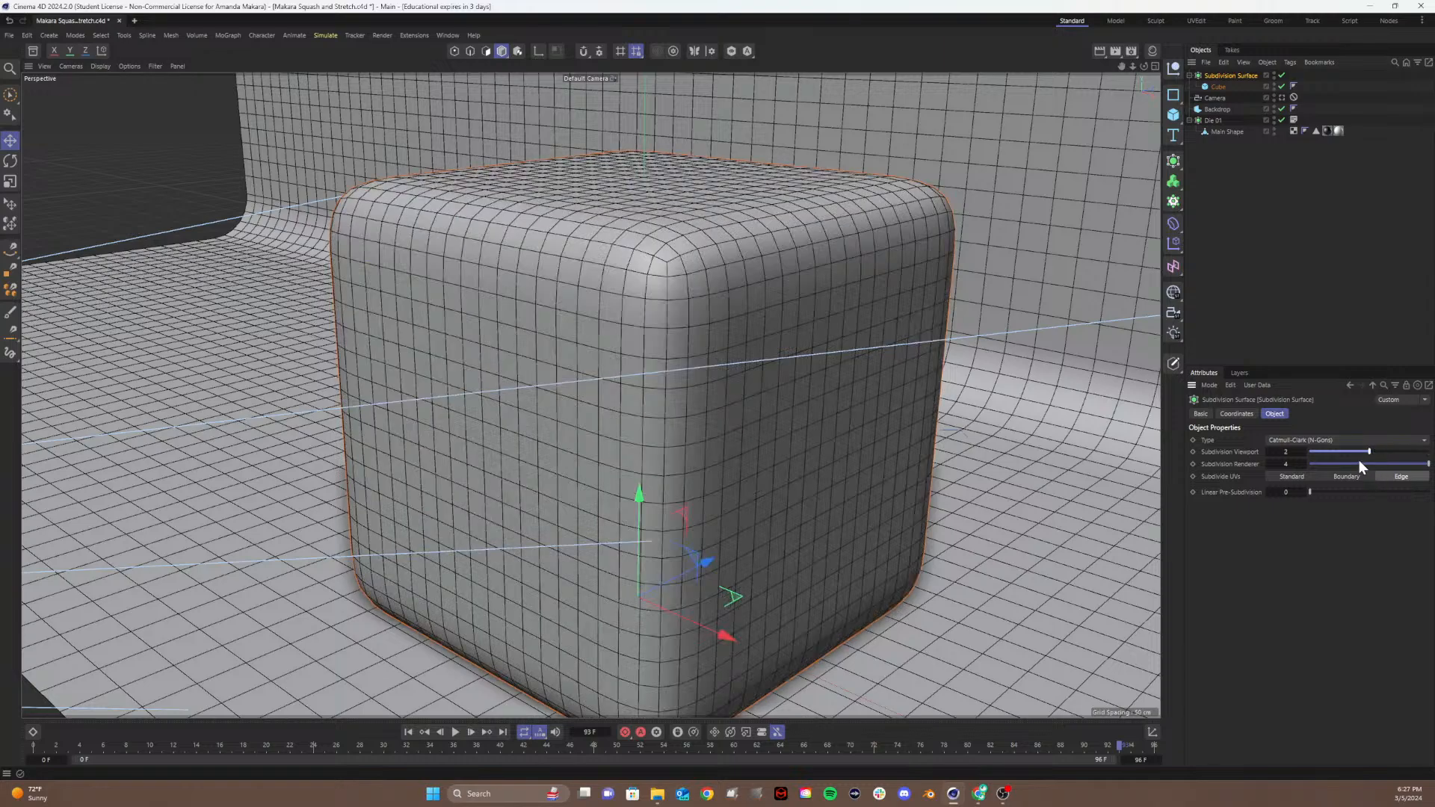
{"action": "left_click", "coordinate": [1369, 463]}
Step: Delete the Subdivision Surface together with its nested cube
{"action": "left_click", "coordinate": [1220, 86]}
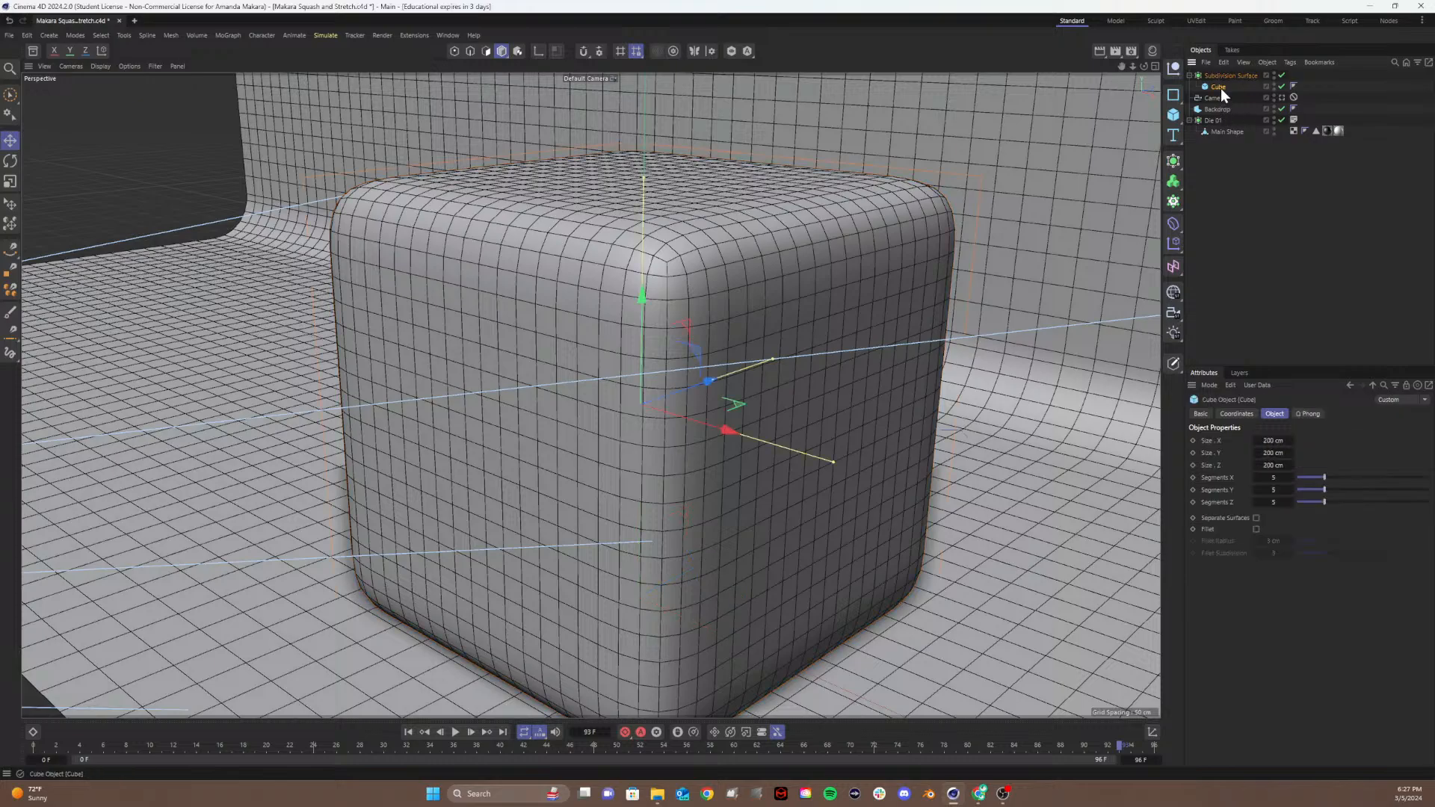
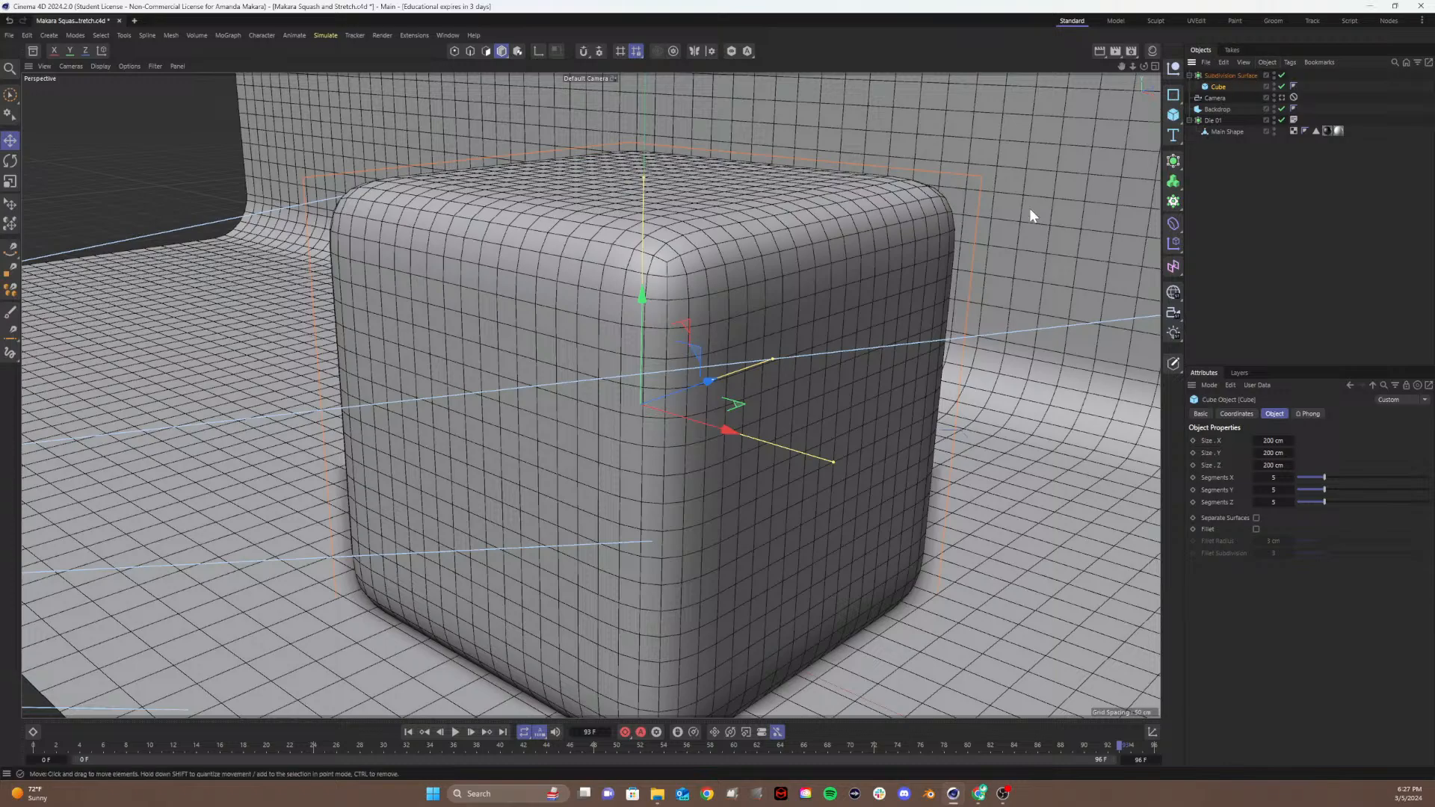
{"action": "left_click", "coordinate": [1210, 74]}
{"action": "left_click", "coordinate": [1224, 84]}
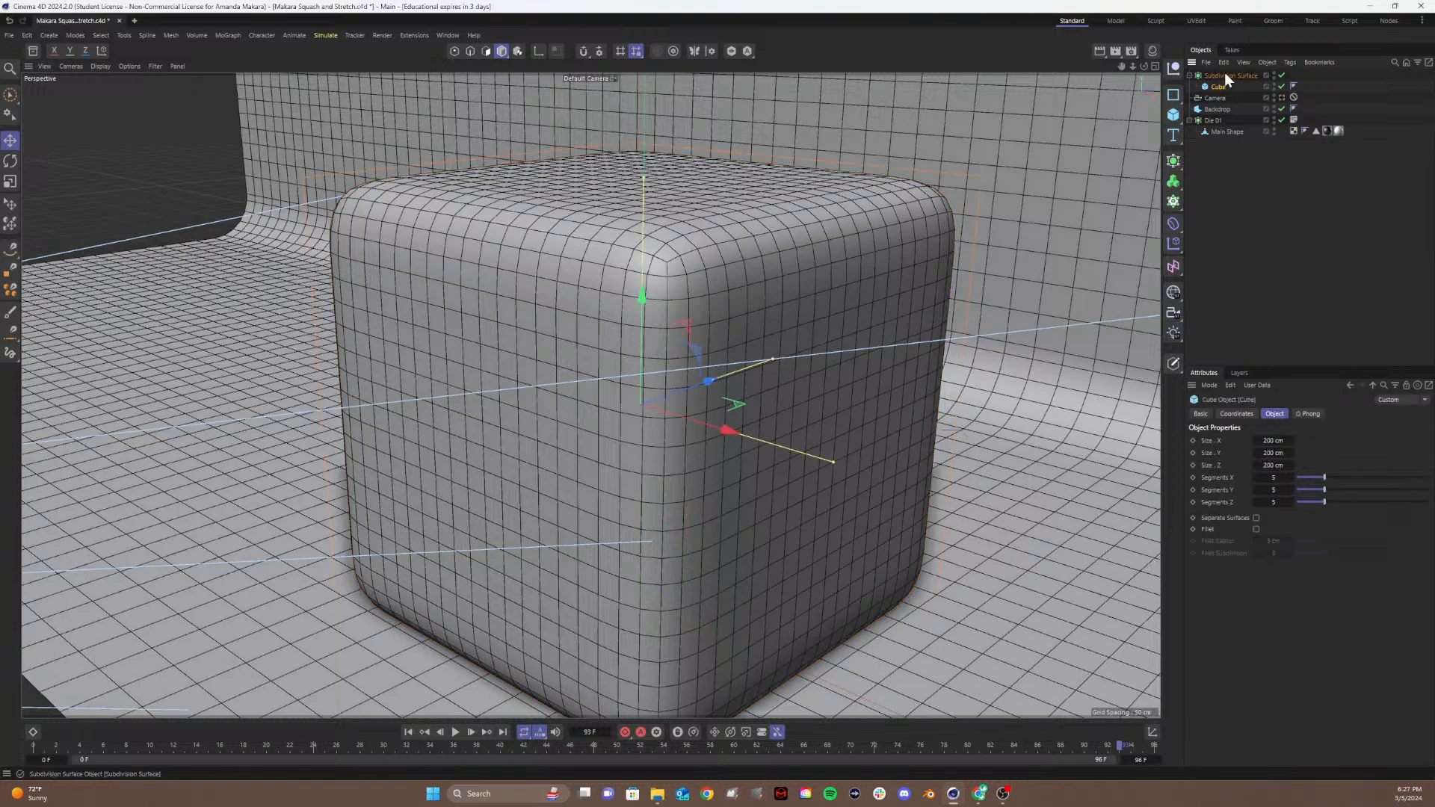
{"action": "left_click", "coordinate": [1226, 76]}
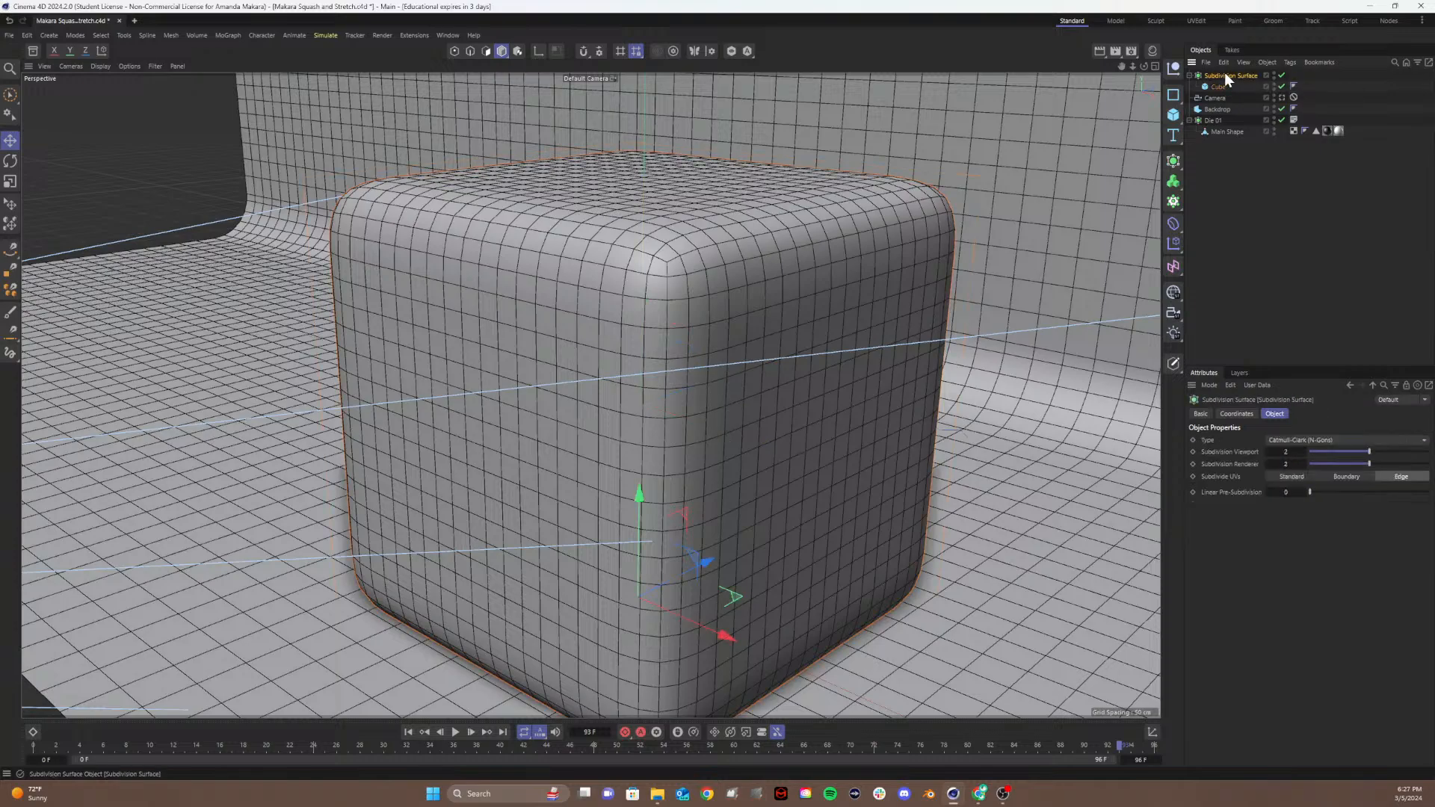
{"action": "key", "text": "Delete"}
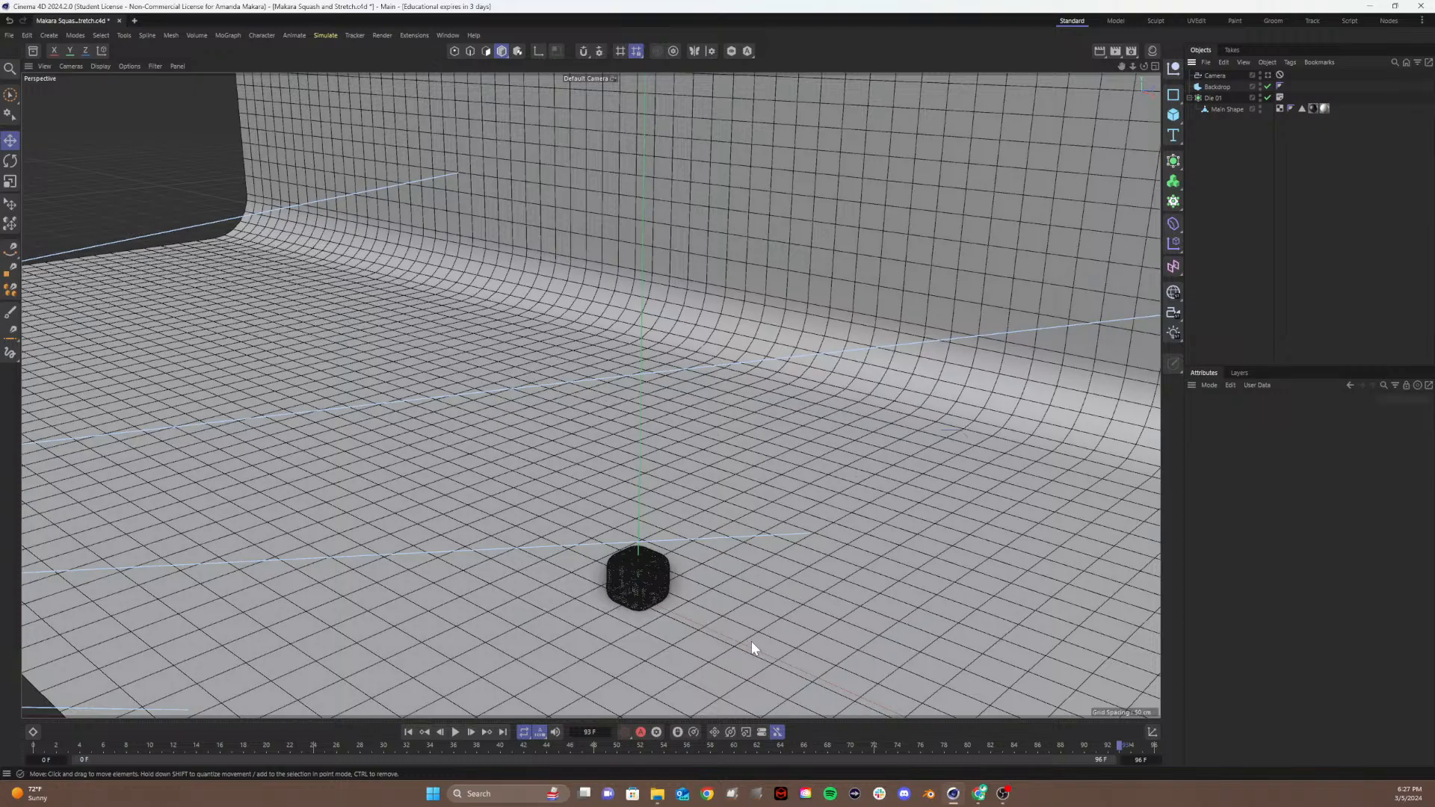
Step: Select Die 01, collapse its hierarchy and nudge the whole die slightly upward along Y
{"action": "right_click_drag", "start_coordinate": [751, 641], "coordinate": [699, 408], "text": "alt"}
{"action": "right_click_drag", "start_coordinate": [647, 532], "coordinate": [562, 495], "text": "alt"}
{"action": "middle_click_drag", "start_coordinate": [508, 441], "coordinate": [679, 378], "text": "alt"}
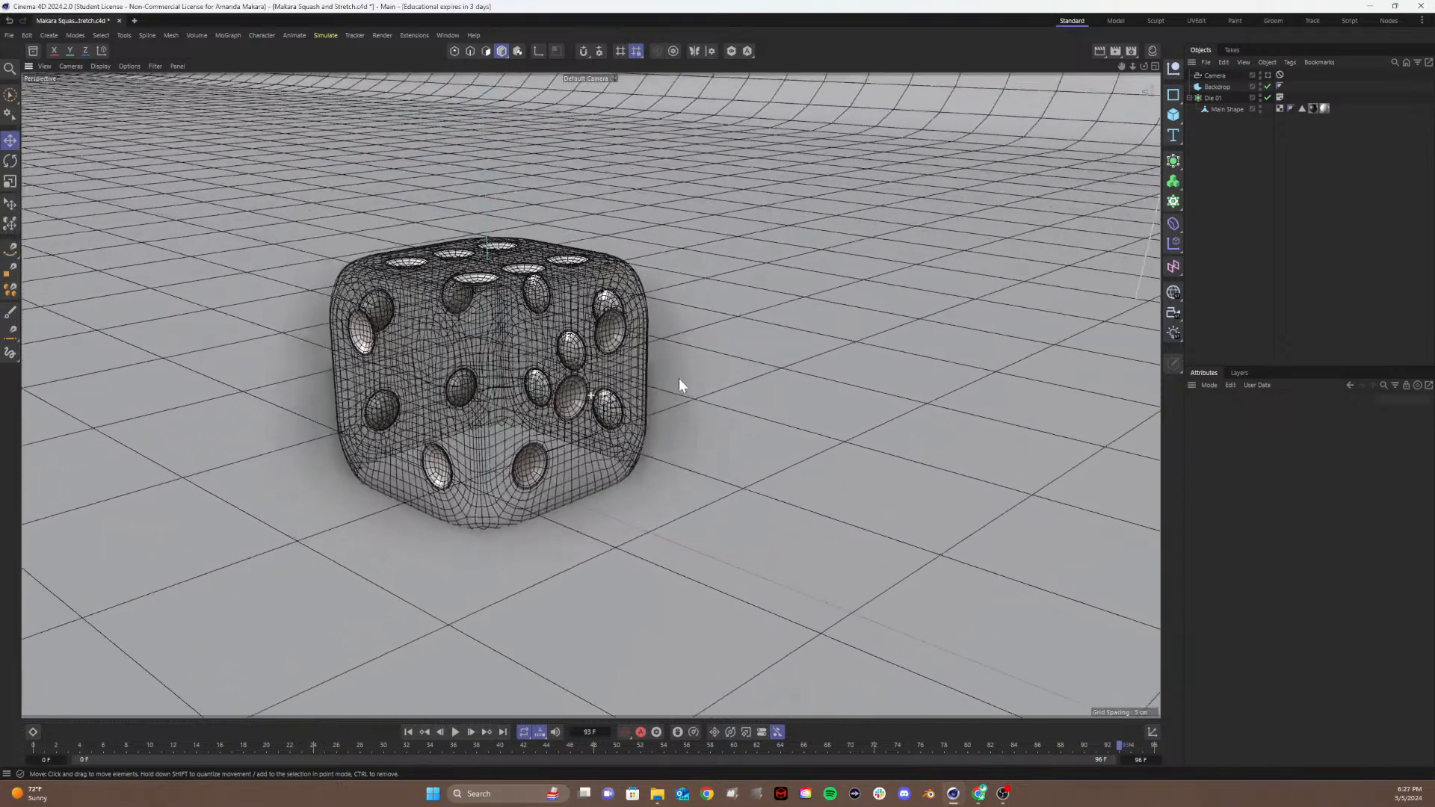
{"action": "scroll", "coordinate": [692, 372], "scroll_direction": "down", "scroll_amount": 6}
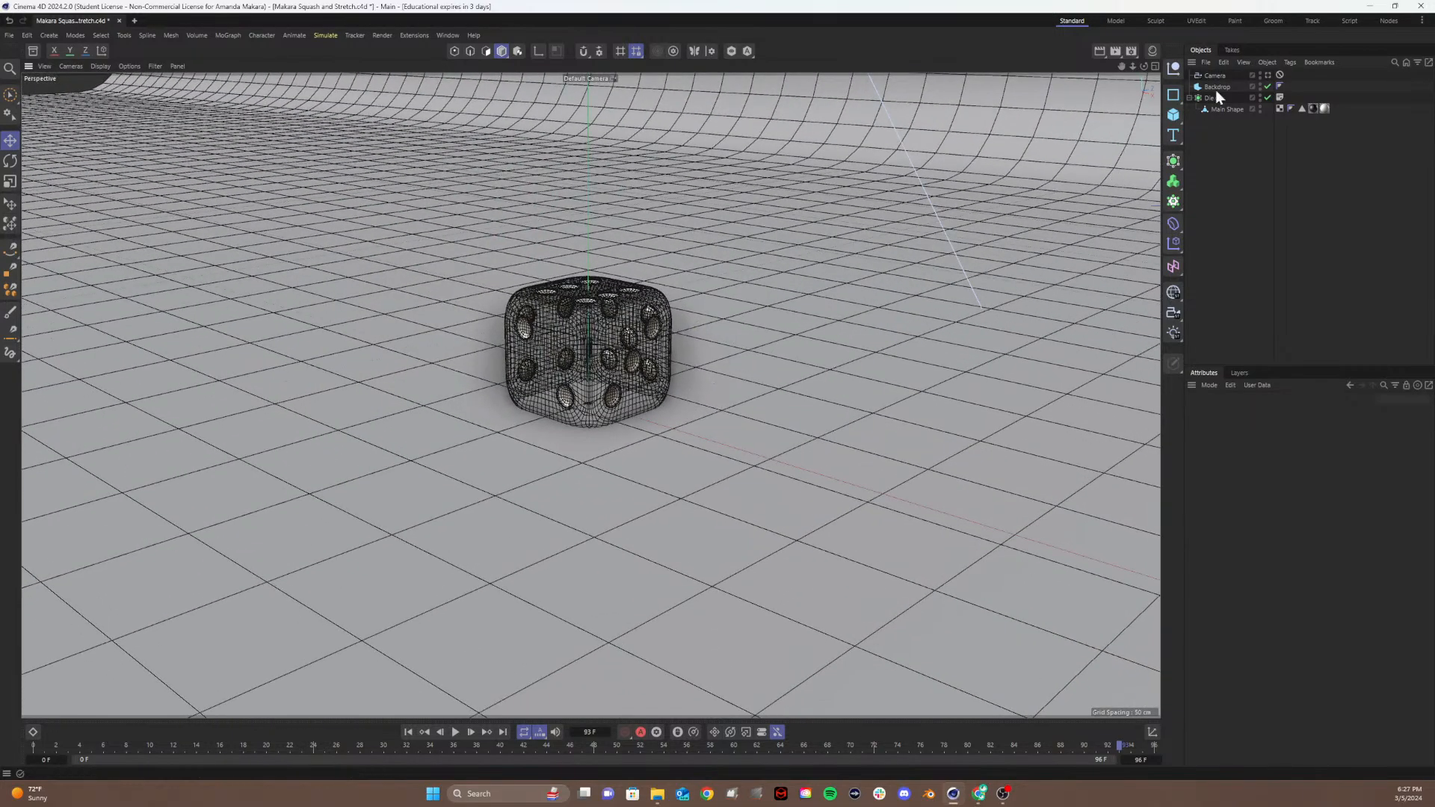
{"action": "left_click", "coordinate": [1218, 97]}
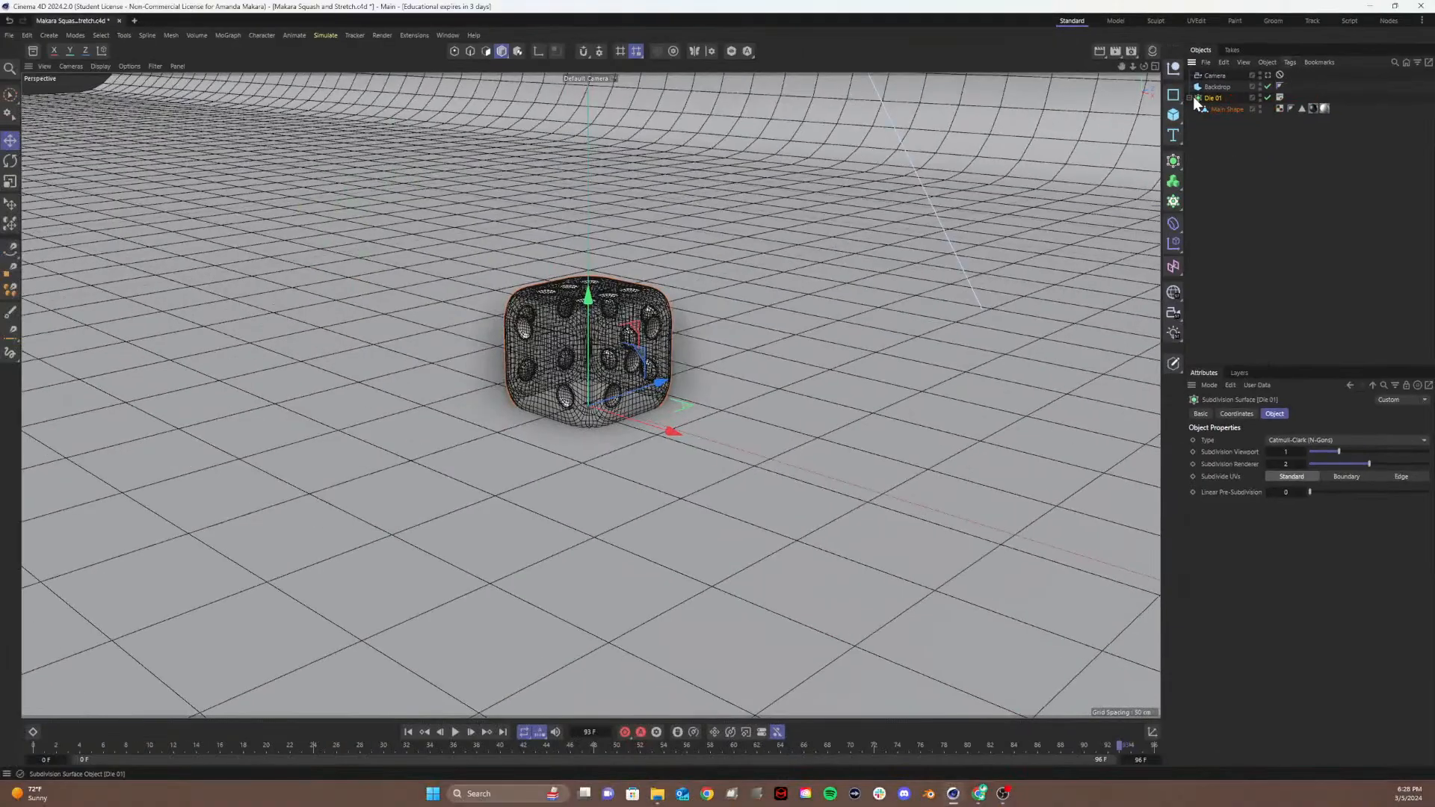
{"action": "left_click", "coordinate": [1188, 98]}
{"action": "mouse_move", "coordinate": [591, 291]}
{"action": "left_mouse_down"}
{"action": "mouse_move", "coordinate": [619, 232]}
{"action": "mouse_move", "coordinate": [590, 290]}
{"action": "left_mouse_up"}
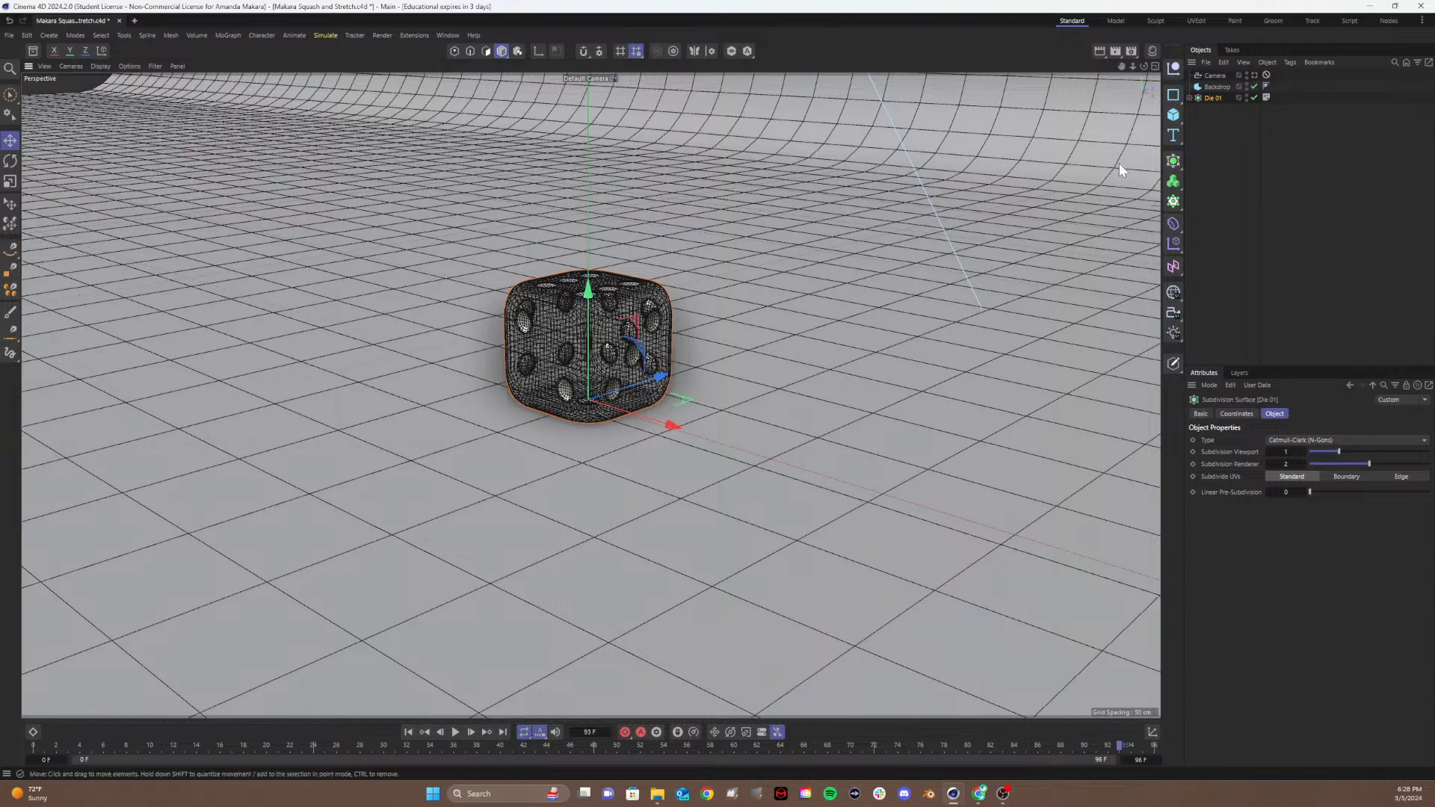
Step: Compare the Main Shape child with its Die 01 parent in the object hierarchy, and collapse it with Die 01 selected
{"action": "left_click", "coordinate": [1187, 98]}
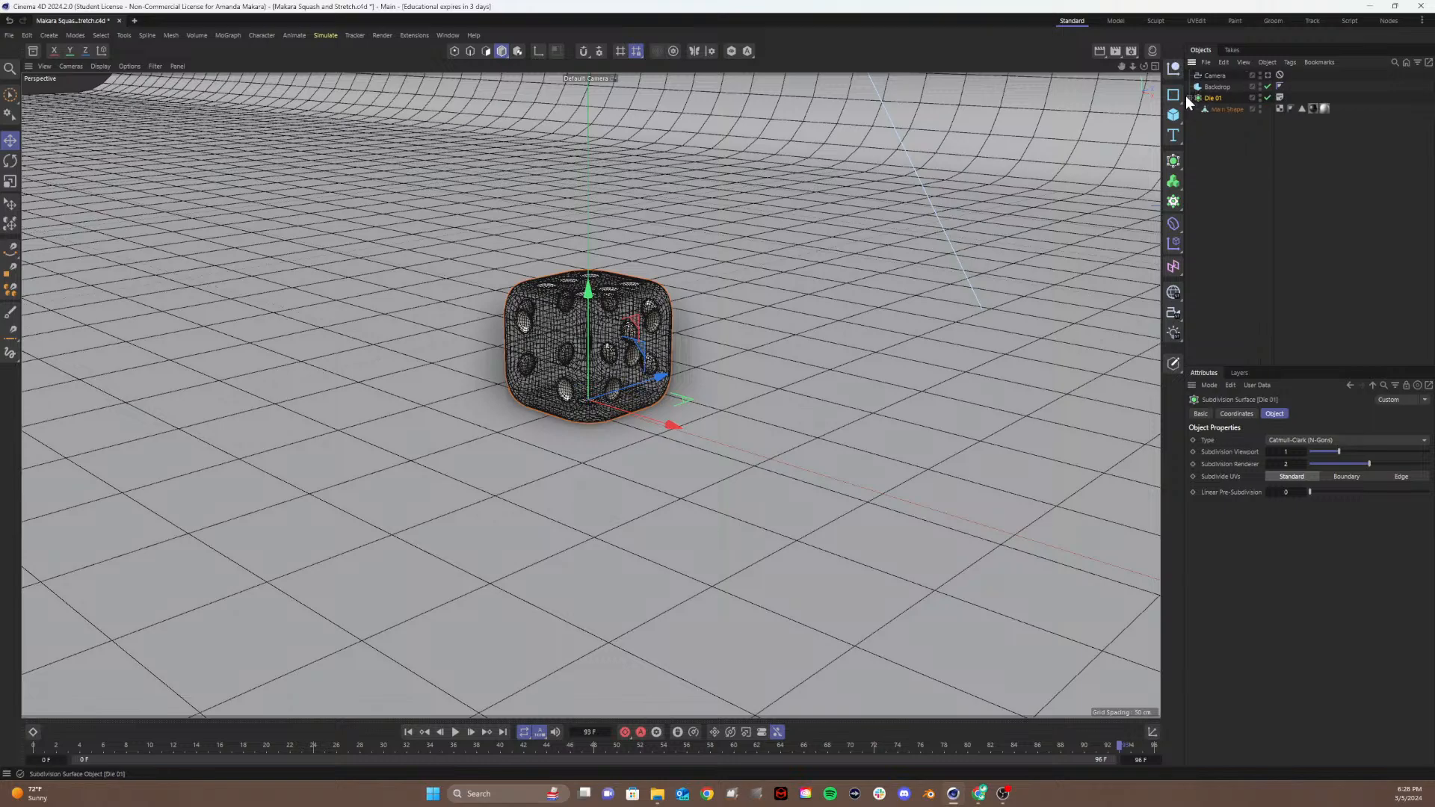
{"action": "left_click", "coordinate": [1226, 109]}
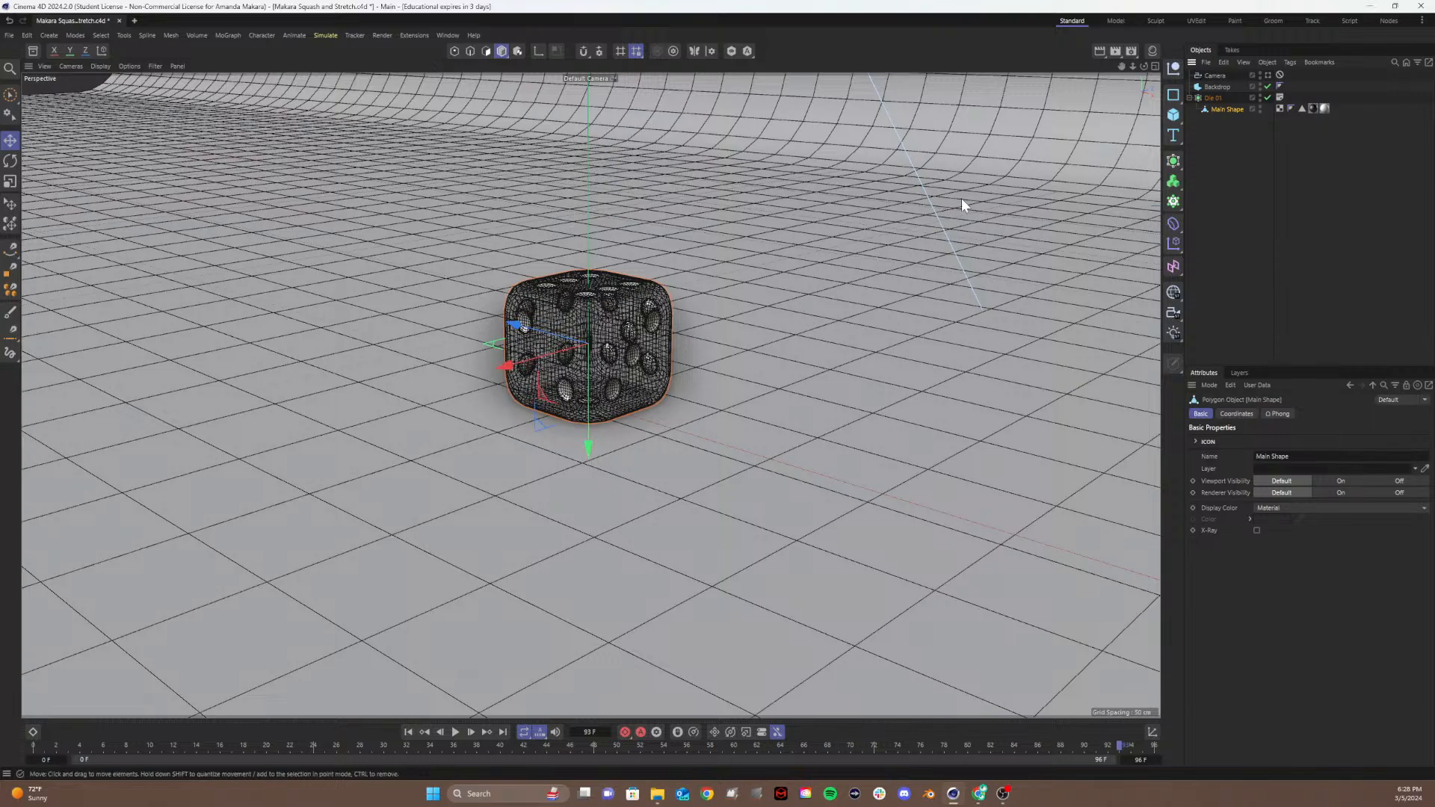
{"action": "left_click", "coordinate": [1206, 100]}
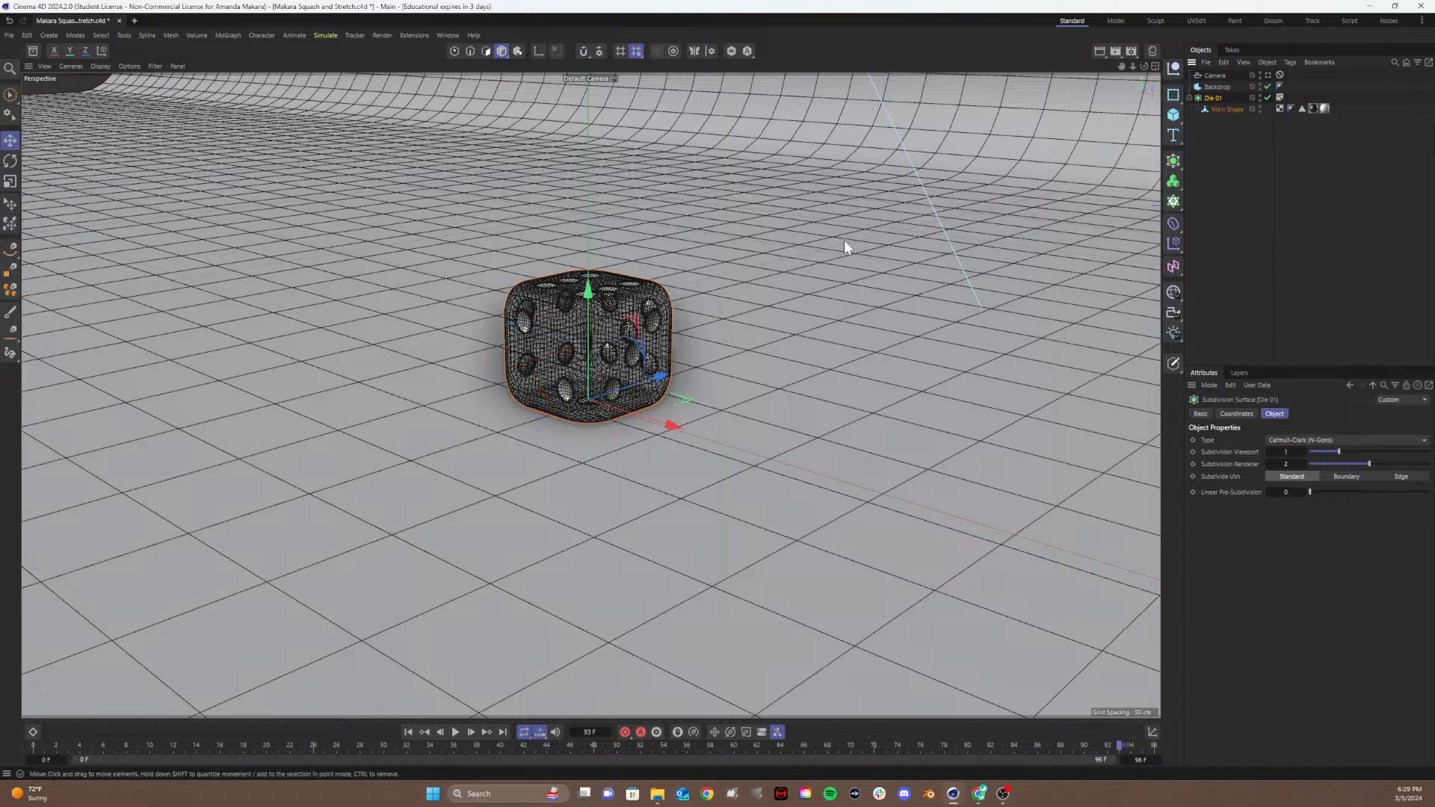
{"action": "left_click", "coordinate": [1190, 99]}
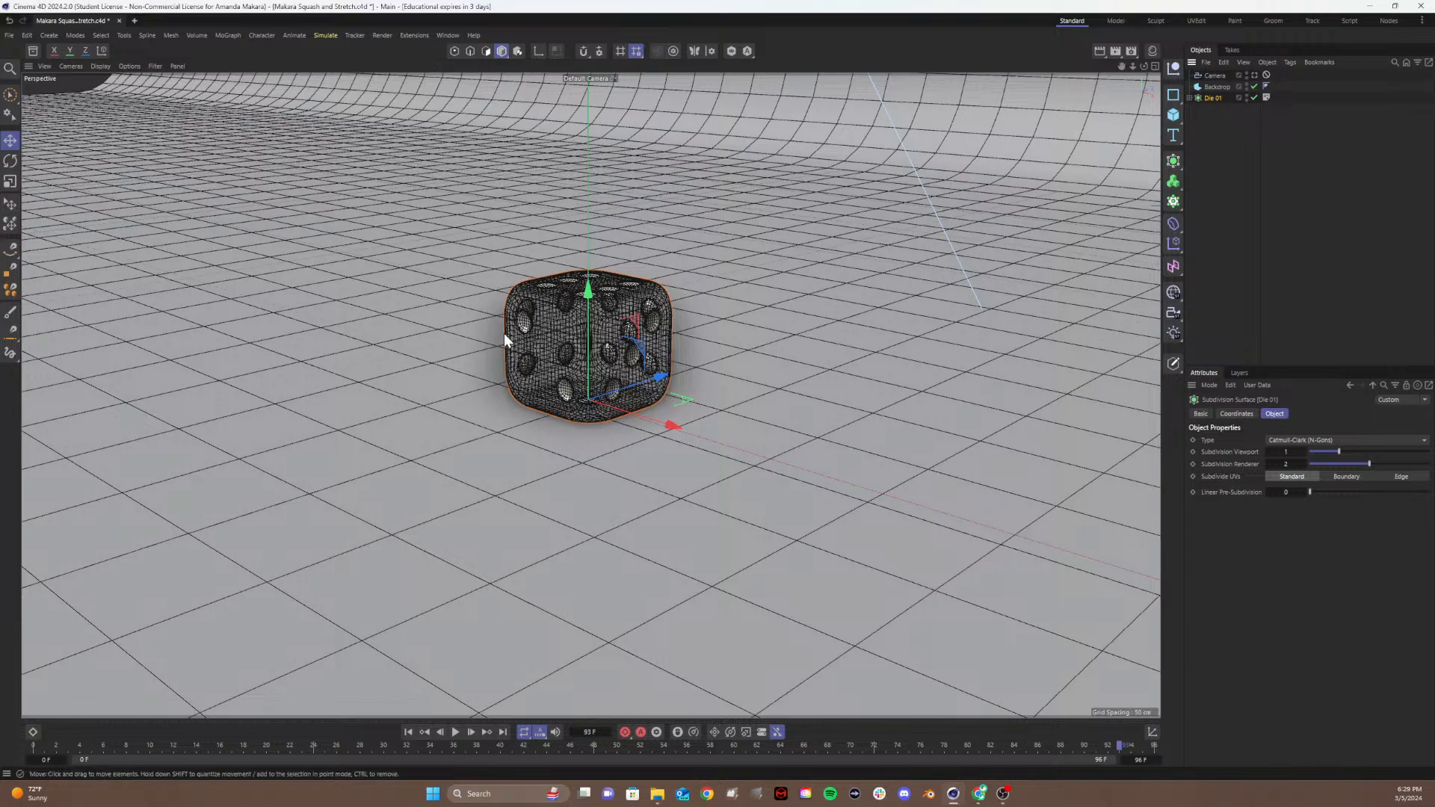
{"action": "left_click", "coordinate": [1189, 95]}
{"action": "left_click", "coordinate": [1227, 110]}
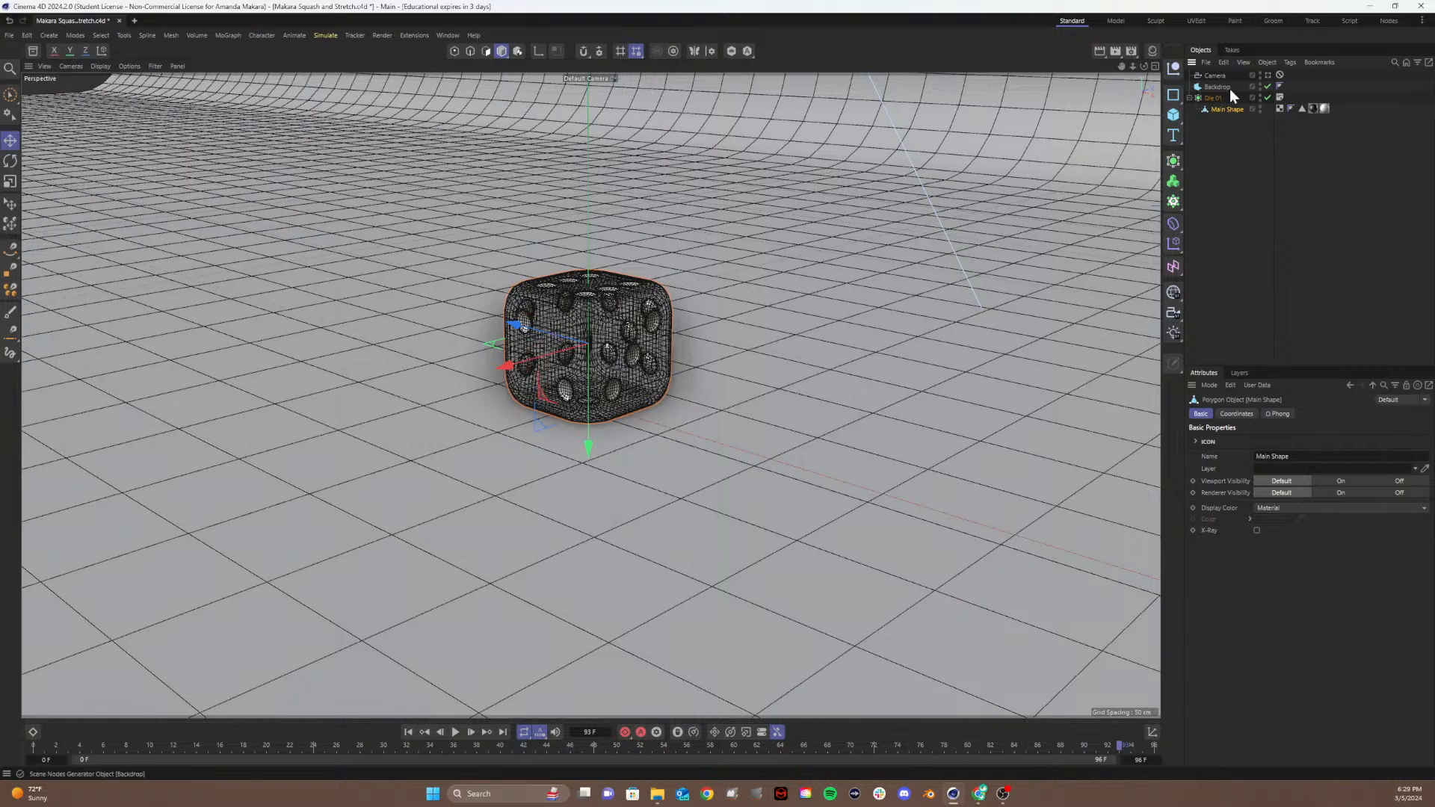
{"action": "left_click", "coordinate": [1212, 99]}
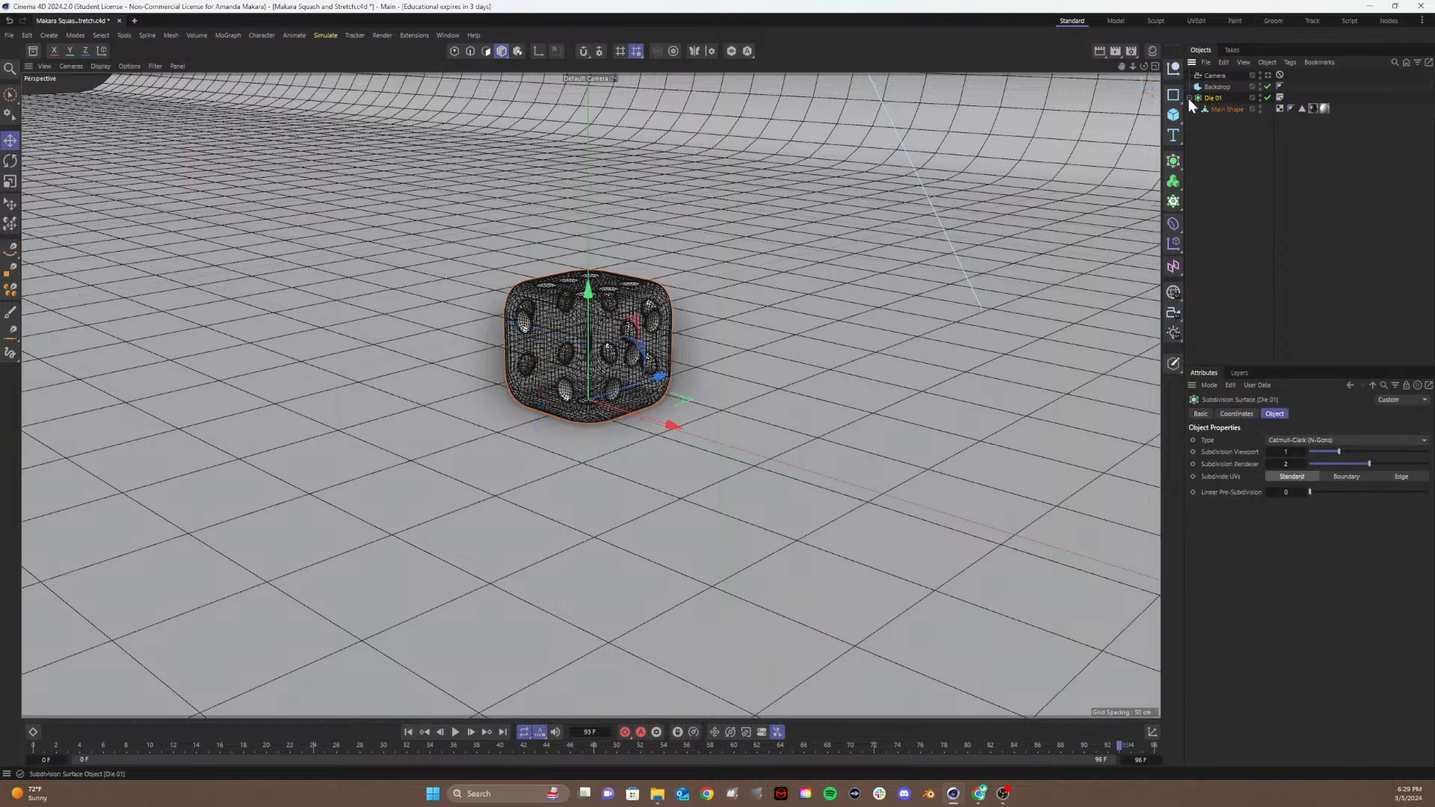
{"action": "left_click", "coordinate": [1189, 97]}
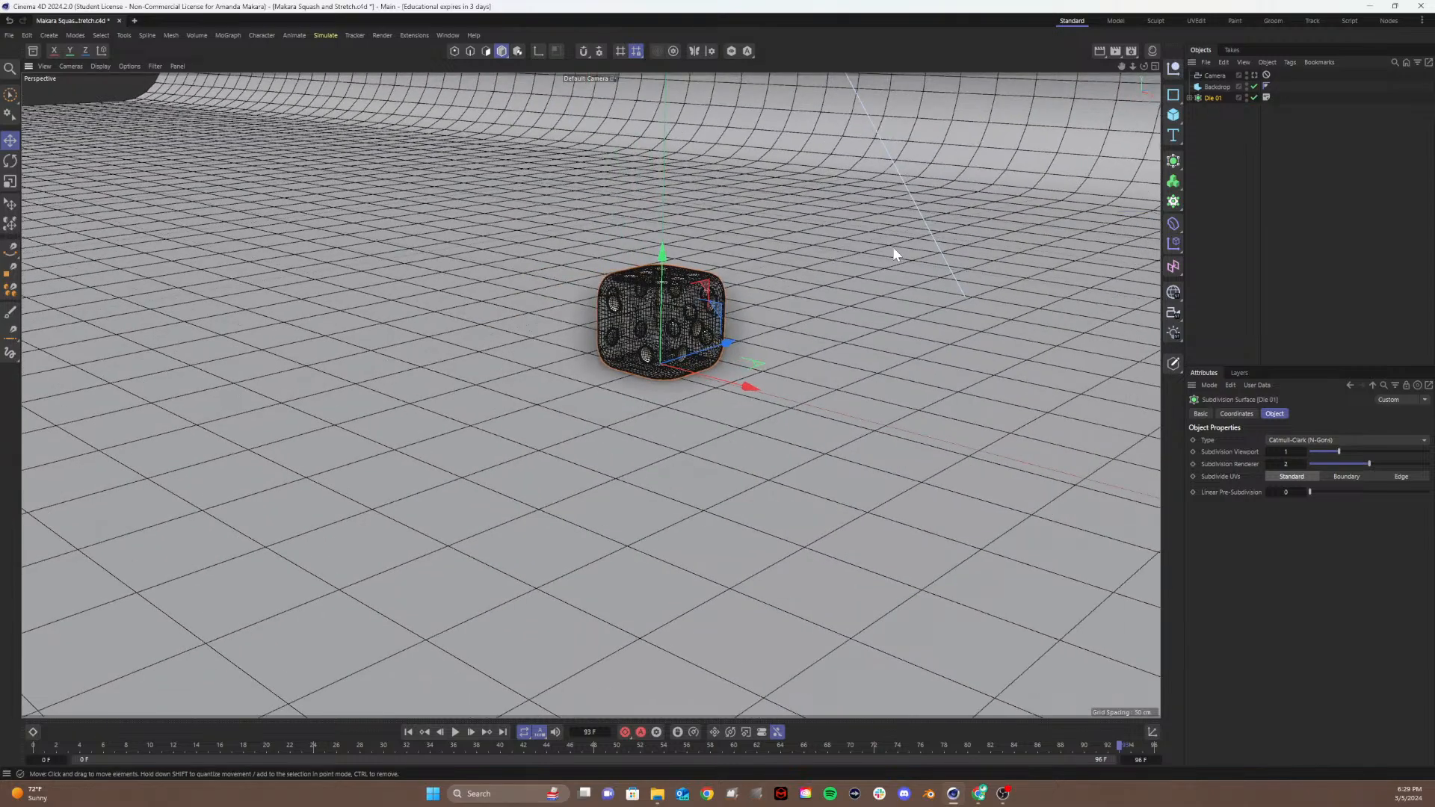
Step: View through the scene Camera and add a 3D Text object, shifting it along negative X so it spans the die
{"action": "left_click_drag", "start_coordinate": [845, 325], "coordinate": [505, 504], "text": "alt"}
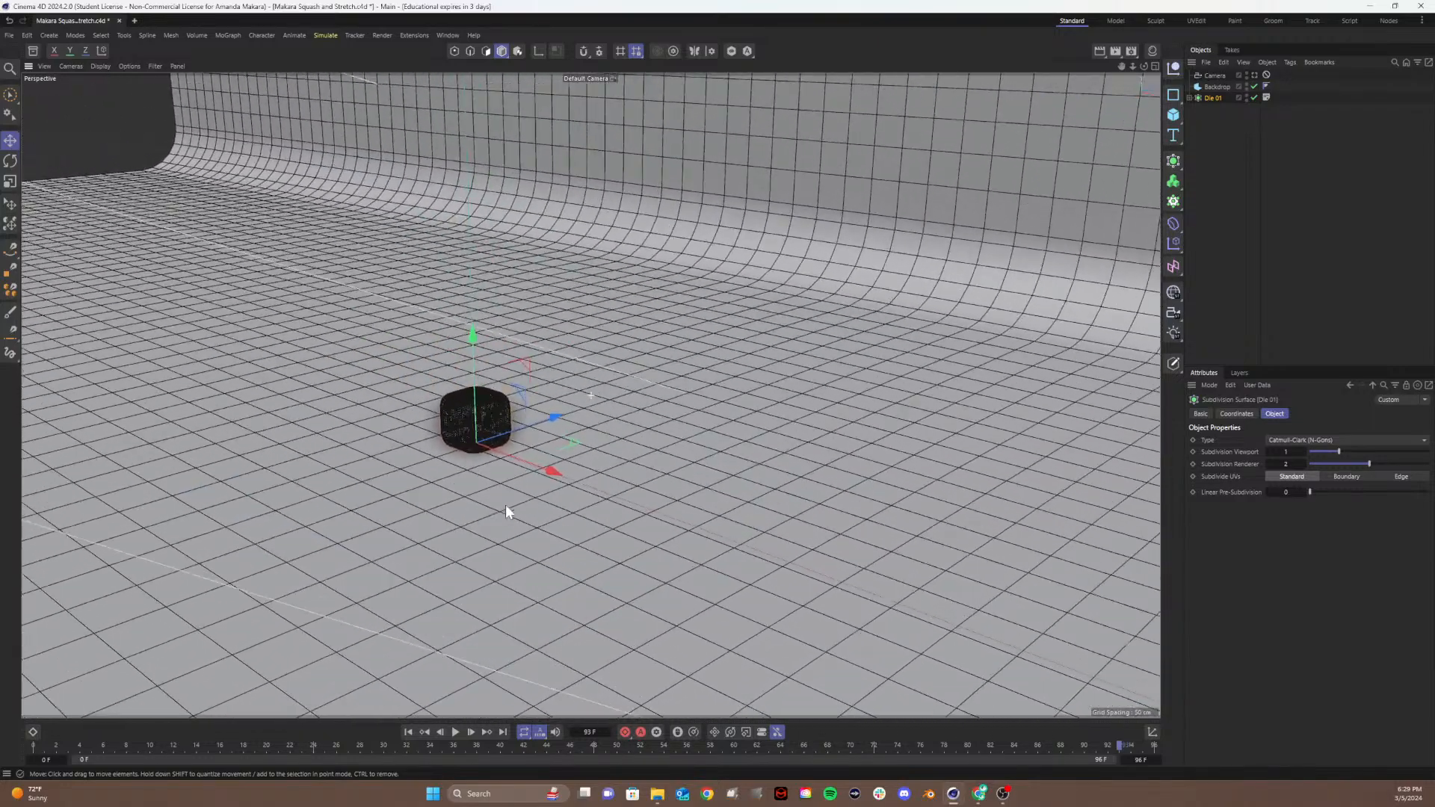
{"action": "left_click", "coordinate": [1255, 75]}
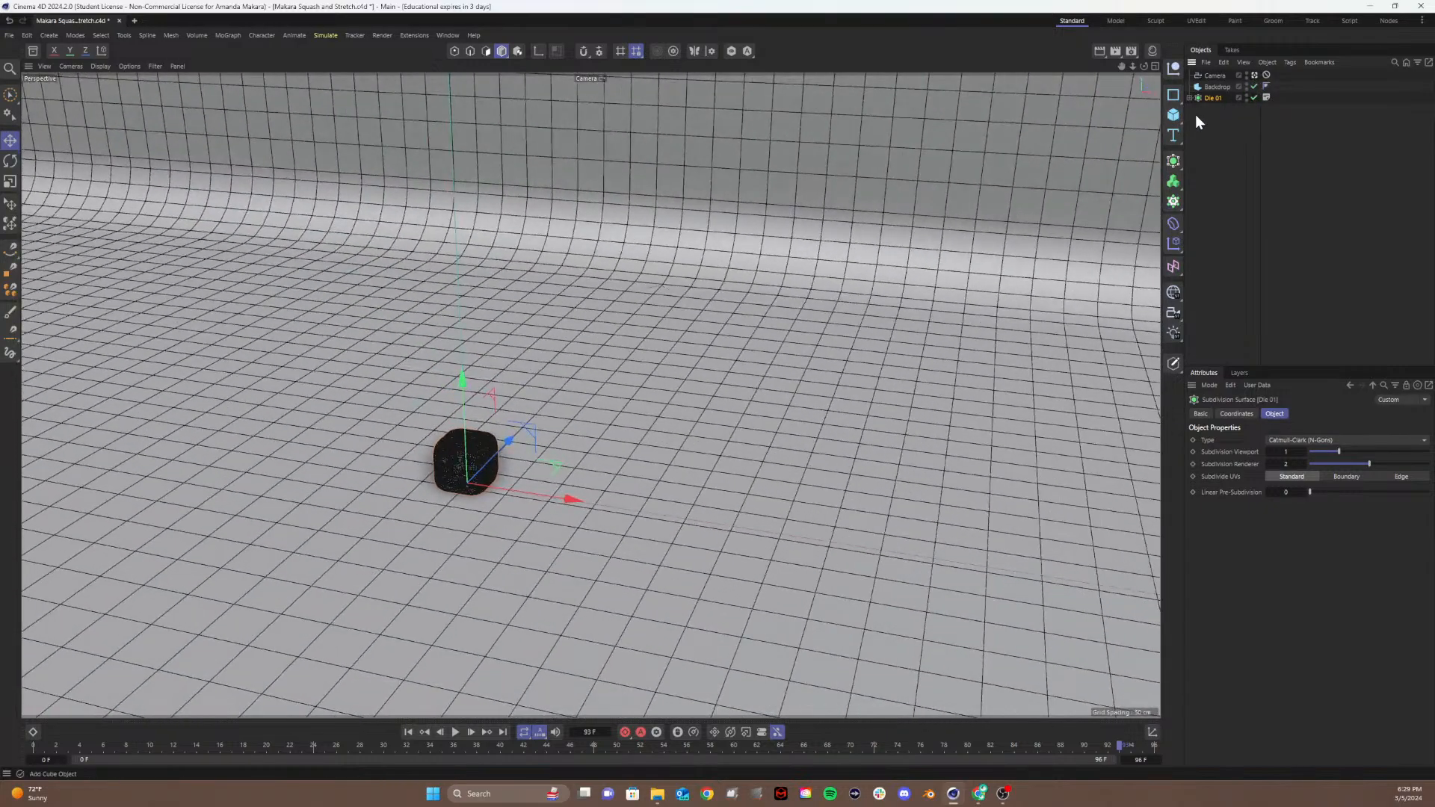
{"action": "left_click", "coordinate": [1171, 142]}
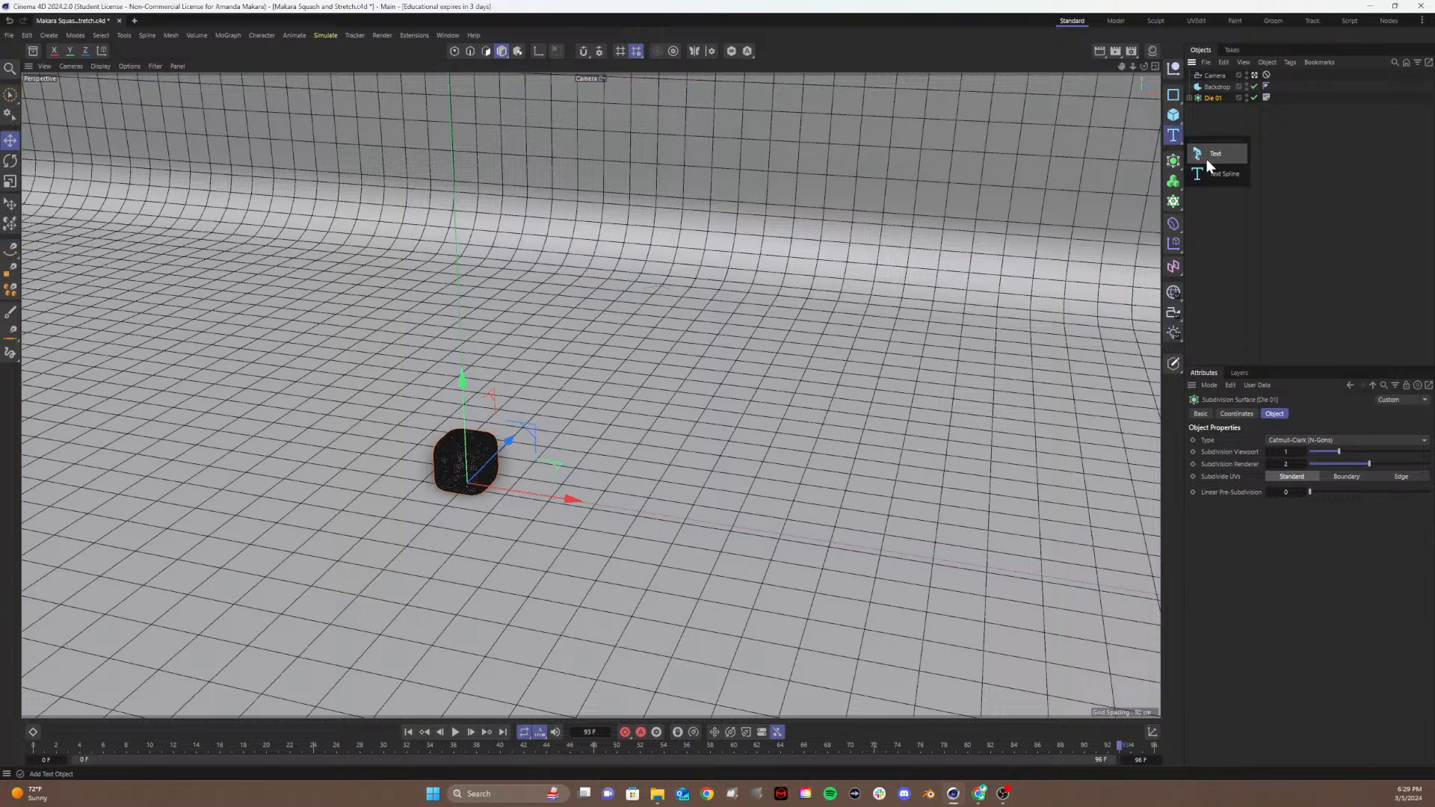
{"action": "left_click", "coordinate": [1204, 158]}
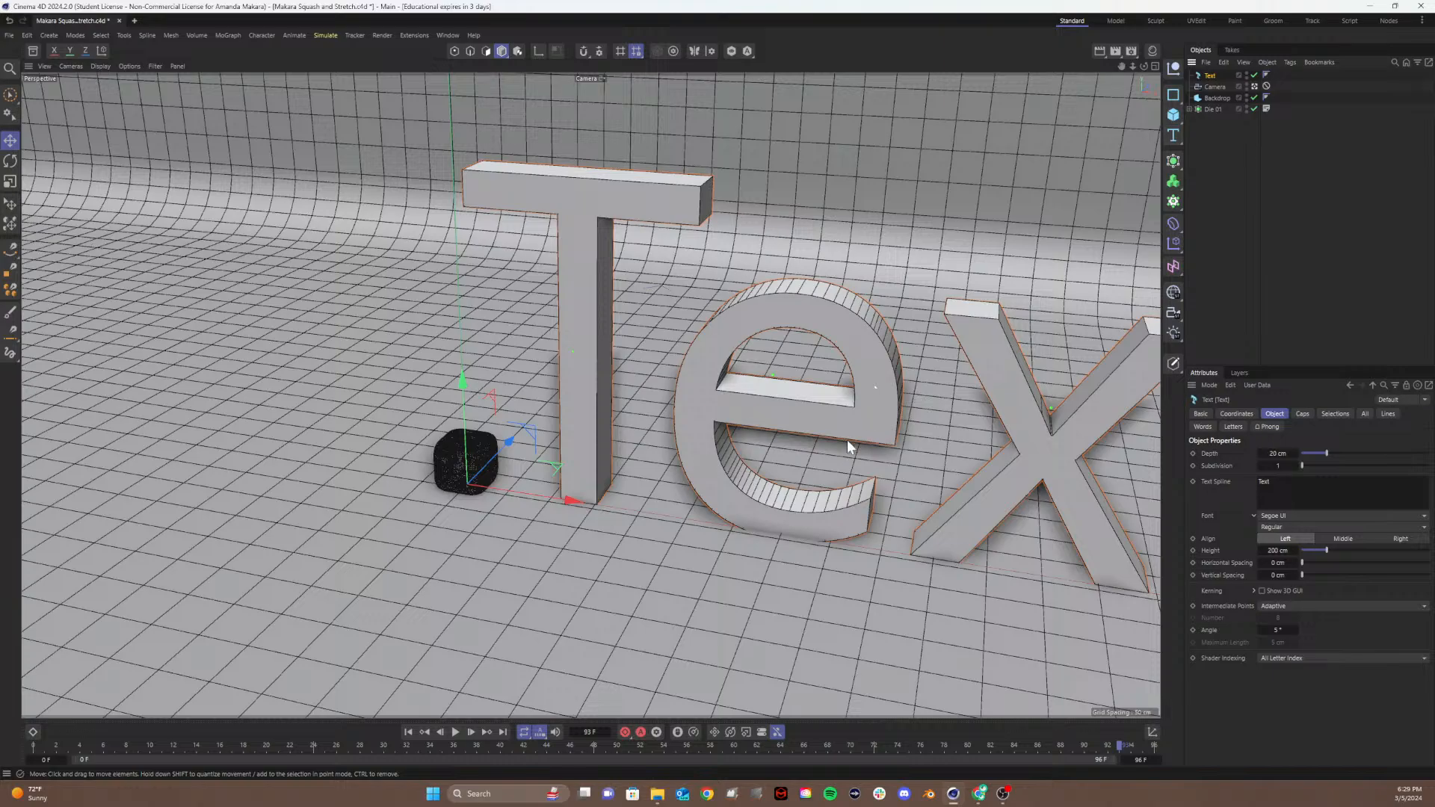
{"action": "left_click_drag", "start_coordinate": [572, 502], "coordinate": [261, 450]}
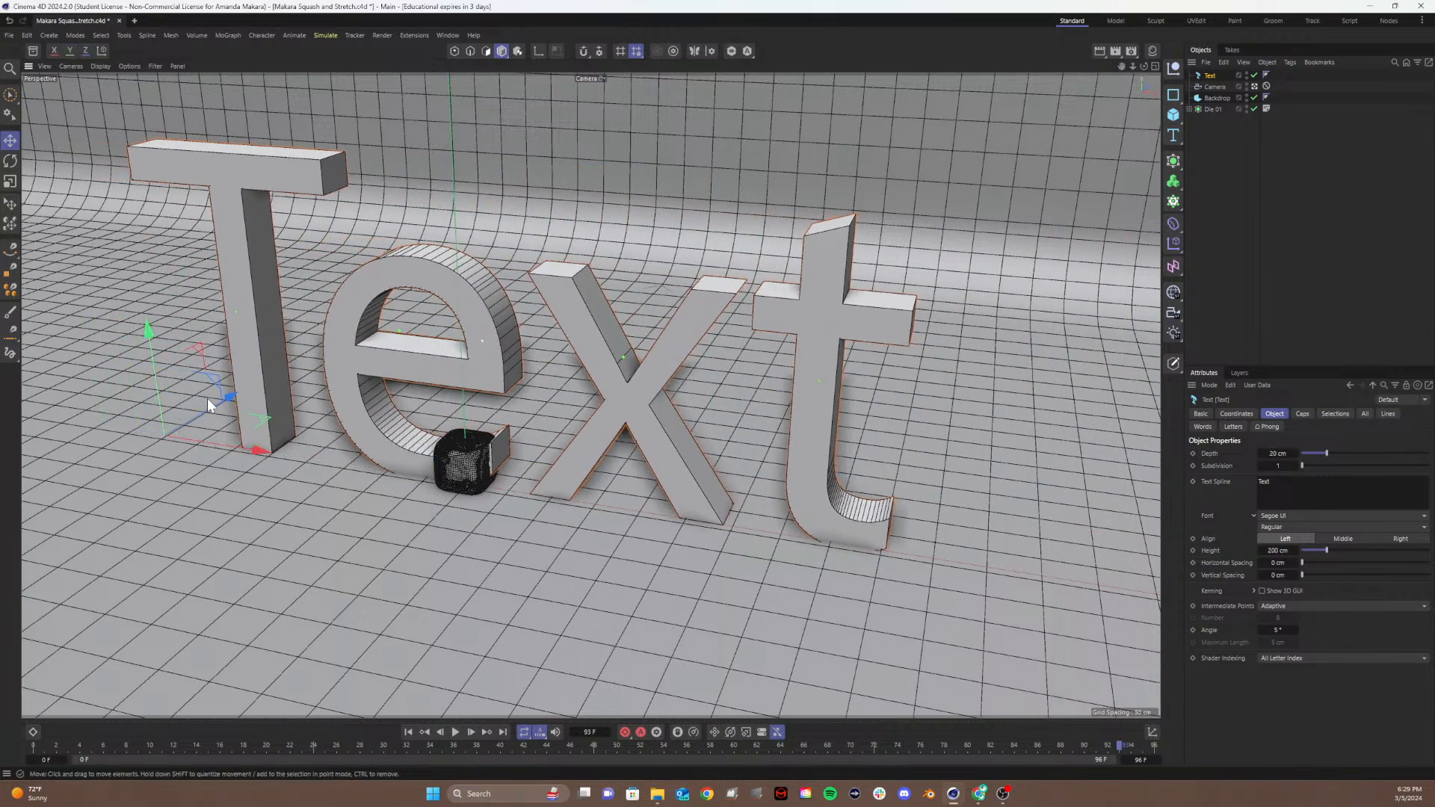
Step: Push the 3D text back behind the die and change its wording to "Squash & Stretch"
{"action": "left_click_drag", "start_coordinate": [217, 402], "coordinate": [317, 338]}
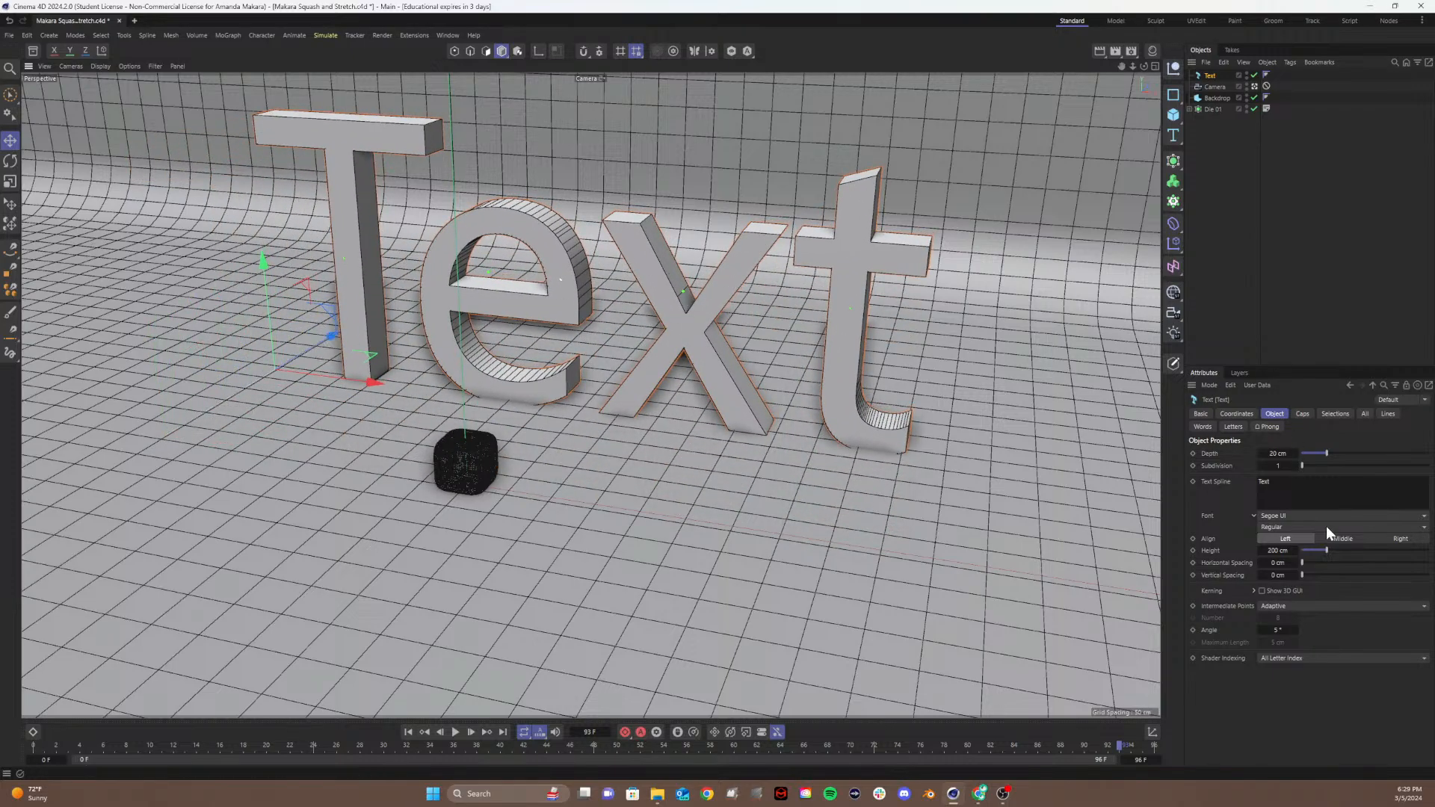
{"action": "left_click", "coordinate": [1275, 483]}
{"action": "key", "text": "BackSpace"}
{"action": "key", "text": "BackSpace"}
{"action": "key", "text": "BackSpace"}
{"action": "type", "text": "A"}
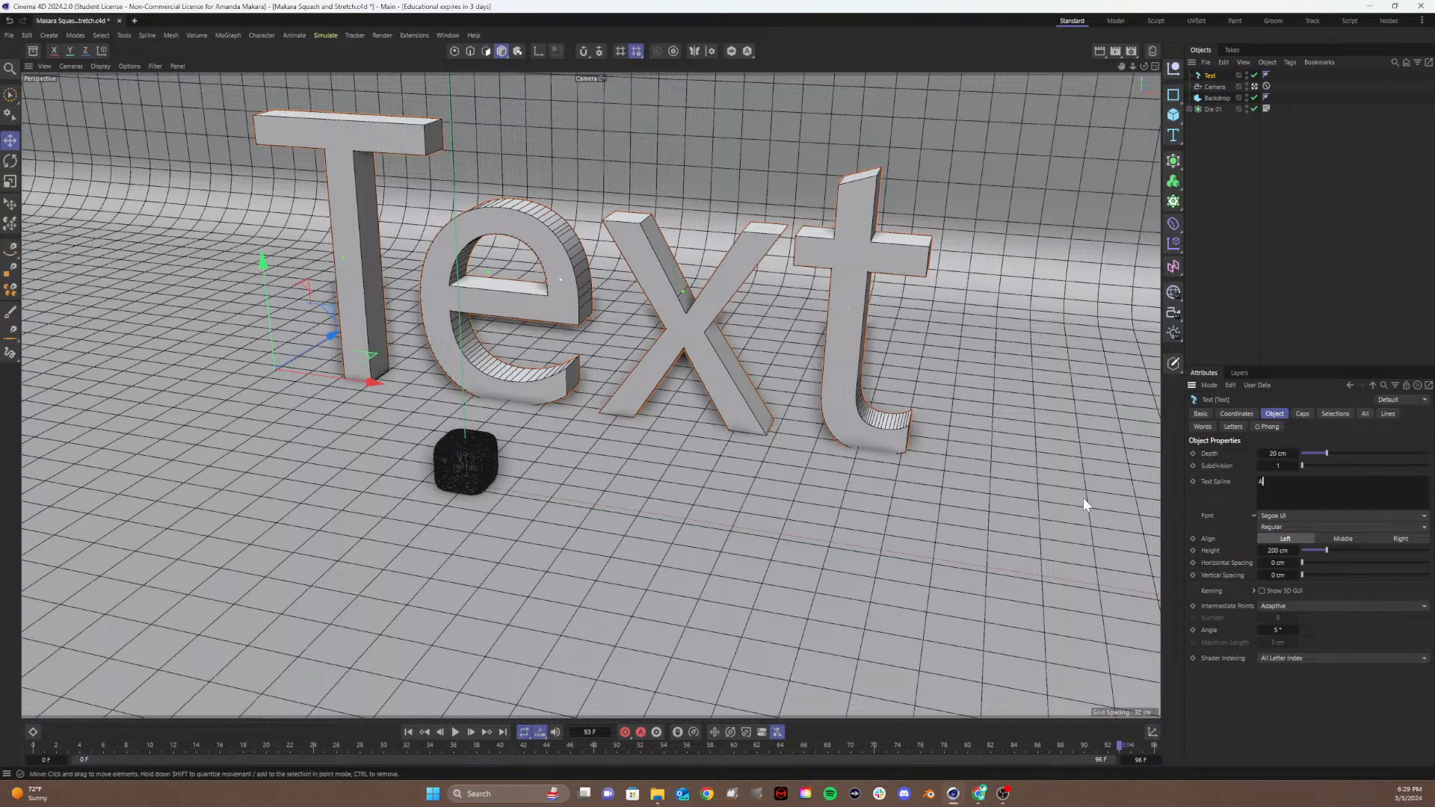
{"action": "key", "text": "BackSpace"}
{"action": "key", "text": "BackSpace"}
{"action": "type", "text": "Sq"}
{"action": "type", "text": "uash"}
{"action": "type", "text": "and"}
{"action": "key", "text": "BackSpace"}
{"action": "key", "text": "BackSpace"}
{"action": "key", "text": "BackSpace"}
{"action": "type", "text": "& Stretch"}
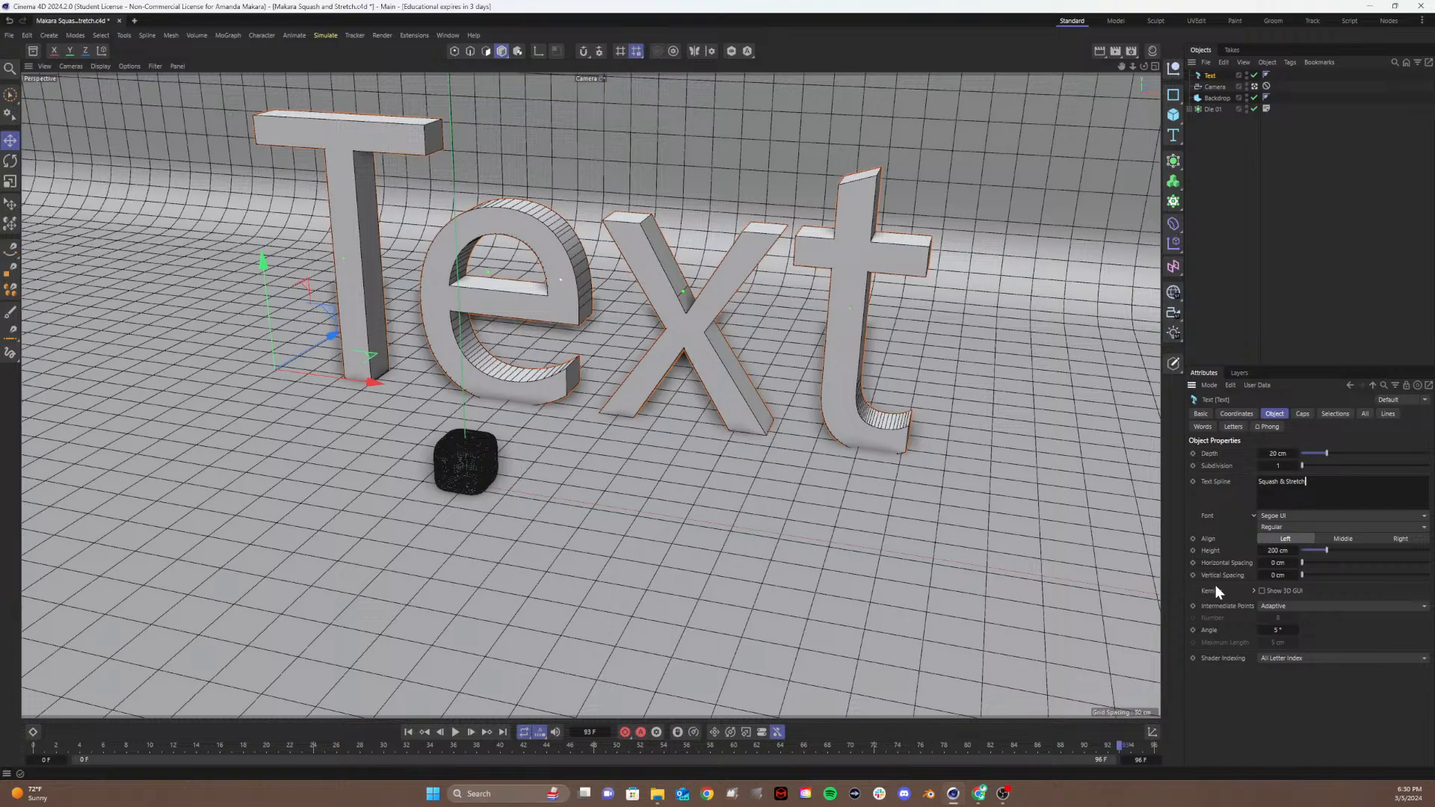
{"action": "left_click", "coordinate": [1304, 706]}
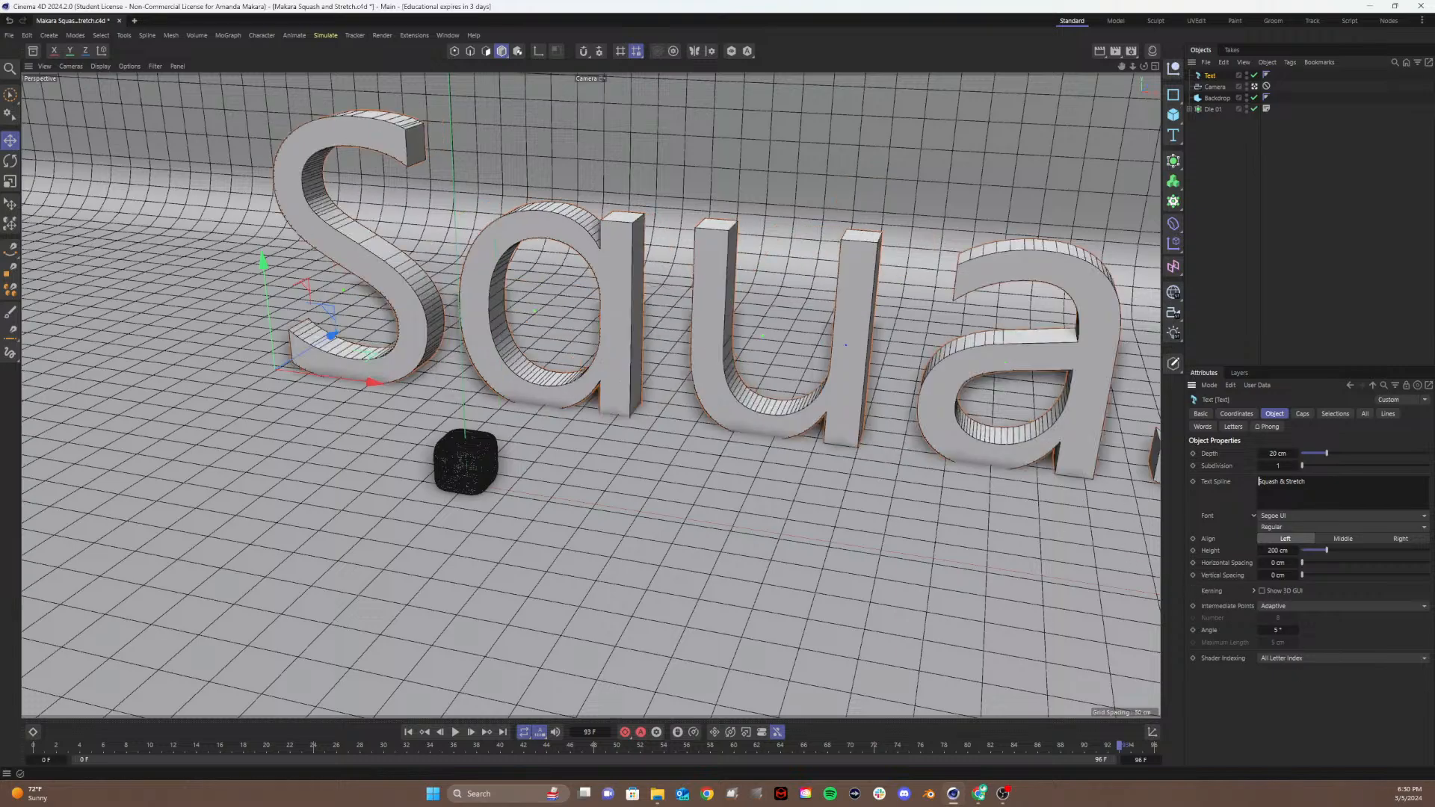
Step: Reduce the text's height to 75 cm and slide it along negative X so it spans the camera view
{"action": "left_click", "coordinate": [1275, 551]}
{"action": "type", "text": "50"}
{"action": "key", "text": "Return"}
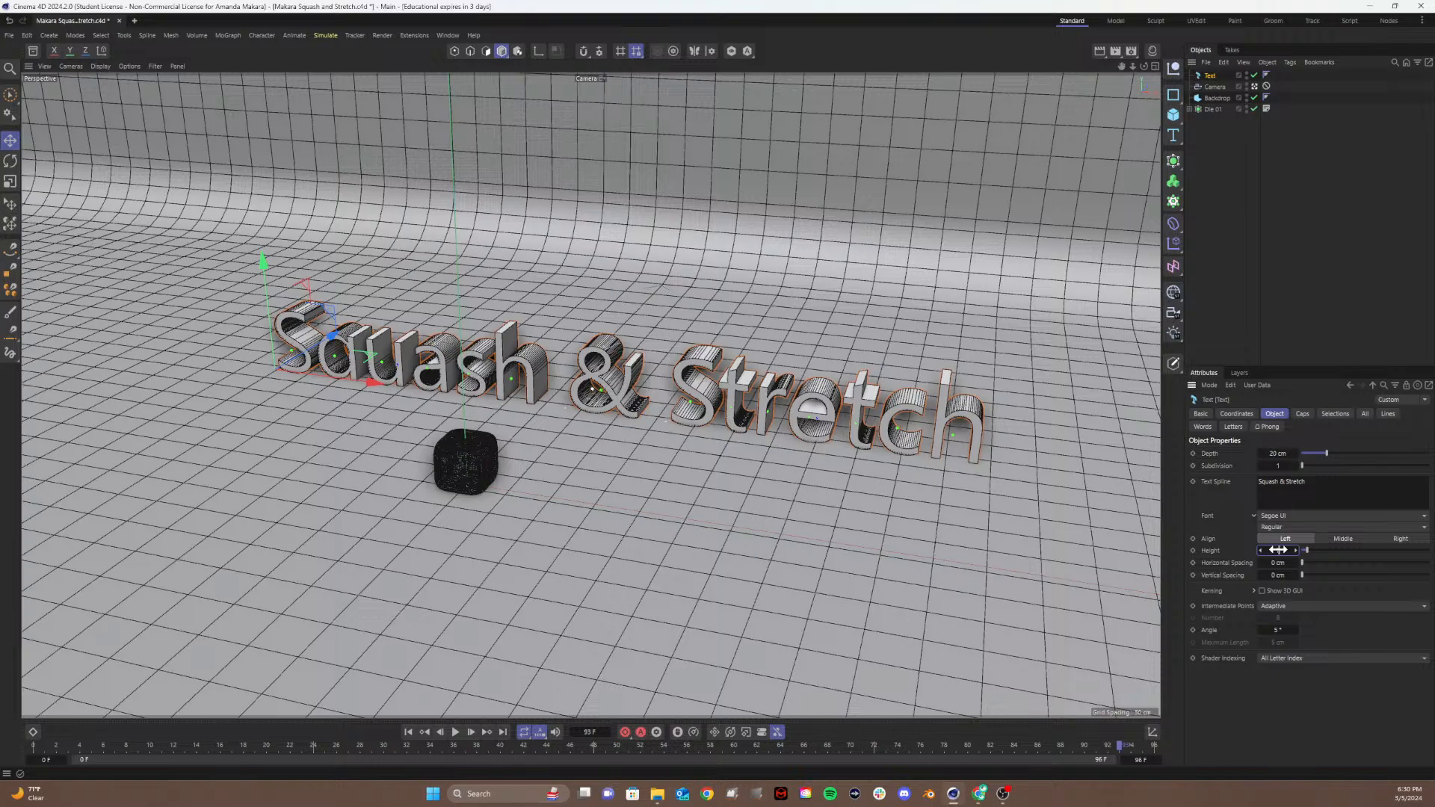
{"action": "left_click_drag", "start_coordinate": [1278, 550], "coordinate": [1300, 550]}
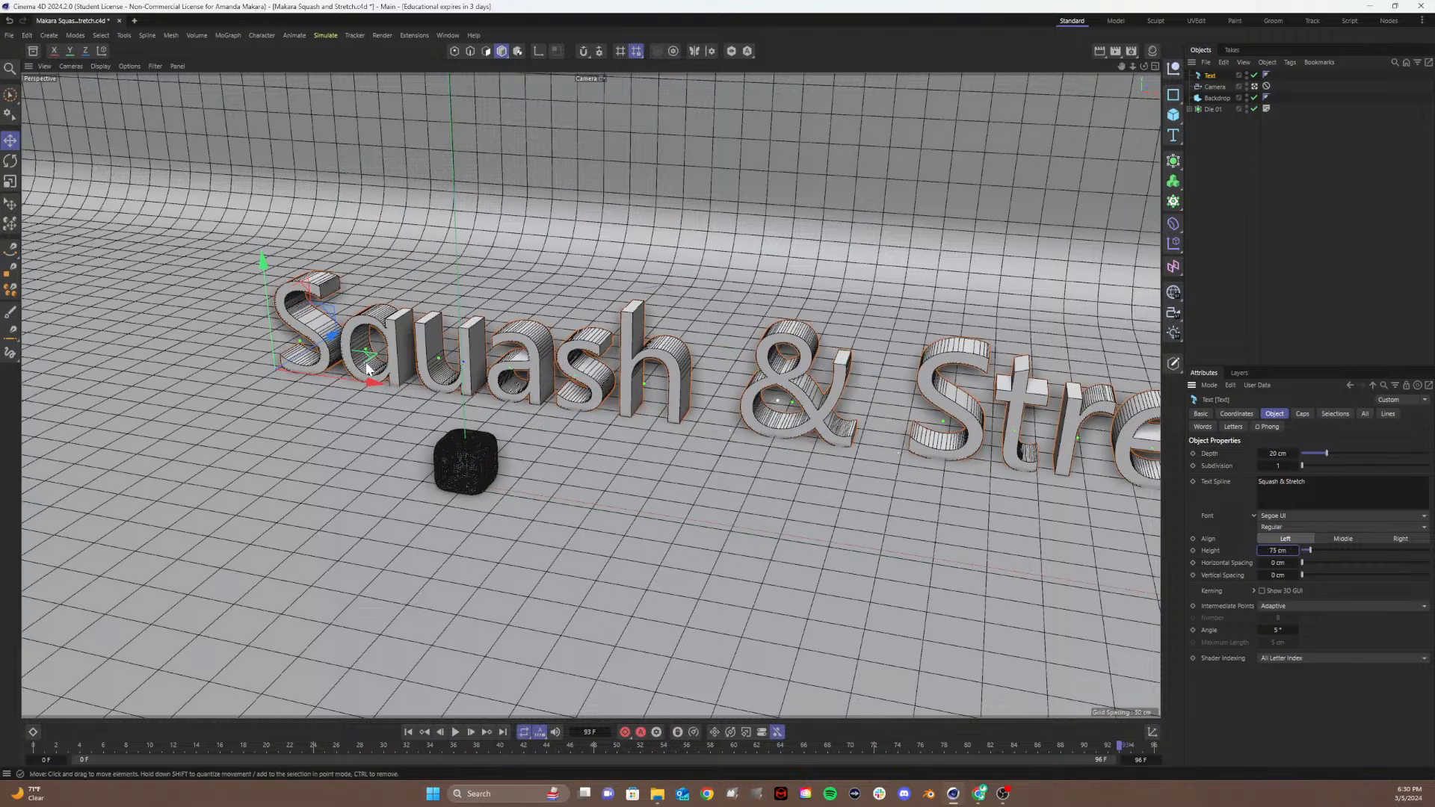
{"action": "left_click_drag", "start_coordinate": [369, 387], "coordinate": [162, 350]}
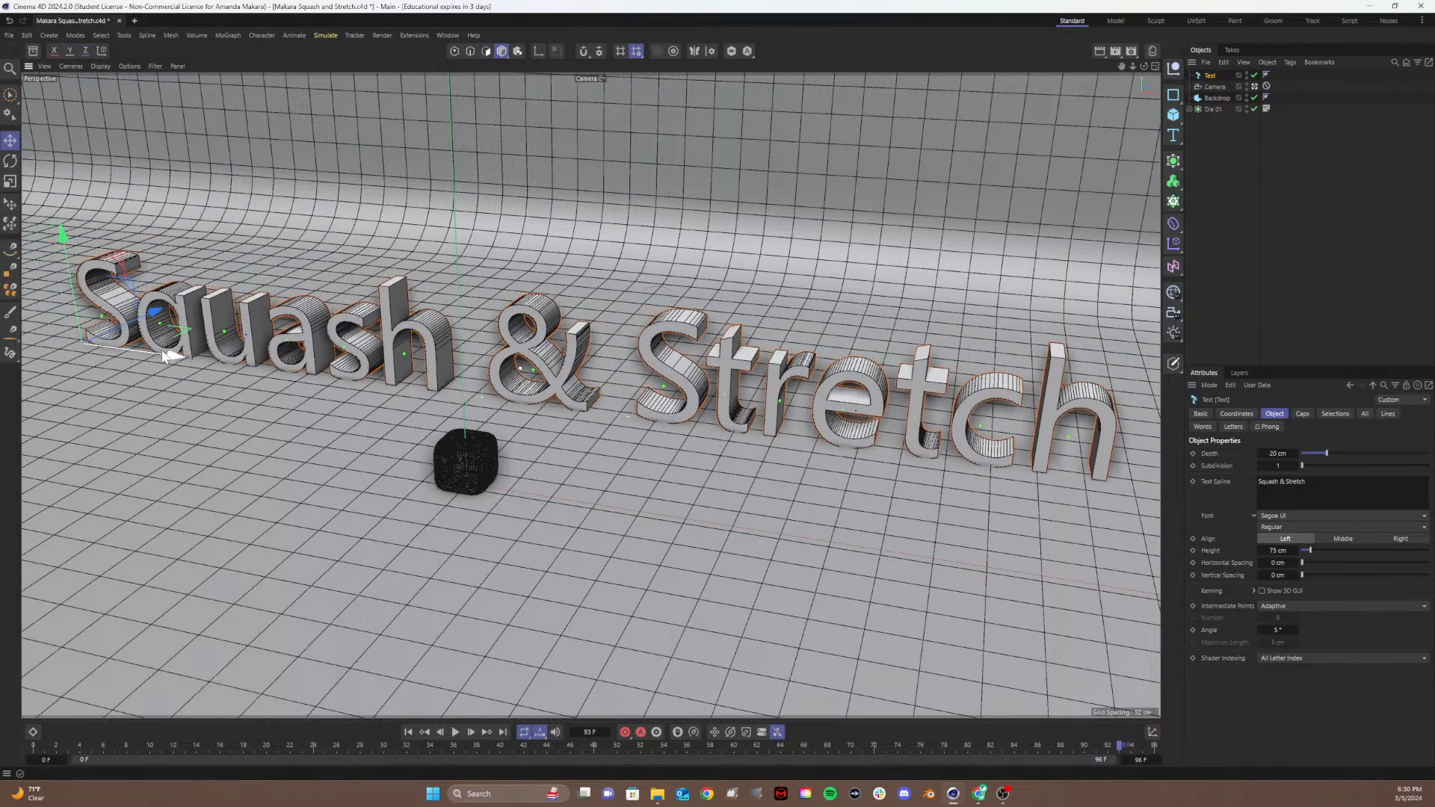
Step: Try different vertical positions for the text, leaving it raised to about 27 cm on Y
{"action": "left_click_drag", "start_coordinate": [62, 238], "coordinate": [46, 150]}
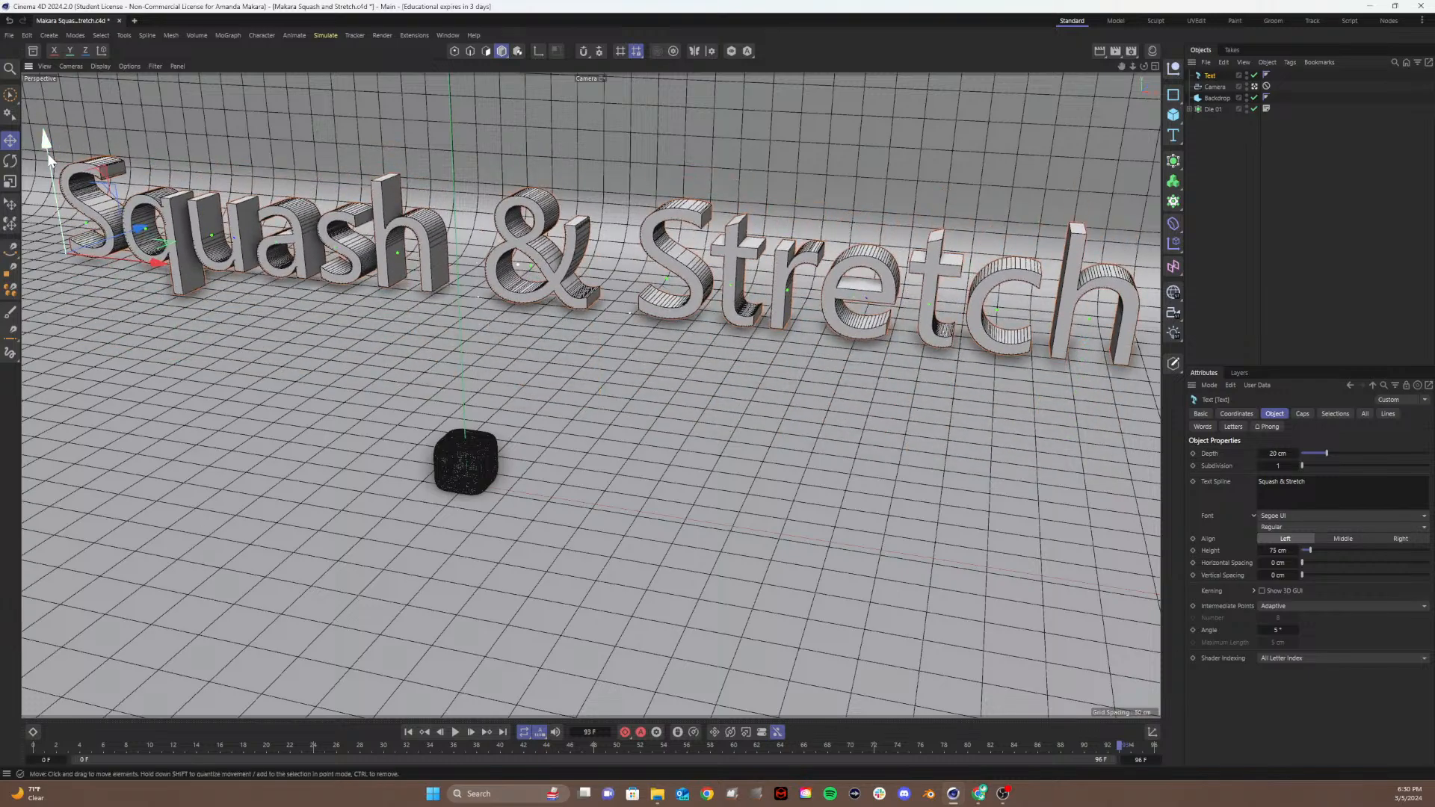
{"action": "left_click_drag", "start_coordinate": [47, 147], "coordinate": [56, 243]}
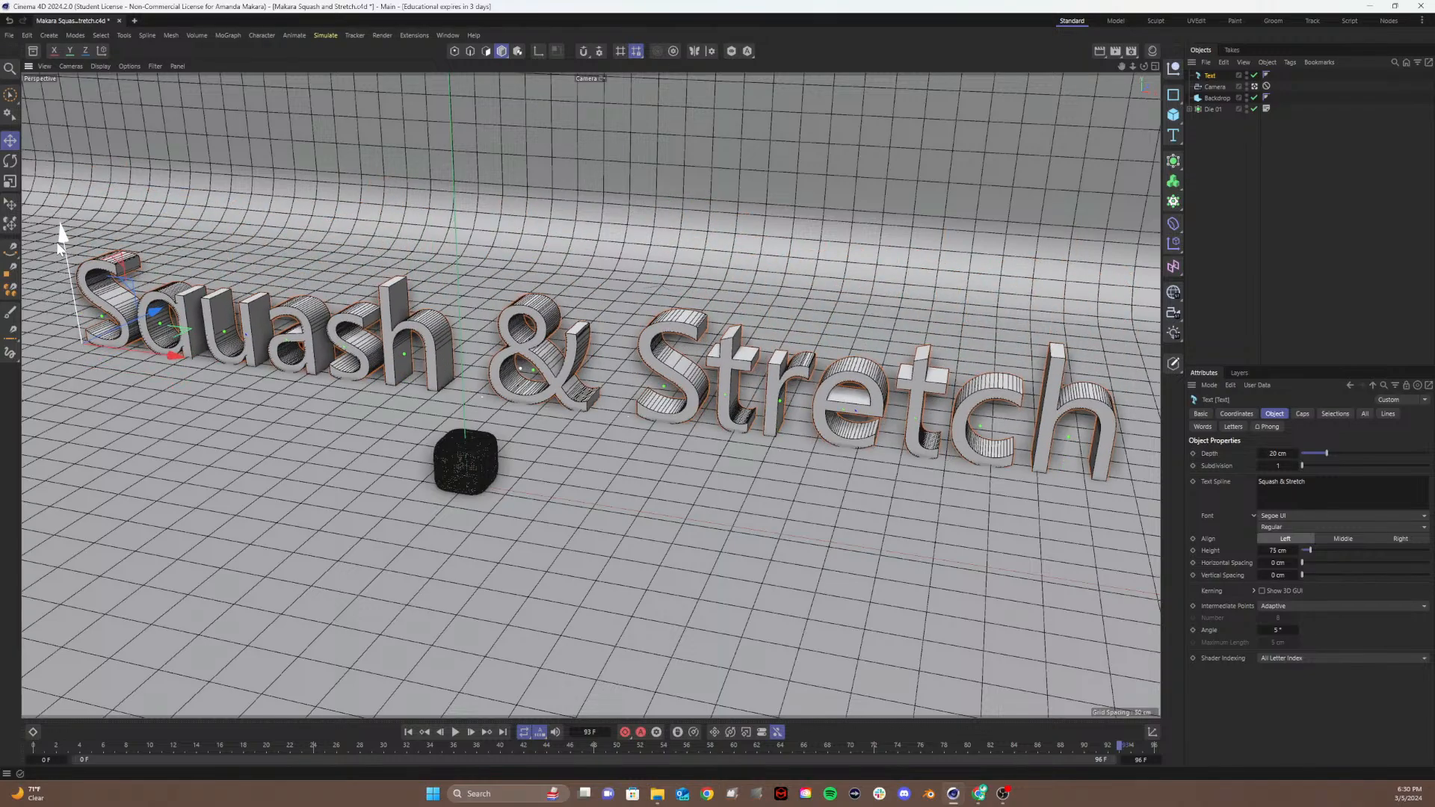
{"action": "key", "text": "ctrl+z"}
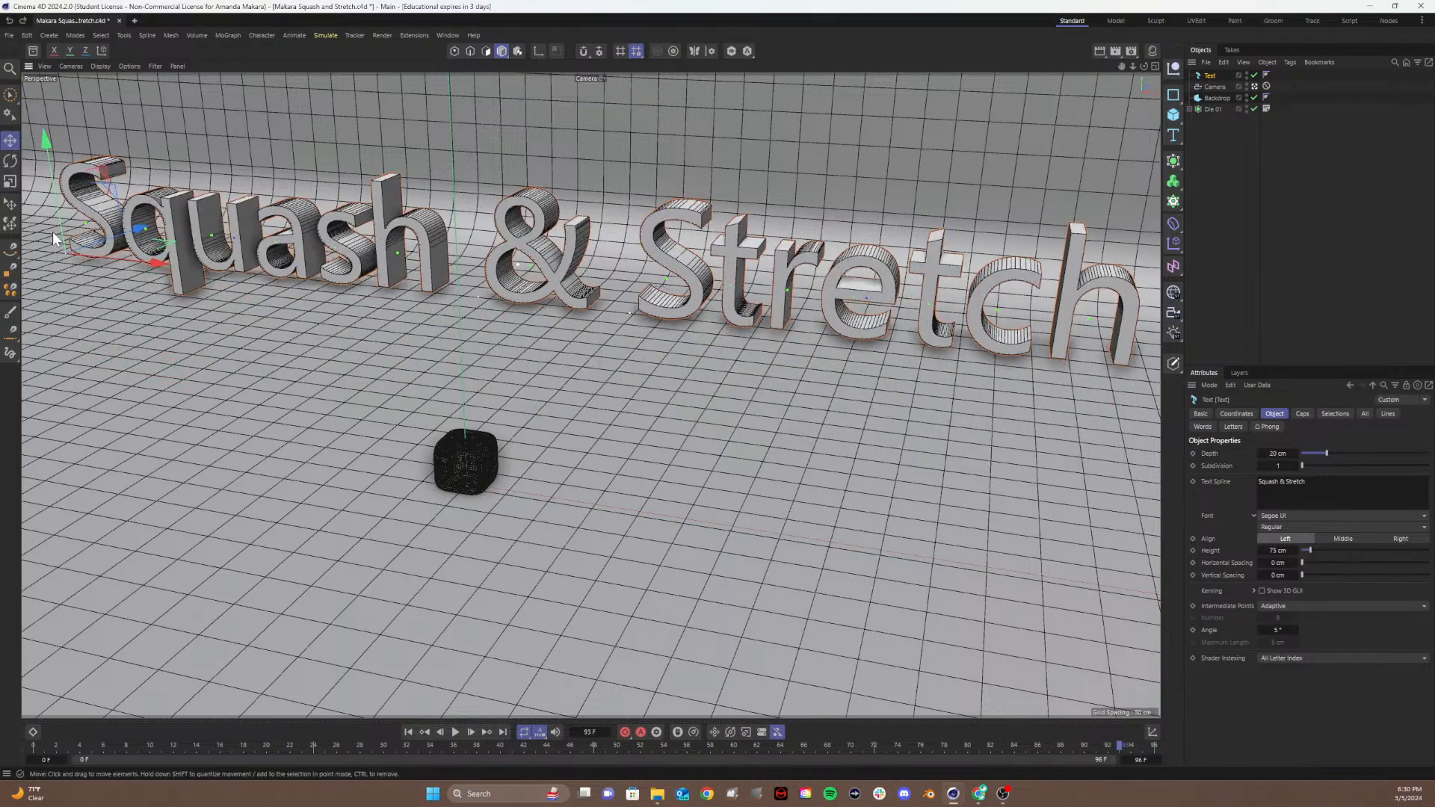
{"action": "key", "text": "ctrl+y"}
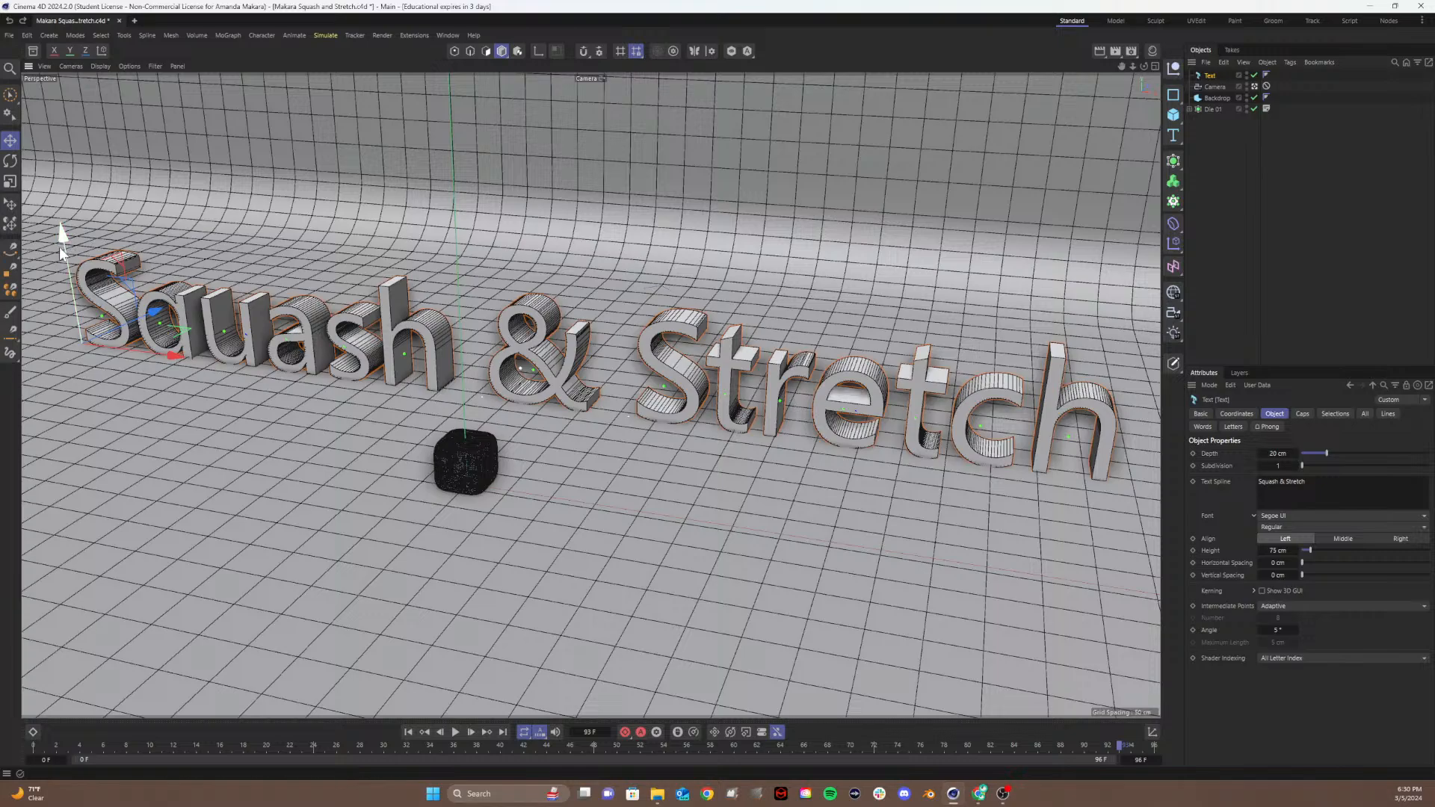
{"action": "left_click_drag", "start_coordinate": [60, 247], "coordinate": [65, 200]}
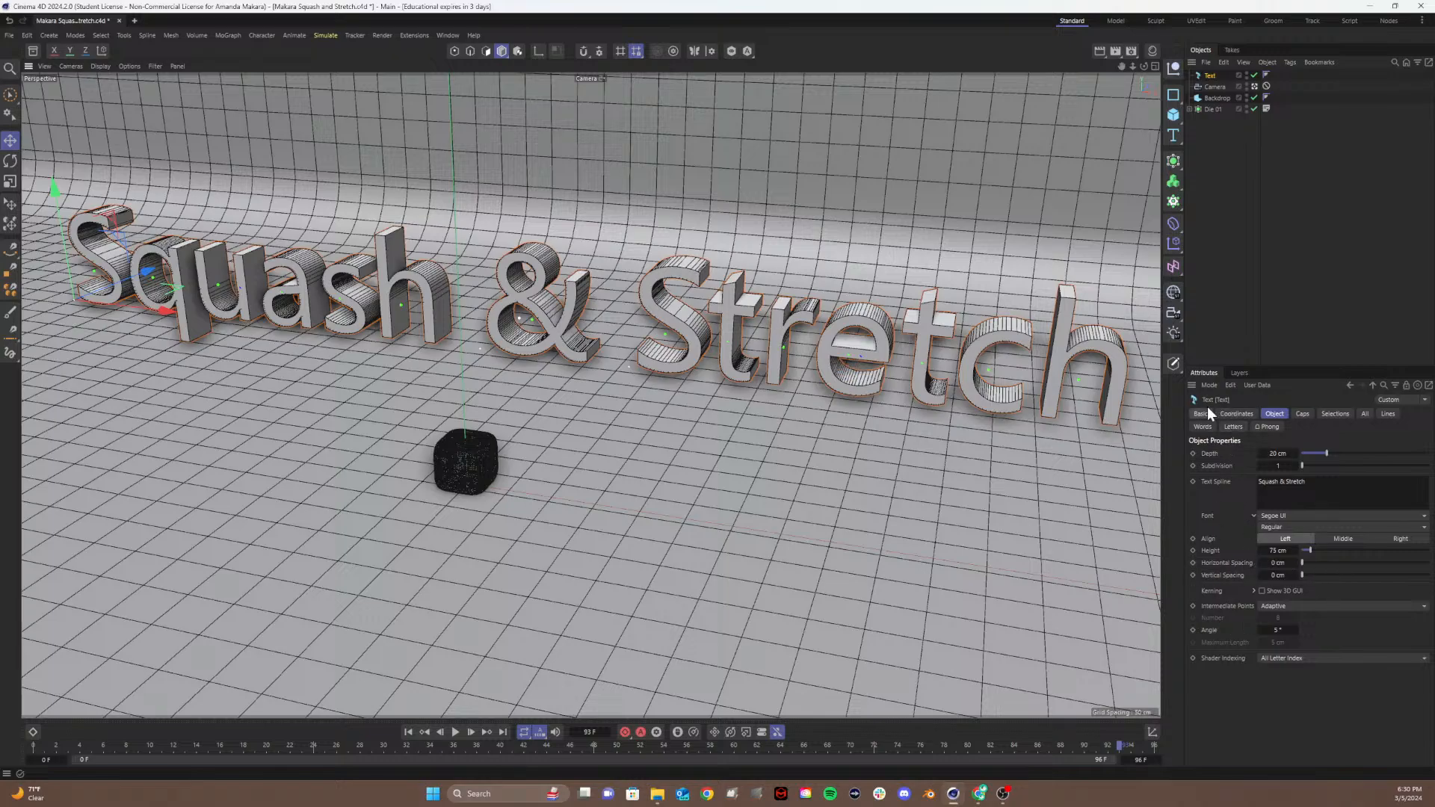
Step: Lay the text flat with a pitch of -90° and lower it to about 19 cm on Y
{"action": "left_click", "coordinate": [1336, 413]}
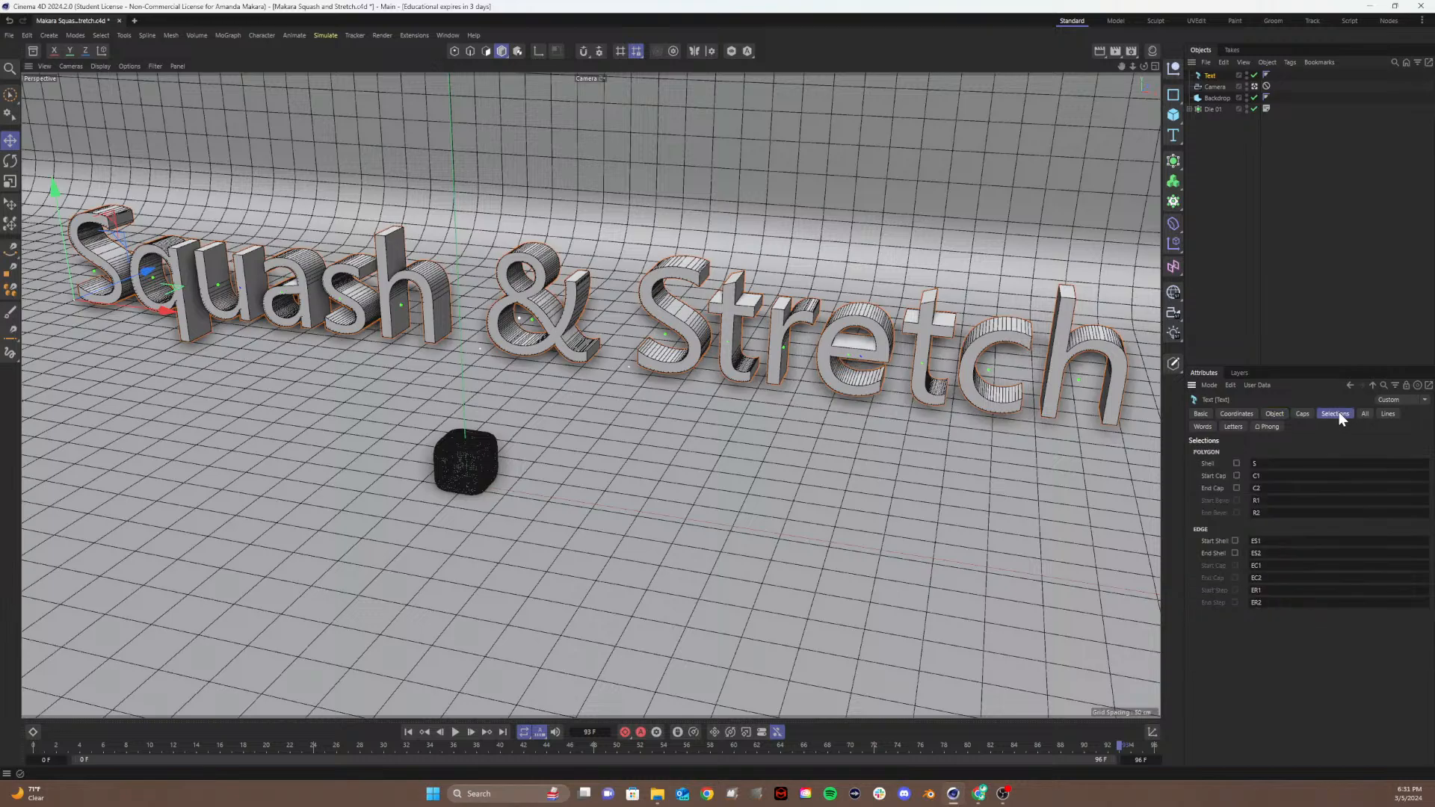
{"action": "left_click", "coordinate": [1301, 415]}
{"action": "left_click", "coordinate": [1200, 414]}
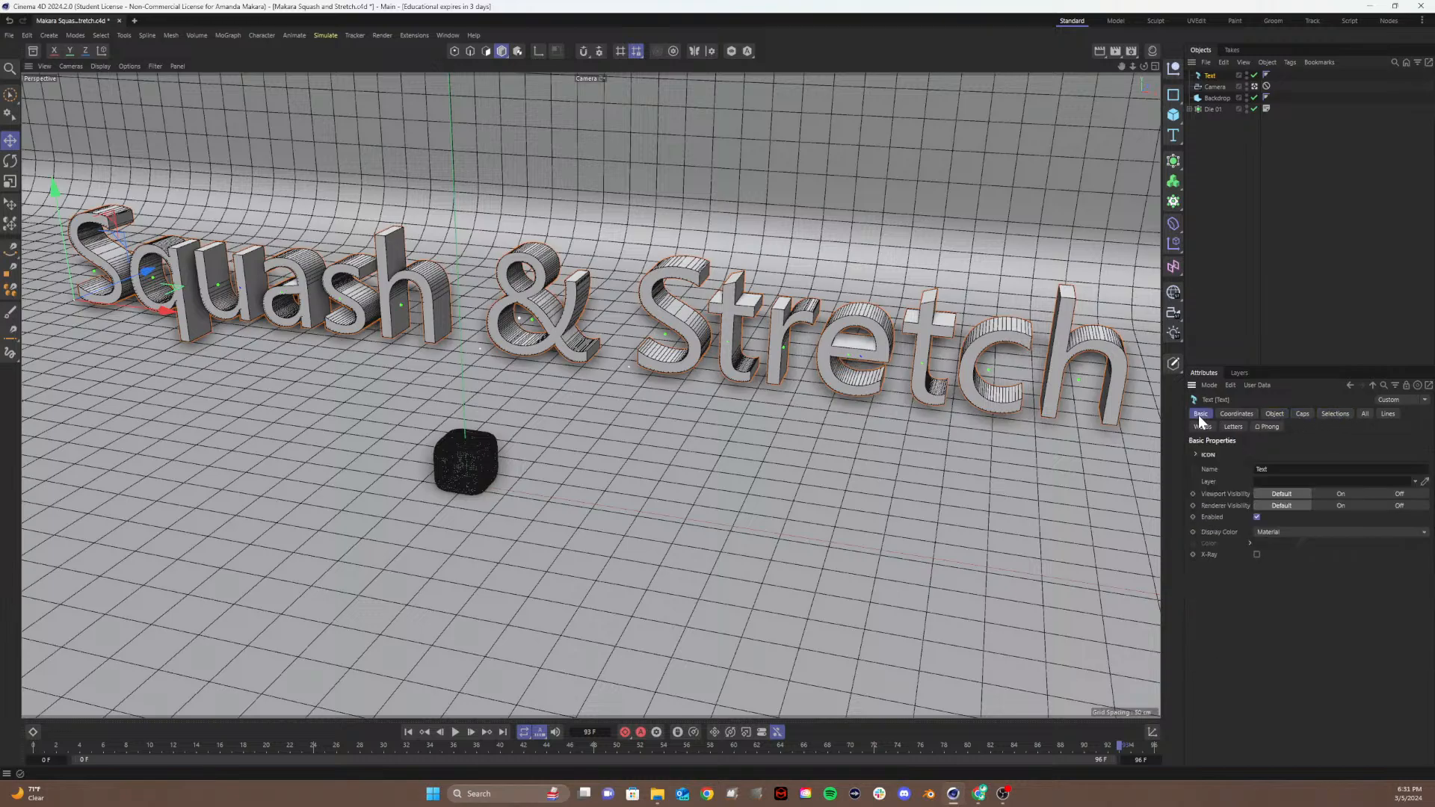
{"action": "left_click", "coordinate": [1238, 414]}
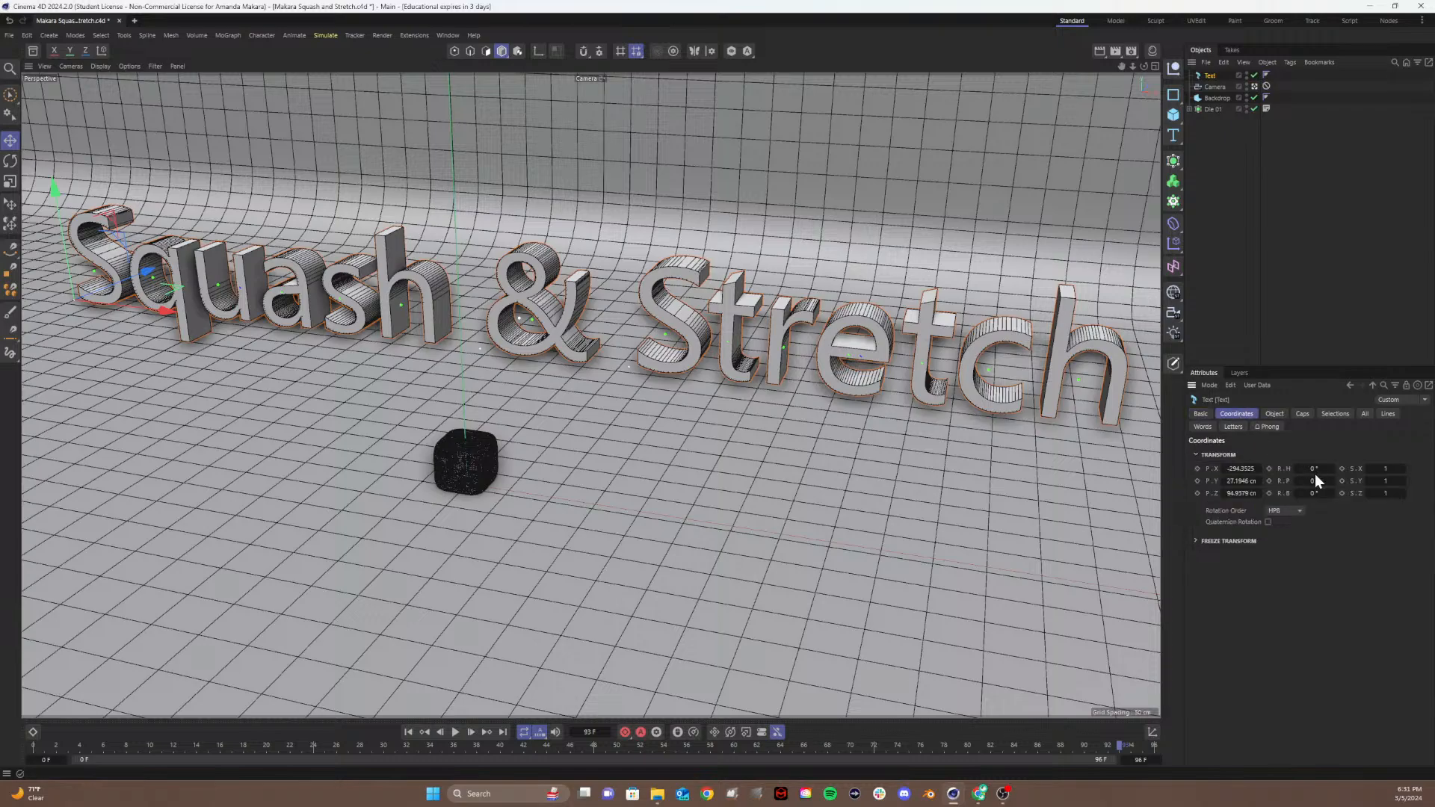
{"action": "left_click_drag", "start_coordinate": [1313, 482], "coordinate": [1250, 482]}
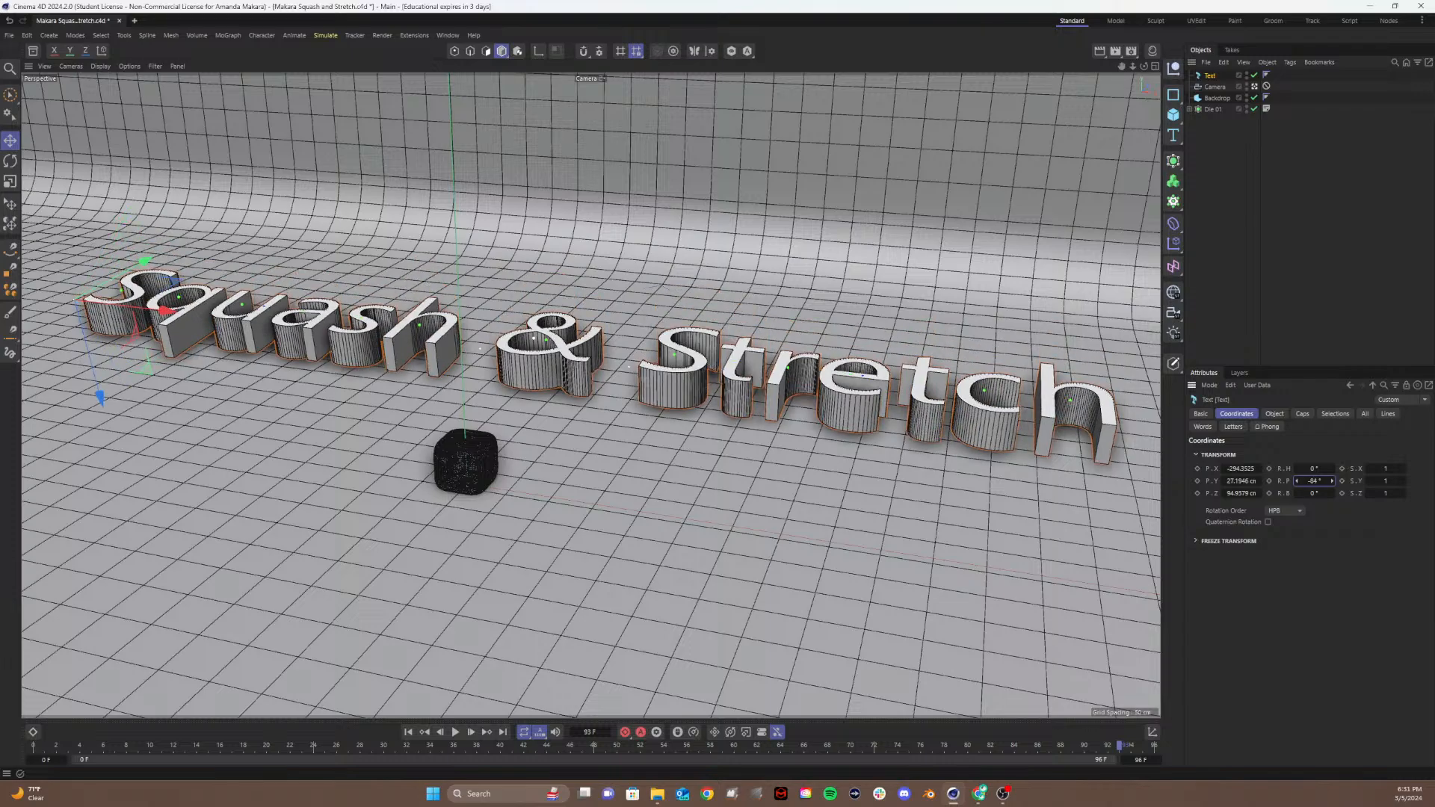
{"action": "double_click", "coordinate": [1306, 484]}
{"action": "type", "text": "-80"}
{"action": "key", "text": "Return"}
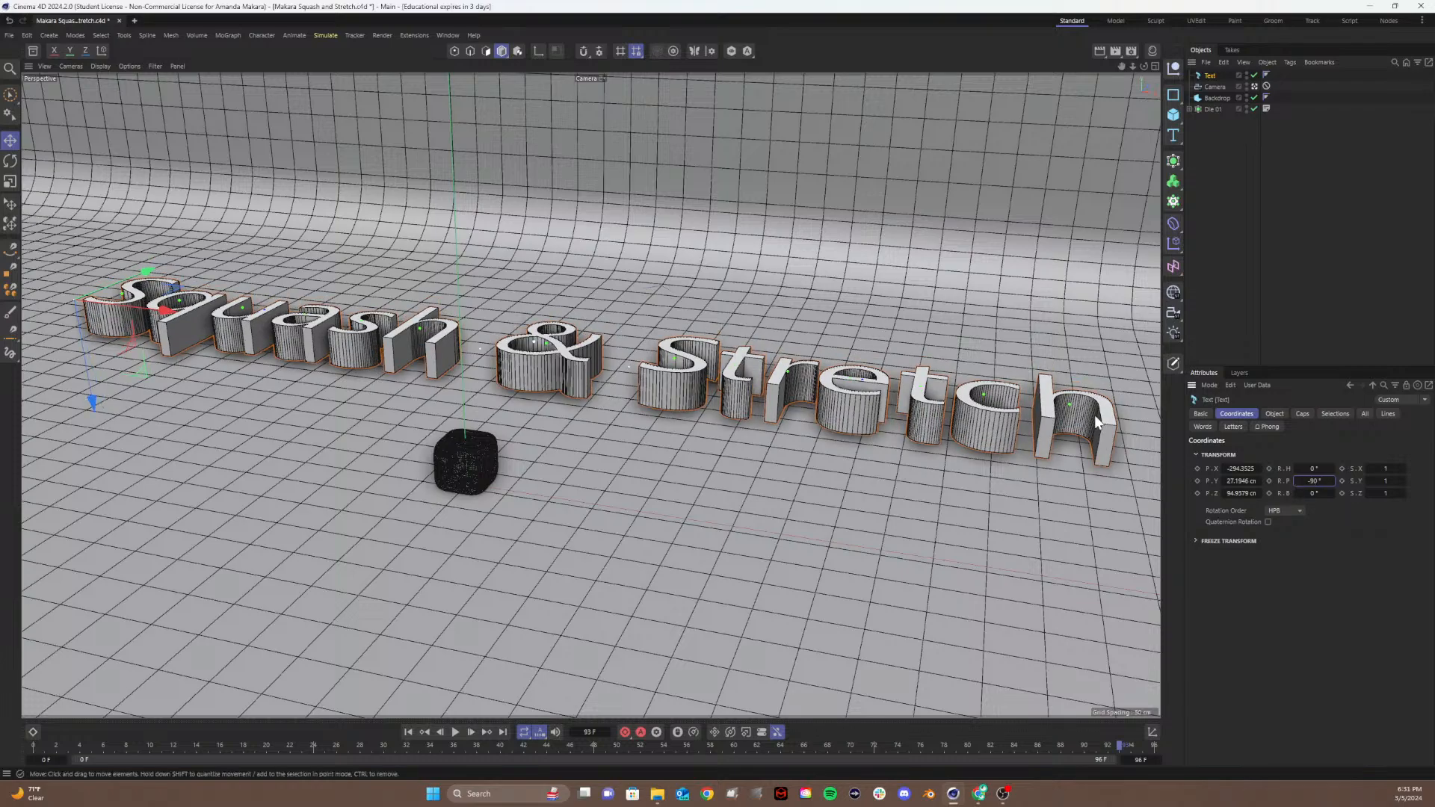
{"action": "mouse_move", "coordinate": [82, 401]}
{"action": "left_mouse_down"}
{"action": "mouse_move", "coordinate": [100, 429]}
{"action": "mouse_move", "coordinate": [104, 411]}
{"action": "left_mouse_up"}
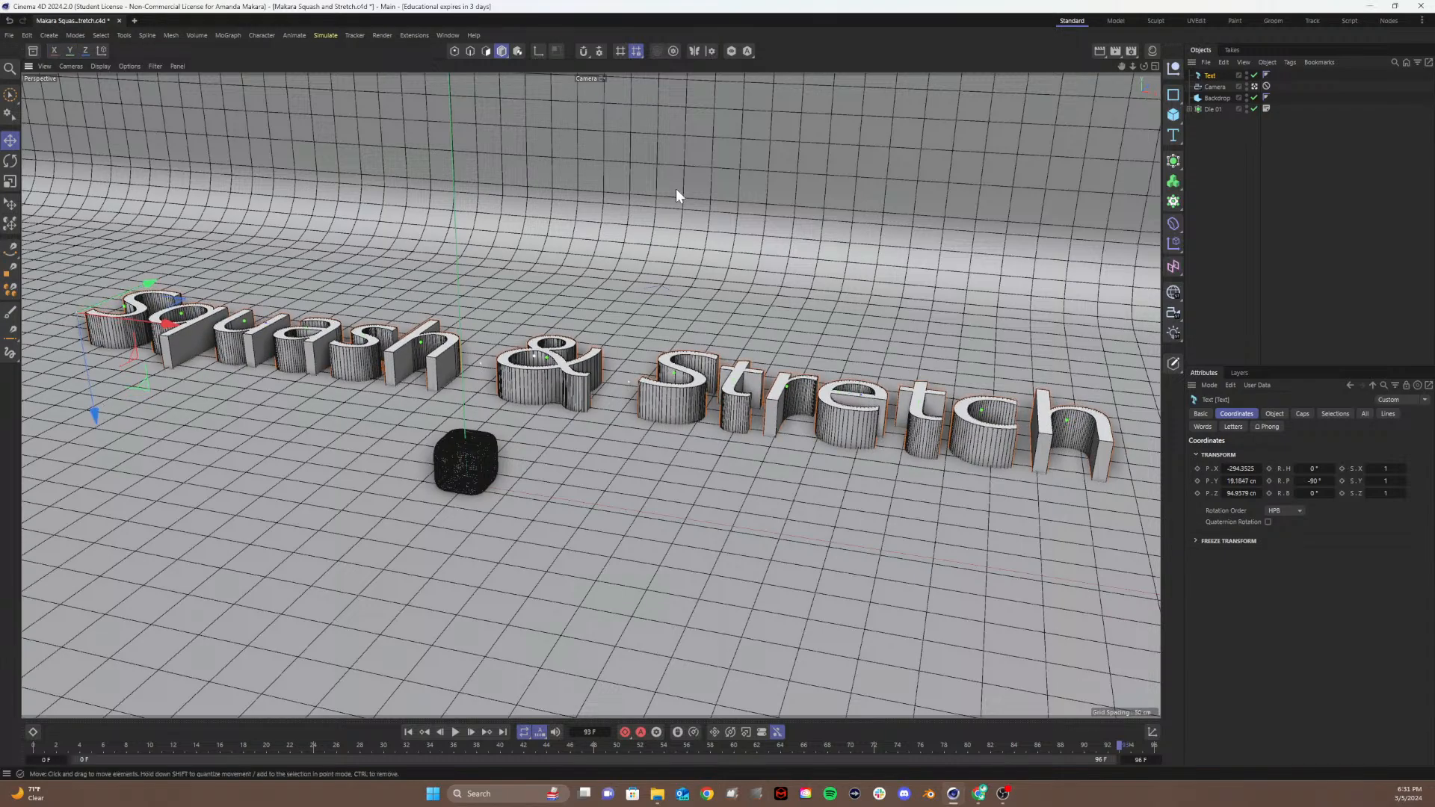
Step: Check the Camera's Protection tag, clear the selection, and switch to the default camera with a frontal view of the die
{"action": "left_click", "coordinate": [1264, 86]}
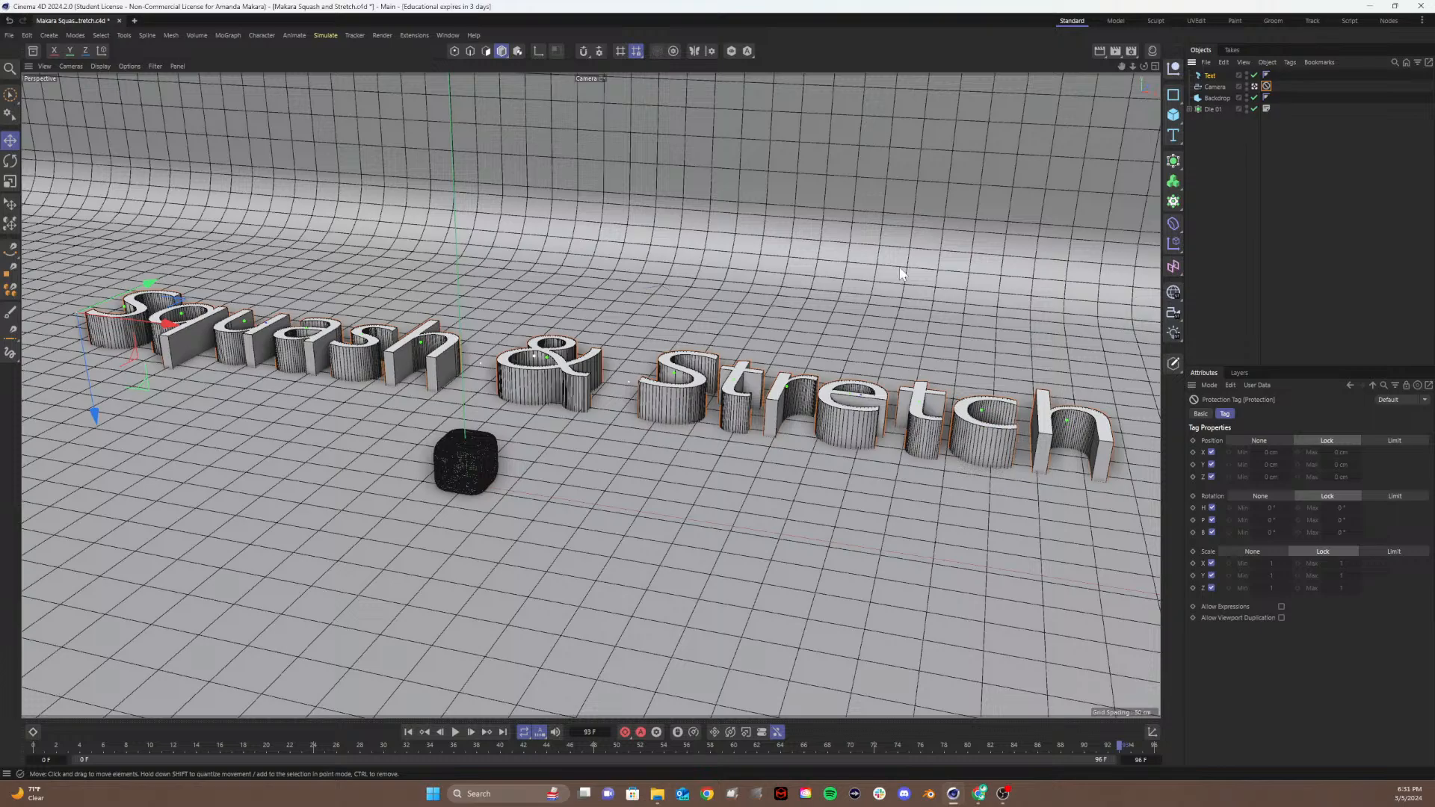
{"action": "left_click", "coordinate": [1199, 181]}
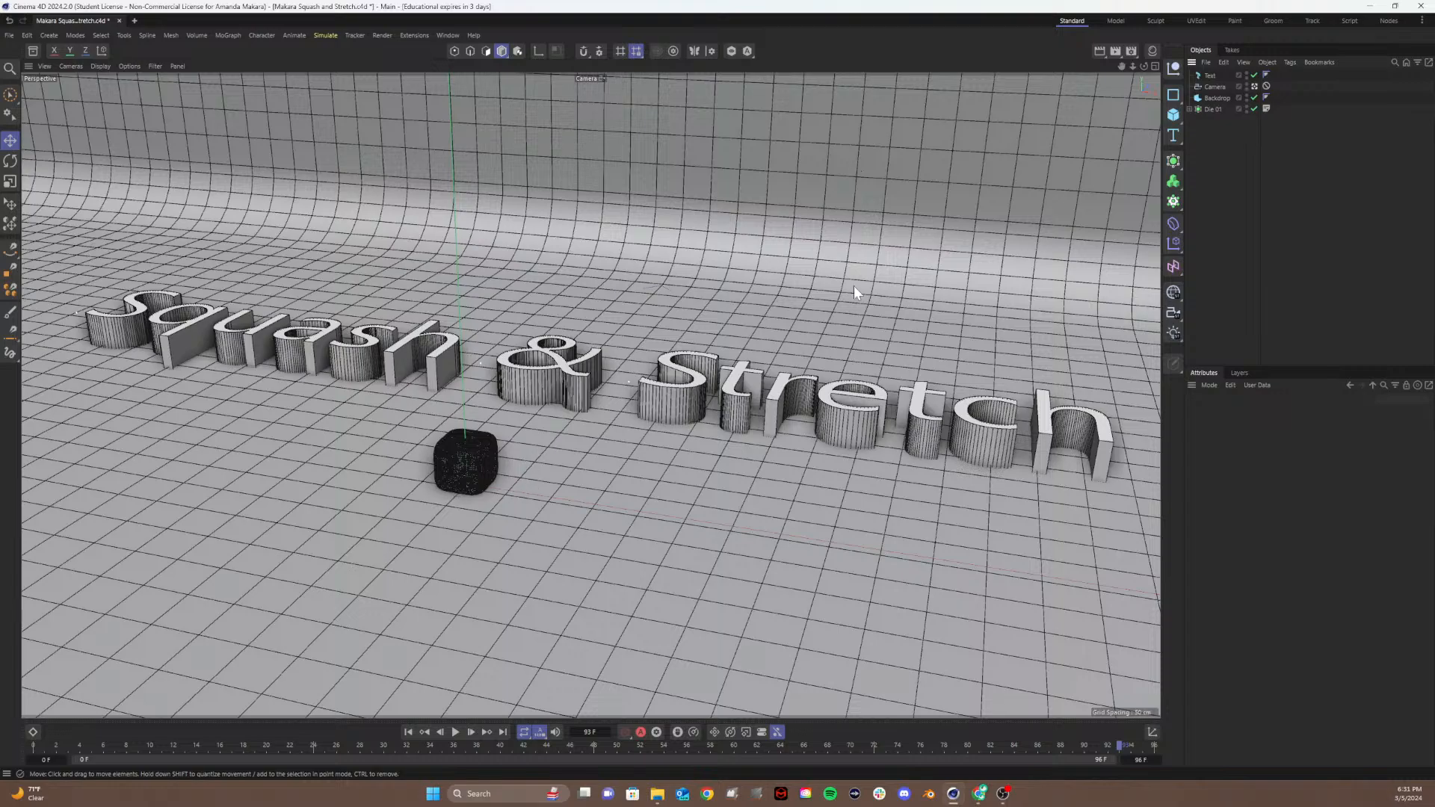
{"action": "left_click", "coordinate": [1254, 85]}
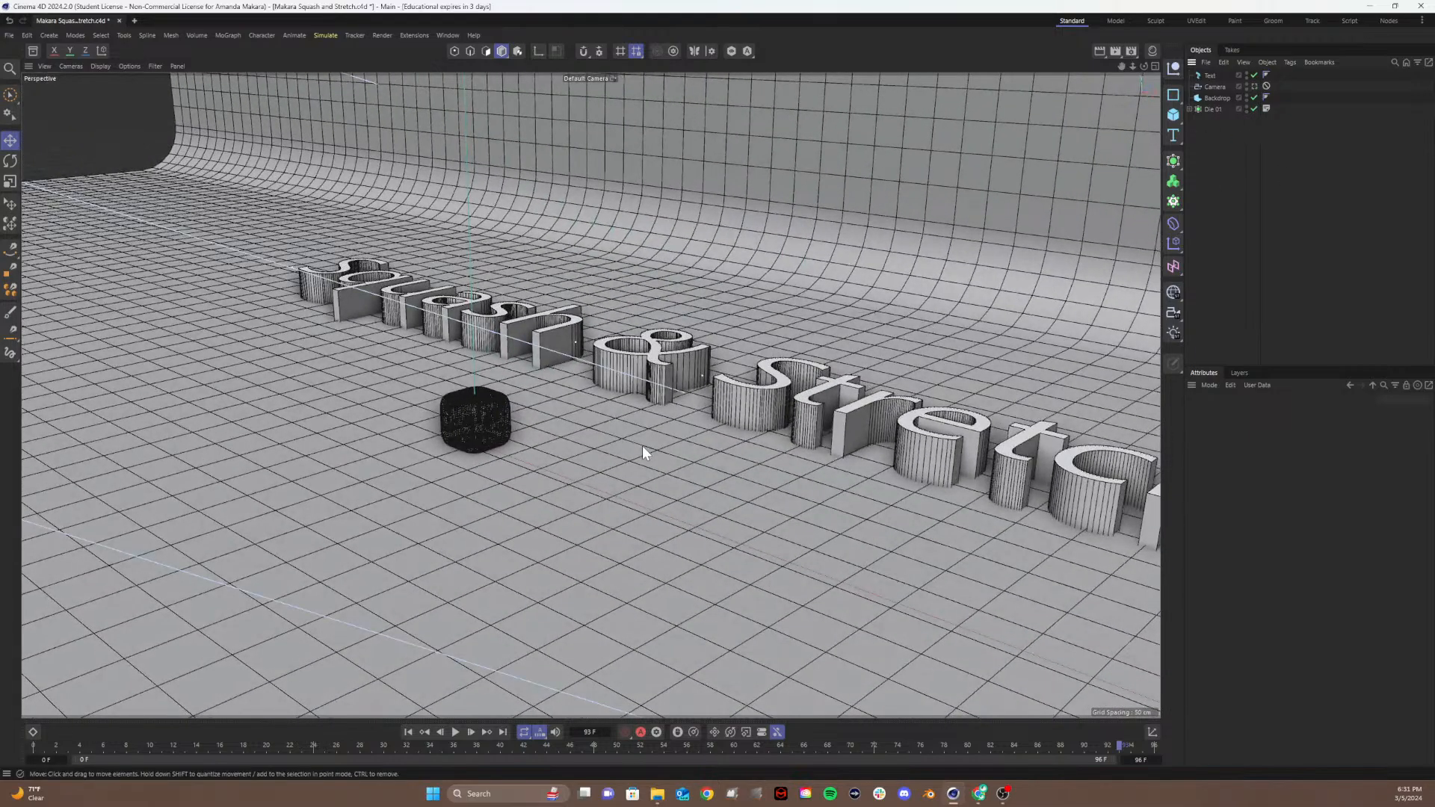
{"action": "left_click_drag", "start_coordinate": [642, 446], "coordinate": [744, 360], "text": "alt"}
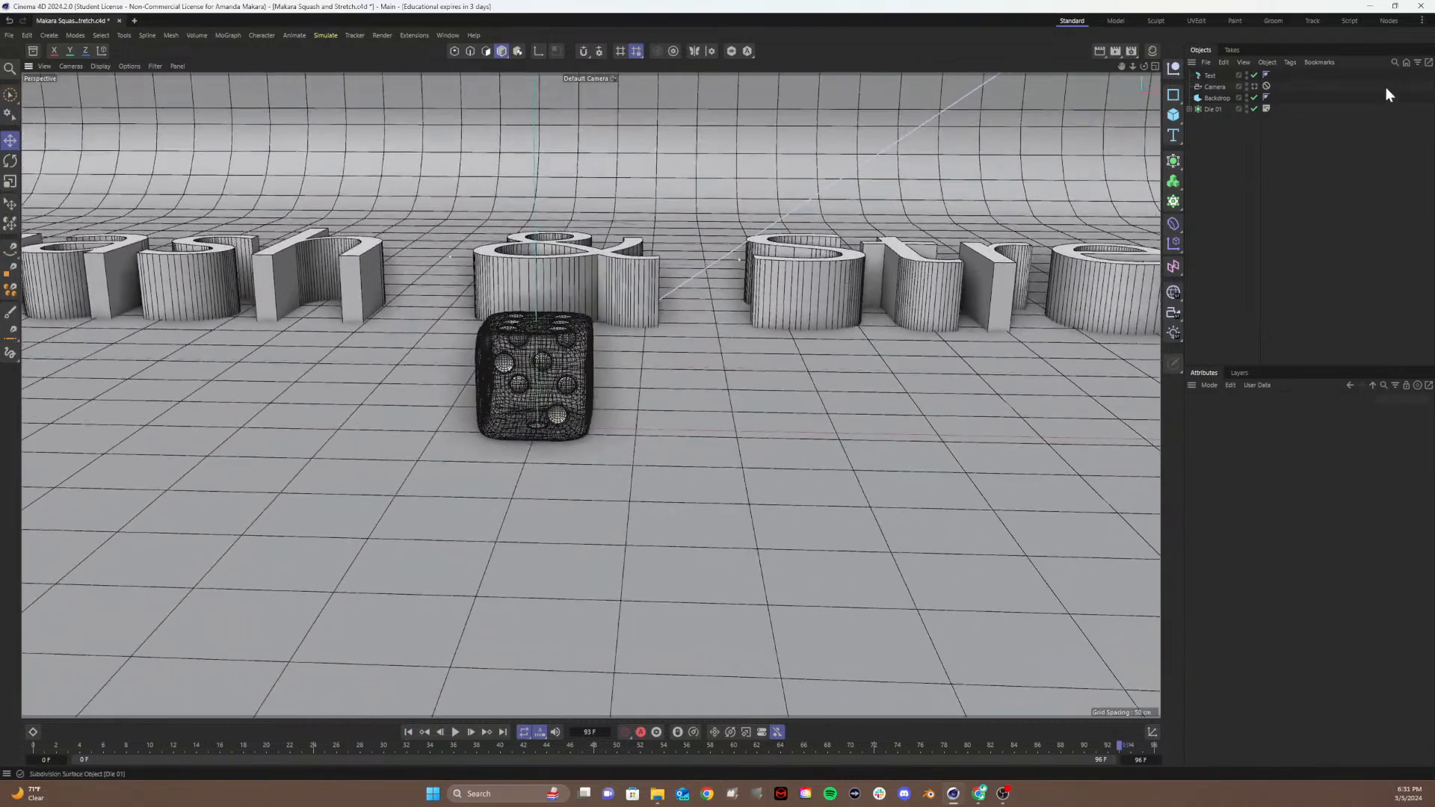
Step: Using the four-view layout, lower Die 01 to about 0.22 cm on Y to meet the floor, and return to the single perspective view
{"action": "left_click", "coordinate": [1205, 97]}
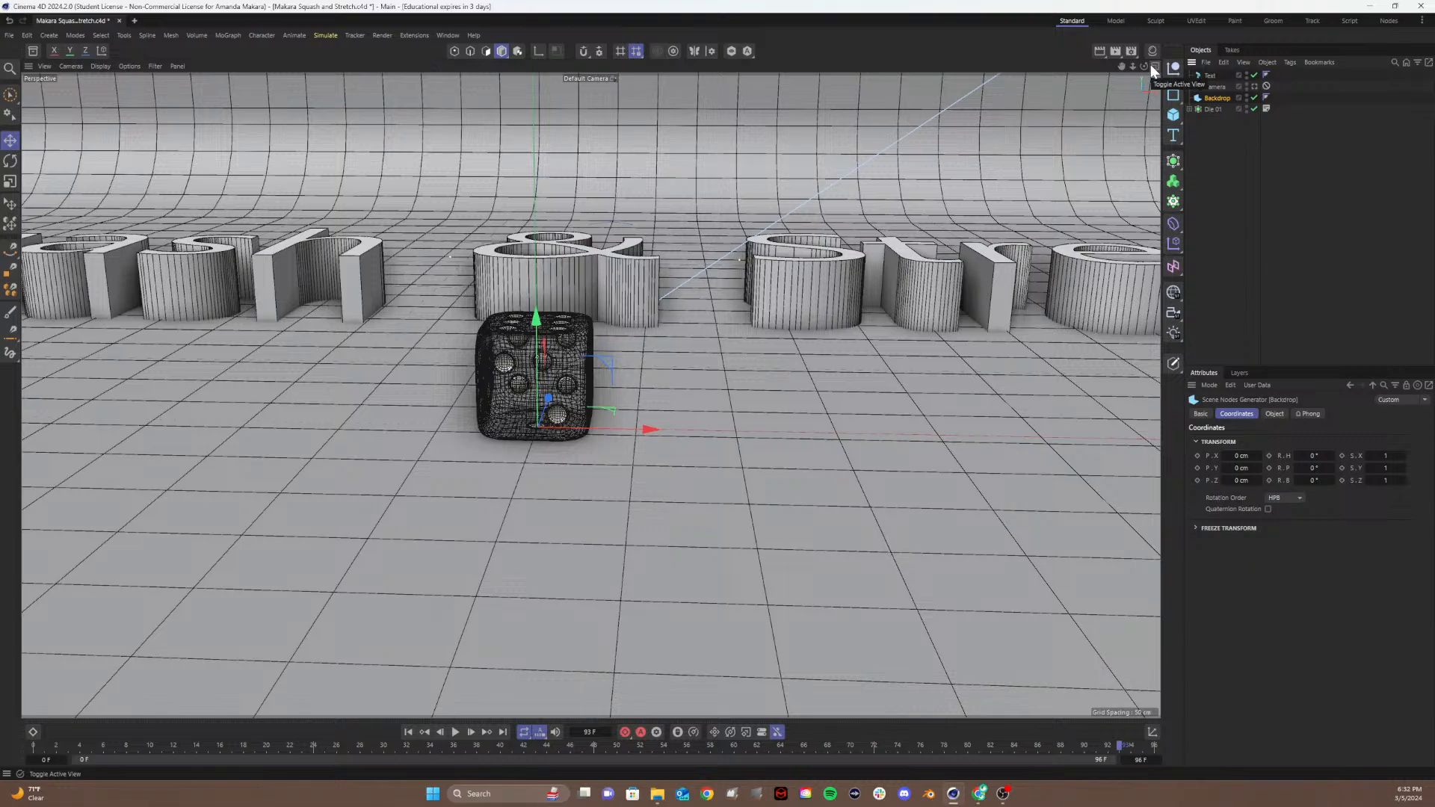
{"action": "left_click", "coordinate": [1154, 69]}
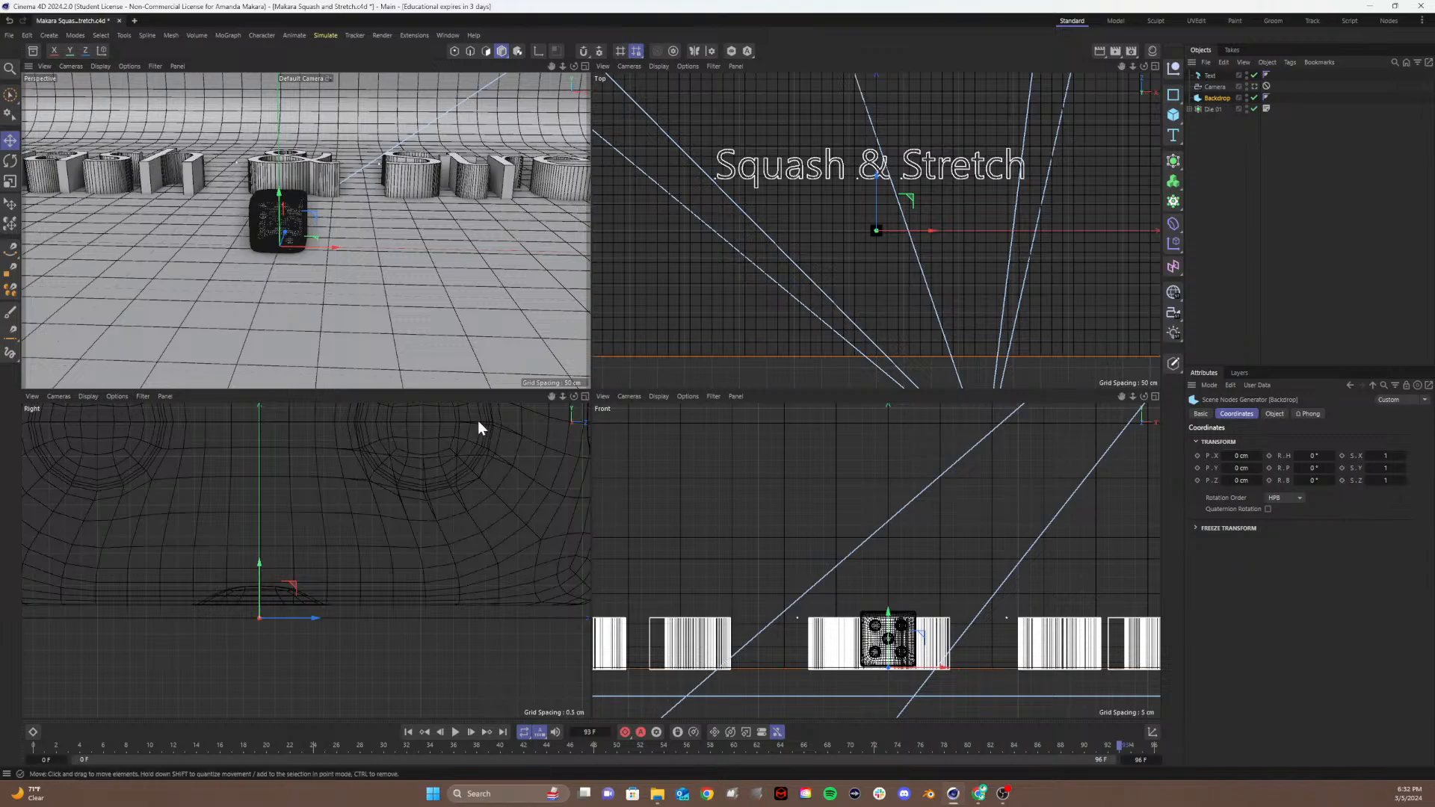
{"action": "left_click_drag", "start_coordinate": [262, 568], "coordinate": [260, 558]}
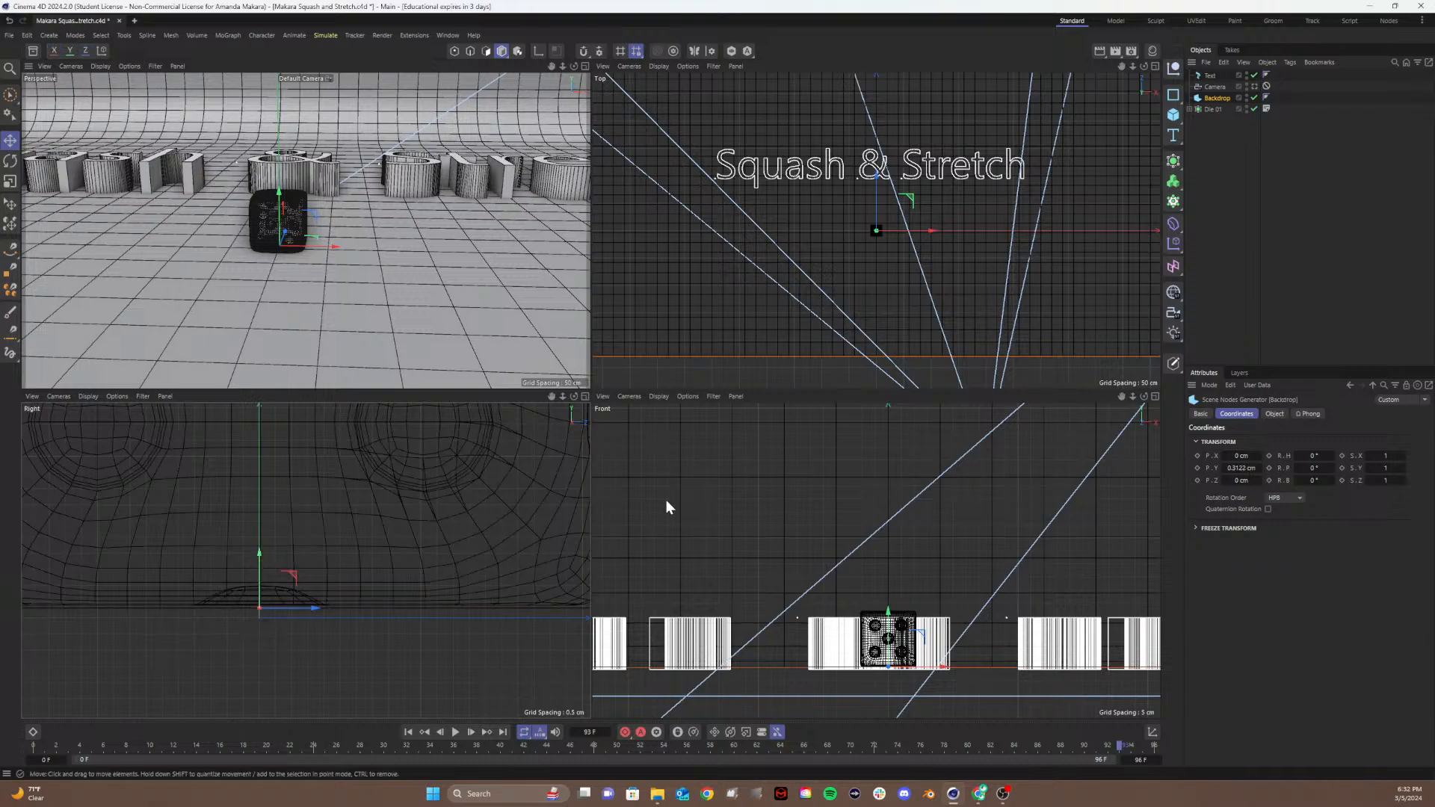
{"action": "key", "text": "ctrl+z"}
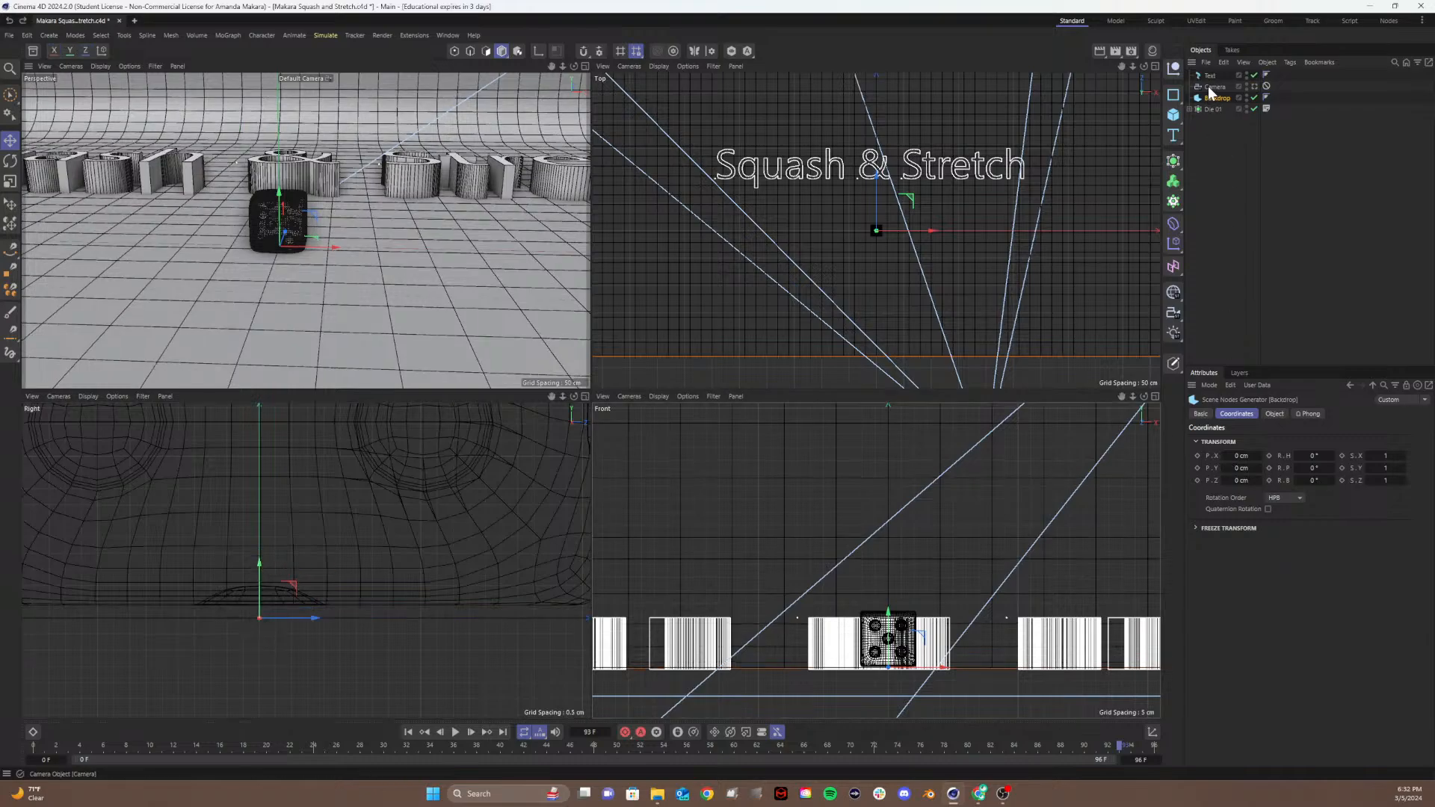
{"action": "left_click", "coordinate": [1212, 109]}
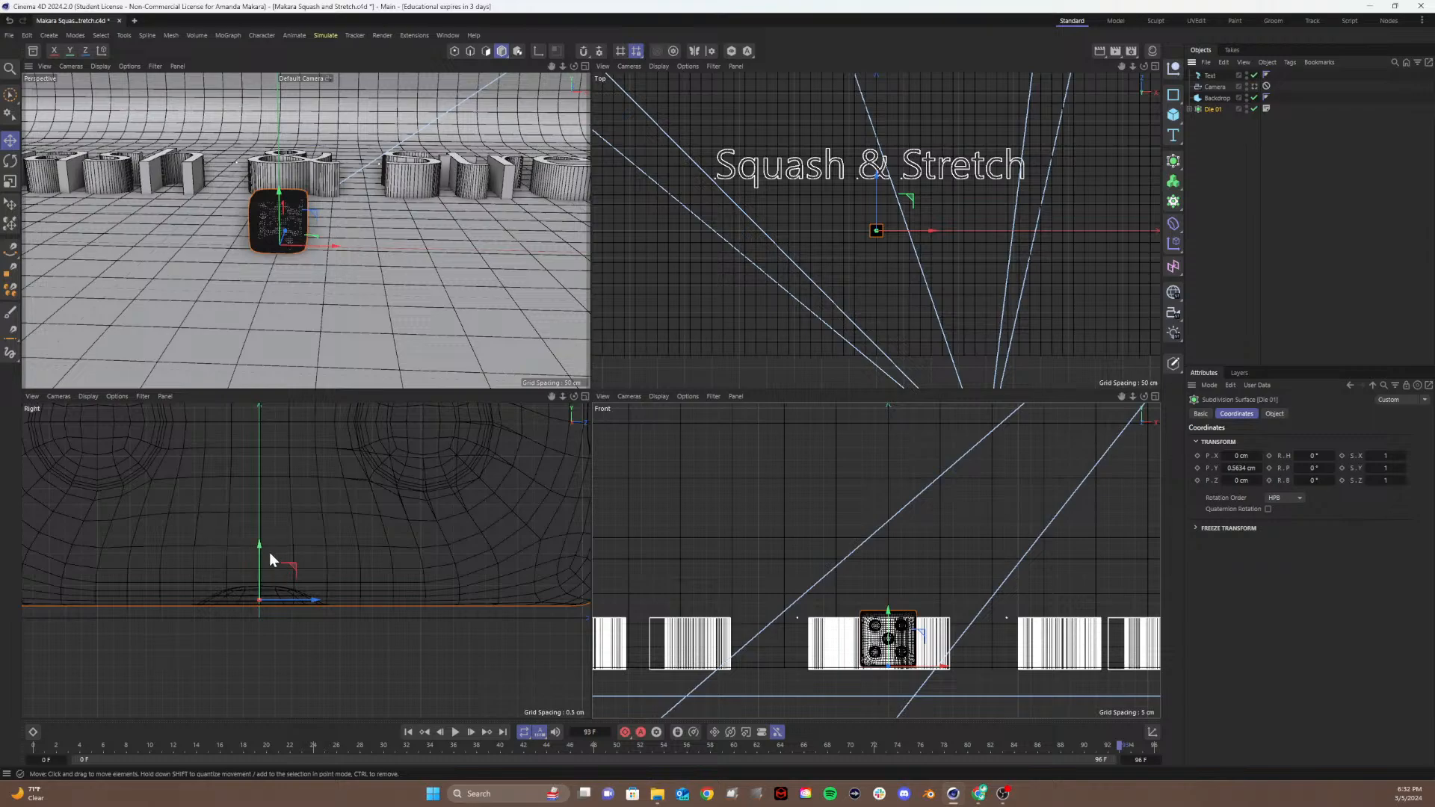
{"action": "left_click_drag", "start_coordinate": [264, 550], "coordinate": [258, 562]}
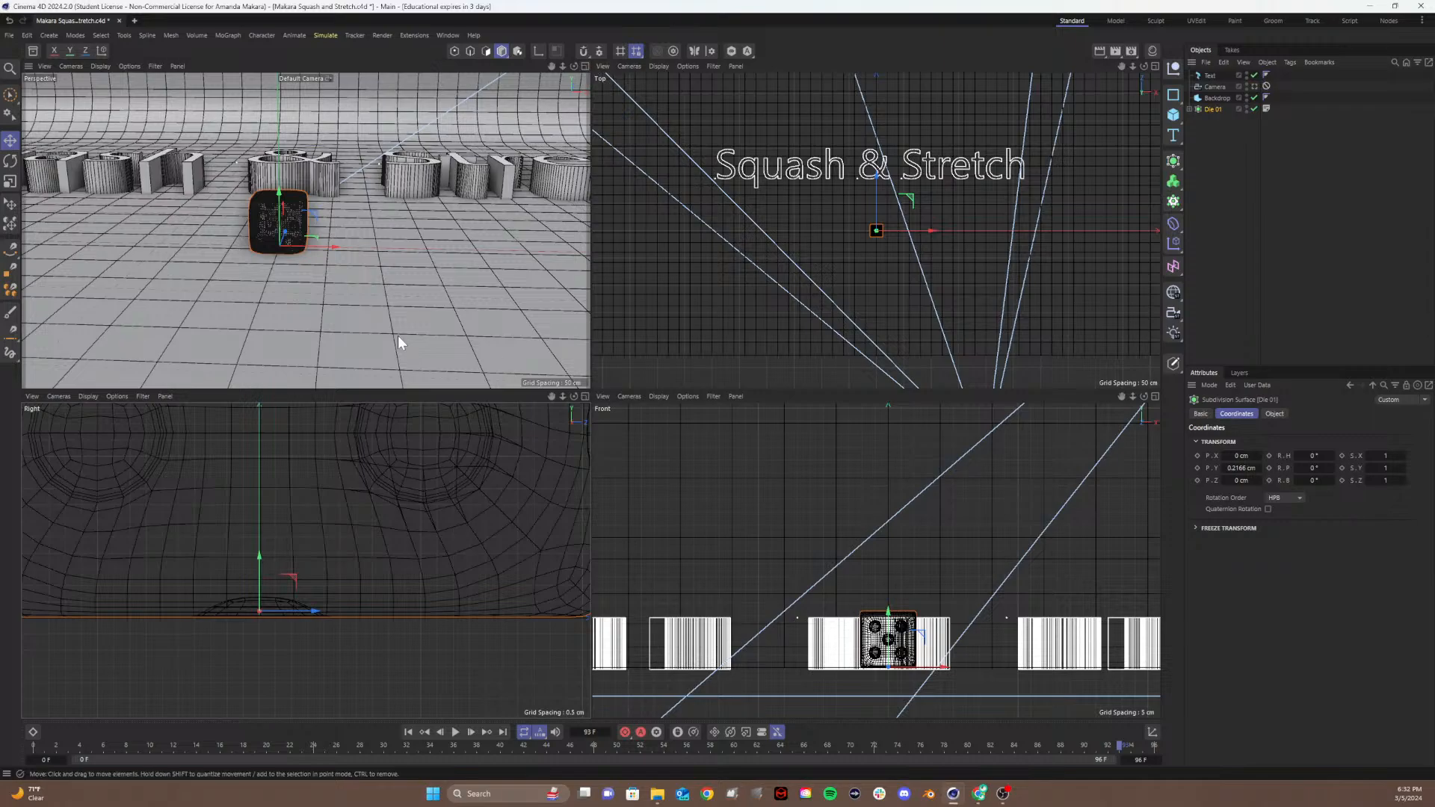
{"action": "left_click", "coordinate": [585, 67]}
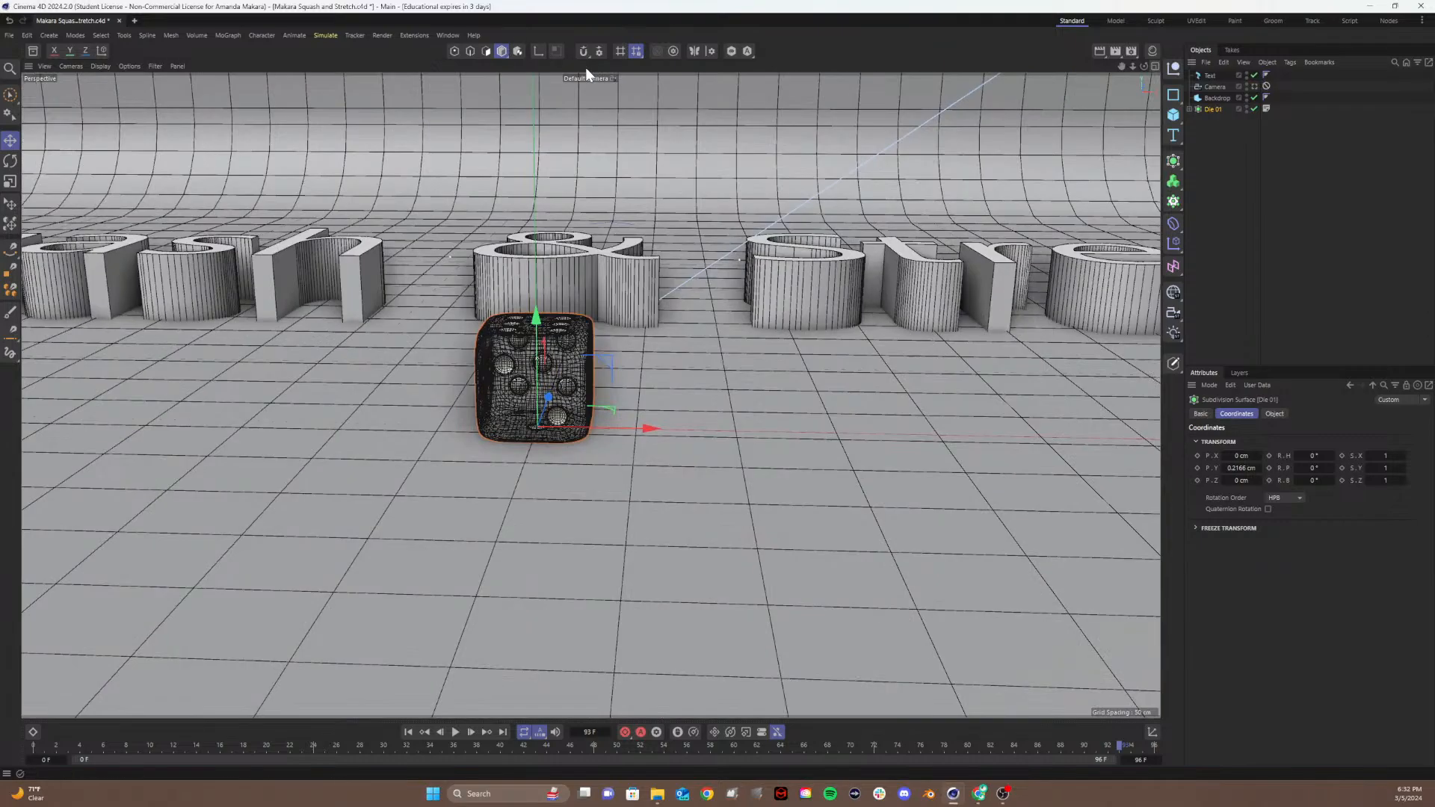
Step: Open the Dope Sheet timeline beneath the viewport and enlarge it
{"action": "left_click", "coordinate": [779, 490]}
{"action": "left_click", "coordinate": [32, 732]}
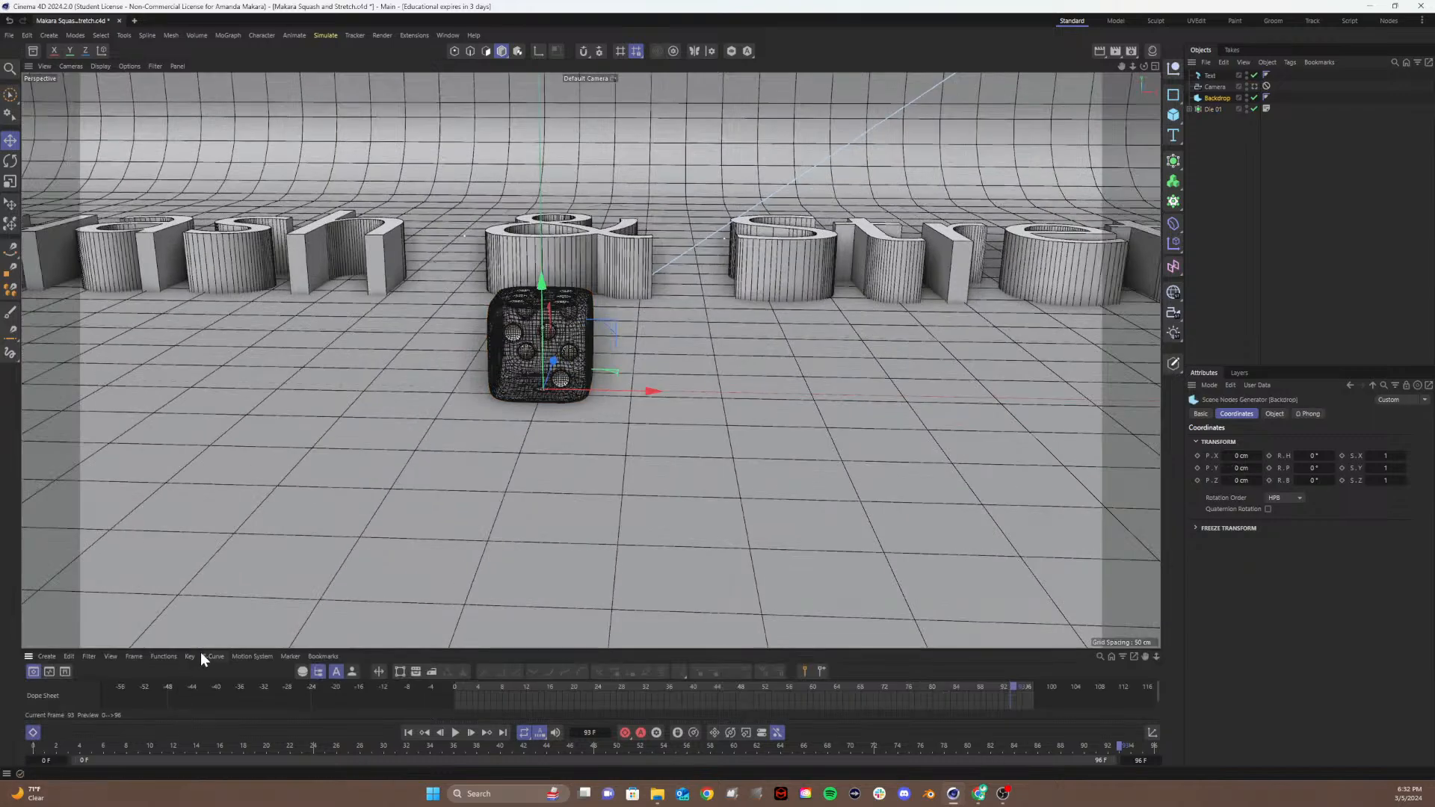
{"action": "left_click_drag", "start_coordinate": [200, 650], "coordinate": [213, 516]}
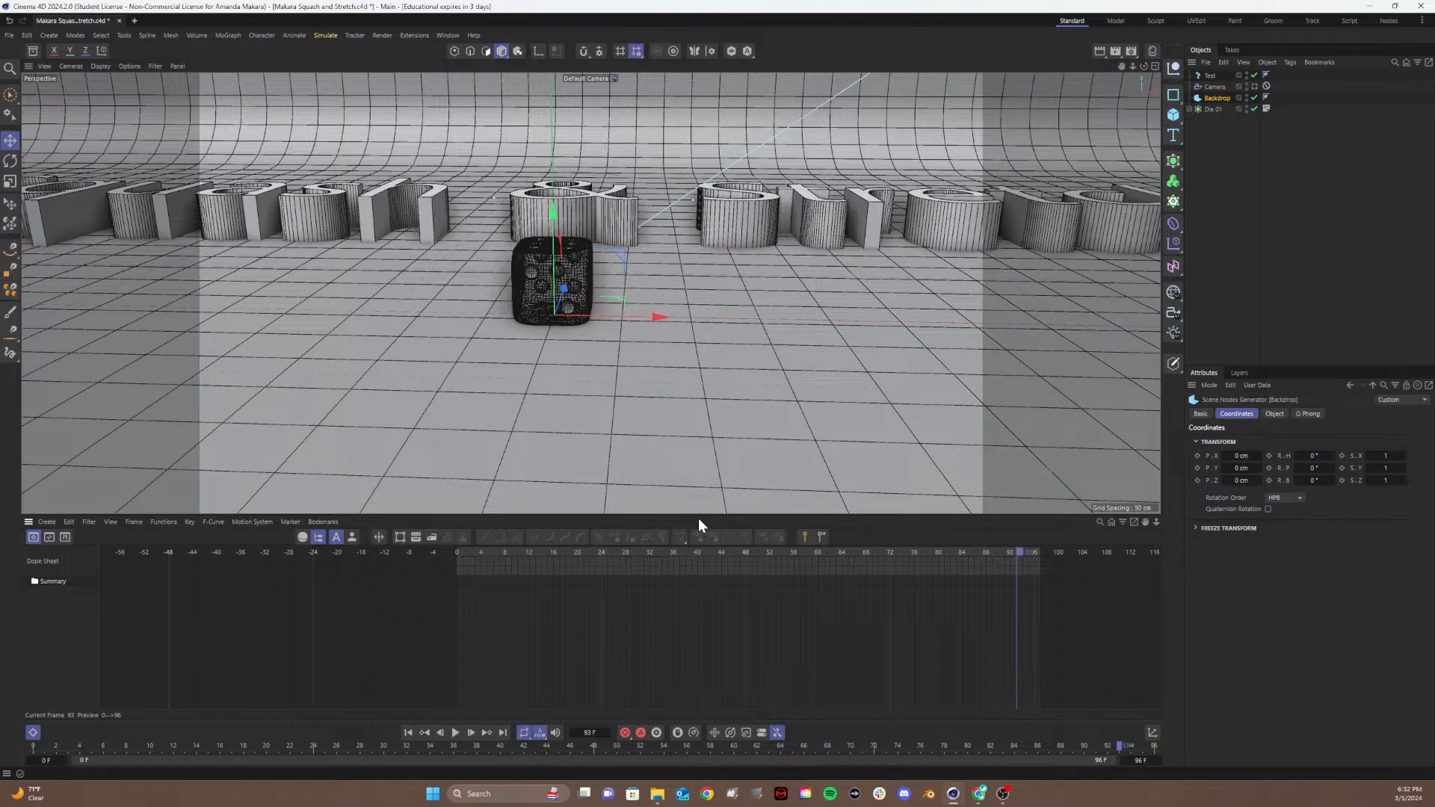
Step: In the project settings, set Project Time and Time Max to 24*5 frames, and save the scene
{"action": "key", "text": "ctrl+d"}
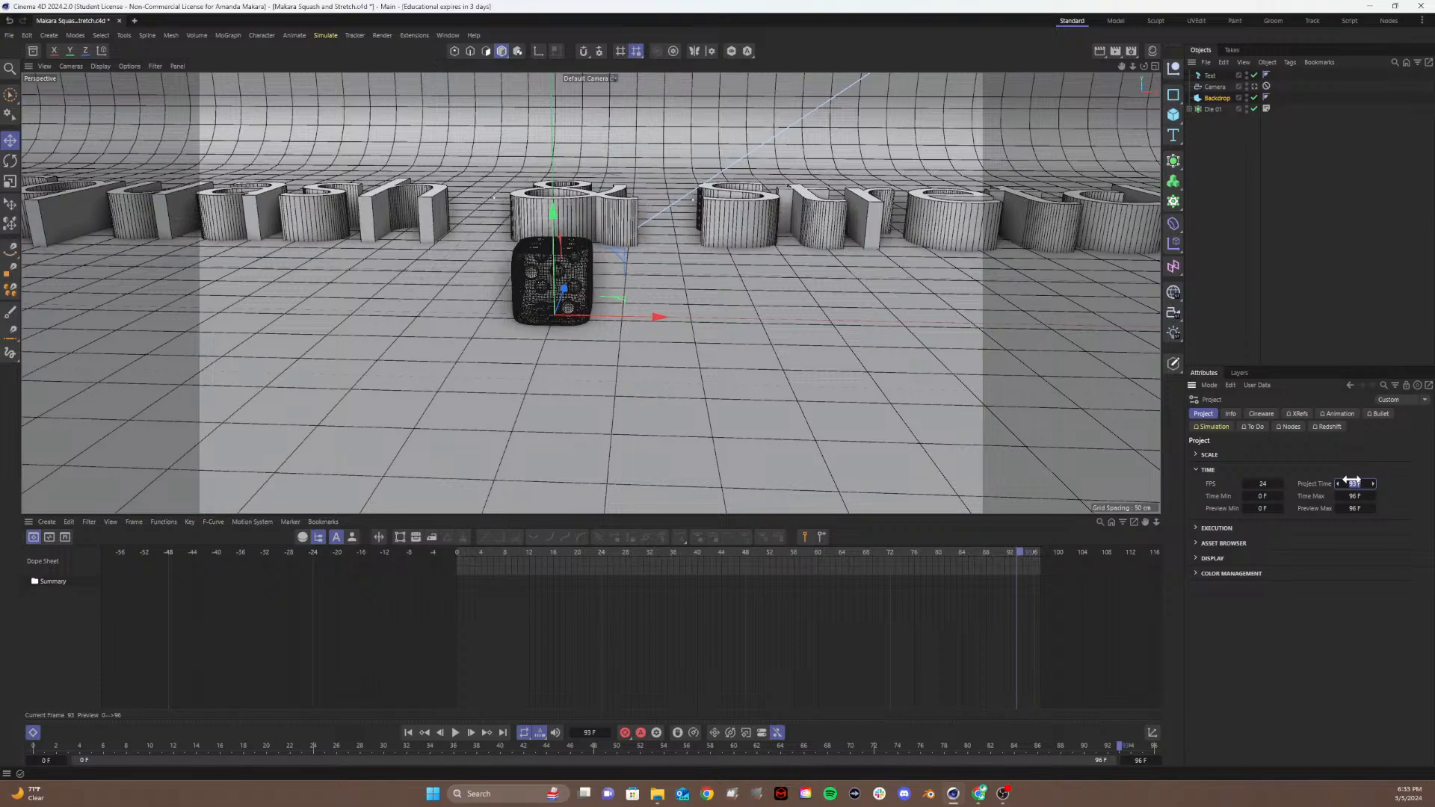
{"action": "type", "text": "24*5"}
{"action": "key", "text": "Return"}
{"action": "left_click", "coordinate": [1355, 496]}
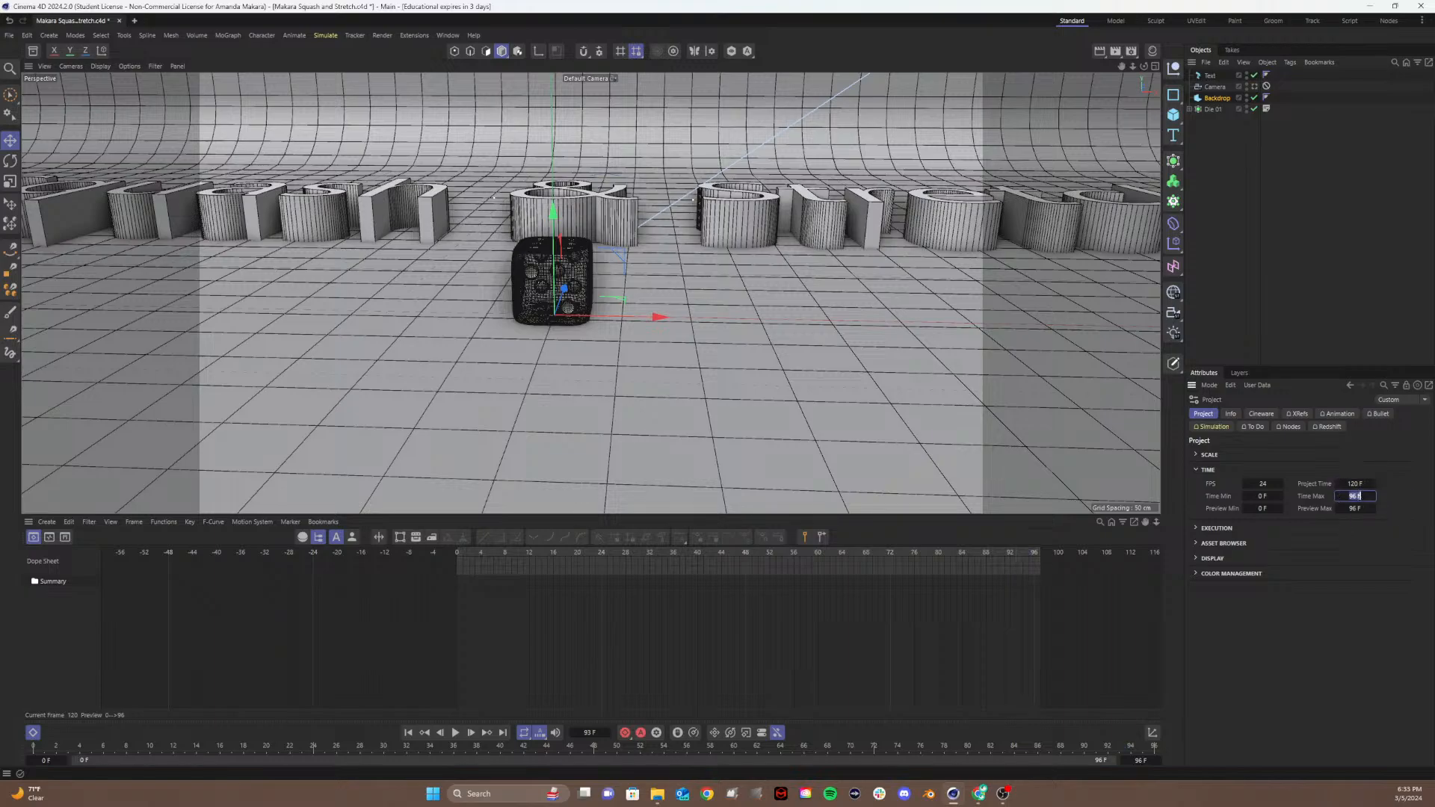
{"action": "type", "text": "24*5"}
{"action": "key", "text": "Return"}
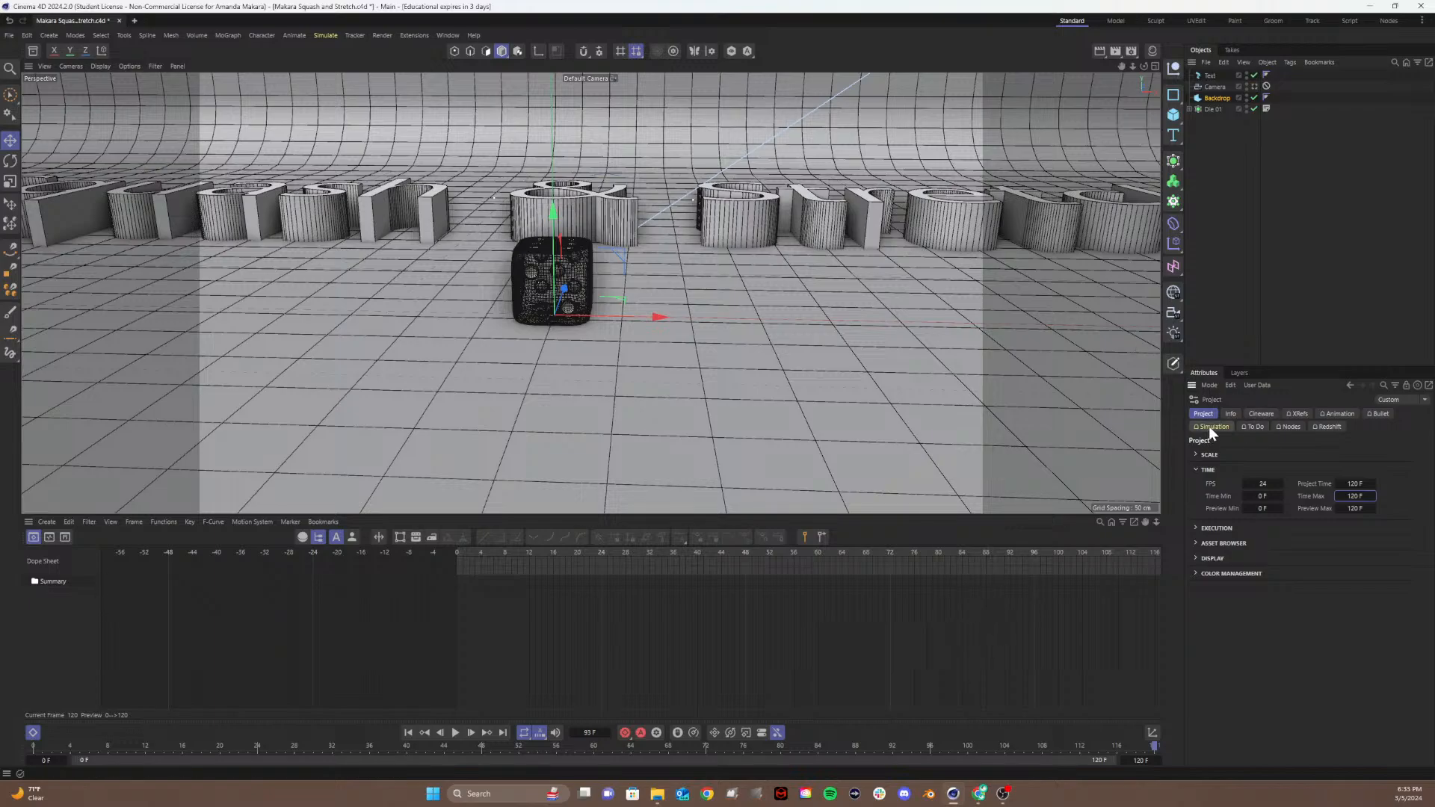
{"action": "key", "text": "ctrl+s"}
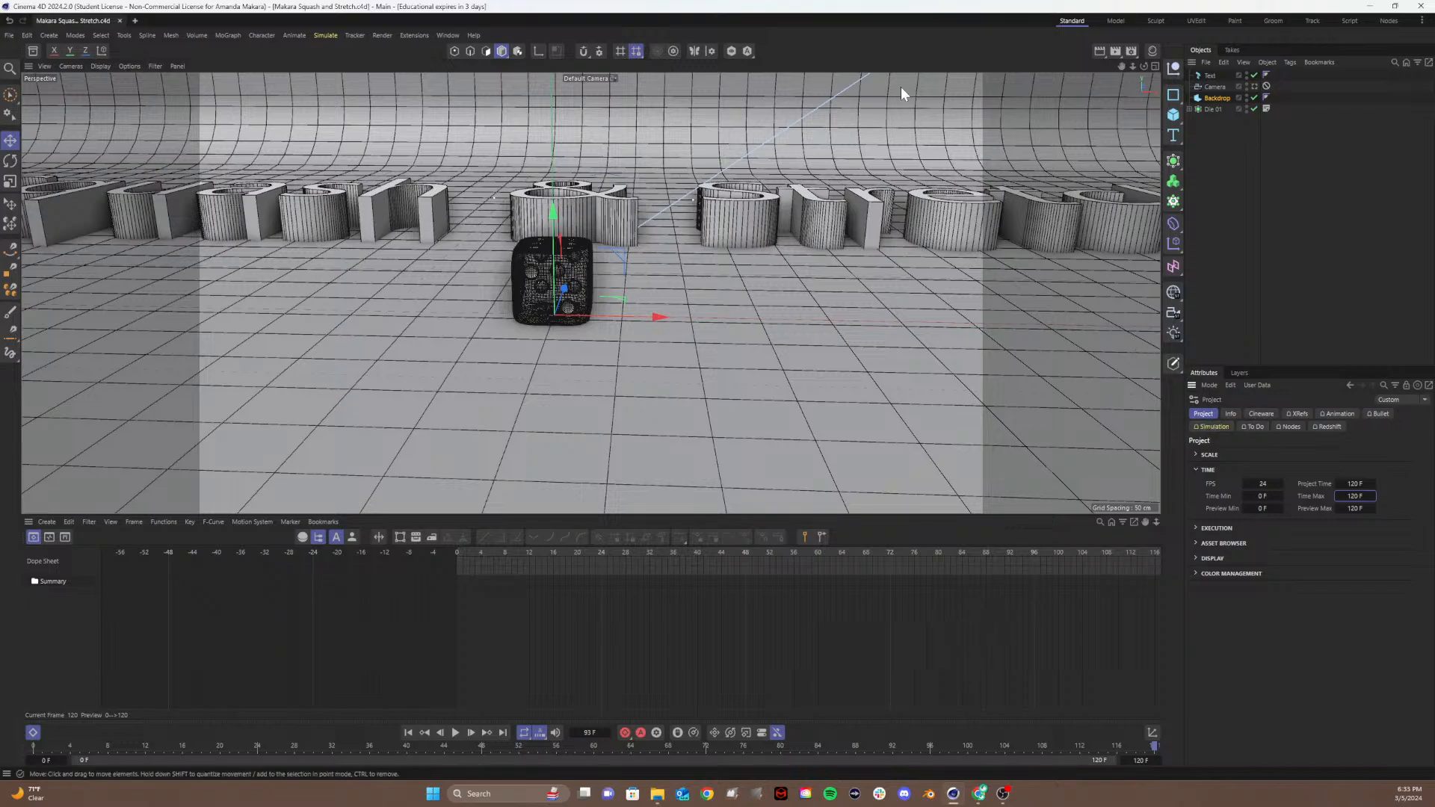
Step: Open the render settings and examine the Viewport Renderer's basic properties and filter options
{"action": "left_click", "coordinate": [1131, 51]}
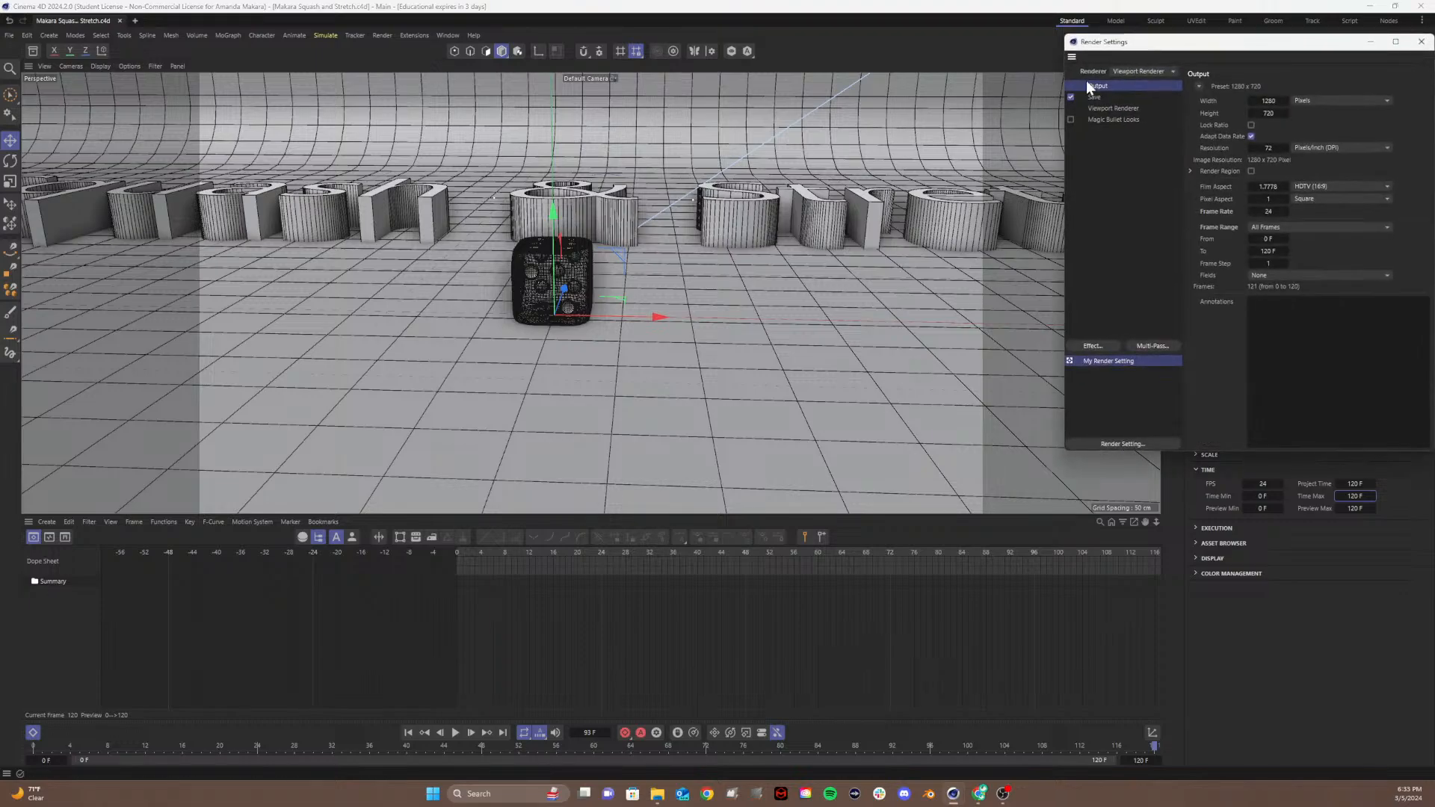
{"action": "left_click_drag", "start_coordinate": [1168, 39], "coordinate": [533, 177]}
{"action": "left_click", "coordinate": [511, 208]}
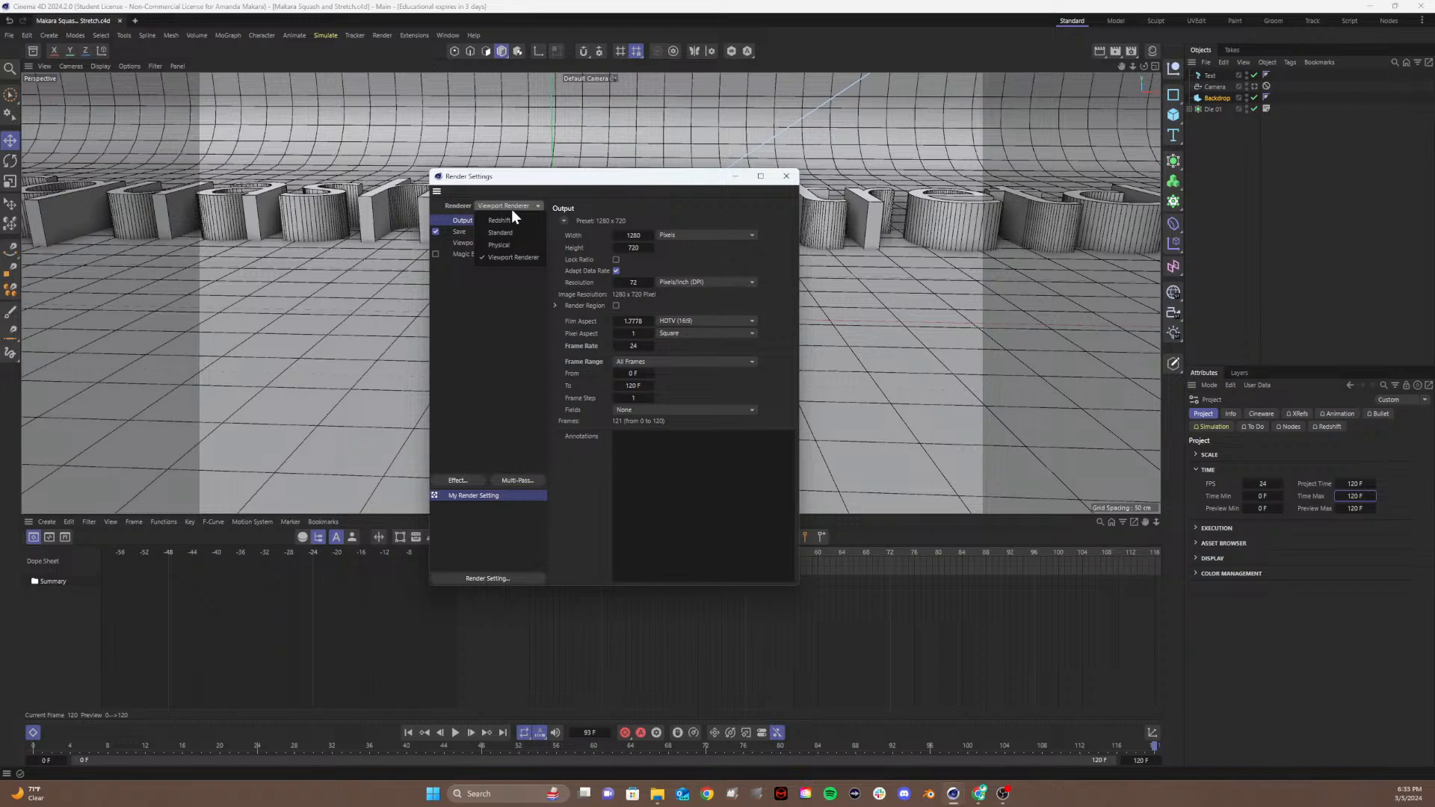
{"action": "left_click", "coordinate": [482, 307]}
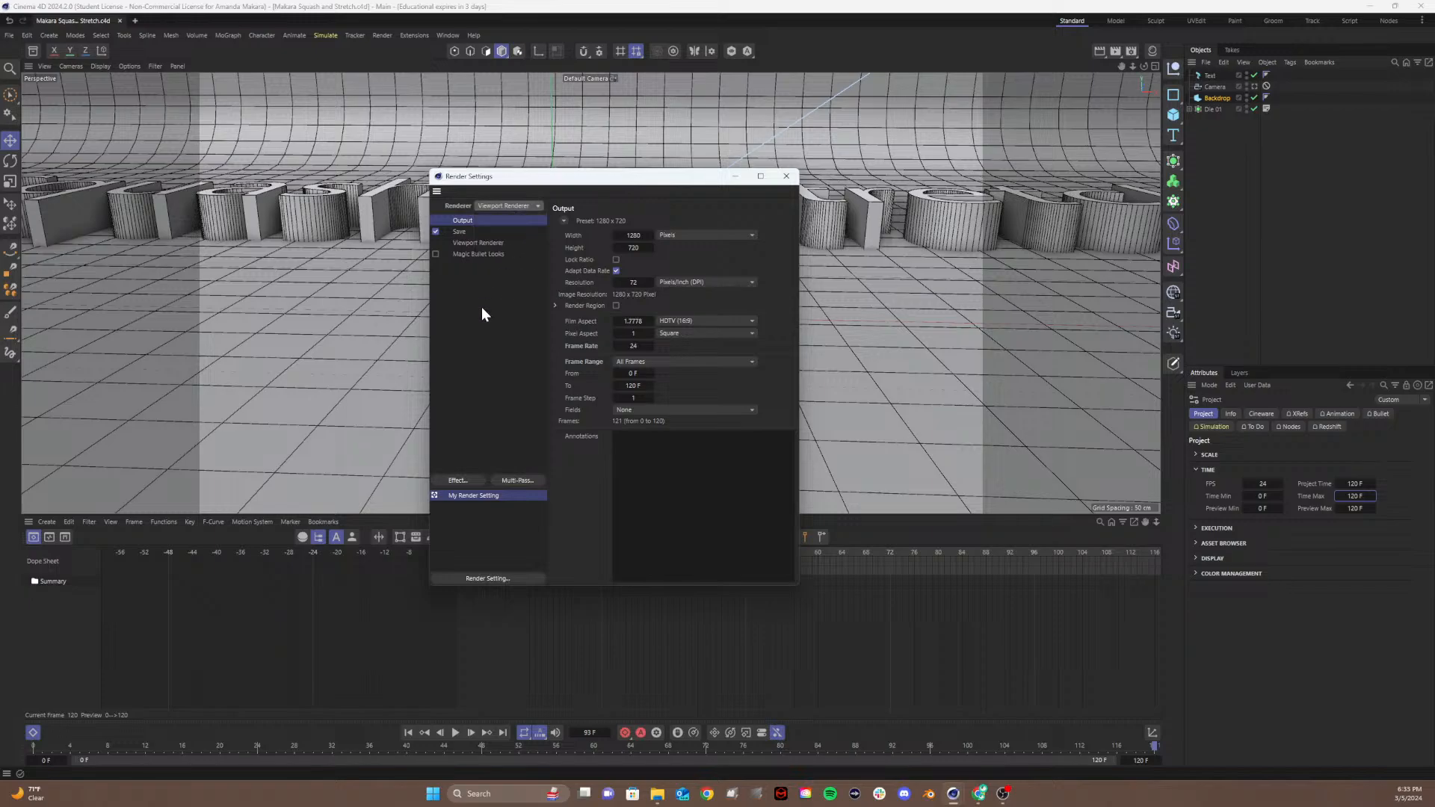
{"action": "left_click", "coordinate": [459, 233]}
{"action": "left_click", "coordinate": [478, 243]}
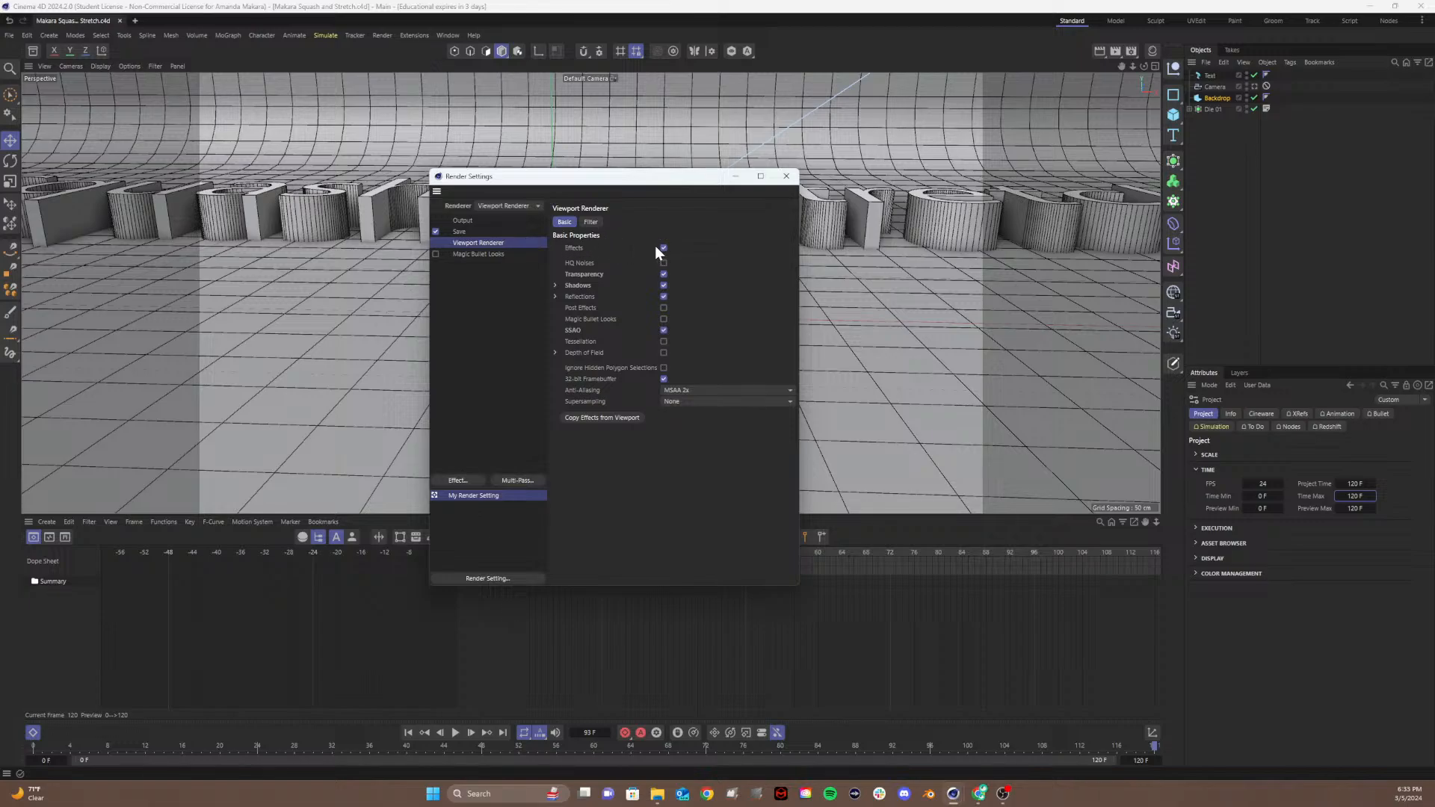
{"action": "left_click", "coordinate": [592, 223]}
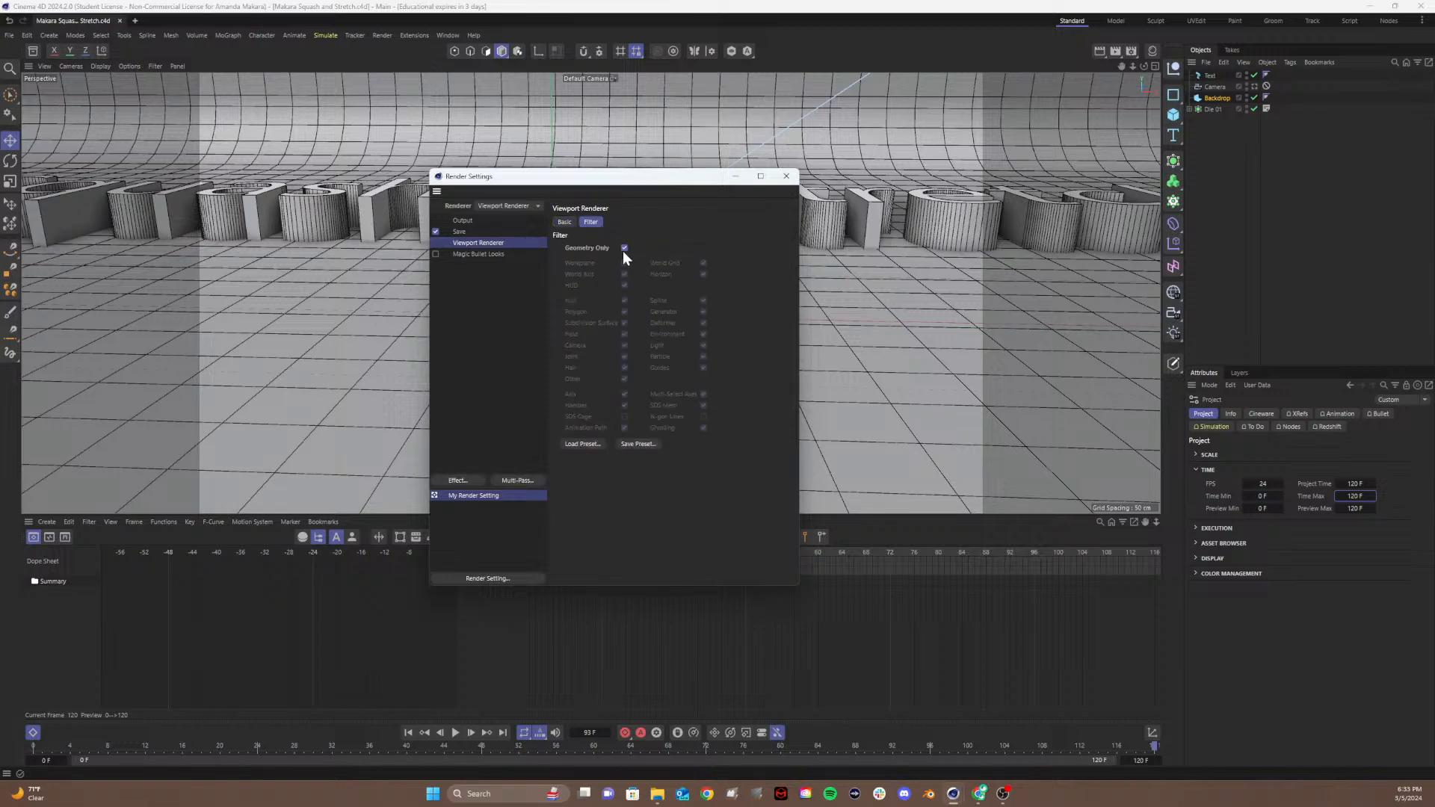
{"action": "left_click", "coordinate": [562, 223]}
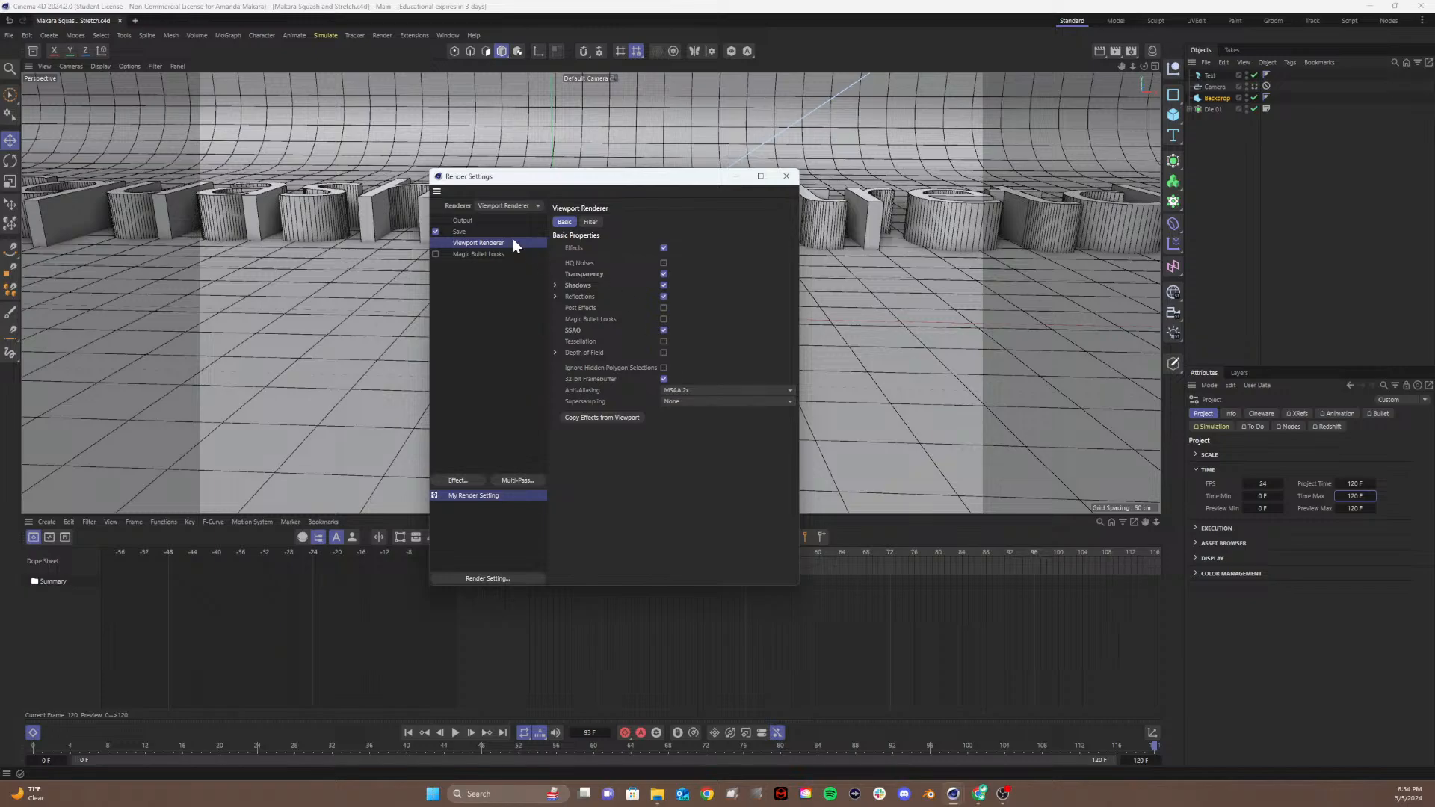
Step: Try the Physical renderer and return to the Viewport Renderer
{"action": "left_click", "coordinate": [507, 207]}
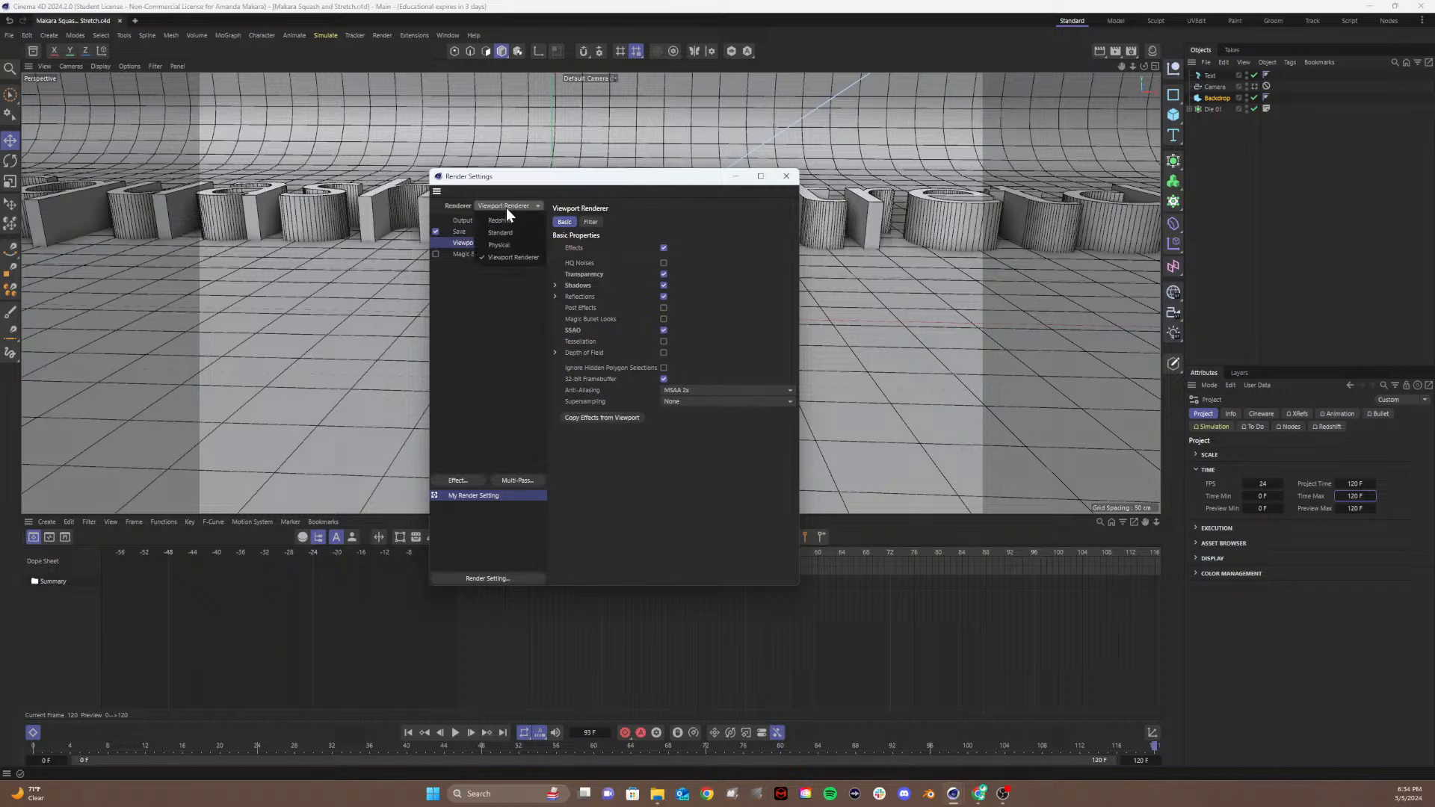
{"action": "left_click", "coordinate": [499, 247]}
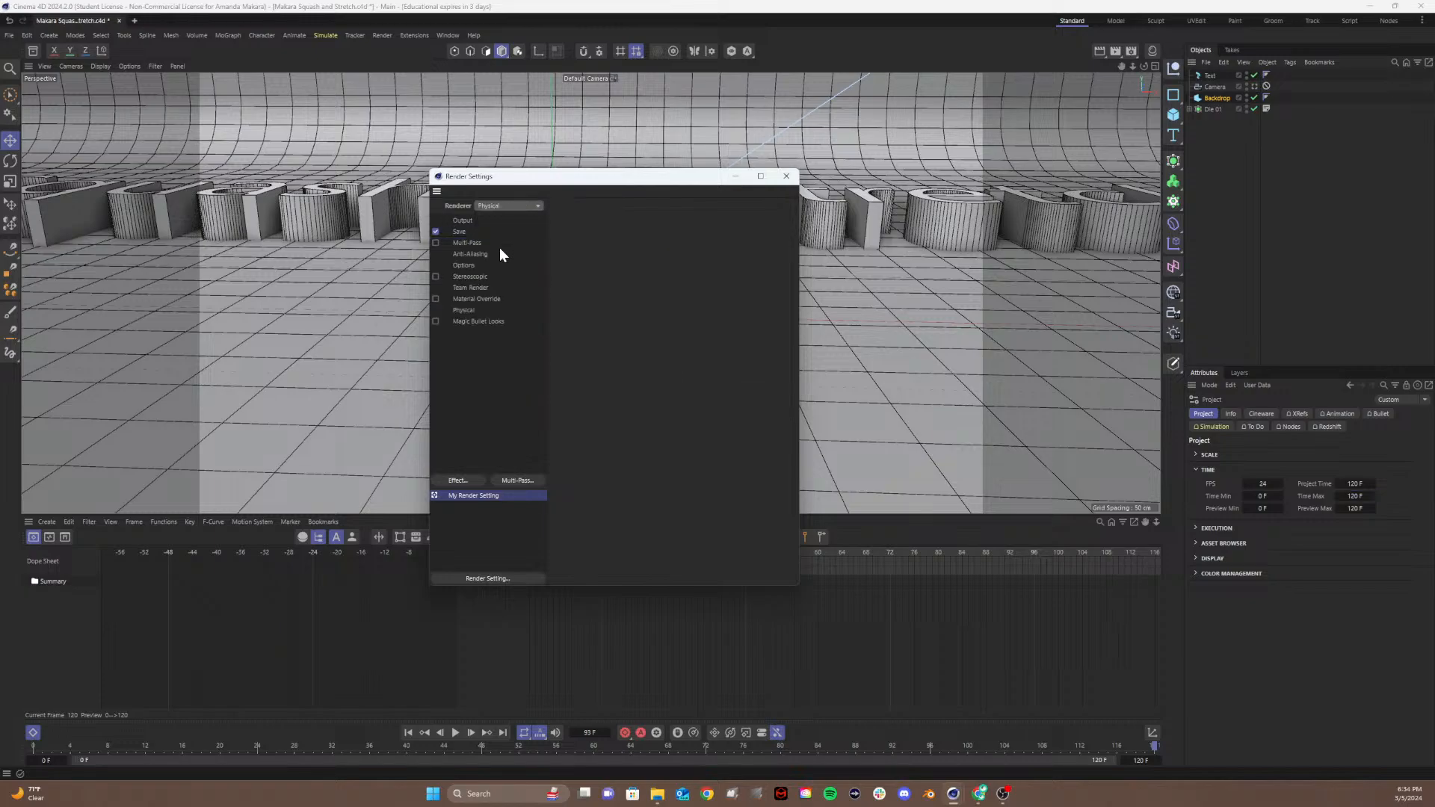
{"action": "left_click", "coordinate": [499, 208]}
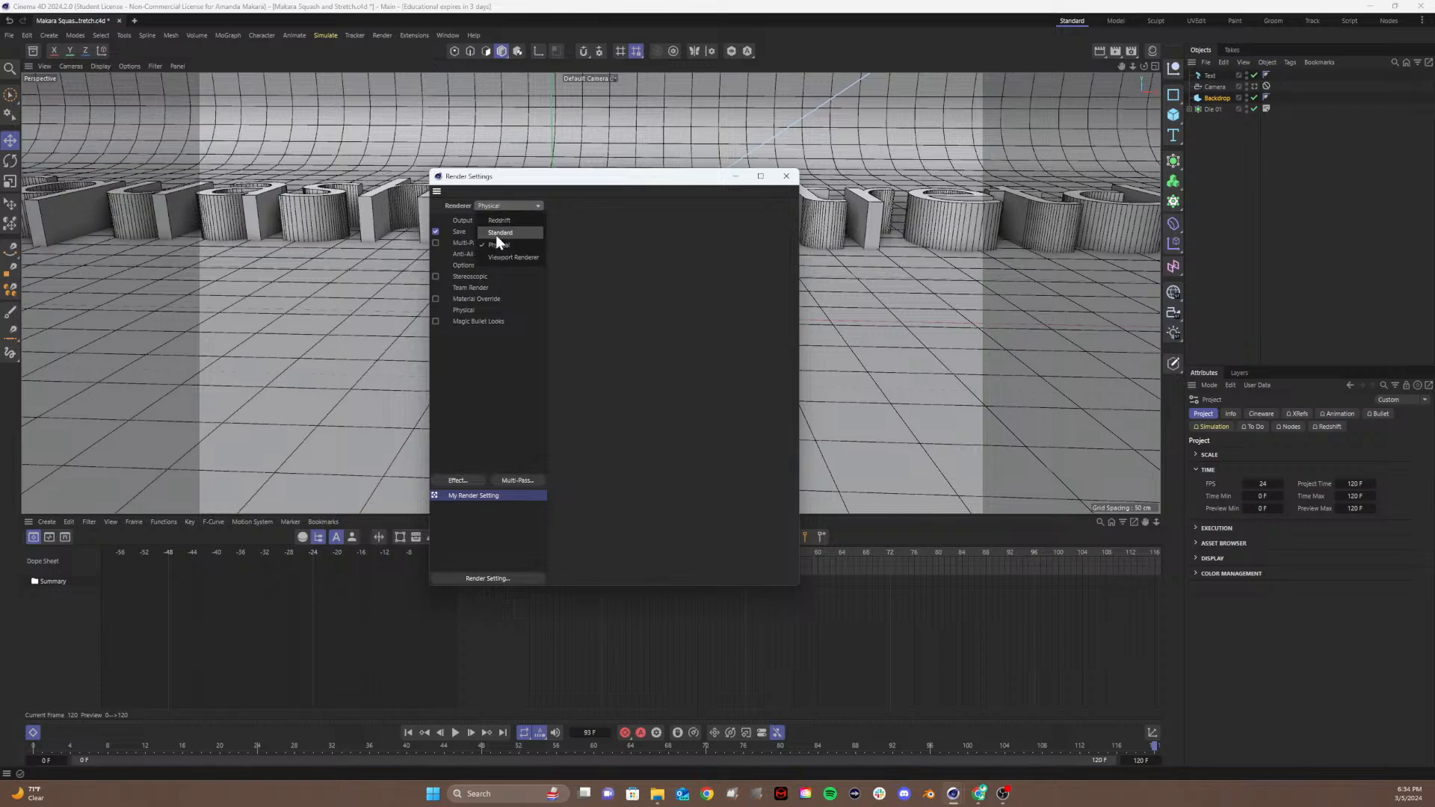
{"action": "left_click", "coordinate": [492, 256]}
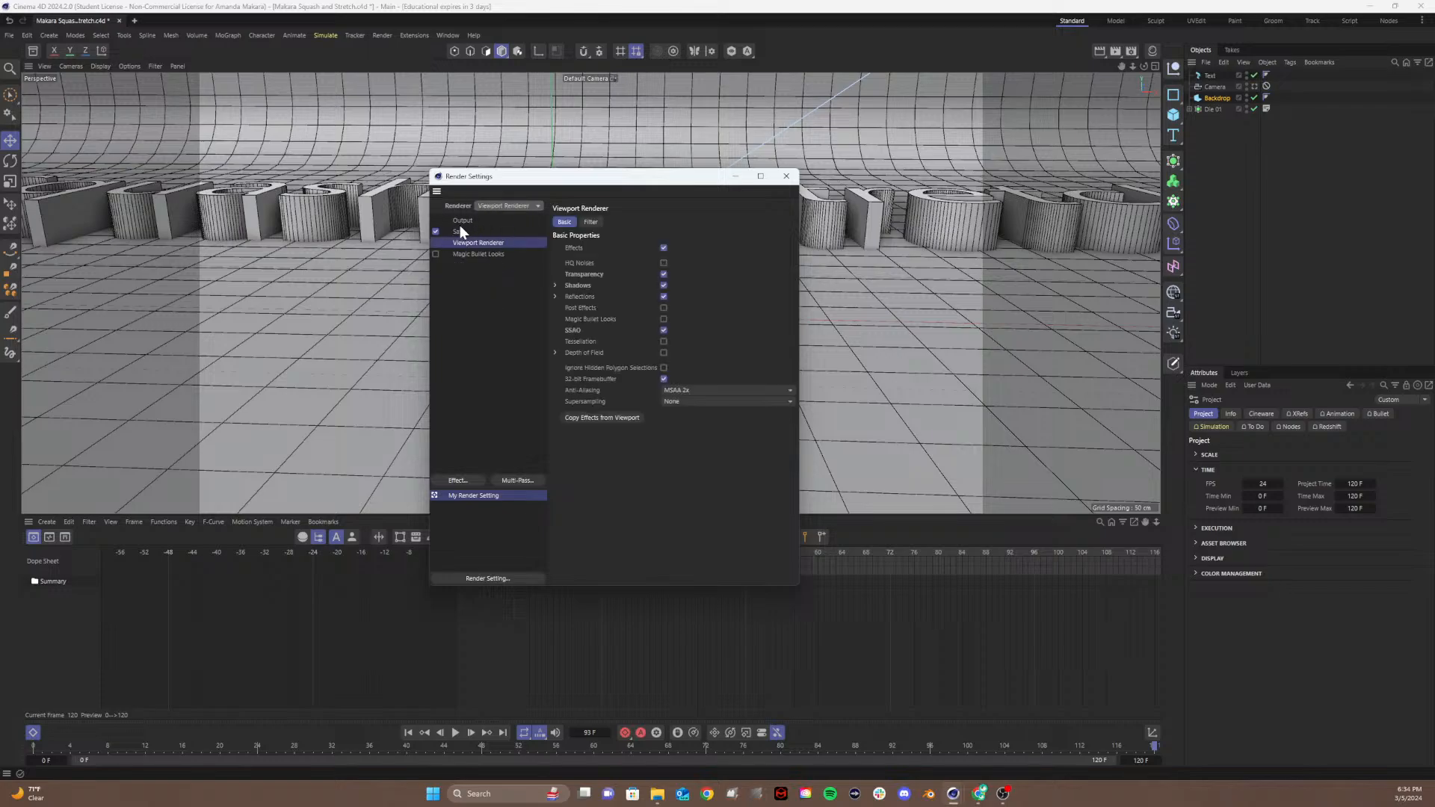
Step: In the Save settings, browse for the output file location to 04_Motion Design Principles, 00_3D, PNG Sequences
{"action": "left_click", "coordinate": [461, 231]}
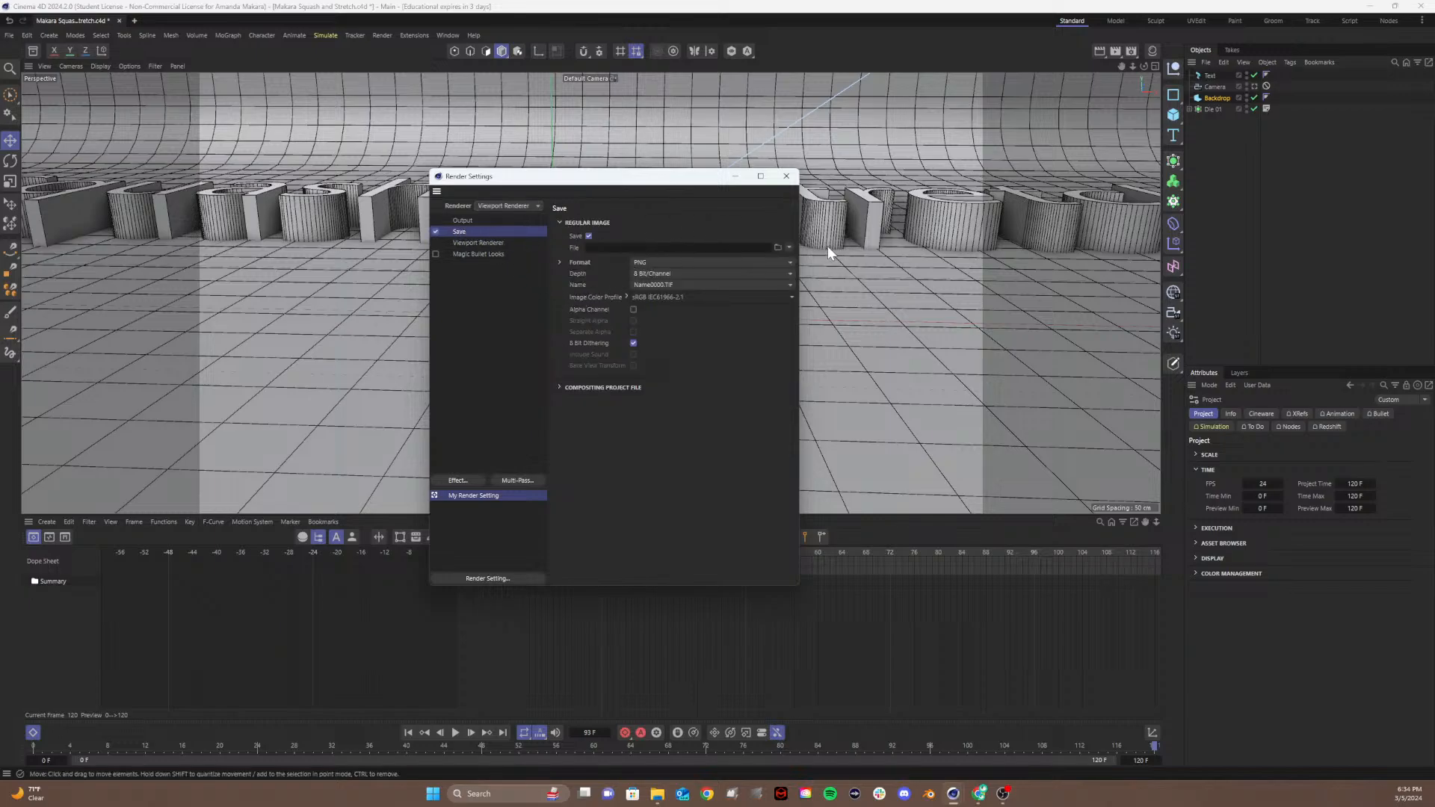
{"action": "left_click", "coordinate": [788, 246]}
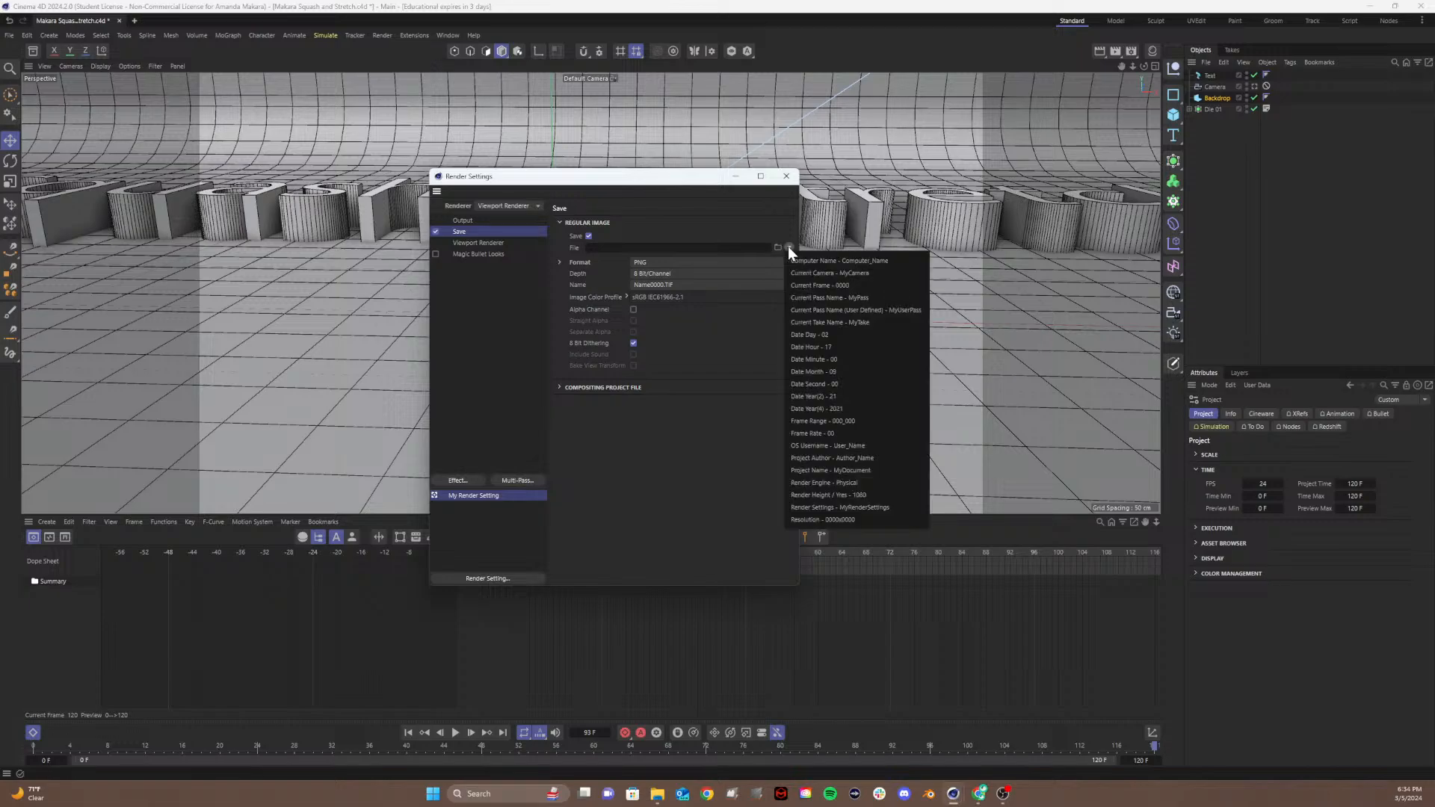
{"action": "left_click", "coordinate": [778, 246]}
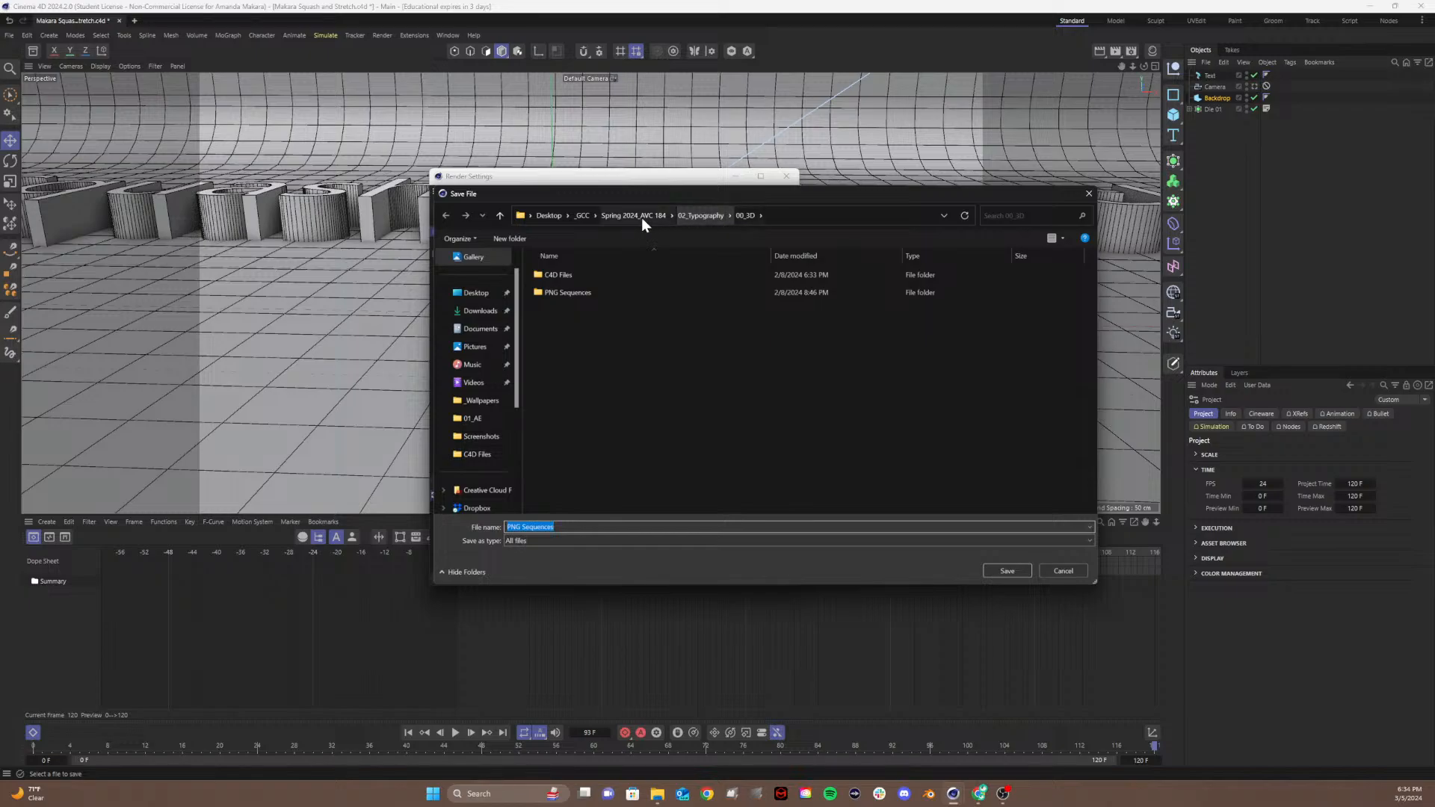
{"action": "left_click", "coordinate": [601, 215]}
{"action": "double_click", "coordinate": [567, 346]}
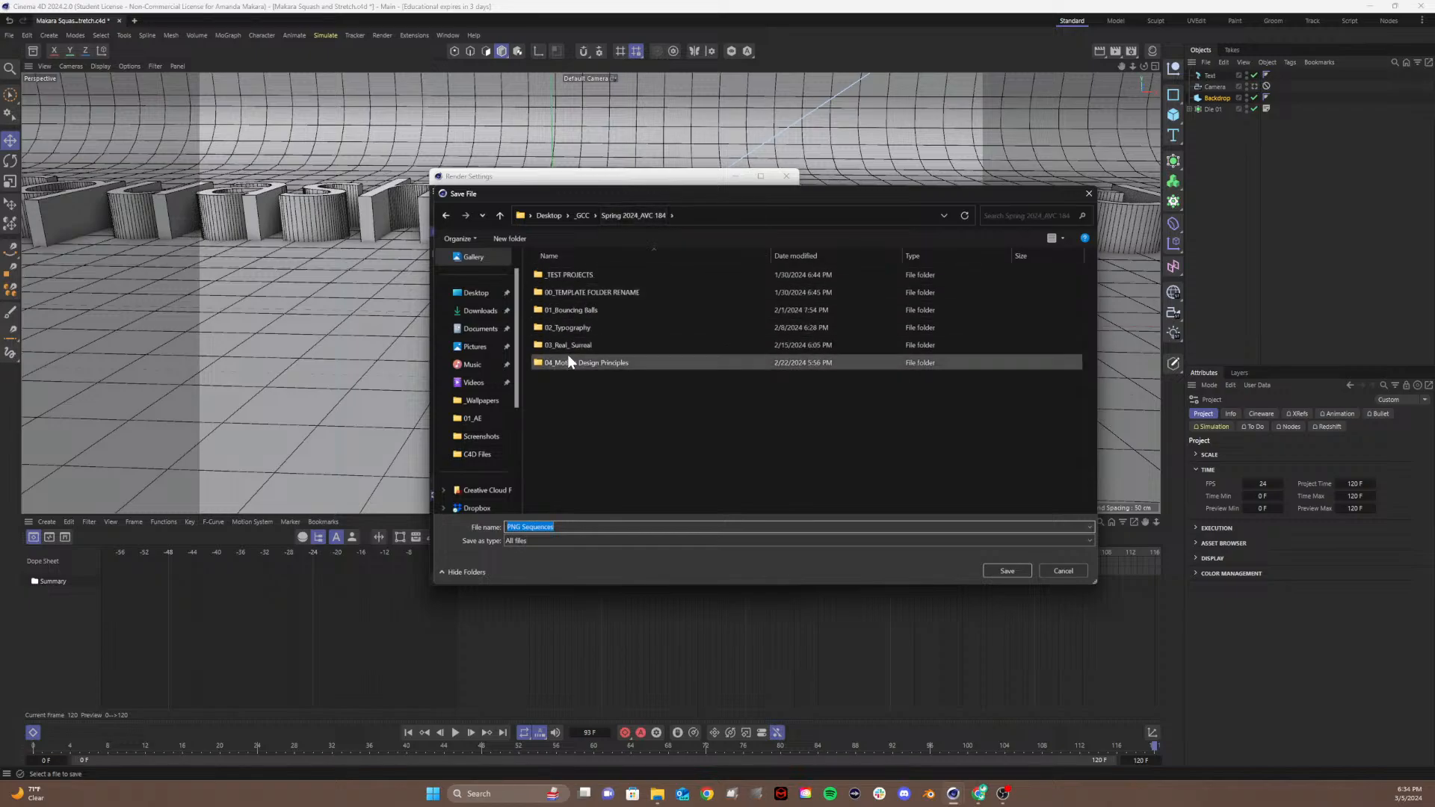
{"action": "double_click", "coordinate": [555, 275]}
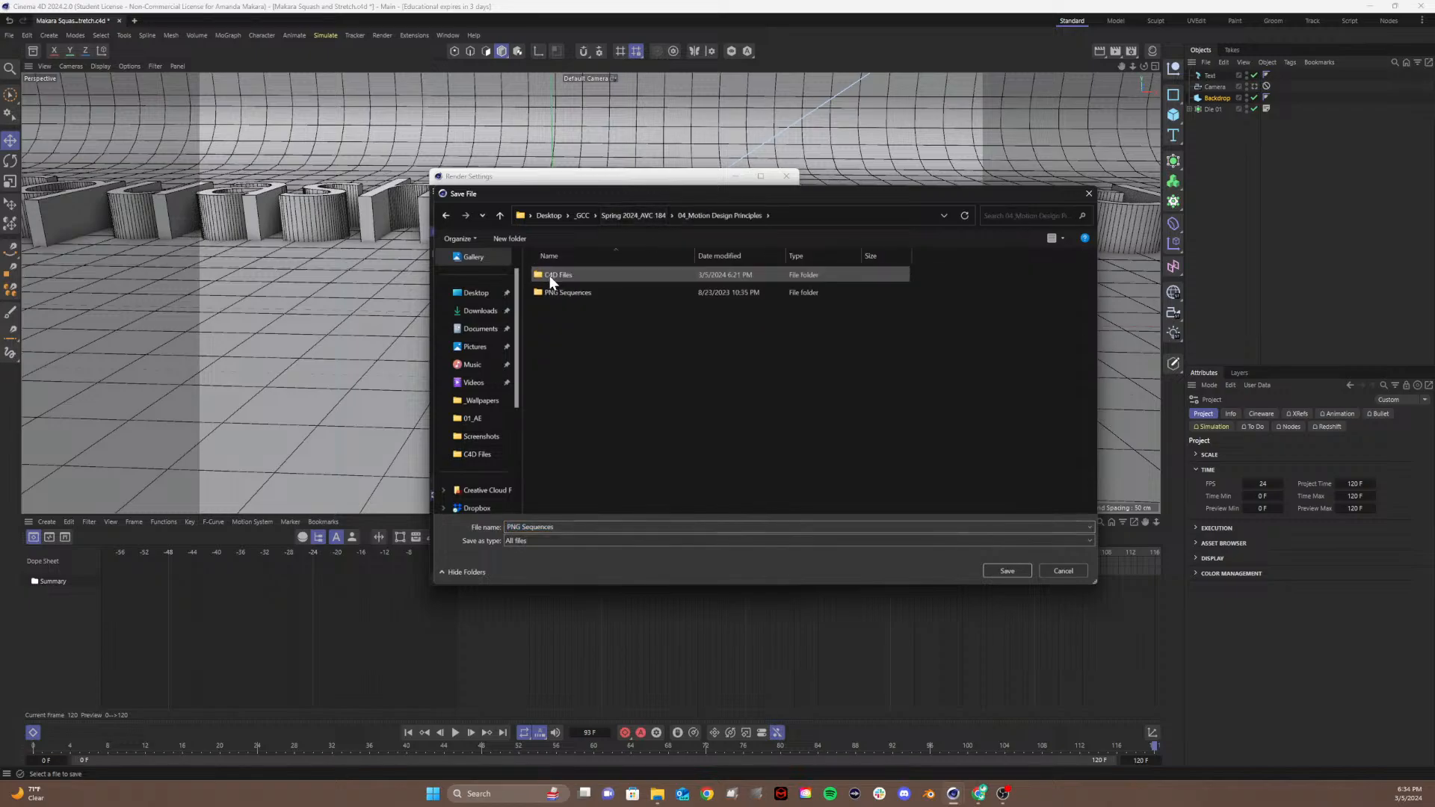
{"action": "double_click", "coordinate": [582, 291]}
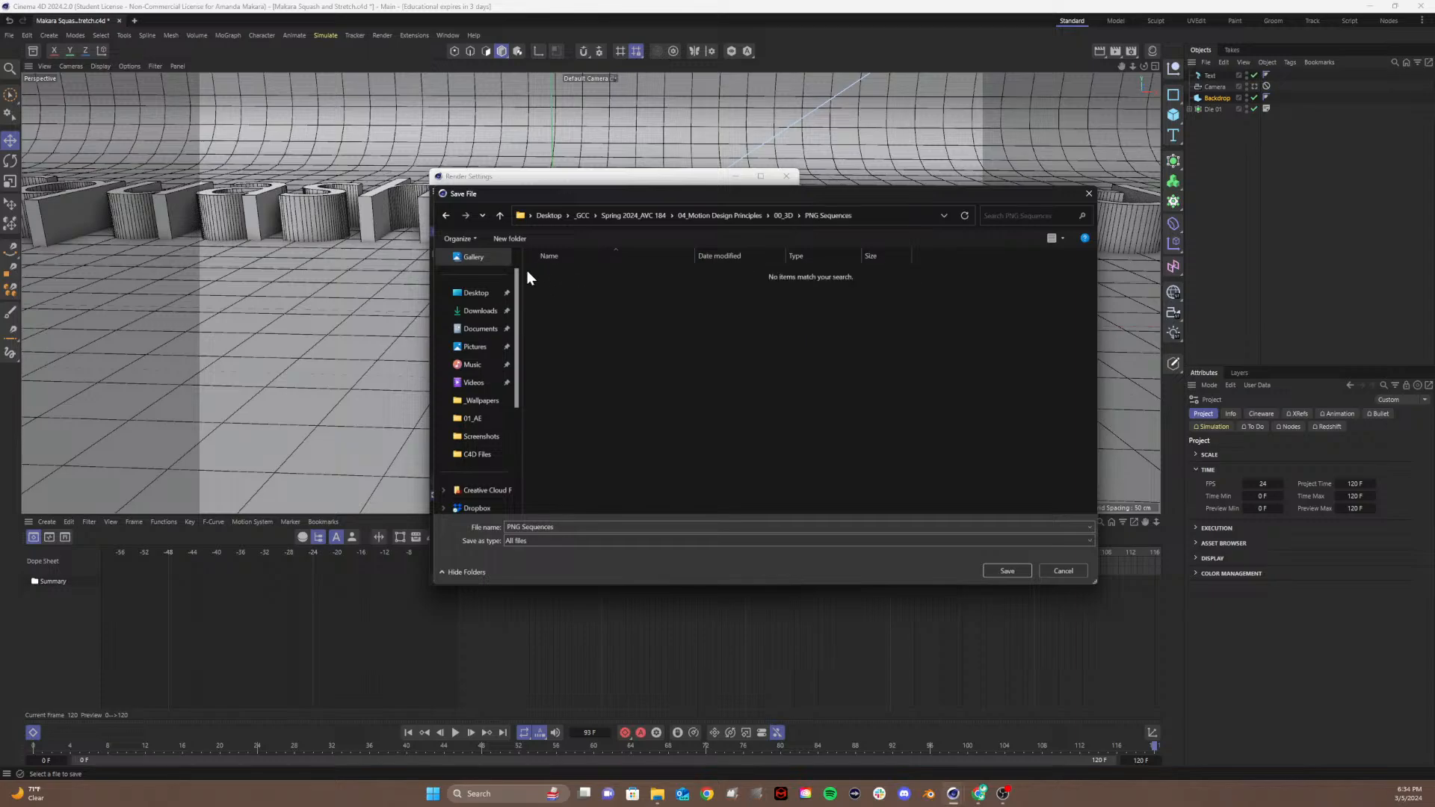
Step: Create a folder named "Squash & Stretch" inside the PNG Sequences folder
{"action": "right_click", "coordinate": [527, 271]}
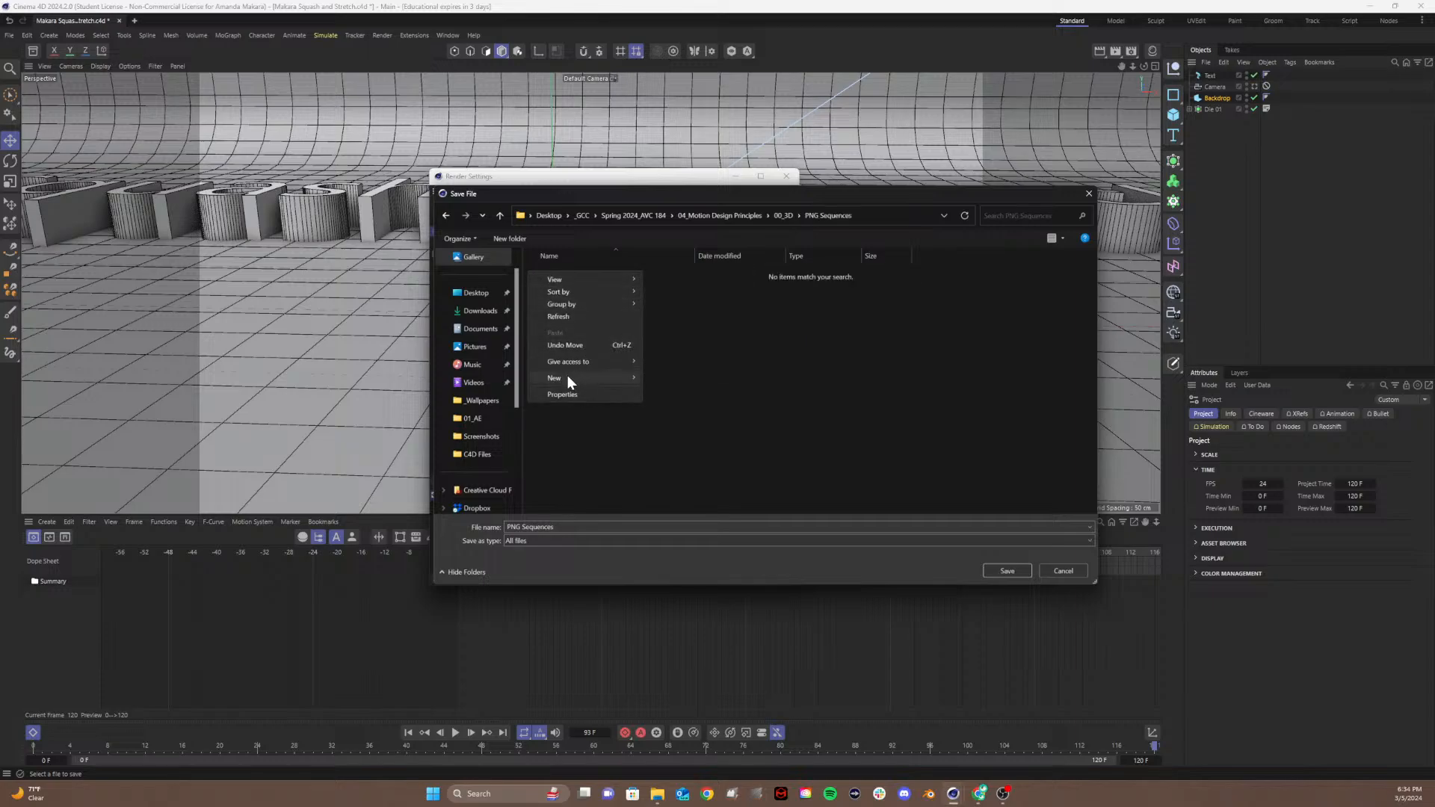
{"action": "mouse_move", "coordinate": [567, 375]}
{"action": "left_click", "coordinate": [679, 378]}
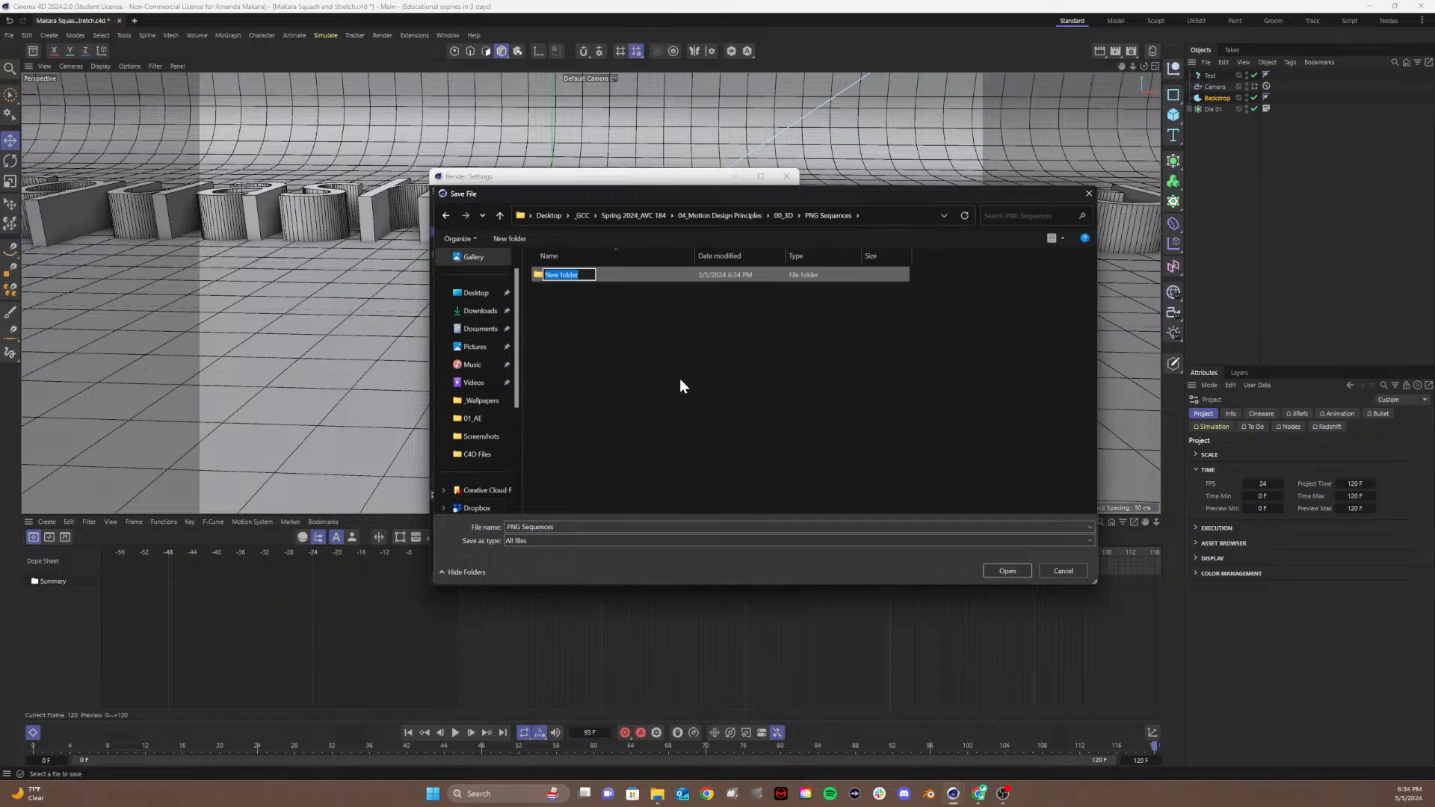
{"action": "type", "text": "Squash & Stretch"}
{"action": "key", "text": "Return"}
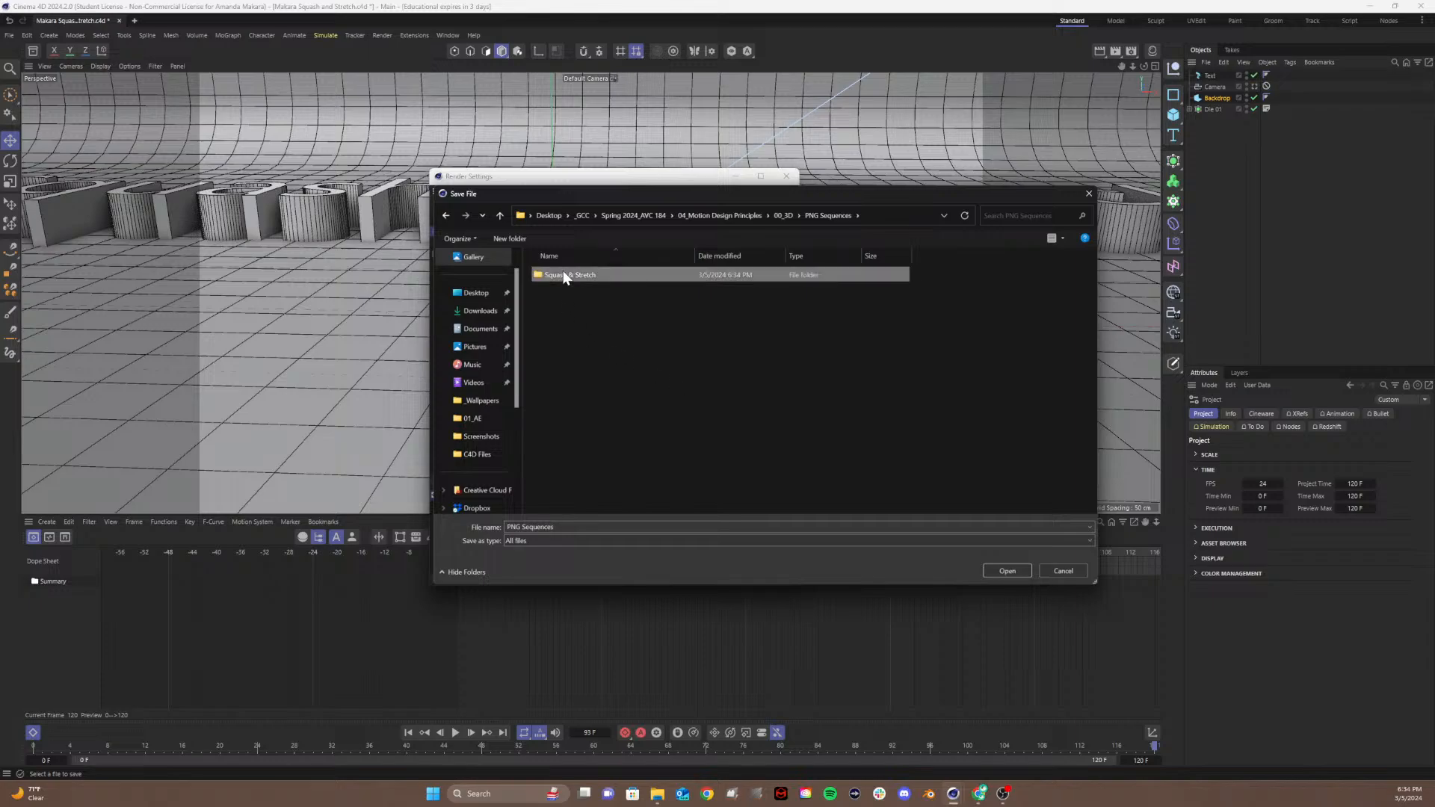
Step: Set the render output path to PNG Sequences inside the Squash & Stretch folder and enable Alpha Channel
{"action": "double_click", "coordinate": [563, 273]}
{"action": "left_click", "coordinate": [1007, 571]}
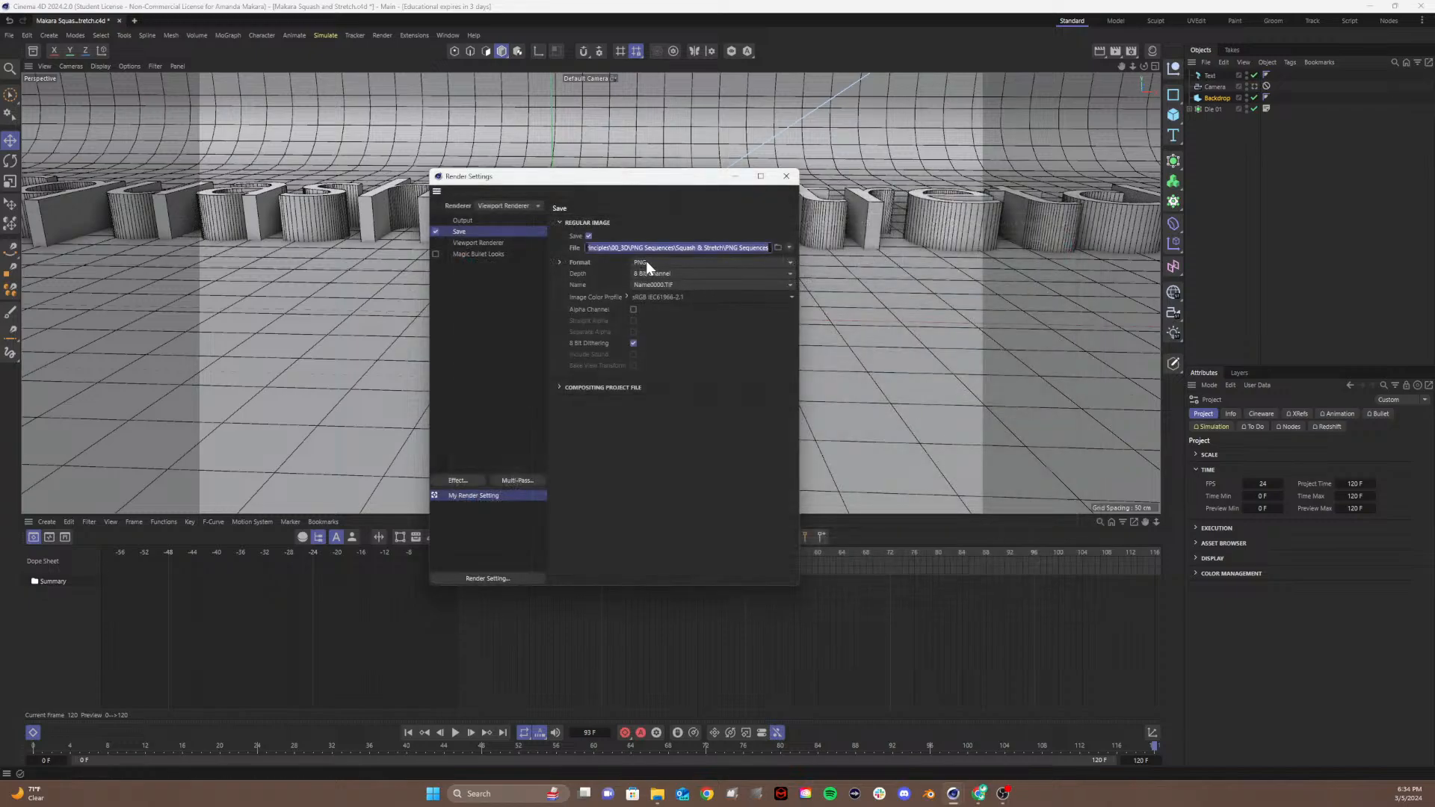
{"action": "left_click", "coordinate": [632, 310]}
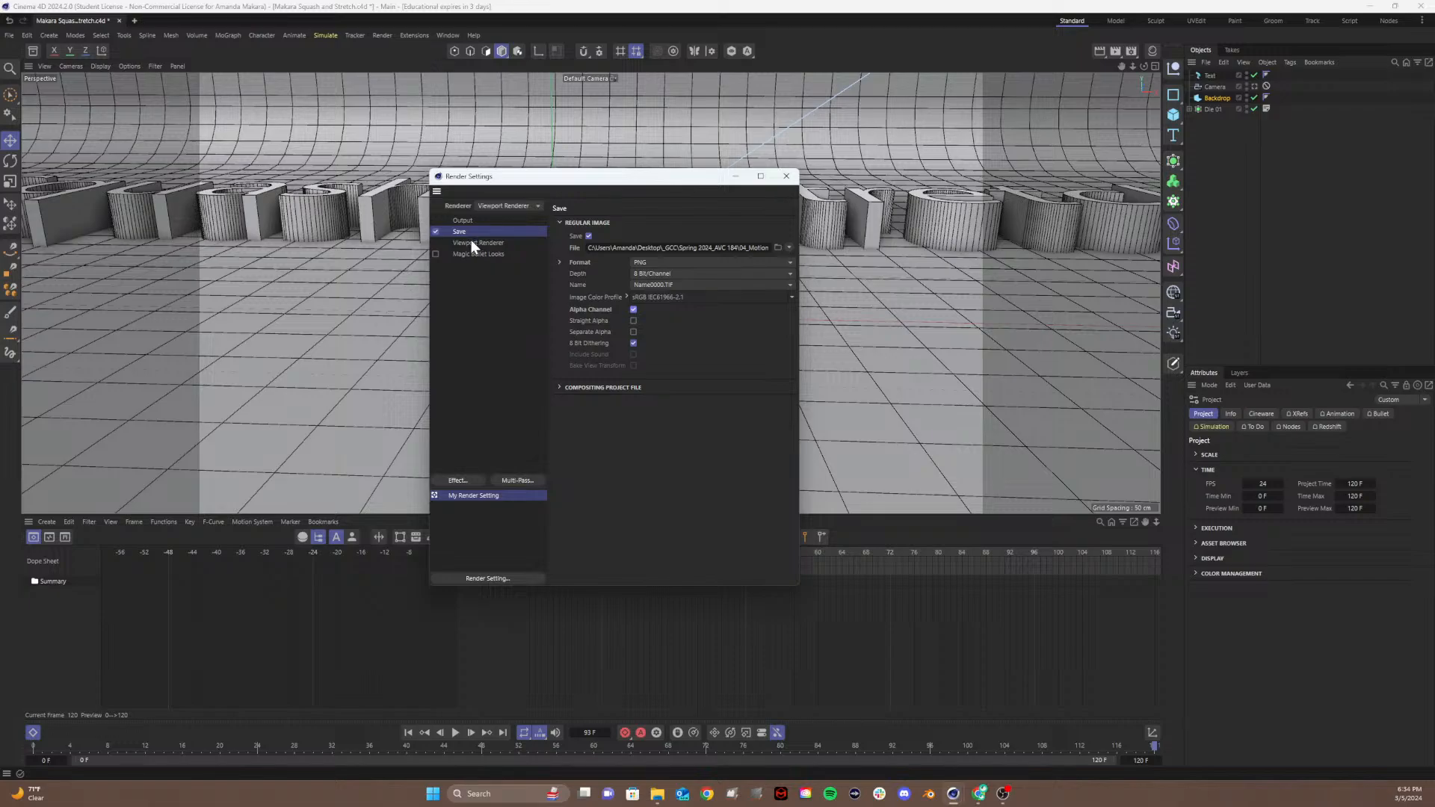
Step: Set the render output size to 1920 x 1080 pixels and close the render settings
{"action": "left_click", "coordinate": [473, 220]}
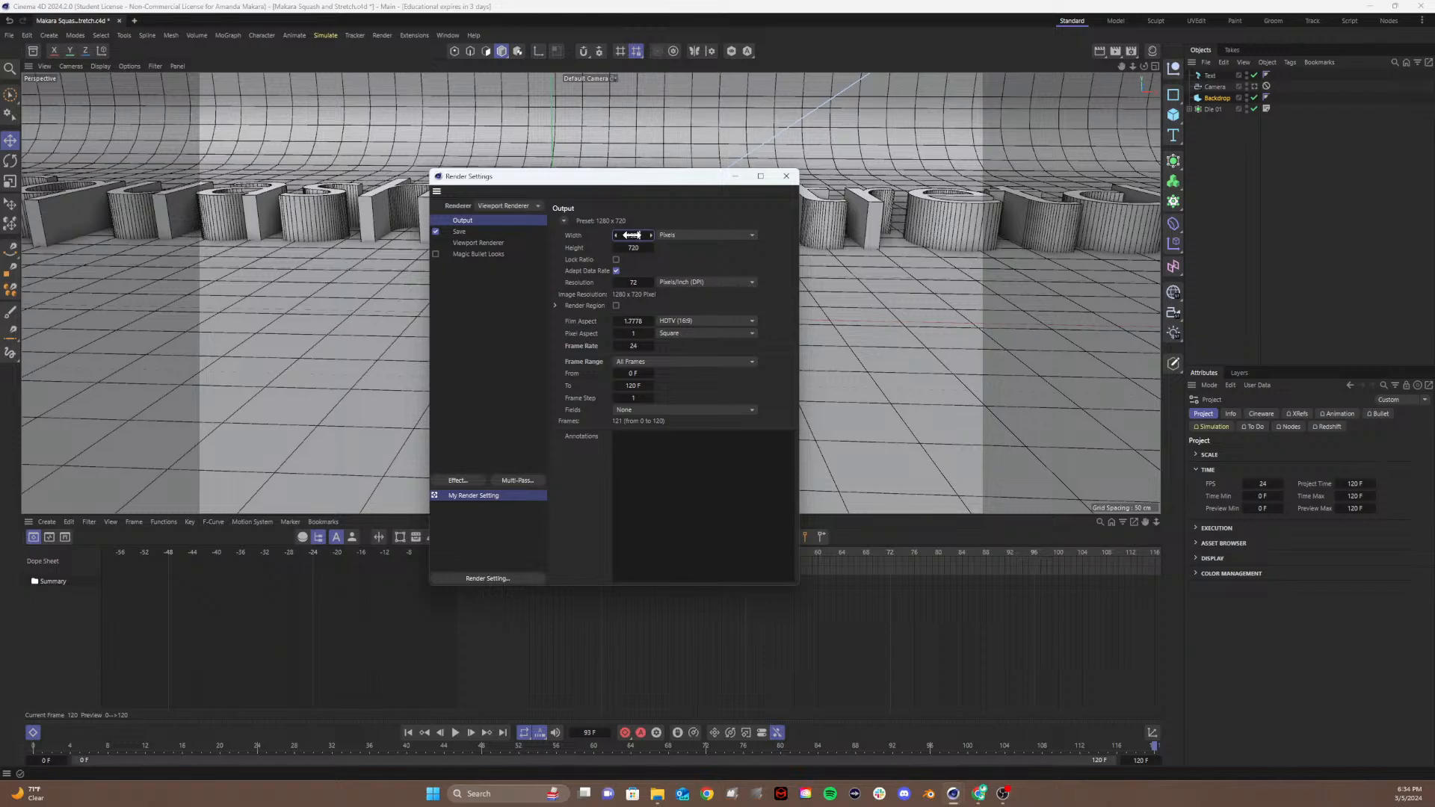
{"action": "key", "text": "Tab"}
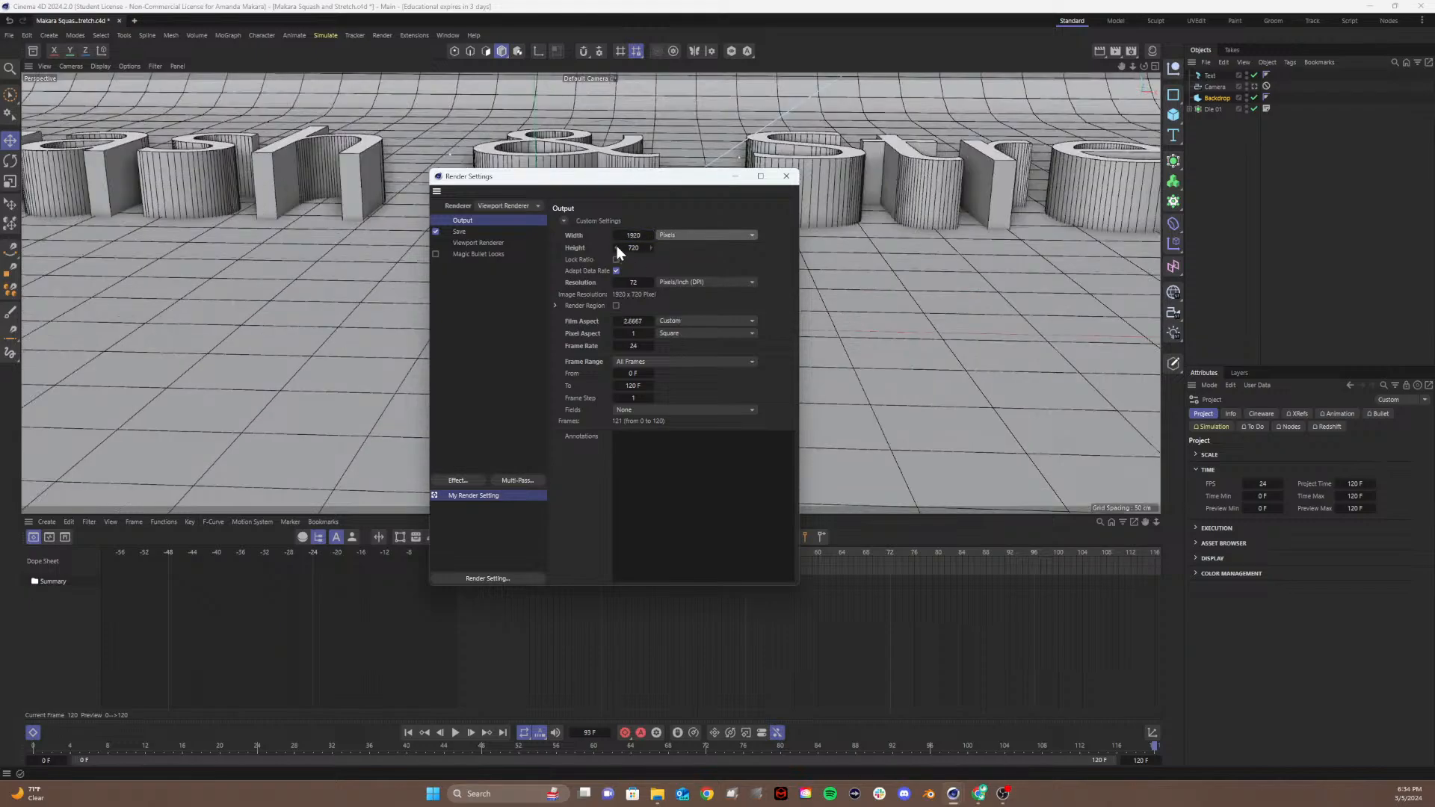
{"action": "left_click", "coordinate": [627, 246]}
{"action": "type", "text": "1080"}
{"action": "key", "text": "Return"}
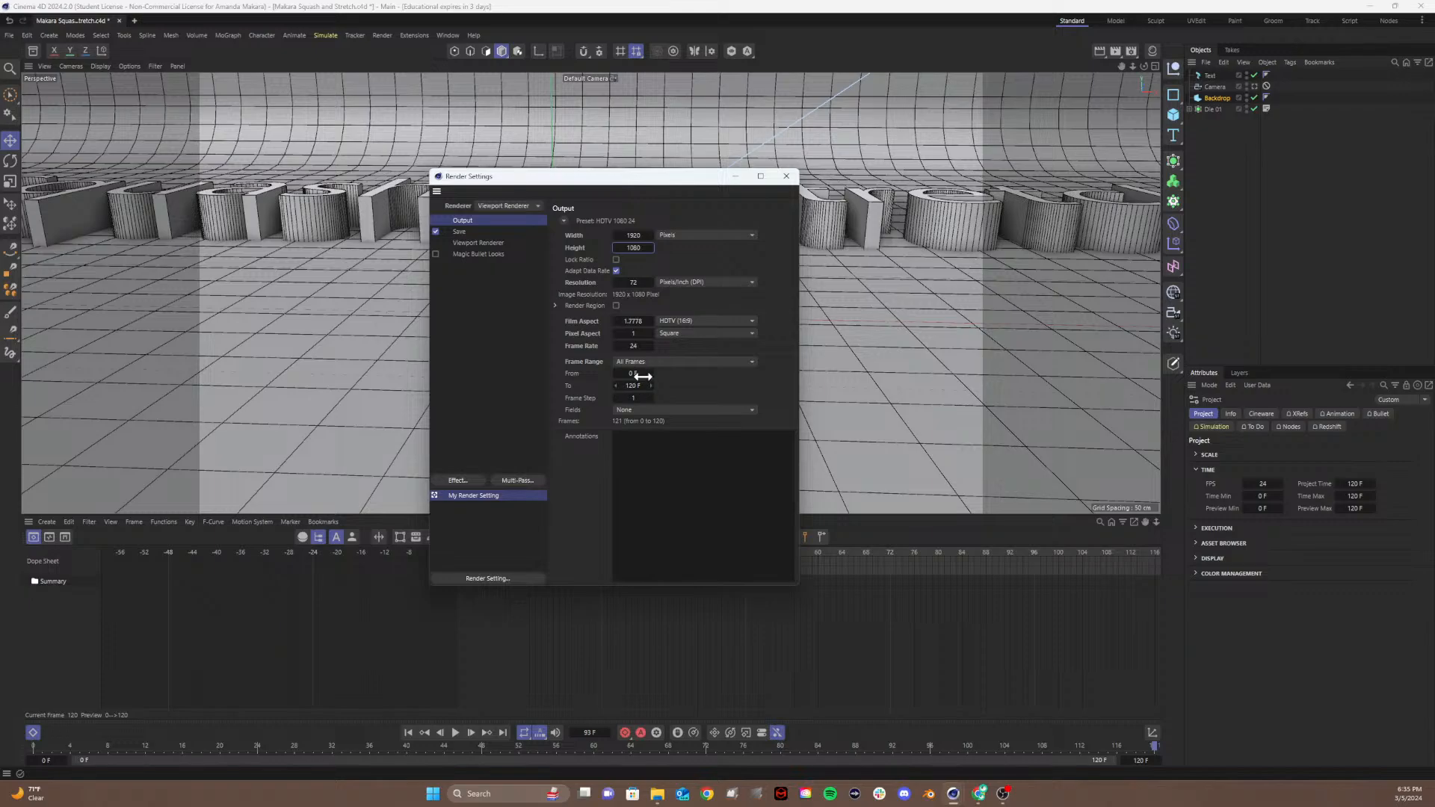
{"action": "left_click", "coordinate": [781, 175]}
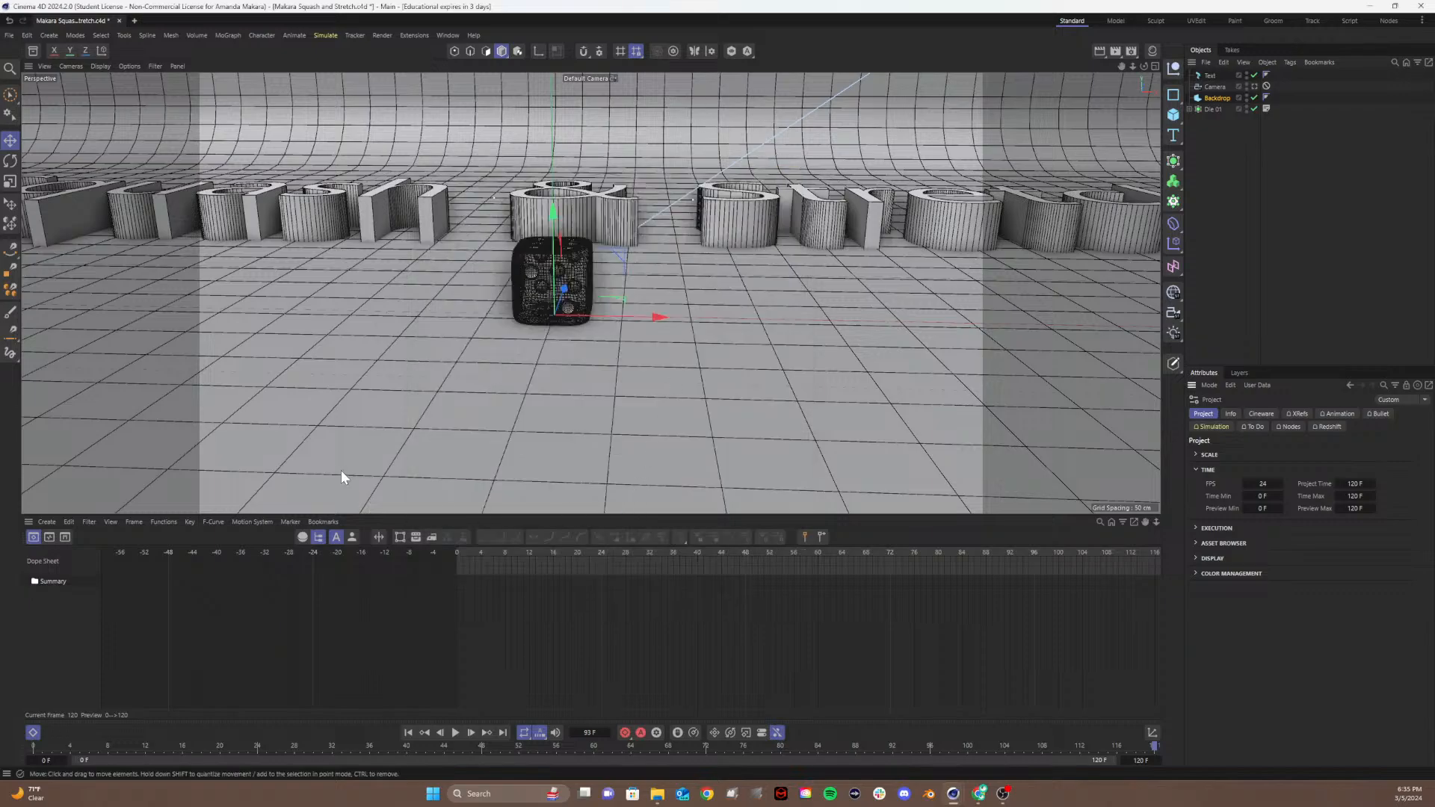
Step: Move the timeline playhead to frame 0
{"action": "left_click", "coordinate": [708, 622]}
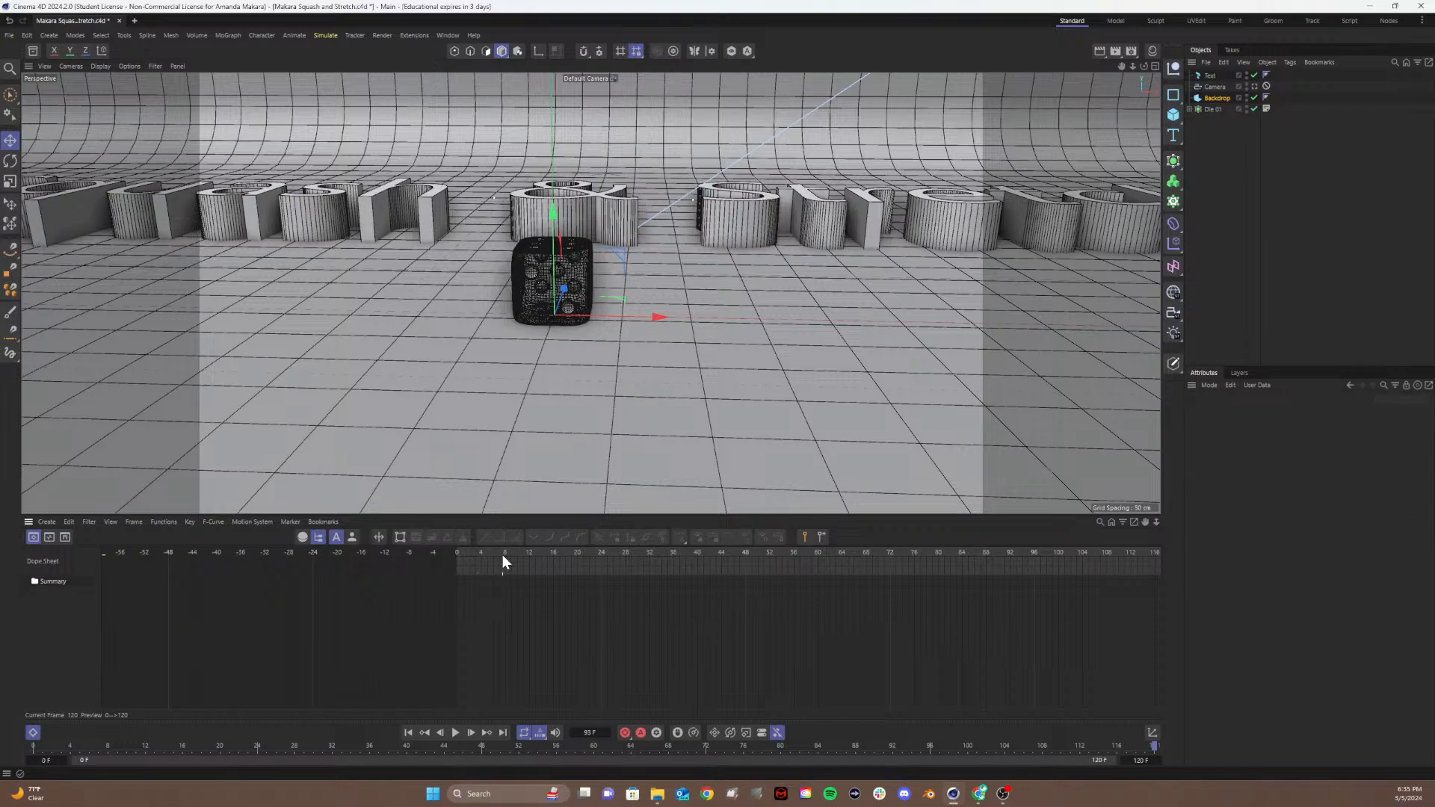
{"action": "left_click_drag", "start_coordinate": [502, 555], "coordinate": [442, 563]}
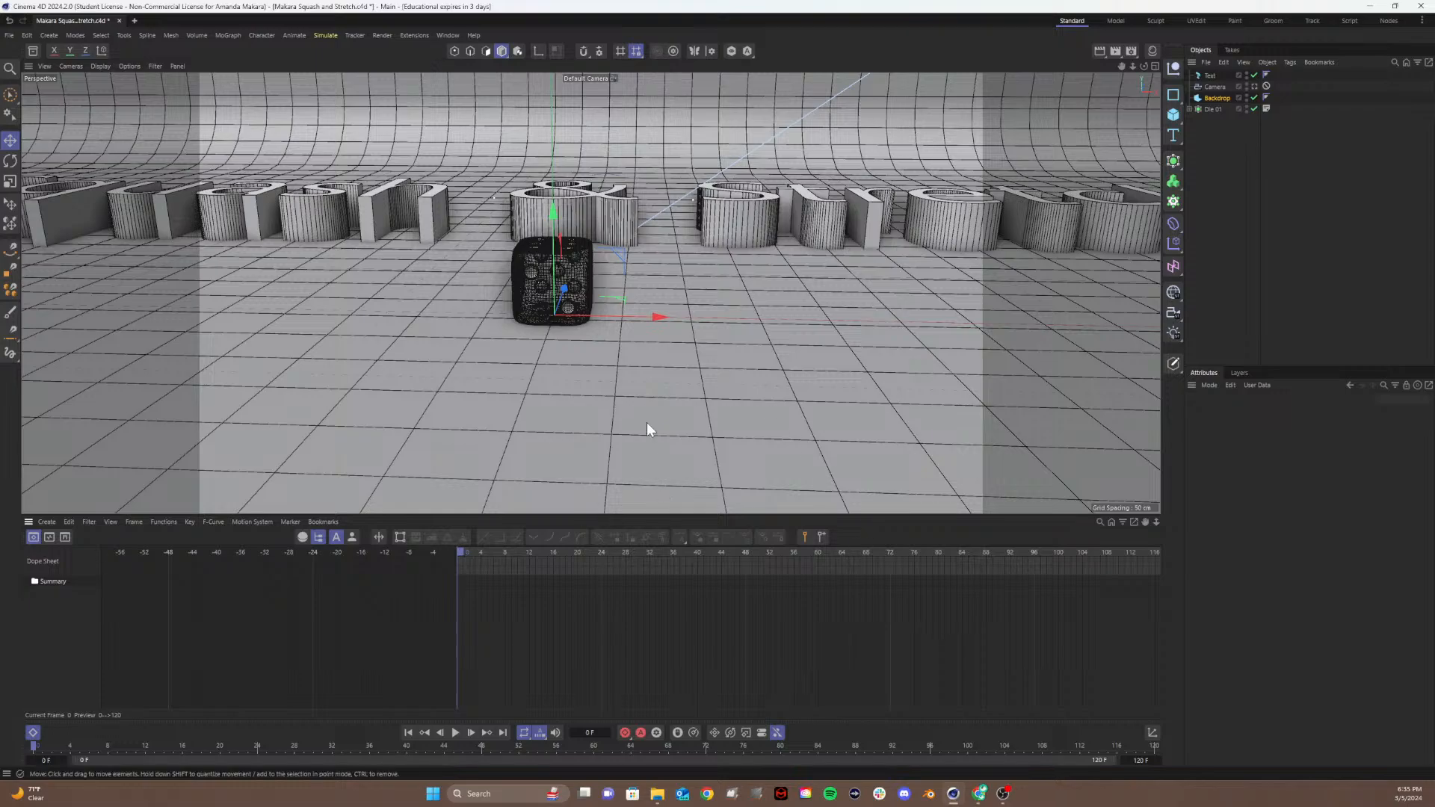
{"action": "left_click", "coordinate": [478, 551]}
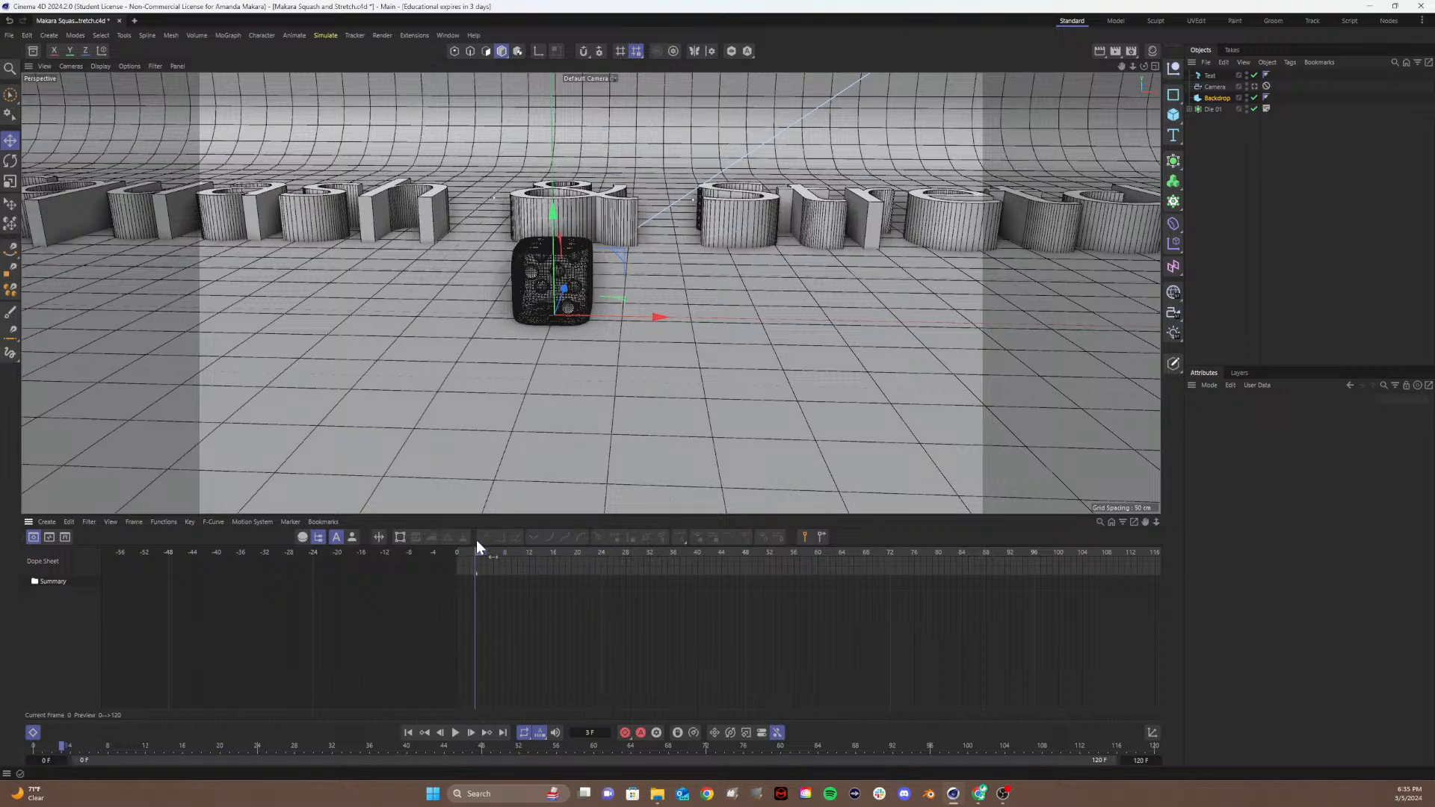
{"action": "left_click", "coordinate": [456, 555]}
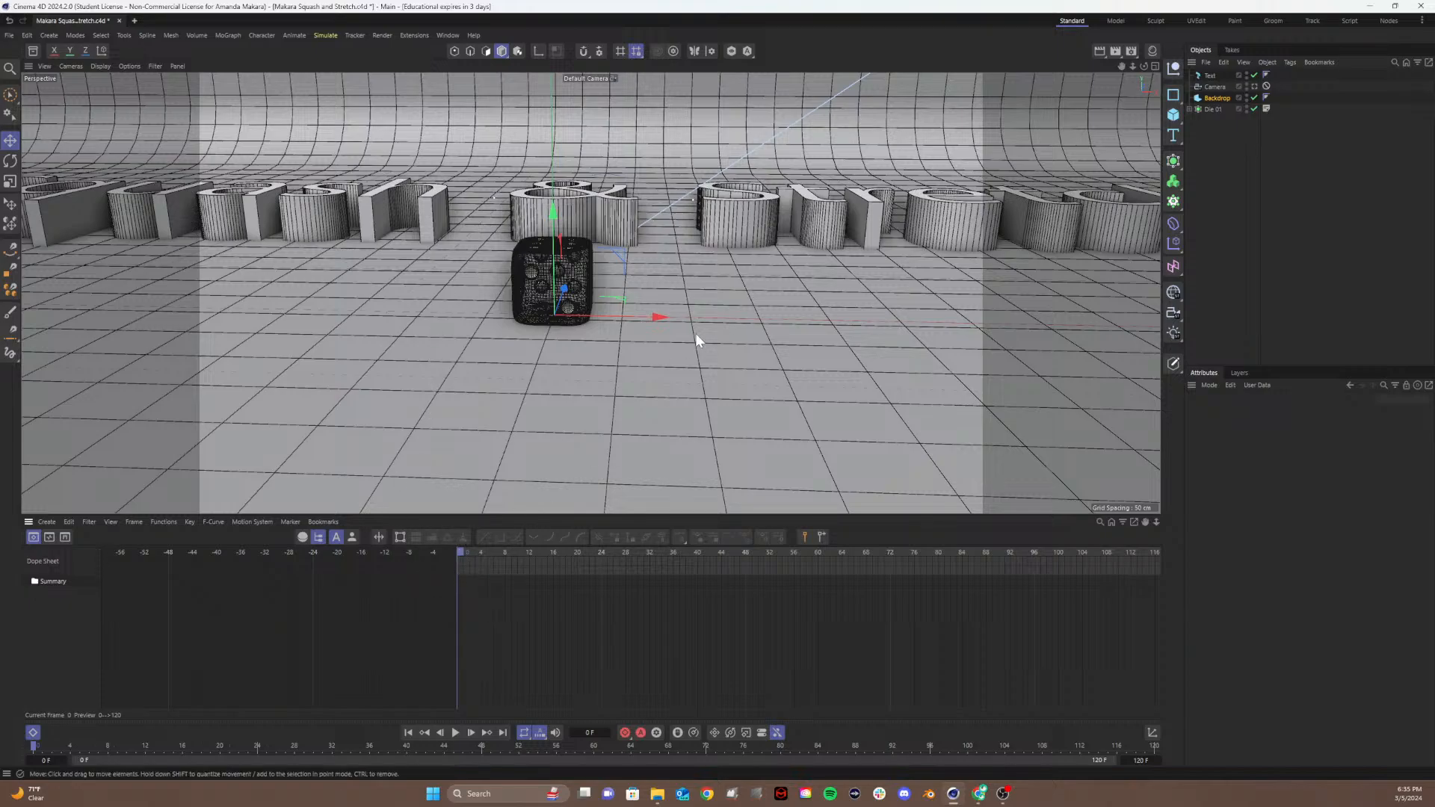
Step: Add a Protection tag from the Rigging Tags to the Backdrop object
{"action": "left_click", "coordinate": [1209, 108]}
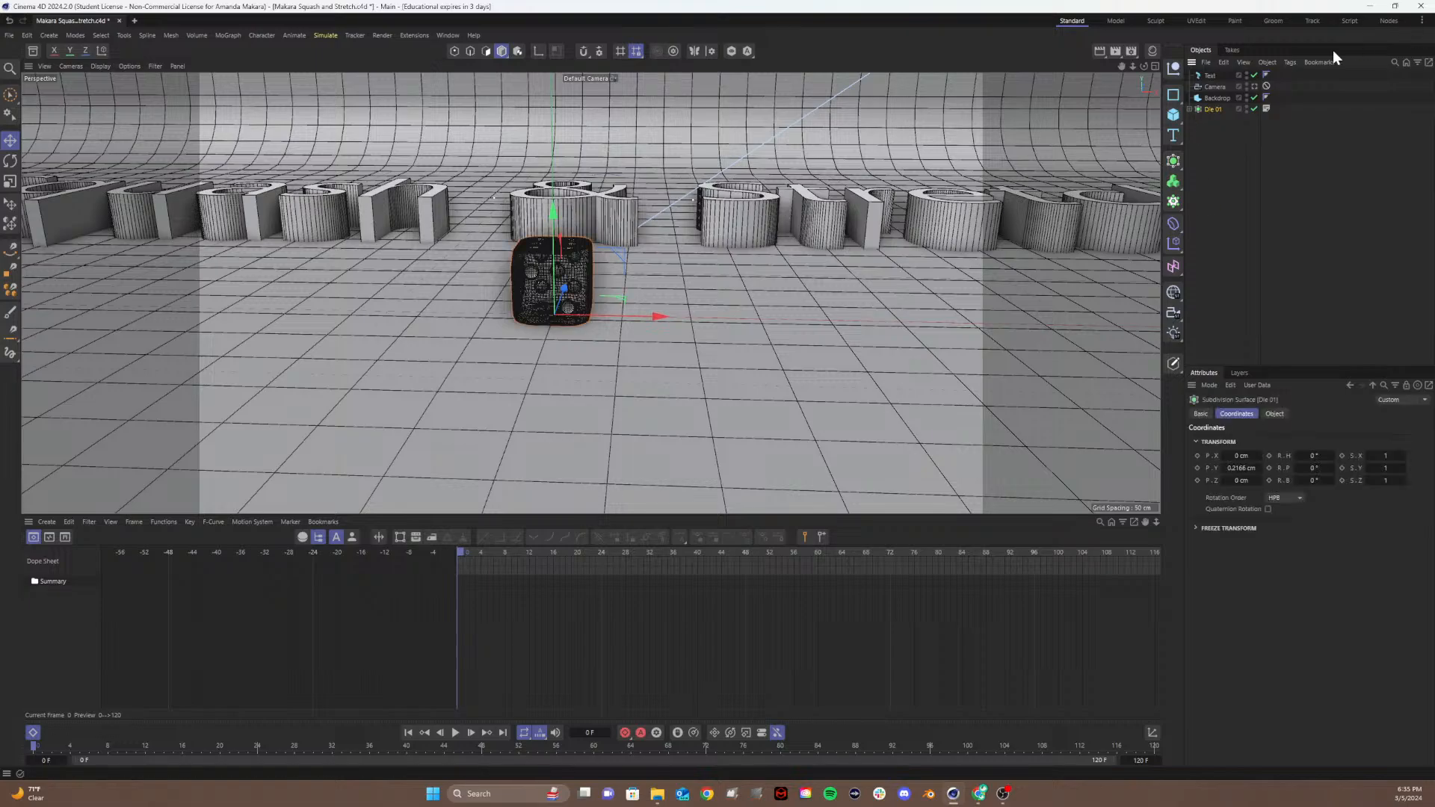
{"action": "left_click", "coordinate": [1217, 99]}
{"action": "right_click", "coordinate": [1216, 98]}
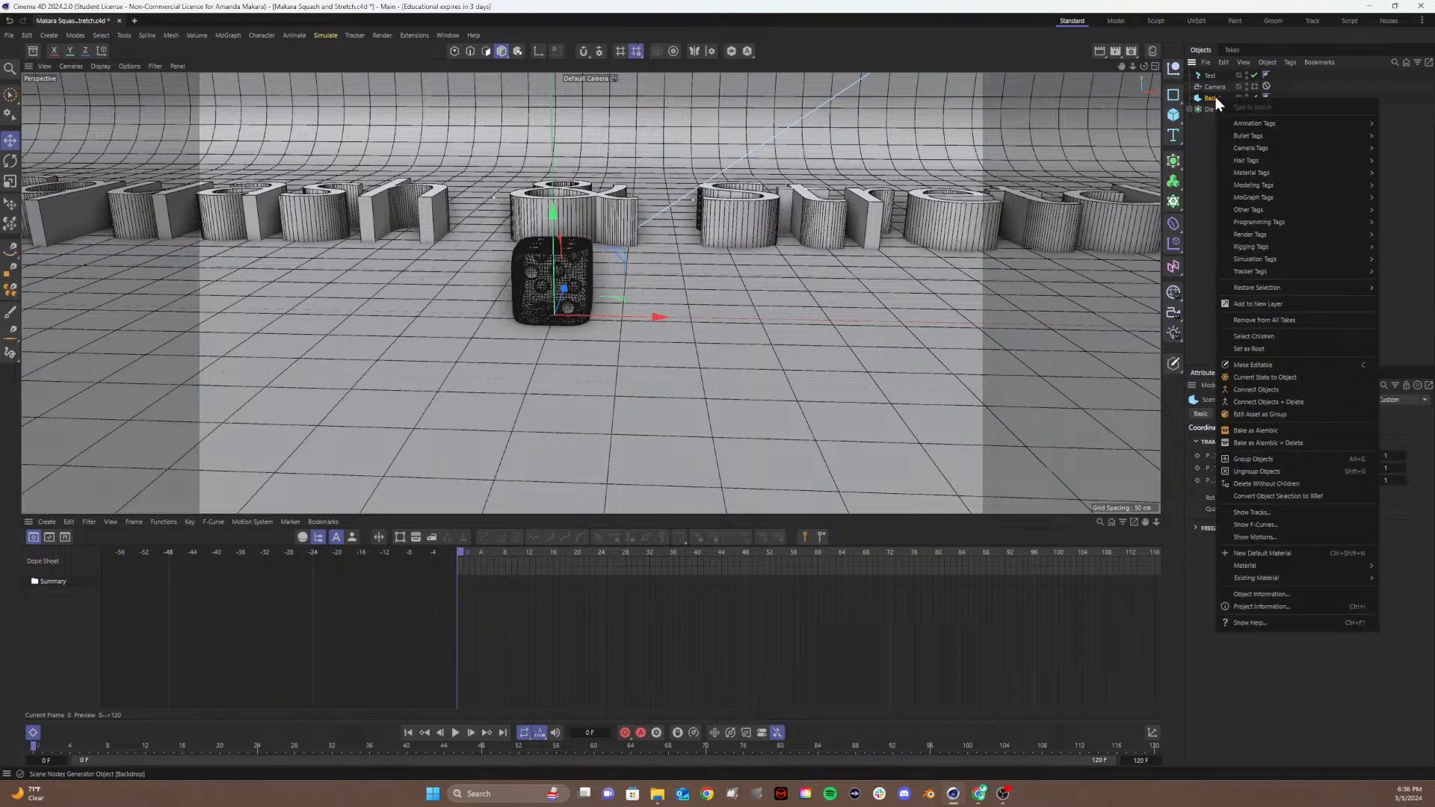
{"action": "mouse_move", "coordinate": [1227, 247]}
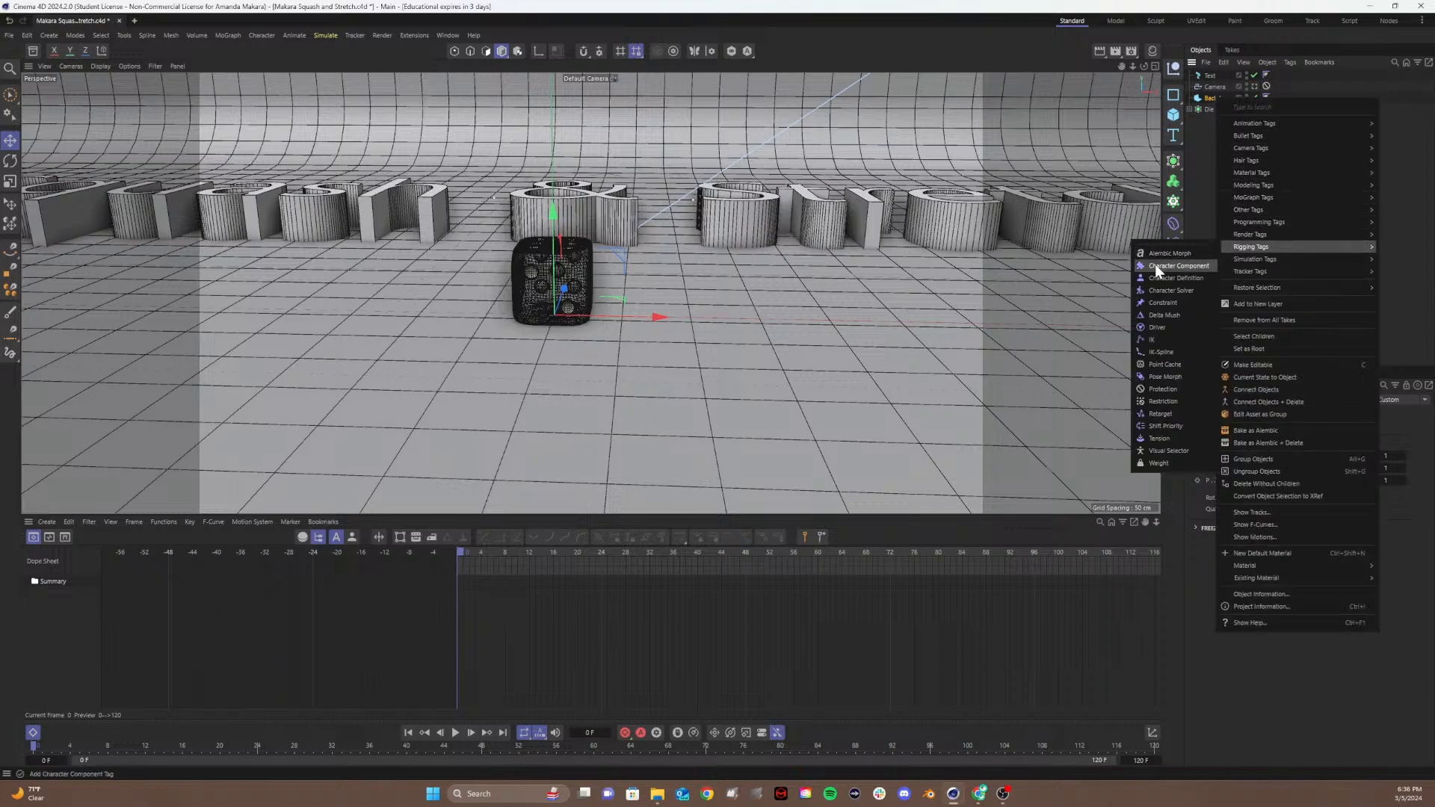
{"action": "left_click", "coordinate": [1170, 389]}
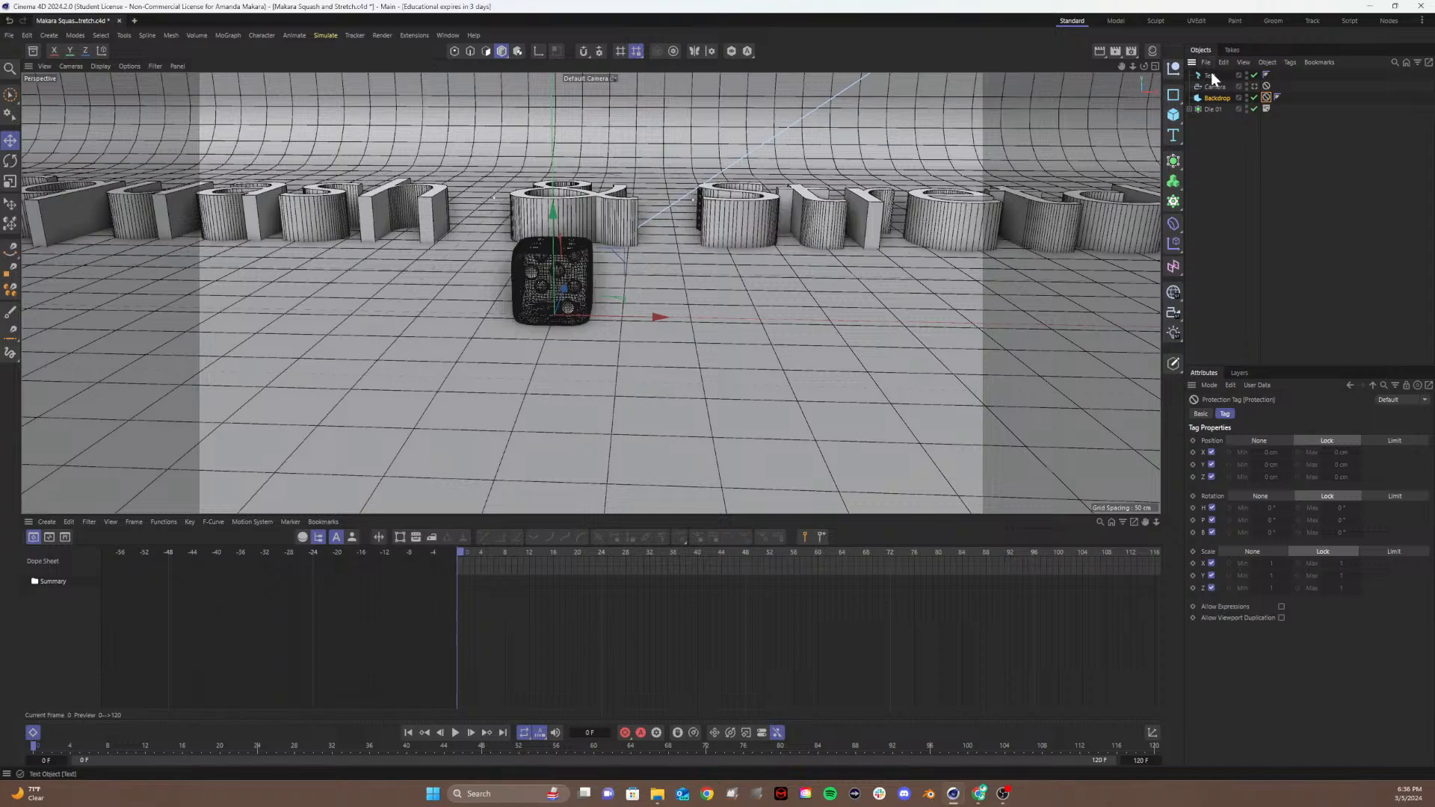
Step: Reorder the Text object between Backdrop and Die 01 in the object hierarchy, and select Die 01
{"action": "left_click_drag", "start_coordinate": [1211, 74], "coordinate": [1208, 105]}
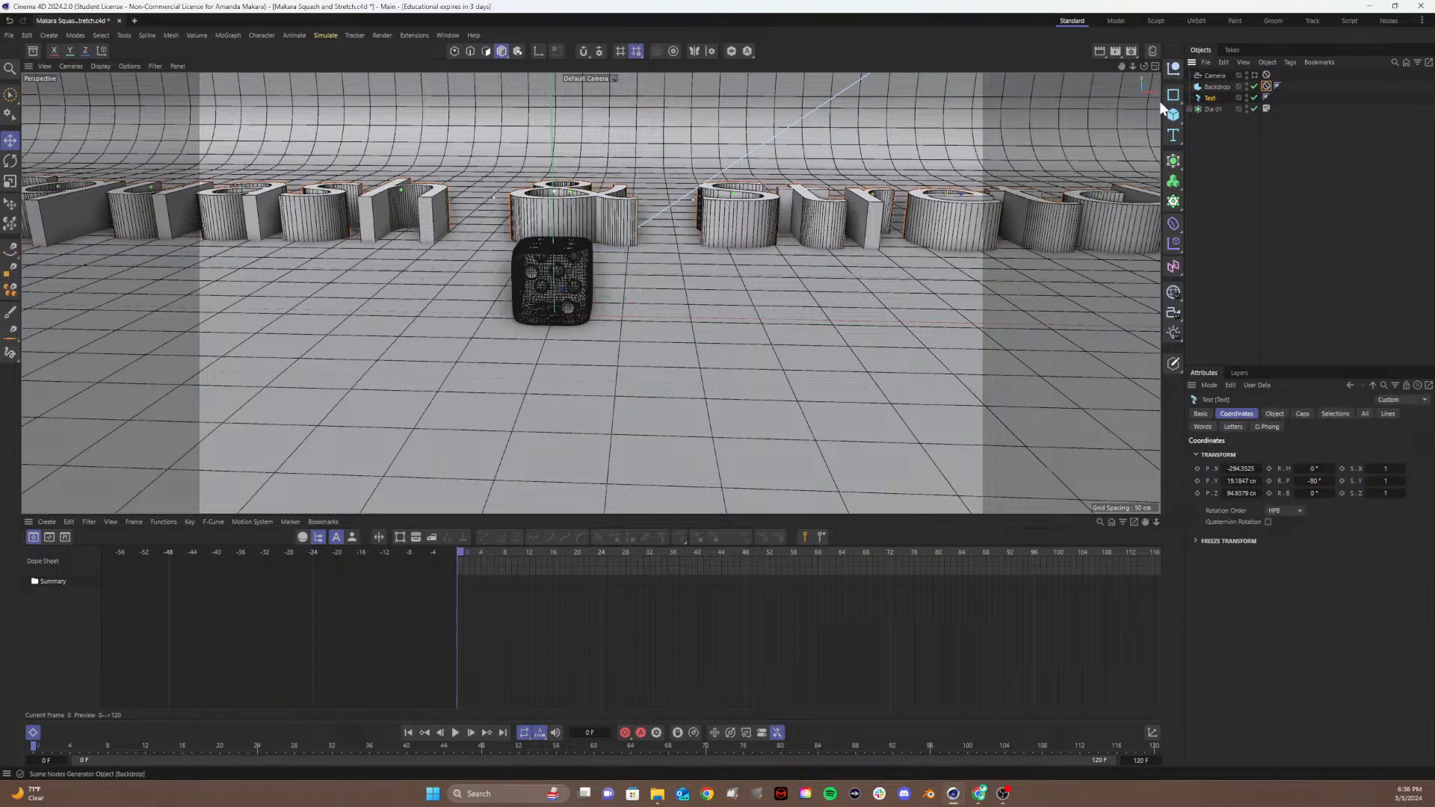
{"action": "left_click", "coordinate": [1215, 111]}
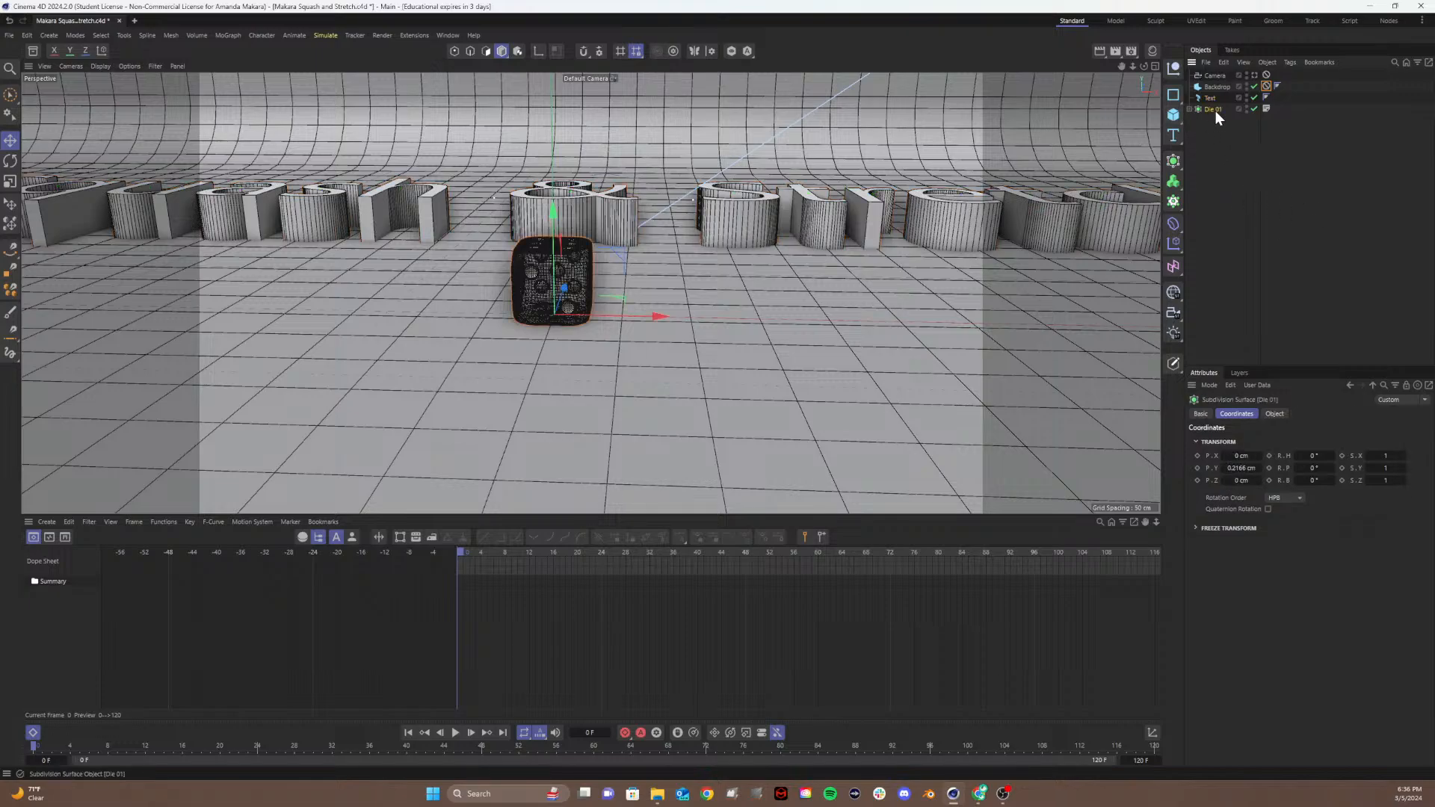
Step: Set Die 01's Y position to 0 cm
{"action": "left_click", "coordinate": [1241, 468]}
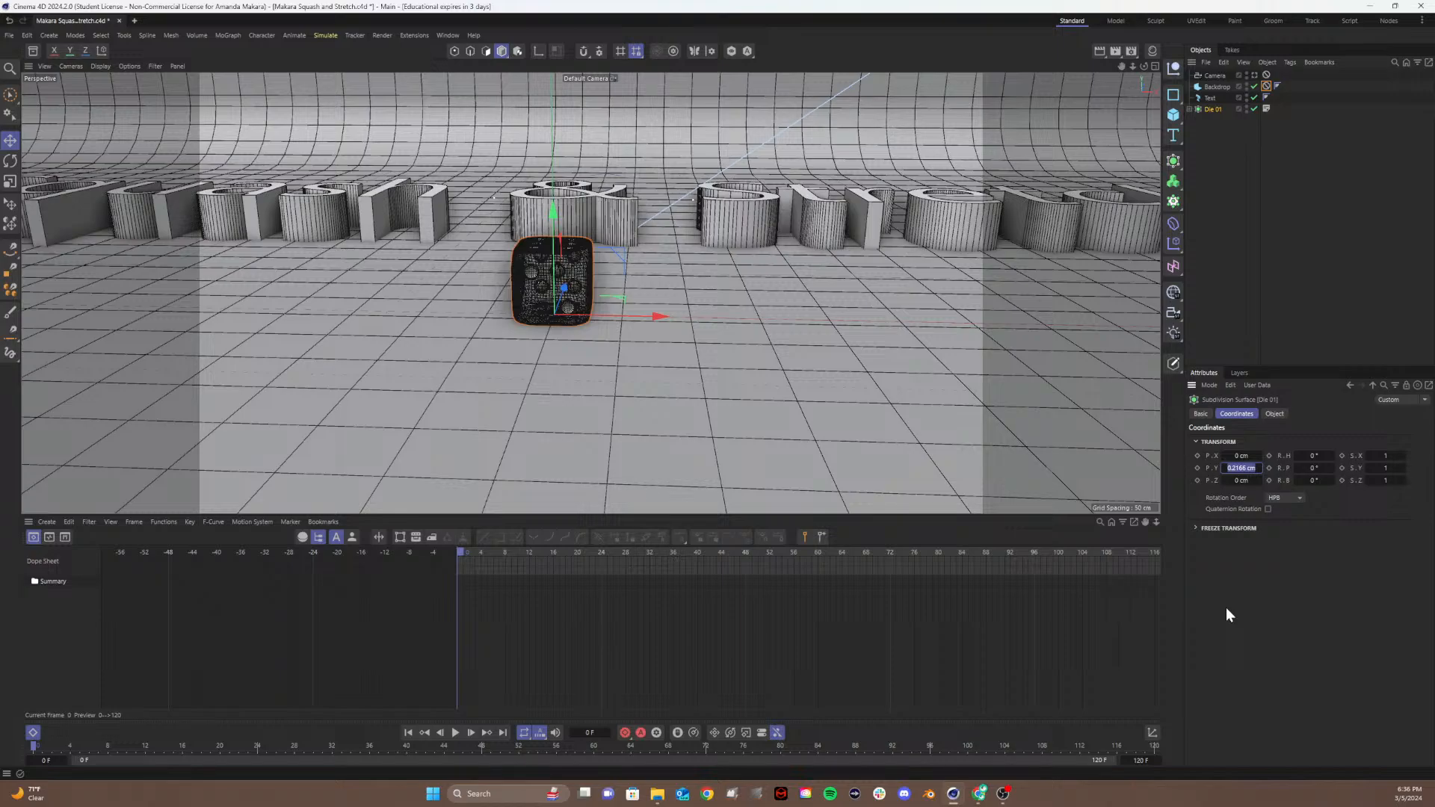
{"action": "type", "text": "0"}
{"action": "key", "text": "Return"}
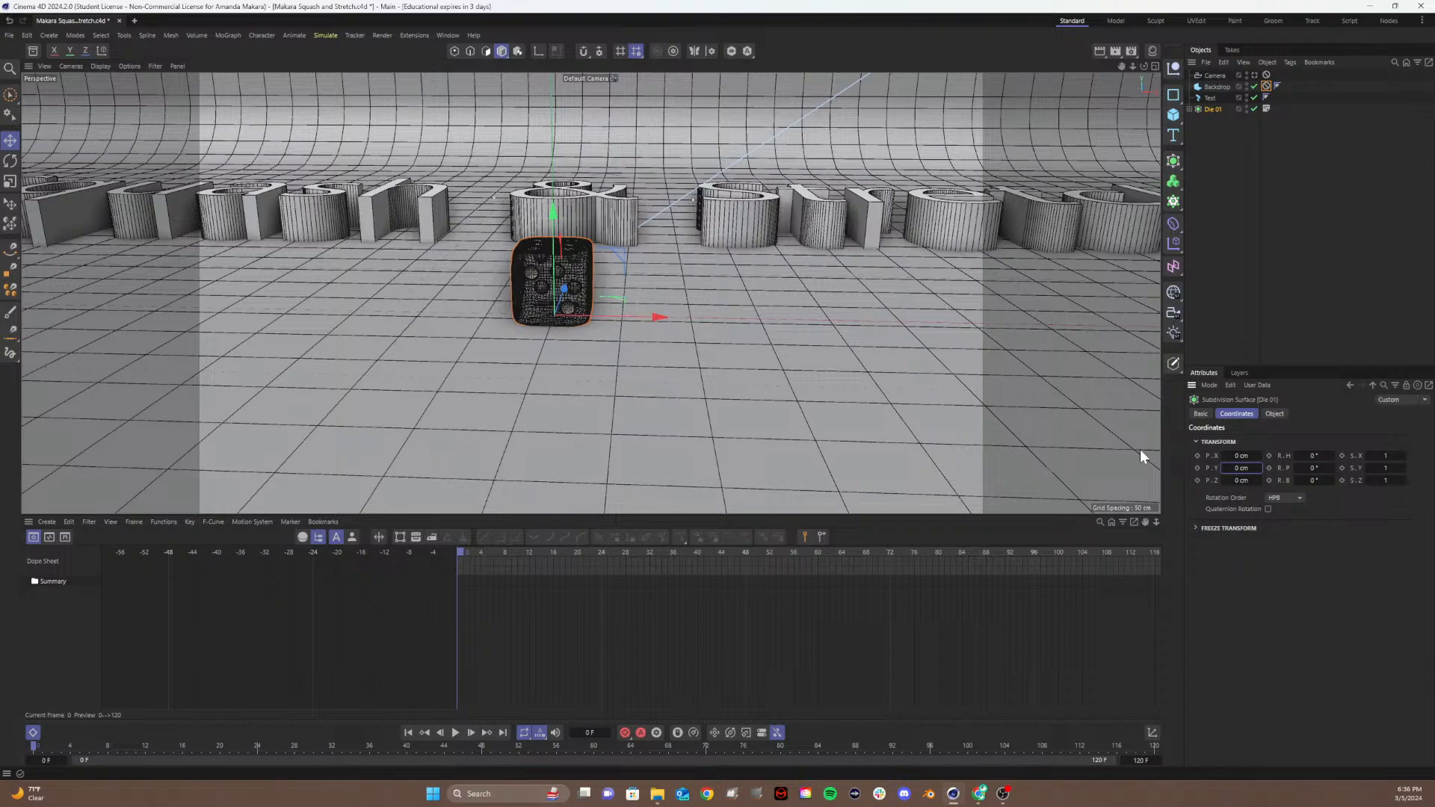
Step: Remove the Backdrop's Protection tag and lower the Backdrop about 0.2 cm to meet the die's base in the Right view
{"action": "left_click", "coordinate": [1156, 66]}
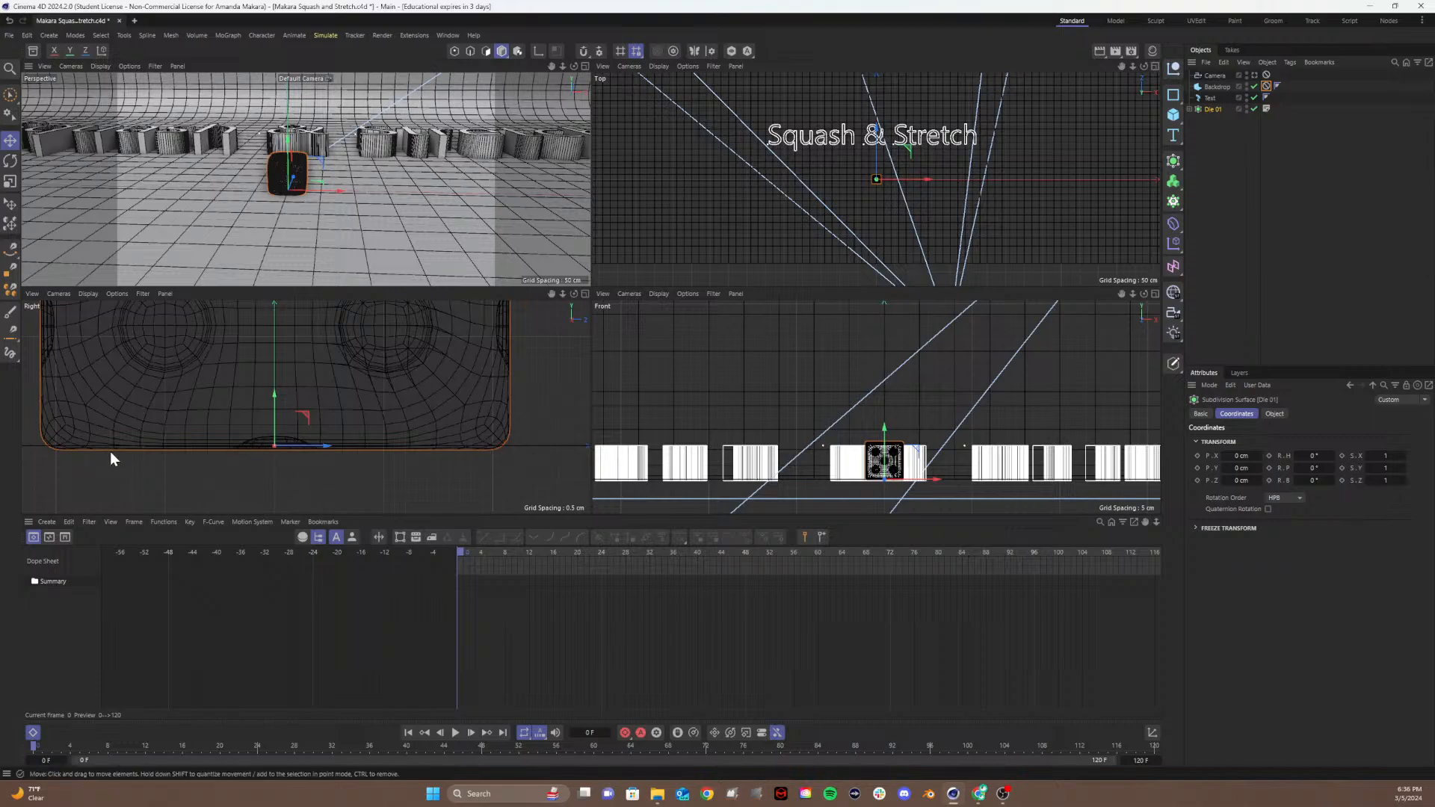
{"action": "left_click_drag", "start_coordinate": [275, 390], "coordinate": [276, 384]}
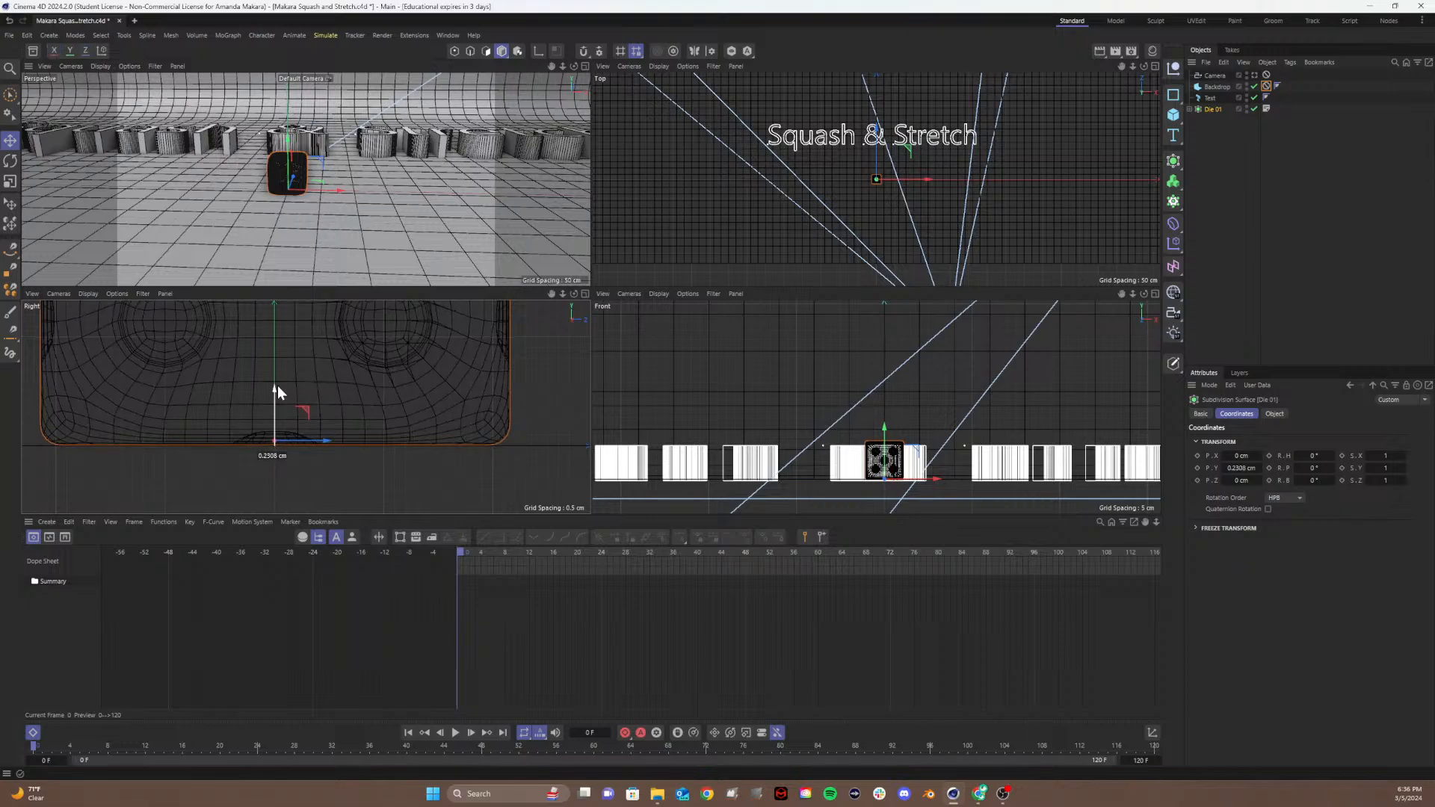
{"action": "key", "text": "ctrl+z"}
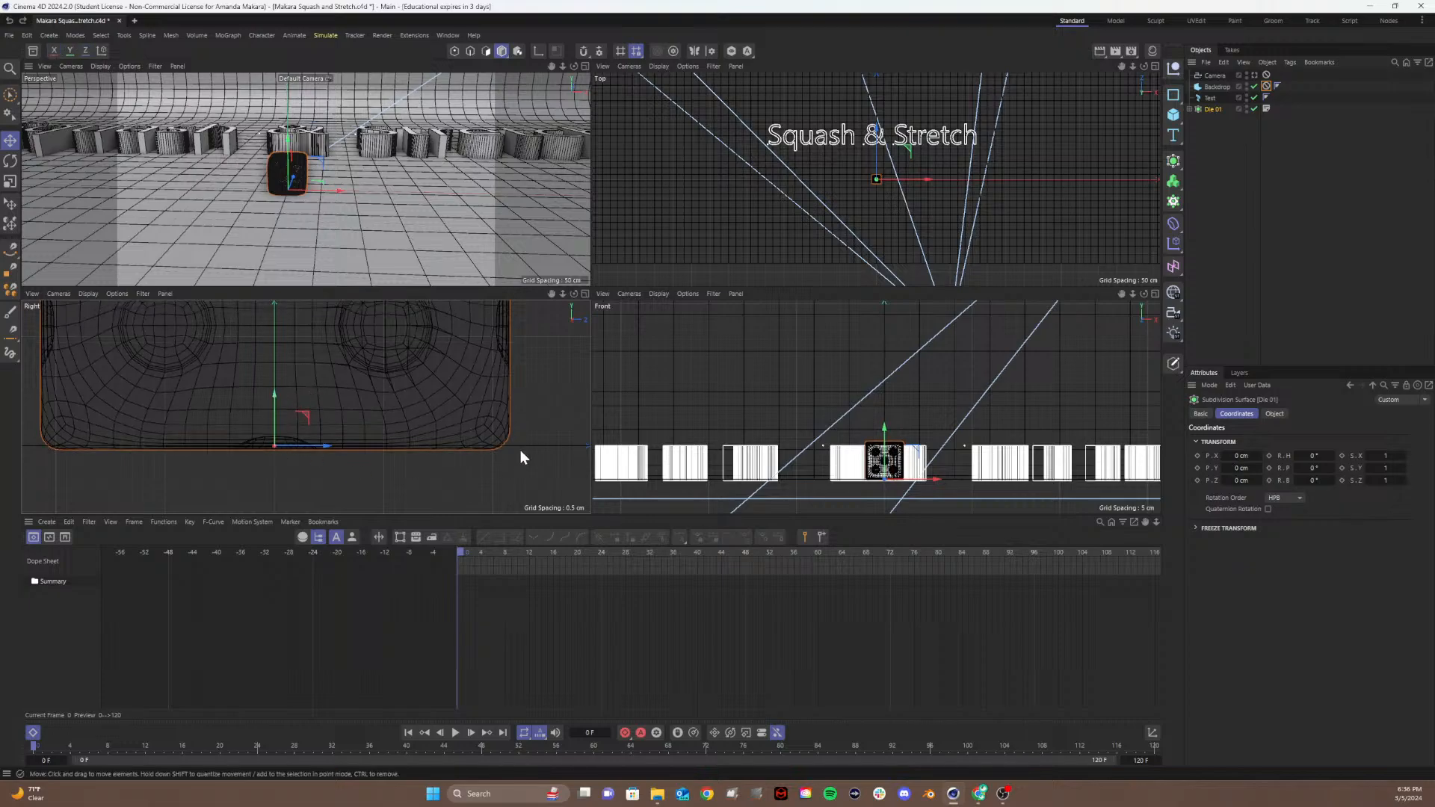
{"action": "left_click", "coordinate": [1265, 87]}
{"action": "key", "text": "Delete"}
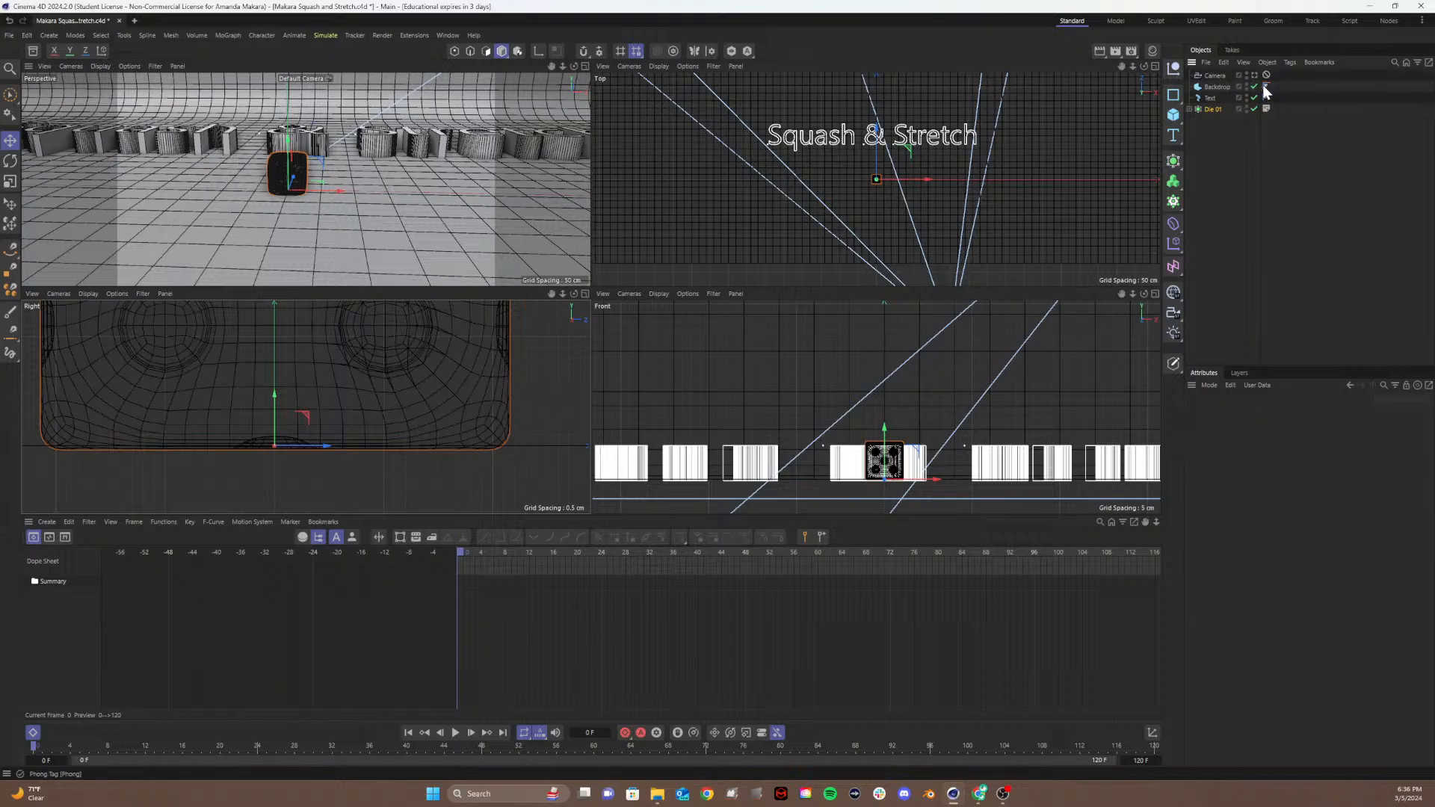
{"action": "left_click", "coordinate": [1215, 88]}
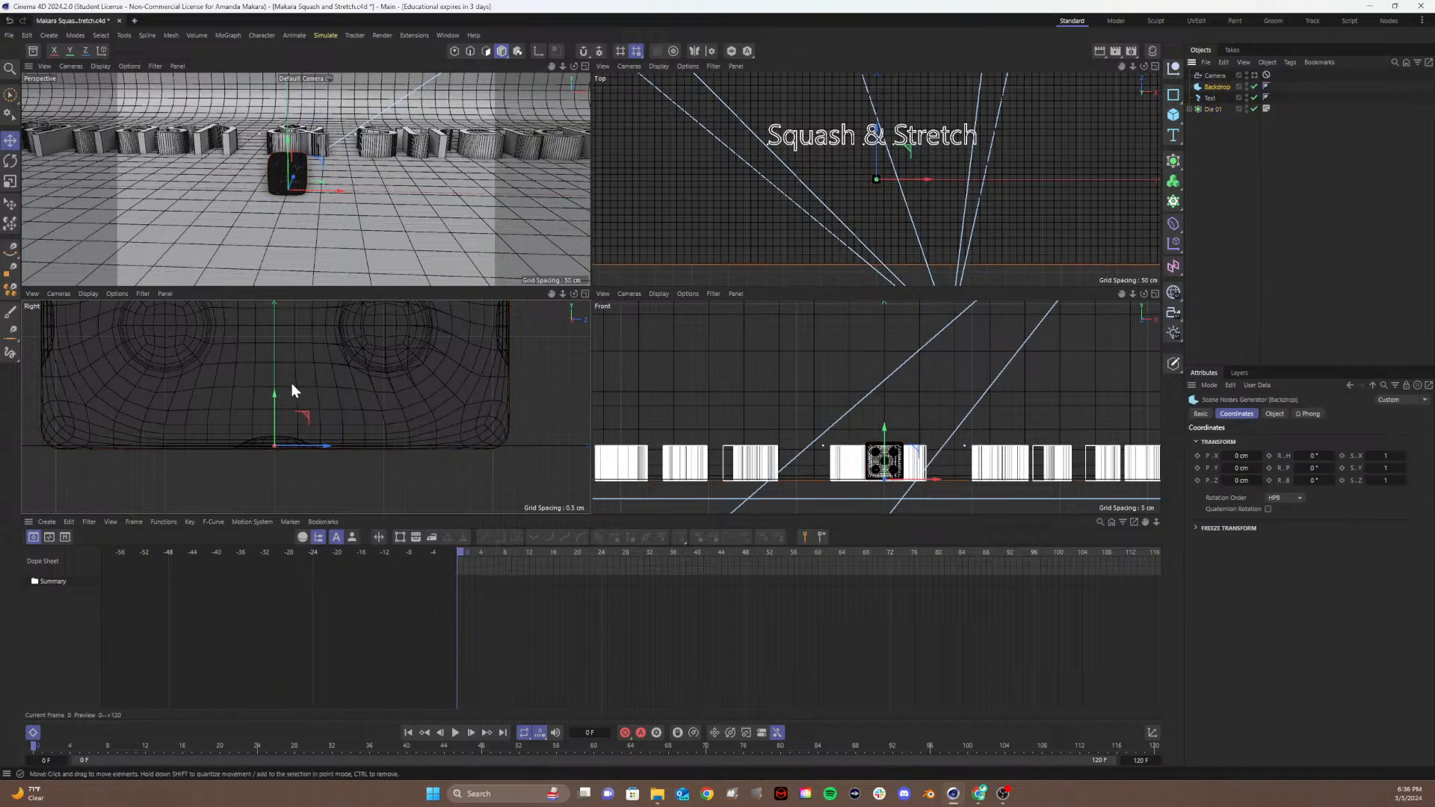
{"action": "left_click_drag", "start_coordinate": [270, 396], "coordinate": [271, 401]}
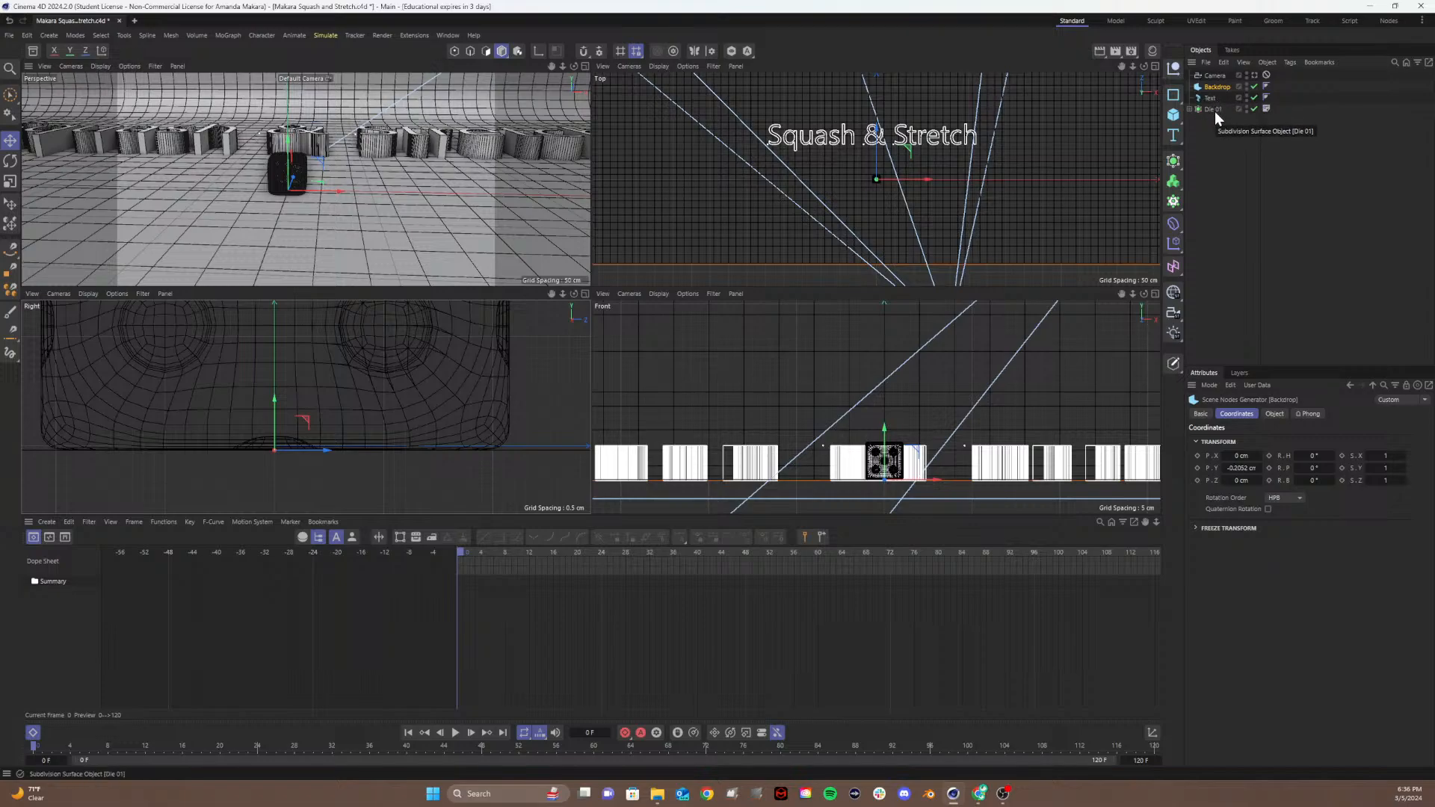
Step: Add a Protection tag back onto the repositioned Backdrop and save the project
{"action": "right_click", "coordinate": [1218, 87]}
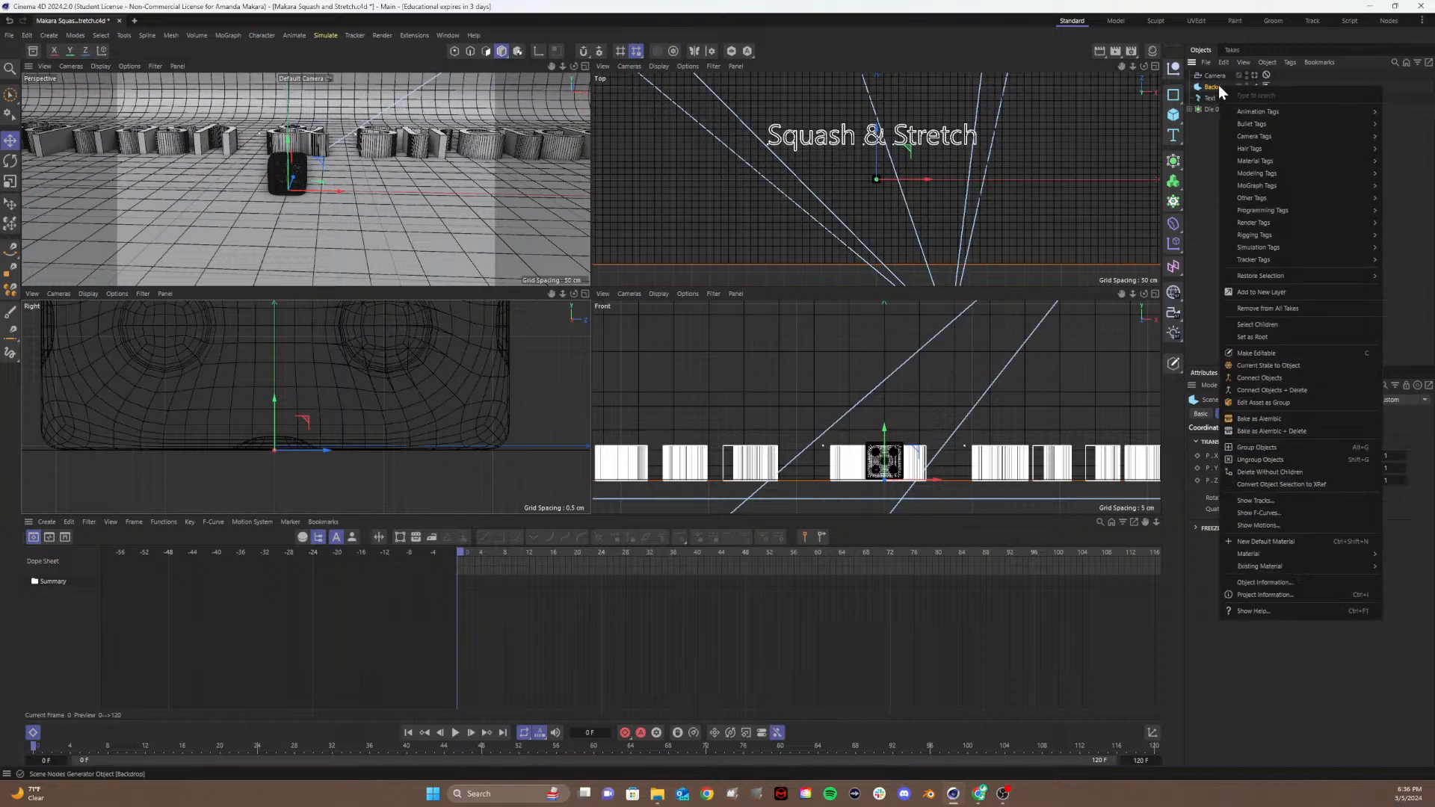
{"action": "mouse_move", "coordinate": [1256, 112]}
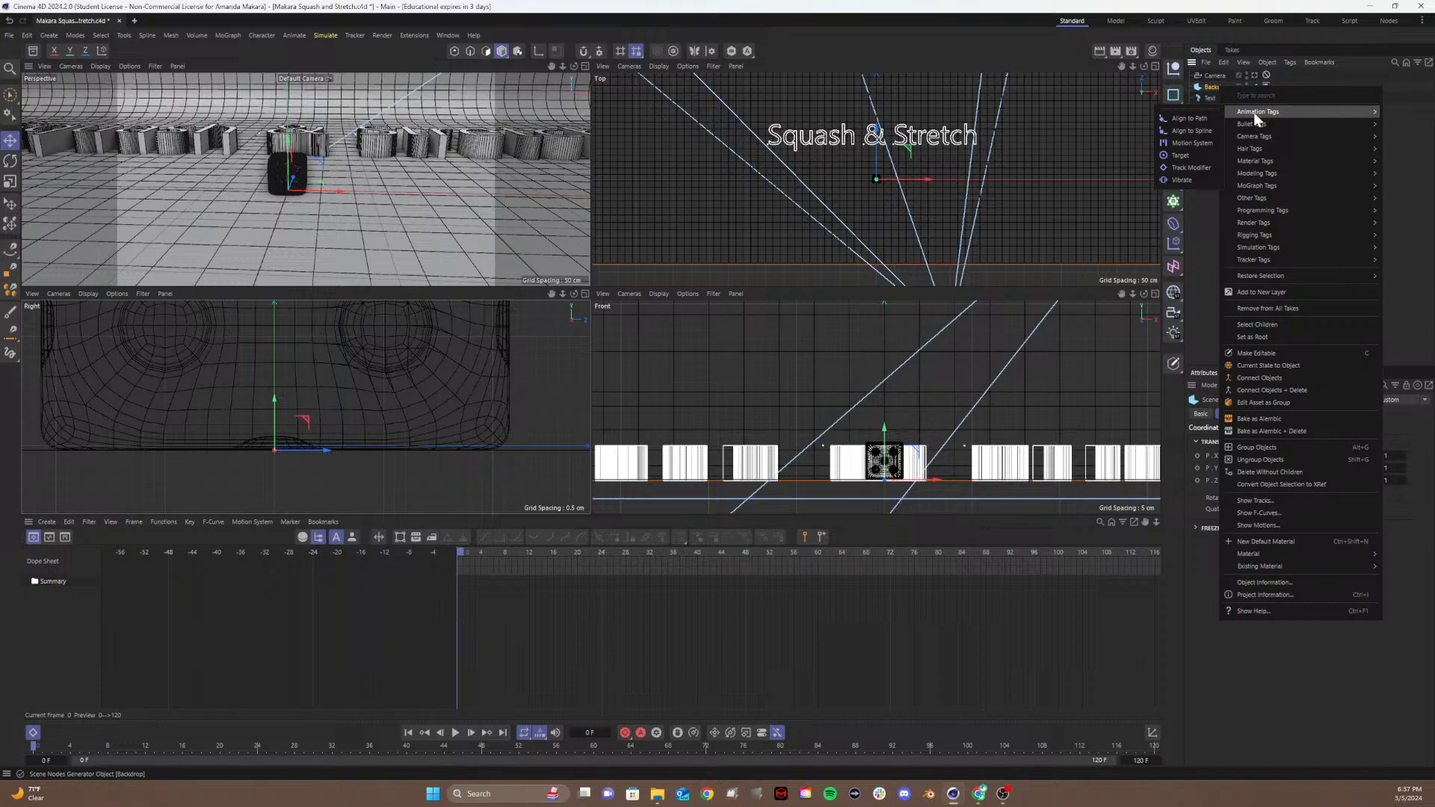
{"action": "mouse_move", "coordinate": [1269, 238]}
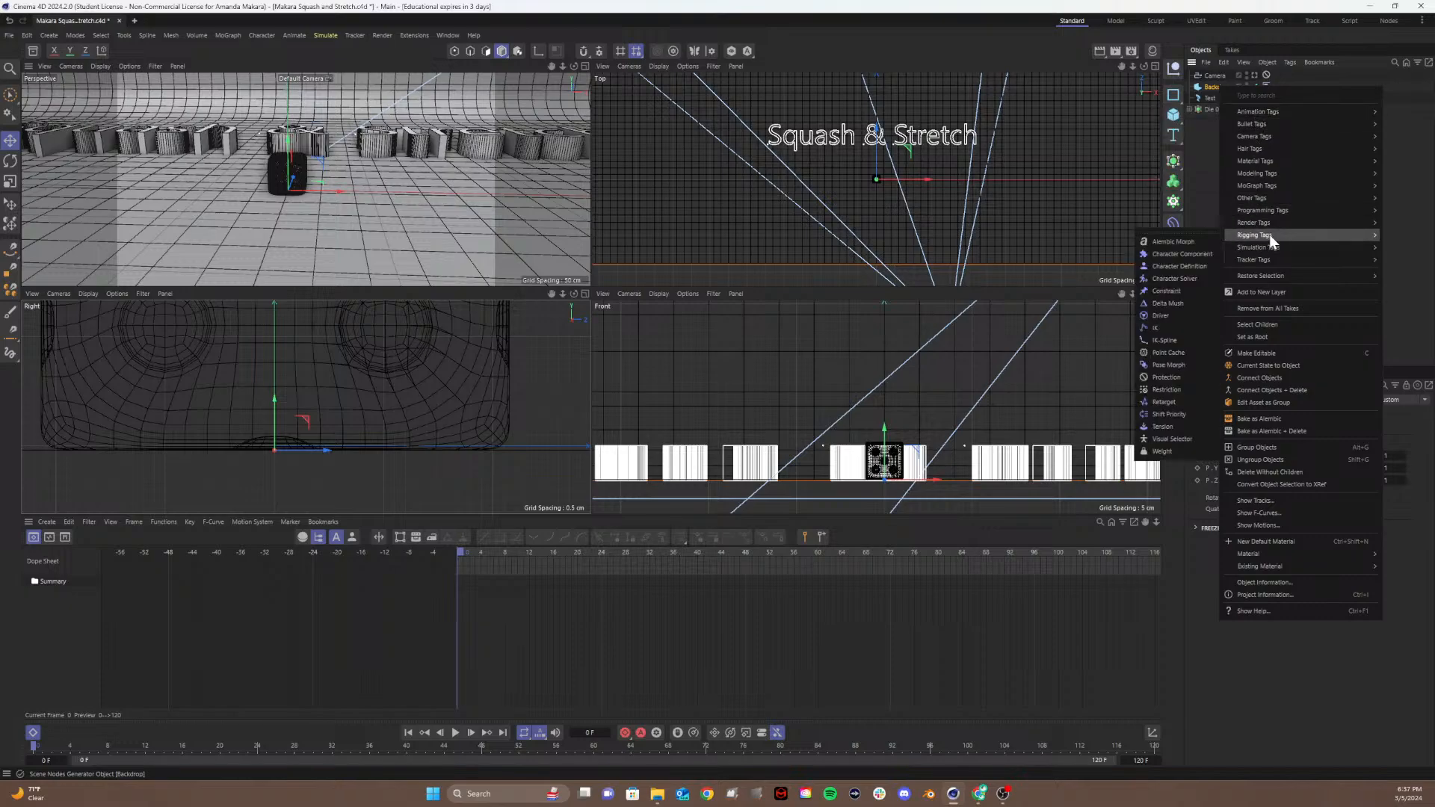
{"action": "left_click", "coordinate": [1181, 376]}
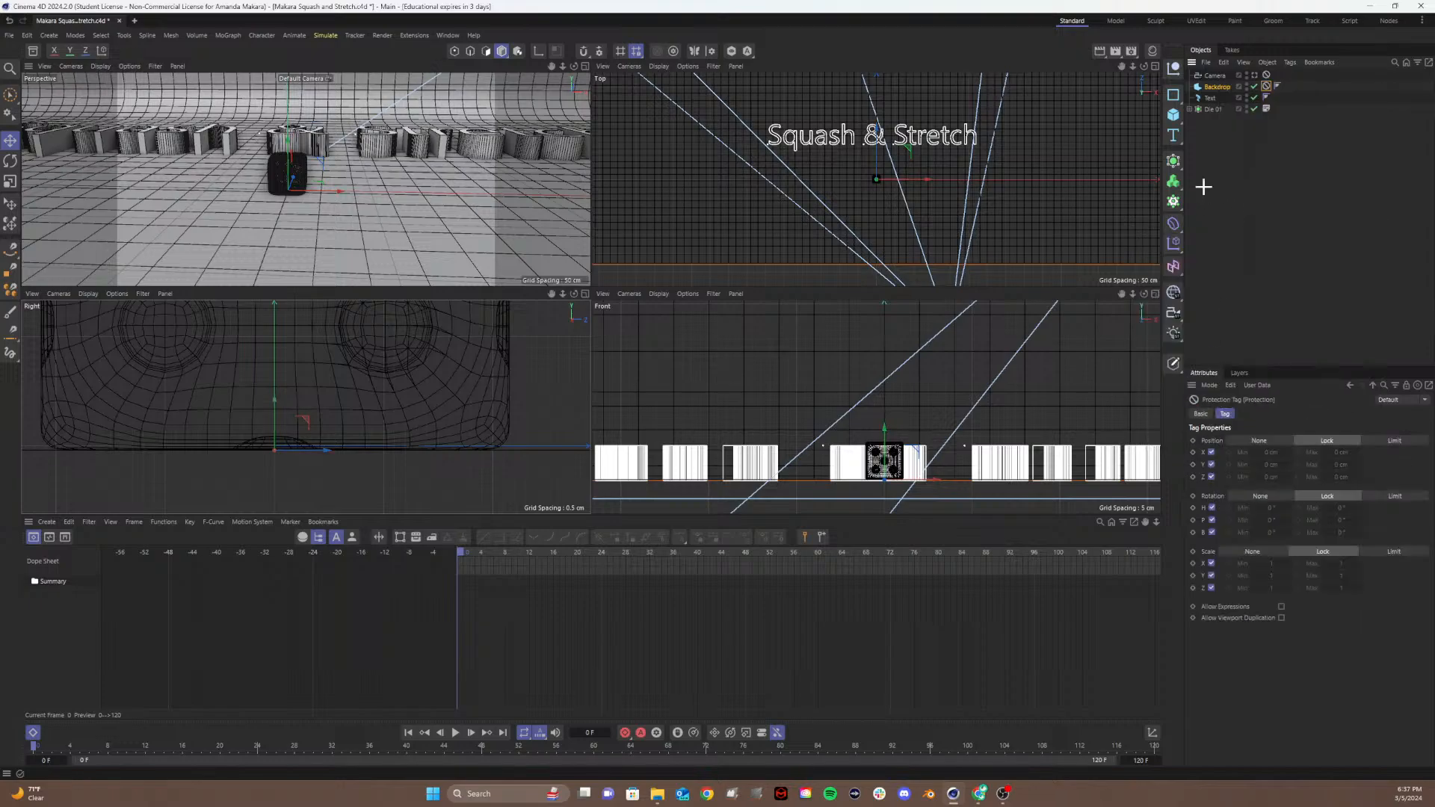
{"action": "left_click", "coordinate": [1203, 187]}
{"action": "key", "text": "ctrl+s"}
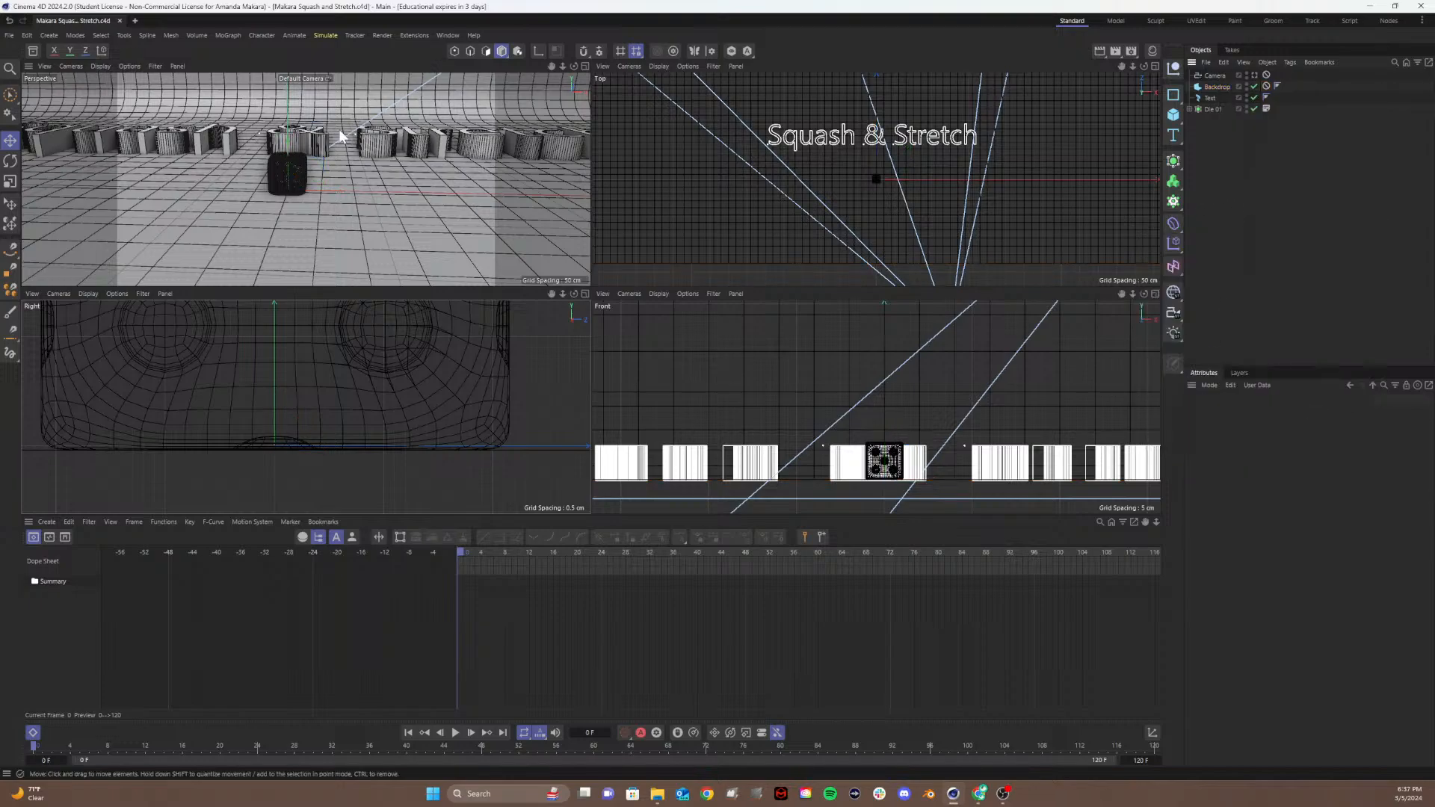
Step: Maximize the Perspective view, select Die 01, and look through the scene's Camera object
{"action": "left_click", "coordinate": [583, 66]}
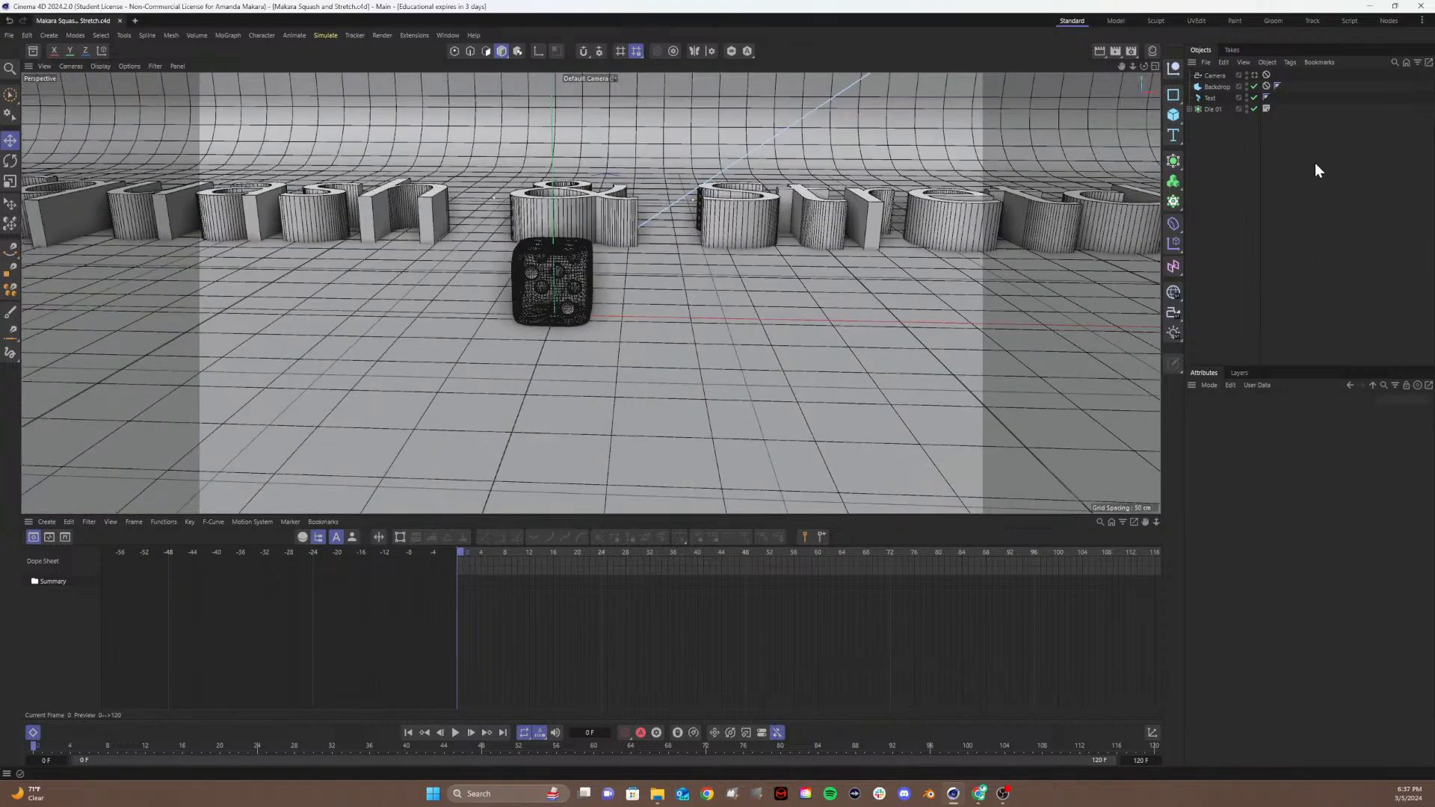
{"action": "left_click", "coordinate": [1211, 110]}
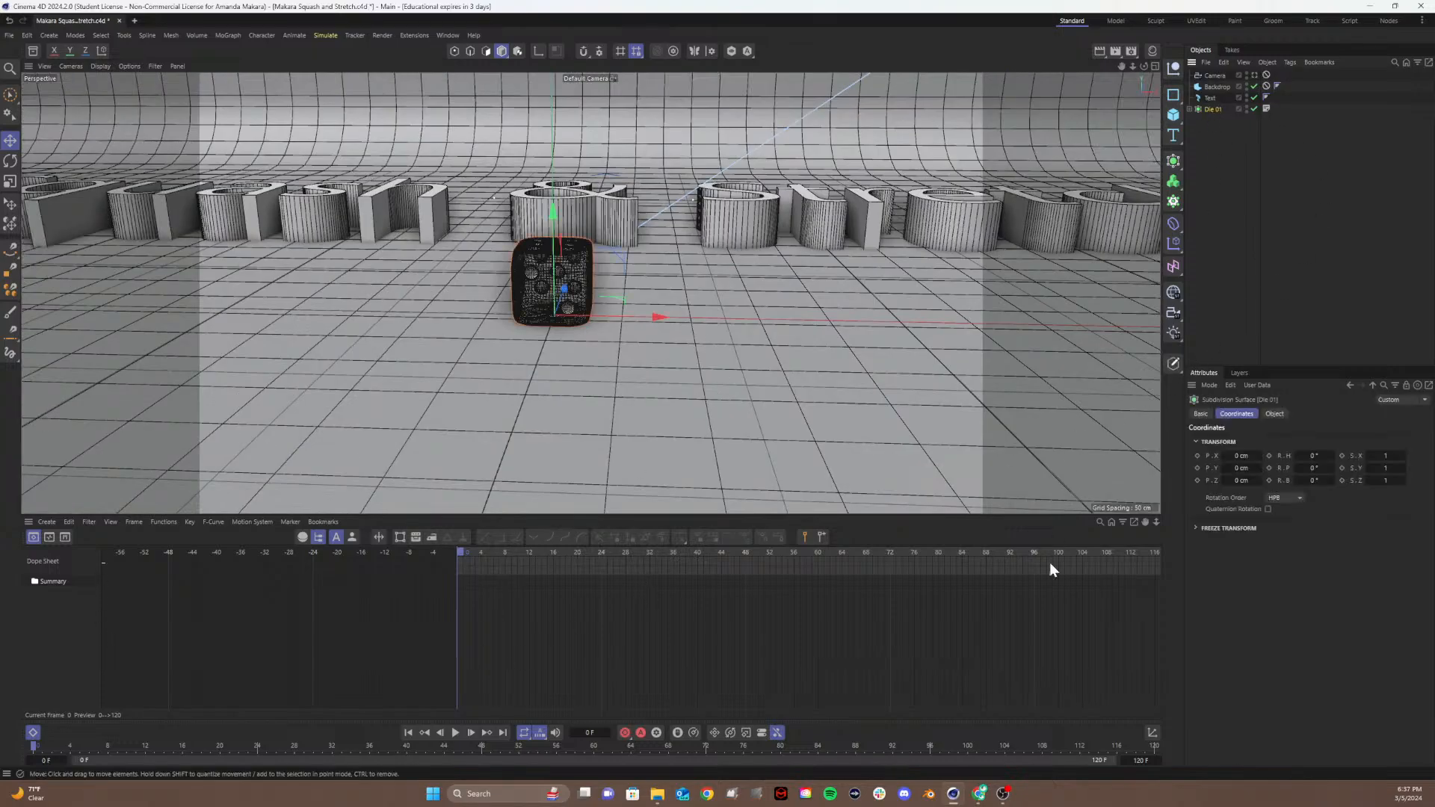
{"action": "left_click", "coordinate": [1253, 75]}
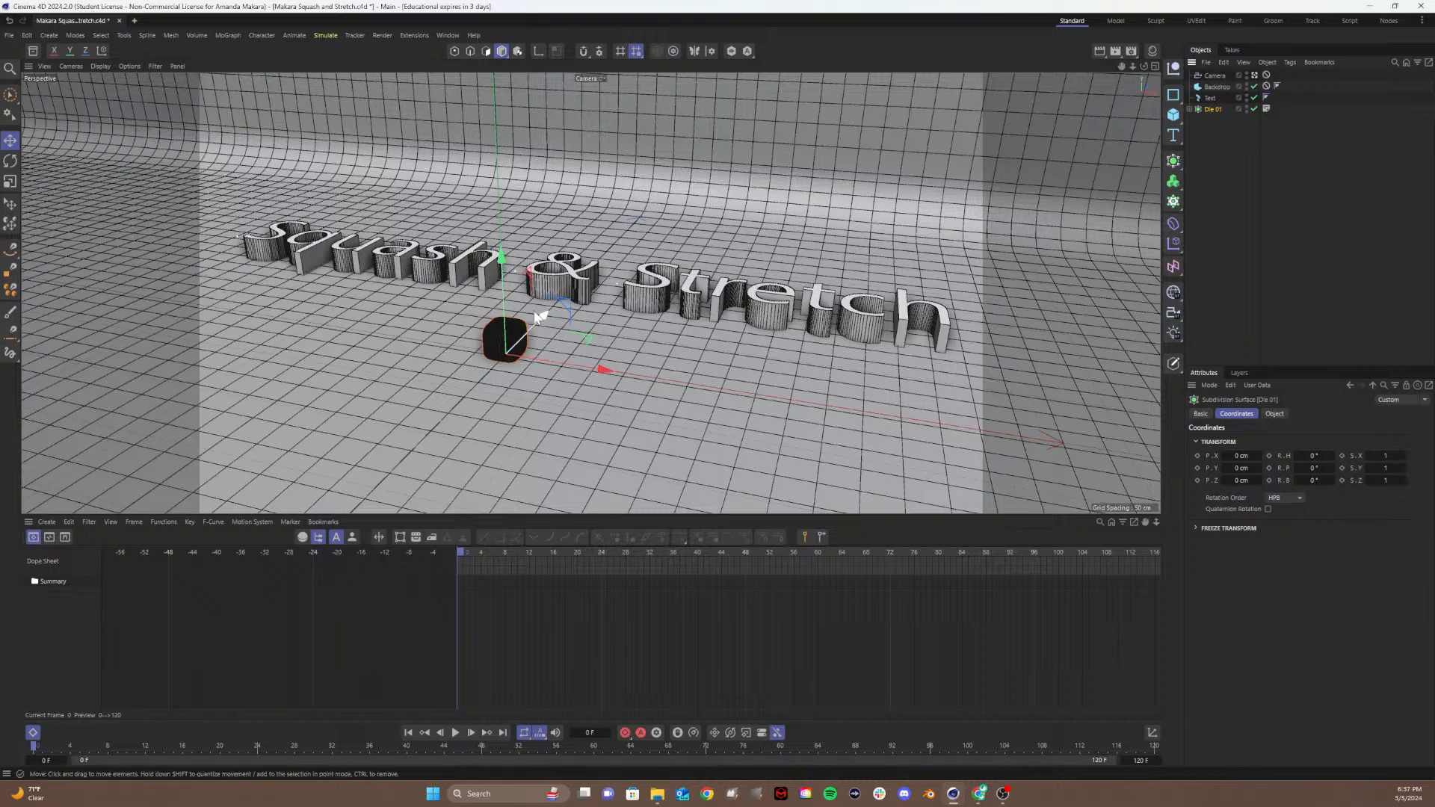
Step: Raise Die 01 above the floor and set its Y position to 50 cm
{"action": "left_click_drag", "start_coordinate": [501, 258], "coordinate": [507, 173]}
{"action": "left_click", "coordinate": [1240, 465]}
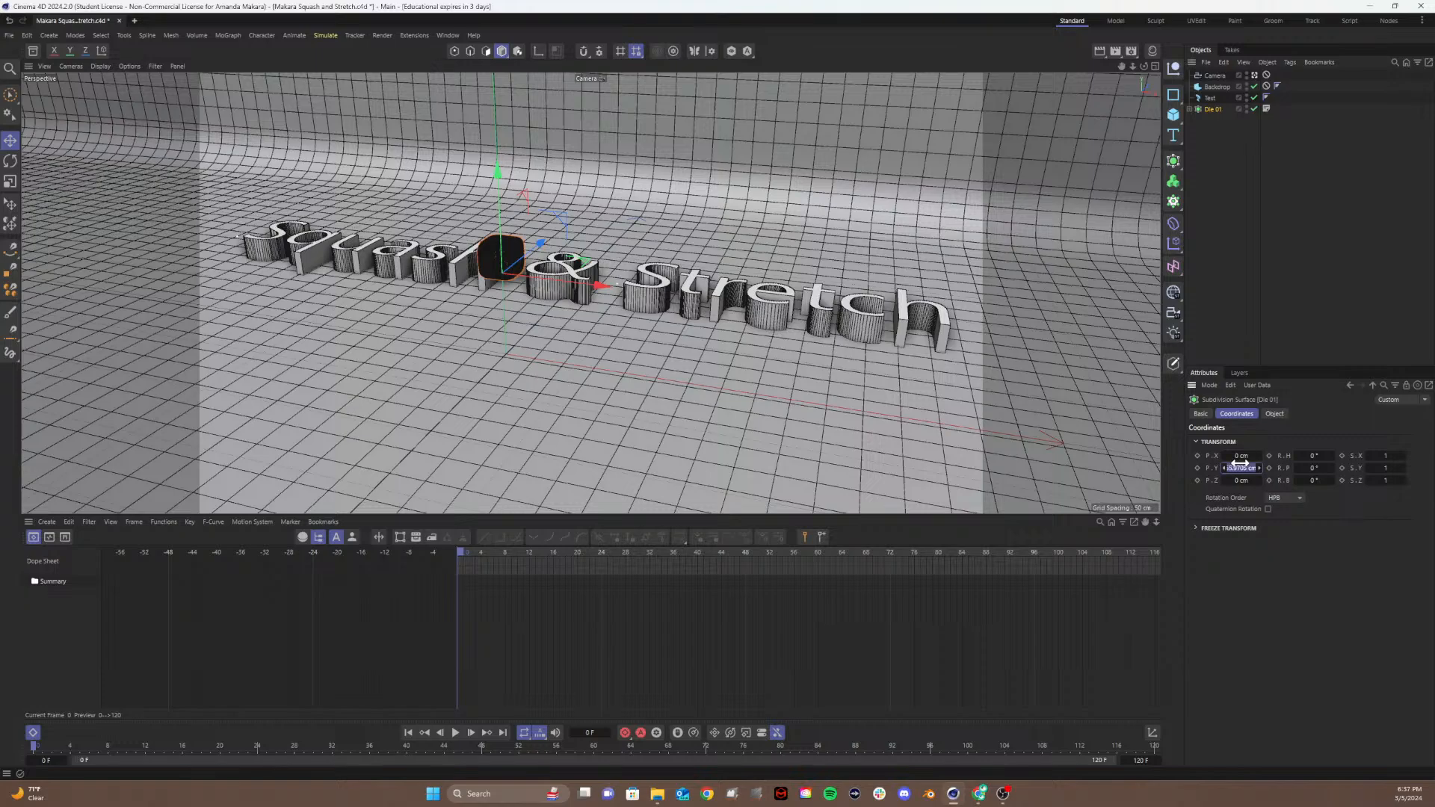
{"action": "type", "text": "50"}
{"action": "key", "text": "Return"}
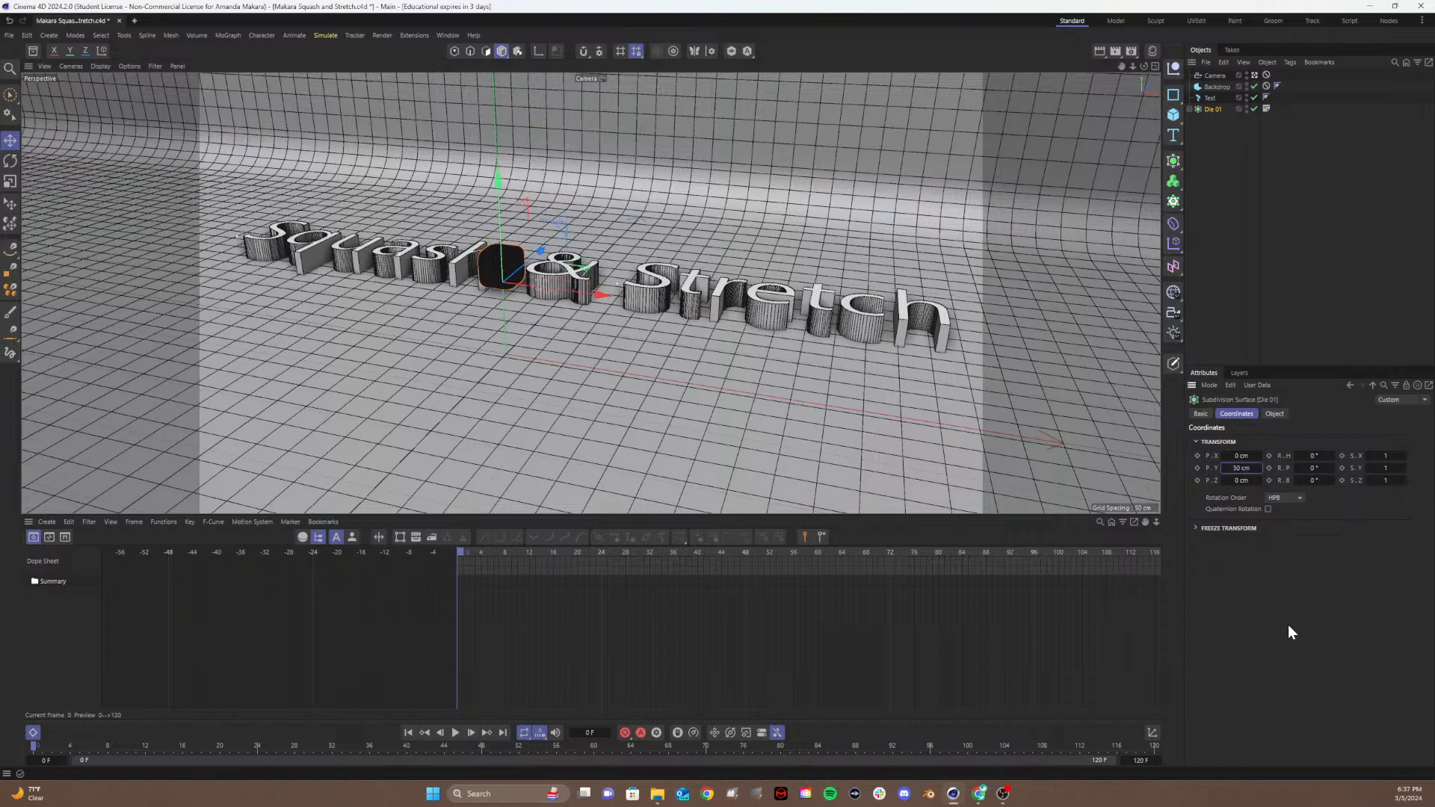
Step: Set Die 01's Y position to 75 cm and keyframe it at frame 0
{"action": "left_click", "coordinate": [1241, 468]}
{"action": "type", "text": "75"}
{"action": "key", "text": "Return"}
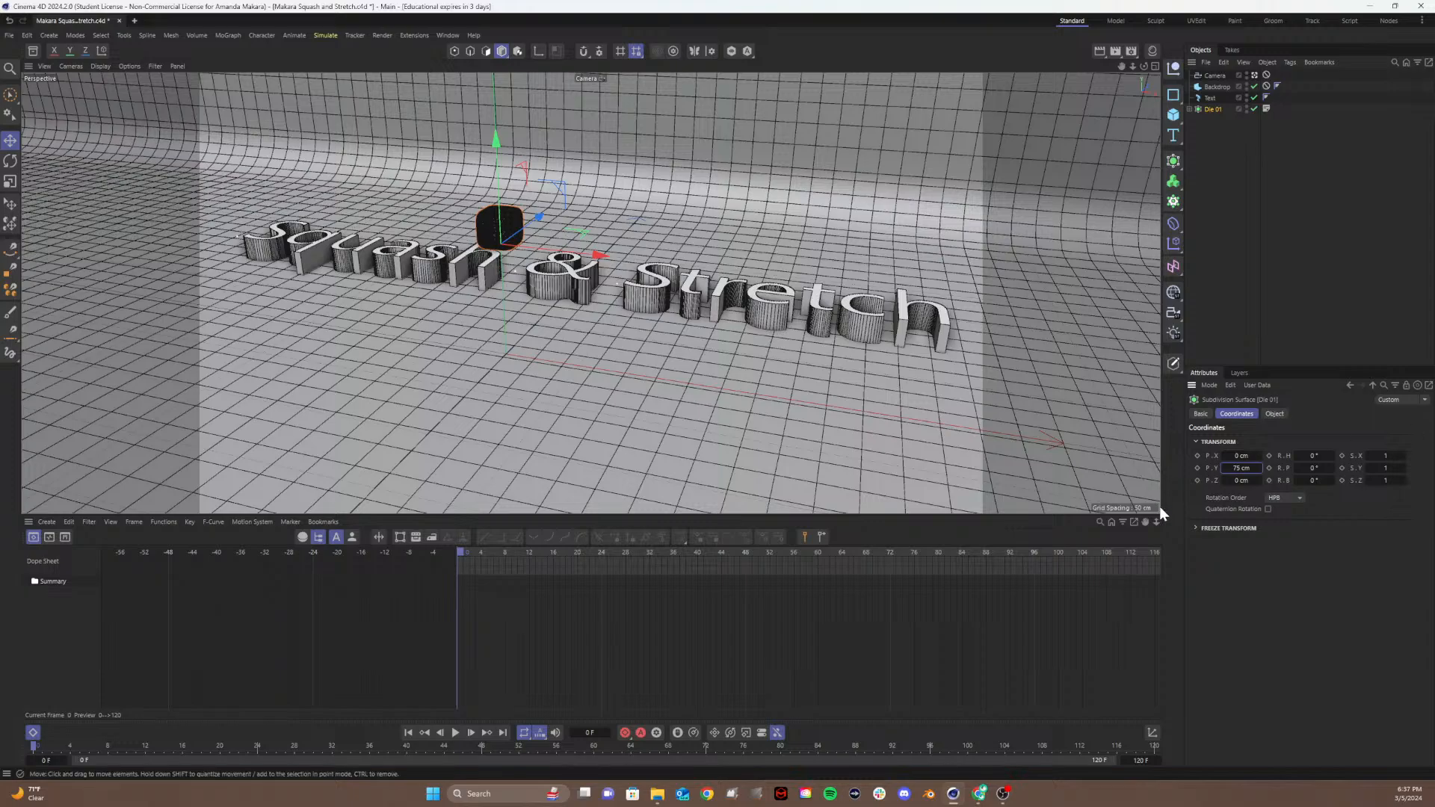
{"action": "left_click", "coordinate": [1195, 469]}
Step: Duplicate Die 01's frame 0 position keyframe to frame 24
{"action": "left_click_drag", "start_coordinate": [474, 553], "coordinate": [602, 548]}
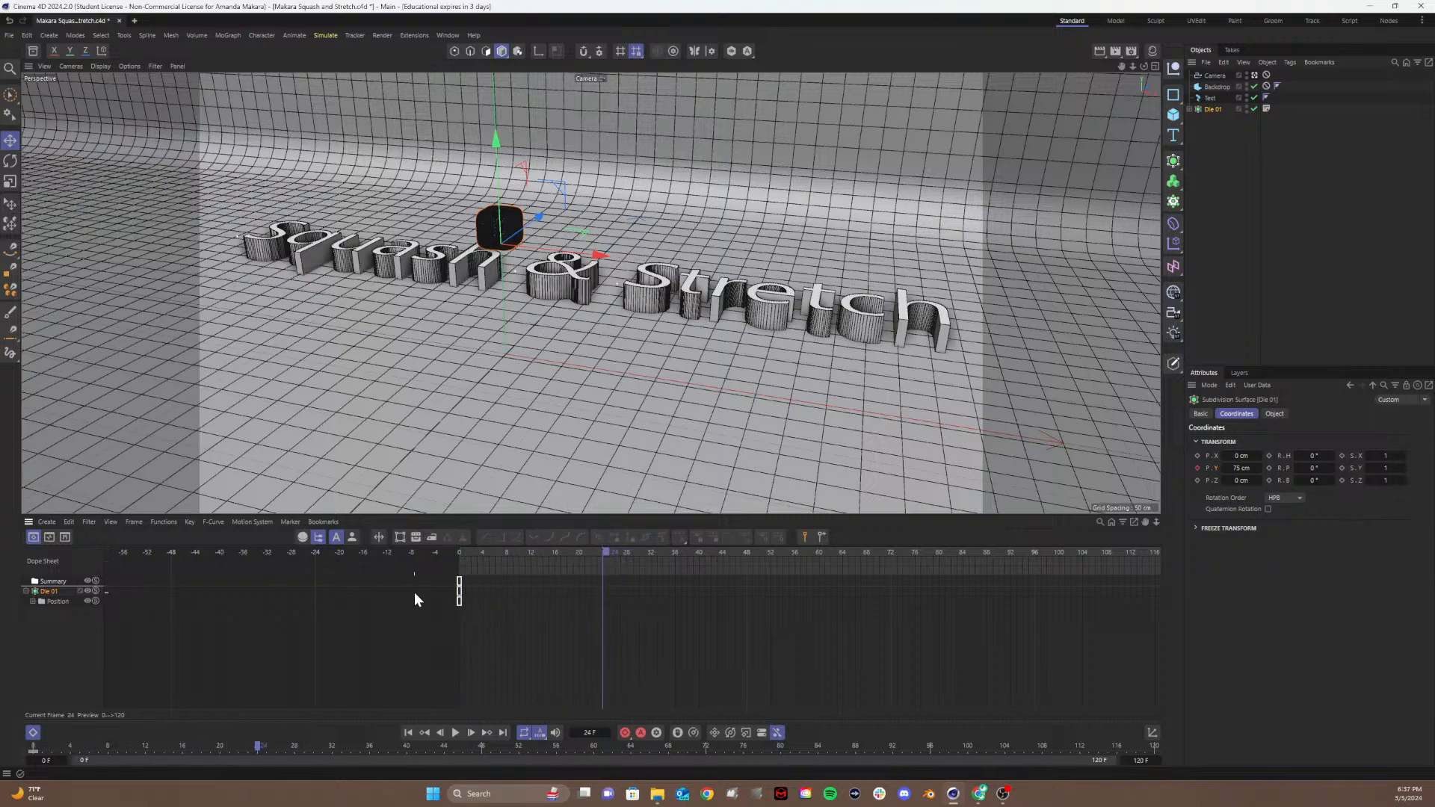
{"action": "left_click", "coordinate": [460, 591]}
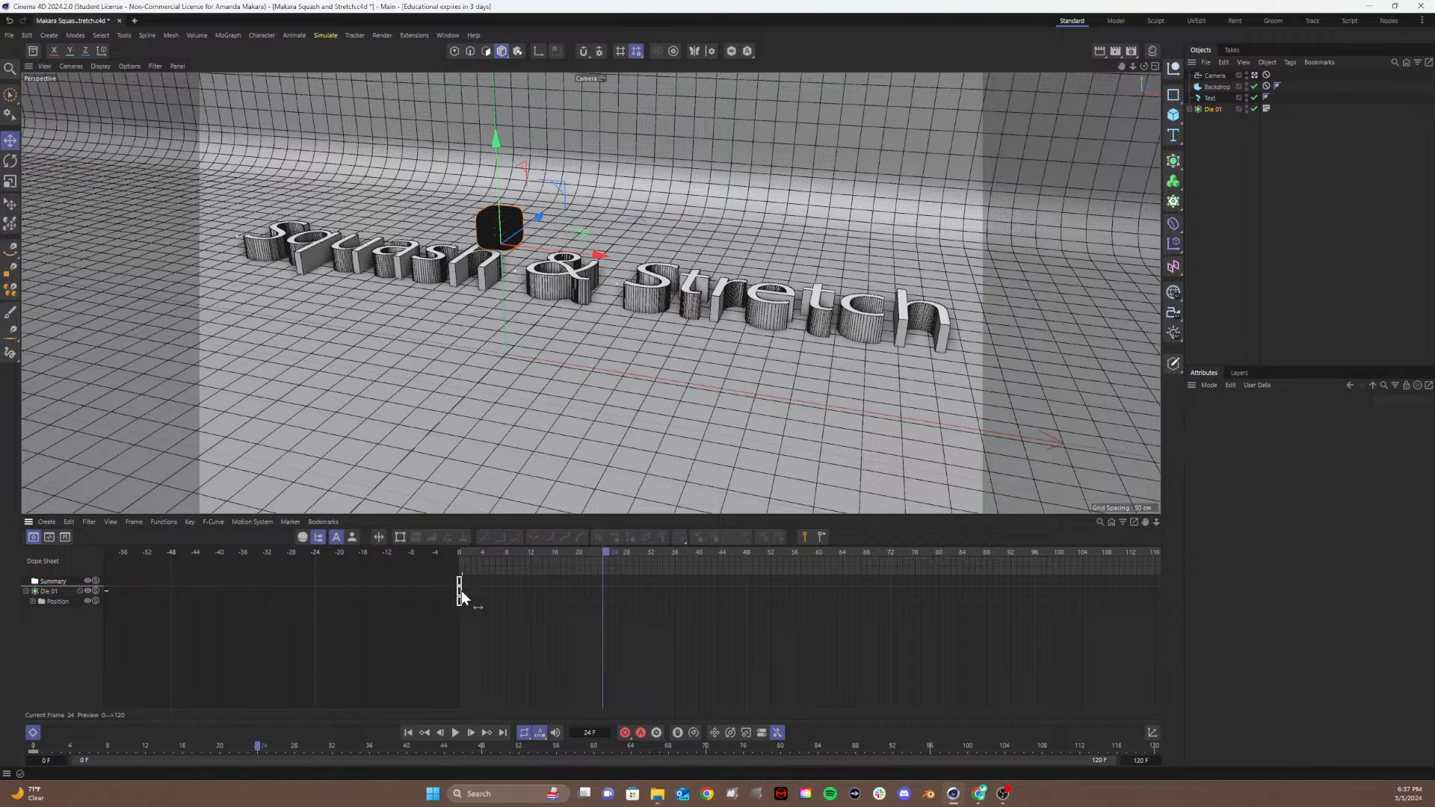
{"action": "left_click", "coordinate": [458, 592]}
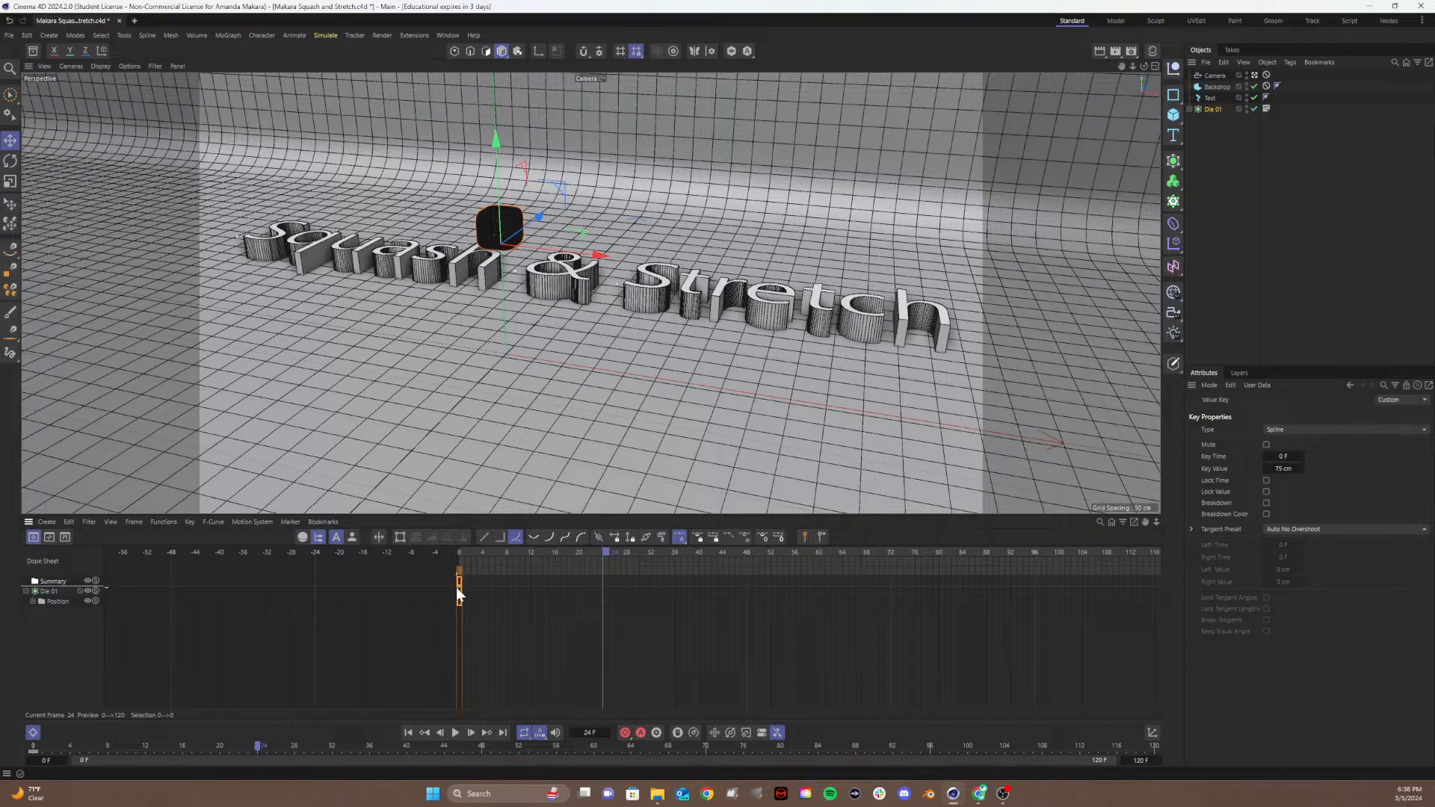
{"action": "left_click_drag", "start_coordinate": [460, 598], "coordinate": [604, 597], "text": "ctrl"}
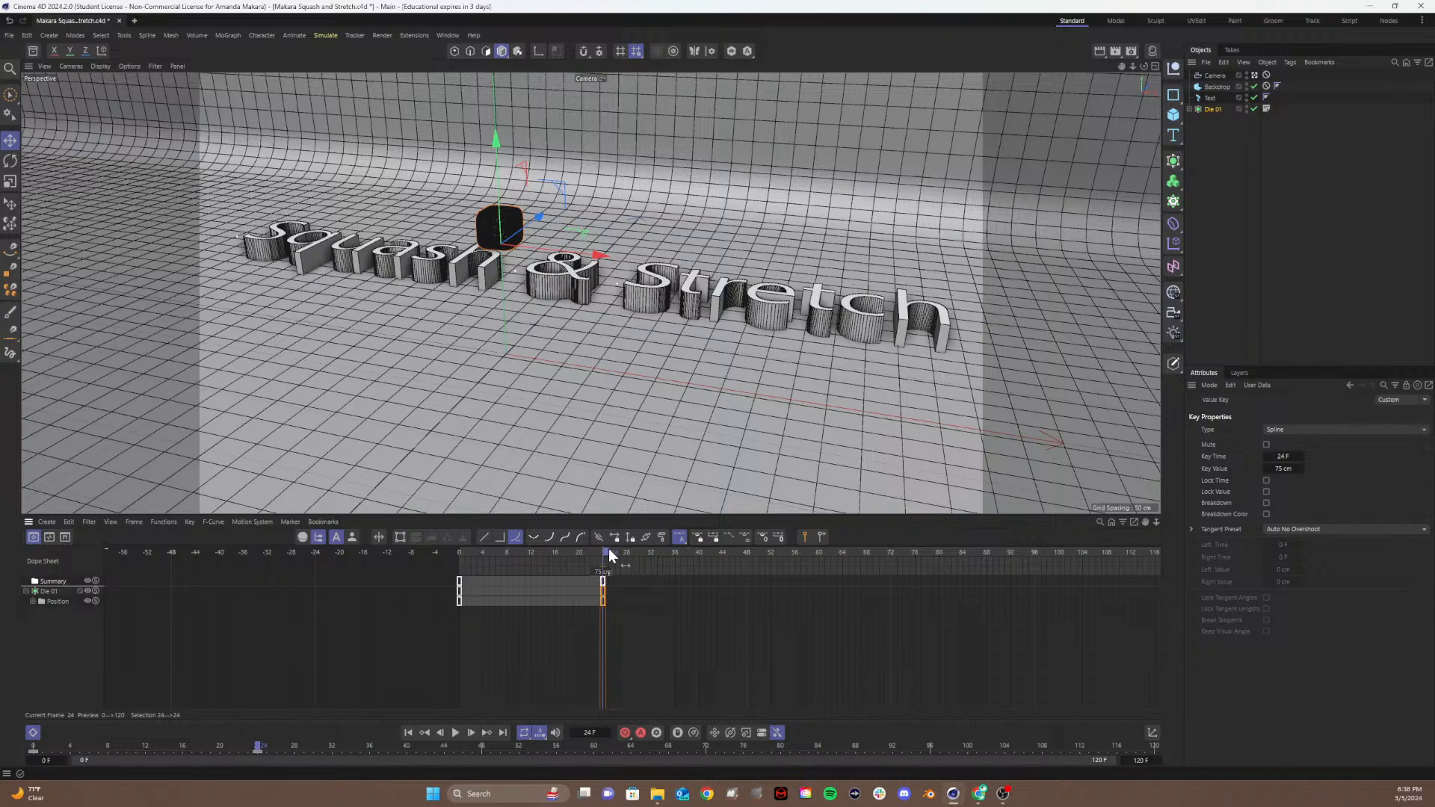
Step: Set Die 01's Y position to 0 cm at frame 8 and keyframe it
{"action": "left_click_drag", "start_coordinate": [608, 549], "coordinate": [591, 587]}
{"action": "left_click_drag", "start_coordinate": [527, 554], "coordinate": [505, 571]}
{"action": "left_click", "coordinate": [498, 588]}
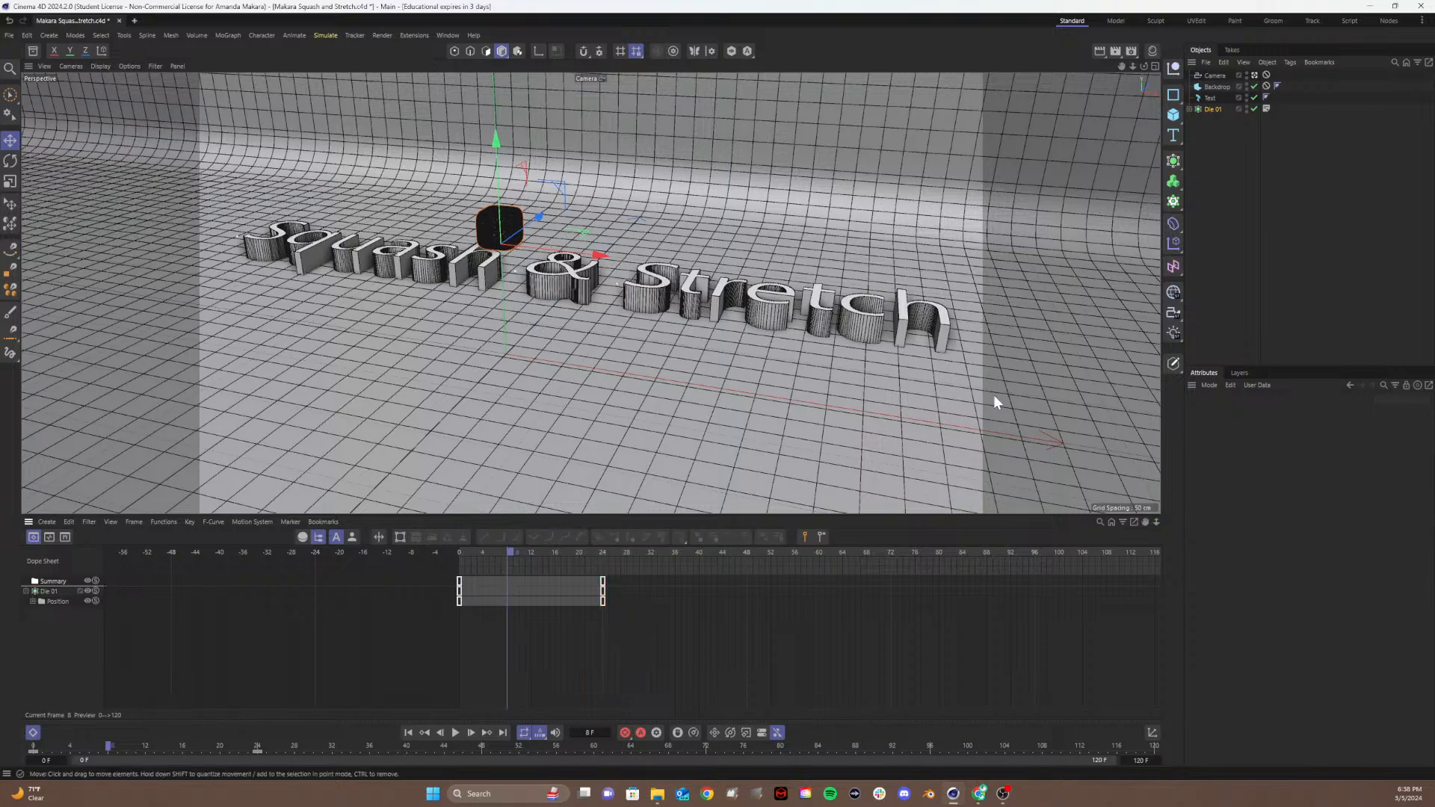
{"action": "left_click", "coordinate": [1210, 110]}
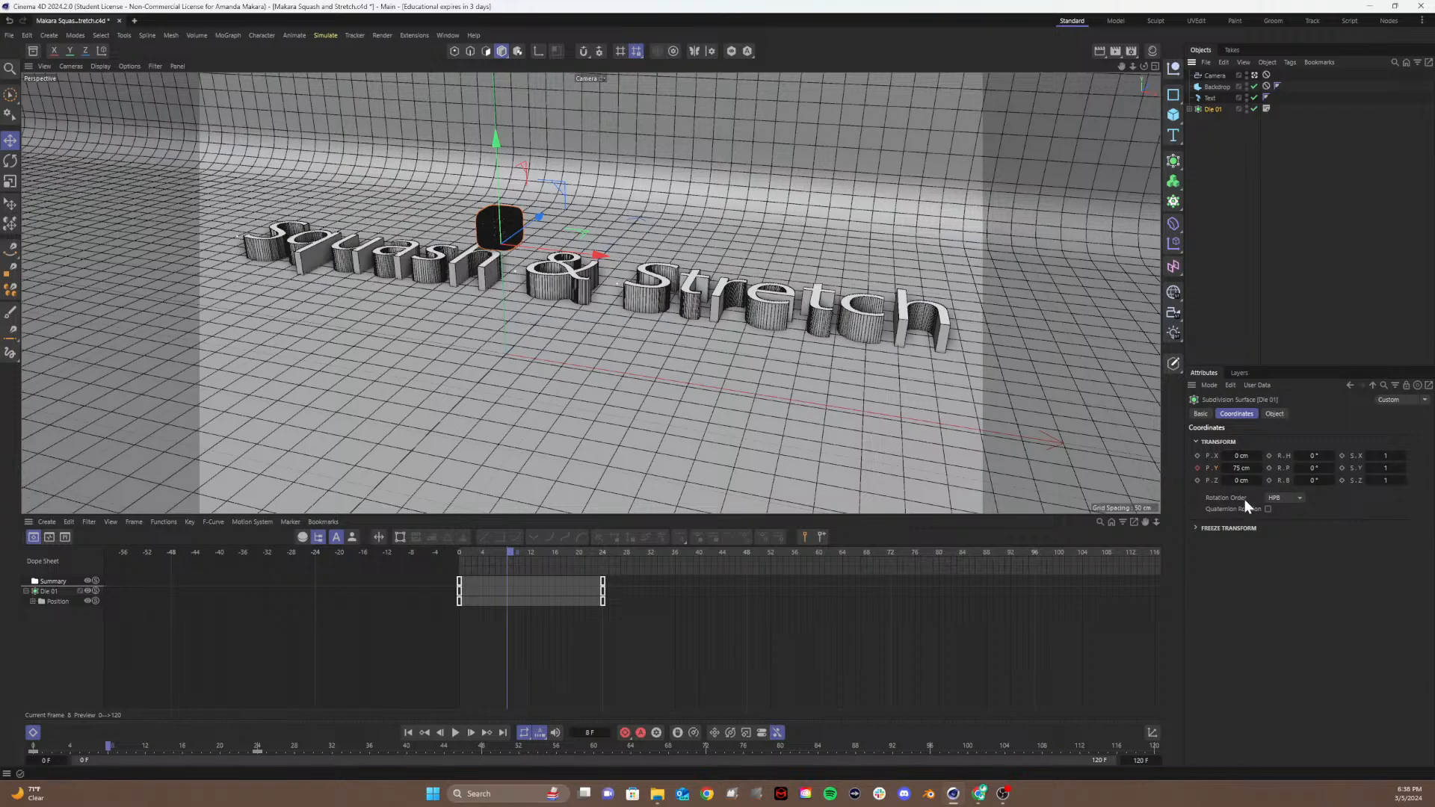
{"action": "left_click", "coordinate": [1242, 468]}
{"action": "type", "text": "0"}
{"action": "key", "text": "Return"}
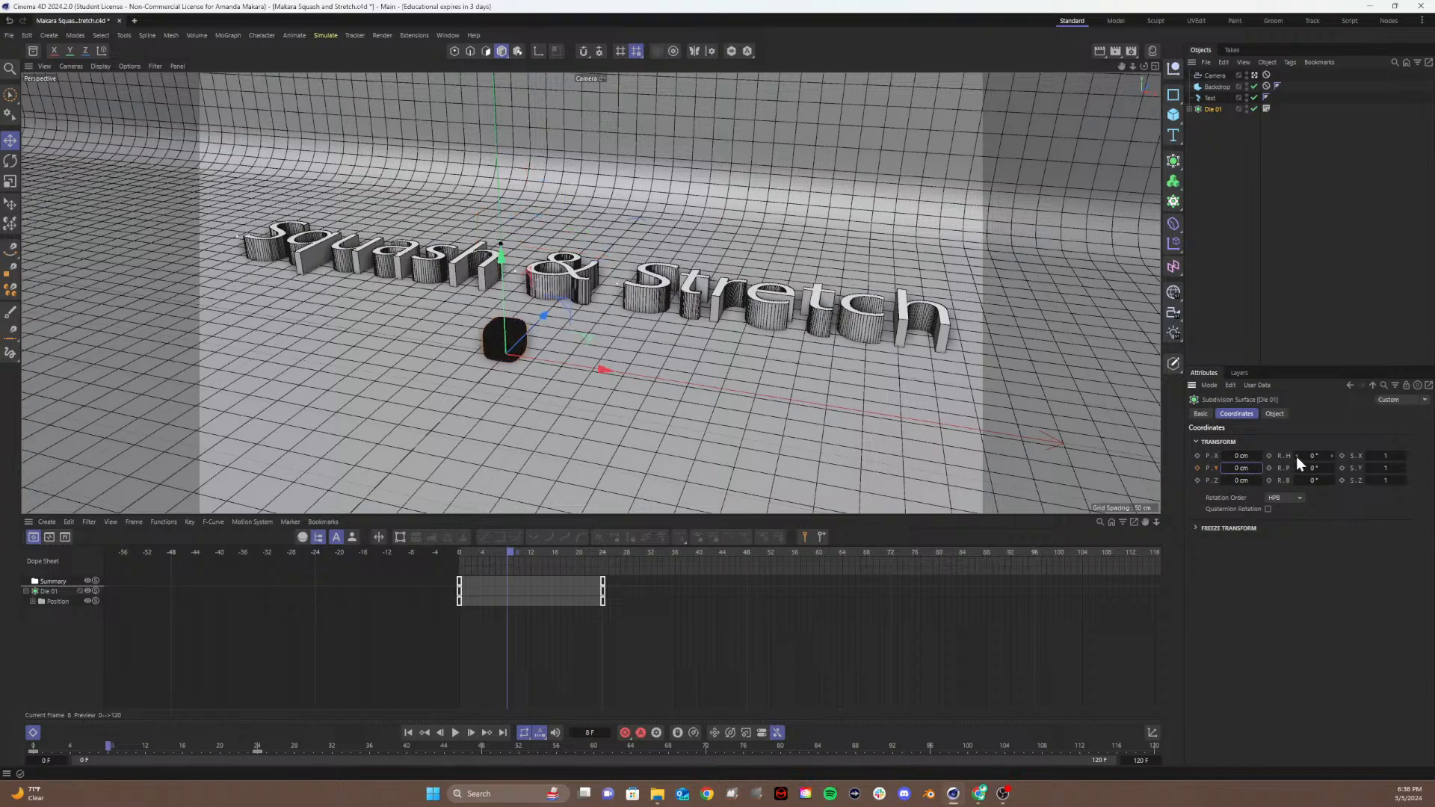
{"action": "left_click", "coordinate": [1197, 468]}
Step: Set Die 01's Y position to 0 cm at frame 16 and keyframe it
{"action": "left_click_drag", "start_coordinate": [510, 553], "coordinate": [514, 553]}
{"action": "mouse_move", "coordinate": [556, 555]}
{"action": "left_mouse_down"}
{"action": "mouse_move", "coordinate": [518, 557]}
{"action": "mouse_move", "coordinate": [562, 558]}
{"action": "mouse_move", "coordinate": [509, 576]}
{"action": "mouse_move", "coordinate": [553, 579]}
{"action": "left_mouse_up"}
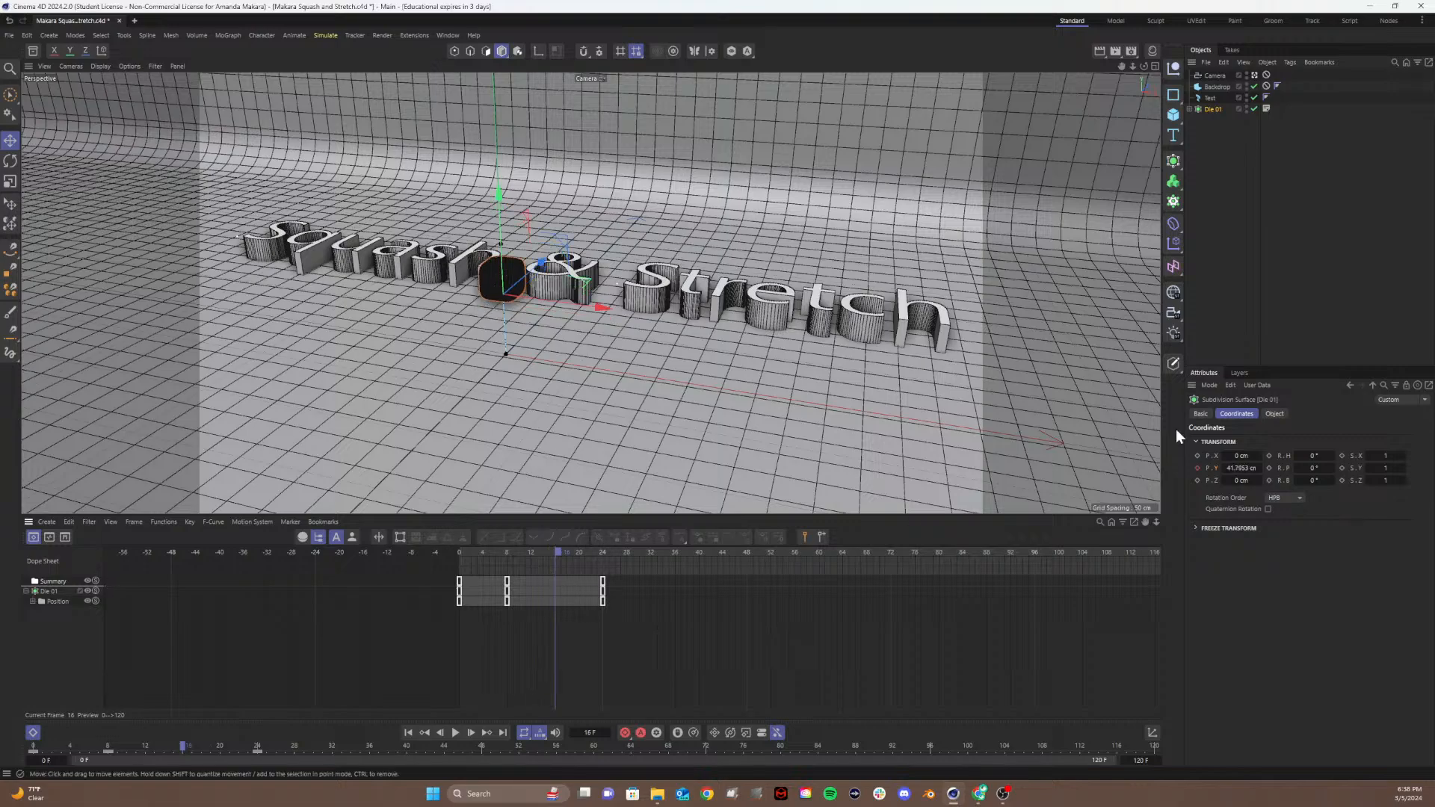
{"action": "double_click", "coordinate": [1241, 468]}
{"action": "type", "text": "0"}
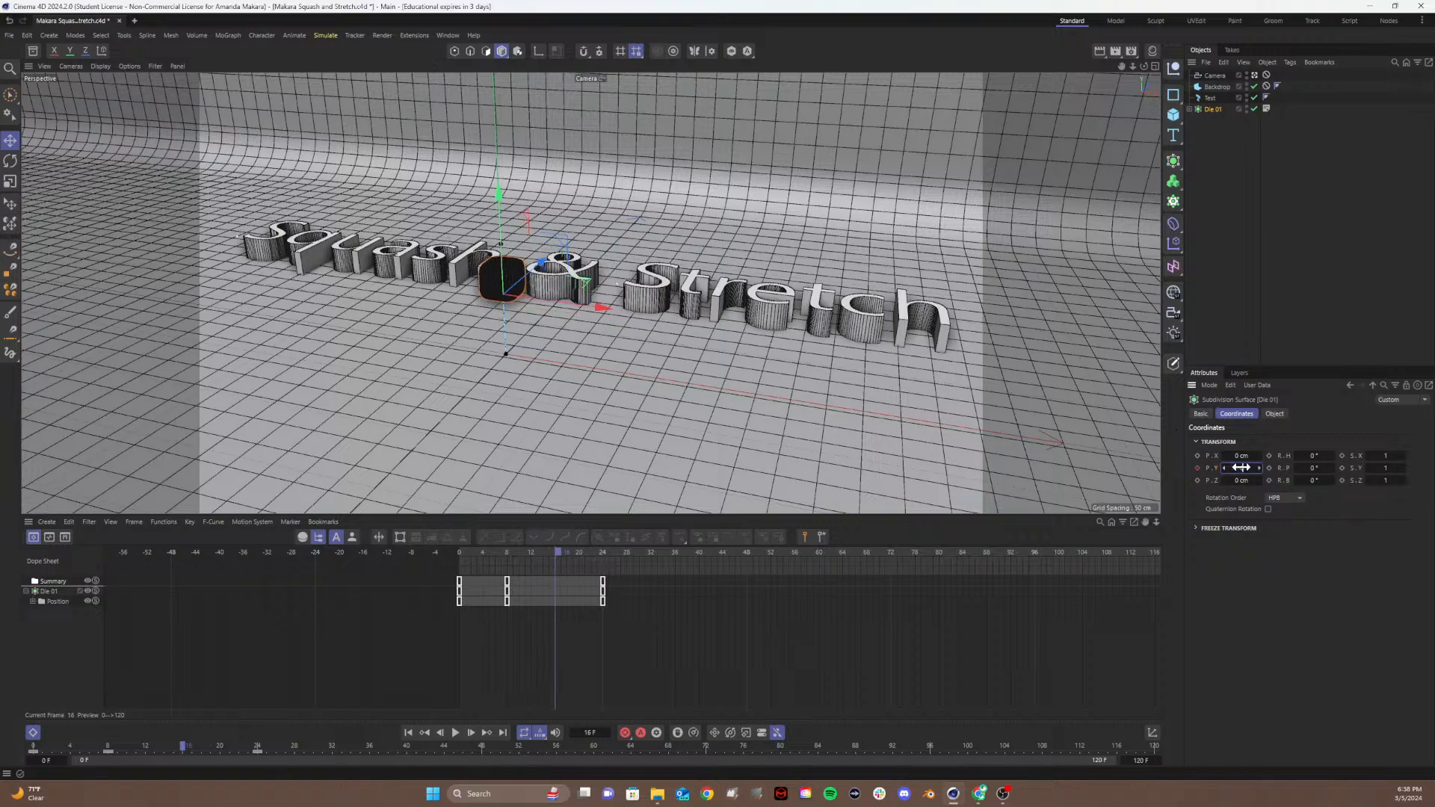
{"action": "key", "text": "Return"}
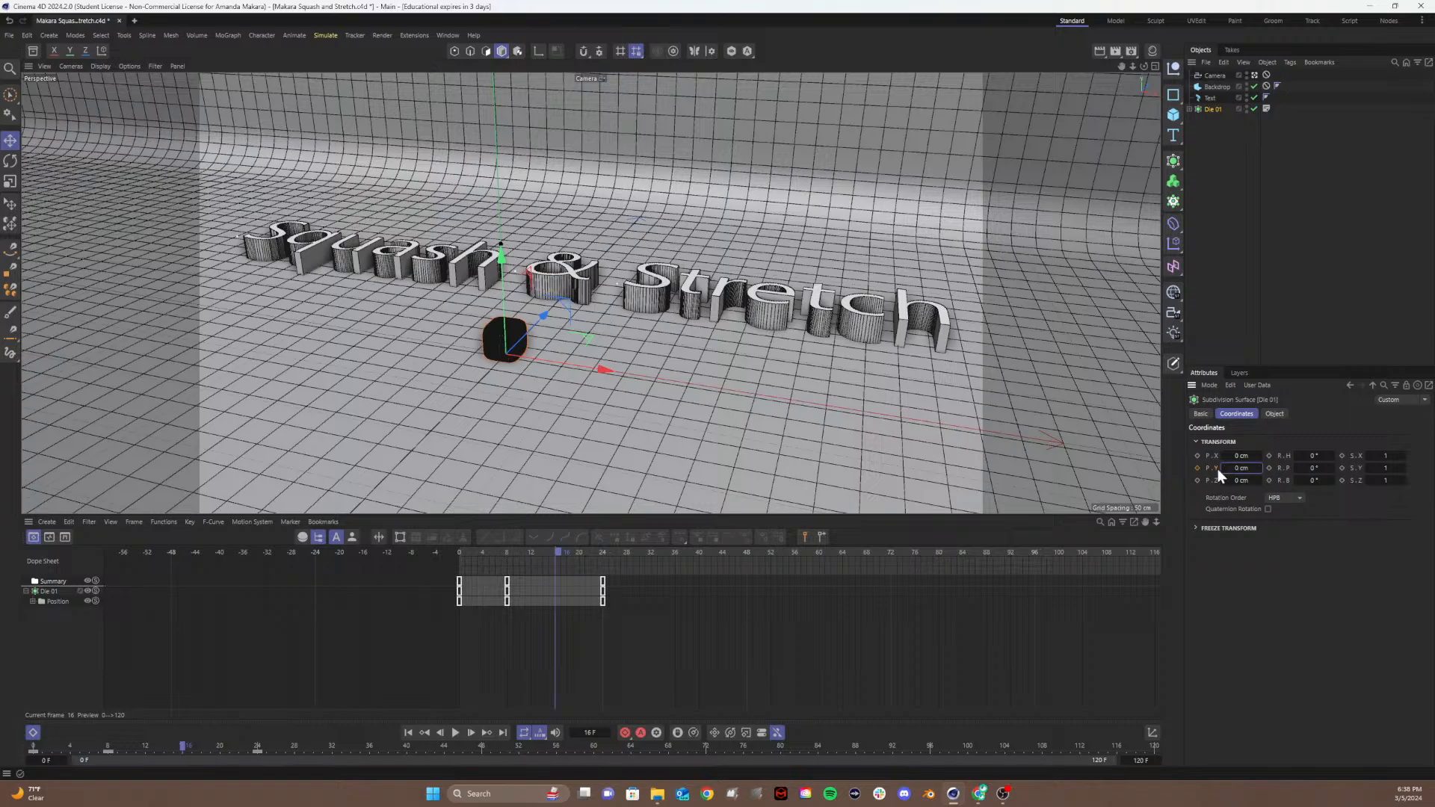
{"action": "left_click", "coordinate": [1198, 468]}
Step: Play back the die's drop-and-rise animation to check its timing
{"action": "left_click_drag", "start_coordinate": [513, 550], "coordinate": [522, 607]}
{"action": "key", "text": "F8"}
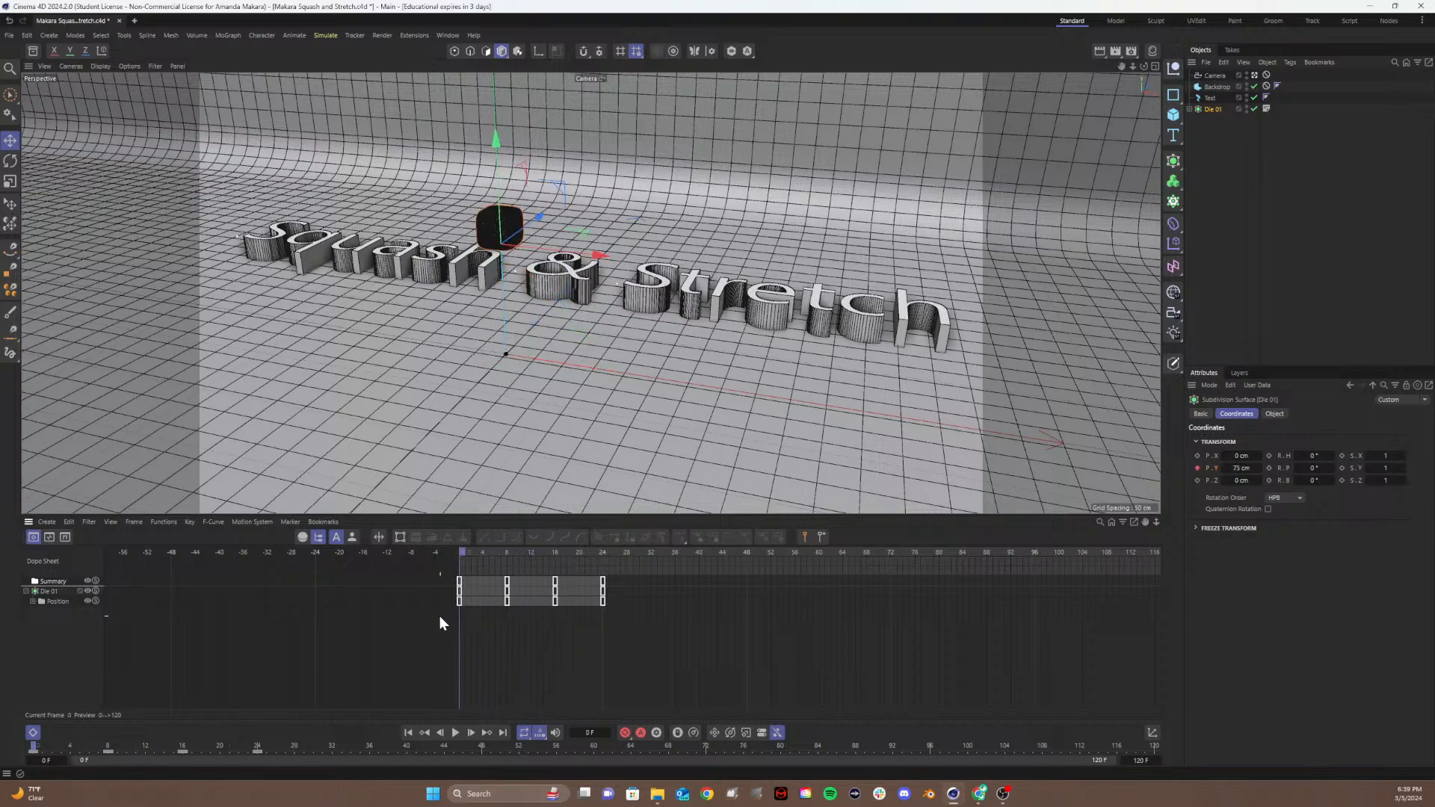
{"action": "key", "text": "F8"}
Step: Move Die 01's frame 16 keyframe to frame 15 and its frame 8 keyframe to frame 9
{"action": "left_click_drag", "start_coordinate": [527, 553], "coordinate": [547, 588]}
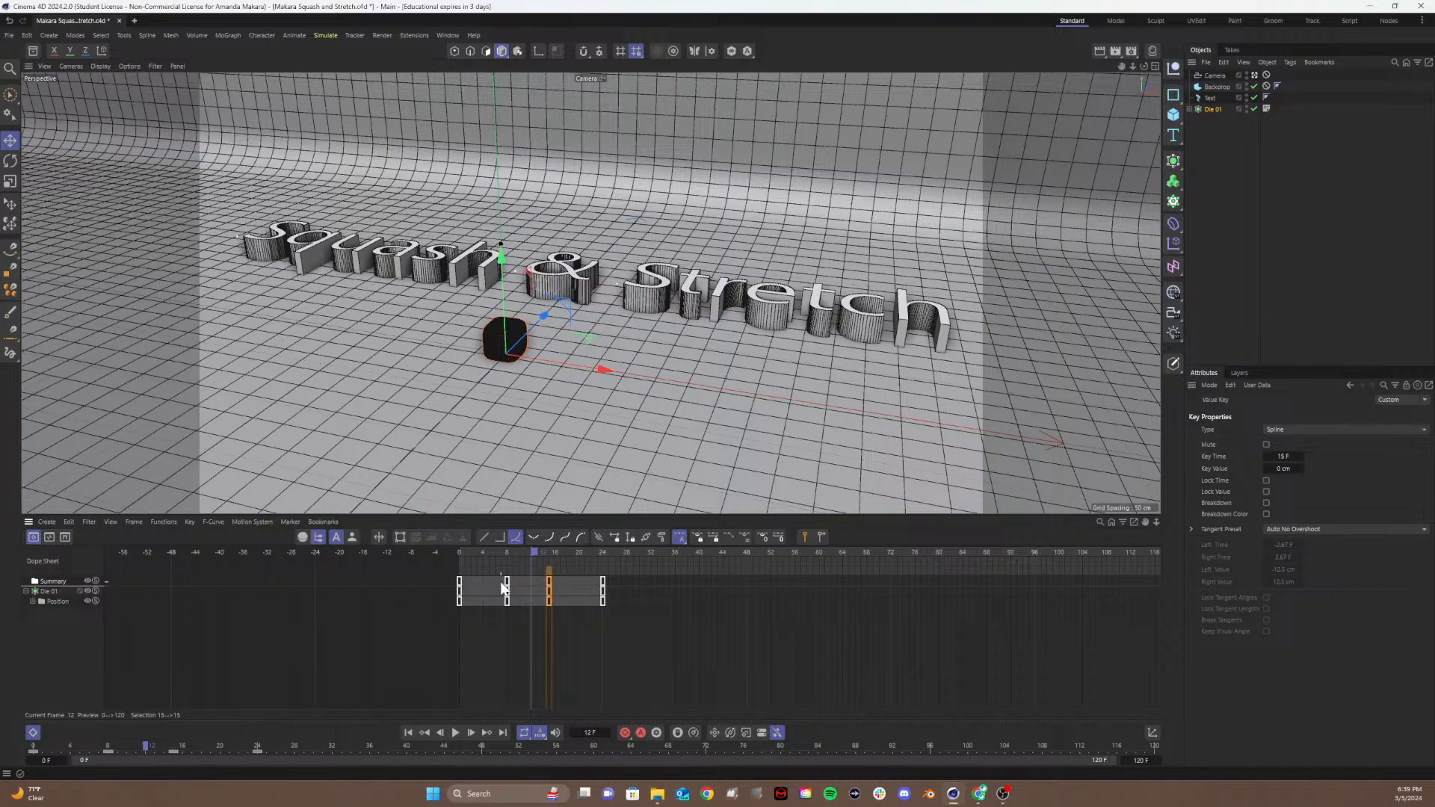
{"action": "left_click", "coordinate": [507, 591]}
{"action": "left_click_drag", "start_coordinate": [506, 581], "coordinate": [516, 577]}
Step: Scrub through the floor contact to frame 12 and select the two position keyframes at frames 9 and 15
{"action": "left_click", "coordinate": [550, 553]}
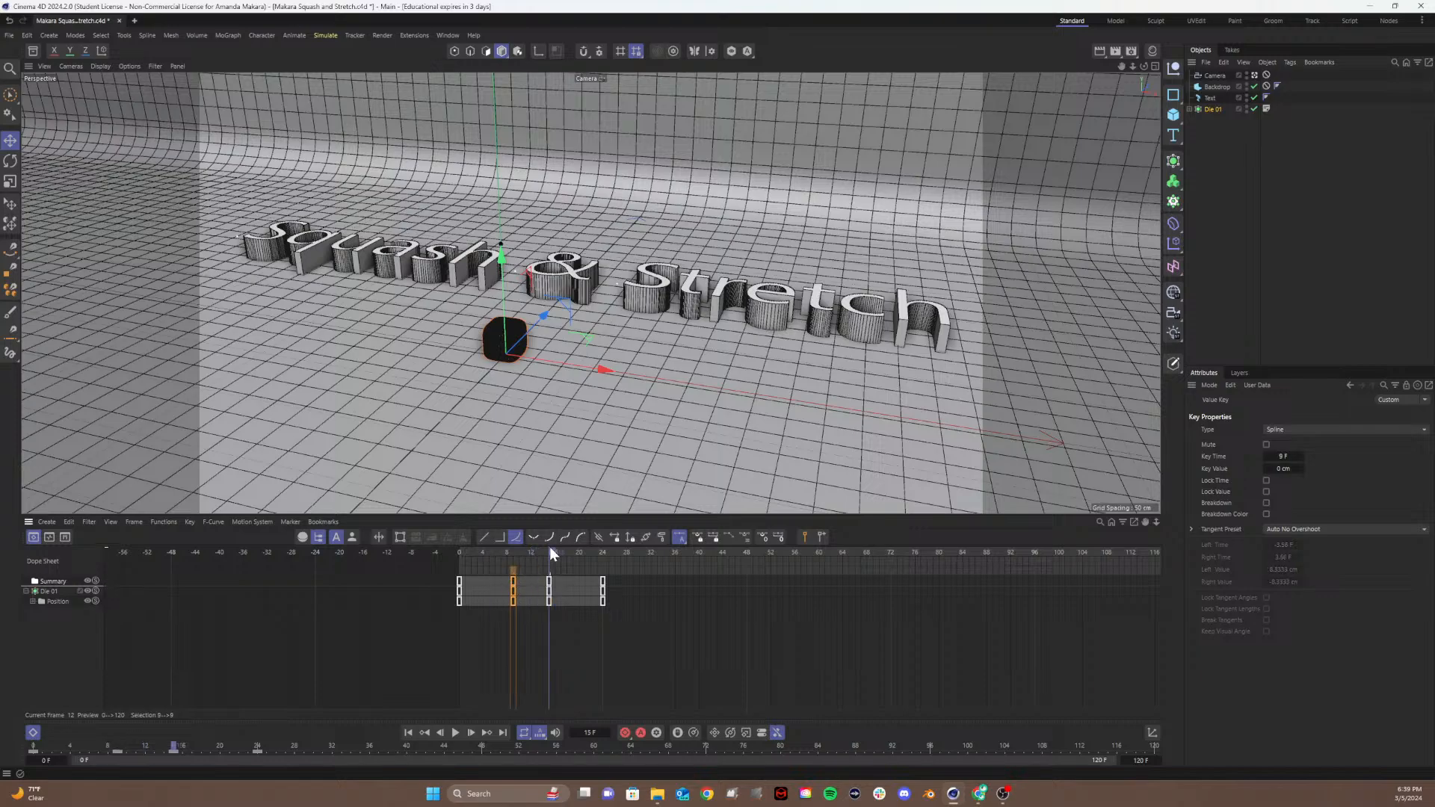
{"action": "left_click_drag", "start_coordinate": [551, 551], "coordinate": [483, 568]}
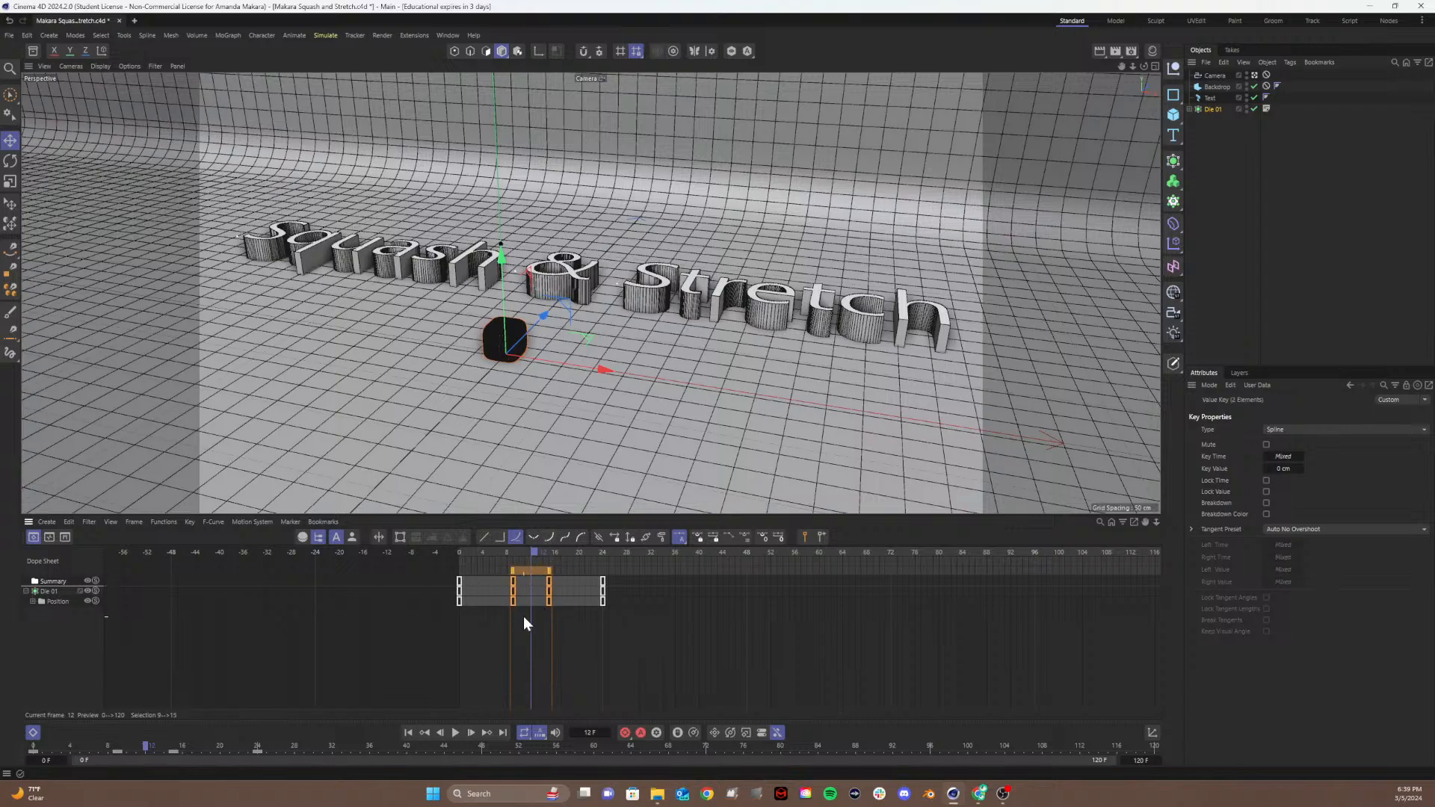
{"action": "left_click", "coordinate": [537, 635]}
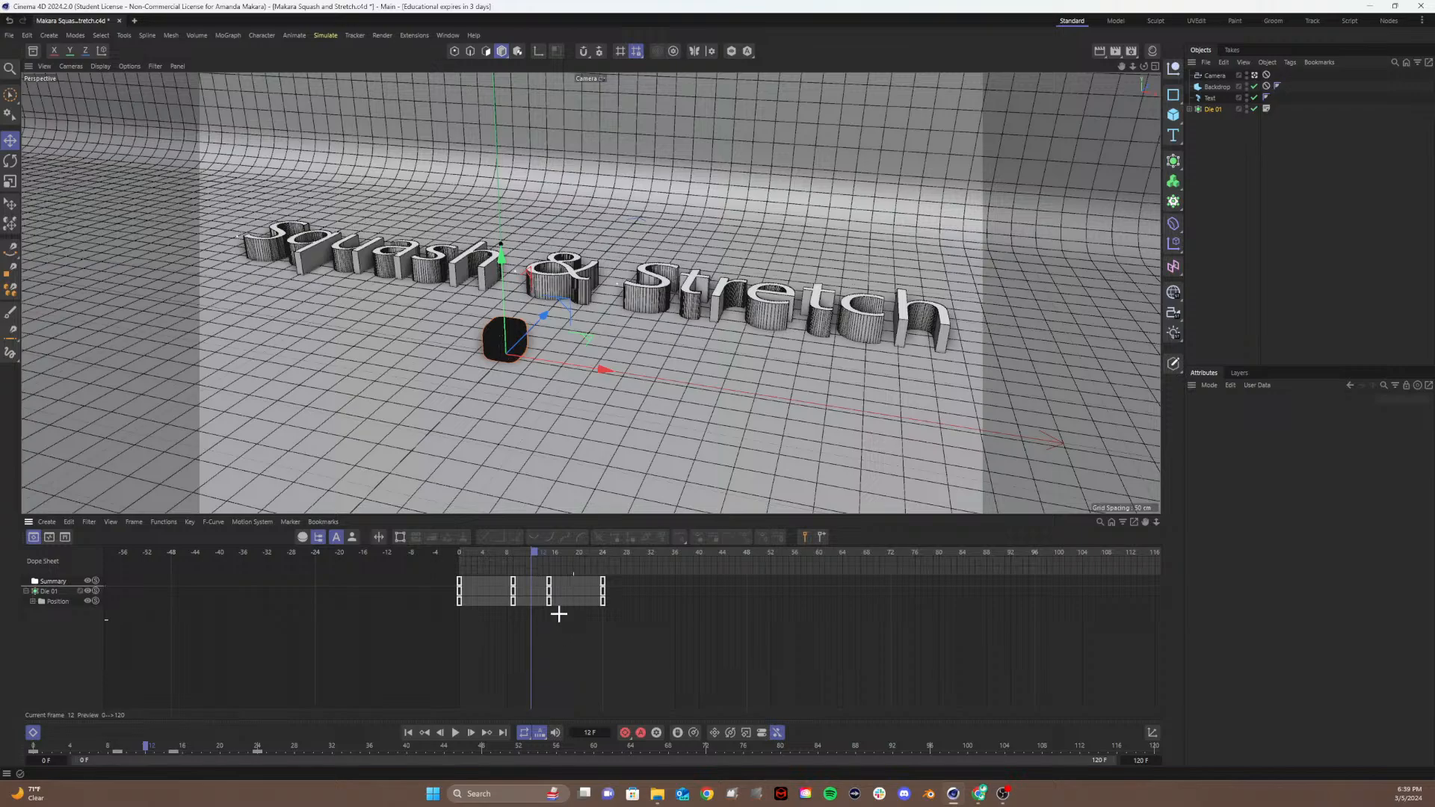
{"action": "left_click_drag", "start_coordinate": [558, 613], "coordinate": [476, 568]}
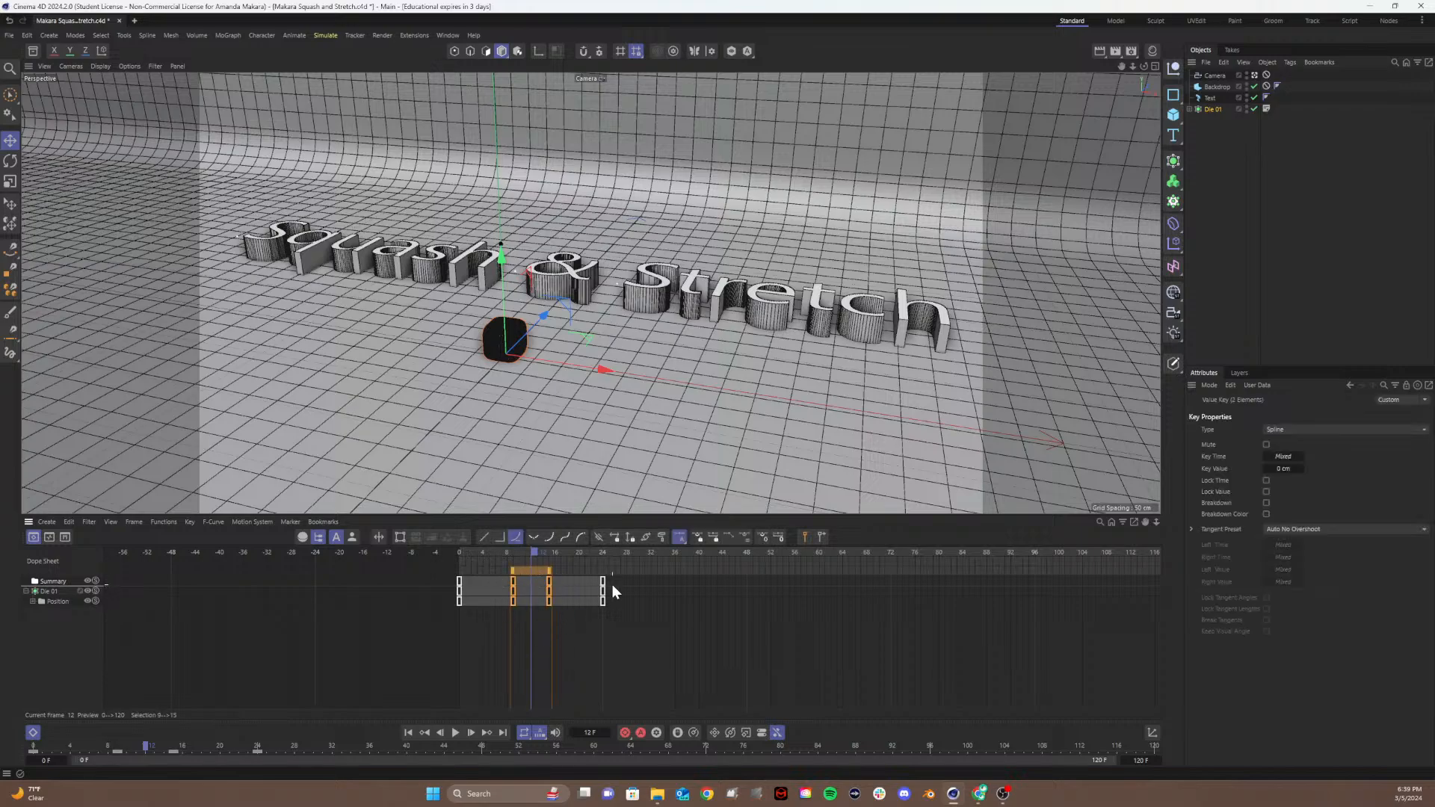
Step: Select all four of Die 01's position keyframes and display its Position Y curve in F-Curve mode, framed to fit
{"action": "left_click_drag", "start_coordinate": [617, 603], "coordinate": [585, 576]}
{"action": "left_click_drag", "start_coordinate": [468, 607], "coordinate": [430, 551]}
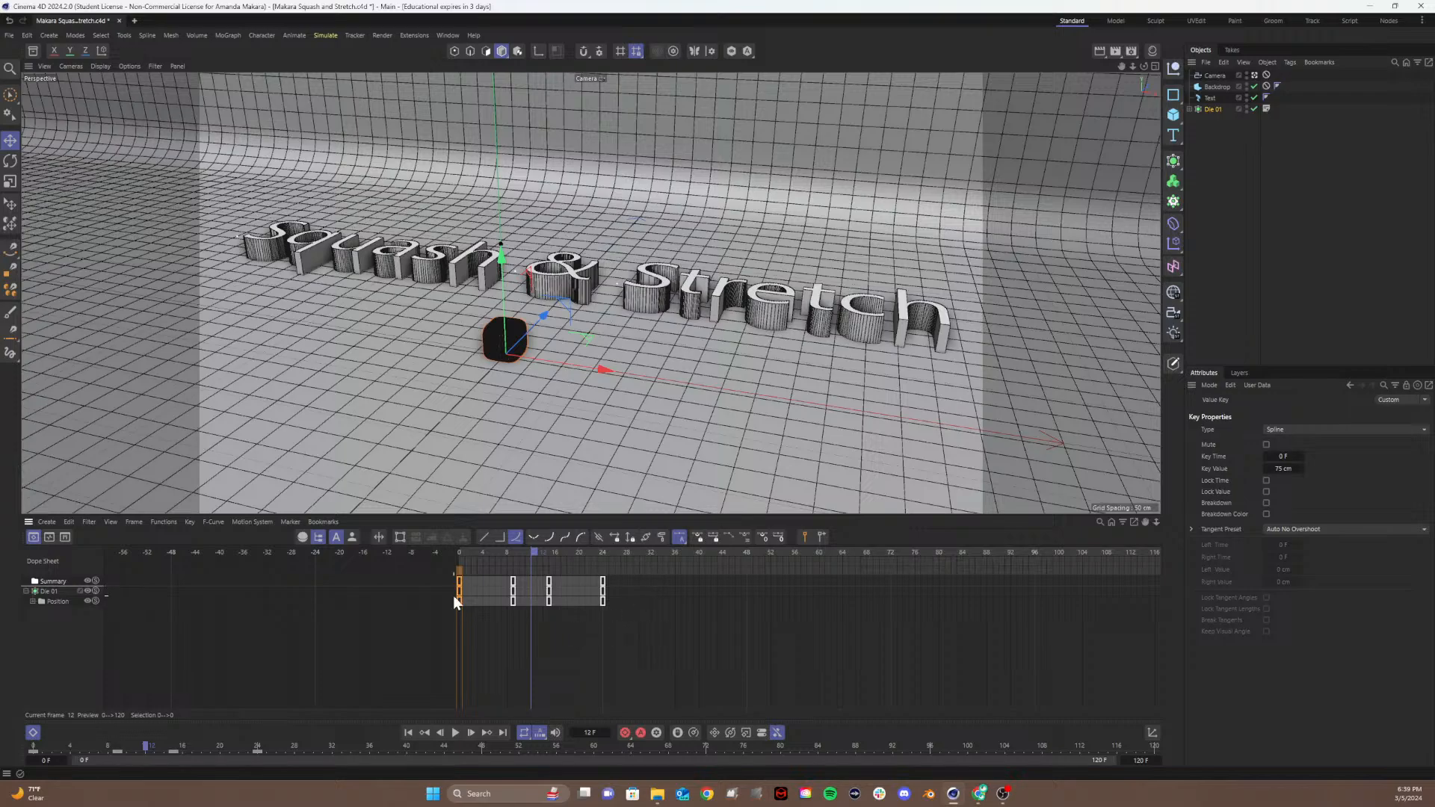
{"action": "left_click_drag", "start_coordinate": [518, 553], "coordinate": [531, 584]}
{"action": "left_click_drag", "start_coordinate": [621, 616], "coordinate": [428, 562]}
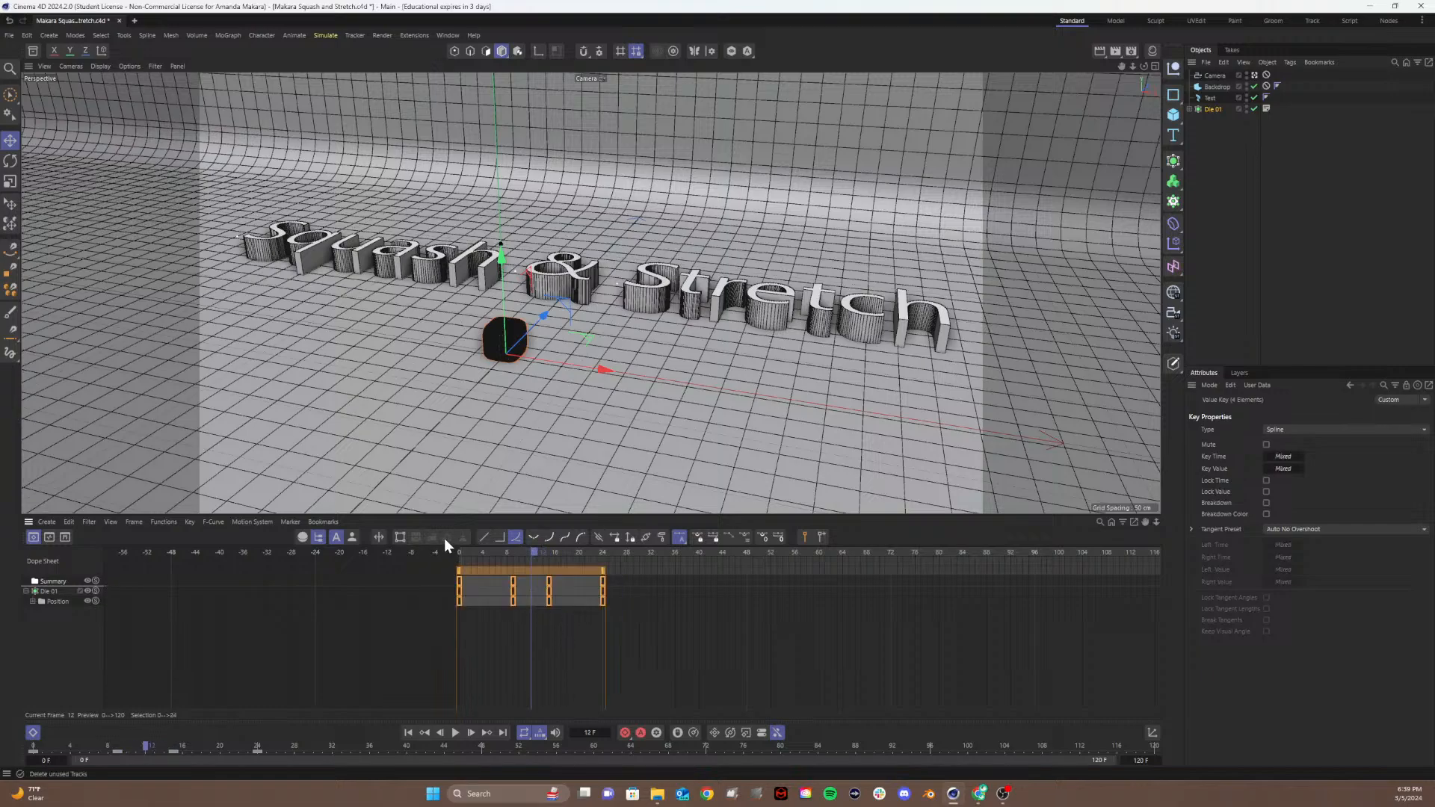
{"action": "left_click", "coordinate": [48, 536]}
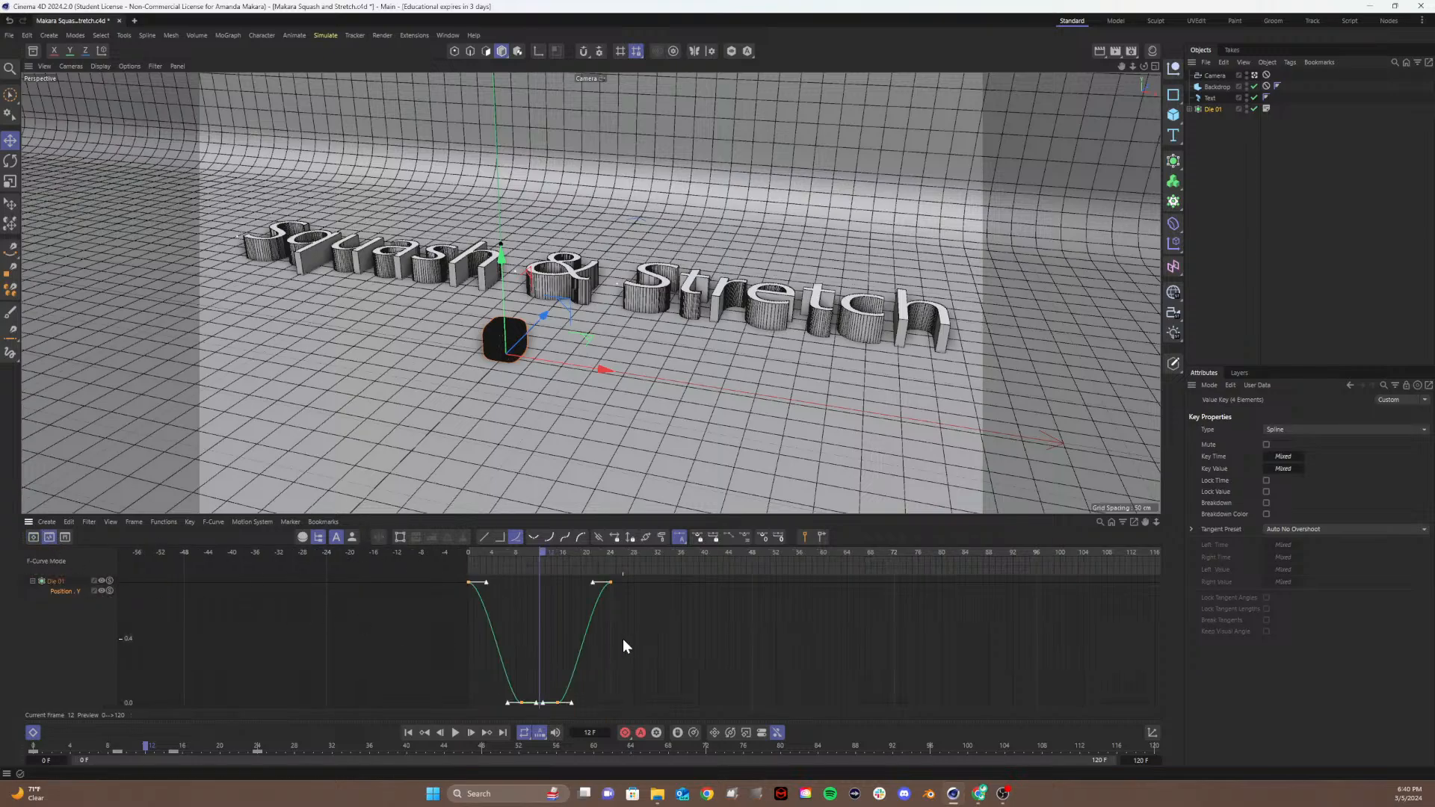
{"action": "key", "text": "h"}
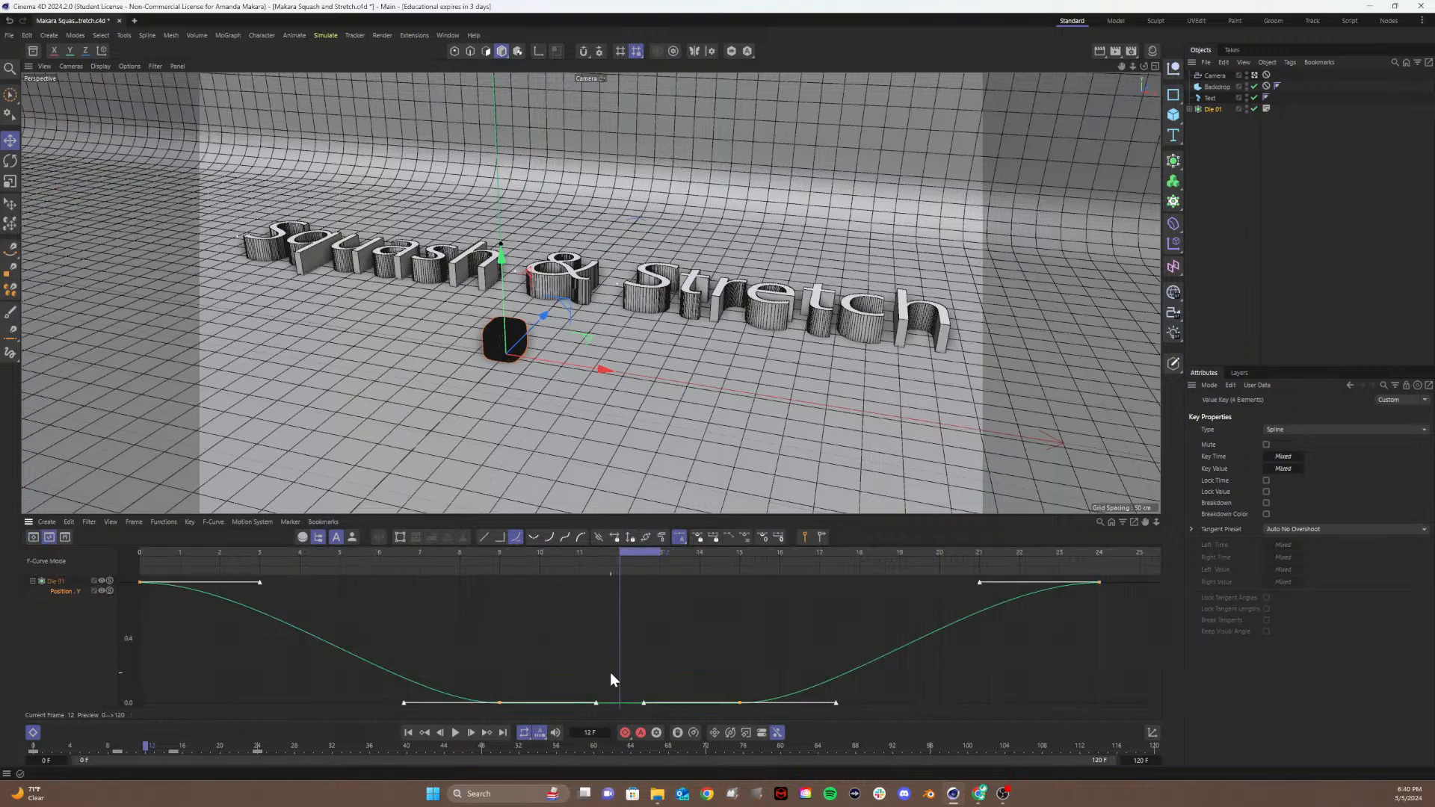
Step: Leave the scene camera and view Die 01 from closer up through the default camera
{"action": "left_click_drag", "start_coordinate": [502, 676], "coordinate": [478, 726]}
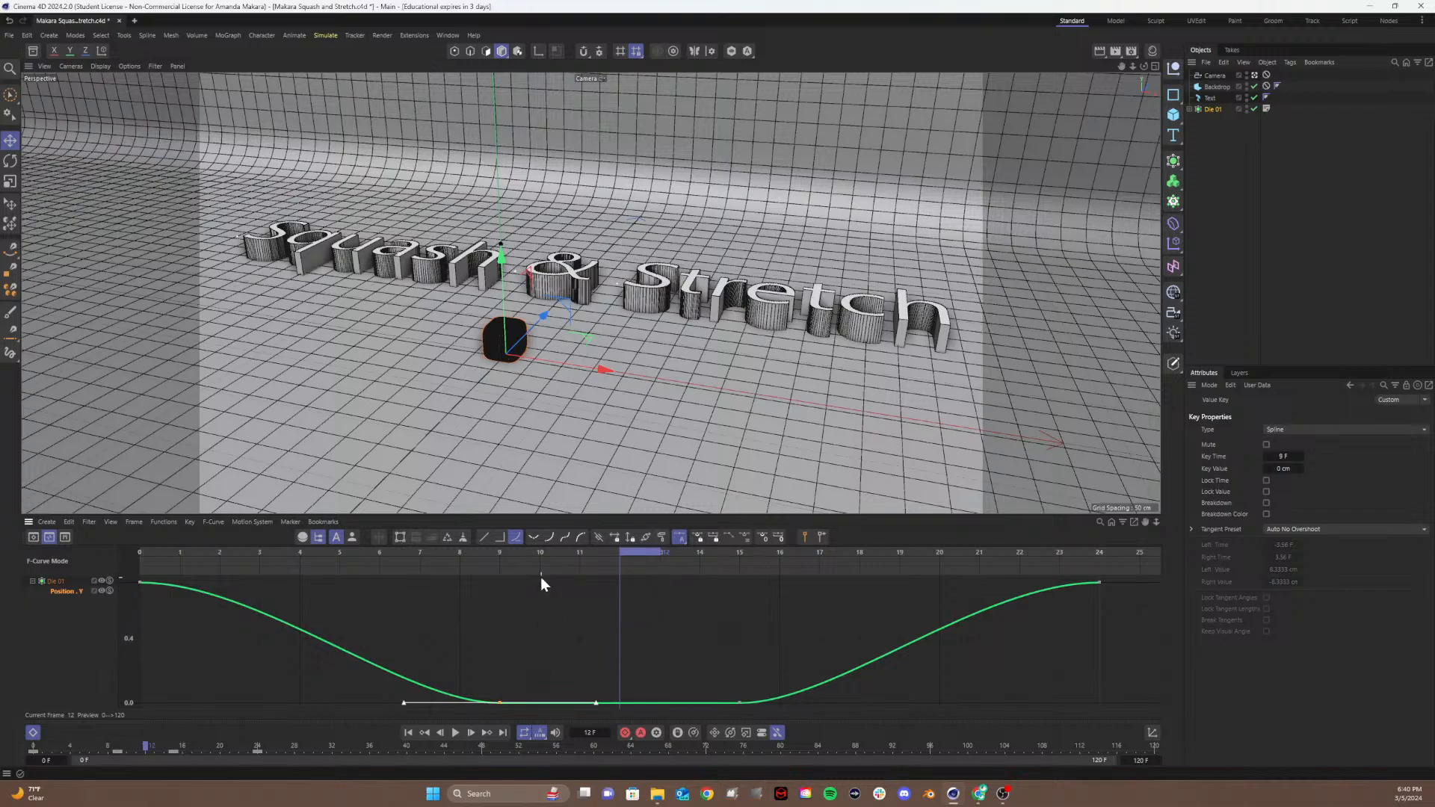
{"action": "left_click", "coordinate": [1082, 624]}
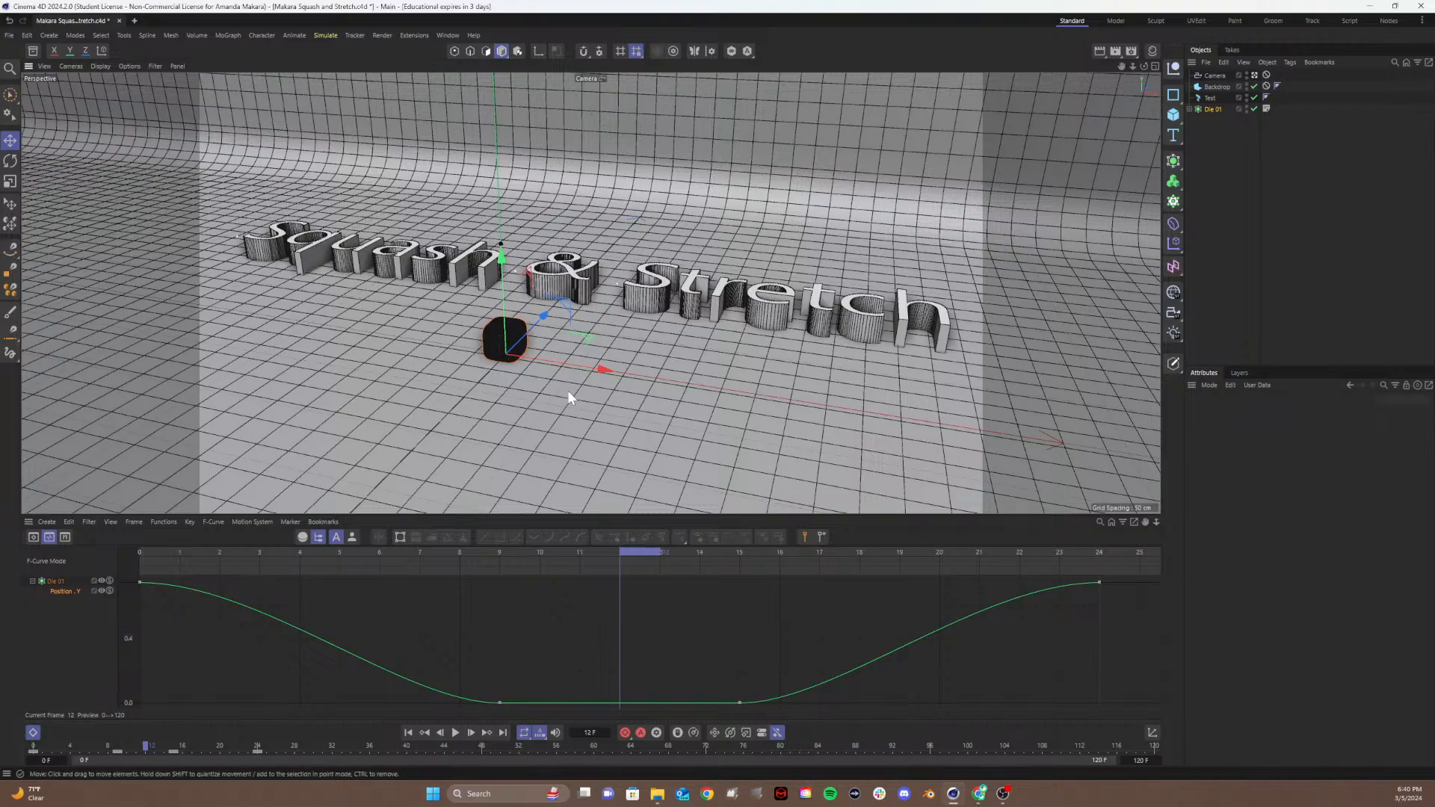
{"action": "left_click", "coordinate": [1254, 75]}
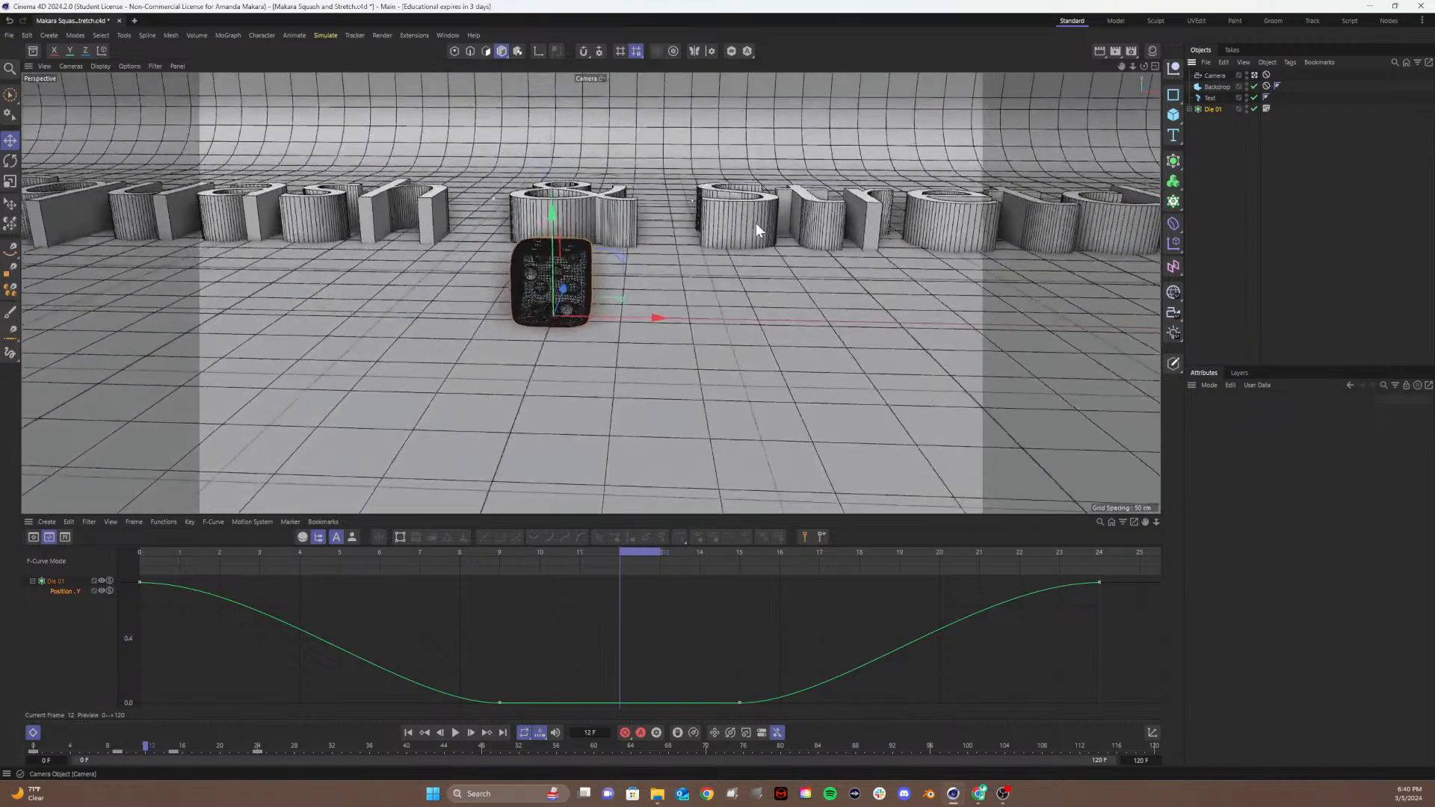
{"action": "left_click_drag", "start_coordinate": [648, 262], "coordinate": [712, 239], "text": "alt"}
{"action": "right_click_drag", "start_coordinate": [711, 239], "coordinate": [746, 243], "text": "alt"}
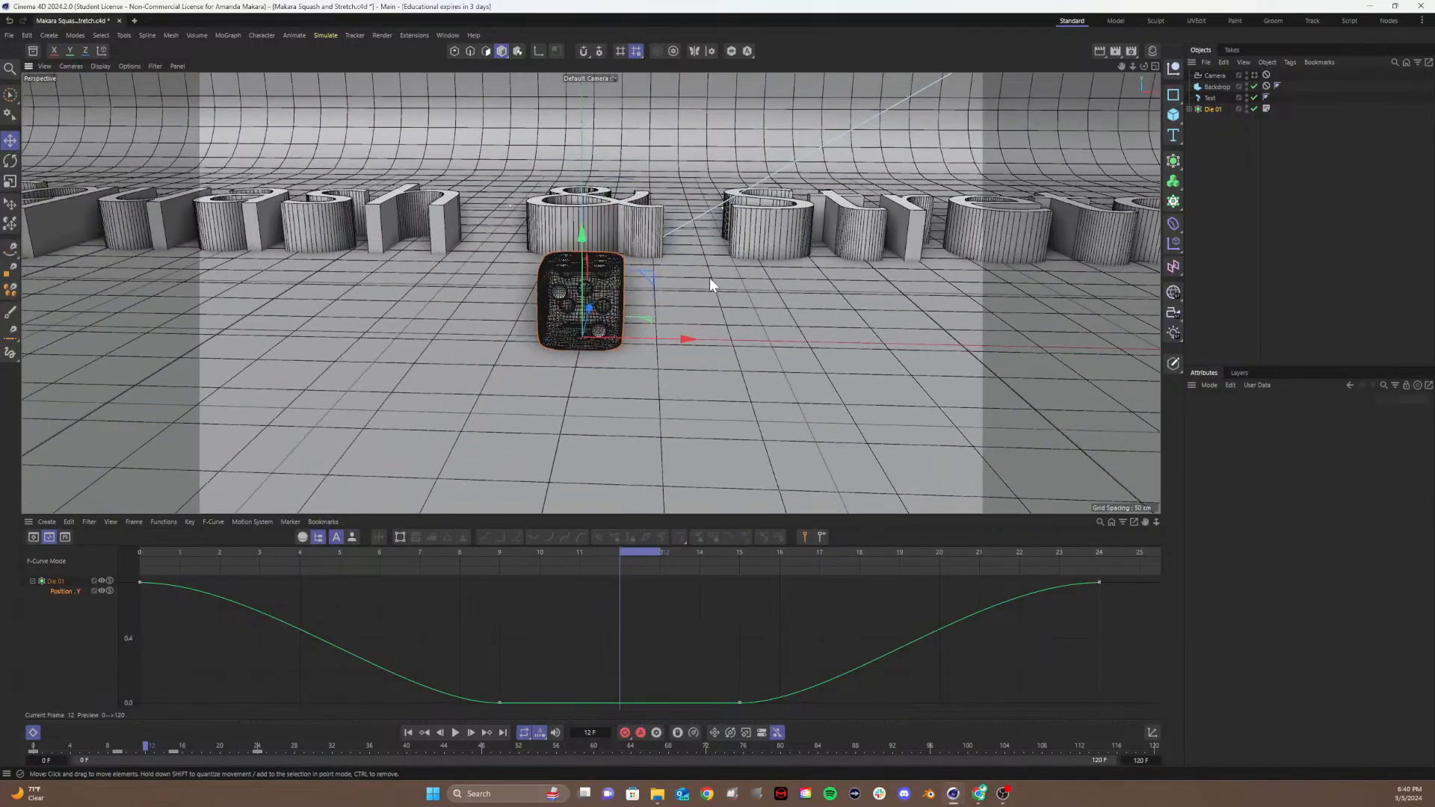
{"action": "left_click_drag", "start_coordinate": [716, 273], "coordinate": [686, 298], "text": "alt"}
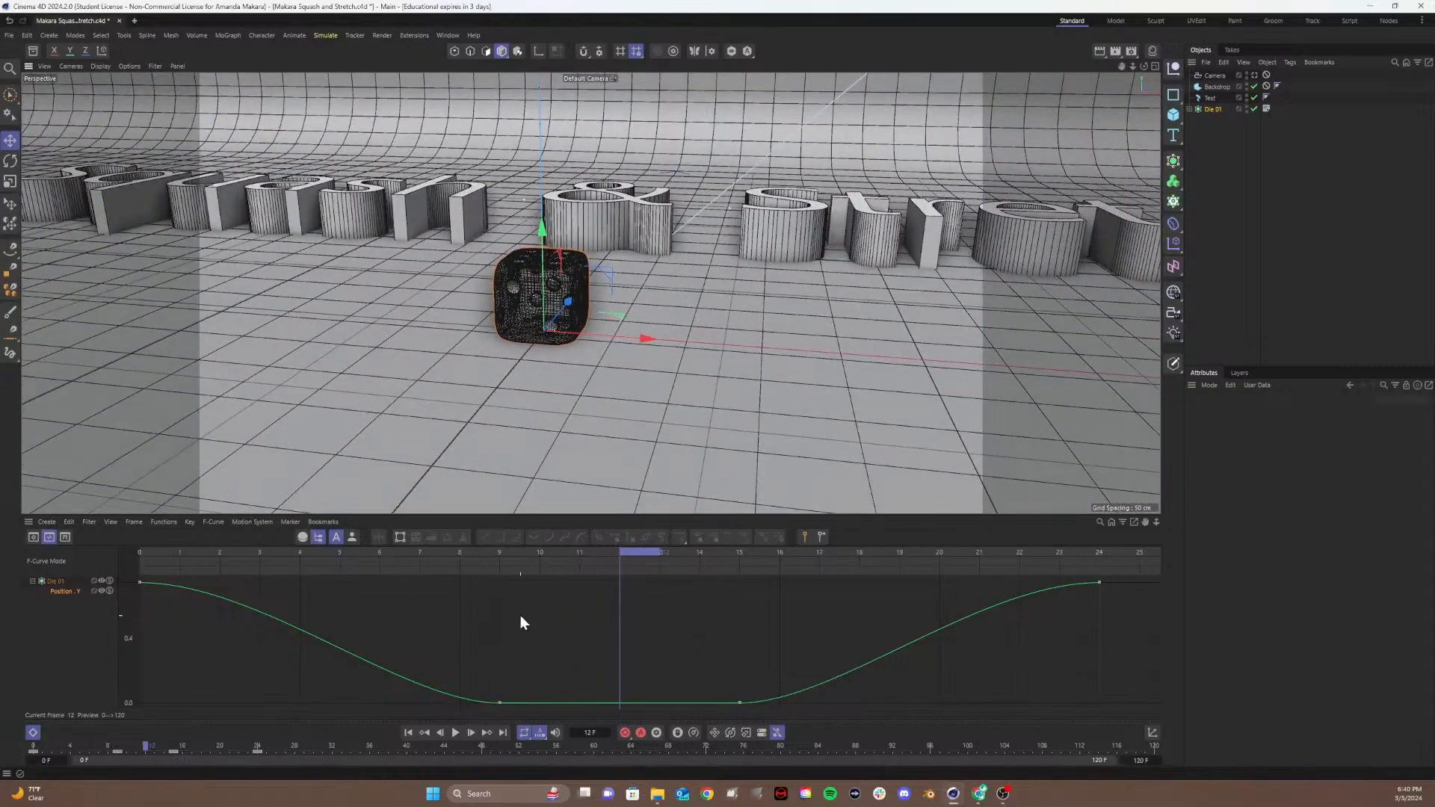
Step: Break the frame 9 key's tangents on the Position Y curve and pull its incoming tangent straight up to about 57 cm
{"action": "mouse_move", "coordinate": [540, 602]}
{"action": "middle_mouse_down", "text": "alt"}
{"action": "mouse_move", "coordinate": [824, 598]}
{"action": "mouse_move", "coordinate": [281, 595]}
{"action": "mouse_move", "coordinate": [982, 603]}
{"action": "mouse_move", "coordinate": [496, 607]}
{"action": "mouse_move", "coordinate": [559, 609]}
{"action": "middle_mouse_up", "text": "alt"}
{"action": "mouse_move", "coordinate": [558, 602]}
{"action": "right_mouse_down", "text": "alt"}
{"action": "mouse_move", "coordinate": [448, 643]}
{"action": "mouse_move", "coordinate": [576, 622]}
{"action": "mouse_move", "coordinate": [486, 656]}
{"action": "mouse_move", "coordinate": [535, 667]}
{"action": "mouse_move", "coordinate": [512, 609]}
{"action": "mouse_move", "coordinate": [511, 721]}
{"action": "mouse_move", "coordinate": [493, 616]}
{"action": "mouse_move", "coordinate": [478, 755]}
{"action": "mouse_move", "coordinate": [558, 603]}
{"action": "right_mouse_up", "text": "alt"}
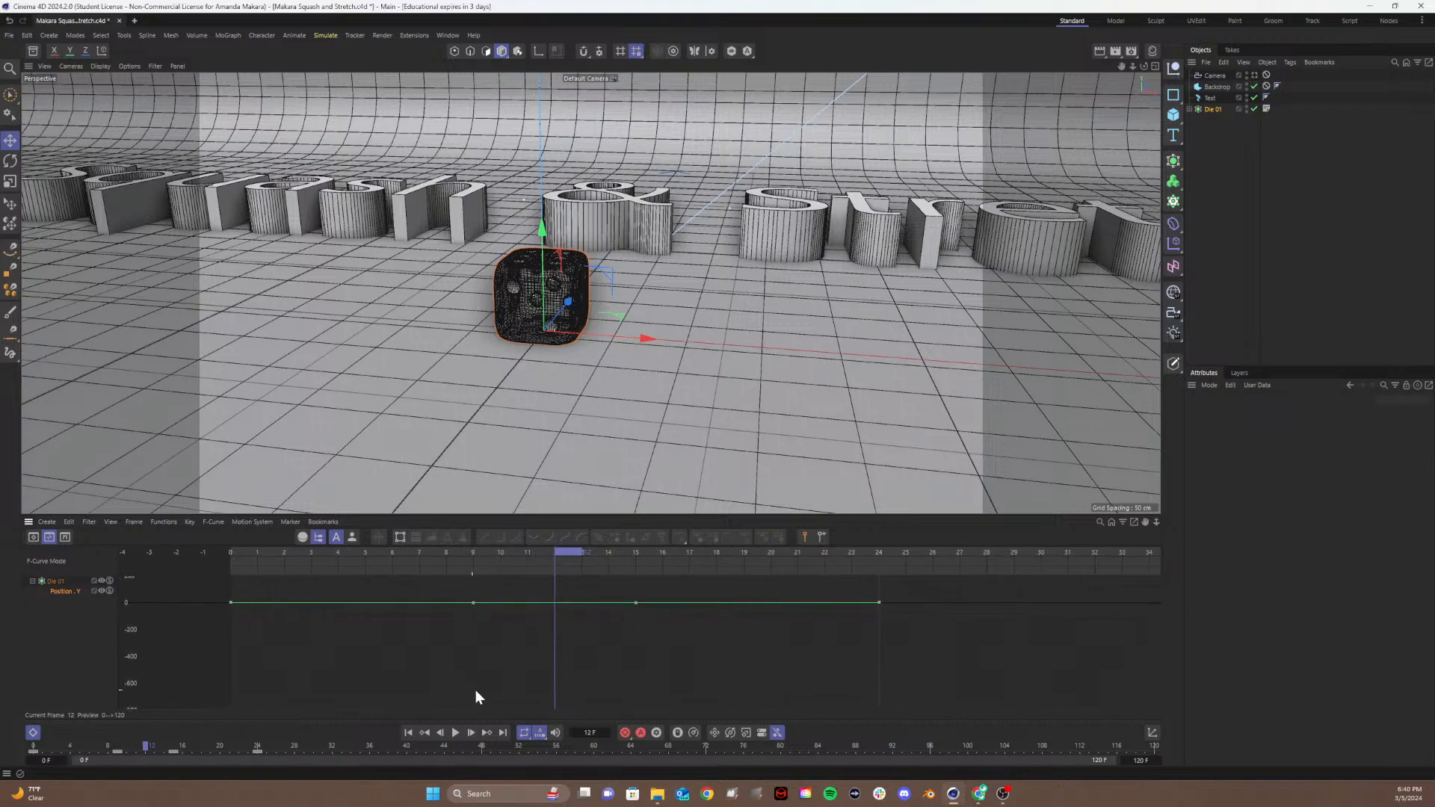
{"action": "key", "text": "h"}
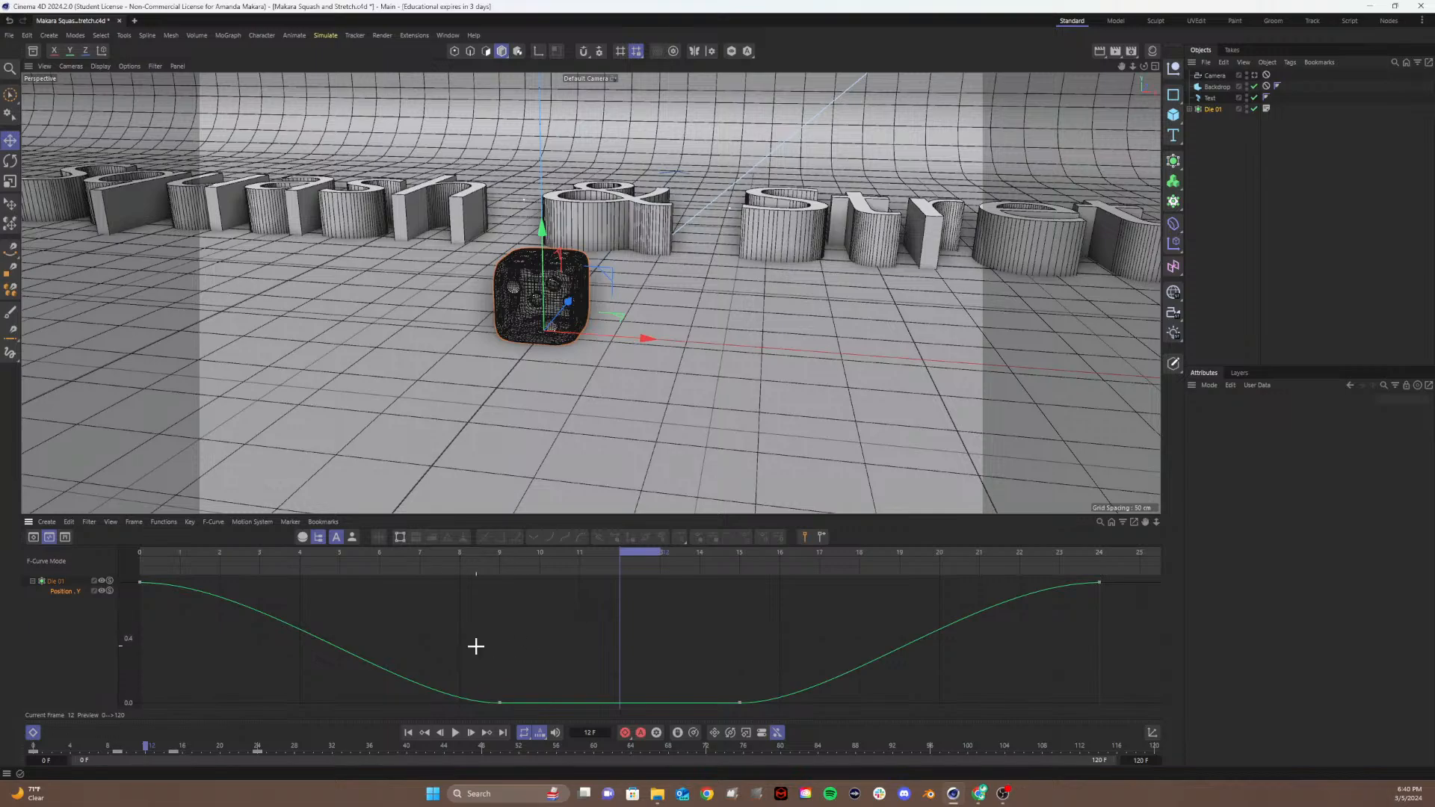
{"action": "left_click_drag", "start_coordinate": [475, 647], "coordinate": [537, 710]}
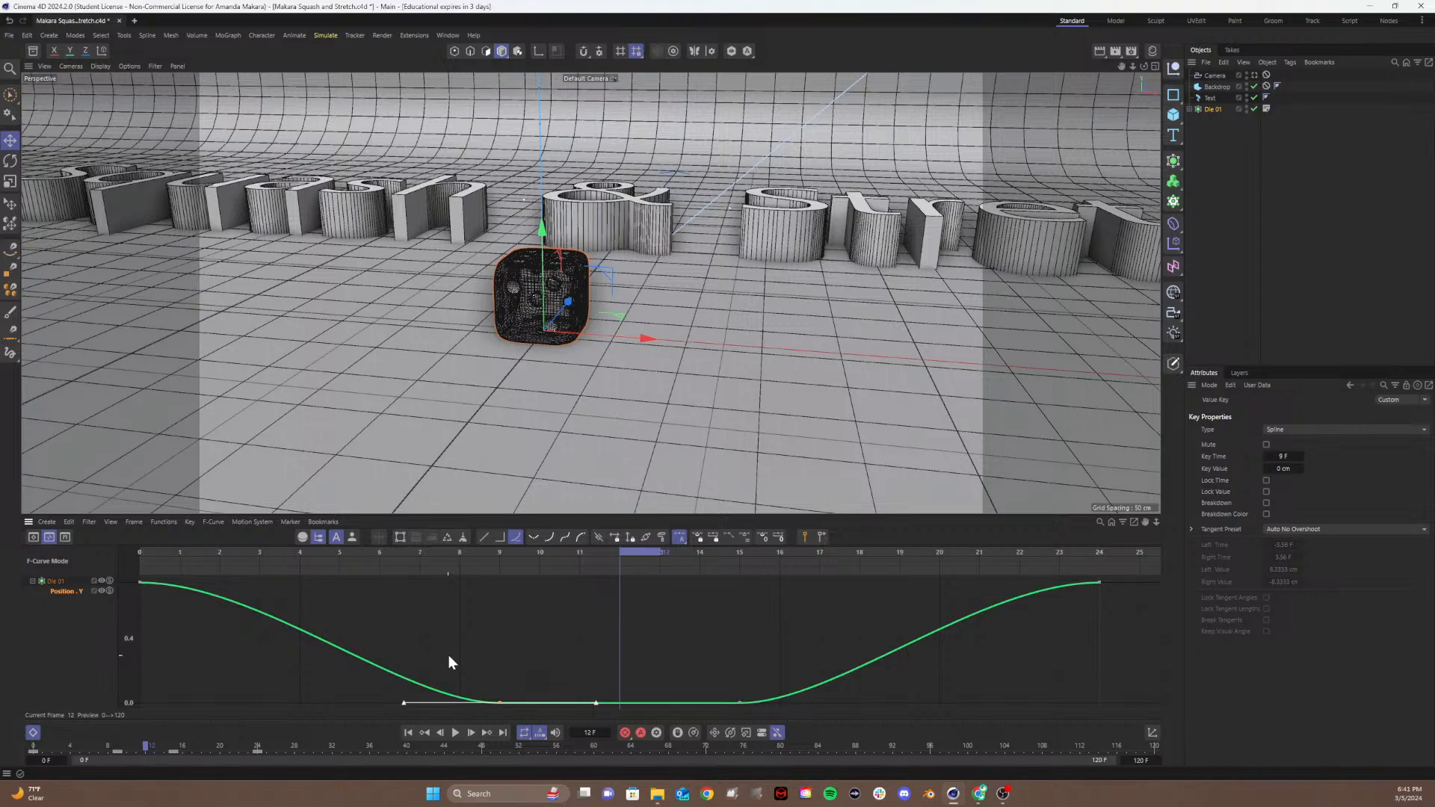
{"action": "left_click_drag", "start_coordinate": [449, 654], "coordinate": [547, 727]}
{"action": "left_click_drag", "start_coordinate": [404, 703], "coordinate": [511, 612]}
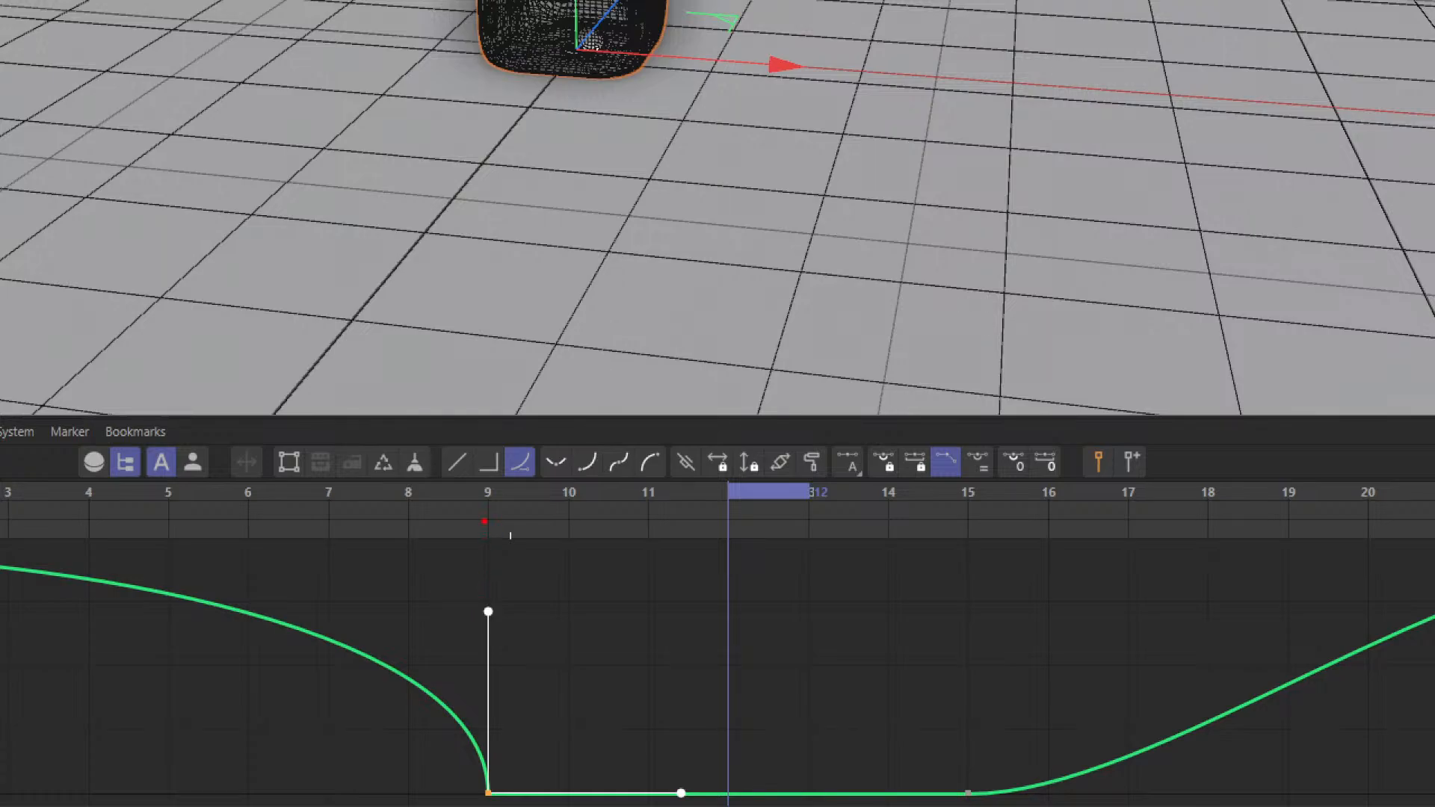
{"action": "left_click_drag", "start_coordinate": [486, 507], "coordinate": [481, 681]}
{"action": "left_click_drag", "start_coordinate": [319, 599], "coordinate": [649, 599]}
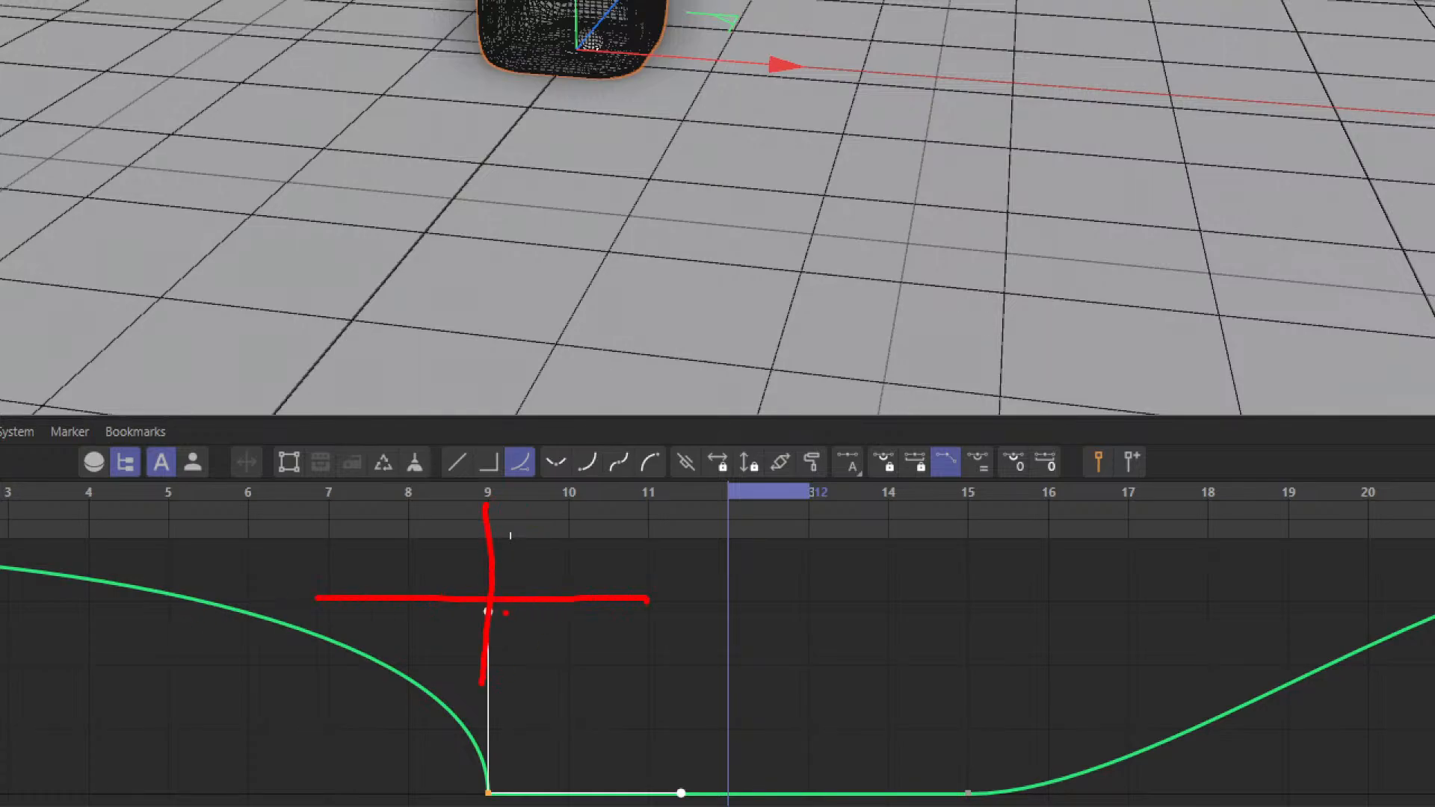
{"action": "left_click_drag", "start_coordinate": [496, 606], "coordinate": [569, 541]}
{"action": "mouse_move", "coordinate": [964, 775]}
{"action": "left_mouse_down"}
{"action": "mouse_move", "coordinate": [1035, 752]}
{"action": "mouse_move", "coordinate": [955, 770]}
{"action": "left_mouse_up"}
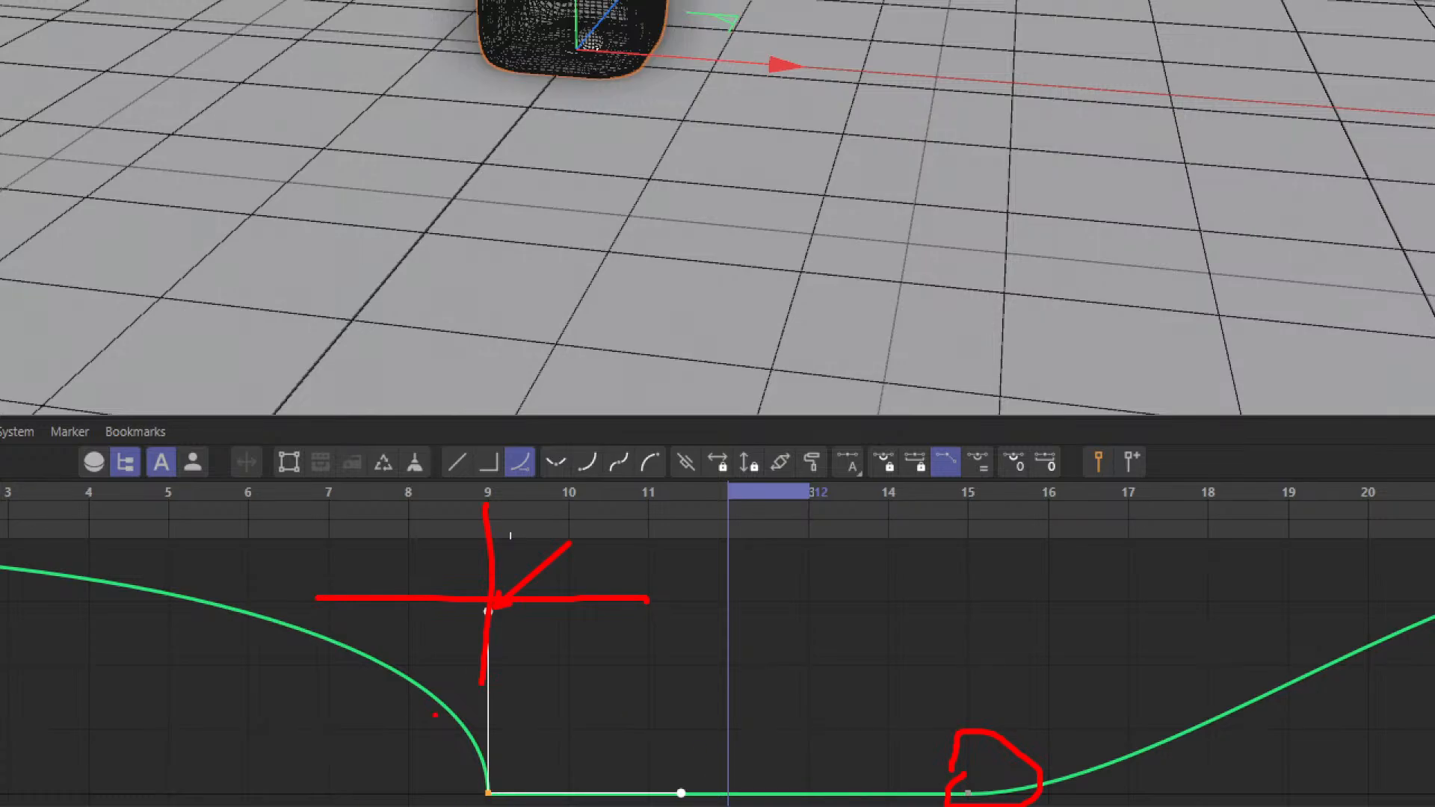
{"action": "mouse_move", "coordinate": [381, 766]}
{"action": "left_mouse_down"}
{"action": "mouse_move", "coordinate": [437, 789]}
{"action": "mouse_move", "coordinate": [321, 717]}
{"action": "mouse_move", "coordinate": [453, 803]}
{"action": "left_mouse_up"}
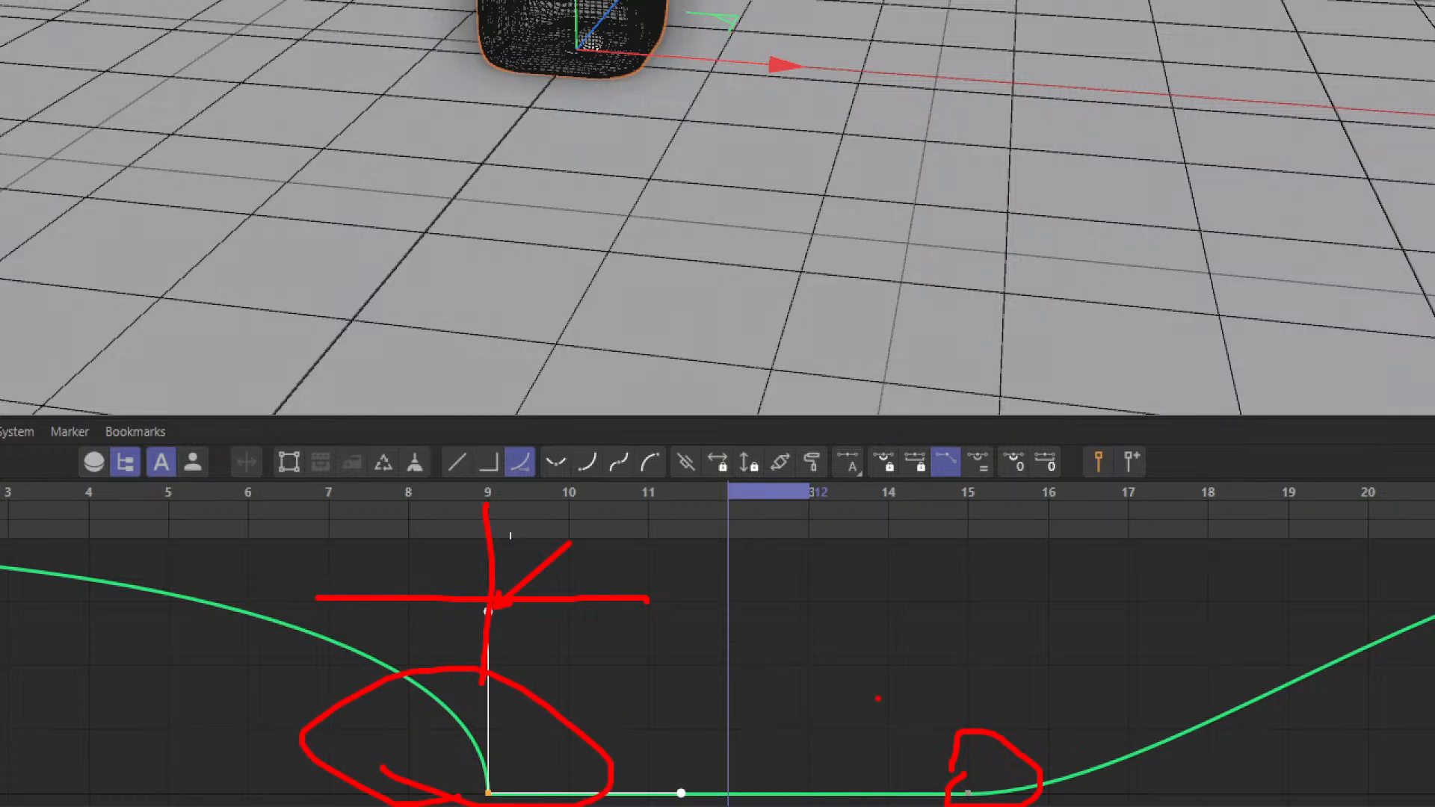
{"action": "left_click_drag", "start_coordinate": [968, 727], "coordinate": [889, 655]}
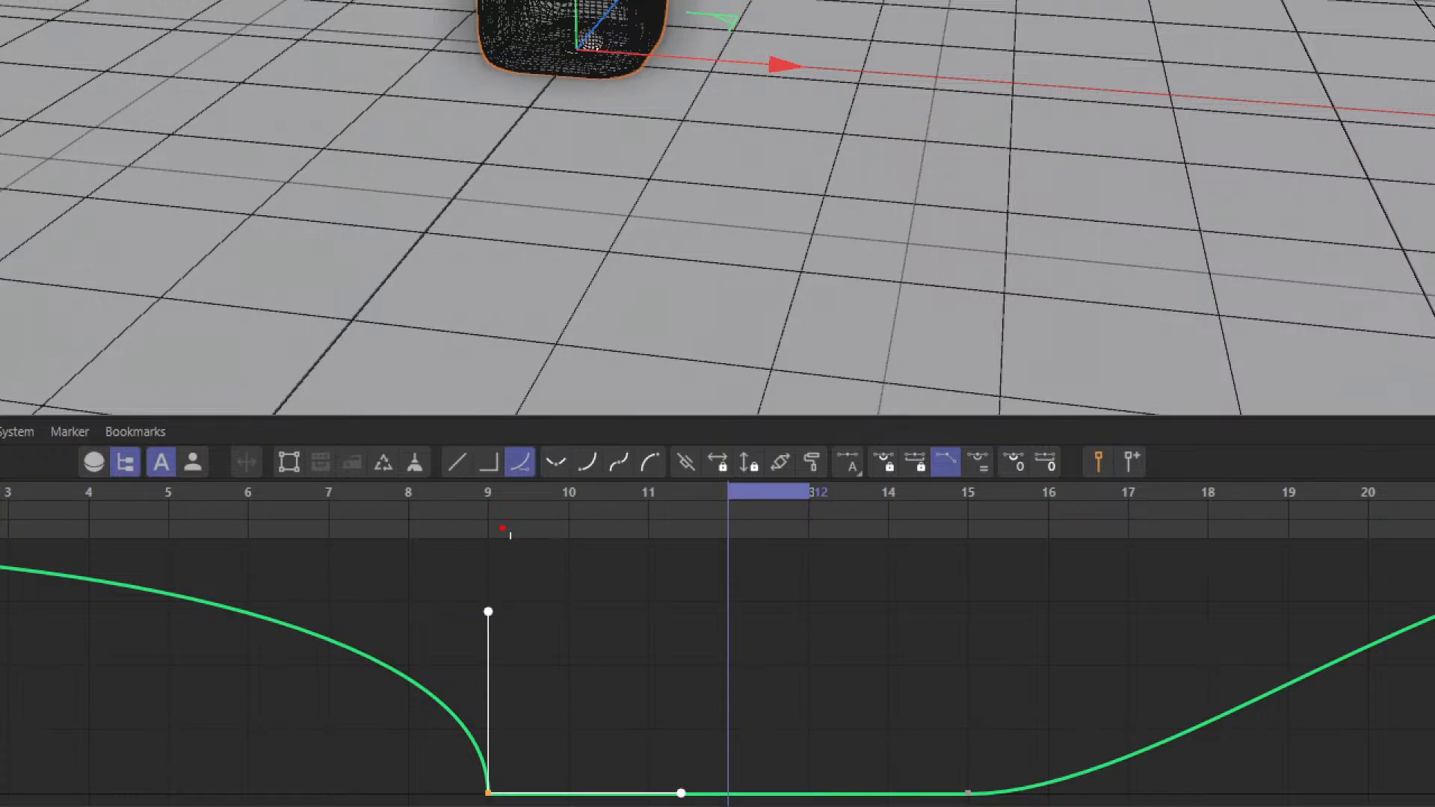
{"action": "mouse_move", "coordinate": [502, 528]}
{"action": "left_mouse_down"}
{"action": "mouse_move", "coordinate": [522, 562]}
{"action": "mouse_move", "coordinate": [511, 508]}
{"action": "left_mouse_up"}
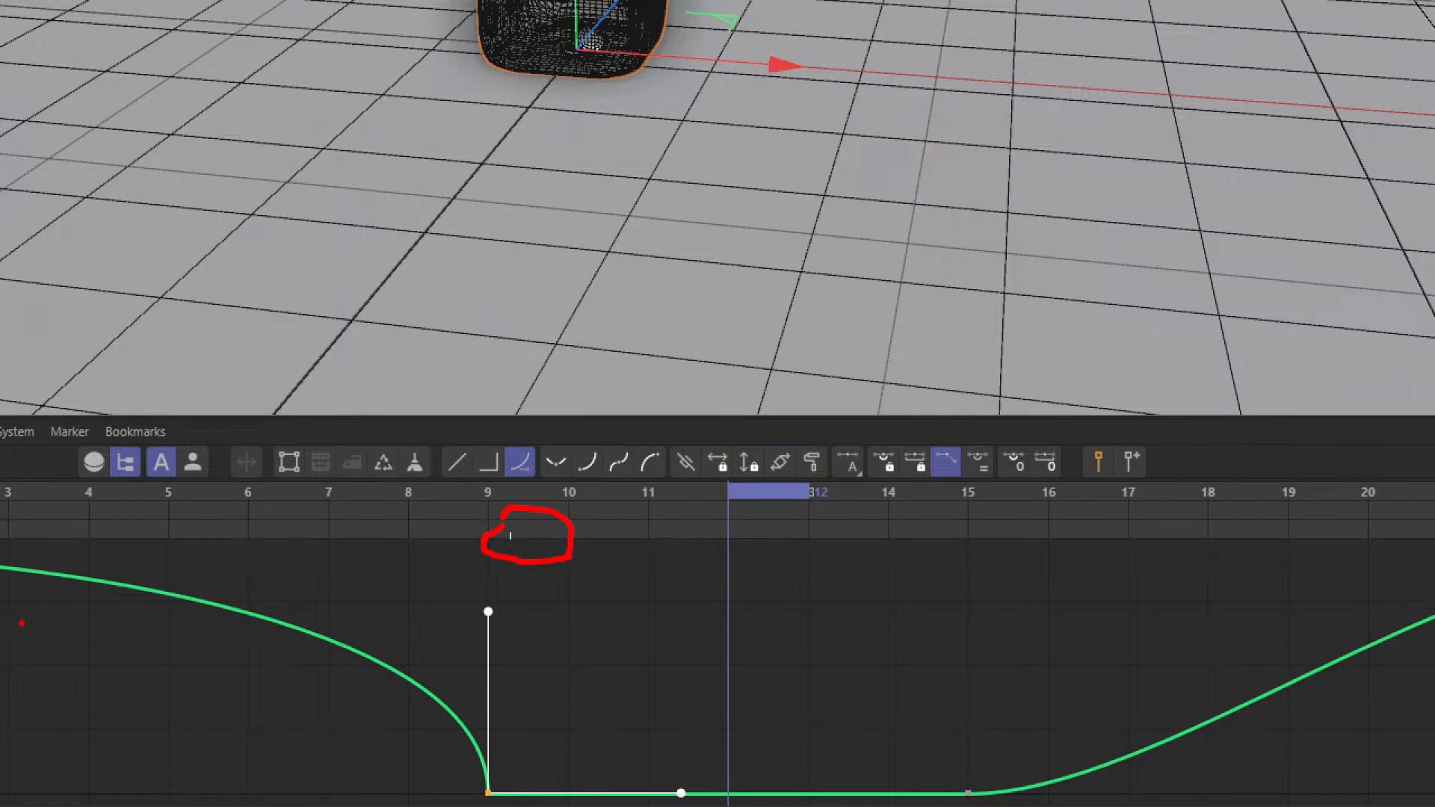
{"action": "left_click_drag", "start_coordinate": [193, 570], "coordinate": [23, 621]}
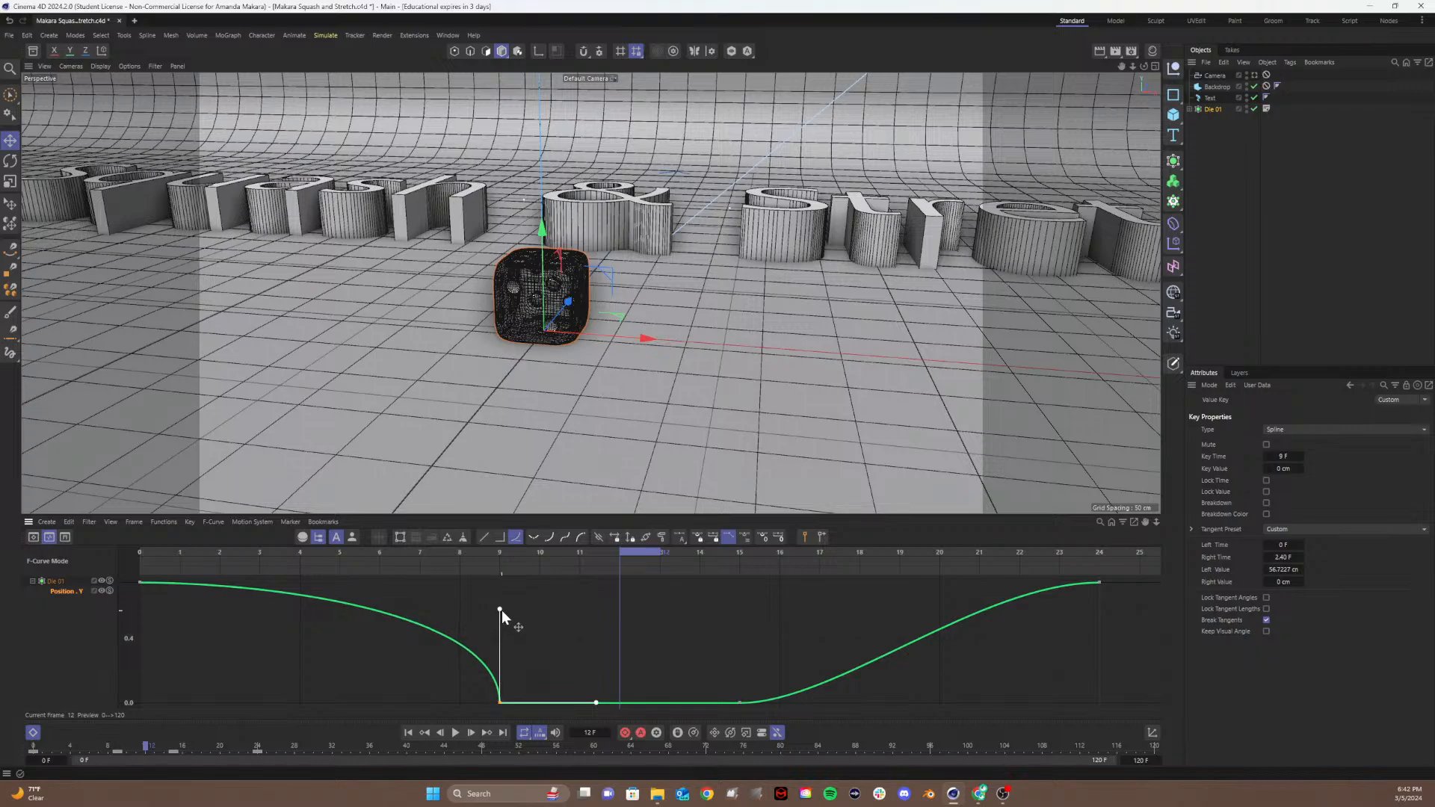
Step: Break the frame 15 key's tangents on the Position Y curve and pull its outgoing tangent straight up to about 60 cm
{"action": "left_click_drag", "start_coordinate": [500, 611], "coordinate": [501, 608]}
{"action": "left_click_drag", "start_coordinate": [722, 681], "coordinate": [741, 607]}
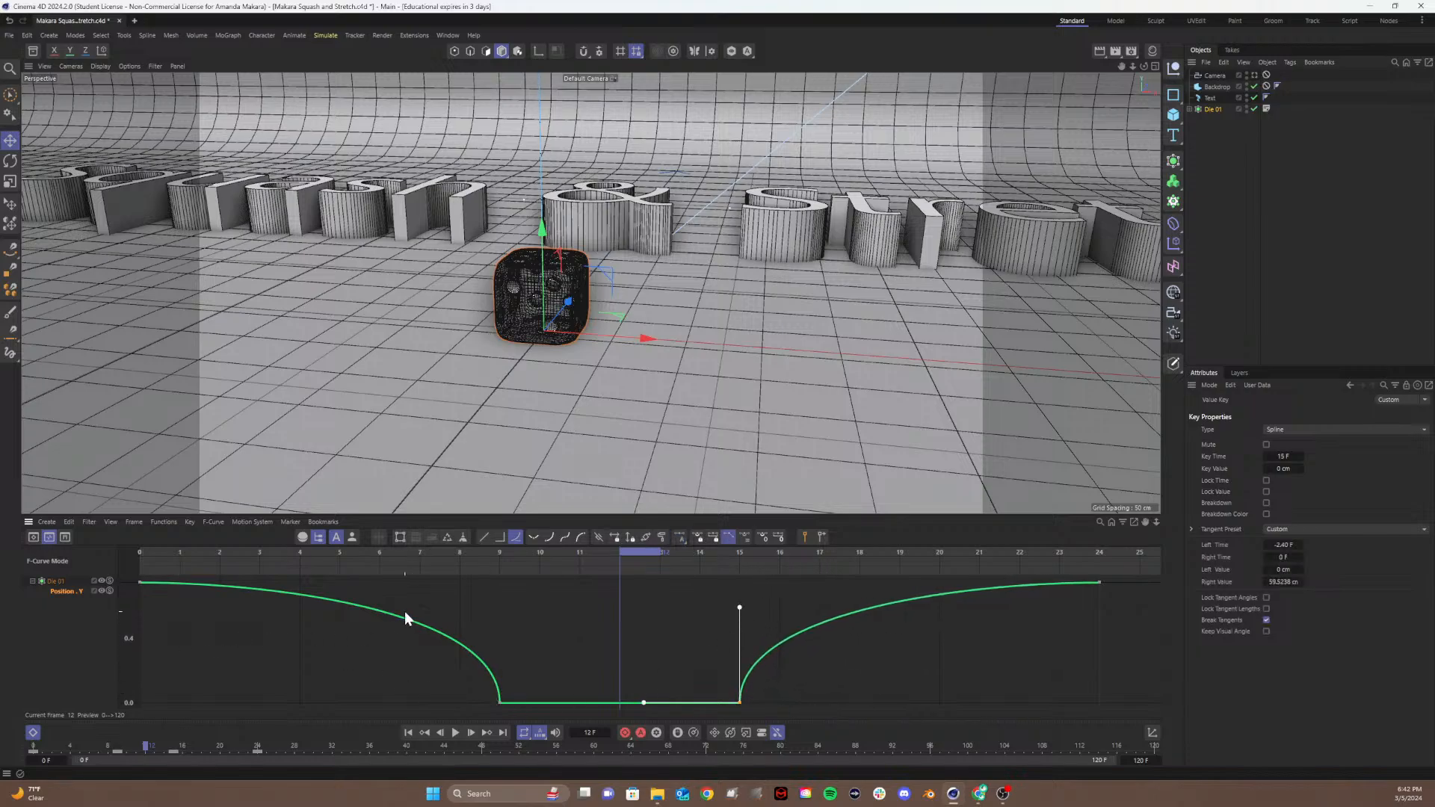
Step: Lengthen the horizontal tangents of the frame 0 and frame 24 keys to about 4 frames each
{"action": "left_click_drag", "start_coordinate": [175, 608], "coordinate": [120, 573]}
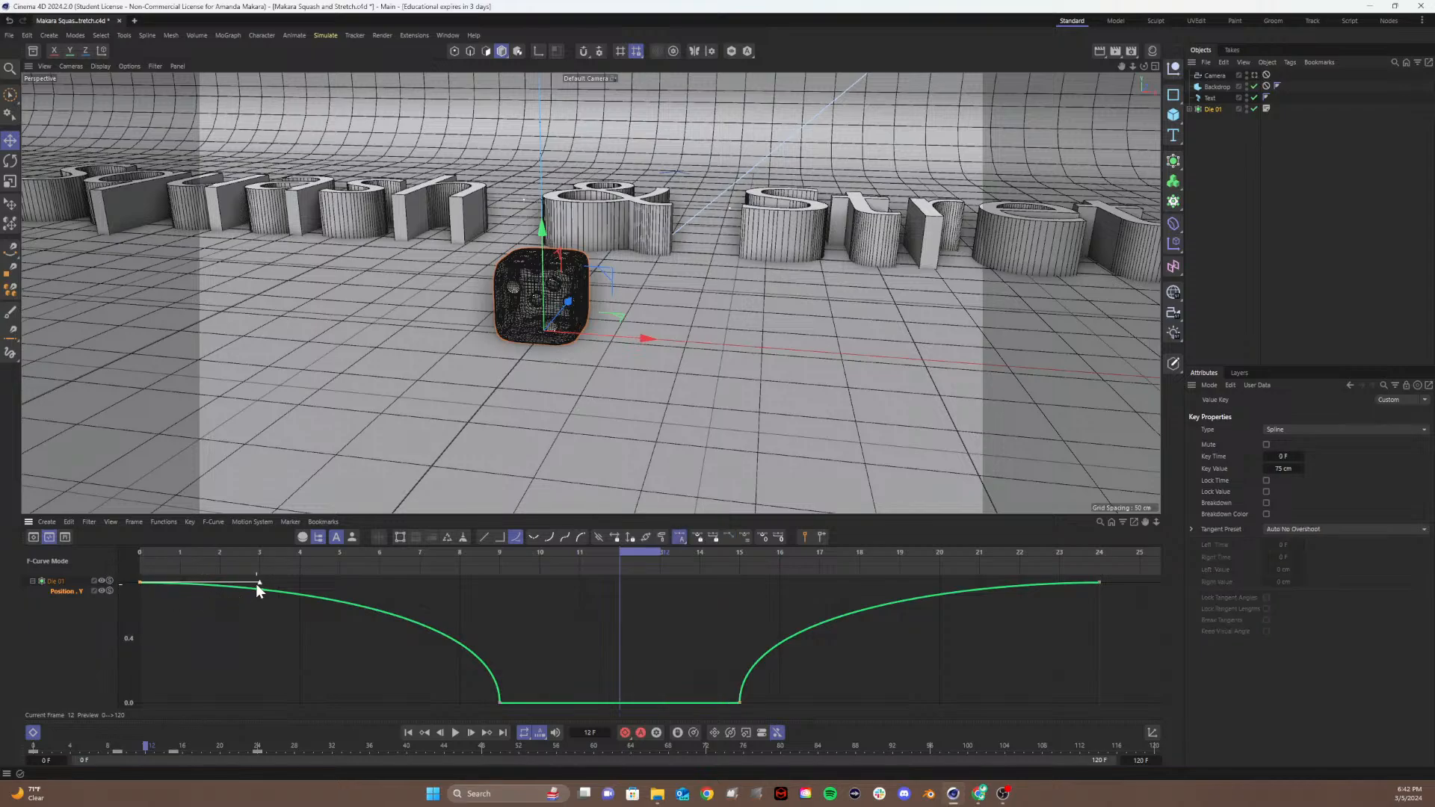
{"action": "left_click_drag", "start_coordinate": [257, 581], "coordinate": [299, 629]}
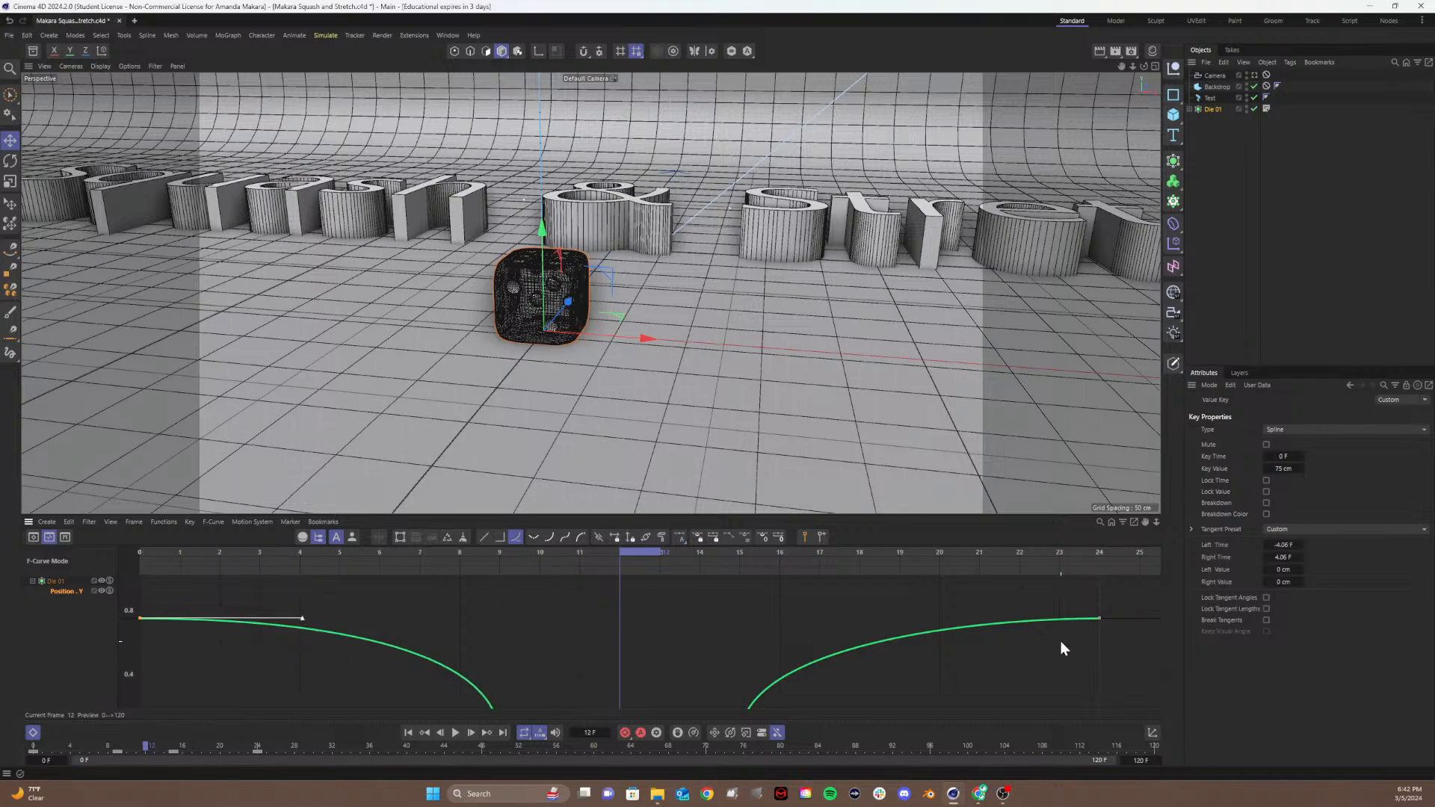
{"action": "left_click_drag", "start_coordinate": [1126, 640], "coordinate": [902, 620]}
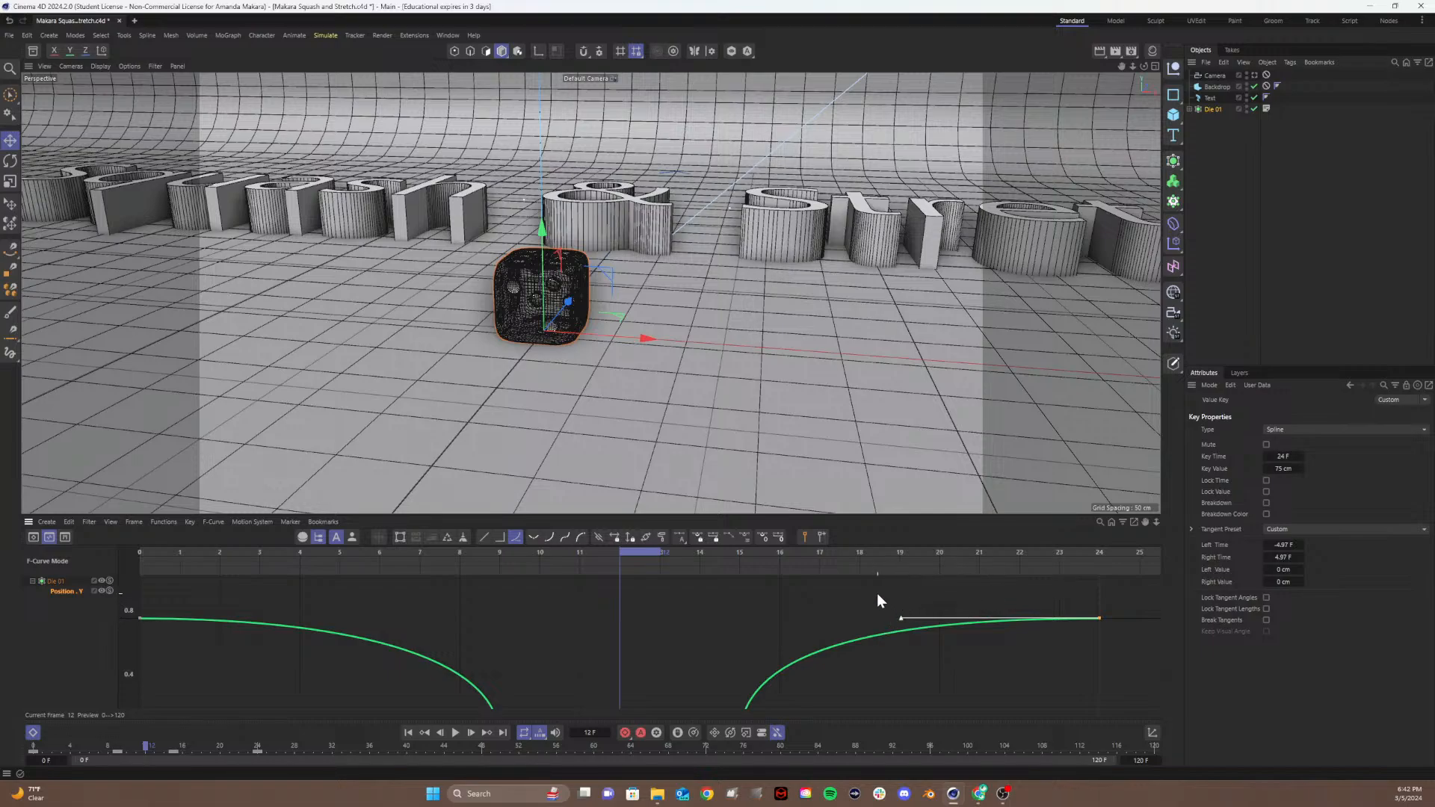
{"action": "left_click_drag", "start_coordinate": [213, 661], "coordinate": [120, 598]}
{"action": "left_click_drag", "start_coordinate": [1111, 639], "coordinate": [1024, 605]}
{"action": "left_click_drag", "start_coordinate": [901, 619], "coordinate": [938, 618]}
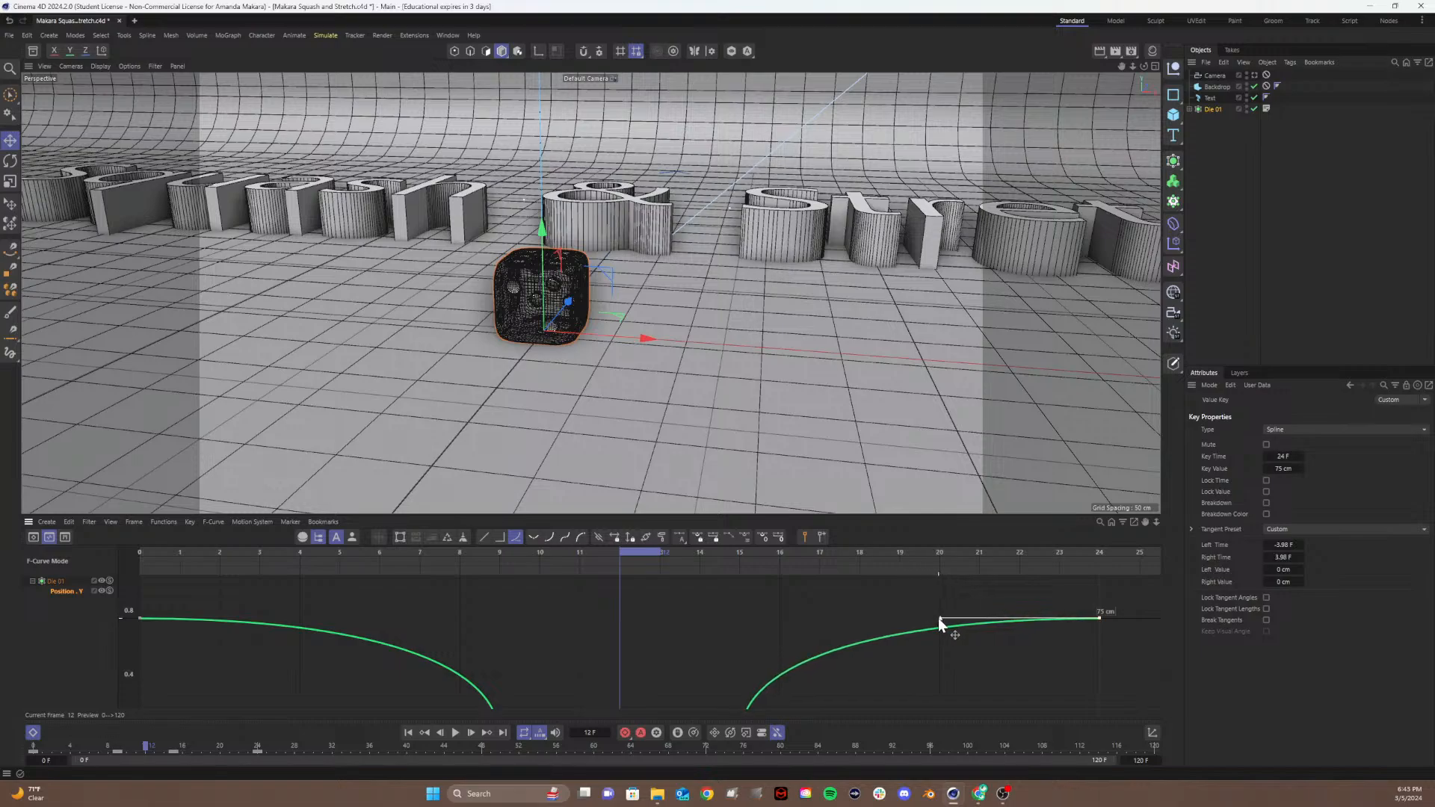
Step: Play back Die 01's eased fall and rise from frame 0 through the scene camera
{"action": "left_click", "coordinate": [905, 666]}
{"action": "left_click_drag", "start_coordinate": [459, 551], "coordinate": [139, 556]}
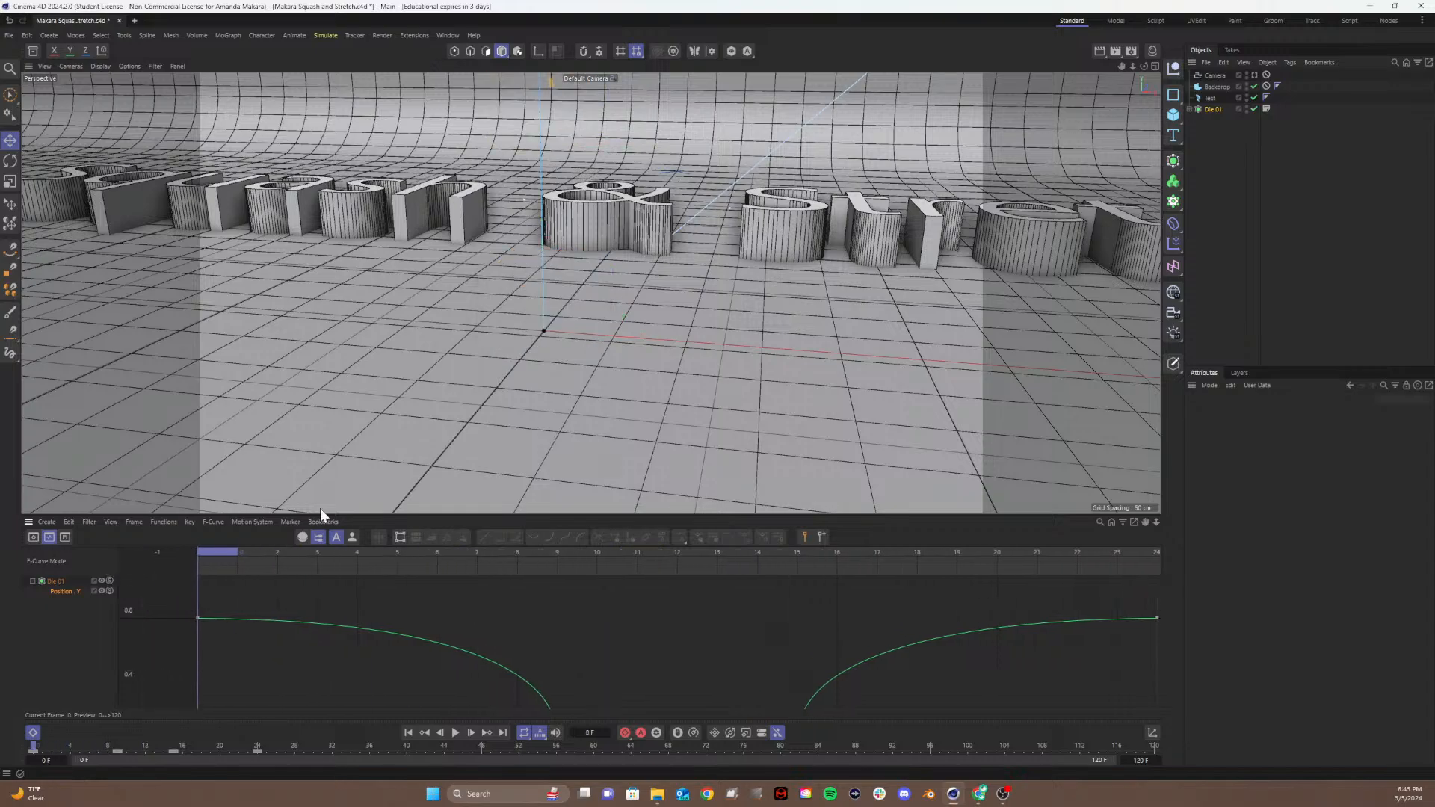
{"action": "left_click", "coordinate": [1253, 76]}
{"action": "left_click", "coordinate": [1252, 75]}
{"action": "key", "text": "space"}
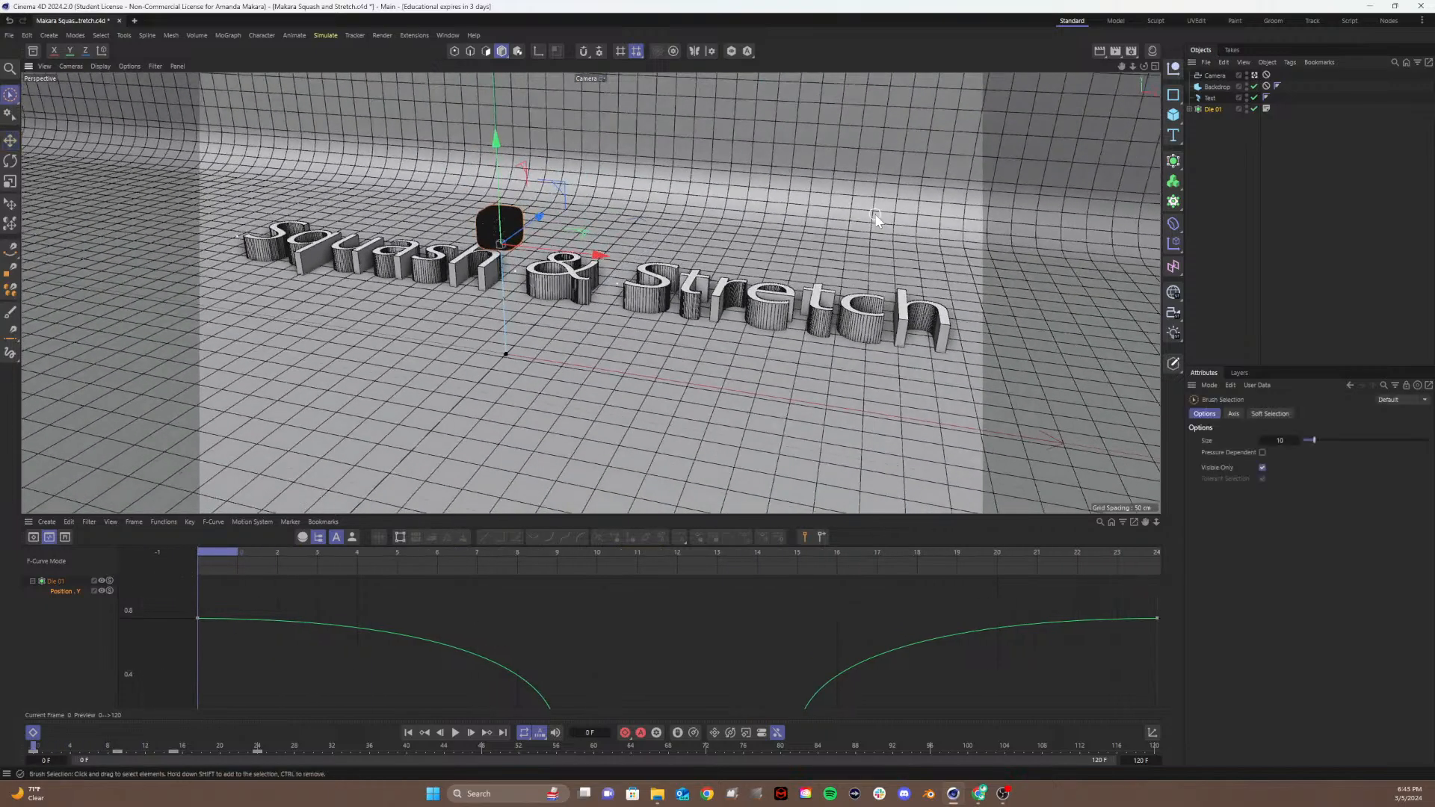
{"action": "left_click", "coordinate": [643, 591]}
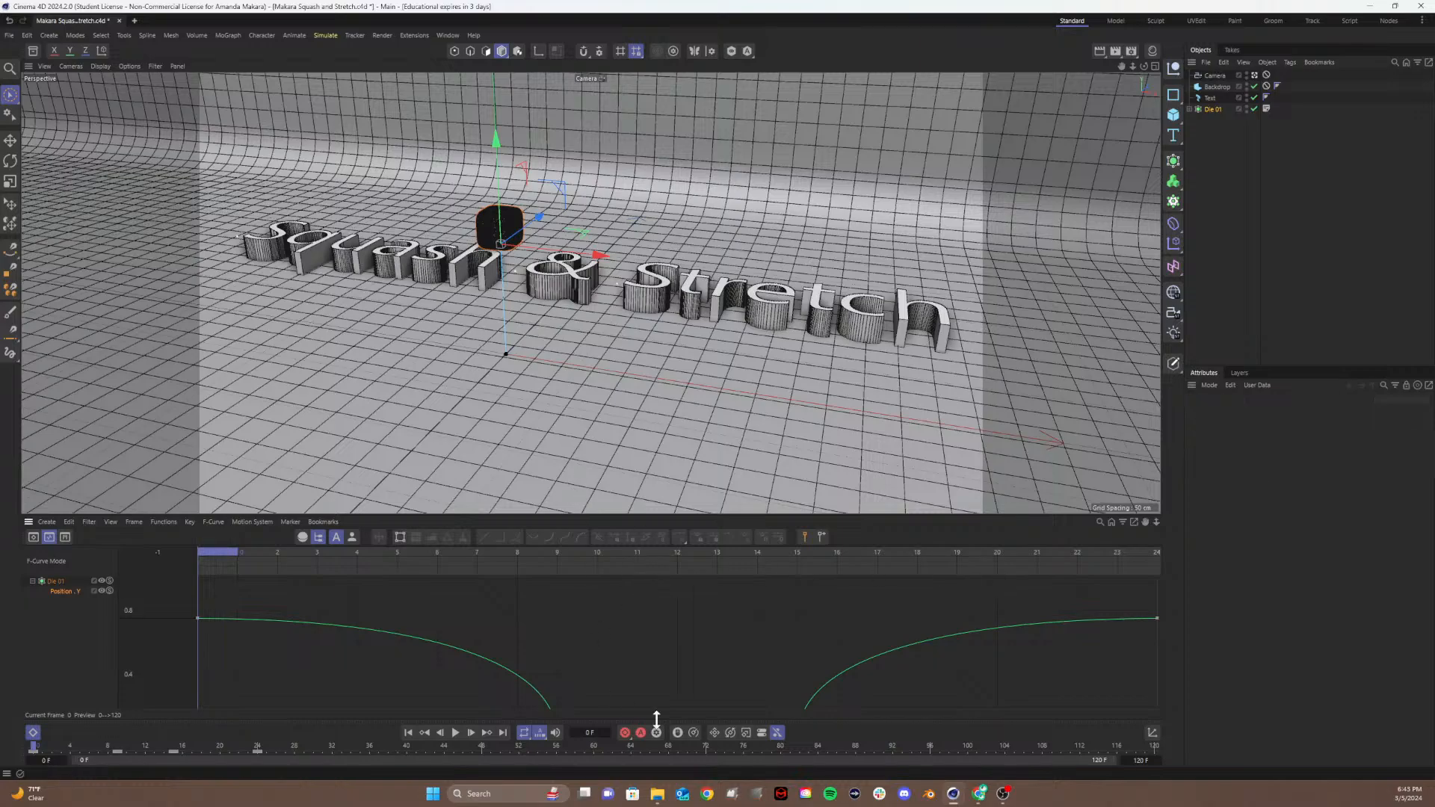
{"action": "left_click", "coordinate": [455, 733]}
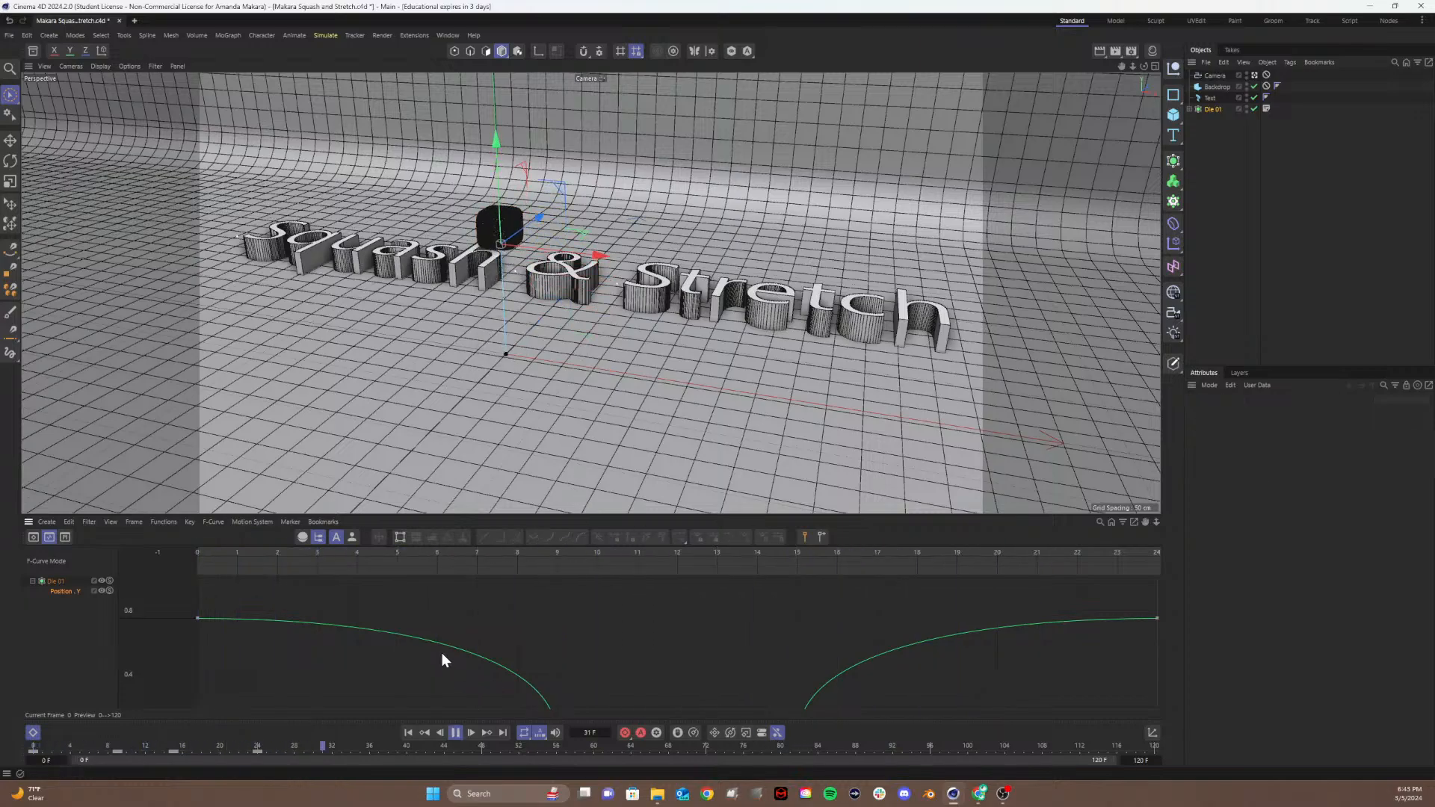
{"action": "key", "text": "F8"}
Step: Save the project and move the playhead to frame 12
{"action": "left_click_drag", "start_coordinate": [217, 554], "coordinate": [556, 568]}
{"action": "key", "text": "ctrl+s"}
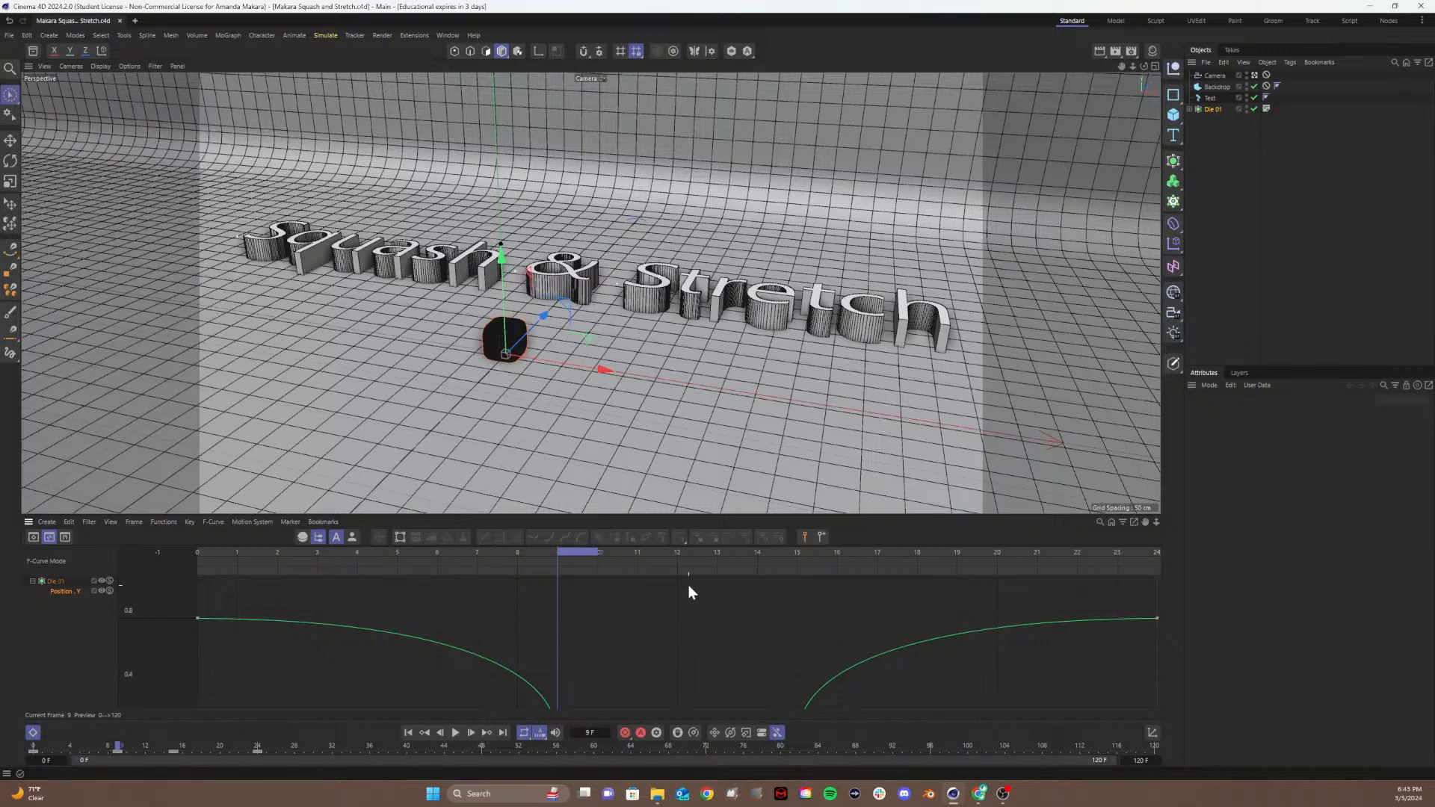
{"action": "left_click_drag", "start_coordinate": [379, 553], "coordinate": [662, 567]}
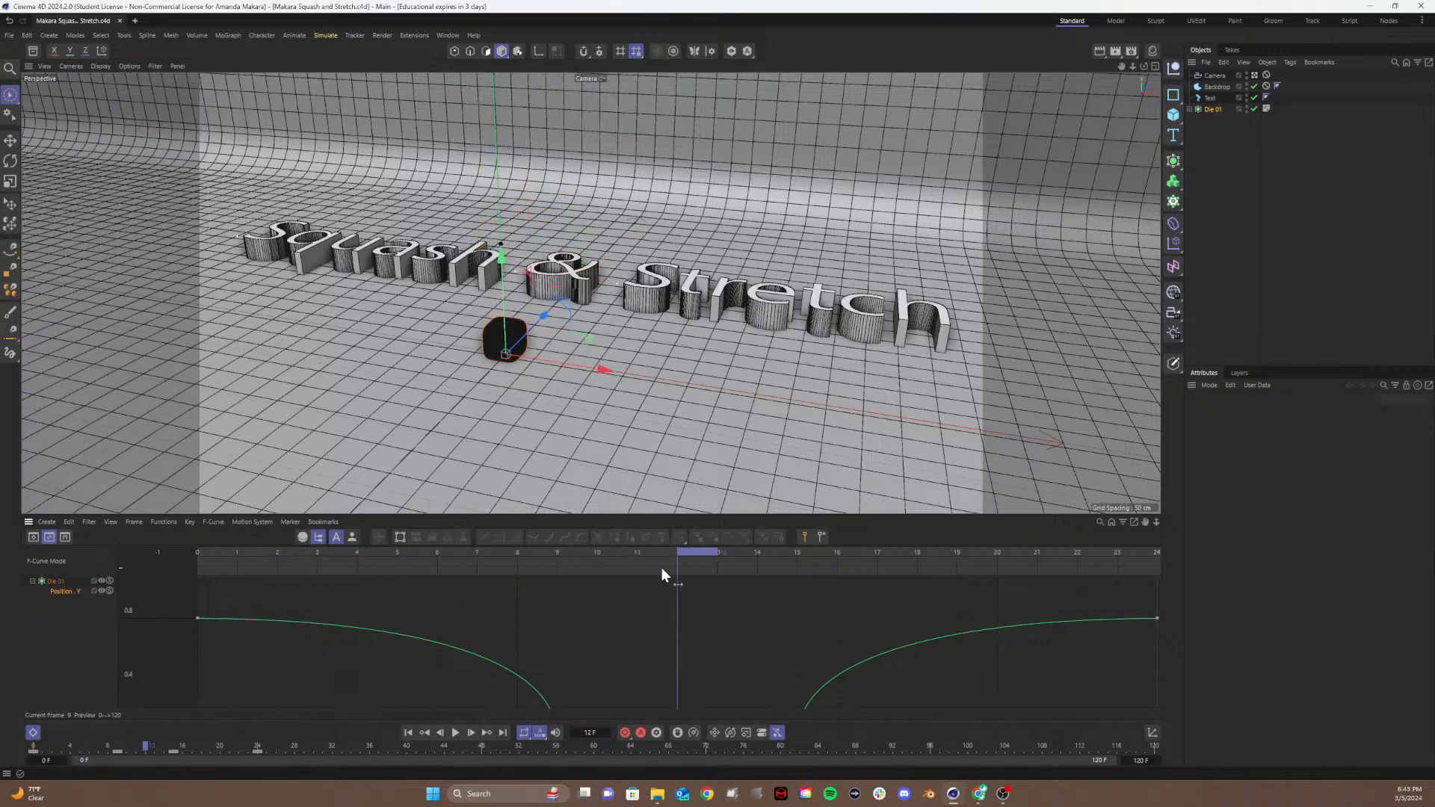
Step: Switch from the scene camera to the default camera and frame Die 01 with its surroundings from the front at frame 12
{"action": "left_click", "coordinate": [1260, 75]}
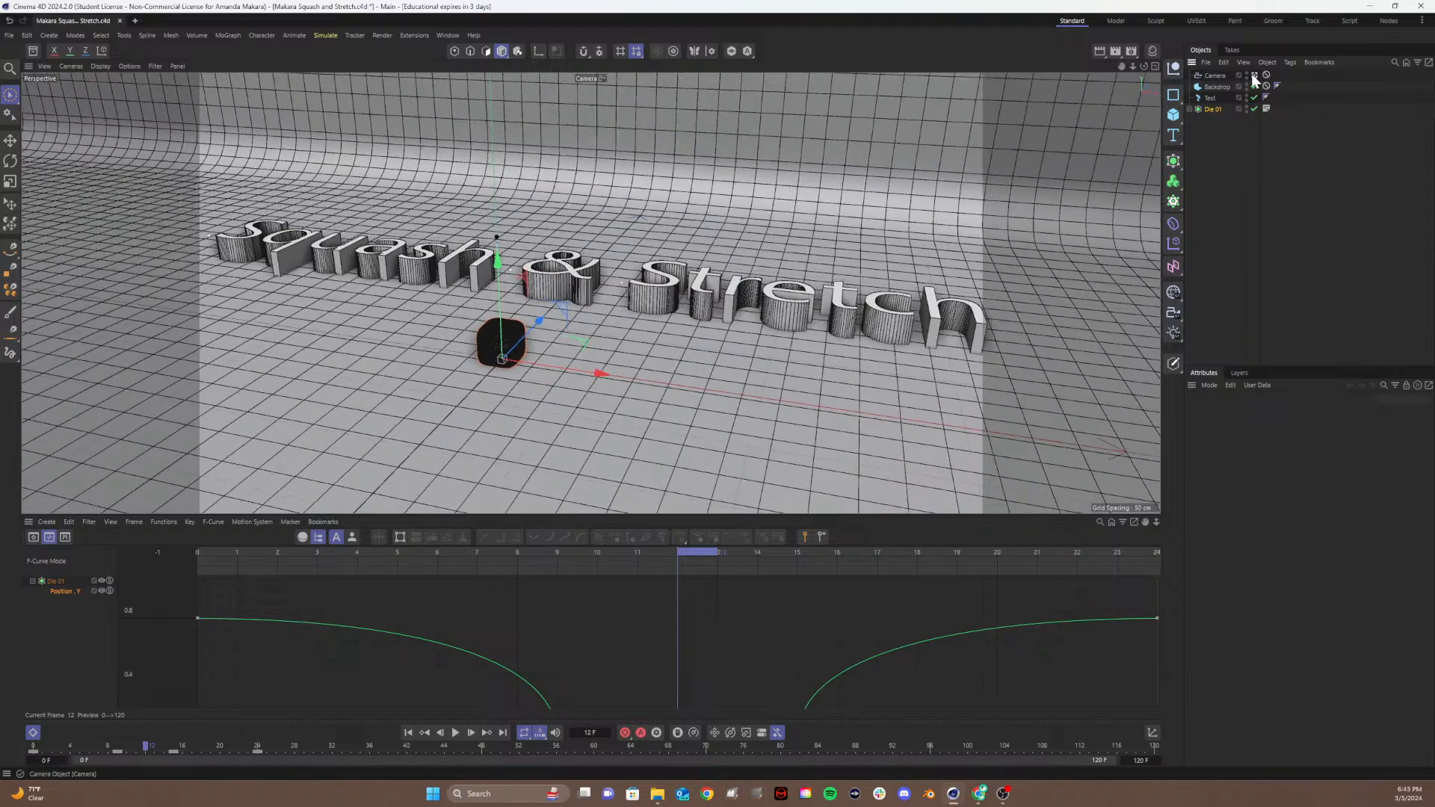
{"action": "scroll", "coordinate": [698, 225], "scroll_direction": "up", "scroll_amount": 3}
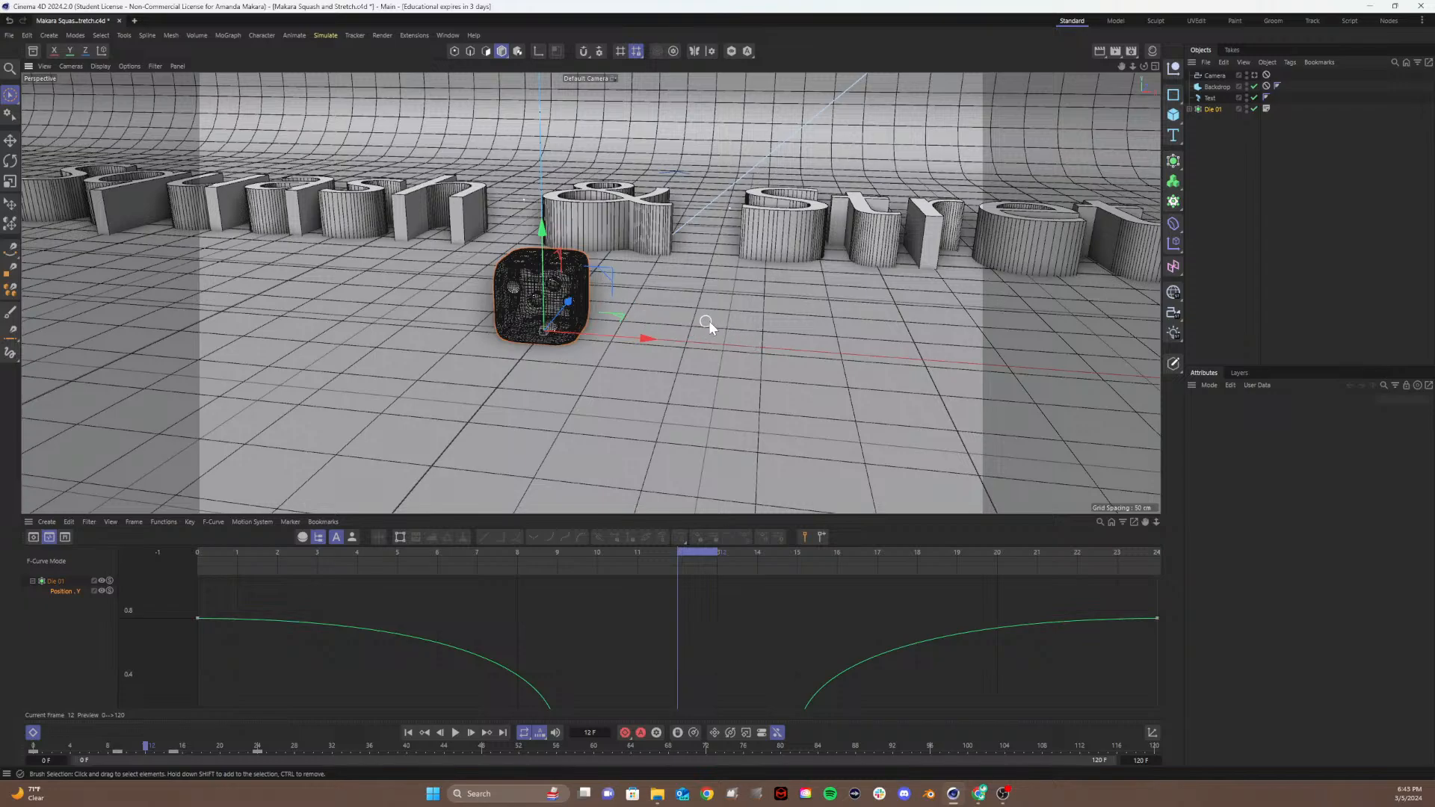
{"action": "scroll", "coordinate": [710, 308], "scroll_direction": "up", "scroll_amount": 5}
{"action": "scroll", "coordinate": [717, 296], "scroll_direction": "down", "scroll_amount": 7}
{"action": "middle_click_drag", "start_coordinate": [737, 310], "coordinate": [644, 330], "text": "alt"}
{"action": "scroll", "coordinate": [655, 307], "scroll_direction": "up", "scroll_amount": 3}
{"action": "scroll", "coordinate": [642, 304], "scroll_direction": "down", "scroll_amount": 6}
{"action": "left_click_drag", "start_coordinate": [604, 306], "coordinate": [667, 298], "text": "alt"}
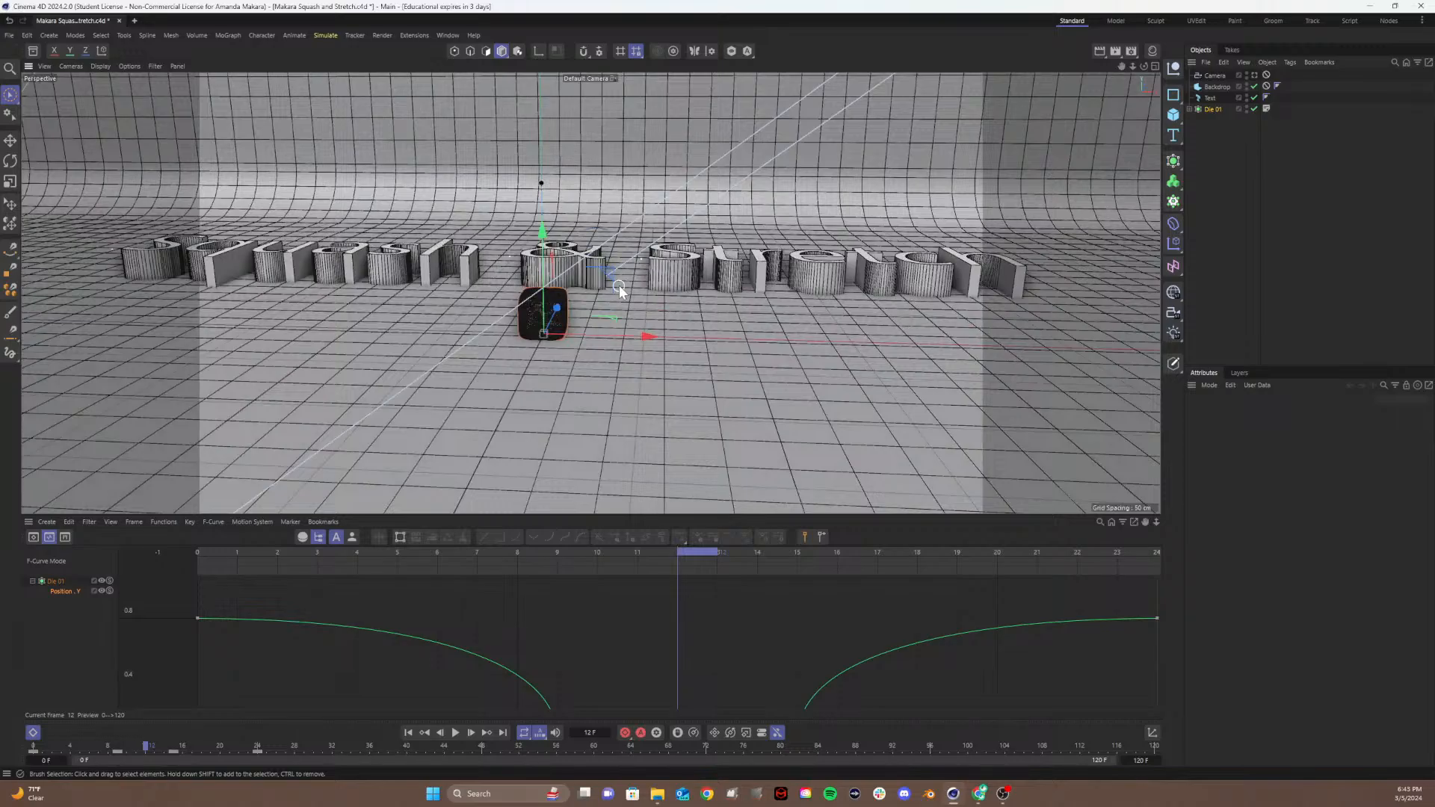
{"action": "scroll", "coordinate": [637, 285], "scroll_direction": "up", "scroll_amount": 6}
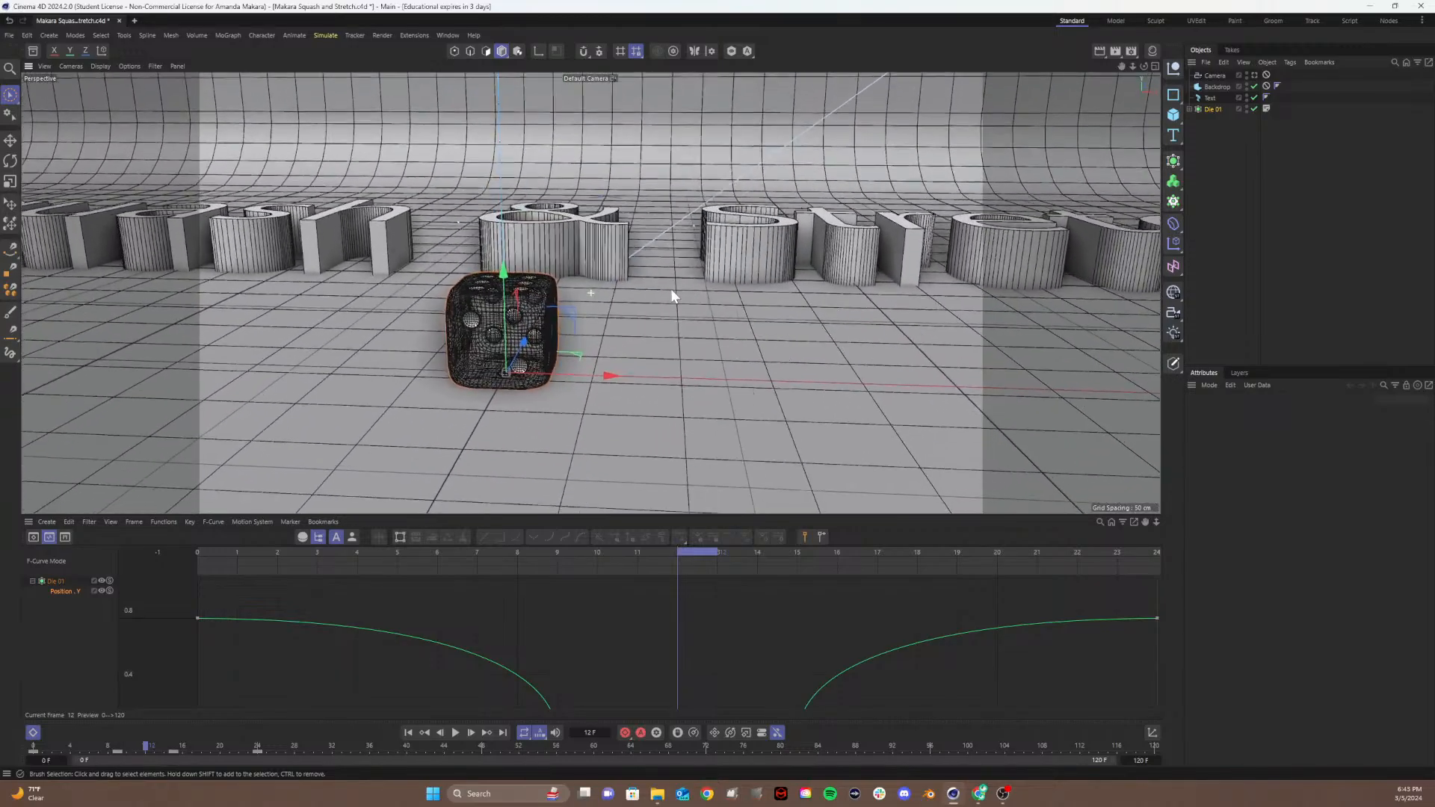
{"action": "middle_click_drag", "start_coordinate": [670, 288], "coordinate": [729, 278], "text": "alt"}
{"action": "scroll", "coordinate": [789, 264], "scroll_direction": "down", "scroll_amount": 3}
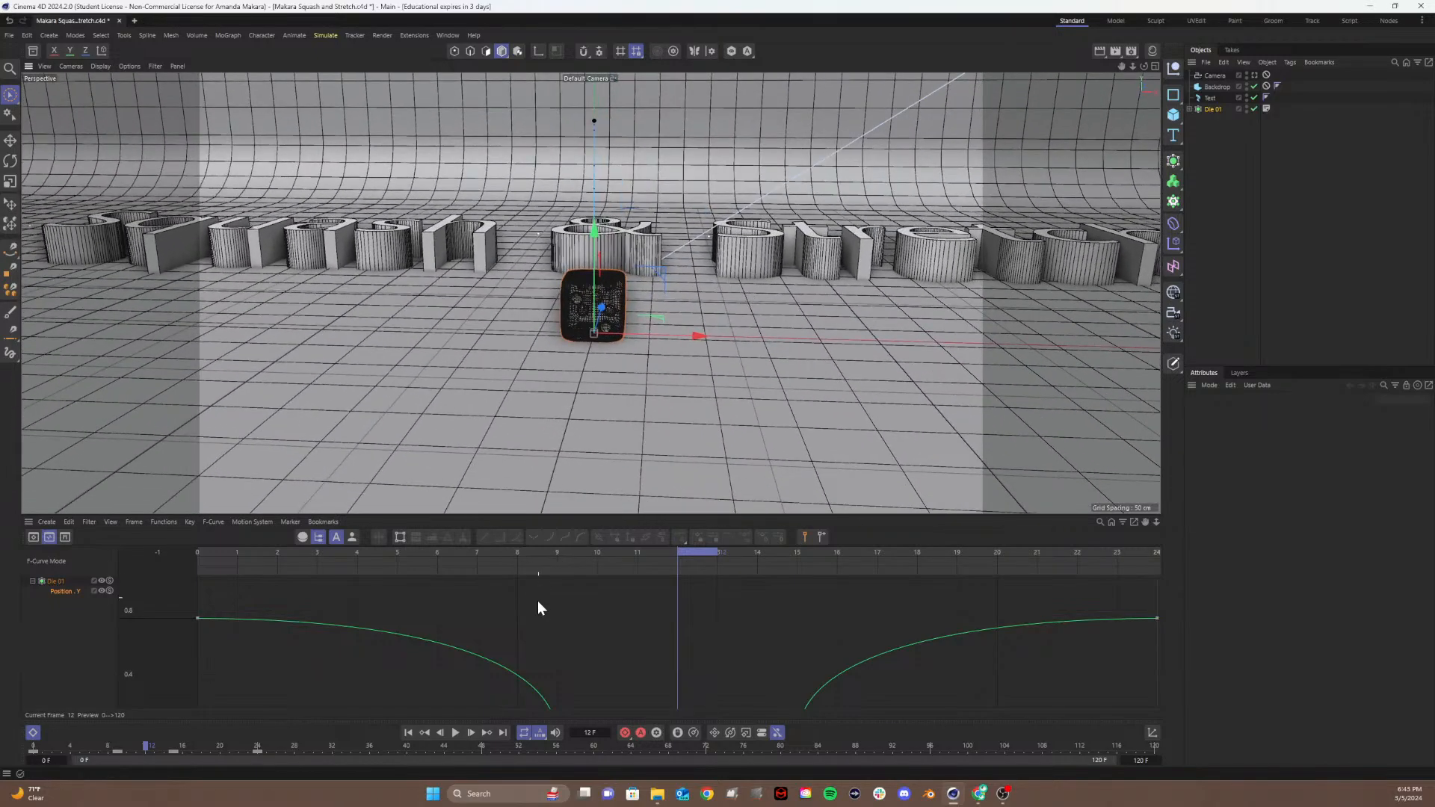
Step: Show the Dope Sheet, go to frame 0, and keyframe Die 01's scale of 1 on the X, Y and Z axes
{"action": "key", "text": "h"}
{"action": "left_click", "coordinate": [33, 537]}
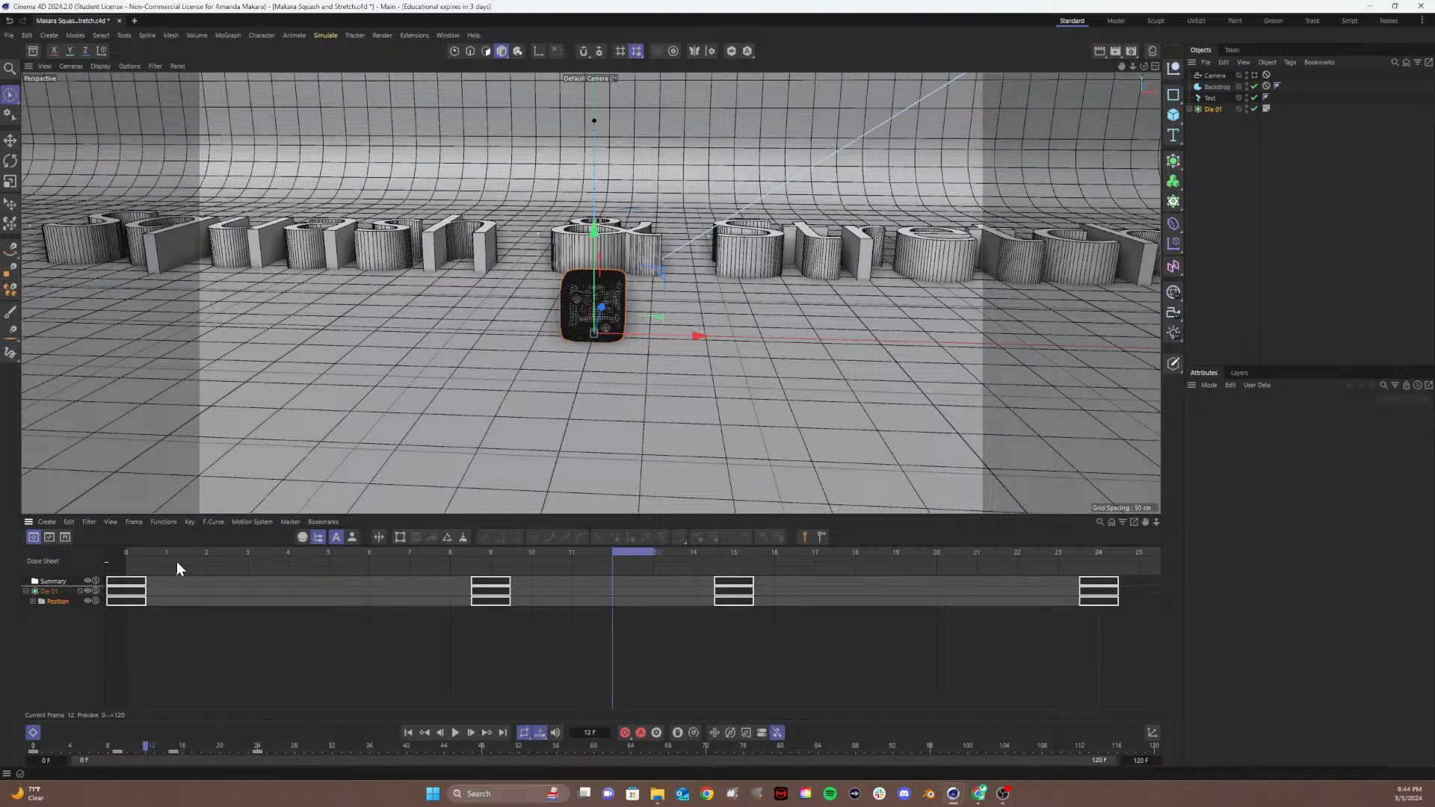
{"action": "left_click_drag", "start_coordinate": [177, 562], "coordinate": [52, 598]}
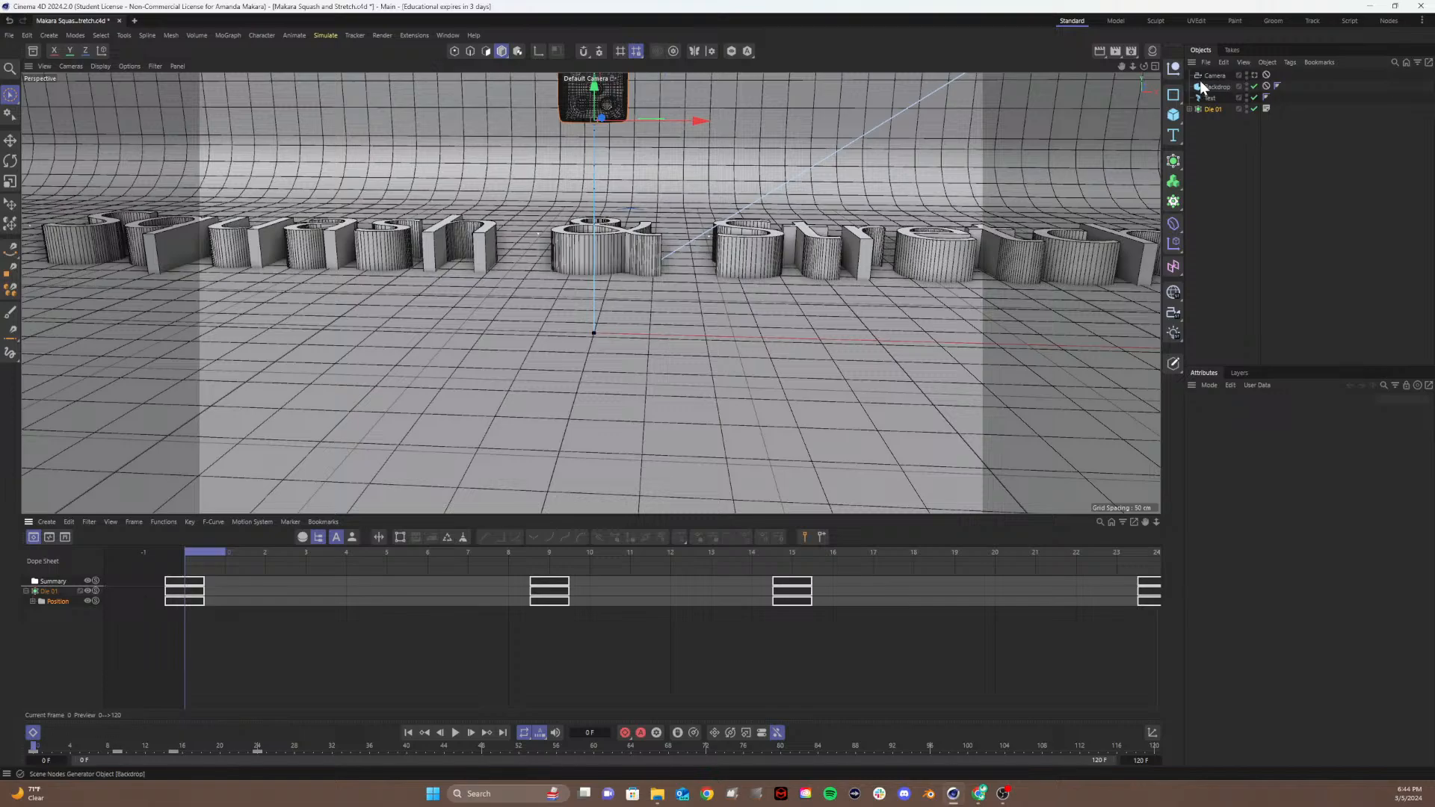
{"action": "left_click", "coordinate": [1210, 108]}
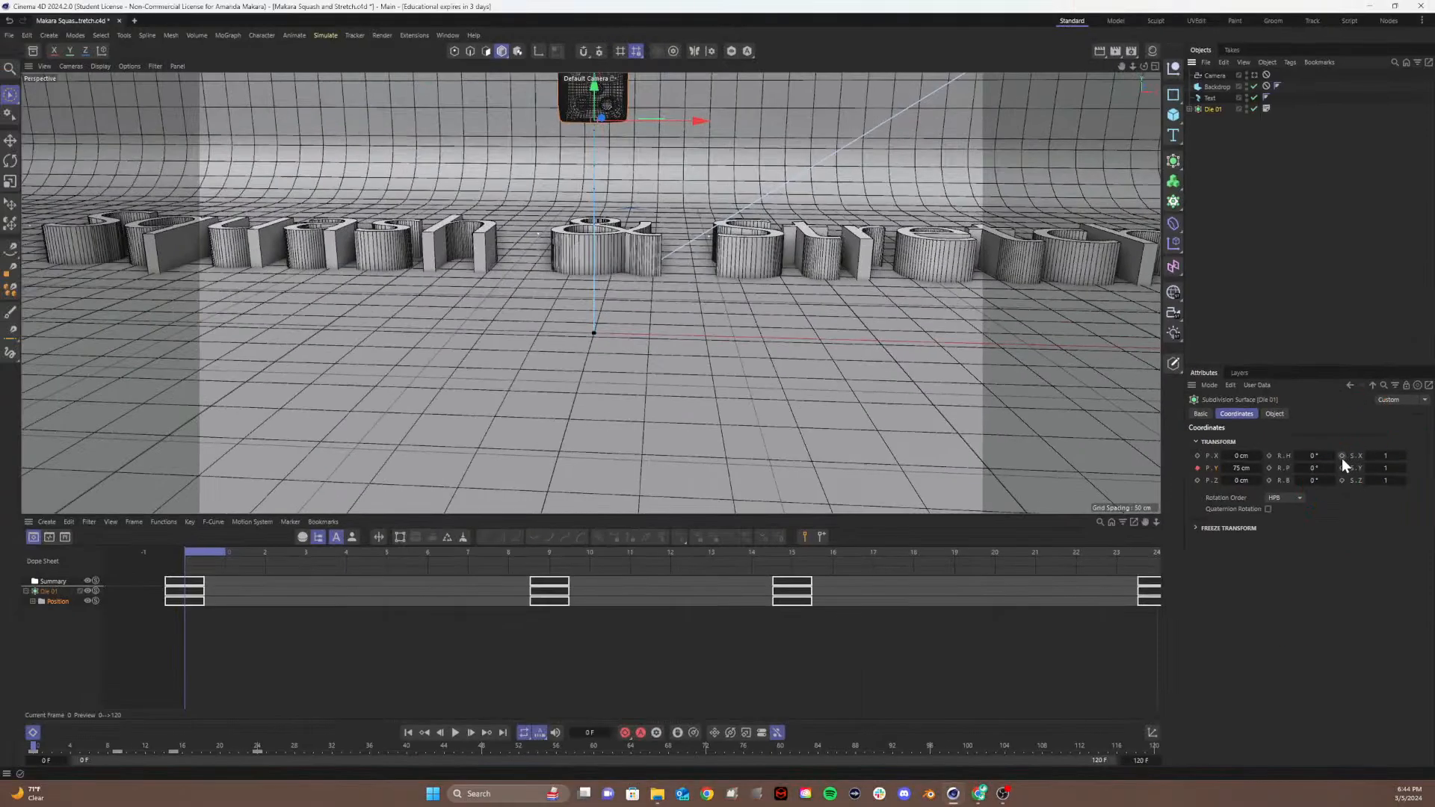
{"action": "left_click", "coordinate": [1341, 456]}
Step: Copy the die's scale keys from frame 0 to frame 24 in the Dope Sheet
{"action": "middle_click_drag", "start_coordinate": [687, 610], "coordinate": [630, 608], "text": "alt"}
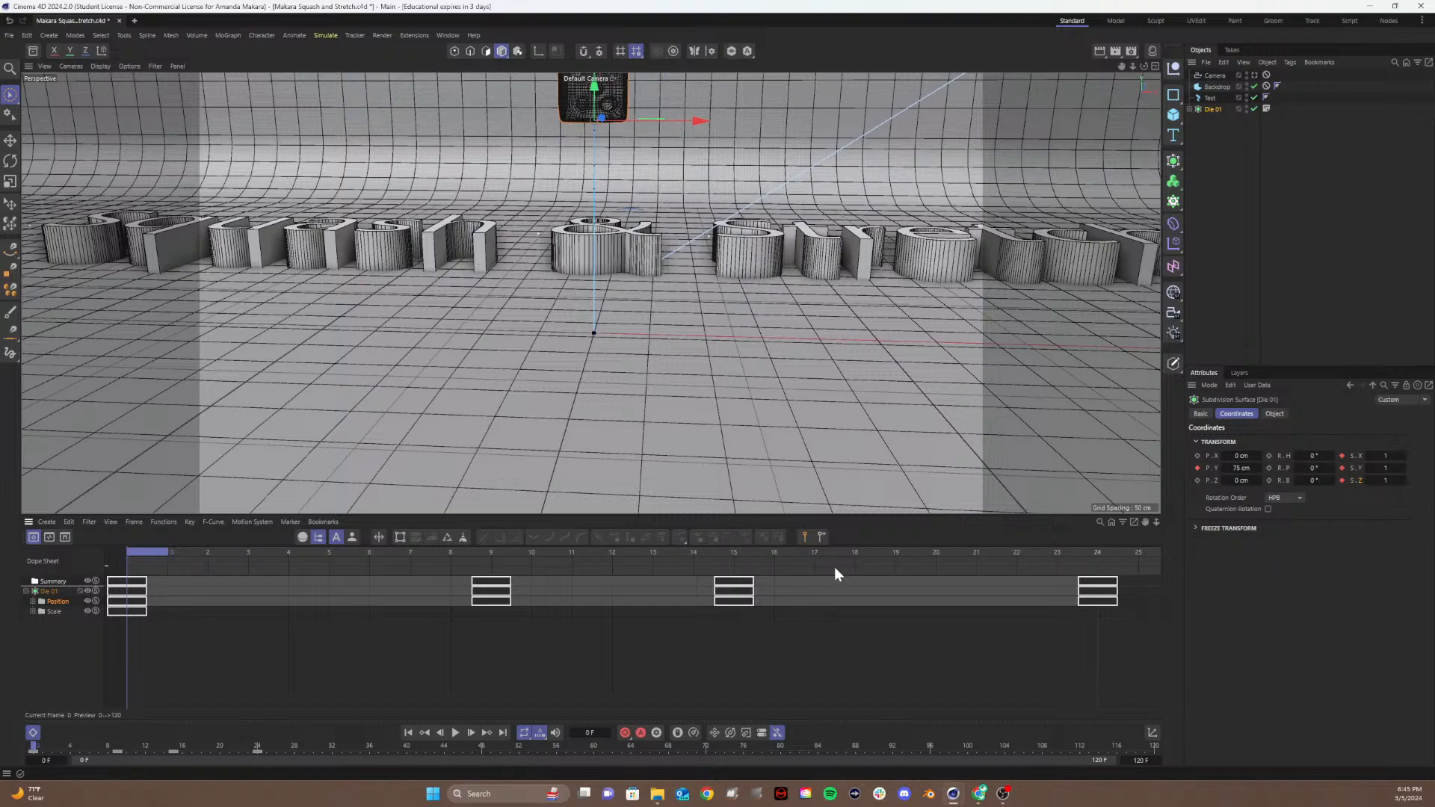
{"action": "left_click", "coordinate": [49, 611]}
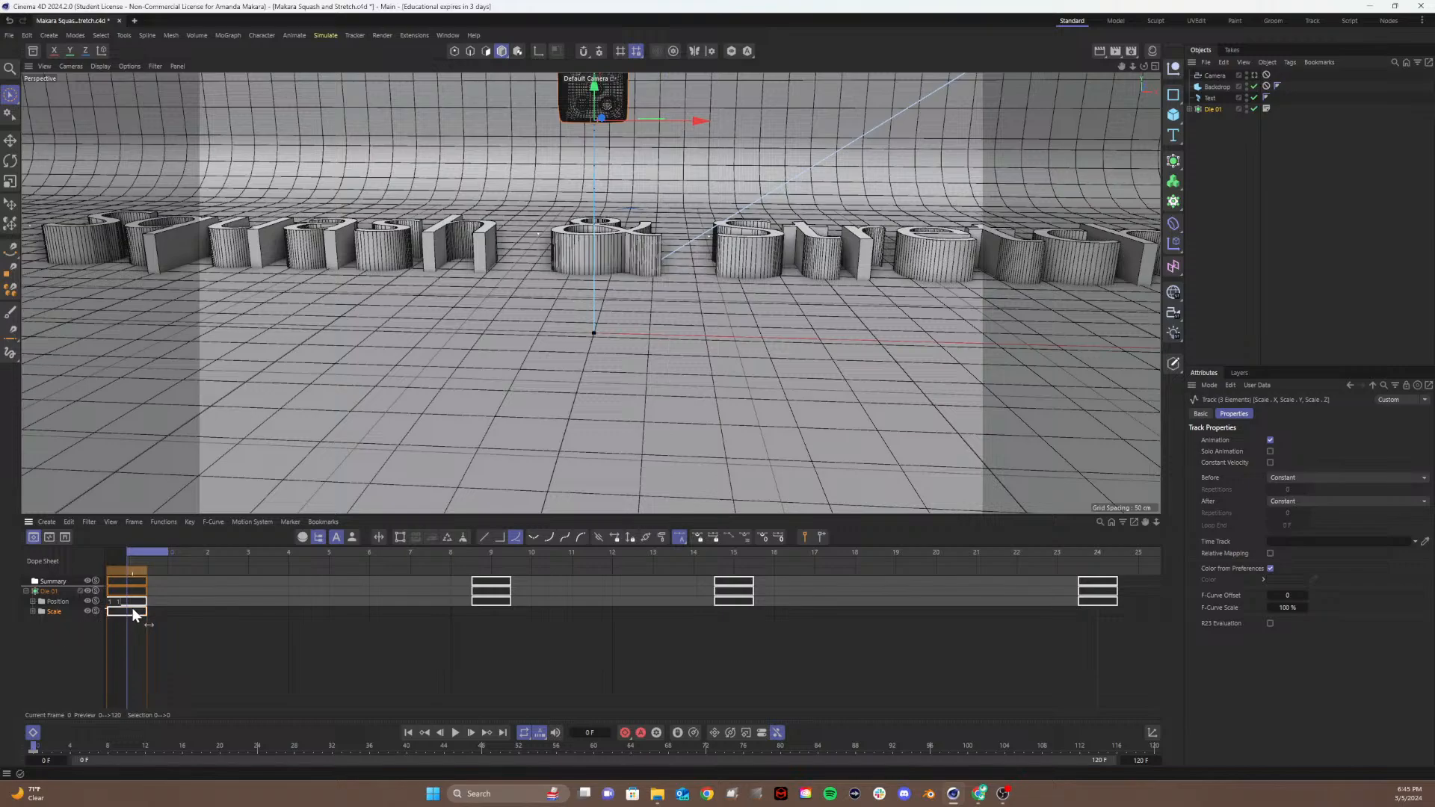
{"action": "left_click_drag", "start_coordinate": [164, 612], "coordinate": [1113, 630], "text": "ctrl"}
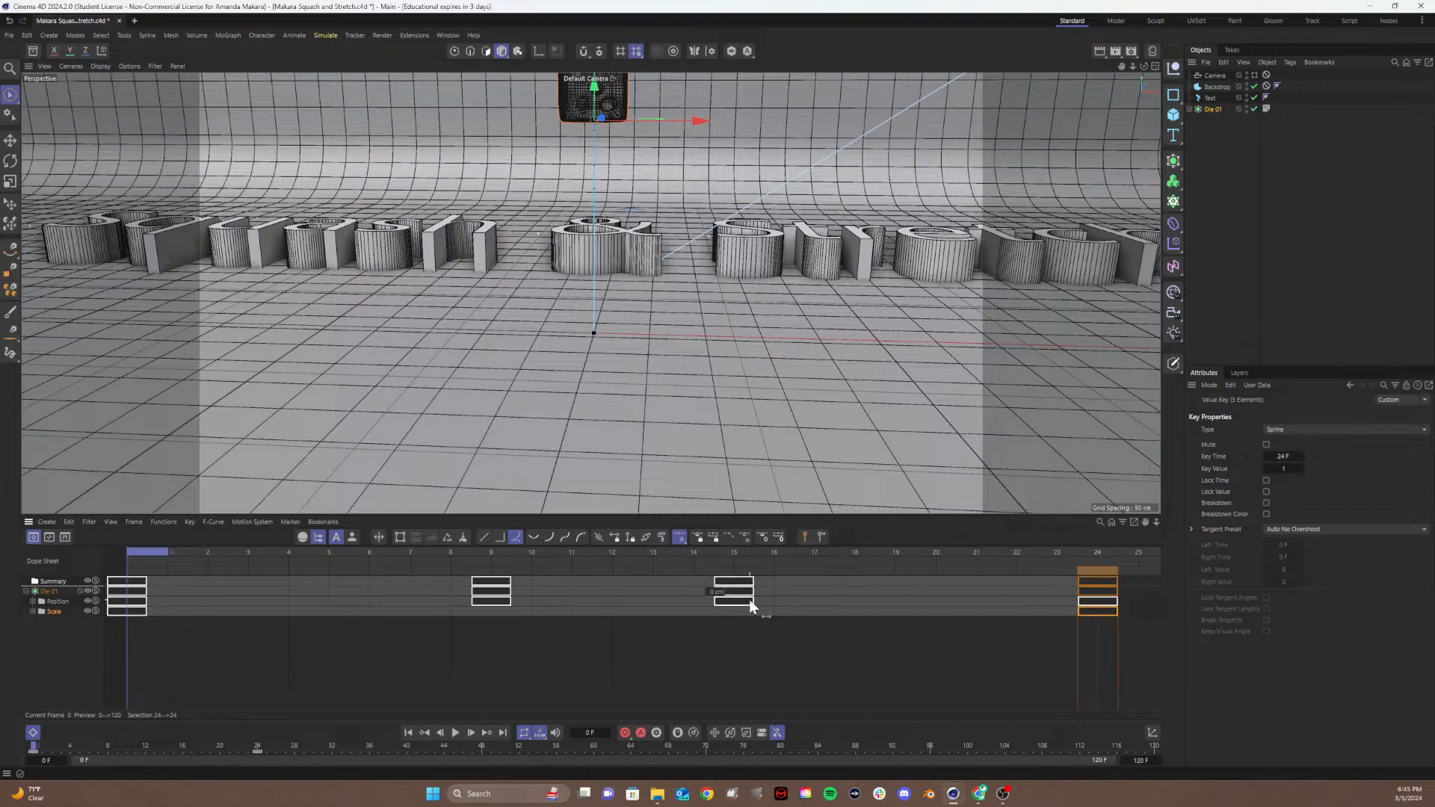
Step: At frame 12, squash Die 01 vertically by setting its Y scale to 0.6
{"action": "left_click", "coordinate": [623, 555]}
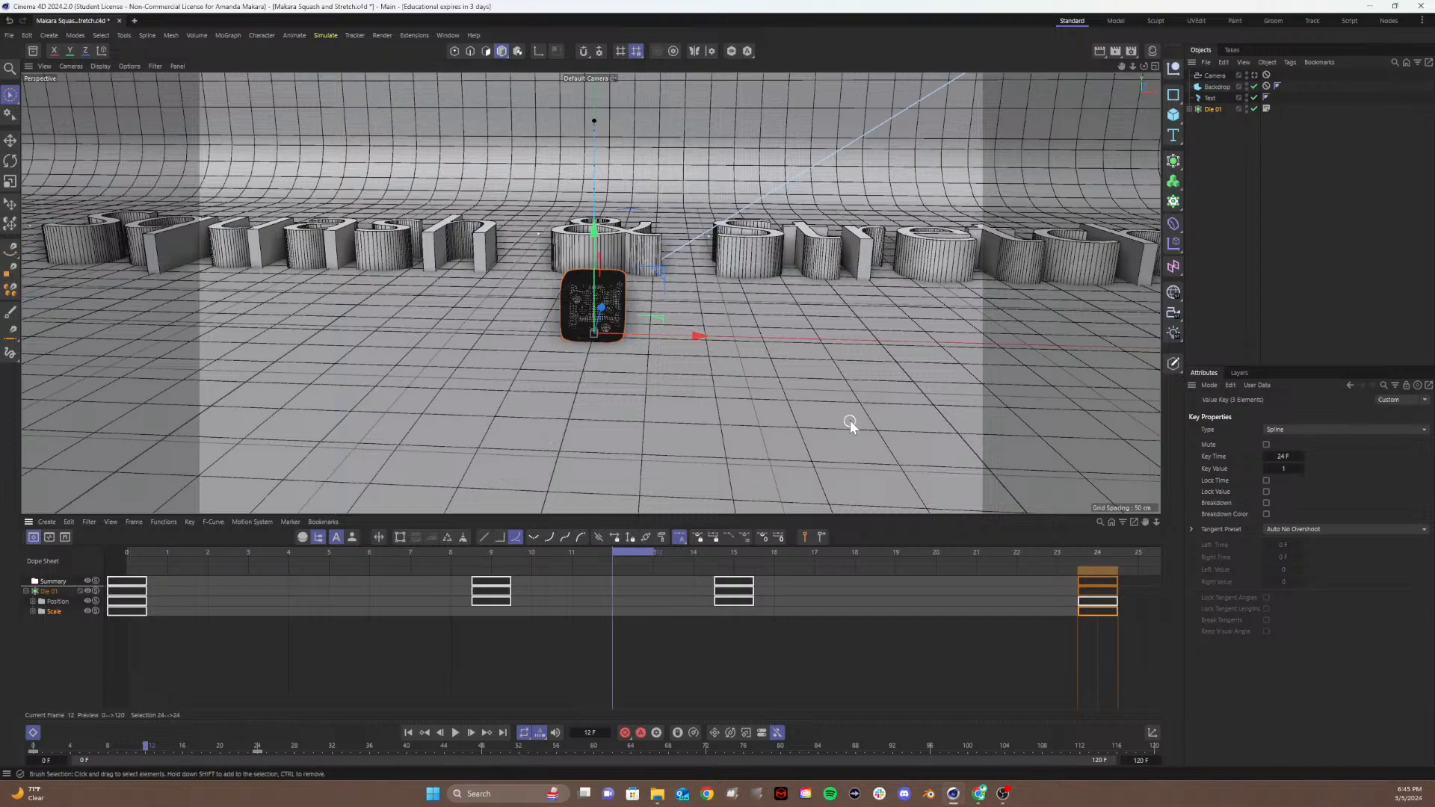
{"action": "left_click", "coordinate": [1214, 110]}
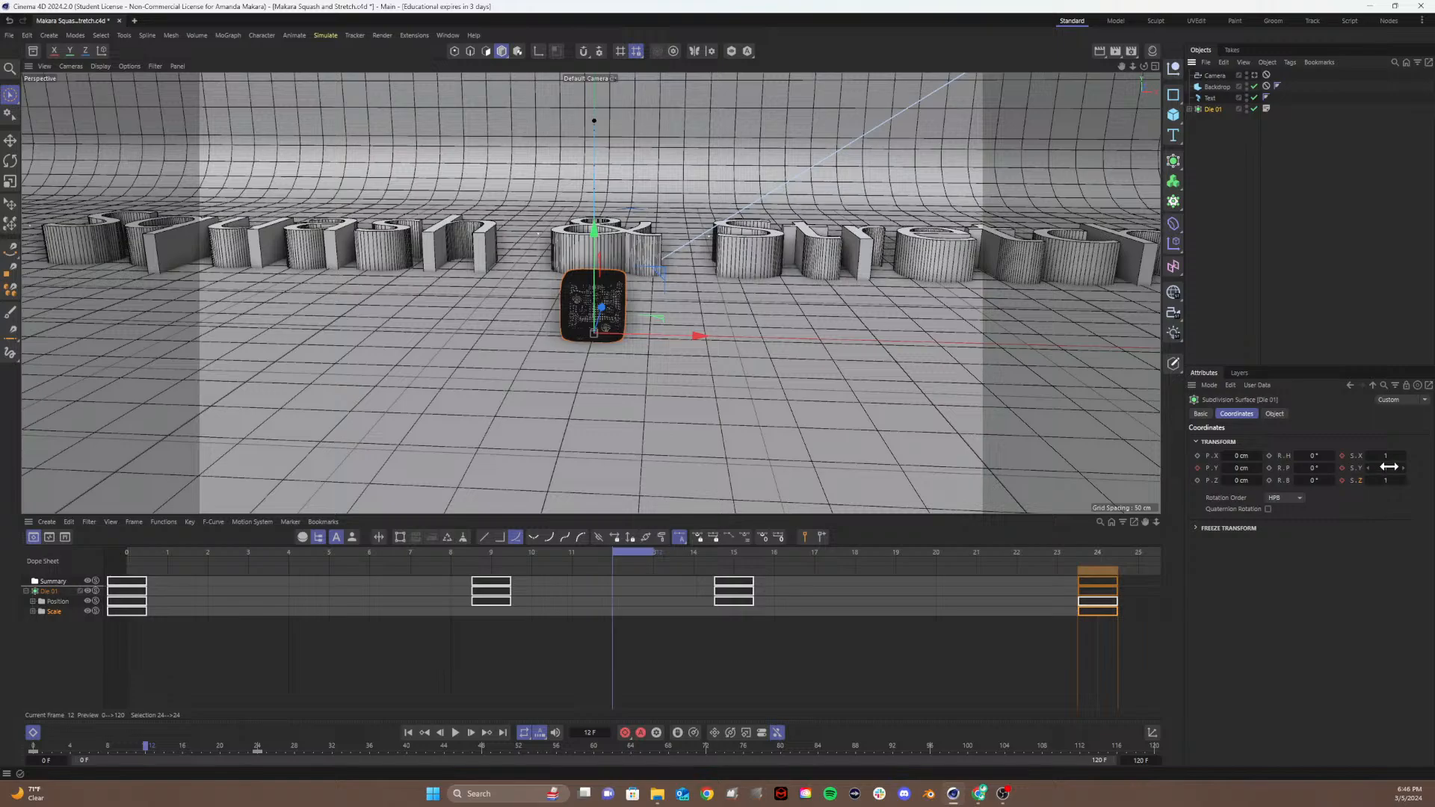
{"action": "left_click_drag", "start_coordinate": [1403, 468], "coordinate": [1403, 511]}
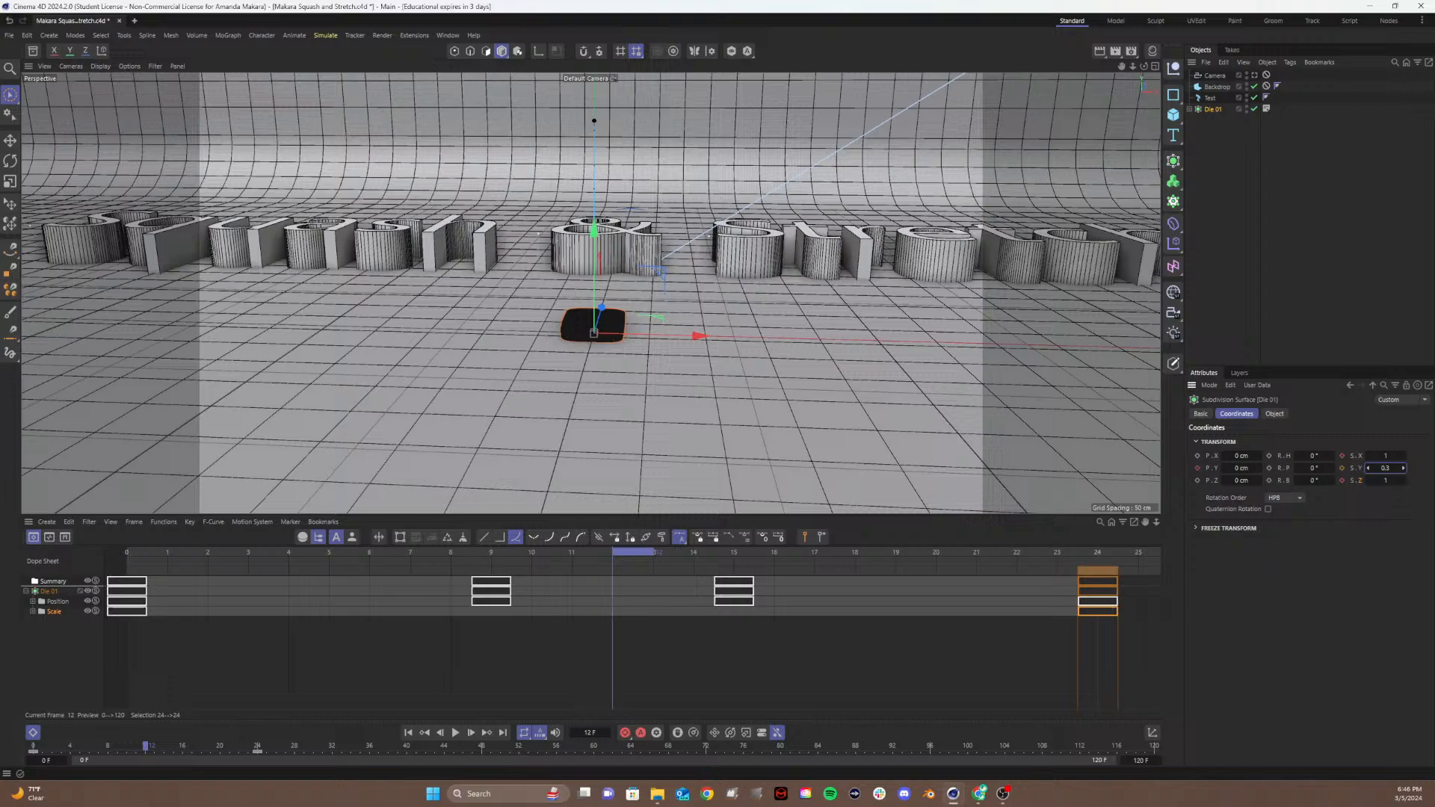
{"action": "left_click", "coordinate": [1381, 467]}
{"action": "type", "text": "0"}
{"action": "key", "text": "Return"}
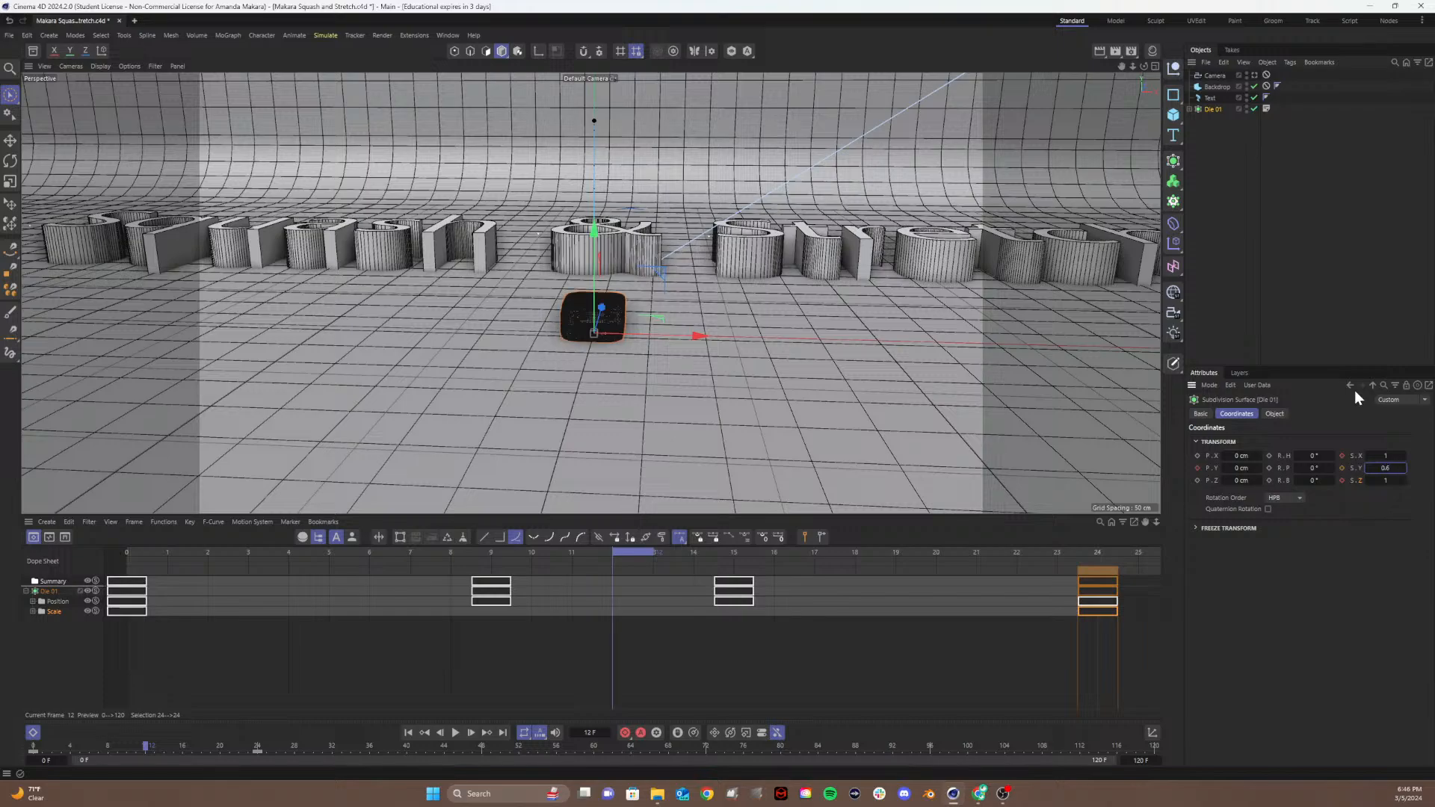
Step: Widen the squashed die by setting its X and Z scale to 1.4, and keyframe all three scale axes at frame 12
{"action": "left_click", "coordinate": [1383, 456]}
{"action": "left_click", "coordinate": [1383, 456]}
{"action": "left_click", "coordinate": [1388, 483]}
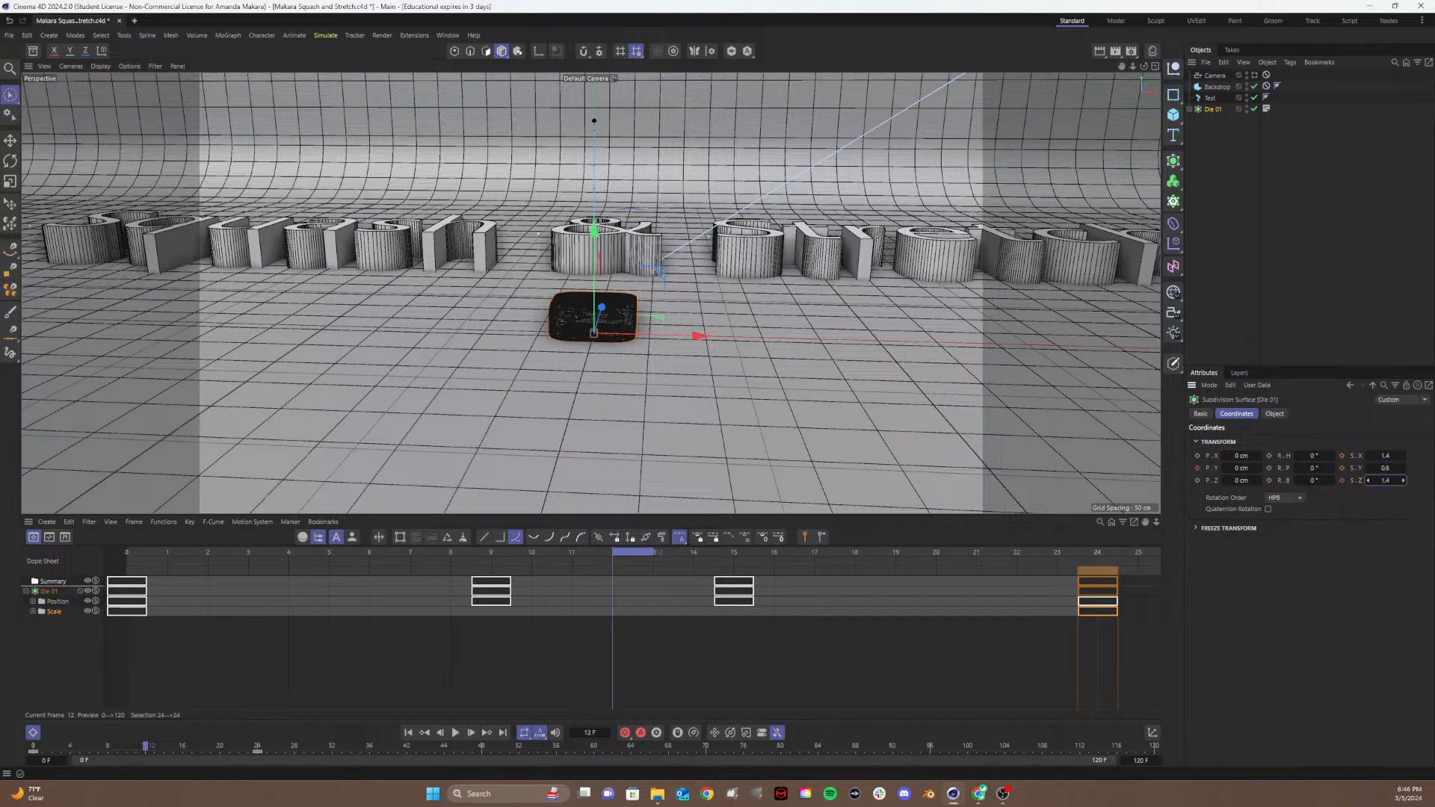
{"action": "type", "text": "1.4"}
{"action": "key", "text": "Return"}
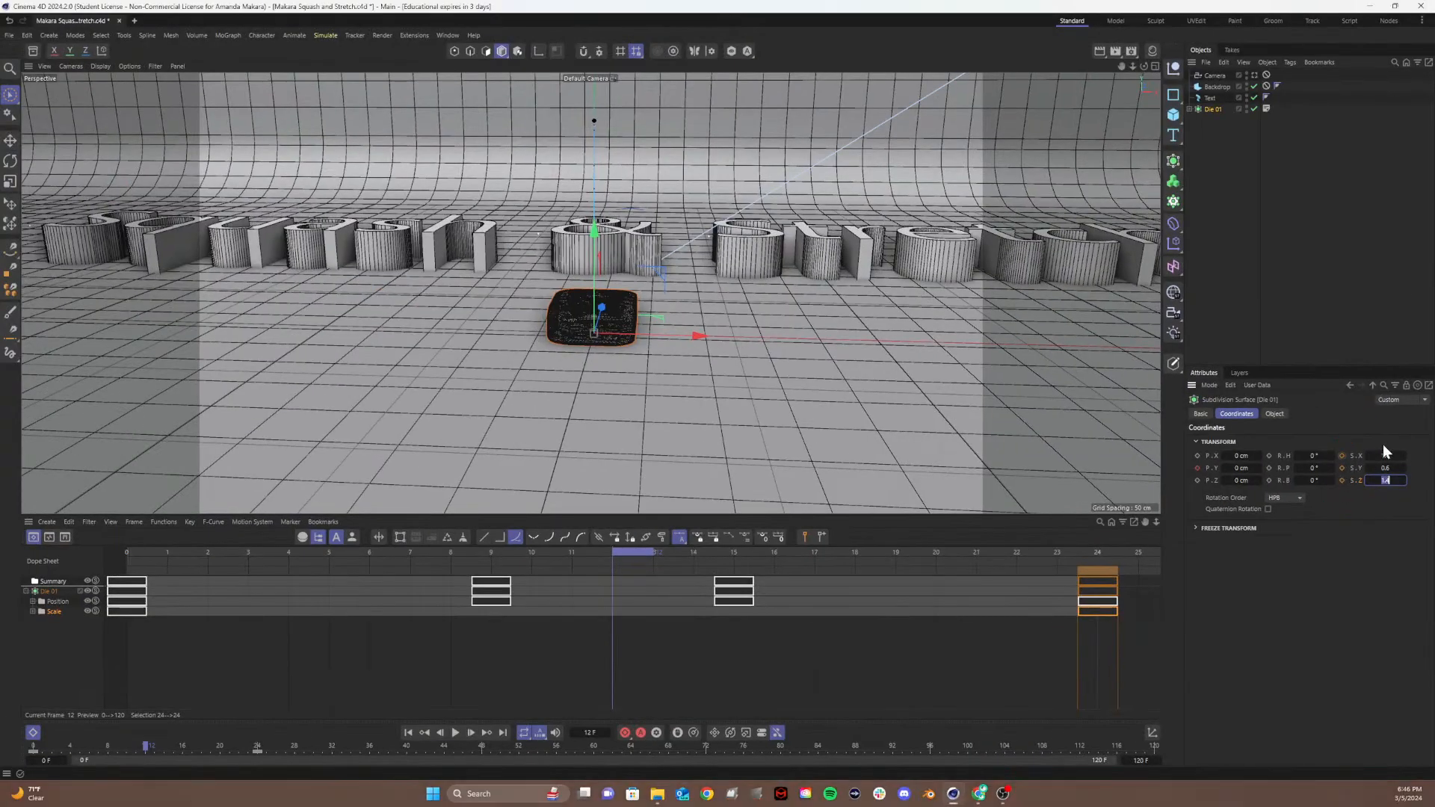
{"action": "left_click", "coordinate": [1249, 467]}
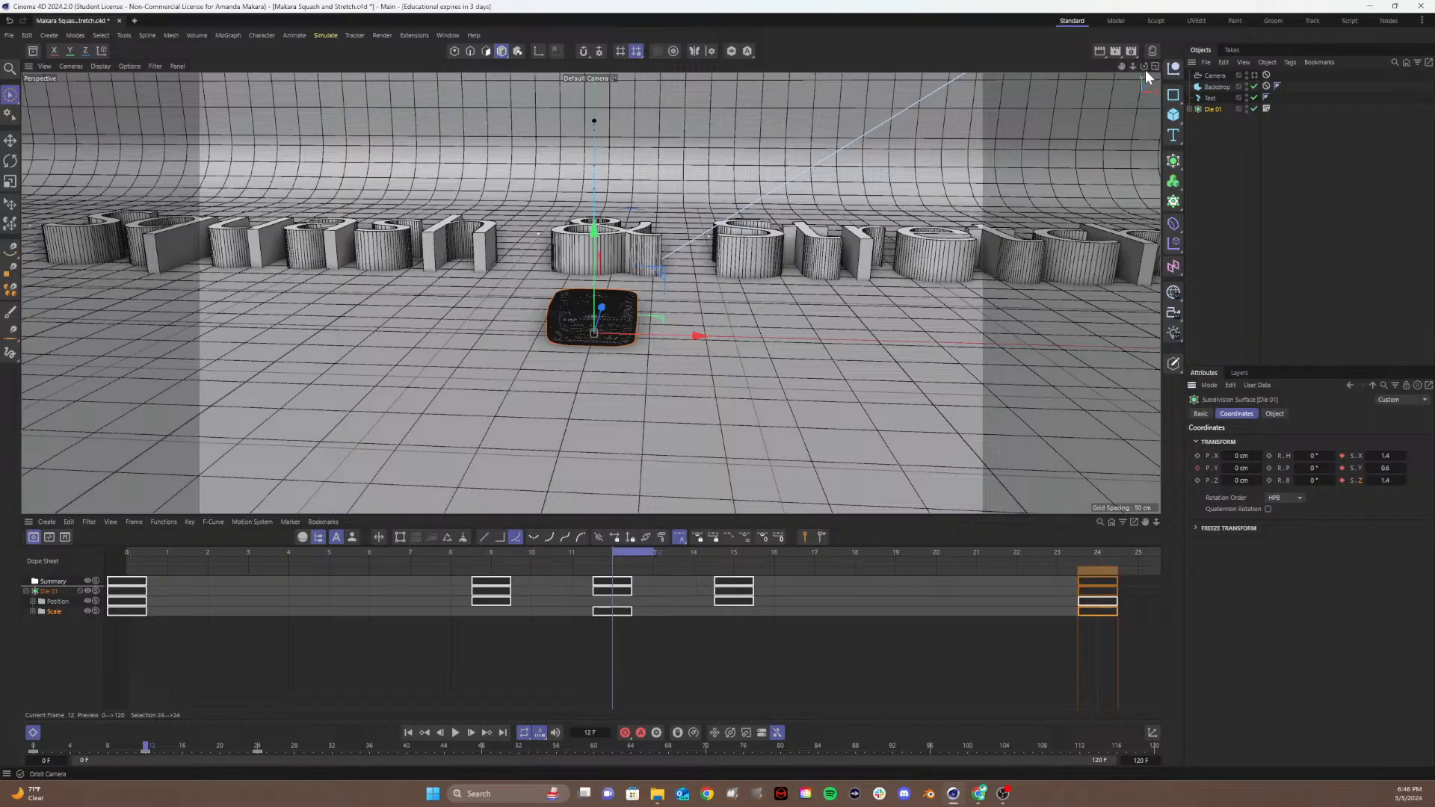
Step: Try an X scale of 1 on the squashed die from an angled view, and scrub the timeline to discard it
{"action": "mouse_move", "coordinate": [1142, 66]}
{"action": "left_mouse_down"}
{"action": "mouse_move", "coordinate": [1016, 77]}
{"action": "mouse_move", "coordinate": [1158, 66]}
{"action": "mouse_move", "coordinate": [979, 89]}
{"action": "mouse_move", "coordinate": [1144, 76]}
{"action": "mouse_move", "coordinate": [1069, 69]}
{"action": "mouse_move", "coordinate": [1166, 15]}
{"action": "mouse_move", "coordinate": [1106, 41]}
{"action": "mouse_move", "coordinate": [1098, 112]}
{"action": "mouse_move", "coordinate": [1039, 103]}
{"action": "mouse_move", "coordinate": [1084, 46]}
{"action": "mouse_move", "coordinate": [1055, 55]}
{"action": "mouse_move", "coordinate": [1042, 67]}
{"action": "mouse_move", "coordinate": [1131, 66]}
{"action": "left_mouse_up"}
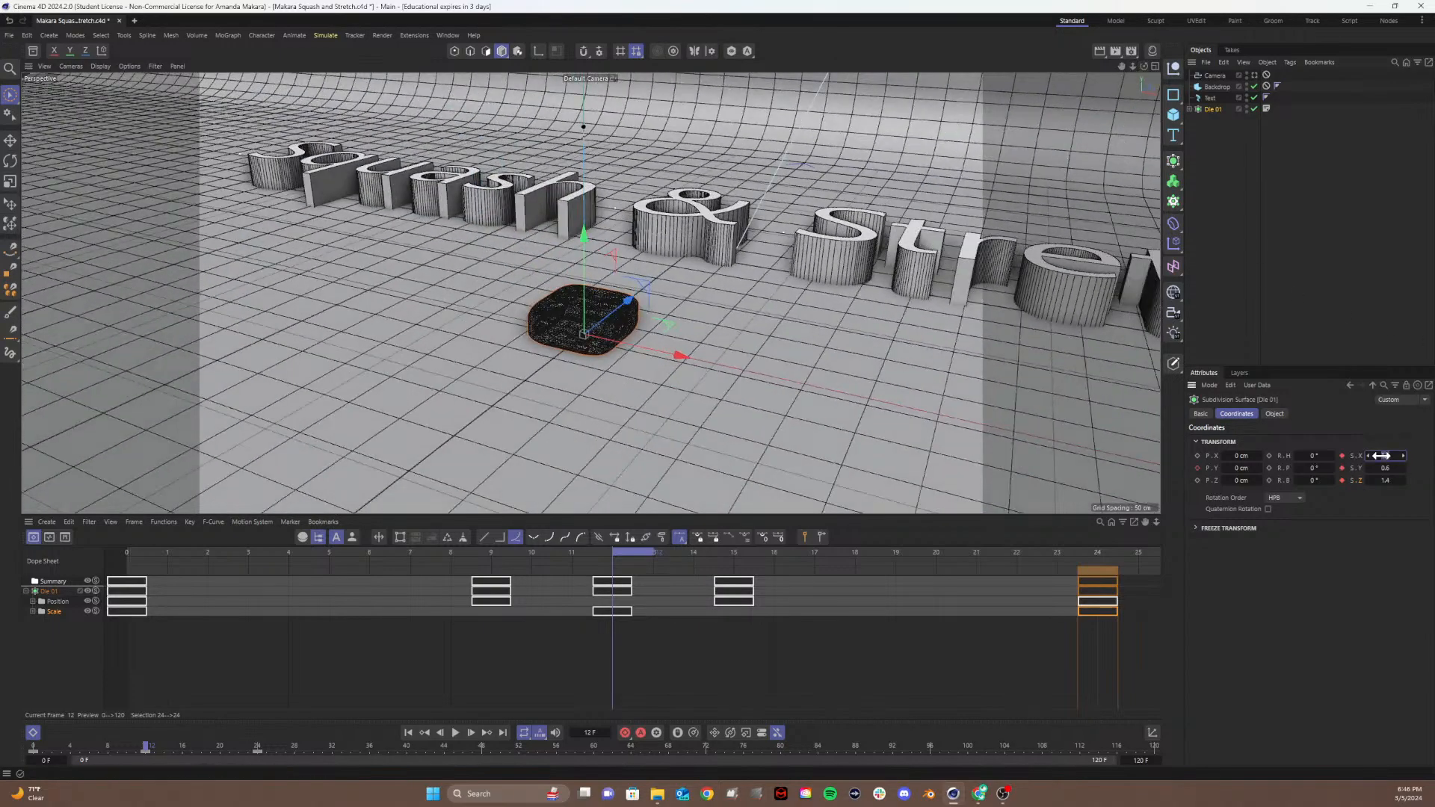
{"action": "left_click_drag", "start_coordinate": [1381, 456], "coordinate": [1381, 456]}
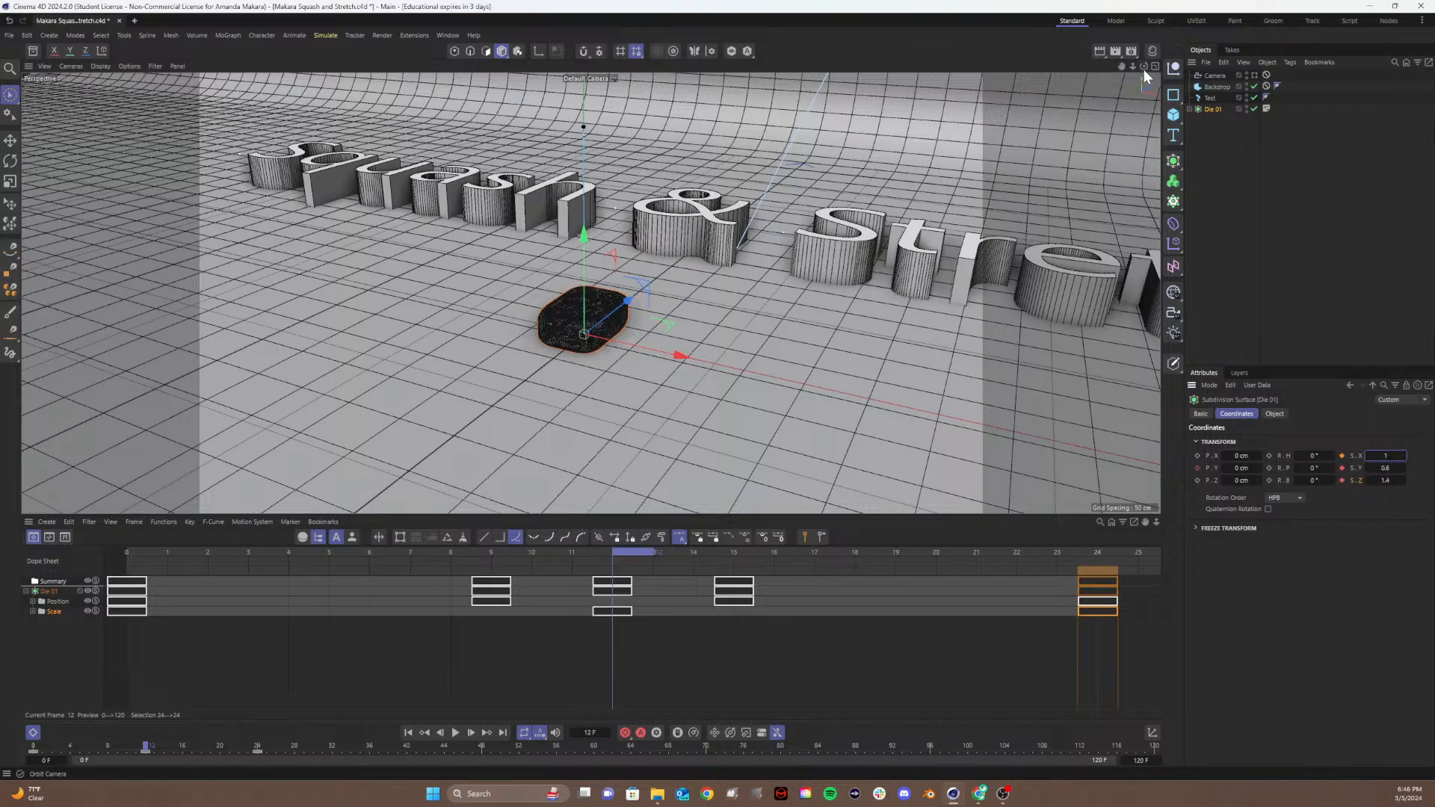
{"action": "left_click_drag", "start_coordinate": [1143, 66], "coordinate": [941, 73]}
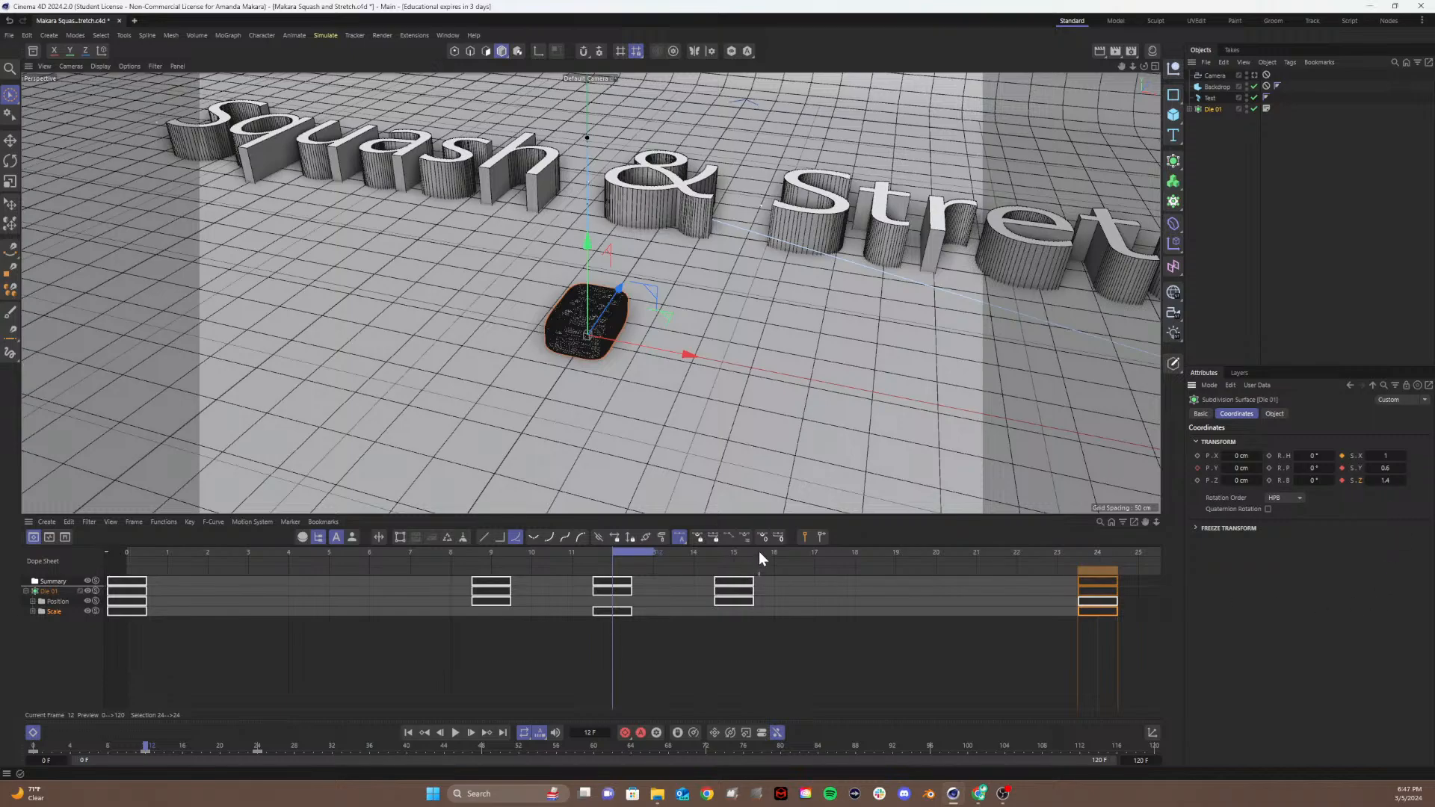
{"action": "left_click_drag", "start_coordinate": [759, 553], "coordinate": [611, 551]}
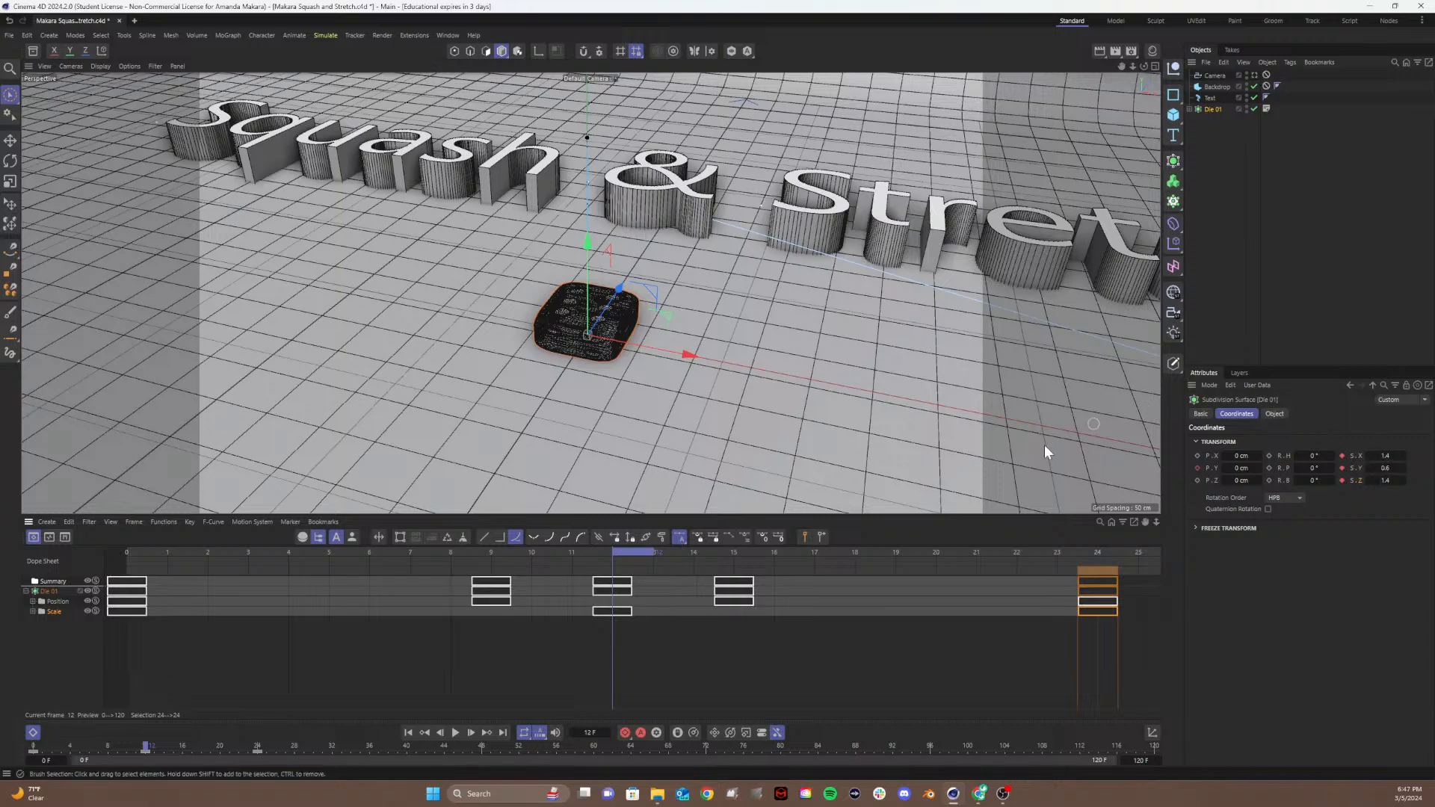
Step: At frame 6, stretch Die 01 vertically by setting its Y scale to 1.4
{"action": "left_click_drag", "start_coordinate": [543, 555], "coordinate": [375, 576]}
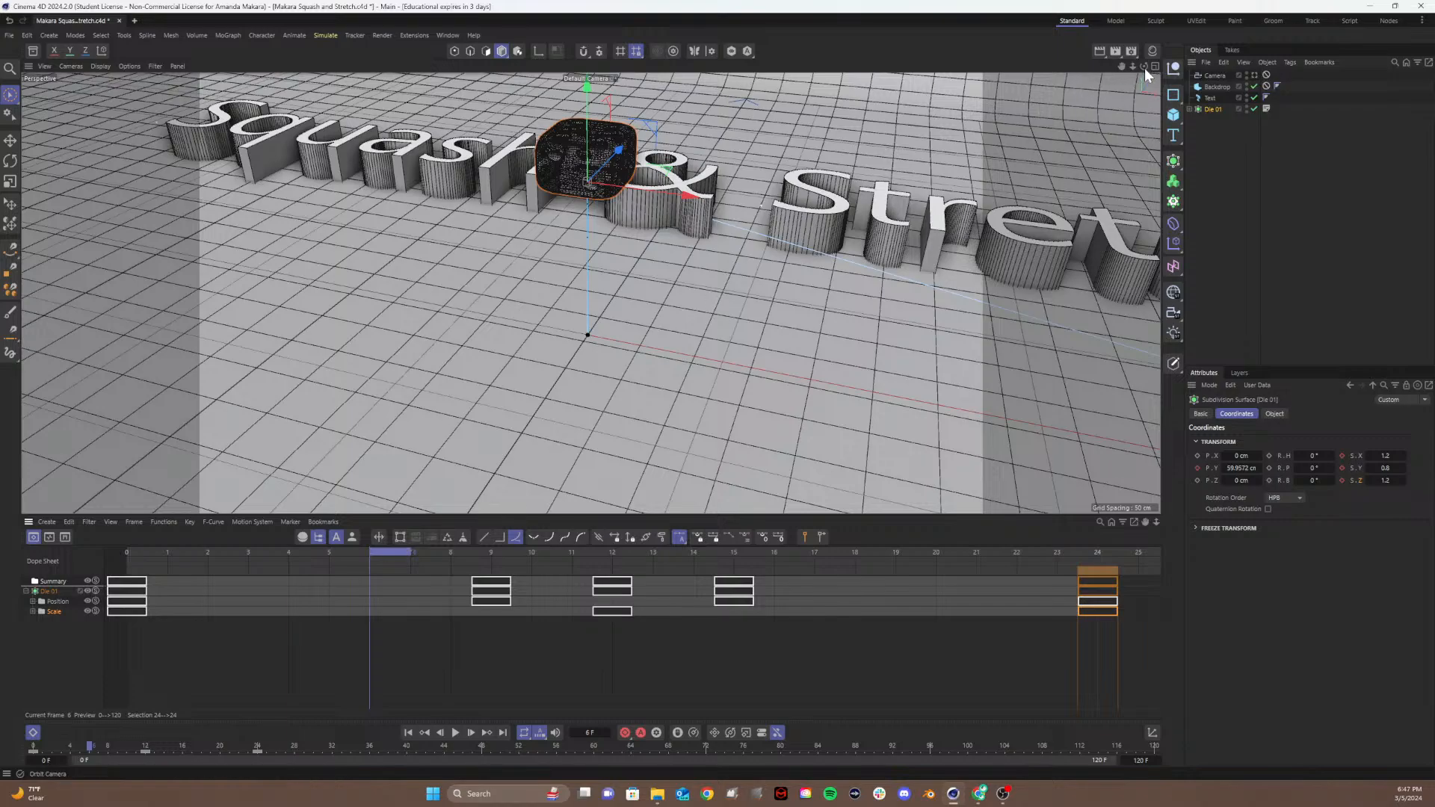
{"action": "left_click_drag", "start_coordinate": [1145, 69], "coordinate": [993, 486]}
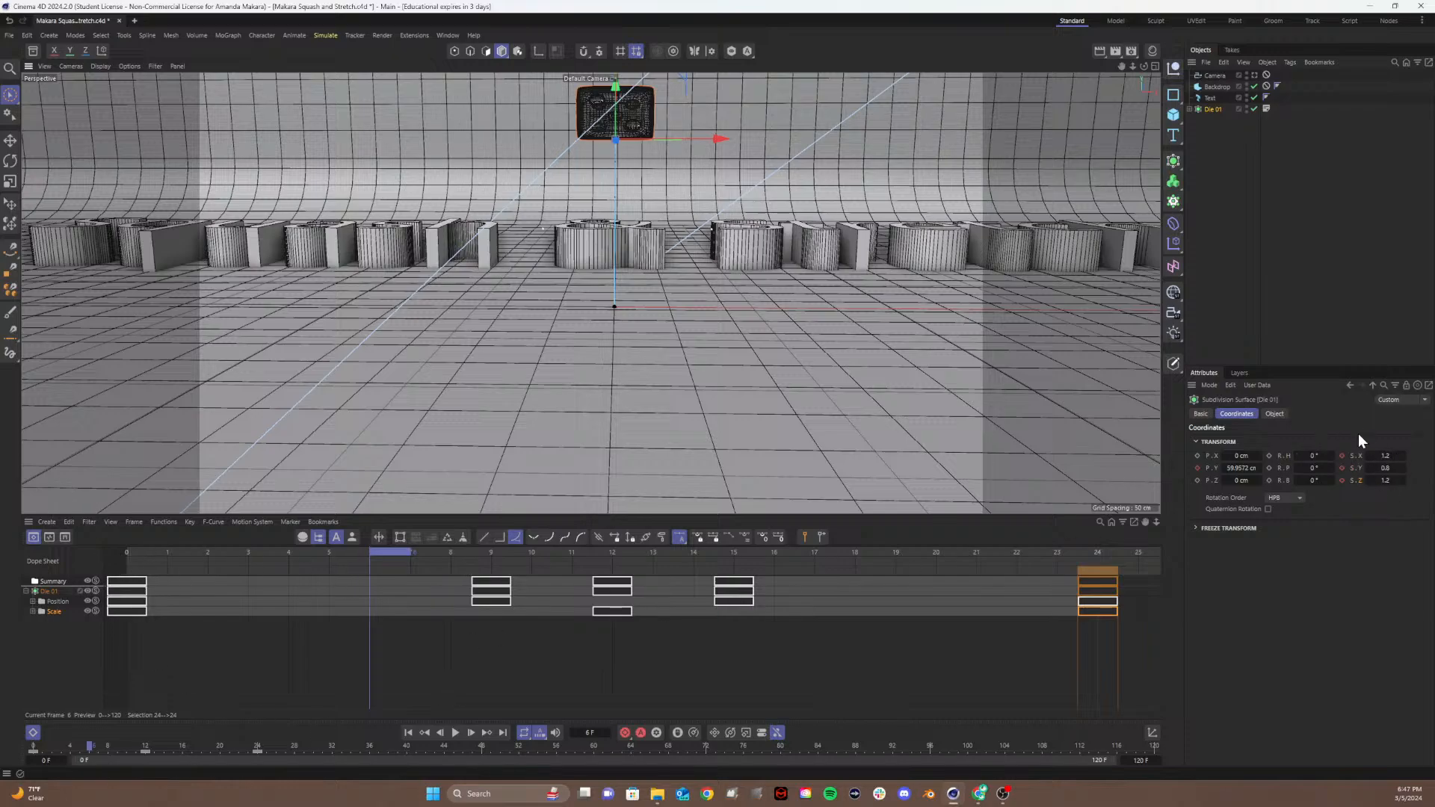
{"action": "left_click_drag", "start_coordinate": [1384, 468], "coordinate": [1406, 468]}
{"action": "left_click", "coordinate": [1381, 469]}
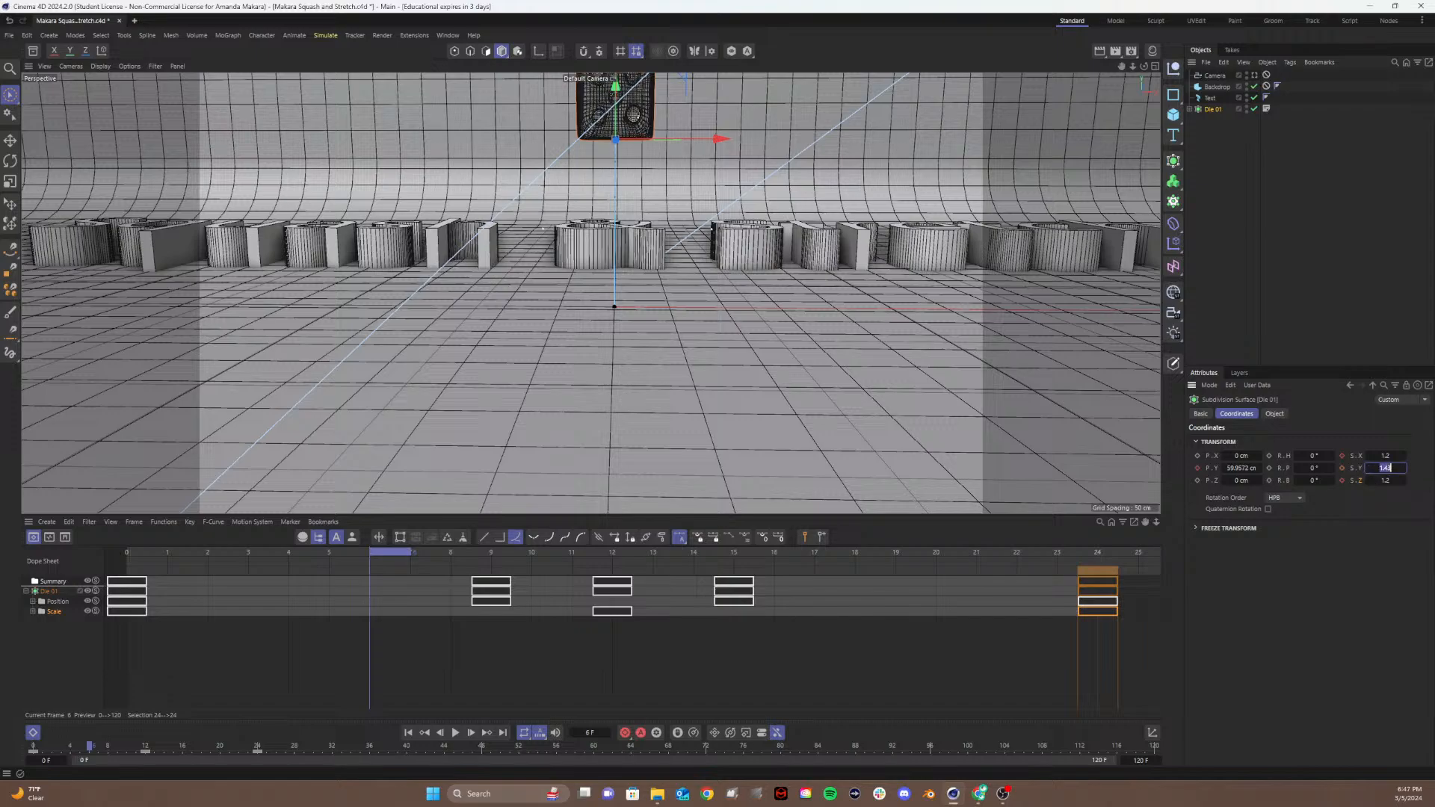
{"action": "type", "text": "1.41"}
{"action": "key", "text": "Return"}
Step: Narrow the stretched die by setting its X and Z scale to 0.6, and keyframe all three scale axes at frame 6
{"action": "left_click", "coordinate": [1395, 455]}
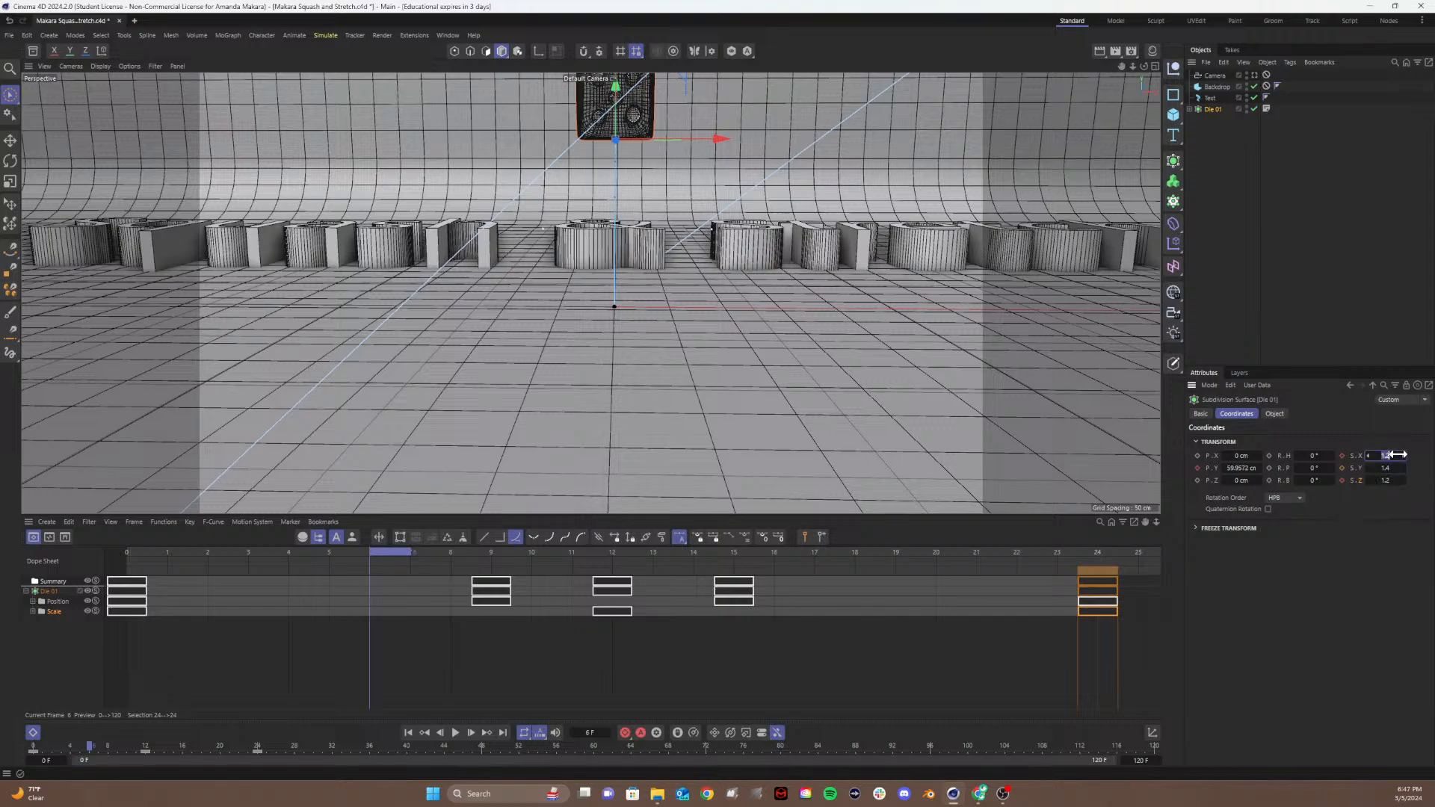
{"action": "type", "text": "0.6"}
{"action": "left_click", "coordinate": [1386, 480]}
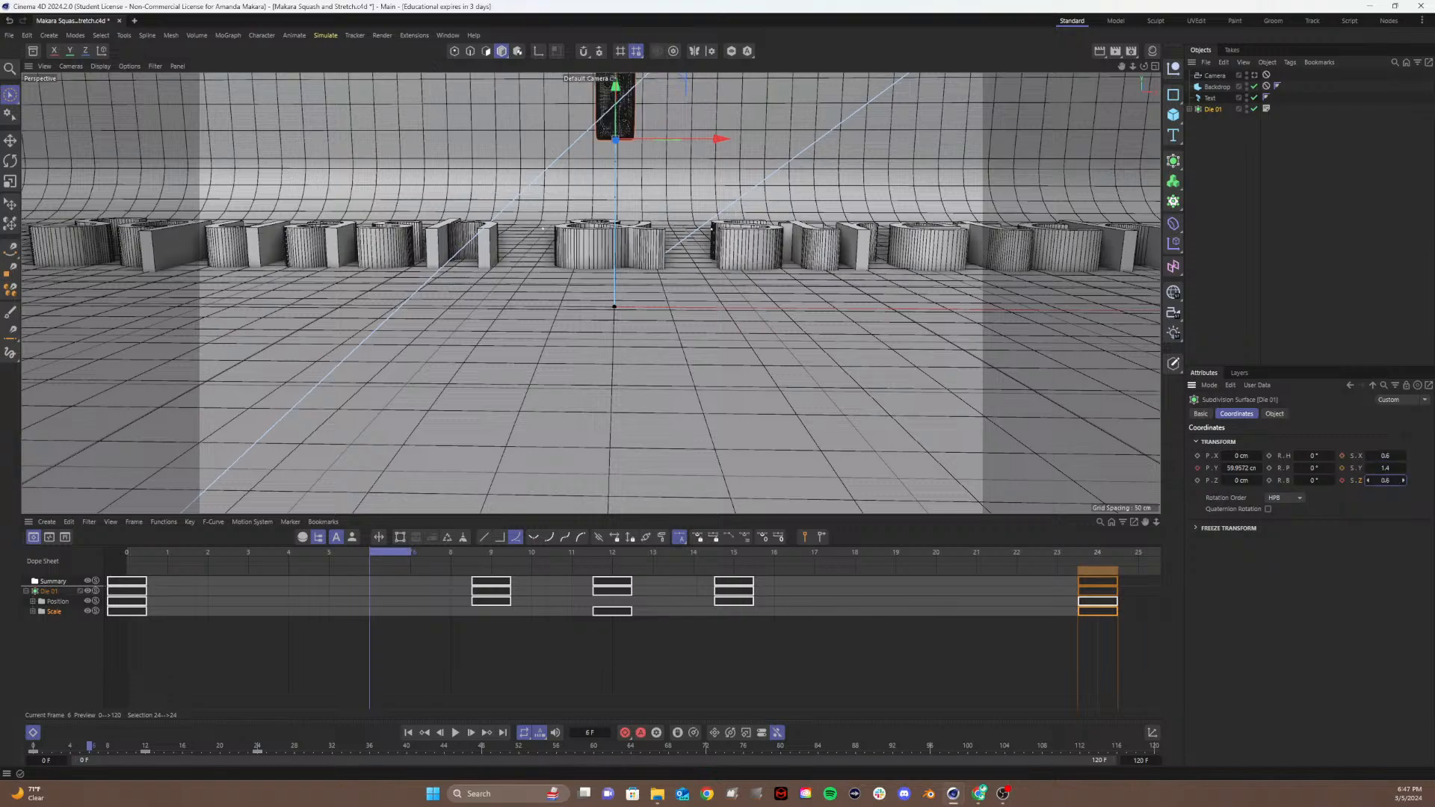
{"action": "left_click", "coordinate": [1341, 455]}
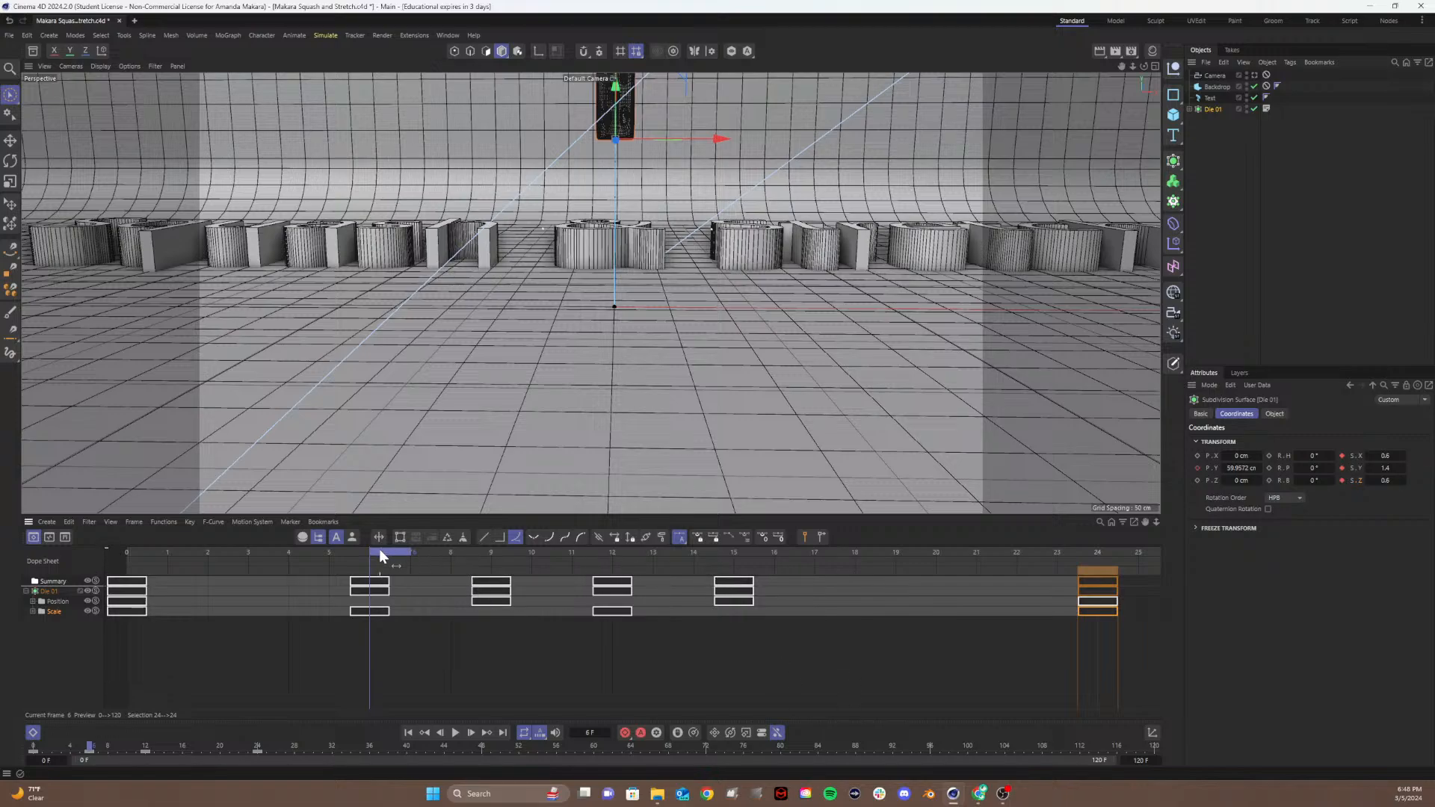
Step: Copy the die's stretch scale keys from frame 6 to frame 18
{"action": "left_click_drag", "start_coordinate": [379, 551], "coordinate": [870, 575]}
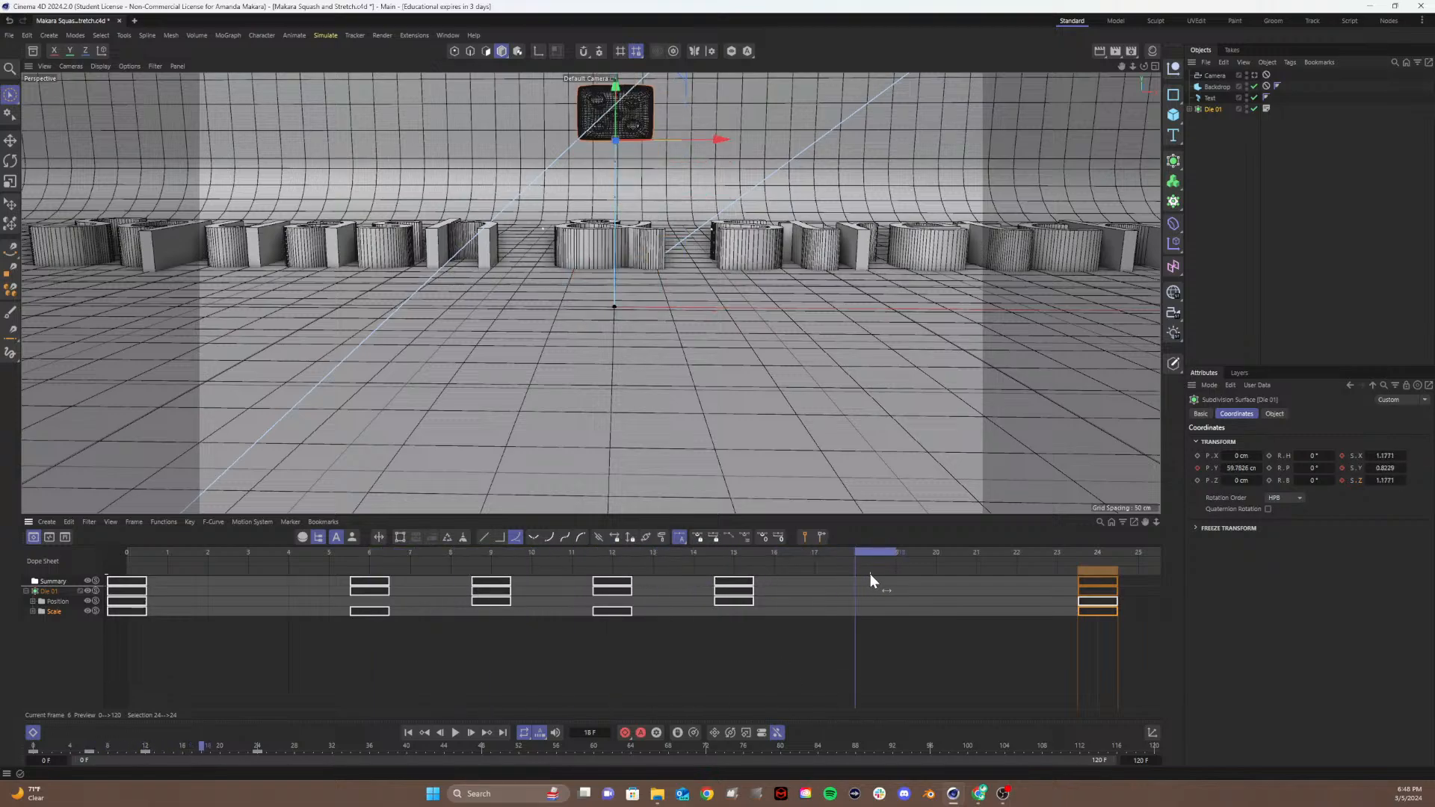
{"action": "left_click", "coordinate": [361, 584], "text": "shift"}
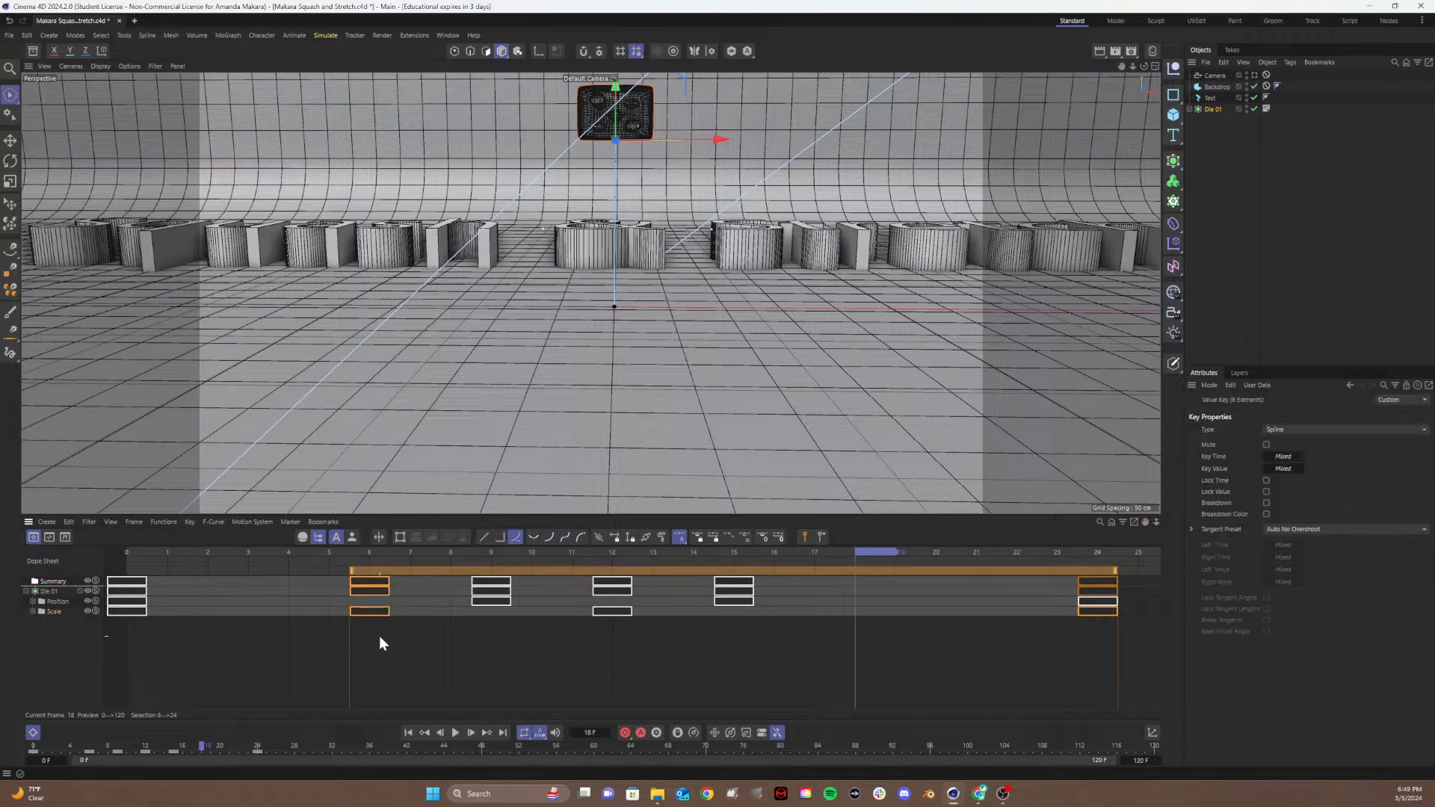
{"action": "left_click", "coordinate": [405, 612]}
{"action": "left_click", "coordinate": [369, 586]}
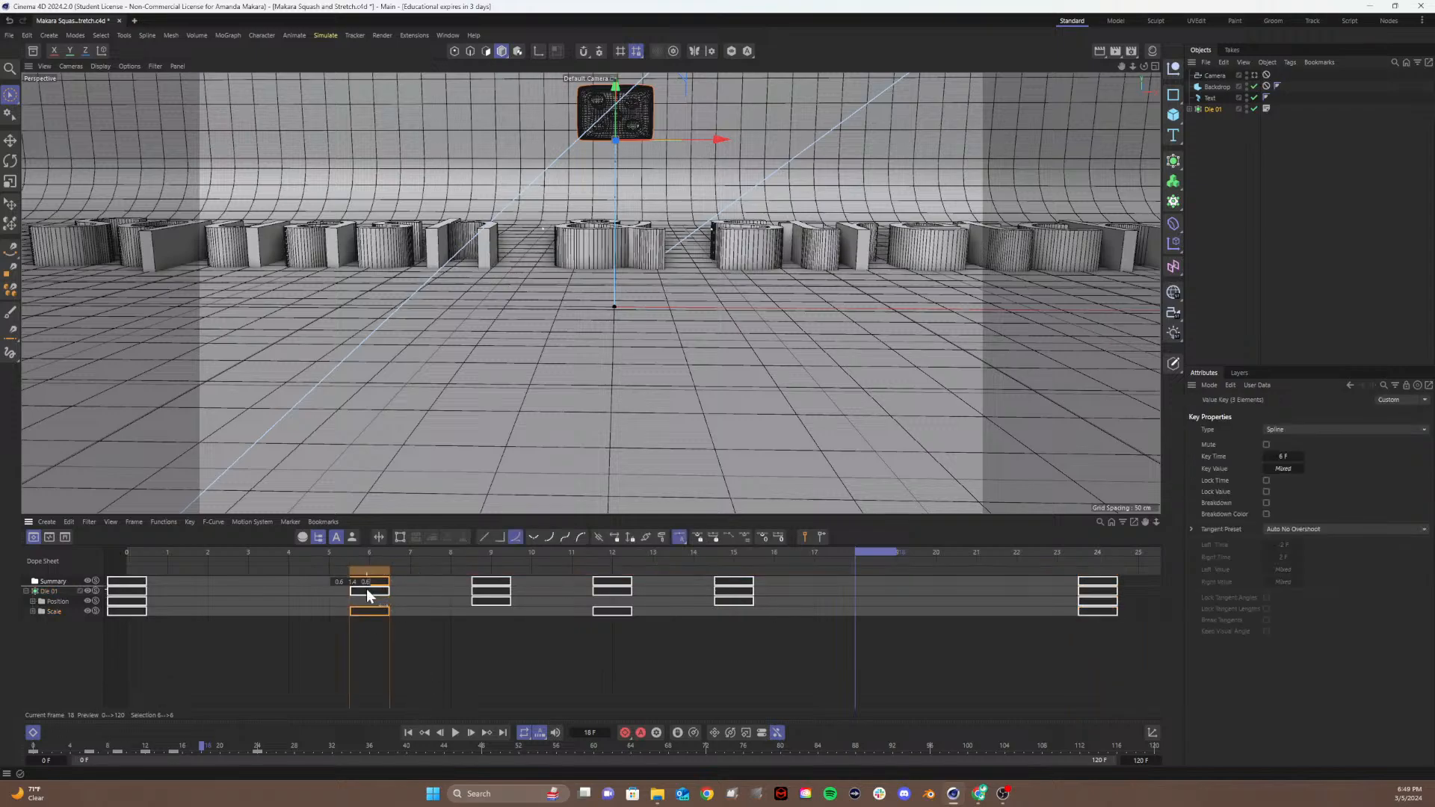
{"action": "left_click_drag", "start_coordinate": [369, 586], "coordinate": [857, 585], "text": "ctrl"}
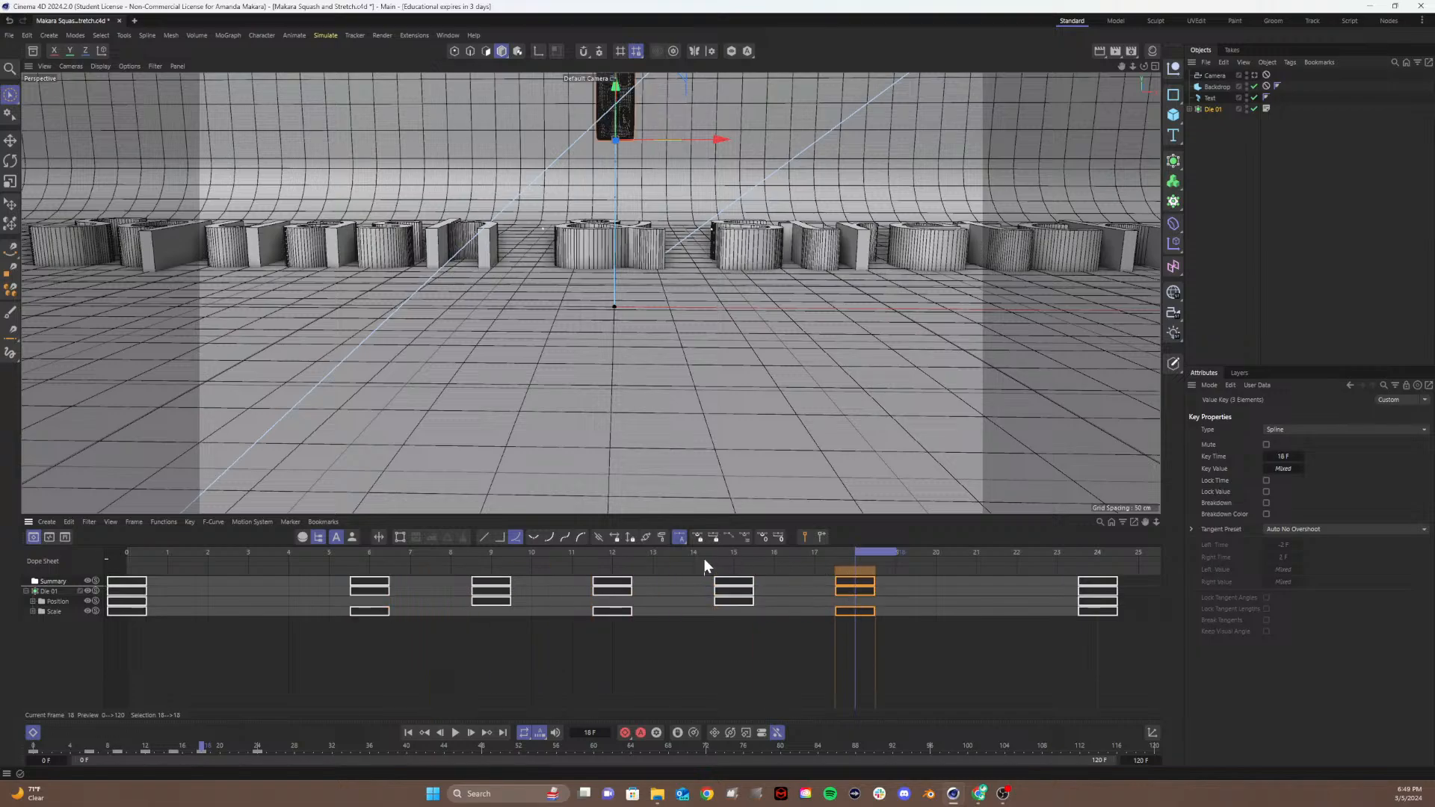
Step: Play the die's squash and stretch animation from frame 0 in the default camera view
{"action": "left_click", "coordinate": [326, 549]}
{"action": "left_click_drag", "start_coordinate": [325, 546], "coordinate": [84, 553]}
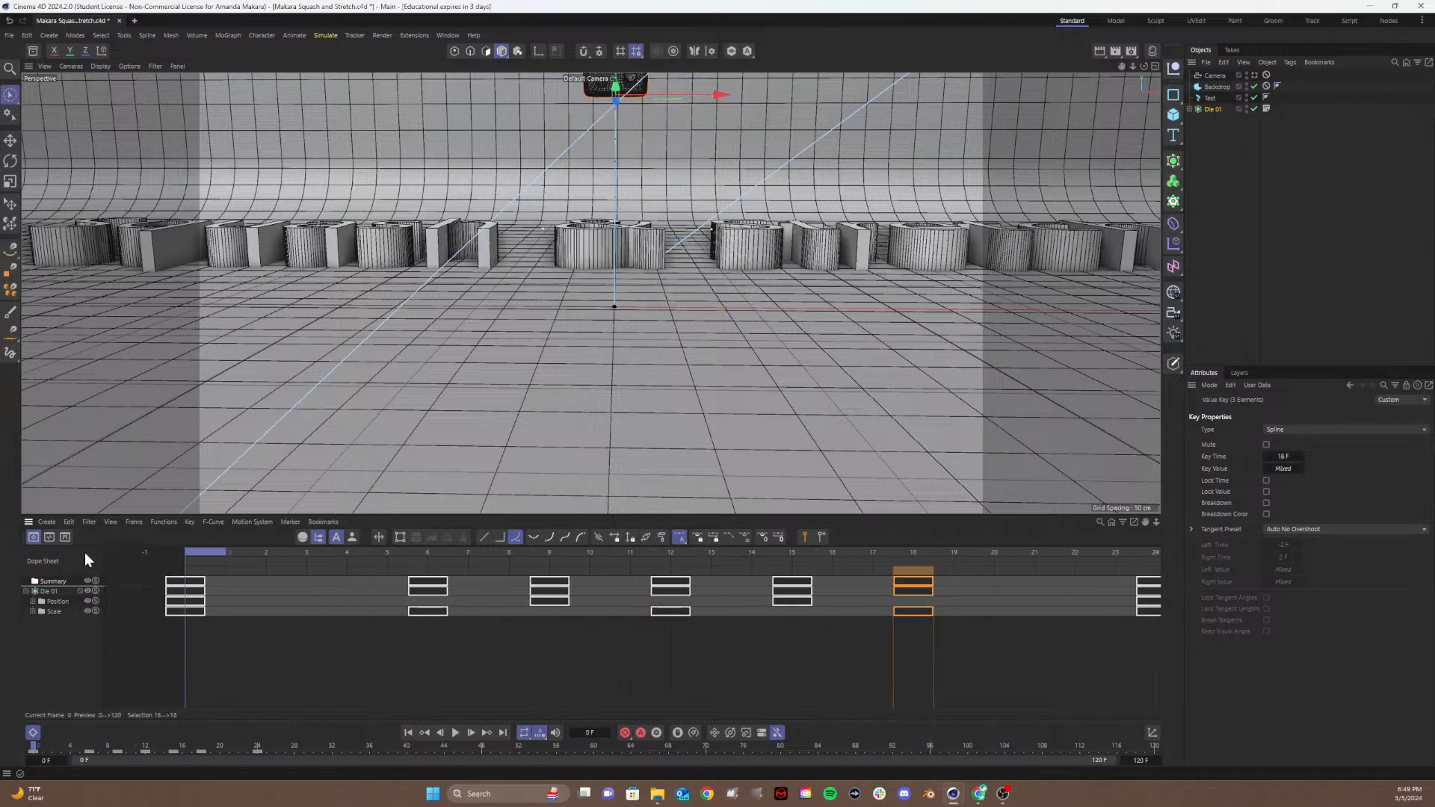
{"action": "key", "text": "F8"}
{"action": "key", "text": "e"}
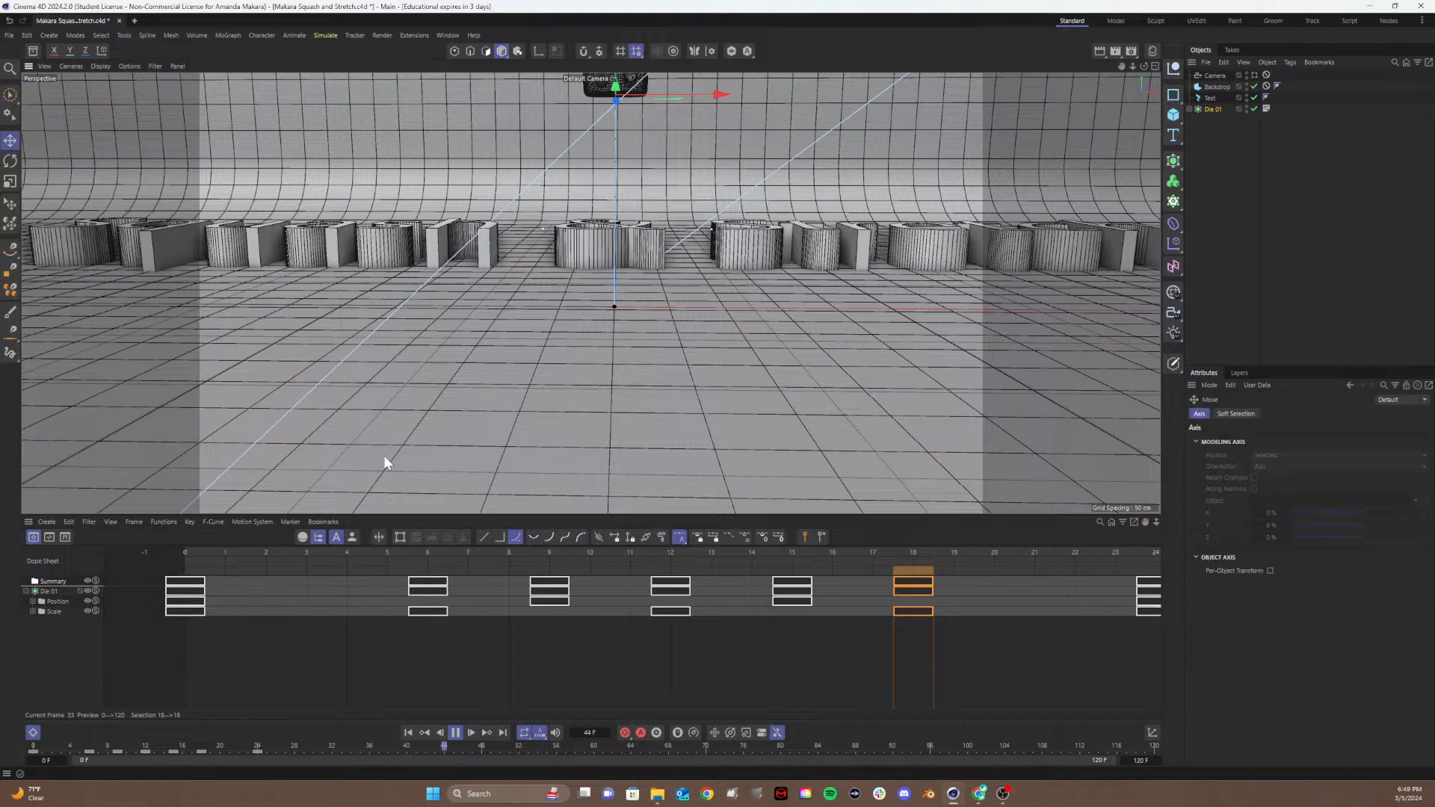
{"action": "left_click_drag", "start_coordinate": [271, 553], "coordinate": [195, 554]}
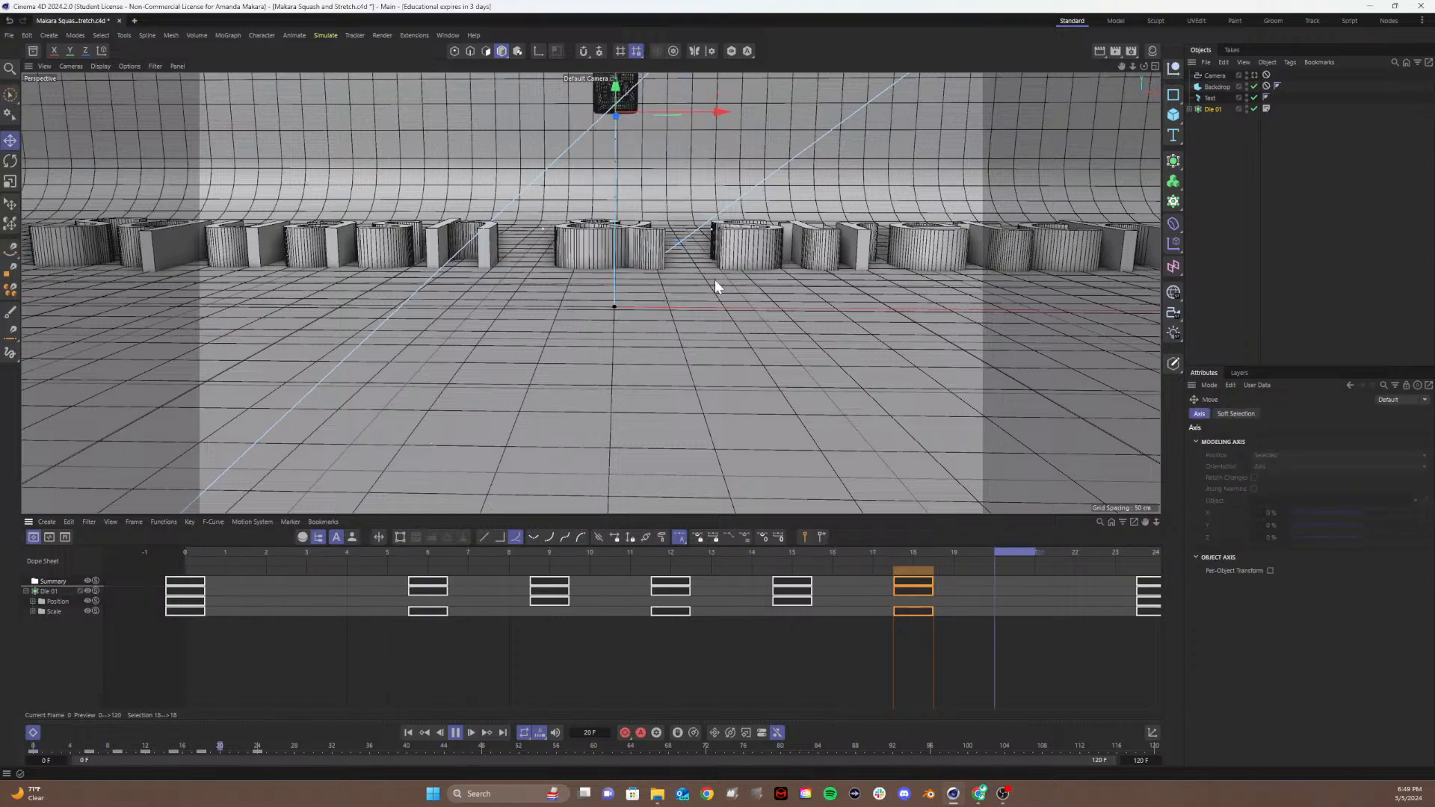
{"action": "key", "text": "9"}
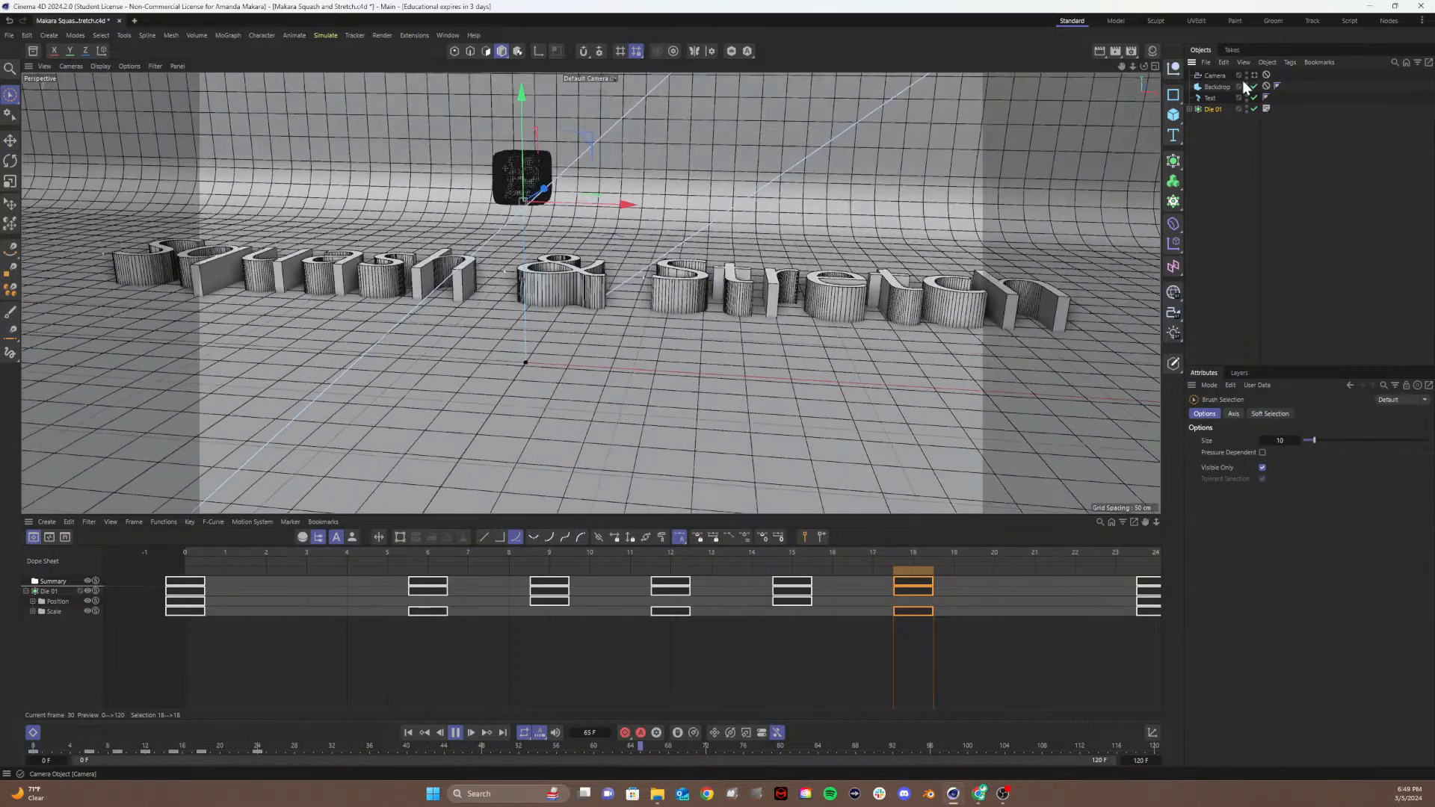
Step: Look through the scene's Camera object and play the bounce animation from frame 0
{"action": "left_click", "coordinate": [1254, 75]}
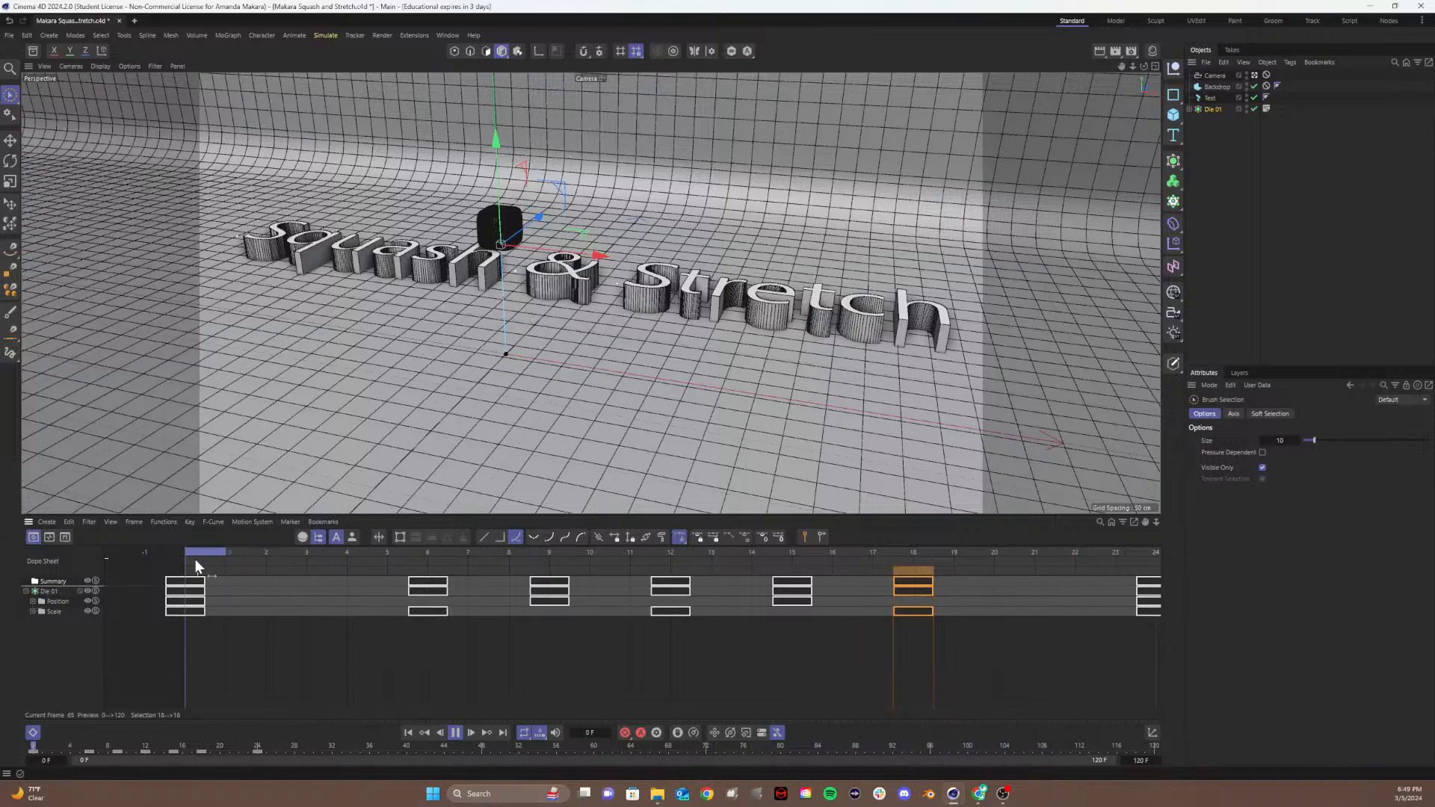
{"action": "key", "text": "F8"}
{"action": "key", "text": "F8"}
{"action": "key", "text": "e"}
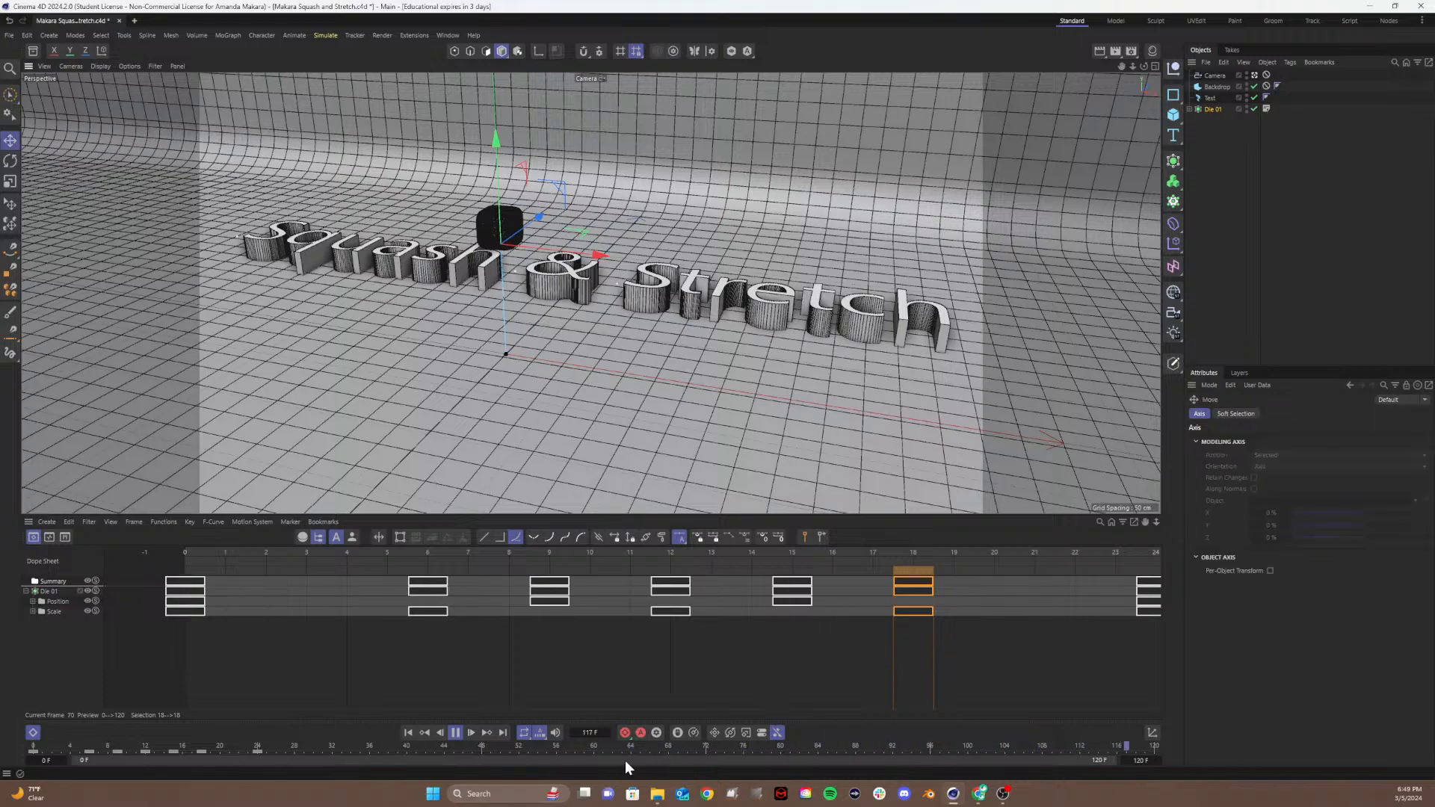
{"action": "left_click", "coordinate": [454, 734]}
Step: Display the die's X, Y and Z scale curves together in F-Curve mode
{"action": "left_click_drag", "start_coordinate": [294, 555], "coordinate": [539, 541]}
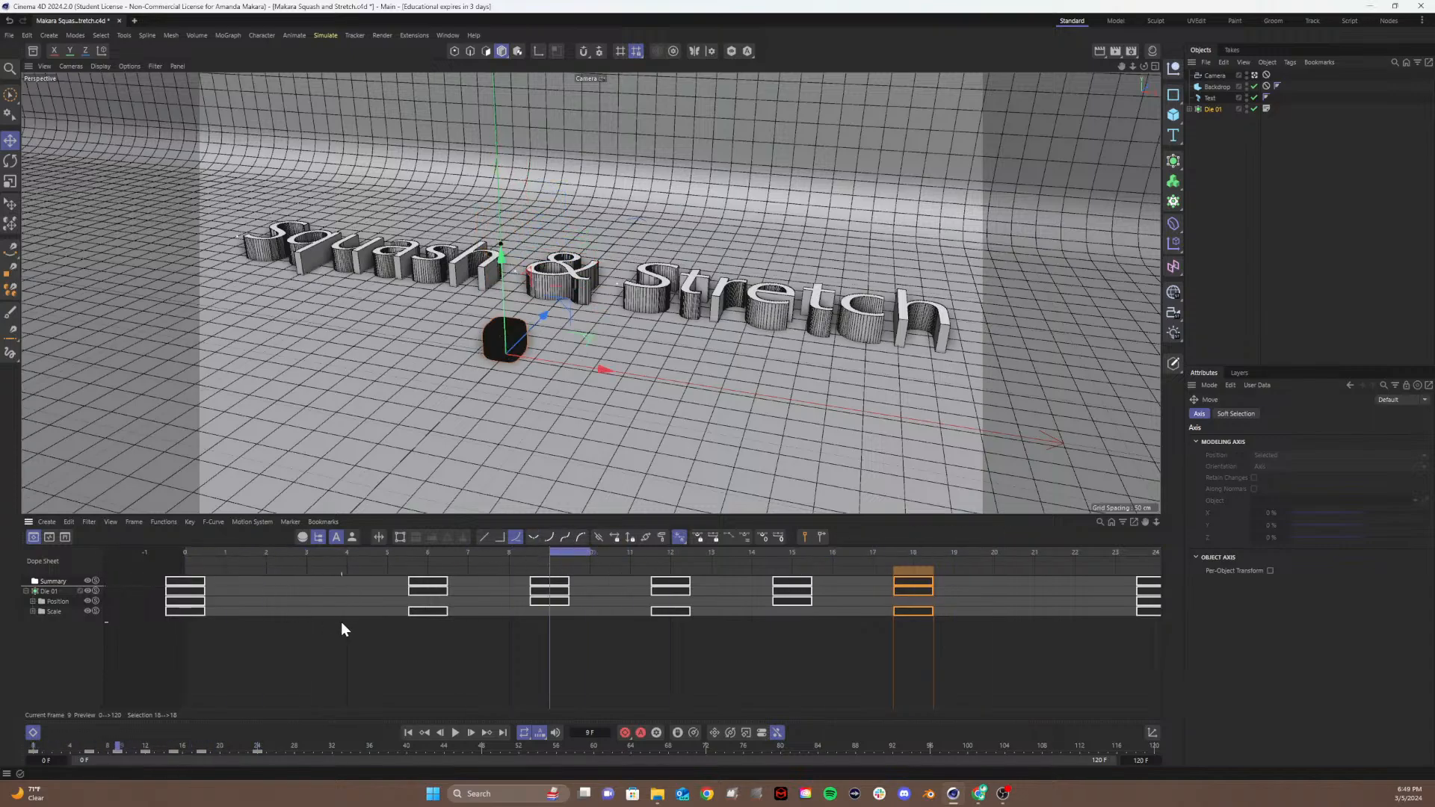
{"action": "key", "text": "h"}
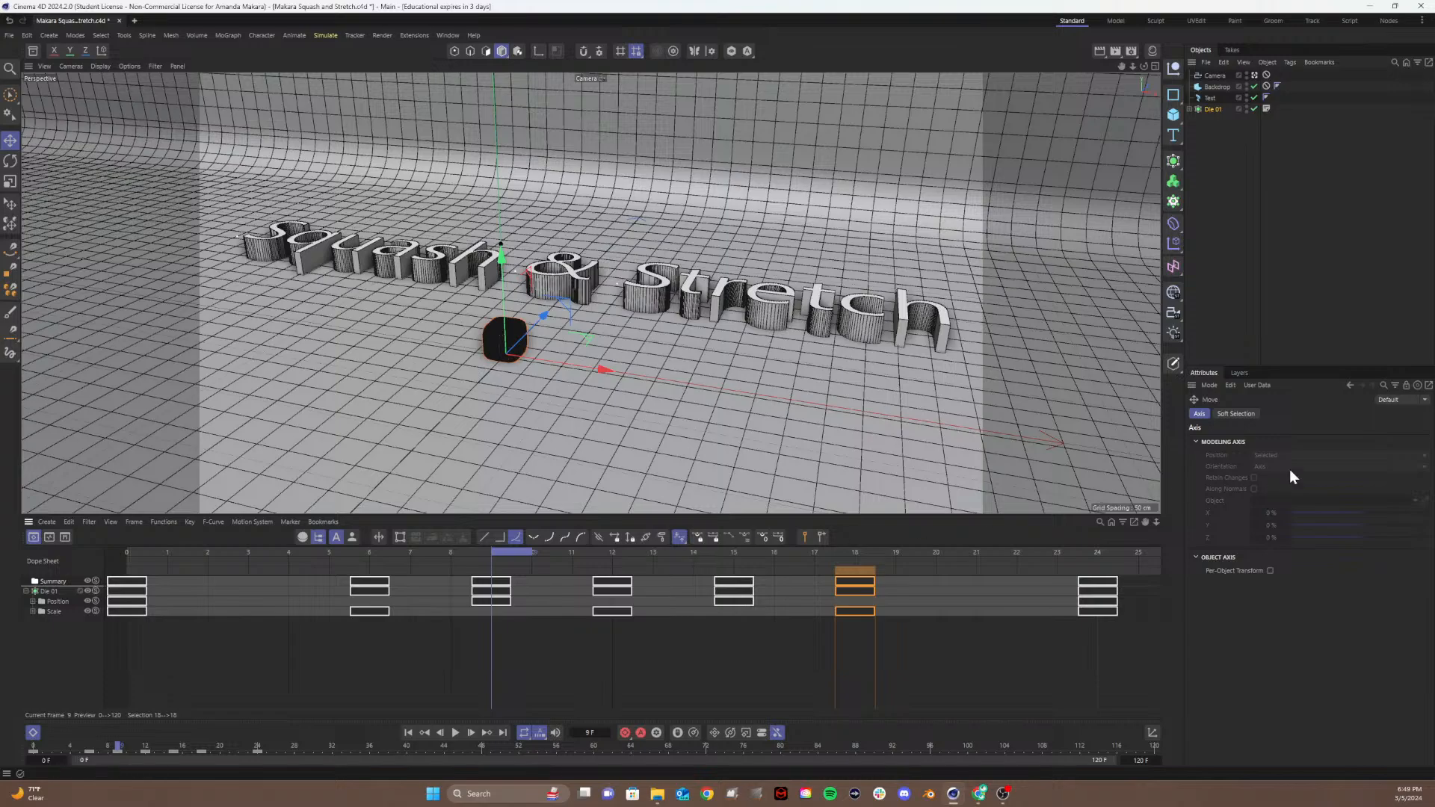
{"action": "left_click", "coordinate": [190, 638]}
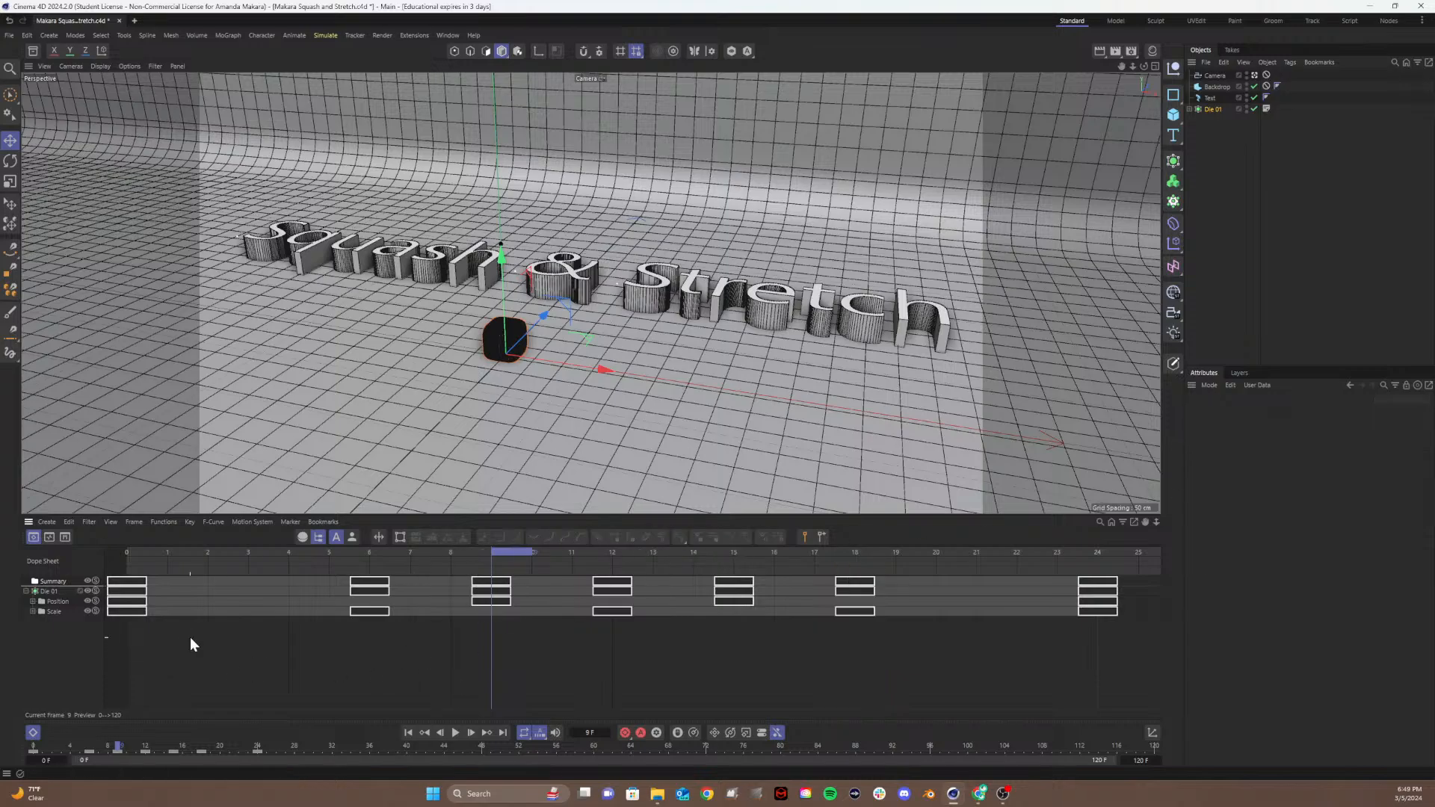
{"action": "left_click", "coordinate": [48, 536]}
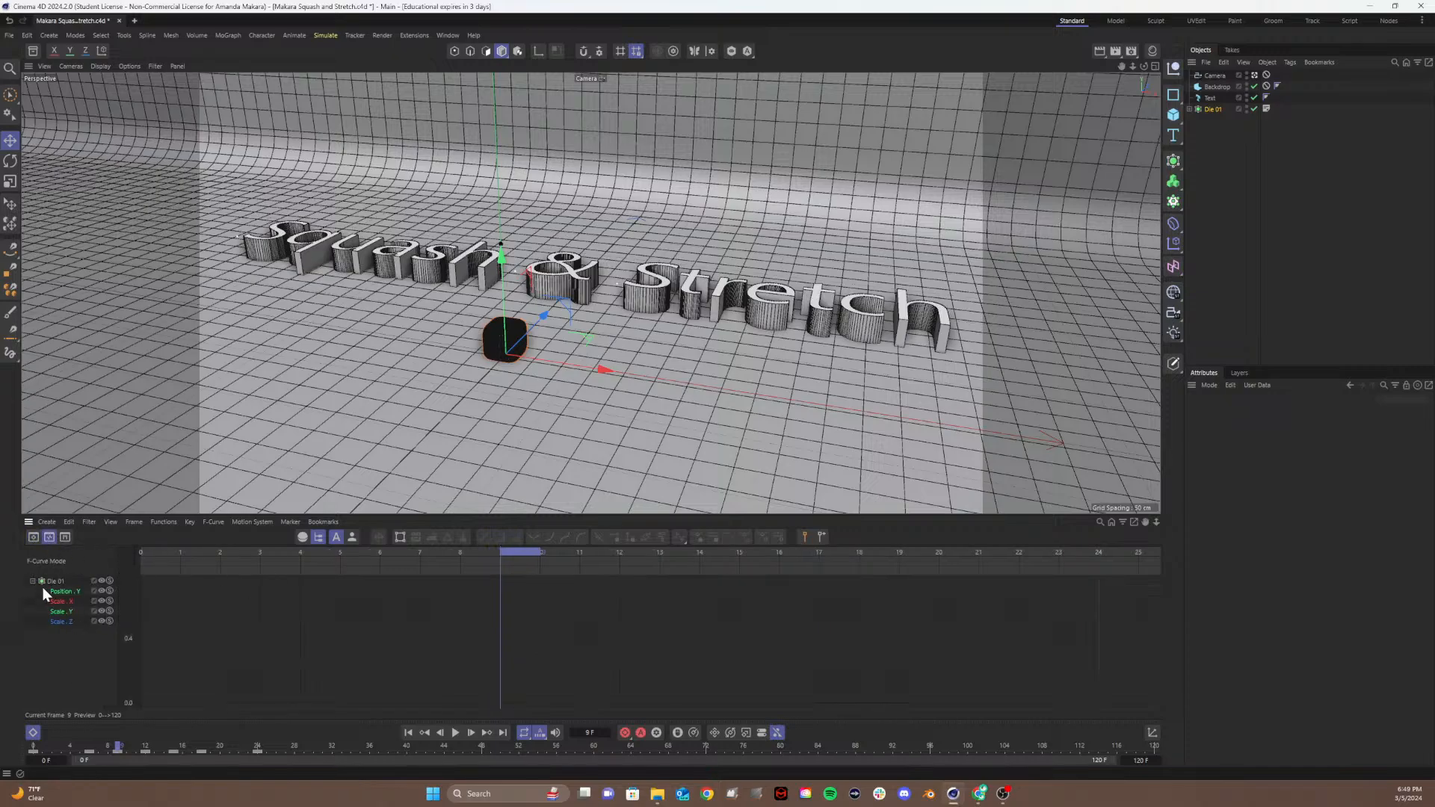
{"action": "left_click", "coordinate": [57, 602]}
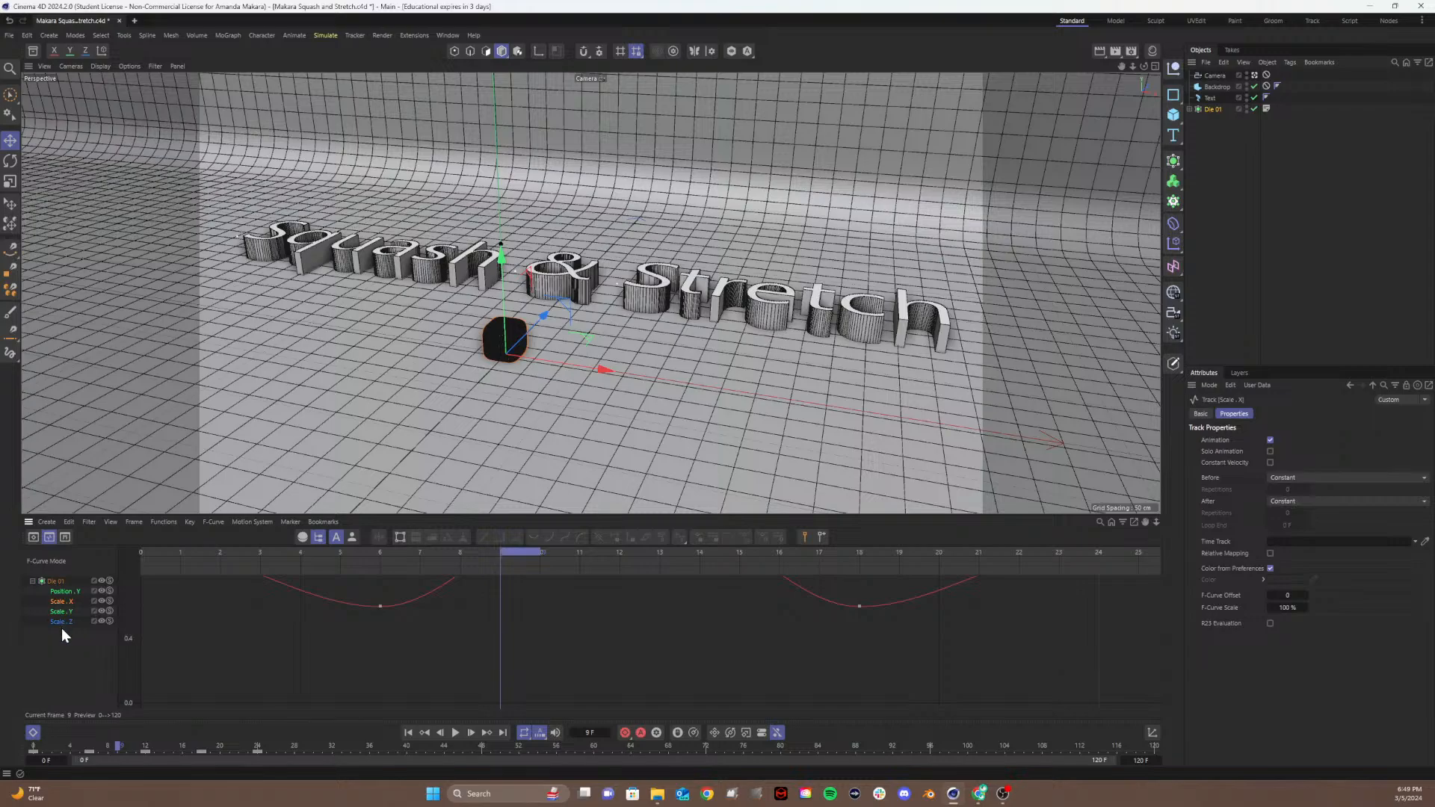
{"action": "left_click", "coordinate": [32, 536]}
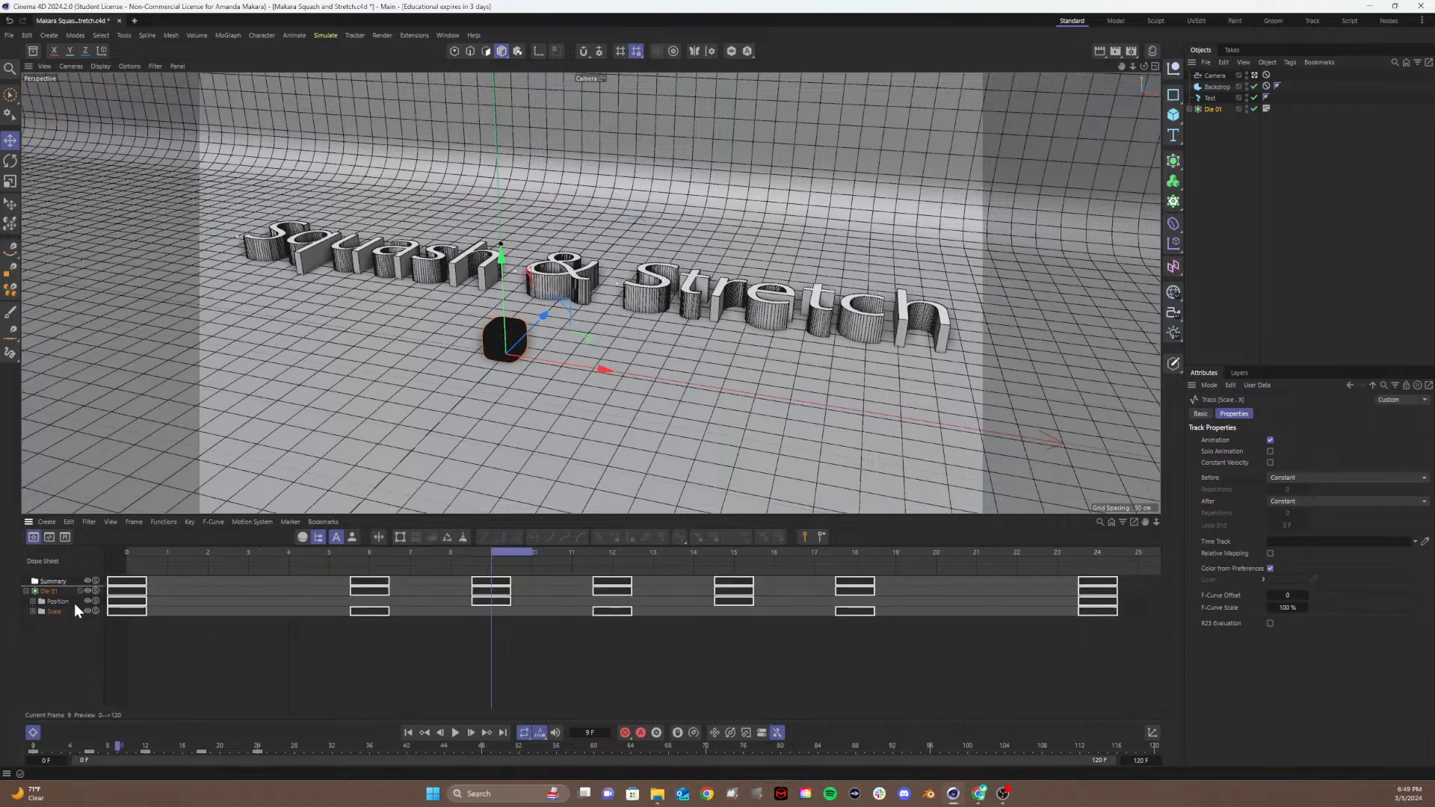
{"action": "left_click", "coordinate": [48, 612]}
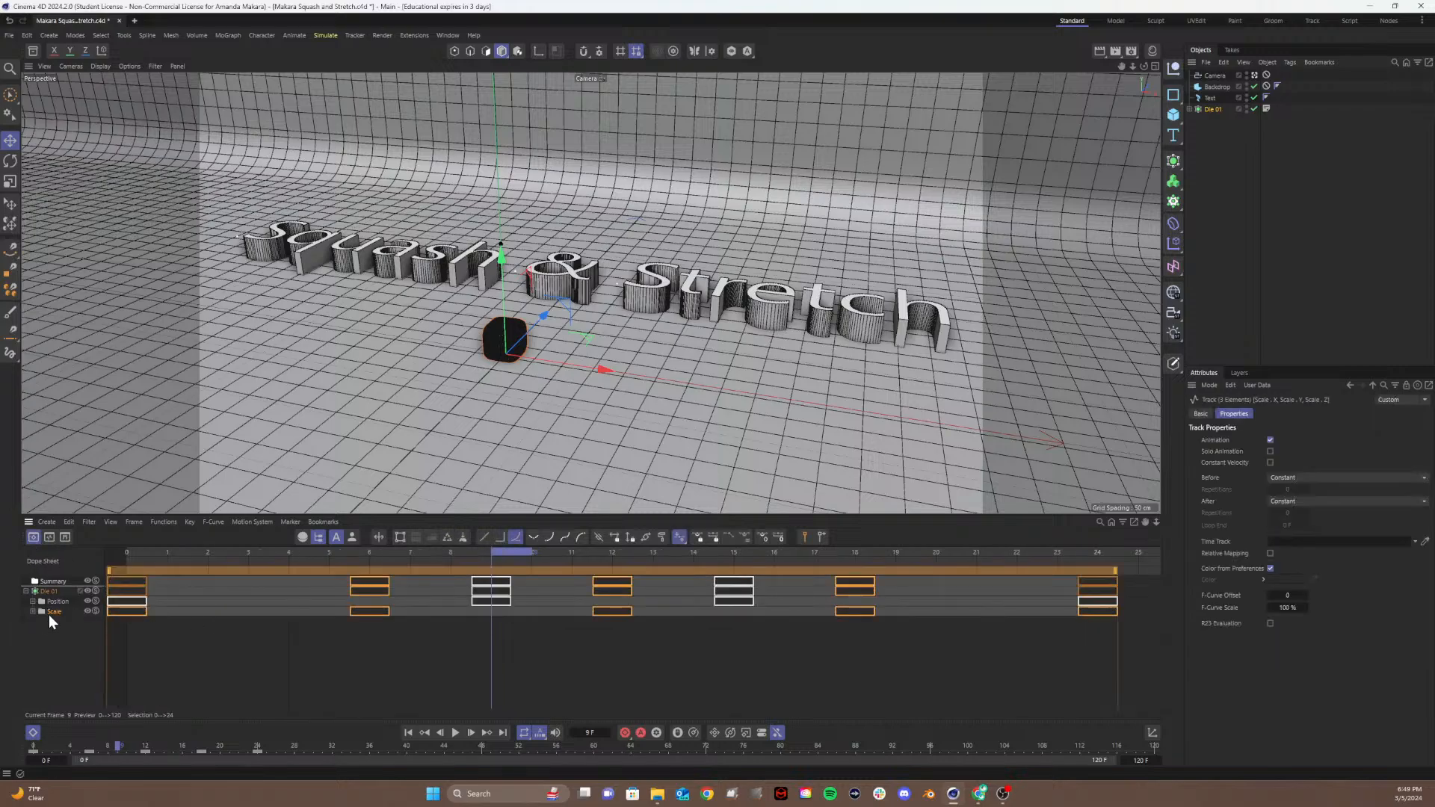
{"action": "left_click", "coordinate": [50, 536]}
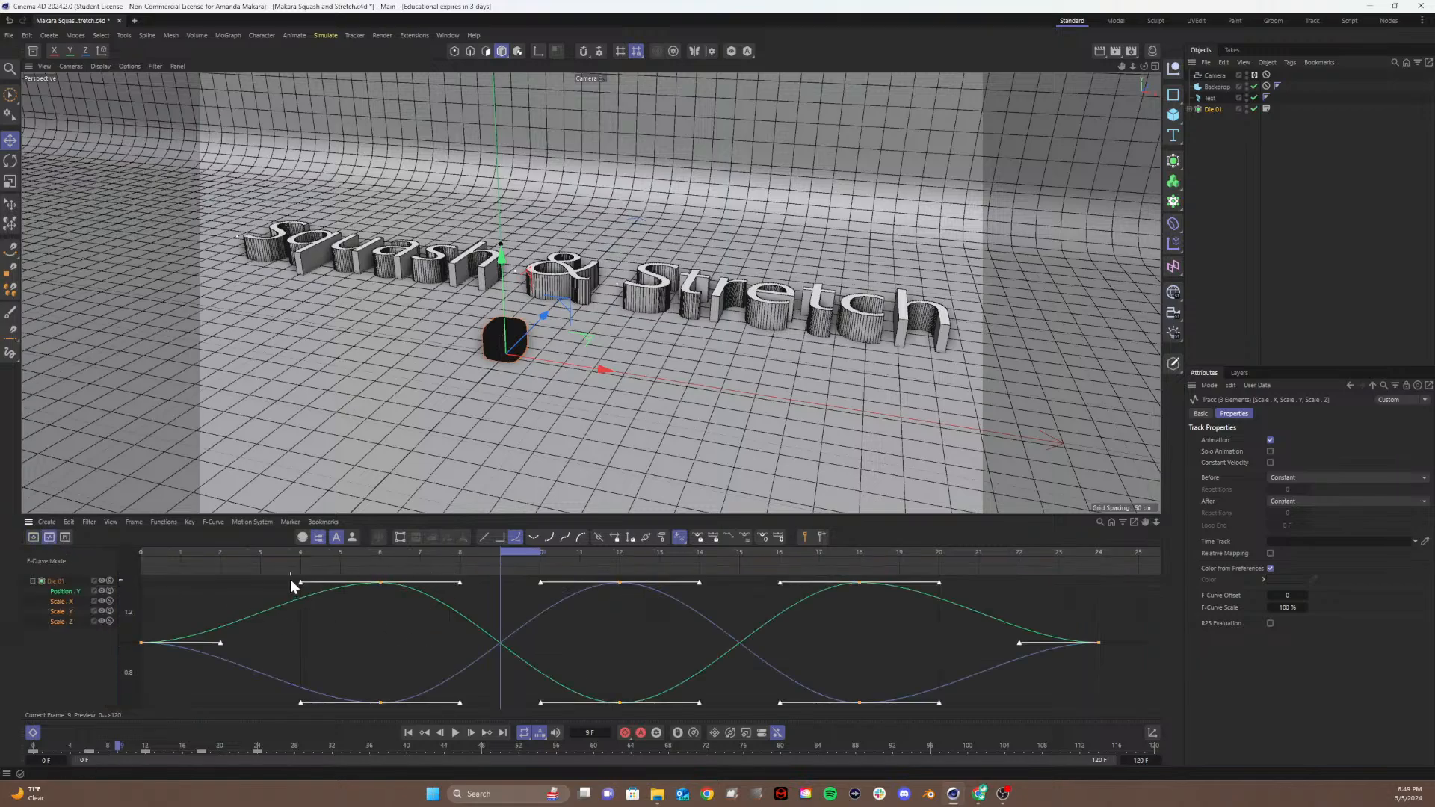
Step: Select all keys on the die's three scale curves and lengthen their tangents to about 2.76 frames on both sides
{"action": "mouse_move", "coordinate": [175, 611]}
{"action": "left_mouse_down"}
{"action": "mouse_move", "coordinate": [110, 667]}
{"action": "mouse_move", "coordinate": [307, 632]}
{"action": "left_mouse_up"}
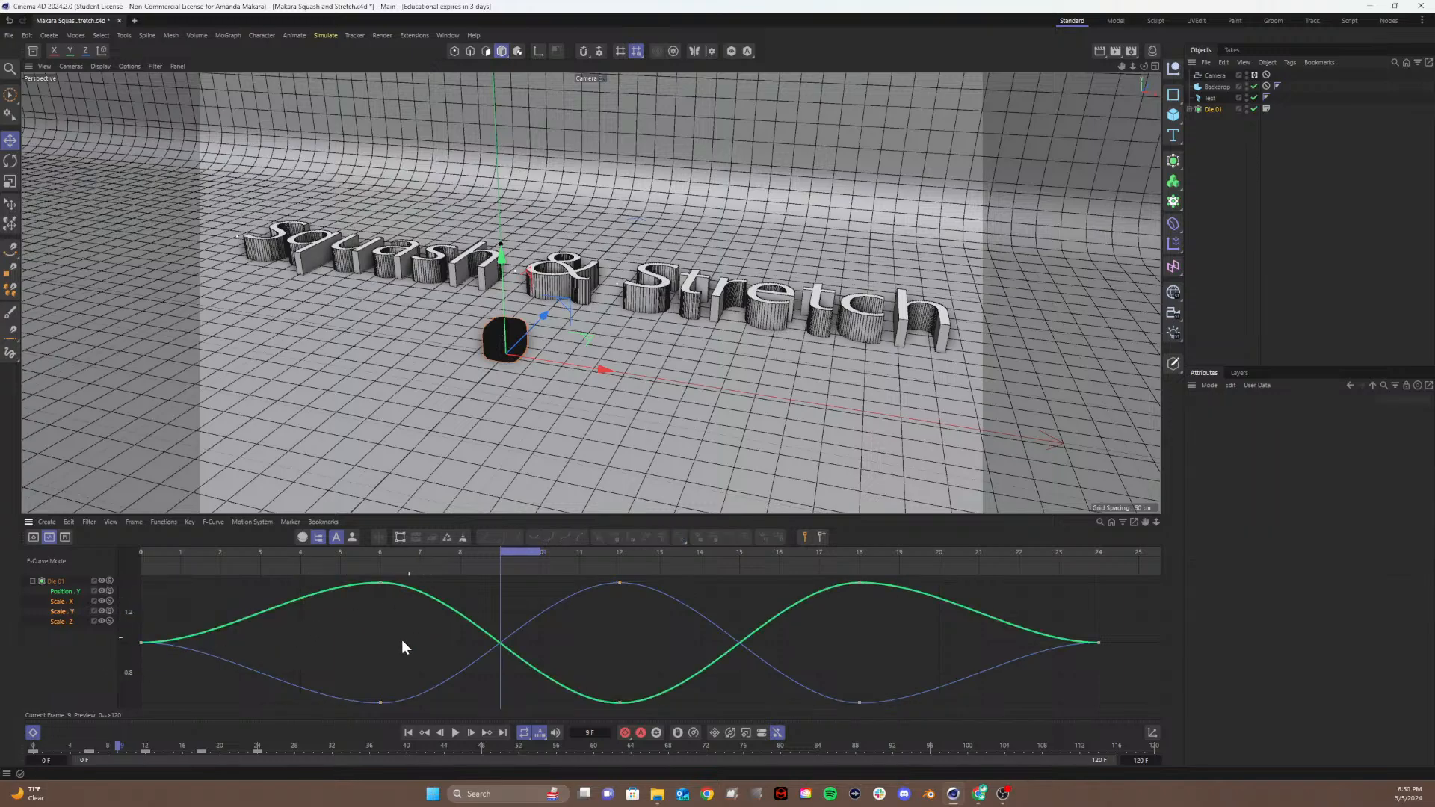
{"action": "left_click", "coordinate": [56, 602]}
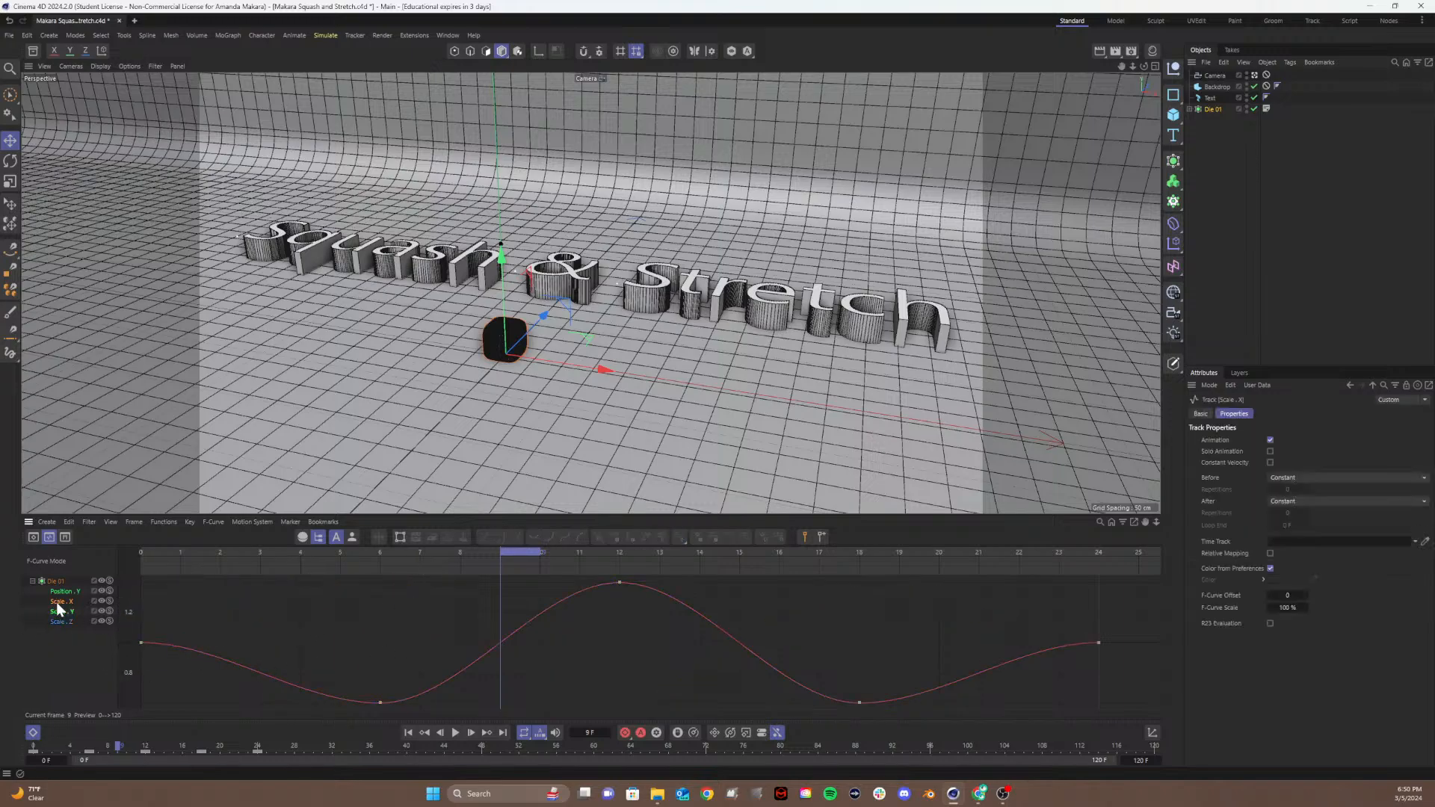
{"action": "left_click", "coordinate": [56, 620], "text": "shift"}
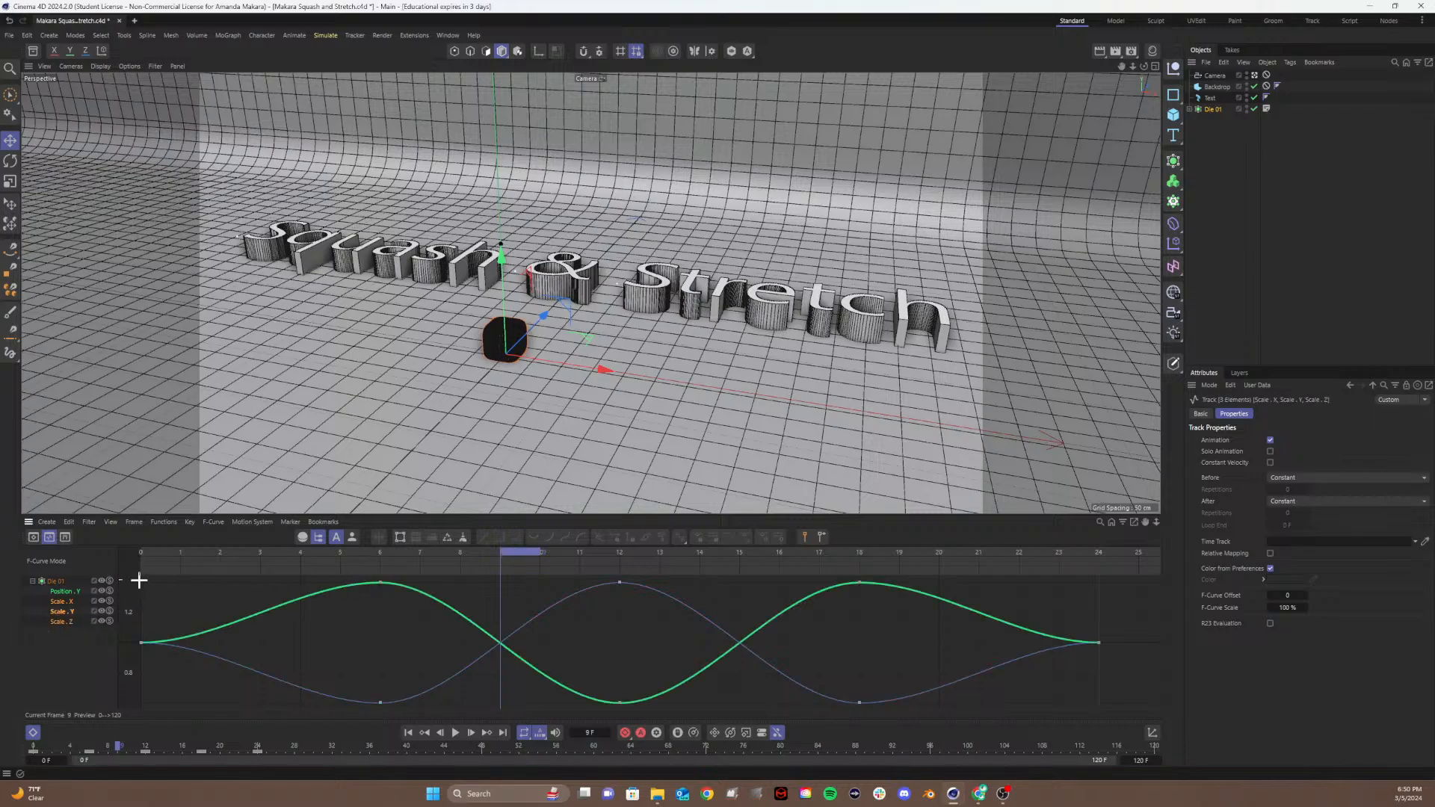
{"action": "left_click_drag", "start_coordinate": [139, 581], "coordinate": [1125, 714]}
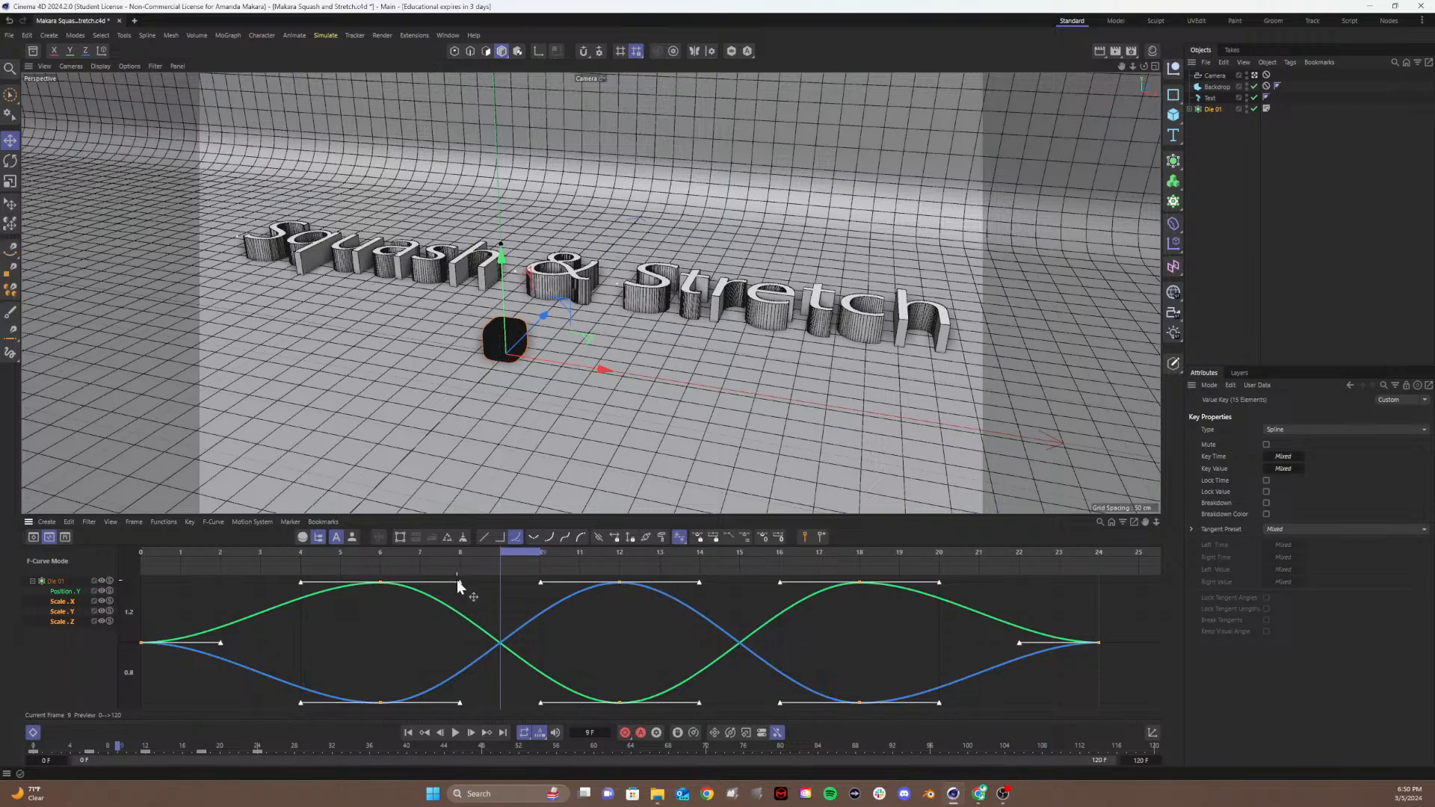
{"action": "left_click_drag", "start_coordinate": [458, 580], "coordinate": [491, 612]}
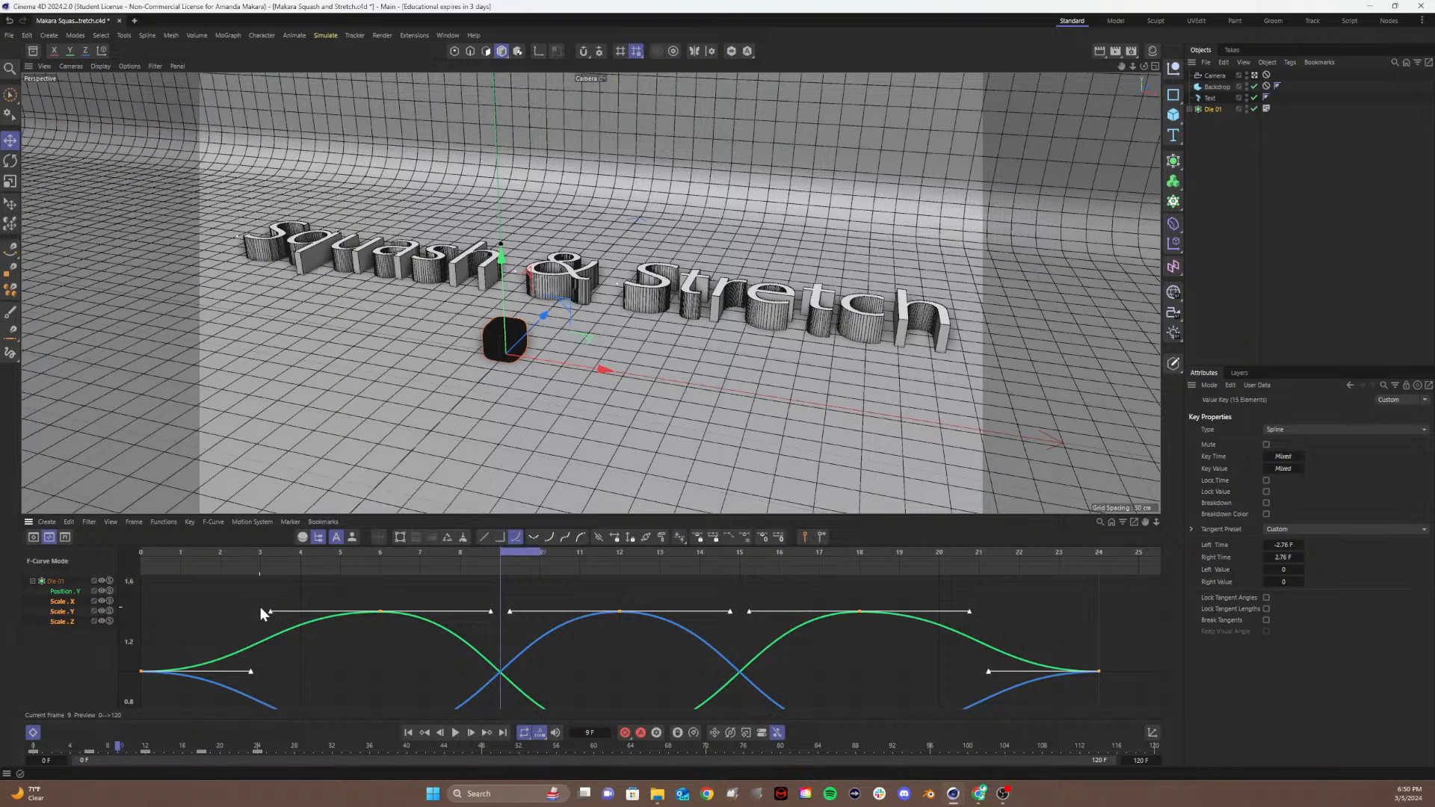
{"action": "key", "text": "space"}
{"action": "left_click", "coordinate": [412, 655]}
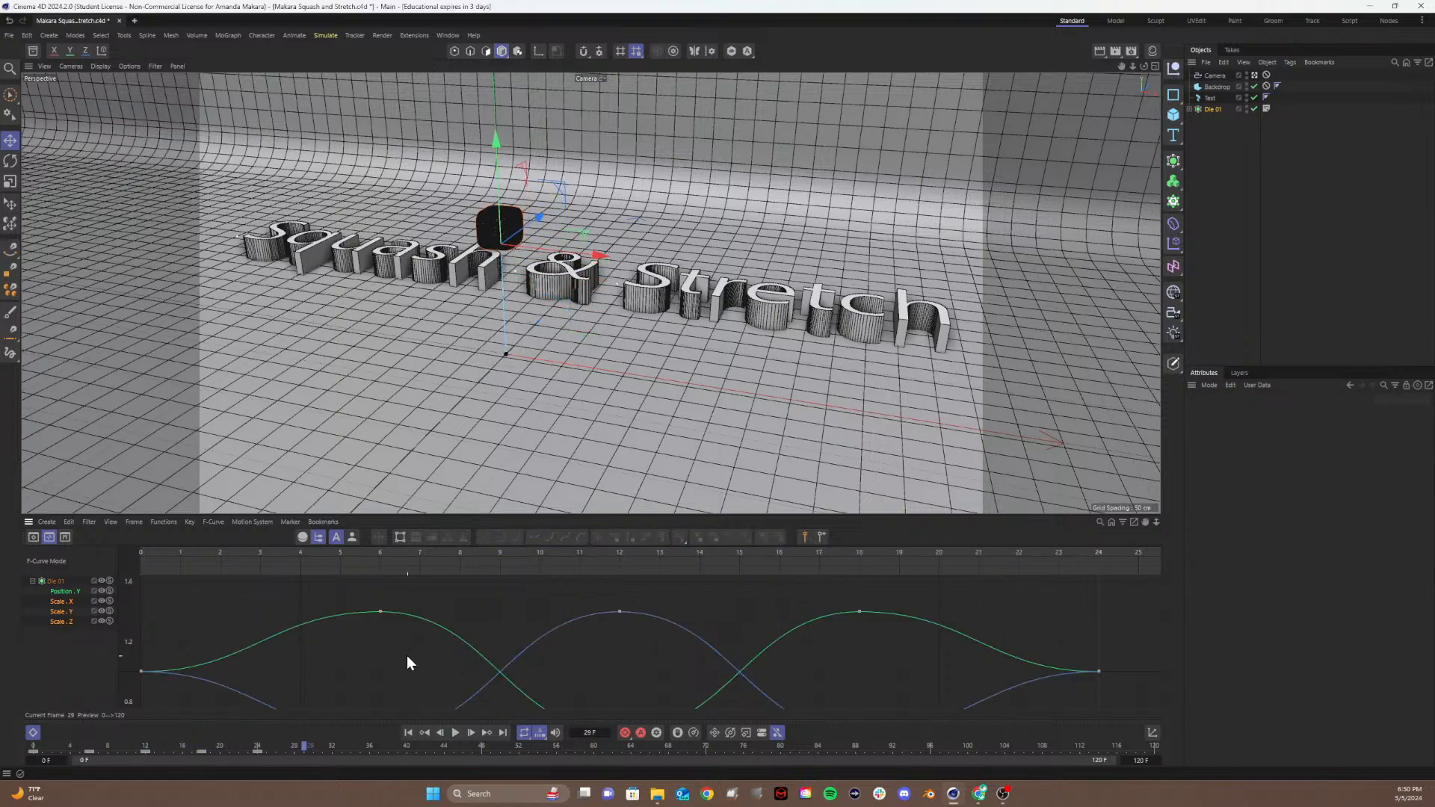
Step: Select all scale keys again and lengthen their tangents to about 3.70 frames for longer easing
{"action": "key", "text": "h"}
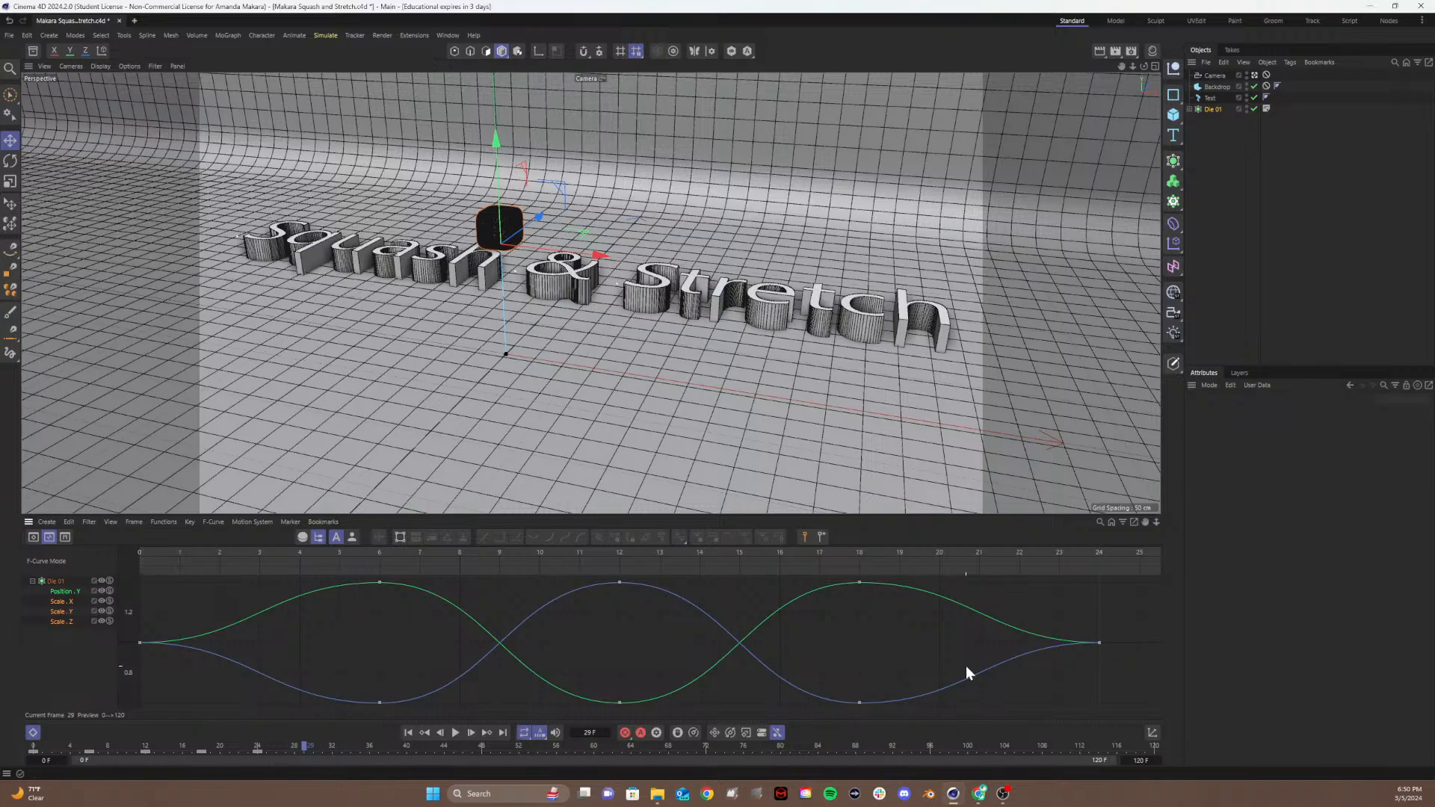
{"action": "left_click_drag", "start_coordinate": [1144, 695], "coordinate": [4, 549]}
{"action": "left_click_drag", "start_coordinate": [302, 661], "coordinate": [989, 706]}
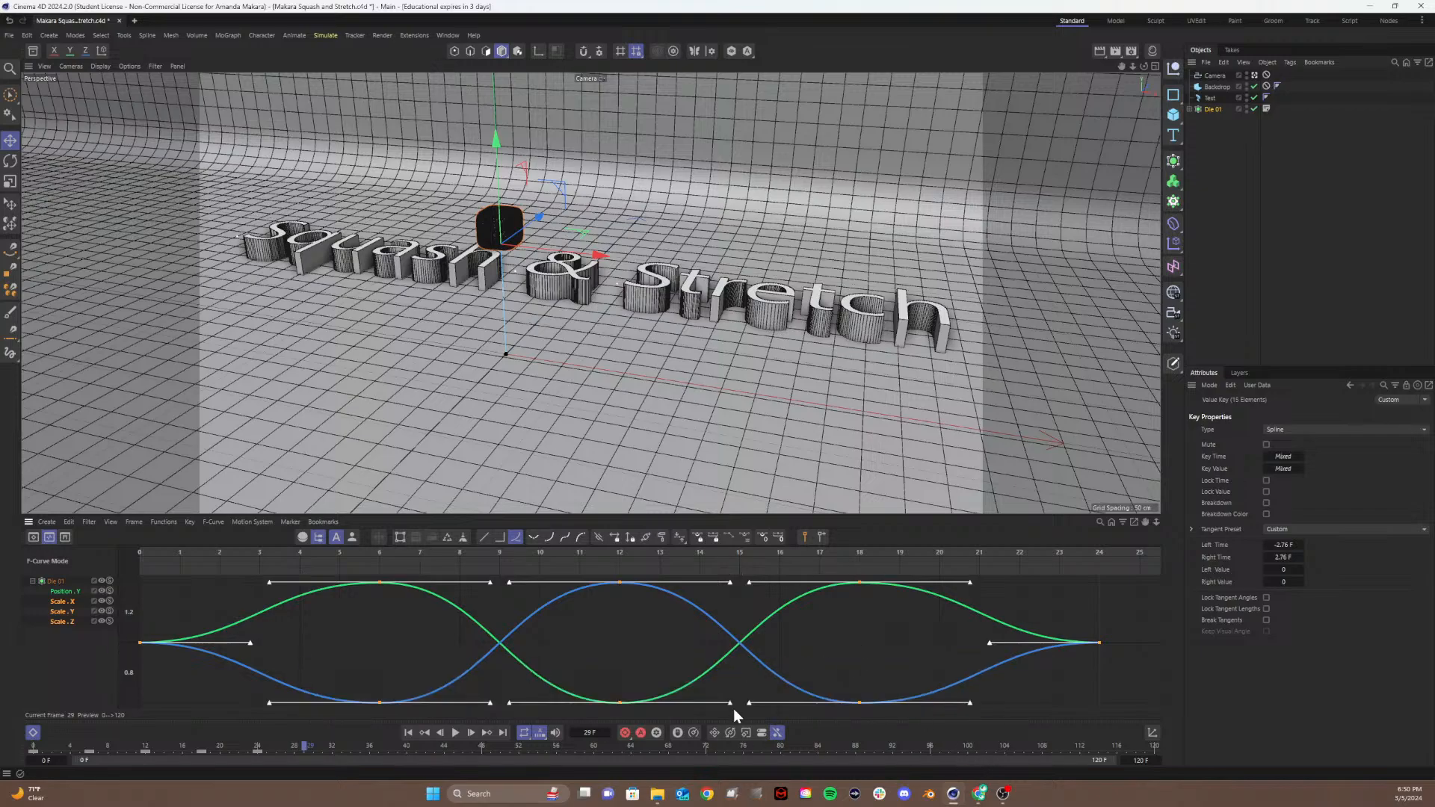
{"action": "left_click_drag", "start_coordinate": [746, 702], "coordinate": [712, 702]}
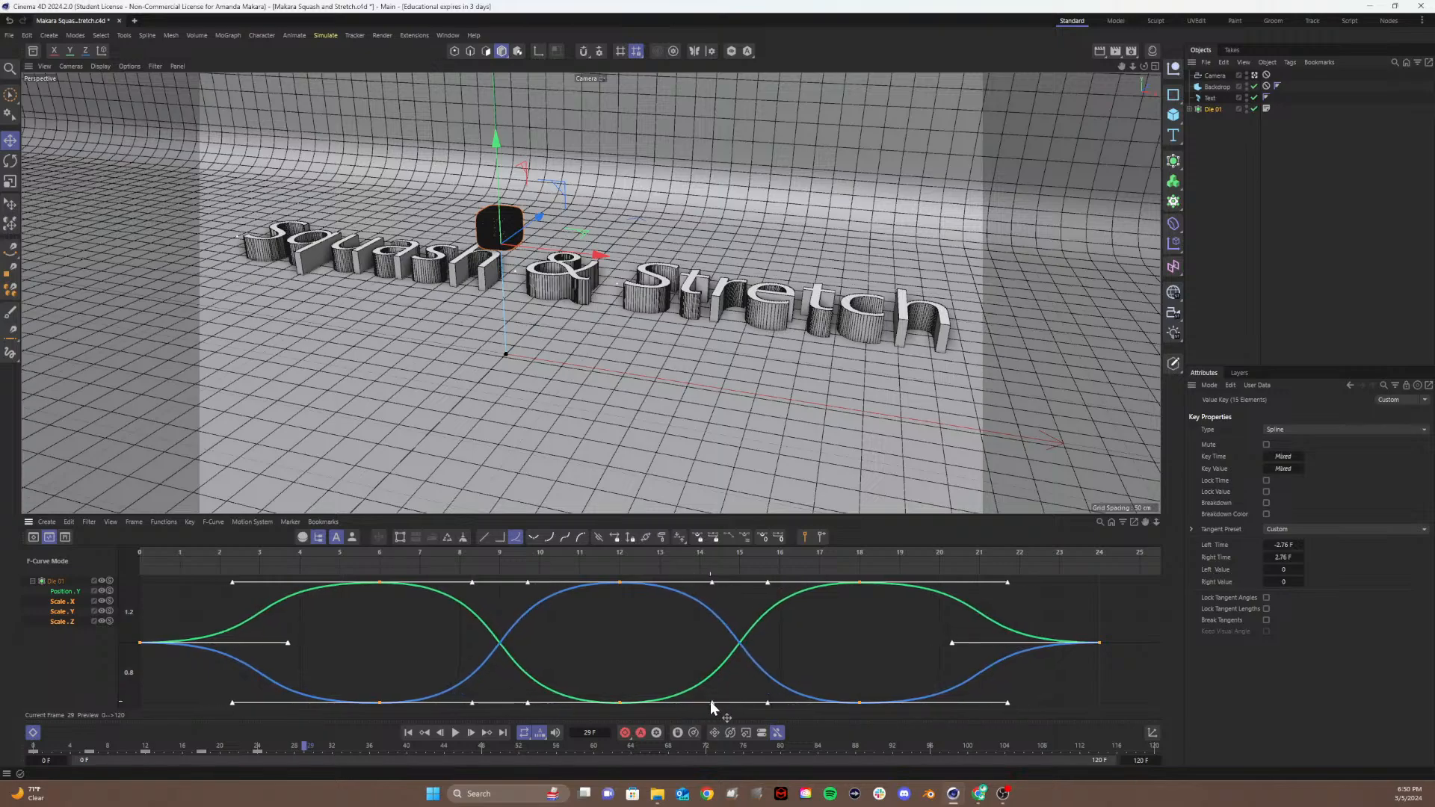
Step: Play the animation from the start to check the eased scale curves, and stop it
{"action": "left_click_drag", "start_coordinate": [165, 610], "coordinate": [105, 673]}
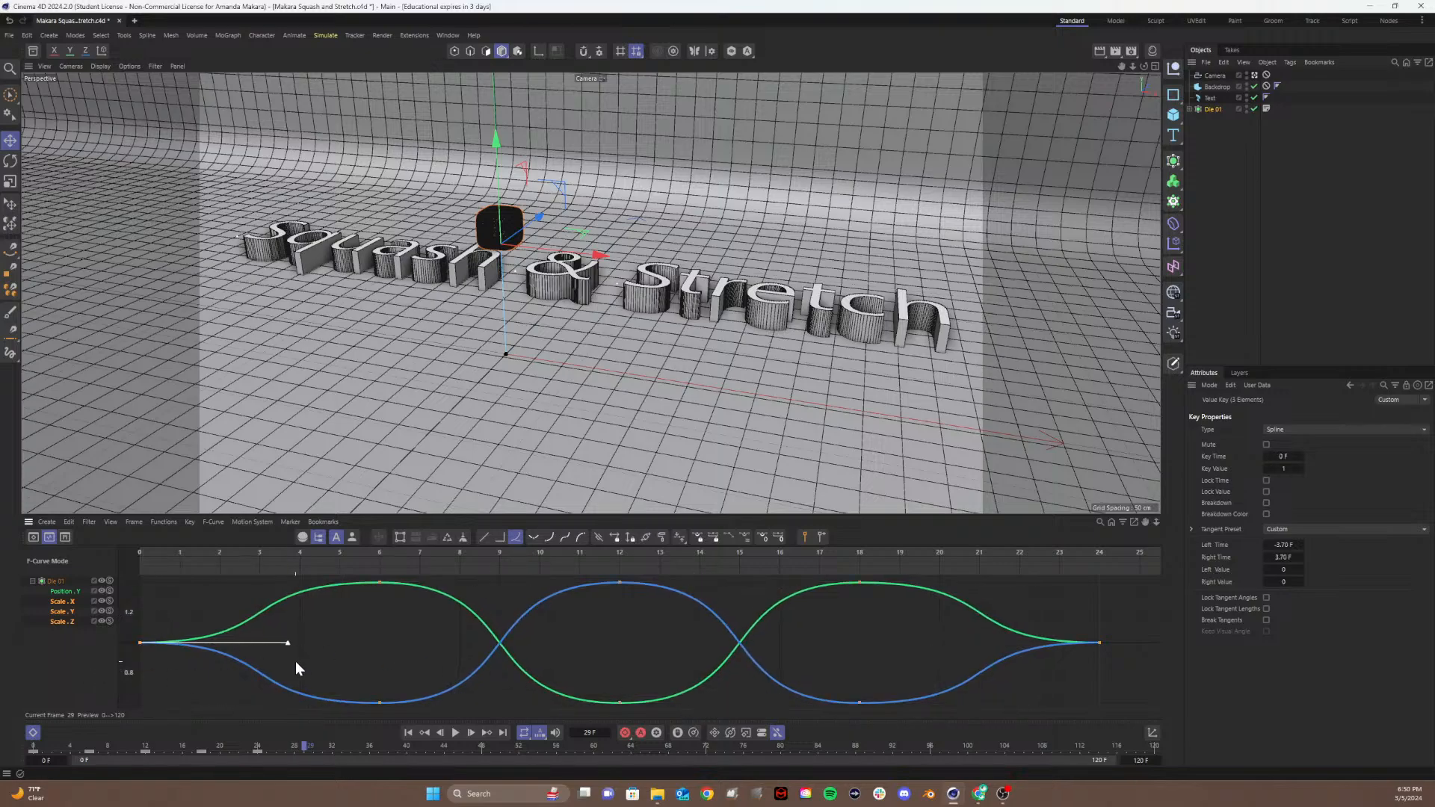
{"action": "left_click_drag", "start_coordinate": [179, 551], "coordinate": [52, 568]}
{"action": "key", "text": "F8"}
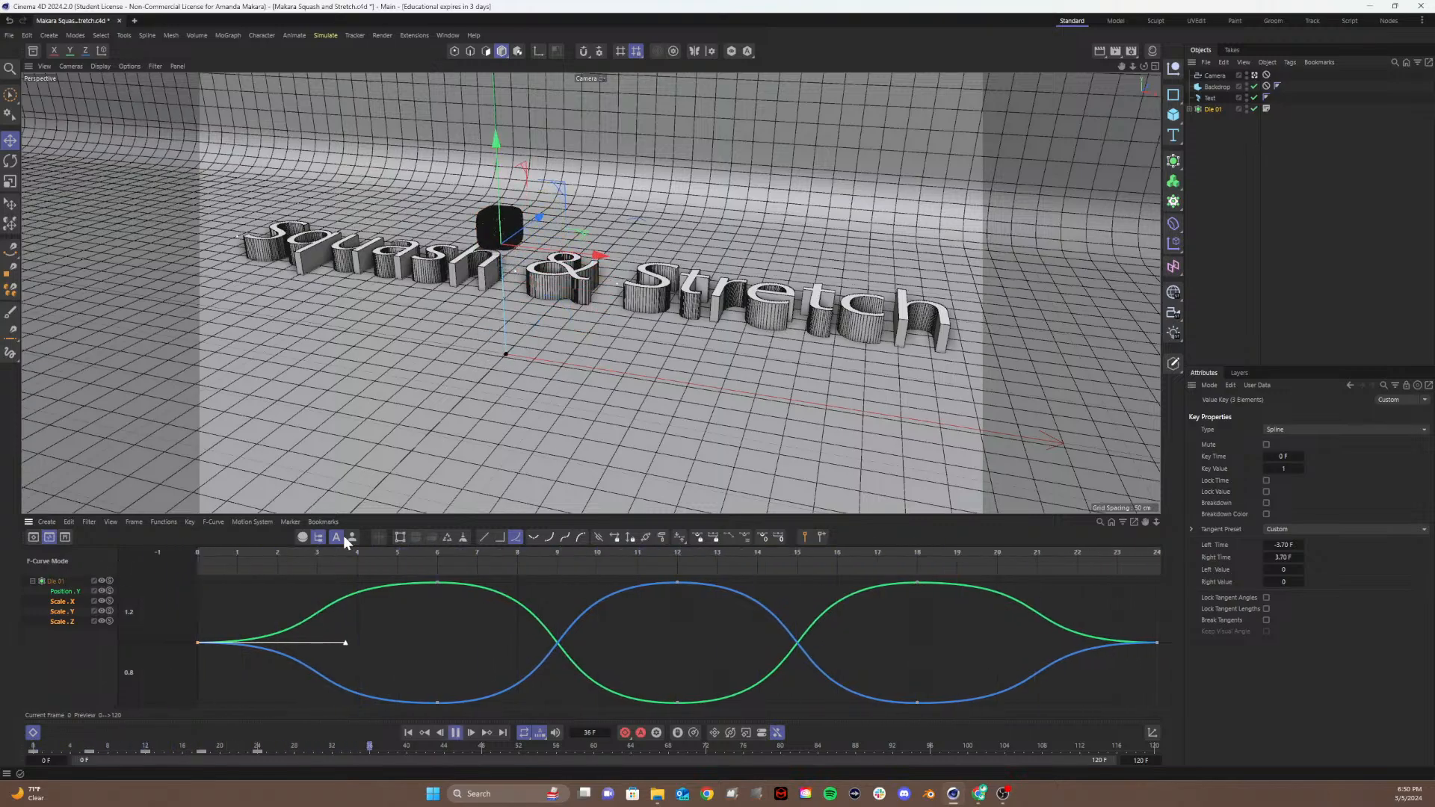
{"action": "key", "text": "F8"}
Step: Return to the Dope Sheet and set the die's position track to Repeat after its last key
{"action": "left_click", "coordinate": [46, 588]}
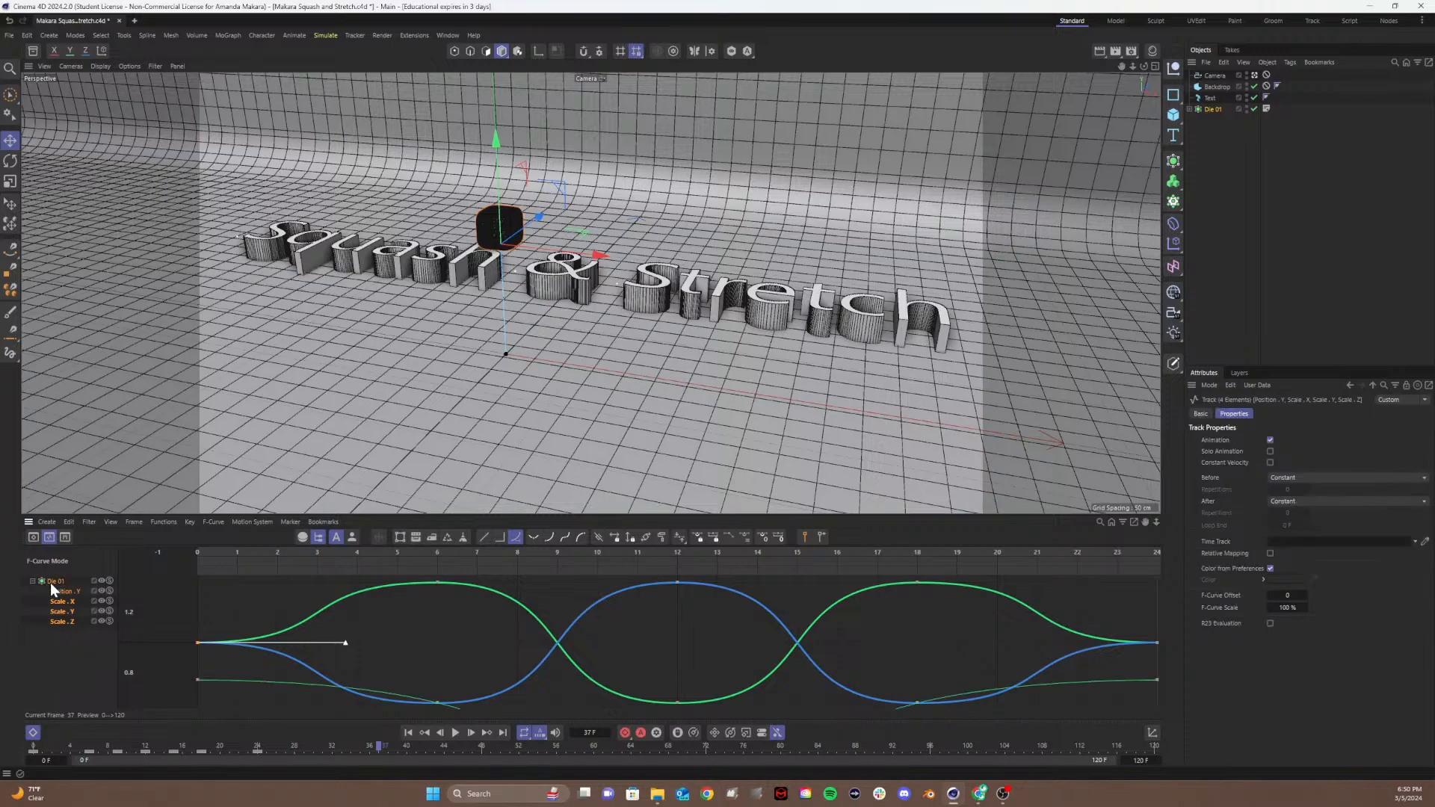
{"action": "left_click", "coordinate": [33, 537]}
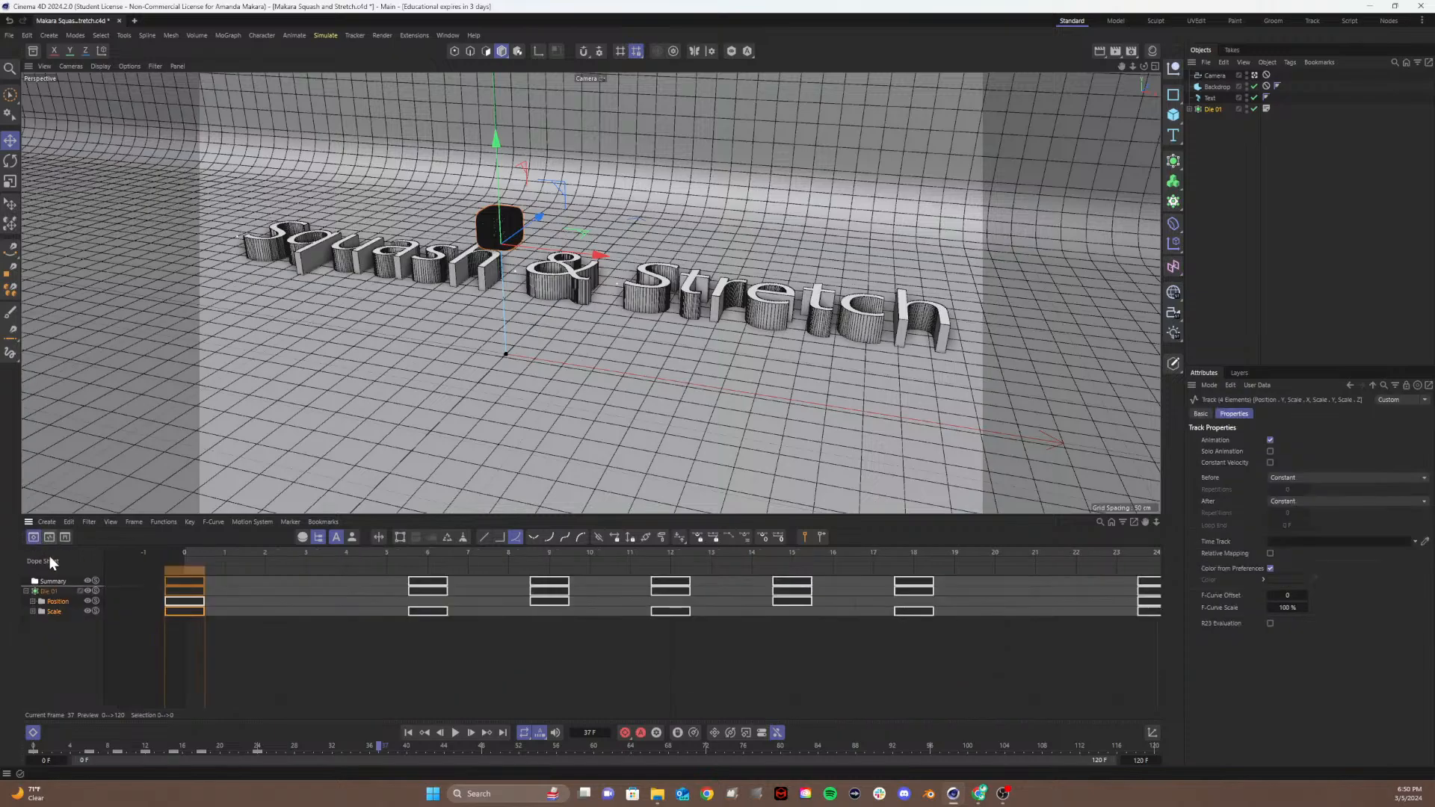
{"action": "left_click", "coordinate": [49, 598]}
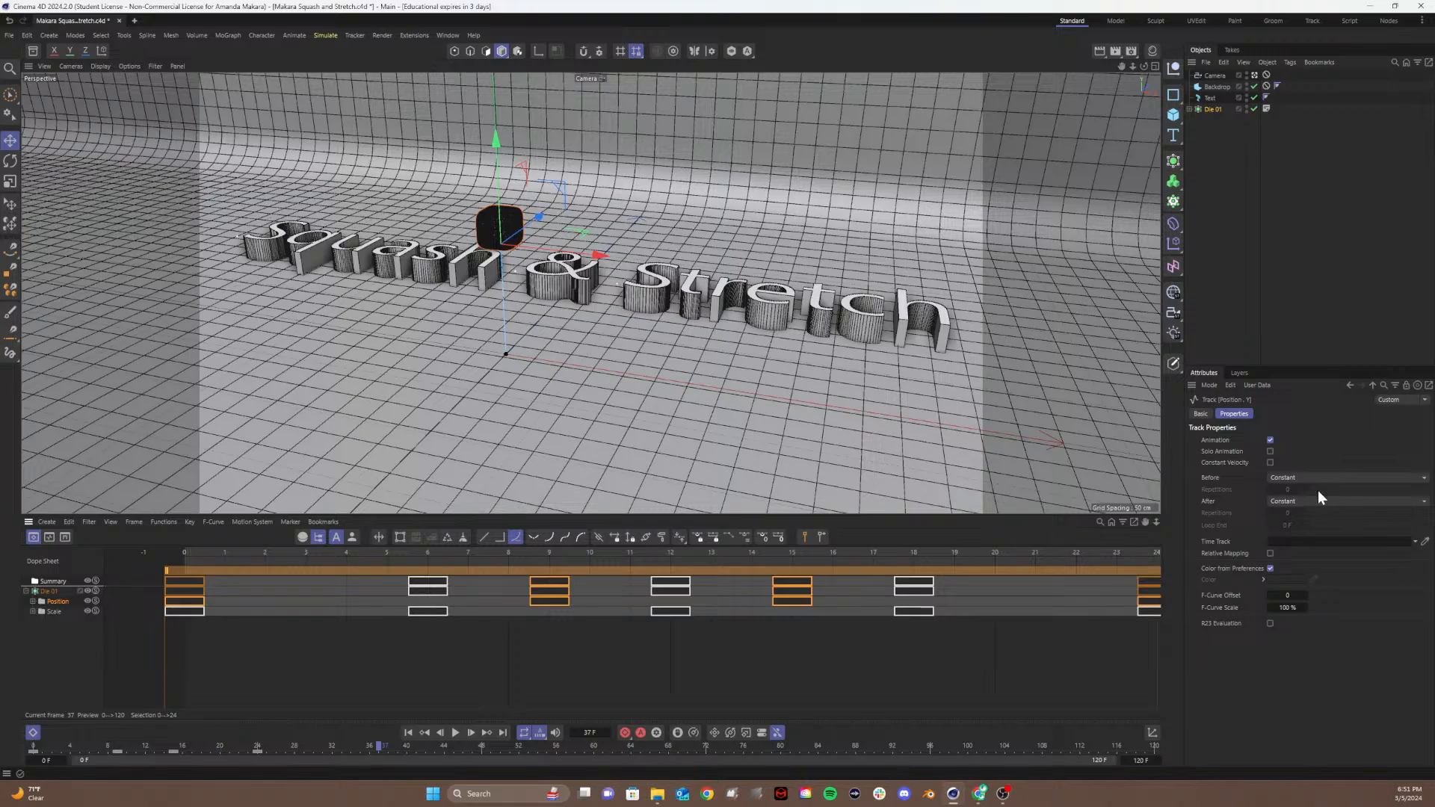
{"action": "left_click", "coordinate": [1274, 500]}
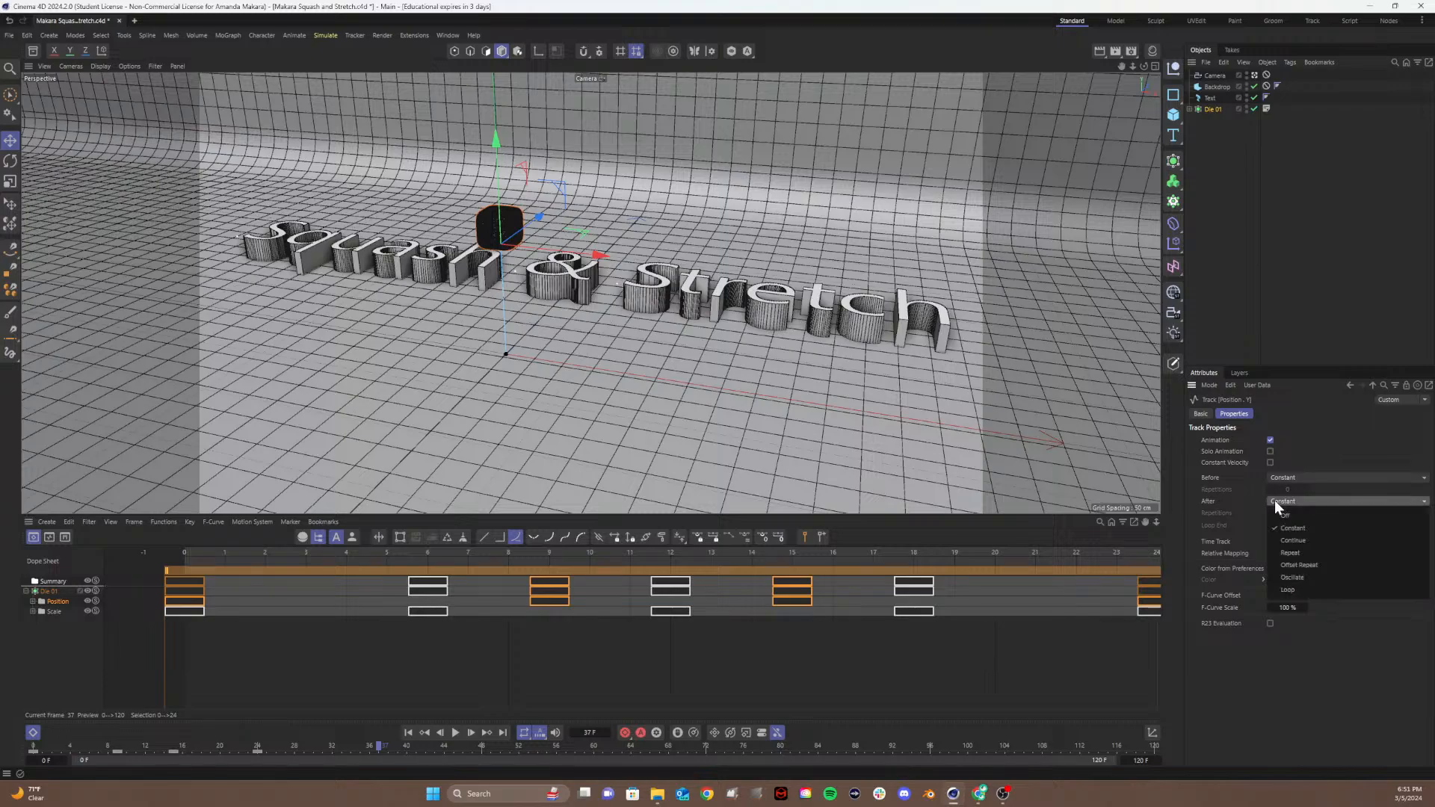
{"action": "left_click", "coordinate": [1284, 551]}
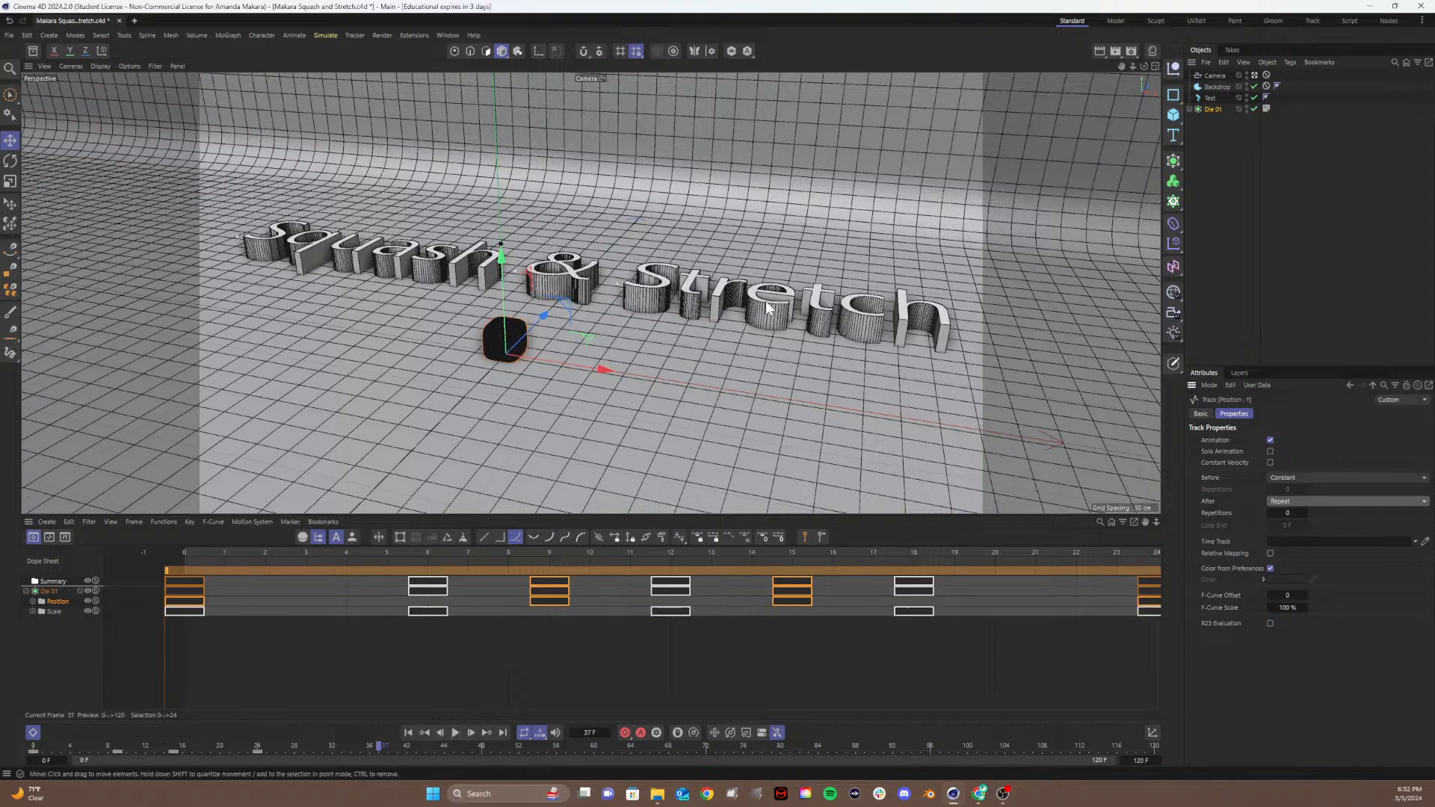
Step: Play the animation to check the repeating bounce, stop it and return to frame 0
{"action": "left_click", "coordinate": [453, 733]}
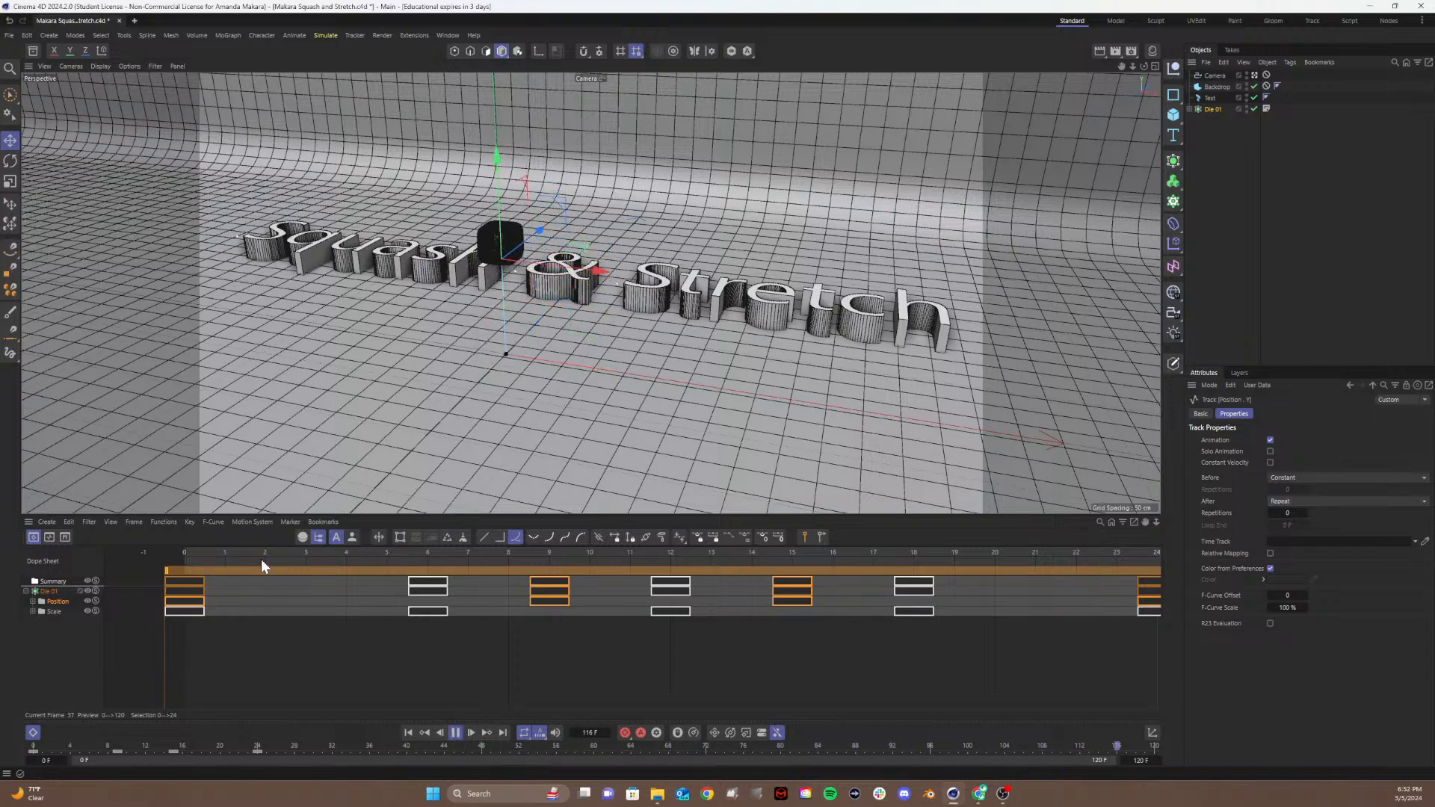
{"action": "left_click", "coordinate": [237, 554]}
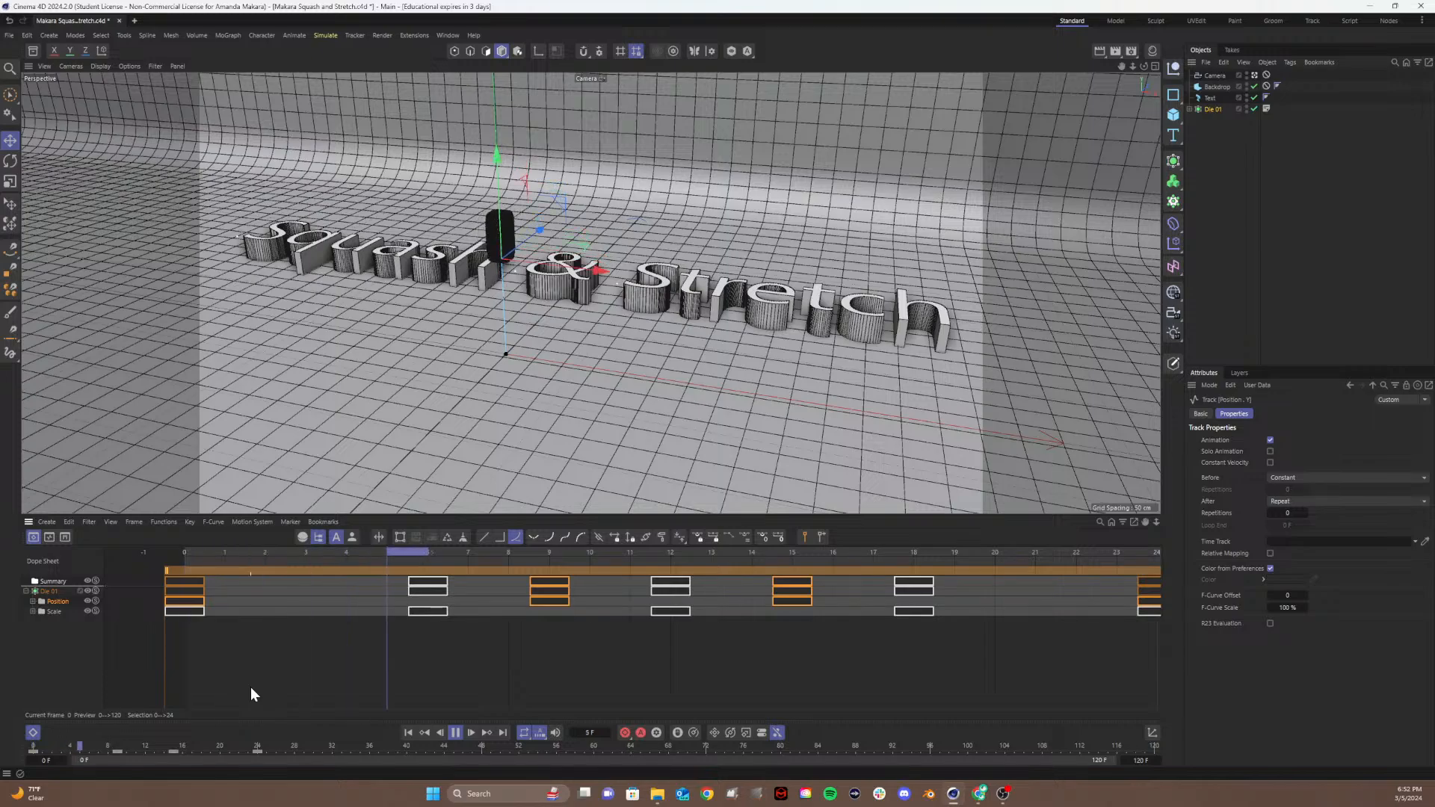
{"action": "left_click", "coordinate": [253, 652]}
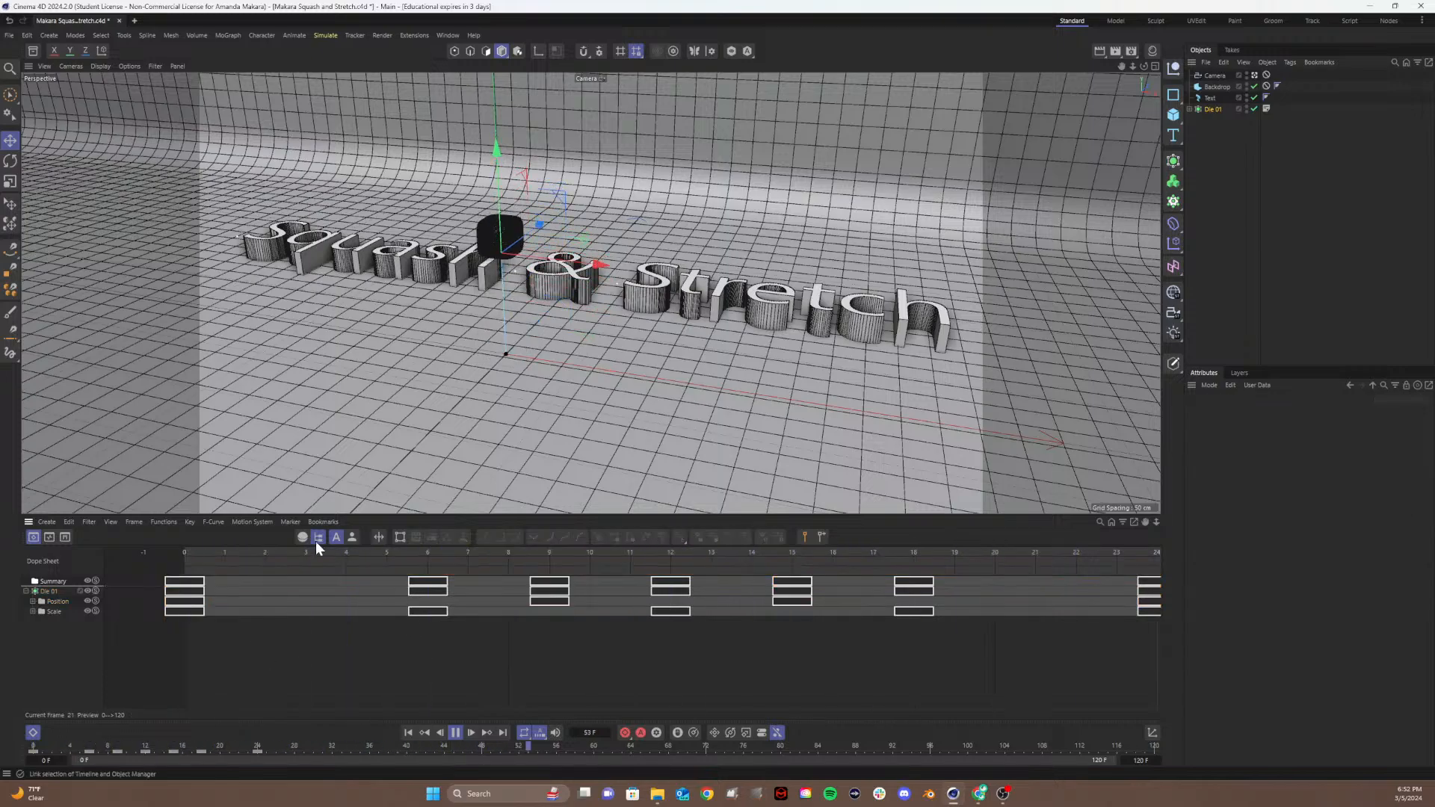
{"action": "key", "text": "F8"}
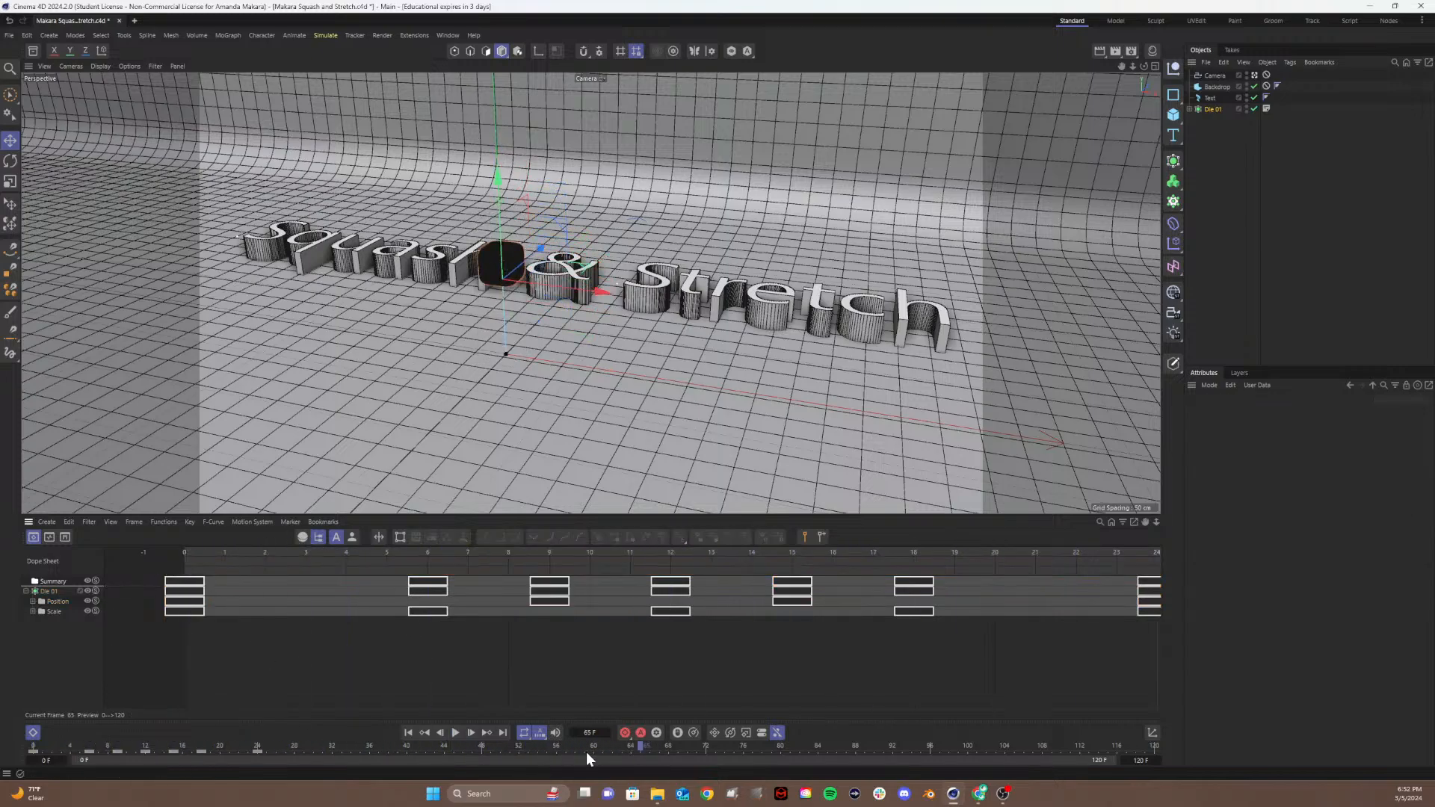
{"action": "left_click_drag", "start_coordinate": [586, 752], "coordinate": [2, 751]}
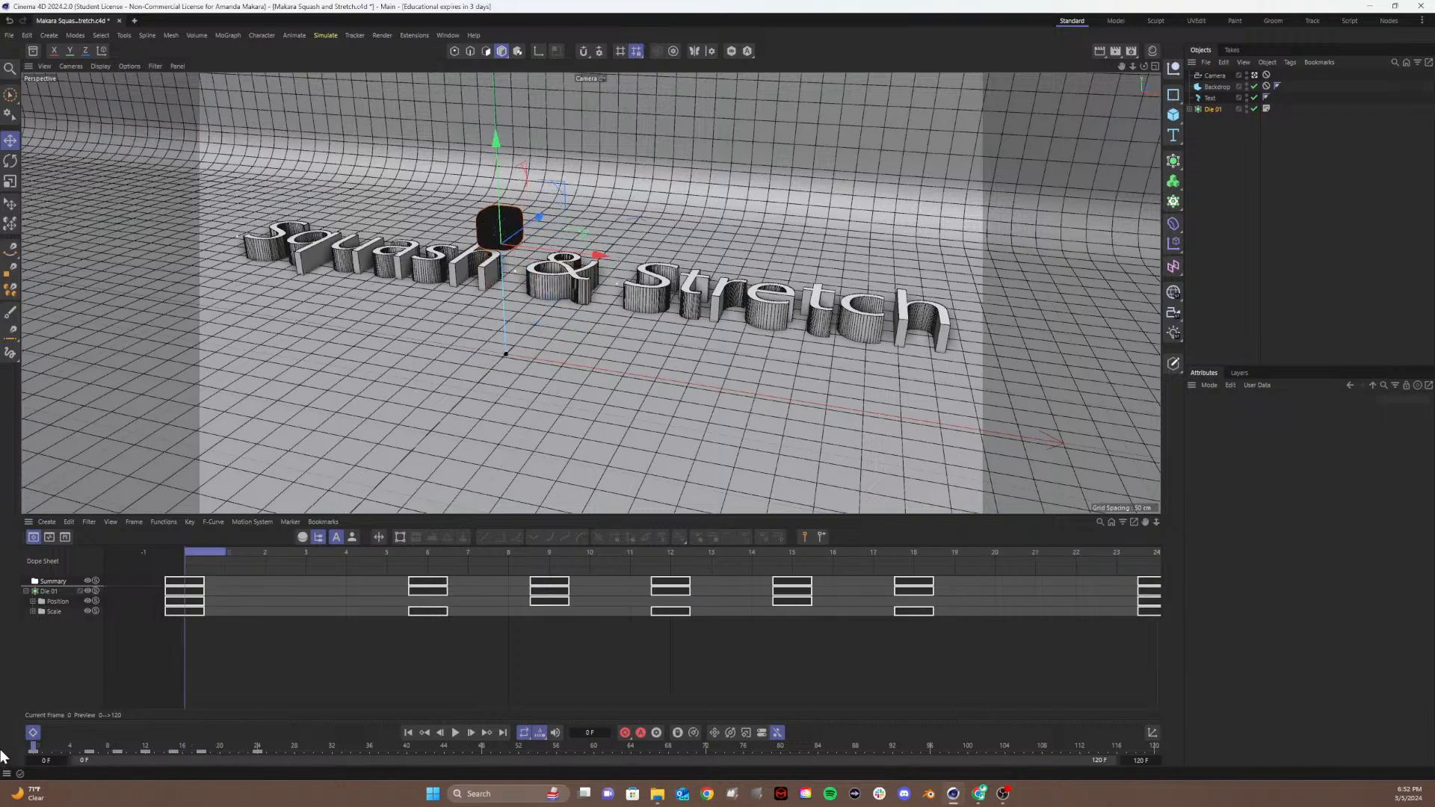
Step: Try Continue as the After behaviour of the die's three scale tracks and play the animation
{"action": "left_click", "coordinate": [50, 612]}
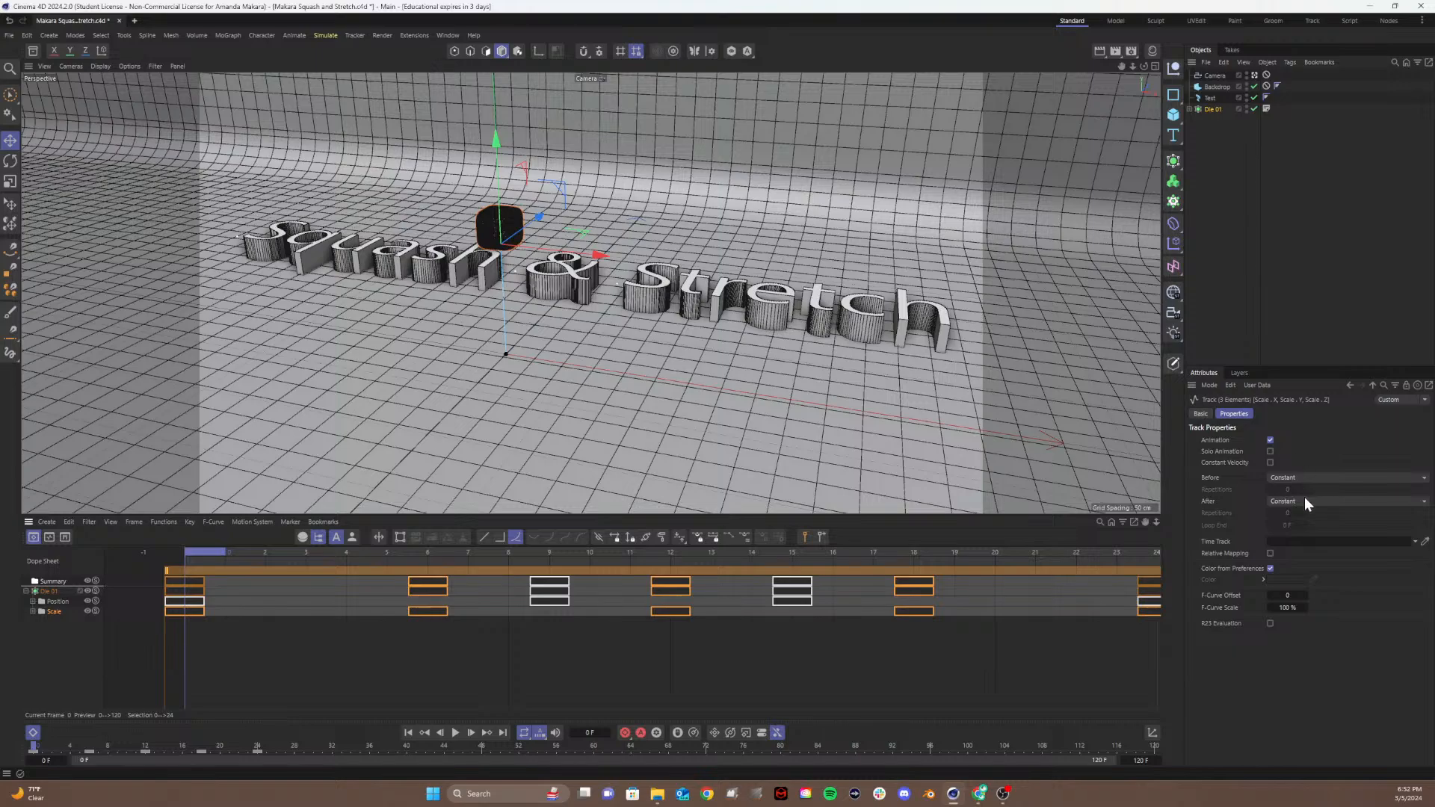
{"action": "left_click", "coordinate": [48, 609]}
{"action": "left_click", "coordinate": [1312, 504]}
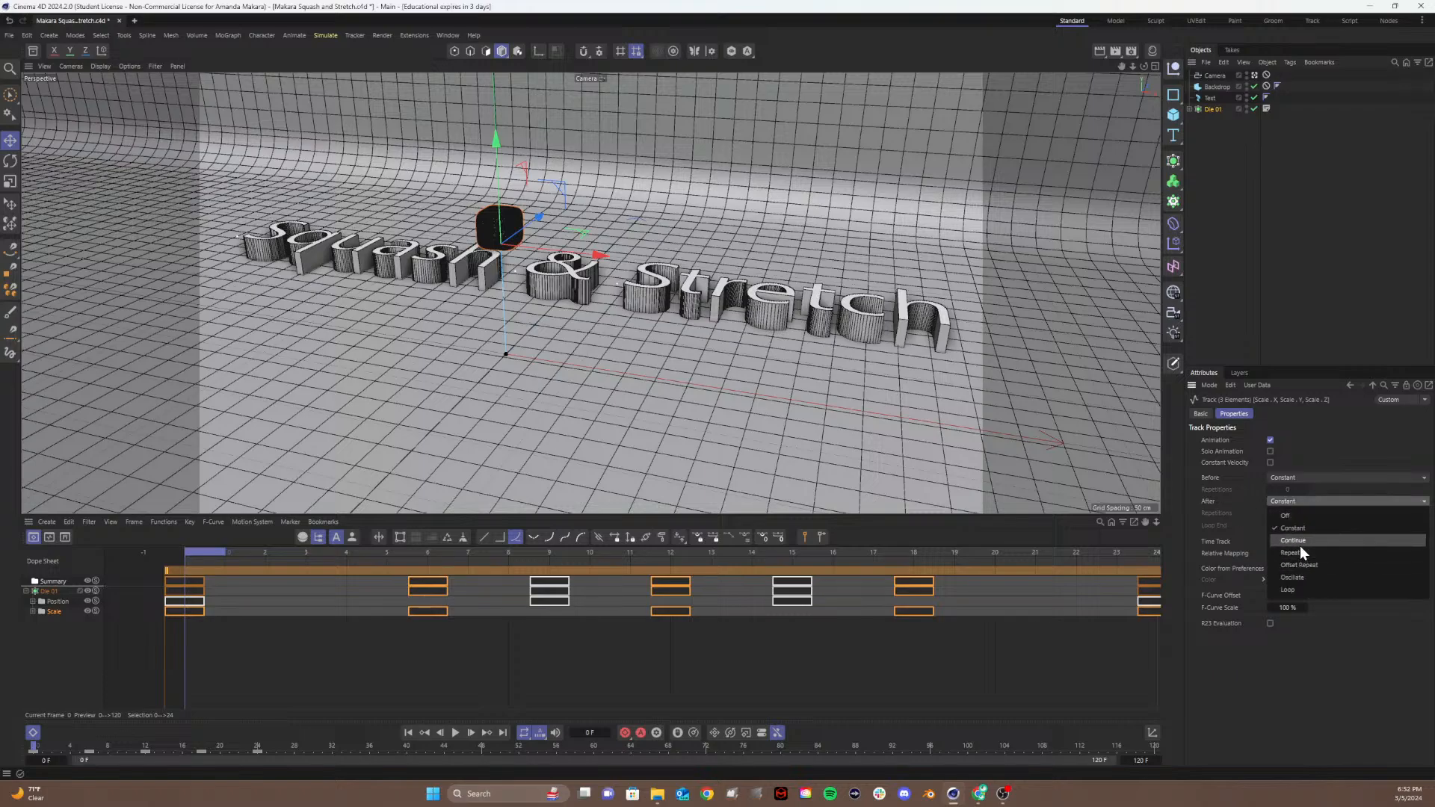
{"action": "left_click", "coordinate": [1298, 541]}
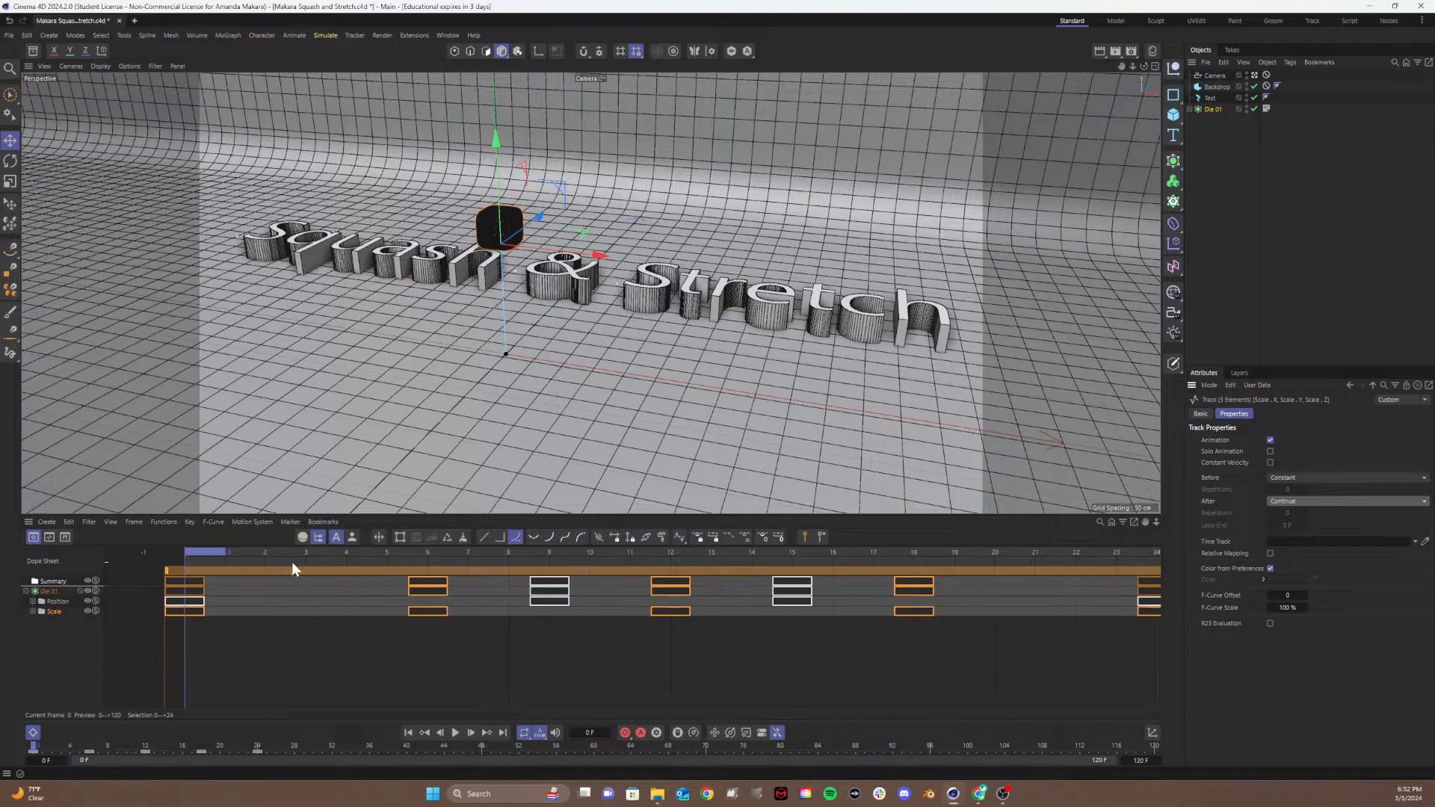
{"action": "left_click", "coordinate": [456, 733]}
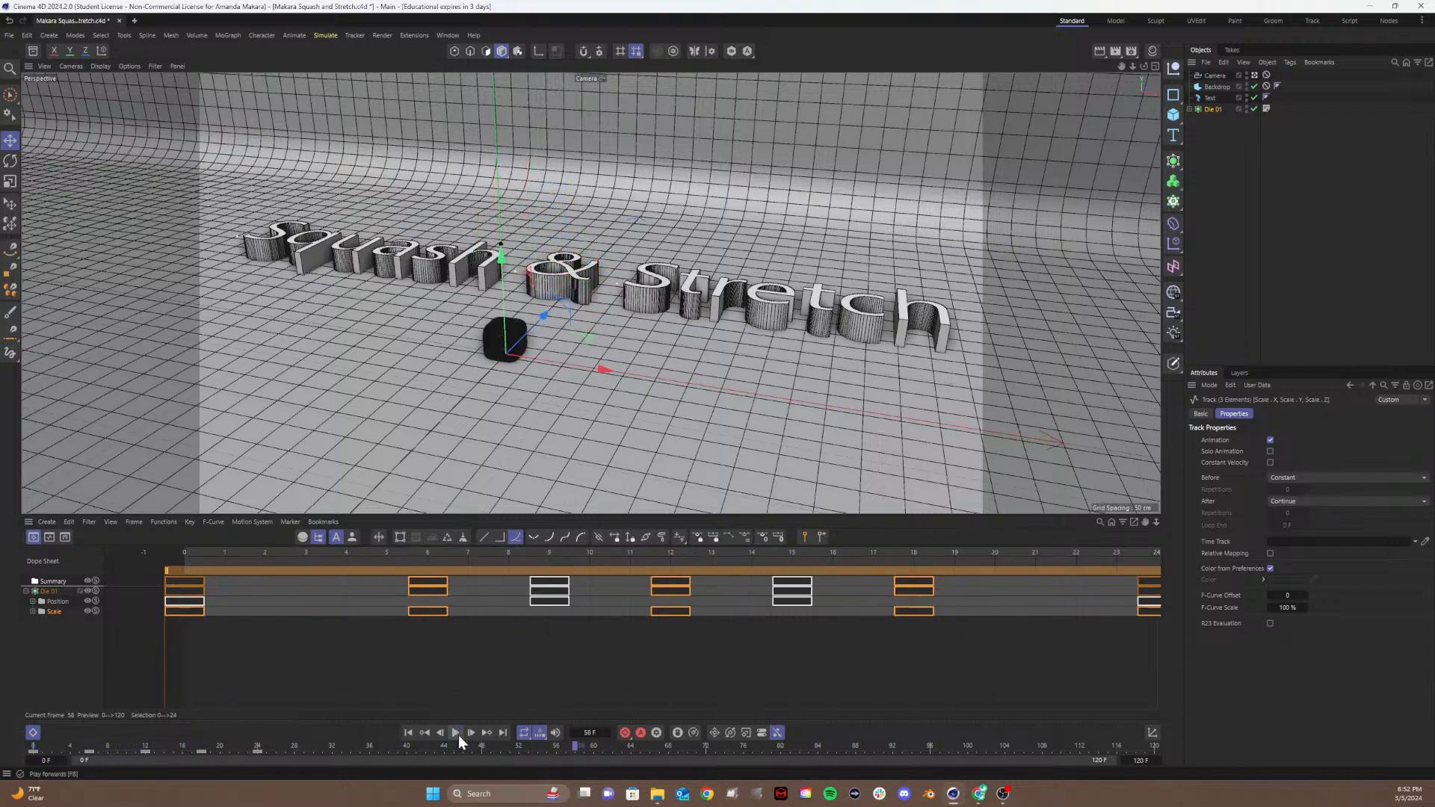
{"action": "left_click", "coordinate": [456, 733]}
Step: Set the After behaviour of the die's three scale tracks to Repeat and play the animation
{"action": "left_click", "coordinate": [1290, 499]}
{"action": "left_click", "coordinate": [1287, 553]}
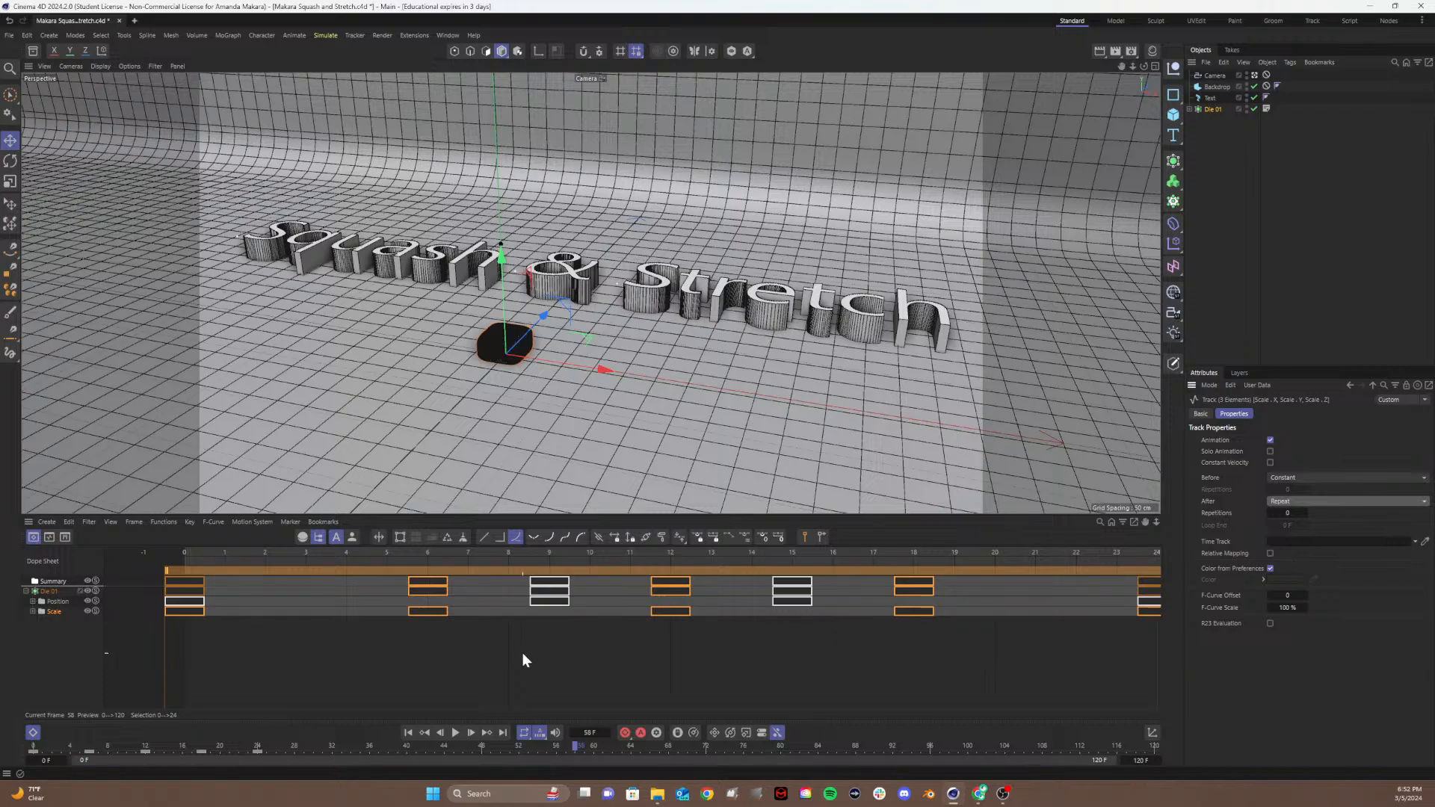
{"action": "left_click", "coordinate": [455, 733]}
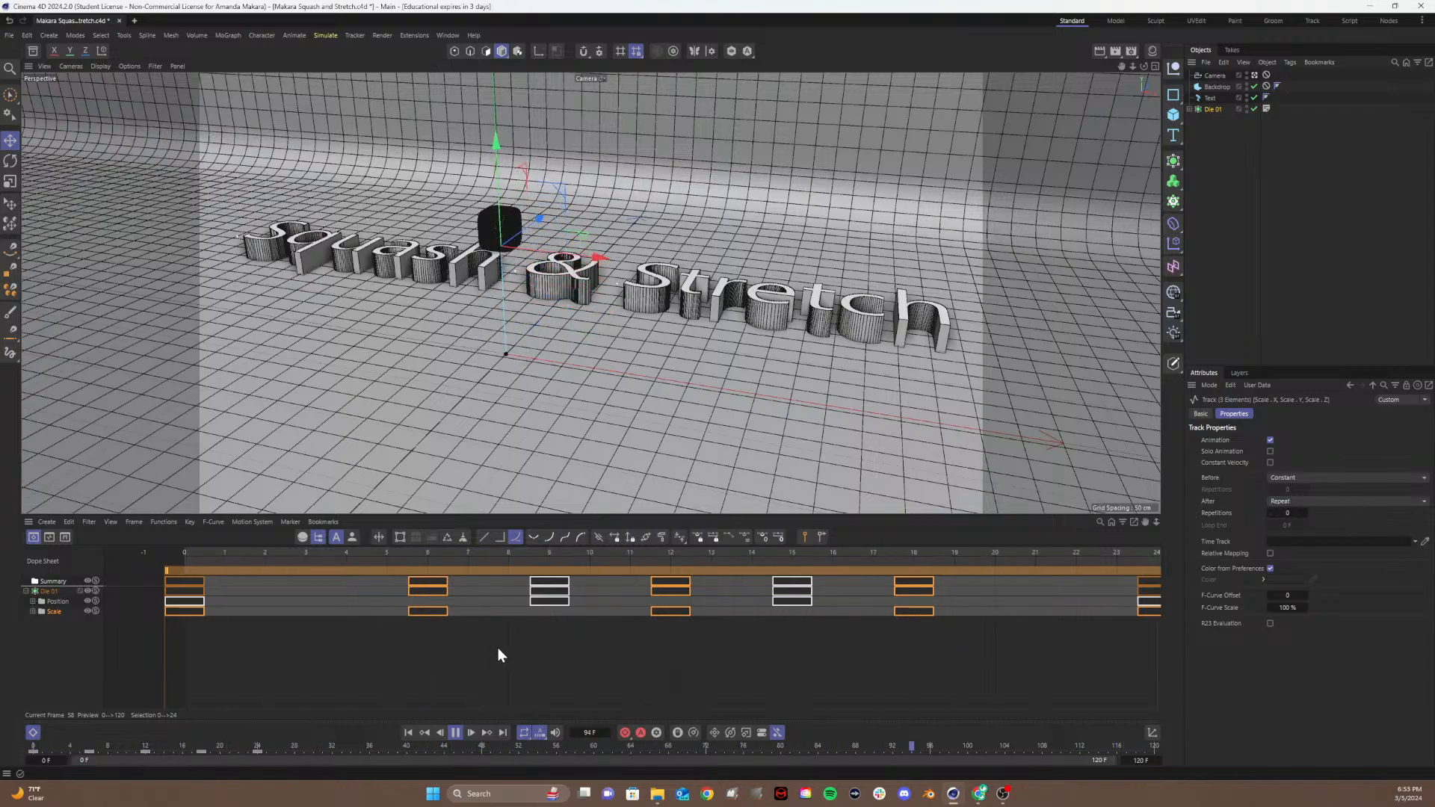
Step: Stop the playback, return to frame 0 and examine the repeating Position Y curve of the die in F-Curve mode
{"action": "key", "text": "F8"}
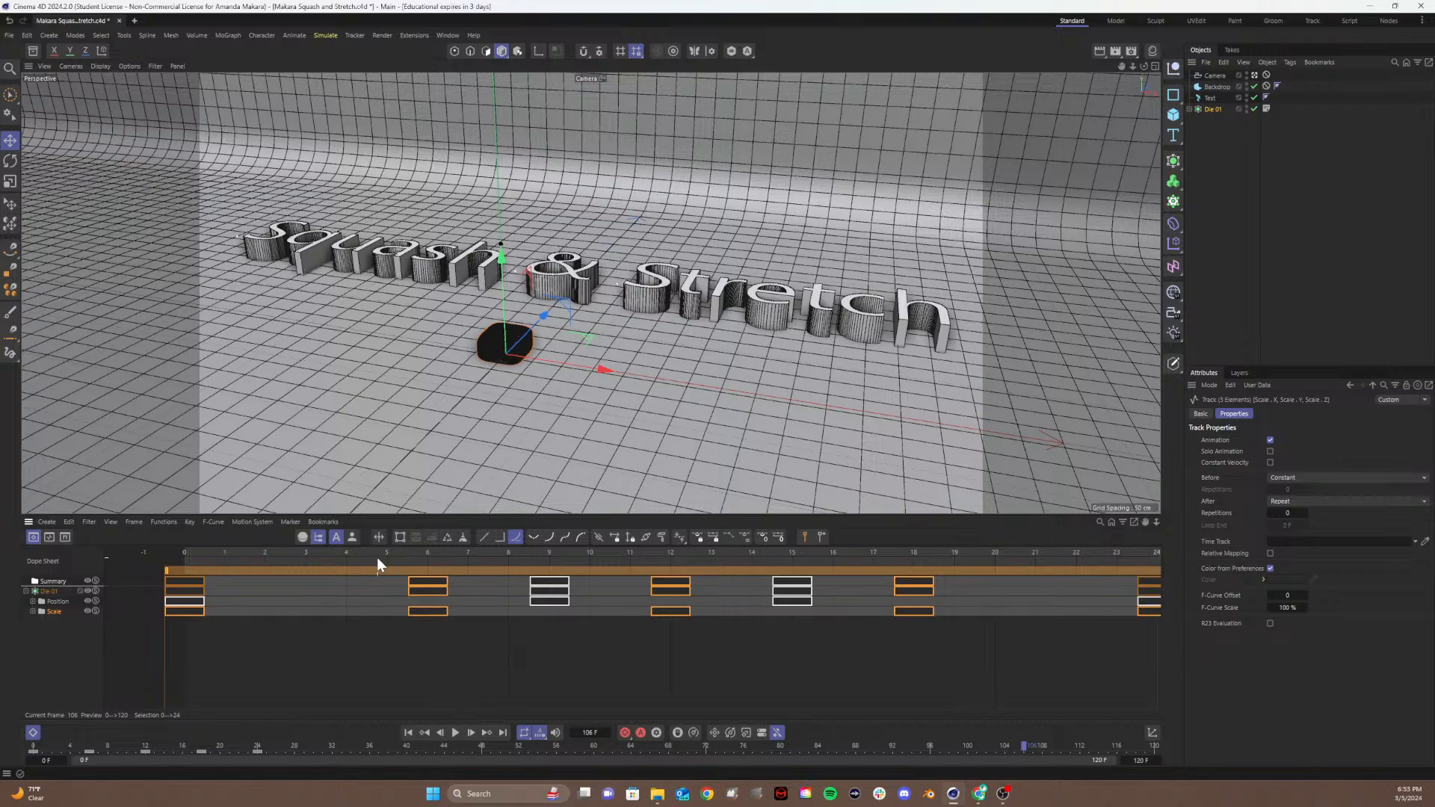
{"action": "left_click", "coordinate": [222, 553]}
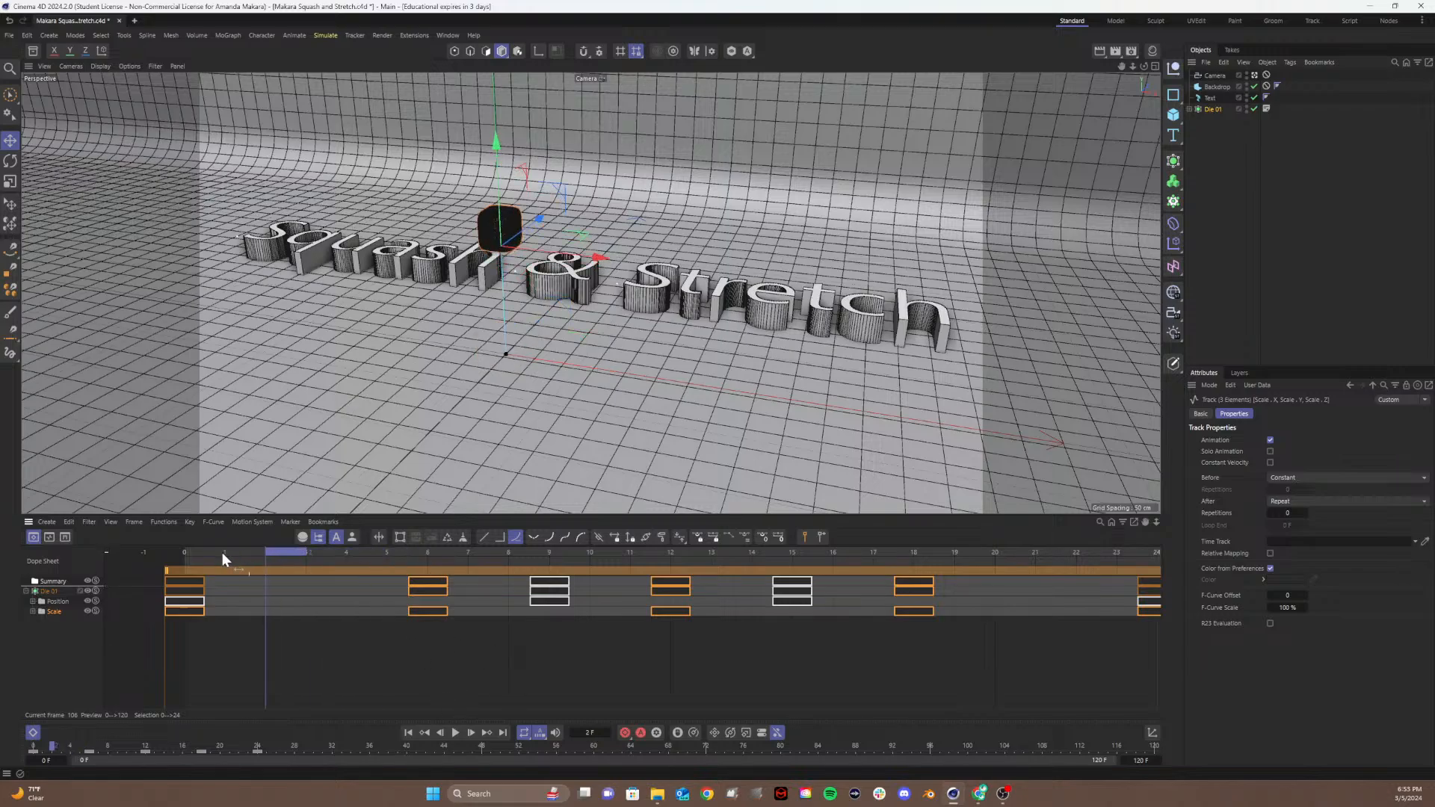
{"action": "left_click", "coordinate": [49, 538]}
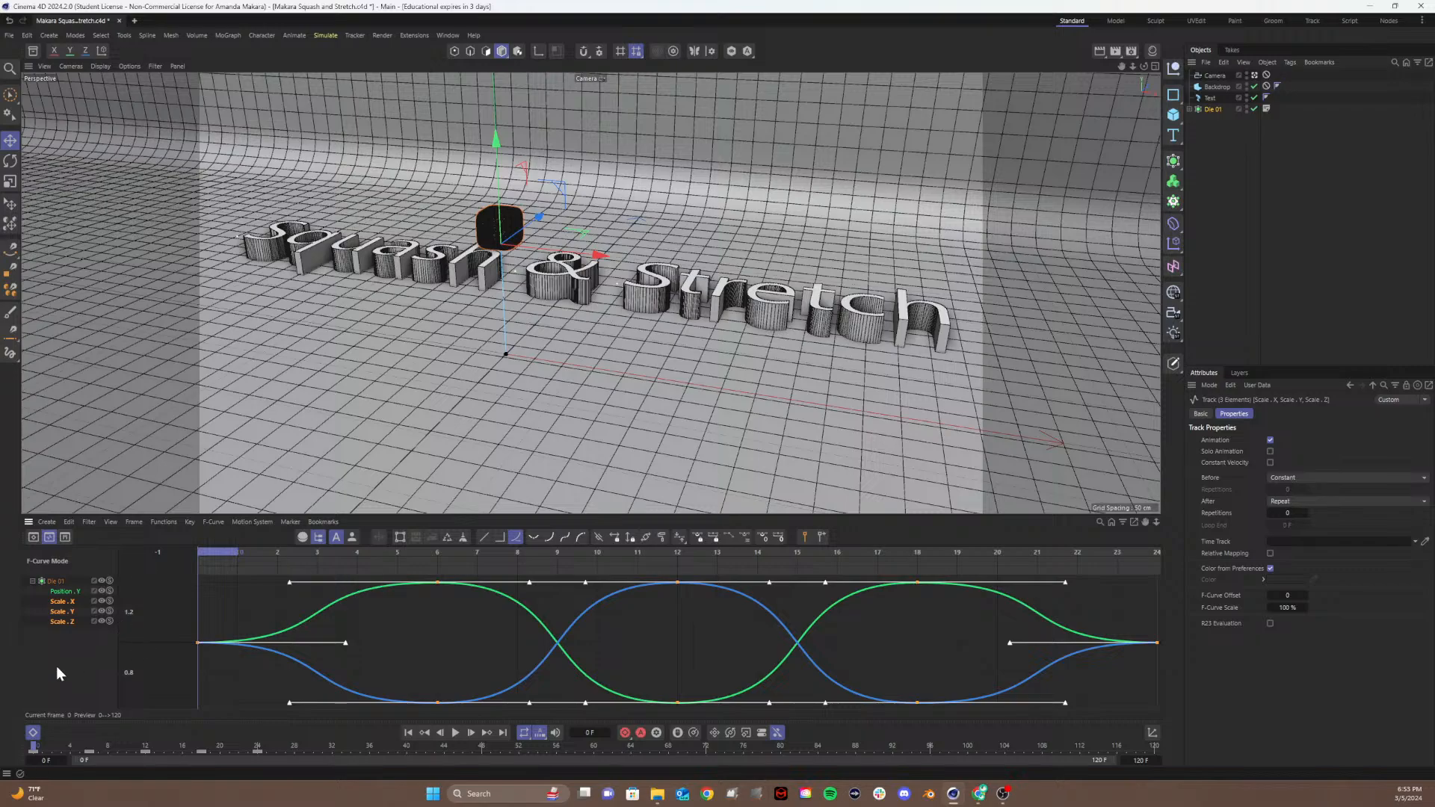
{"action": "left_click", "coordinate": [64, 591]}
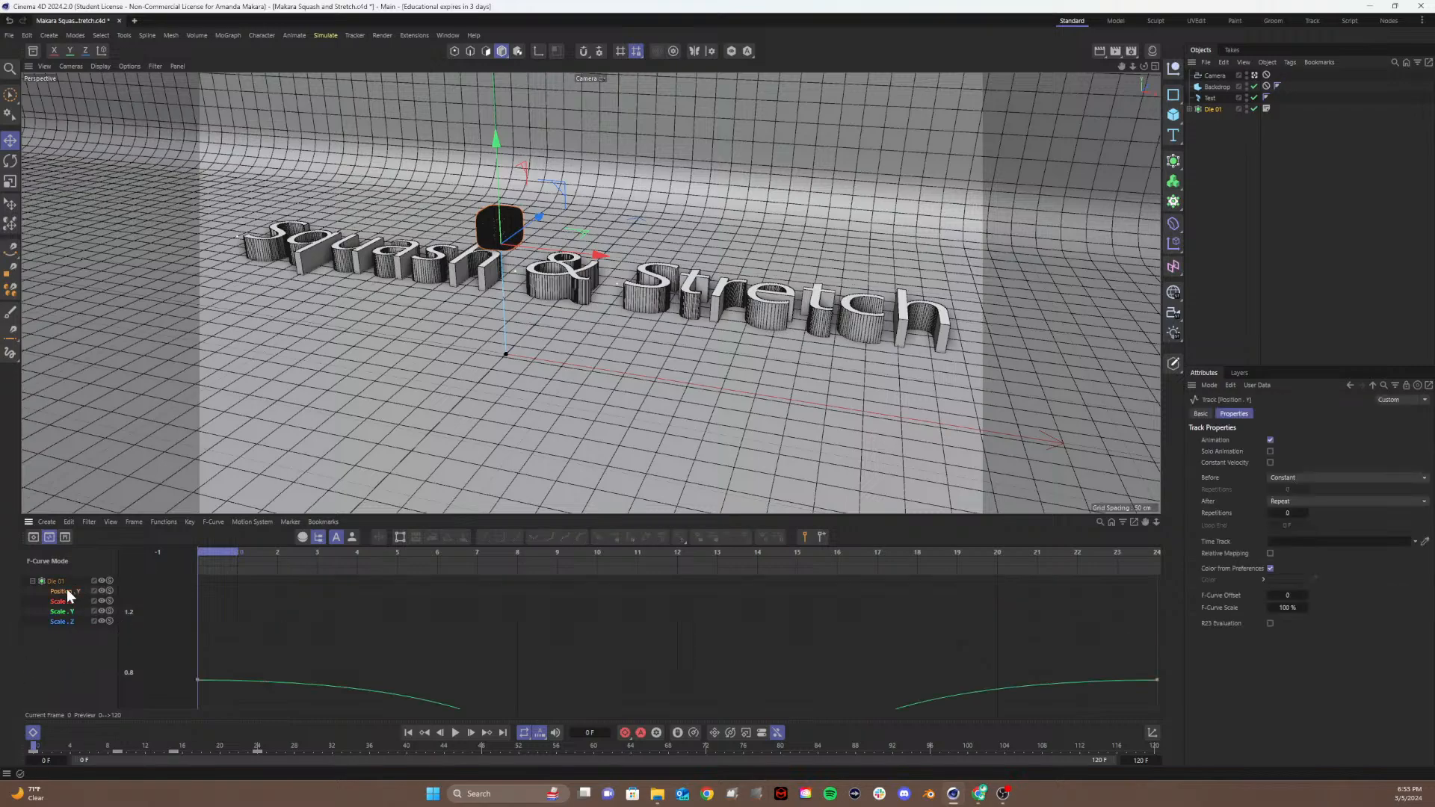
{"action": "key", "text": "h"}
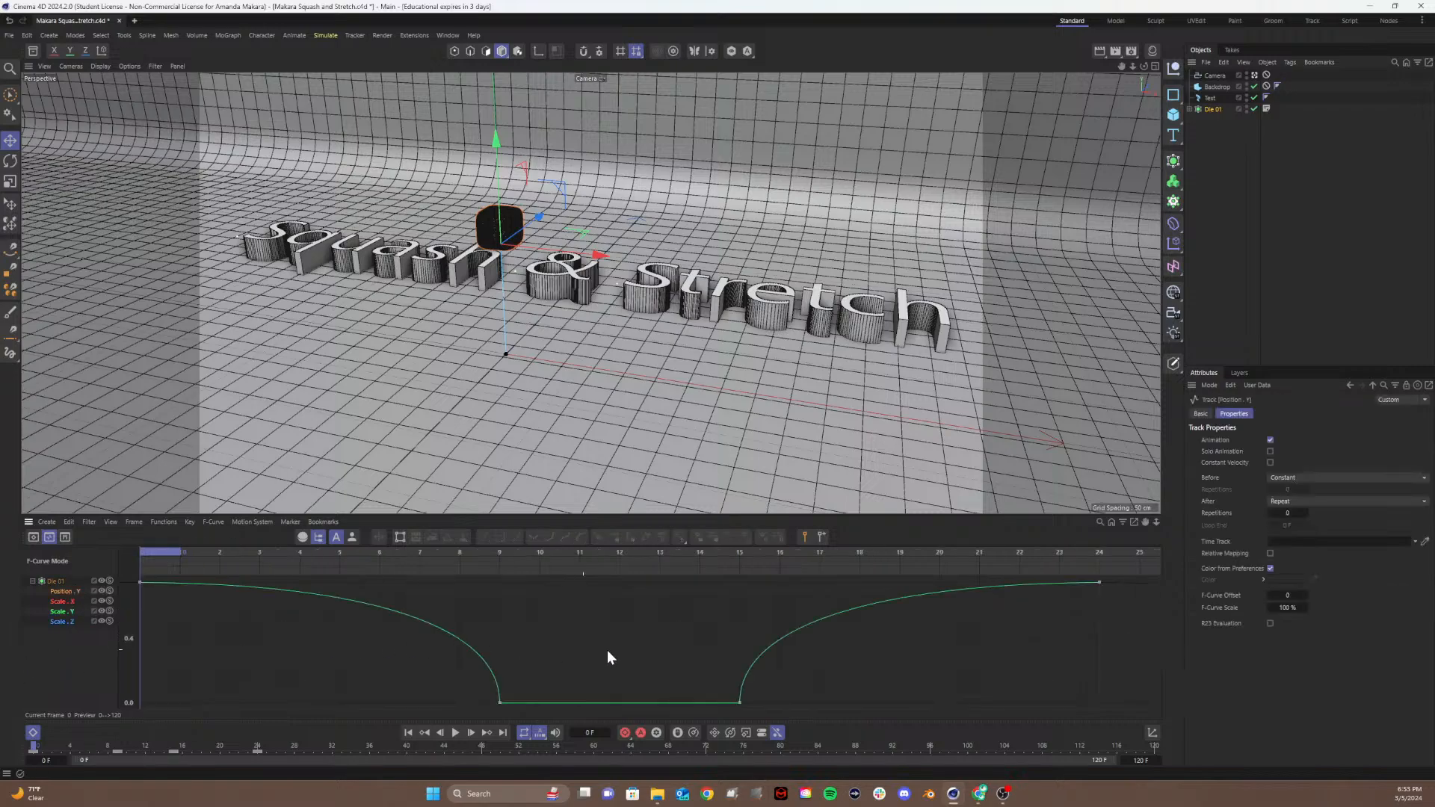
{"action": "scroll", "coordinate": [802, 629], "scroll_direction": "down", "scroll_amount": 2}
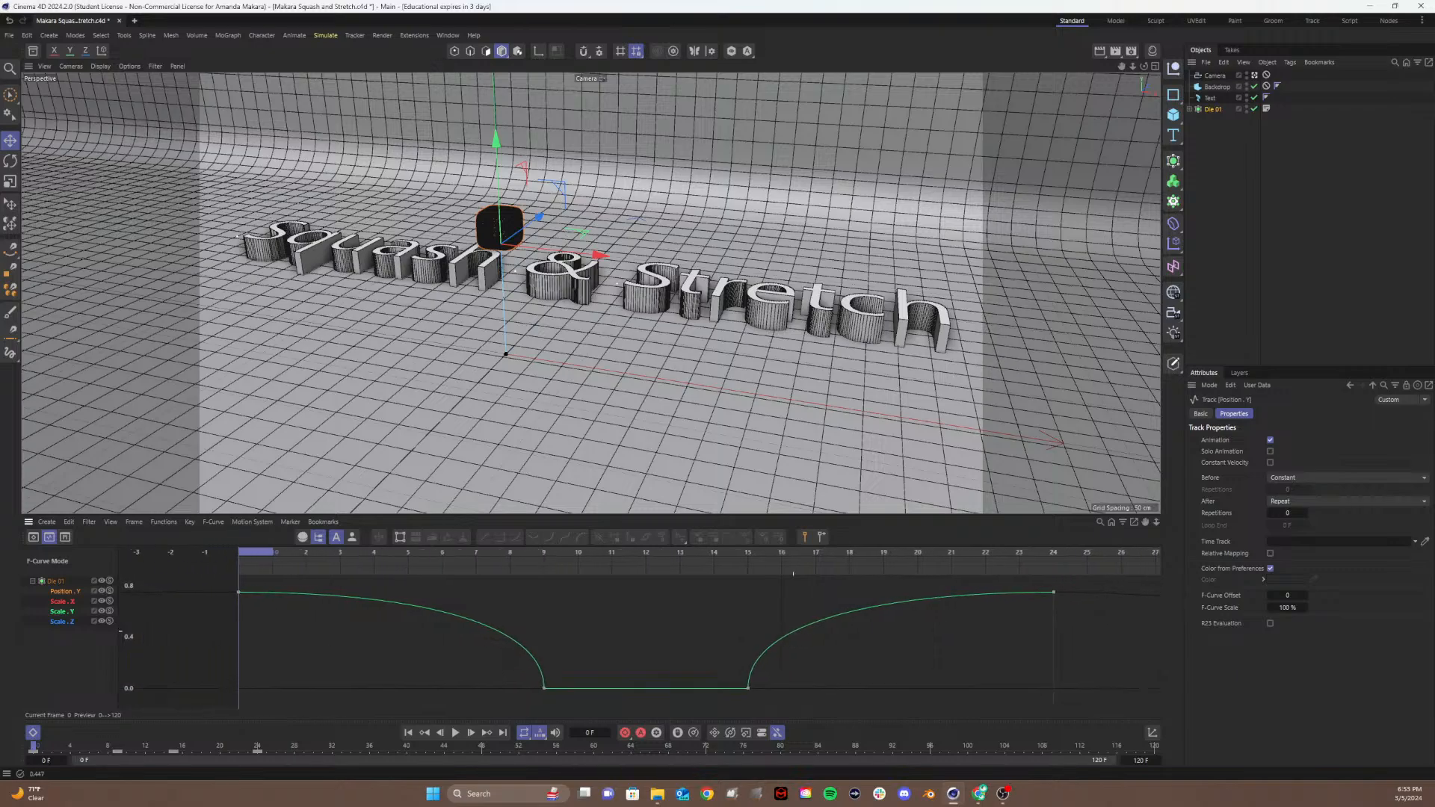
{"action": "scroll", "coordinate": [793, 573], "scroll_direction": "down", "scroll_amount": 5}
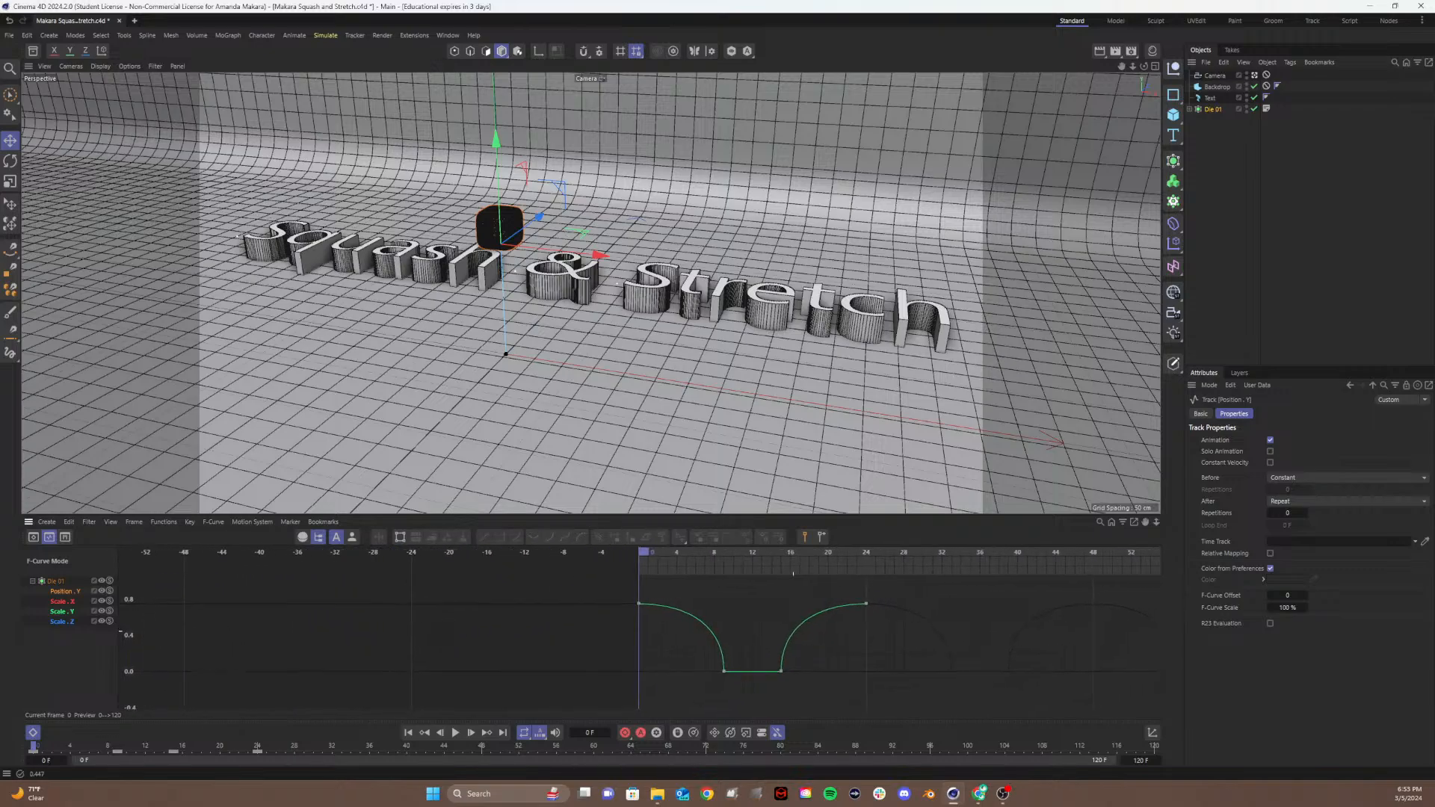
{"action": "right_click_drag", "start_coordinate": [793, 631], "coordinate": [799, 628], "text": "alt"}
{"action": "middle_click_drag", "start_coordinate": [1053, 615], "coordinate": [839, 616], "text": "alt"}
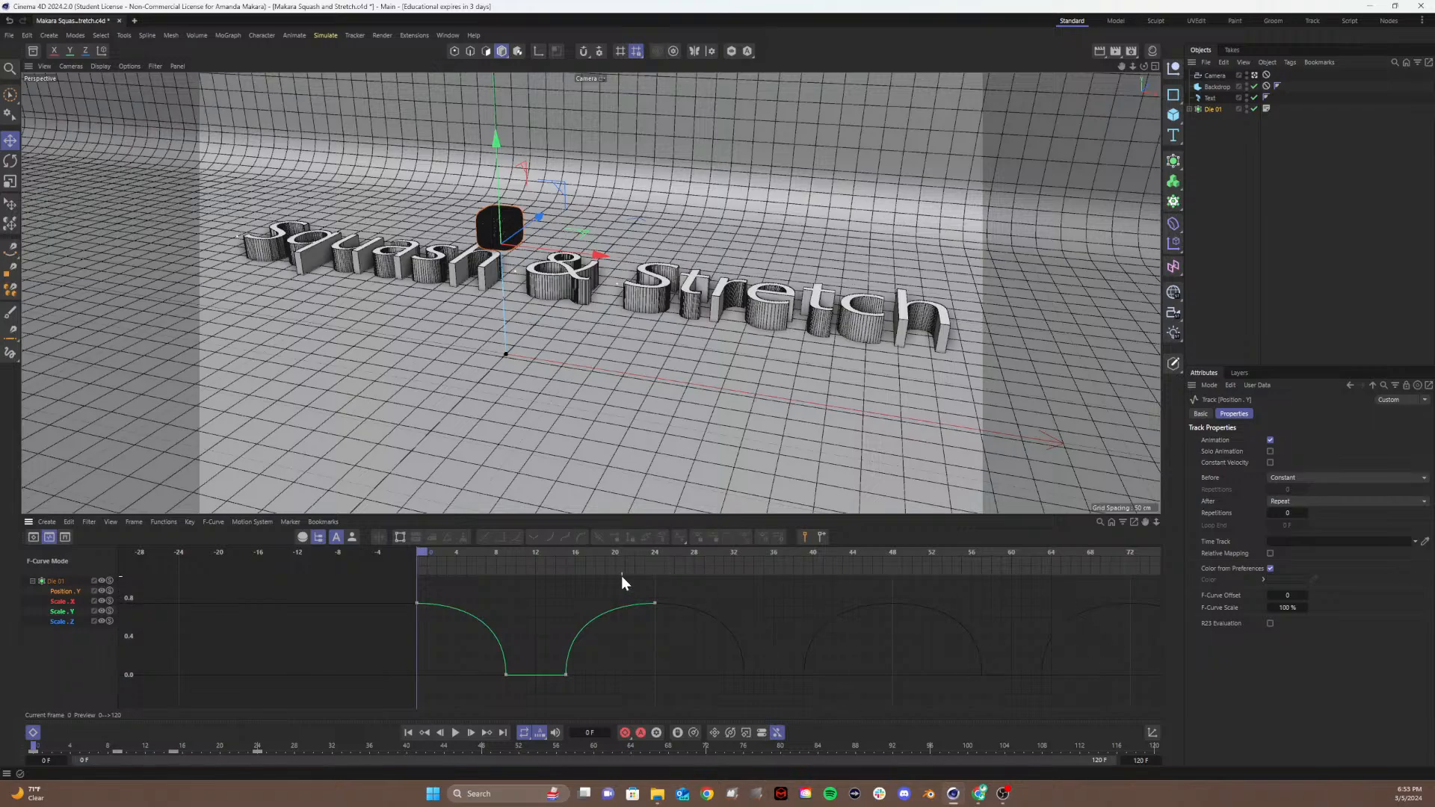
Step: Try to shape a small extra bounce in the Position Y curve between the two ground keys by adjusting their tangents
{"action": "mouse_move", "coordinate": [545, 638]}
{"action": "left_mouse_down"}
{"action": "mouse_move", "coordinate": [474, 695]}
{"action": "mouse_move", "coordinate": [527, 658]}
{"action": "mouse_move", "coordinate": [524, 627]}
{"action": "left_mouse_up"}
{"action": "left_click", "coordinate": [565, 676]}
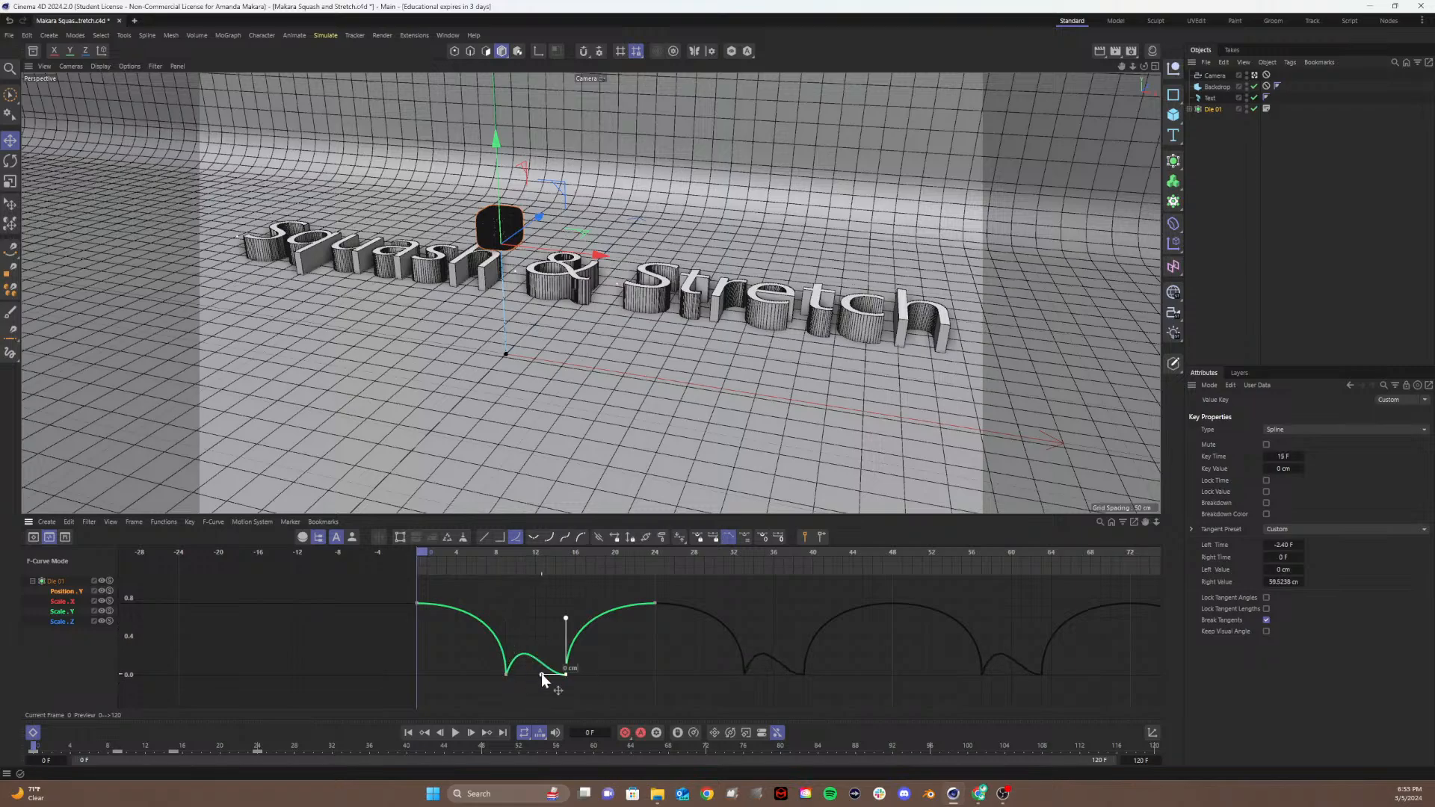
{"action": "left_click_drag", "start_coordinate": [559, 642], "coordinate": [559, 642]}
{"action": "key", "text": "ctrl+shift+z"}
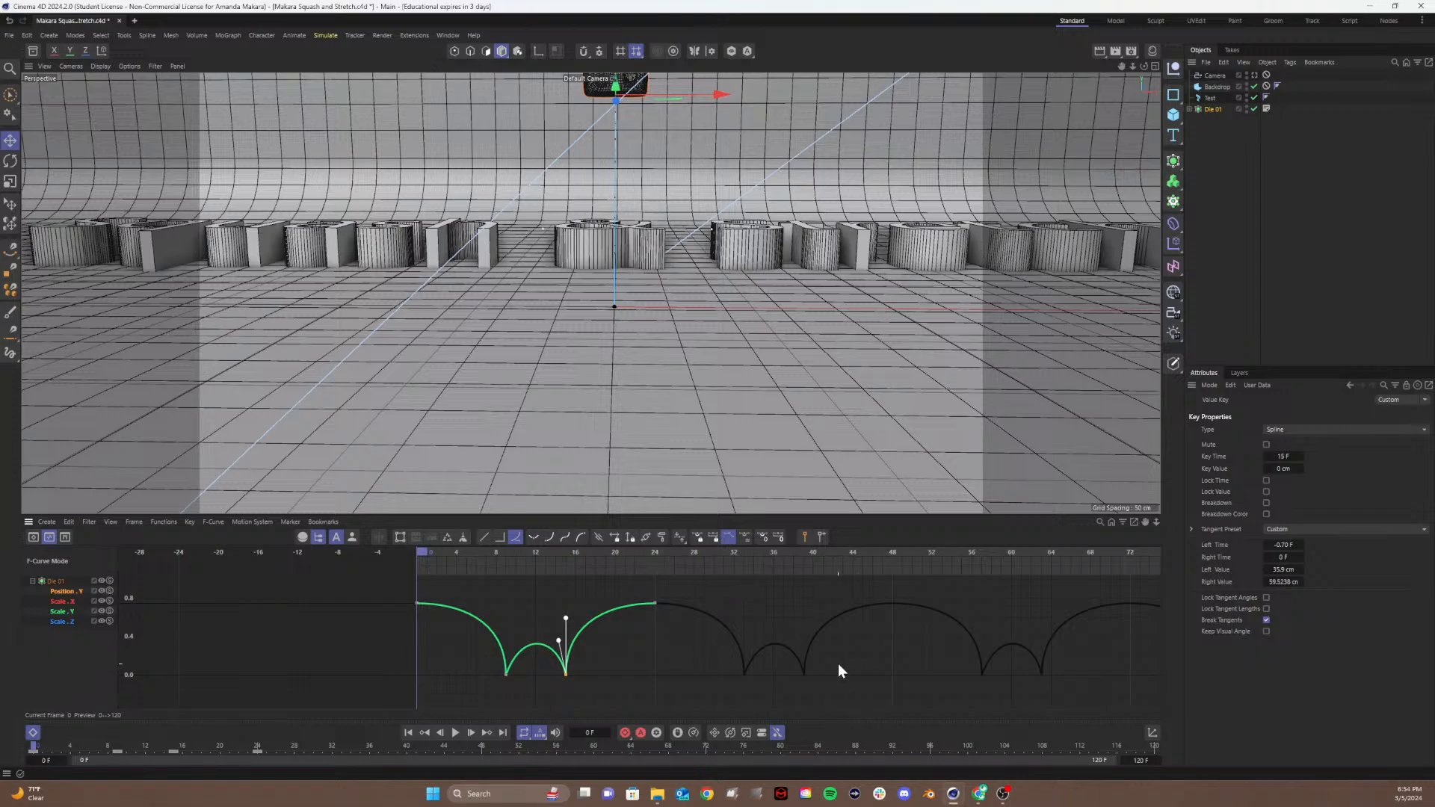
Step: Undo the tangent changes on the Position Y curve's ground keys and clear the key selection
{"action": "key", "text": "ctrl+z"}
{"action": "key", "text": "ctrl+z"}
{"action": "key", "text": "ctrl+z"}
{"action": "left_click", "coordinate": [682, 657]}
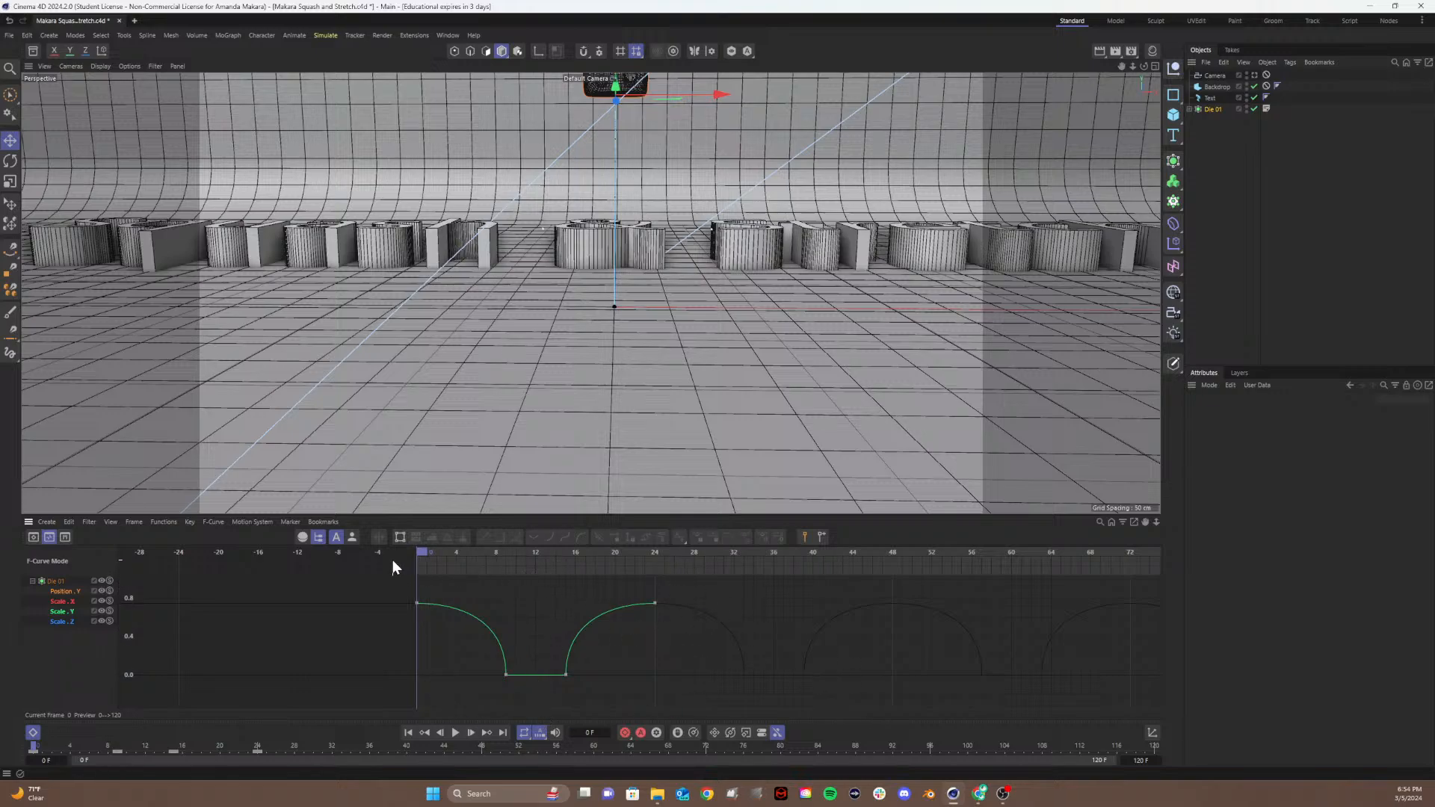
Step: Play the bounce, return to frame 0 and display all position and scale curves of Die 01 together
{"action": "key", "text": "F8"}
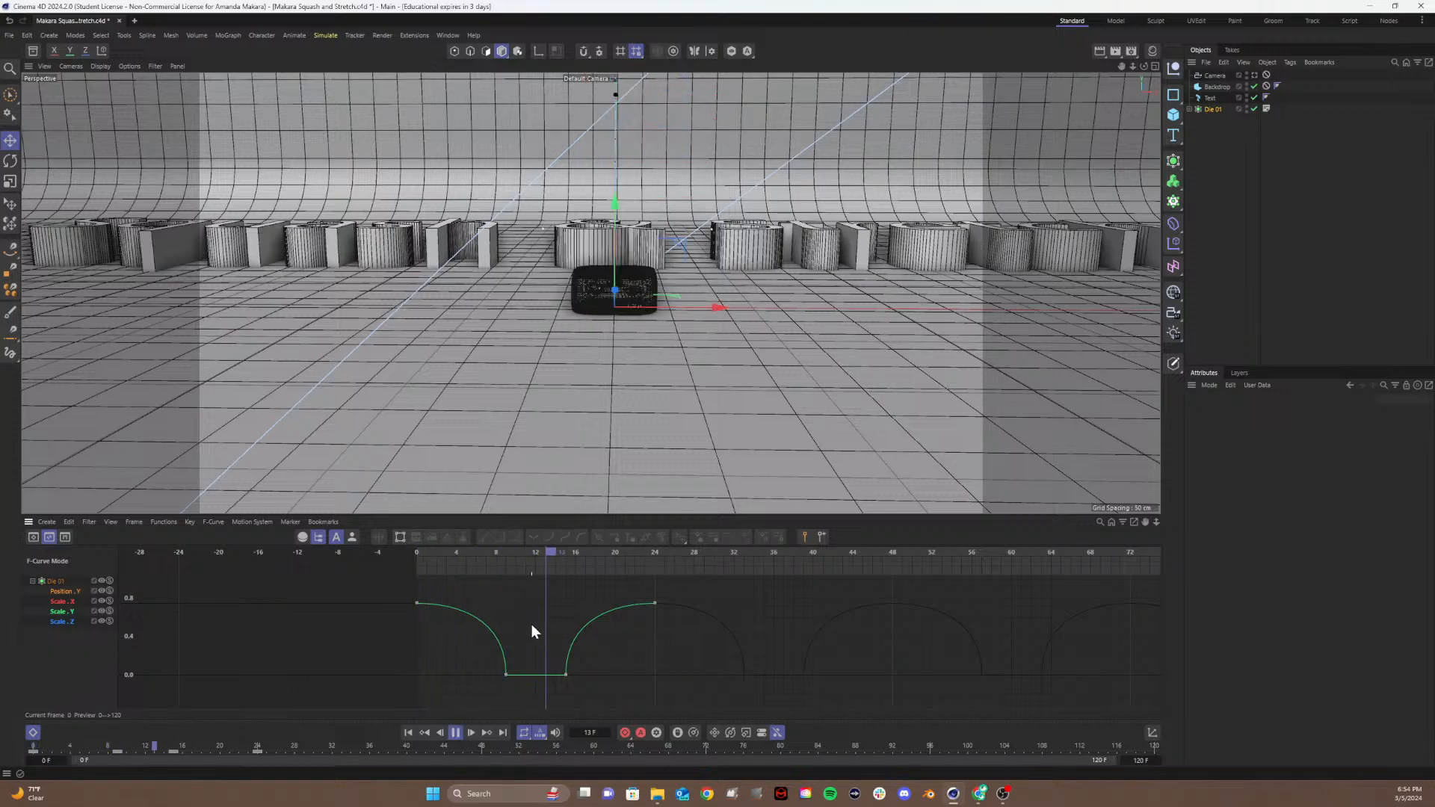
{"action": "key", "text": "F8"}
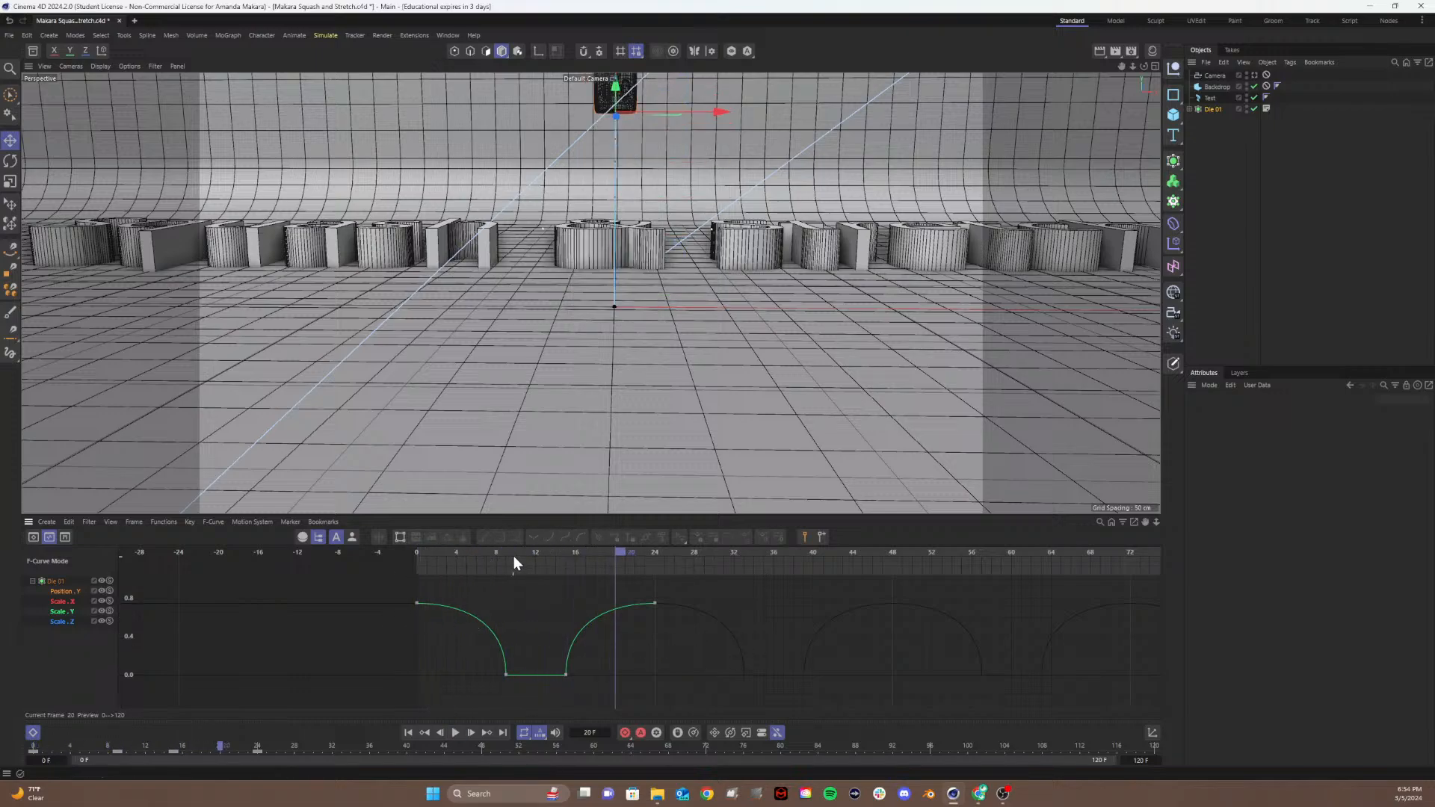
{"action": "left_click_drag", "start_coordinate": [513, 554], "coordinate": [368, 571]}
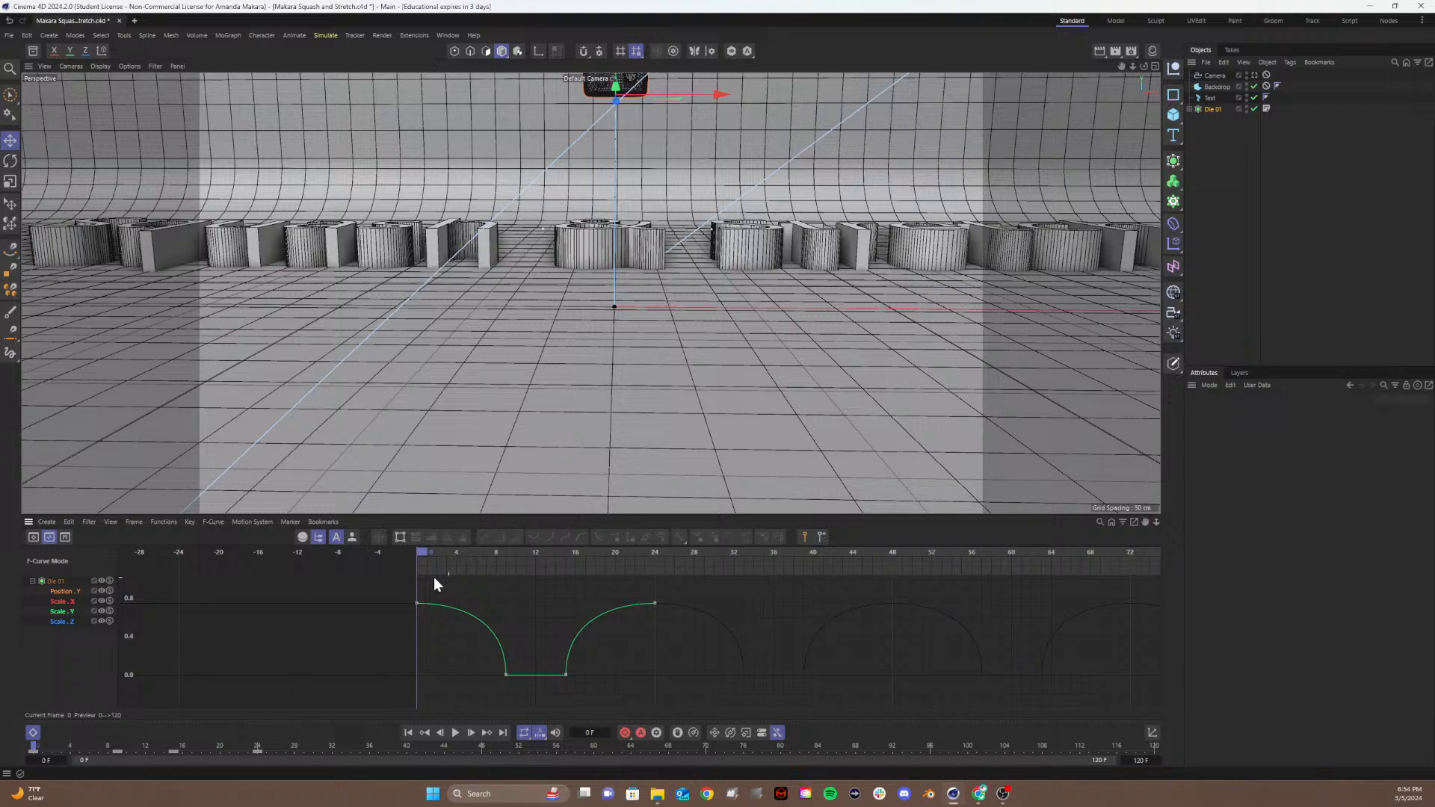
{"action": "left_click", "coordinate": [43, 580]}
{"action": "left_click", "coordinate": [561, 690]}
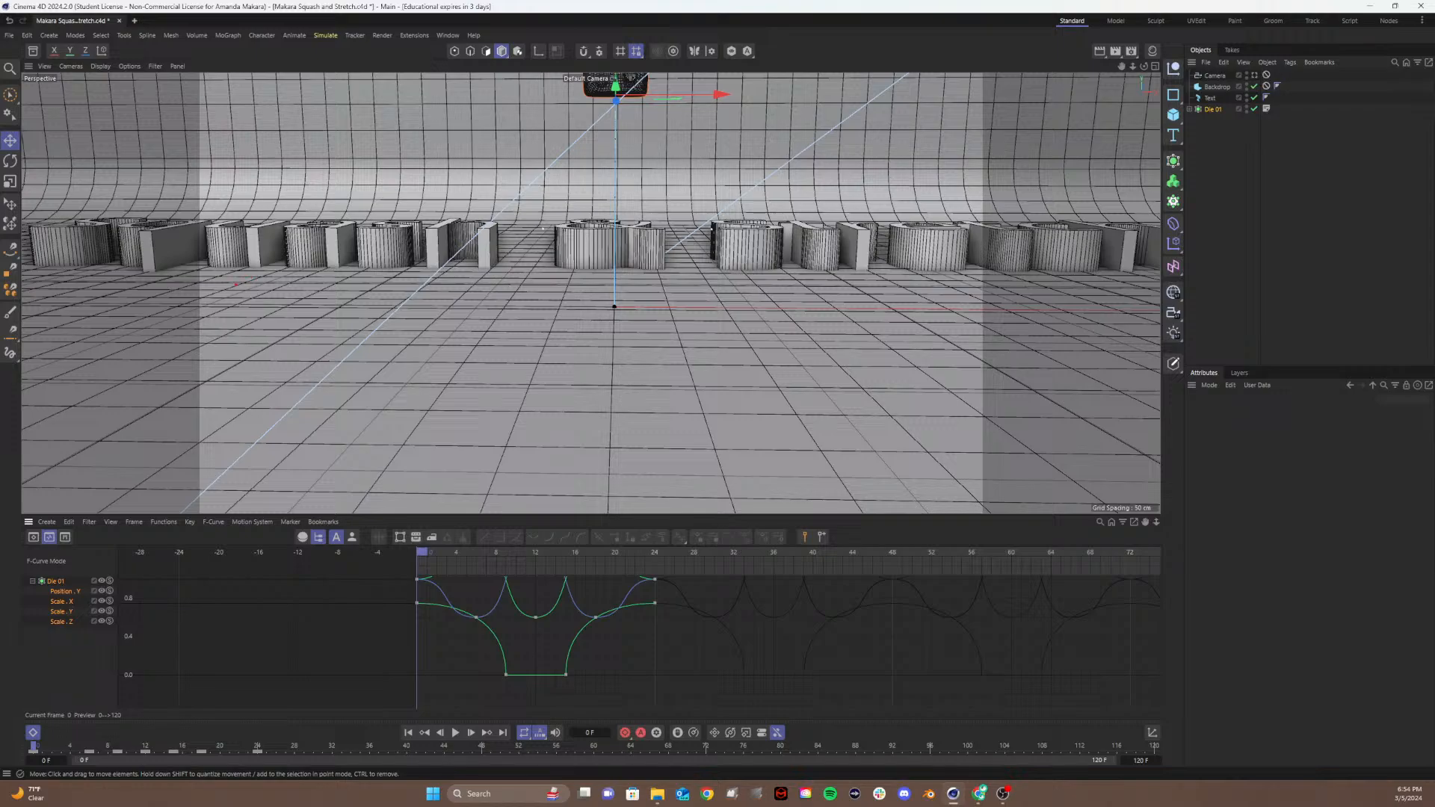
{"action": "left_click_drag", "start_coordinate": [177, 306], "coordinate": [177, 359]}
{"action": "type", "text": "Seaml"}
{"action": "key", "text": "BackSpace"}
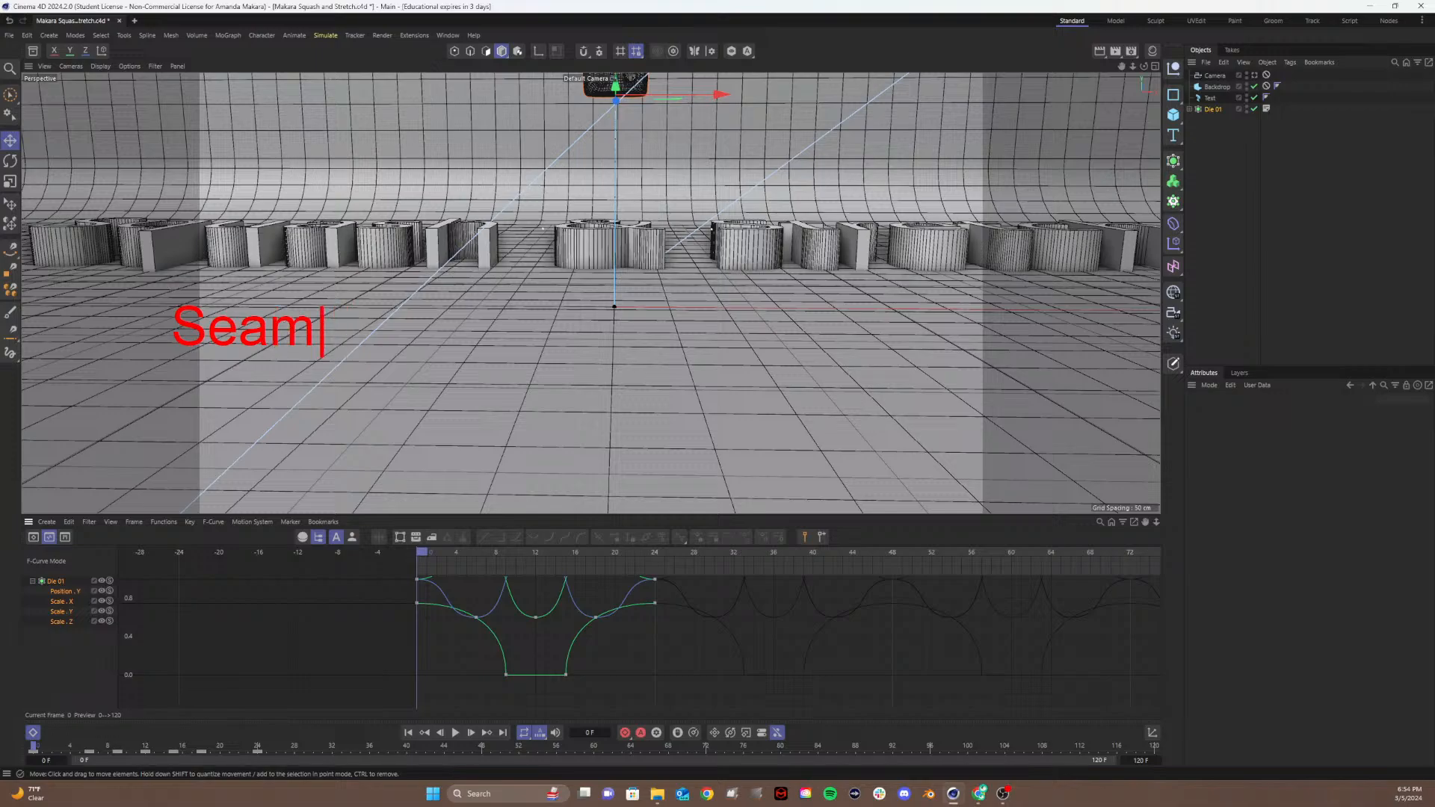
{"action": "type", "text": "less l"}
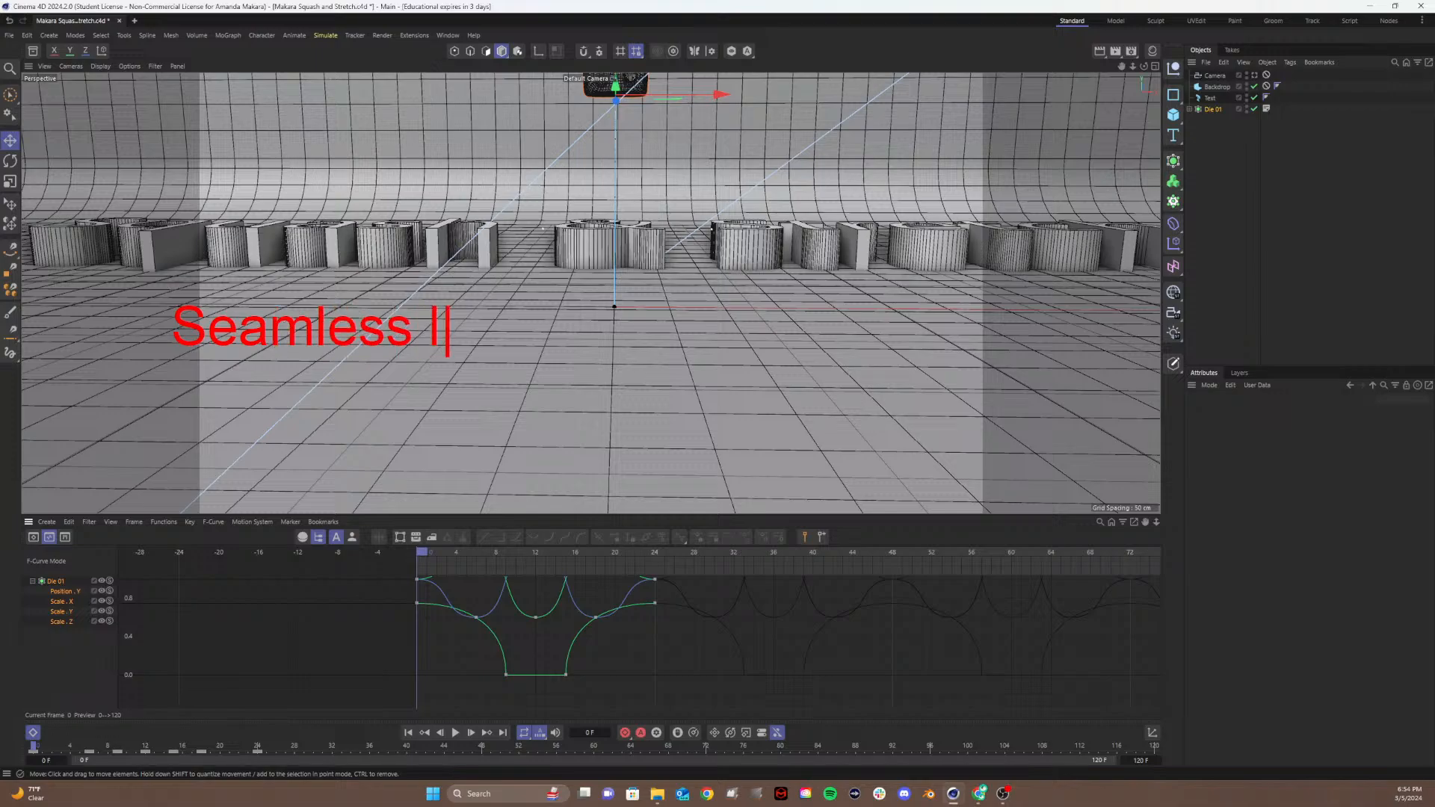
{"action": "type", "text": "oops "}
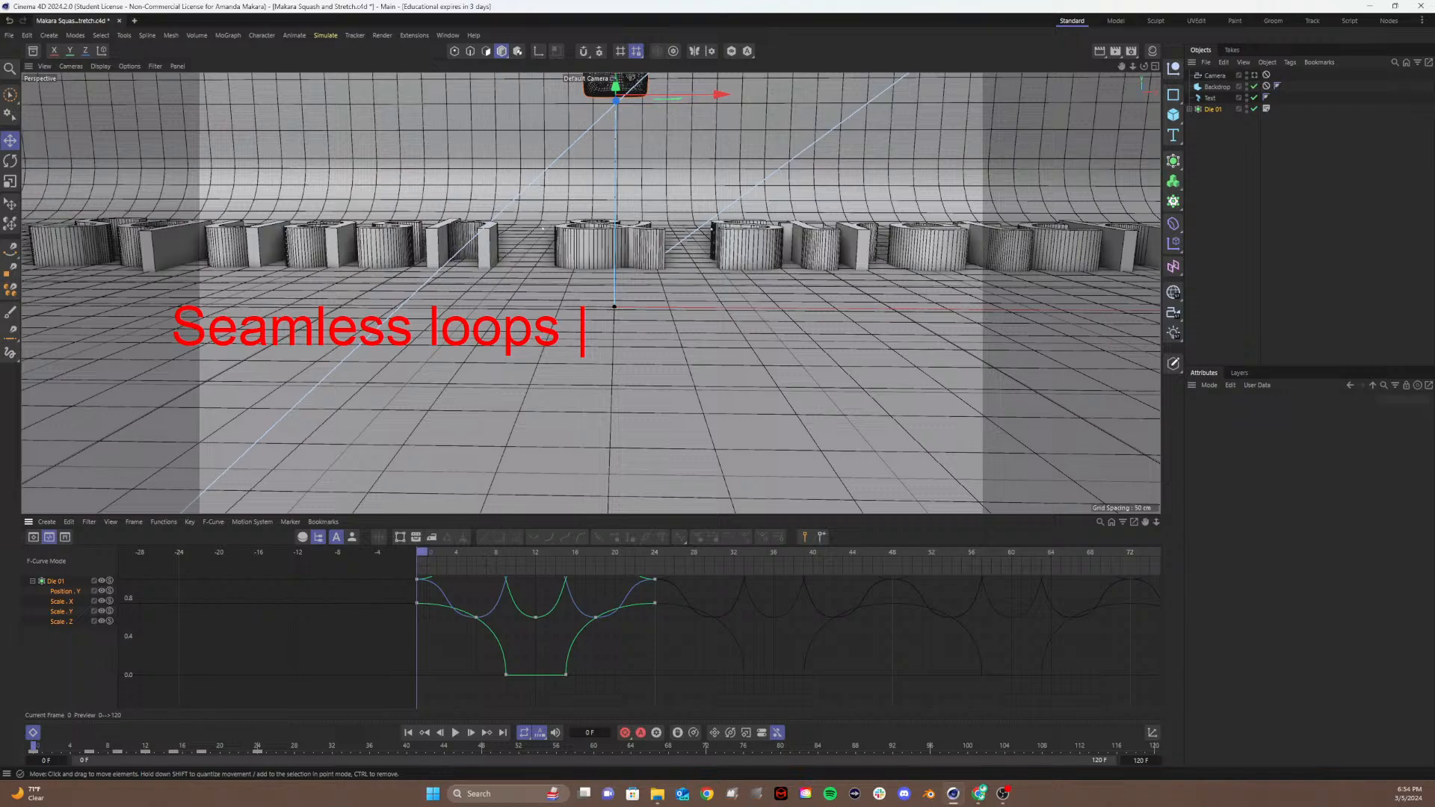
{"action": "type", "text": "HAVE to ghave"}
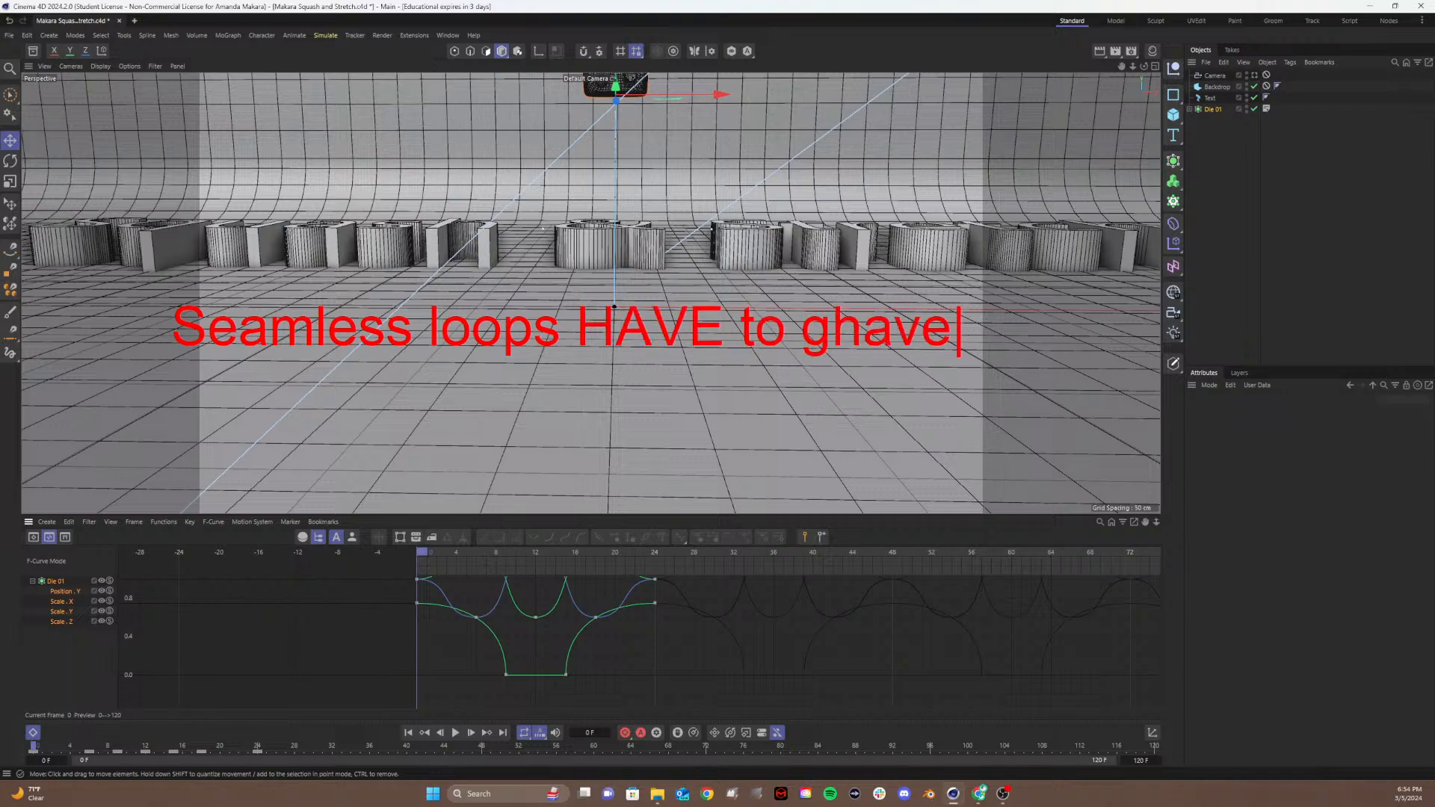
{"action": "key", "text": "BackSpace"}
{"action": "key", "text": "BackSpace"}
{"action": "key", "text": "BackSpace"}
{"action": "key", "text": "BackSpace"}
{"action": "key", "text": "BackSpace"}
{"action": "type", "text": "have the same"}
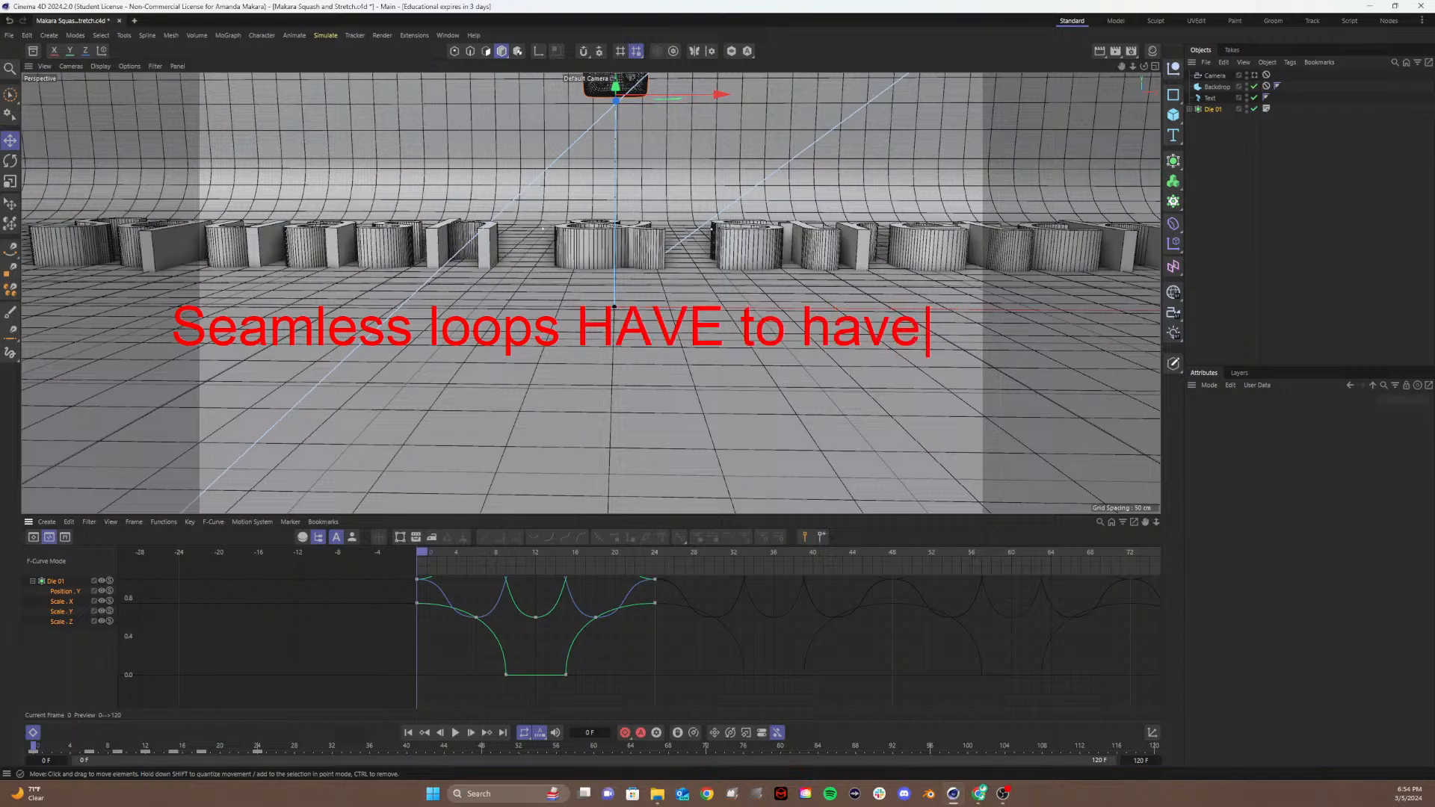
{"action": "type", "text": " timing"}
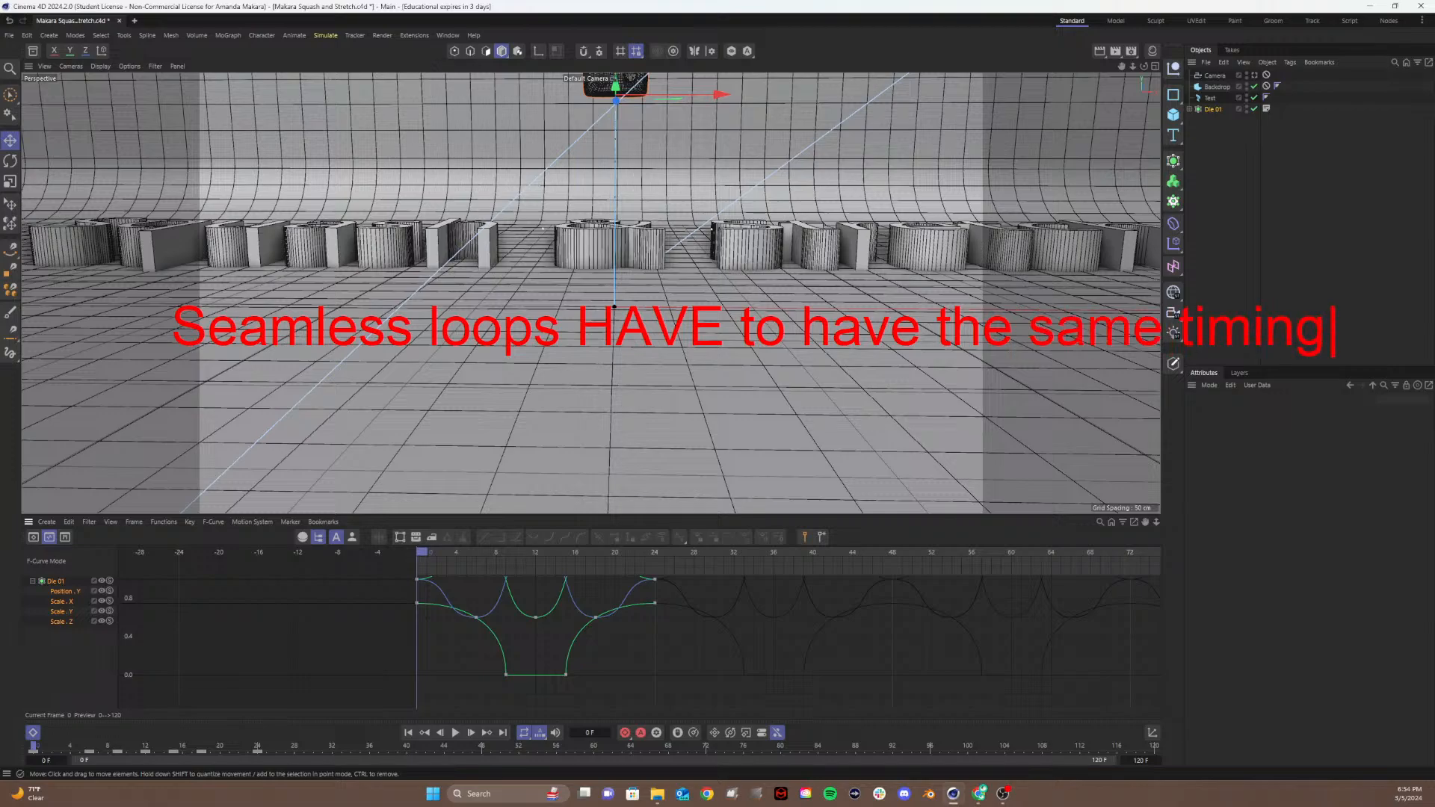
{"action": "key", "text": "Return"}
{"action": "type", "text": "an"}
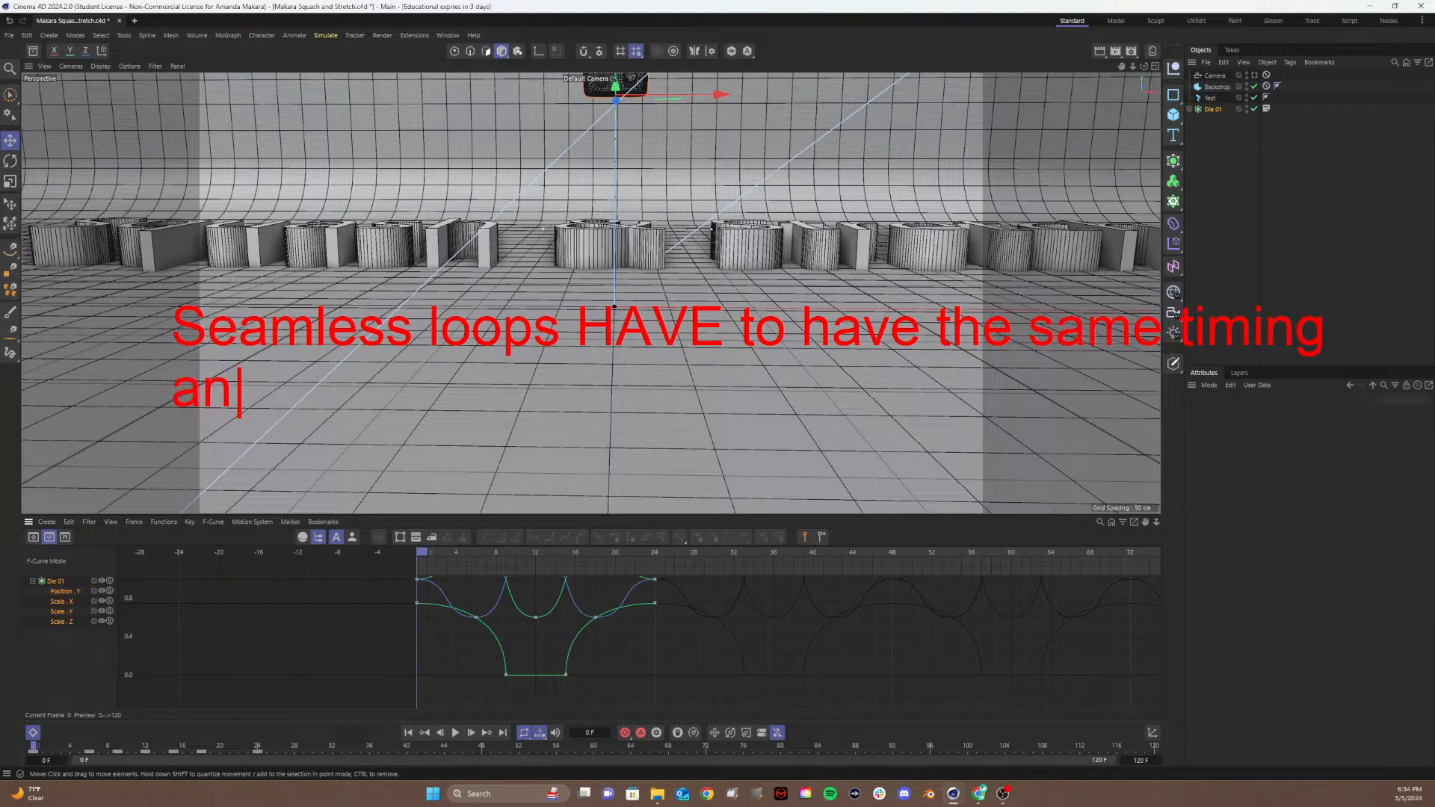
{"action": "type", "text": "d values"}
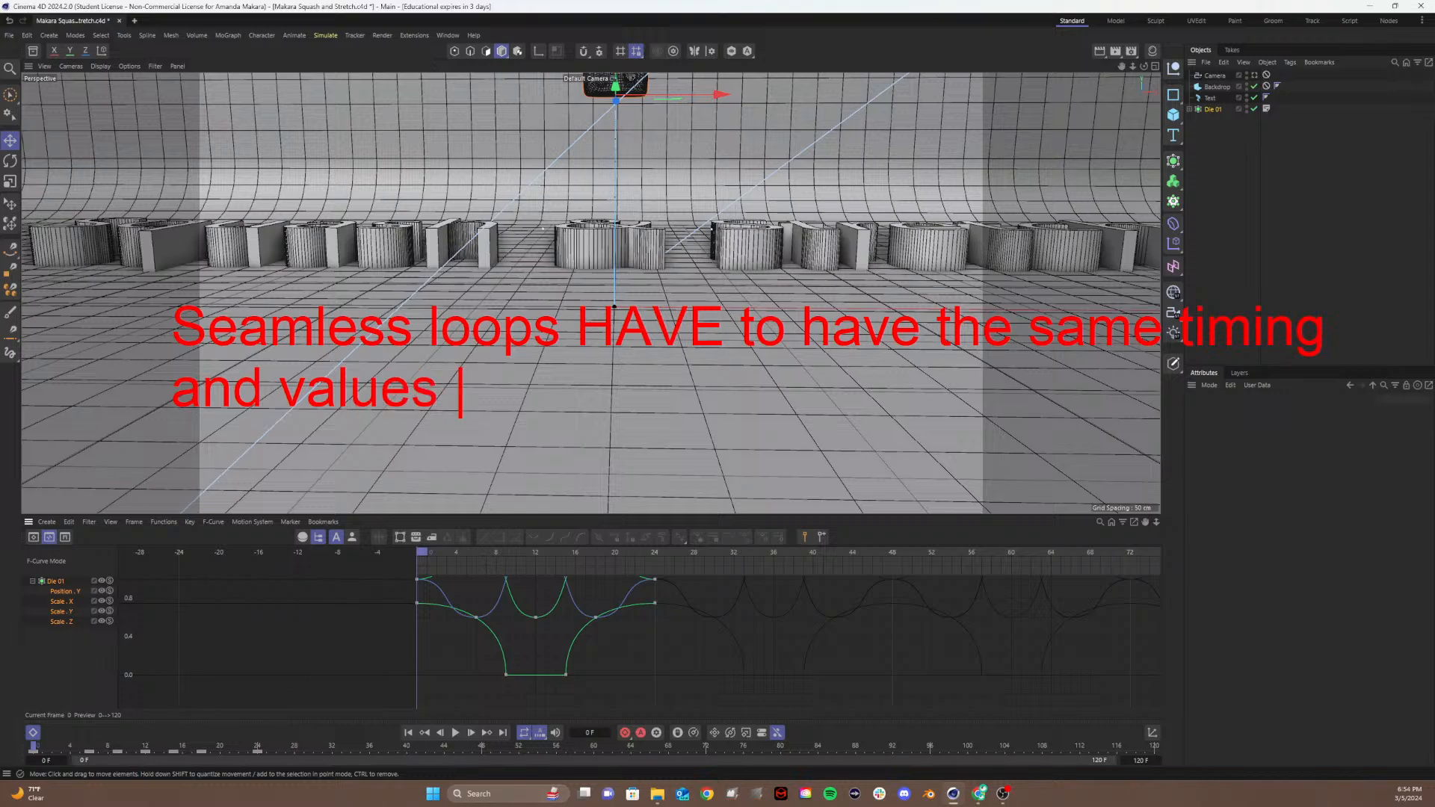
{"action": "key", "text": "BackSpace"}
{"action": "key", "text": "BackSpace"}
{"action": "key", "text": "BackSpace"}
{"action": "key", "text": "BackSpace"}
{"action": "key", "text": "BackSpace"}
{"action": "key", "text": "BackSpace"}
{"action": "key", "text": "BackSpace"}
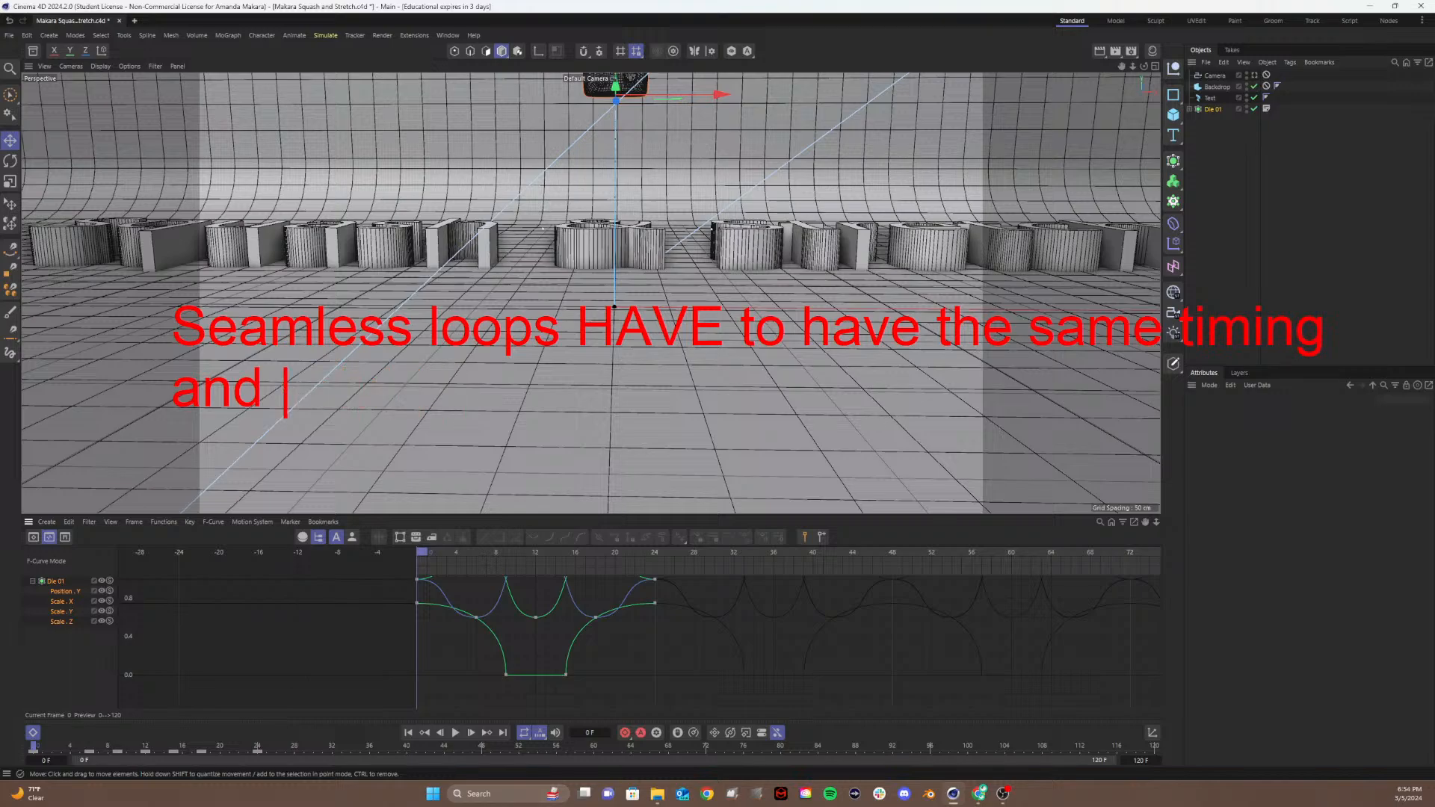
{"action": "type", "text": "keyfr5"}
{"action": "key", "text": "BackSpace"}
{"action": "type", "text": "ame"}
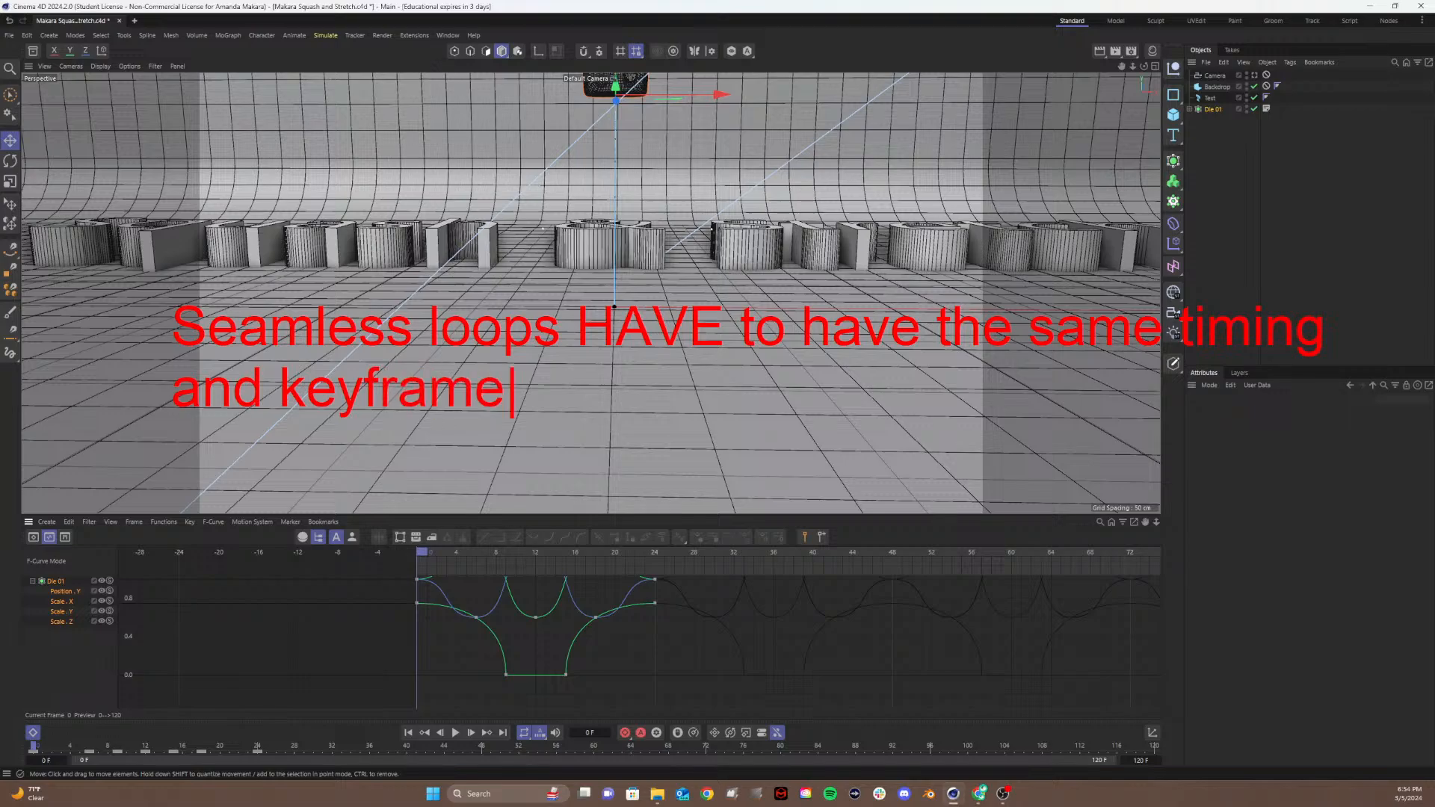
{"action": "type", "text": " f"}
{"action": "key", "text": "BackSpace"}
{"action": "type", "text": "valur"}
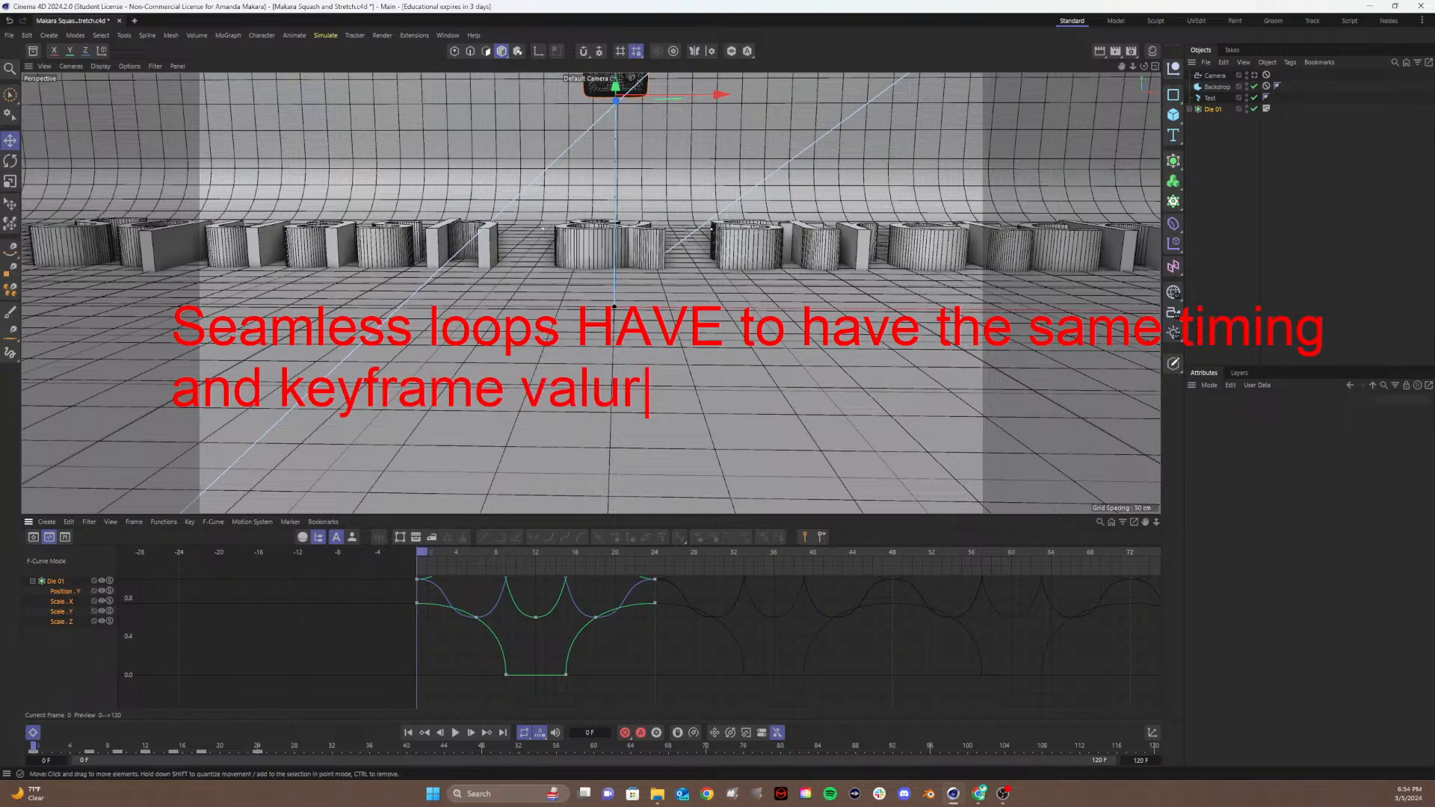
{"action": "key", "text": "BackSpace"}
{"action": "type", "text": "es at the "}
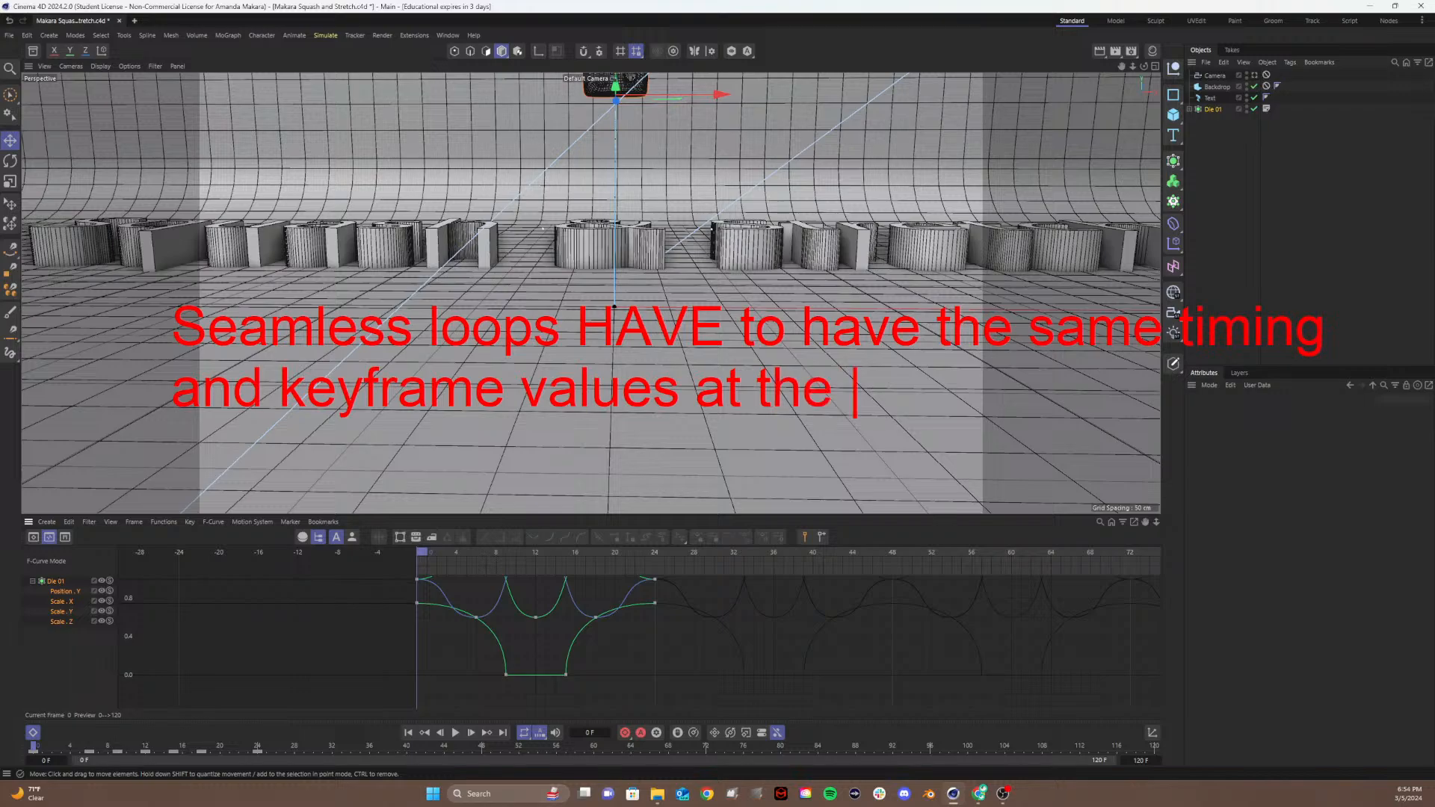
{"action": "type", "text": "beginnin"}
{"action": "type", "text": "g and the"}
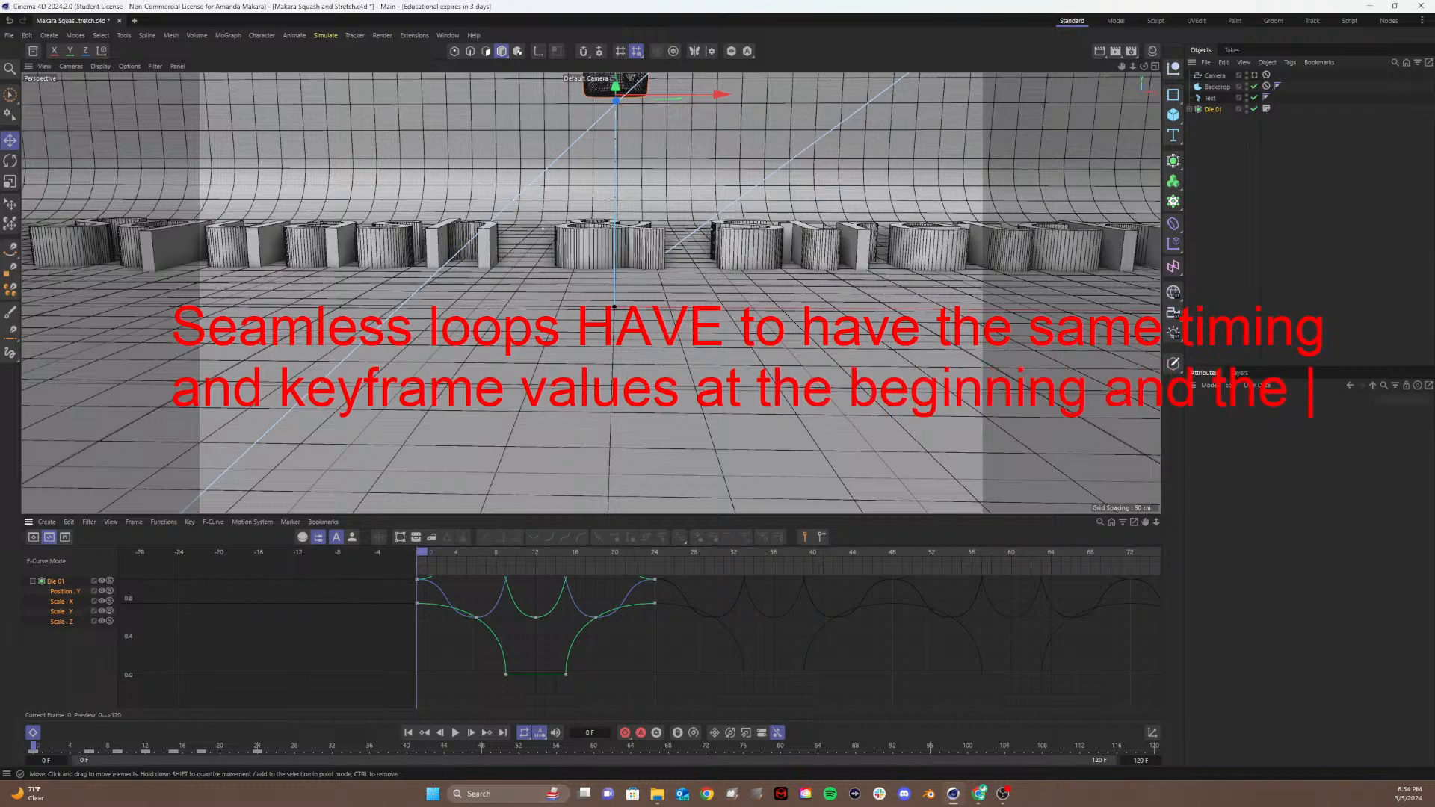
{"action": "key", "text": "Return"}
{"action": "type", "text": "end"}
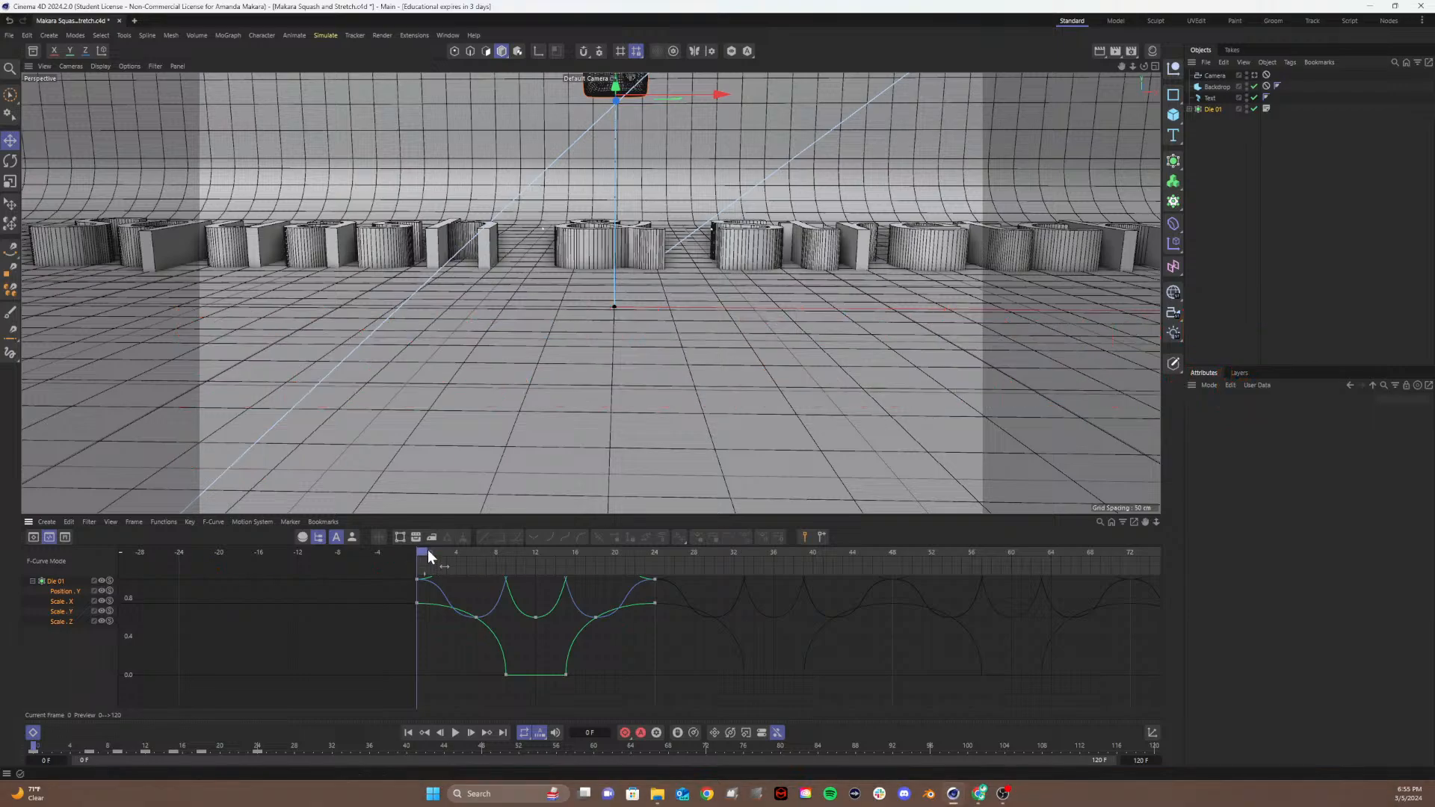
Step: Frame all of the die's curves, return to the Dope Sheet and move the playhead to the last keys at frame 24
{"action": "key", "text": "h"}
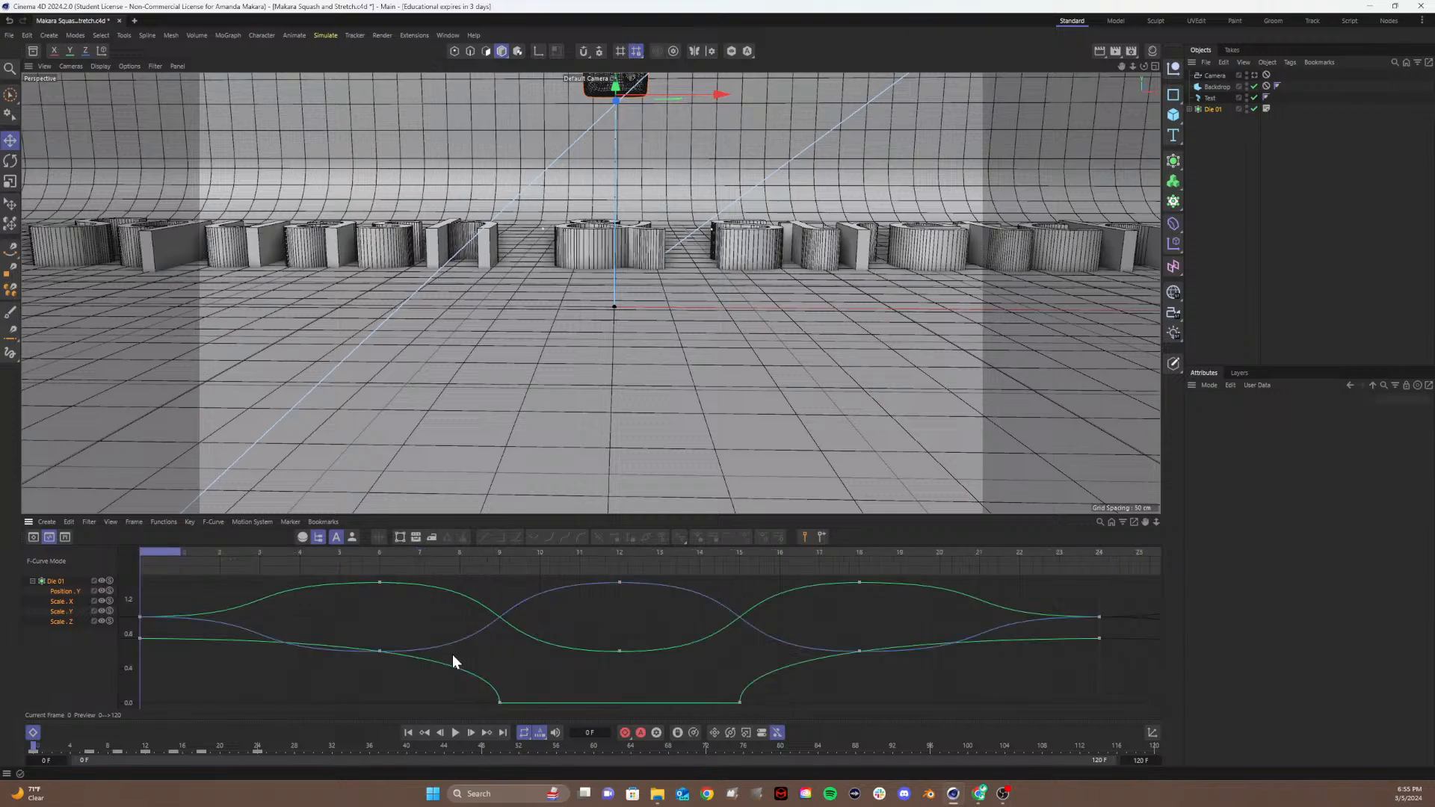
{"action": "left_click", "coordinate": [34, 535]}
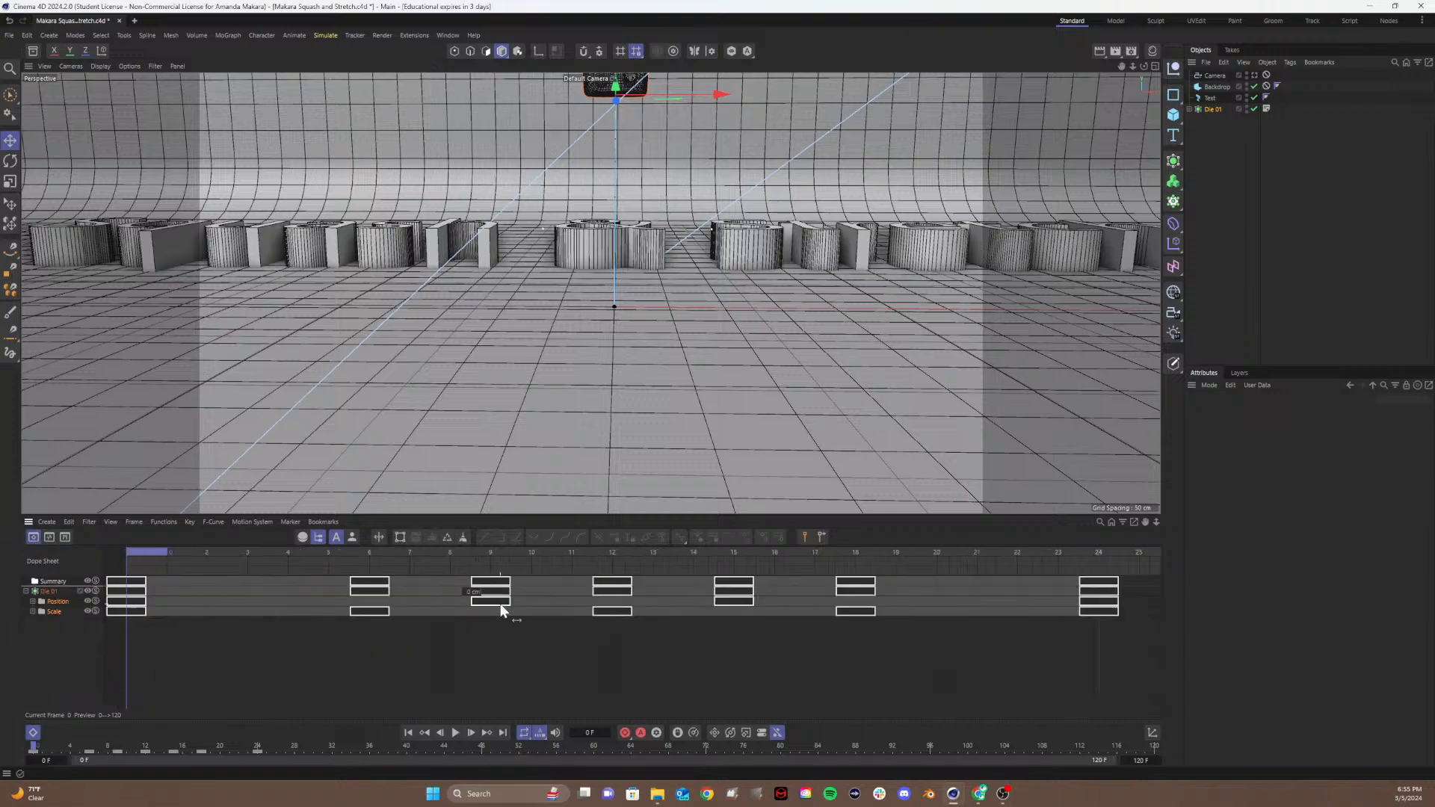
{"action": "left_click", "coordinate": [597, 688]}
{"action": "left_click_drag", "start_coordinate": [1122, 553], "coordinate": [1094, 557]}
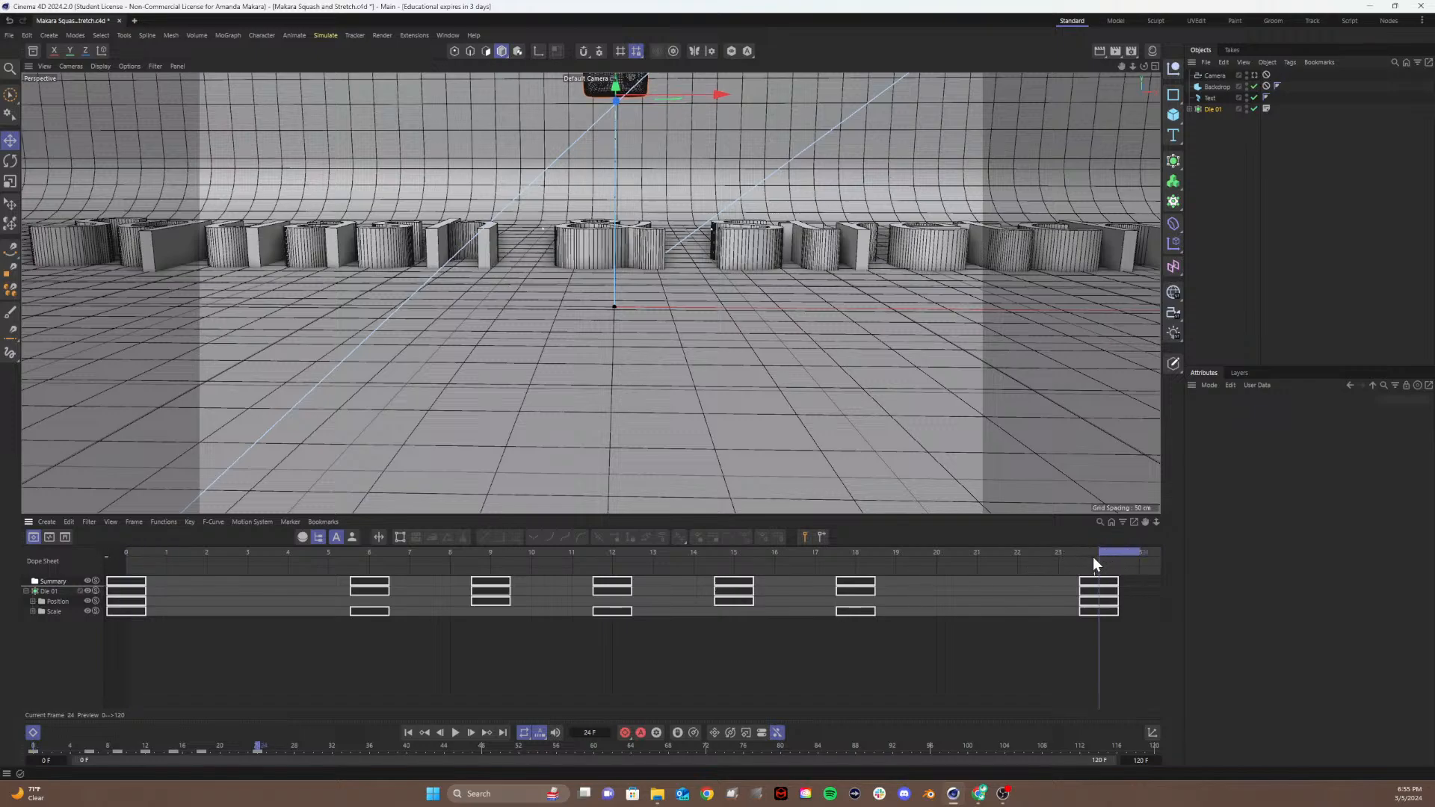
Step: Check the position track's properties and display the coordinates of Die 01 at frame 24
{"action": "left_click", "coordinate": [58, 603]}
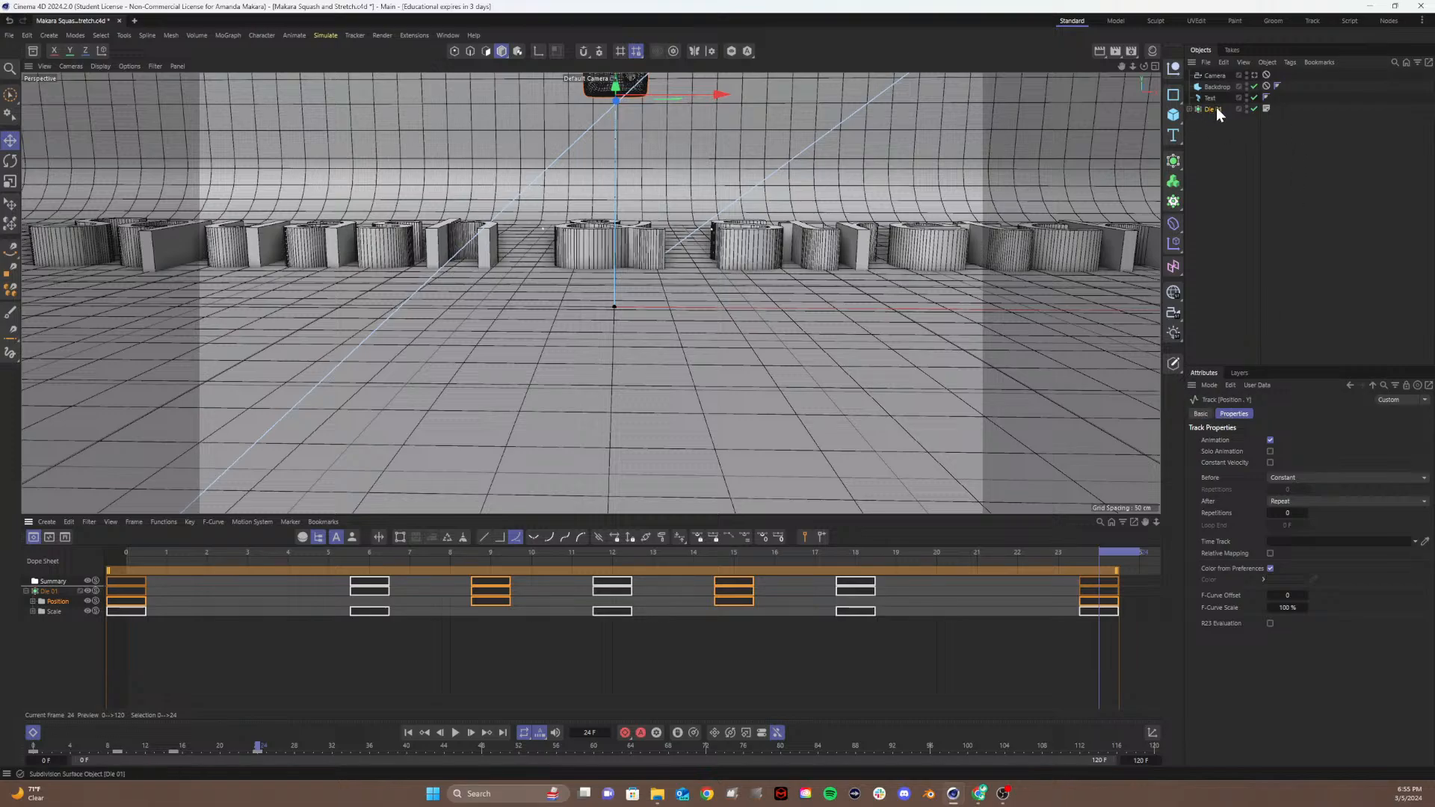
{"action": "left_click", "coordinate": [1006, 643]}
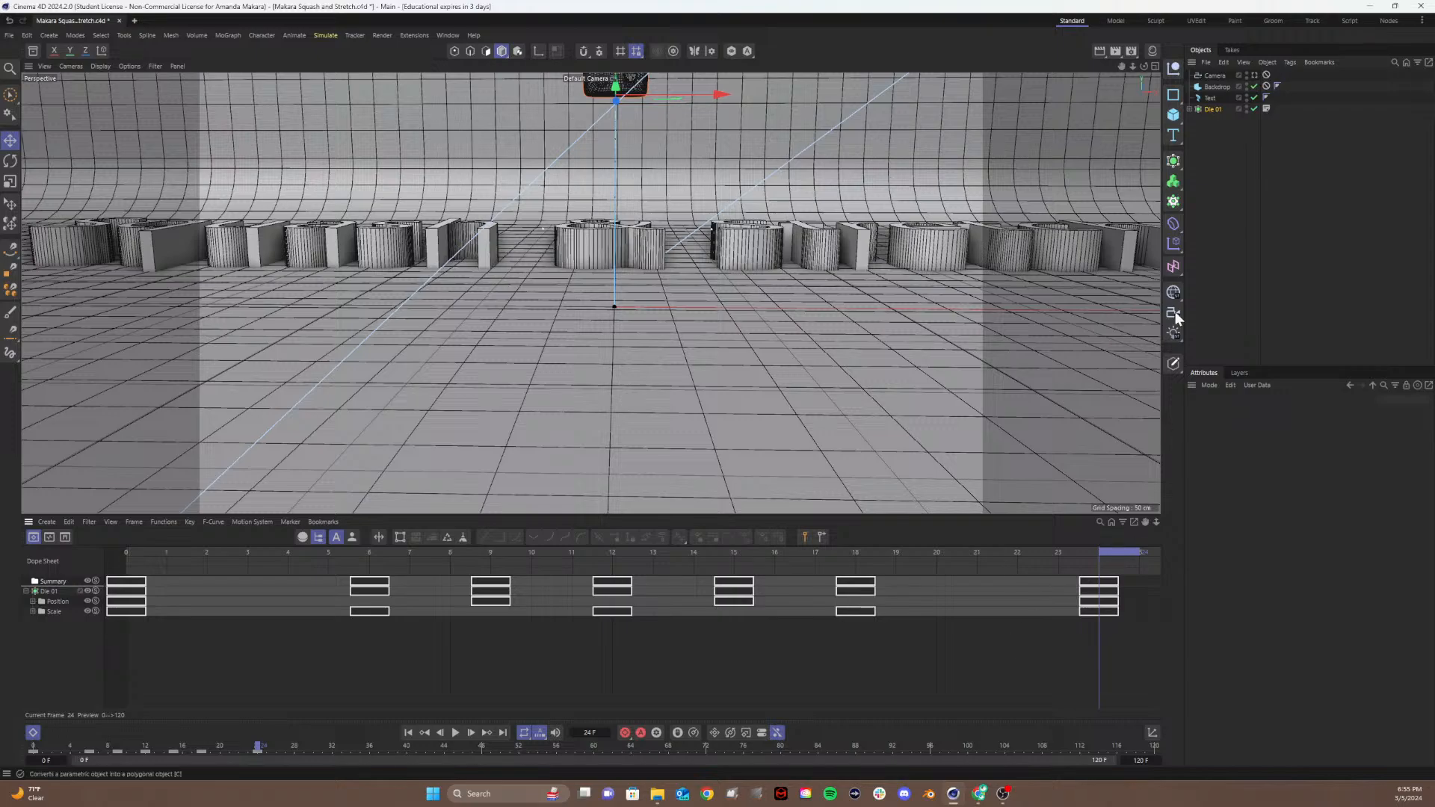
{"action": "left_click", "coordinate": [1211, 109]}
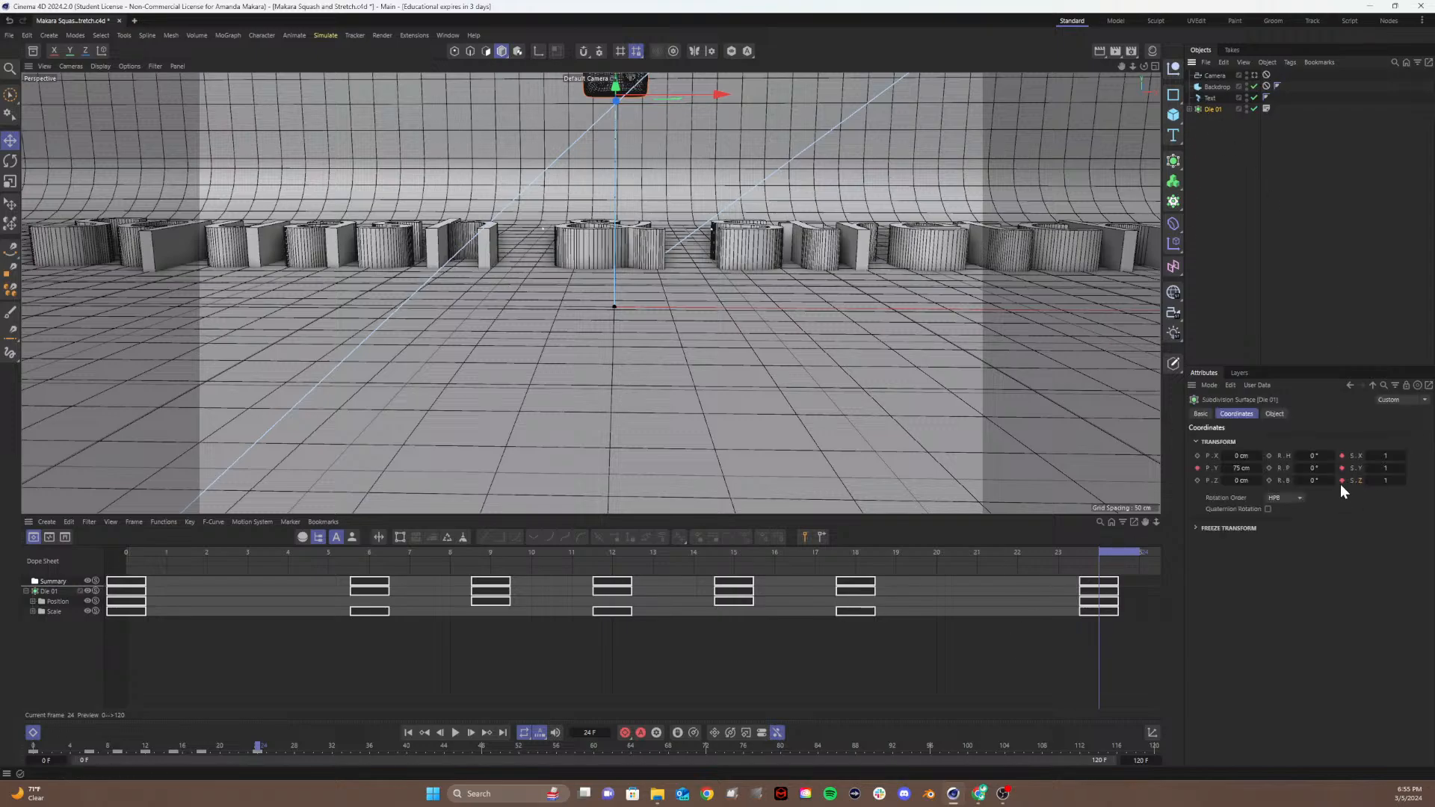
Step: Set Die 01's Y position to 50 cm at frame 24 and record it as a key
{"action": "left_click", "coordinate": [1231, 467]}
{"action": "type", "text": "50"}
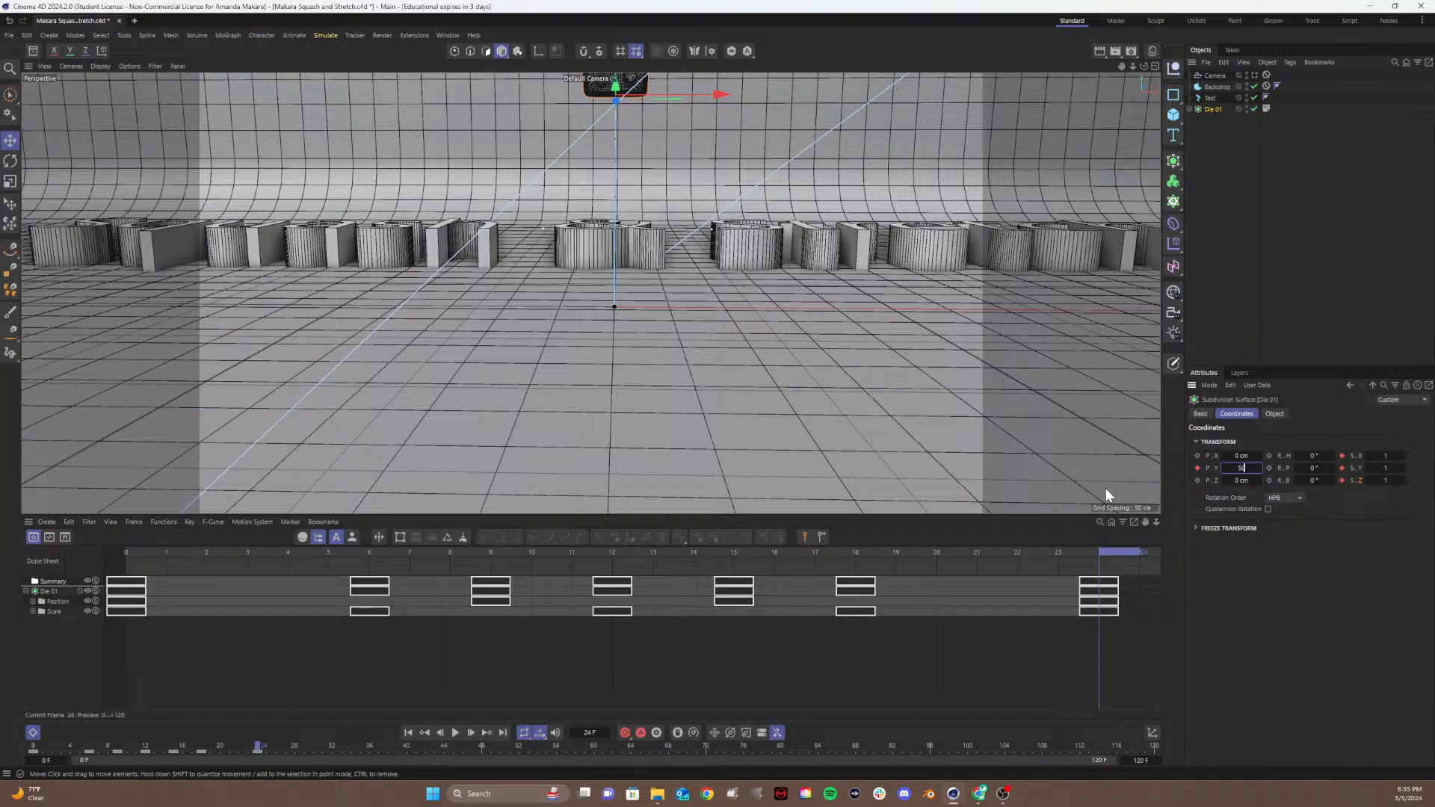
{"action": "key", "text": "Return"}
{"action": "left_click", "coordinate": [1198, 467]}
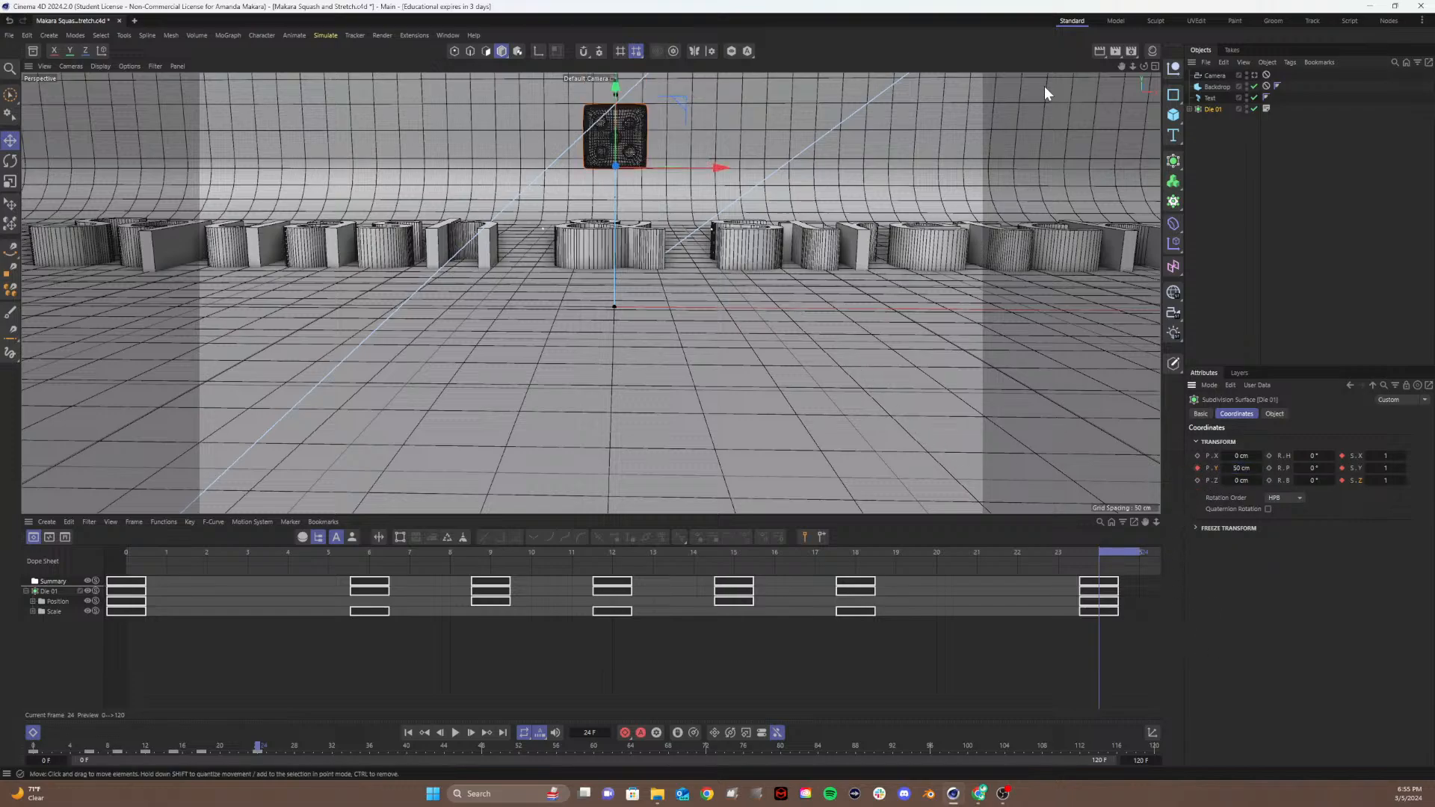
Step: Play the bounce from a wider view to check the loop, stop it and return to frame 0
{"action": "left_click_drag", "start_coordinate": [1133, 66], "coordinate": [1098, 72]}
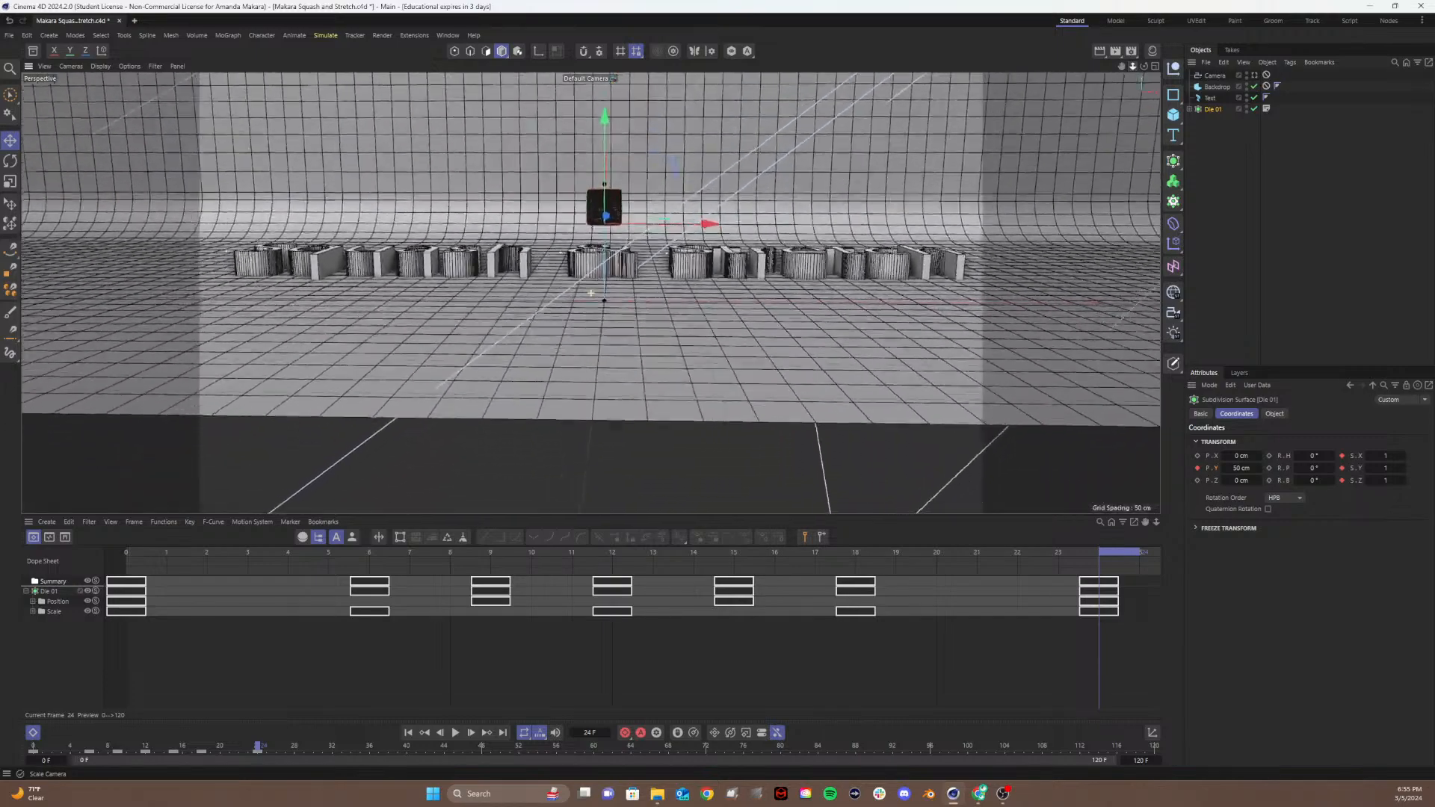
{"action": "left_click_drag", "start_coordinate": [591, 293], "coordinate": [952, 313]}
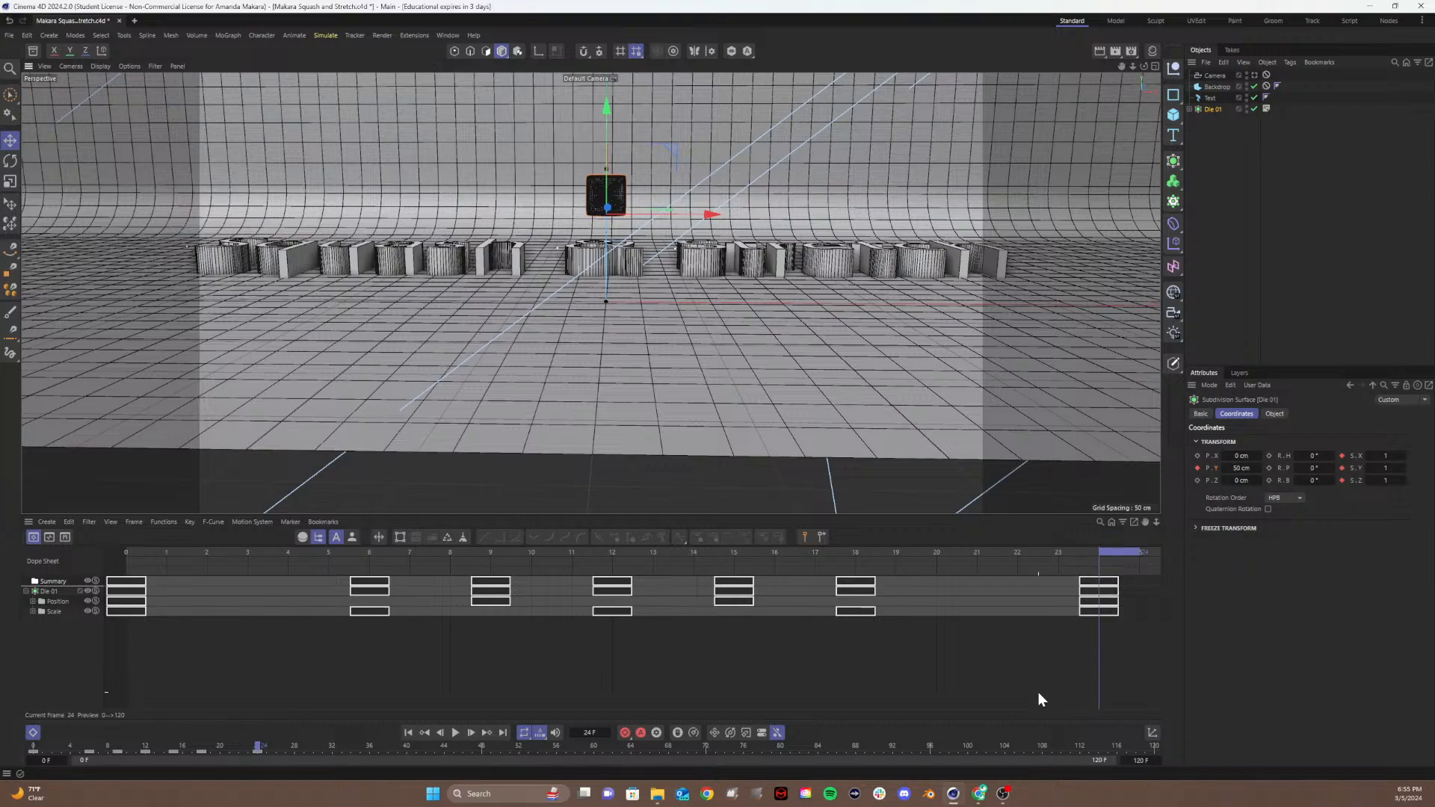
{"action": "left_click", "coordinate": [456, 732]}
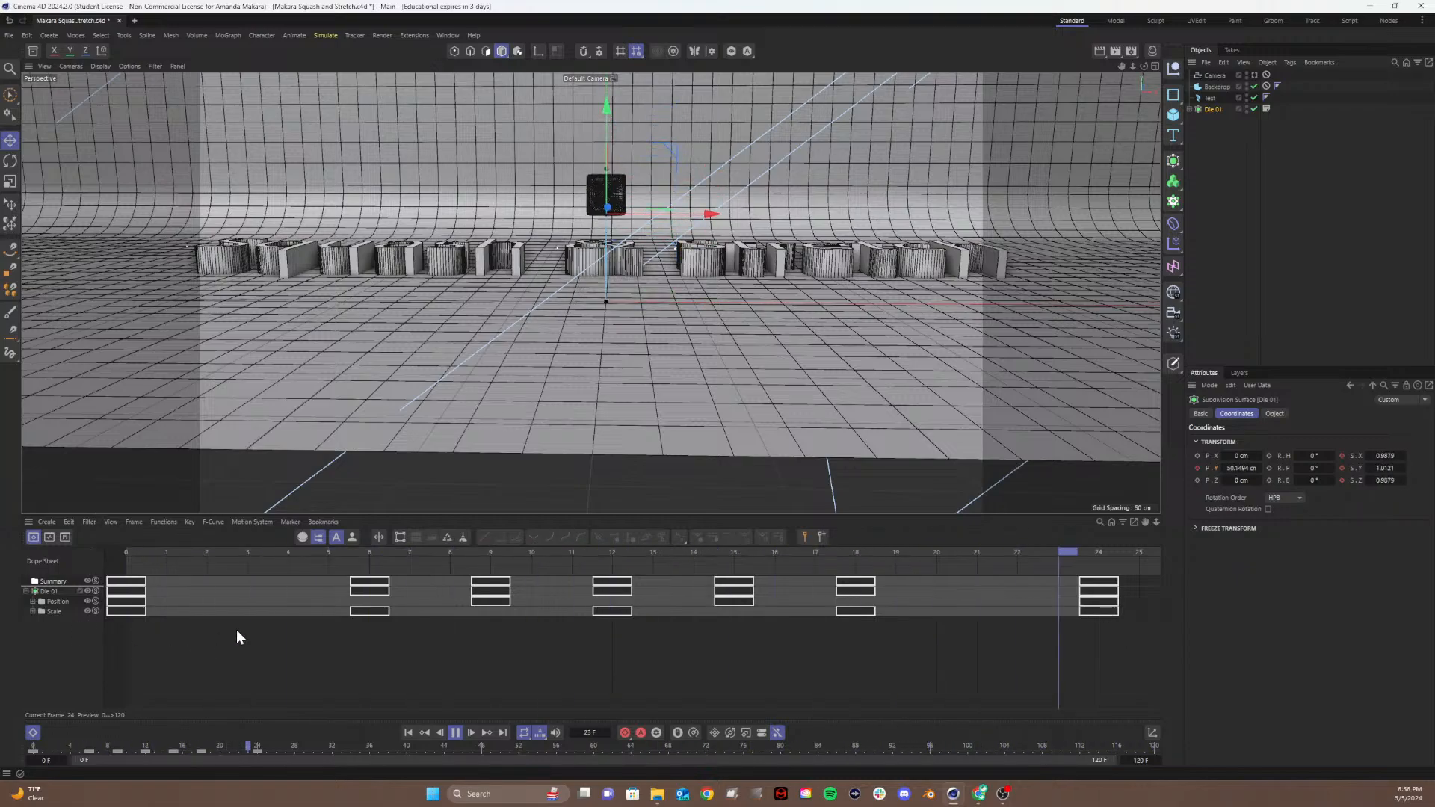
{"action": "key", "text": "F8"}
{"action": "left_click", "coordinate": [300, 704]}
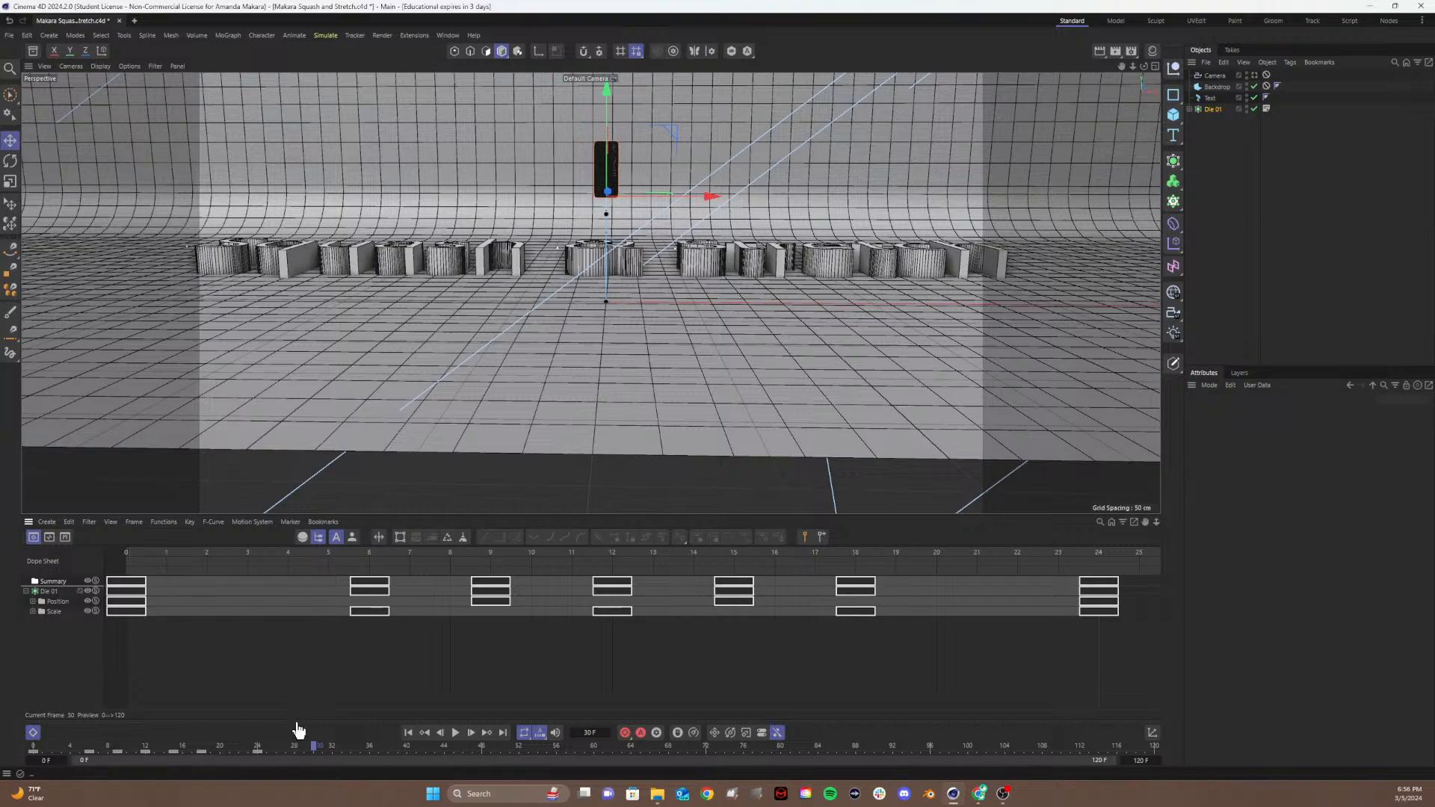
{"action": "left_click_drag", "start_coordinate": [317, 749], "coordinate": [3, 734]}
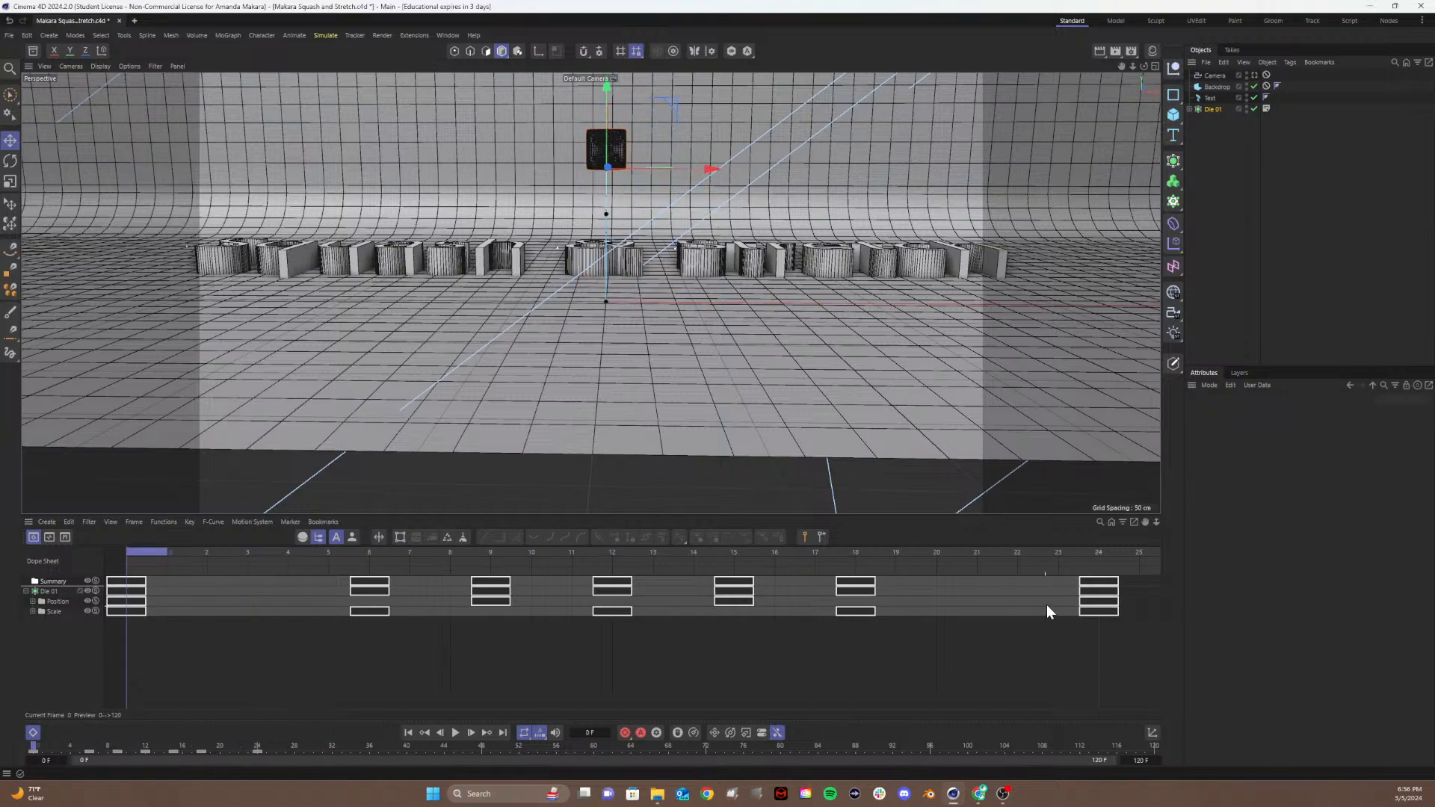
Step: Inspect the last position key's properties and compare them with Die 01's coordinates at frame 0
{"action": "left_click", "coordinate": [1079, 604]}
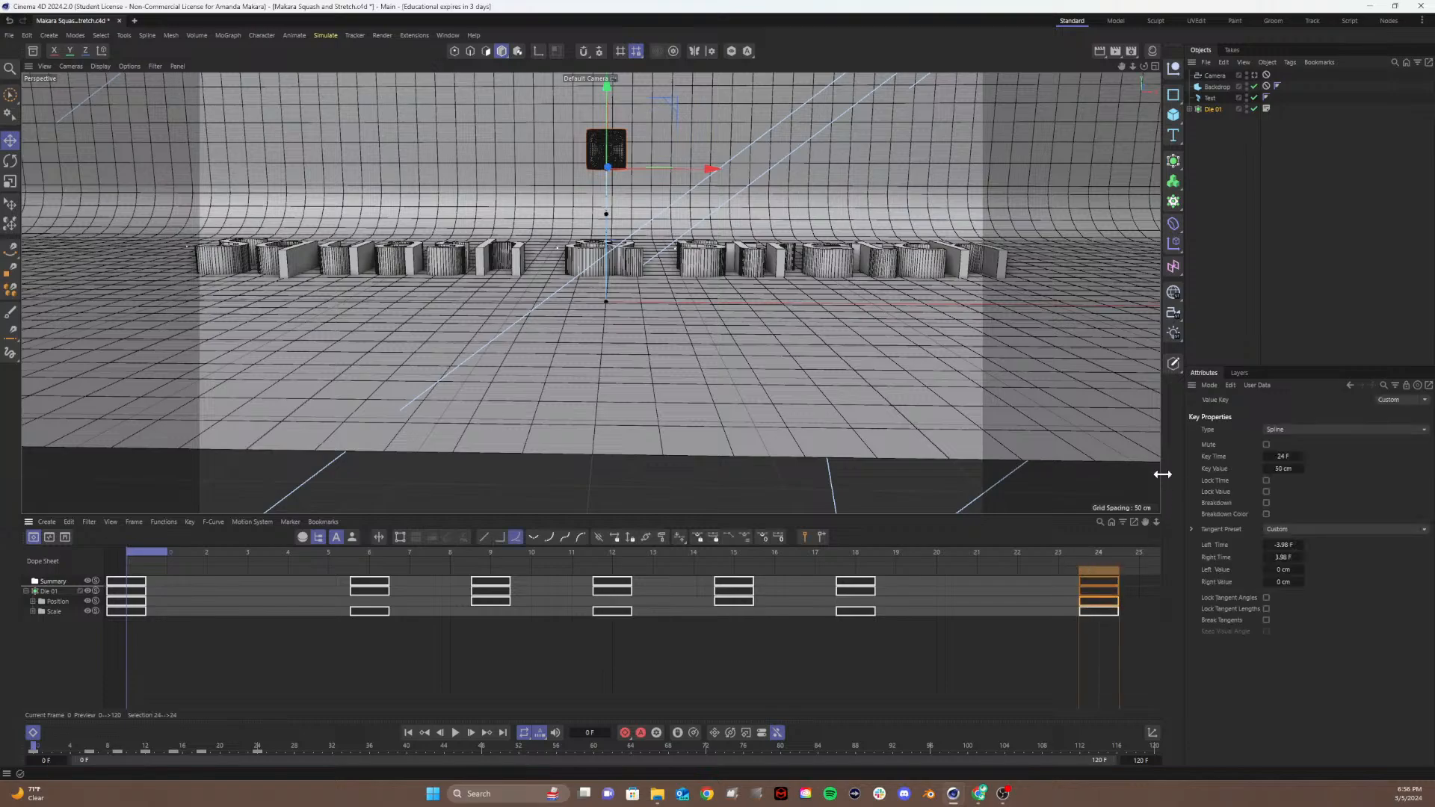
{"action": "left_click", "coordinate": [1224, 129]}
{"action": "left_click", "coordinate": [1195, 110]}
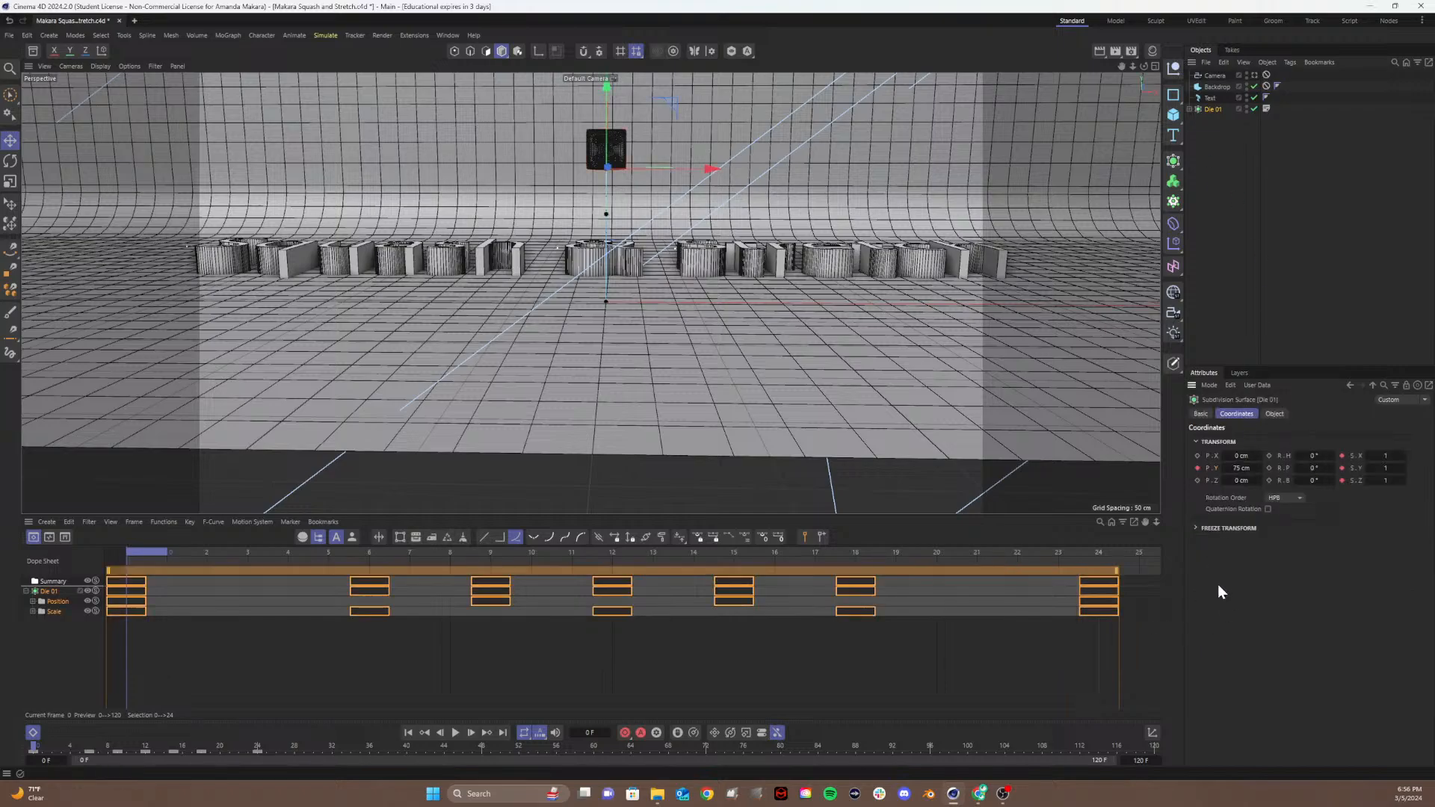
{"action": "left_click", "coordinate": [1015, 611]}
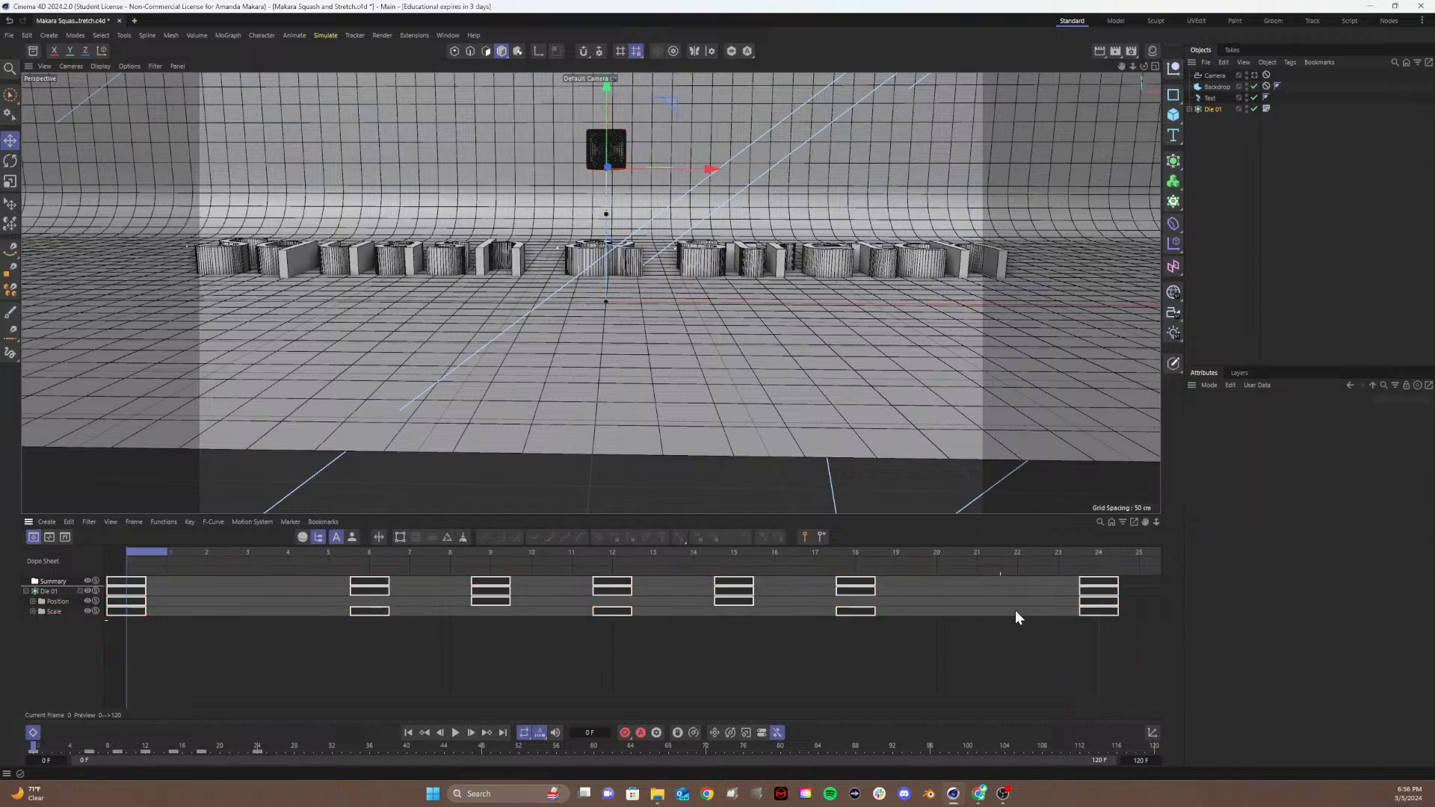
{"action": "left_click", "coordinate": [1211, 109]}
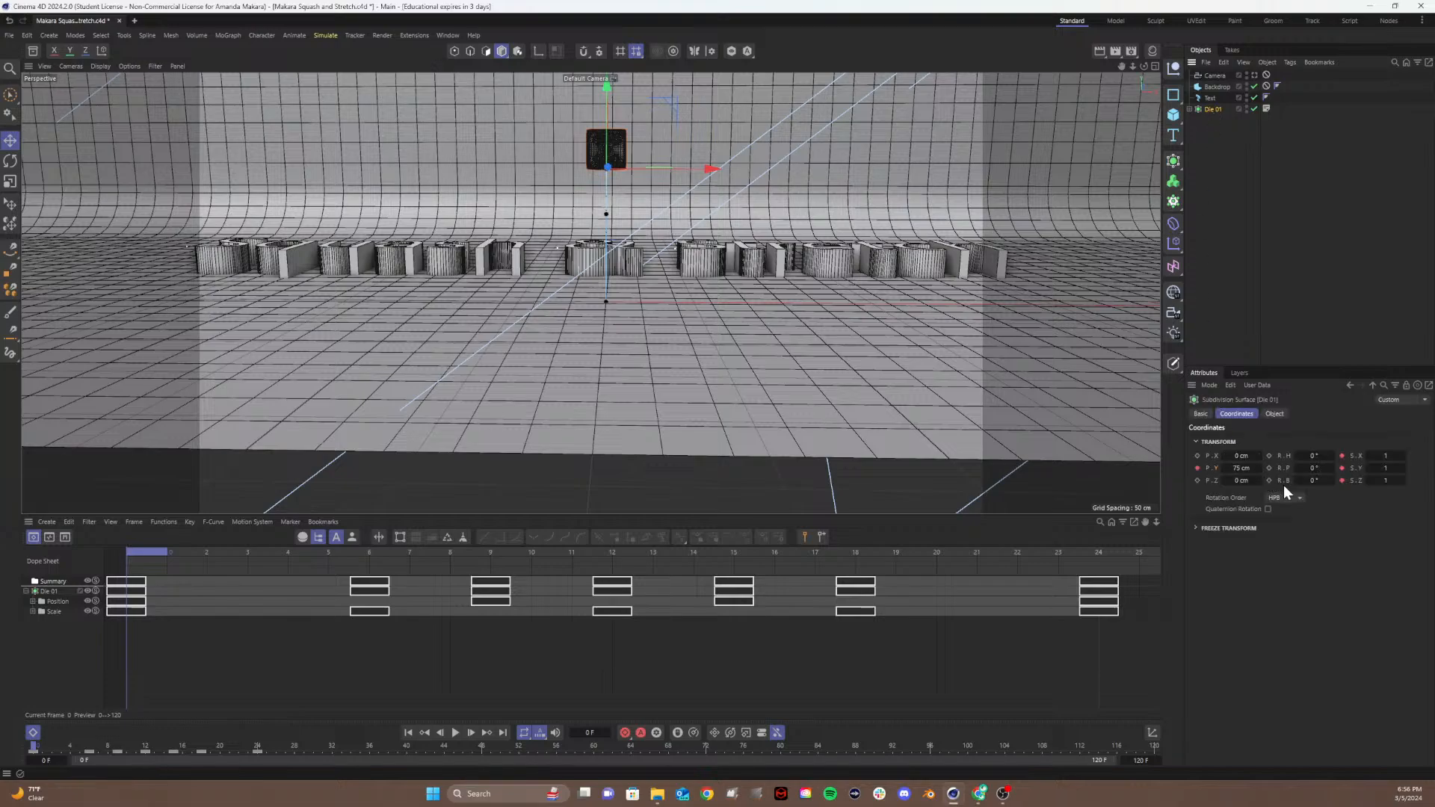
Step: Set Die 01's Y position to 75 cm at frame 24 and record it as a key
{"action": "left_click", "coordinate": [1098, 552]}
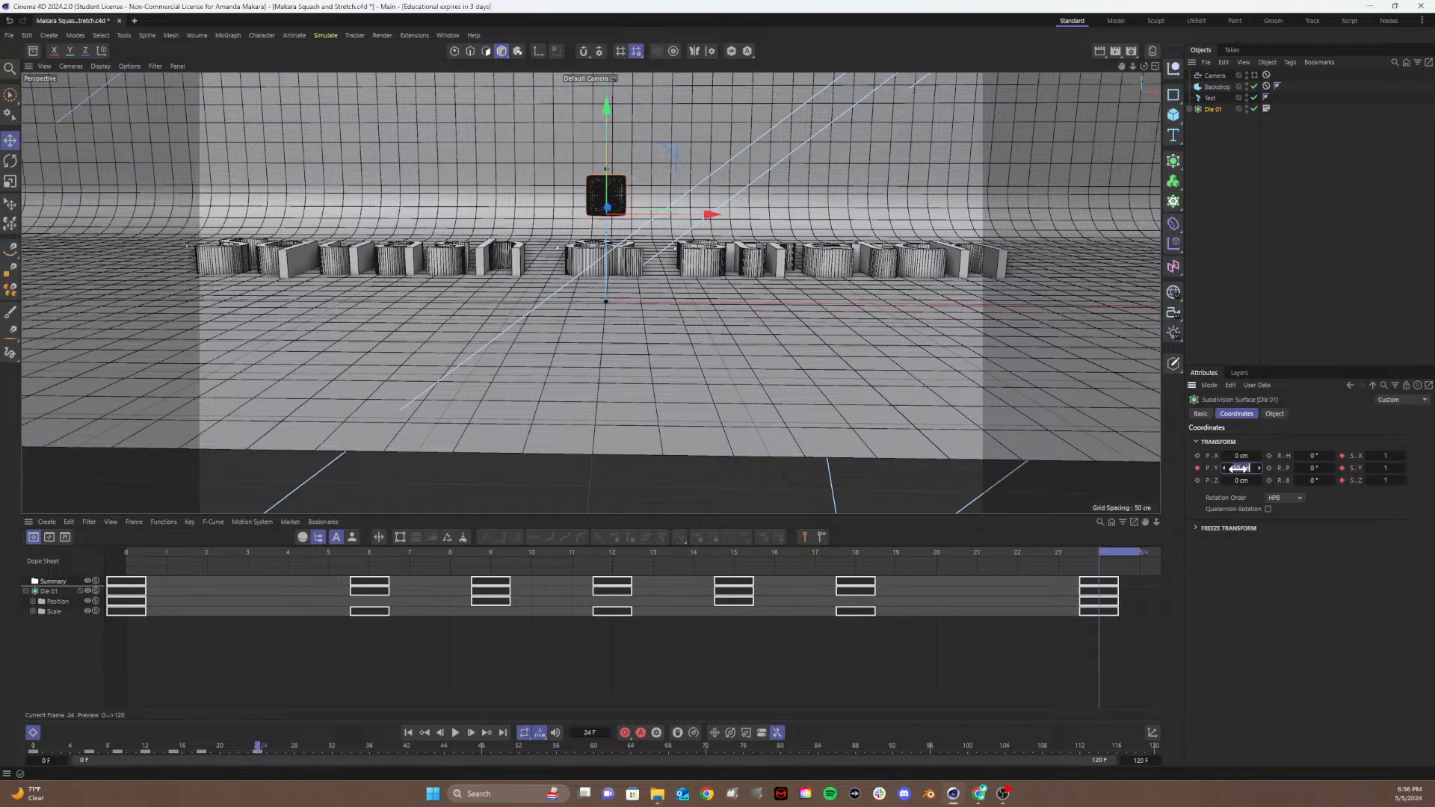
{"action": "type", "text": "75"}
{"action": "key", "text": "Return"}
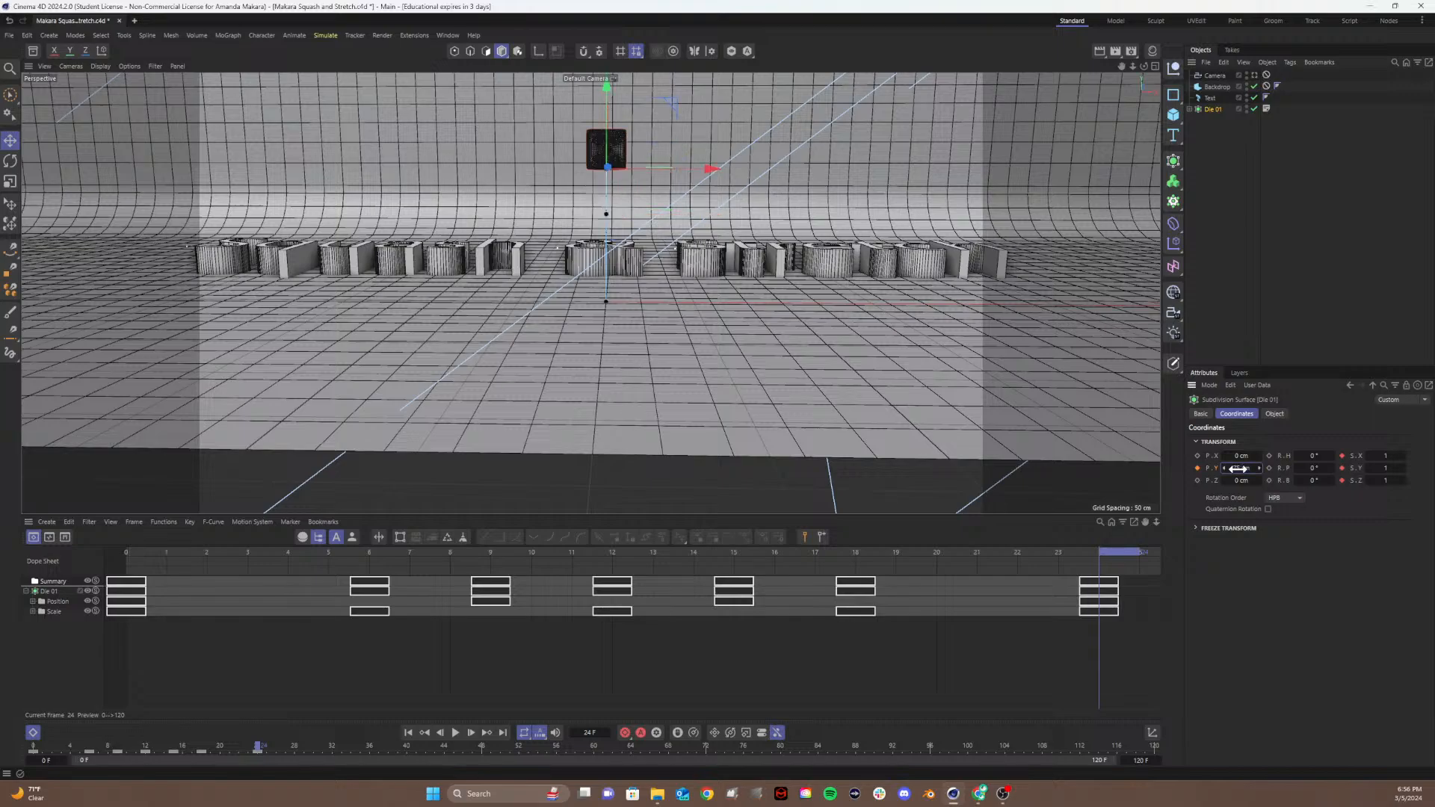
{"action": "left_click", "coordinate": [1198, 467]}
Step: Review the Position Y curve in F-Curve mode, save the project and return to the Dope Sheet with no keys selected
{"action": "left_click", "coordinate": [61, 601]}
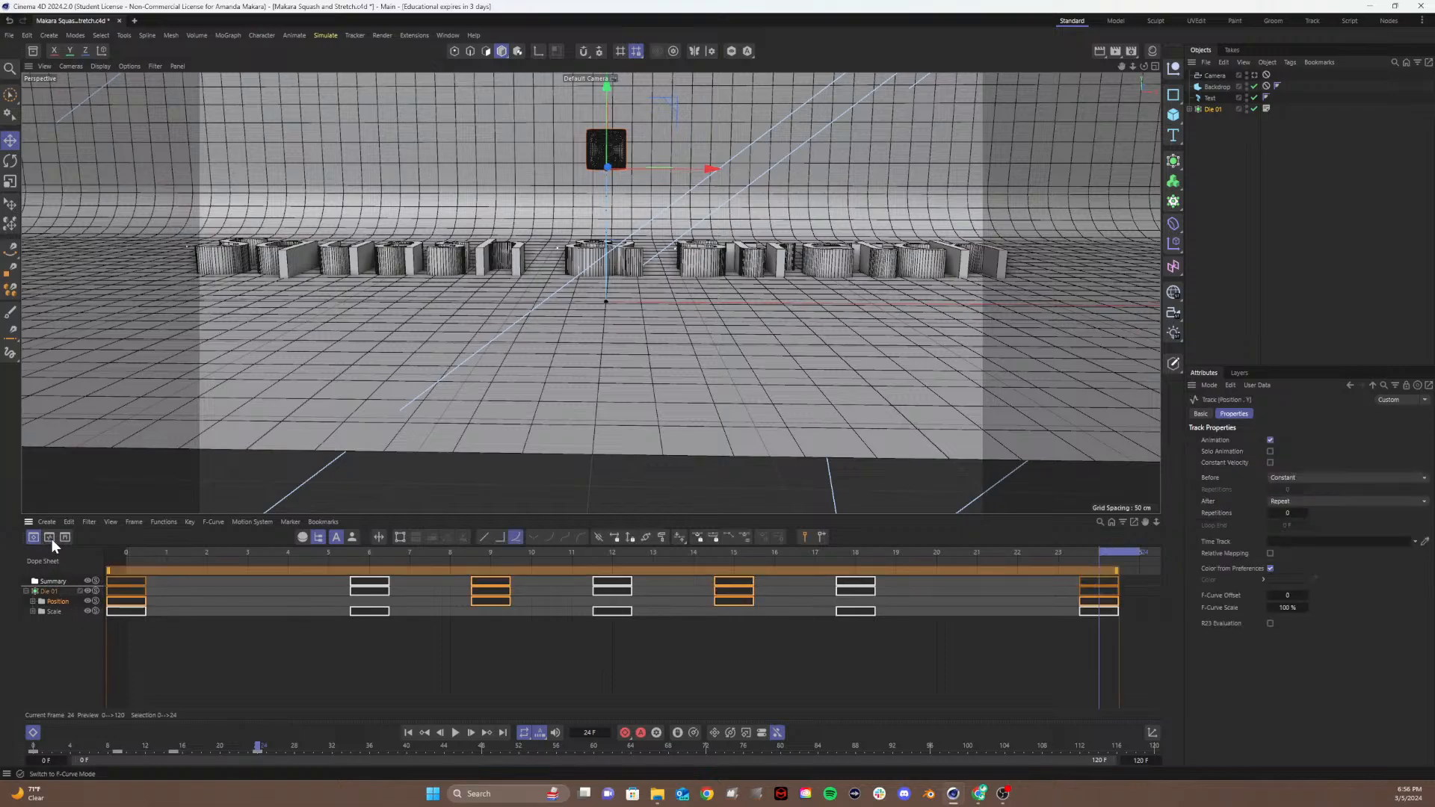
{"action": "left_click", "coordinate": [49, 537]}
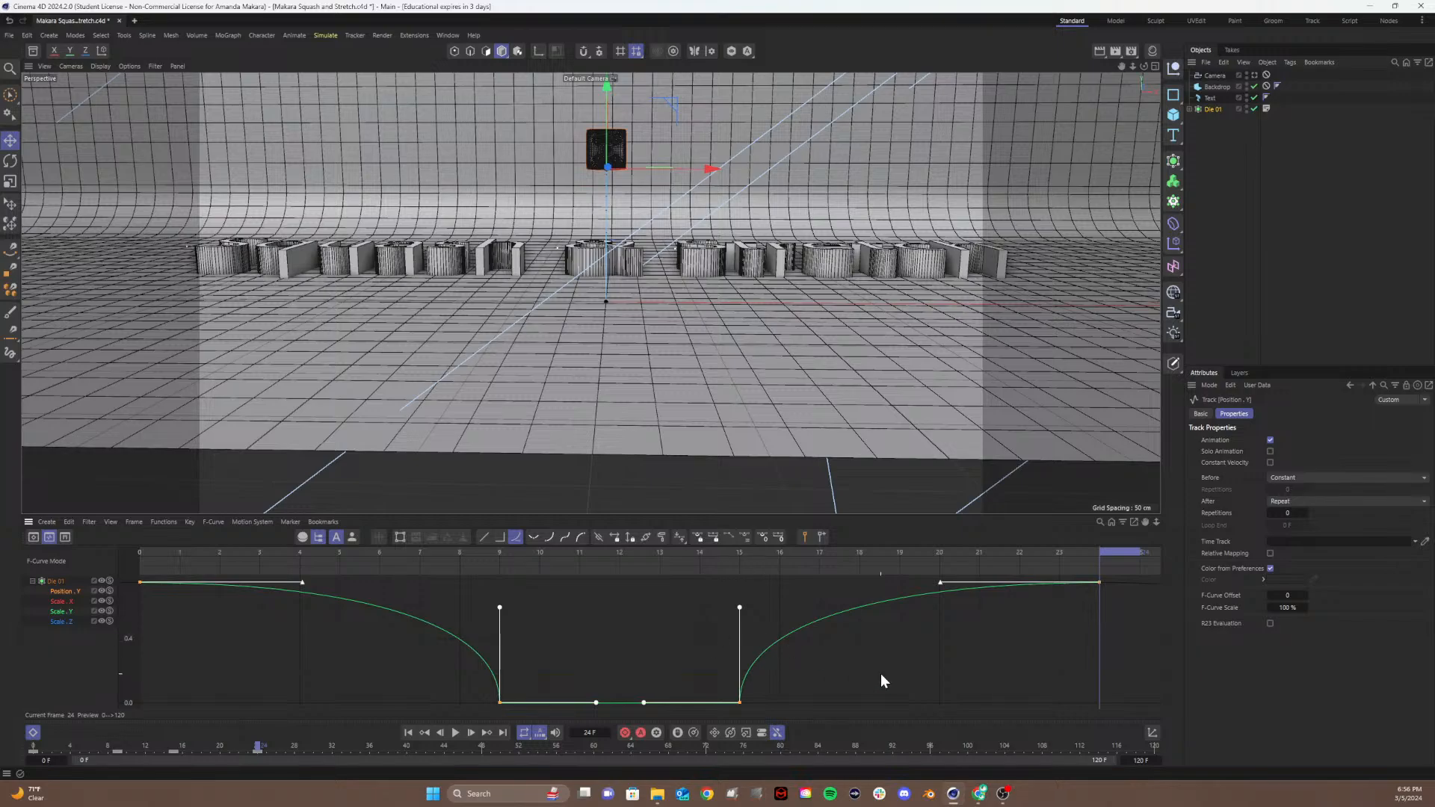
{"action": "key", "text": "ctrl+s"}
{"action": "left_click", "coordinate": [33, 538]}
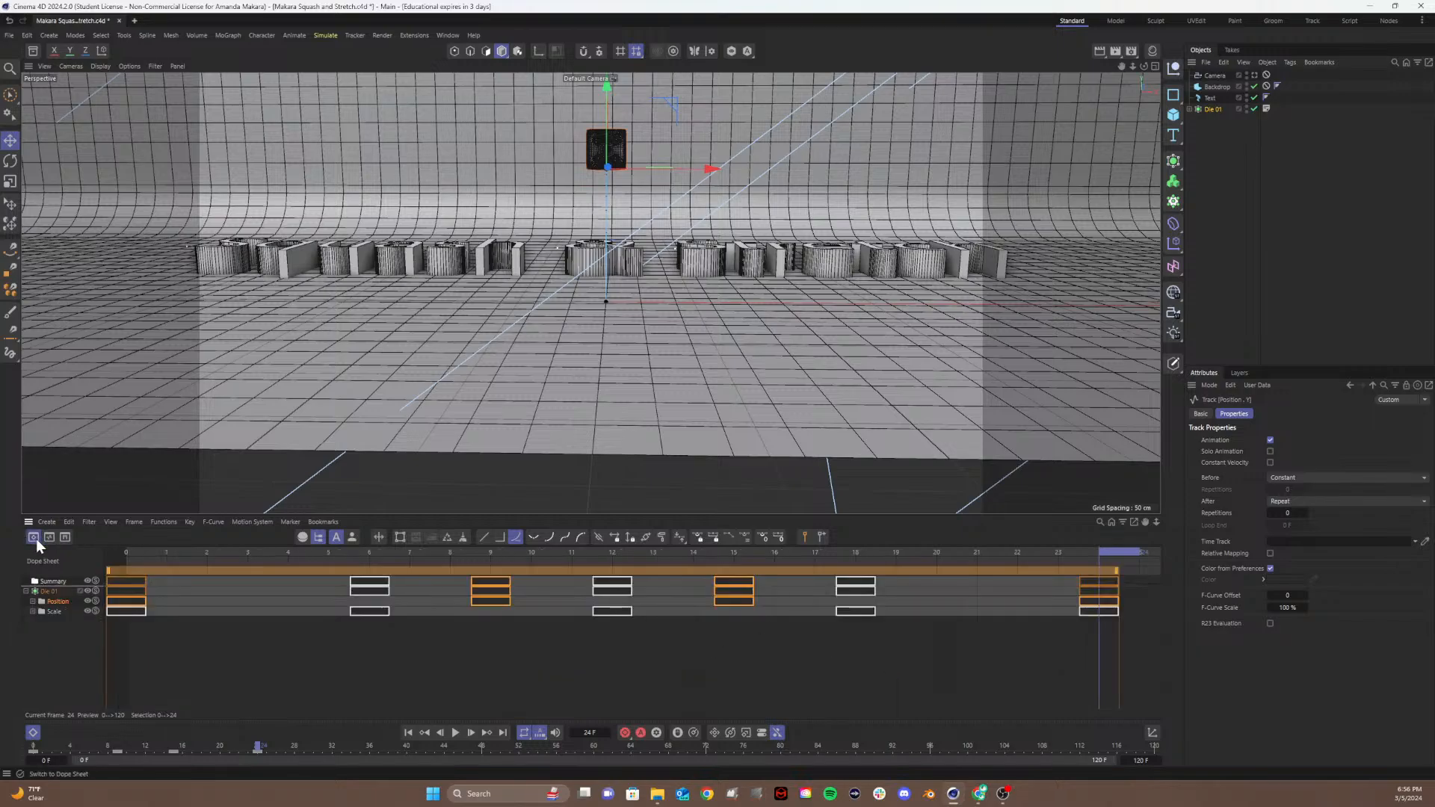
{"action": "left_click", "coordinate": [896, 670]}
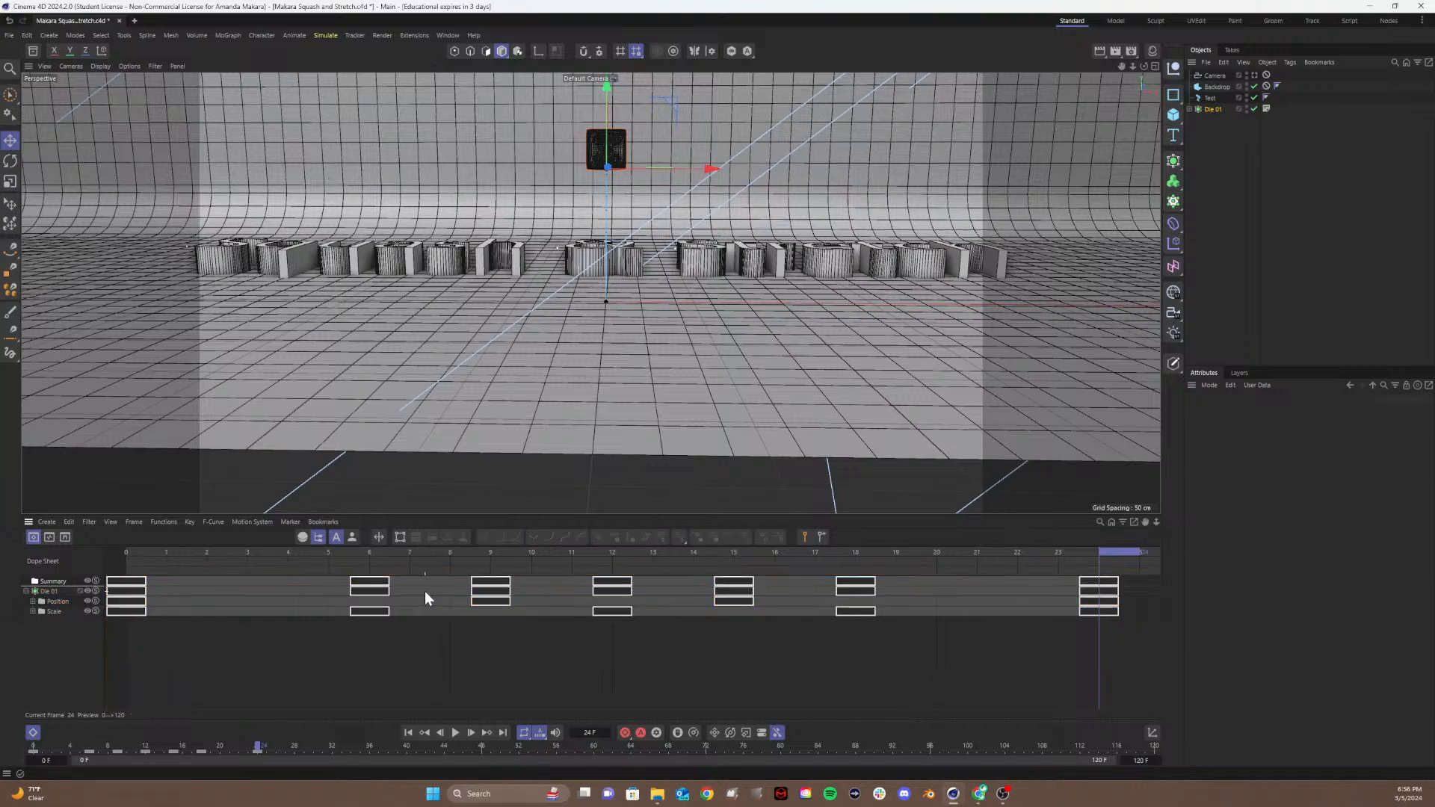
Step: Try shifting the die's first scale keys to frame 2 and the last ones to frame 22, and play the bounce
{"action": "left_click", "coordinate": [56, 610]}
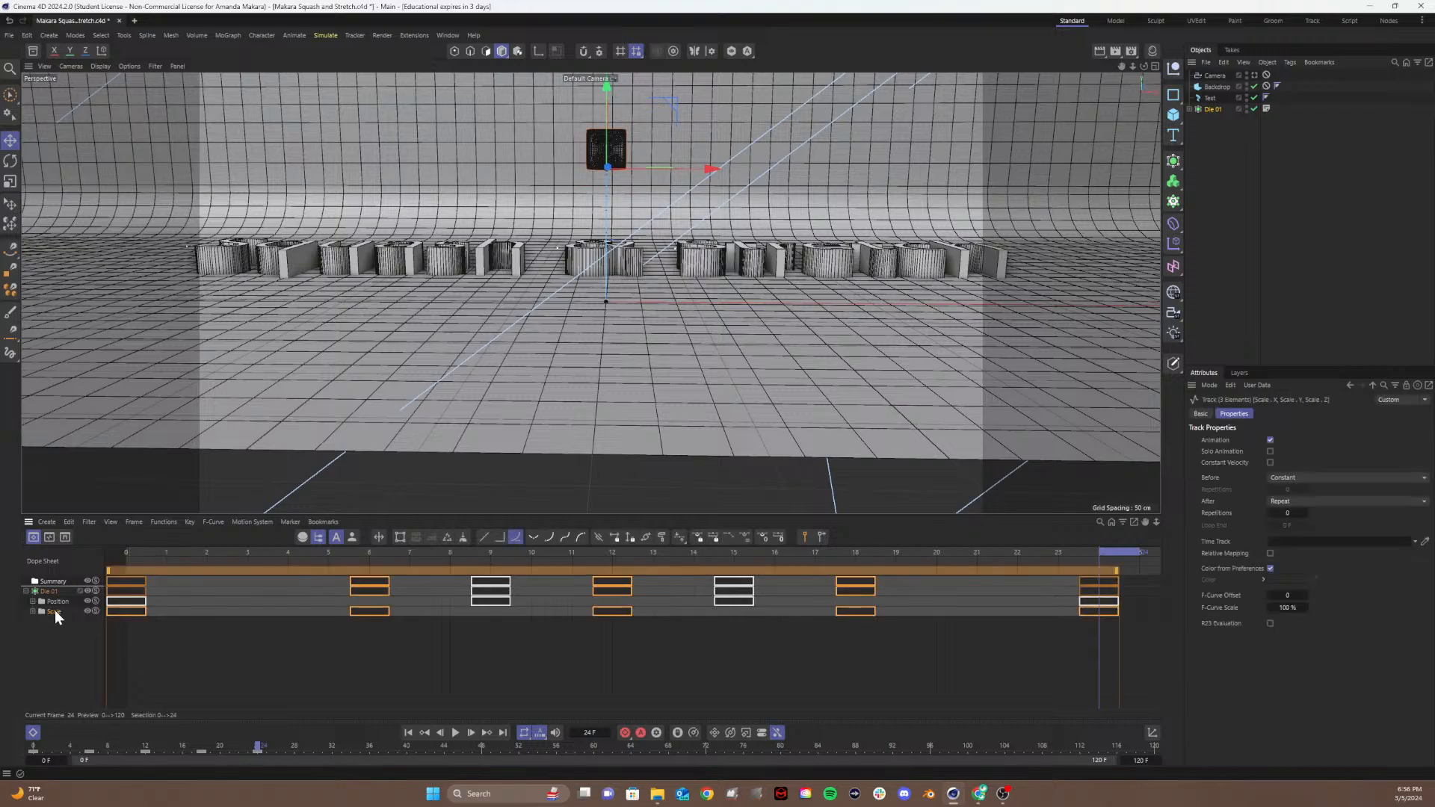
{"action": "left_click", "coordinate": [155, 643]}
{"action": "left_click", "coordinate": [134, 611]}
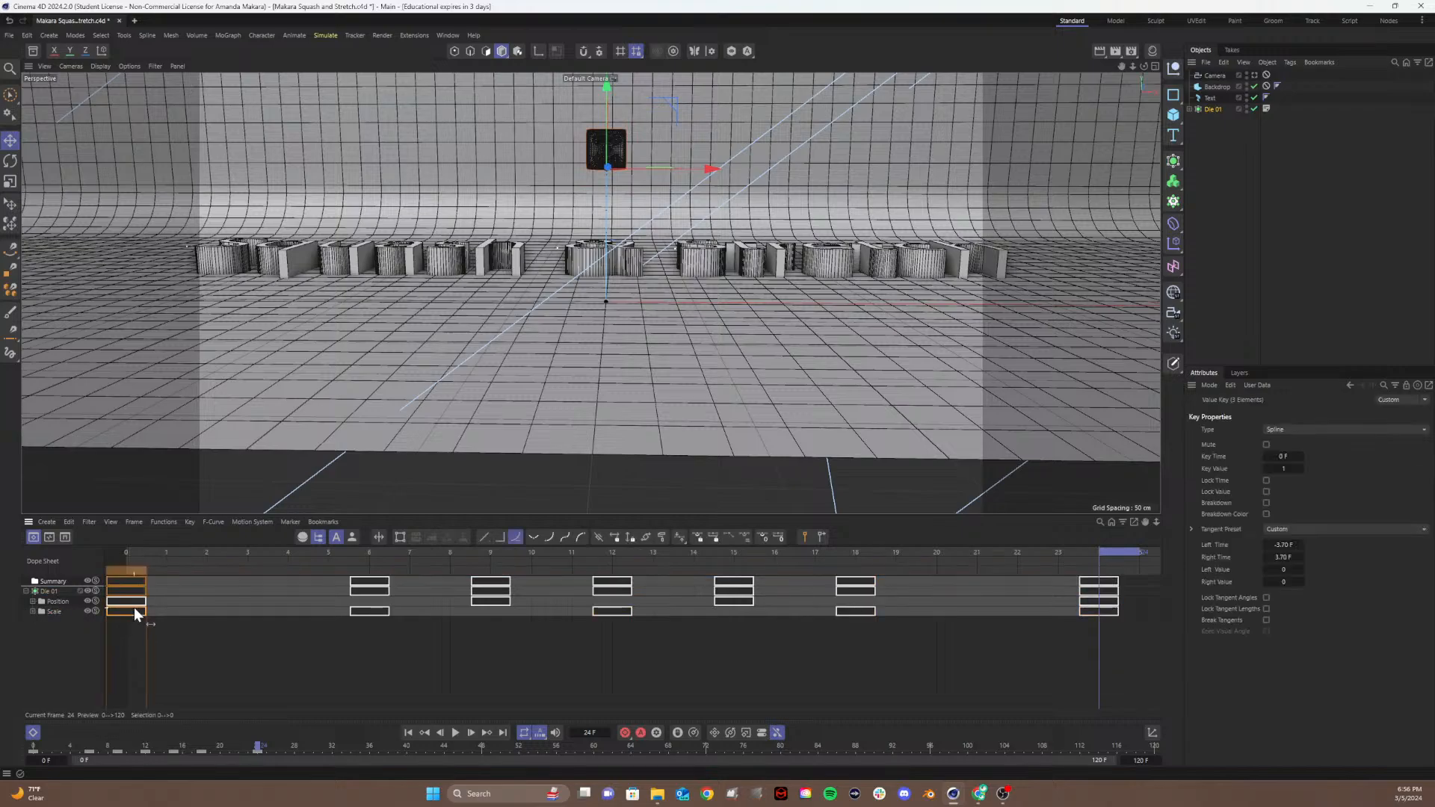
{"action": "left_click_drag", "start_coordinate": [134, 611], "coordinate": [199, 620]}
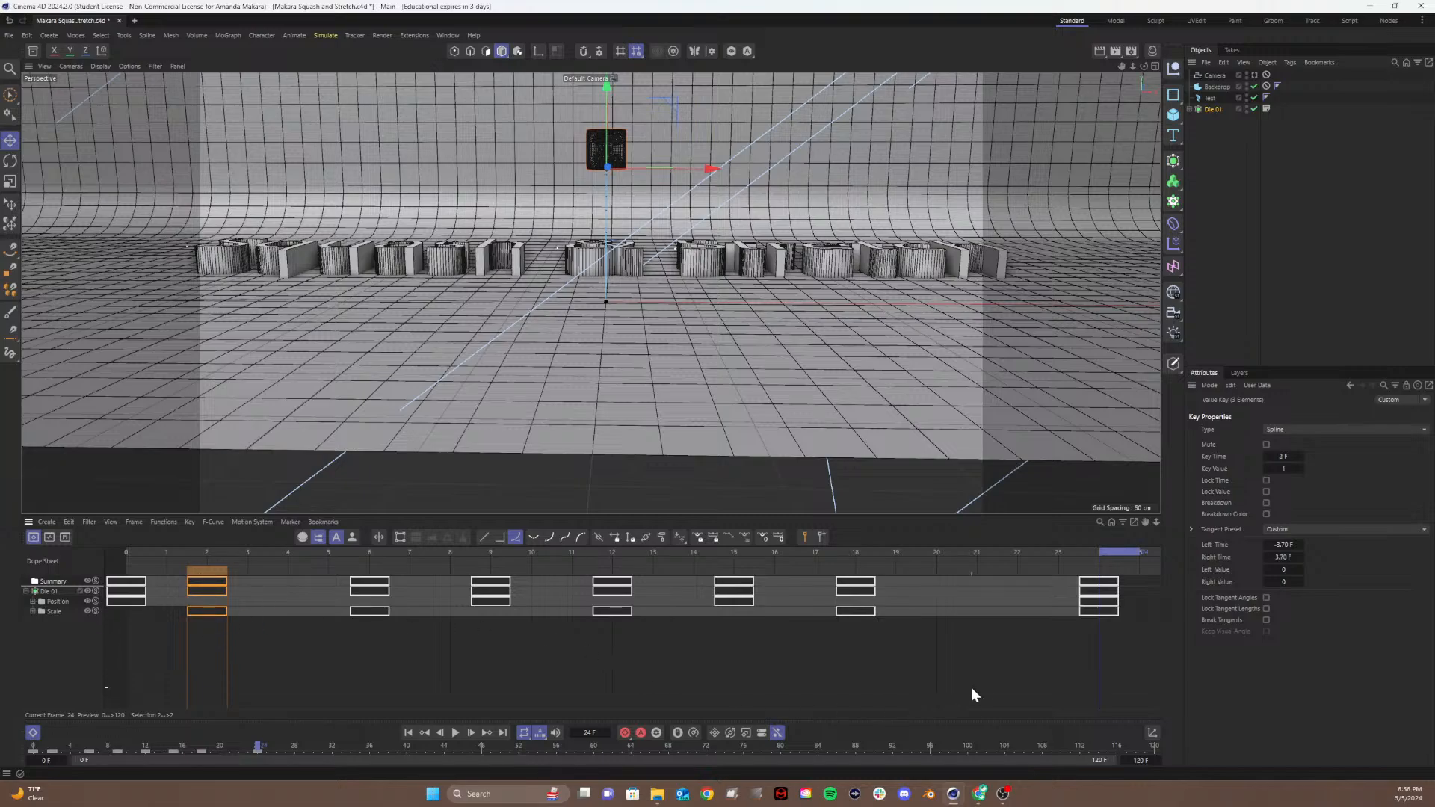
{"action": "left_click_drag", "start_coordinate": [1089, 614], "coordinate": [1011, 616]}
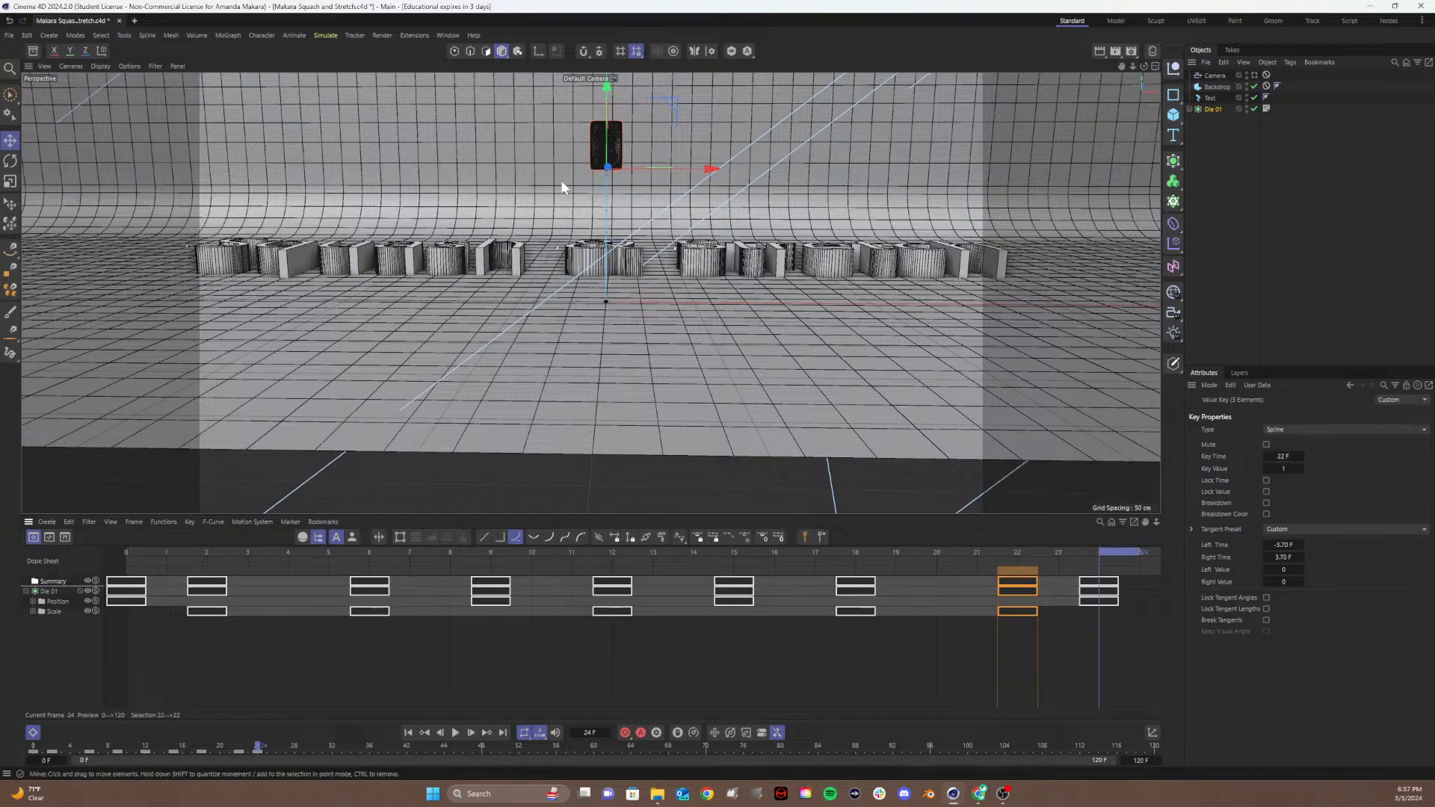
{"action": "left_click", "coordinate": [453, 737]}
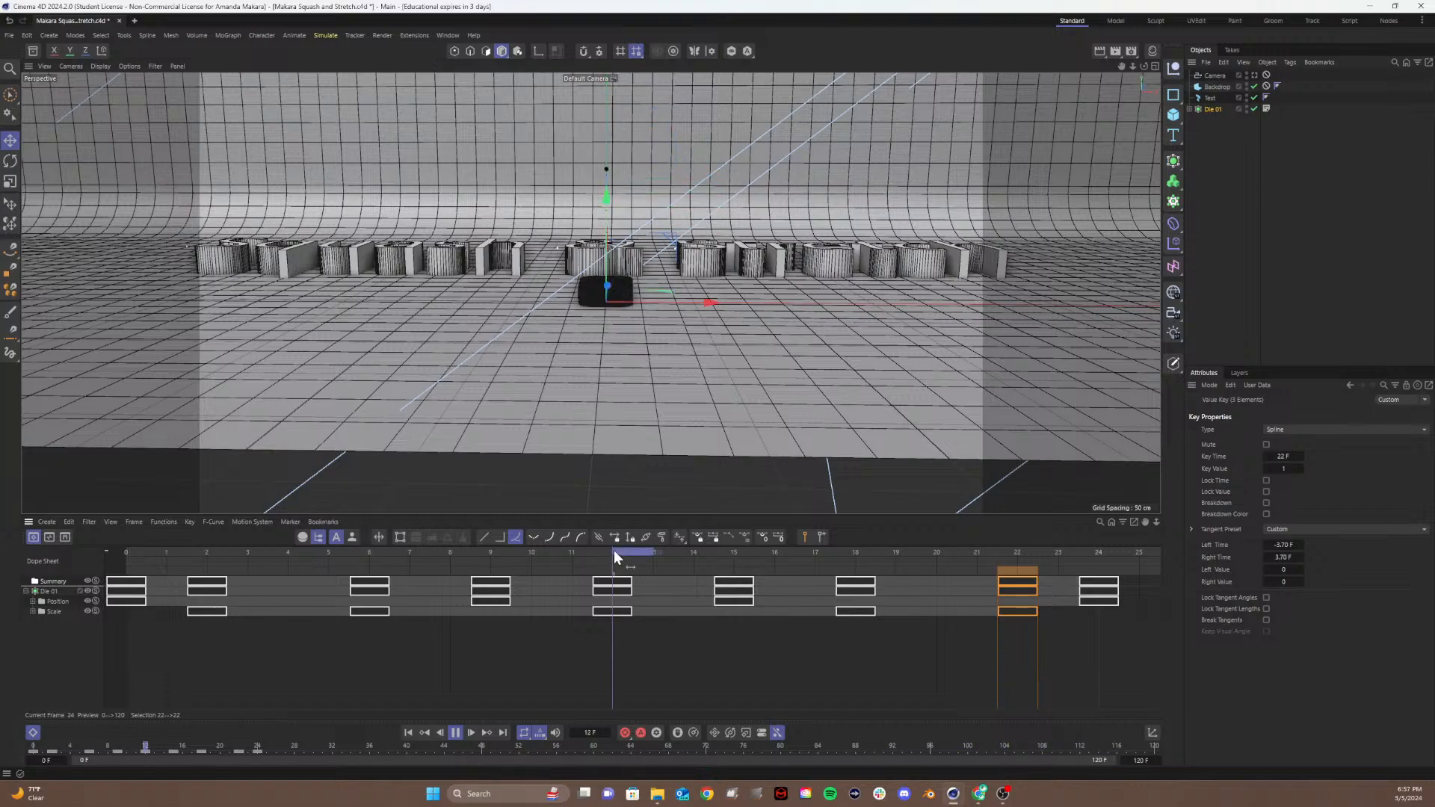
Step: Move the last scale keys back to frame 24 and the first ones back to frame 0, and save the project
{"action": "mouse_move", "coordinate": [935, 584]}
{"action": "left_mouse_down"}
{"action": "mouse_move", "coordinate": [1152, 598]}
{"action": "mouse_move", "coordinate": [855, 593]}
{"action": "mouse_move", "coordinate": [841, 608]}
{"action": "mouse_move", "coordinate": [901, 612]}
{"action": "left_mouse_up"}
{"action": "key", "text": "F8"}
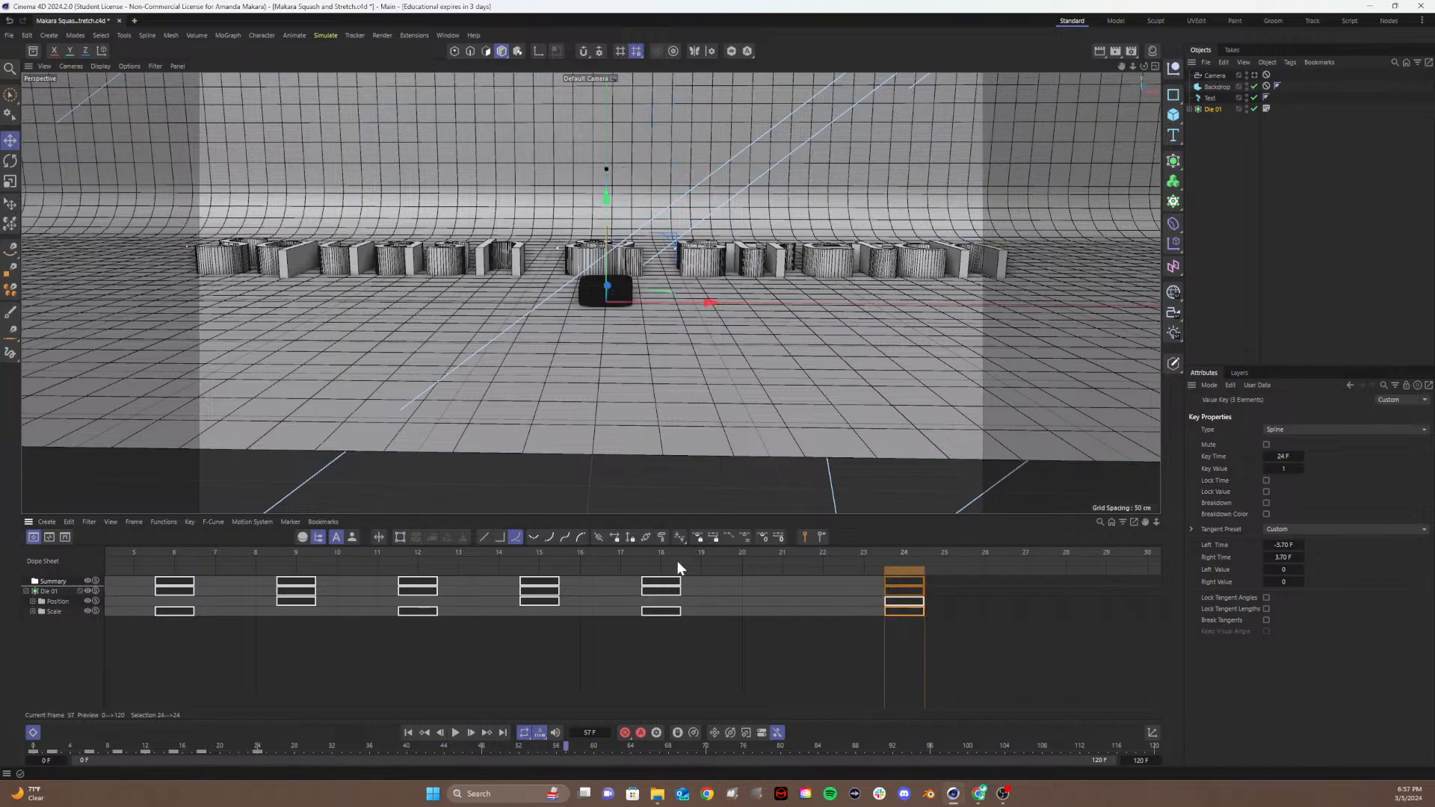
{"action": "left_click_drag", "start_coordinate": [677, 555], "coordinate": [21, 577]}
{"action": "left_click_drag", "start_coordinate": [276, 609], "coordinate": [179, 611]}
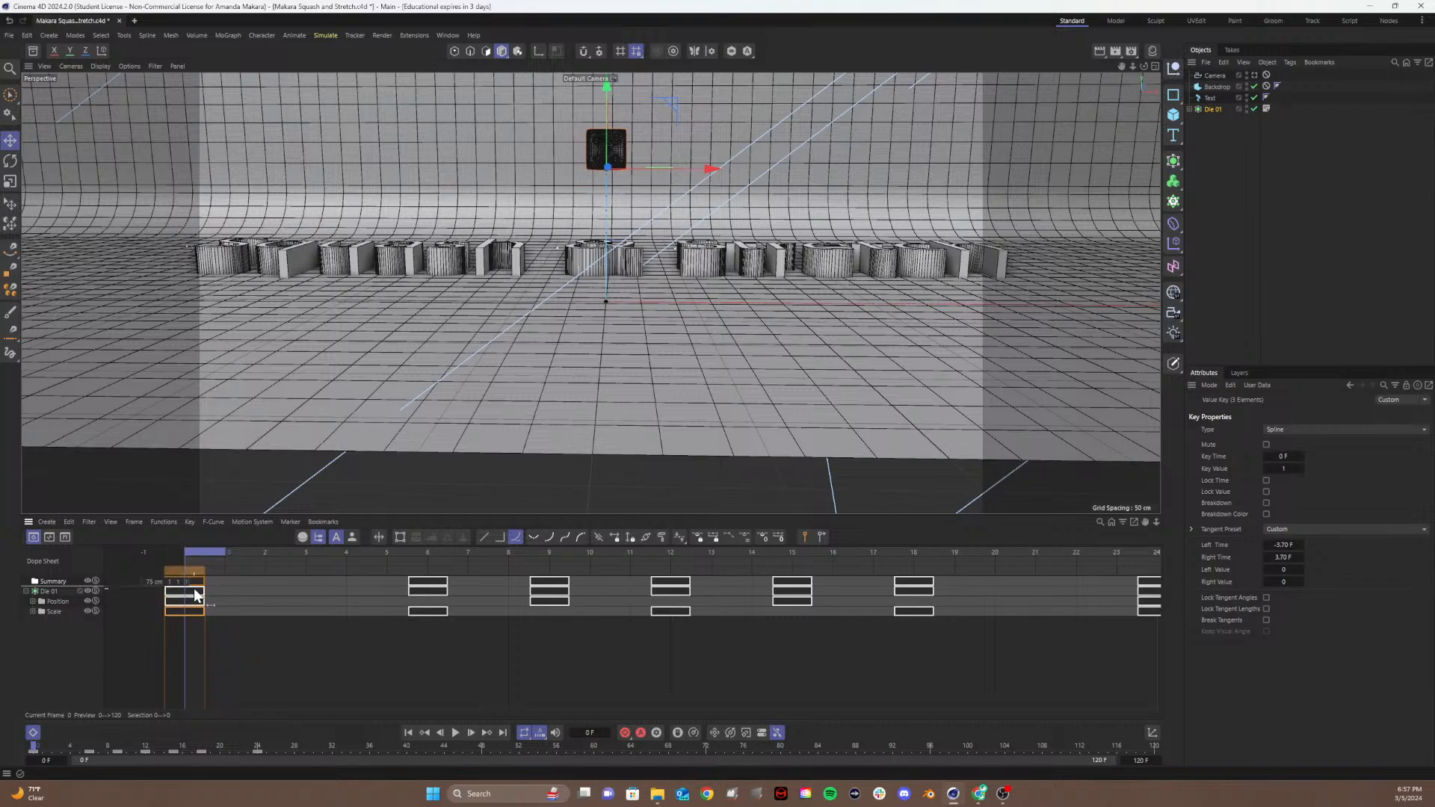
{"action": "key", "text": "ctrl+s"}
Step: Slide the die along the negative X axis away from the centre and add a Sphere primitive
{"action": "left_click_drag", "start_coordinate": [713, 171], "coordinate": [585, 176]}
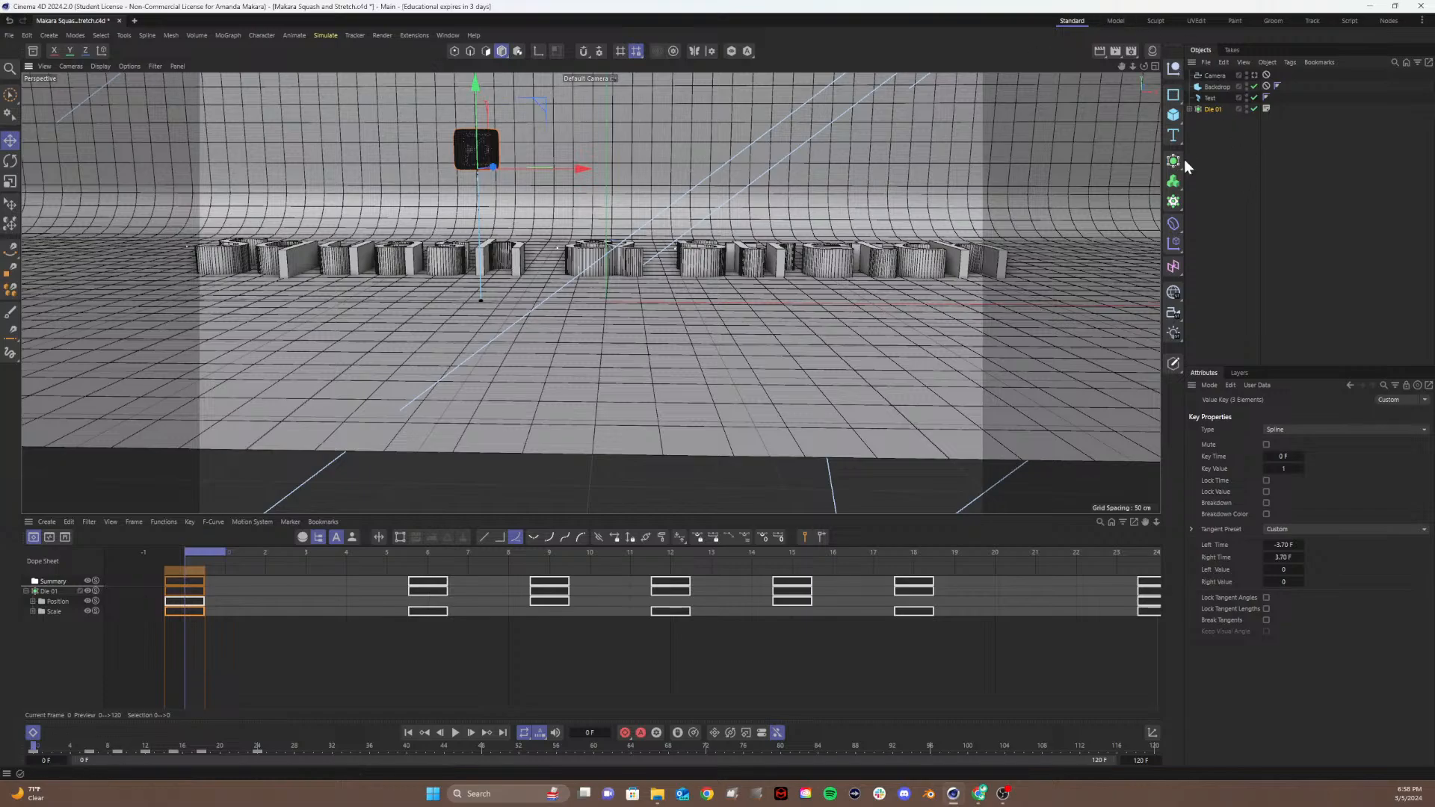
{"action": "left_click", "coordinate": [1175, 115]}
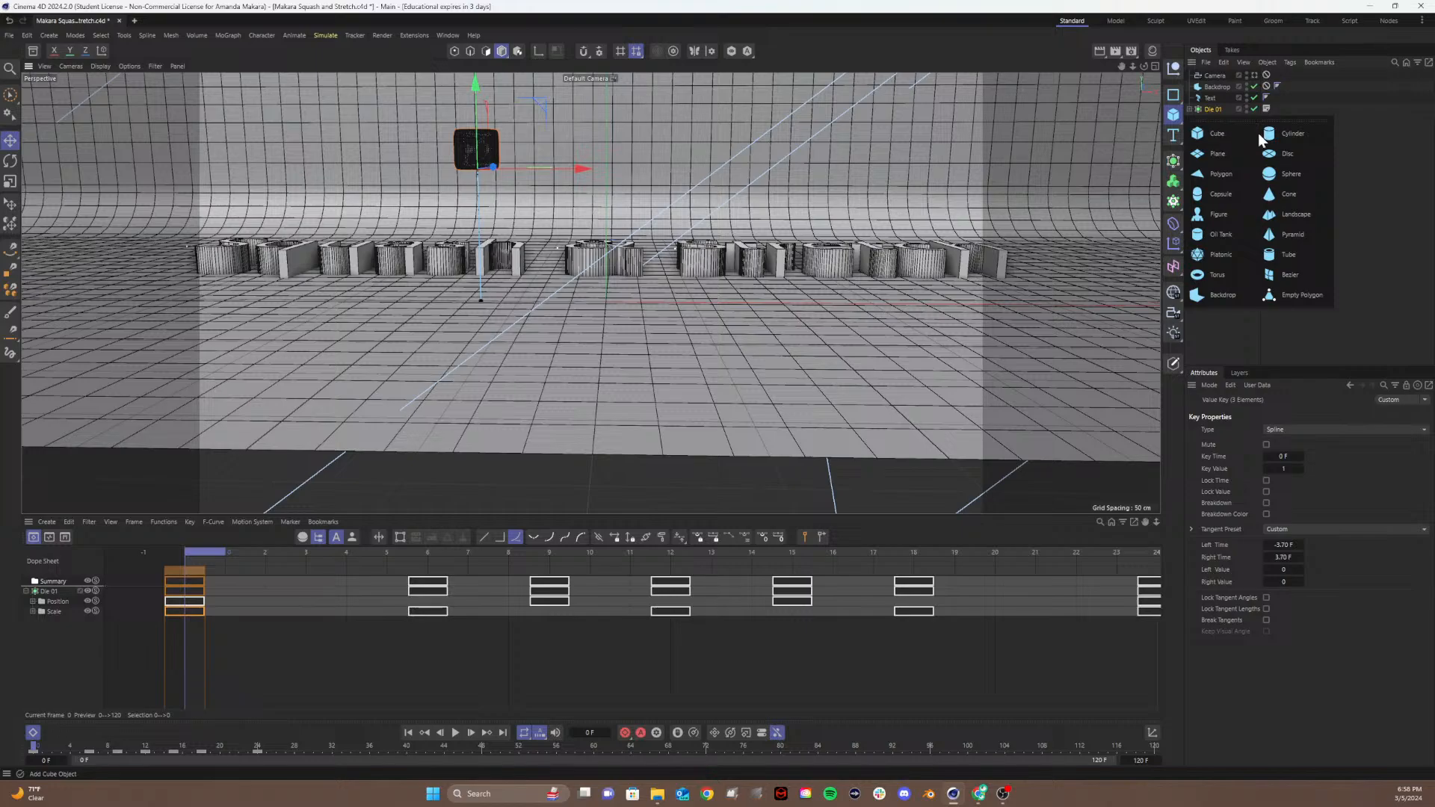
{"action": "left_click", "coordinate": [1285, 175]}
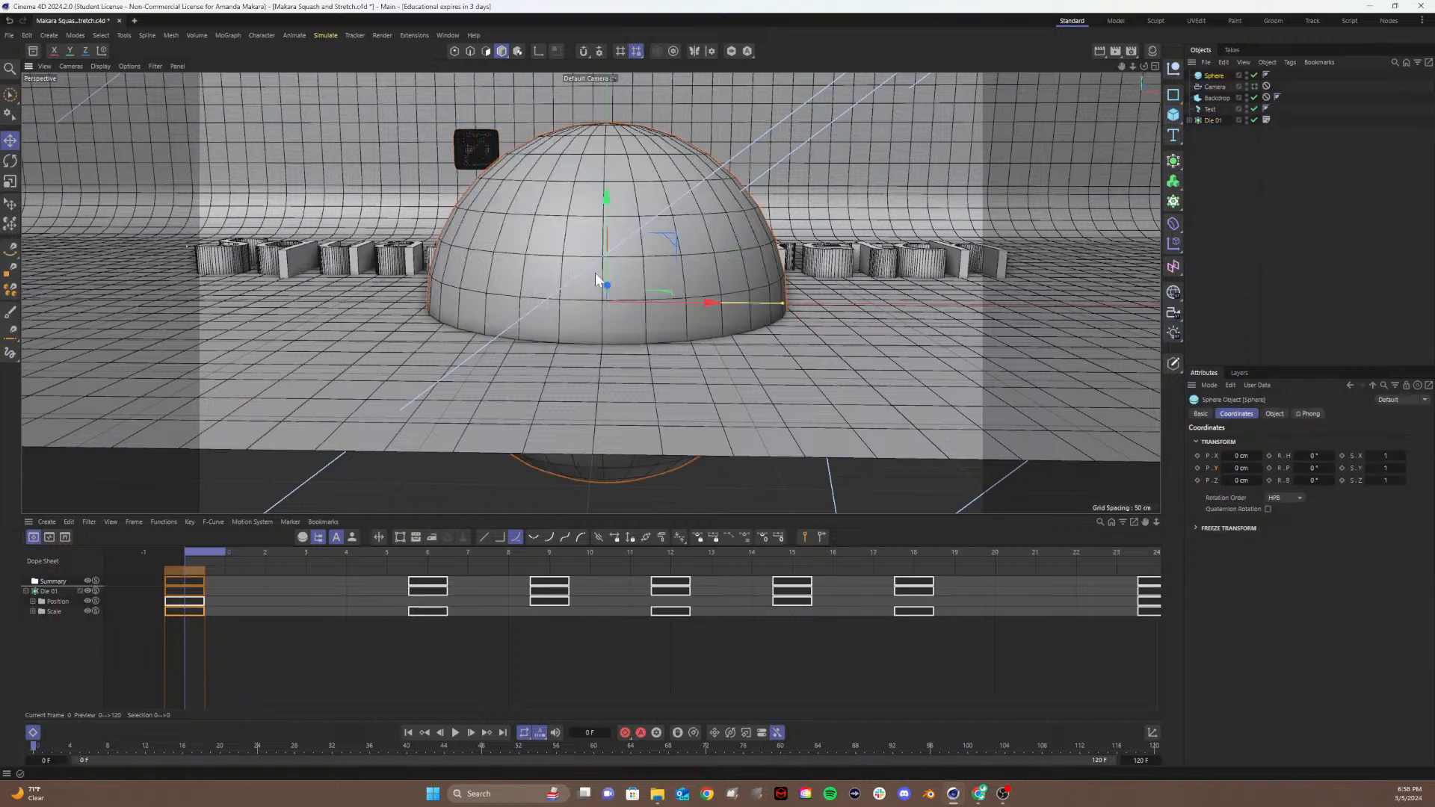
Step: Scale the sphere down uniformly to slightly larger than the die and raise it along Y level with the die
{"action": "key", "text": "t"}
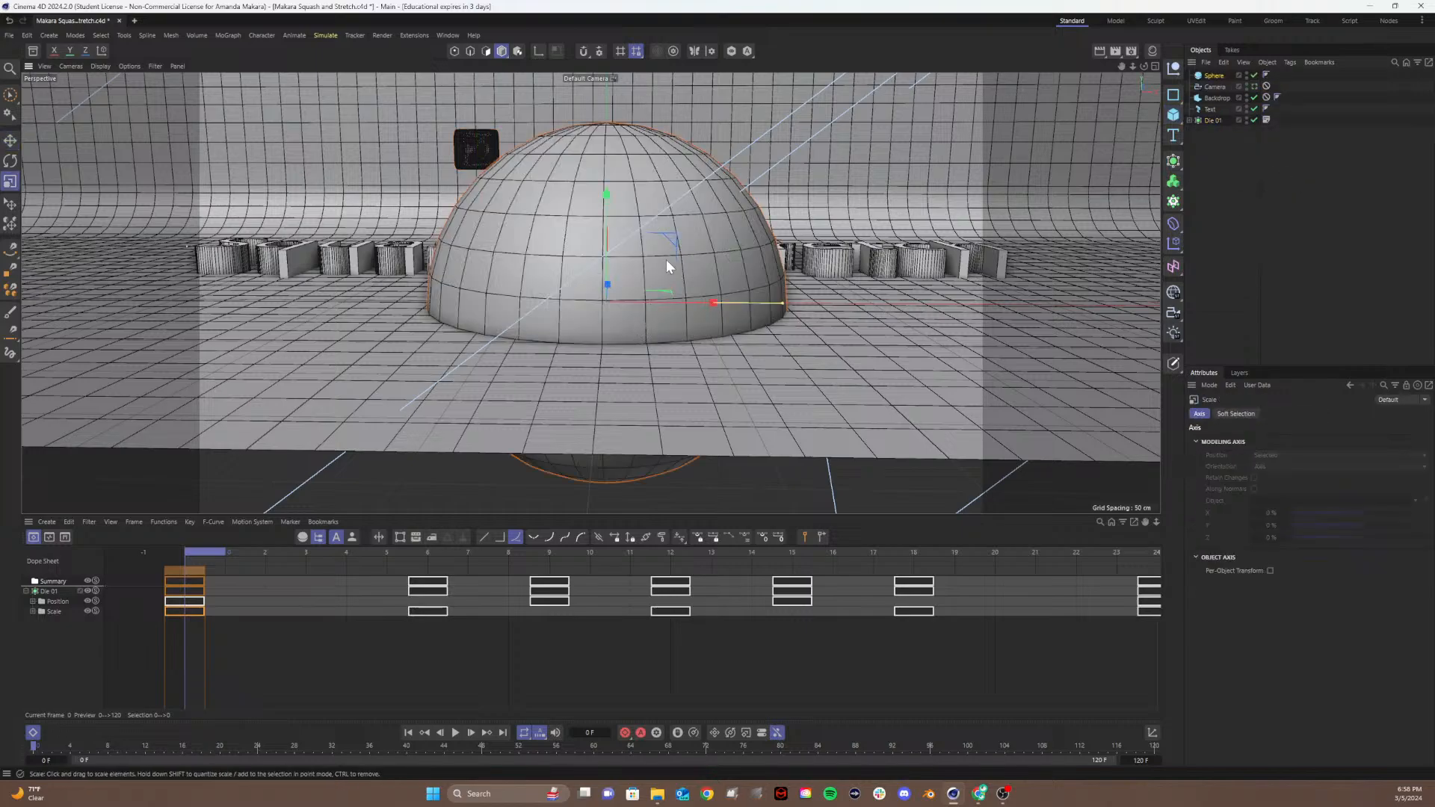
{"action": "left_click_drag", "start_coordinate": [611, 204], "coordinate": [604, 289]}
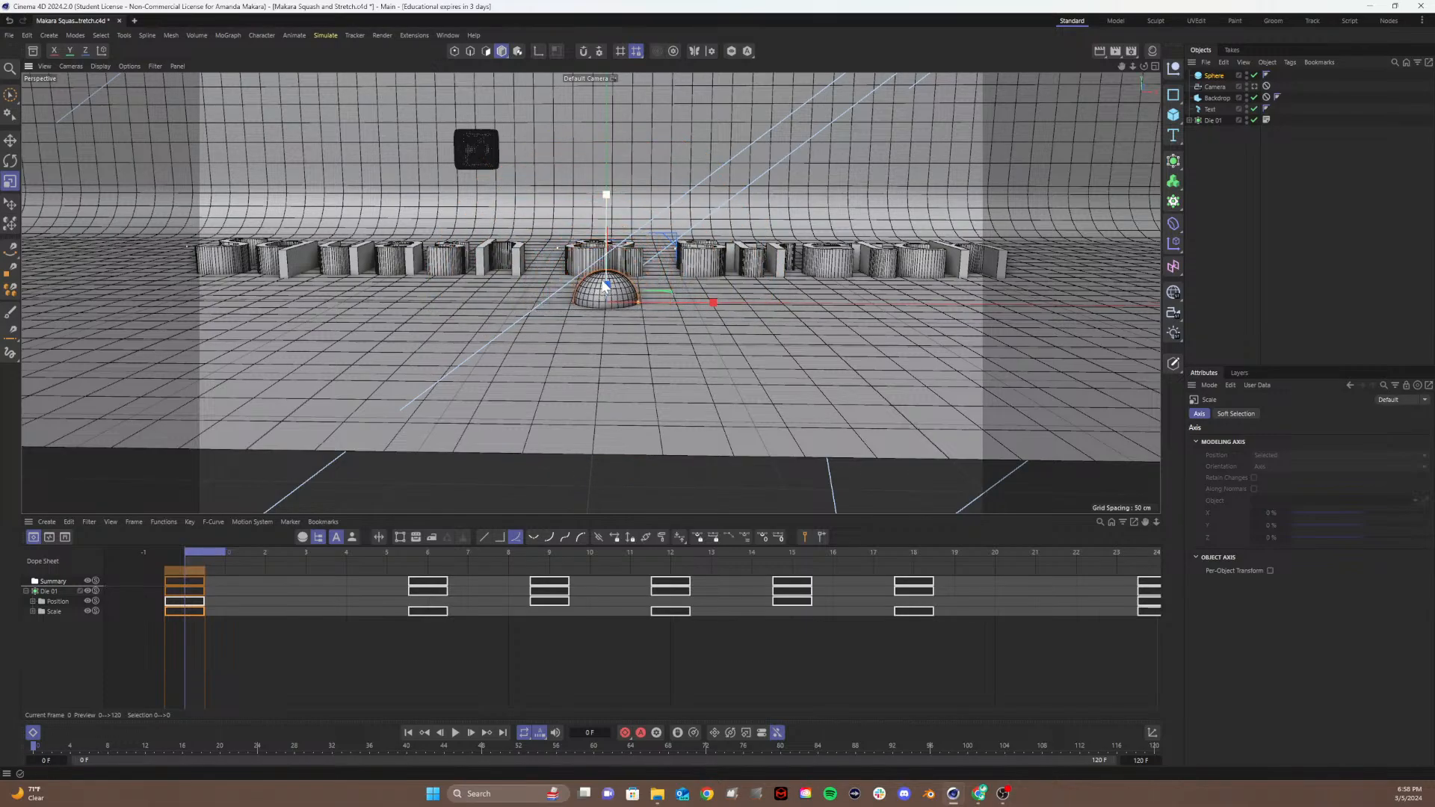
{"action": "key", "text": "e"}
{"action": "left_click_drag", "start_coordinate": [611, 222], "coordinate": [611, 51]}
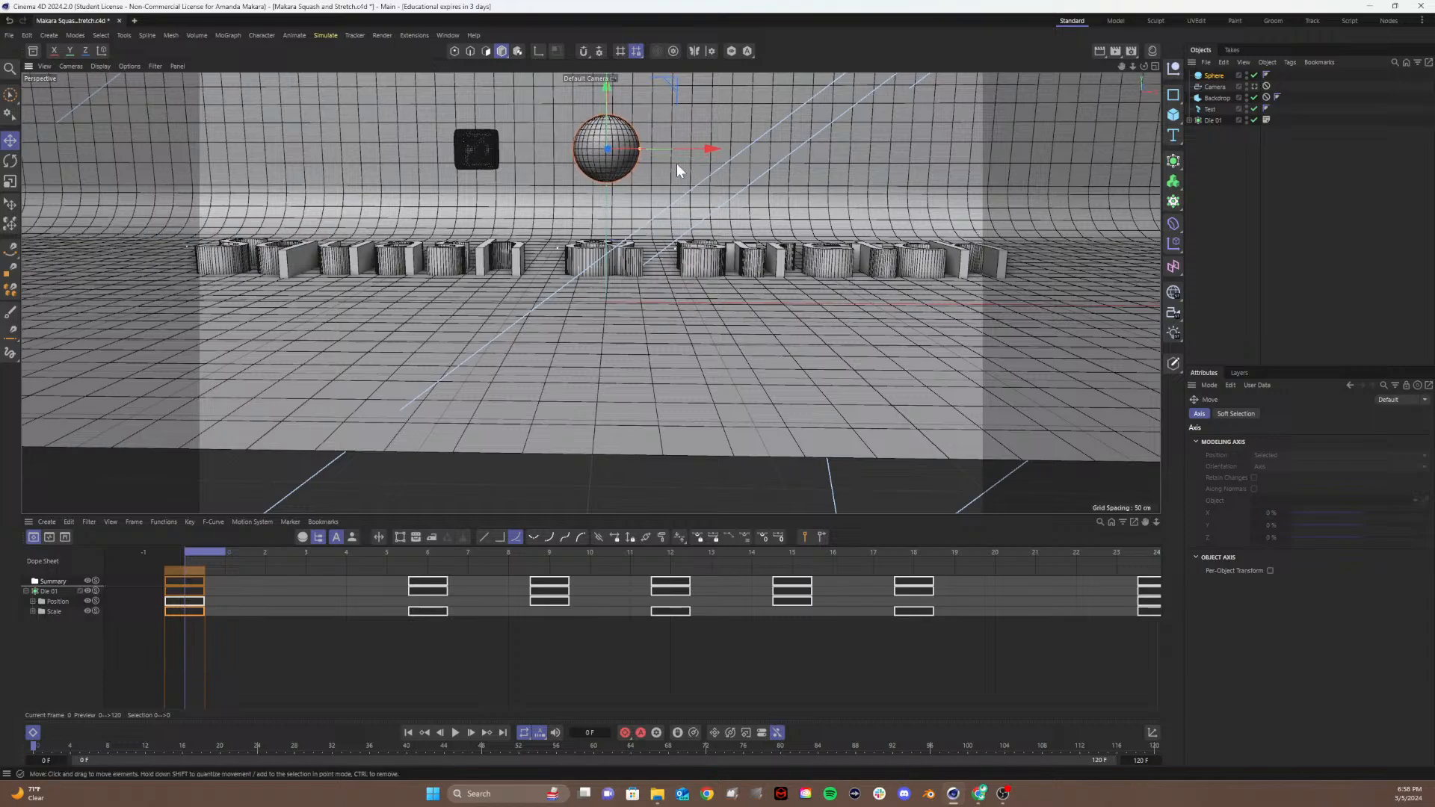
{"action": "key", "text": "t"}
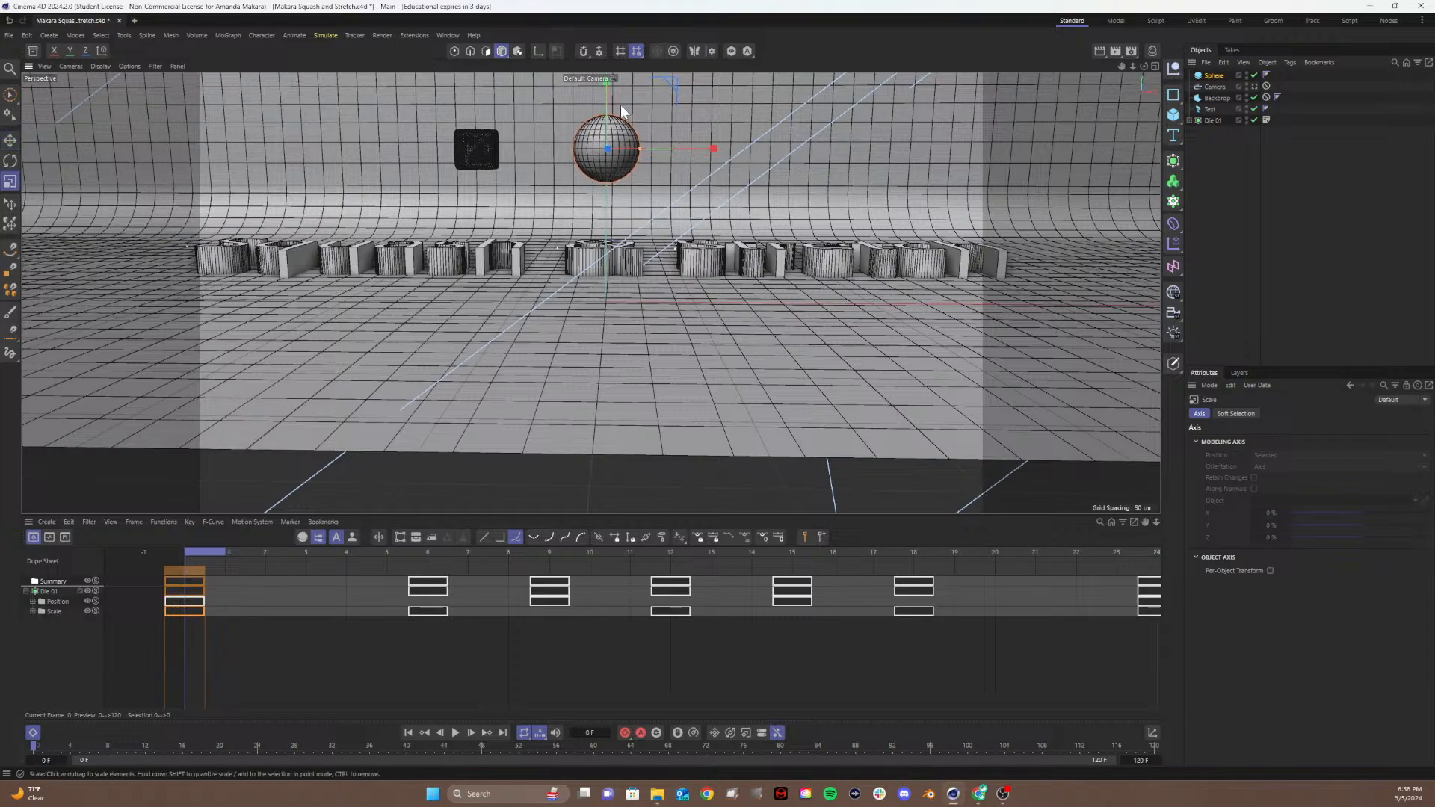
{"action": "left_click_drag", "start_coordinate": [714, 152], "coordinate": [685, 154]}
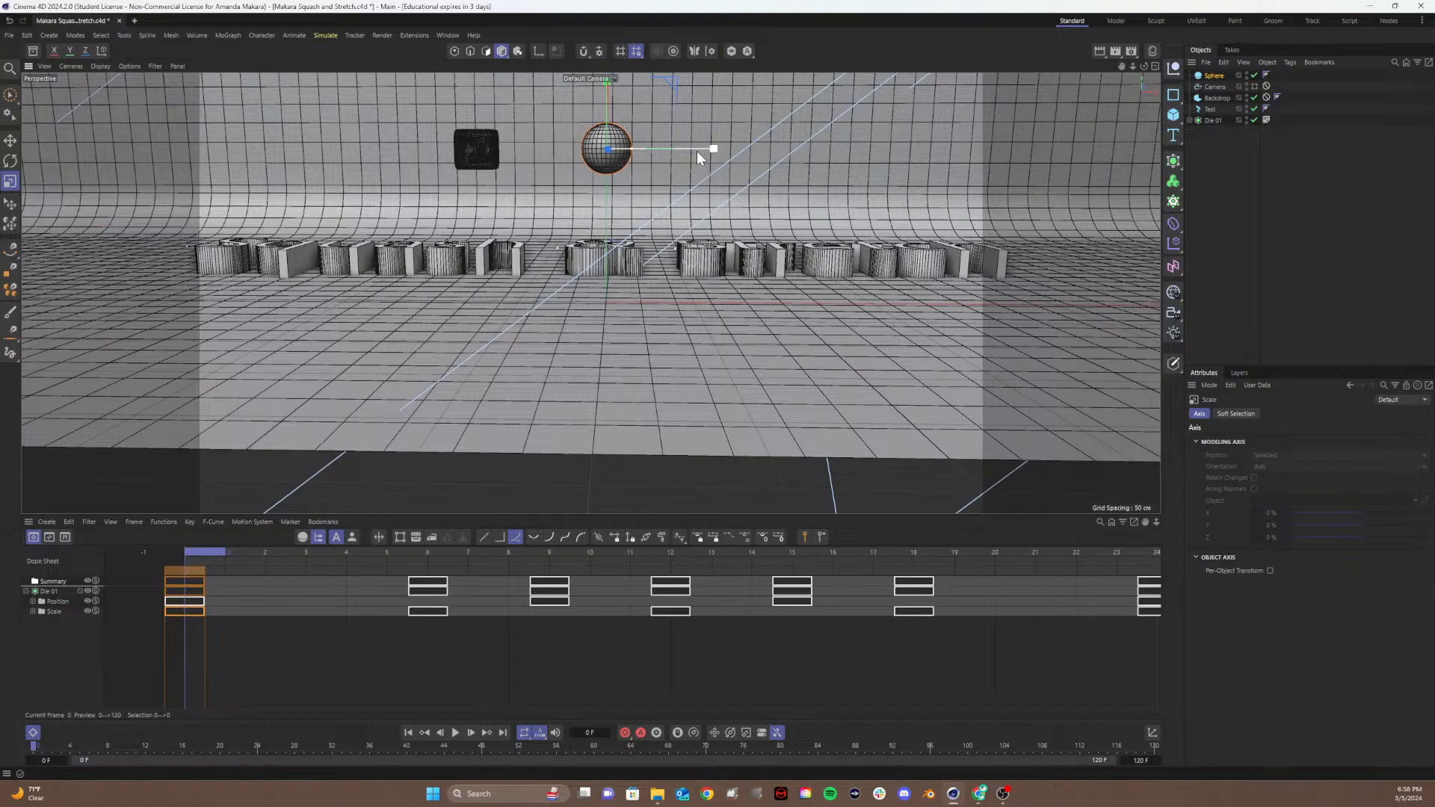
{"action": "left_click_drag", "start_coordinate": [719, 147], "coordinate": [751, 146]}
{"action": "left_click_drag", "start_coordinate": [775, 150], "coordinate": [779, 149]}
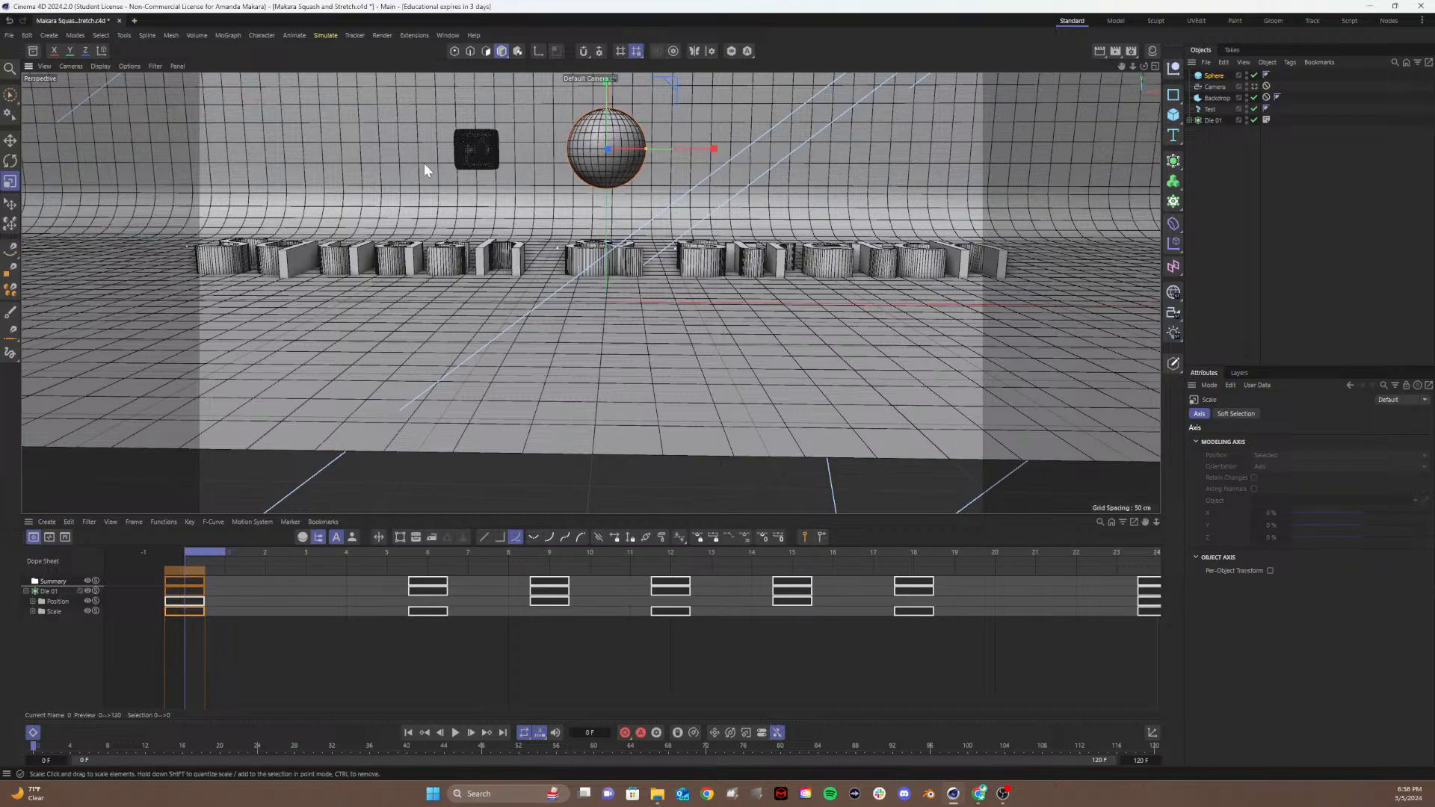
Step: Try stretching the die along its Y axis, undo the scaling, and clear the track and object selection
{"action": "left_click", "coordinate": [66, 632]}
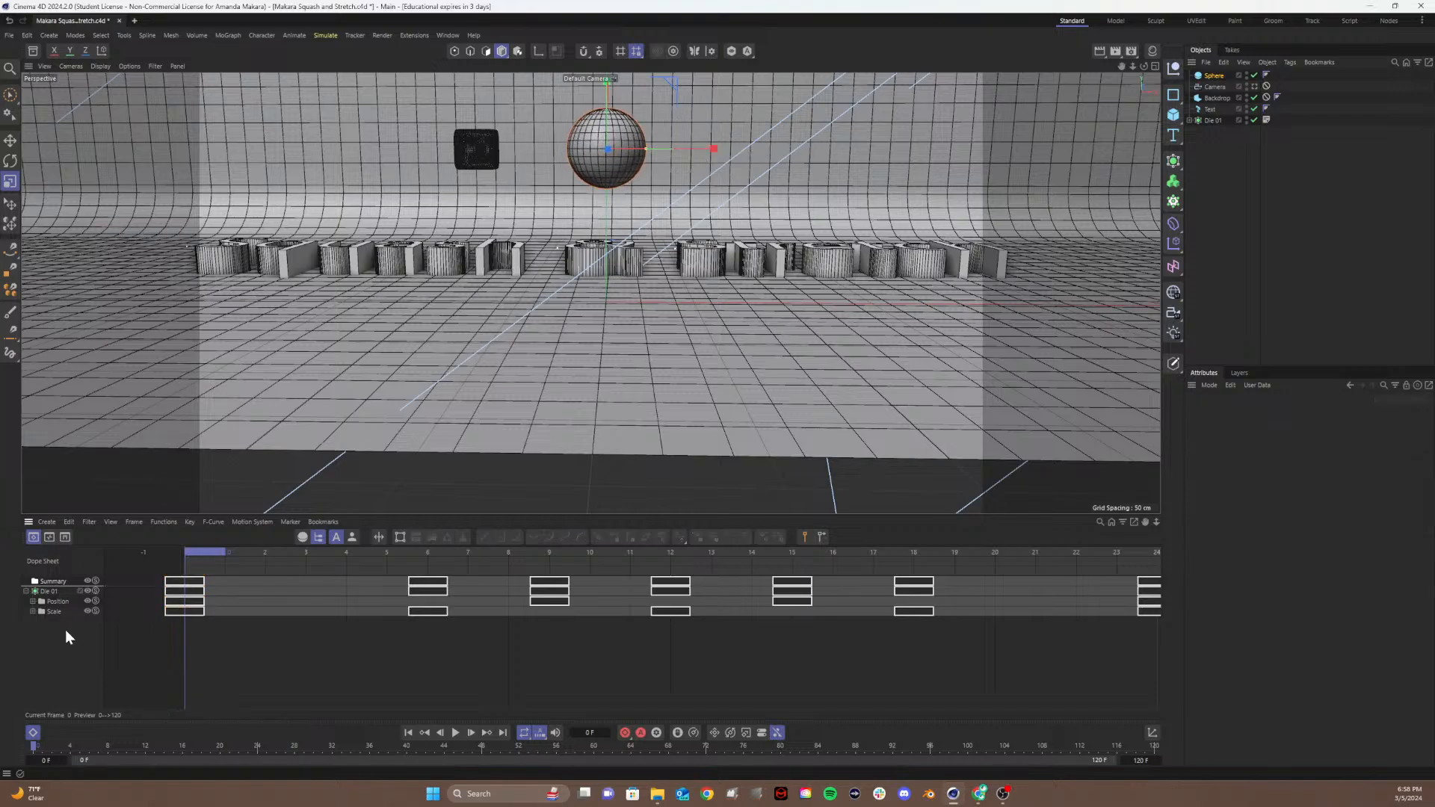
{"action": "left_click", "coordinate": [48, 604]}
{"action": "left_click", "coordinate": [56, 615]}
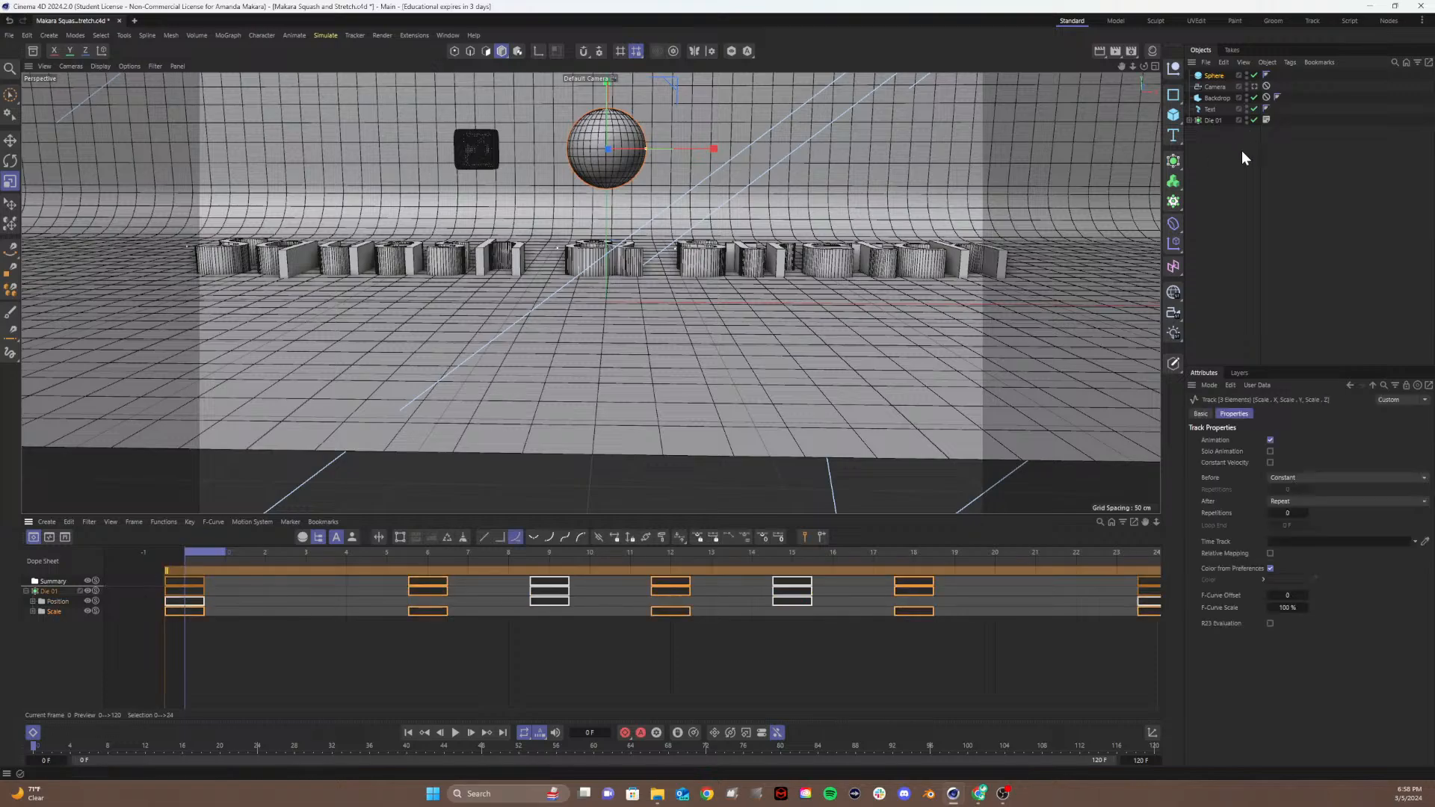
{"action": "left_click", "coordinate": [1212, 119]}
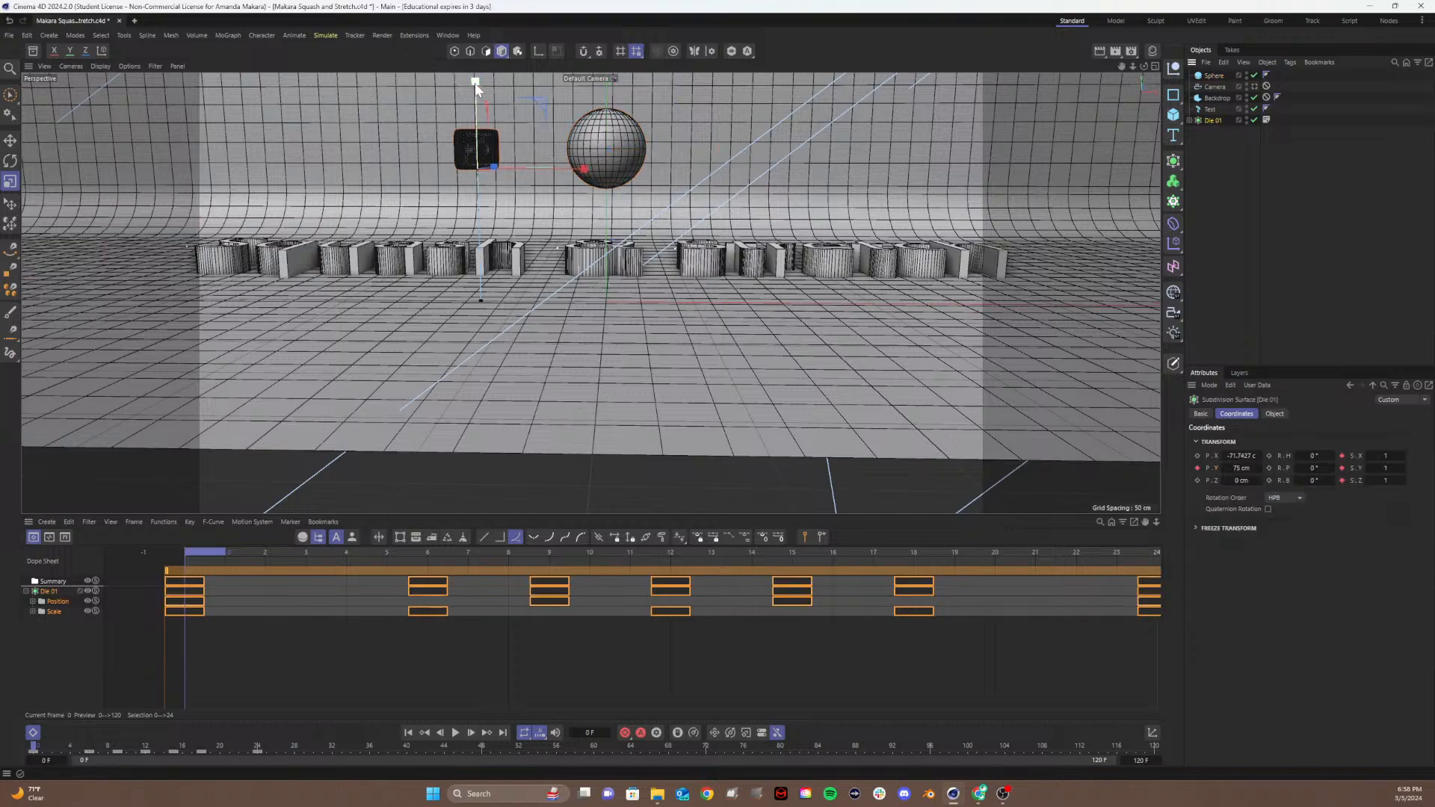
{"action": "left_click_drag", "start_coordinate": [473, 83], "coordinate": [475, 73]}
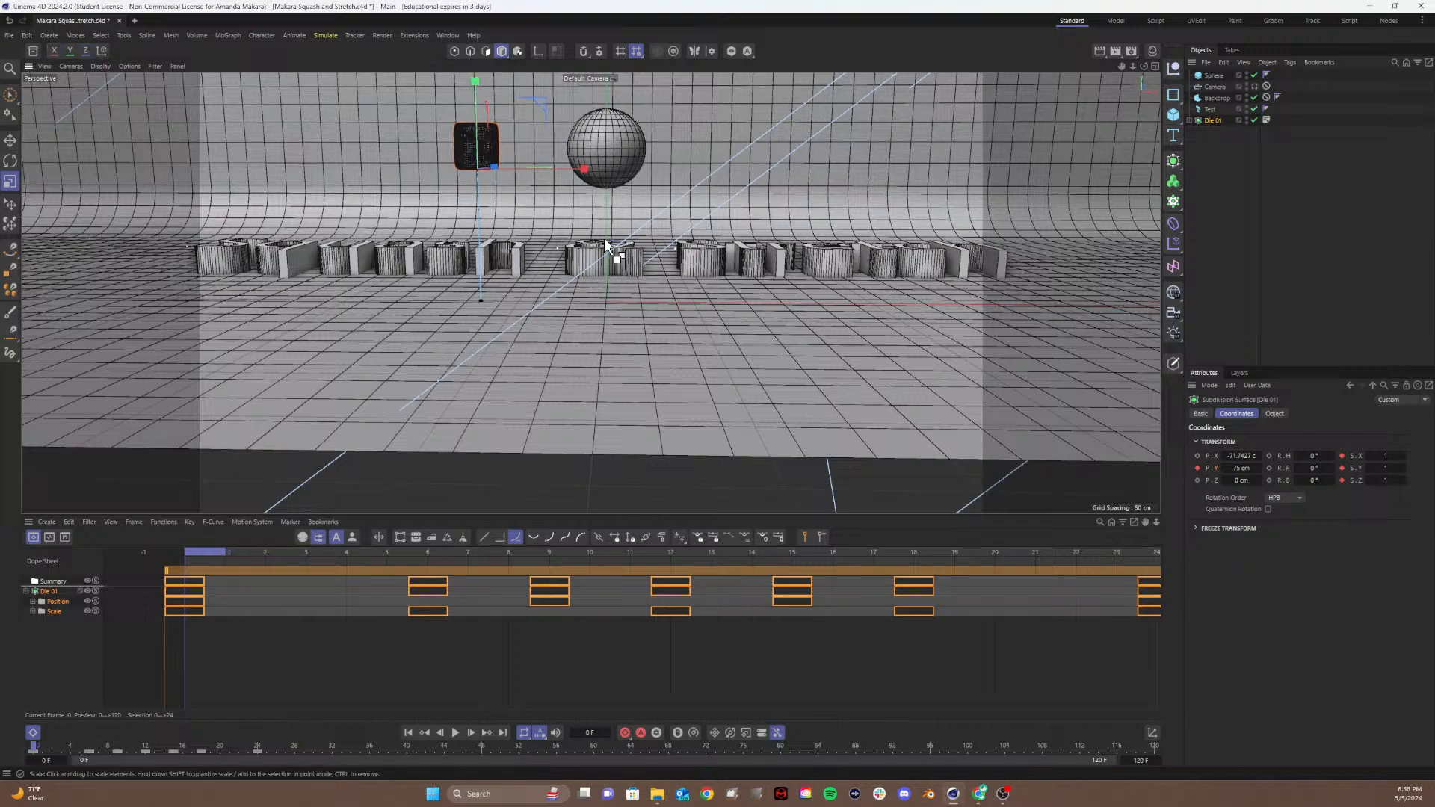
{"action": "key", "text": "ctrl+z"}
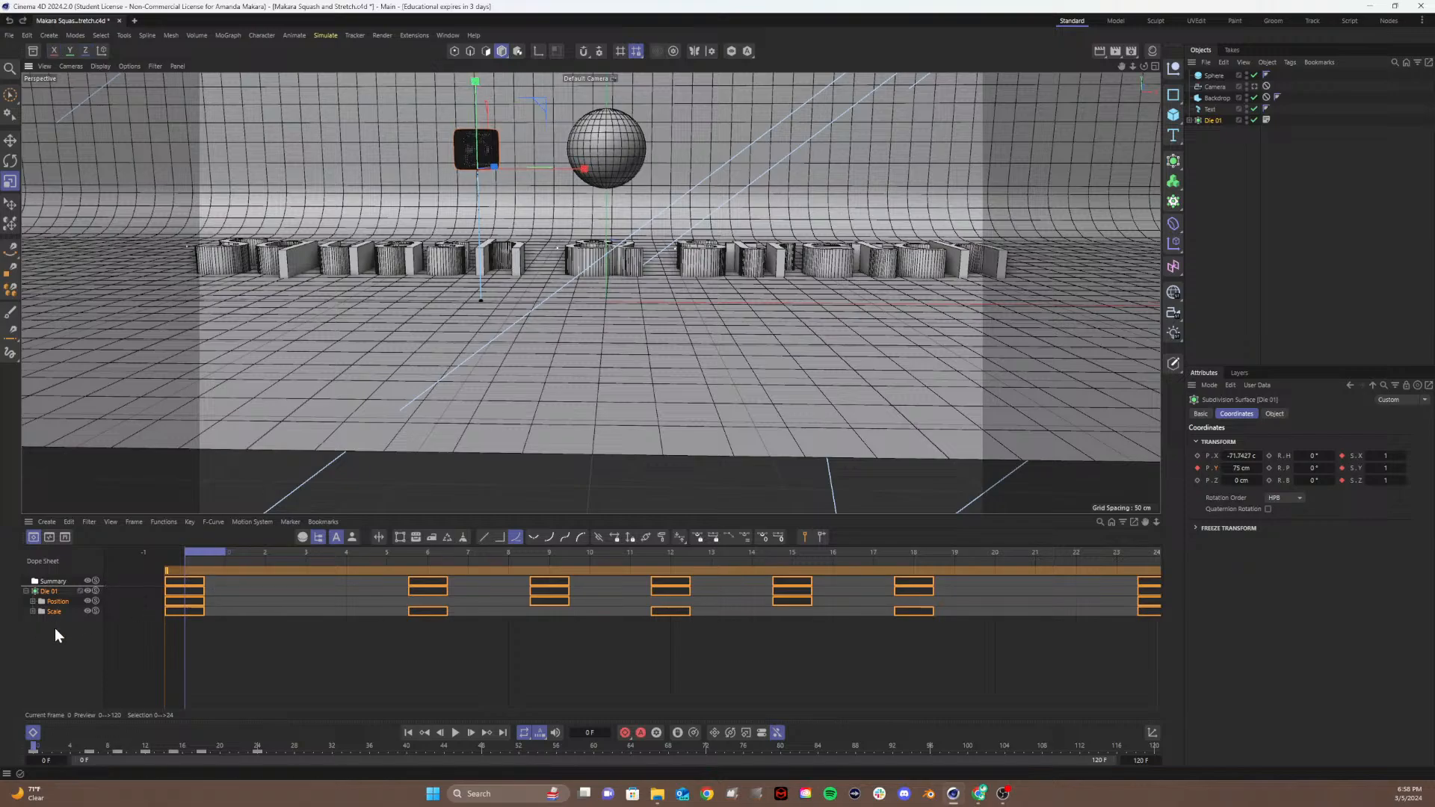
{"action": "left_click", "coordinate": [130, 625]}
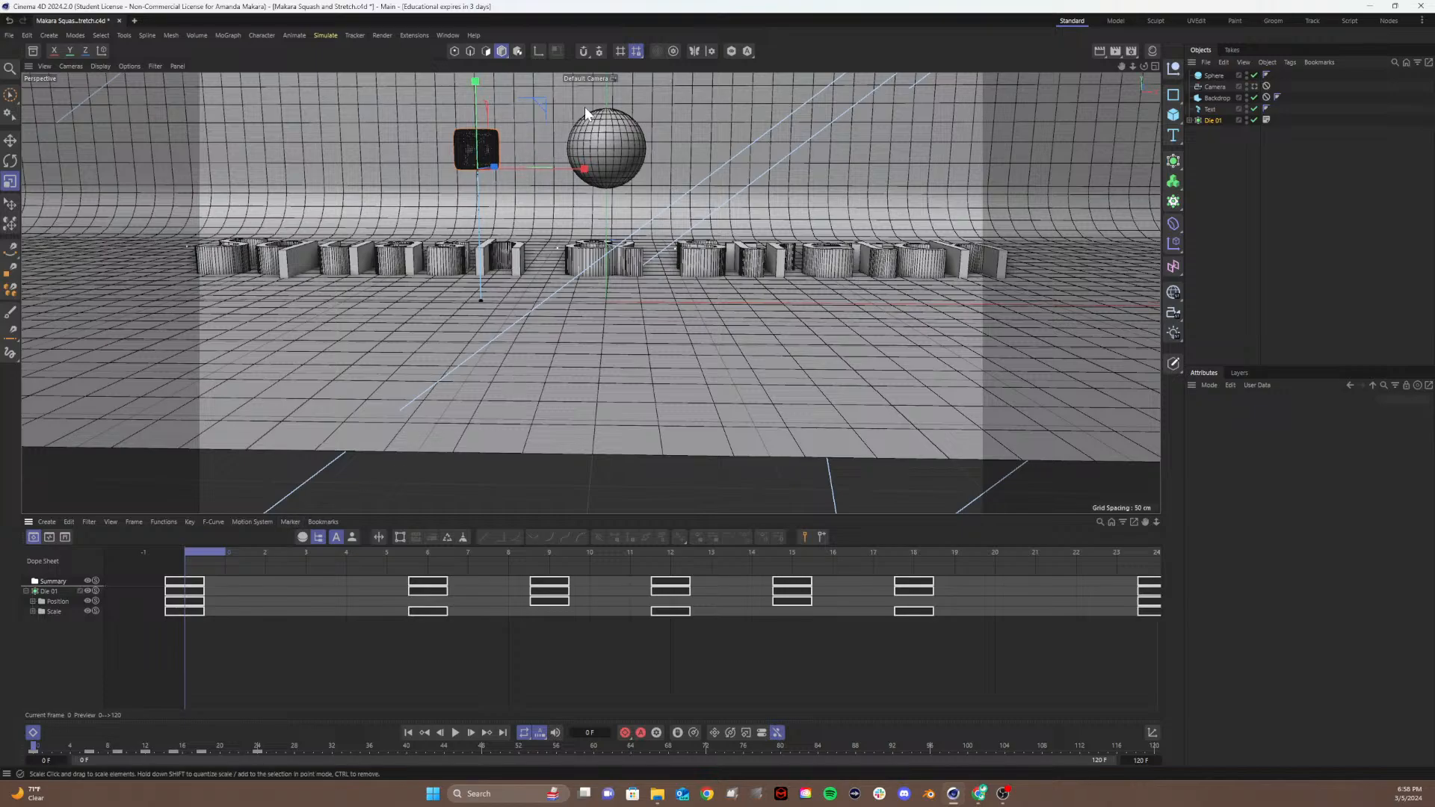
{"action": "left_click", "coordinate": [1236, 156]}
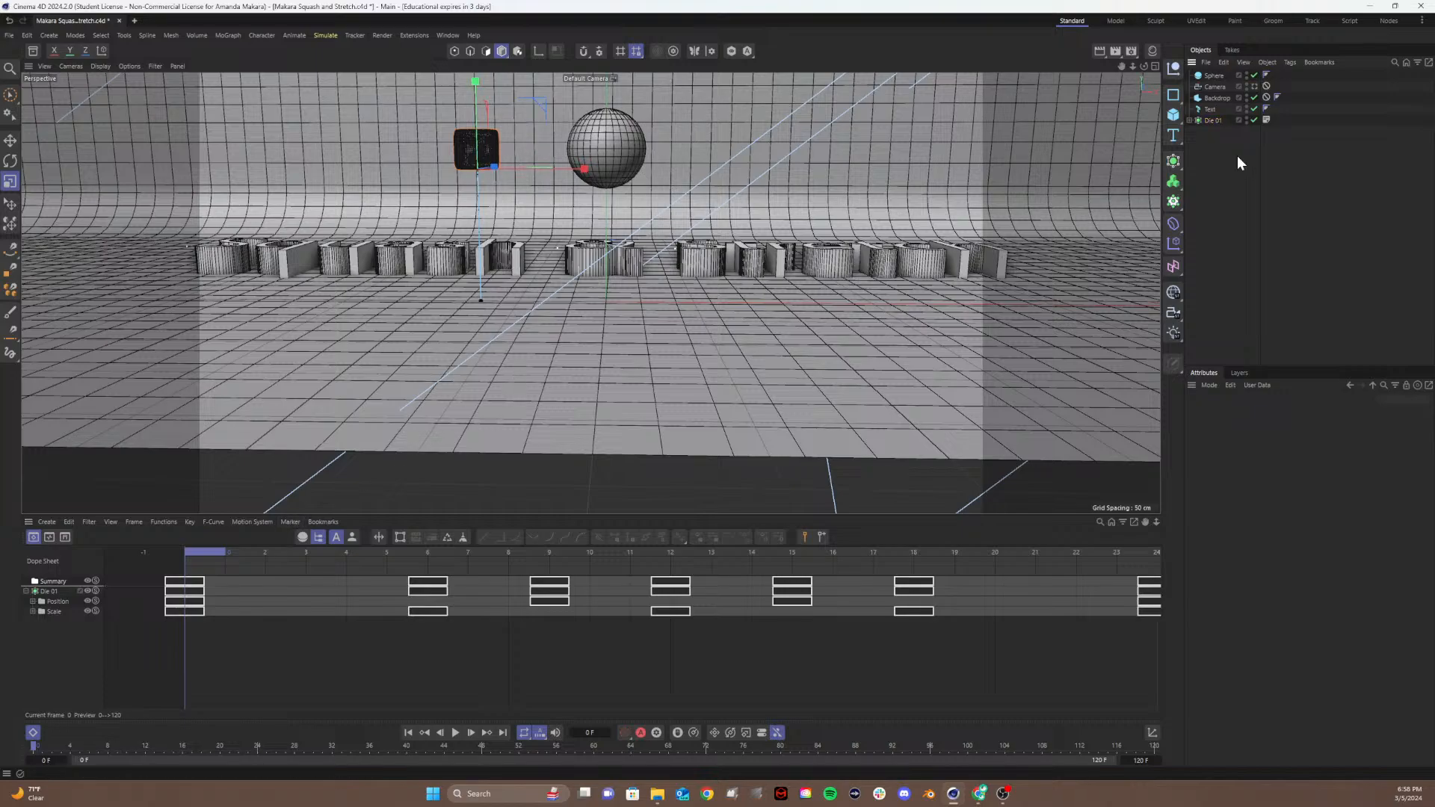
Step: Move the sphere directly above Die 01 in the object hierarchy and rename it Toon Ball
{"action": "double_click", "coordinate": [1215, 76]}
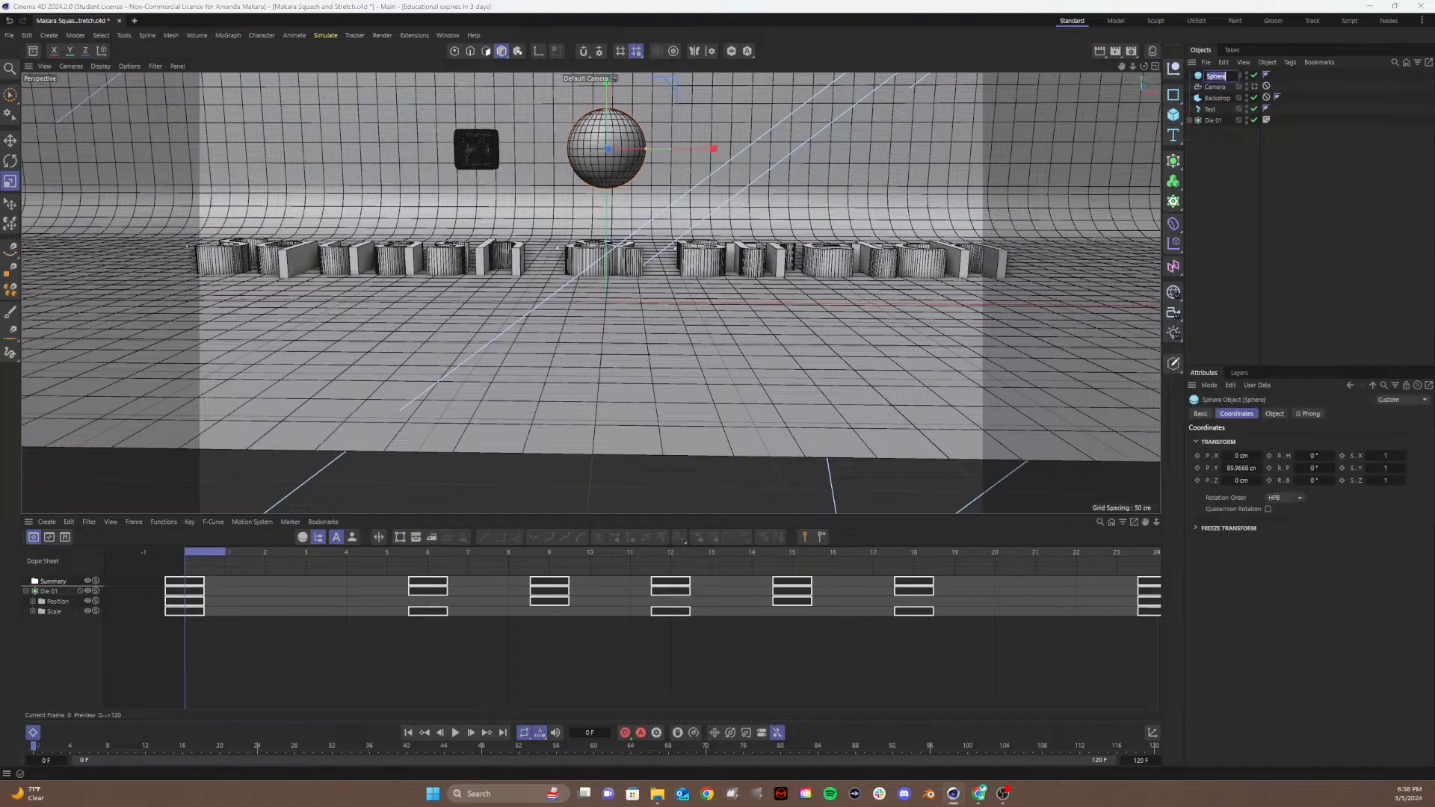
{"action": "left_click", "coordinate": [1230, 164]}
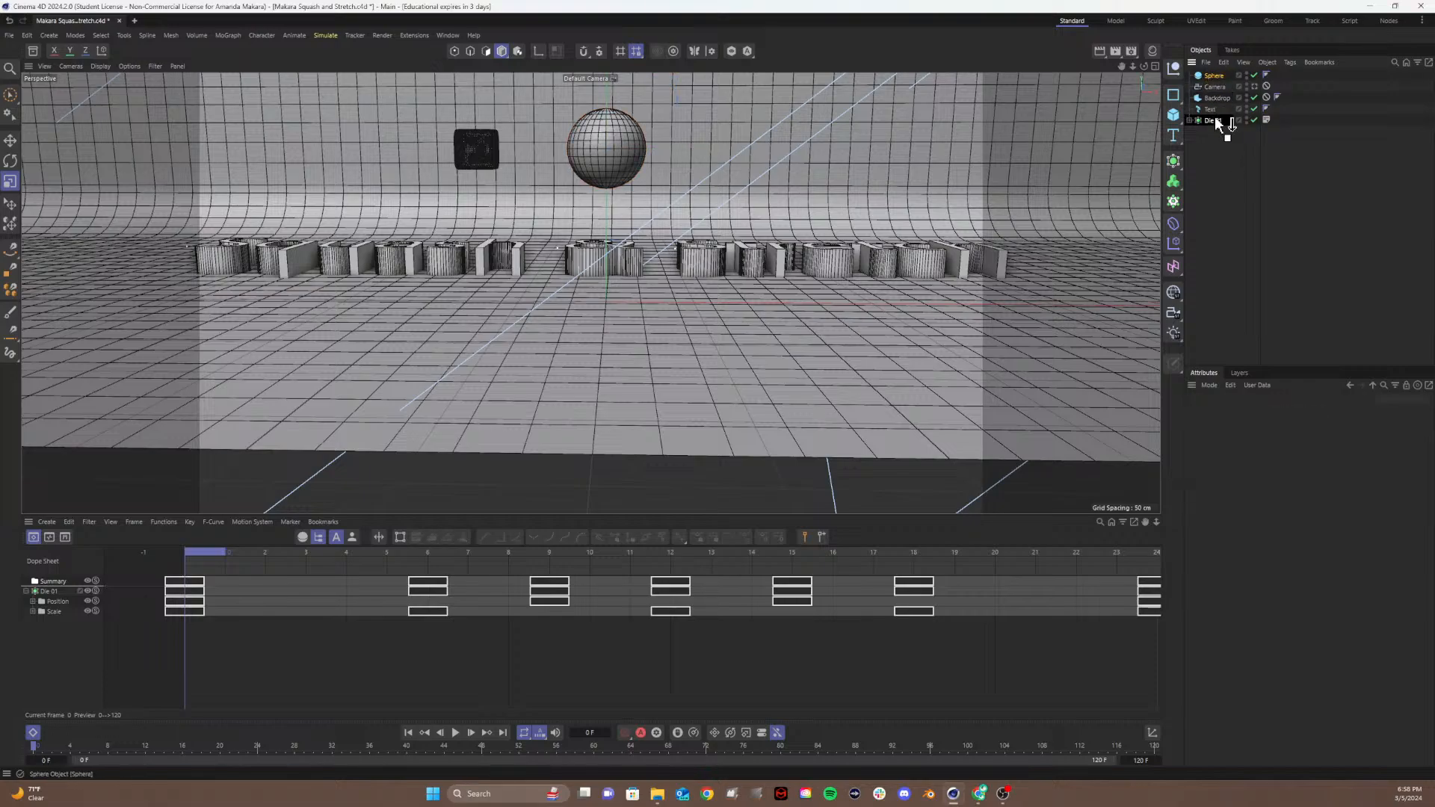
{"action": "left_click_drag", "start_coordinate": [1215, 124], "coordinate": [1216, 111]}
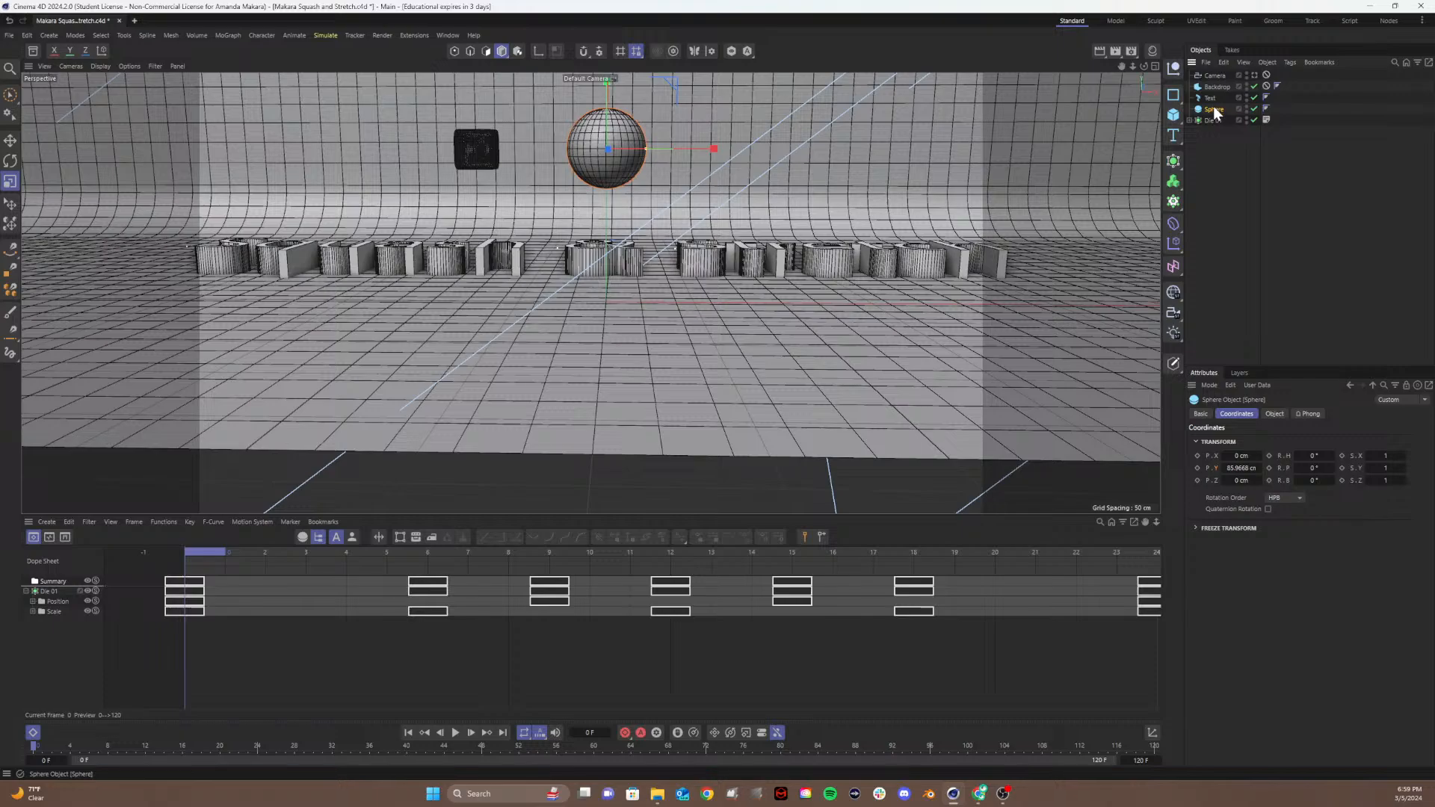
{"action": "double_click", "coordinate": [1218, 111]}
{"action": "type", "text": "Toon Ball"}
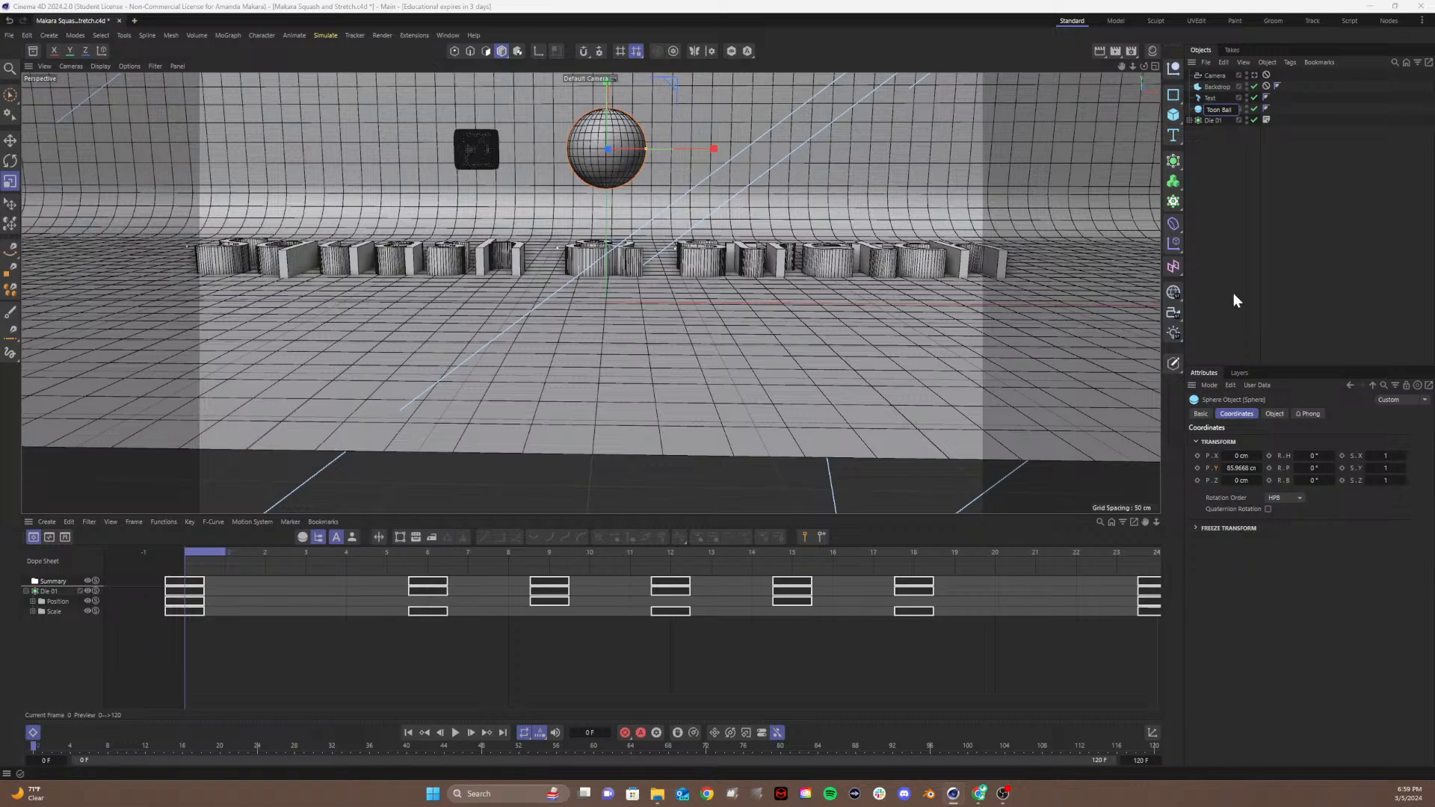
{"action": "left_click", "coordinate": [1233, 291]}
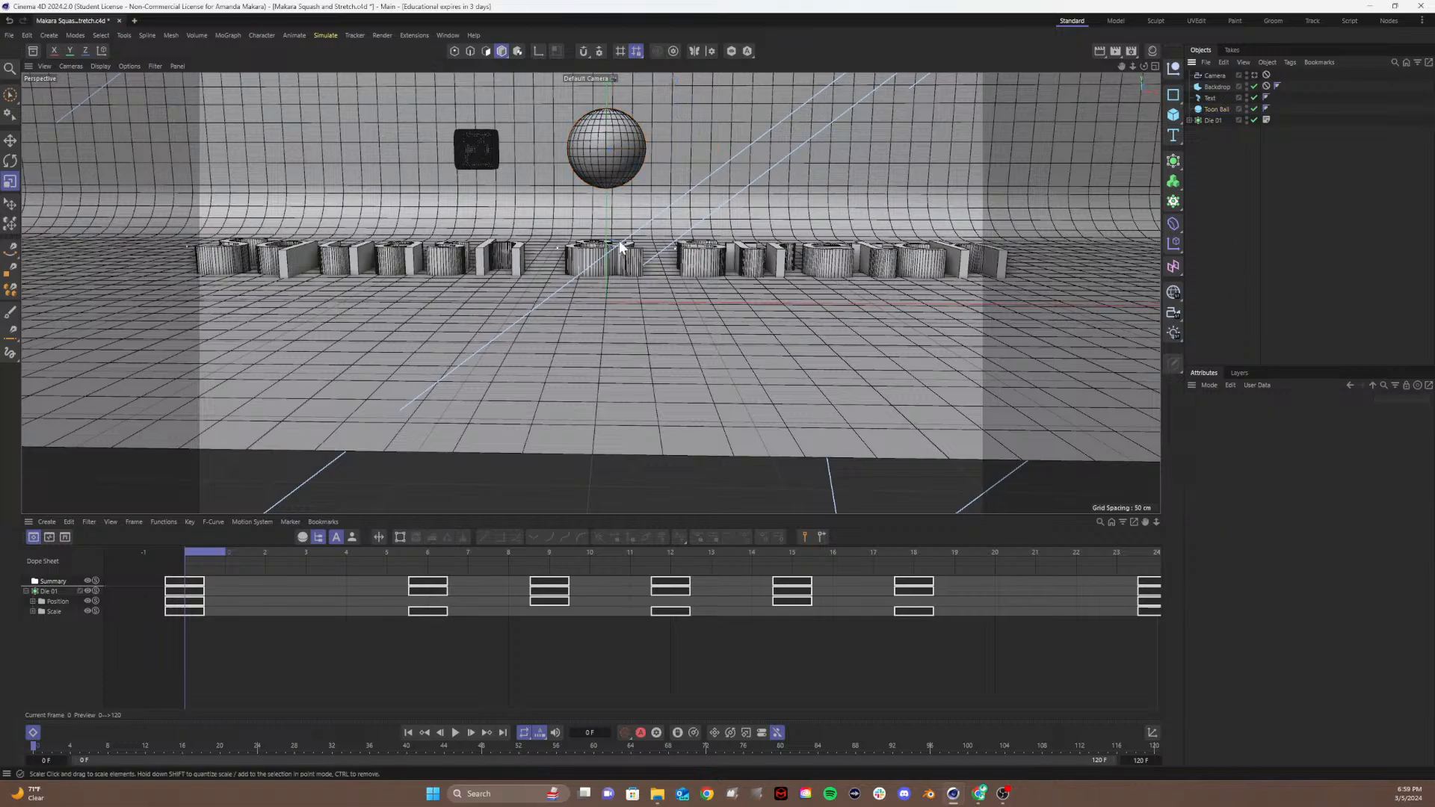
Step: Look through the scene camera, delete its Protection tag, and reframe it to a higher angle looking down on the text
{"action": "left_click", "coordinate": [1254, 75]}
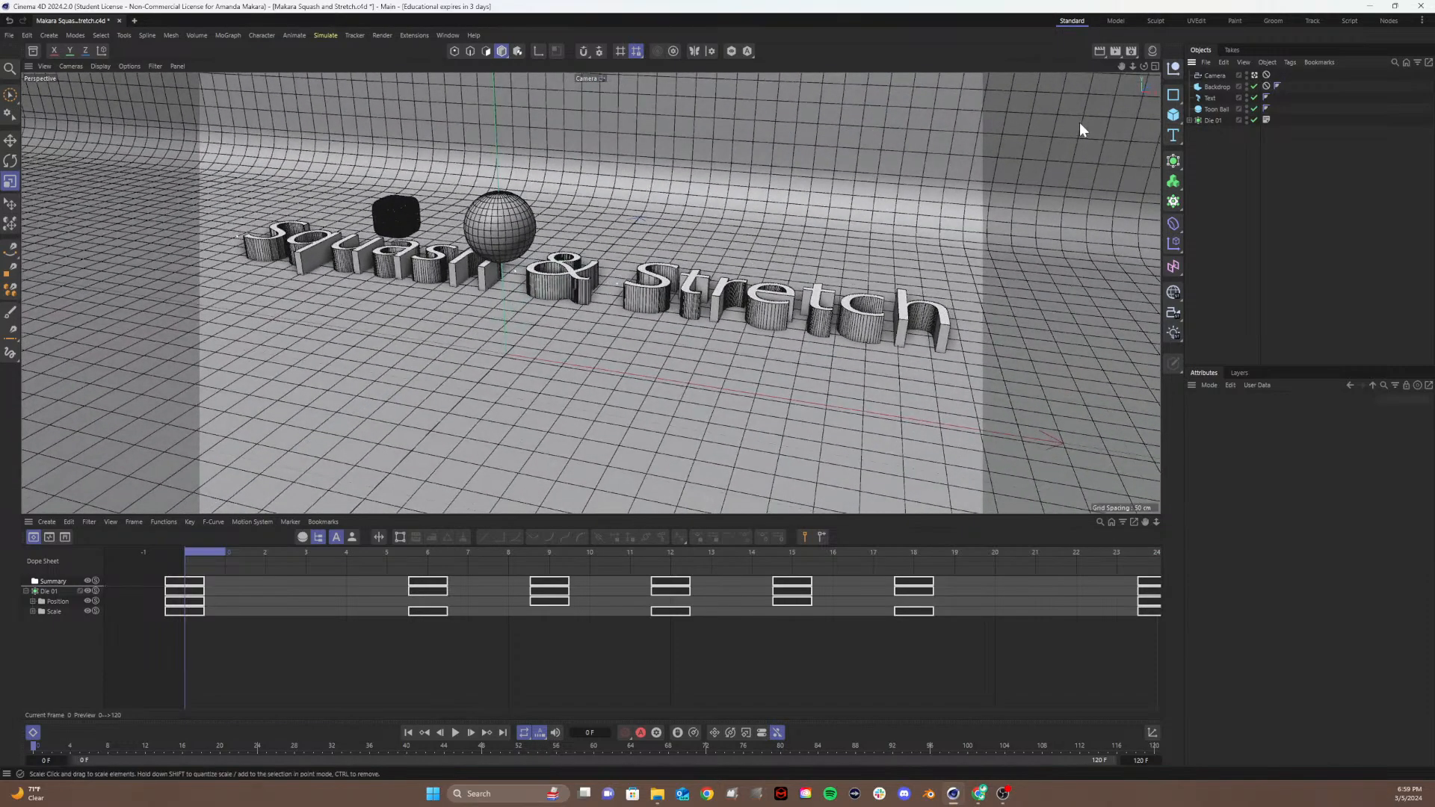
{"action": "left_click", "coordinate": [1266, 75]}
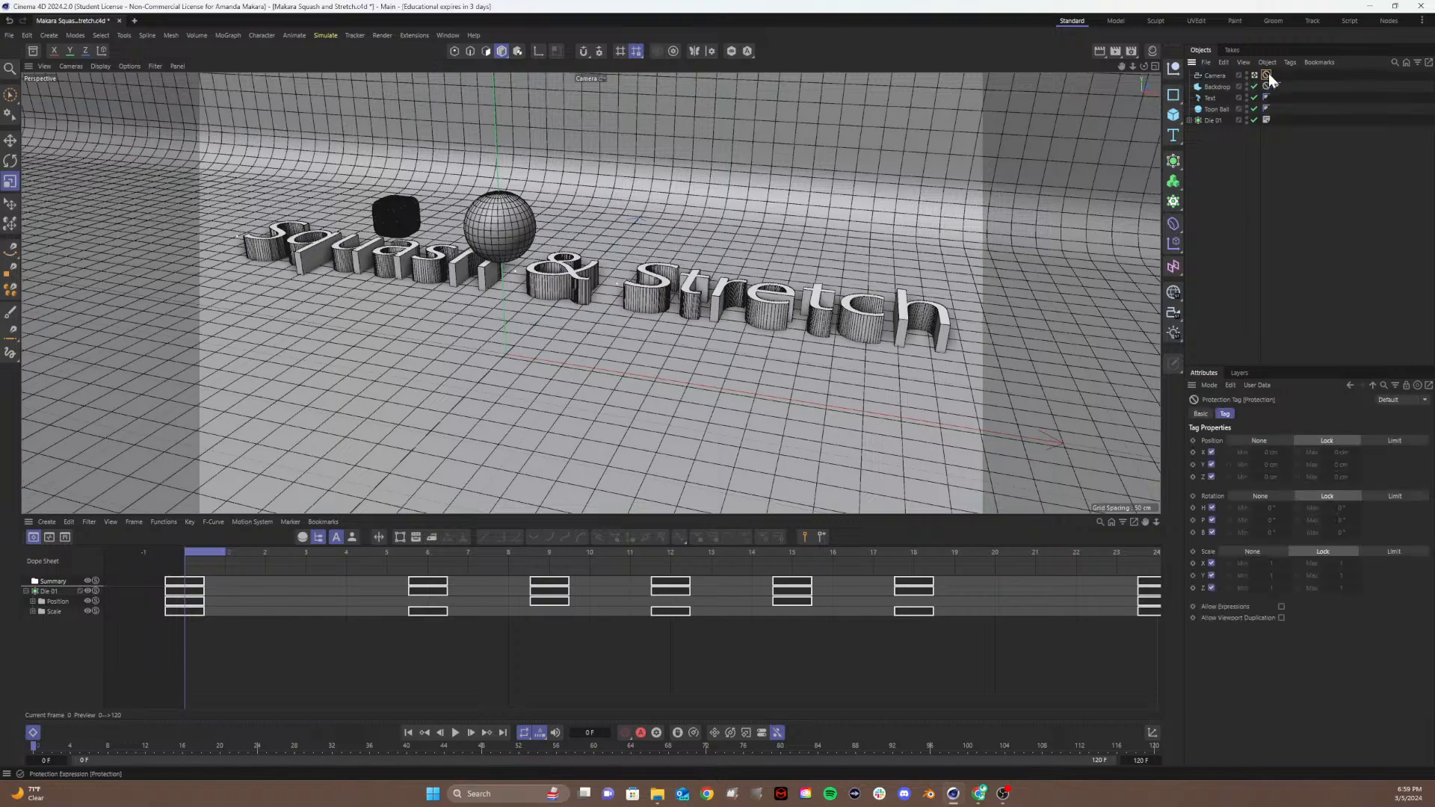
{"action": "key", "text": "Delete"}
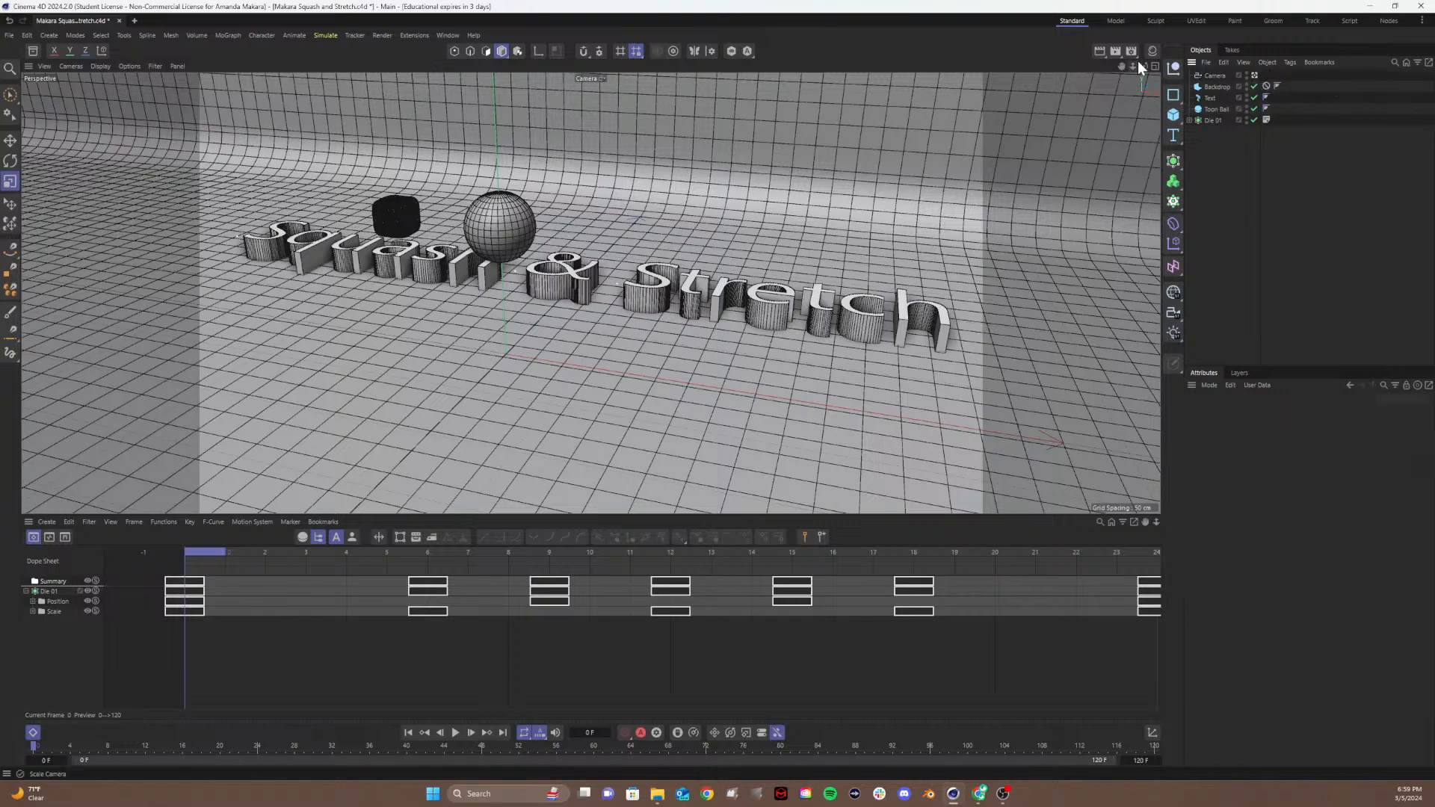
{"action": "left_click_drag", "start_coordinate": [1146, 65], "coordinate": [1069, 97]}
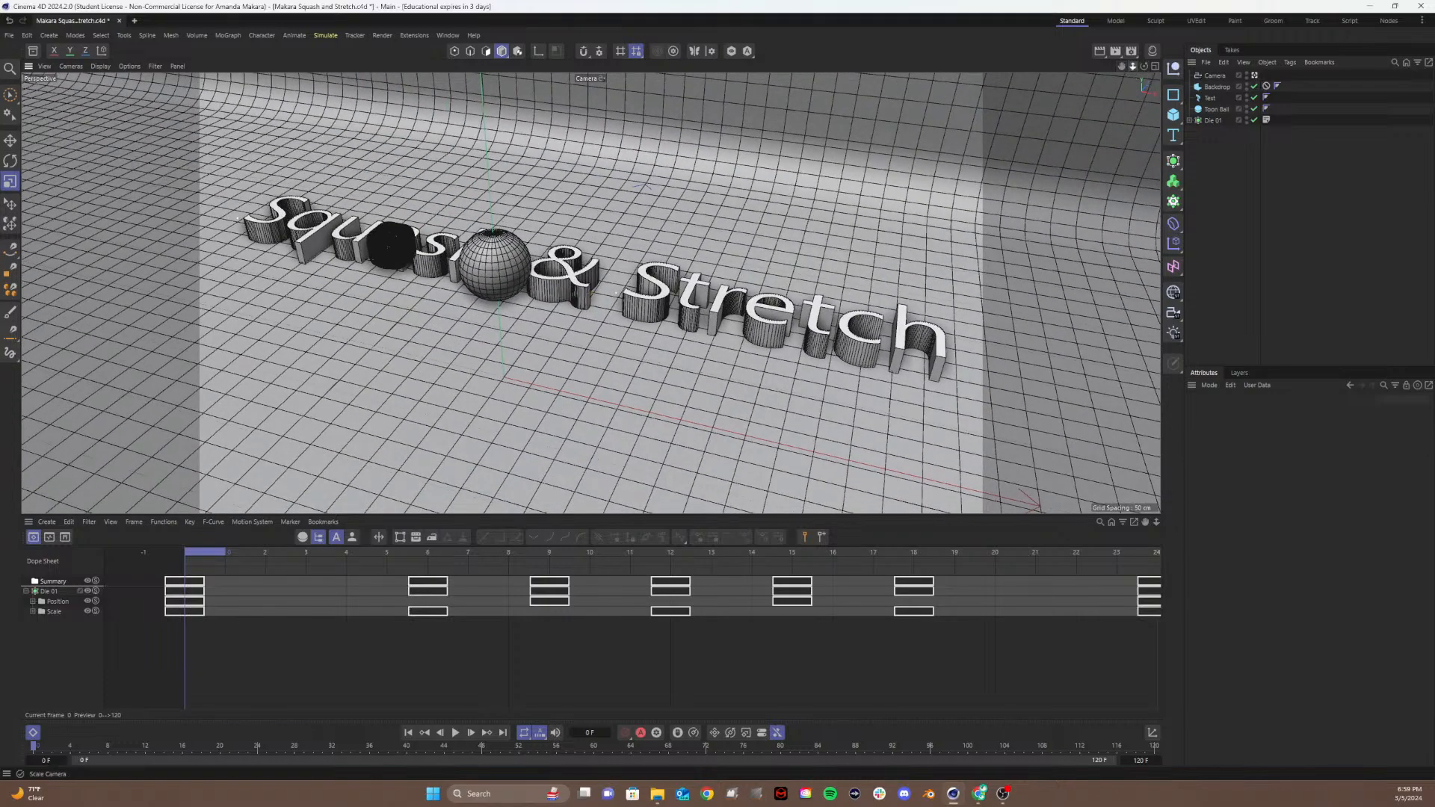
{"action": "mouse_move", "coordinate": [1132, 65]}
{"action": "left_mouse_down"}
{"action": "mouse_move", "coordinate": [1114, 67]}
{"action": "mouse_move", "coordinate": [1160, 68]}
{"action": "left_mouse_up"}
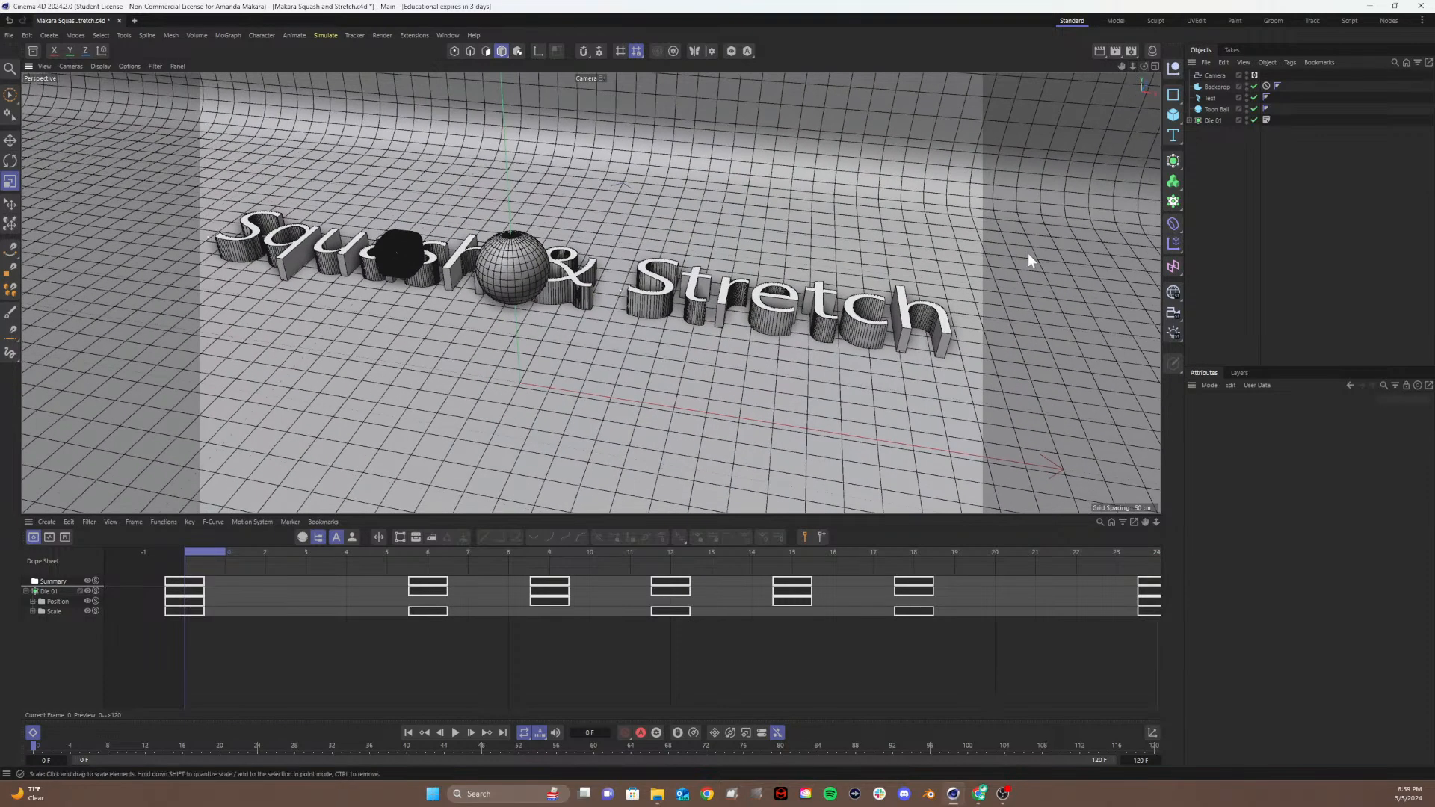
Step: Add a Protection rigging tag to the camera to lock the new framing
{"action": "right_click", "coordinate": [1208, 77]}
{"action": "mouse_move", "coordinate": [1245, 225]}
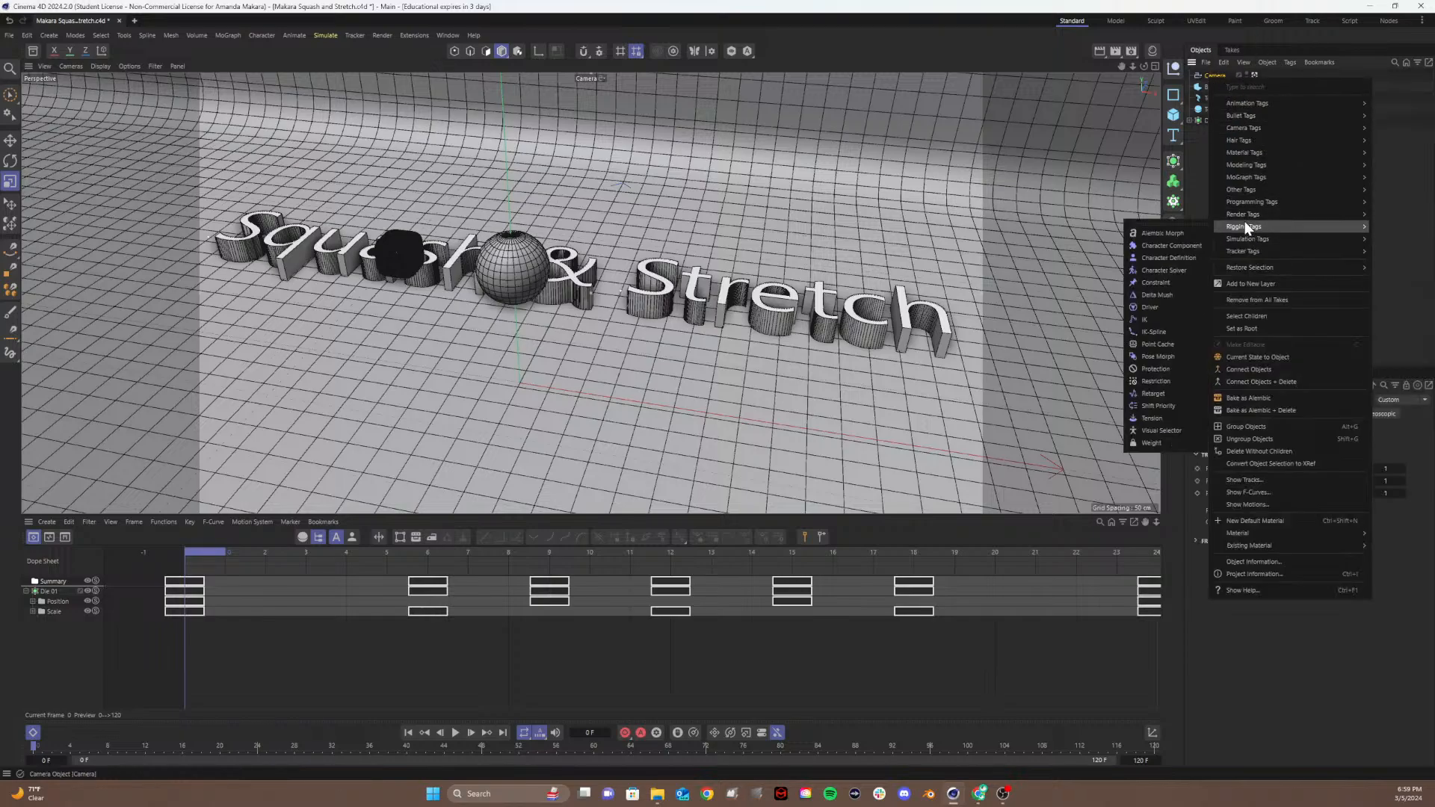
{"action": "left_click", "coordinate": [1151, 370]}
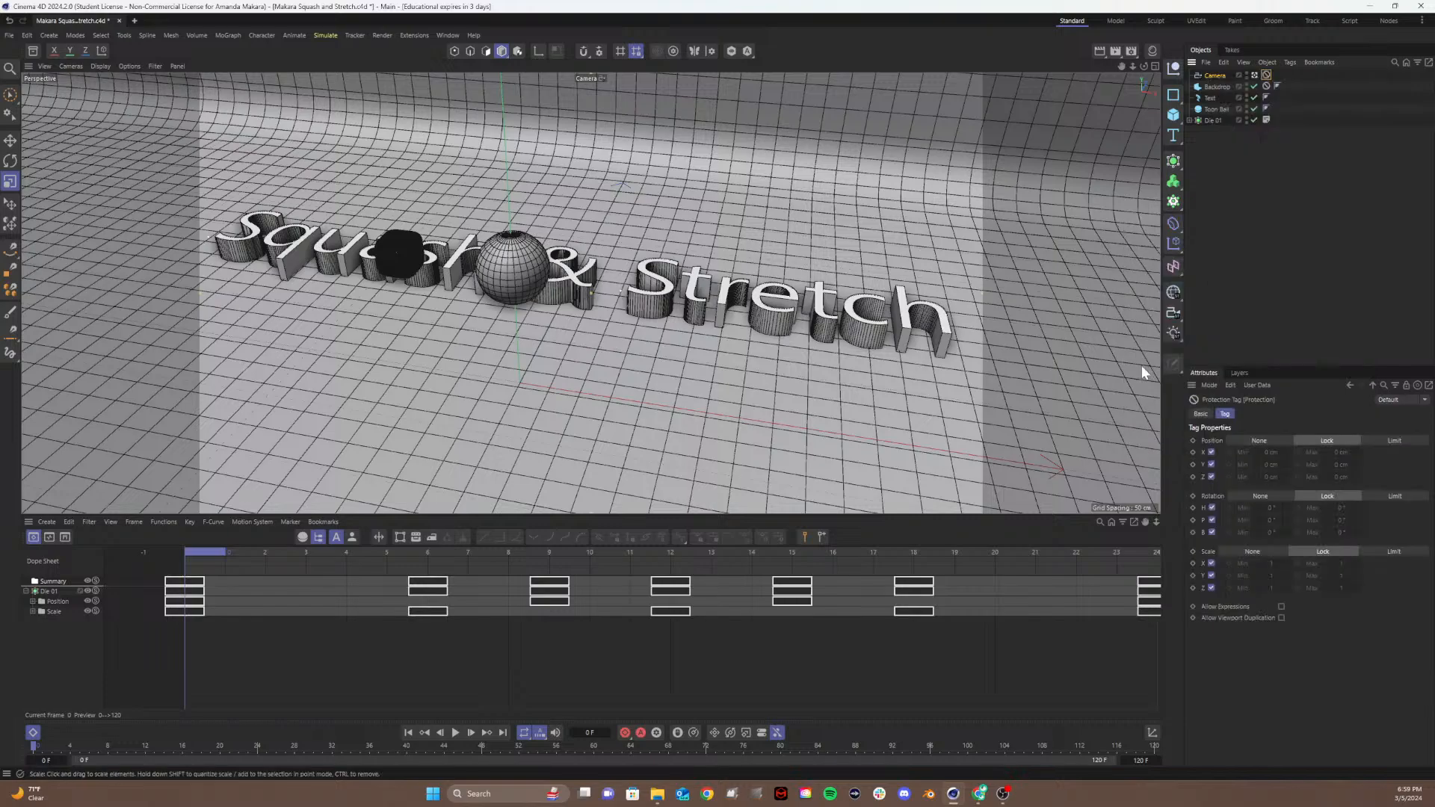
Step: Slide Toon Ball along X to about 107 cm and the die along X to about -47 cm
{"action": "left_click", "coordinate": [1210, 109]}
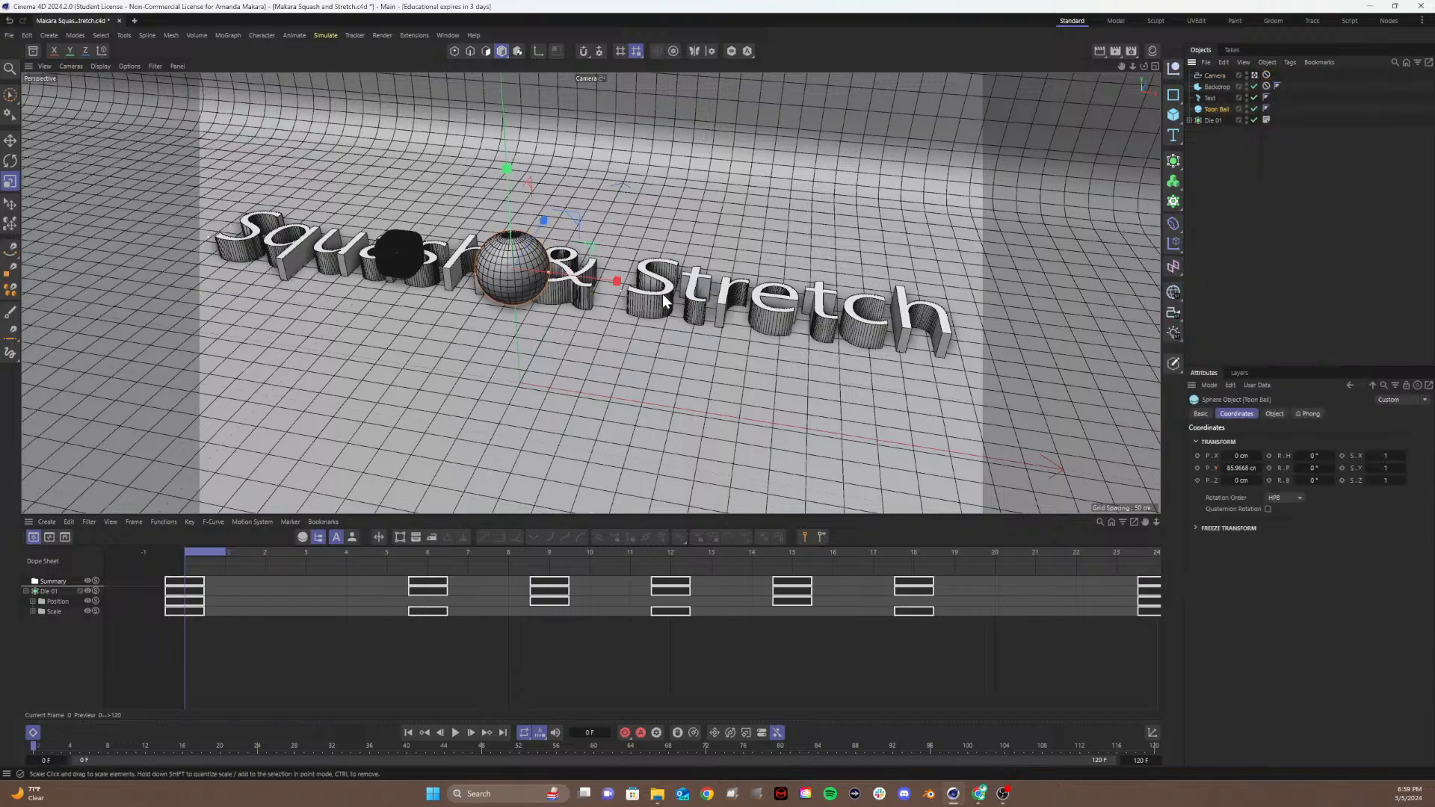
{"action": "key", "text": "e"}
{"action": "left_click_drag", "start_coordinate": [609, 284], "coordinate": [796, 323]}
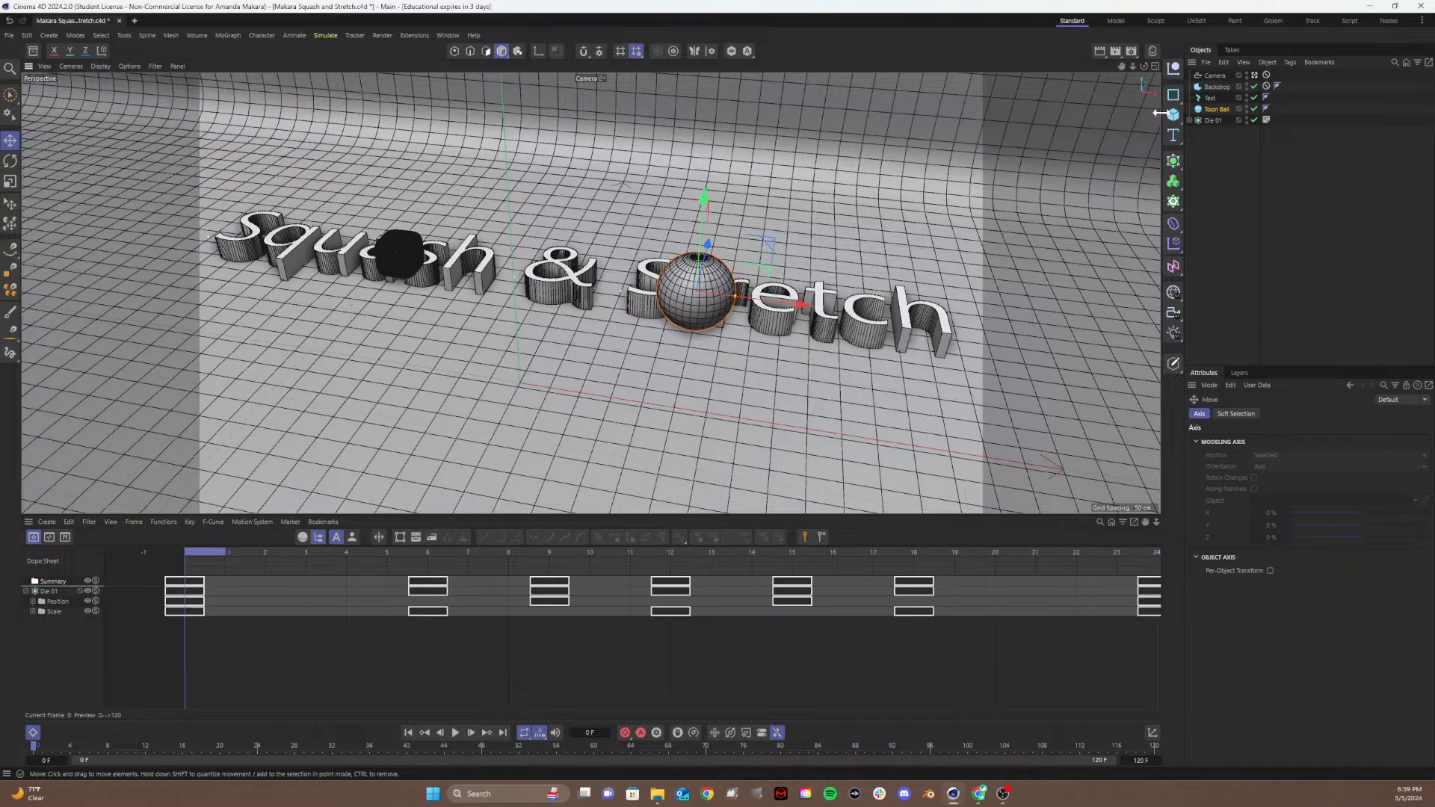
{"action": "left_click", "coordinate": [1213, 120]}
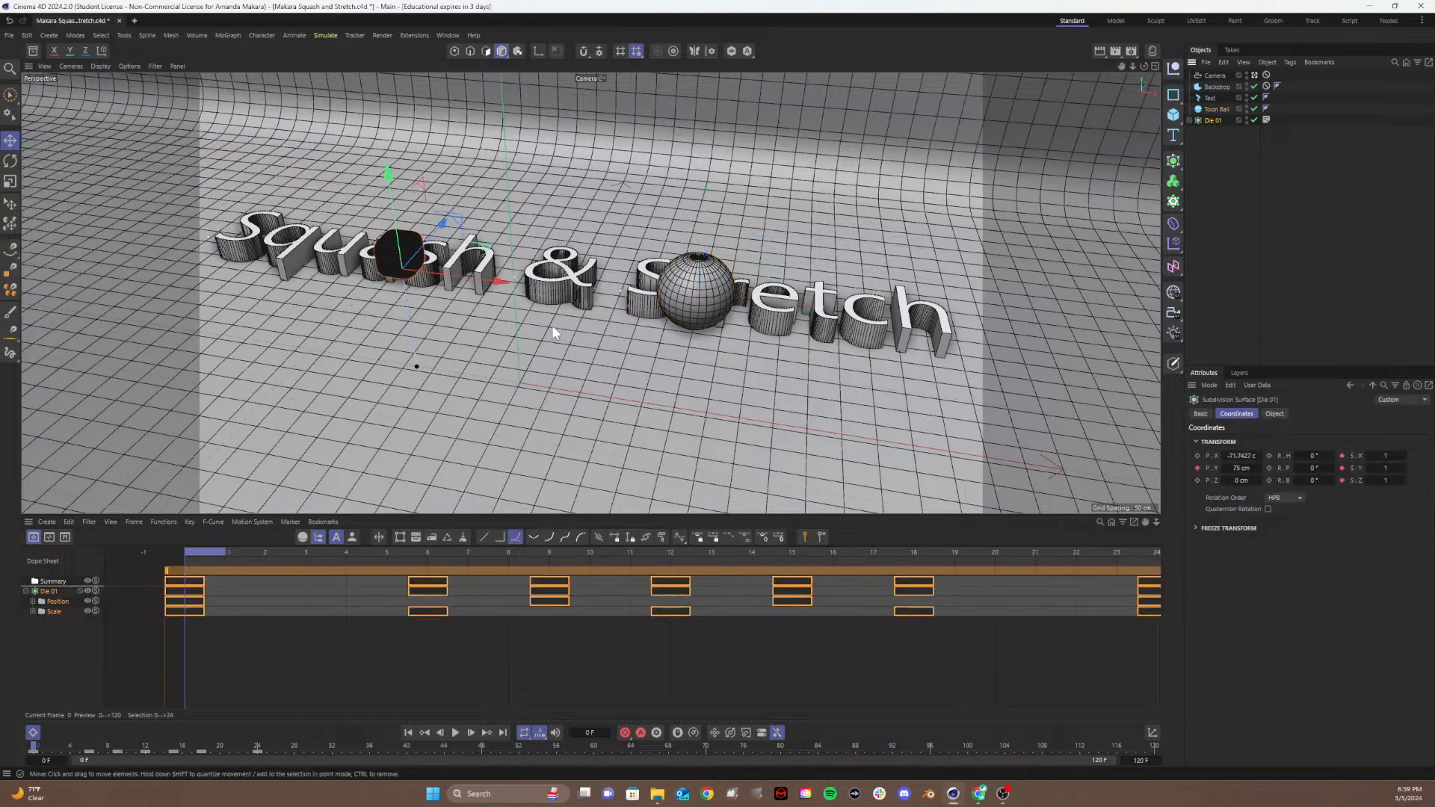
{"action": "left_click_drag", "start_coordinate": [487, 280], "coordinate": [528, 298]}
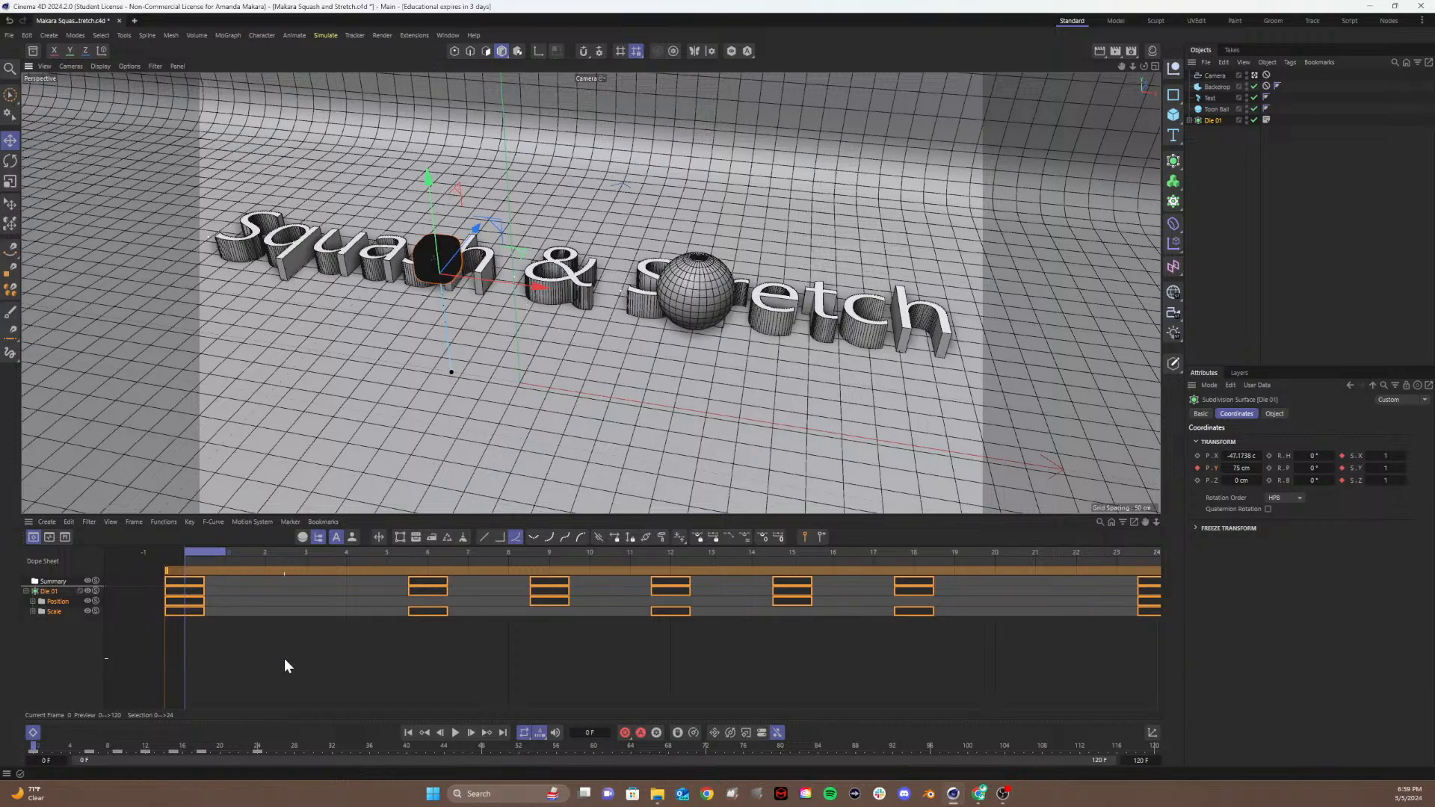
{"action": "left_click", "coordinate": [277, 633]}
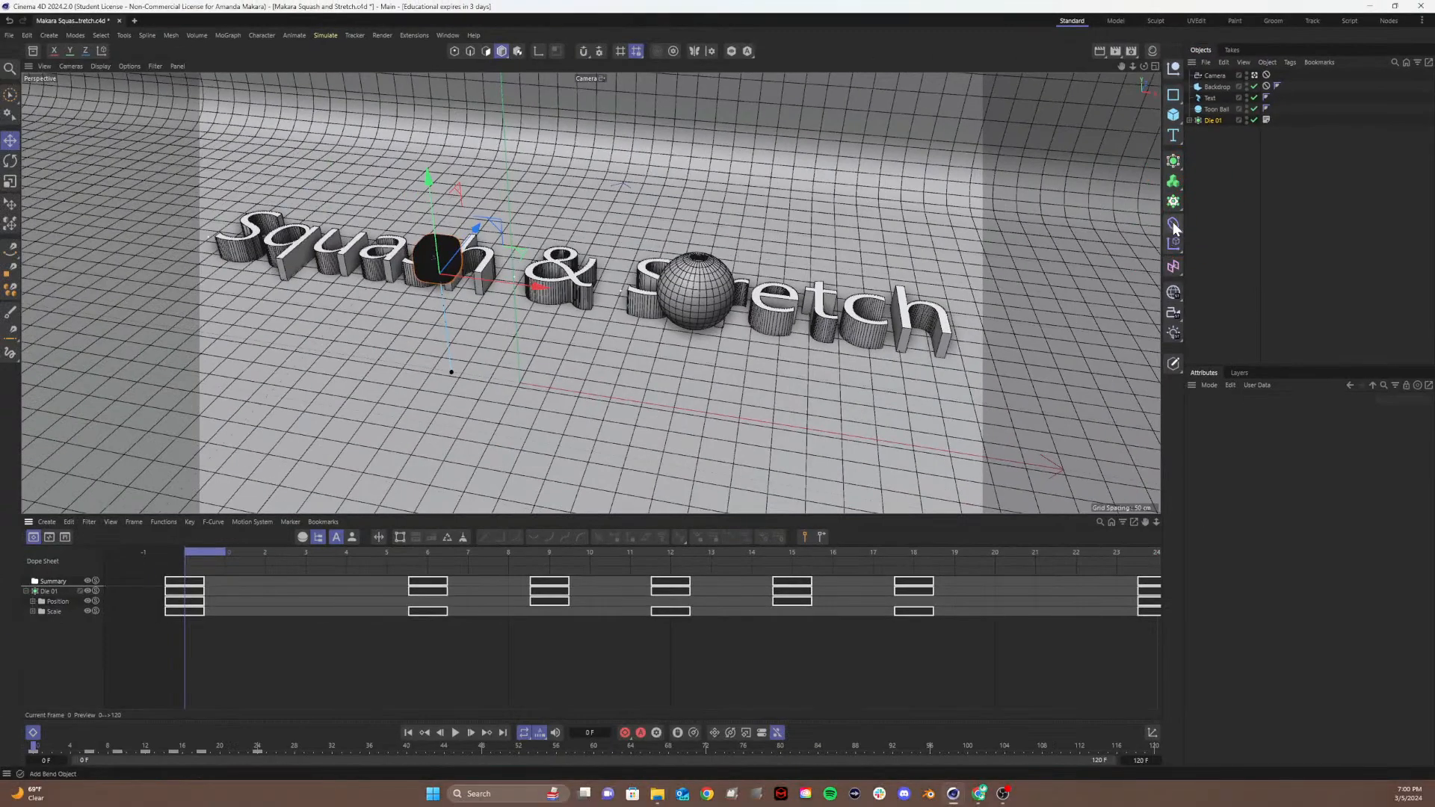
Step: Add a Squash & Stretch deformer and make it a child of Toon Ball
{"action": "left_click", "coordinate": [1139, 282]}
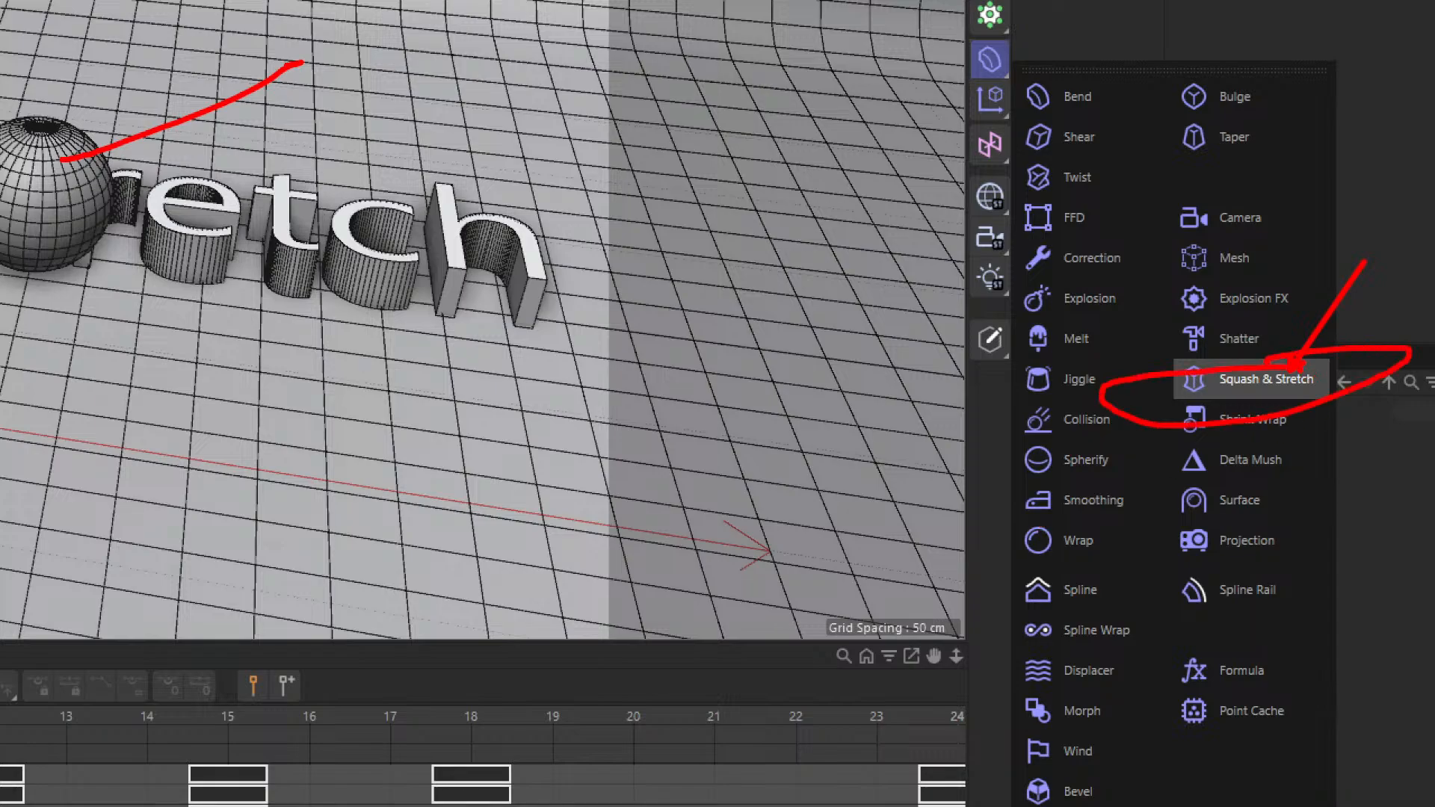
{"action": "key", "text": "Escape"}
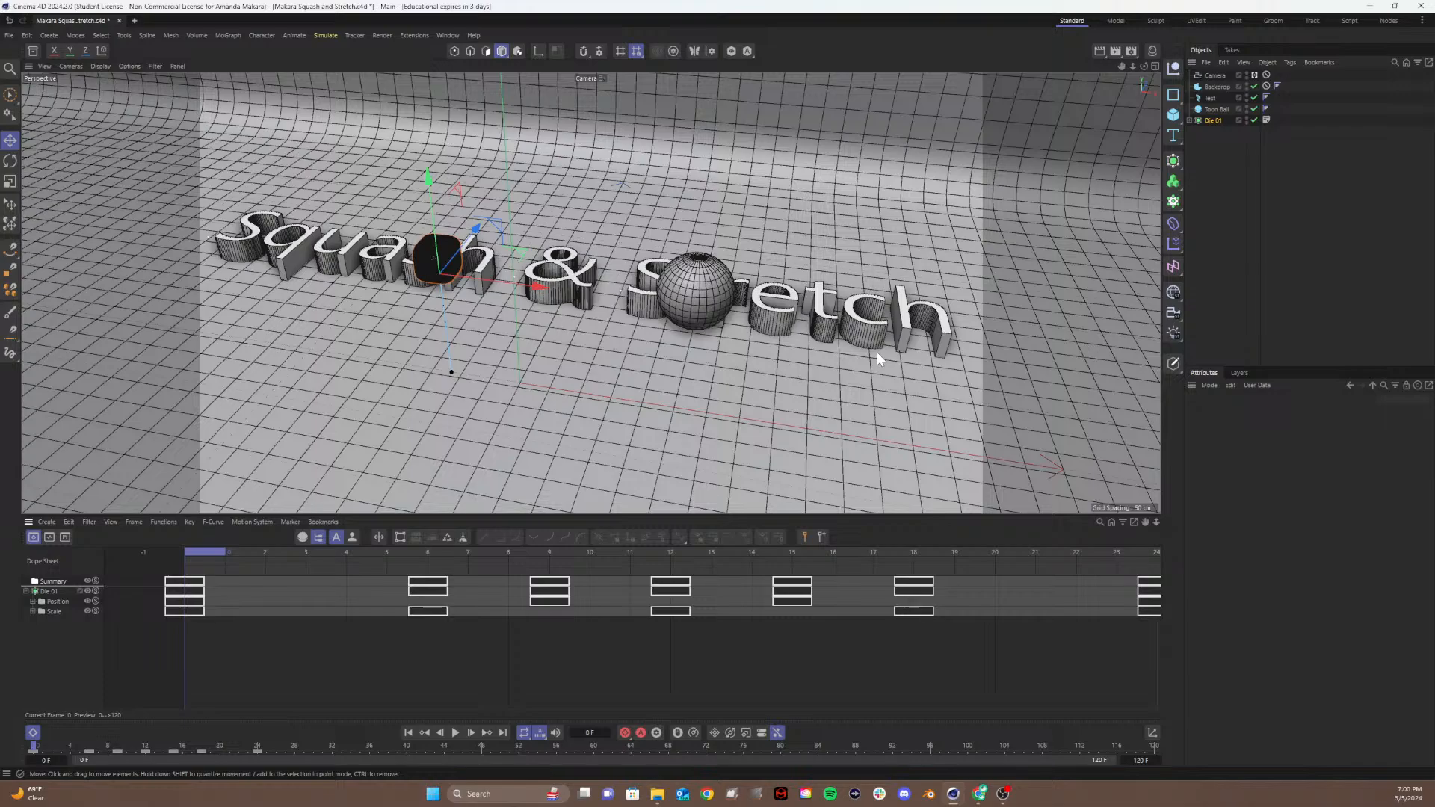
{"action": "left_click", "coordinate": [1172, 222]}
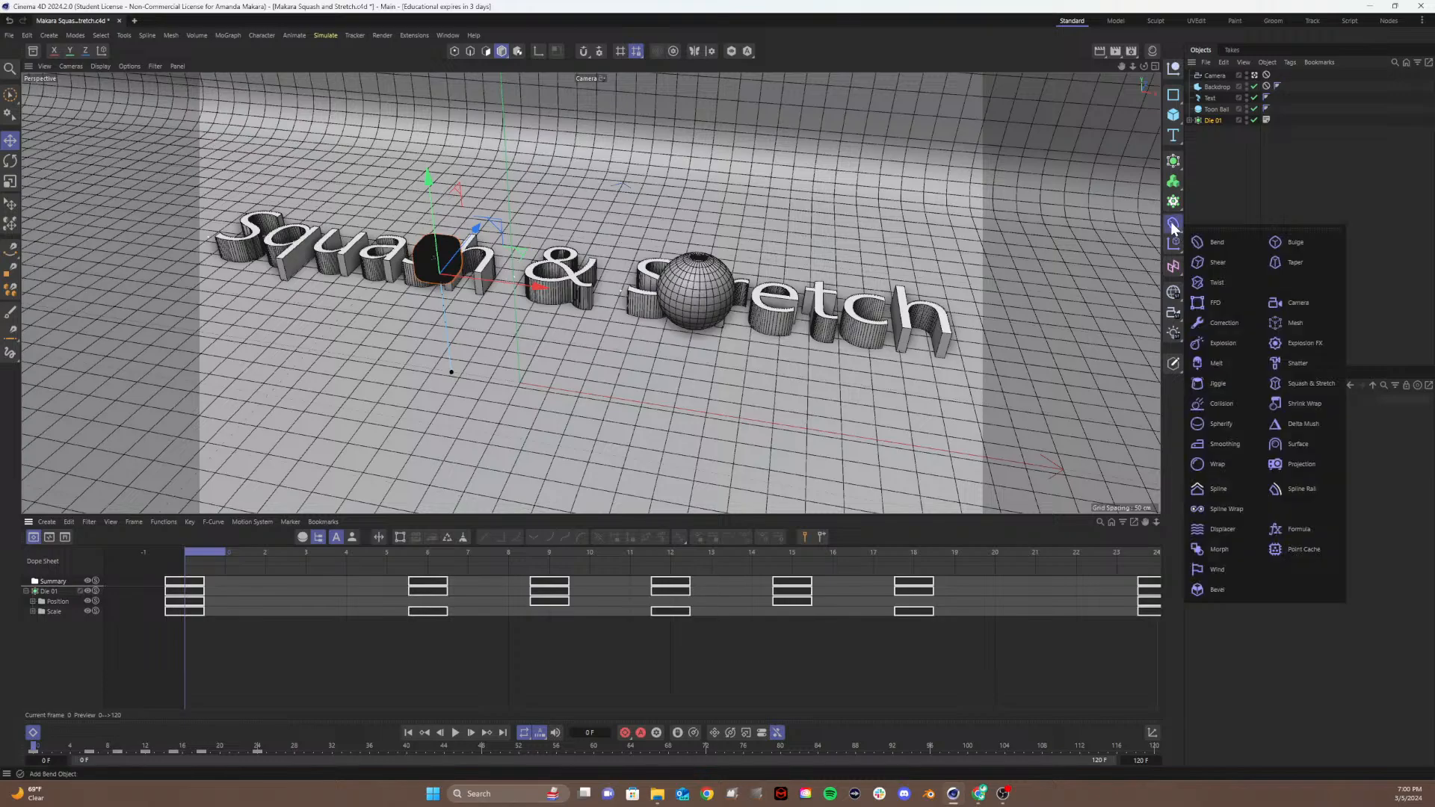
{"action": "left_click", "coordinate": [1282, 386]}
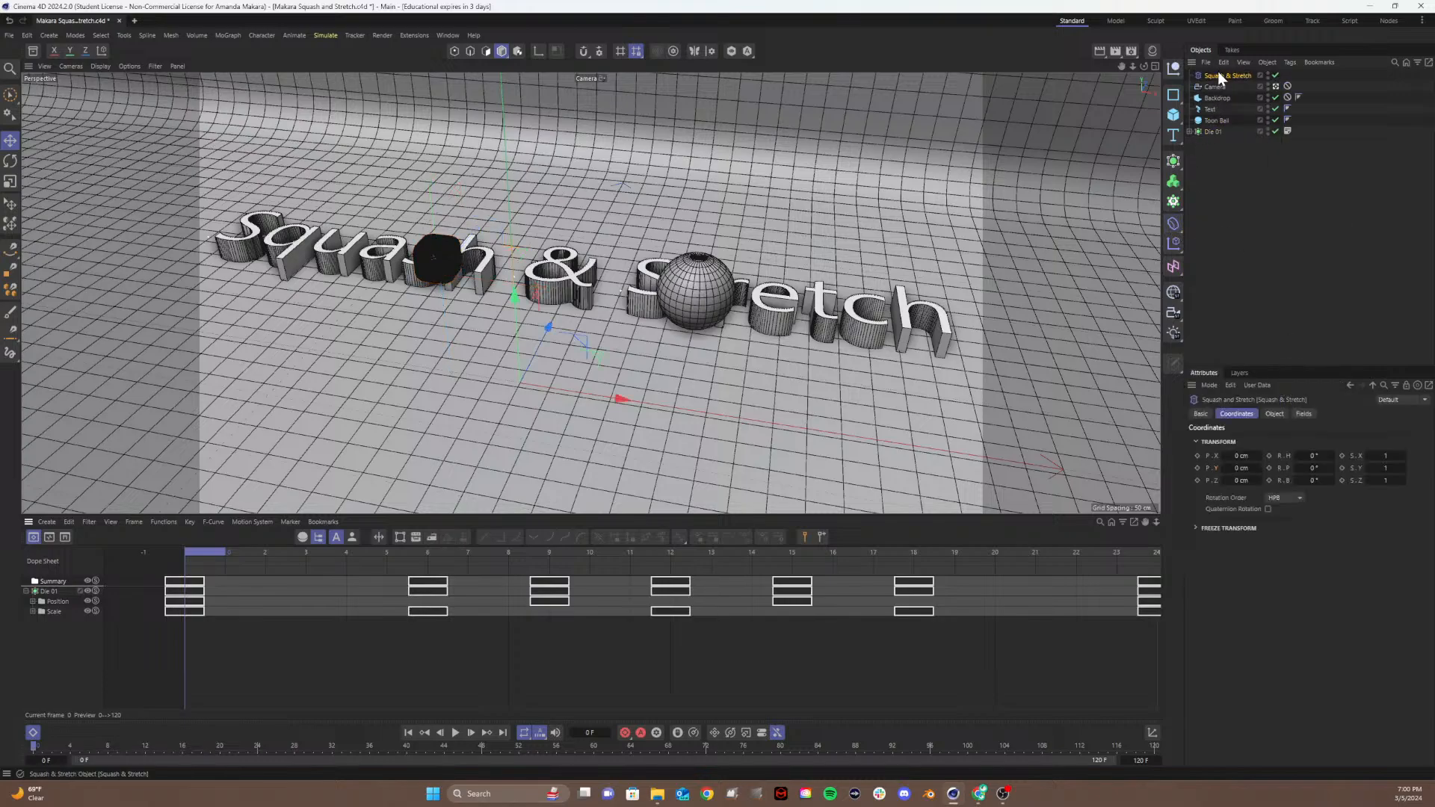
{"action": "left_click_drag", "start_coordinate": [1212, 131], "coordinate": [1210, 119]}
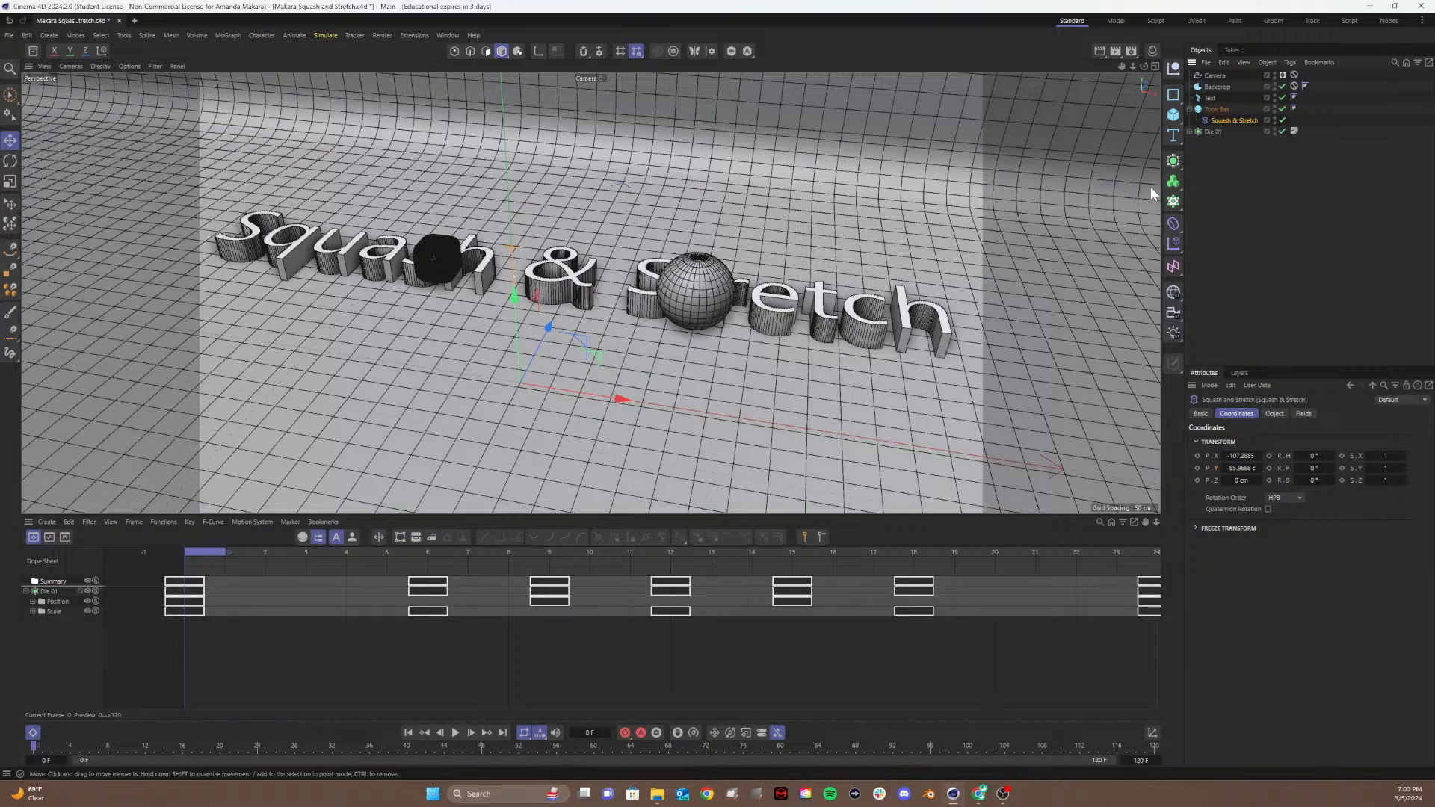
{"action": "left_click", "coordinate": [1213, 110]}
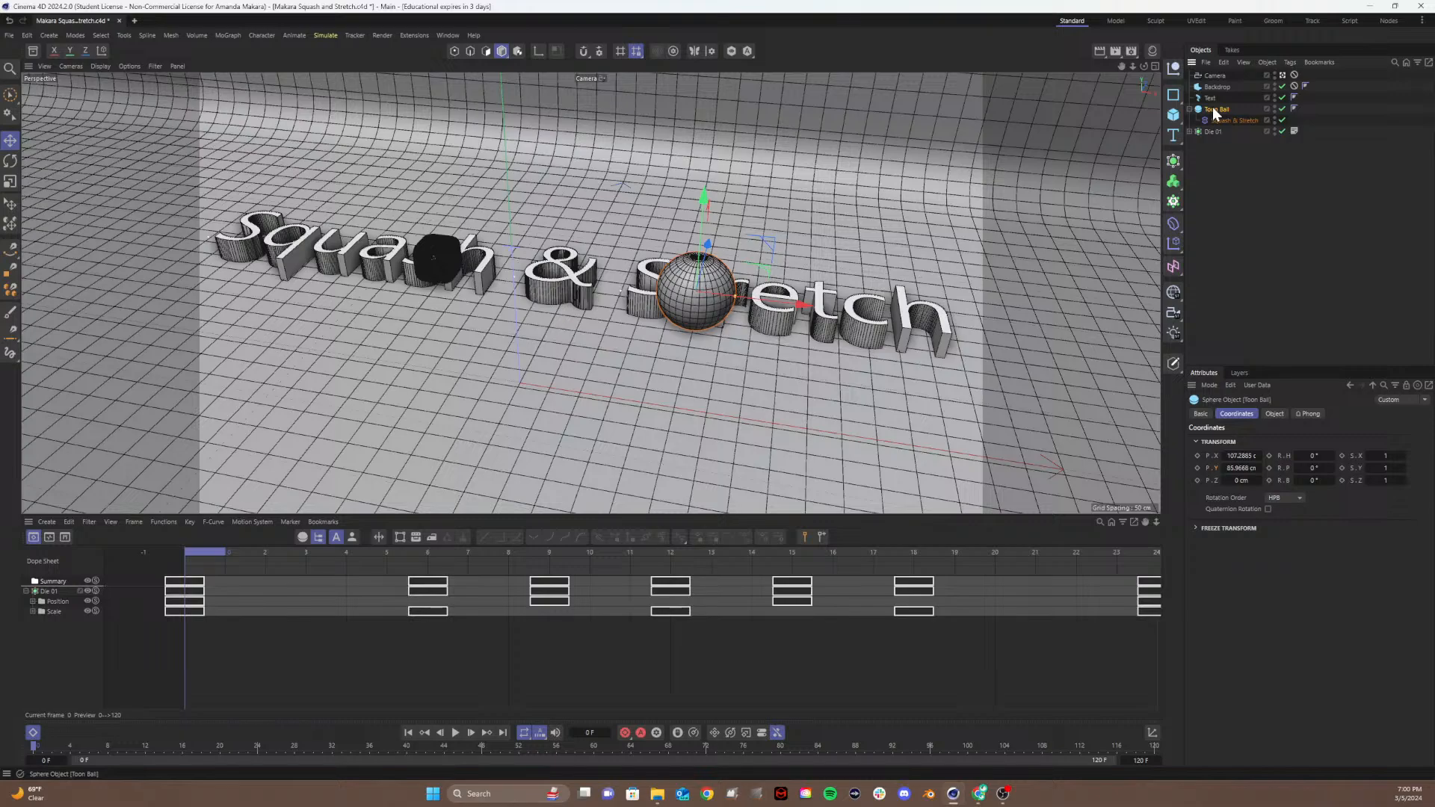
{"action": "left_click", "coordinate": [1231, 121]}
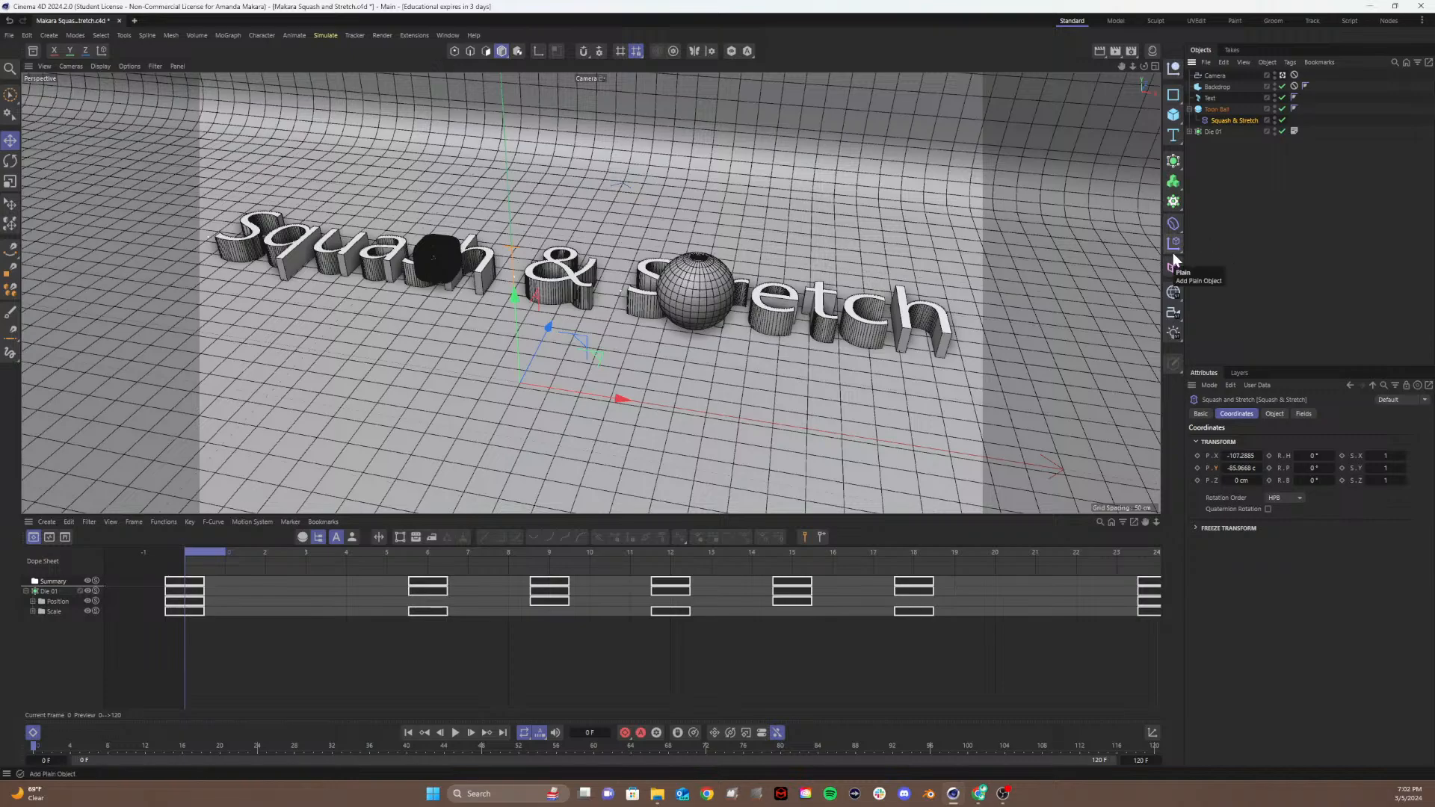
{"action": "left_click", "coordinate": [1230, 173]}
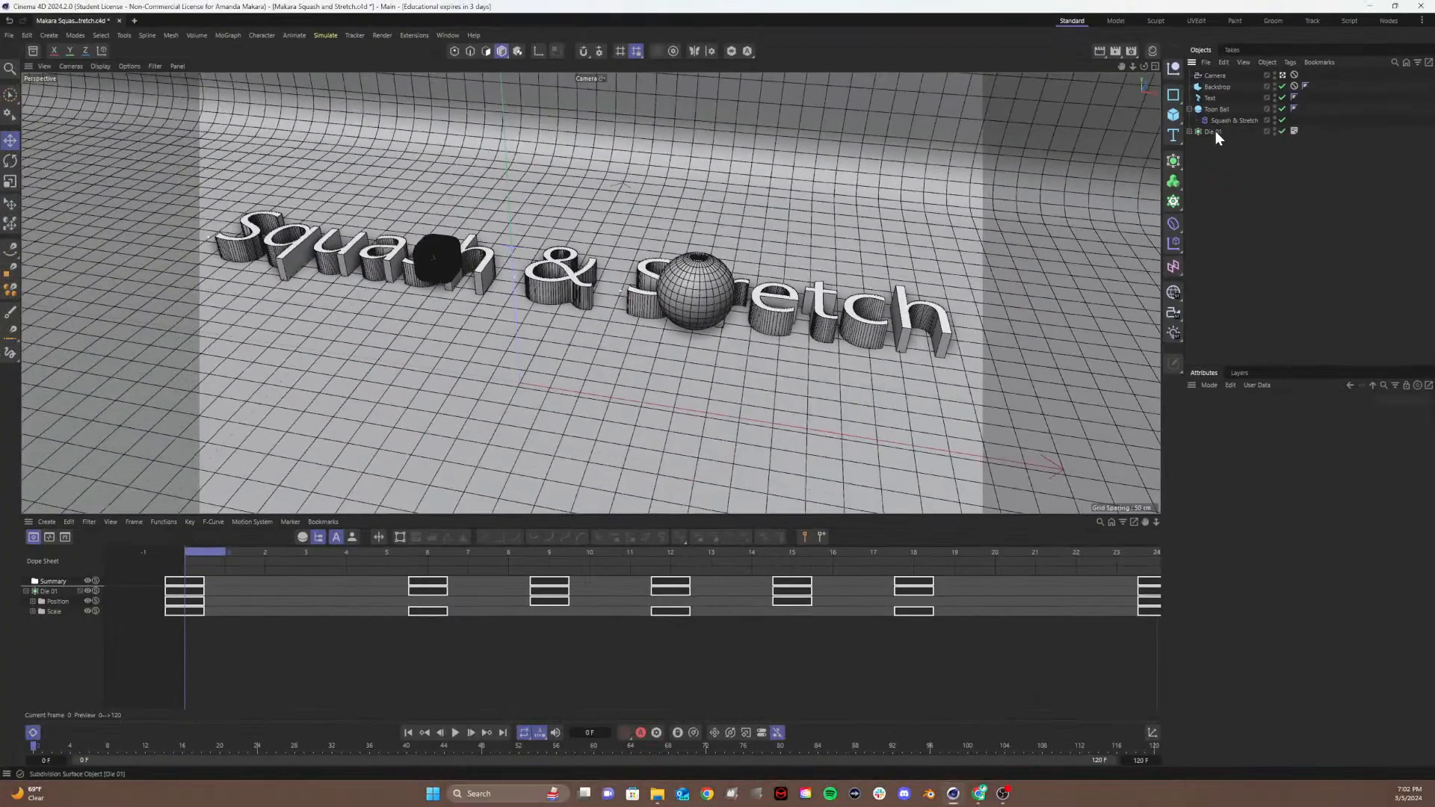
Step: Expand Die 01's hierarchy to compare its Main Shape child with the deformer under Toon Ball
{"action": "left_click", "coordinate": [1215, 131]}
{"action": "left_click", "coordinate": [1189, 132]}
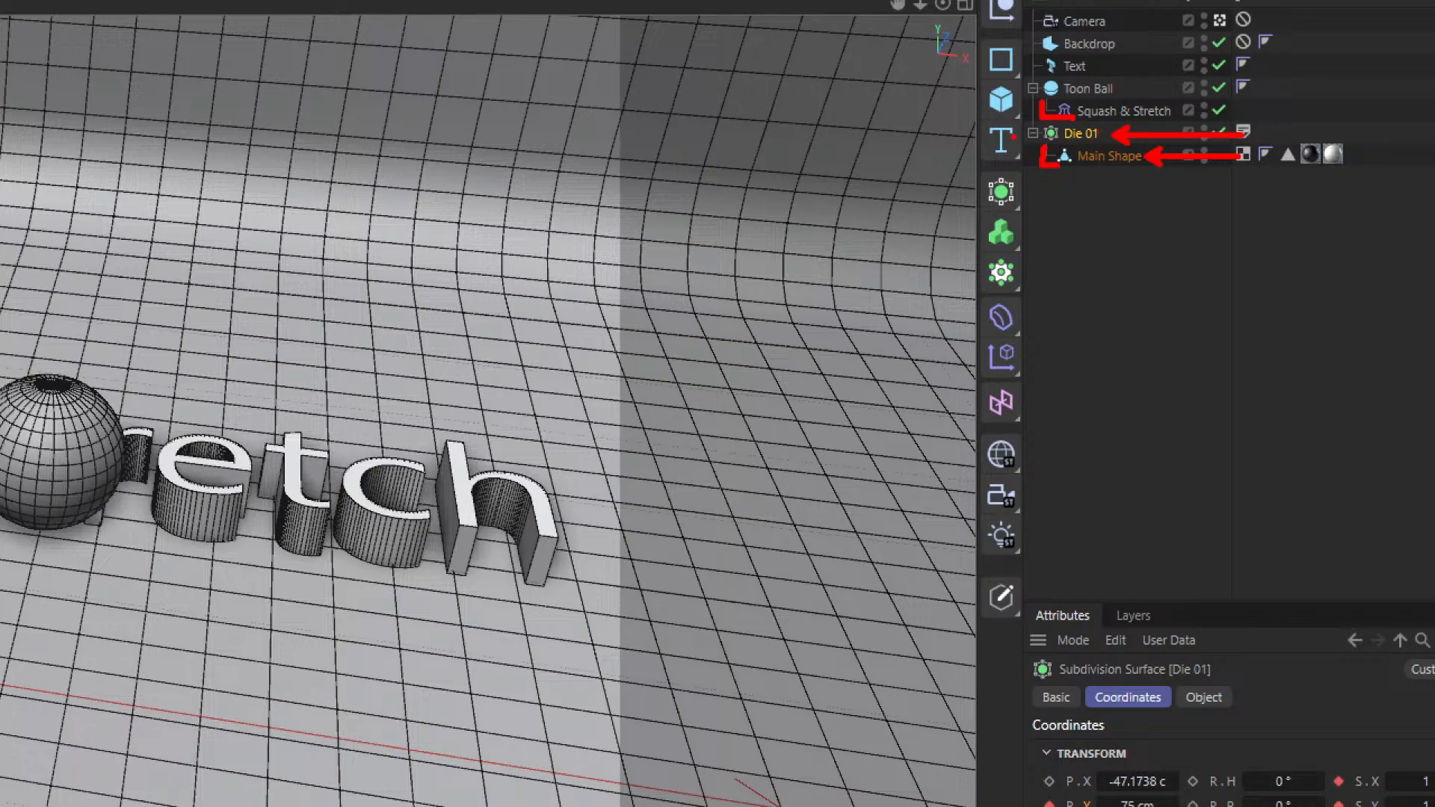
{"action": "mouse_move", "coordinate": [1014, 166]}
{"action": "left_mouse_down"}
{"action": "mouse_move", "coordinate": [977, 162]}
{"action": "mouse_move", "coordinate": [1077, 276]}
{"action": "mouse_move", "coordinate": [993, 140]}
{"action": "left_mouse_up"}
{"action": "mouse_move", "coordinate": [1025, 290]}
{"action": "left_mouse_down"}
{"action": "mouse_move", "coordinate": [985, 291]}
{"action": "mouse_move", "coordinate": [1038, 361]}
{"action": "mouse_move", "coordinate": [1018, 282]}
{"action": "left_mouse_up"}
{"action": "key", "text": "Escape"}
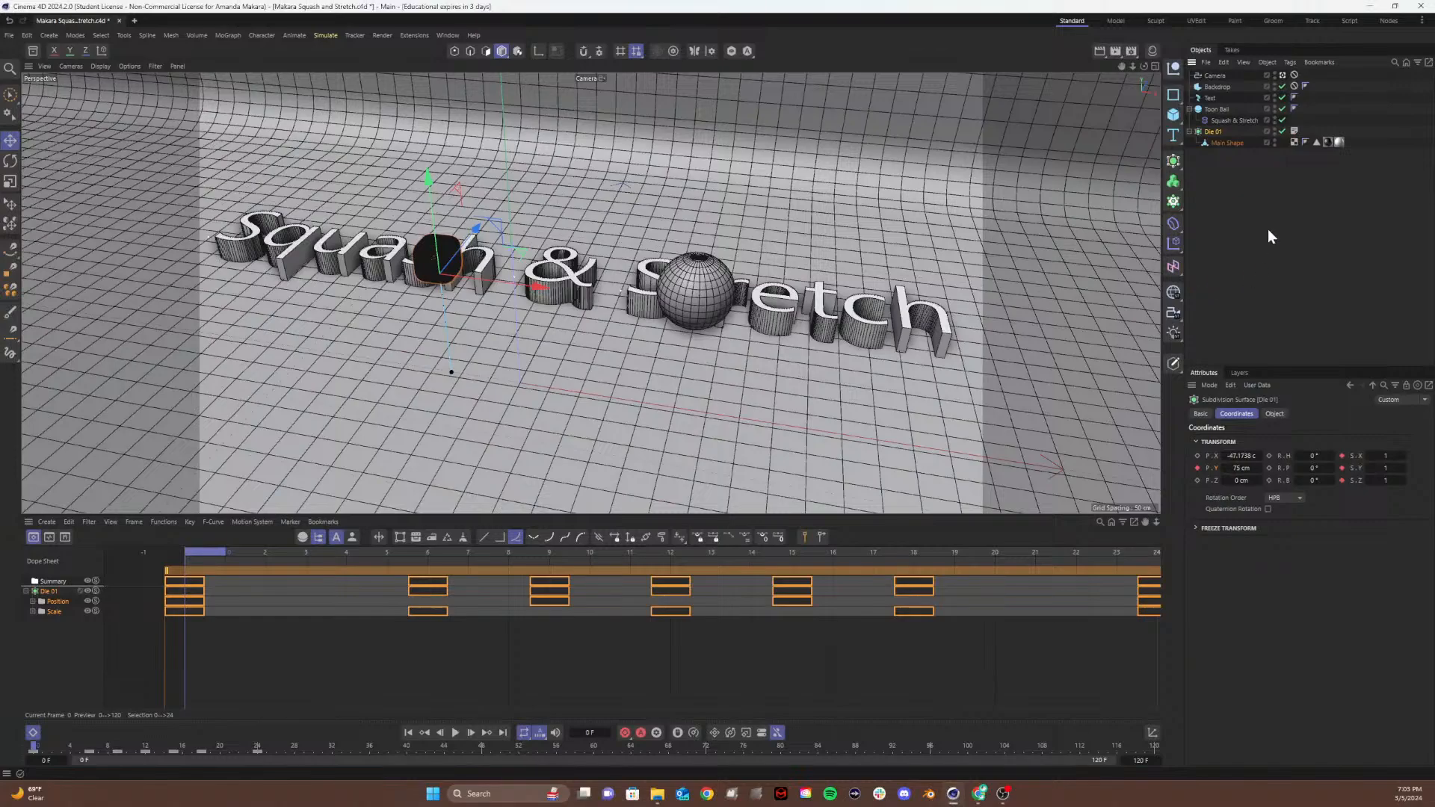
{"action": "left_click", "coordinate": [1204, 196]}
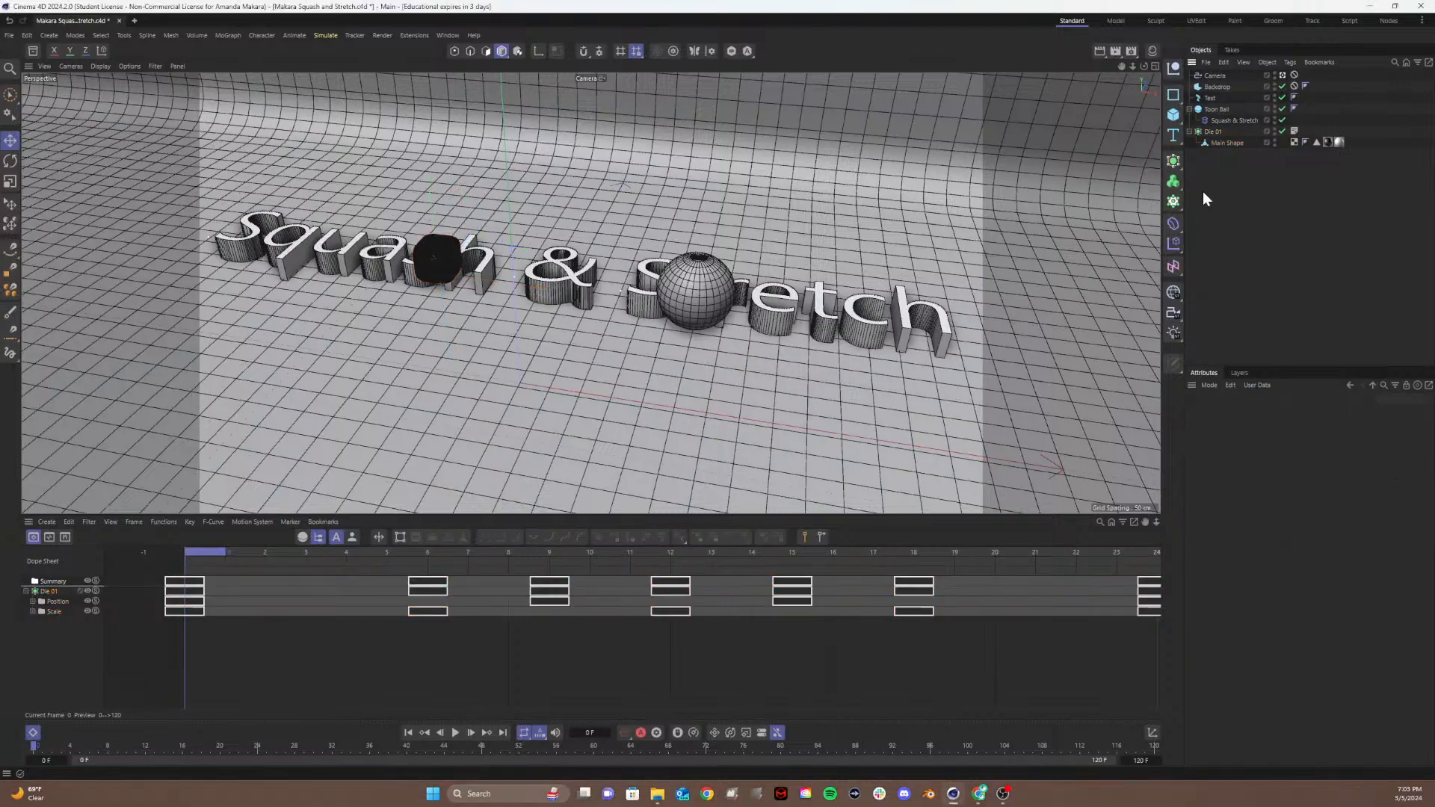
Step: Open the Squash & Stretch deformer's object properties, try its Factor at about 117 %, and undo that change
{"action": "left_click", "coordinate": [1211, 119]}
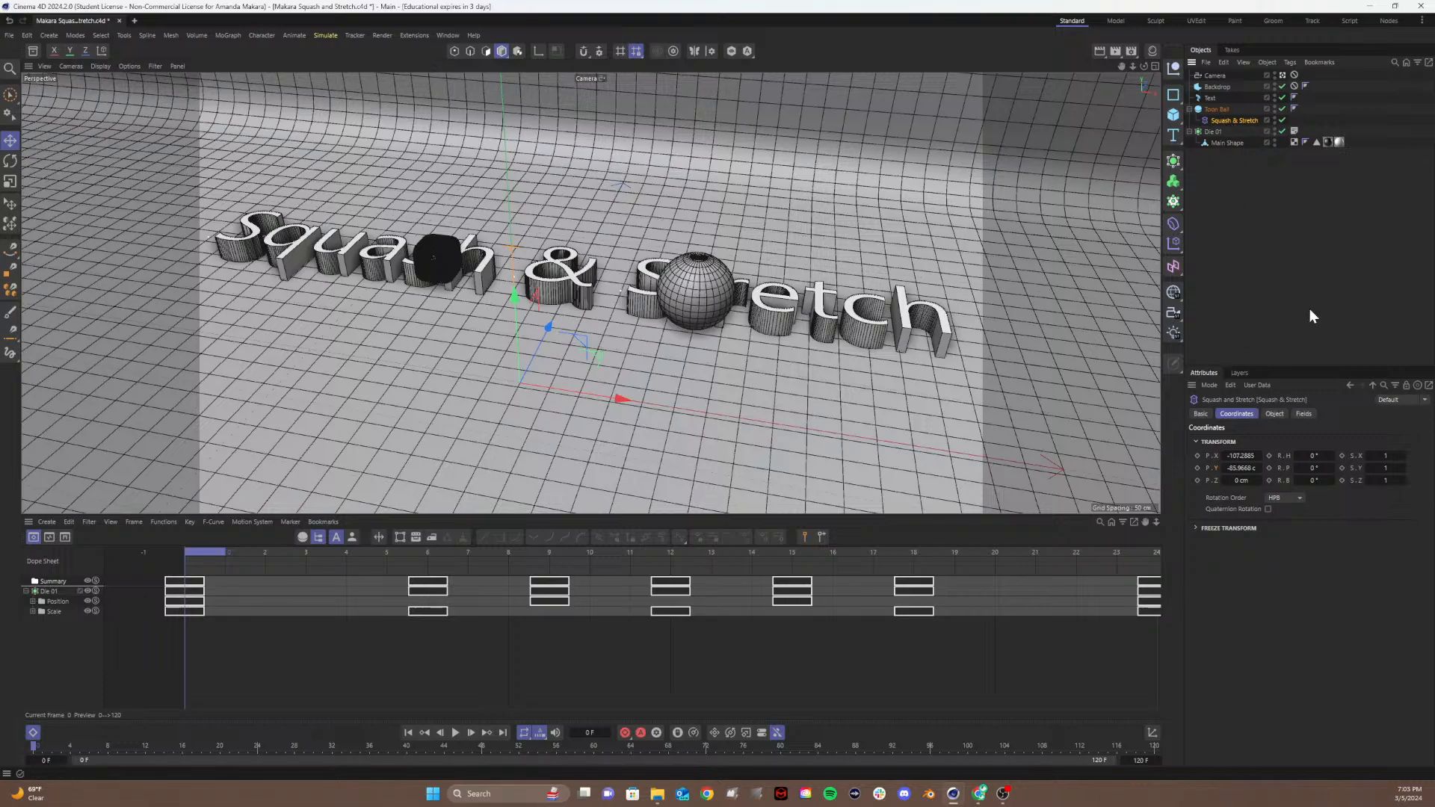
{"action": "left_click", "coordinate": [1279, 414]}
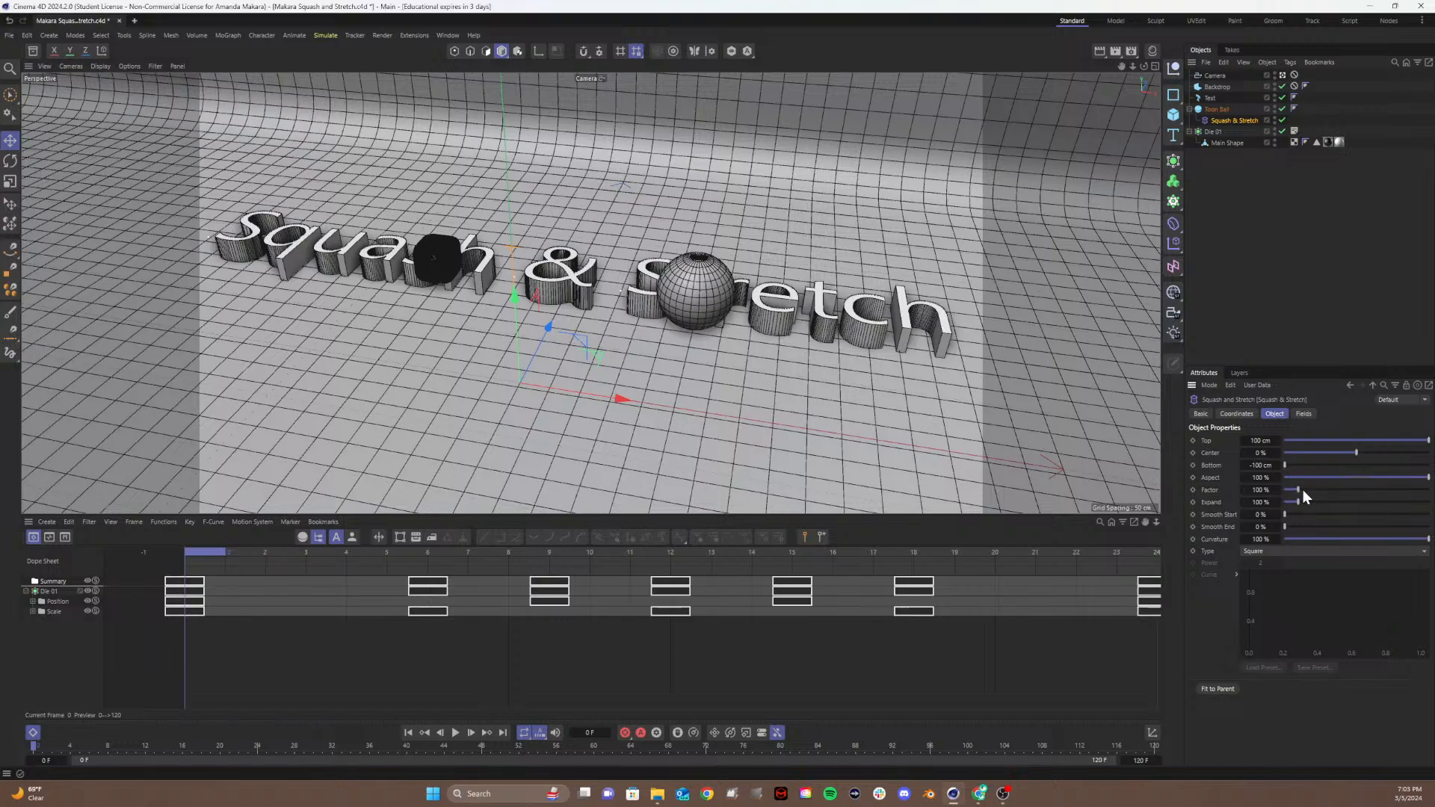
{"action": "mouse_move", "coordinate": [1302, 490]}
{"action": "left_mouse_down"}
{"action": "mouse_move", "coordinate": [1333, 499]}
{"action": "mouse_move", "coordinate": [1288, 508]}
{"action": "mouse_move", "coordinate": [1301, 505]}
{"action": "left_mouse_up"}
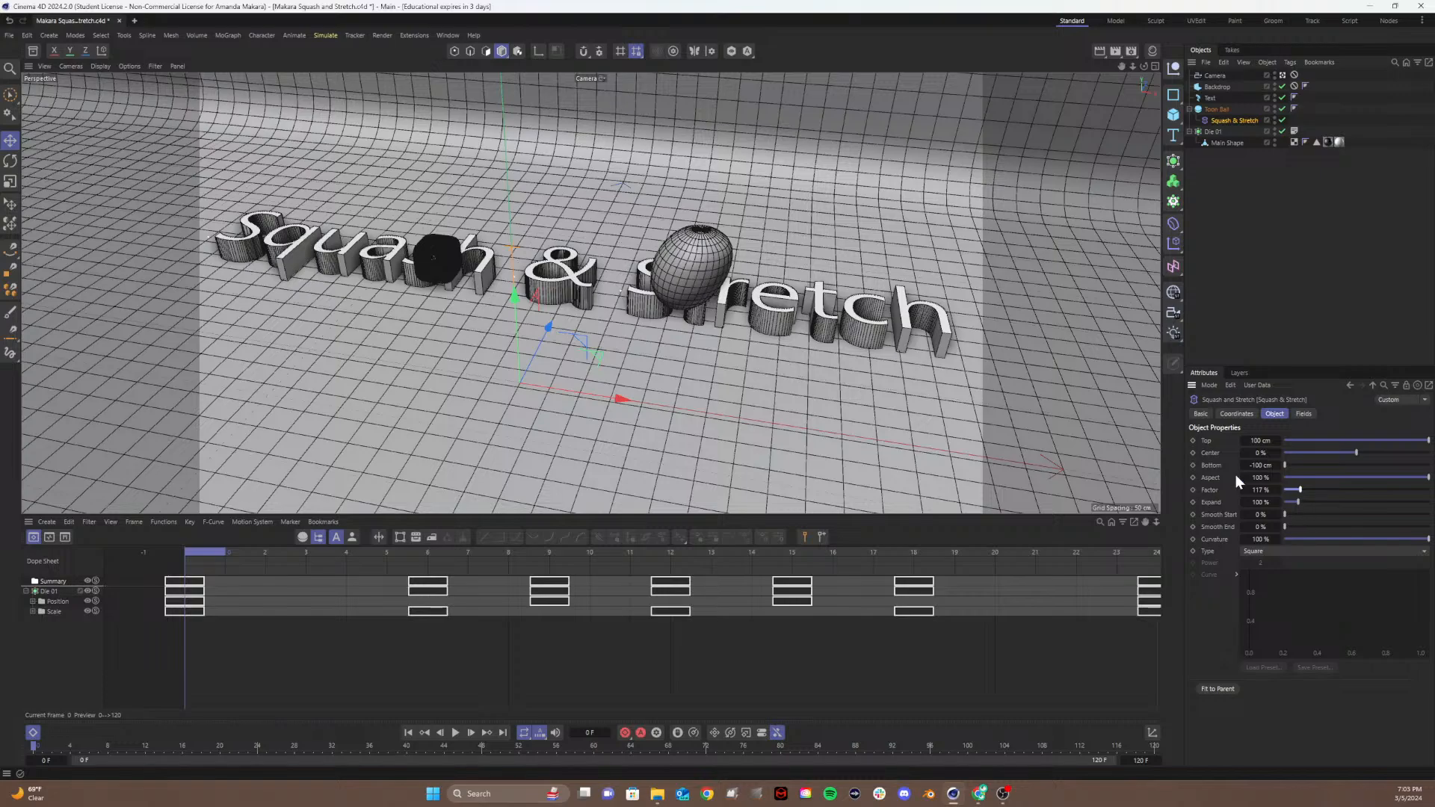
{"action": "key", "text": "ctrl+z"}
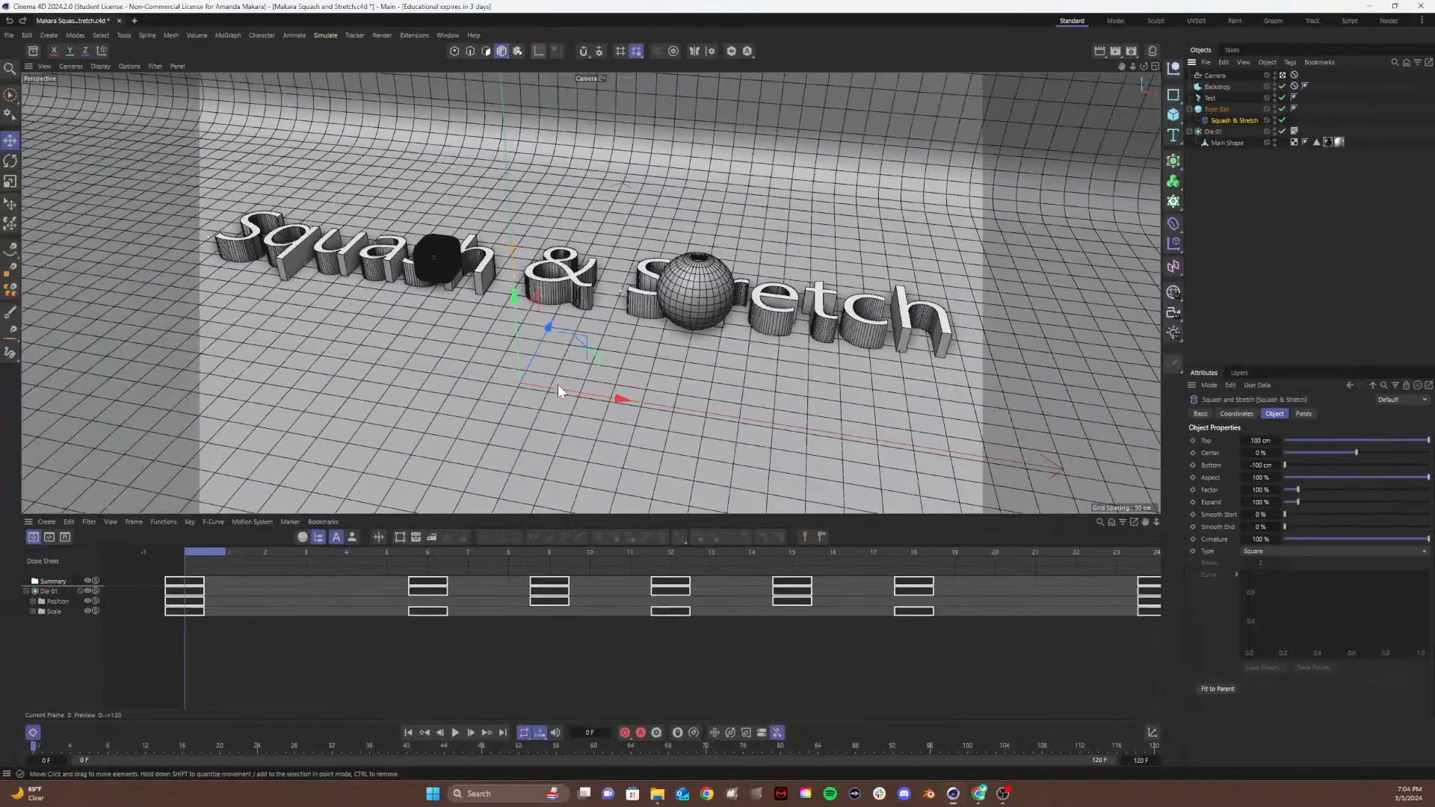
Step: Fit the Squash & Stretch deformer to its parent, Toon Ball
{"action": "left_click", "coordinate": [1153, 66]}
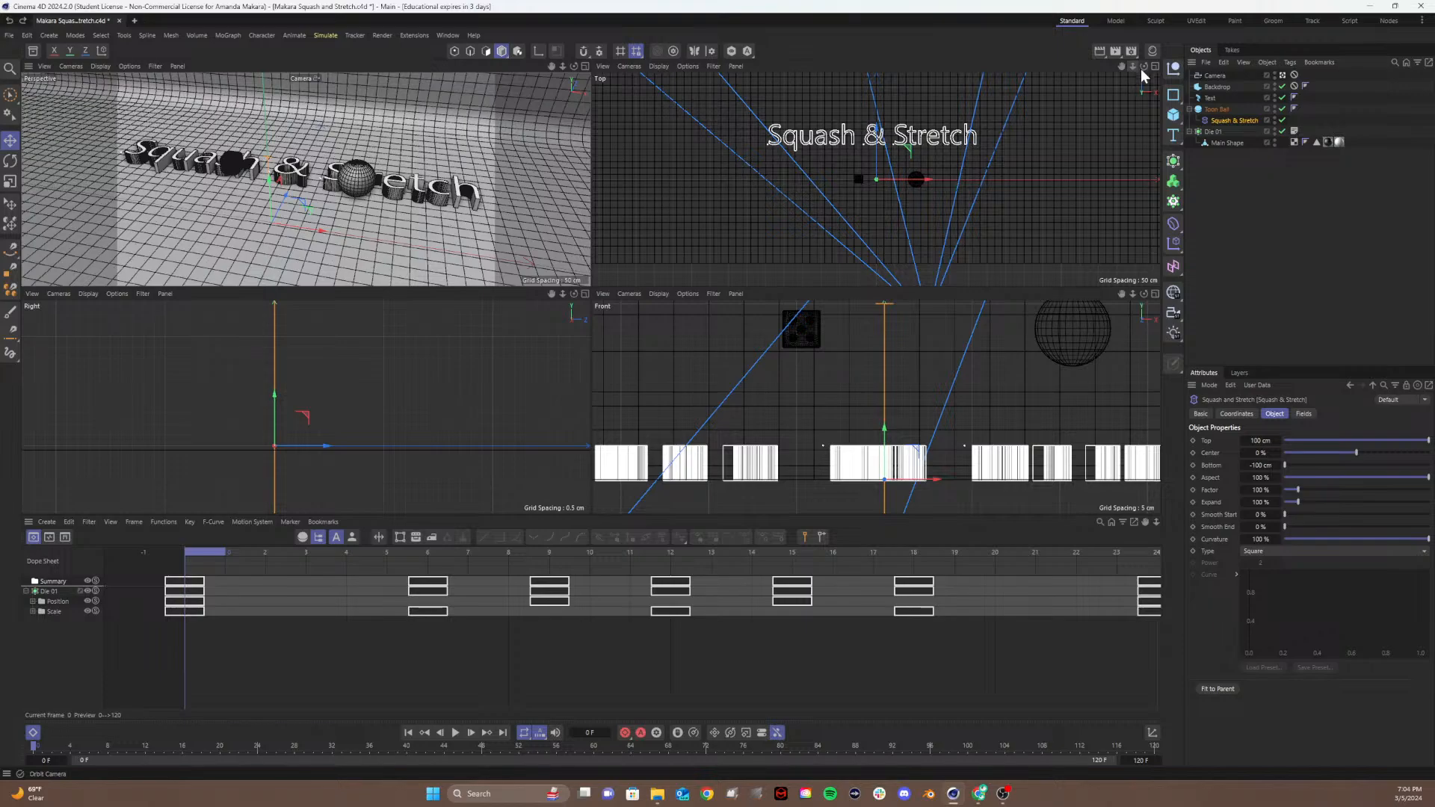
{"action": "left_click", "coordinate": [584, 66]}
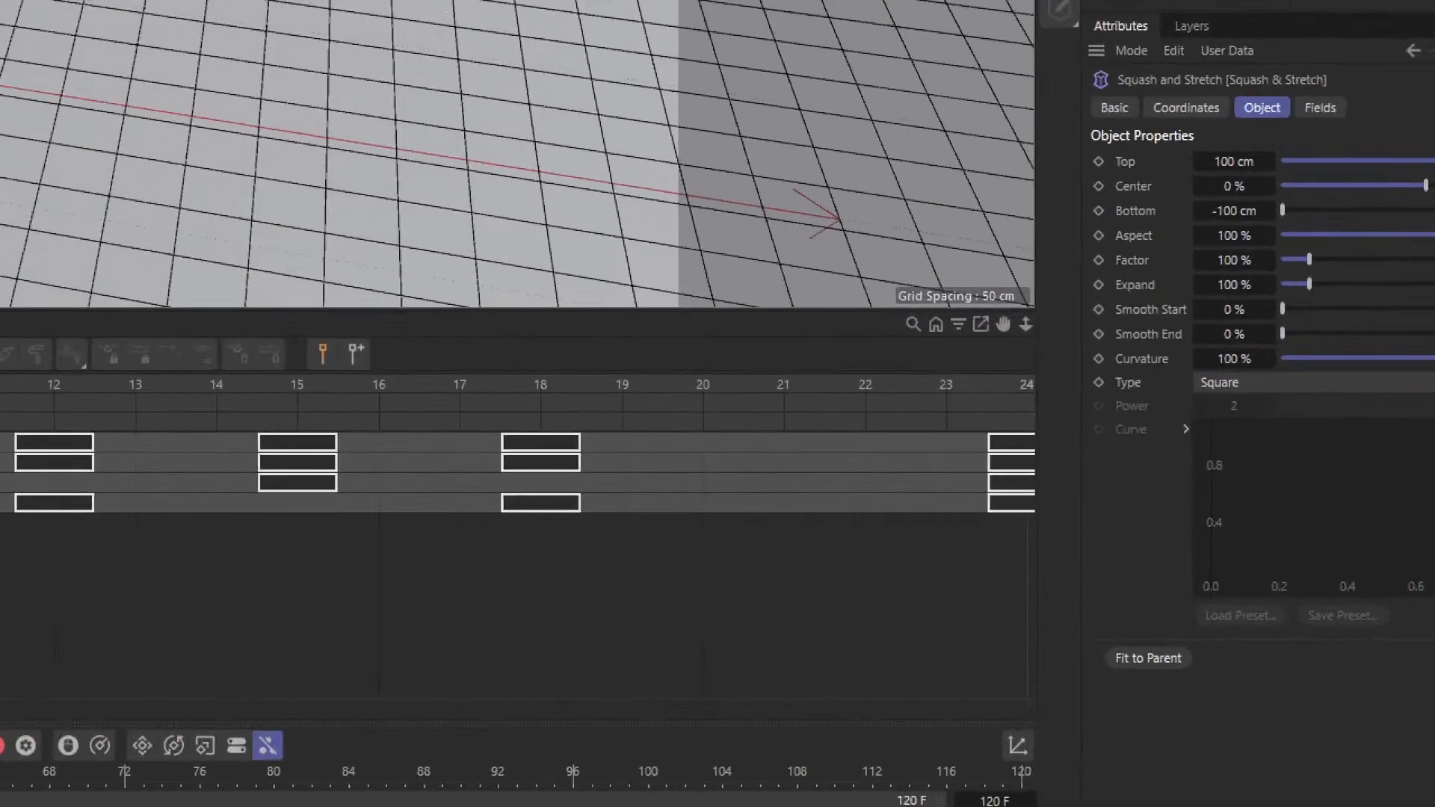
{"action": "mouse_move", "coordinate": [1200, 662]}
{"action": "left_mouse_down"}
{"action": "mouse_move", "coordinate": [1170, 630]}
{"action": "mouse_move", "coordinate": [1163, 699]}
{"action": "mouse_move", "coordinate": [1194, 633]}
{"action": "left_mouse_up"}
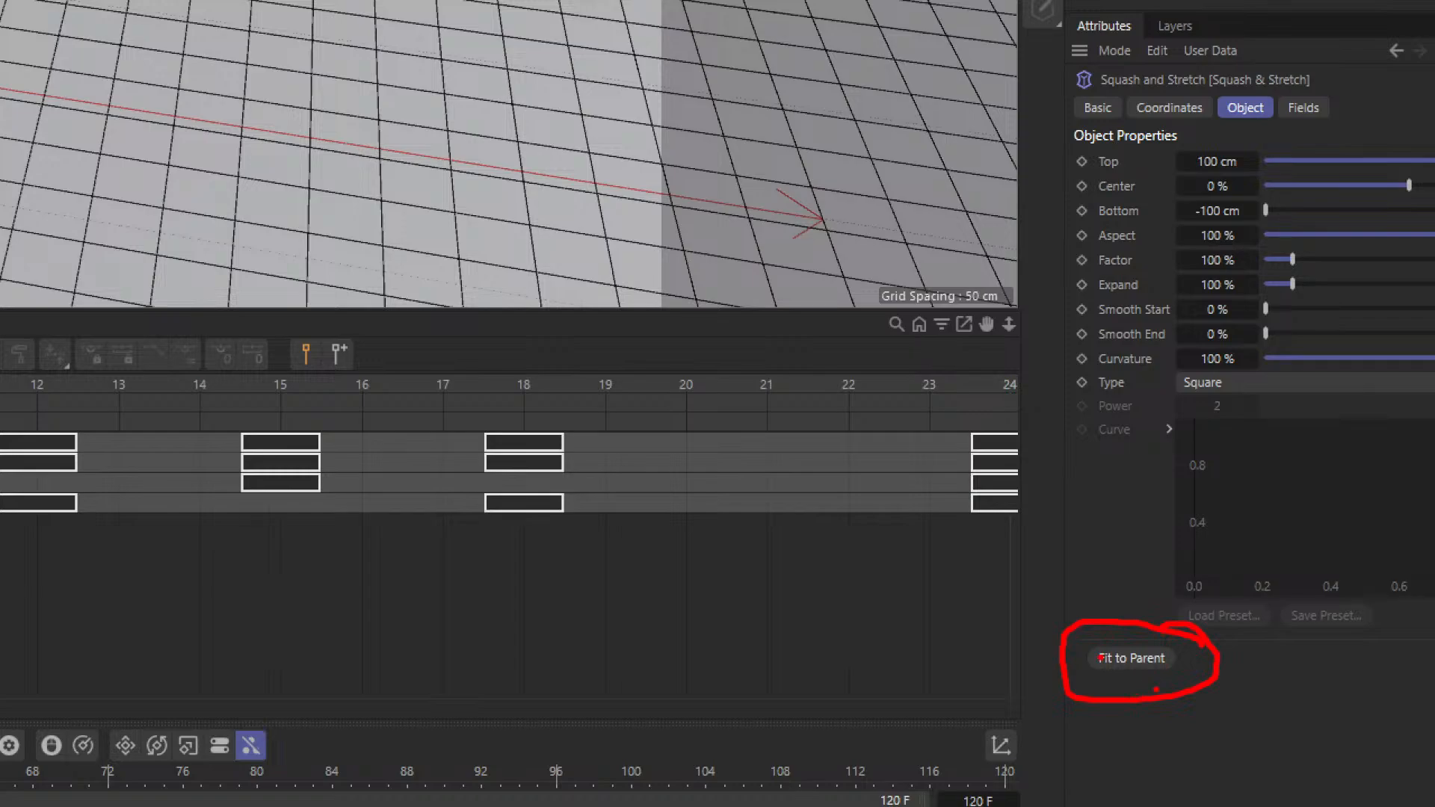
{"action": "key", "text": "Escape"}
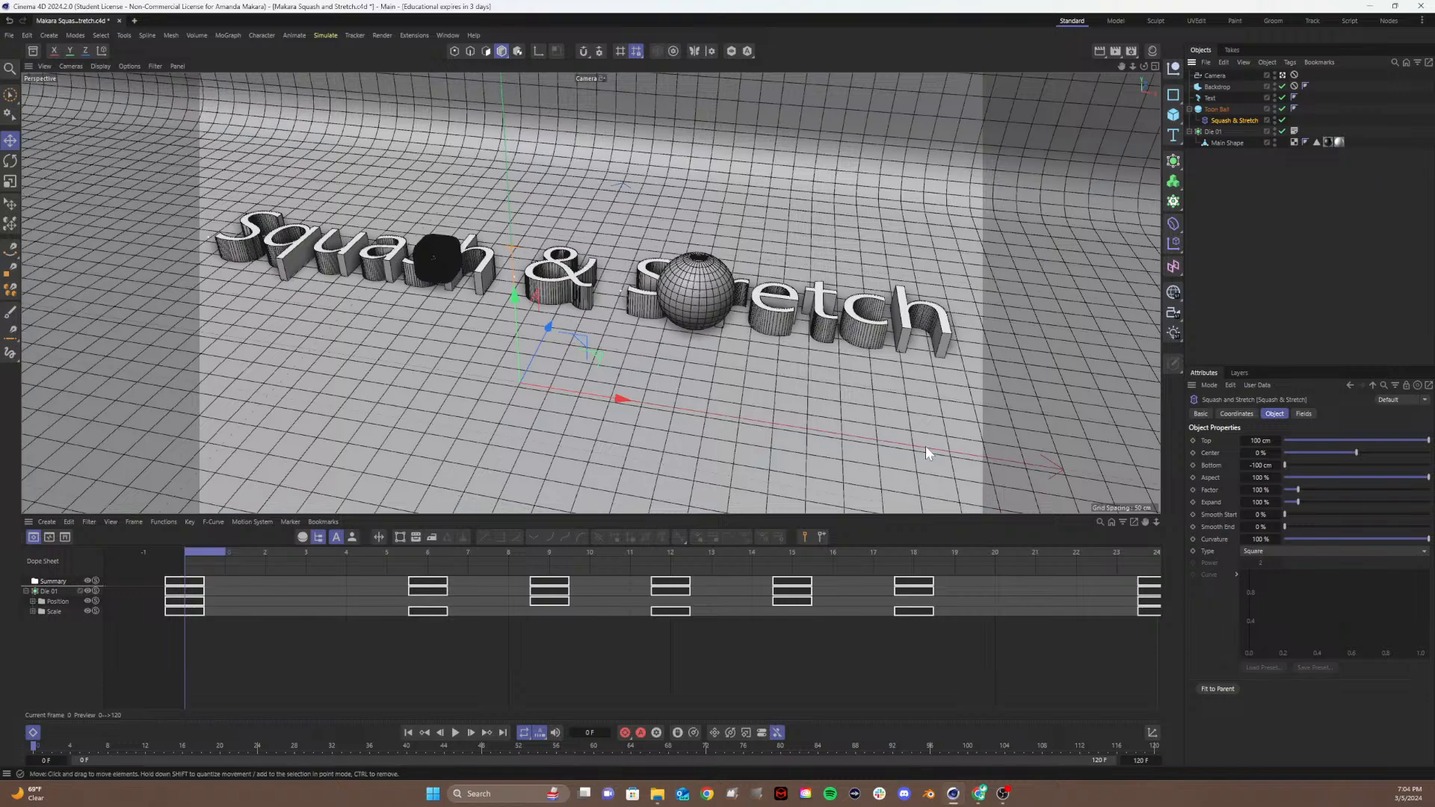
{"action": "left_click", "coordinate": [1214, 688]}
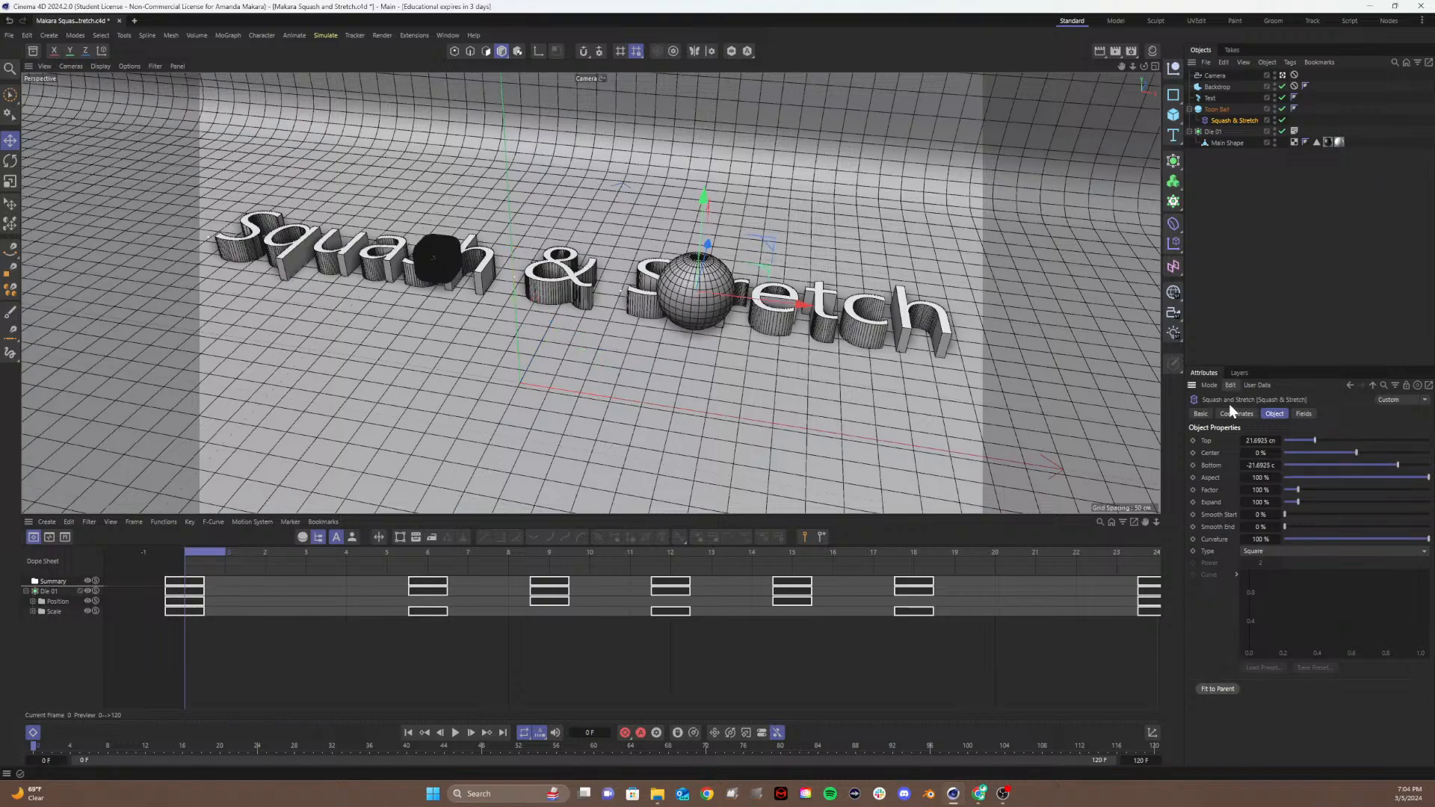
Step: Try the deformer's Factor at about 108 %, undo it, and raise the Factor to about 175 % to stretch the ball
{"action": "mouse_move", "coordinate": [1312, 487]}
{"action": "left_mouse_down"}
{"action": "mouse_move", "coordinate": [1330, 488]}
{"action": "mouse_move", "coordinate": [1290, 483]}
{"action": "mouse_move", "coordinate": [1320, 484]}
{"action": "mouse_move", "coordinate": [1290, 485]}
{"action": "mouse_move", "coordinate": [1298, 493]}
{"action": "left_mouse_up"}
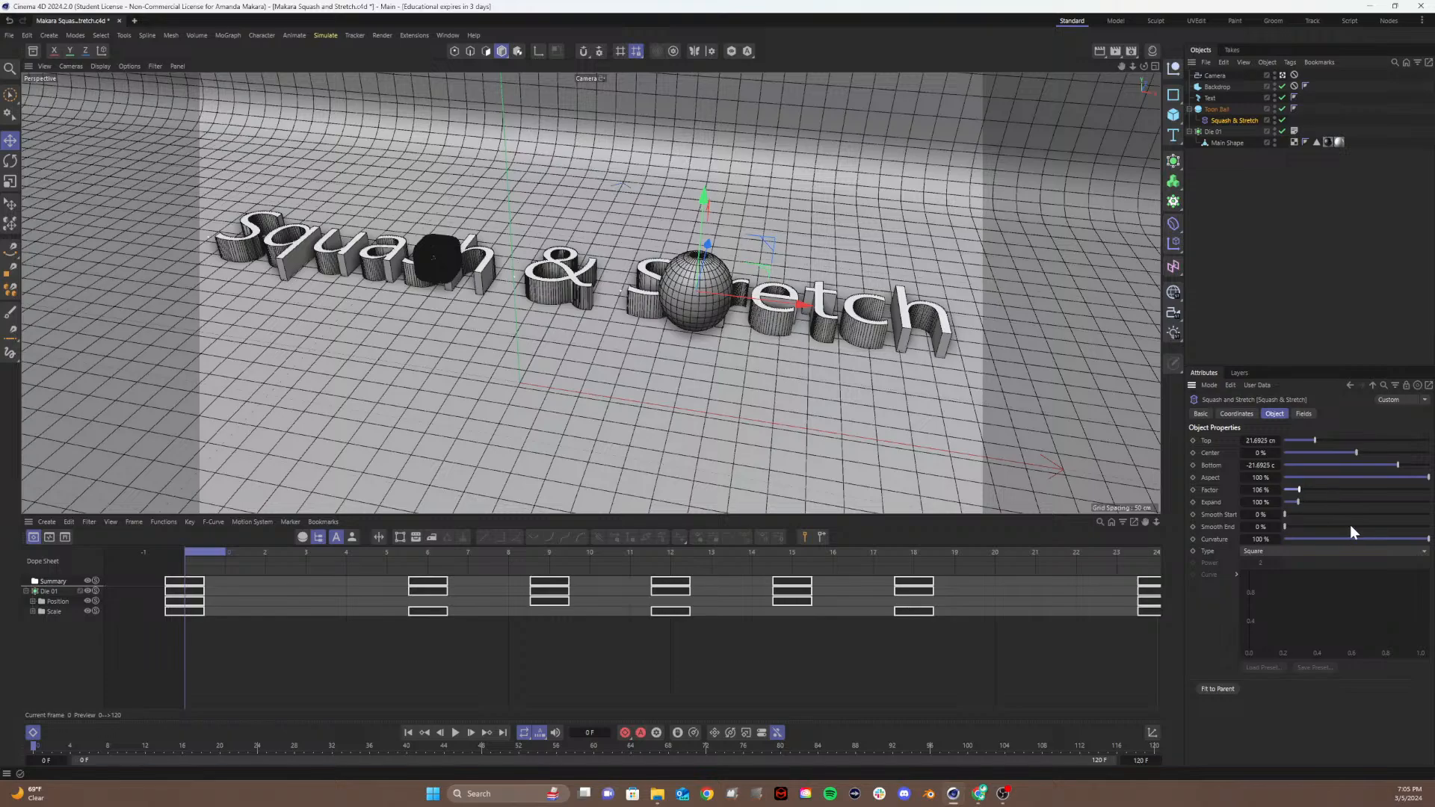
{"action": "key", "text": "ctrl+z"}
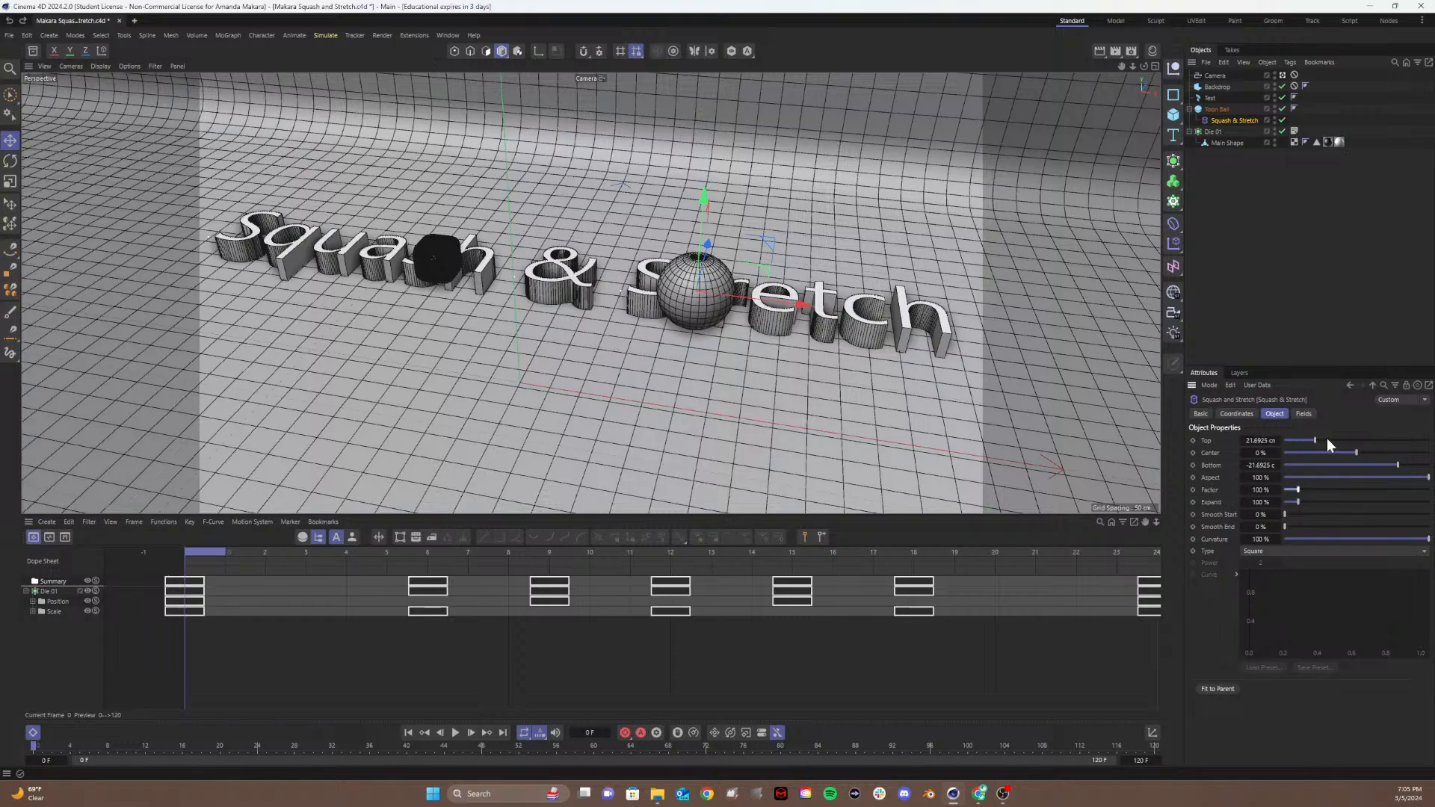
{"action": "left_click_drag", "start_coordinate": [1301, 491], "coordinate": [1309, 491]}
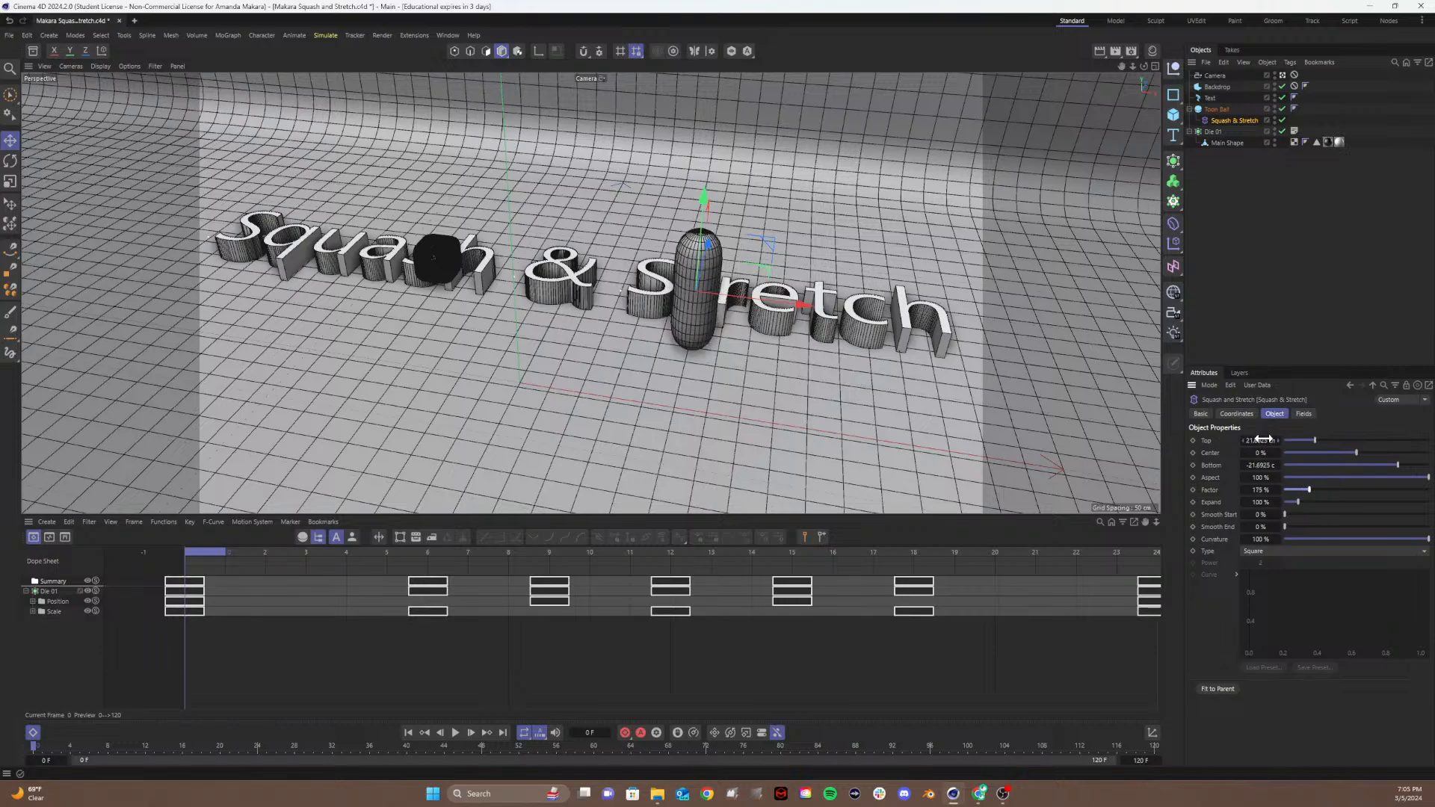
Step: Lower the deformer's Top to 0 cm and switch from the scene camera to a closer default camera view of Toon Ball
{"action": "left_click_drag", "start_coordinate": [1314, 443], "coordinate": [1282, 433]}
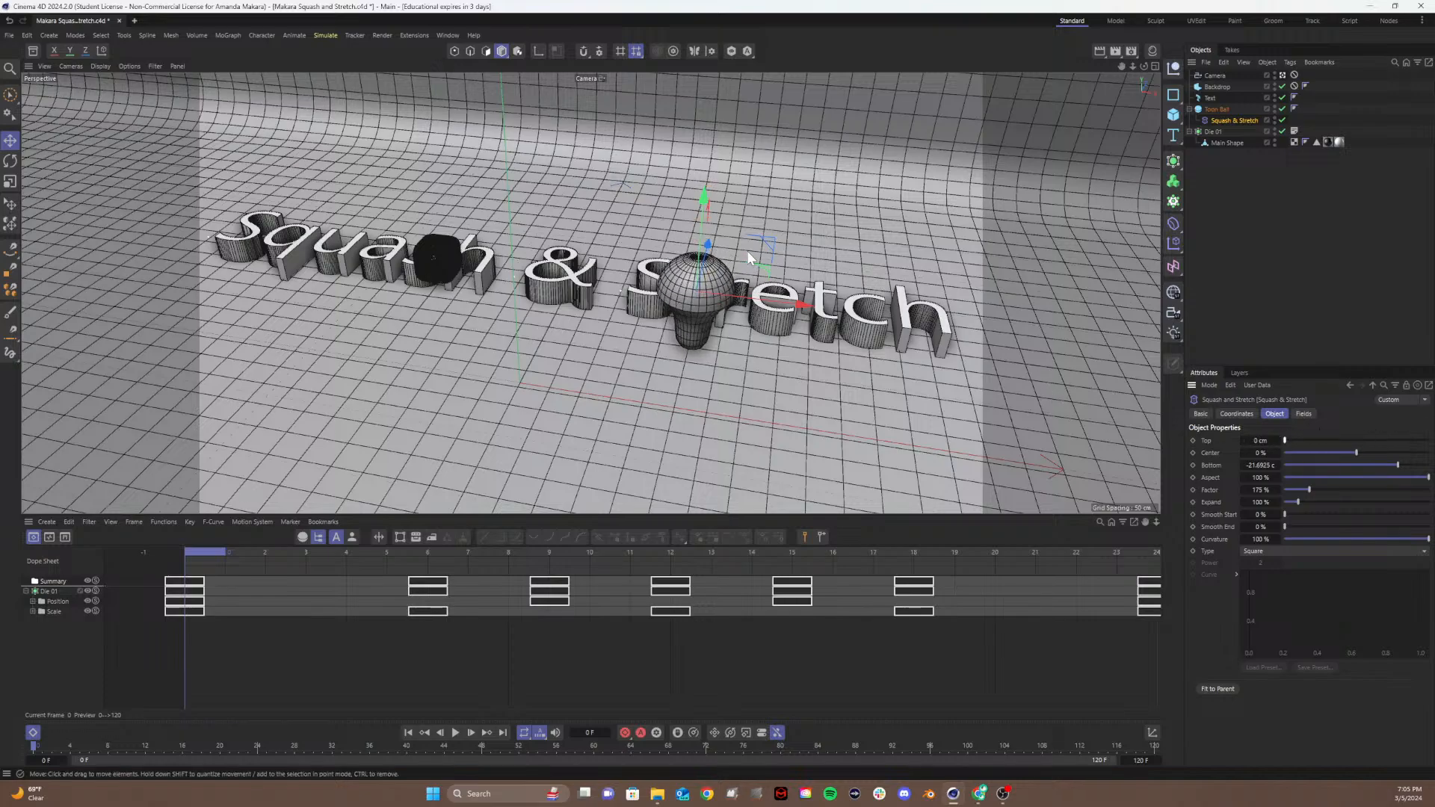
{"action": "left_click", "coordinate": [1283, 76]}
{"action": "left_click", "coordinate": [1283, 75]}
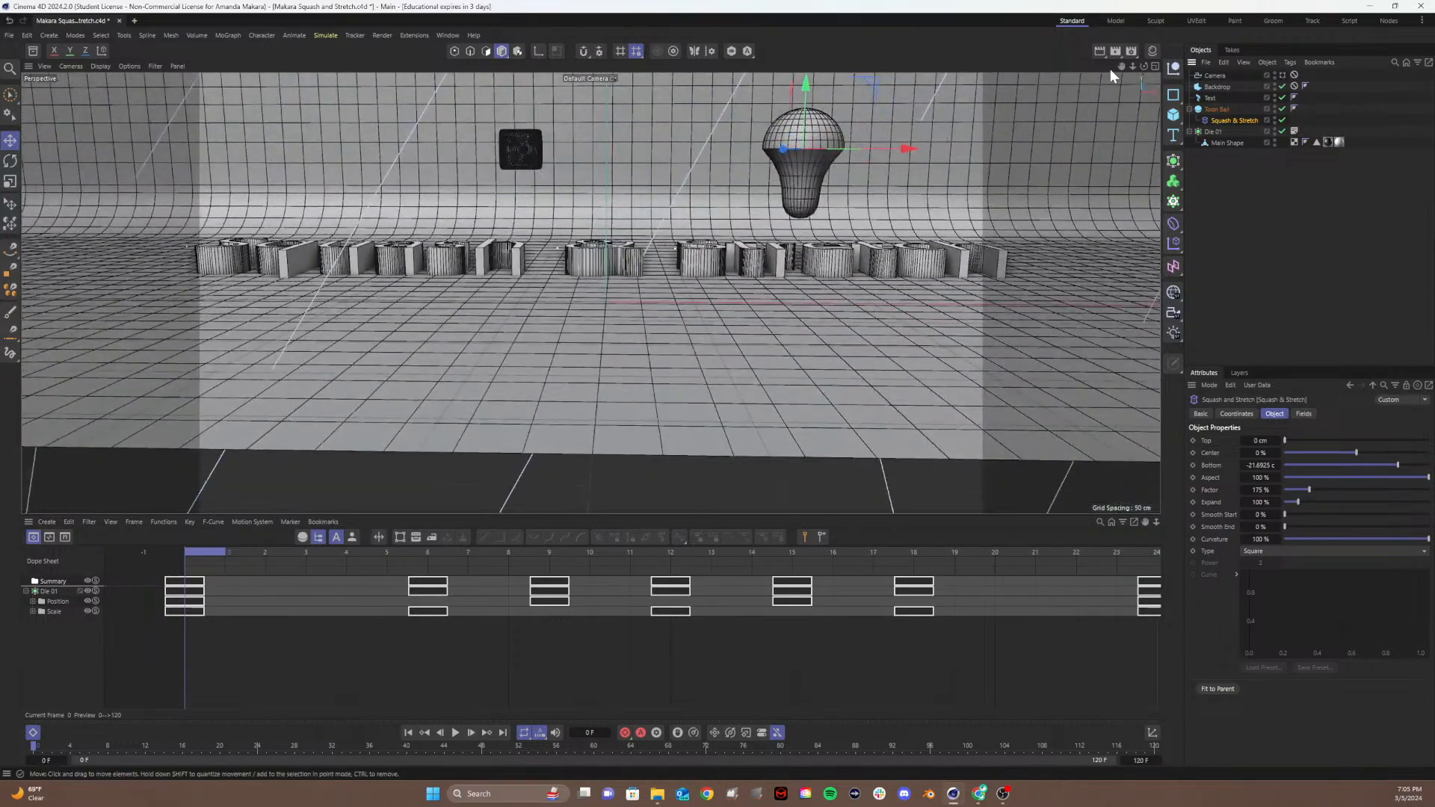
{"action": "mouse_move", "coordinate": [1123, 65]}
{"action": "left_mouse_down"}
{"action": "mouse_move", "coordinate": [1109, 75]}
{"action": "mouse_move", "coordinate": [1141, 66]}
{"action": "left_mouse_up"}
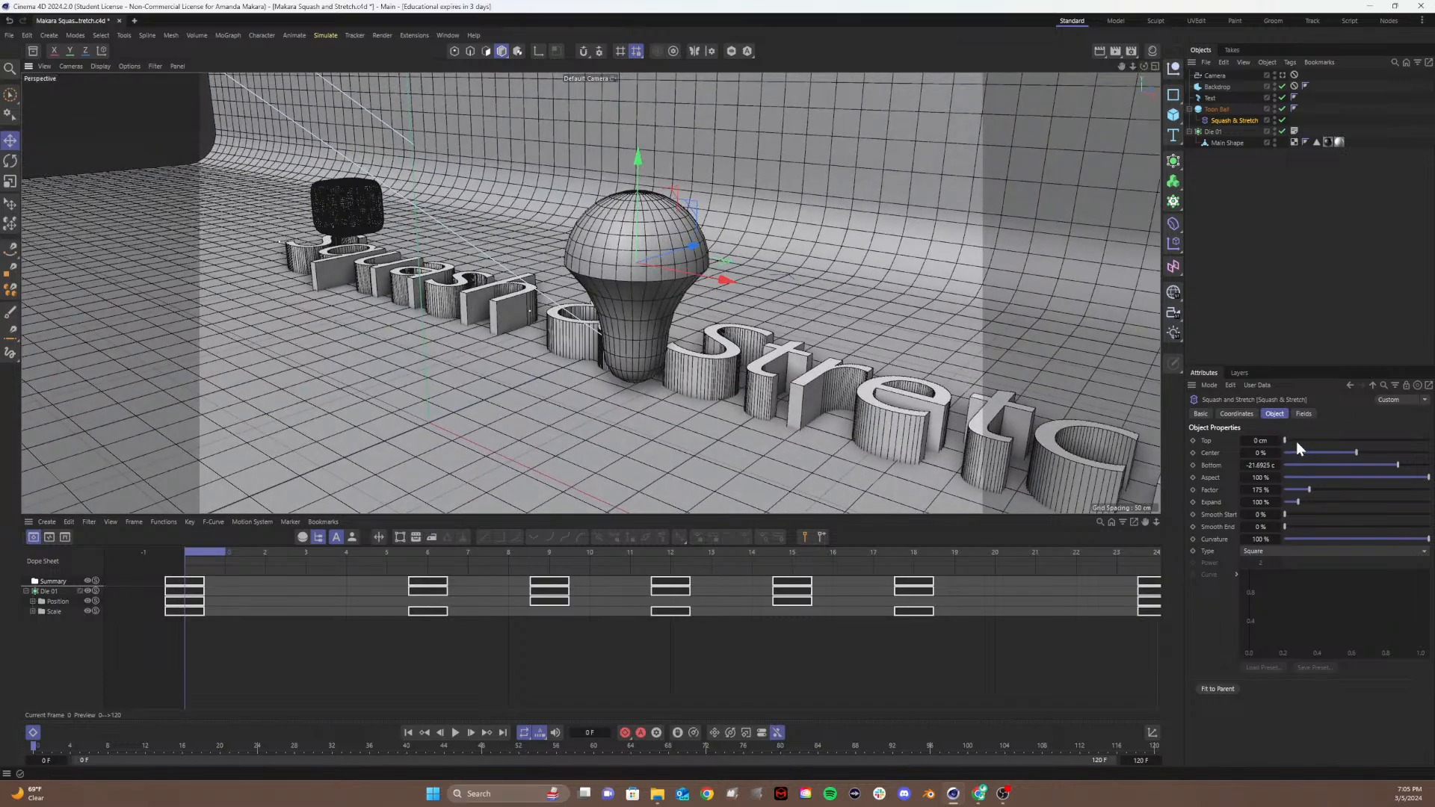
Step: Try the deformer's Top at about 12 cm and restore it to 21.6925 cm
{"action": "mouse_move", "coordinate": [1296, 441]}
{"action": "left_mouse_down"}
{"action": "mouse_move", "coordinate": [1318, 441]}
{"action": "mouse_move", "coordinate": [1302, 441]}
{"action": "left_mouse_up"}
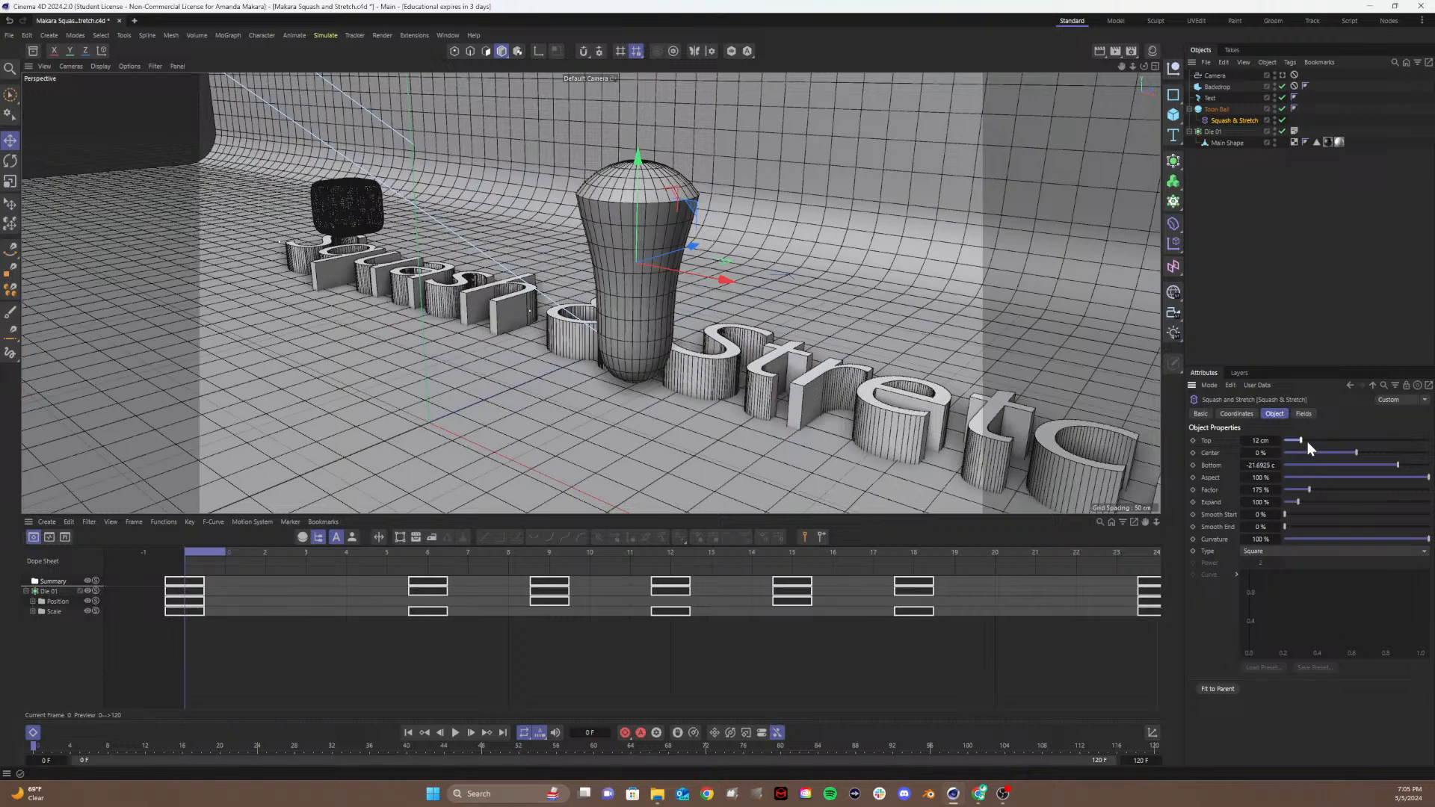
{"action": "left_click_drag", "start_coordinate": [1307, 442], "coordinate": [1316, 433]}
{"action": "key", "text": "ctrl+z"}
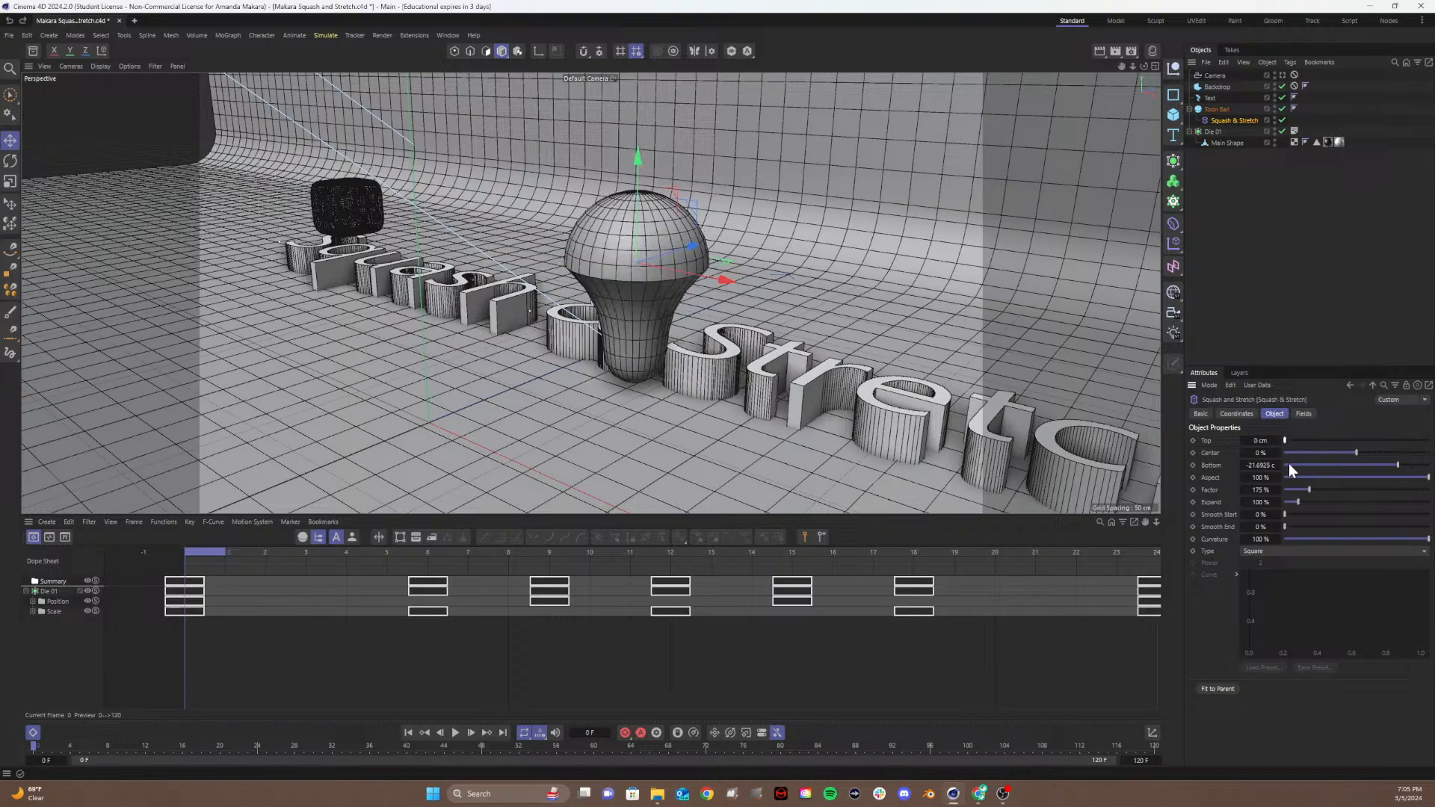
{"action": "key", "text": "ctrl+y"}
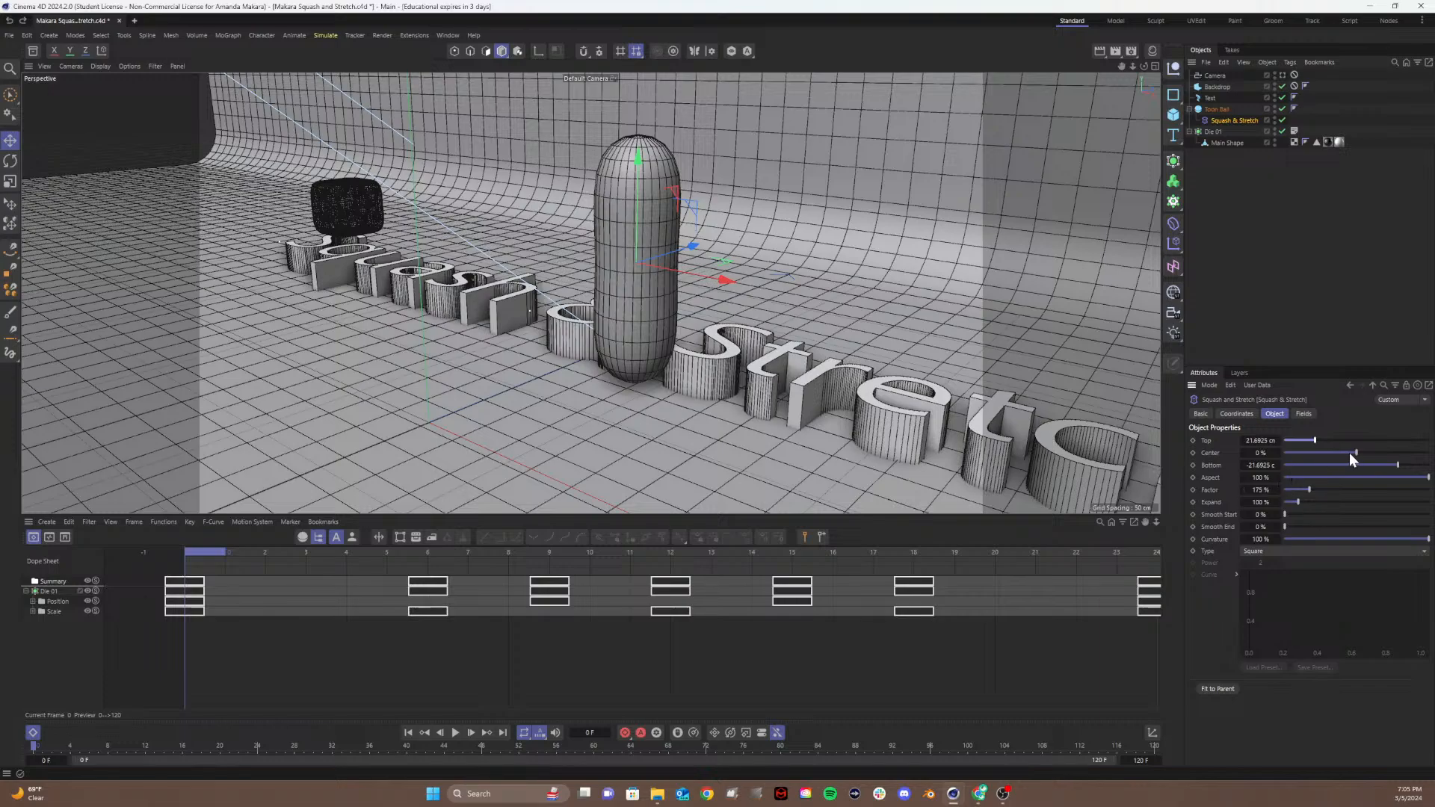
Step: Try the deformer's Center at both extremes, 100 % and -100 %
{"action": "left_click_drag", "start_coordinate": [1350, 454], "coordinate": [1428, 453]}
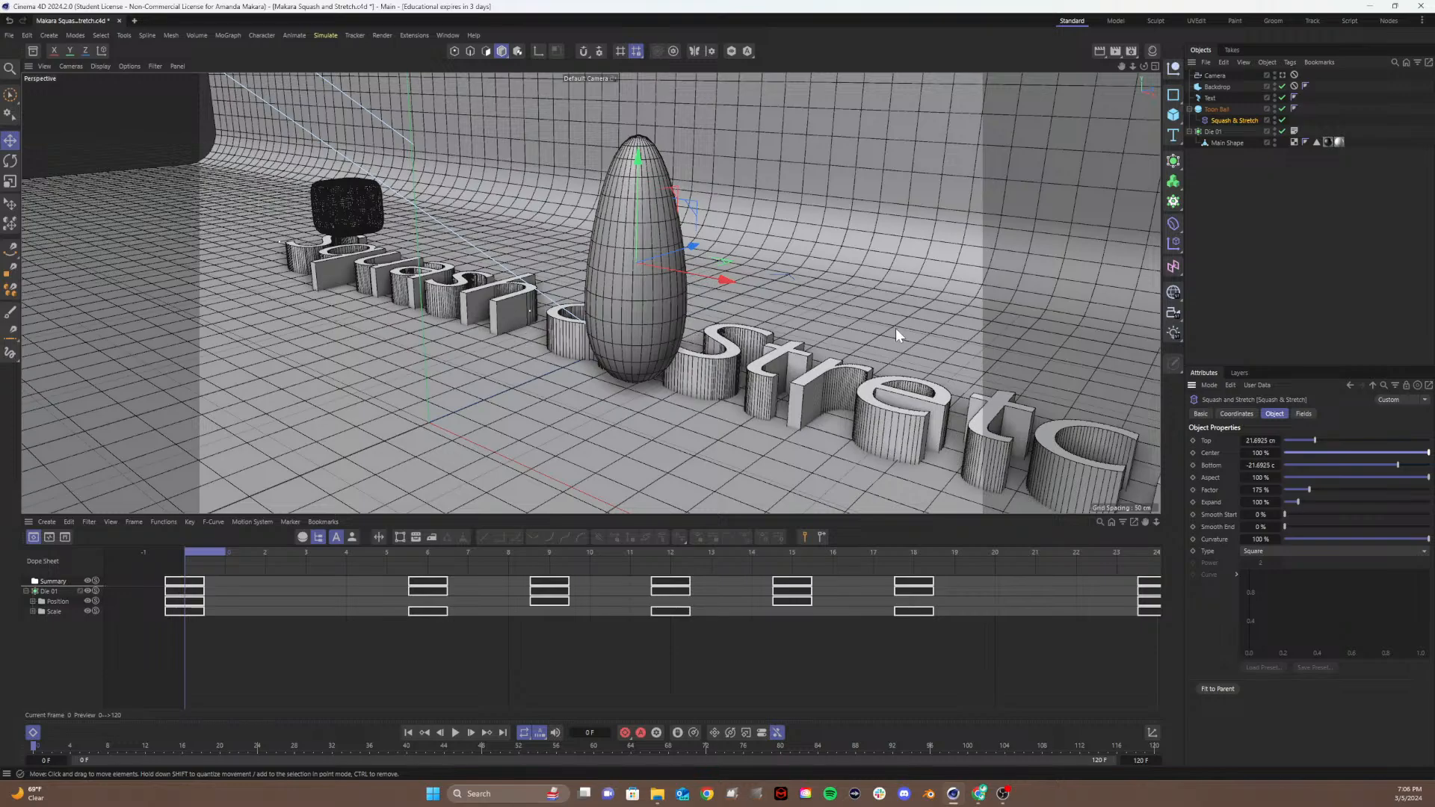
{"action": "left_click_drag", "start_coordinate": [1383, 453], "coordinate": [1282, 451]}
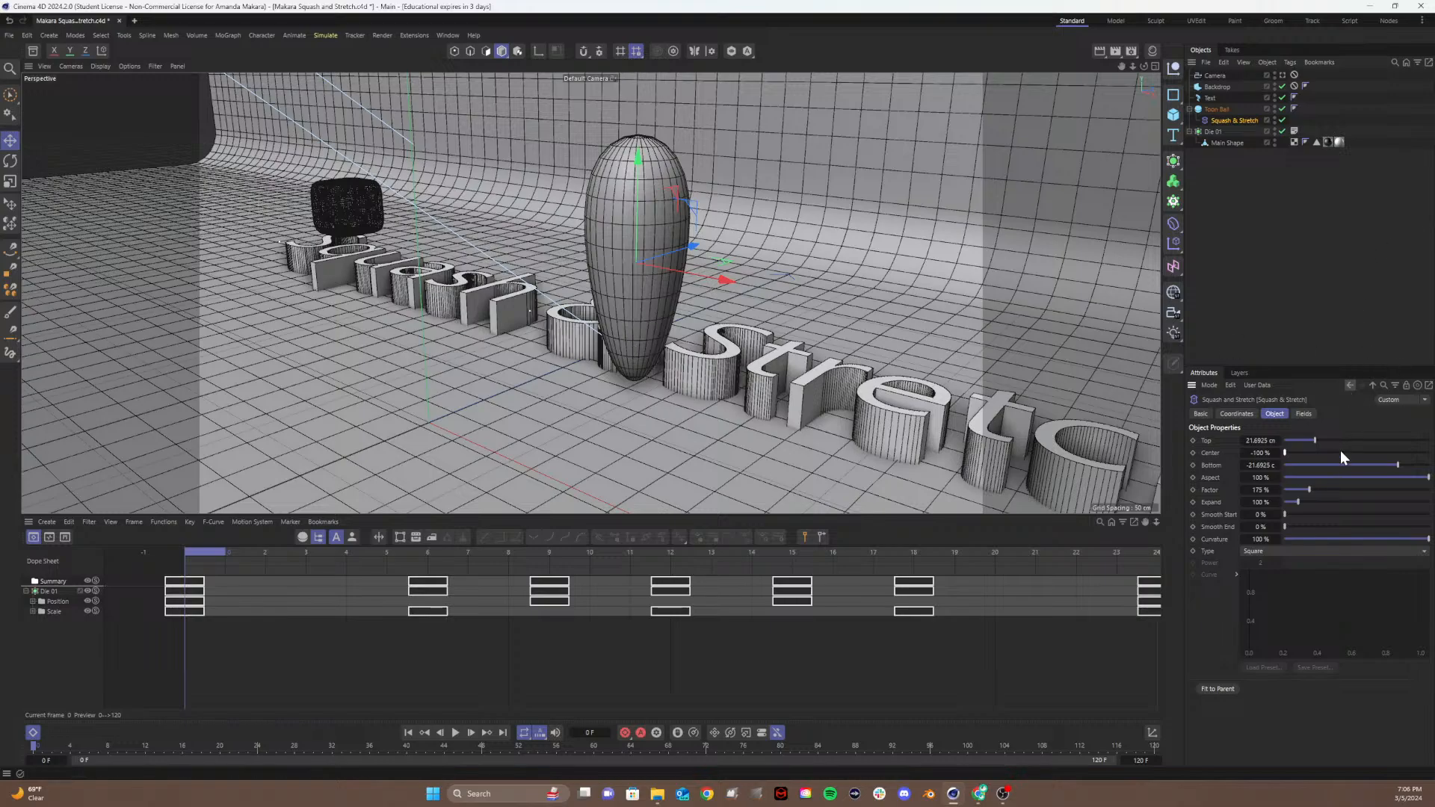
Step: Try the deformer's Bottom at about -57 cm, Expand at 0 % and Smooth Start at about 4 %, and undo these changes
{"action": "left_click_drag", "start_coordinate": [1356, 467], "coordinate": [1347, 437]}
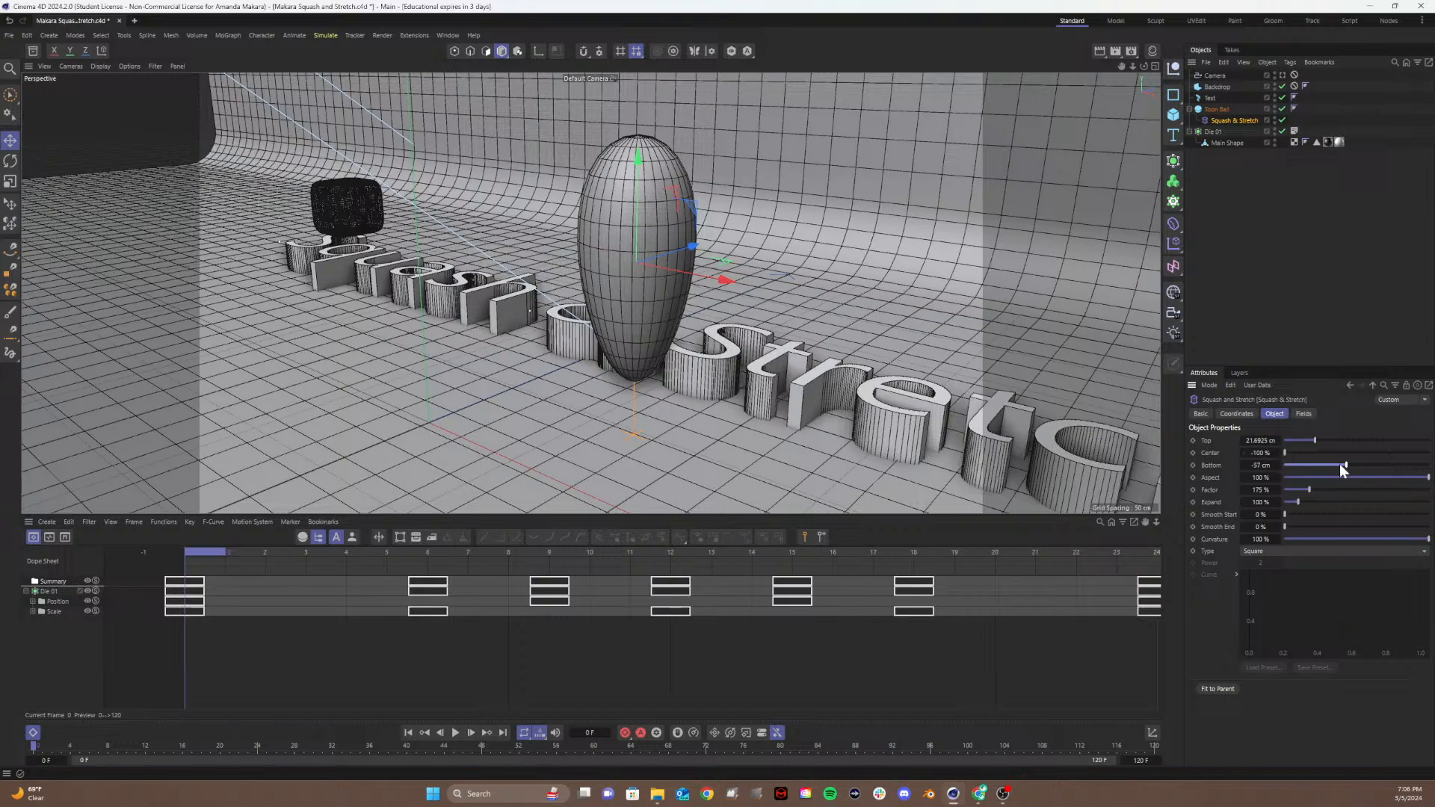
{"action": "left_click_drag", "start_coordinate": [1334, 467], "coordinate": [1266, 517]}
{"action": "key", "text": "ctrl+z"}
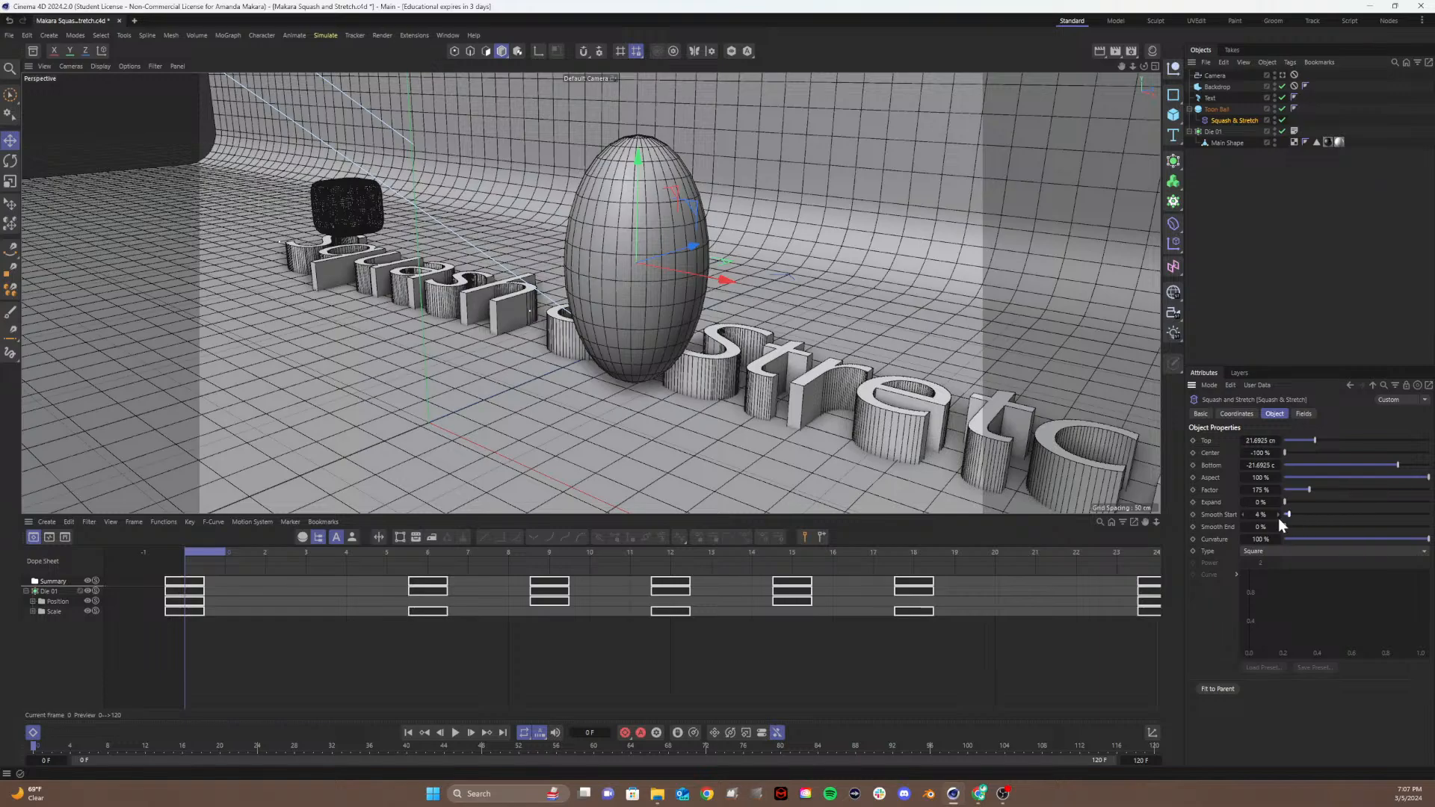
{"action": "key", "text": "ctrl+z"}
{"action": "mouse_move", "coordinate": [1295, 516]}
{"action": "left_mouse_down"}
{"action": "mouse_move", "coordinate": [1405, 515]}
{"action": "mouse_move", "coordinate": [1280, 526]}
{"action": "mouse_move", "coordinate": [1410, 526]}
{"action": "mouse_move", "coordinate": [1281, 522]}
{"action": "left_mouse_up"}
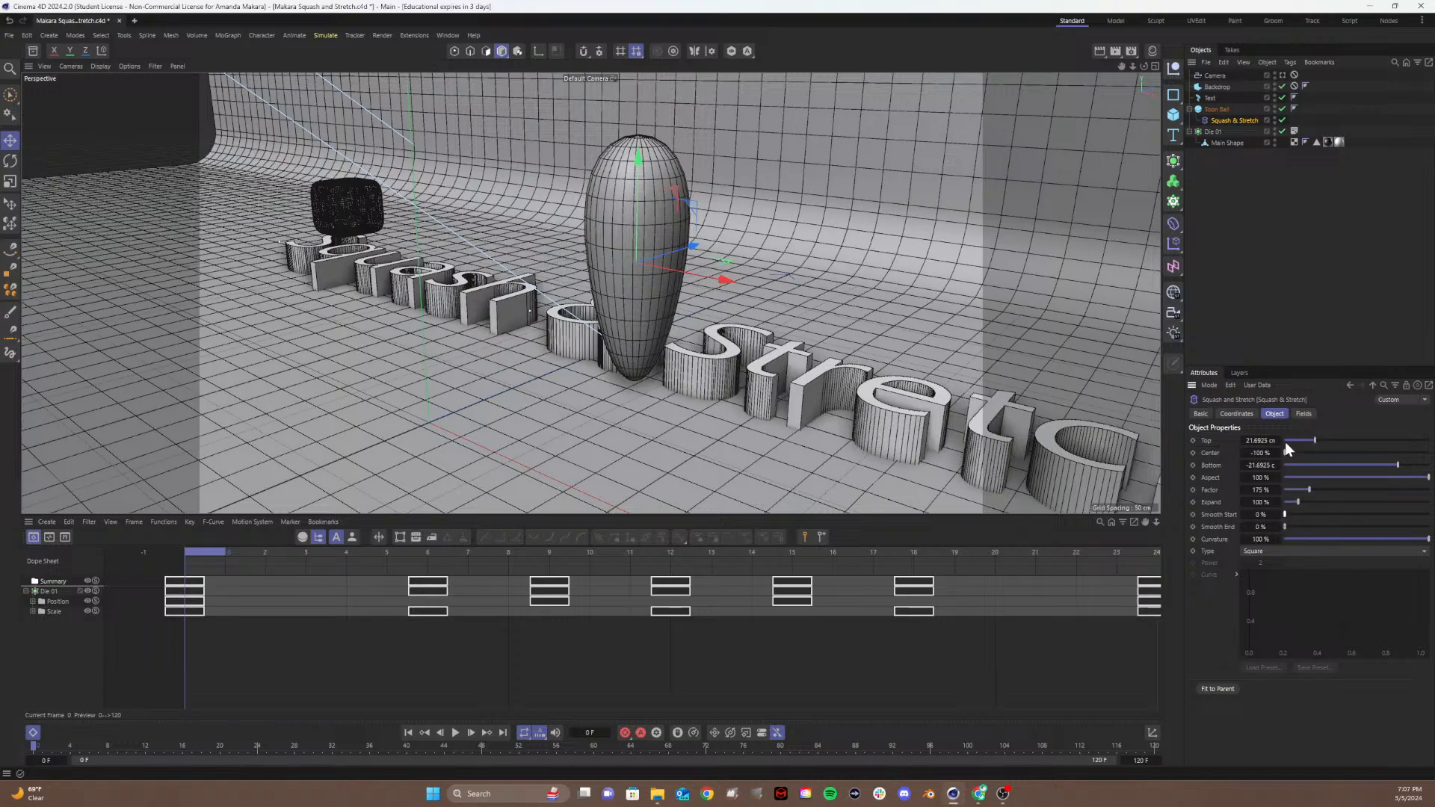
Step: Set the deformer's Center to 100 % and try Smooth End and Curvature, returning them to 0 % and 100 %
{"action": "left_click_drag", "start_coordinate": [1288, 455], "coordinate": [1429, 454]}
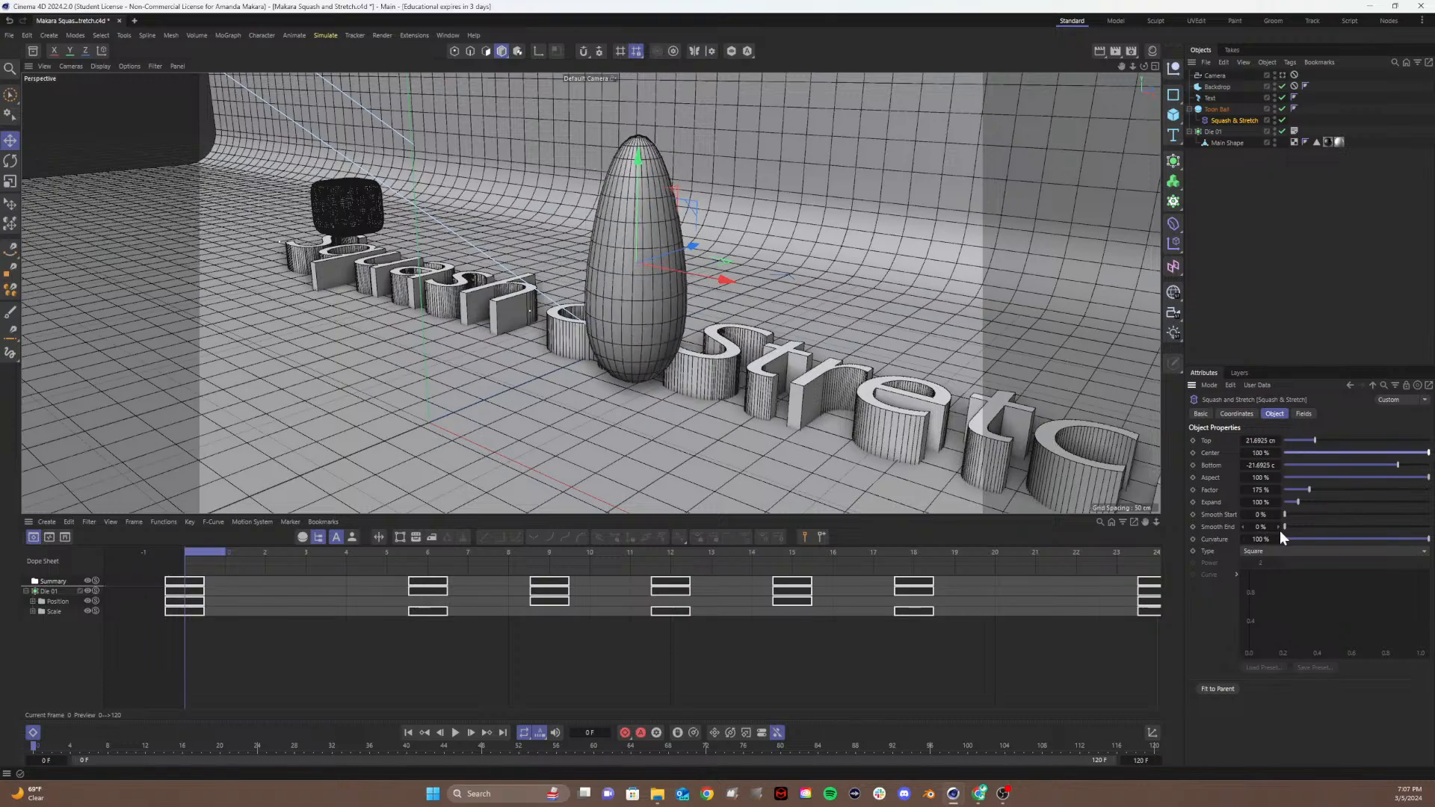
{"action": "left_click_drag", "start_coordinate": [1285, 528], "coordinate": [1147, 501]}
{"action": "mouse_move", "coordinate": [1285, 527]}
{"action": "left_mouse_down"}
{"action": "mouse_move", "coordinate": [1429, 526]}
{"action": "mouse_move", "coordinate": [1255, 516]}
{"action": "mouse_move", "coordinate": [1429, 526]}
{"action": "mouse_move", "coordinate": [1280, 549]}
{"action": "left_mouse_up"}
{"action": "left_click_drag", "start_coordinate": [1374, 539], "coordinate": [1427, 539]}
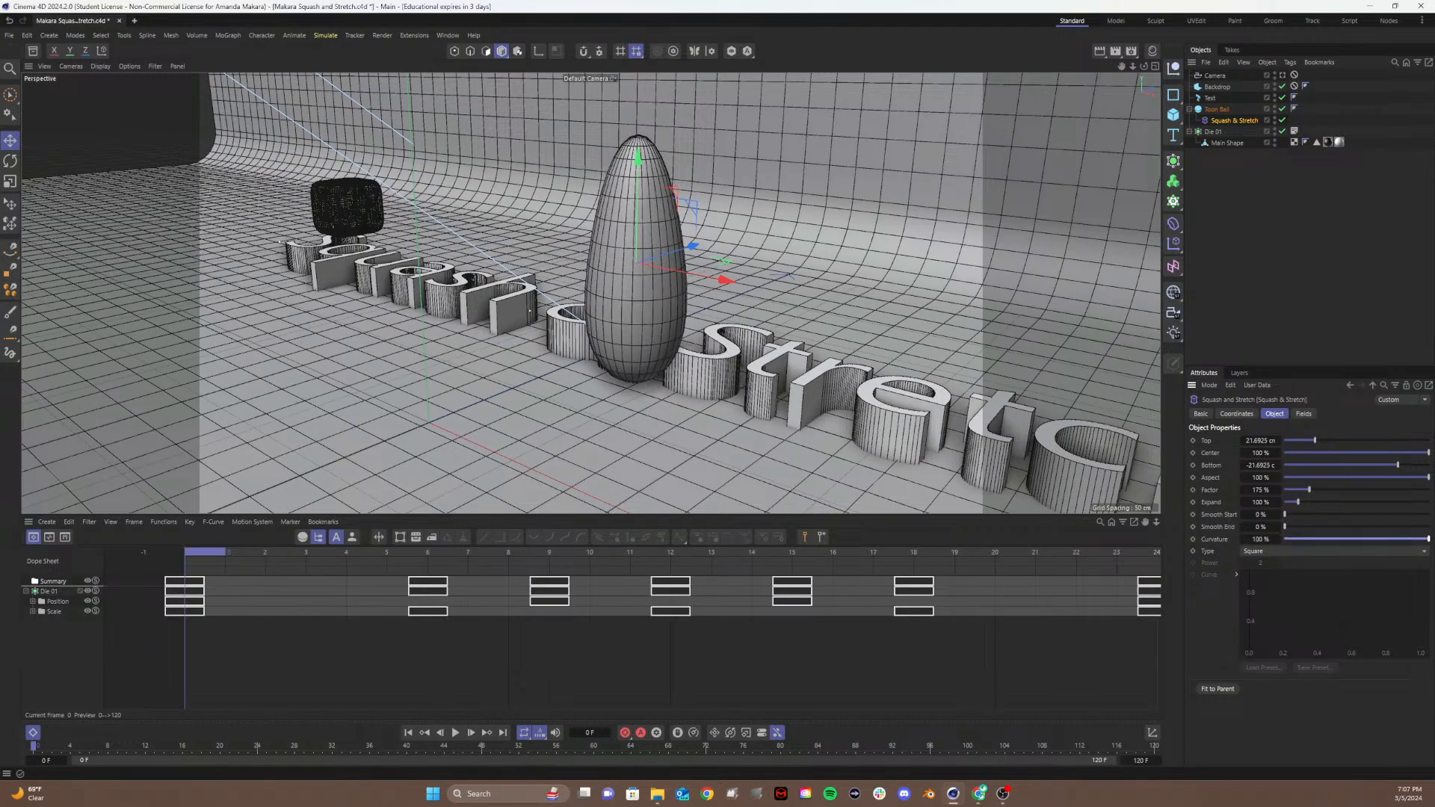
Step: Set the deformer's Center to 0 %
{"action": "double_click", "coordinate": [1267, 449]}
{"action": "type", "text": "0"}
{"action": "key", "text": "Return"}
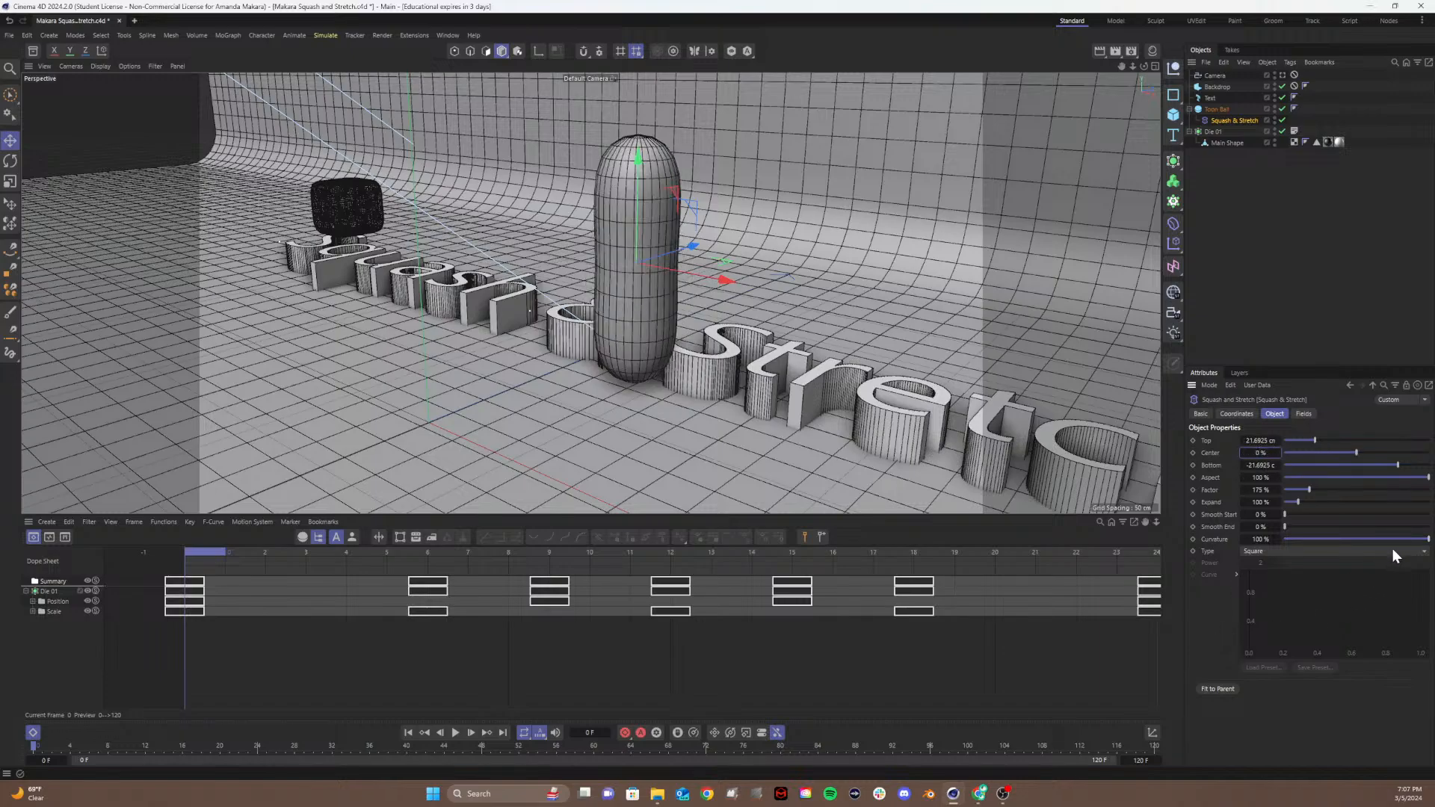
Step: Try different Curvature values and a Smooth End of 100 % on the deformer, and restore both
{"action": "left_click_drag", "start_coordinate": [1428, 539], "coordinate": [1170, 530]}
{"action": "left_click_drag", "start_coordinate": [1279, 538], "coordinate": [1431, 528]}
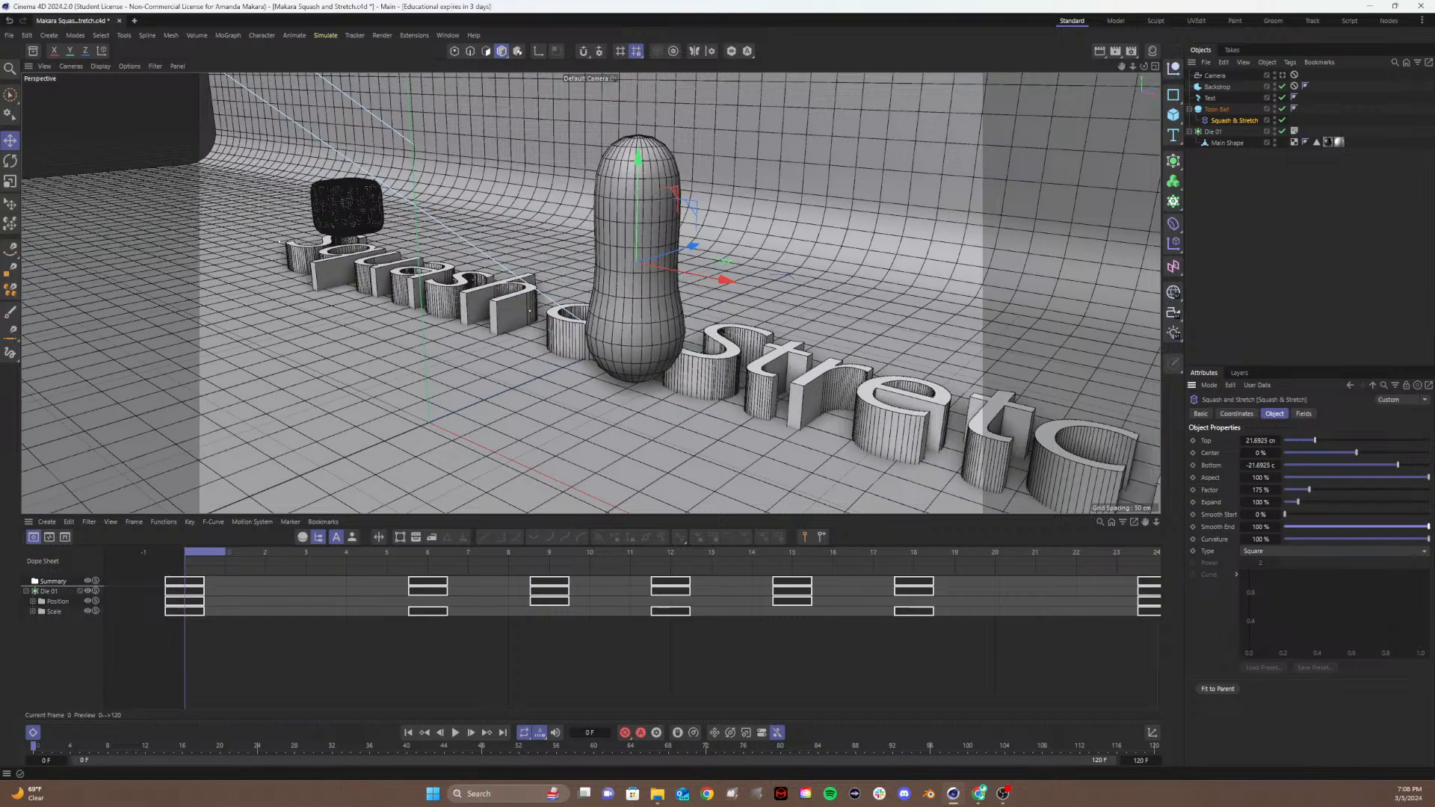
{"action": "left_click_drag", "start_coordinate": [1299, 502], "coordinate": [1181, 527]}
{"action": "key", "text": "ctrl+z"}
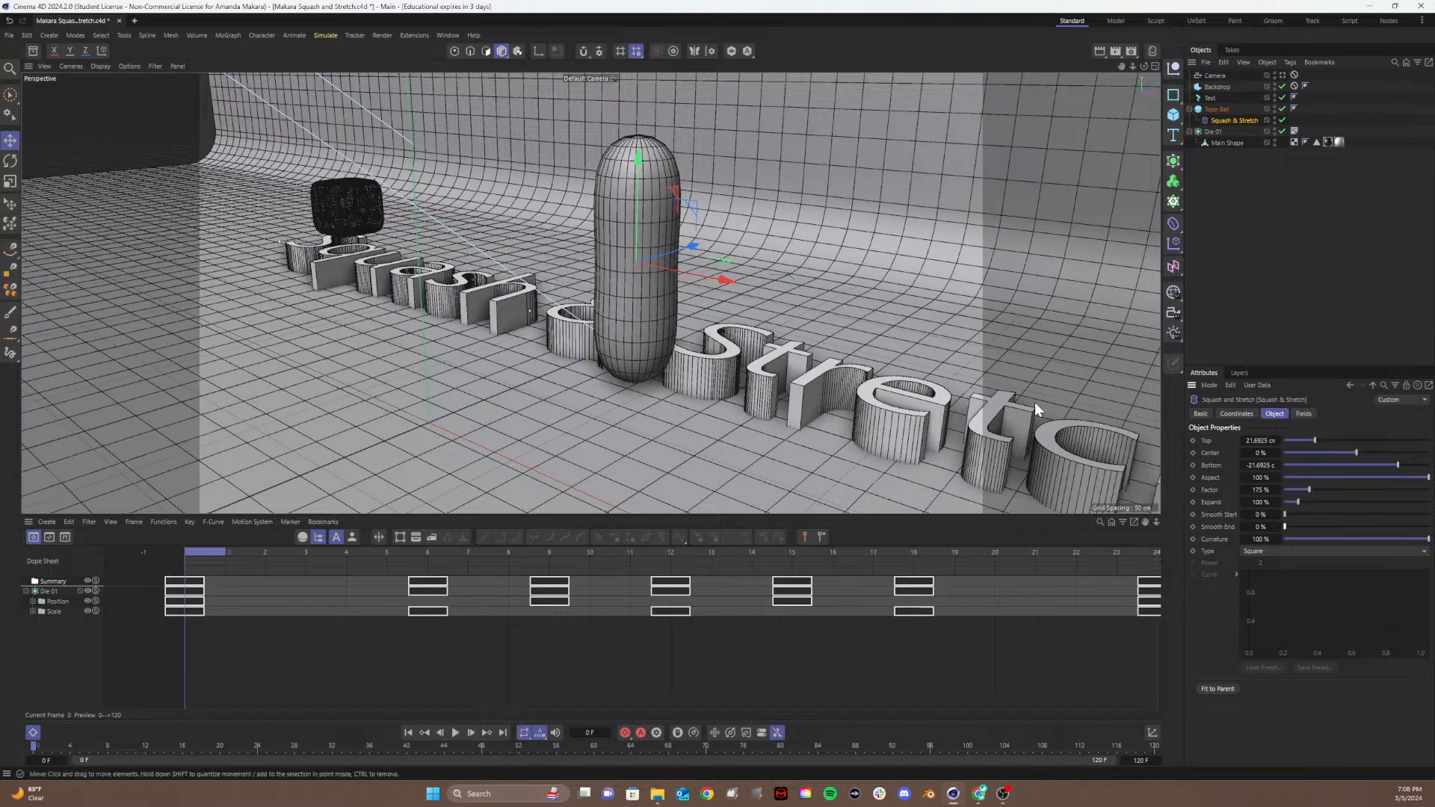
Step: Try the deformer's Expand at 0 %, undo it, and run Curvature back up to 100 %
{"action": "left_click_drag", "start_coordinate": [1259, 500], "coordinate": [1203, 500]}
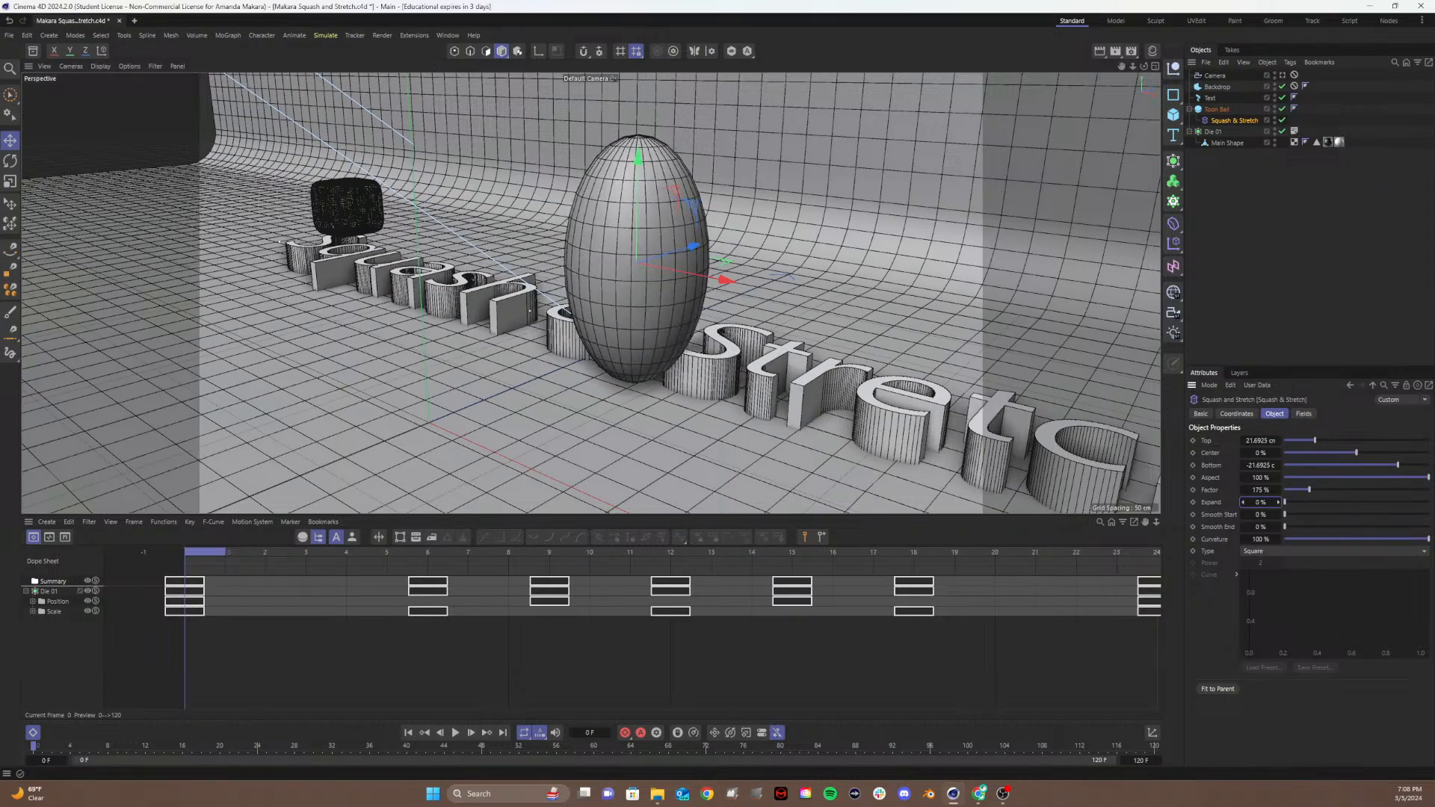
{"action": "key", "text": "ctrl+z"}
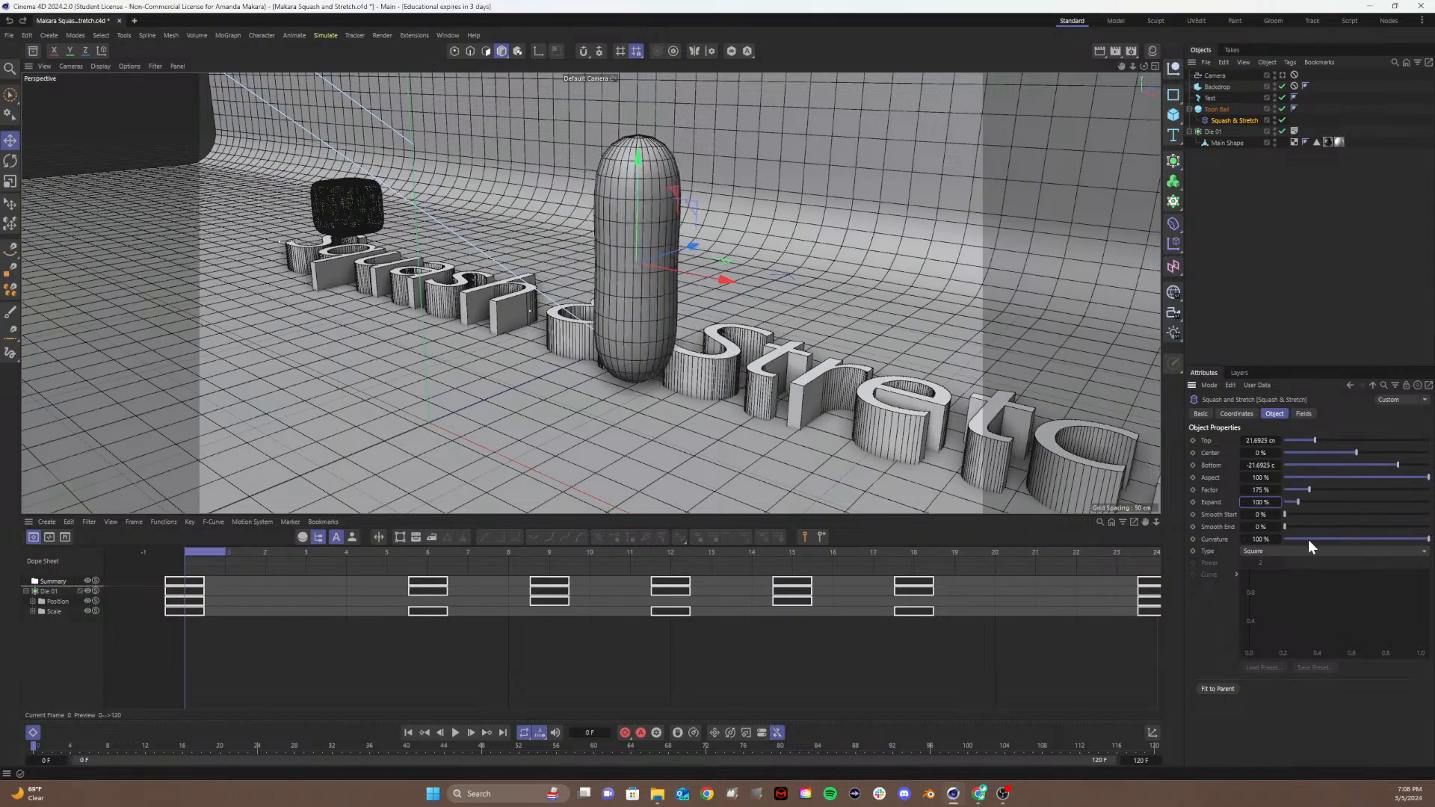
{"action": "left_click_drag", "start_coordinate": [1326, 538], "coordinate": [1434, 533]}
Step: Set the deformer's Center to about -64 %, try the Factor at about 137 %, and undo the Factor change
{"action": "left_click", "coordinate": [1342, 452]}
{"action": "left_click_drag", "start_coordinate": [1396, 455], "coordinate": [1294, 489]}
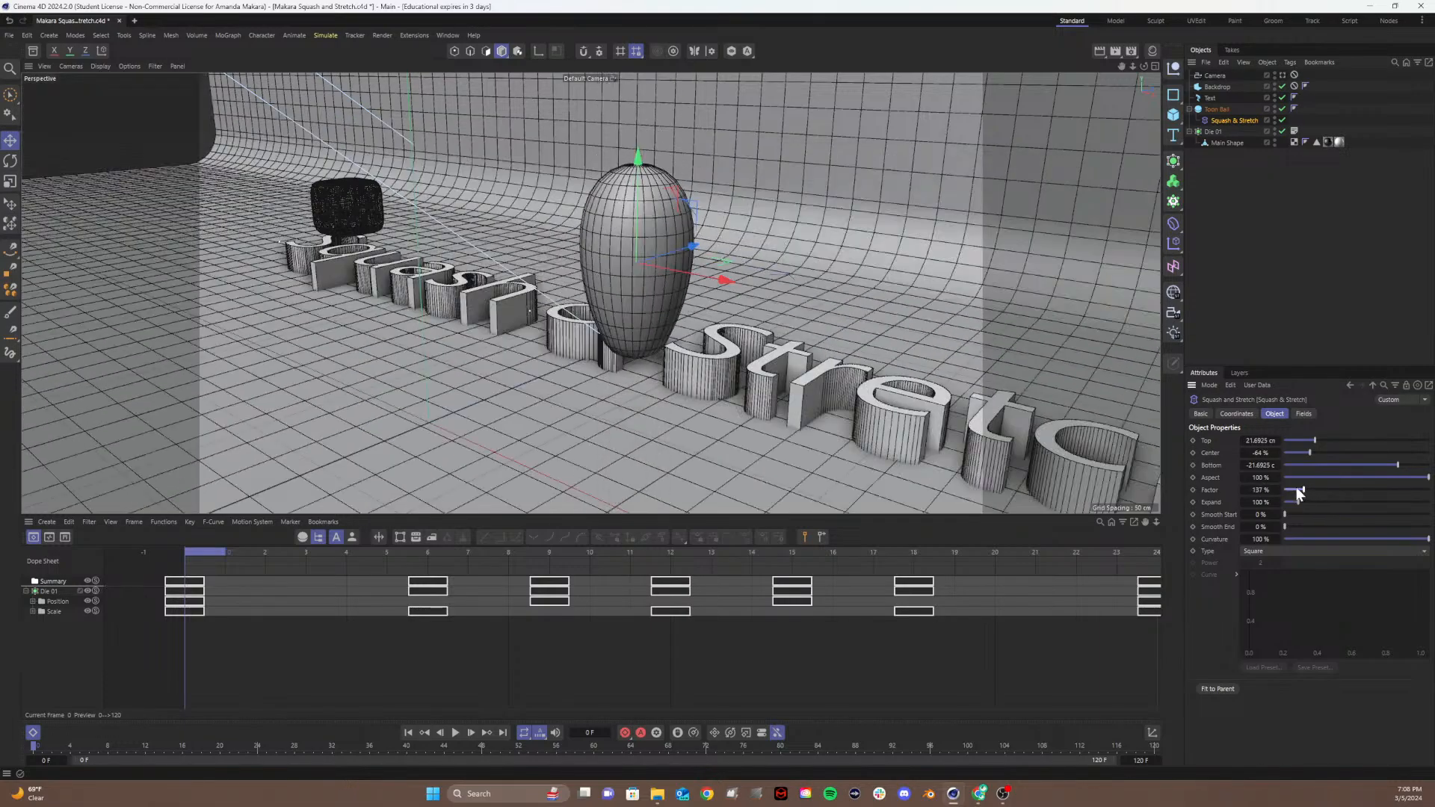
{"action": "key", "text": "ctrl+z"}
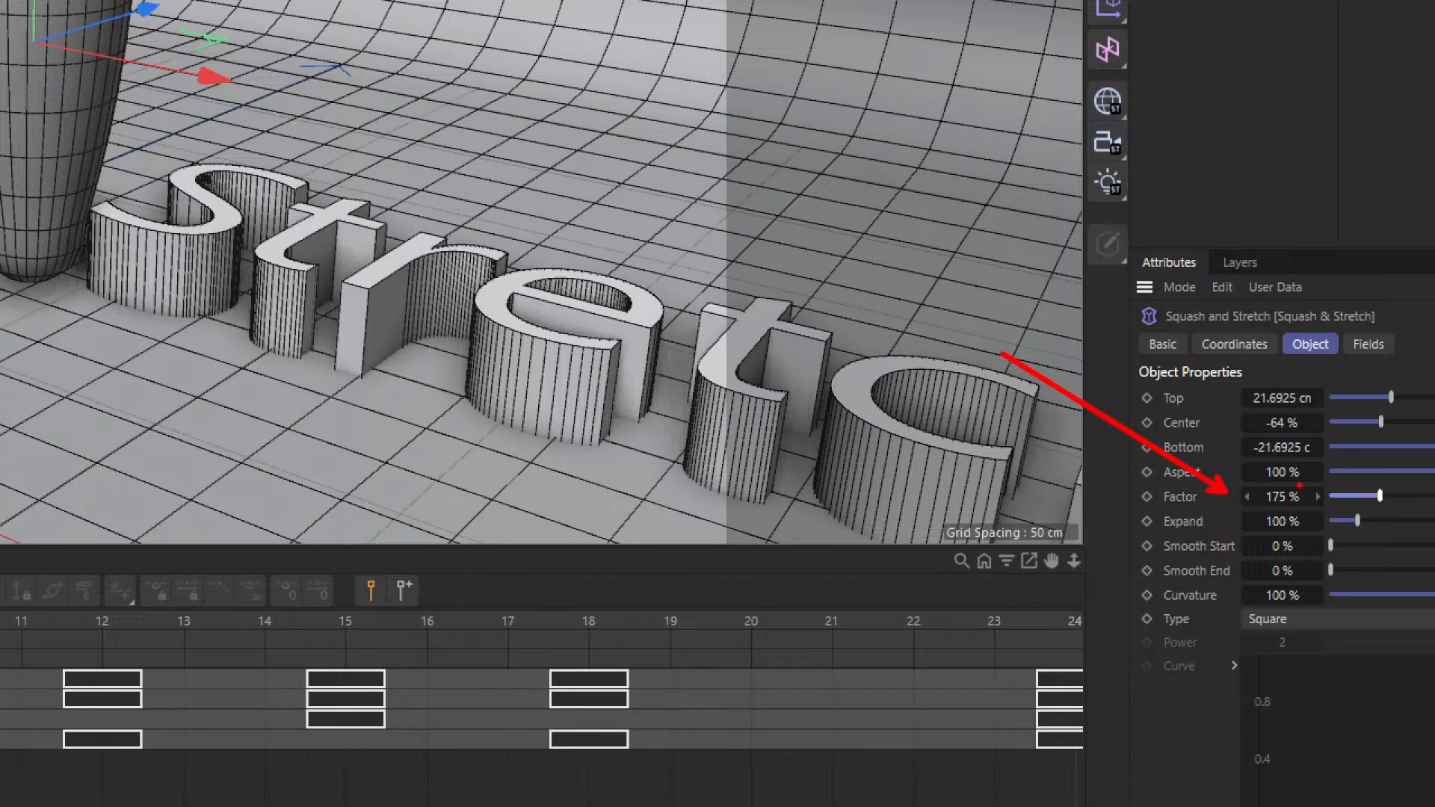
Step: Set the deformer's Factor to 100 %
{"action": "mouse_move", "coordinate": [1300, 485]}
{"action": "left_mouse_down"}
{"action": "mouse_move", "coordinate": [1220, 490]}
{"action": "mouse_move", "coordinate": [1263, 493]}
{"action": "left_mouse_up"}
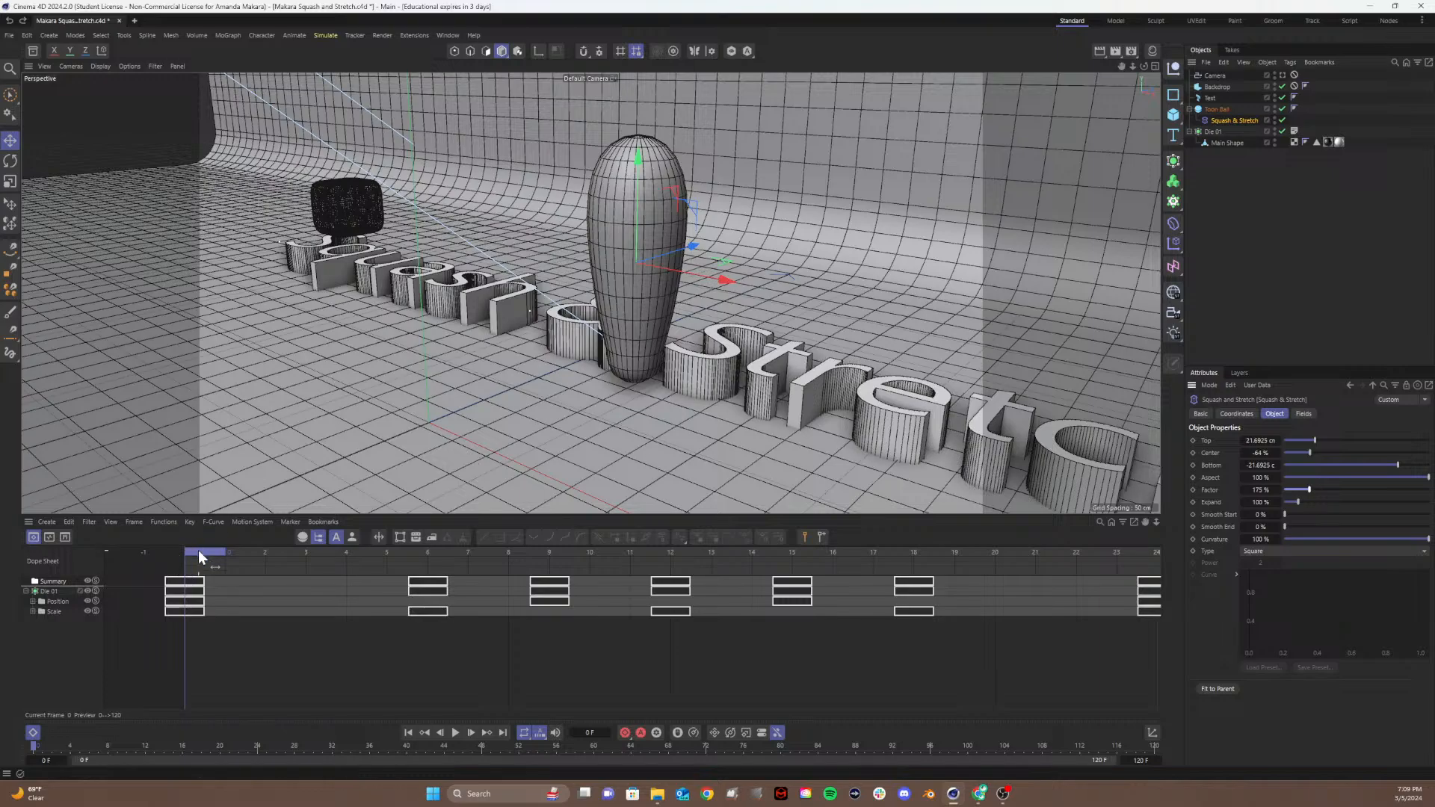
{"action": "left_click_drag", "start_coordinate": [199, 550], "coordinate": [88, 533]}
{"action": "left_click", "coordinate": [1258, 490]}
{"action": "type", "text": "100"}
{"action": "key", "text": "Return"}
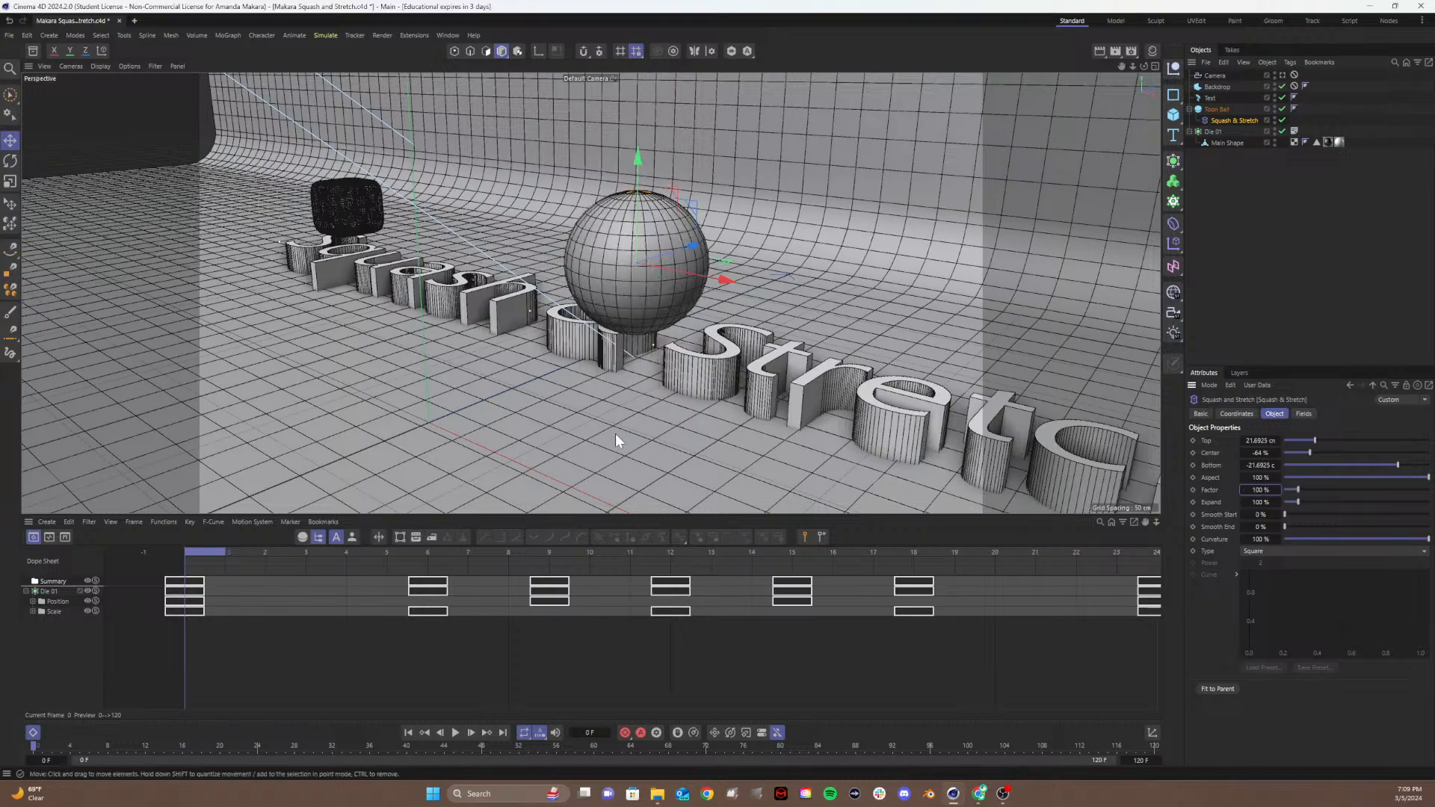
{"action": "left_click", "coordinate": [85, 648]}
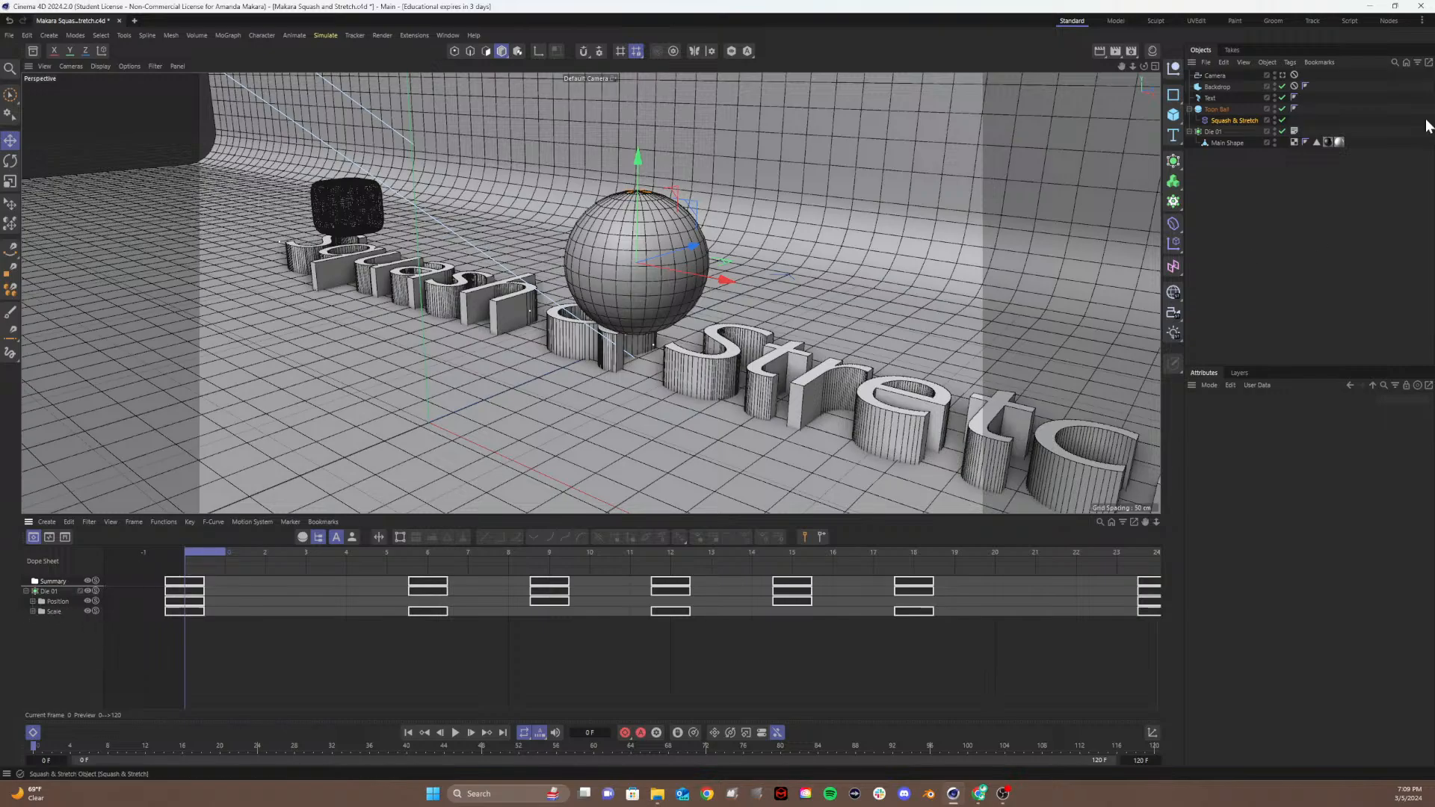
Step: Set the Toon Ball's X position to 110 cm
{"action": "left_click", "coordinate": [1226, 109]}
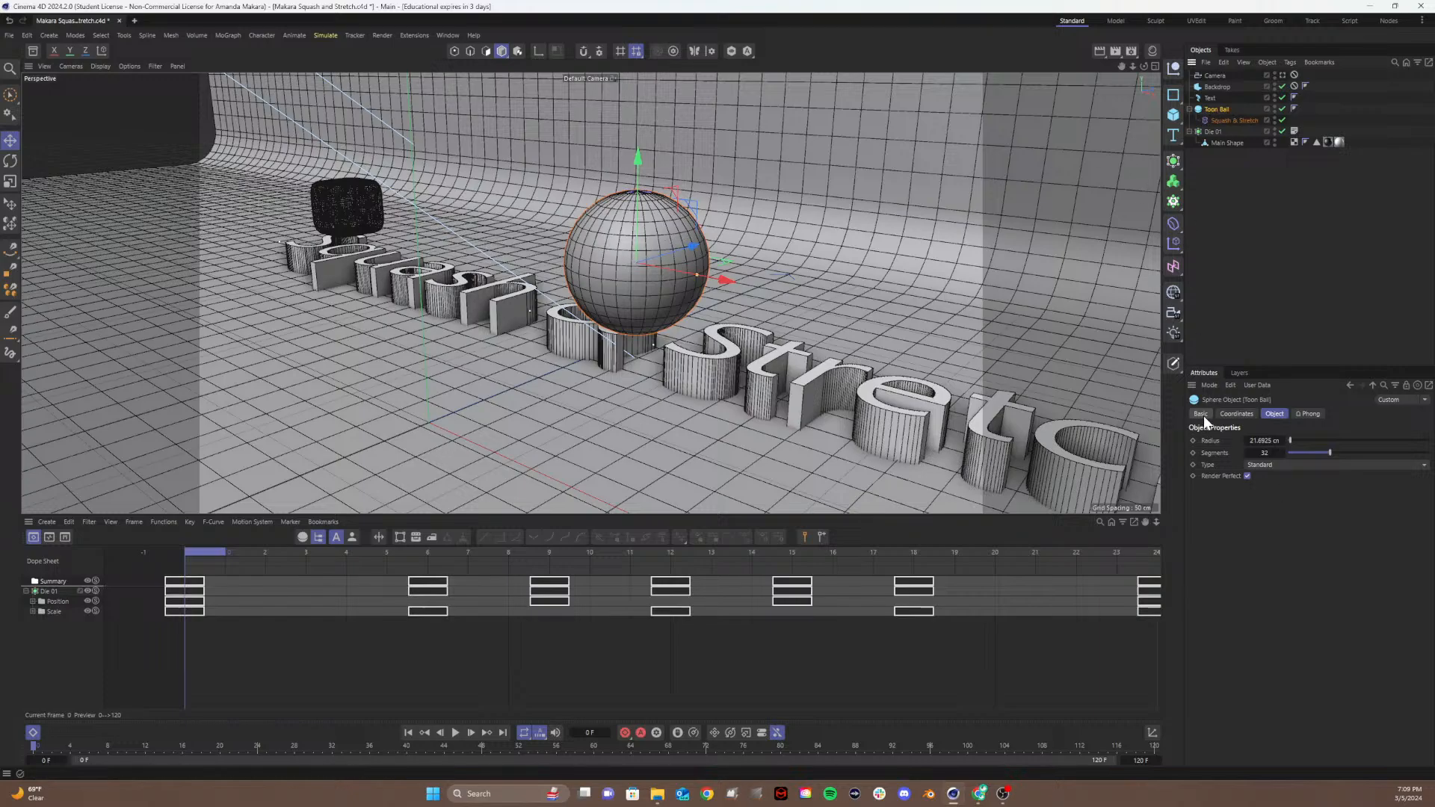
{"action": "left_click", "coordinate": [1237, 415]}
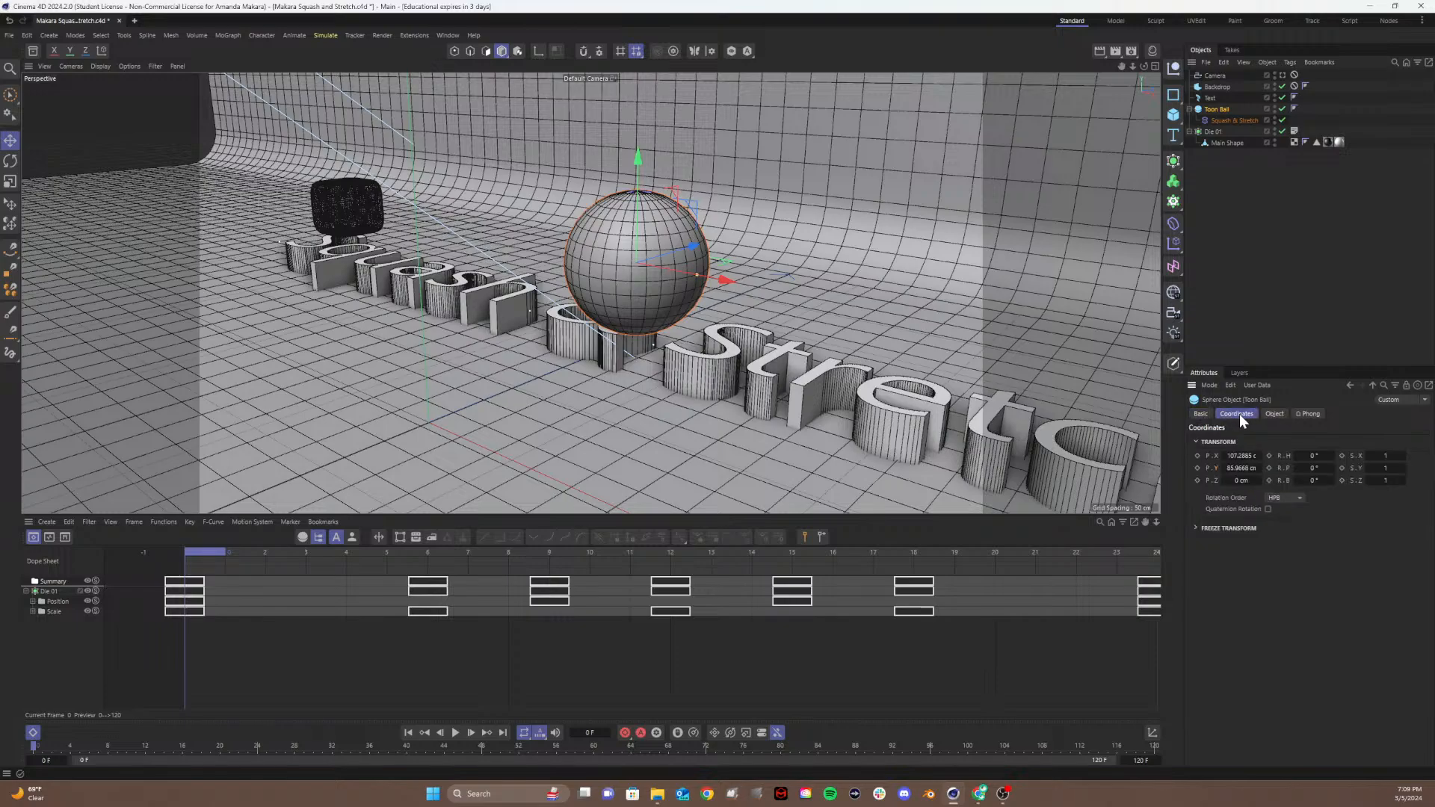
{"action": "left_click", "coordinate": [1236, 456]}
{"action": "key", "text": "BackSpace"}
{"action": "type", "text": "110"}
{"action": "key", "text": "Return"}
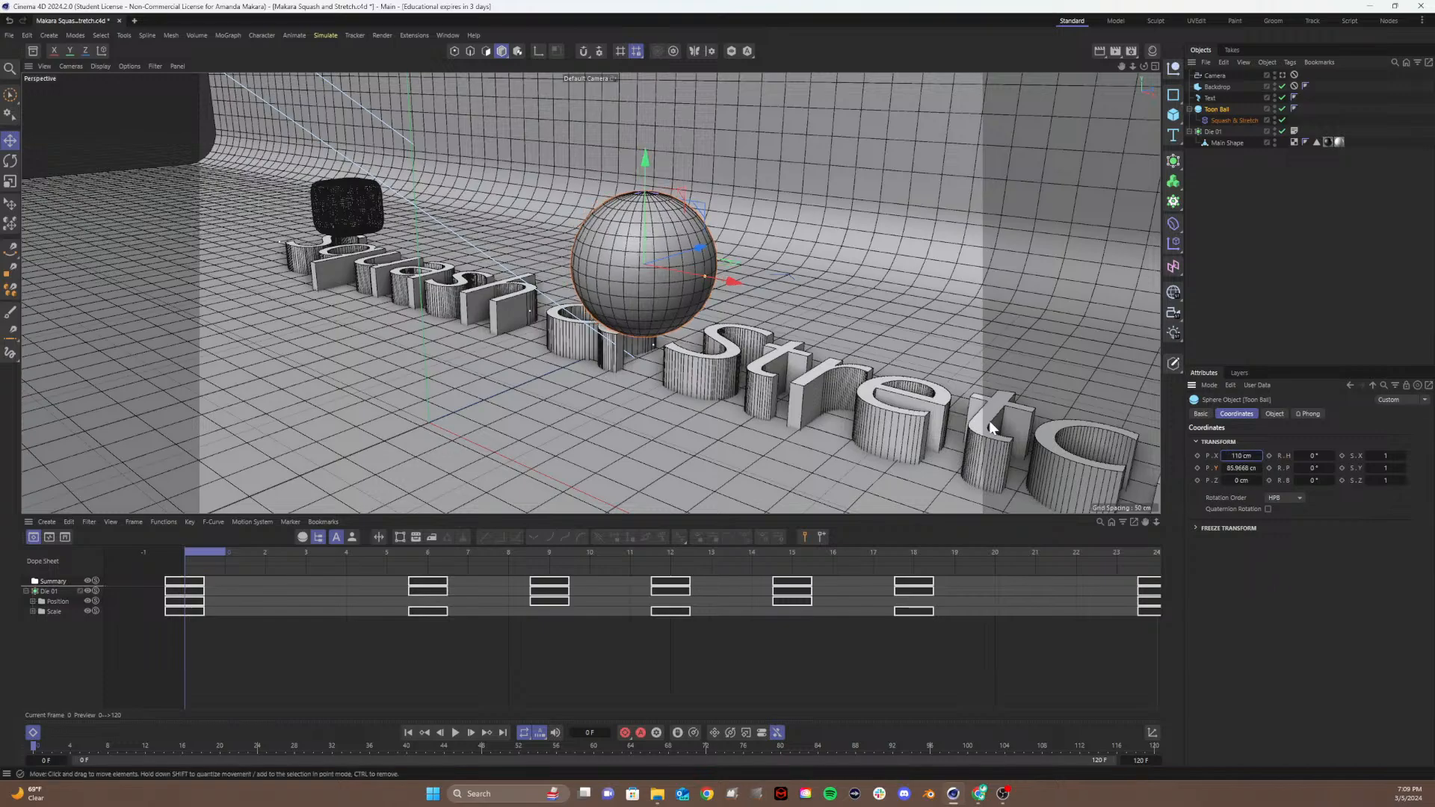
Step: Set Die 01's X position to -50 cm
{"action": "left_click", "coordinate": [1218, 133]}
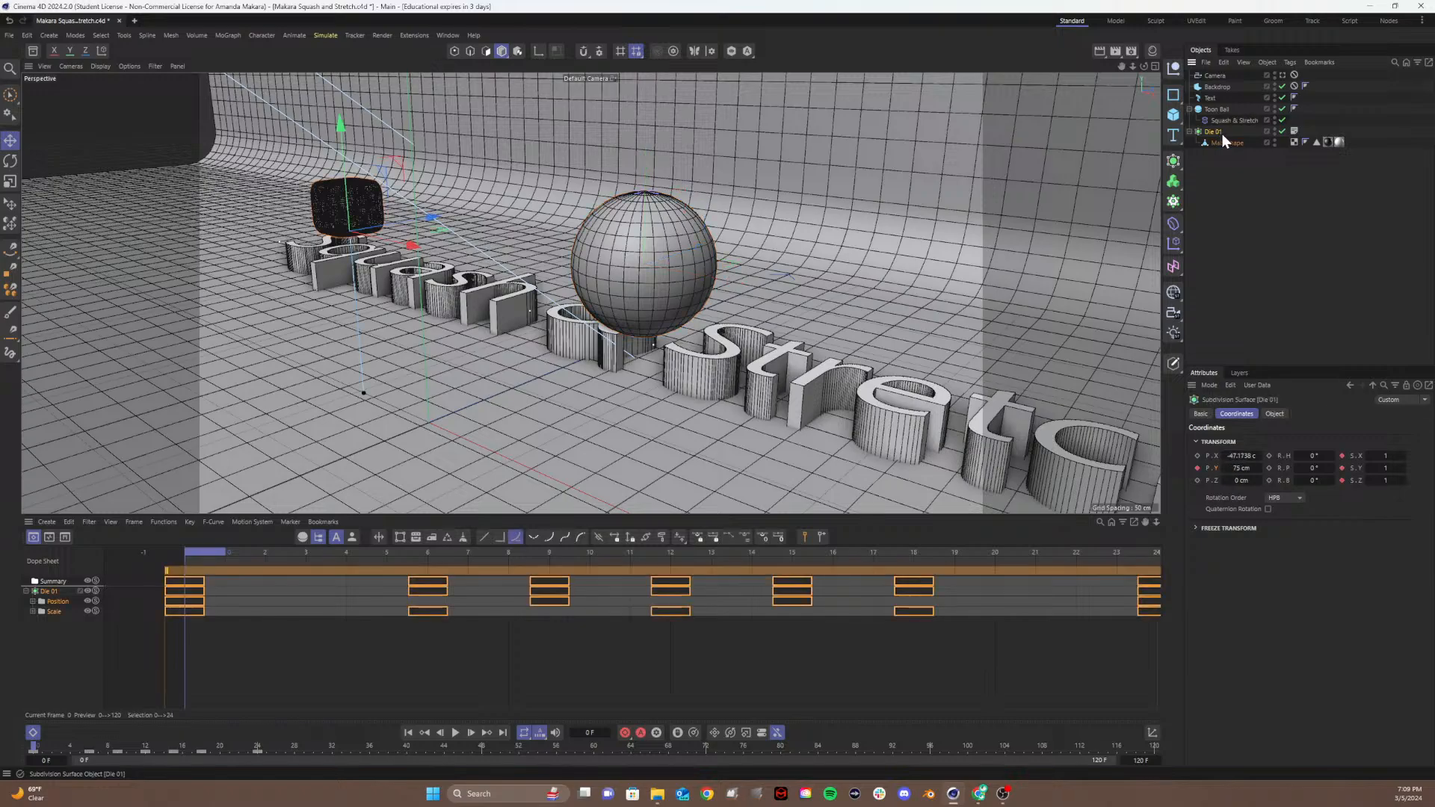
{"action": "left_click", "coordinate": [1235, 456]}
{"action": "type", "text": "-50"}
{"action": "key", "text": "Return"}
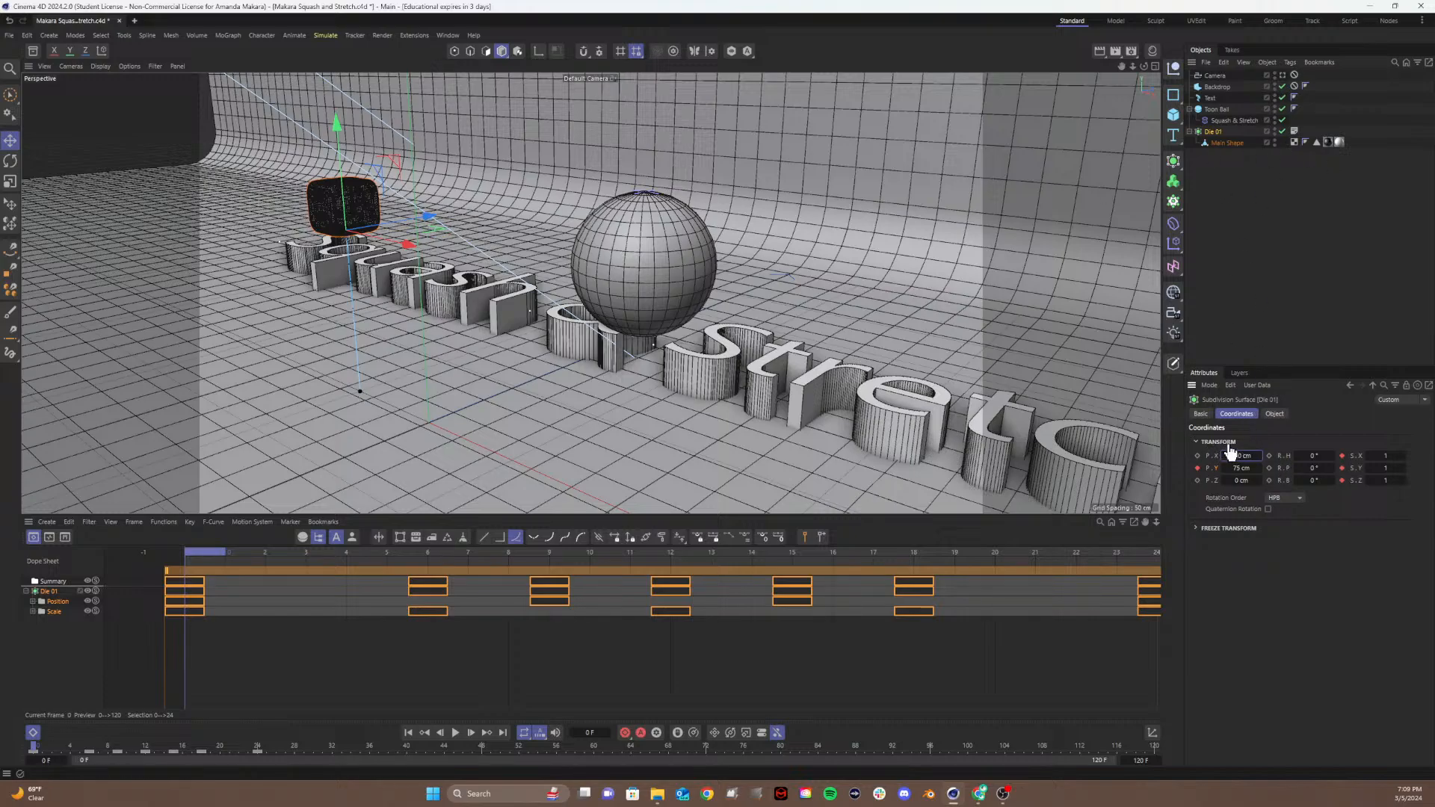
Step: Set the Toon Ball's Y position to 75 cm to match the die's starting height
{"action": "left_click", "coordinate": [1215, 109]}
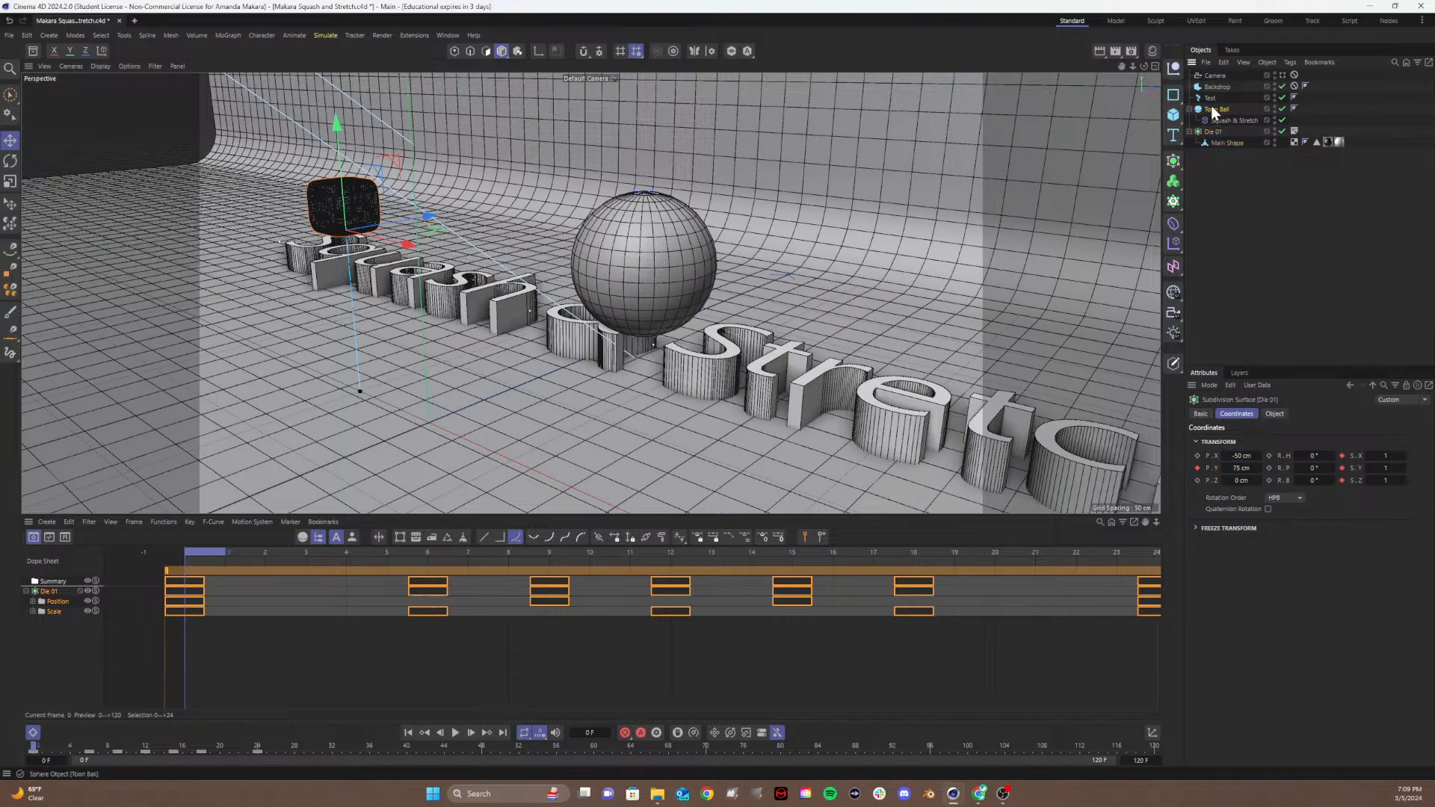
{"action": "left_click", "coordinate": [1233, 468]}
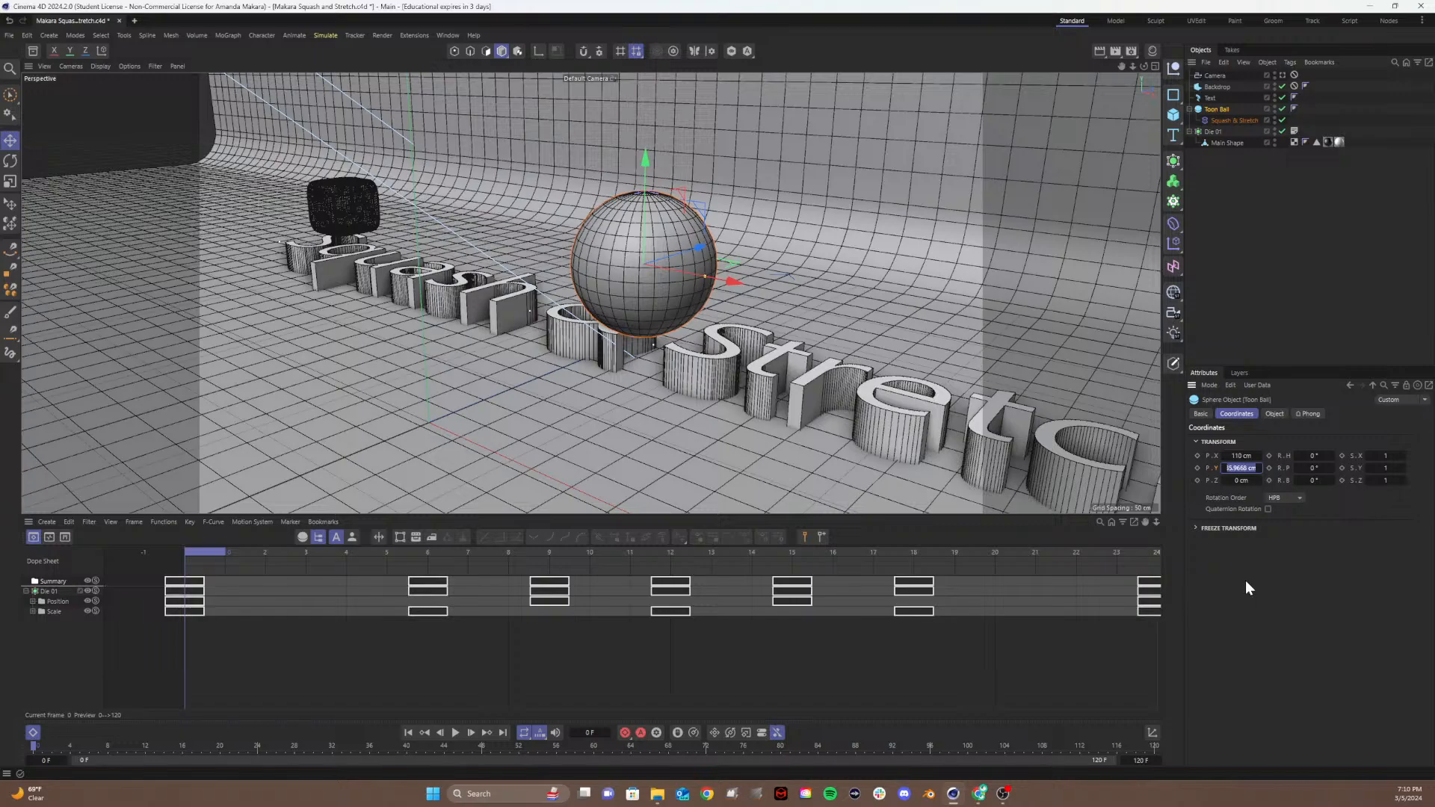
{"action": "type", "text": "75"}
{"action": "key", "text": "Return"}
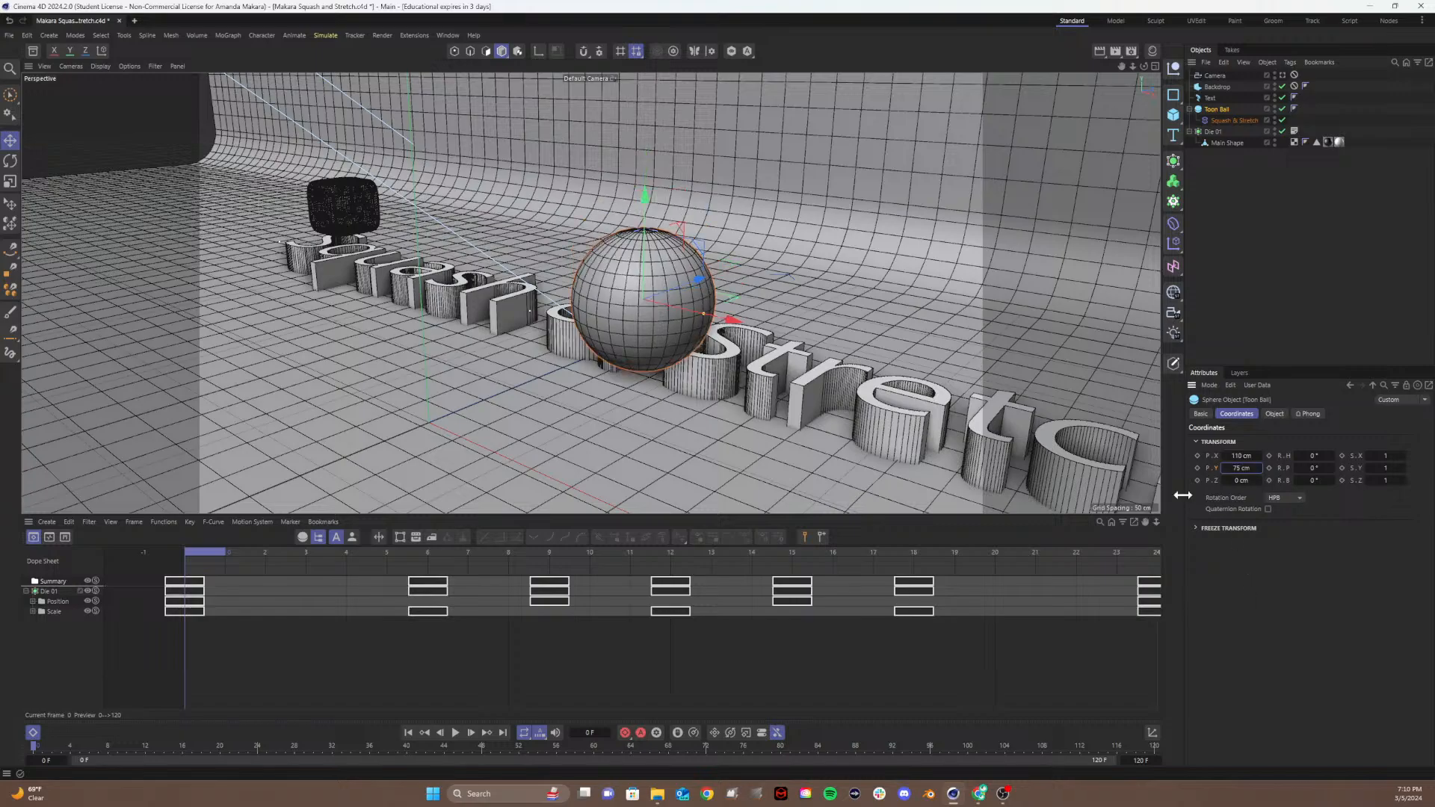
Step: Look through the scene camera and keyframe the Toon Ball's Y position at frame 0
{"action": "left_click", "coordinate": [1282, 71]}
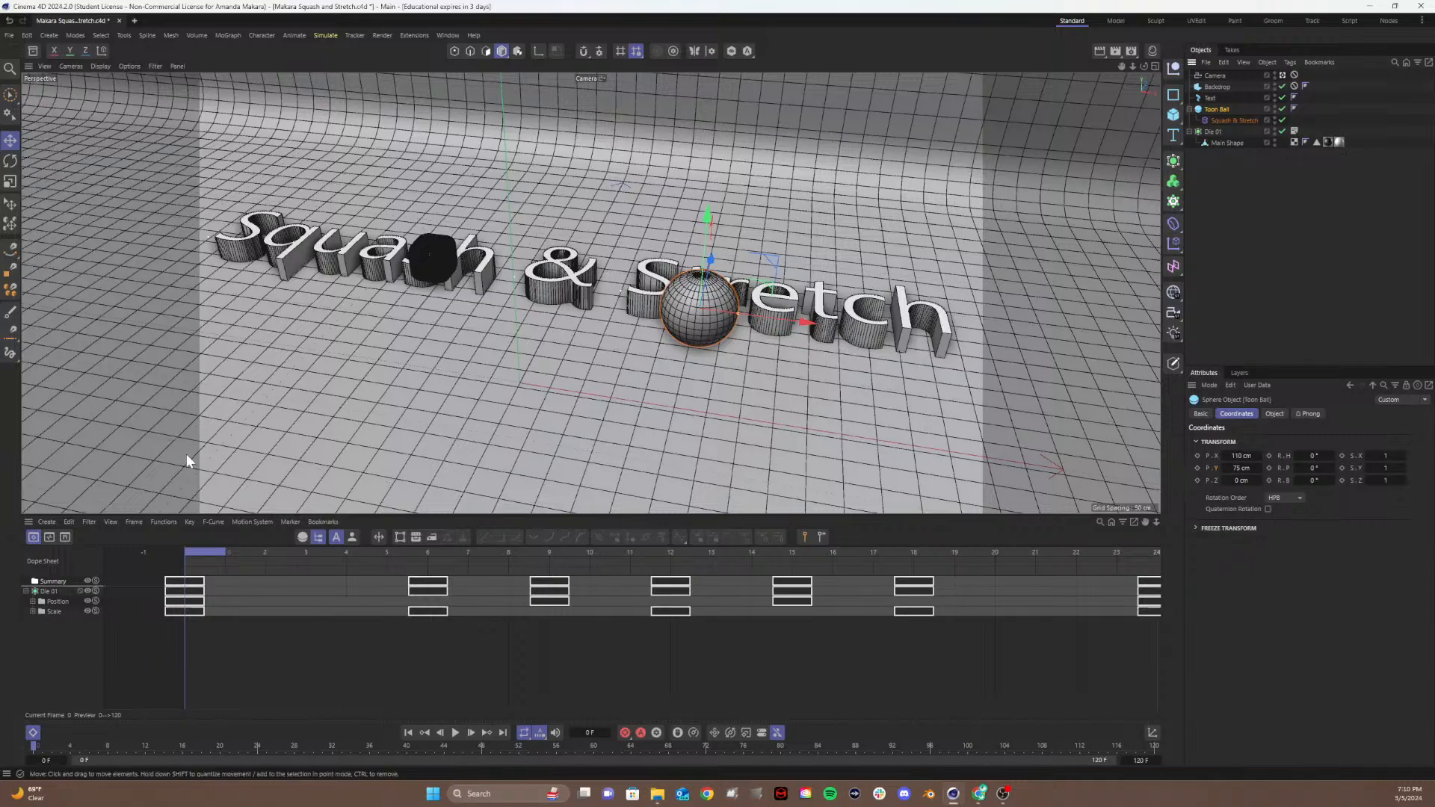
{"action": "mouse_move", "coordinate": [225, 551]}
{"action": "left_mouse_down"}
{"action": "mouse_move", "coordinate": [433, 563]}
{"action": "mouse_move", "coordinate": [210, 554]}
{"action": "left_mouse_up"}
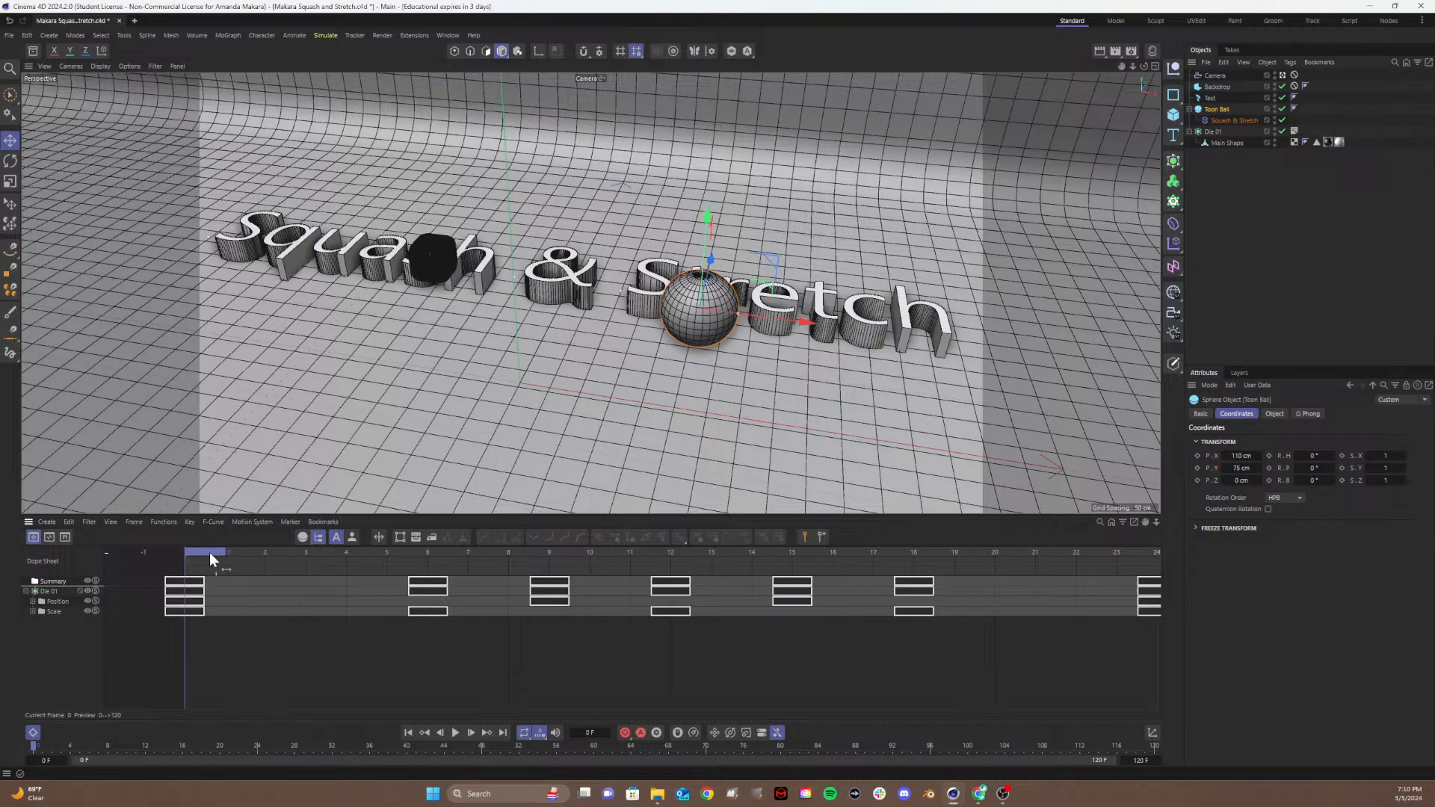
{"action": "left_click", "coordinate": [1196, 469]}
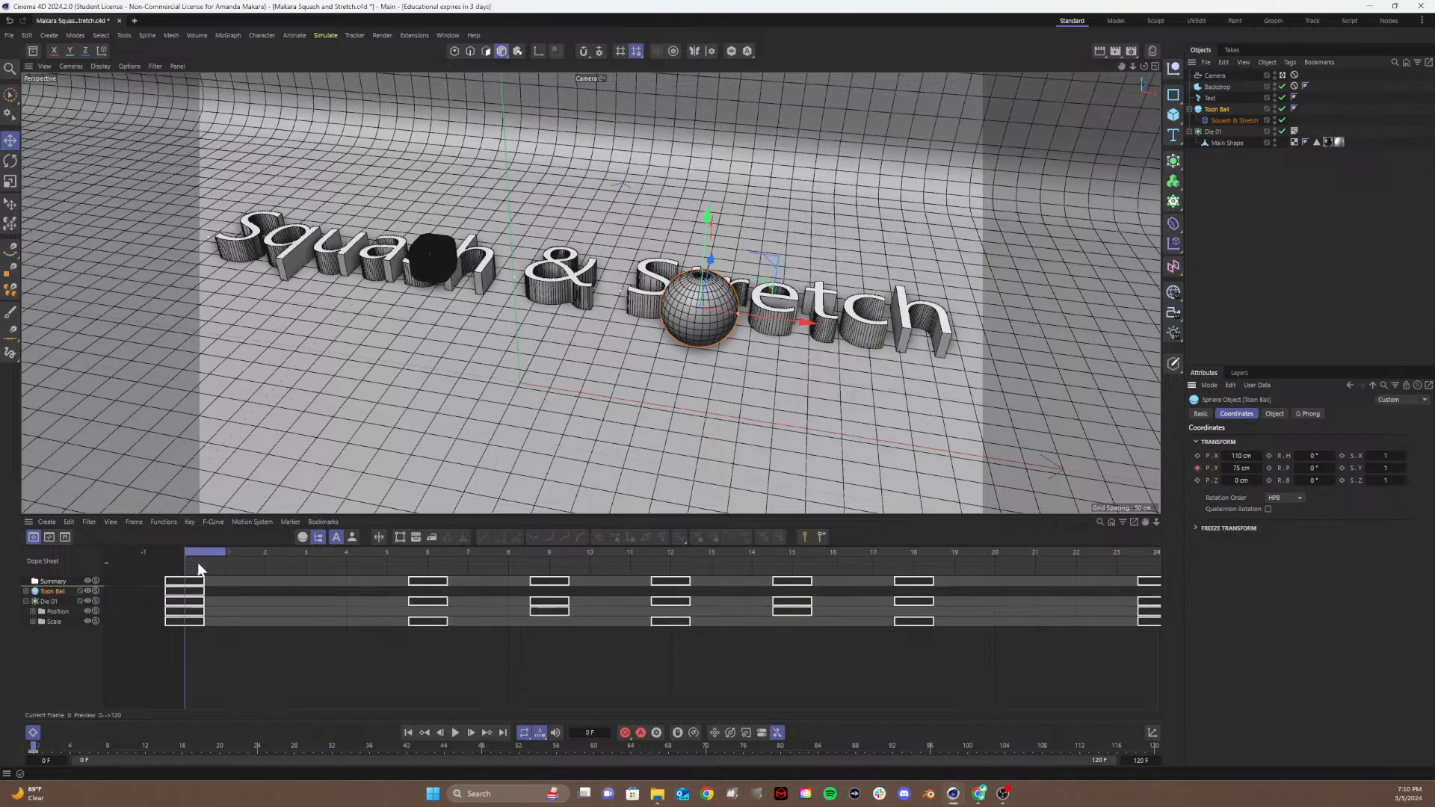
Step: Copy the summary keyframe at frame 0, including the Toon Ball's Y position key, to frame 24
{"action": "left_click", "coordinate": [42, 593]}
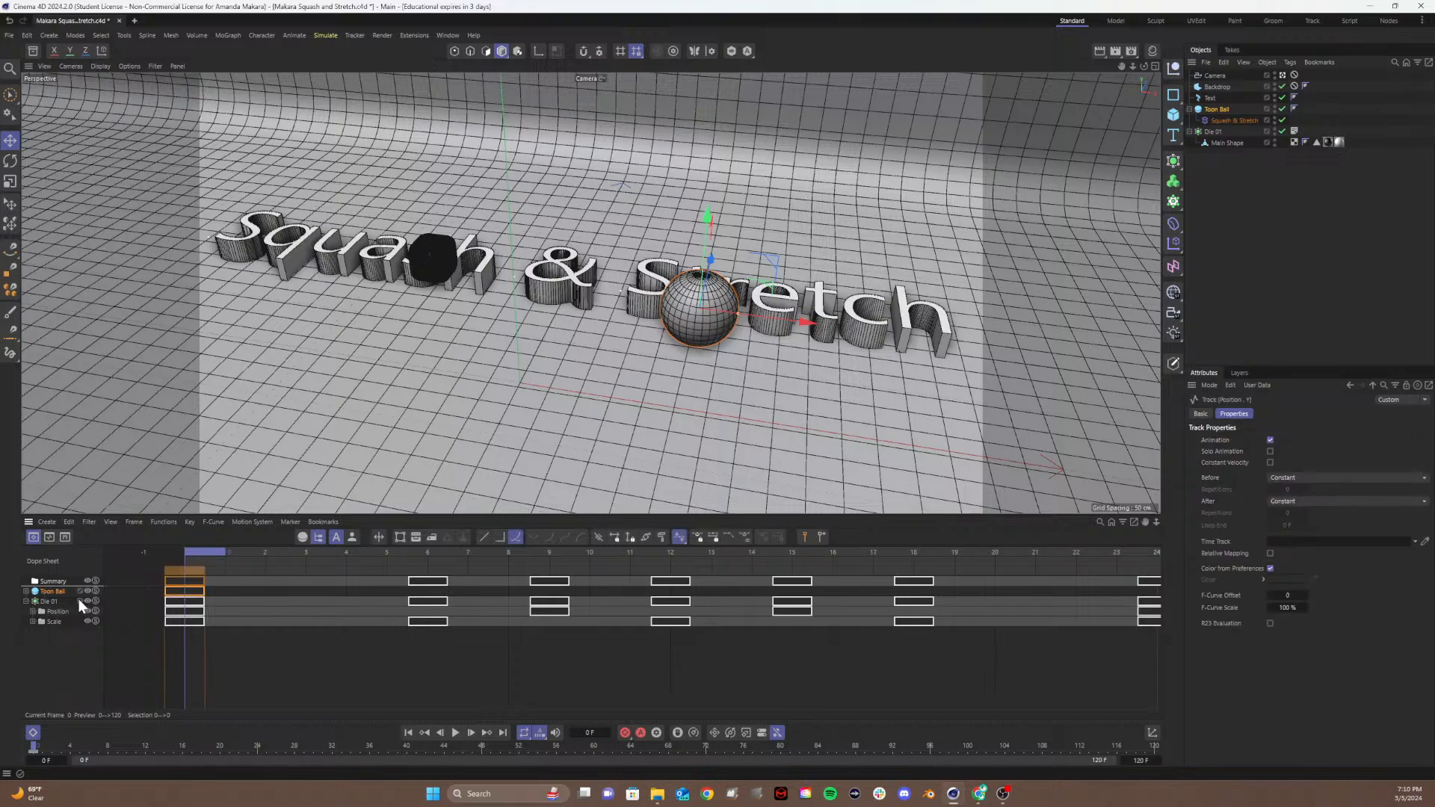
{"action": "left_click", "coordinate": [79, 601]}
{"action": "left_click", "coordinate": [72, 658]}
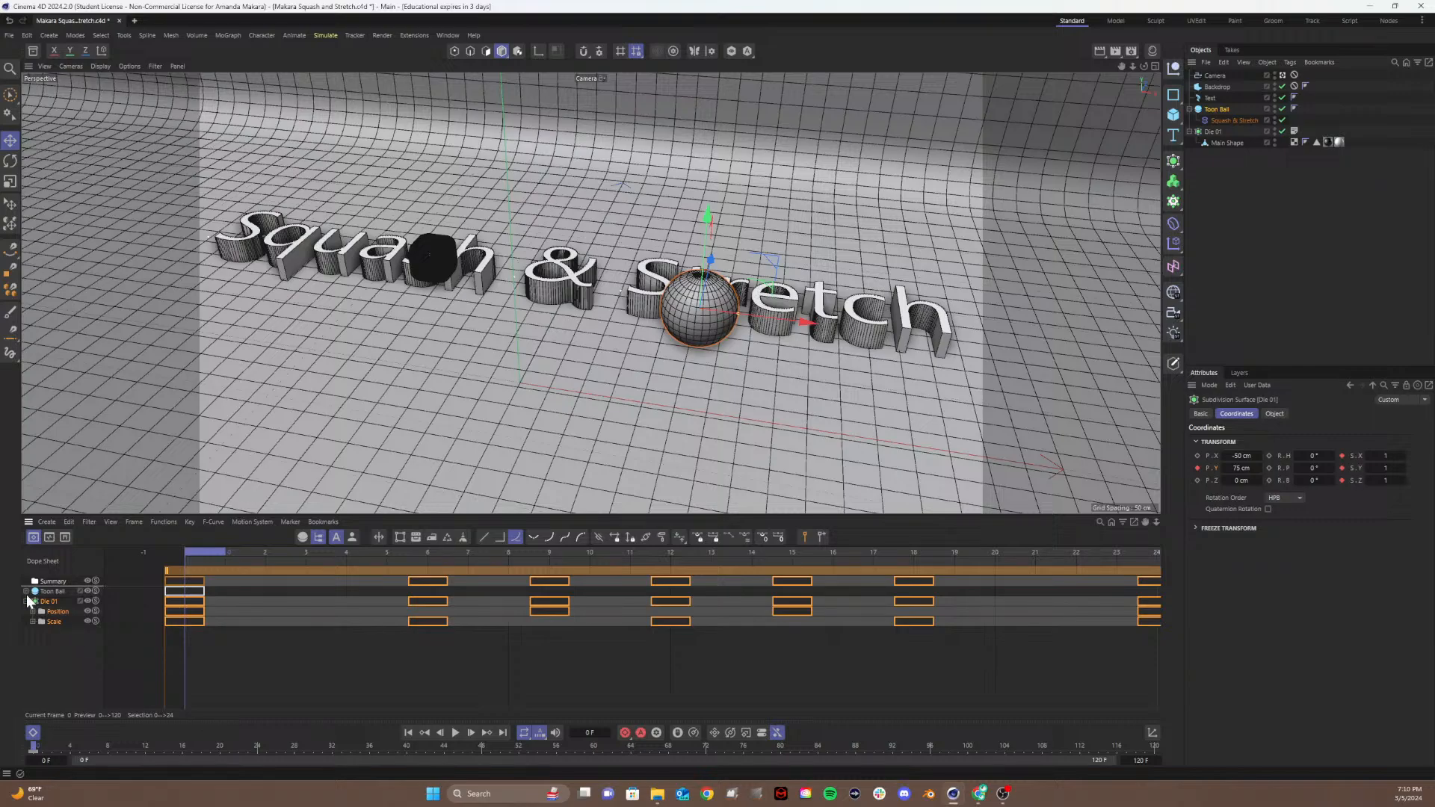
{"action": "left_click", "coordinate": [69, 603]}
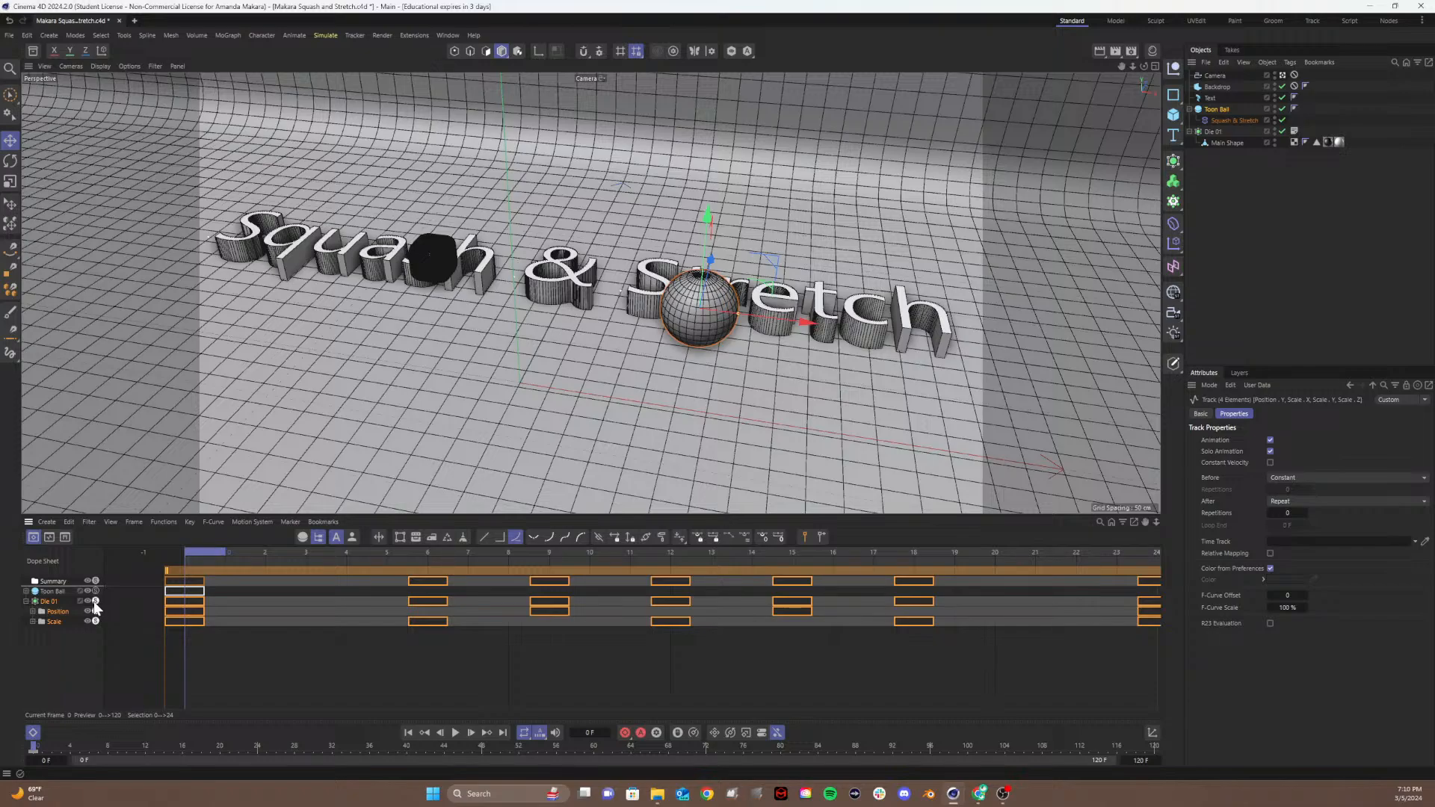
{"action": "left_click", "coordinate": [52, 592]}
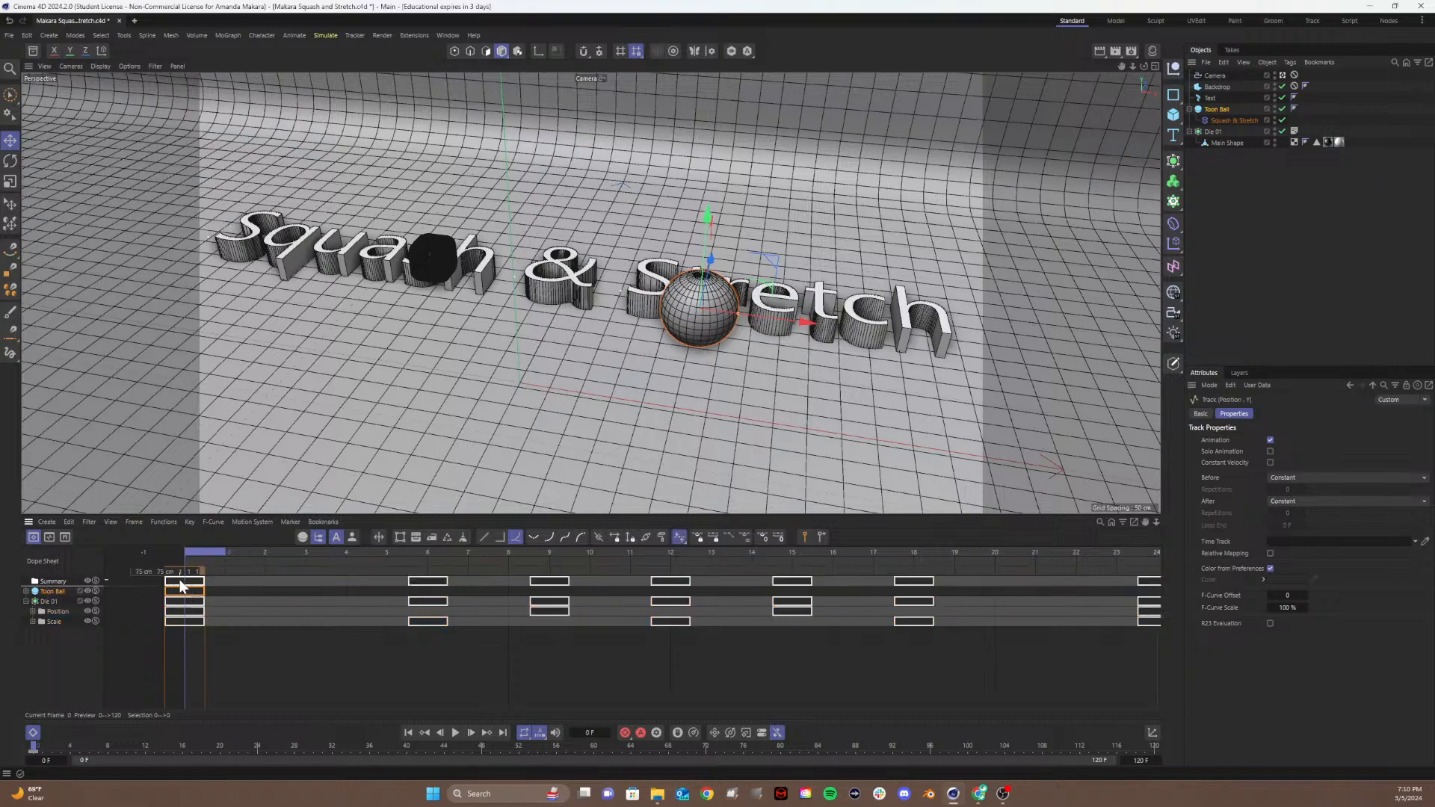
{"action": "left_click_drag", "start_coordinate": [182, 586], "coordinate": [1025, 576], "text": "ctrl"}
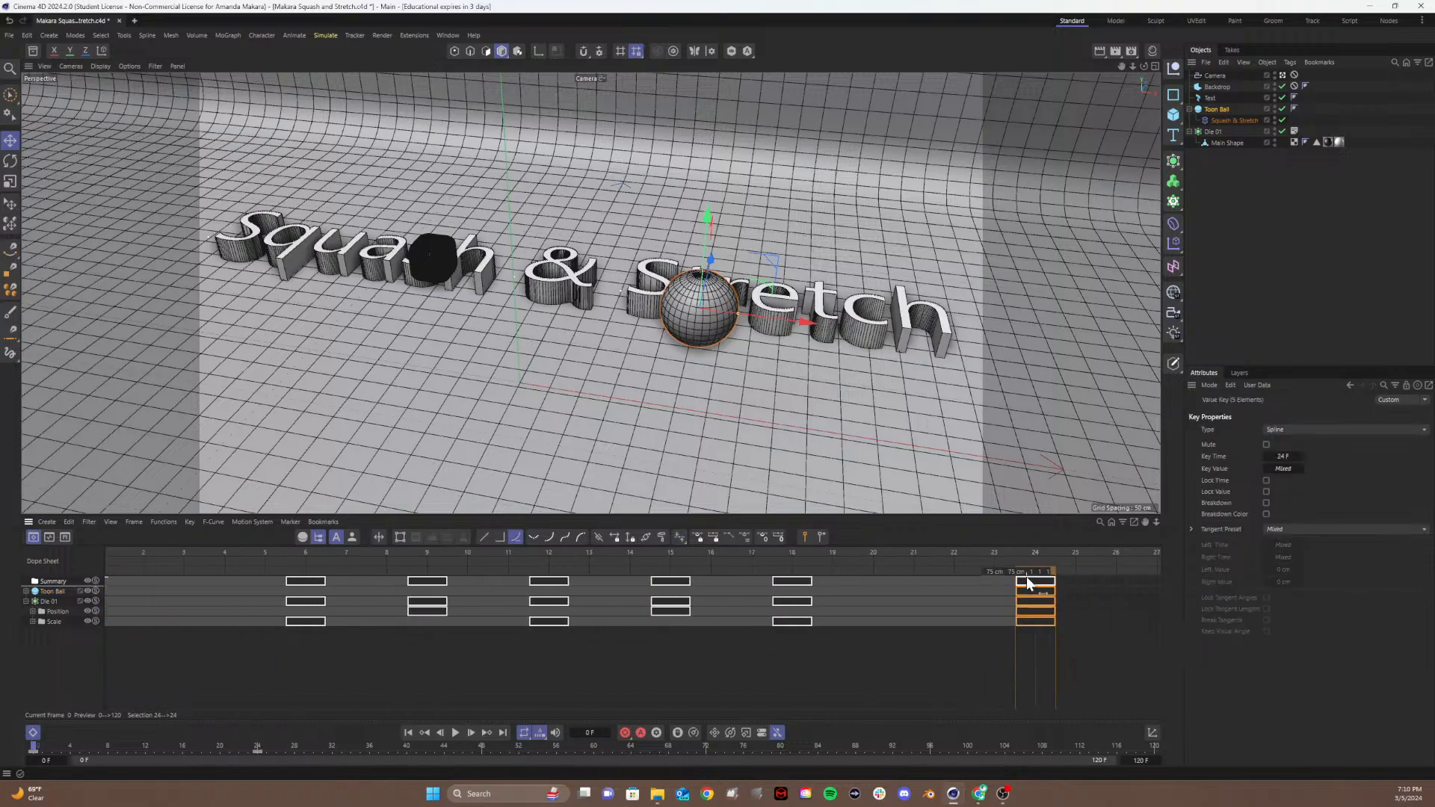
Step: Go to frame 9 and set the Toon Ball's Y position to 0 cm
{"action": "mouse_move", "coordinate": [507, 556]}
{"action": "left_mouse_down"}
{"action": "mouse_move", "coordinate": [64, 548]}
{"action": "mouse_move", "coordinate": [888, 555]}
{"action": "mouse_move", "coordinate": [606, 537]}
{"action": "mouse_move", "coordinate": [1071, 567]}
{"action": "mouse_move", "coordinate": [430, 595]}
{"action": "mouse_move", "coordinate": [561, 591]}
{"action": "left_mouse_up"}
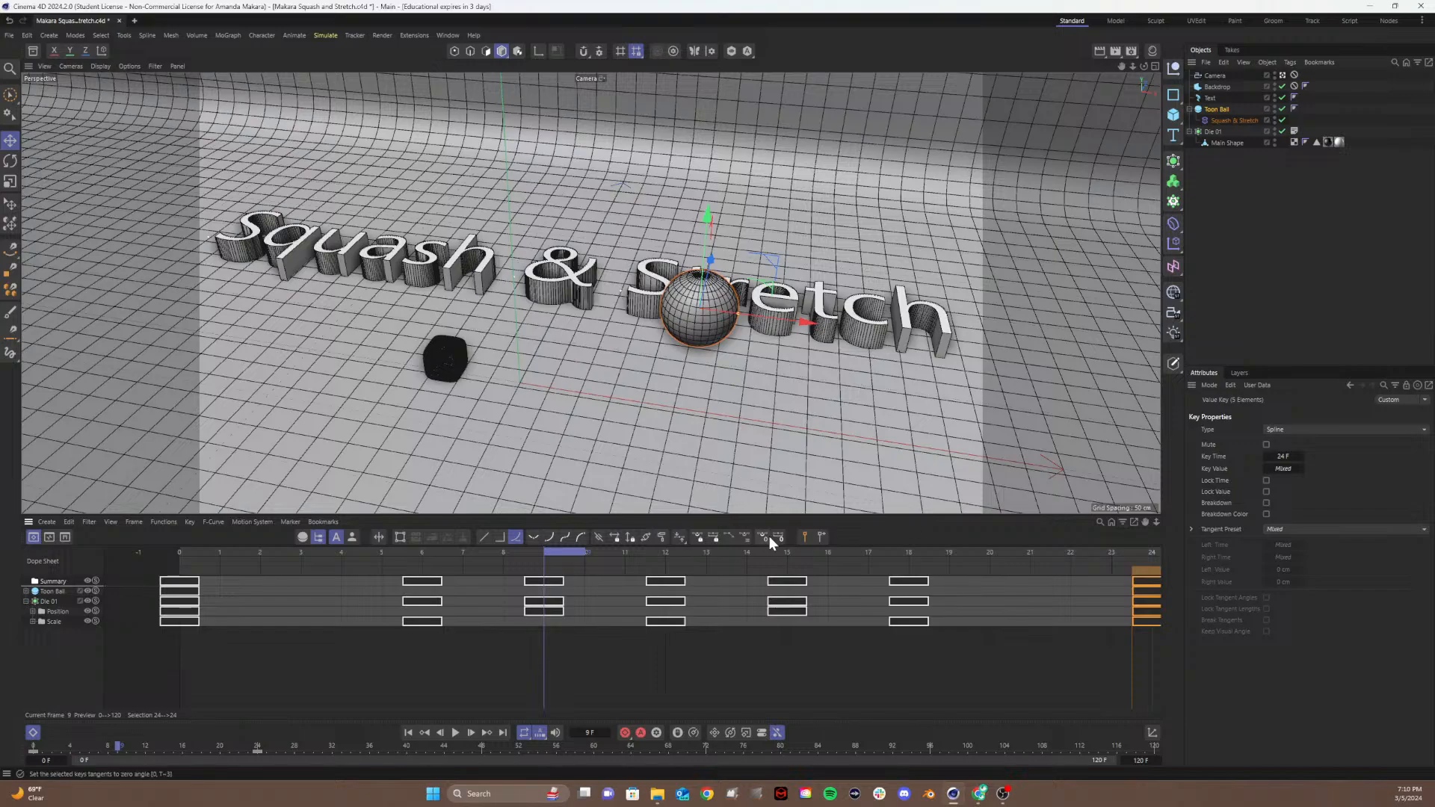
{"action": "left_click", "coordinate": [1218, 109]}
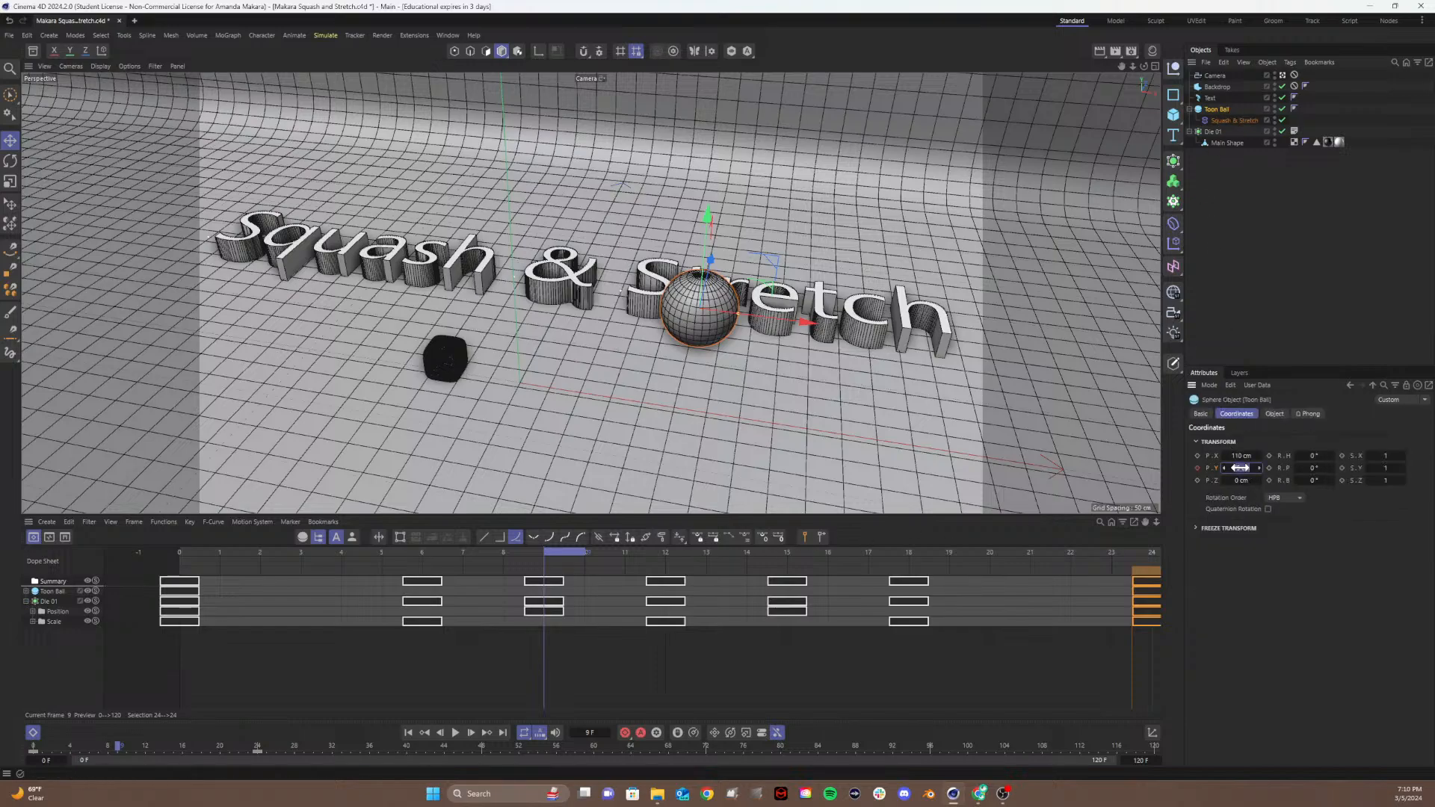
{"action": "type", "text": "0"}
{"action": "key", "text": "Return"}
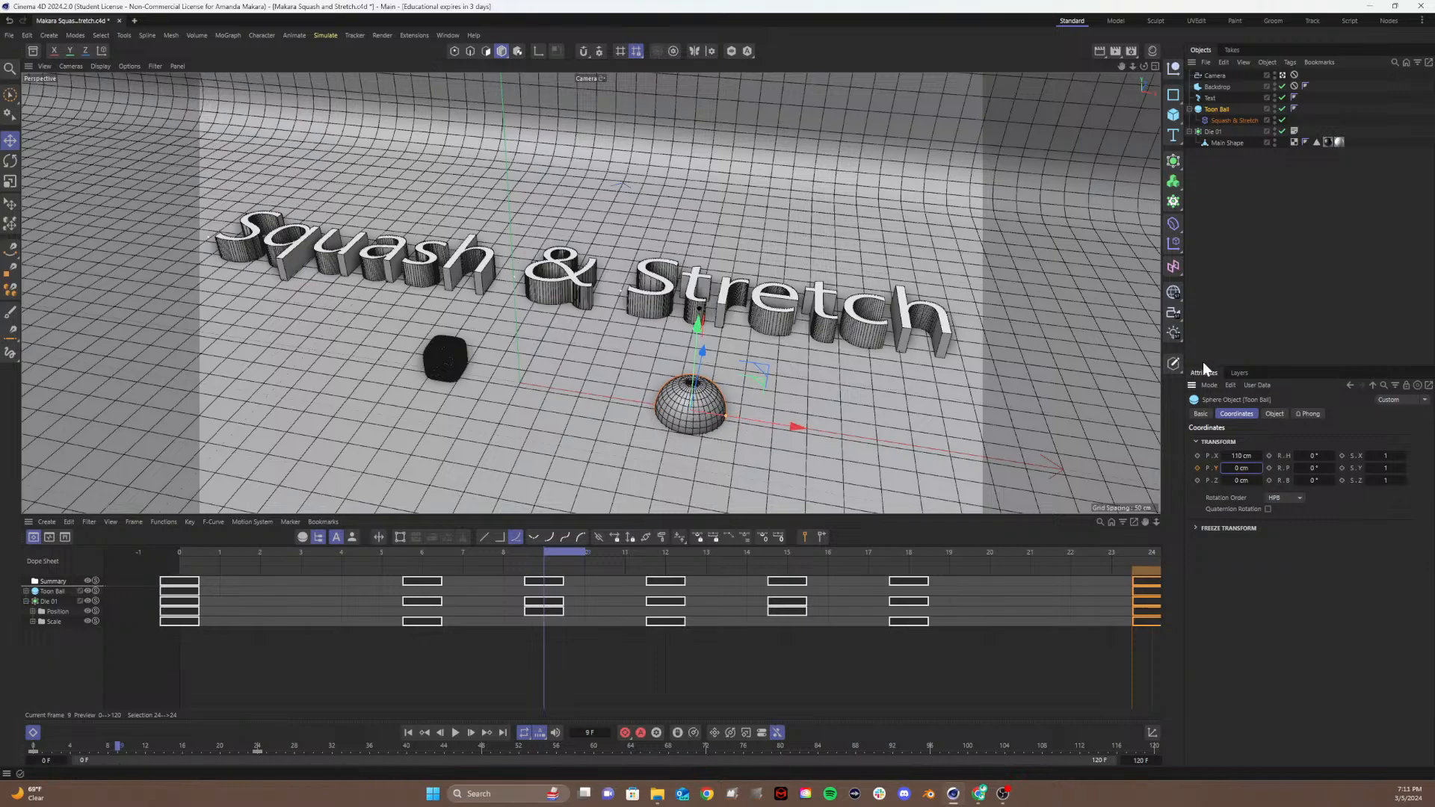
Step: Leave the scene camera, show all four views and raise the Toon Ball onto the floor line in the Right view, at about 21.8 cm in Y
{"action": "left_click", "coordinate": [1282, 76]}
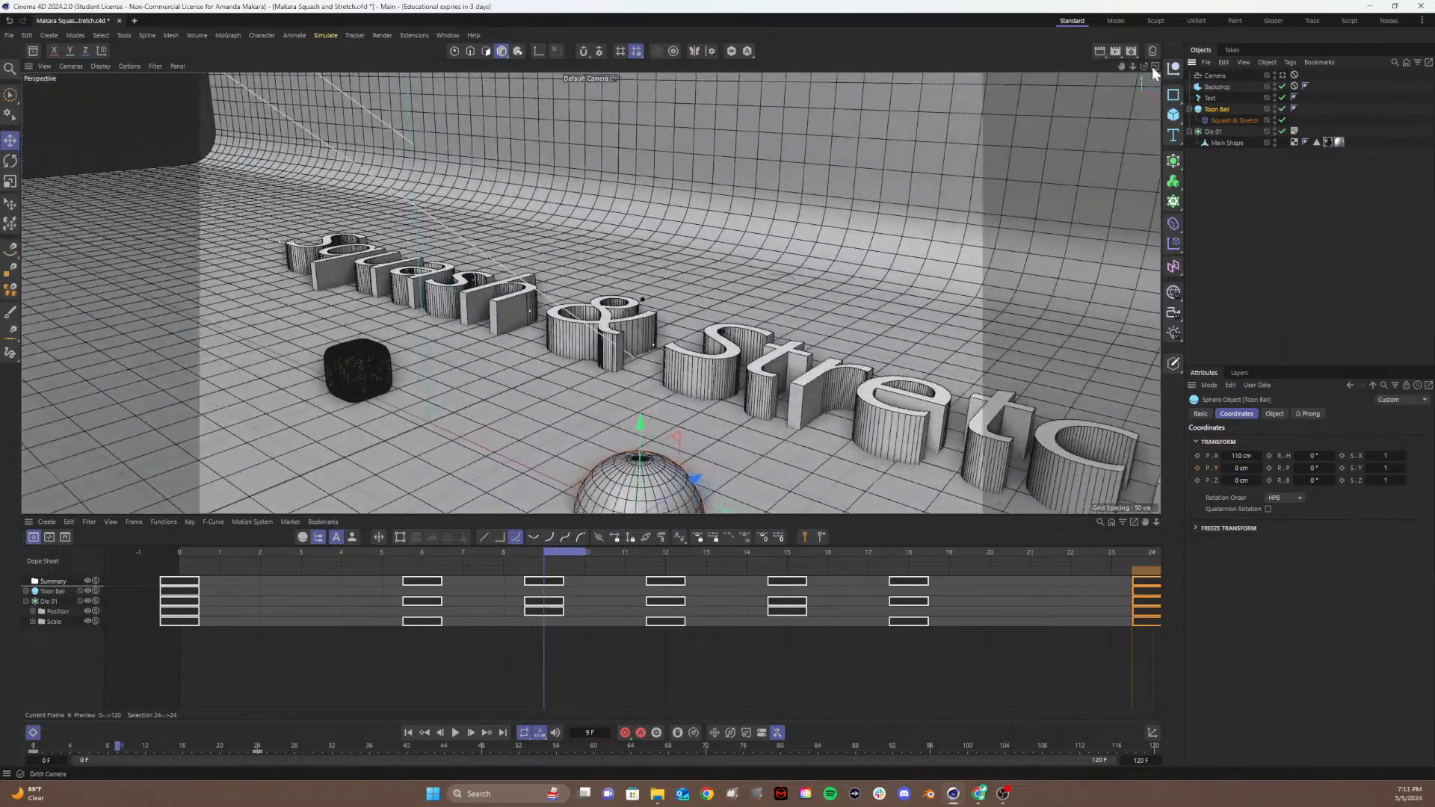
{"action": "left_click", "coordinate": [1156, 66]}
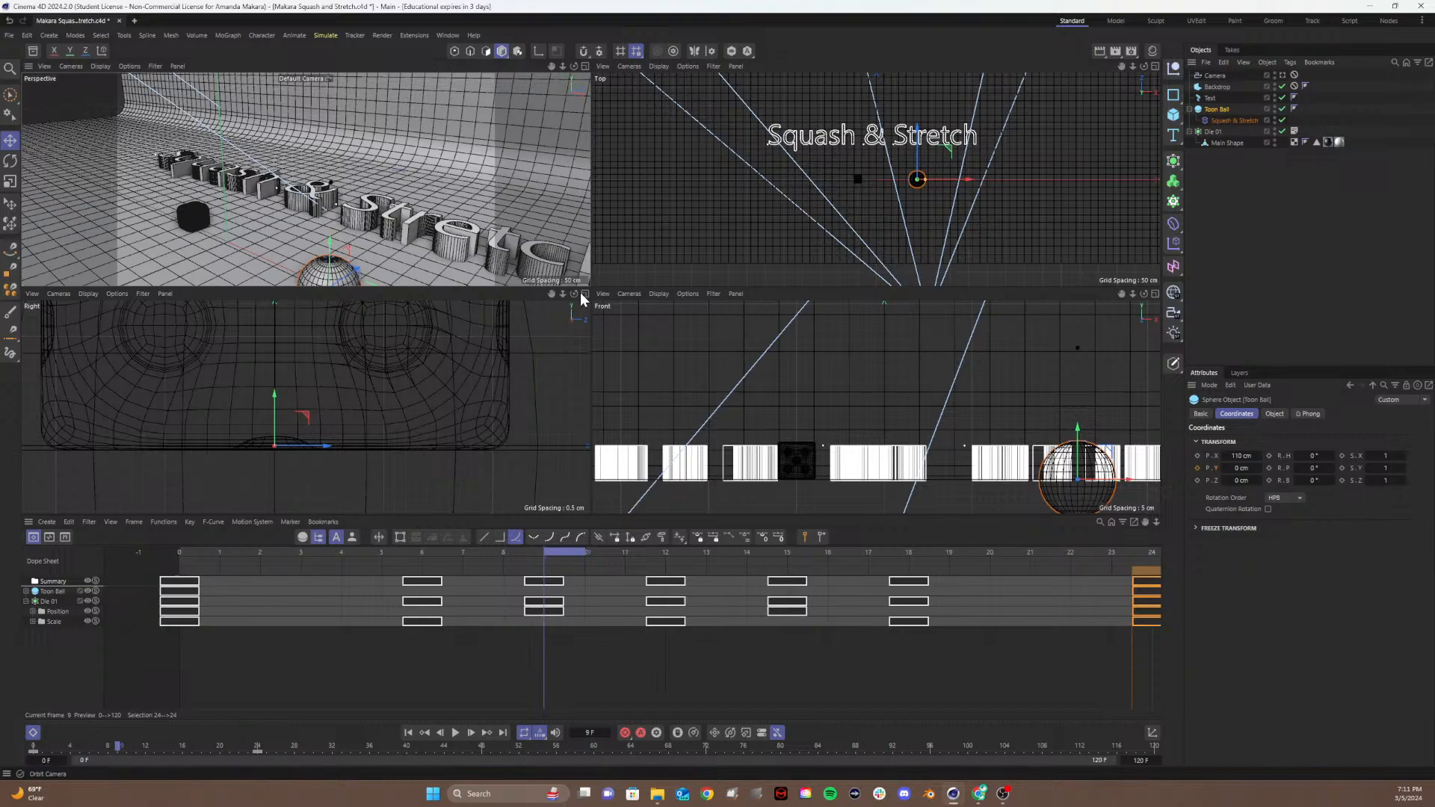
{"action": "left_click_drag", "start_coordinate": [562, 293], "coordinate": [475, 296]}
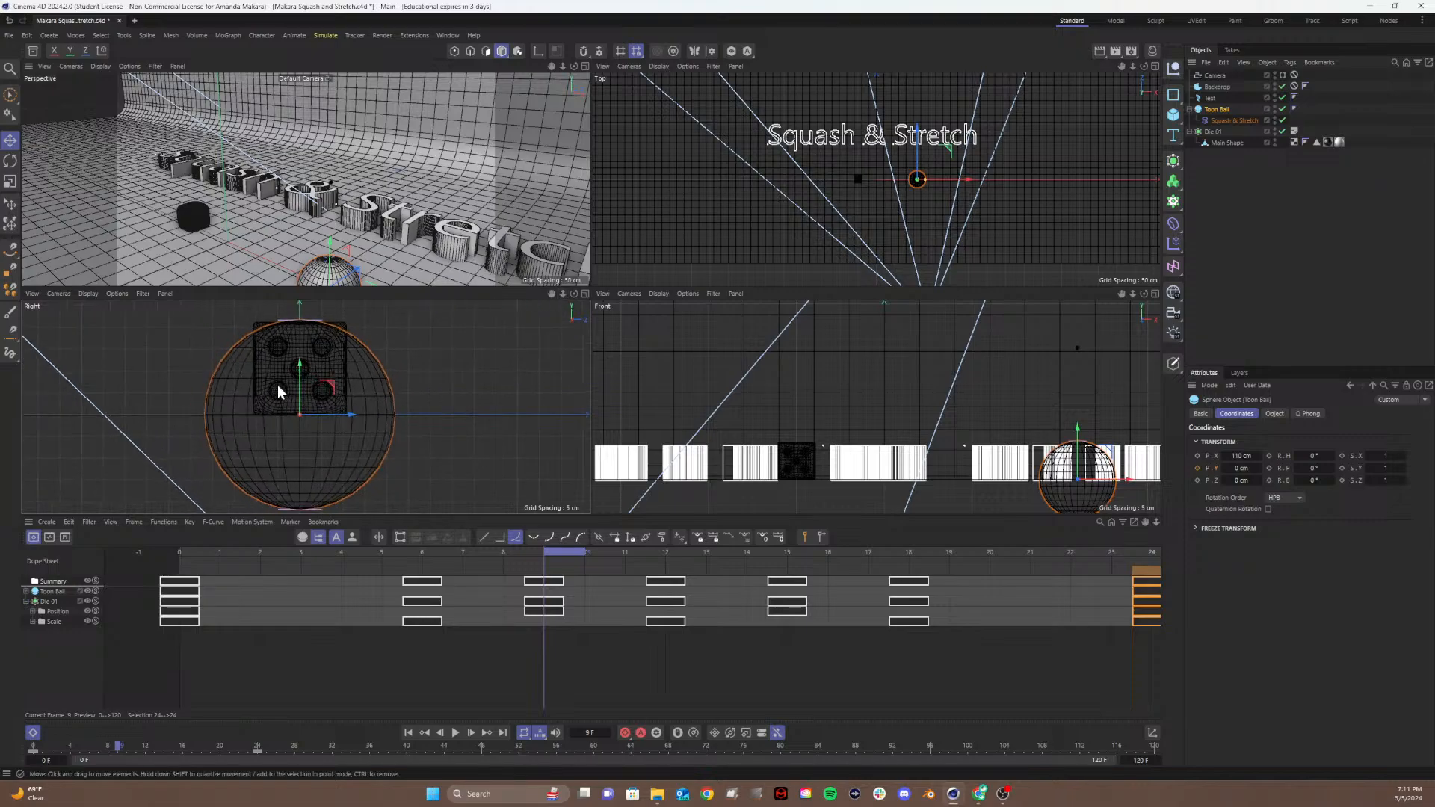
{"action": "left_click_drag", "start_coordinate": [297, 392], "coordinate": [329, 297]}
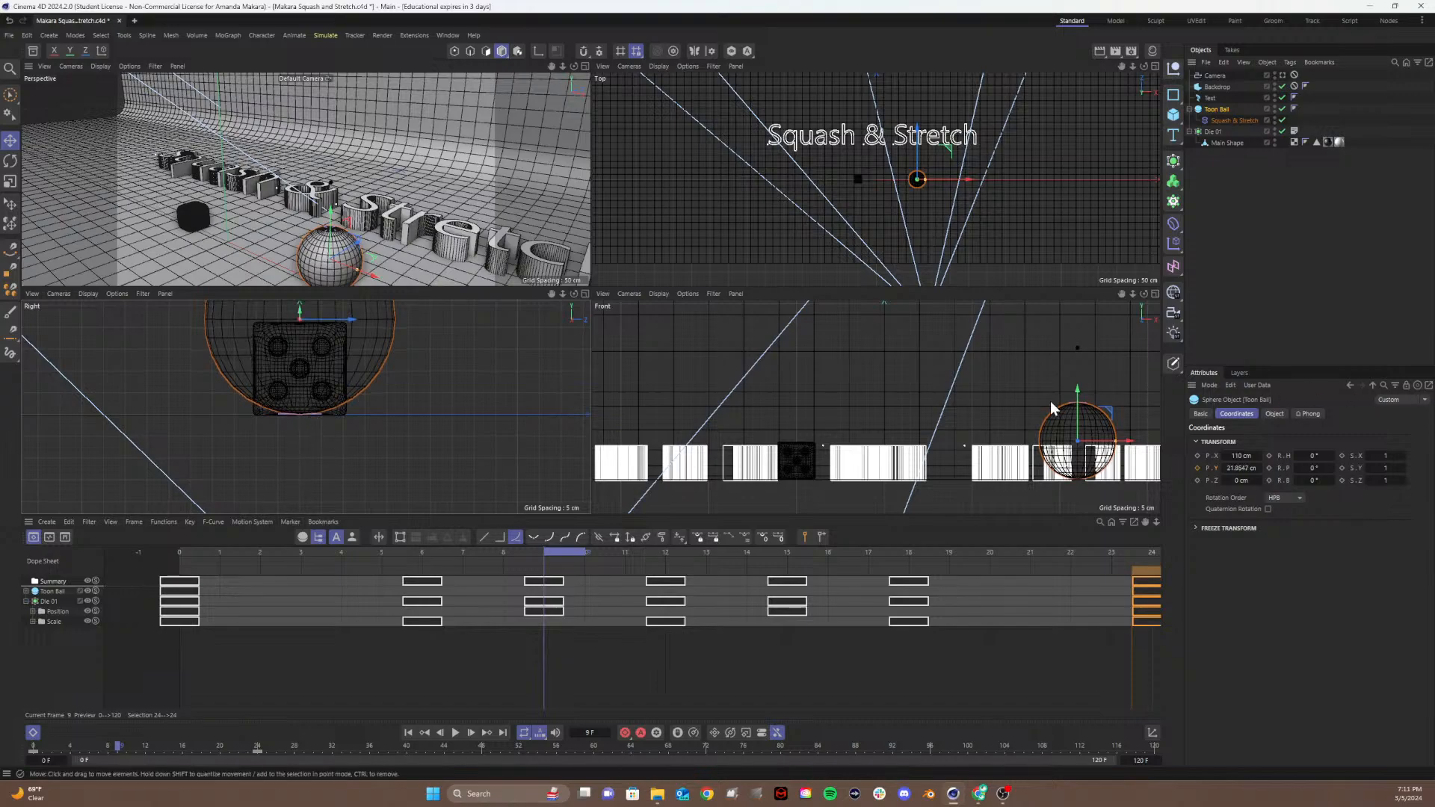
Step: Set the Toon Ball's Y position to 22 cm and keyframe it at frame 9
{"action": "left_click", "coordinate": [1241, 468]}
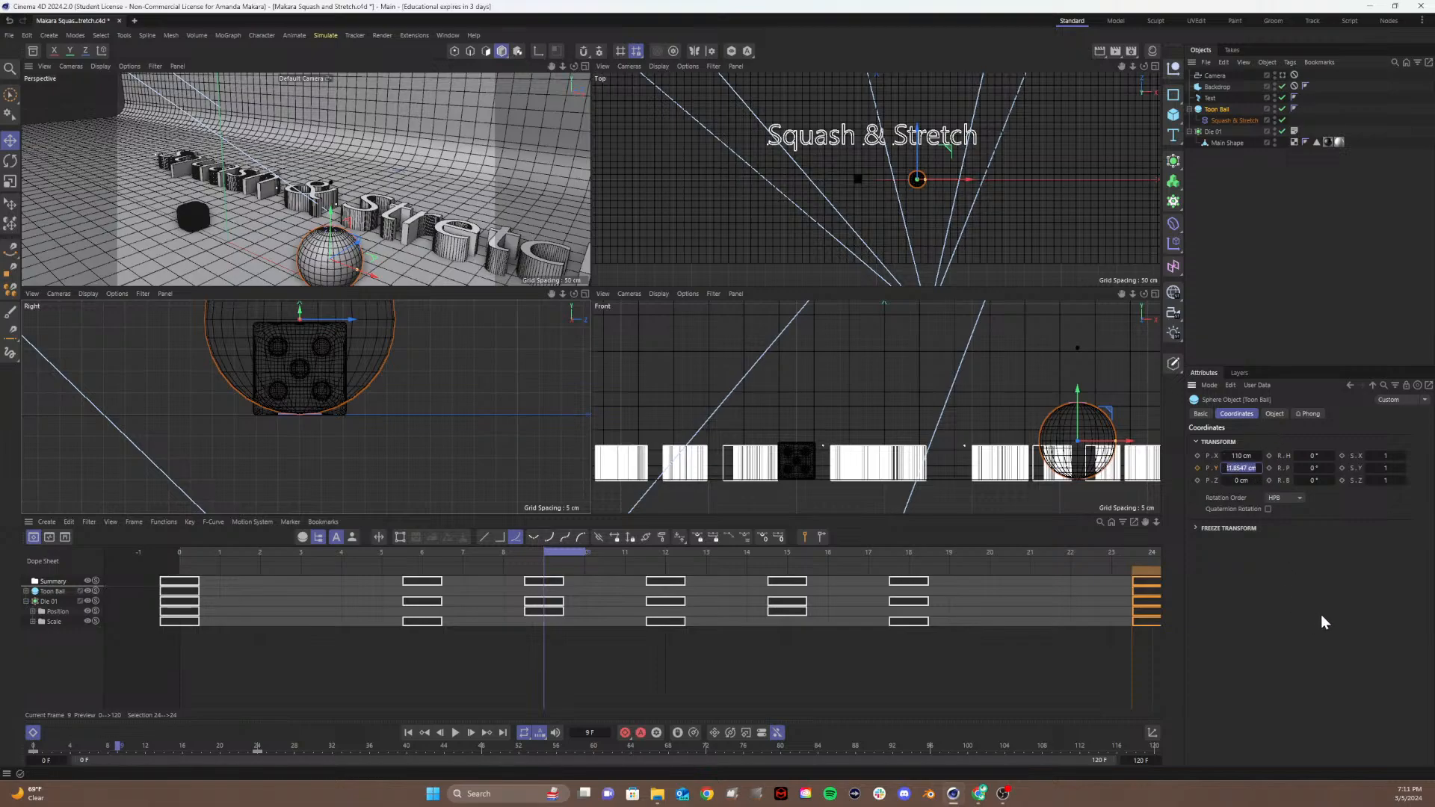
{"action": "type", "text": "22"}
{"action": "key", "text": "Return"}
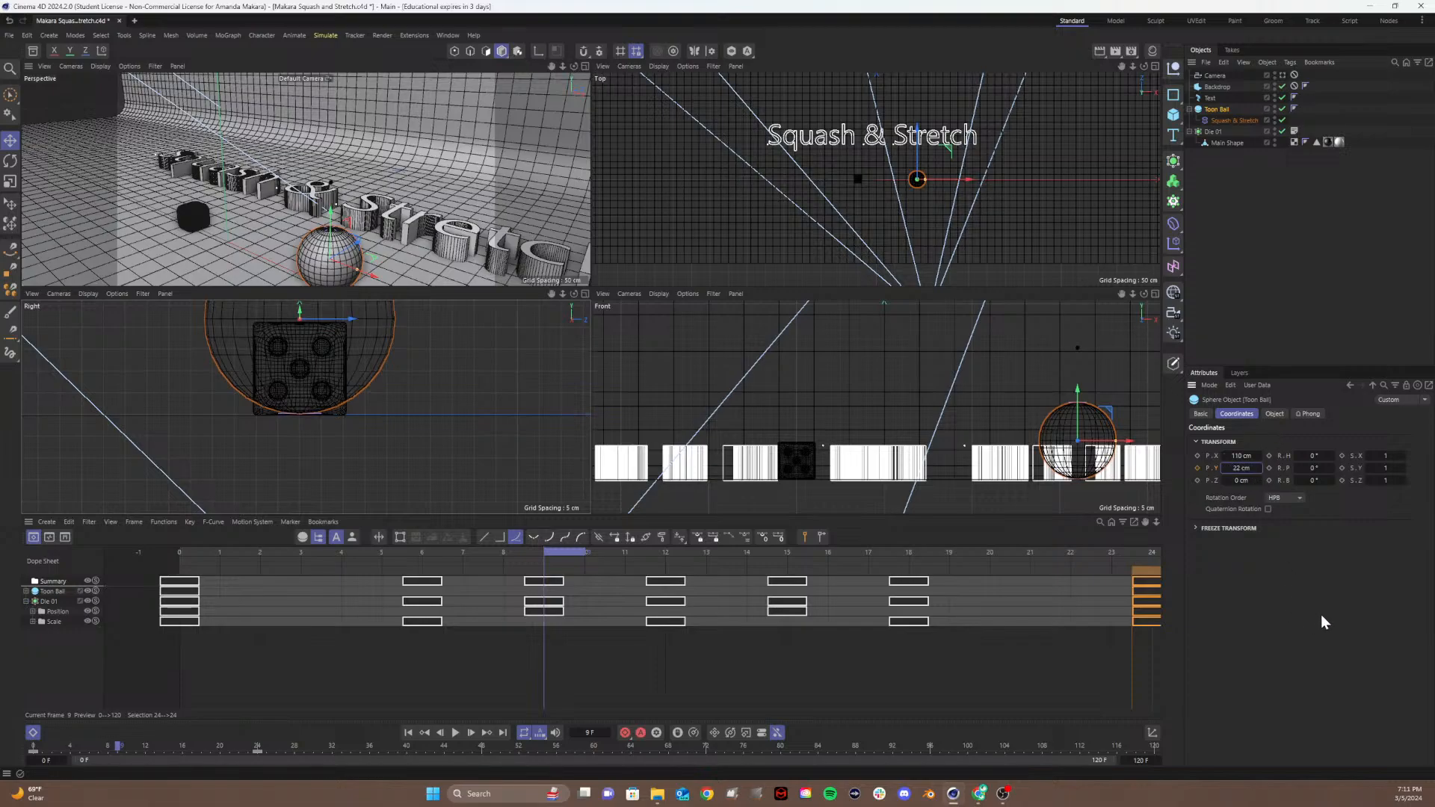
{"action": "left_click", "coordinate": [1197, 467]}
Step: Keyframe the Toon Ball's Y position at 22 cm on frame 15 and scrub through the squash frames
{"action": "left_click_drag", "start_coordinate": [566, 554], "coordinate": [819, 562]}
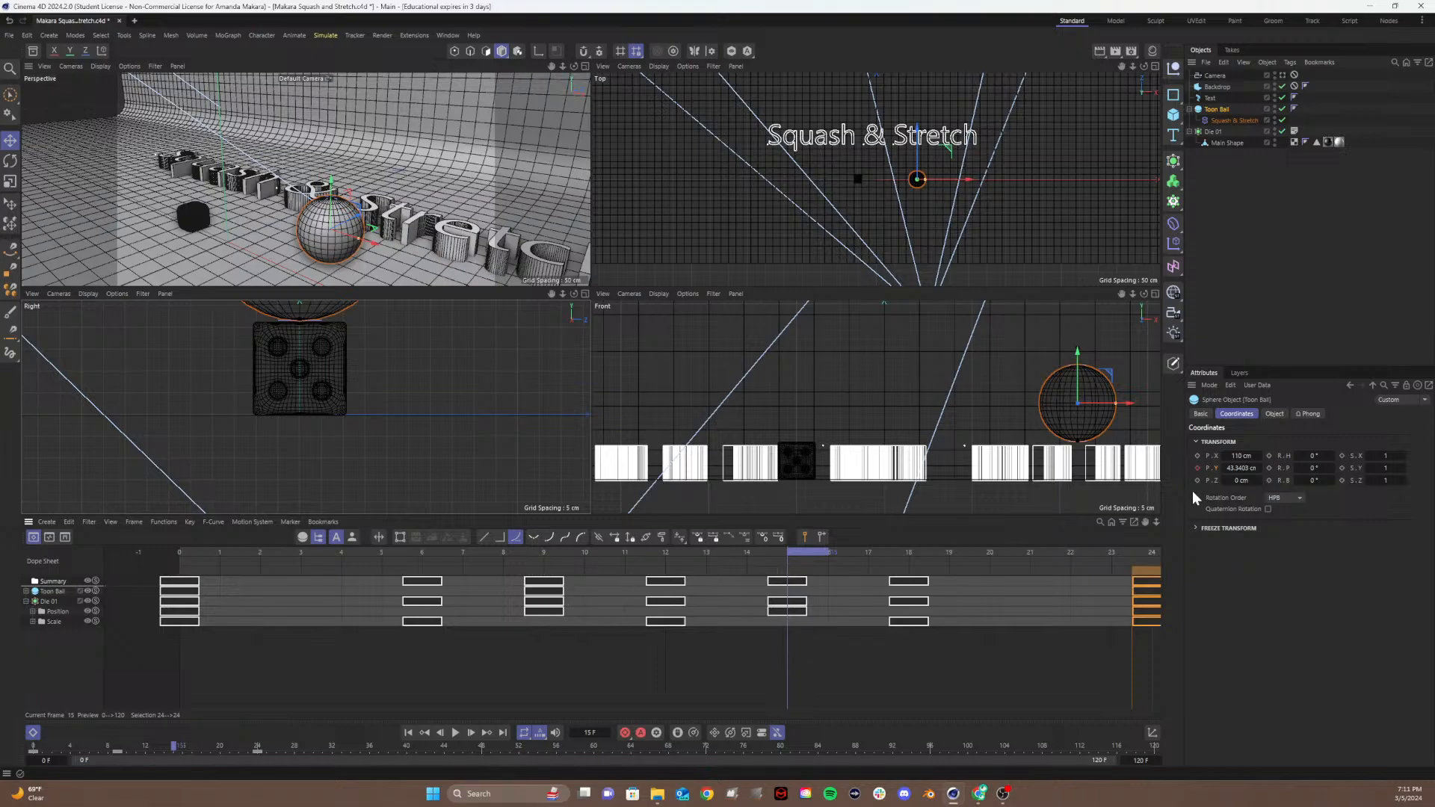
{"action": "left_click", "coordinate": [1242, 468]}
{"action": "type", "text": "22"}
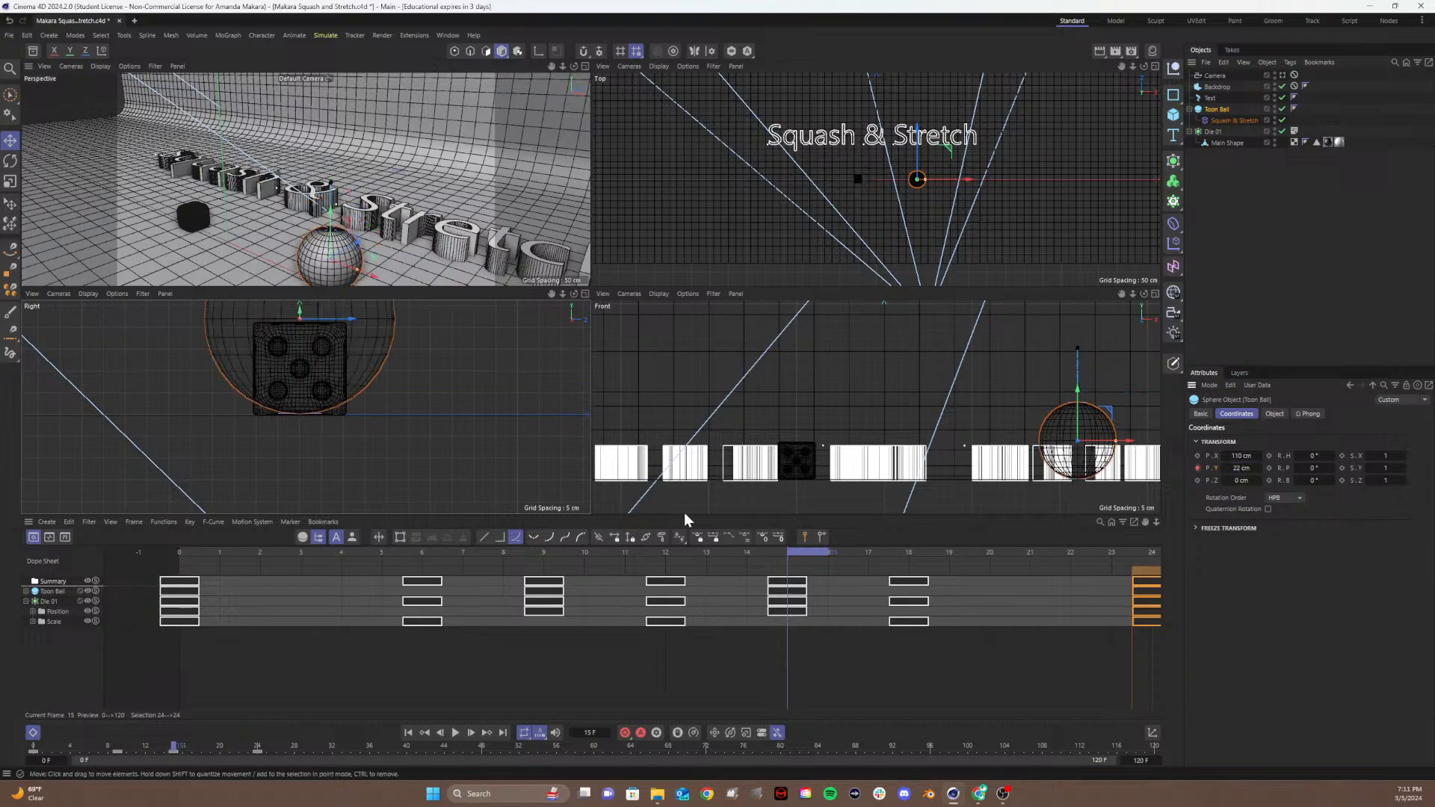
{"action": "left_click_drag", "start_coordinate": [546, 551], "coordinate": [711, 629]}
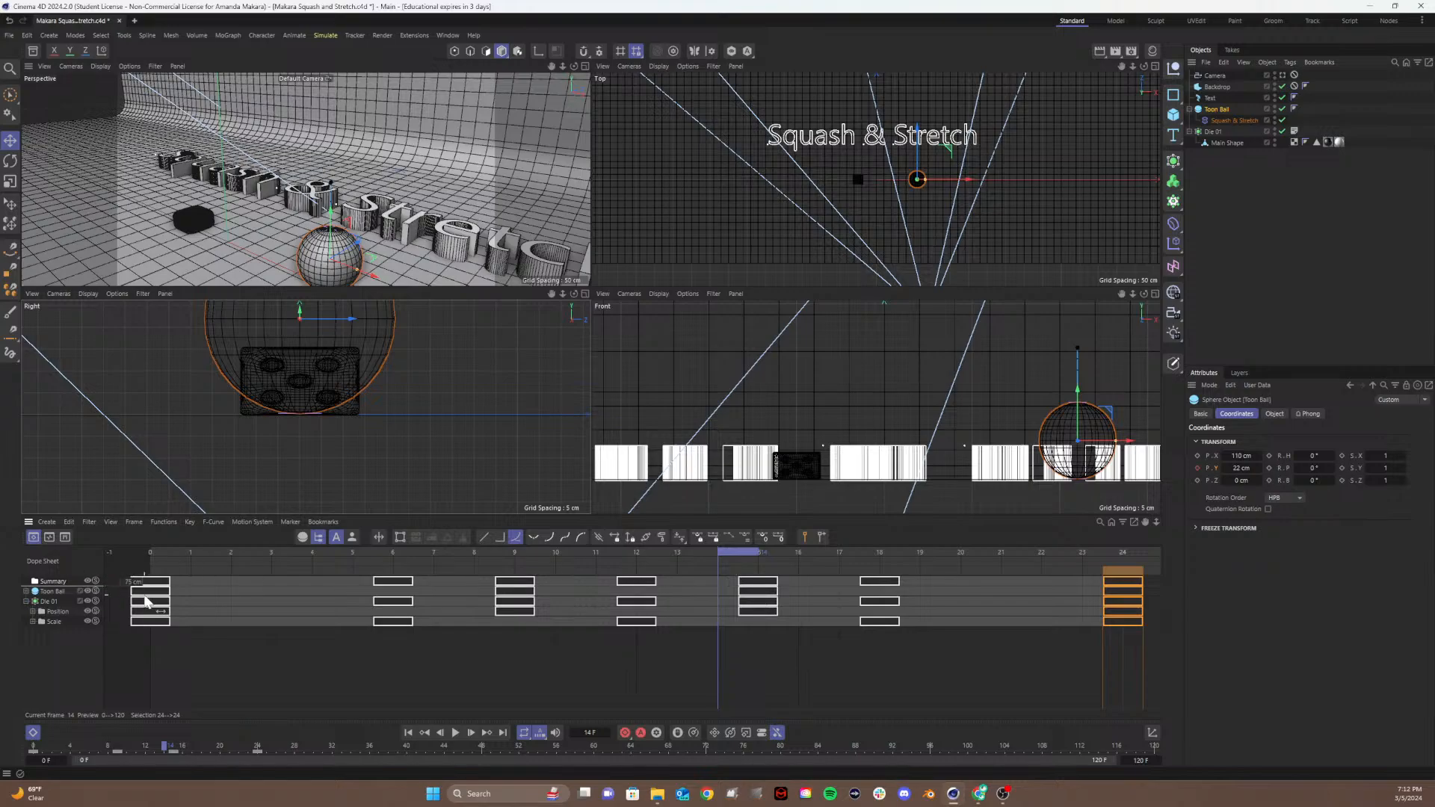
Step: Collapse Die 01's tracks and set the After behaviour of the Toon Ball's Position Y track to Repeat
{"action": "left_click", "coordinate": [43, 593]}
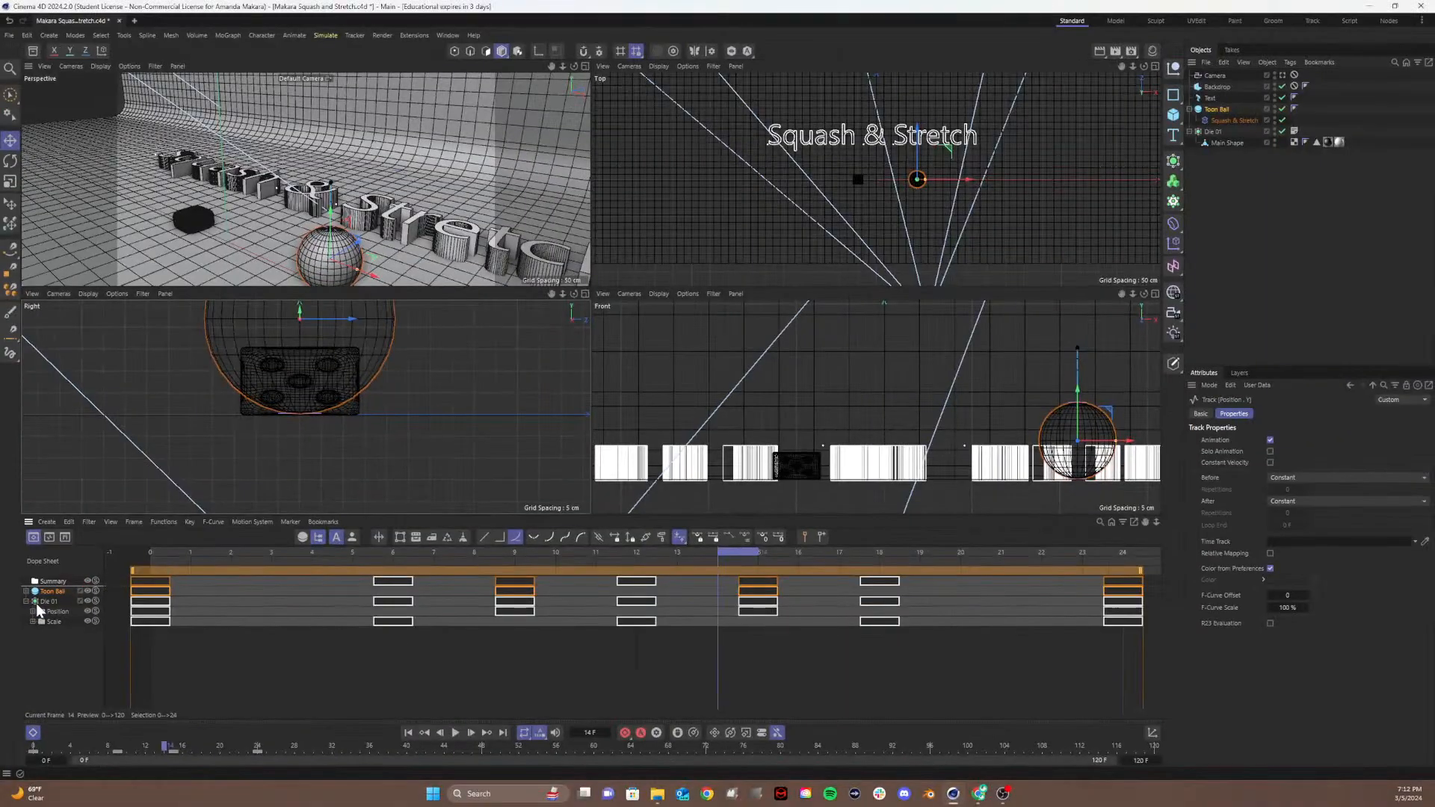
{"action": "left_click", "coordinate": [22, 603]}
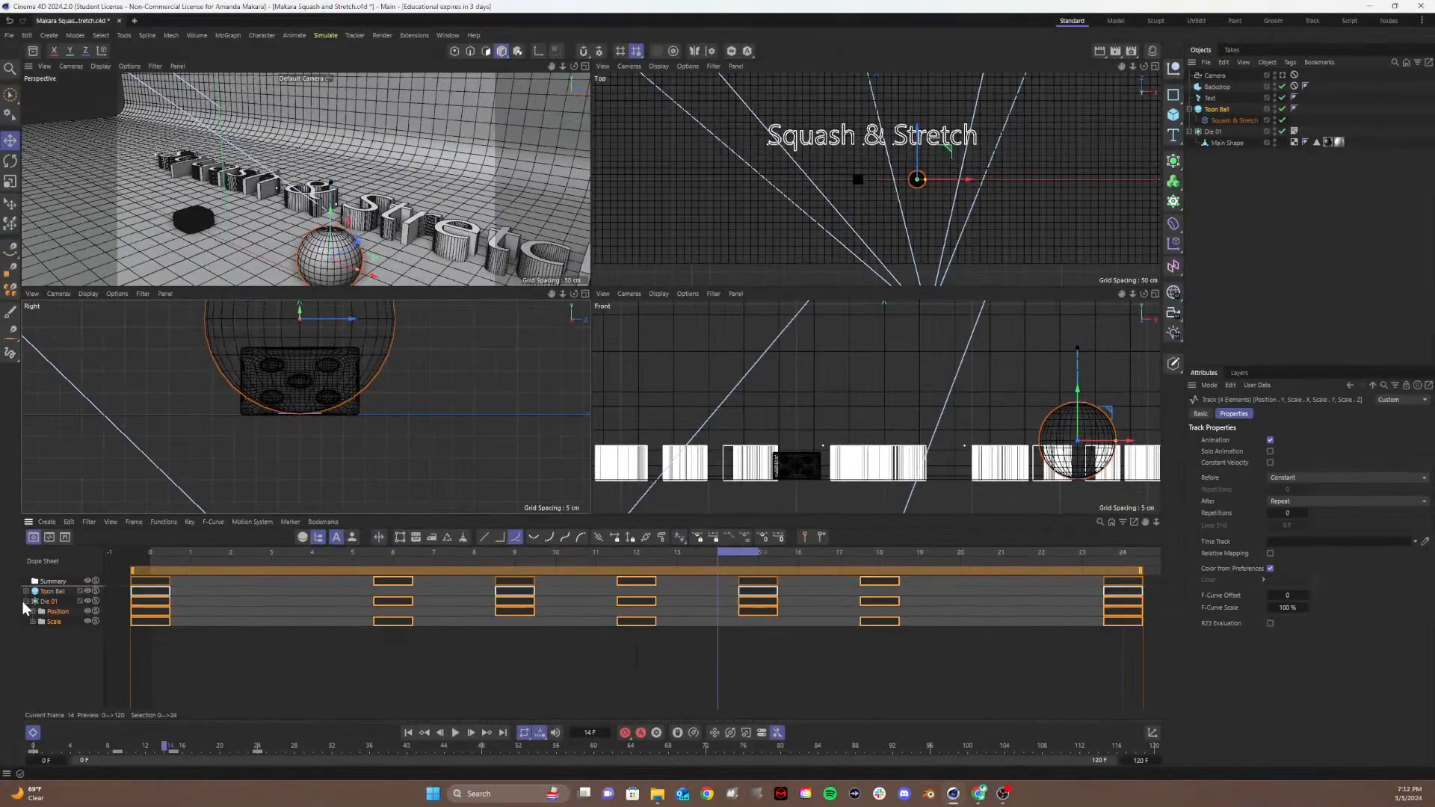
{"action": "left_click", "coordinate": [25, 601]}
{"action": "left_click", "coordinate": [42, 634]}
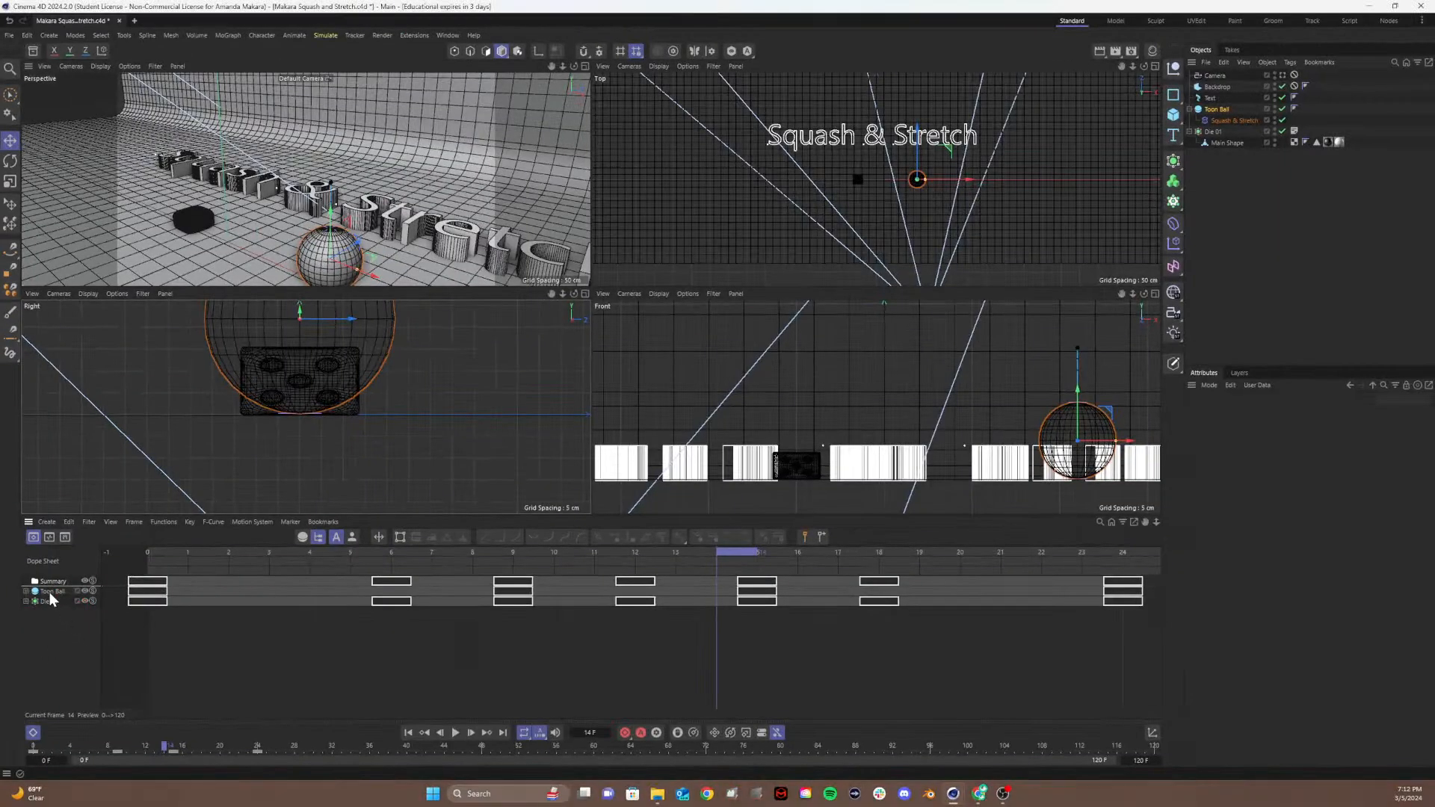
{"action": "left_click", "coordinate": [99, 579]}
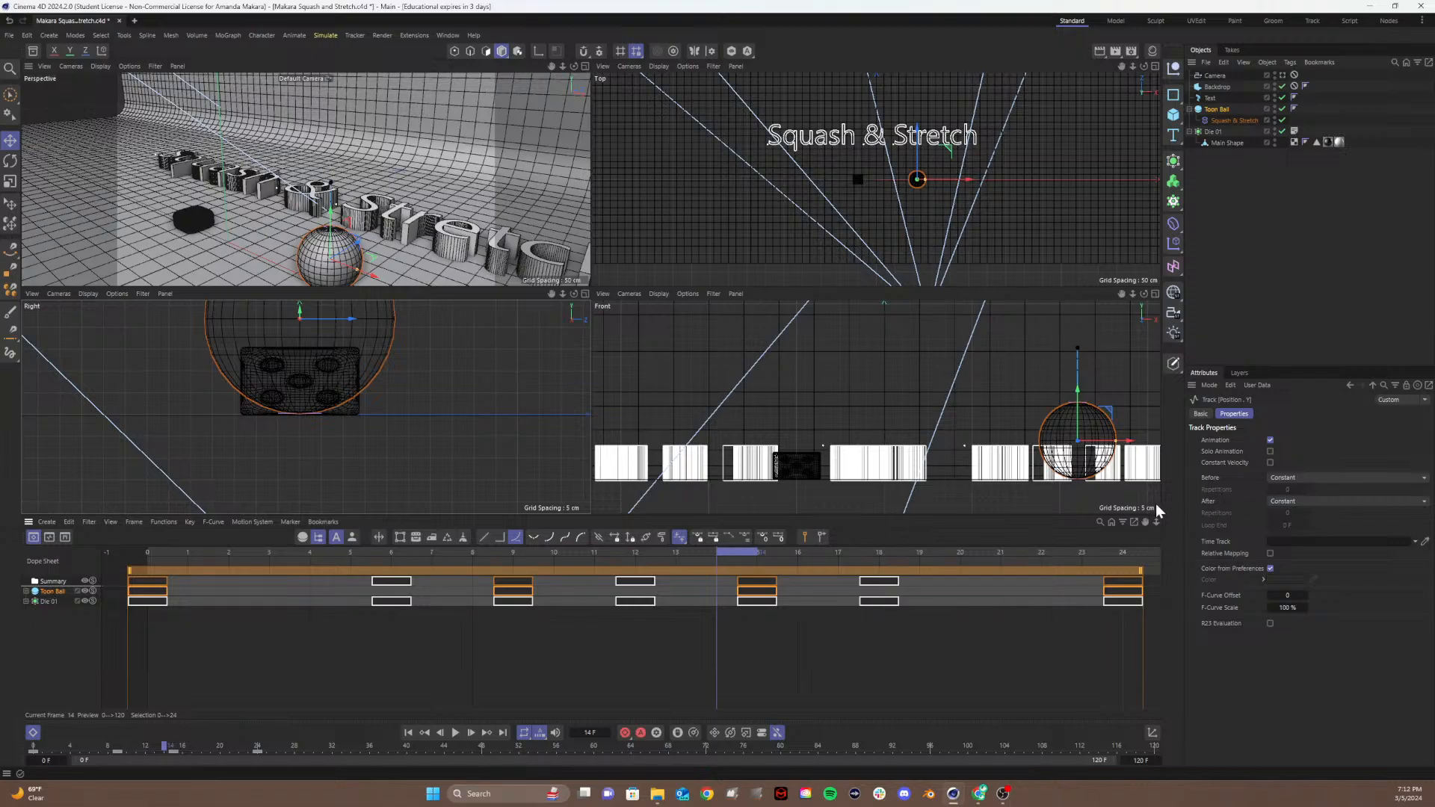
{"action": "left_click", "coordinate": [26, 592]}
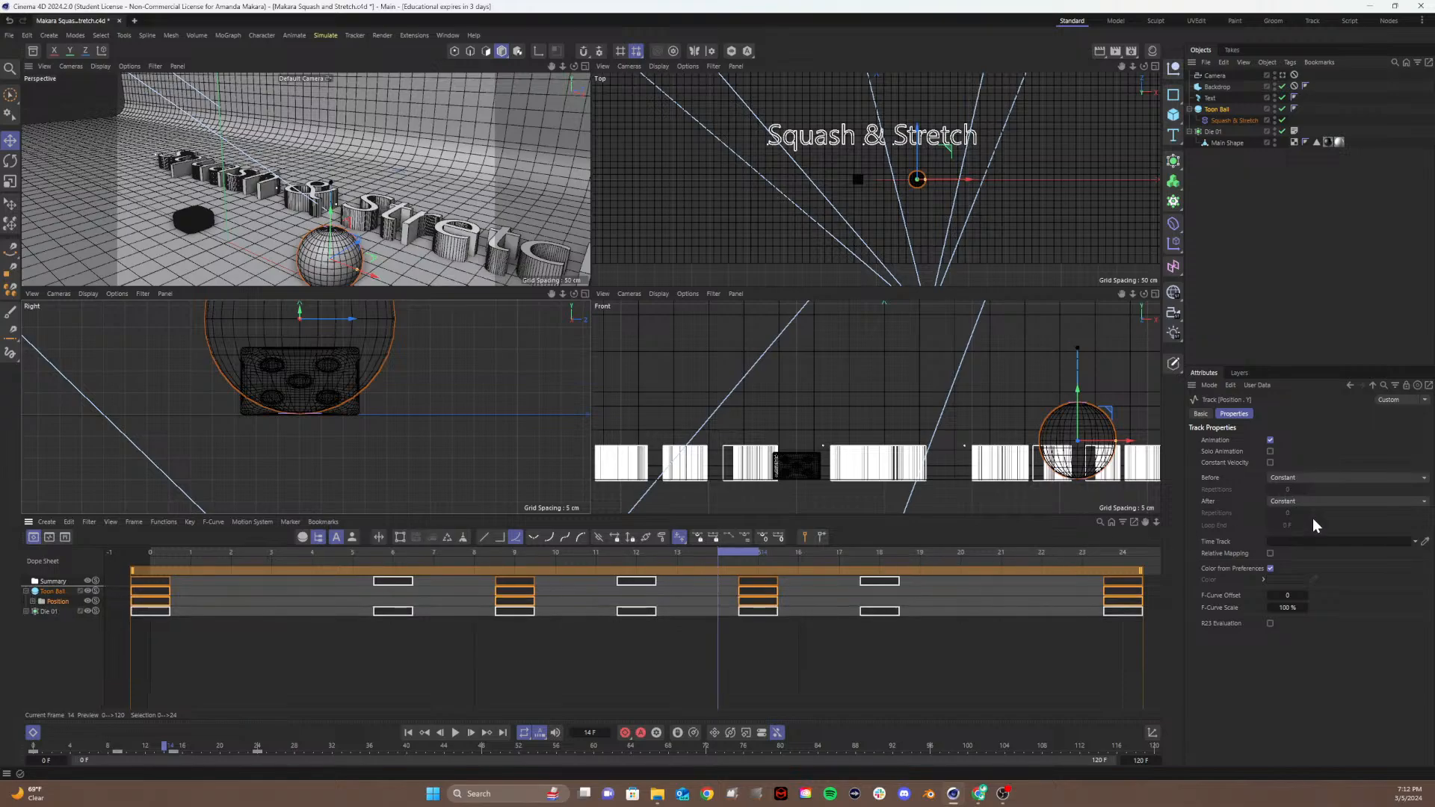
{"action": "left_click", "coordinate": [1301, 502]}
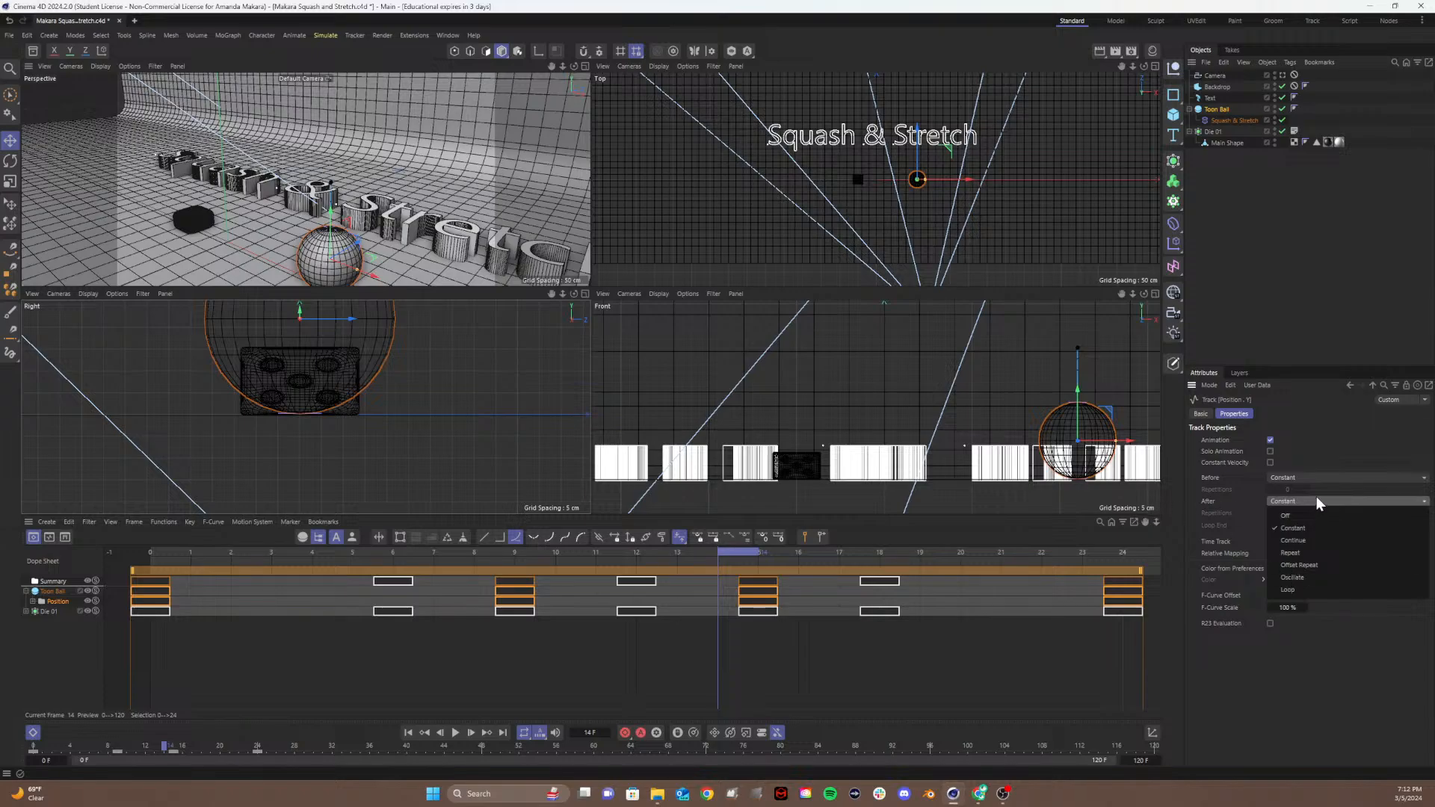
{"action": "left_click", "coordinate": [1290, 554]}
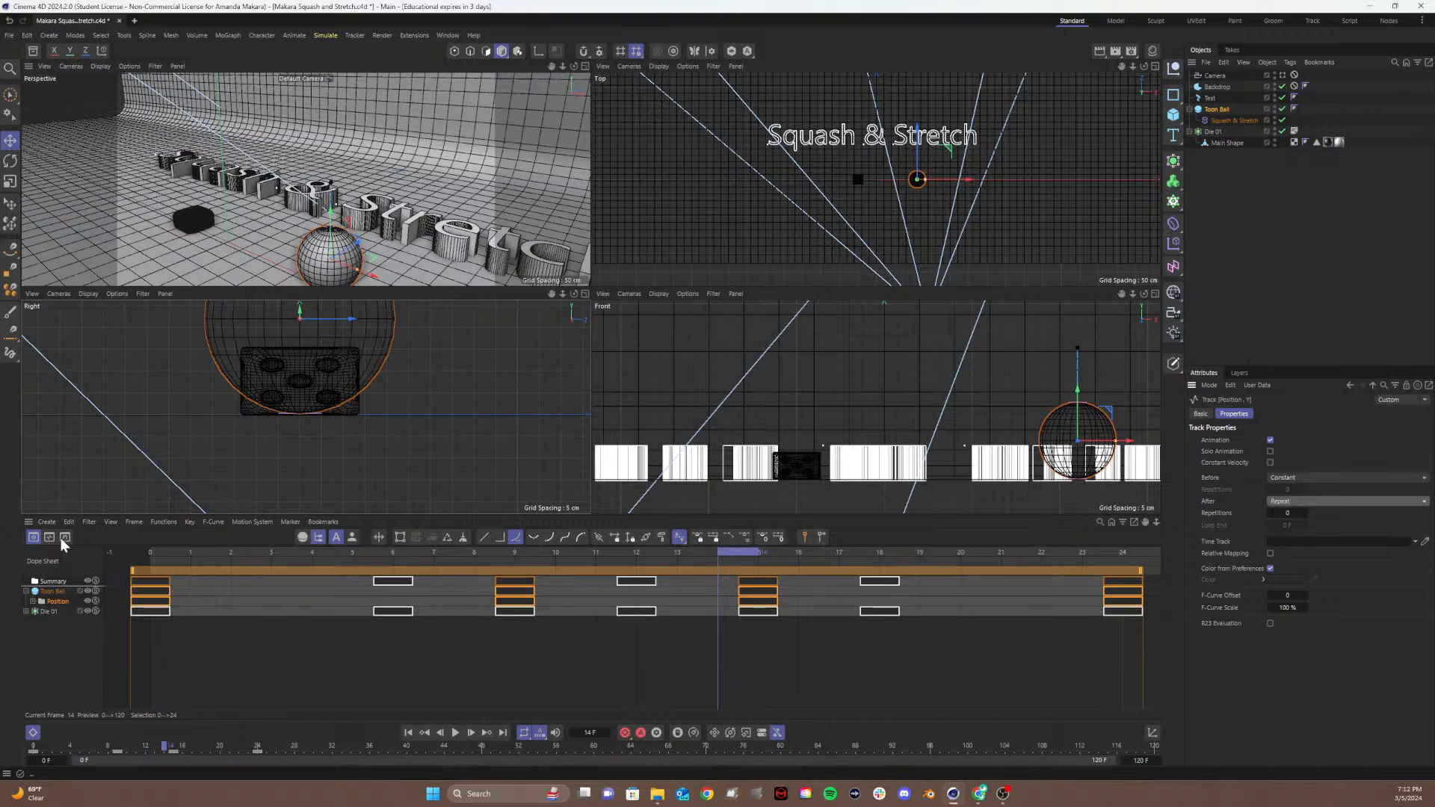
Step: In the F-Curve view, break the Toon Ball's Position Y tangents at frames 9 and 15, standing the outer handles vertical at about 37 cm
{"action": "left_click", "coordinate": [240, 638]}
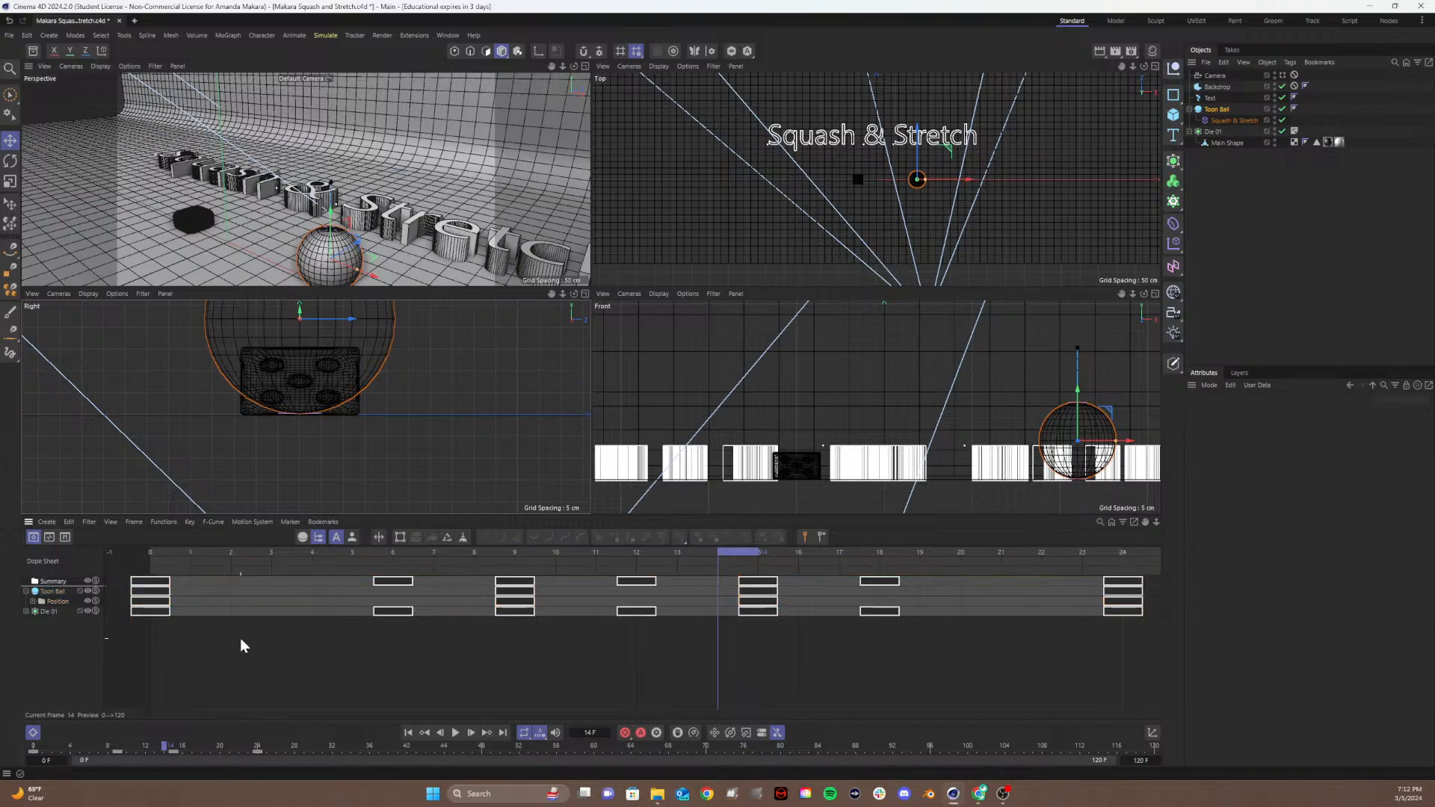
{"action": "left_click", "coordinate": [49, 537]}
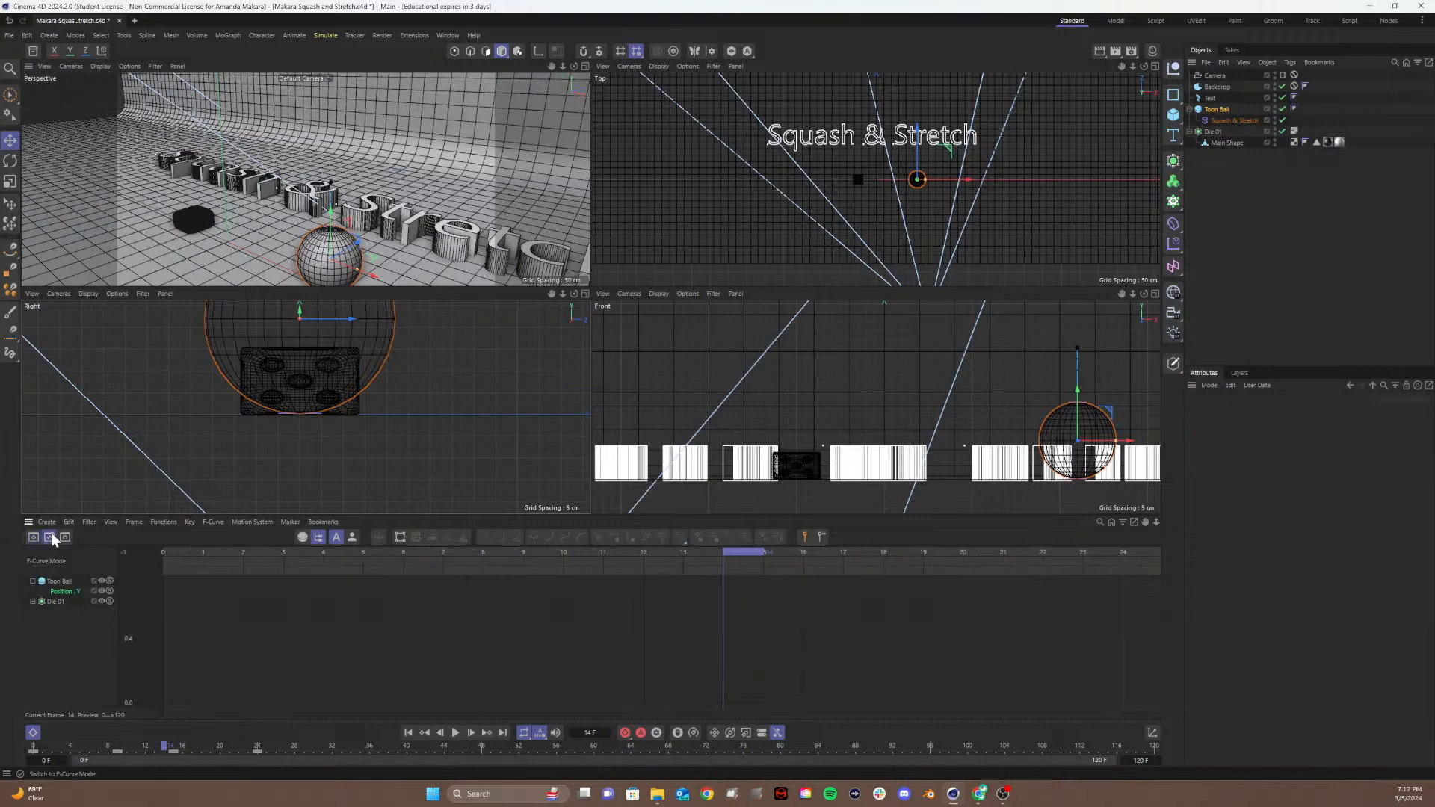
{"action": "left_click", "coordinate": [60, 592]}
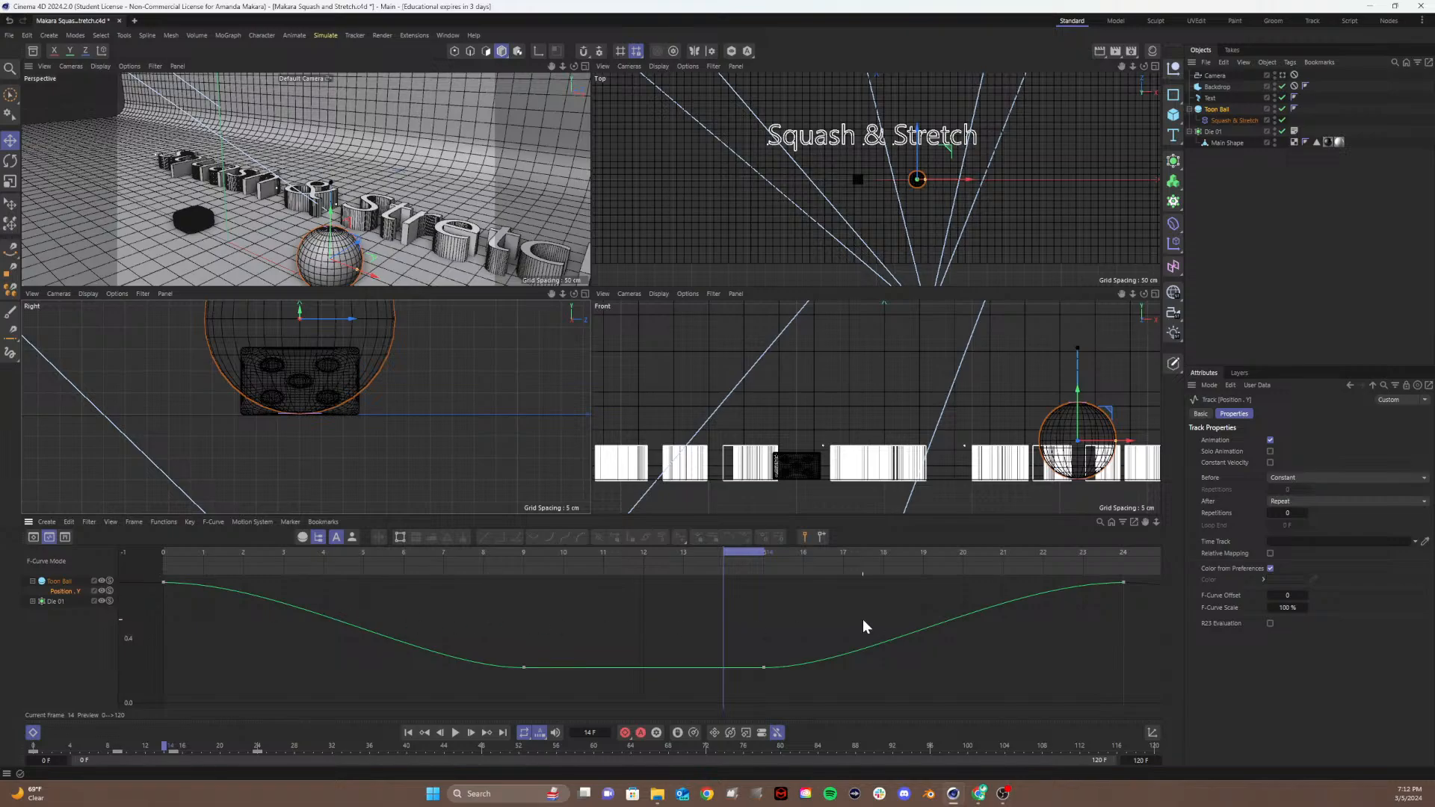
{"action": "right_click_drag", "start_coordinate": [863, 619], "coordinate": [780, 630], "text": "alt"}
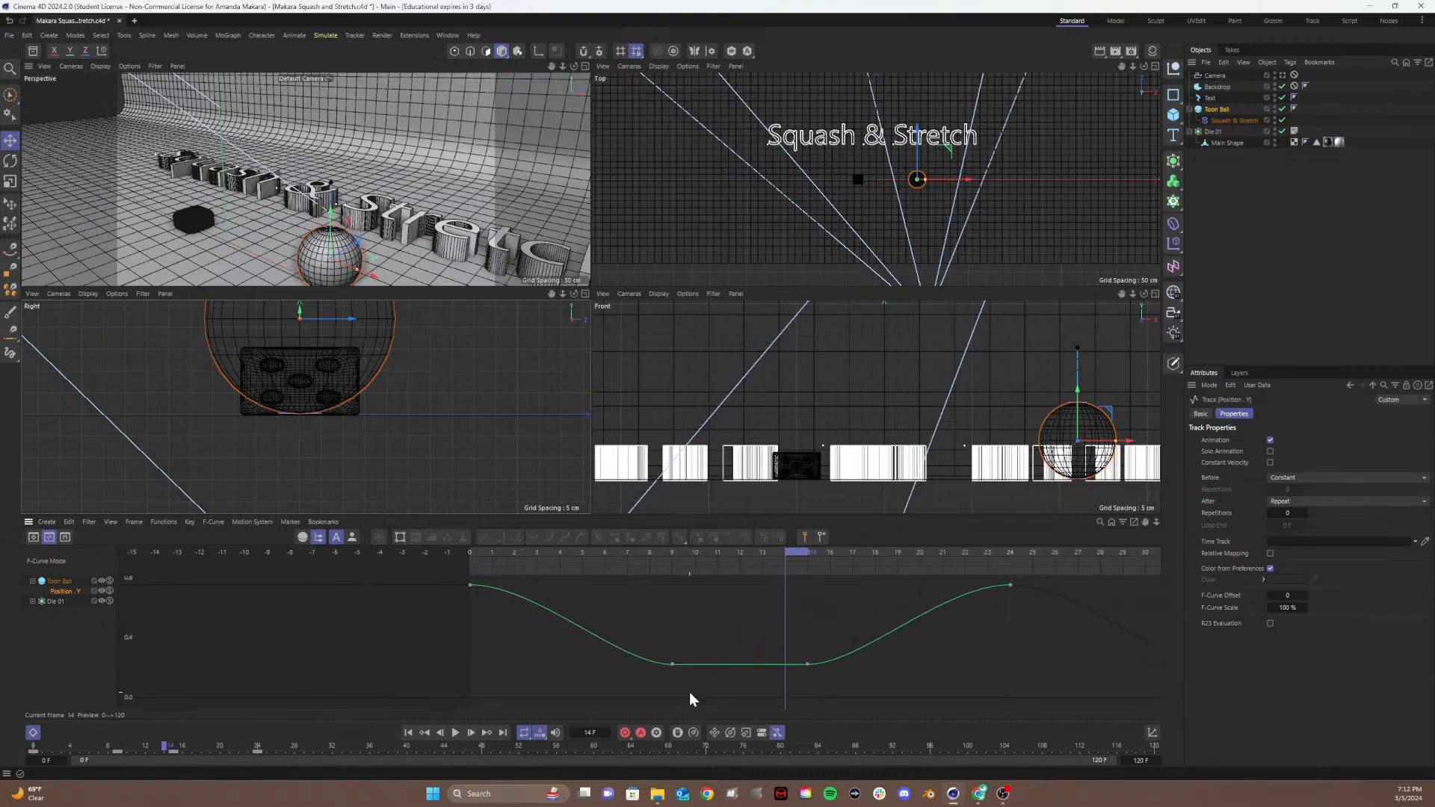
{"action": "left_click_drag", "start_coordinate": [669, 650], "coordinate": [682, 698]}
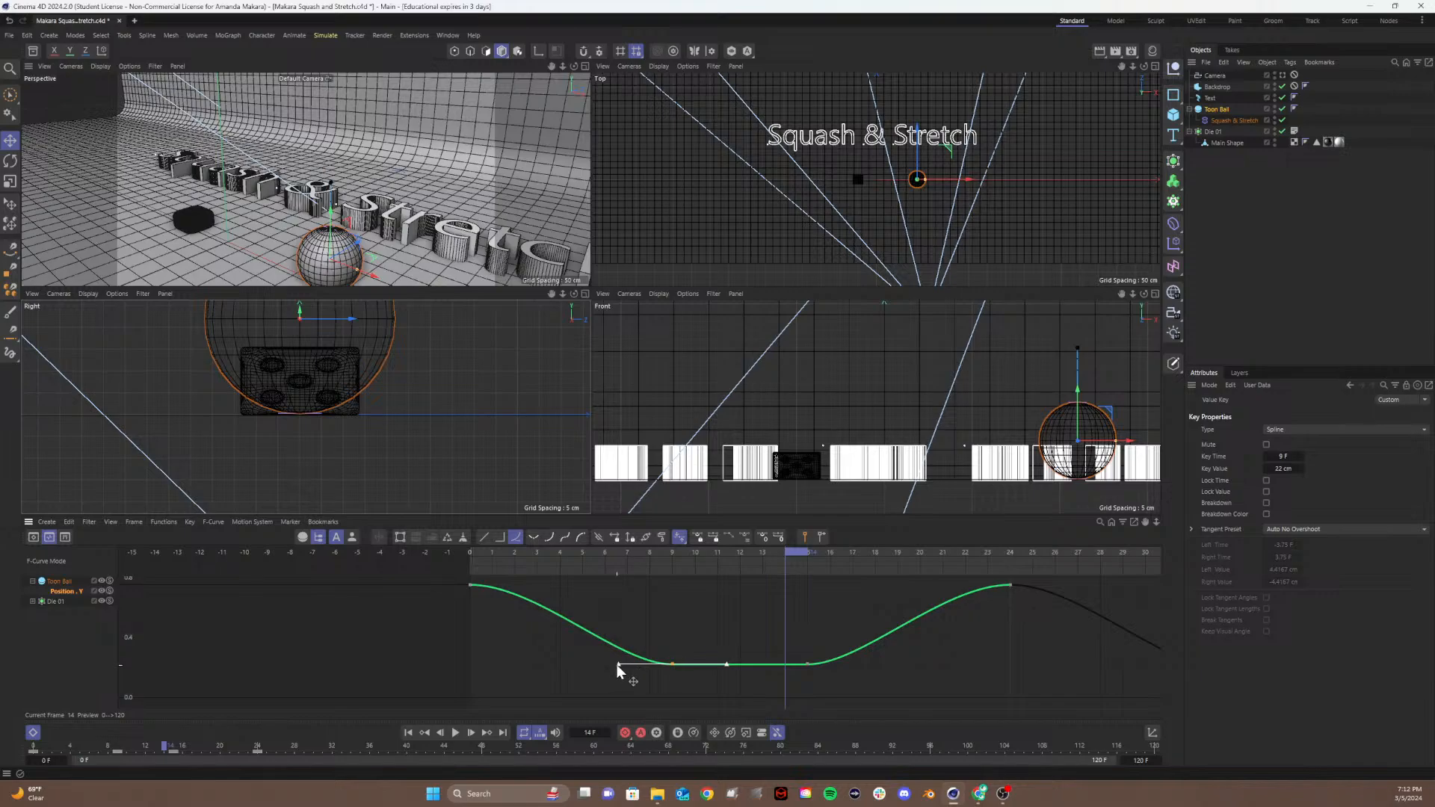
{"action": "left_click_drag", "start_coordinate": [617, 665], "coordinate": [673, 610]}
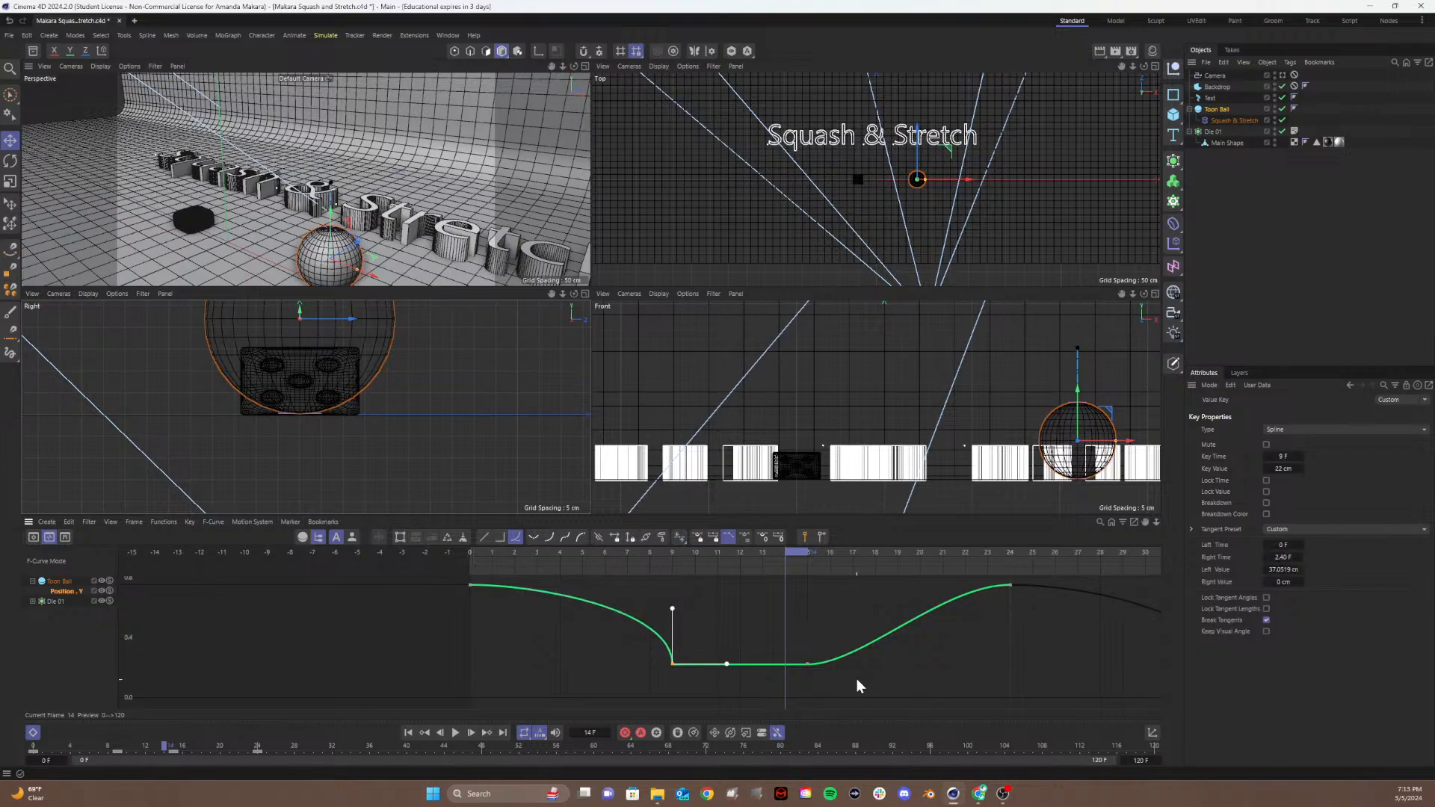
{"action": "left_click_drag", "start_coordinate": [858, 678], "coordinate": [754, 624]}
{"action": "left_click_drag", "start_coordinate": [863, 663], "coordinate": [791, 607]}
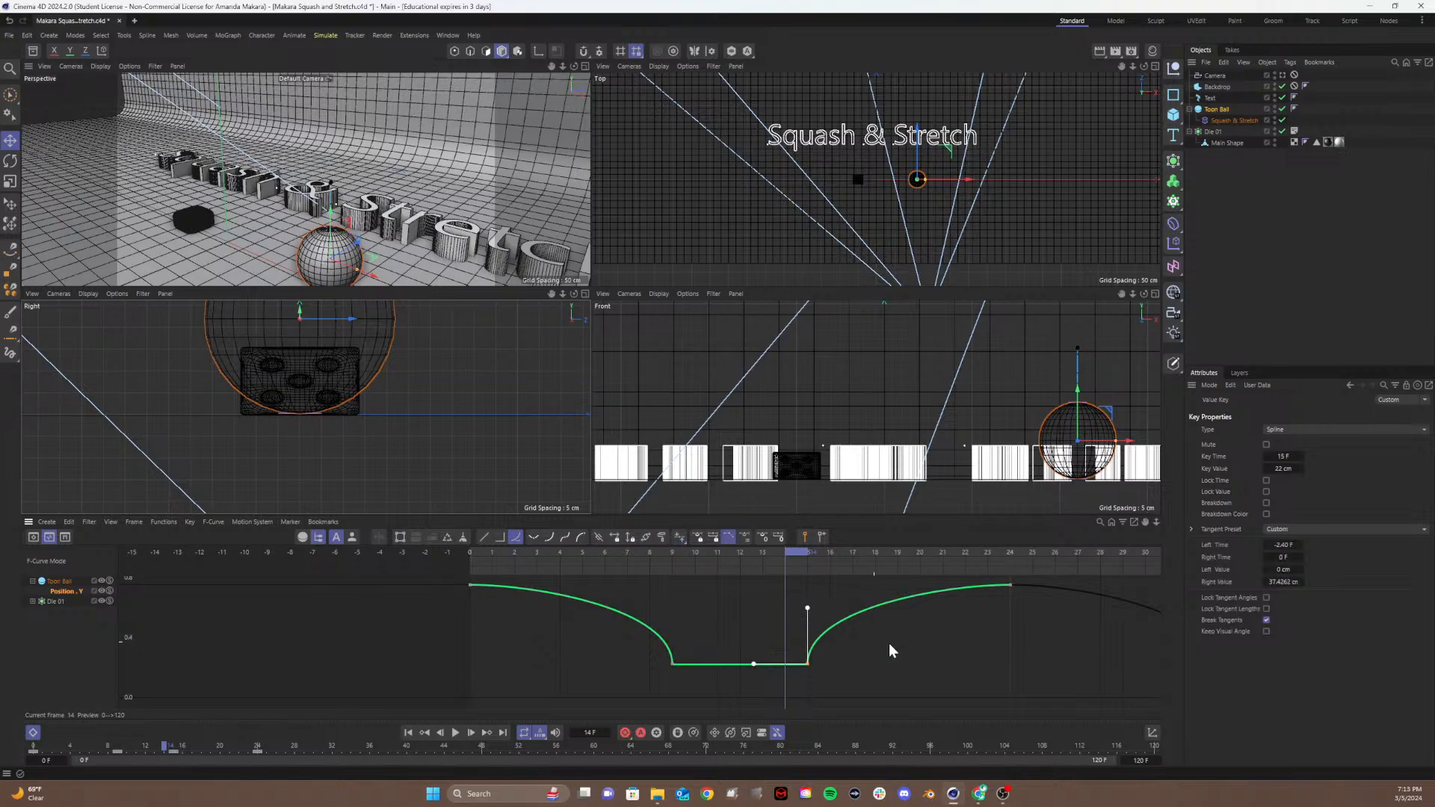
Step: Adjust the flat Position Y tangents of the Toon Ball's keys at frames 0 and 24, making frame 24's handles about 4 frames long
{"action": "right_click_drag", "start_coordinate": [899, 652], "coordinate": [777, 681], "text": "alt"}
{"action": "mouse_move", "coordinate": [1051, 640]}
{"action": "middle_mouse_down", "text": "alt"}
{"action": "mouse_move", "coordinate": [15, 640]}
{"action": "mouse_move", "coordinate": [1152, 630]}
{"action": "mouse_move", "coordinate": [977, 649]}
{"action": "mouse_move", "coordinate": [1052, 652]}
{"action": "middle_mouse_up", "text": "alt"}
{"action": "mouse_move", "coordinate": [471, 593]}
{"action": "left_mouse_down"}
{"action": "mouse_move", "coordinate": [374, 635]}
{"action": "mouse_move", "coordinate": [476, 613]}
{"action": "left_mouse_up"}
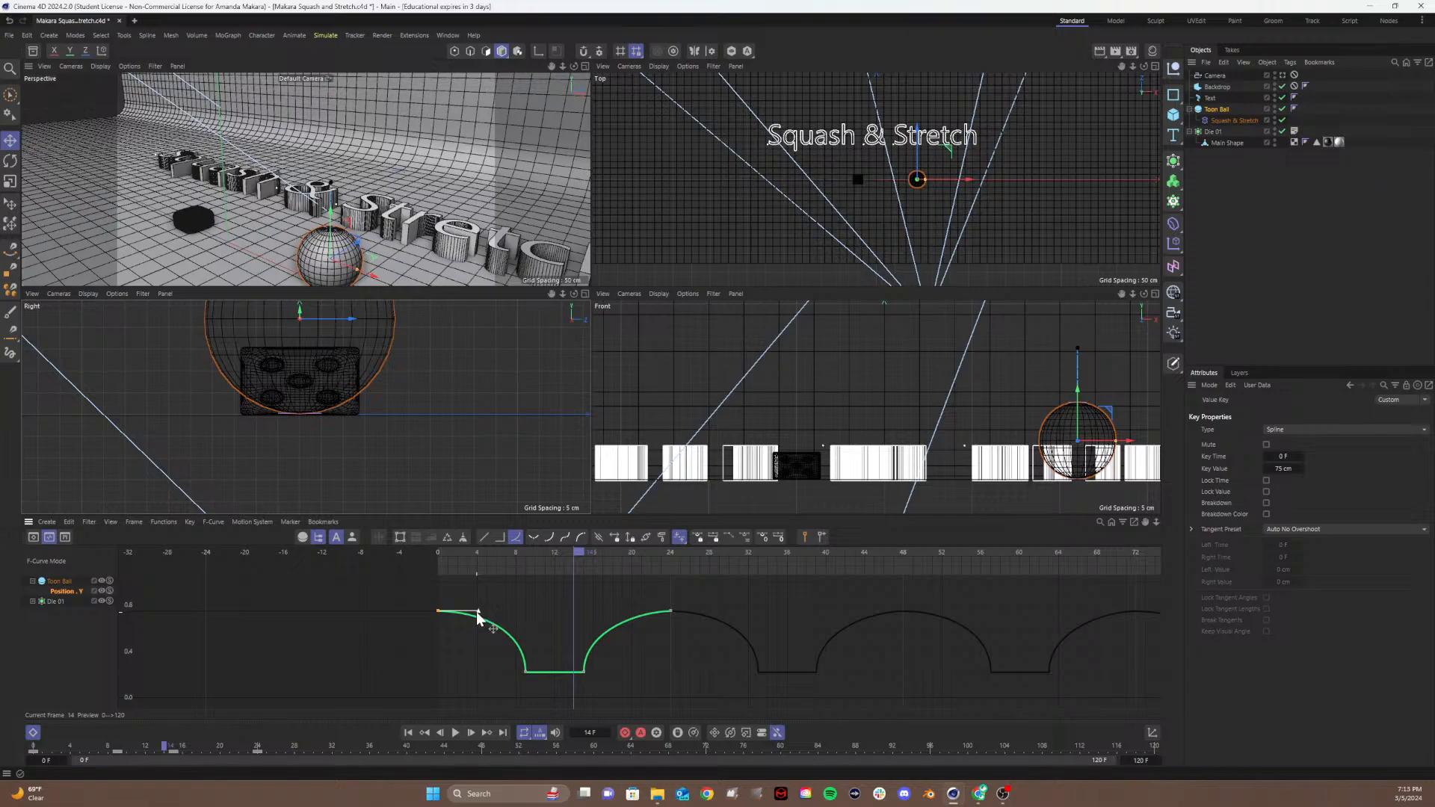
{"action": "left_click_drag", "start_coordinate": [477, 611], "coordinate": [471, 616]}
{"action": "left_click", "coordinate": [669, 611]}
{"action": "left_click_drag", "start_coordinate": [641, 615], "coordinate": [631, 613]}
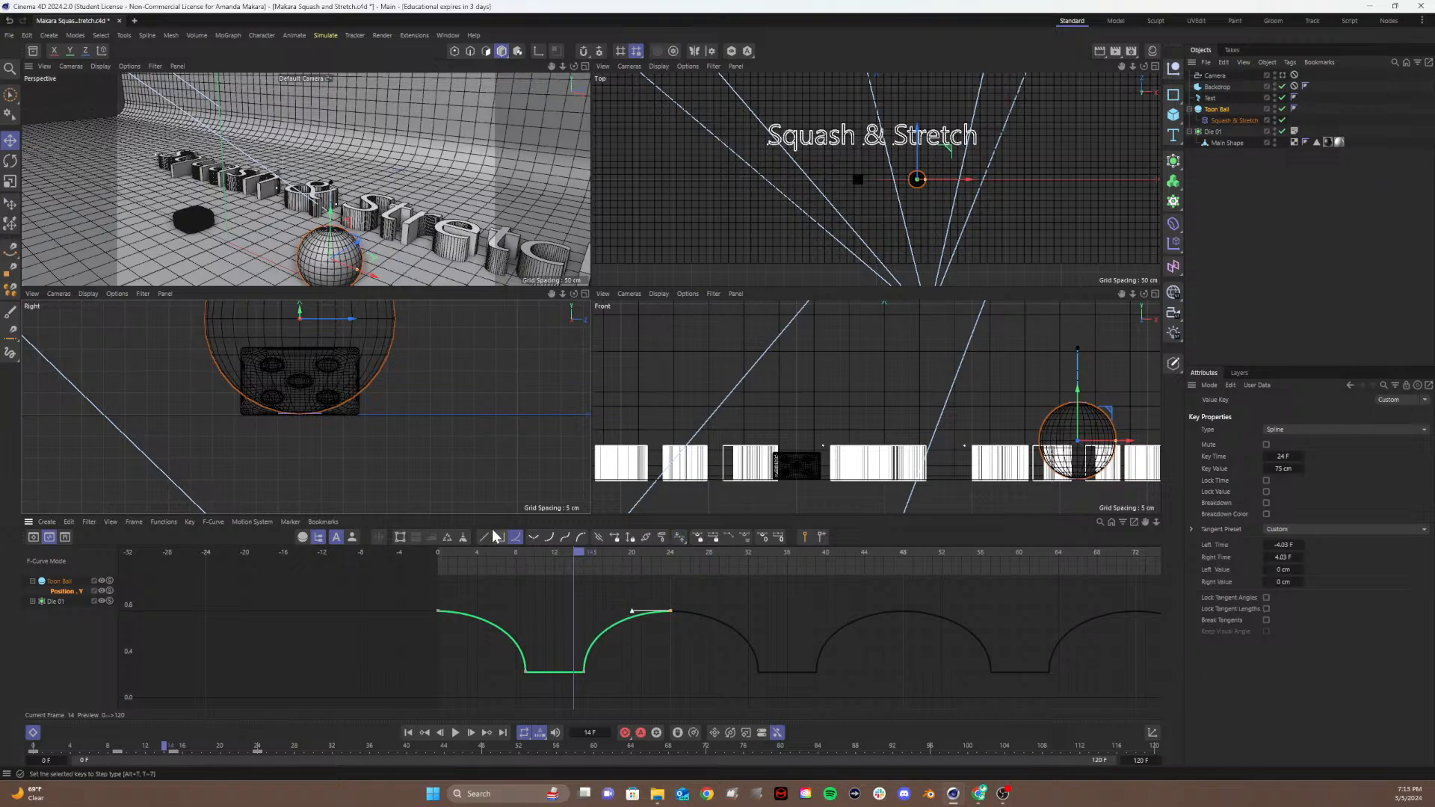
Step: Play the bounce animation from frame 0 to check the ball's motion, save the project and stop playback
{"action": "left_click_drag", "start_coordinate": [470, 551], "coordinate": [390, 553]}
{"action": "key", "text": "F8"}
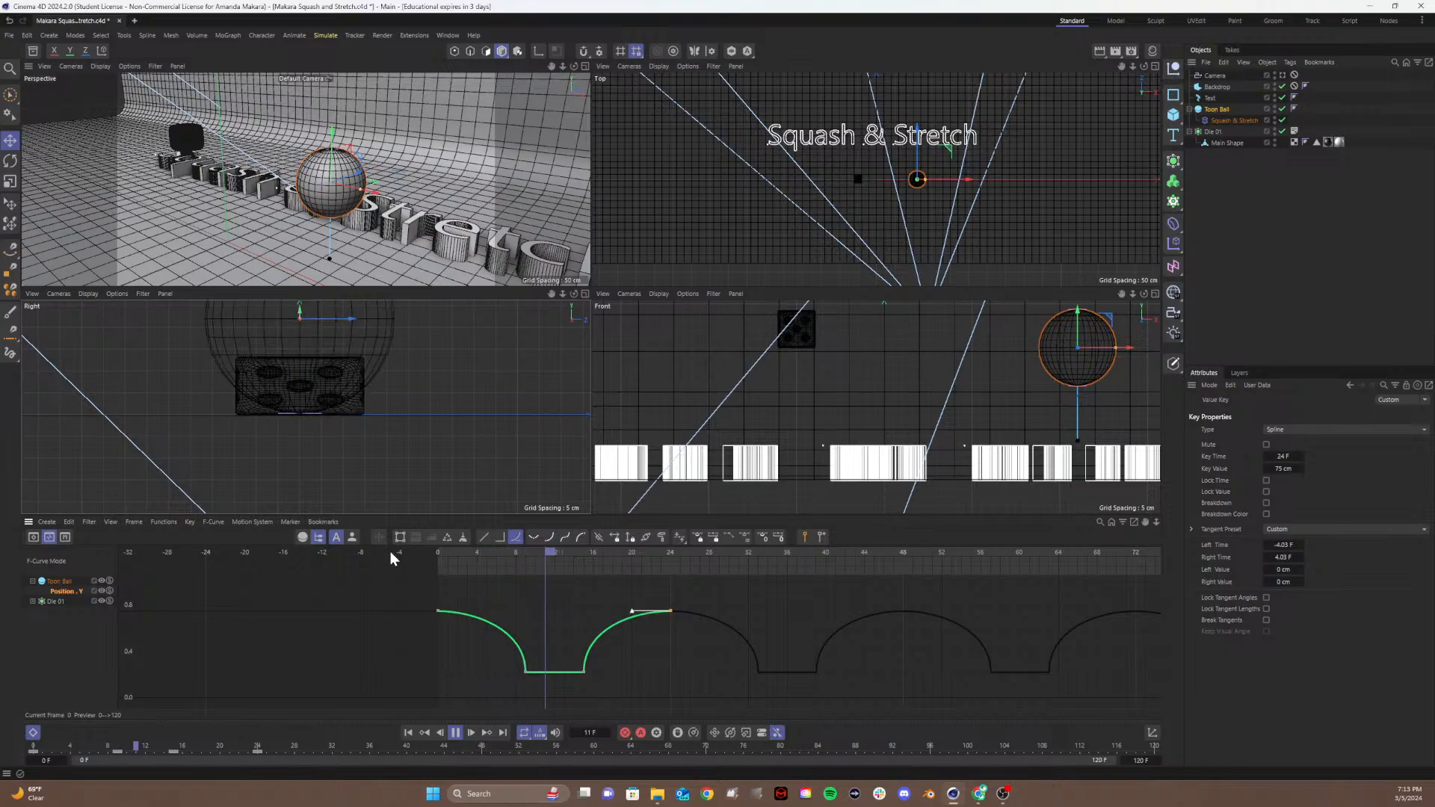
{"action": "key", "text": "space"}
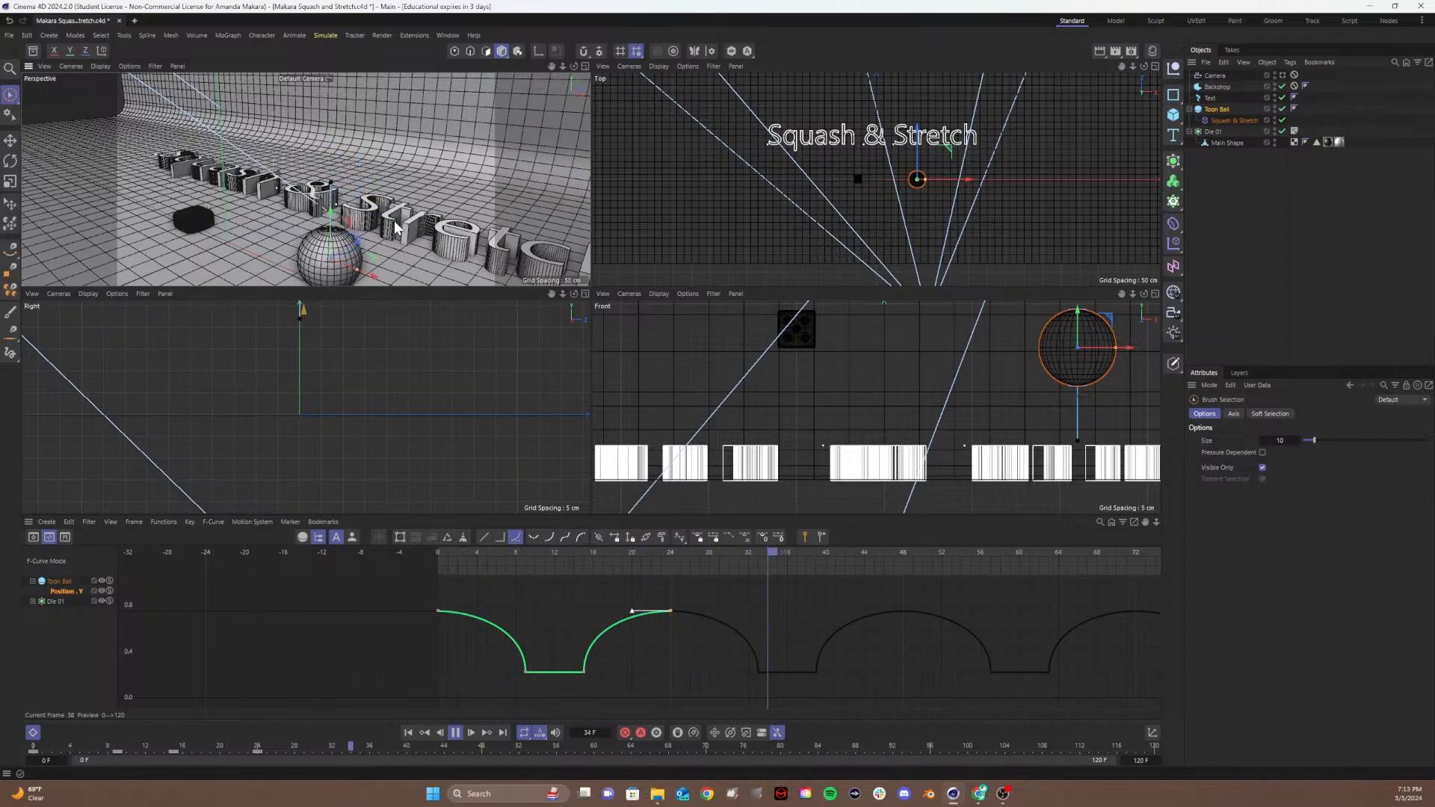
{"action": "key", "text": "e"}
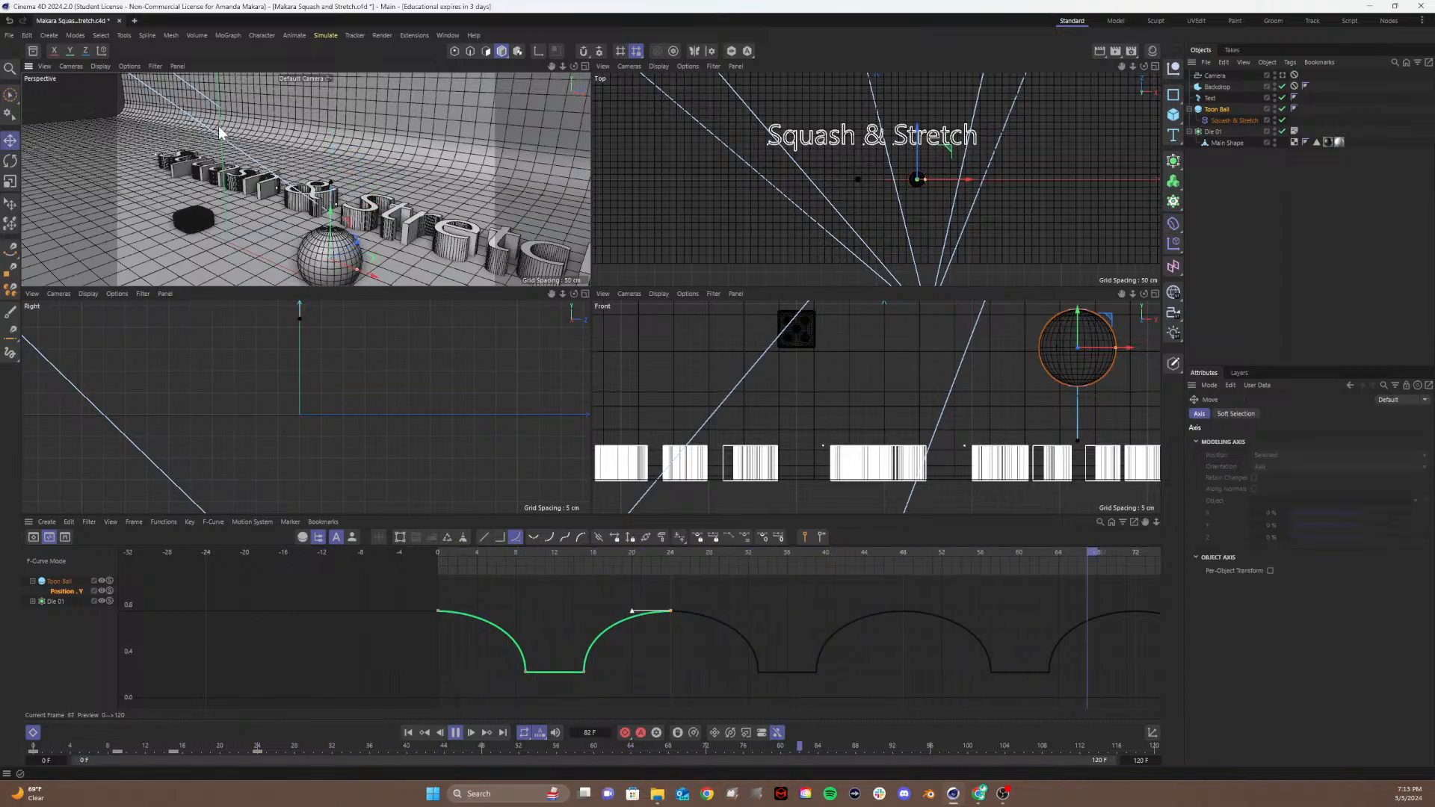
{"action": "key", "text": "ctrl+s"}
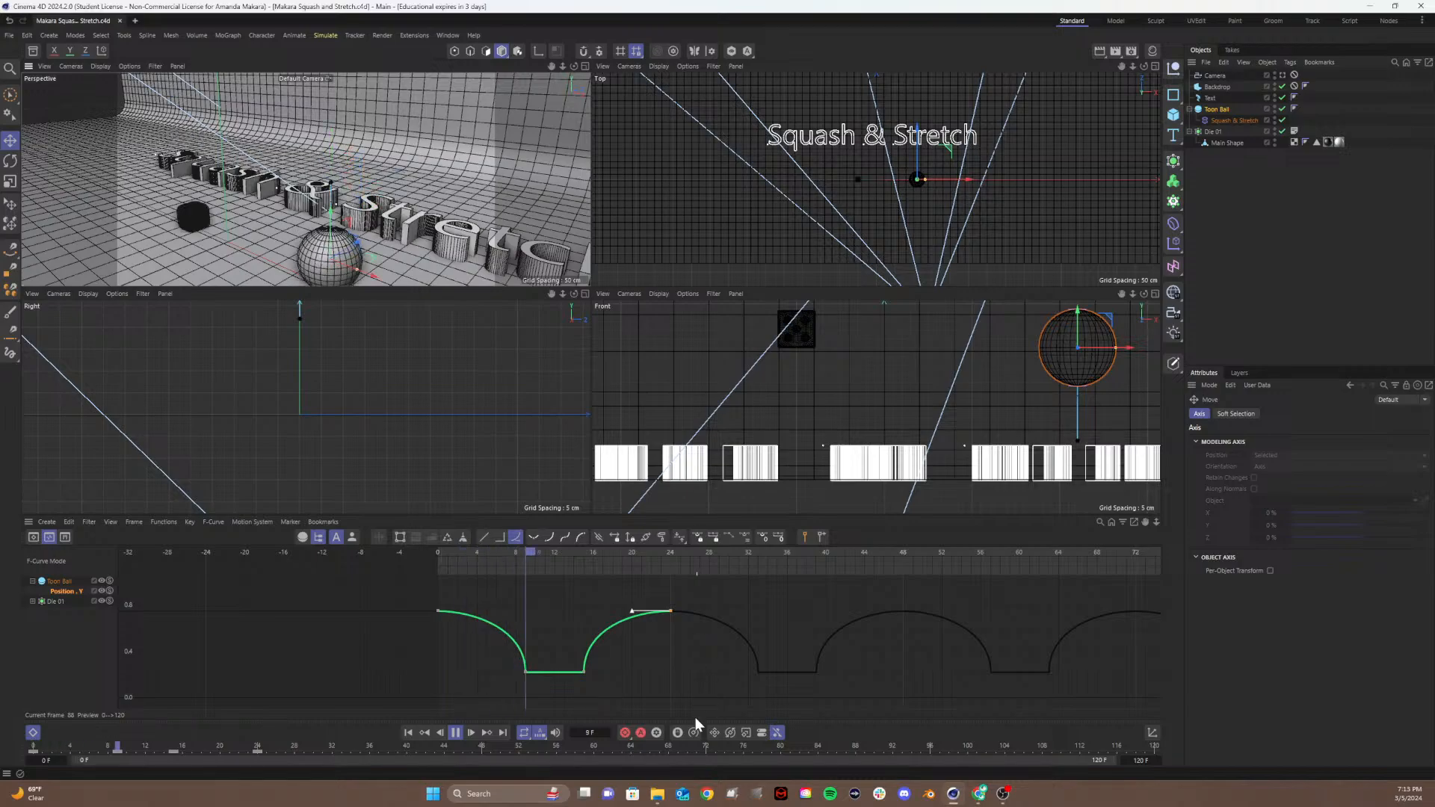
{"action": "left_click", "coordinate": [460, 736]}
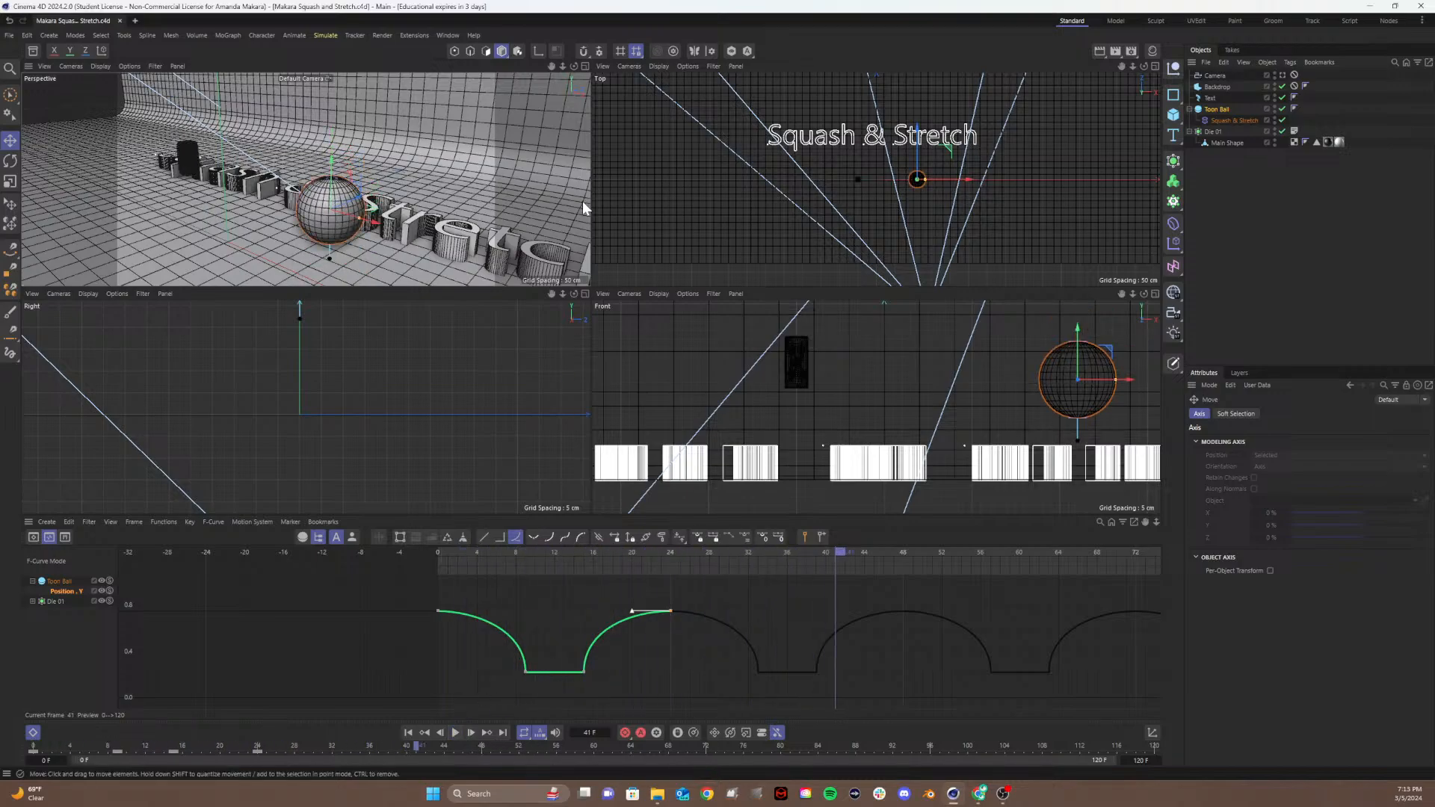
Step: Maximize the Front view and hide the Text and Die 01 objects in the viewport only
{"action": "left_click", "coordinate": [581, 66]}
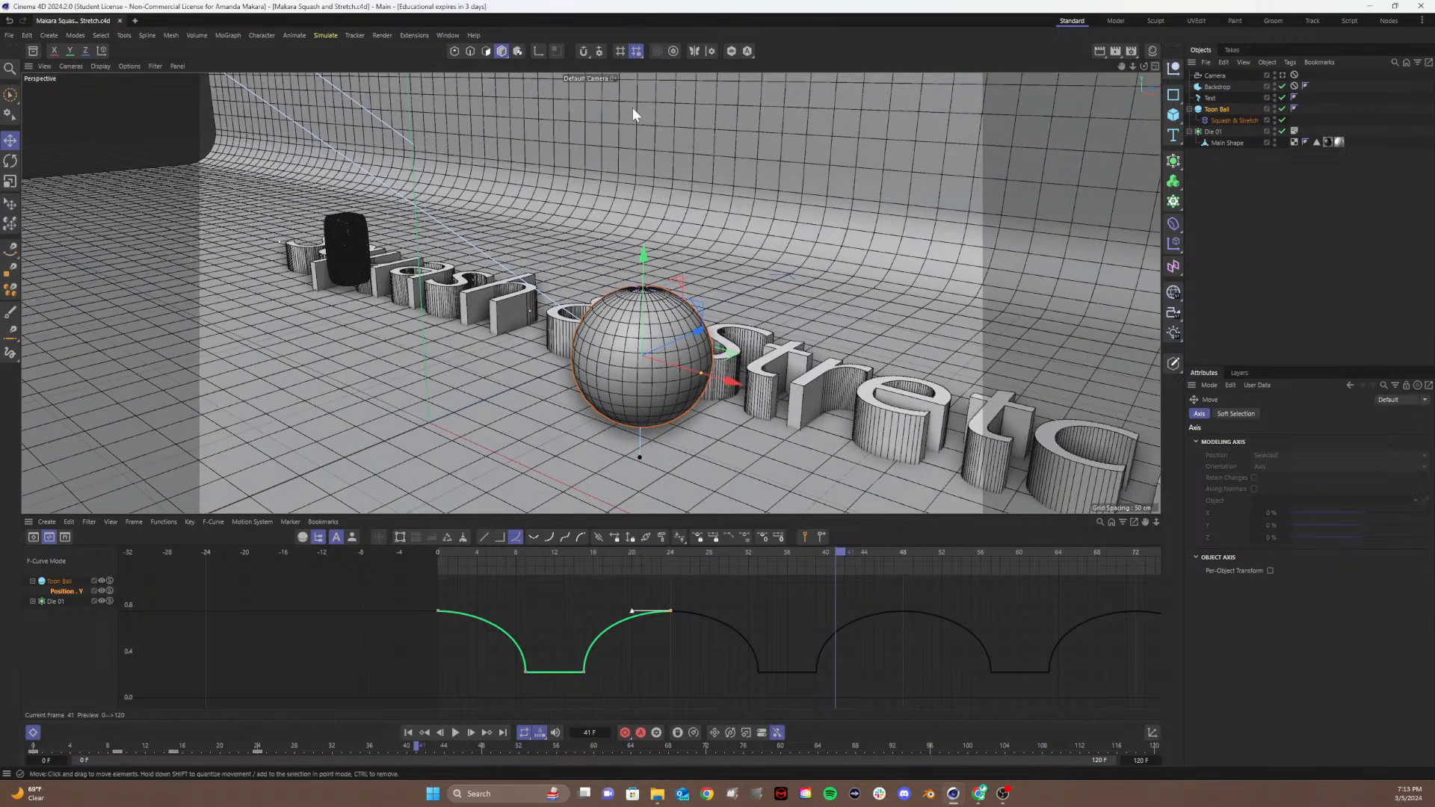
{"action": "left_click", "coordinate": [1155, 65]}
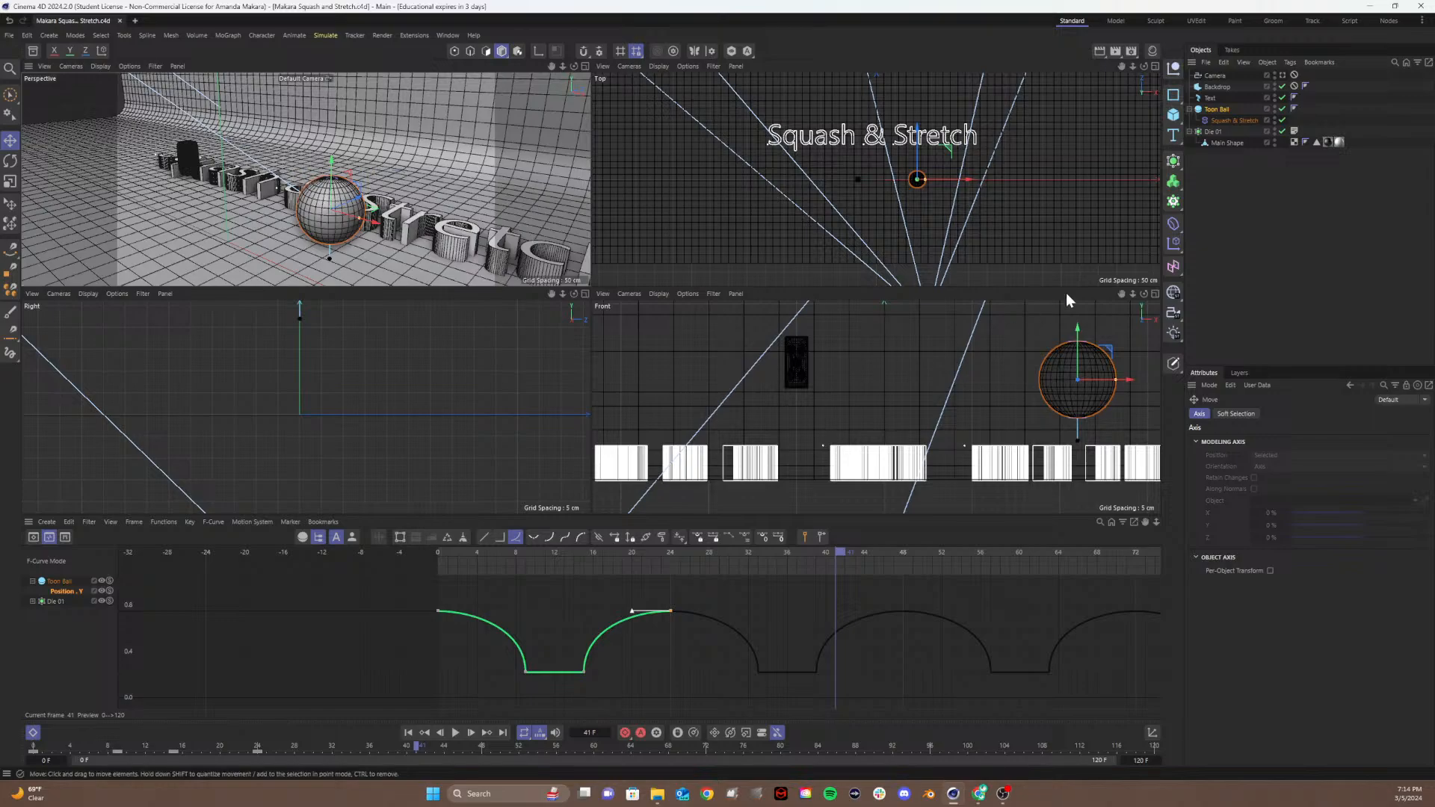
{"action": "left_click", "coordinate": [1153, 295]}
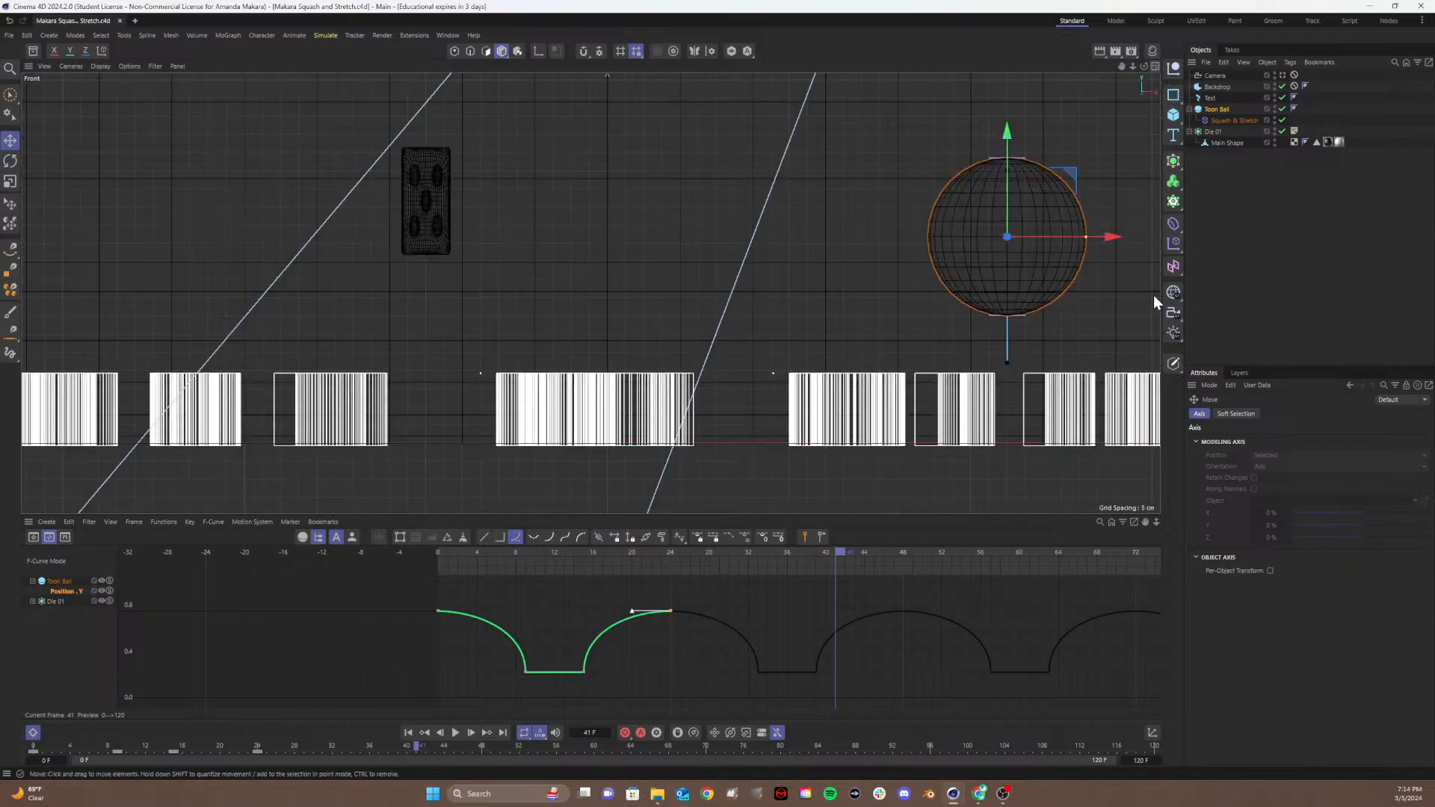
{"action": "left_click", "coordinate": [1274, 95]}
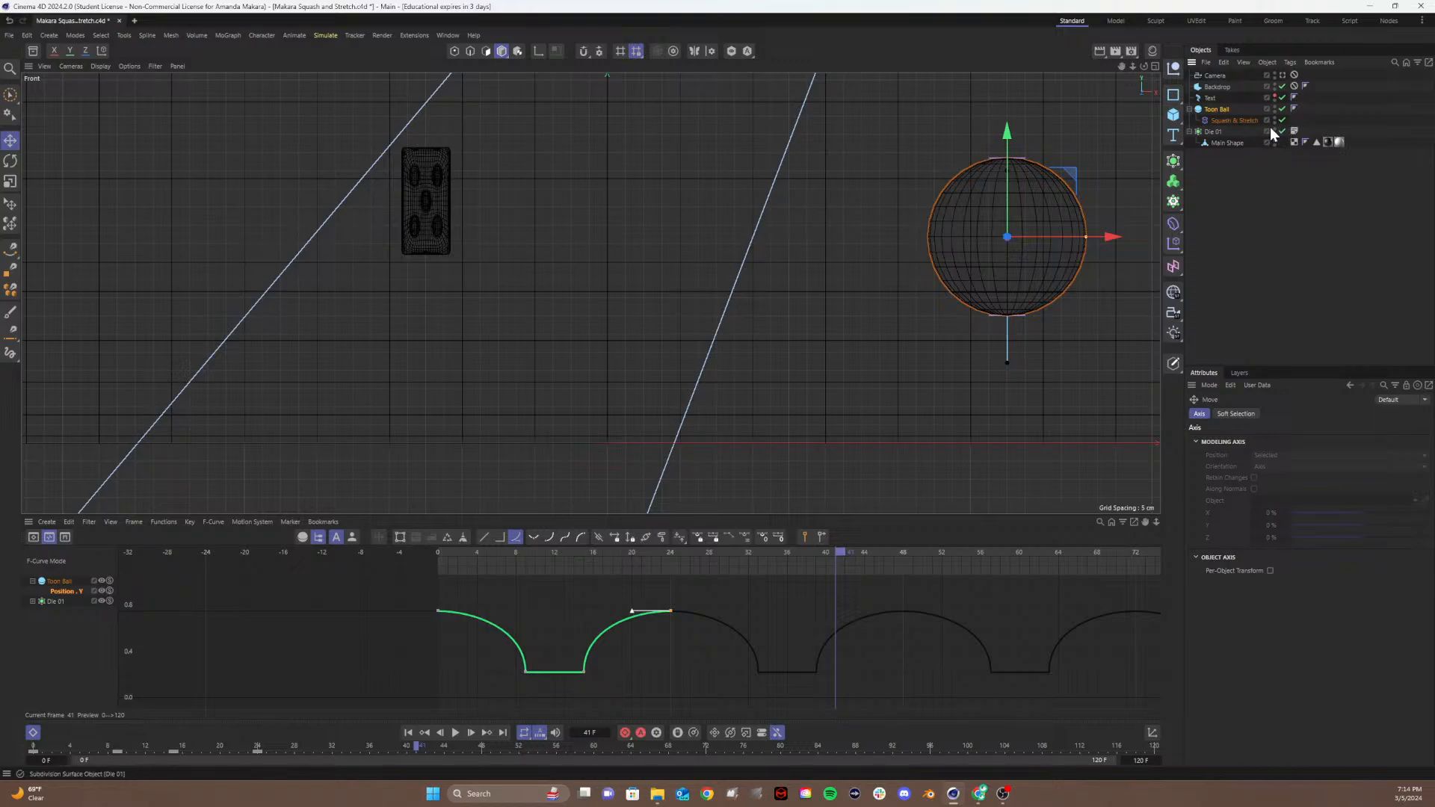
{"action": "left_click", "coordinate": [1273, 128]}
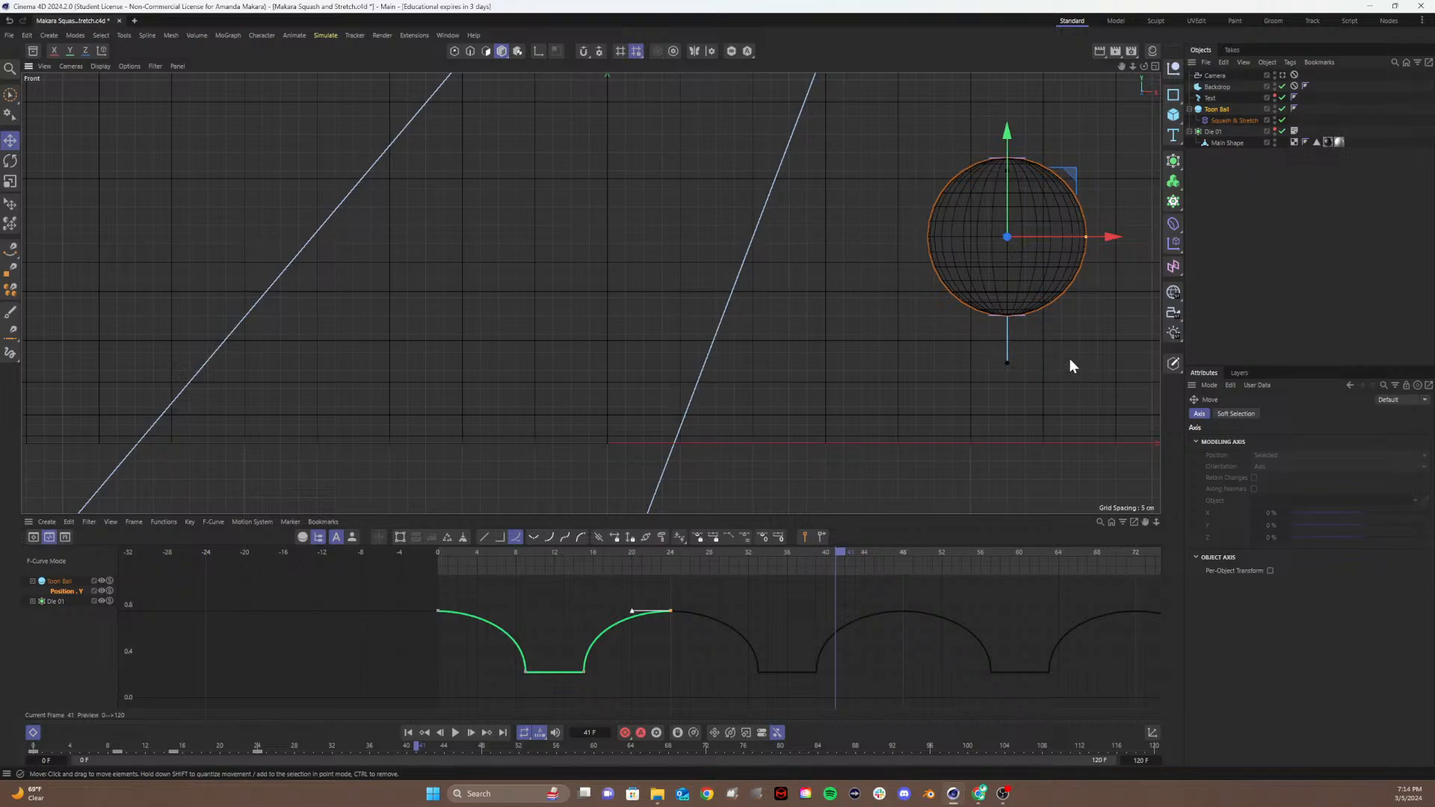
Step: Frame the Toon Ball in the Front view, hide the Camera and Backdrop in the viewport, and test-render the view
{"action": "middle_click_drag", "start_coordinate": [1069, 359], "coordinate": [666, 330]}
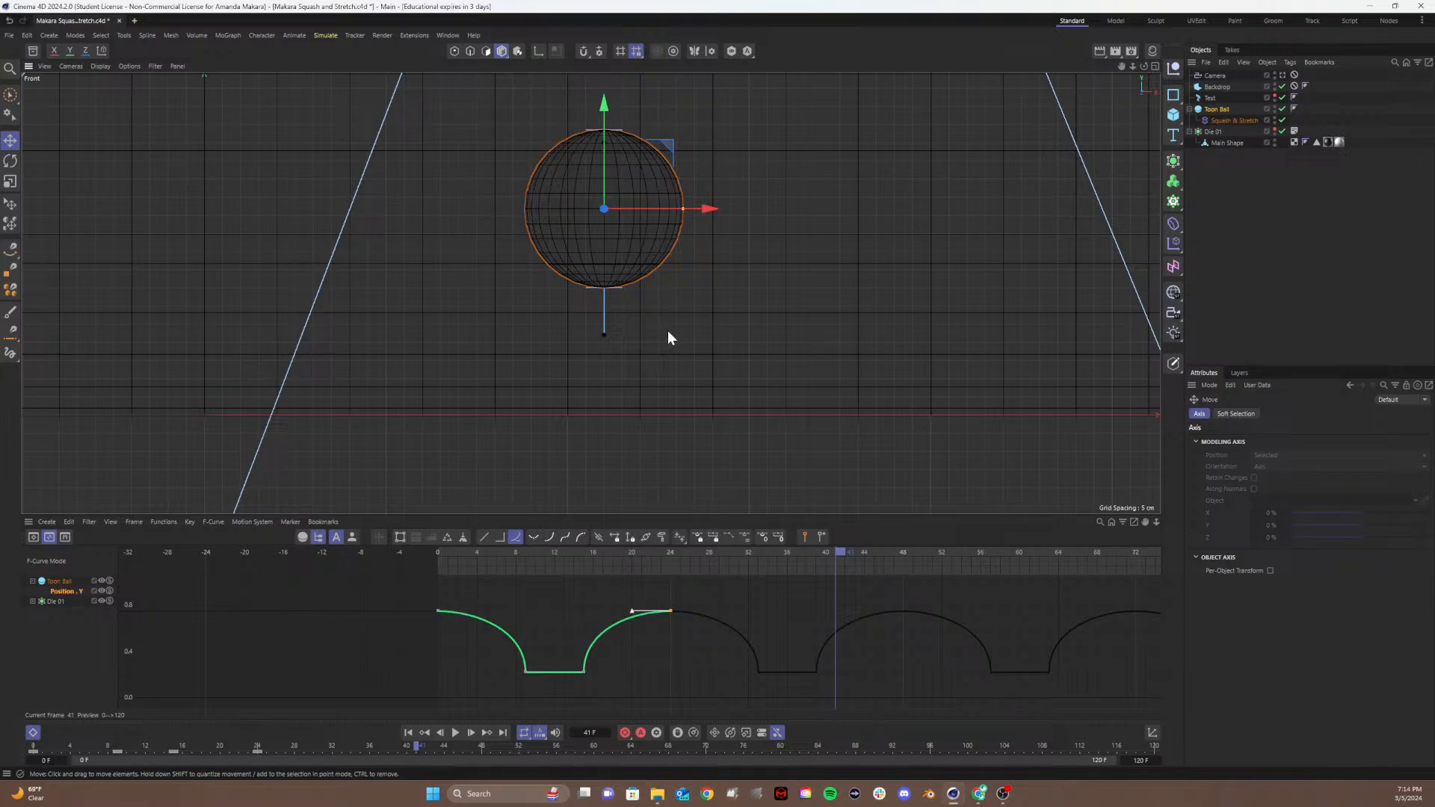
{"action": "right_click_drag", "start_coordinate": [666, 331], "coordinate": [676, 383], "text": "alt"}
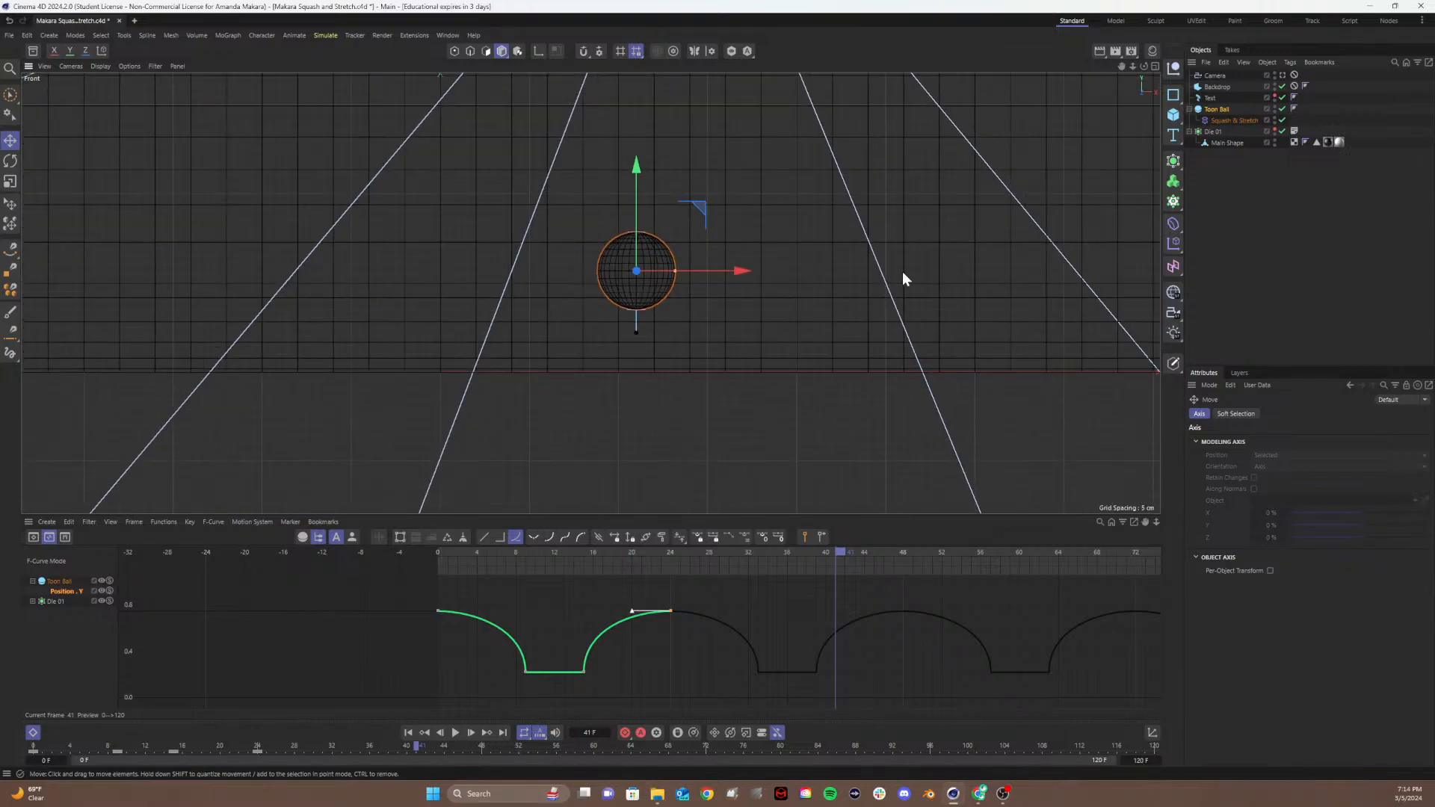
{"action": "left_click", "coordinate": [1275, 74]}
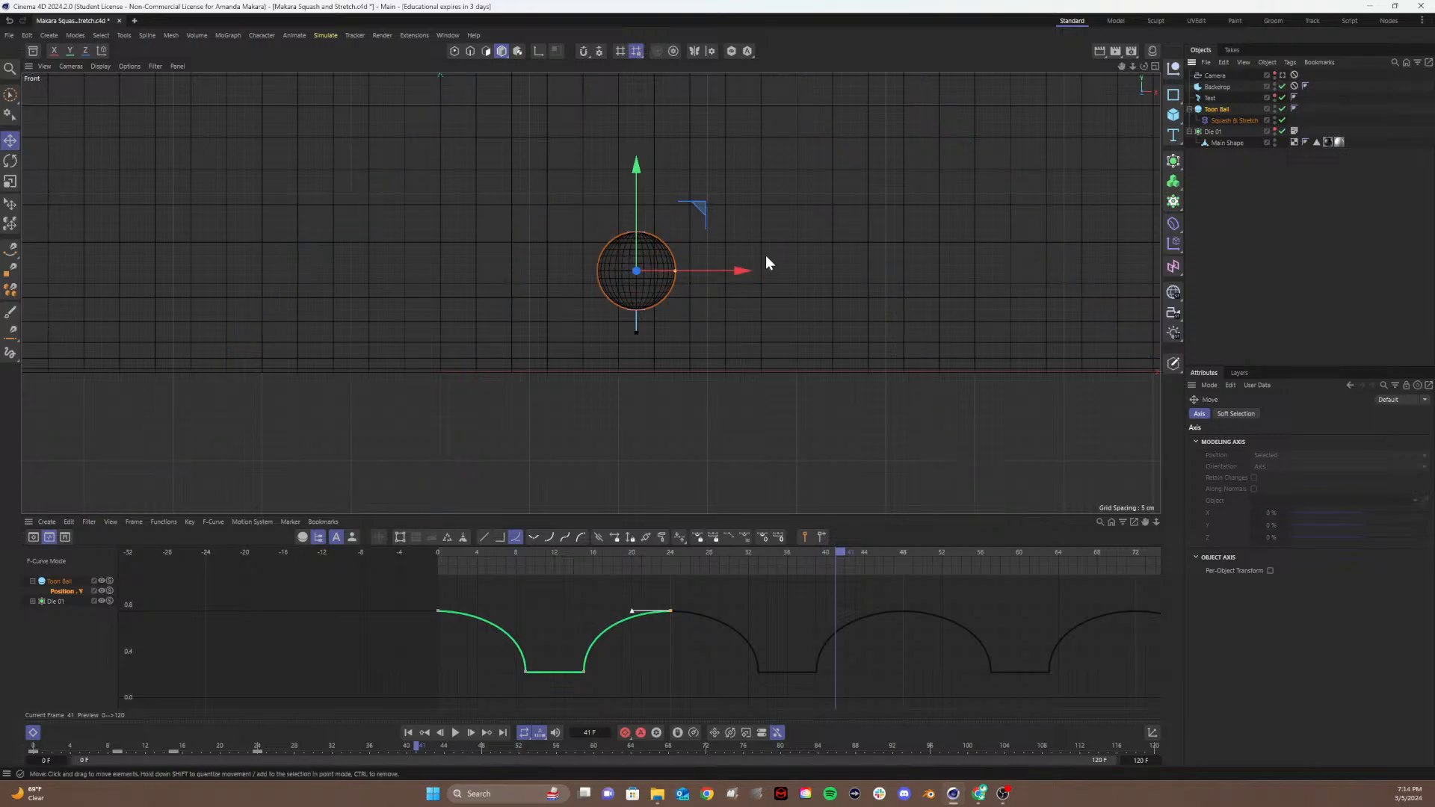
{"action": "middle_click_drag", "start_coordinate": [766, 263], "coordinate": [788, 186], "text": "alt"}
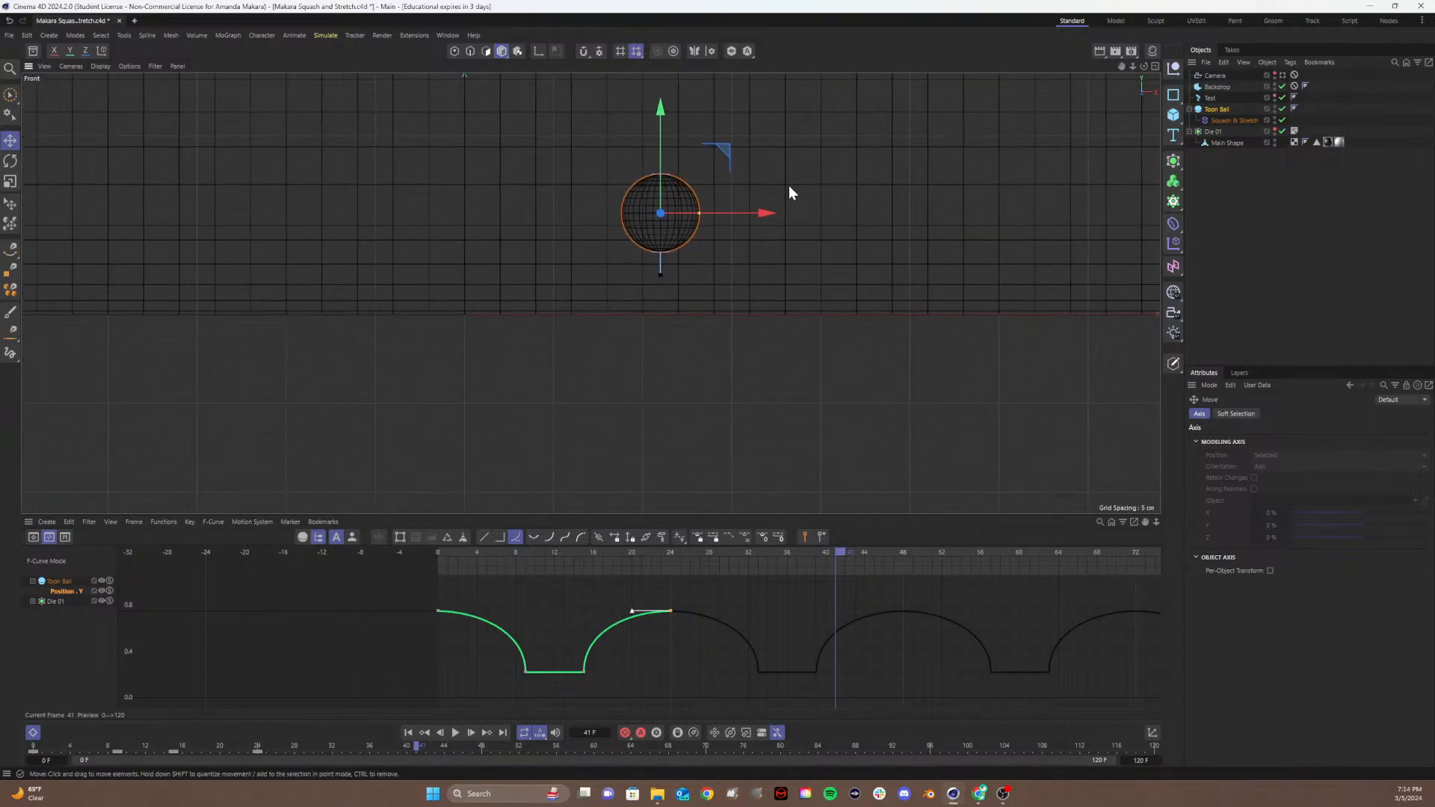
{"action": "left_click", "coordinate": [1275, 85]}
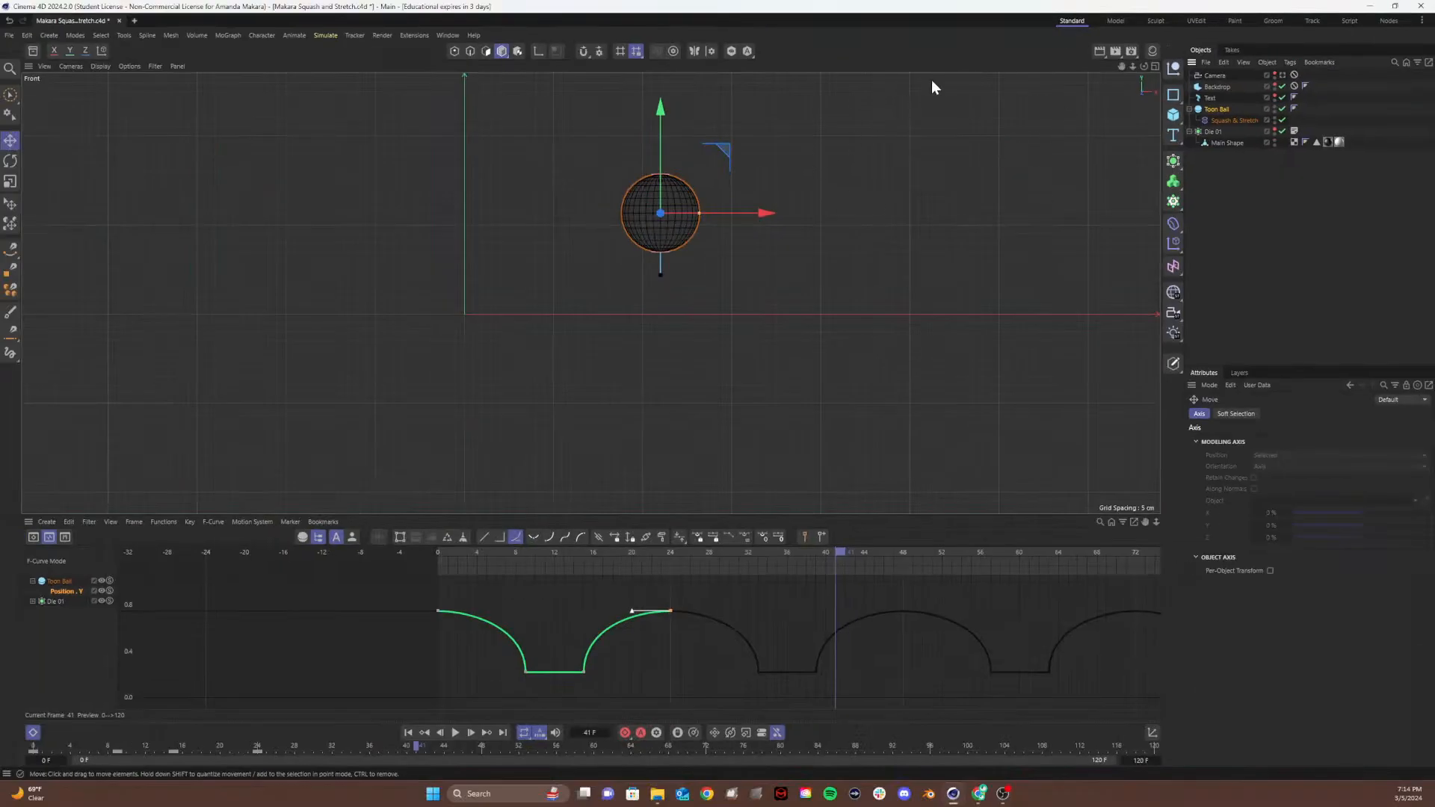
{"action": "left_click", "coordinate": [1100, 48]}
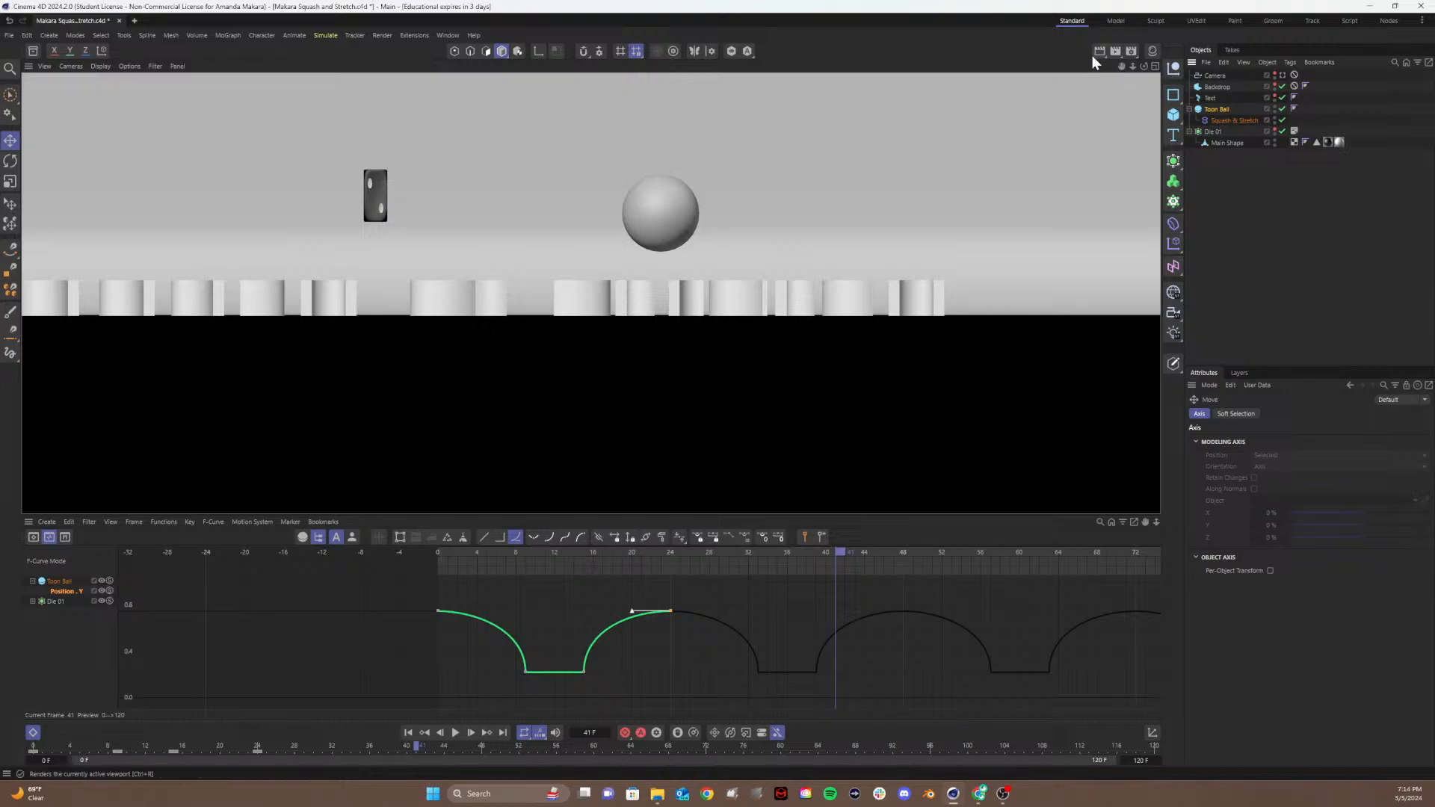
{"action": "key", "text": "F4"}
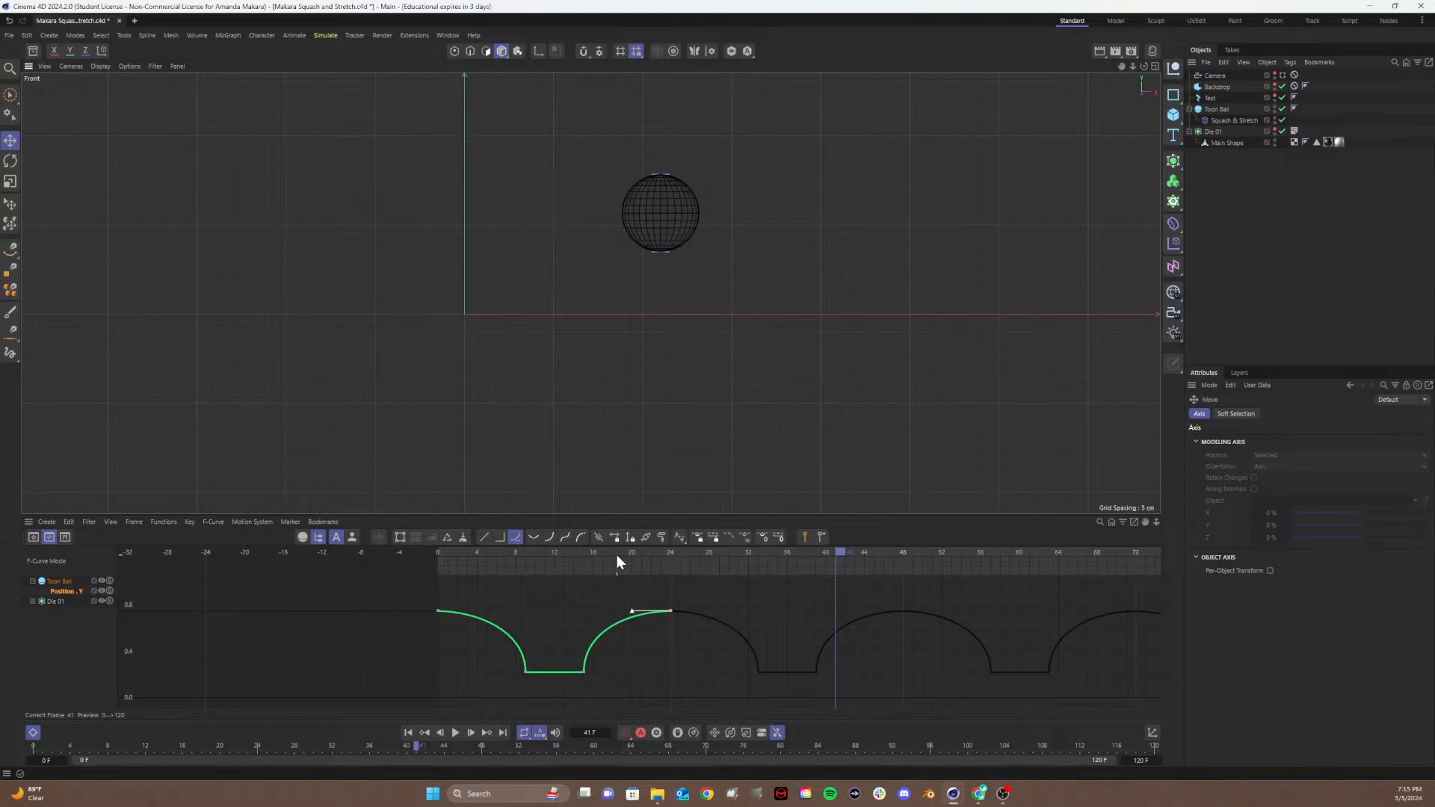
Step: Return to frame 0 and keyframe the Toon Ball's Squash & Stretch deformer Factor at 100%
{"action": "left_click_drag", "start_coordinate": [617, 553], "coordinate": [547, 573]}
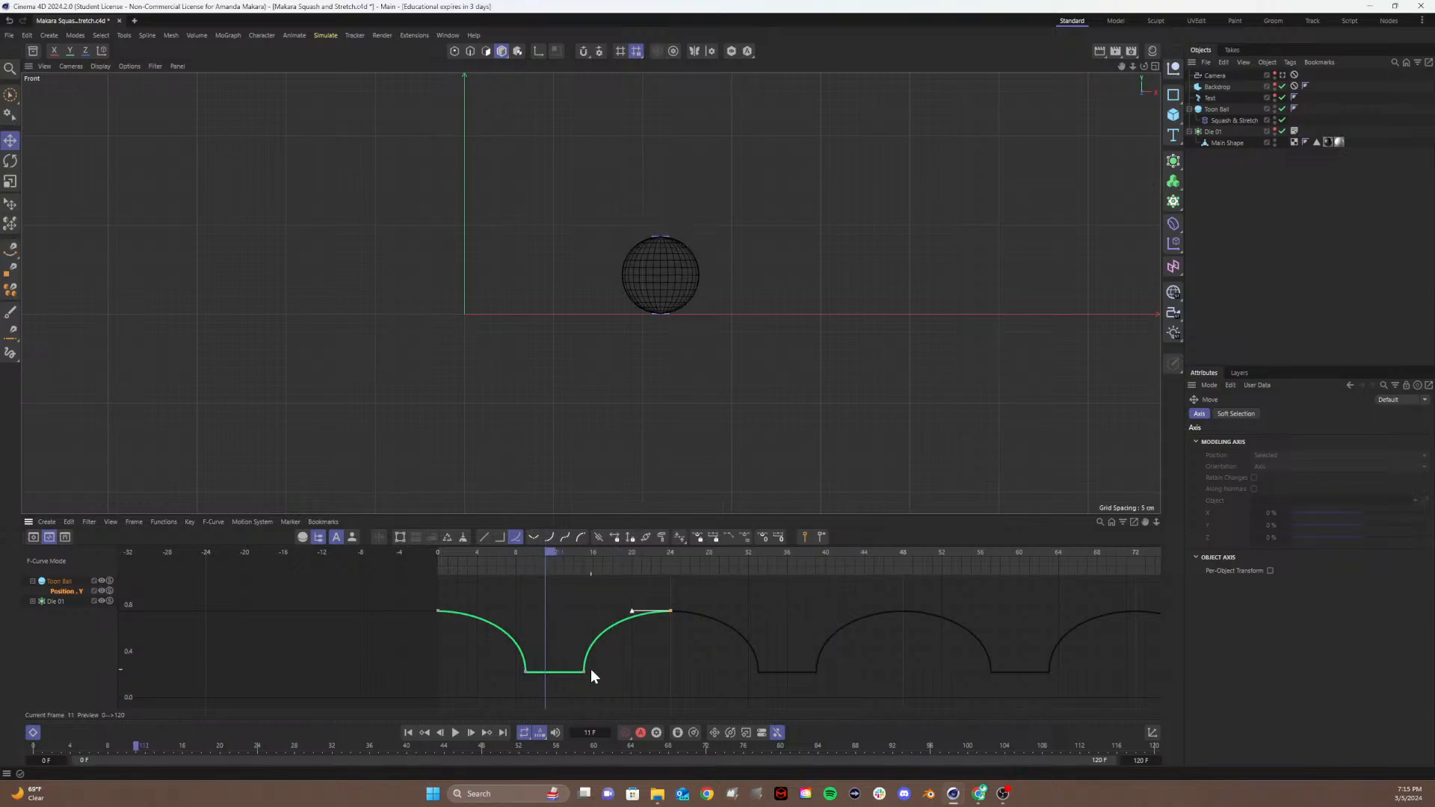
{"action": "key", "text": "s"}
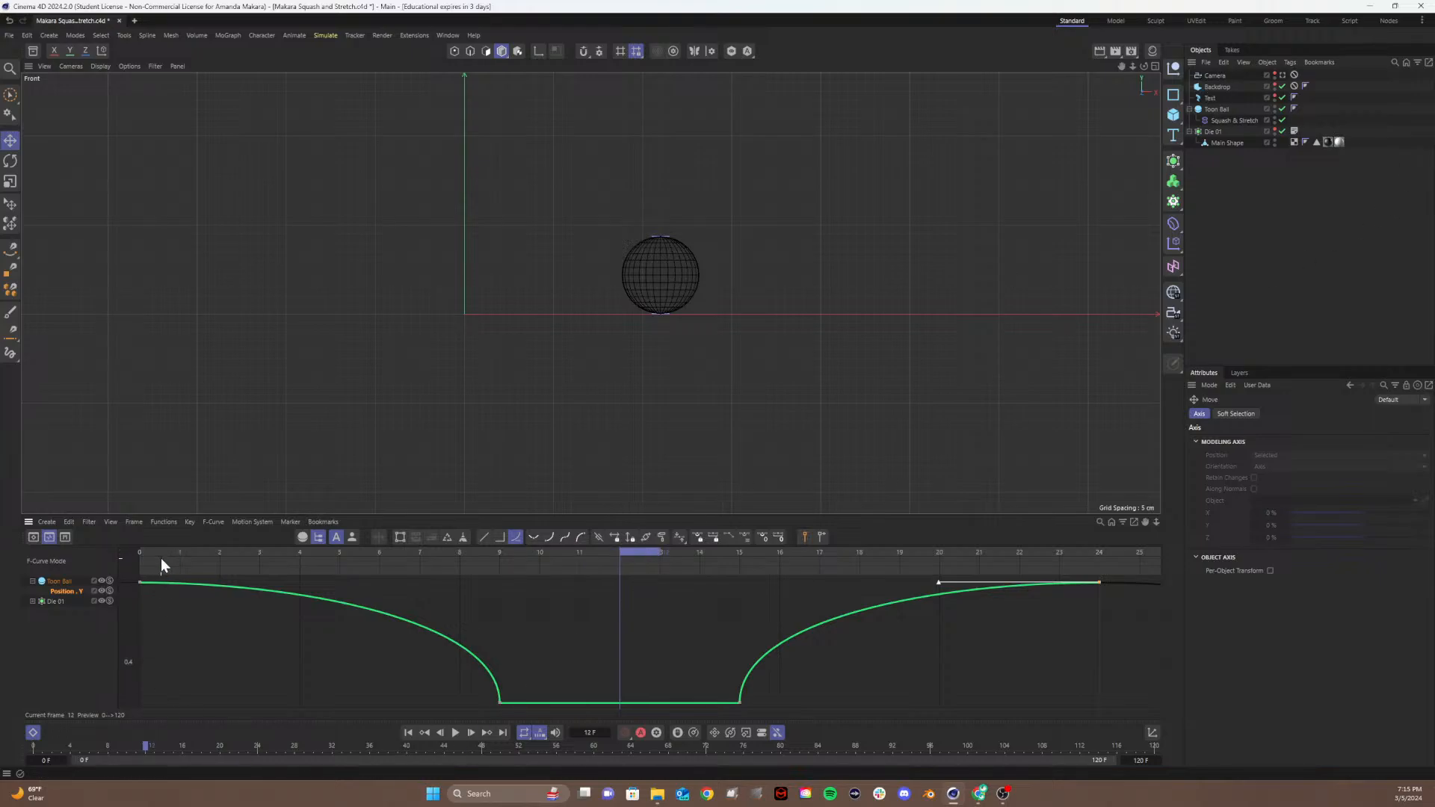
{"action": "left_click_drag", "start_coordinate": [158, 553], "coordinate": [106, 546]}
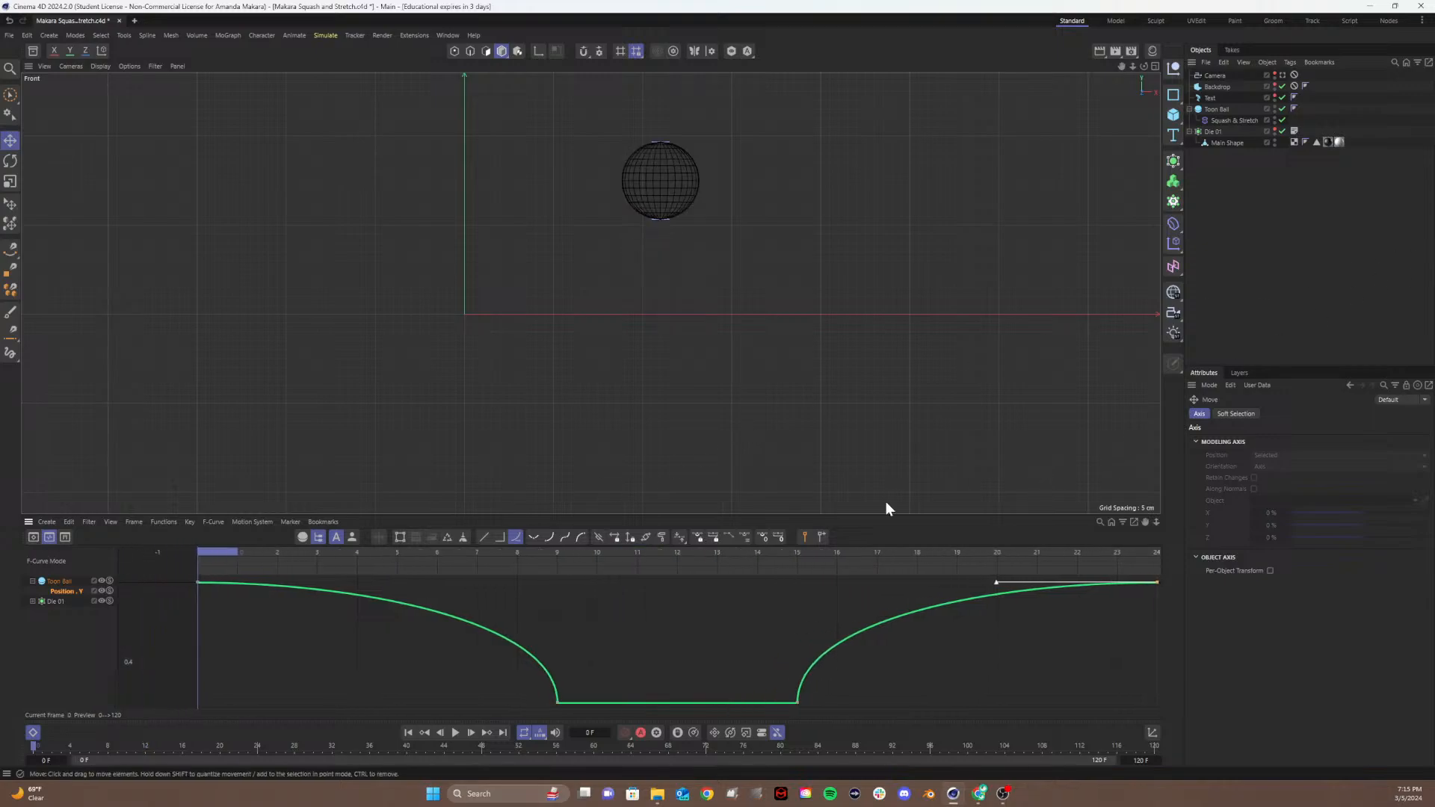
{"action": "left_click", "coordinate": [1230, 119]}
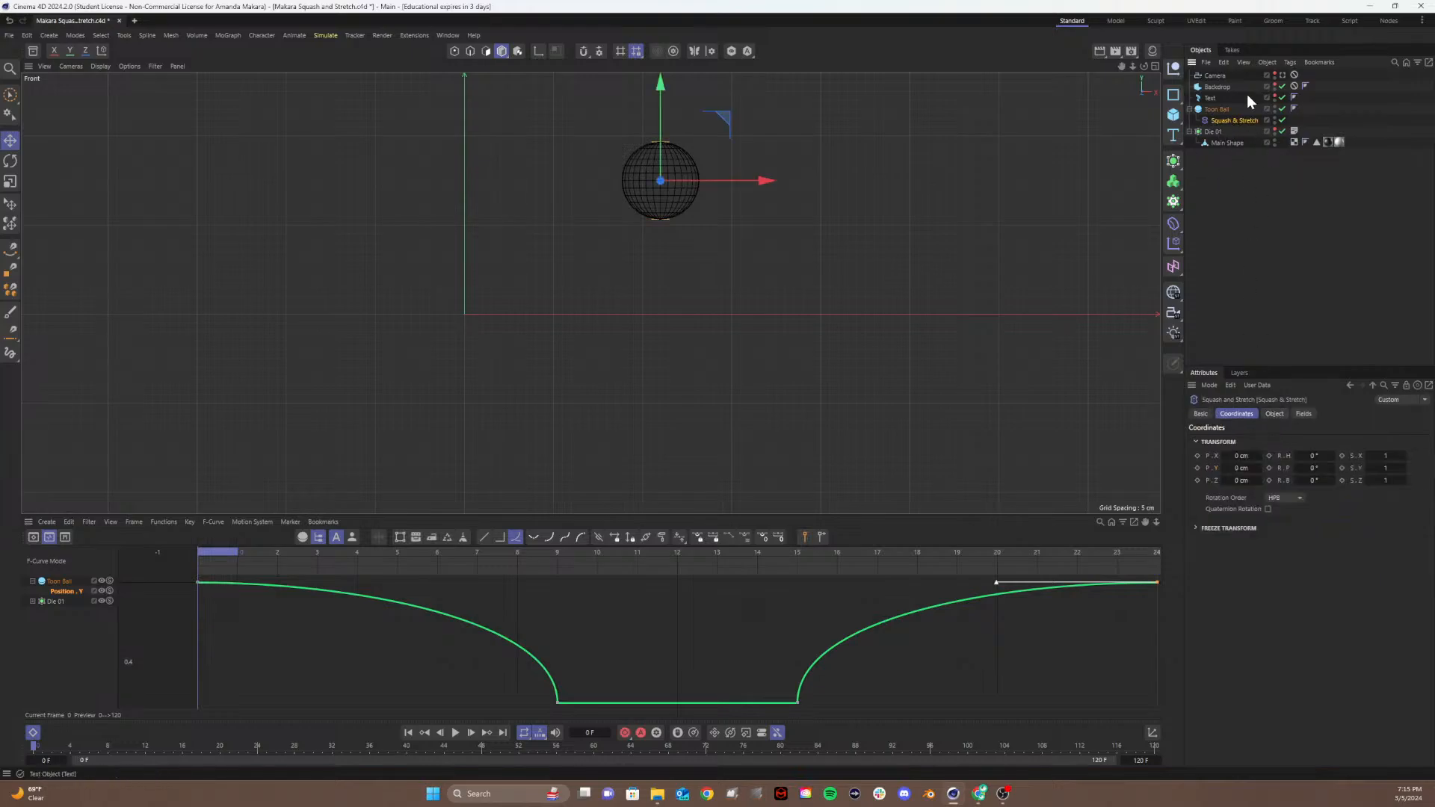
{"action": "left_click", "coordinate": [1274, 414]}
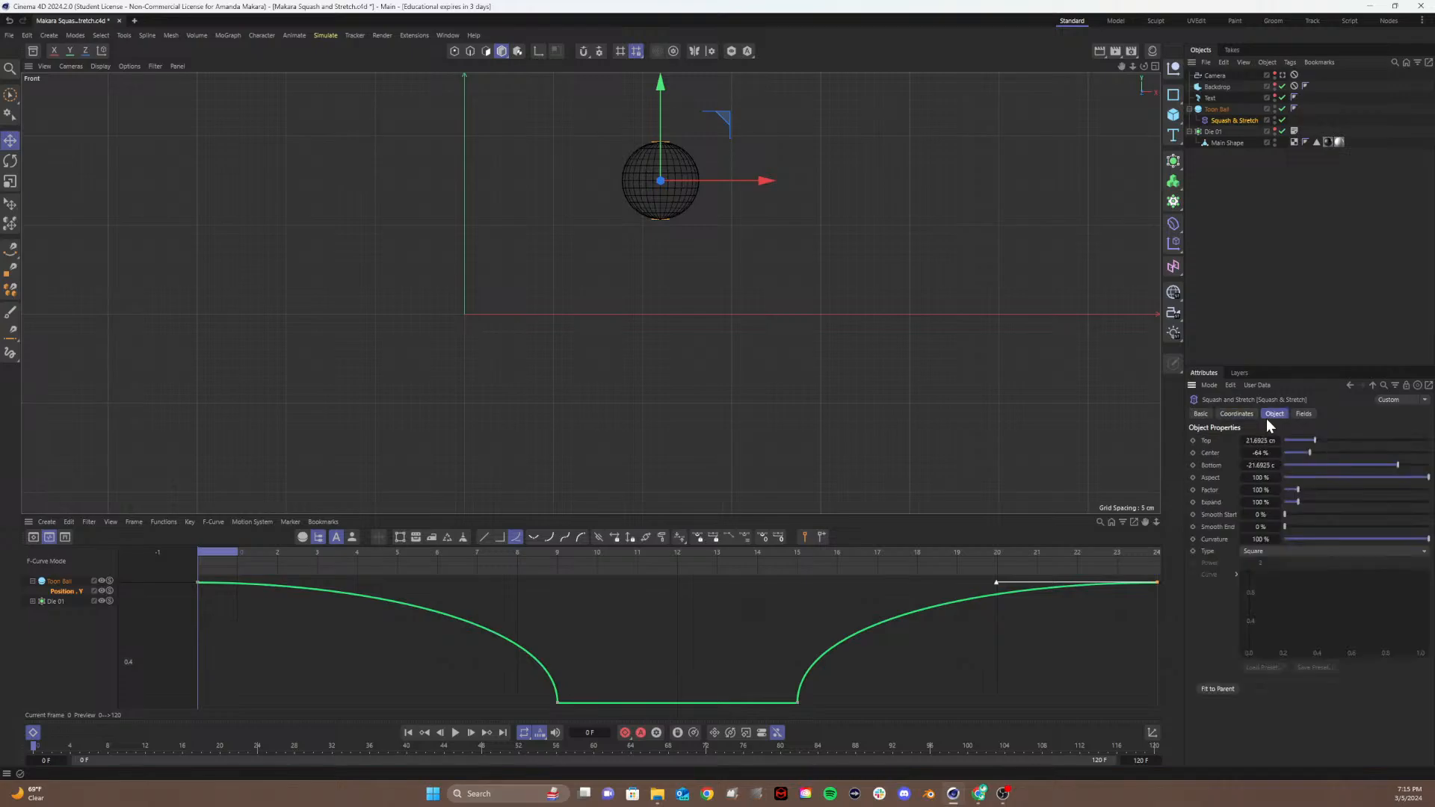
{"action": "left_click", "coordinate": [1193, 490]}
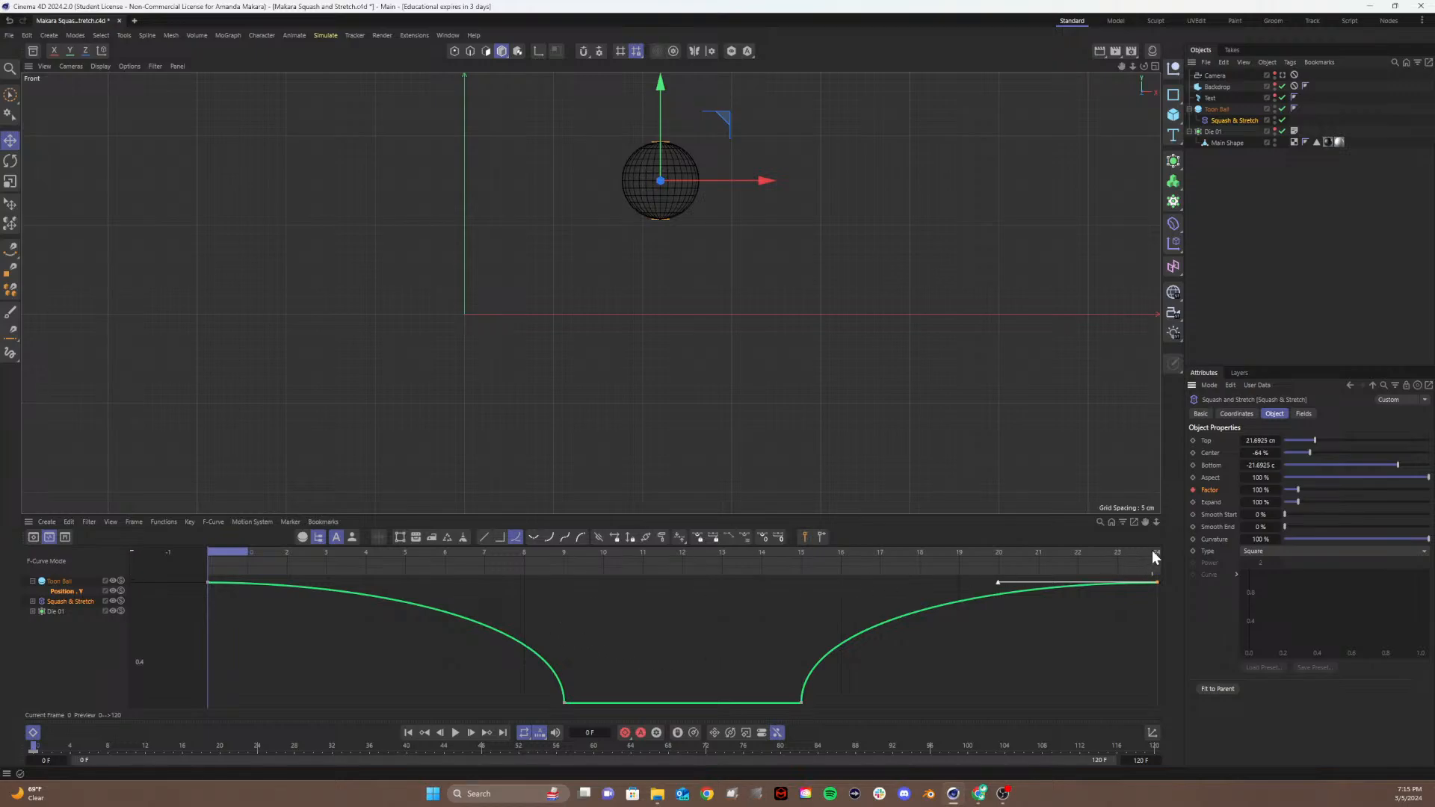
Step: Keyframe the deformer's Factor at 100% and Center at -64% on frame 24, then return to frame 0 and show the dope sheet
{"action": "left_click_drag", "start_coordinate": [1156, 554], "coordinate": [1022, 556]}
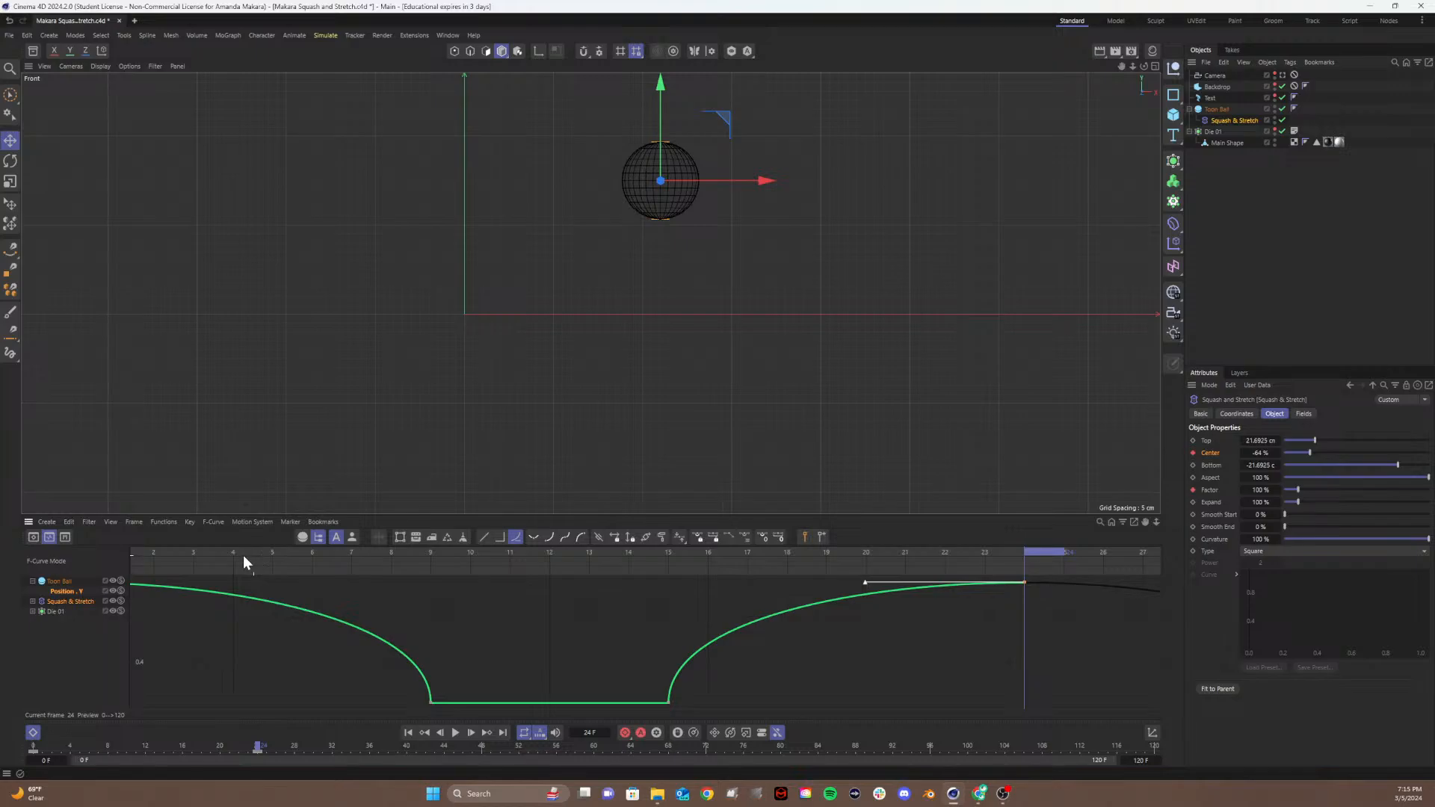
{"action": "left_click_drag", "start_coordinate": [152, 554], "coordinate": [103, 550]}
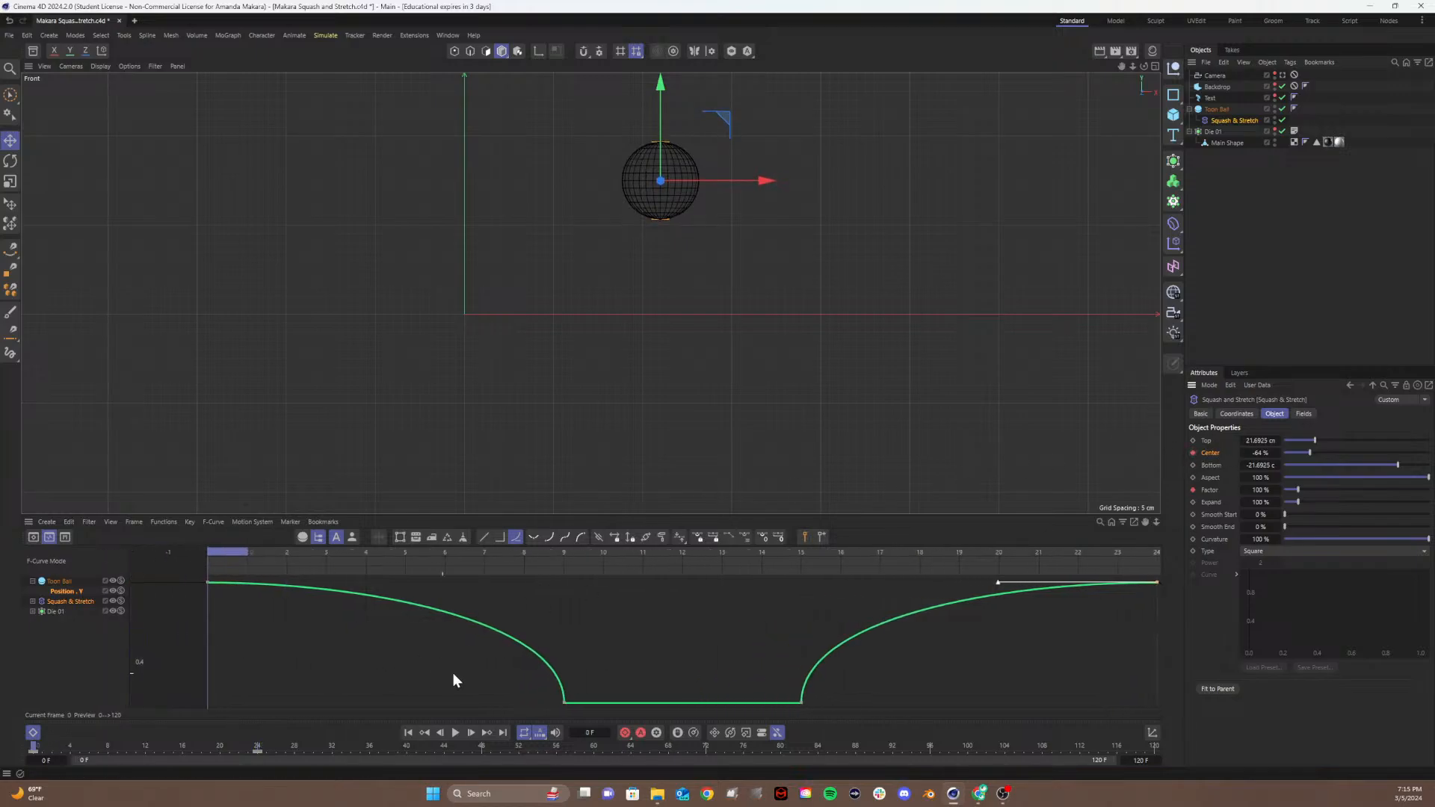
{"action": "left_click", "coordinate": [33, 538]}
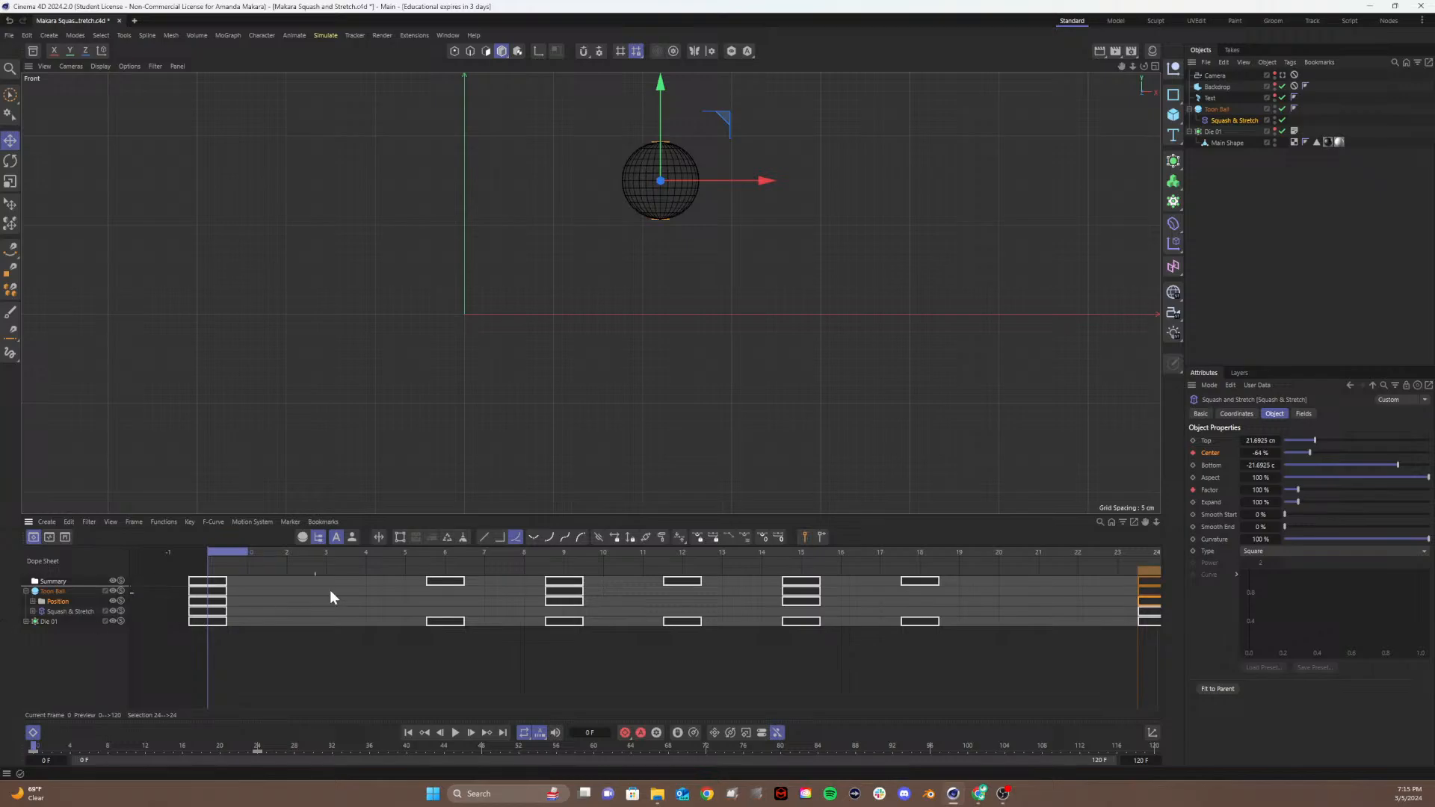
Step: Keyframe the Squash & Stretch deformer's Factor at 45% on frame 12 to squash the Toon Ball
{"action": "left_click_drag", "start_coordinate": [289, 558], "coordinate": [696, 565]}
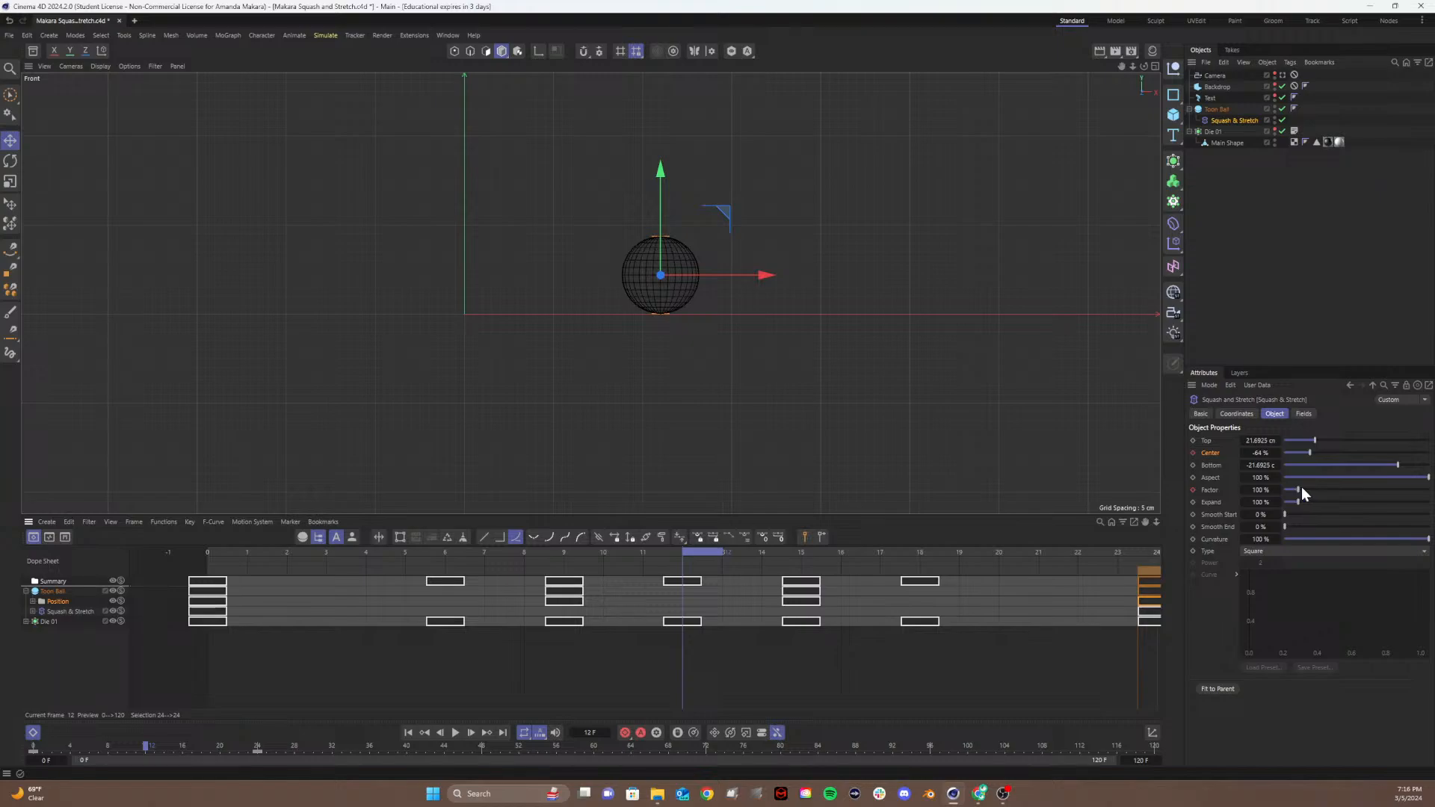
{"action": "left_click_drag", "start_coordinate": [1298, 489], "coordinate": [1255, 492]}
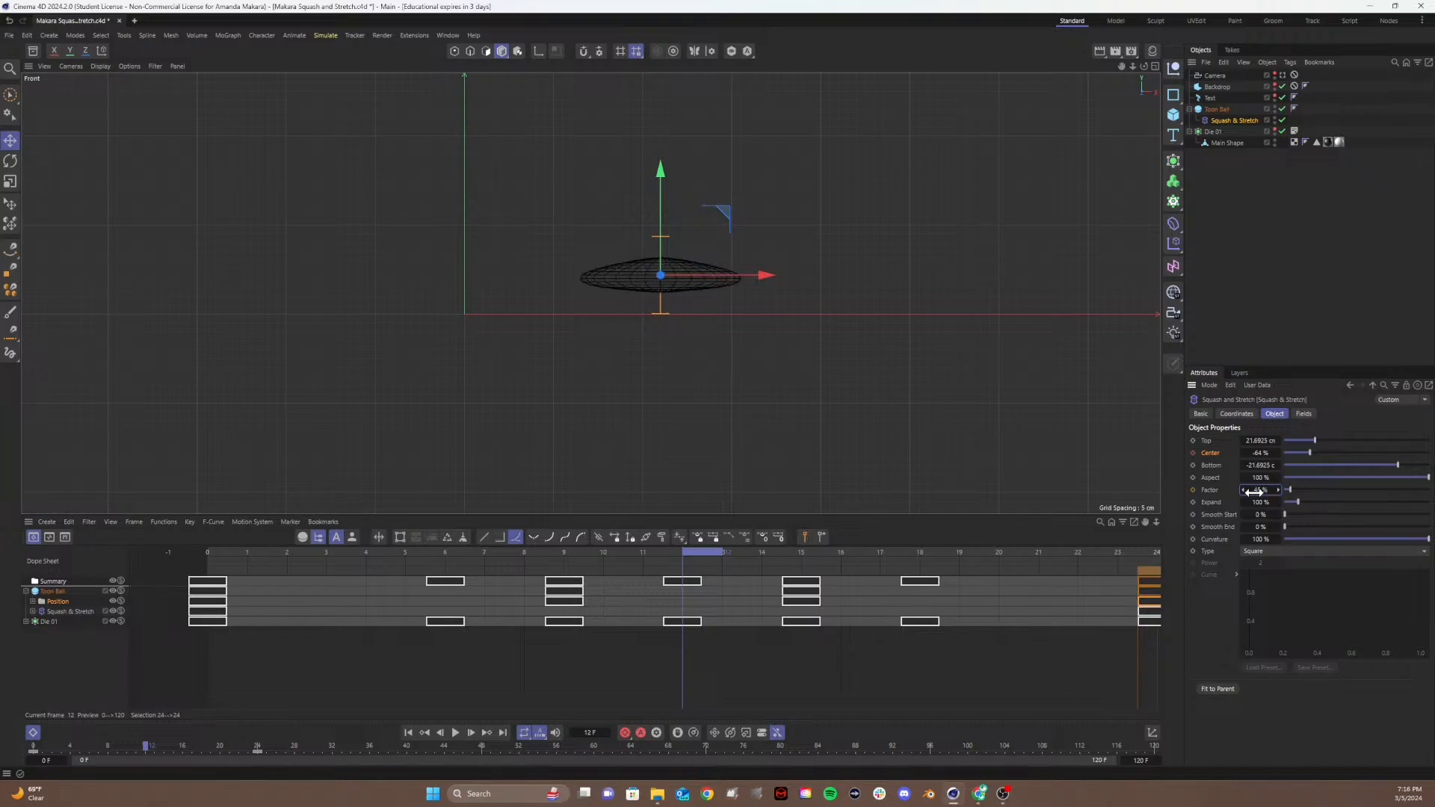
{"action": "left_click", "coordinate": [1193, 490]}
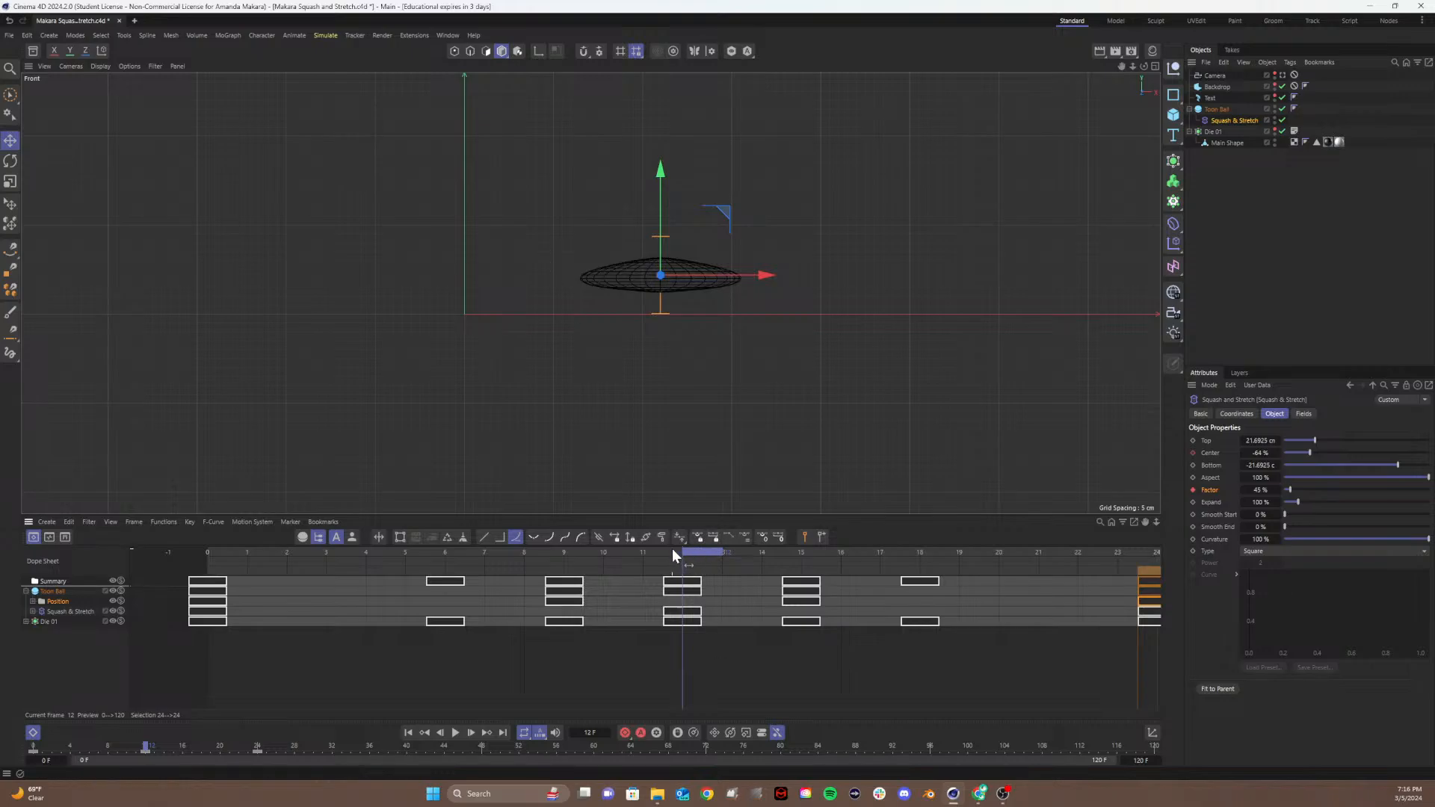
Step: Stretch the Toon Ball on frame 6 by keyframing the deformer's Factor at 155%
{"action": "left_click_drag", "start_coordinate": [658, 552], "coordinate": [454, 562]}
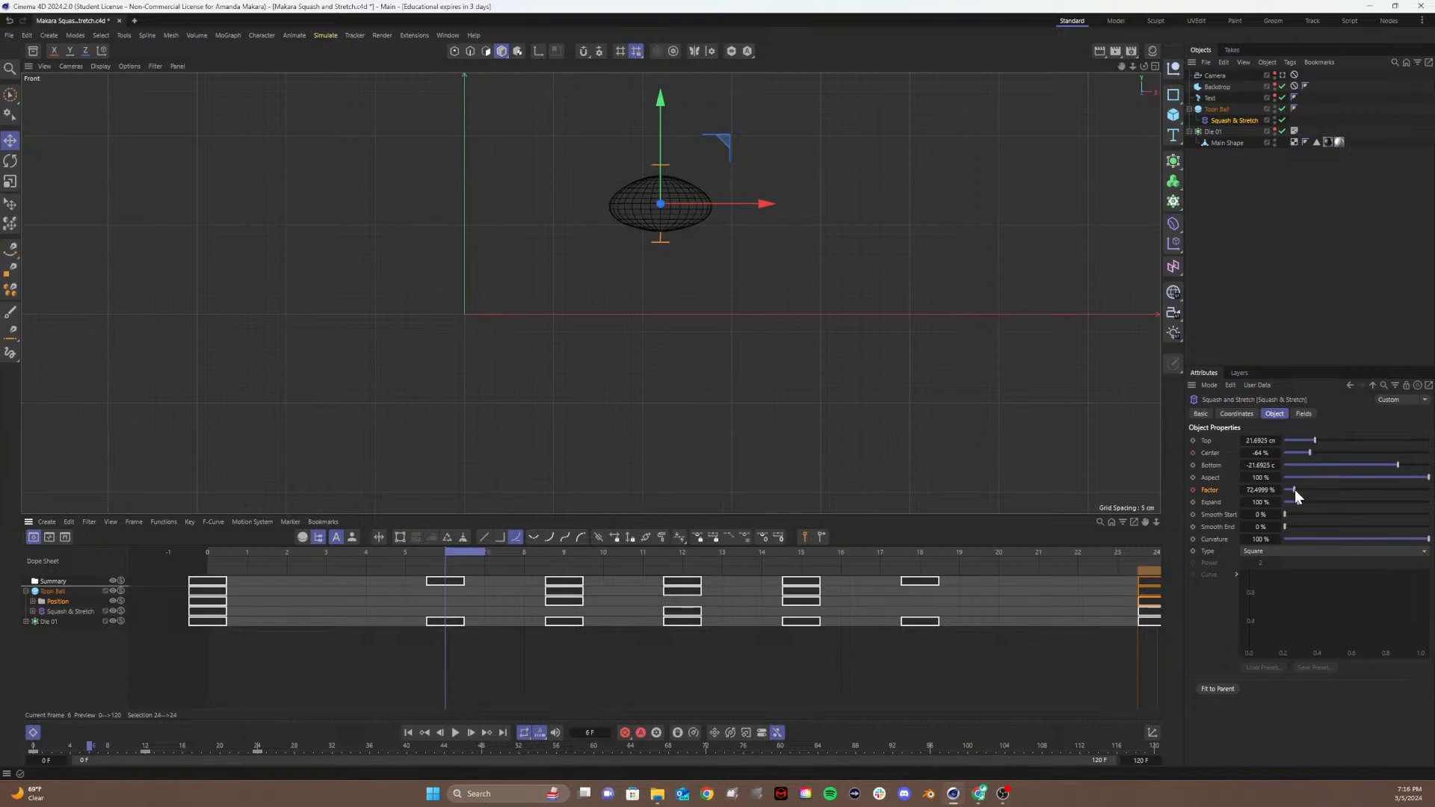
{"action": "left_click_drag", "start_coordinate": [1301, 490], "coordinate": [1287, 491]}
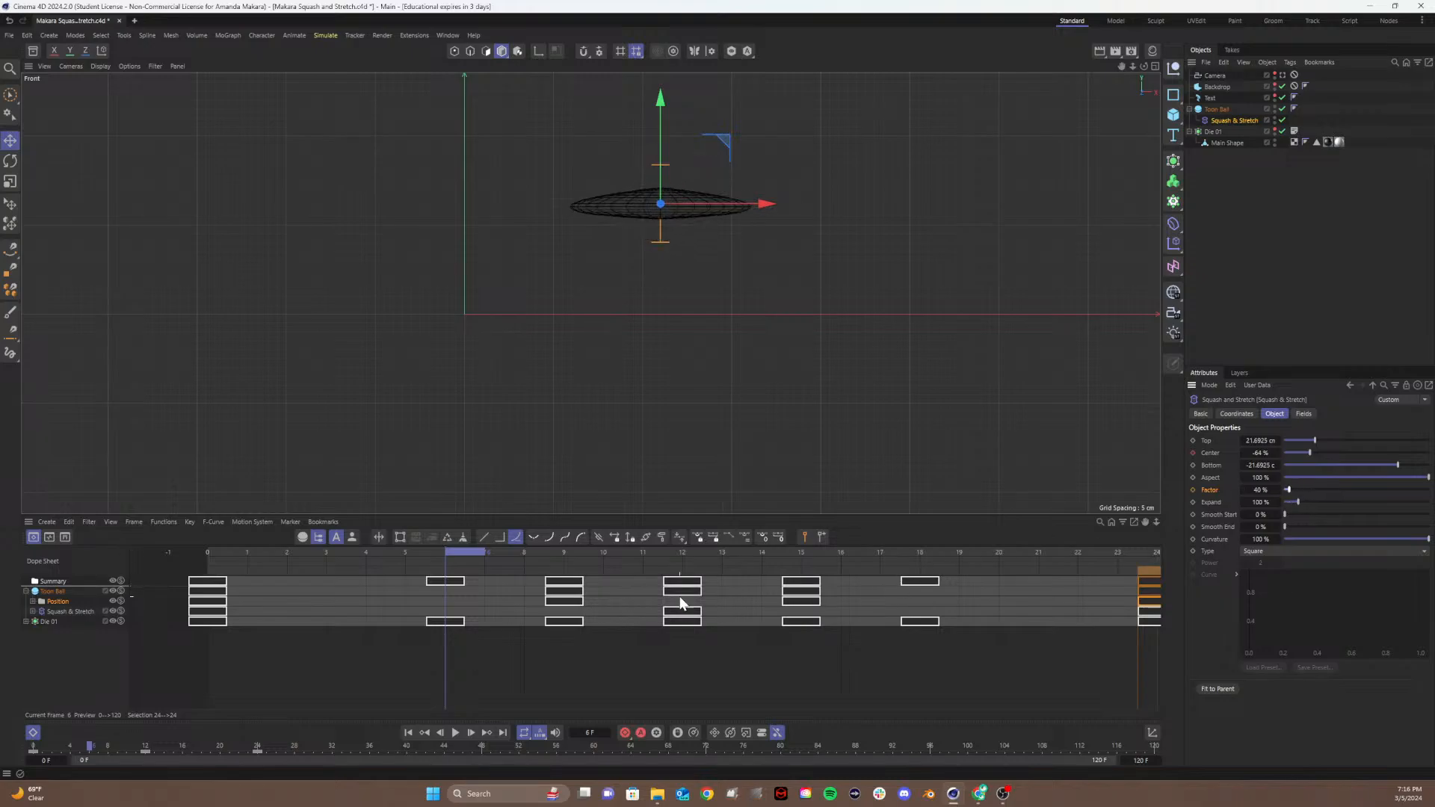
{"action": "left_click", "coordinate": [1255, 490]}
{"action": "type", "text": "155"}
{"action": "key", "text": "Return"}
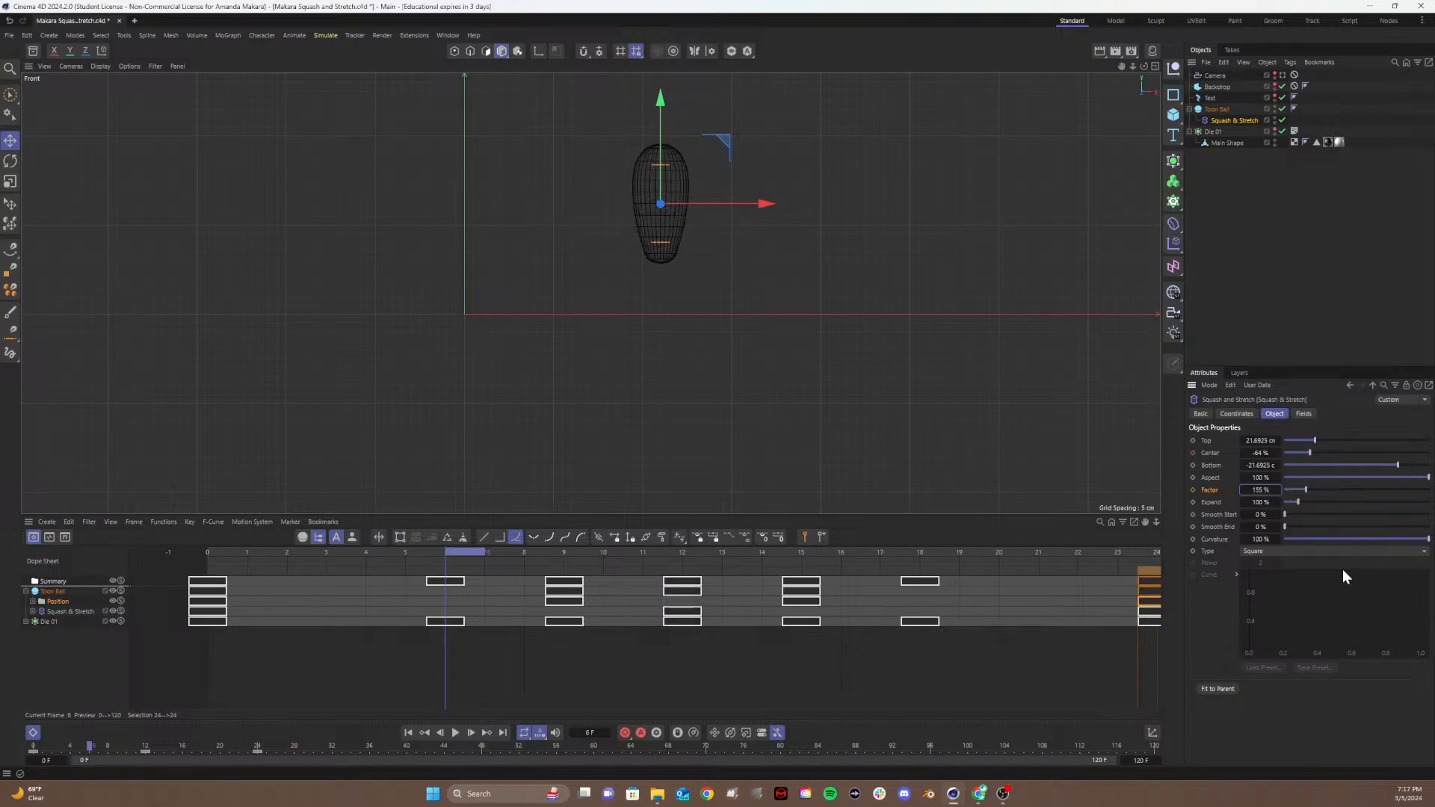
{"action": "left_click", "coordinate": [1193, 490]}
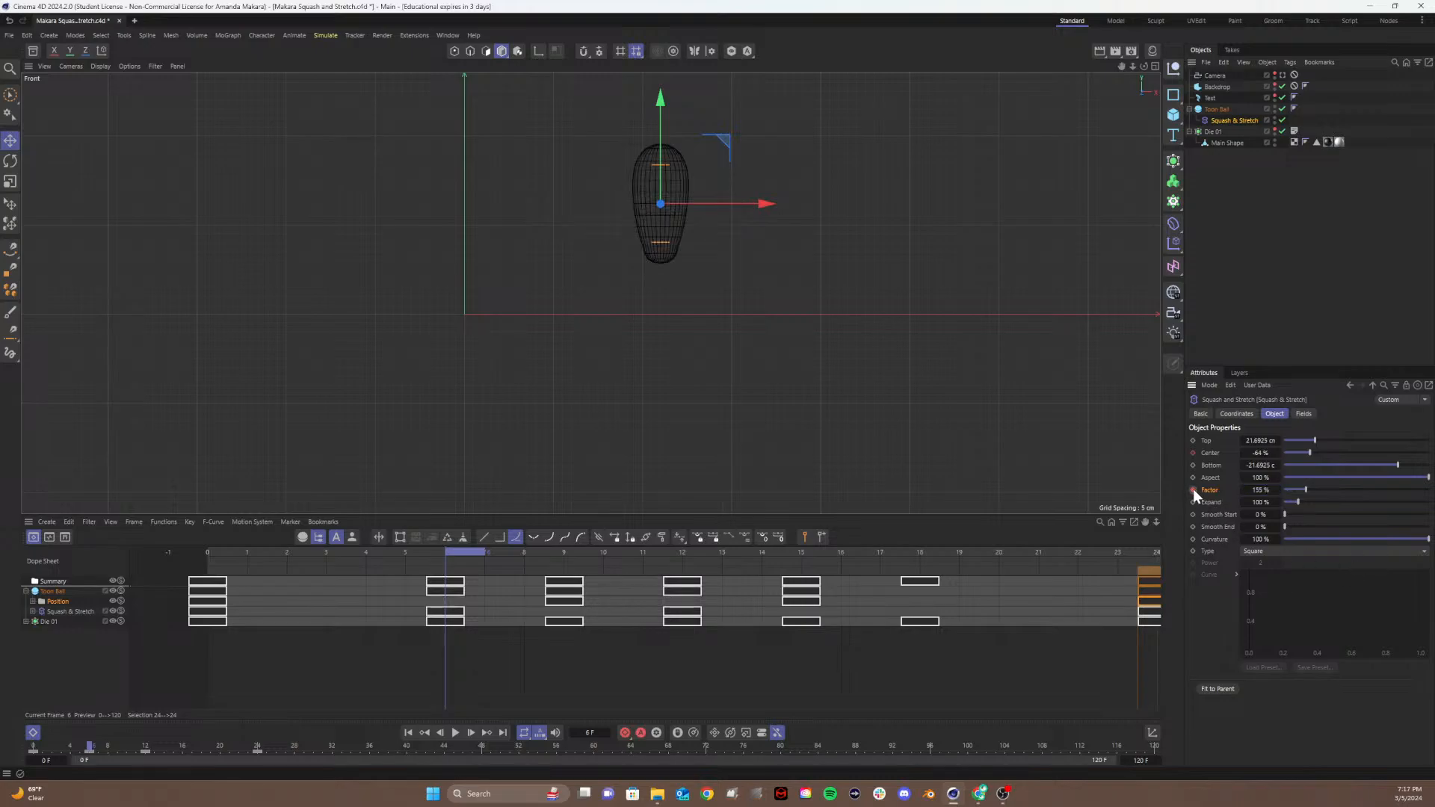
Step: Match the frame 6 stretch on frame 18 by keyframing the deformer's Factor at 155%
{"action": "left_click", "coordinate": [919, 551]}
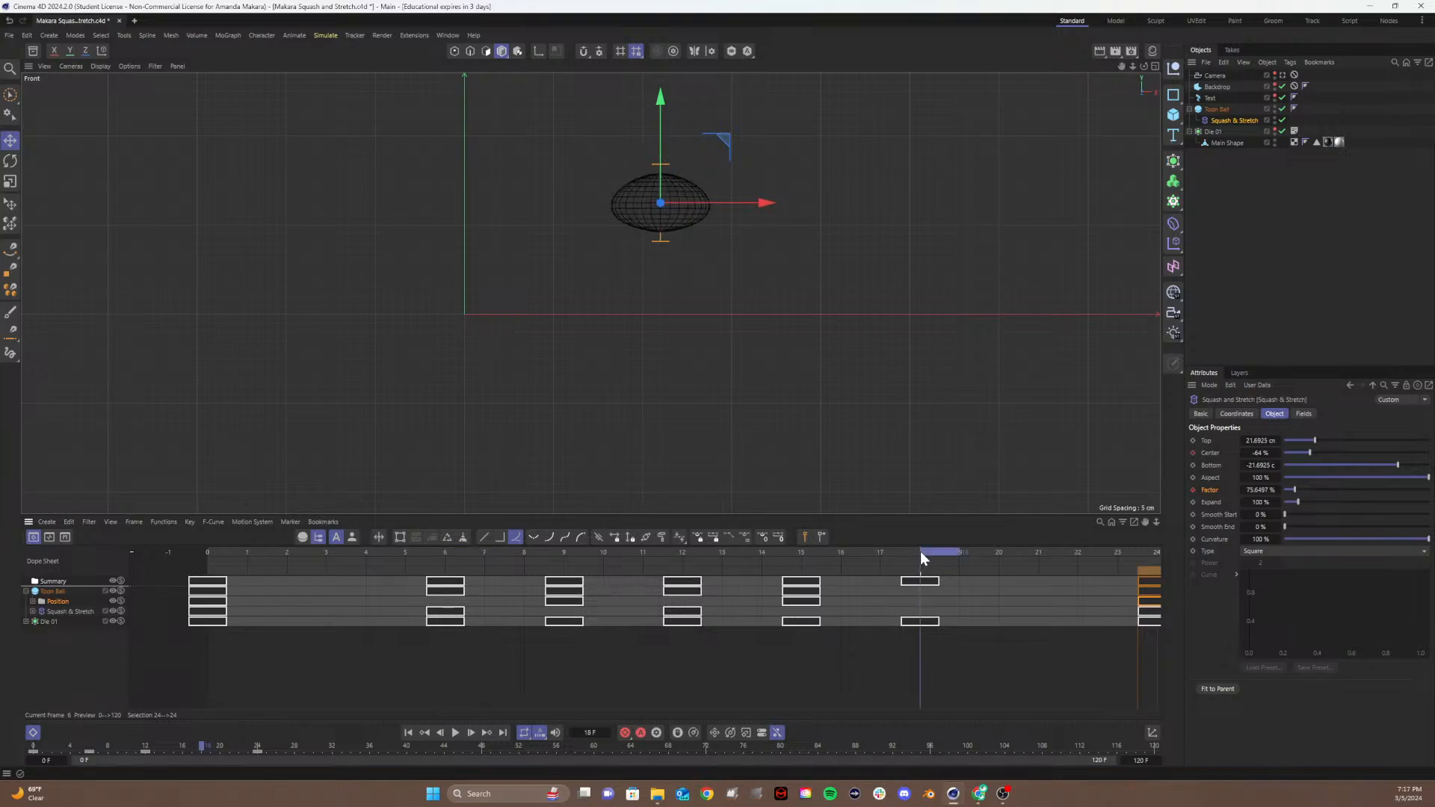
{"action": "left_click", "coordinate": [1194, 489]}
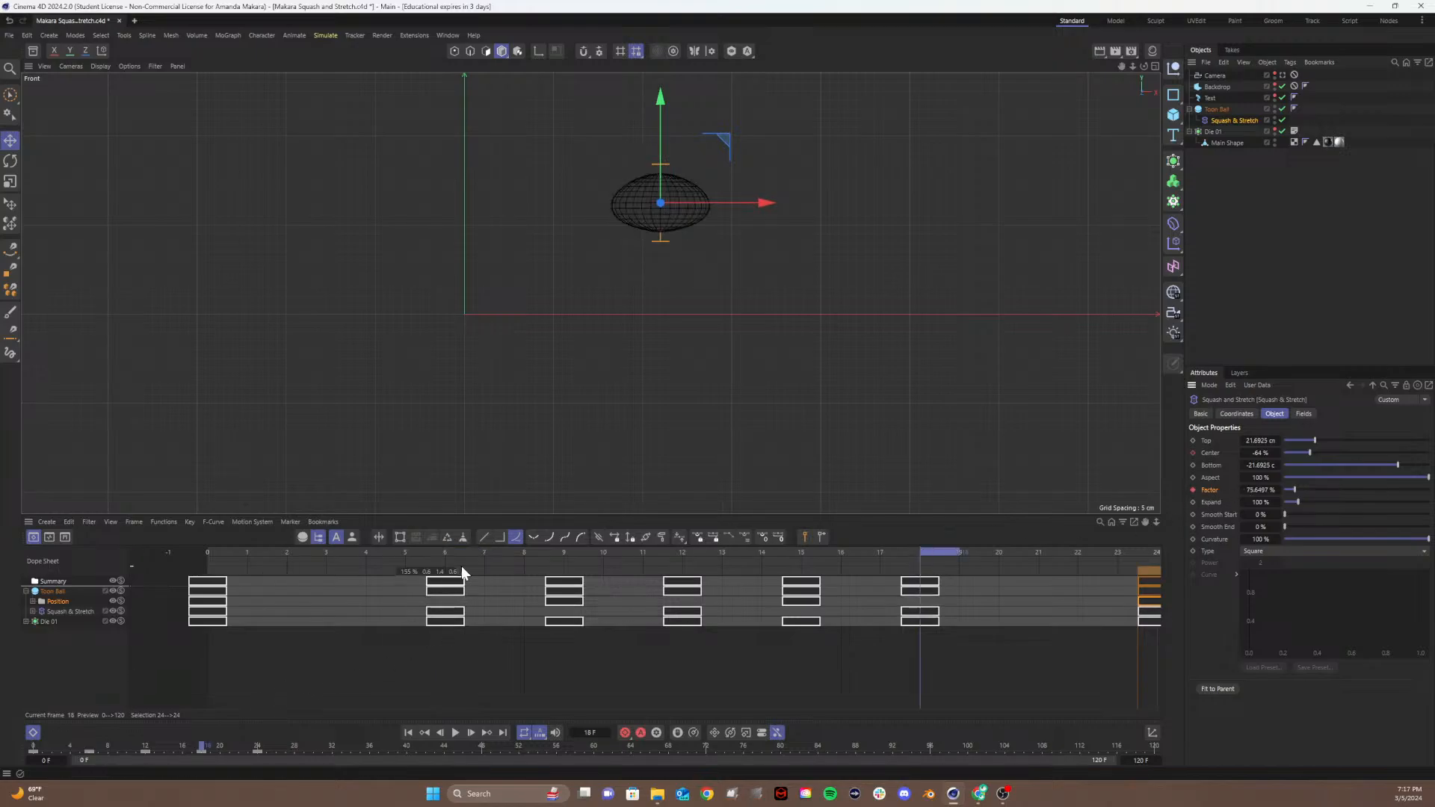
{"action": "left_click", "coordinate": [445, 551]}
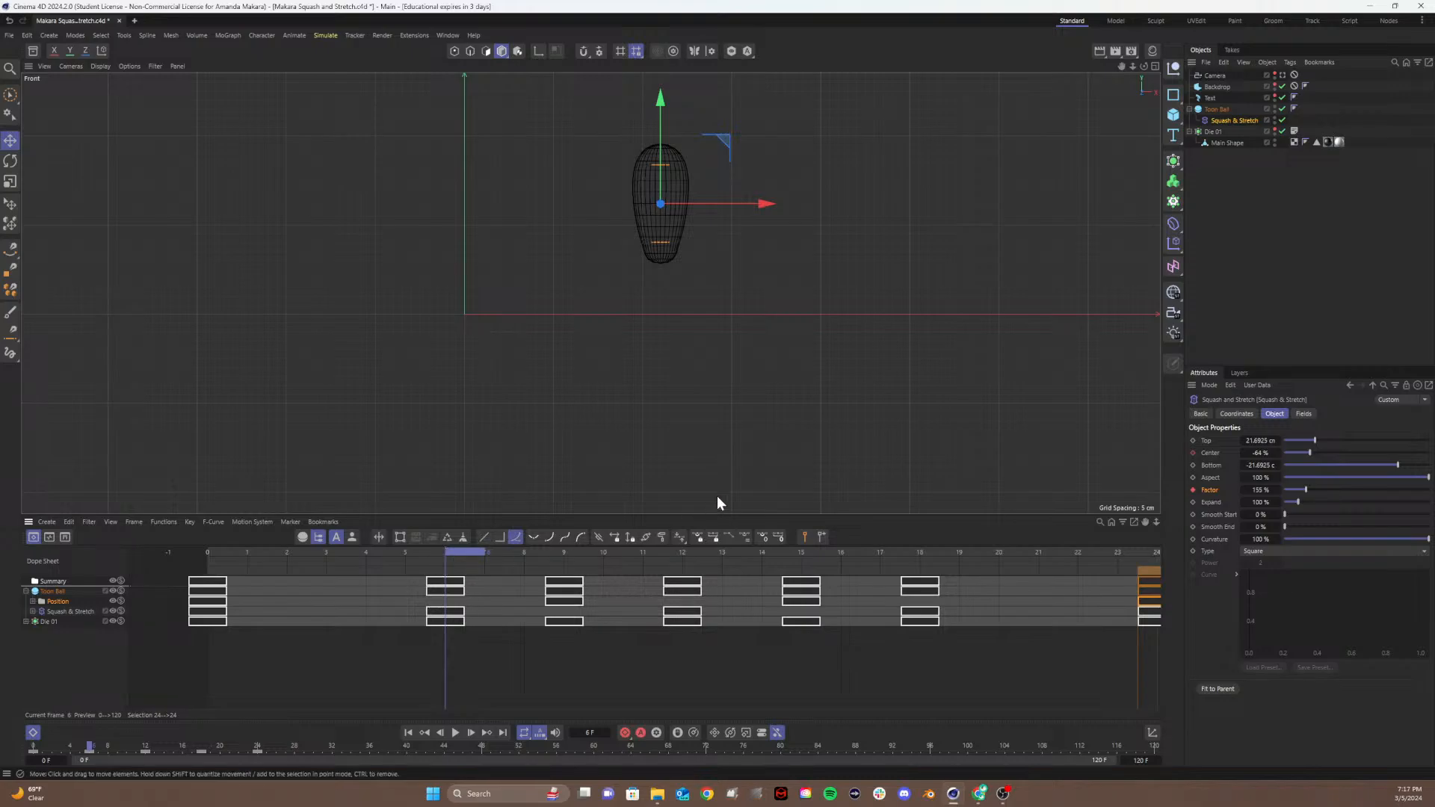
{"action": "left_click_drag", "start_coordinate": [258, 552], "coordinate": [803, 545]}
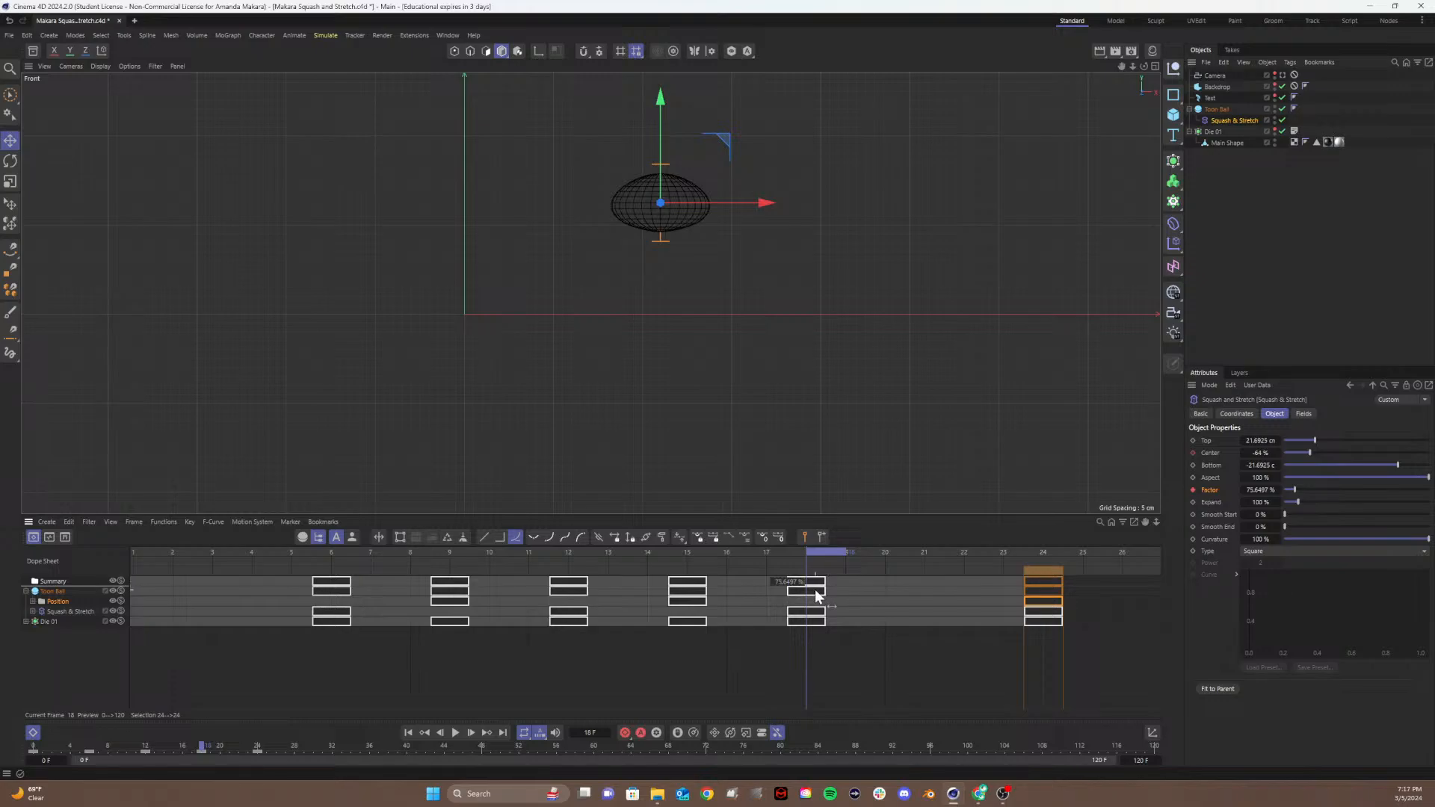
{"action": "left_click", "coordinate": [1257, 490]}
{"action": "type", "text": "155"}
{"action": "key", "text": "Return"}
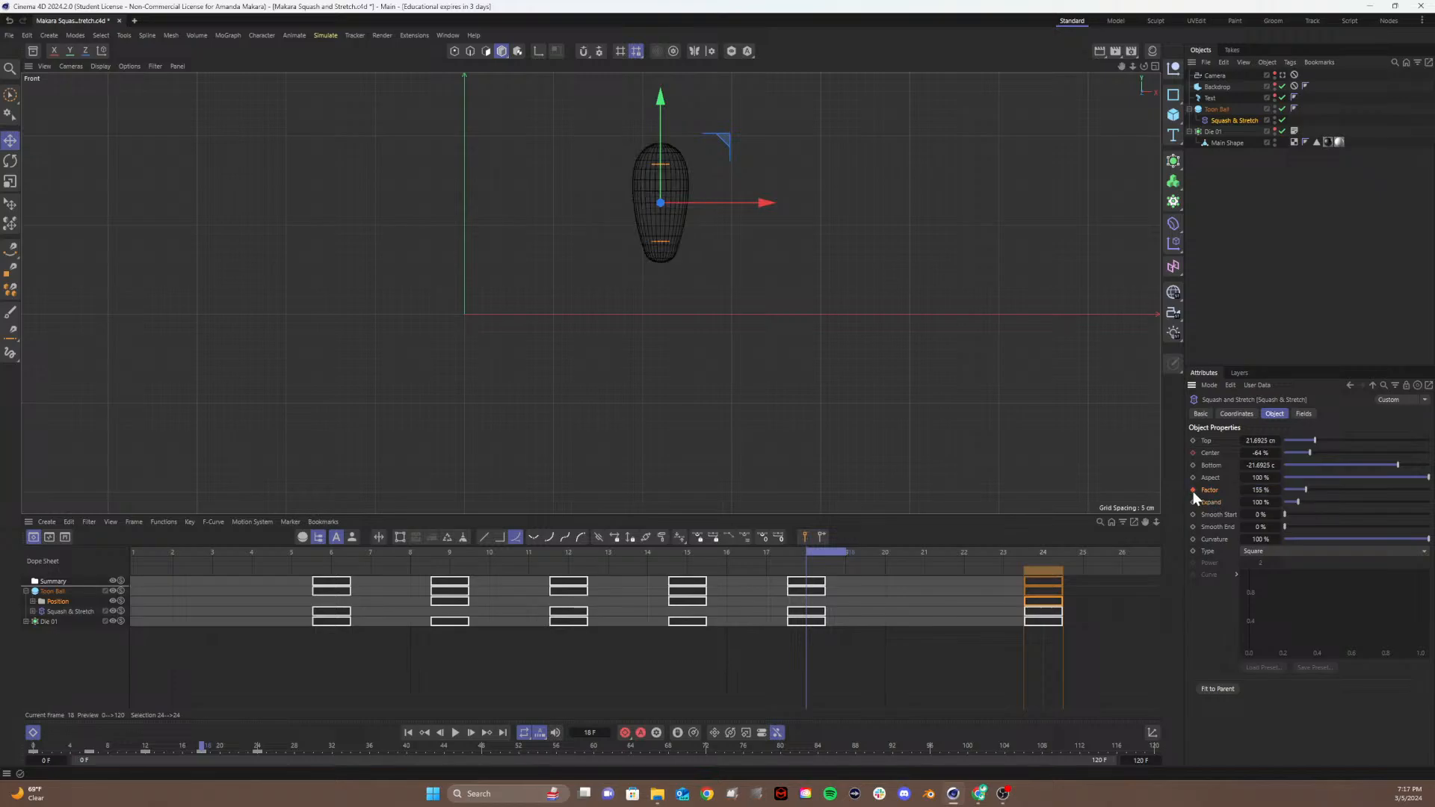
{"action": "left_click", "coordinate": [1026, 603]}
Step: Save the project, deselect the keys, and scrub between frames 4 and 12 to check the squash and stretch
{"action": "left_click_drag", "start_coordinate": [813, 553], "coordinate": [255, 577]}
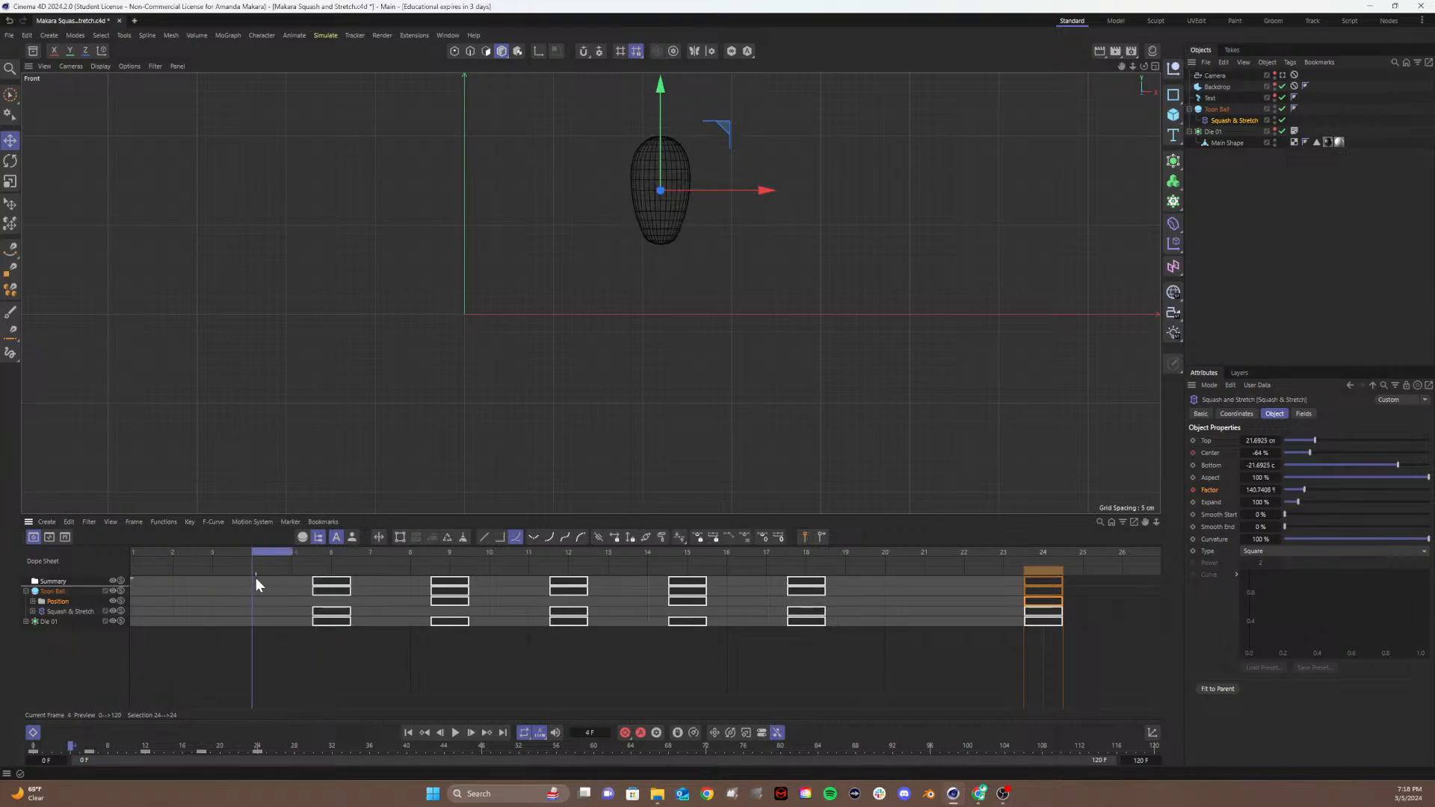
{"action": "key", "text": "ctrl+s"}
{"action": "left_click", "coordinate": [845, 634]}
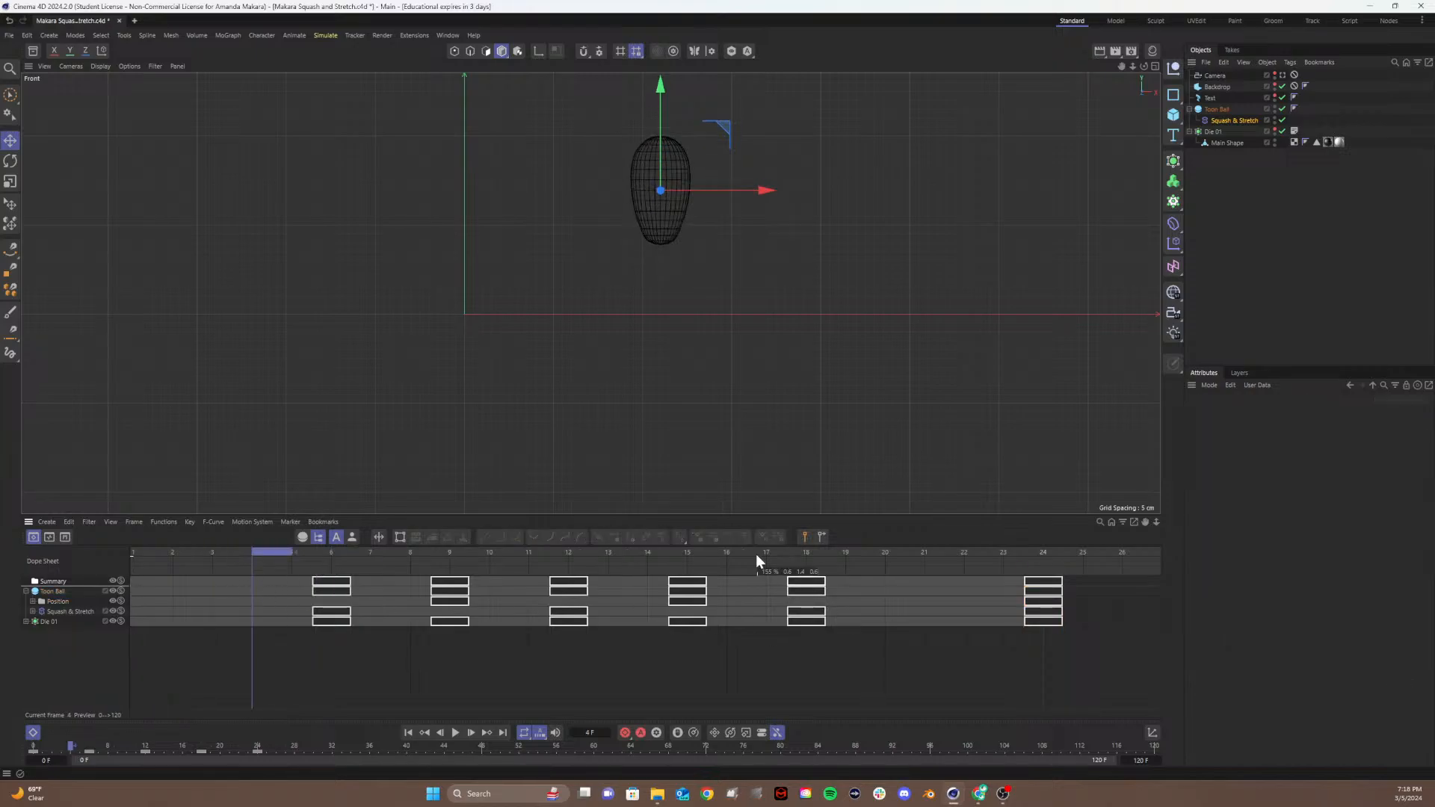
{"action": "left_click", "coordinate": [568, 551]}
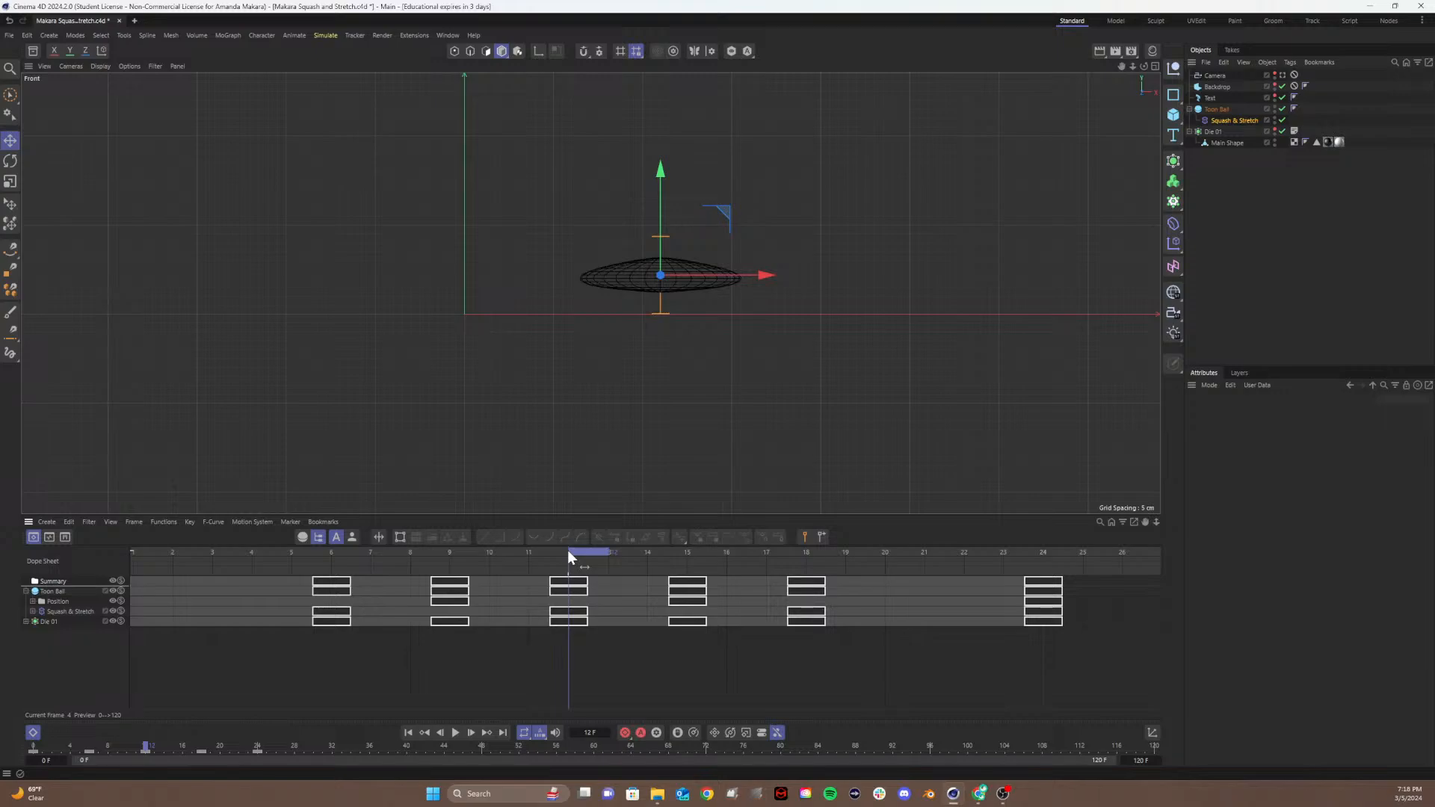
{"action": "left_click_drag", "start_coordinate": [568, 551], "coordinate": [307, 577]}
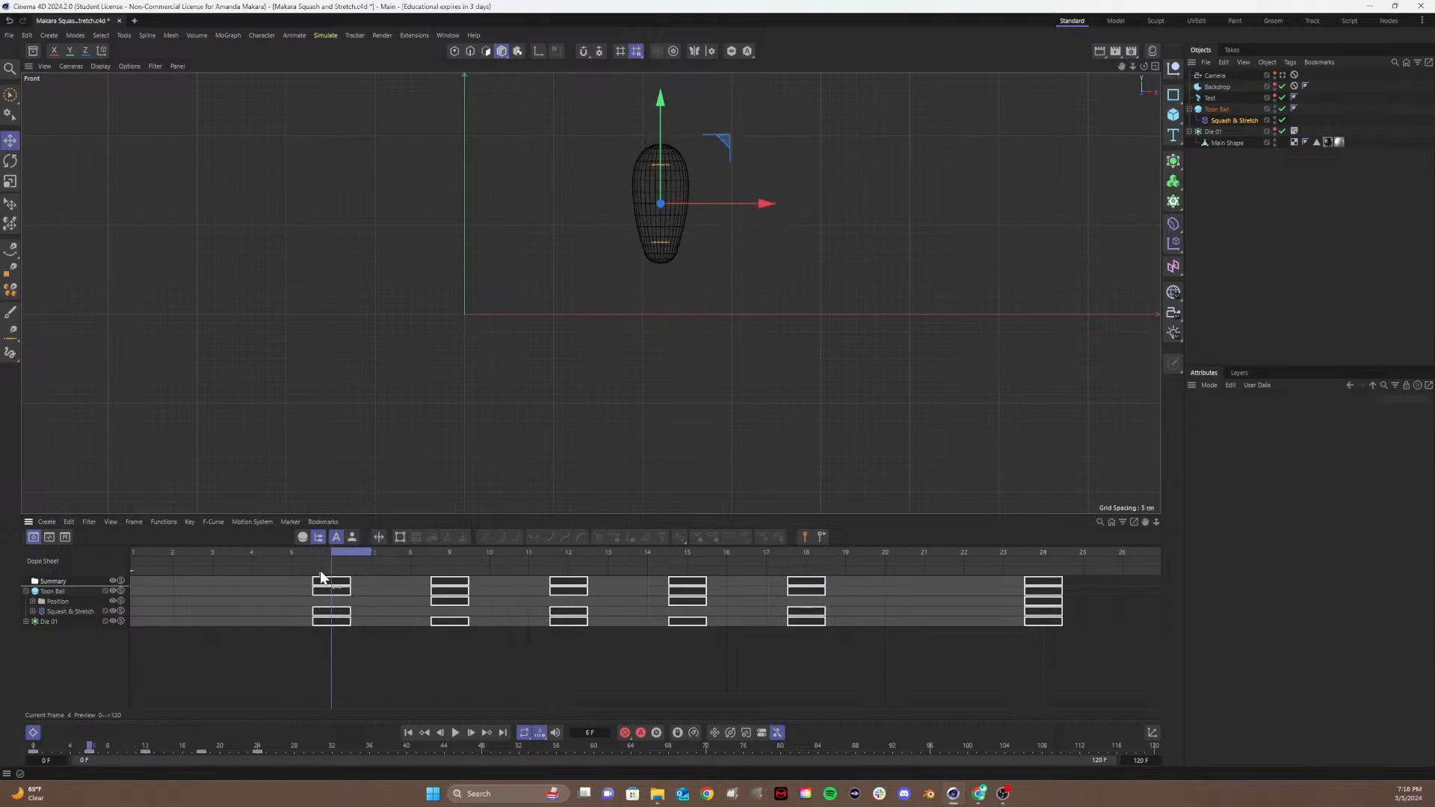
Step: Keyframe the Squash & Stretch deformer's Center at 100% on frame 6 and at -100% on frame 18
{"action": "left_click", "coordinate": [1218, 119]}
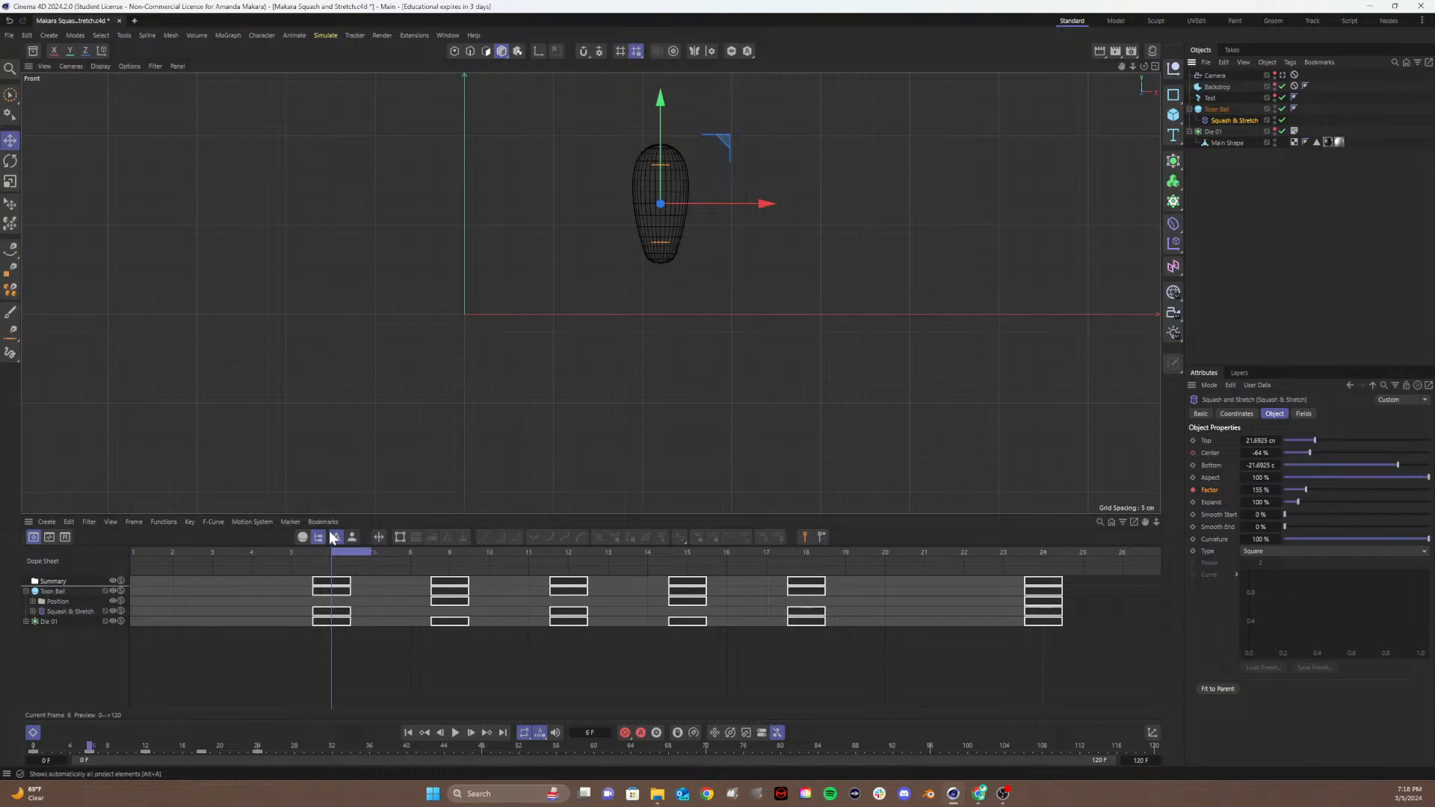
{"action": "left_click_drag", "start_coordinate": [227, 553], "coordinate": [137, 562]}
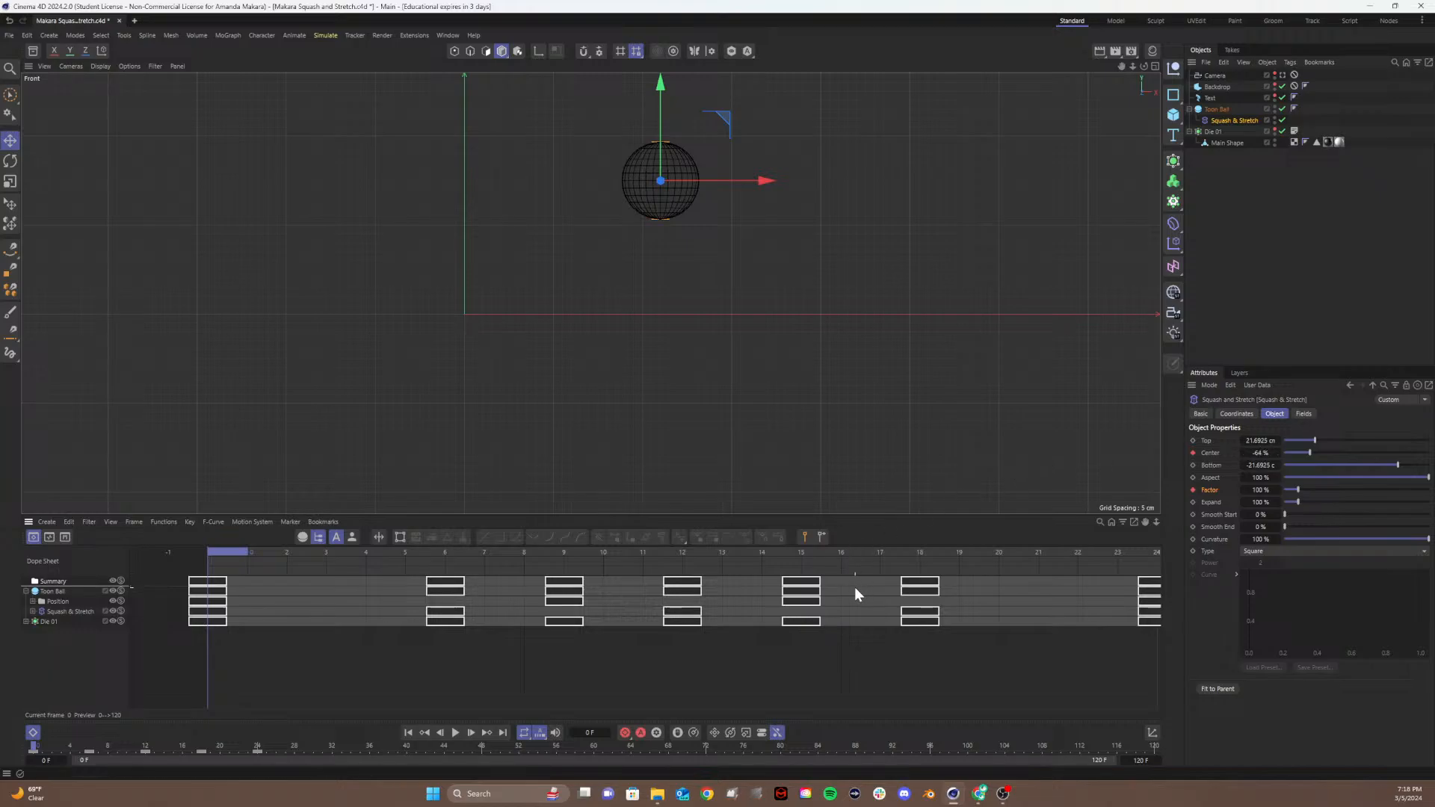
{"action": "left_click_drag", "start_coordinate": [992, 553], "coordinate": [302, 585]}
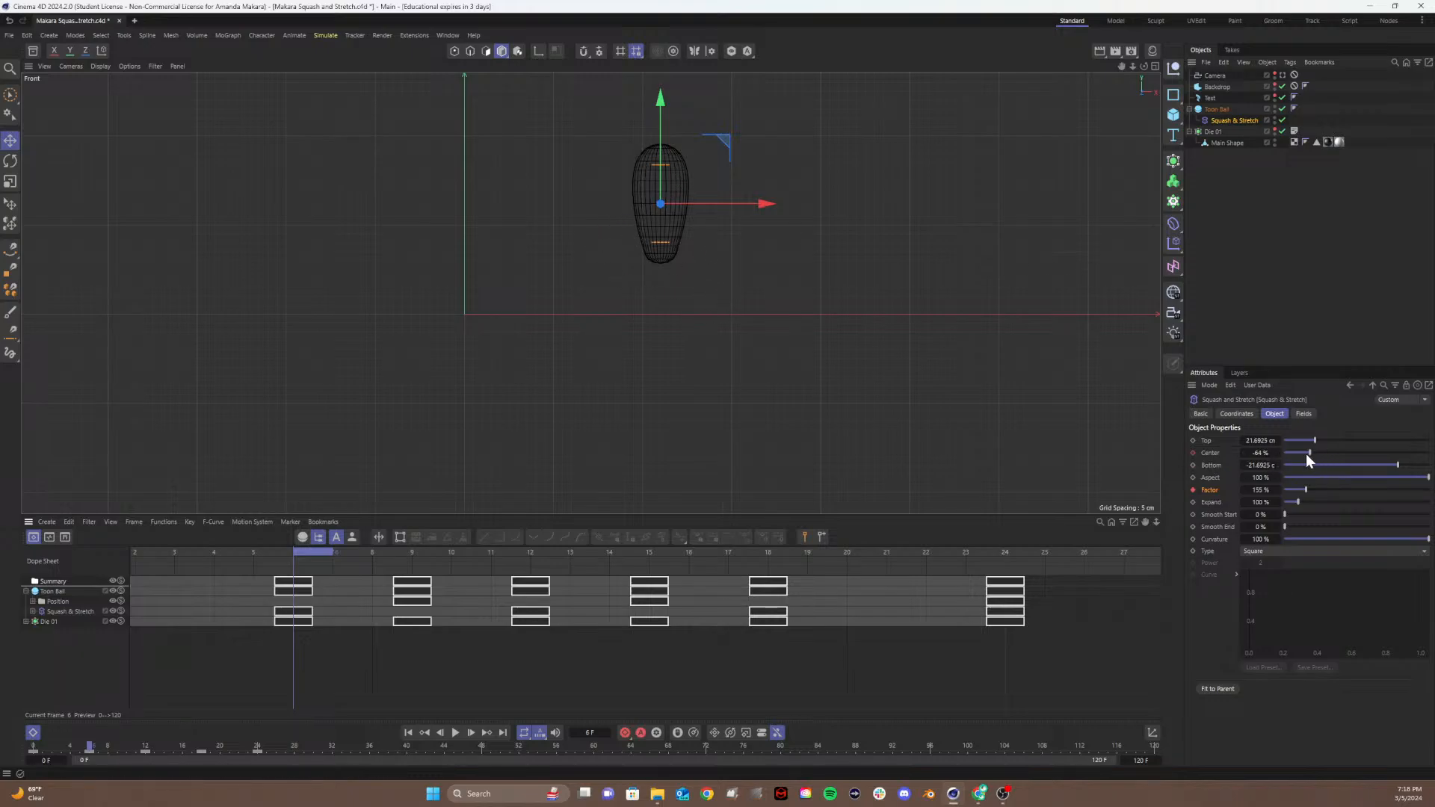
{"action": "left_click_drag", "start_coordinate": [1306, 455], "coordinate": [1430, 449]}
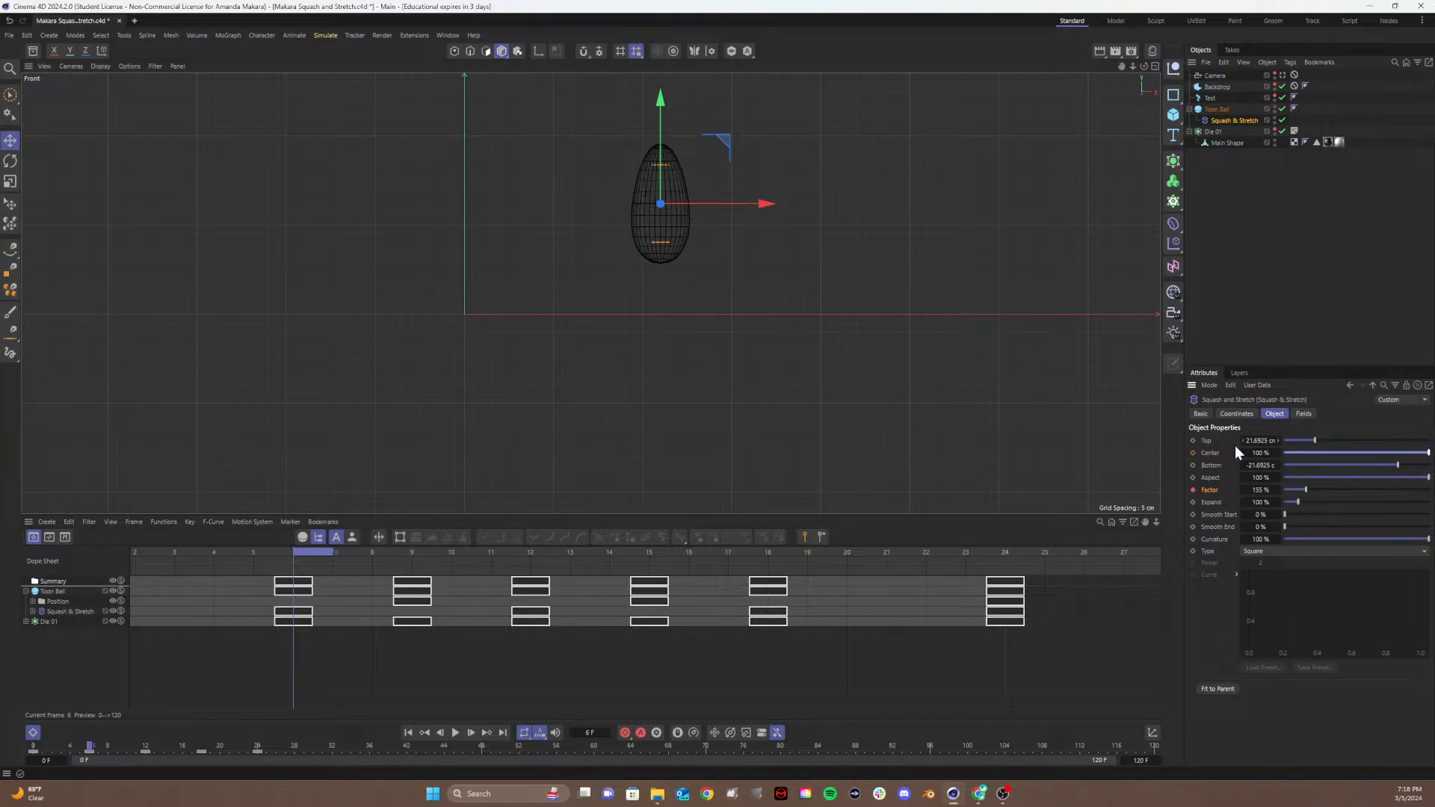
{"action": "left_click", "coordinate": [1192, 453]}
{"action": "left_click_drag", "start_coordinate": [303, 553], "coordinate": [760, 556]}
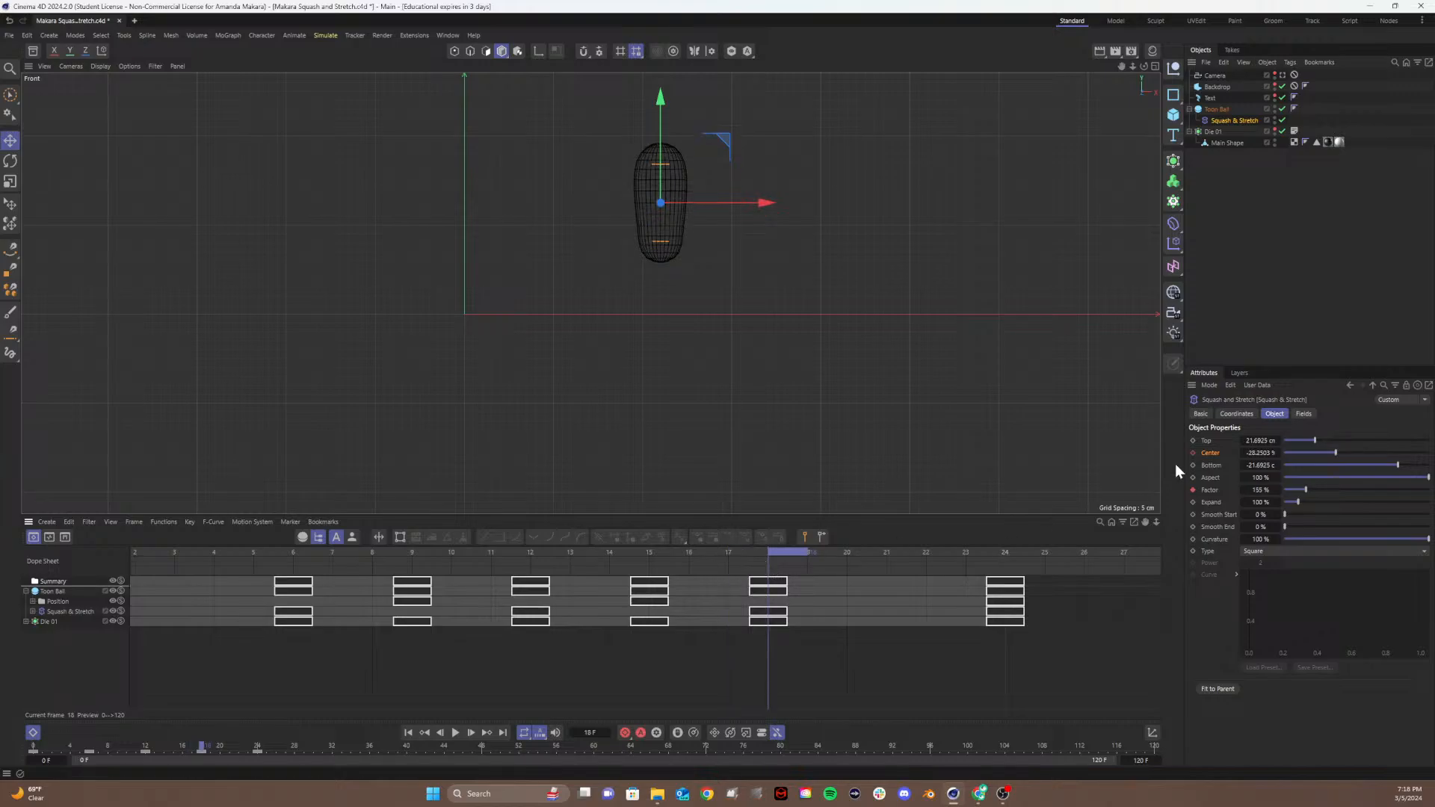
{"action": "left_click_drag", "start_coordinate": [1331, 451], "coordinate": [1187, 460]}
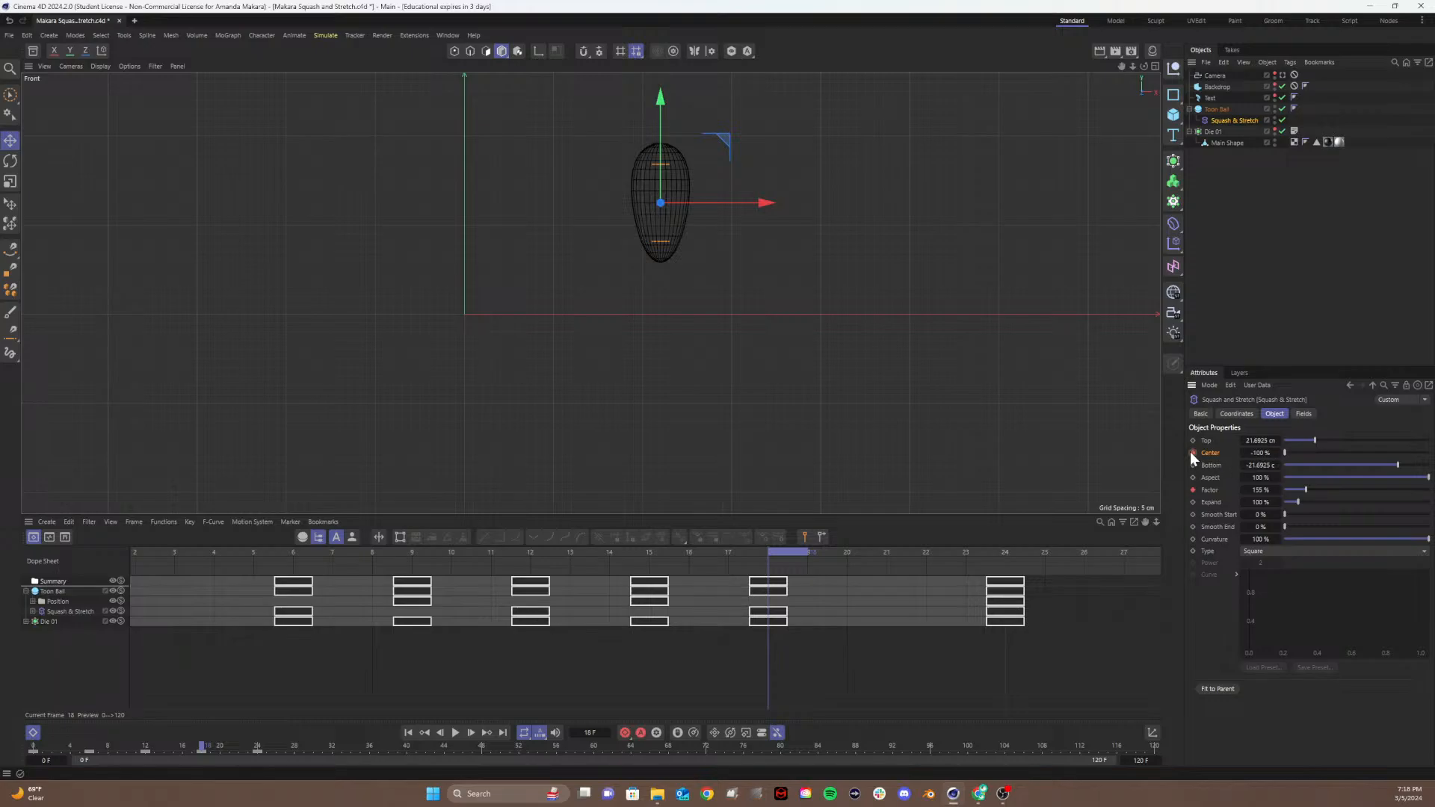
Step: Keyframe the deformer's Center at 50% on both frame 0 and frame 24
{"action": "mouse_move", "coordinate": [197, 552]}
{"action": "left_mouse_down"}
{"action": "mouse_move", "coordinate": [66, 564]}
{"action": "mouse_move", "coordinate": [197, 568]}
{"action": "left_mouse_up"}
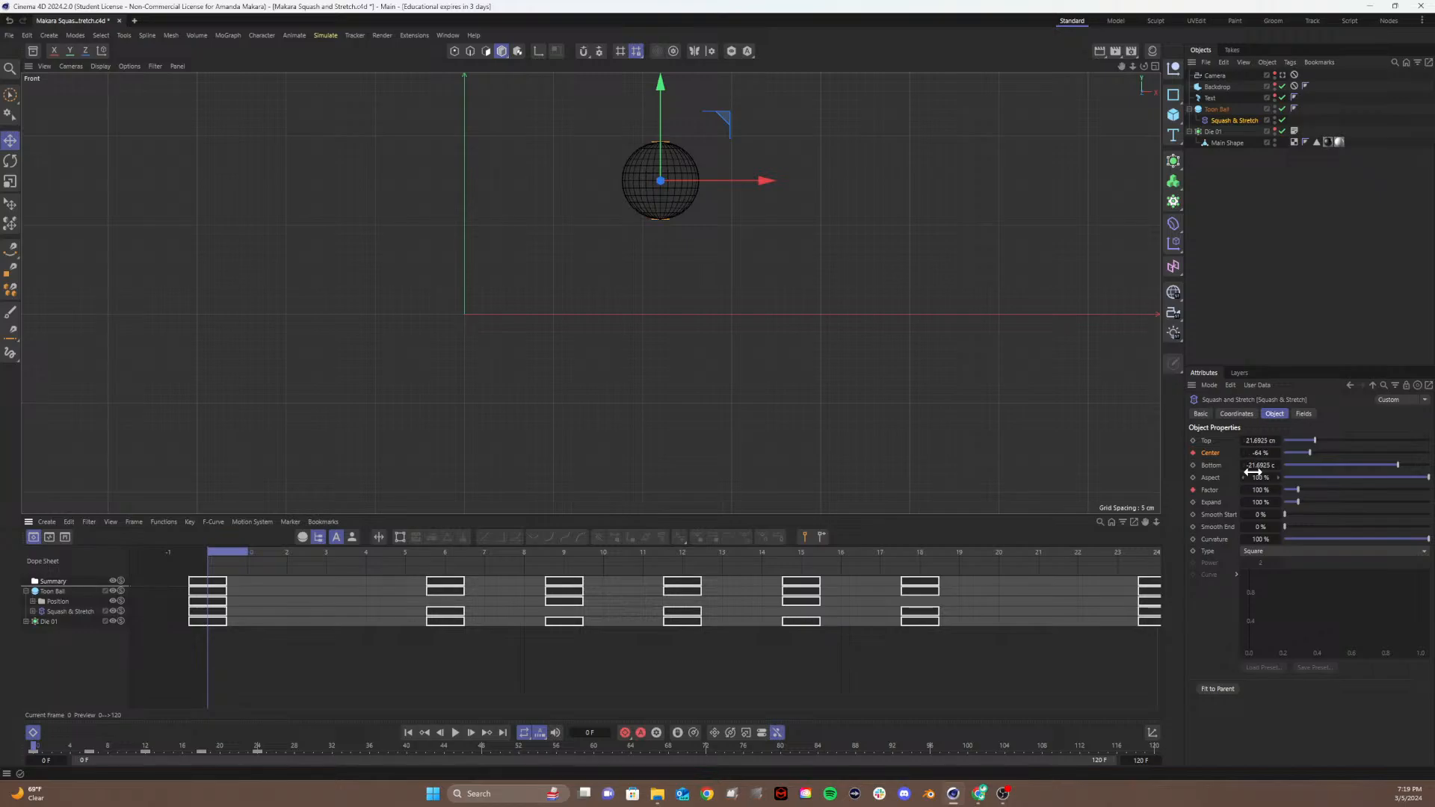
{"action": "left_click", "coordinate": [1260, 452]}
{"action": "type", "text": "50"}
{"action": "key", "text": "Return"}
{"action": "left_click", "coordinate": [1192, 453]}
{"action": "left_click_drag", "start_coordinate": [1041, 550], "coordinate": [1142, 544]}
{"action": "left_click", "coordinate": [1053, 553]}
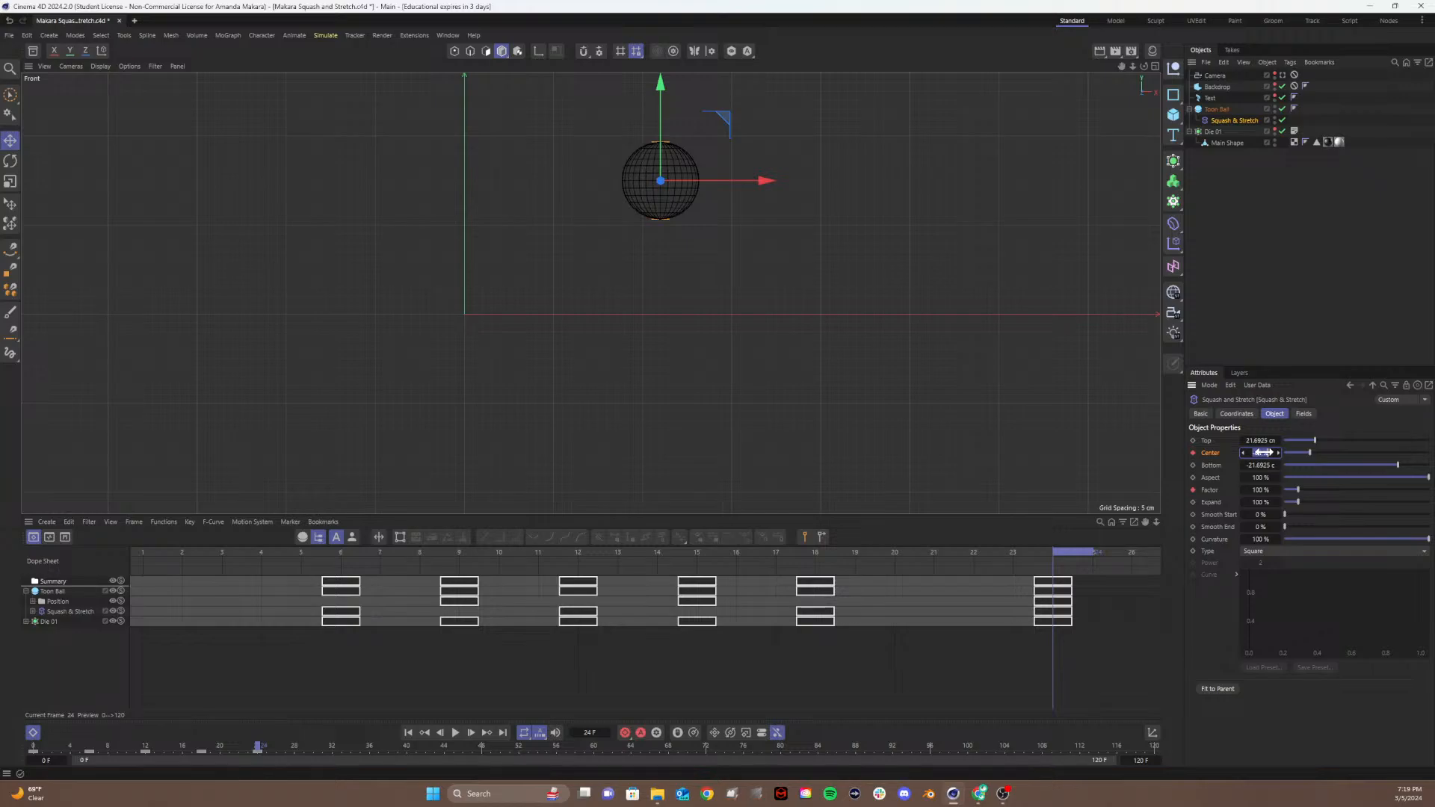
{"action": "left_click_drag", "start_coordinate": [1261, 452], "coordinate": [1264, 452]}
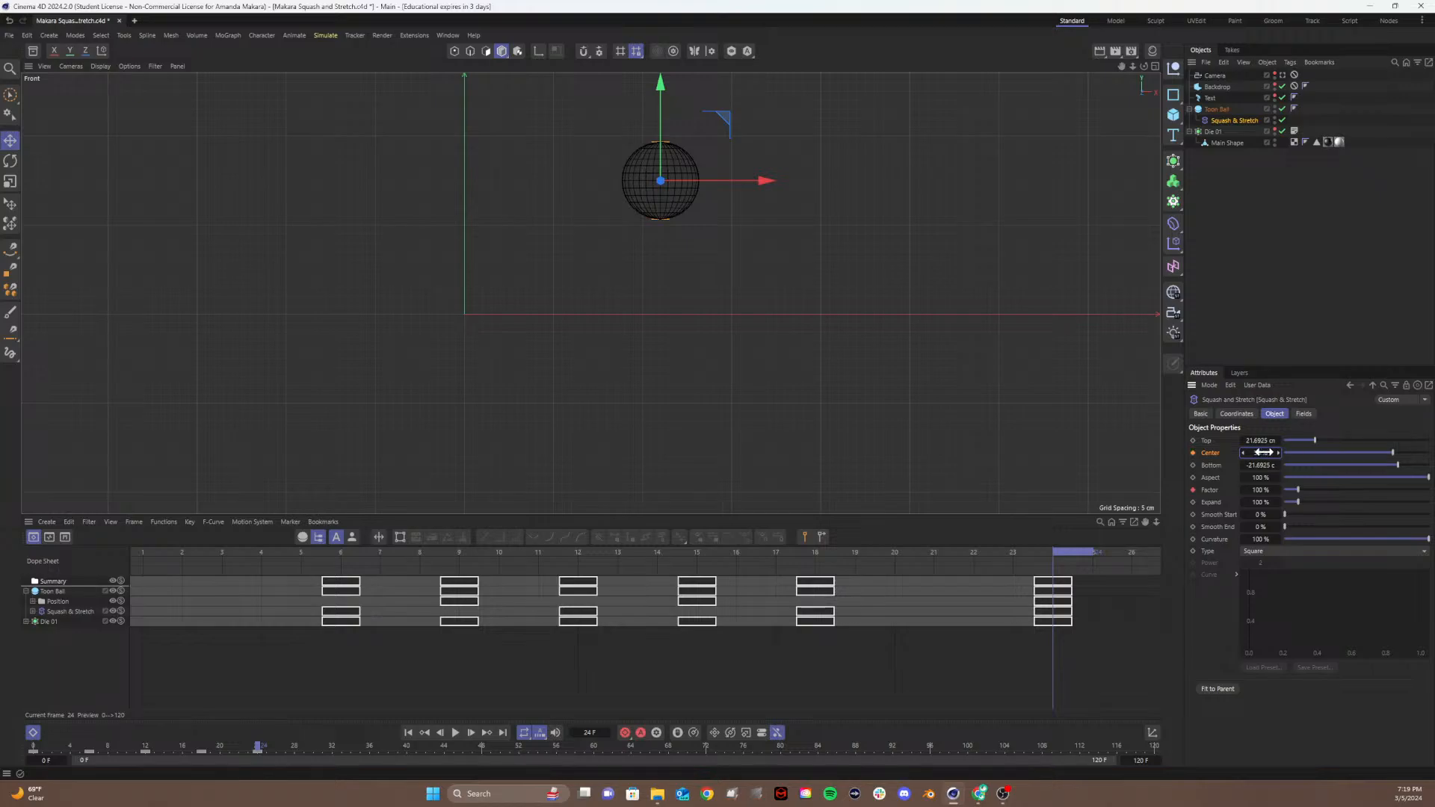
{"action": "left_click", "coordinate": [1193, 452]}
Step: Play the animation from the start and scrub through it to review the Toon Ball's bounce, then stop playback
{"action": "left_click", "coordinate": [179, 553]}
{"action": "left_click_drag", "start_coordinate": [178, 553], "coordinate": [87, 562]}
{"action": "key", "text": "F8"}
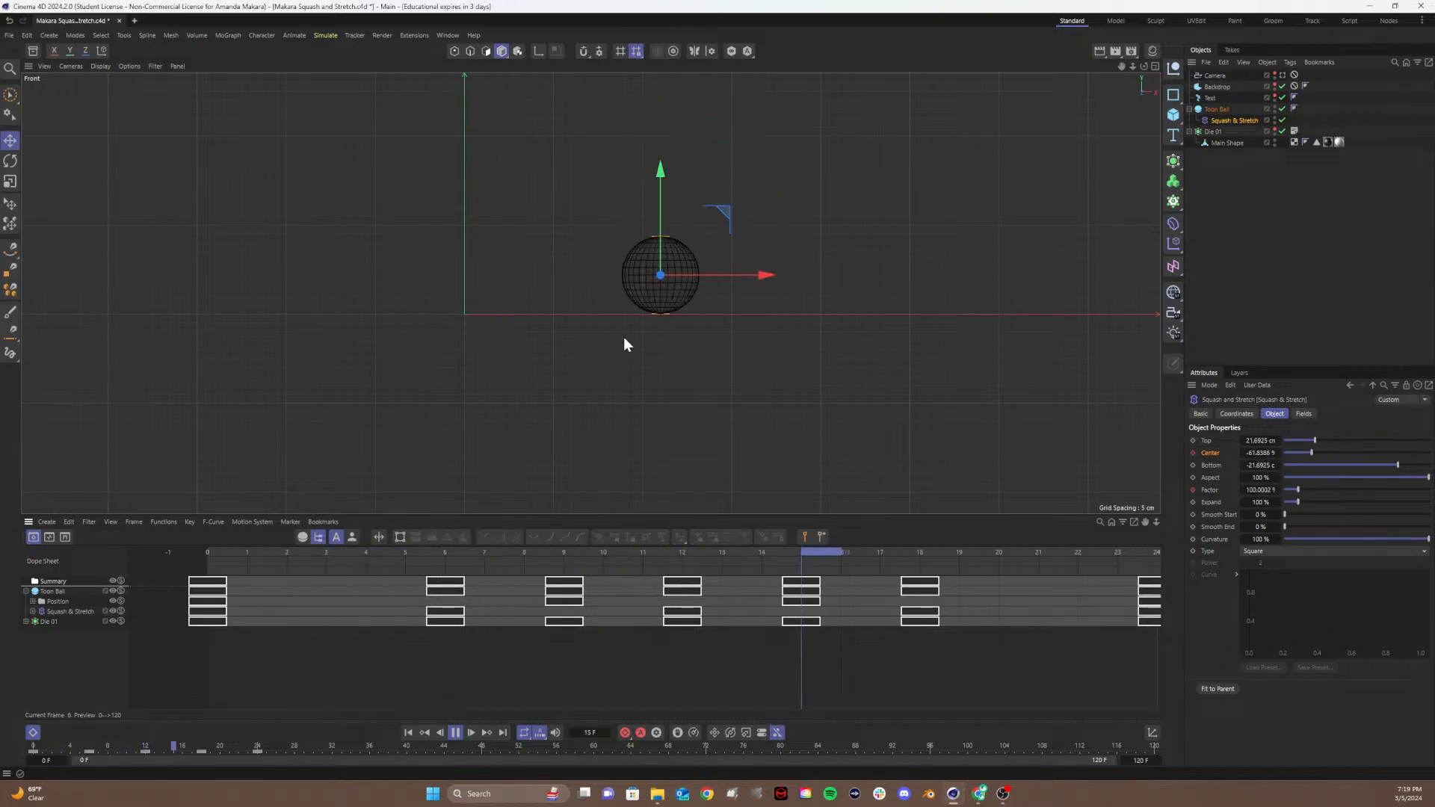
{"action": "left_click", "coordinate": [342, 553]}
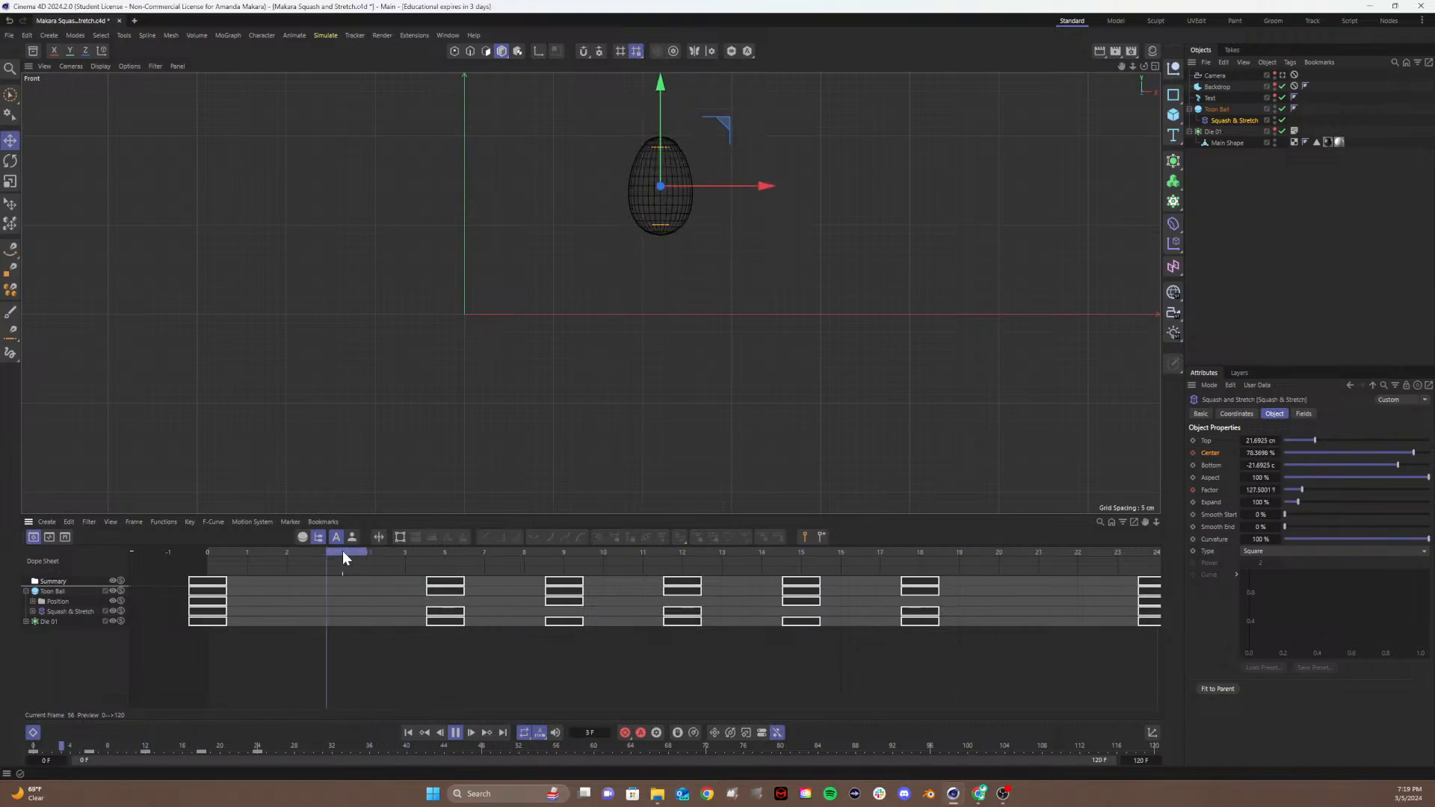
{"action": "left_click_drag", "start_coordinate": [350, 556], "coordinate": [746, 632]}
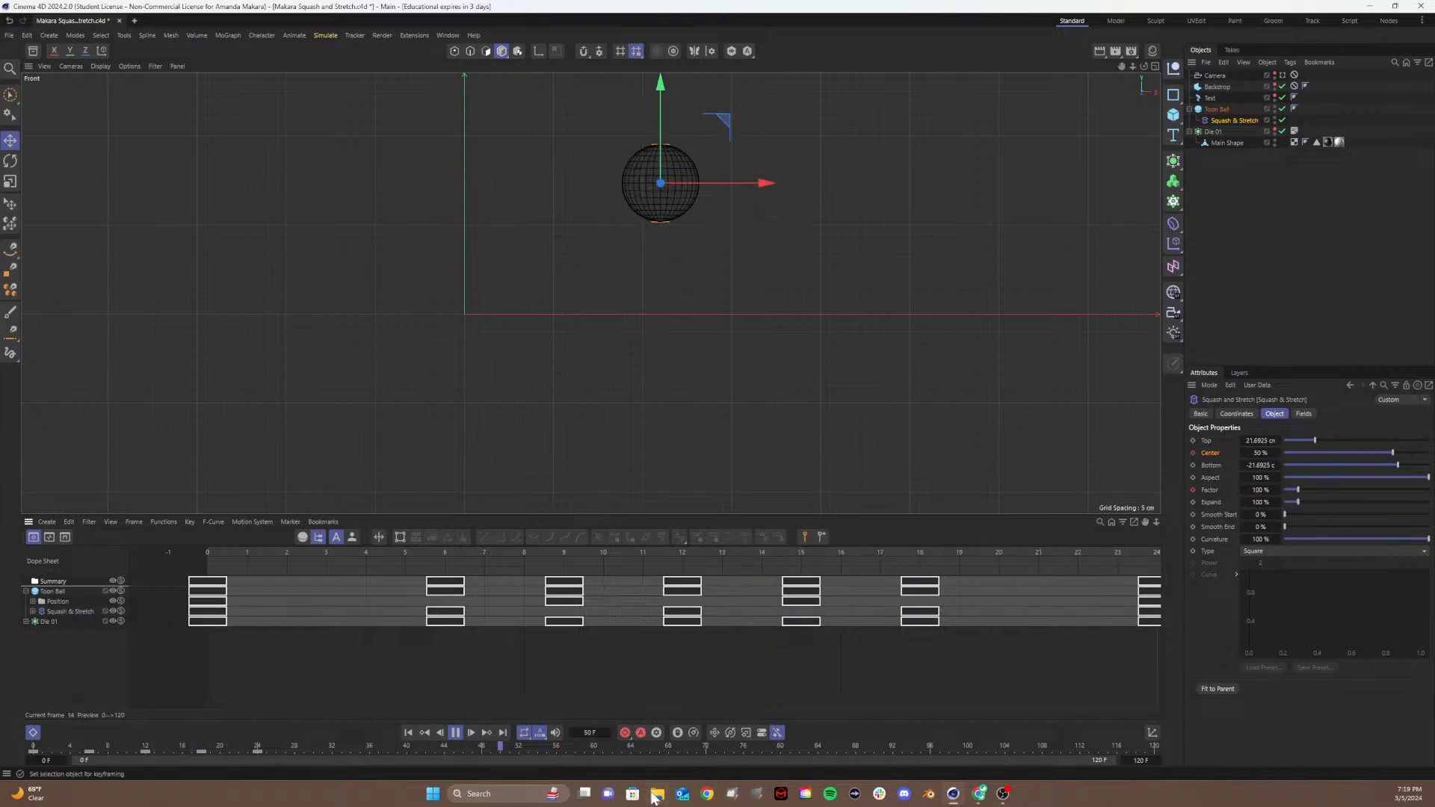
{"action": "left_click", "coordinate": [455, 732]}
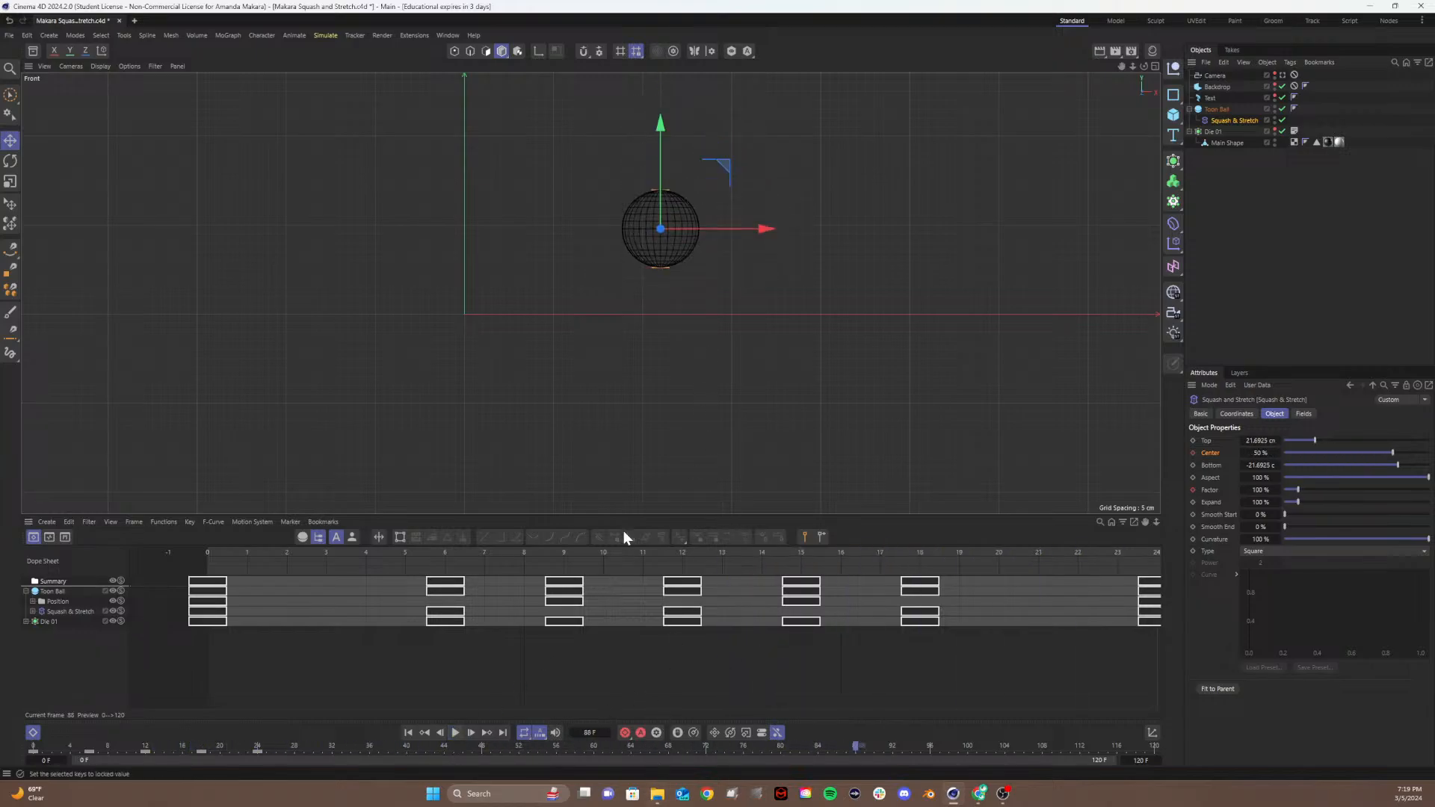
Step: Try lowering the Squash & Stretch deformer toward the ground on frame 12, and undo the move
{"action": "mouse_move", "coordinate": [603, 552]}
{"action": "left_mouse_down"}
{"action": "mouse_move", "coordinate": [459, 580]}
{"action": "mouse_move", "coordinate": [698, 552]}
{"action": "mouse_move", "coordinate": [519, 583]}
{"action": "mouse_move", "coordinate": [602, 572]}
{"action": "left_mouse_up"}
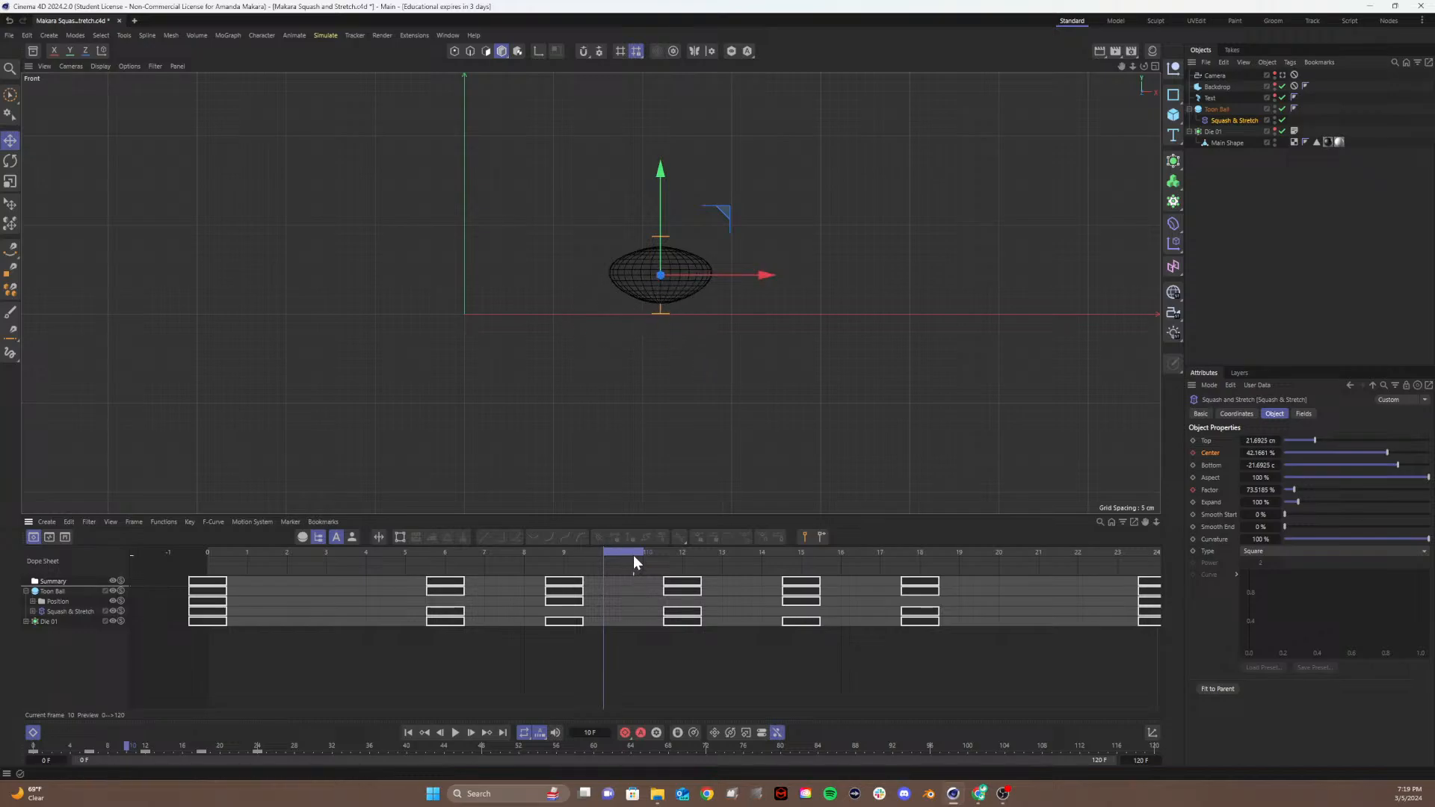
{"action": "left_click_drag", "start_coordinate": [675, 551], "coordinate": [697, 557]}
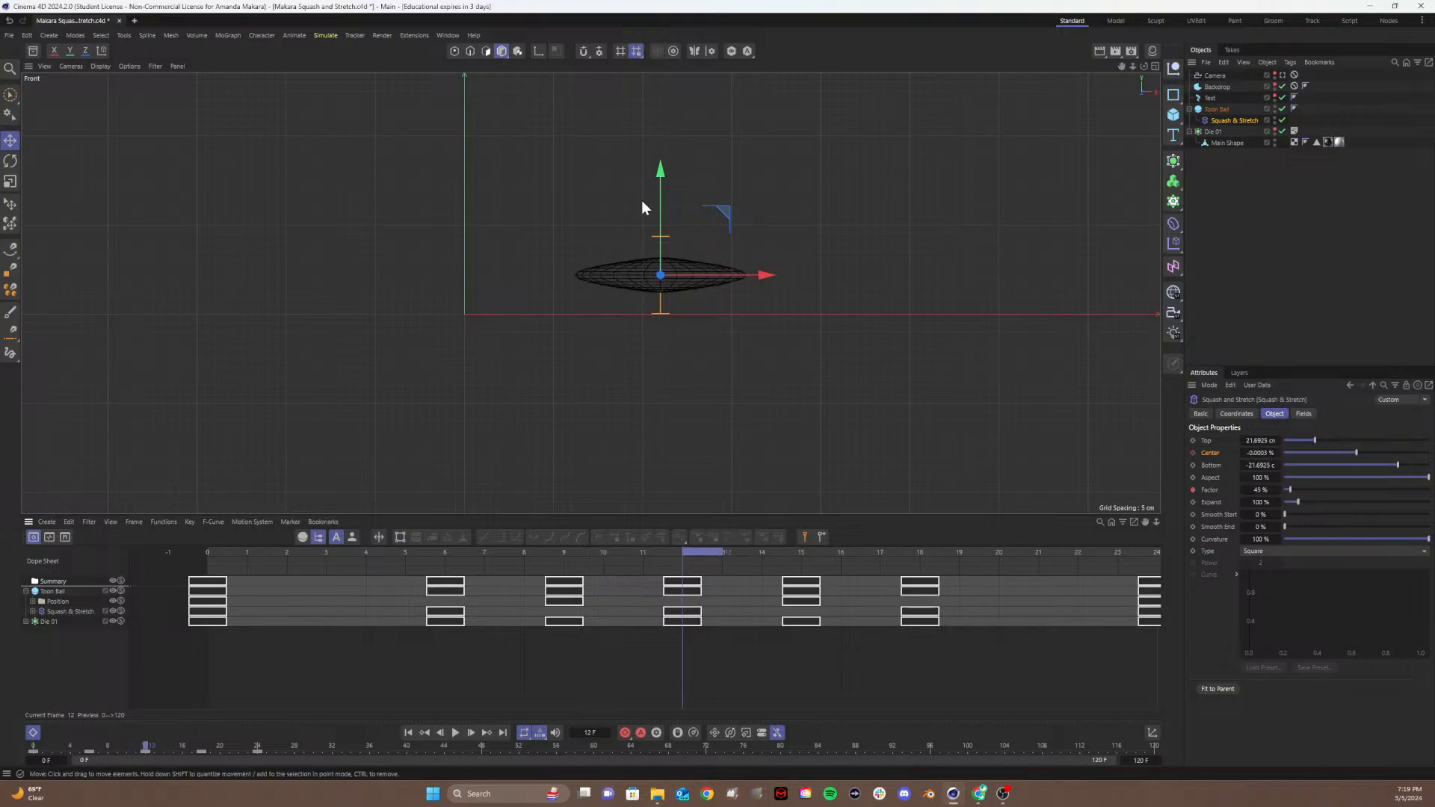
{"action": "left_click_drag", "start_coordinate": [664, 164], "coordinate": [661, 204]}
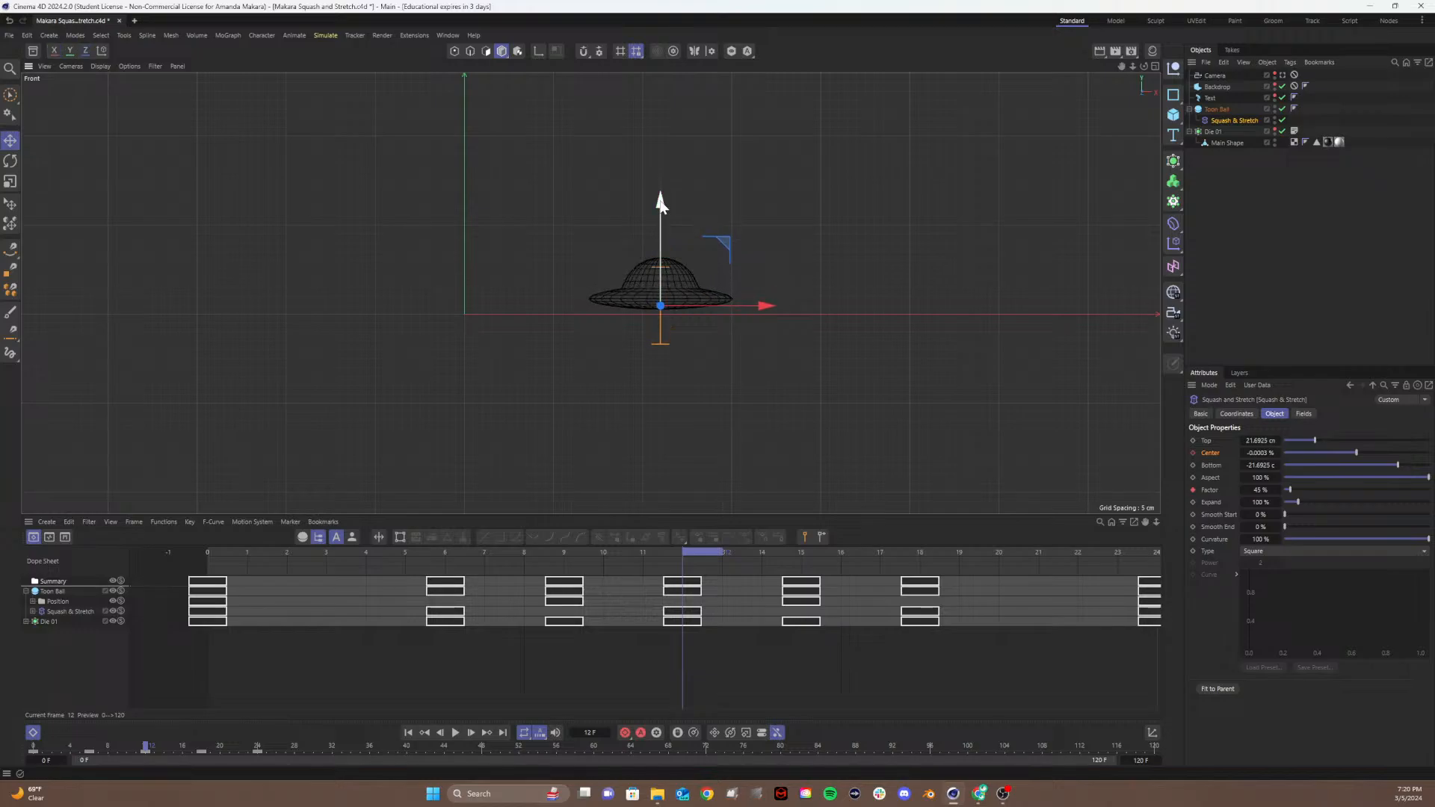
{"action": "key", "text": "ctrl+z"}
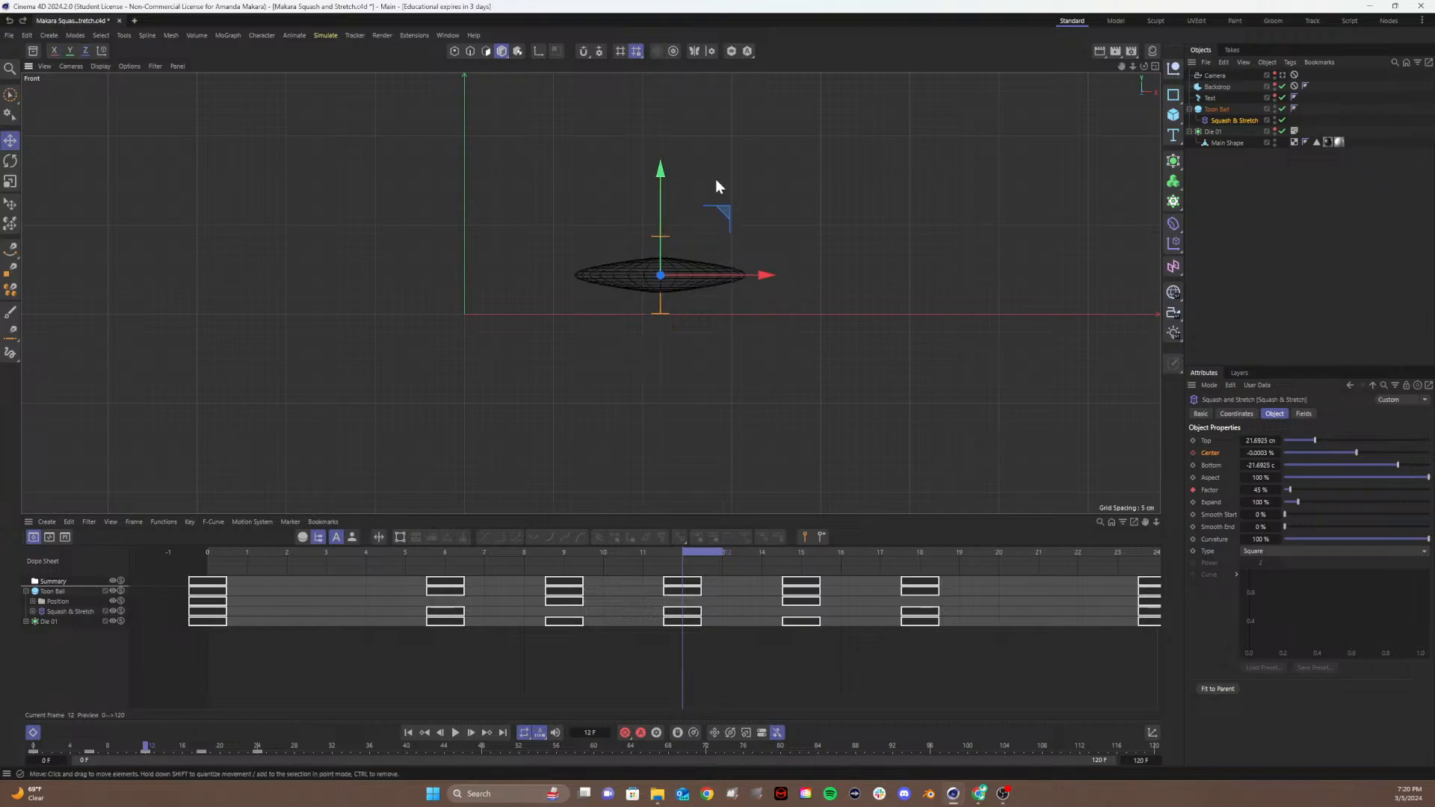
Step: Scrub between frames 9 and 12 to examine how the Toon Ball changes from round to squashed
{"action": "left_click", "coordinate": [1217, 109]}
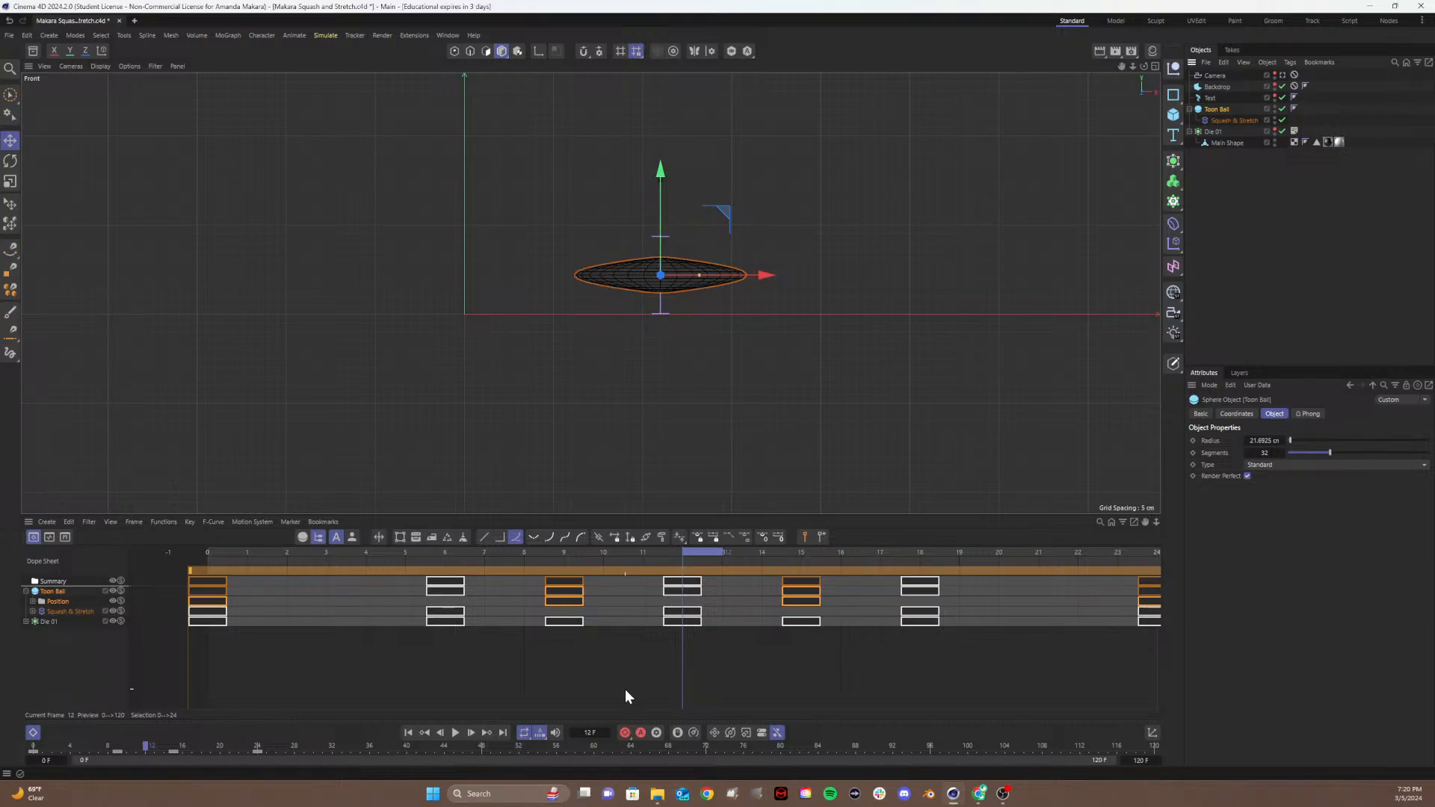
{"action": "left_click", "coordinate": [642, 671]}
{"action": "left_click", "coordinate": [563, 553]}
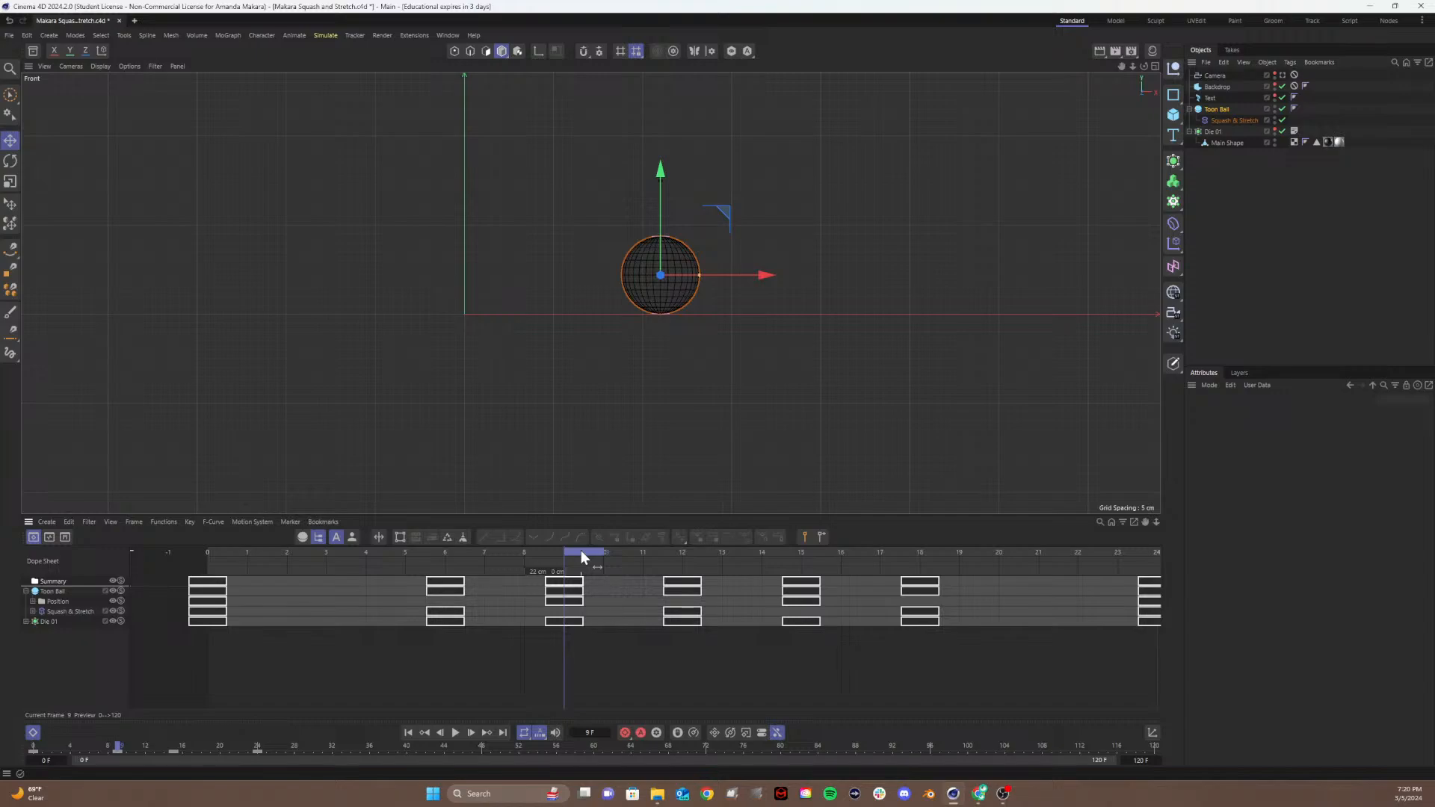
{"action": "left_click_drag", "start_coordinate": [580, 550], "coordinate": [688, 616]}
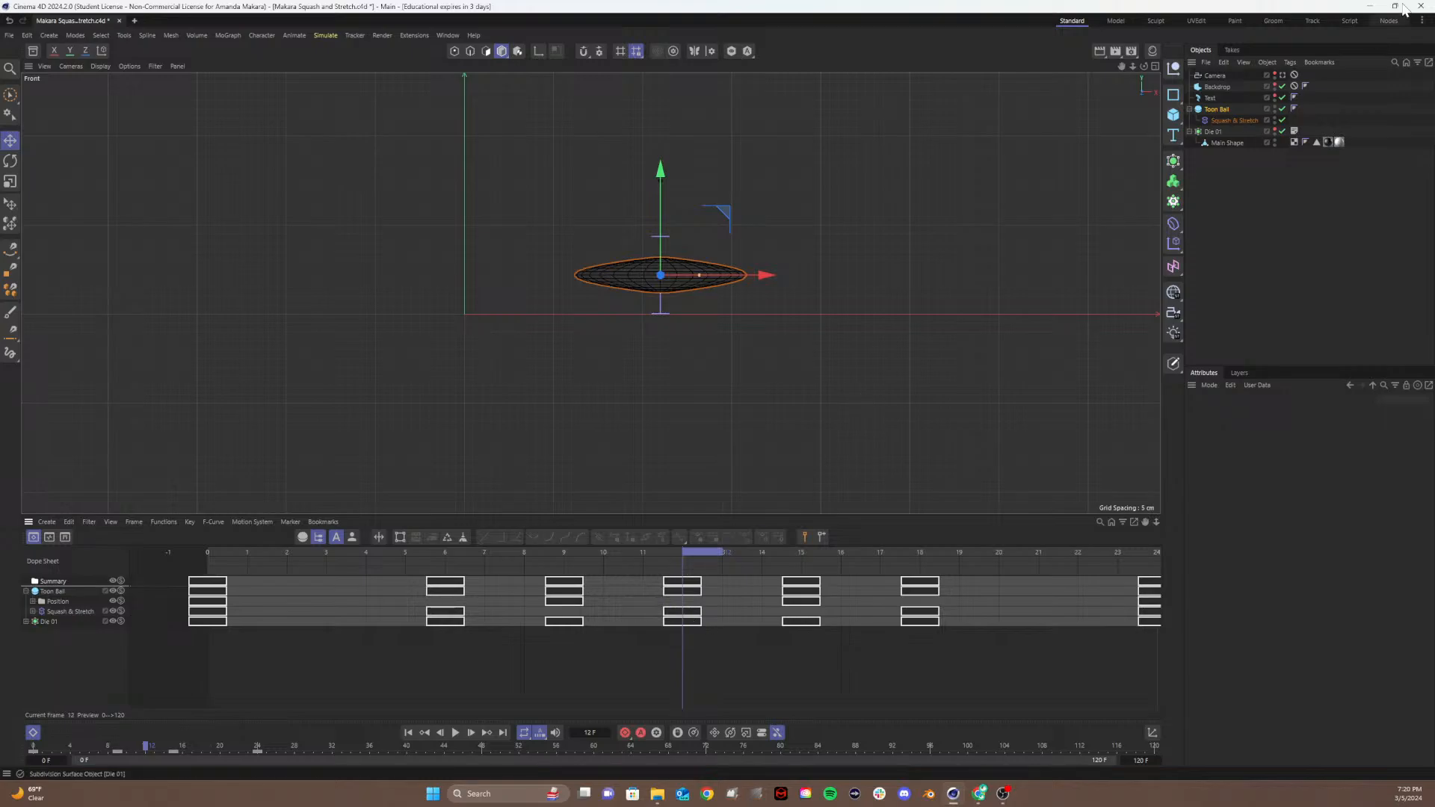
Step: Experiment with the Squash & Stretch deformer's Curvature on the squashed ball and set it to 50%
{"action": "left_click", "coordinate": [1241, 120]}
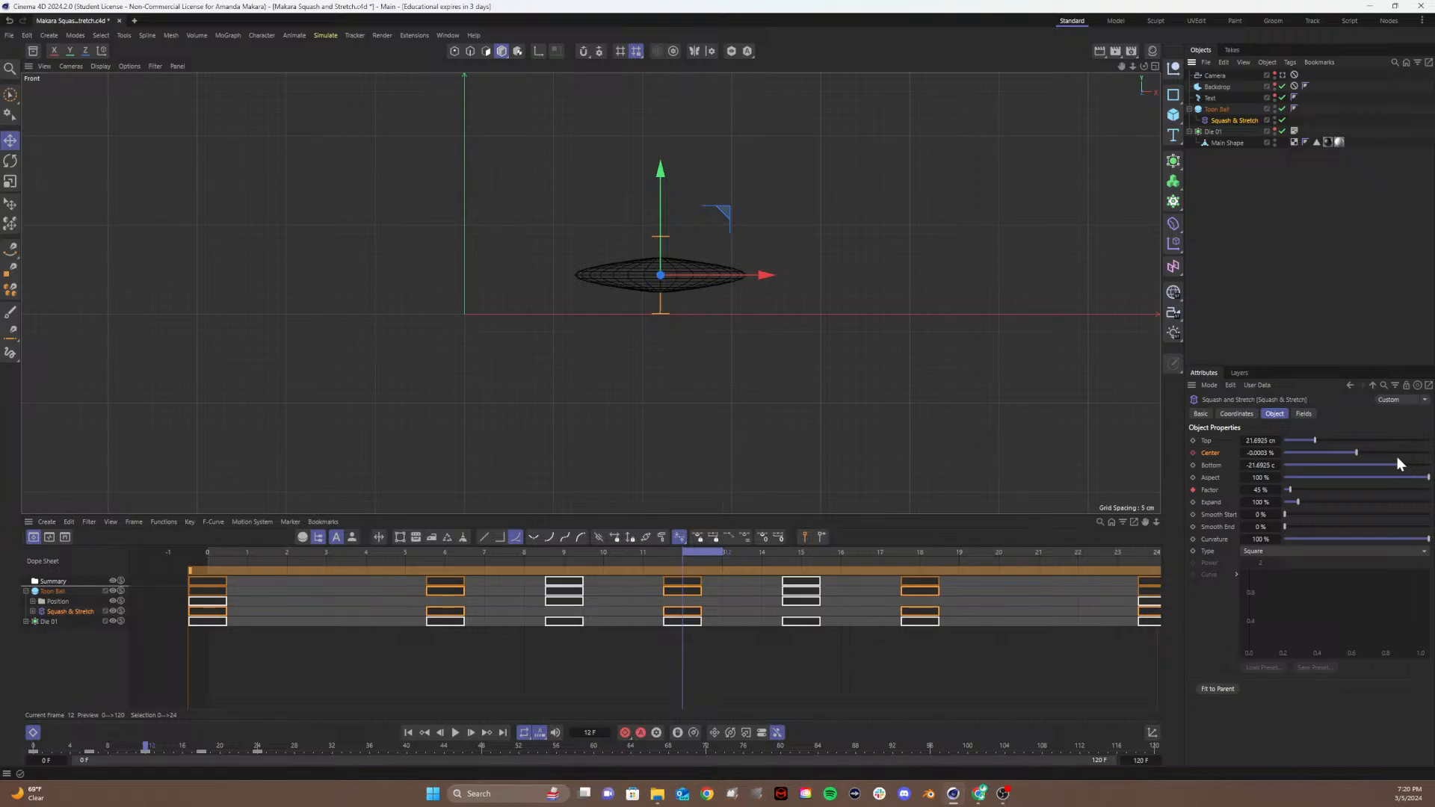
{"action": "mouse_move", "coordinate": [1364, 467]}
{"action": "left_mouse_down"}
{"action": "mouse_move", "coordinate": [1260, 470]}
{"action": "mouse_move", "coordinate": [1422, 458]}
{"action": "mouse_move", "coordinate": [1337, 460]}
{"action": "mouse_move", "coordinate": [1349, 452]}
{"action": "left_mouse_up"}
{"action": "key", "text": "ctrl+z"}
{"action": "mouse_move", "coordinate": [1293, 501]}
{"action": "left_mouse_down"}
{"action": "mouse_move", "coordinate": [1326, 499]}
{"action": "mouse_move", "coordinate": [1298, 505]}
{"action": "left_mouse_up"}
{"action": "left_click_drag", "start_coordinate": [1428, 538], "coordinate": [1109, 550]}
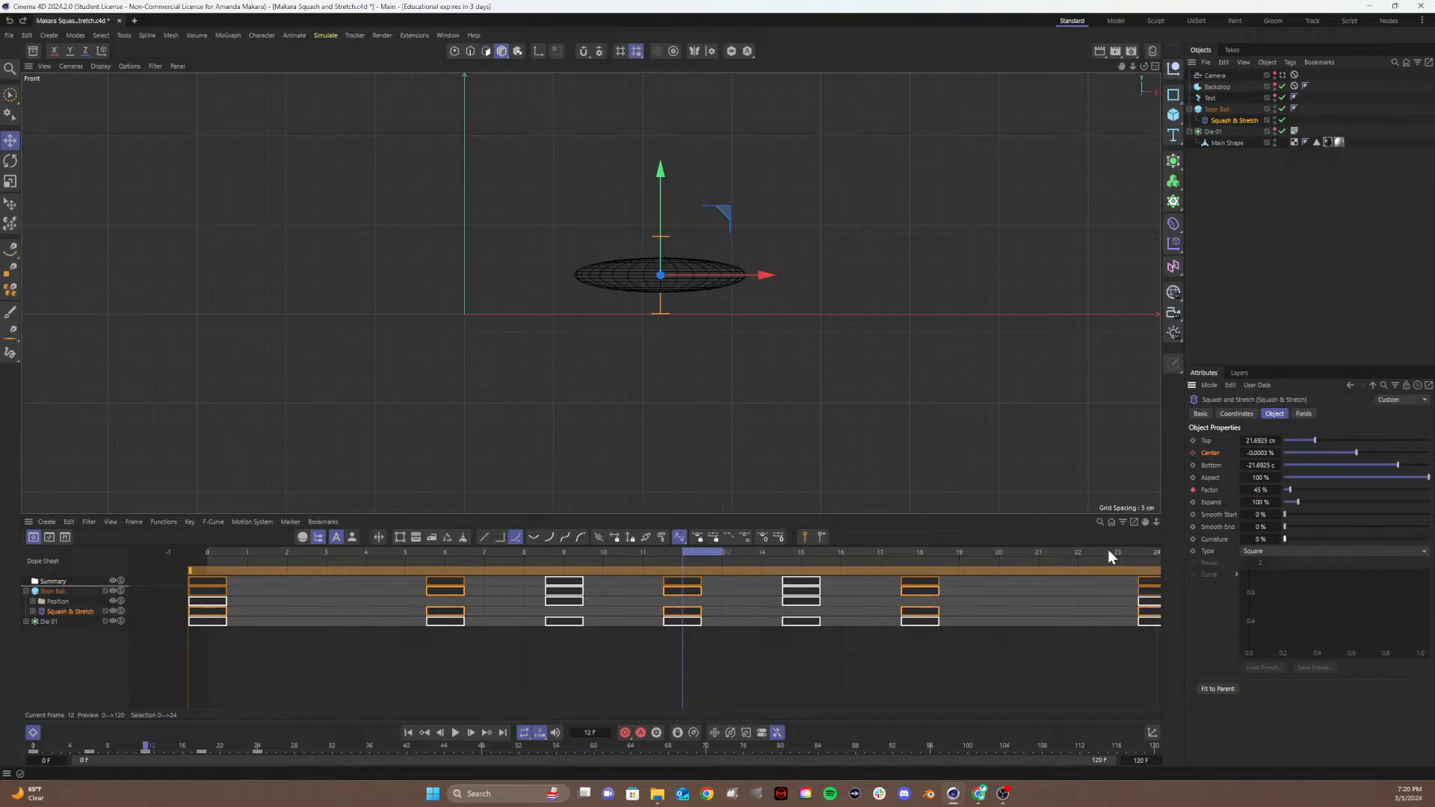
{"action": "left_click", "coordinate": [478, 551]}
{"action": "left_click_drag", "start_coordinate": [414, 553], "coordinate": [682, 550]}
{"action": "left_click_drag", "start_coordinate": [1285, 539], "coordinate": [1353, 539]}
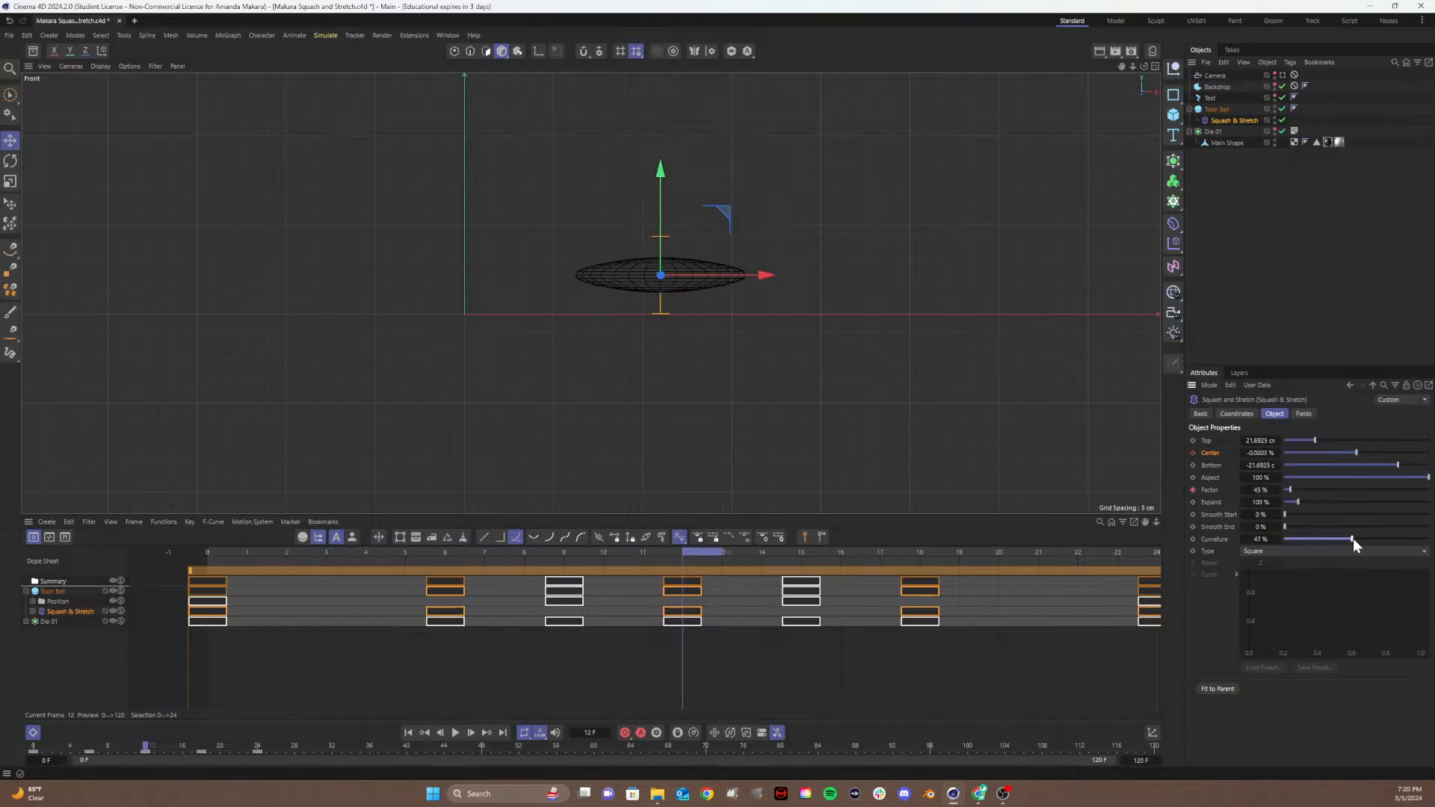
{"action": "double_click", "coordinate": [1259, 540]}
{"action": "type", "text": "50"}
{"action": "key", "text": "Return"}
Step: Move only the Squash & Stretch deformer's 45% Factor keyframe from frame 12 to frame 9
{"action": "left_click_drag", "start_coordinate": [593, 550], "coordinate": [571, 573]}
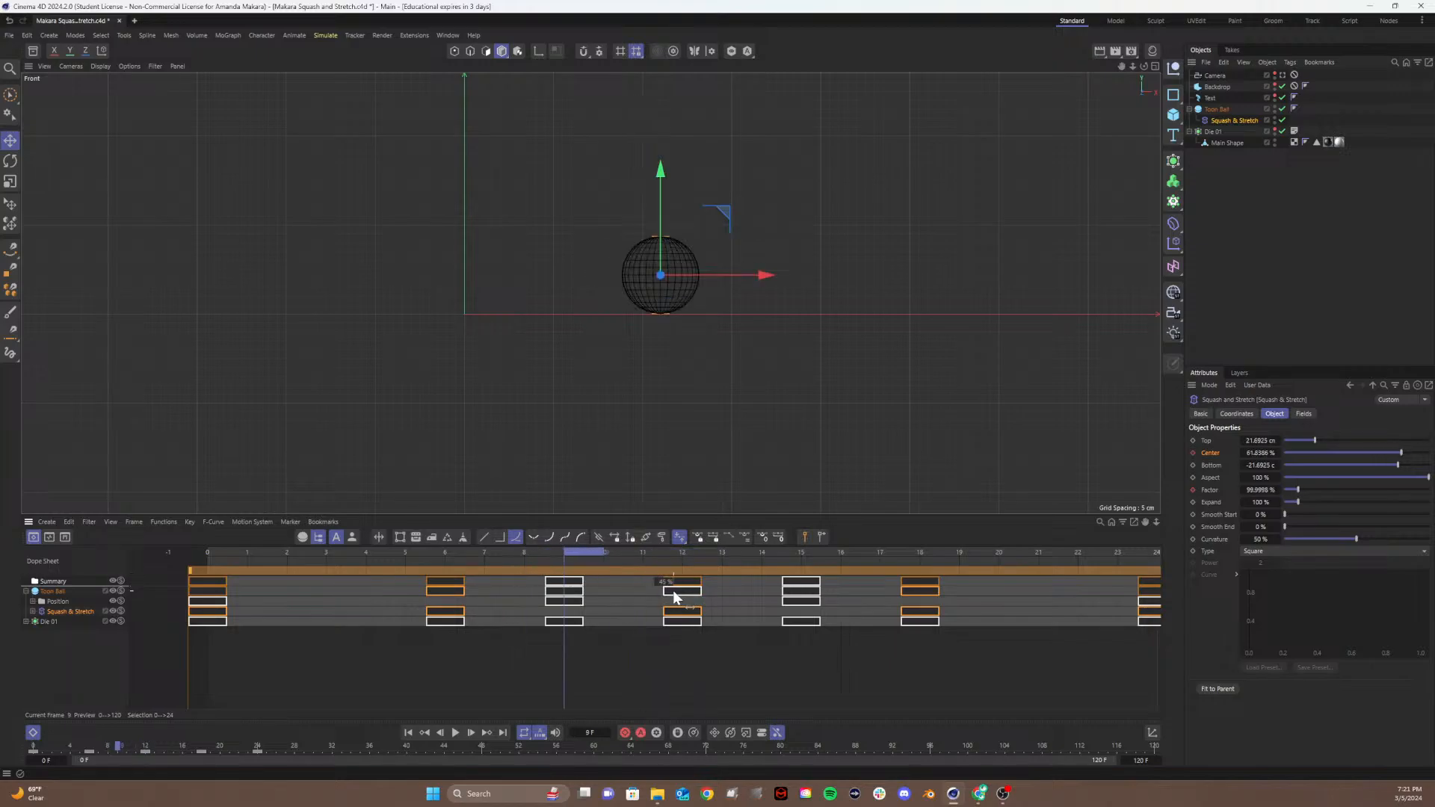
{"action": "left_click_drag", "start_coordinate": [674, 596], "coordinate": [567, 597]}
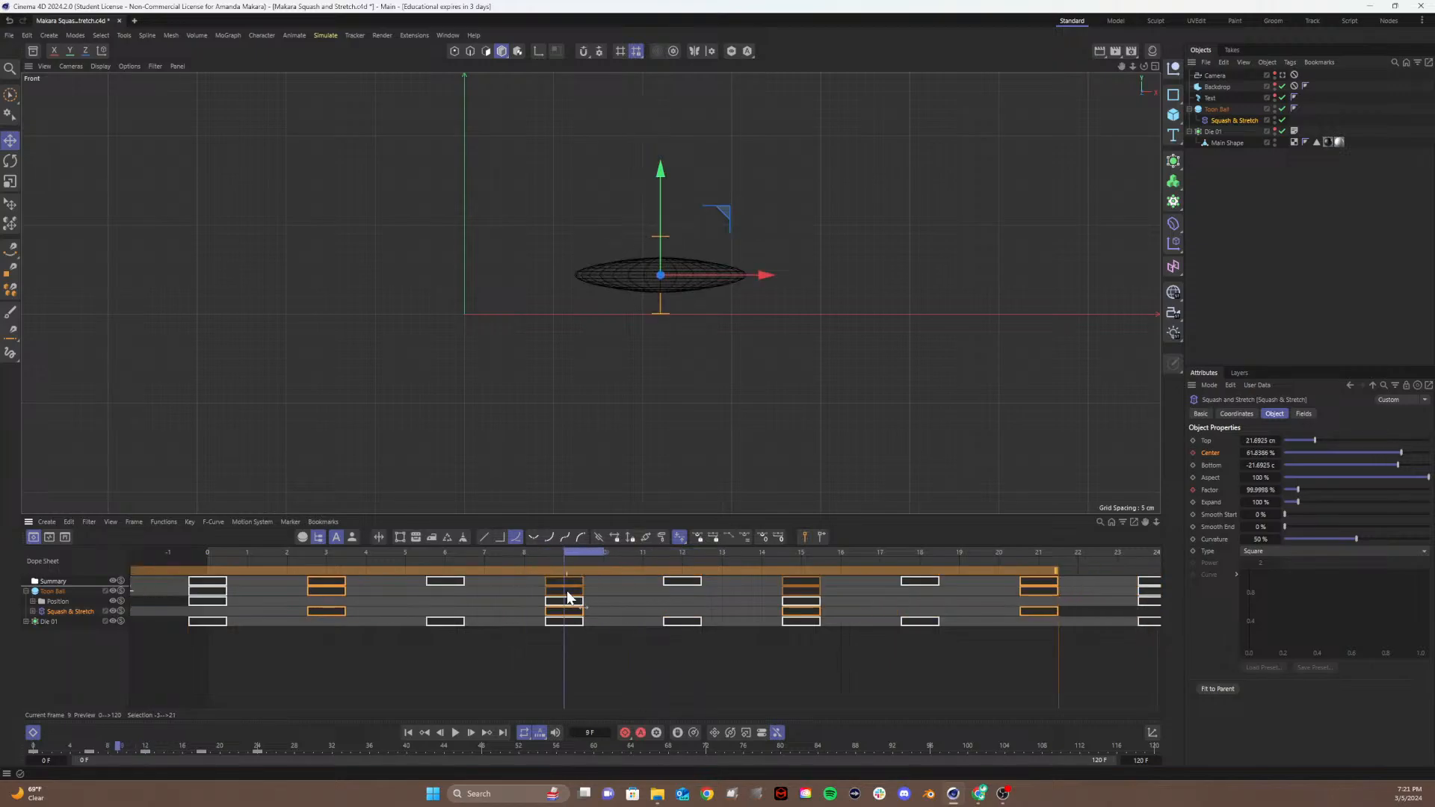
{"action": "key", "text": "ctrl+z"}
{"action": "left_click", "coordinate": [602, 675]}
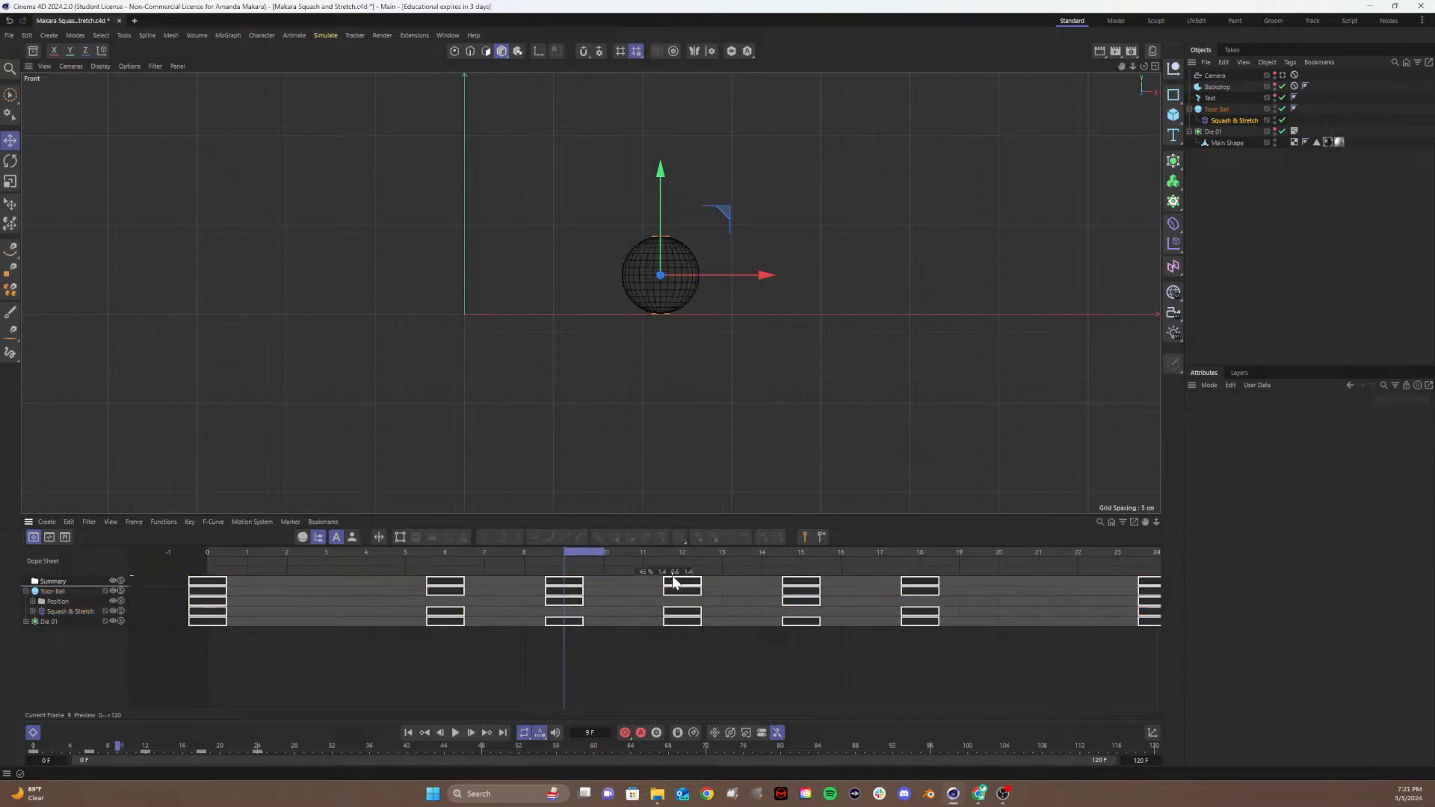
{"action": "left_click_drag", "start_coordinate": [683, 595], "coordinate": [562, 597]}
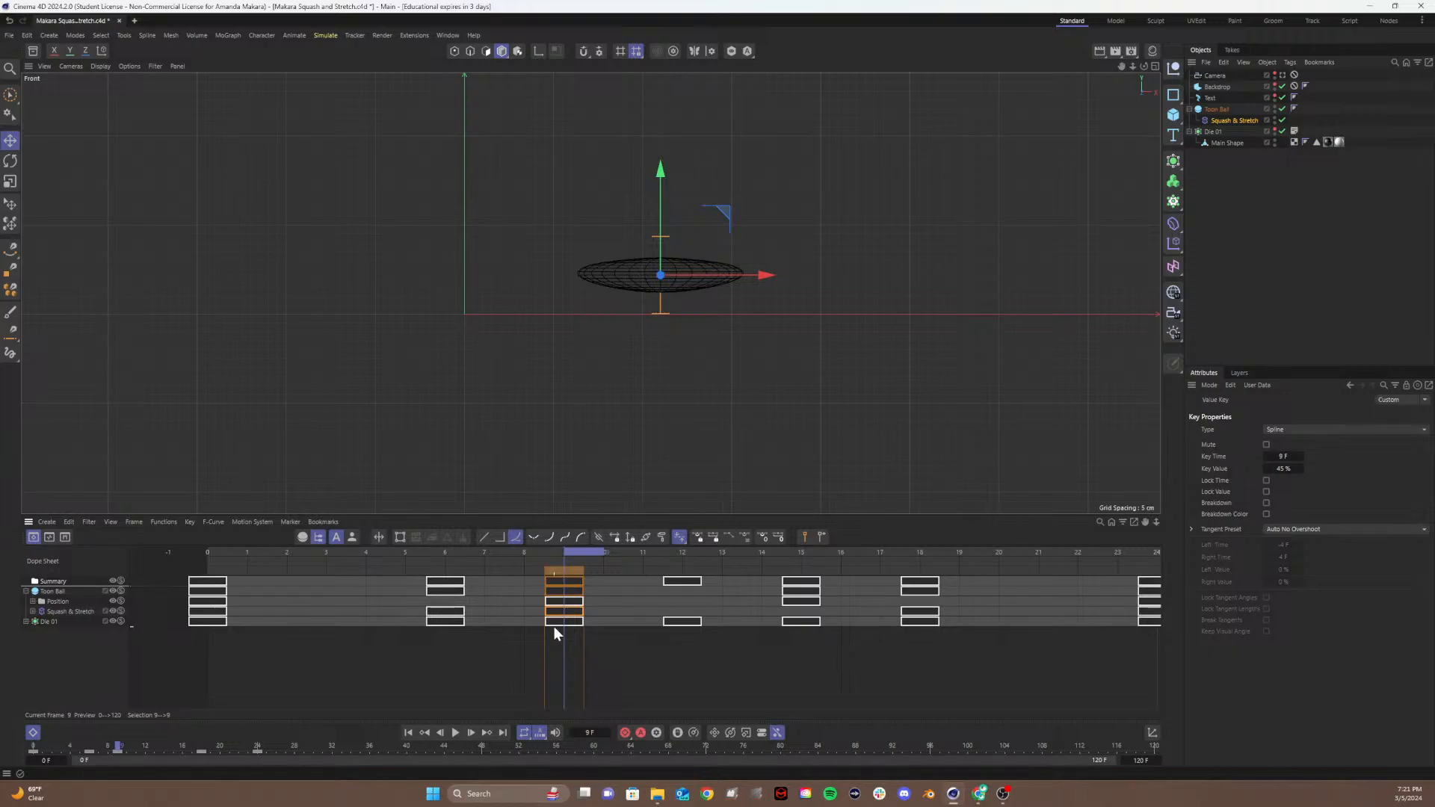
Step: Try lowering the Toon Ball to the ground on frame 9, and make the Backdrop visible in the front view as a floor reference
{"action": "left_click", "coordinate": [1243, 178]}
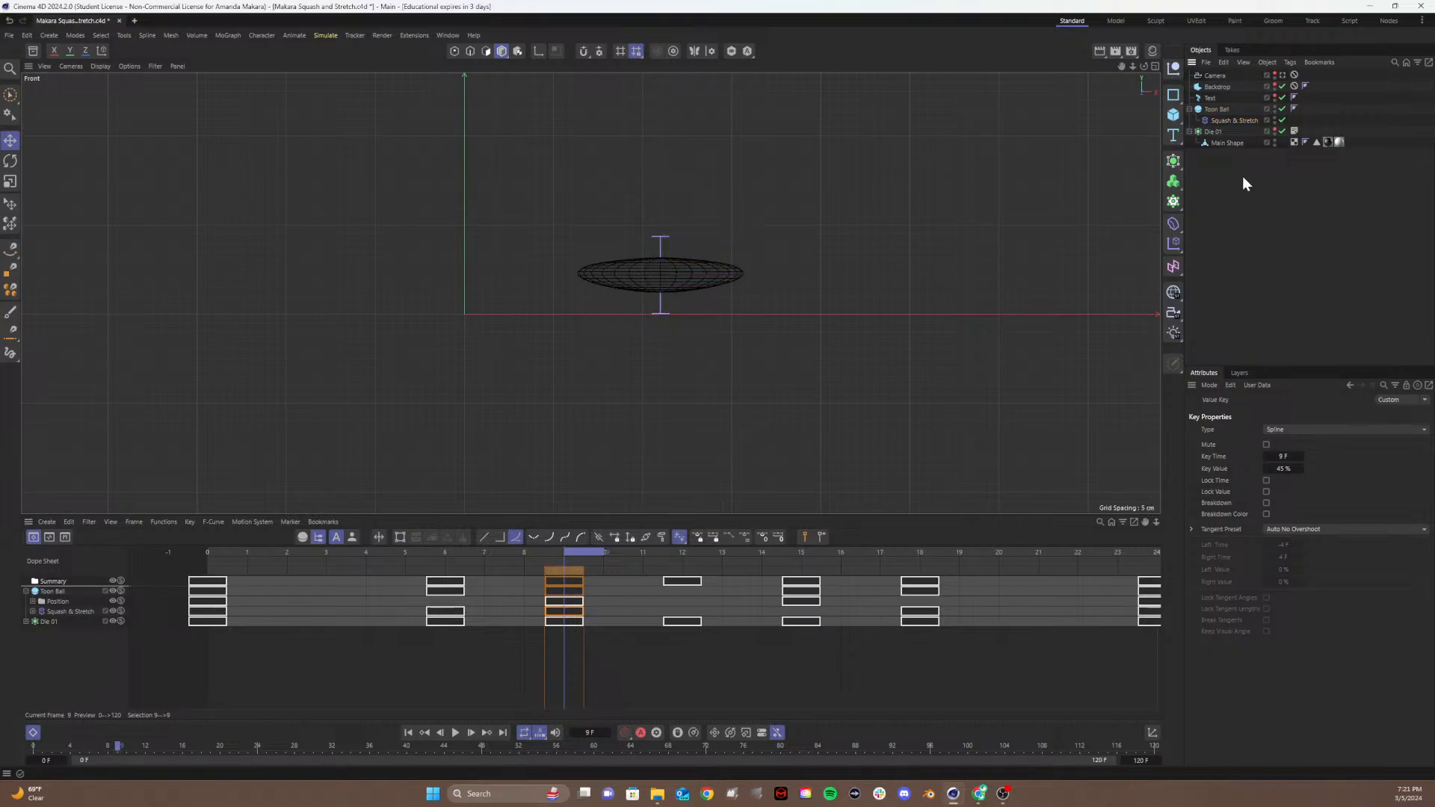
{"action": "left_click", "coordinate": [1216, 109]}
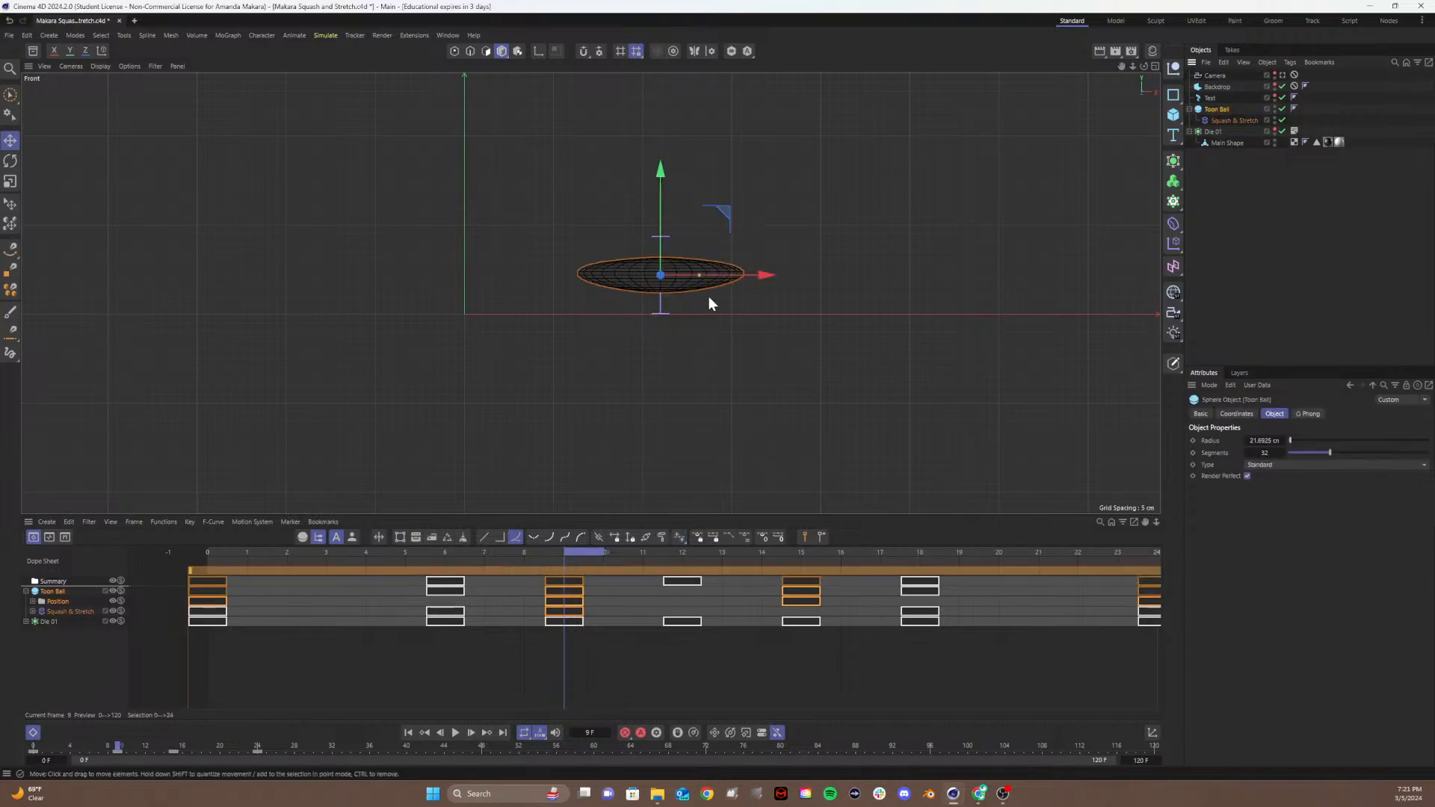
{"action": "left_click_drag", "start_coordinate": [660, 174], "coordinate": [653, 194]}
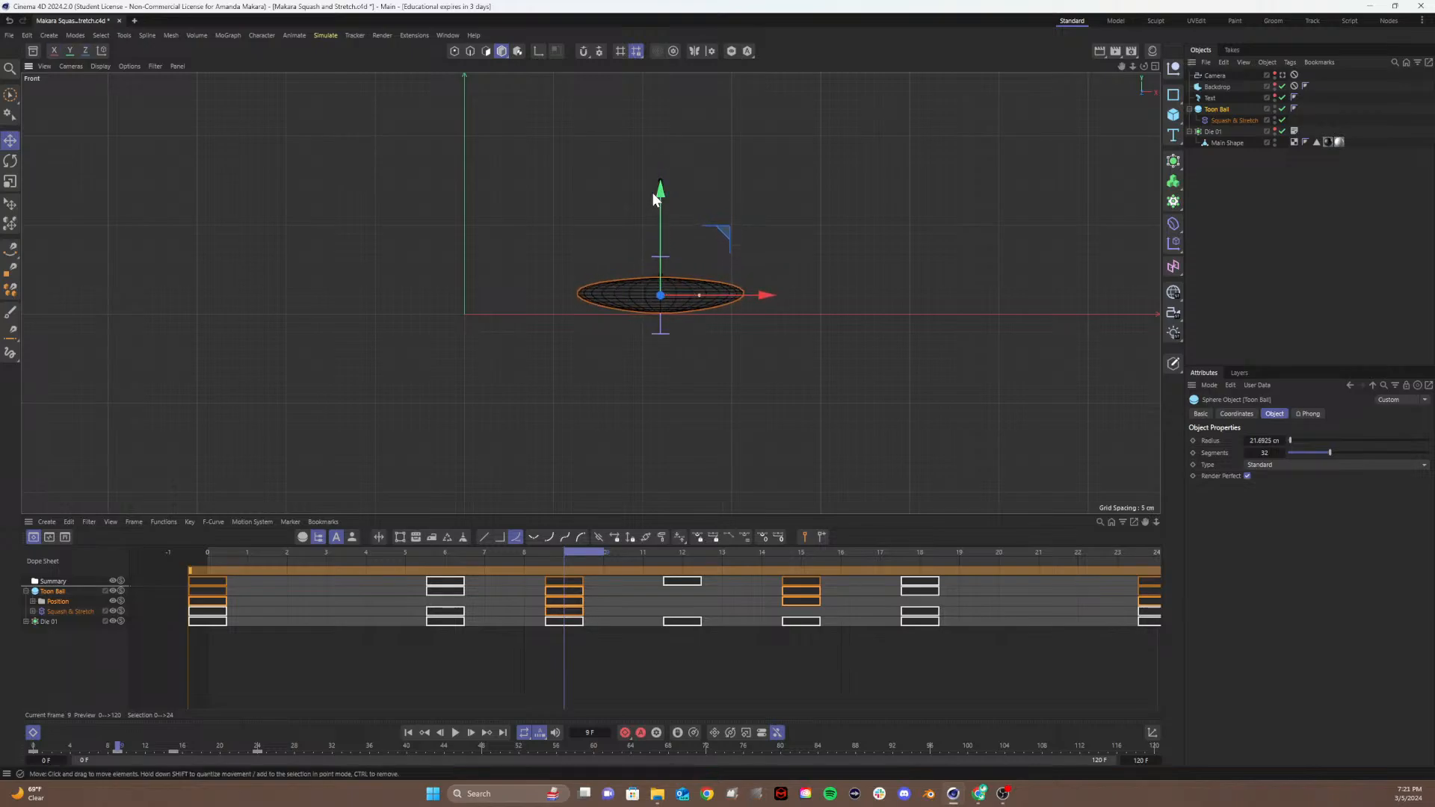
{"action": "left_click", "coordinate": [1227, 87]}
{"action": "left_click", "coordinate": [1275, 86]}
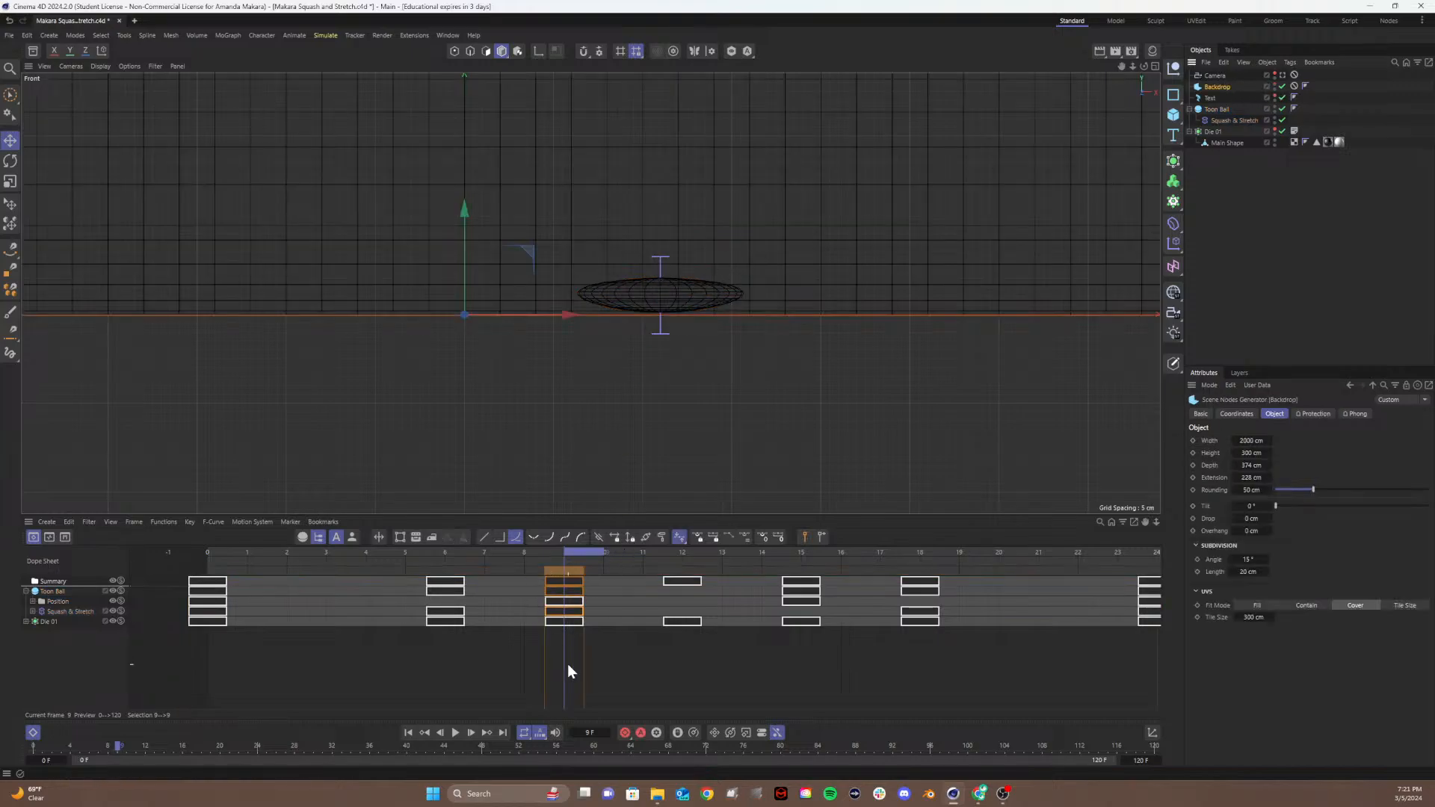
{"action": "left_click", "coordinate": [612, 655]}
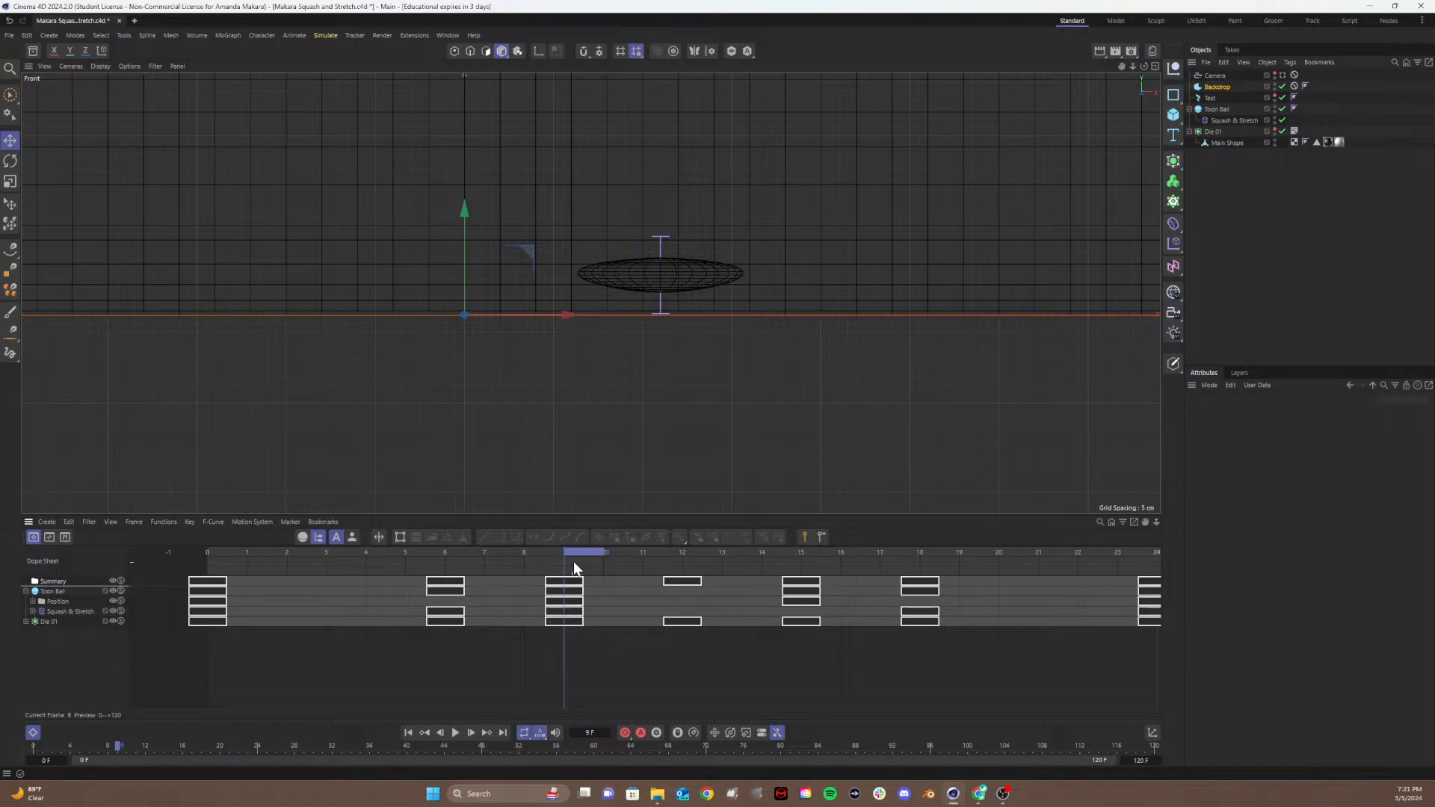
{"action": "mouse_move", "coordinate": [579, 548]}
{"action": "left_mouse_down"}
{"action": "mouse_move", "coordinate": [497, 550]}
{"action": "mouse_move", "coordinate": [576, 554]}
{"action": "left_mouse_up"}
Step: Lower the Toon Ball to a Y position of 10 cm on frame 9 and keyframe it
{"action": "left_click", "coordinate": [1217, 110]}
{"action": "left_click", "coordinate": [1236, 414]}
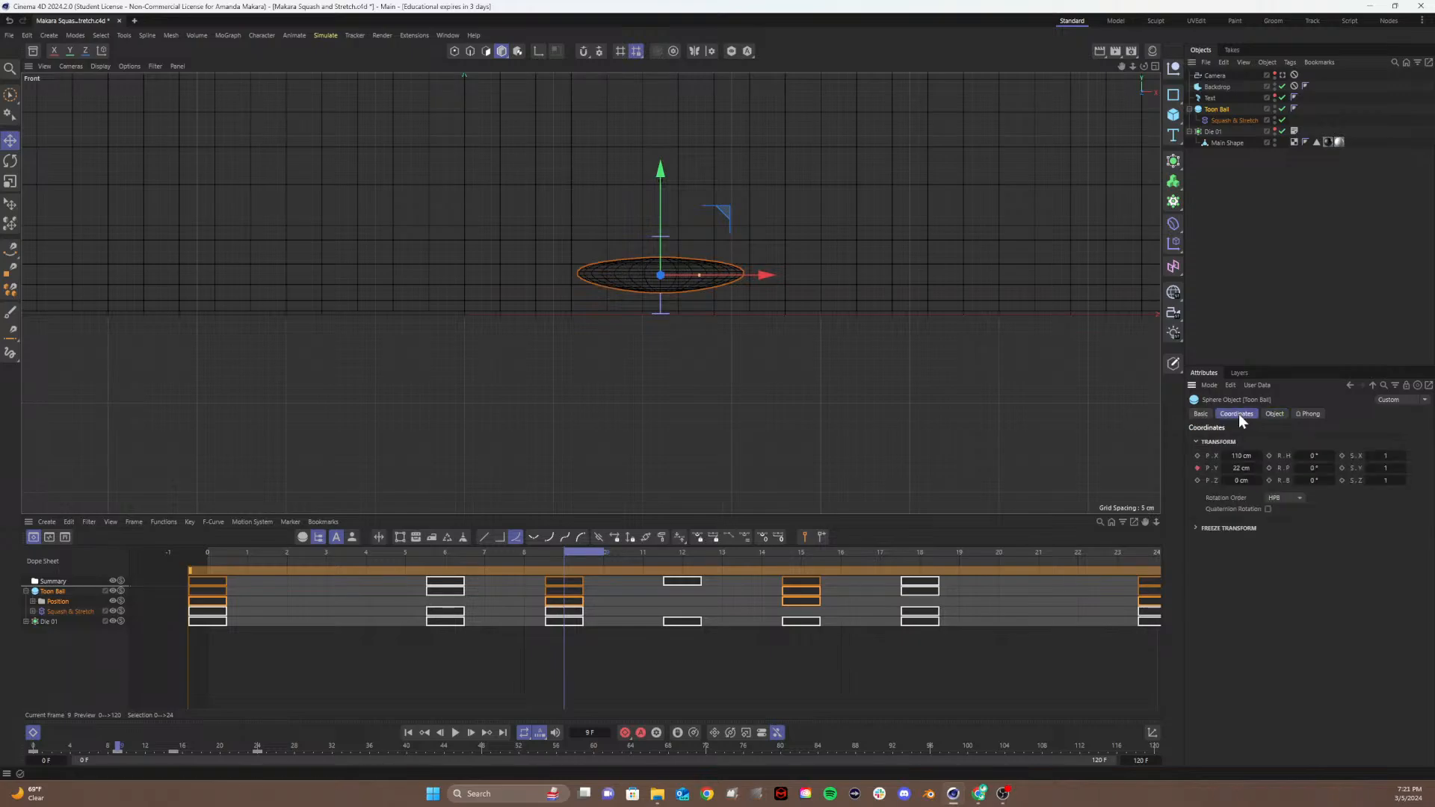
{"action": "left_click_drag", "start_coordinate": [661, 174], "coordinate": [660, 195]}
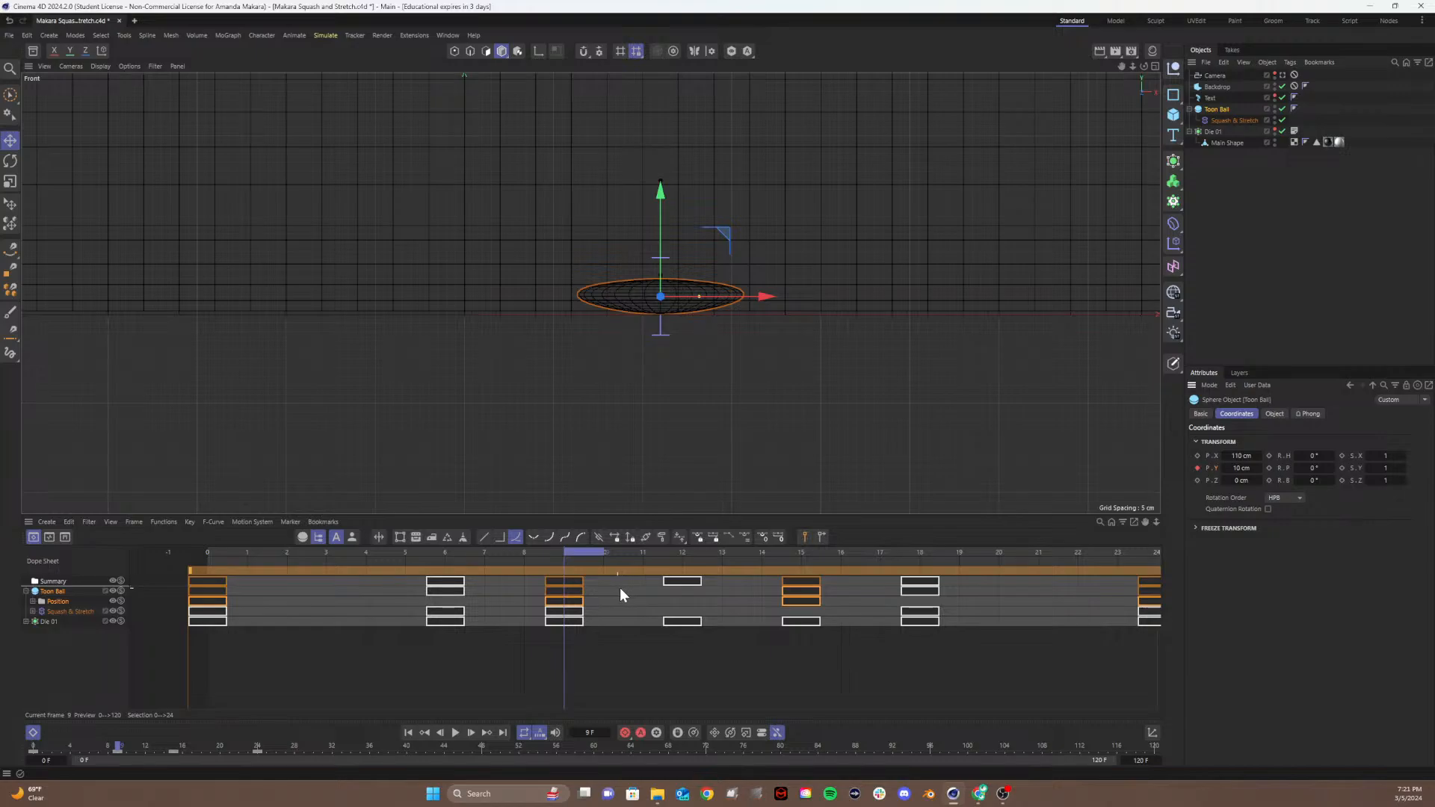
Step: Set the Toon Ball's Y position to 10 cm on frame 15 and keyframe it
{"action": "left_click", "coordinate": [804, 554]}
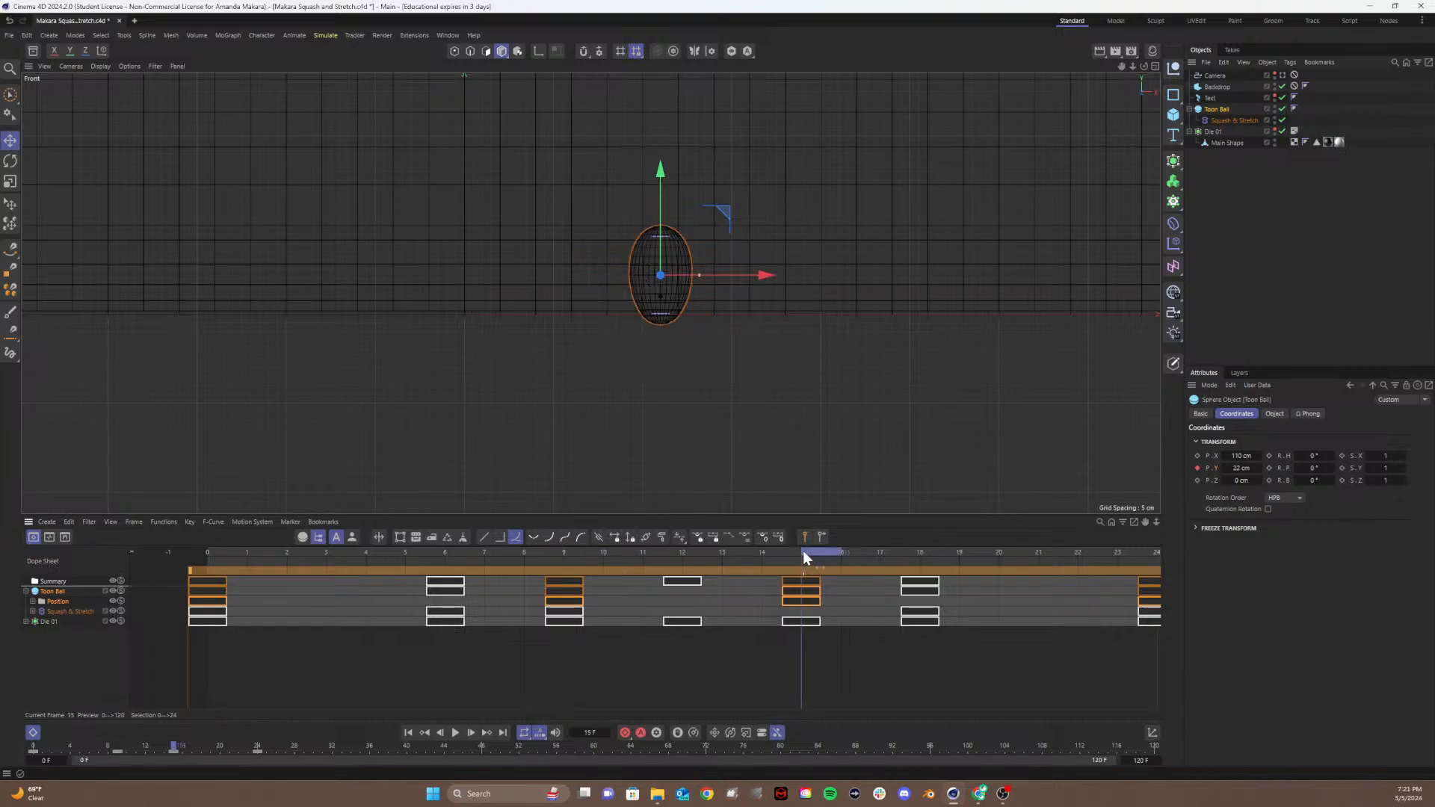
{"action": "left_click", "coordinate": [738, 631]}
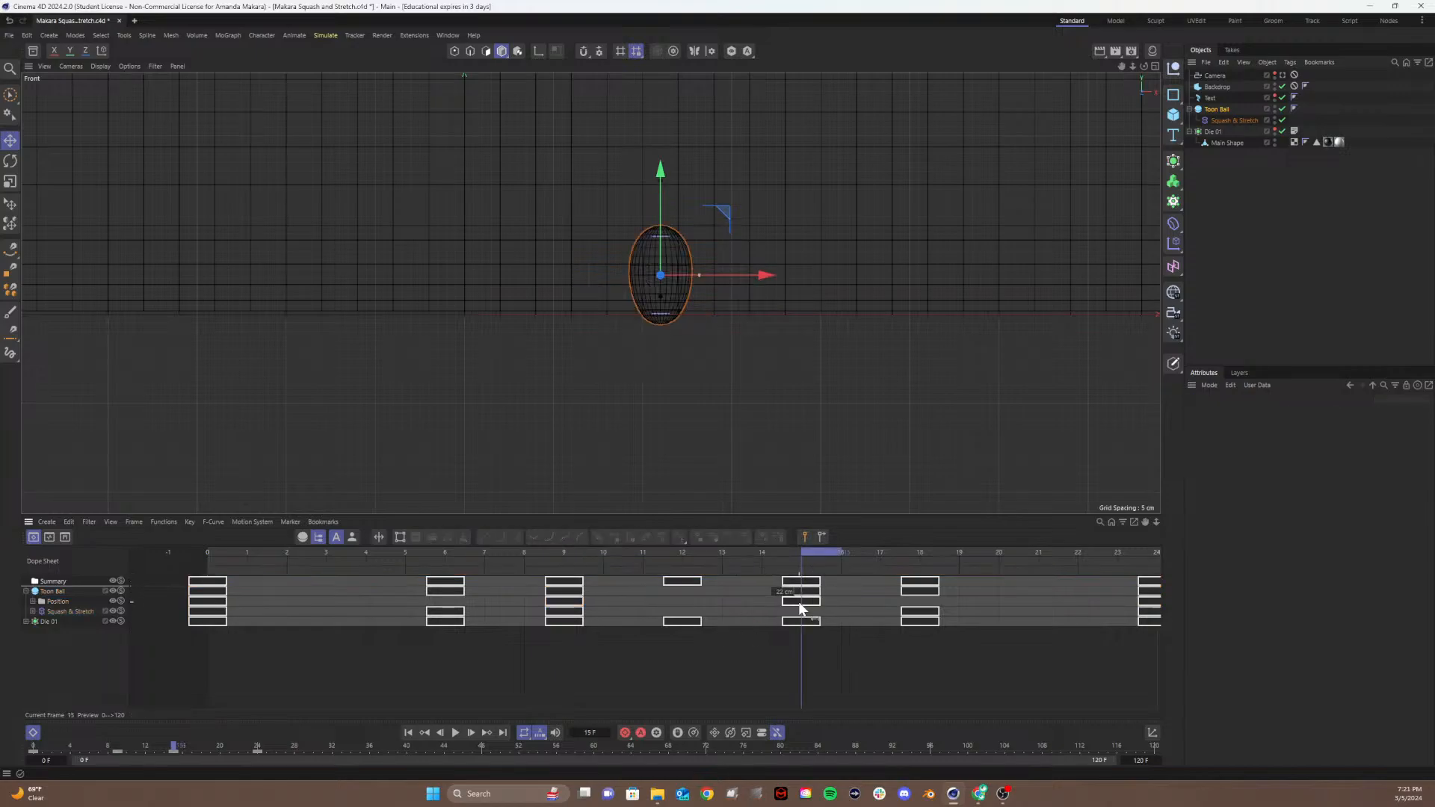
{"action": "left_click", "coordinate": [1216, 109]}
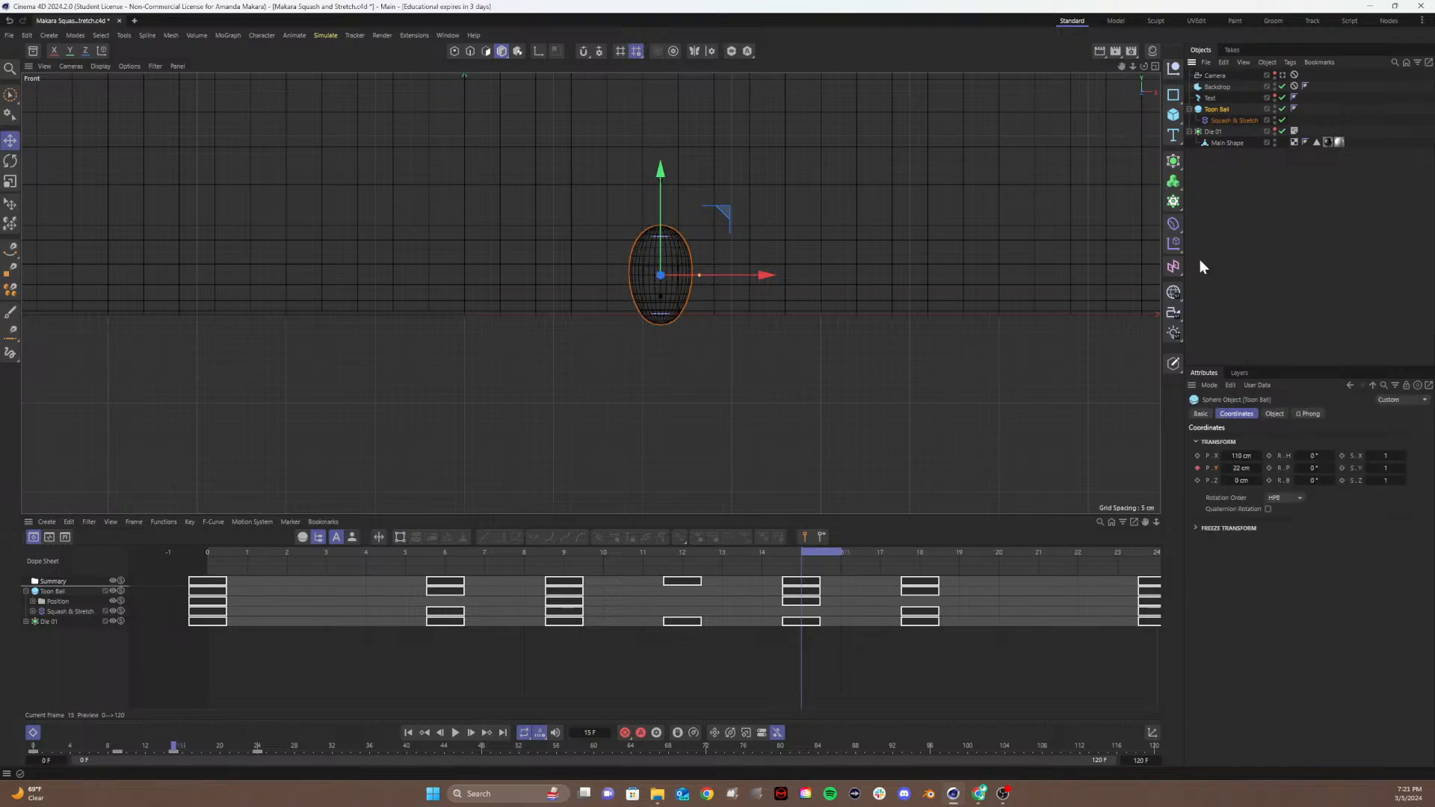
{"action": "left_click", "coordinate": [1242, 469]}
{"action": "type", "text": "10"}
{"action": "key", "text": "Return"}
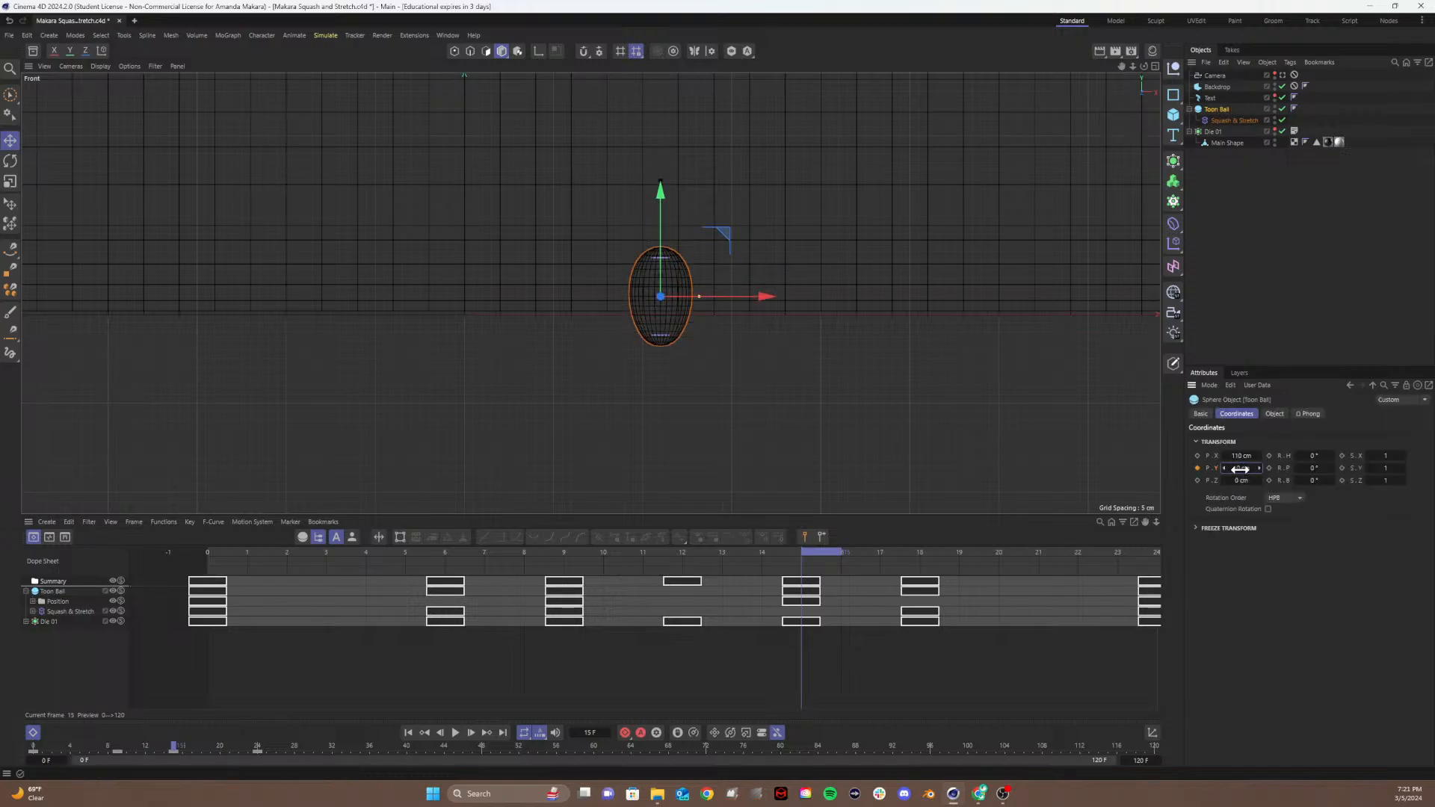
{"action": "left_click", "coordinate": [1196, 468]}
Step: Copy the deformer's 45% Factor keyframe from frame 9 to frame 15
{"action": "left_click", "coordinate": [559, 553]}
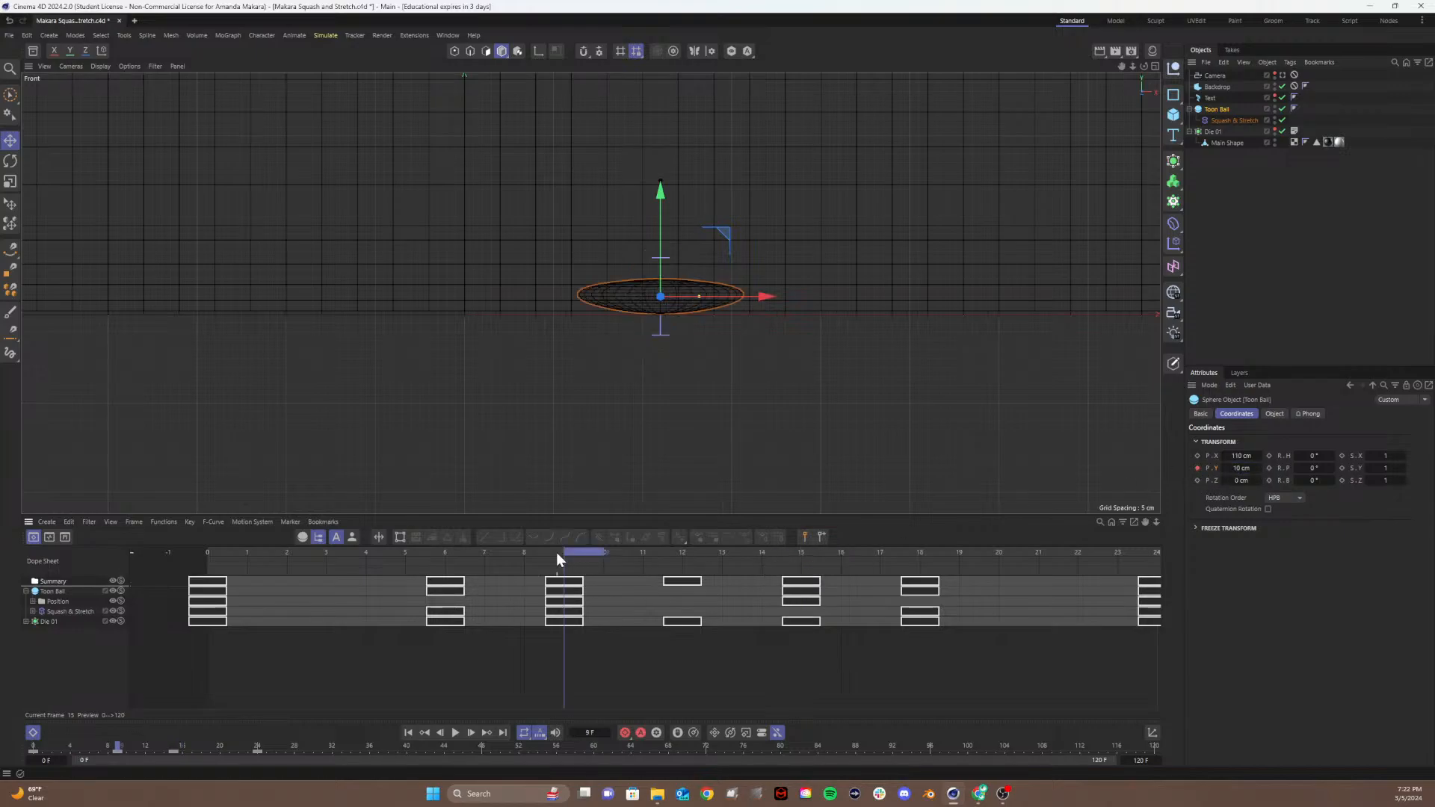
{"action": "left_click", "coordinate": [564, 613]}
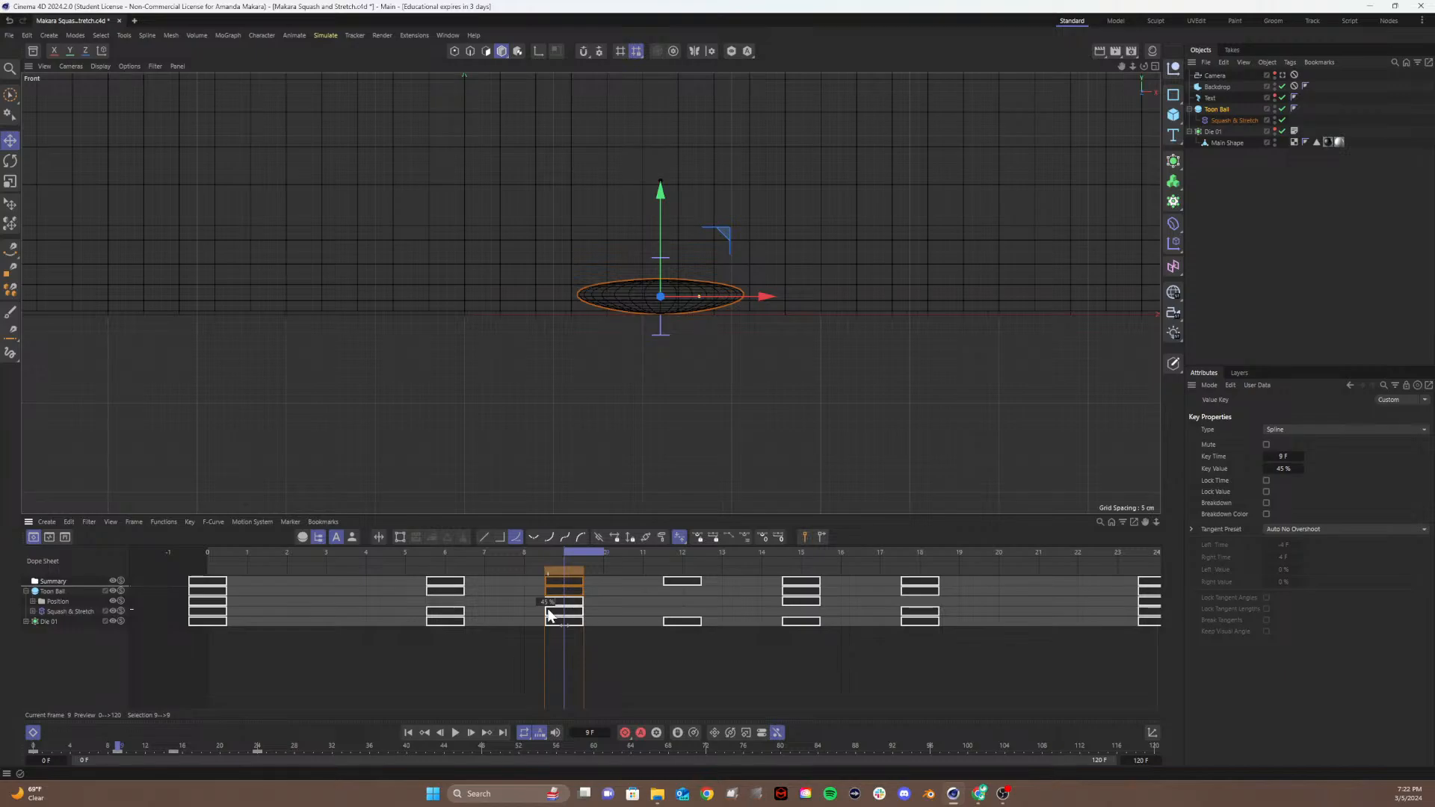
{"action": "left_click_drag", "start_coordinate": [548, 615], "coordinate": [802, 607], "text": "ctrl"}
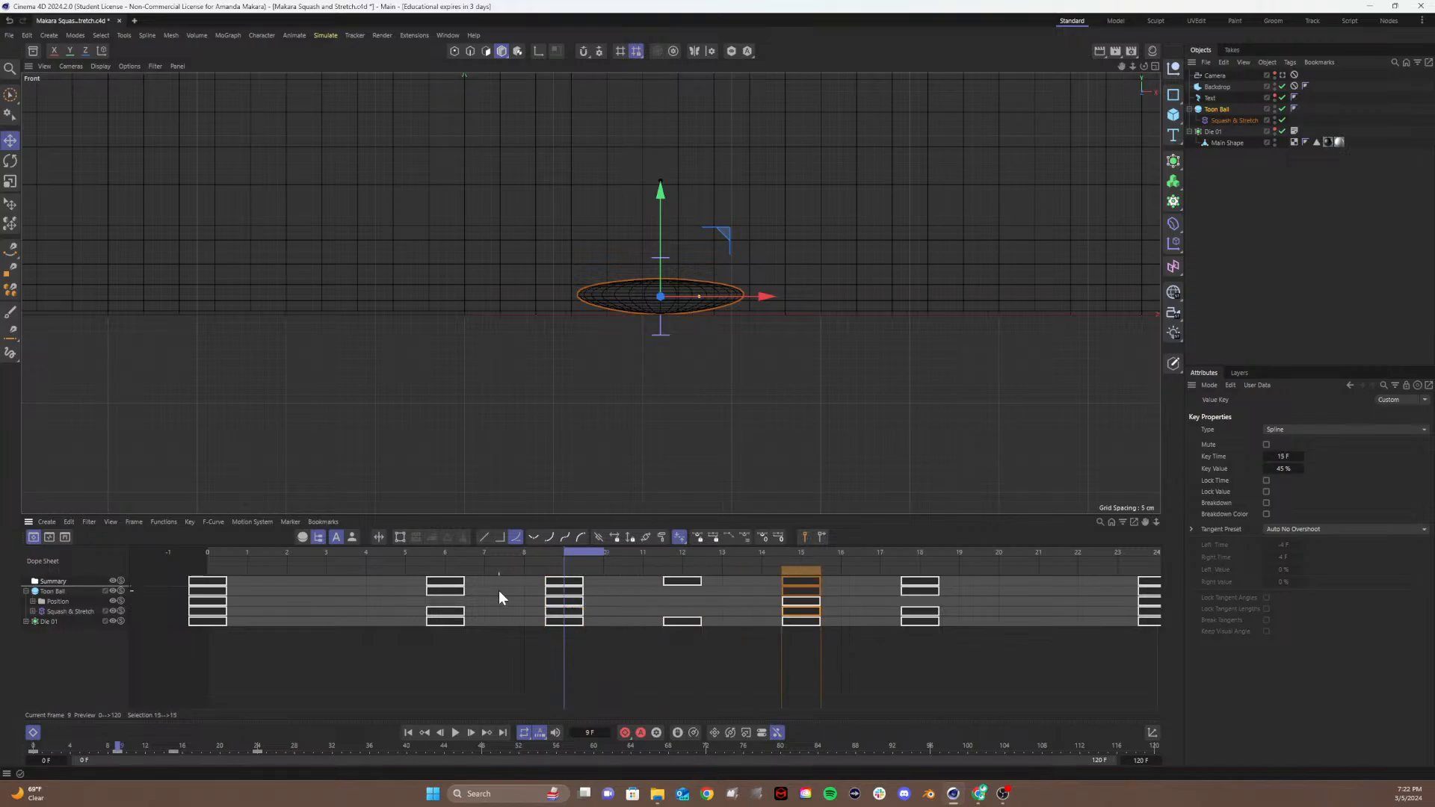
Step: Scrub between frames 9 and 12 to examine the squashed ball's shape alongside the deformer's object properties
{"action": "left_click_drag", "start_coordinate": [593, 547], "coordinate": [665, 602]}
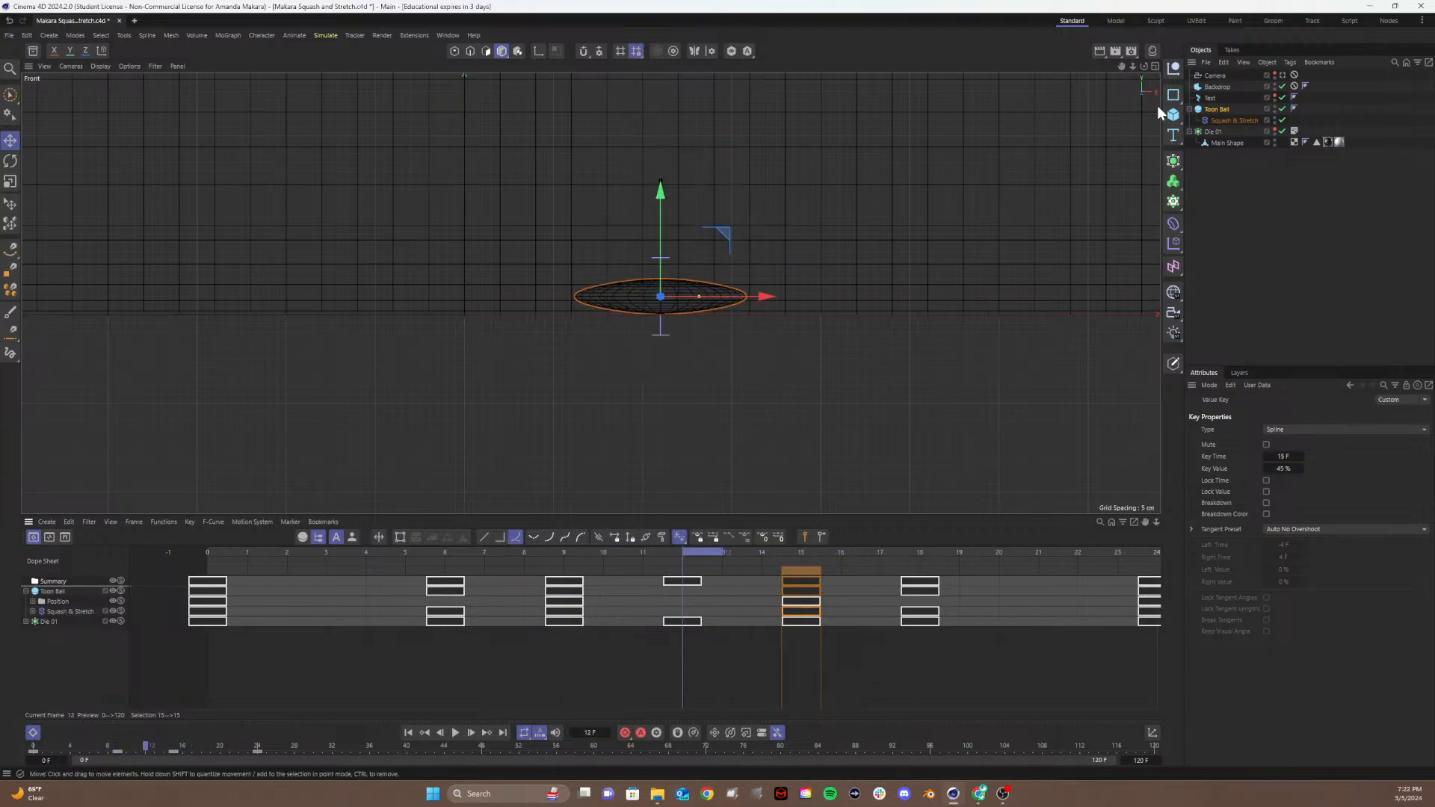
{"action": "left_click", "coordinate": [1237, 121]}
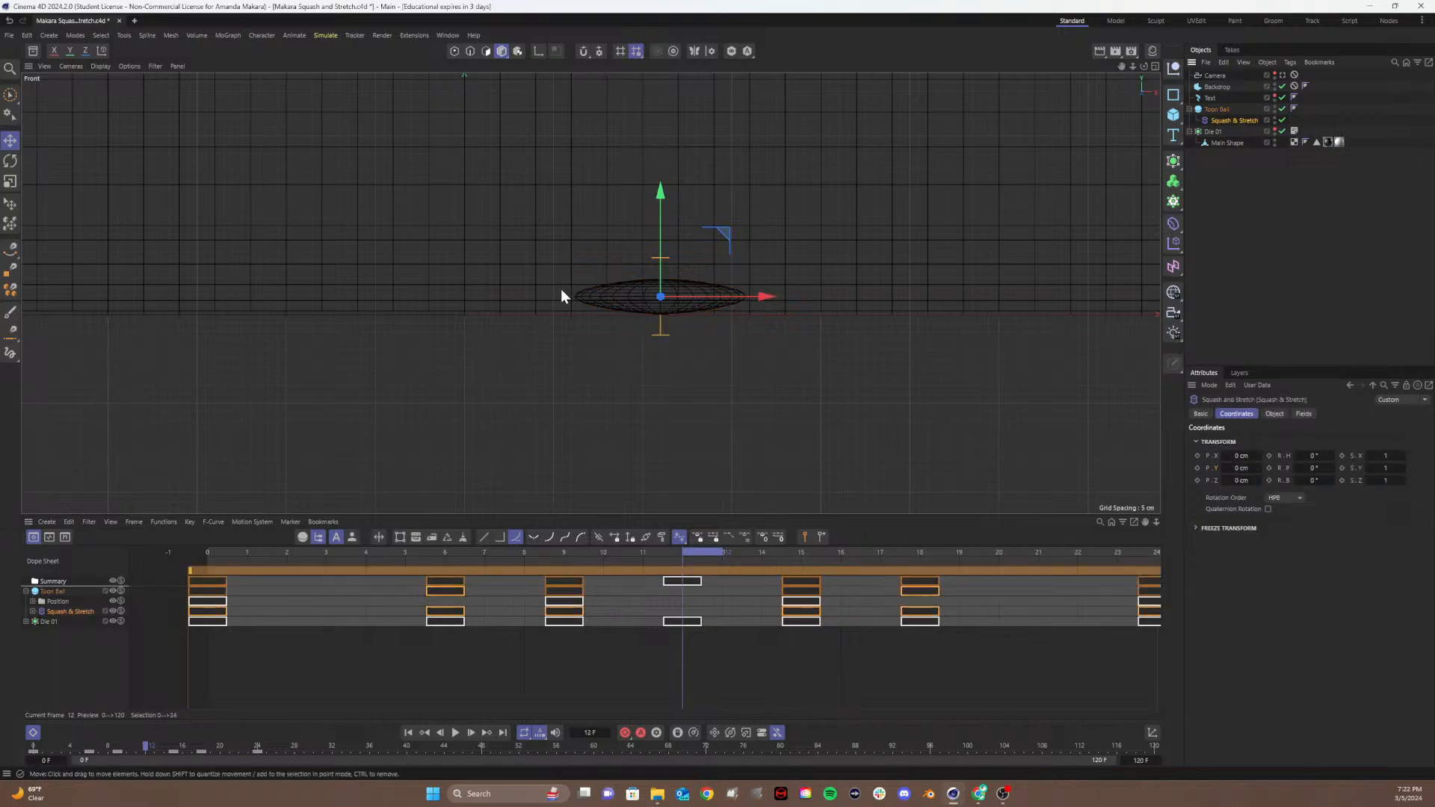
{"action": "mouse_move", "coordinate": [580, 550]}
{"action": "left_mouse_down"}
{"action": "mouse_move", "coordinate": [506, 559]}
{"action": "mouse_move", "coordinate": [603, 558]}
{"action": "left_mouse_up"}
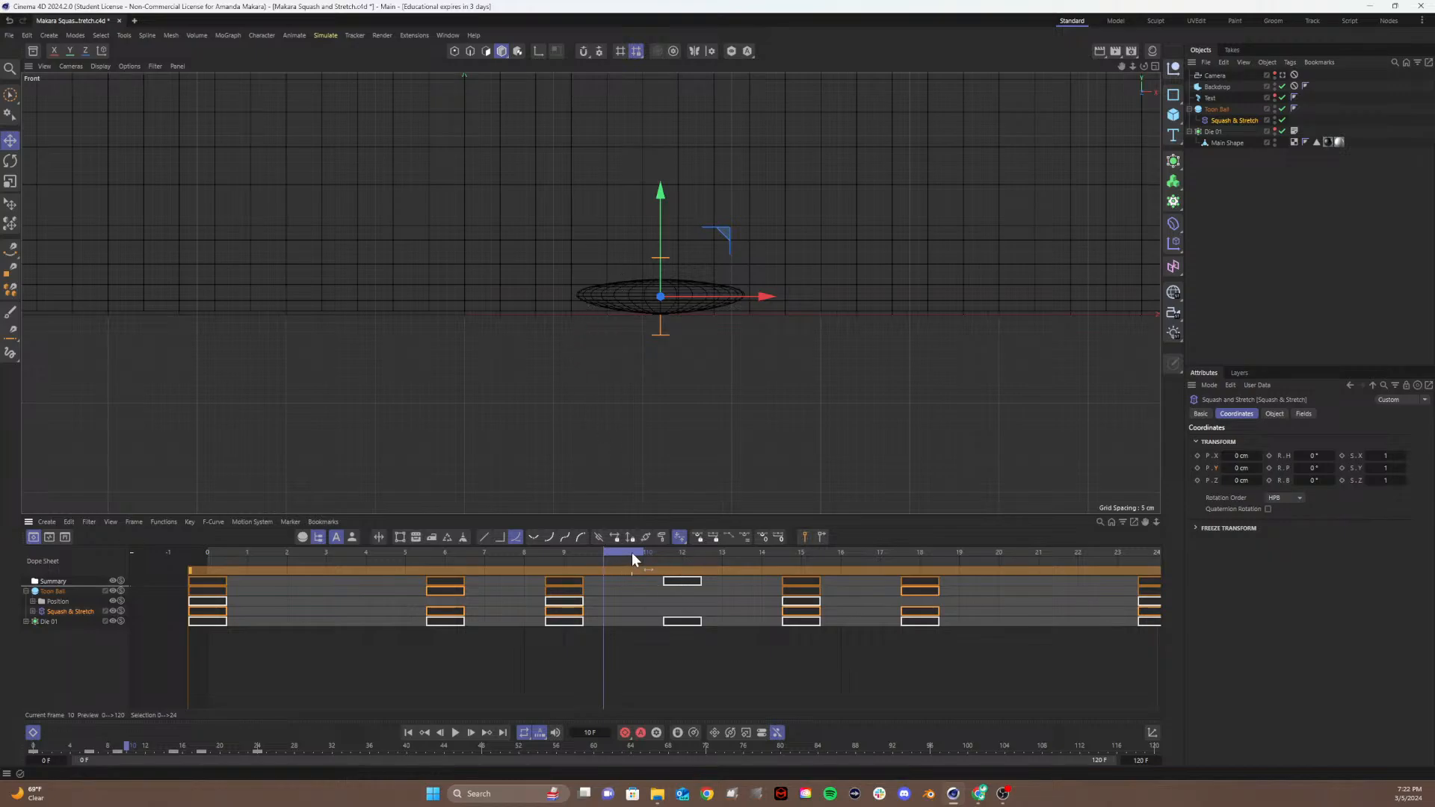
{"action": "left_click_drag", "start_coordinate": [630, 553], "coordinate": [695, 554]}
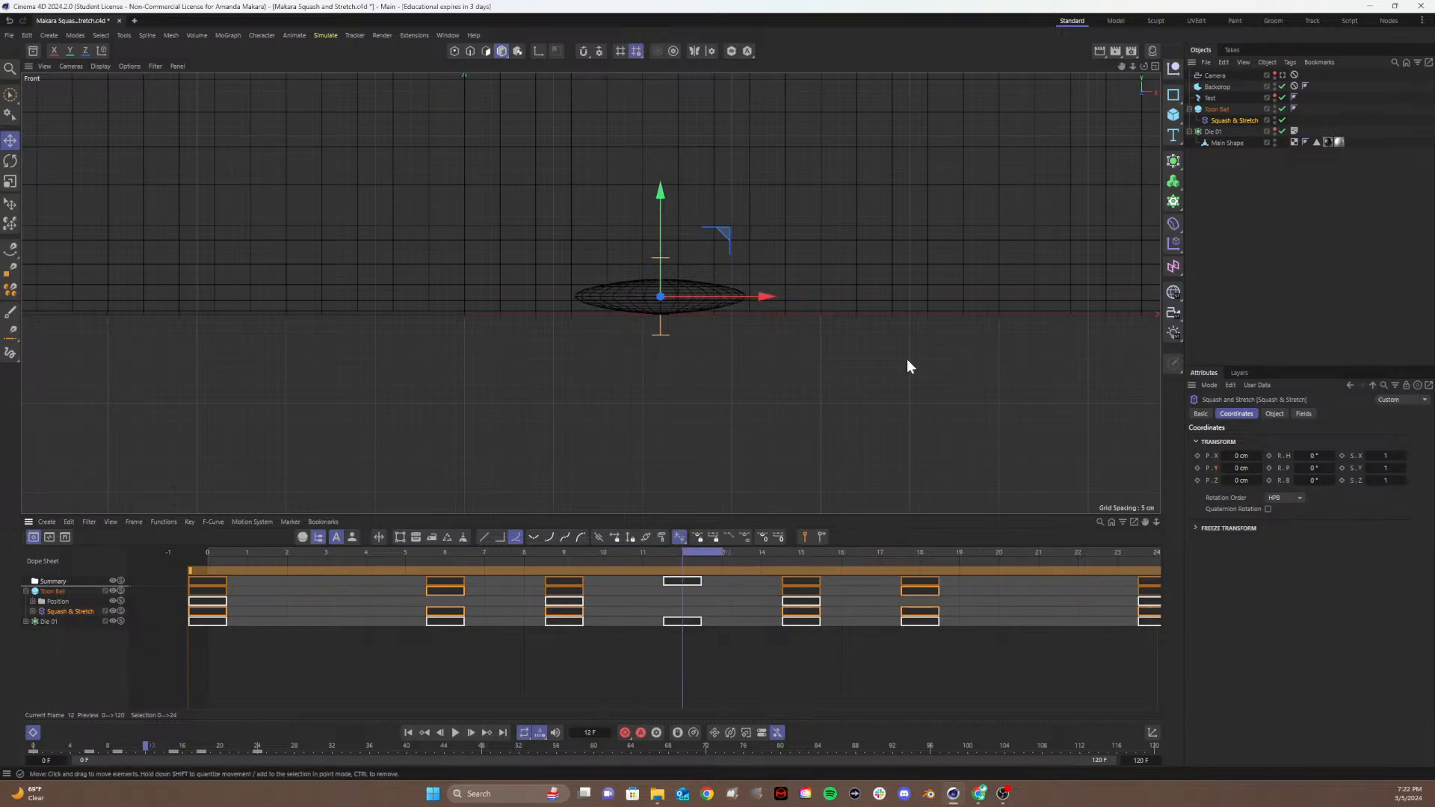
{"action": "left_click", "coordinate": [1273, 413]}
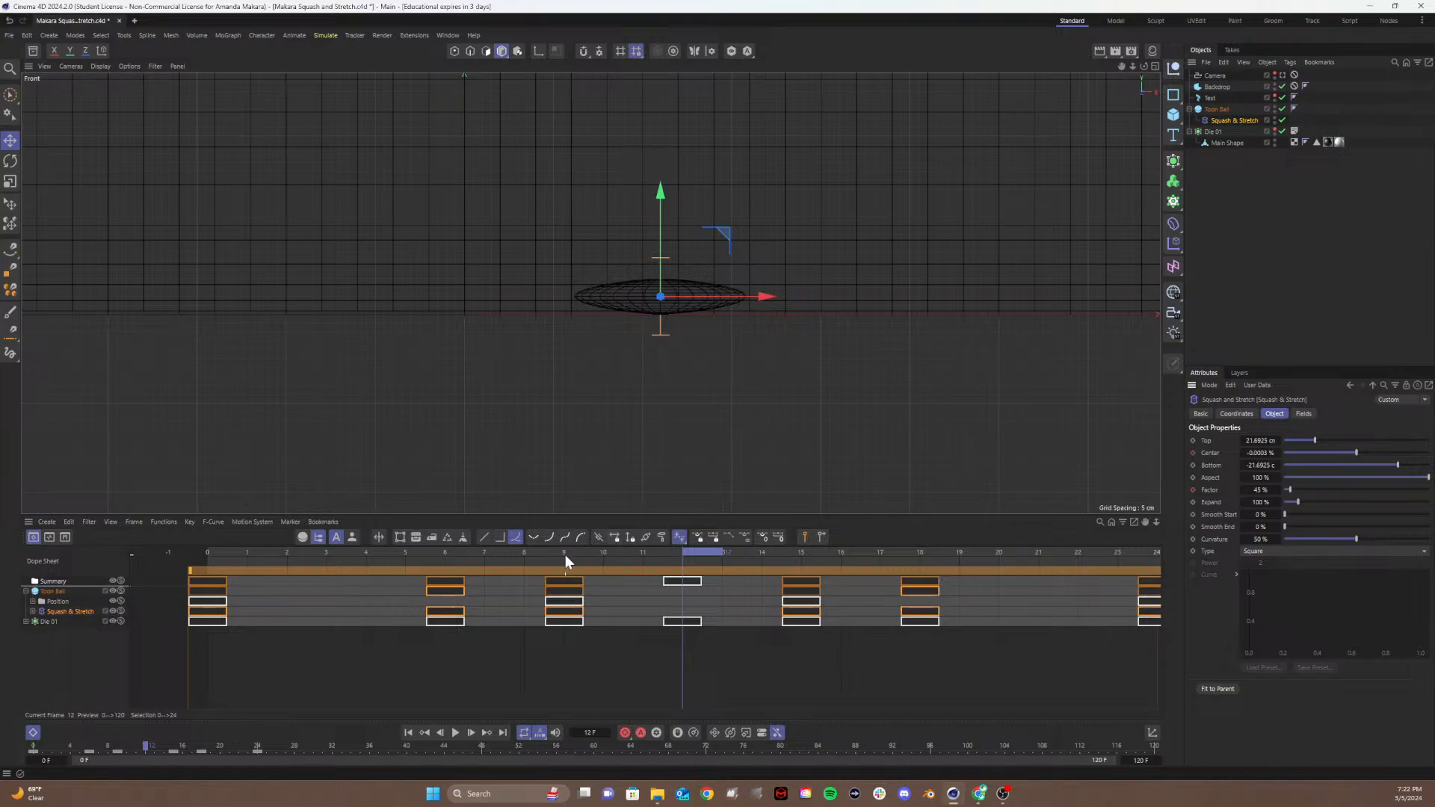
{"action": "left_click_drag", "start_coordinate": [564, 553], "coordinate": [567, 586]}
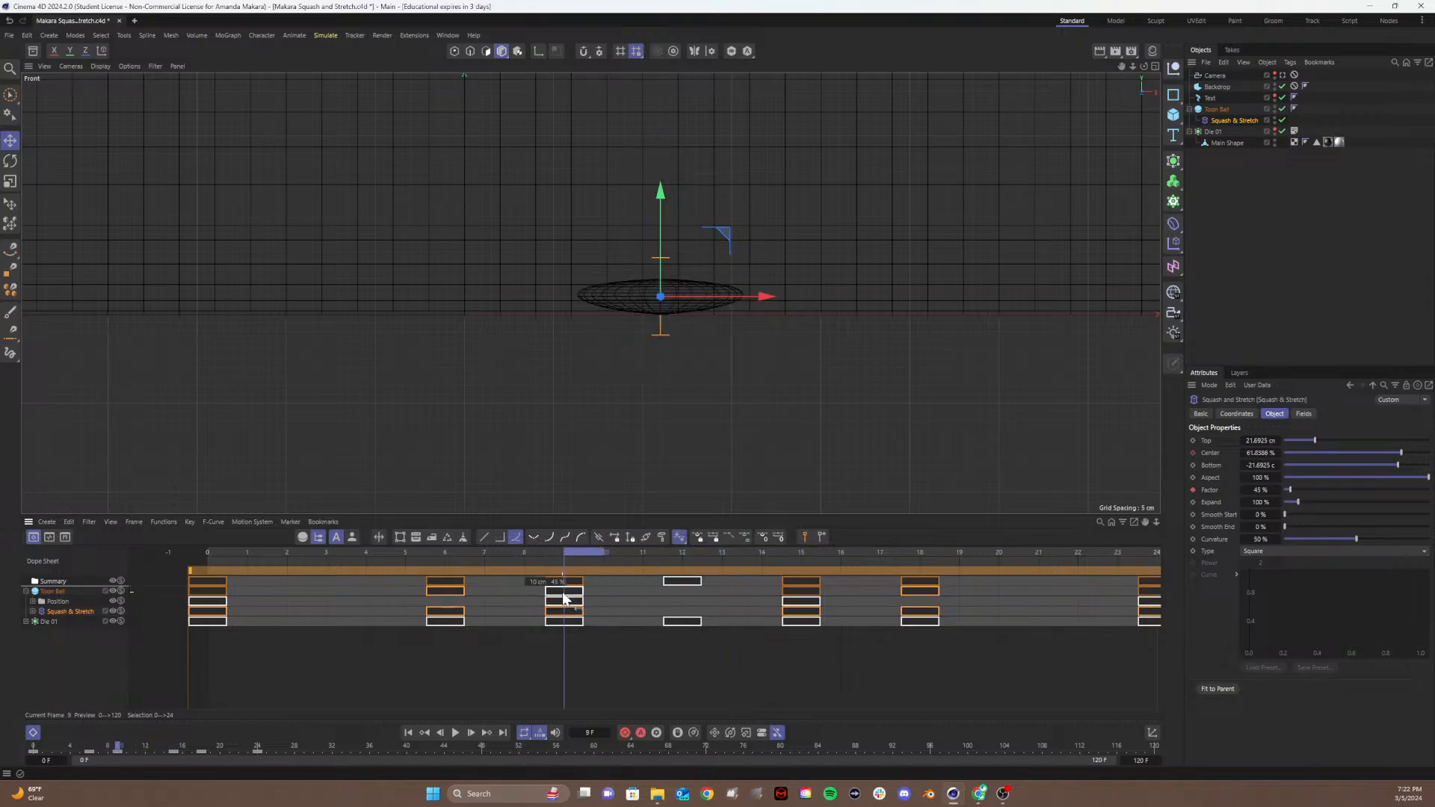
Step: Set the Squash & Stretch deformer's Center to 45% on frame 9 and keyframe it
{"action": "left_click", "coordinate": [559, 670]}
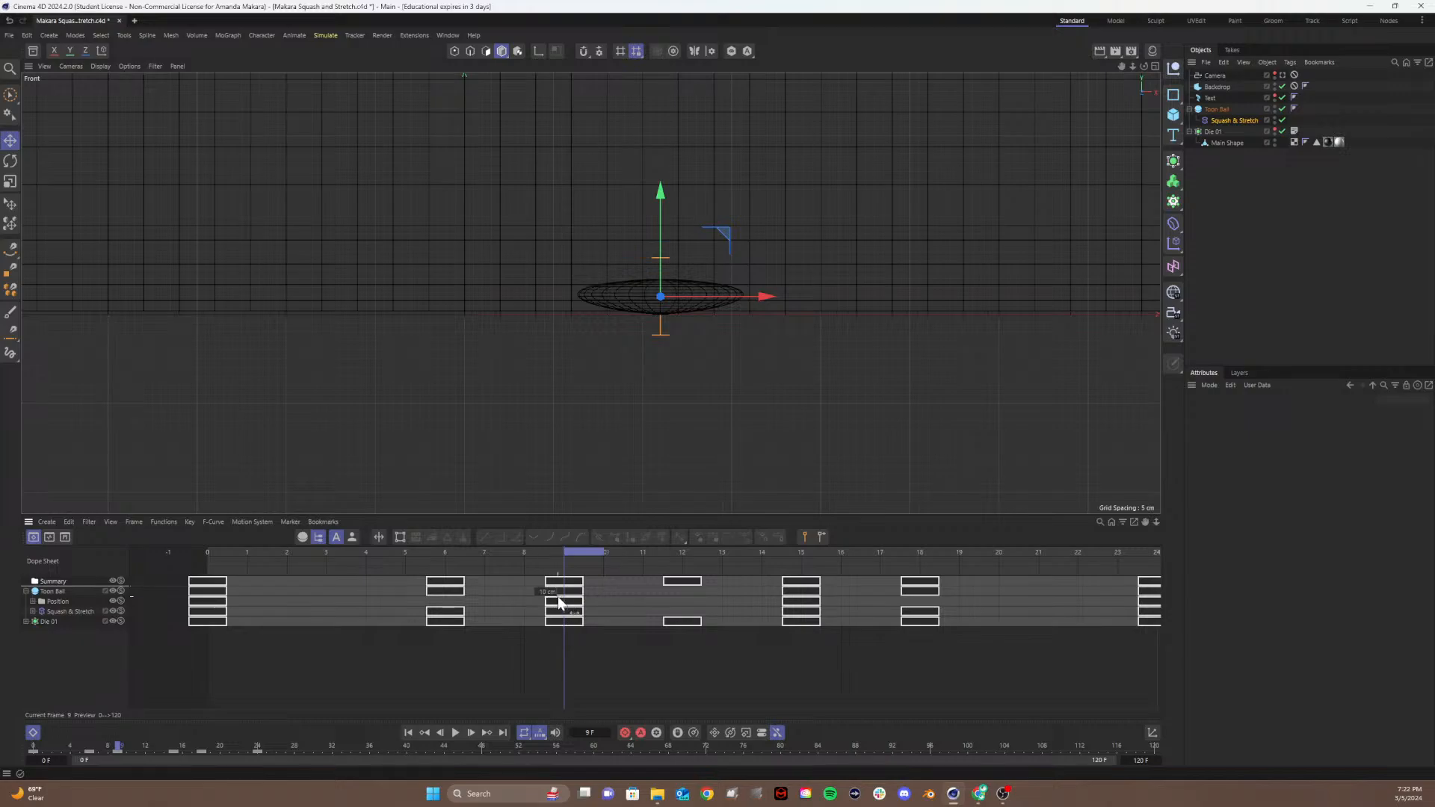
{"action": "left_click", "coordinate": [1234, 121]}
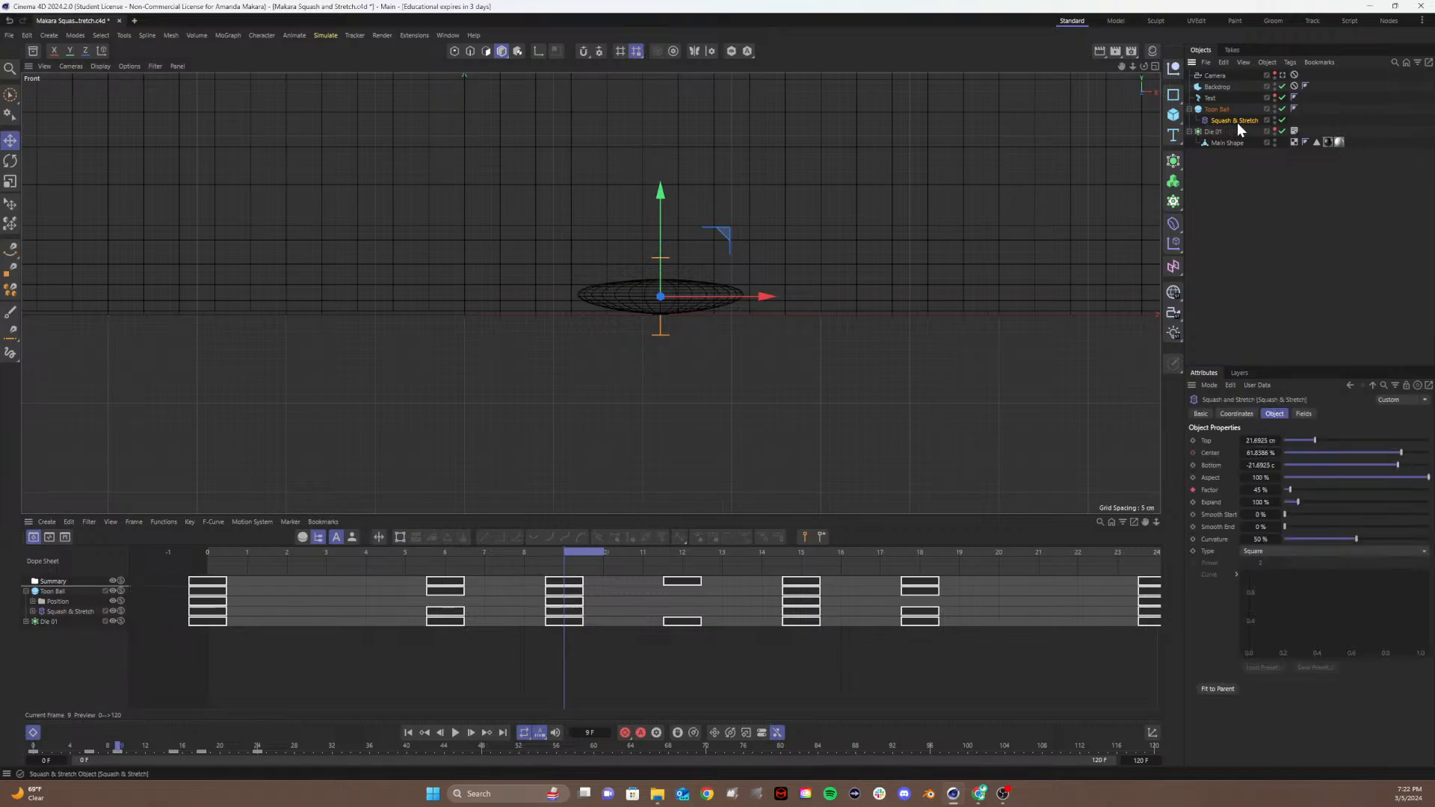
{"action": "left_click", "coordinate": [567, 614]}
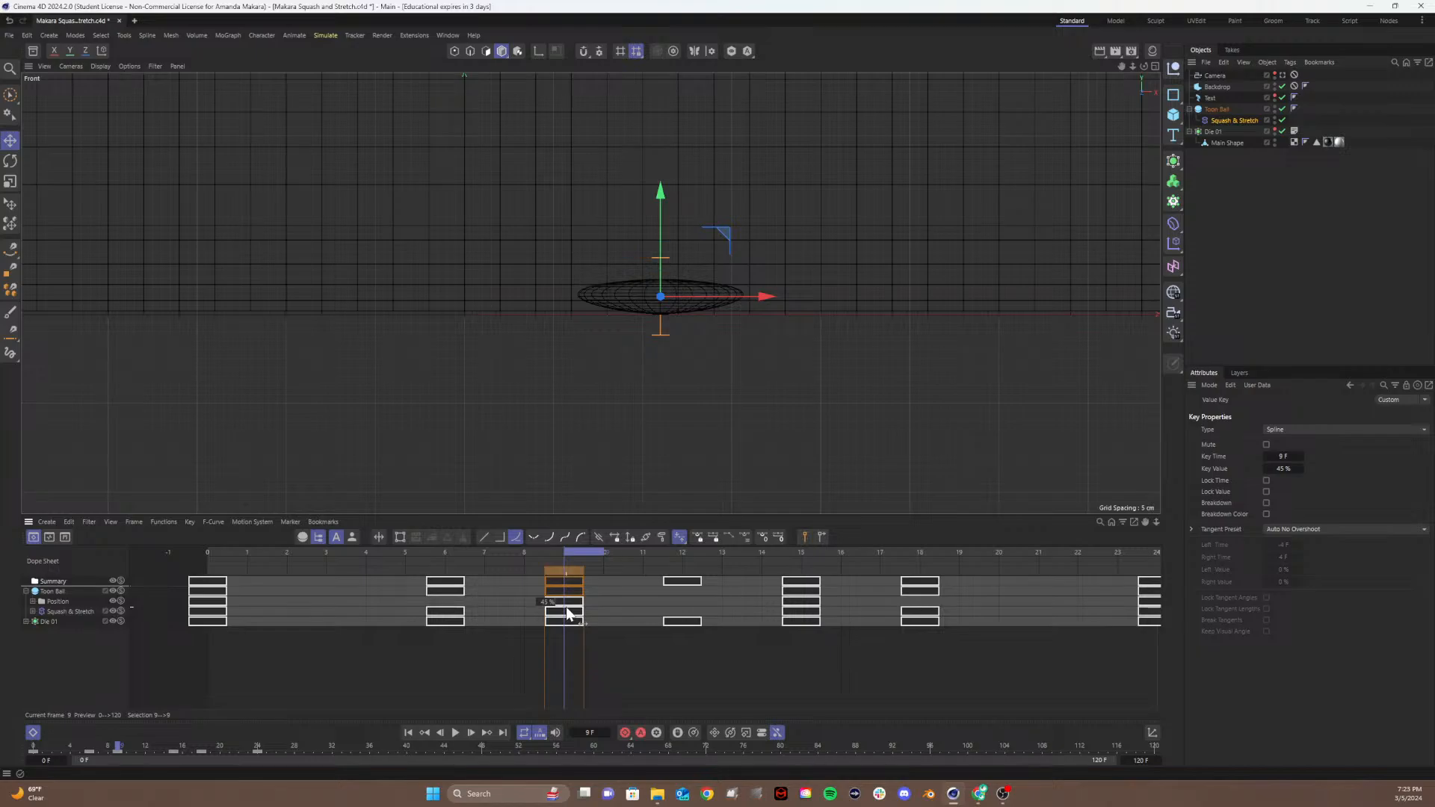
{"action": "left_click", "coordinate": [1222, 119]}
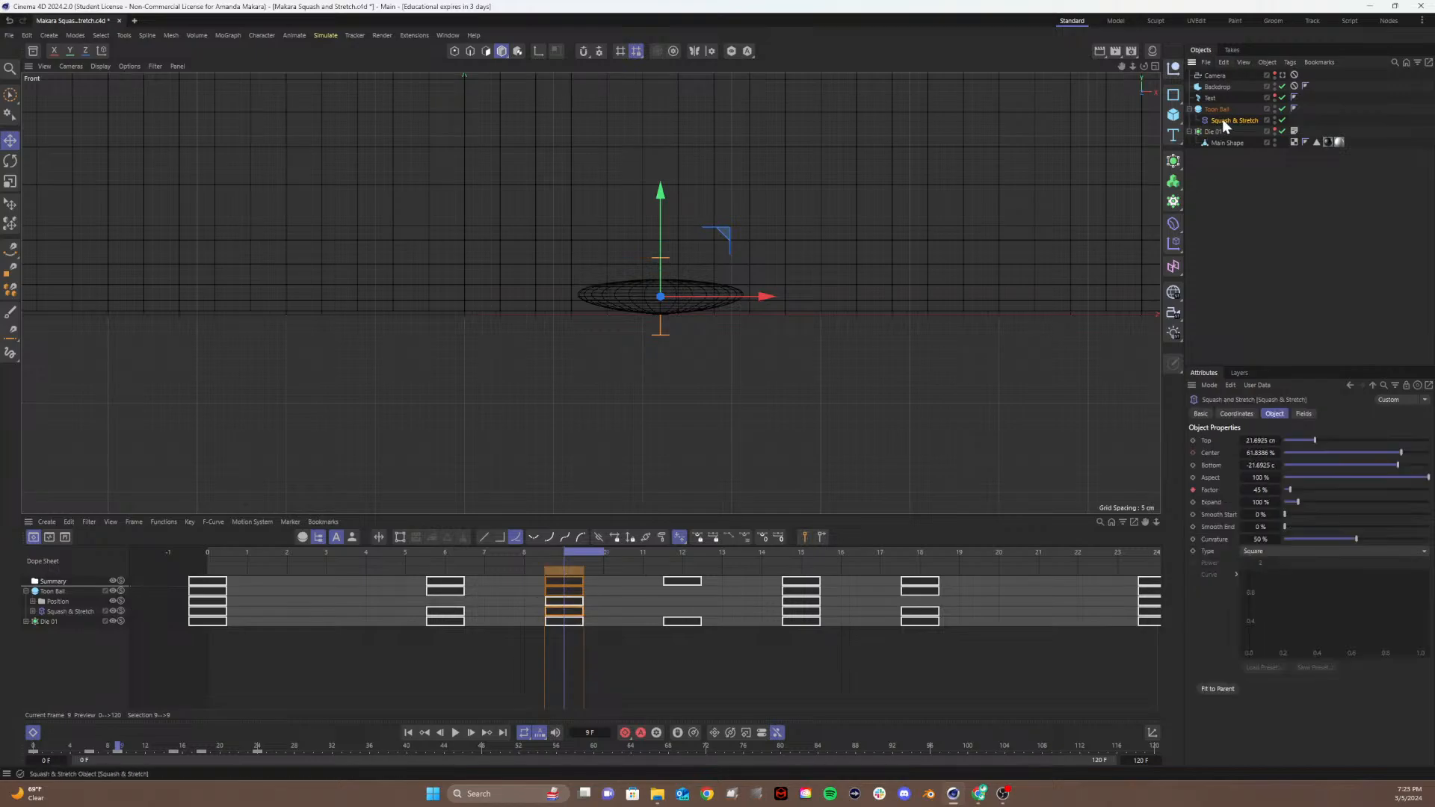
{"action": "left_click", "coordinate": [1252, 454]}
{"action": "type", "text": "45"}
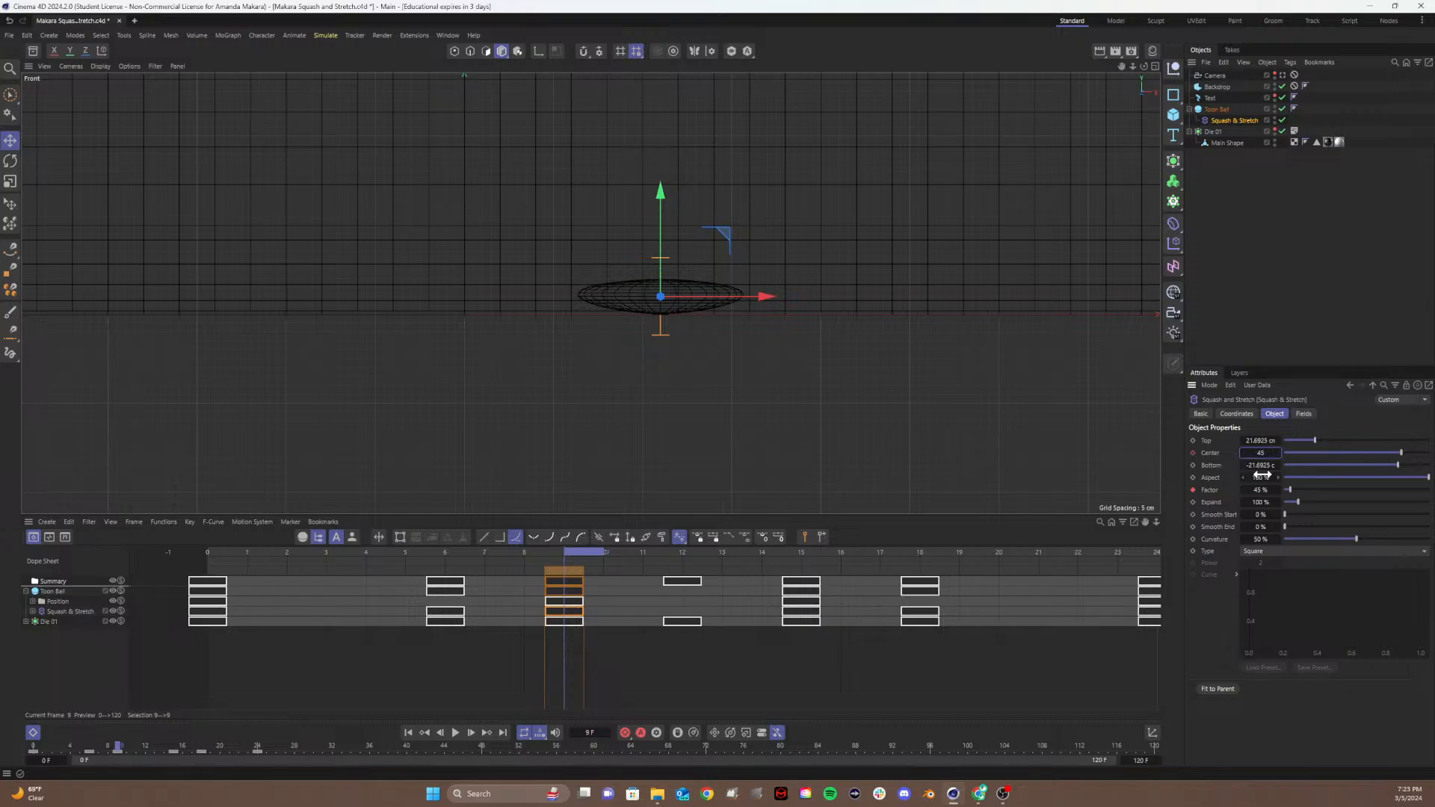
{"action": "left_click", "coordinate": [1193, 452]}
Step: Keyframe the deformer's Center at 45% on frame 15 to match the first ground contact
{"action": "left_click", "coordinate": [800, 552]}
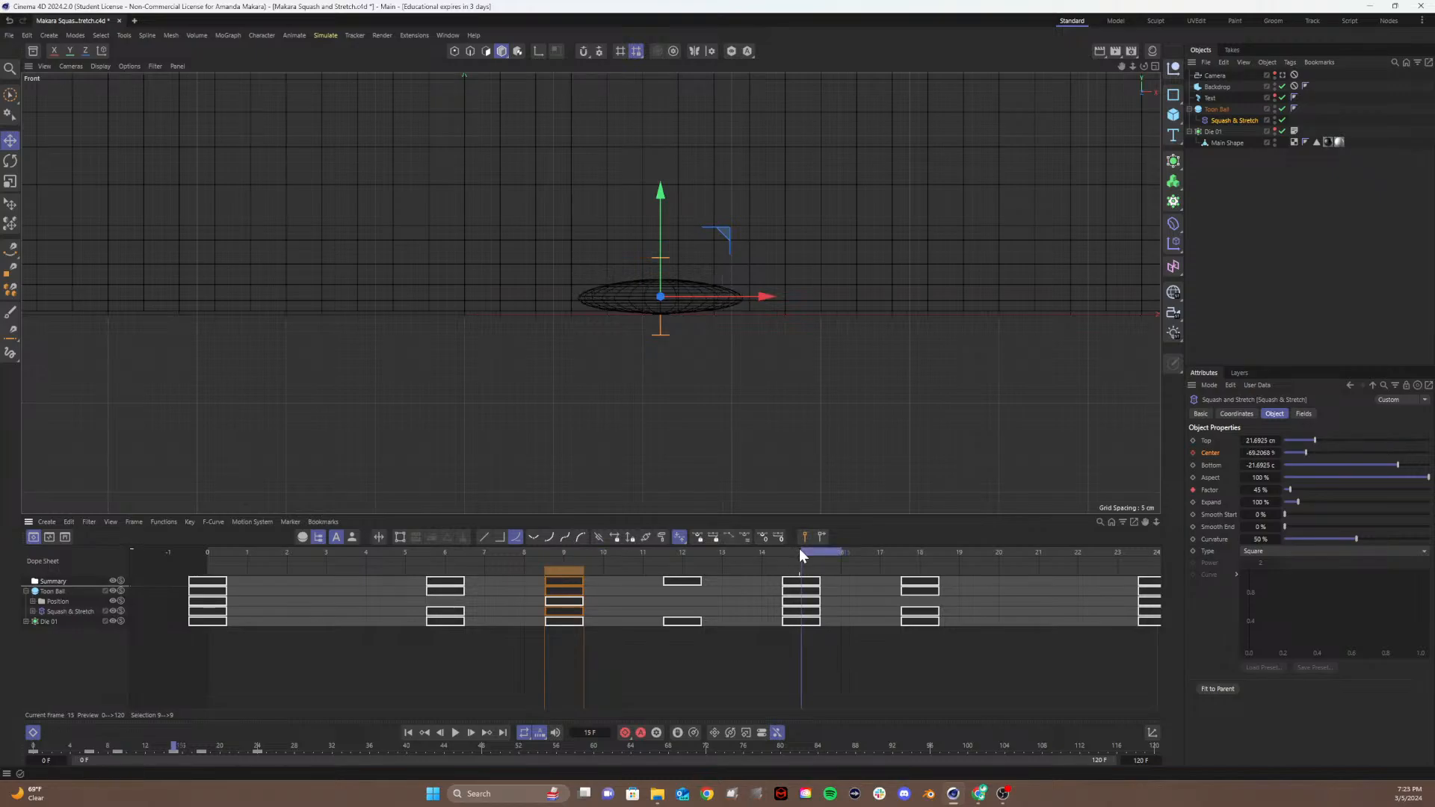
{"action": "left_click", "coordinate": [808, 614]}
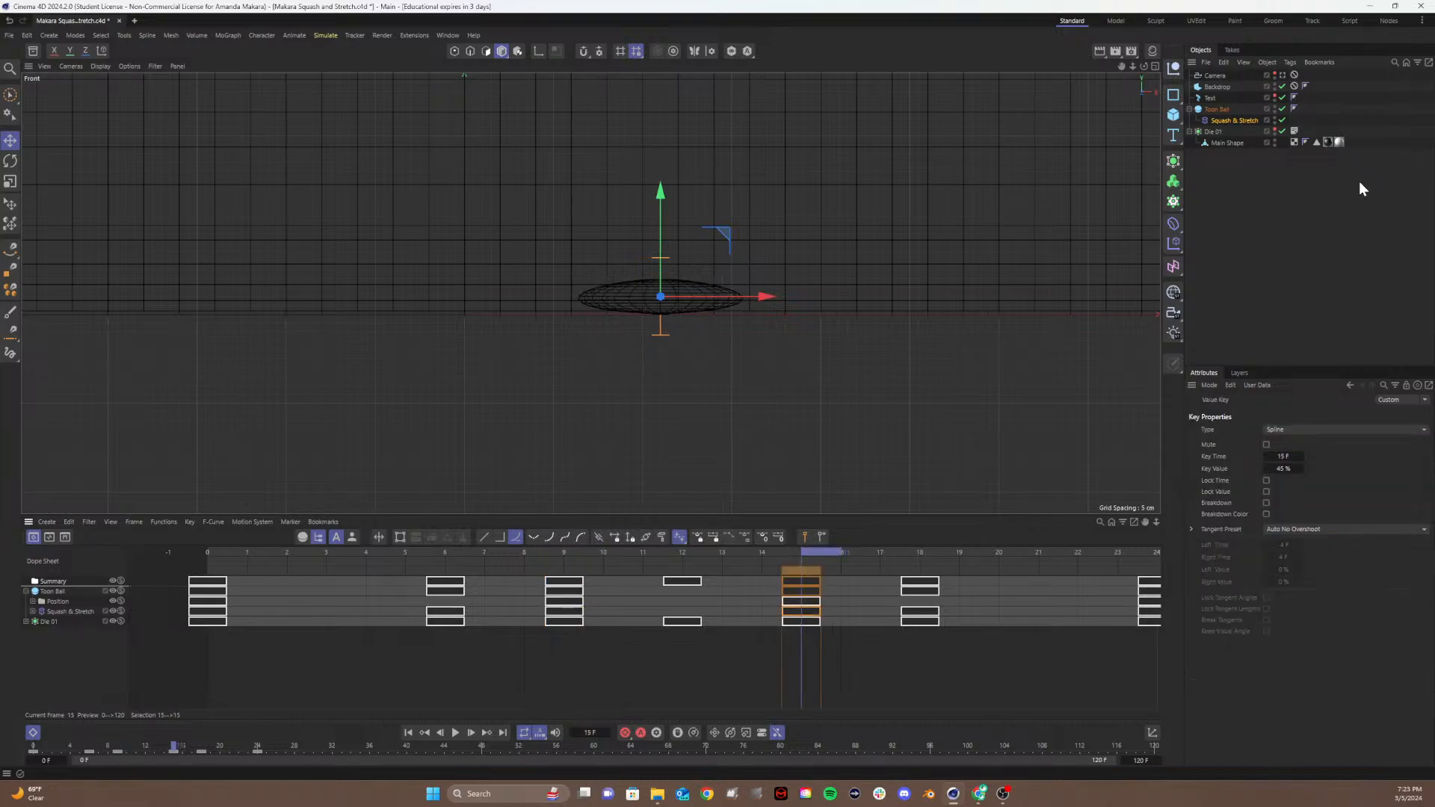
{"action": "left_click", "coordinate": [1234, 119]}
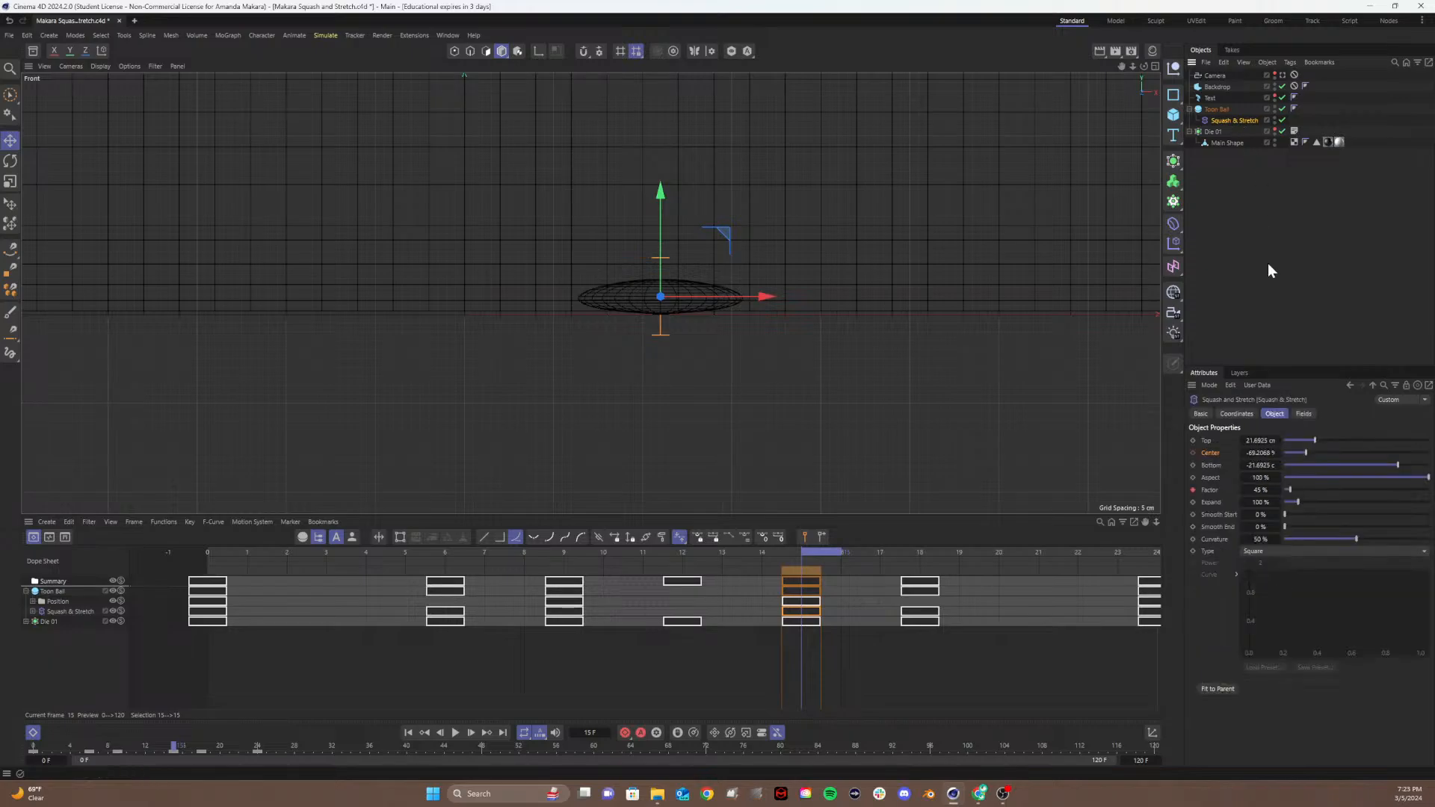
{"action": "double_click", "coordinate": [1258, 452]}
{"action": "type", "text": "45"}
{"action": "left_click", "coordinate": [1194, 452]}
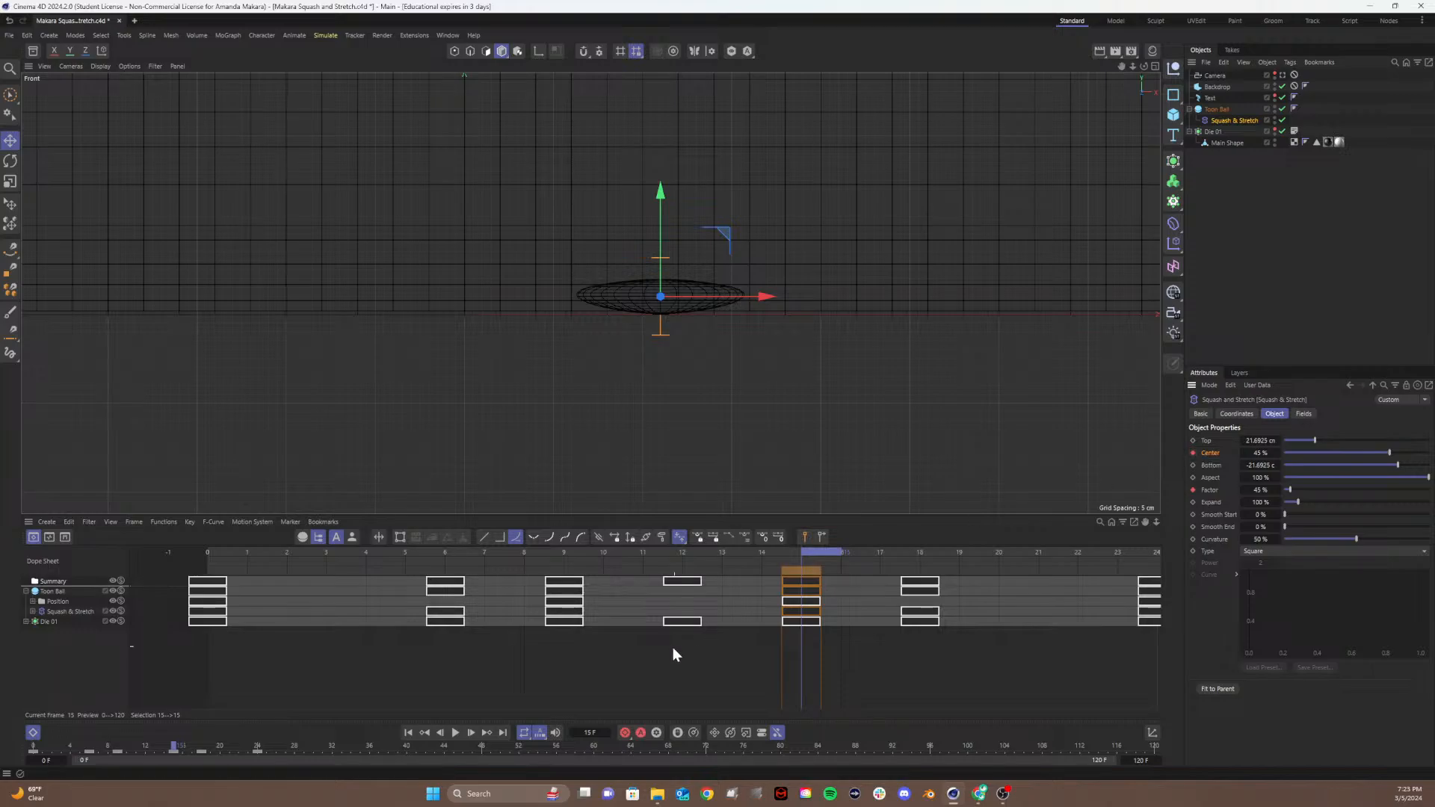
Step: Scrub back to frame 0 to review the ball's shape and fit all keyframes in the Dope Sheet
{"action": "left_click", "coordinate": [469, 553]}
{"action": "left_click_drag", "start_coordinate": [471, 555], "coordinate": [199, 595]}
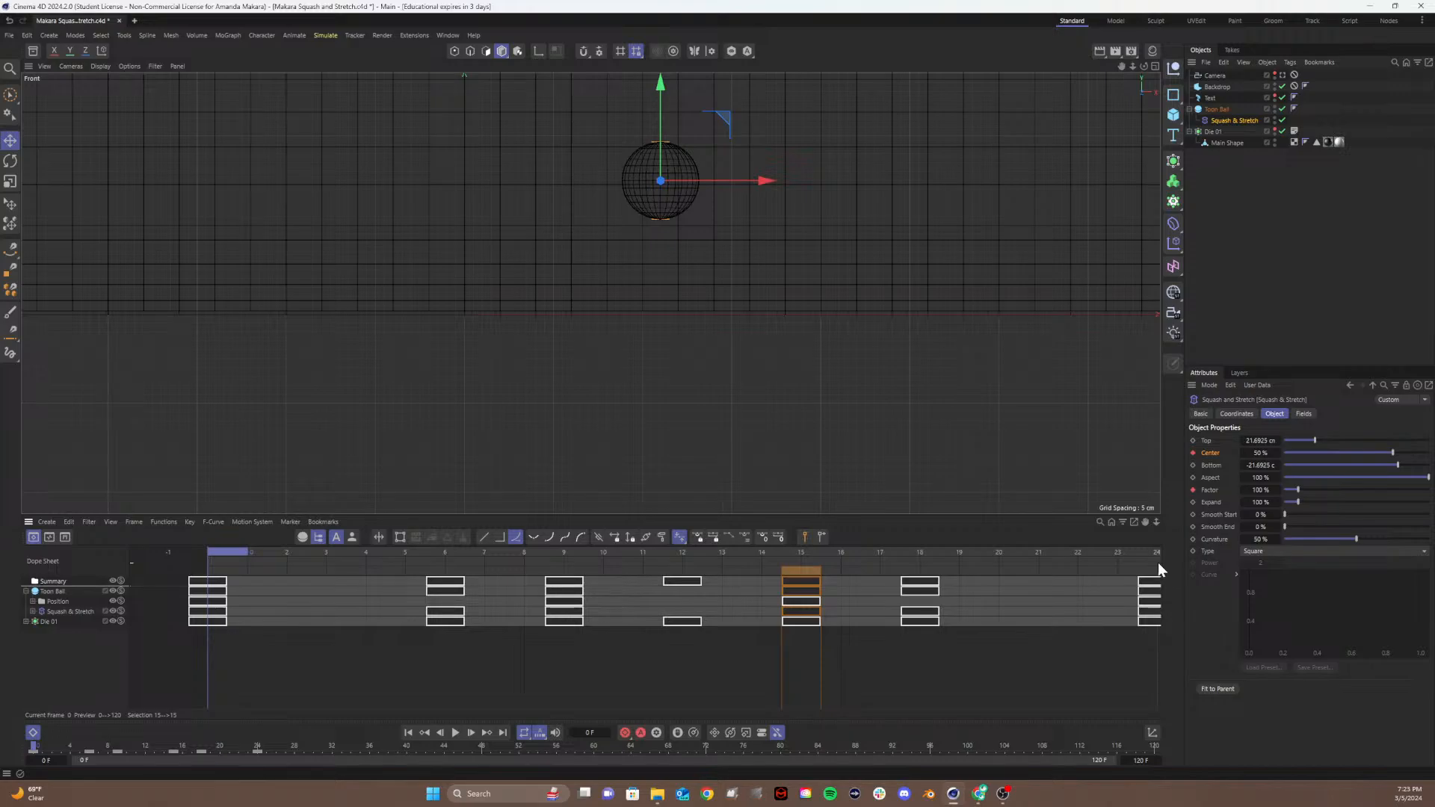
{"action": "key", "text": "h"}
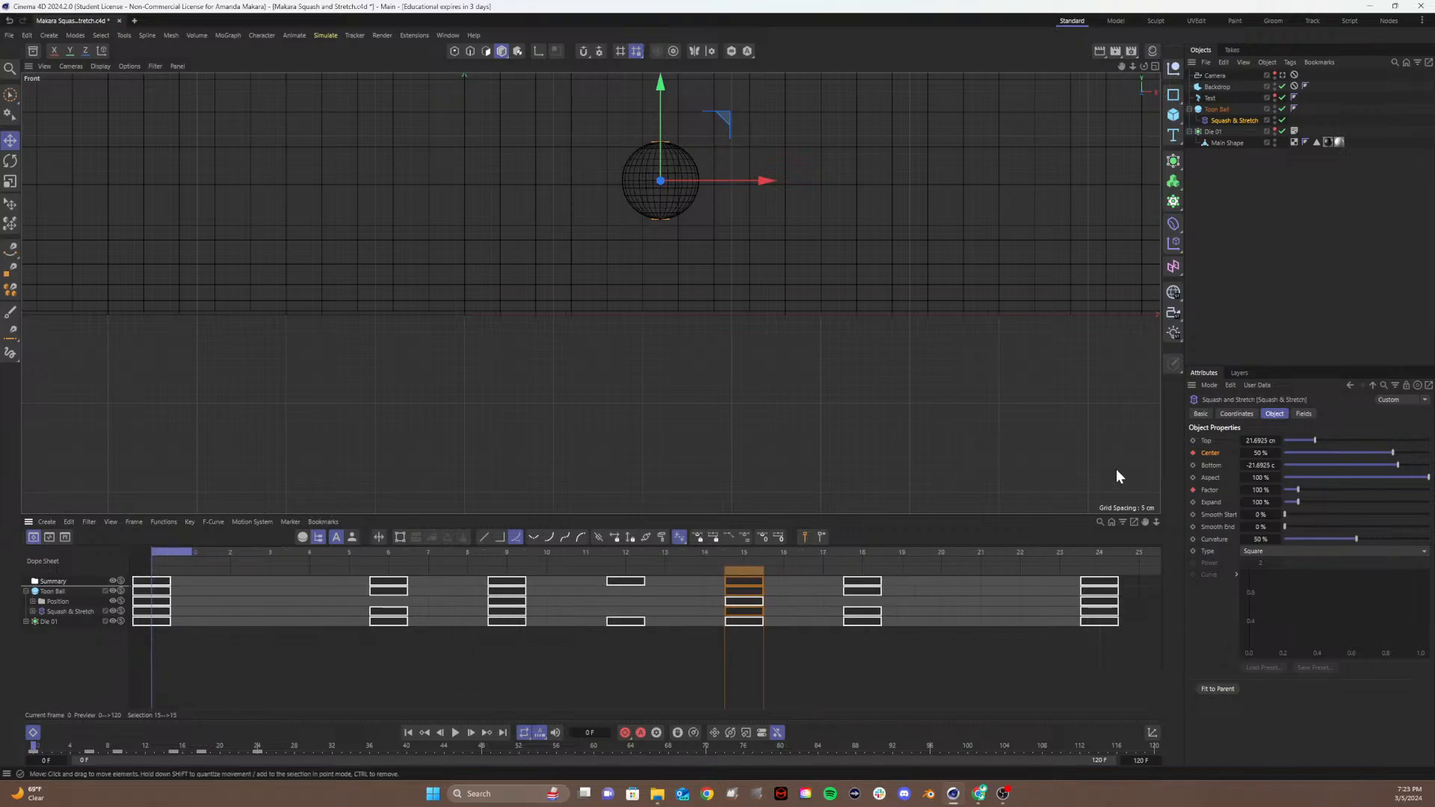
Step: Review the Toon Ball's keyed squash and stretch poses at frames 24, 18, 6, 9 and 15
{"action": "left_click", "coordinate": [1096, 555]}
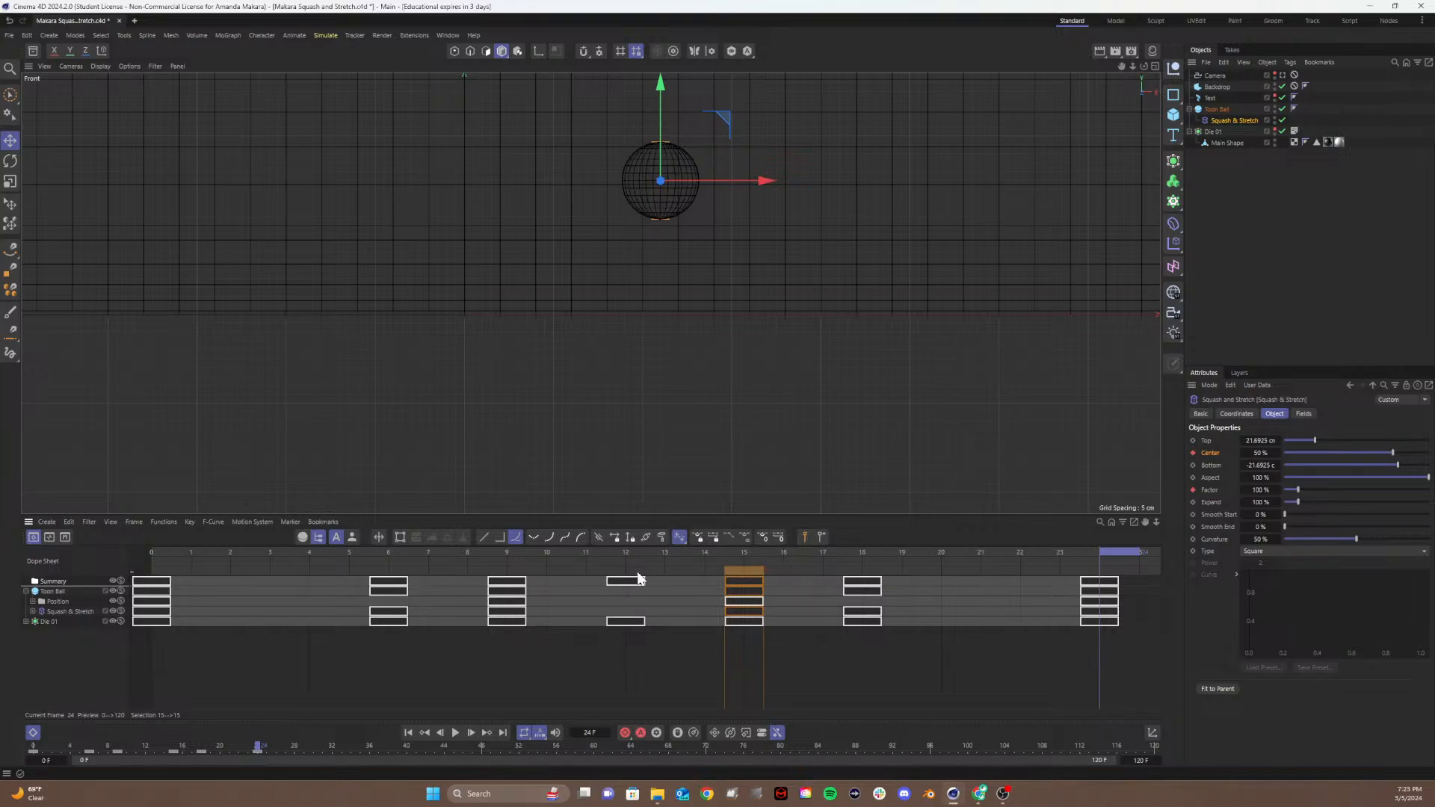
{"action": "left_click", "coordinate": [863, 553]}
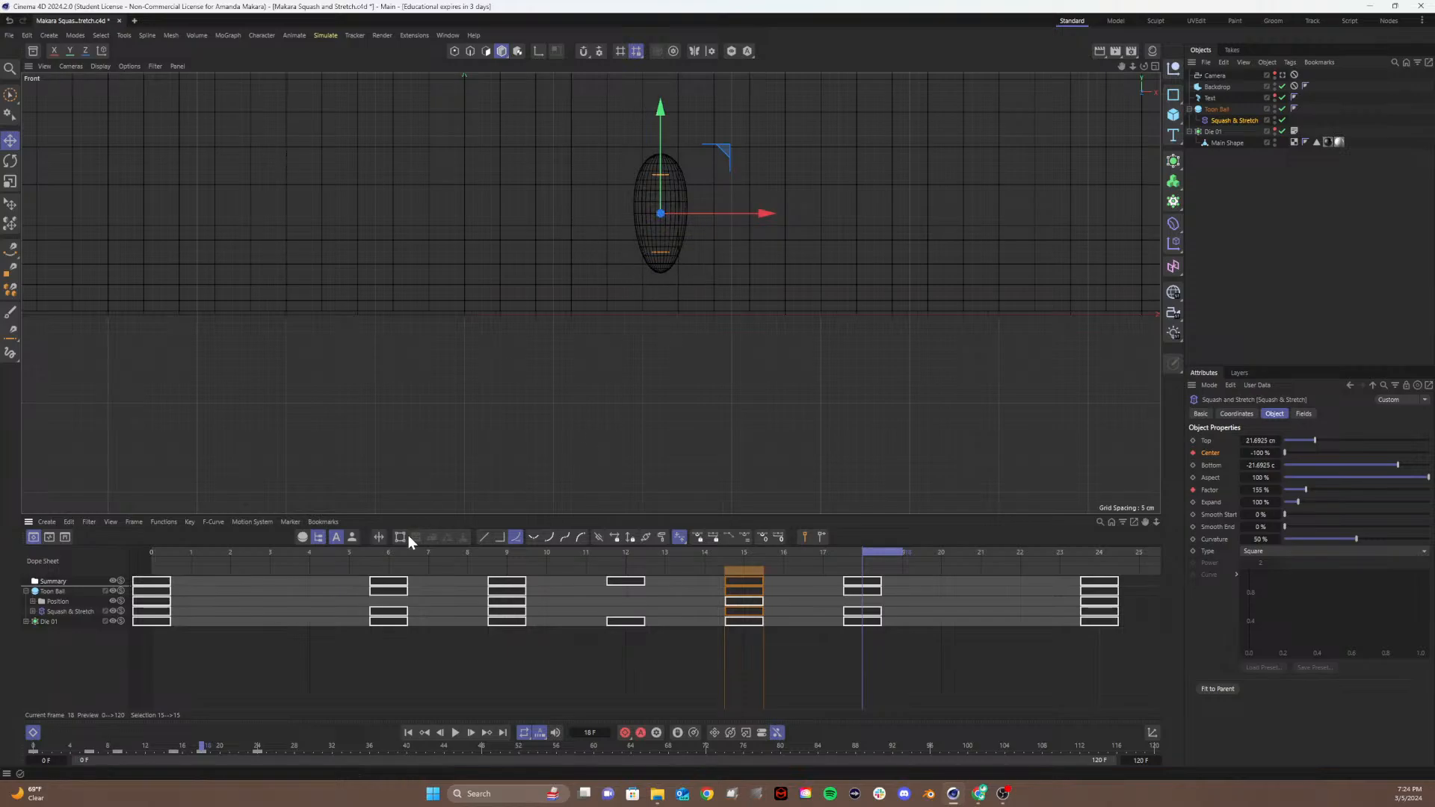
{"action": "left_click", "coordinate": [396, 553]}
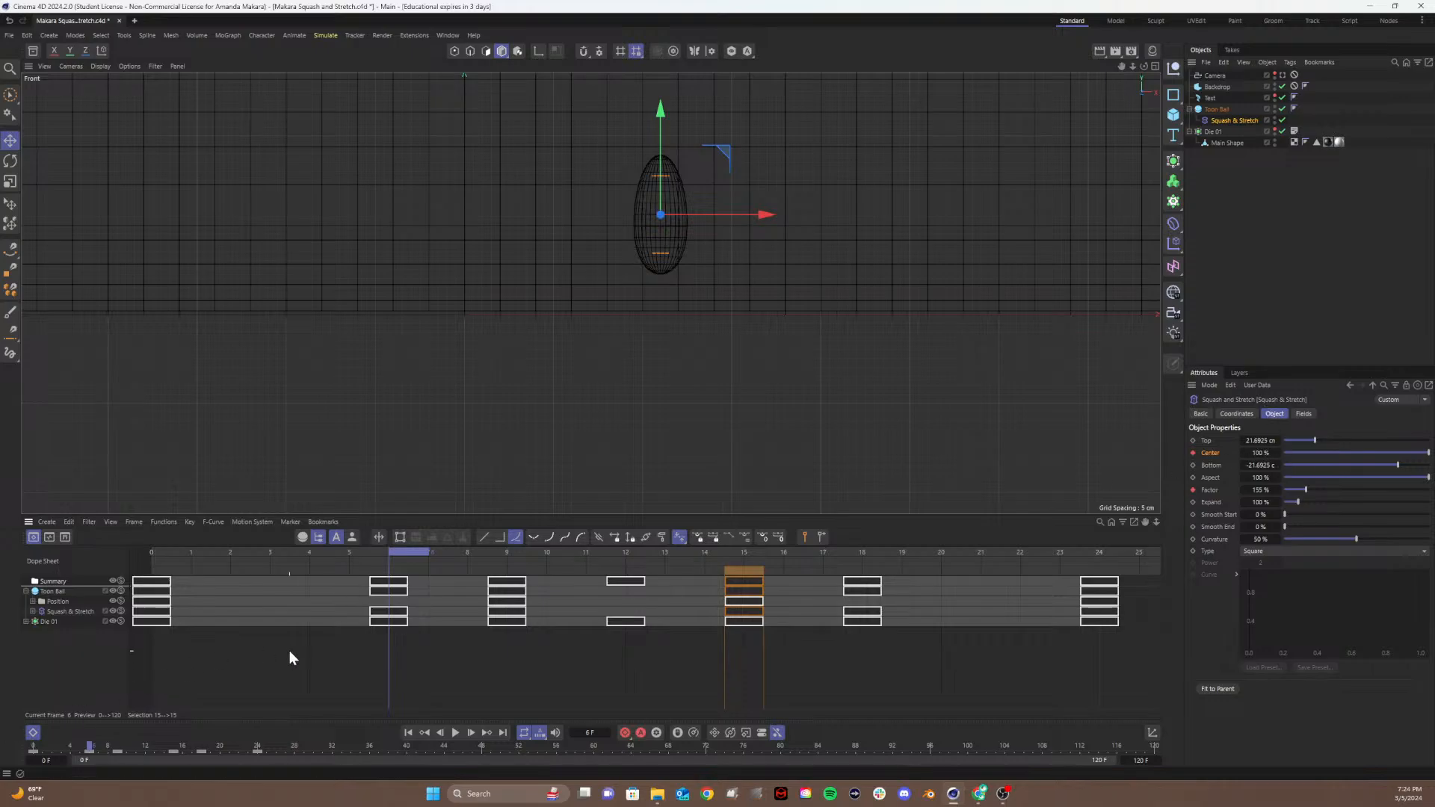
{"action": "left_click", "coordinate": [503, 555]}
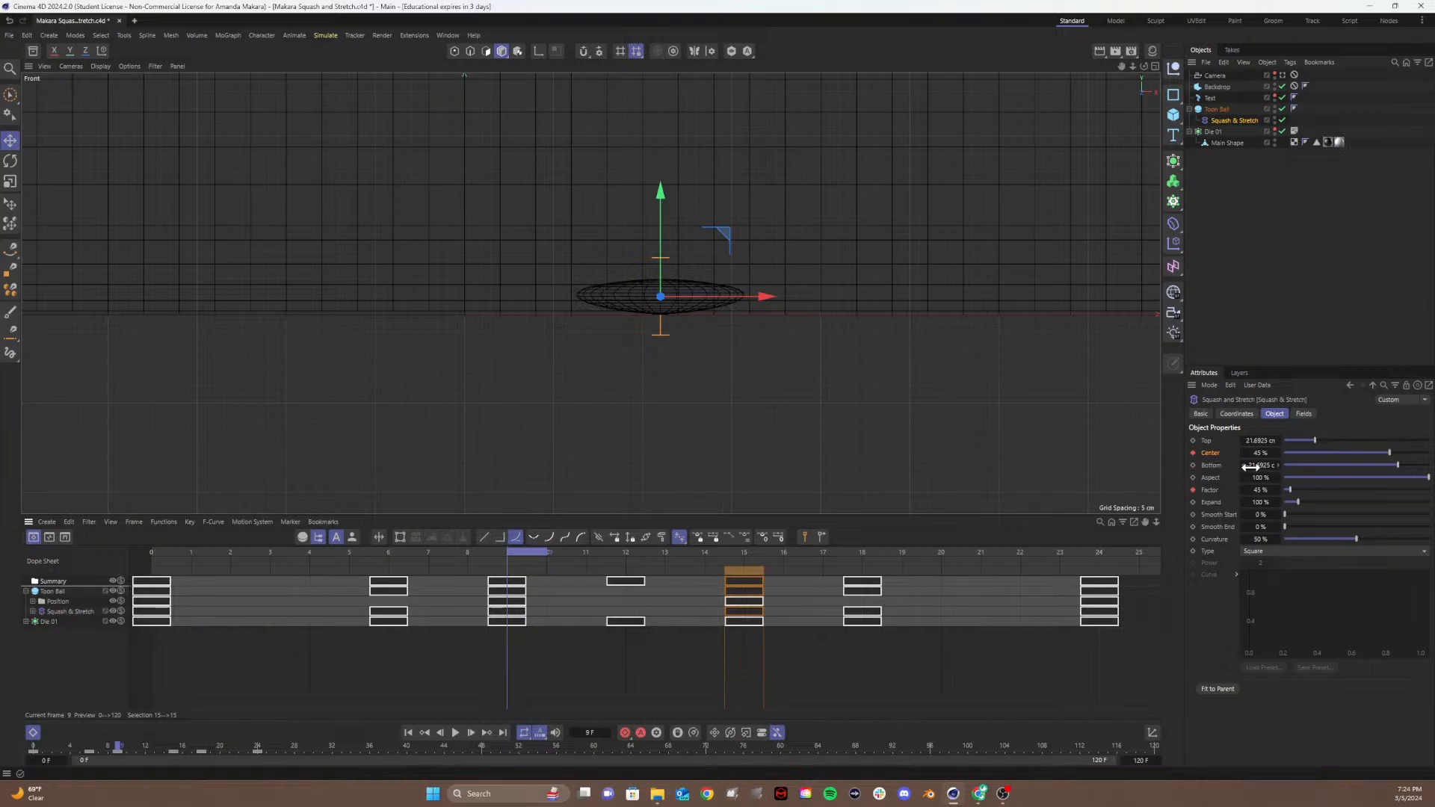
{"action": "left_click", "coordinate": [739, 554]}
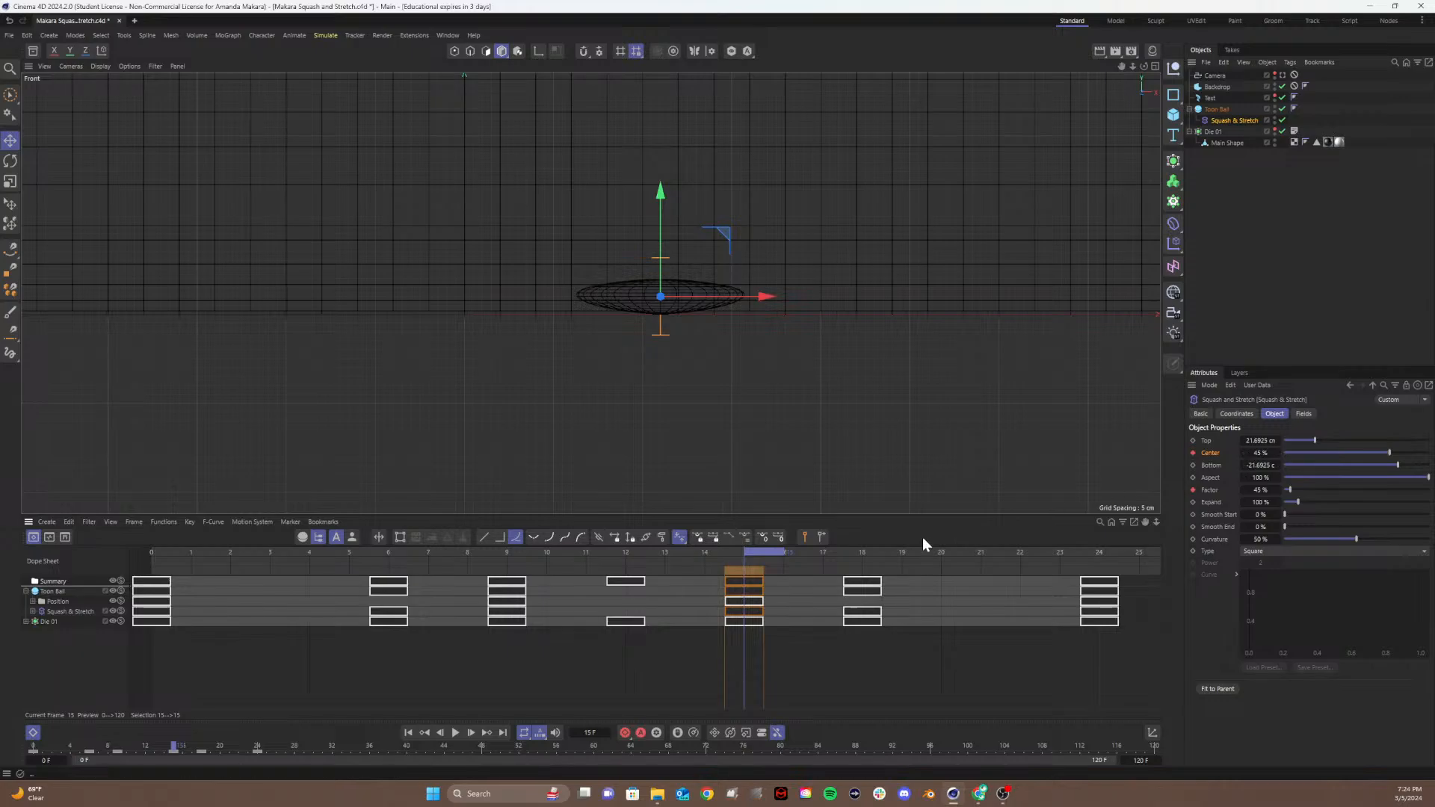
{"action": "left_click", "coordinate": [862, 553]}
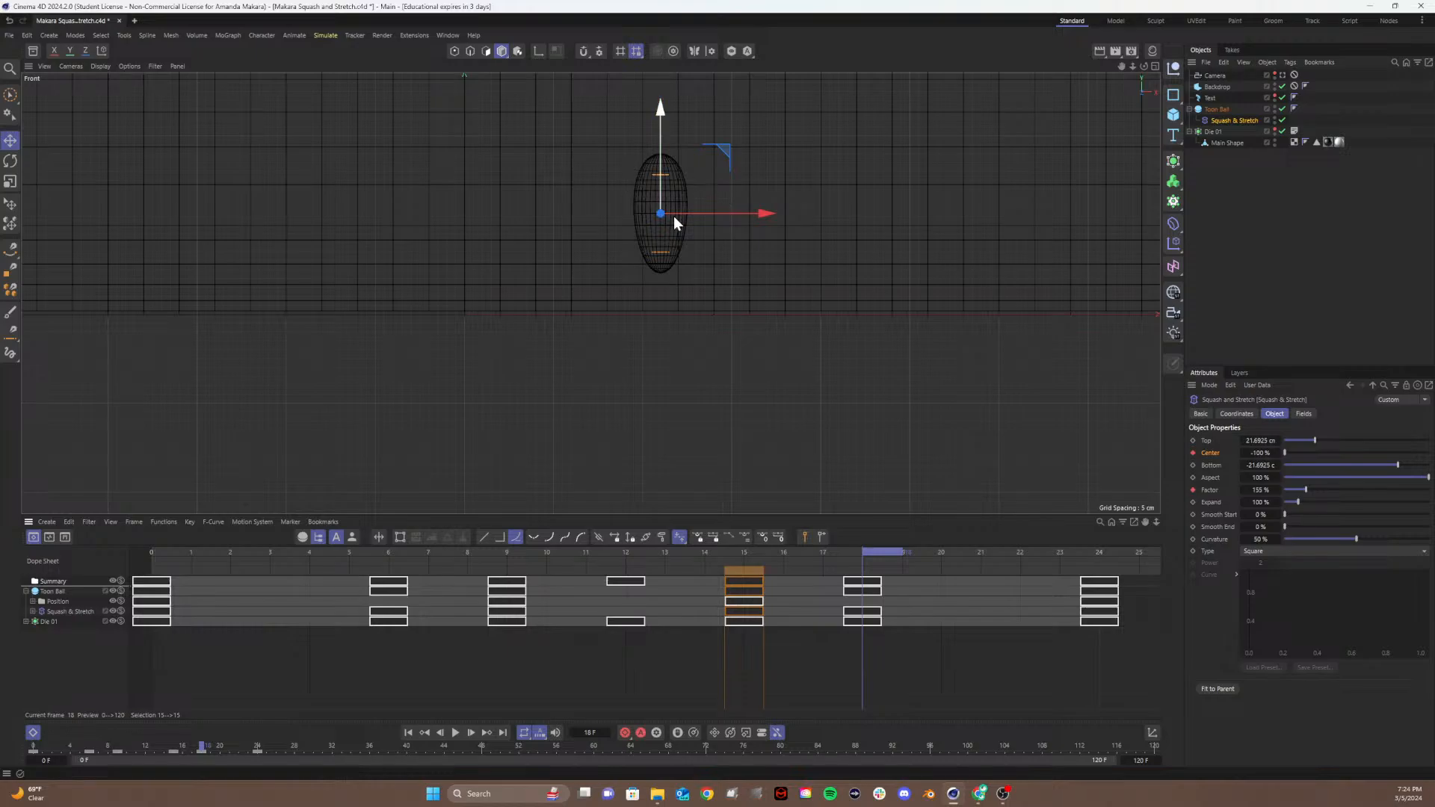
{"action": "right_click", "coordinate": [1351, 535]}
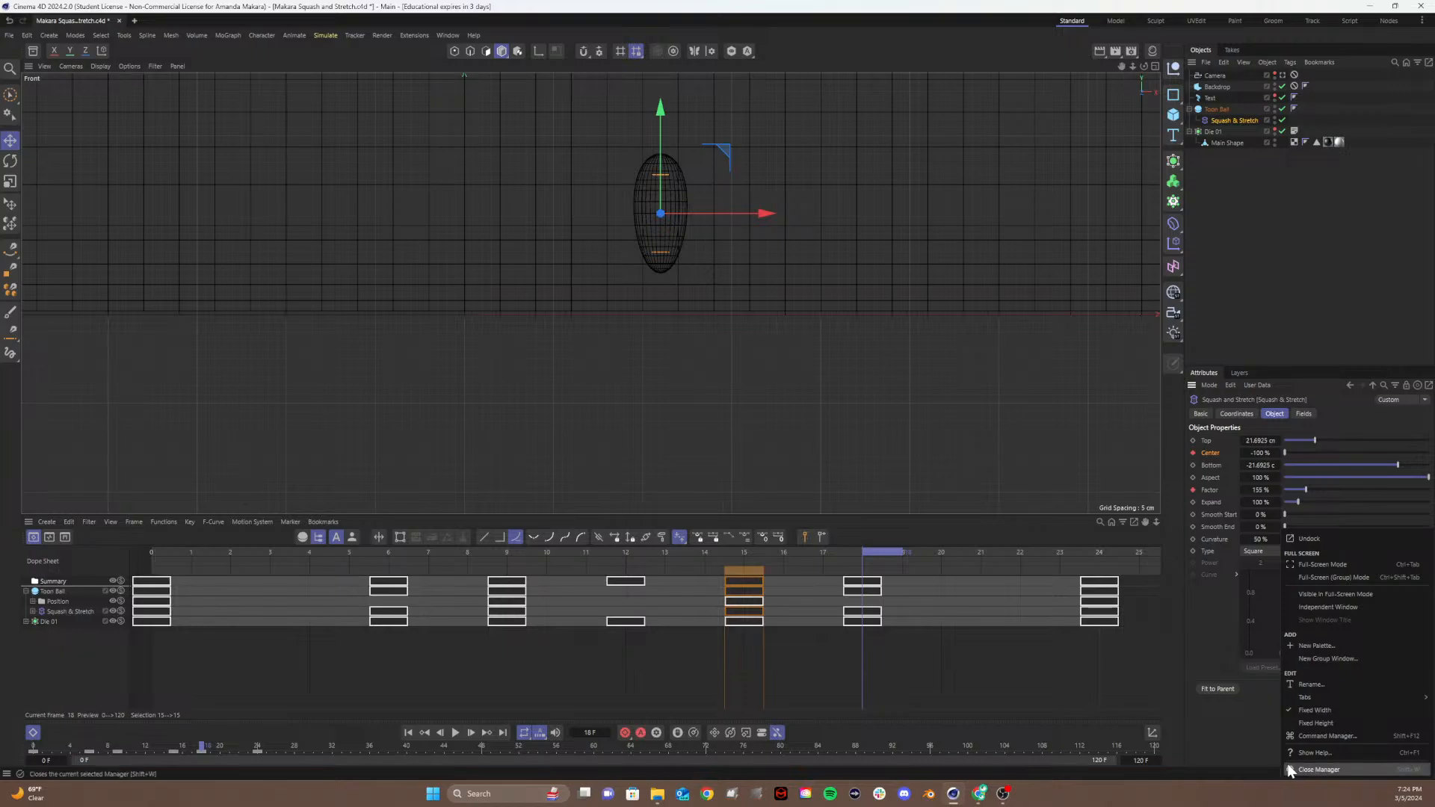
{"action": "left_click", "coordinate": [1216, 703]}
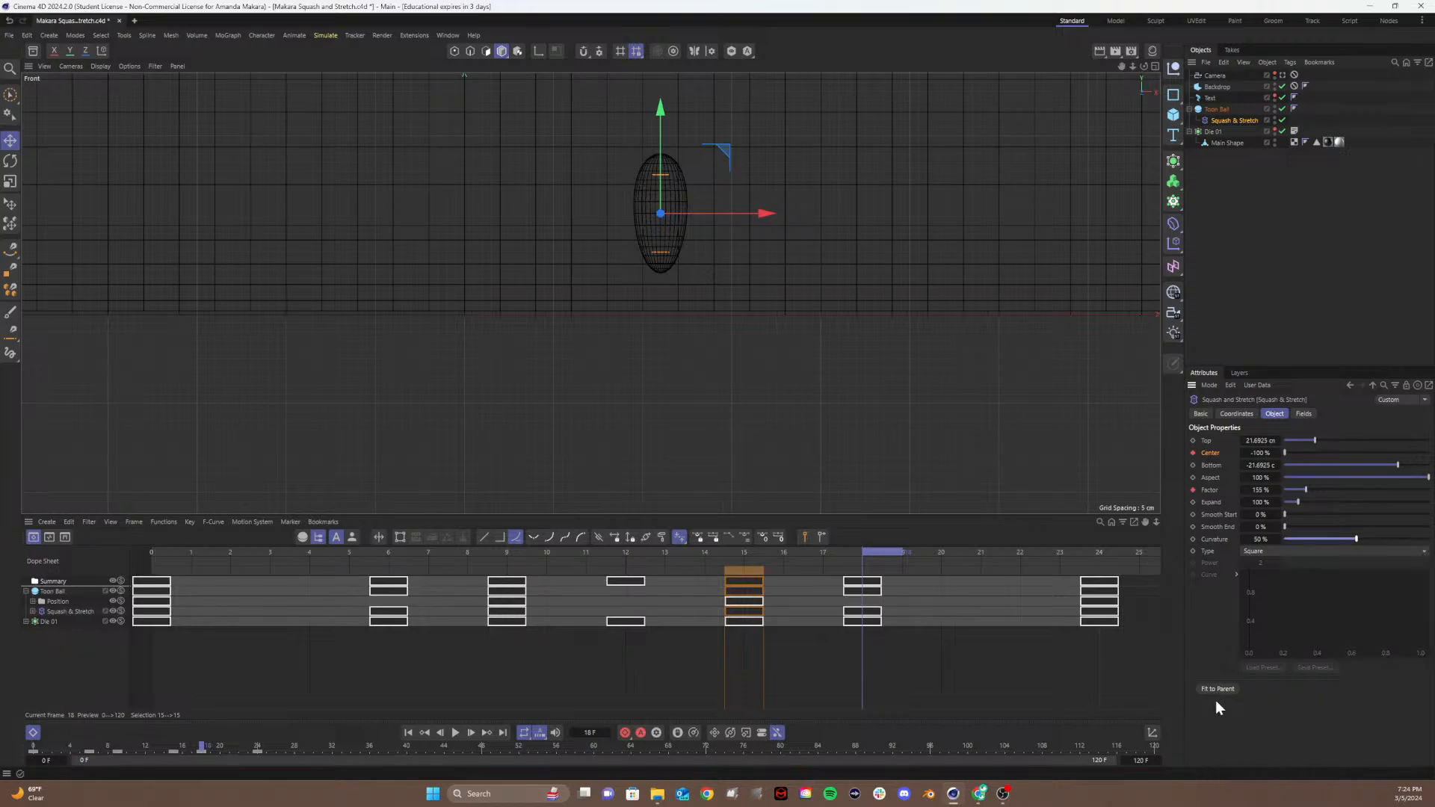
{"action": "right_click", "coordinate": [1349, 554]}
{"action": "left_click", "coordinate": [1345, 540]}
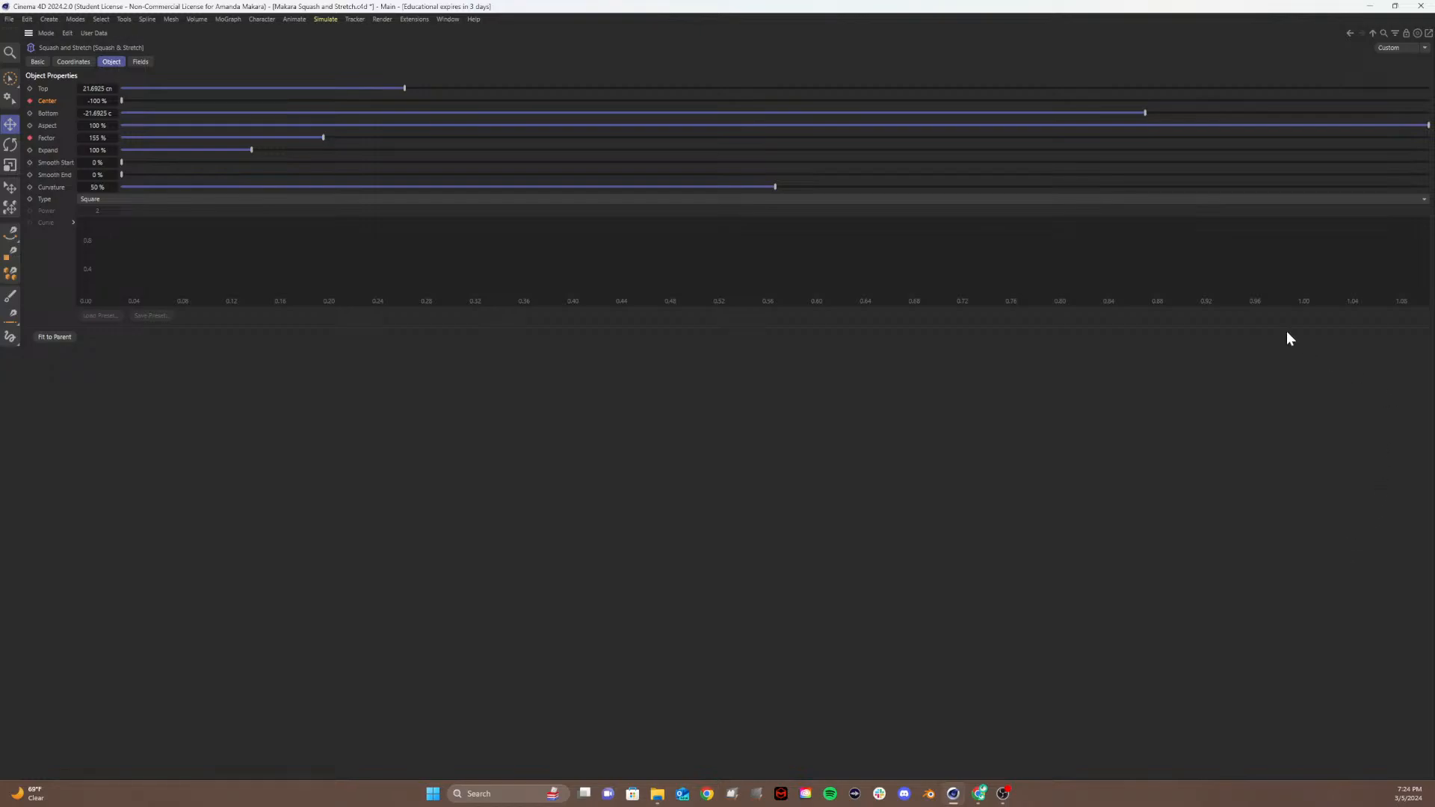
{"action": "right_click", "coordinate": [1044, 481]}
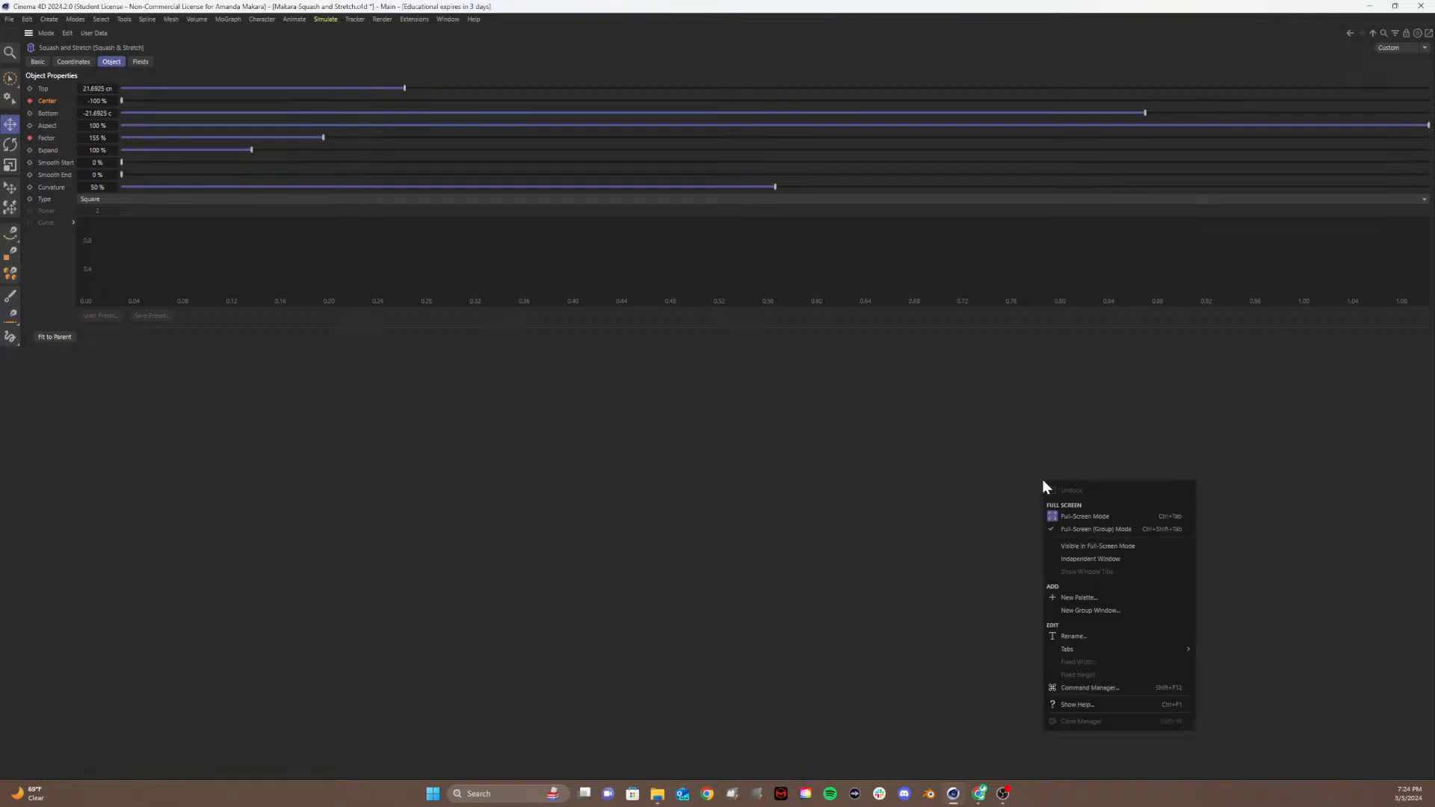
{"action": "left_click", "coordinate": [1074, 522]}
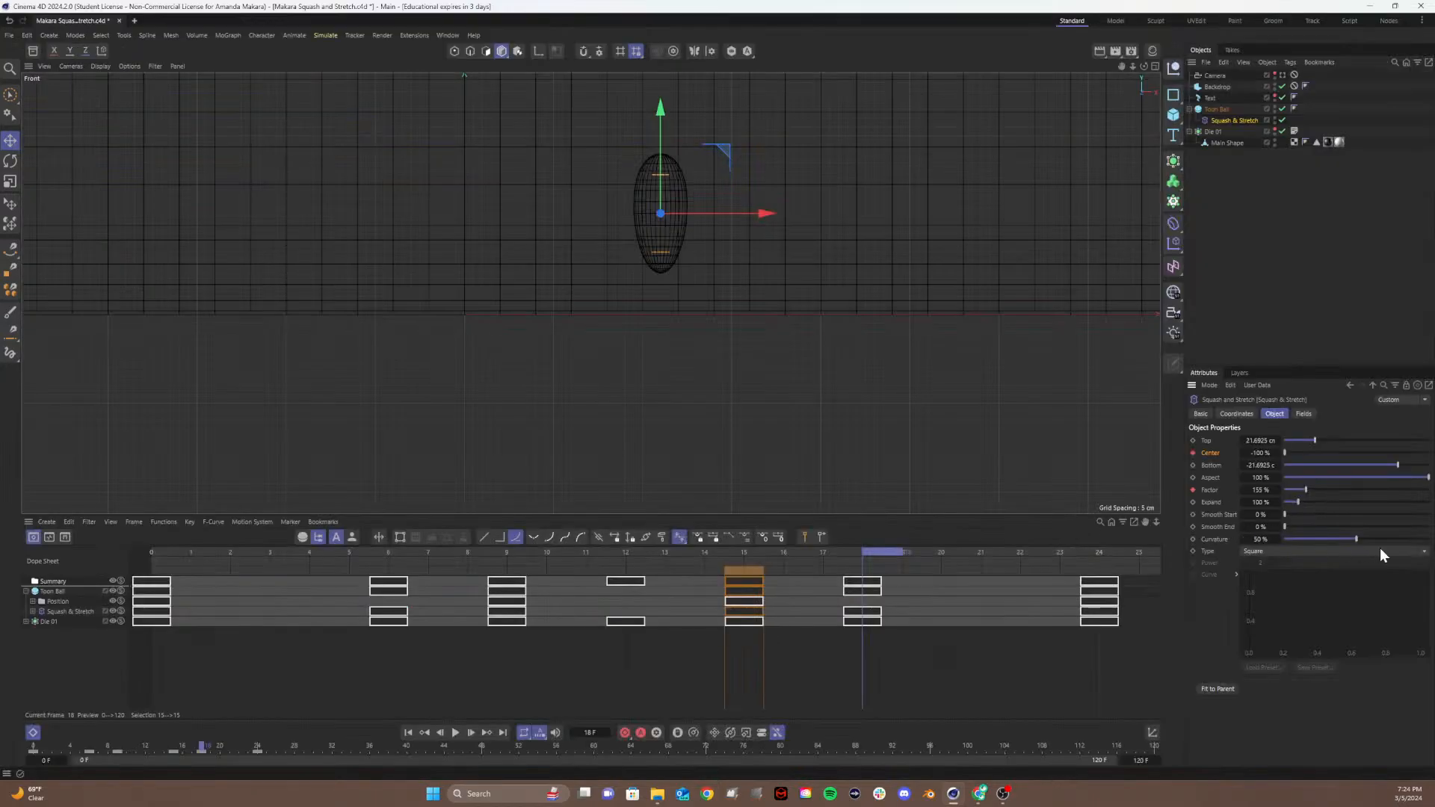
Step: Try the Squash & Stretch deformer's curvature at 100% and return it to 50%
{"action": "left_click_drag", "start_coordinate": [1351, 541], "coordinate": [1429, 540]}
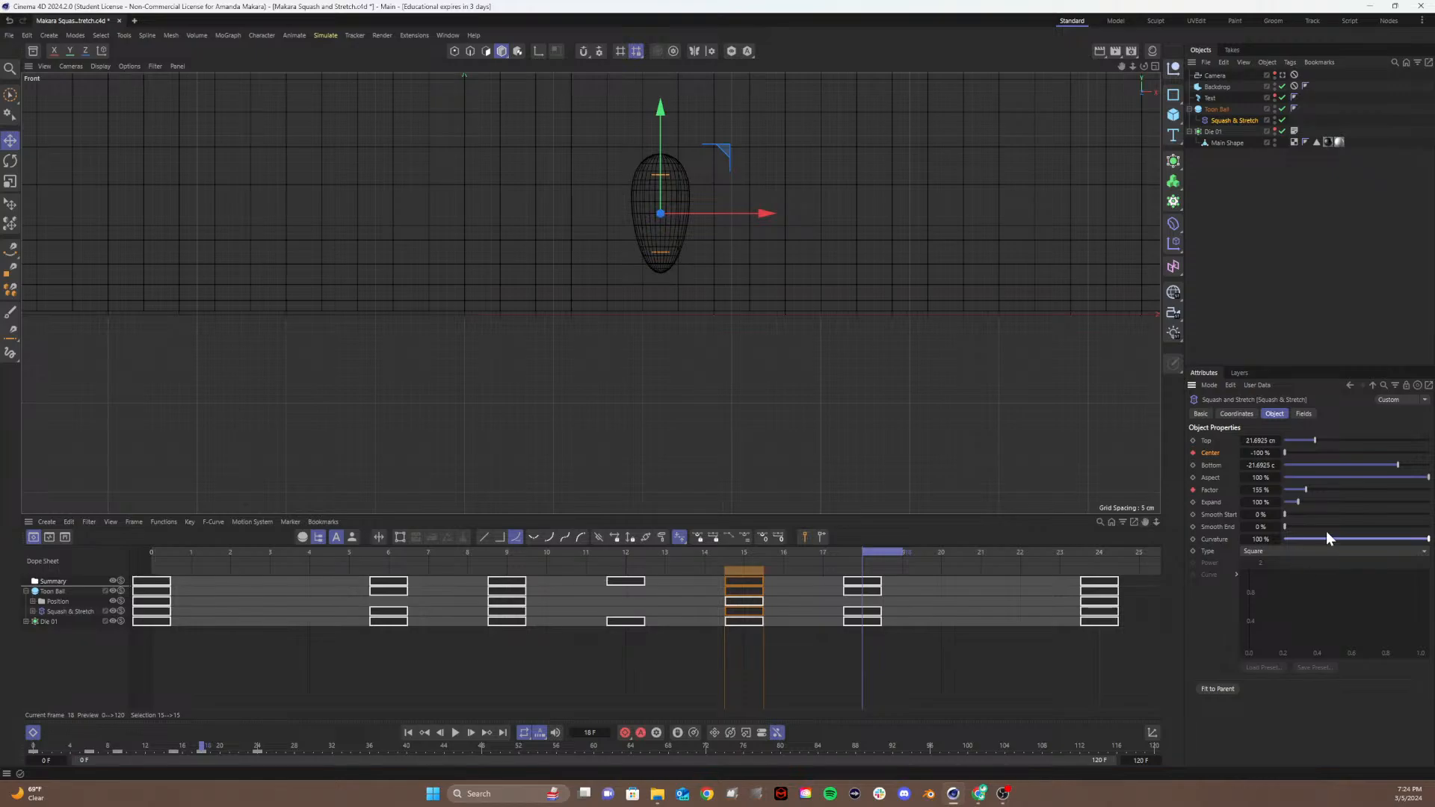
{"action": "right_click", "coordinate": [1263, 538]}
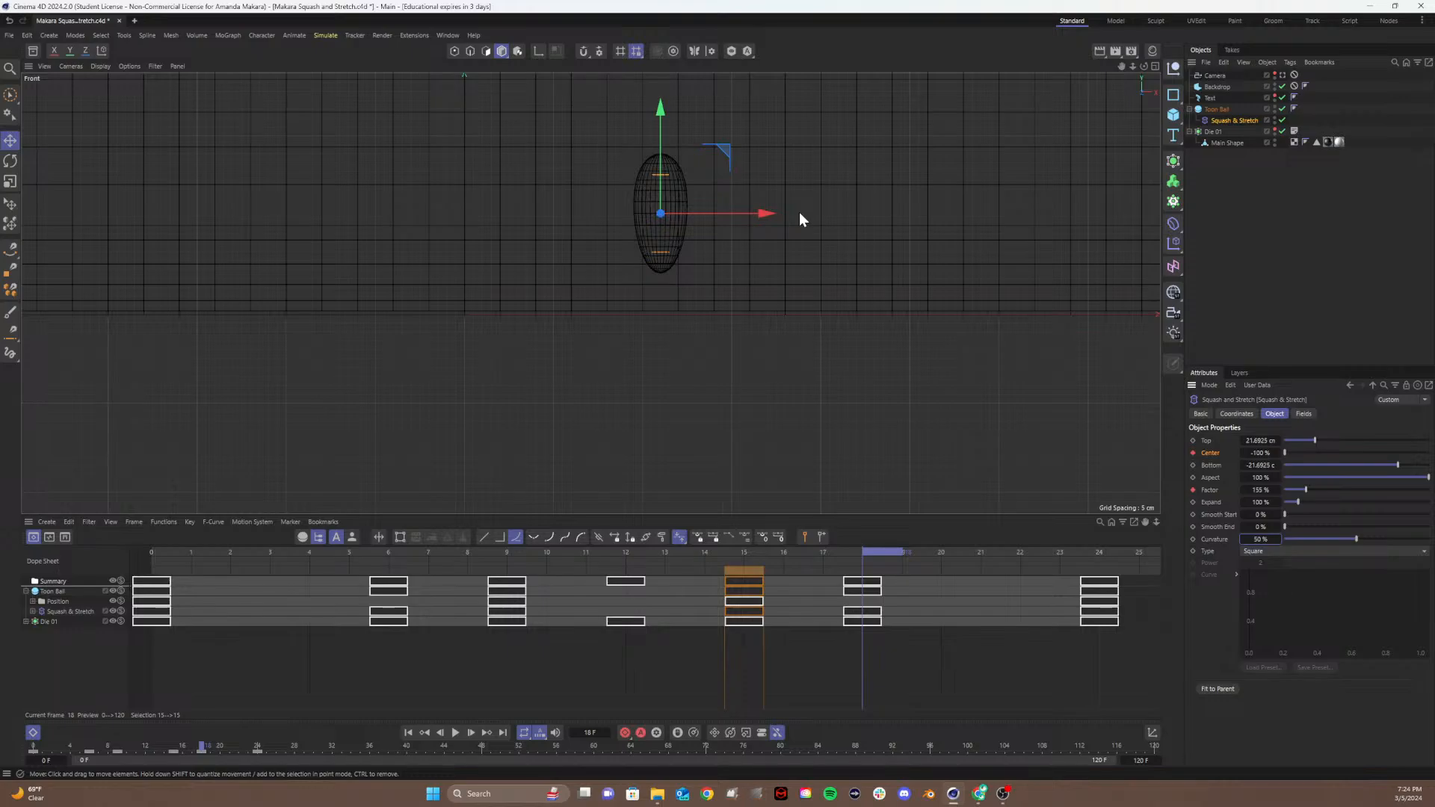
{"action": "mouse_move", "coordinate": [1357, 541]}
{"action": "left_mouse_down"}
{"action": "mouse_move", "coordinate": [1368, 537]}
{"action": "mouse_move", "coordinate": [1333, 544]}
{"action": "mouse_move", "coordinate": [1359, 541]}
{"action": "left_mouse_up"}
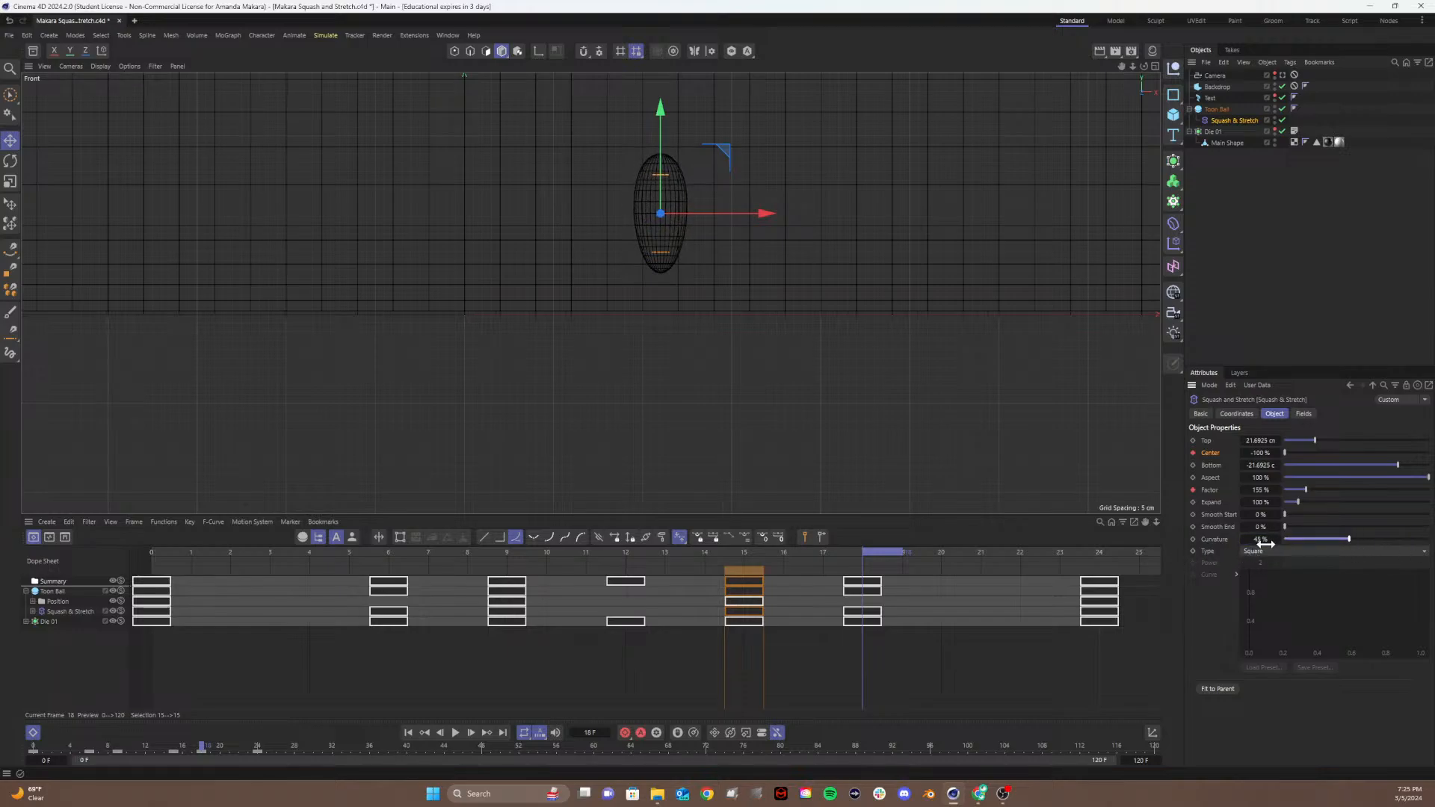
{"action": "left_click_drag", "start_coordinate": [1265, 544], "coordinate": [1274, 538]}
Step: Go to frame 10 and switch from the Front view to a maximized Perspective view
{"action": "left_click_drag", "start_coordinate": [643, 554], "coordinate": [546, 557]}
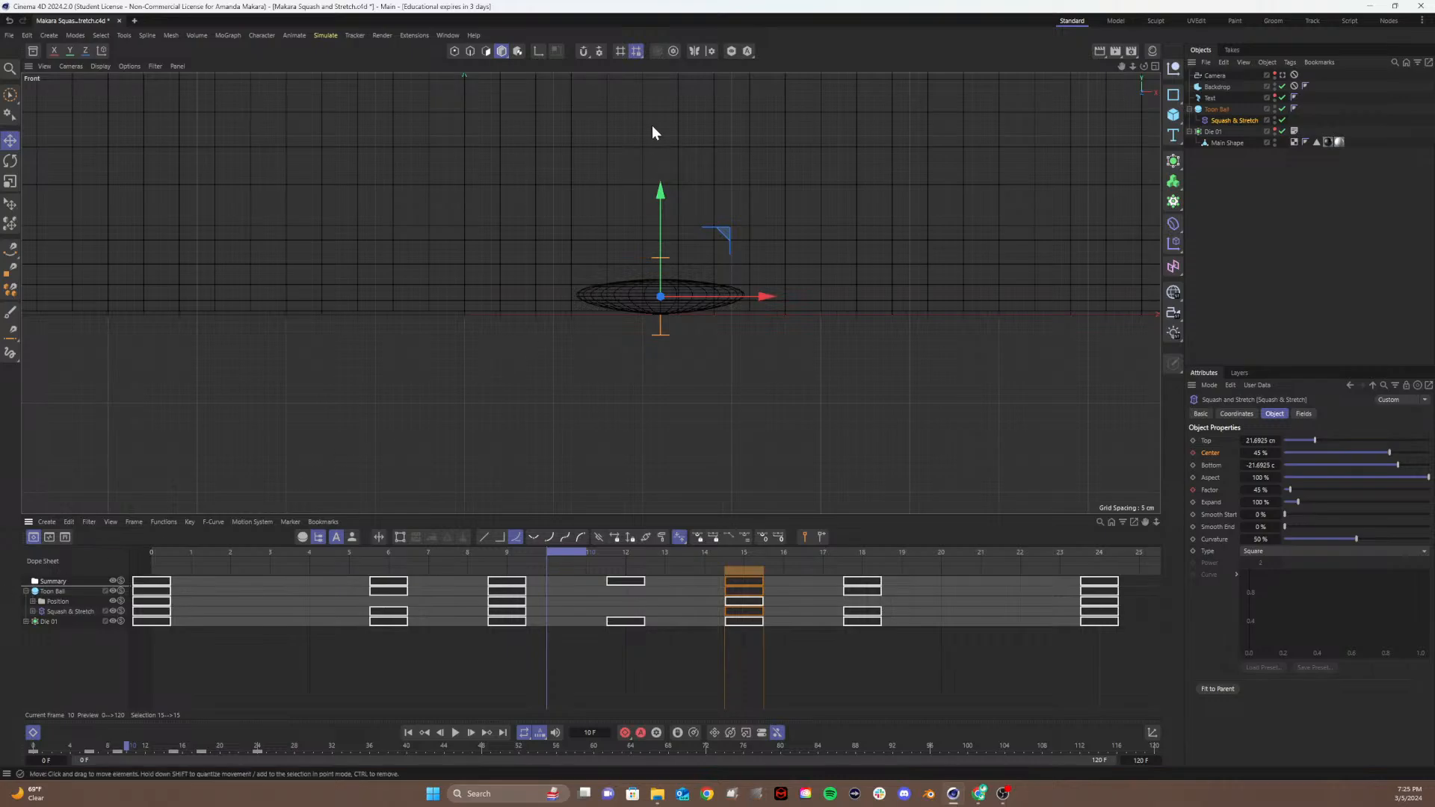
{"action": "left_click", "coordinate": [1155, 66]}
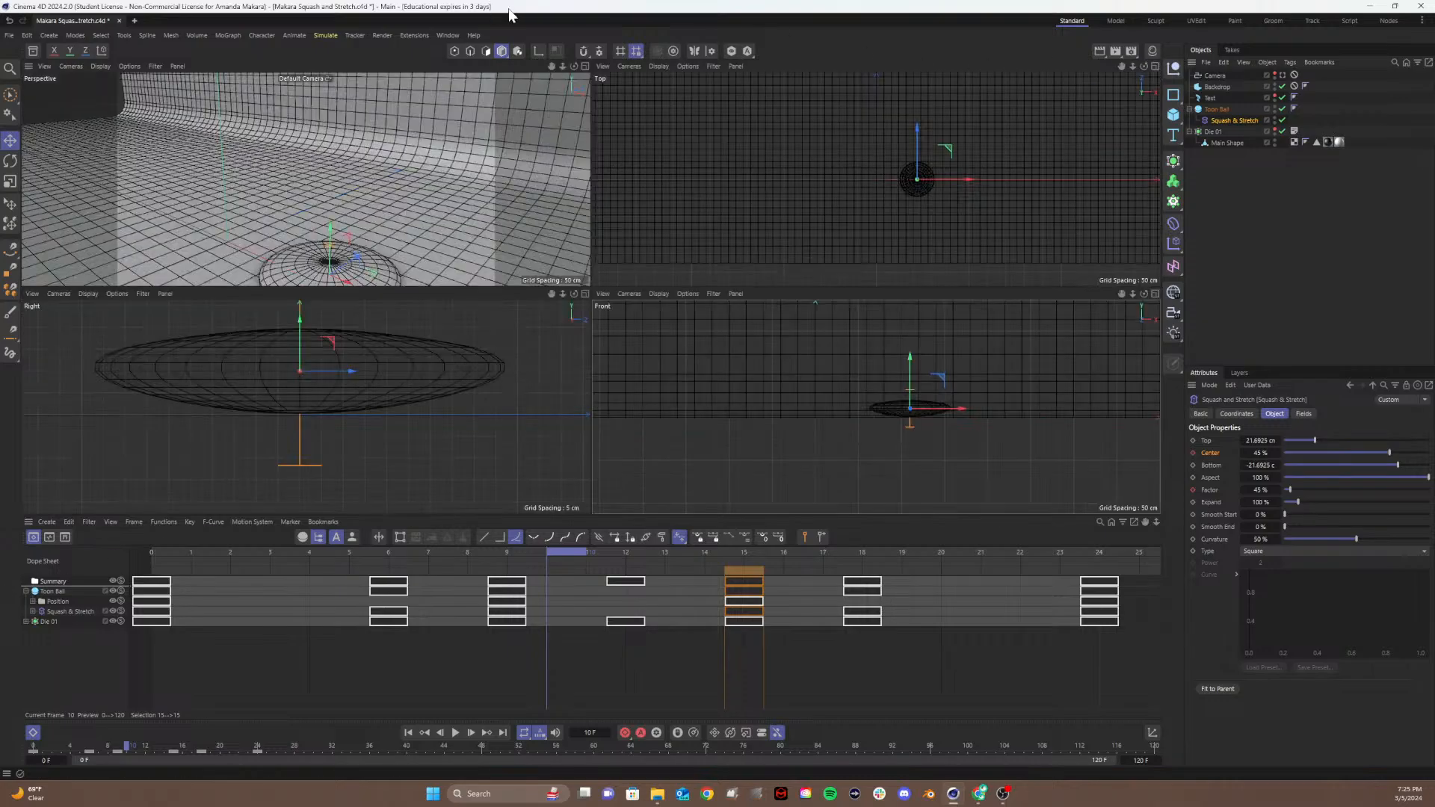
{"action": "left_click", "coordinate": [585, 66]}
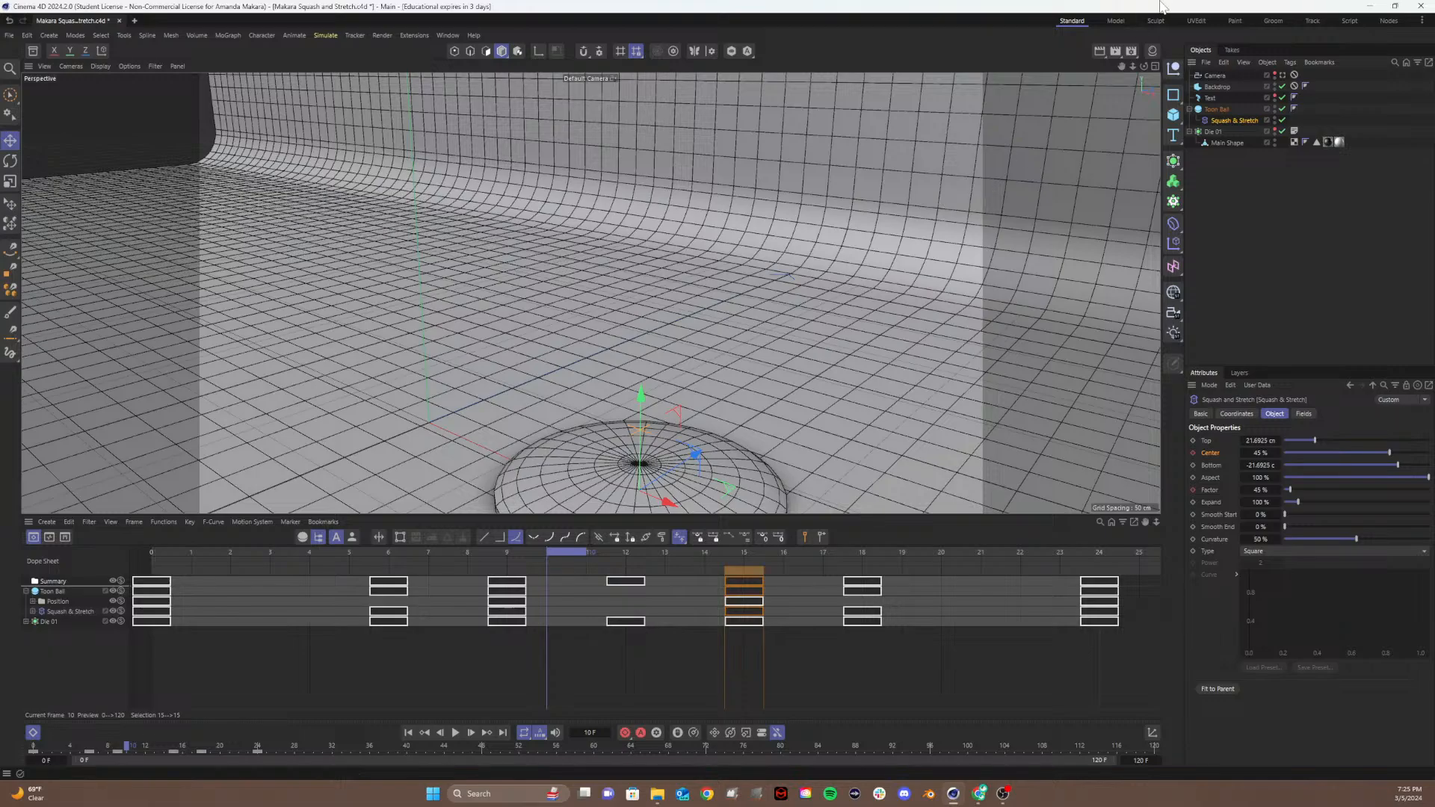
Step: Make the Text and Die 01 objects visible in the viewport and look through the scene camera
{"action": "left_click", "coordinate": [1274, 74]}
{"action": "left_click", "coordinate": [1274, 97]}
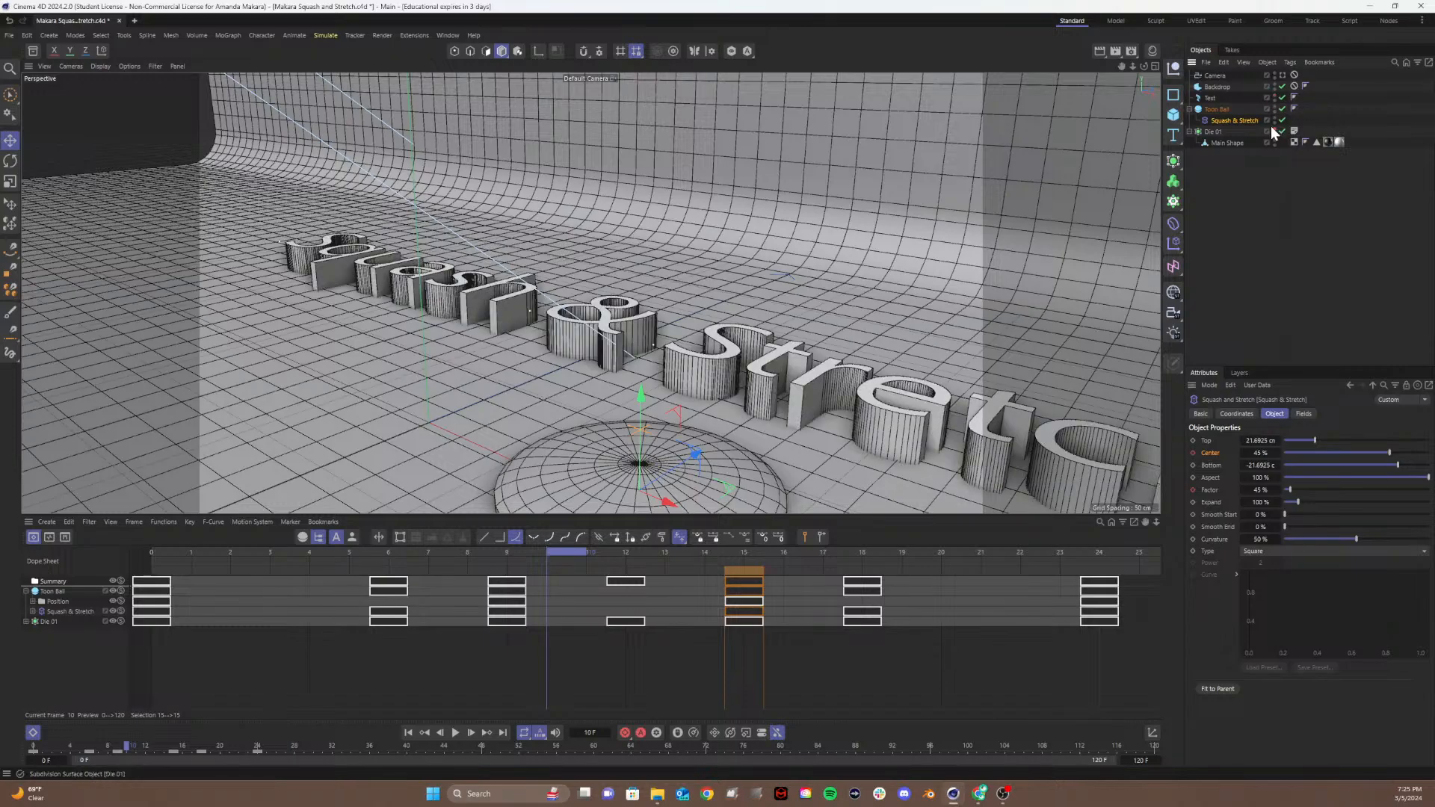
{"action": "left_click", "coordinate": [1275, 128]}
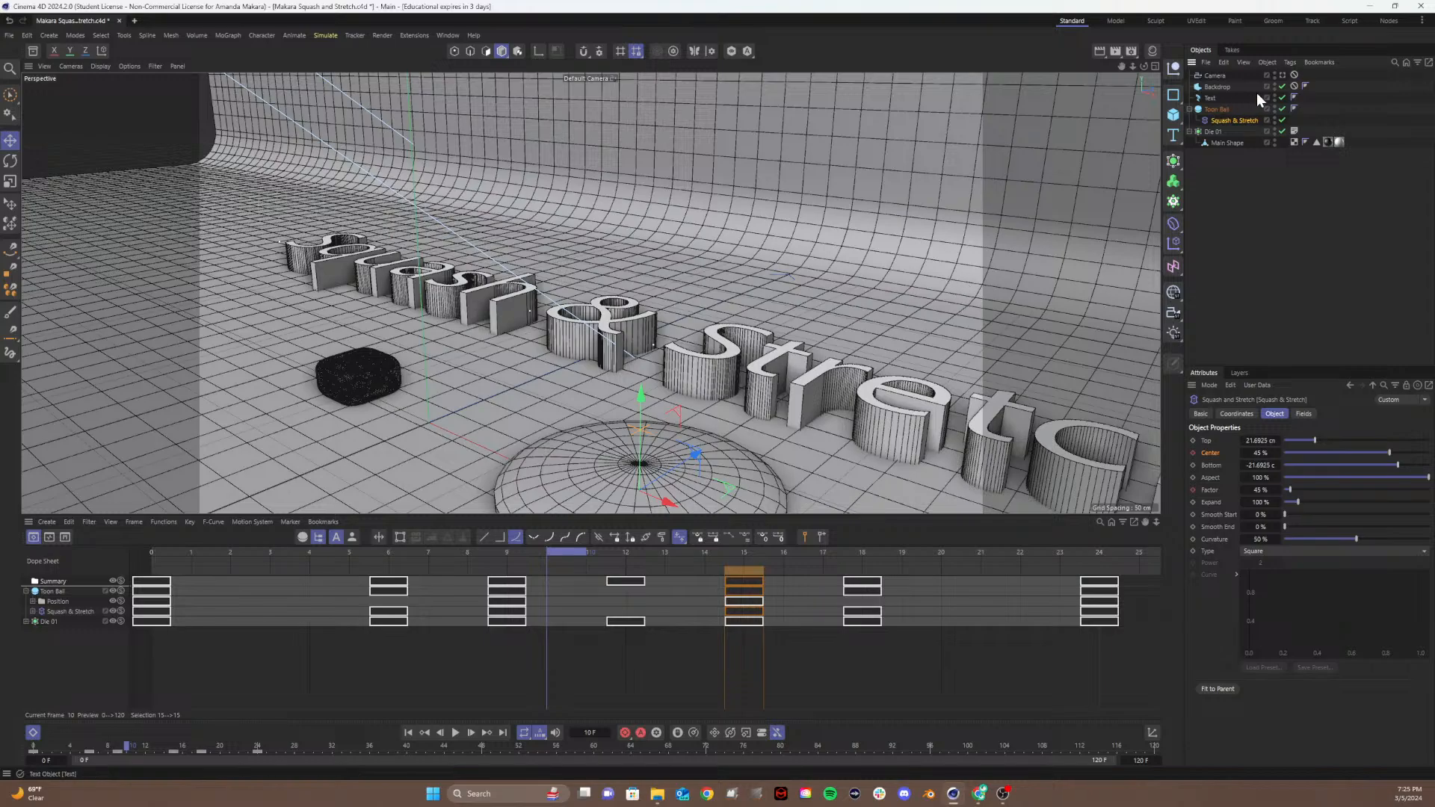
{"action": "left_click", "coordinate": [1282, 75]}
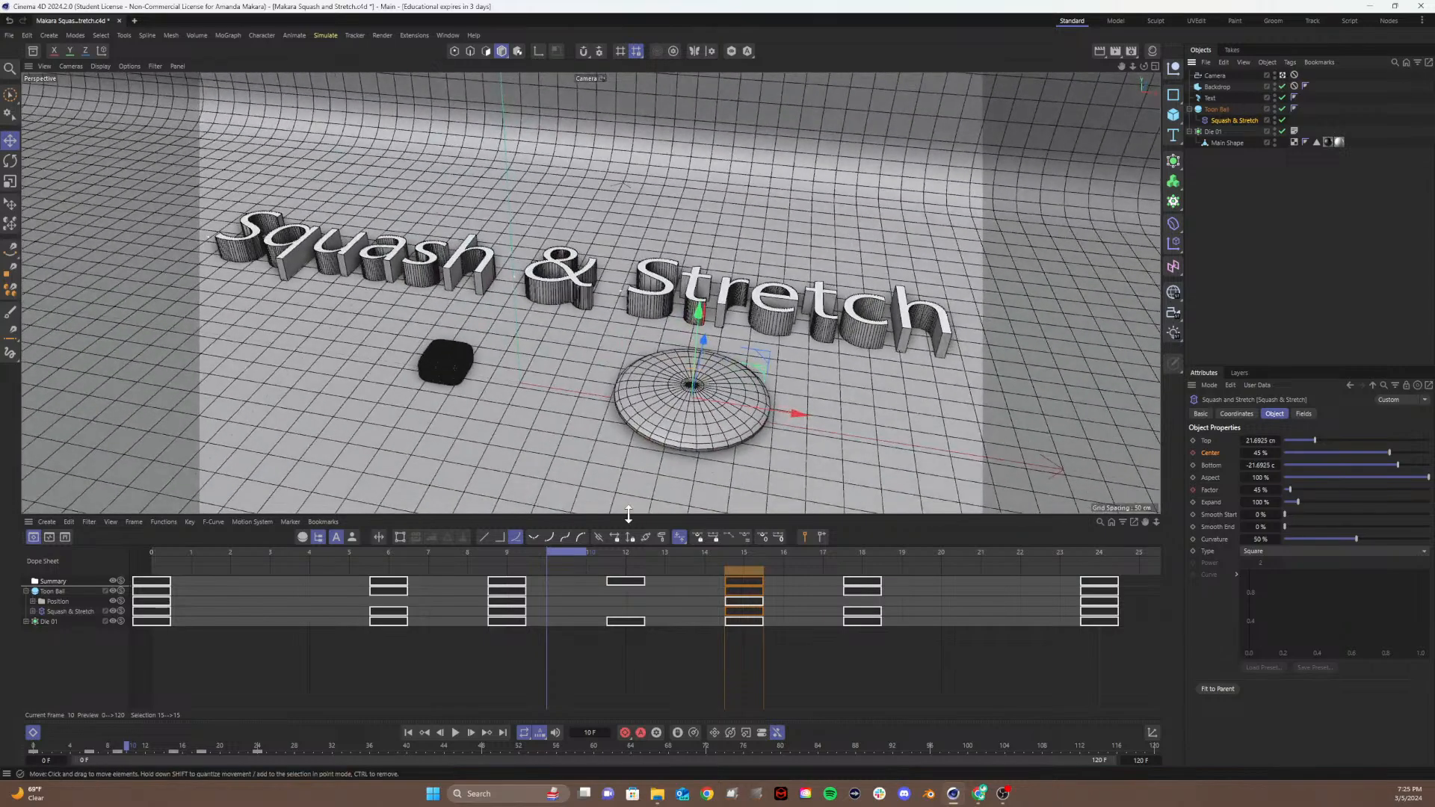
Step: Play the animation from frame 0 through the camera to check the ball's bounce against the die
{"action": "left_click", "coordinate": [216, 554]}
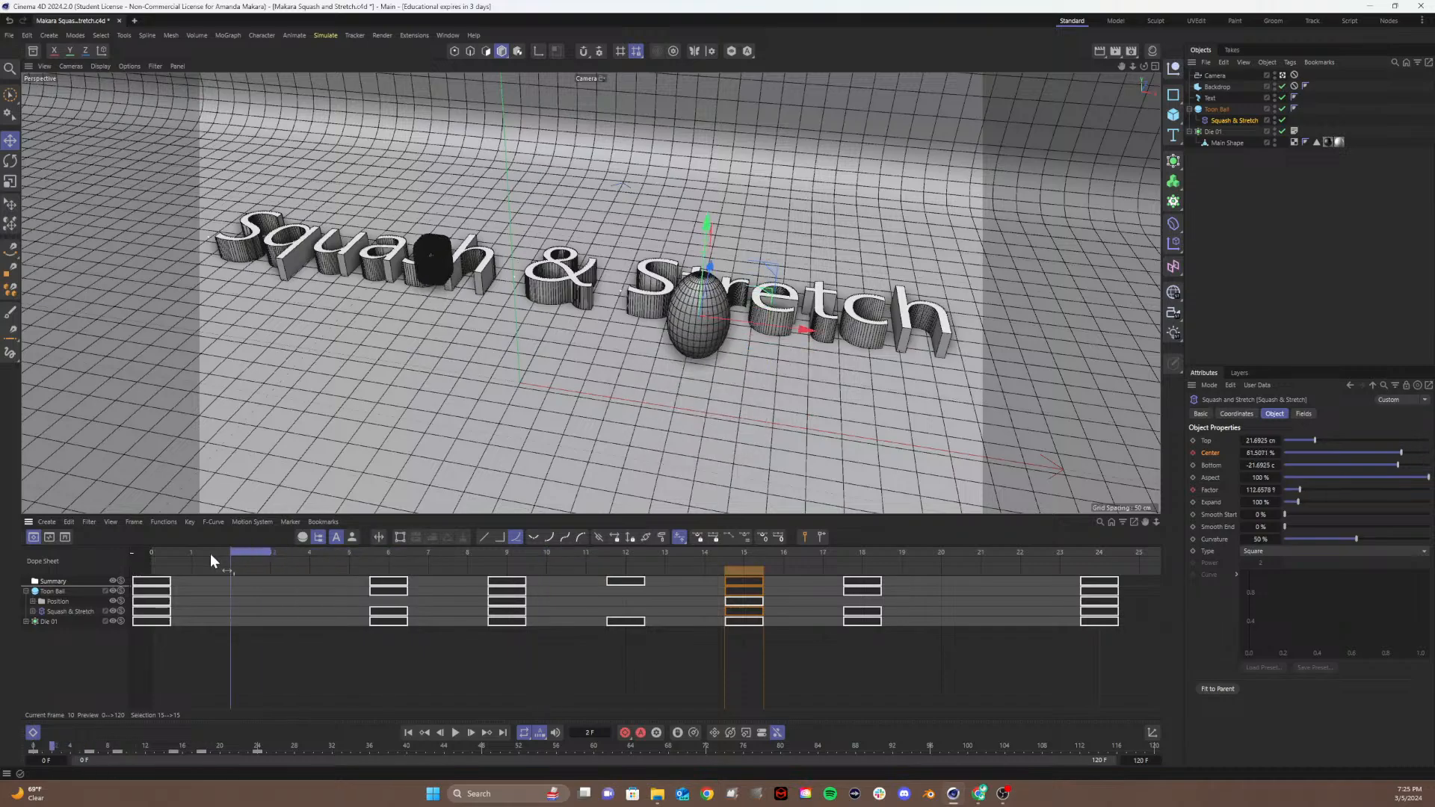
{"action": "left_click_drag", "start_coordinate": [209, 553], "coordinate": [91, 545]}
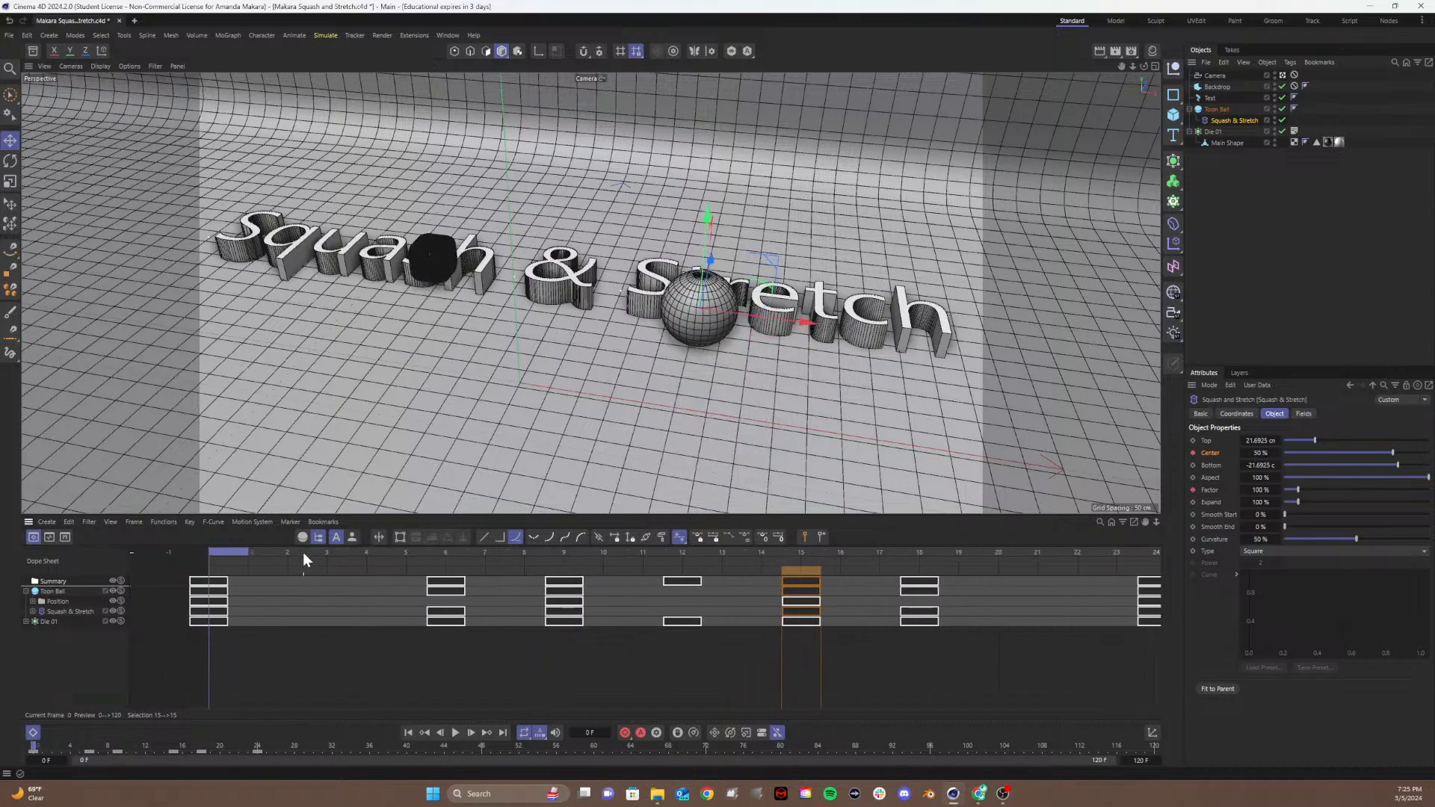
{"action": "left_click", "coordinate": [455, 733]}
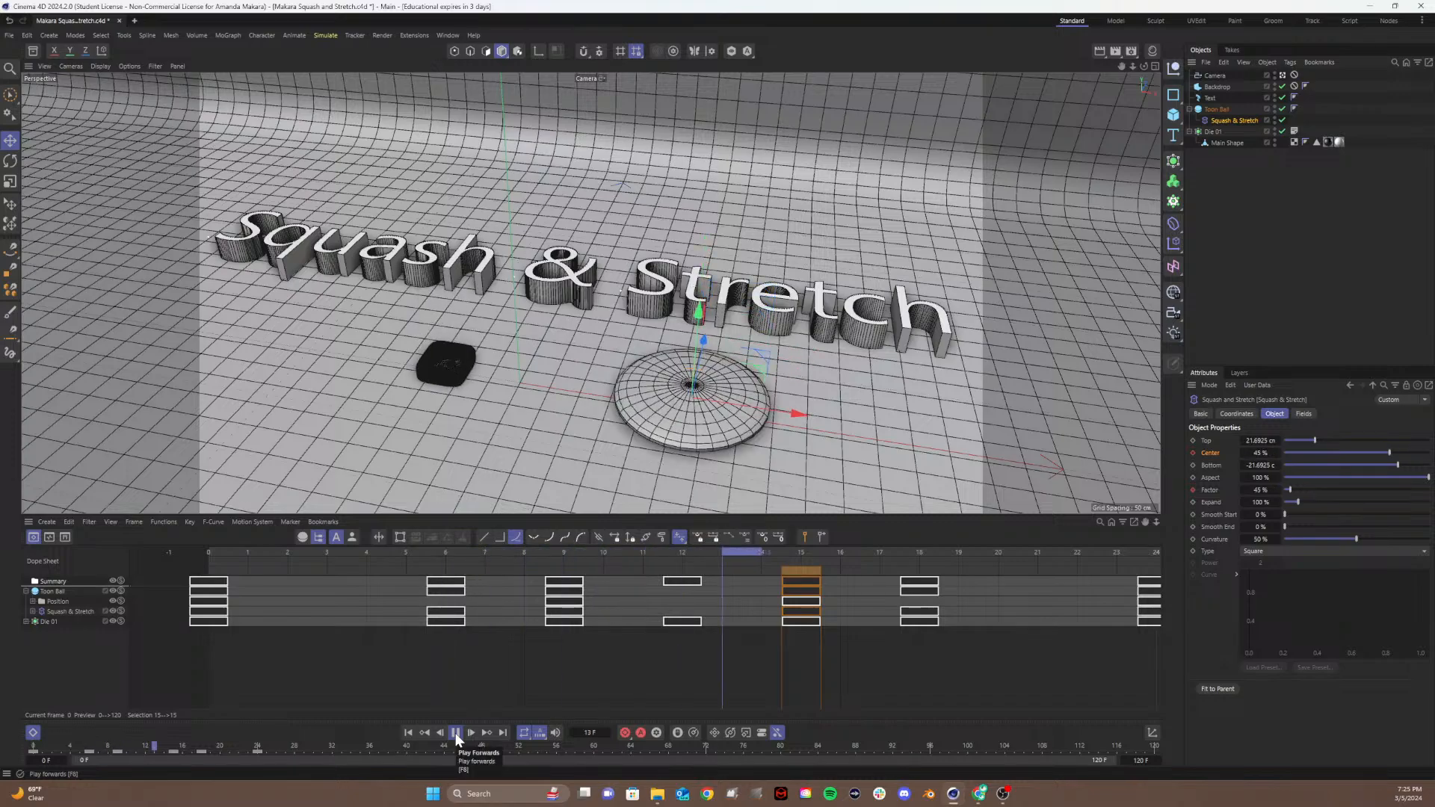
{"action": "left_click", "coordinate": [455, 733]}
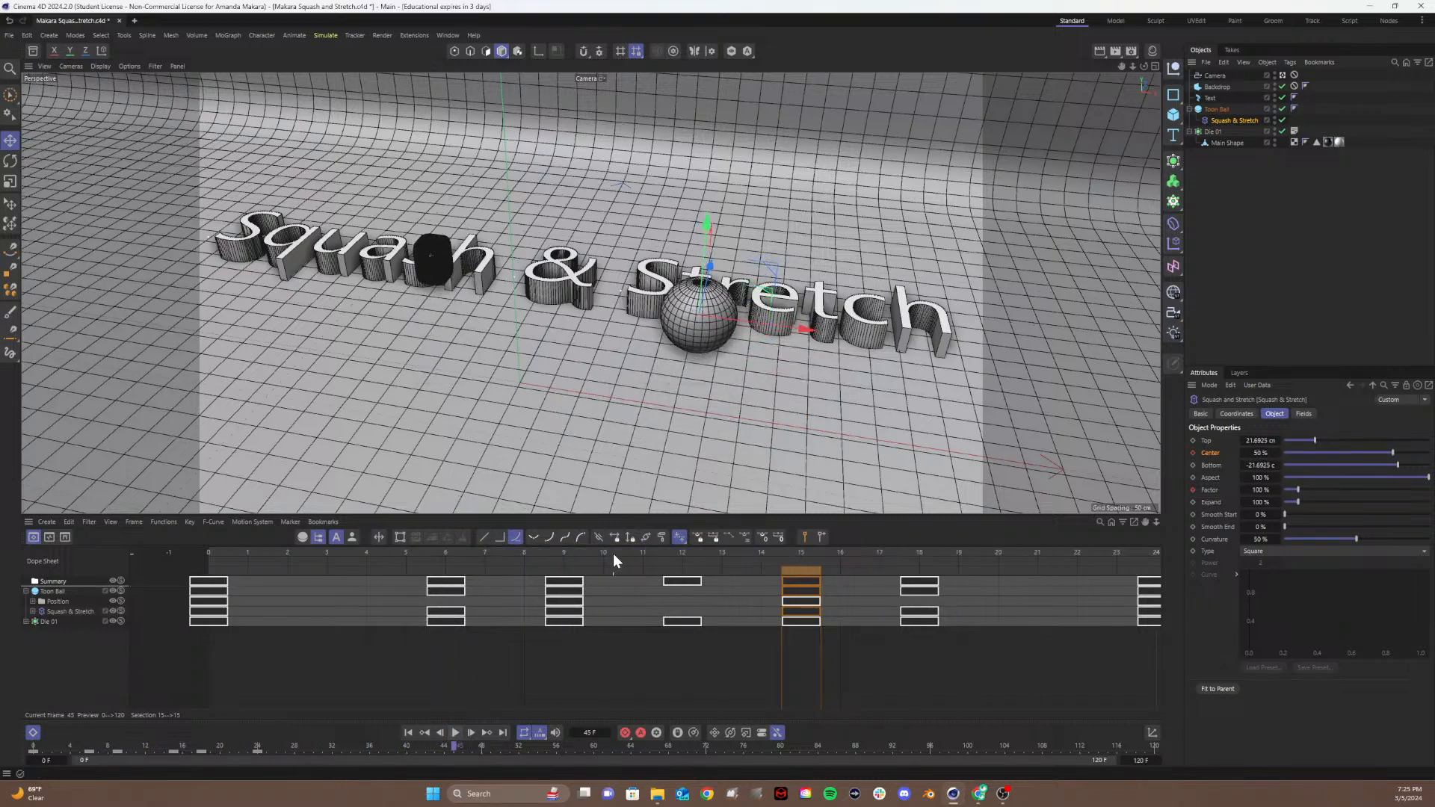
Step: Move the ball's Squash & Stretch keys from frame 15 to 13 and from frame 9 to 11
{"action": "mouse_move", "coordinate": [613, 553]}
{"action": "left_mouse_down"}
{"action": "mouse_move", "coordinate": [552, 554]}
{"action": "mouse_move", "coordinate": [625, 554]}
{"action": "mouse_move", "coordinate": [544, 565]}
{"action": "mouse_move", "coordinate": [592, 563]}
{"action": "left_mouse_up"}
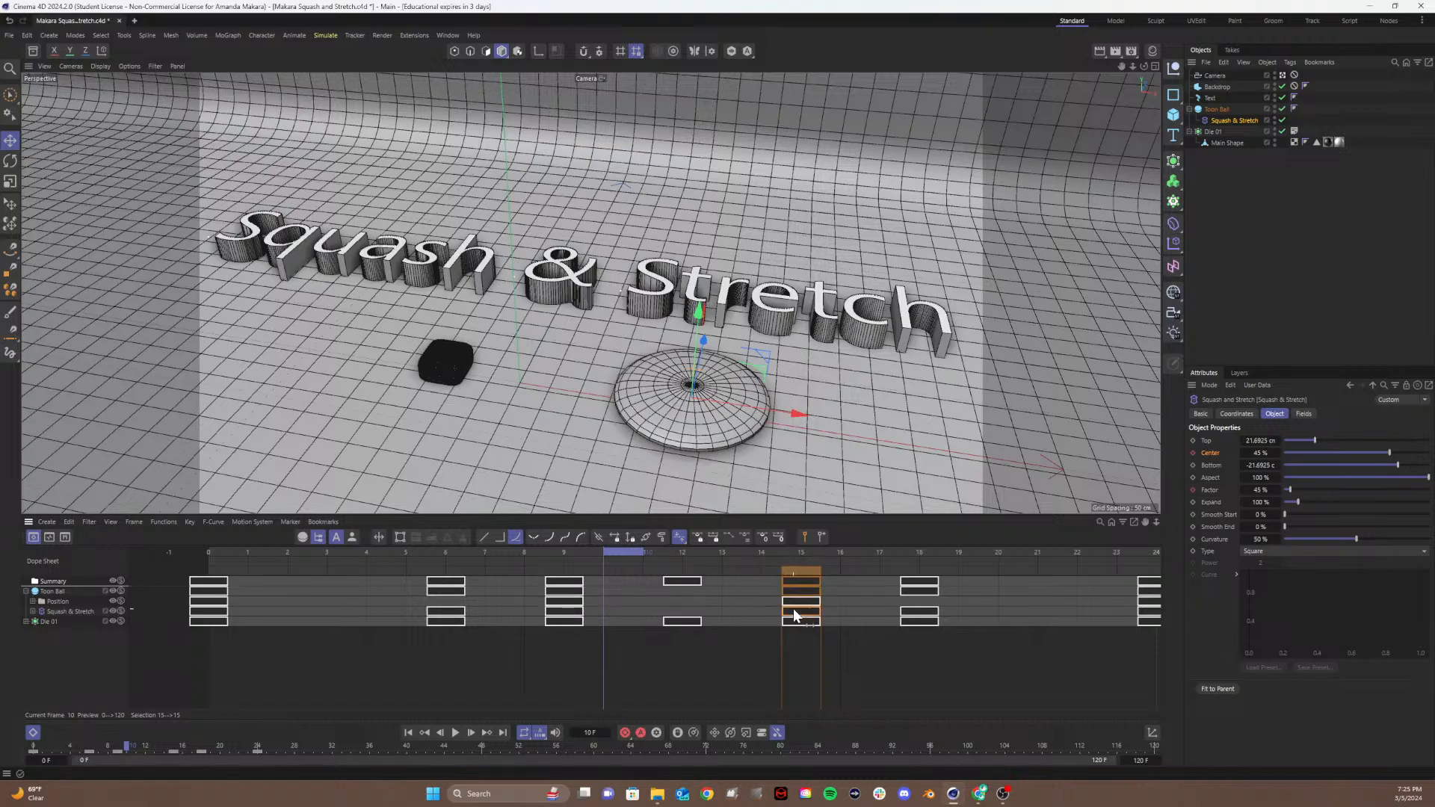
{"action": "left_click_drag", "start_coordinate": [796, 615], "coordinate": [728, 614]}
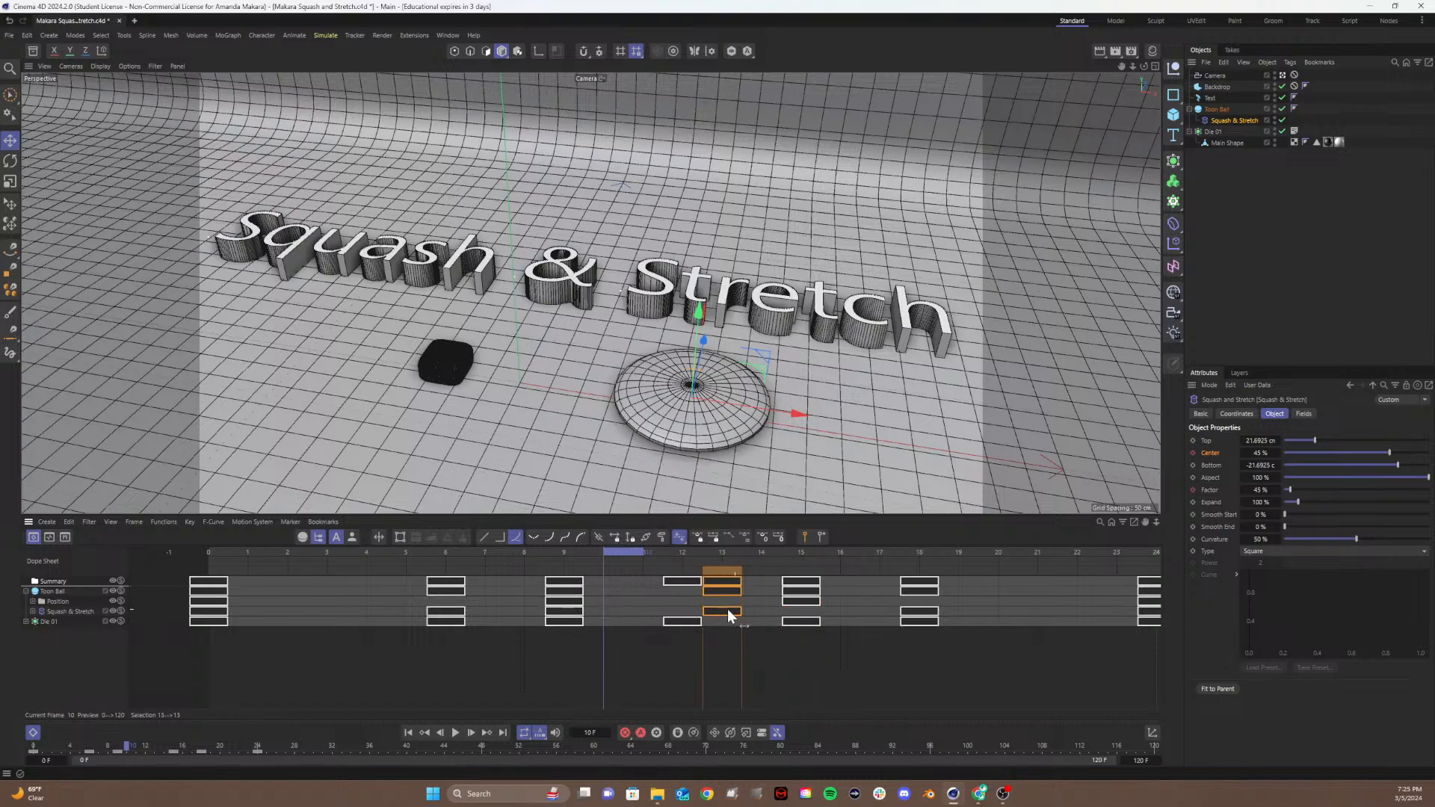
{"action": "left_click", "coordinate": [720, 608]}
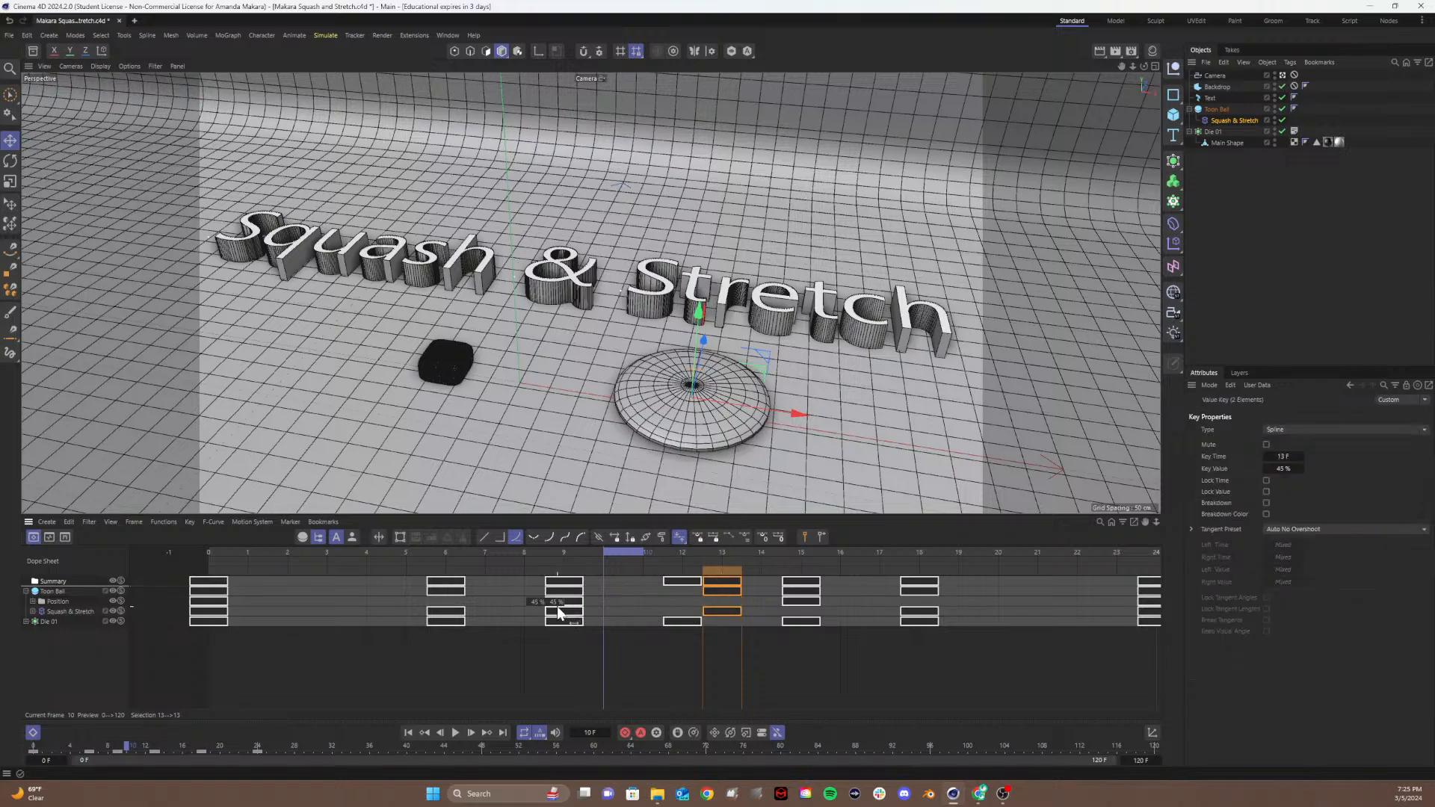
{"action": "left_click_drag", "start_coordinate": [559, 613], "coordinate": [635, 608]}
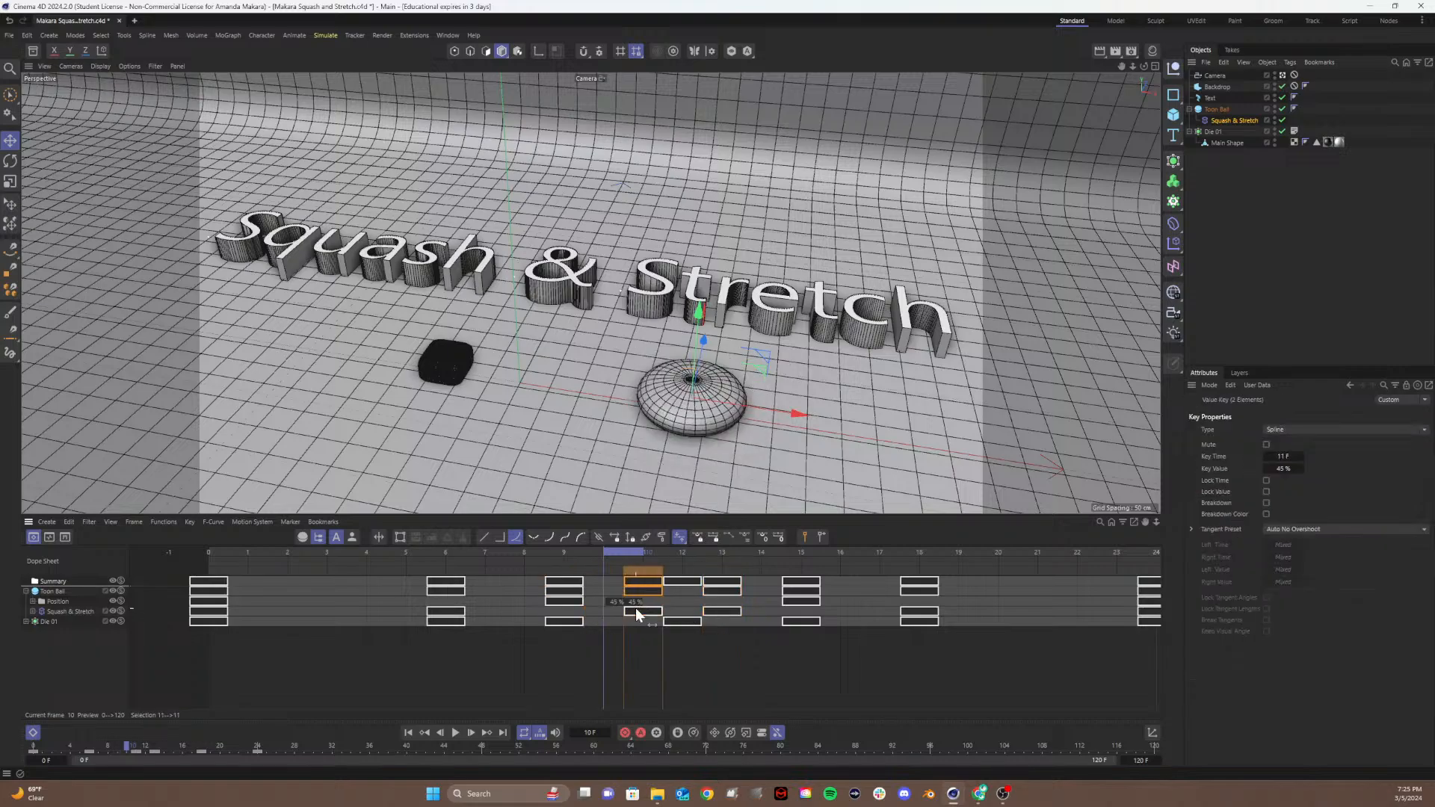
Step: Play the retimed animation from frame 0 and save the project
{"action": "left_click_drag", "start_coordinate": [553, 559], "coordinate": [89, 580]}
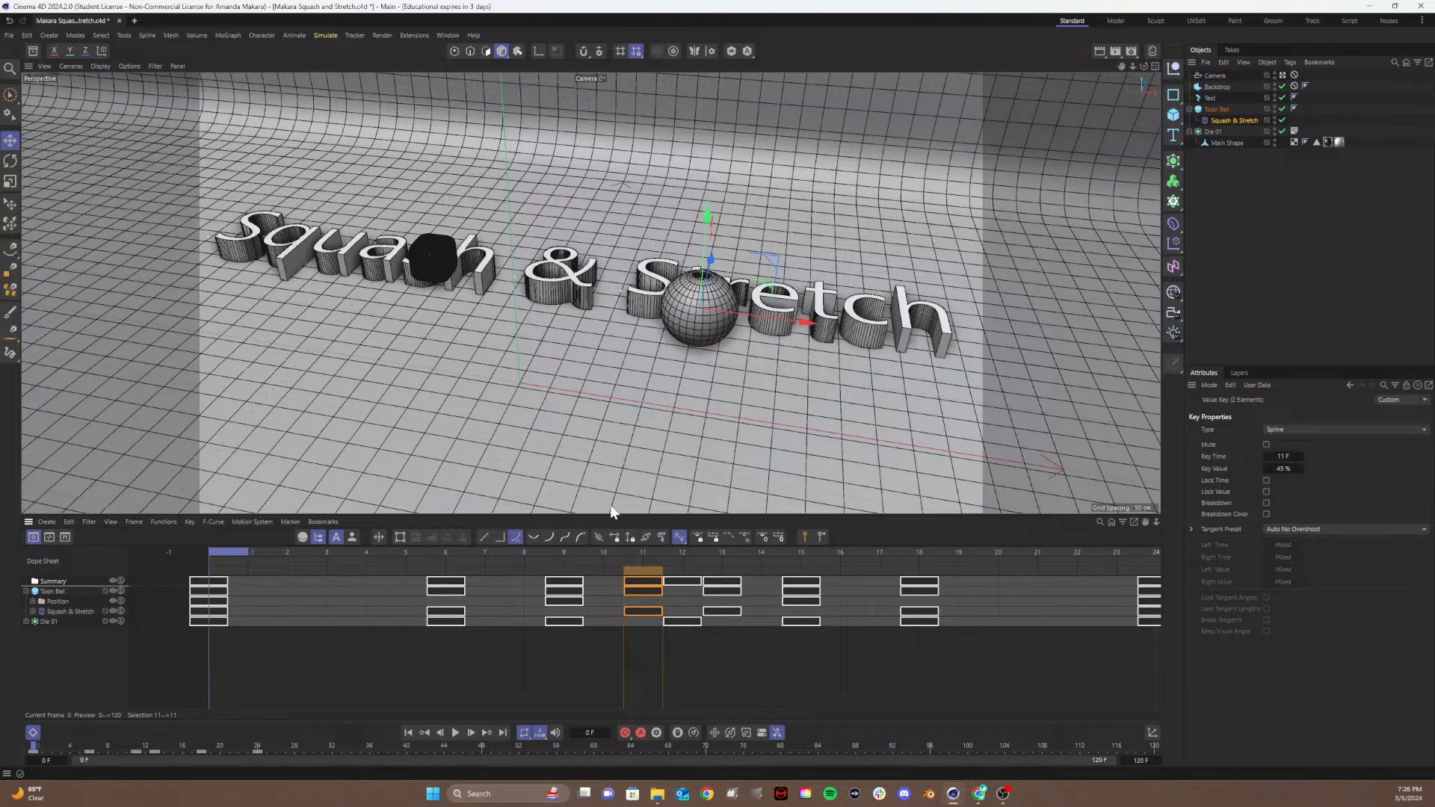
{"action": "left_click", "coordinate": [455, 733]}
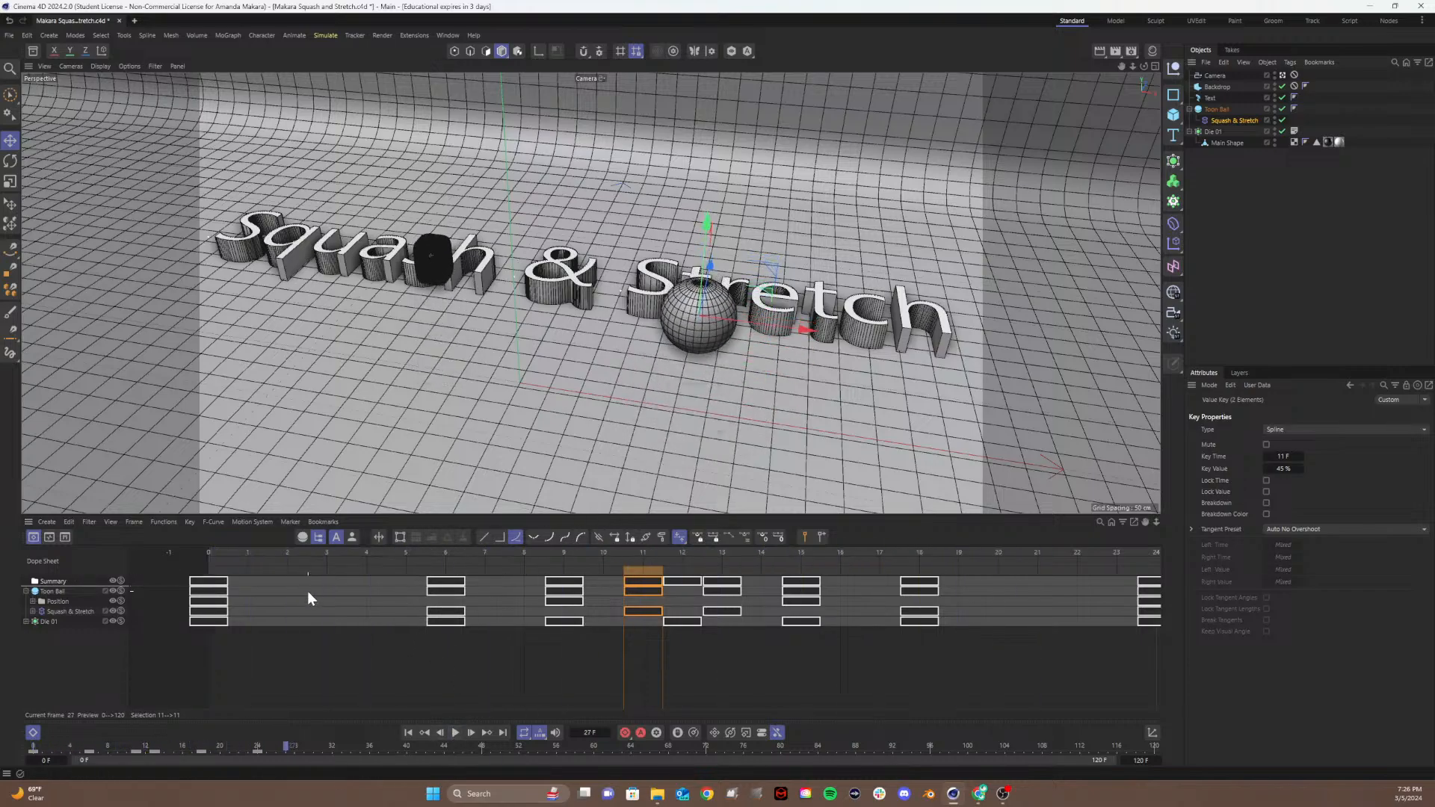
{"action": "key", "text": "ctrl+s"}
Step: Set the Squash & Stretch tracks to Repeat after their last key
{"action": "left_click", "coordinate": [61, 608]}
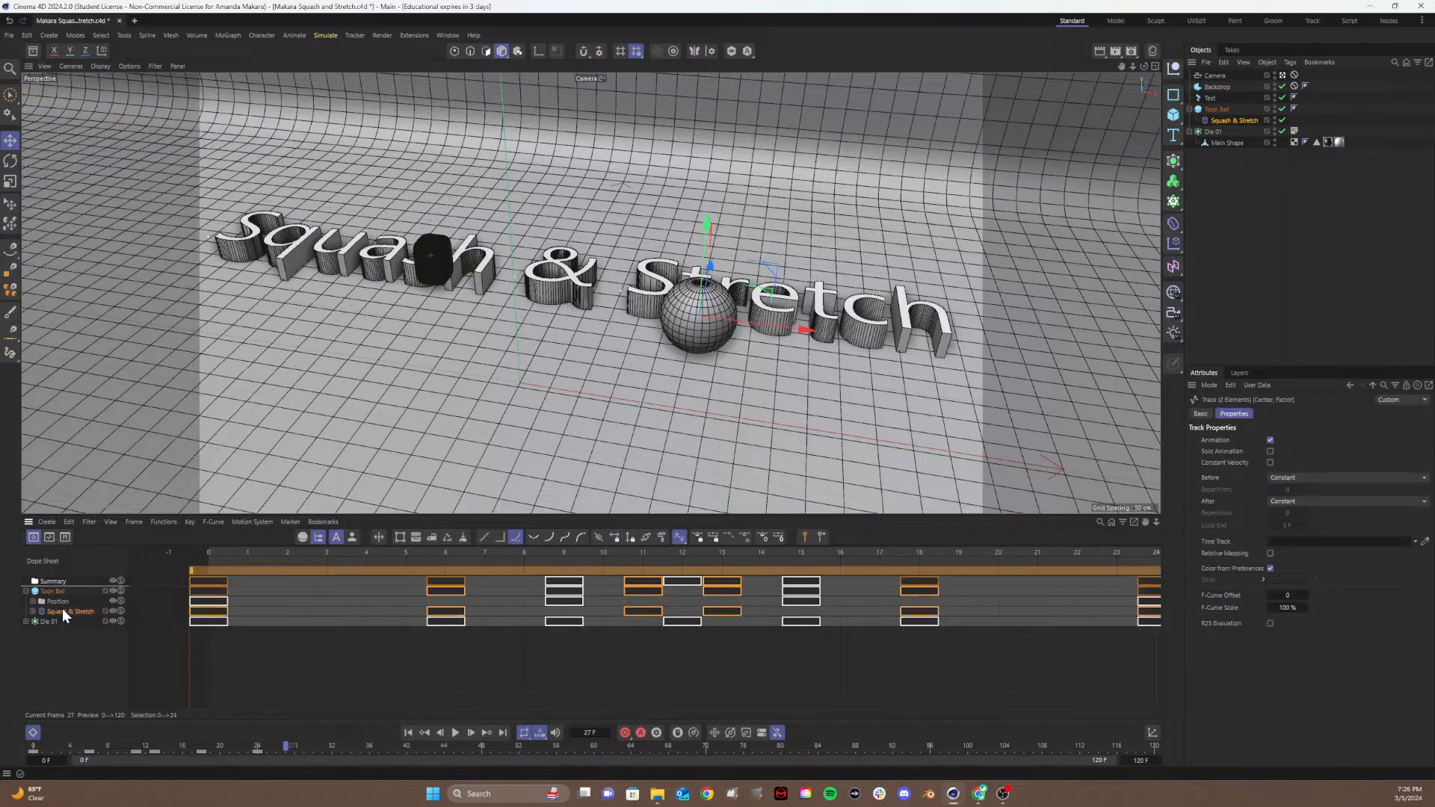
{"action": "left_click", "coordinate": [1298, 500]}
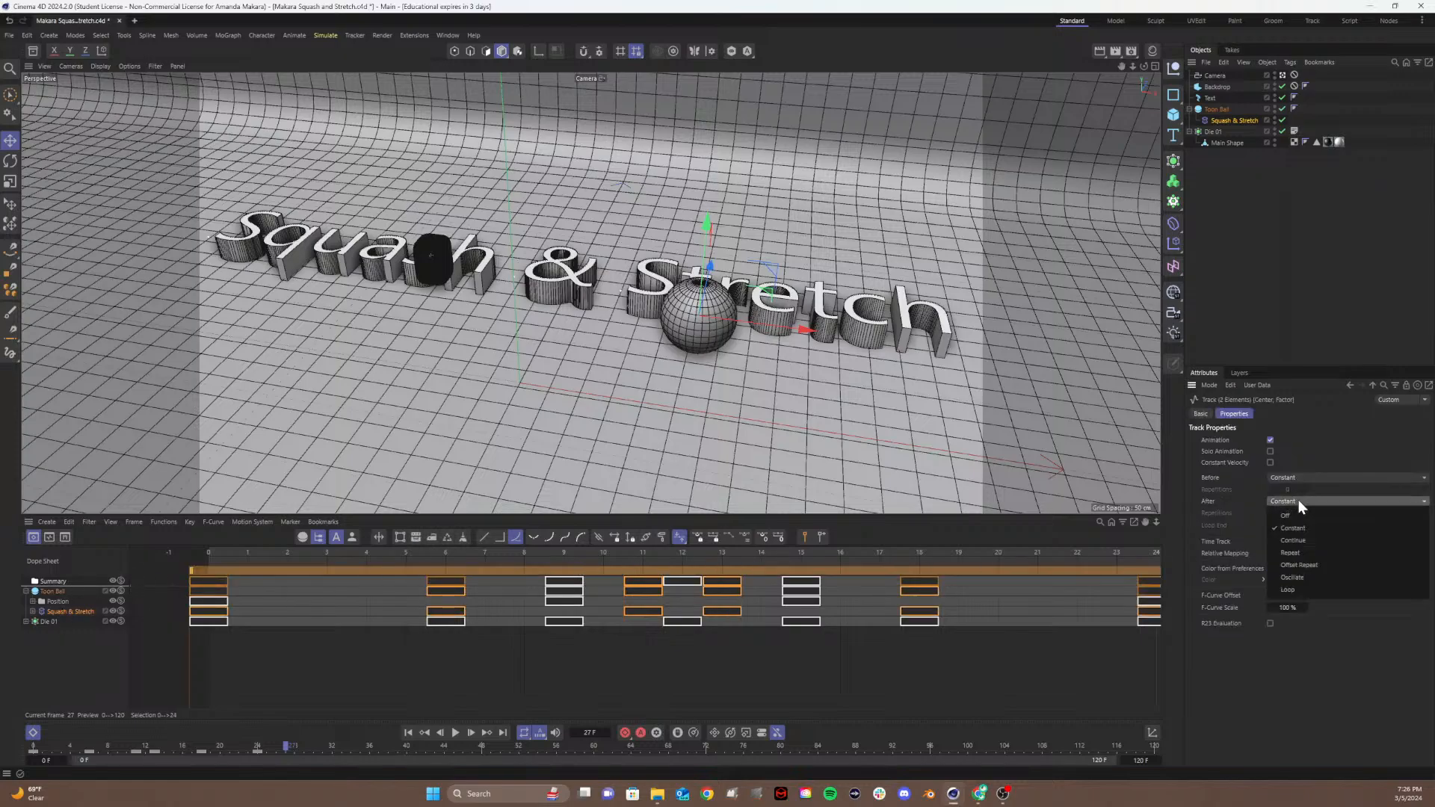
{"action": "left_click", "coordinate": [1294, 552]}
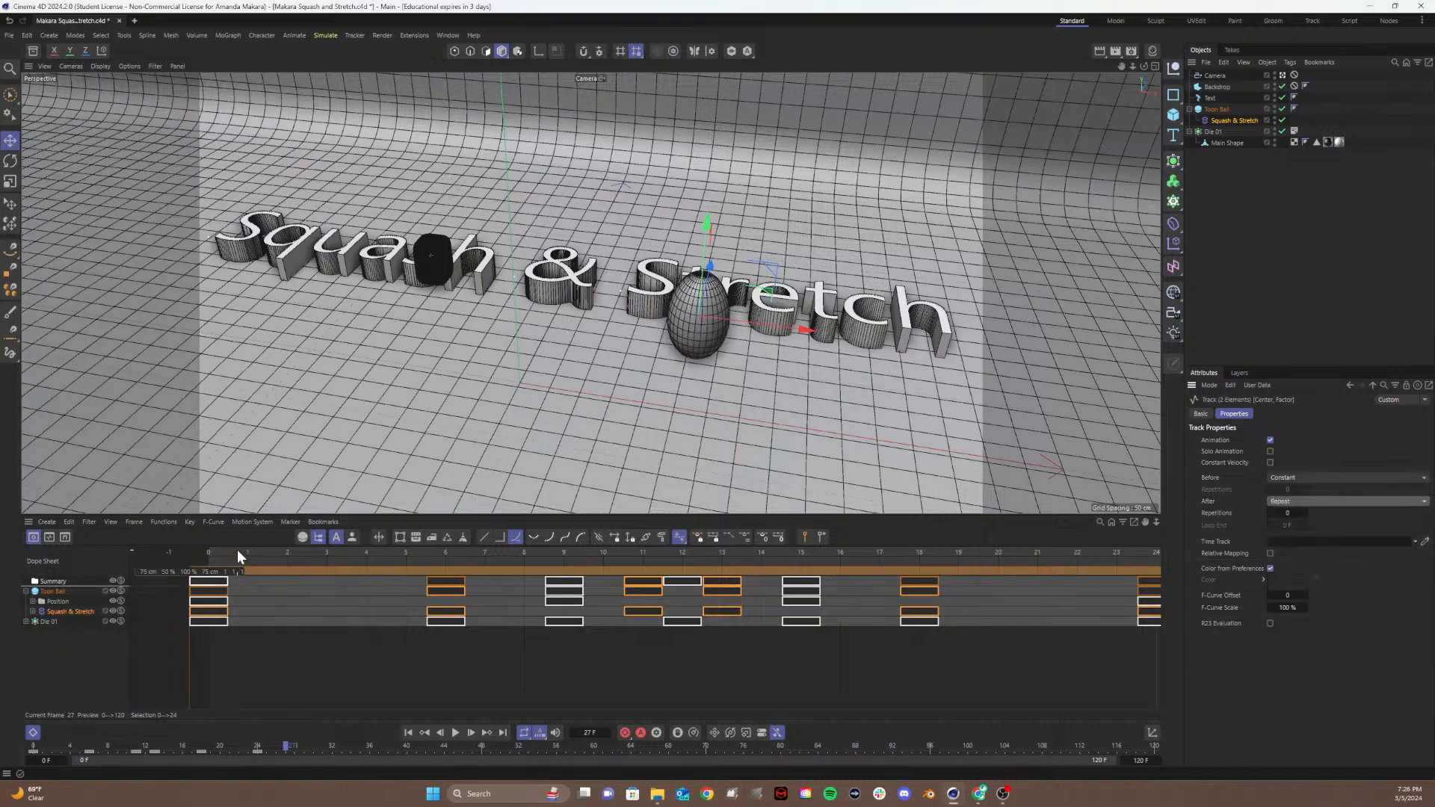
Step: Play the animation from frame 0 to check the repeating squash and stretch cycle
{"action": "left_click_drag", "start_coordinate": [238, 550], "coordinate": [196, 553]}
{"action": "key", "text": "F8"}
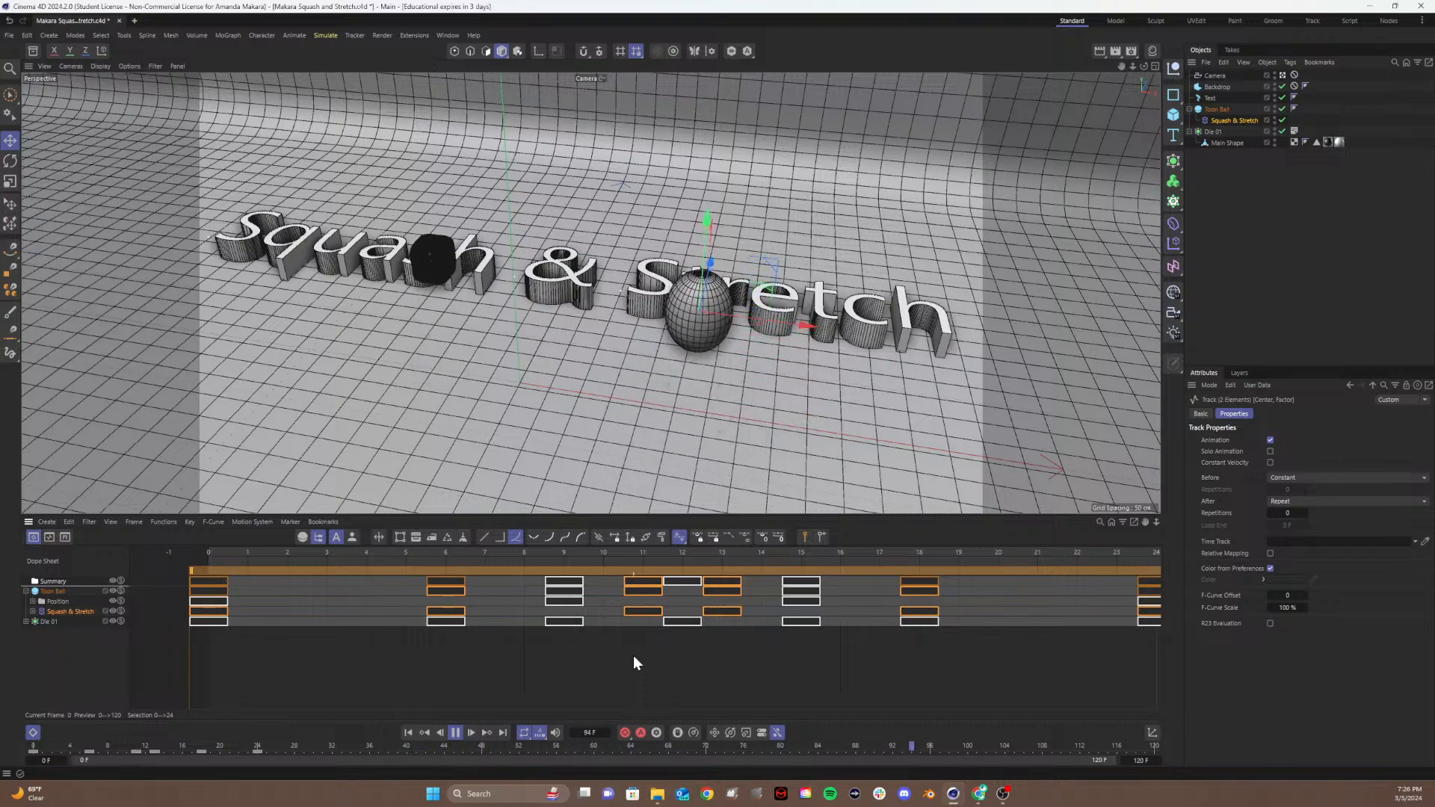
{"action": "key", "text": "F8"}
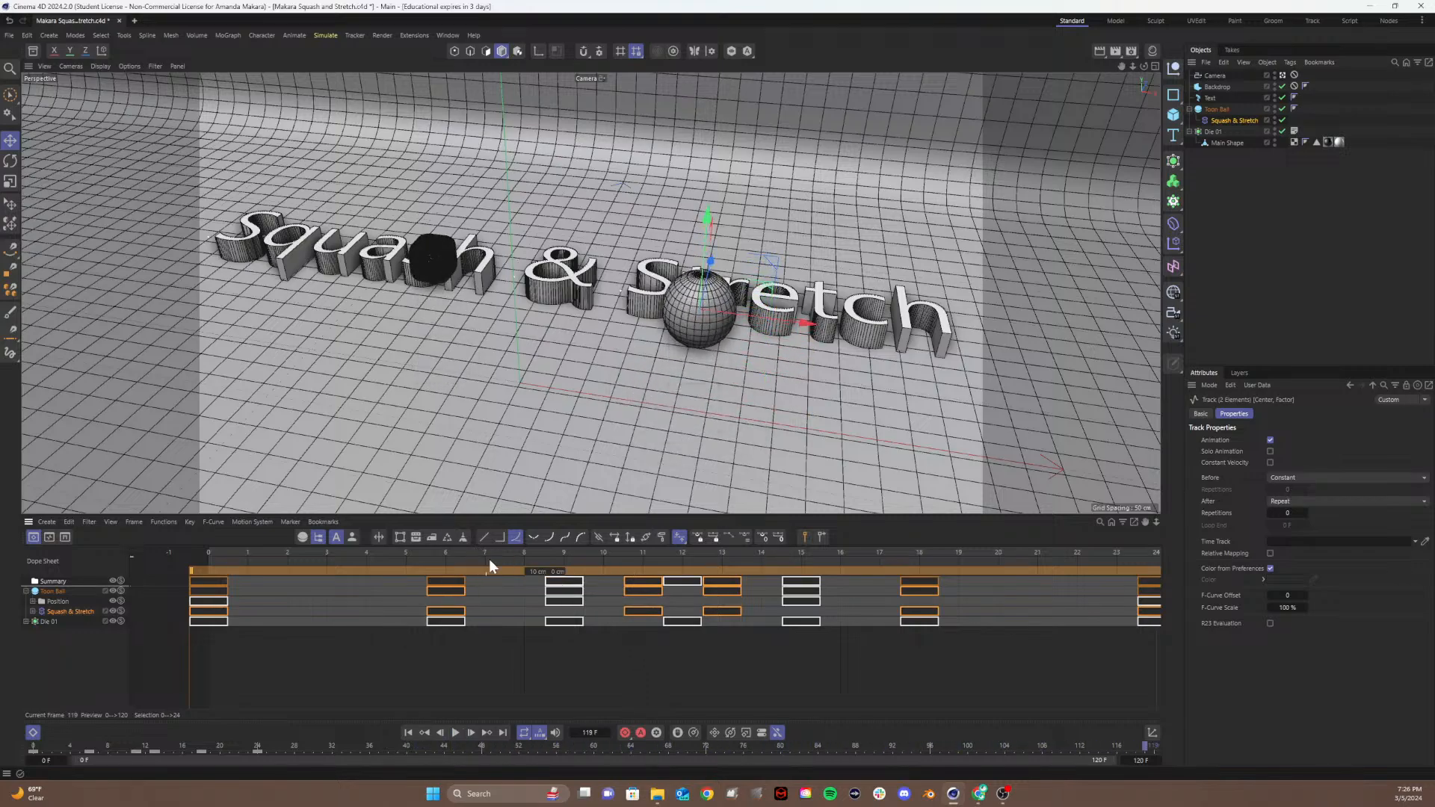
Step: Expand the Toon Ball's Squash & Stretch tracks and move their Center and Factor keys from frame 6 to frame 8
{"action": "left_click", "coordinate": [587, 665]}
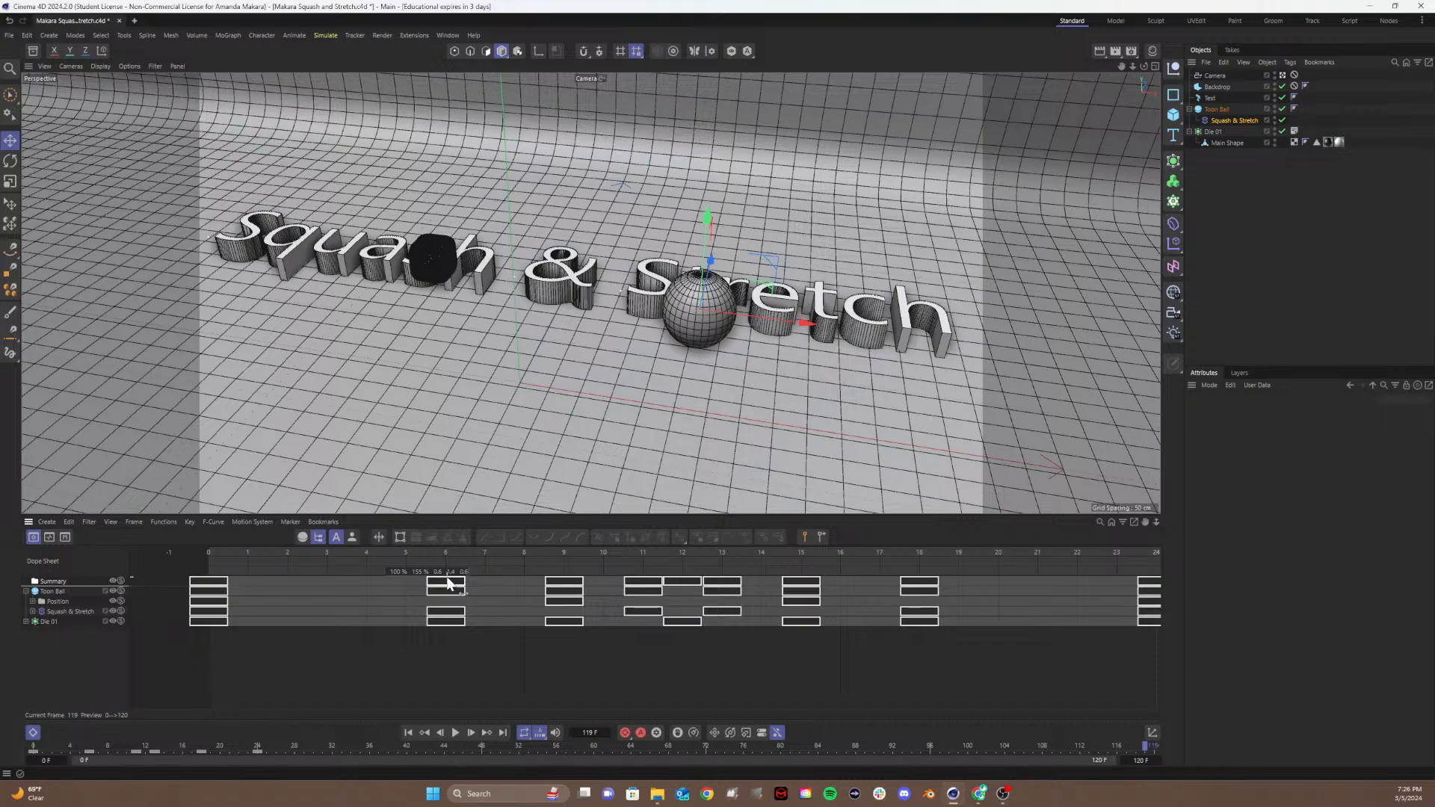
{"action": "left_click", "coordinate": [73, 609]}
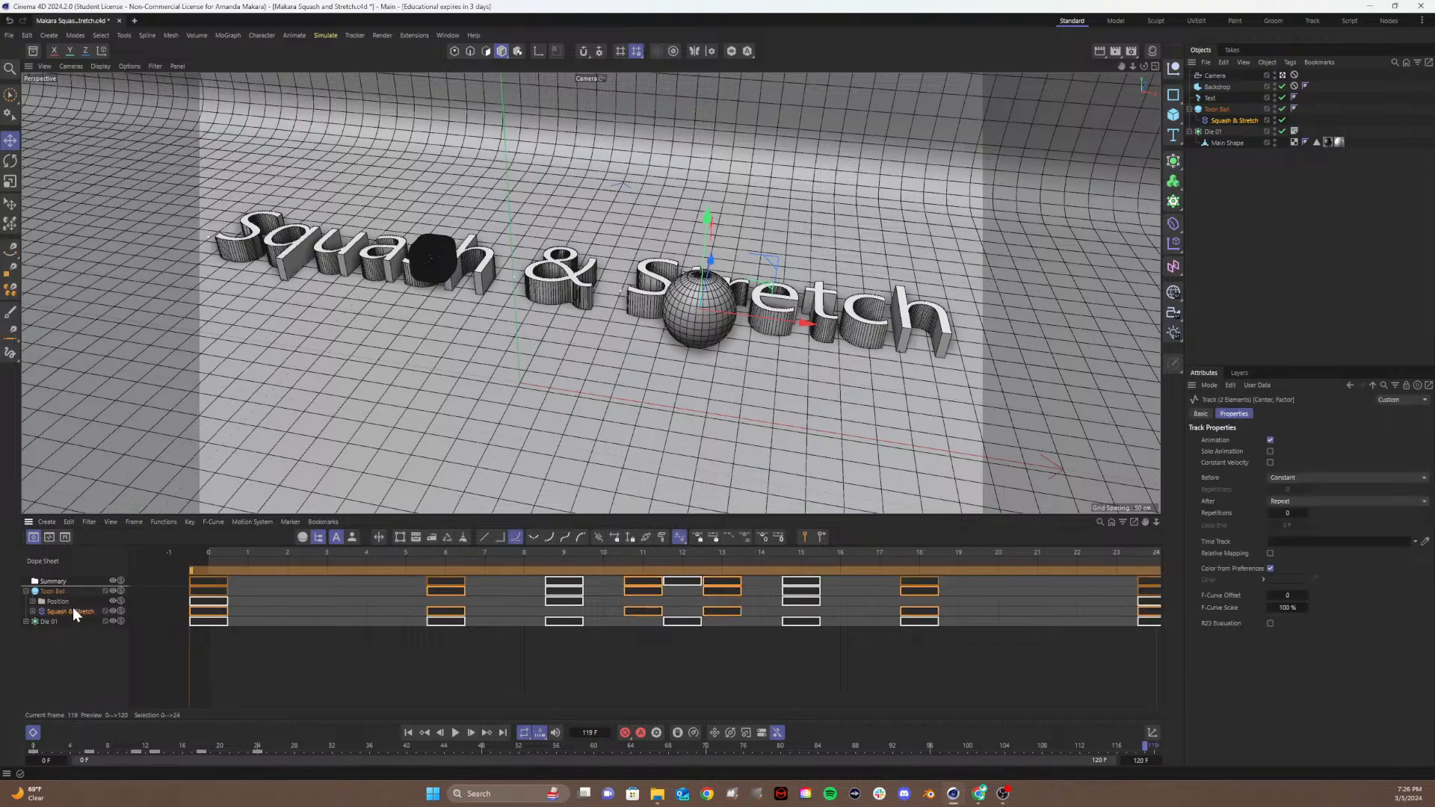
{"action": "left_click", "coordinate": [33, 611]}
{"action": "left_click", "coordinate": [53, 657]}
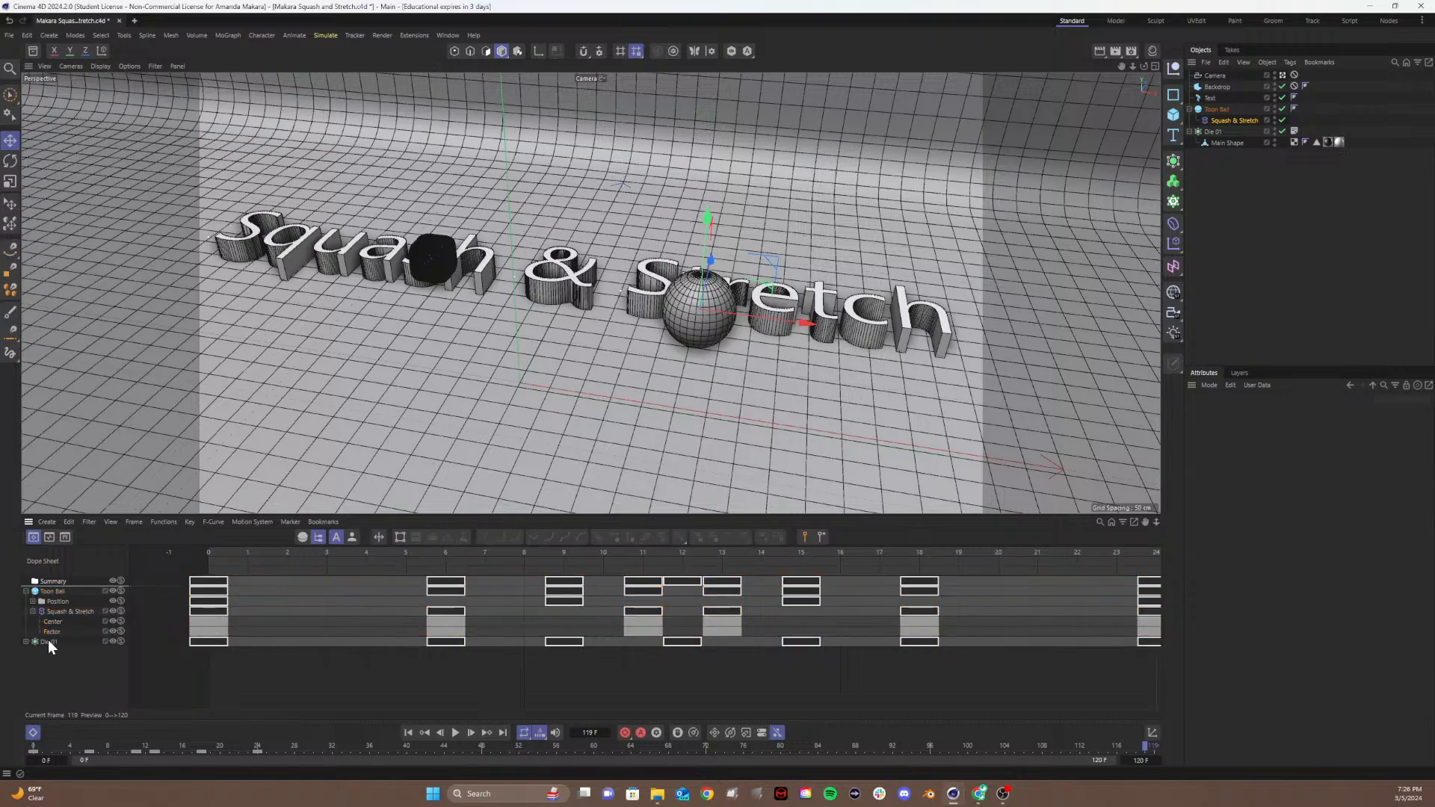
{"action": "left_click", "coordinate": [49, 632]}
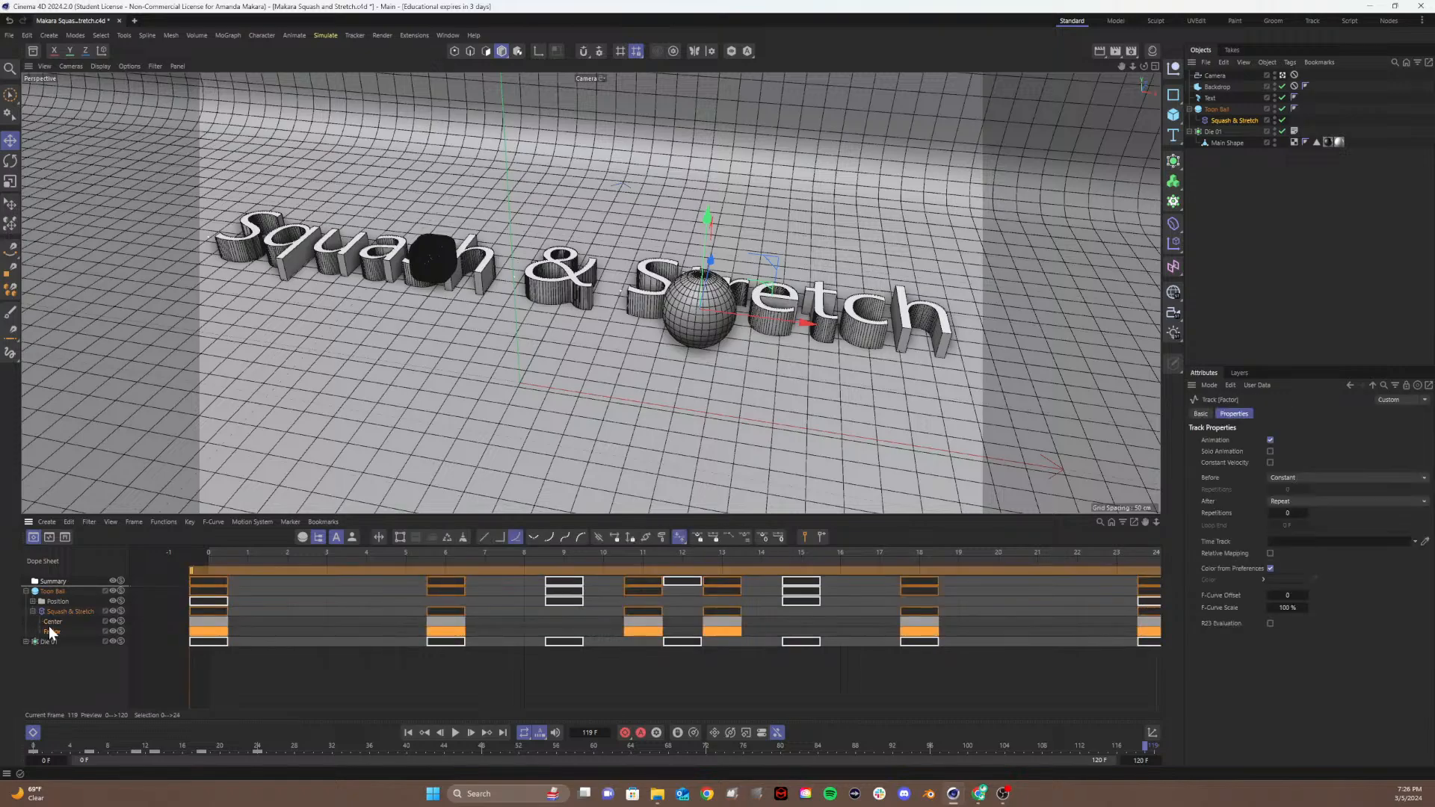
{"action": "left_click", "coordinate": [48, 627]}
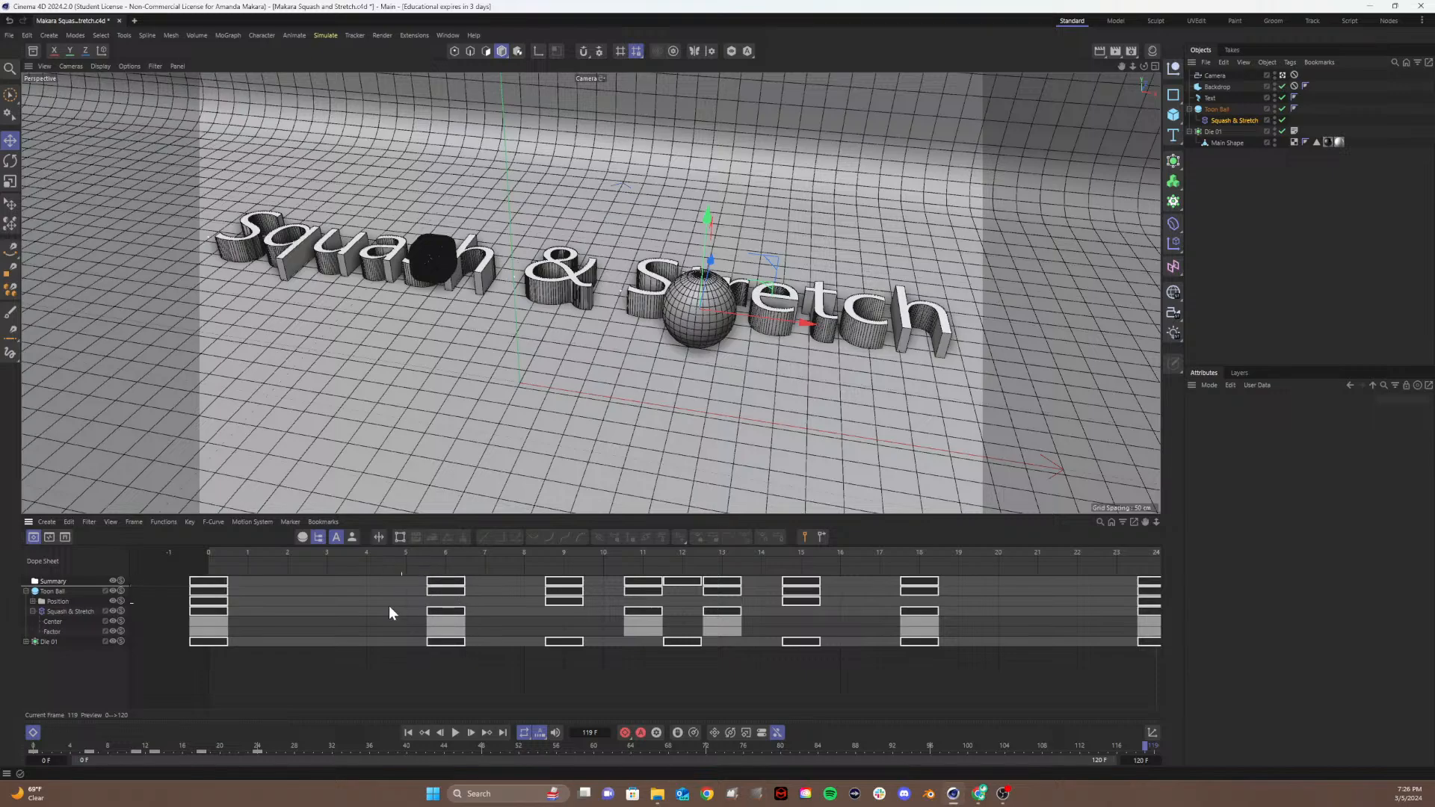
{"action": "left_click", "coordinate": [67, 611]}
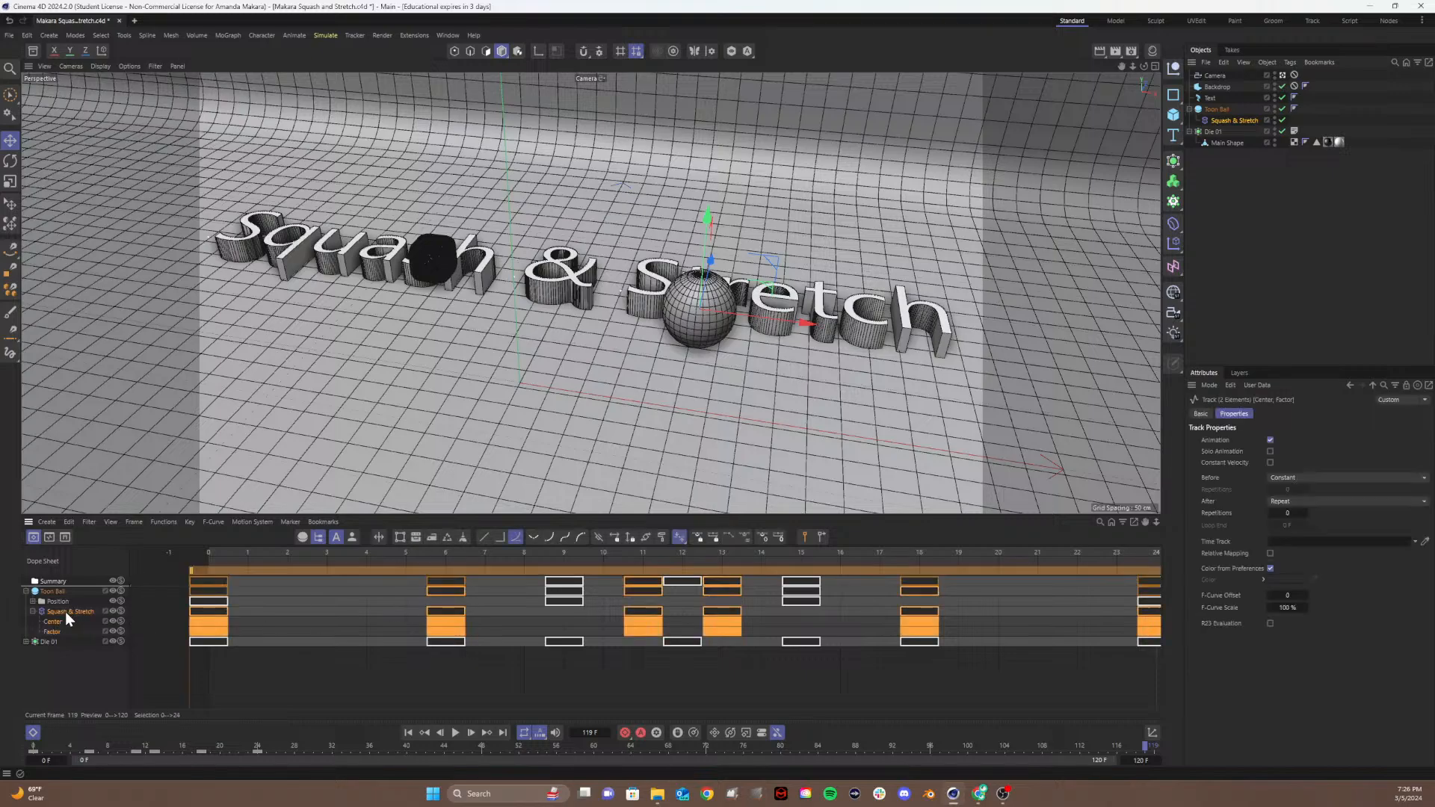
{"action": "left_click", "coordinate": [438, 611]}
{"action": "left_click_drag", "start_coordinate": [438, 609], "coordinate": [515, 603]}
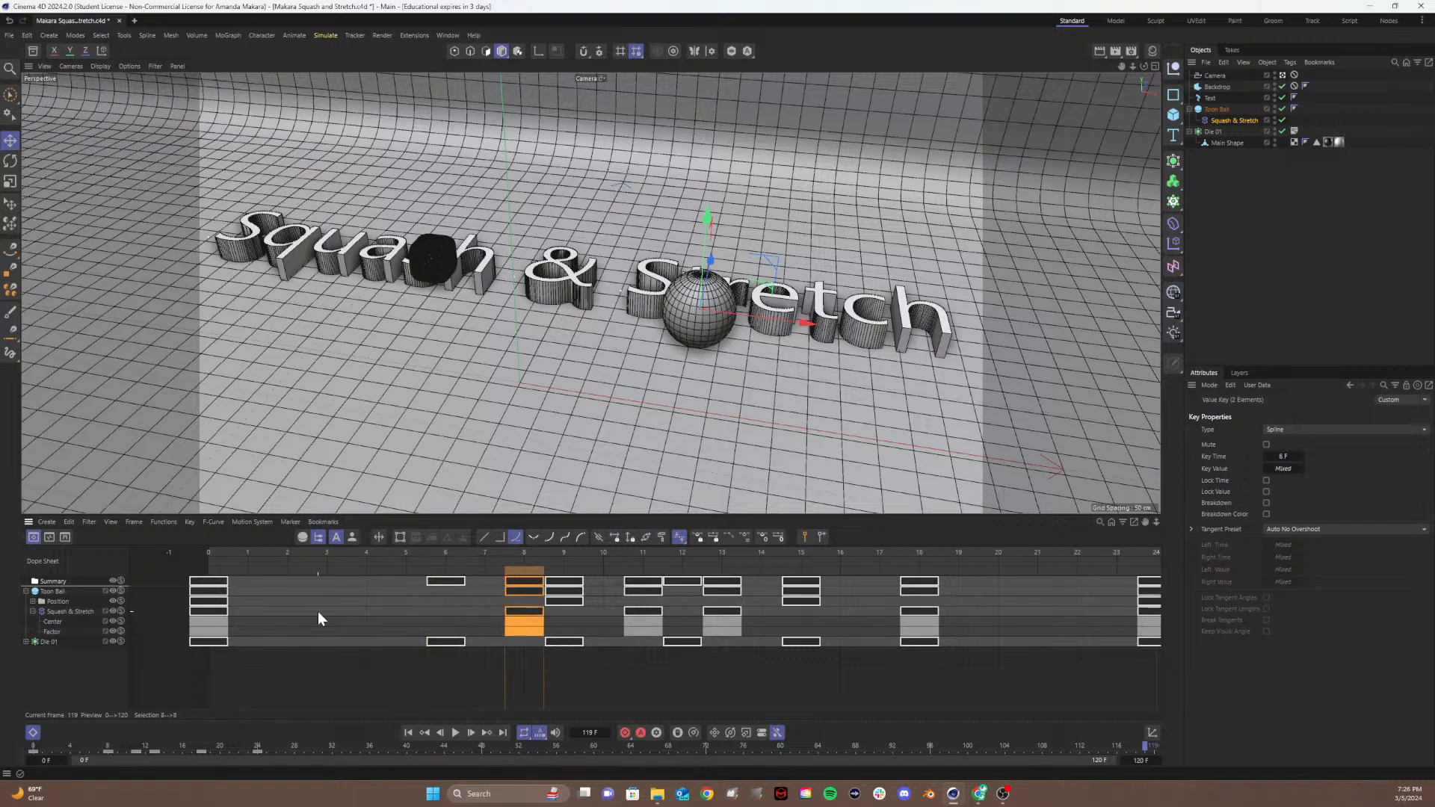
Step: Move the Squash & Stretch Center and Factor keys from frame 18 to frame 16
{"action": "left_click", "coordinate": [73, 611]}
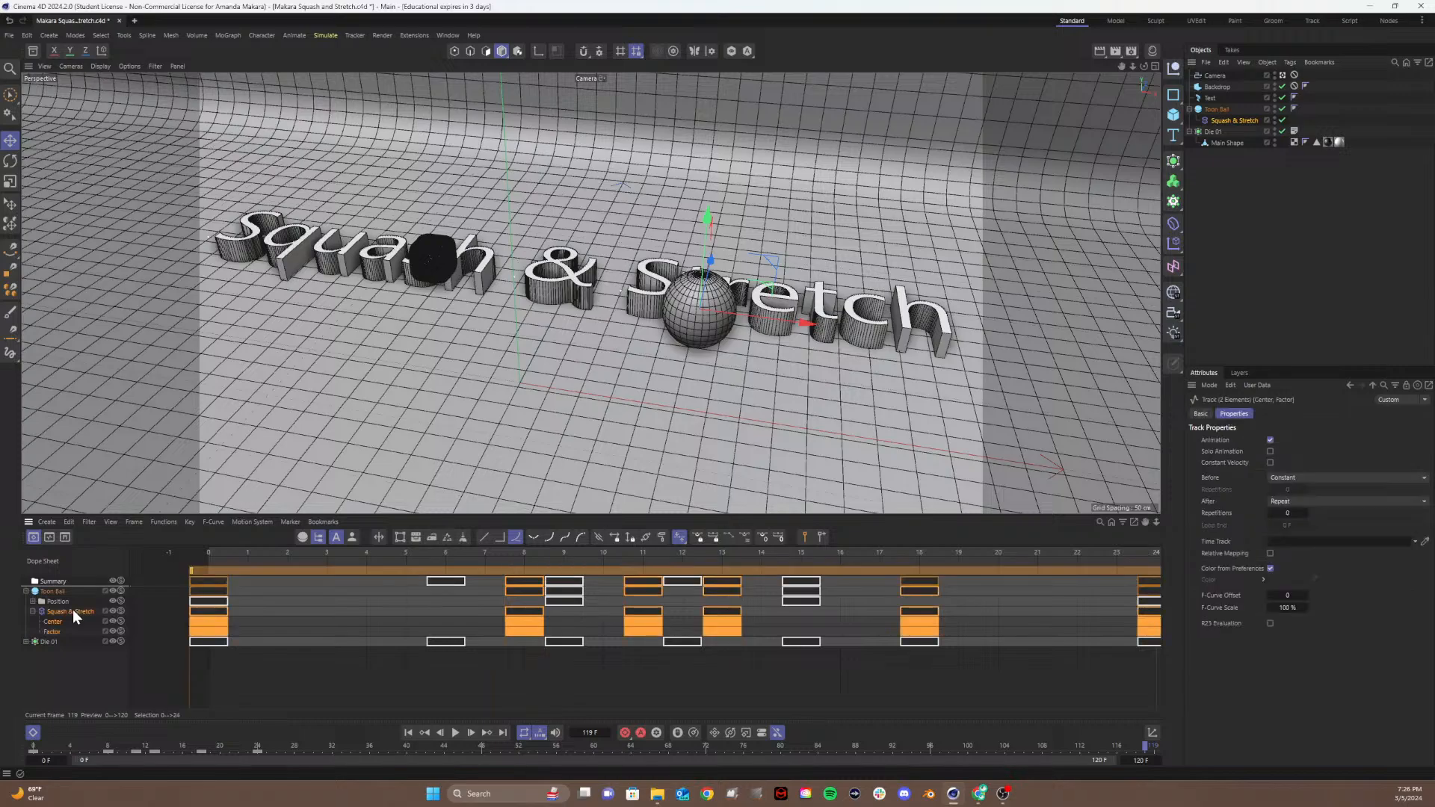
{"action": "left_click", "coordinate": [958, 604]}
{"action": "left_click", "coordinate": [919, 620]}
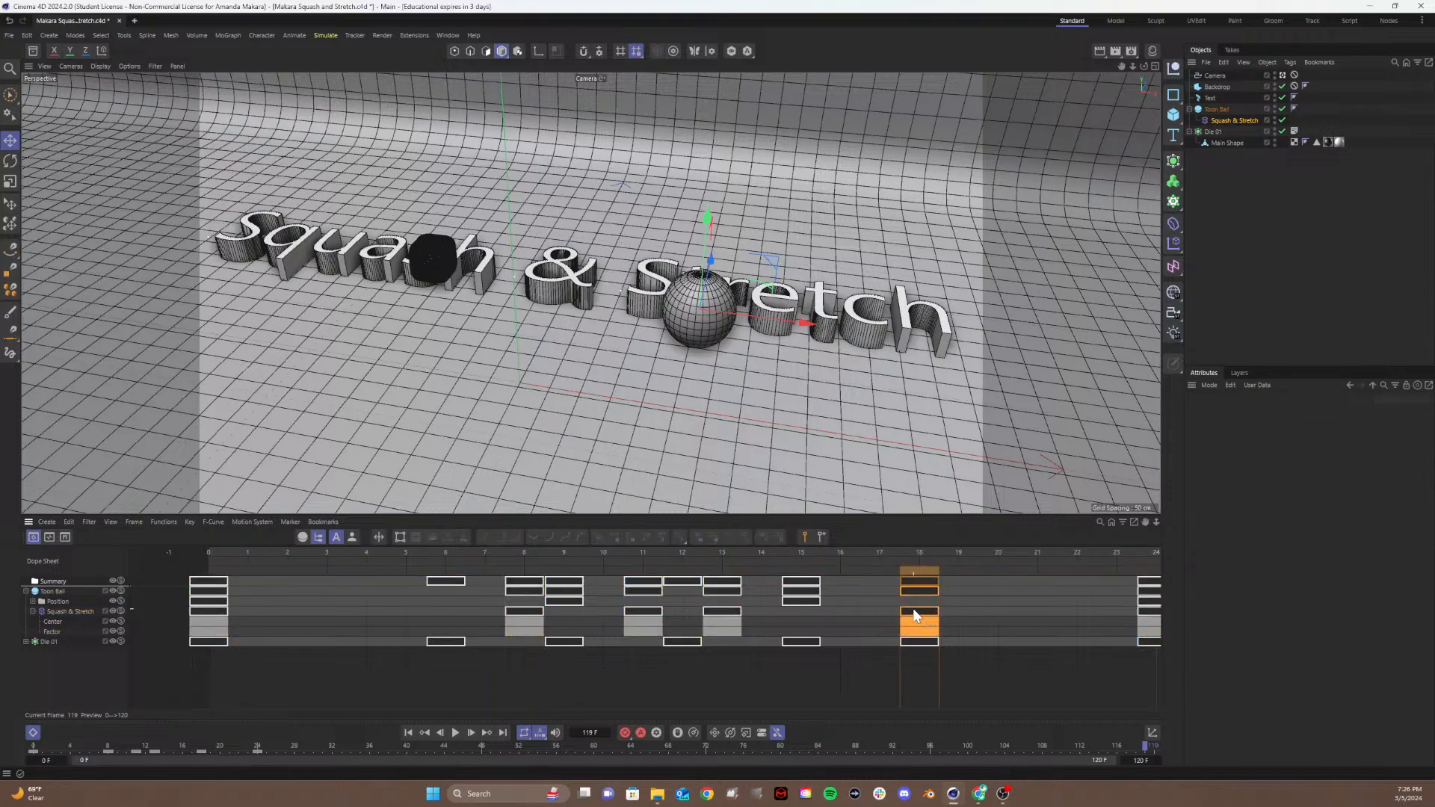
{"action": "left_click_drag", "start_coordinate": [918, 619], "coordinate": [849, 612]}
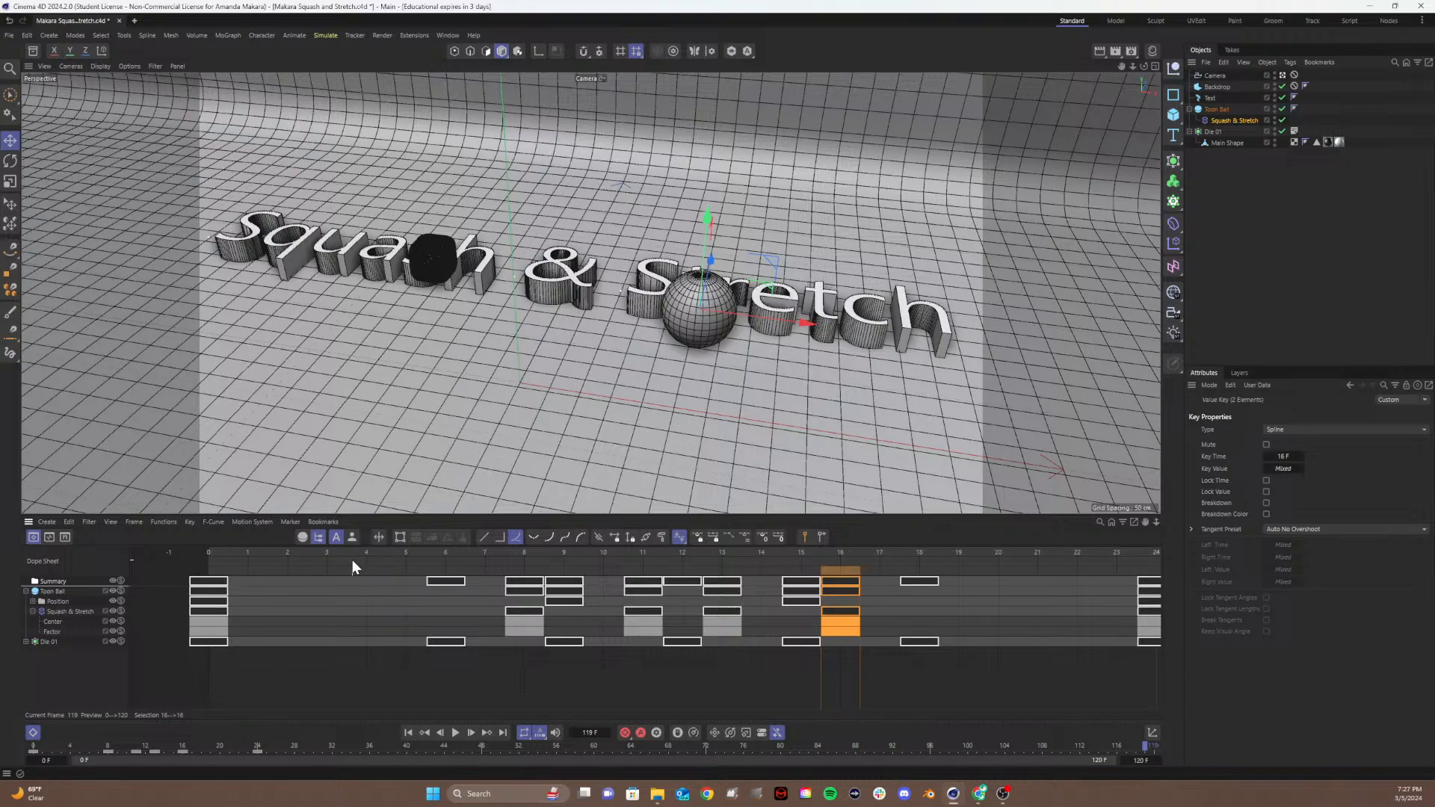
Step: Play the retimed squash and stretch from frame 0, stop playback and save the project
{"action": "left_click_drag", "start_coordinate": [343, 560], "coordinate": [137, 561]}
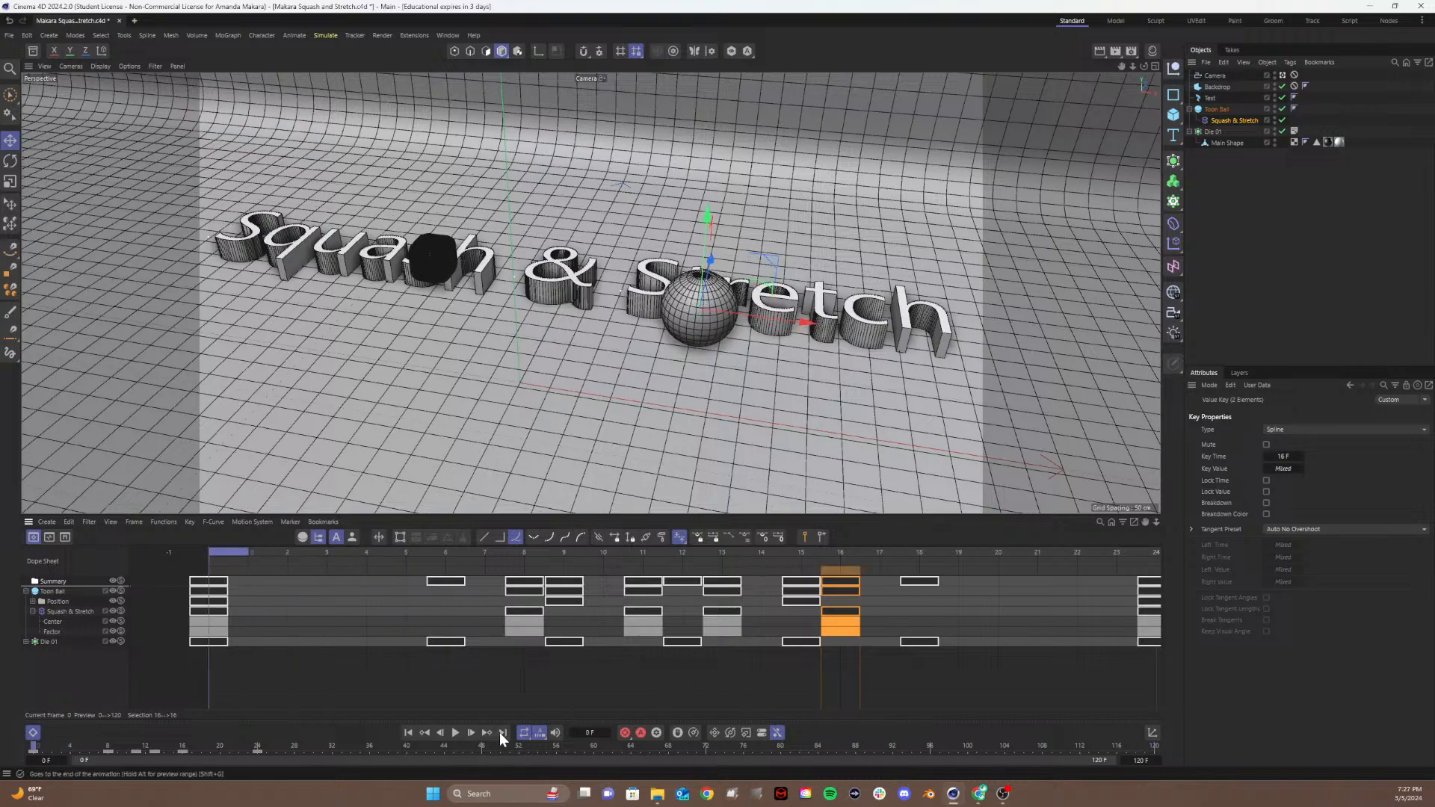
{"action": "left_click", "coordinate": [455, 734]}
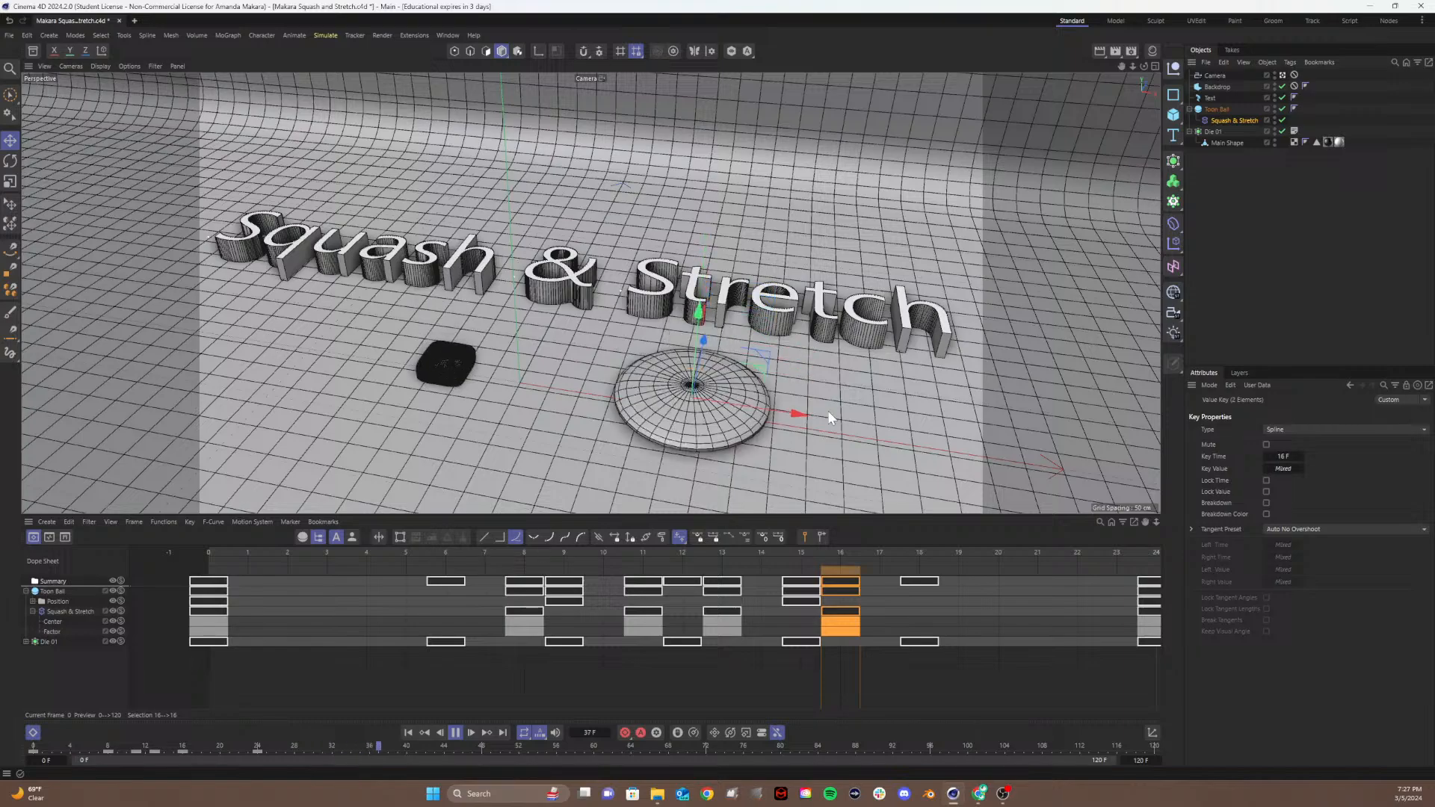
{"action": "key", "text": "space"}
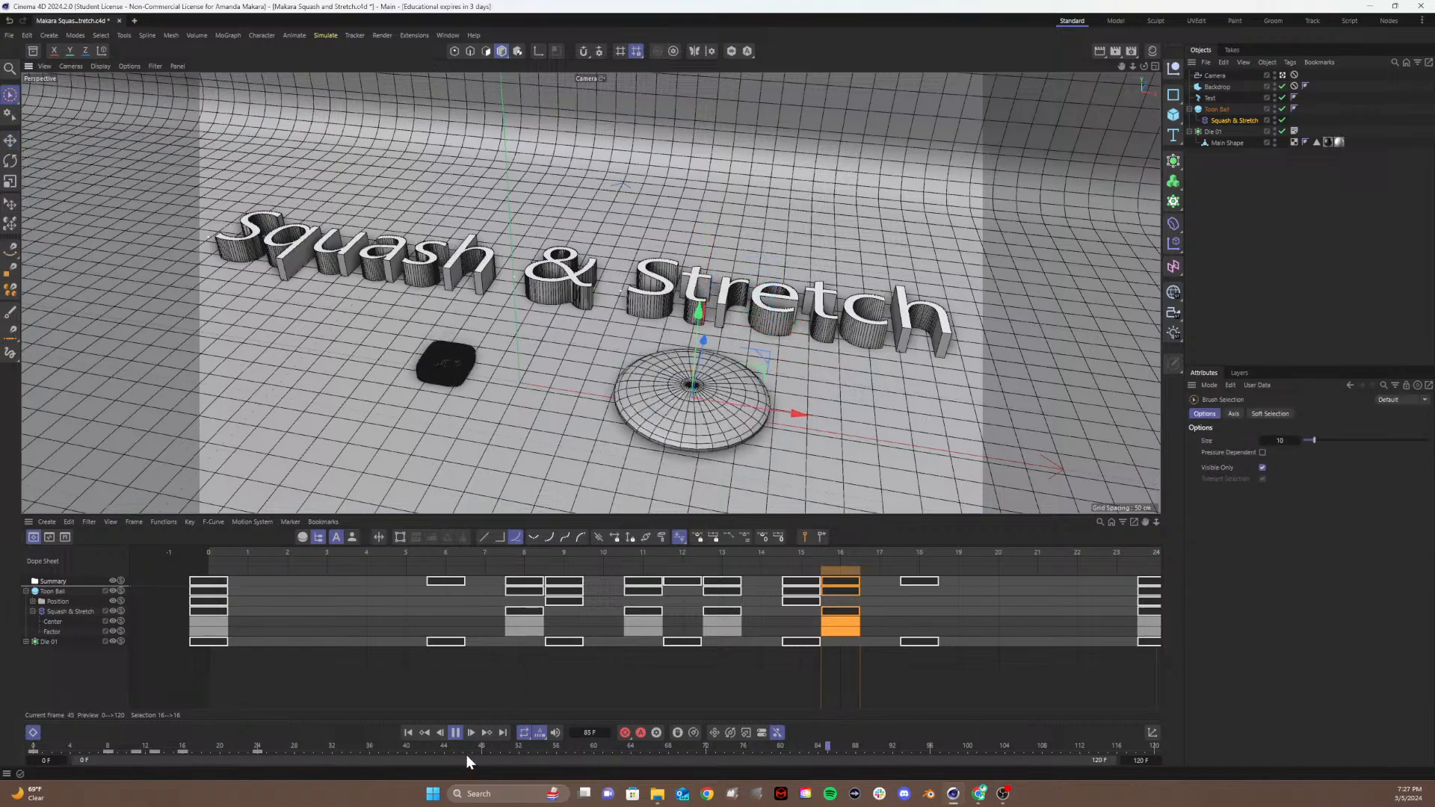
{"action": "left_click", "coordinate": [455, 733]}
{"action": "key", "text": "ctrl+s"}
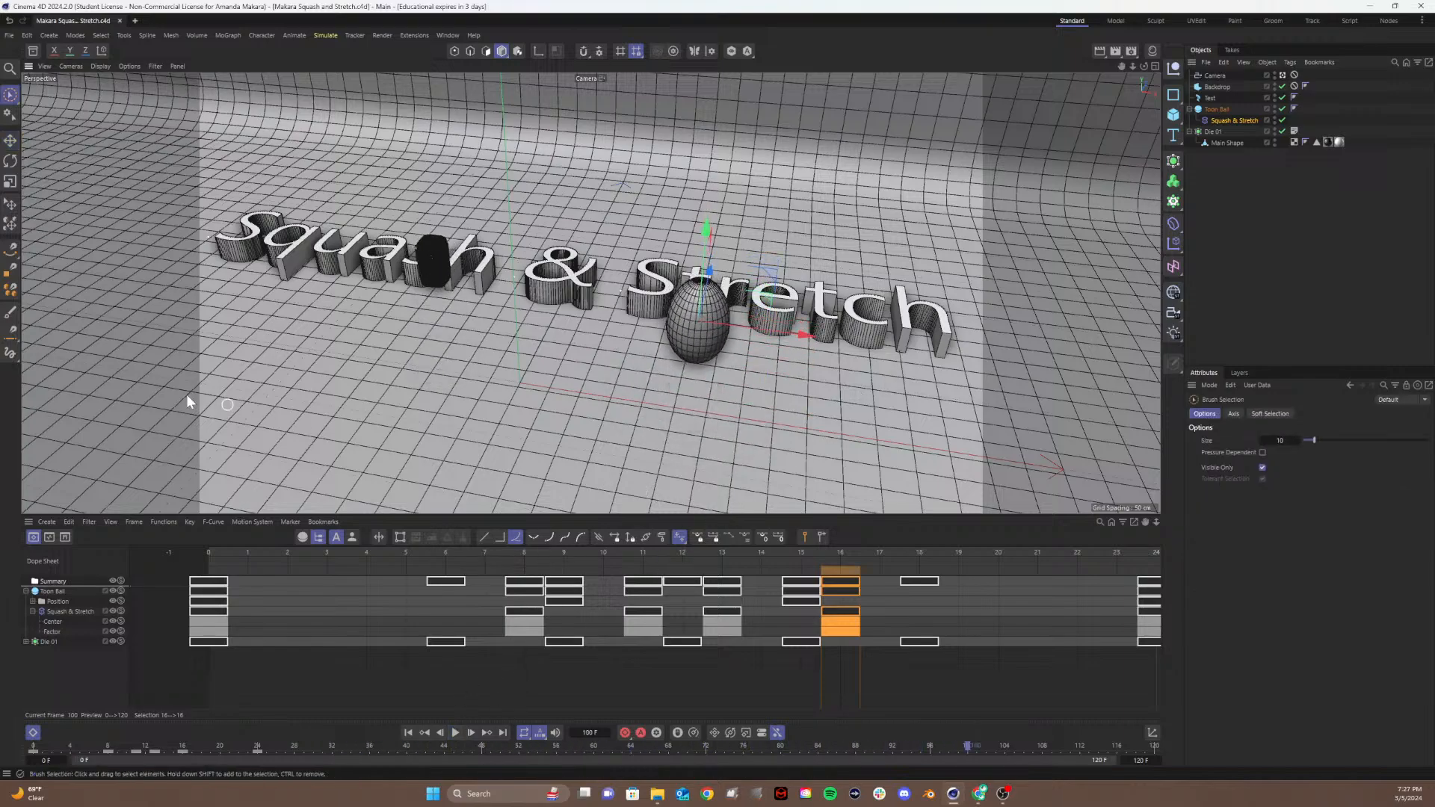
Step: Show the Squash & Stretch Center and Factor tracks as F-Curves and lengthen the tangents of all their keys together
{"action": "left_click", "coordinate": [87, 608]}
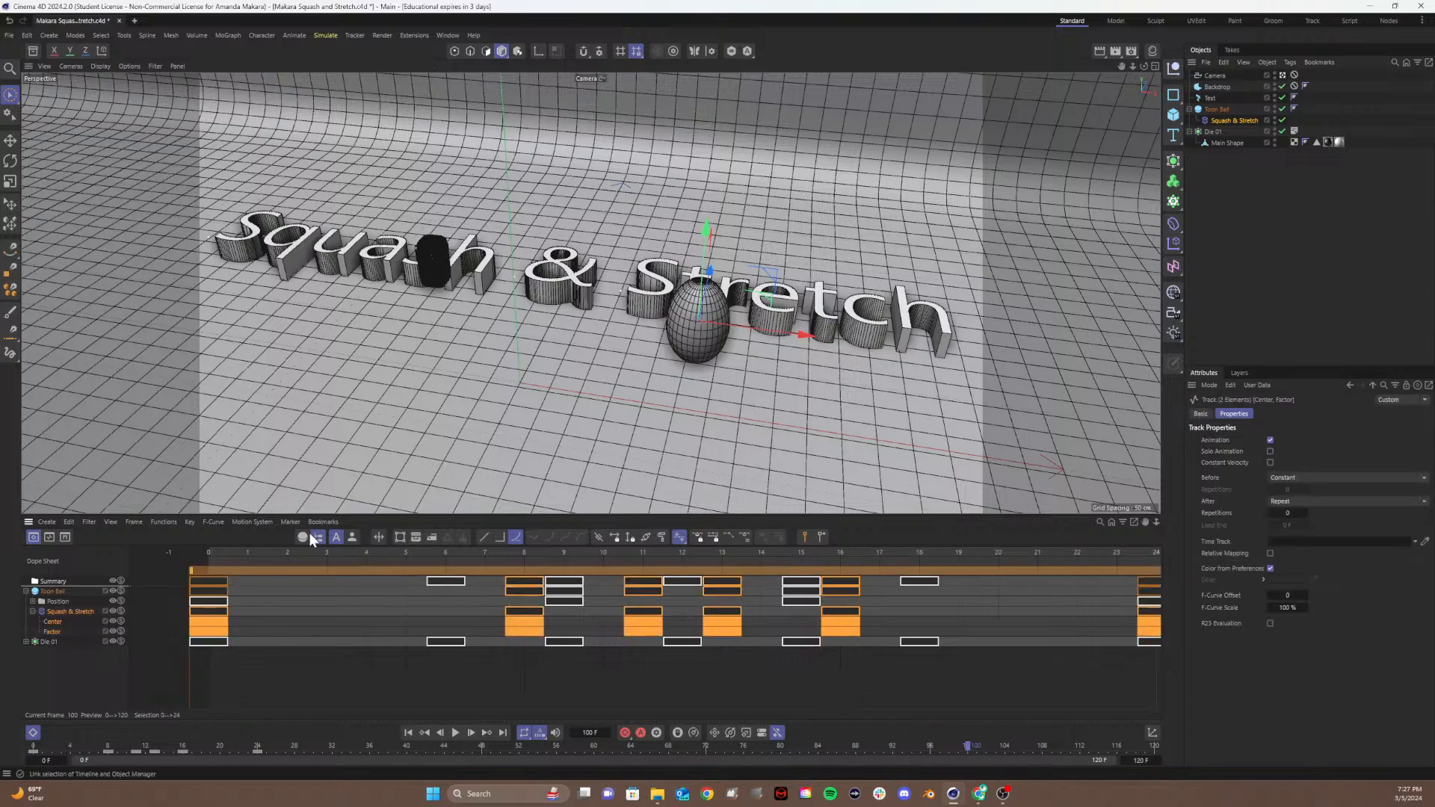
{"action": "left_click", "coordinate": [49, 537]}
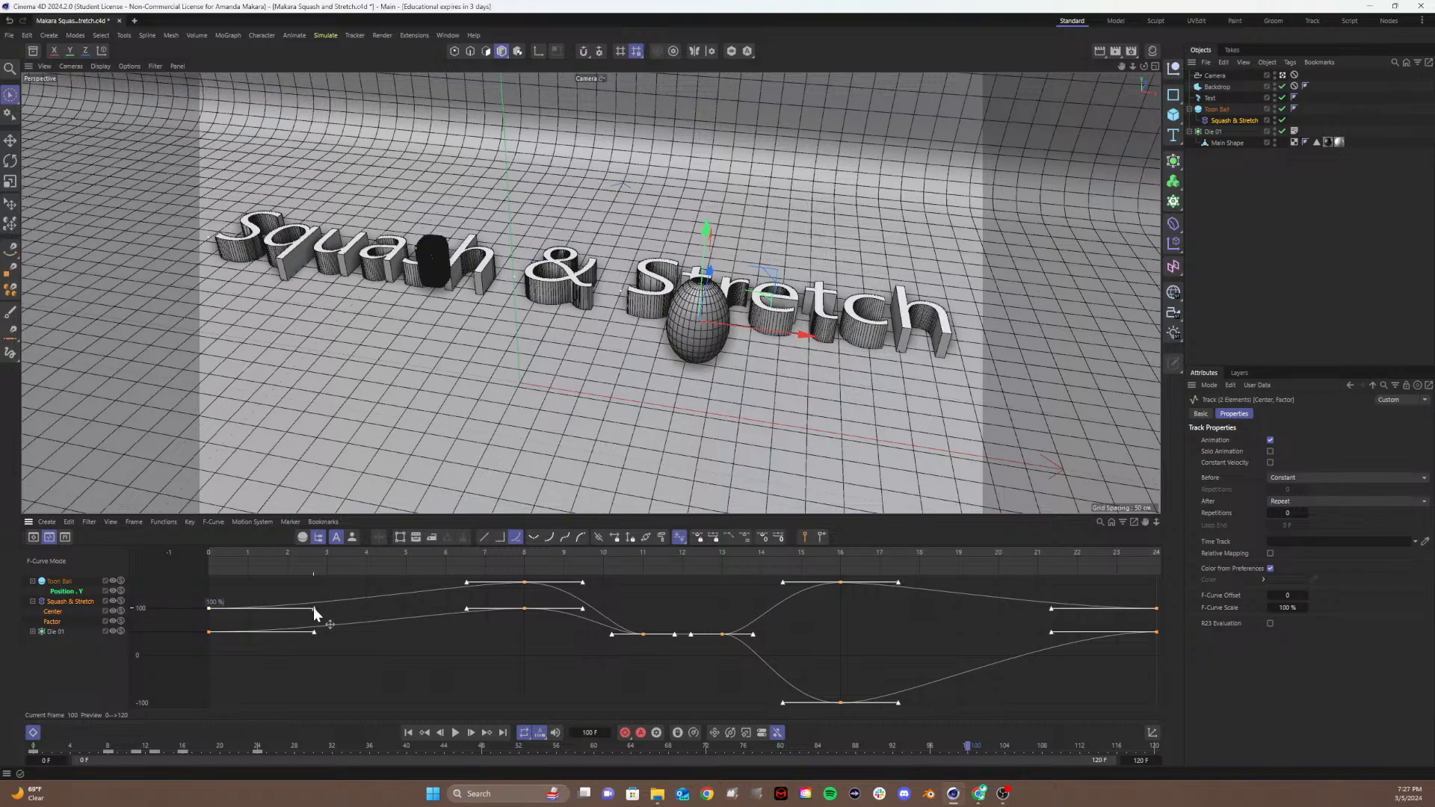
{"action": "left_click_drag", "start_coordinate": [312, 606], "coordinate": [329, 607]}
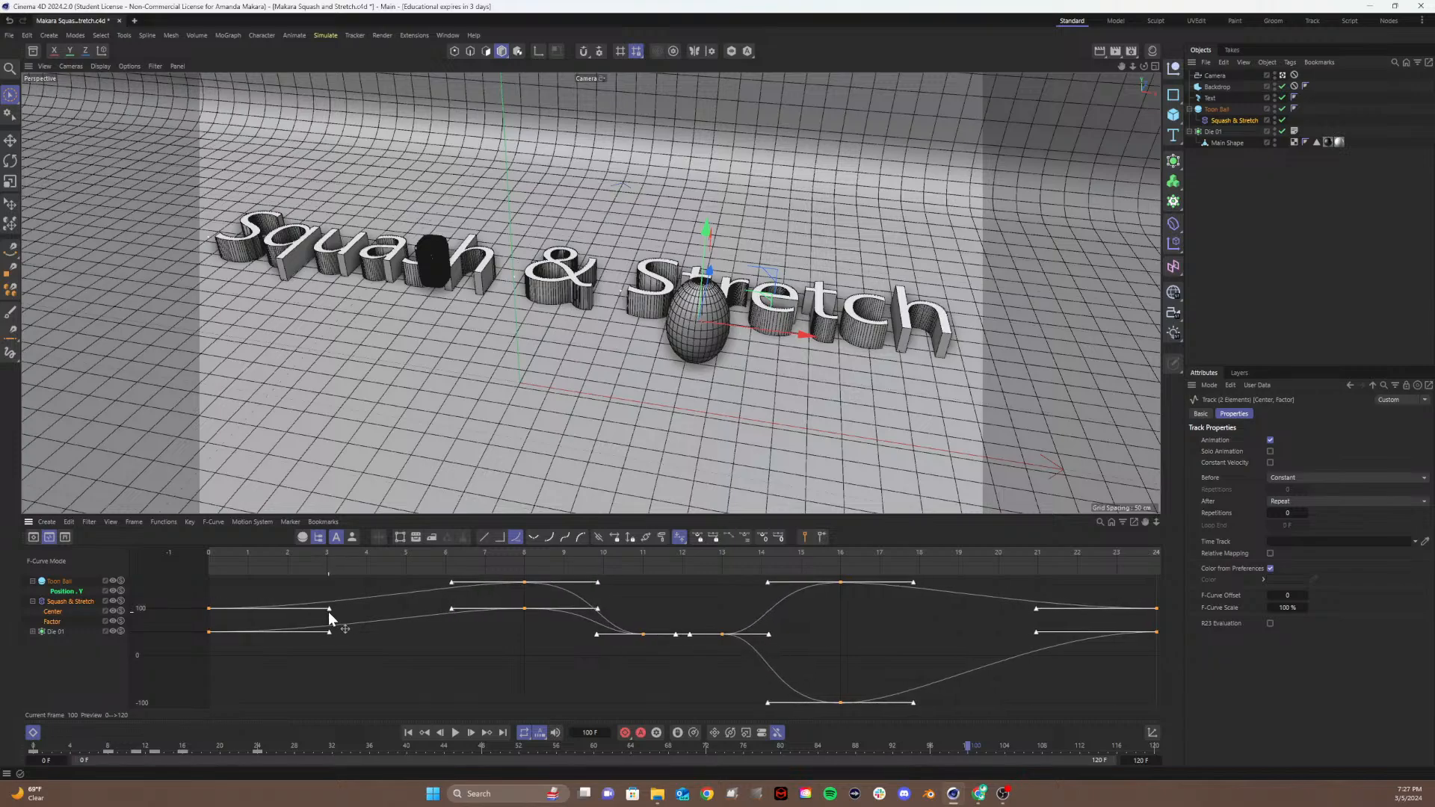
{"action": "left_click_drag", "start_coordinate": [331, 613], "coordinate": [331, 613]}
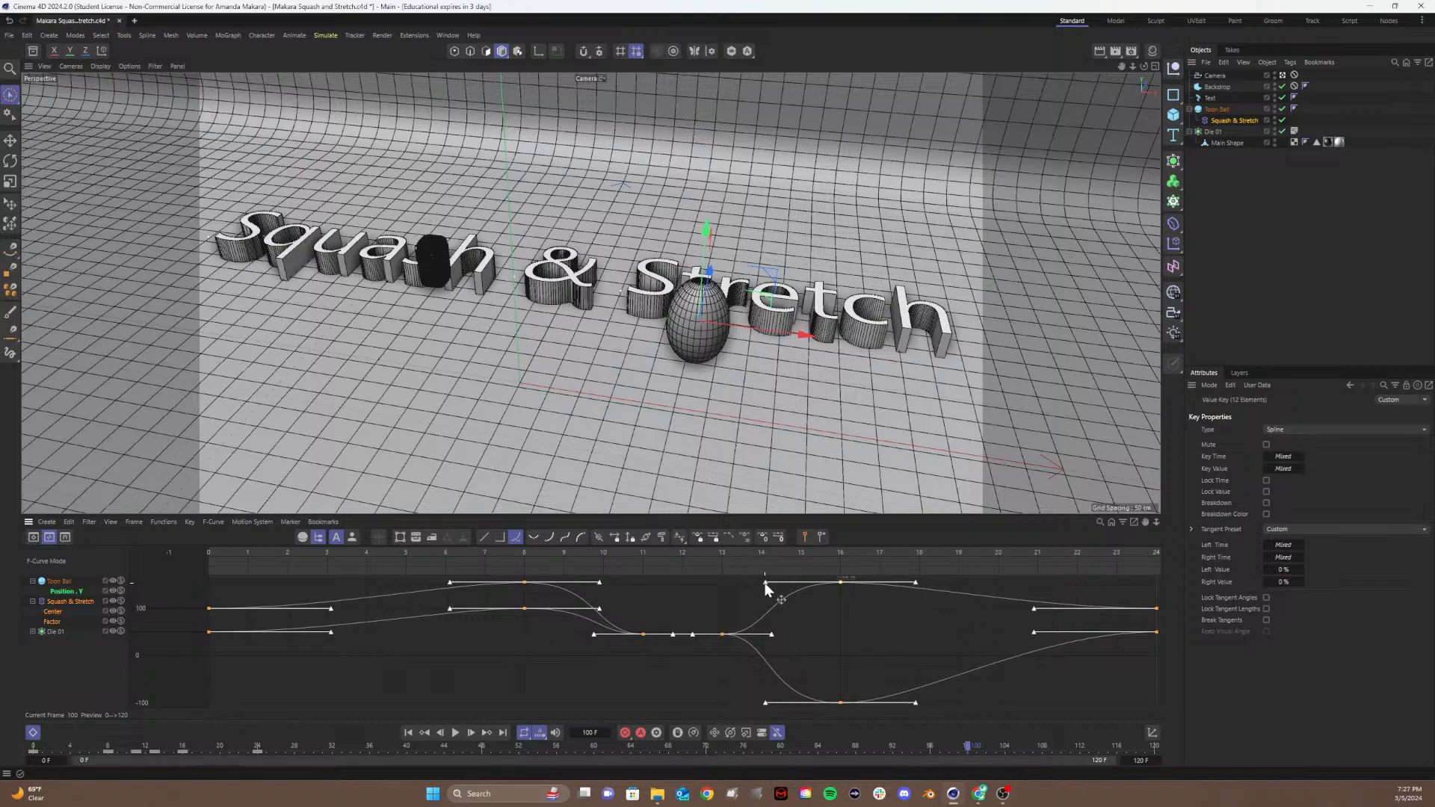
{"action": "left_click_drag", "start_coordinate": [763, 581], "coordinate": [751, 584]}
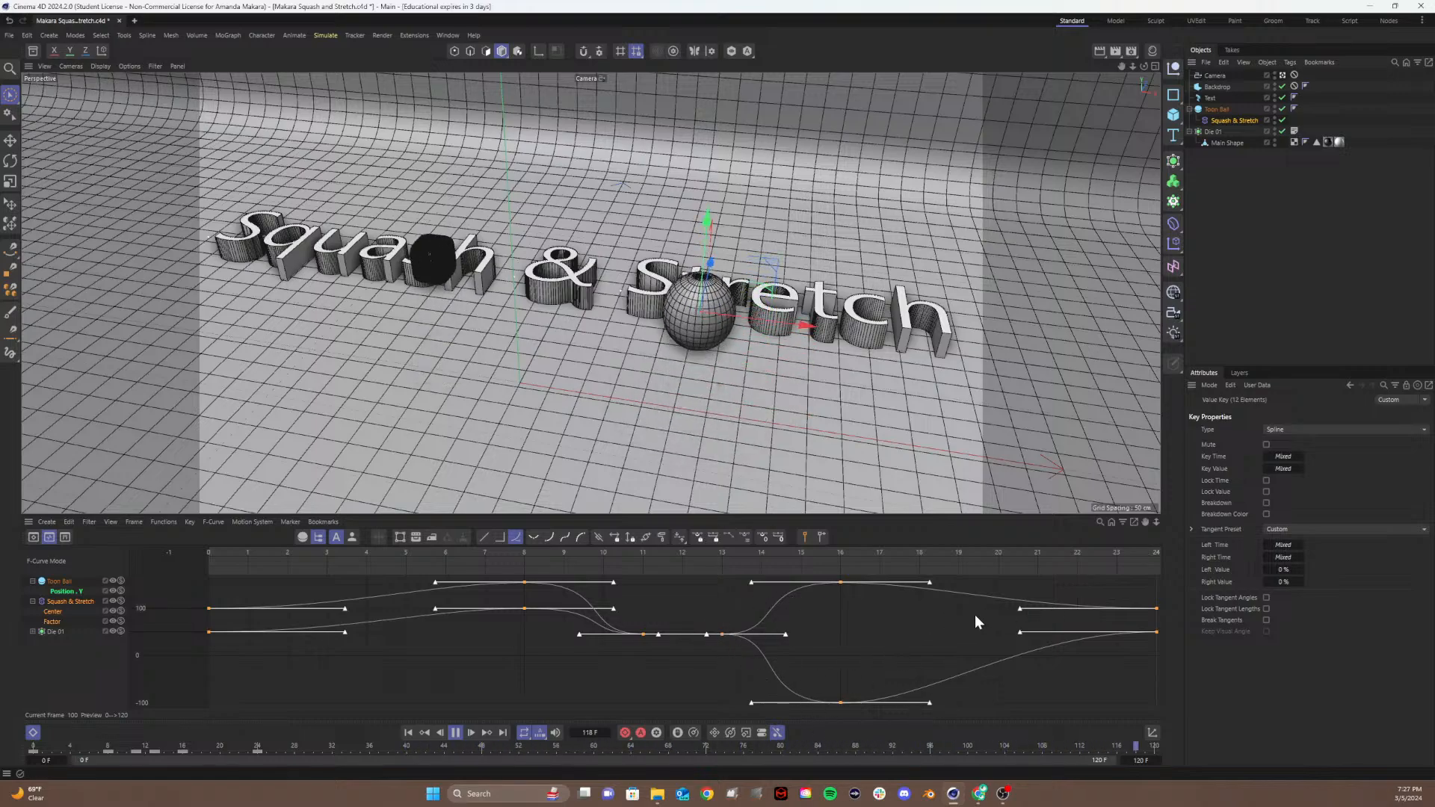
Step: Shorten the tangents of the Squash & Stretch keys at frame 13 to about 0.89 F per side, stop playback and save
{"action": "left_click", "coordinate": [722, 635]}
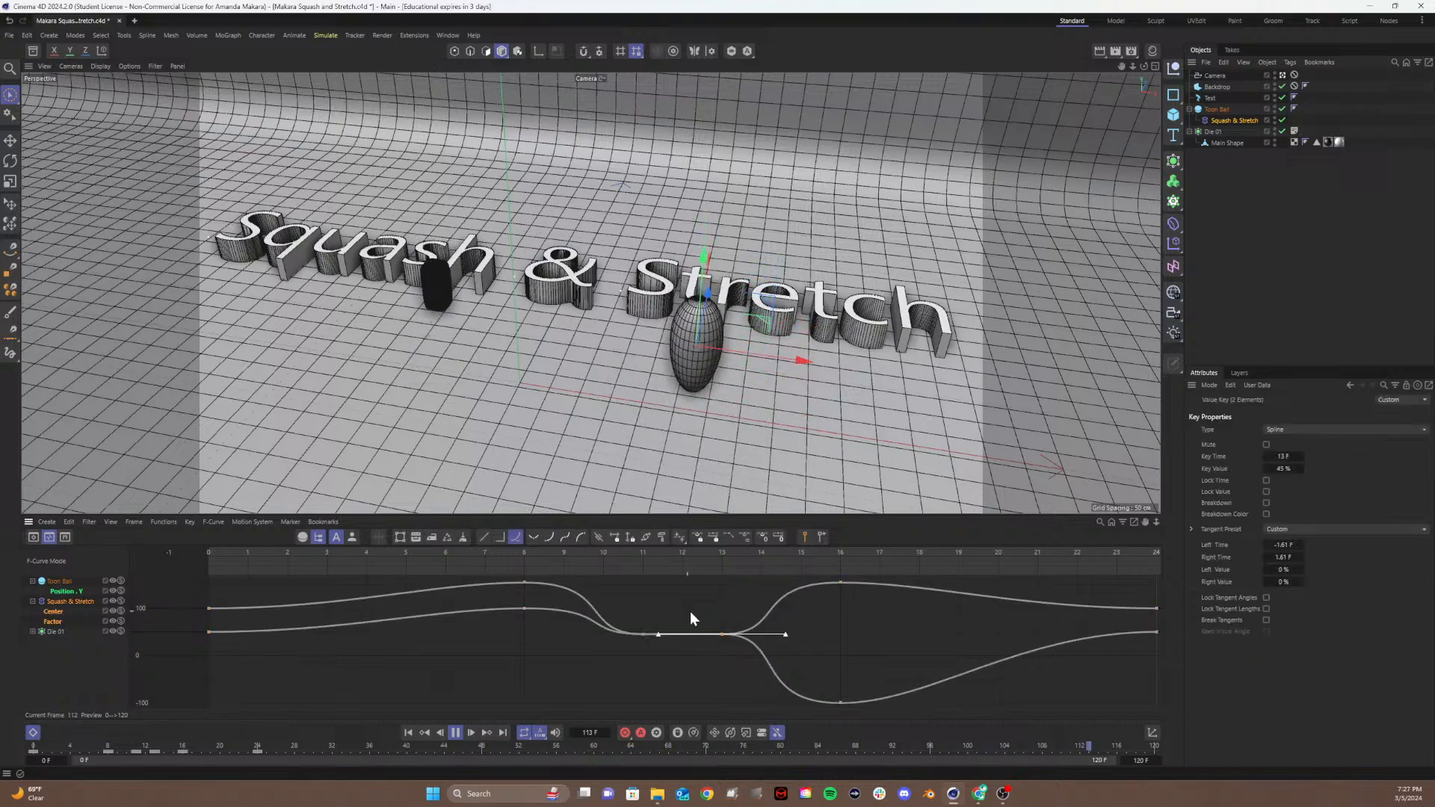
{"action": "left_click_drag", "start_coordinate": [785, 635], "coordinate": [760, 635]}
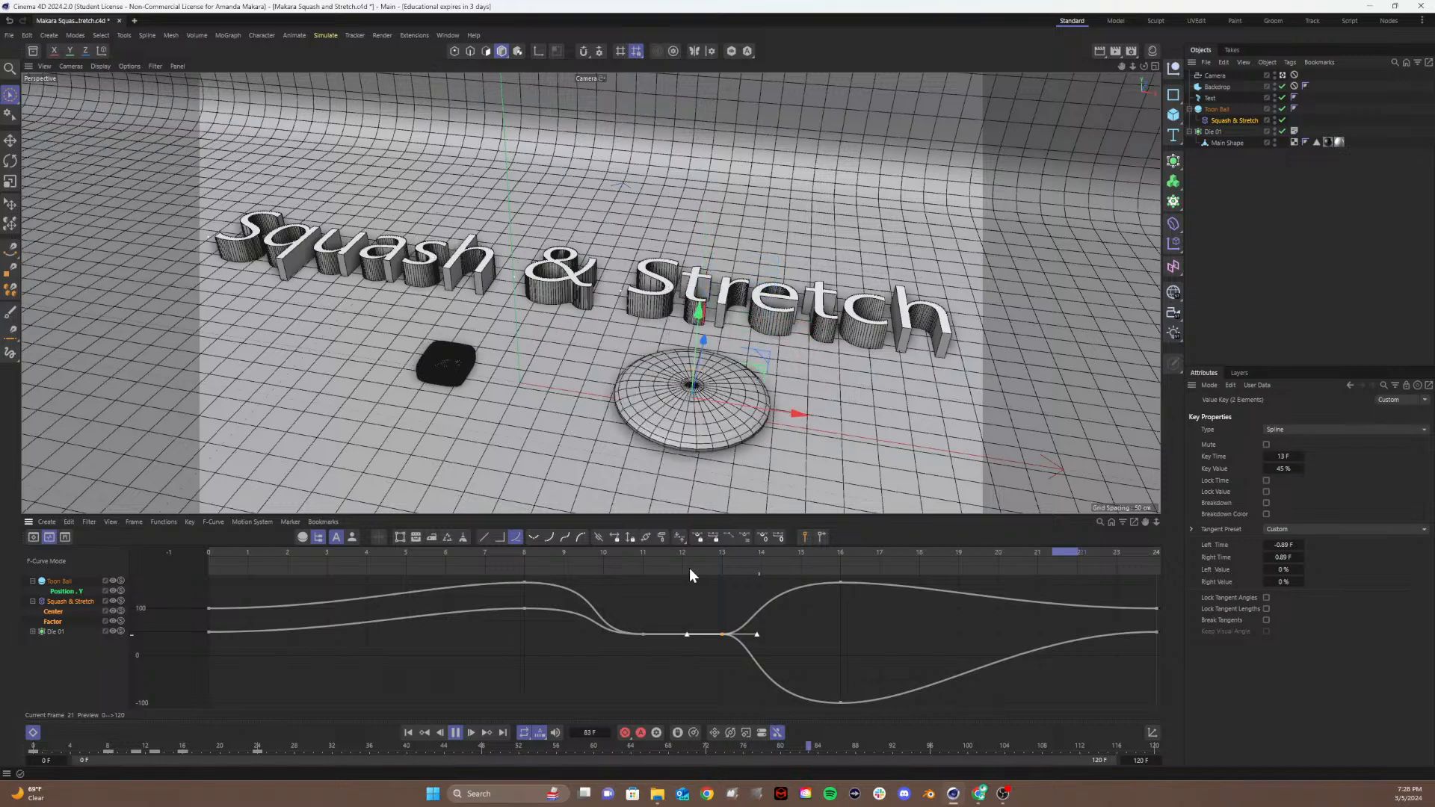
{"action": "key", "text": "F8"}
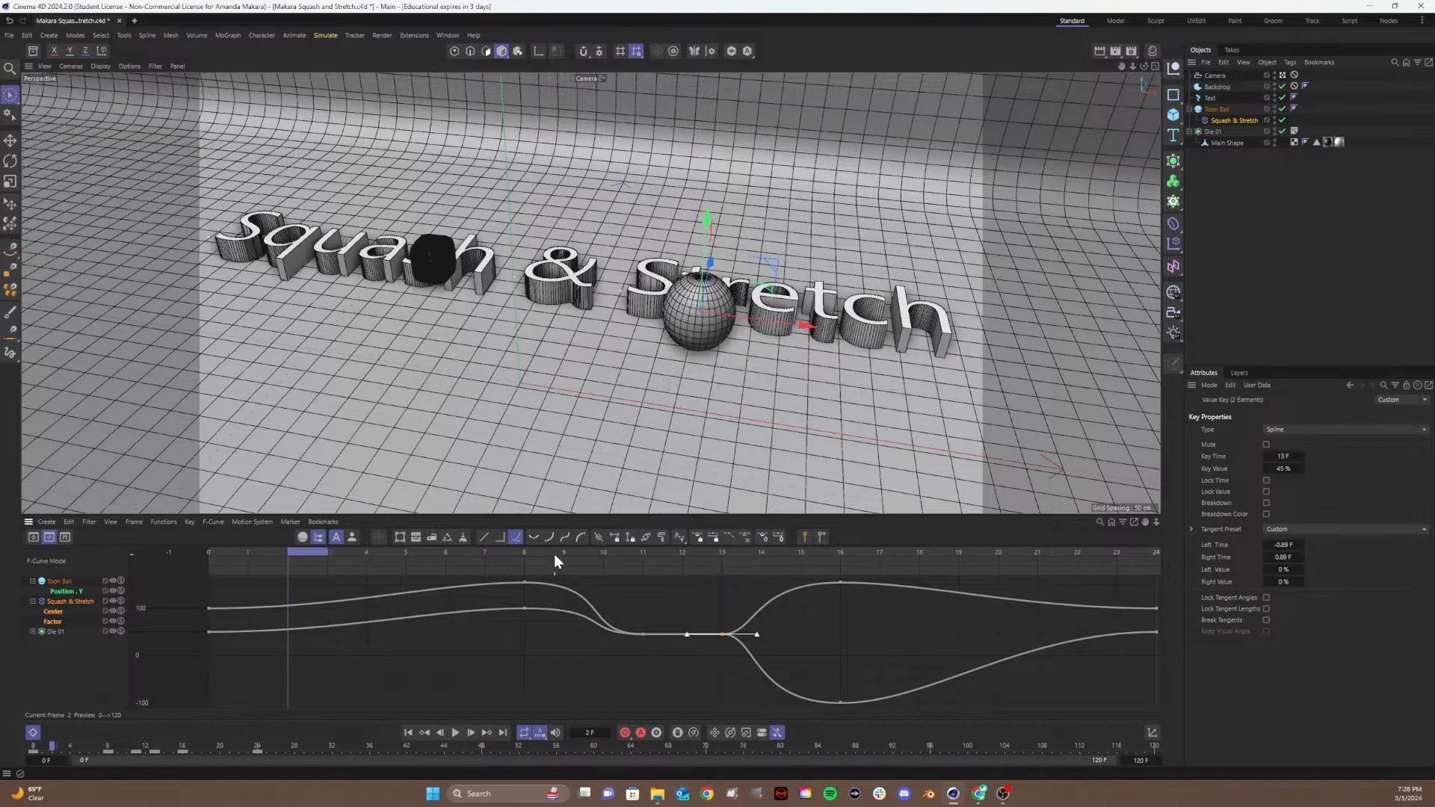
{"action": "key", "text": "ctrl+s"}
Step: Collapse the Toon Ball, Squash & Stretch and Die 01 tracks in the F-Curve list and clear the track selection
{"action": "left_click", "coordinate": [60, 581]}
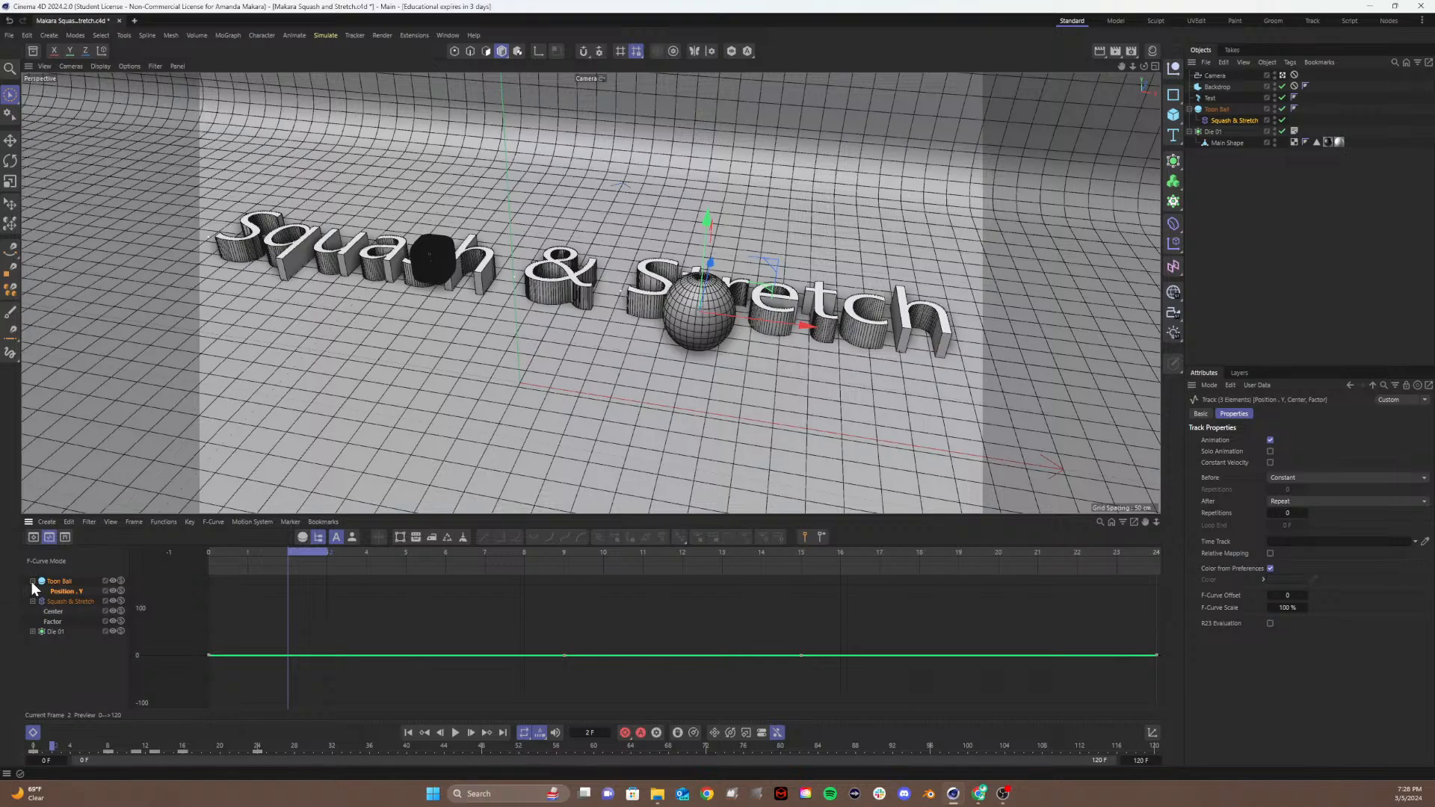
{"action": "left_click", "coordinate": [32, 581]}
{"action": "left_click", "coordinate": [32, 601]}
{"action": "left_click", "coordinate": [29, 602]}
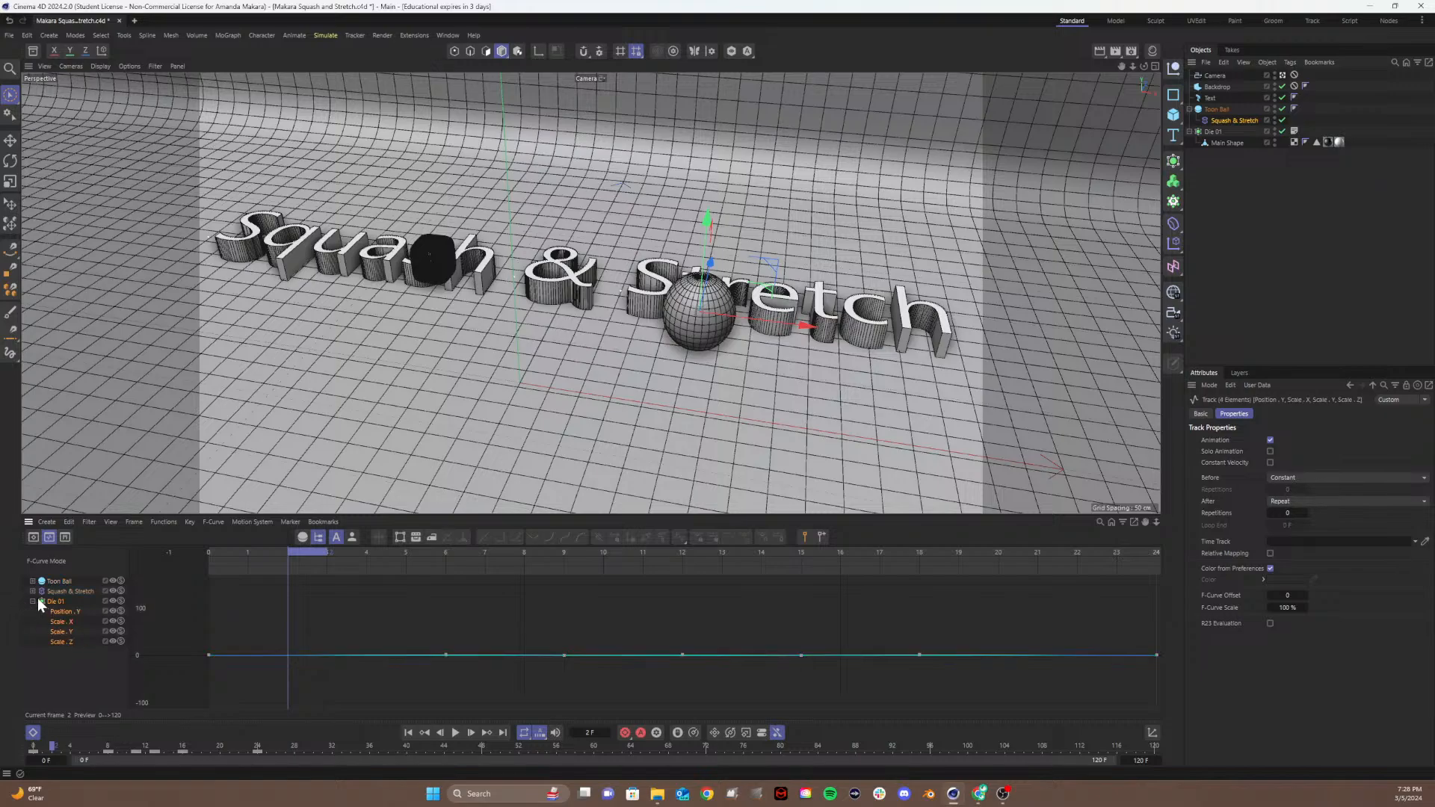
{"action": "left_click", "coordinate": [32, 600]}
{"action": "left_click", "coordinate": [90, 636]}
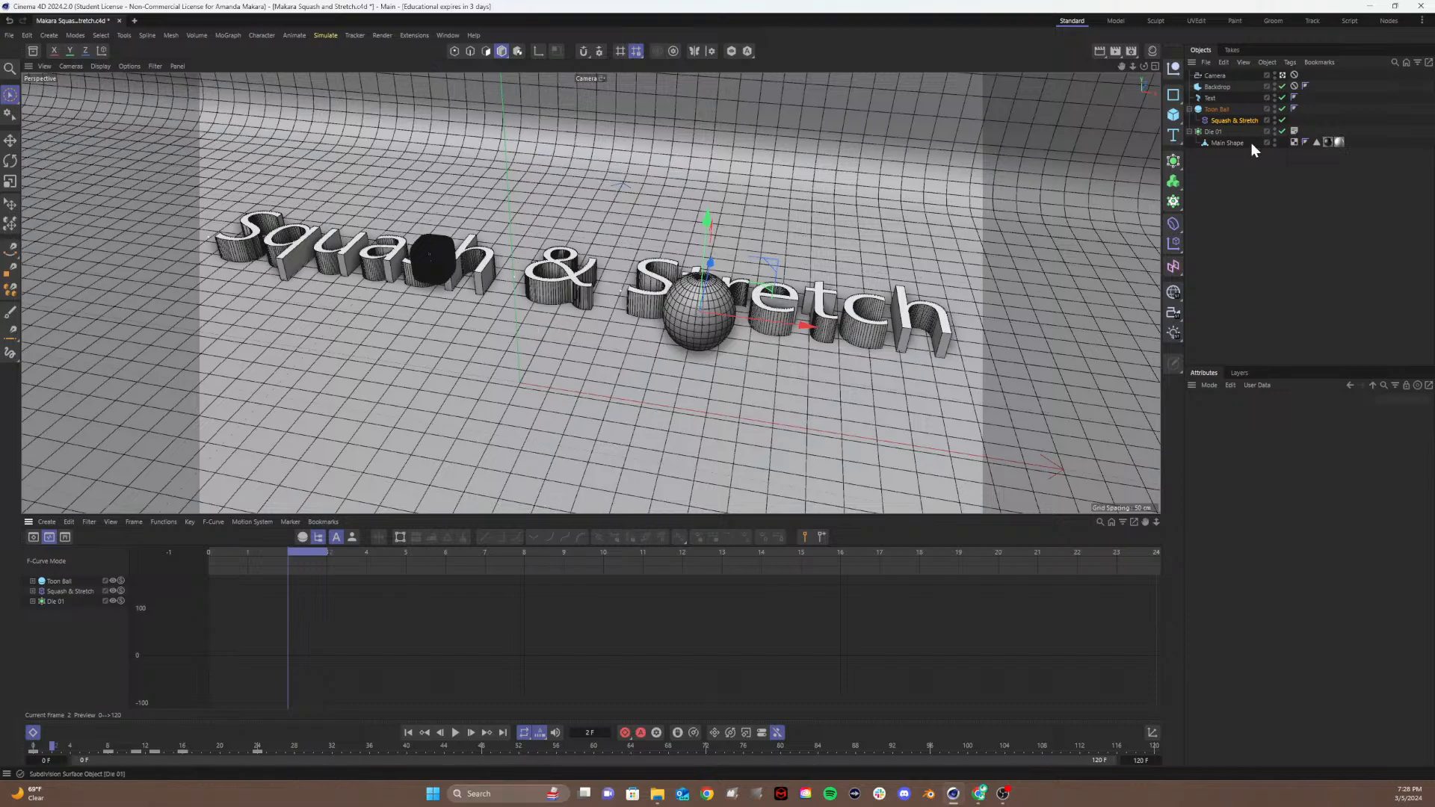
Step: Return to the Dope Sheet and shift all Toon Ball keys forward by 2 frames to span frames 2 to 26
{"action": "left_click", "coordinate": [1216, 110]}
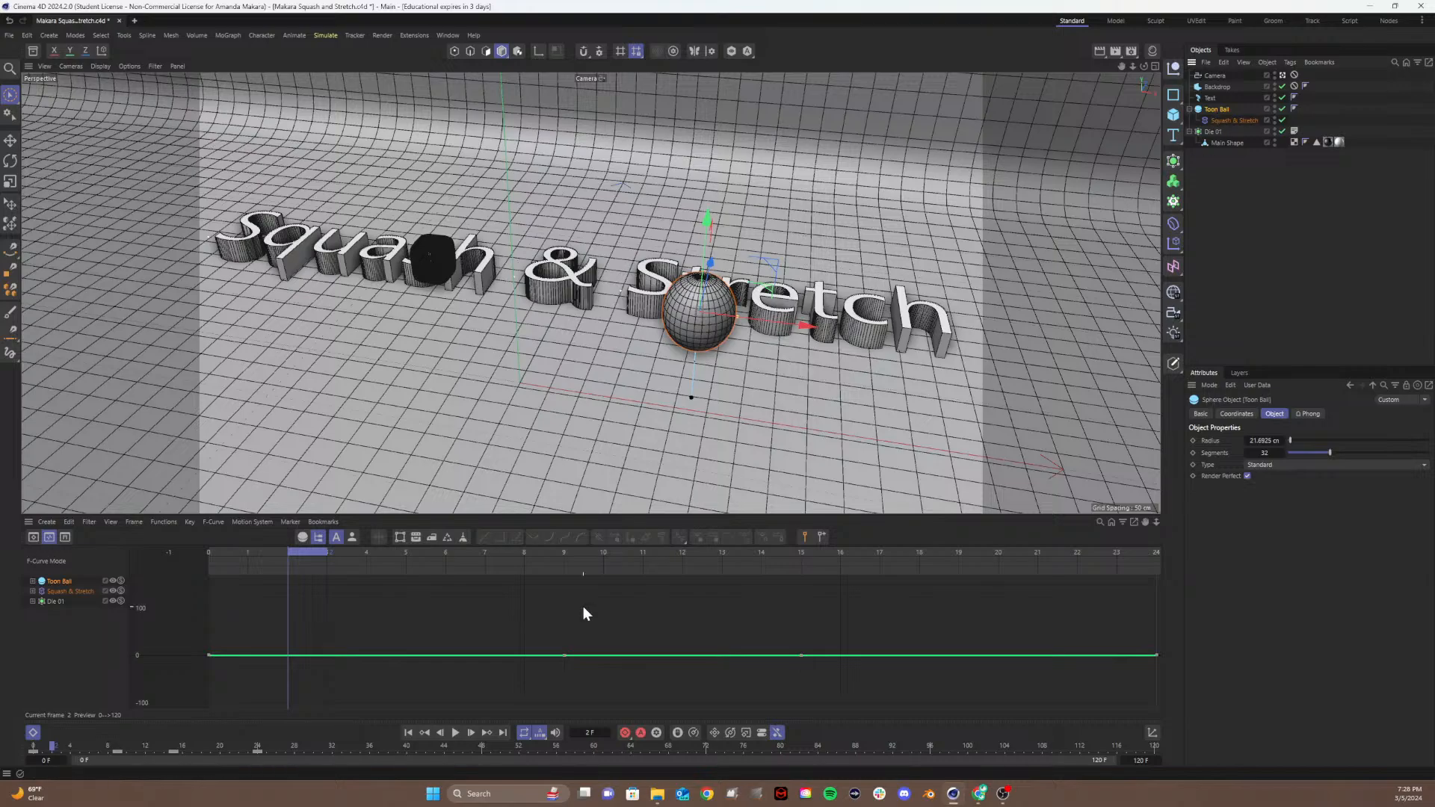
{"action": "left_click", "coordinate": [38, 537]}
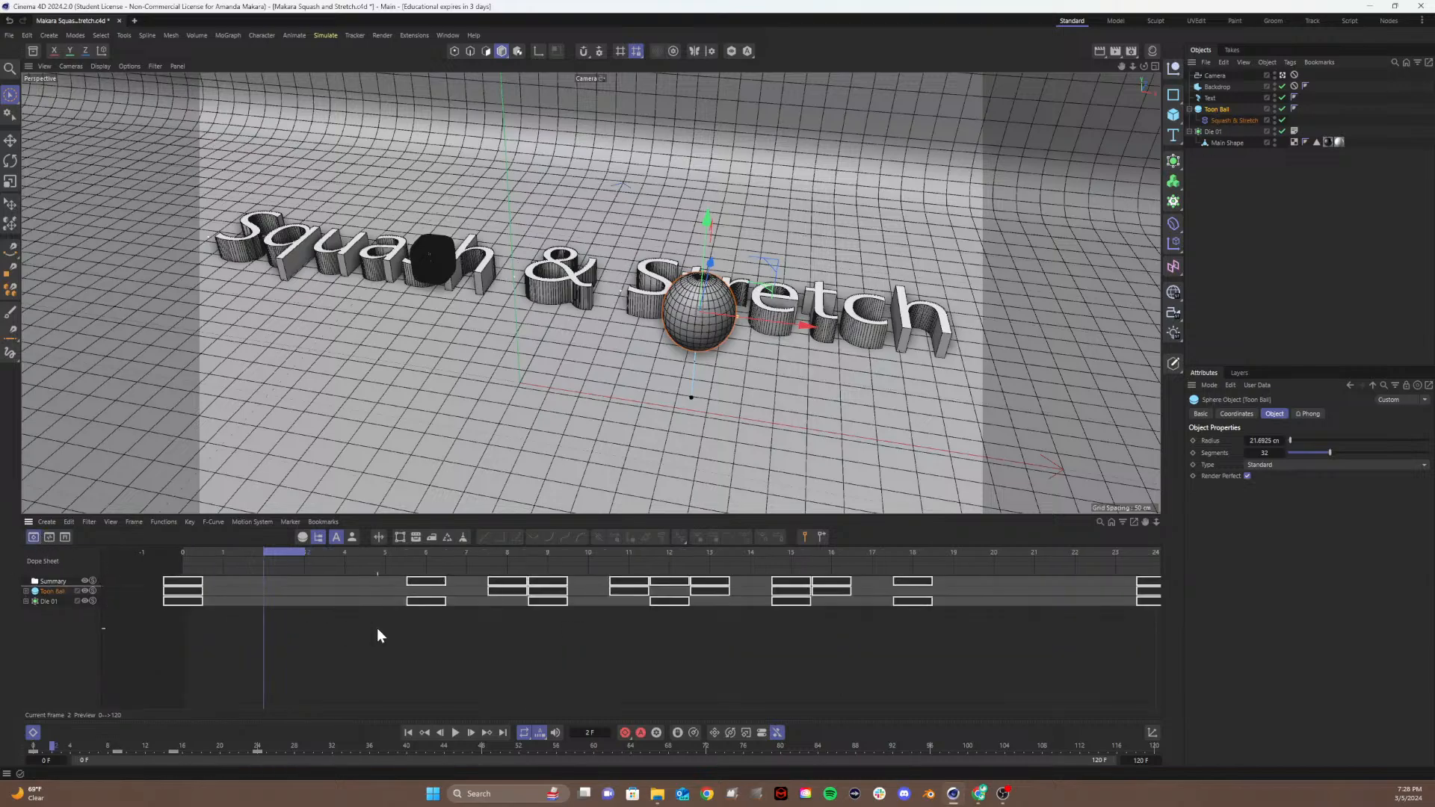
{"action": "key", "text": "h"}
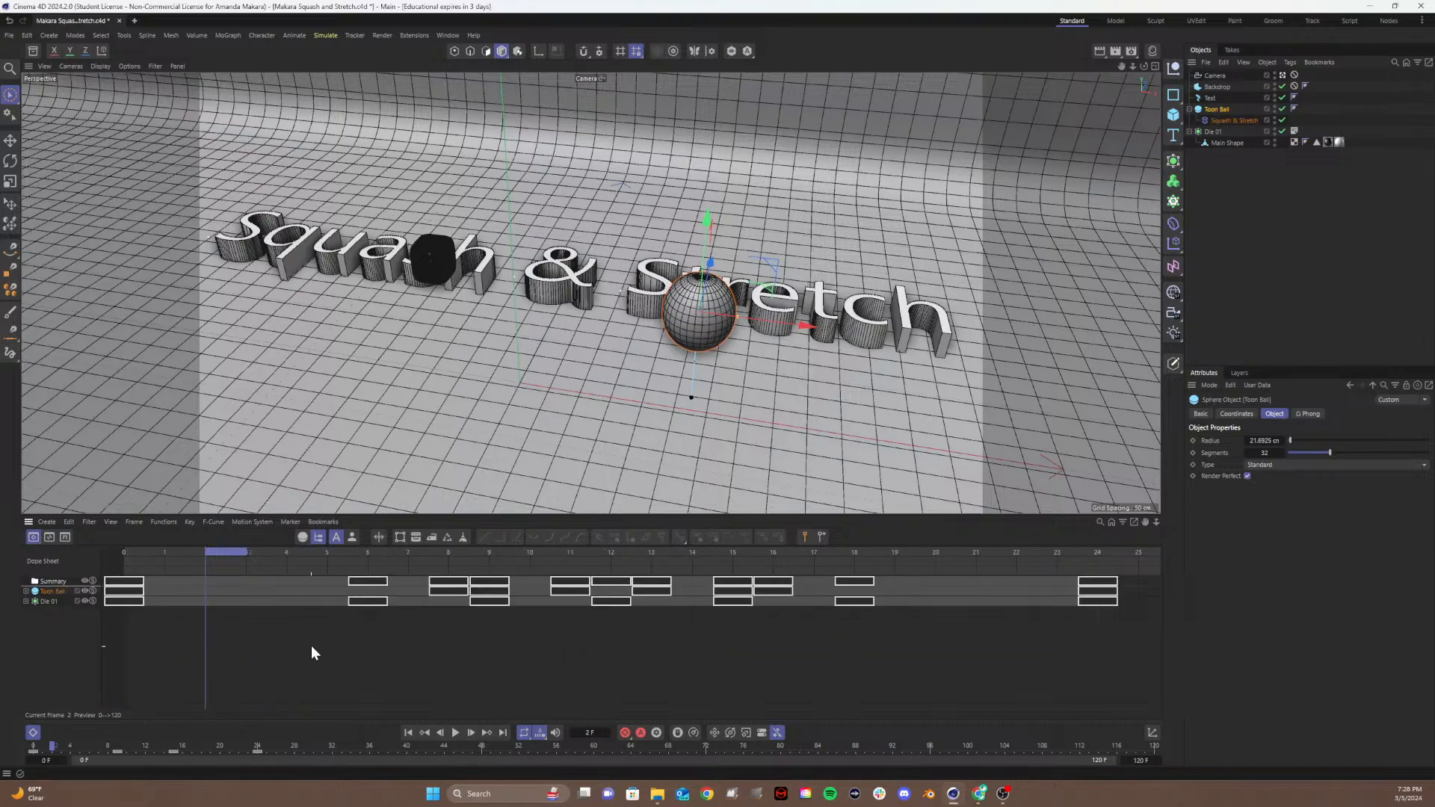
{"action": "left_click", "coordinate": [43, 592]}
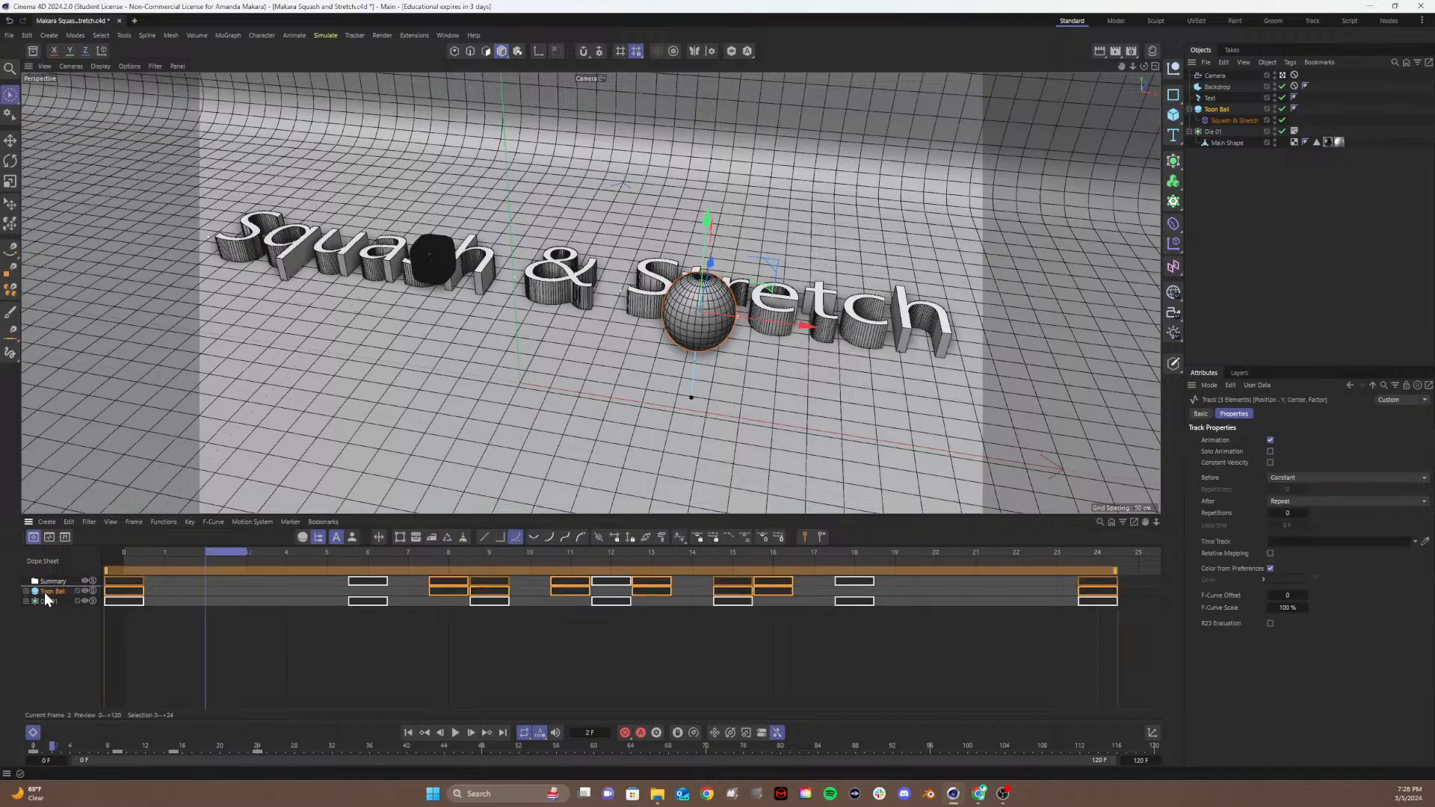
{"action": "left_click", "coordinate": [125, 582]}
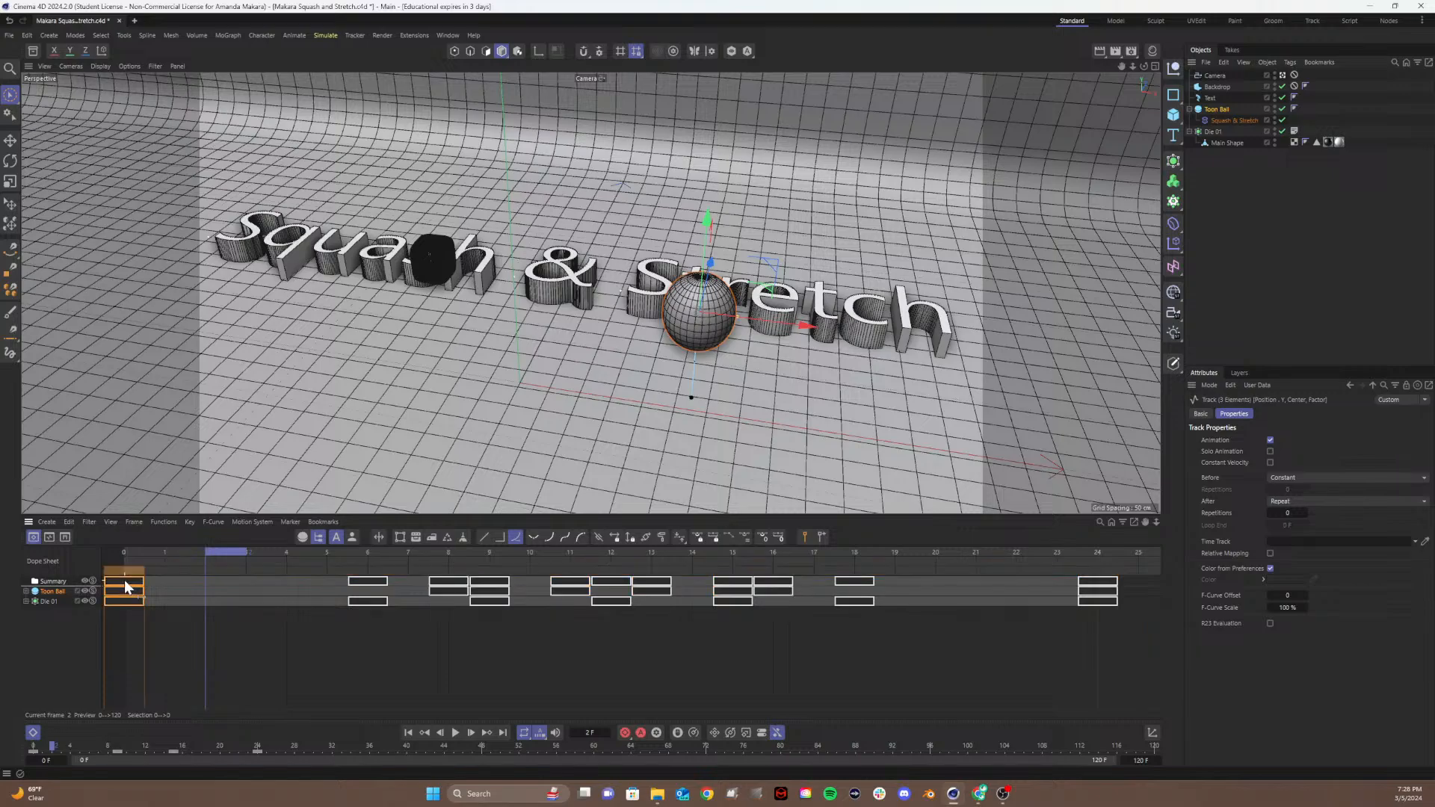
{"action": "left_click", "coordinate": [125, 582]}
{"action": "left_click", "coordinate": [42, 591]}
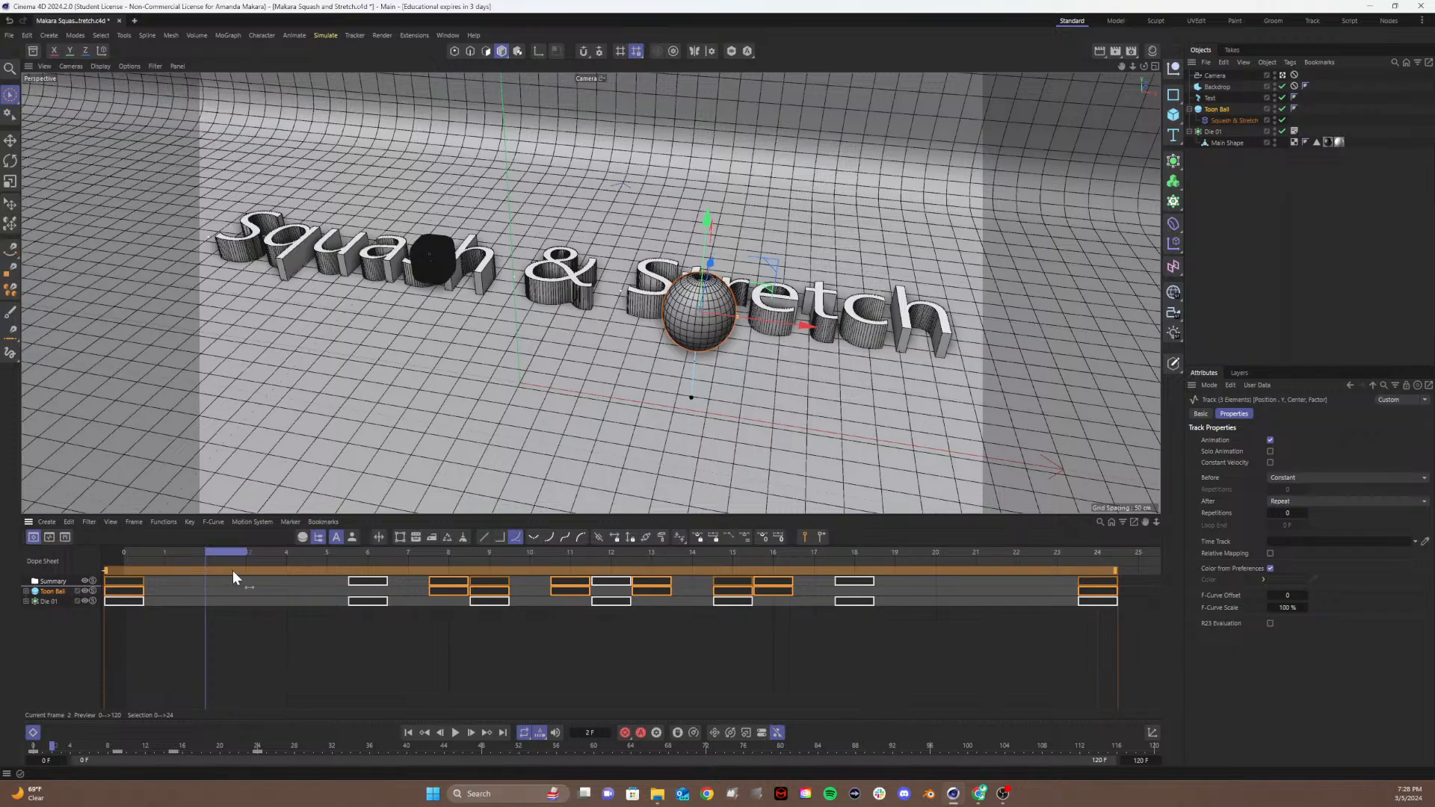
{"action": "left_click_drag", "start_coordinate": [233, 571], "coordinate": [329, 568]}
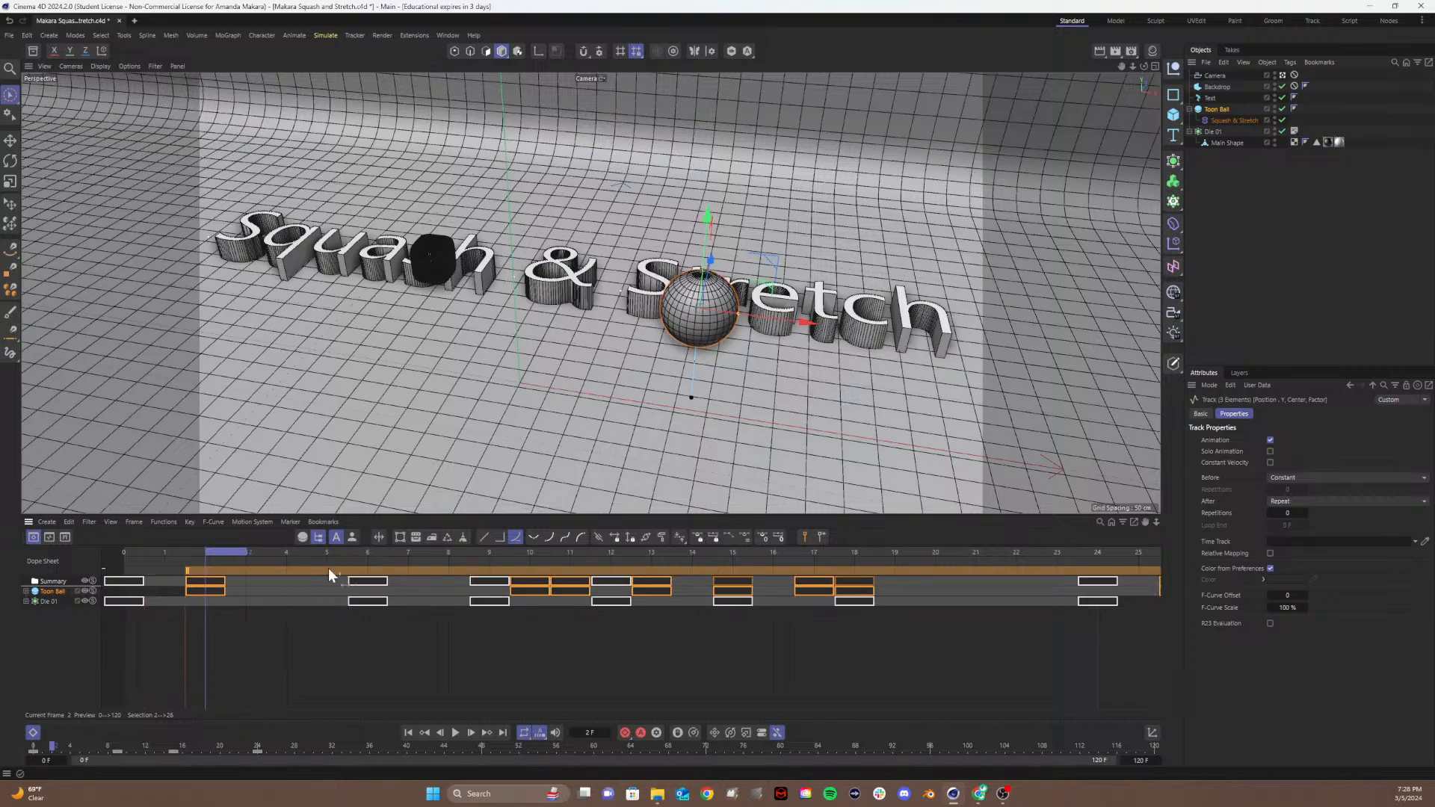
Step: Play the animation from frame 0 to check the ball's offset timing against the die, then stop playback
{"action": "key", "text": "shift+f"}
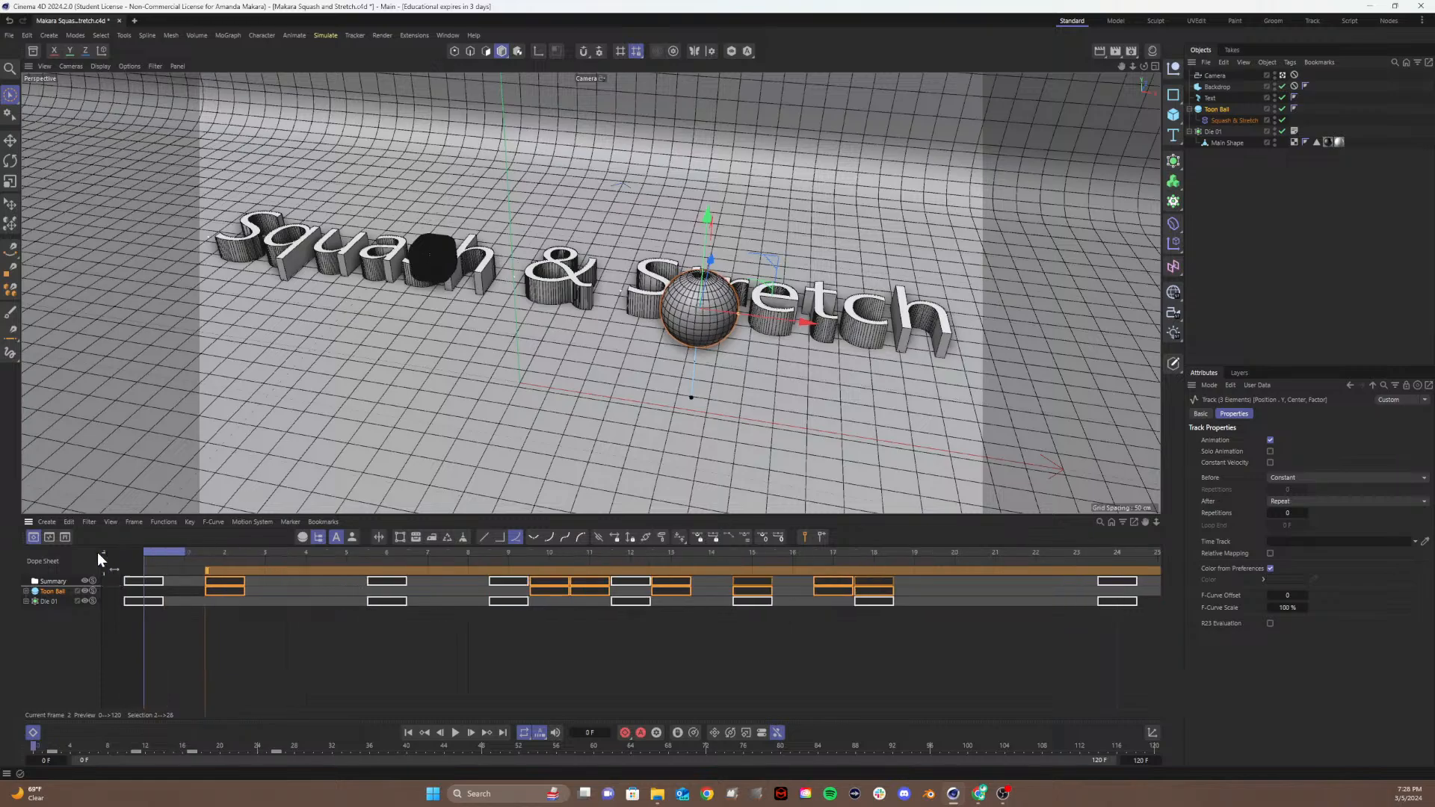
{"action": "left_click", "coordinate": [456, 733]}
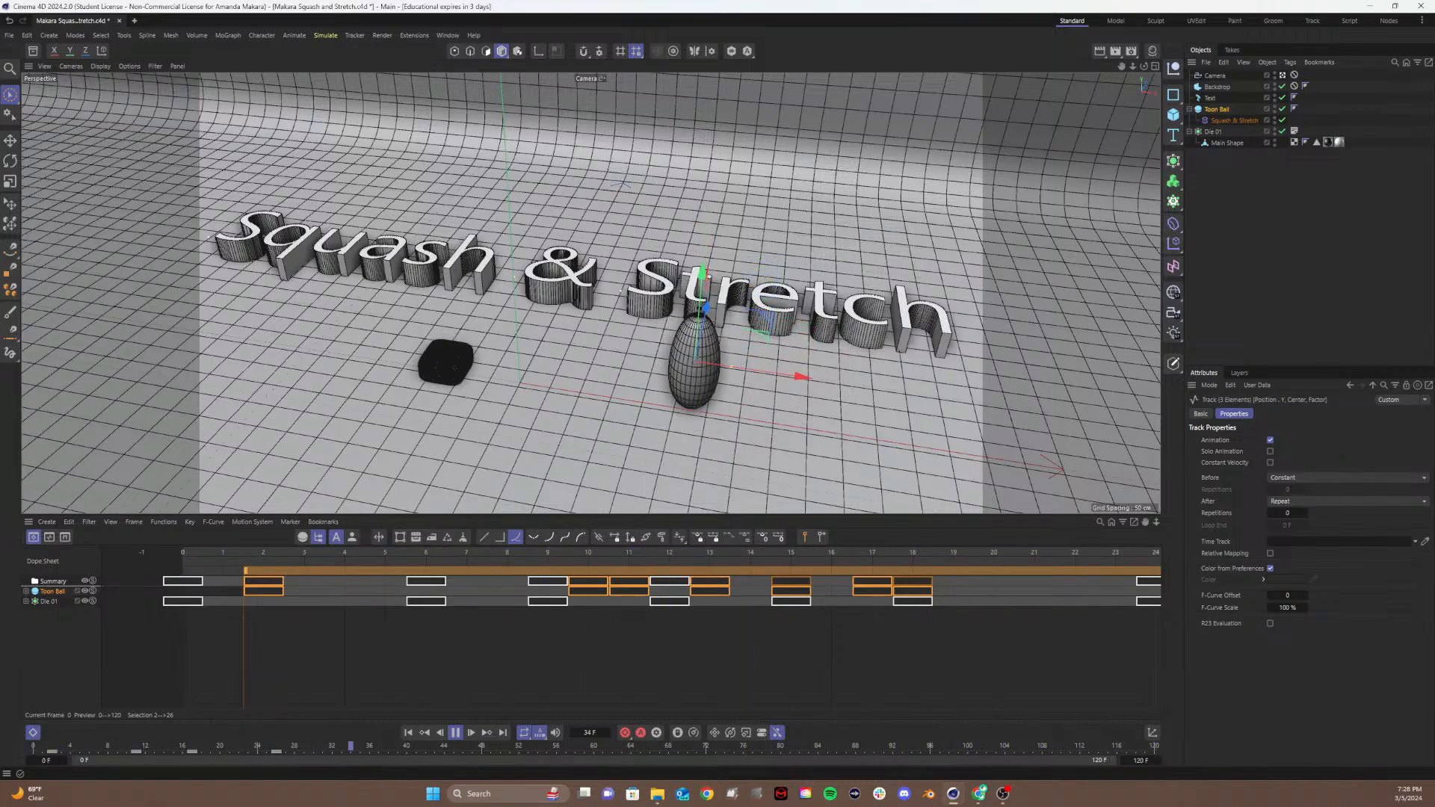
{"action": "left_click", "coordinate": [456, 734]}
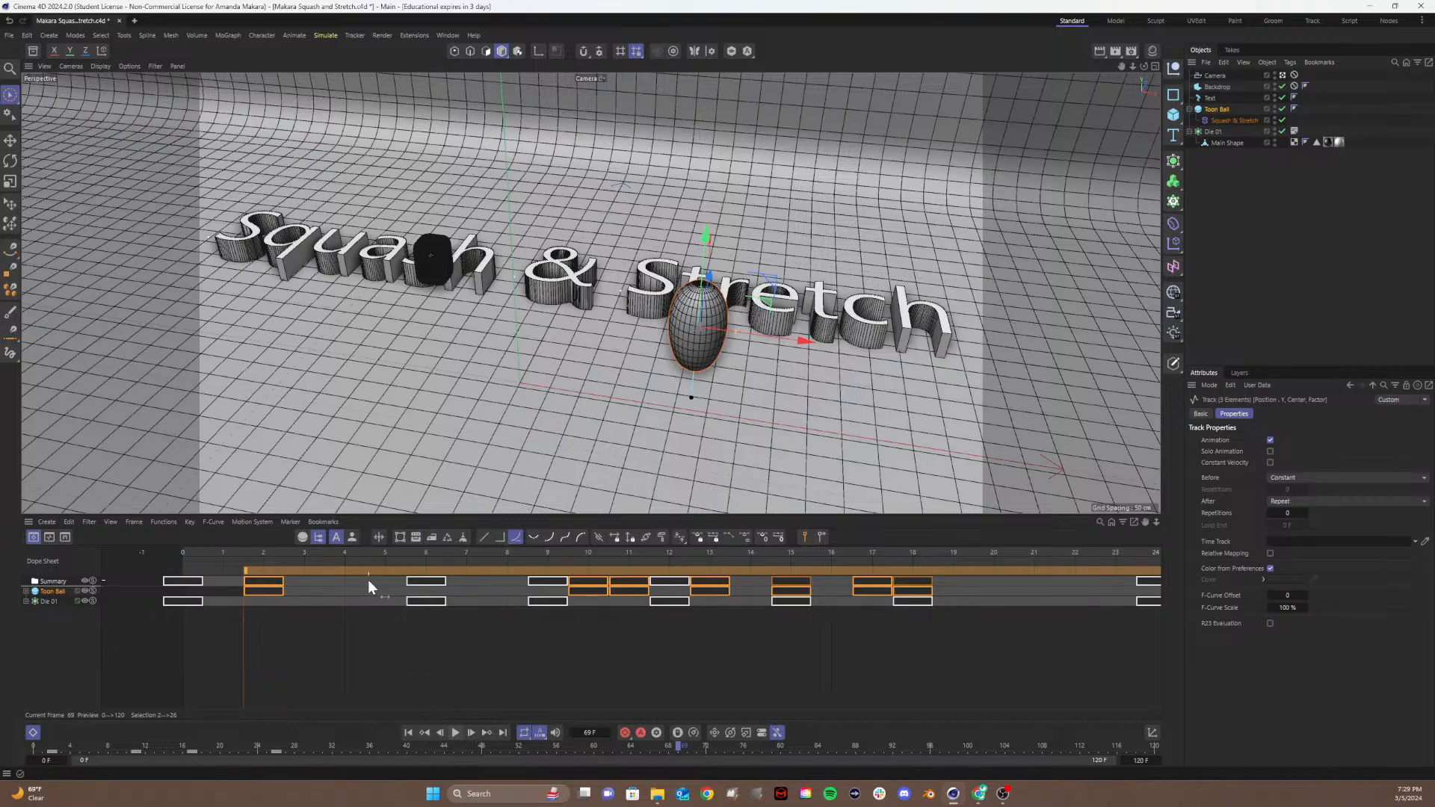
Step: Shift all Toon Ball keys forward by 10 frames to span frames 12 to 36, and play the animation from frame 0
{"action": "left_click_drag", "start_coordinate": [341, 567], "coordinate": [748, 580]}
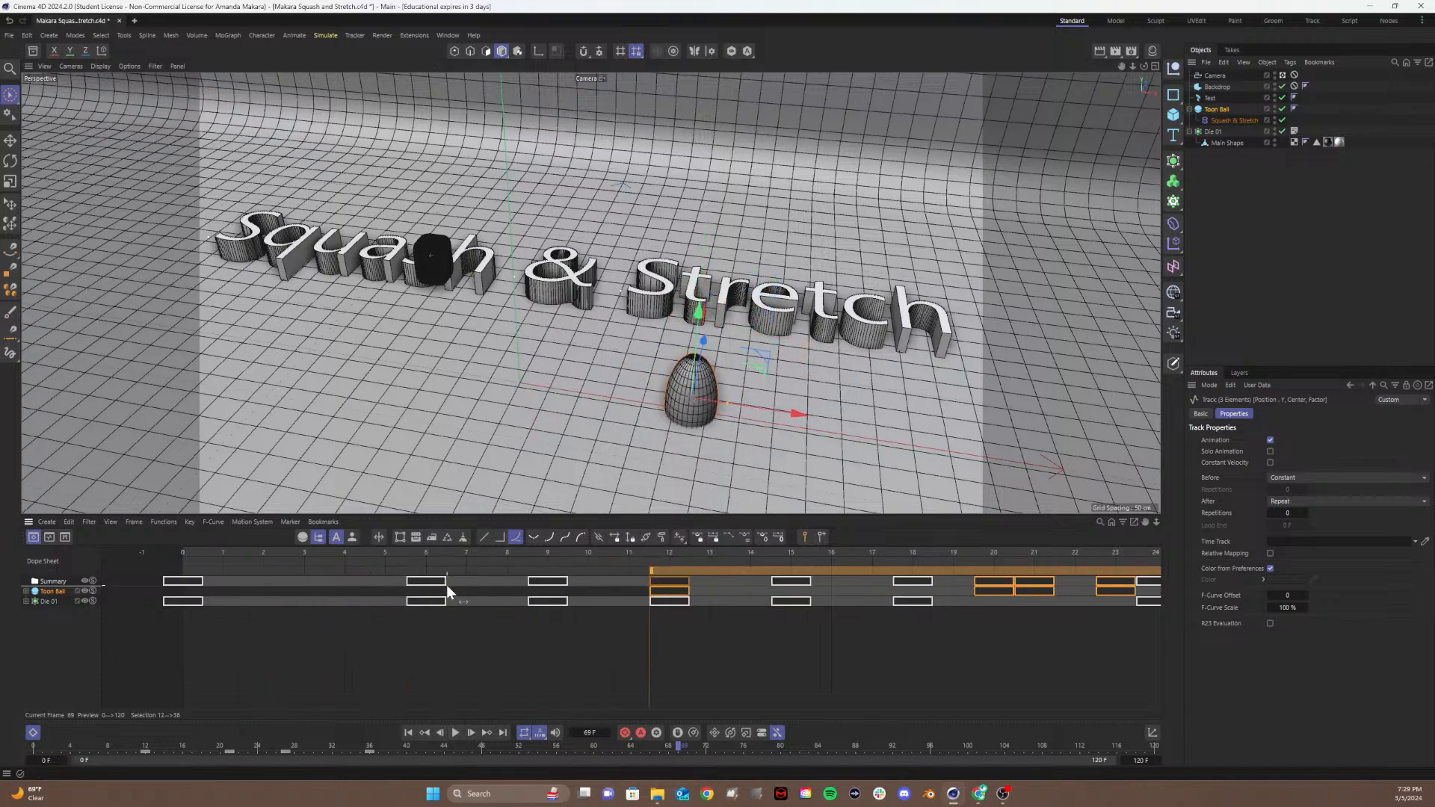
{"action": "left_click_drag", "start_coordinate": [191, 549], "coordinate": [110, 598]}
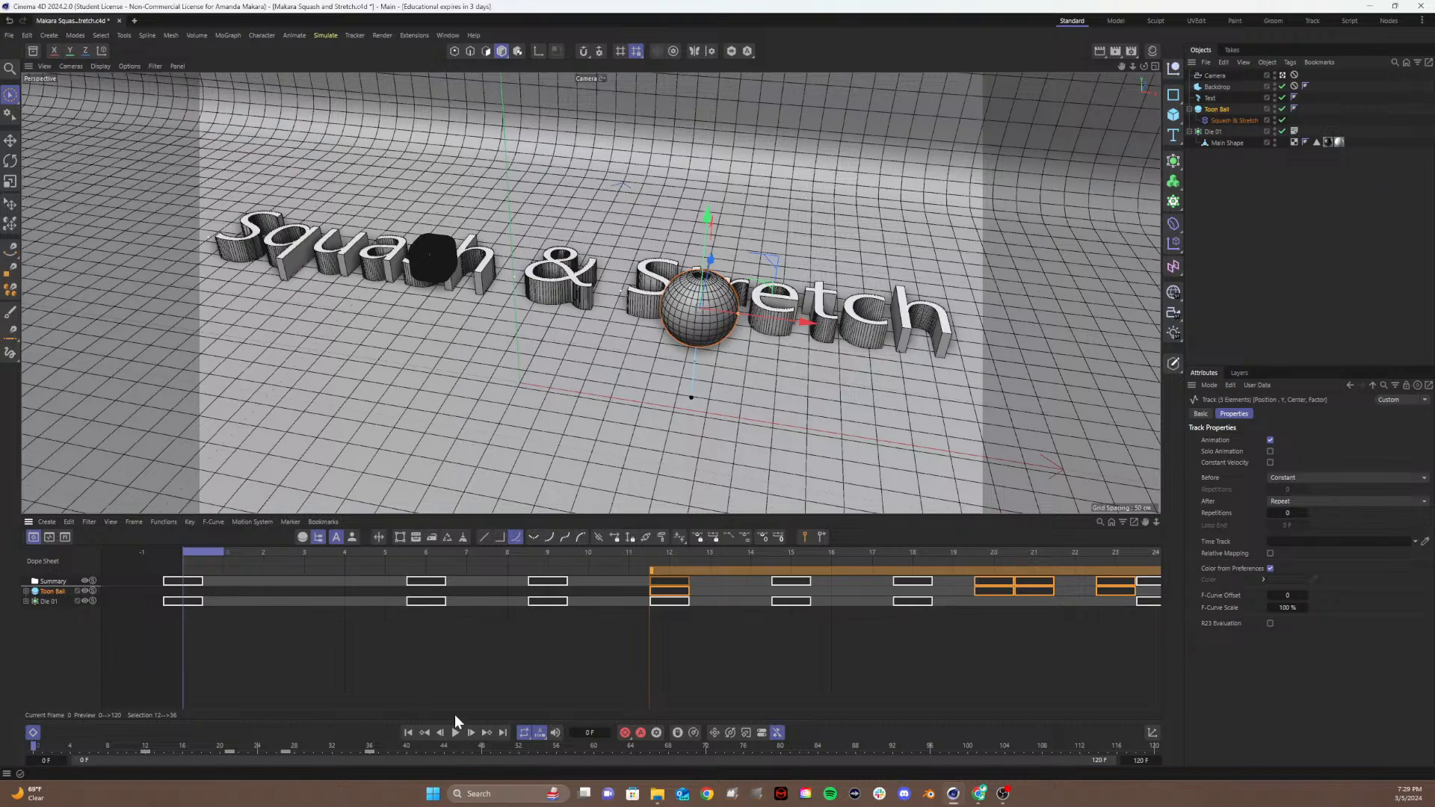
{"action": "left_click", "coordinate": [455, 733]}
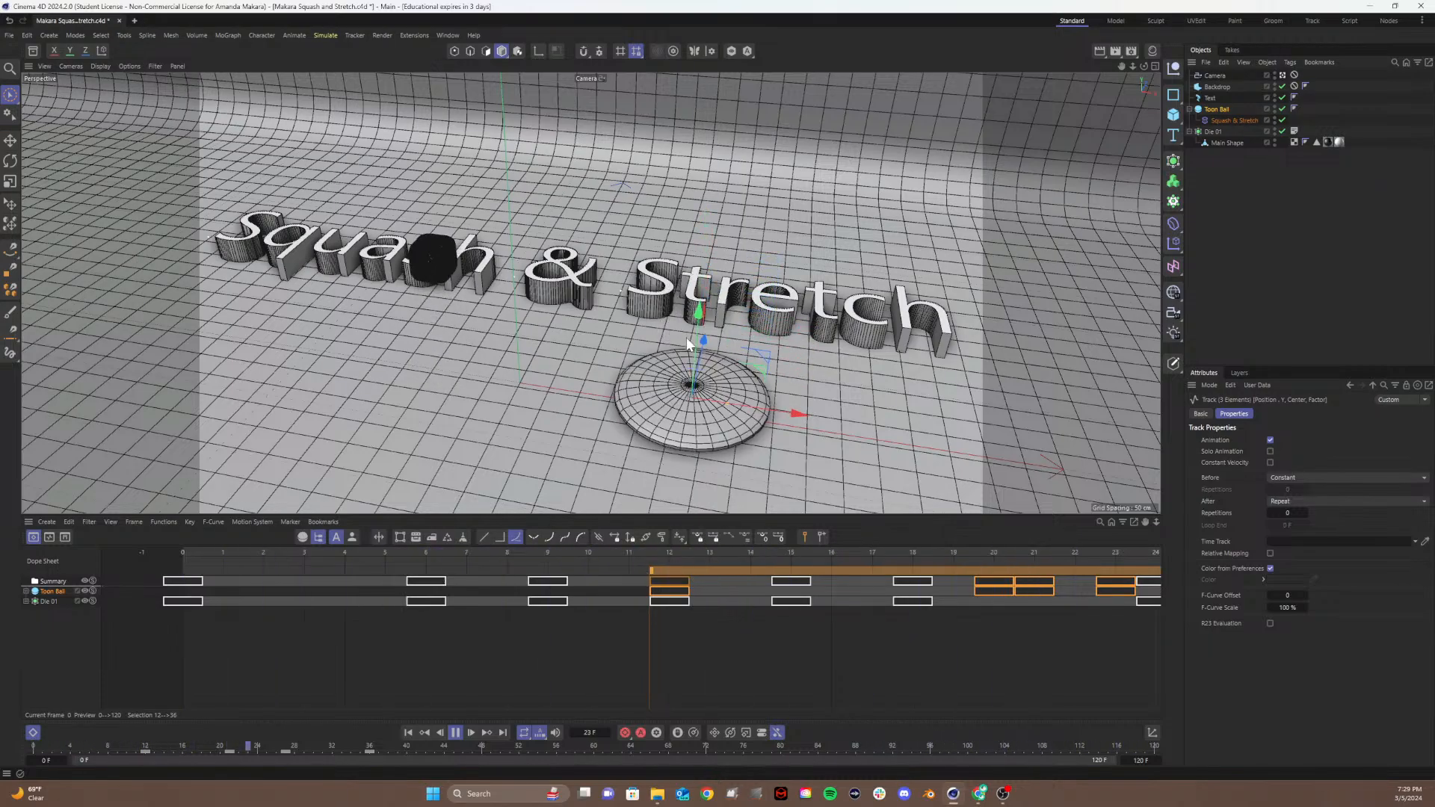
{"action": "left_click", "coordinate": [455, 732]}
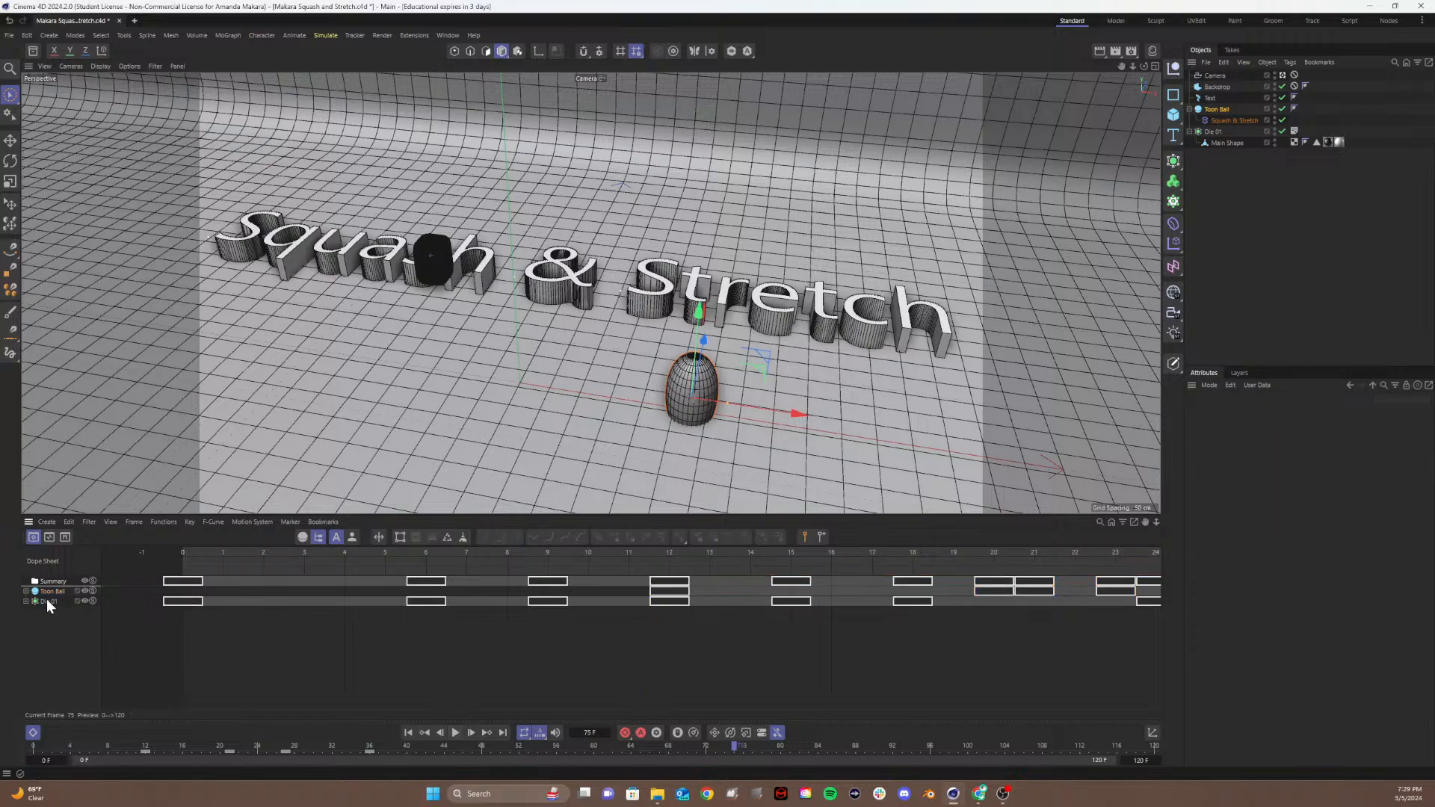
Step: Expand the Toon Ball in the Dope Sheet, set its tracks' Before behaviour to Repeat, and play the animation
{"action": "left_click", "coordinate": [26, 591]}
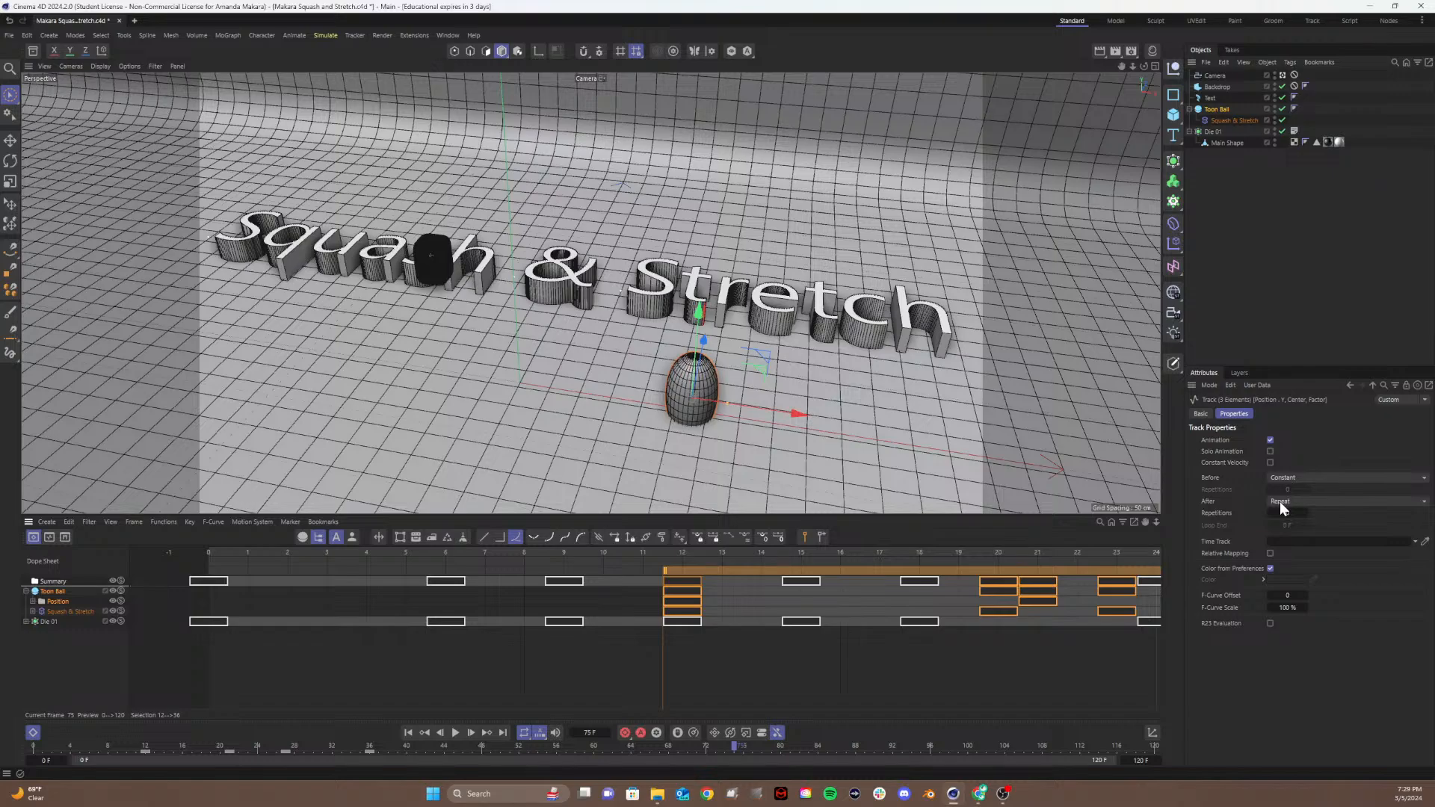
{"action": "left_click", "coordinate": [1277, 478]}
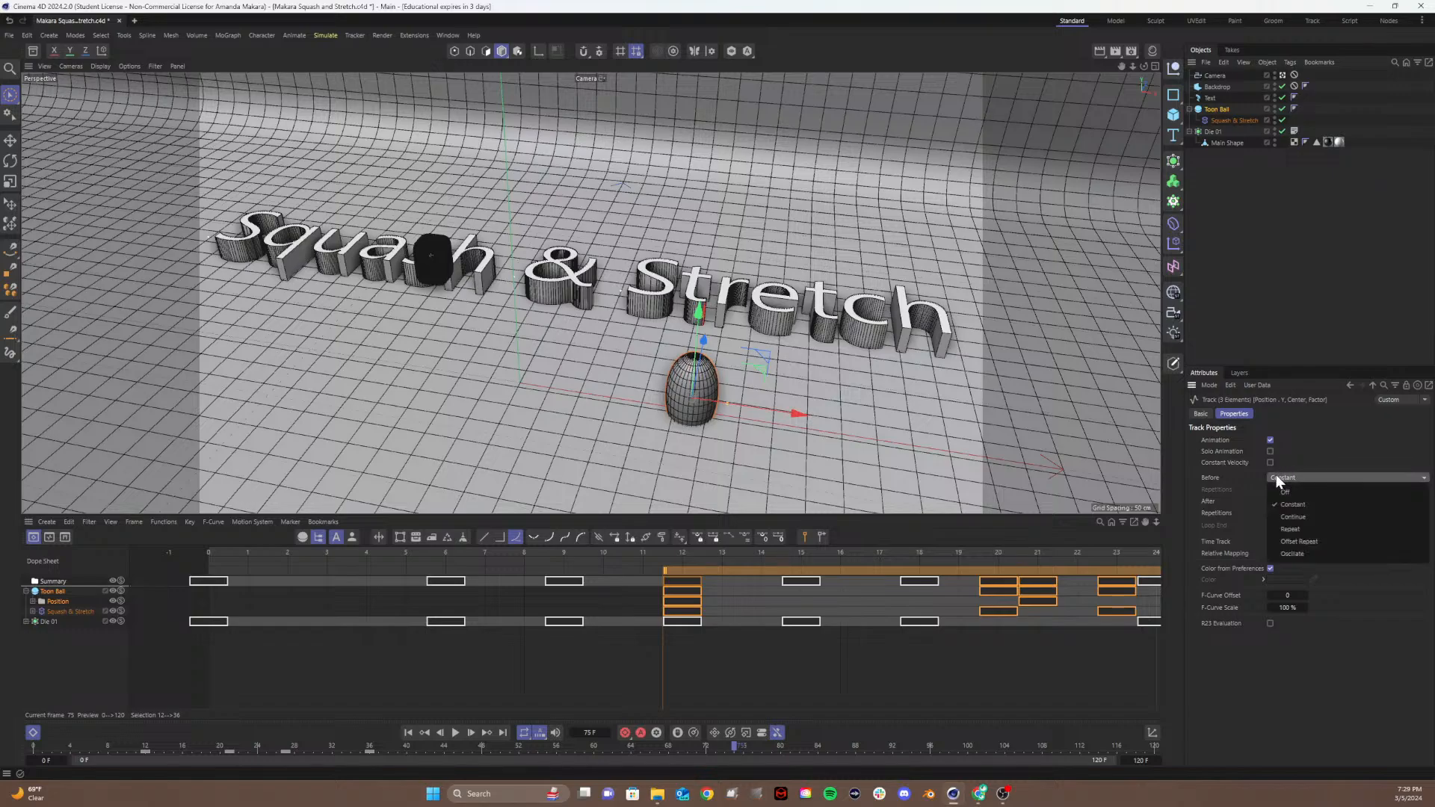
{"action": "left_click", "coordinate": [1285, 534]}
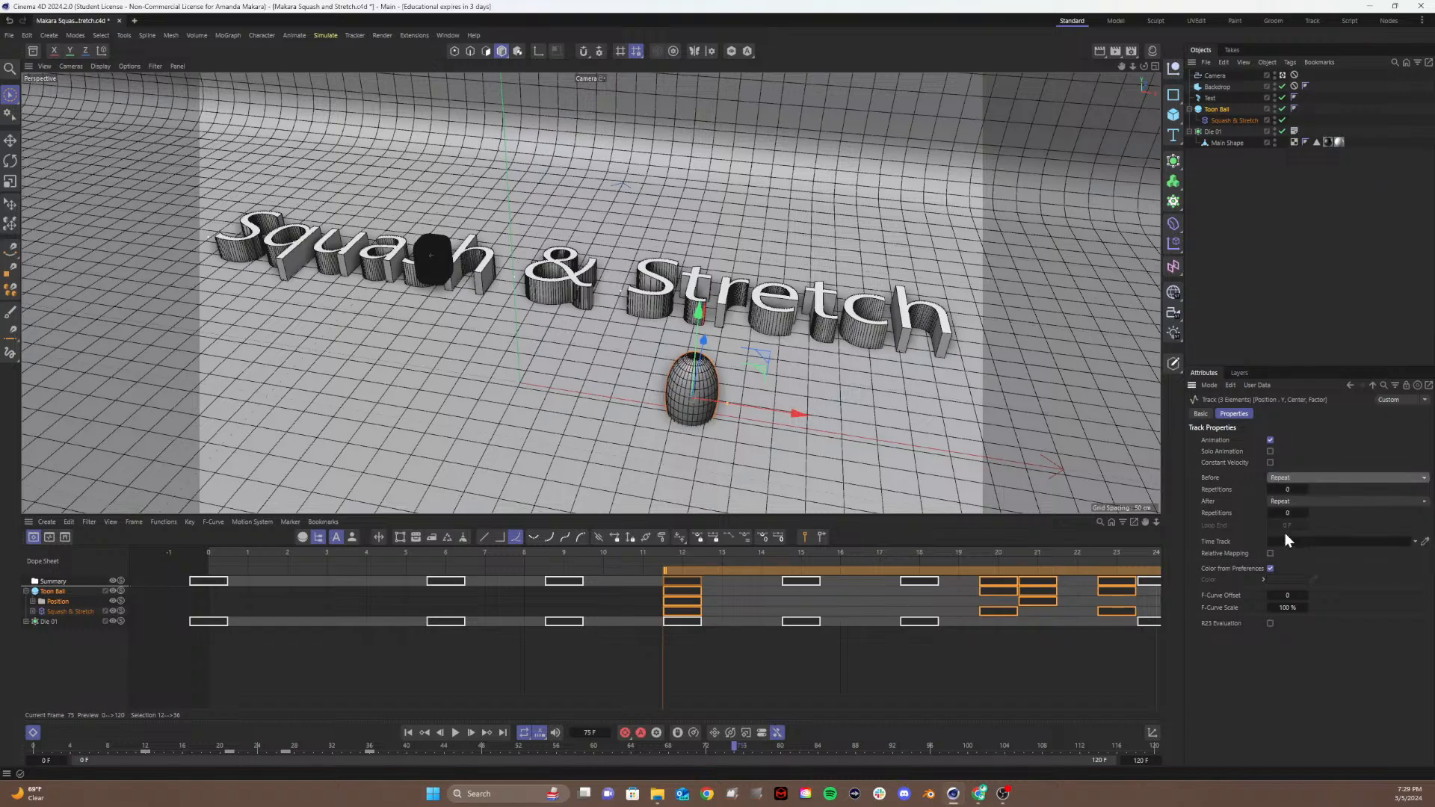
{"action": "left_click", "coordinate": [457, 737]}
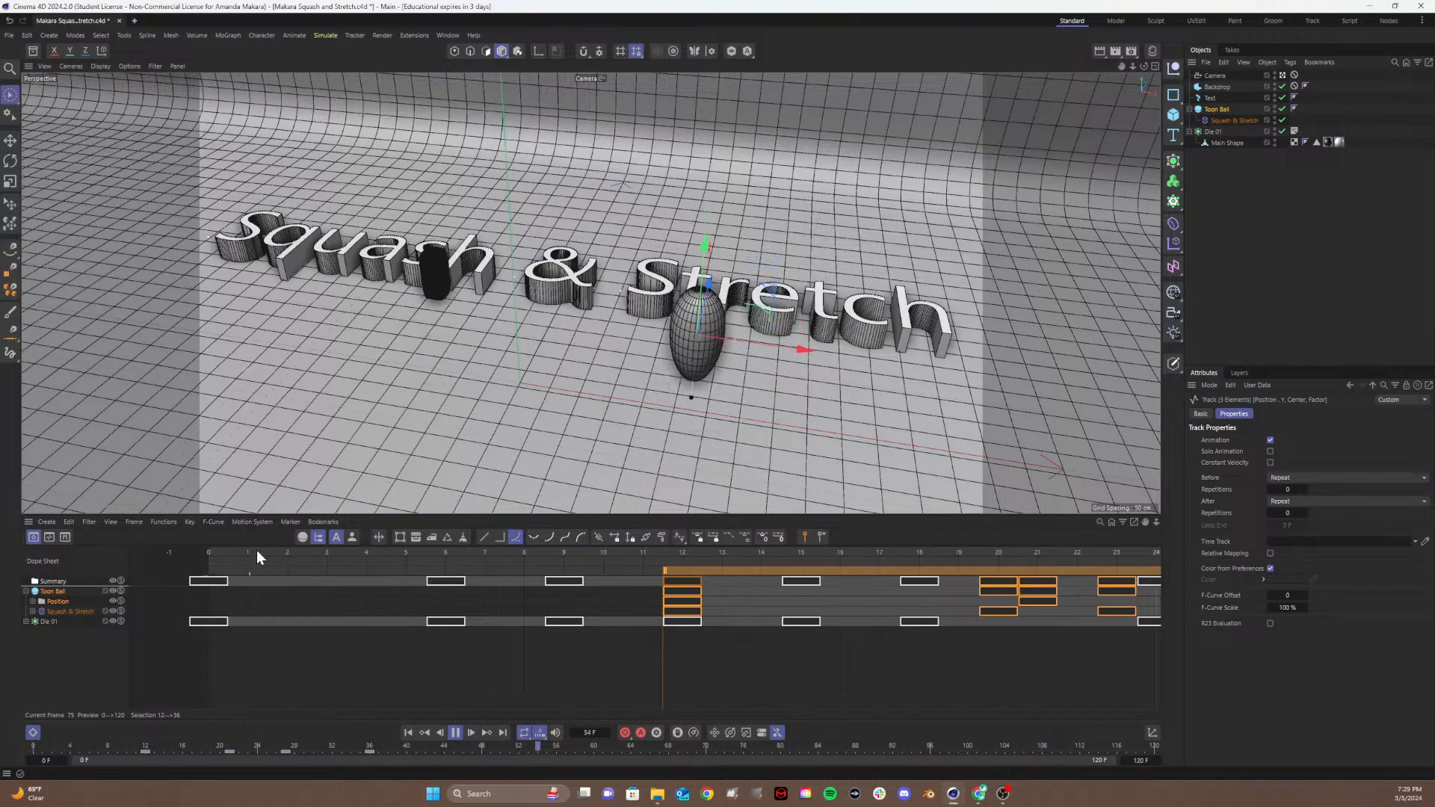
Step: Reselect the Toon Ball tracks and review their Before and After repeat settings while the animation plays
{"action": "left_click_drag", "start_coordinate": [262, 550], "coordinate": [249, 557]}
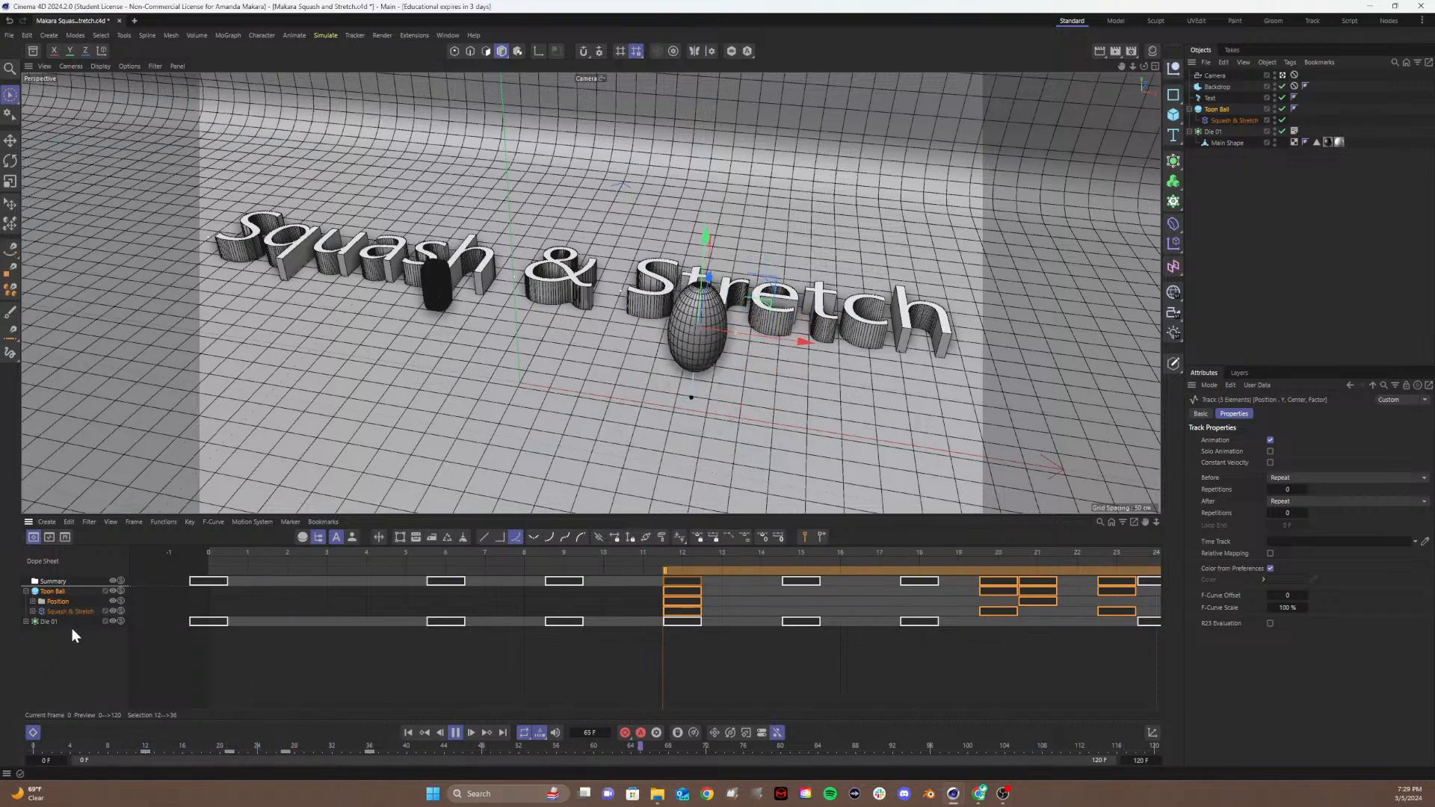
{"action": "left_click", "coordinate": [61, 645]}
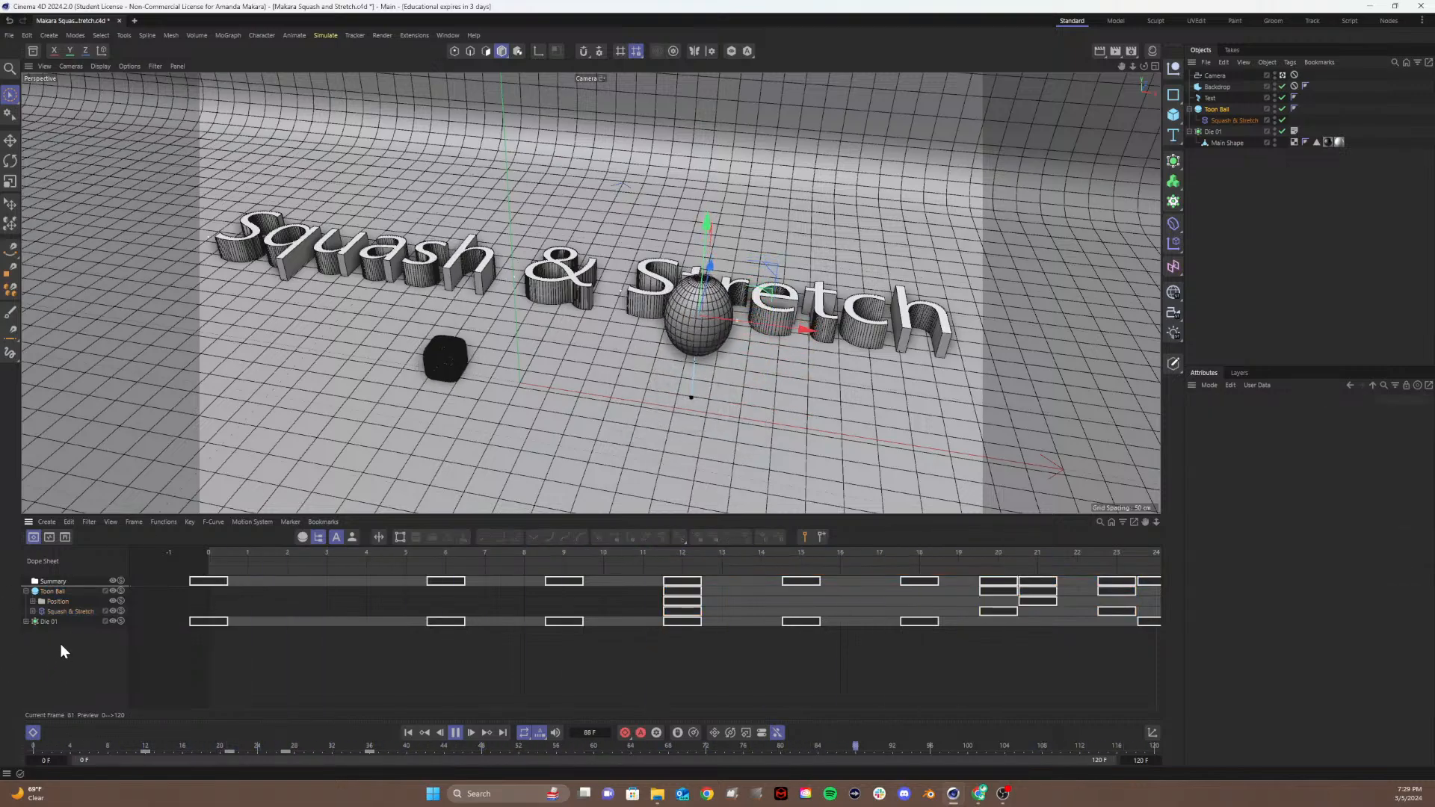
{"action": "left_click", "coordinate": [54, 591]}
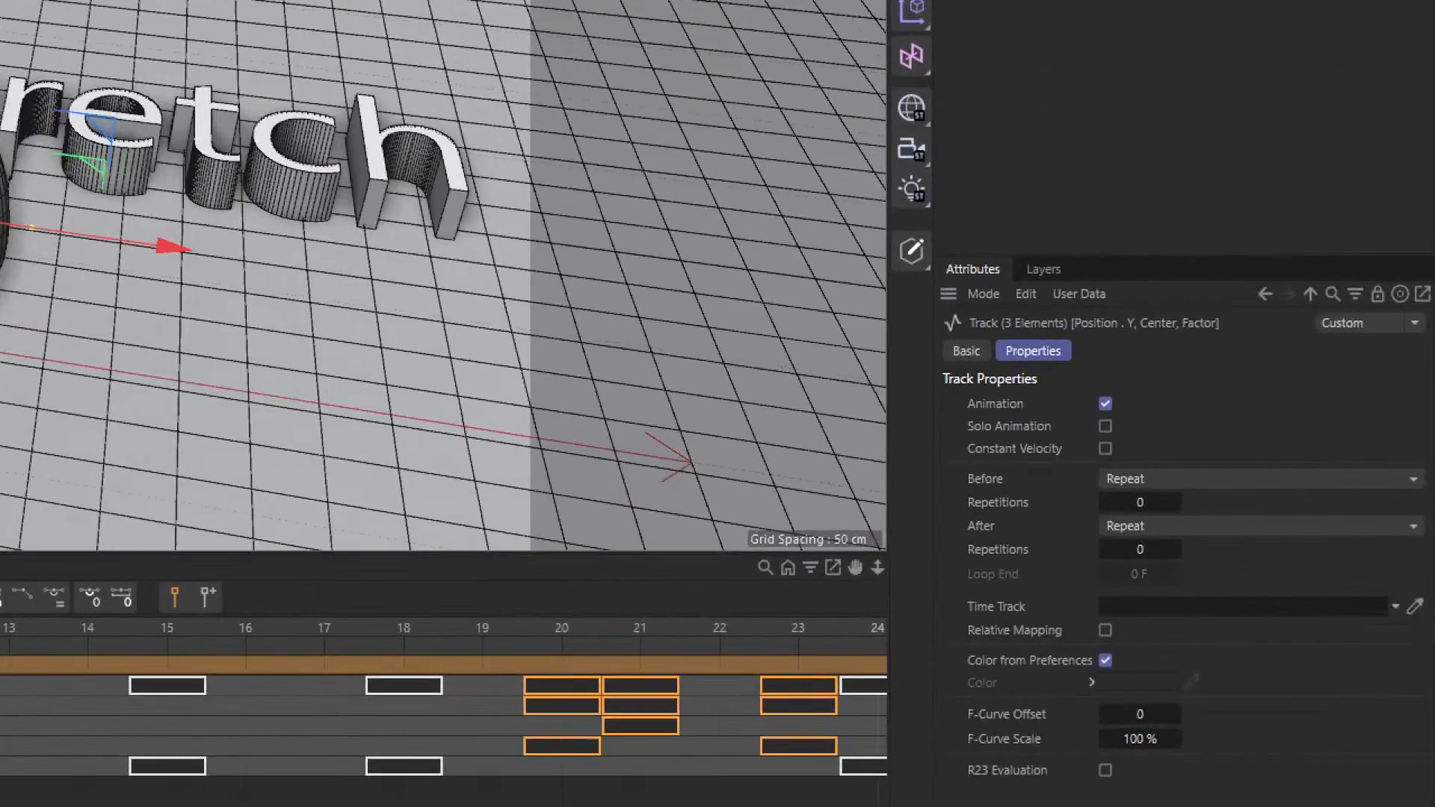
{"action": "mouse_move", "coordinate": [1194, 446]}
{"action": "left_mouse_down"}
{"action": "mouse_move", "coordinate": [1237, 462]}
{"action": "mouse_move", "coordinate": [1115, 441]}
{"action": "left_mouse_up"}
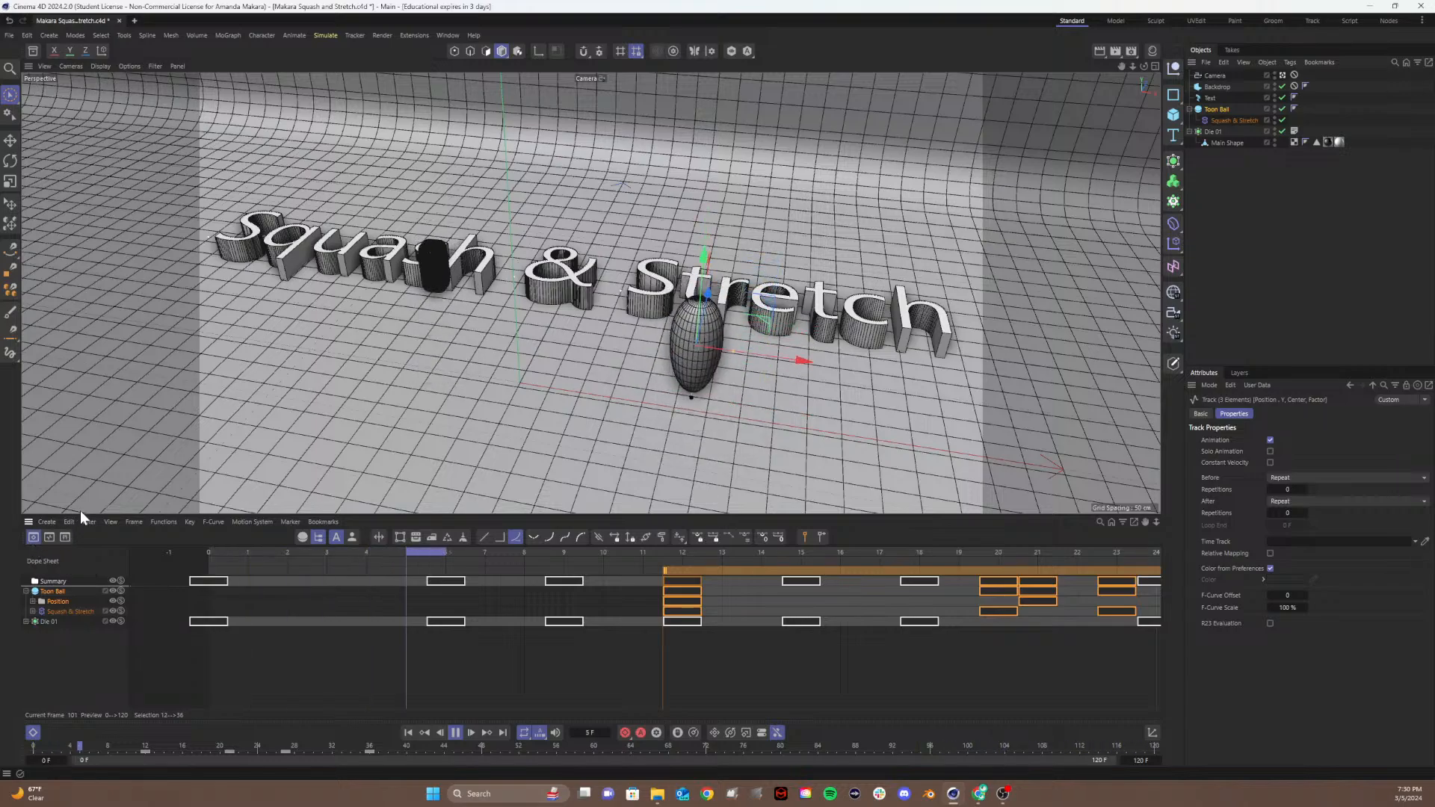
Step: Shrink the timeline area to enlarge the viewport, stop playback and save the project
{"action": "left_click_drag", "start_coordinate": [81, 514], "coordinate": [74, 620]}
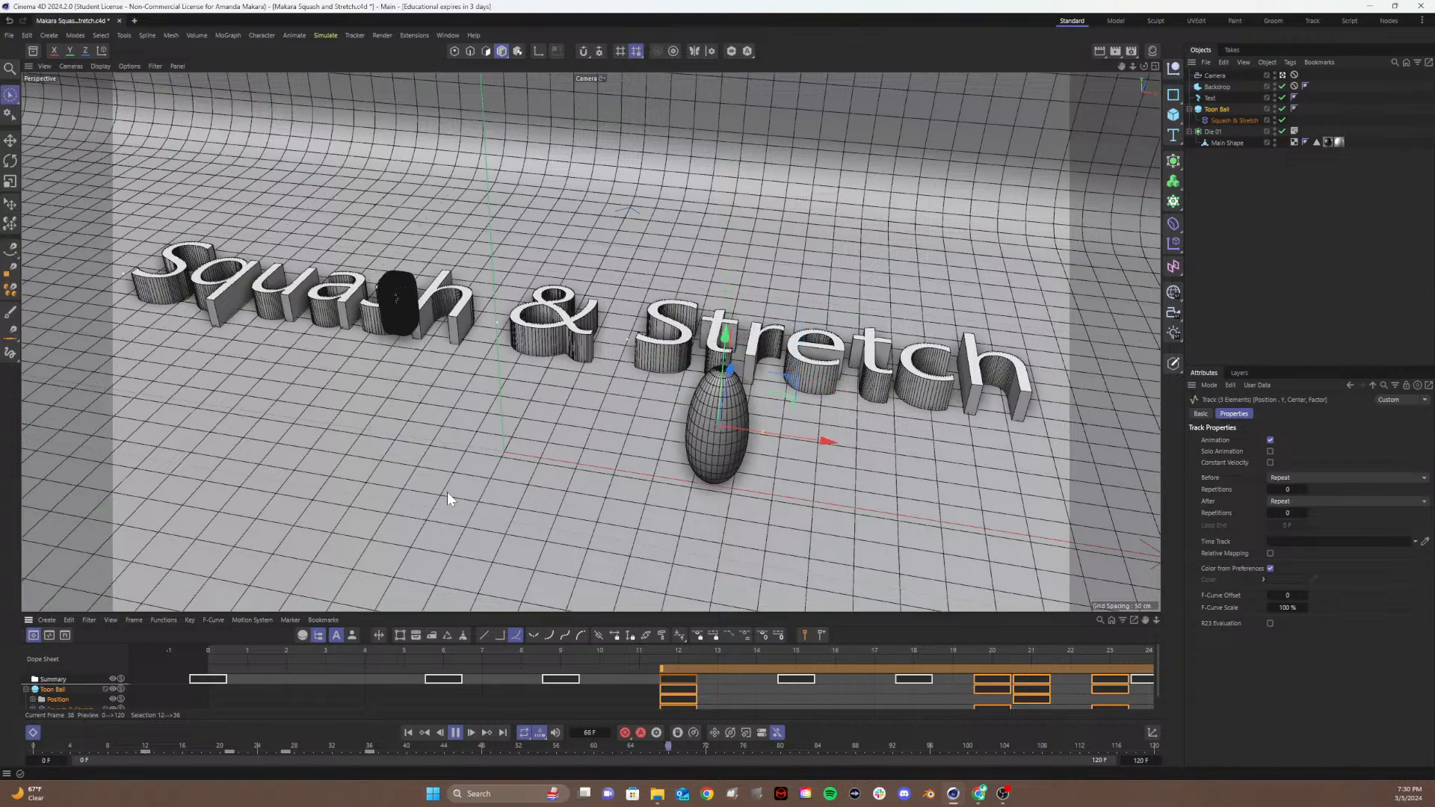
{"action": "key", "text": "e"}
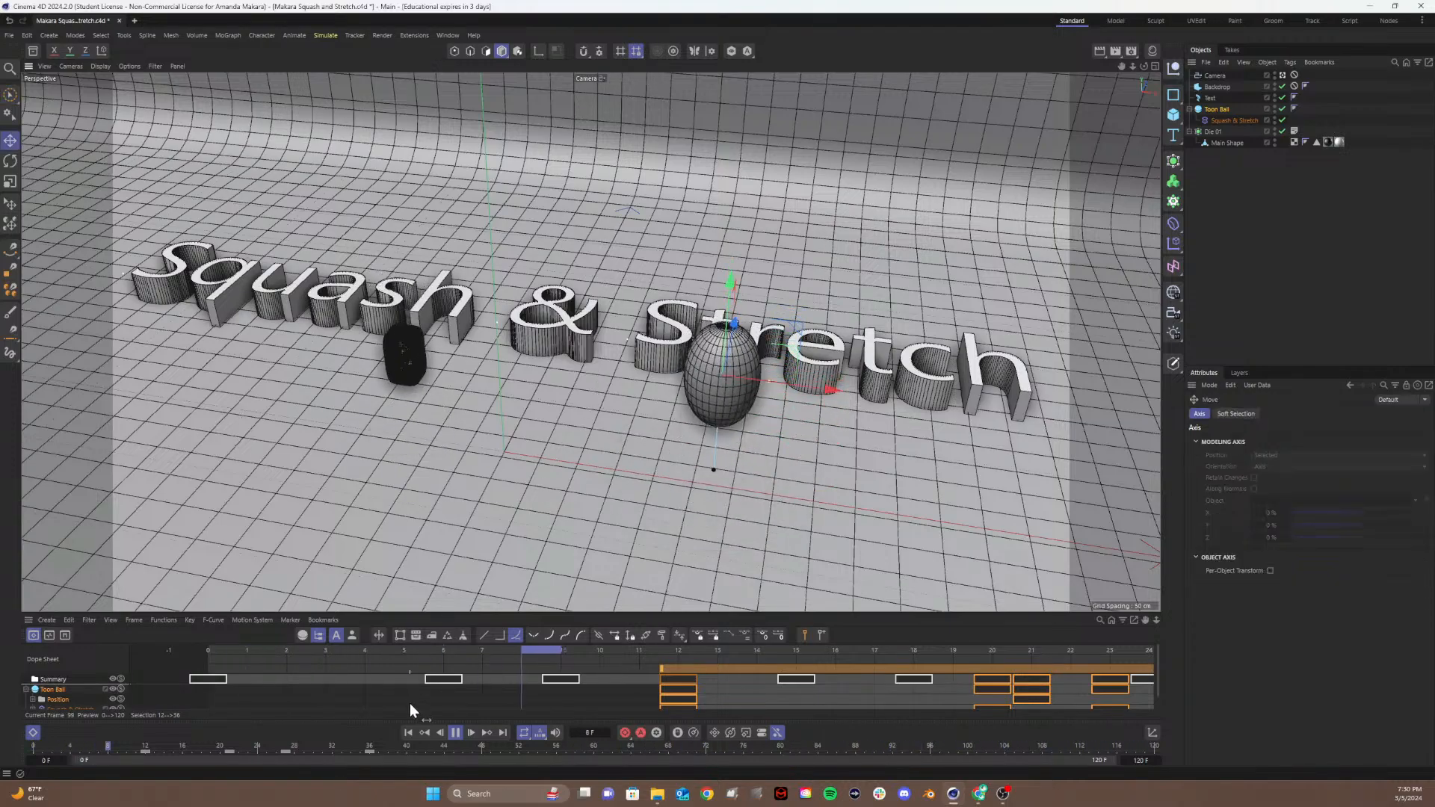
{"action": "left_click", "coordinate": [454, 732]}
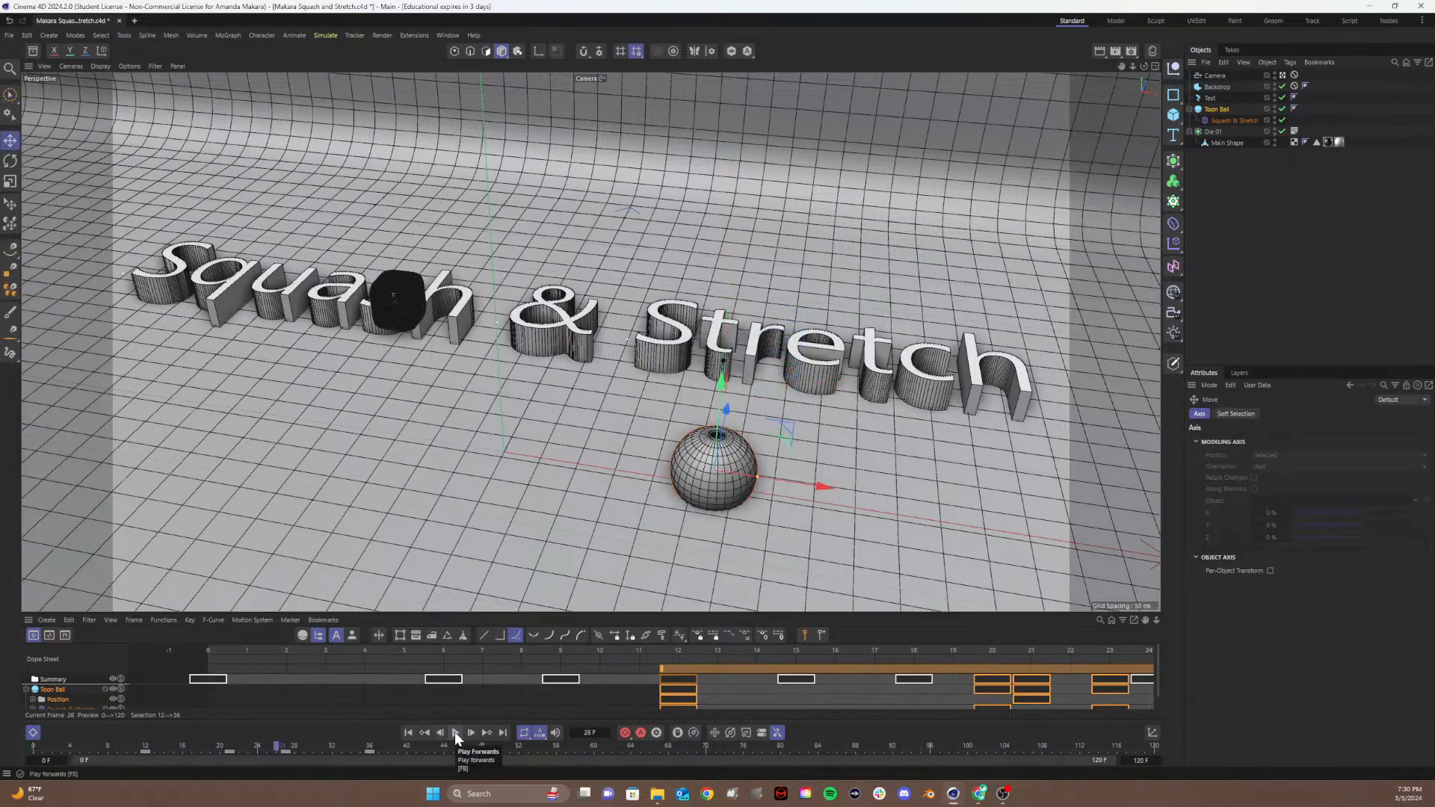
{"action": "key", "text": "ctrl+s"}
Step: Move the Squash & Stretch text object back along its Y axis, away from the ball and die
{"action": "left_click", "coordinate": [1260, 252]}
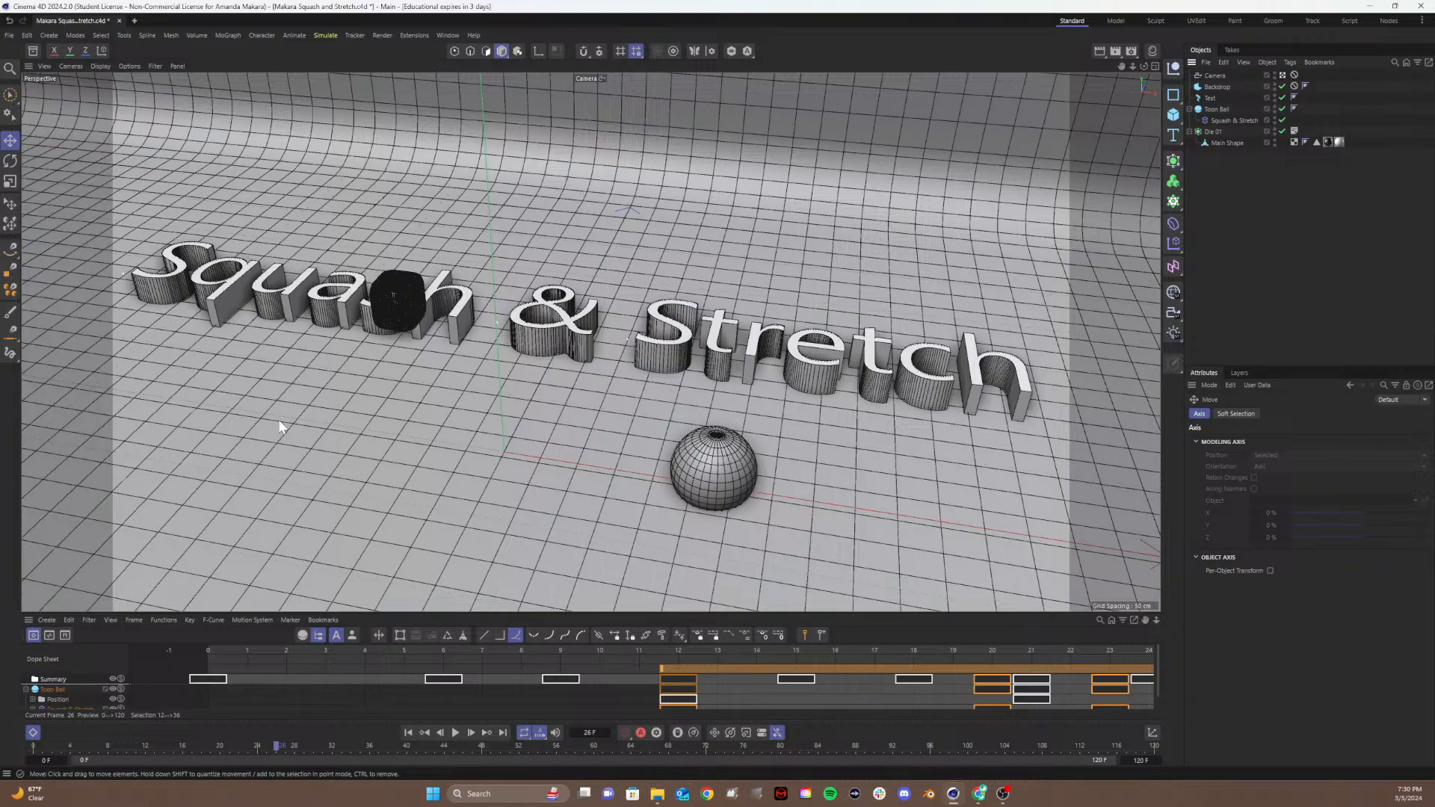
{"action": "left_click", "coordinate": [1211, 98]}
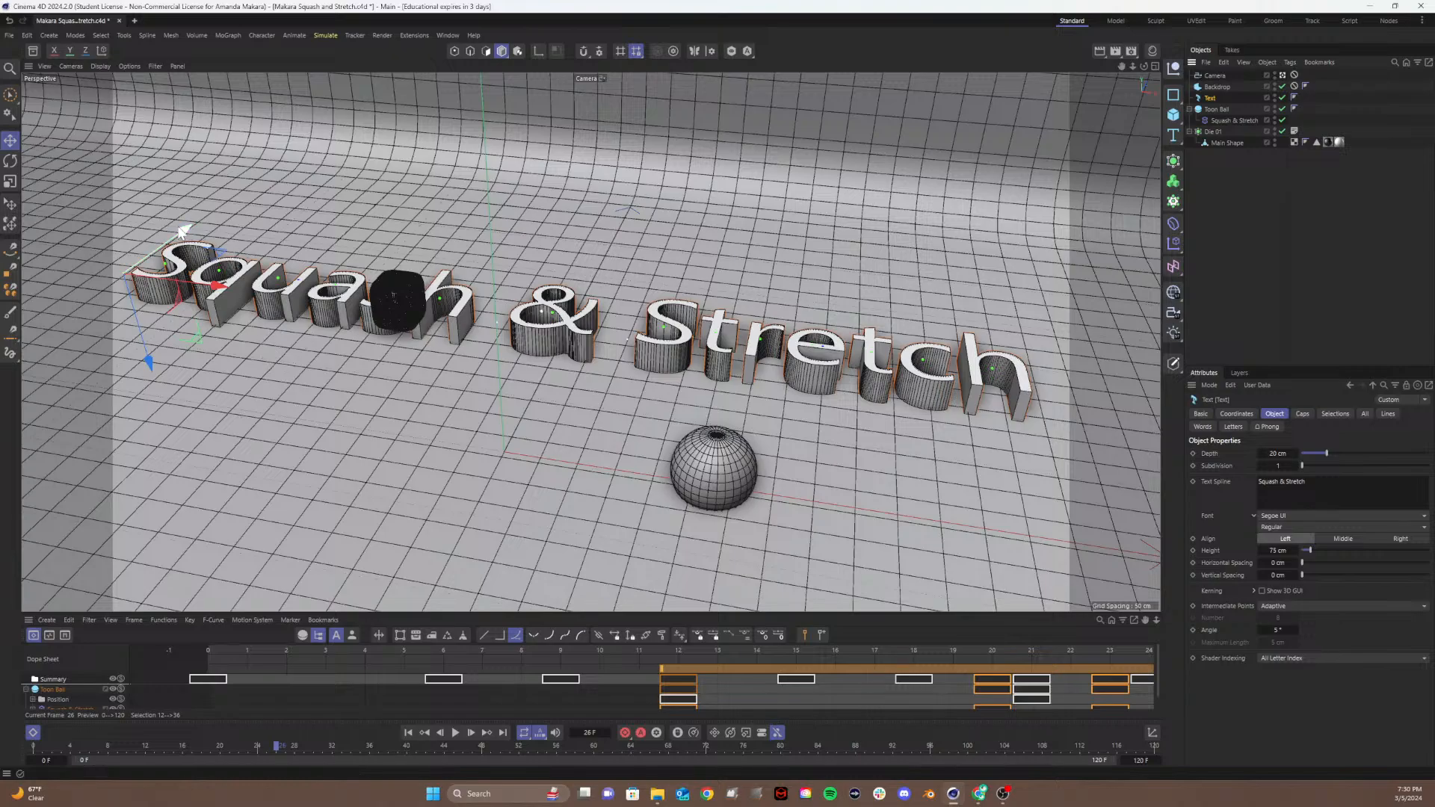
{"action": "left_click_drag", "start_coordinate": [186, 228], "coordinate": [218, 176]}
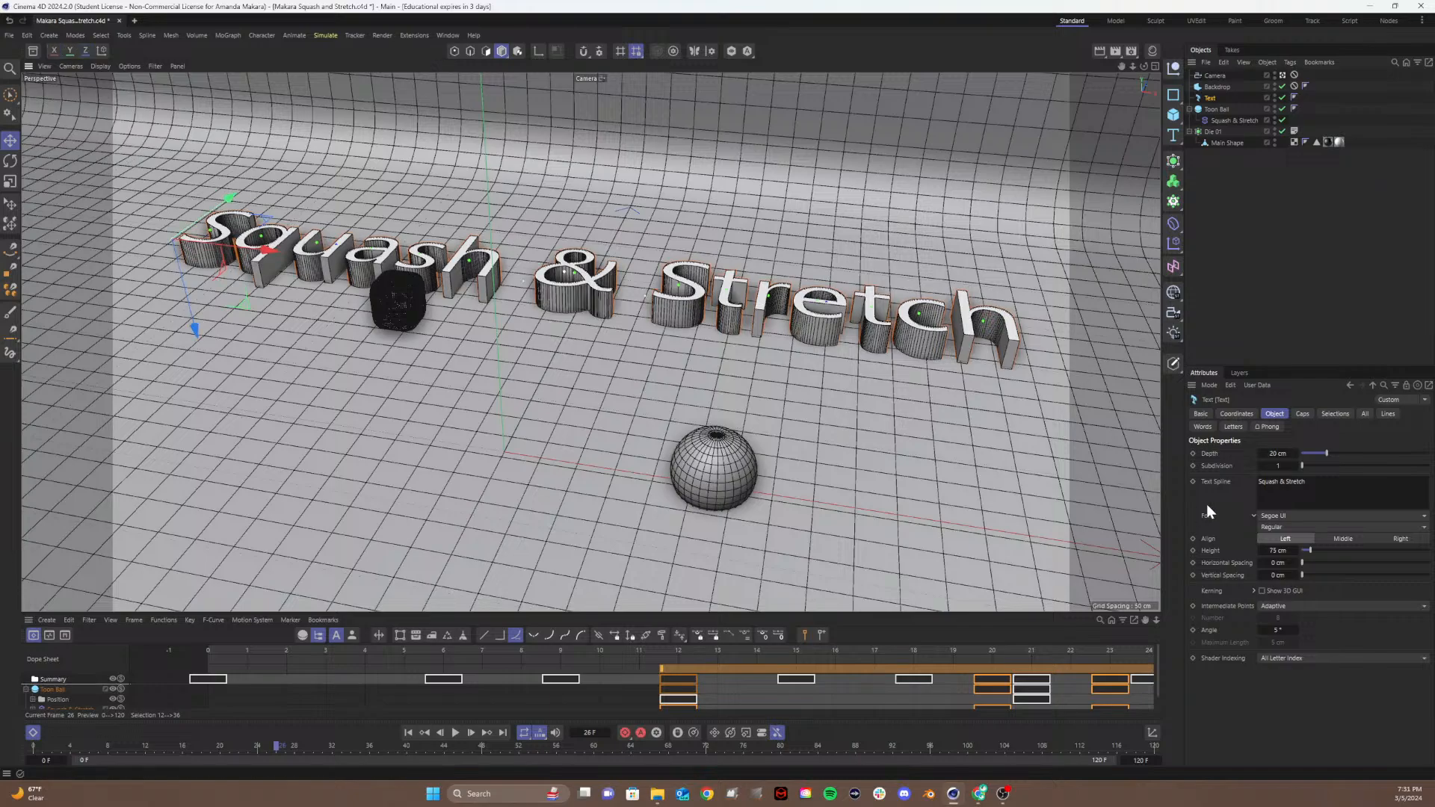
Step: Set the font of the Squash & Stretch text to Lato
{"action": "left_click", "coordinate": [1274, 516]}
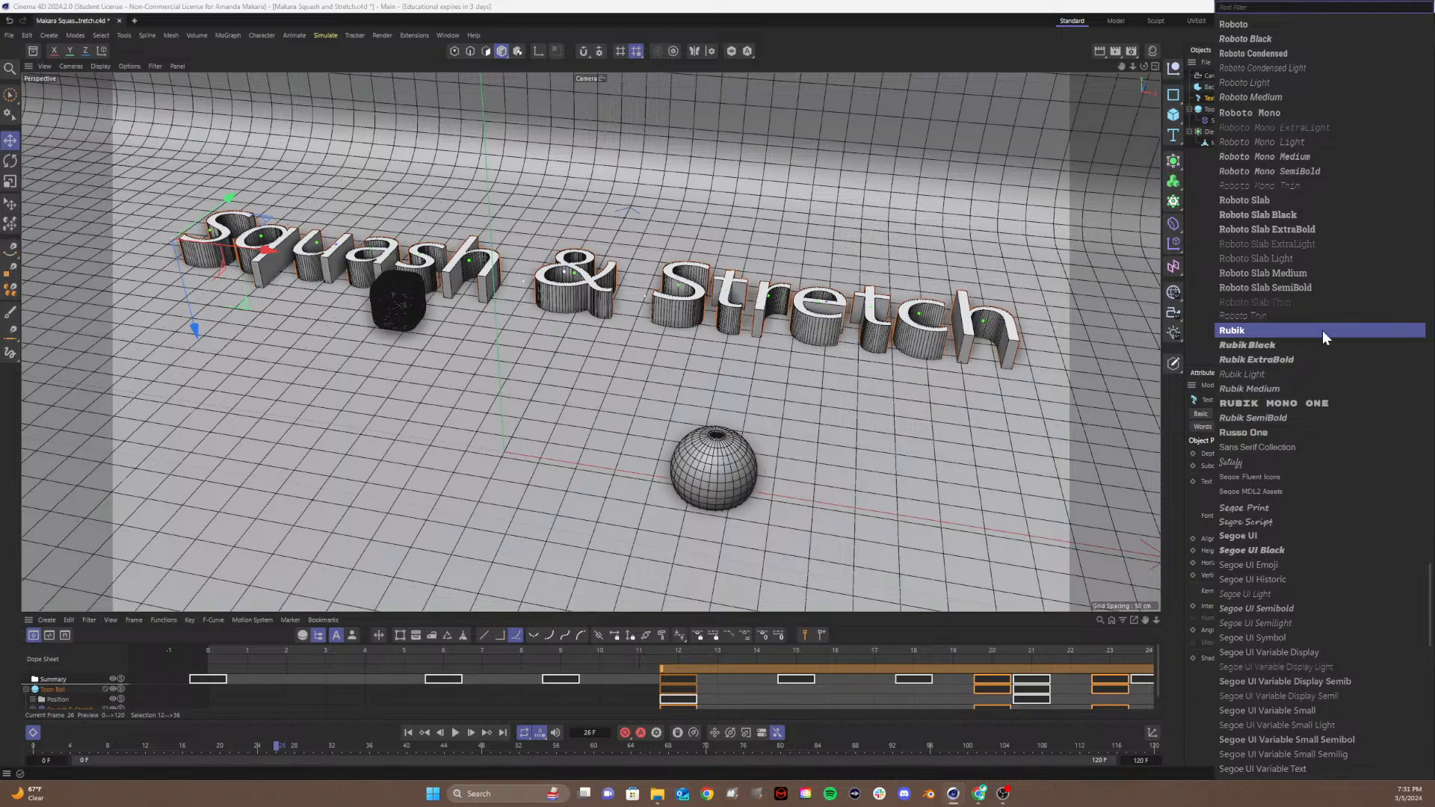
{"action": "scroll", "coordinate": [1252, 446], "scroll_direction": "up", "scroll_amount": 9}
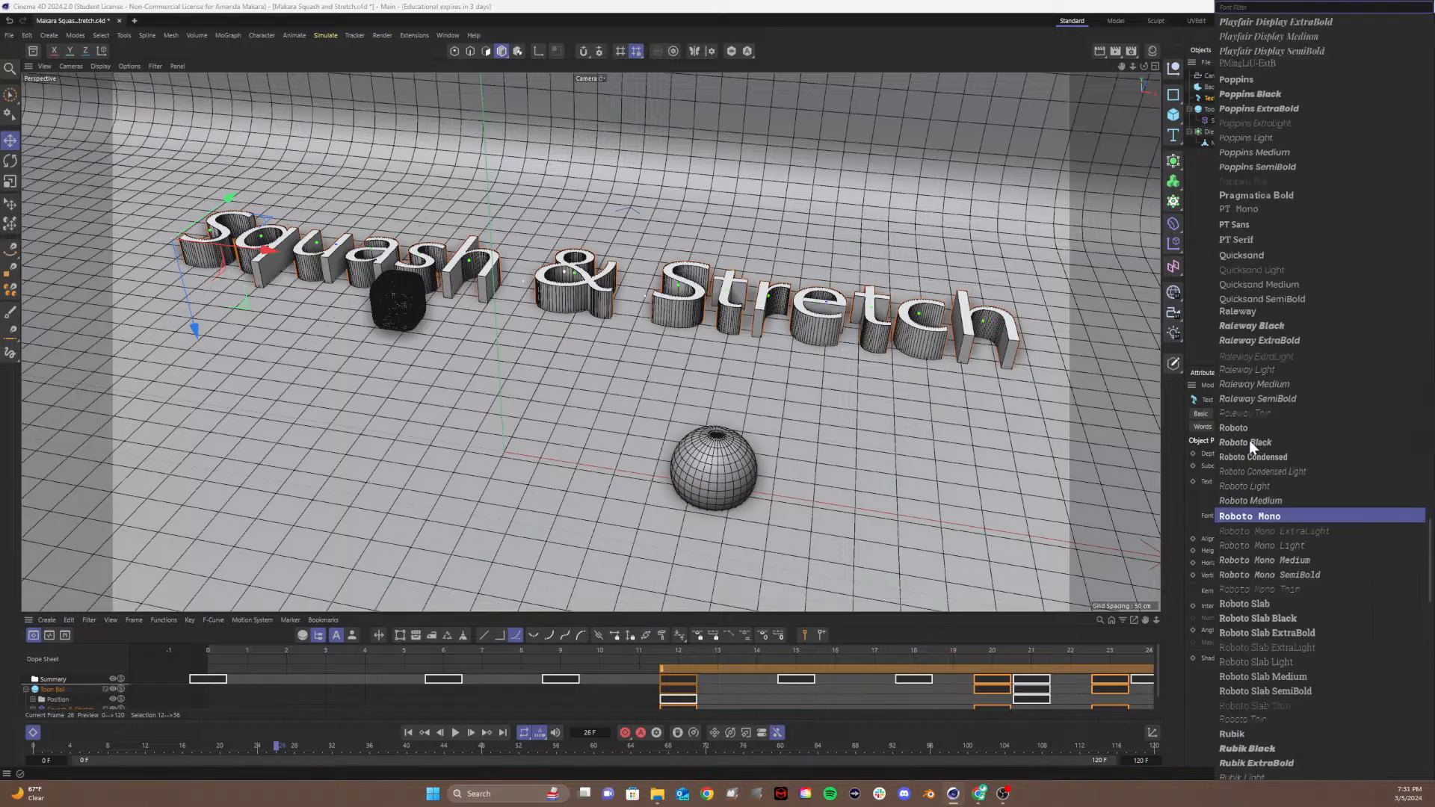
{"action": "scroll", "coordinate": [1284, 217], "scroll_direction": "up", "scroll_amount": 10}
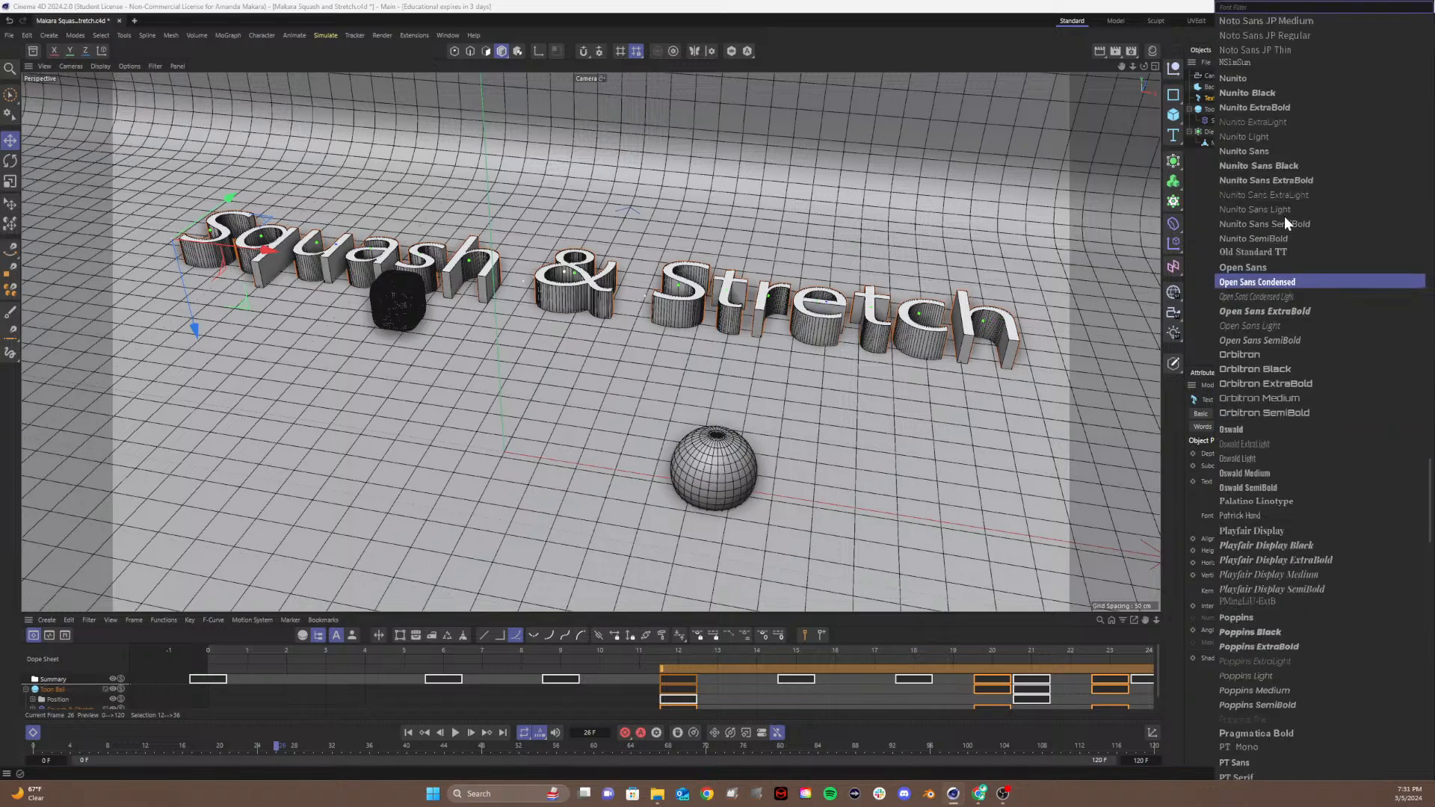
{"action": "scroll", "coordinate": [1284, 216], "scroll_direction": "up", "scroll_amount": 12}
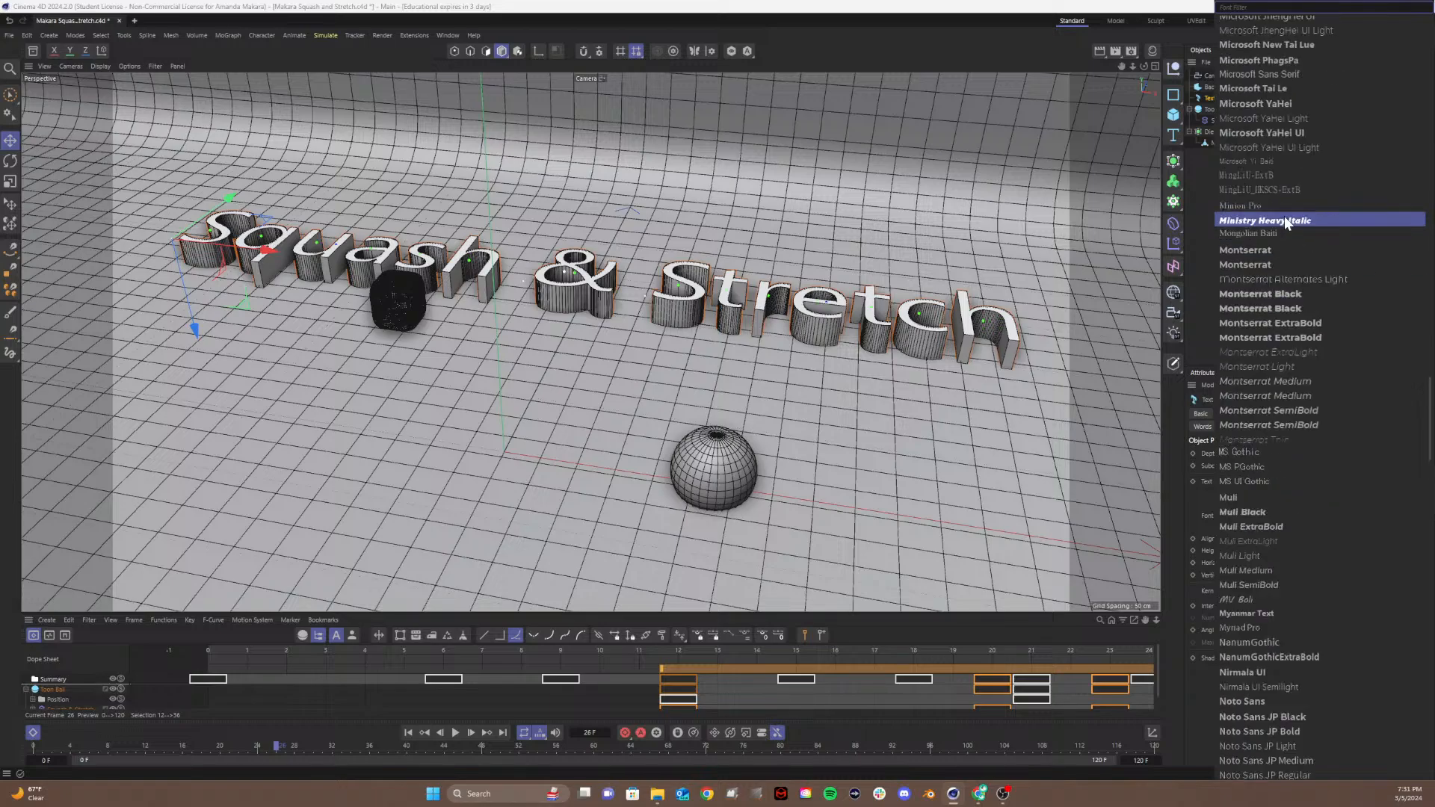
{"action": "scroll", "coordinate": [1284, 218], "scroll_direction": "up", "scroll_amount": 6}
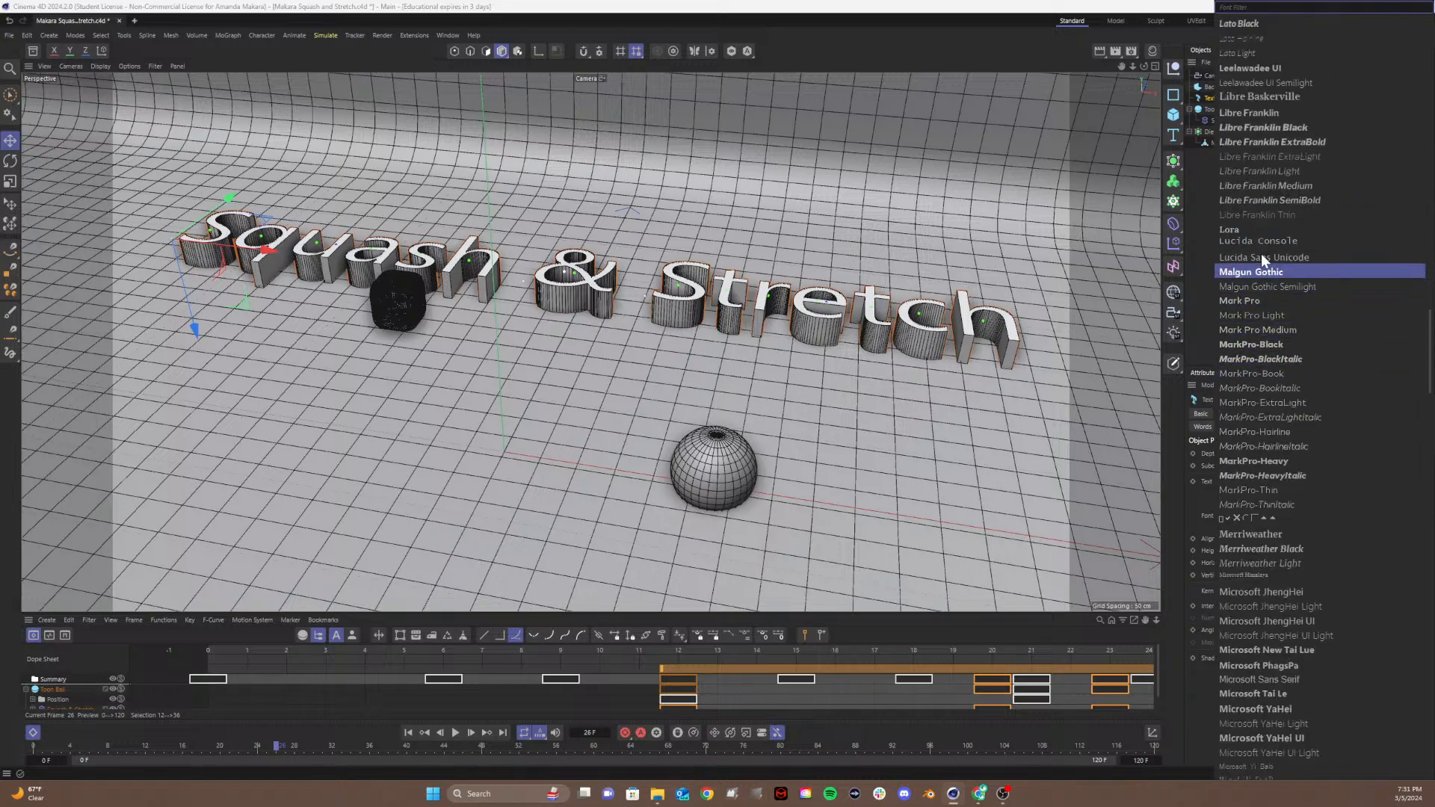
{"action": "scroll", "coordinate": [1250, 176], "scroll_direction": "up", "scroll_amount": 7}
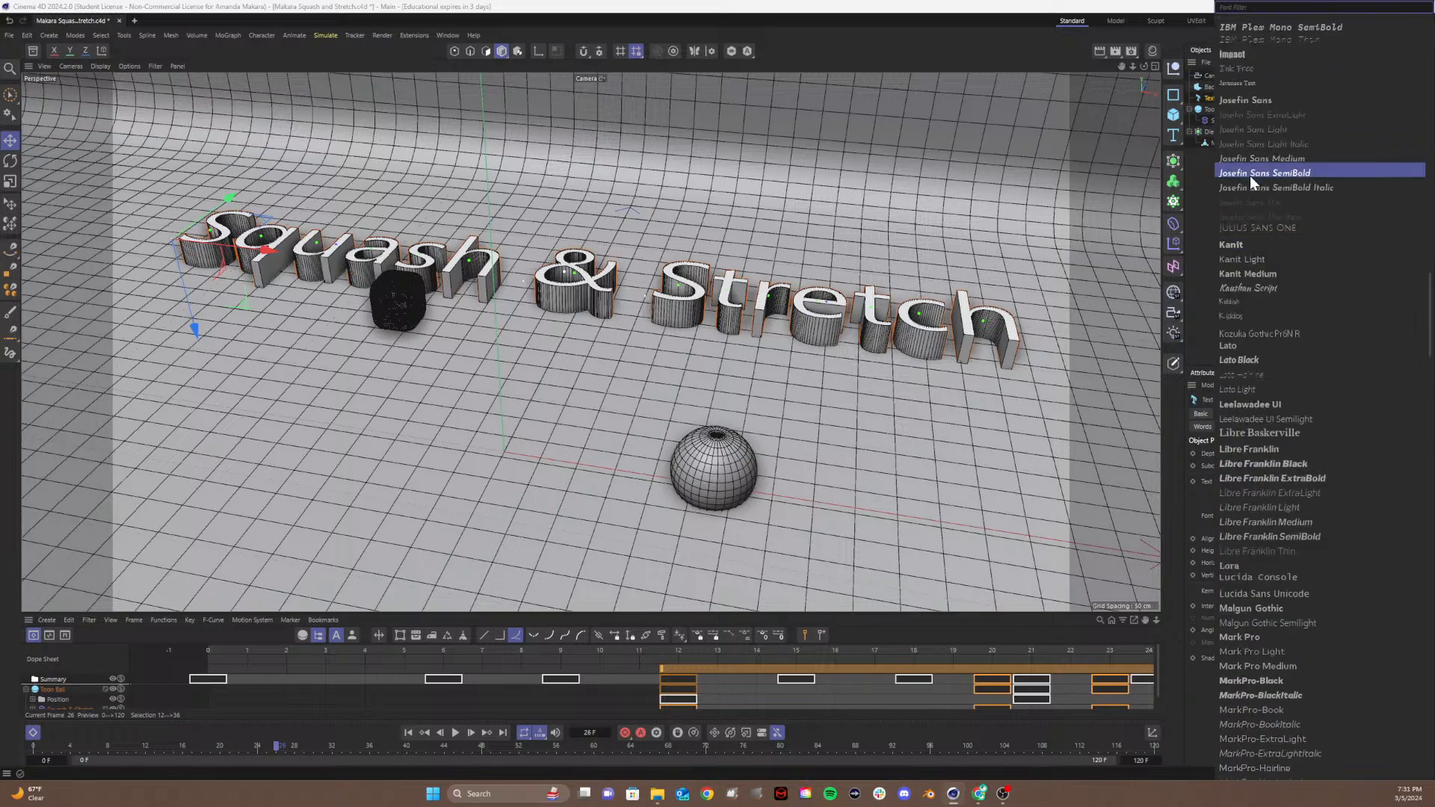
{"action": "scroll", "coordinate": [1250, 176], "scroll_direction": "up", "scroll_amount": 6}
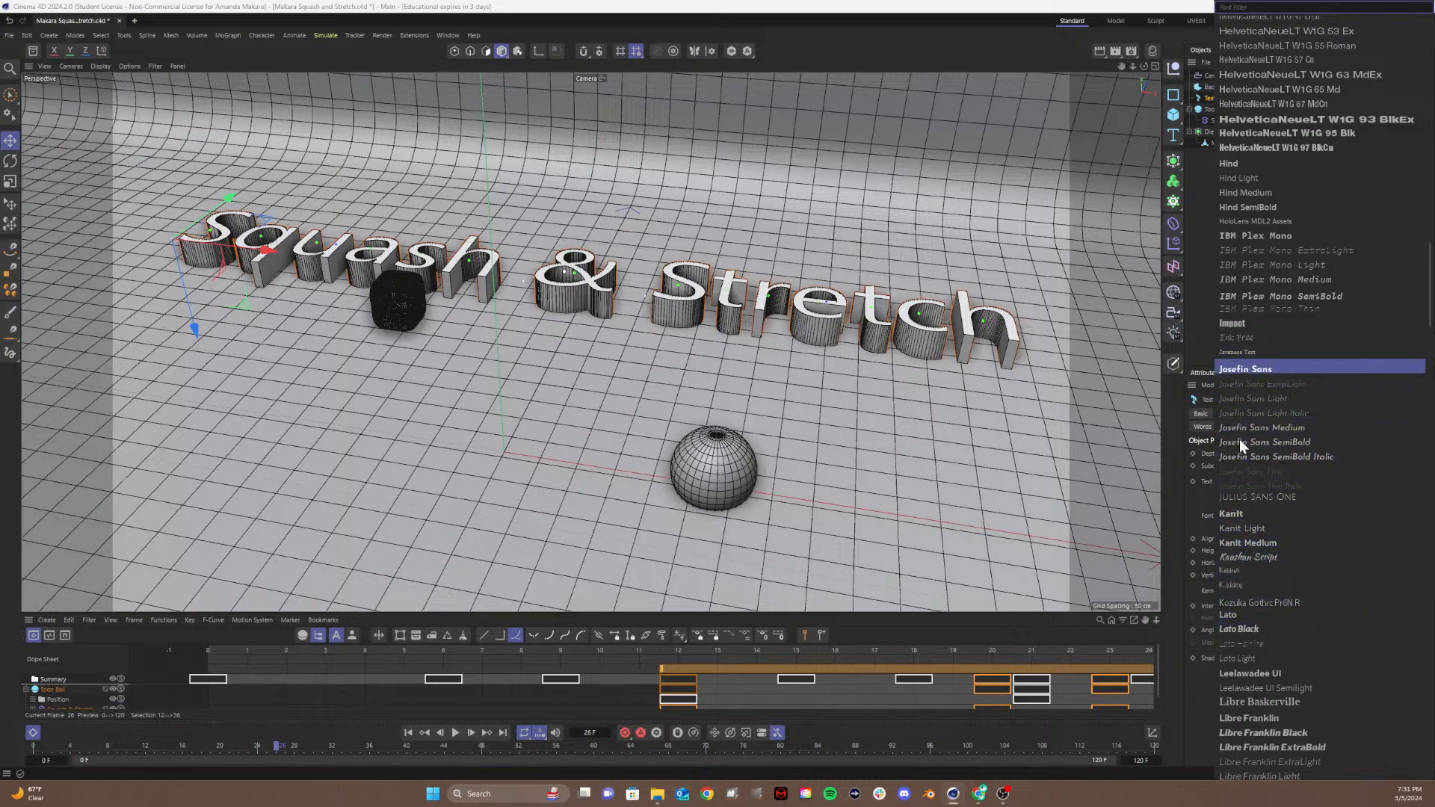
{"action": "left_click", "coordinate": [1243, 616]}
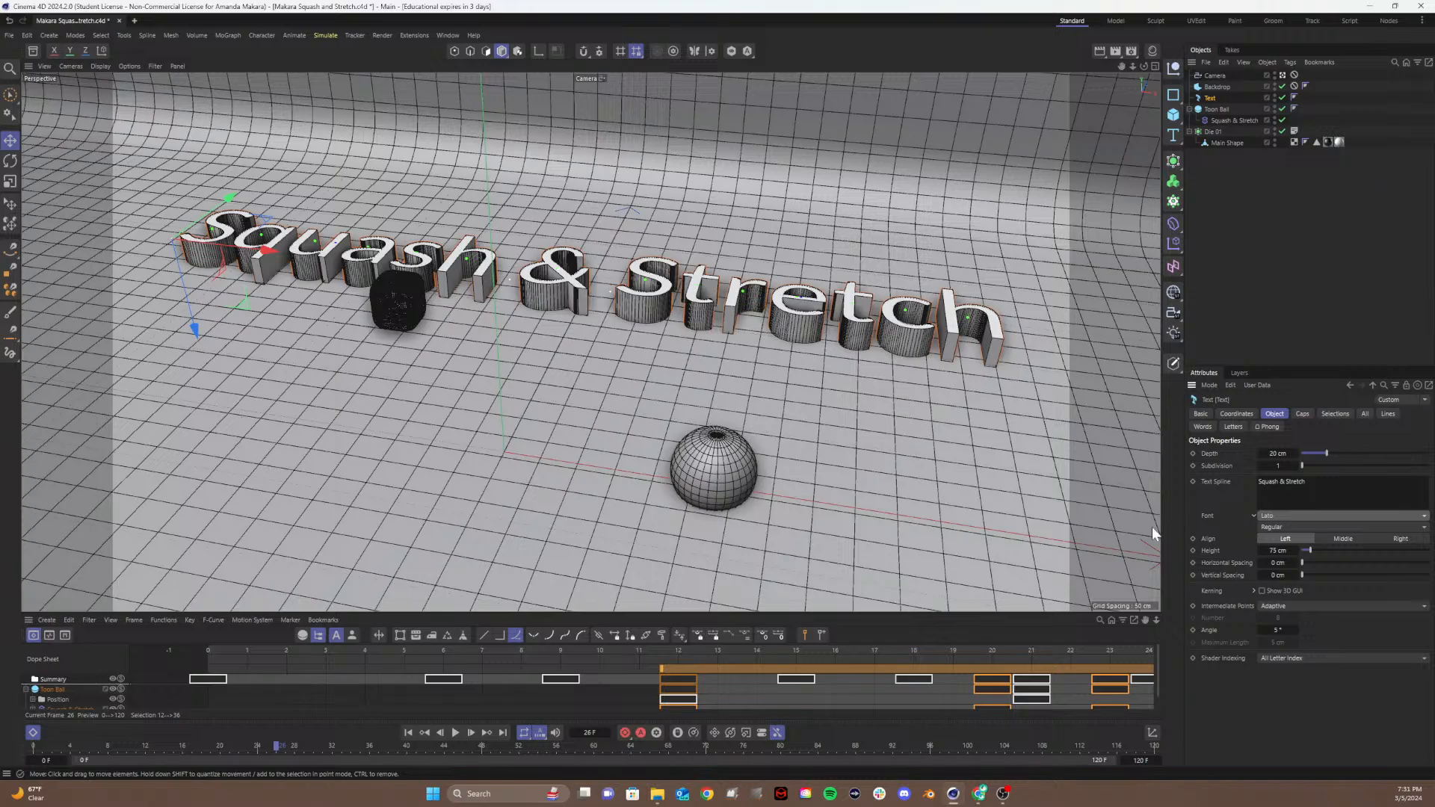
Step: Set the text's font style to Bold and look over the other available styles without changing it
{"action": "left_click", "coordinate": [1293, 528]}
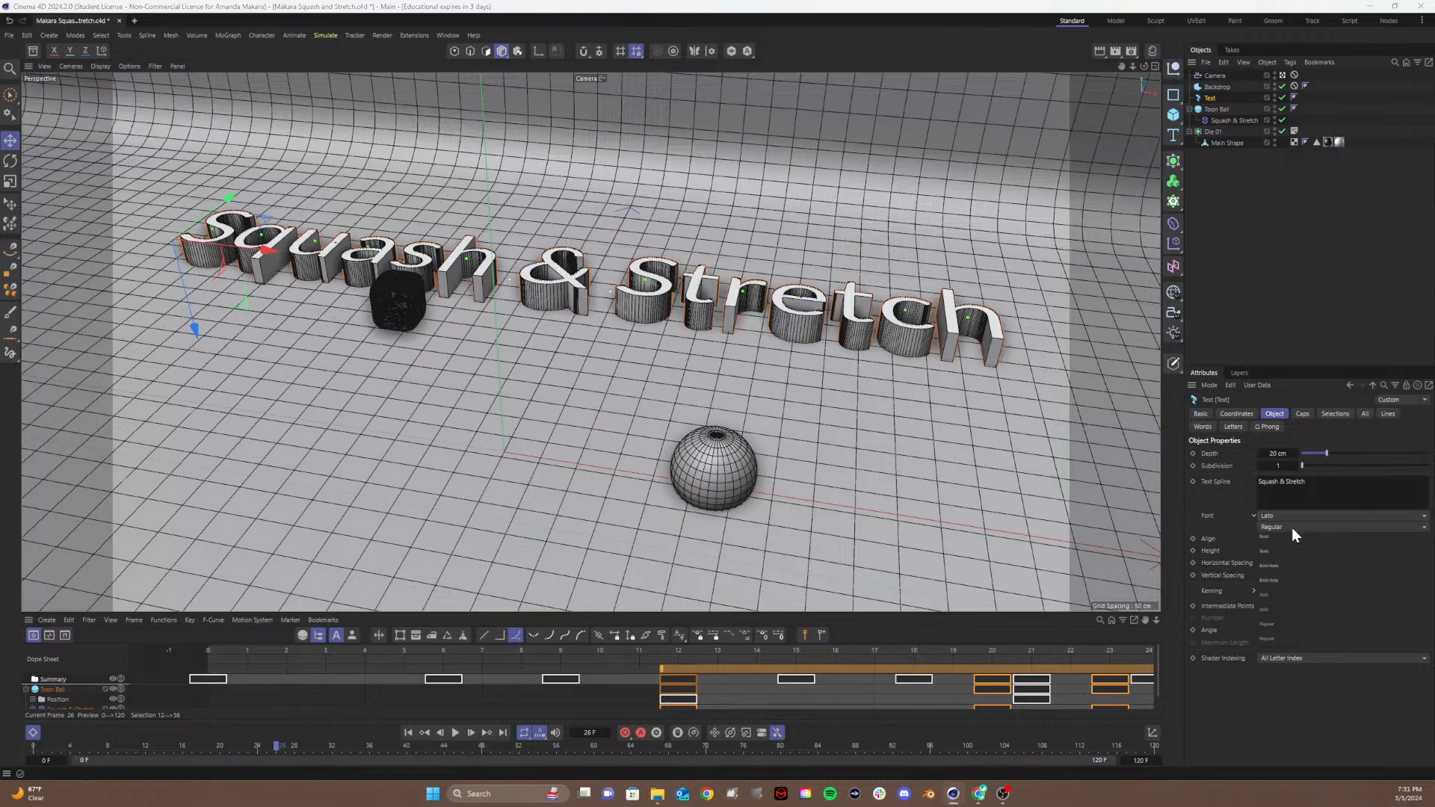
{"action": "left_click", "coordinate": [1273, 555]}
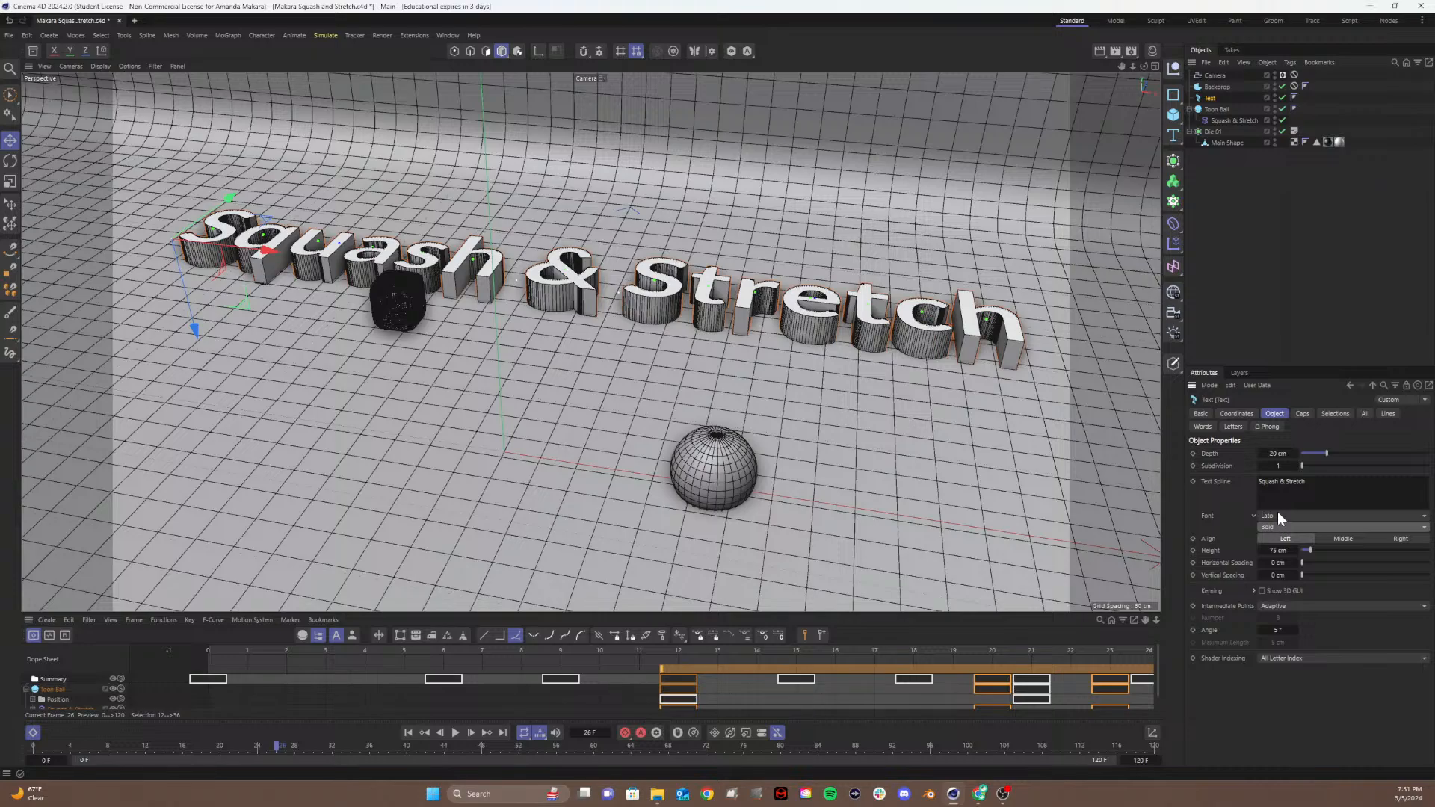
{"action": "left_click", "coordinate": [1277, 525]}
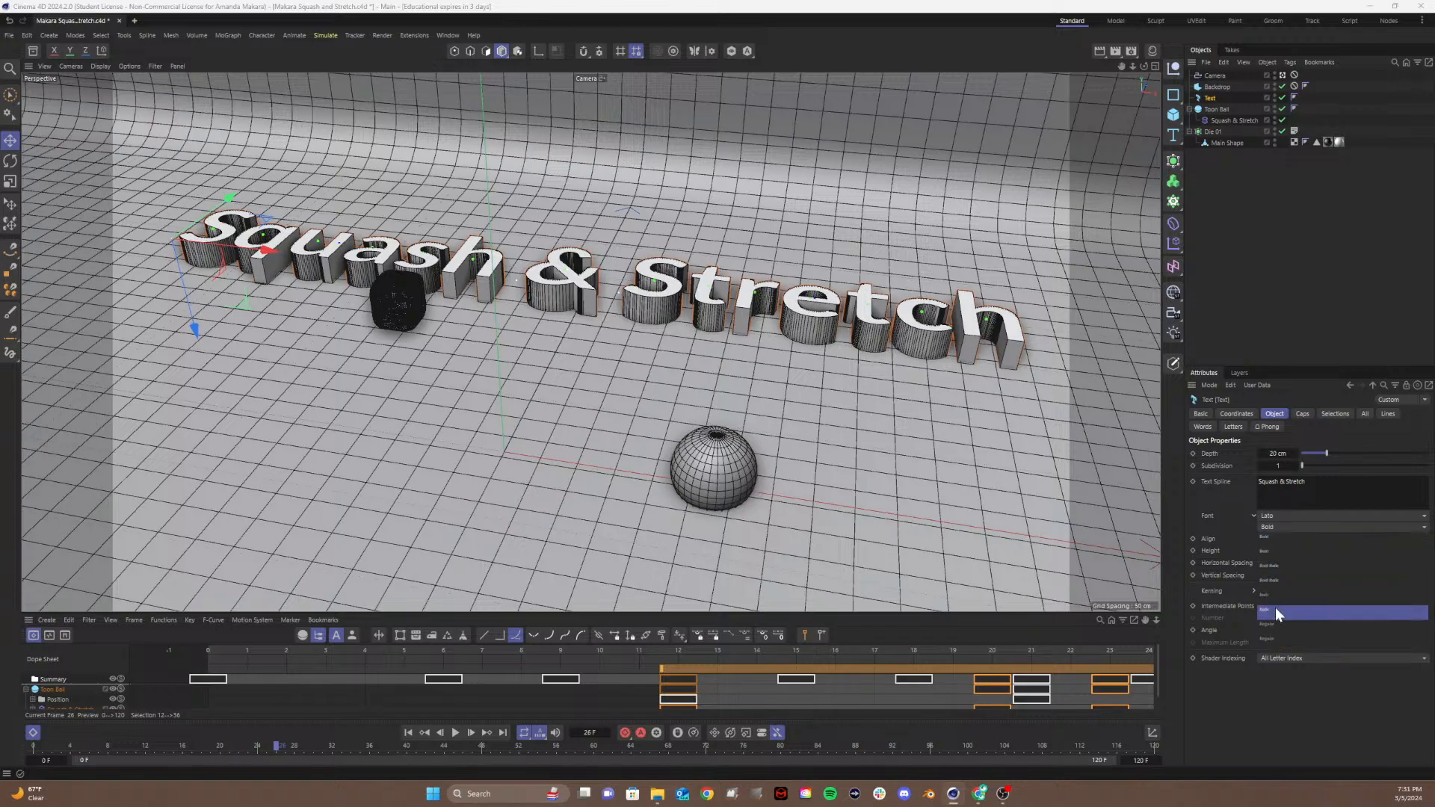
{"action": "left_click", "coordinate": [1270, 495]}
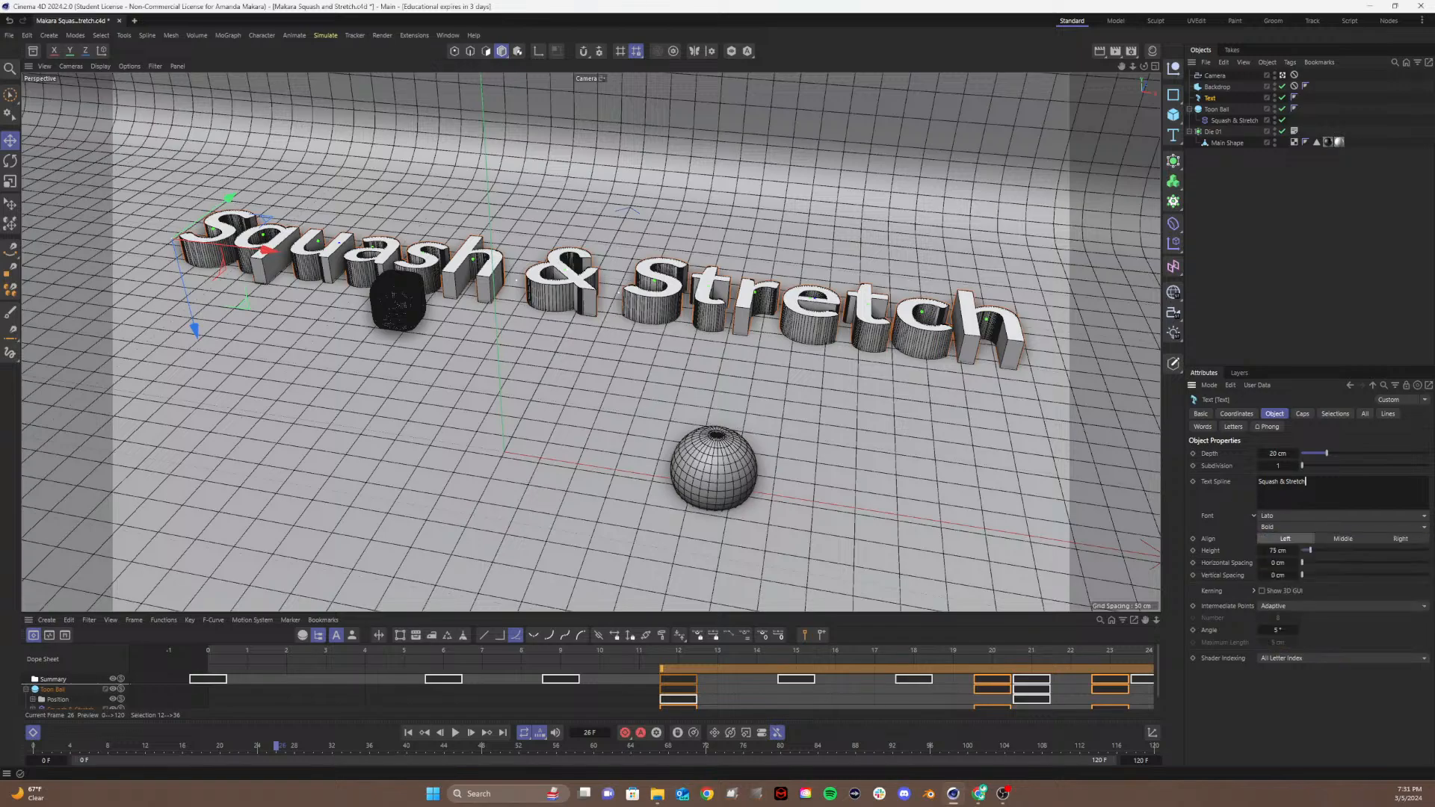
Step: Change the font of the Squash & Stretch text to Montserrat
{"action": "left_click", "coordinate": [1282, 516]}
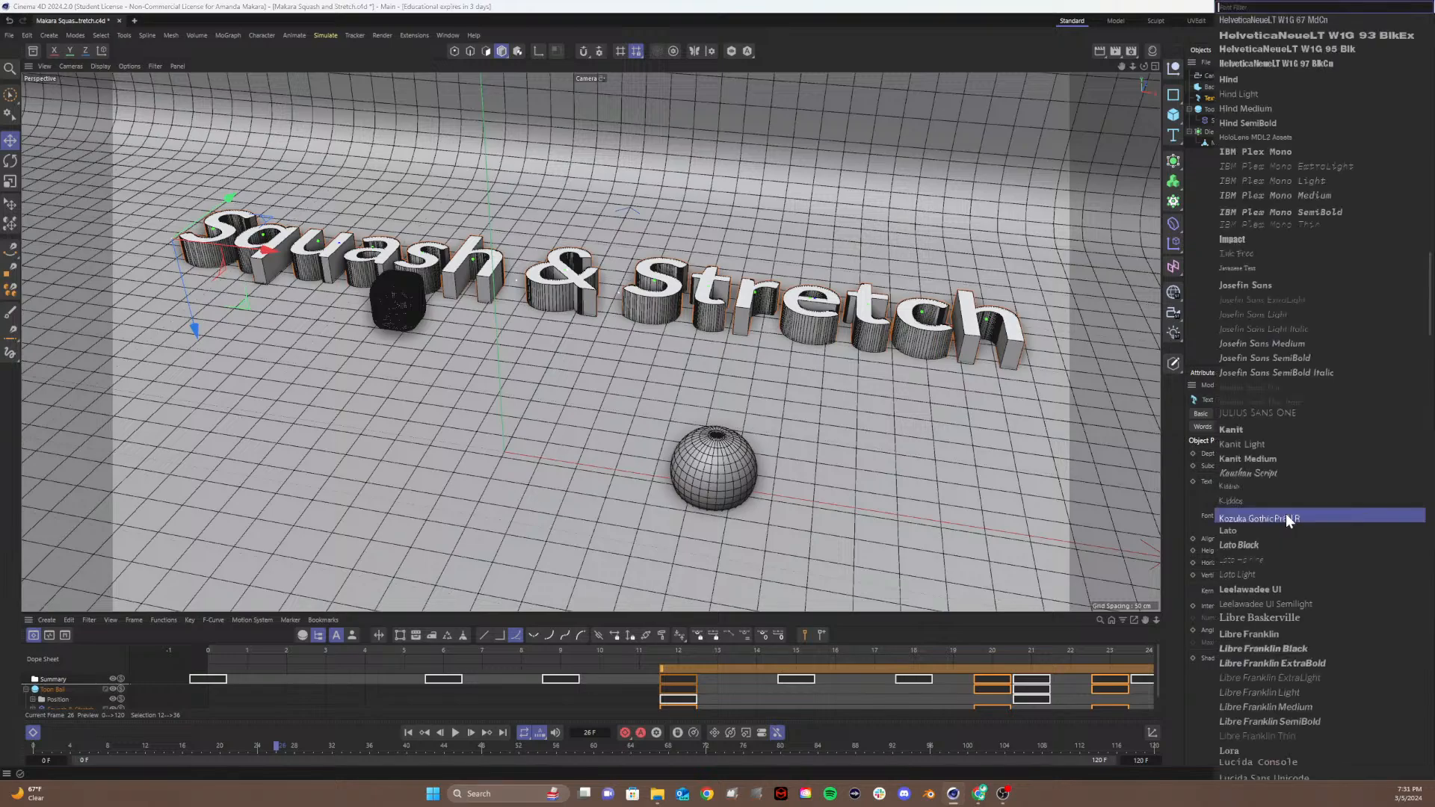
{"action": "scroll", "coordinate": [1261, 603], "scroll_direction": "down", "scroll_amount": 5}
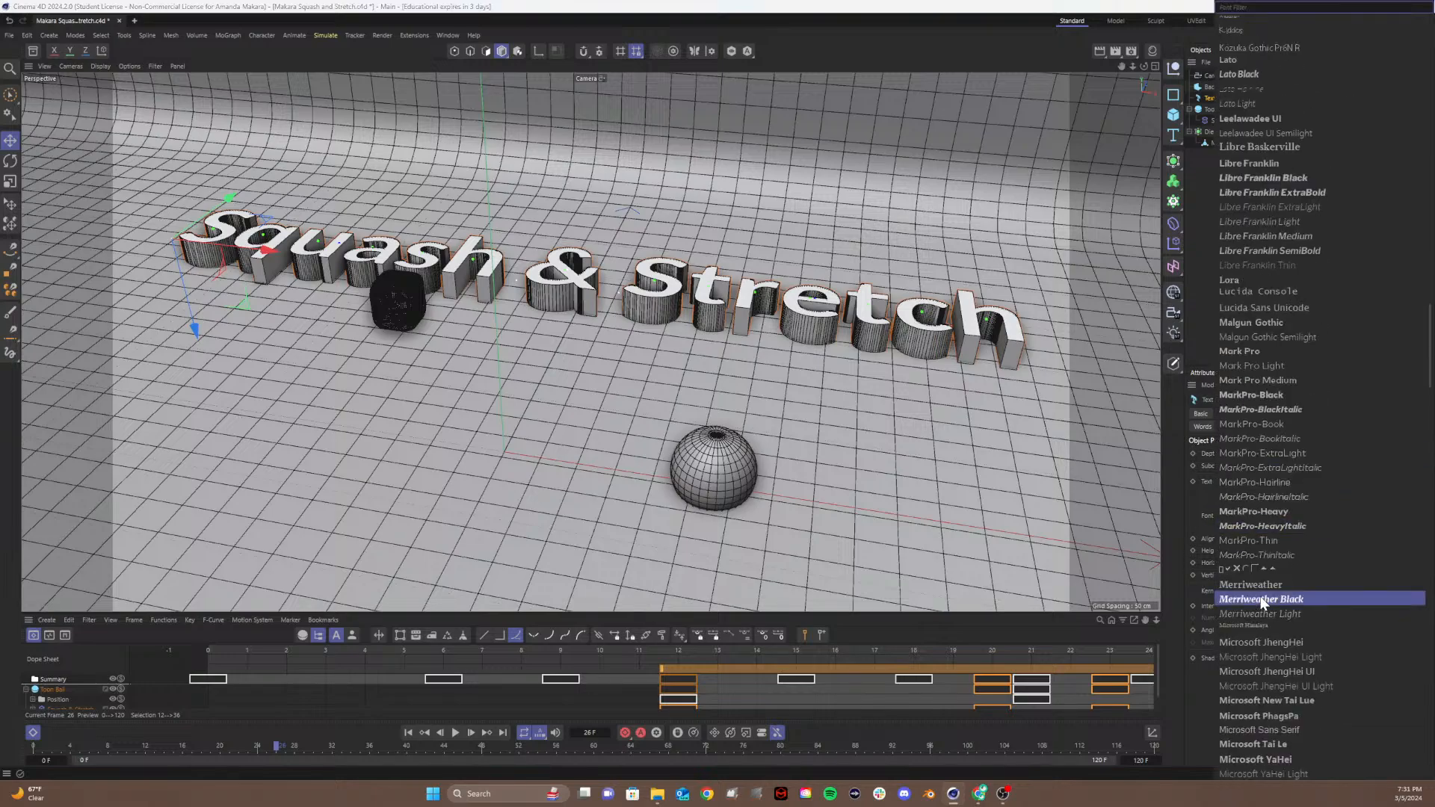
{"action": "scroll", "coordinate": [1261, 602], "scroll_direction": "down", "scroll_amount": 5}
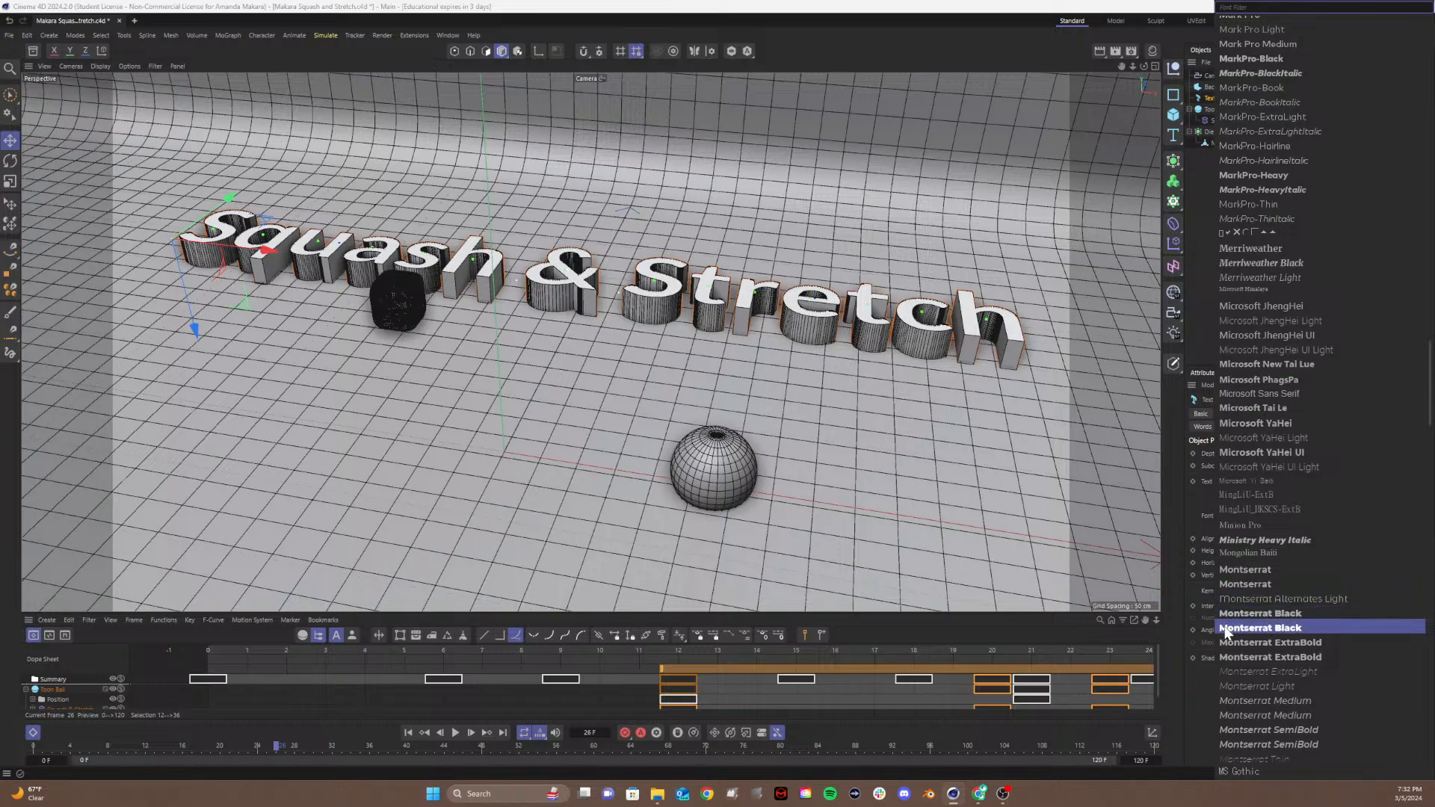
{"action": "left_click", "coordinate": [1241, 568]}
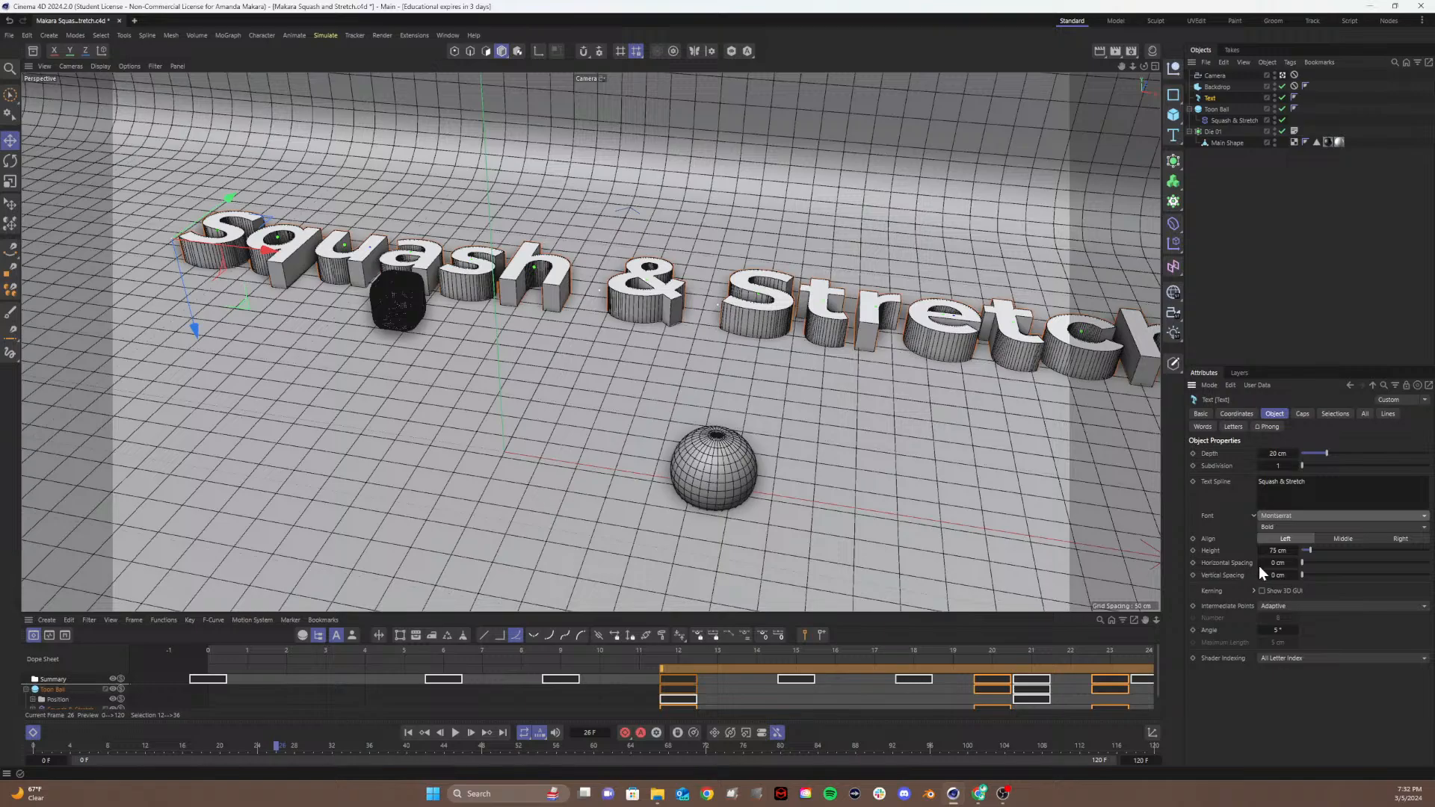
Step: Centre-align the Squash & Stretch text, set its height to 50 cm and slide it along its X axis until it is fully in camera view
{"action": "left_click", "coordinate": [1278, 551]}
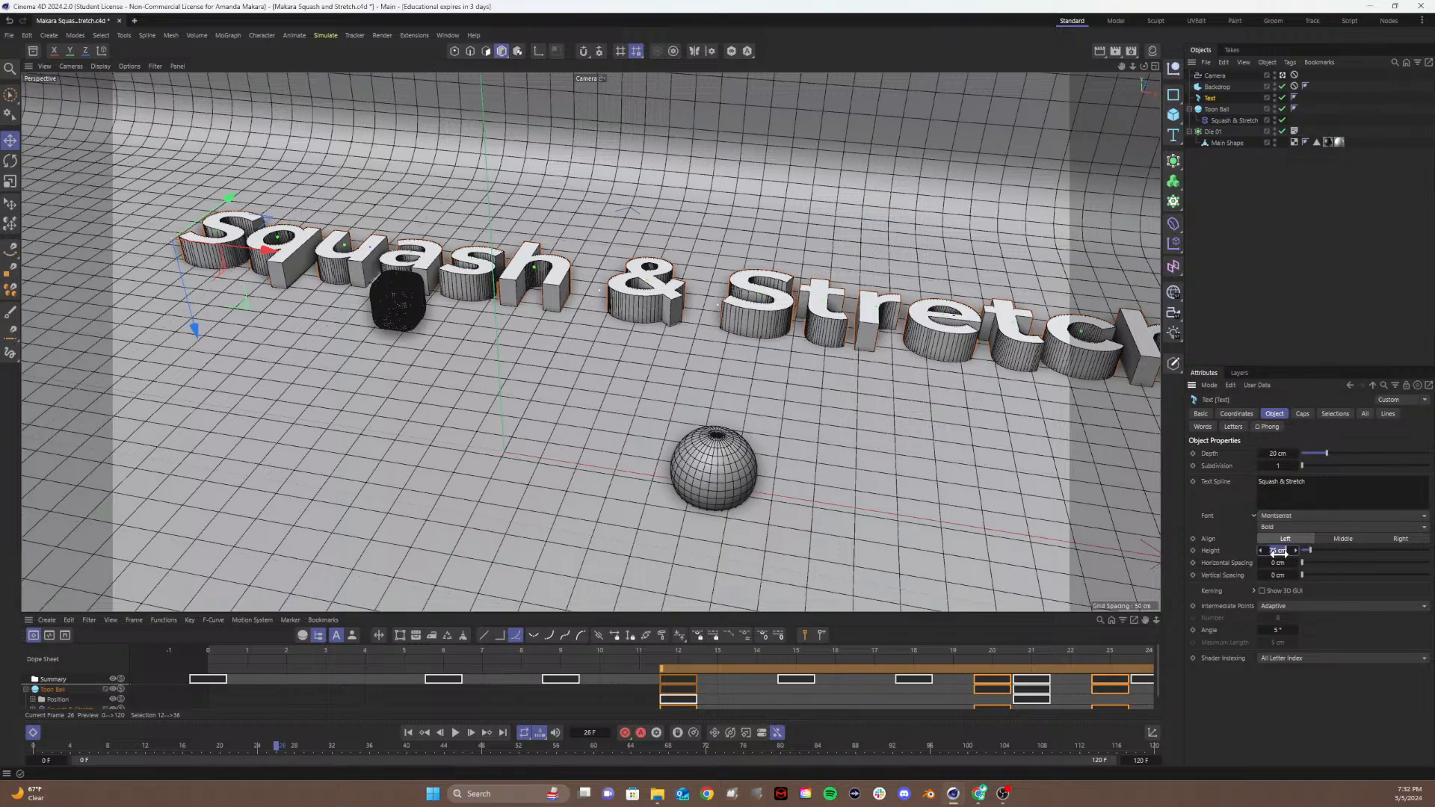
{"action": "left_click", "coordinate": [1345, 535]}
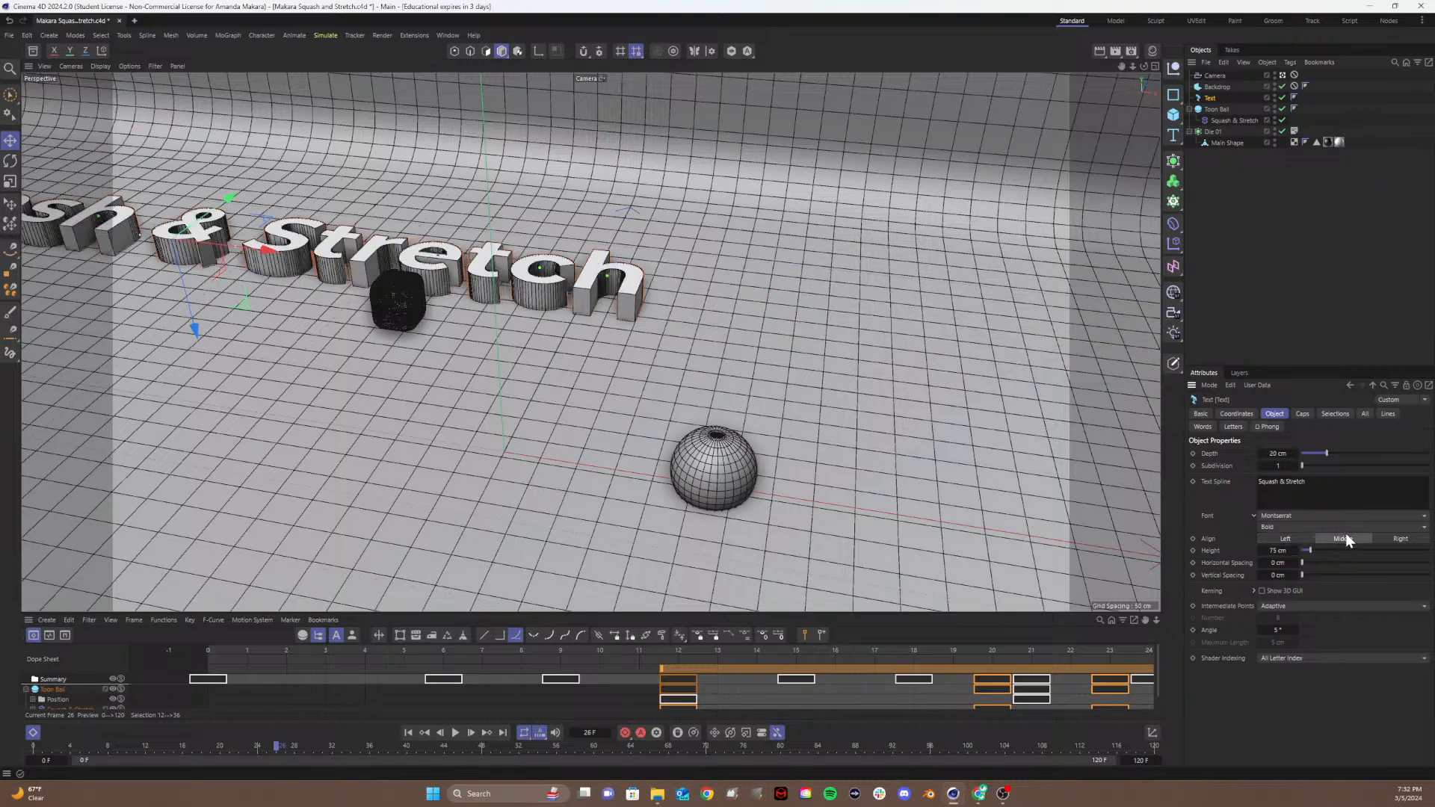
{"action": "left_click", "coordinate": [1281, 553]}
{"action": "type", "text": "50"}
{"action": "key", "text": "Return"}
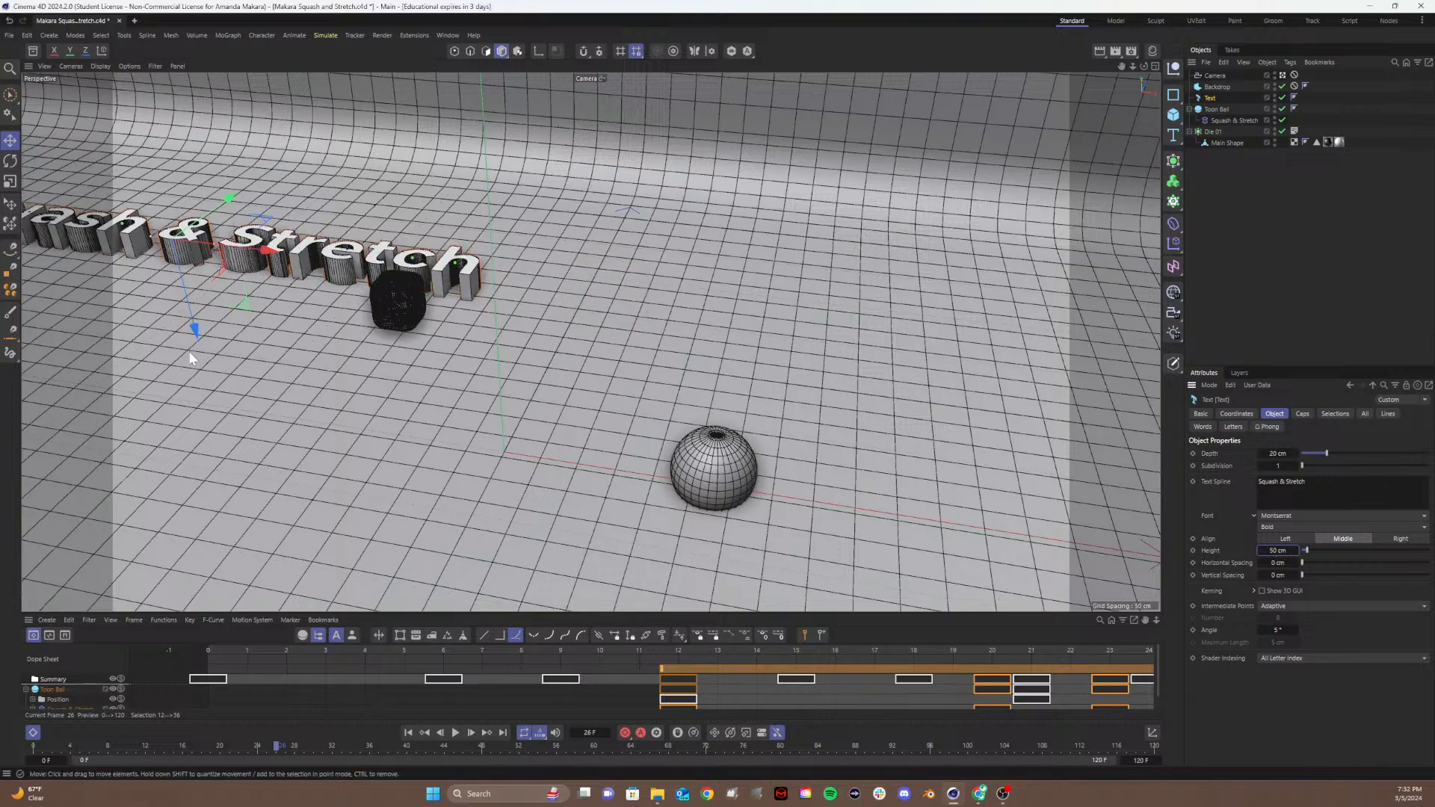
{"action": "left_click_drag", "start_coordinate": [253, 245], "coordinate": [657, 296]}
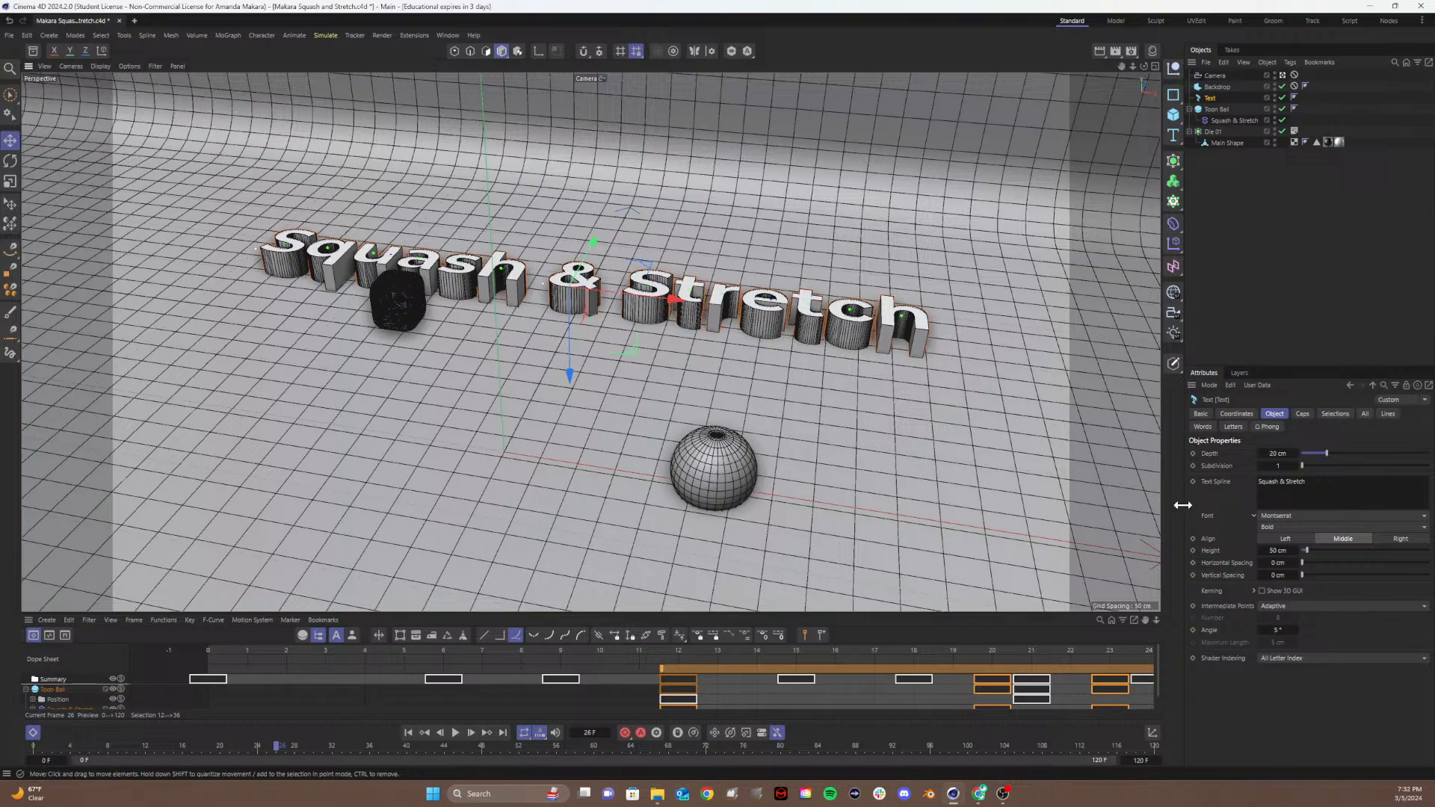
Step: Adjust the height of the Squash & Stretch text to 65 cm
{"action": "double_click", "coordinate": [1271, 551]}
{"action": "type", "text": "6"}
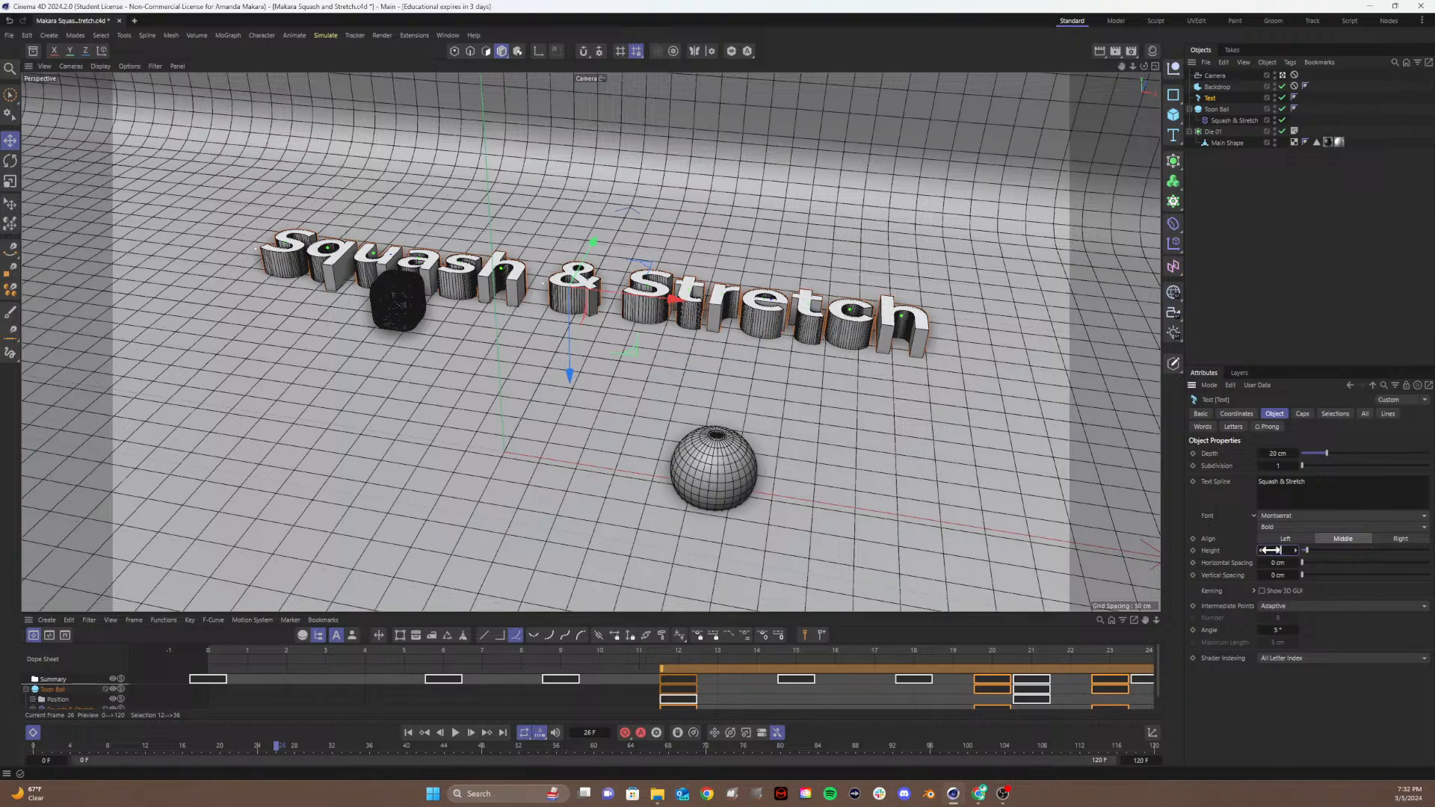
{"action": "type", "text": "5"}
{"action": "key", "text": "Return"}
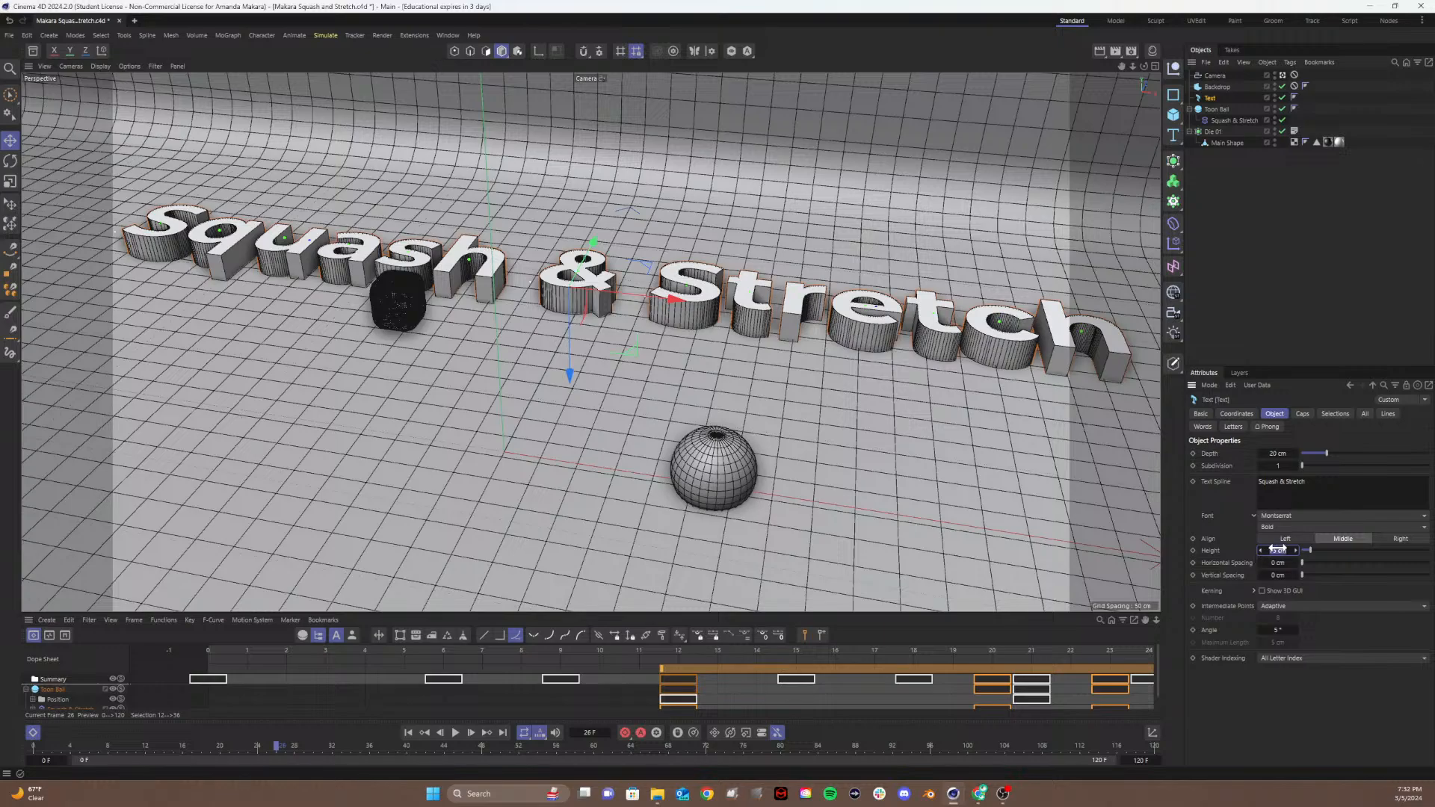
{"action": "type", "text": "65"}
{"action": "key", "text": "Return"}
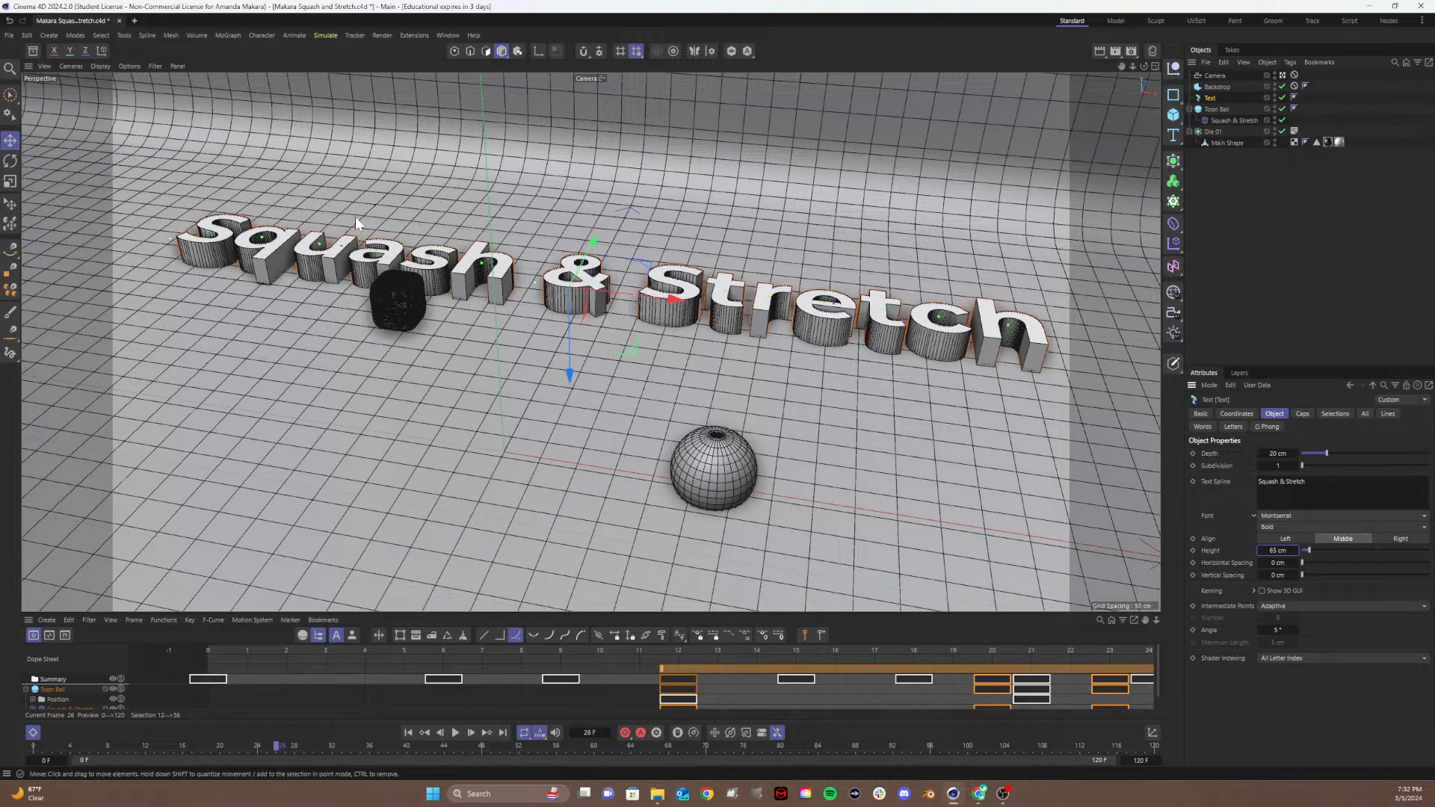
Step: Nudge the Squash & Stretch text slightly along its X axis to centre it in the camera frame
{"action": "left_click_drag", "start_coordinate": [682, 303], "coordinate": [668, 312]}
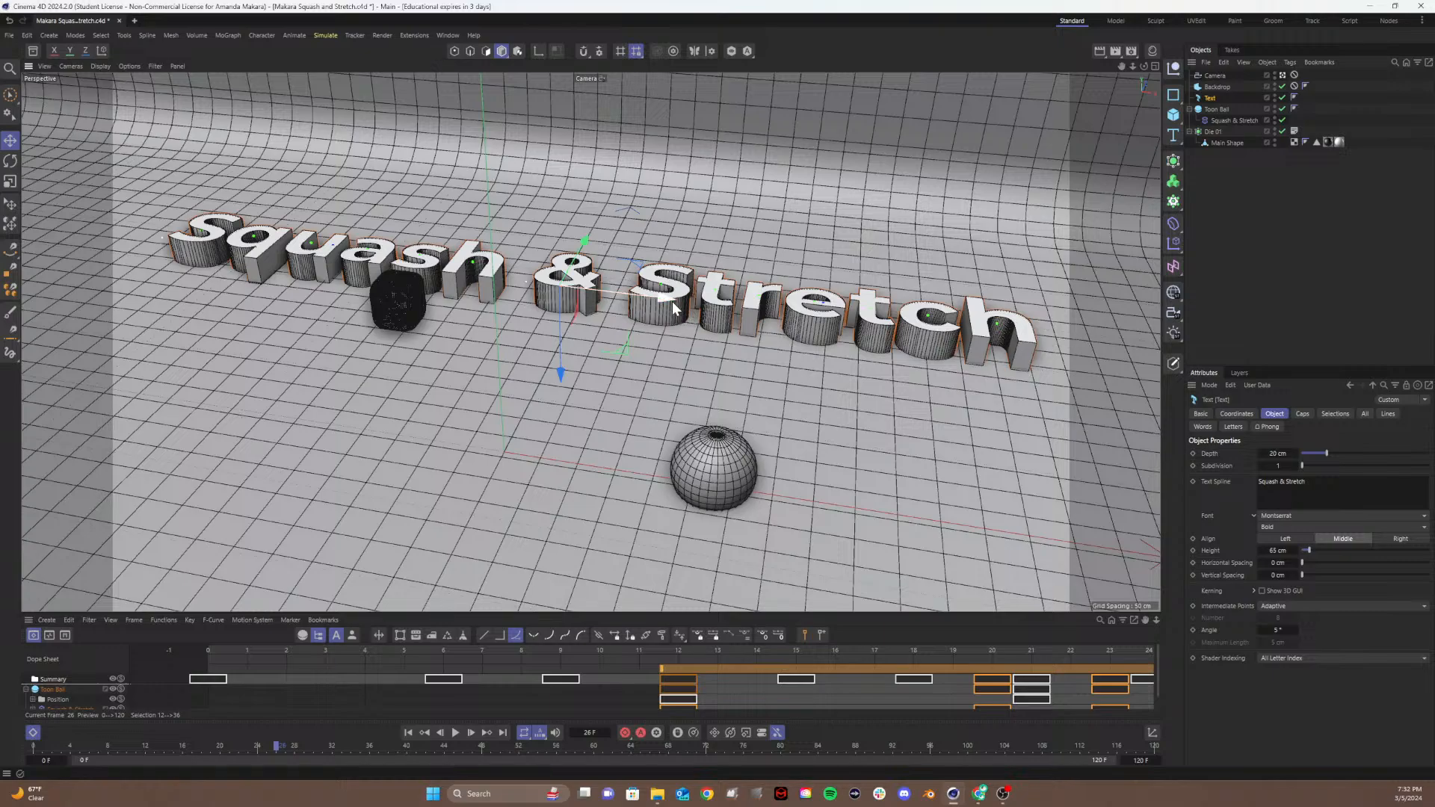
{"action": "left_click_drag", "start_coordinate": [671, 302], "coordinate": [658, 299]}
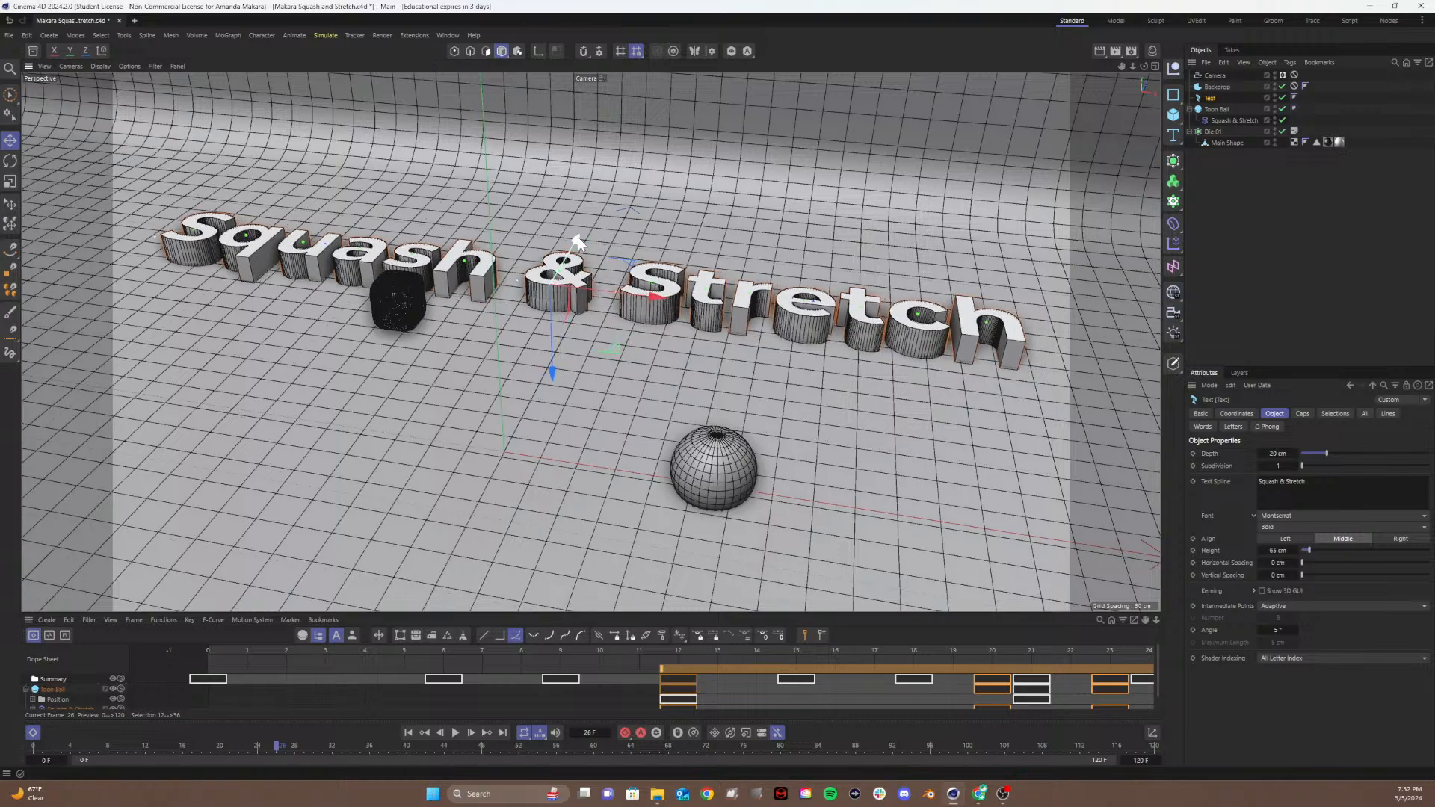
{"action": "left_click_drag", "start_coordinate": [577, 237], "coordinate": [585, 240]}
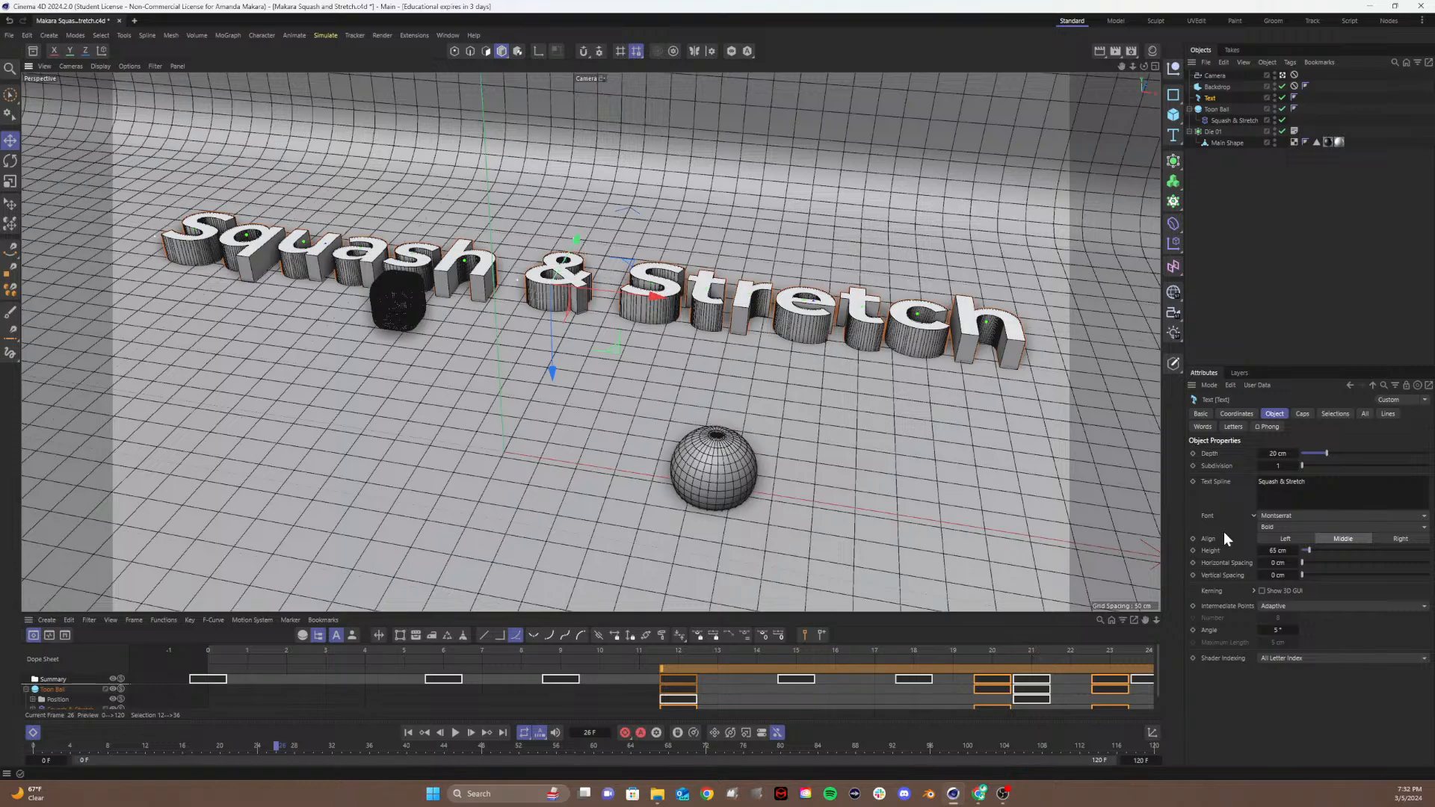
Step: Try a 30 cm depth with the text raised to suit, and restore the 20 cm depth and its position on the floor
{"action": "double_click", "coordinate": [1280, 453]}
{"action": "left_click_drag", "start_coordinate": [1279, 453], "coordinate": [1281, 452]}
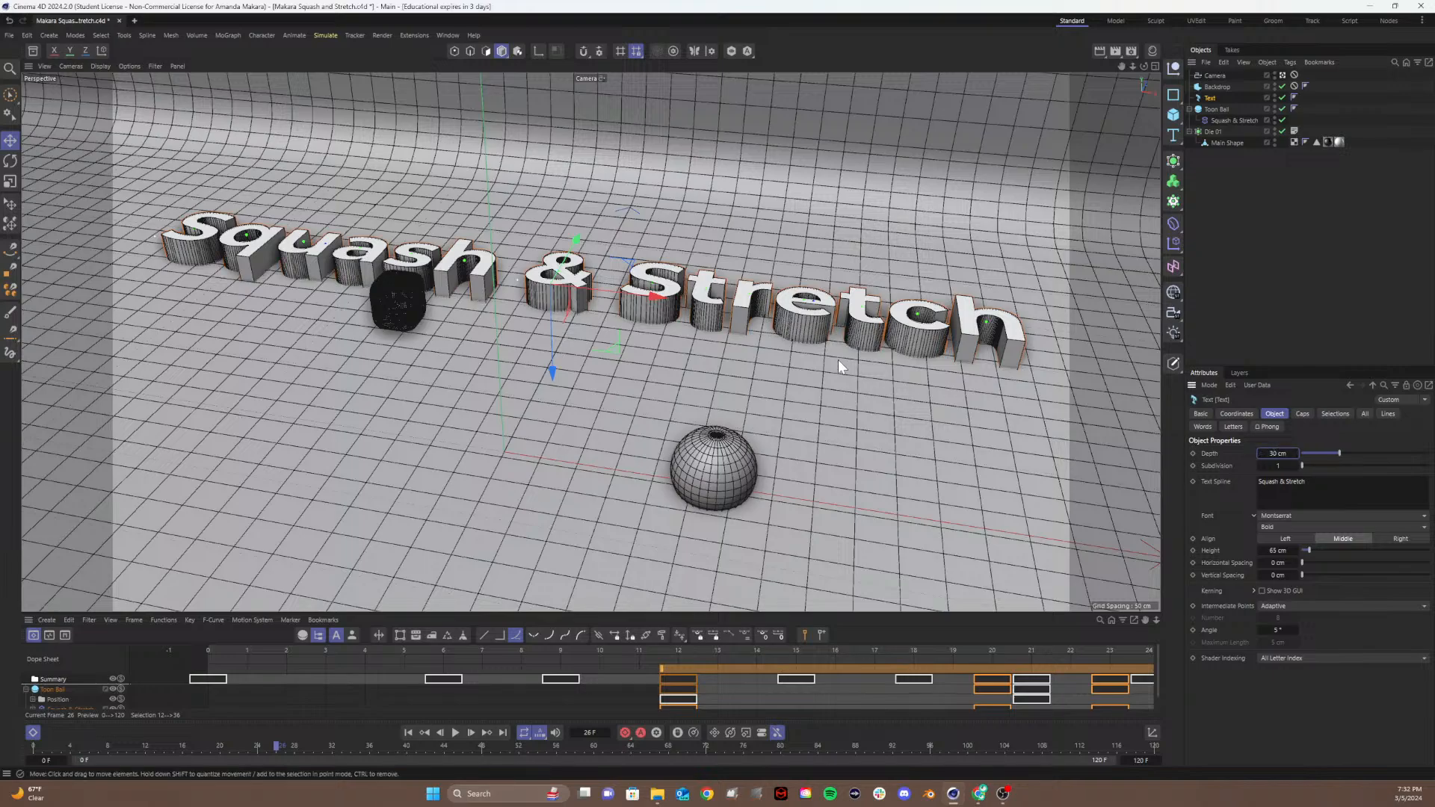
{"action": "mouse_move", "coordinate": [552, 372]}
{"action": "left_mouse_down"}
{"action": "mouse_move", "coordinate": [539, 306]}
{"action": "mouse_move", "coordinate": [551, 336]}
{"action": "mouse_move", "coordinate": [538, 368]}
{"action": "left_mouse_up"}
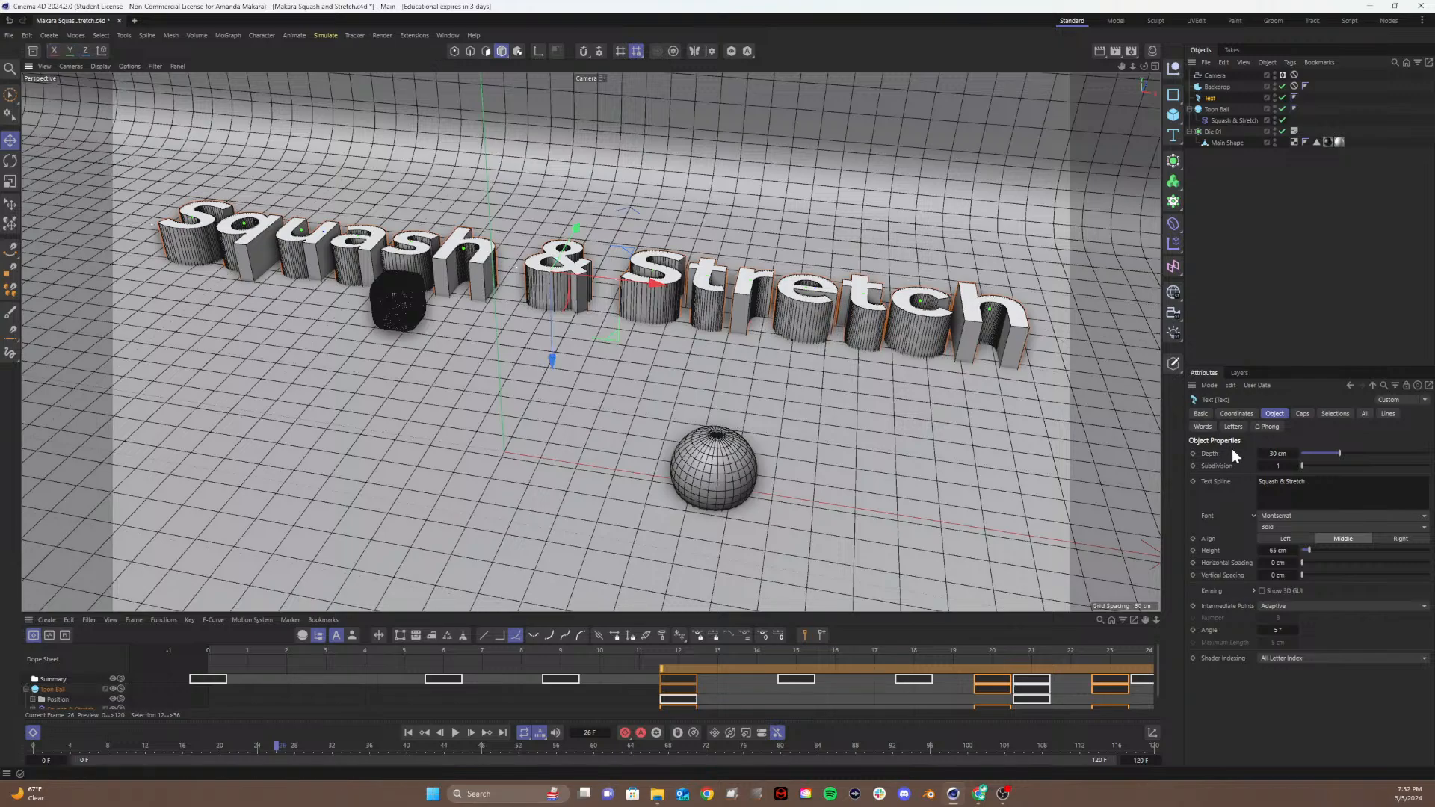
{"action": "left_click_drag", "start_coordinate": [1274, 452], "coordinate": [1248, 453]}
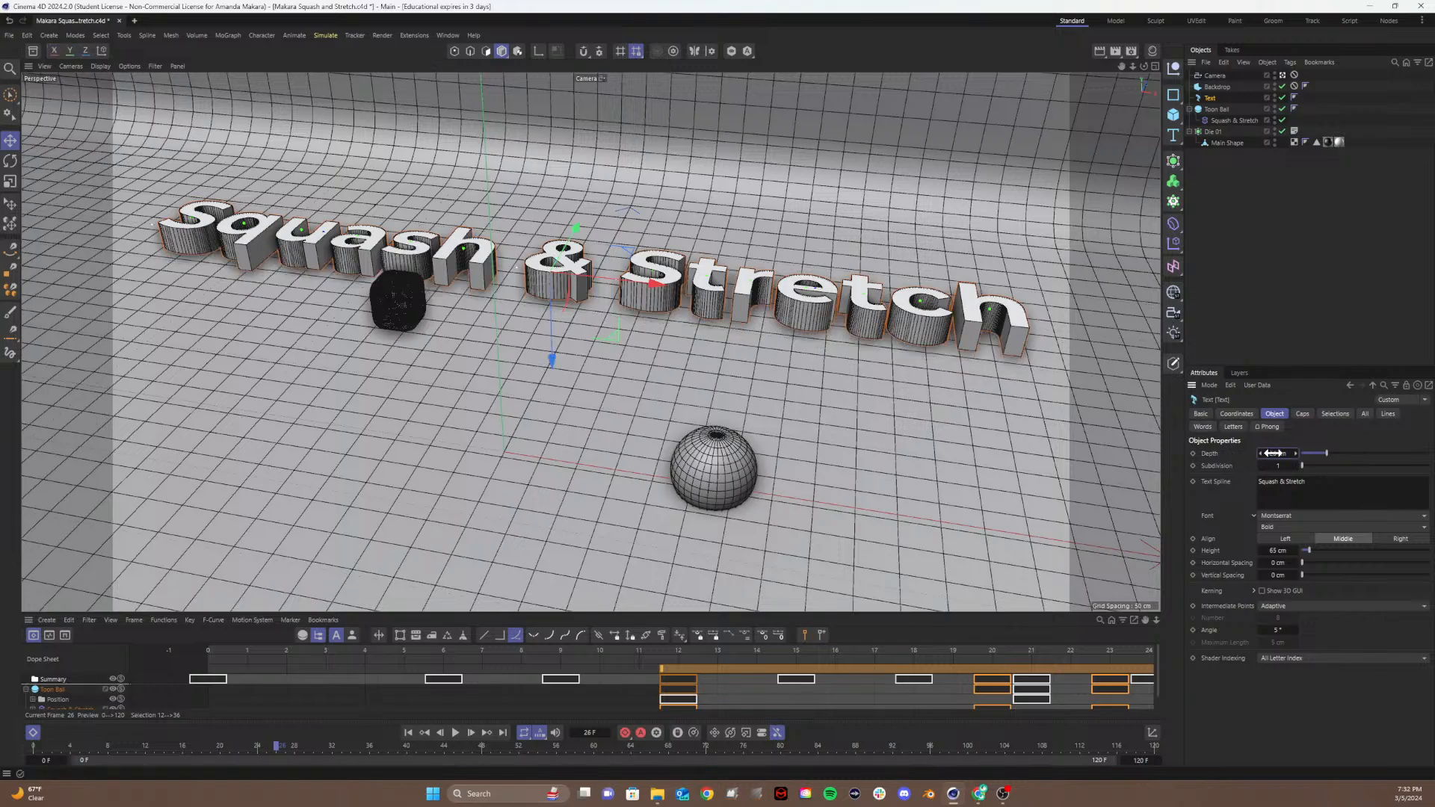
{"action": "left_click_drag", "start_coordinate": [556, 367], "coordinate": [558, 375]}
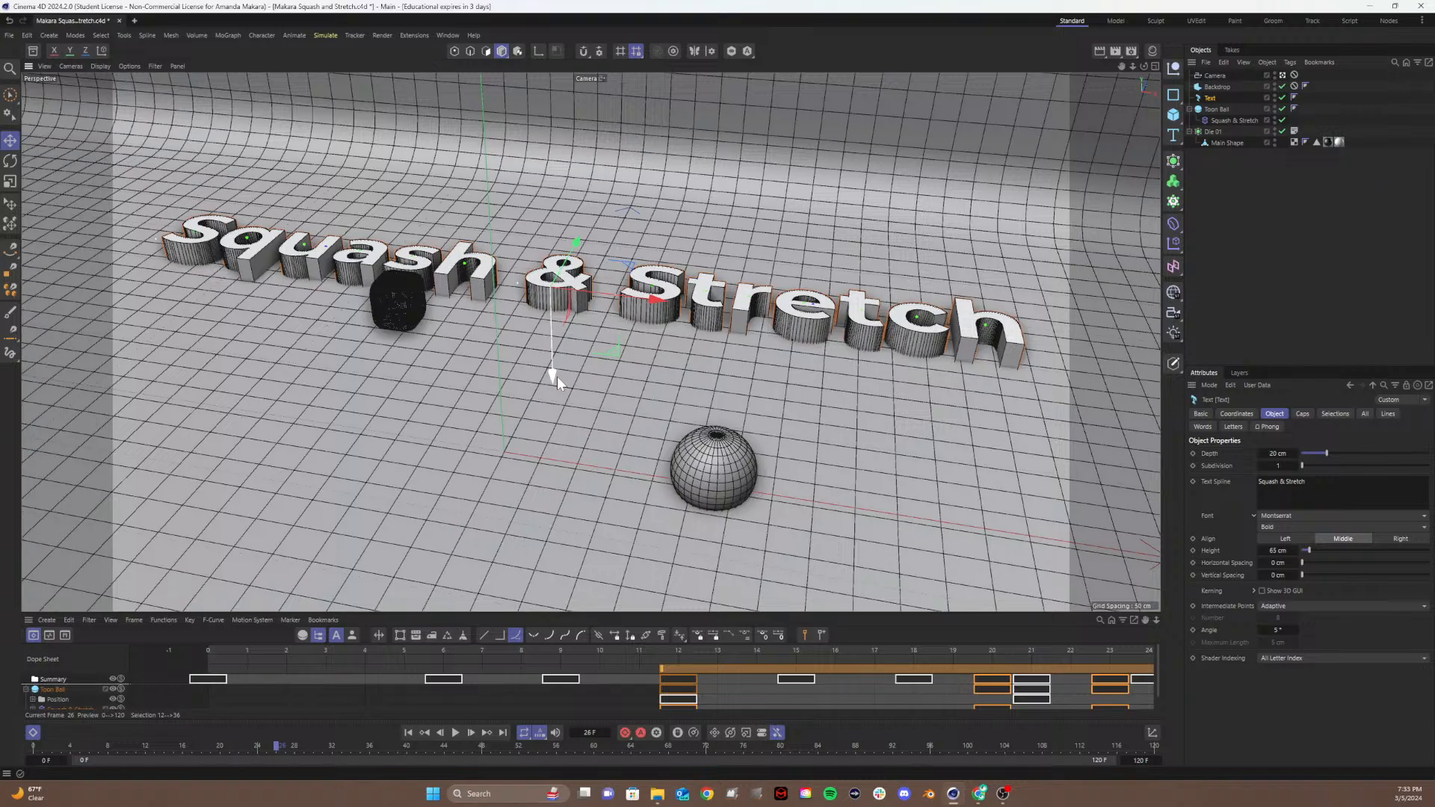
Step: Save the project
{"action": "key", "text": "ctrl+s"}
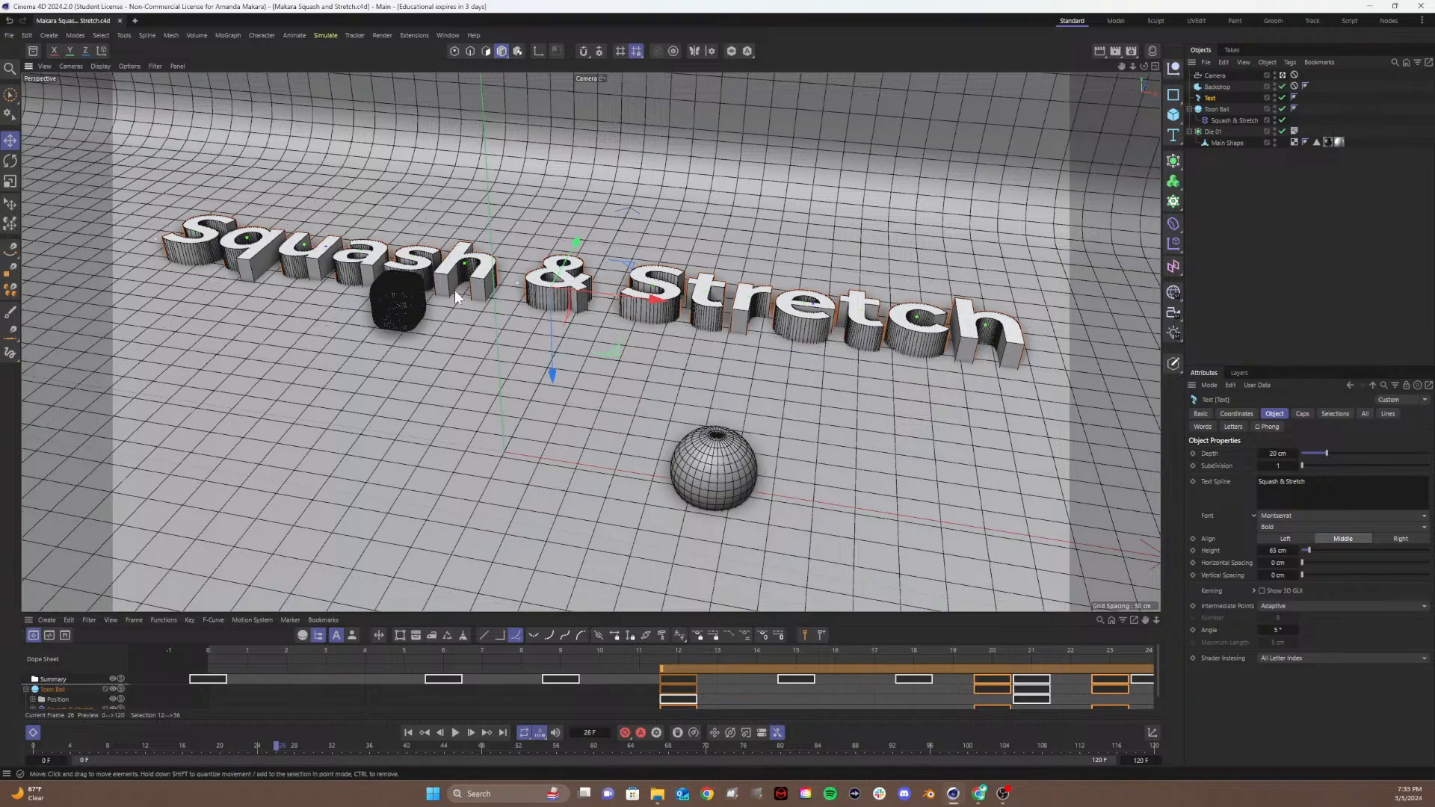
{"action": "key", "text": "e"}
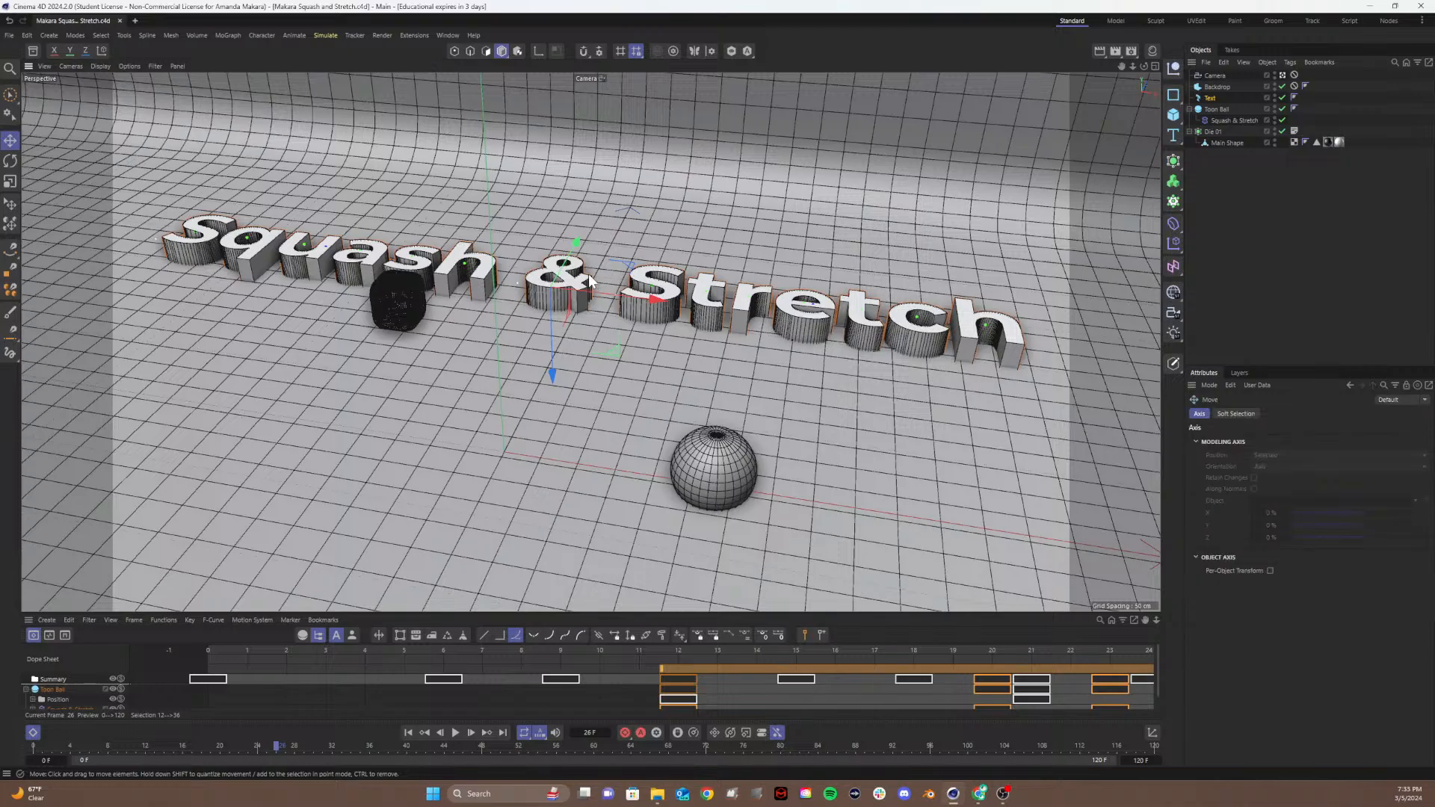
Step: Try a pitch rotation of -45° on the Squash & Stretch text and undo it
{"action": "left_click", "coordinate": [1214, 98]}
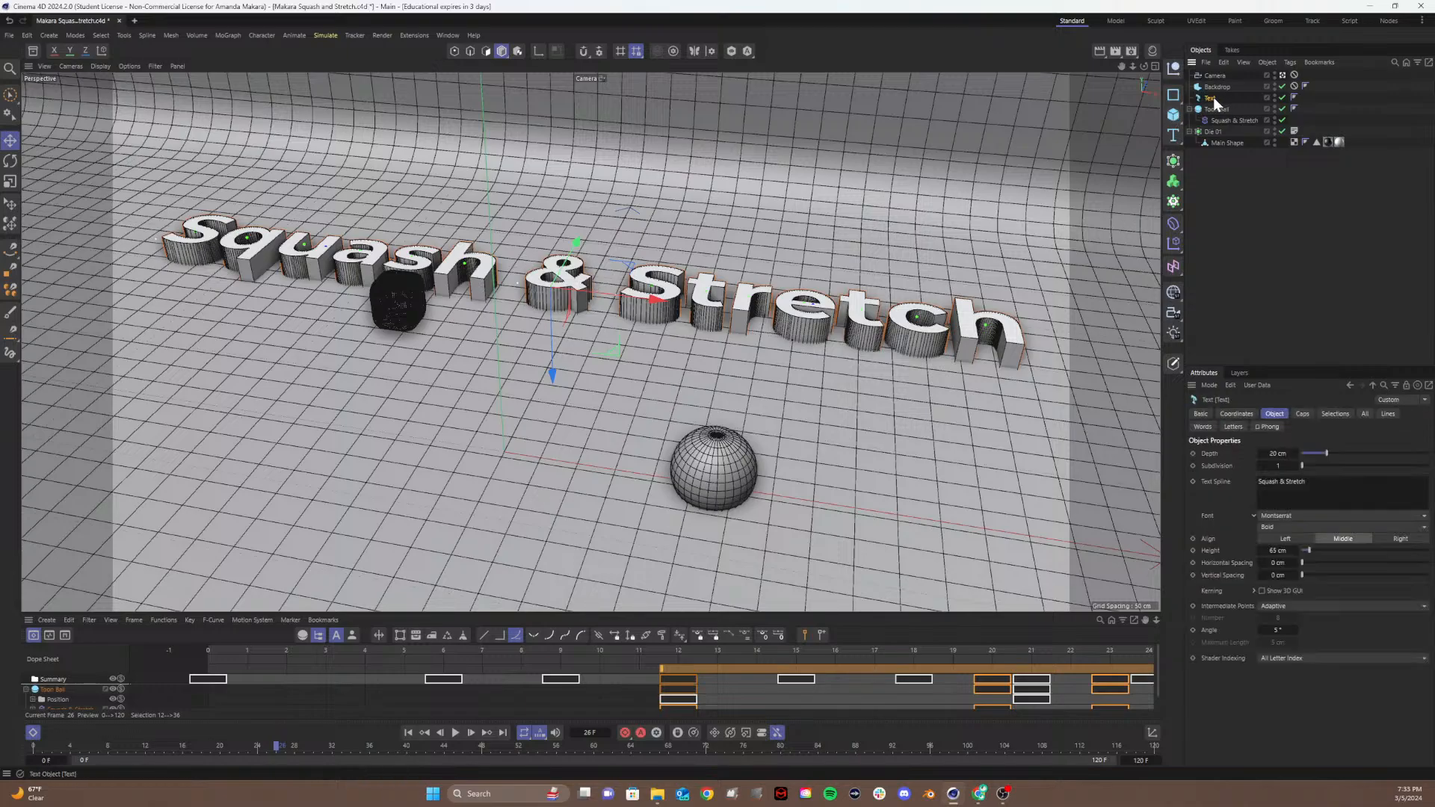
{"action": "left_click", "coordinate": [1238, 414]}
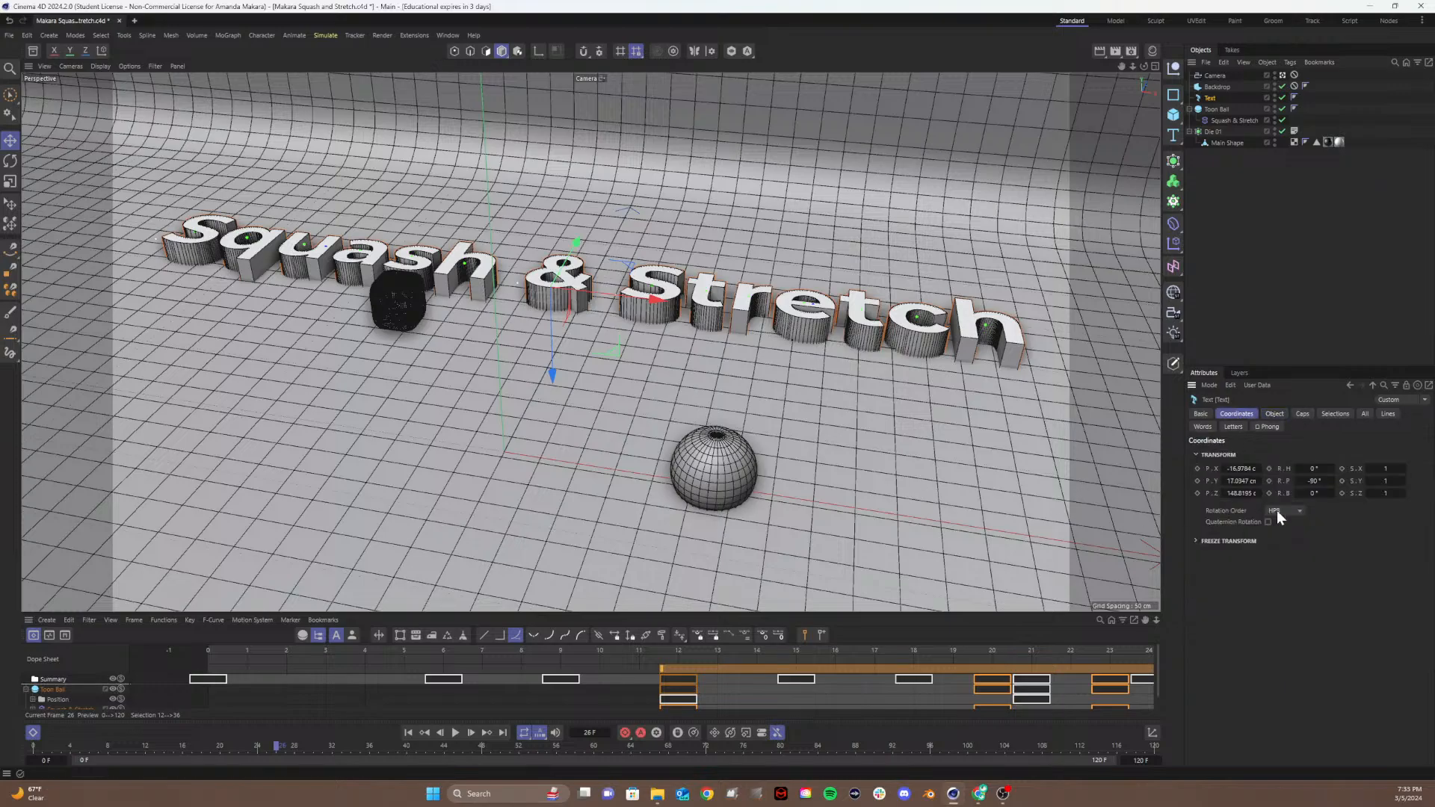
{"action": "left_click", "coordinate": [1315, 481]}
{"action": "type", "text": "-45"}
{"action": "key", "text": "Return"}
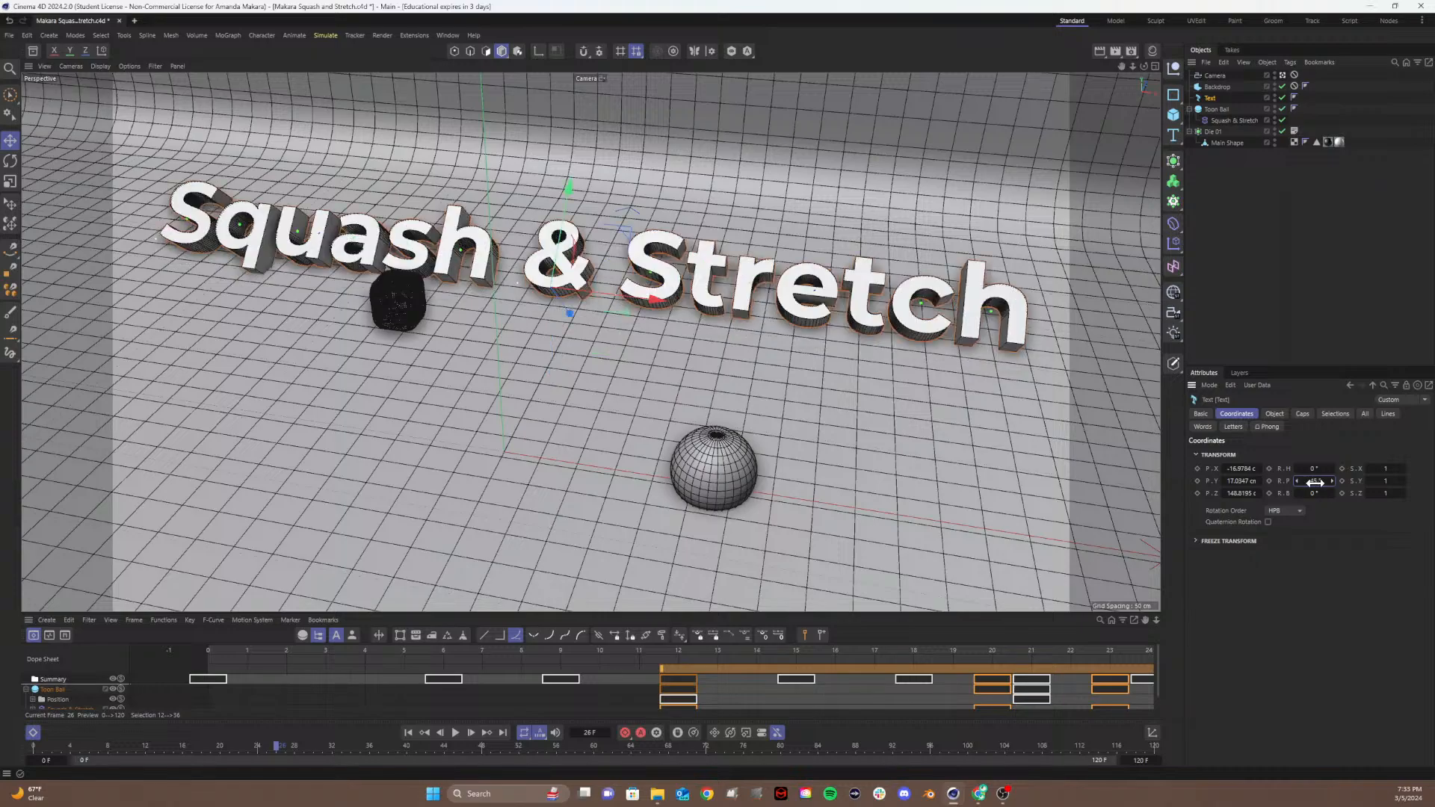
{"action": "key", "text": "ctrl+z"}
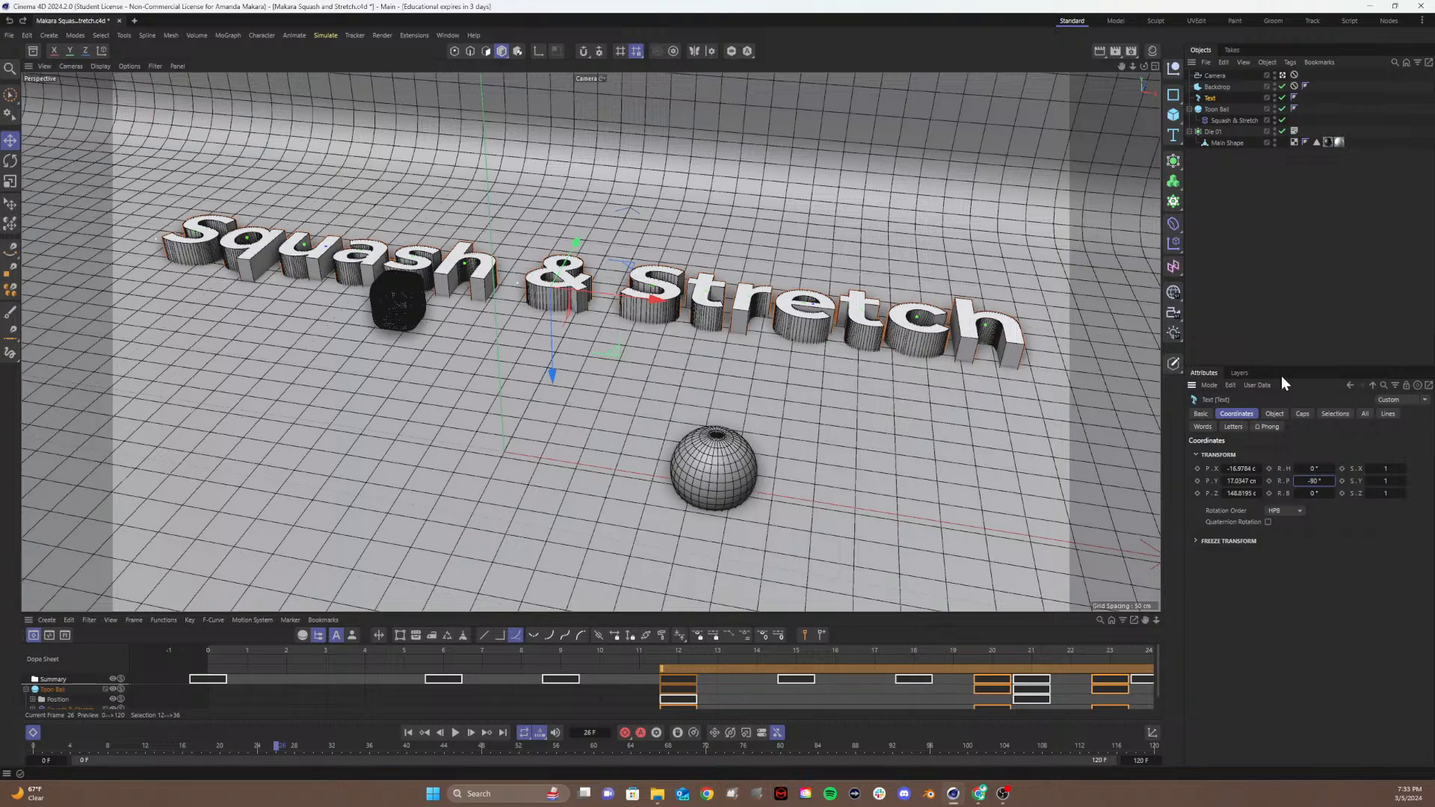
Step: Add a round bevel of size 0.7 cm to the start and end caps of the Squash & Stretch text
{"action": "left_click", "coordinate": [1226, 98]}
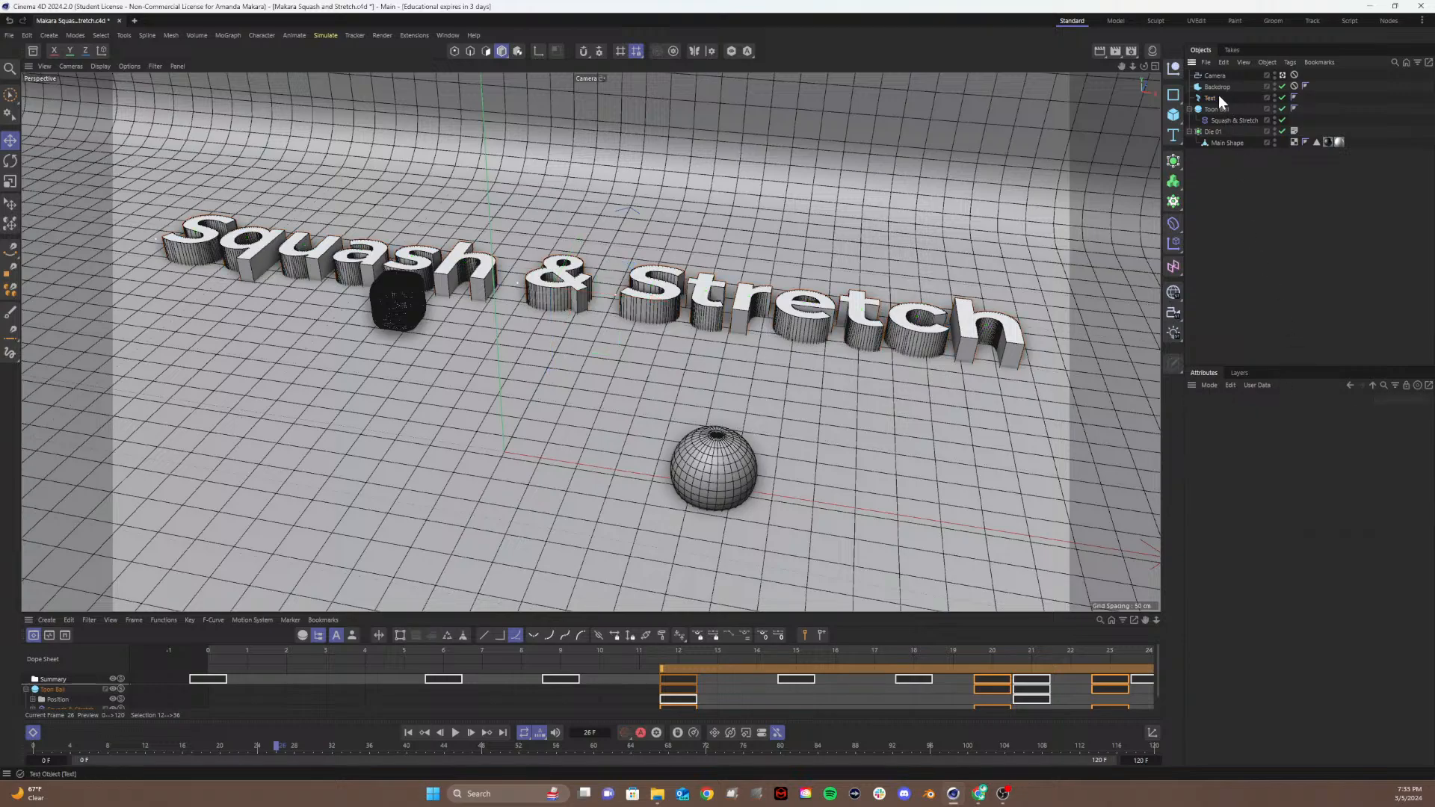
{"action": "left_click", "coordinate": [1209, 98]}
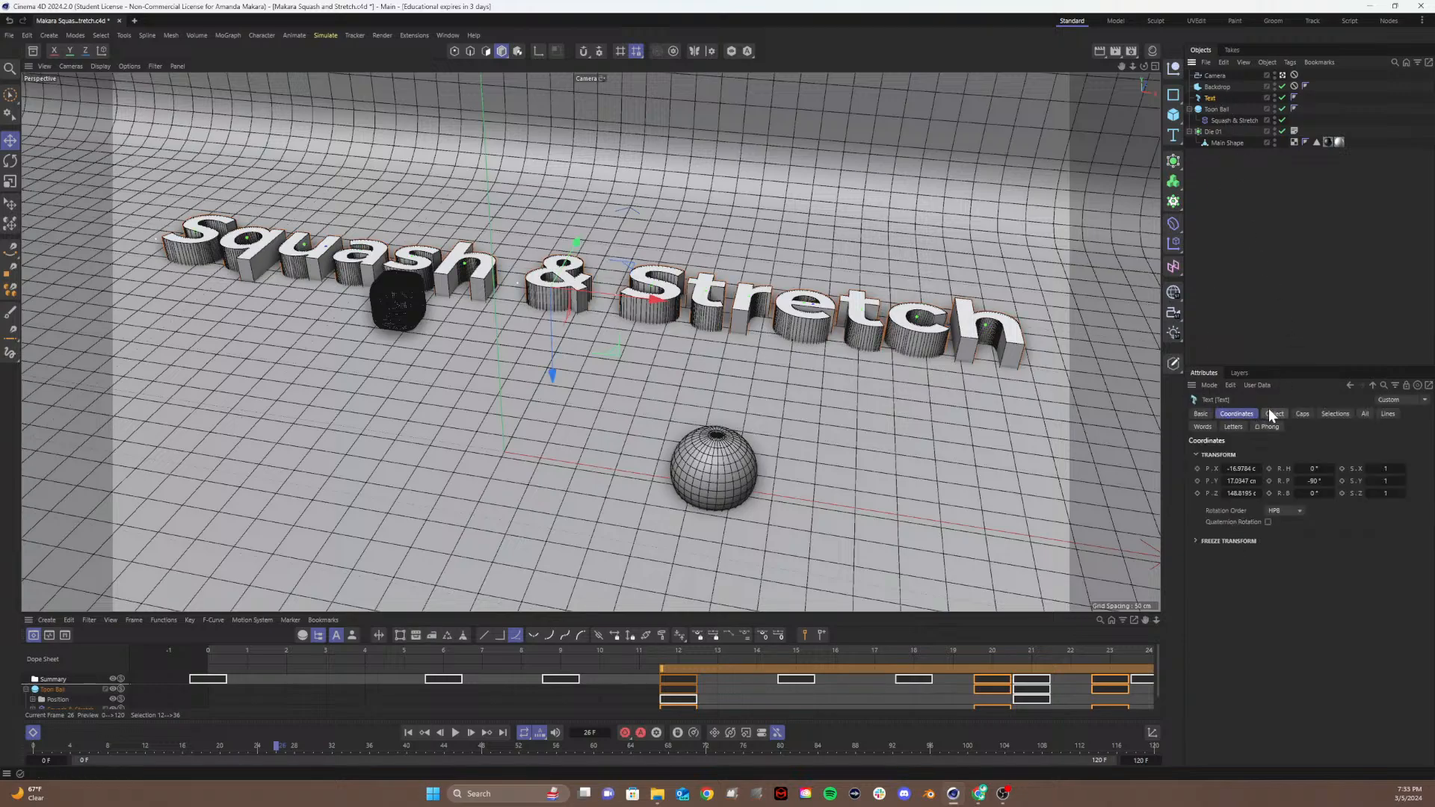
{"action": "left_click", "coordinate": [1298, 415]}
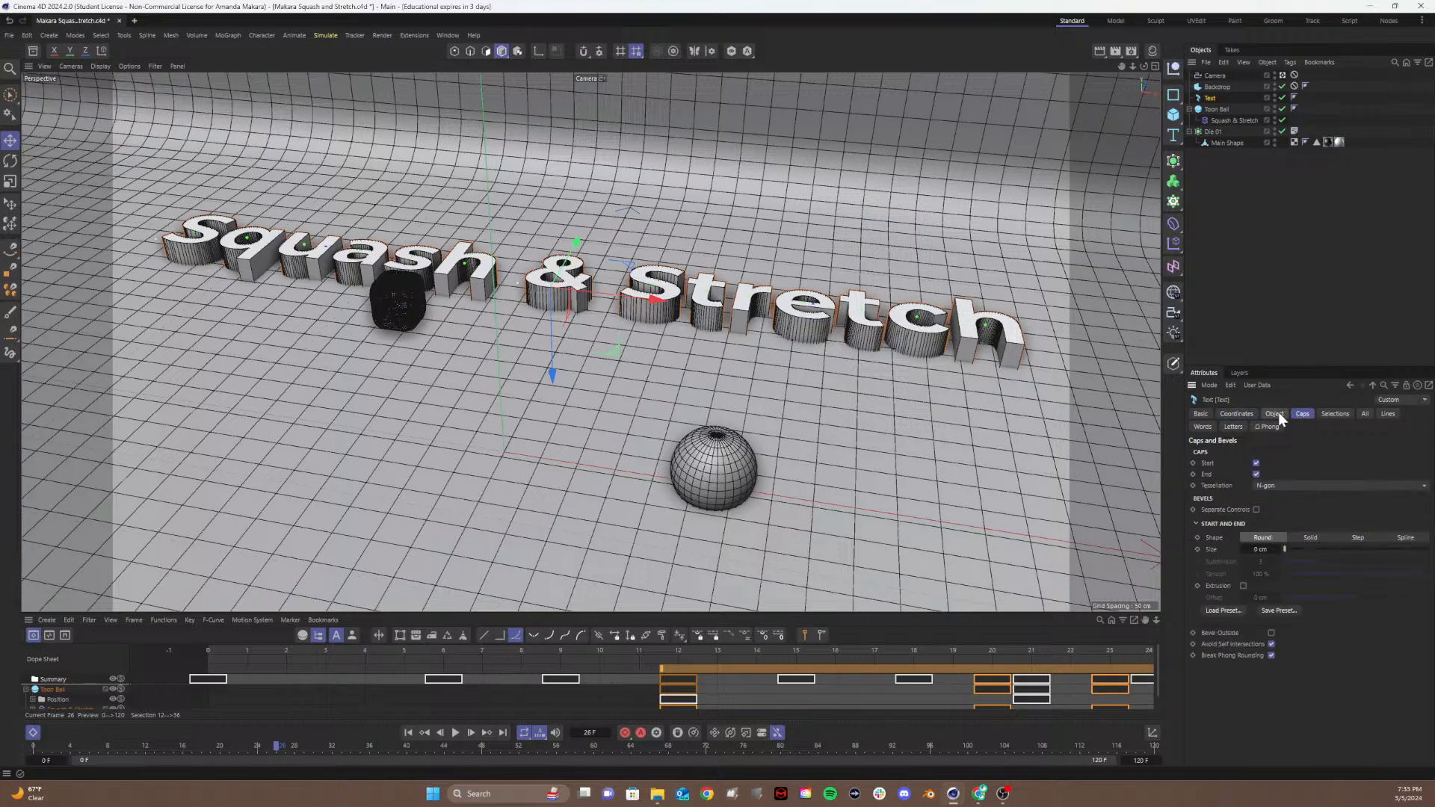
{"action": "left_click", "coordinate": [1278, 411]}
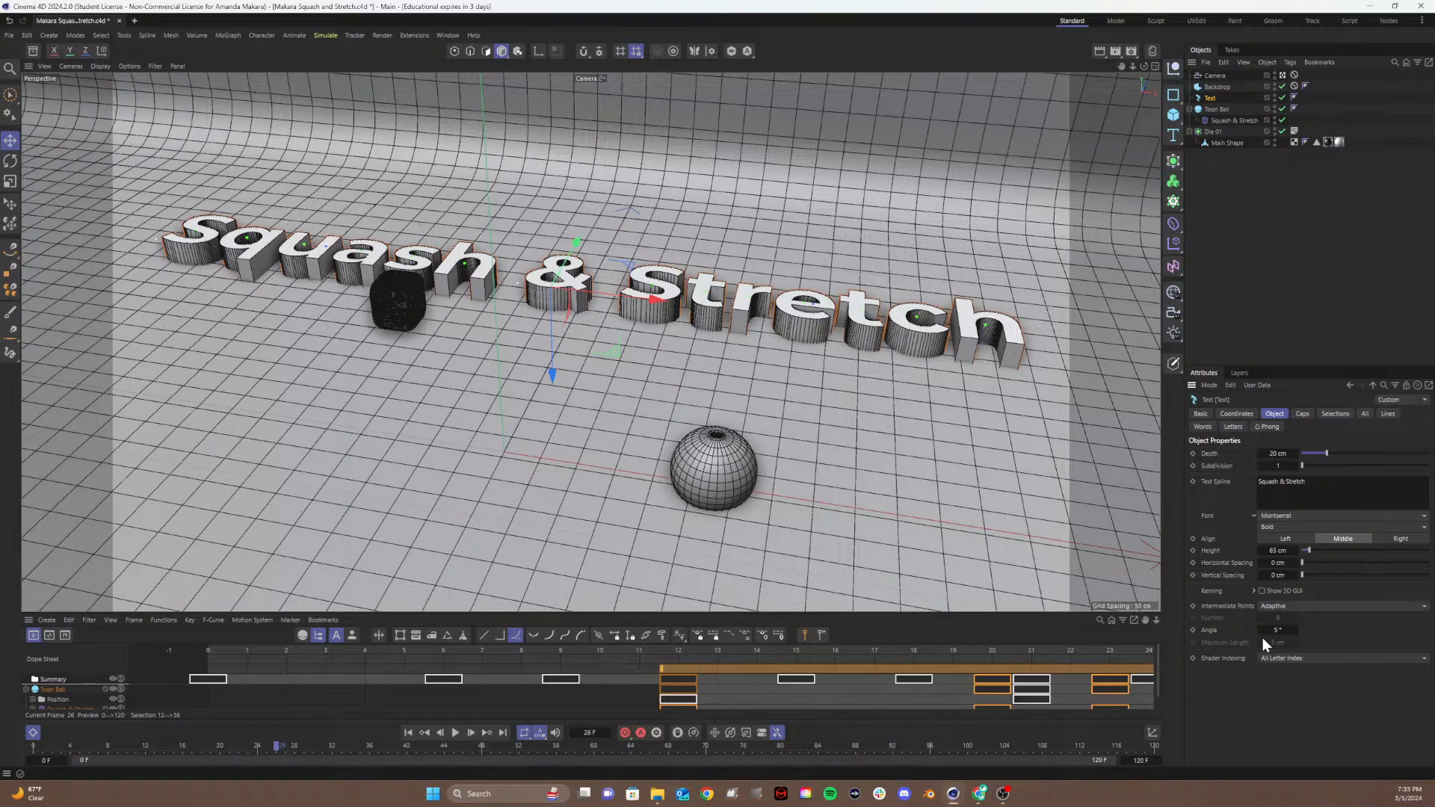
{"action": "left_click", "coordinate": [1300, 414]}
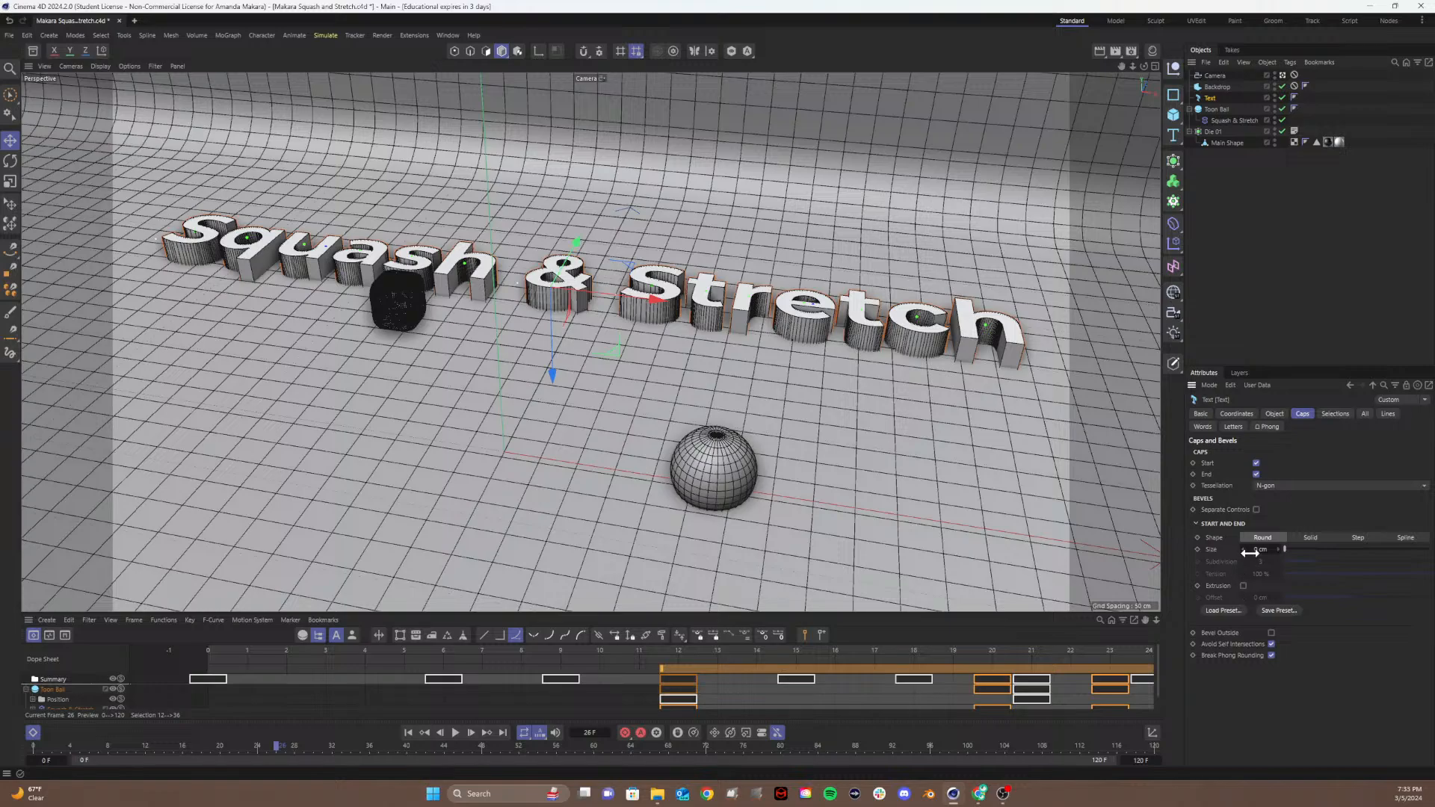
{"action": "left_click_drag", "start_coordinate": [1249, 552], "coordinate": [1190, 546]}
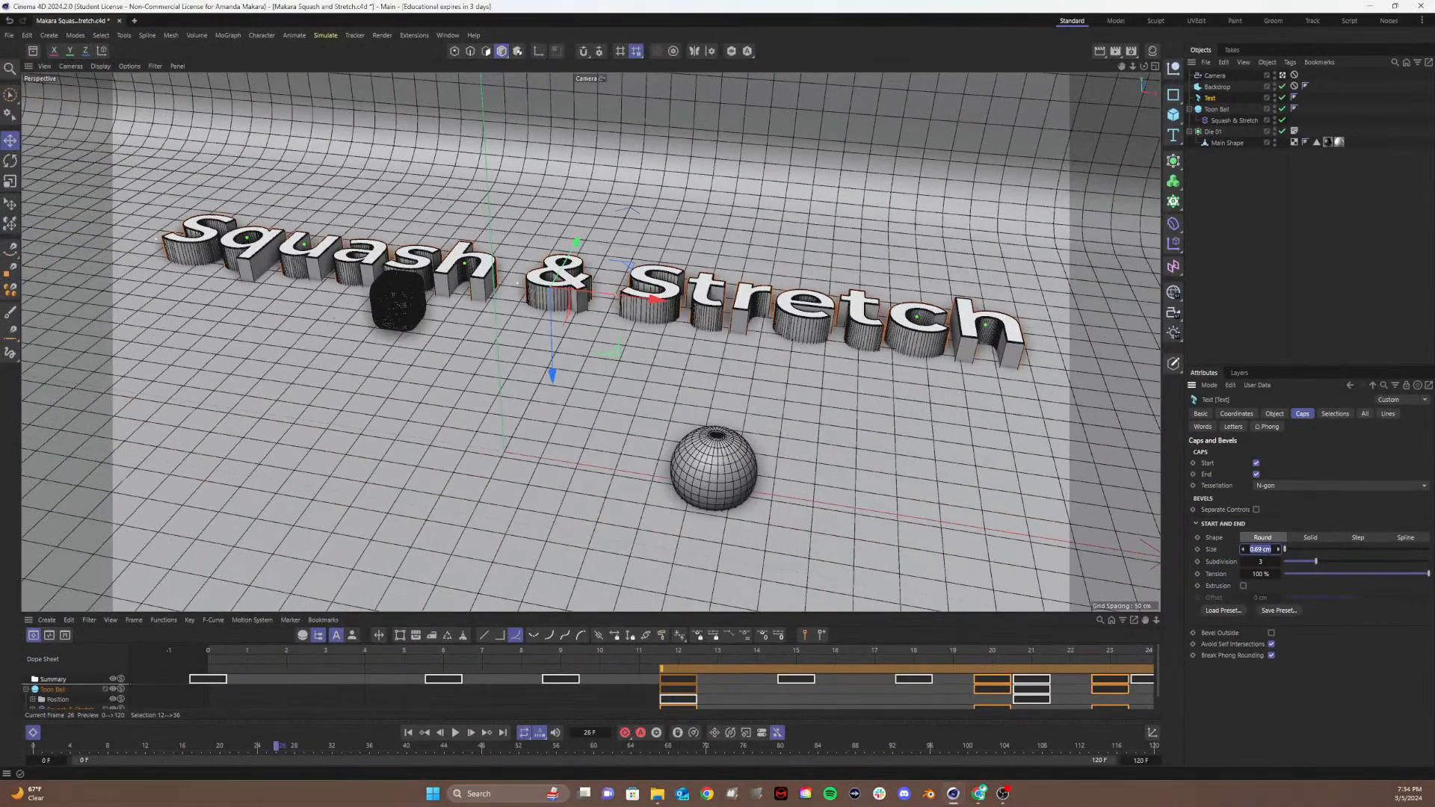
{"action": "type", "text": "0.7"}
{"action": "key", "text": "Return"}
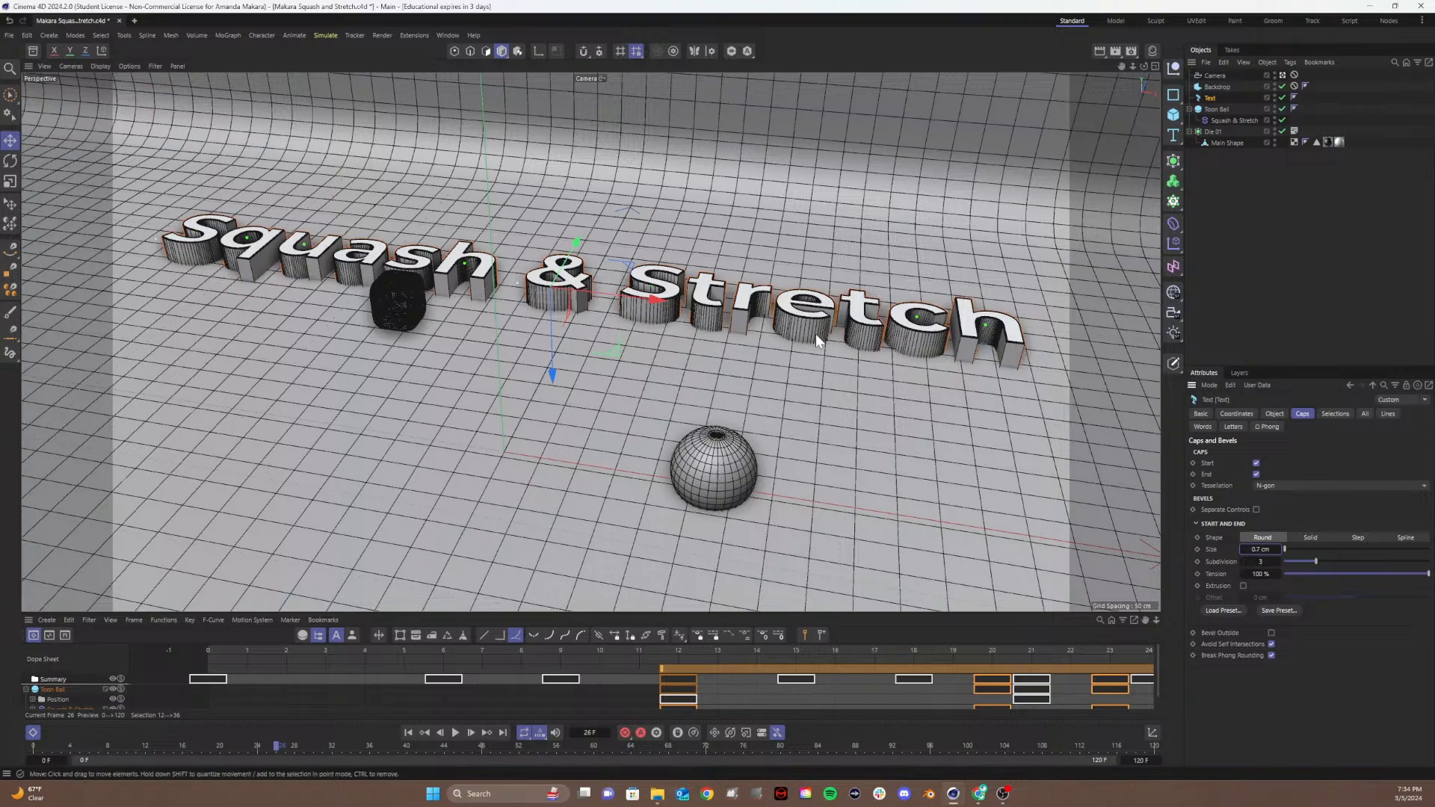
{"action": "left_click", "coordinate": [1335, 416]}
{"action": "left_click", "coordinate": [1229, 410]}
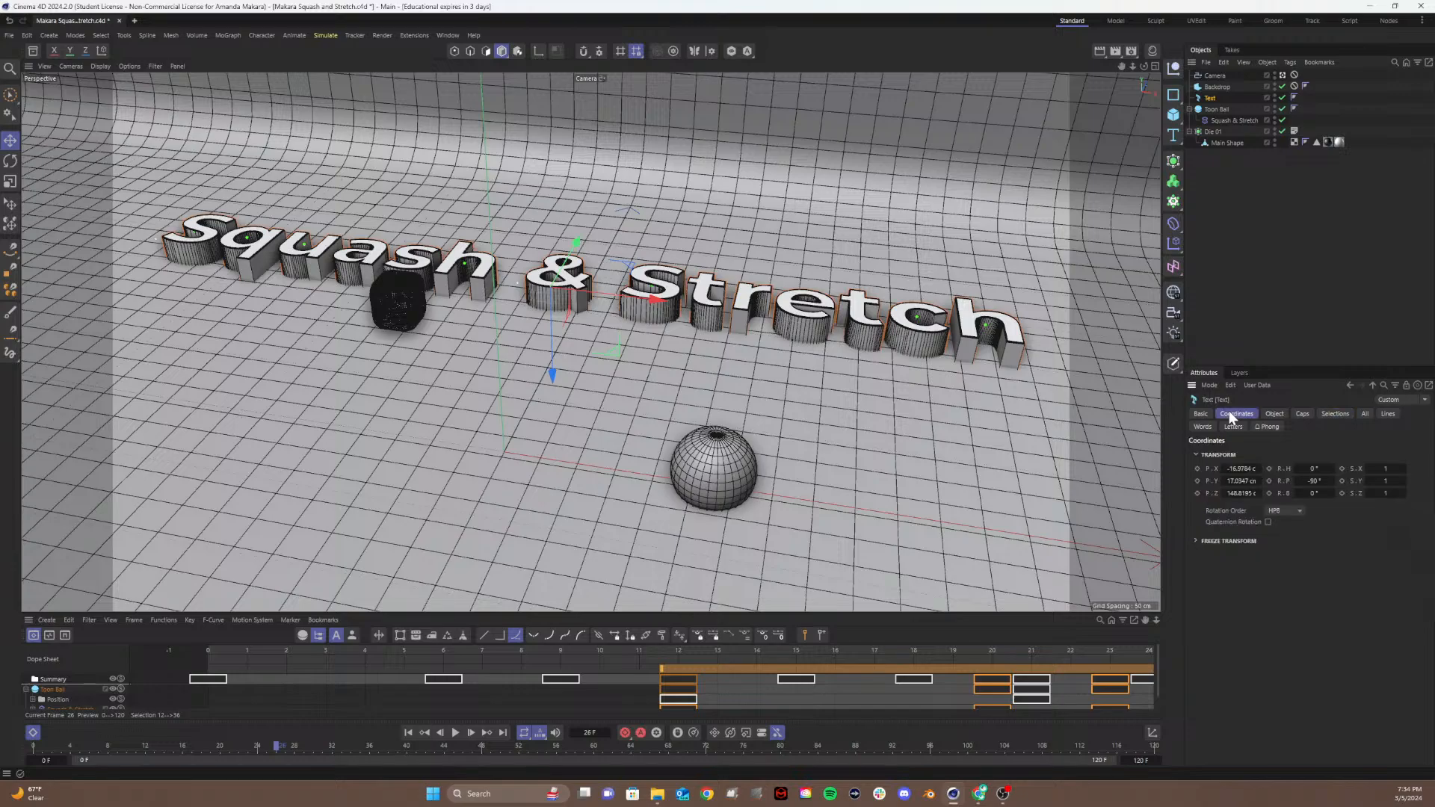
{"action": "left_click", "coordinate": [1201, 414]}
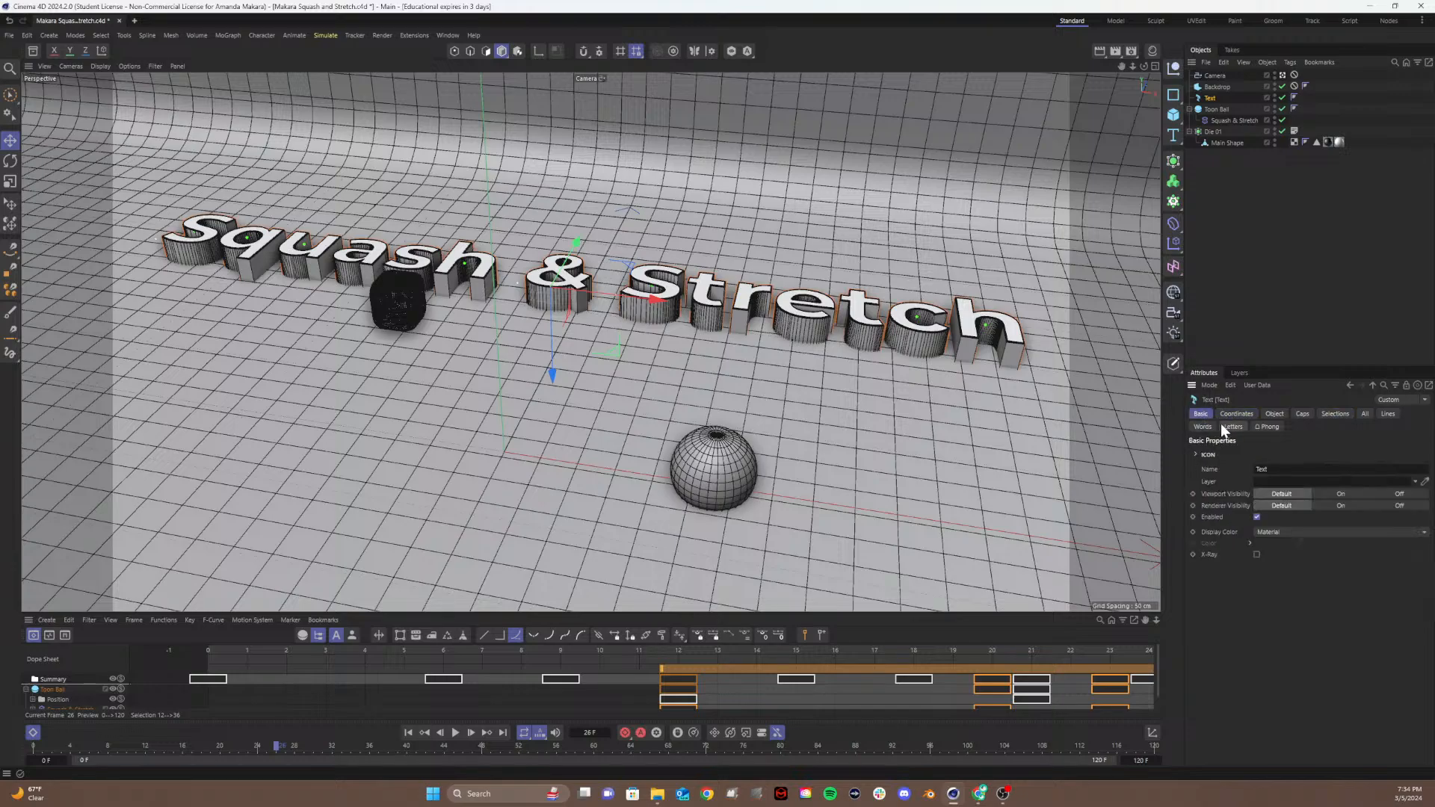
{"action": "left_click", "coordinate": [1213, 425]}
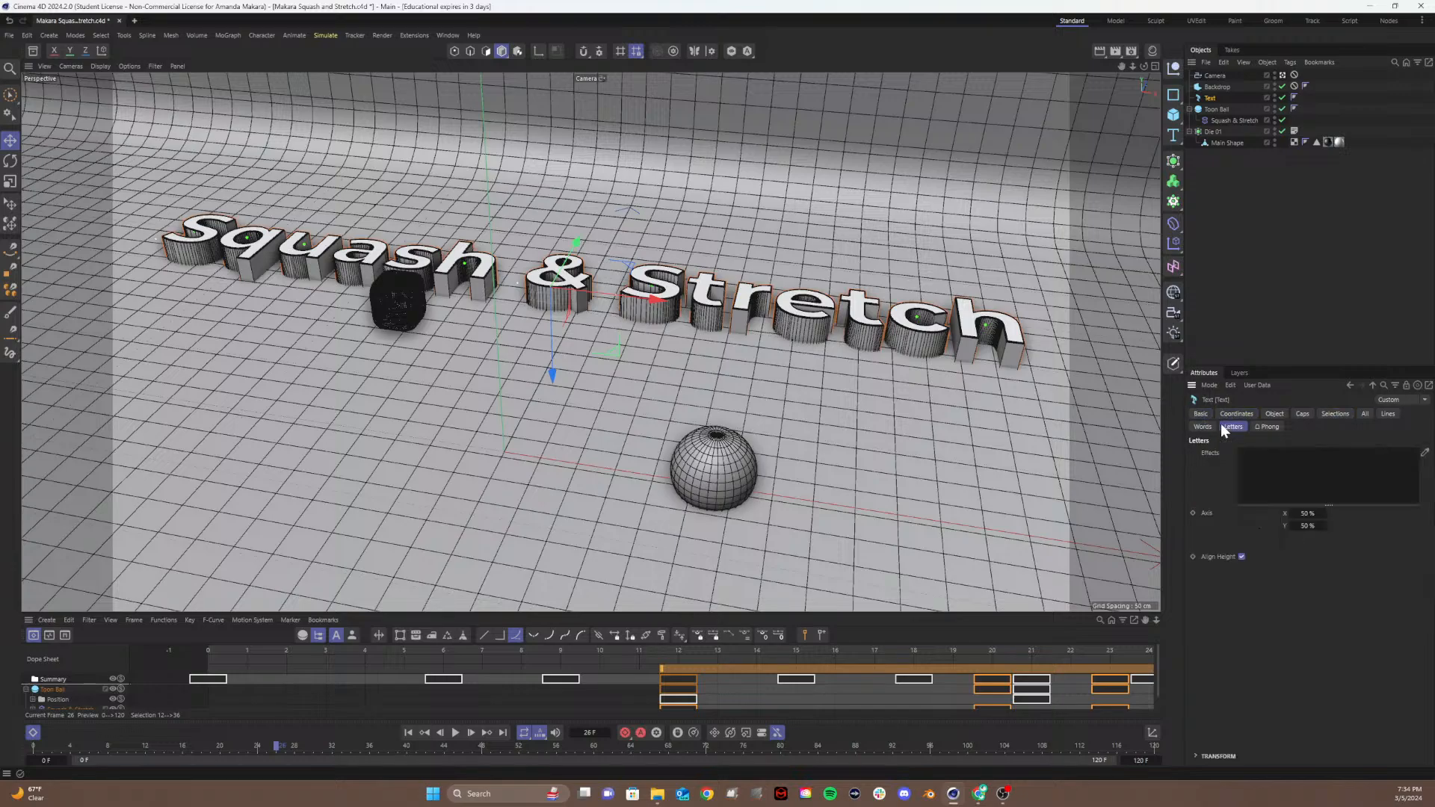
{"action": "left_click", "coordinate": [1276, 414]}
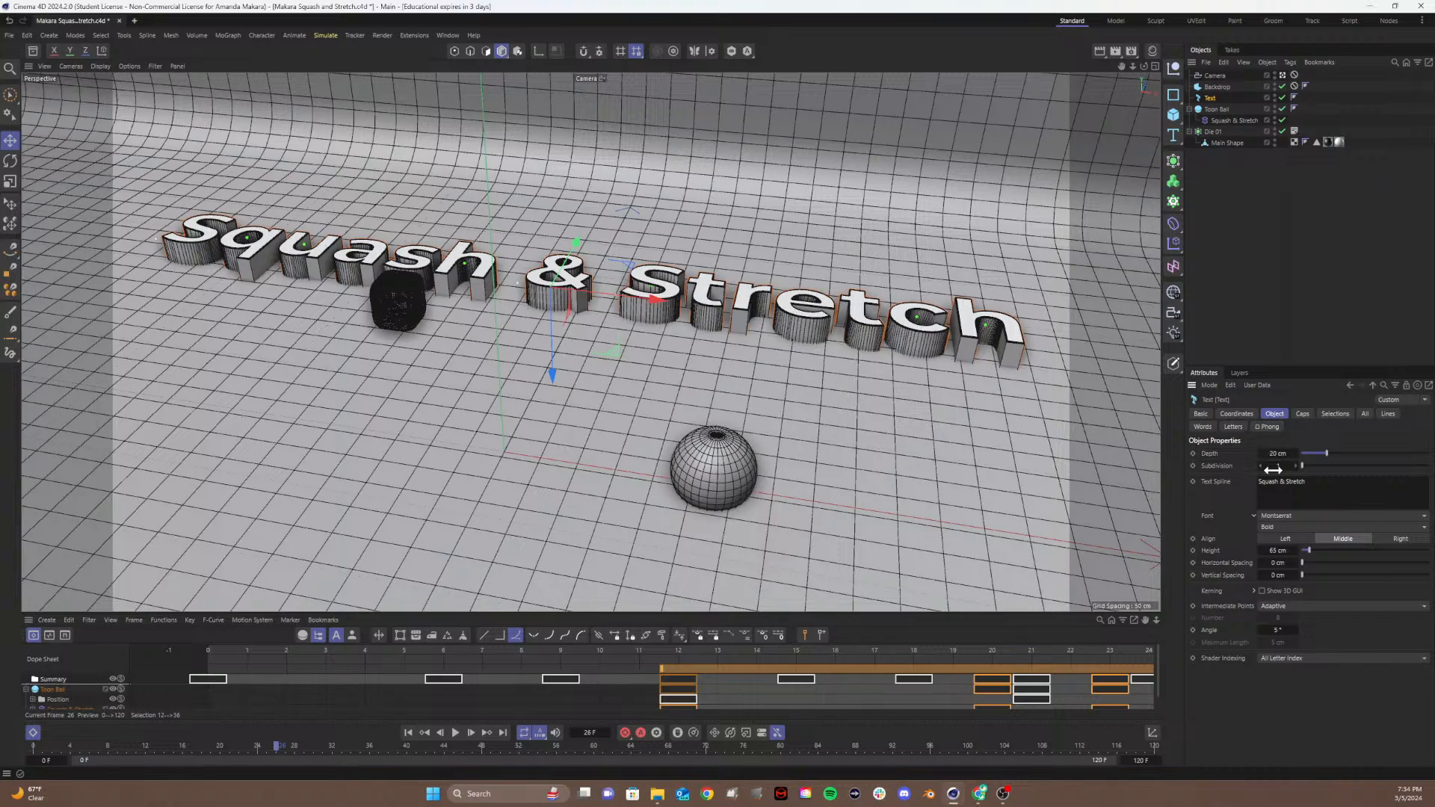
Step: Start an Interactive Render Region over the text and die, and examine the rendered die up close
{"action": "left_click", "coordinate": [1093, 48]}
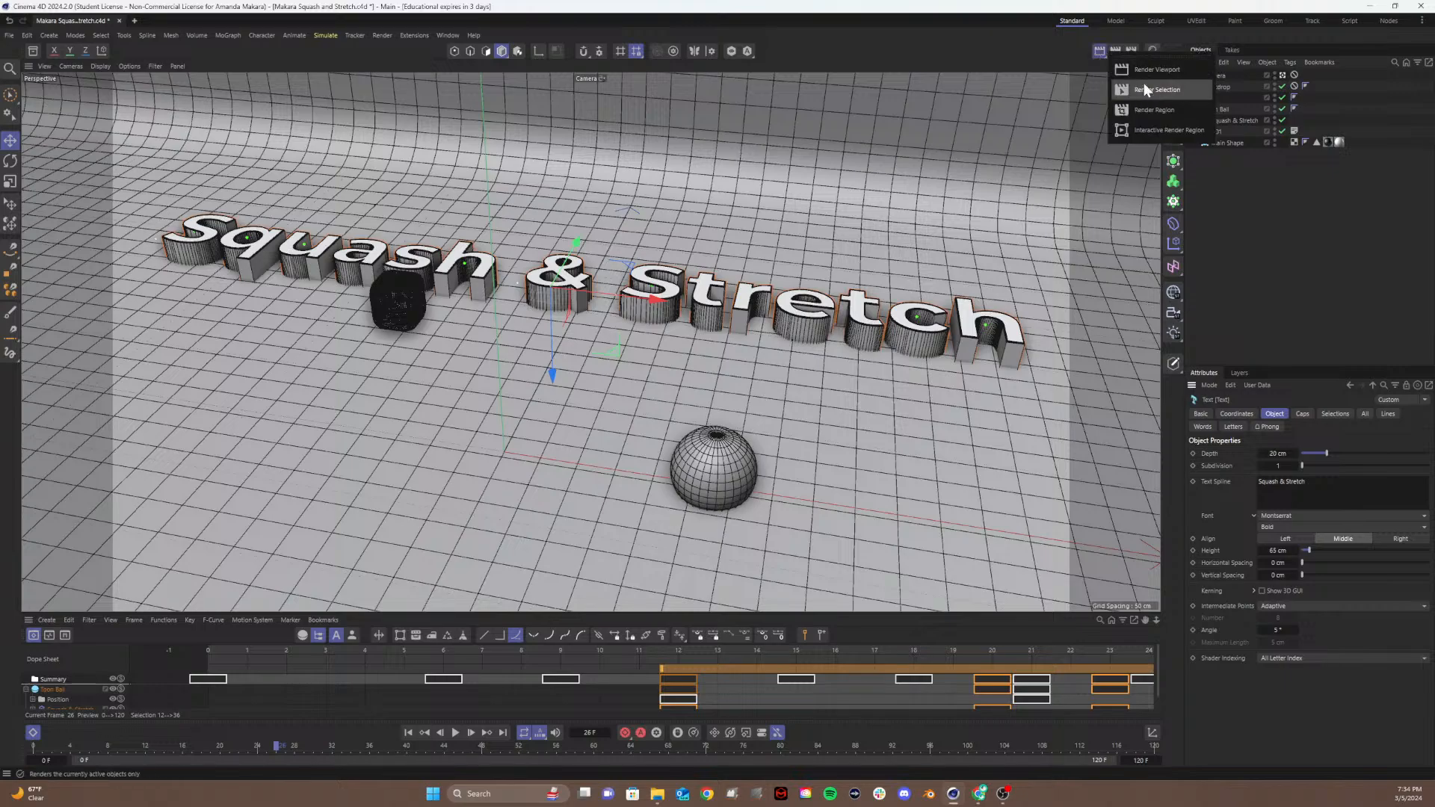
{"action": "left_click", "coordinate": [1130, 134]}
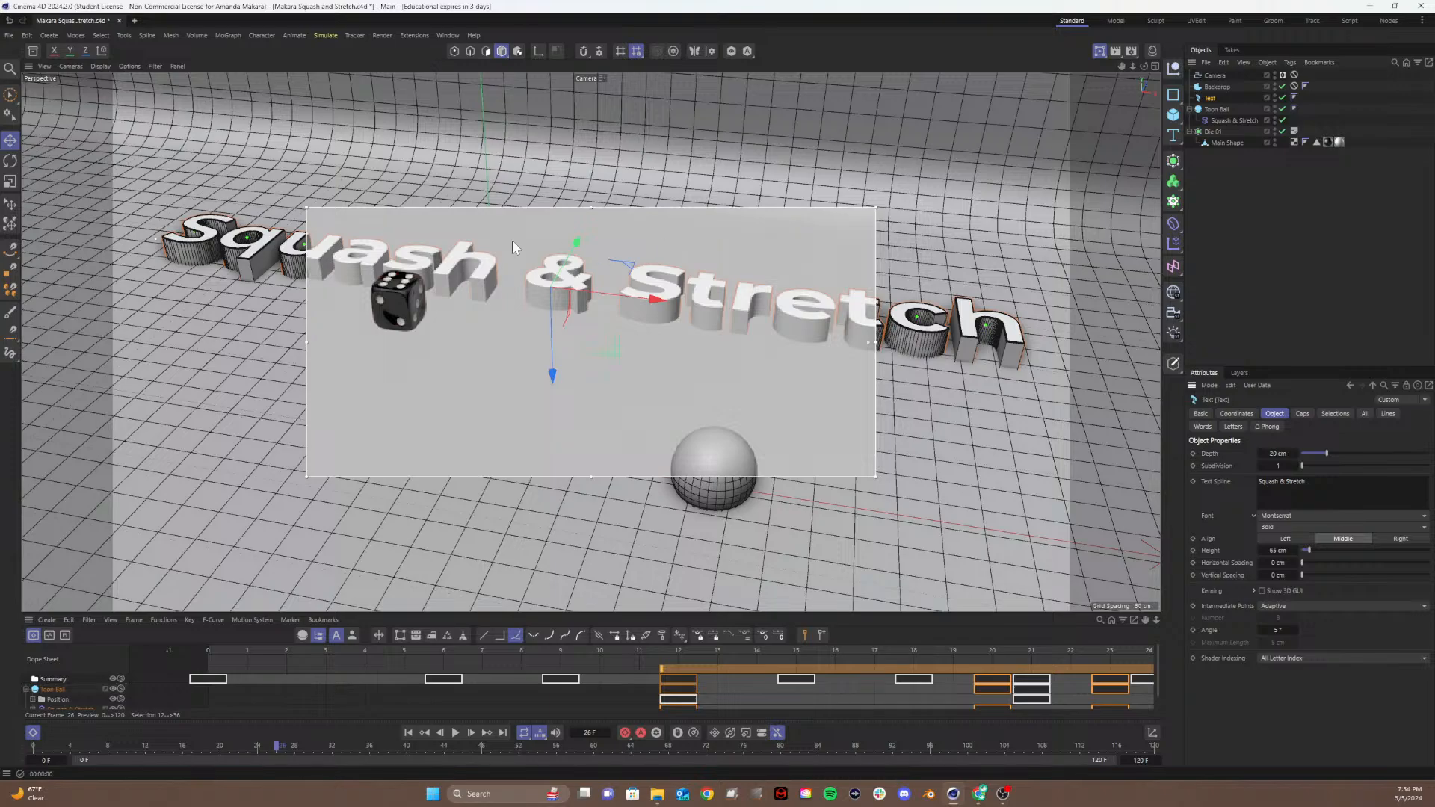
{"action": "key", "text": "ctrl+1"}
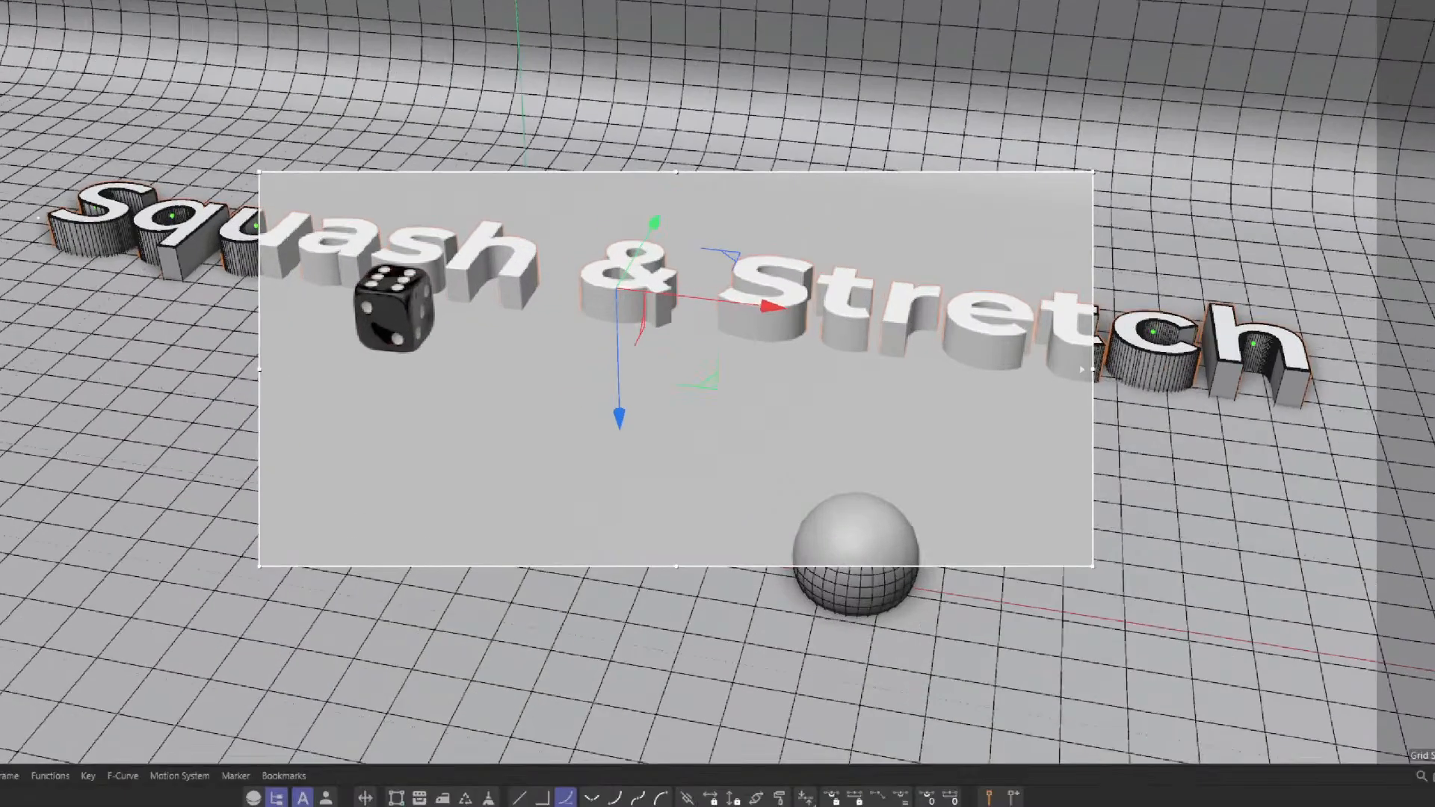
{"action": "mouse_move", "coordinate": [445, 245]}
{"action": "left_mouse_down"}
{"action": "mouse_move", "coordinate": [381, 445]}
{"action": "mouse_move", "coordinate": [293, 210]}
{"action": "left_mouse_up"}
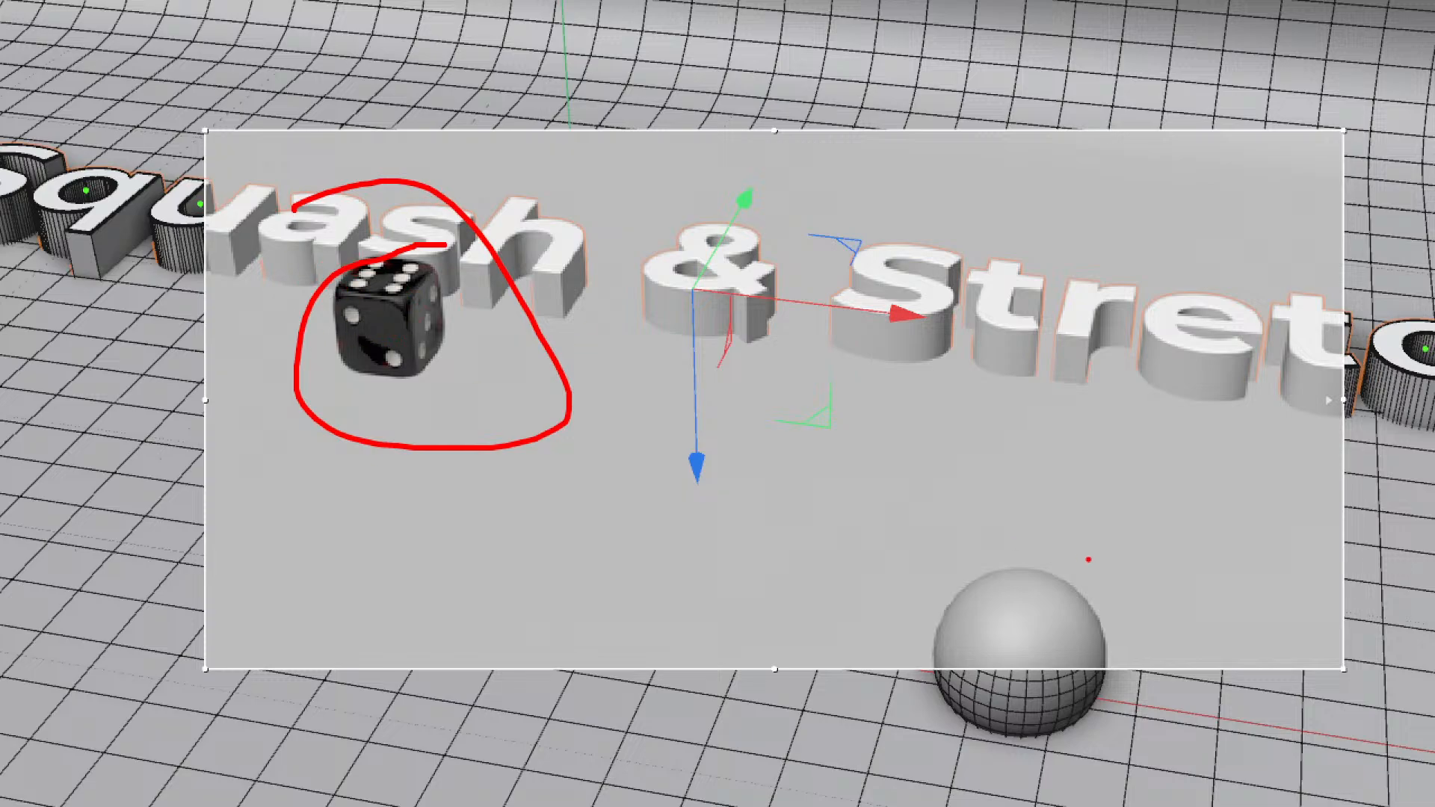
{"action": "left_click_drag", "start_coordinate": [1013, 565], "coordinate": [961, 420], "text": "ctrl+shift"}
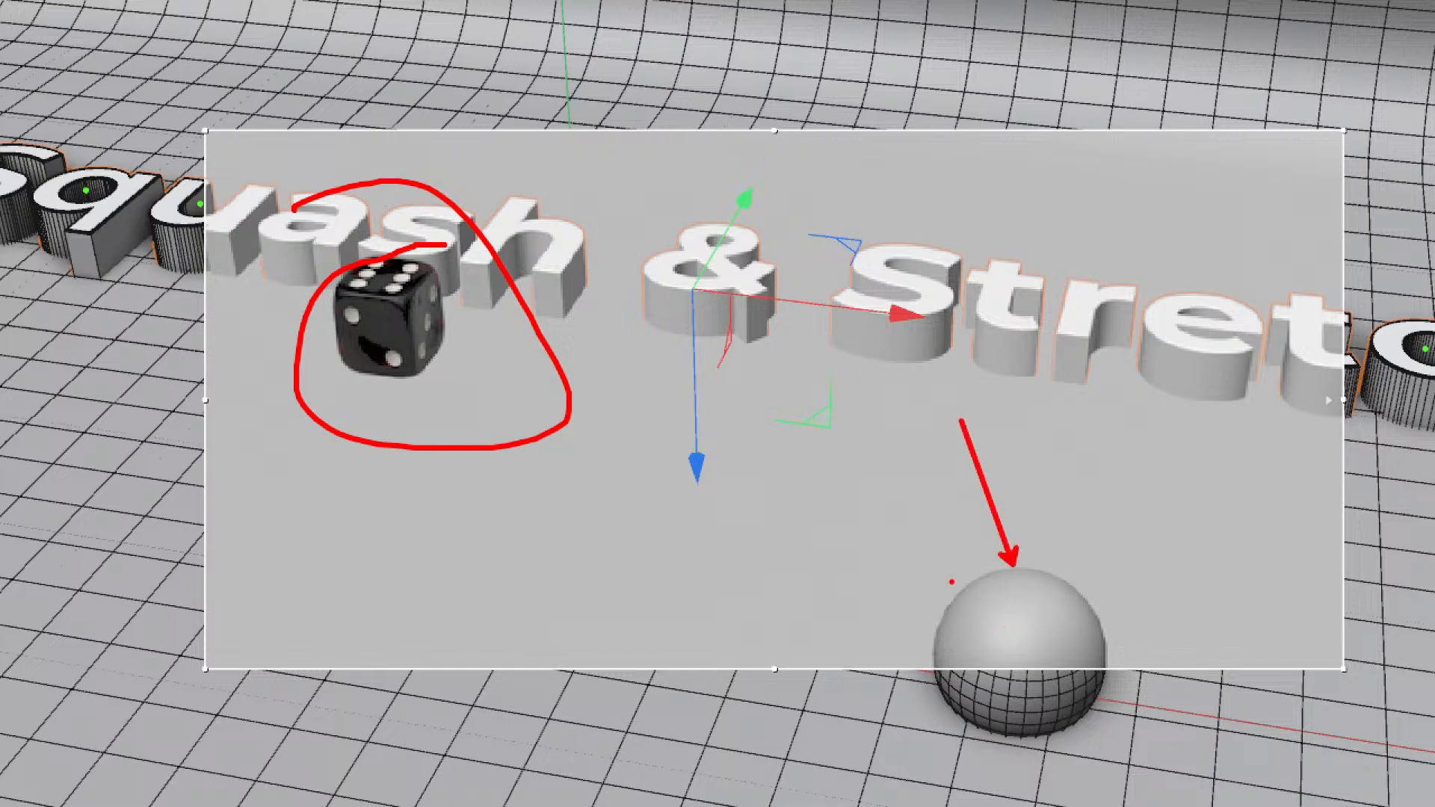
{"action": "key", "text": "Escape"}
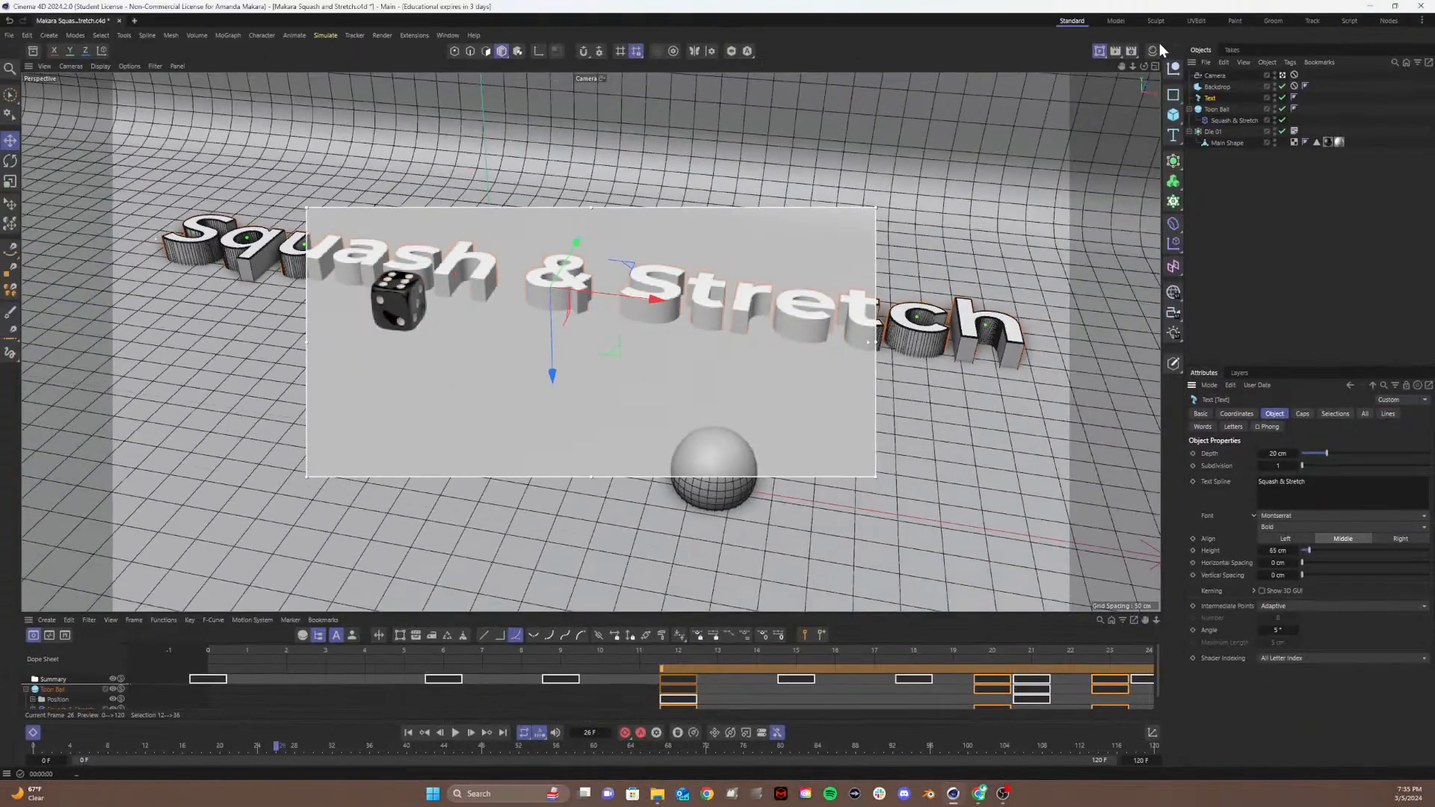
Step: Show the Material Manager and the Asset Browser, limiting the assets to materials
{"action": "left_click", "coordinate": [1153, 51]}
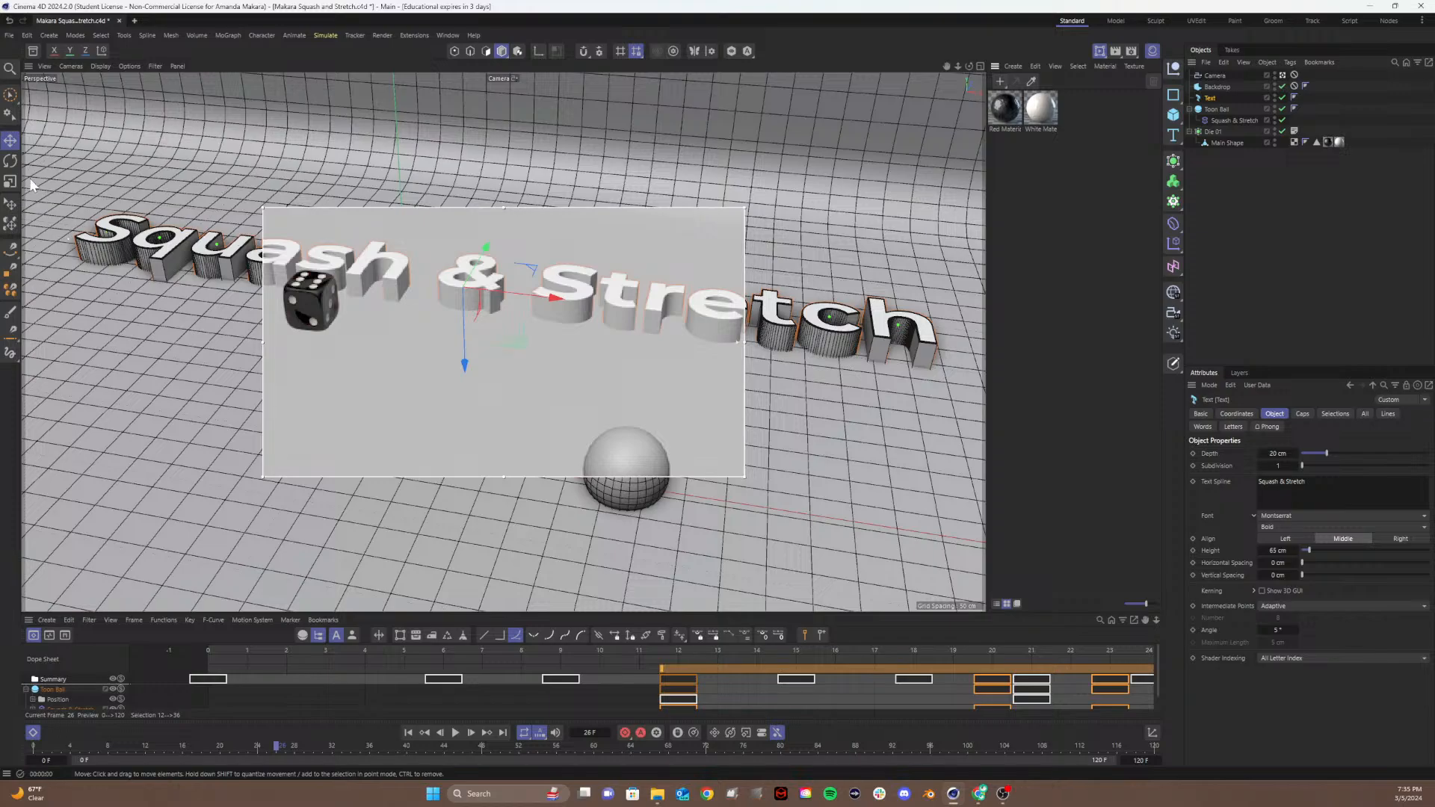
{"action": "left_click", "coordinate": [33, 51]}
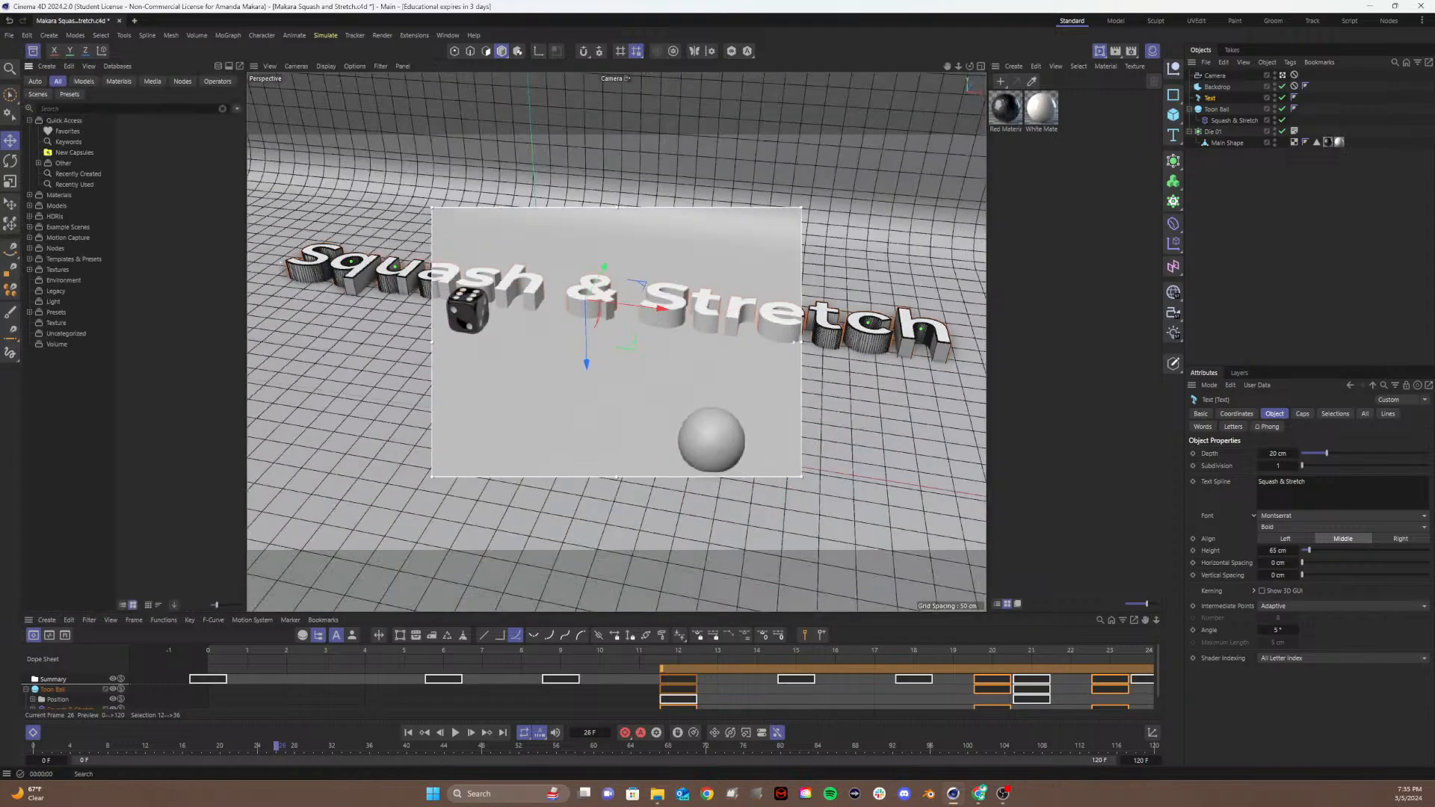
{"action": "left_click", "coordinate": [118, 81]}
{"action": "left_click", "coordinate": [30, 121]}
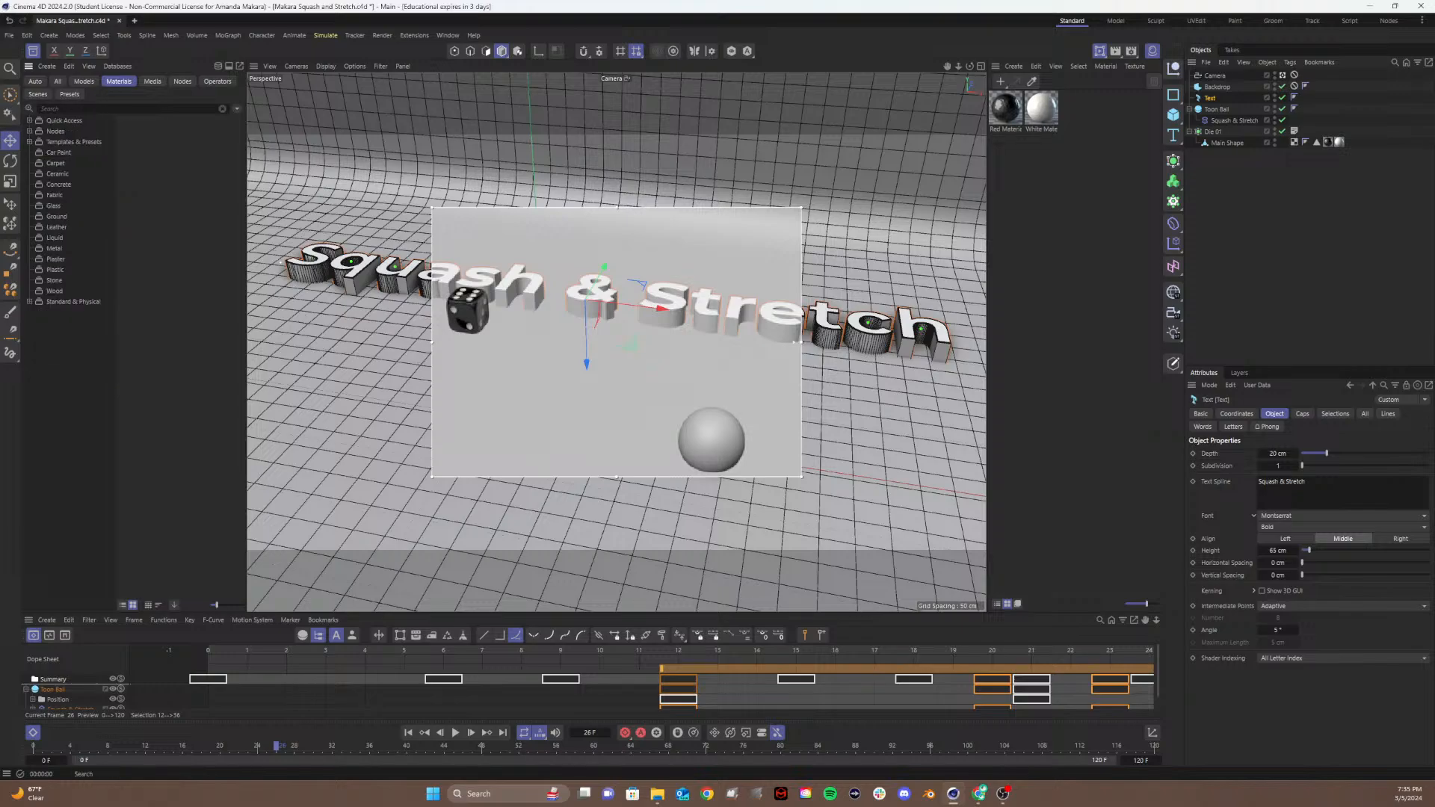
Step: Search the material assets for "plas"
{"action": "left_click", "coordinate": [73, 109]}
{"action": "type", "text": "plasyer"}
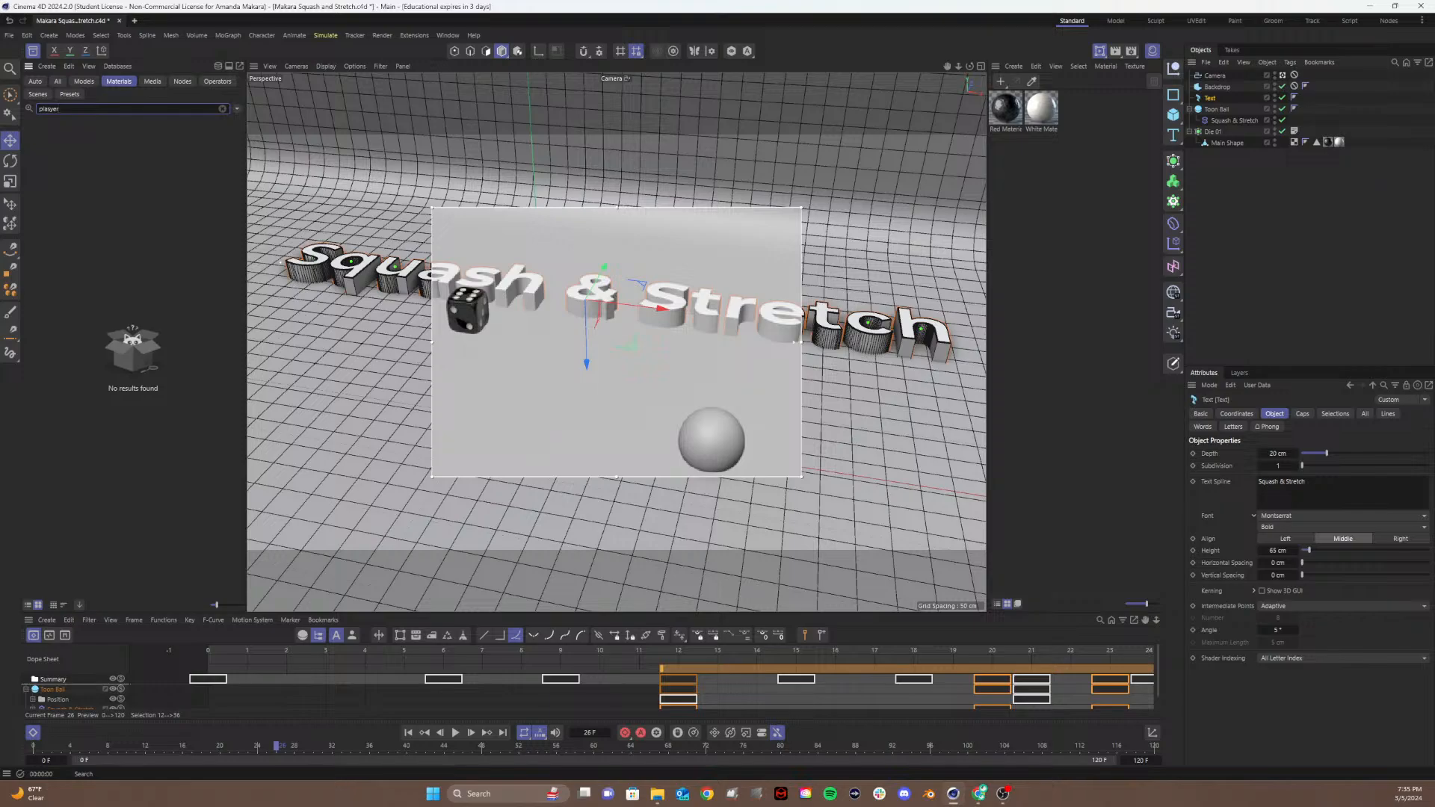
{"action": "key", "text": "BackSpace"}
{"action": "key", "text": "BackSpace"}
{"action": "key", "text": "BackSpace"}
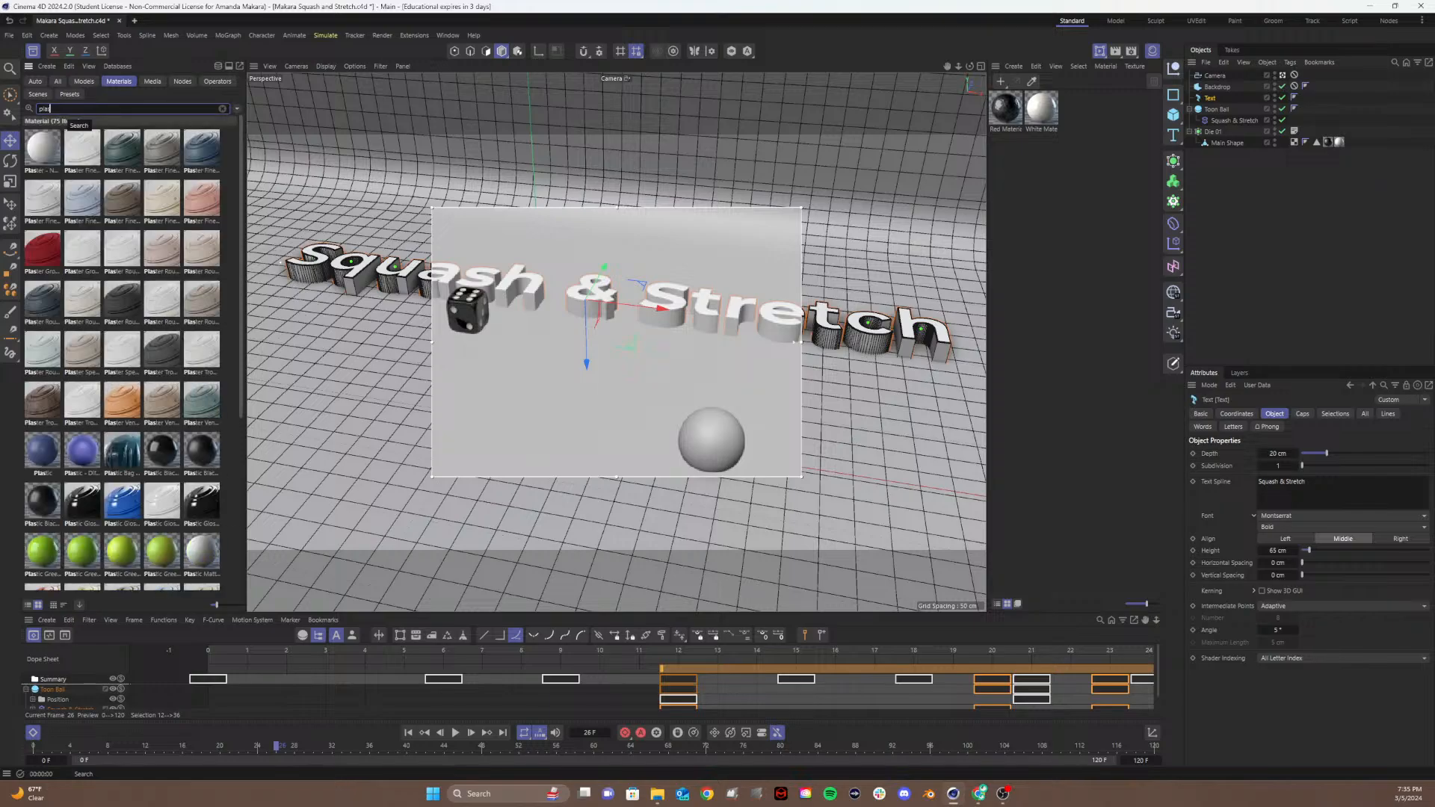
Step: Try the Plaster - Nodes material on the backdrop, and delete the material and its tag again
{"action": "left_click_drag", "start_coordinate": [43, 149], "coordinate": [375, 411]}
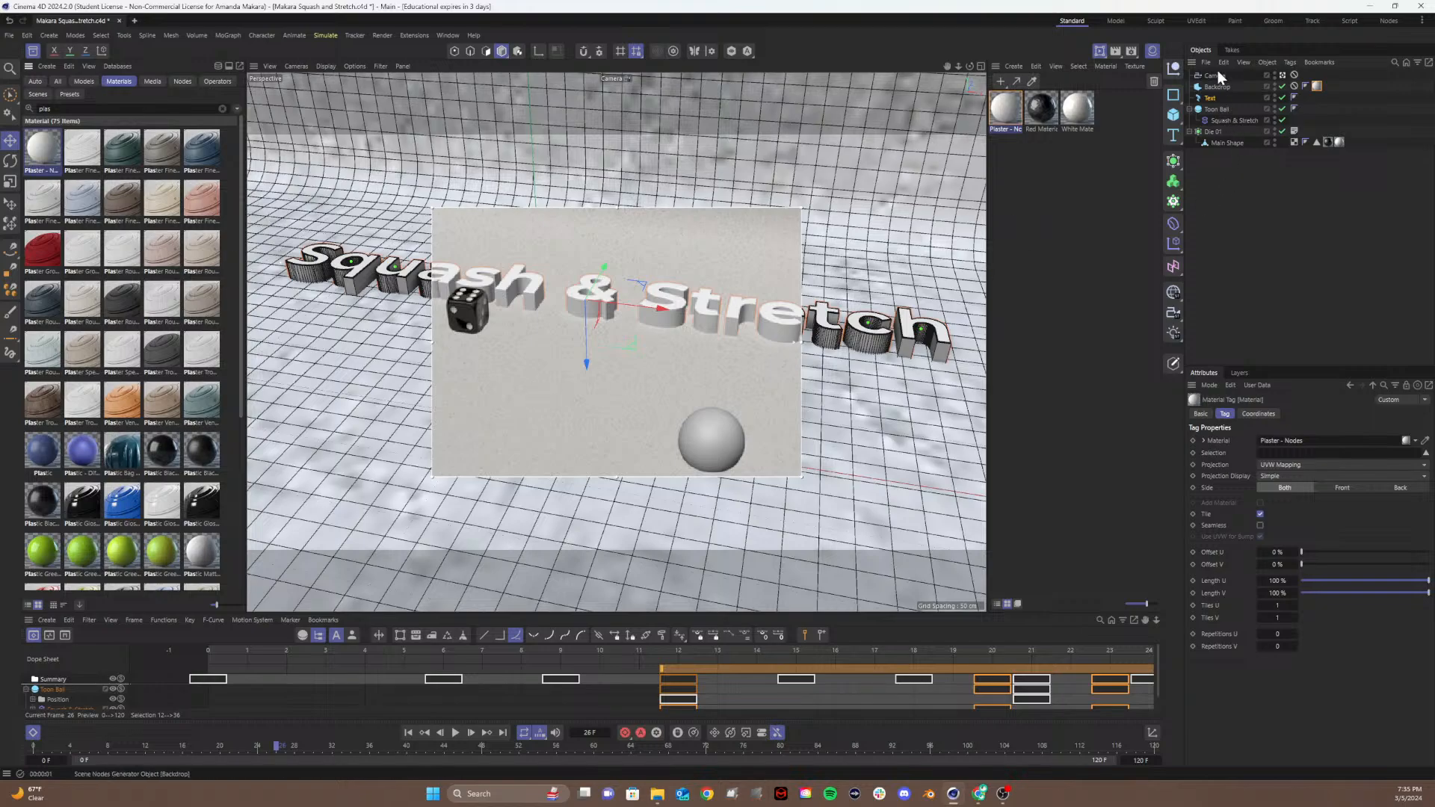
{"action": "left_click", "coordinate": [1015, 114]}
{"action": "left_click", "coordinate": [1155, 80]}
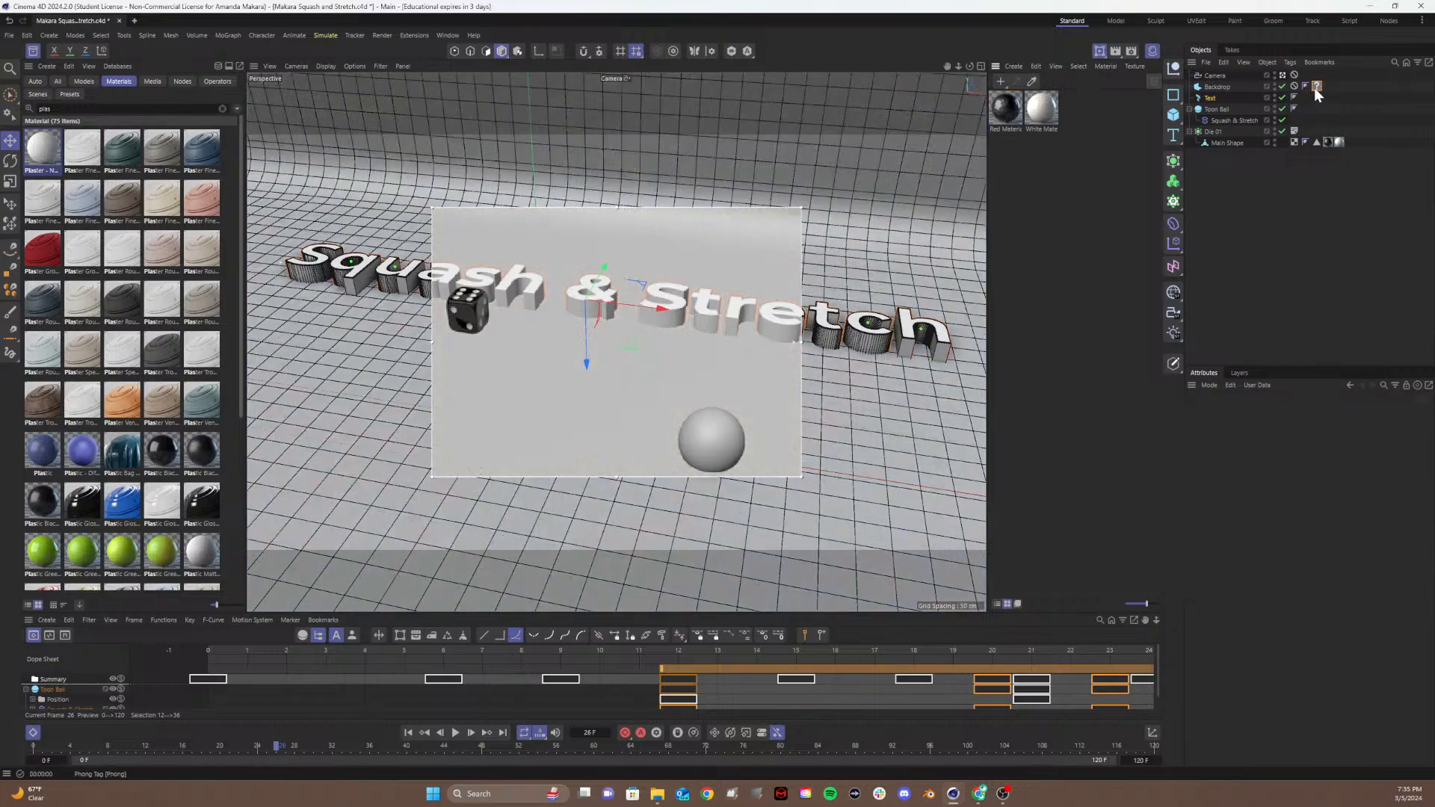
{"action": "left_click", "coordinate": [1319, 87]}
{"action": "key", "text": "Delete"}
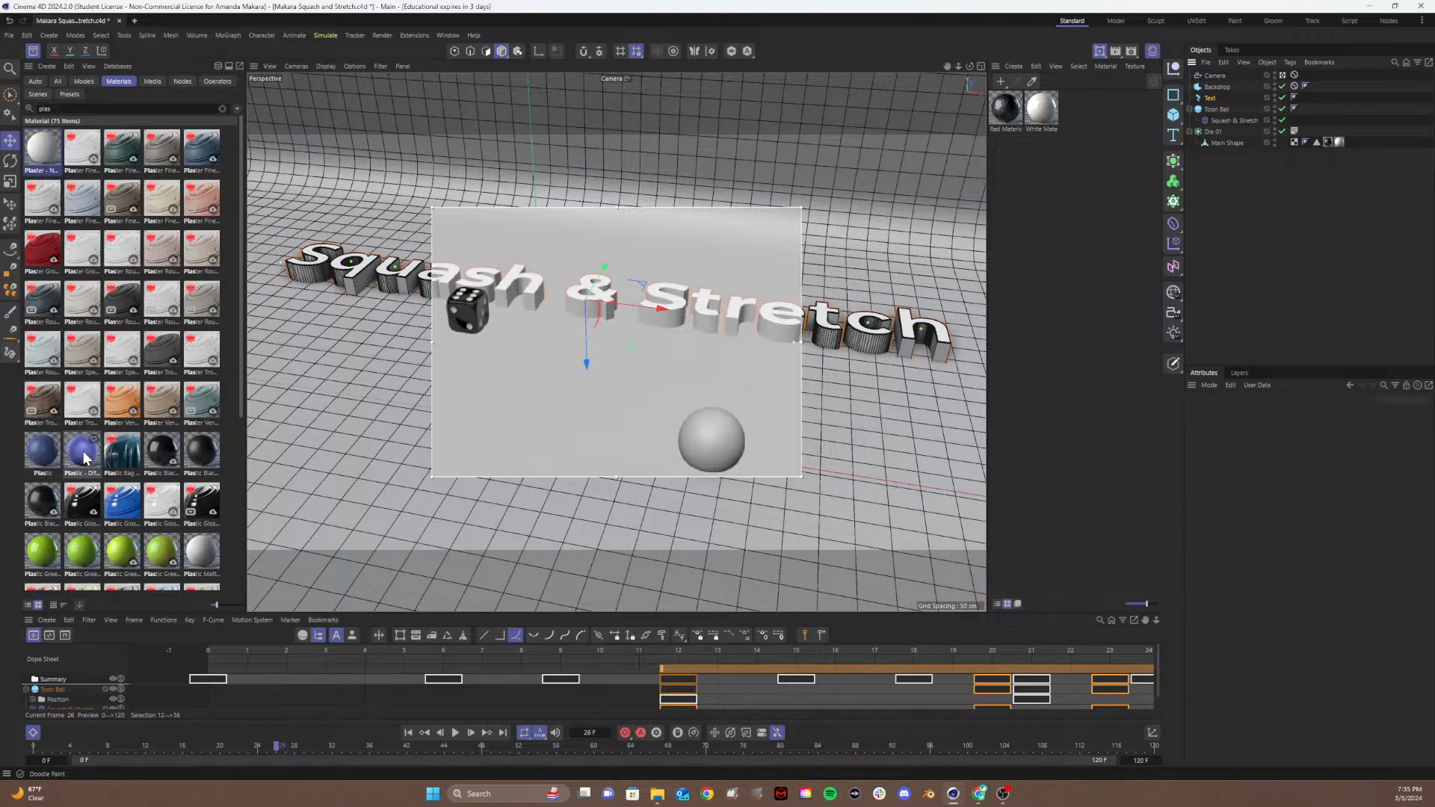
Step: Apply the Plastic - Diffuse material to the backdrop and open it in the Material Editor
{"action": "left_click_drag", "start_coordinate": [83, 451], "coordinate": [331, 426]}
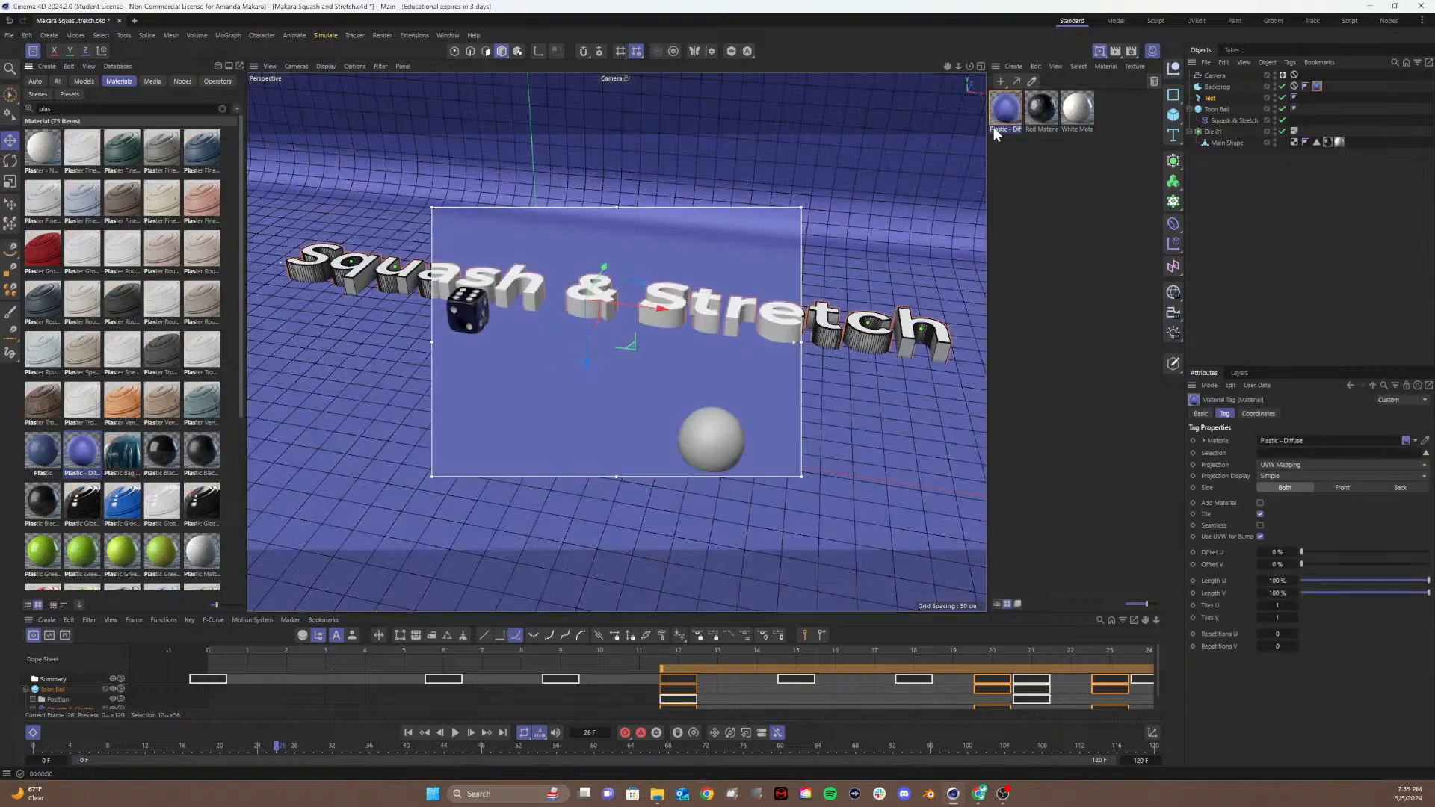
{"action": "double_click", "coordinate": [1015, 118]}
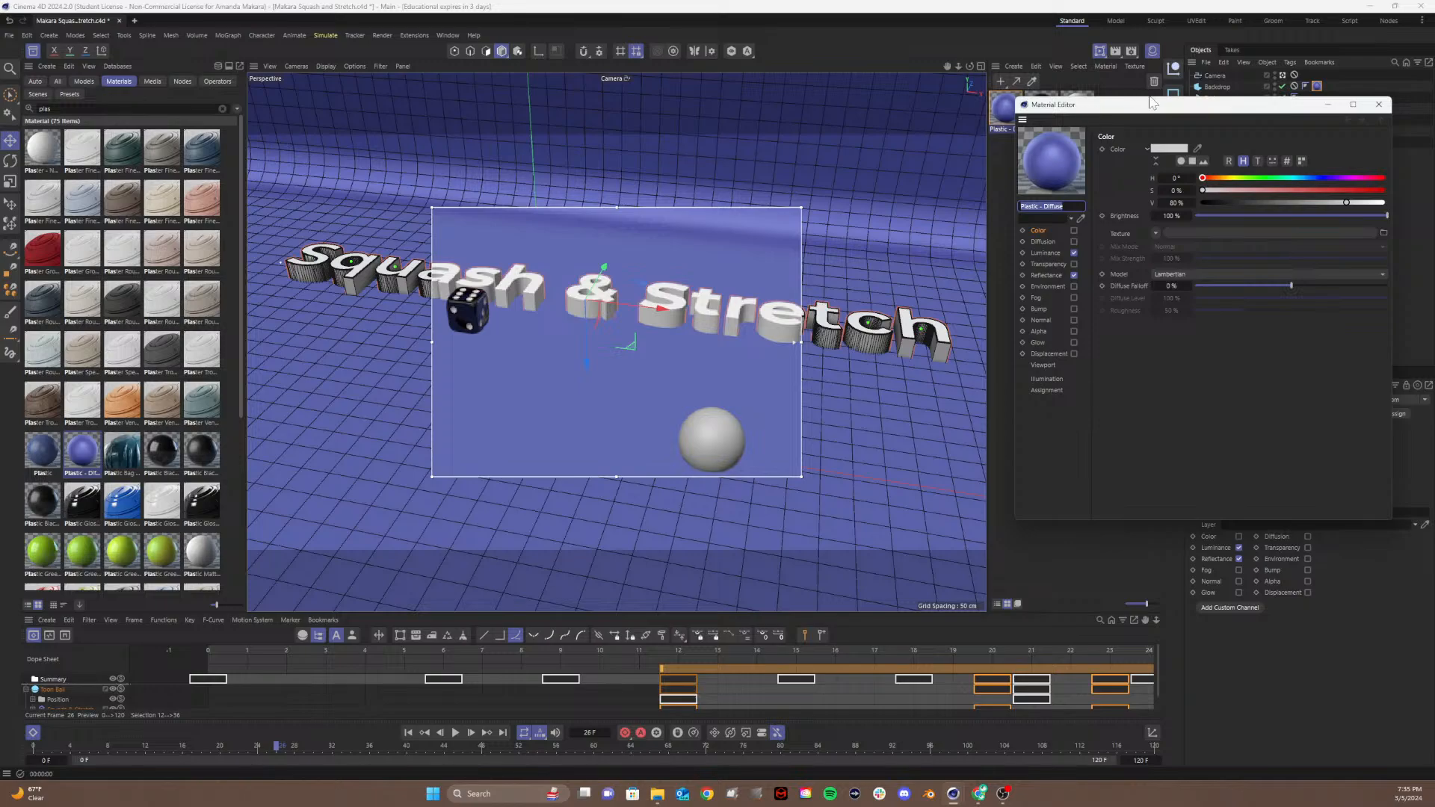
{"action": "left_click_drag", "start_coordinate": [1136, 109], "coordinate": [897, 140]}
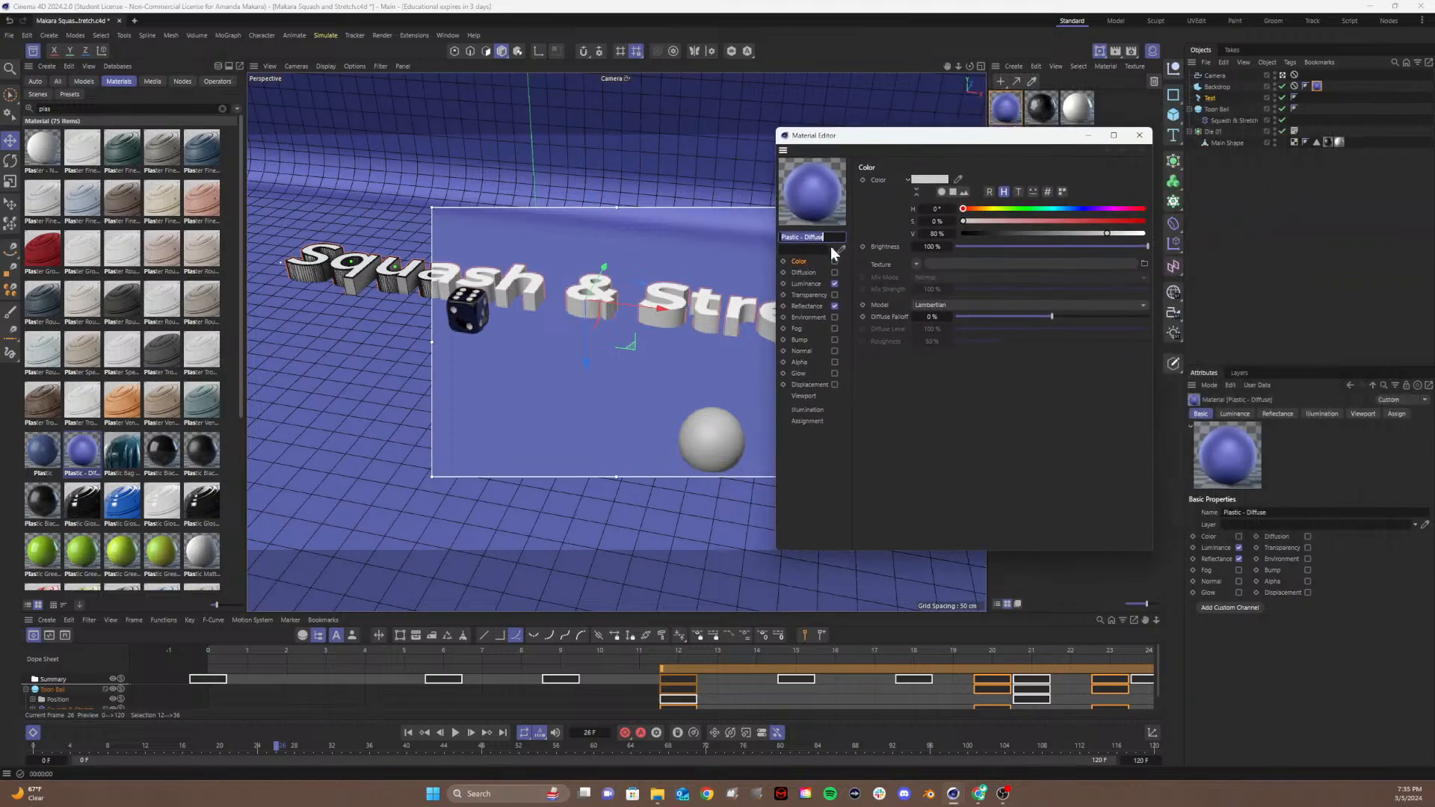
Step: Examine the luminance, reflectance and bitmap shader settings of Plastic - Diffuse for a way to recolor it
{"action": "left_click", "coordinate": [805, 284]}
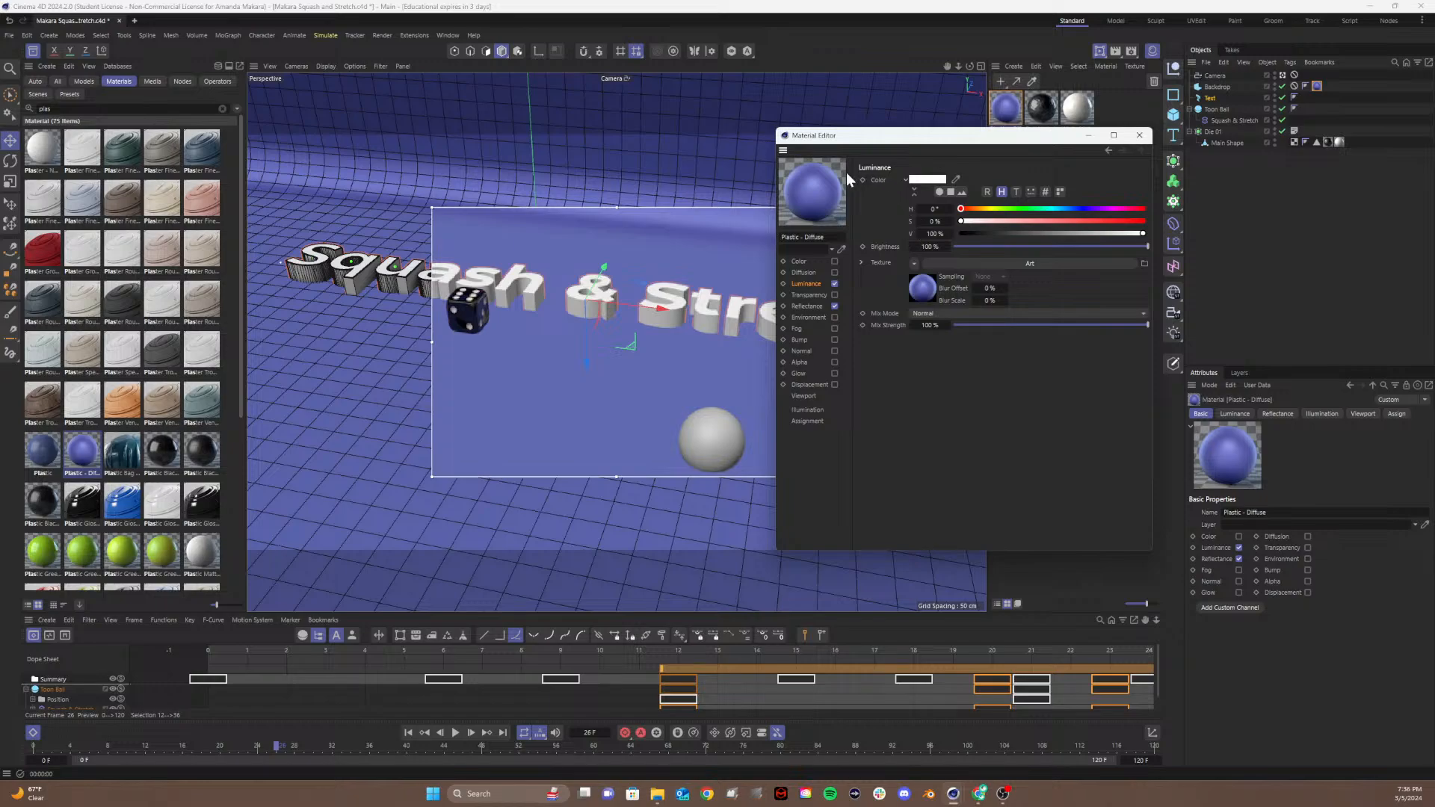
{"action": "left_click", "coordinate": [800, 307]}
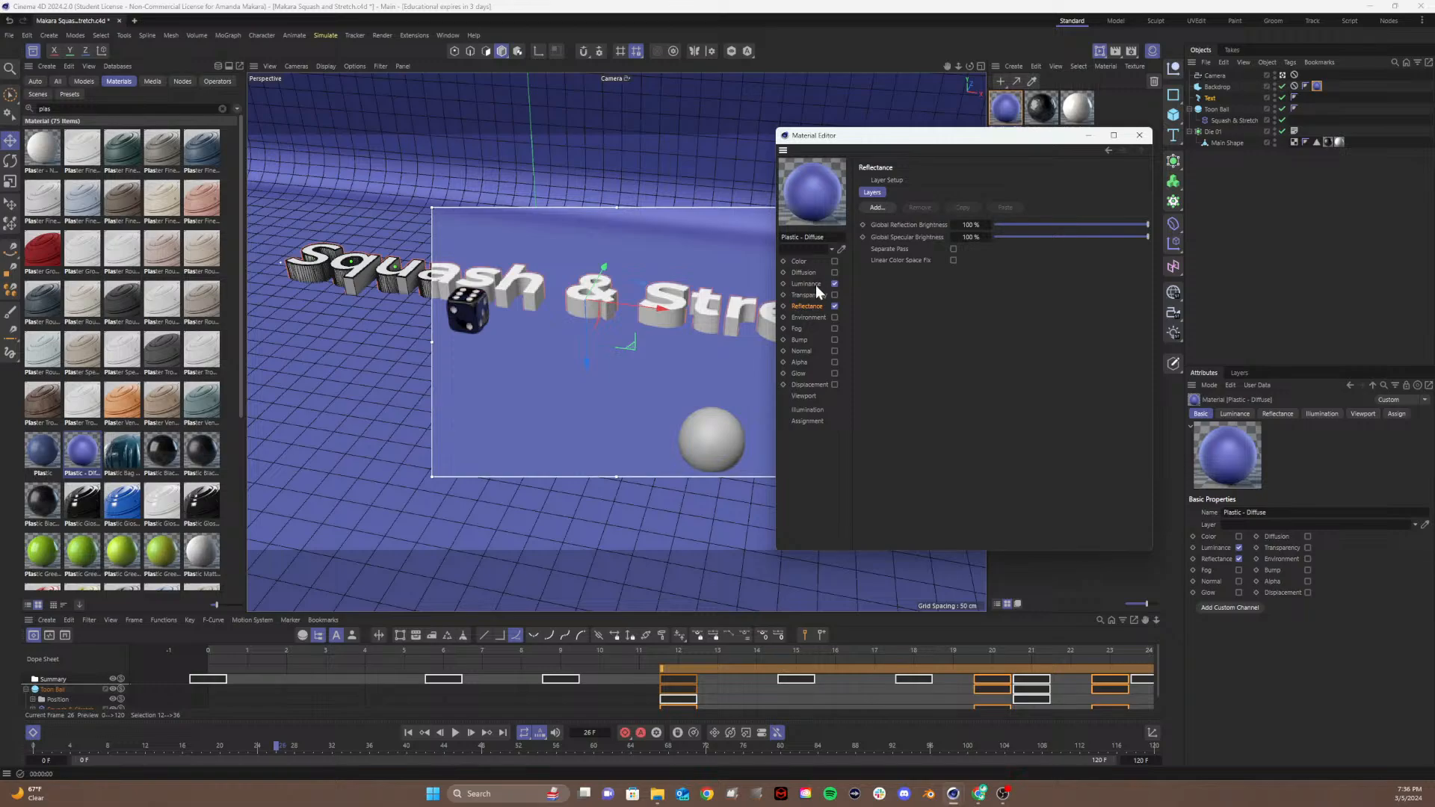
{"action": "left_click", "coordinate": [815, 285]}
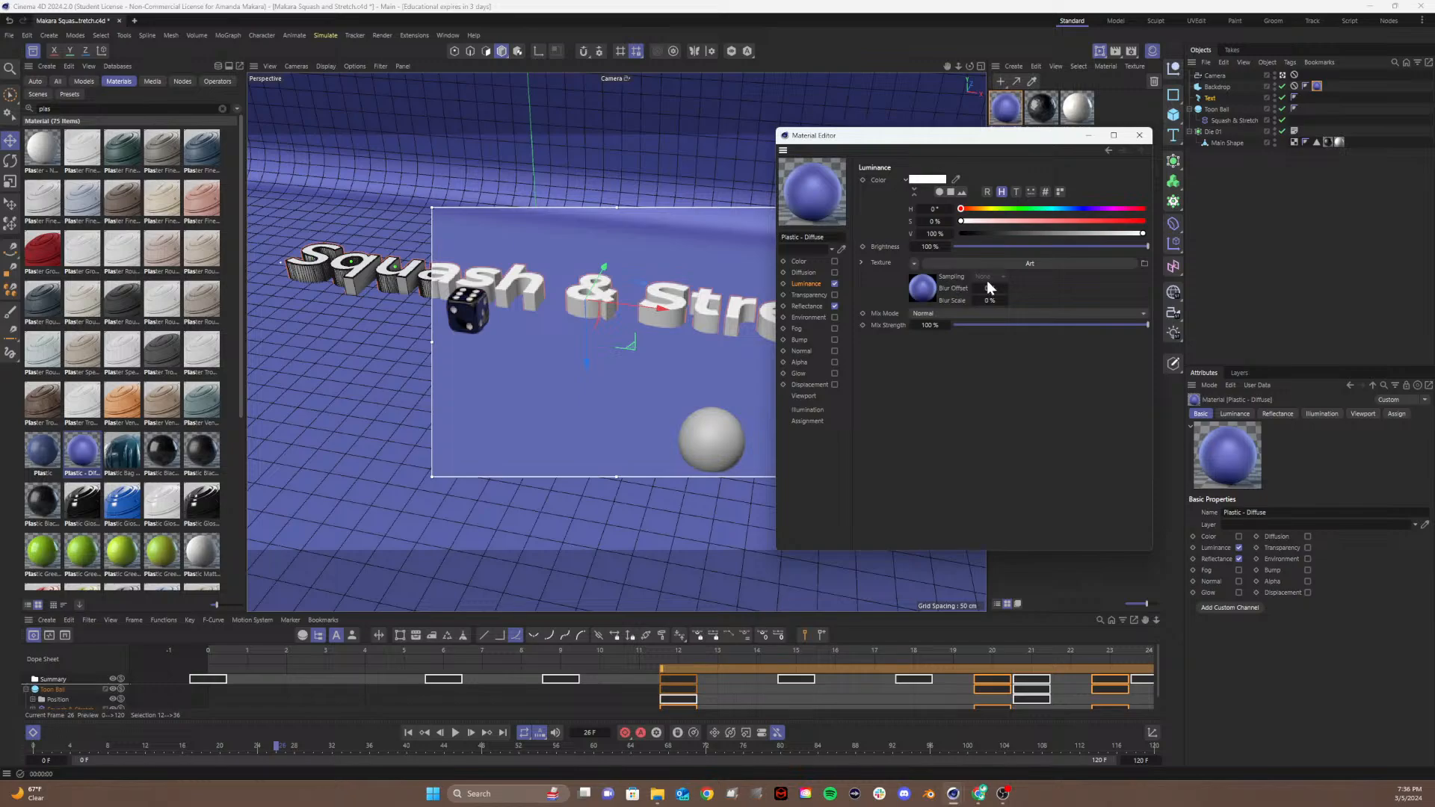
{"action": "left_click", "coordinate": [1016, 261]}
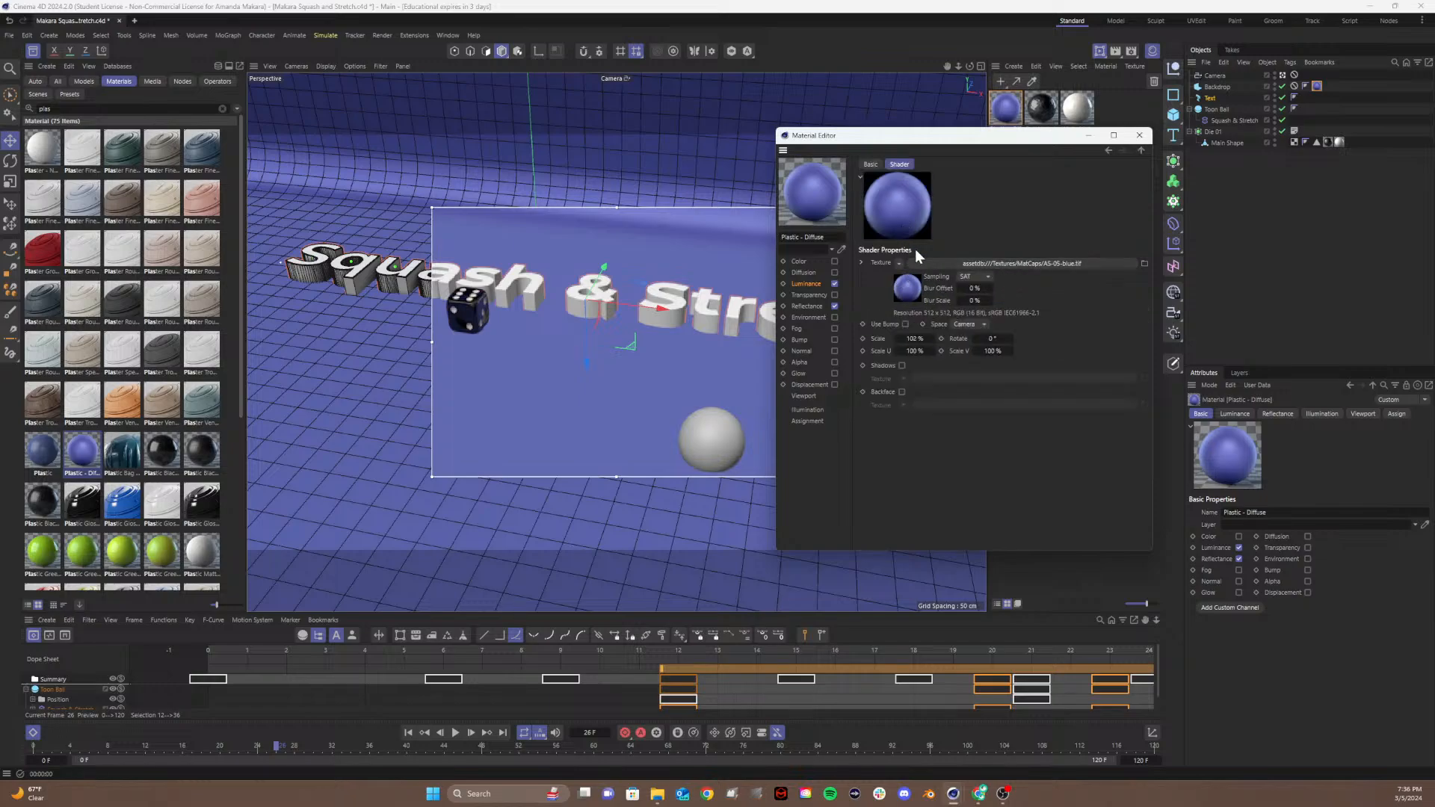
{"action": "left_click", "coordinate": [902, 293]}
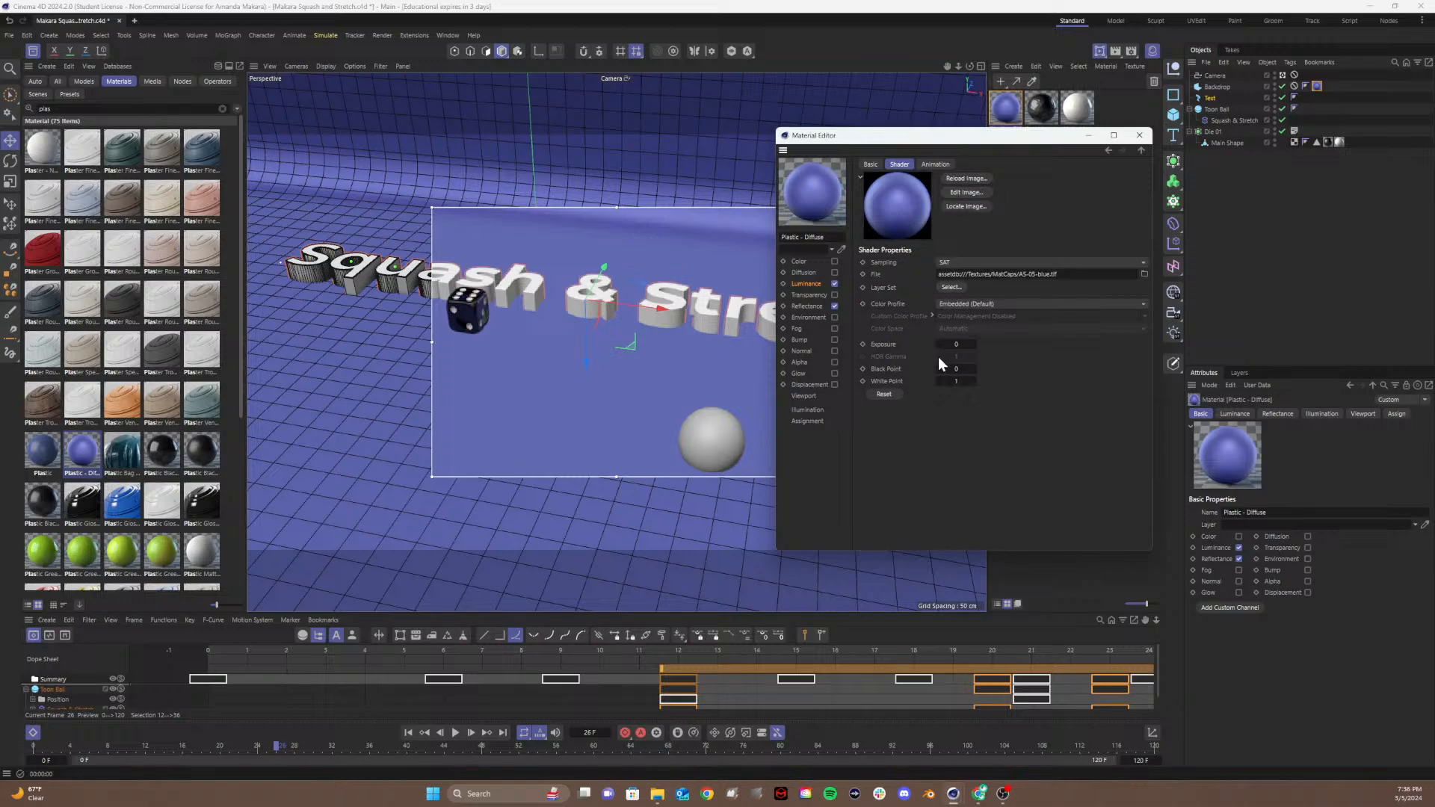
{"action": "left_click", "coordinate": [955, 303]}
{"action": "left_click", "coordinate": [955, 304]}
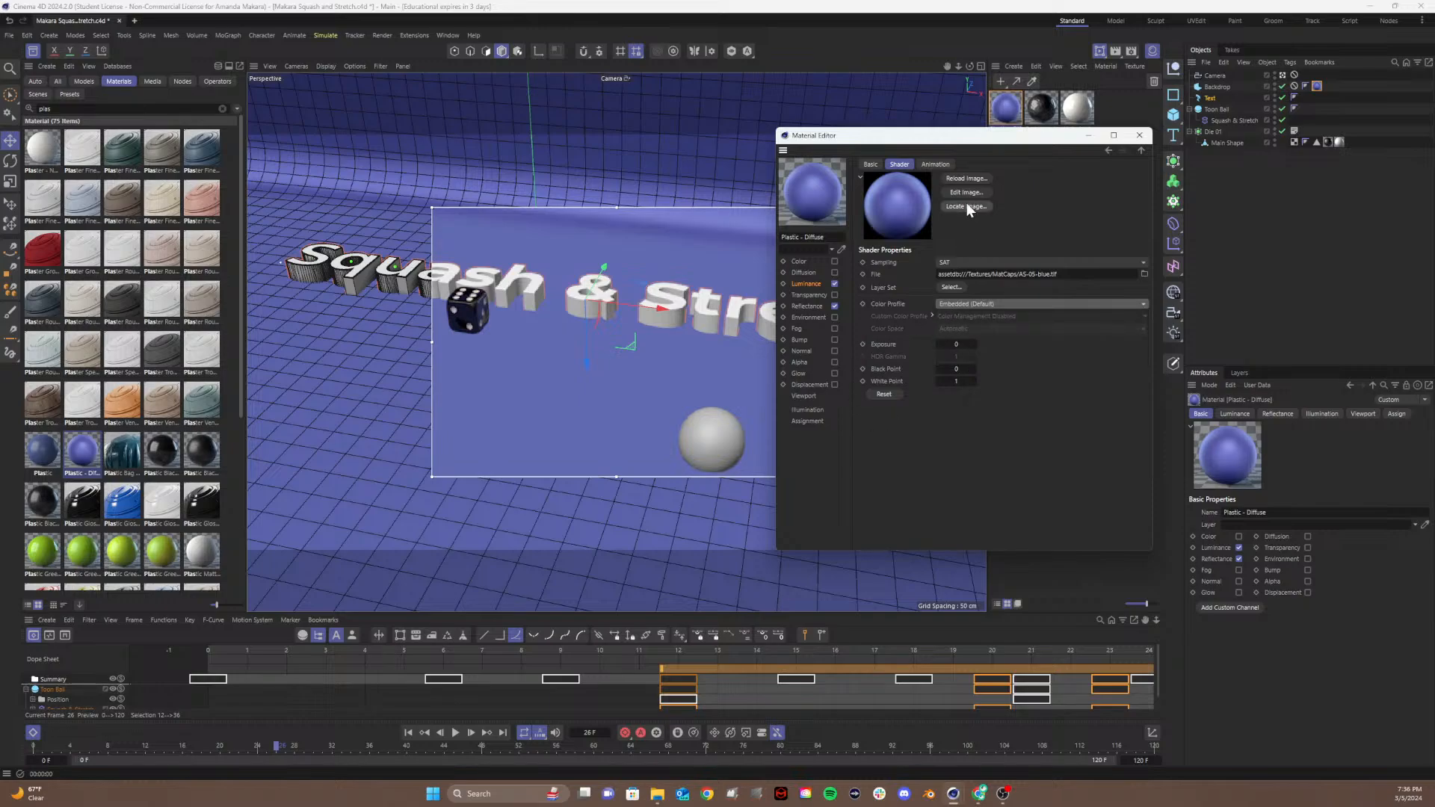
{"action": "left_click", "coordinate": [872, 164]}
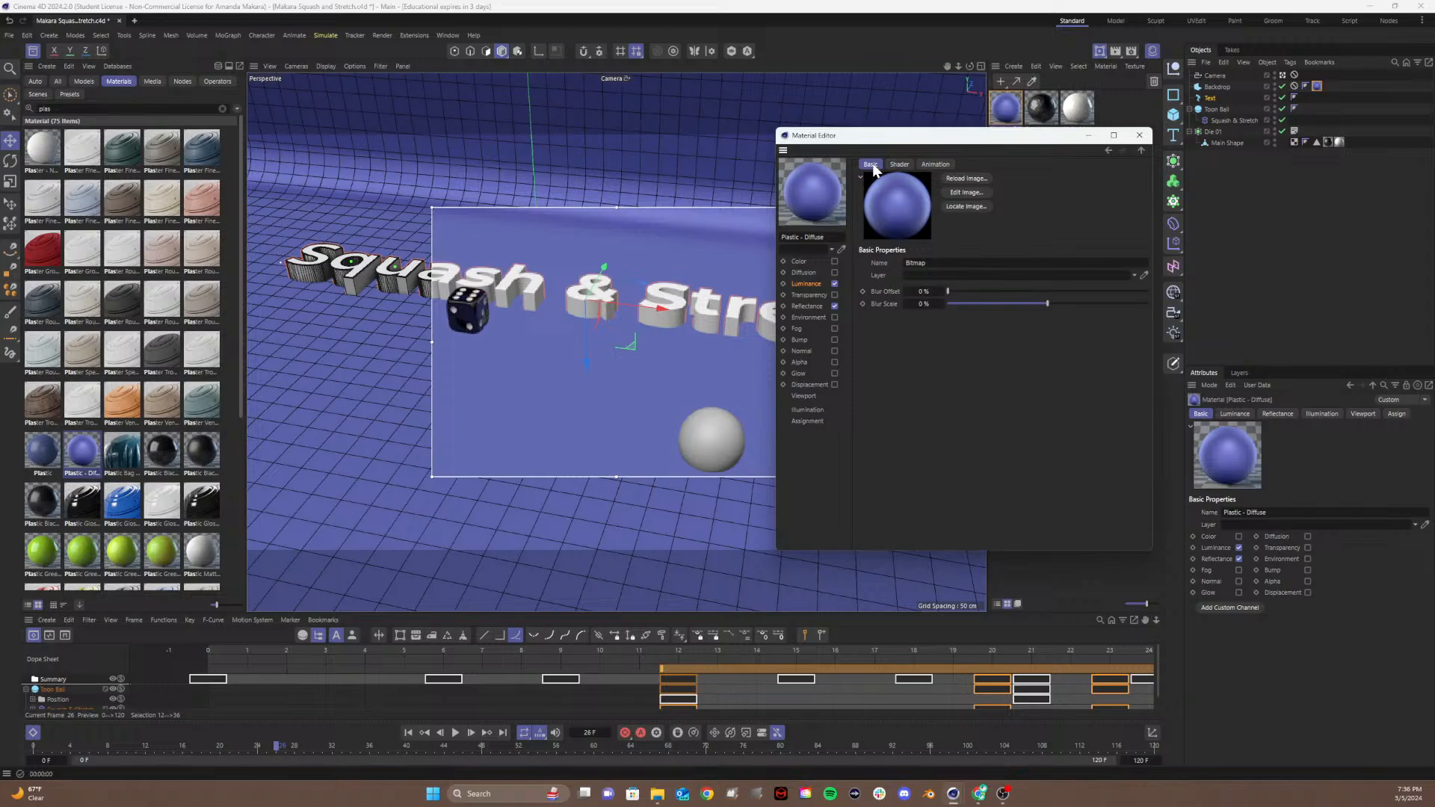
{"action": "left_click", "coordinate": [806, 285]}
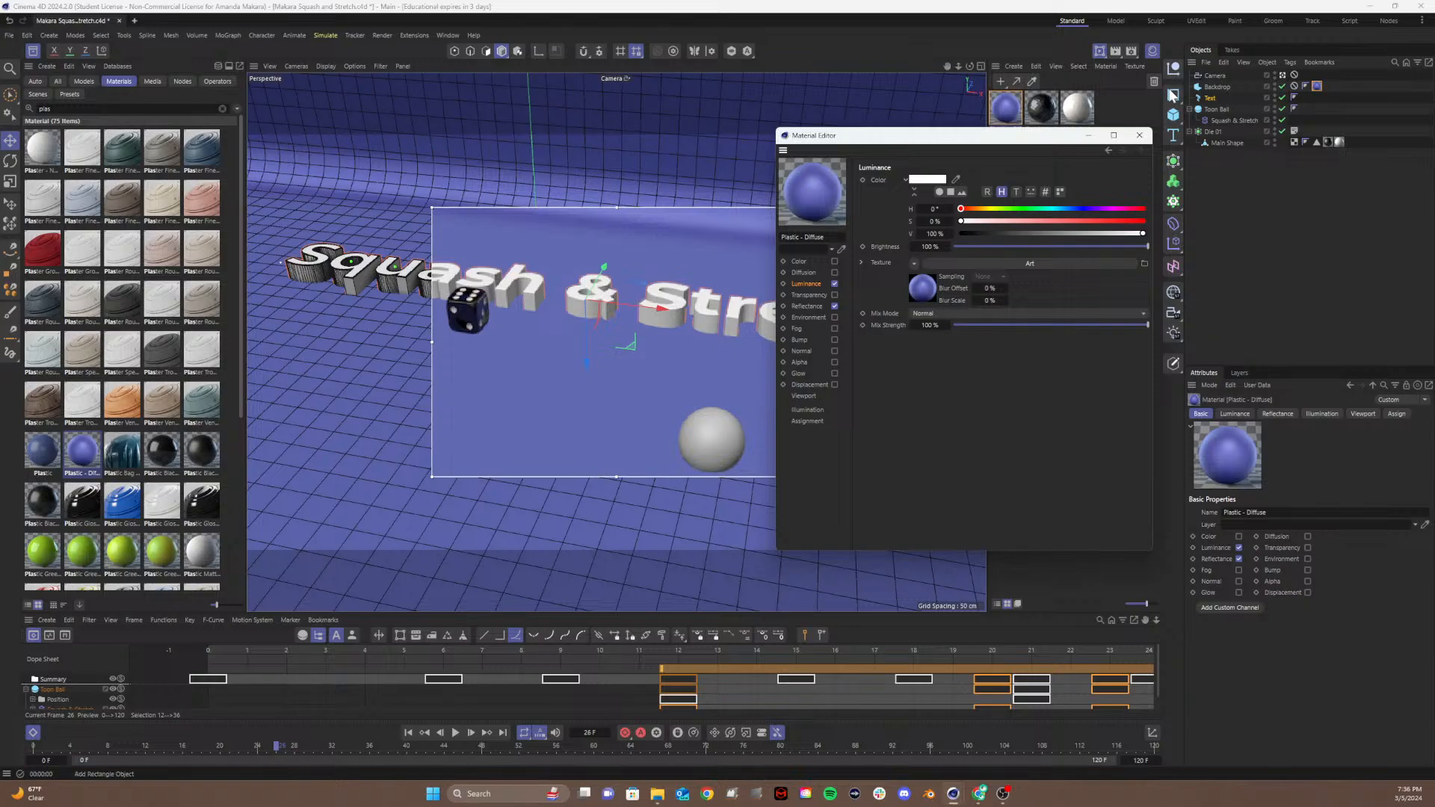
{"action": "left_click", "coordinate": [1139, 136]}
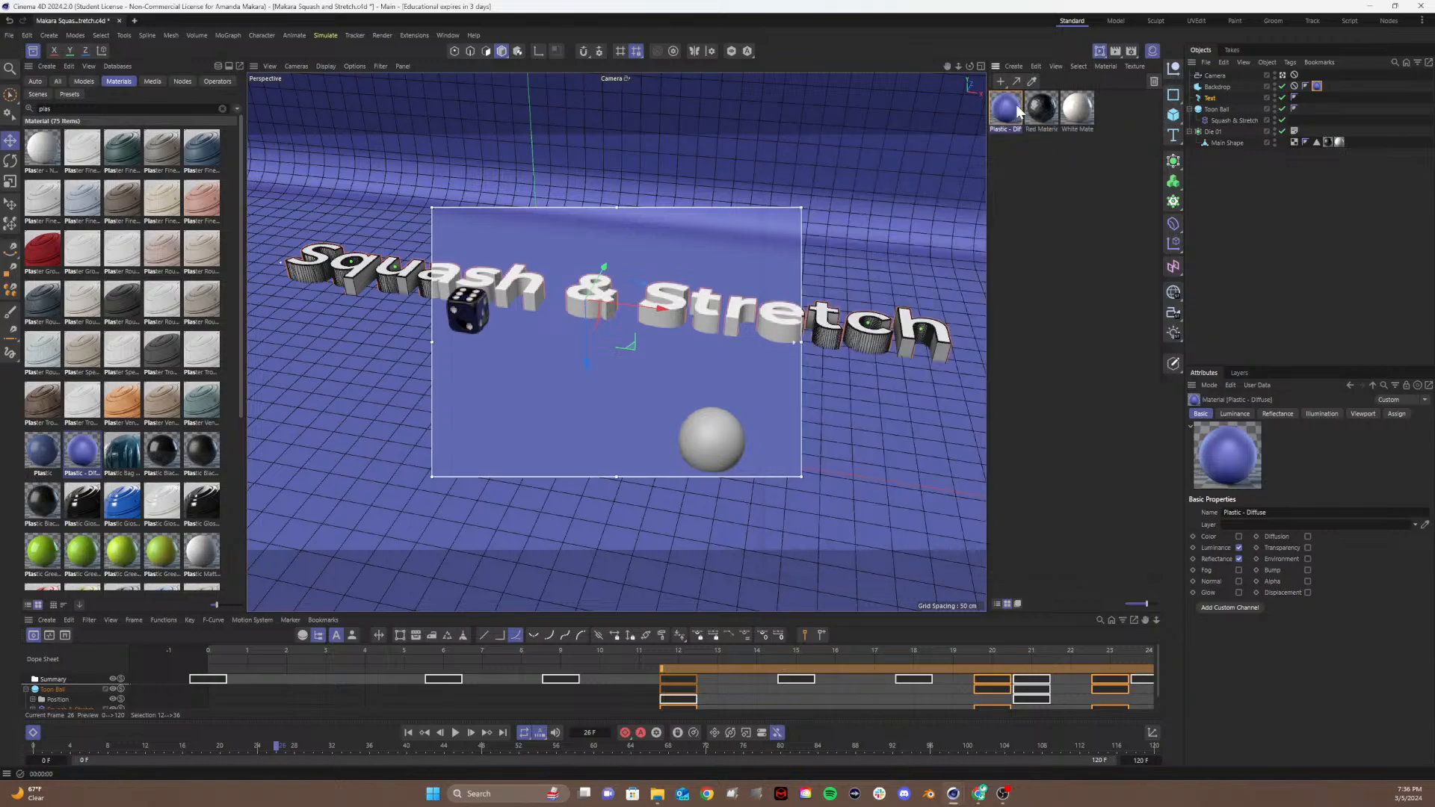
Step: Delete the Plastic - Diffuse material and its leftover tag on the backdrop
{"action": "left_click", "coordinate": [1151, 82]}
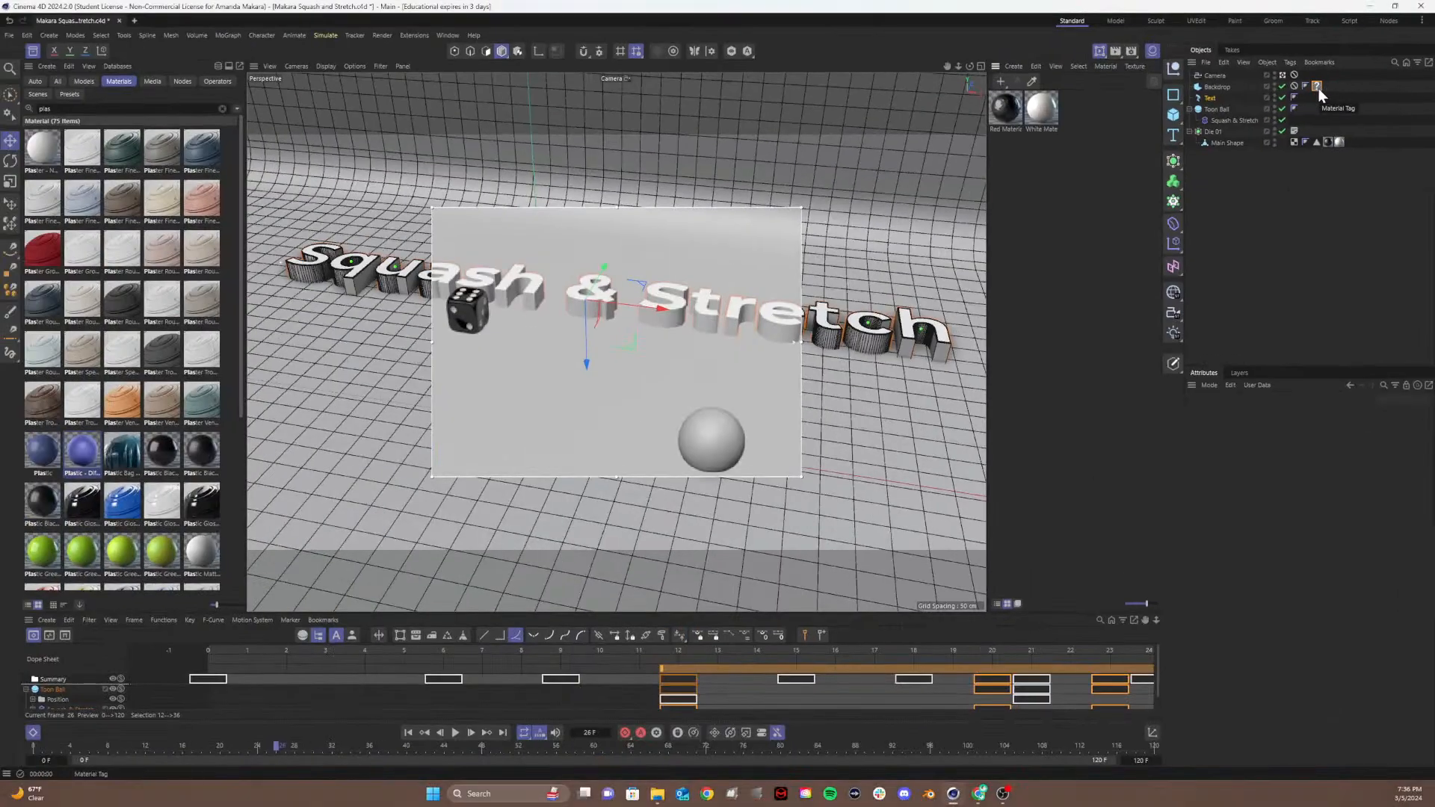
{"action": "left_click", "coordinate": [1317, 86]}
{"action": "key", "text": "Delete"}
Step: Create a new default material and open its Color channel in the Material Editor
{"action": "left_click", "coordinate": [1011, 66]}
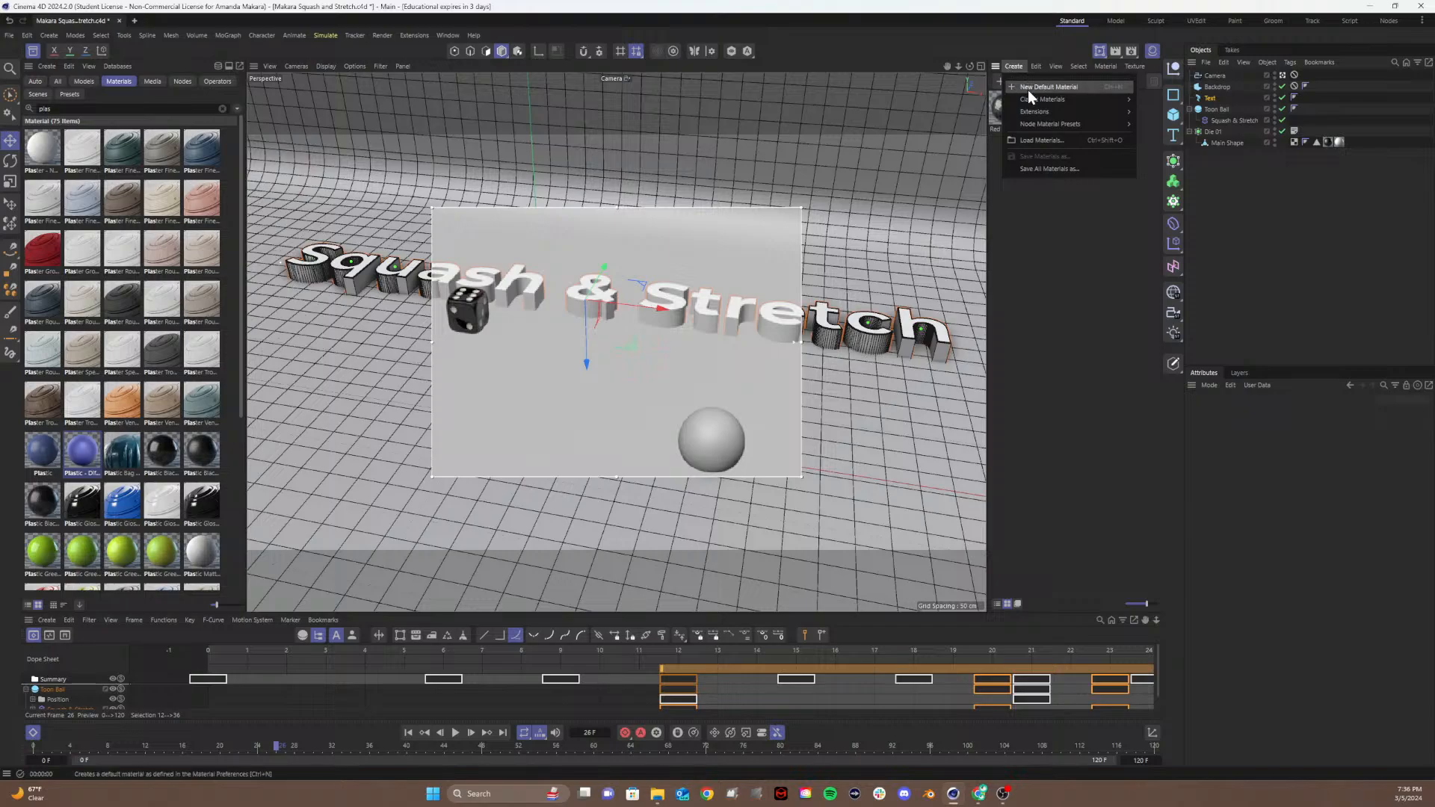
{"action": "left_click", "coordinate": [1028, 89]}
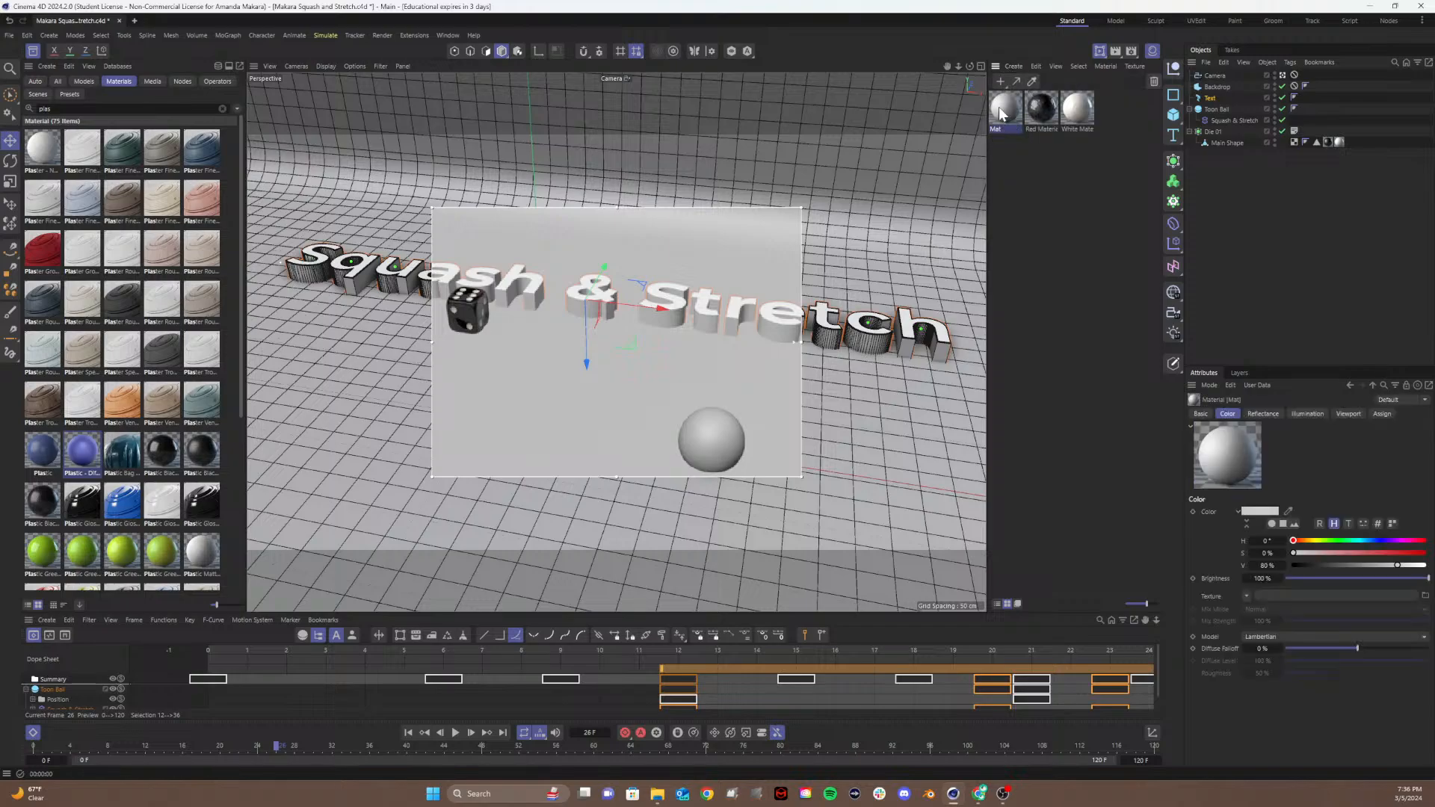
{"action": "double_click", "coordinate": [999, 106]}
{"action": "left_click_drag", "start_coordinate": [1076, 110], "coordinate": [993, 182]}
{"action": "left_click", "coordinate": [937, 299]}
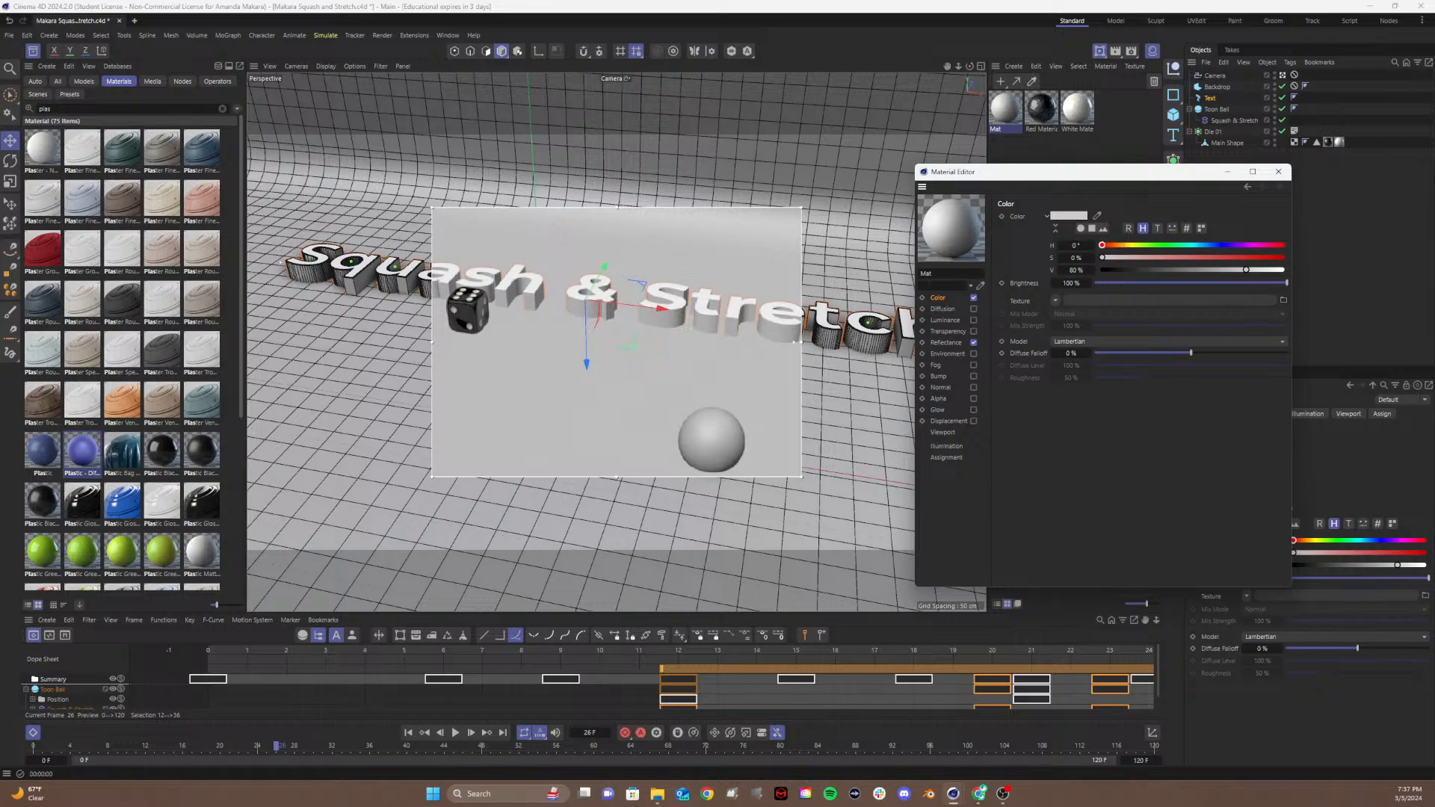
Step: Switch to Chrome, search for "coolors", and open the Coolors palette generator site in a maximized window
{"action": "left_click", "coordinate": [707, 794]}
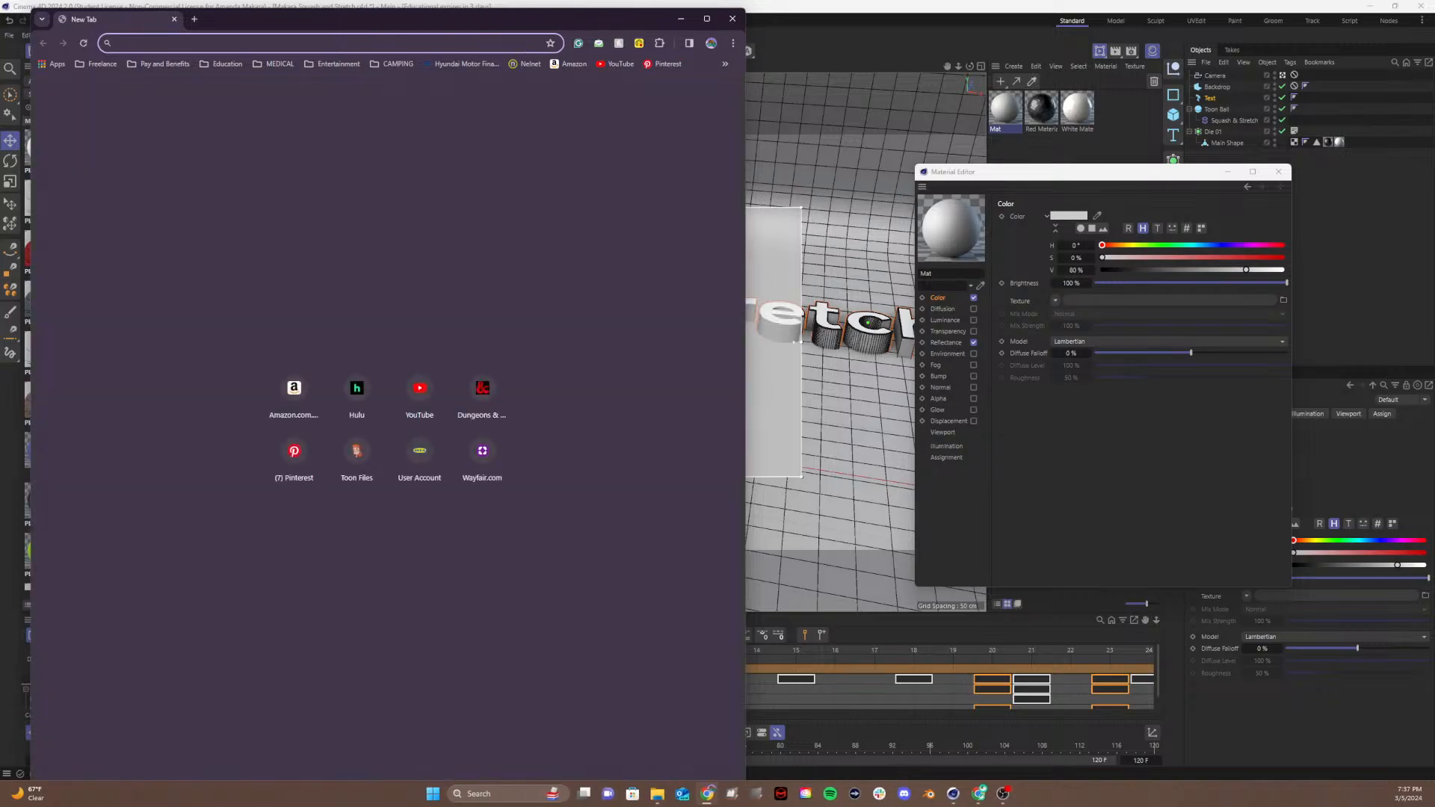
{"action": "type", "text": "coolo"}
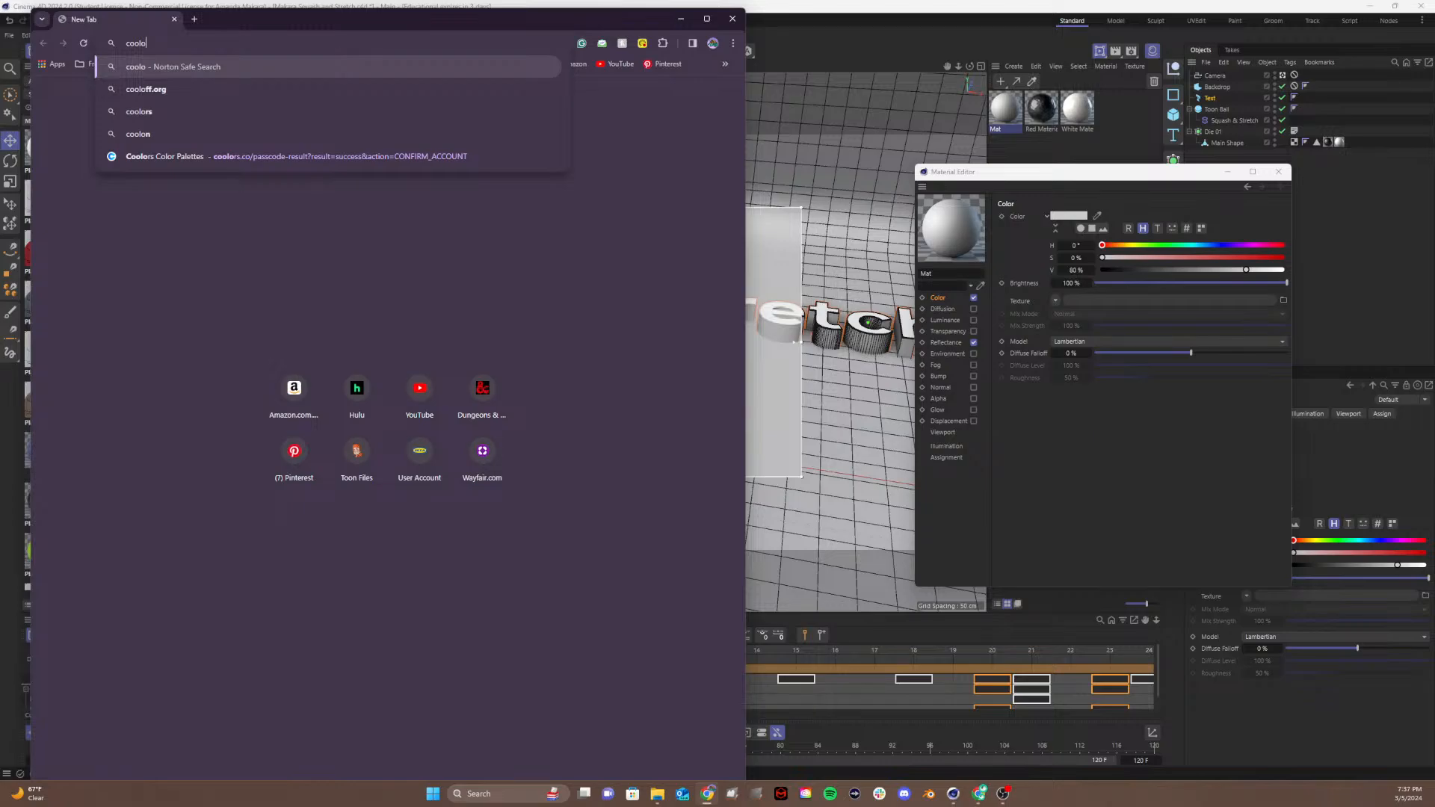
{"action": "type", "text": "r"}
{"action": "left_click", "coordinate": [209, 90]}
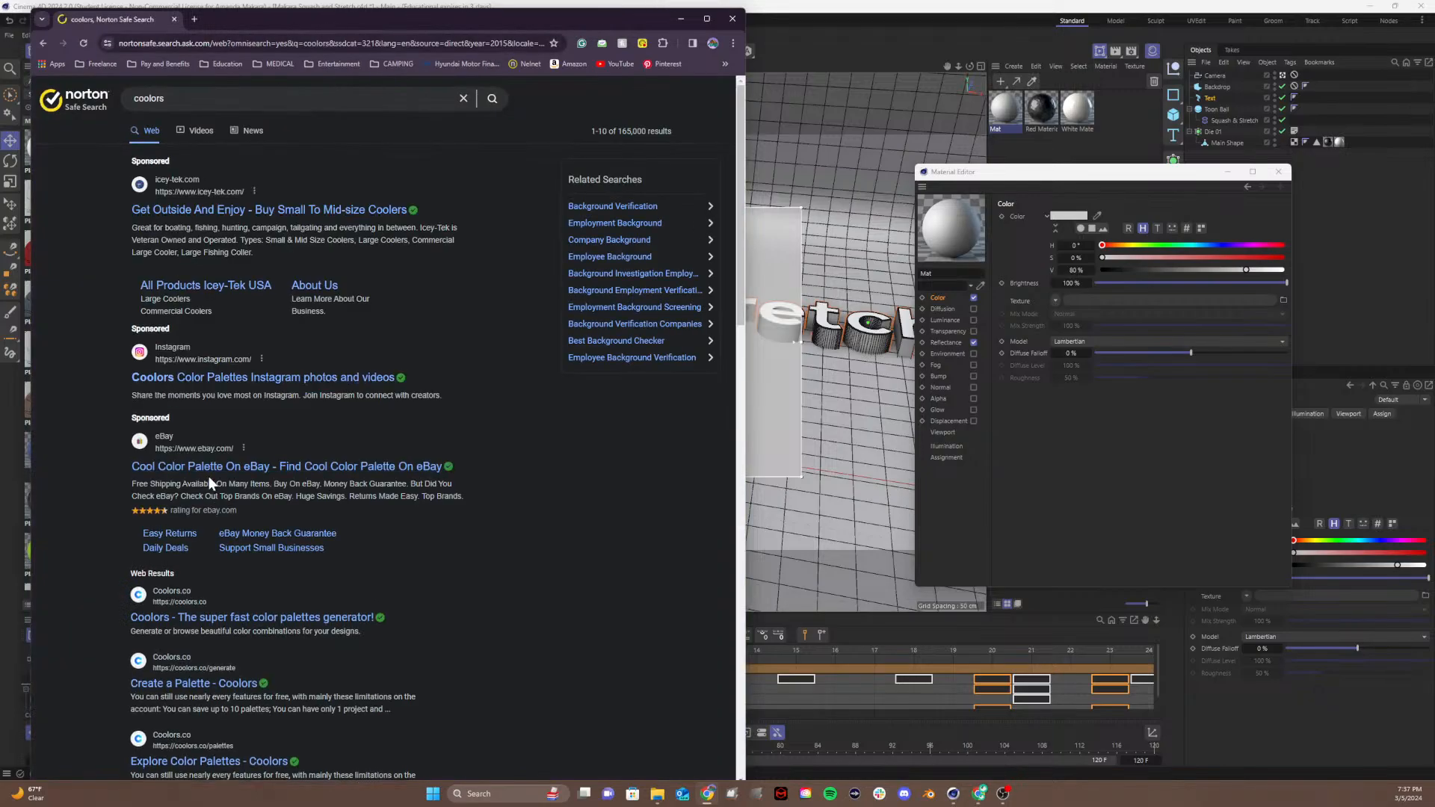
{"action": "left_click", "coordinate": [213, 616]}
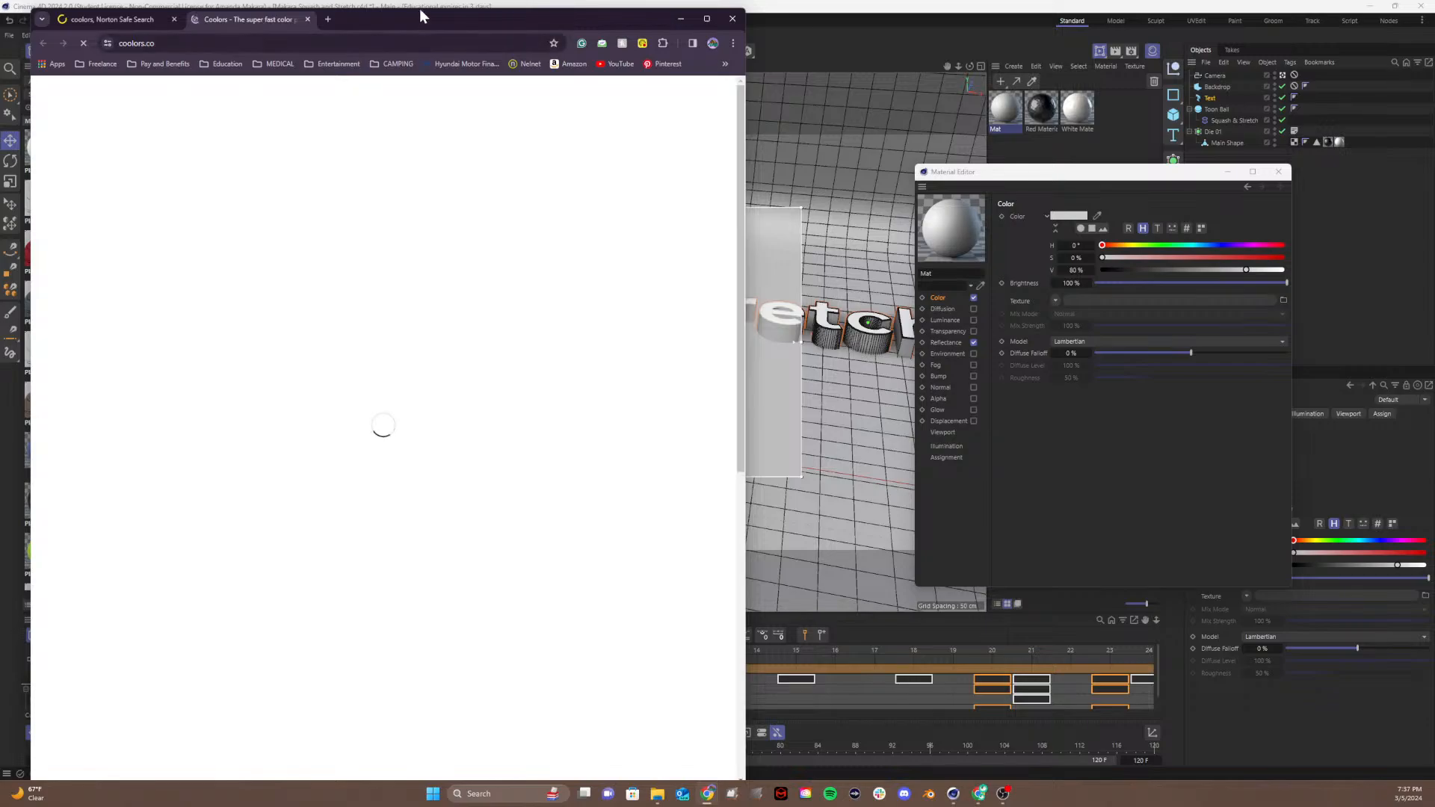
{"action": "left_click_drag", "start_coordinate": [410, 20], "coordinate": [573, 2]}
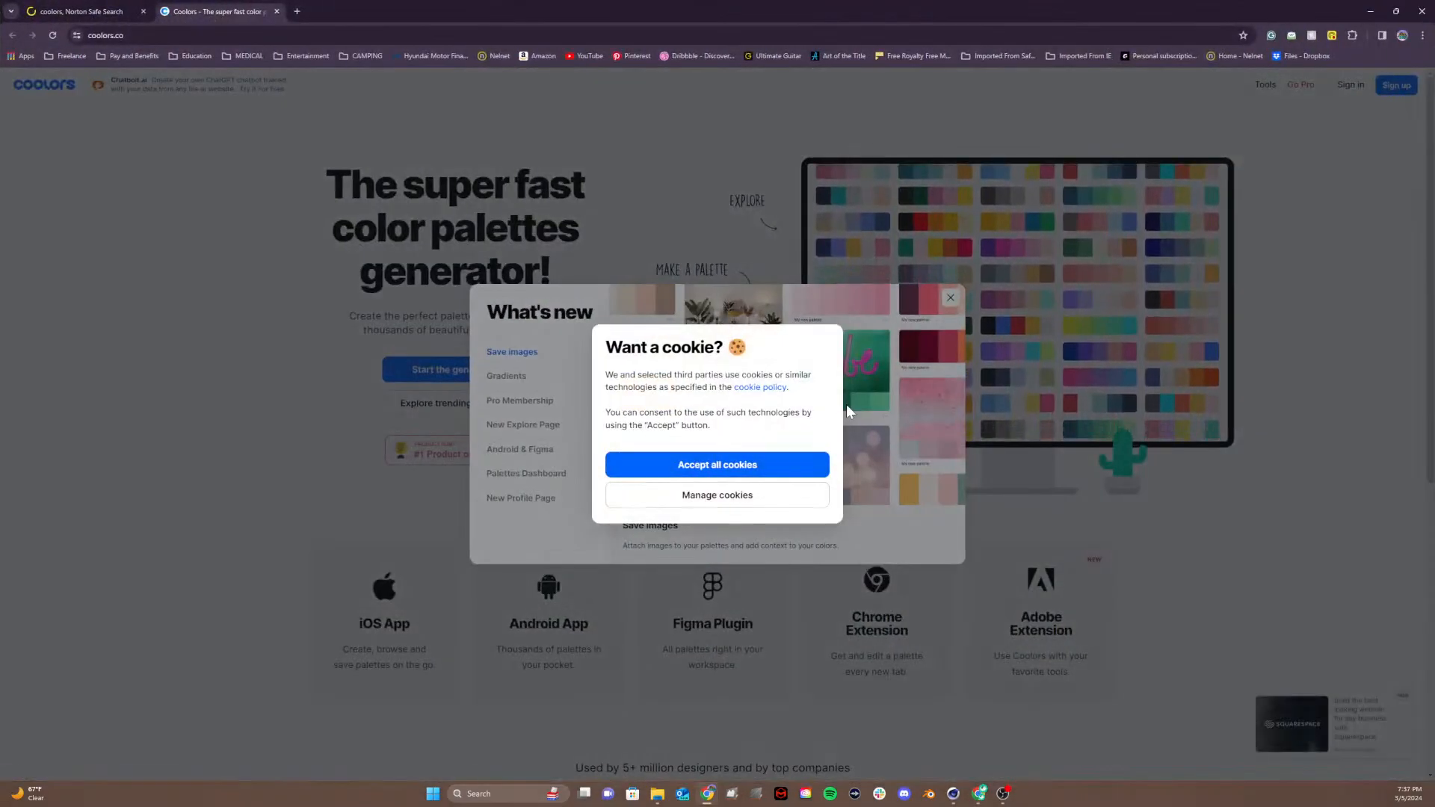
Step: Reject all optional cookies on the Coolors site, save the privacy choices, and dismiss the What's new notice
{"action": "left_click", "coordinate": [724, 496]}
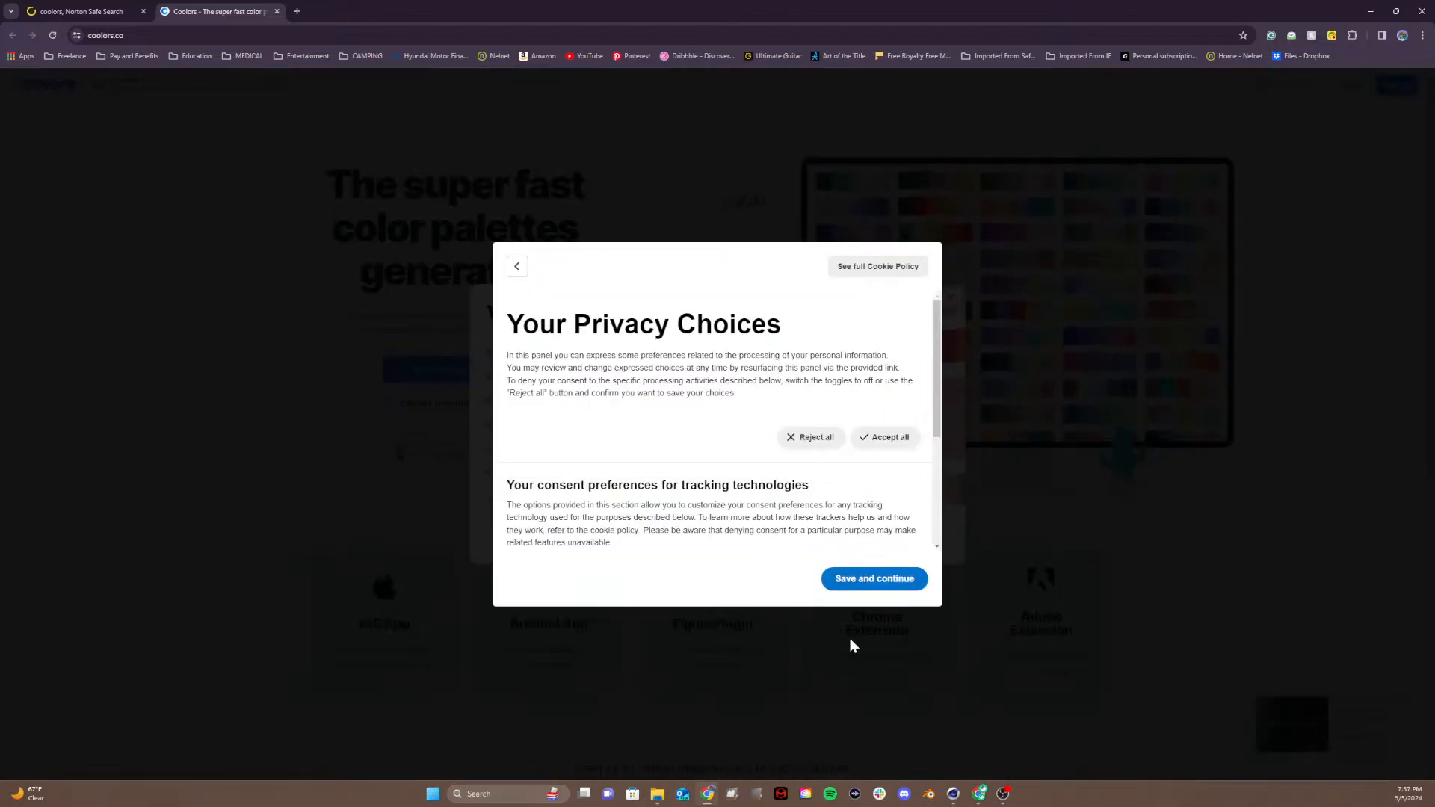
{"action": "left_click", "coordinate": [815, 444]}
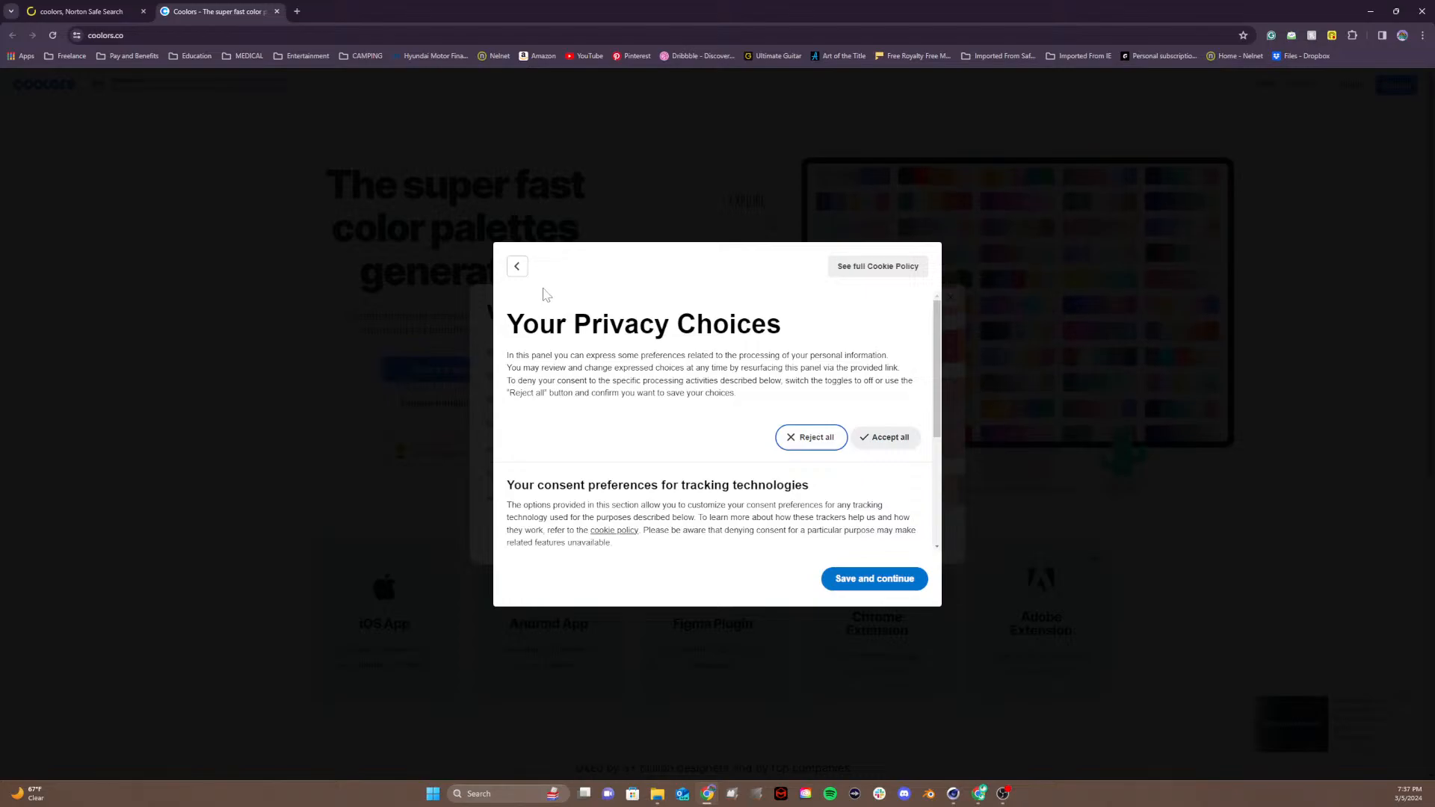
{"action": "left_click", "coordinate": [874, 578]}
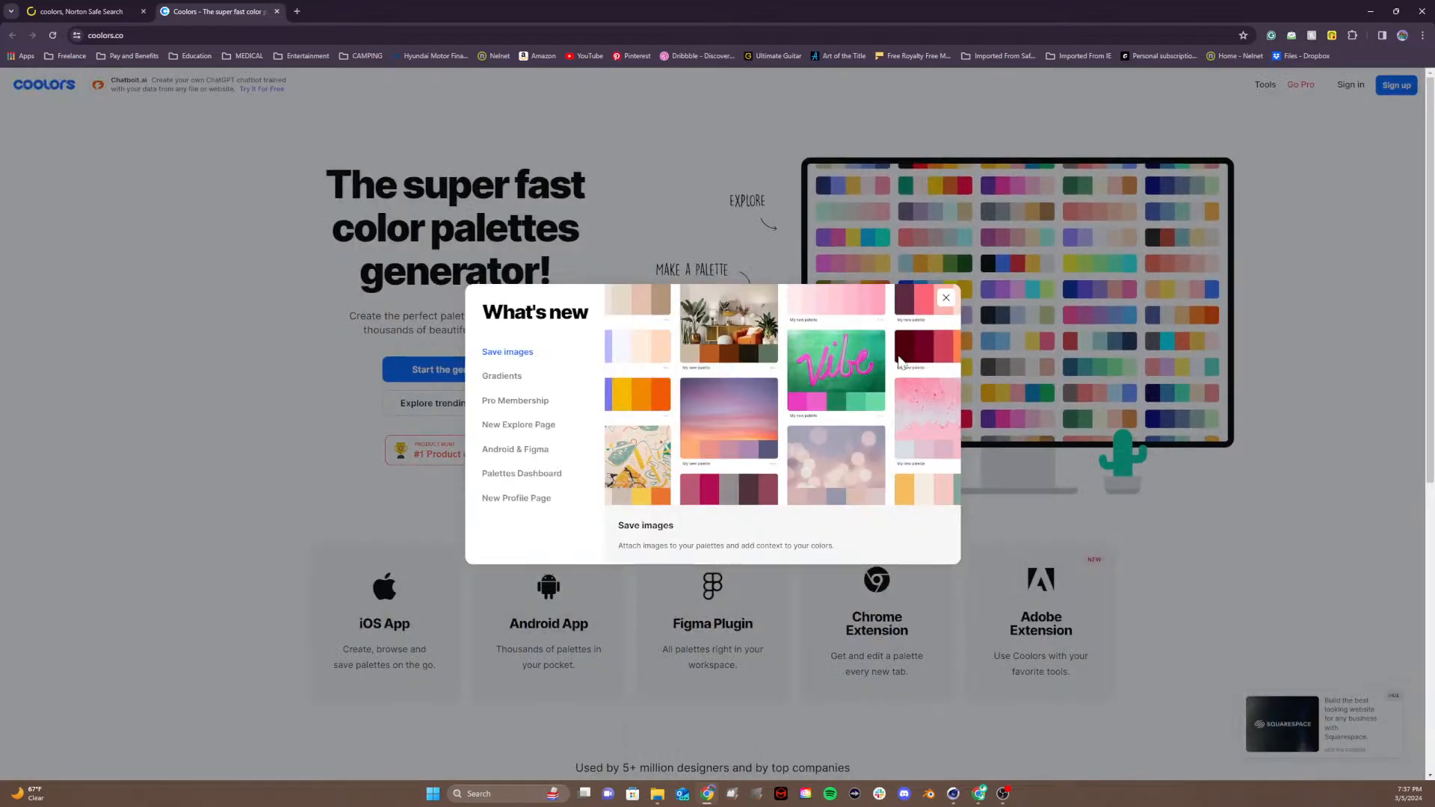
{"action": "left_click", "coordinate": [946, 297]}
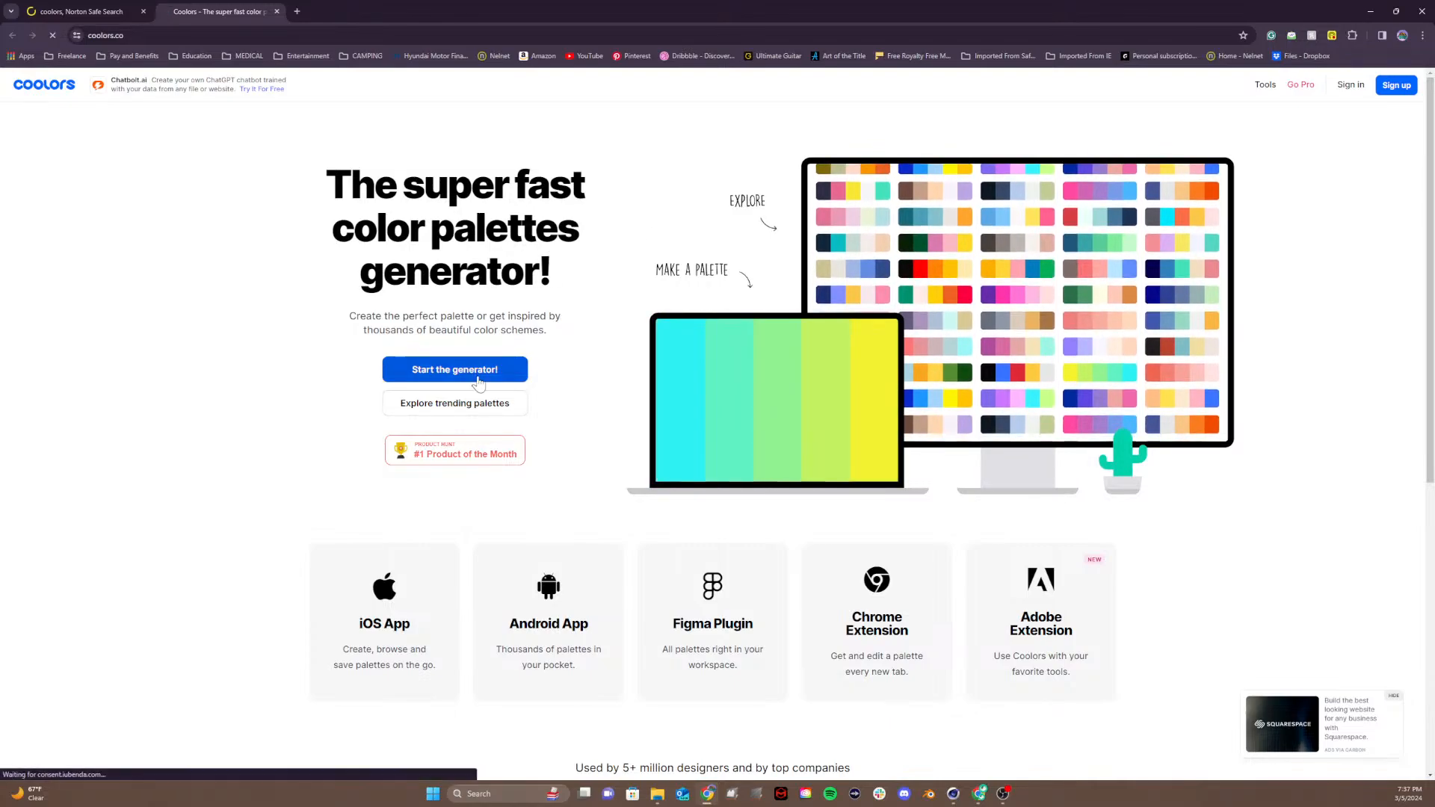
Step: Start the palette generator, generate palettes until reaching FBC2B5, FFA8A9, F786AA, A14A76, CDB2AB, and close the leftover search page
{"action": "left_click", "coordinate": [477, 373]}
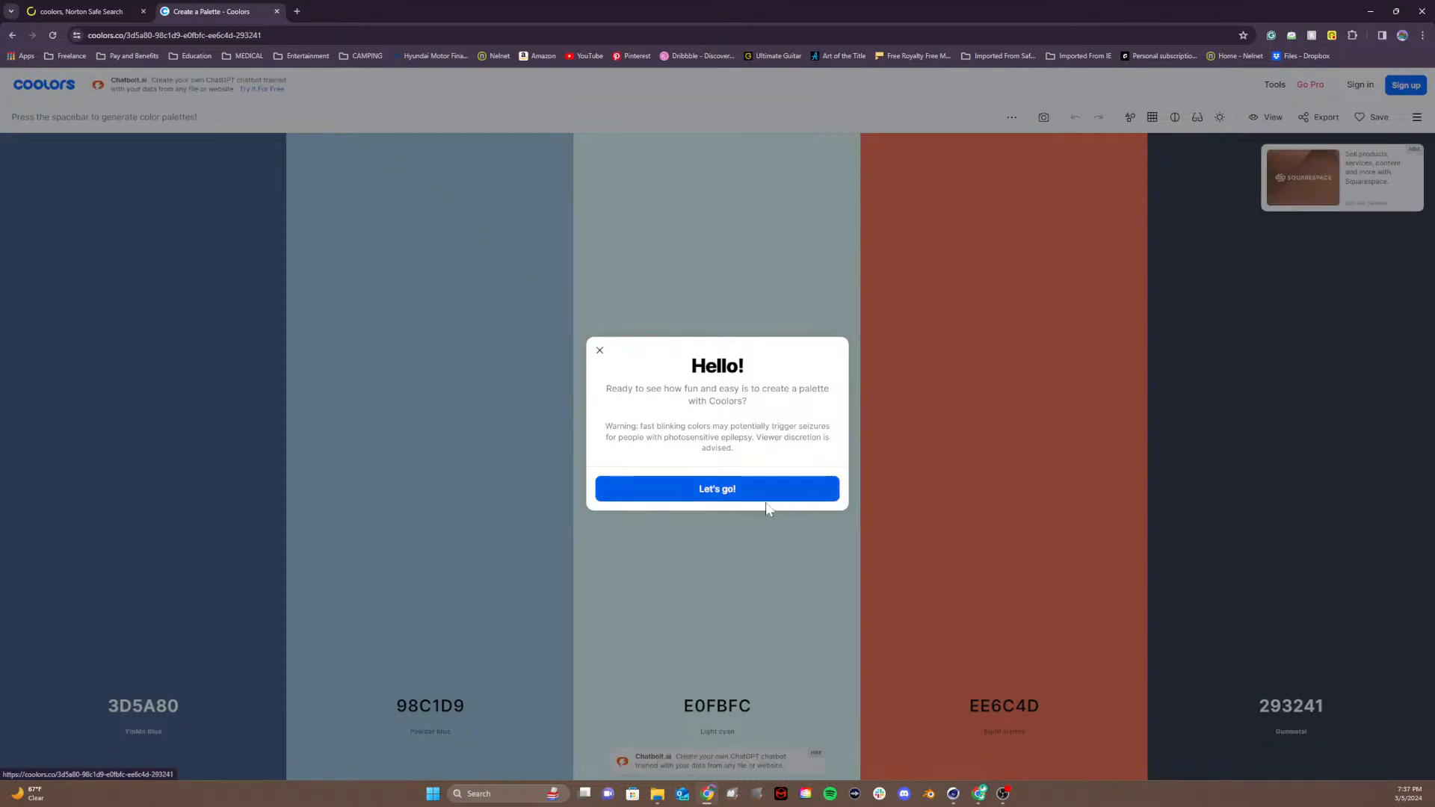
{"action": "left_click", "coordinate": [600, 351]}
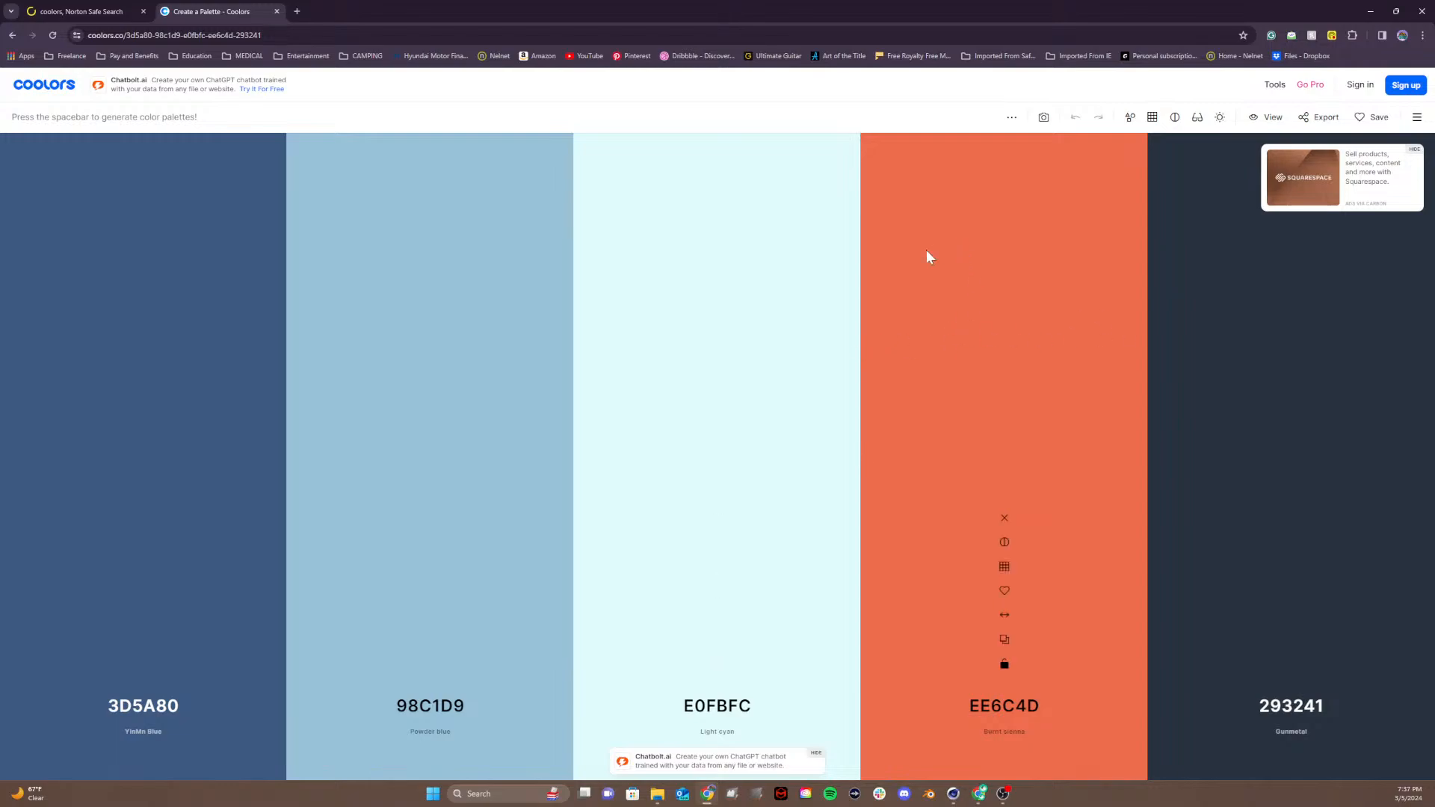
{"action": "key", "text": "space"}
{"action": "key", "text": "space"}
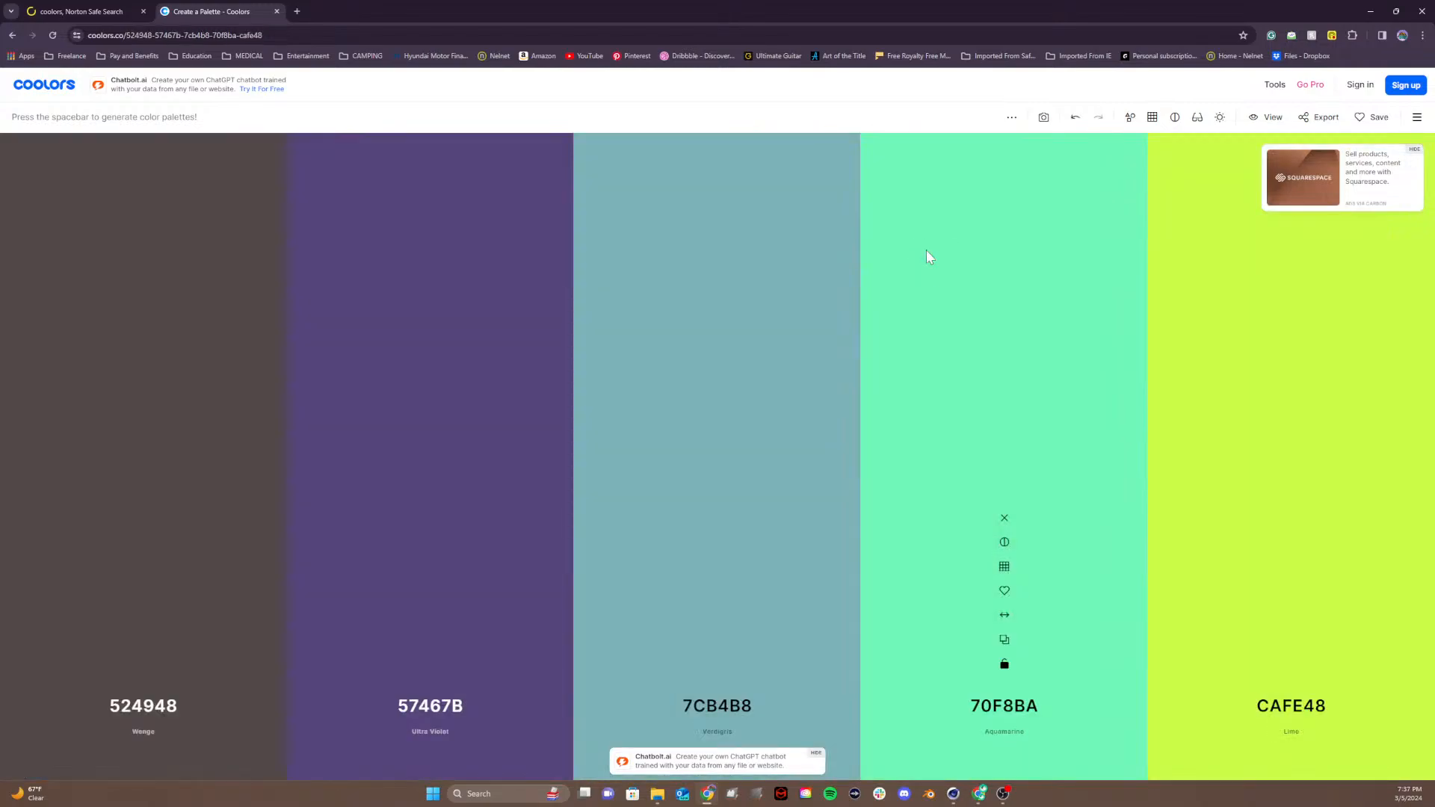
{"action": "key", "text": "space"}
{"action": "key", "text": "space"}
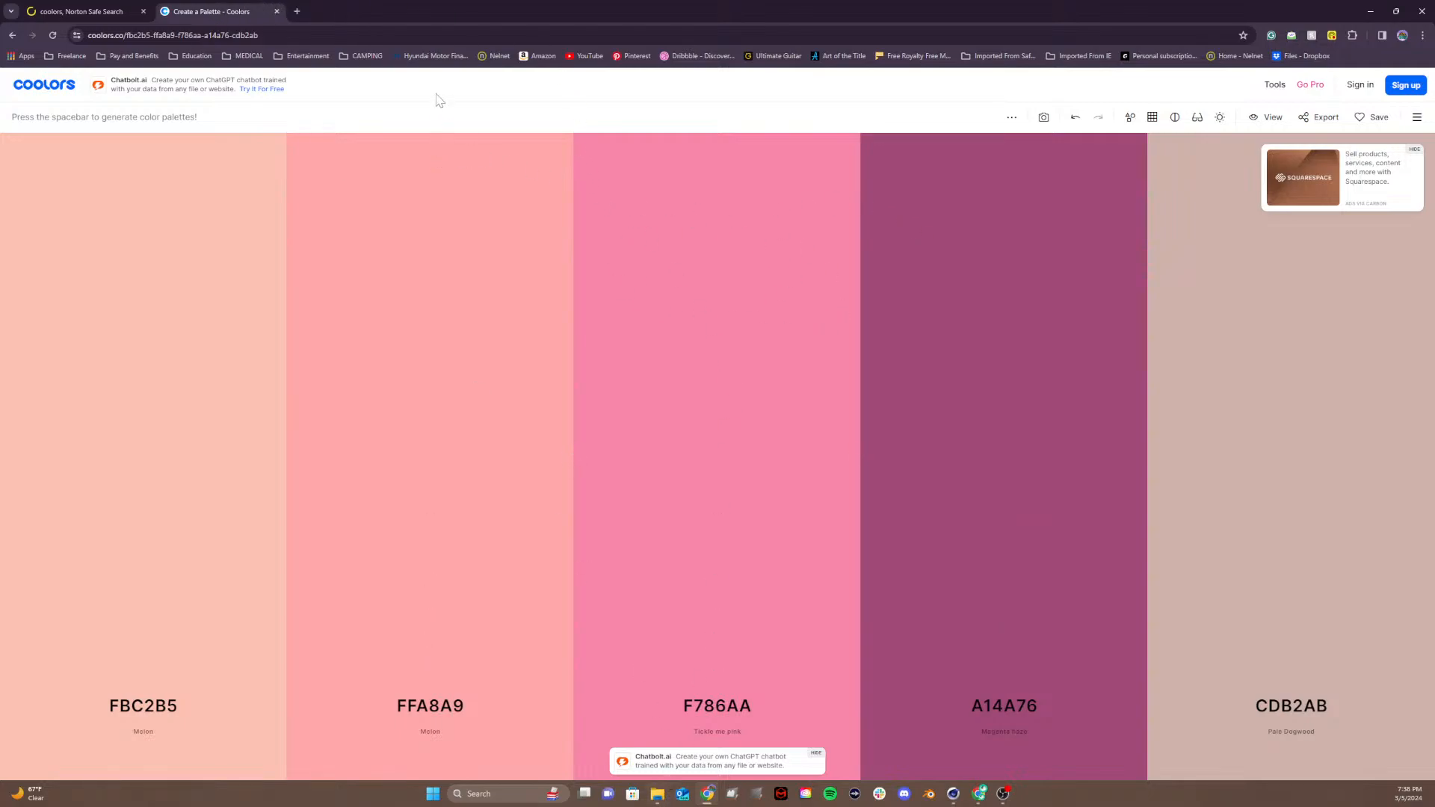
{"action": "left_click", "coordinate": [142, 11]}
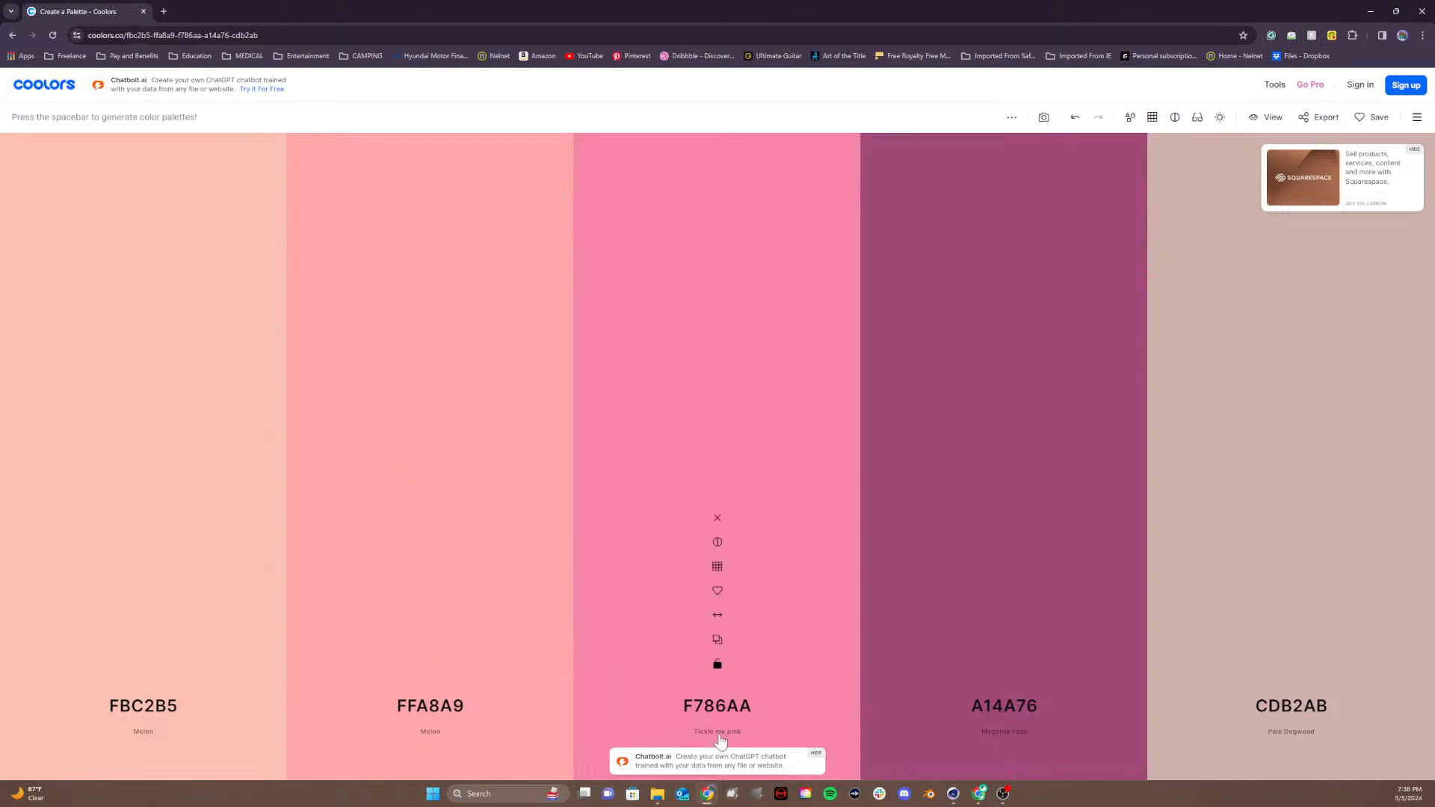
Step: Copy the hex code of the F786AA pink color from the palette
{"action": "left_click", "coordinate": [707, 707]}
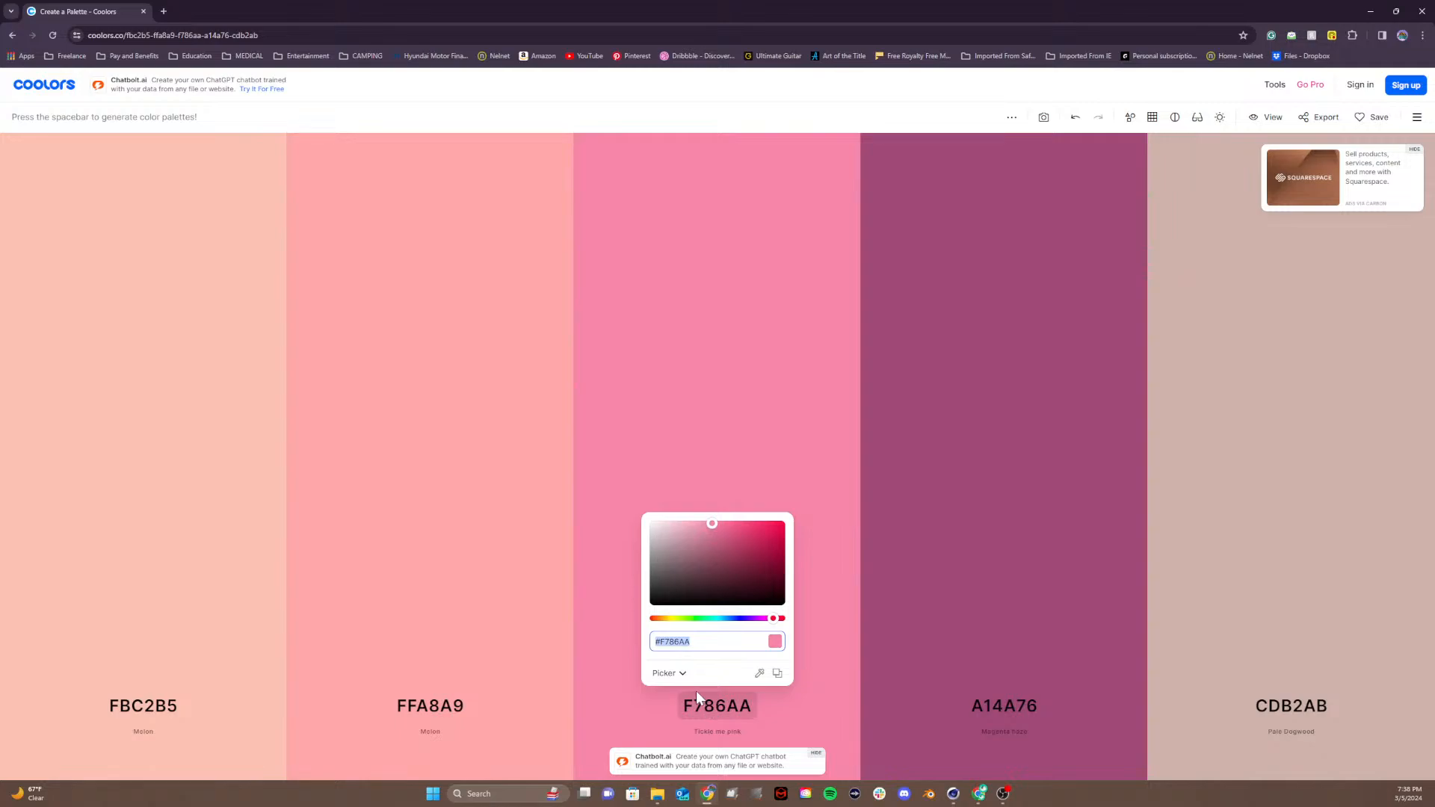
{"action": "left_click", "coordinate": [777, 673]}
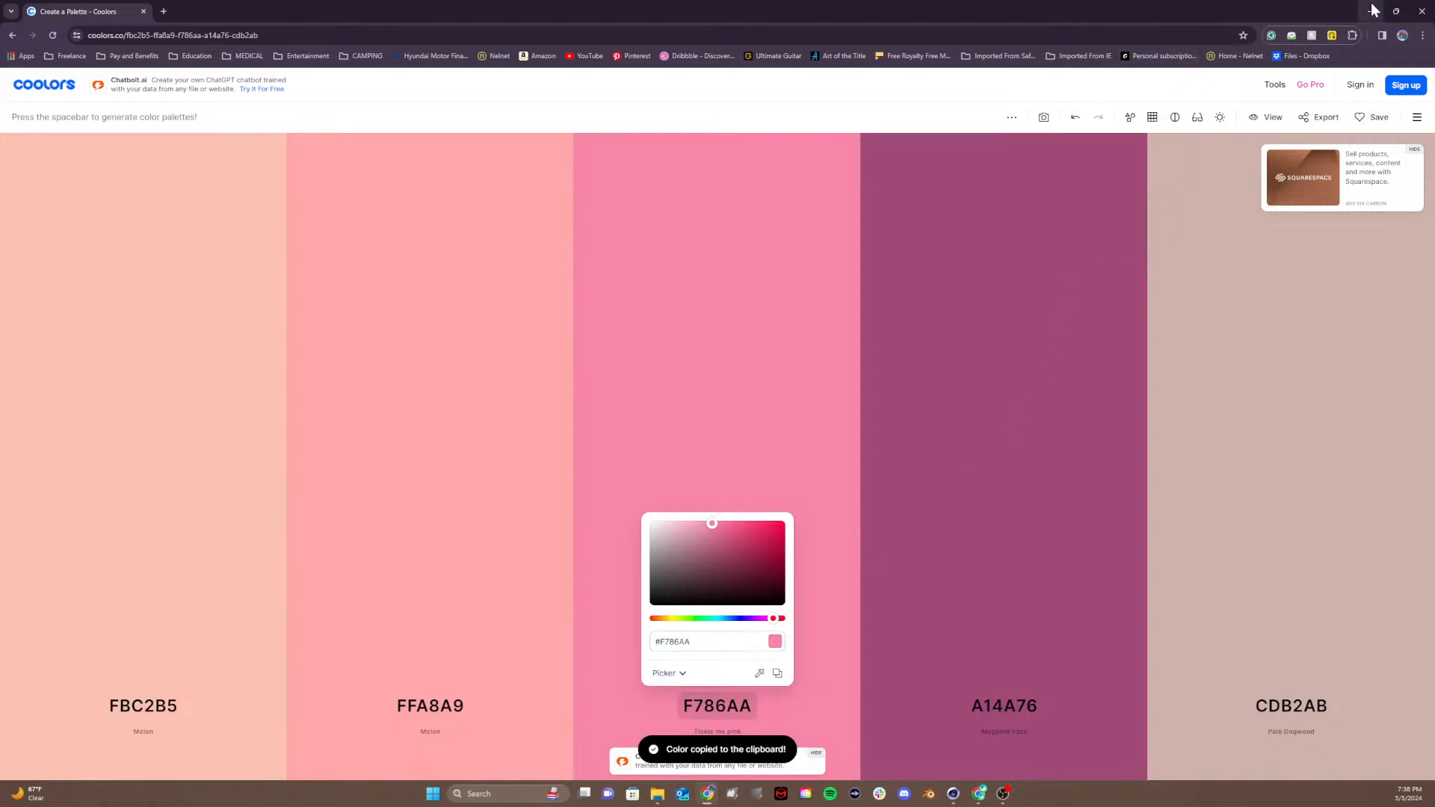
{"action": "left_click", "coordinate": [435, 630]}
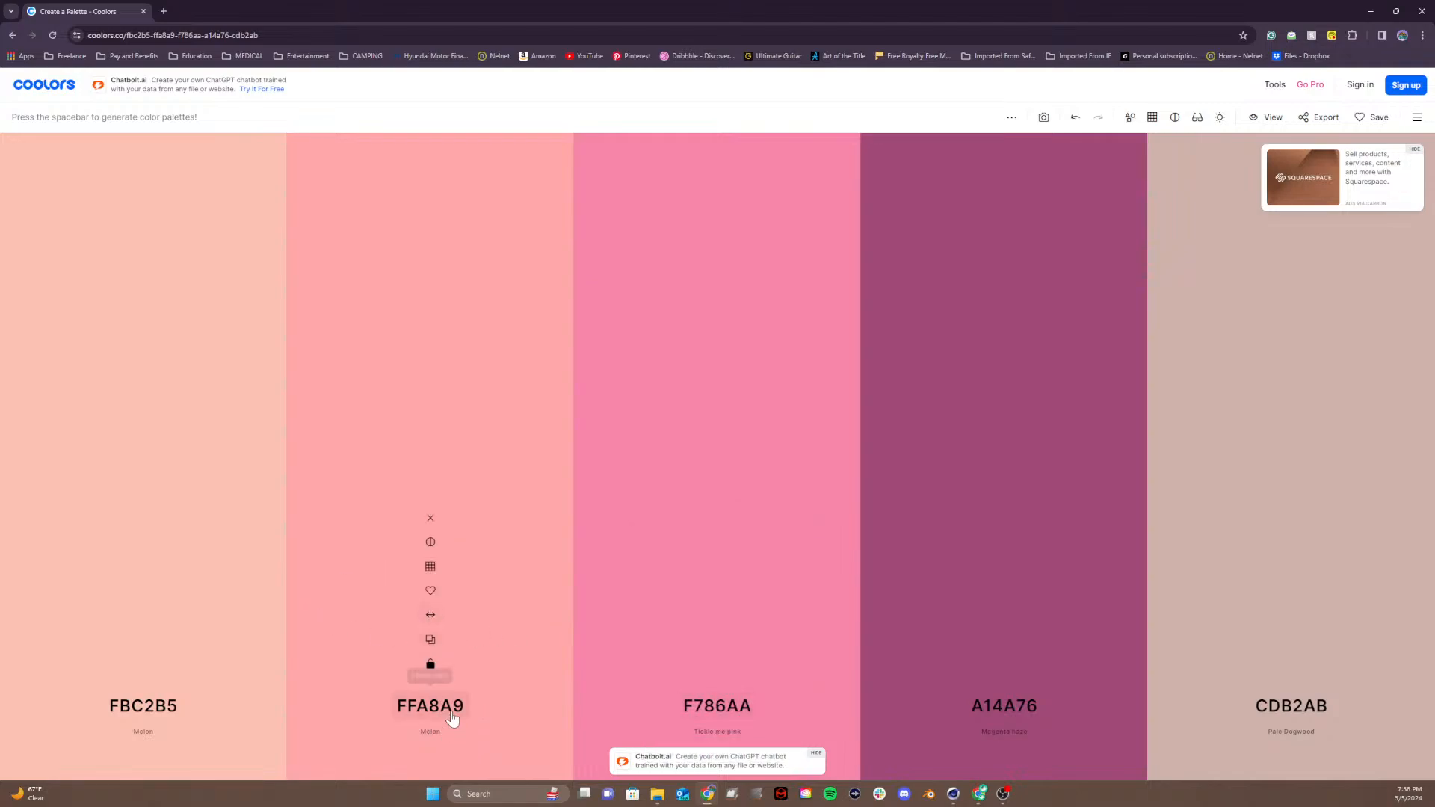
Step: Copy the hex code of the FFA8A9 color from the palette and return to Cinema 4D
{"action": "left_click", "coordinate": [452, 717]}
{"action": "left_click", "coordinate": [491, 675]}
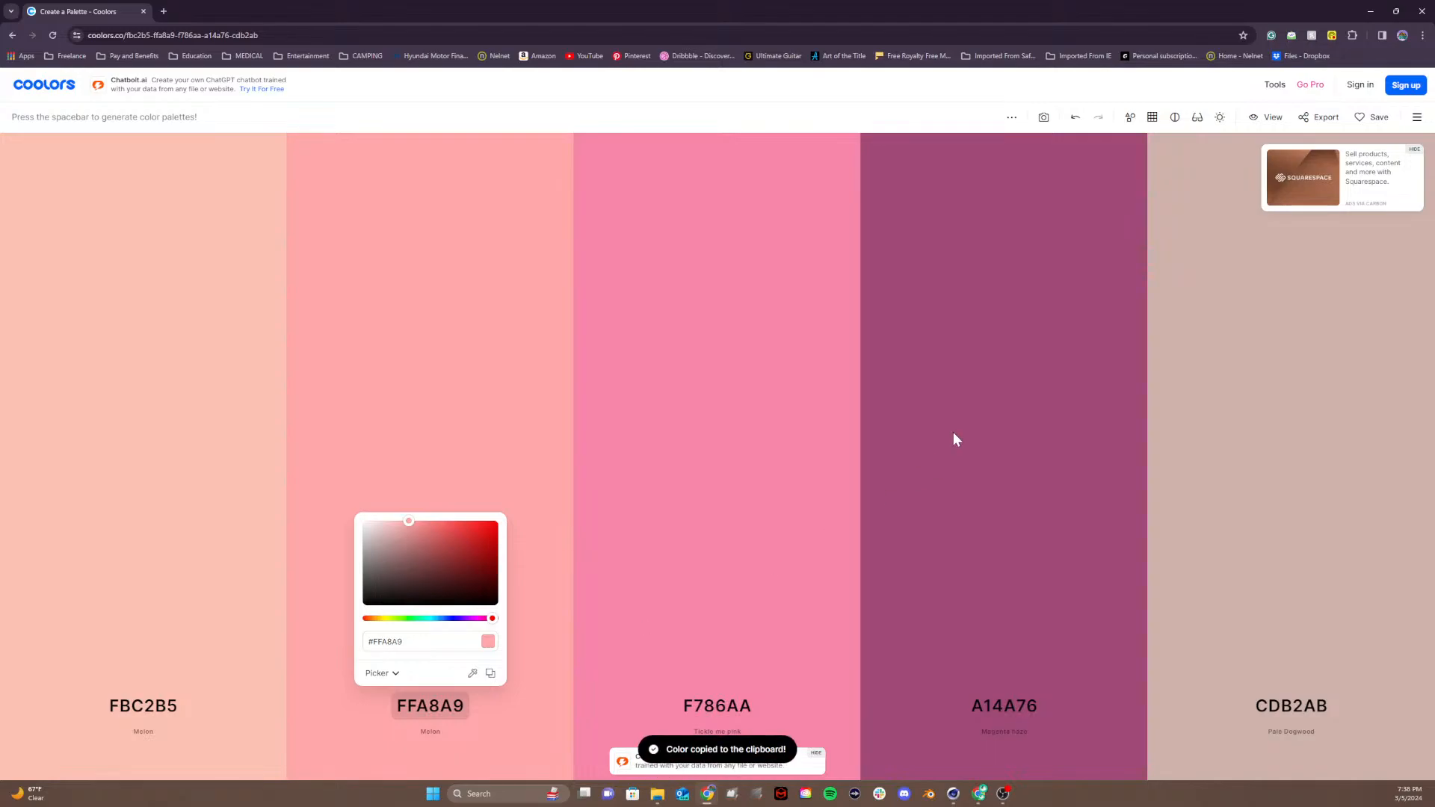
{"action": "left_click", "coordinate": [1371, 14]}
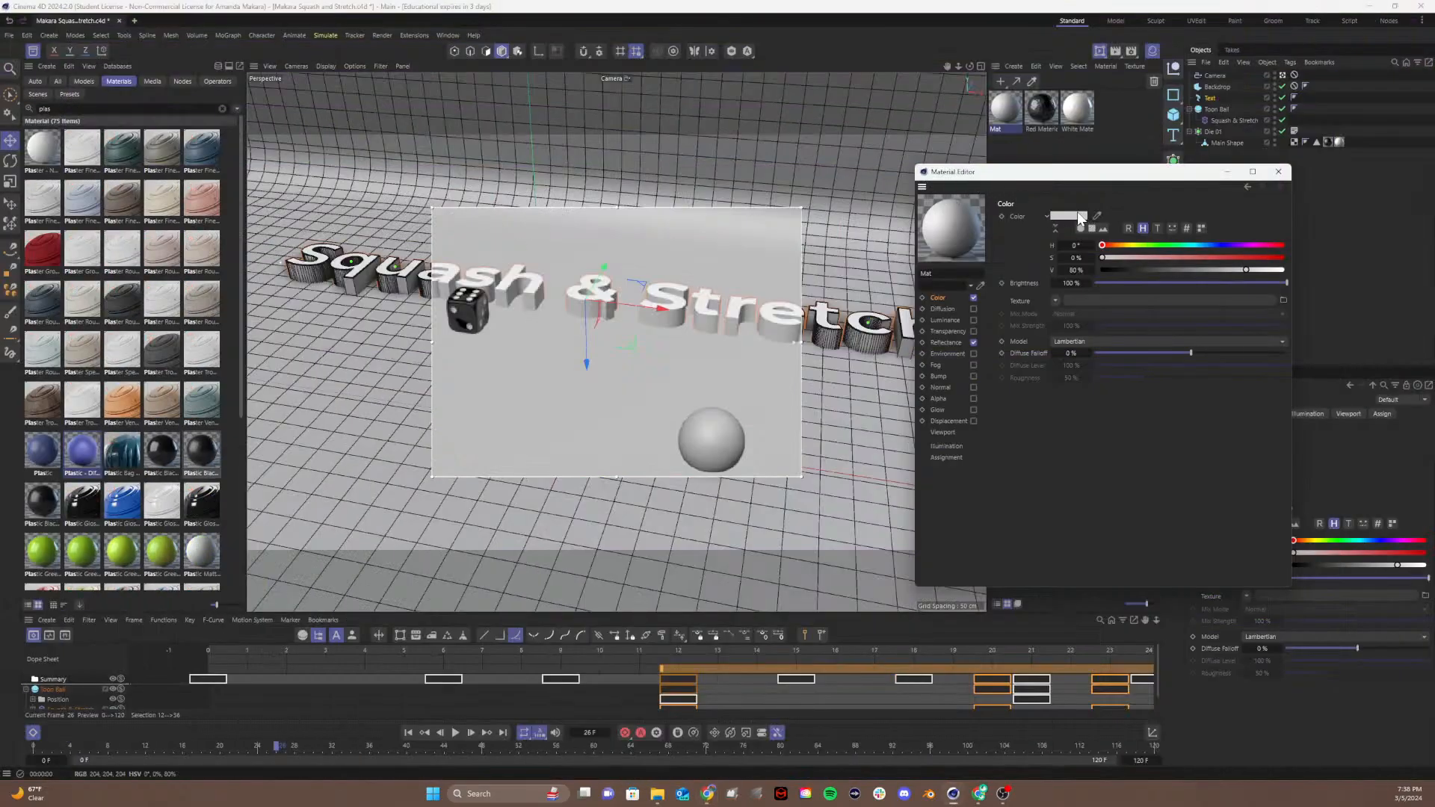
{"action": "left_click", "coordinate": [1083, 217]}
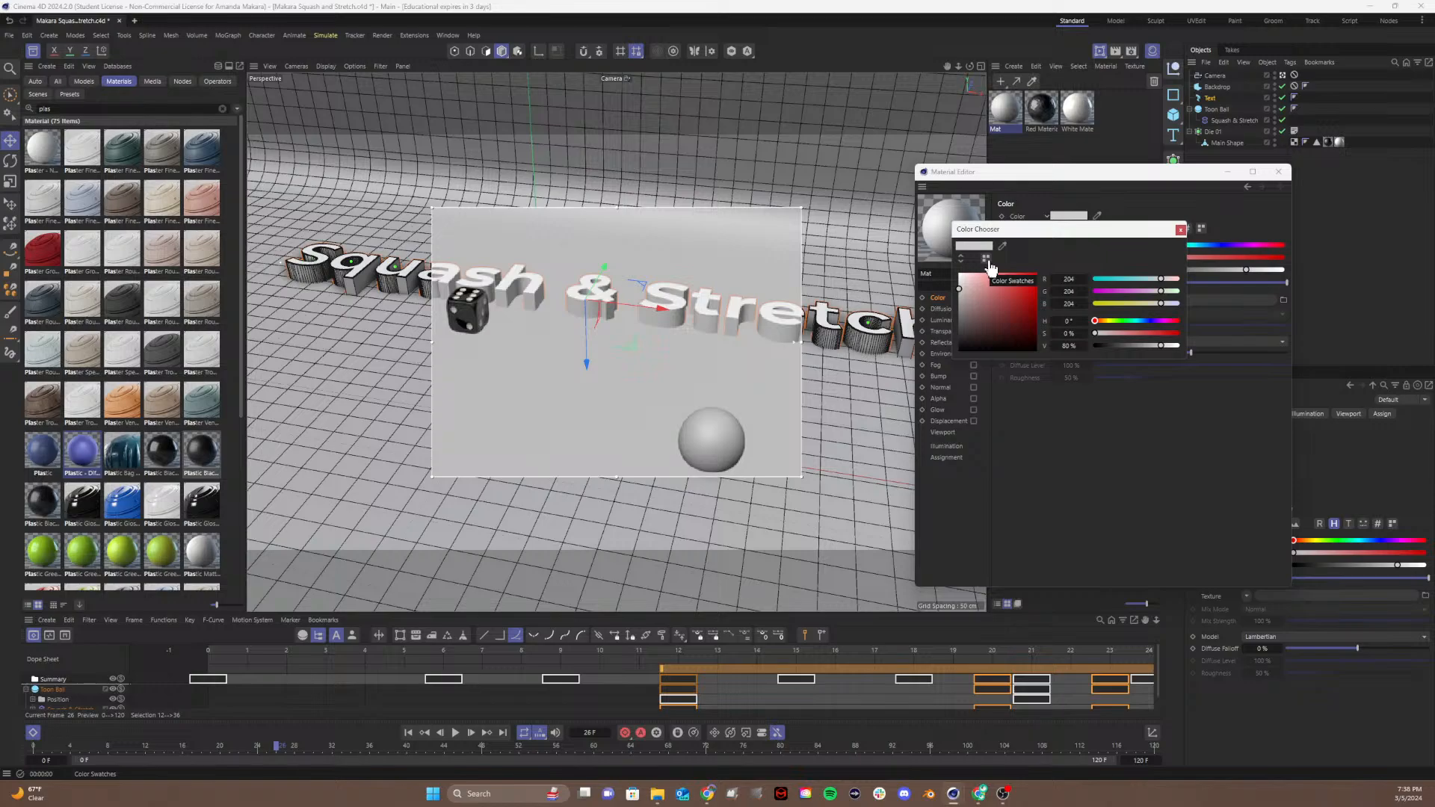
{"action": "left_click", "coordinate": [961, 259]}
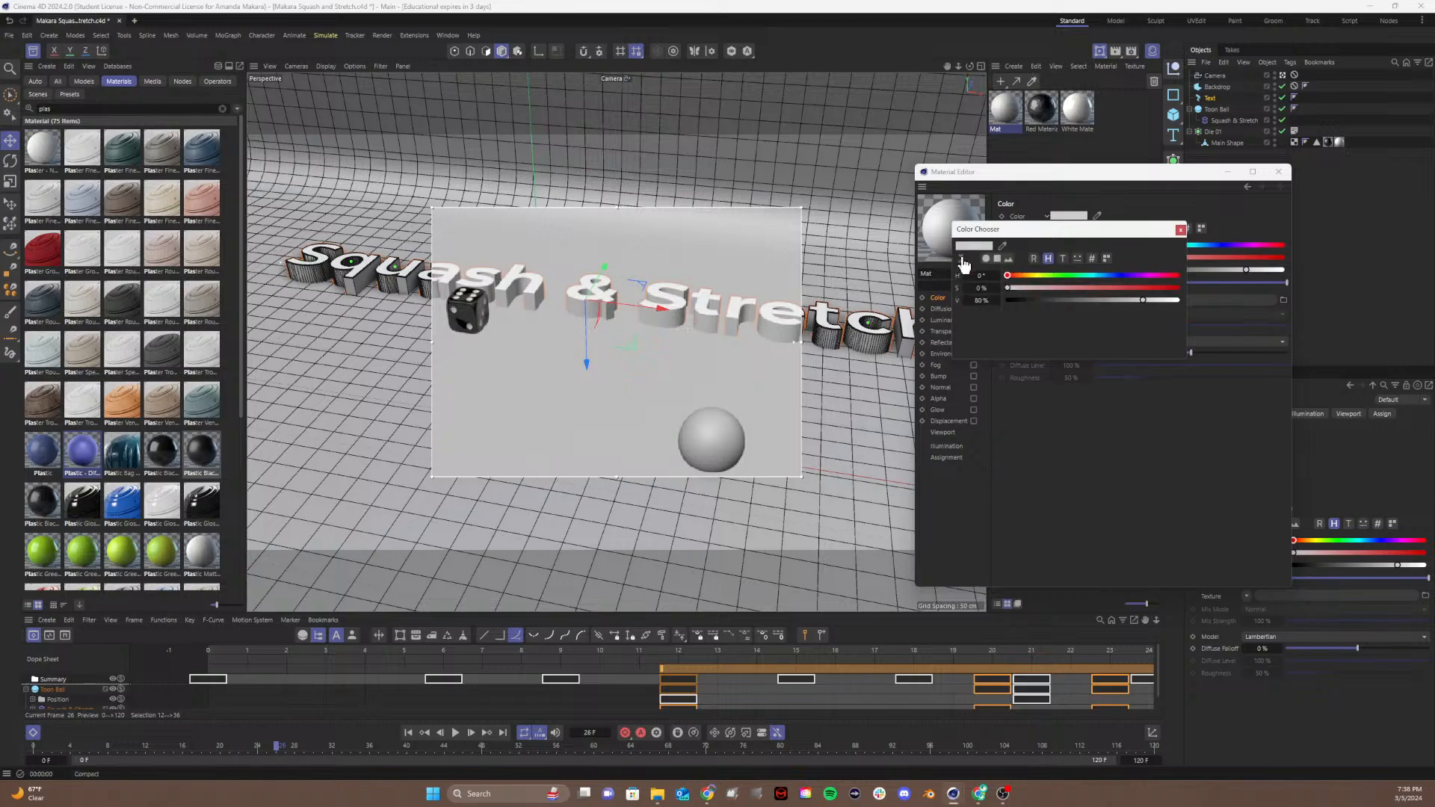
{"action": "left_click", "coordinate": [1092, 259]}
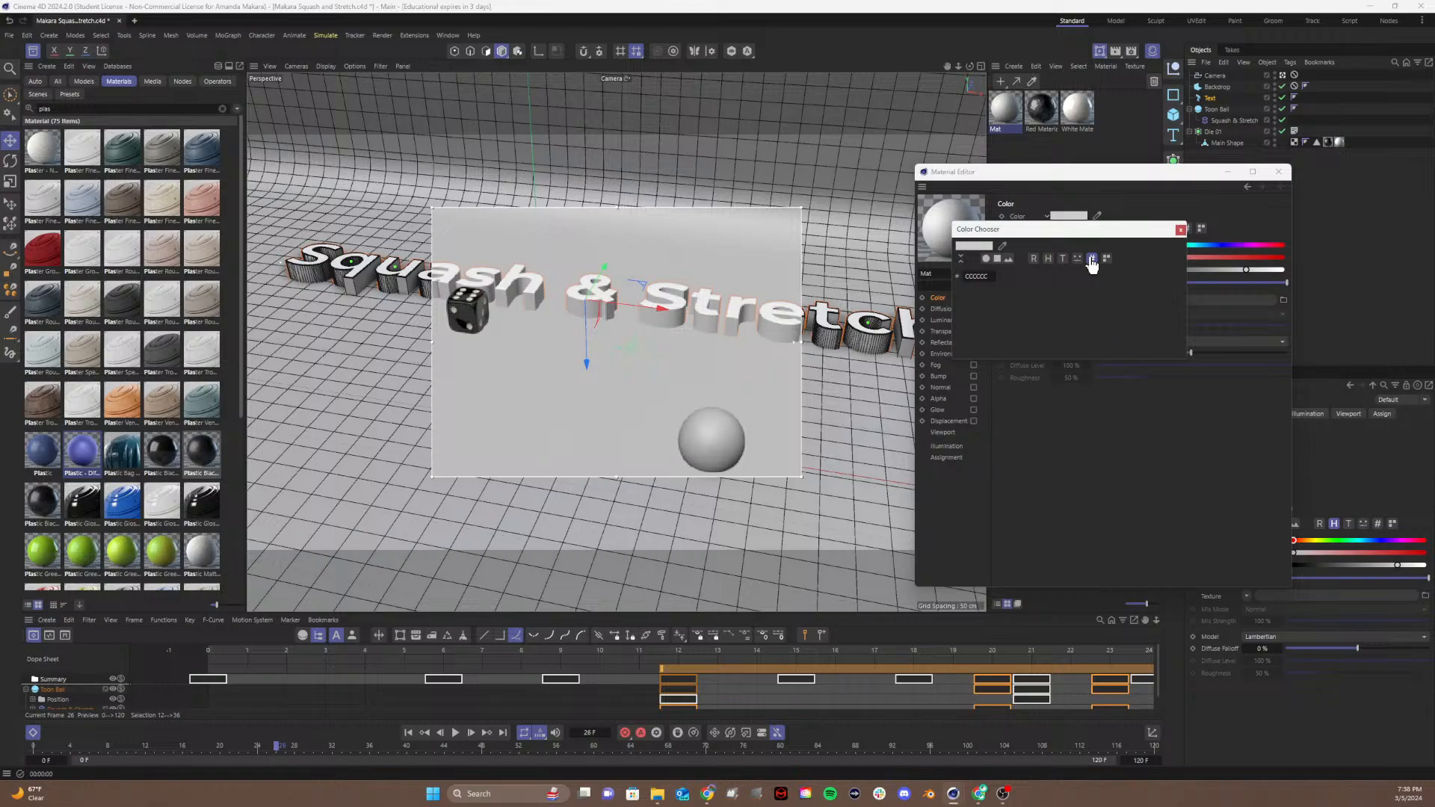
{"action": "left_click", "coordinate": [962, 259]}
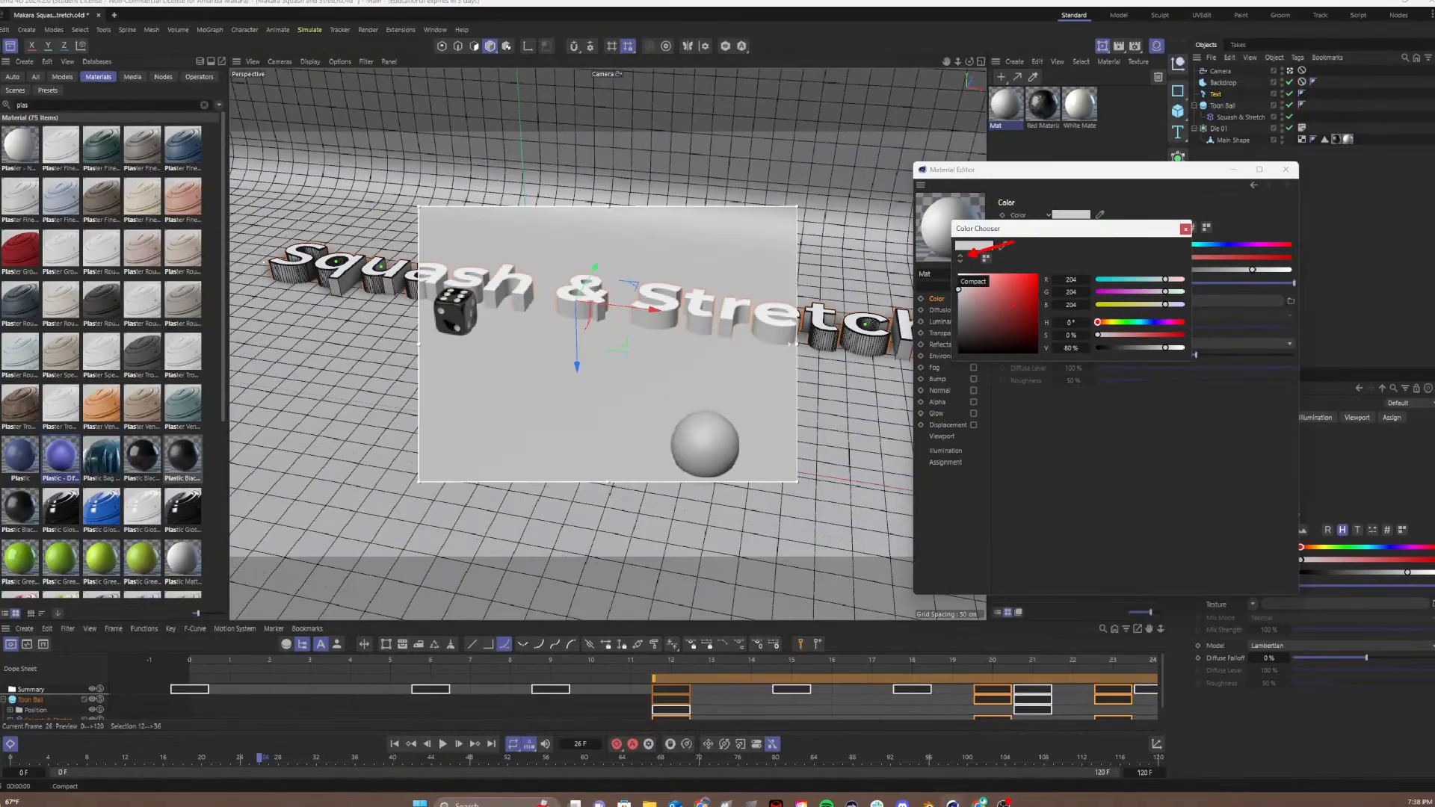
{"action": "left_click", "coordinate": [962, 254]}
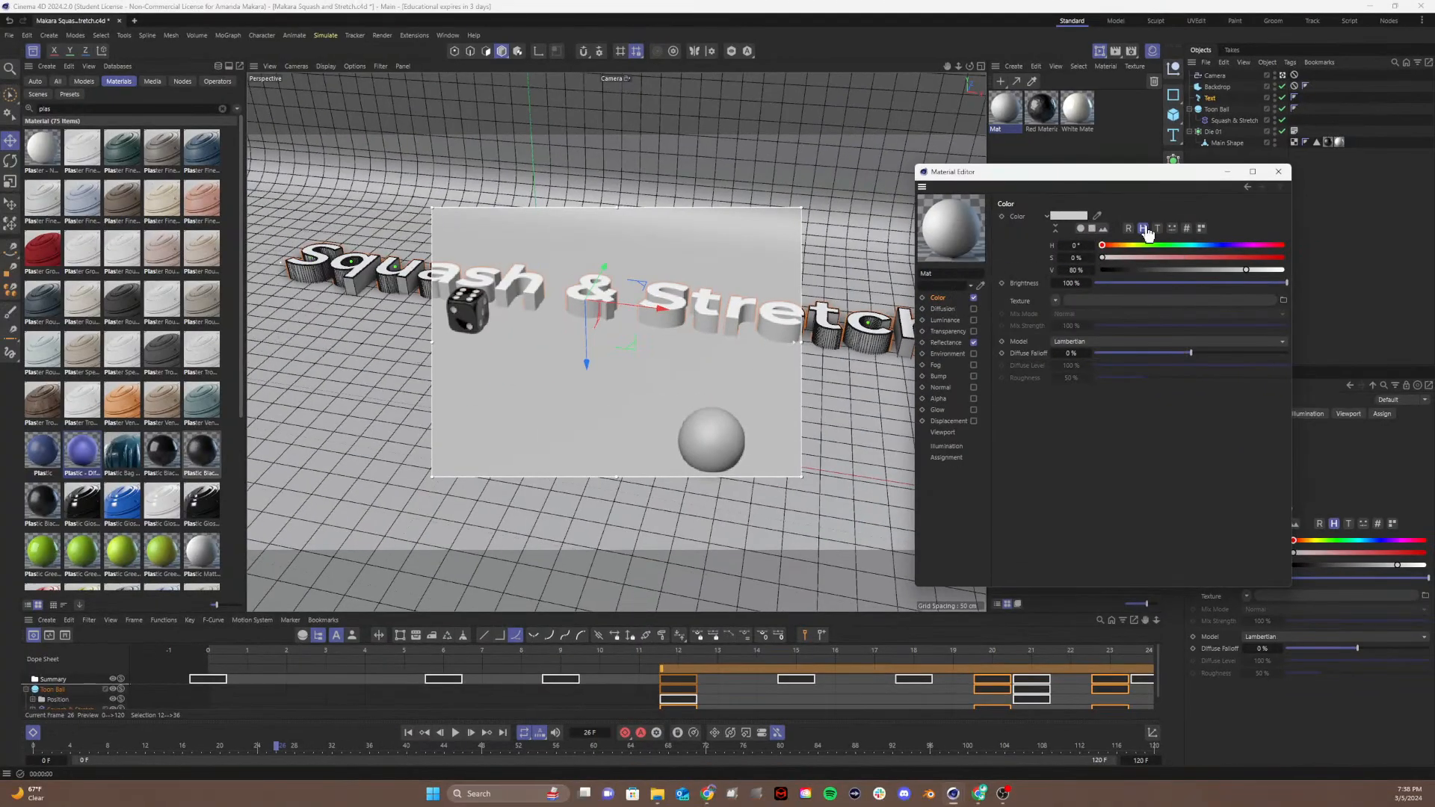
Step: Set the new material's color to hex FFA8A9 and apply the material to the backdrop
{"action": "left_click", "coordinate": [1187, 229]}
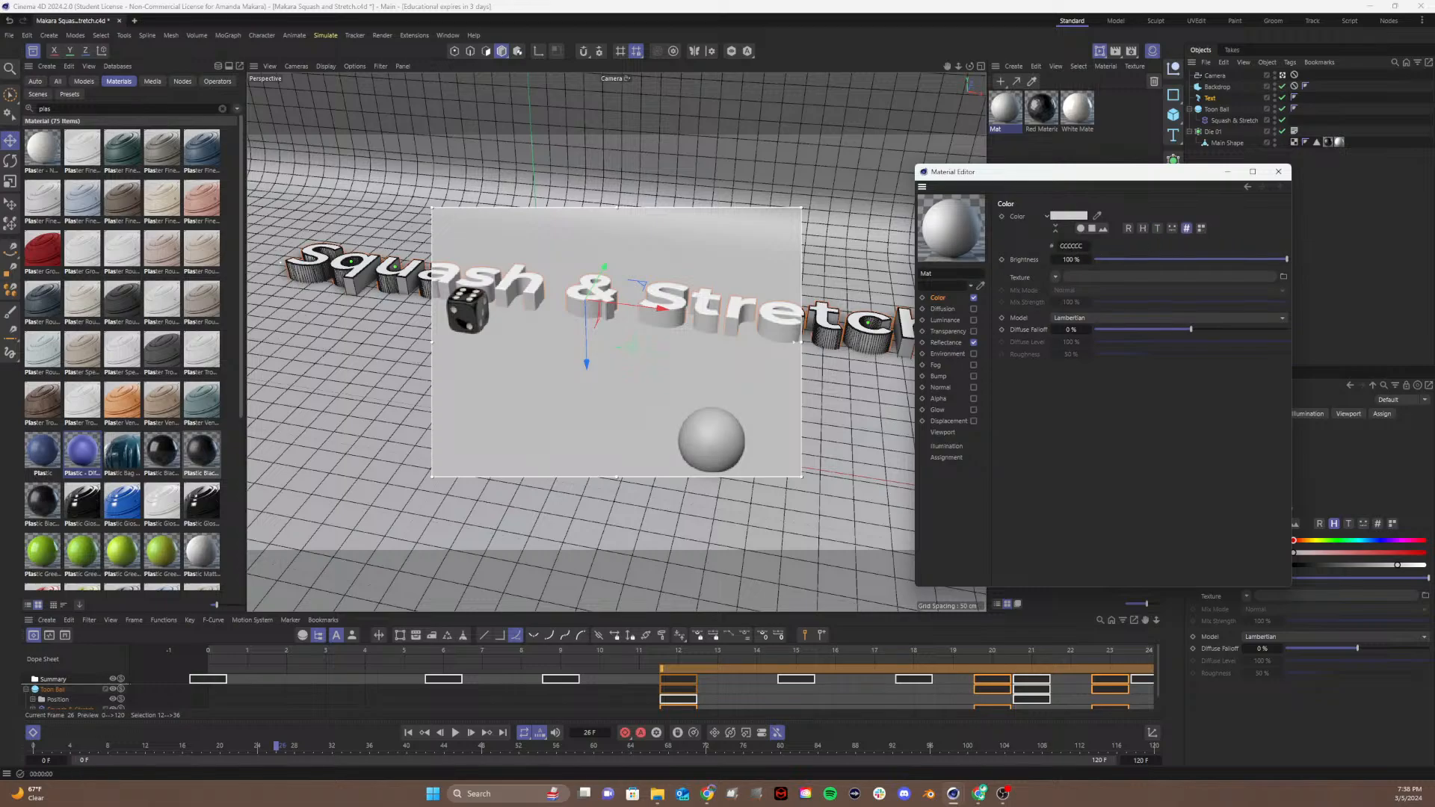
{"action": "double_click", "coordinate": [1090, 246]}
{"action": "key", "text": "ctrl+v"}
{"action": "key", "text": "Return"}
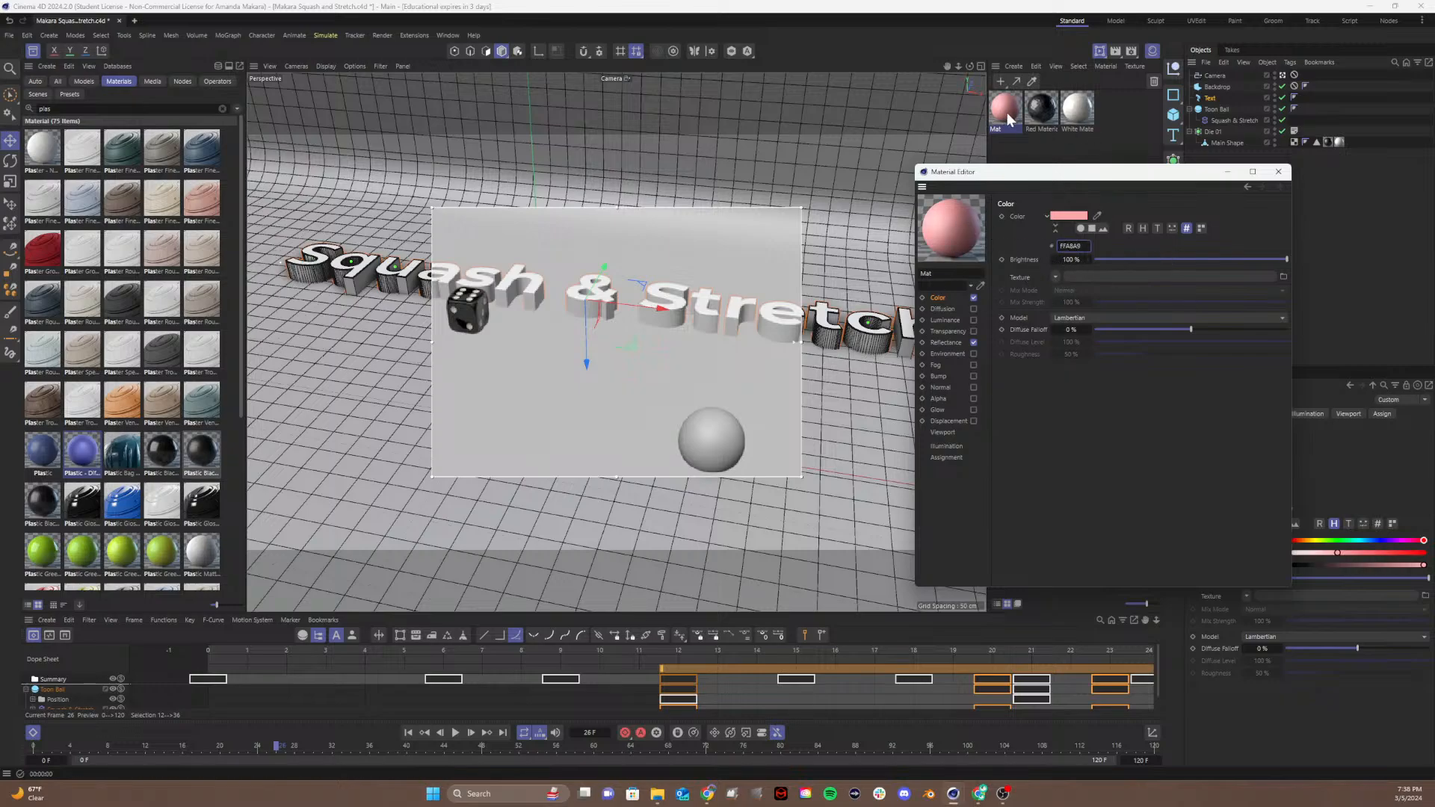
{"action": "left_click_drag", "start_coordinate": [1007, 112], "coordinate": [820, 200]}
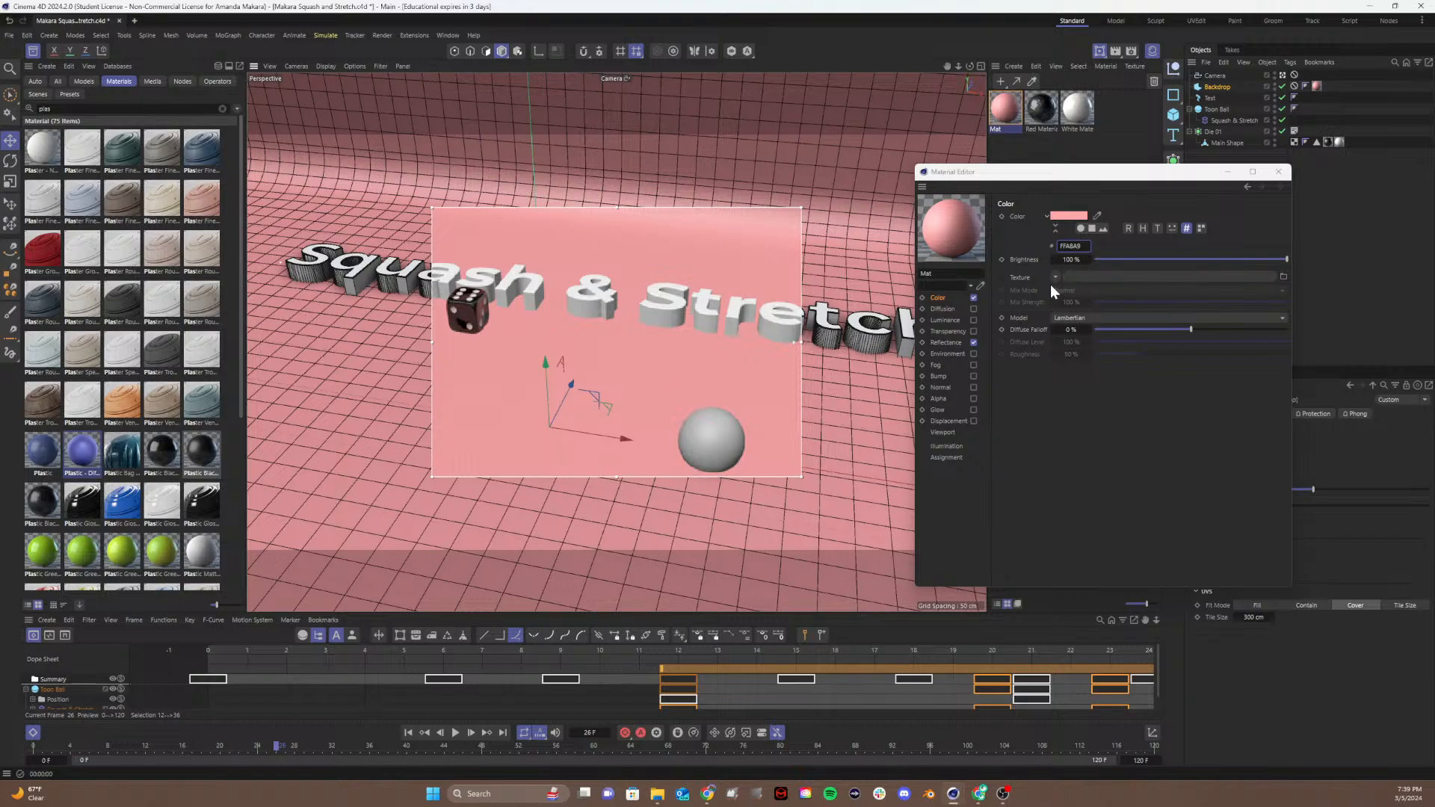
Step: Reduce the Default Specular layer's strength to 40% in the material's Reflectance channel
{"action": "left_click", "coordinate": [953, 344]}
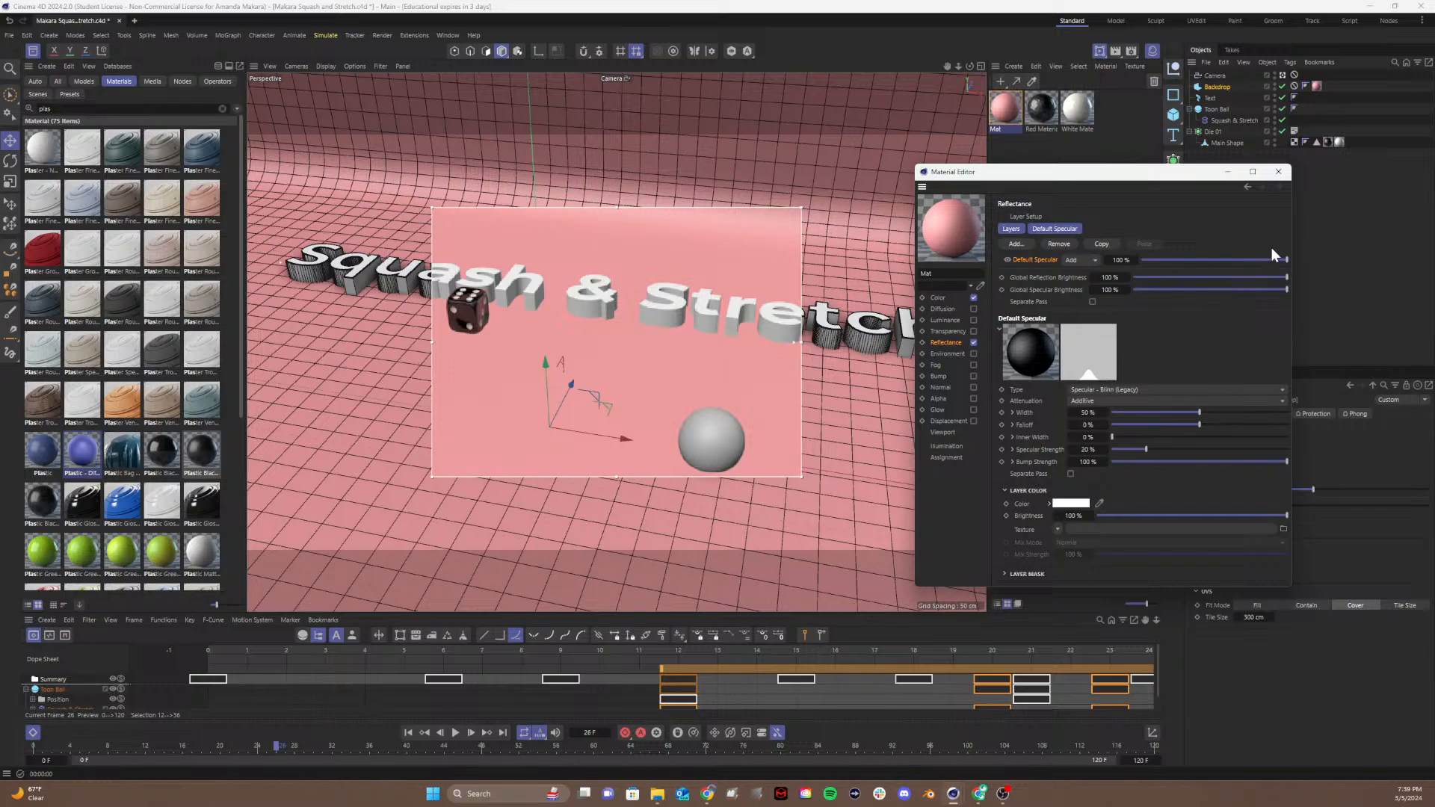
{"action": "left_click_drag", "start_coordinate": [1267, 258], "coordinate": [1230, 260]}
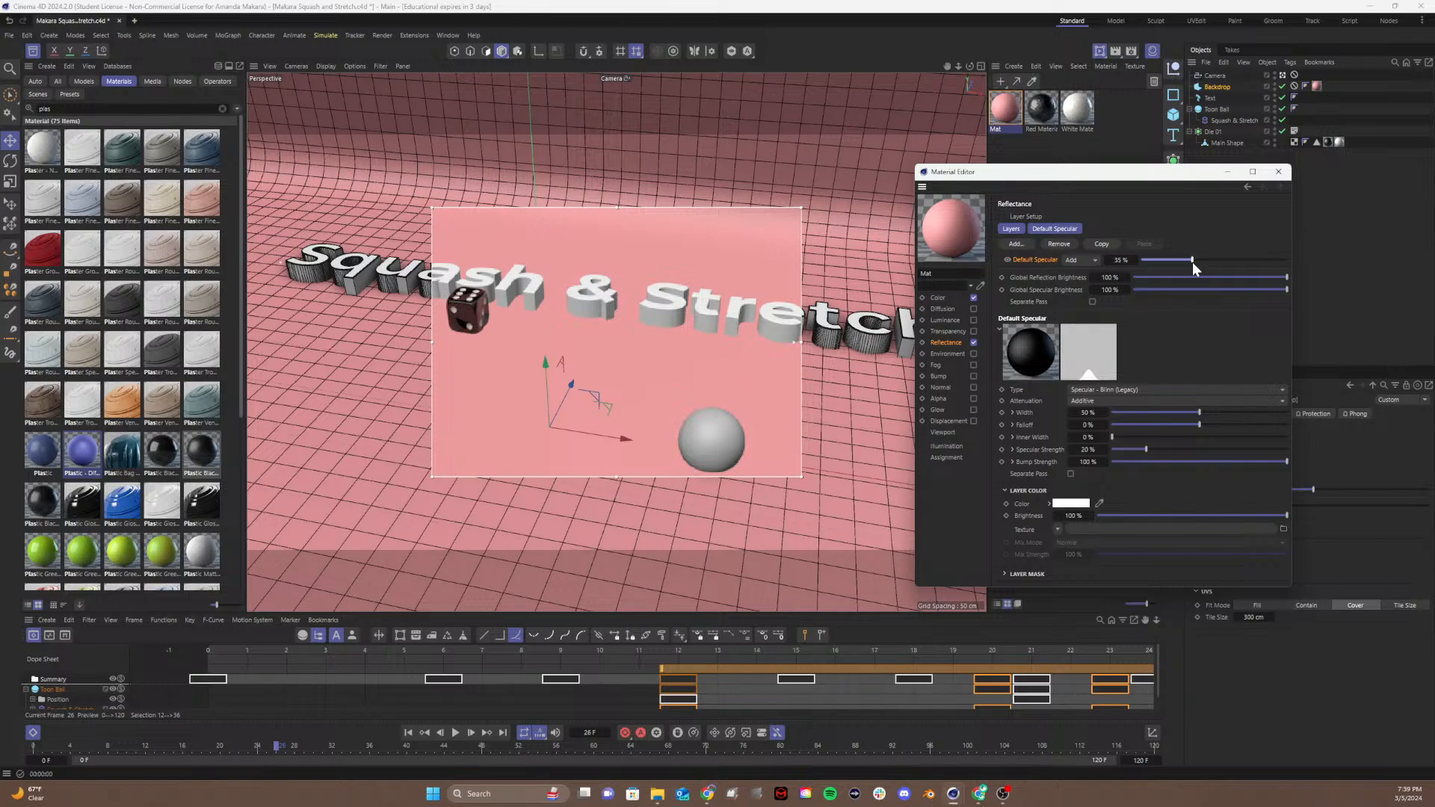
{"action": "left_click_drag", "start_coordinate": [1209, 260], "coordinate": [1198, 260]}
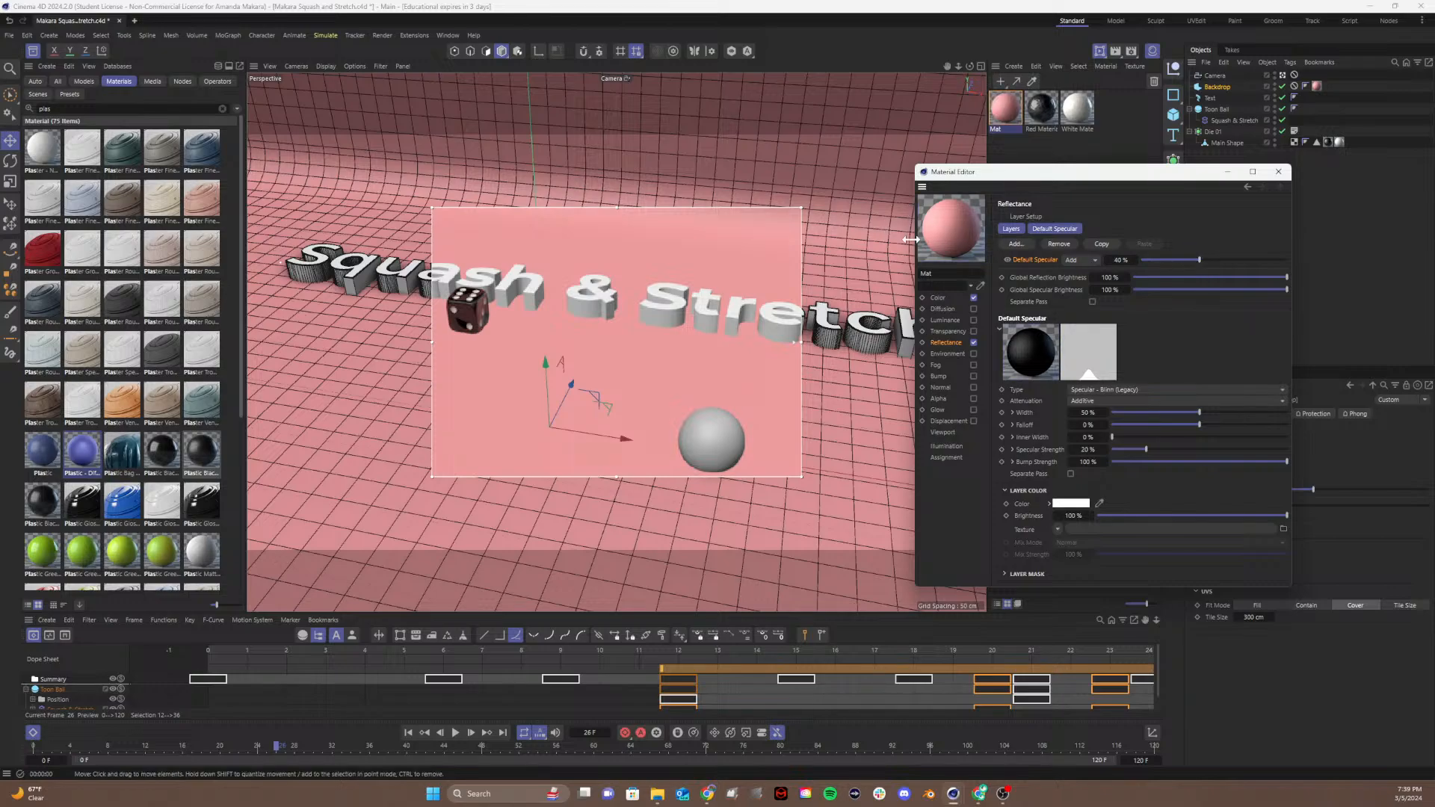
Step: Enable the material's Luminance channel and assign a Gradient shader as its texture
{"action": "left_click", "coordinate": [951, 321]}
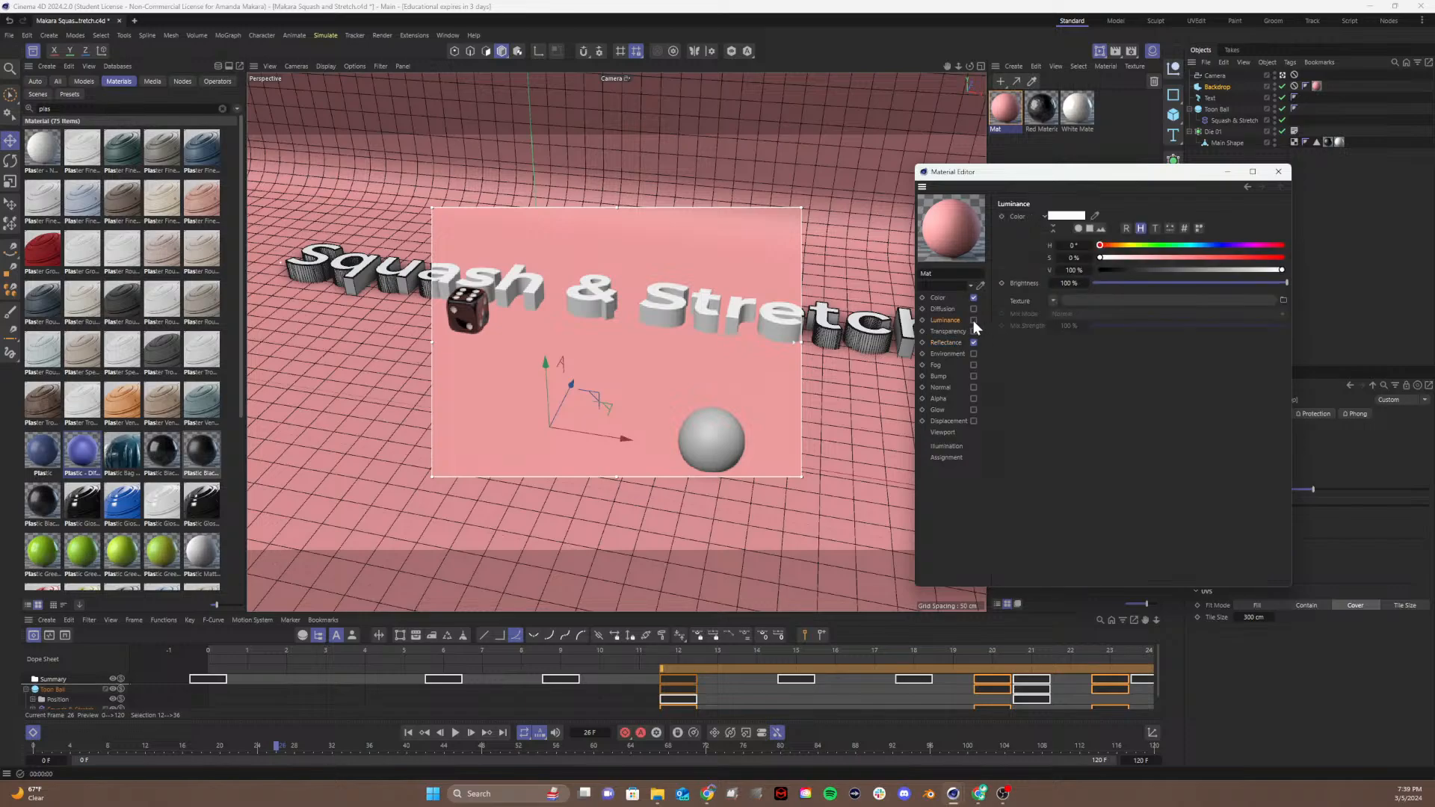
{"action": "left_click", "coordinate": [973, 319]}
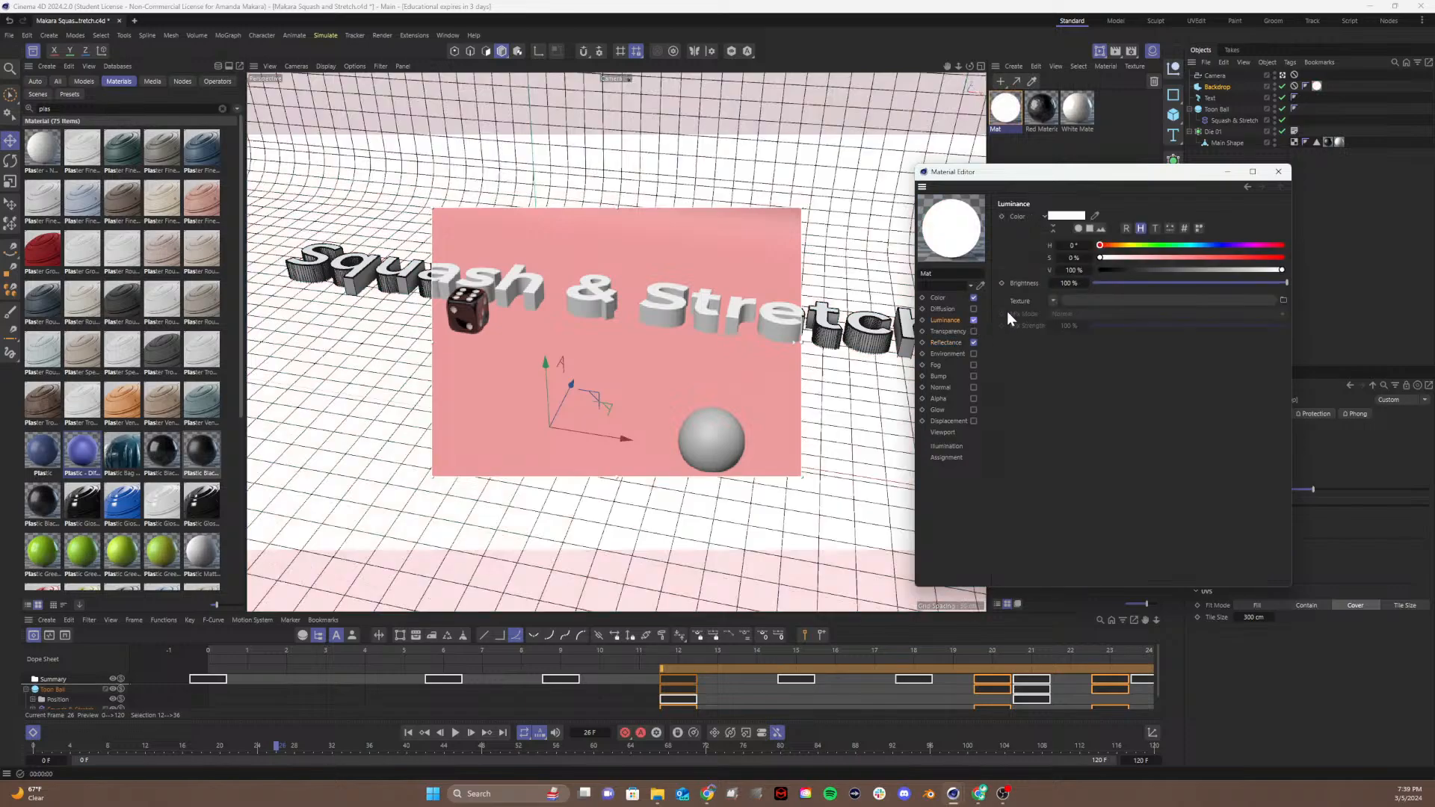
{"action": "left_click", "coordinate": [1053, 299]}
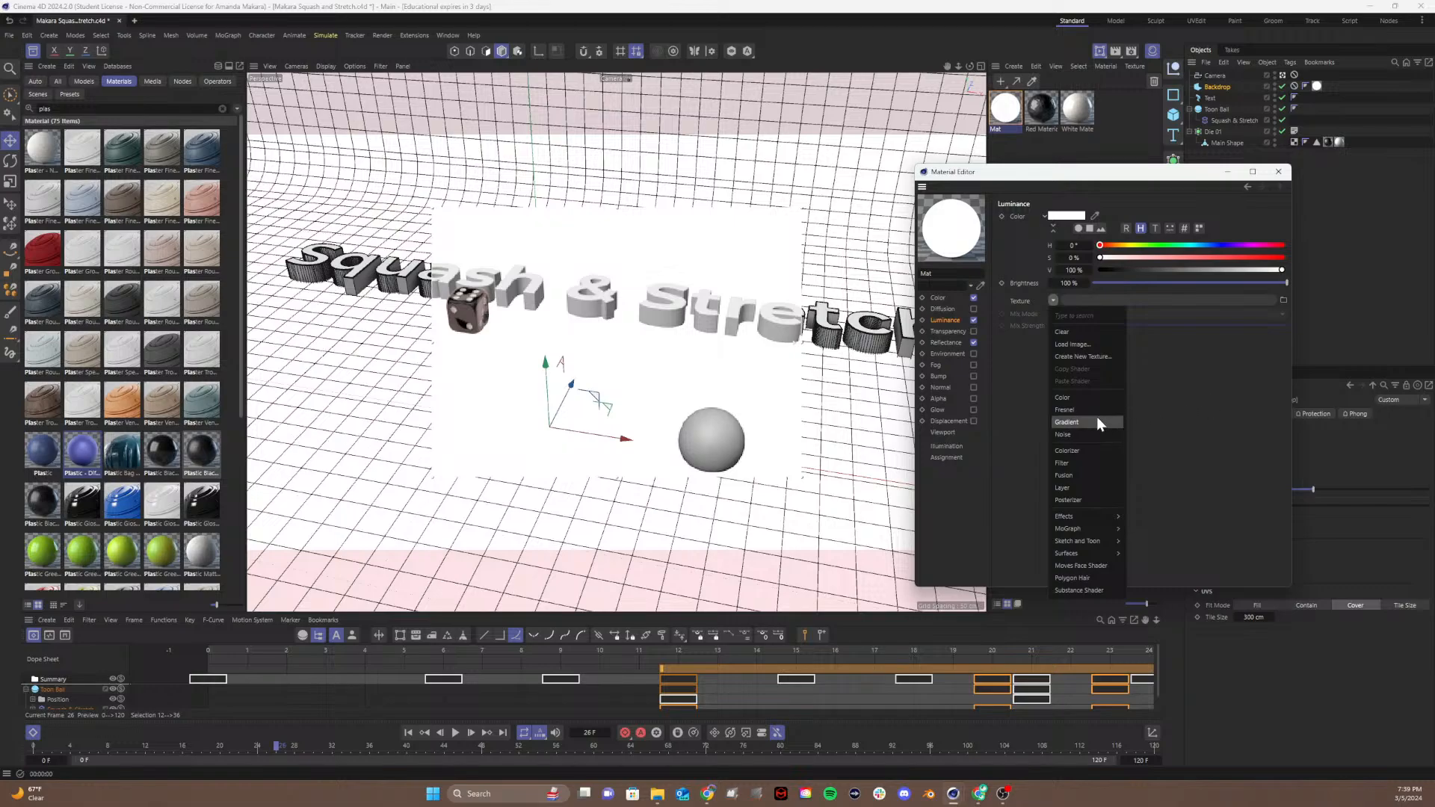
{"action": "left_click", "coordinate": [1074, 423]}
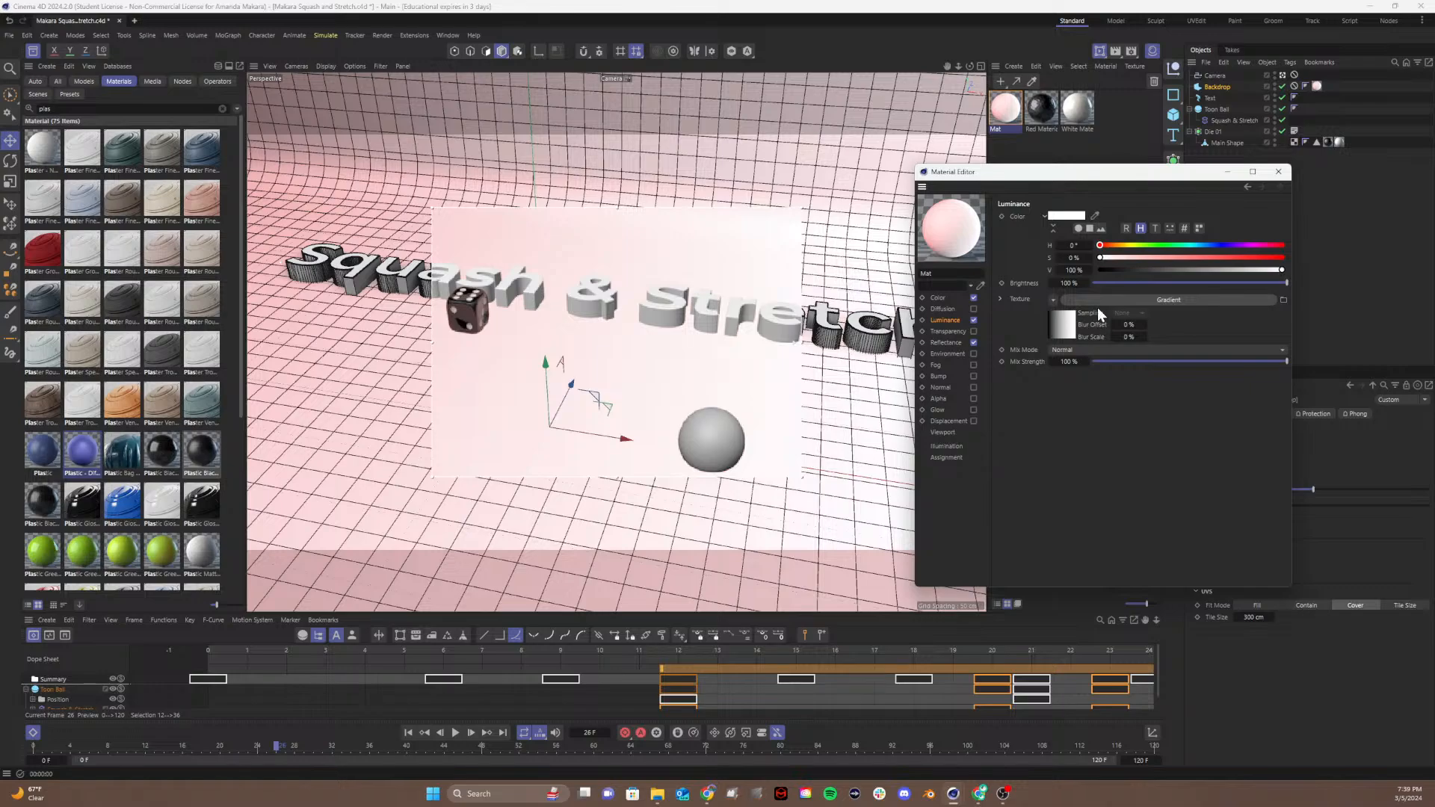
Step: Set the black start knot of the luminance gradient to the copied hex color FFA8A9
{"action": "left_click", "coordinate": [1066, 329]}
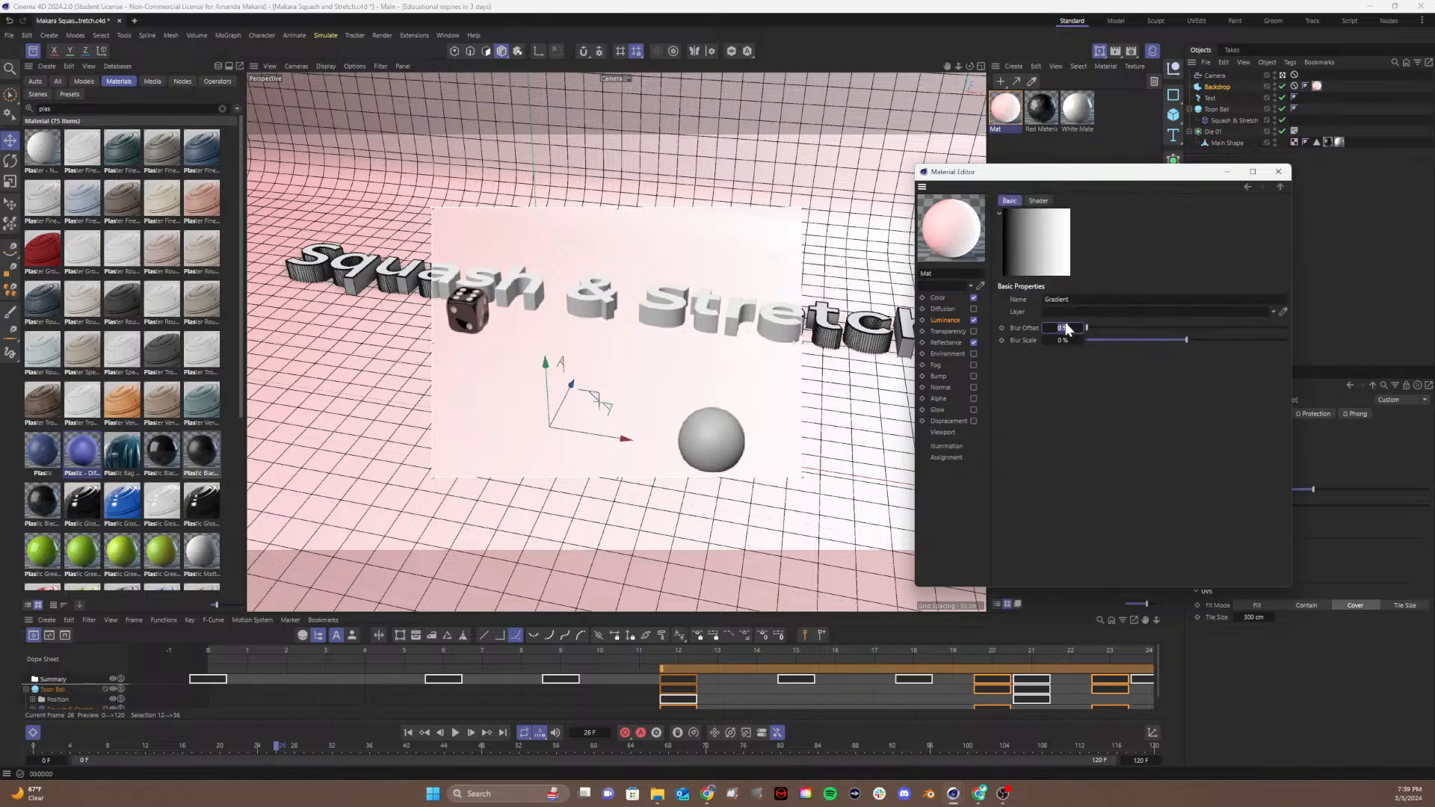
{"action": "left_click", "coordinate": [1041, 236]}
{"action": "left_click", "coordinate": [1036, 201]}
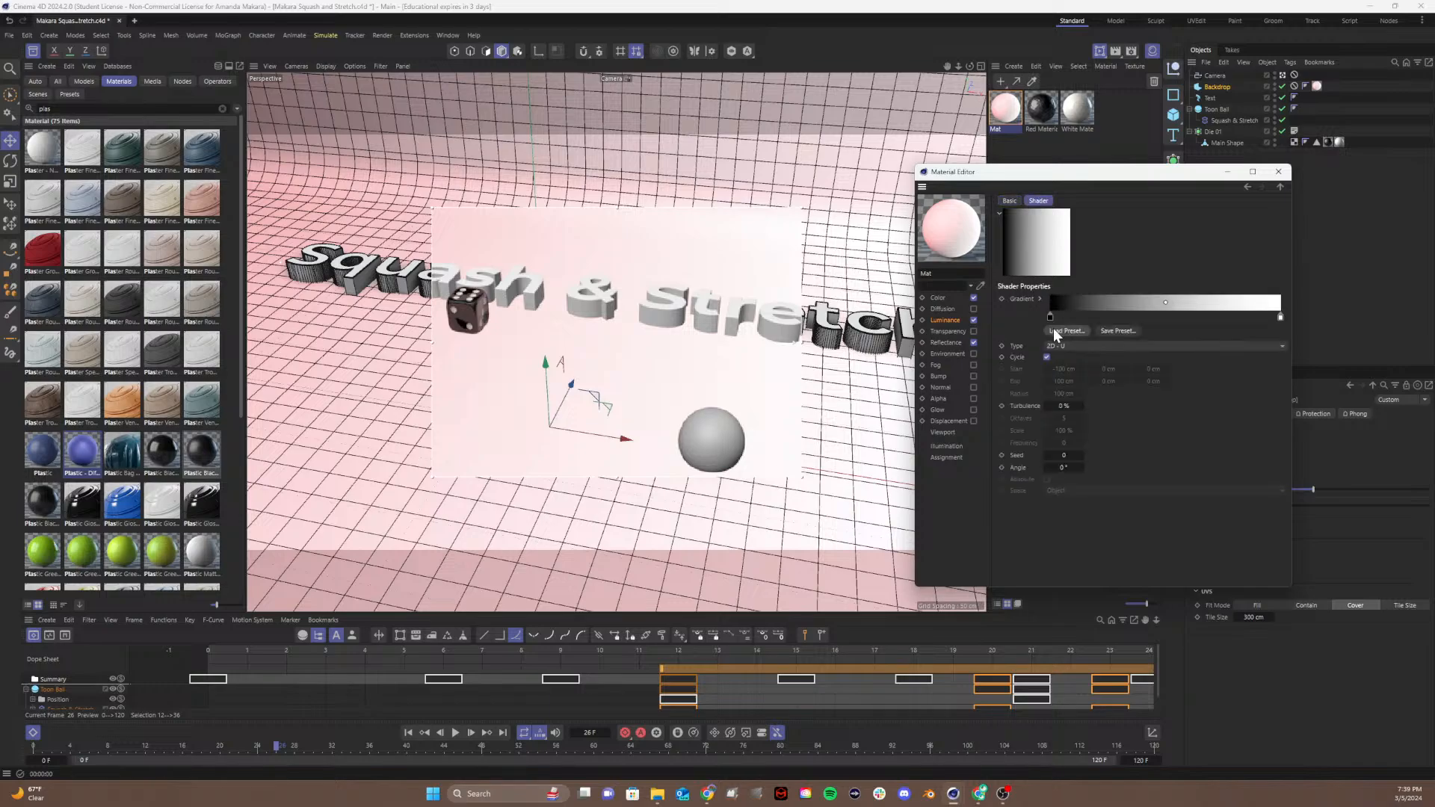
{"action": "left_click", "coordinate": [944, 320]}
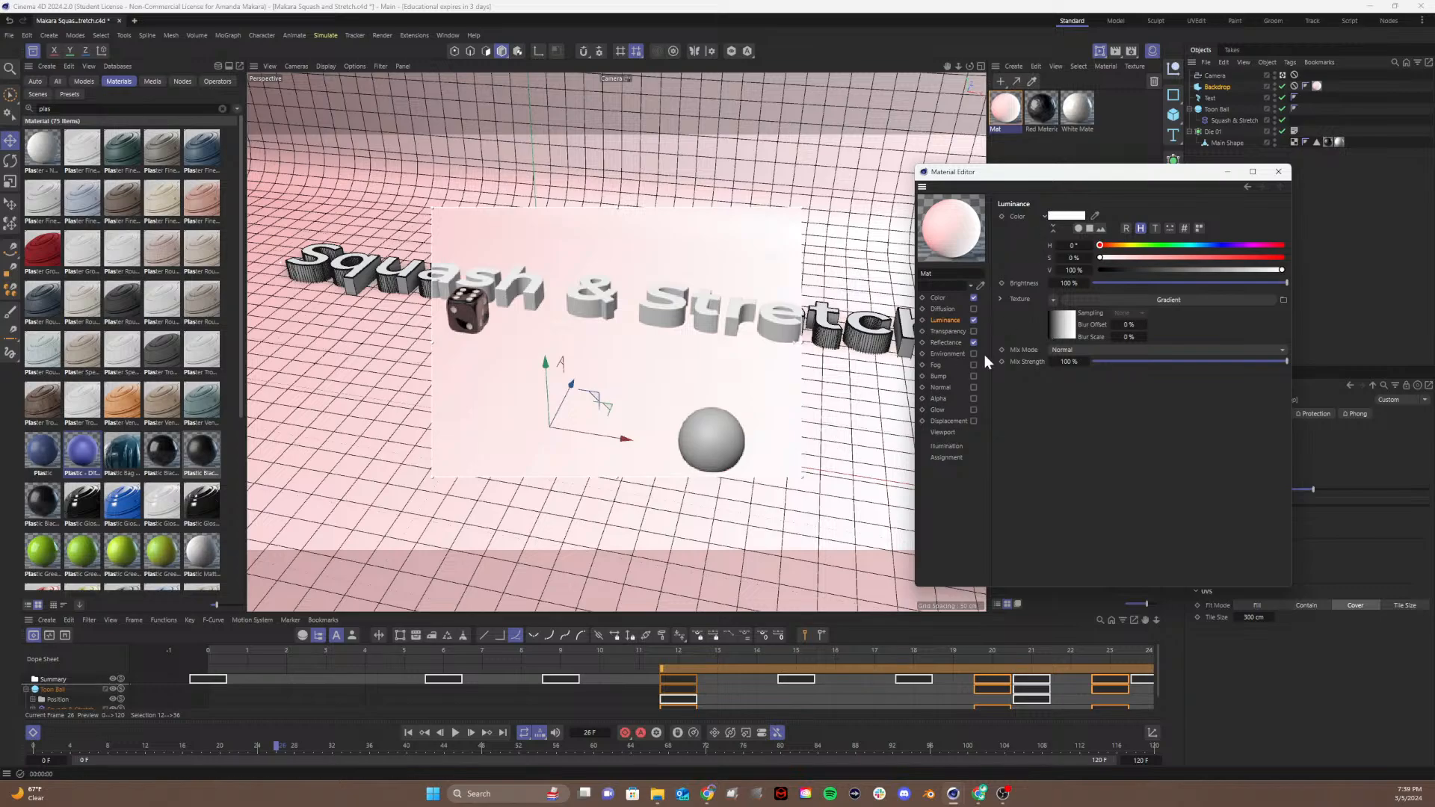
{"action": "left_click", "coordinate": [1056, 336]}
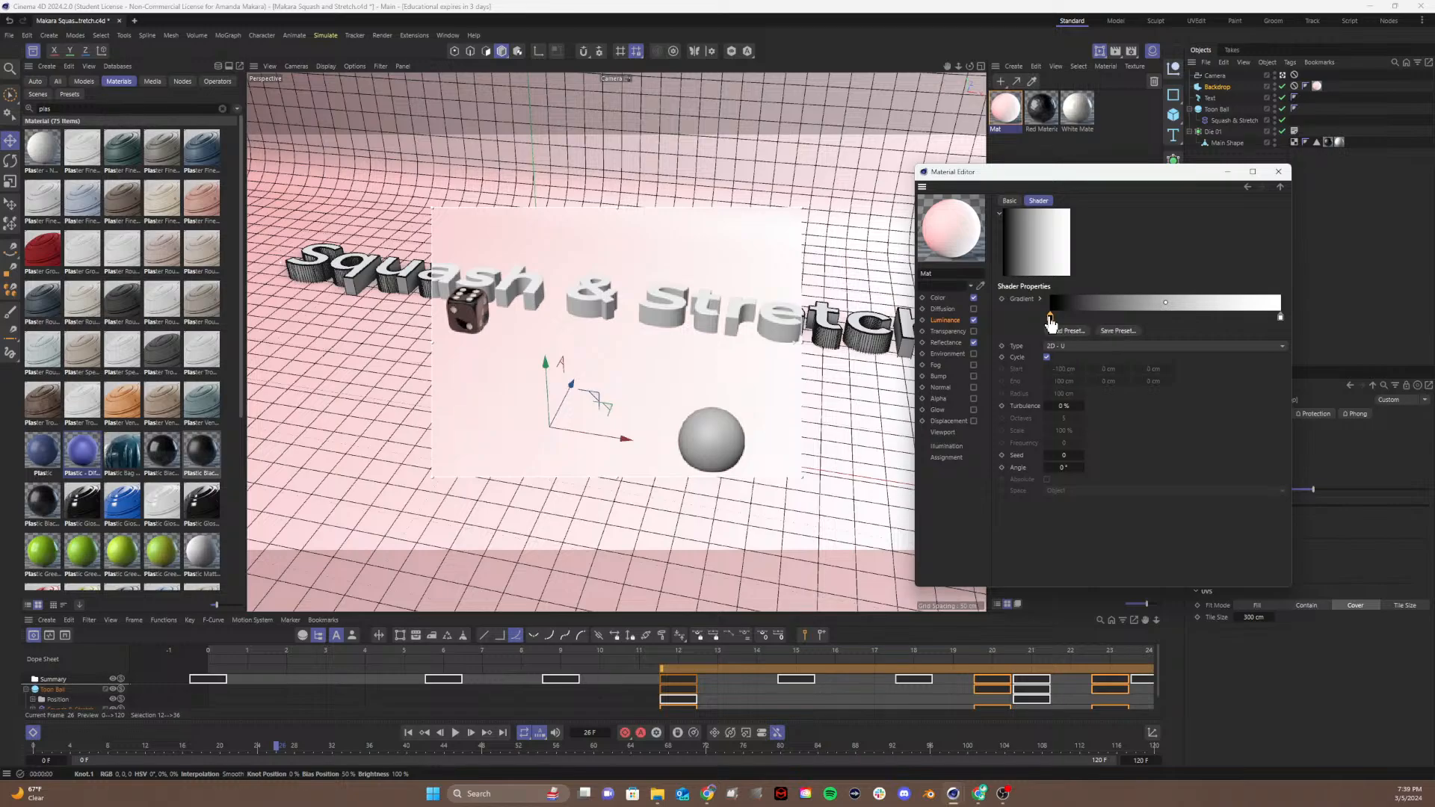
{"action": "double_click", "coordinate": [1050, 317]}
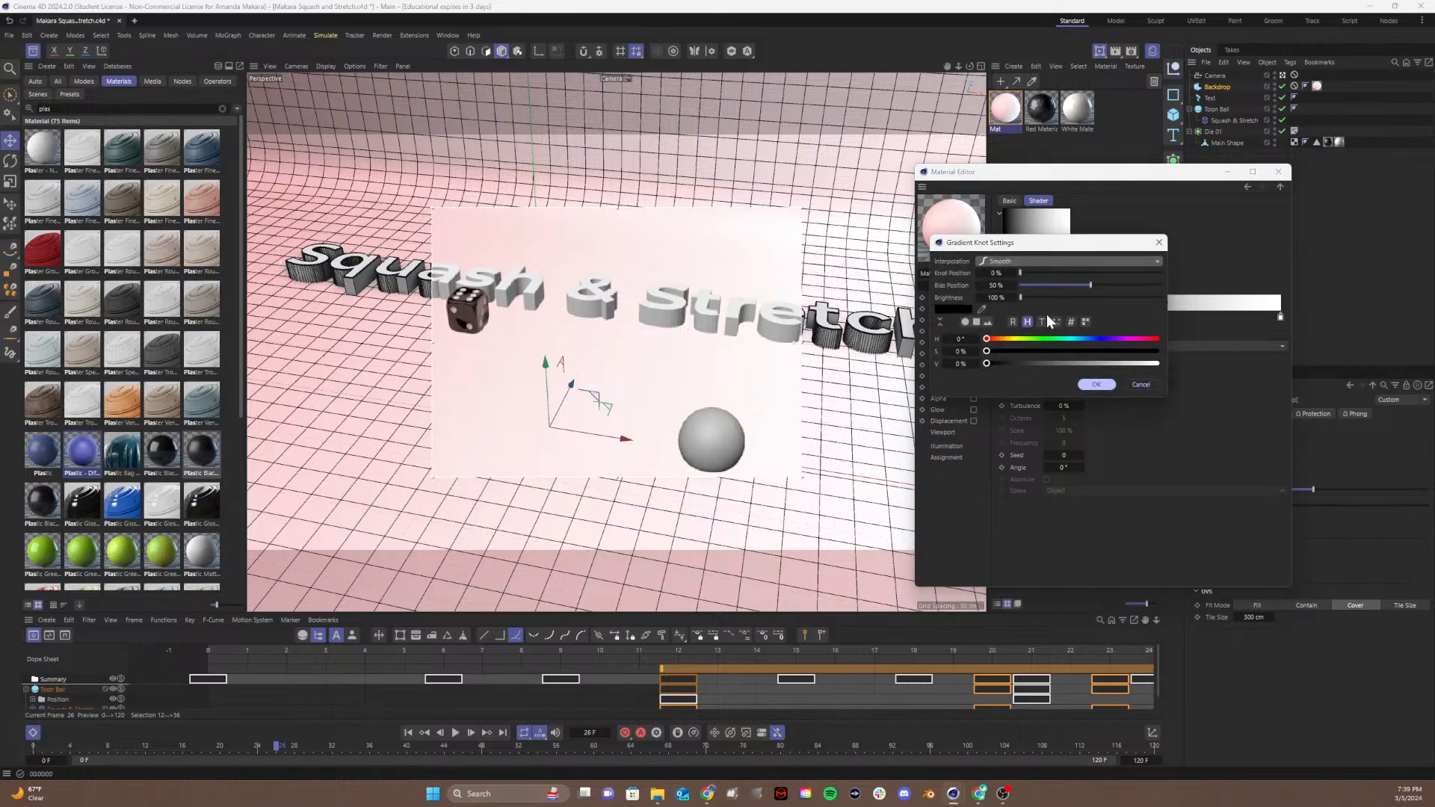
{"action": "left_click", "coordinate": [1070, 323]}
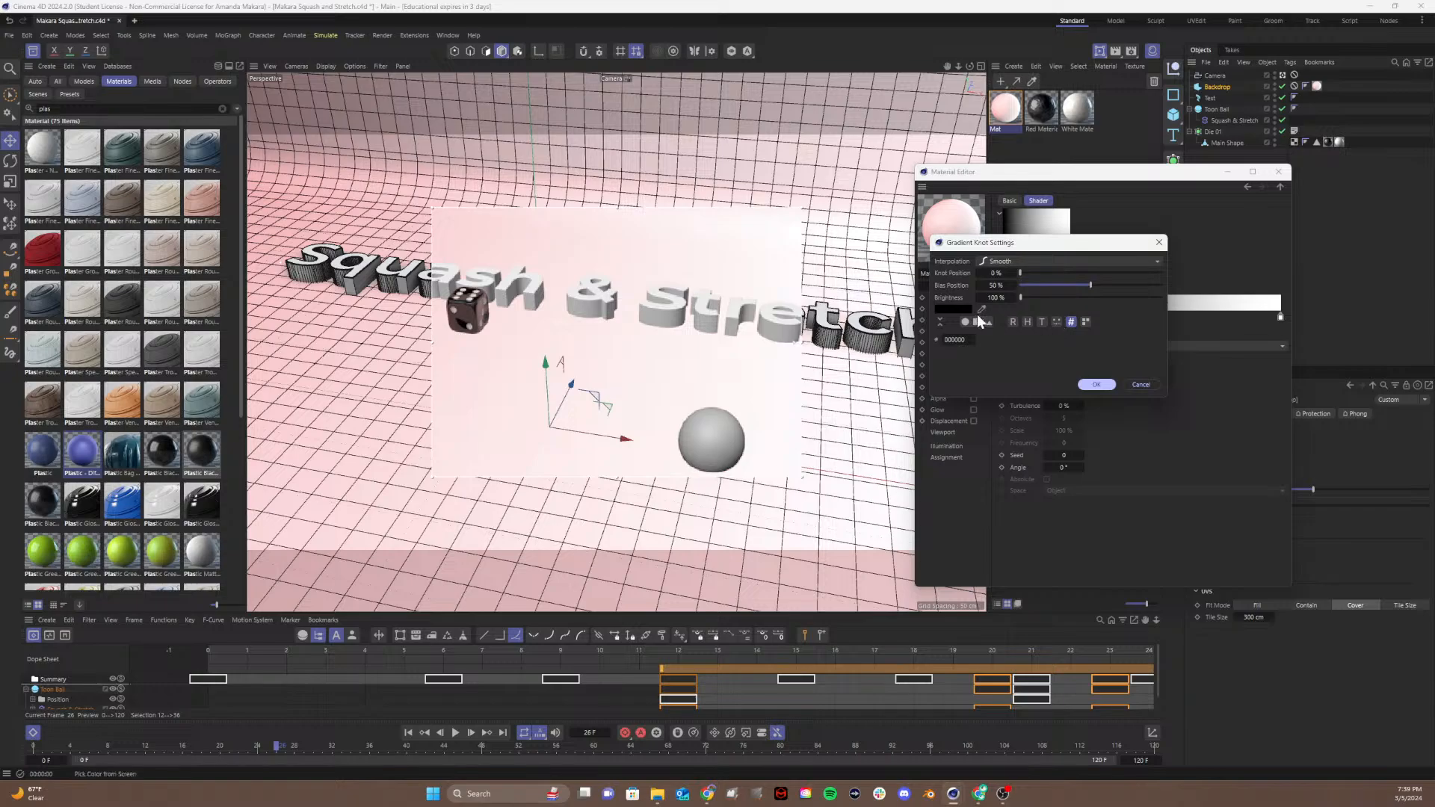
{"action": "left_click_drag", "start_coordinate": [967, 340], "coordinate": [882, 328]}
{"action": "key", "text": "ctrl+v"}
{"action": "left_click", "coordinate": [1100, 389]}
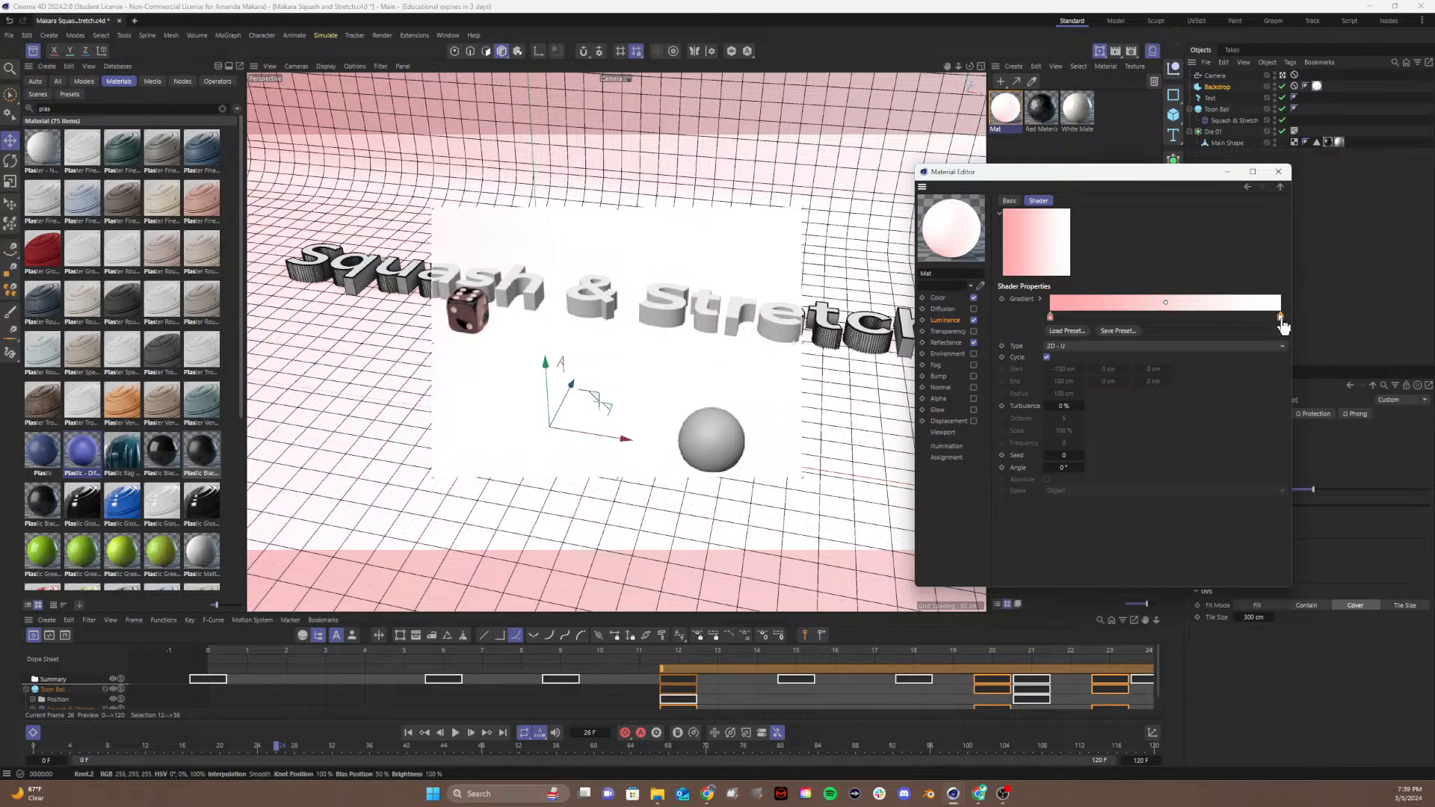
Step: Set the white end knot of the luminance gradient to hex color FFA8A5
{"action": "double_click", "coordinate": [1280, 317]}
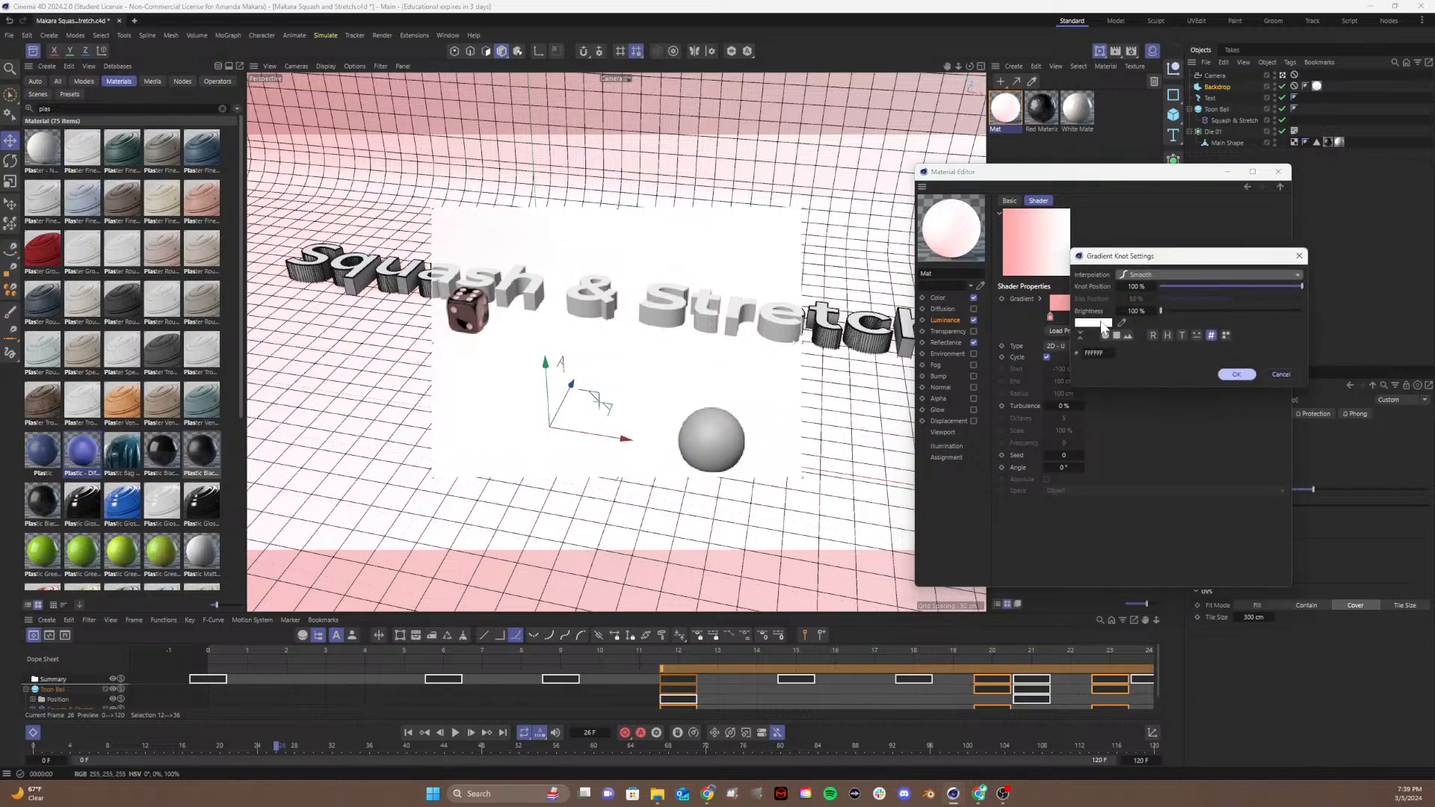
{"action": "left_click", "coordinate": [1095, 352]}
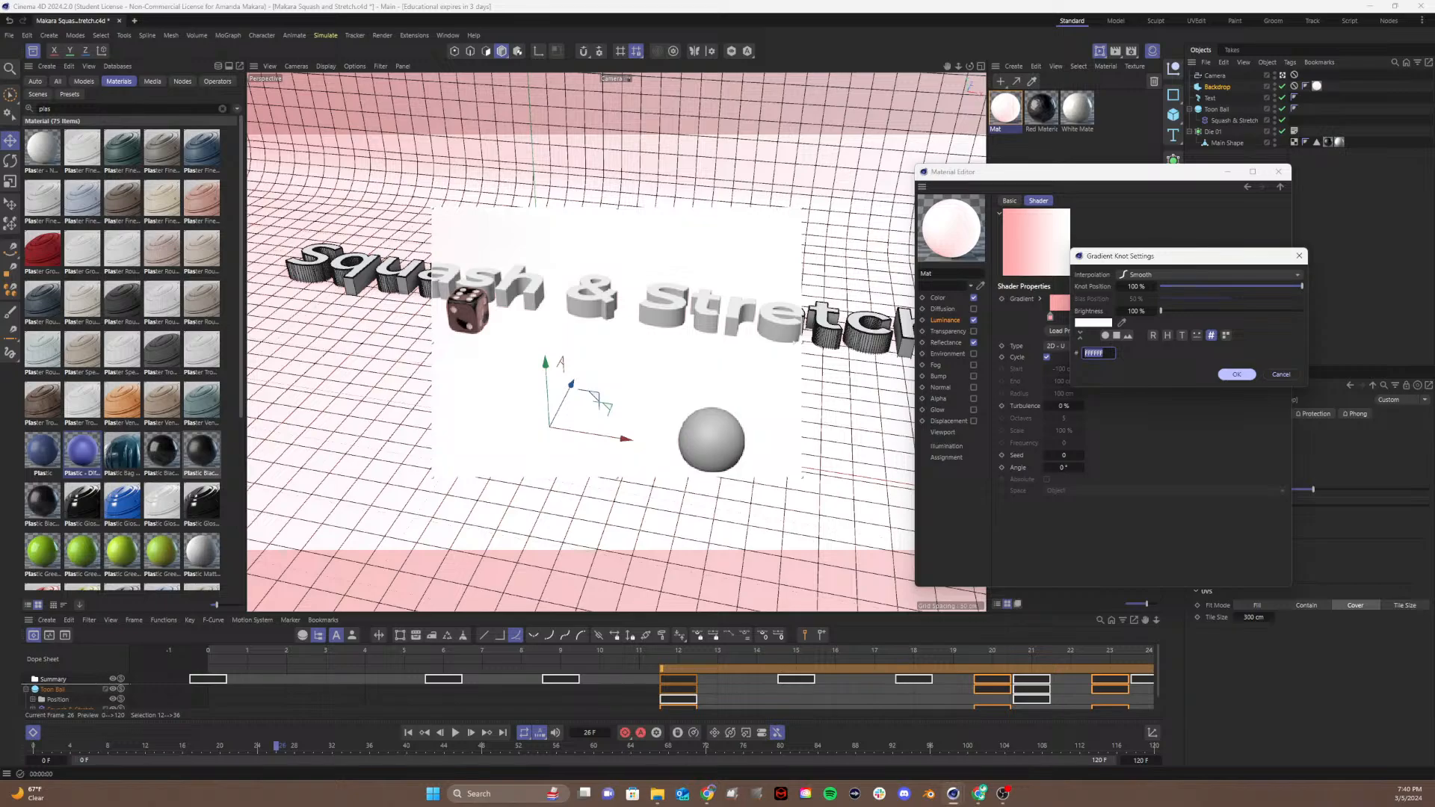
{"action": "type", "text": "ffa8a5"}
{"action": "key", "text": "Return"}
{"action": "left_click", "coordinate": [1233, 375]}
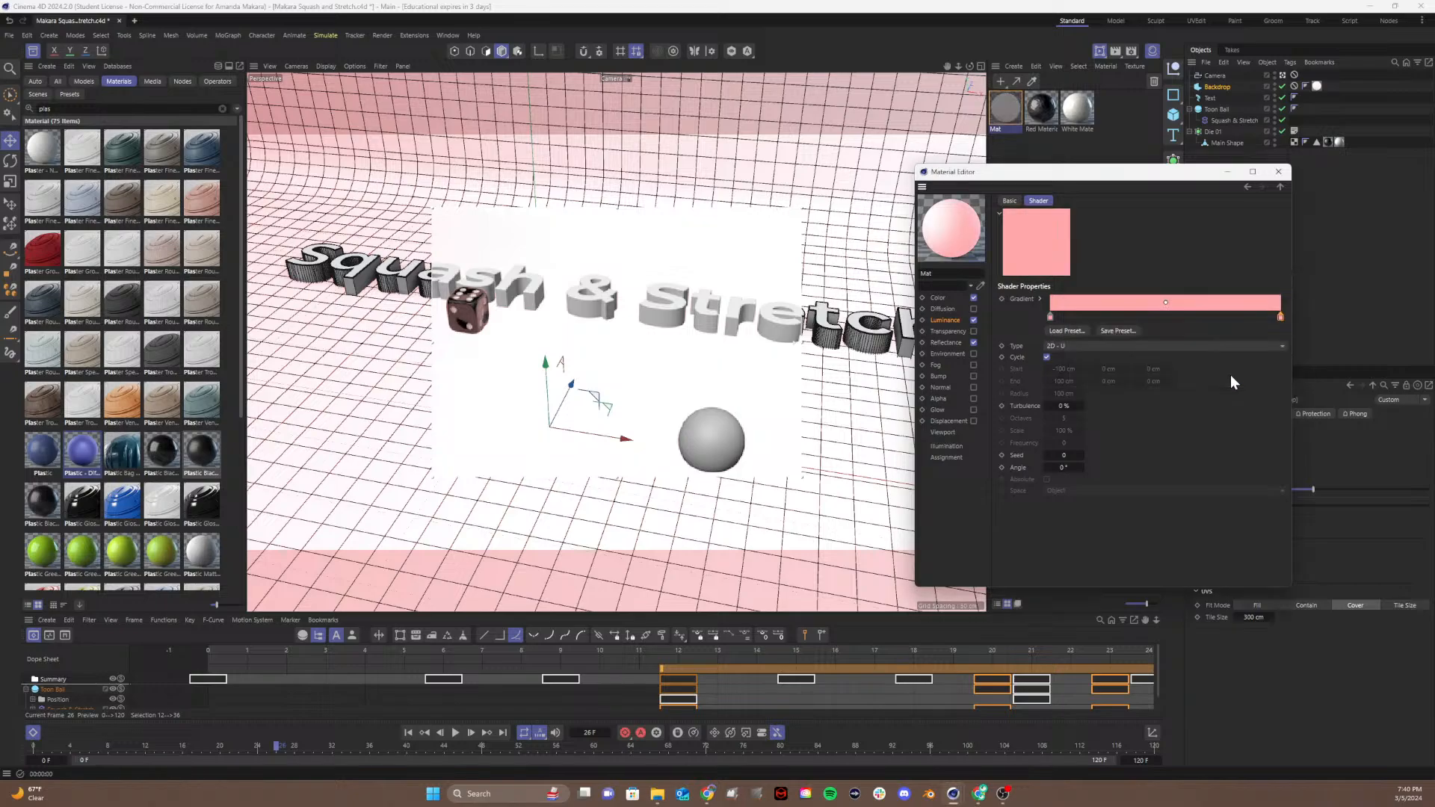
Step: Recolor the luminance gradient's end knot in HSV mode to hue 327° and value 62%
{"action": "double_click", "coordinate": [1280, 318]}
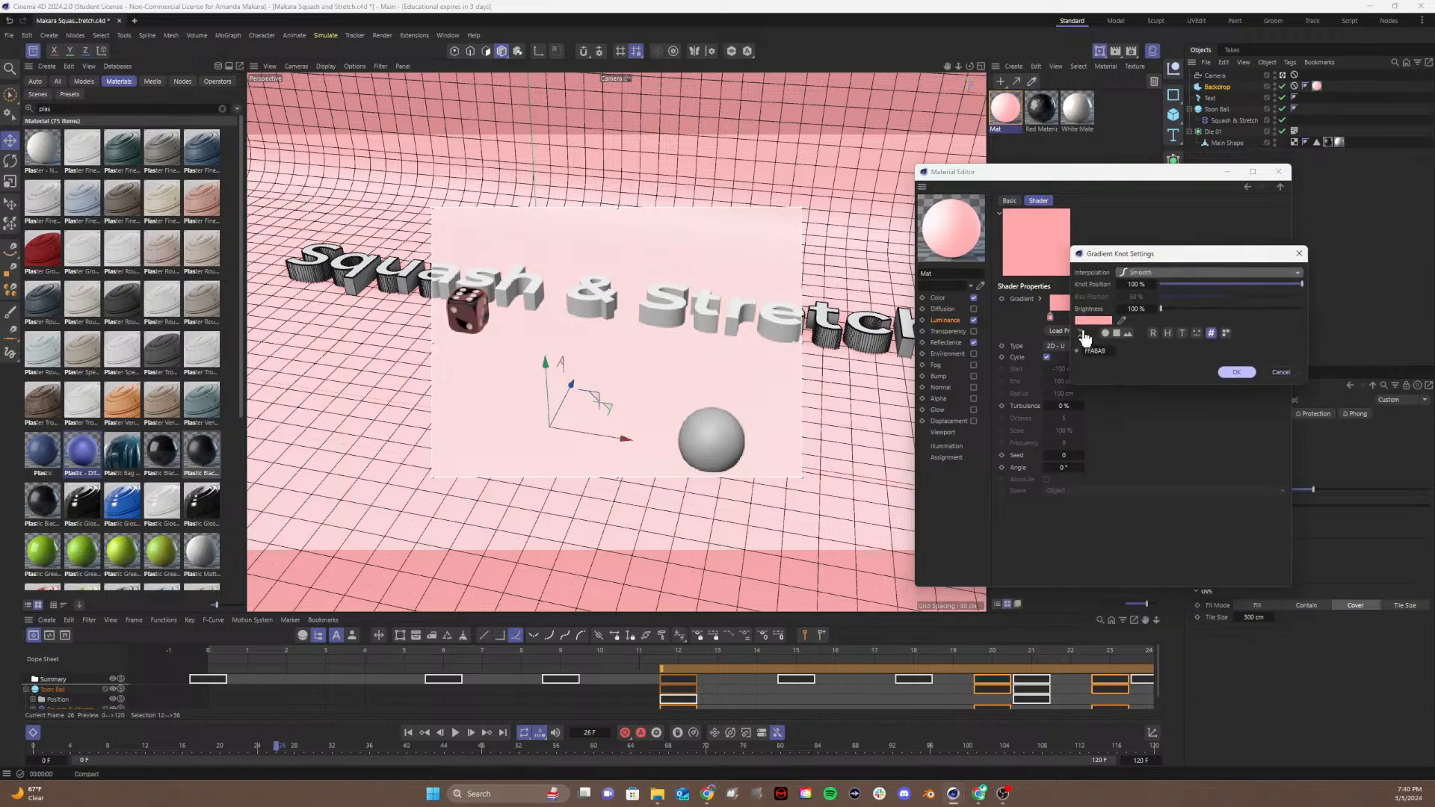
{"action": "left_click", "coordinate": [1153, 333]}
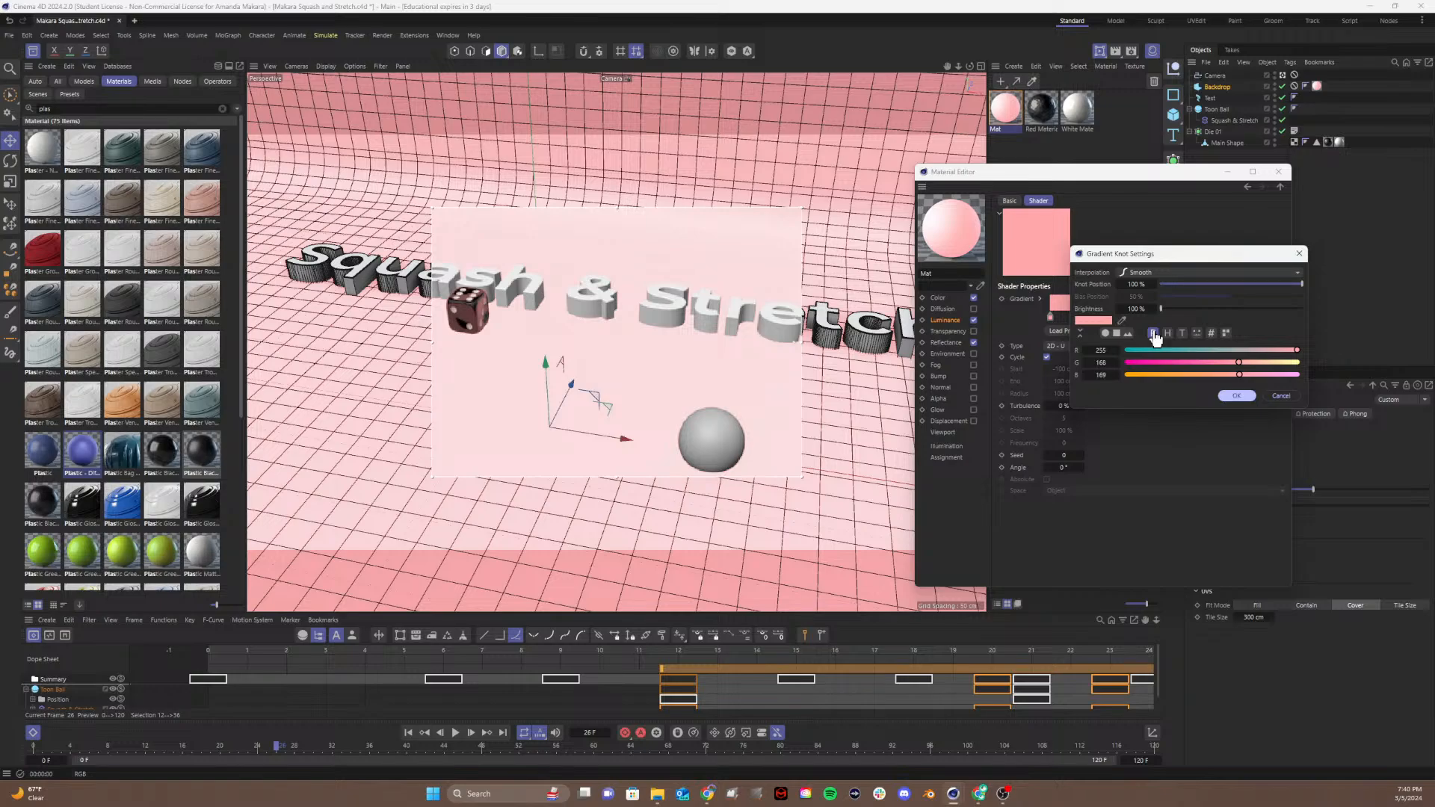
{"action": "left_click", "coordinate": [1168, 334]}
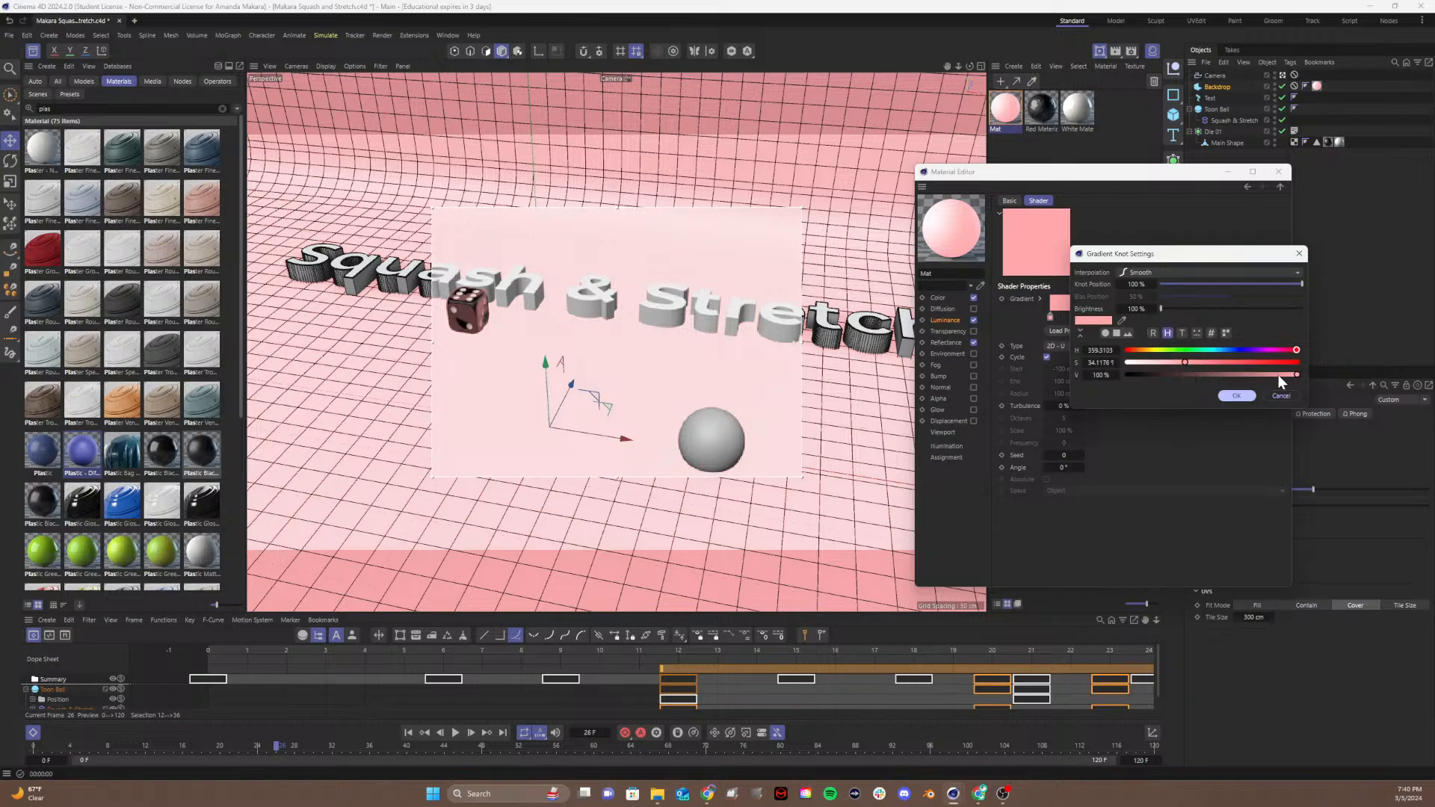
{"action": "mouse_move", "coordinate": [1278, 375]}
{"action": "left_mouse_down"}
{"action": "mouse_move", "coordinate": [1218, 372]}
{"action": "mouse_move", "coordinate": [1282, 351]}
{"action": "left_mouse_up"}
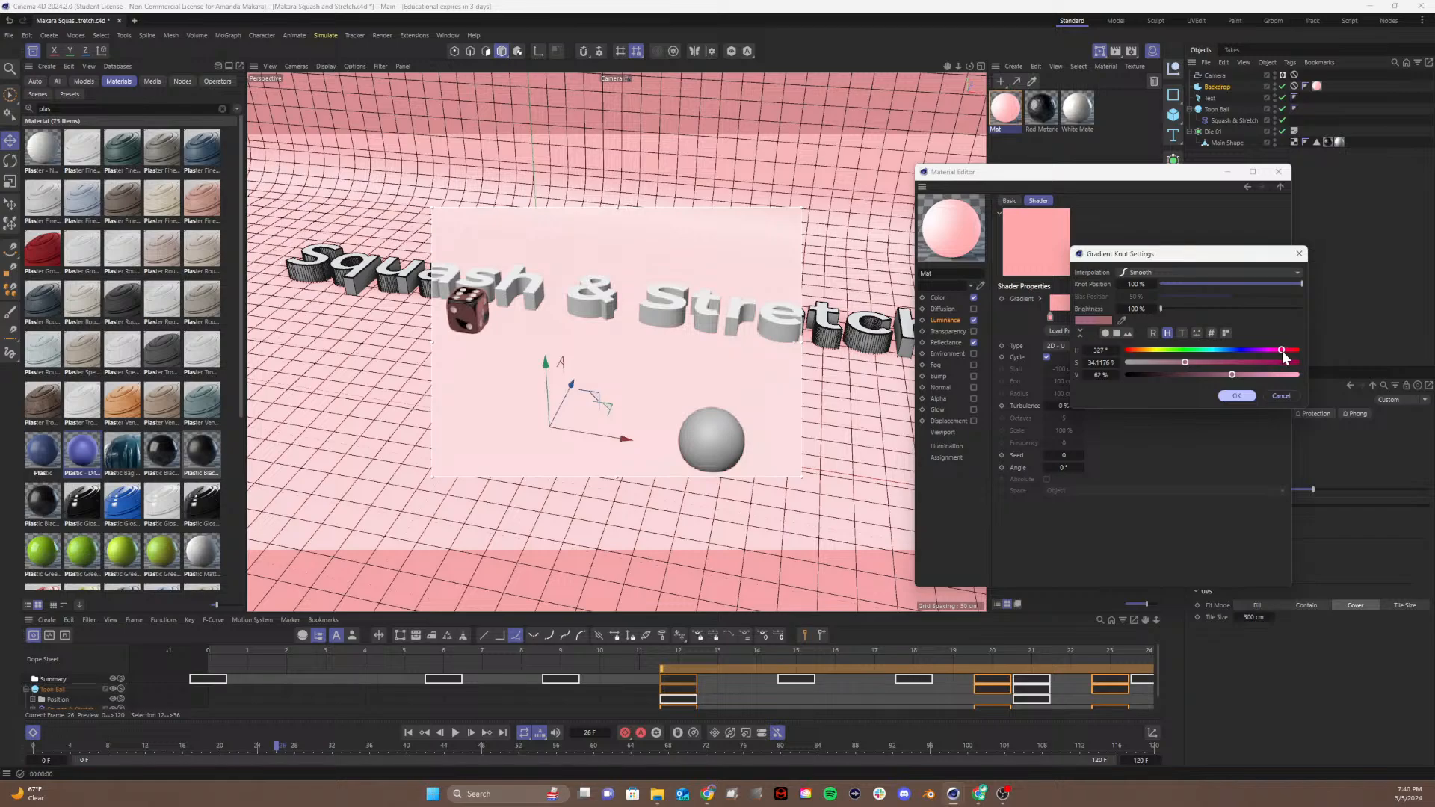
{"action": "left_click", "coordinate": [1238, 395]}
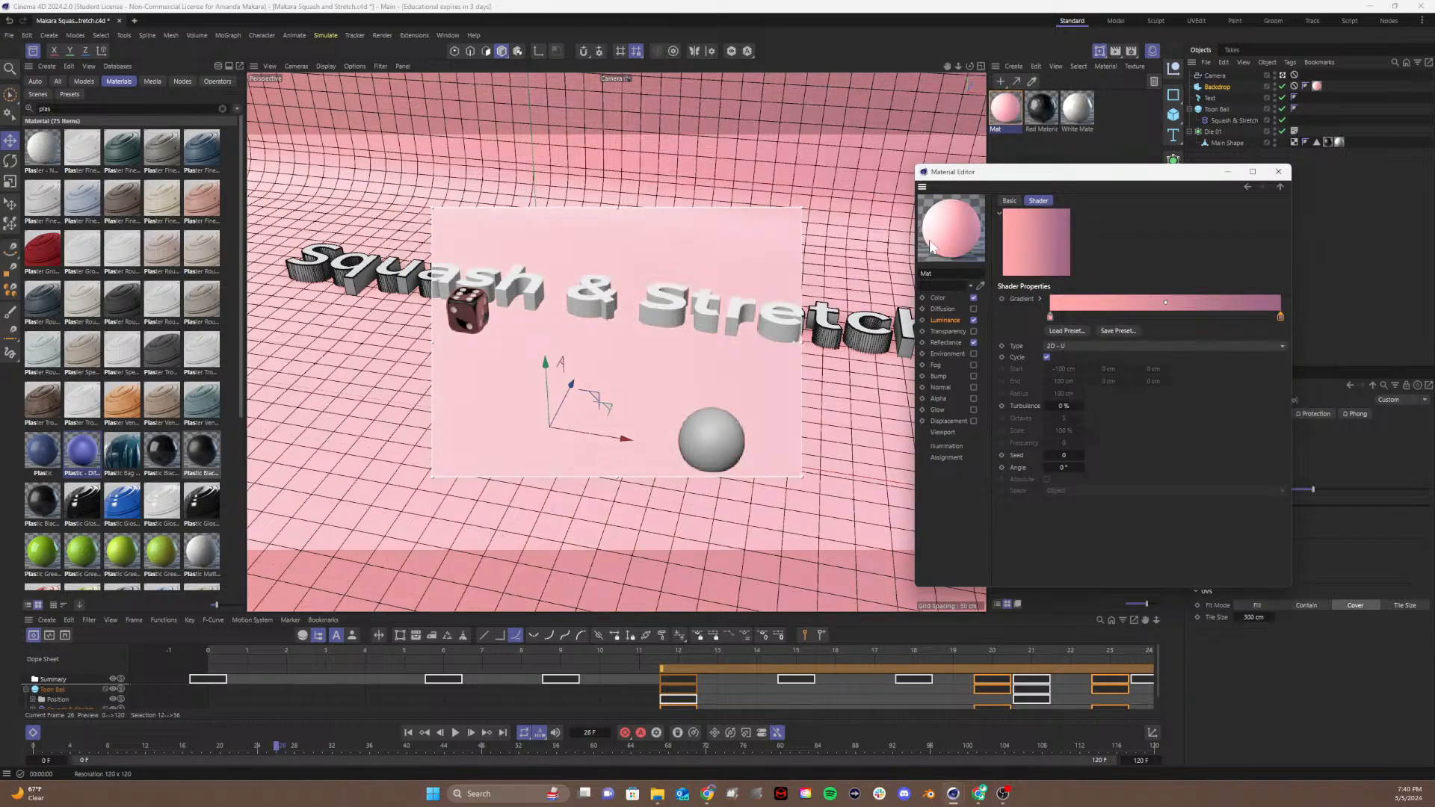
Step: Return to the material's Luminance channel settings and lower its brightness to 18%
{"action": "left_click", "coordinate": [973, 320]}
{"action": "left_click", "coordinate": [1009, 202]}
{"action": "left_click", "coordinate": [946, 319]}
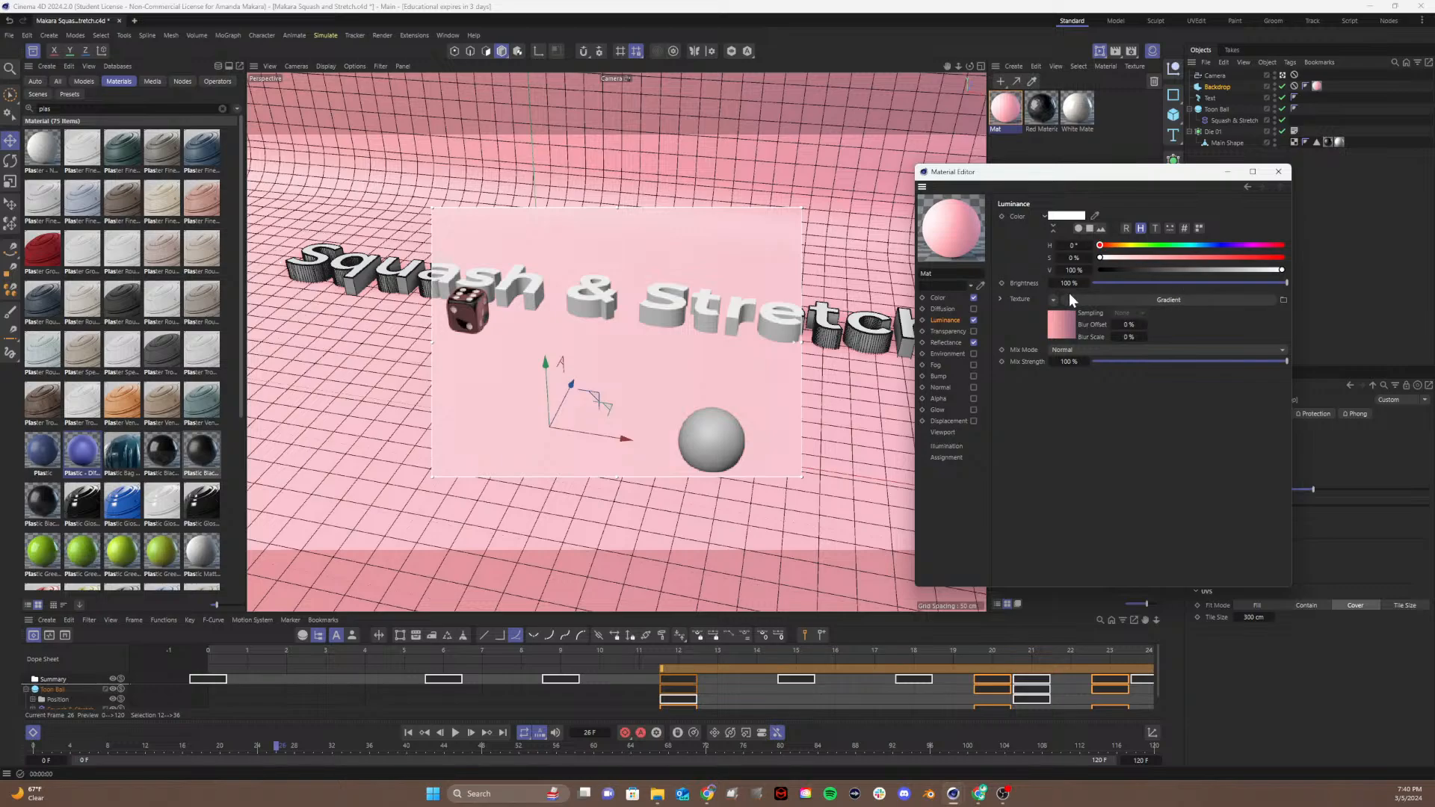
{"action": "left_click", "coordinate": [1214, 282]}
{"action": "left_click_drag", "start_coordinate": [1213, 283], "coordinate": [1144, 283]}
{"action": "left_click", "coordinate": [1208, 354]}
{"action": "left_click", "coordinate": [1105, 478]}
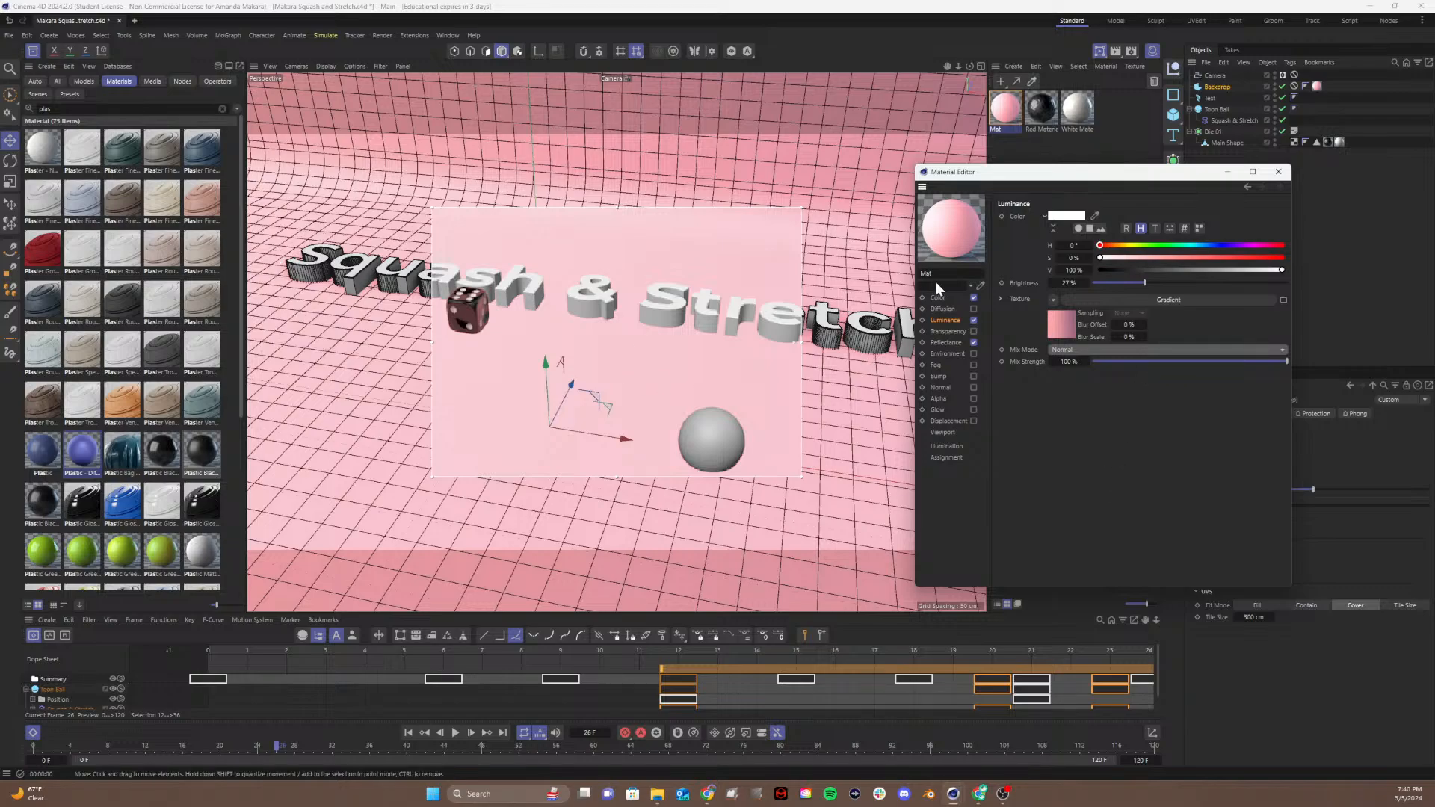
{"action": "left_click_drag", "start_coordinate": [1140, 285], "coordinate": [1126, 283]}
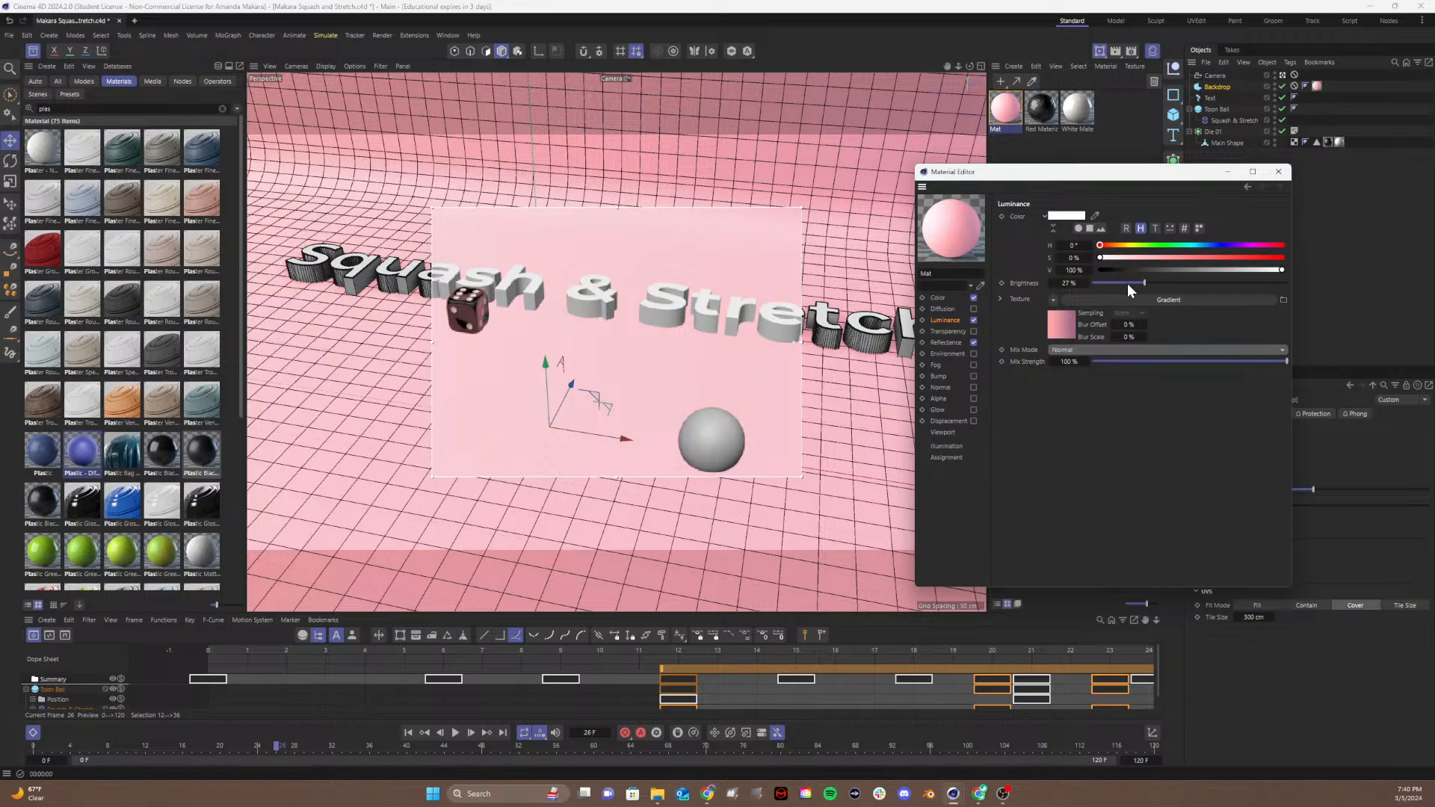
Step: Set the Luminance channel's color to hex FFA8A9
{"action": "left_click", "coordinate": [1062, 216]}
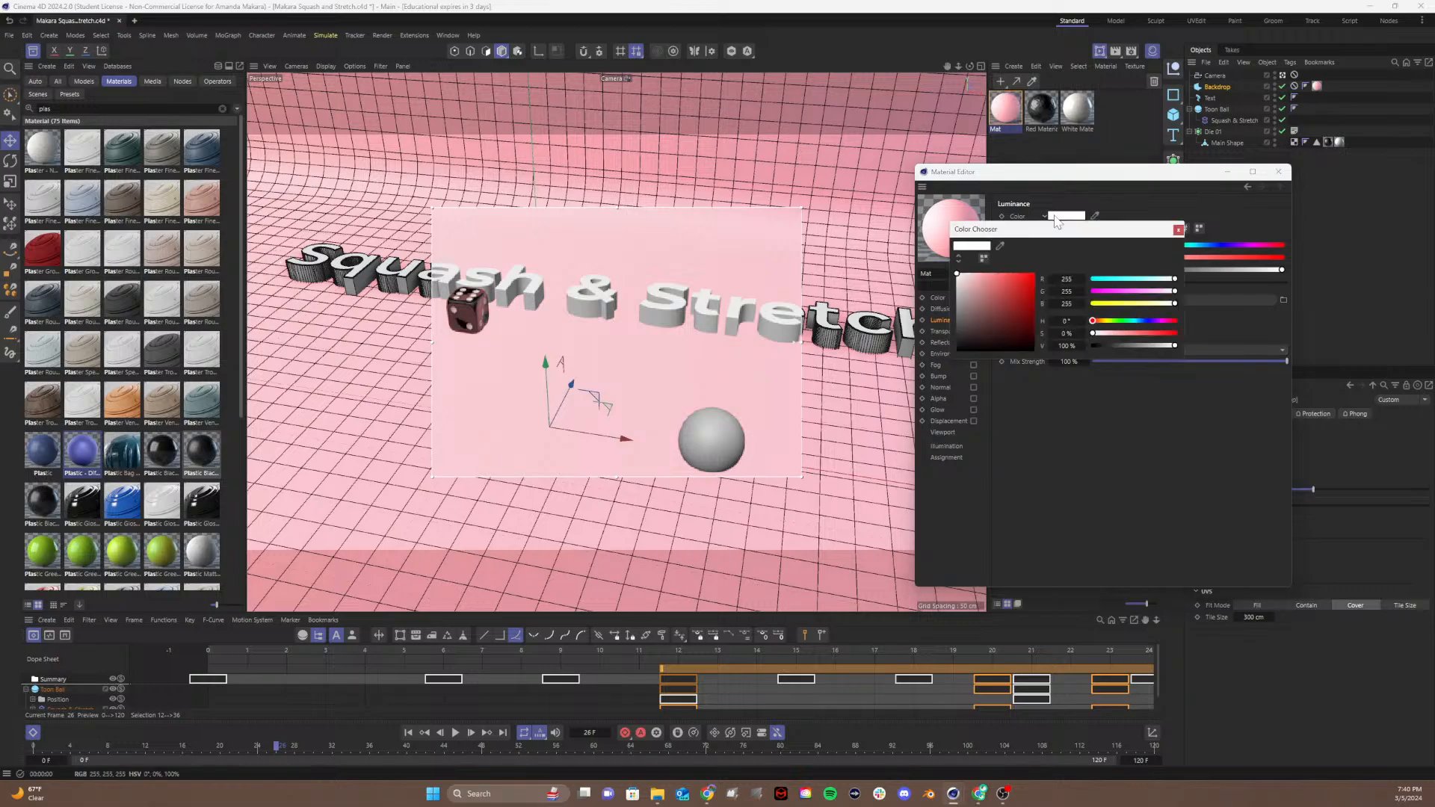
{"action": "left_click", "coordinate": [956, 260]}
{"action": "left_click", "coordinate": [1089, 259]}
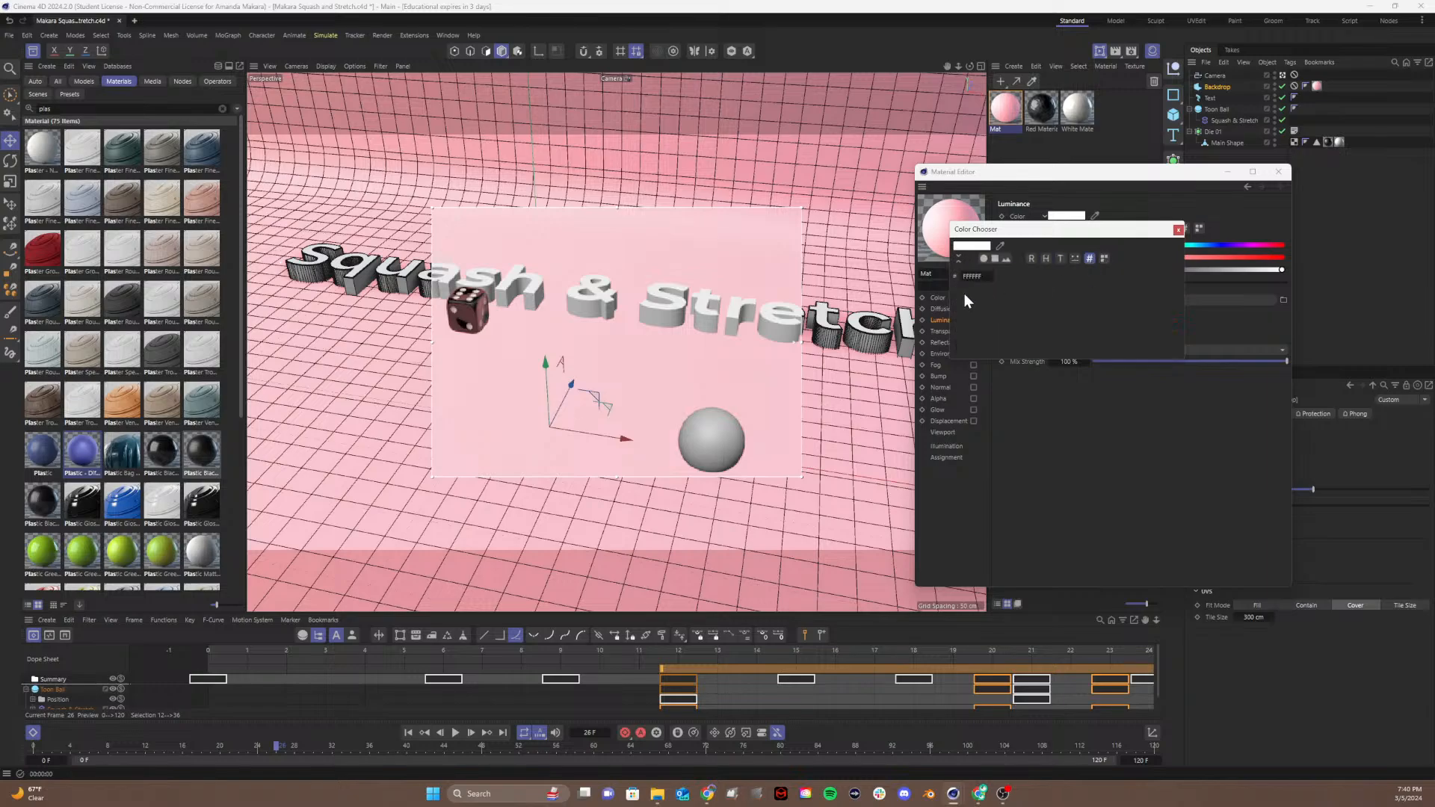
{"action": "left_click", "coordinate": [973, 276]}
{"action": "type", "text": "ffa8a9"}
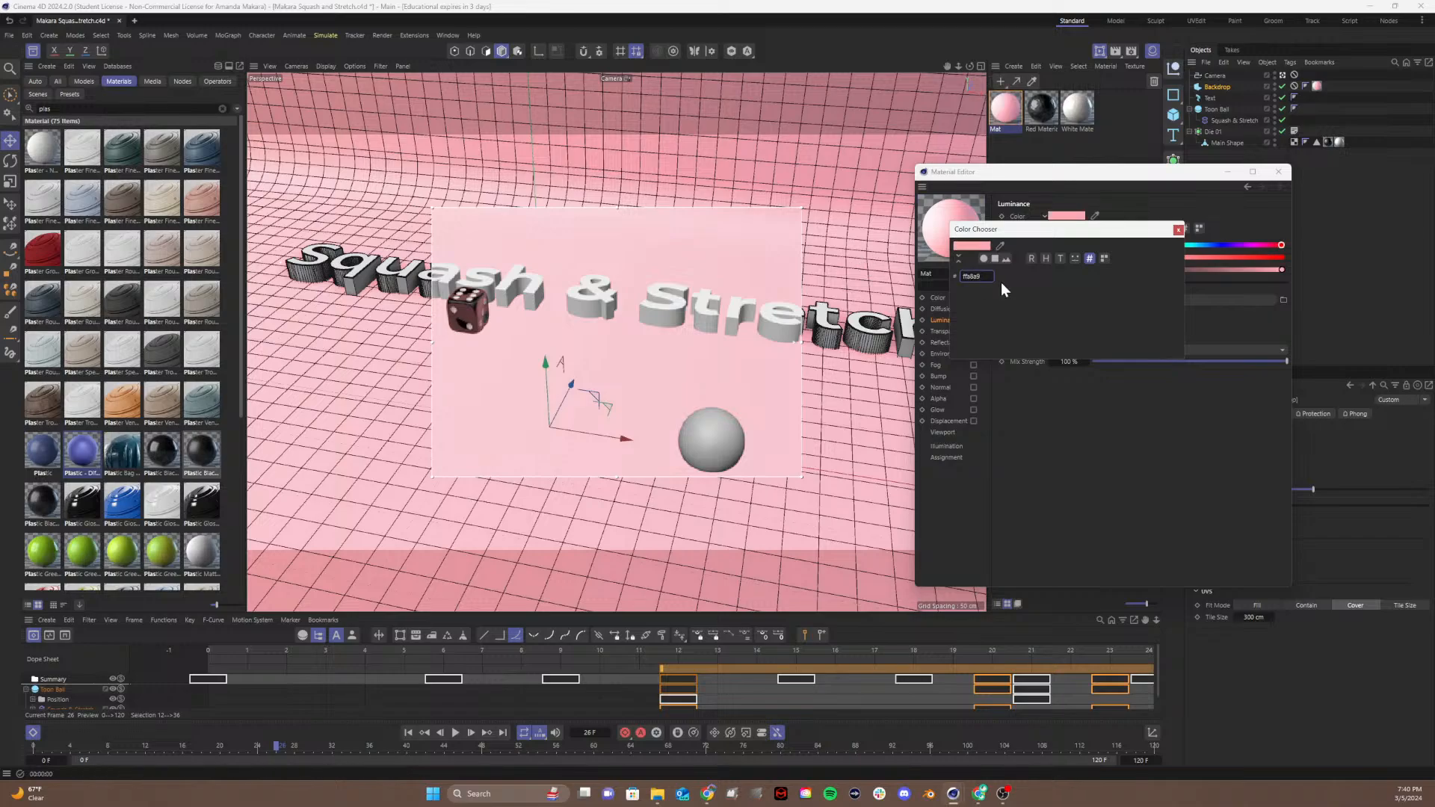
{"action": "key", "text": "Return"}
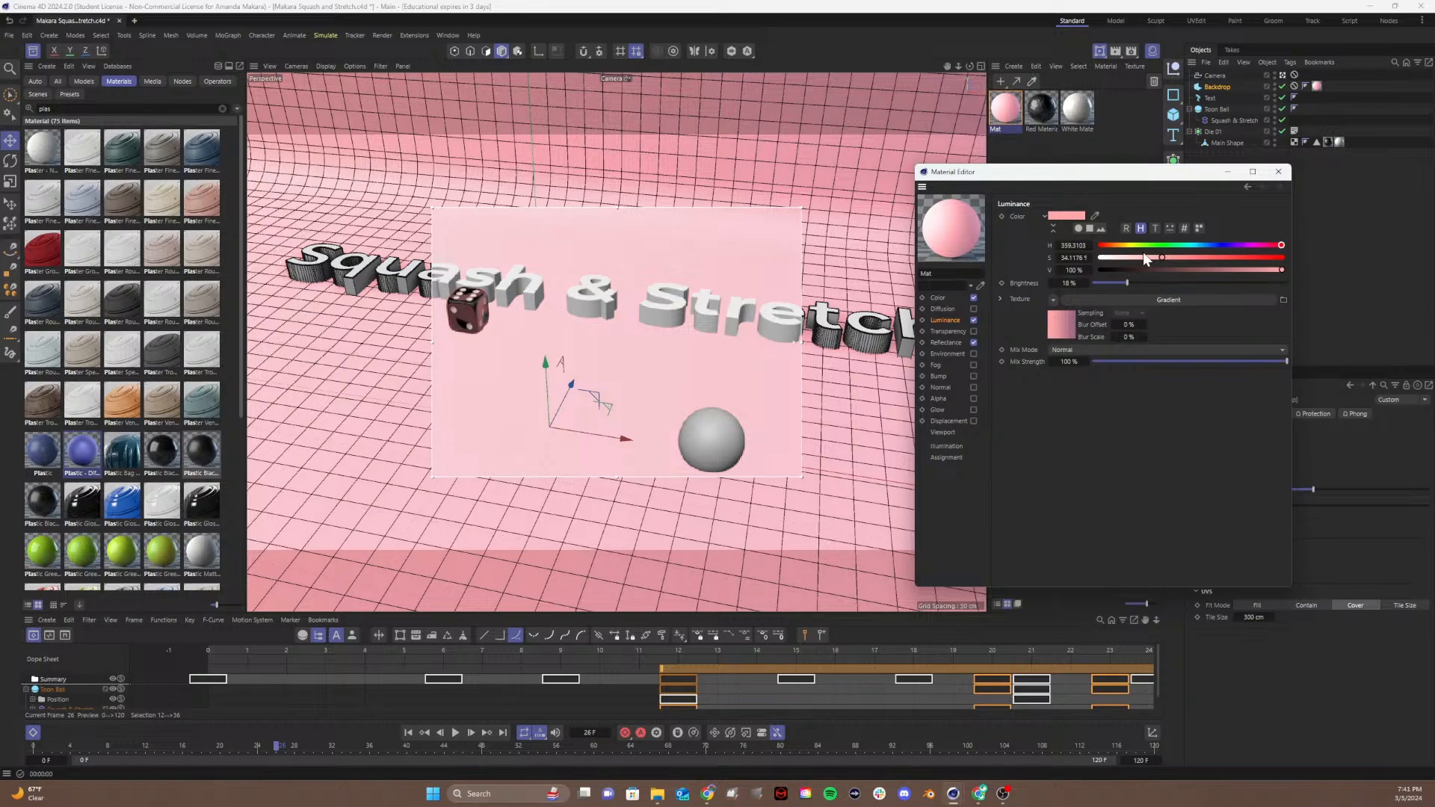
Step: Try the Subtract, Multiply and Add mix modes for the luminance texture and set it back to Normal
{"action": "left_click", "coordinate": [1105, 350]}
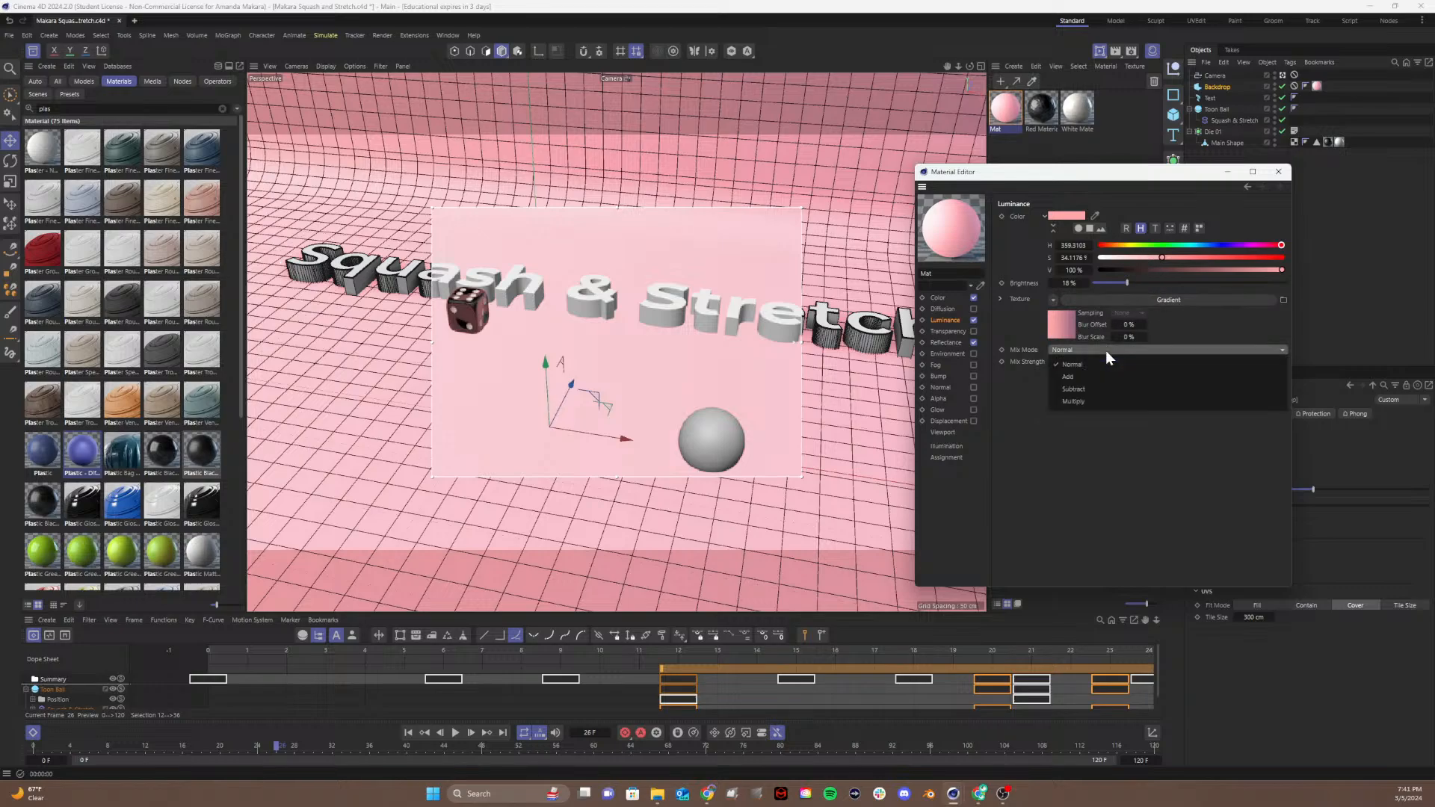
{"action": "left_click", "coordinate": [1080, 386]}
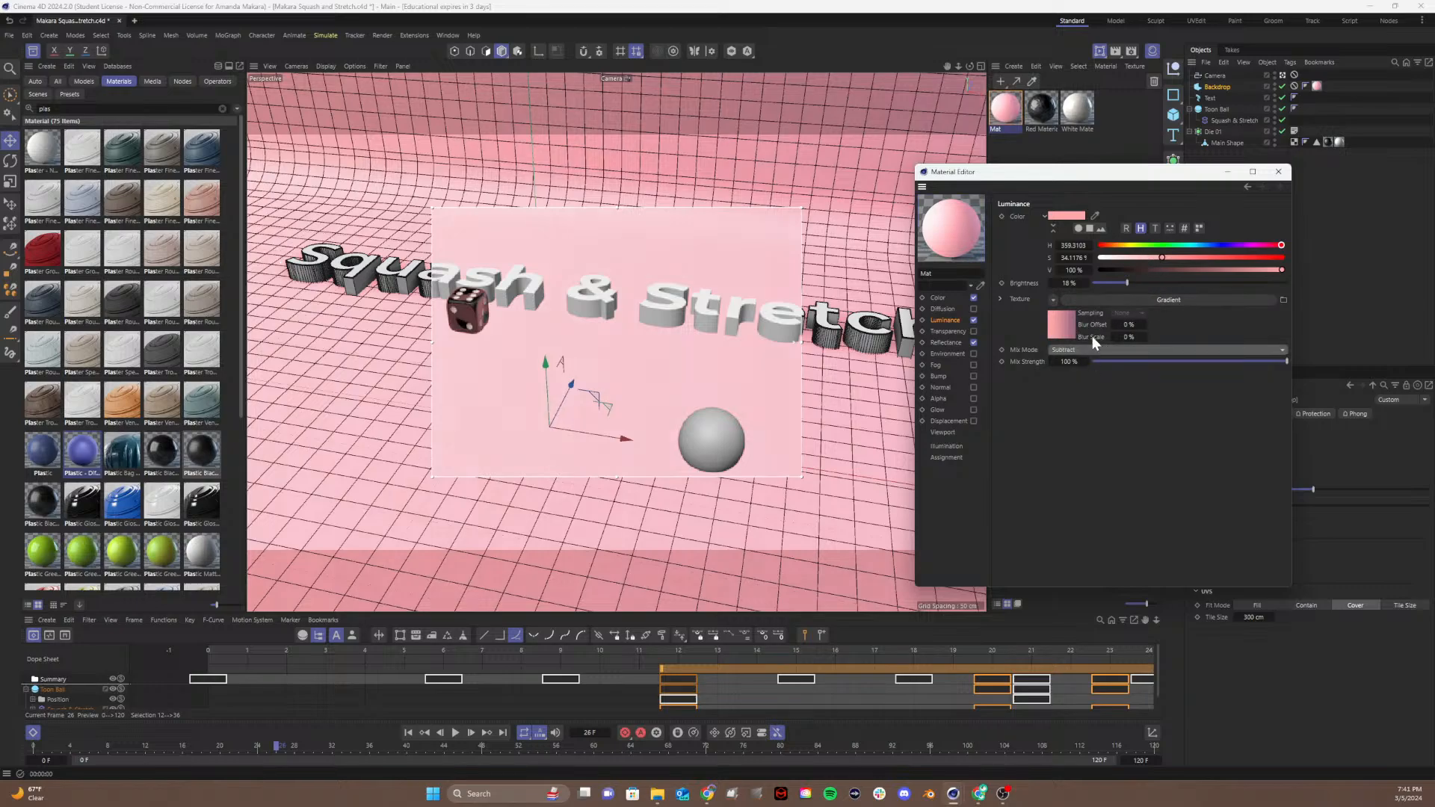
{"action": "left_click", "coordinate": [1091, 349]}
{"action": "left_click", "coordinate": [1085, 402]}
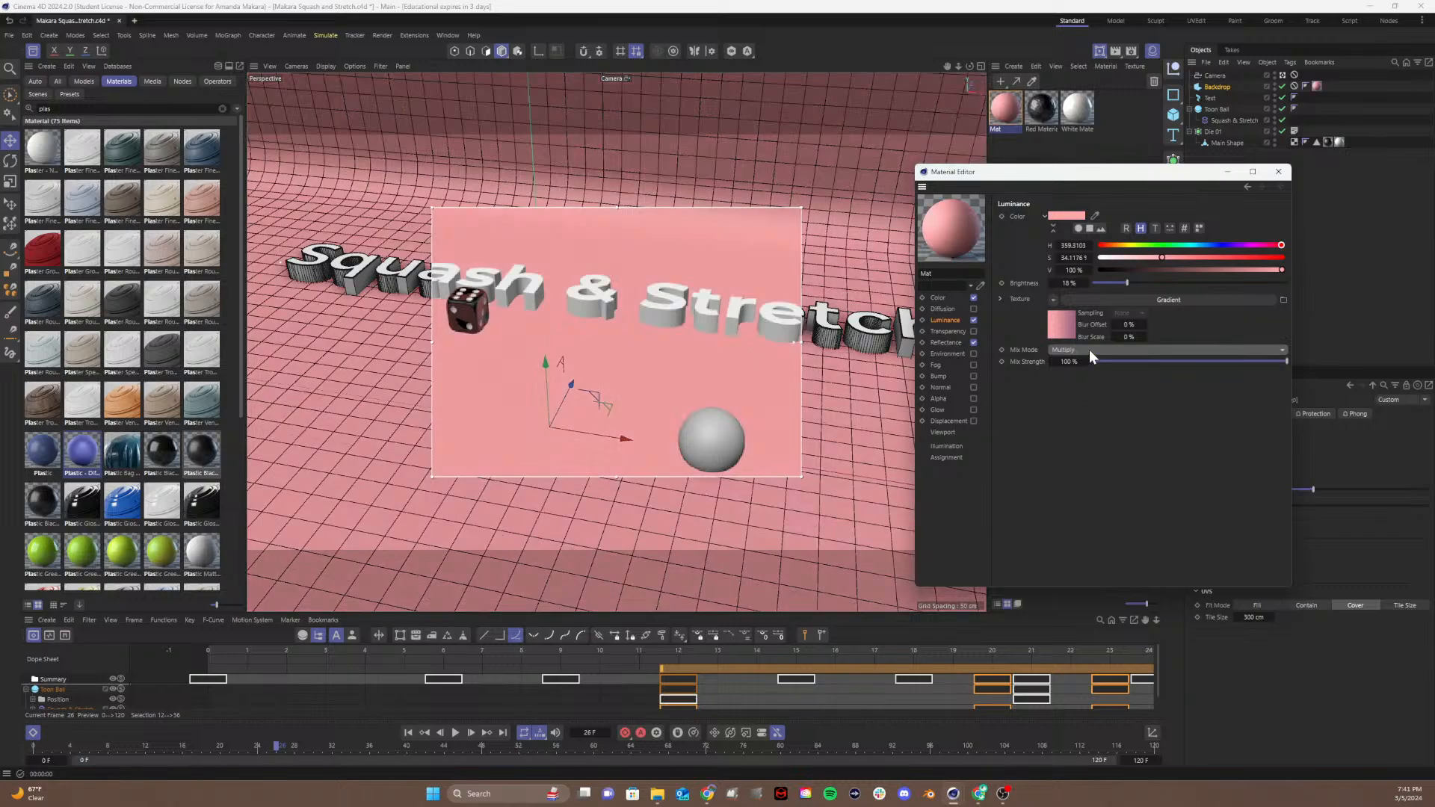
{"action": "left_click_drag", "start_coordinate": [1091, 361], "coordinate": [1141, 360]}
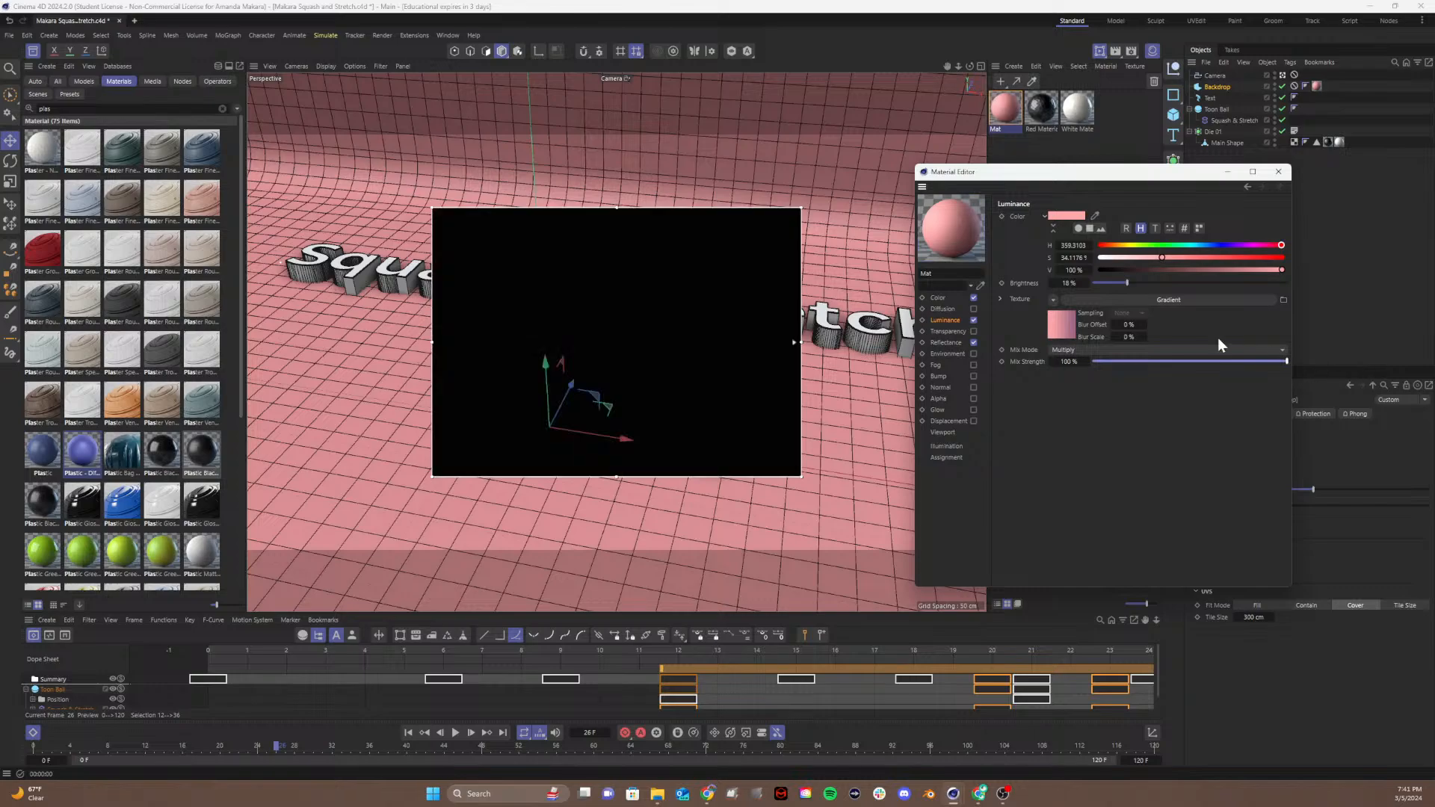
{"action": "left_click", "coordinate": [1079, 348]}
{"action": "left_click", "coordinate": [1068, 375]}
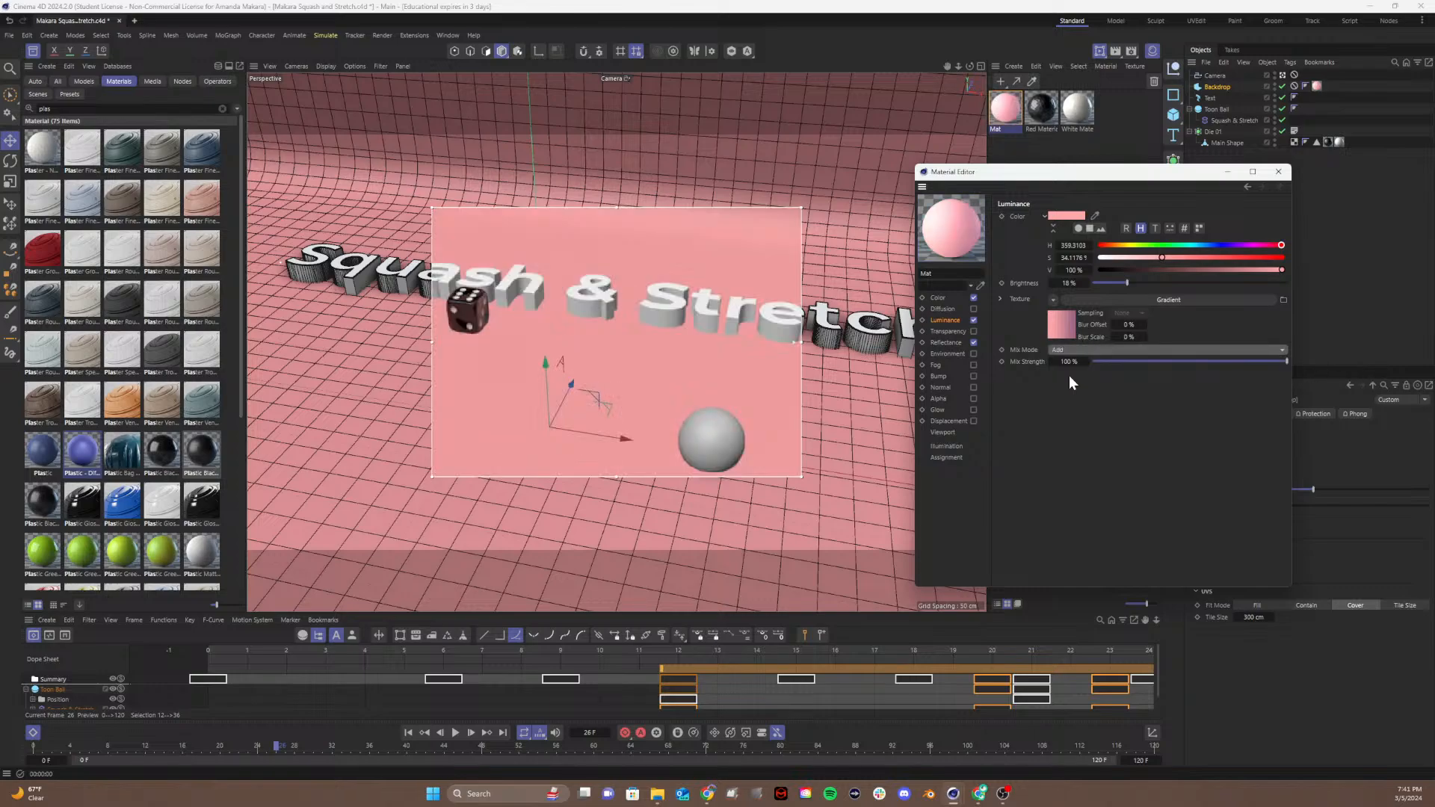
{"action": "left_click", "coordinate": [1127, 349]}
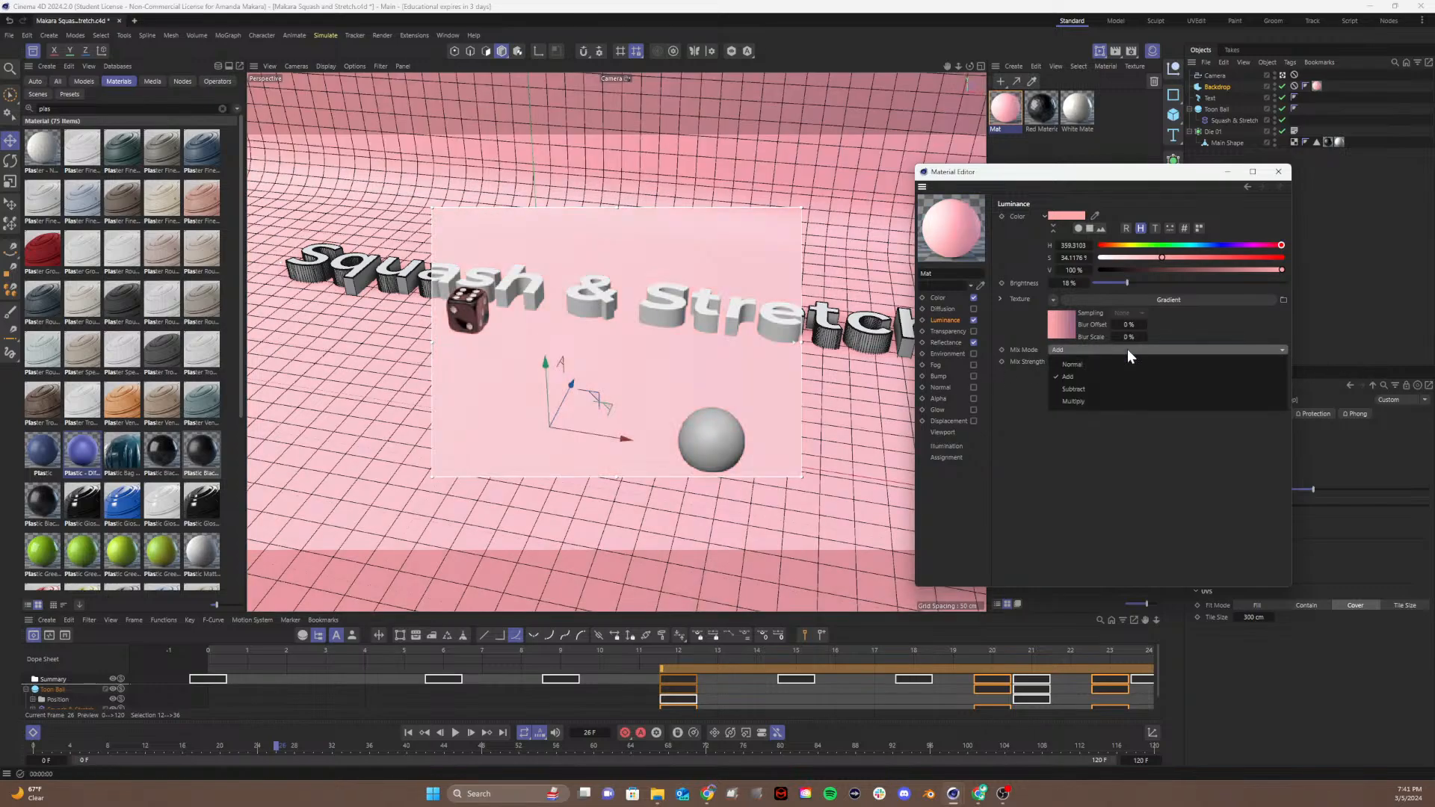
{"action": "left_click", "coordinate": [1096, 364]}
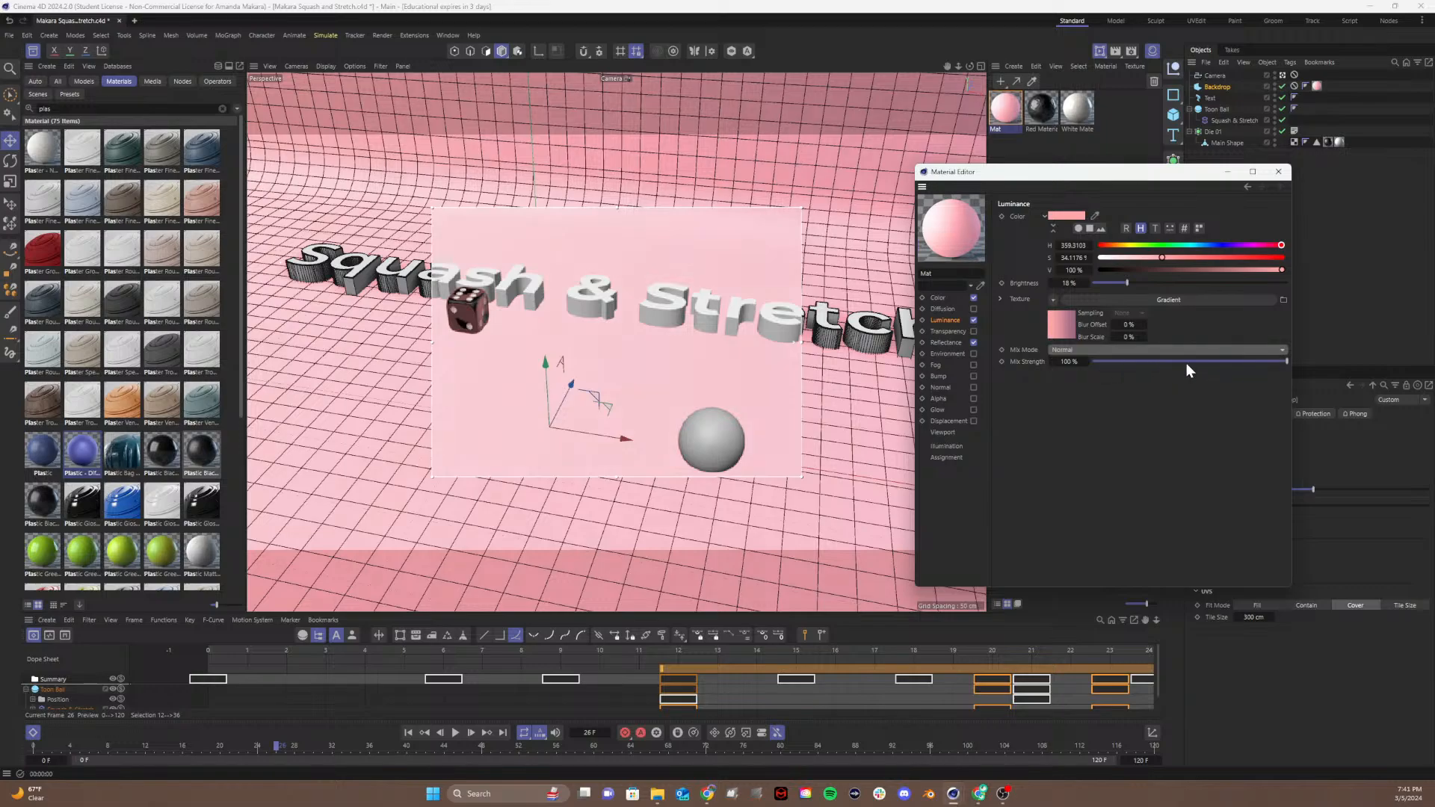
Step: Set the luminance texture's mix strength to 50% and close the Material Editor
{"action": "left_click", "coordinate": [1174, 361]}
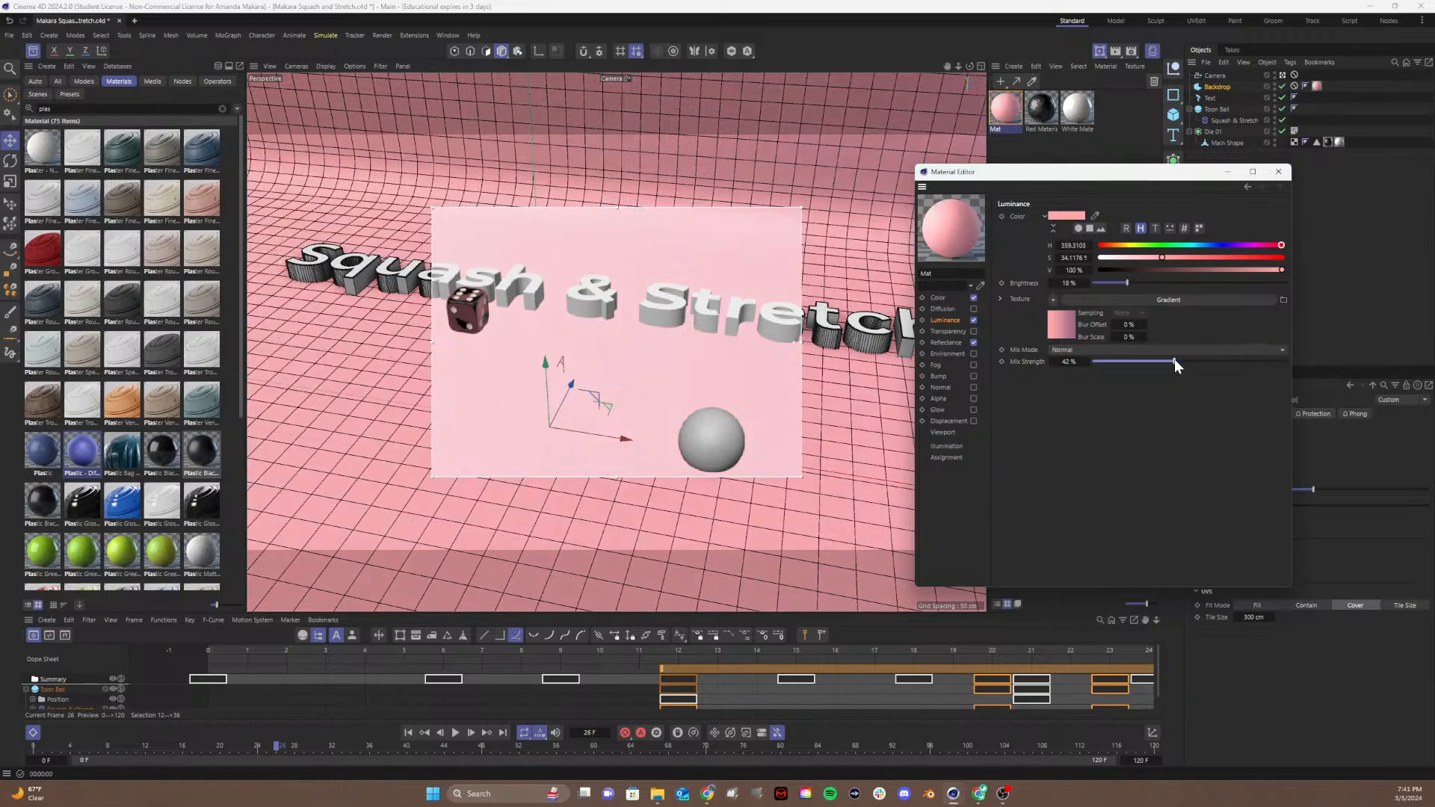
{"action": "left_click", "coordinate": [1081, 362]}
{"action": "type", "text": "50"}
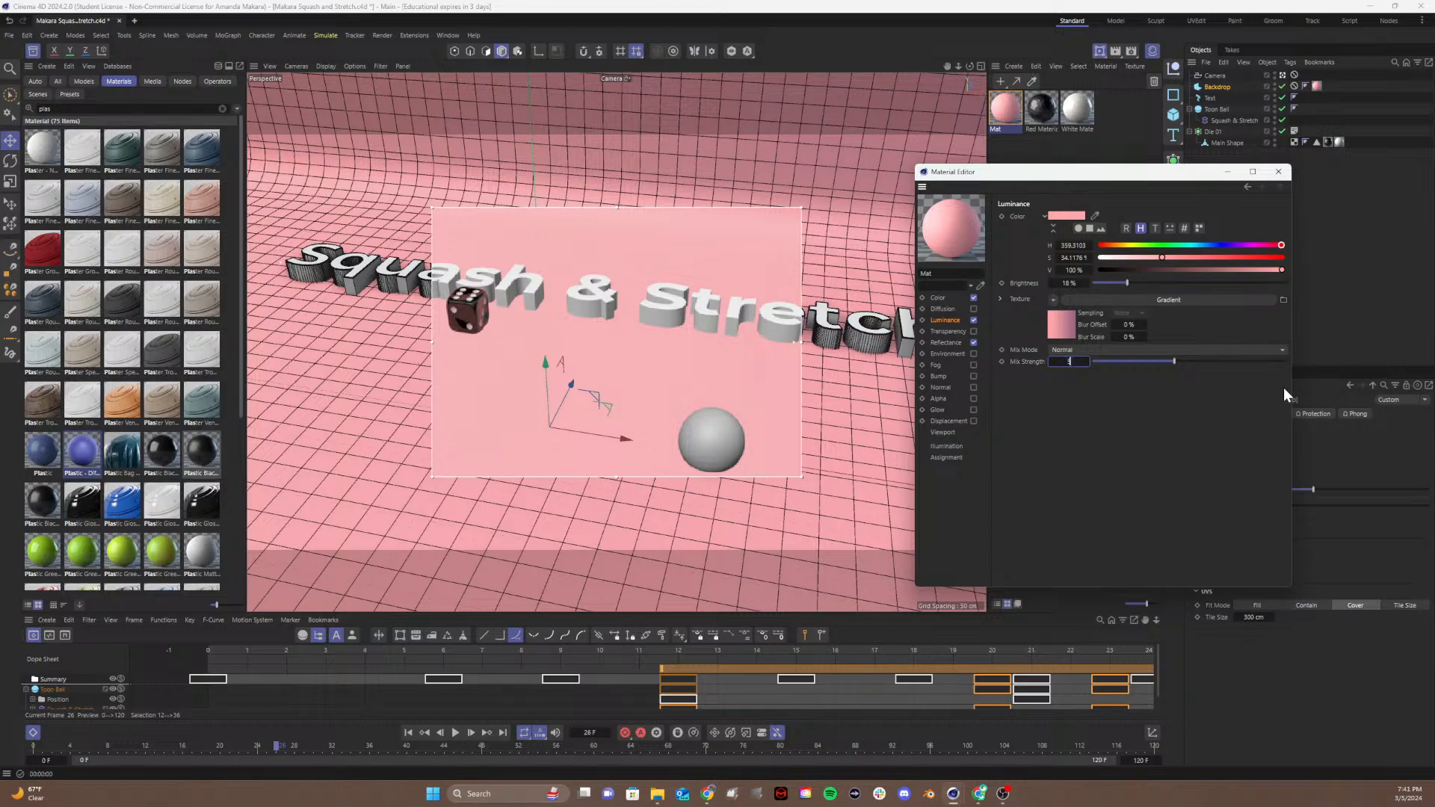
{"action": "key", "text": "Return"}
{"action": "left_click", "coordinate": [1282, 171]}
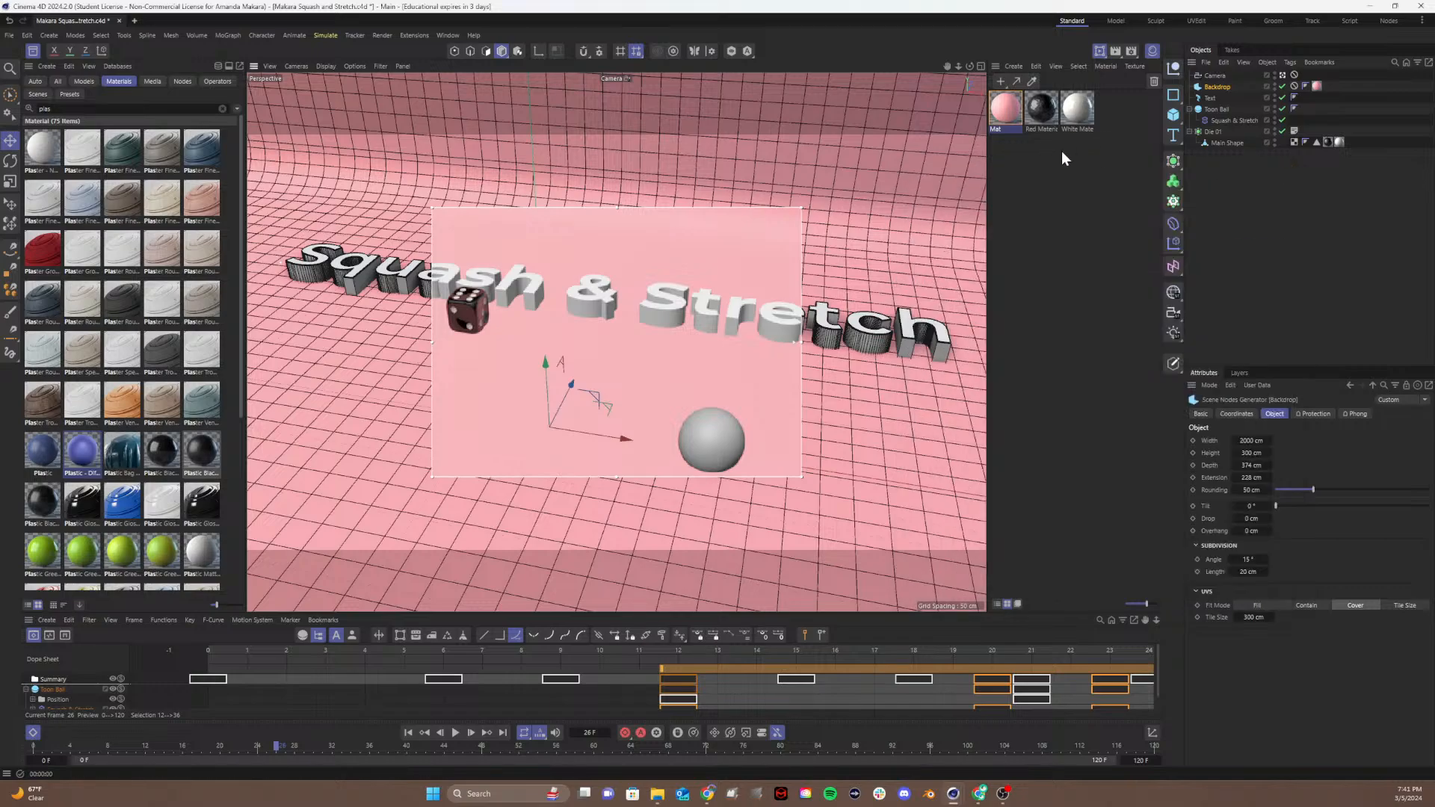
Step: Rename the pink material Backdrop and duplicate it in the material list
{"action": "left_click", "coordinate": [1006, 106]}
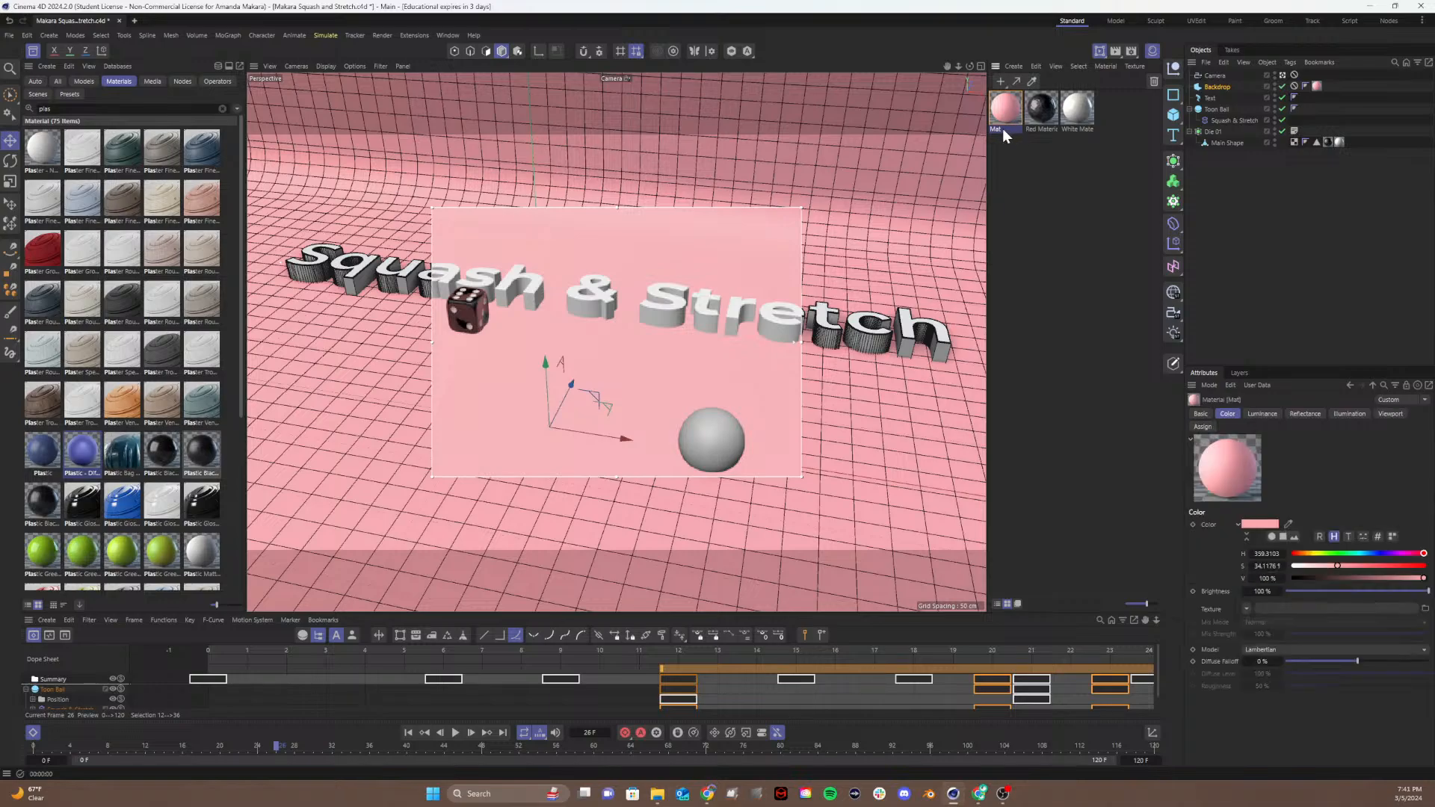
{"action": "type", "text": "Back"}
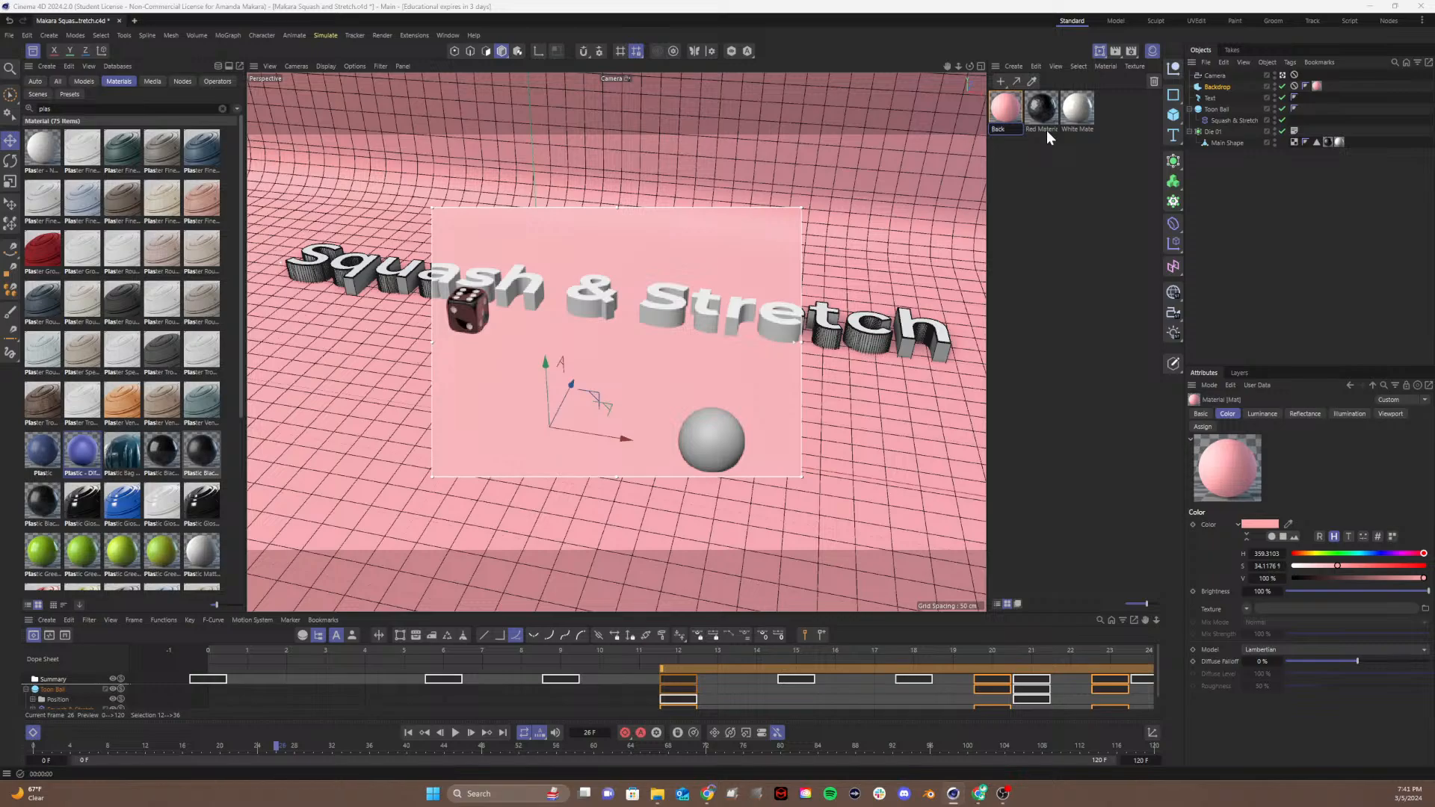
{"action": "type", "text": "drop"}
{"action": "key", "text": "Return"}
{"action": "right_click", "coordinate": [996, 115]}
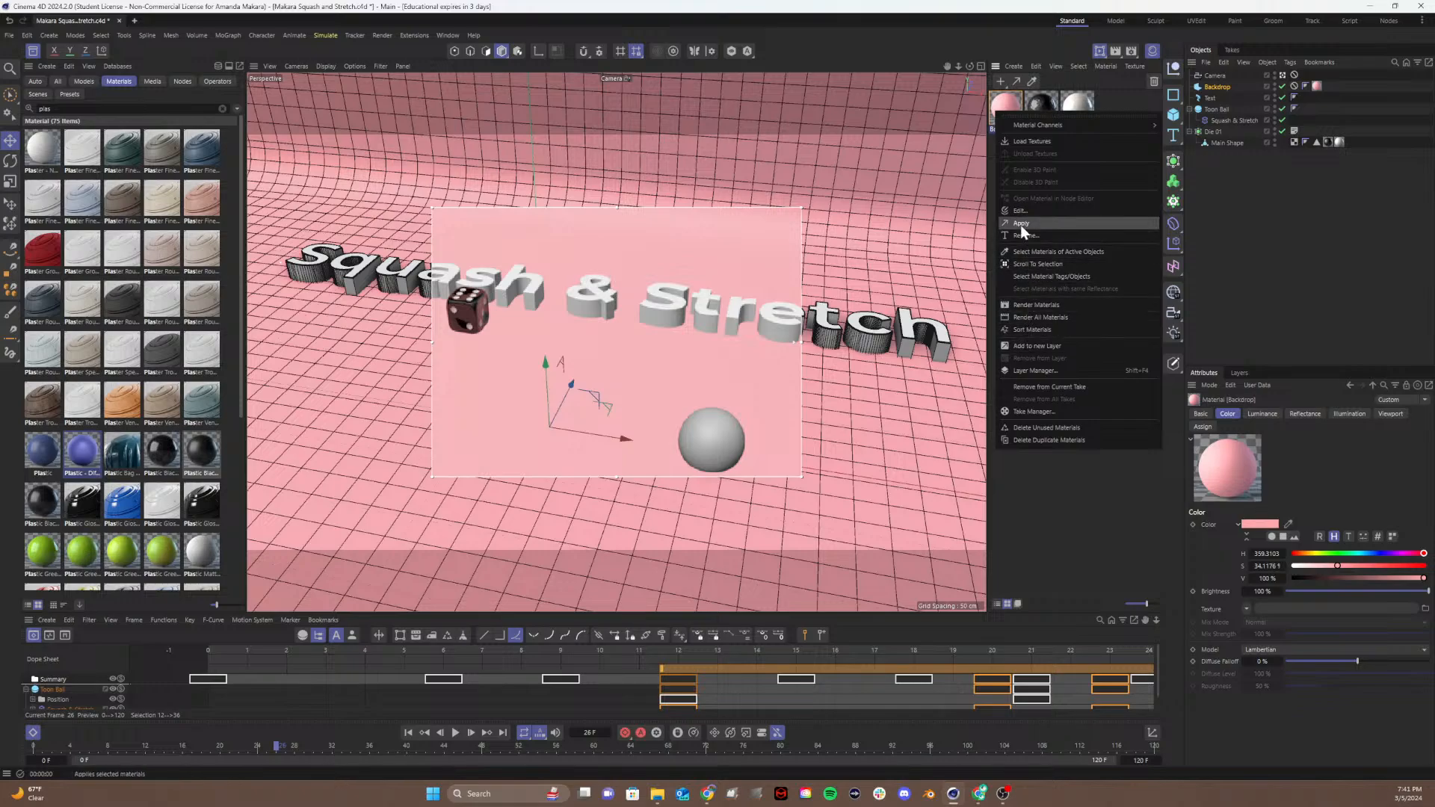
{"action": "left_click", "coordinate": [1031, 454]}
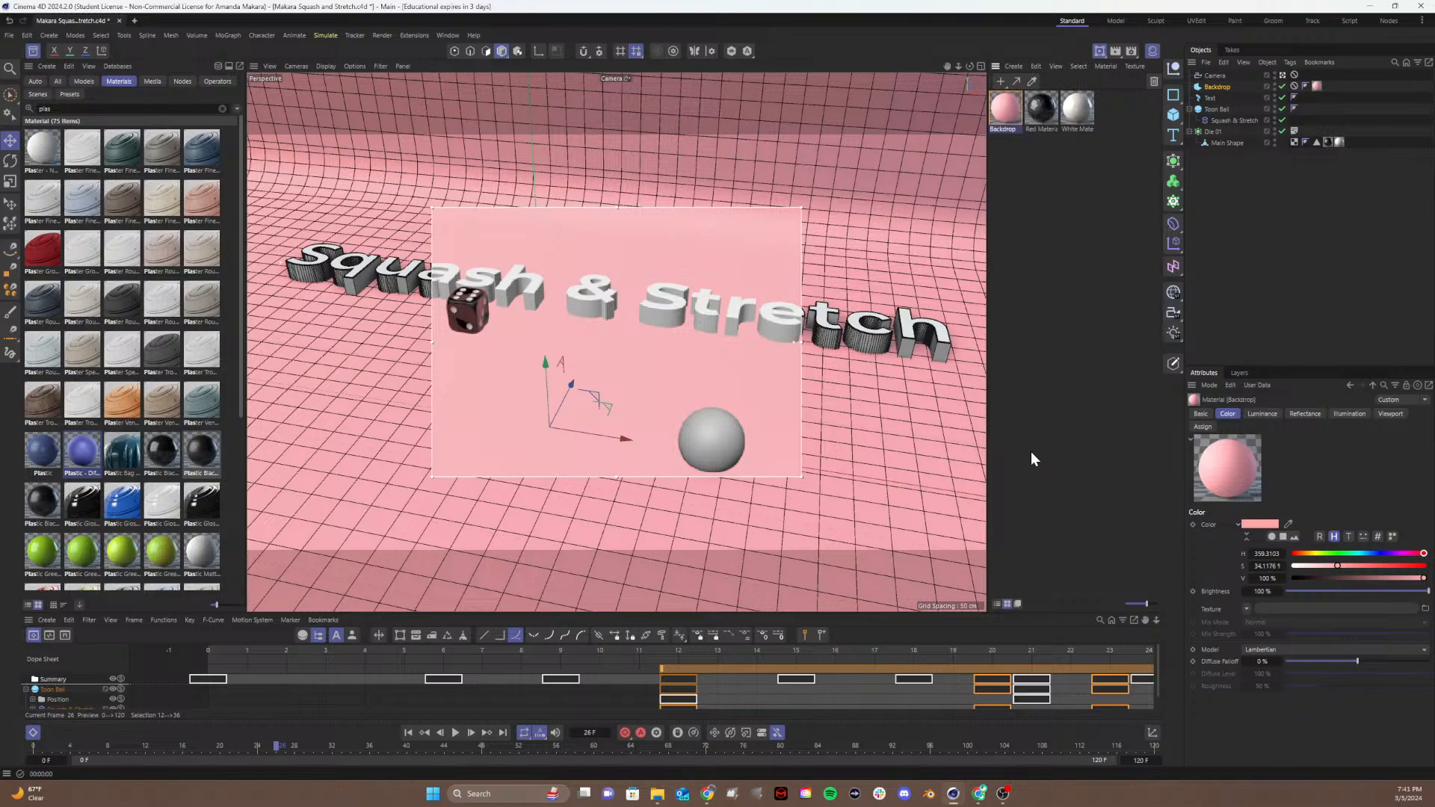
{"action": "key", "text": "ctrl+v"}
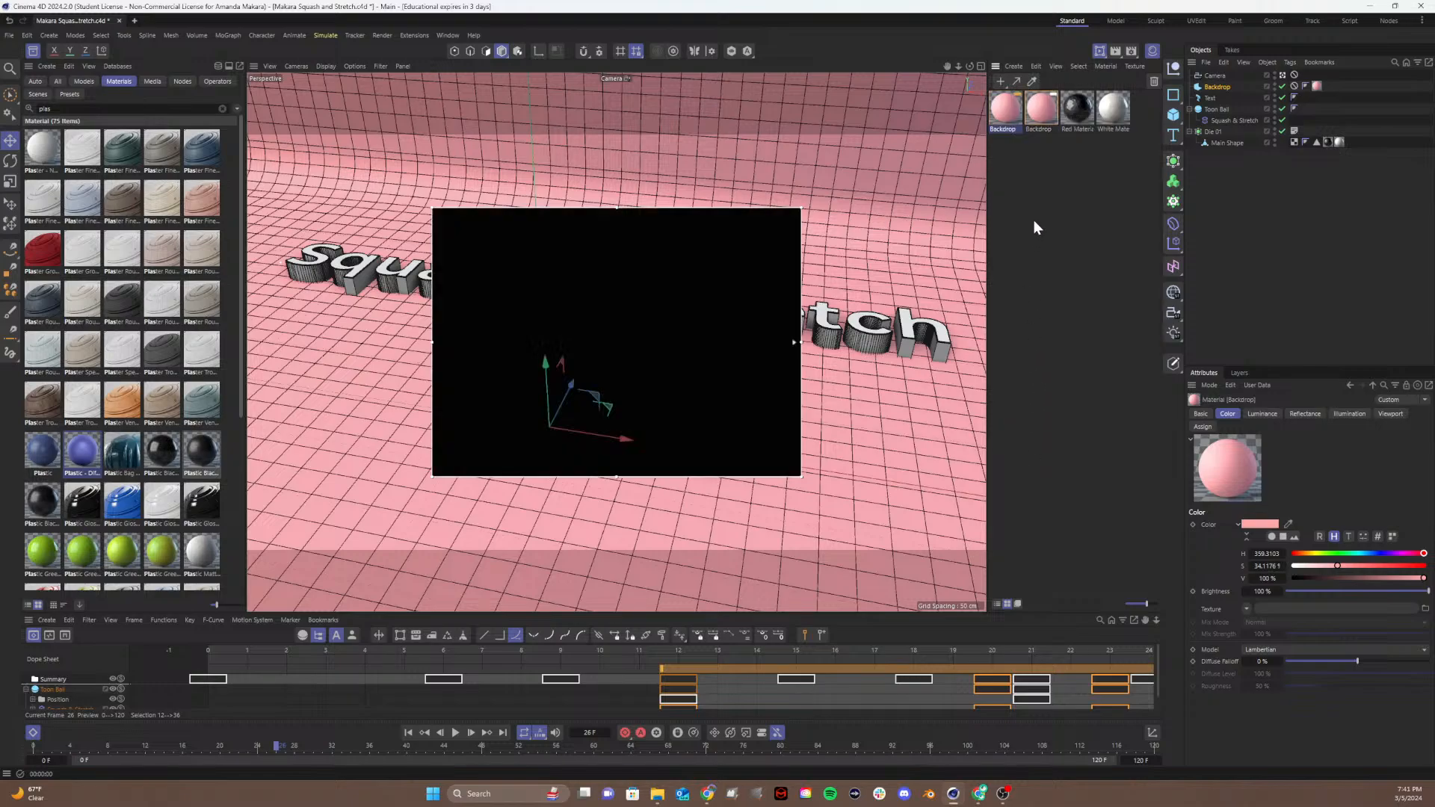
Step: Rename the first of the two Backdrop materials Ball and apply it to the Toon Ball
{"action": "double_click", "coordinate": [1001, 129]}
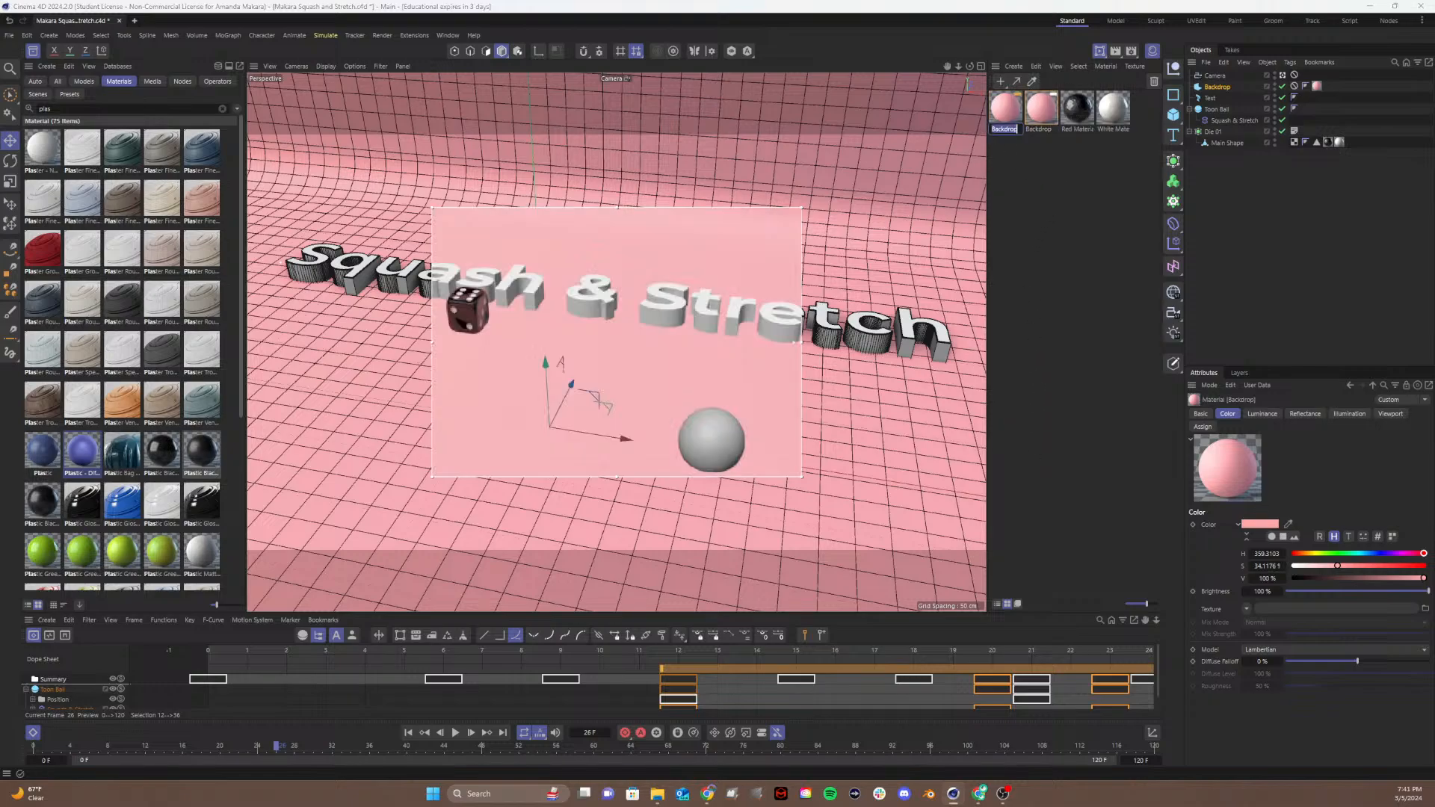
{"action": "type", "text": "Ball"}
{"action": "left_click", "coordinate": [998, 298]}
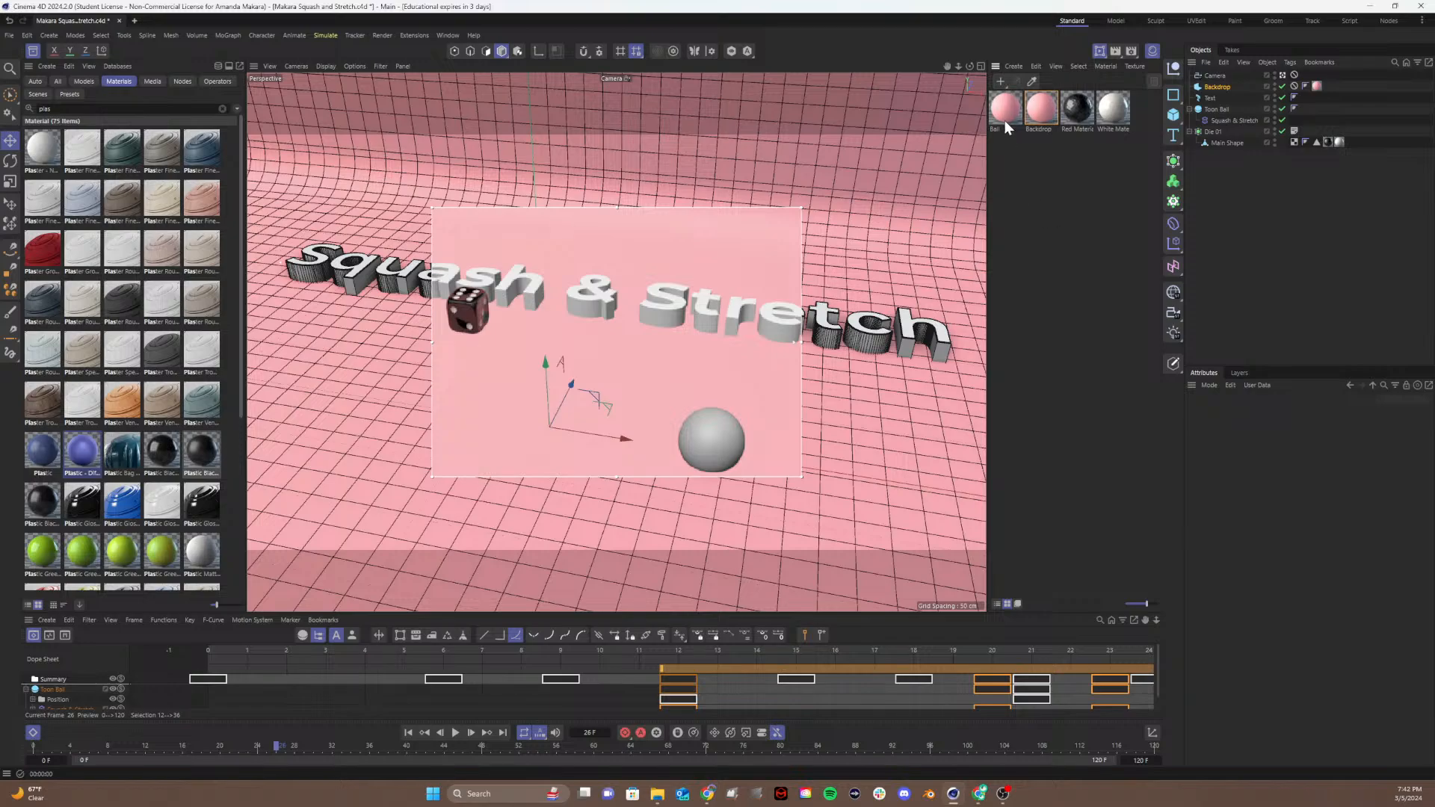
{"action": "left_click_drag", "start_coordinate": [1001, 106], "coordinate": [715, 450]}
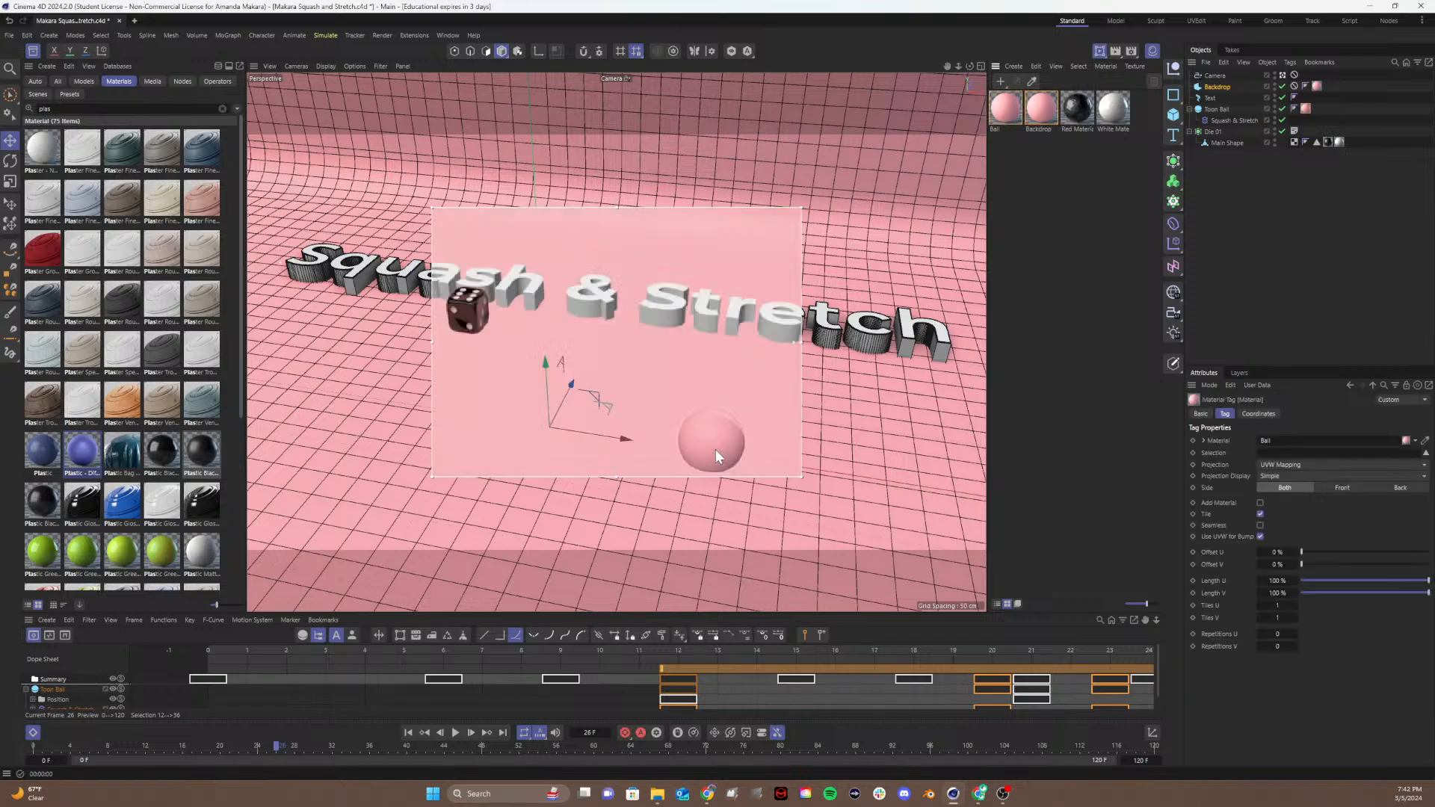
Step: Switch to the Coolors palette in the browser, copy the hex color F786AA, and return to Cinema 4D
{"action": "left_click", "coordinate": [976, 796]}
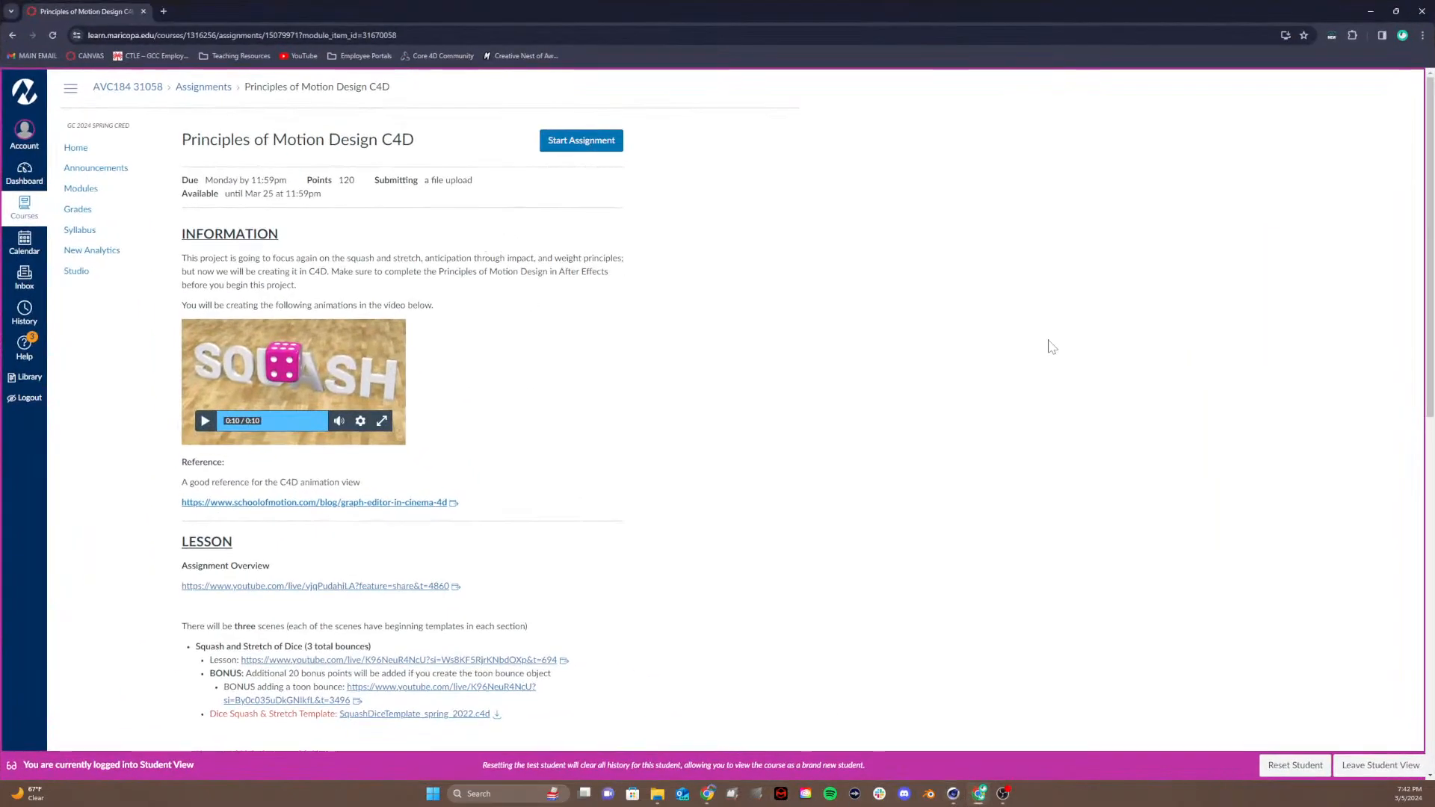
{"action": "left_click", "coordinate": [1424, 11]}
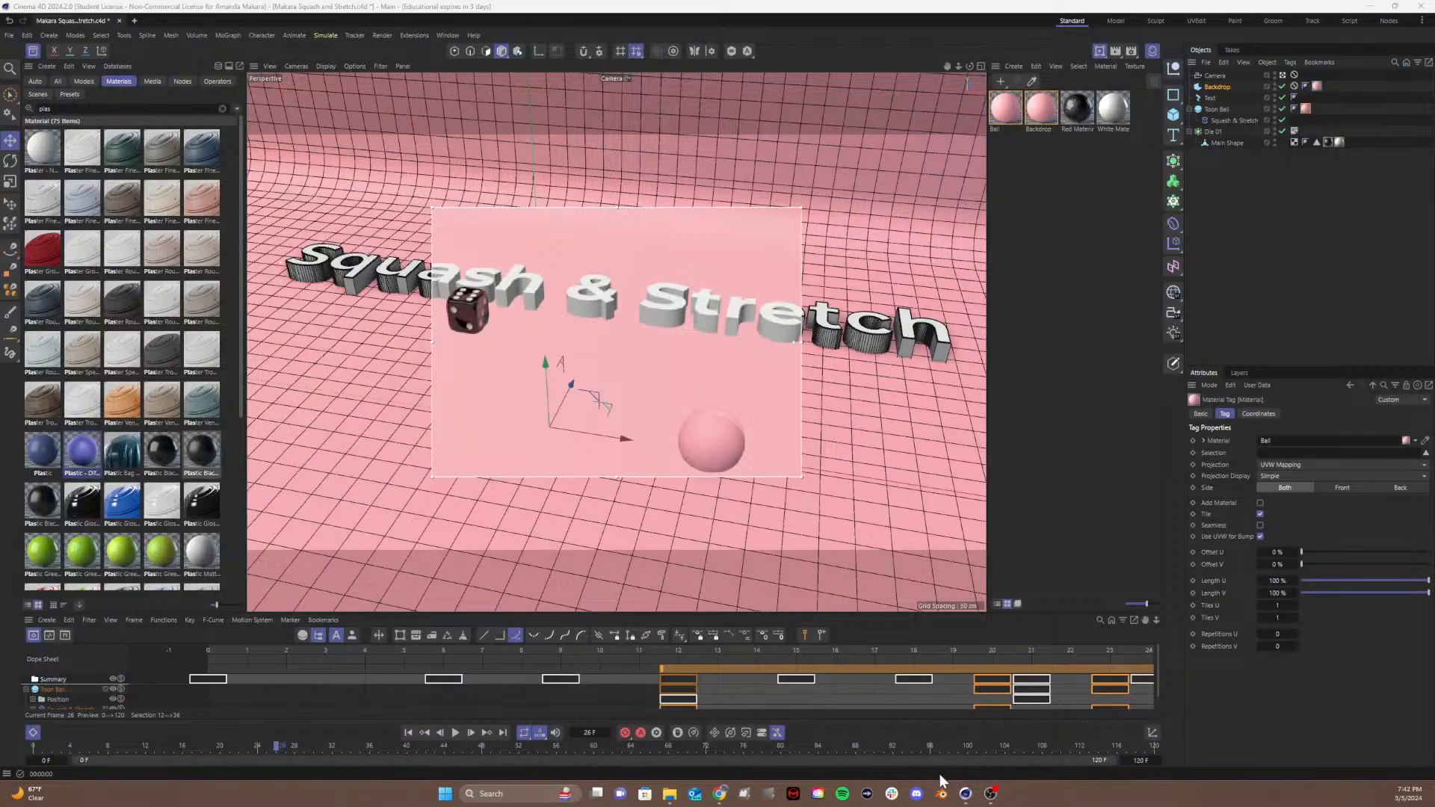
{"action": "left_click", "coordinate": [721, 793]}
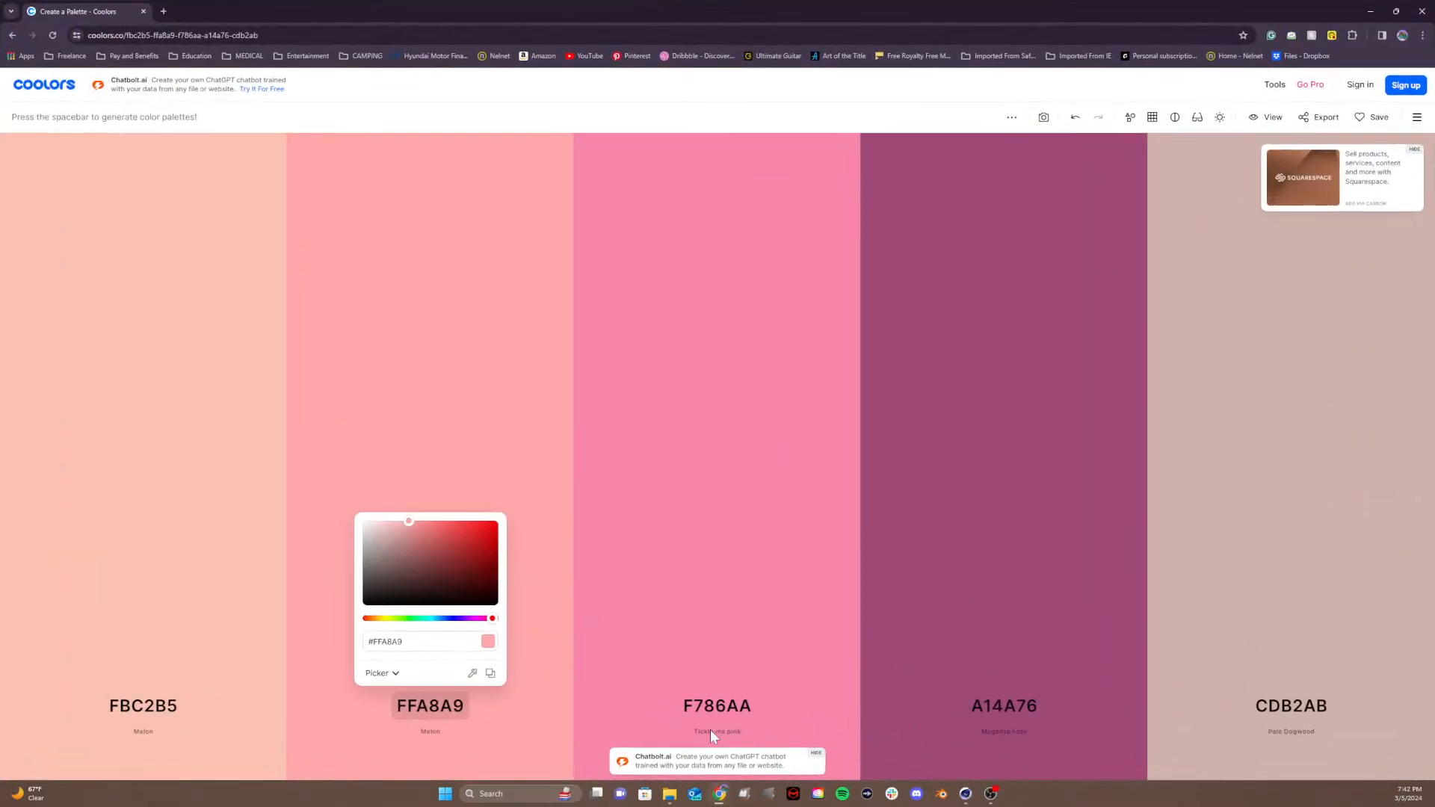
{"action": "left_click", "coordinate": [715, 706]}
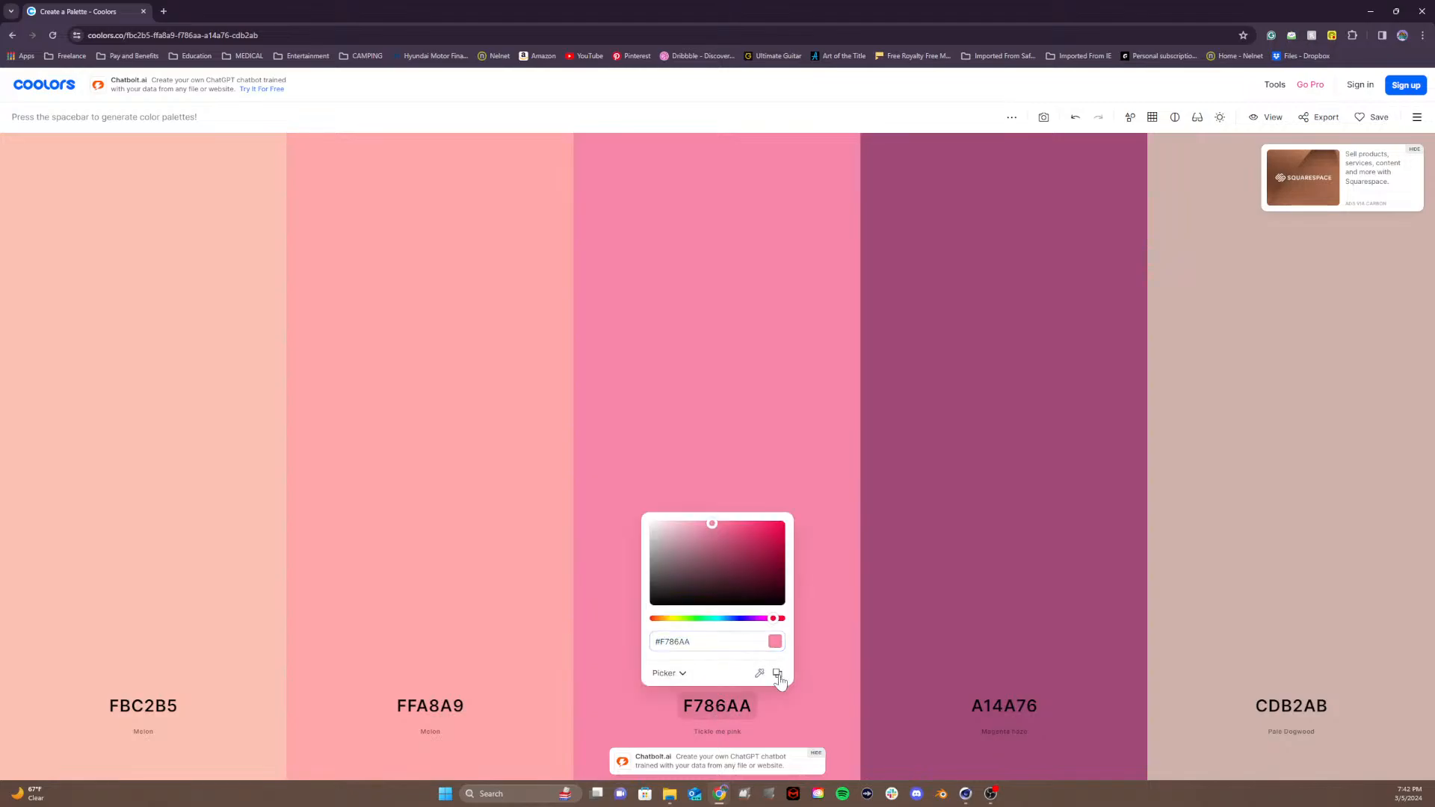
{"action": "left_click", "coordinate": [778, 674]}
{"action": "left_click", "coordinate": [1394, 11]}
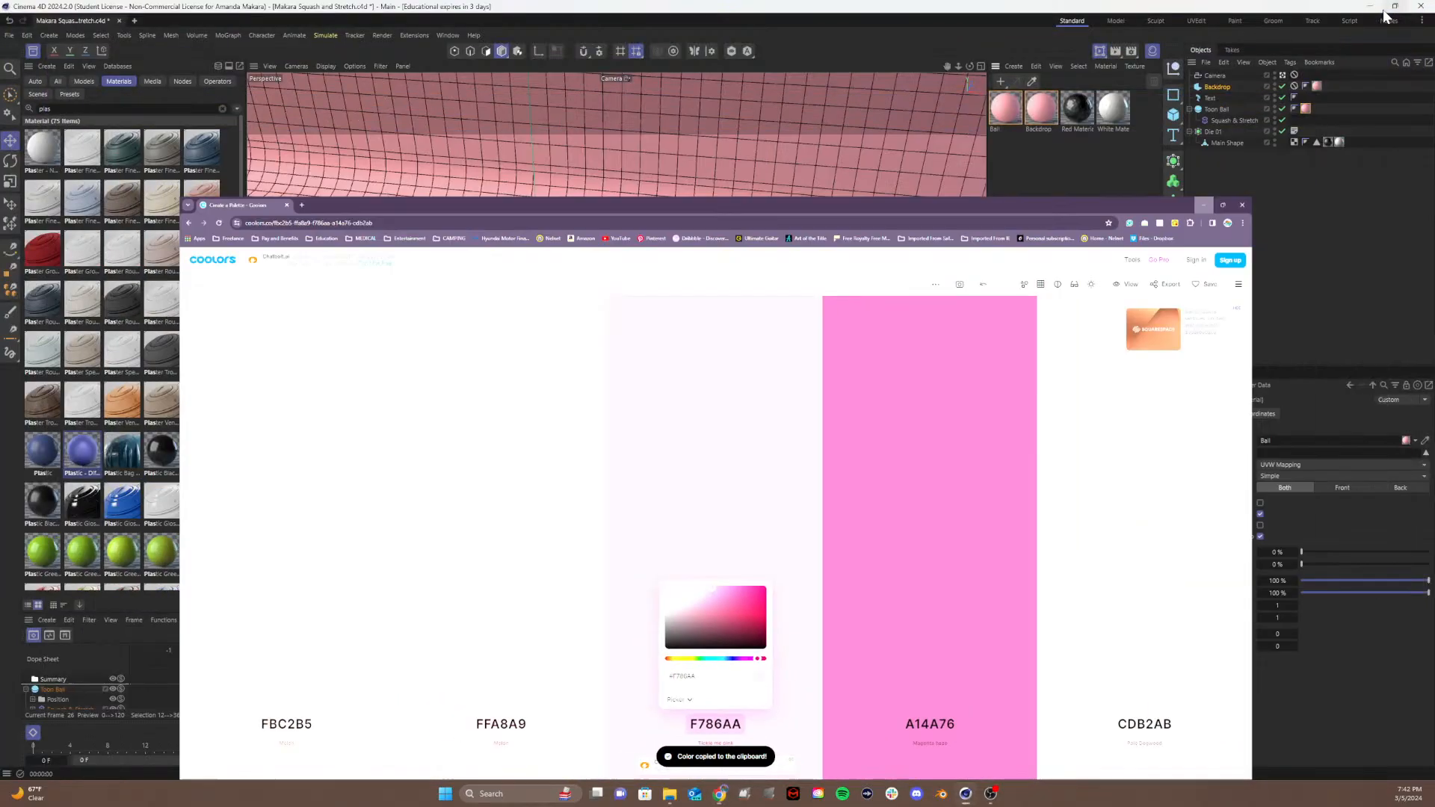
Step: Return to Cinema 4D, open the Ball material for editing and turn off its Luminance channel
{"action": "left_click", "coordinate": [1387, 17]}
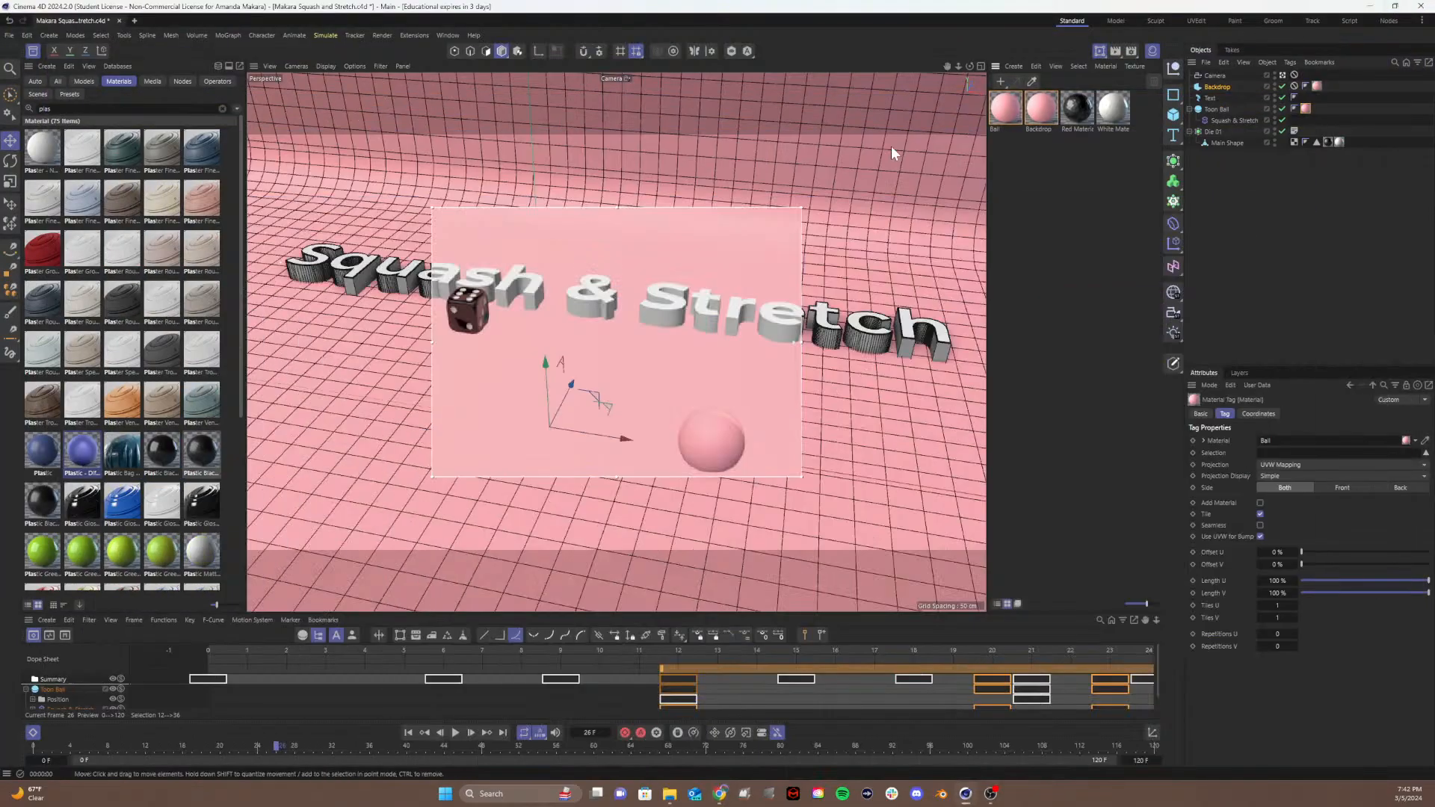
{"action": "double_click", "coordinate": [1006, 109]}
{"action": "left_click_drag", "start_coordinate": [1127, 105], "coordinate": [786, 197]}
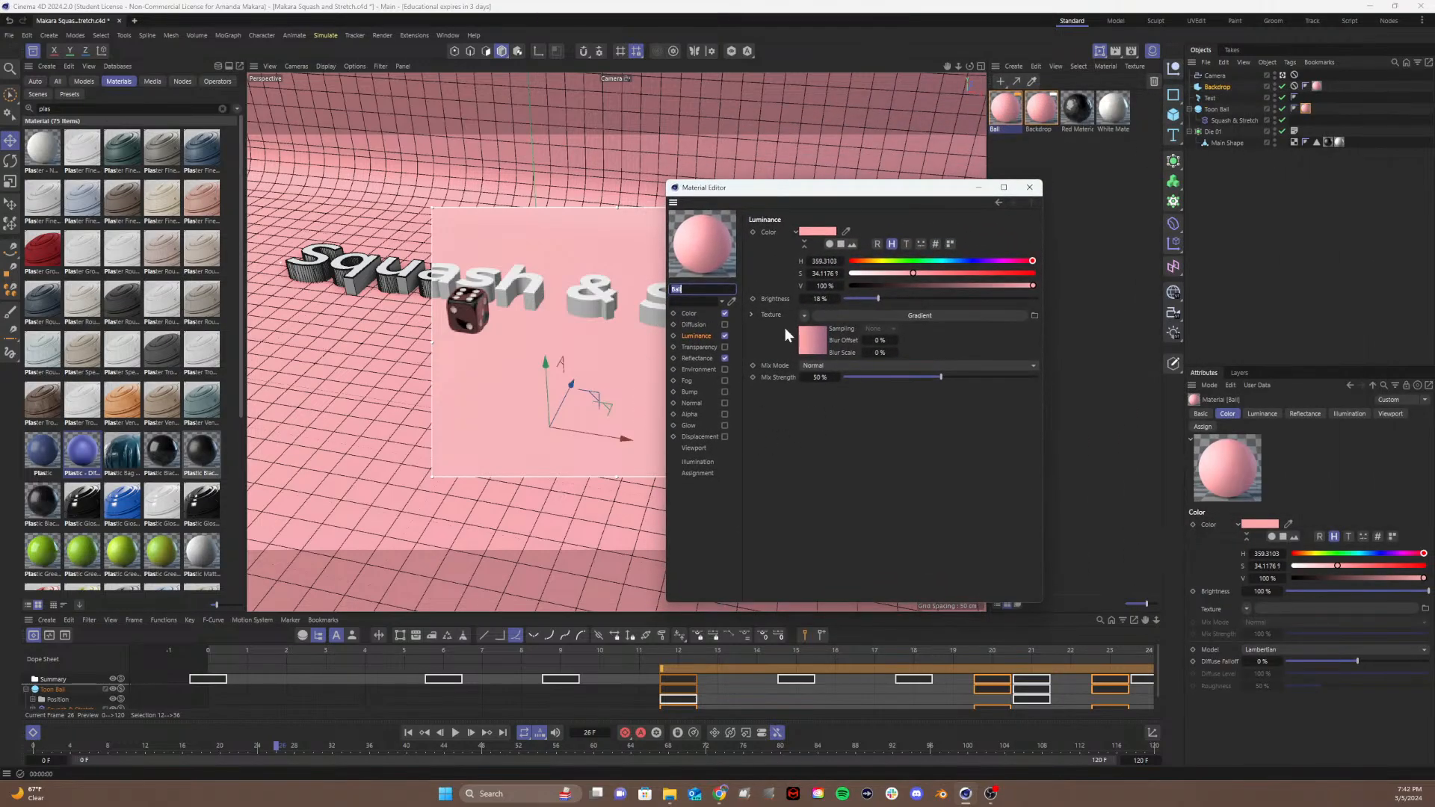
{"action": "left_click", "coordinate": [724, 335]}
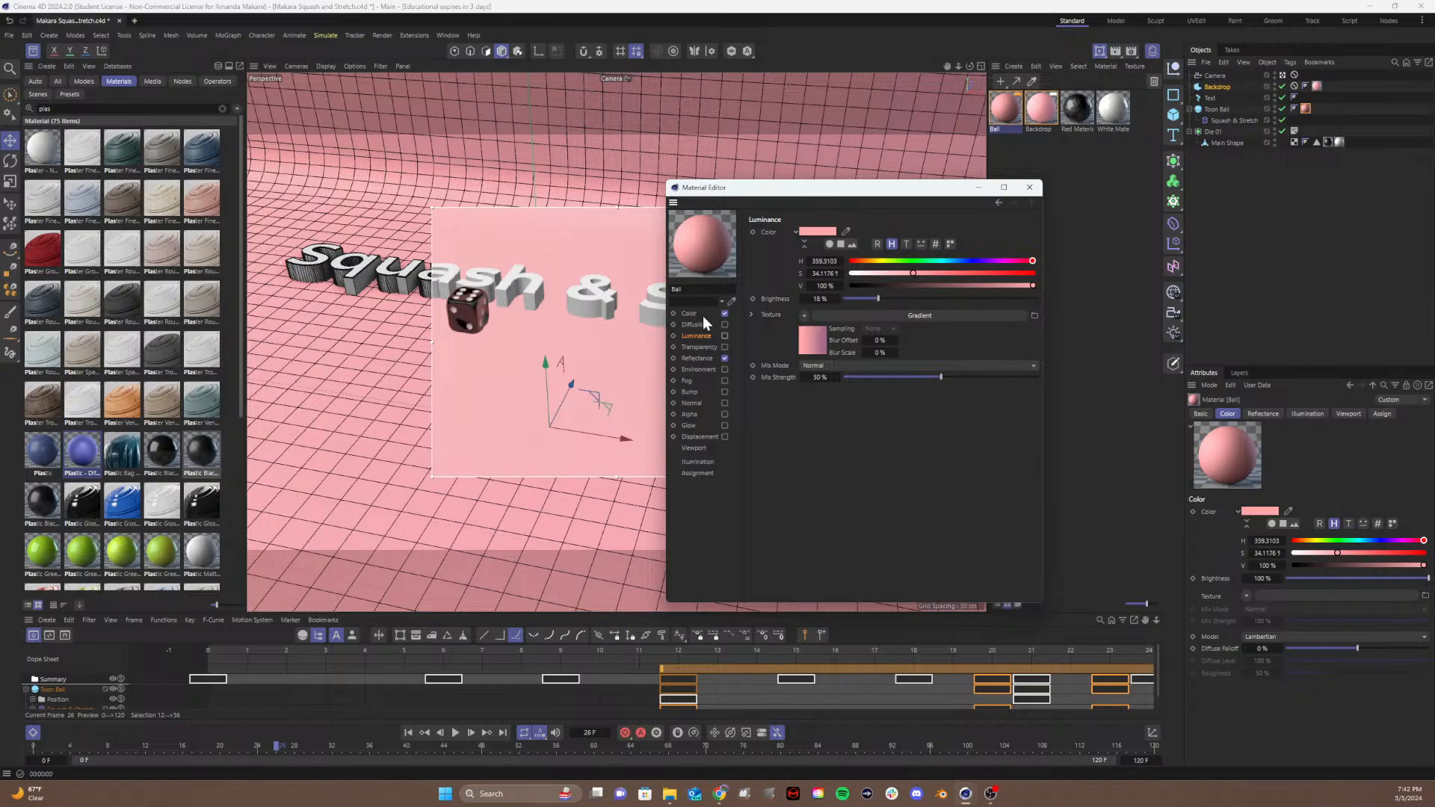
Step: Set the Ball material's color to hex F786AA
{"action": "left_click", "coordinate": [703, 316]}
{"action": "left_click", "coordinate": [818, 233]}
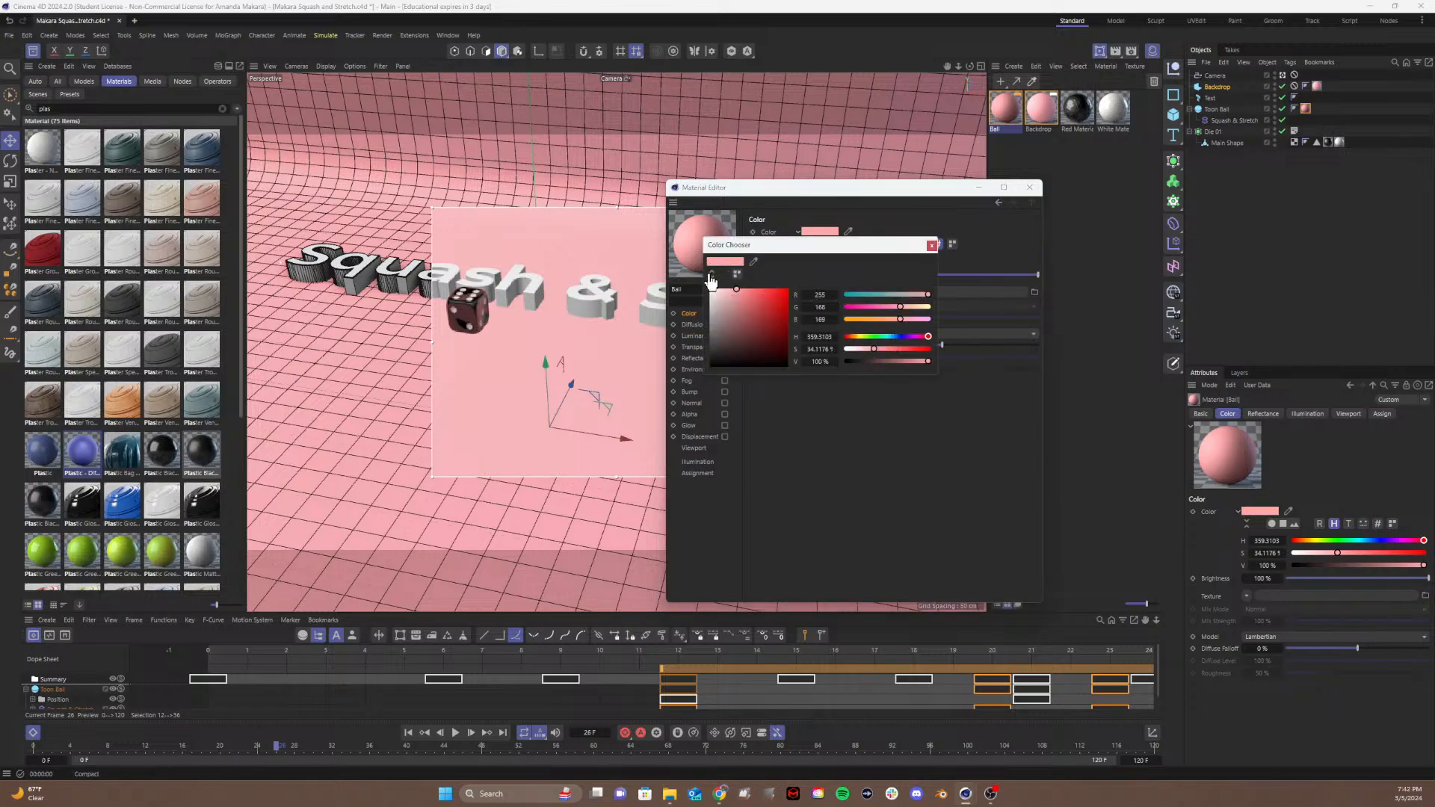
{"action": "left_click", "coordinate": [711, 279]}
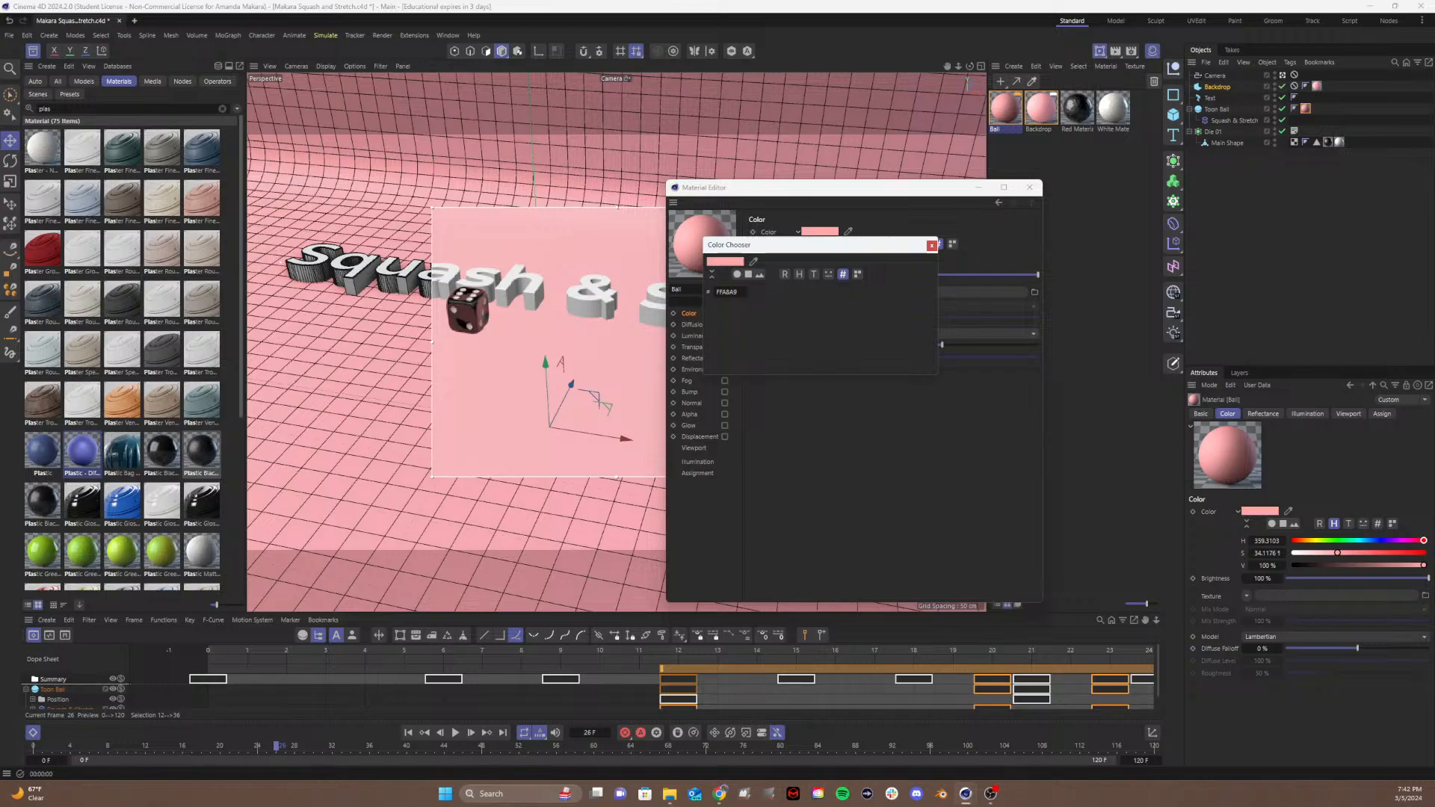
{"action": "left_click_drag", "start_coordinate": [739, 292], "coordinate": [633, 282]}
{"action": "key", "text": "BackSpace"}
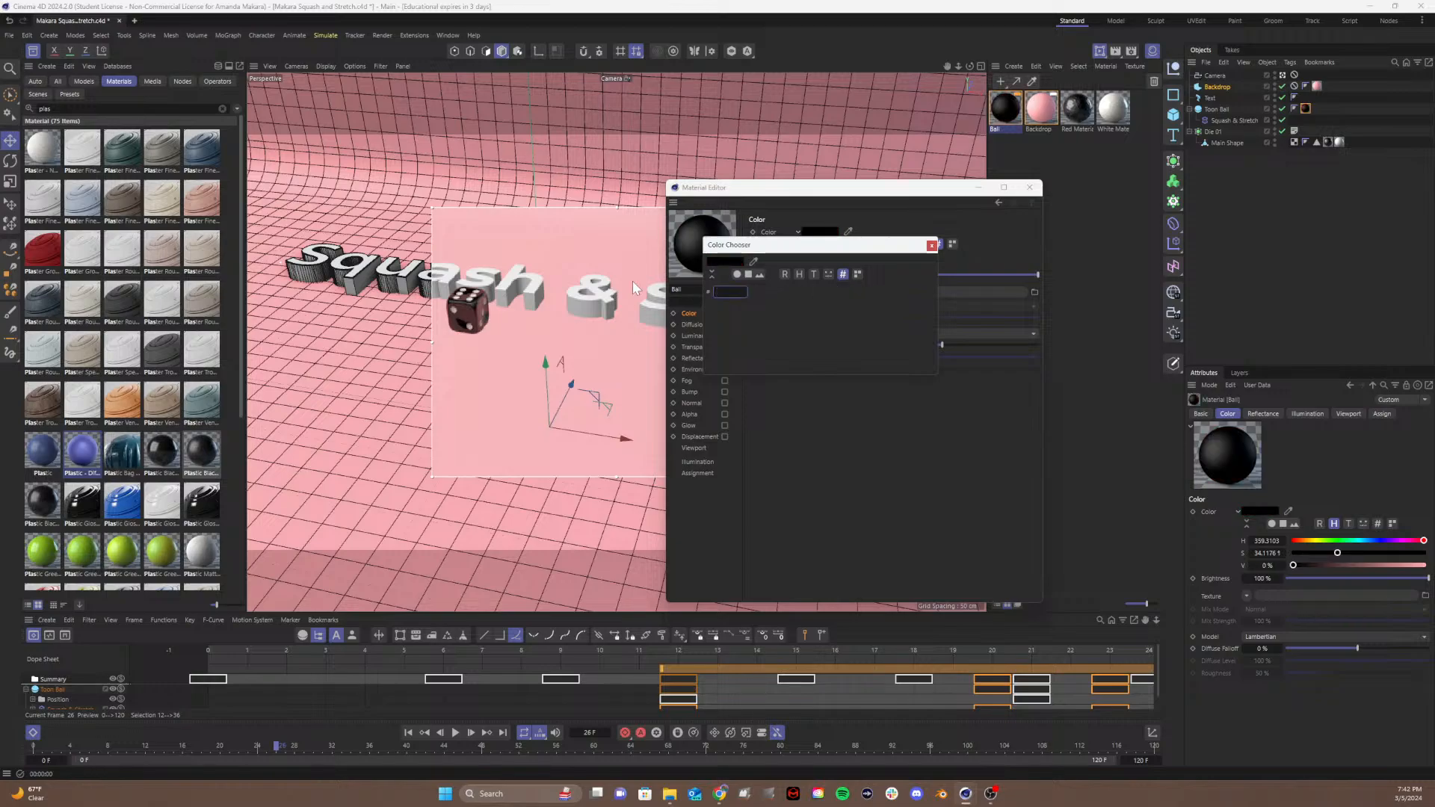
{"action": "key", "text": "ctrl+v"}
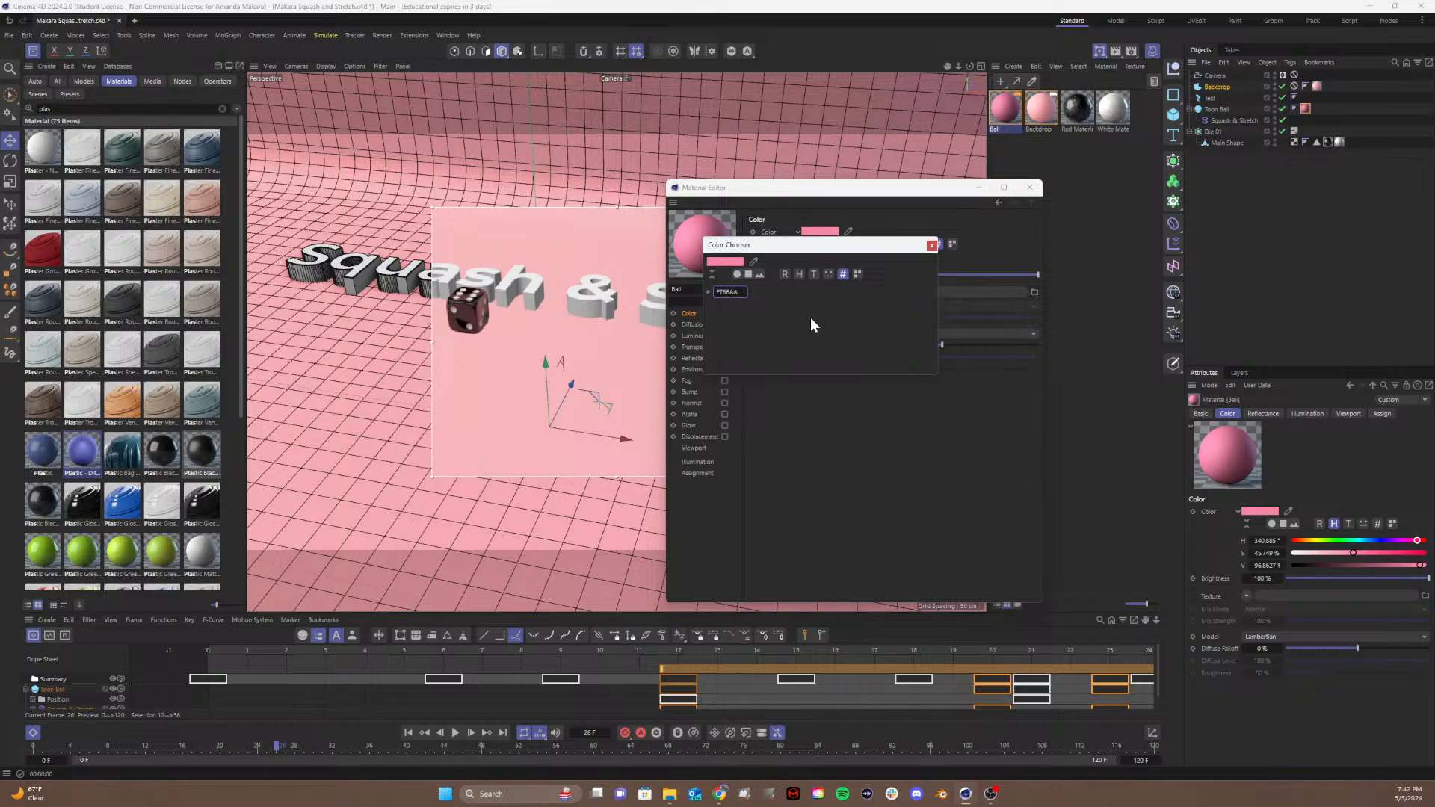
{"action": "left_click", "coordinate": [934, 248]}
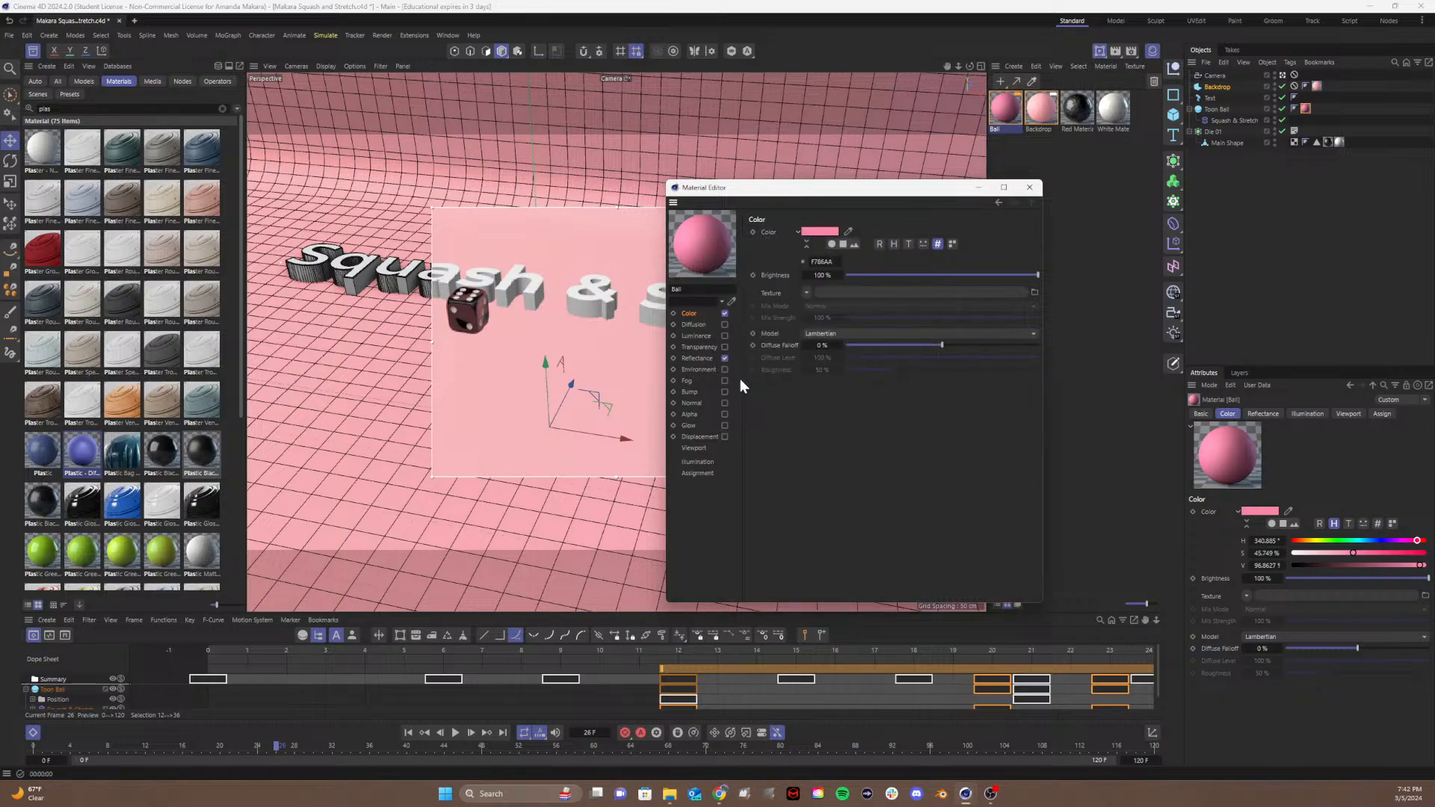
Step: Add a Fresnel texture to the layer color of the Ball material's default specular reflectance
{"action": "left_click", "coordinate": [685, 360]}
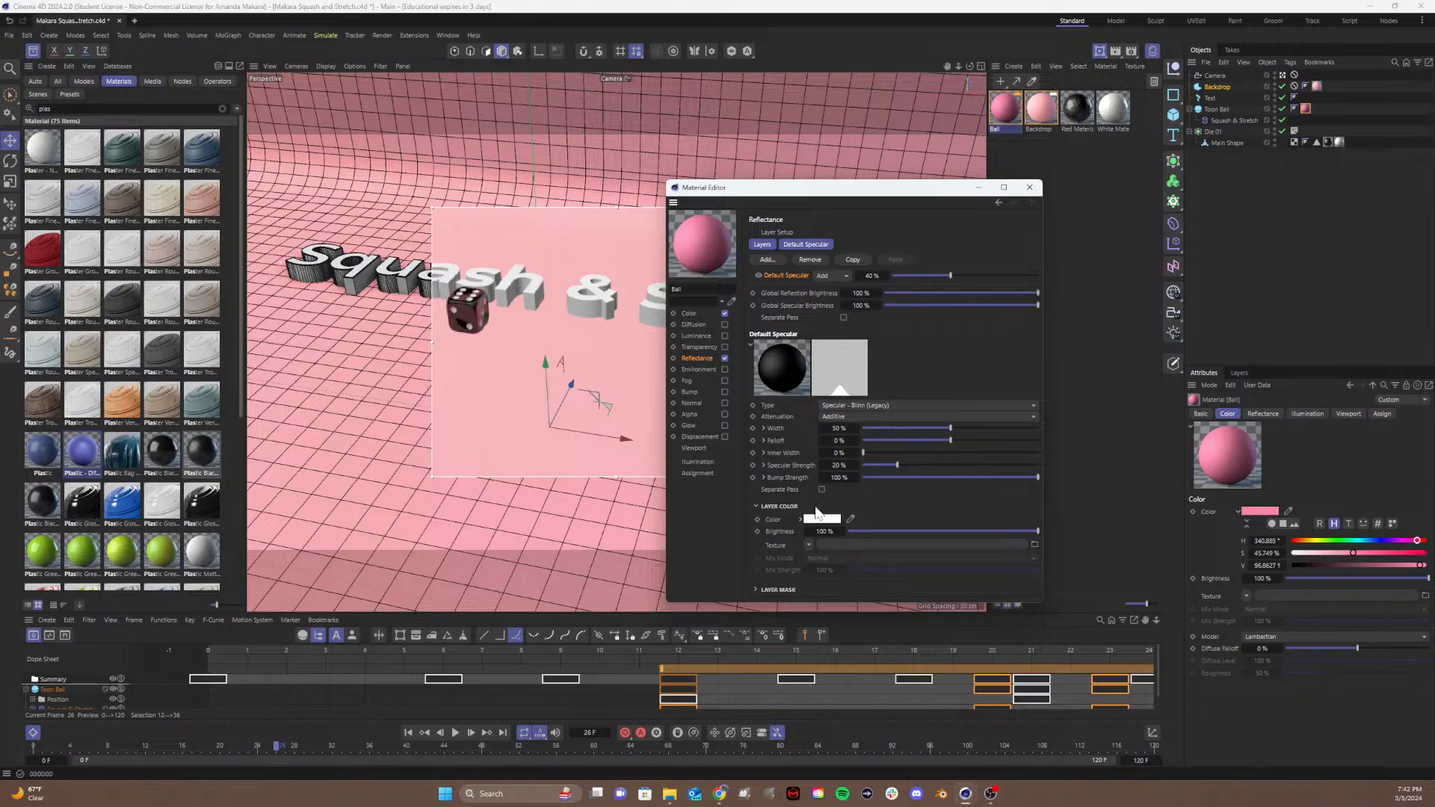
{"action": "left_click", "coordinate": [809, 545]}
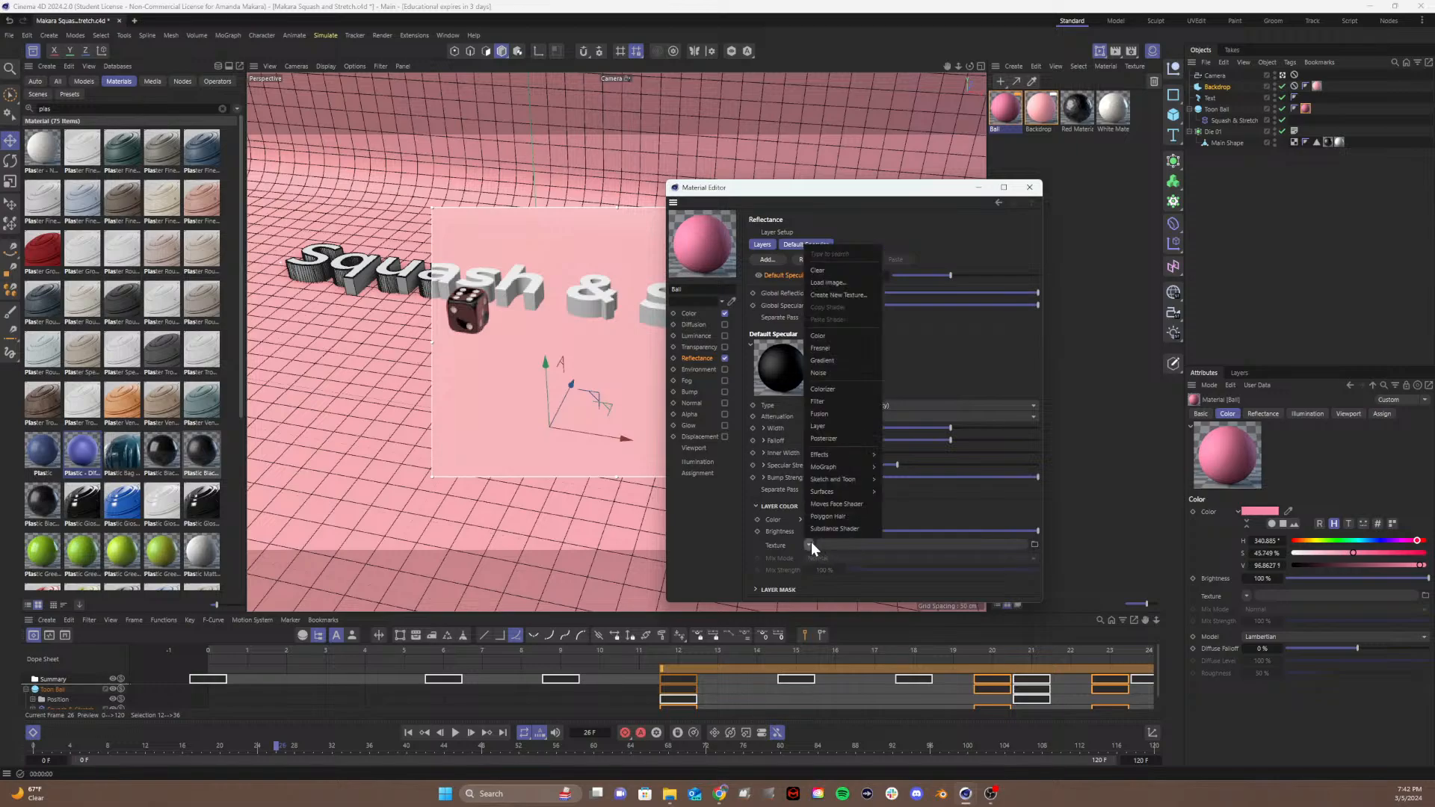
{"action": "left_click", "coordinate": [817, 348]}
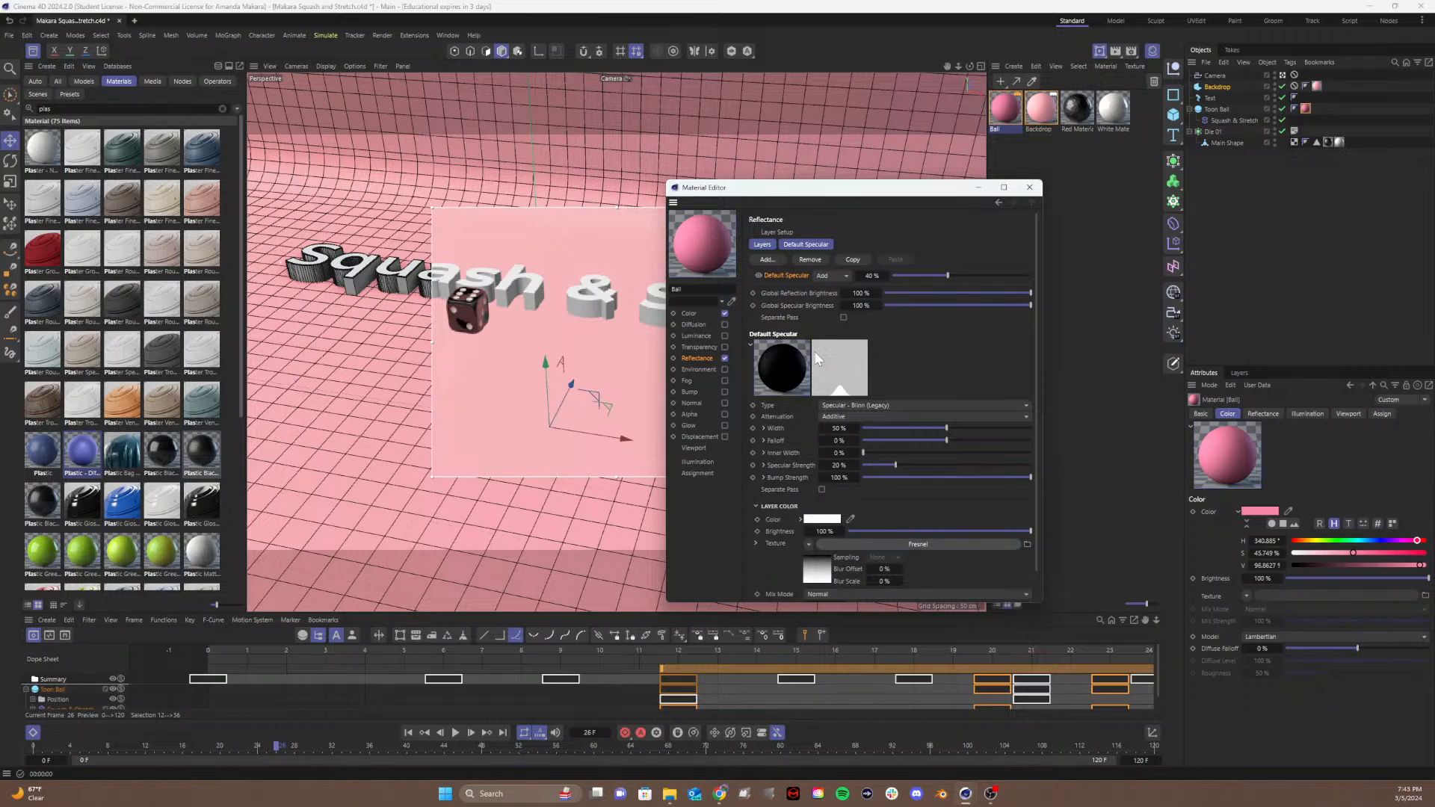
Step: Bring the white and black knots of the reflectance Fresnel gradient together near its middle for a hard edge
{"action": "left_click", "coordinate": [820, 577]}
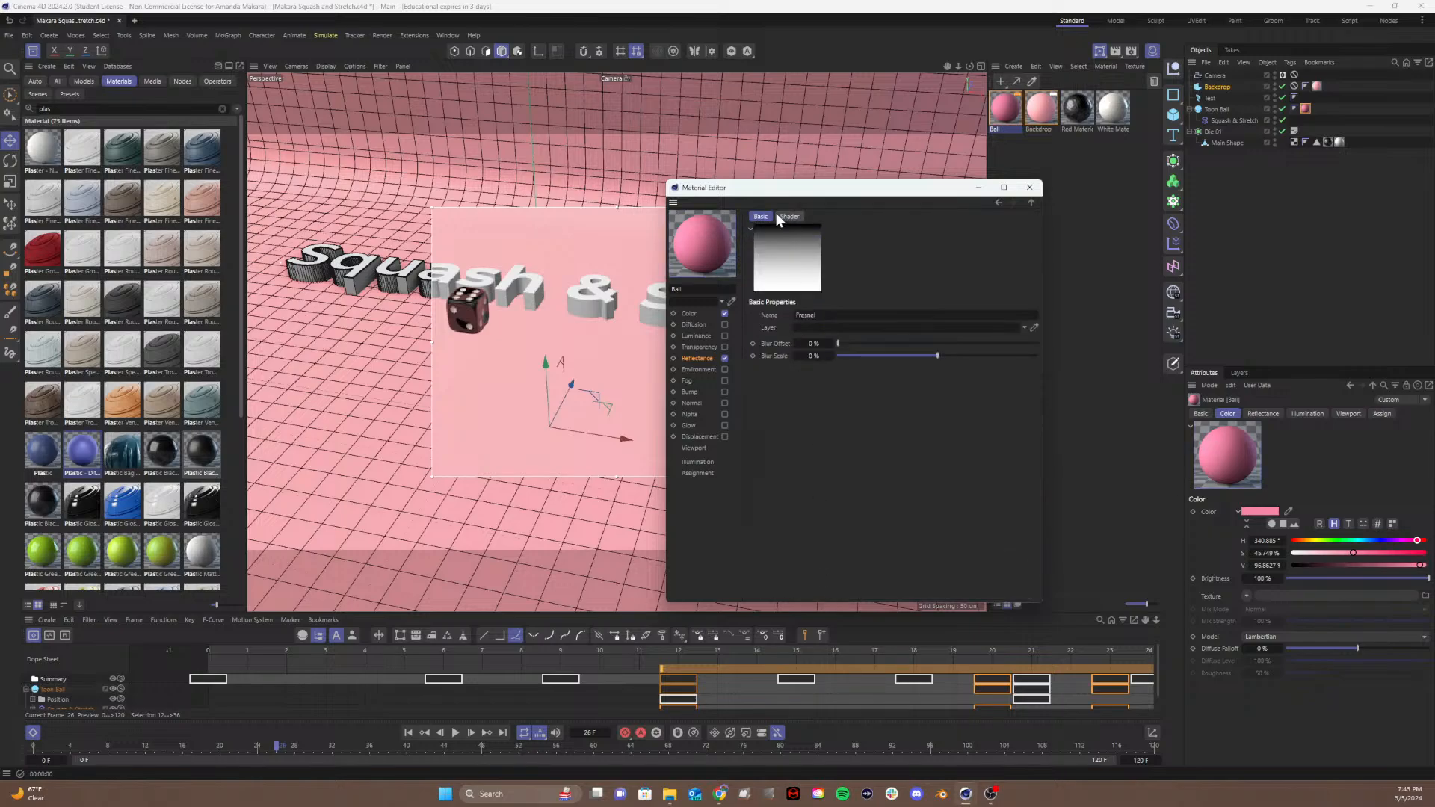
{"action": "left_click_drag", "start_coordinate": [855, 191], "coordinate": [744, 133]}
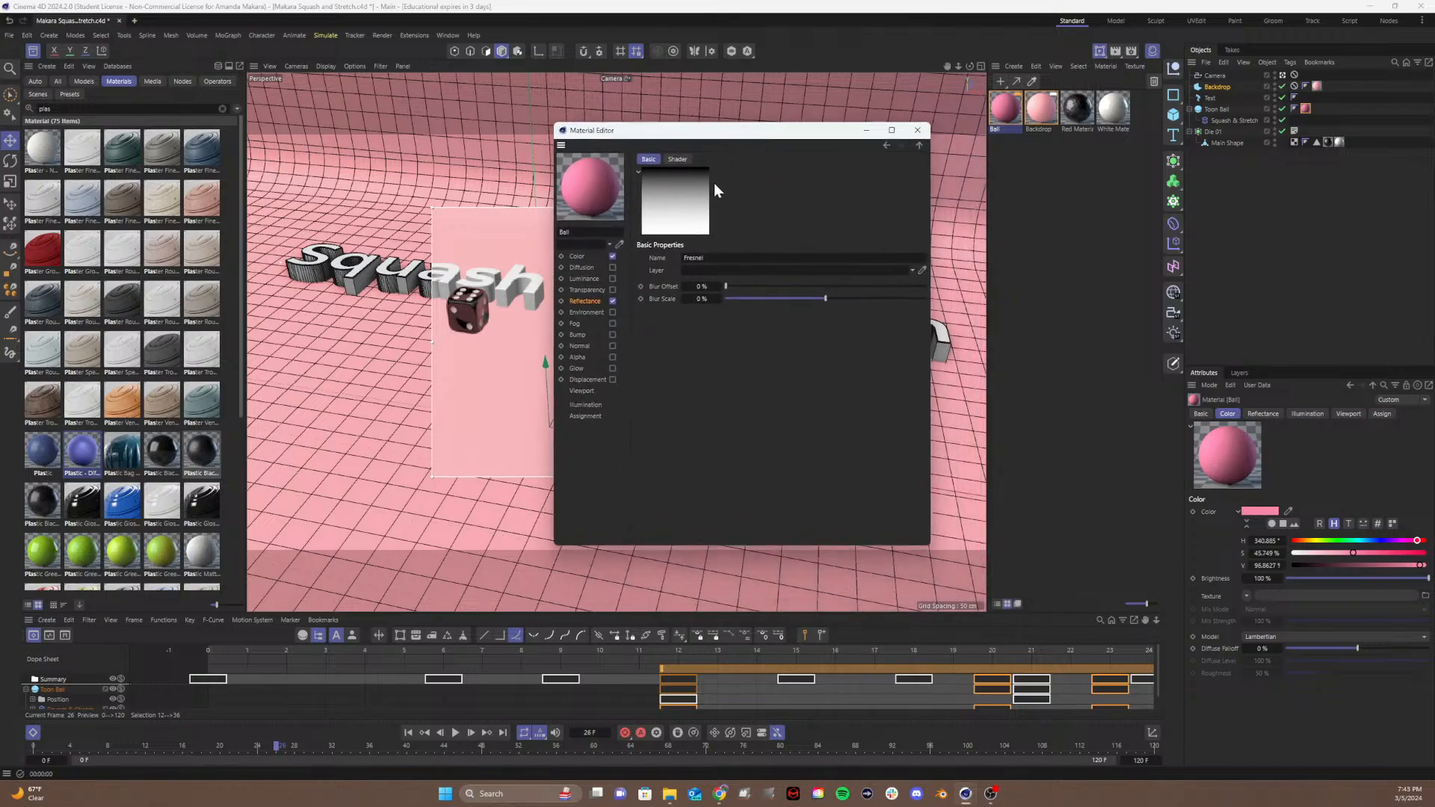
{"action": "left_click", "coordinate": [676, 160]}
{"action": "left_click_drag", "start_coordinate": [759, 135], "coordinate": [1070, 148]}
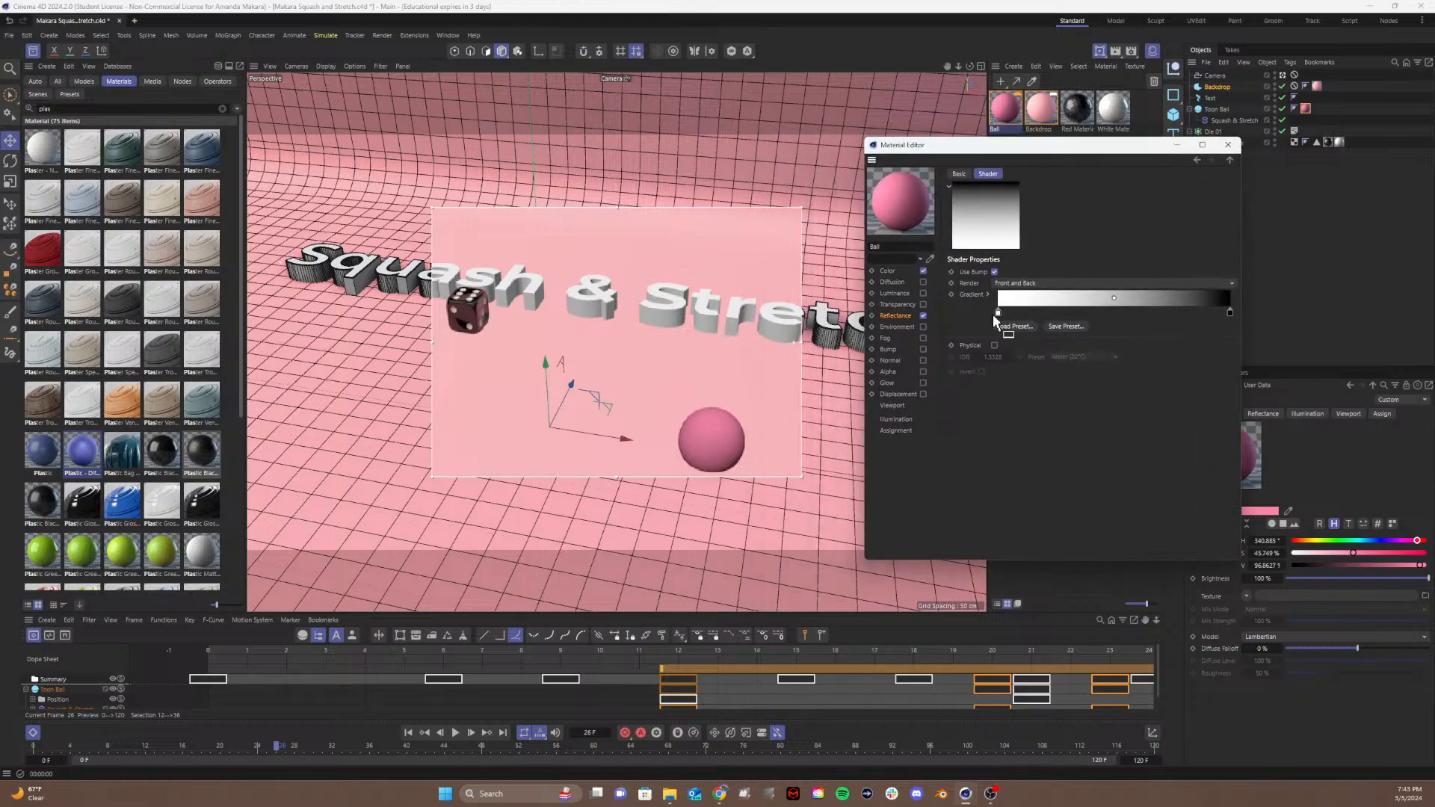
{"action": "left_click_drag", "start_coordinate": [998, 312], "coordinate": [1110, 312]}
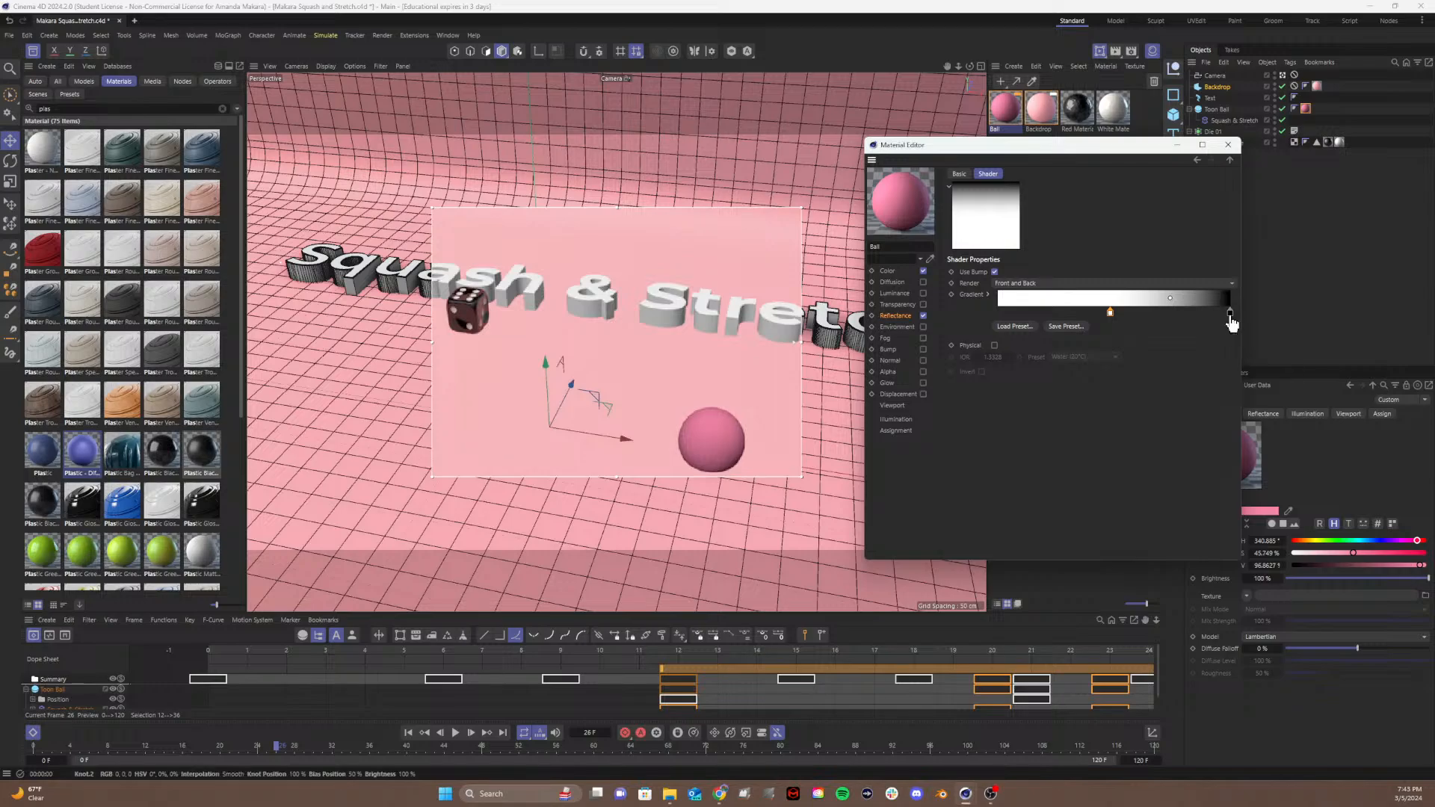
{"action": "left_click_drag", "start_coordinate": [1231, 314], "coordinate": [1113, 317]}
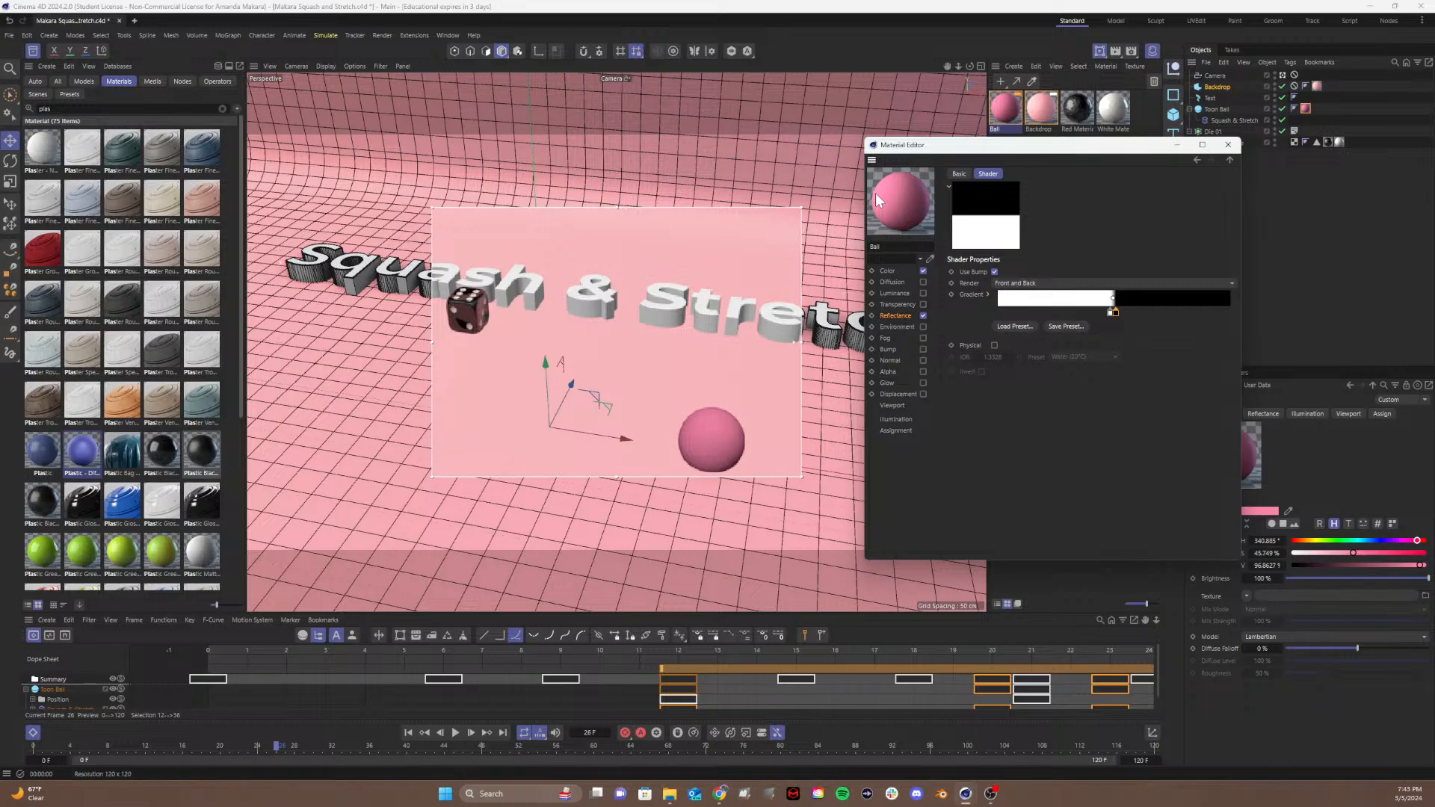
{"action": "left_click_drag", "start_coordinate": [1069, 150], "coordinate": [934, 163]}
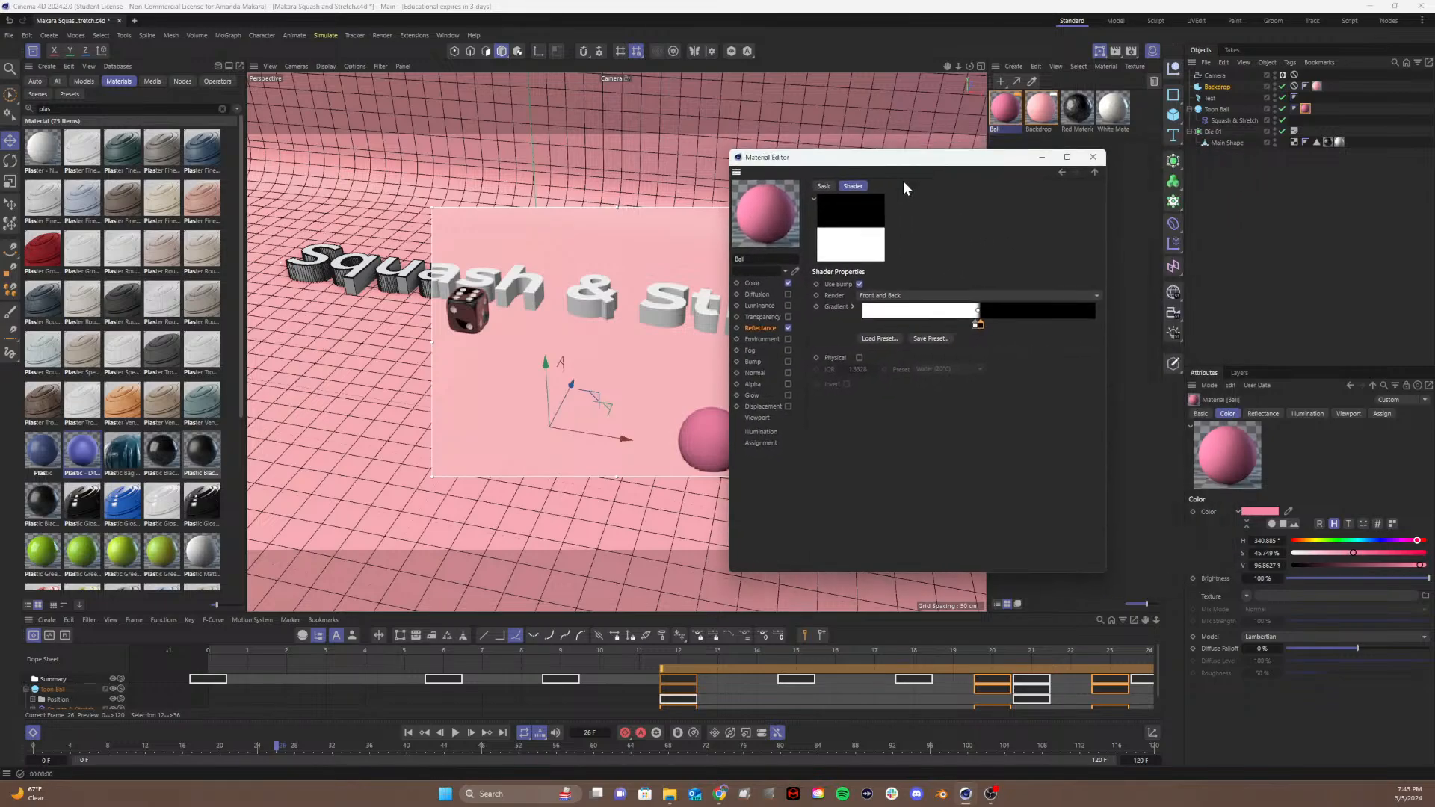
Step: Turn off the Ball material's Reflectance, enable Luminance and replace its gradient texture with Fresnel
{"action": "left_click", "coordinate": [789, 305]}
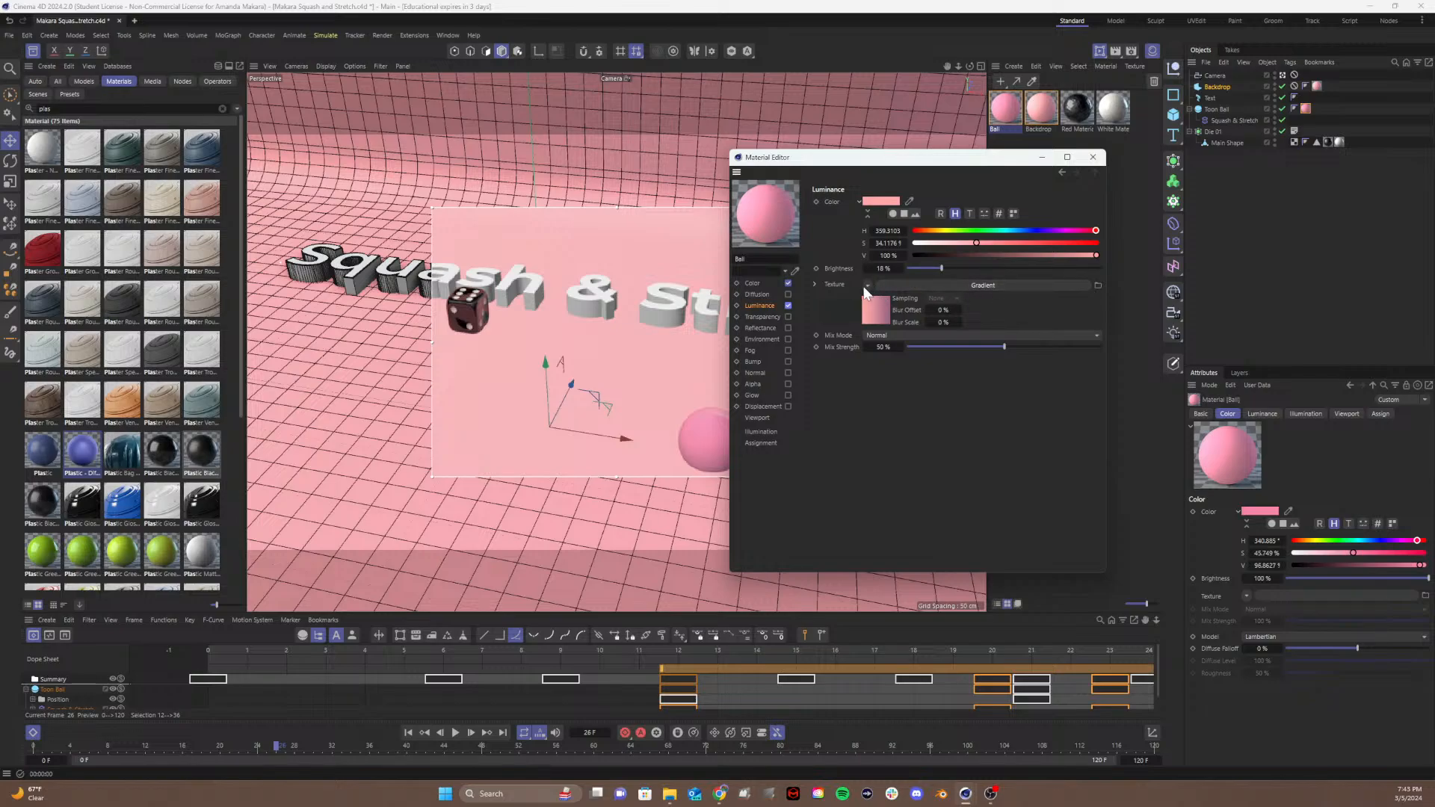
{"action": "left_click", "coordinate": [867, 286]}
{"action": "left_click", "coordinate": [890, 413]}
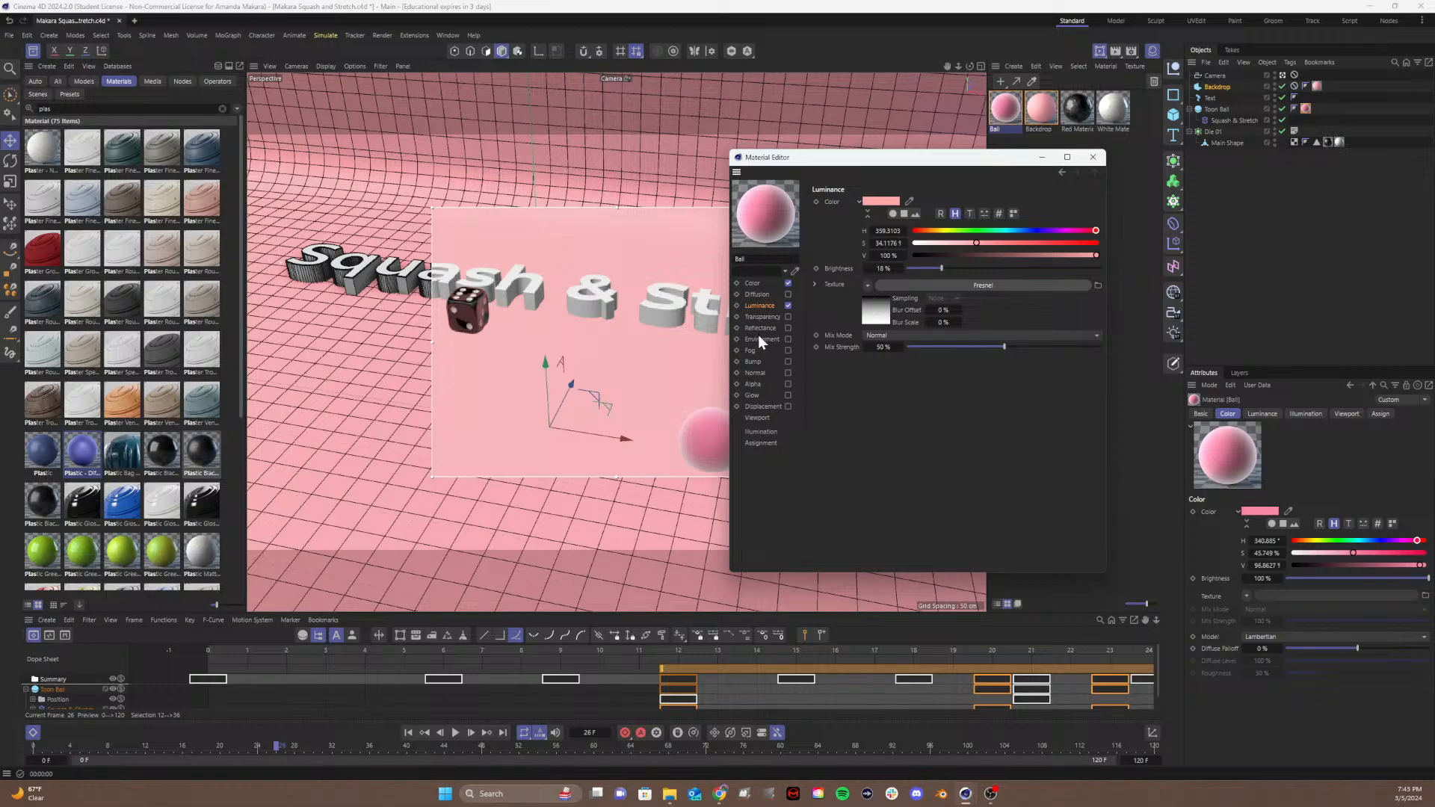
Step: Move the luminance Fresnel gradient's black and white knots close together, with the white knot at about 23%
{"action": "left_click", "coordinate": [873, 313]}
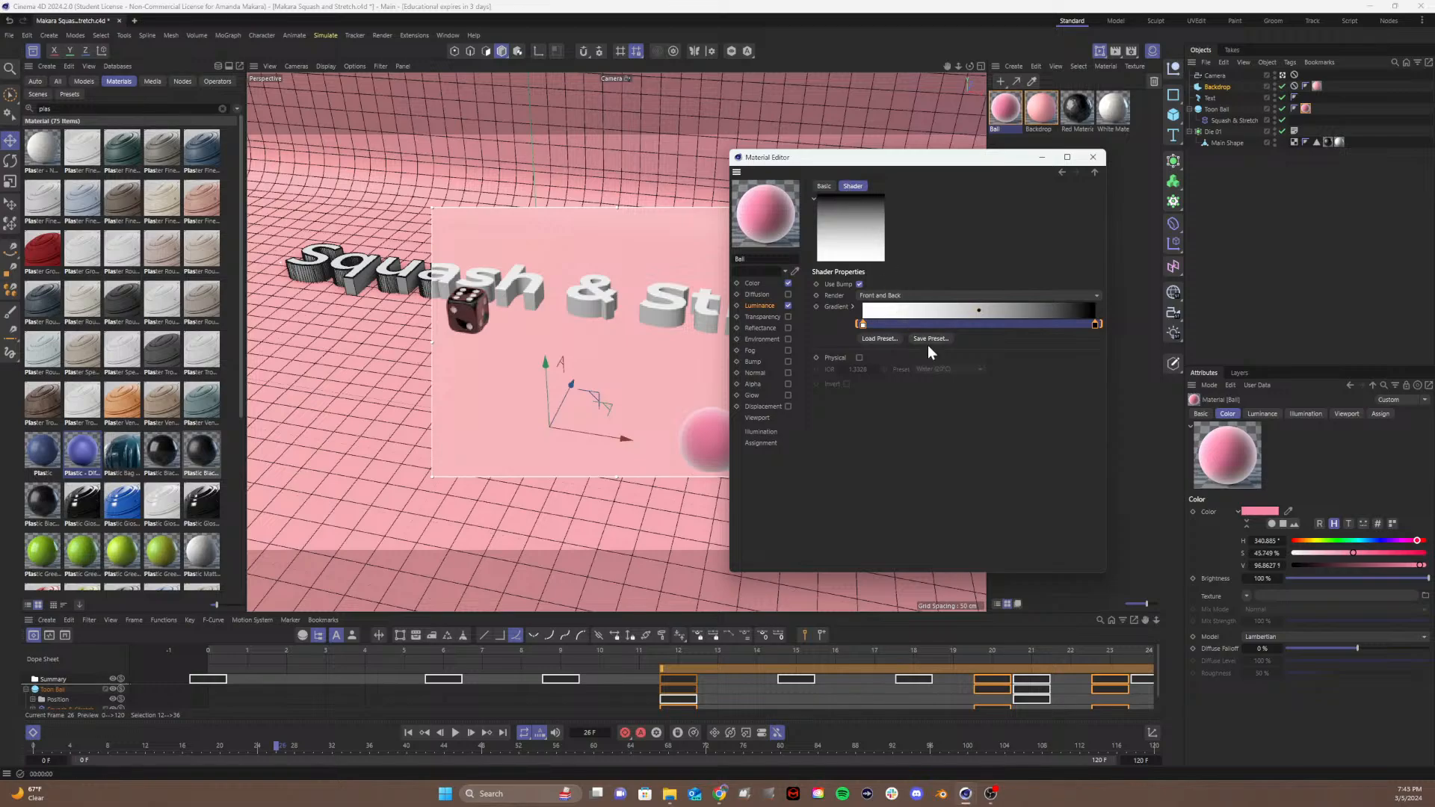
{"action": "left_click", "coordinate": [959, 311]}
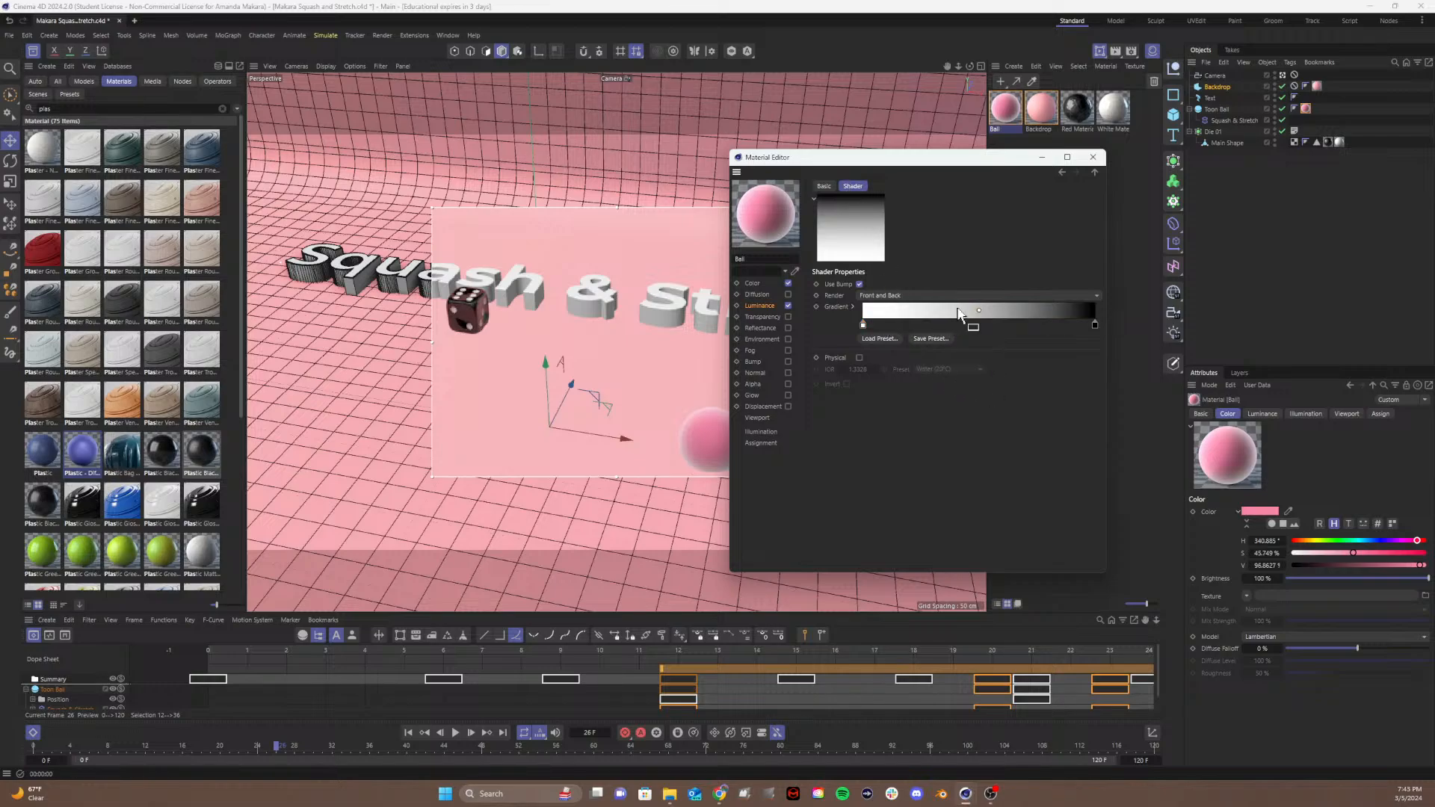
{"action": "left_click_drag", "start_coordinate": [866, 326], "coordinate": [964, 338]}
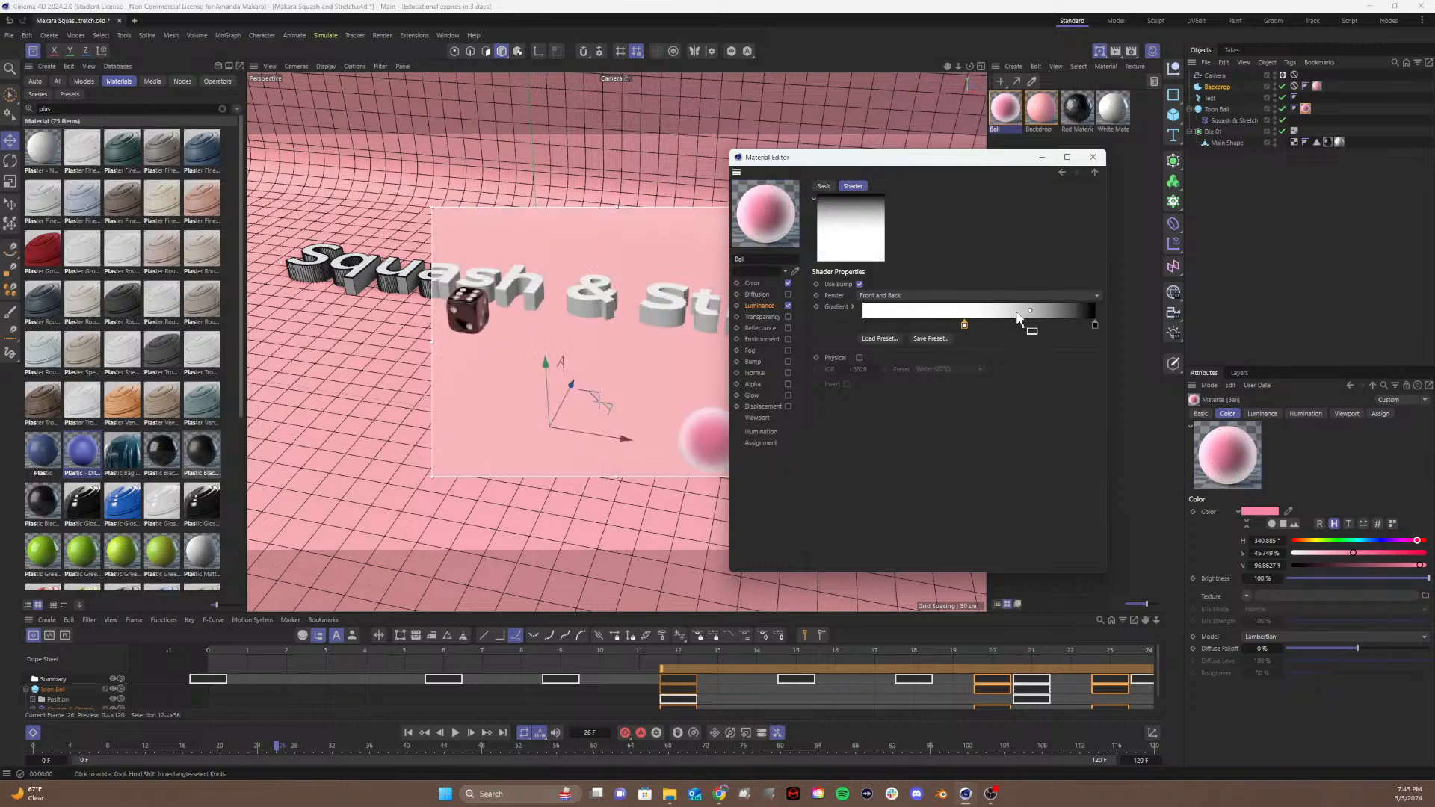
{"action": "left_click_drag", "start_coordinate": [1094, 325], "coordinate": [974, 330]}
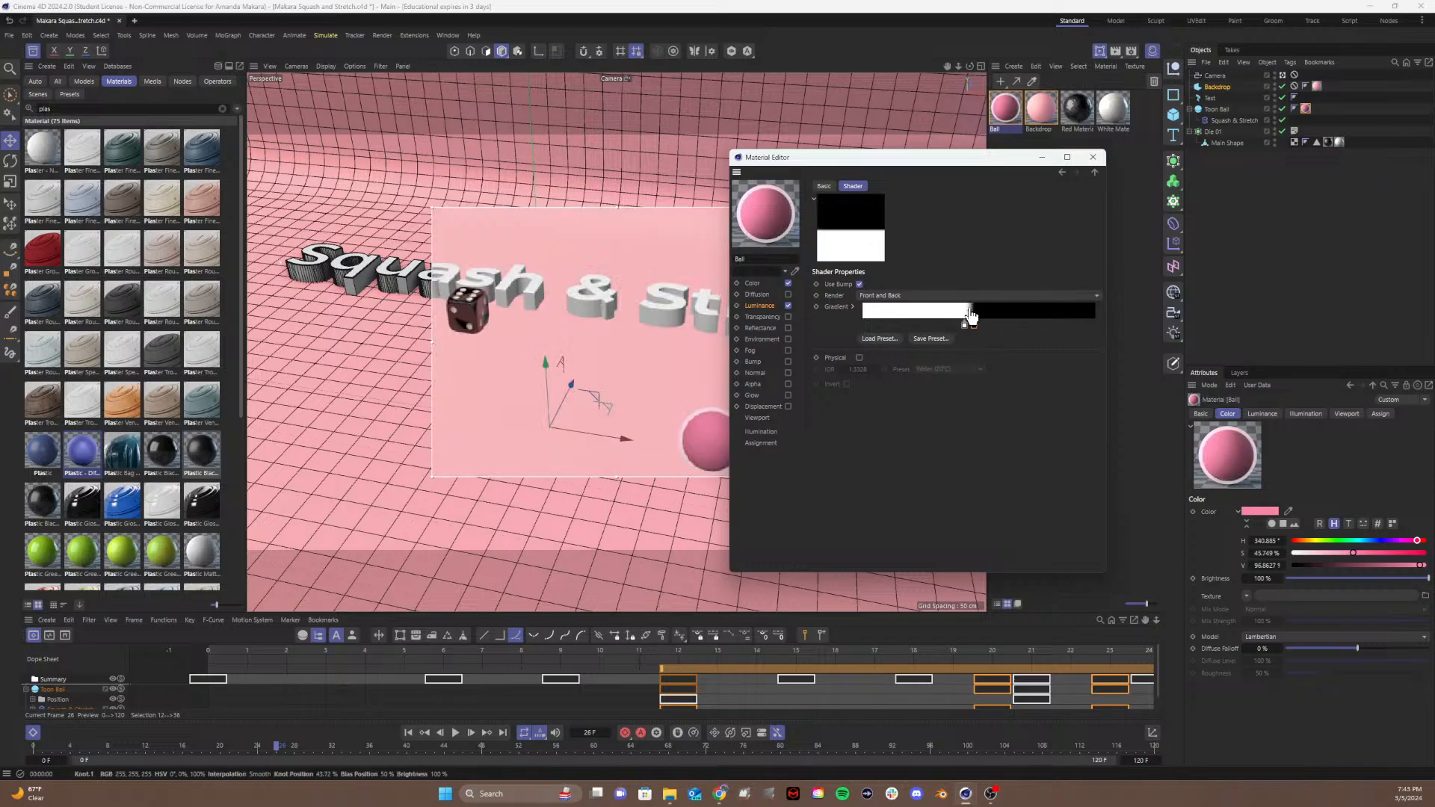
{"action": "left_click_drag", "start_coordinate": [969, 314], "coordinate": [916, 333]}
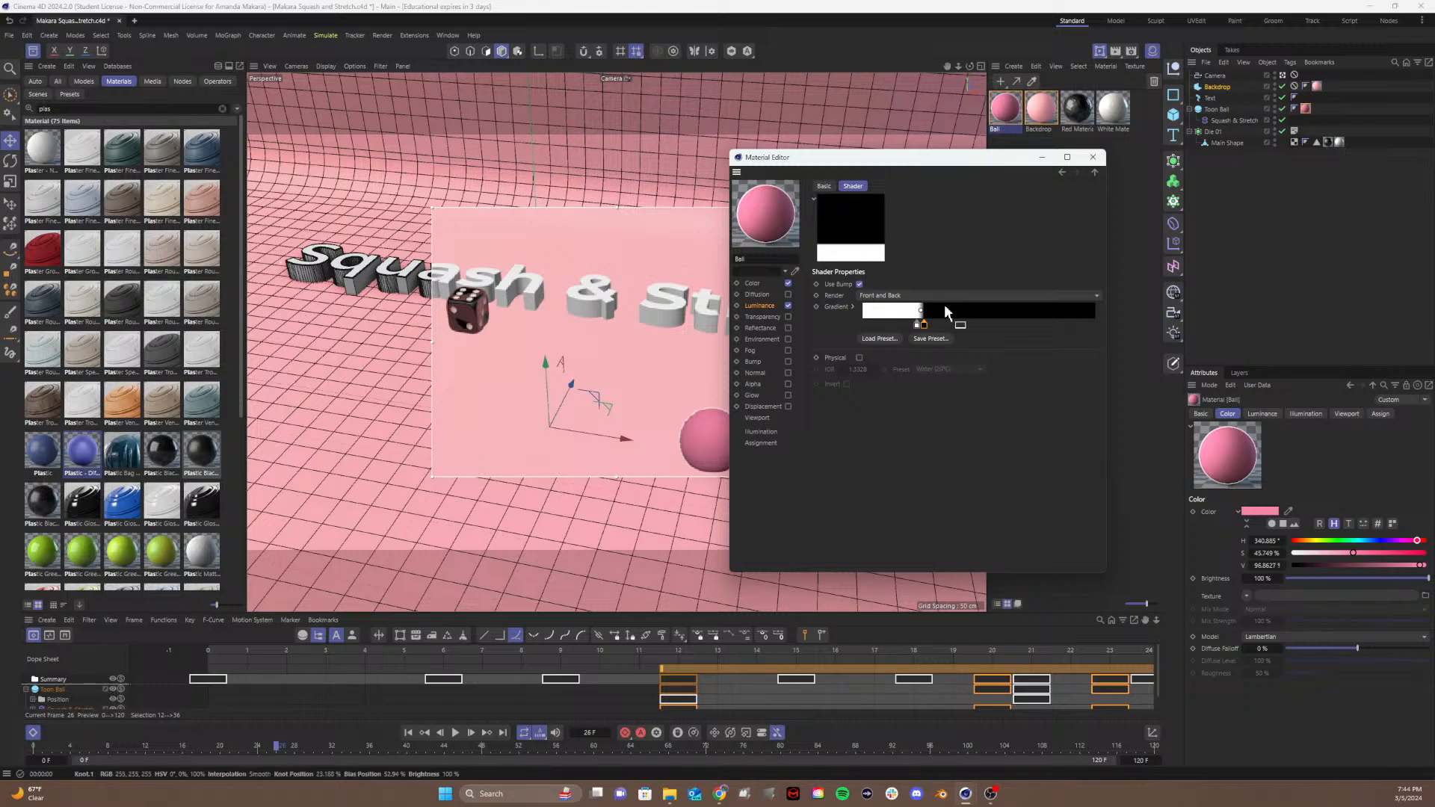
Step: Readjust the luminance Fresnel gradient so the white knot sits at about 26% and the black knot at about 28%
{"action": "left_click_drag", "start_coordinate": [924, 324], "coordinate": [1098, 326]}
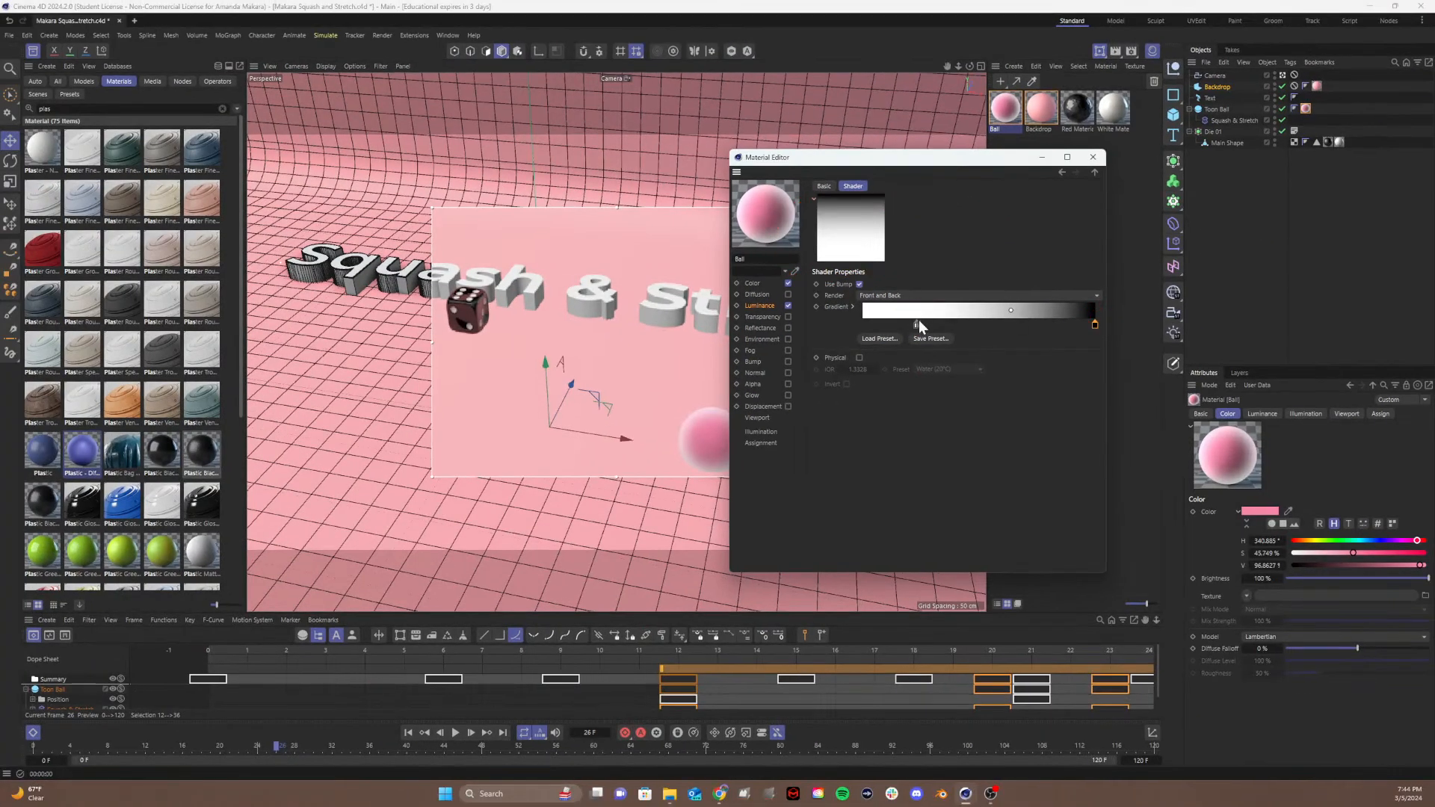
{"action": "left_click_drag", "start_coordinate": [917, 323], "coordinate": [973, 324]}
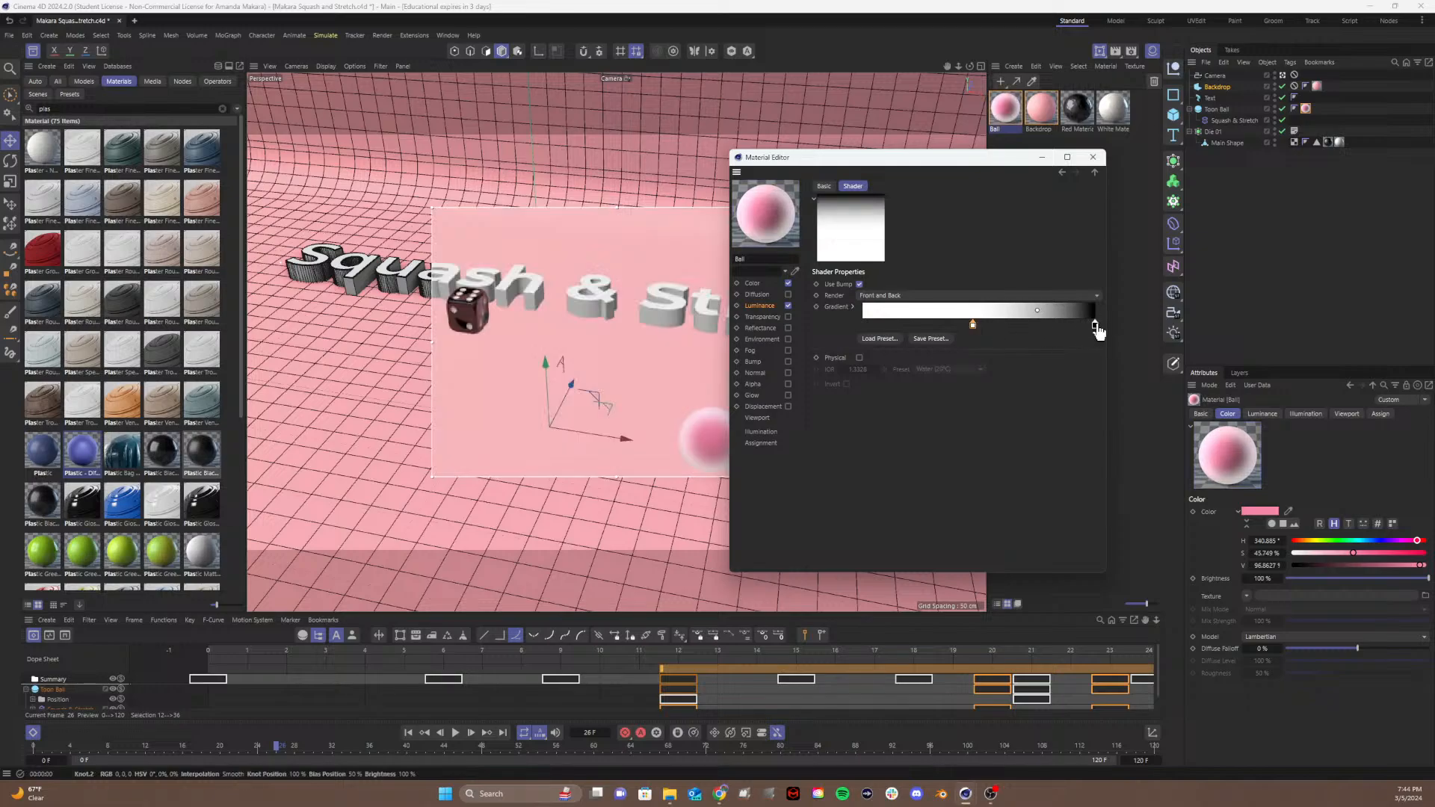
{"action": "left_click_drag", "start_coordinate": [1096, 326], "coordinate": [982, 334]}
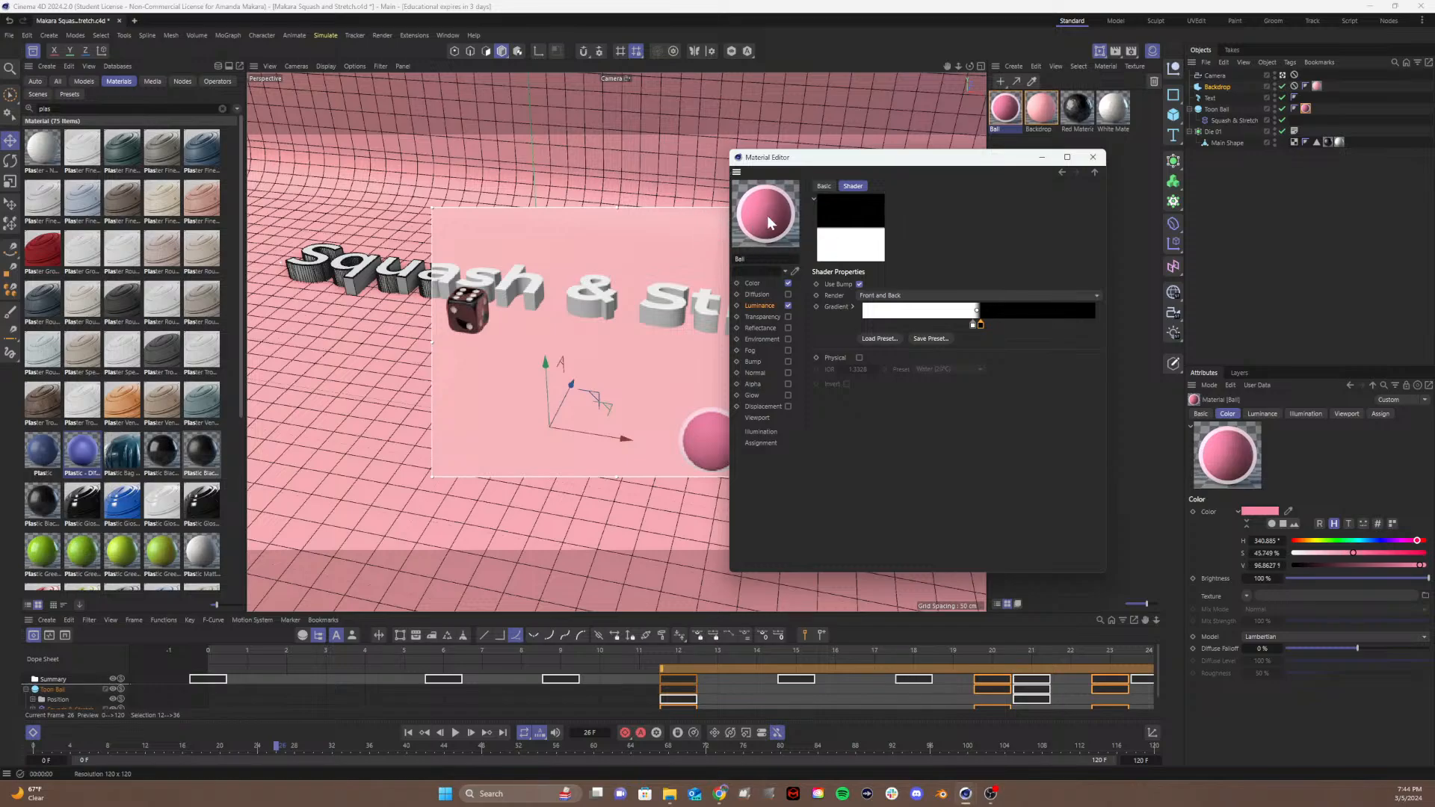
{"action": "left_click_drag", "start_coordinate": [979, 325], "coordinate": [923, 324]}
{"action": "left_click_drag", "start_coordinate": [1032, 326], "coordinate": [931, 333]}
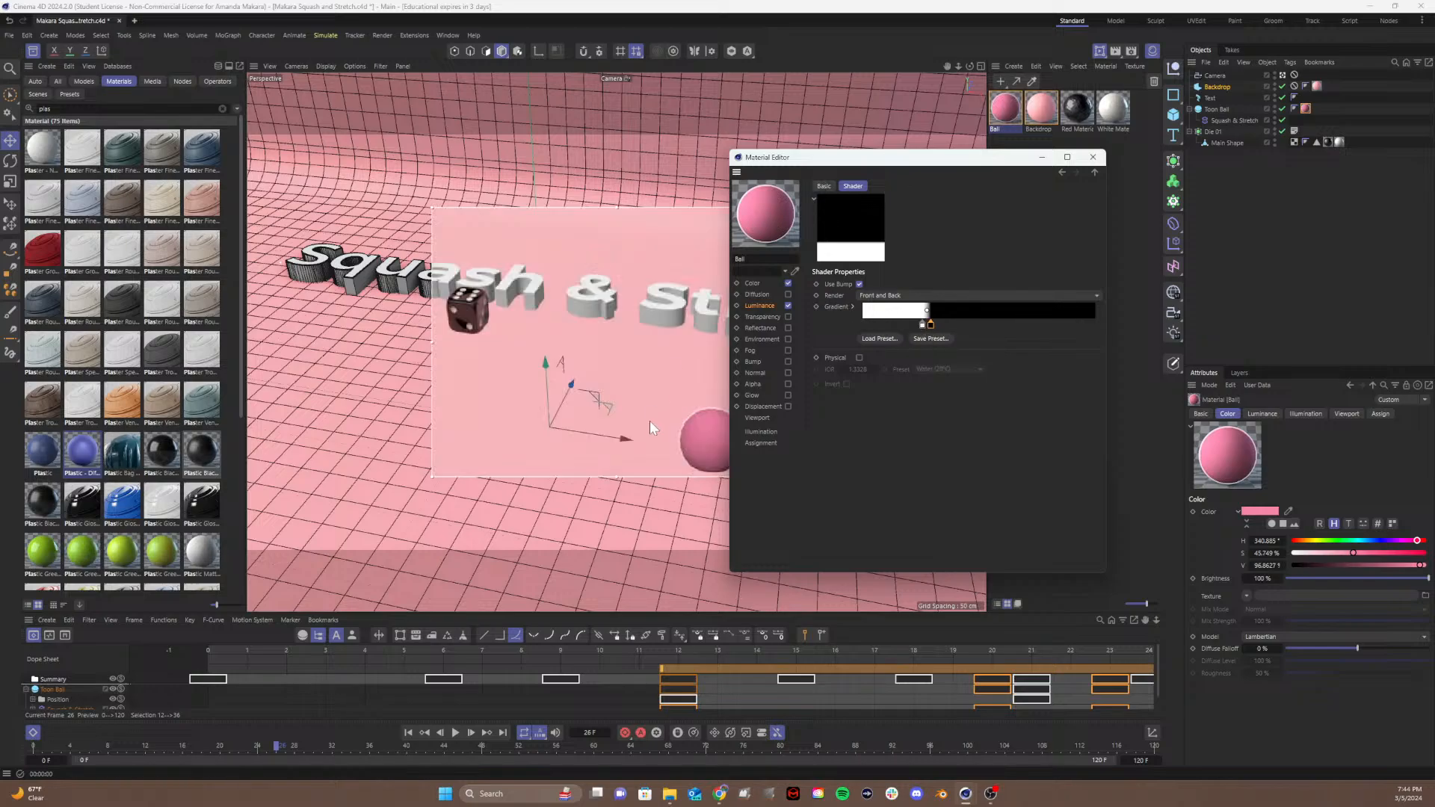
Step: Set the black knot of the luminance Fresnel gradient to hex color F786AA
{"action": "double_click", "coordinate": [927, 325]}
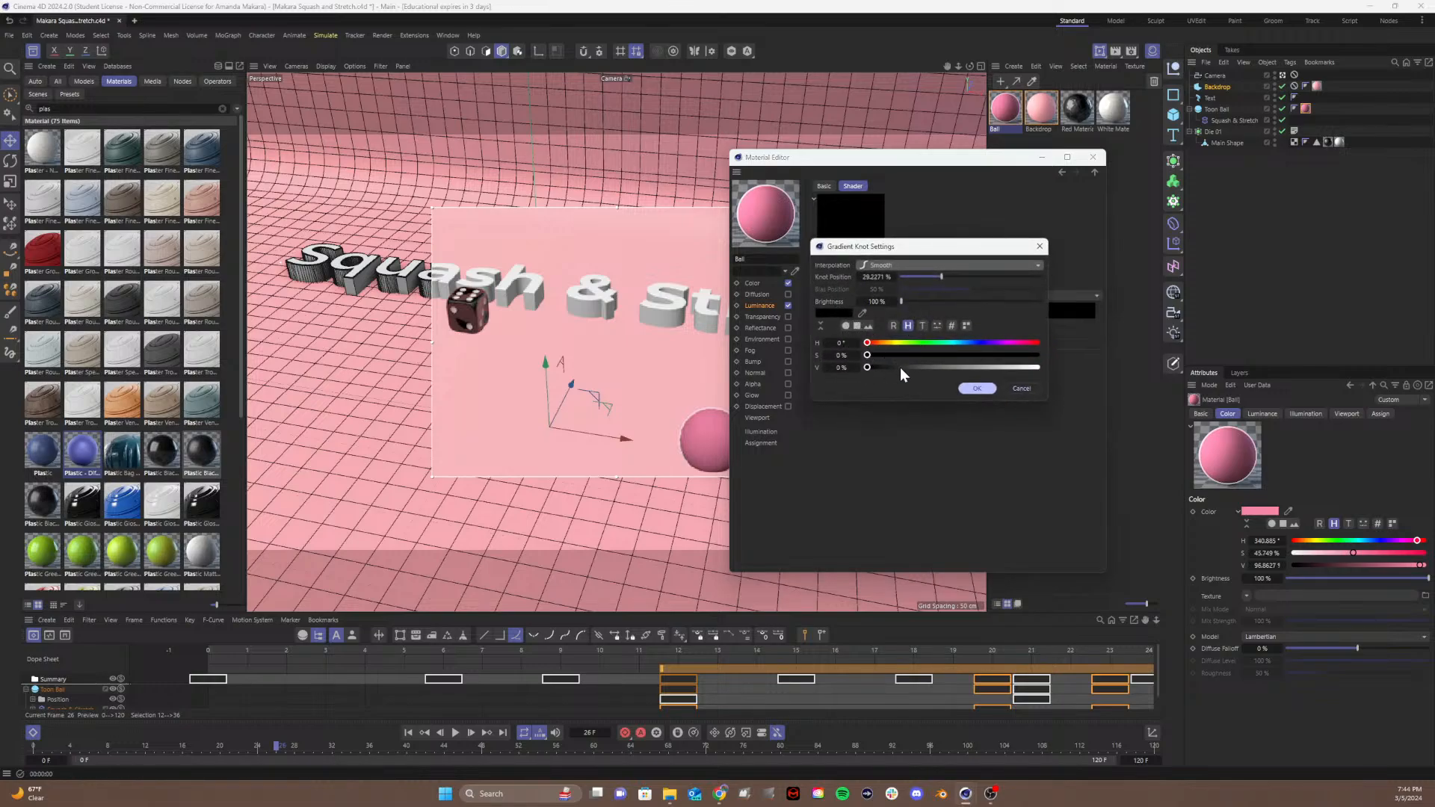
{"action": "left_click", "coordinate": [951, 326]}
{"action": "left_click_drag", "start_coordinate": [846, 343], "coordinate": [824, 344]}
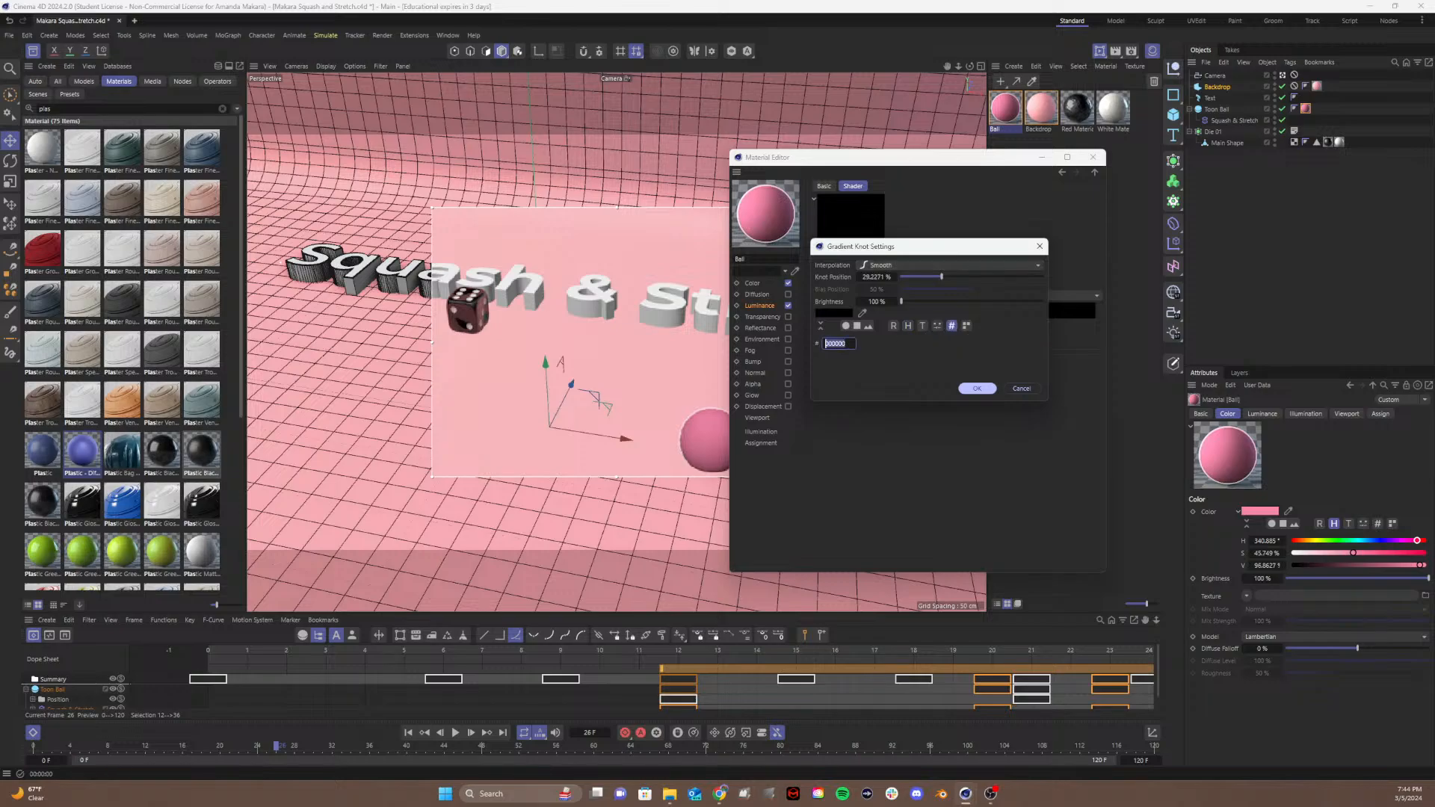
{"action": "type", "text": "f786aa"}
{"action": "left_click", "coordinate": [977, 388]}
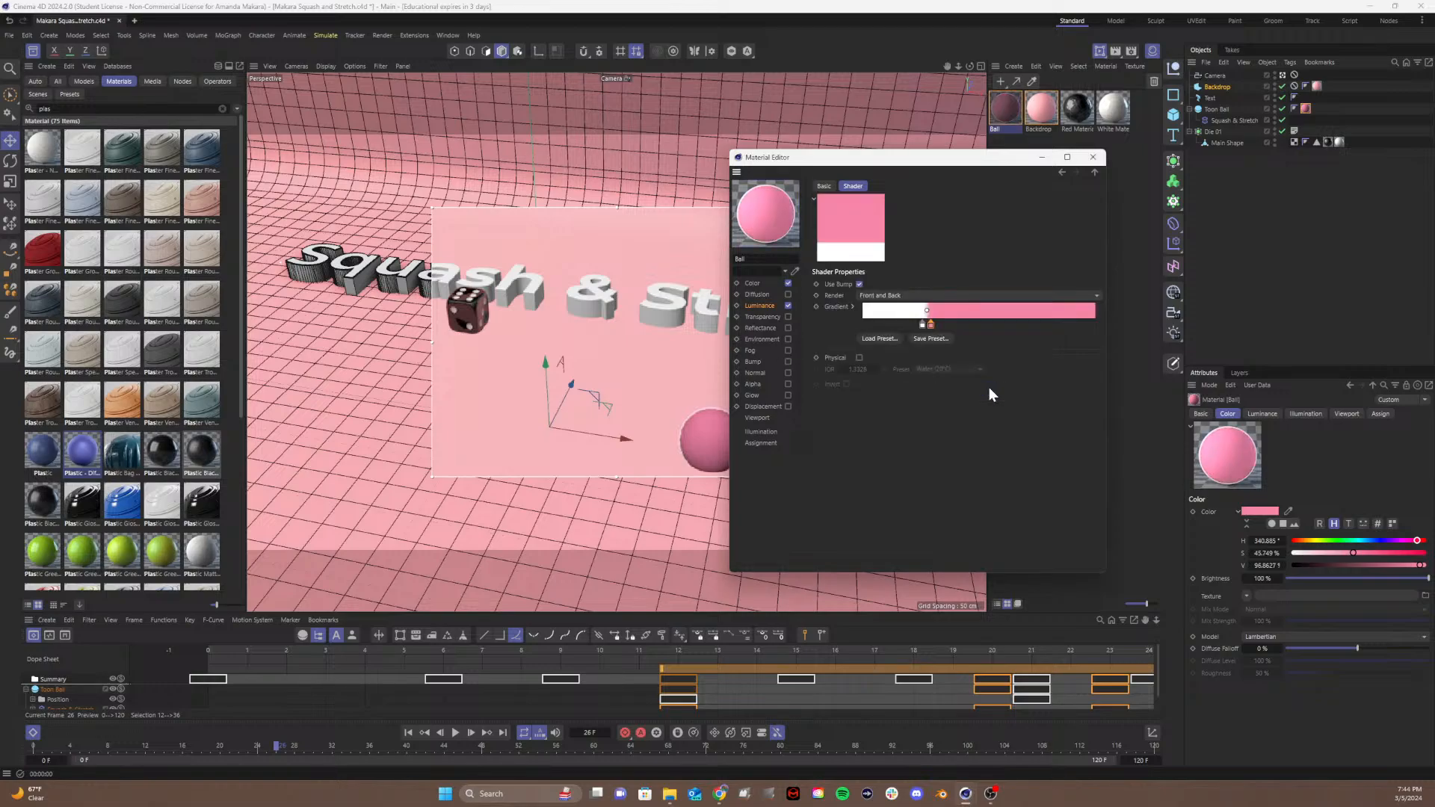
Step: Set the white knot of the luminance Fresnel gradient to hex color F786AA
{"action": "double_click", "coordinate": [924, 326]}
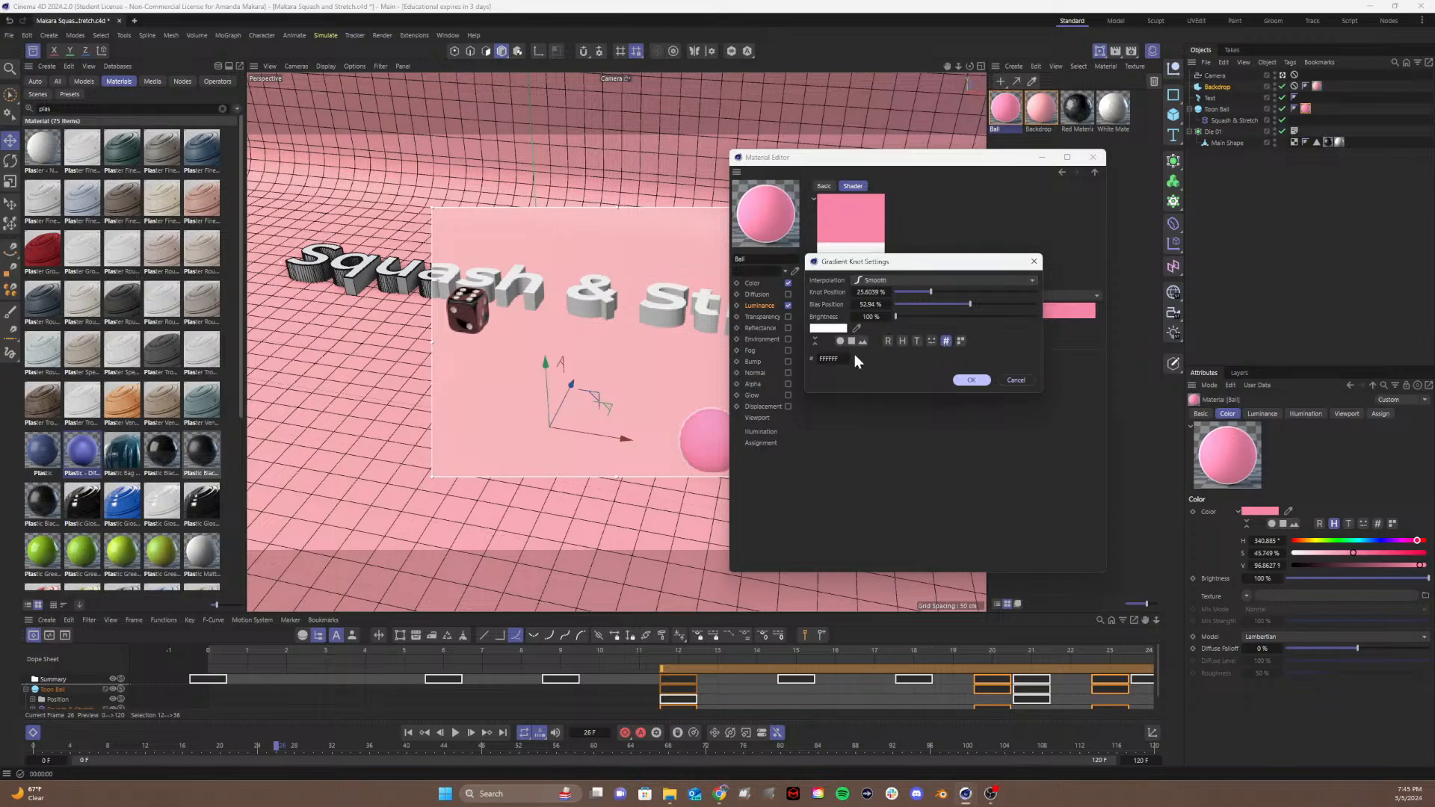
{"action": "double_click", "coordinate": [831, 359]}
{"action": "key", "text": "ctrl+v"}
{"action": "left_click", "coordinate": [971, 380]}
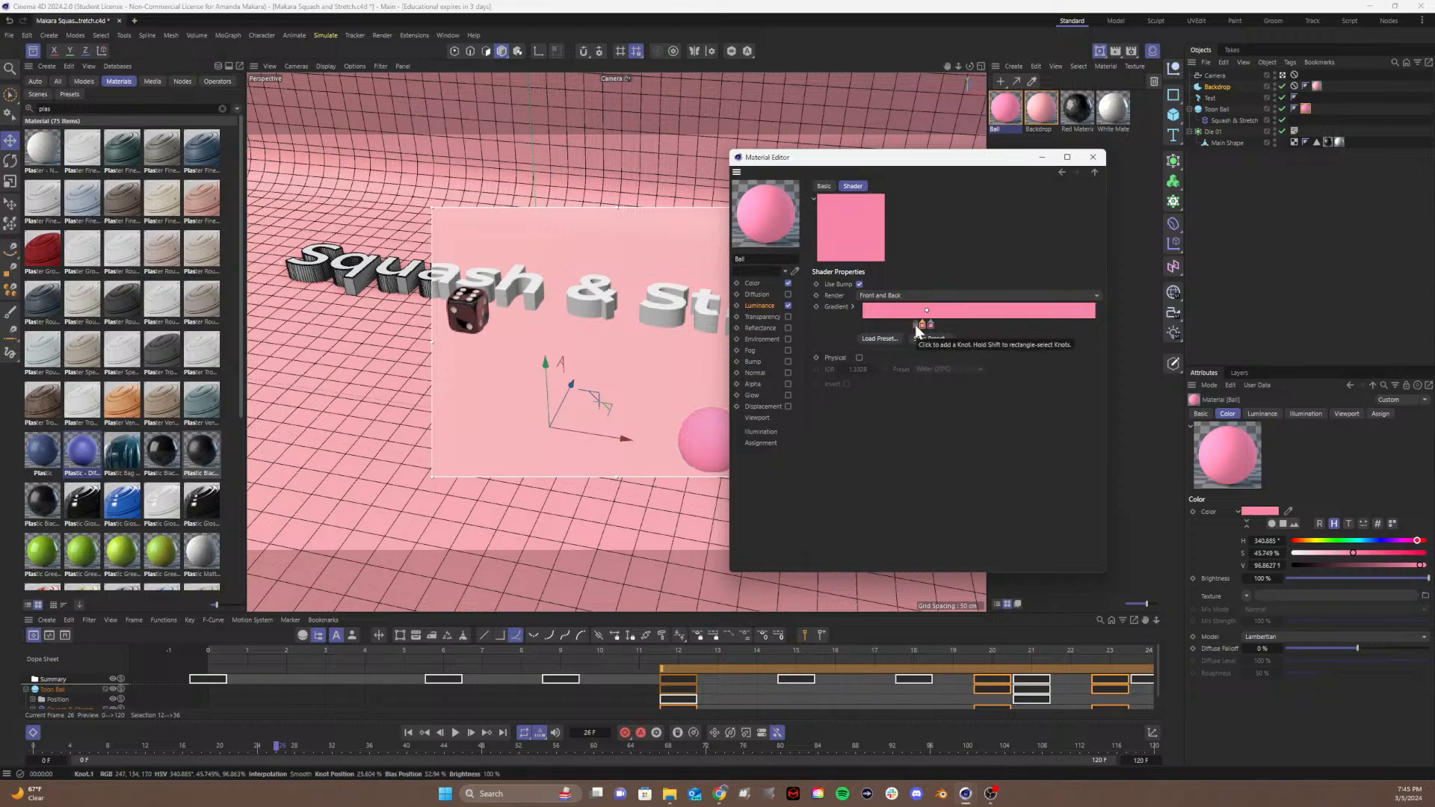
Step: Recolor the lower knot of the Ball material's luminance Fresnel gradient to a dark plum with 50% value
{"action": "double_click", "coordinate": [925, 326]}
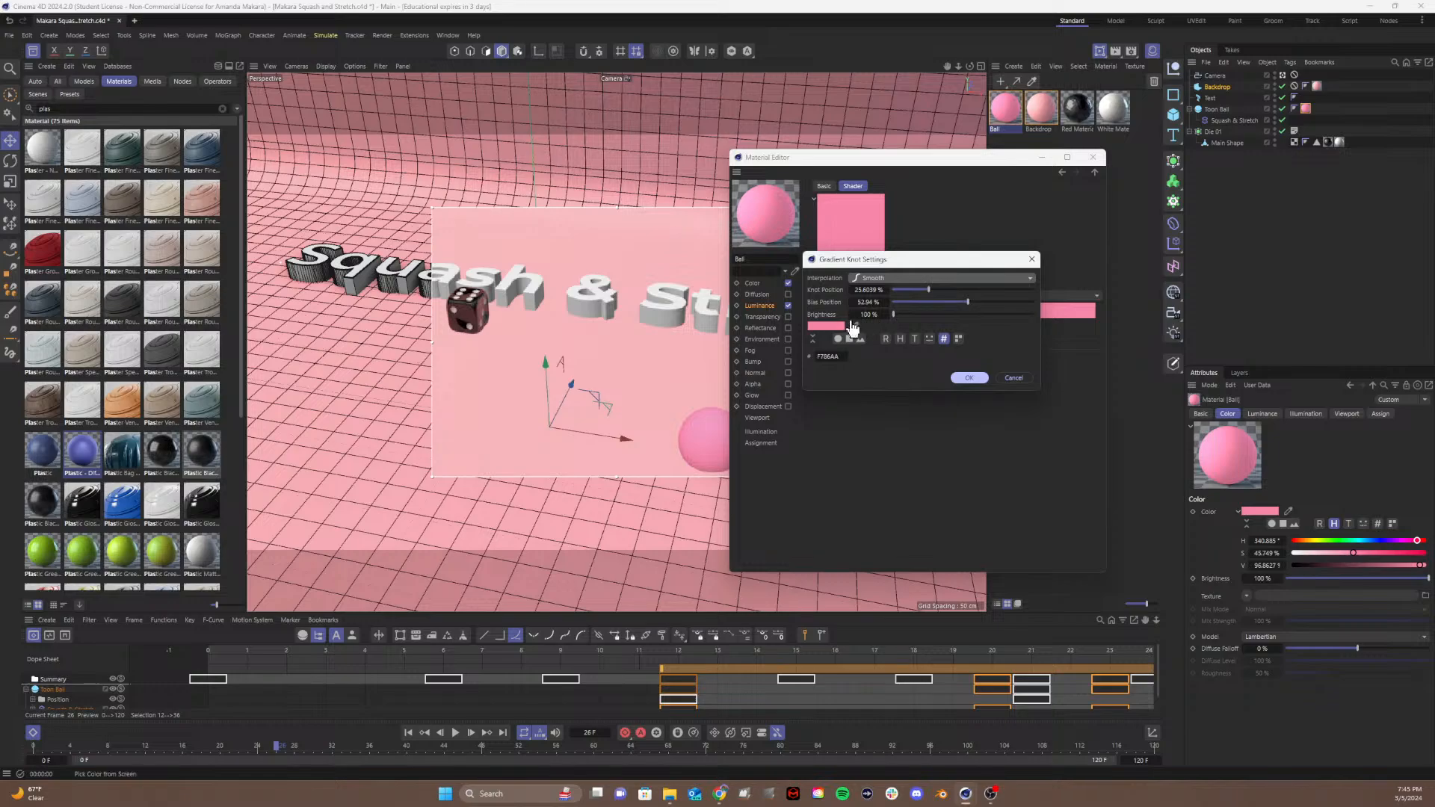
{"action": "left_click", "coordinate": [899, 339]}
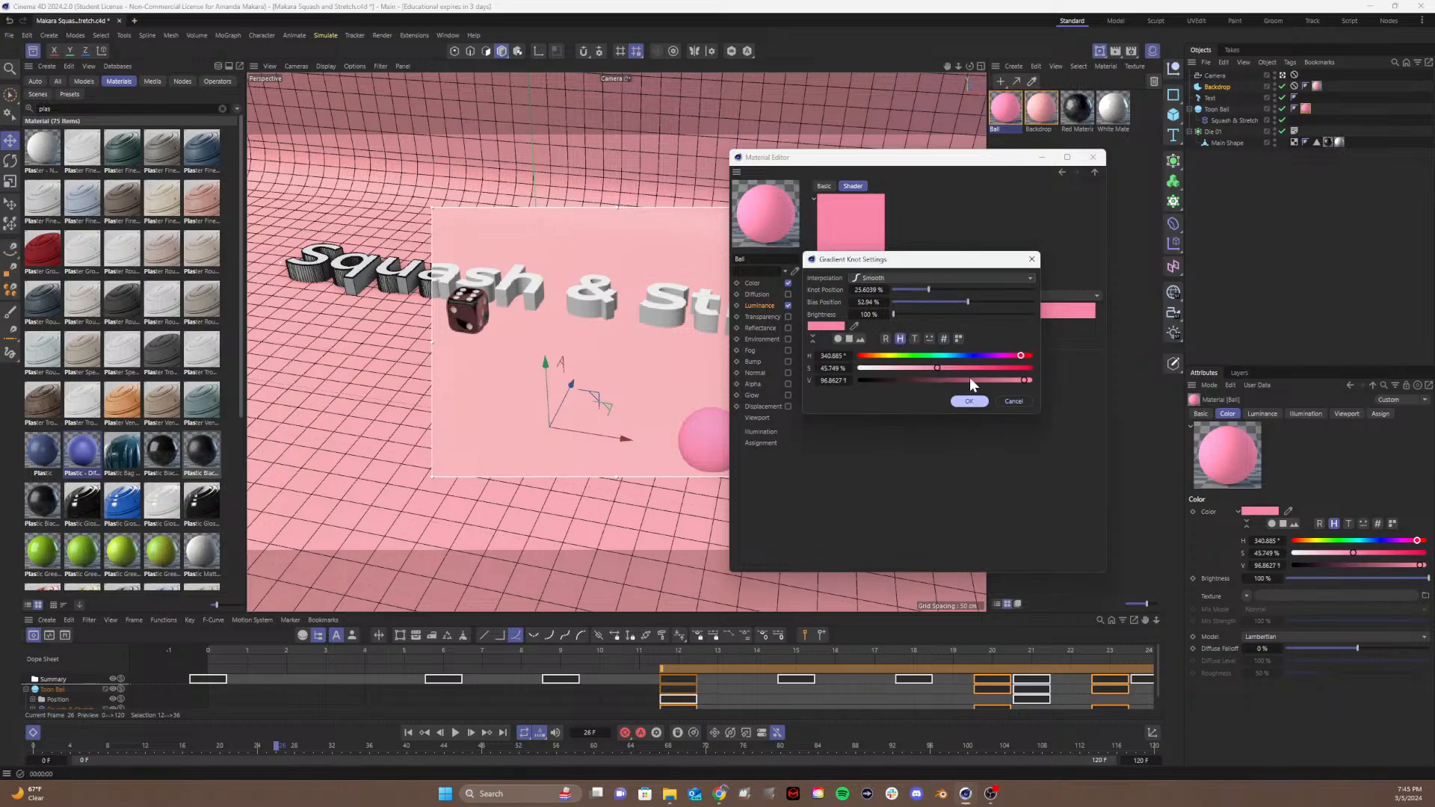
{"action": "mouse_move", "coordinate": [970, 378]}
{"action": "left_mouse_down"}
{"action": "mouse_move", "coordinate": [943, 379]}
{"action": "mouse_move", "coordinate": [978, 369]}
{"action": "left_mouse_up"}
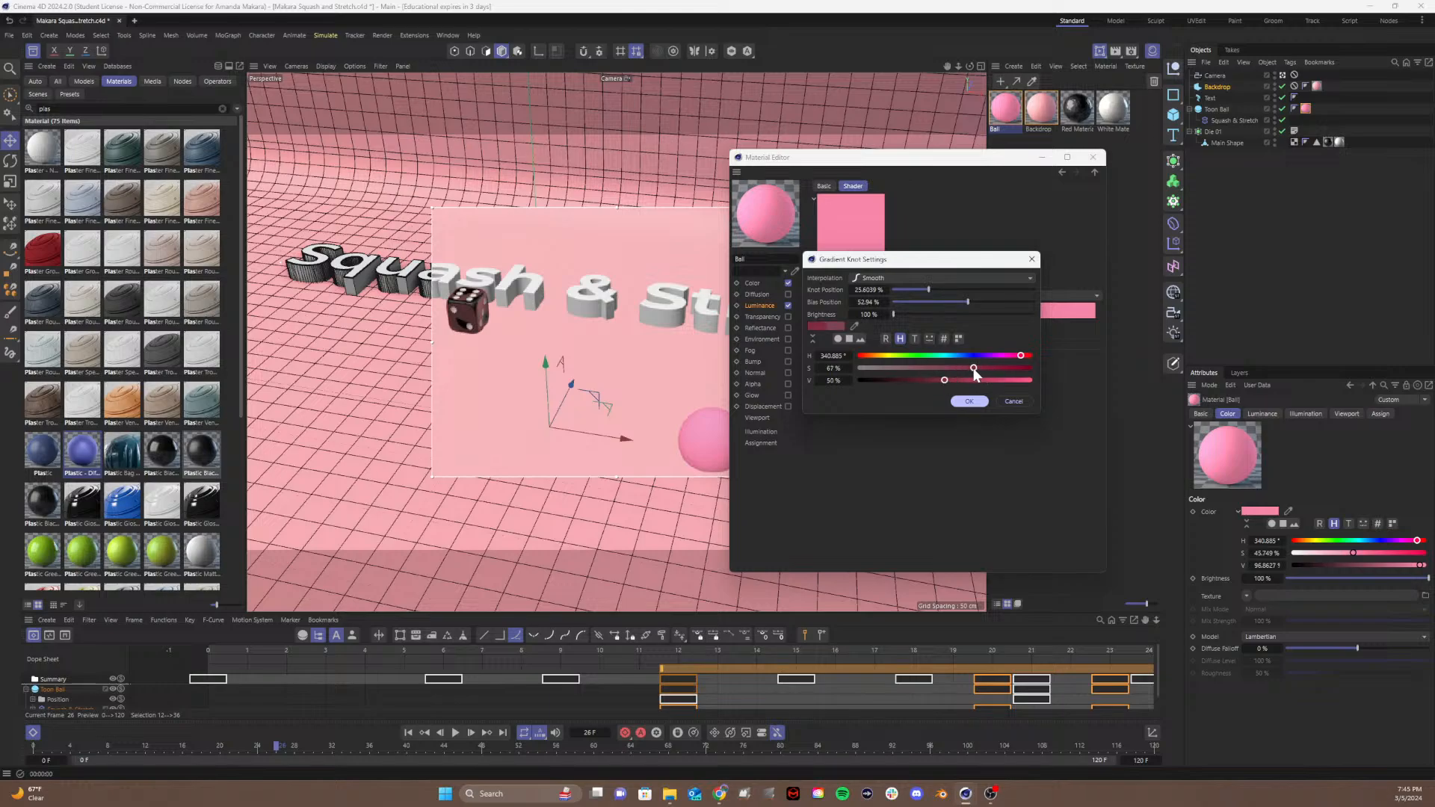
{"action": "left_click", "coordinate": [1019, 356]}
{"action": "left_click", "coordinate": [967, 402]}
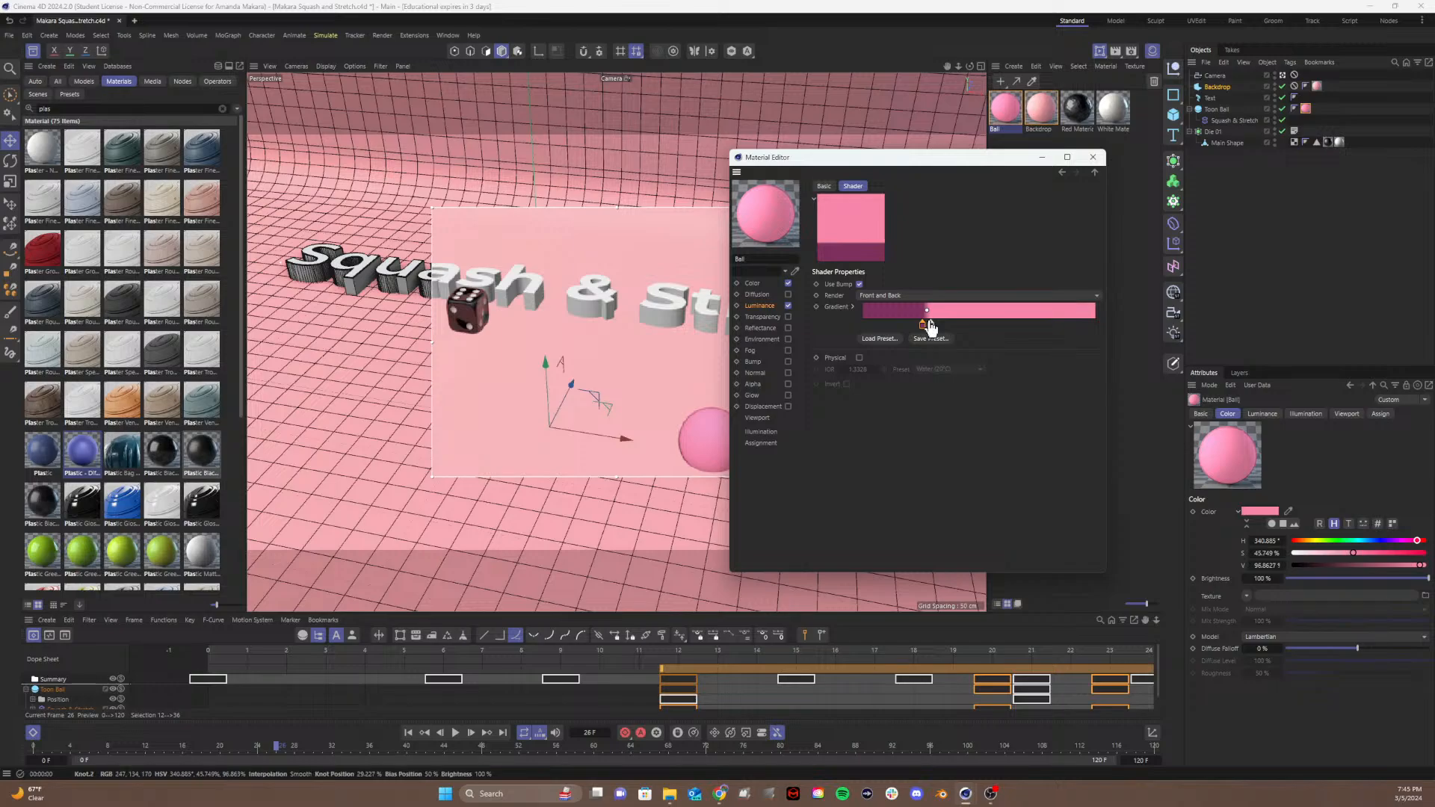
Step: Reposition the plum and pink gradient knots close together so the color break sits at about 28%, and close the Ball material
{"action": "left_click_drag", "start_coordinate": [930, 324], "coordinate": [941, 327]}
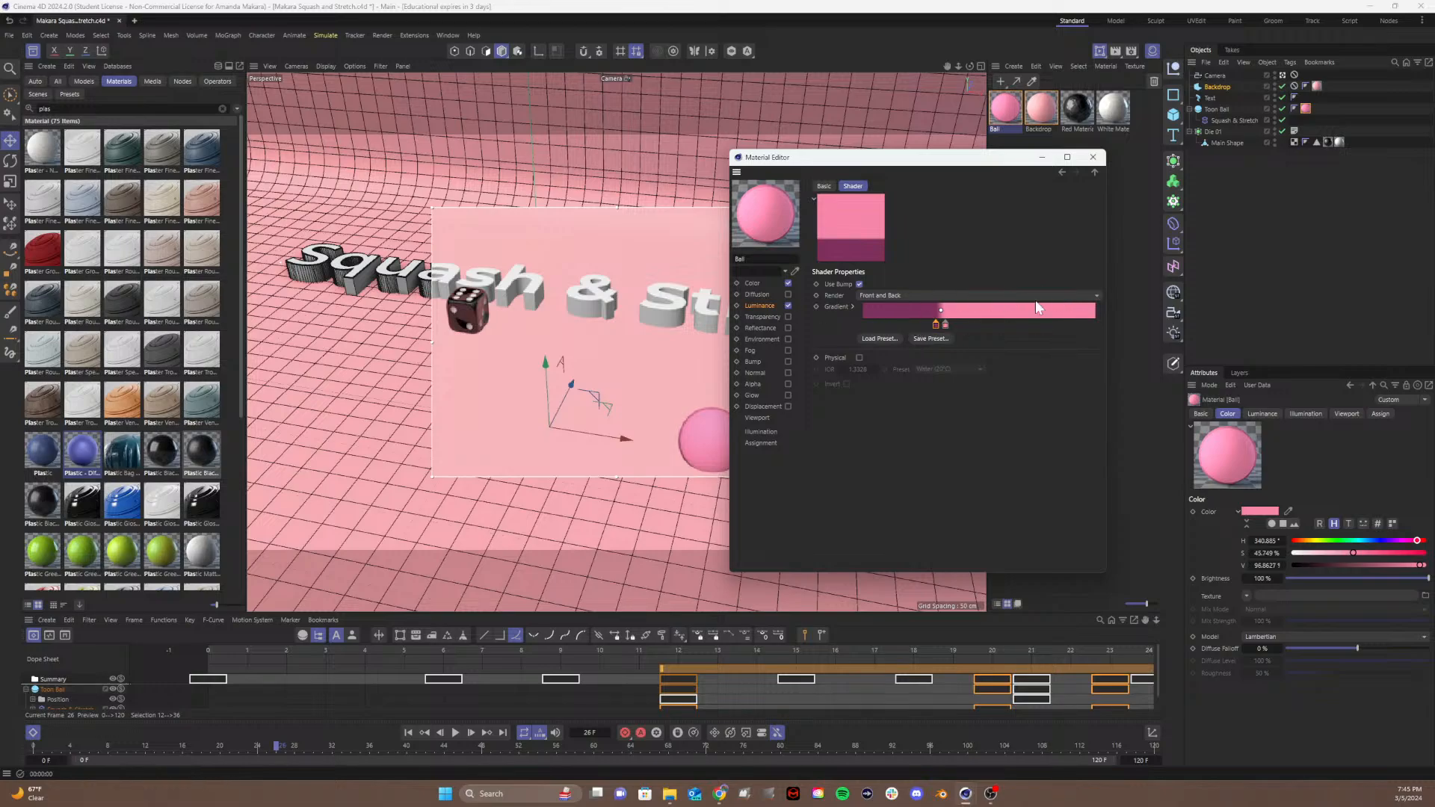
{"action": "left_click", "coordinate": [946, 324]}
{"action": "left_click_drag", "start_coordinate": [946, 326], "coordinate": [967, 329]}
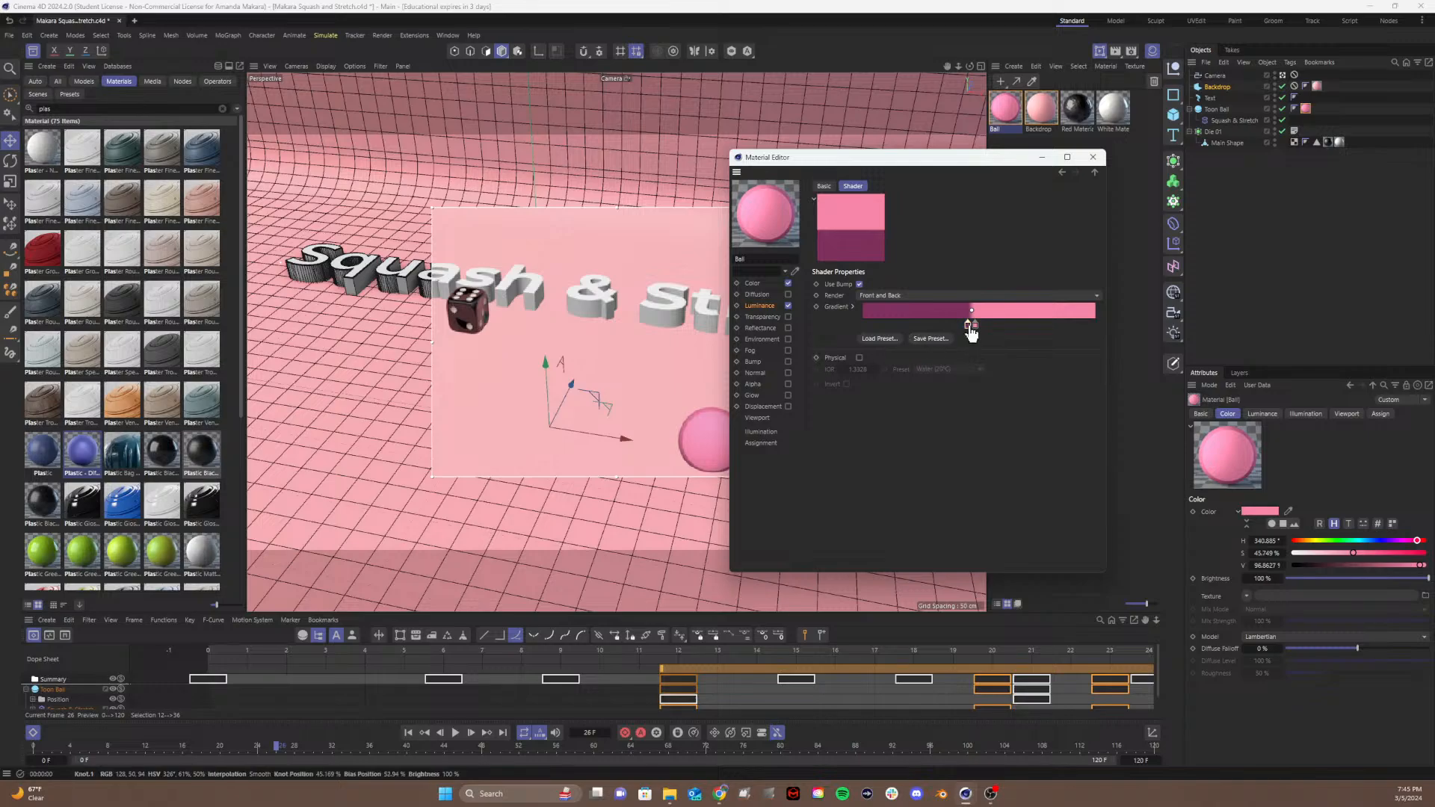
{"action": "left_click_drag", "start_coordinate": [970, 329], "coordinate": [929, 330]}
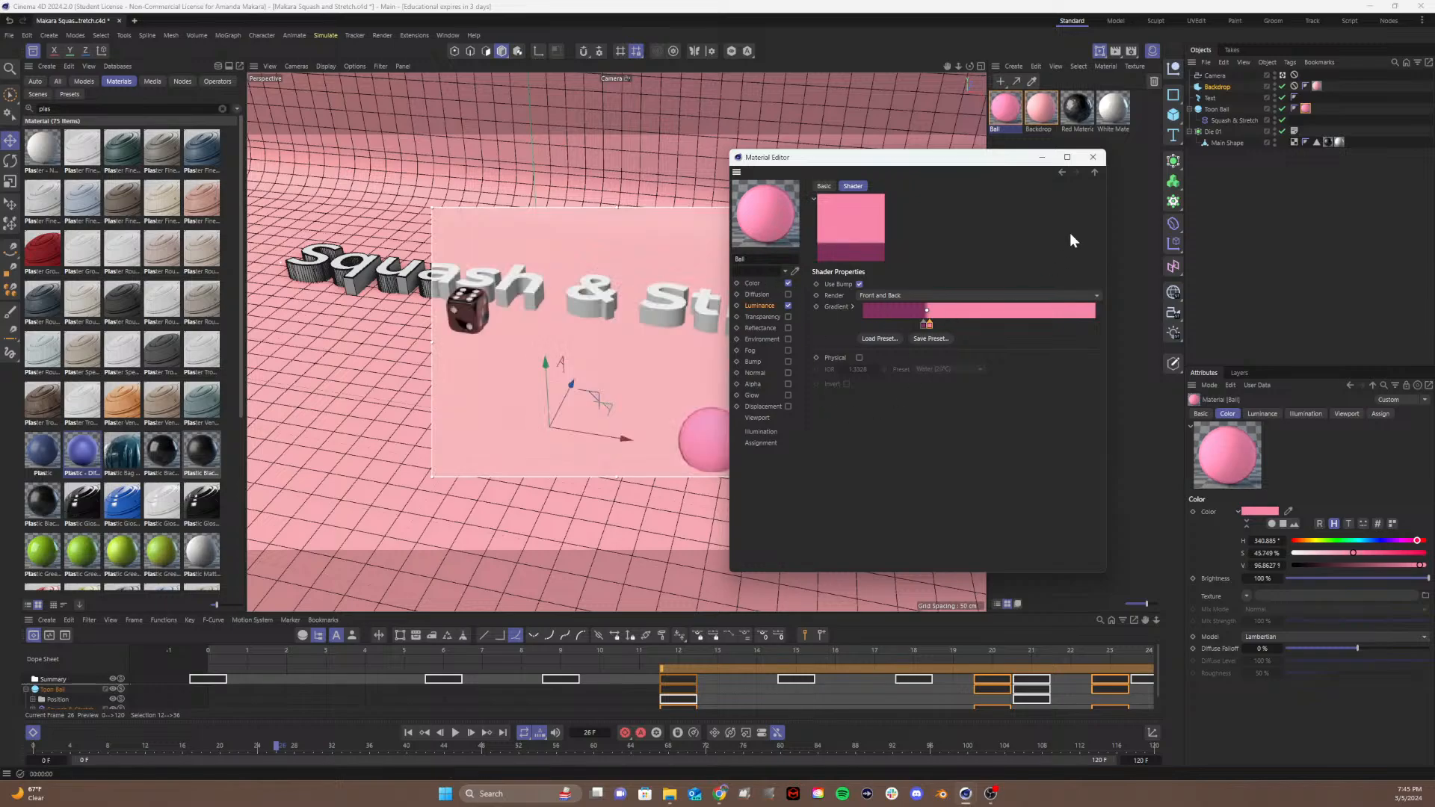
{"action": "left_click", "coordinate": [1101, 160]}
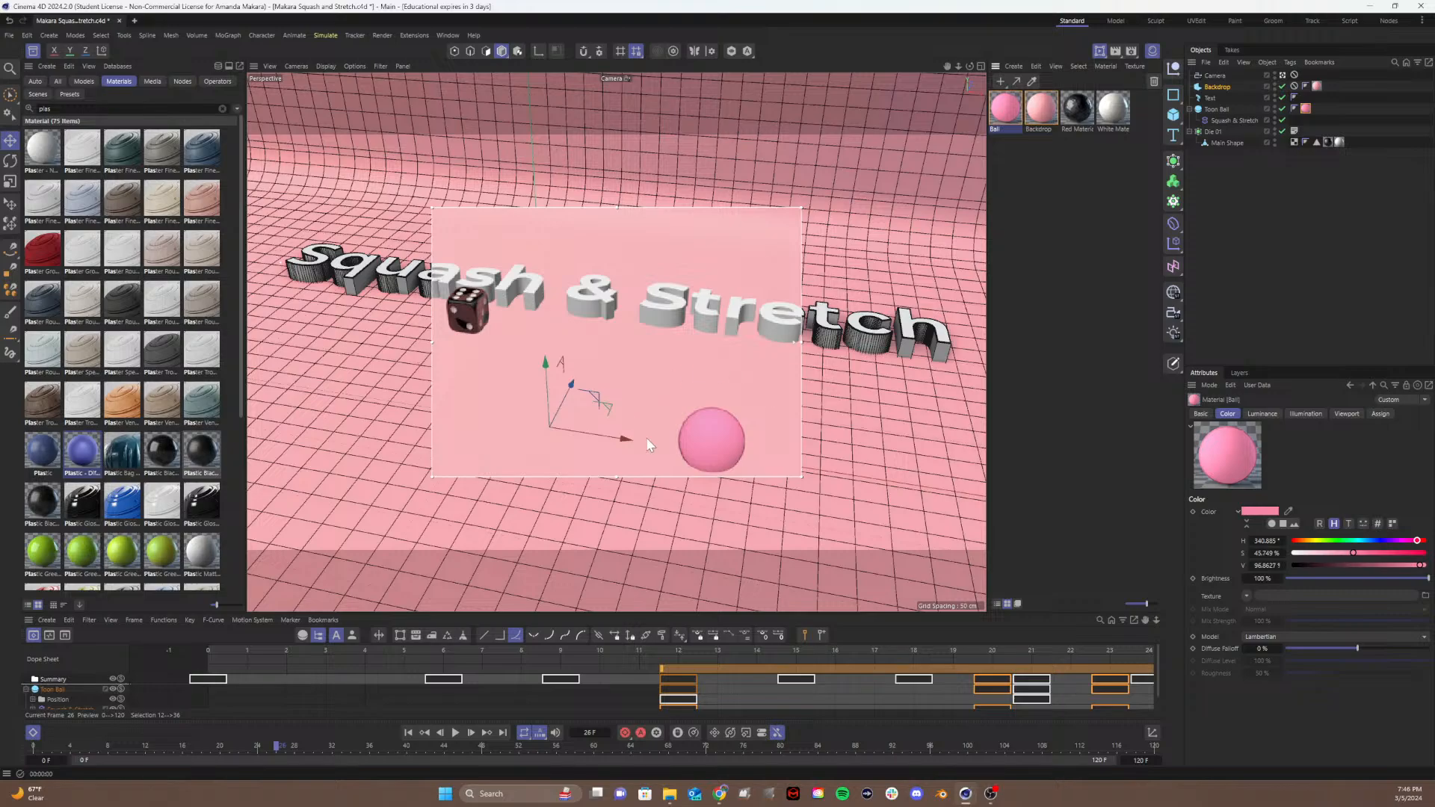
{"action": "left_click", "coordinate": [1015, 218]}
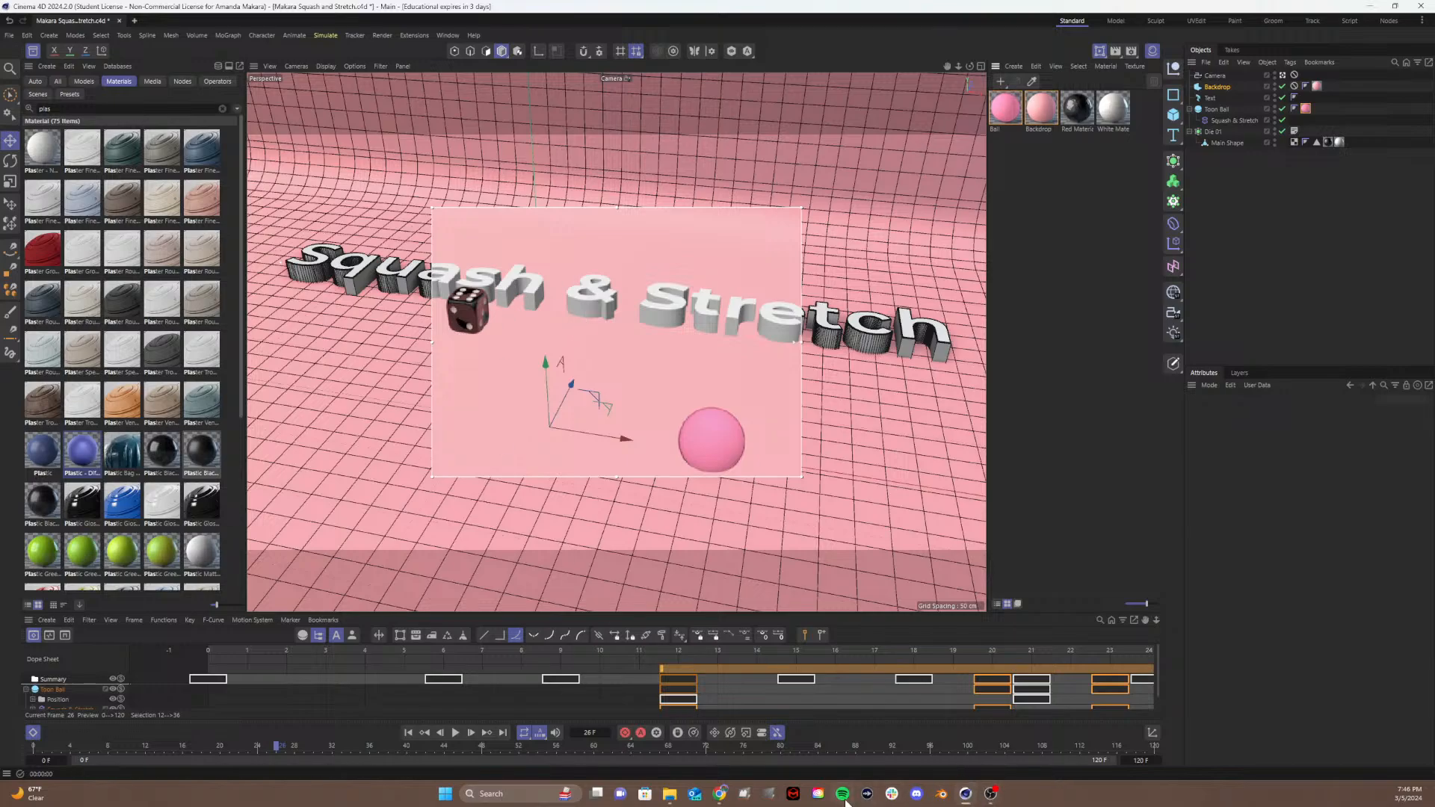
Step: Switch to the Coolors palette in the browser, copy the hex color CDB2AB, and return to Cinema 4D
{"action": "left_click", "coordinate": [720, 794]}
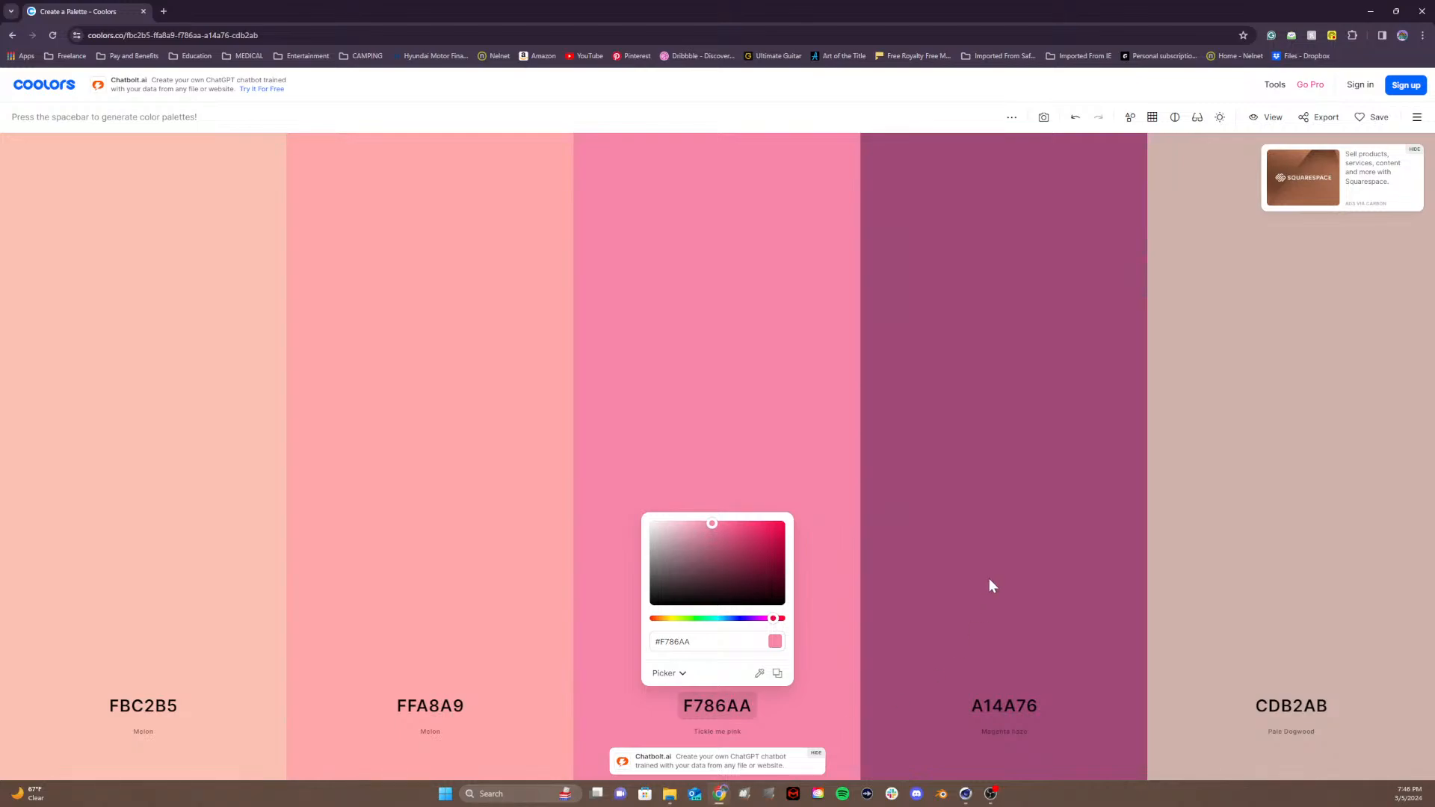
{"action": "left_click", "coordinate": [997, 712]}
{"action": "left_click", "coordinate": [1275, 710]}
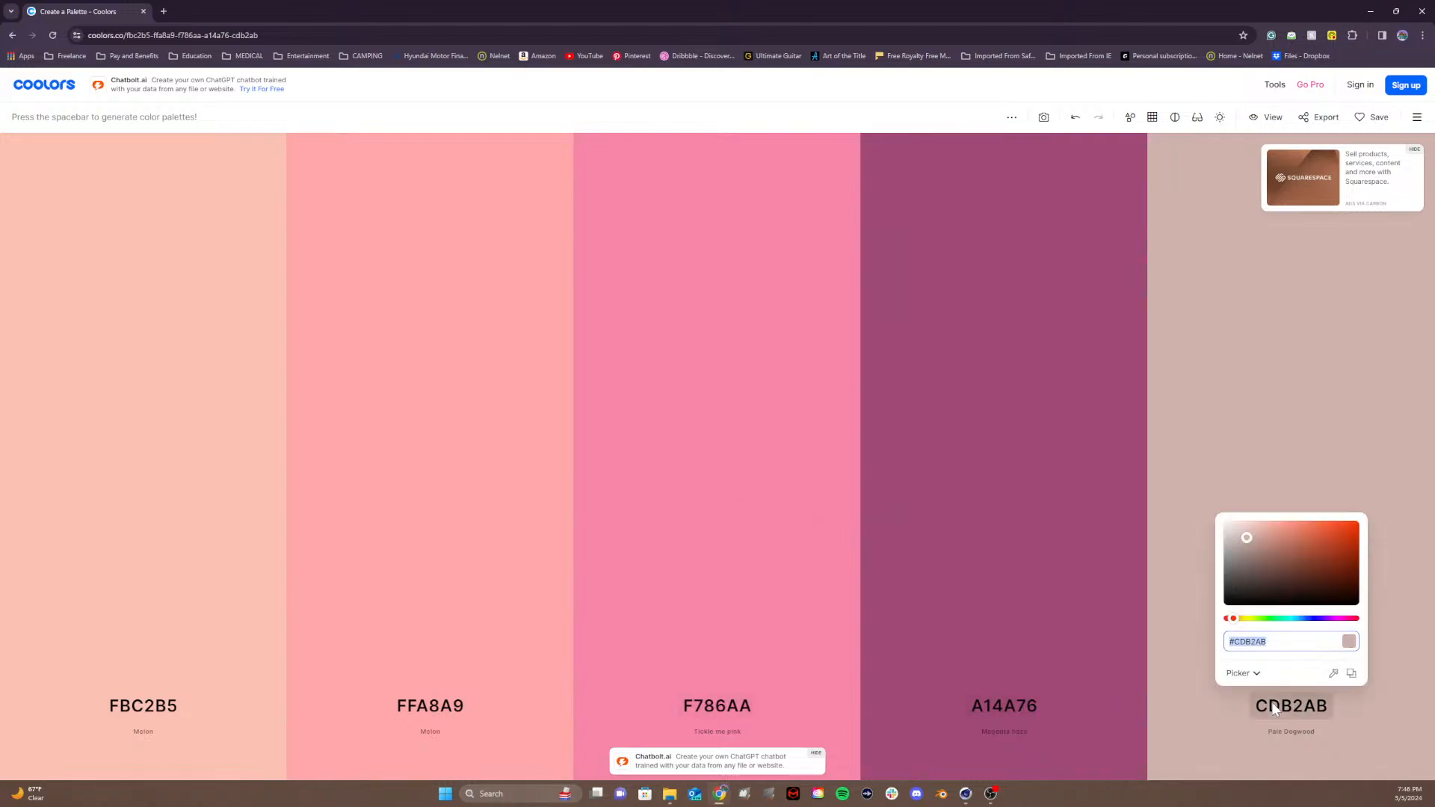
{"action": "left_click", "coordinate": [1351, 674]}
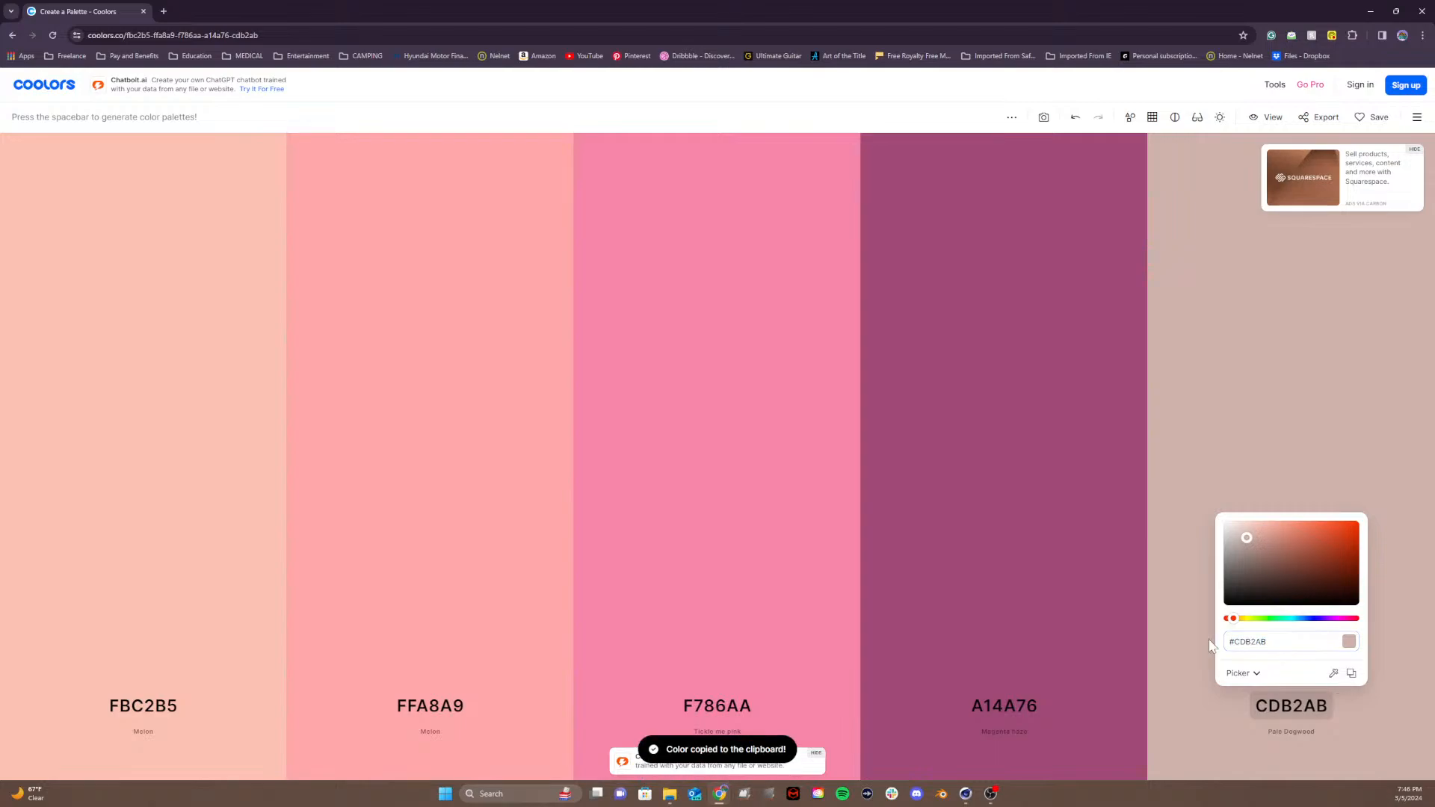
{"action": "left_click", "coordinate": [966, 793]}
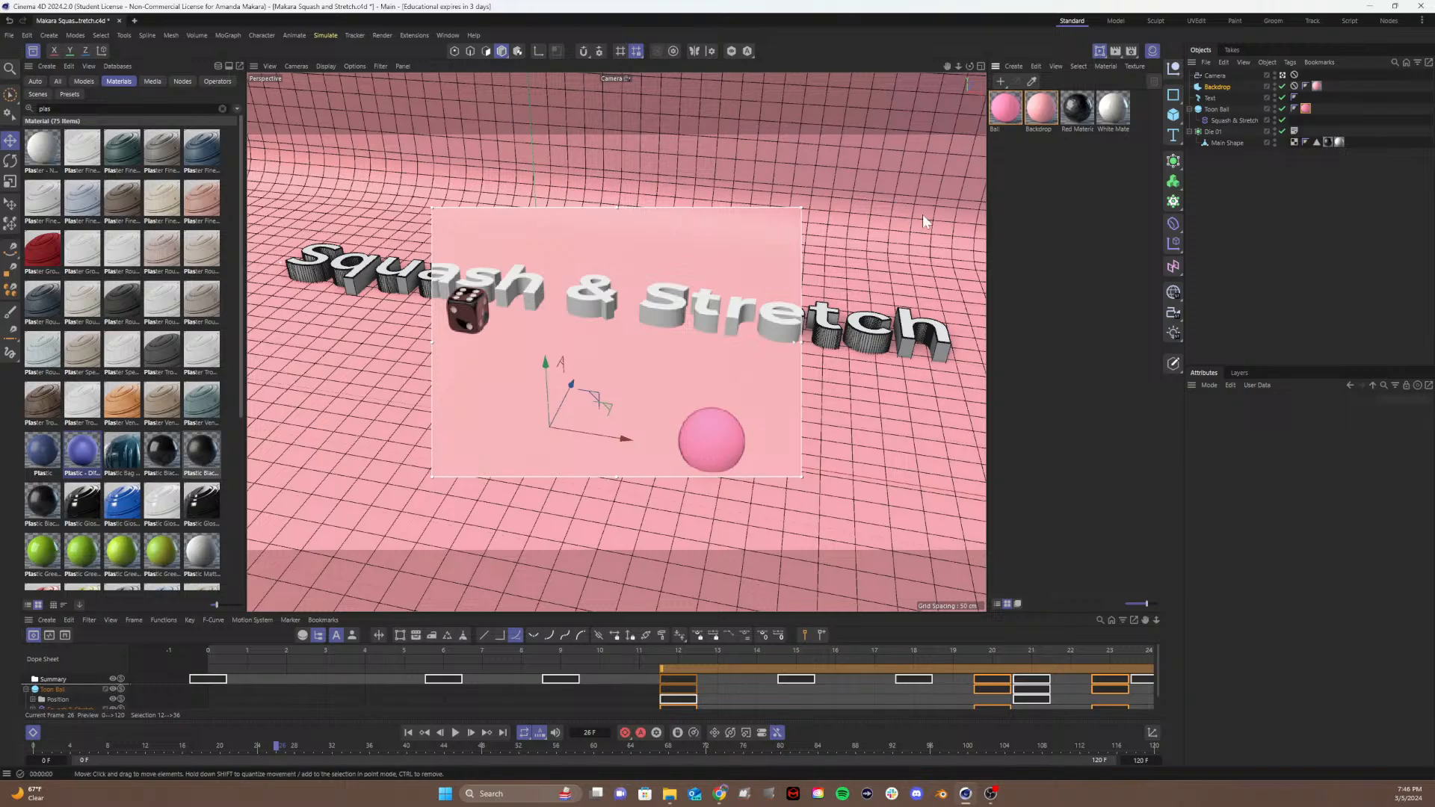
Step: Set the Backdrop material's luminance color to hex CDB2AB
{"action": "double_click", "coordinate": [1040, 107]}
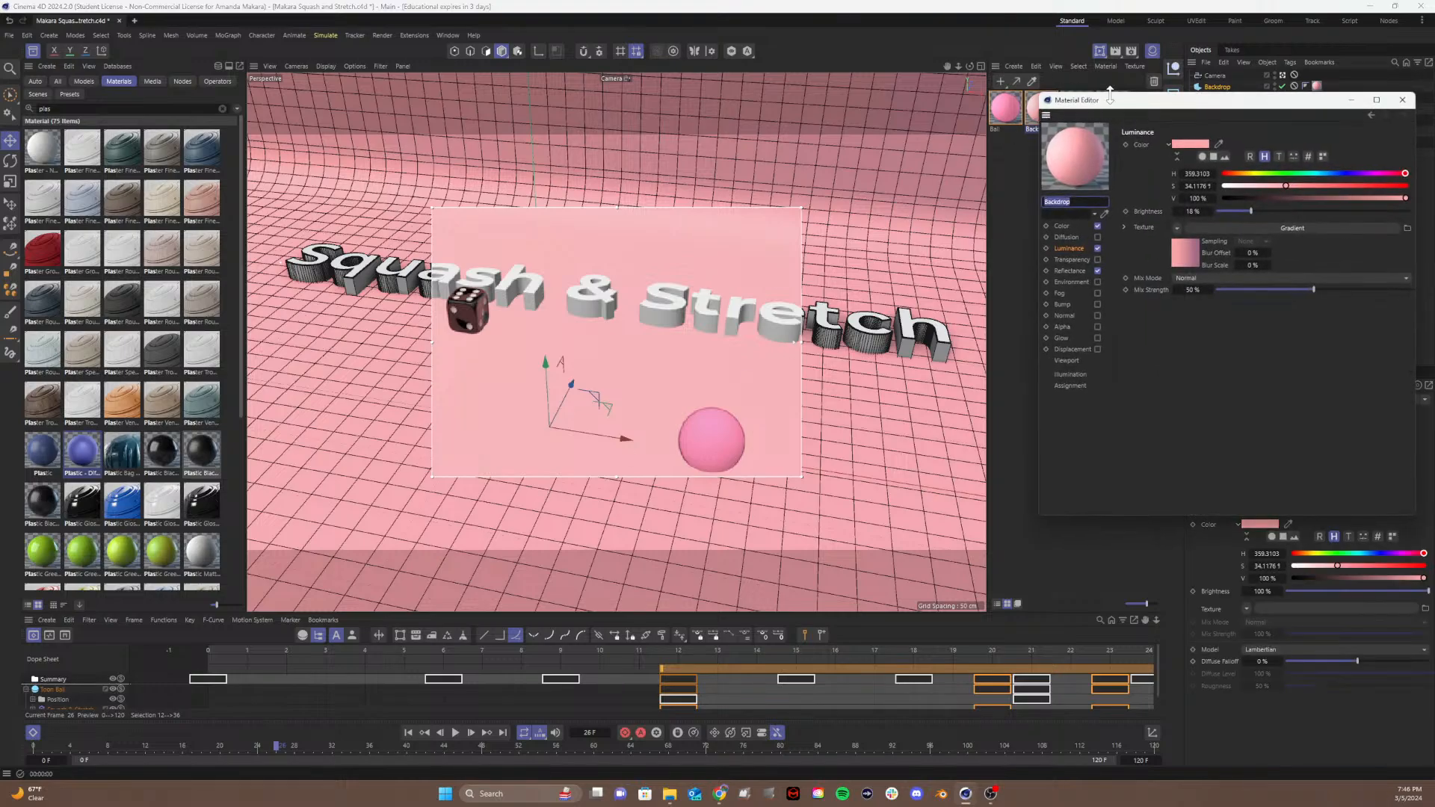
{"action": "left_click_drag", "start_coordinate": [1115, 102], "coordinate": [913, 112]}
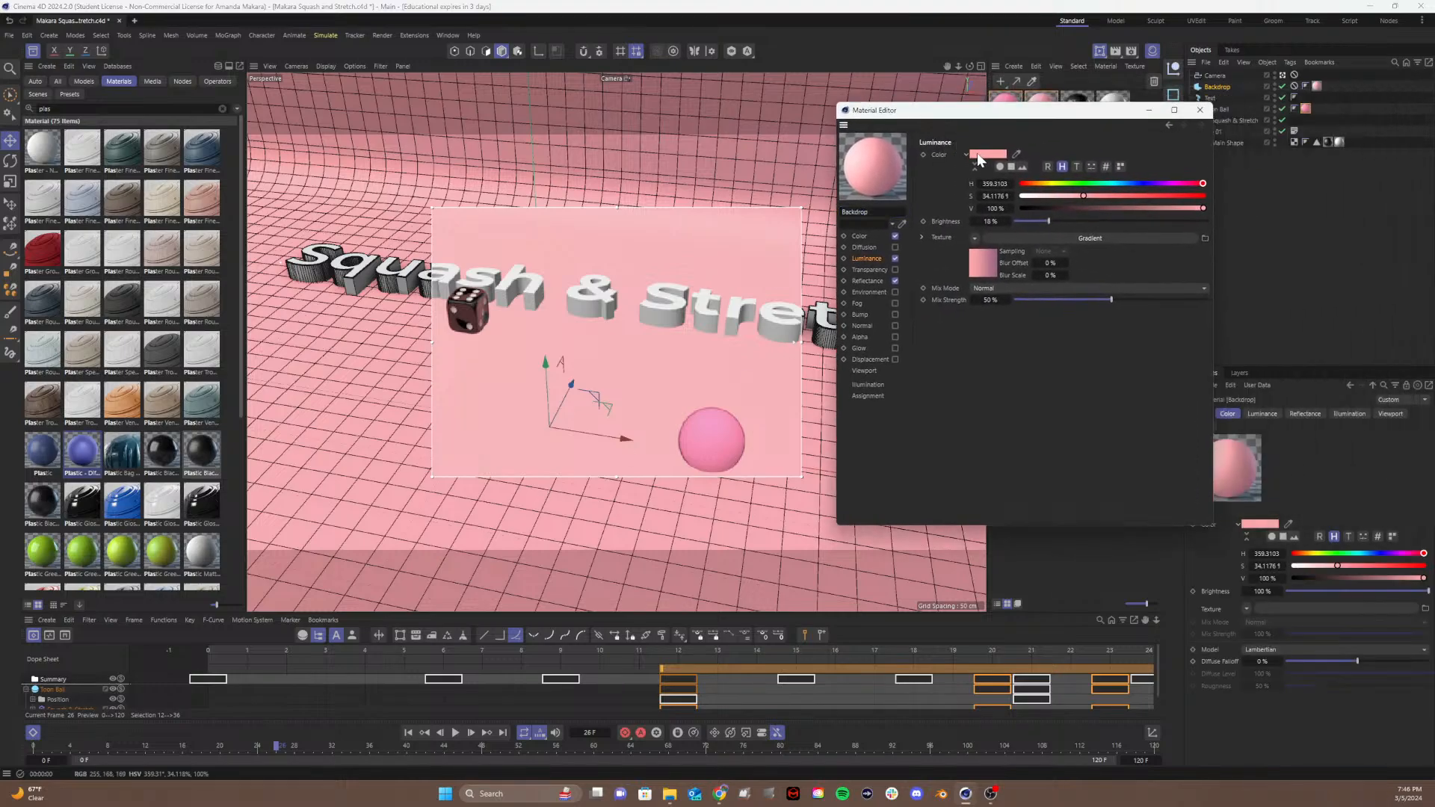
{"action": "left_click", "coordinate": [979, 157]}
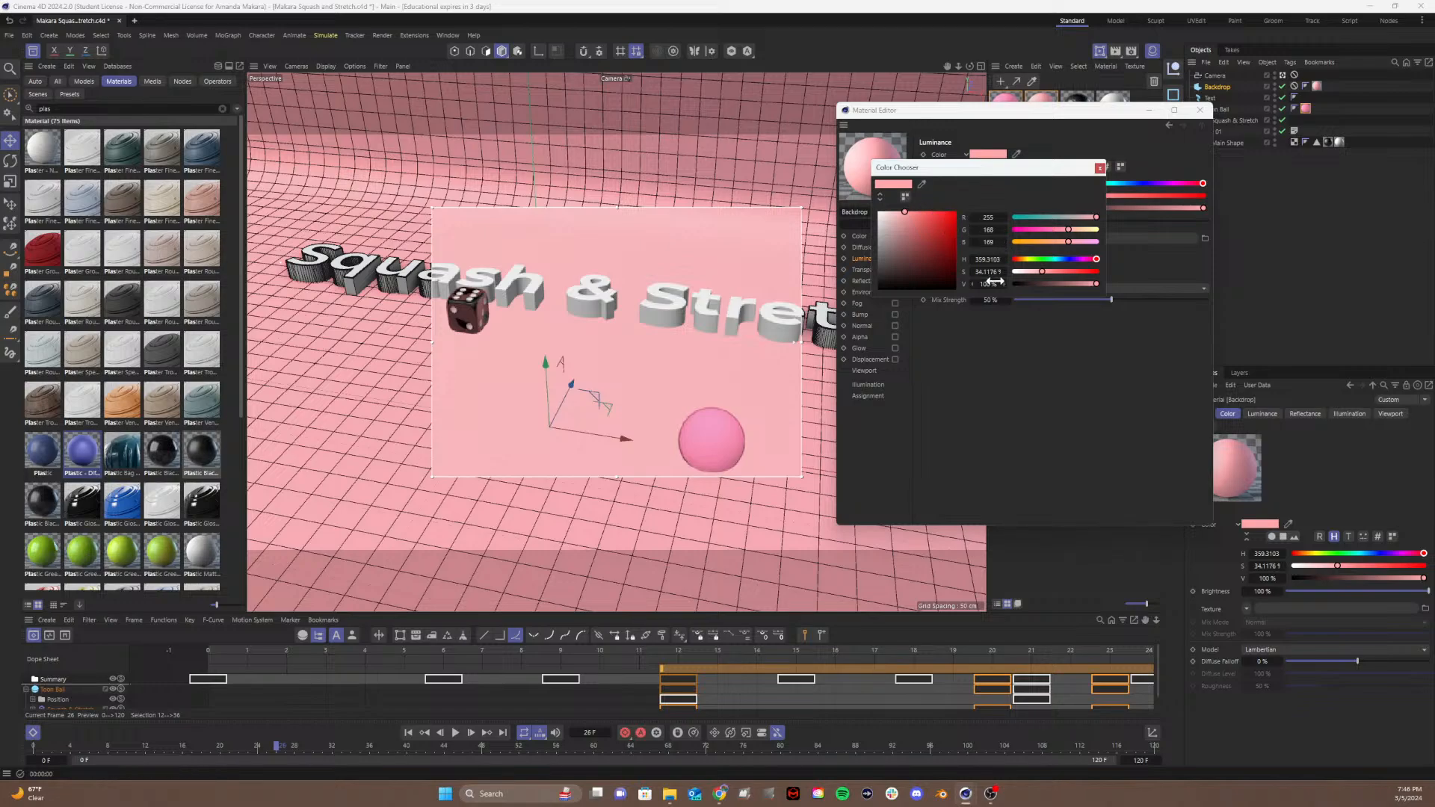
{"action": "left_click", "coordinate": [880, 196]}
{"action": "left_click", "coordinate": [1011, 197]}
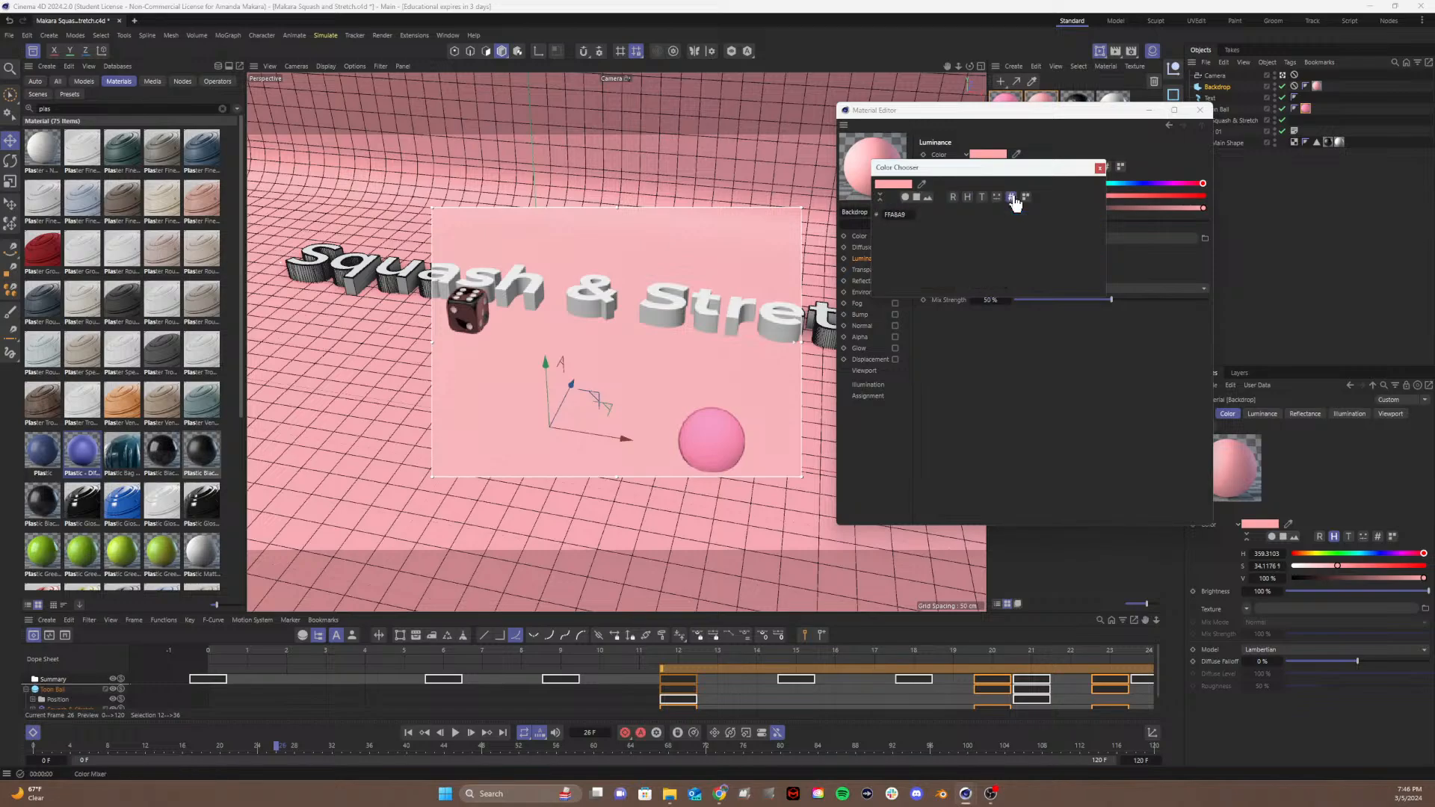
{"action": "left_click_drag", "start_coordinate": [908, 215], "coordinate": [819, 227]}
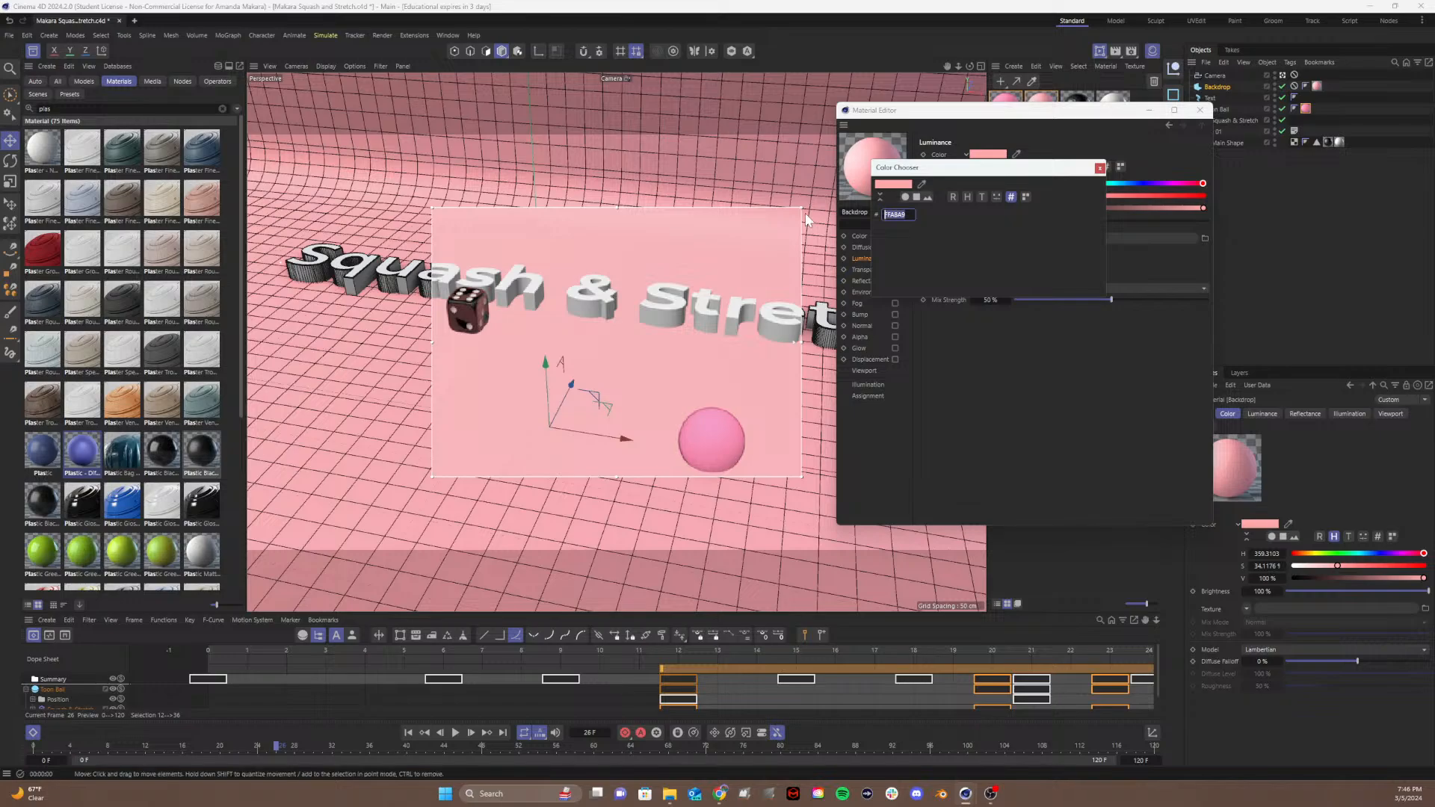
{"action": "key", "text": "ctrl+v"}
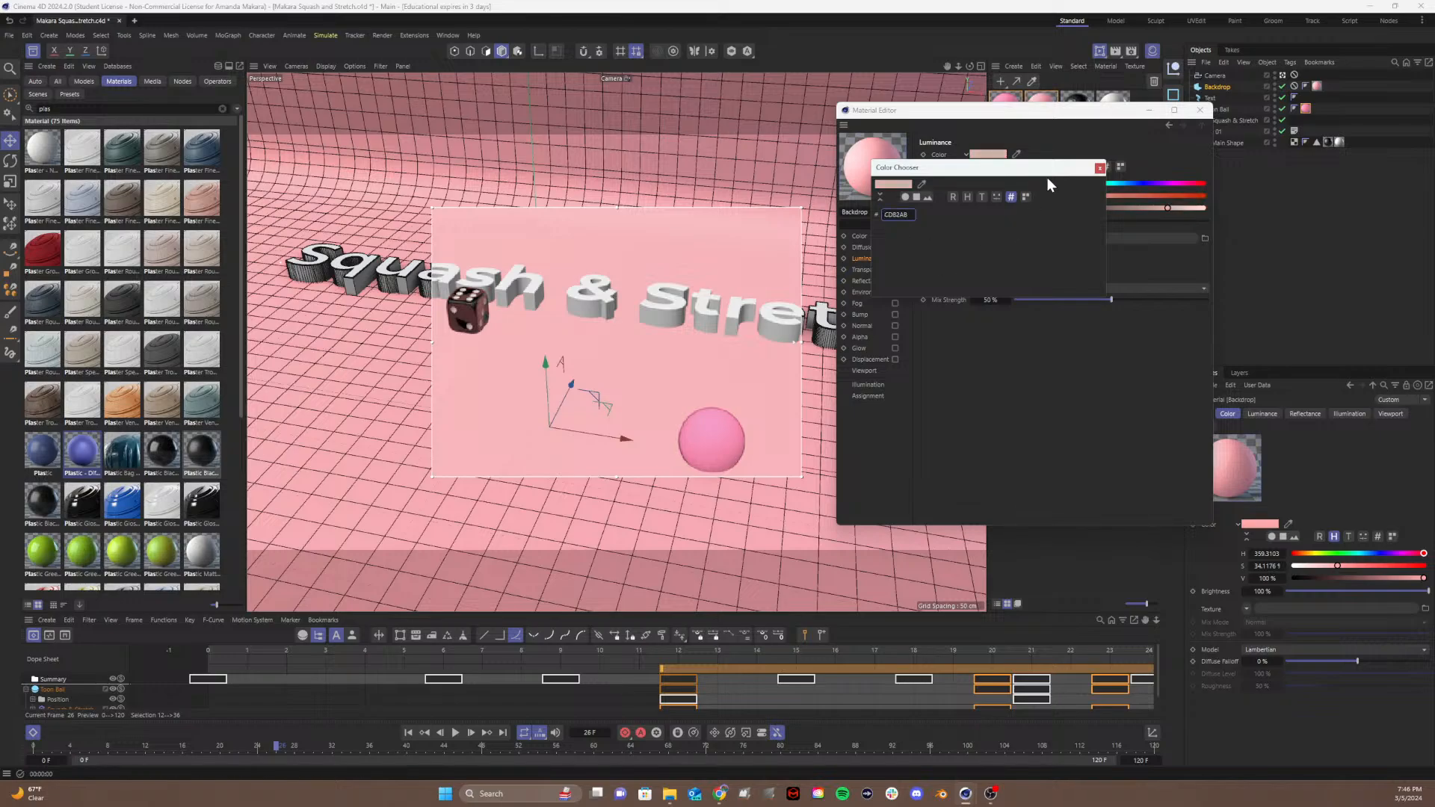
{"action": "left_click", "coordinate": [1099, 169]}
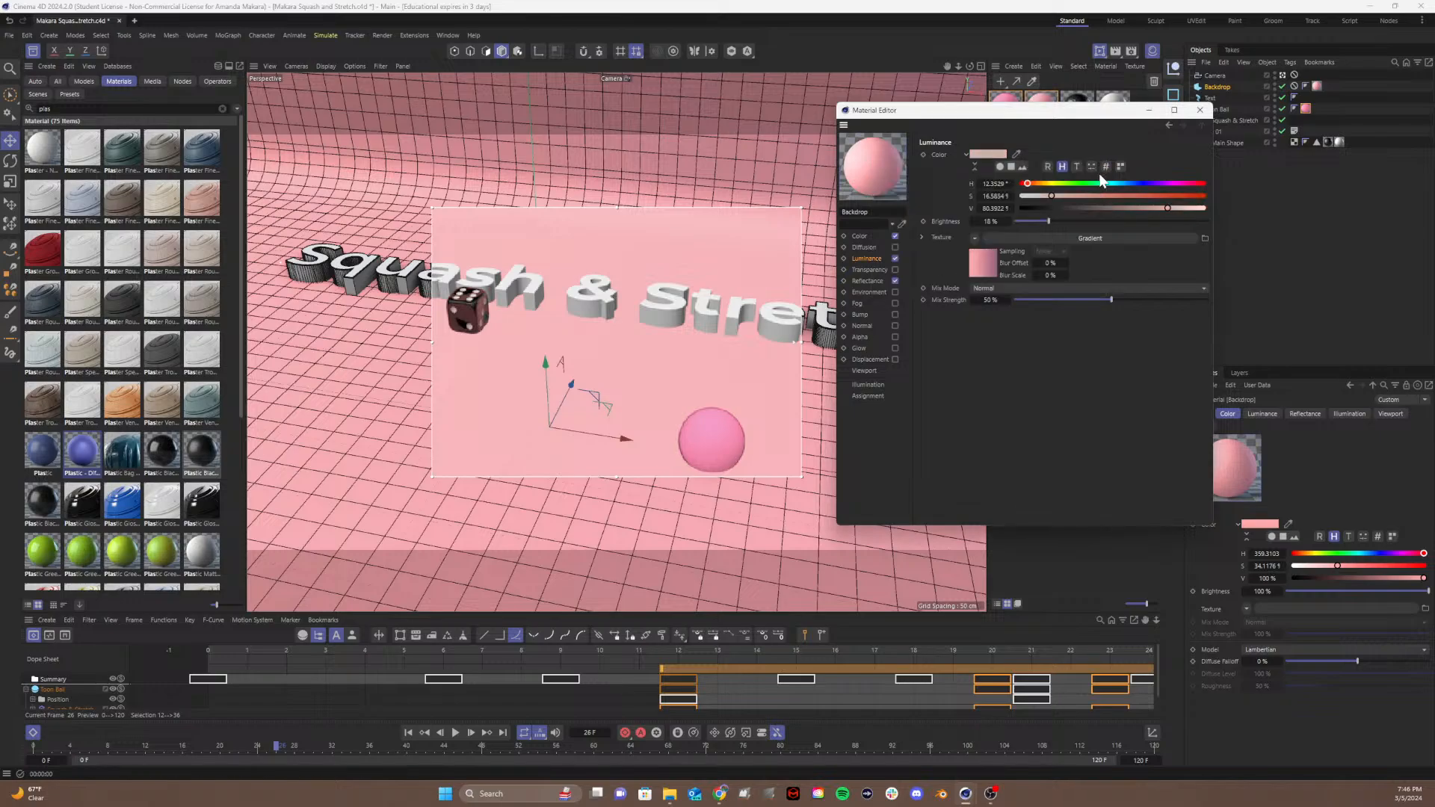
Step: Set the first knot of the Backdrop material's luminance gradient to hex color CDB2AB
{"action": "left_click", "coordinate": [974, 266]}
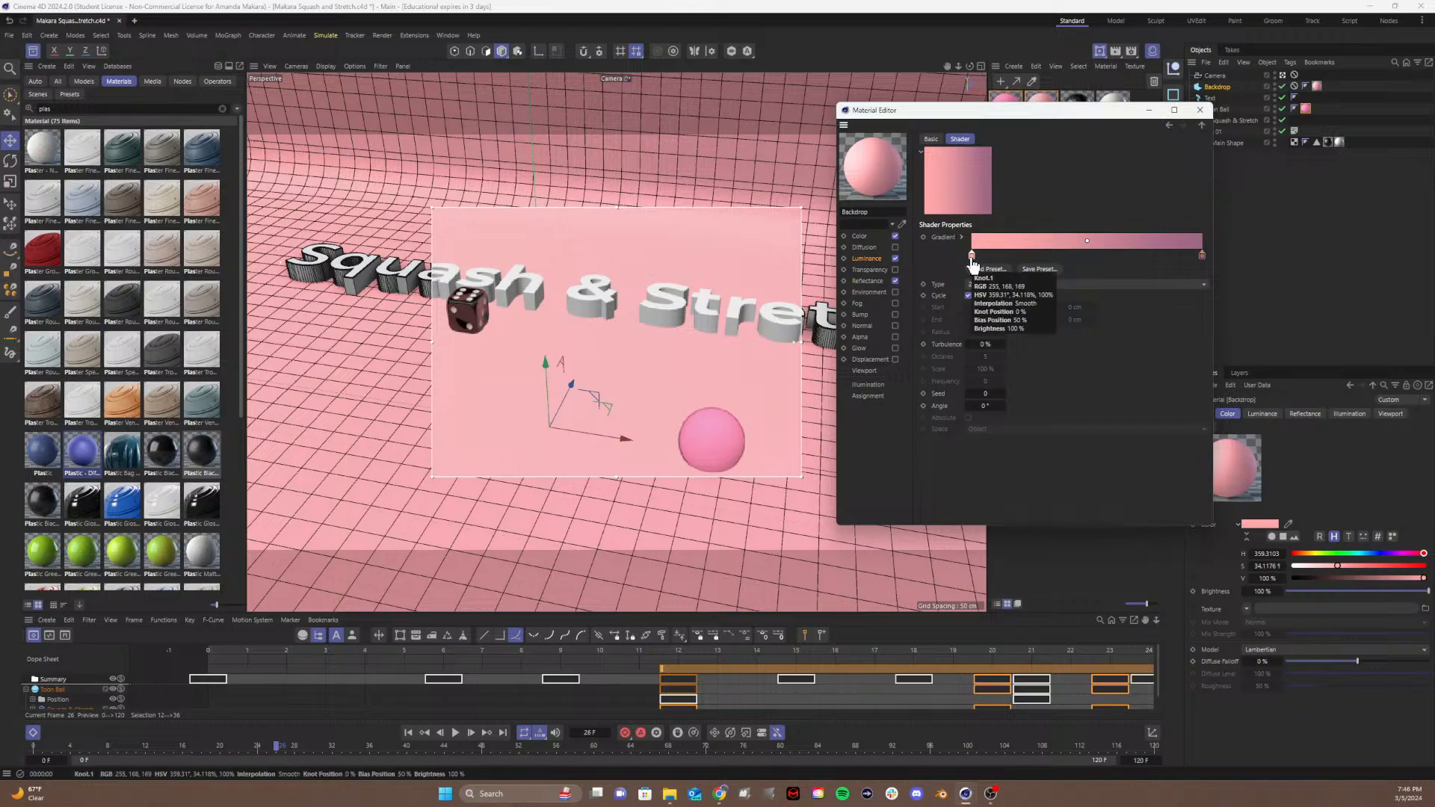
{"action": "double_click", "coordinate": [973, 257]}
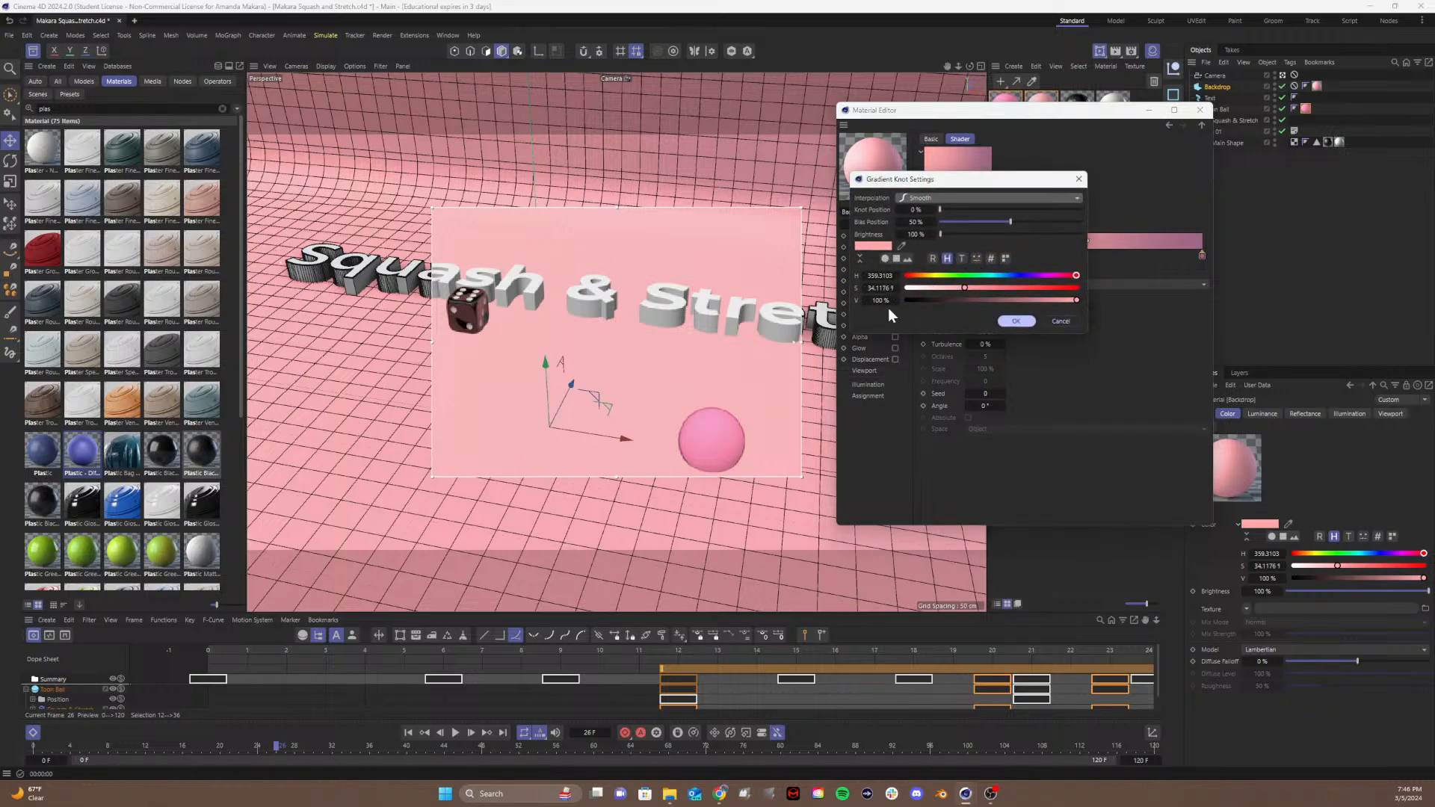
{"action": "left_click", "coordinate": [990, 258]}
{"action": "double_click", "coordinate": [874, 276]}
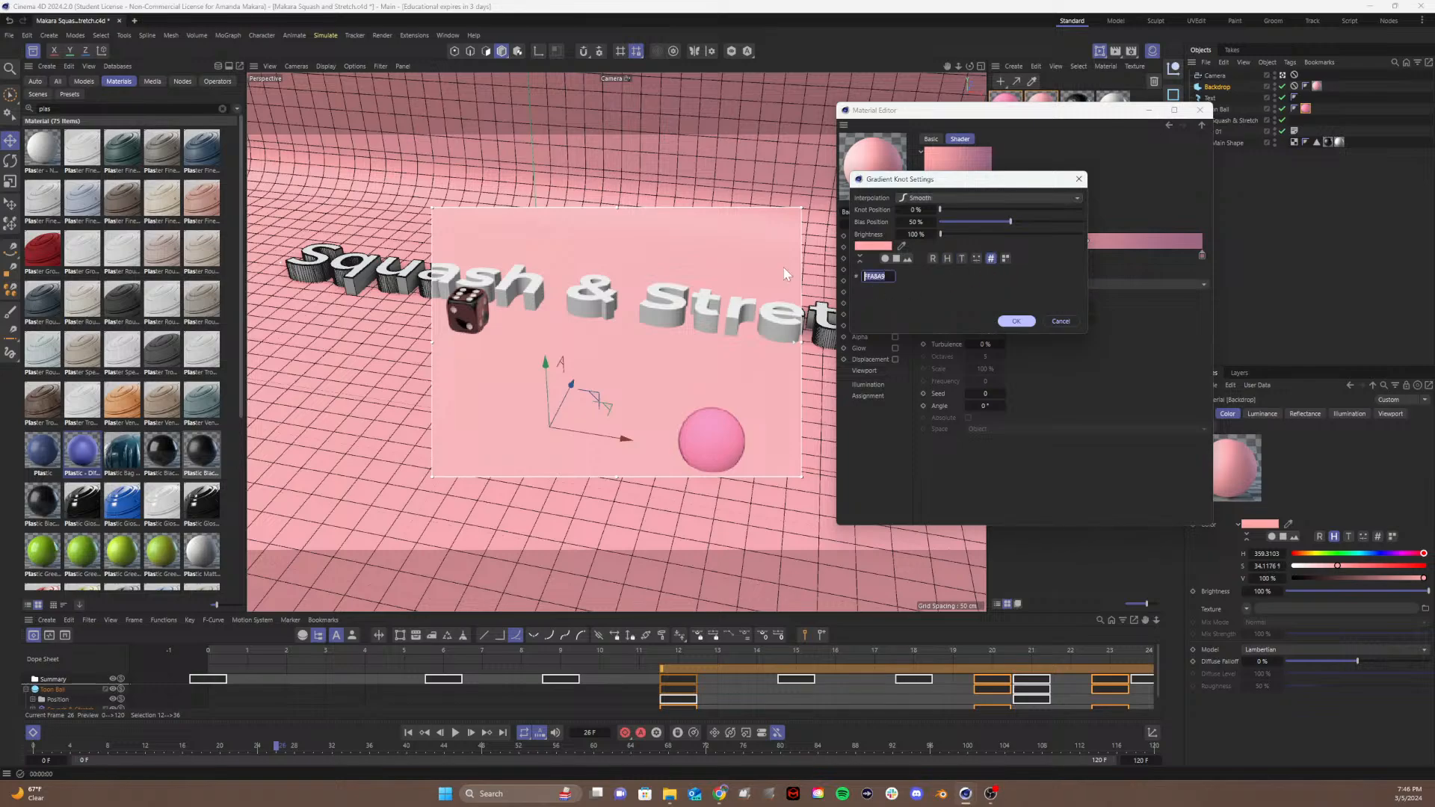
{"action": "key", "text": "ctrl+v"}
{"action": "left_click", "coordinate": [1017, 322]}
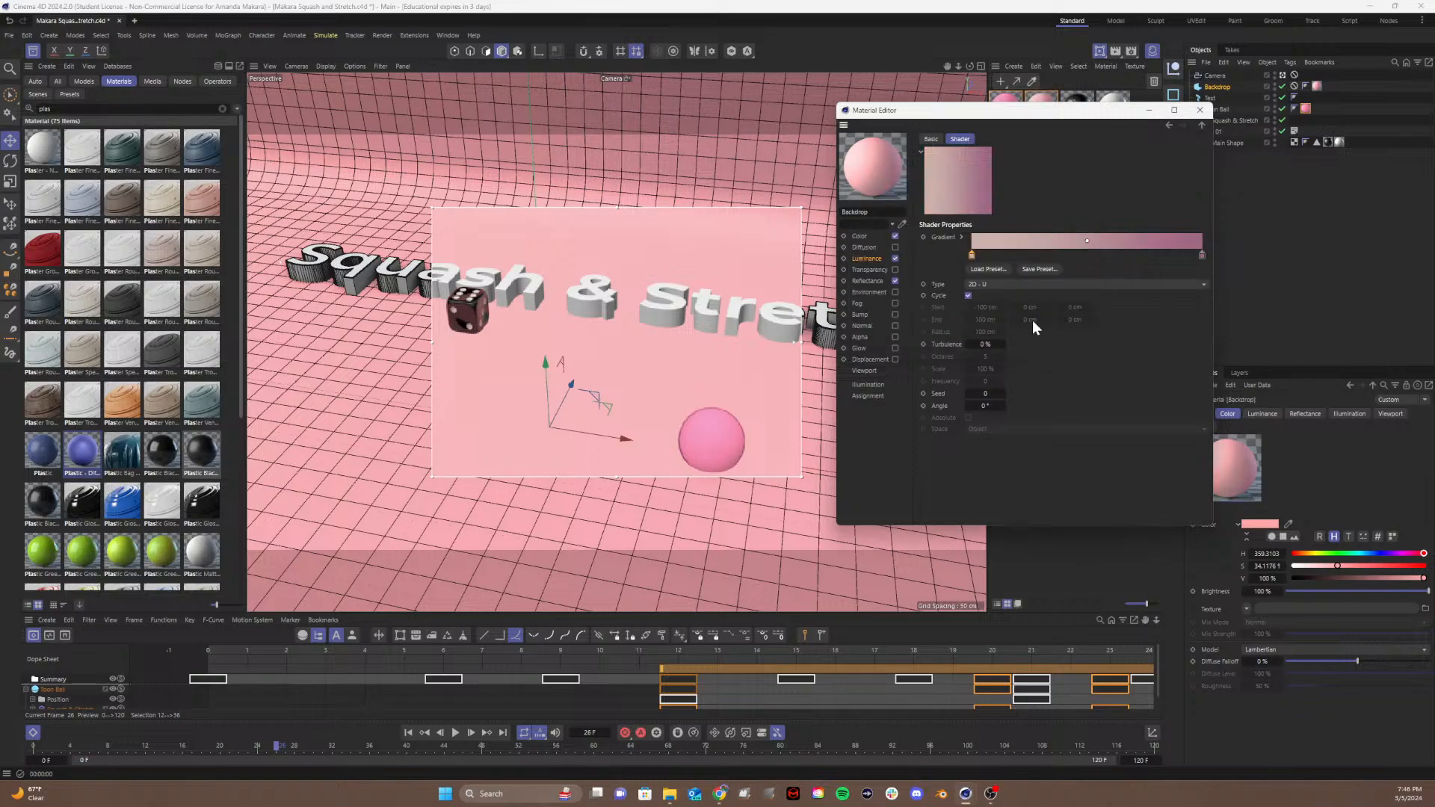
Step: Recolor the end knot of the Backdrop's luminance gradient to a dusty rose with hue 0°, saturation 28% and value 67%
{"action": "double_click", "coordinate": [1201, 256]}
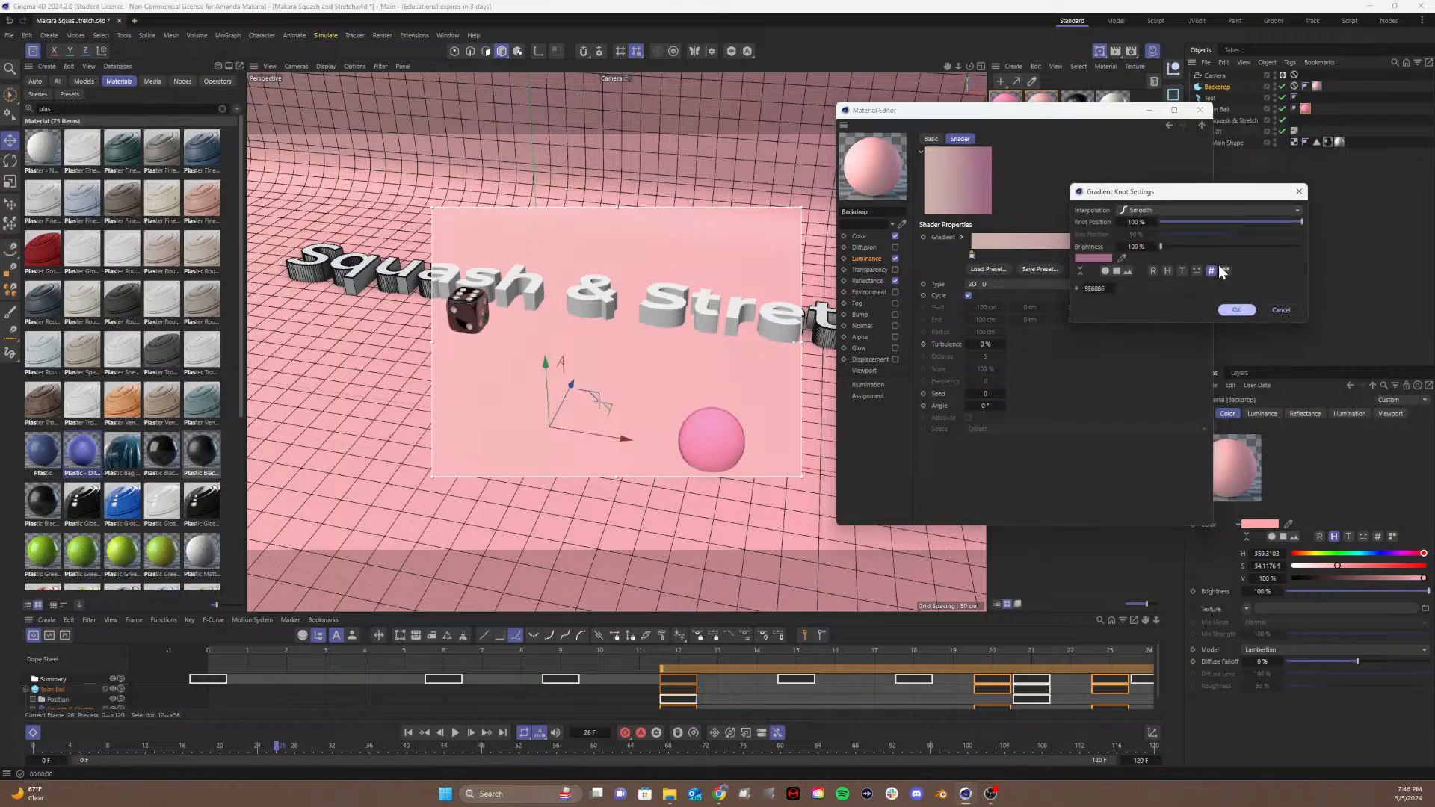
{"action": "double_click", "coordinate": [1095, 289]}
{"action": "type", "text": "cdb2ab"}
{"action": "left_click", "coordinate": [1167, 272]}
{"action": "left_click_drag", "start_coordinate": [1256, 312], "coordinate": [1240, 311]}
{"action": "left_click_drag", "start_coordinate": [1154, 300], "coordinate": [1119, 295]}
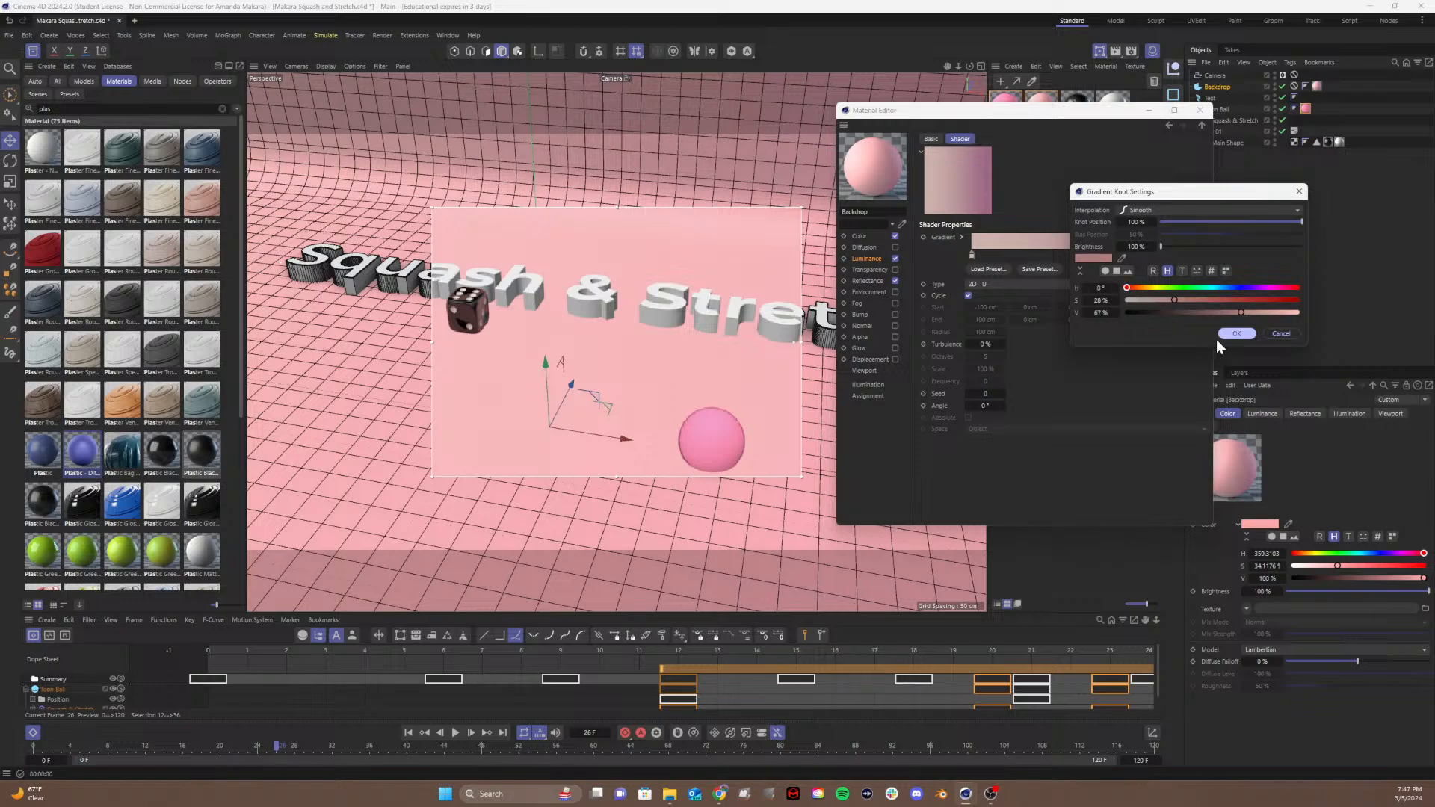
{"action": "left_click", "coordinate": [1233, 335]}
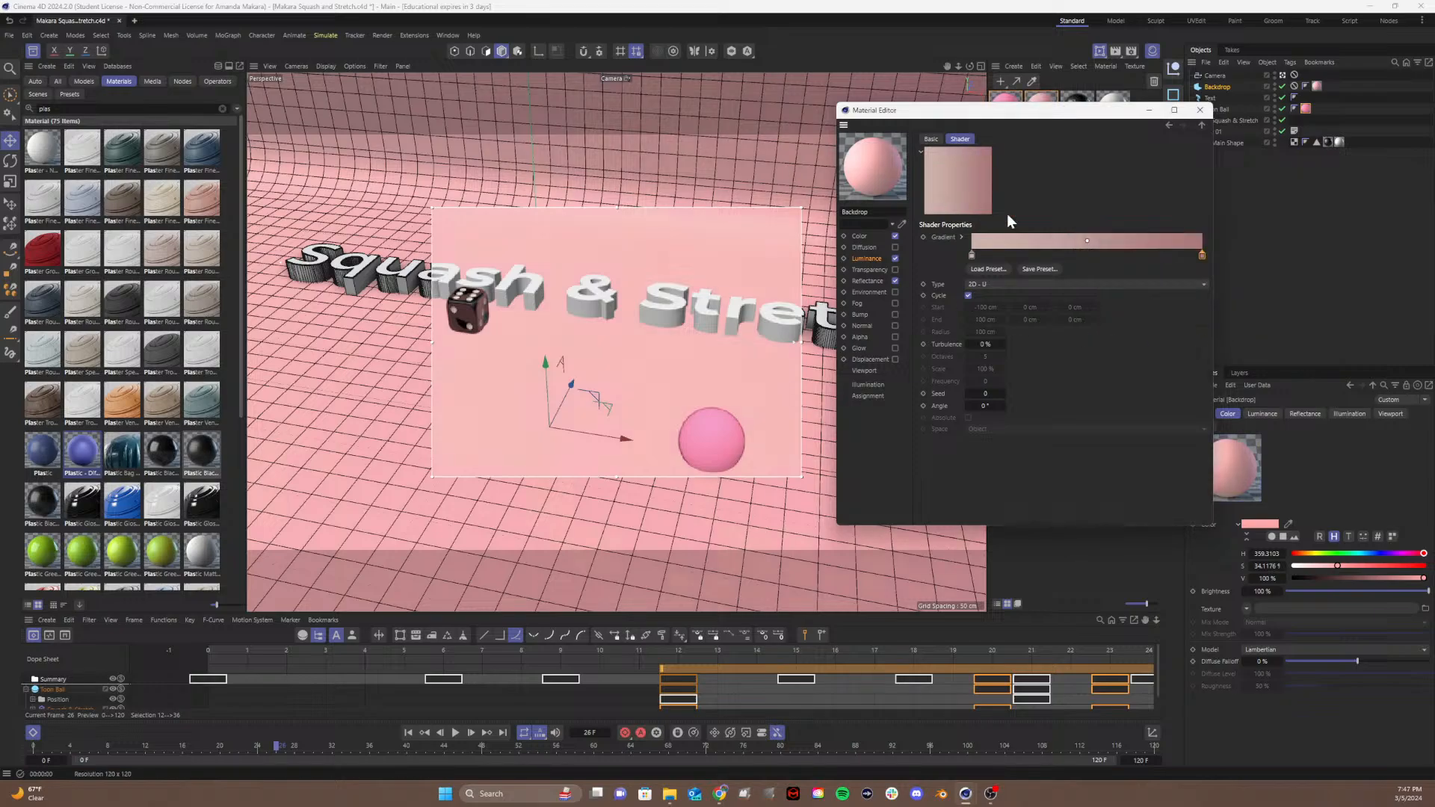
Step: Disable the Backdrop material's reflectance and close its editor
{"action": "left_click", "coordinate": [866, 281]}
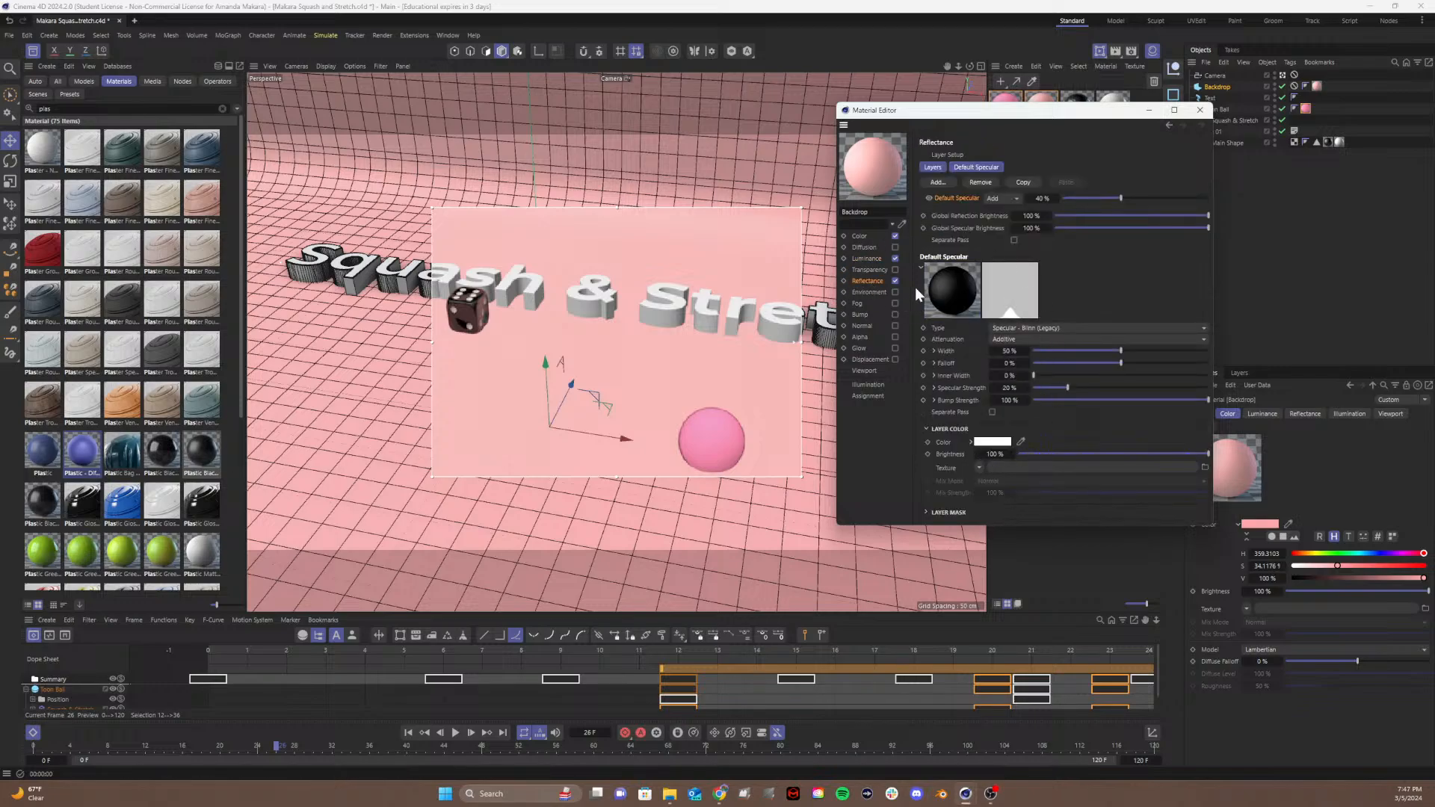
{"action": "left_click", "coordinate": [895, 280]}
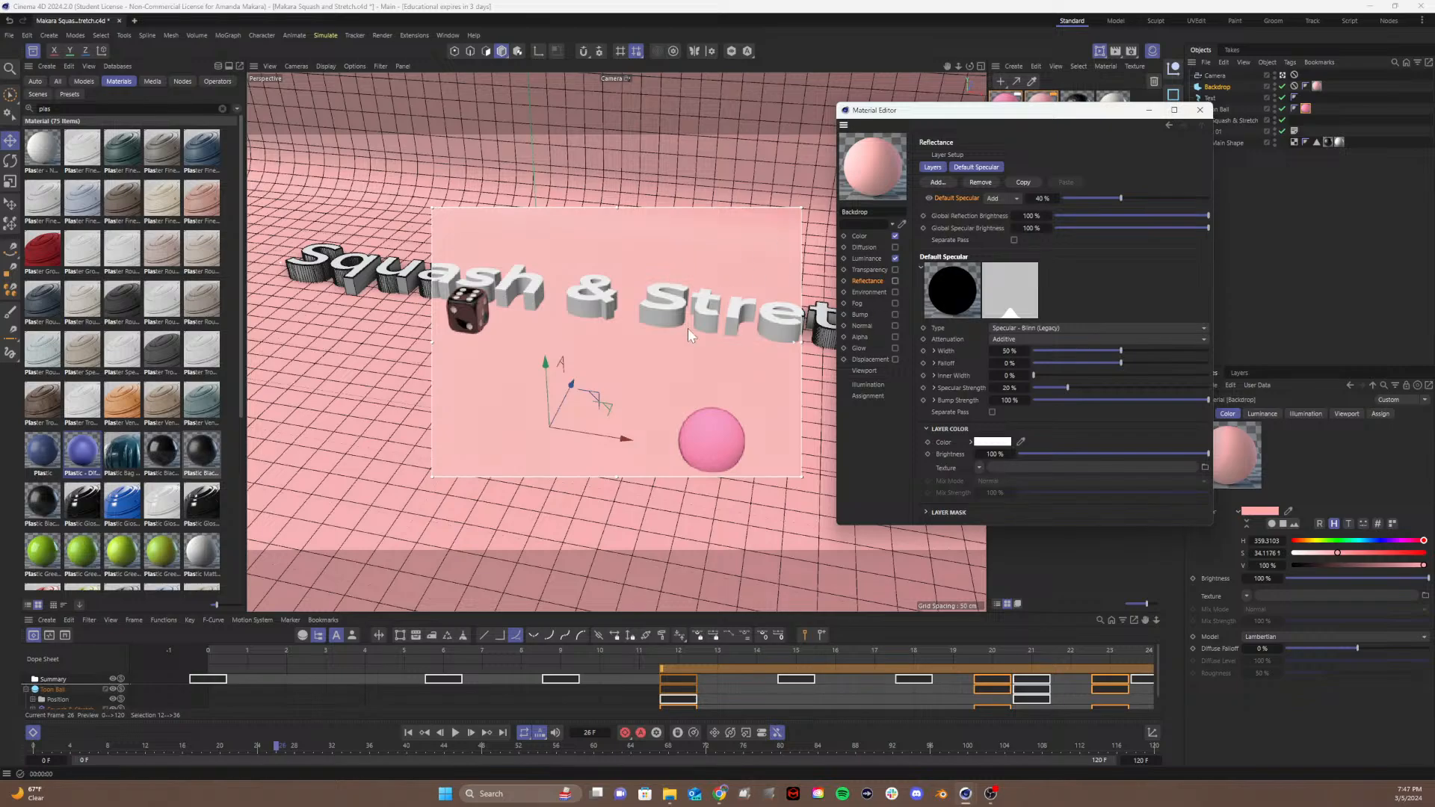
{"action": "left_click", "coordinate": [1199, 111]}
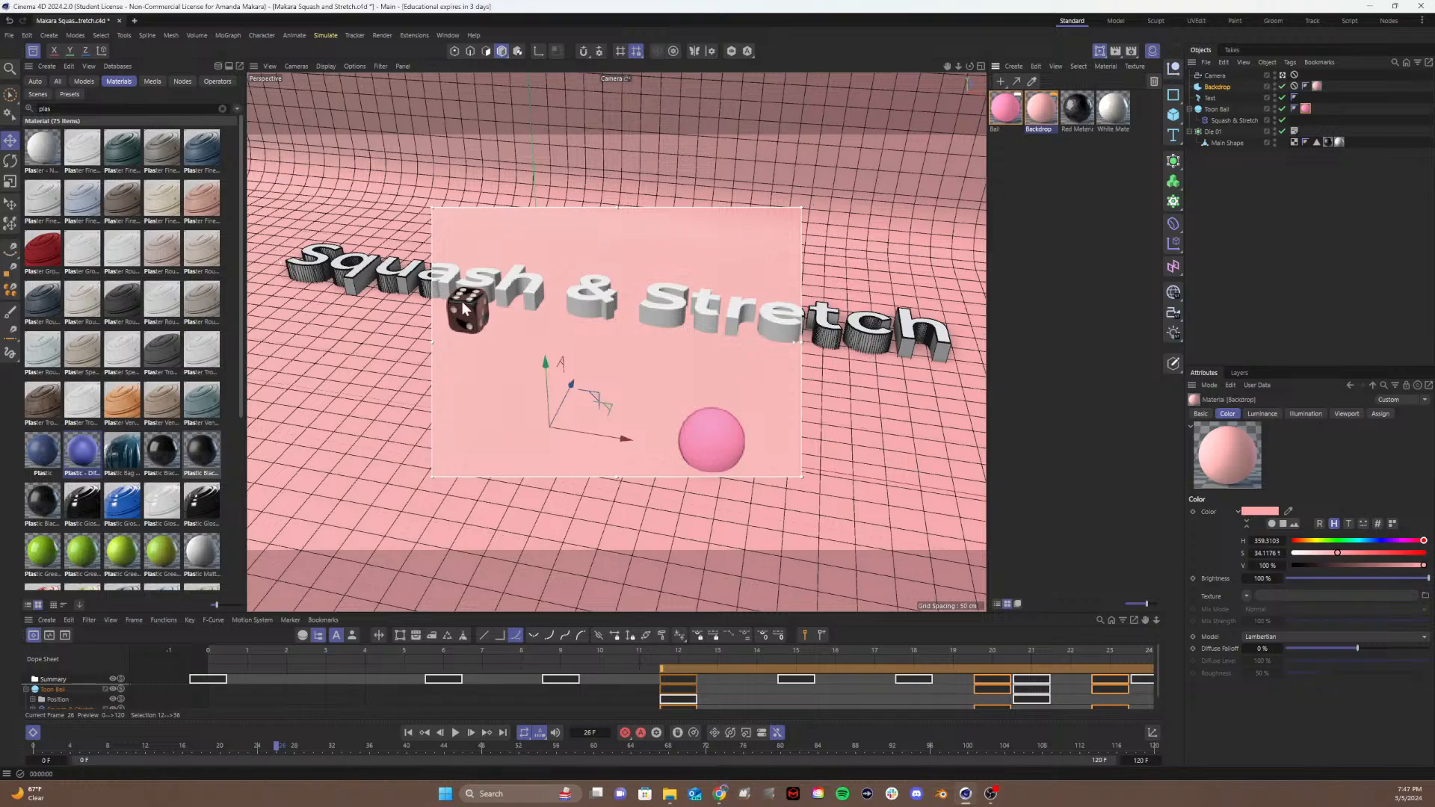
Step: Open the Red Material's transparency settings for editing and display its absorption color as a hex value
{"action": "left_click", "coordinate": [1079, 117]}
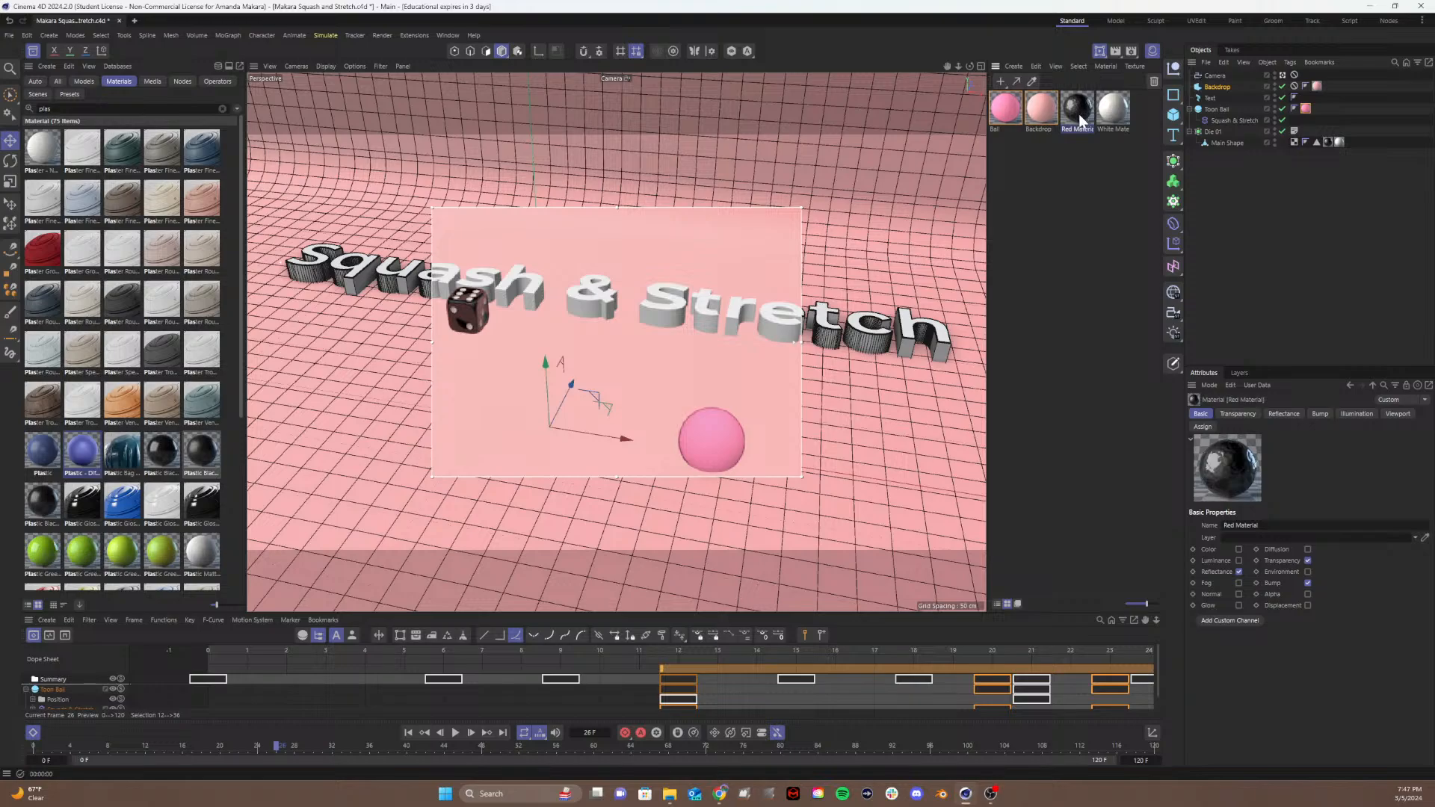
{"action": "double_click", "coordinate": [1073, 107]}
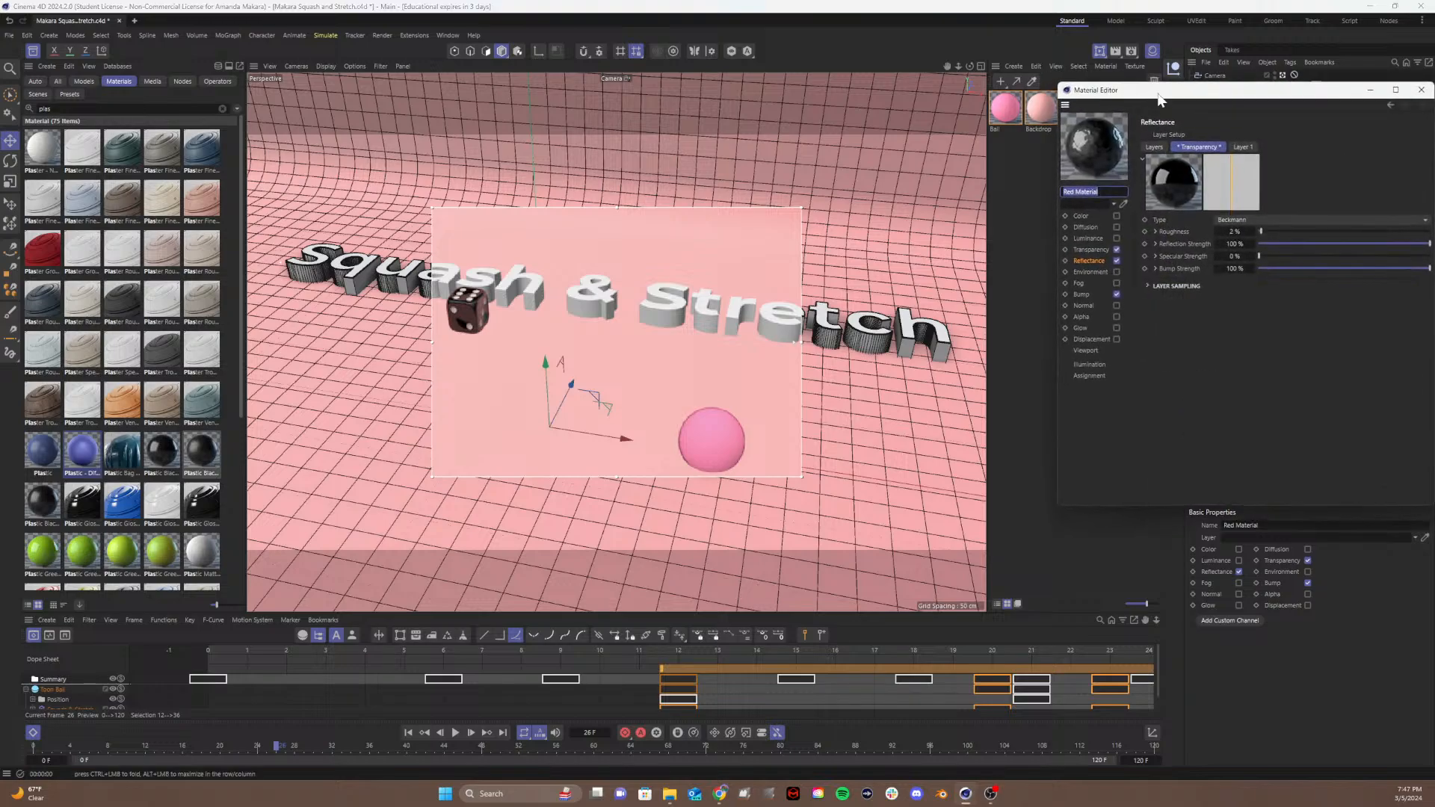
{"action": "left_click_drag", "start_coordinate": [1158, 99], "coordinate": [934, 196]}
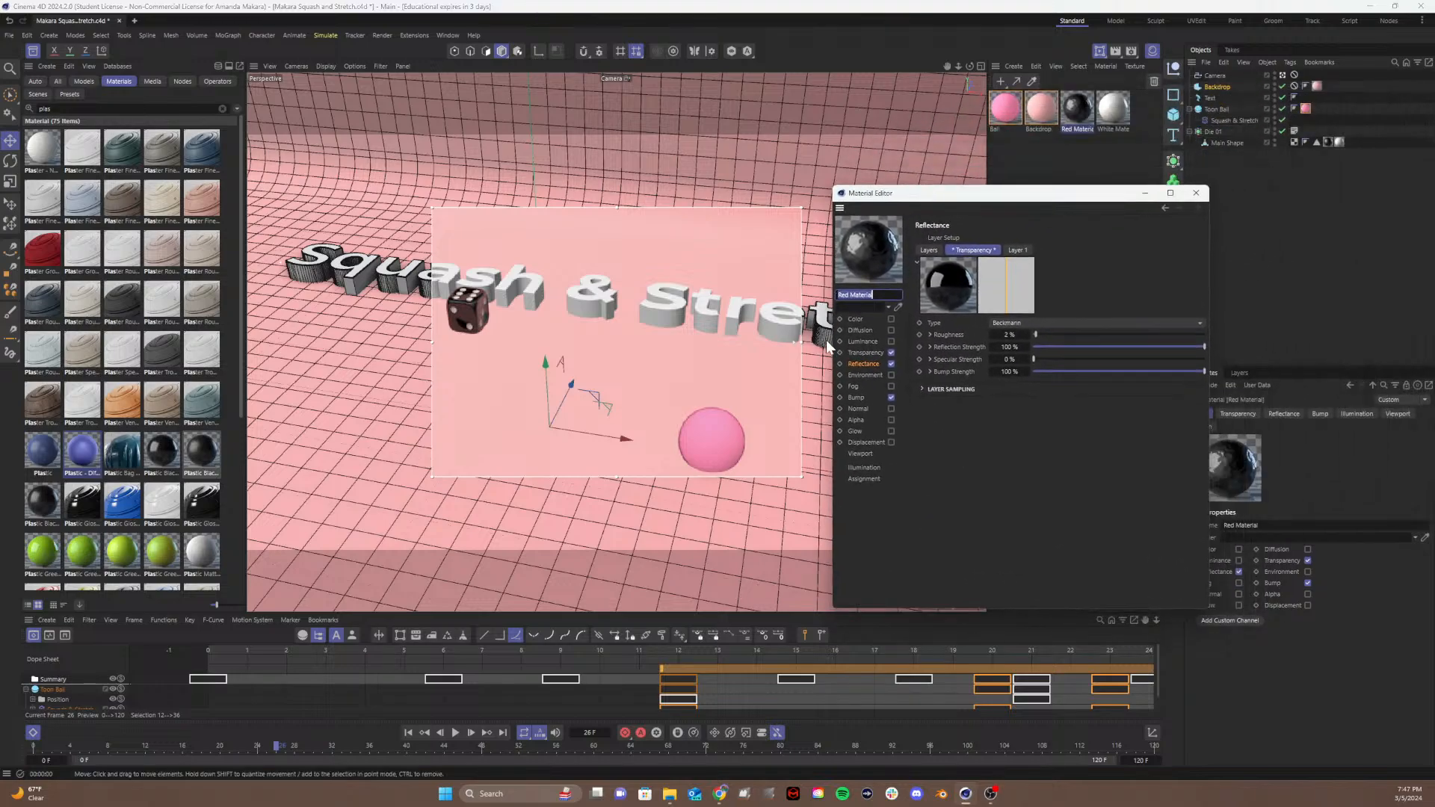
{"action": "left_click", "coordinate": [866, 352]}
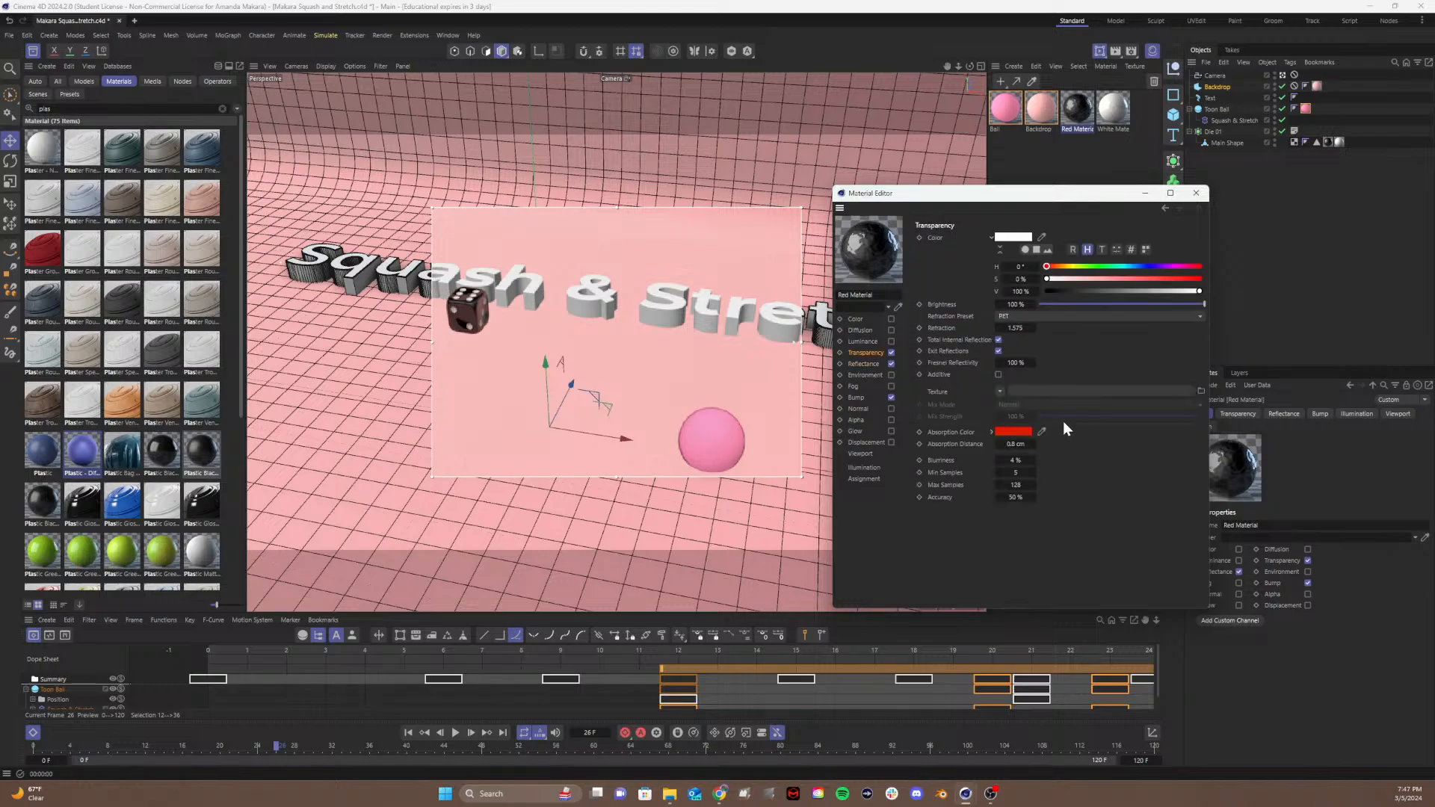
{"action": "left_click", "coordinate": [1007, 433]}
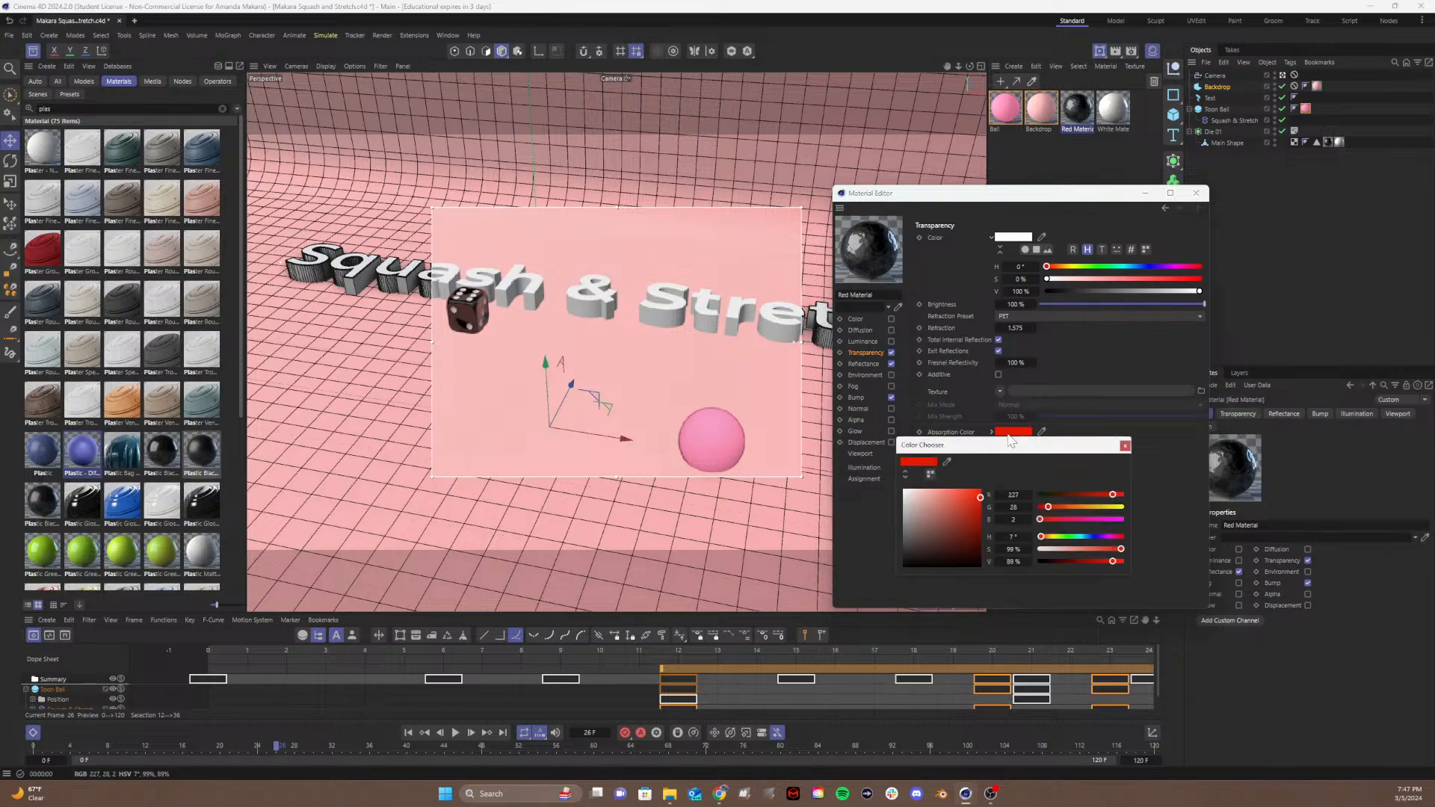
{"action": "left_click", "coordinate": [905, 474]}
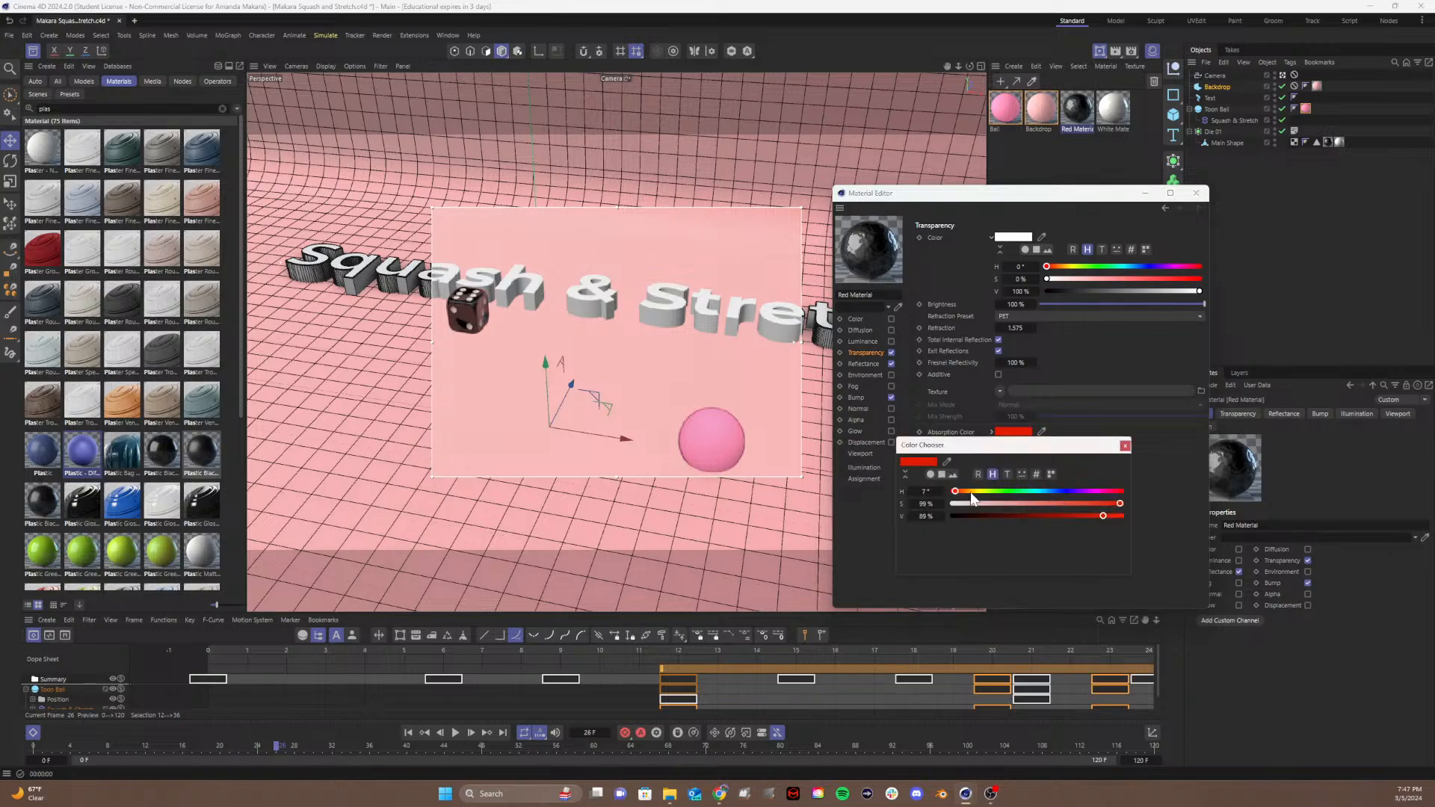
{"action": "left_click", "coordinate": [1037, 475]}
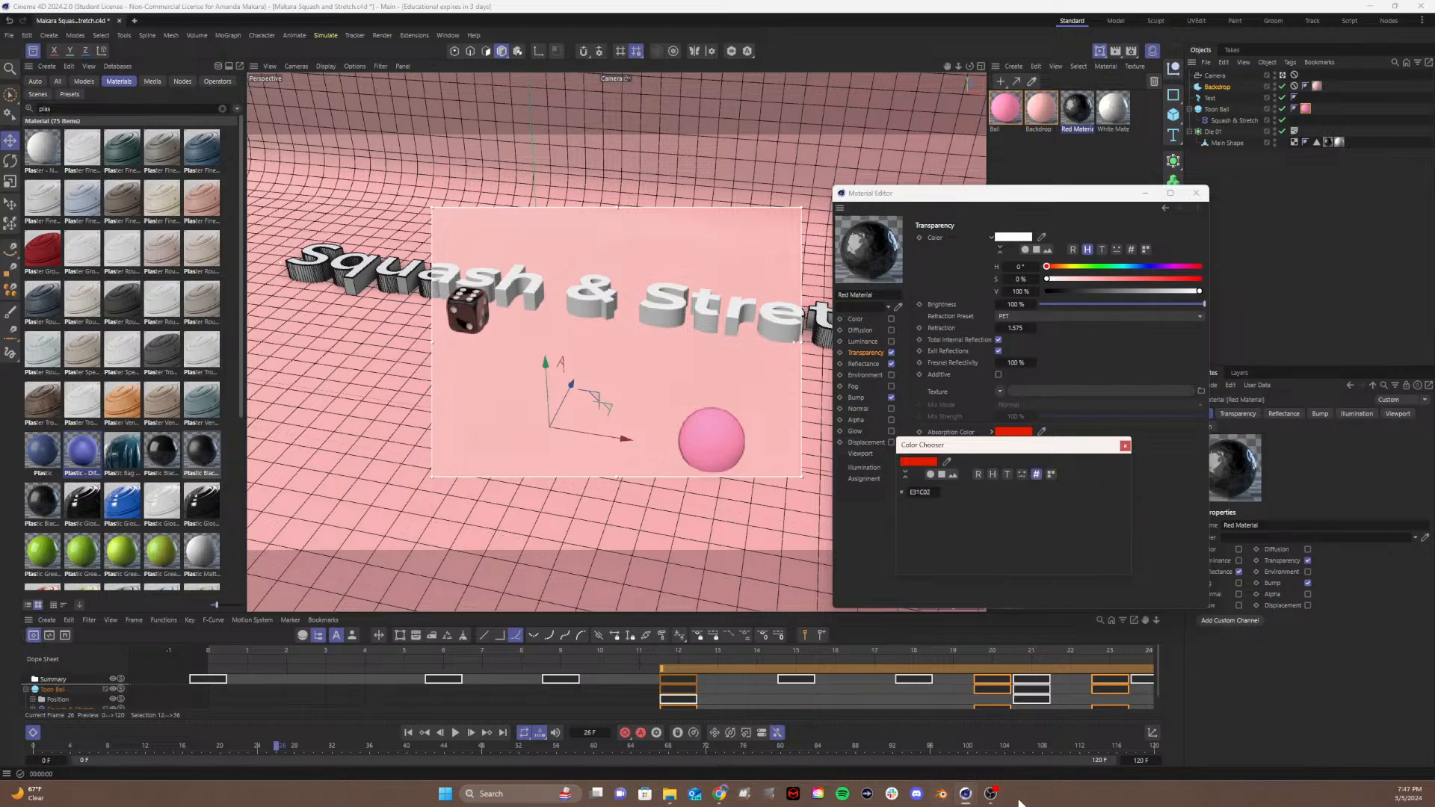
Step: Switch to the Coolors palette in the browser and copy the hex code A14A76
{"action": "left_click", "coordinate": [719, 793]}
{"action": "left_click", "coordinate": [1021, 704]}
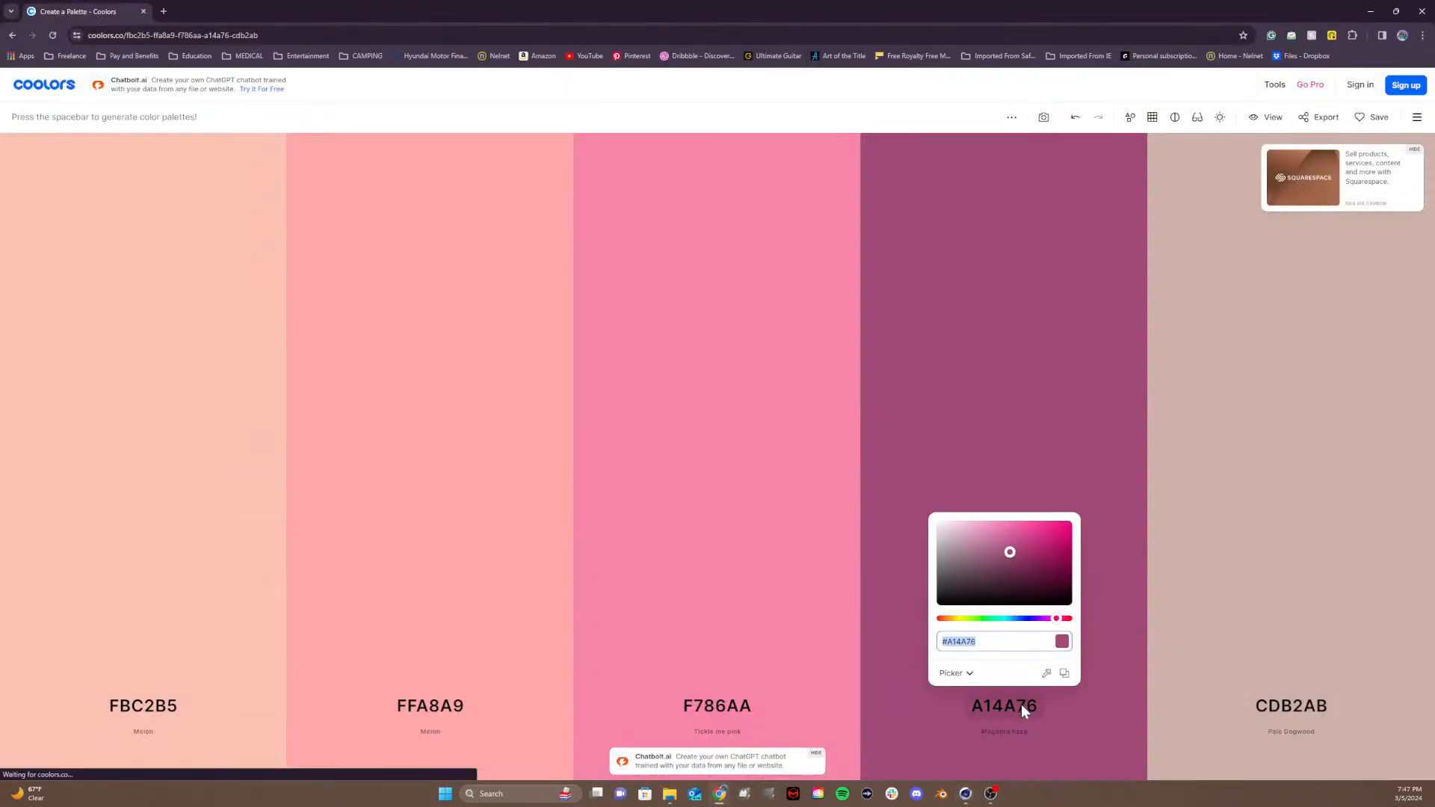
{"action": "left_click", "coordinate": [1064, 674]}
Step: Back in Cinema 4D, set the Red Material's transparency absorption color to hex A14A76
{"action": "mouse_move", "coordinate": [968, 798]}
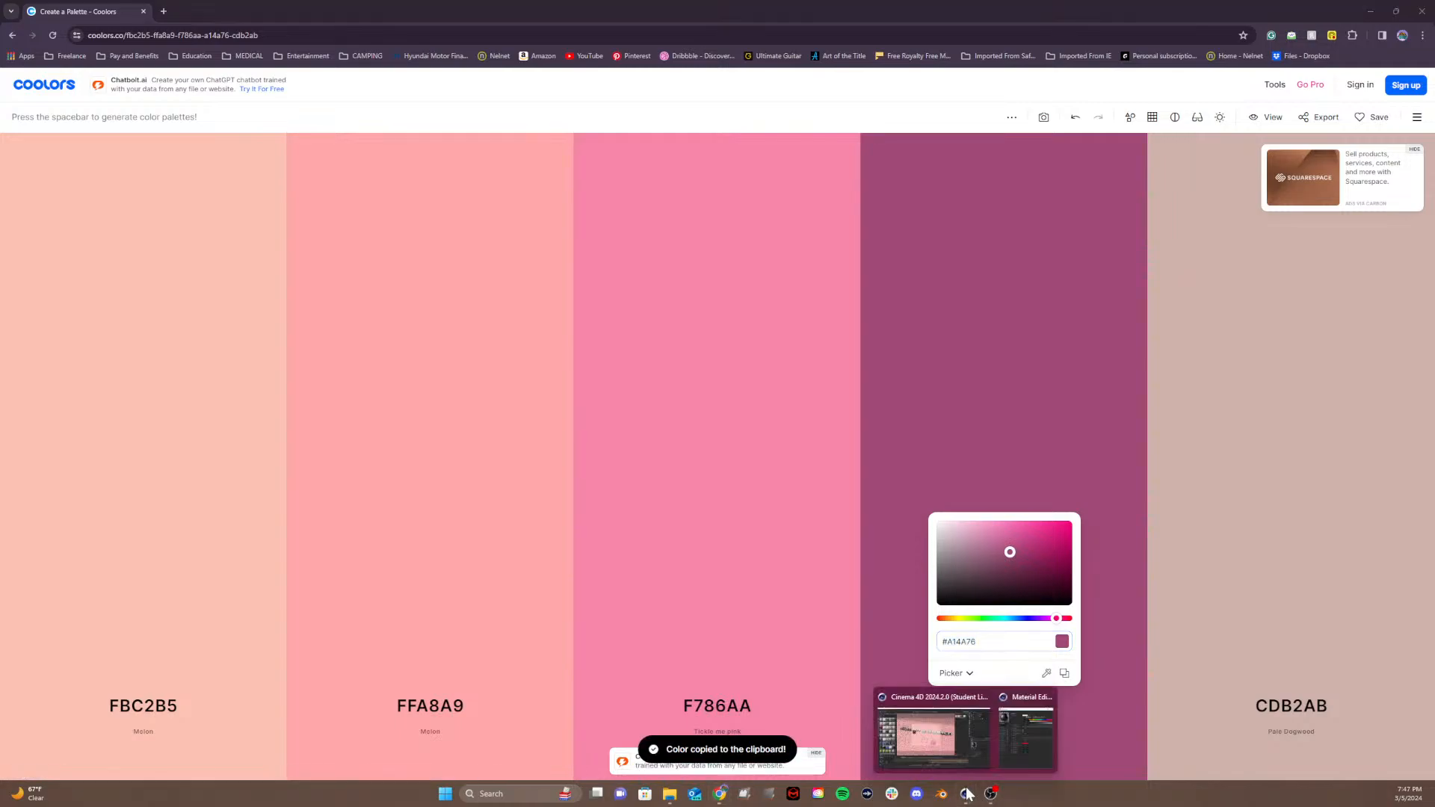
{"action": "left_click", "coordinate": [975, 734]}
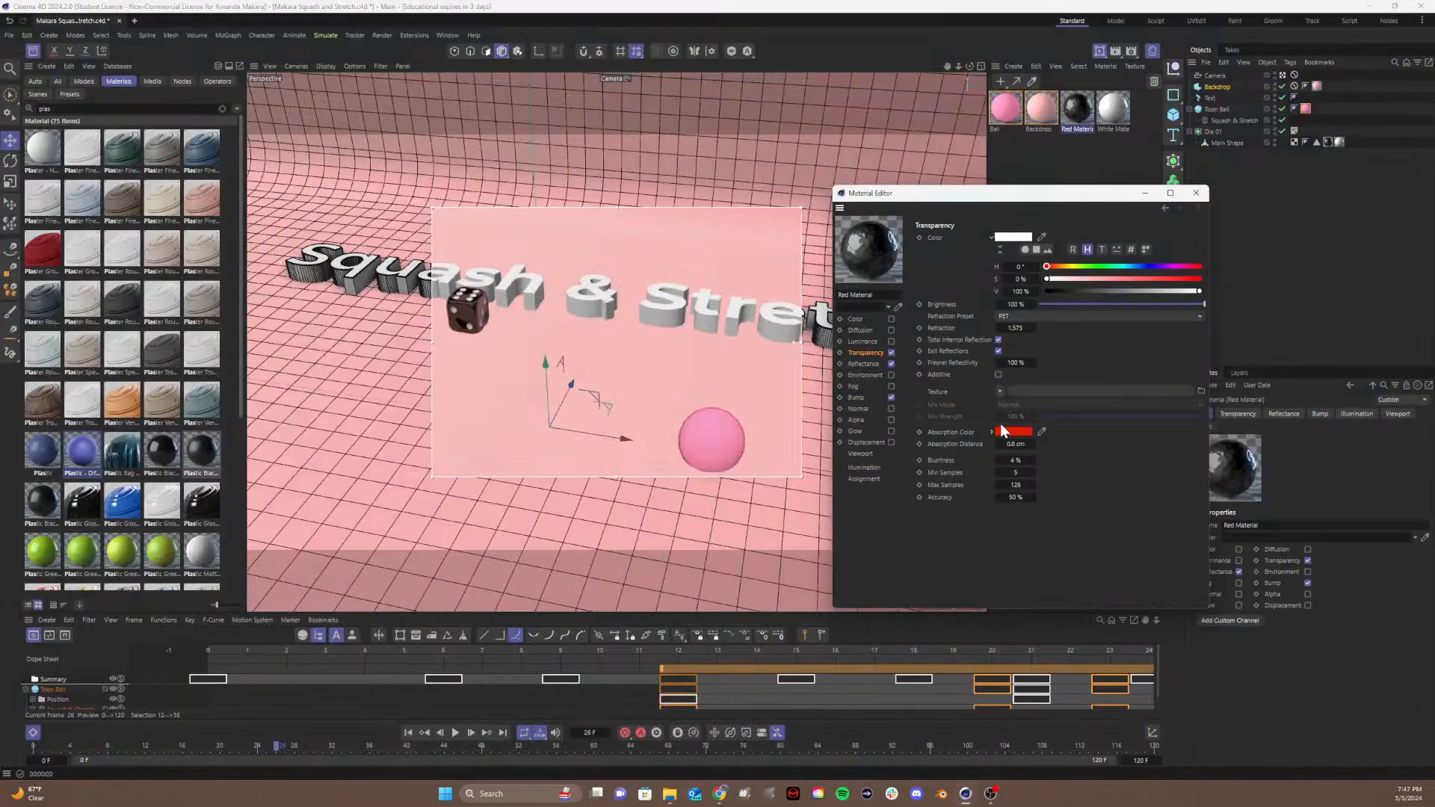
{"action": "left_click", "coordinate": [1001, 434]}
{"action": "left_click", "coordinate": [904, 477]}
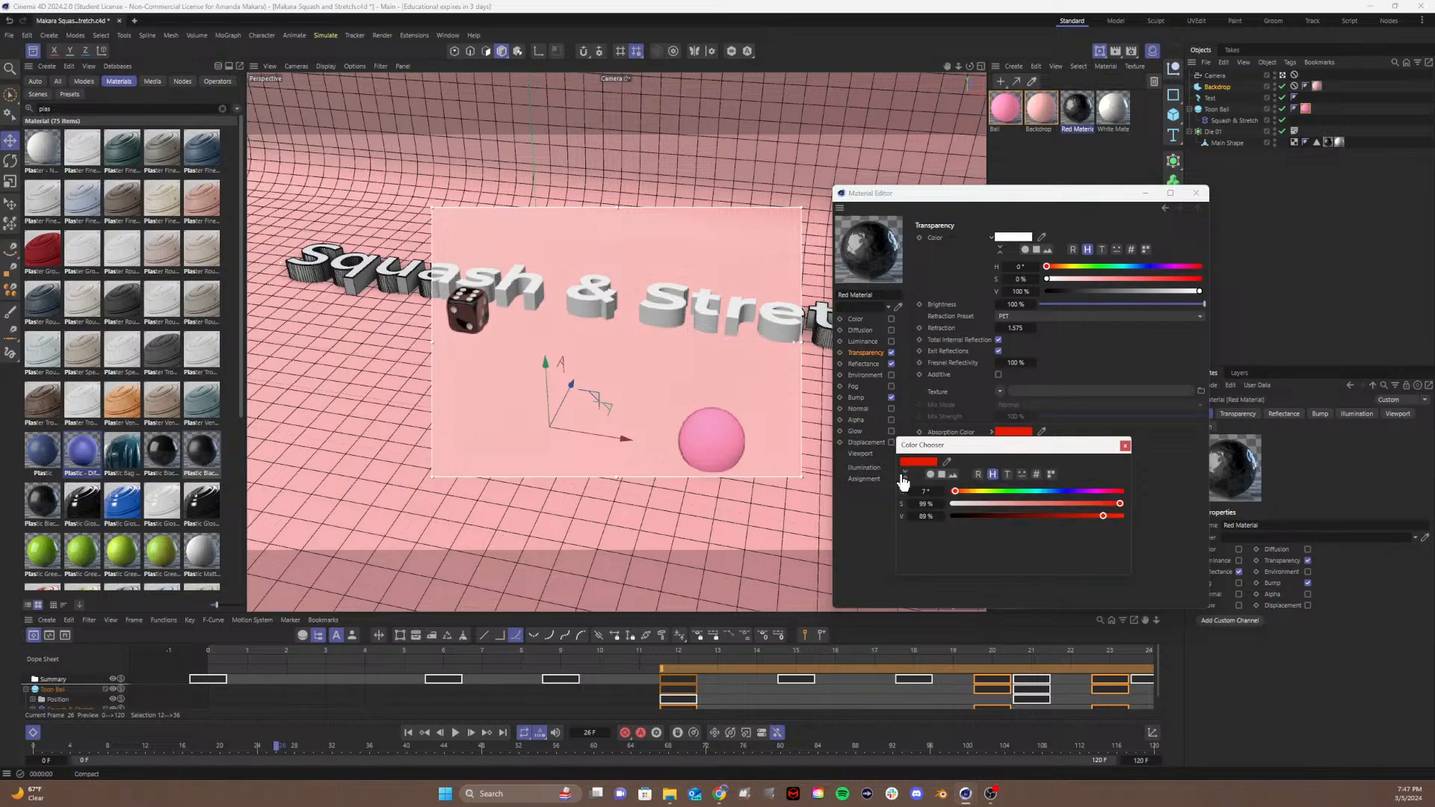
{"action": "left_click", "coordinate": [1035, 474]}
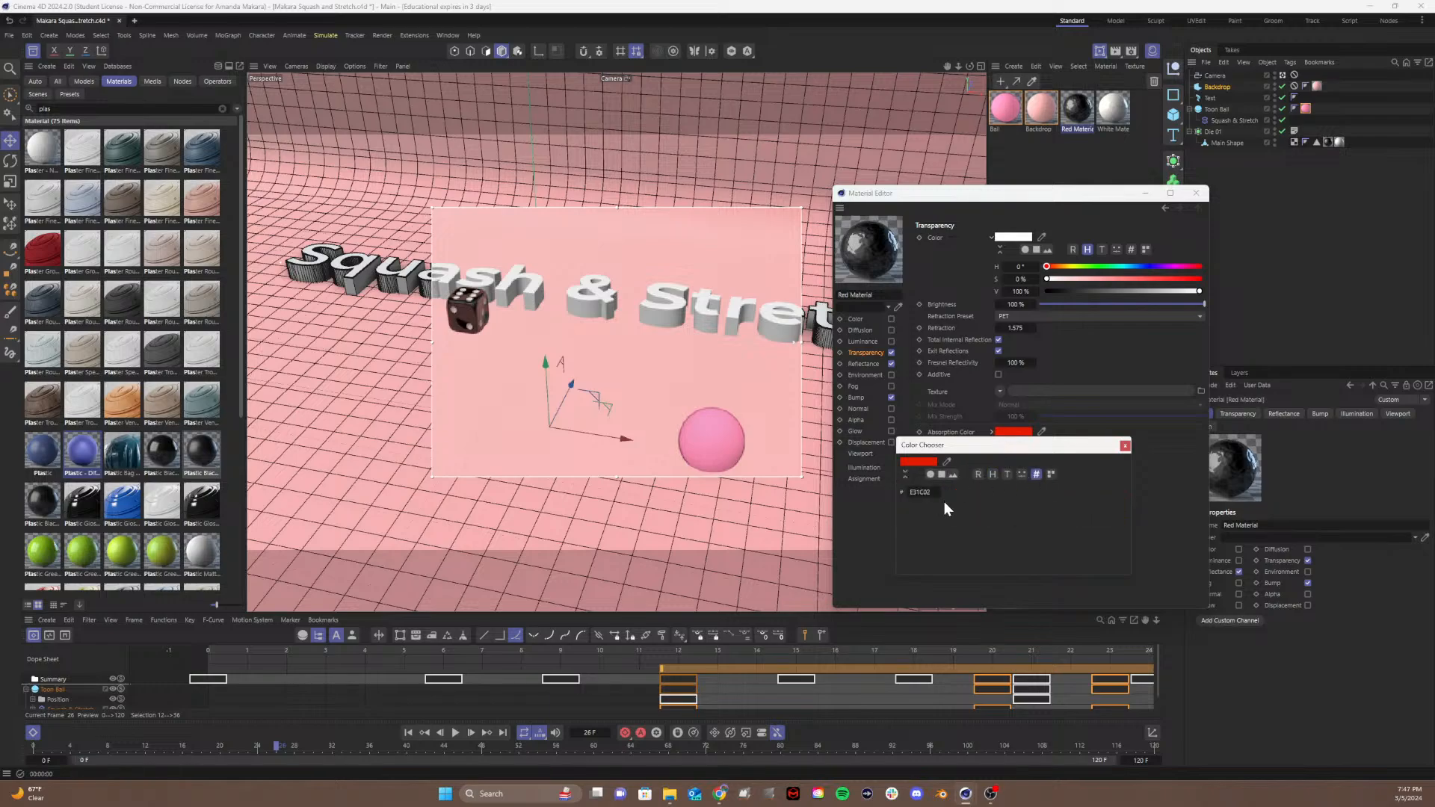
{"action": "left_click", "coordinate": [919, 492]}
{"action": "key", "text": "ctrl+a"}
{"action": "key", "text": "ctrl+v"}
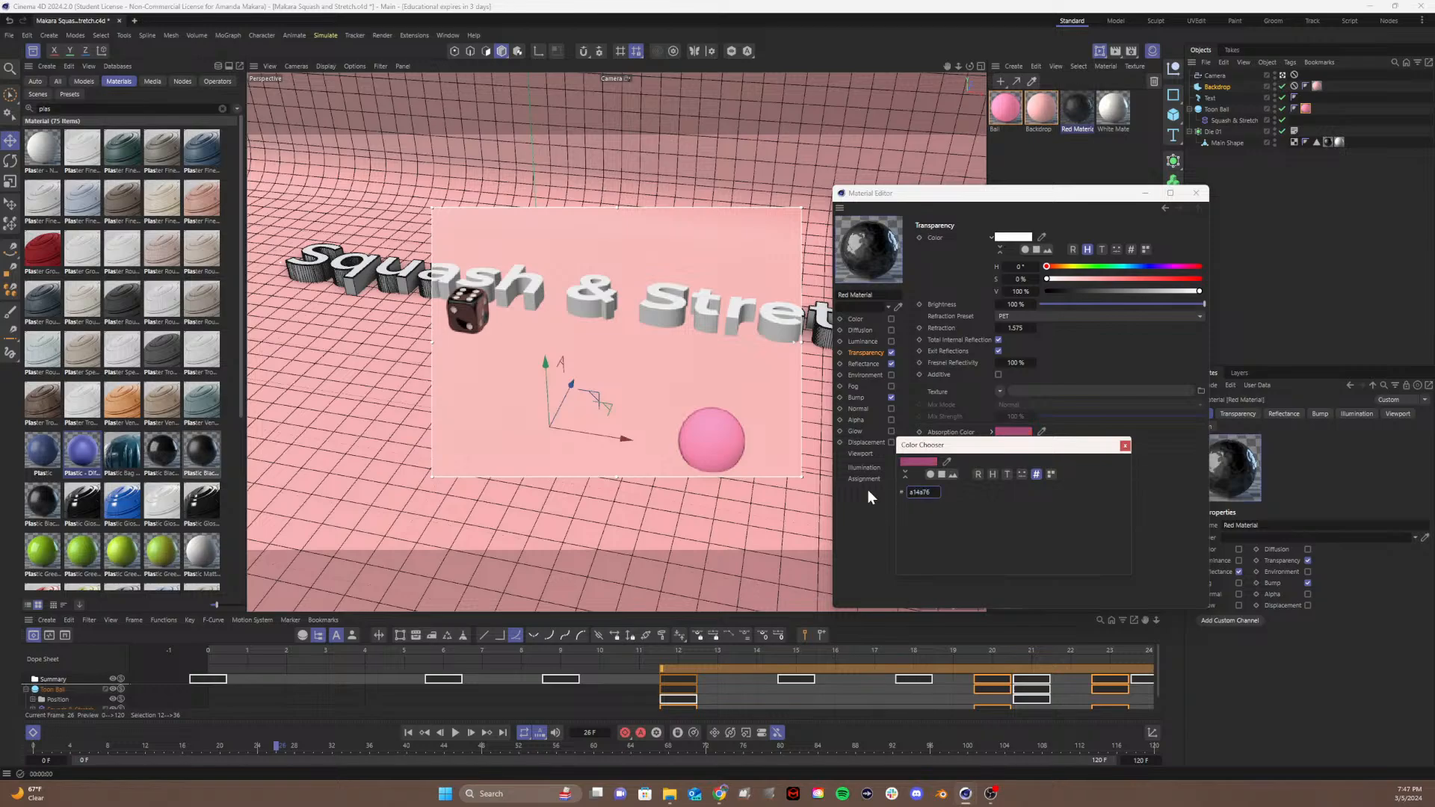
{"action": "left_click", "coordinate": [1124, 447]}
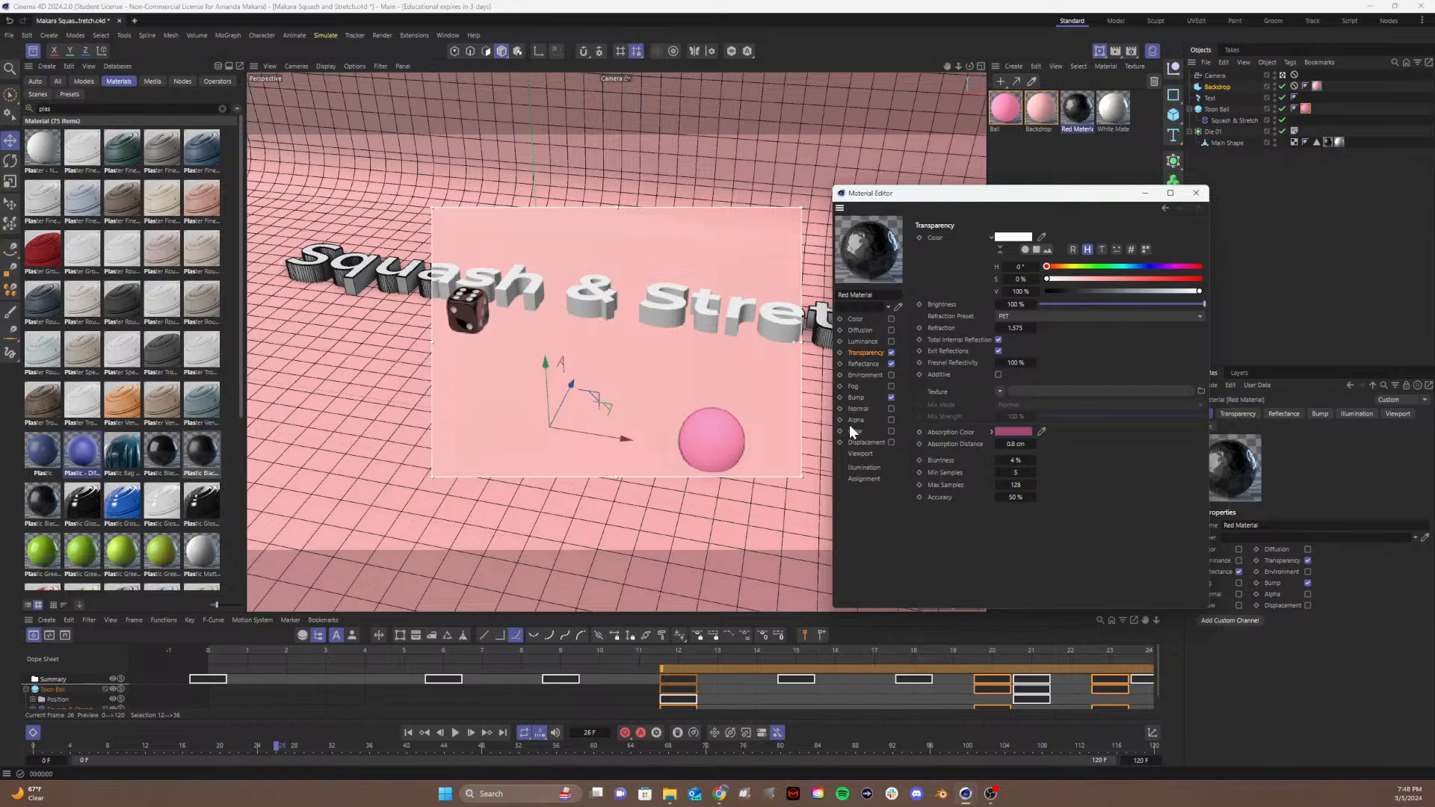
Step: Search the web in the browser for "absorption color cinema 4d", then close the search and return to Cinema 4D
{"action": "left_click", "coordinate": [722, 795]}
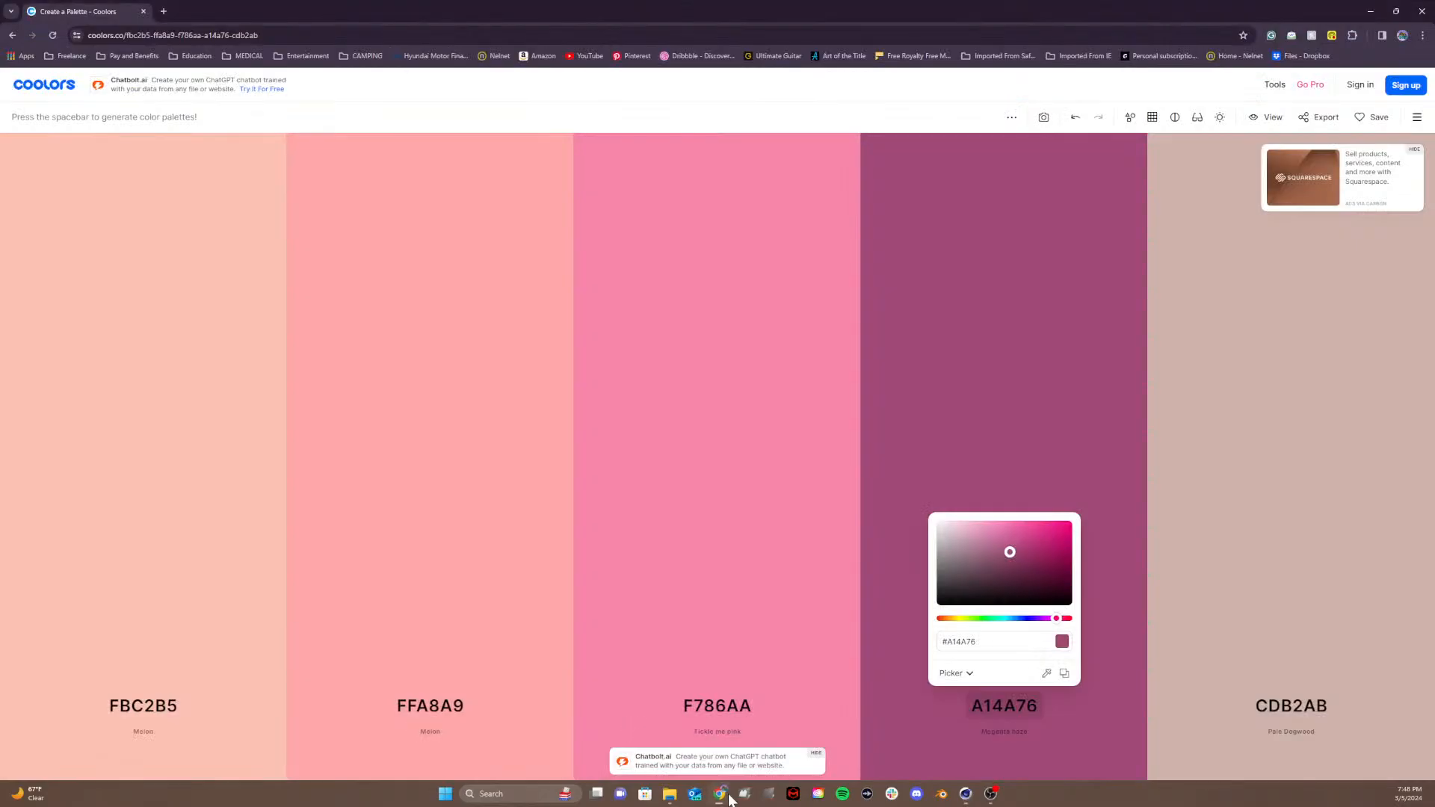
{"action": "left_click", "coordinate": [163, 11]}
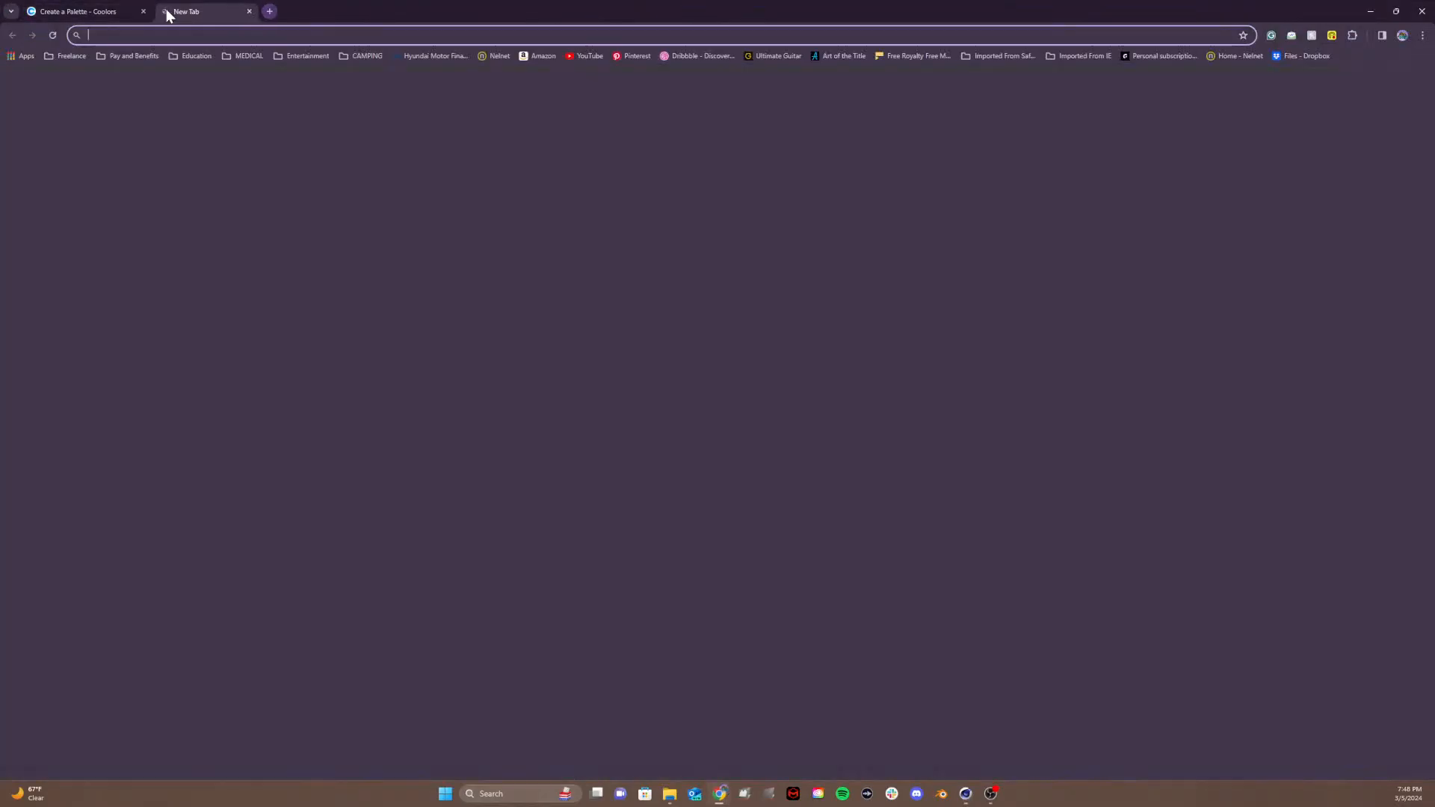
{"action": "type", "text": "abso"}
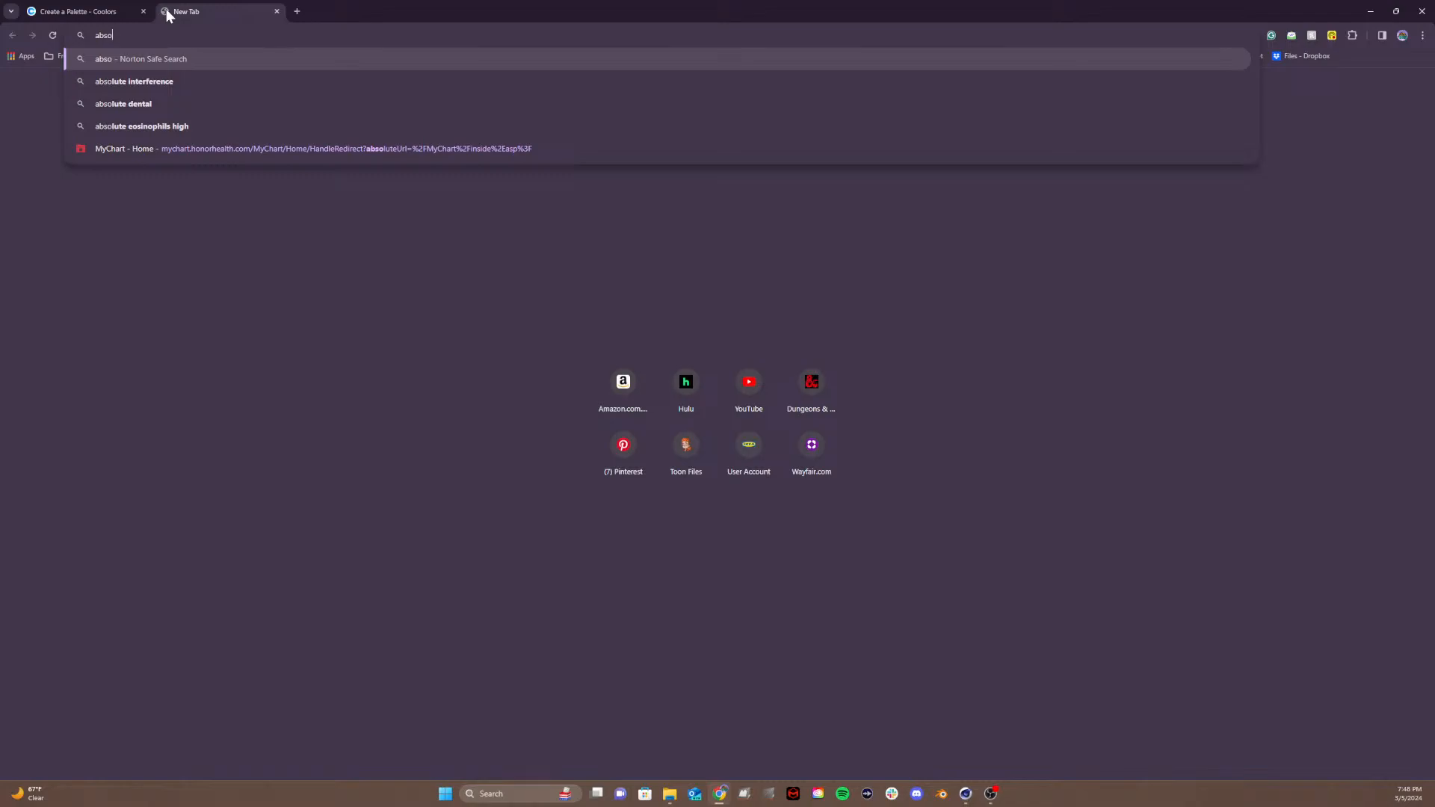
{"action": "type", "text": "rb"}
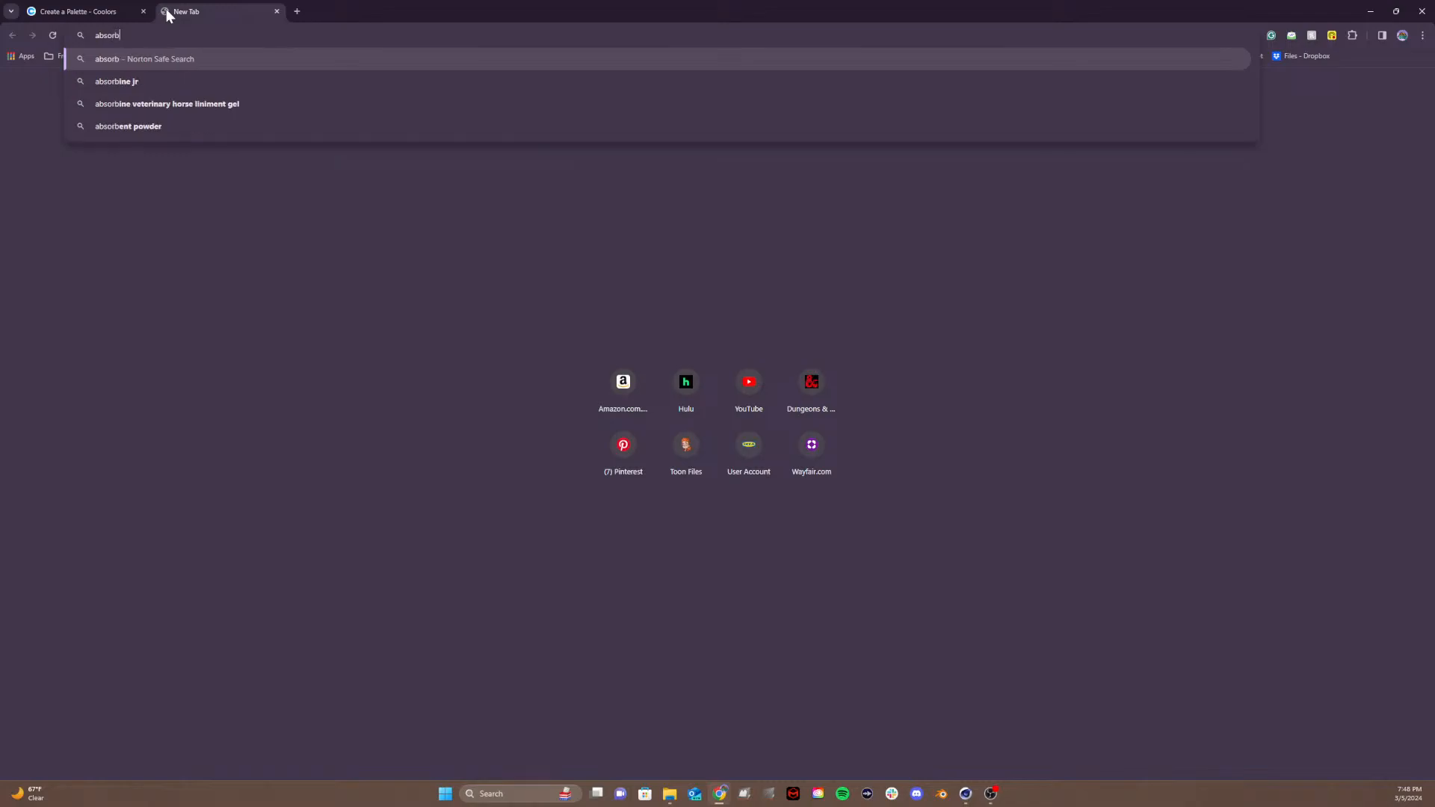
{"action": "type", "text": "tion color"}
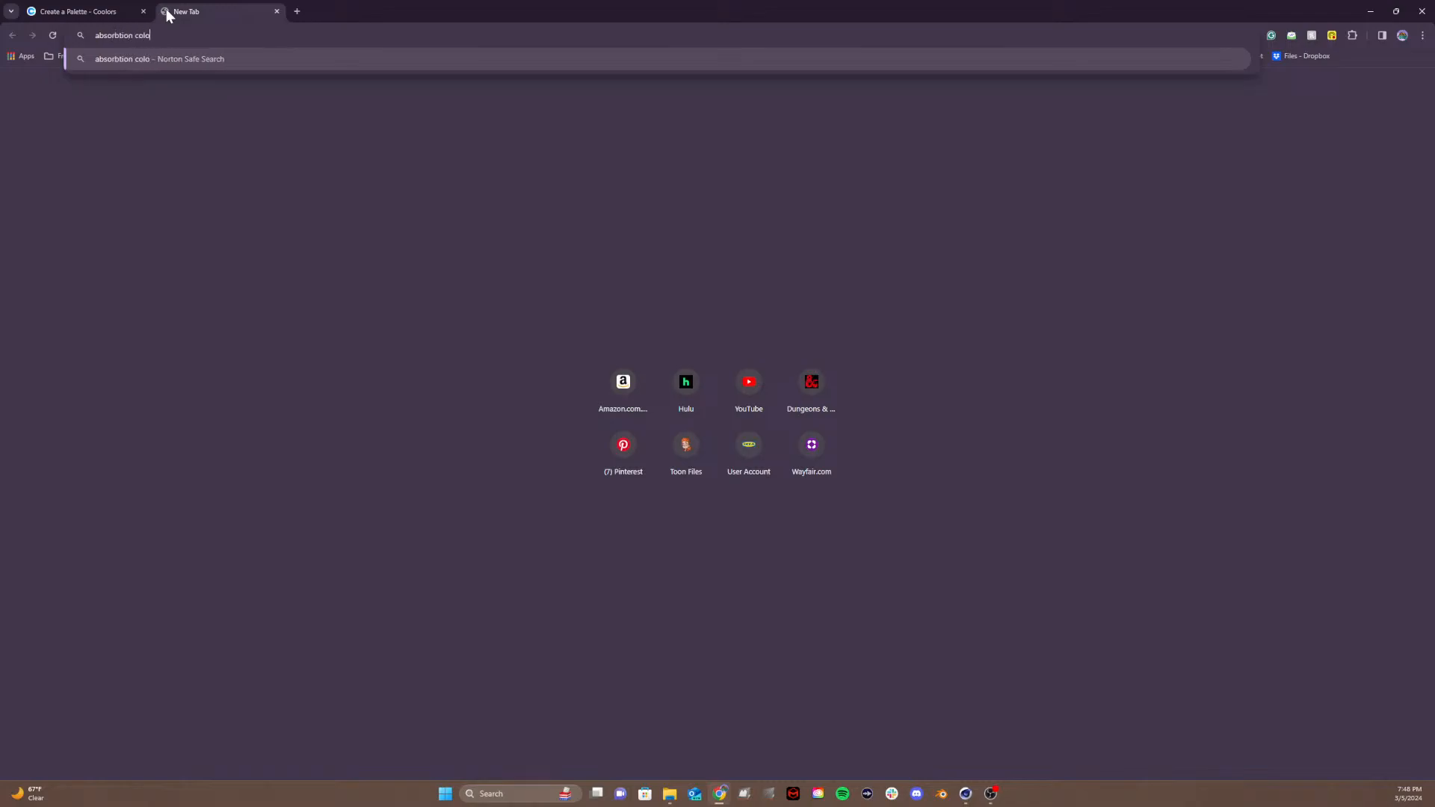
{"action": "type", "text": " cinema 4d"}
{"action": "key", "text": "Return"}
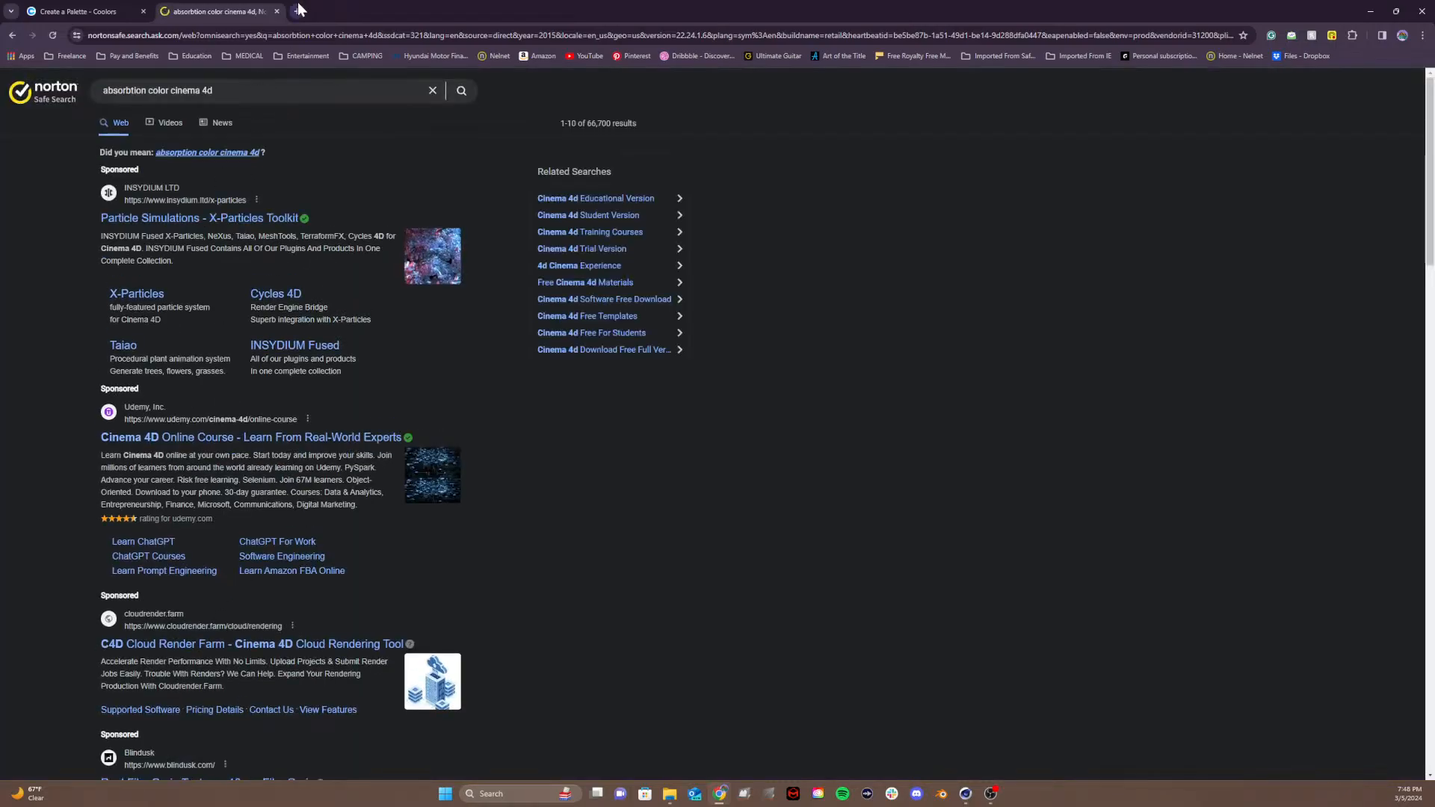
{"action": "left_click", "coordinate": [222, 153]}
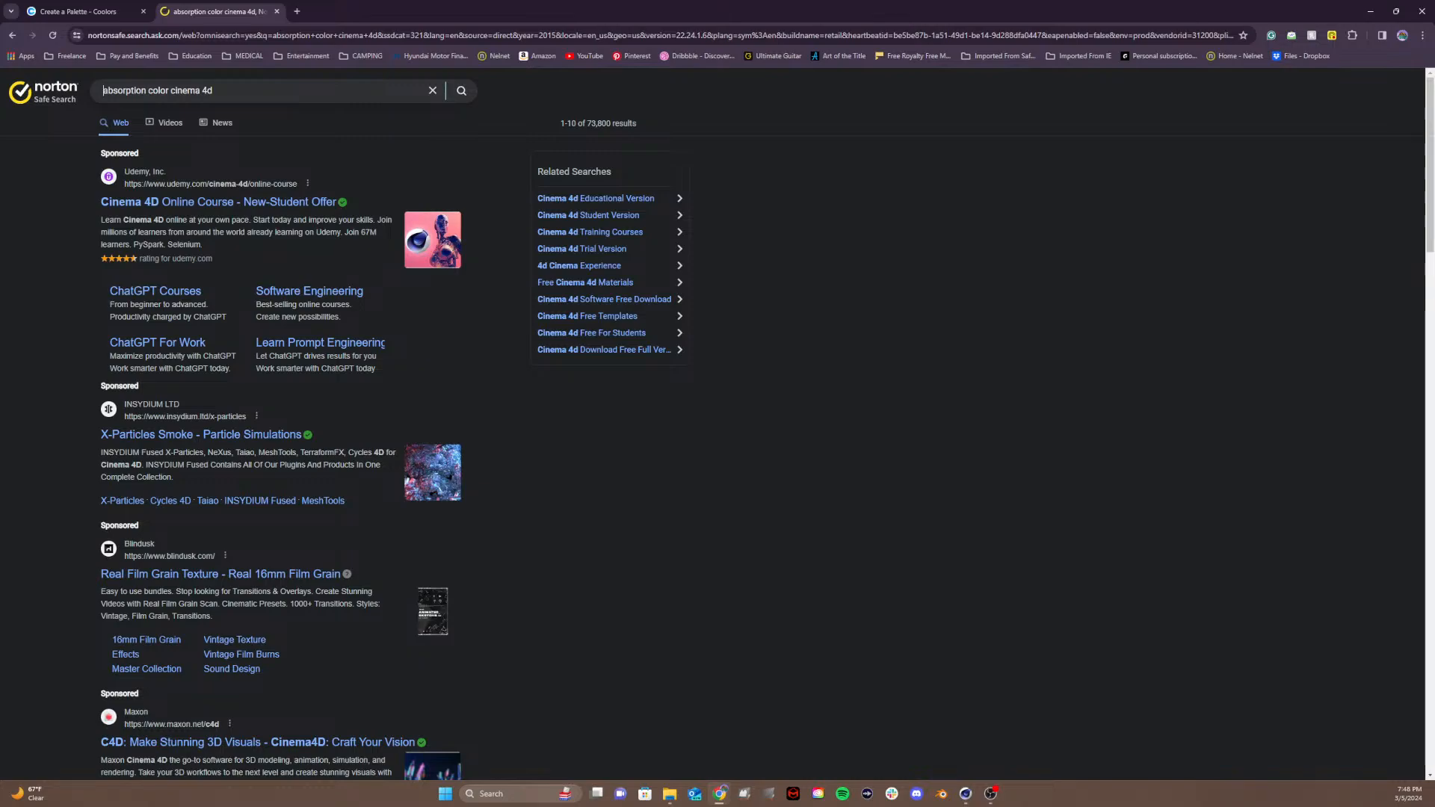
{"action": "left_click", "coordinate": [277, 12]}
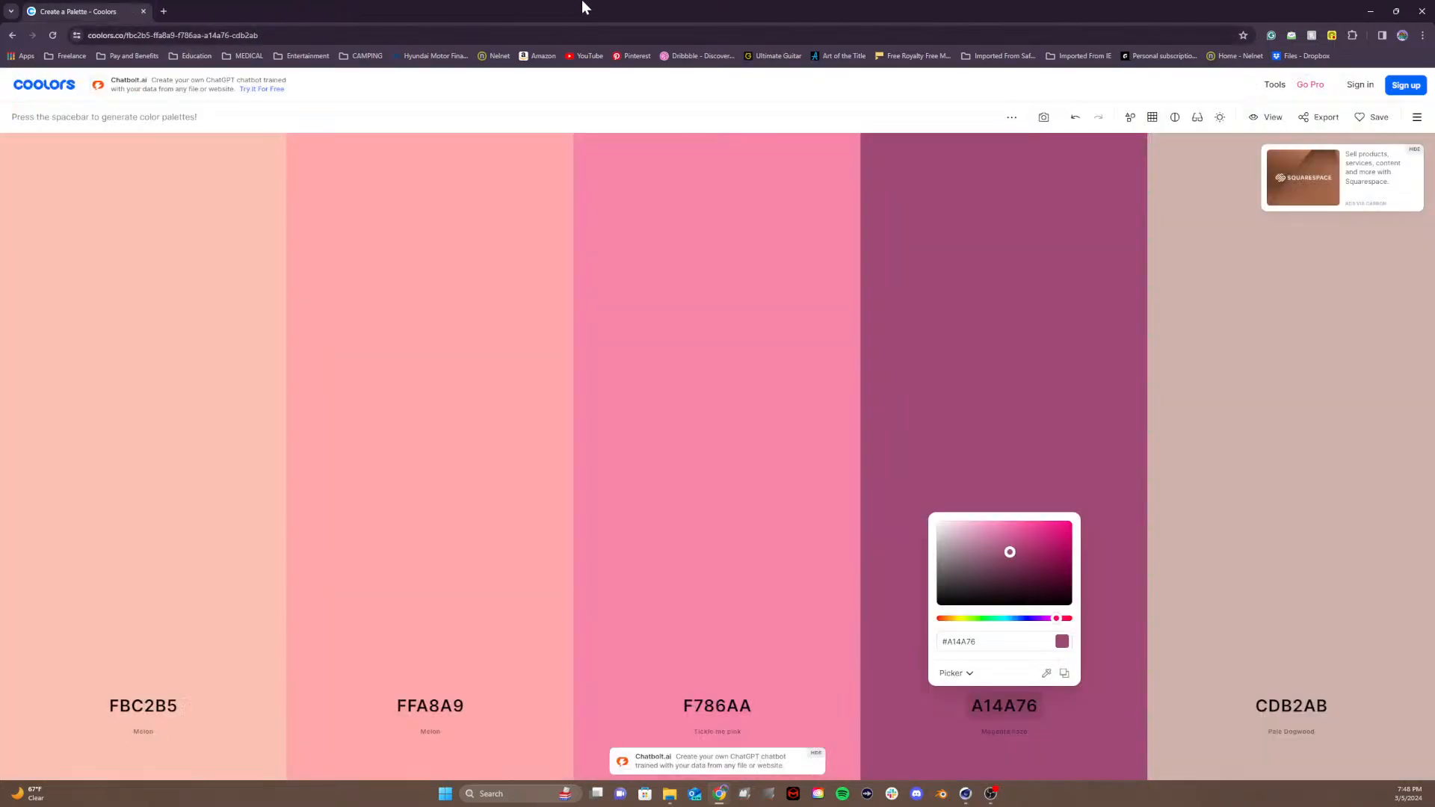
{"action": "left_click", "coordinate": [1370, 11]}
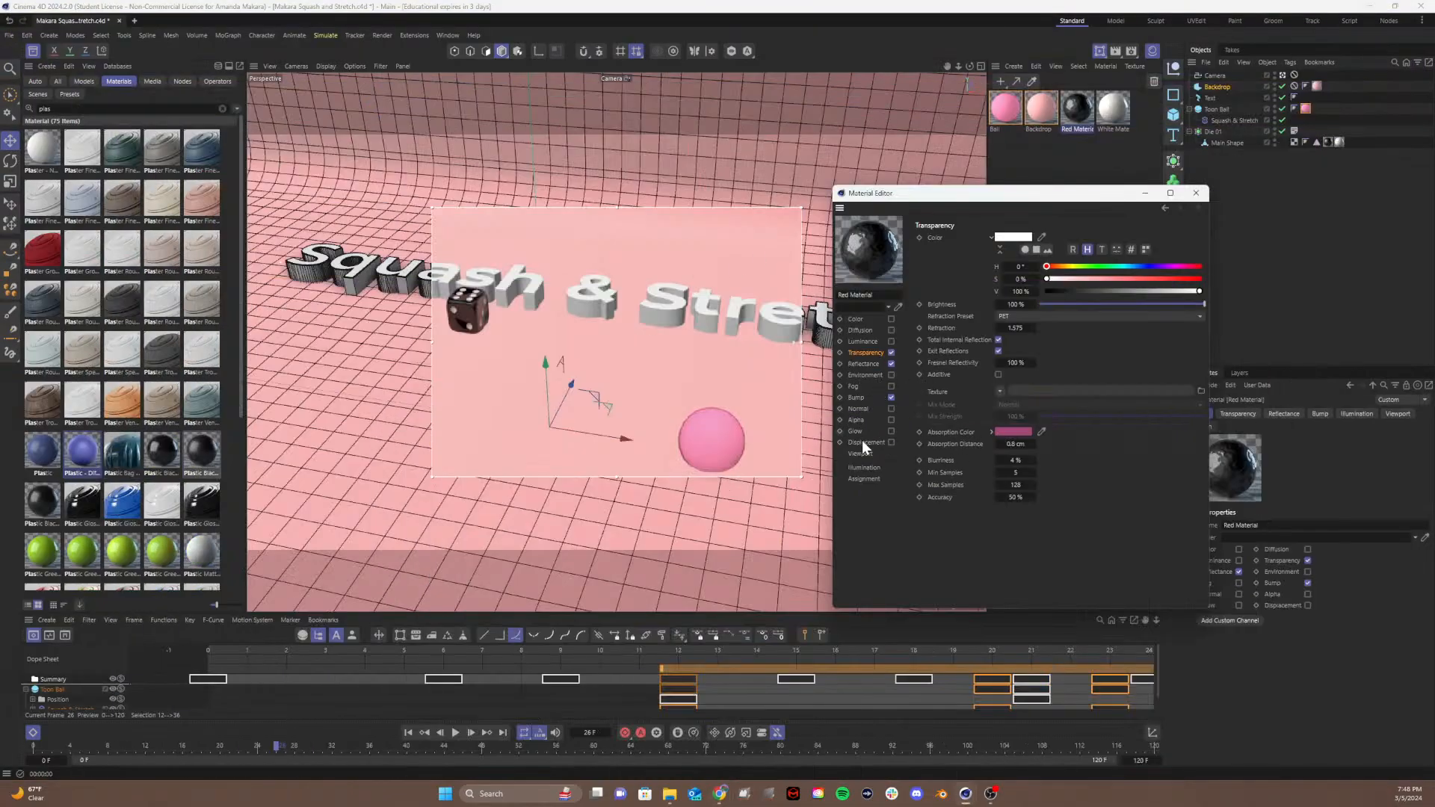
Step: Open the built-in help for the Absorption Color parameter and read how it differs from the transparency Color
{"action": "right_click", "coordinate": [940, 436]}
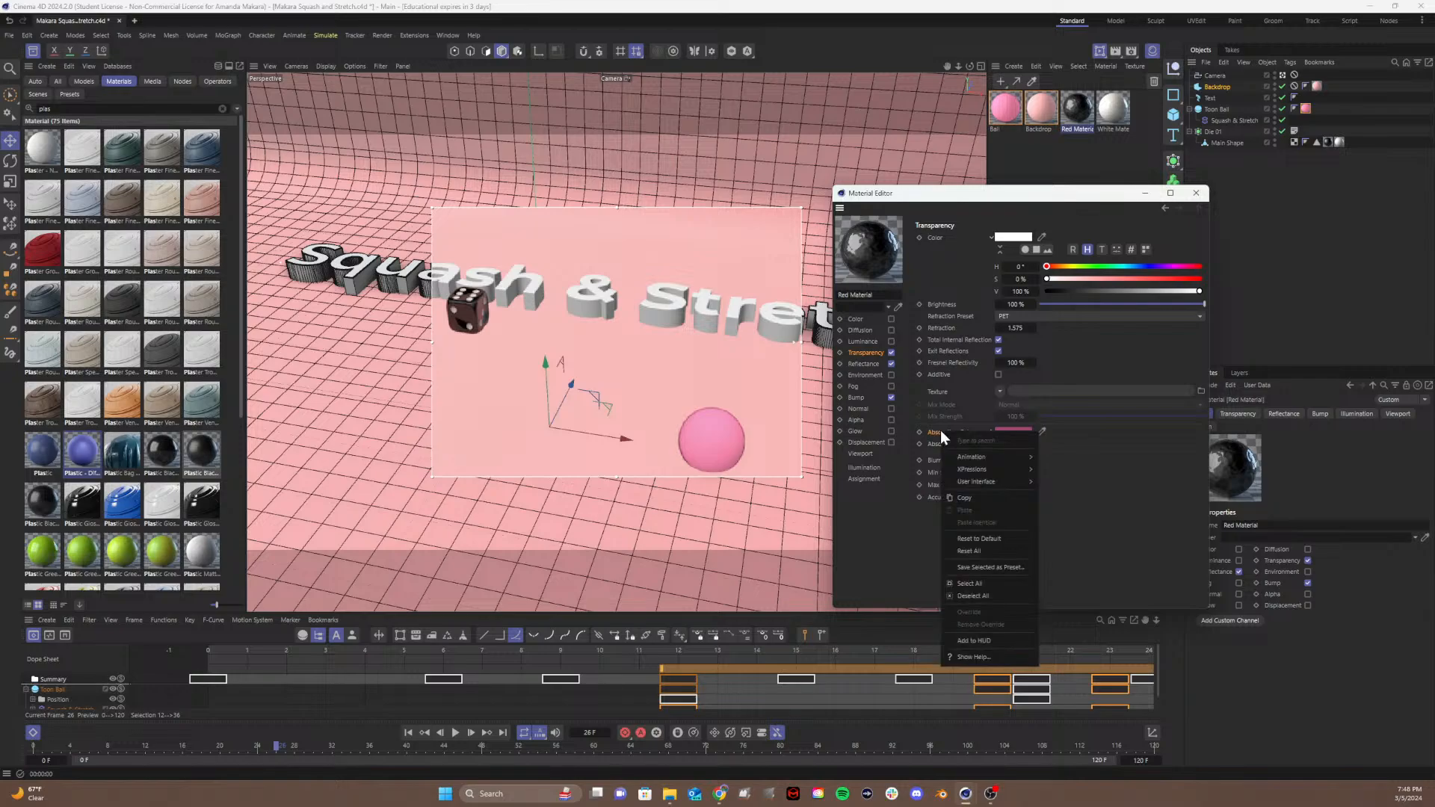
{"action": "left_click", "coordinate": [970, 657]}
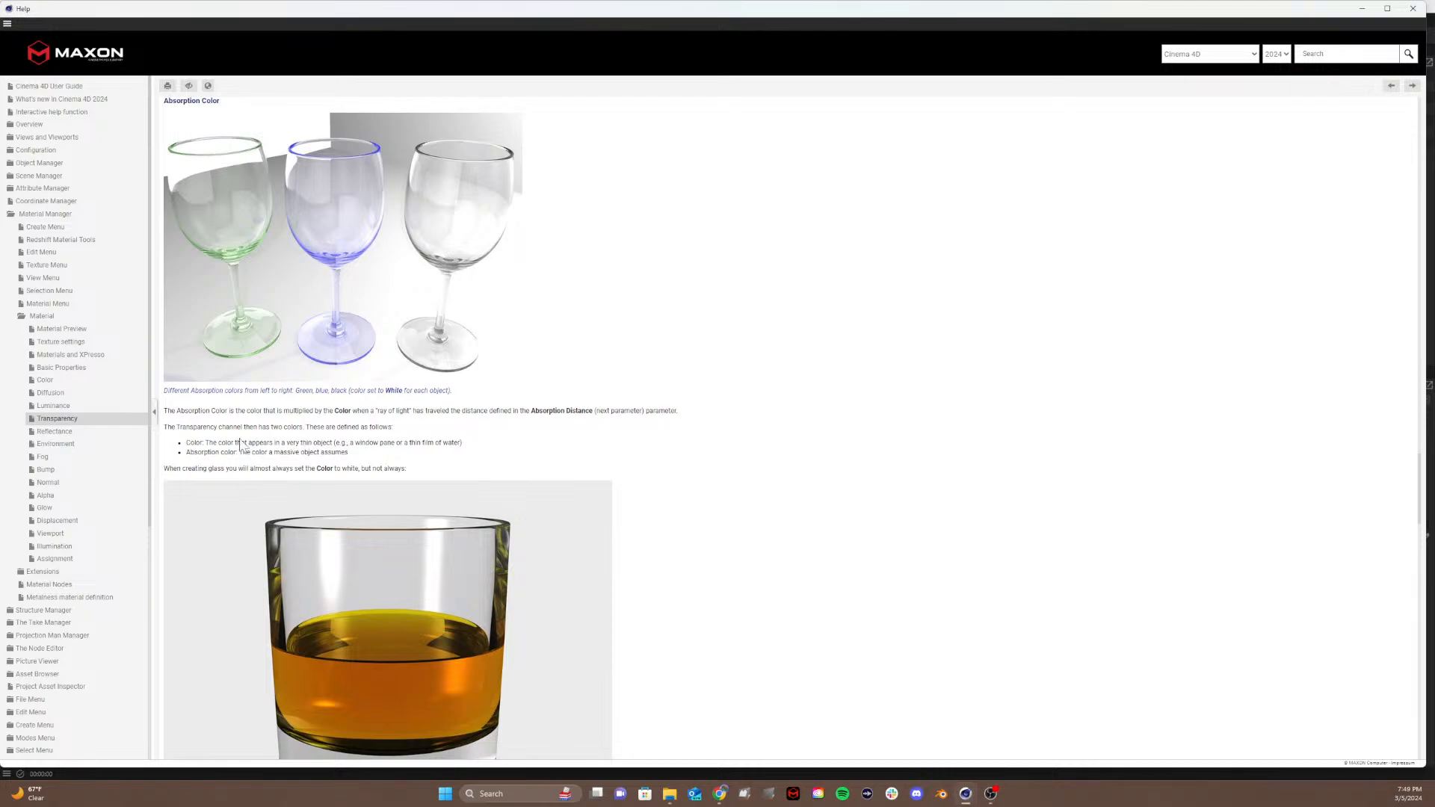
{"action": "left_click_drag", "start_coordinate": [186, 442], "coordinate": [340, 442]}
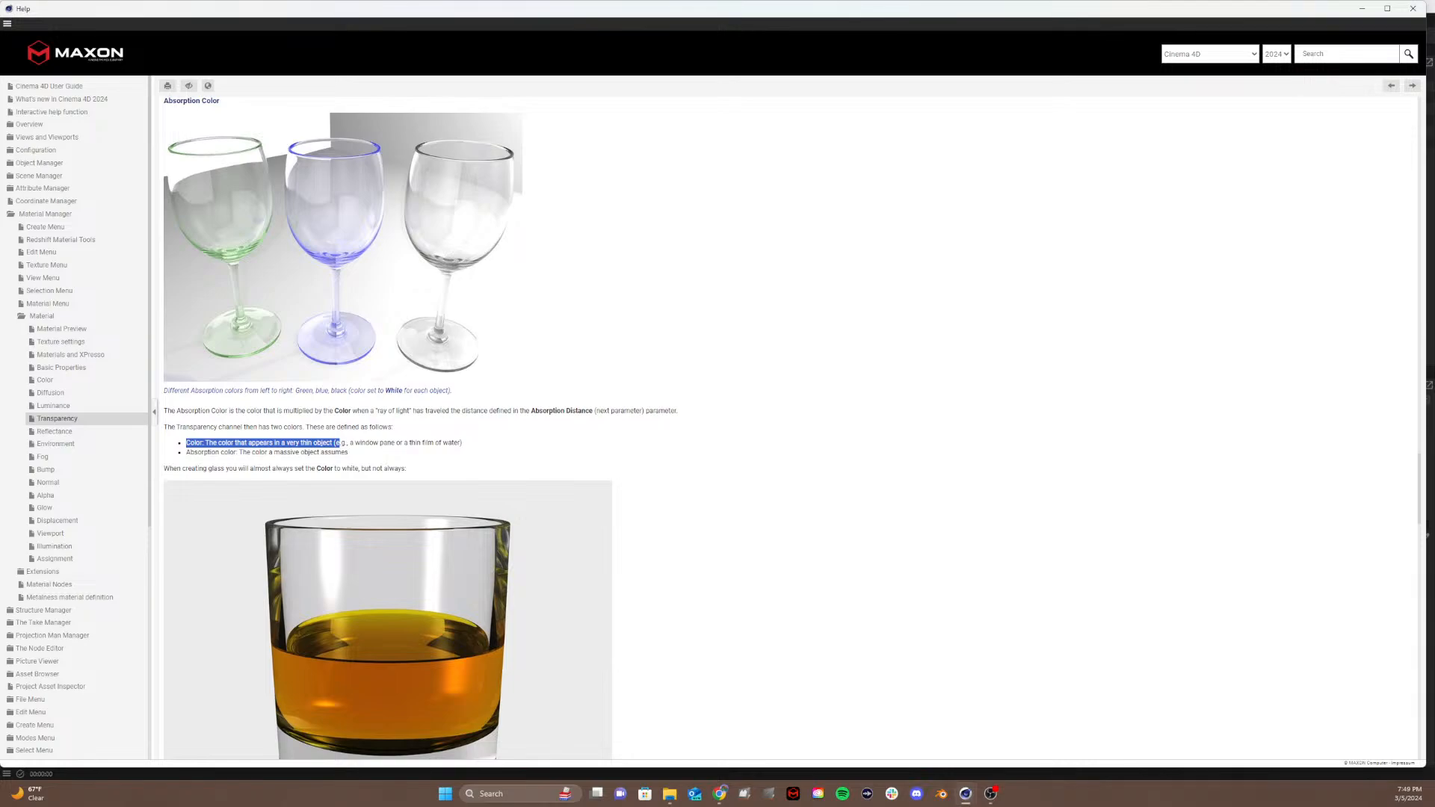
{"action": "left_click_drag", "start_coordinate": [463, 442], "coordinate": [369, 443]}
{"action": "left_click_drag", "start_coordinate": [185, 452], "coordinate": [373, 461]}
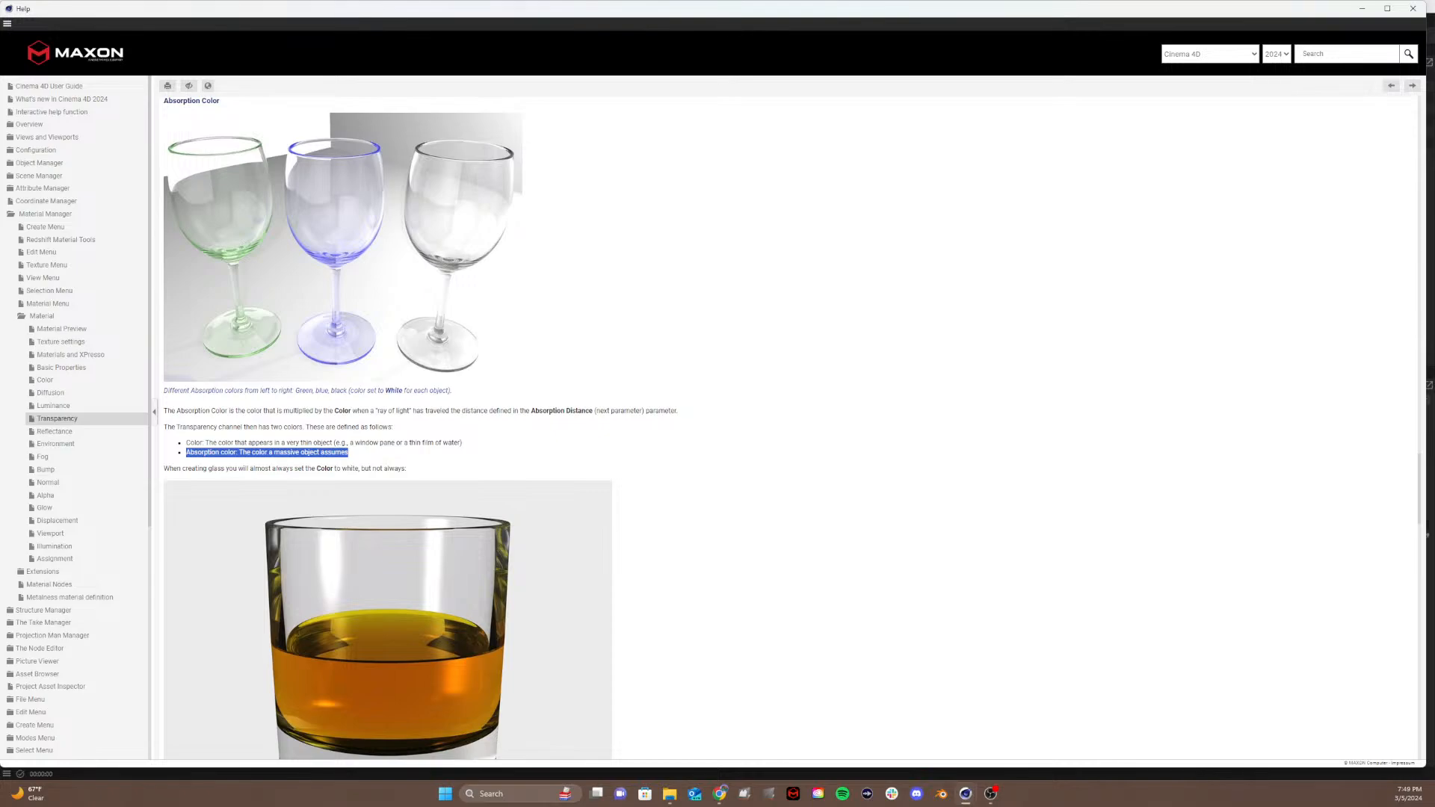
{"action": "scroll", "coordinate": [294, 470], "scroll_direction": "down", "scroll_amount": 3}
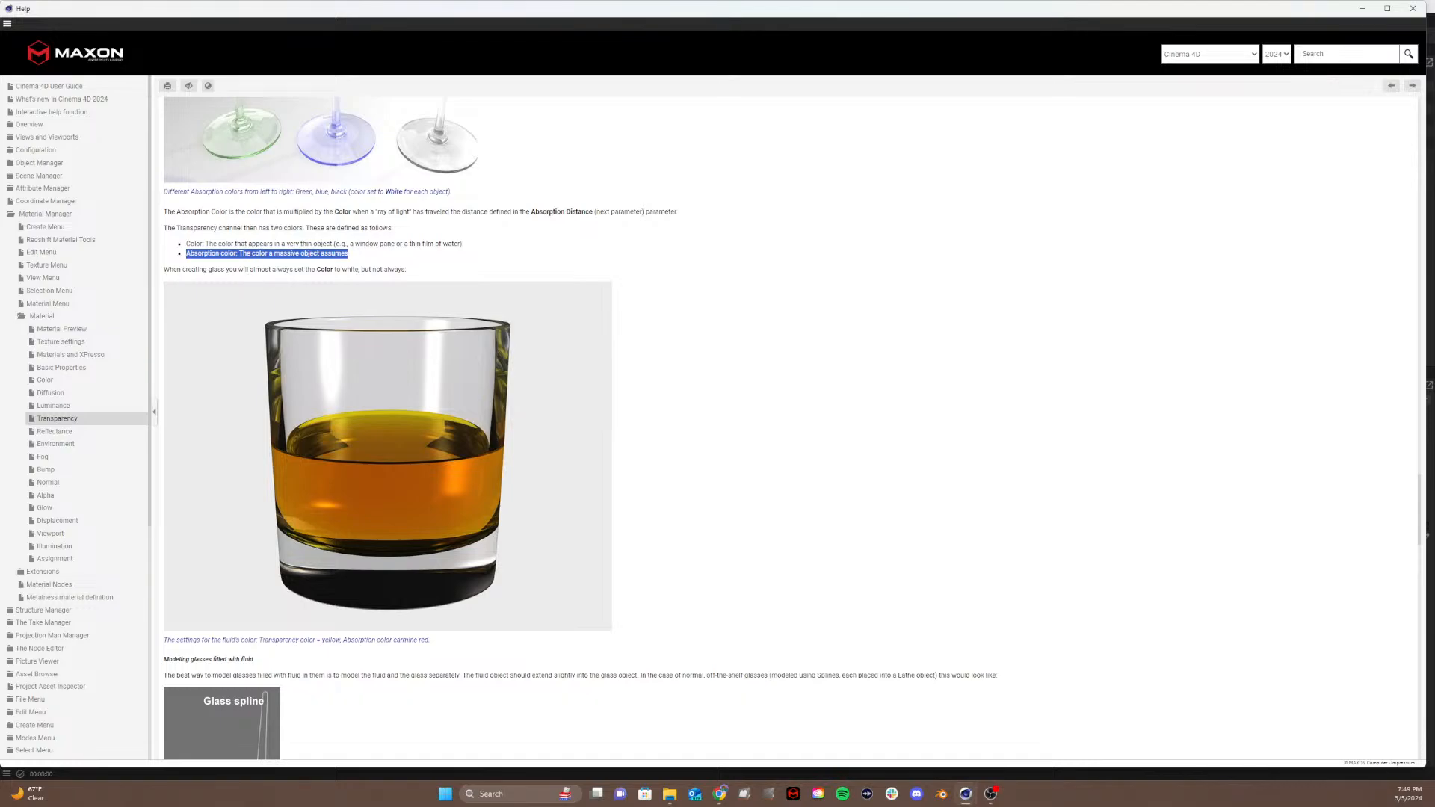
{"action": "left_click_drag", "start_coordinate": [298, 270], "coordinate": [408, 269]}
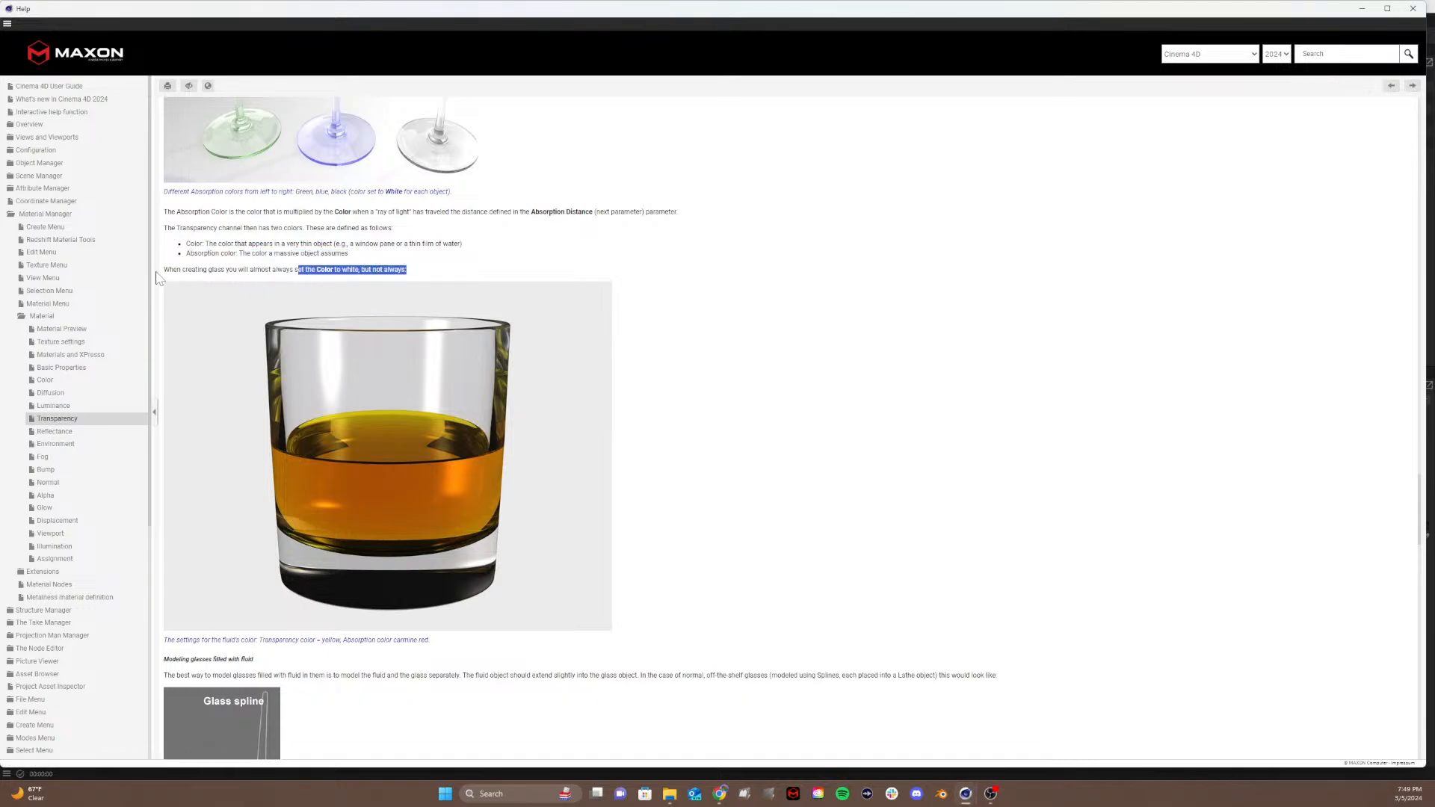
{"action": "left_click_drag", "start_coordinate": [177, 270], "coordinate": [390, 272]}
Step: Read the help on concave absorbing objects and on how Absorption Distance affects the intensity of the absorption color
{"action": "scroll", "coordinate": [383, 277], "scroll_direction": "down", "scroll_amount": 6}
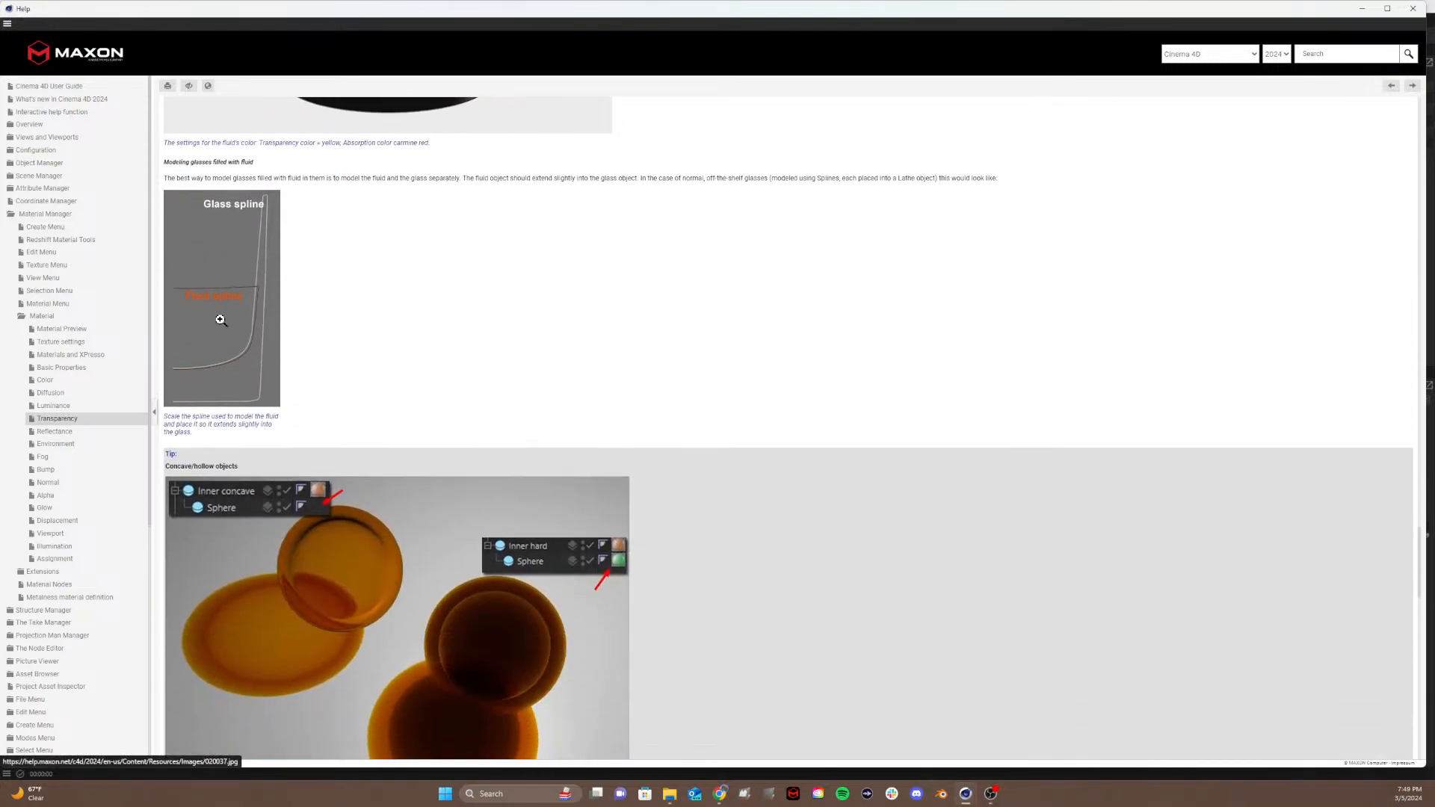
{"action": "scroll", "coordinate": [275, 524], "scroll_direction": "down", "scroll_amount": 1}
{"action": "scroll", "coordinate": [274, 523], "scroll_direction": "down", "scroll_amount": 2}
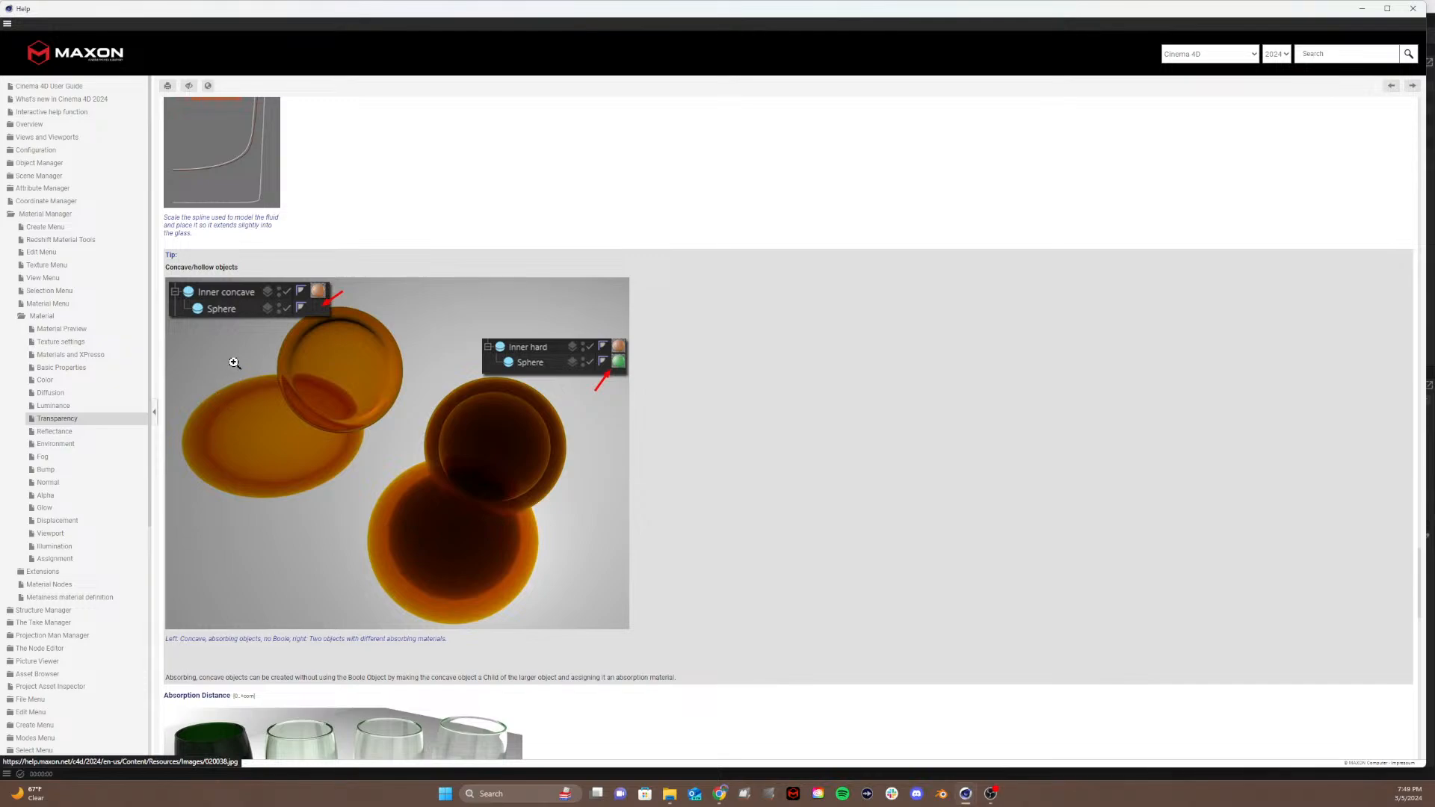
{"action": "scroll", "coordinate": [234, 363], "scroll_direction": "down", "scroll_amount": 4}
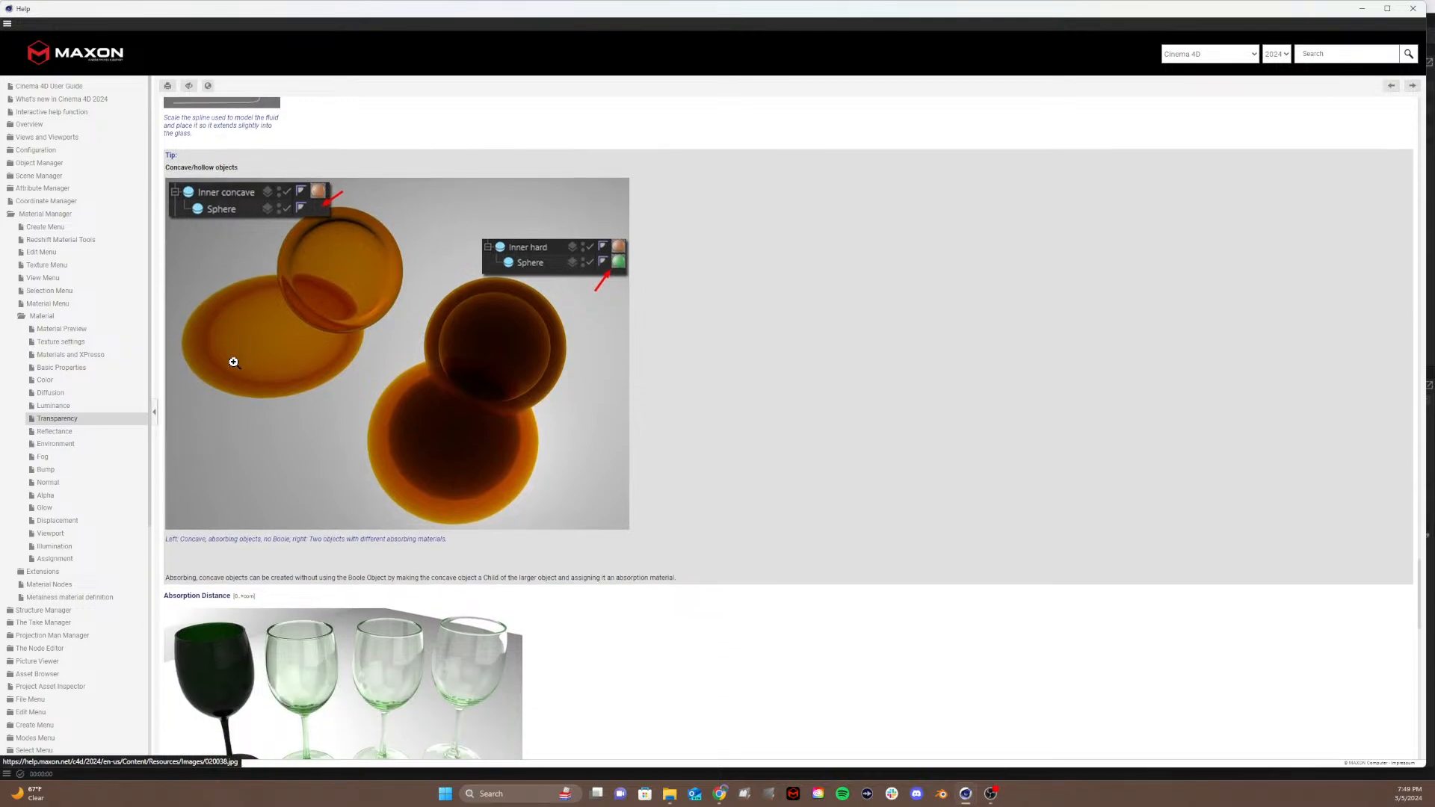
{"action": "scroll", "coordinate": [233, 362], "scroll_direction": "up", "scroll_amount": 2}
{"action": "scroll", "coordinate": [553, 380], "scroll_direction": "down", "scroll_amount": 1}
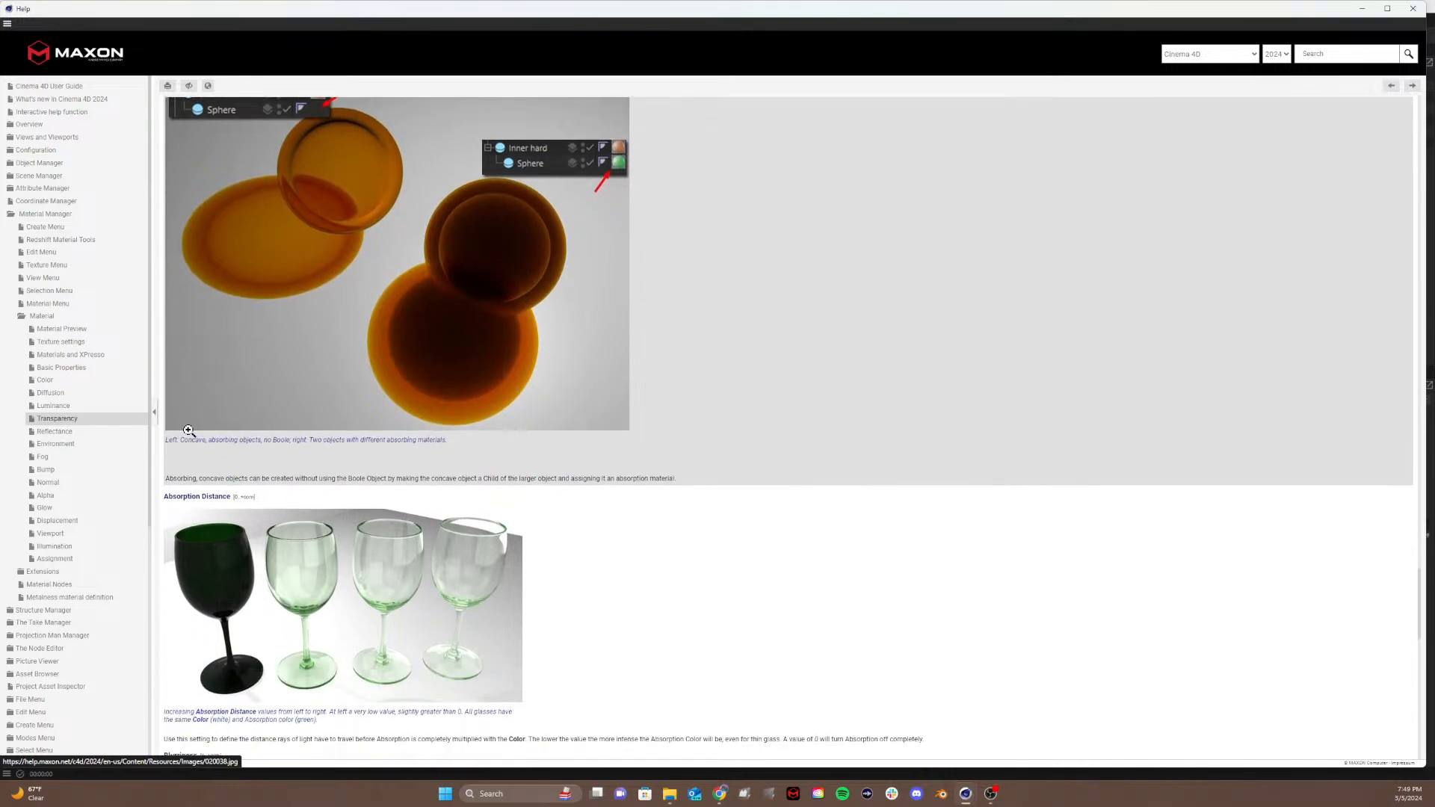
{"action": "scroll", "coordinate": [436, 514], "scroll_direction": "down", "scroll_amount": 1}
{"action": "scroll", "coordinate": [436, 514], "scroll_direction": "down", "scroll_amount": 2}
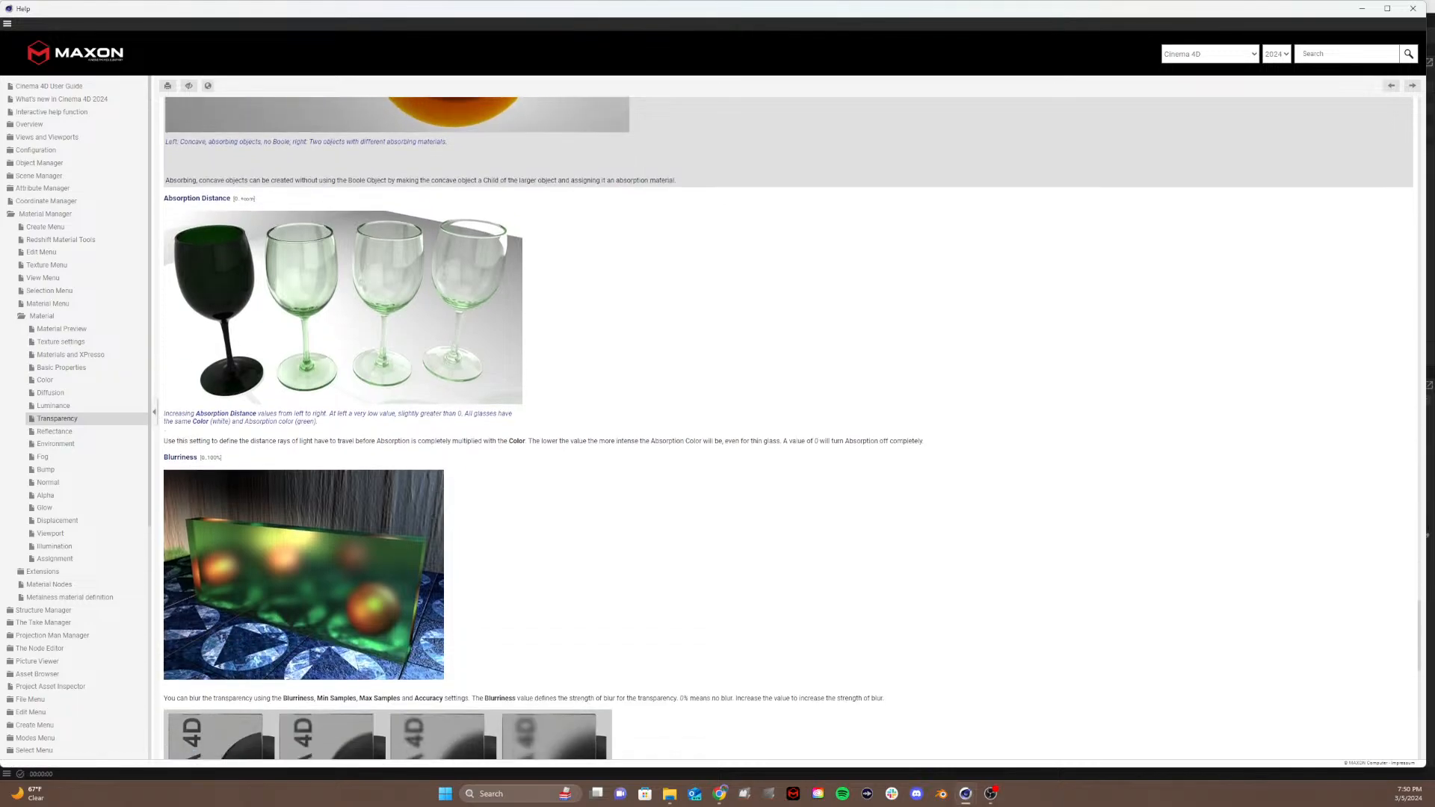
{"action": "left_click_drag", "start_coordinate": [164, 413], "coordinate": [365, 441]}
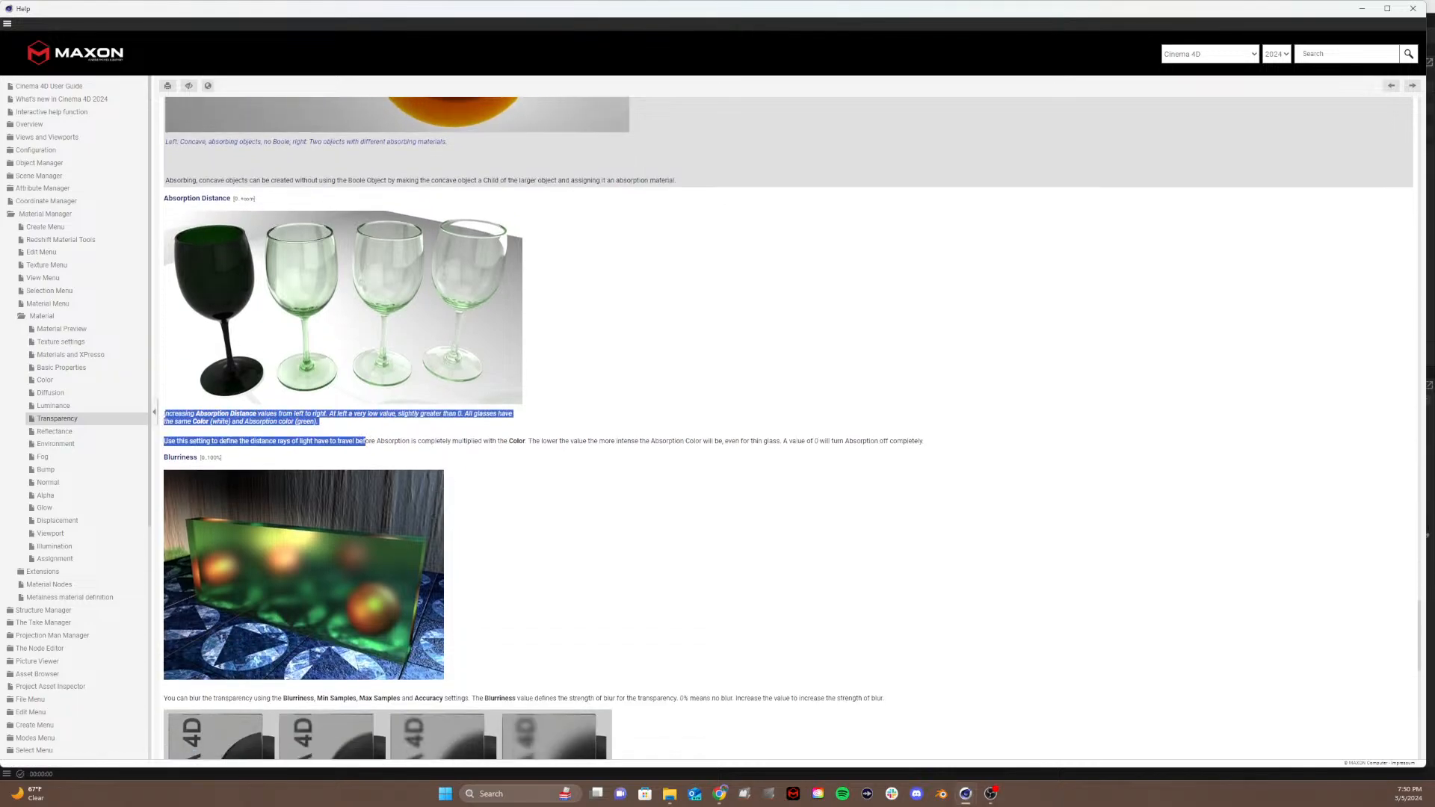
{"action": "left_click", "coordinate": [329, 430]}
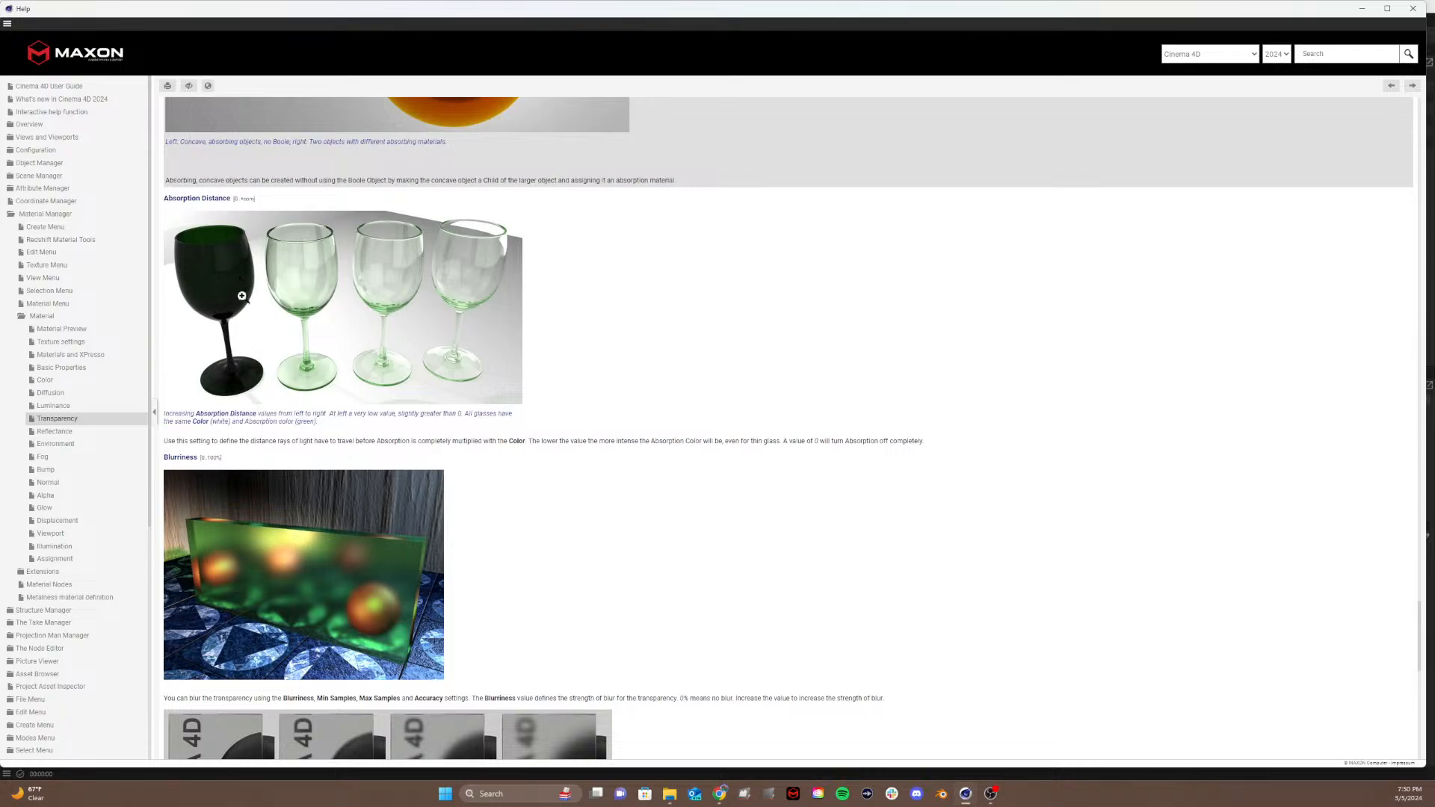
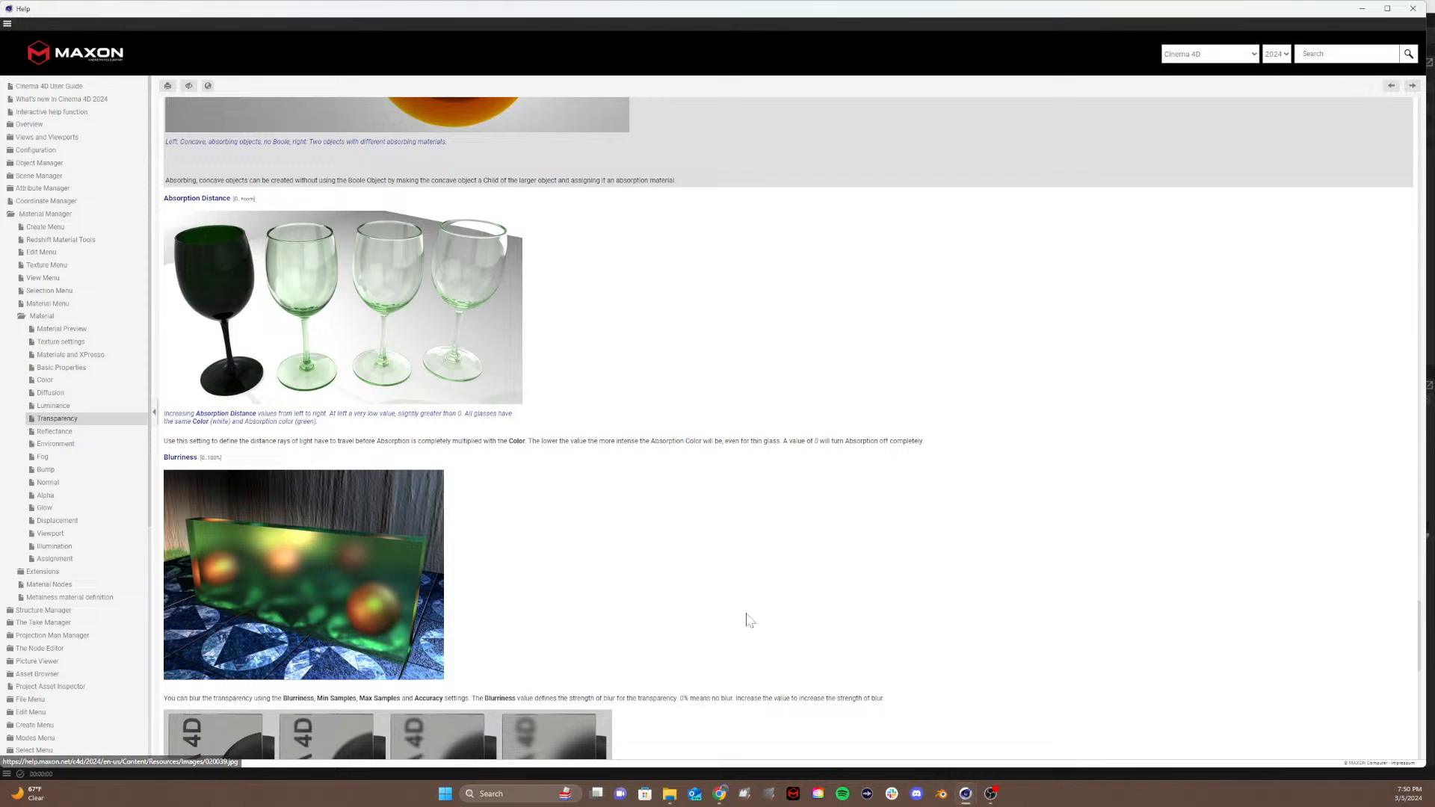
Step: Return to the Material Editor and adjust the Red Material's transparency Absorption Distance, trying 50 cm and then settling on 25 cm
{"action": "mouse_move", "coordinate": [969, 794]}
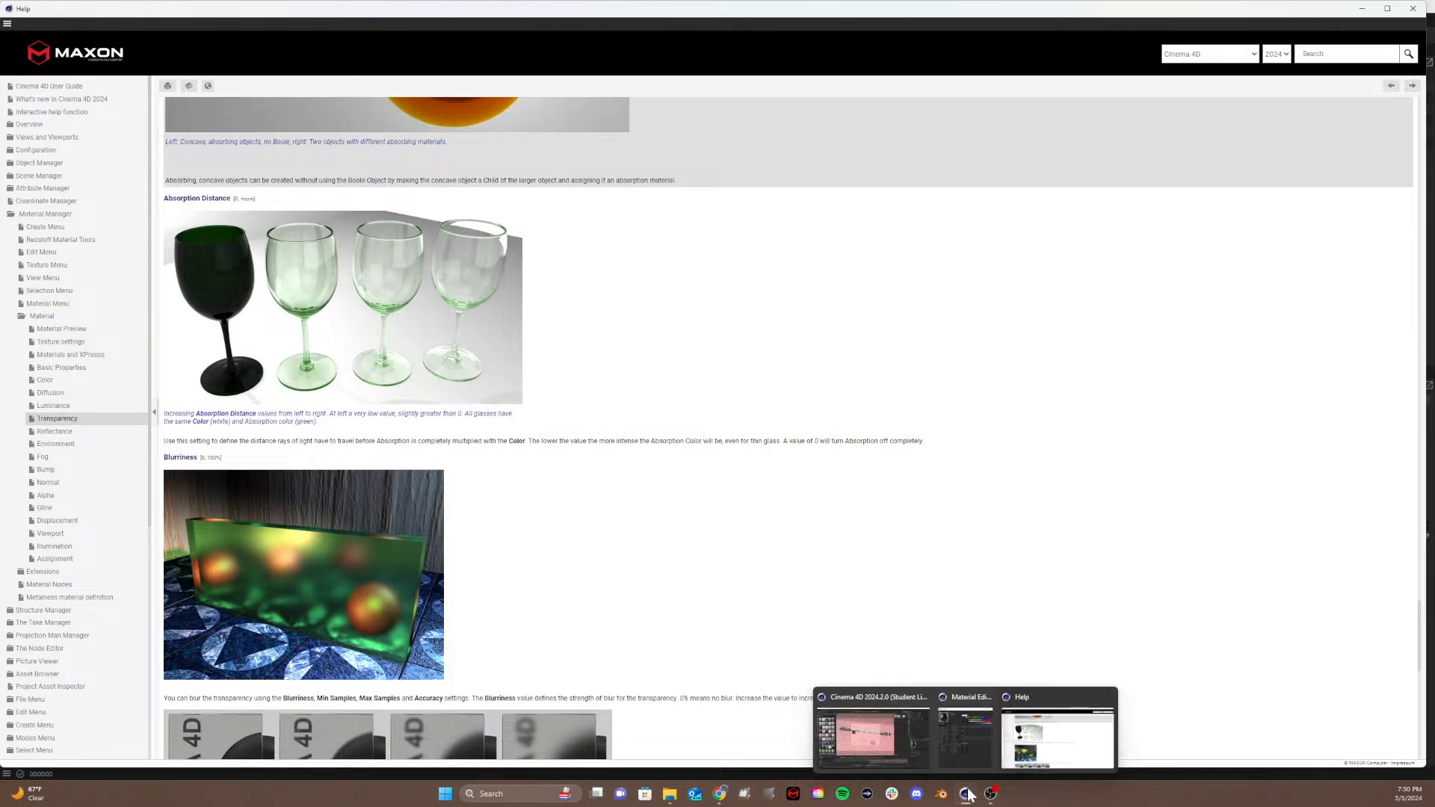
{"action": "left_click", "coordinate": [906, 732]}
{"action": "left_click", "coordinate": [971, 740]}
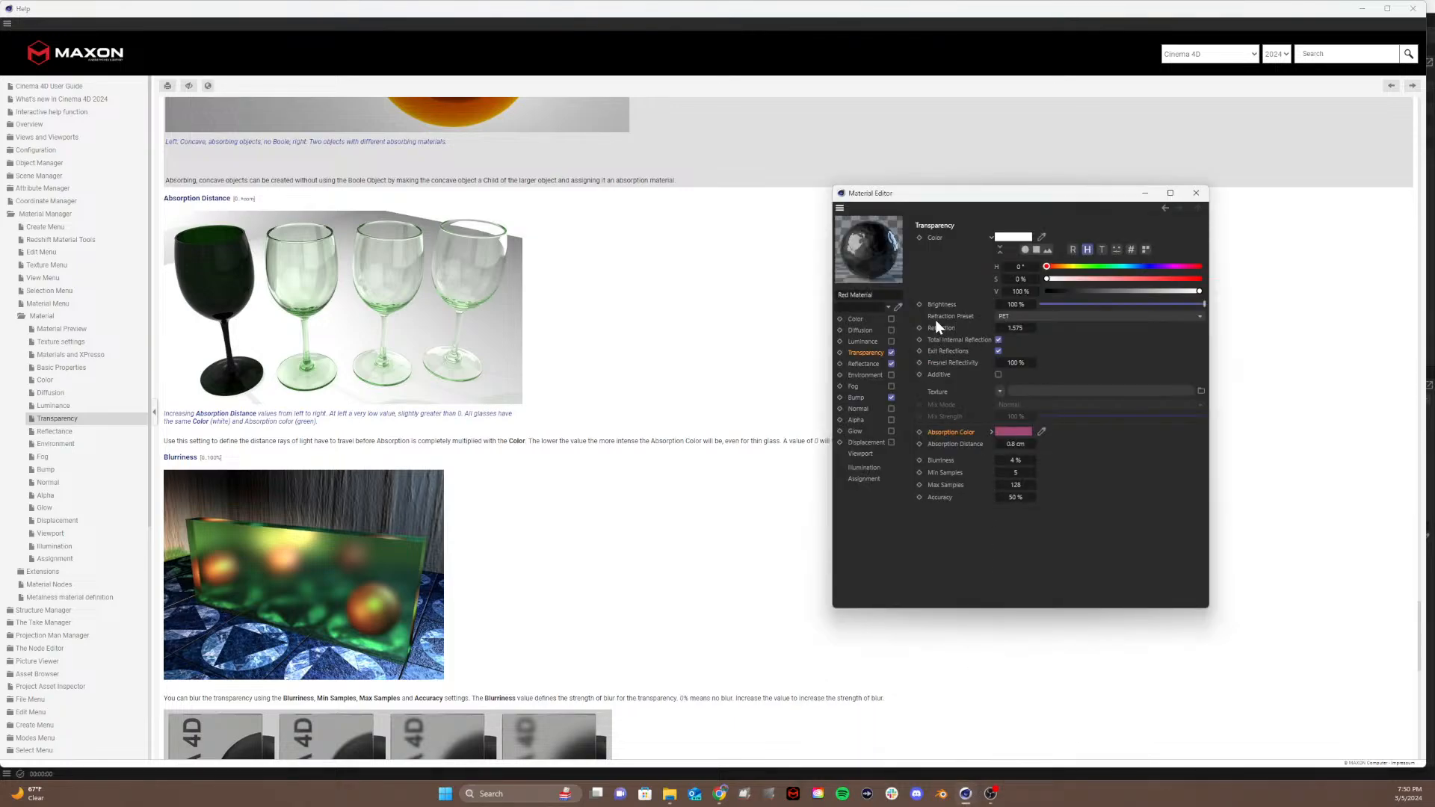
{"action": "left_click", "coordinate": [1015, 446]}
{"action": "left_click_drag", "start_coordinate": [1016, 446], "coordinate": [1030, 446]}
{"action": "left_click", "coordinate": [1010, 446]}
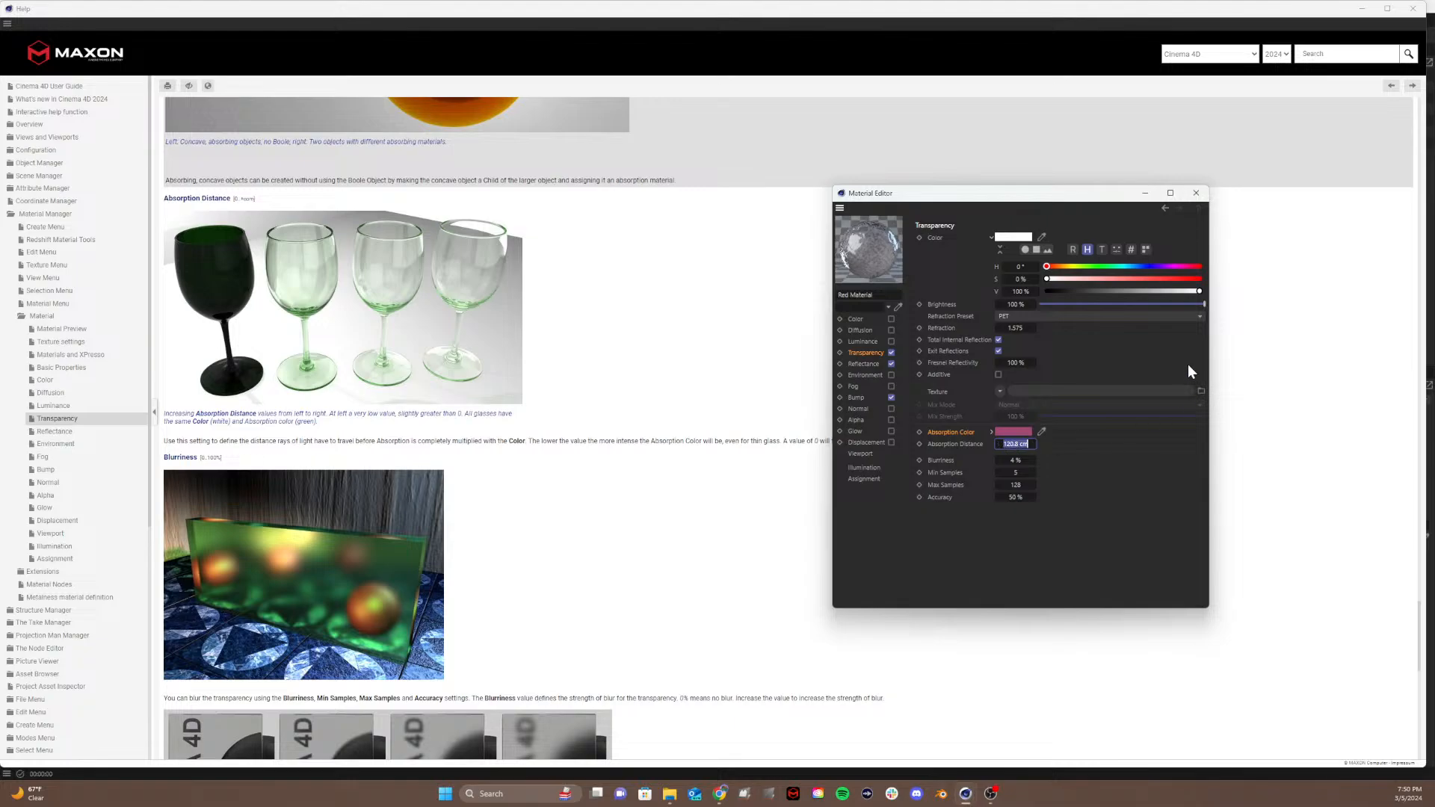
{"action": "type", "text": "50"}
{"action": "key", "text": "Return"}
{"action": "left_click", "coordinate": [1008, 445]}
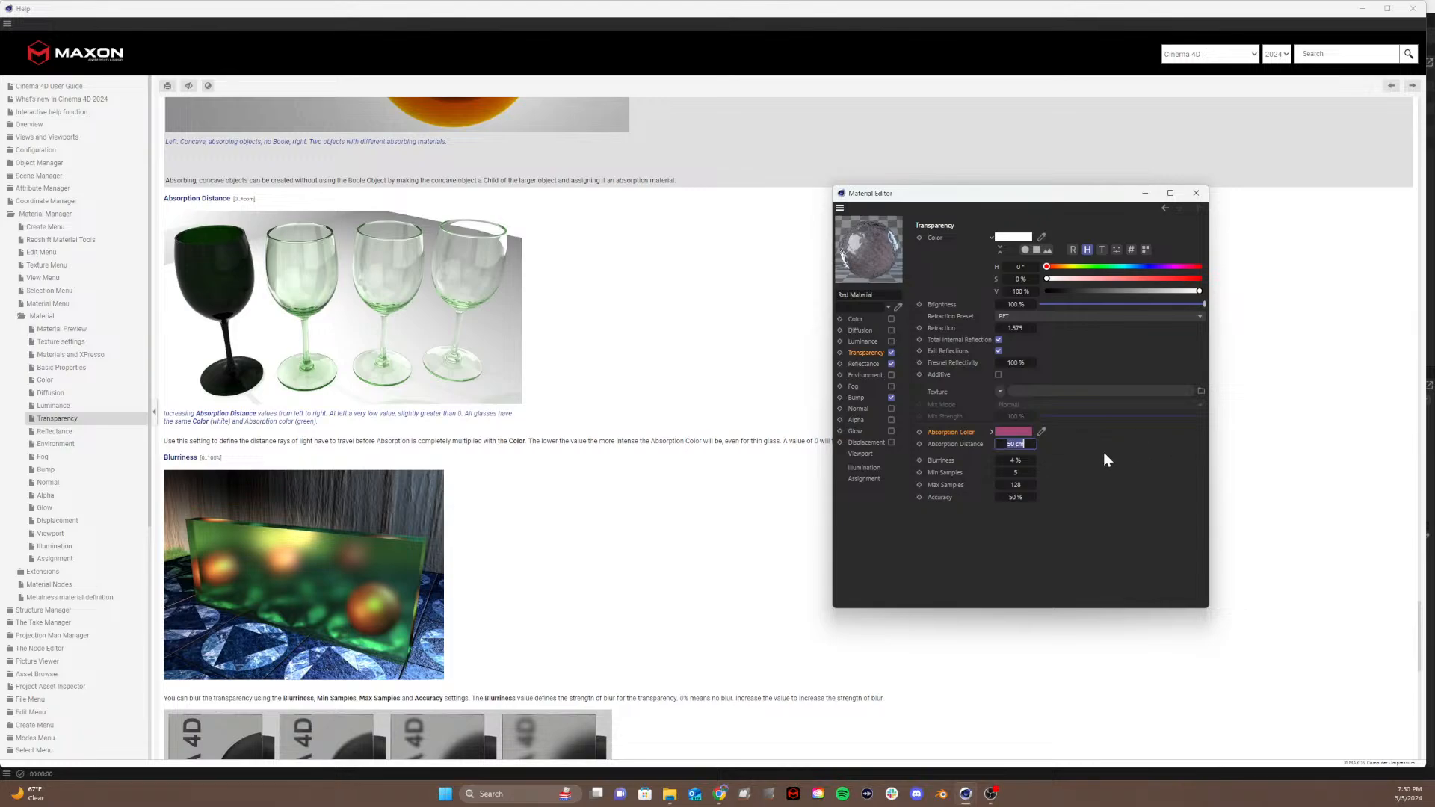
{"action": "type", "text": "25"}
{"action": "key", "text": "Return"}
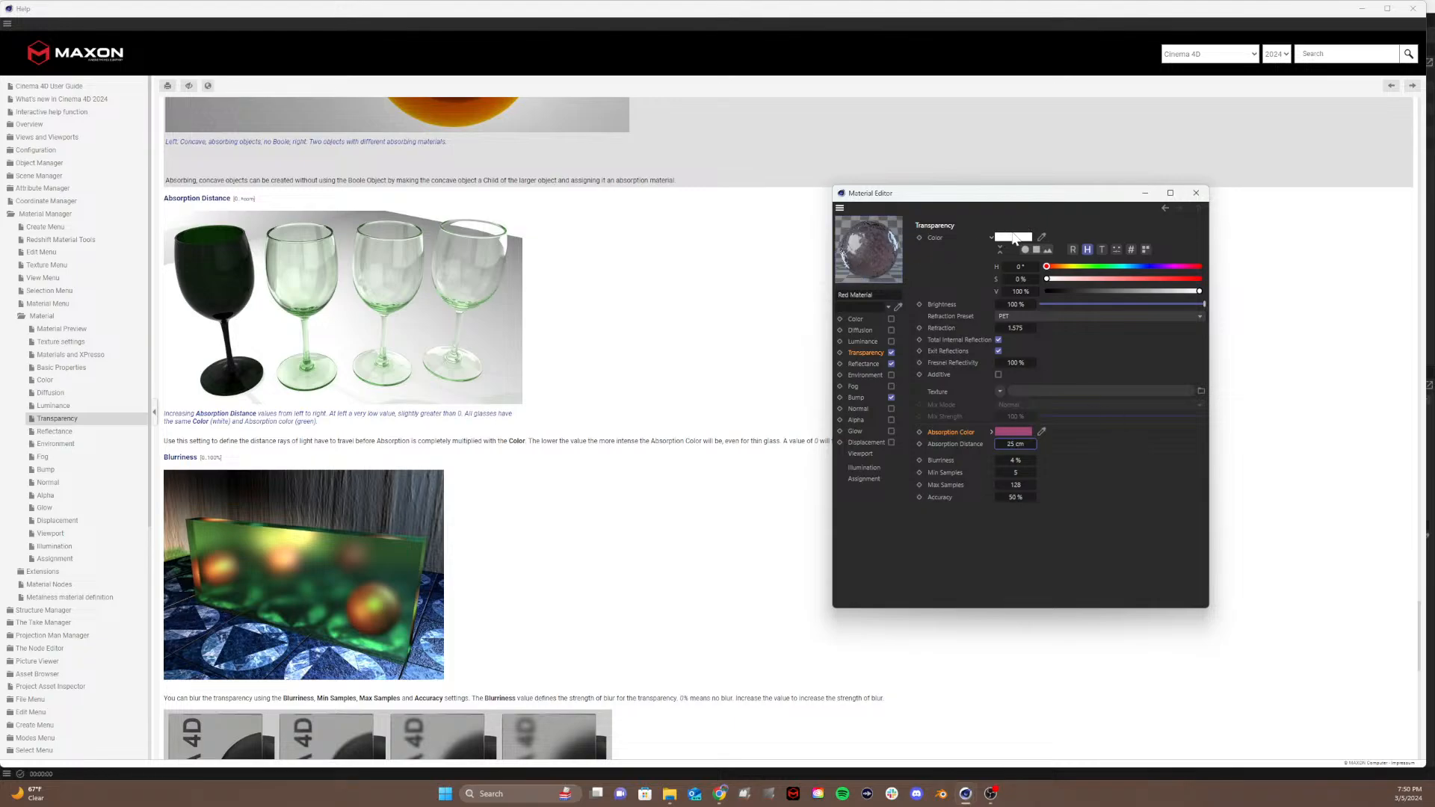
Step: Set the Red Material's transparency color to hex A14A76 with brightness at 100%
{"action": "left_click", "coordinate": [1130, 249]}
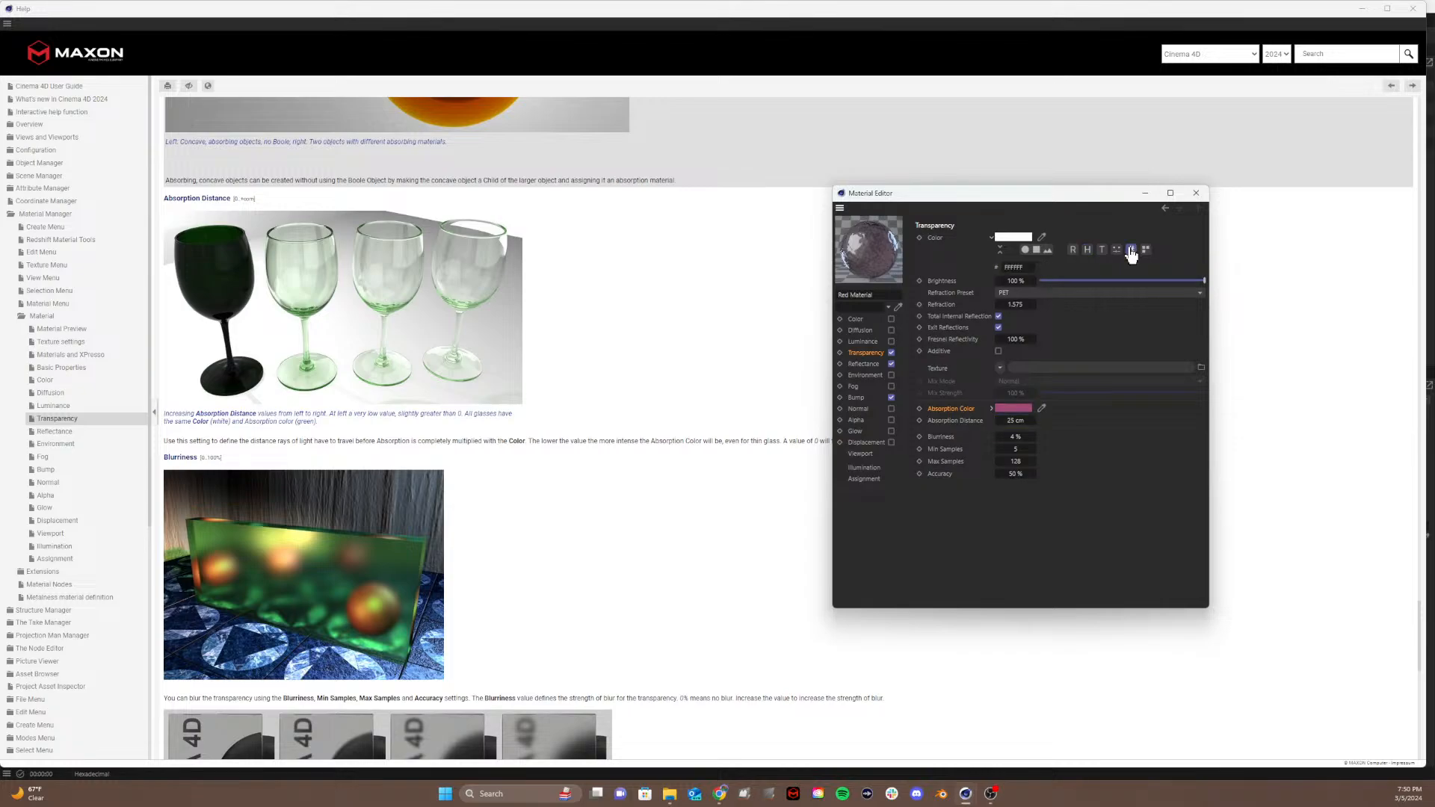
{"action": "left_click_drag", "start_coordinate": [1027, 267], "coordinate": [952, 271]}
{"action": "type", "text": "a14a76"}
{"action": "key", "text": "Return"}
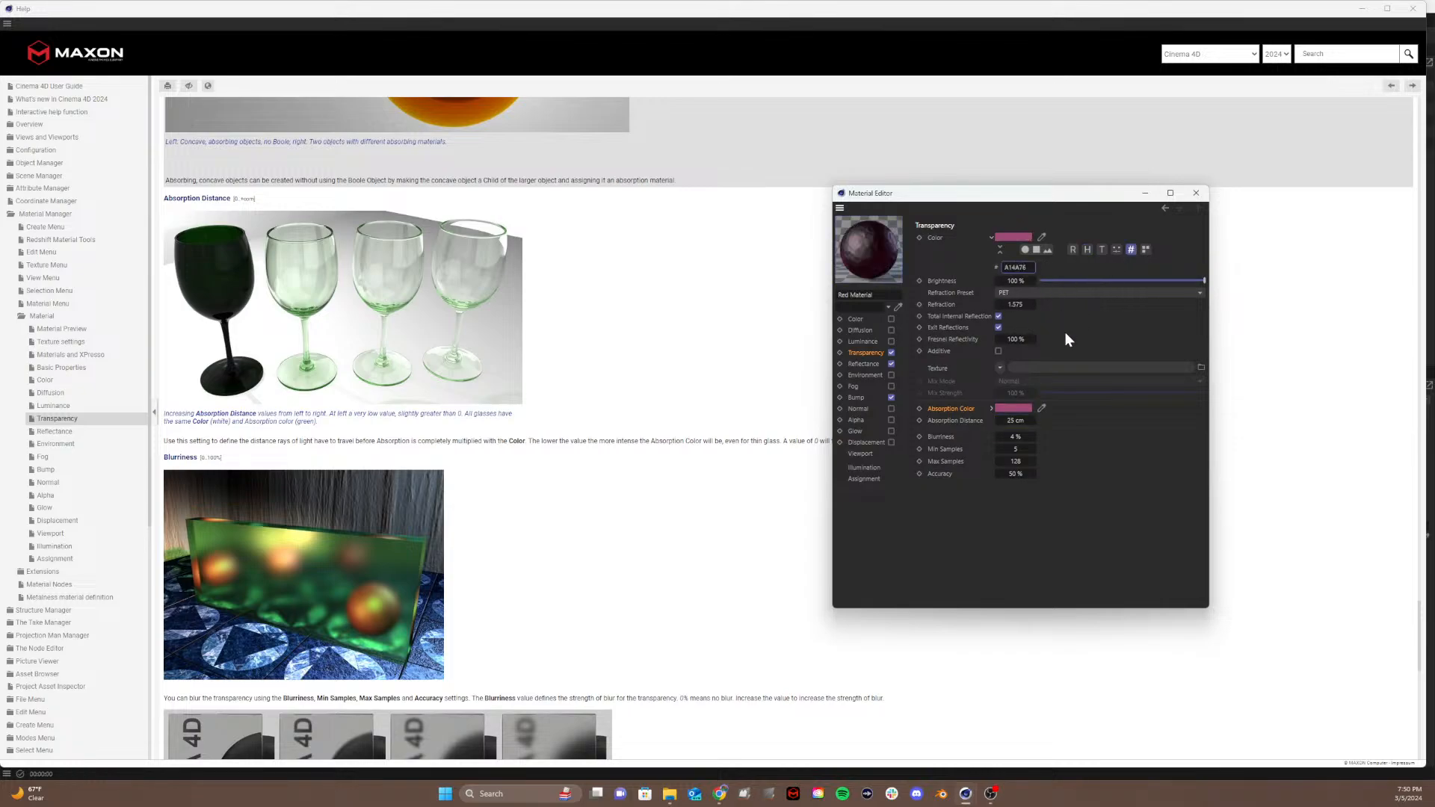
{"action": "left_click", "coordinate": [1133, 280]}
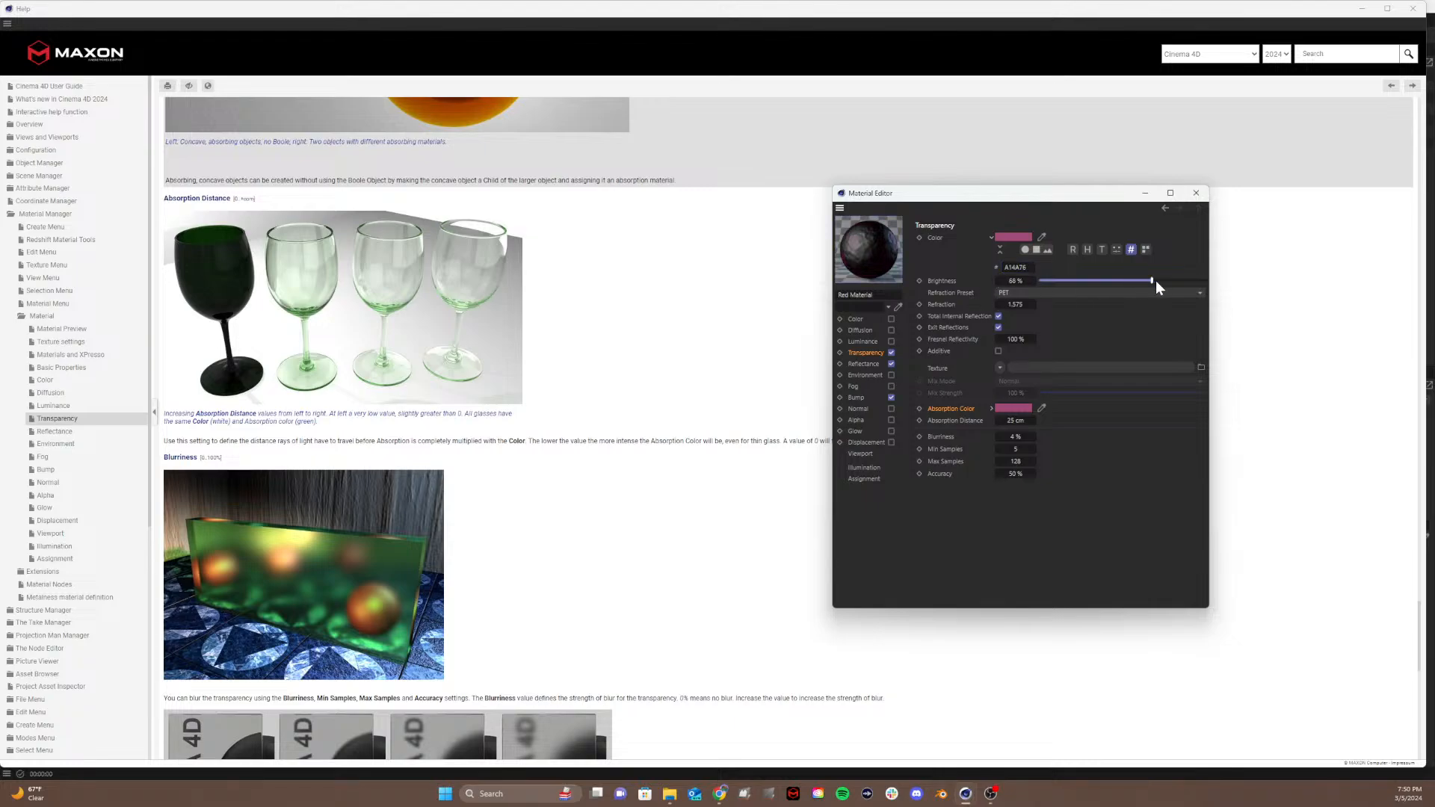
{"action": "left_click_drag", "start_coordinate": [1157, 281], "coordinate": [1237, 281]}
Step: Set the Red Material's absorption distance to 100 cm, keeping its transparency brightness at 100%
{"action": "left_click", "coordinate": [1018, 419]}
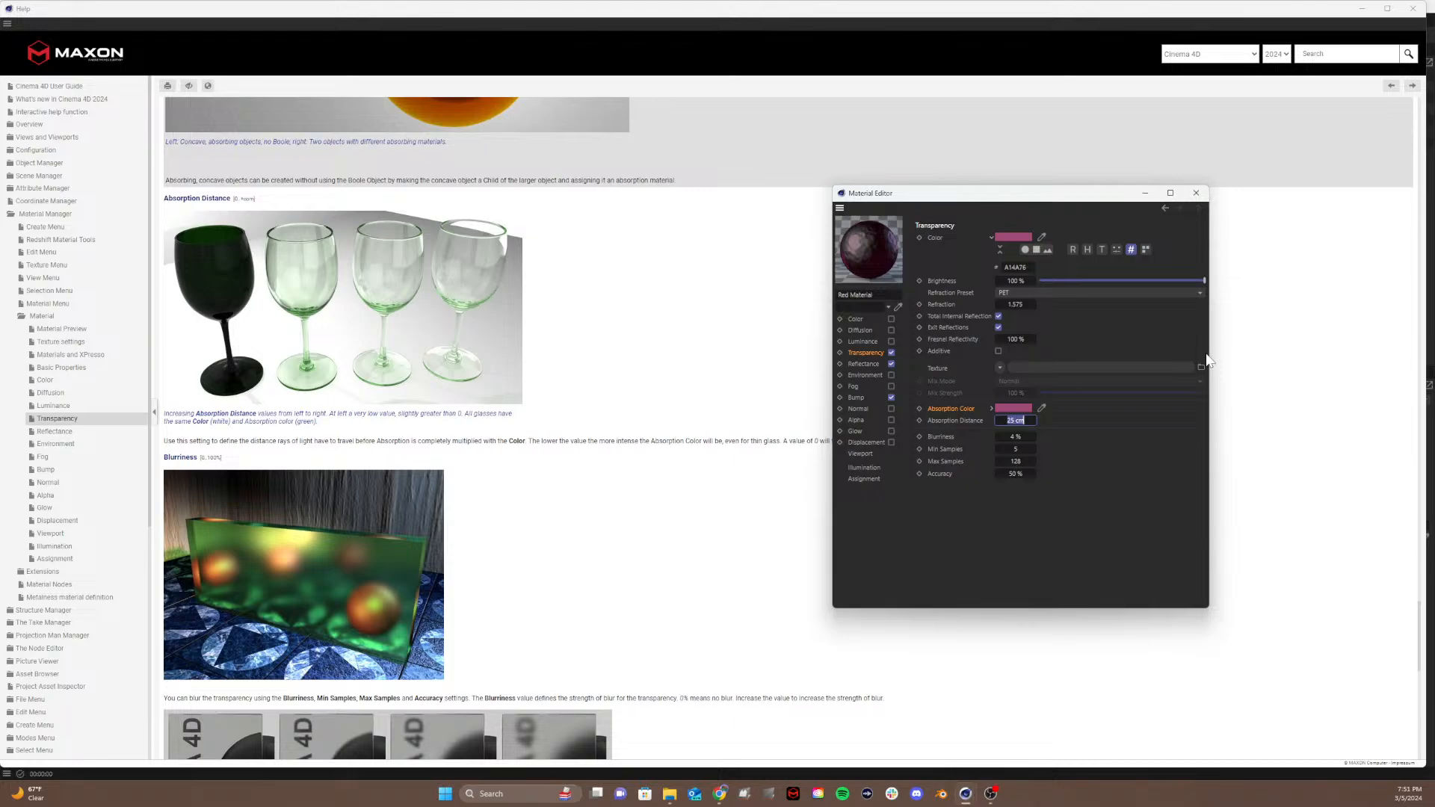
{"action": "type", "text": "100"}
{"action": "key", "text": "Return"}
{"action": "mouse_move", "coordinate": [1204, 281]}
{"action": "left_mouse_down"}
{"action": "mouse_move", "coordinate": [1181, 281]}
{"action": "mouse_move", "coordinate": [1232, 278]}
{"action": "left_mouse_up"}
Step: Lighten the transparency color to a pale pink of about 29% saturation and 88% value, and close the material editor and help window
{"action": "left_click", "coordinate": [1022, 238]}
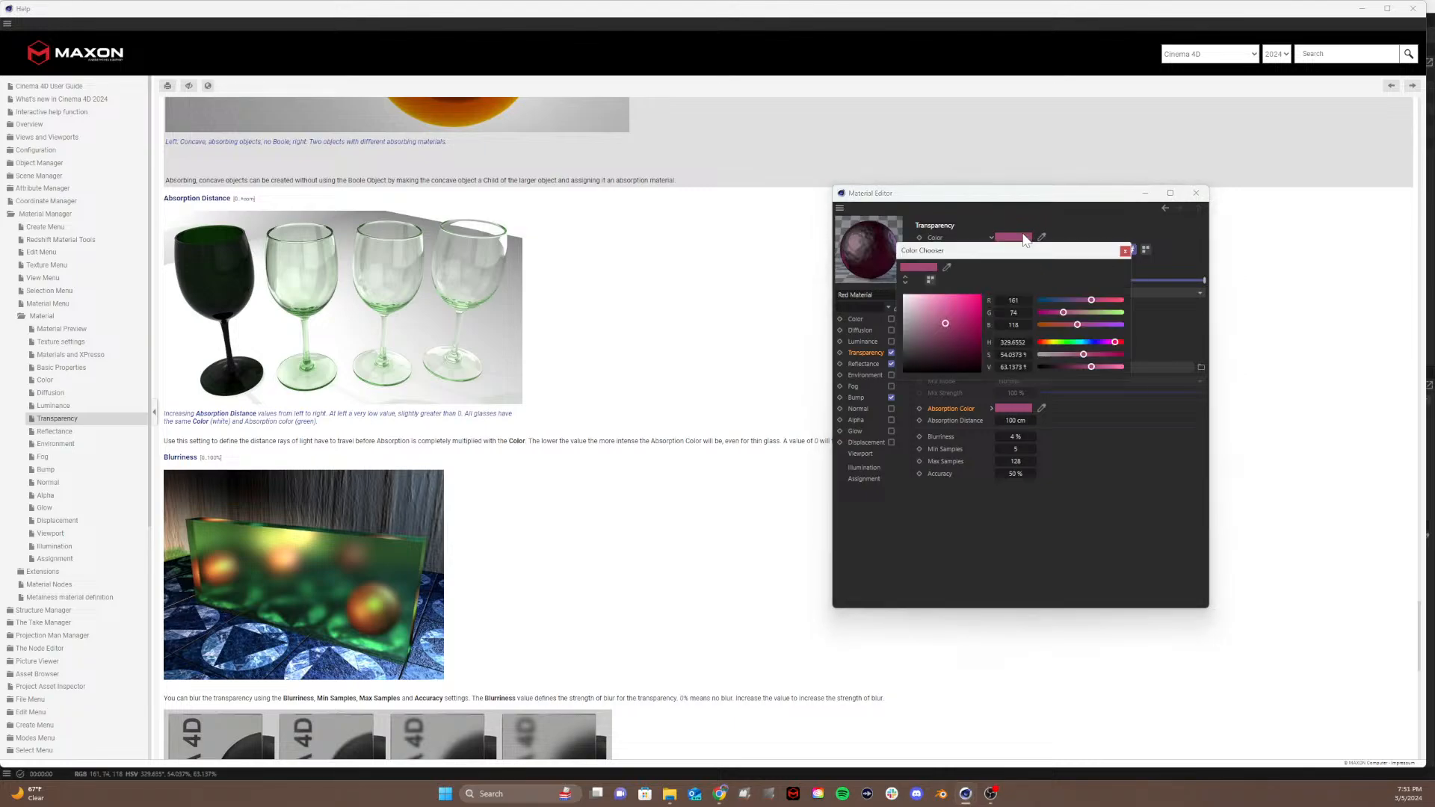
{"action": "left_click_drag", "start_coordinate": [946, 322], "coordinate": [926, 303]}
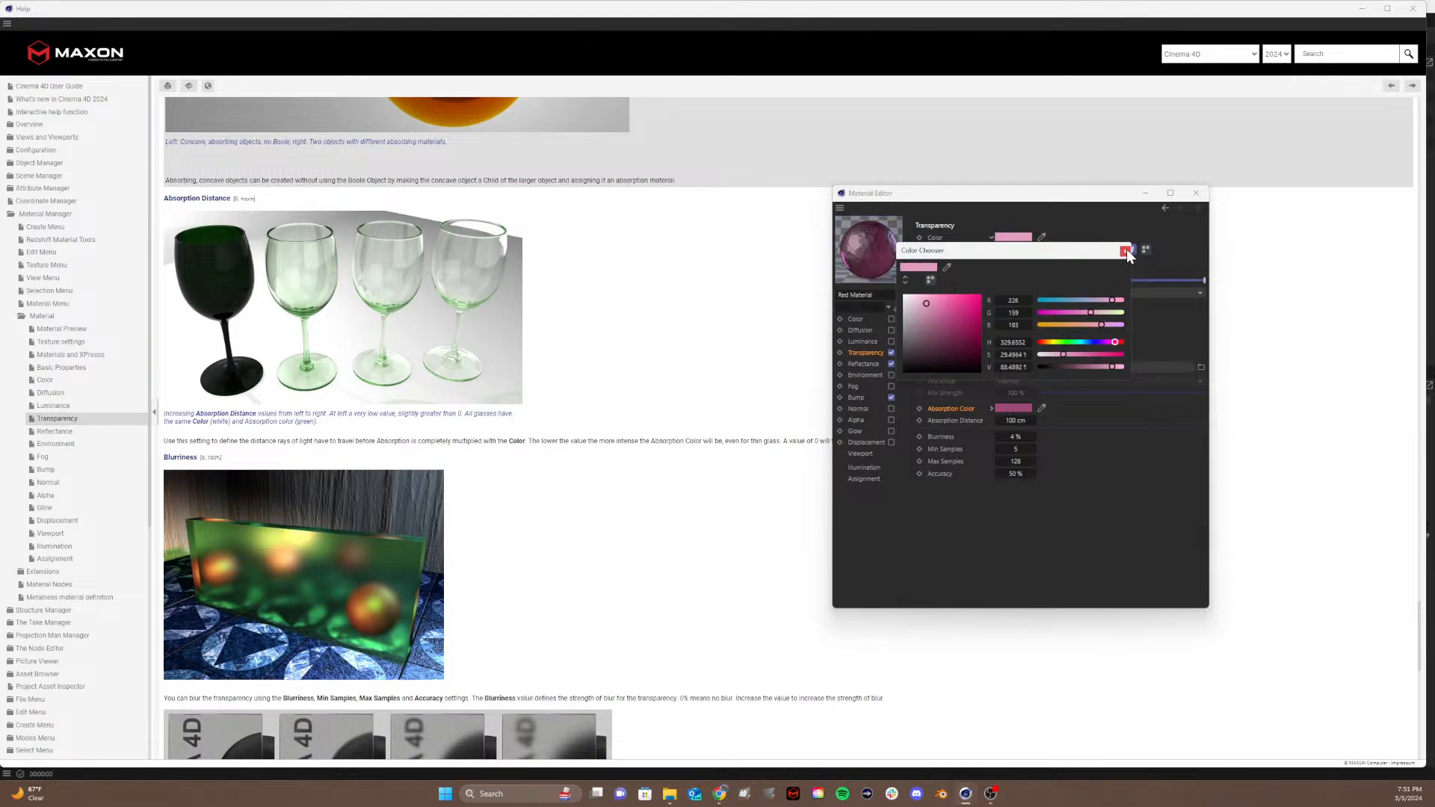
{"action": "left_click", "coordinate": [1126, 251]}
{"action": "left_click", "coordinate": [1196, 193]}
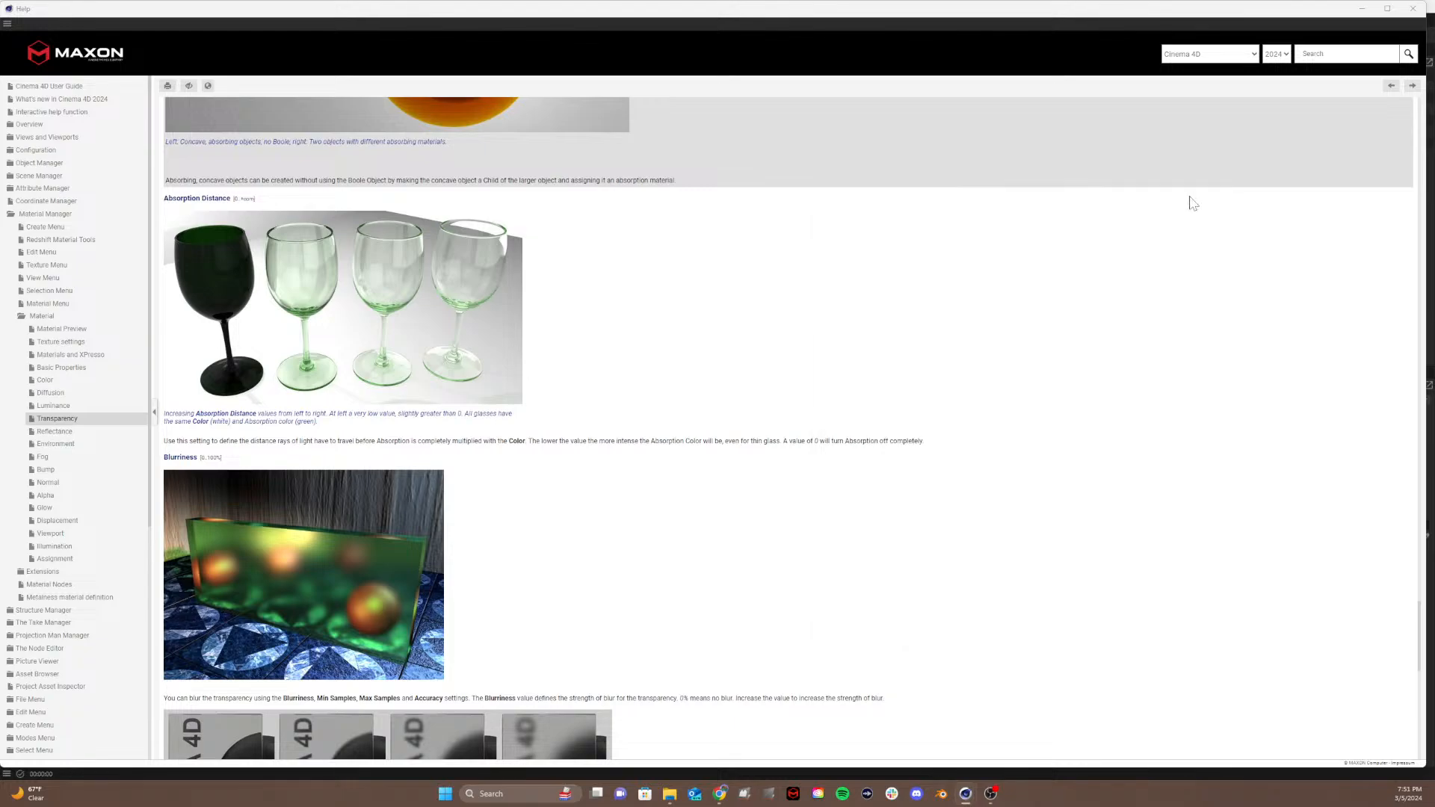
{"action": "left_click", "coordinate": [1412, 8]}
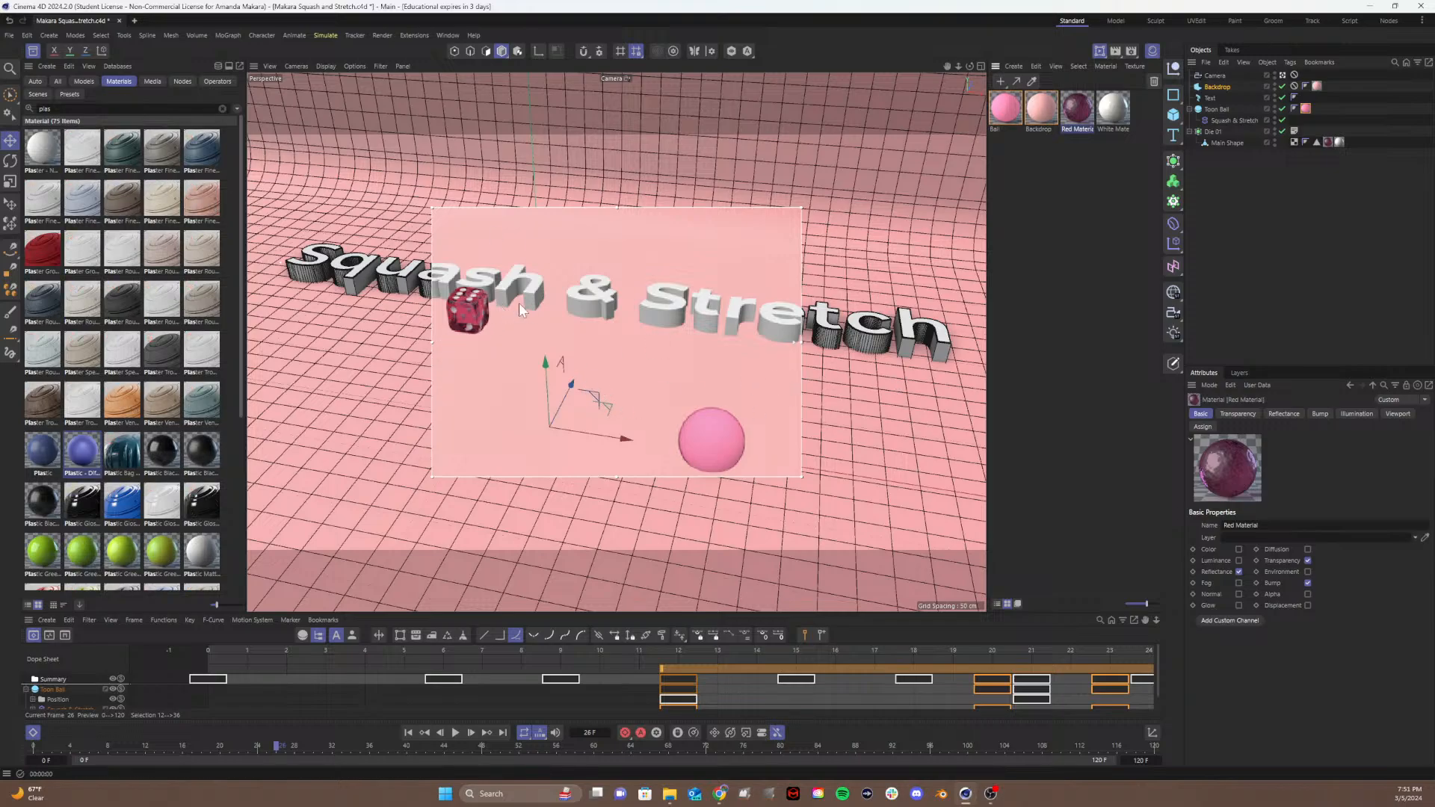
Step: Add the Plaster - Nodes material from the asset library to the scene and apply it to the Text object
{"action": "left_click_drag", "start_coordinate": [63, 149], "coordinate": [464, 270]}
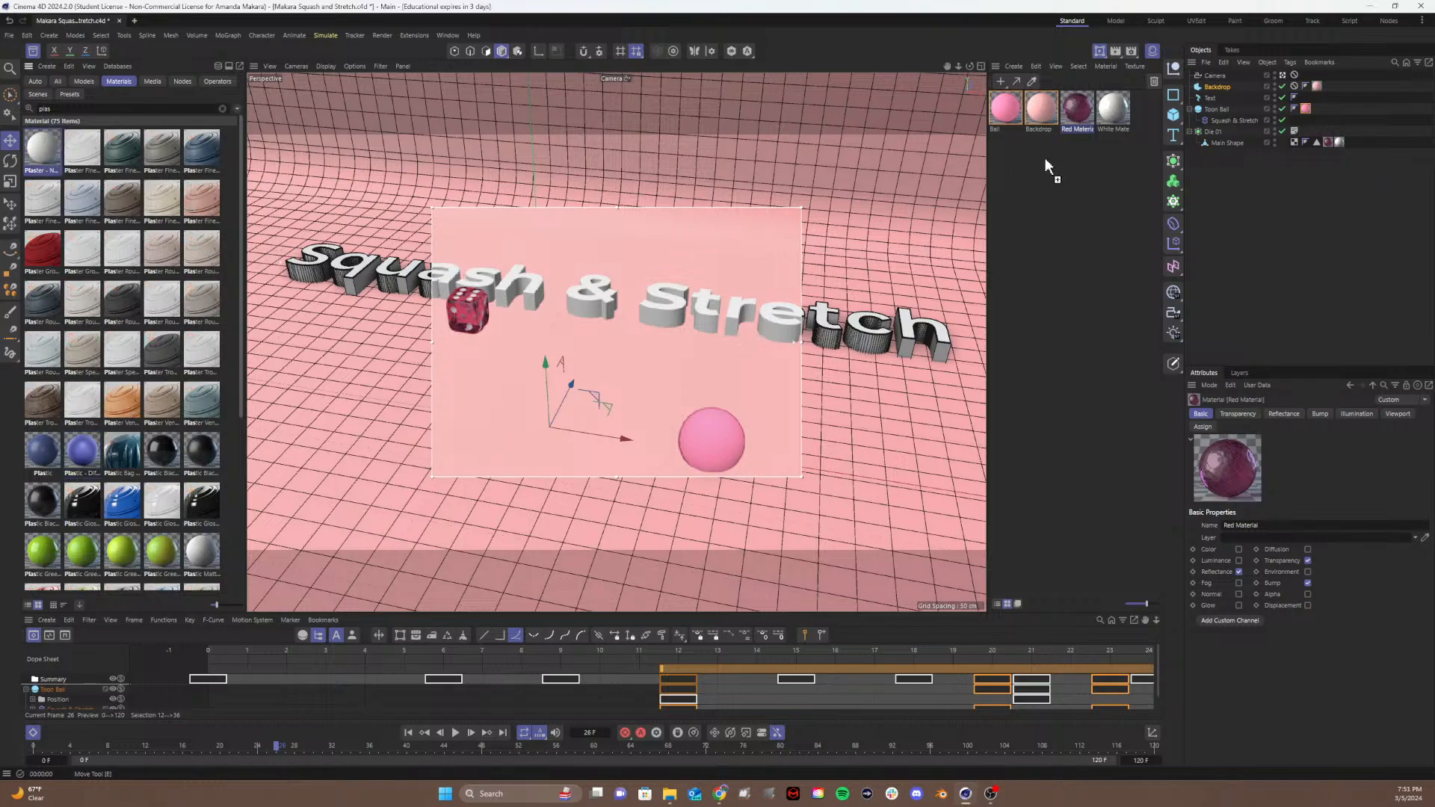
{"action": "left_click_drag", "start_coordinate": [1045, 159], "coordinate": [1044, 159]}
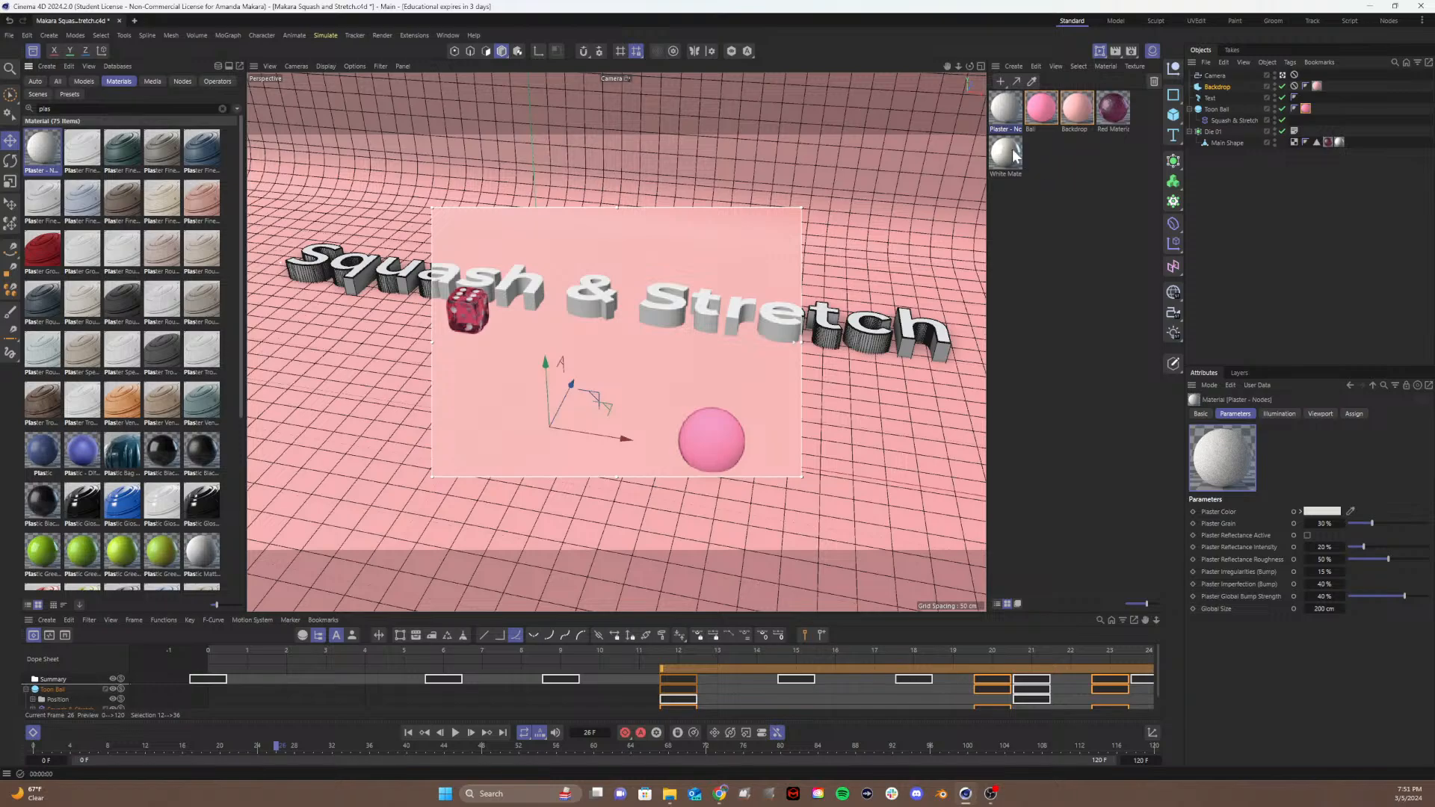
{"action": "left_click_drag", "start_coordinate": [996, 108], "coordinate": [1208, 103]}
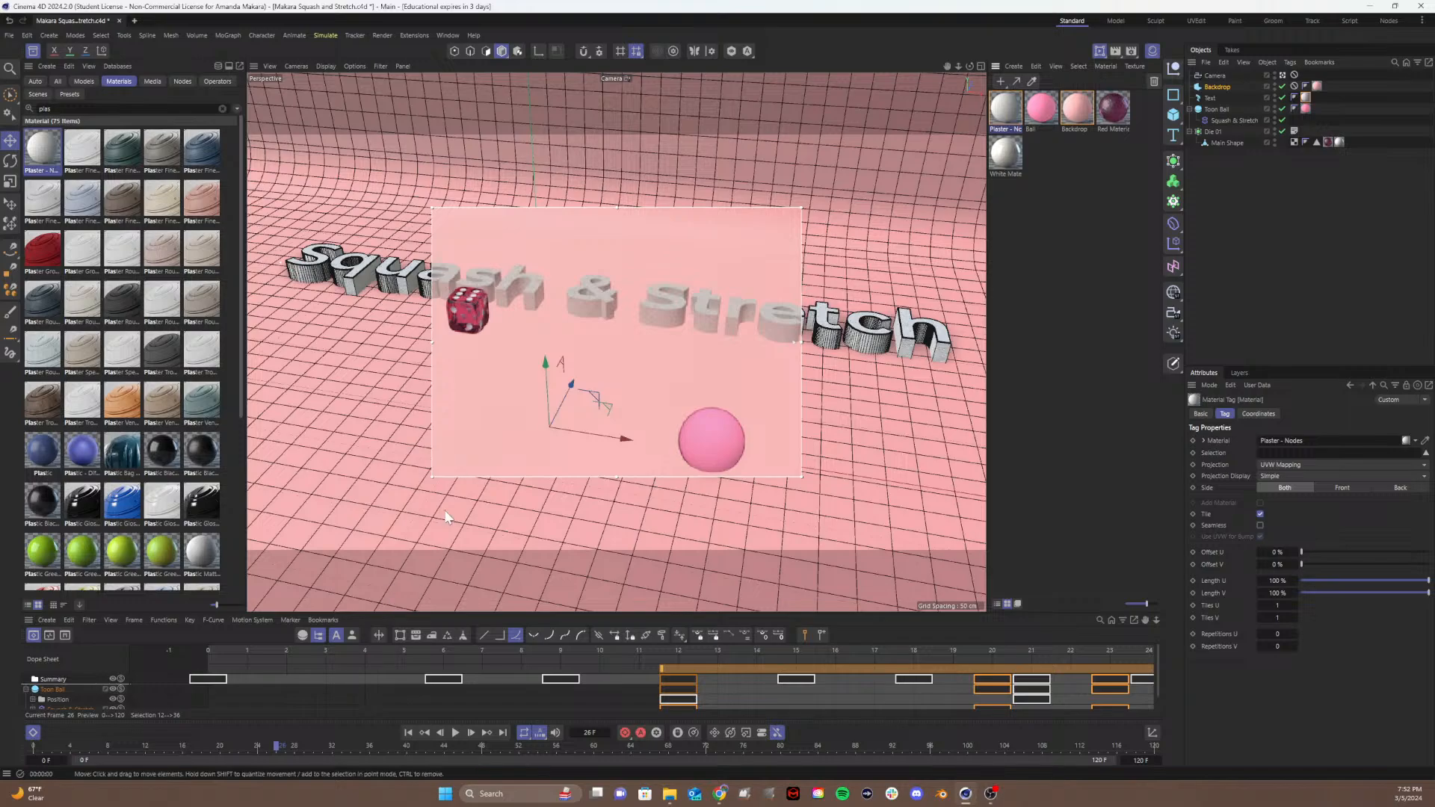
Step: Hide the Asset Browser and Material Manager and turn off the Interactive Render Region
{"action": "left_click", "coordinate": [35, 51]}
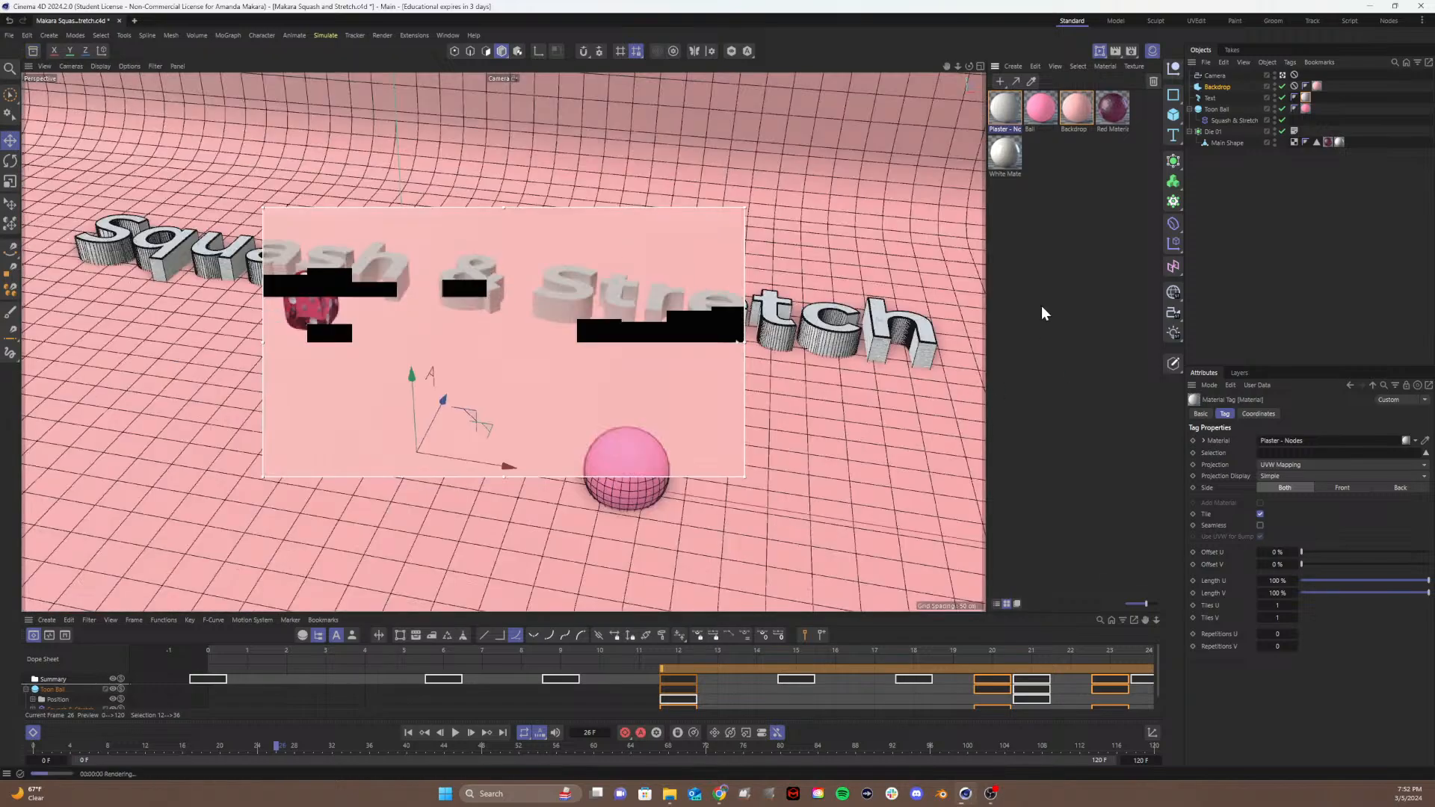
{"action": "left_click", "coordinate": [1066, 374]}
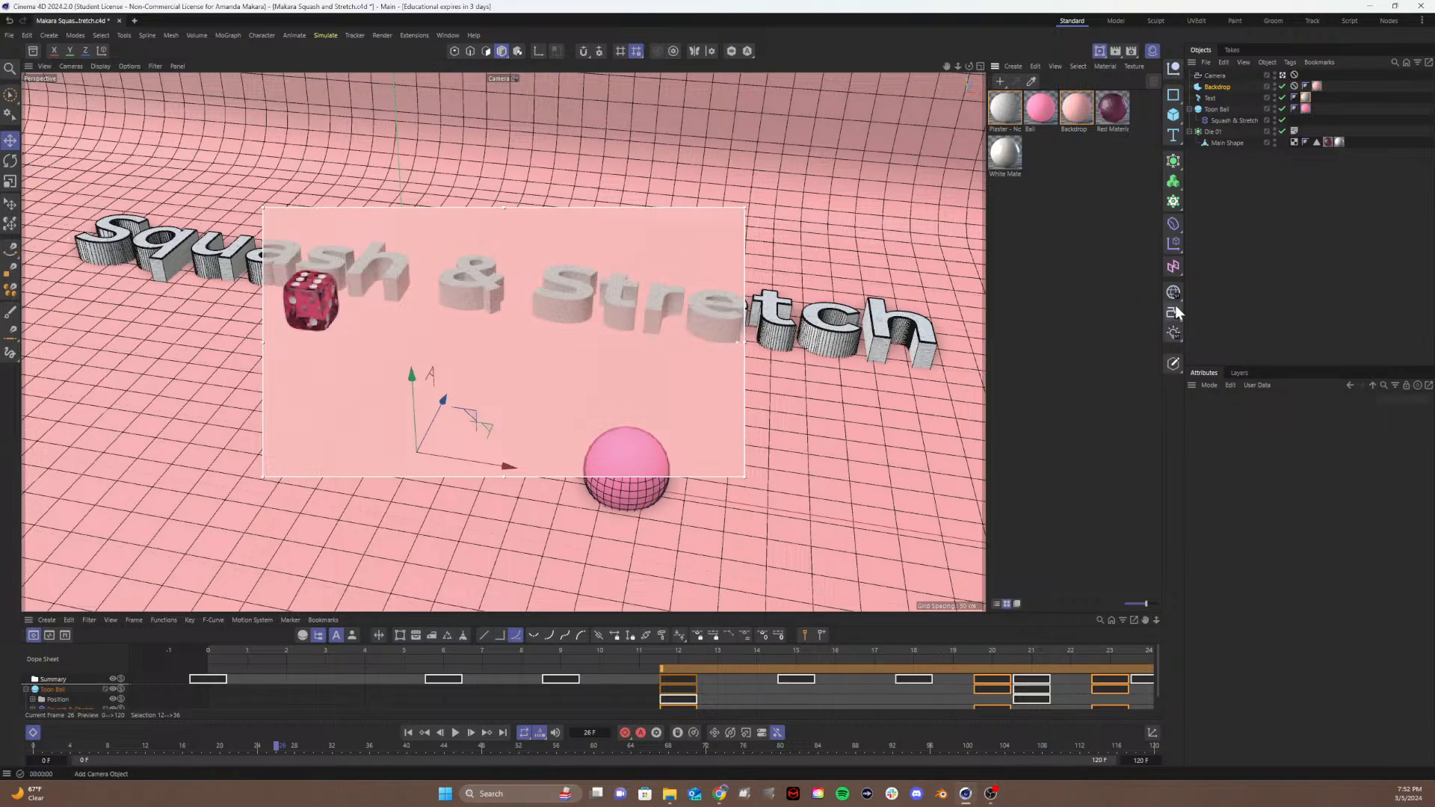
{"action": "left_click", "coordinate": [1174, 331]}
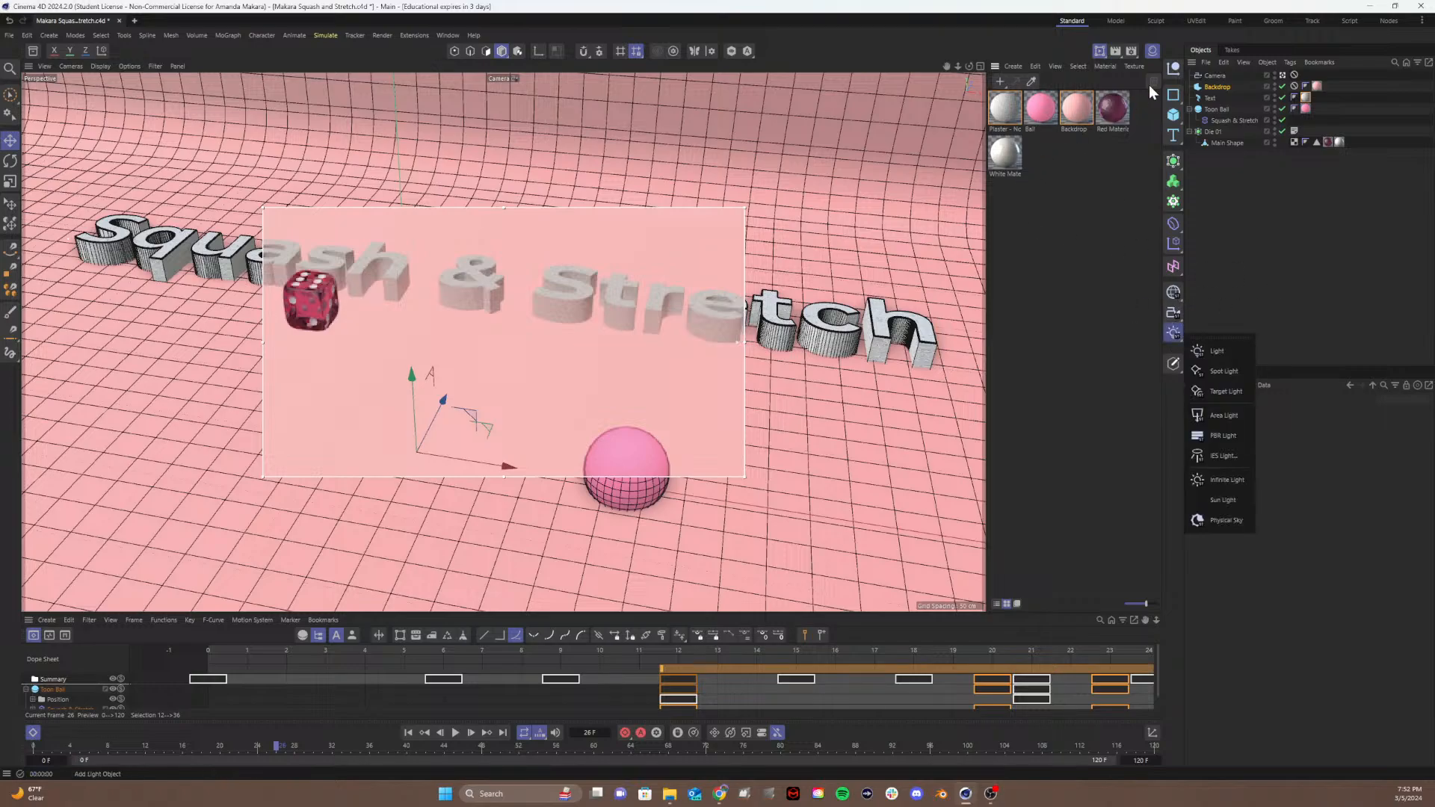
{"action": "left_click", "coordinate": [1153, 50]}
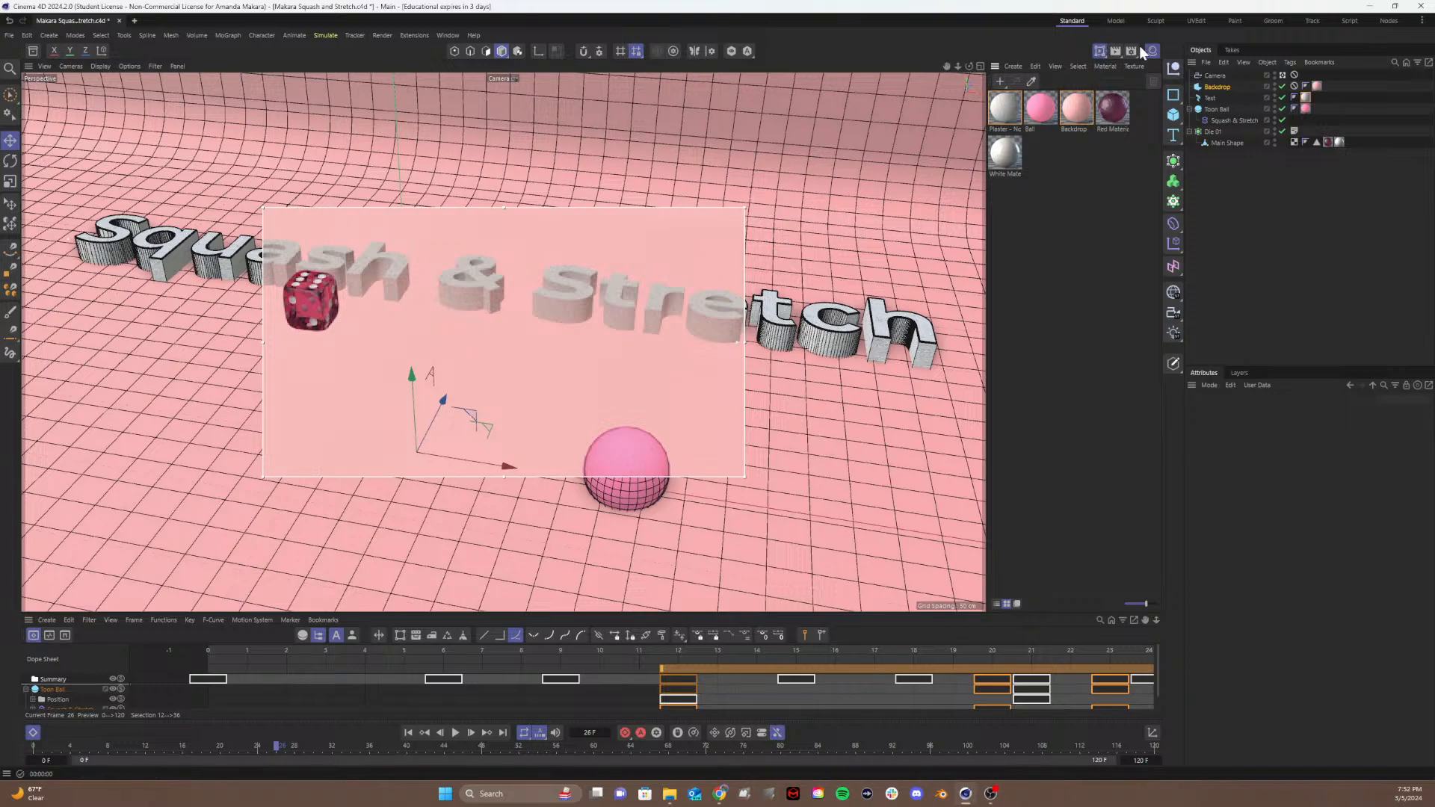
{"action": "left_click", "coordinate": [1153, 55]}
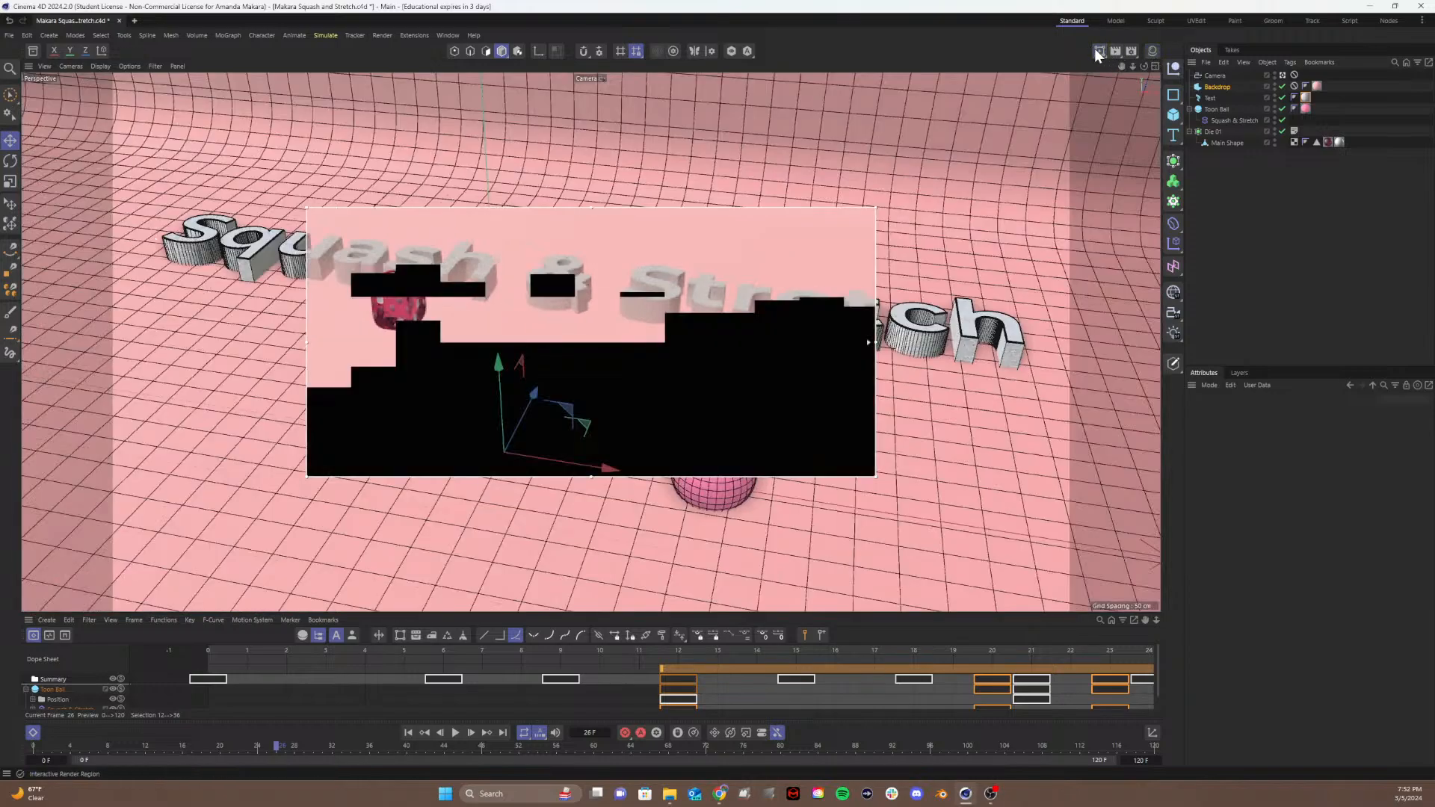
{"action": "left_click", "coordinate": [1095, 50]}
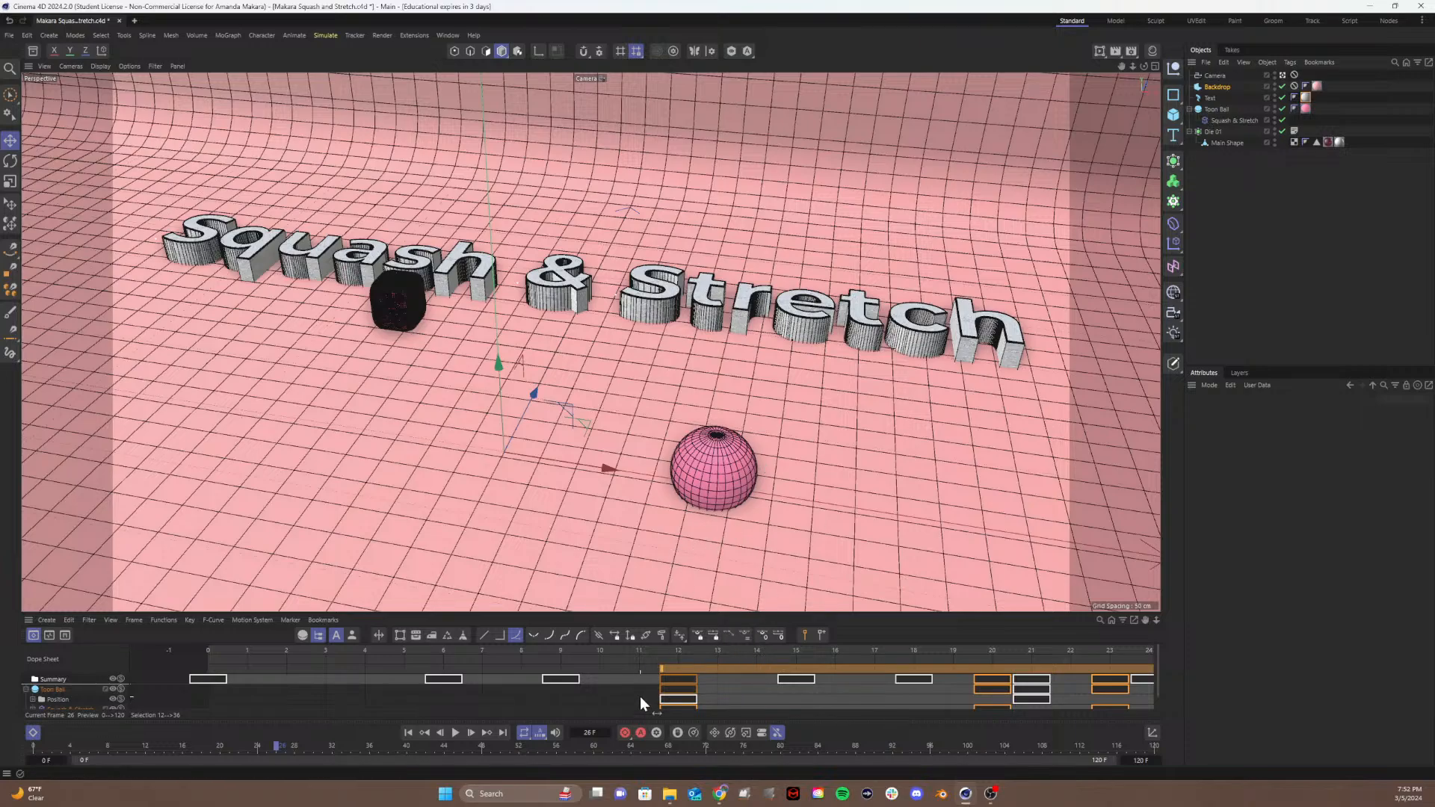
Step: Frame all keyframes in the timeline and scrub the animation back to frame 0 in a full-size front view
{"action": "key", "text": "h"}
{"action": "left_click_drag", "start_coordinate": [778, 652], "coordinate": [513, 662]}
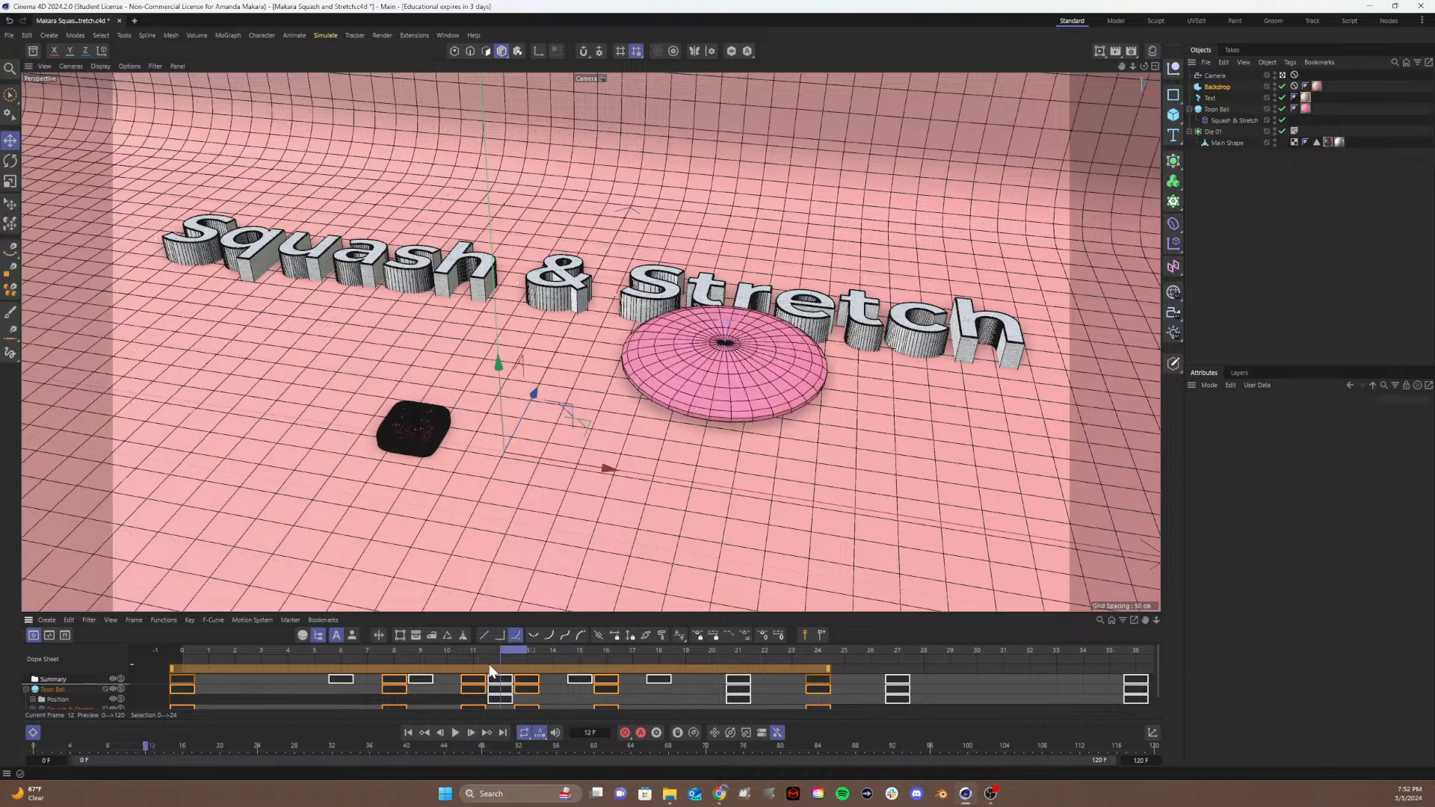
{"action": "left_click", "coordinate": [1155, 66]}
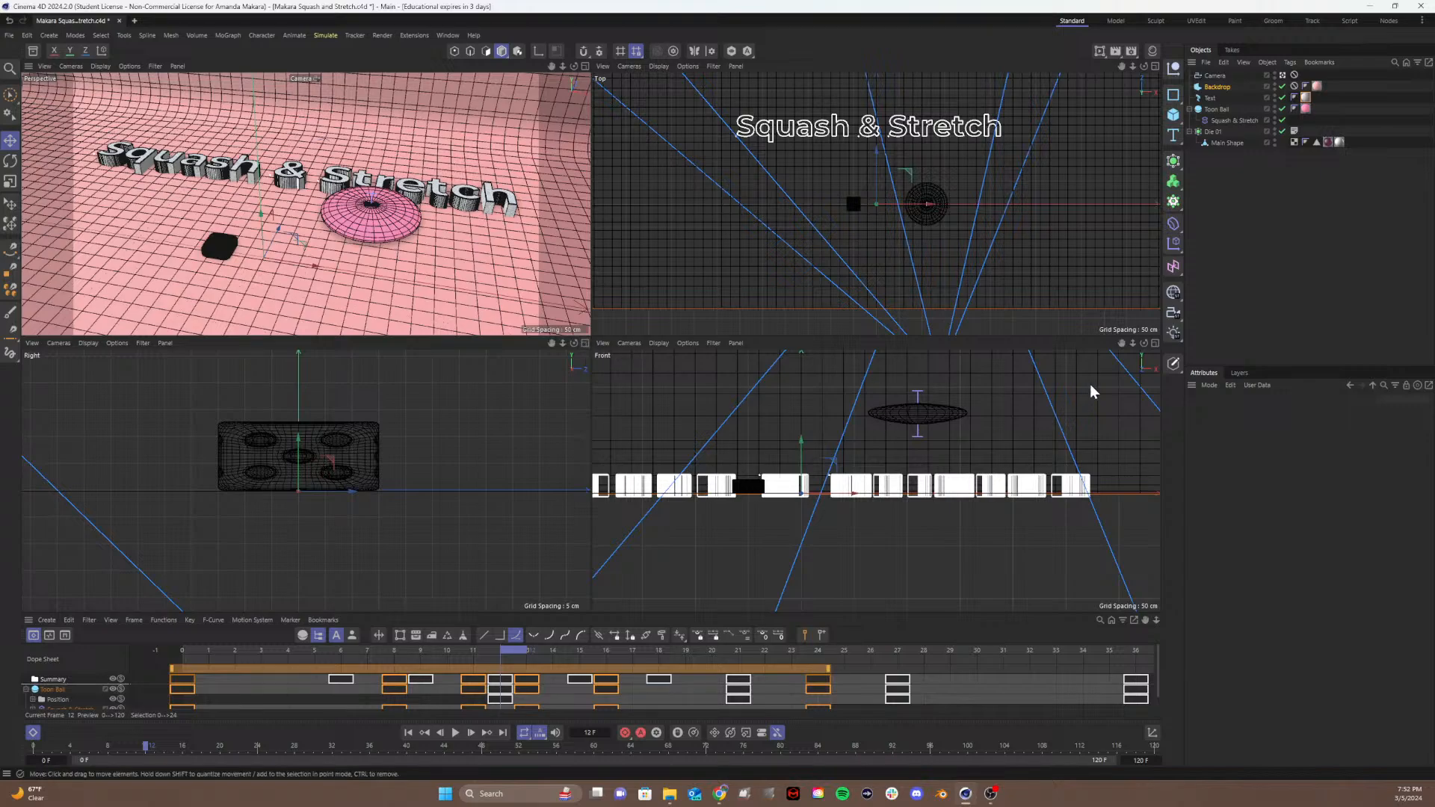
{"action": "left_click", "coordinate": [1156, 343]}
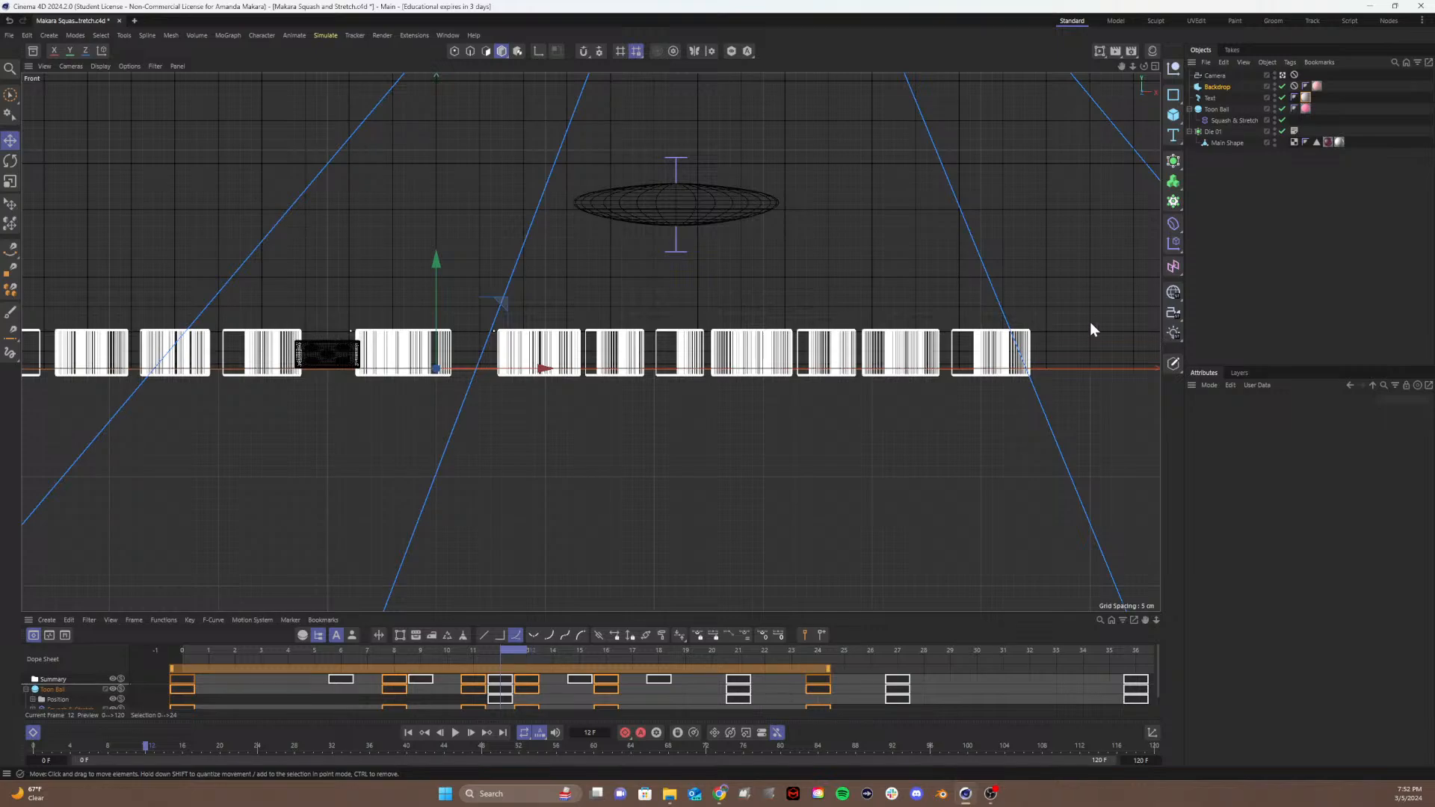
{"action": "left_click_drag", "start_coordinate": [486, 656], "coordinate": [93, 655]}
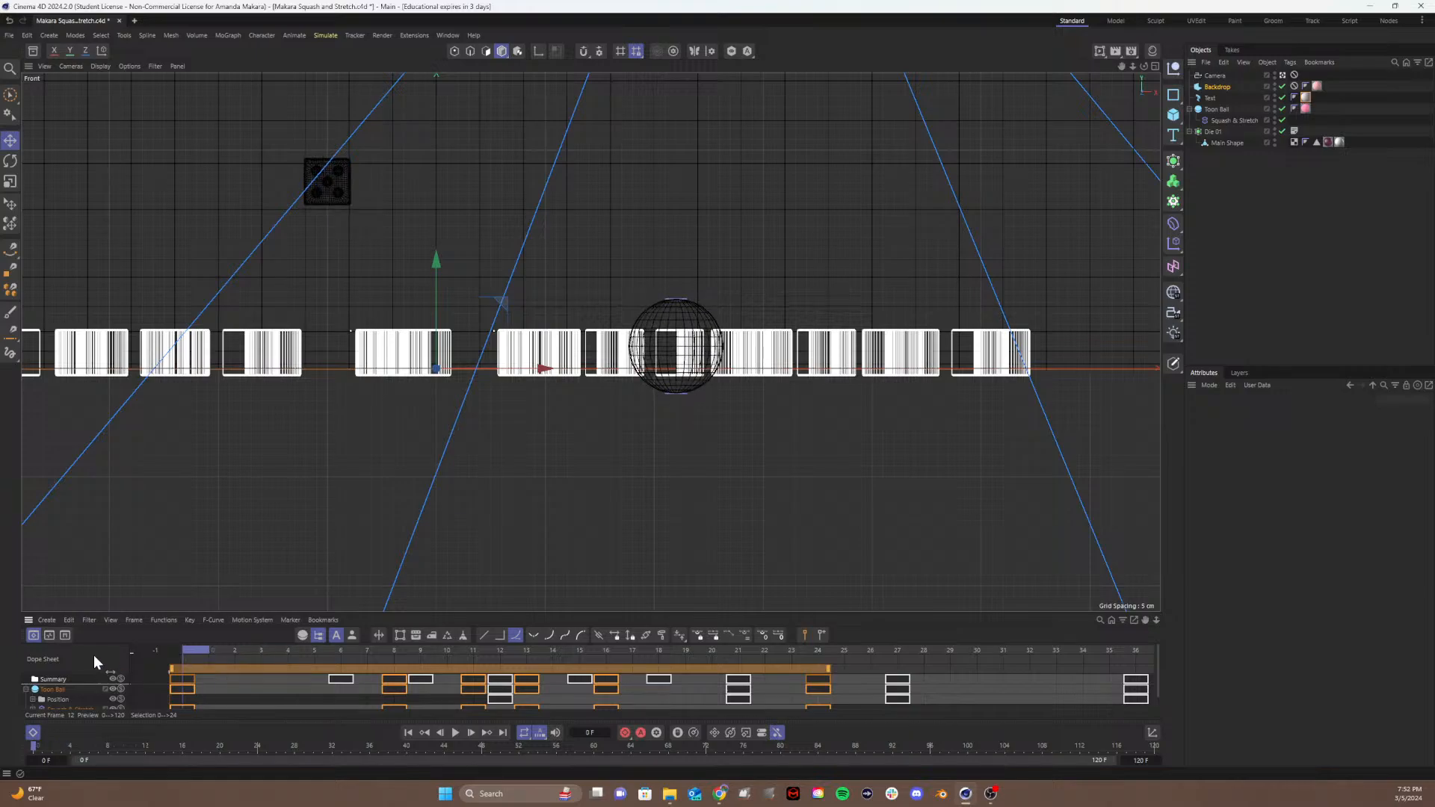
{"action": "left_click_drag", "start_coordinate": [190, 658], "coordinate": [103, 658]}
Step: Try setting the Before option of the Toon Ball's Position tracks to Off and scrub the start of the animation
{"action": "left_click", "coordinate": [59, 698]}
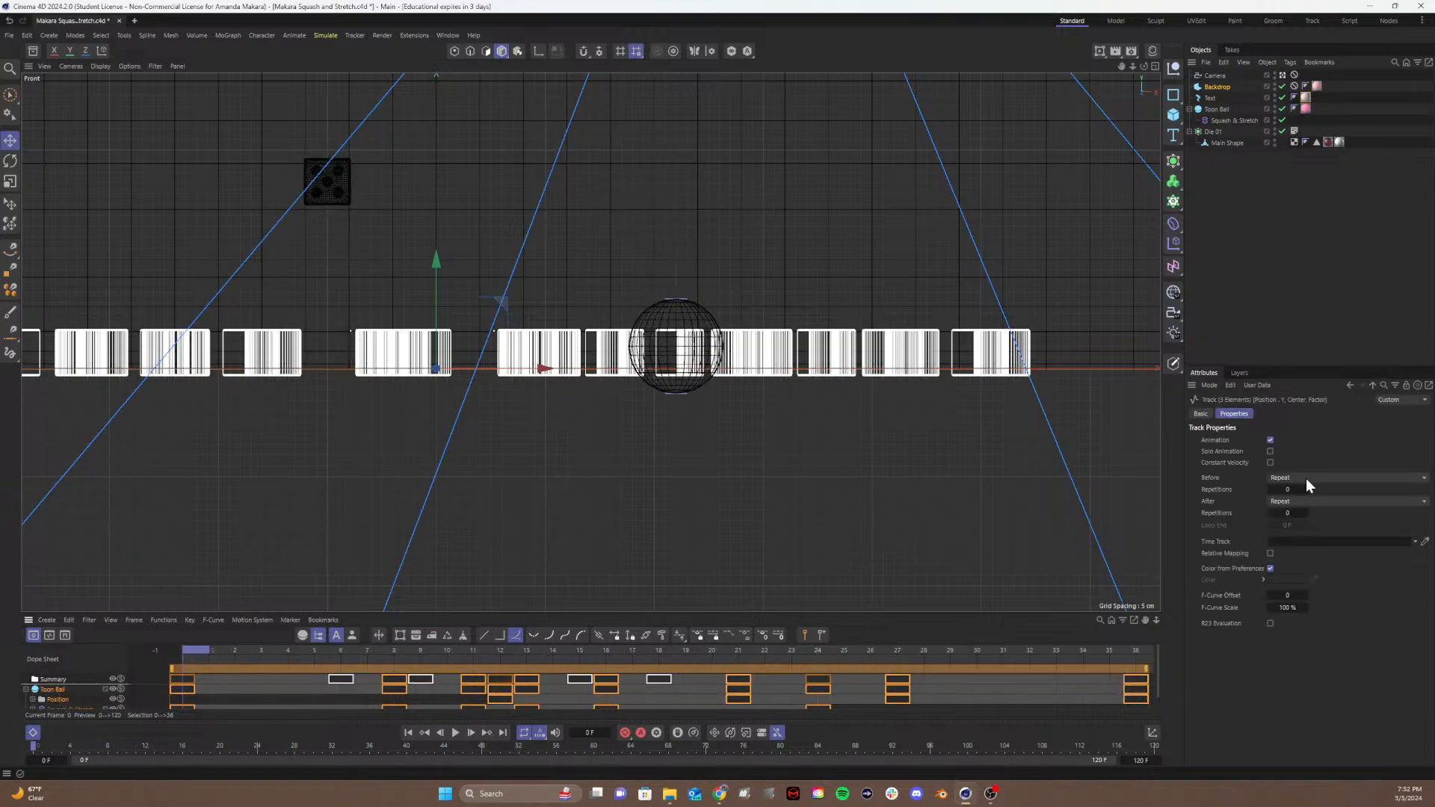
{"action": "left_click", "coordinate": [1279, 478]}
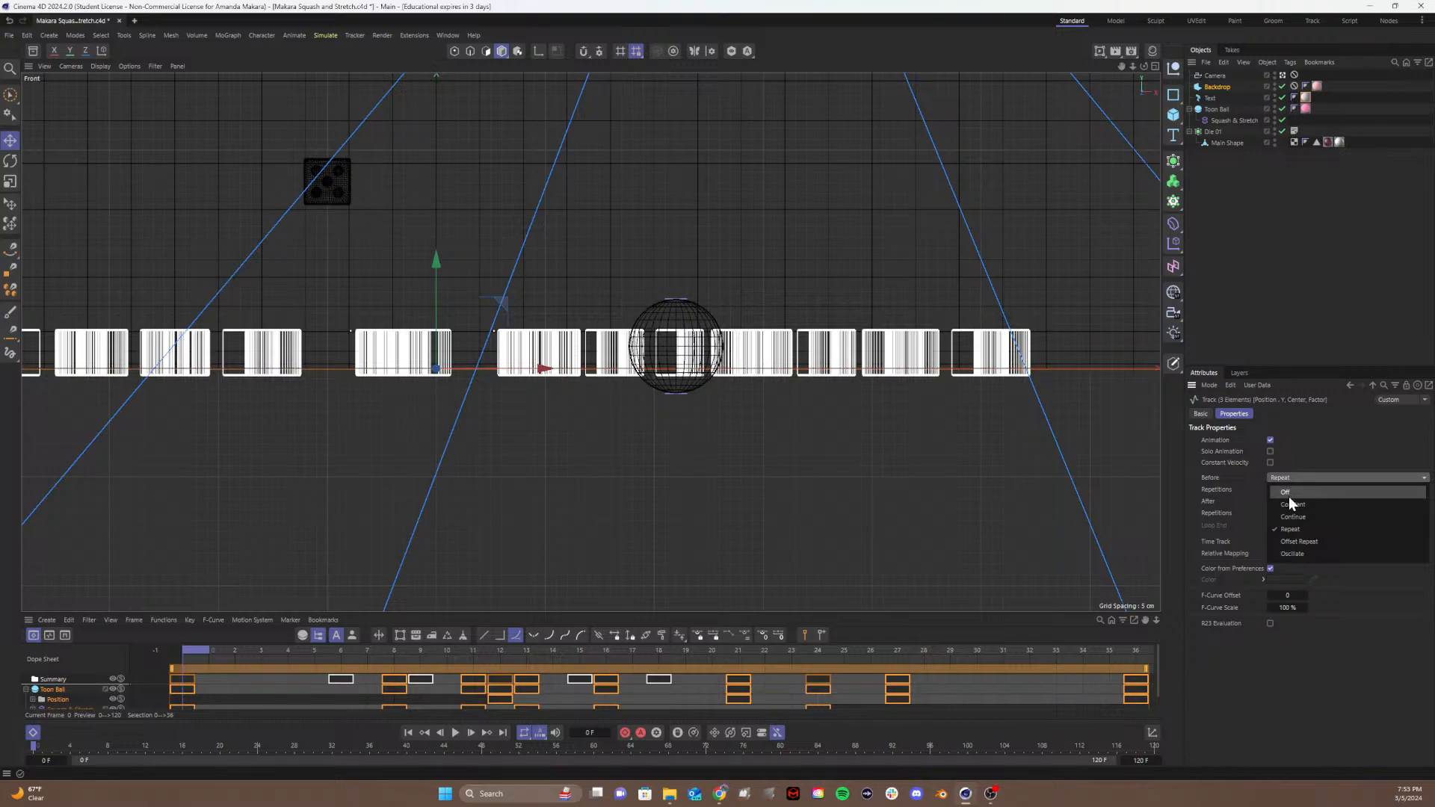
{"action": "left_click", "coordinate": [1287, 491]}
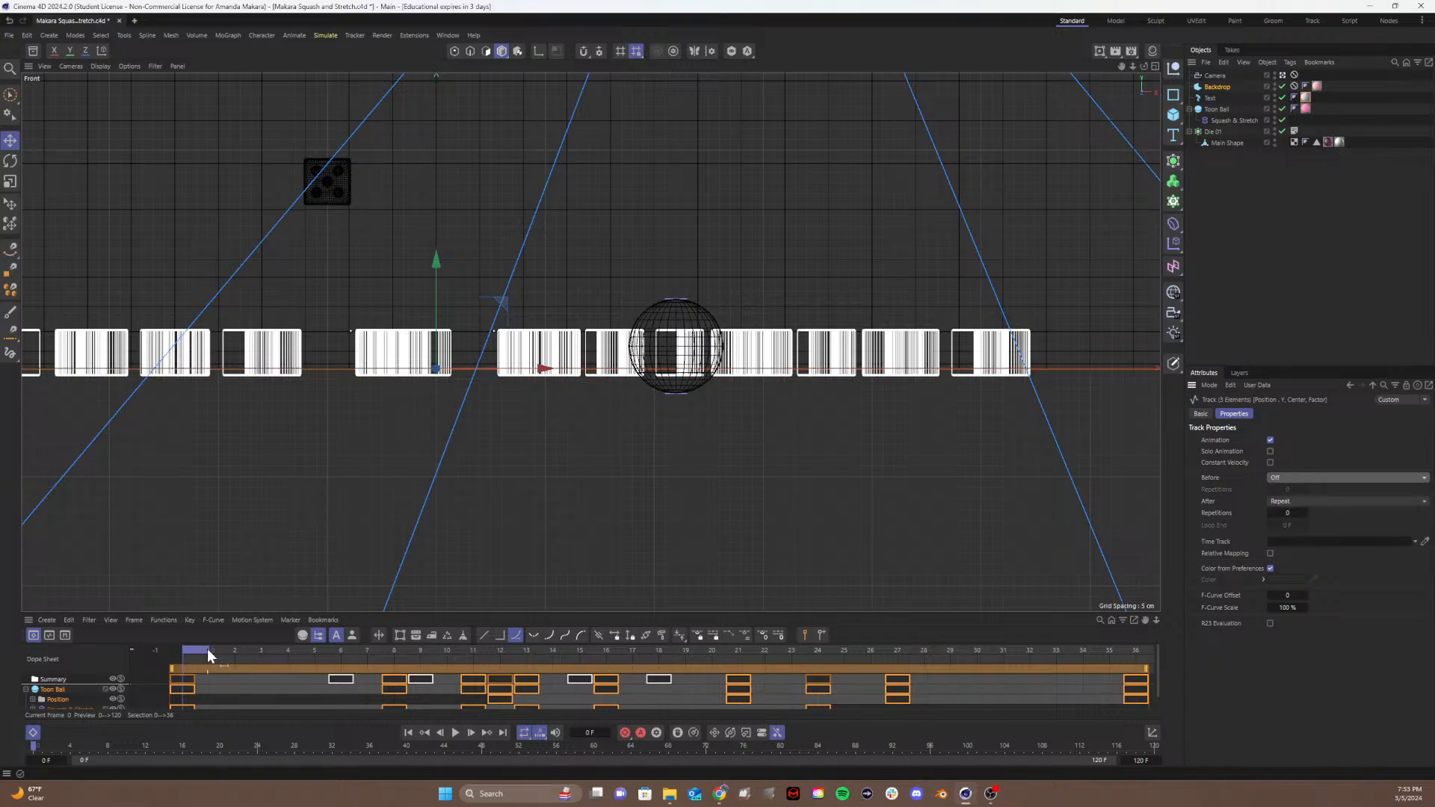
{"action": "left_click_drag", "start_coordinate": [209, 651], "coordinate": [130, 634]}
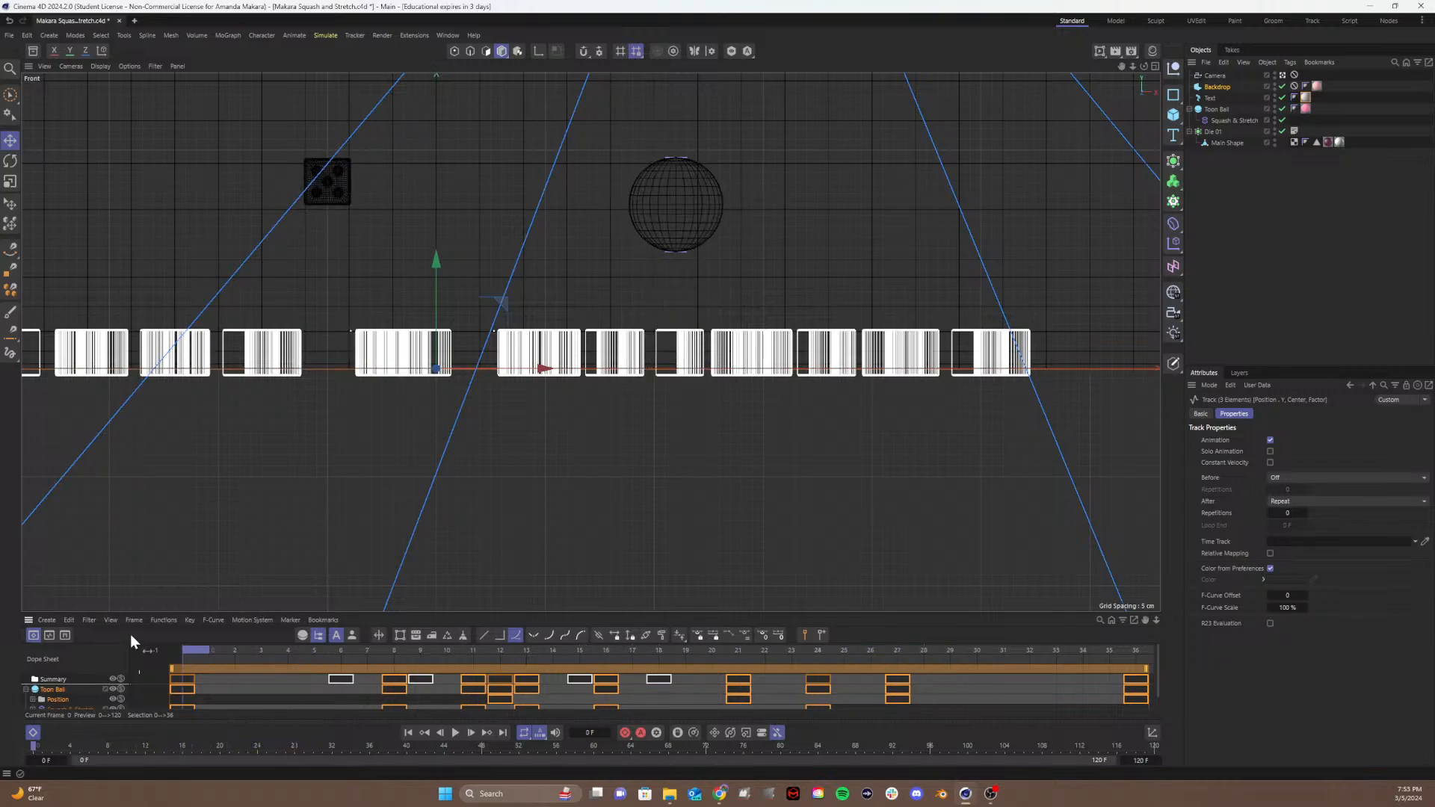
Step: Undo the Before option change on the Toon Ball's Position tracks
{"action": "key", "text": "ctrl+z"}
{"action": "key", "text": "ctrl+z"}
{"action": "key", "text": "ctrl+z"}
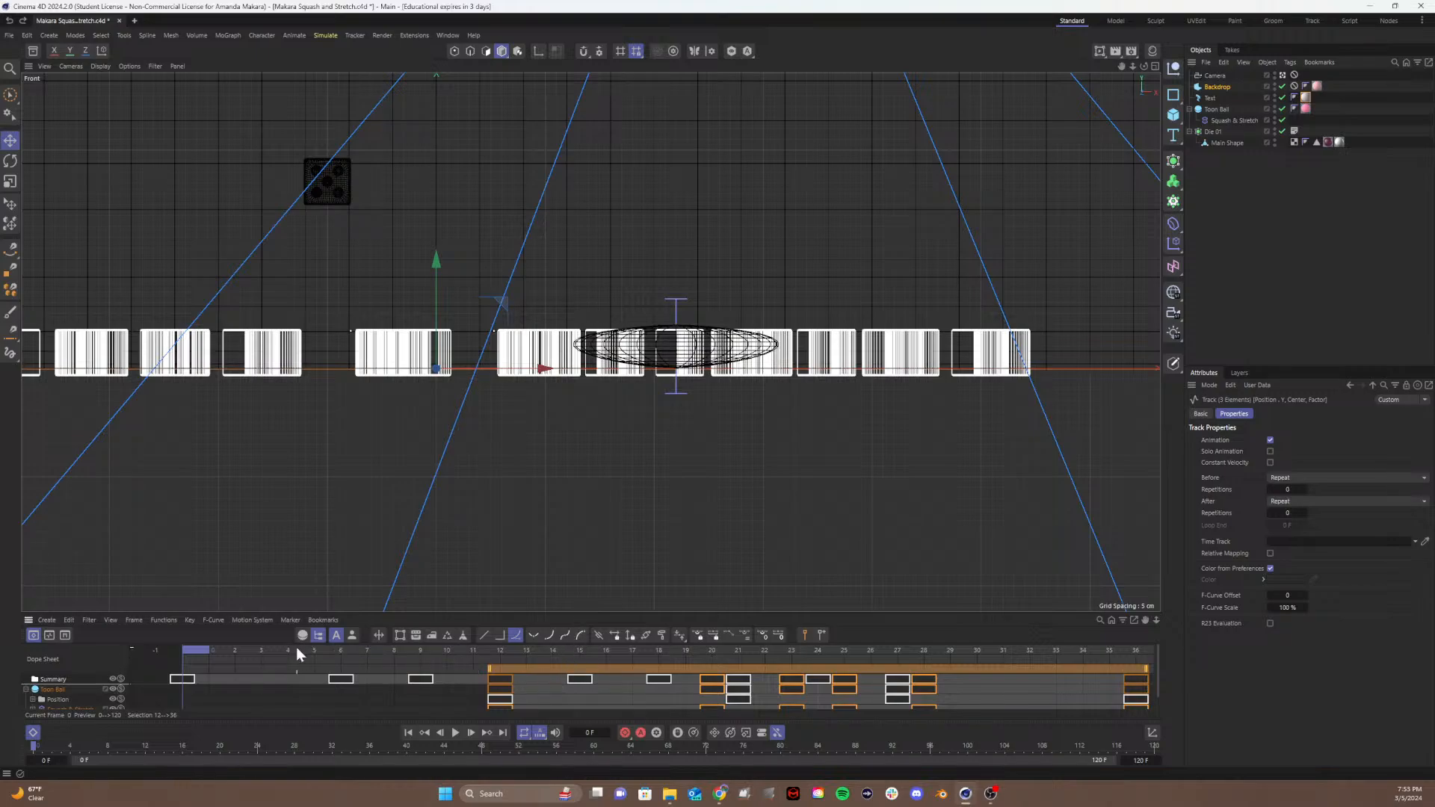
Step: Play the animation from the start in the front view, stop it, and save the project
{"action": "left_click_drag", "start_coordinate": [195, 648], "coordinate": [144, 647]}
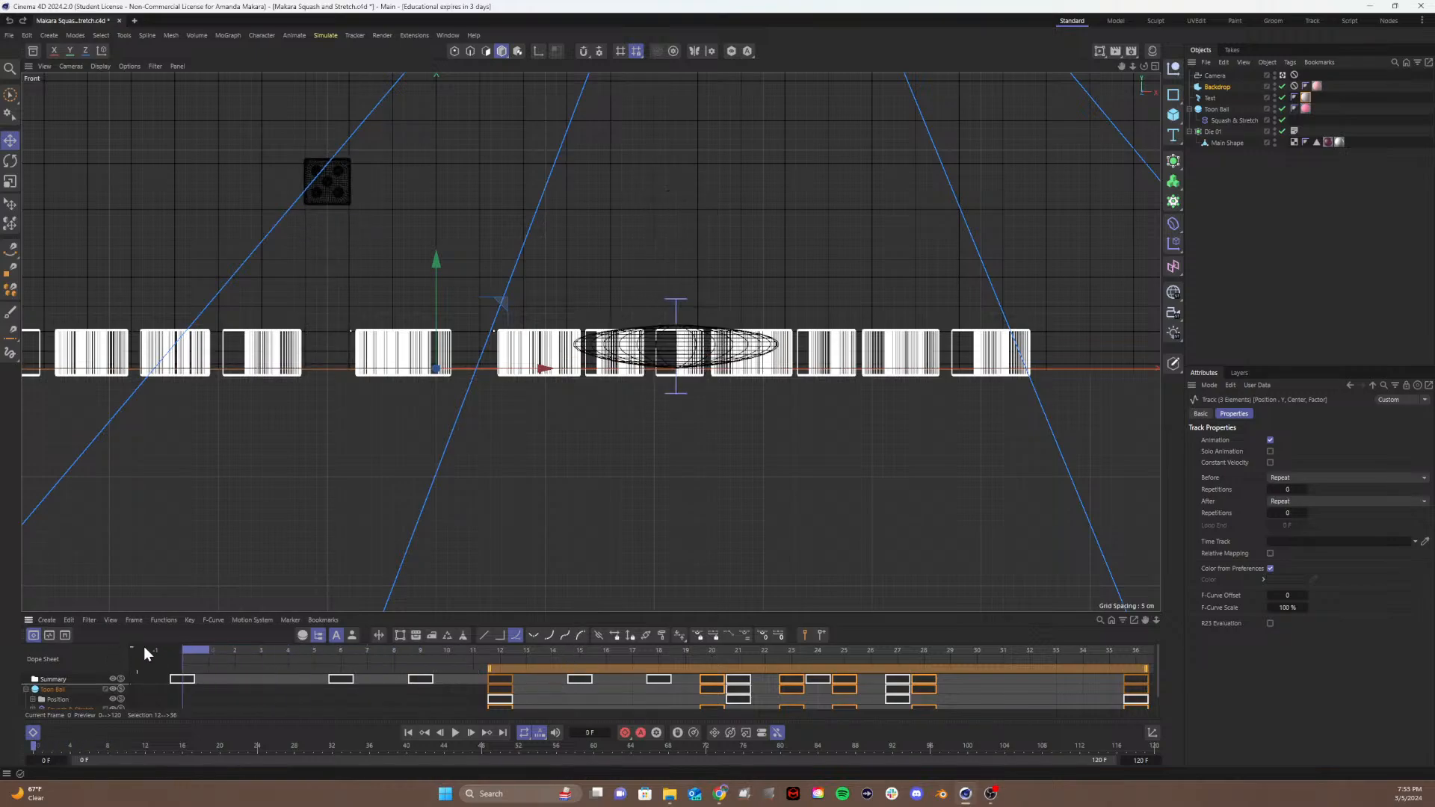
{"action": "left_click", "coordinate": [455, 733]}
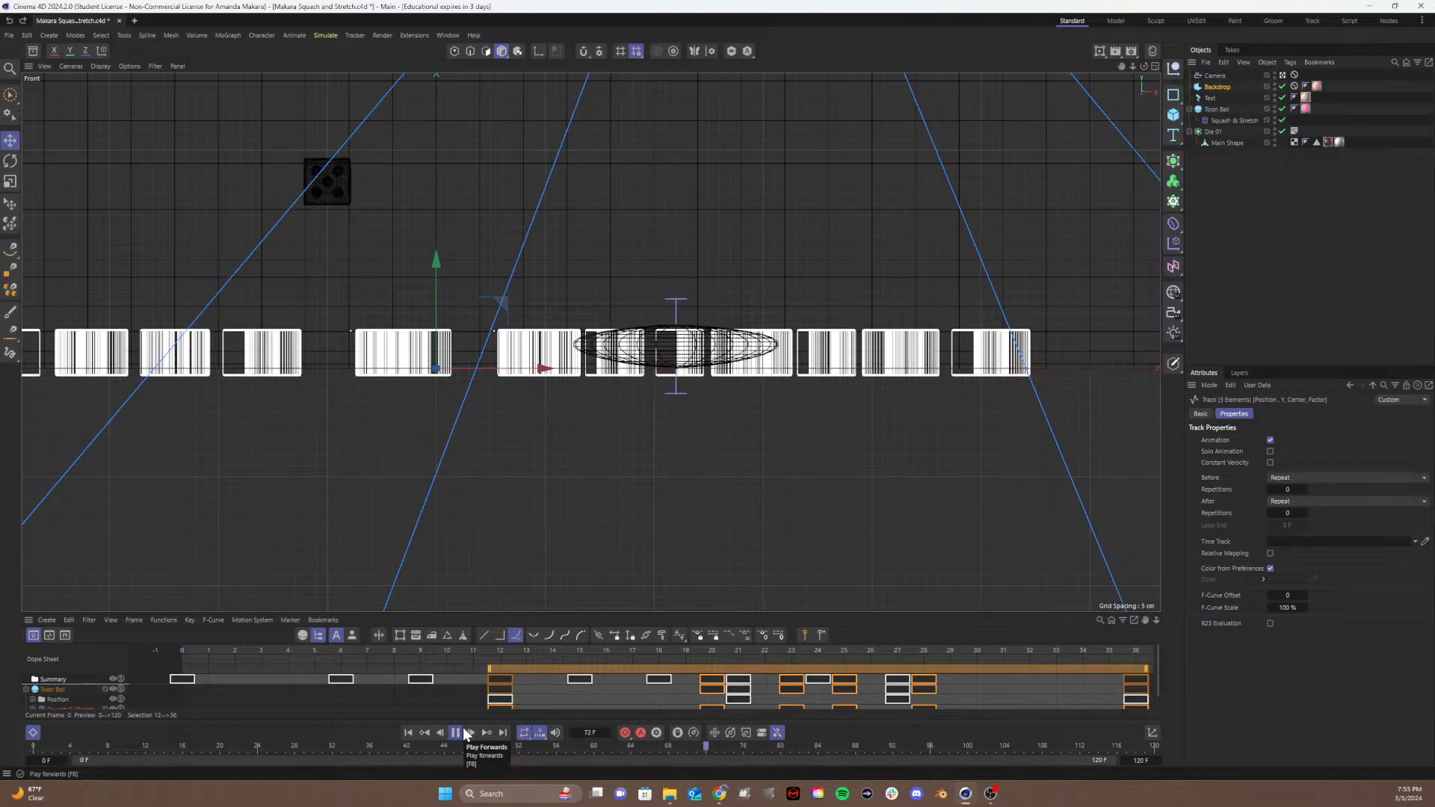
{"action": "left_click", "coordinate": [463, 733]}
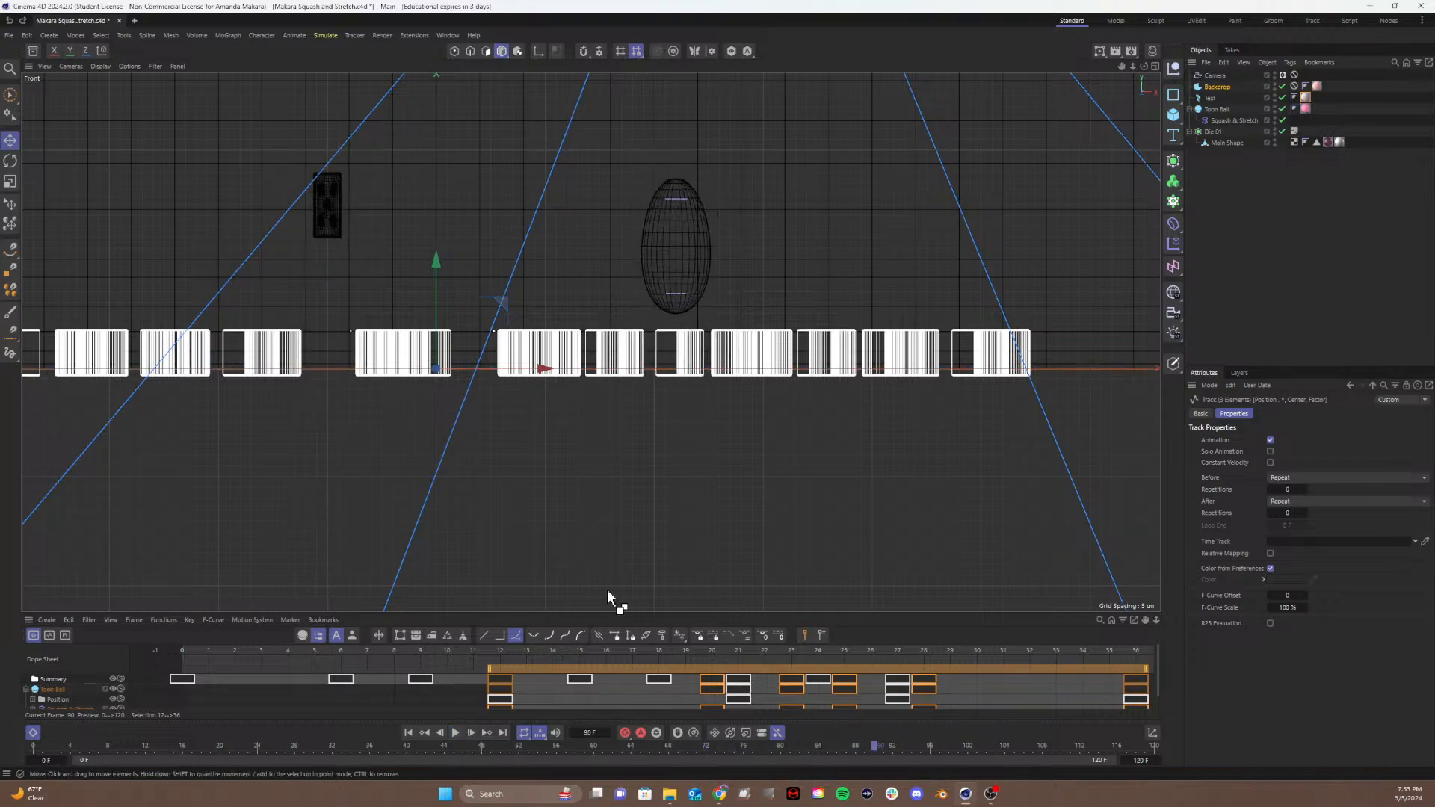
{"action": "key", "text": "ctrl+s"}
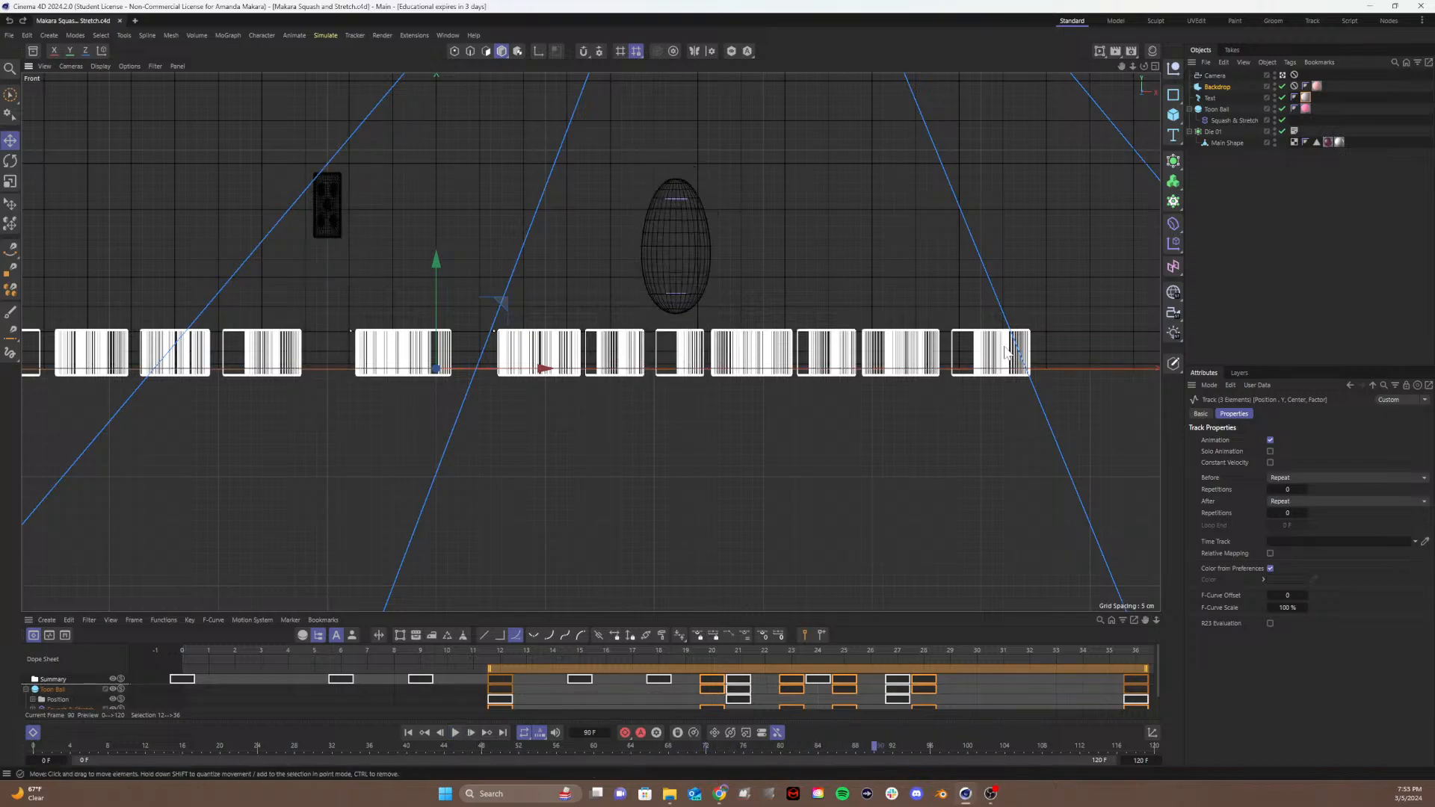
Step: Return to the full-size perspective view and collapse the Toon Ball and Die 01 hierarchies
{"action": "left_click", "coordinate": [1155, 66]}
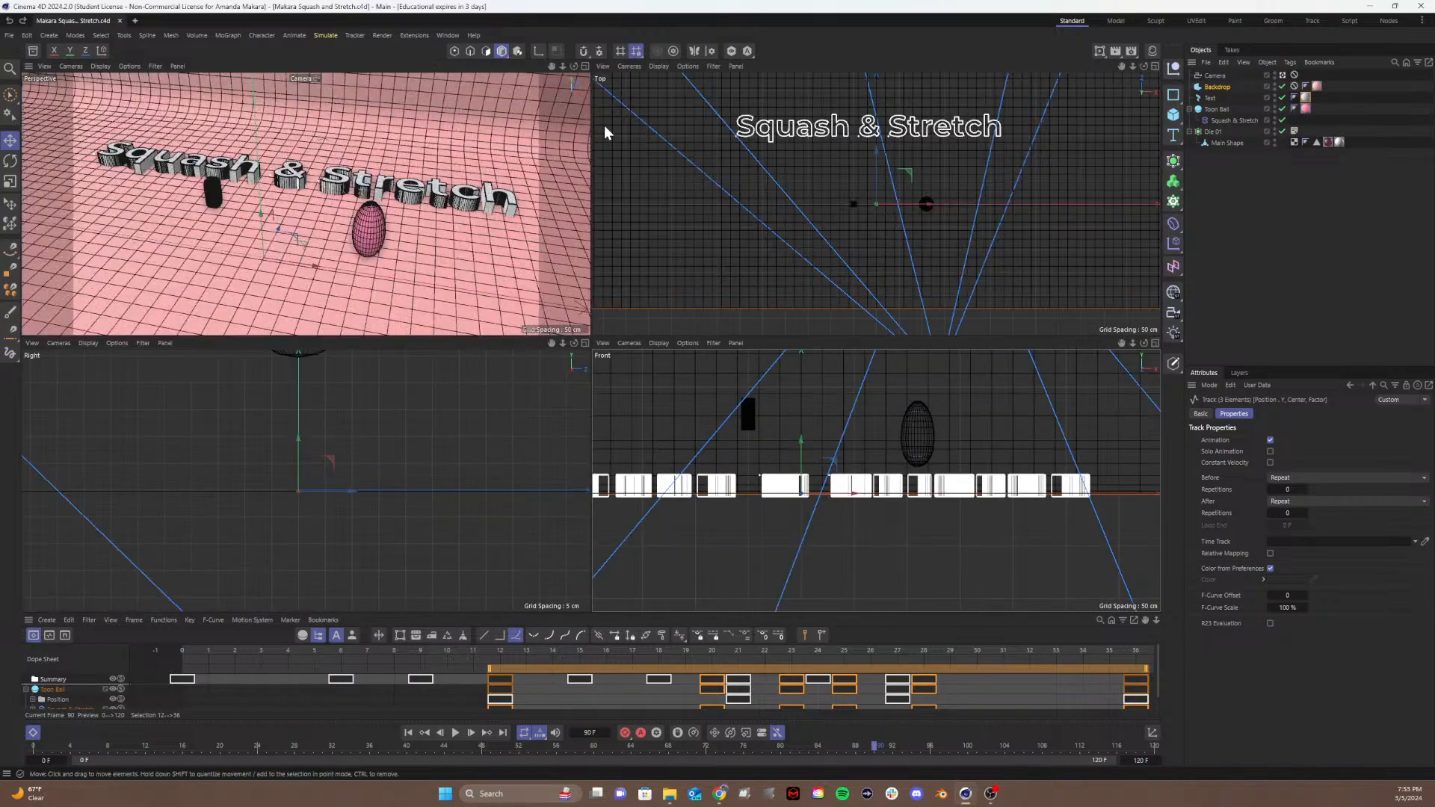
{"action": "left_click", "coordinate": [585, 66]}
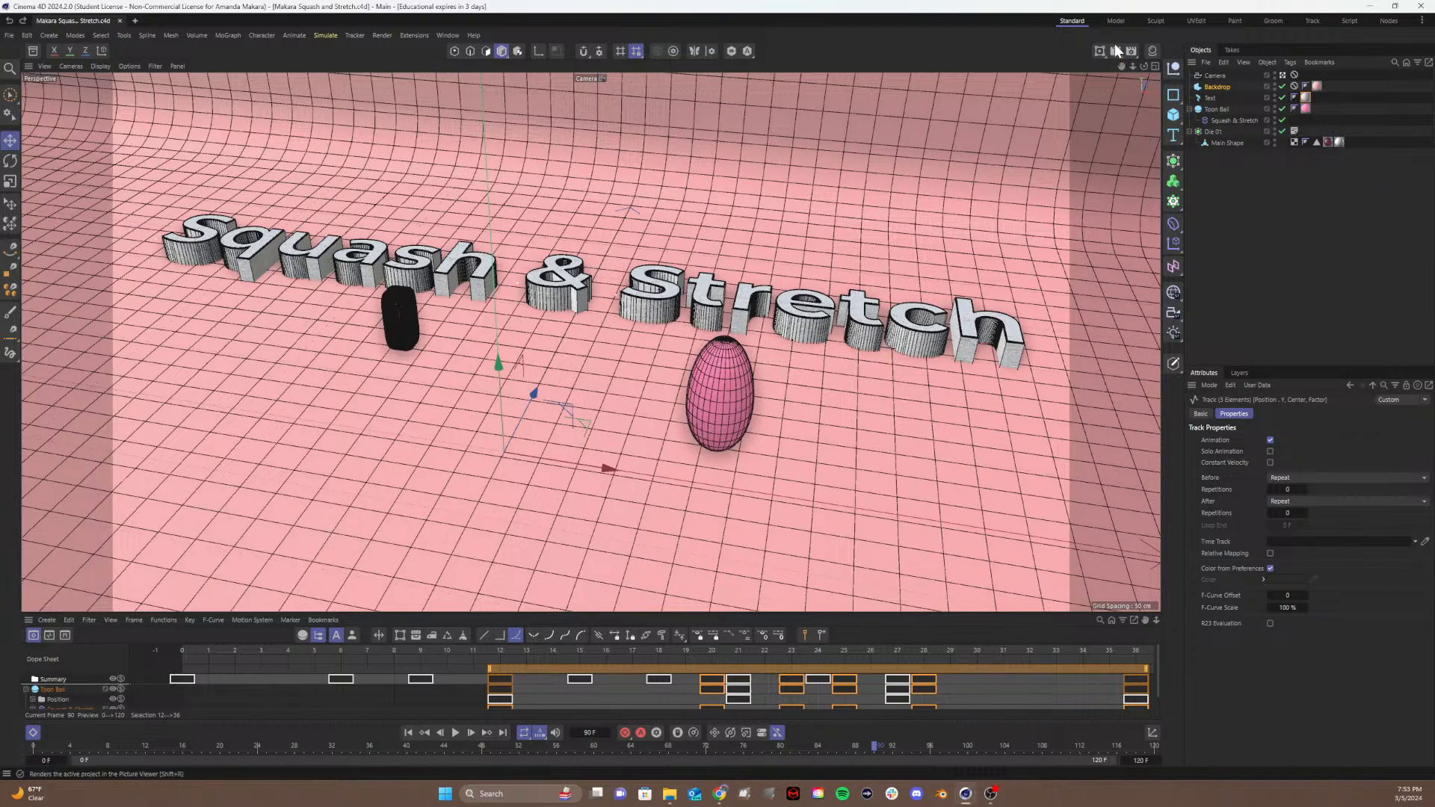
{"action": "left_click", "coordinate": [1220, 194]}
{"action": "left_click", "coordinate": [1189, 109]}
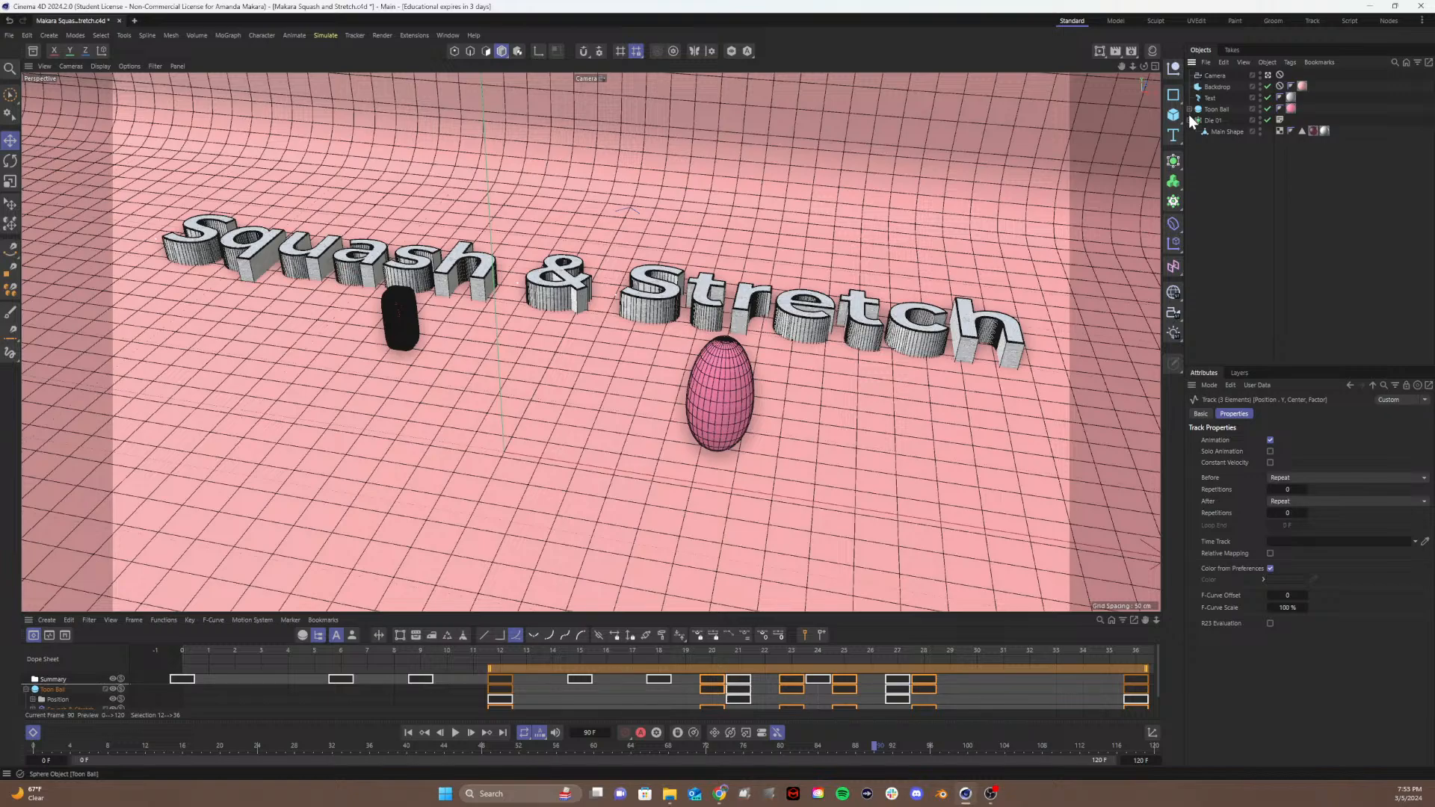
{"action": "left_click", "coordinate": [1188, 119]}
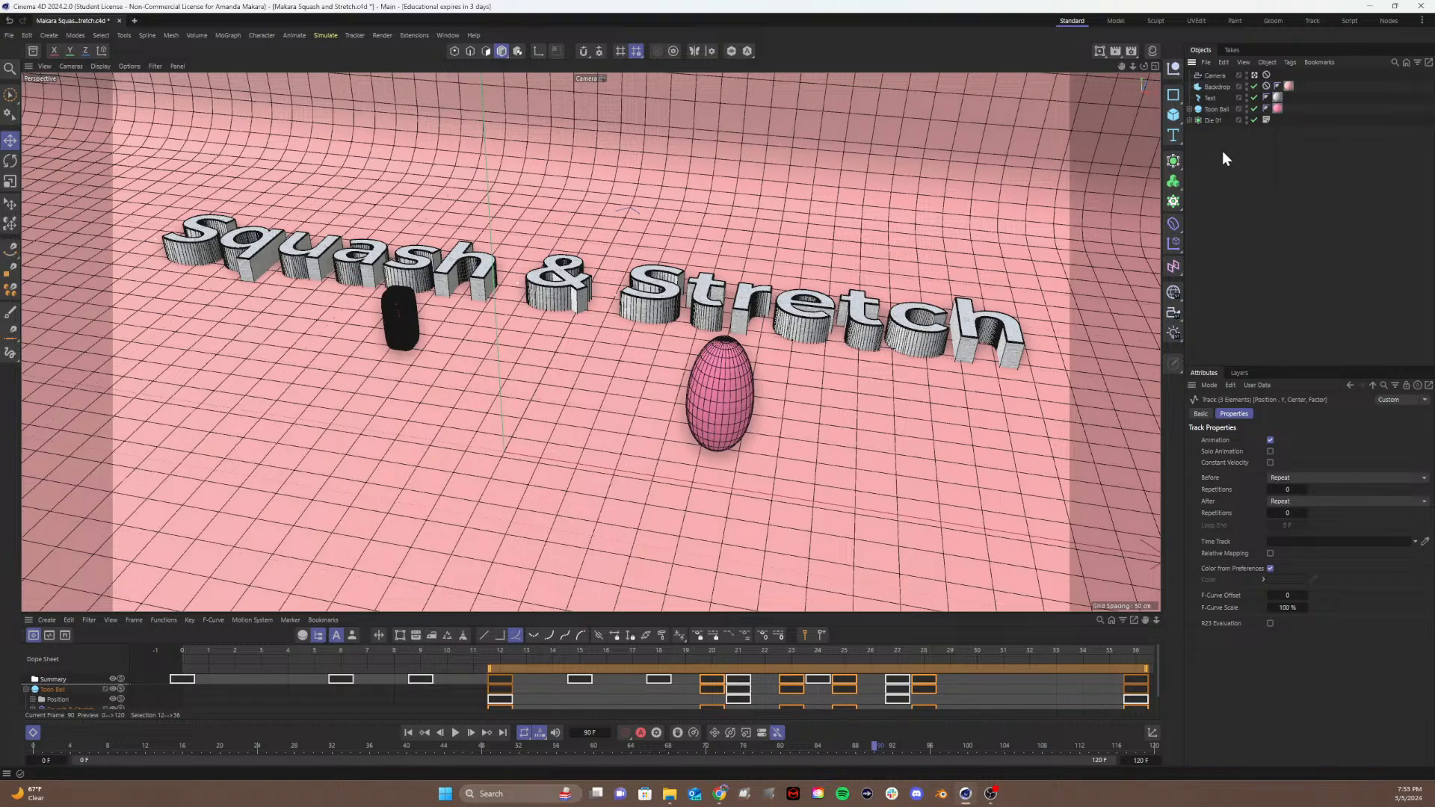
Step: Add a null object named Studio and place the Camera and Backdrop inside it as children
{"action": "left_click", "coordinate": [1172, 67]}
{"action": "double_click", "coordinate": [1210, 76]}
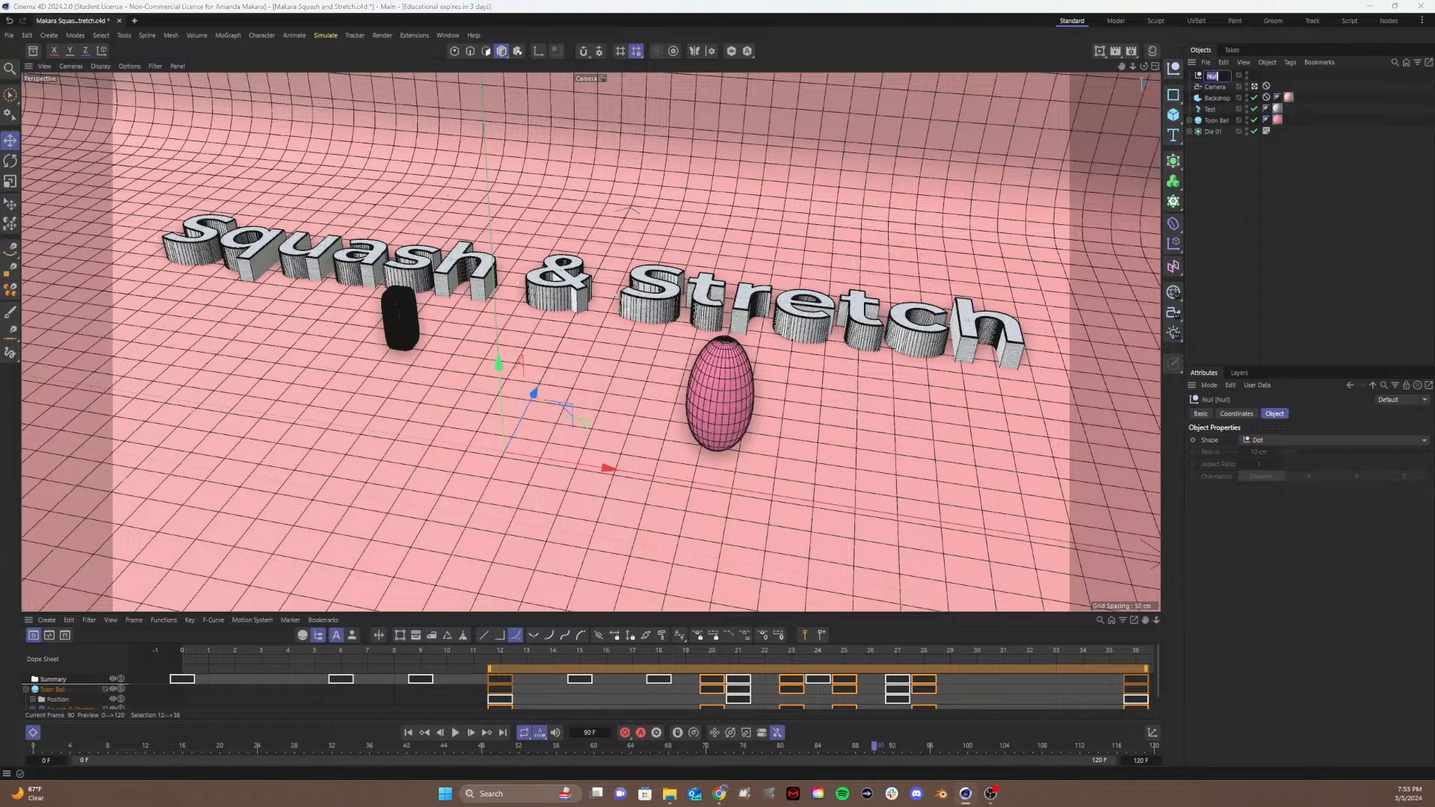
{"action": "type", "text": "Studio"}
{"action": "left_click", "coordinate": [1218, 182]}
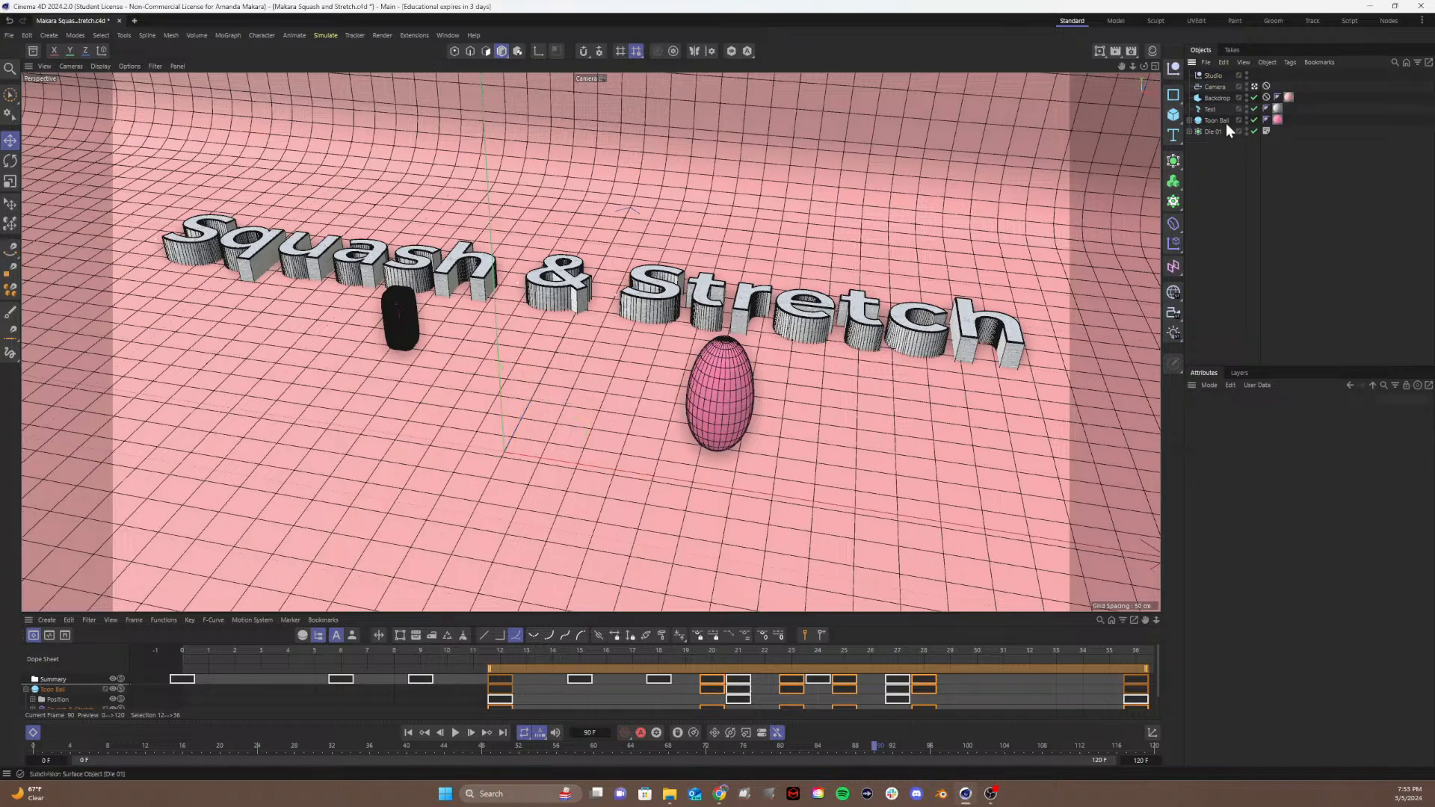
{"action": "left_click", "coordinate": [1216, 87]}
{"action": "left_click", "coordinate": [1217, 98], "text": "shift"}
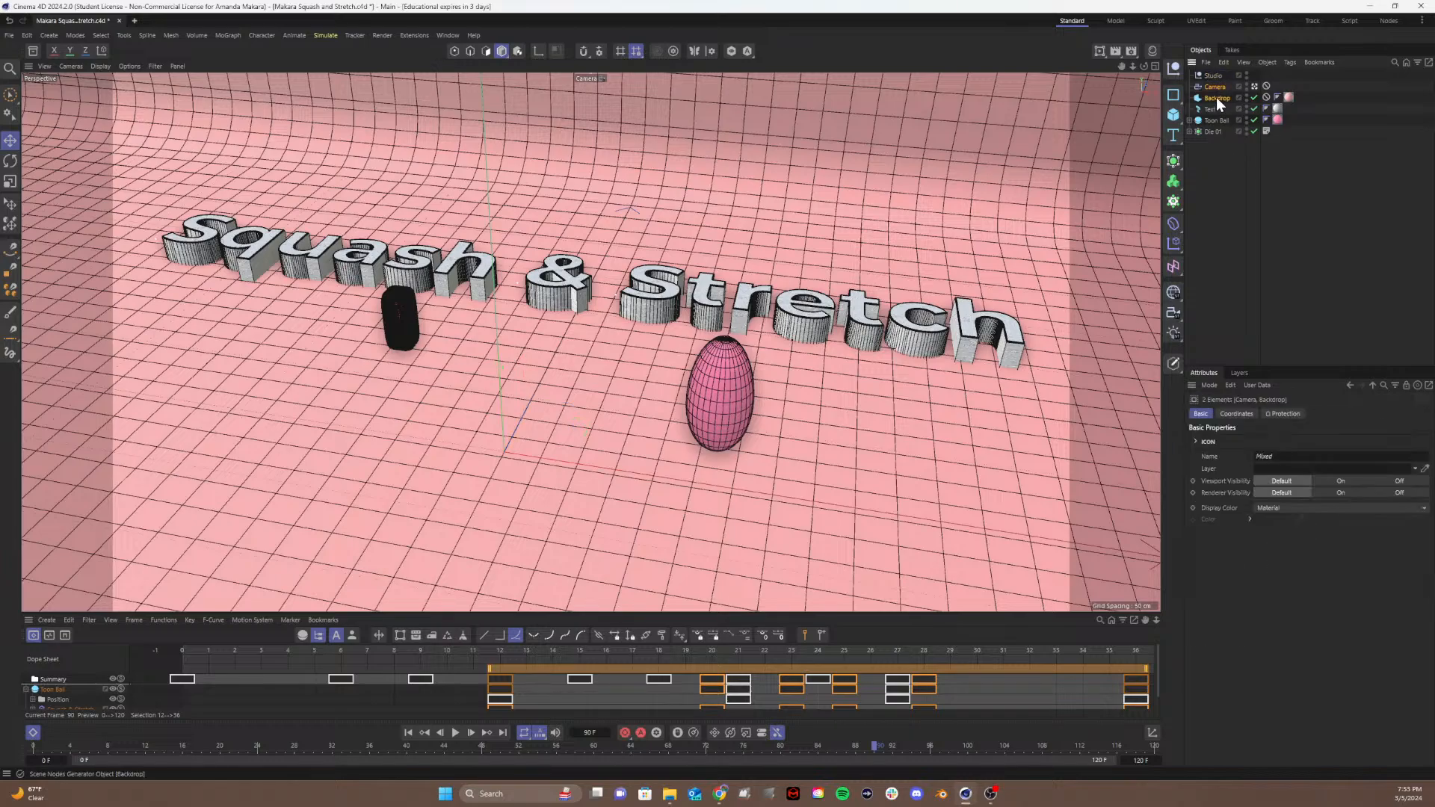
{"action": "left_click_drag", "start_coordinate": [1218, 91], "coordinate": [1212, 76]}
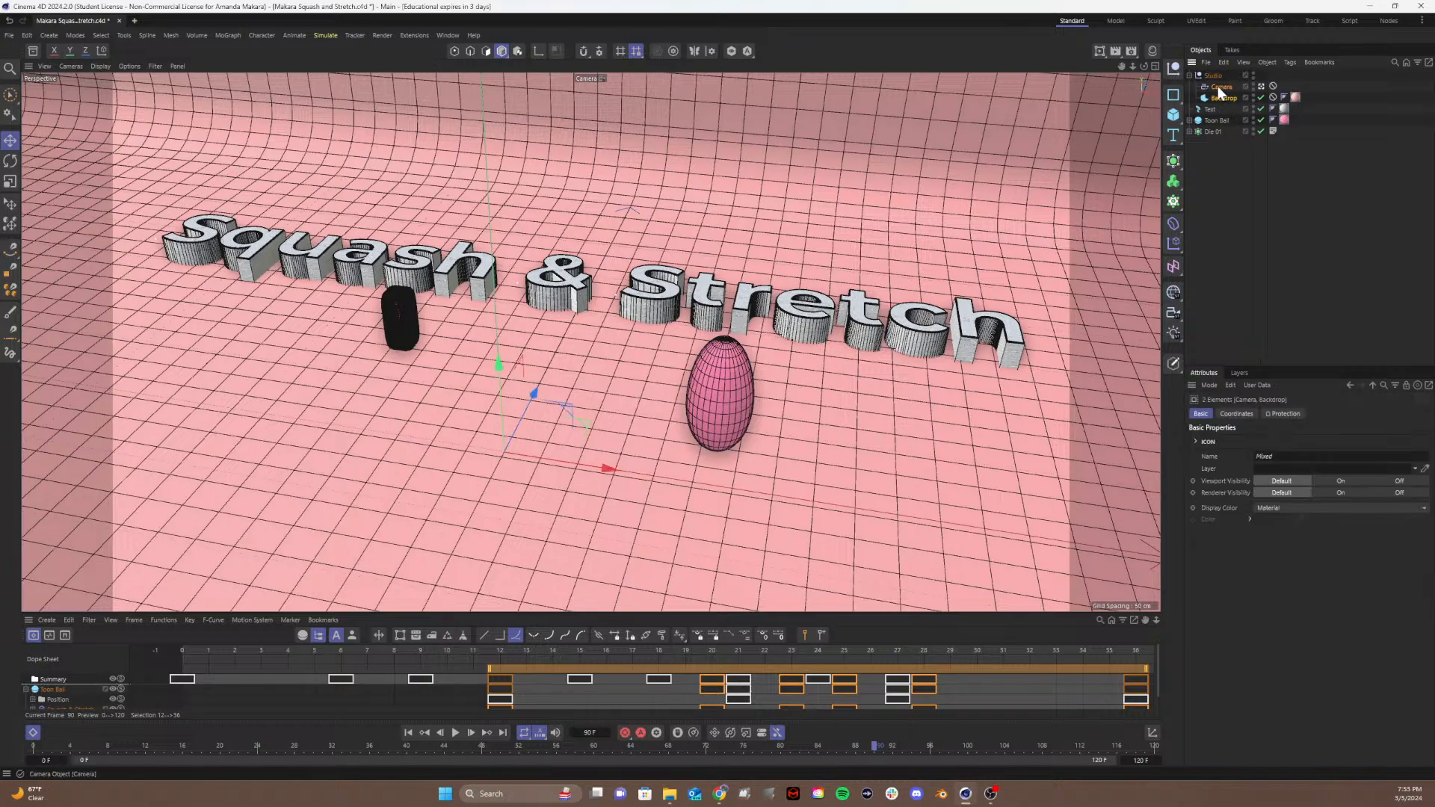
{"action": "left_click", "coordinate": [1216, 168]}
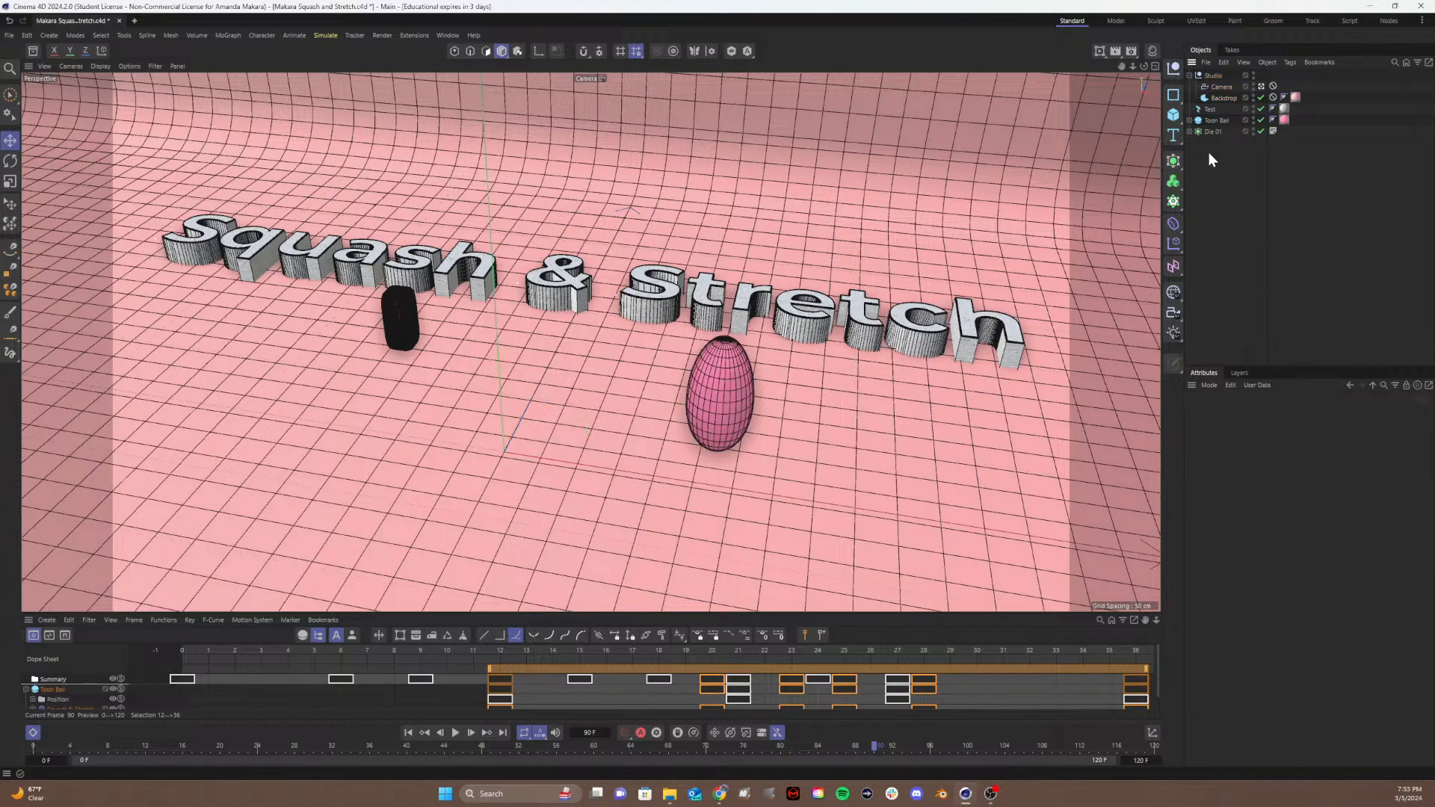
Step: Add a second null named Objects and place it below the Studio null in the hierarchy
{"action": "left_click", "coordinate": [1173, 95]}
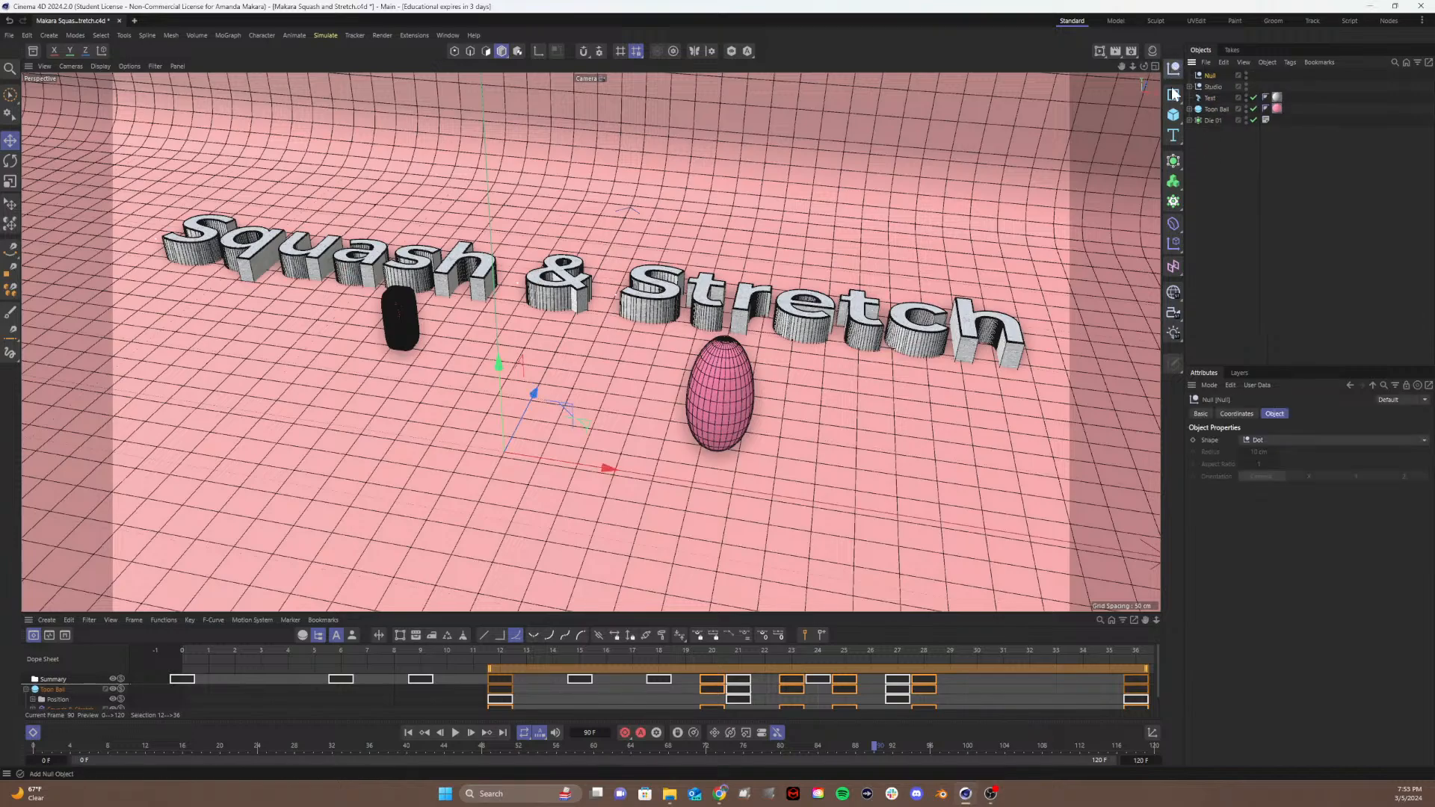
{"action": "double_click", "coordinate": [1210, 76]}
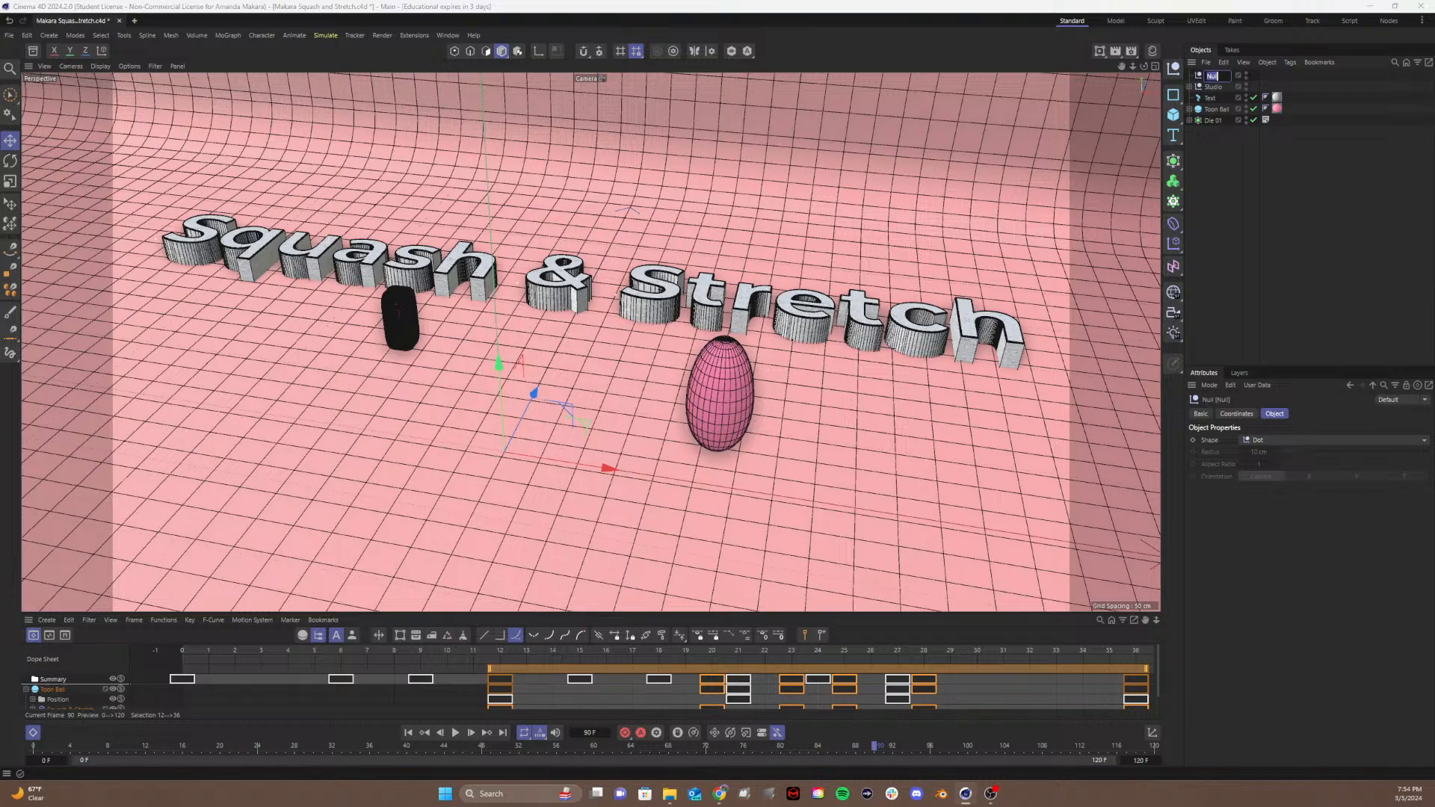
{"action": "type", "text": "Objects"}
{"action": "left_click", "coordinate": [1214, 159]}
{"action": "left_click_drag", "start_coordinate": [1207, 75], "coordinate": [1206, 93]}
Step: Group the Text, Toon Ball and Die 01 under the Objects null, collapse the group, and save the project
{"action": "left_click", "coordinate": [1212, 100]}
{"action": "left_click", "coordinate": [1209, 121], "text": "shift"}
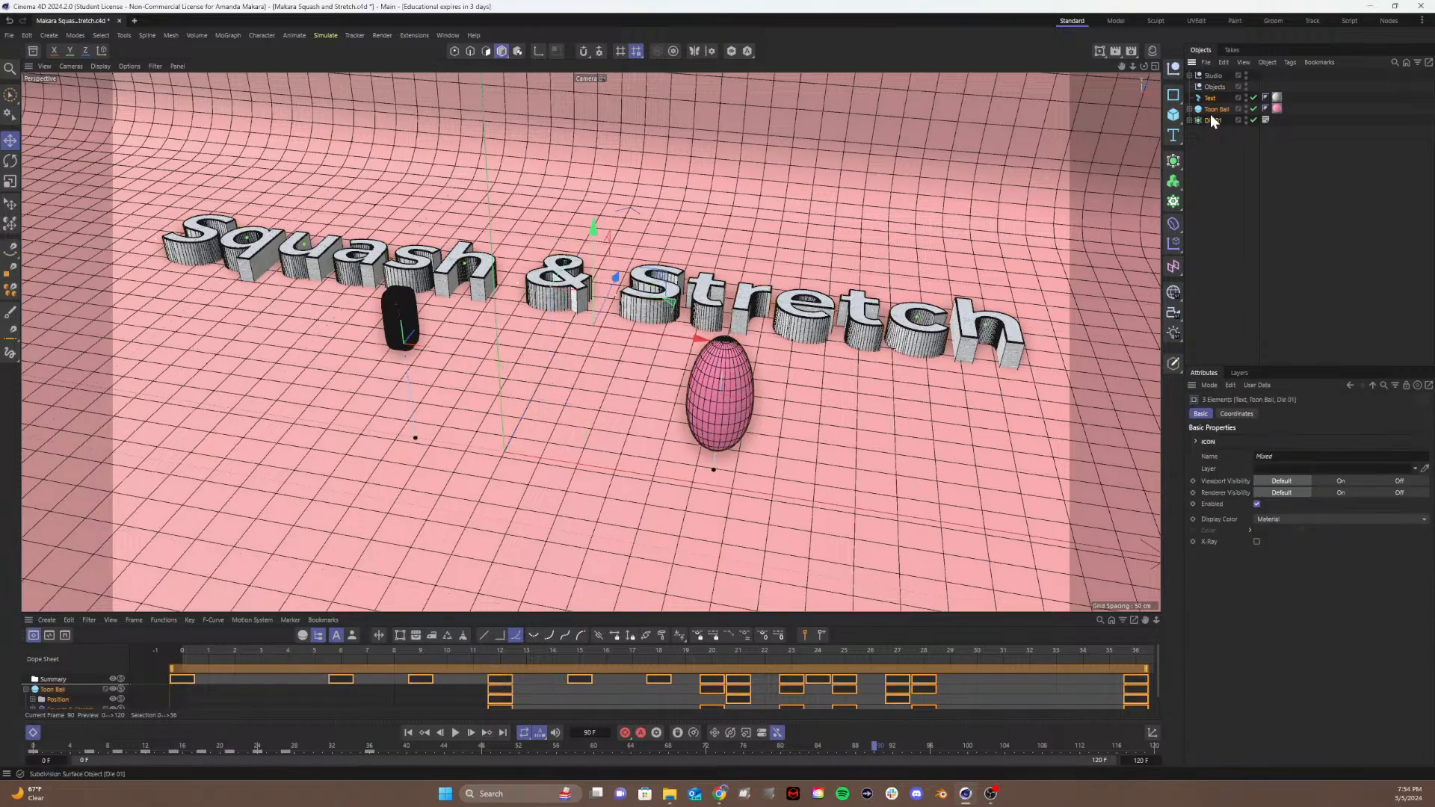
{"action": "left_click_drag", "start_coordinate": [1214, 101], "coordinate": [1209, 88]}
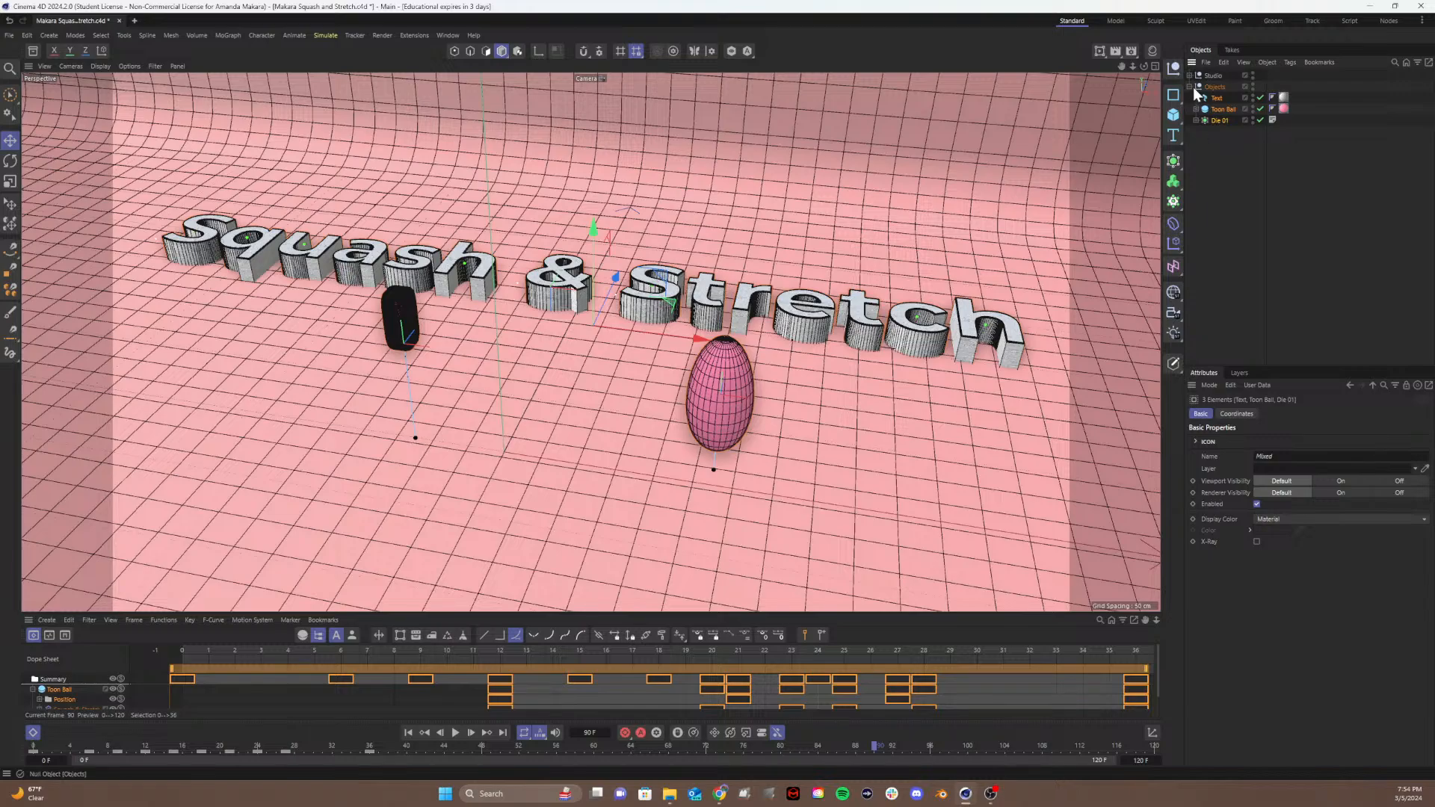
{"action": "left_click", "coordinate": [1189, 87]}
{"action": "left_click", "coordinate": [1230, 142]}
{"action": "left_click", "coordinate": [1212, 78]}
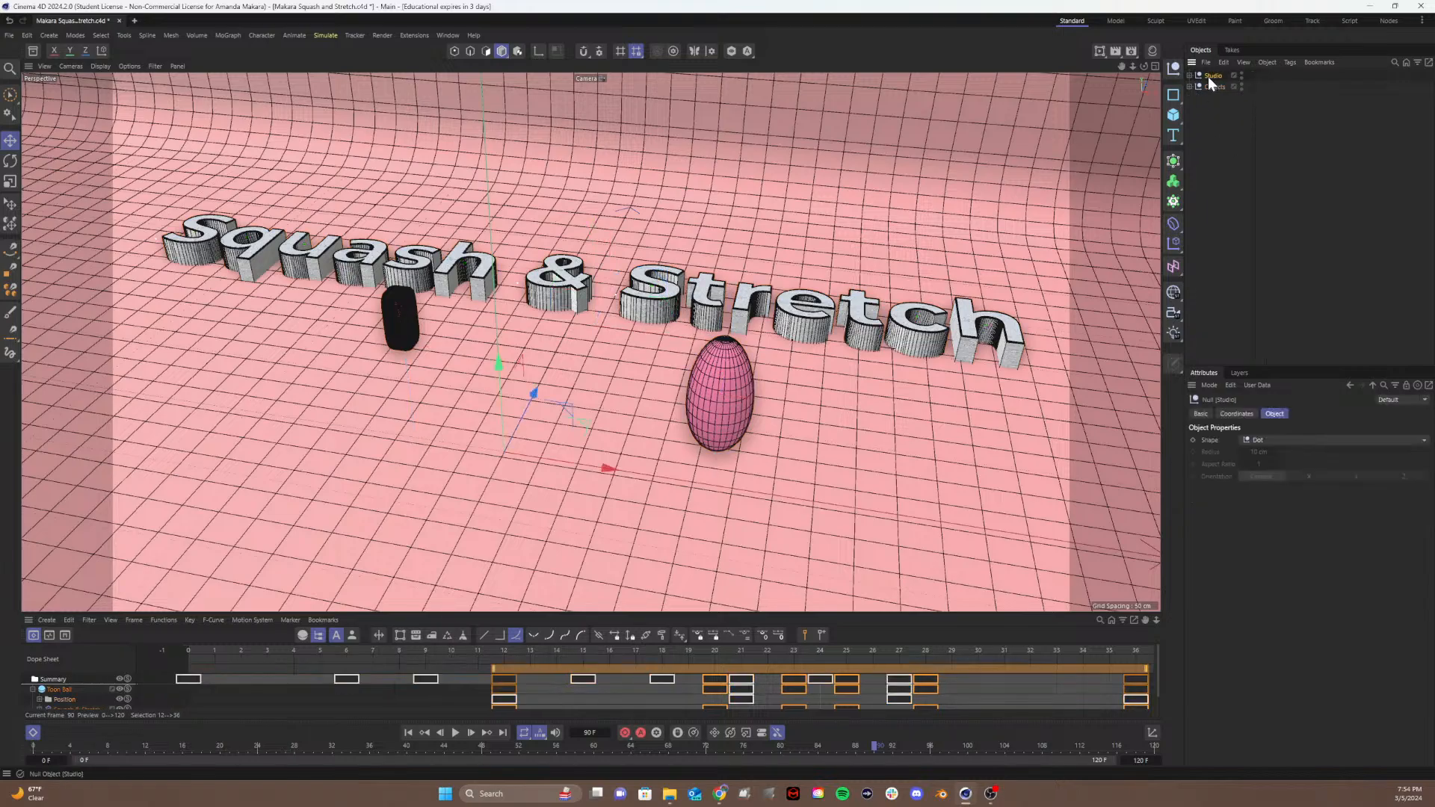
{"action": "key", "text": "ctrl+s"}
Step: Add a Target Light and place the light and its target null inside the Studio group
{"action": "left_click", "coordinate": [1170, 341]}
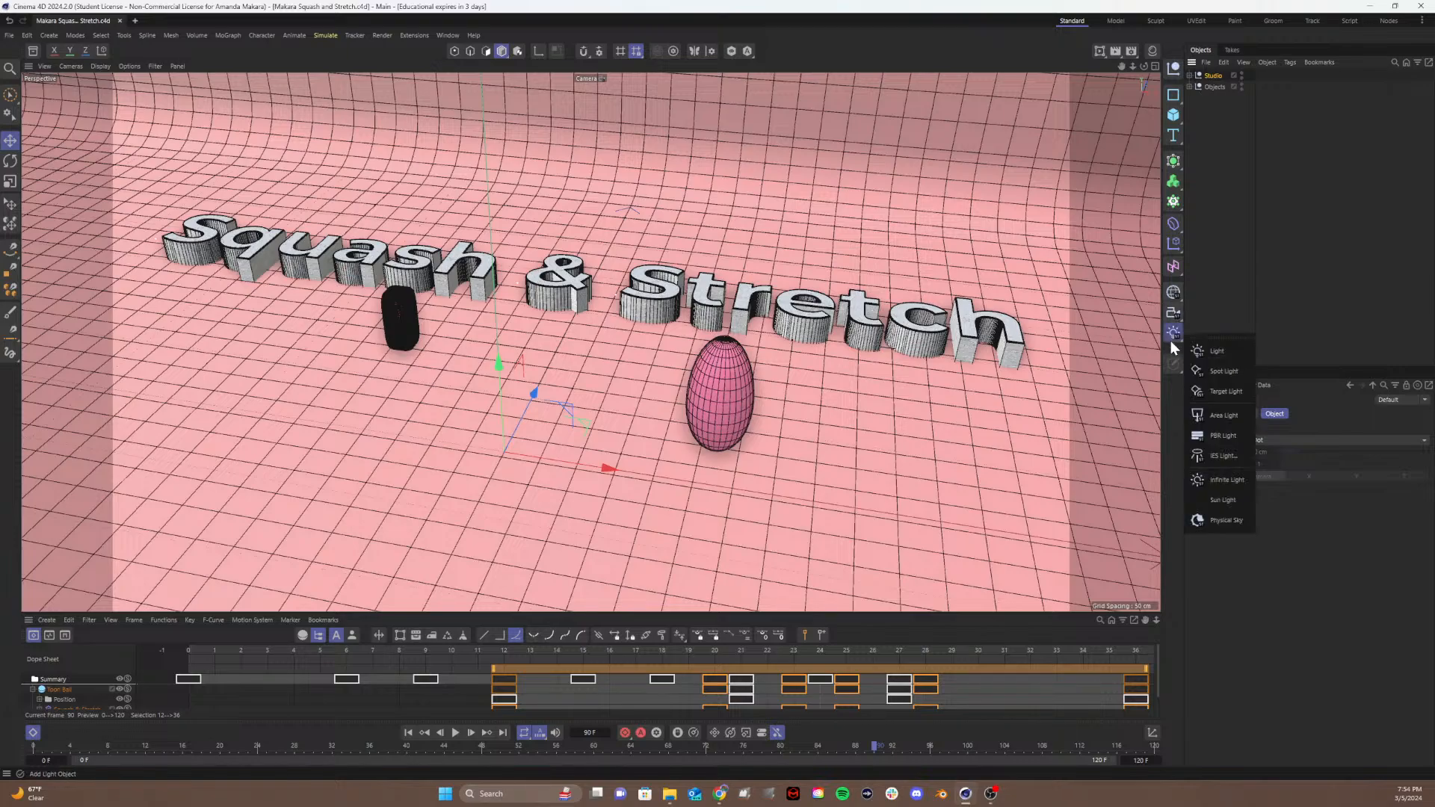
{"action": "left_click", "coordinate": [1223, 393]}
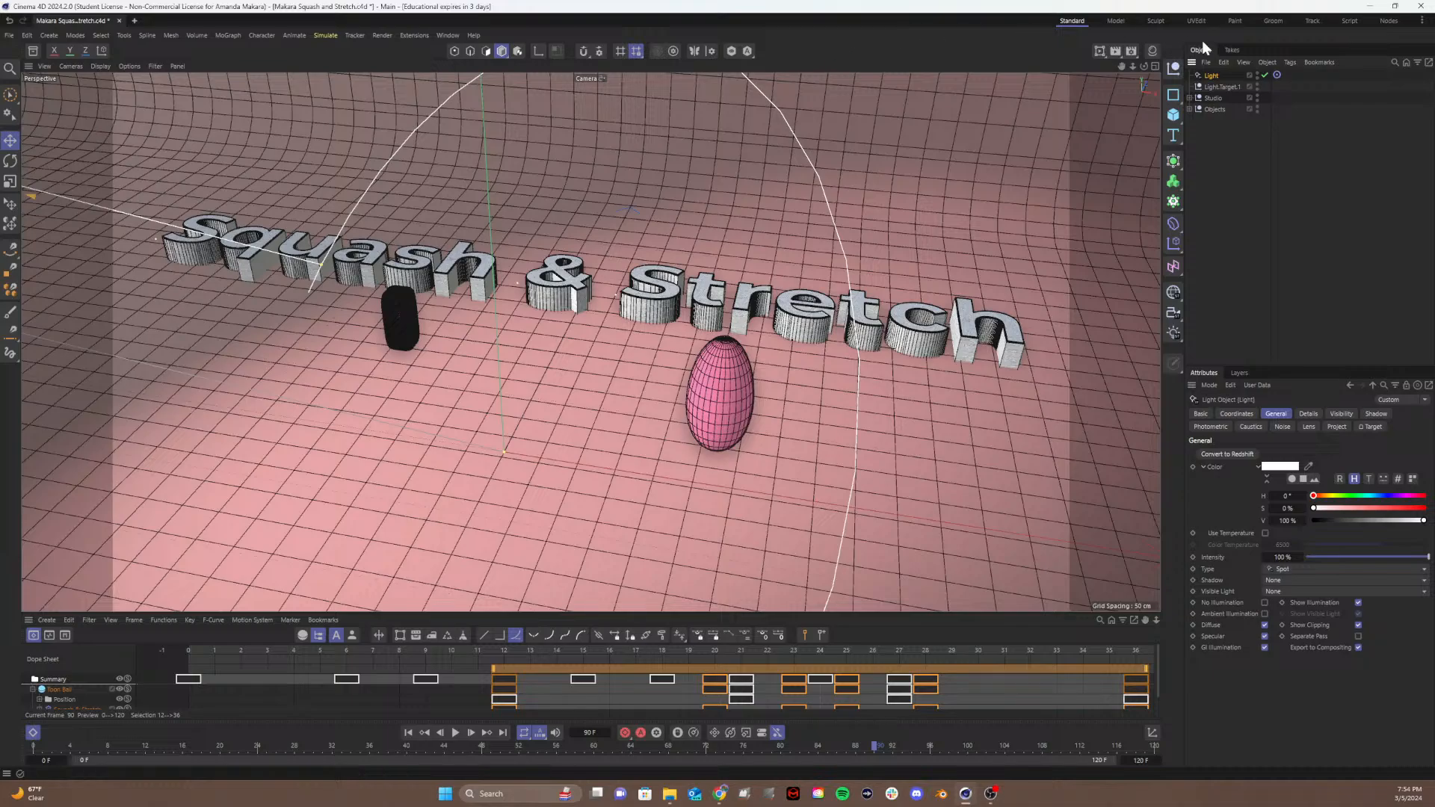
{"action": "left_click", "coordinate": [1207, 85], "text": "shift"}
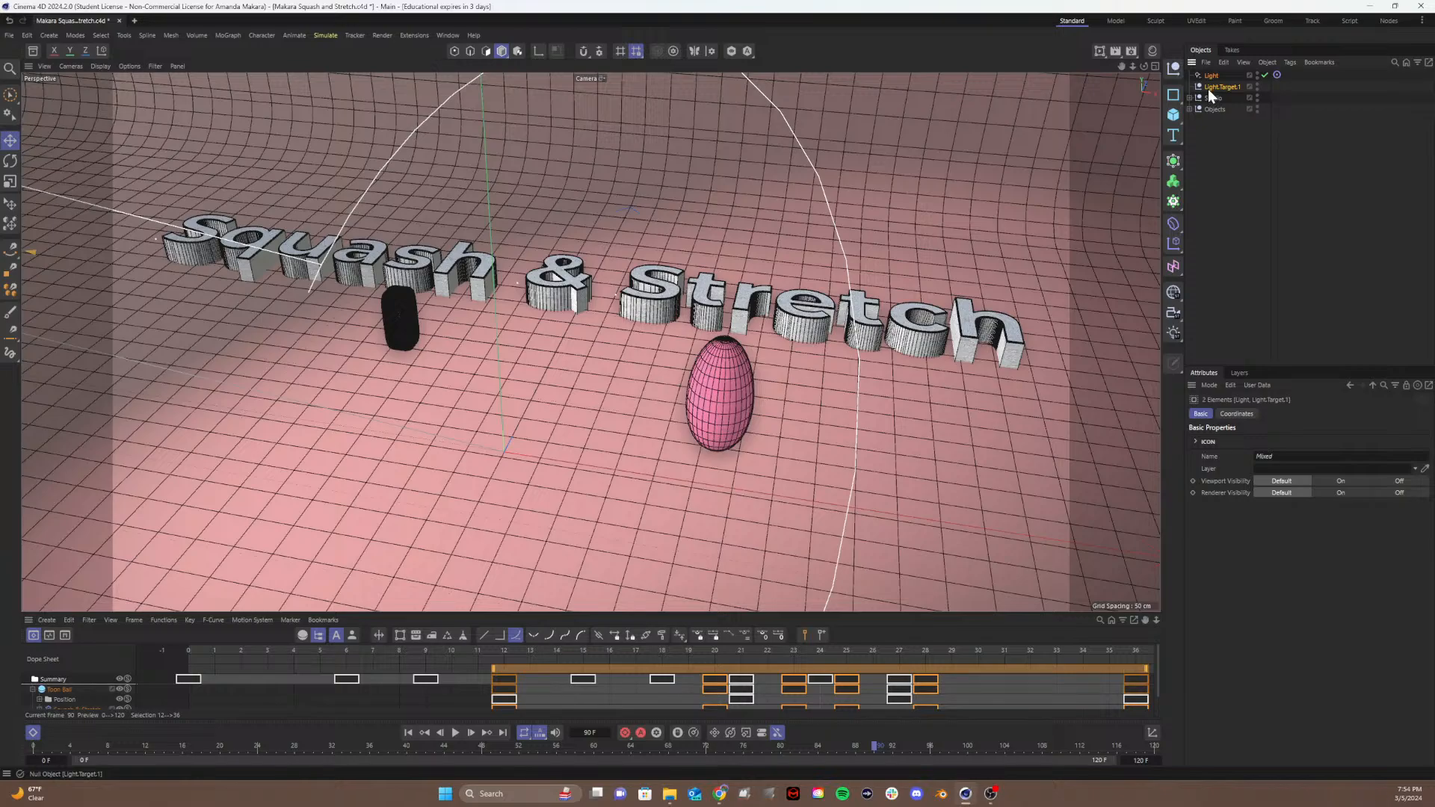
{"action": "left_click_drag", "start_coordinate": [1208, 88], "coordinate": [1214, 99]}
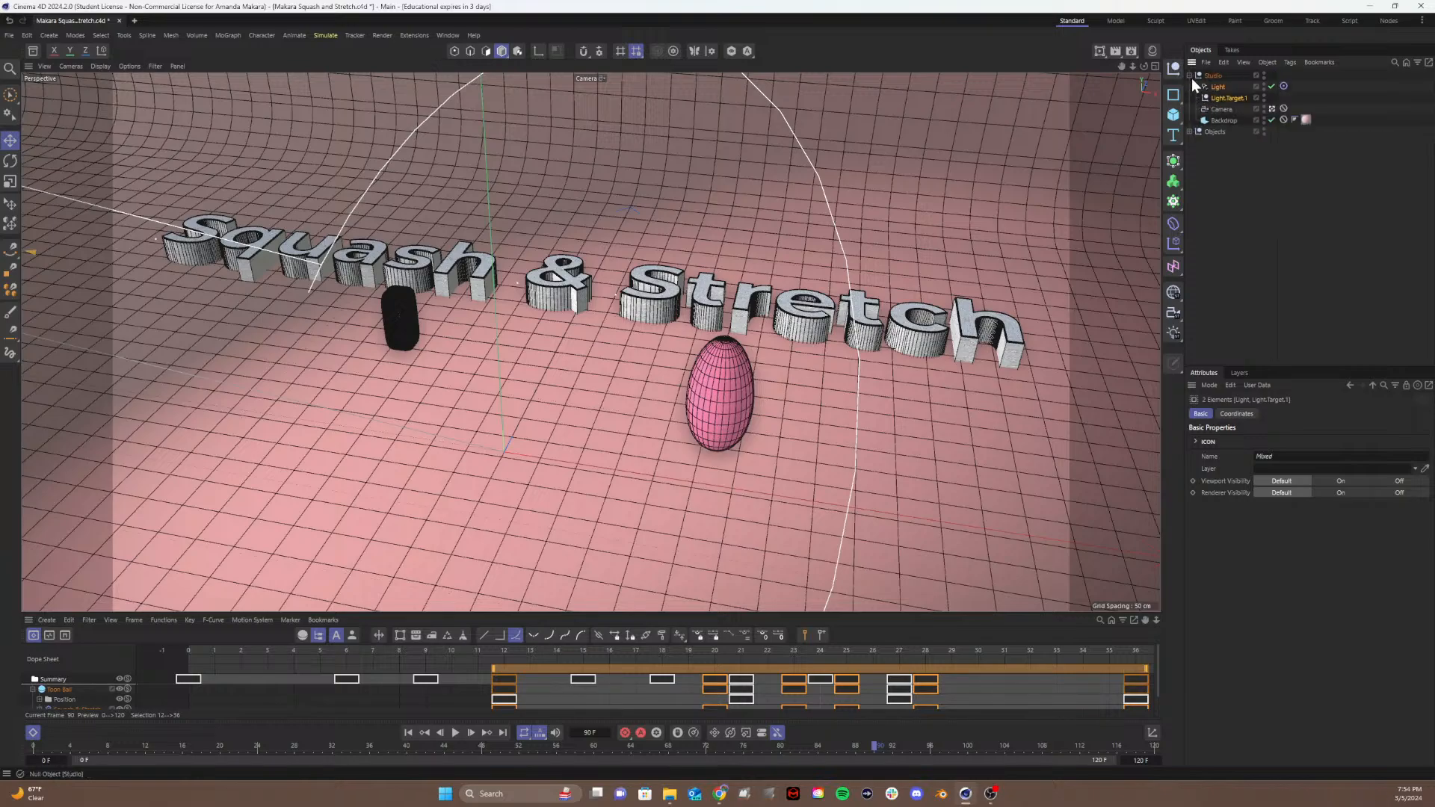
Step: Switch out of the scene camera and move the light's target null across the floor to the die
{"action": "left_click", "coordinate": [1270, 108]}
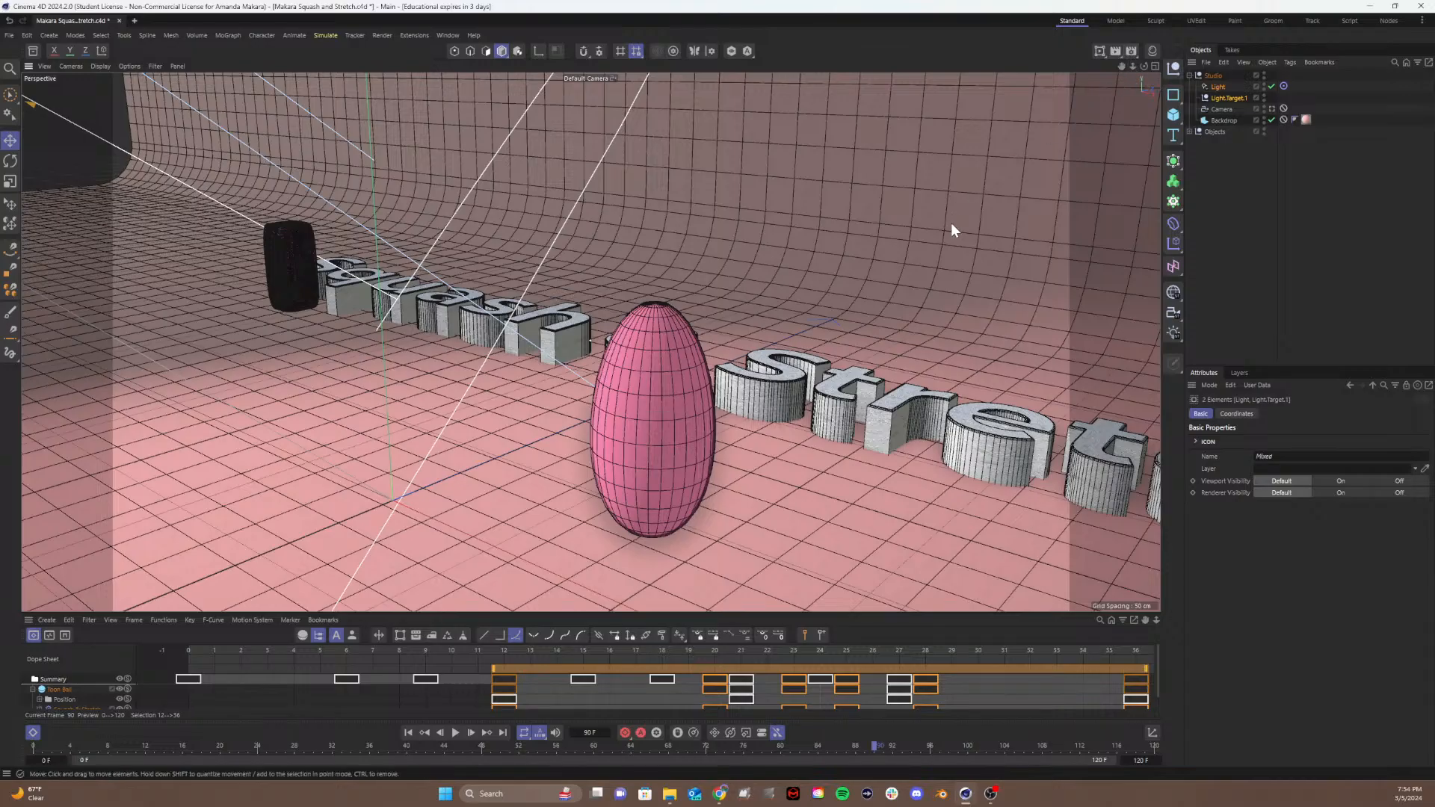
{"action": "middle_click_drag", "start_coordinate": [950, 222], "coordinate": [901, 366], "text": "alt"}
{"action": "left_click_drag", "start_coordinate": [901, 366], "coordinate": [870, 358], "text": "alt"}
{"action": "scroll", "coordinate": [917, 218], "scroll_direction": "down", "scroll_amount": 5}
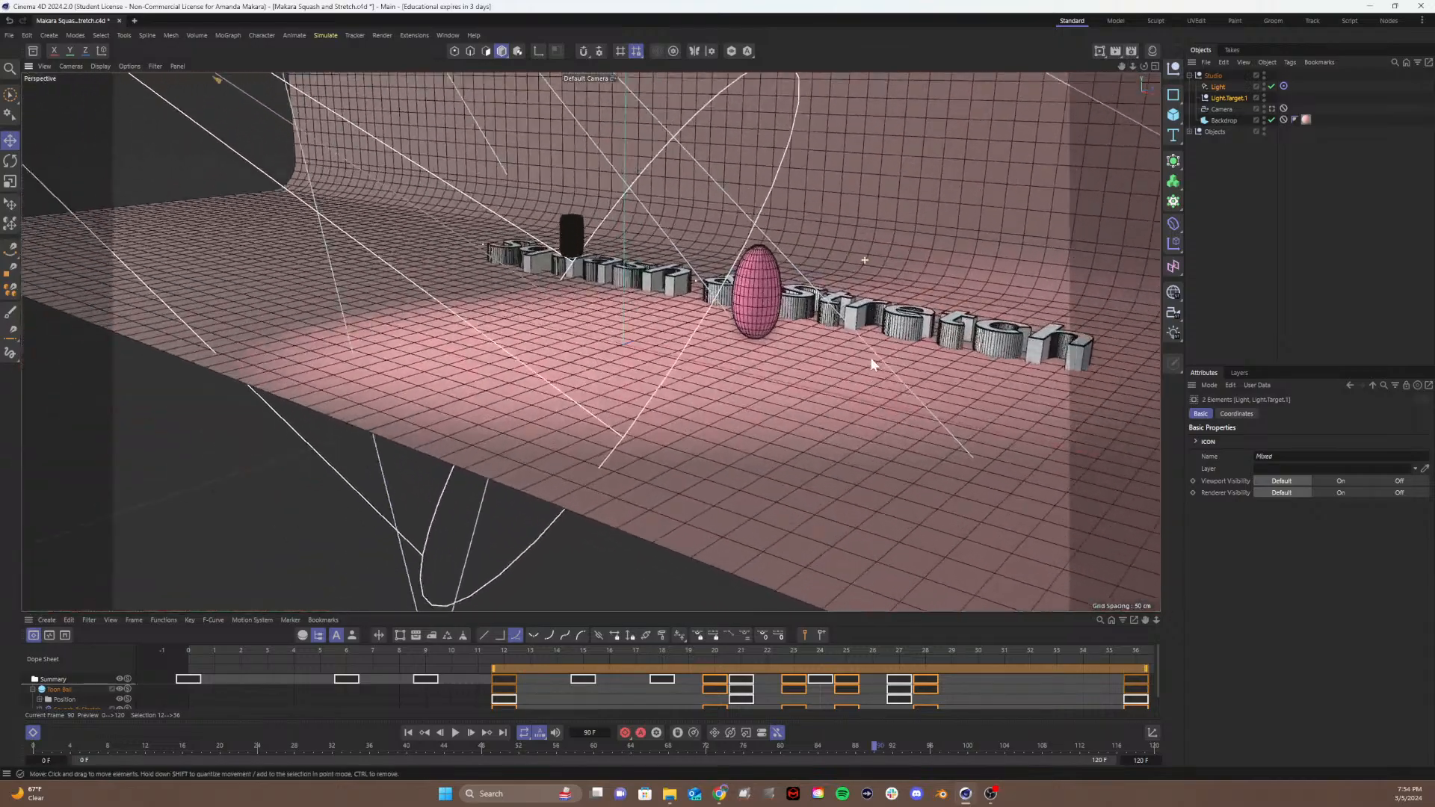
{"action": "left_click_drag", "start_coordinate": [863, 229], "coordinate": [887, 284], "text": "alt"}
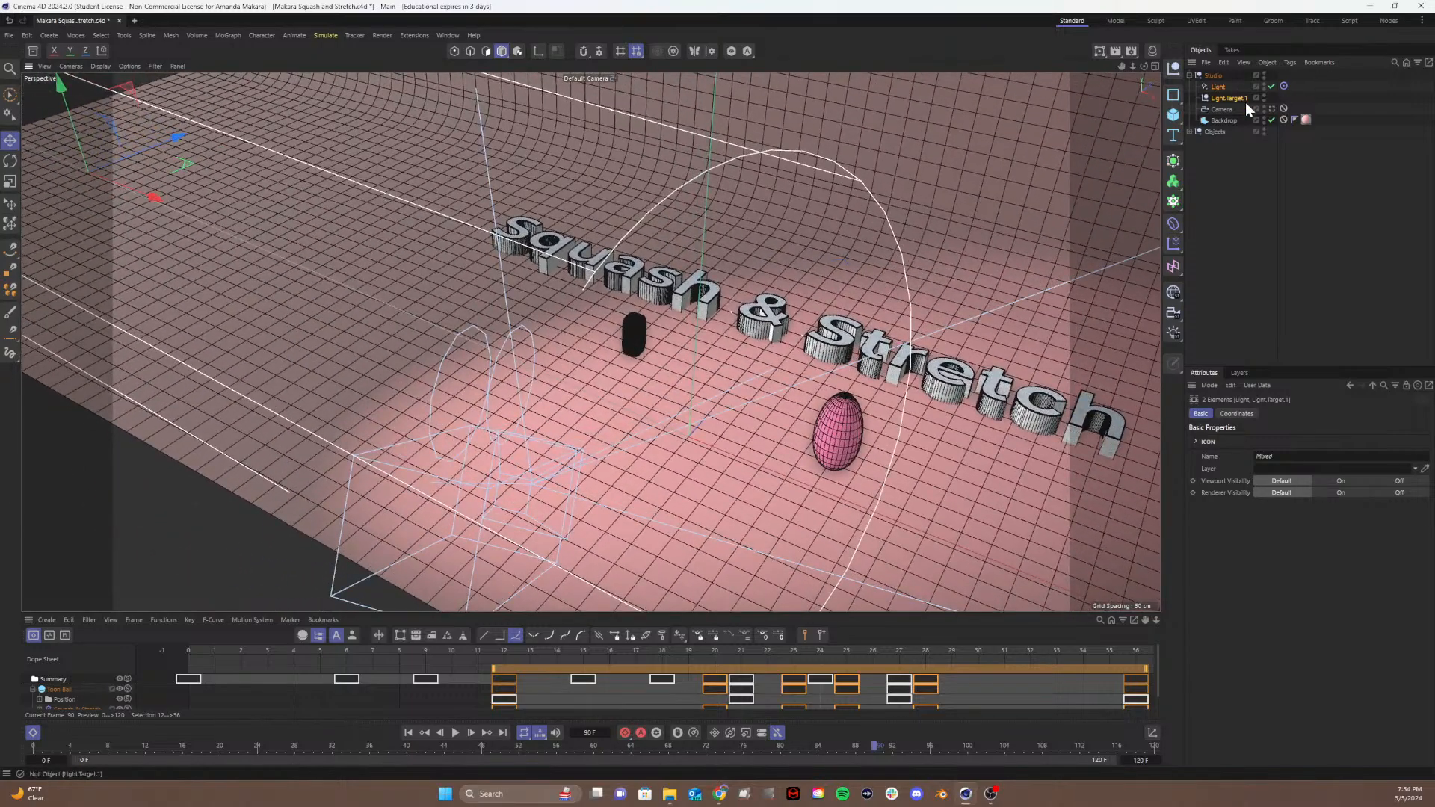
{"action": "left_click", "coordinate": [1224, 97]}
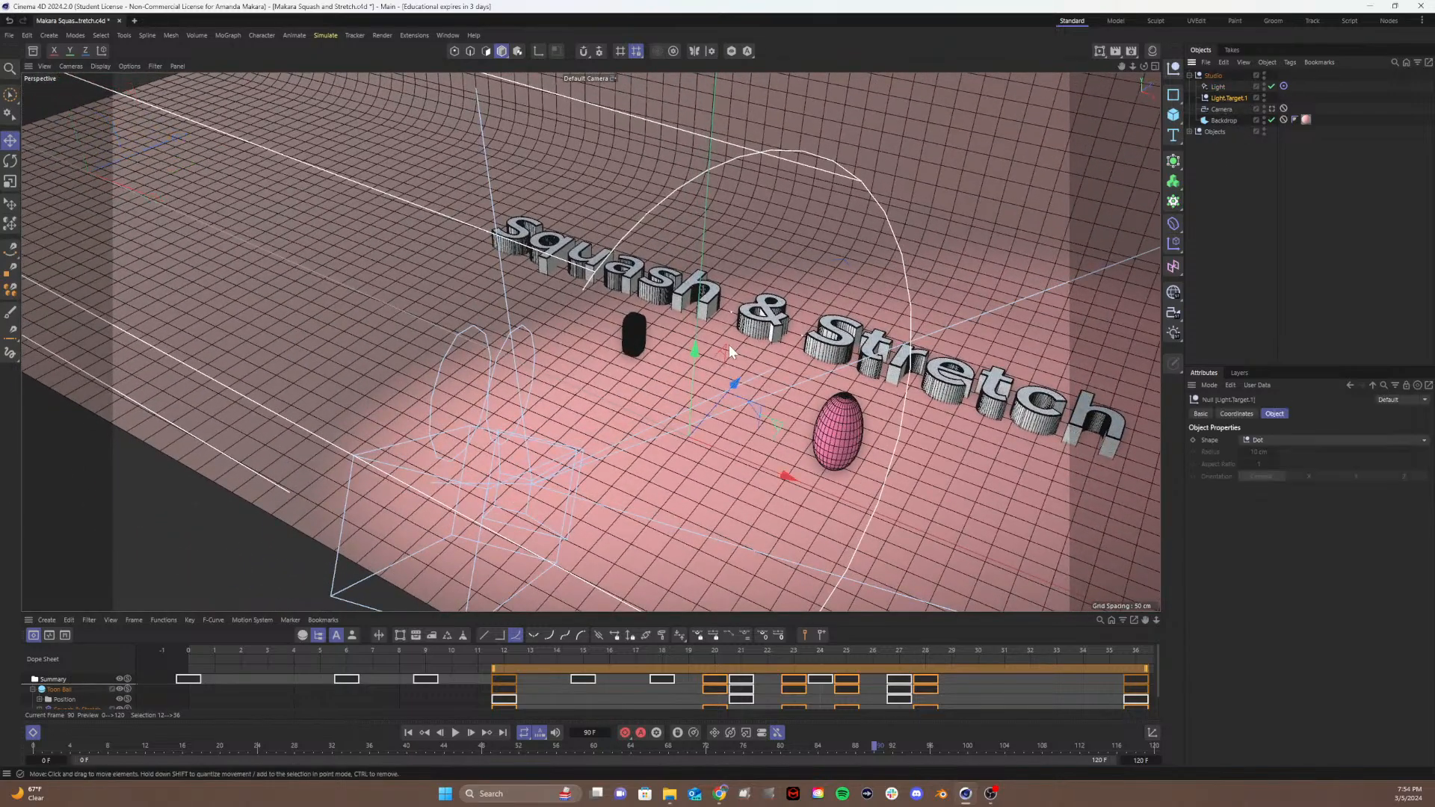
{"action": "left_click_drag", "start_coordinate": [734, 379], "coordinate": [756, 332]}
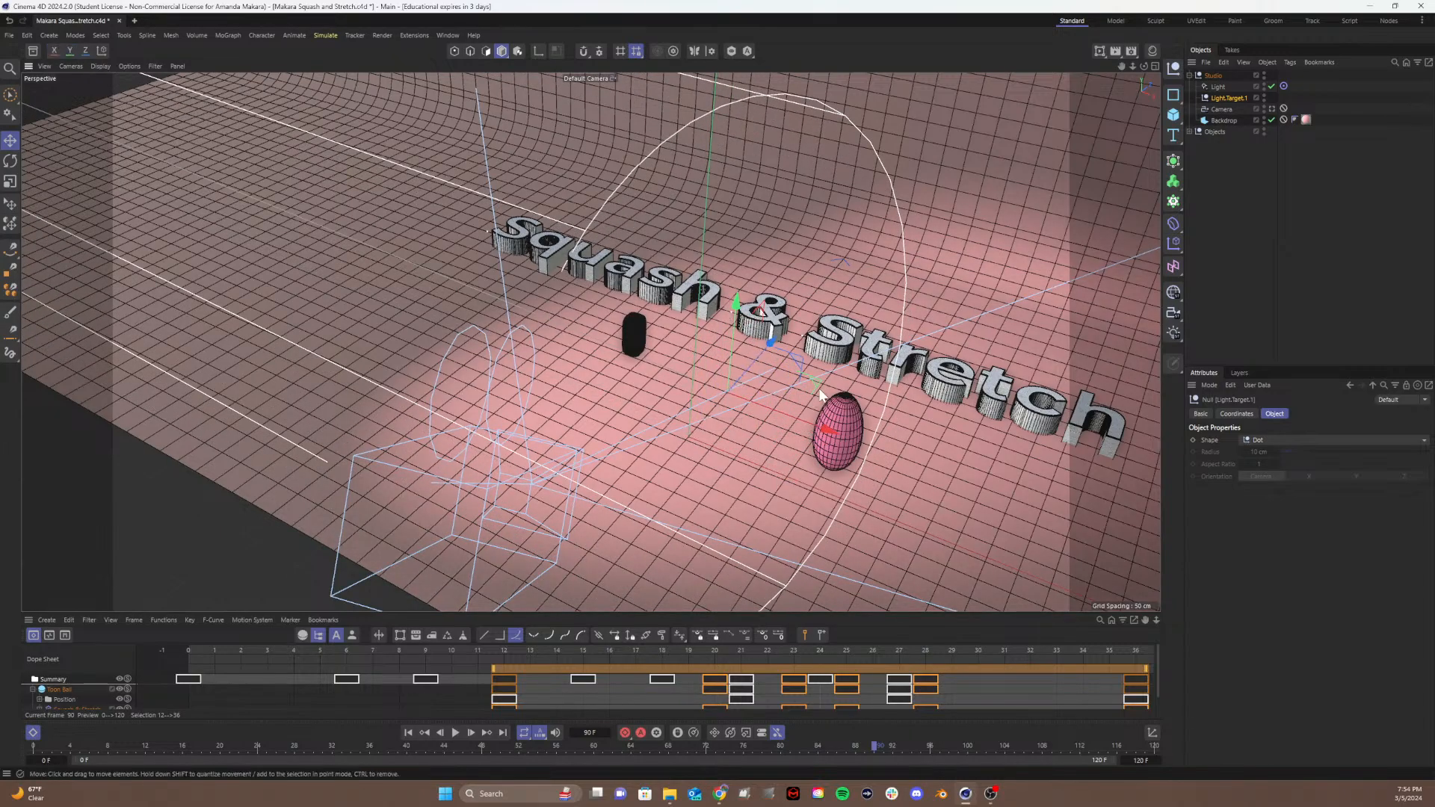
{"action": "left_click_drag", "start_coordinate": [821, 394], "coordinate": [730, 378]}
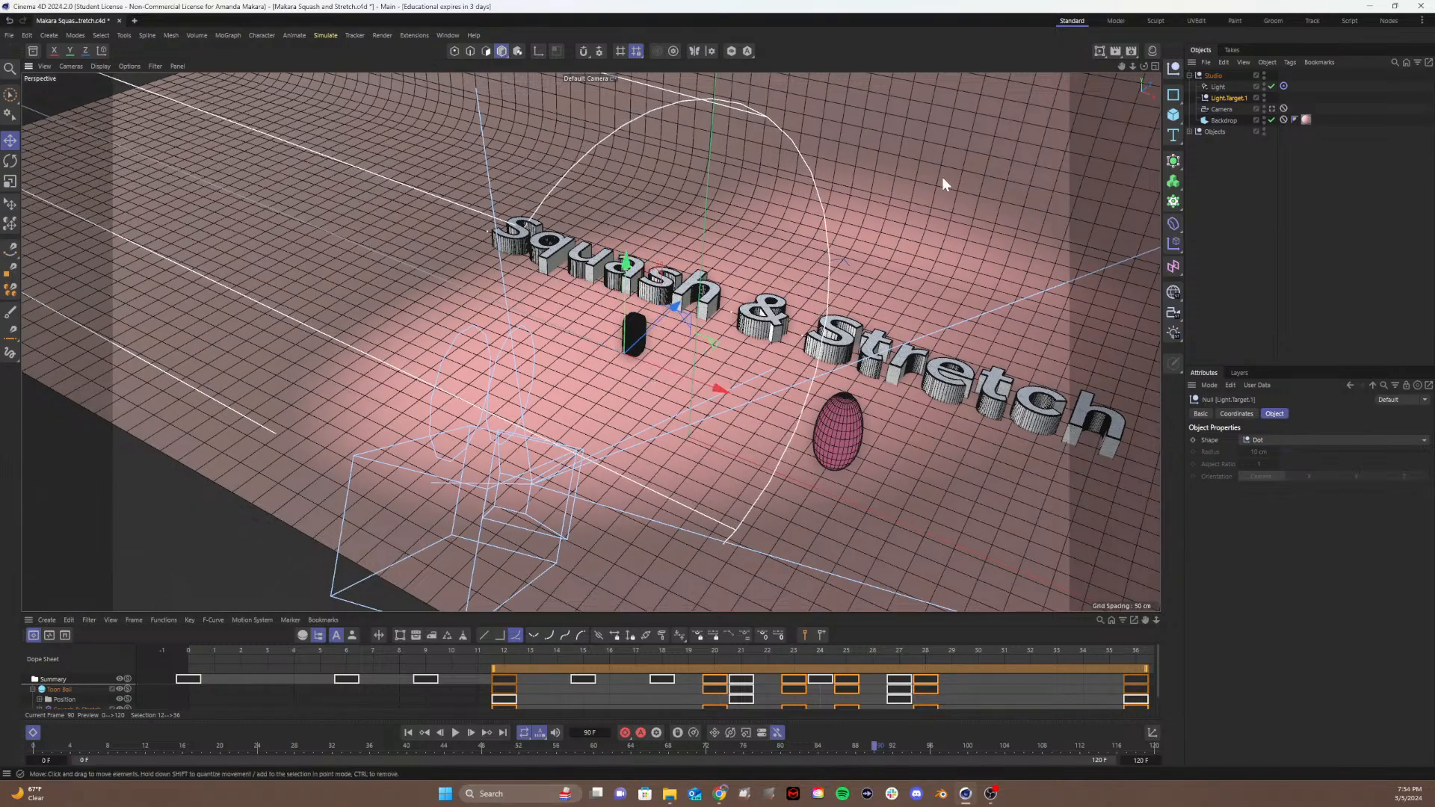
Step: Hide the Camera in the viewport and widen the spotlight's cone so it lights the whole text, ball and die
{"action": "left_click", "coordinate": [1218, 87]}
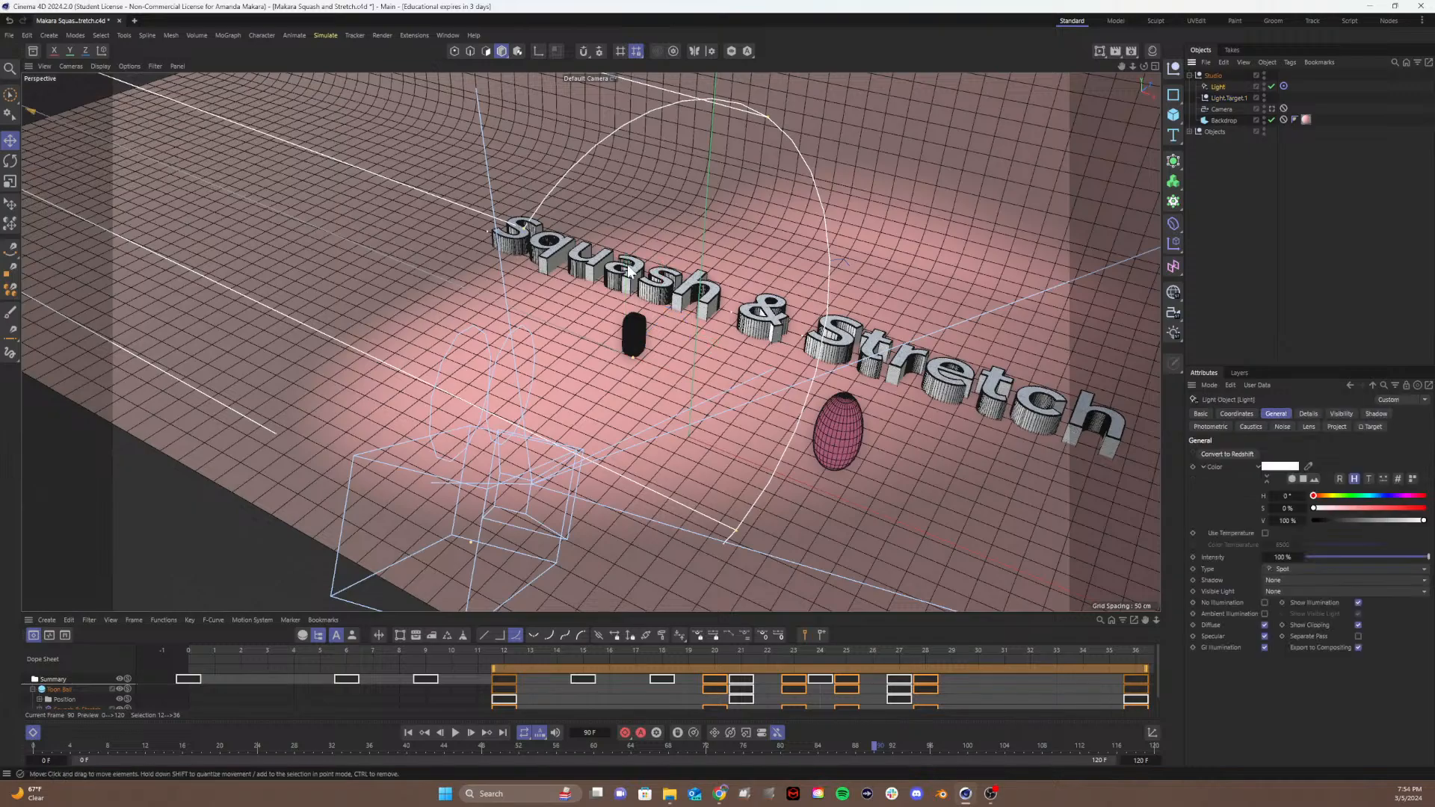
{"action": "left_click", "coordinate": [1264, 107]}
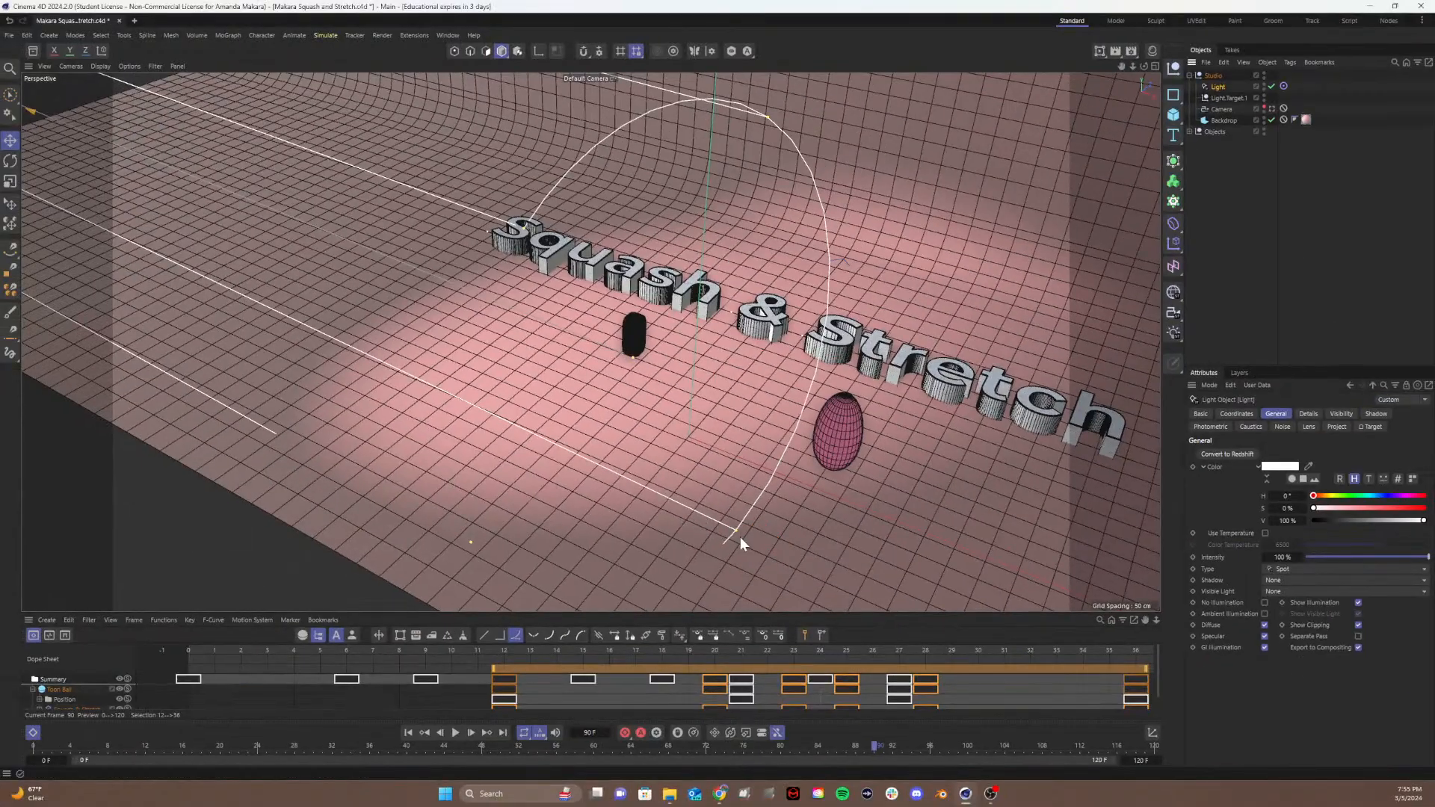
{"action": "mouse_move", "coordinate": [737, 527]}
{"action": "left_mouse_down"}
{"action": "mouse_move", "coordinate": [770, 557]}
{"action": "mouse_move", "coordinate": [722, 507]}
{"action": "left_mouse_up"}
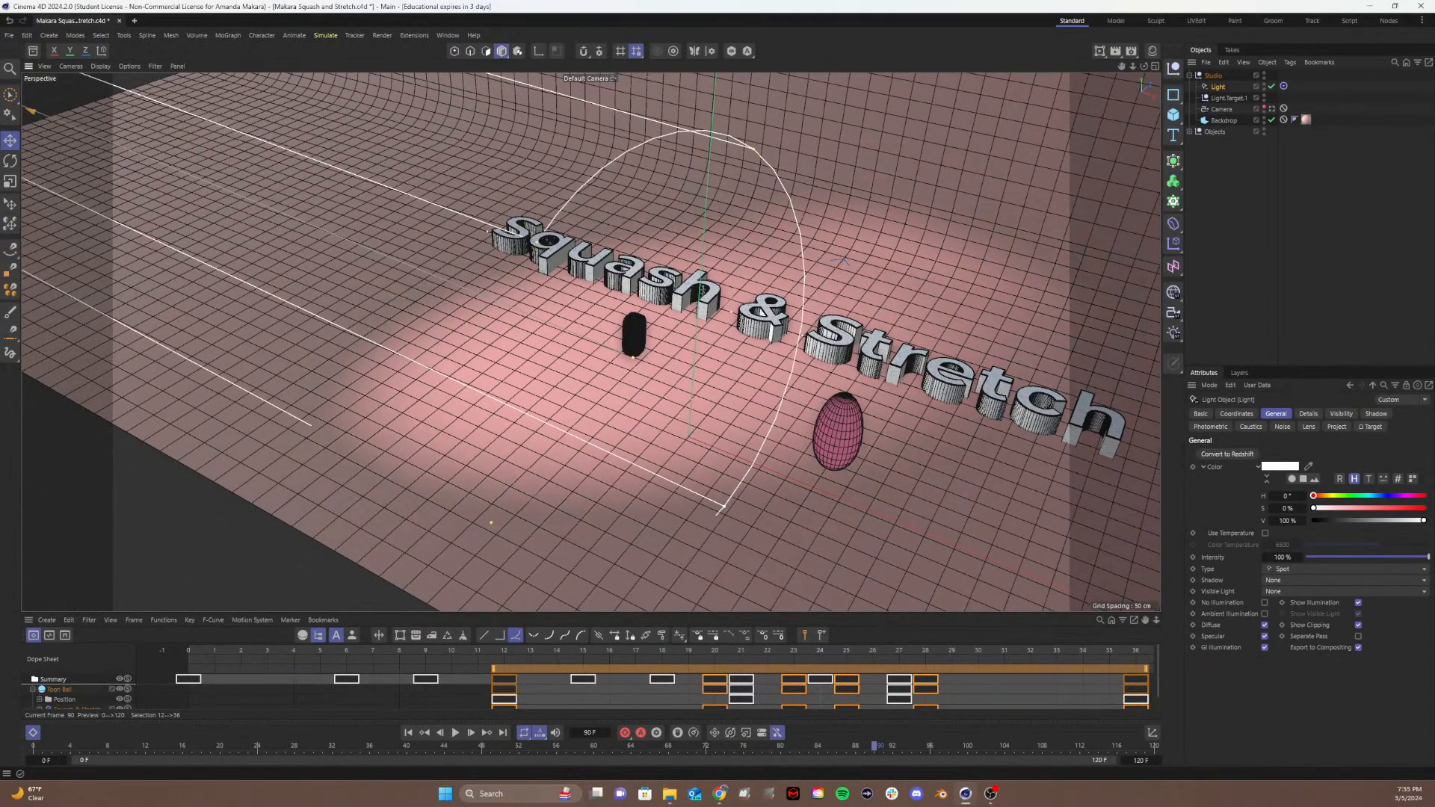
{"action": "left_click_drag", "start_coordinate": [753, 149], "coordinate": [1150, 106]}
{"action": "left_click_drag", "start_coordinate": [861, 96], "coordinate": [1420, 433]}
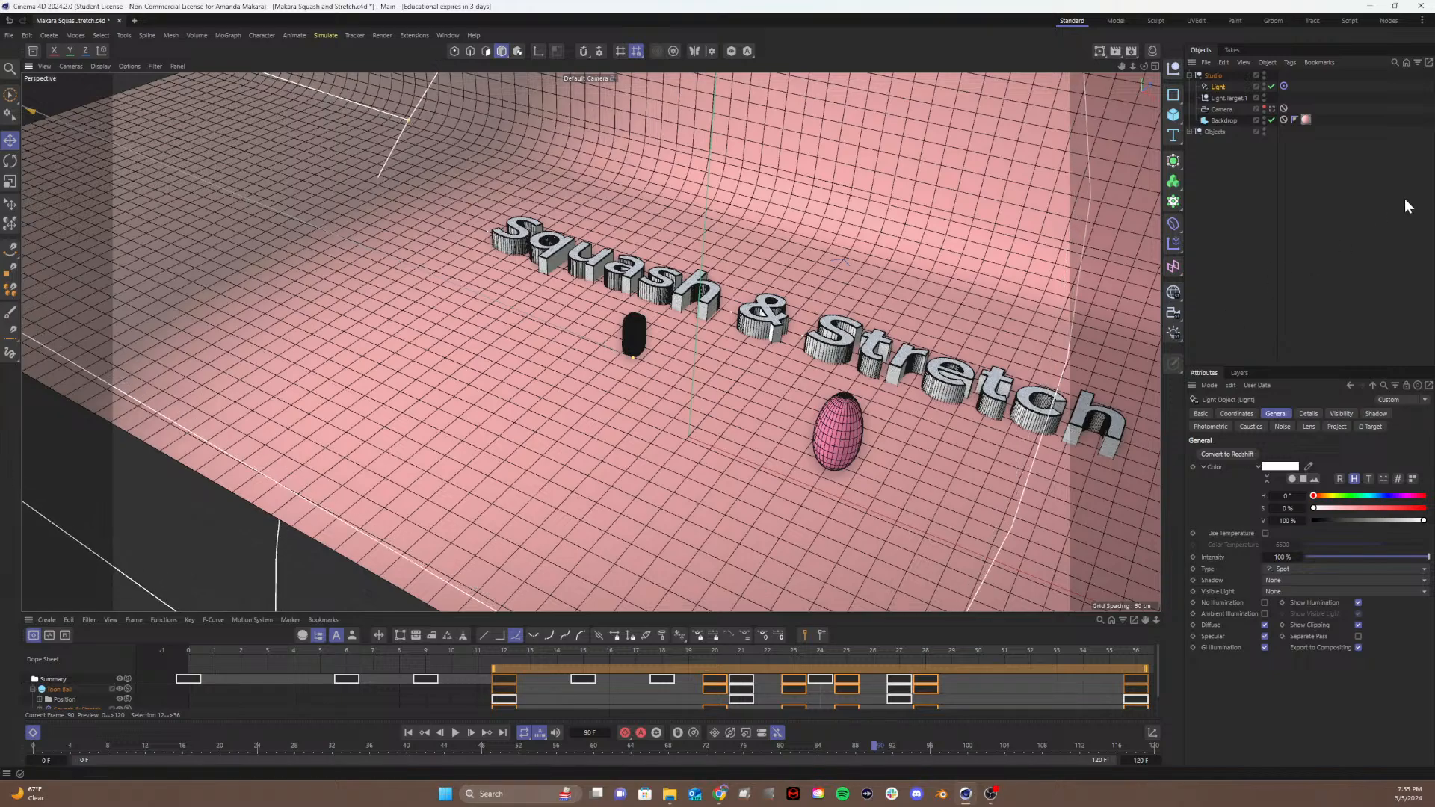
Step: Rename the light to Key Light and its target null to Key Light.Target.1
{"action": "double_click", "coordinate": [1220, 86]}
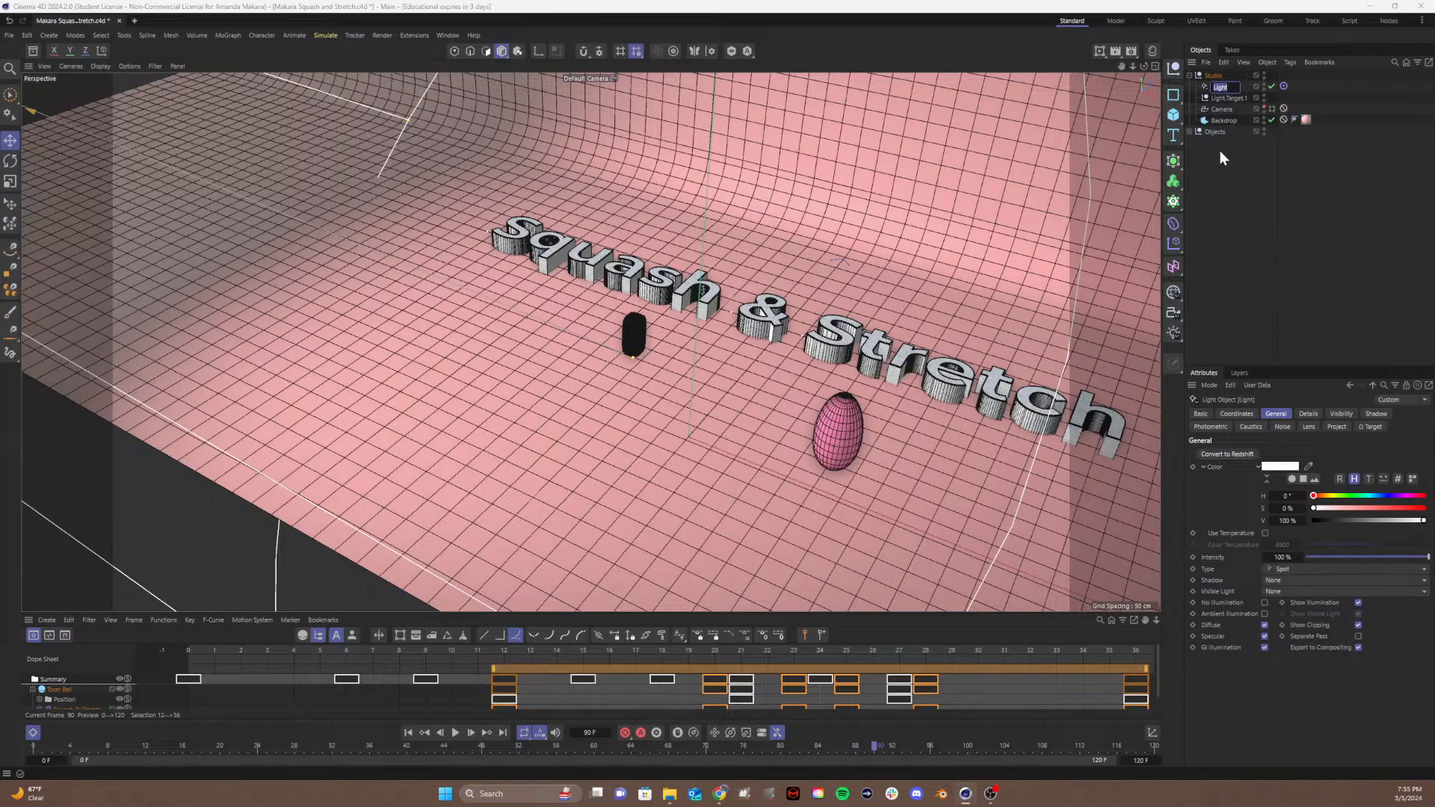
{"action": "key", "text": "End"}
{"action": "type", "text": "Key"}
{"action": "double_click", "coordinate": [1220, 99]}
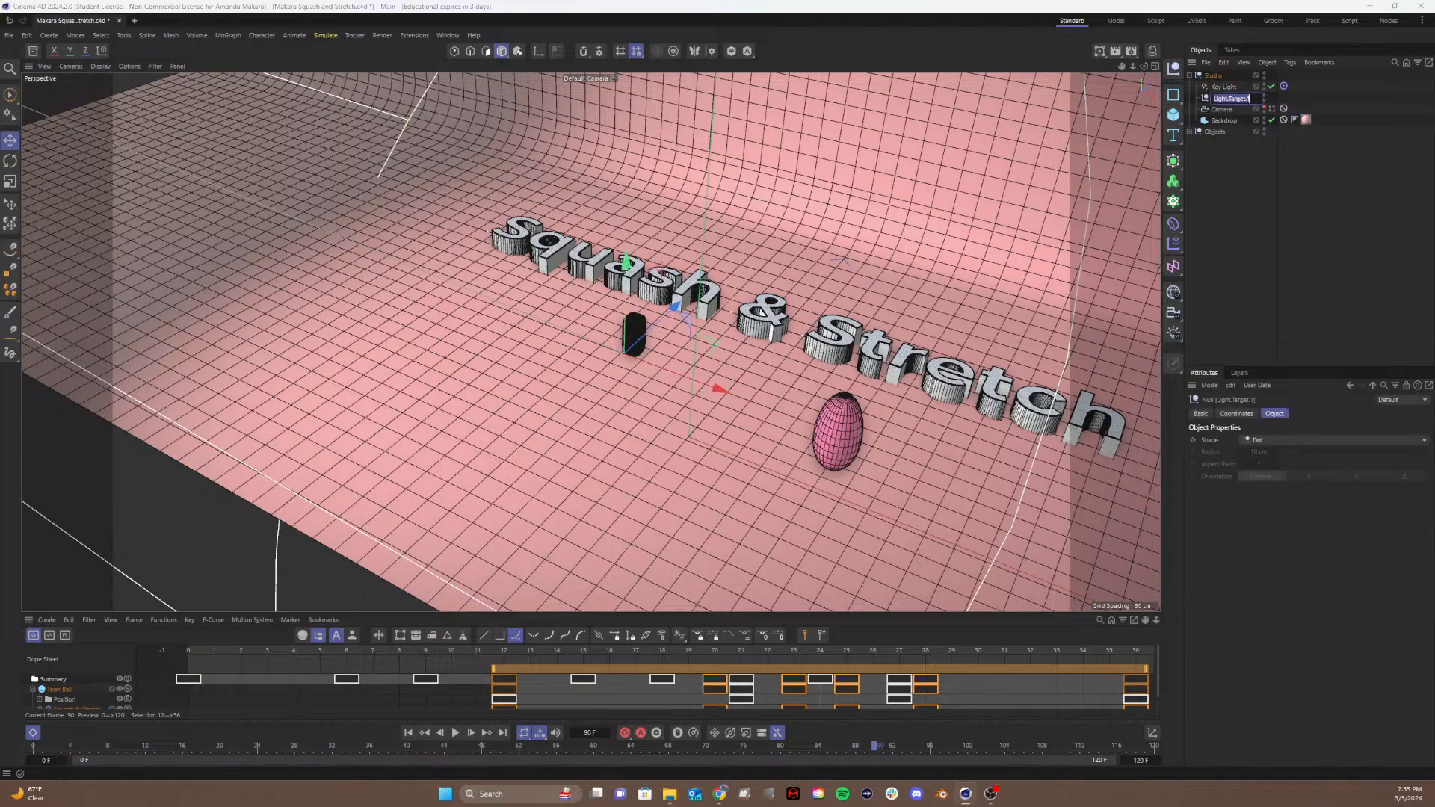
{"action": "left_click", "coordinate": [1214, 98]}
{"action": "type", "text": "Key"}
{"action": "left_click", "coordinate": [1408, 166]}
Step: Enable Use Temperature on the Key Light and set its color temperature to 5750
{"action": "left_click", "coordinate": [1224, 88]}
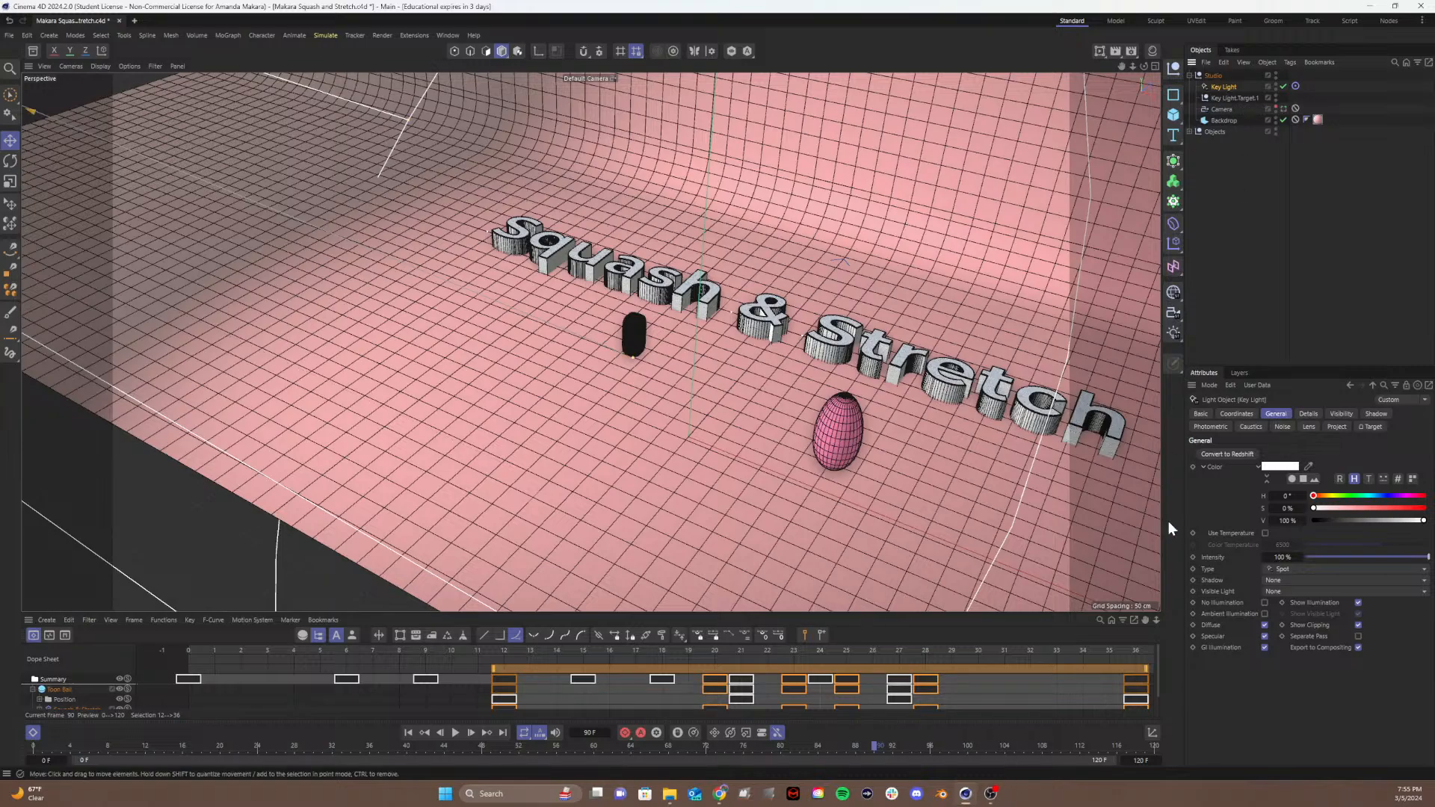
{"action": "left_click", "coordinate": [1263, 534]}
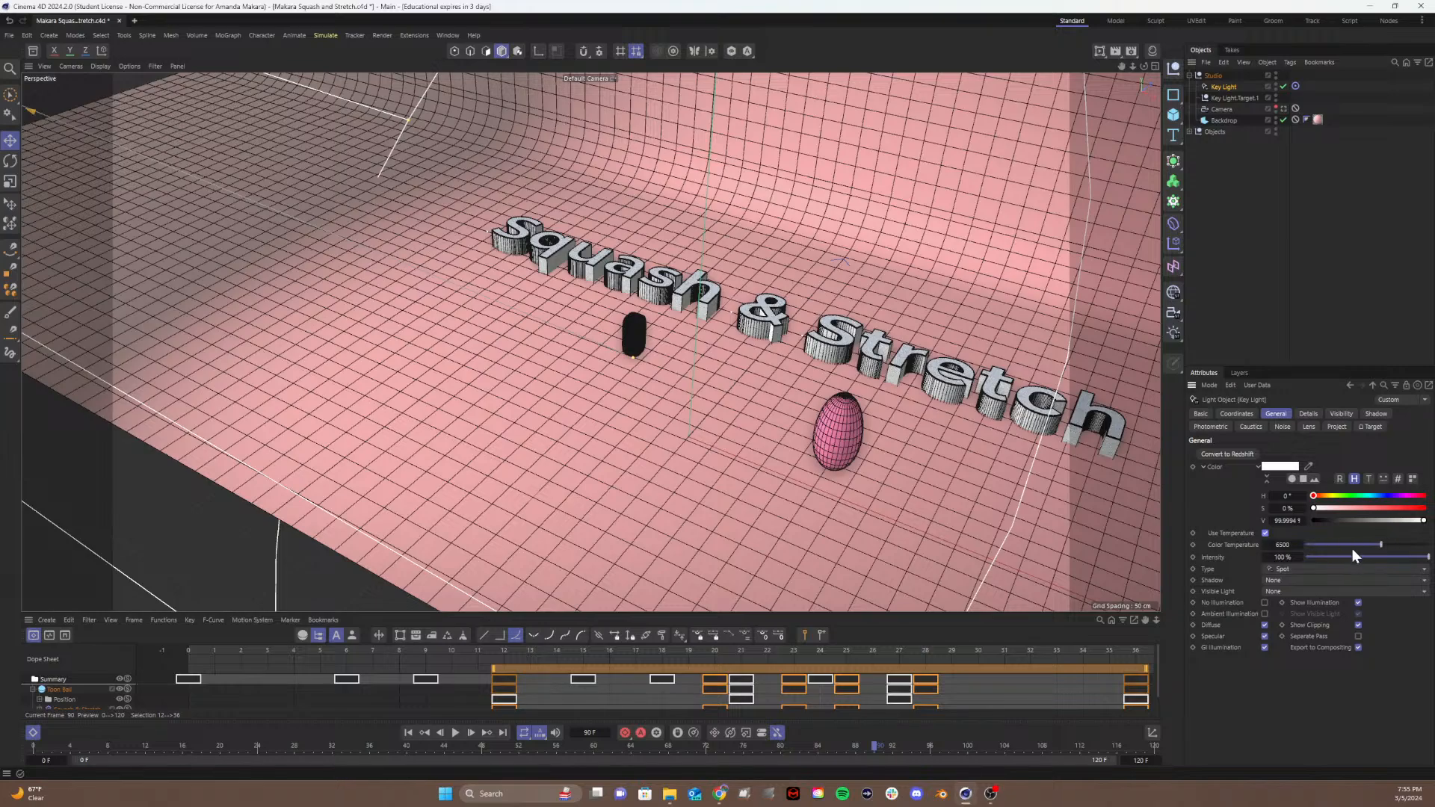
{"action": "mouse_move", "coordinate": [1378, 545]}
{"action": "left_mouse_down"}
{"action": "mouse_move", "coordinate": [1347, 545]}
{"action": "mouse_move", "coordinate": [1366, 558]}
{"action": "mouse_move", "coordinate": [1369, 546]}
{"action": "left_mouse_up"}
{"action": "double_click", "coordinate": [1284, 546]}
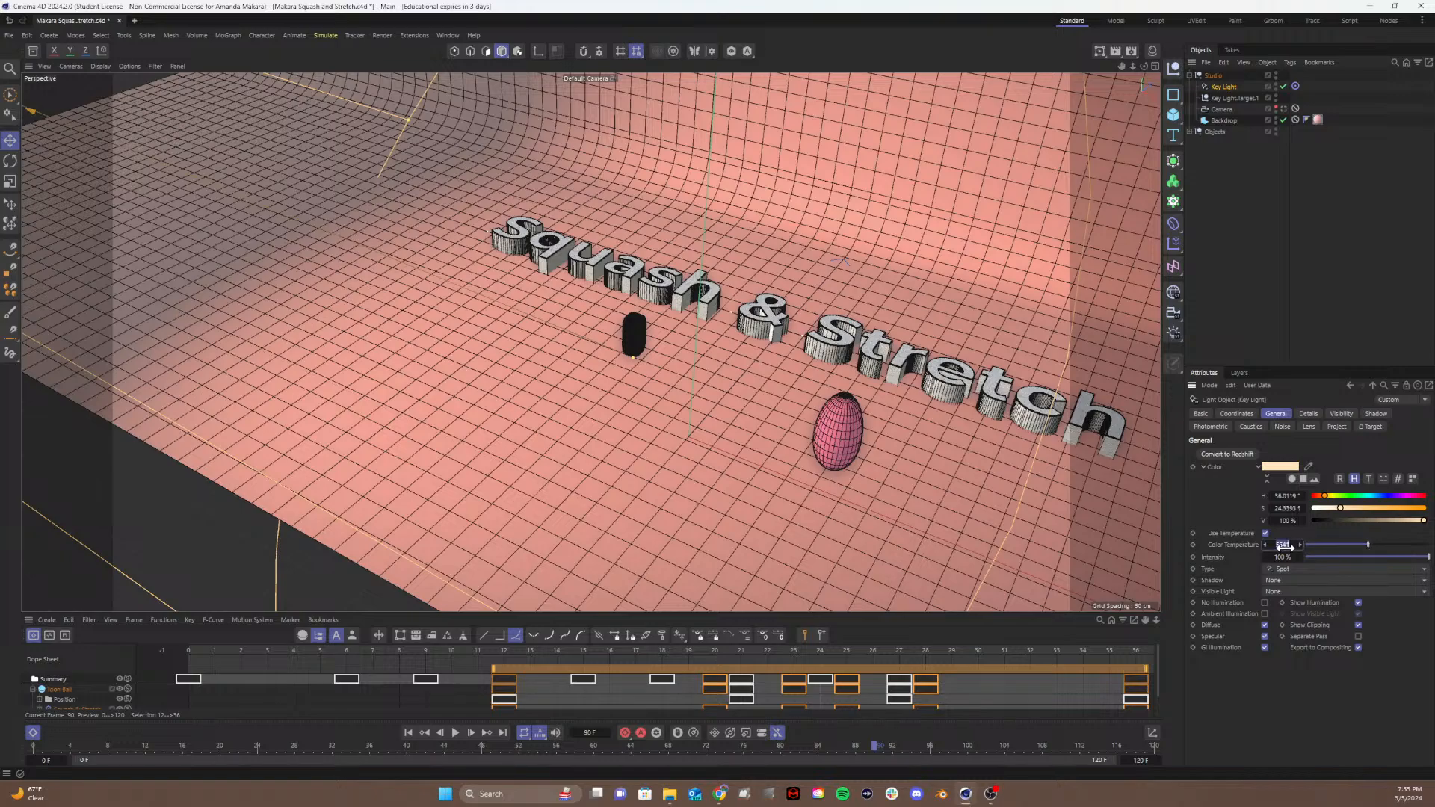
{"action": "key", "text": "BackSpace"}
{"action": "type", "text": "6000"}
{"action": "key", "text": "Return"}
{"action": "double_click", "coordinate": [1282, 544]}
{"action": "type", "text": "5750"}
{"action": "key", "text": "Return"}
Step: Try the Key Light at 80% intensity, returning it to 100%
{"action": "left_click", "coordinate": [1277, 556]}
{"action": "type", "text": "8"}
{"action": "key", "text": "Return"}
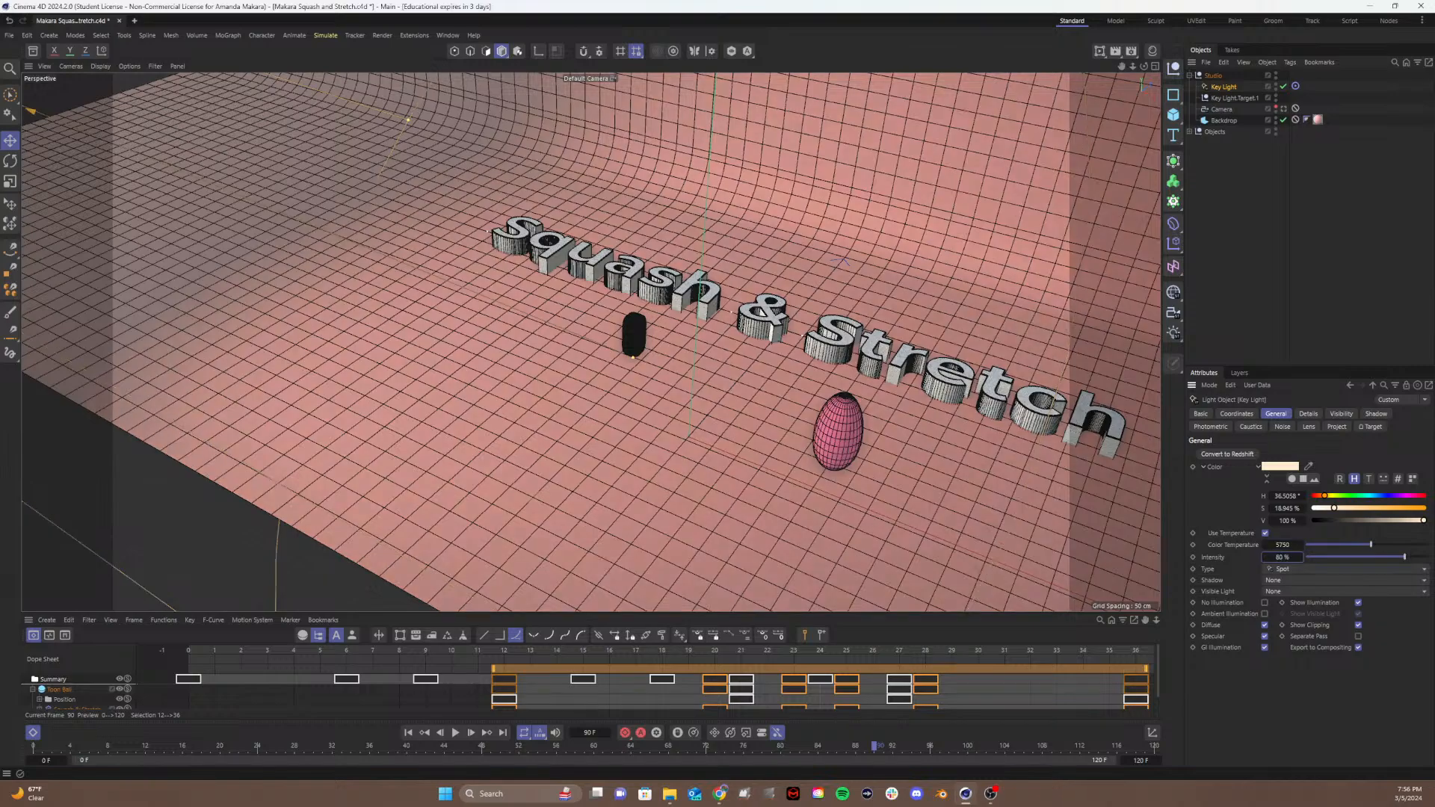
{"action": "left_click", "coordinate": [1280, 557]}
{"action": "type", "text": "100"}
{"action": "key", "text": "Return"}
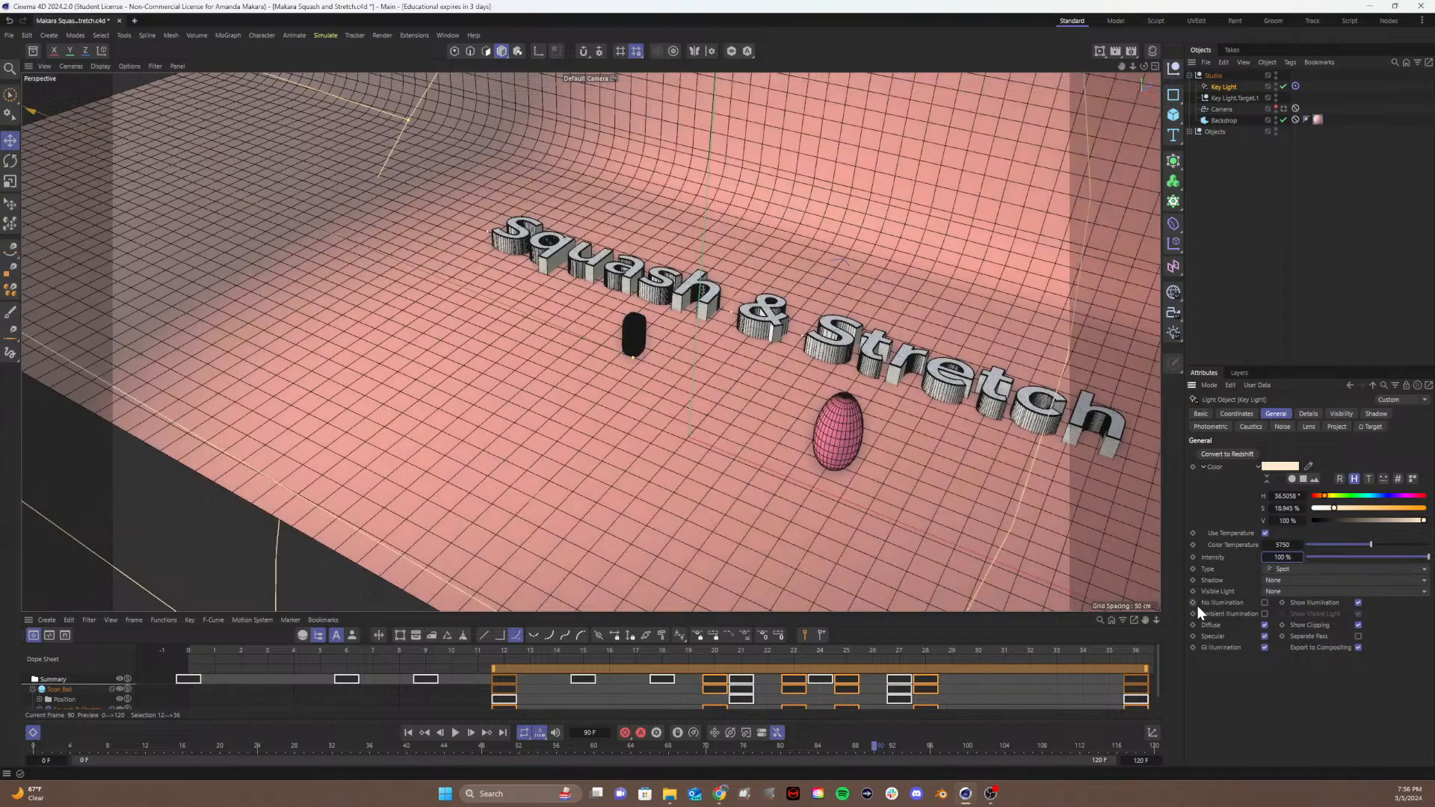
Step: Set the Key Light's shadow type to Shadow Maps (Soft)
{"action": "left_click", "coordinate": [1290, 580]}
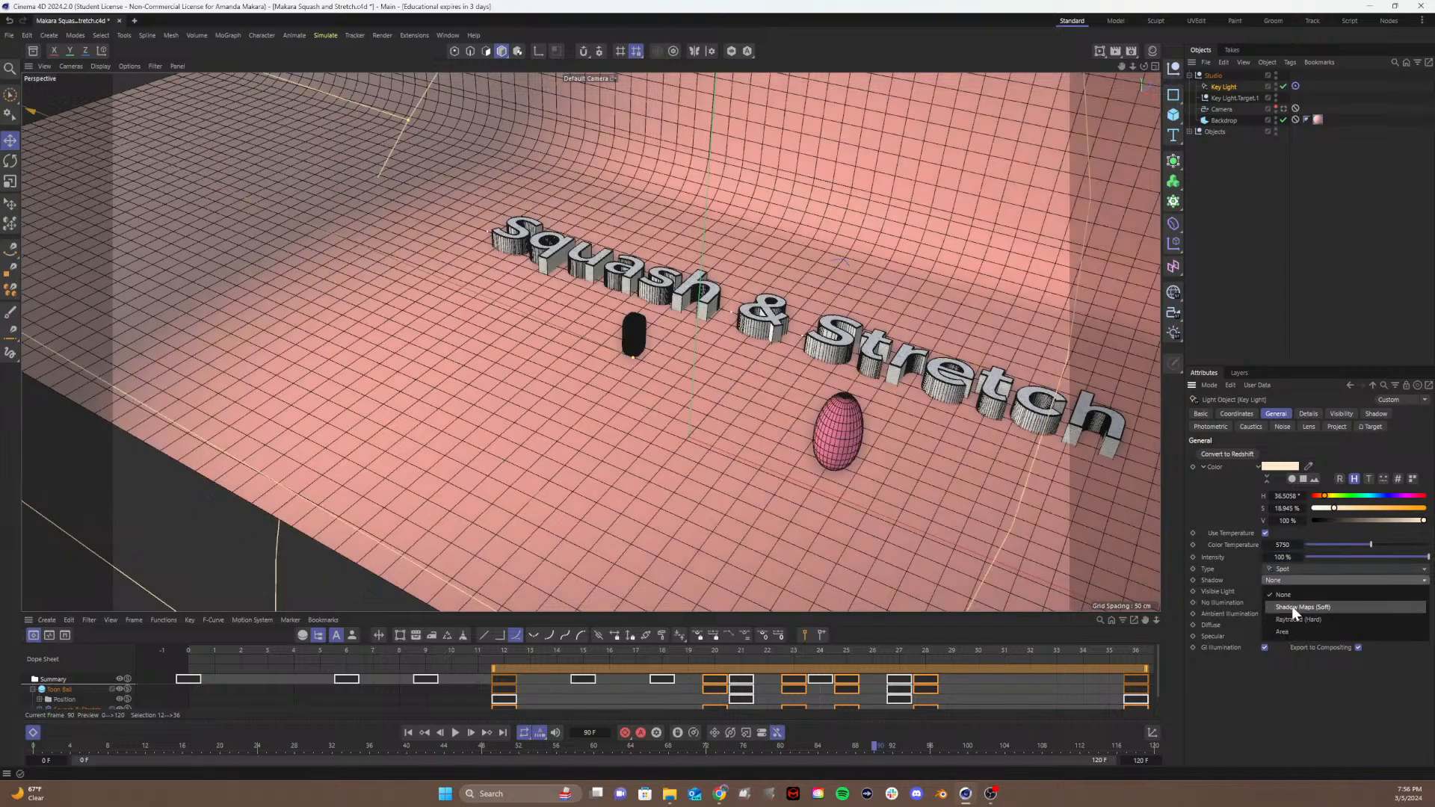
{"action": "left_click", "coordinate": [1292, 608]}
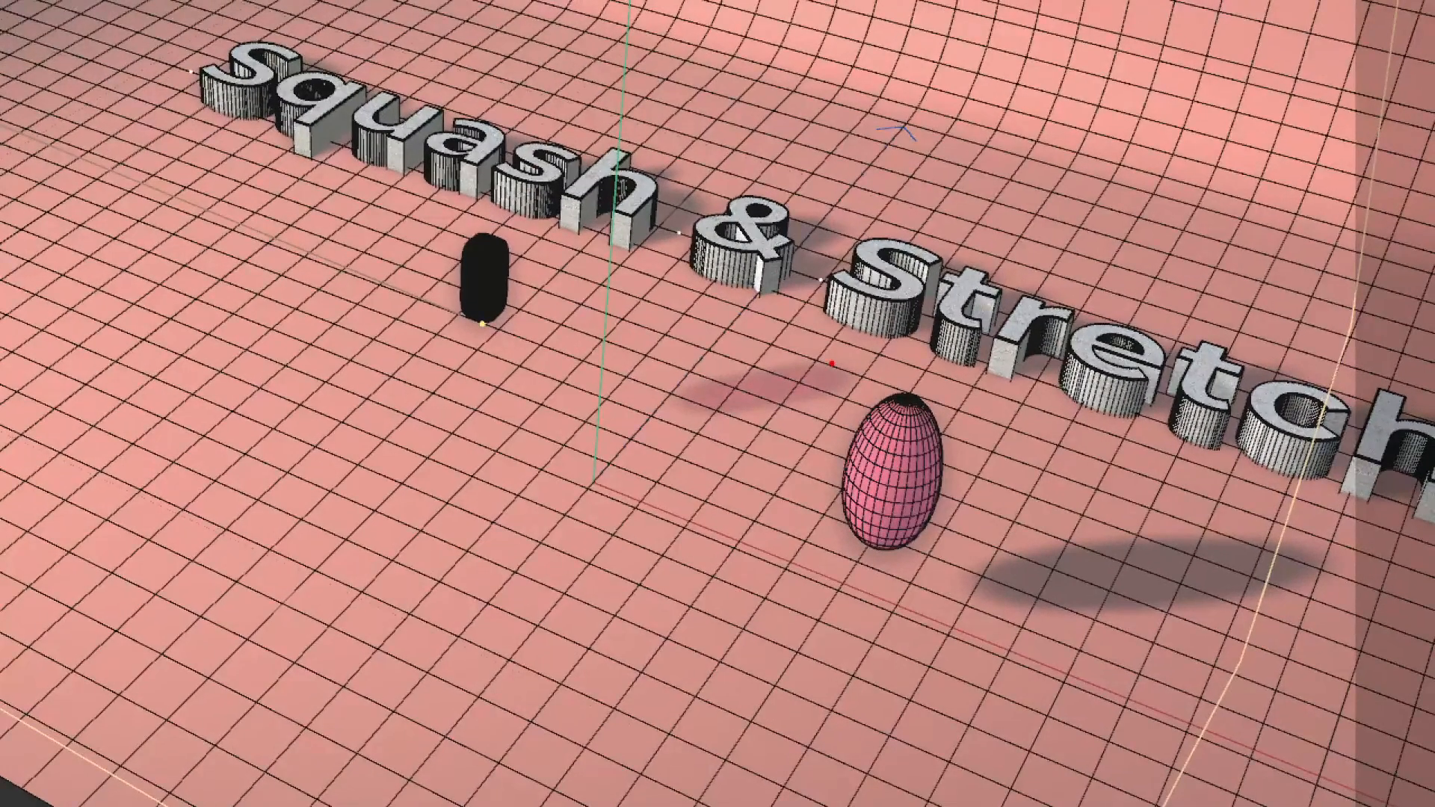
{"action": "mouse_move", "coordinate": [832, 364]}
{"action": "left_mouse_down"}
{"action": "mouse_move", "coordinate": [800, 449]}
{"action": "mouse_move", "coordinate": [723, 321]}
{"action": "left_mouse_up"}
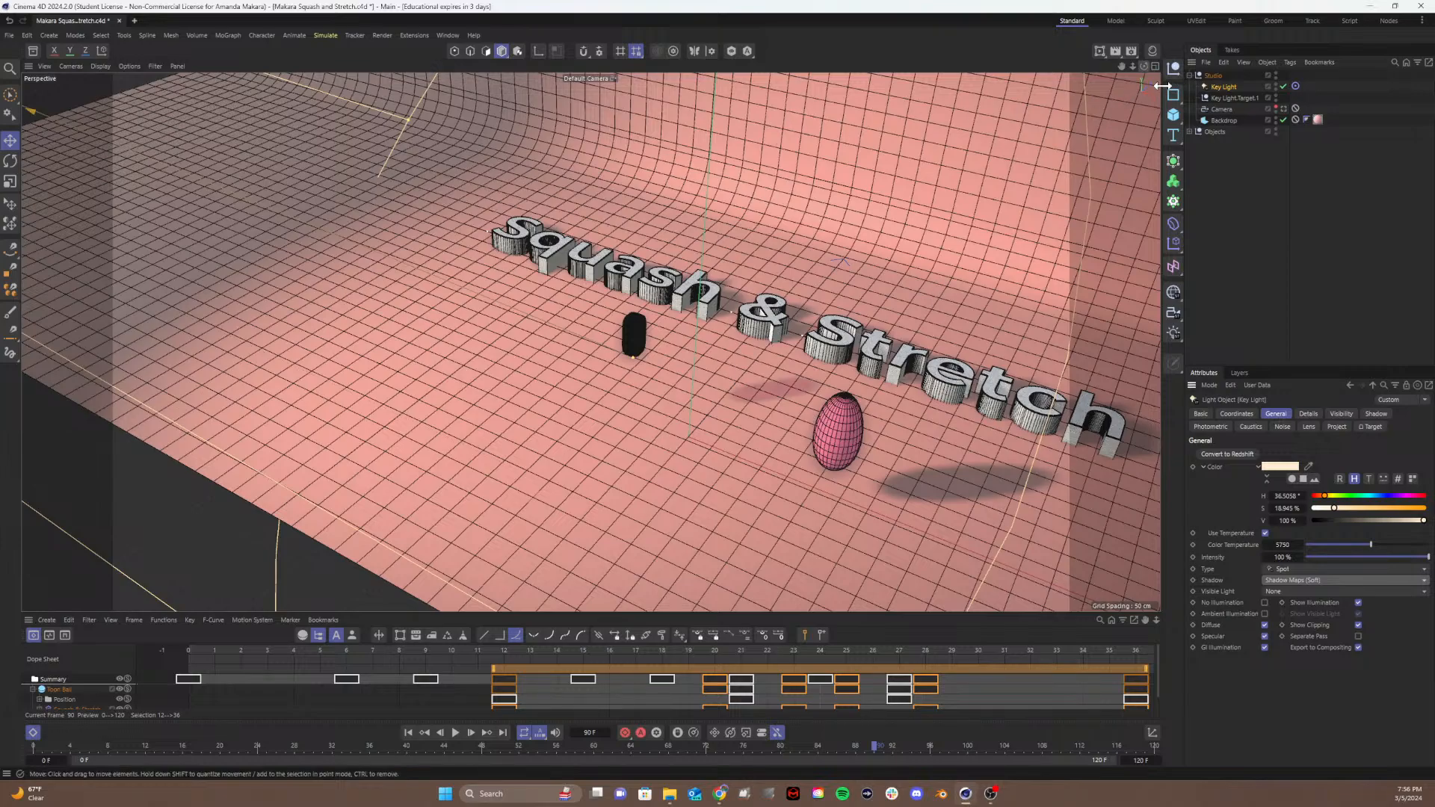
Step: Rename the Key Light's target null to Light.Target.1
{"action": "double_click", "coordinate": [1234, 98]}
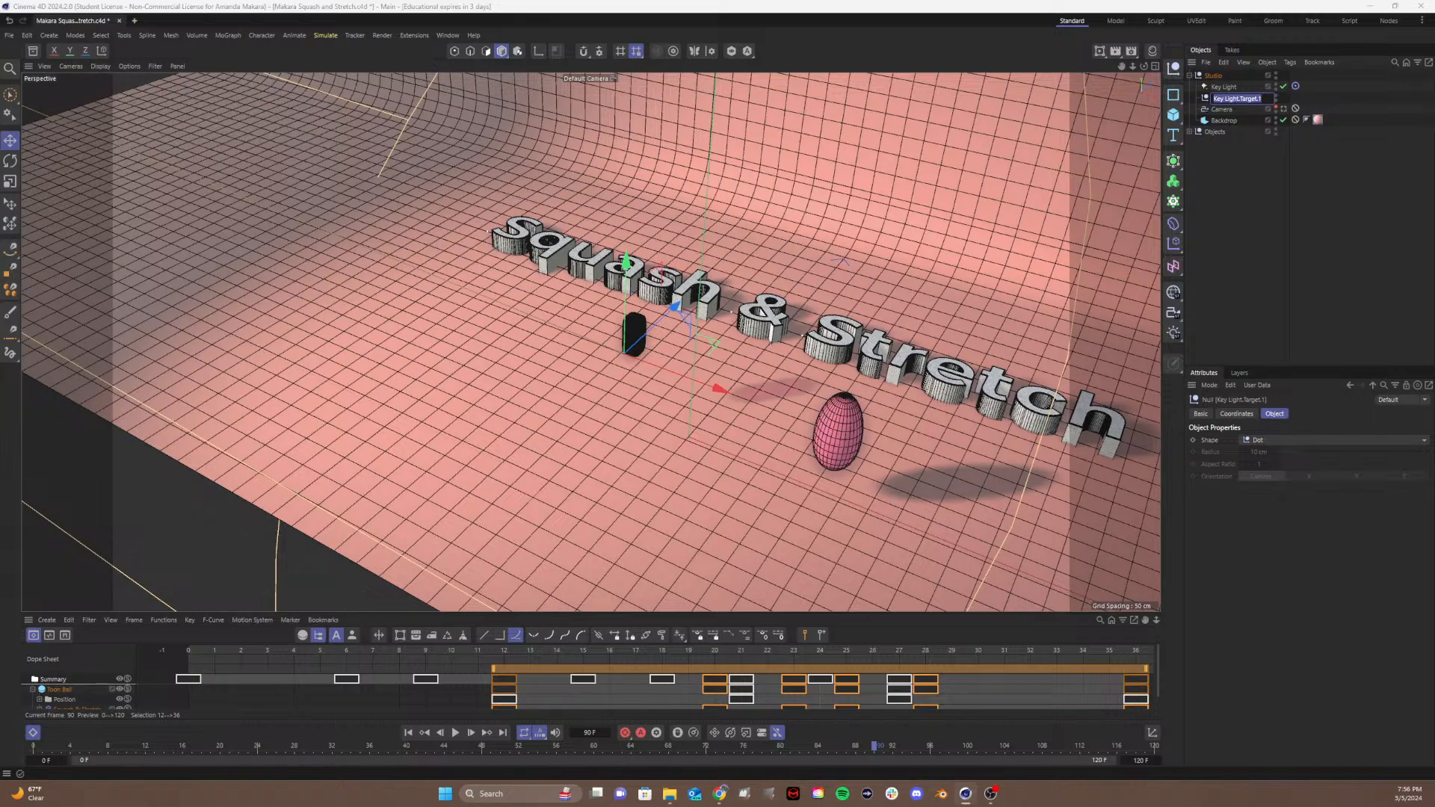
{"action": "left_click", "coordinate": [1223, 99]}
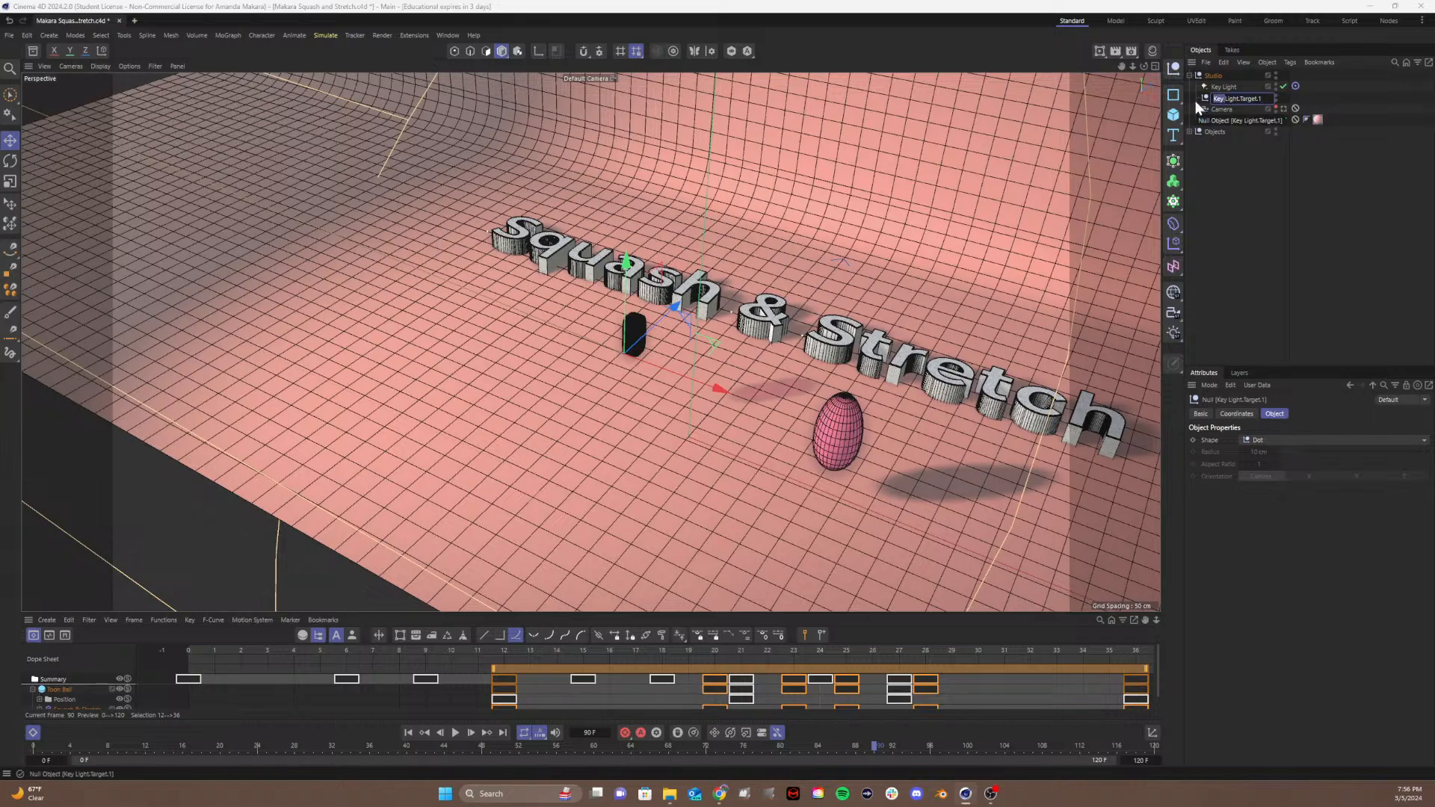
{"action": "key", "text": "BackSpace"}
{"action": "key", "text": "BackSpace"}
{"action": "key", "text": "BackSpace"}
{"action": "key", "text": "BackSpace"}
{"action": "left_click", "coordinate": [1255, 151]}
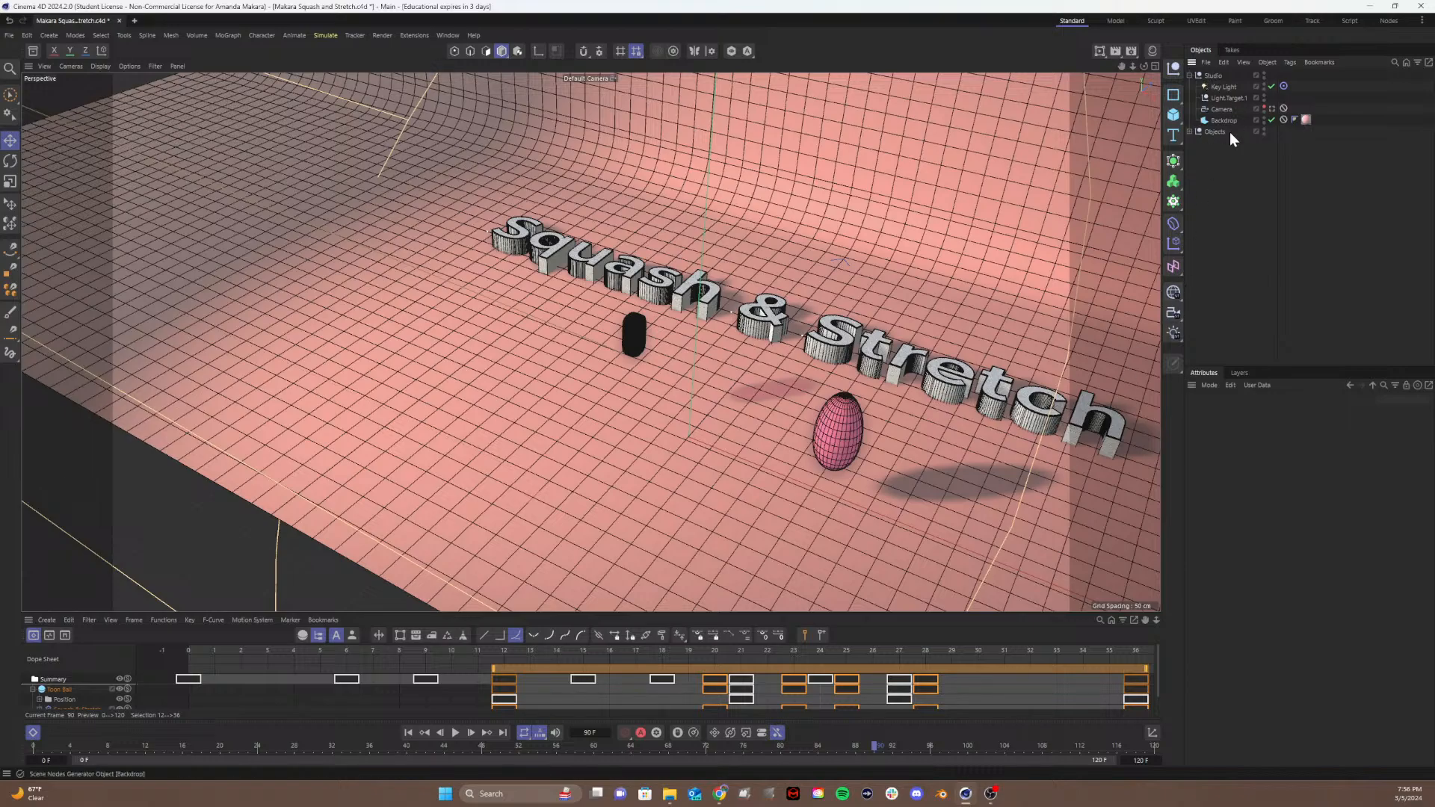
Step: Add a Spot Light to the scene
{"action": "left_click", "coordinate": [1174, 291]}
{"action": "left_click", "coordinate": [1173, 334]}
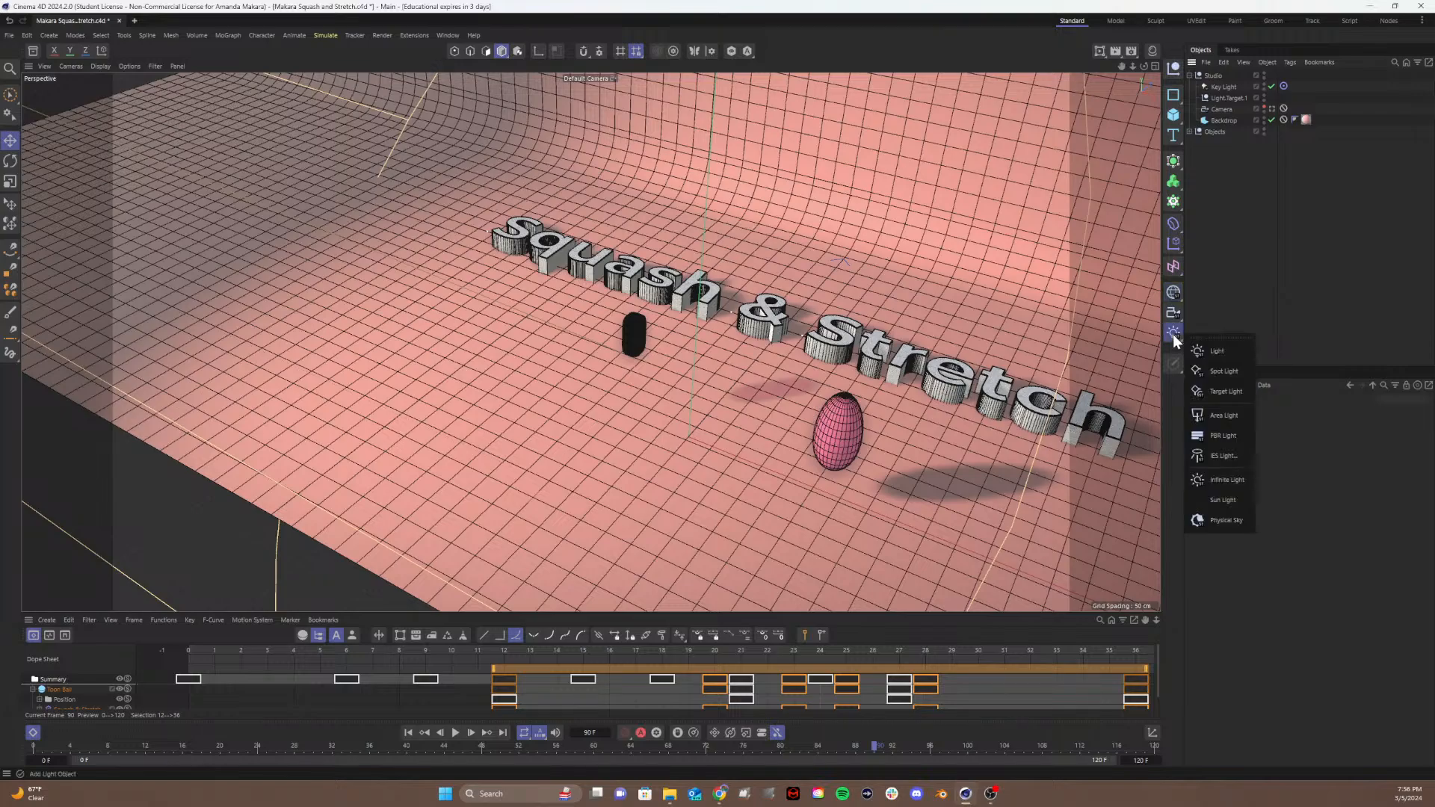
{"action": "left_click", "coordinate": [1217, 370]}
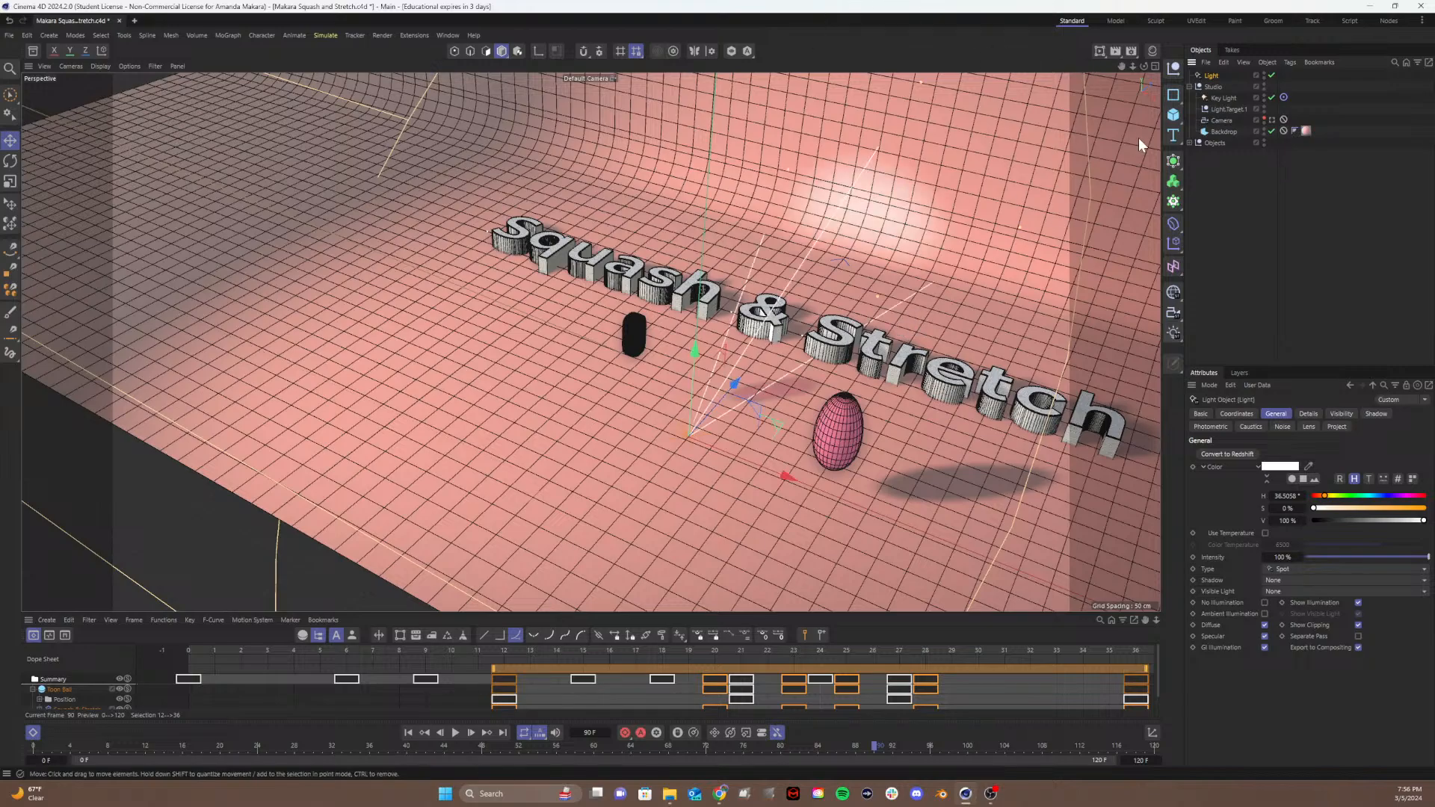
Step: In the Top view, move the new spot light past the pink ball along X and out in front of the backdrop, opposite the Key Light
{"action": "left_click", "coordinate": [1155, 66]}
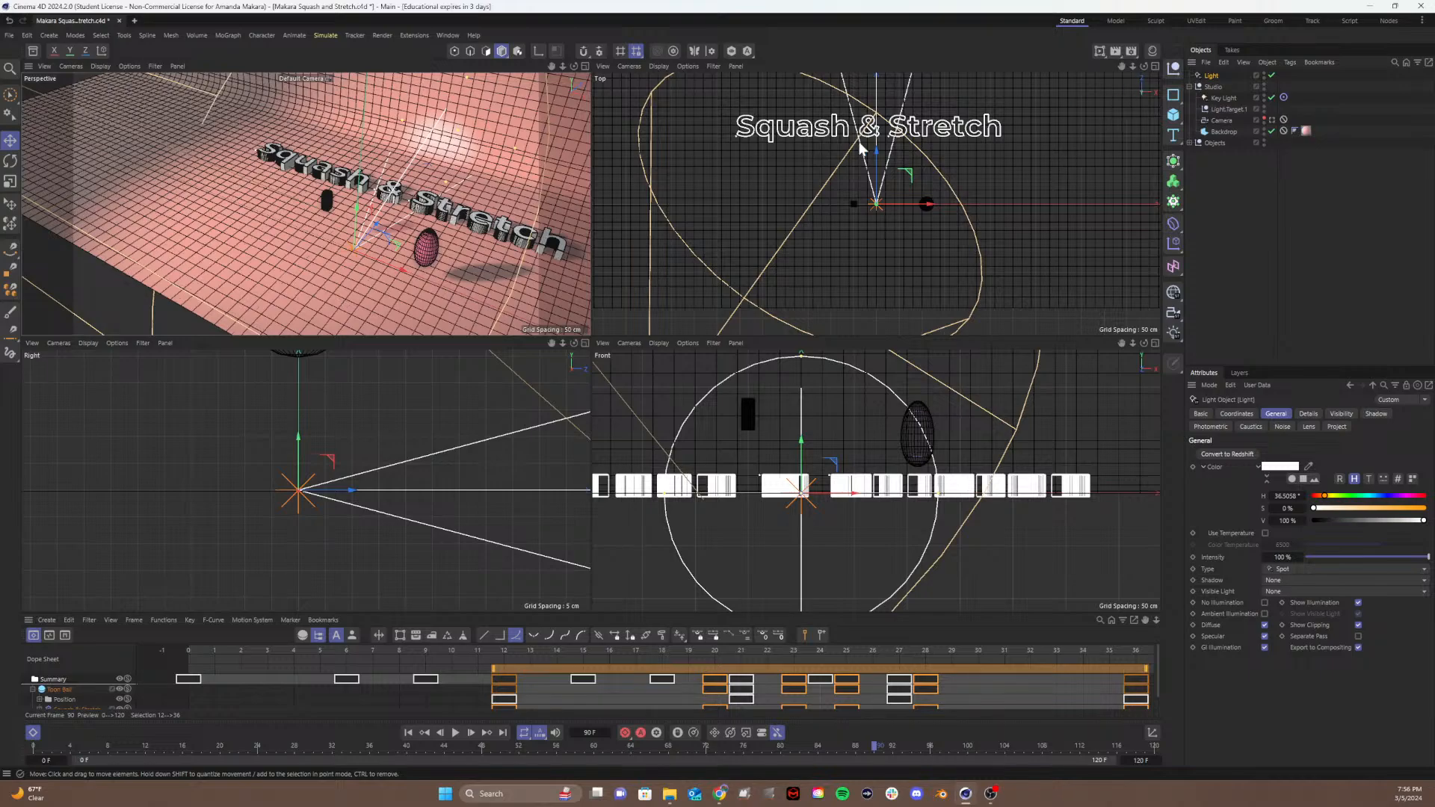
{"action": "scroll", "coordinate": [536, 390], "scroll_direction": "down", "scroll_amount": 2}
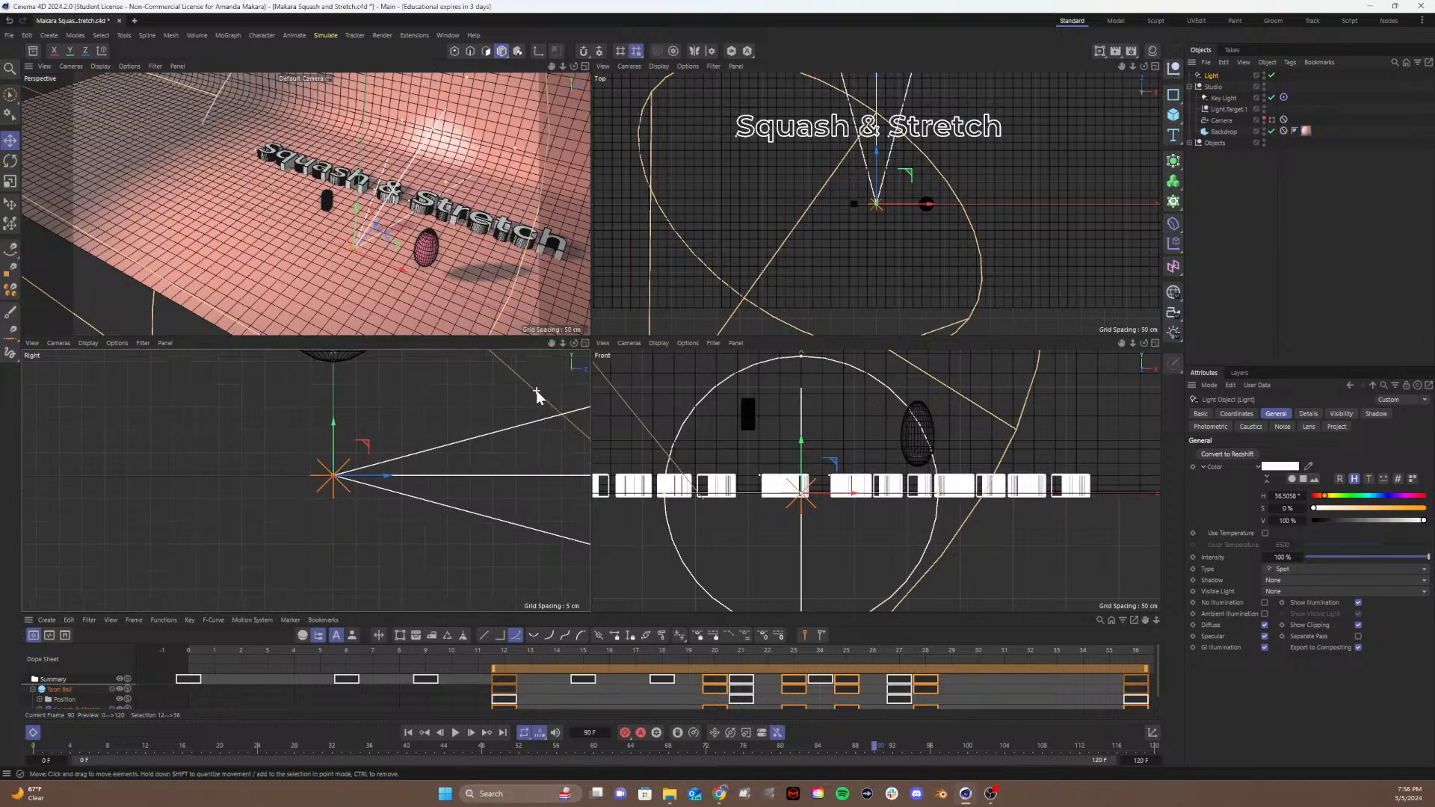
{"action": "scroll", "coordinate": [536, 390], "scroll_direction": "down", "scroll_amount": 4}
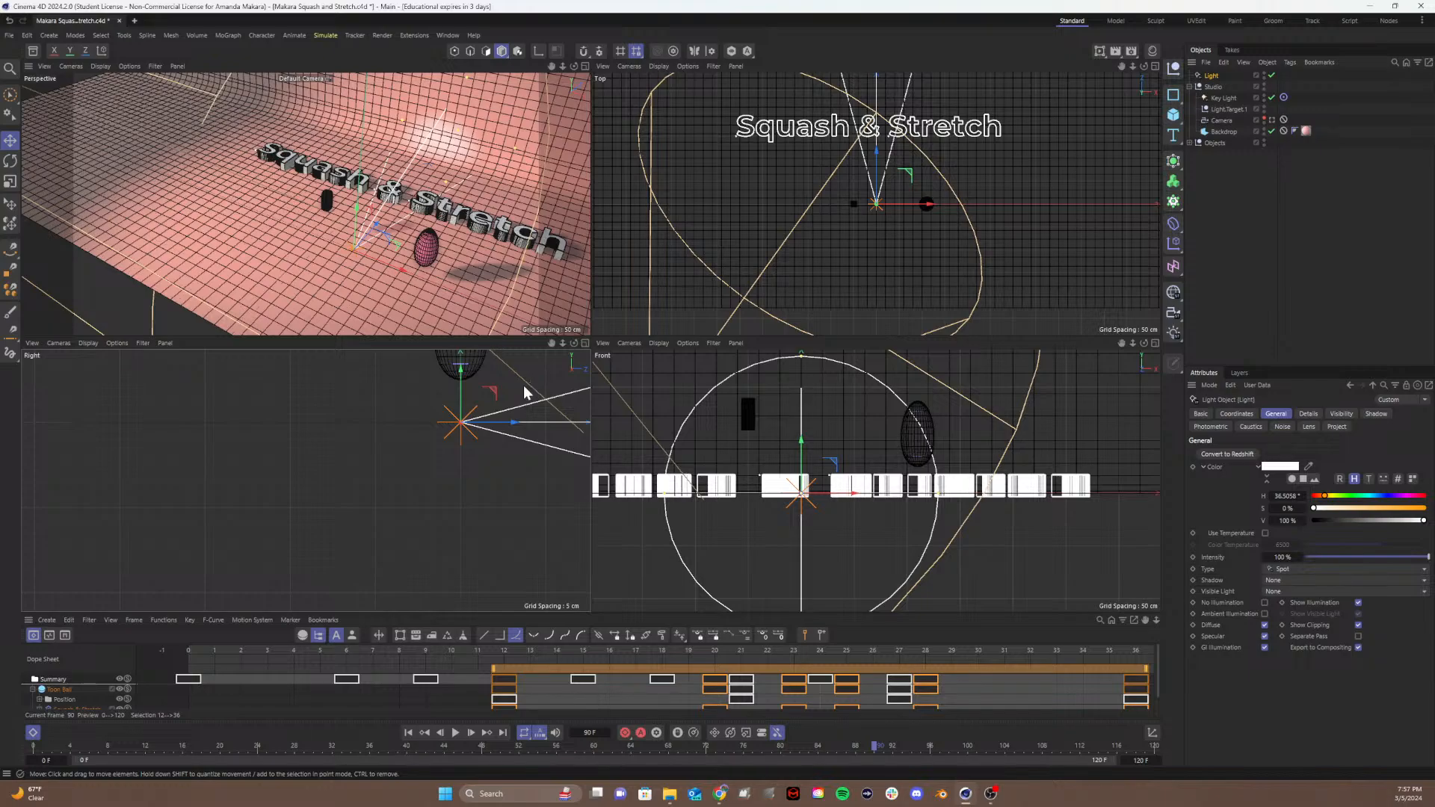
{"action": "middle_click_drag", "start_coordinate": [501, 400], "coordinate": [331, 539], "text": "alt"}
{"action": "scroll", "coordinate": [715, 489], "scroll_direction": "down", "scroll_amount": 4}
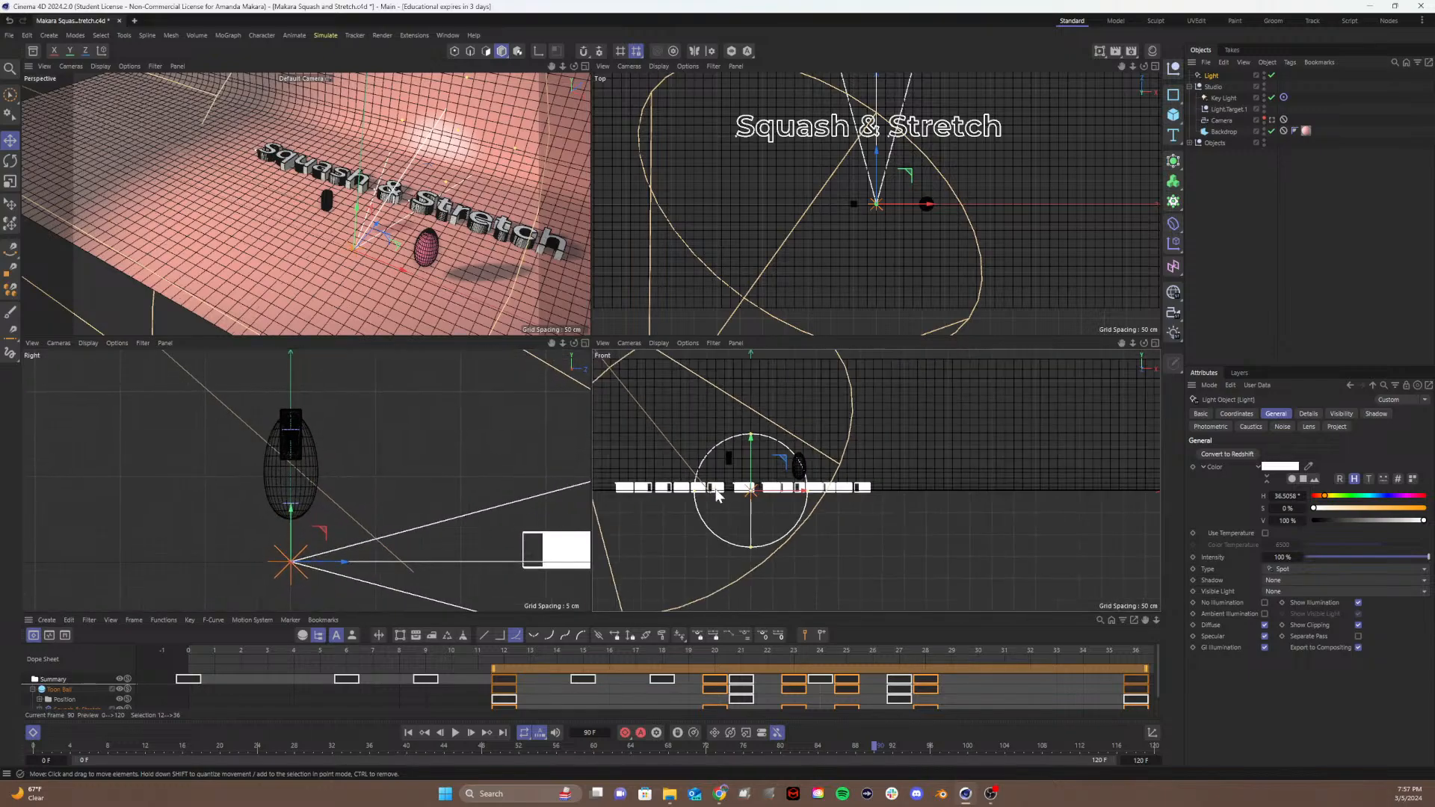
{"action": "scroll", "coordinate": [715, 489], "scroll_direction": "down", "scroll_amount": 8}
{"action": "middle_click_drag", "start_coordinate": [779, 403], "coordinate": [863, 404], "text": "alt"}
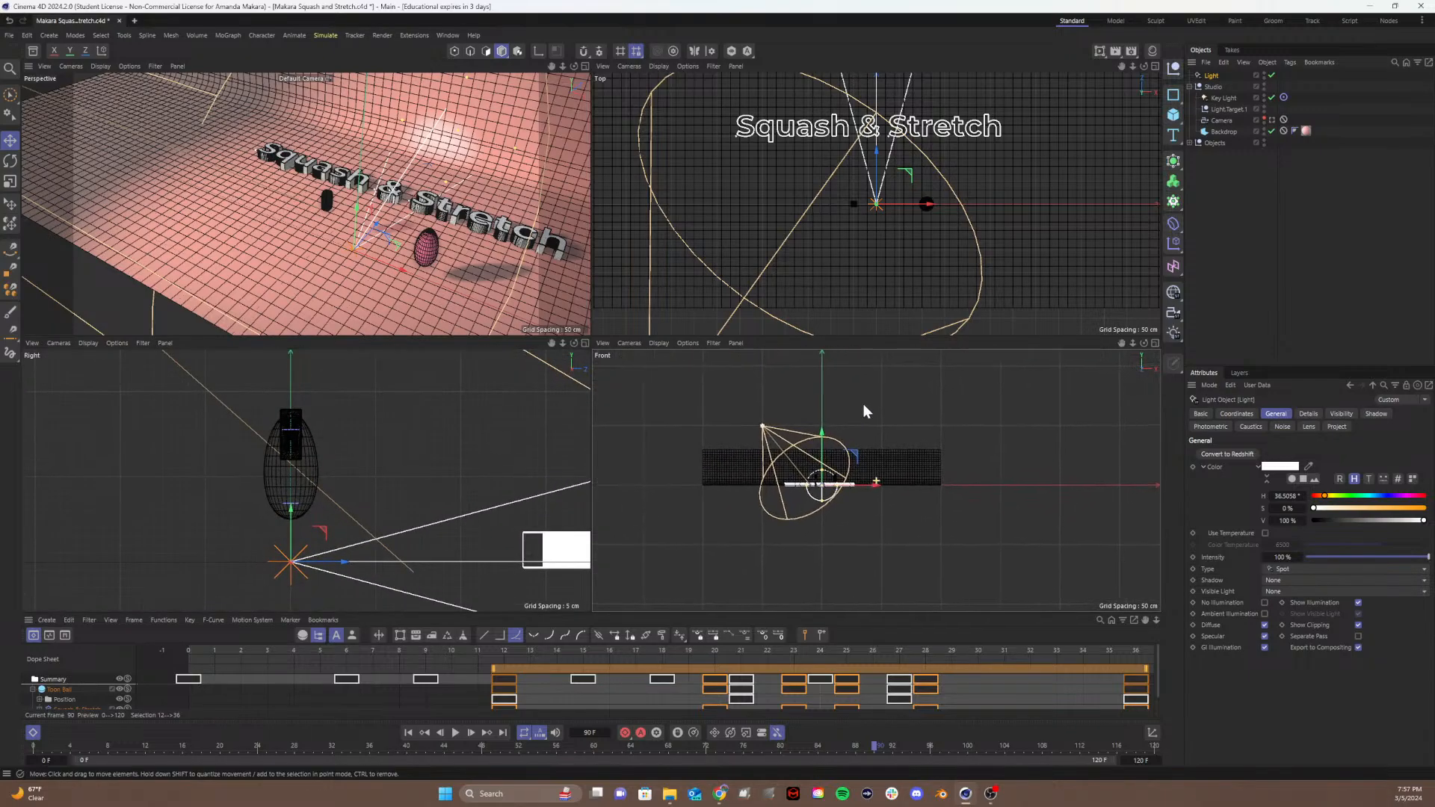
{"action": "scroll", "coordinate": [864, 404], "scroll_direction": "up", "scroll_amount": 5}
{"action": "scroll", "coordinate": [961, 397], "scroll_direction": "down", "scroll_amount": 5}
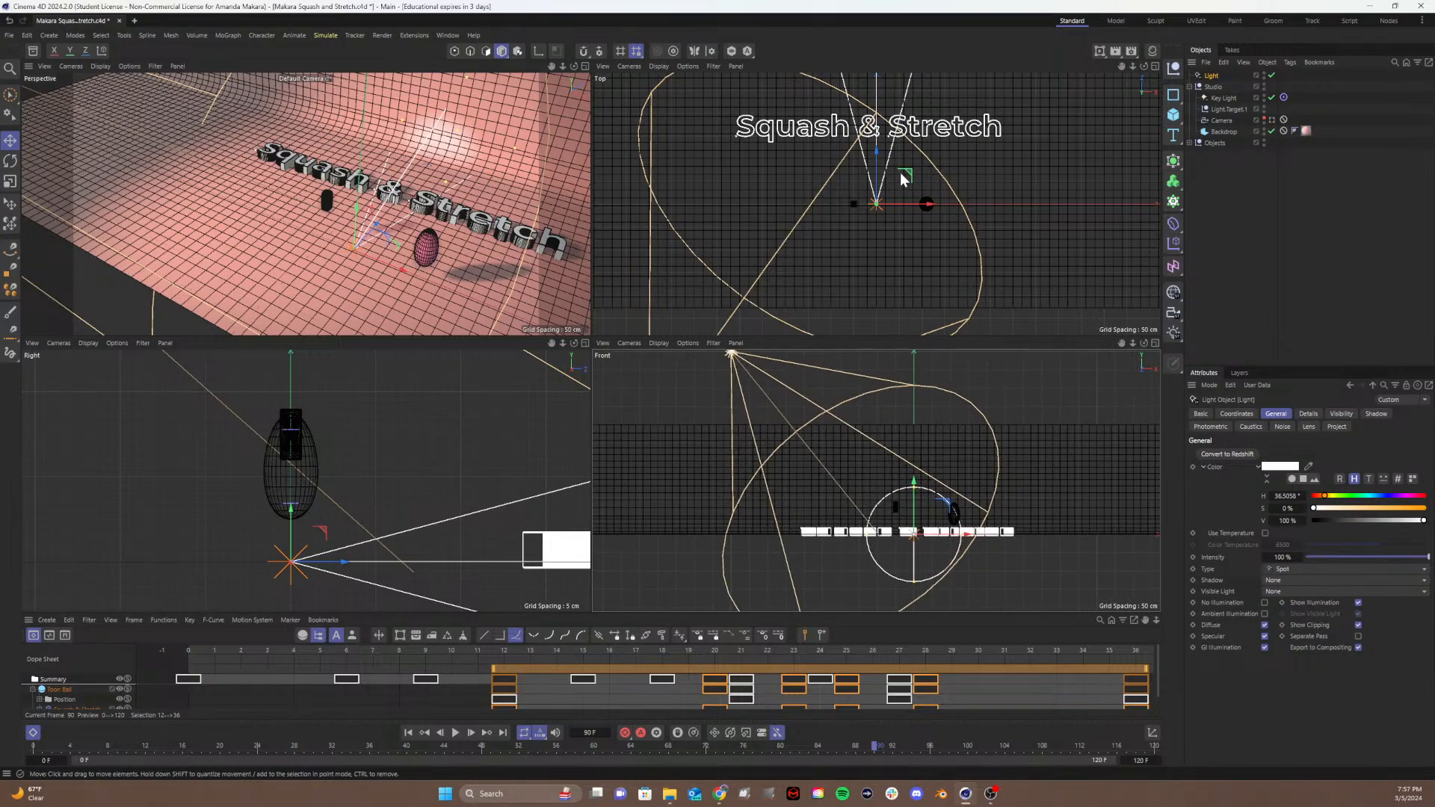
{"action": "scroll", "coordinate": [902, 180], "scroll_direction": "down", "scroll_amount": 5}
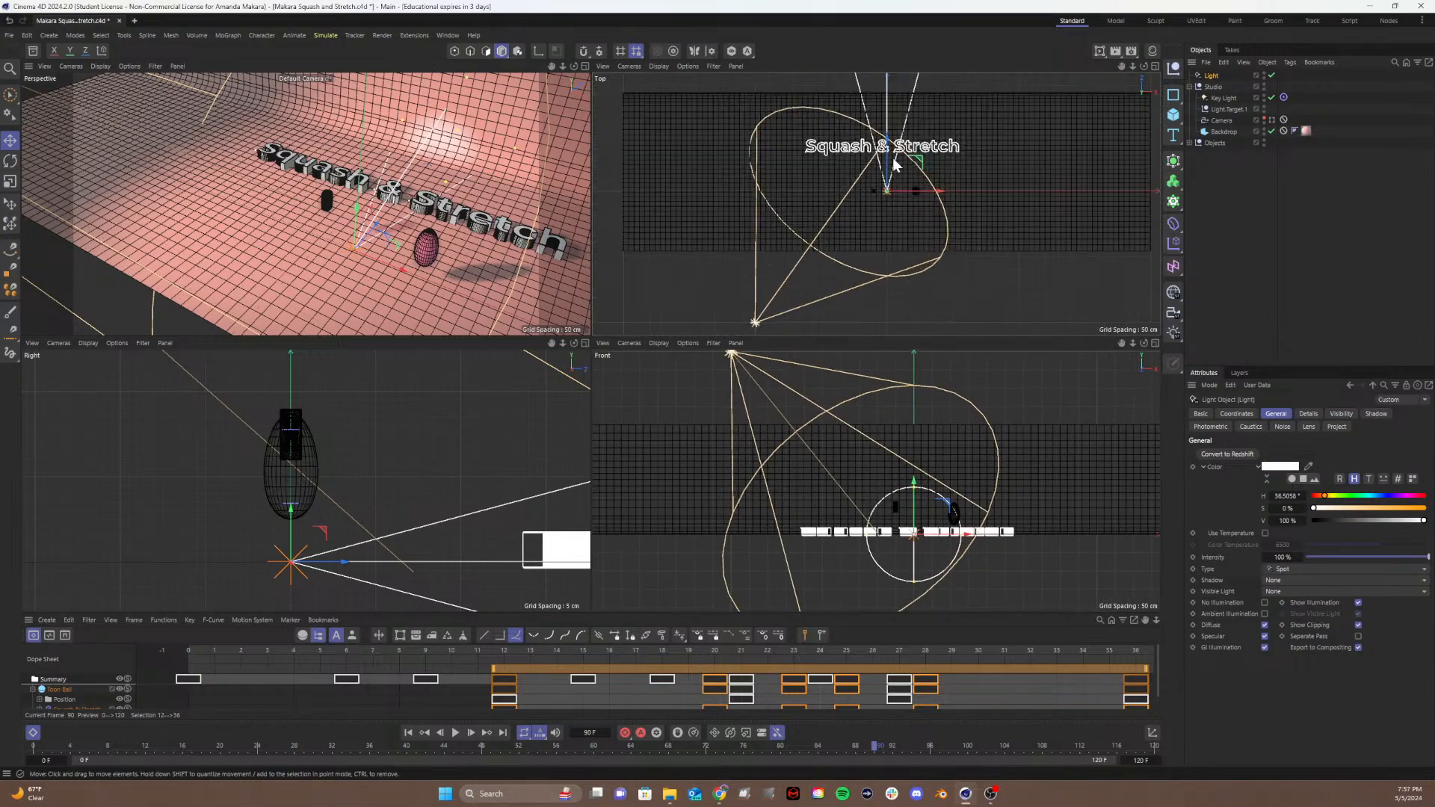
{"action": "left_click_drag", "start_coordinate": [938, 194], "coordinate": [1031, 183]}
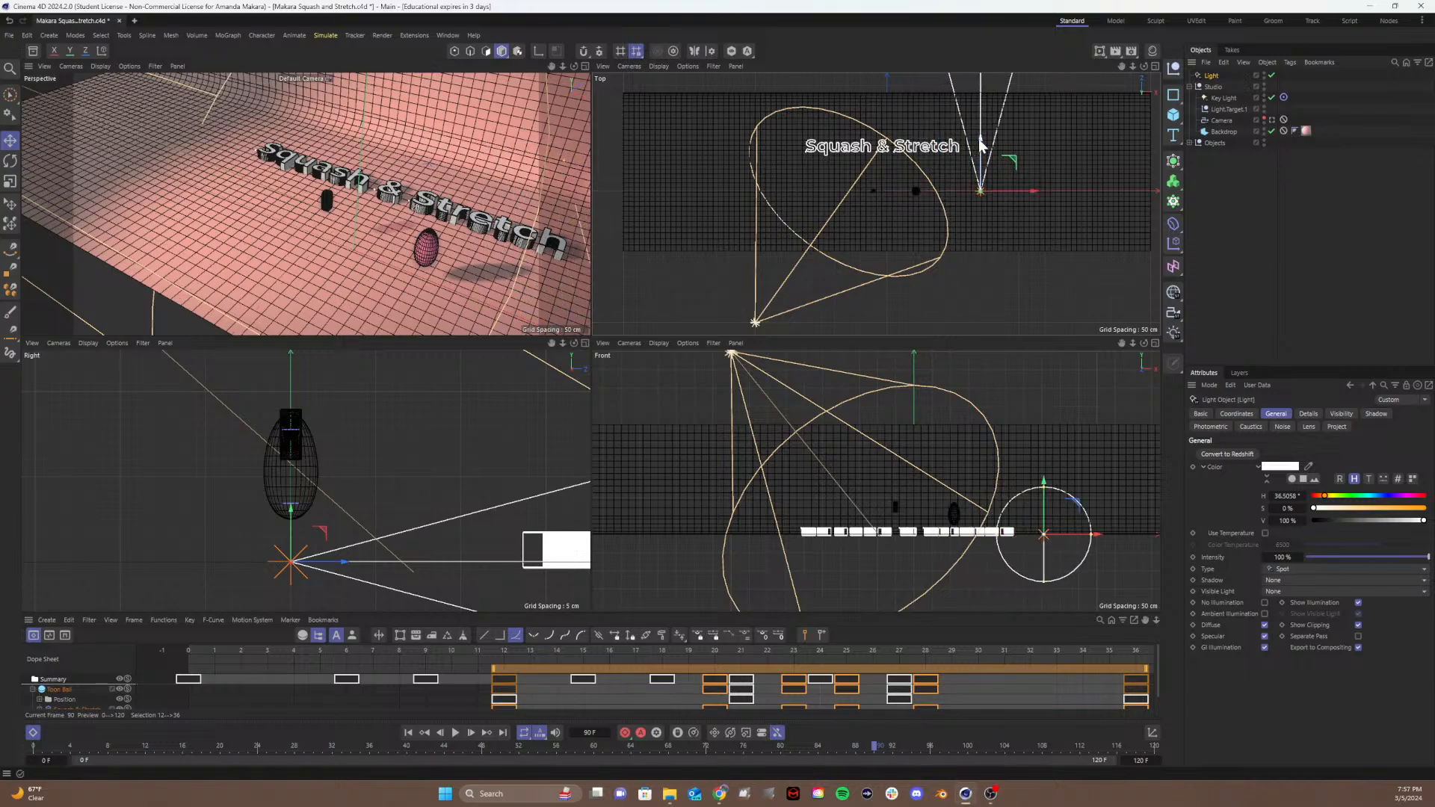
{"action": "left_click_drag", "start_coordinate": [982, 143], "coordinate": [1002, 298]}
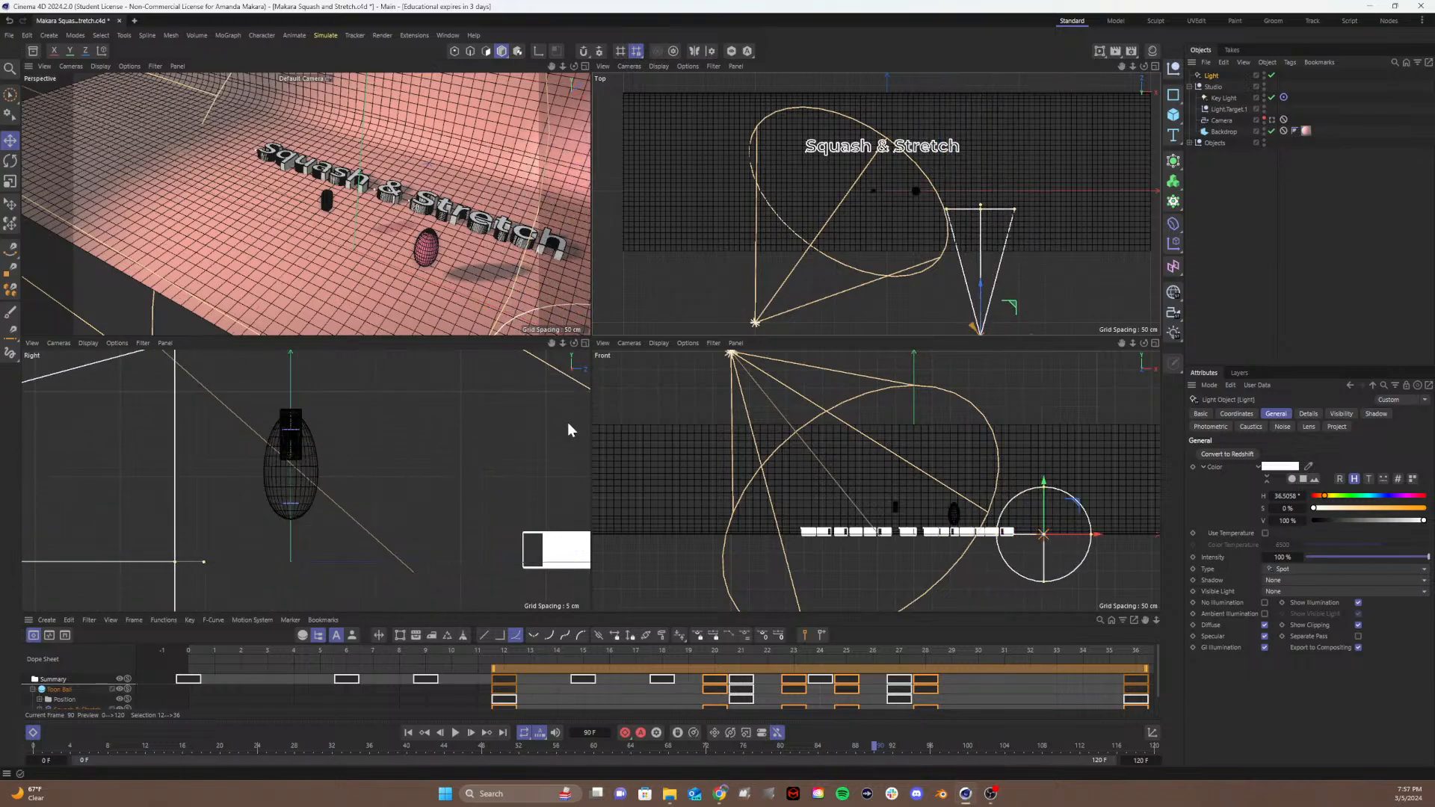
Step: In the Right view, raise the new spot light above the floor to about the backdrop's height
{"action": "scroll", "coordinate": [347, 423], "scroll_direction": "down", "scroll_amount": 3}
{"action": "scroll", "coordinate": [347, 424], "scroll_direction": "down", "scroll_amount": 3}
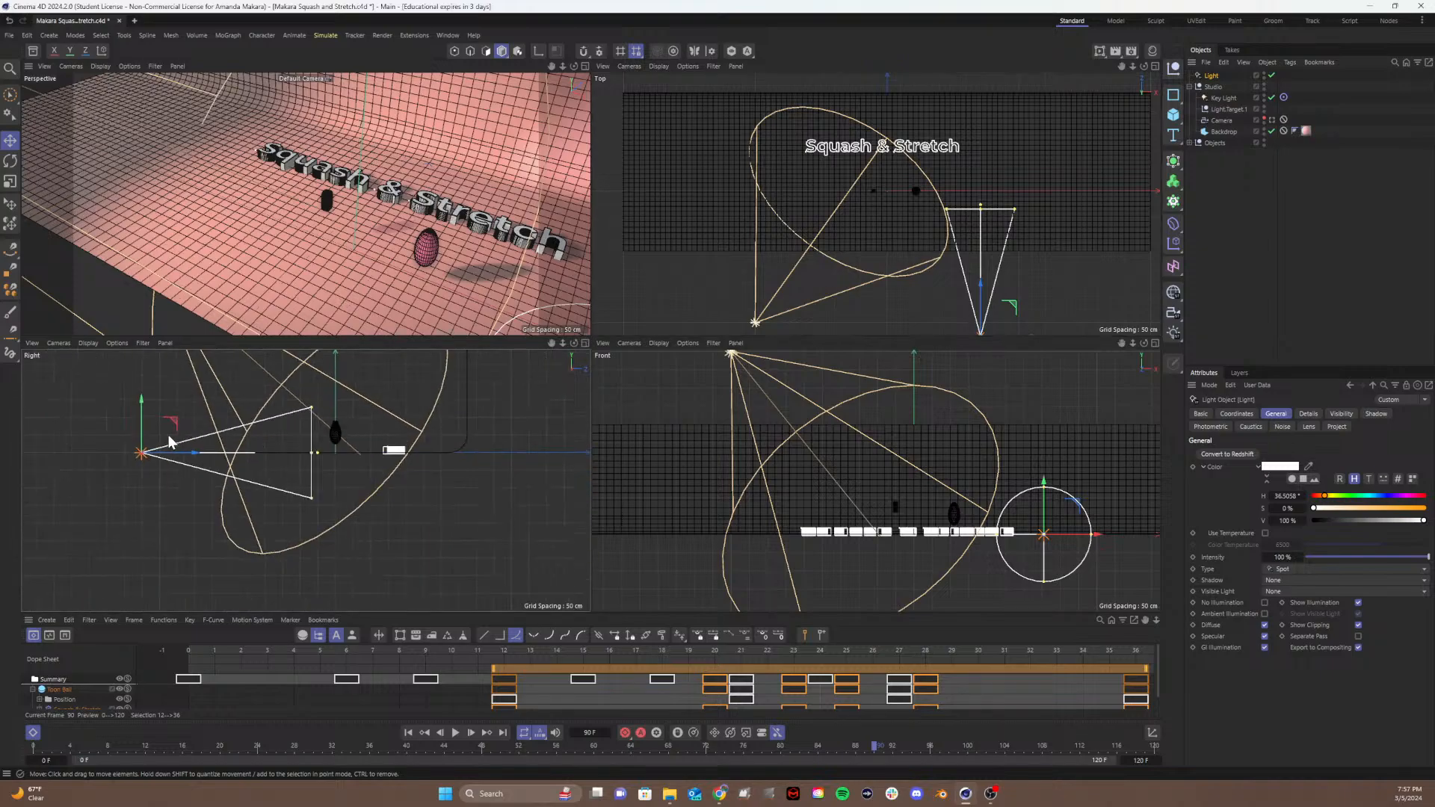
{"action": "left_click_drag", "start_coordinate": [136, 402], "coordinate": [136, 316]}
{"action": "scroll", "coordinate": [334, 514], "scroll_direction": "down", "scroll_amount": 1}
{"action": "scroll", "coordinate": [334, 514], "scroll_direction": "down", "scroll_amount": 1}
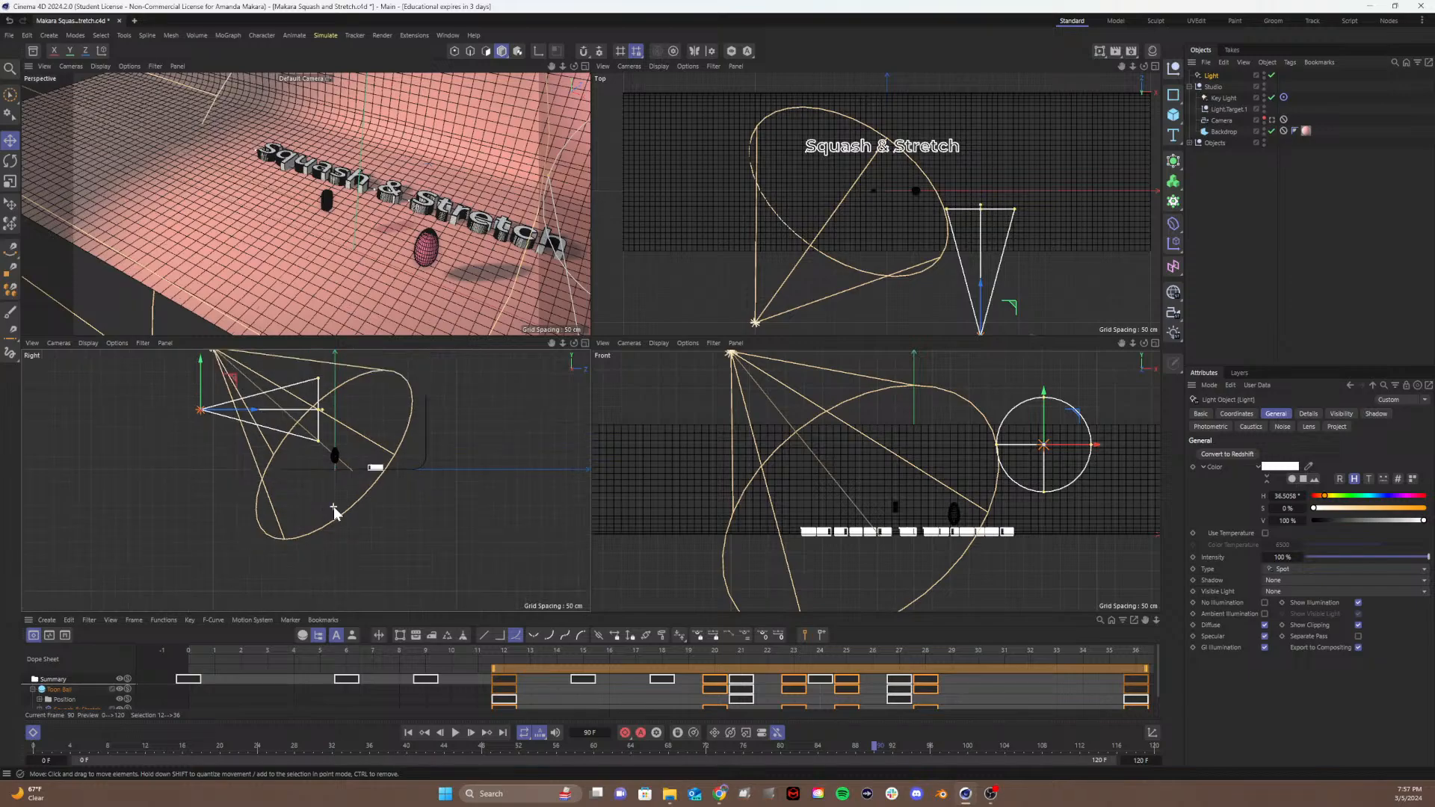
{"action": "left_click", "coordinate": [823, 492]}
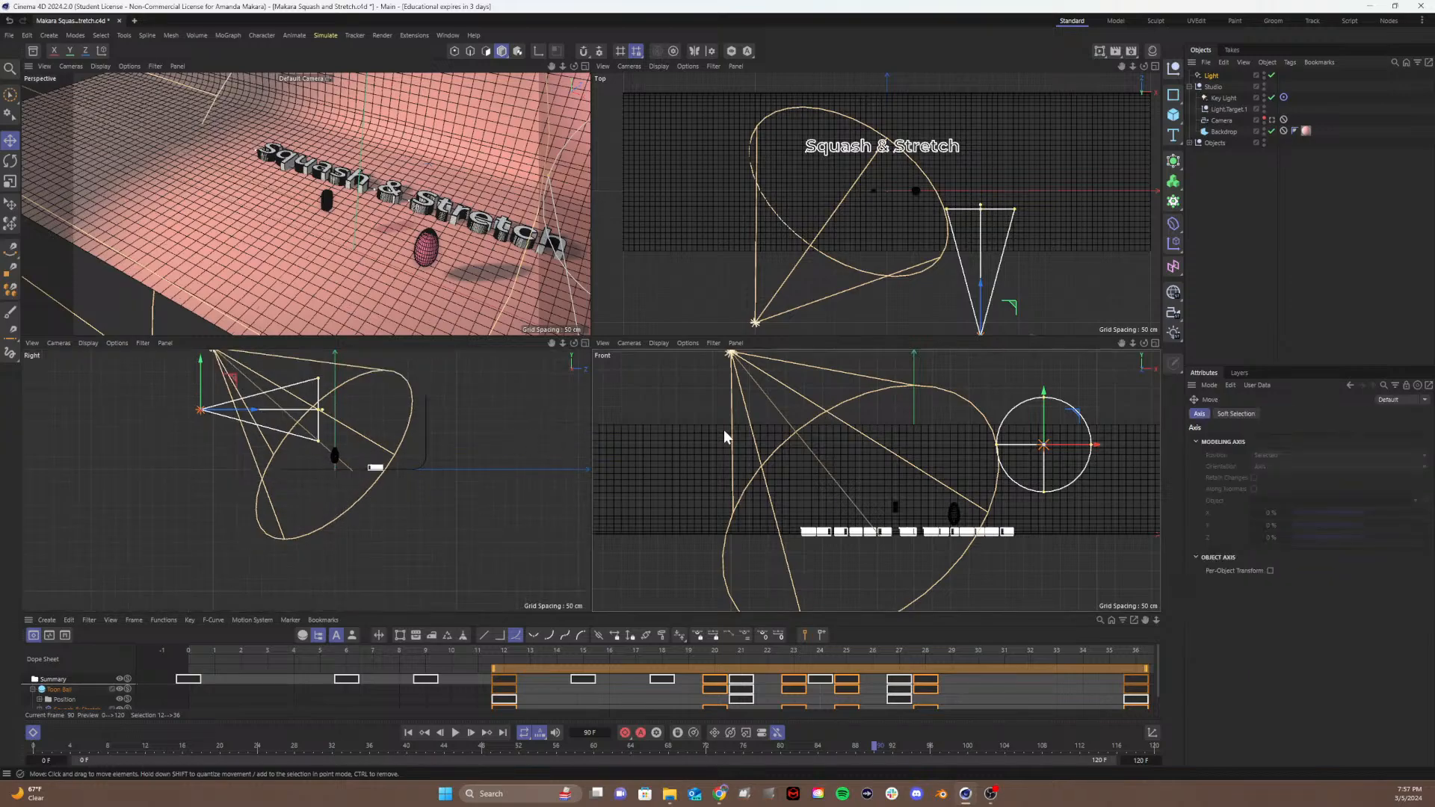
{"action": "left_click", "coordinate": [497, 491]}
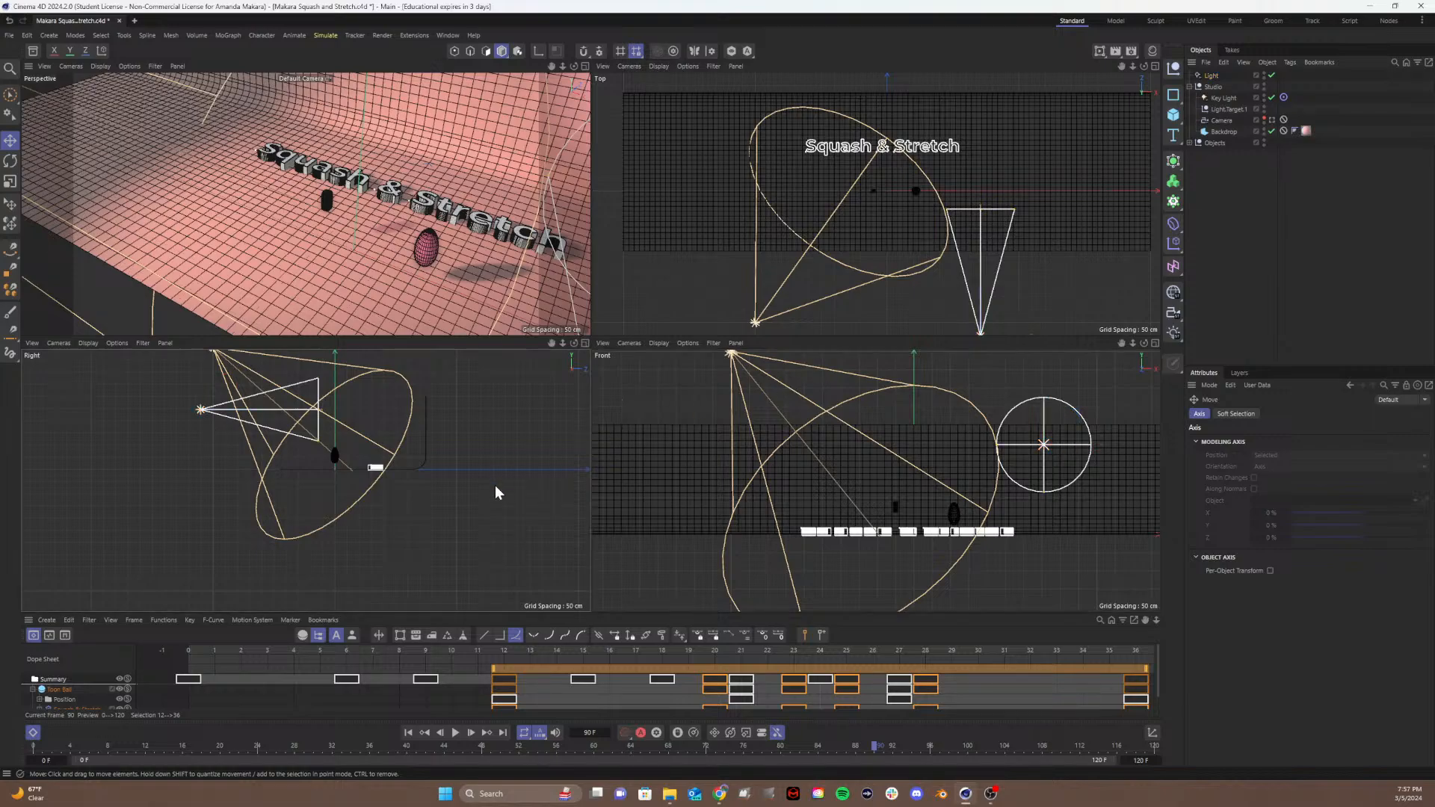
Step: Rotate the new spot light downward and inward so its cone aims at the ball and text
{"action": "left_click", "coordinate": [1216, 87]}
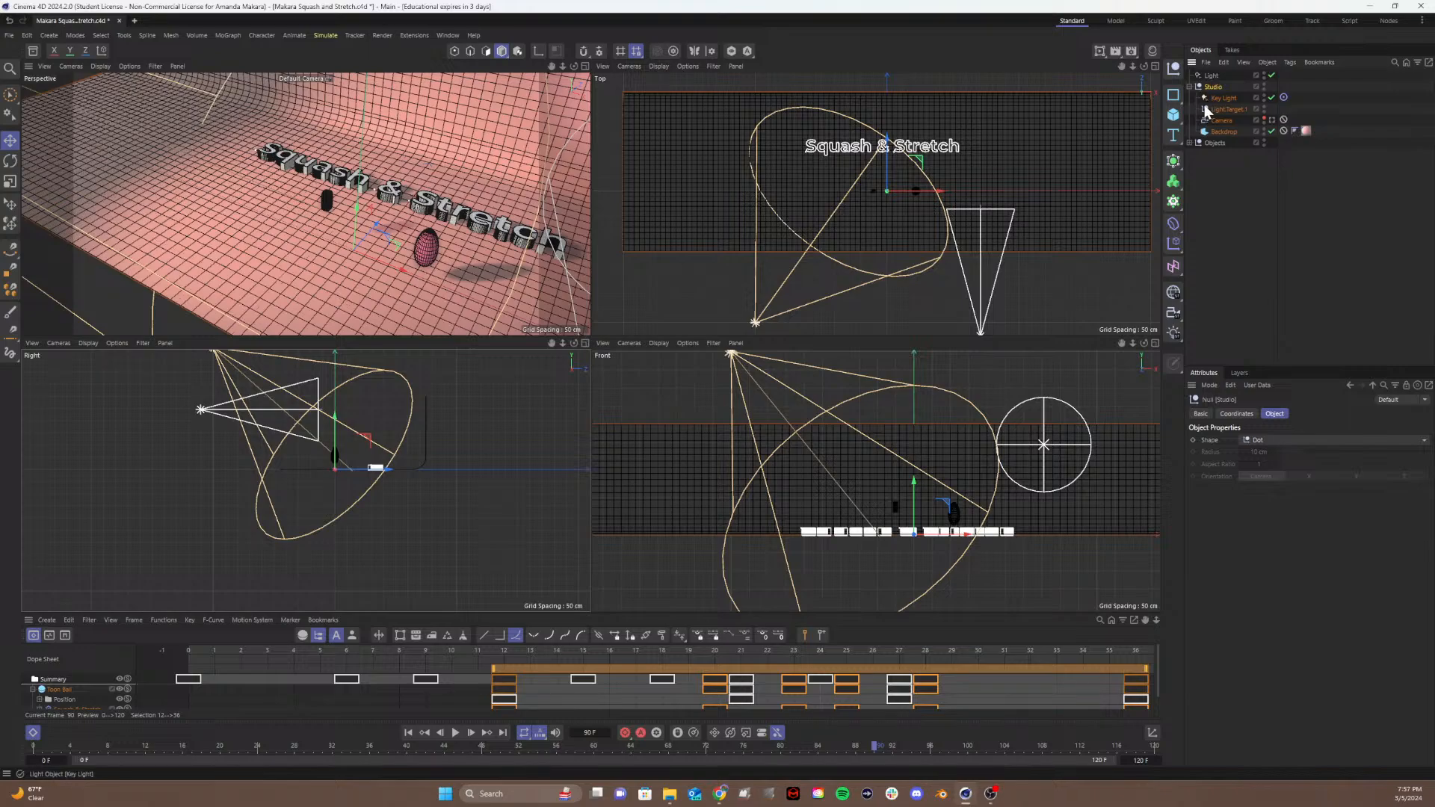
{"action": "left_click", "coordinate": [1211, 76]}
{"action": "key", "text": "r"}
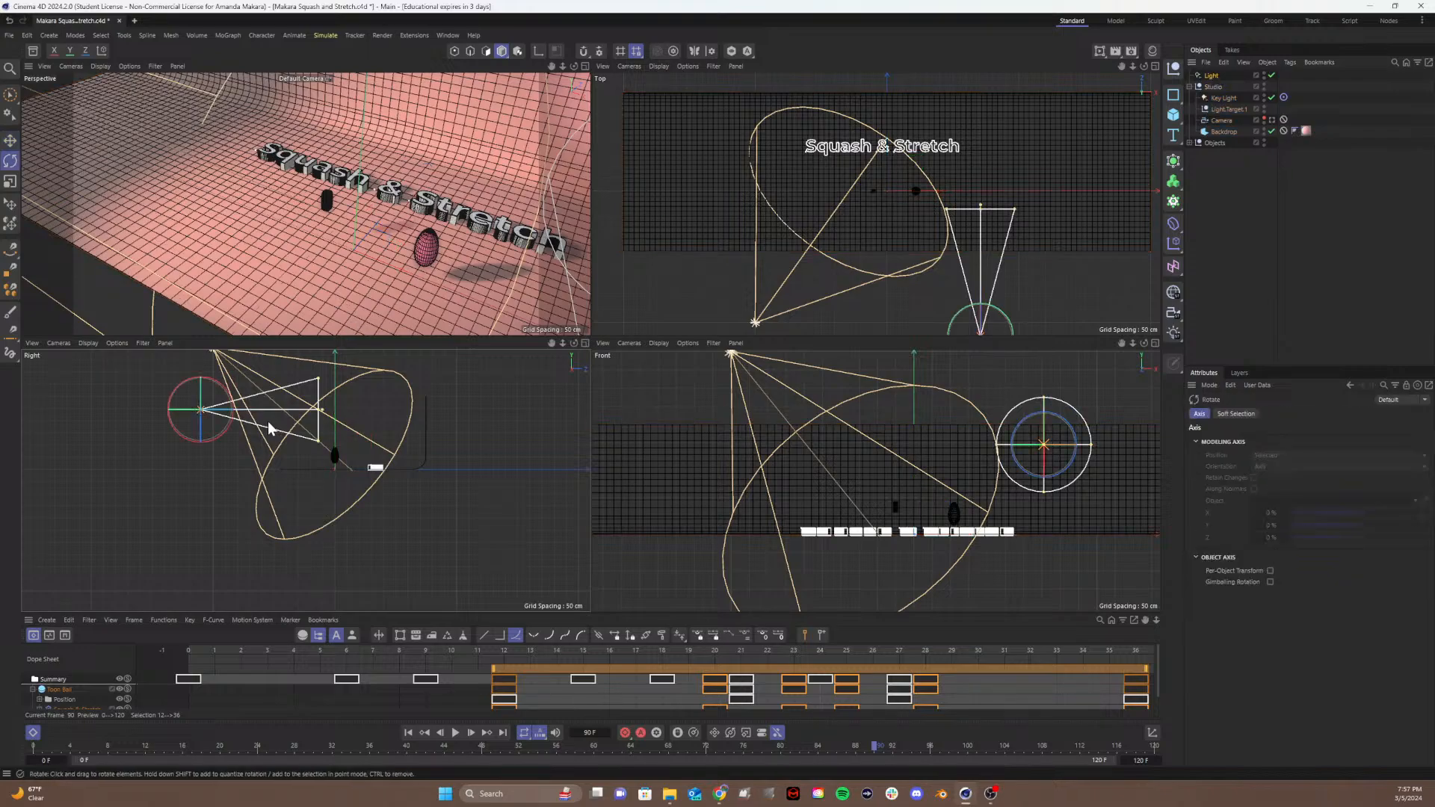
{"action": "left_click_drag", "start_coordinate": [222, 388], "coordinate": [237, 382]}
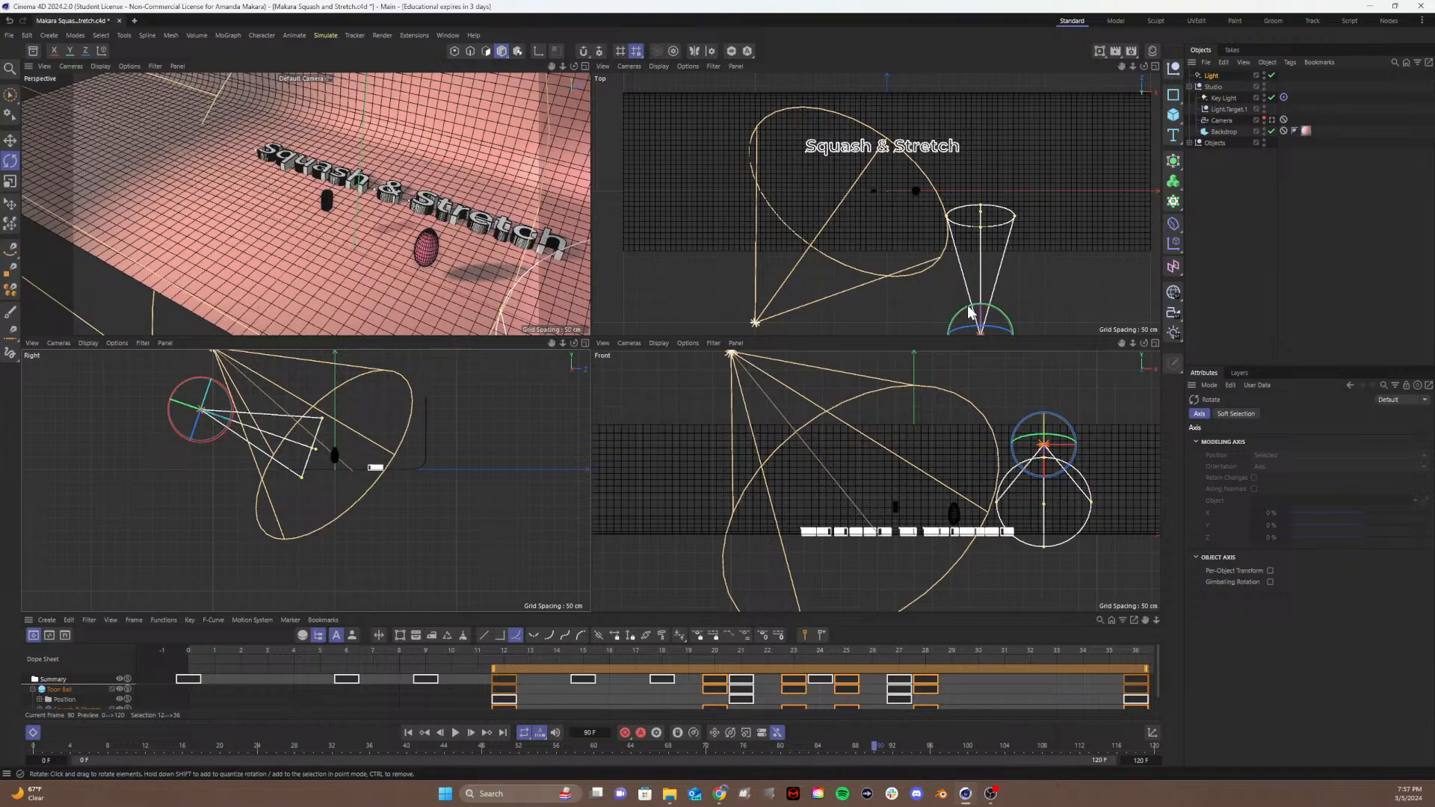
{"action": "left_click_drag", "start_coordinate": [968, 308], "coordinate": [943, 317]}
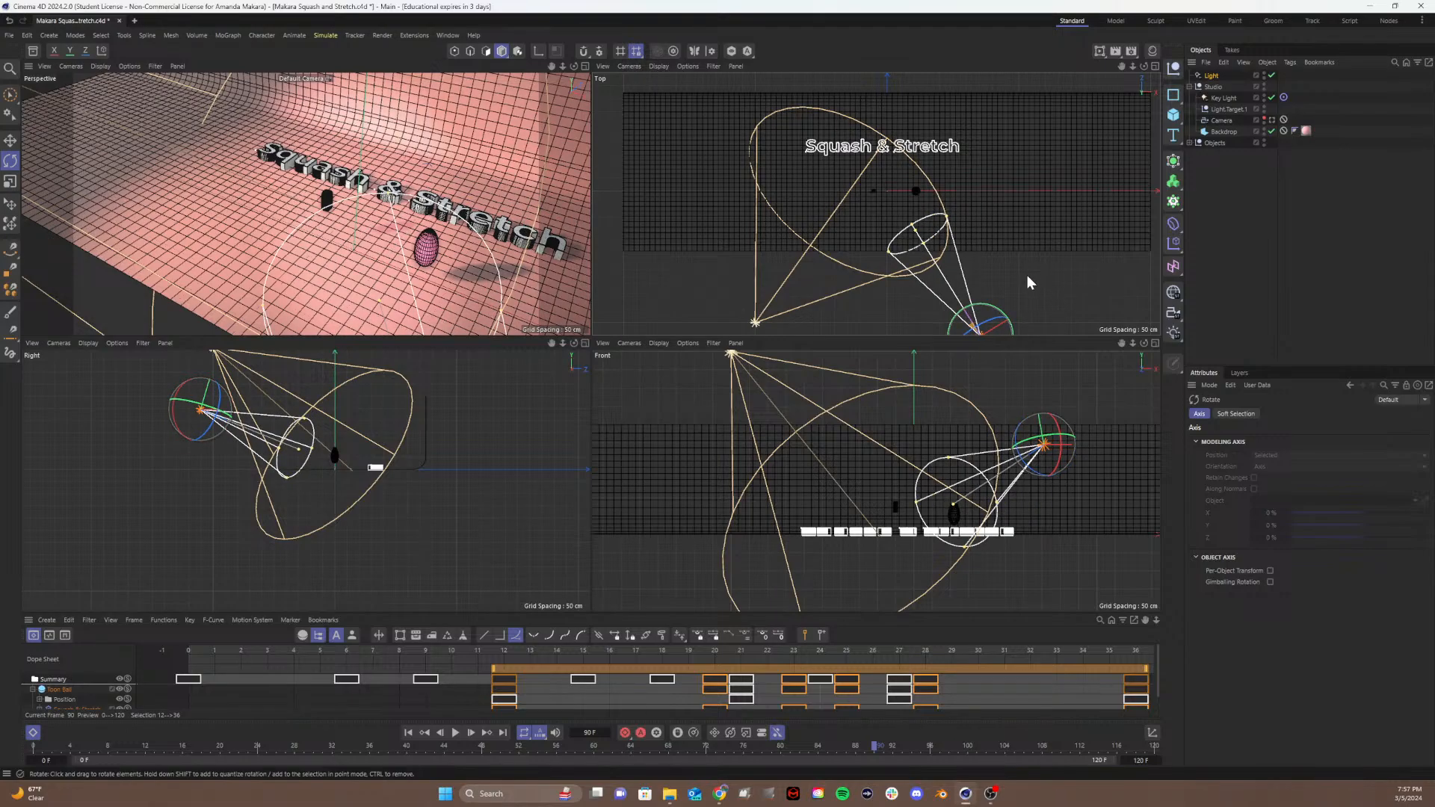
Step: Move the spot light farther out from the objects, widen its cone, and look through the scene Camera
{"action": "scroll", "coordinate": [1027, 275], "scroll_direction": "down", "scroll_amount": 2}
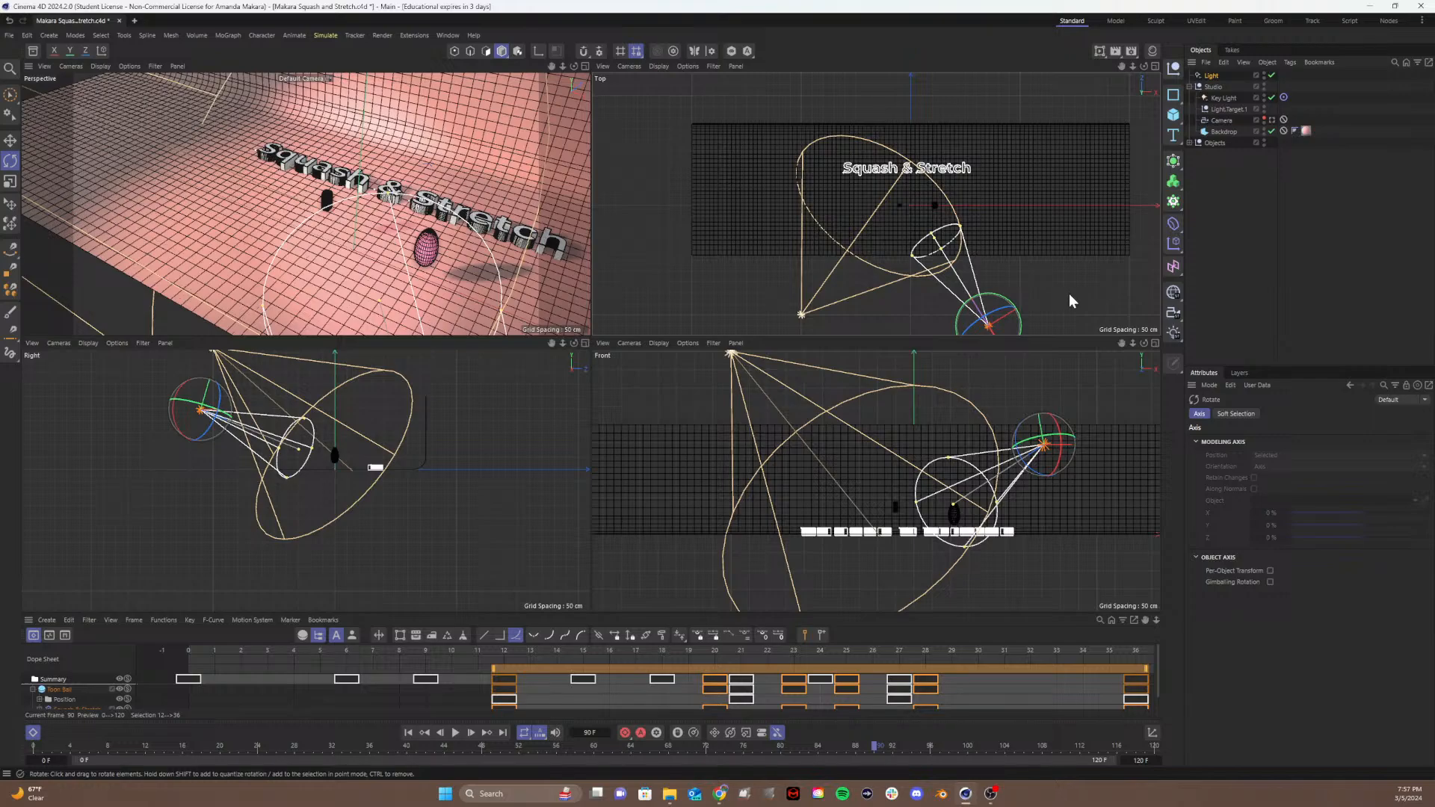
{"action": "middle_click_drag", "start_coordinate": [1073, 298], "coordinate": [980, 266], "text": "alt"}
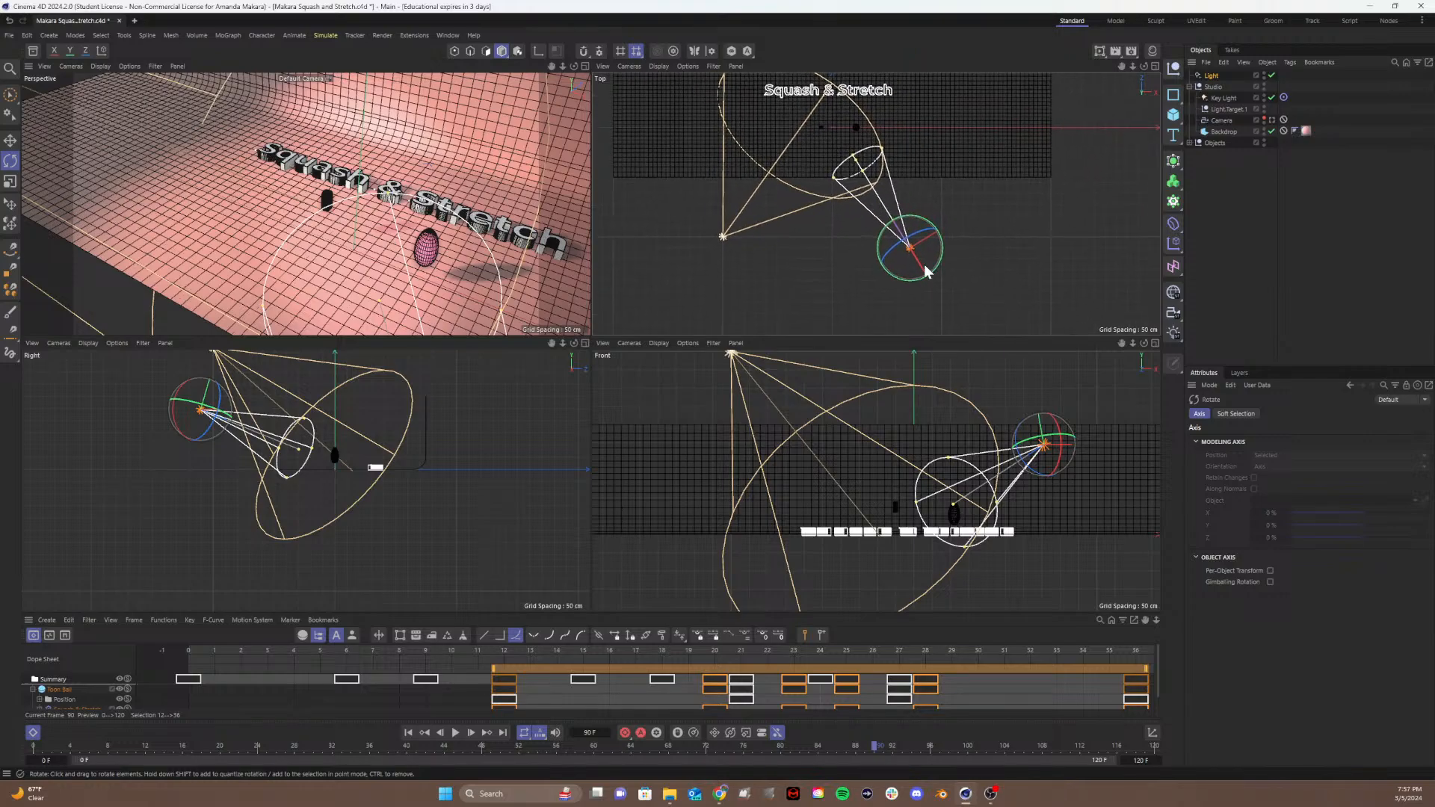
{"action": "key", "text": "e"}
{"action": "mouse_move", "coordinate": [964, 226]}
{"action": "left_mouse_down"}
{"action": "mouse_move", "coordinate": [1037, 202]}
{"action": "mouse_move", "coordinate": [914, 203]}
{"action": "mouse_move", "coordinate": [949, 221]}
{"action": "left_mouse_up"}
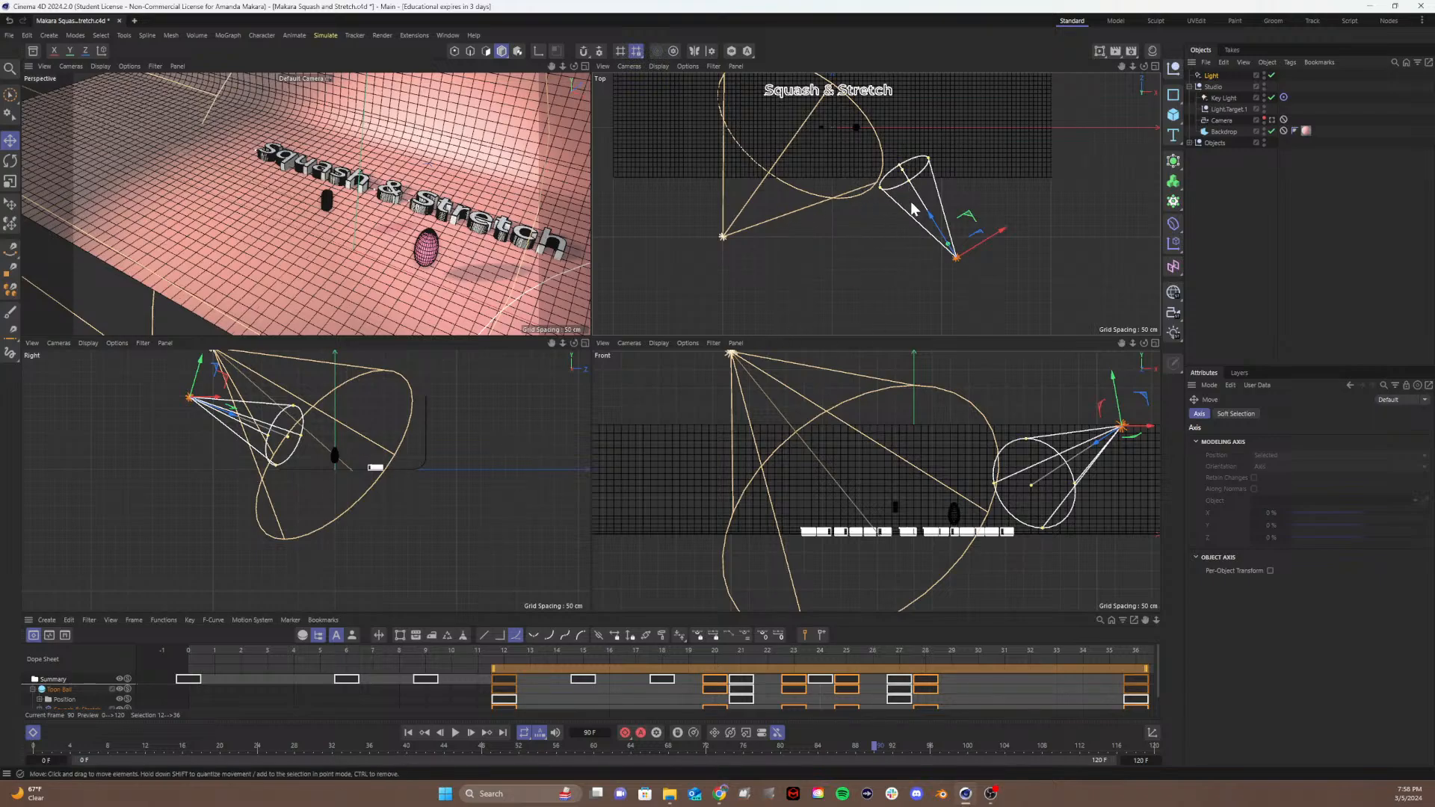
{"action": "left_click_drag", "start_coordinate": [877, 186], "coordinate": [778, 211]}
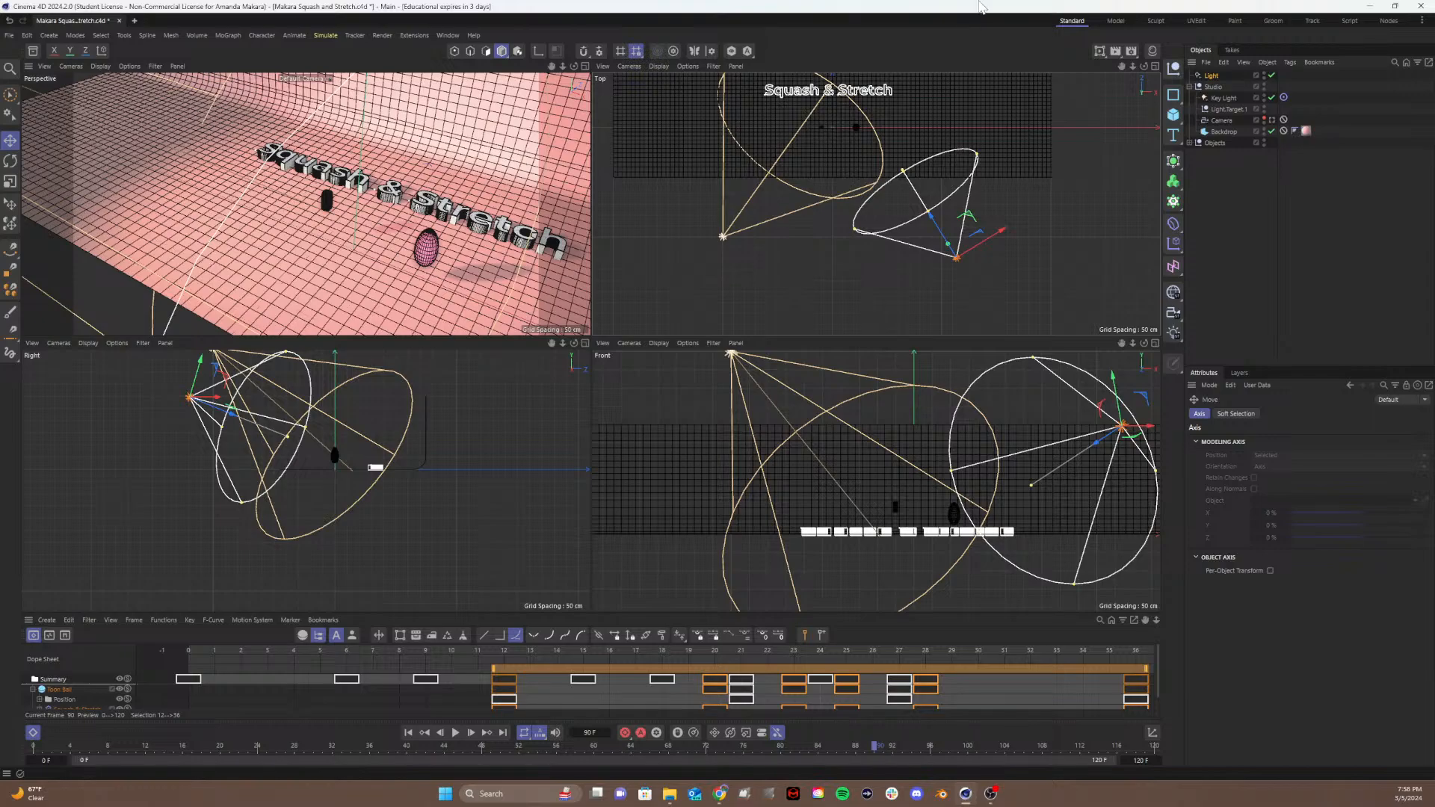
{"action": "left_click", "coordinate": [1271, 120]}
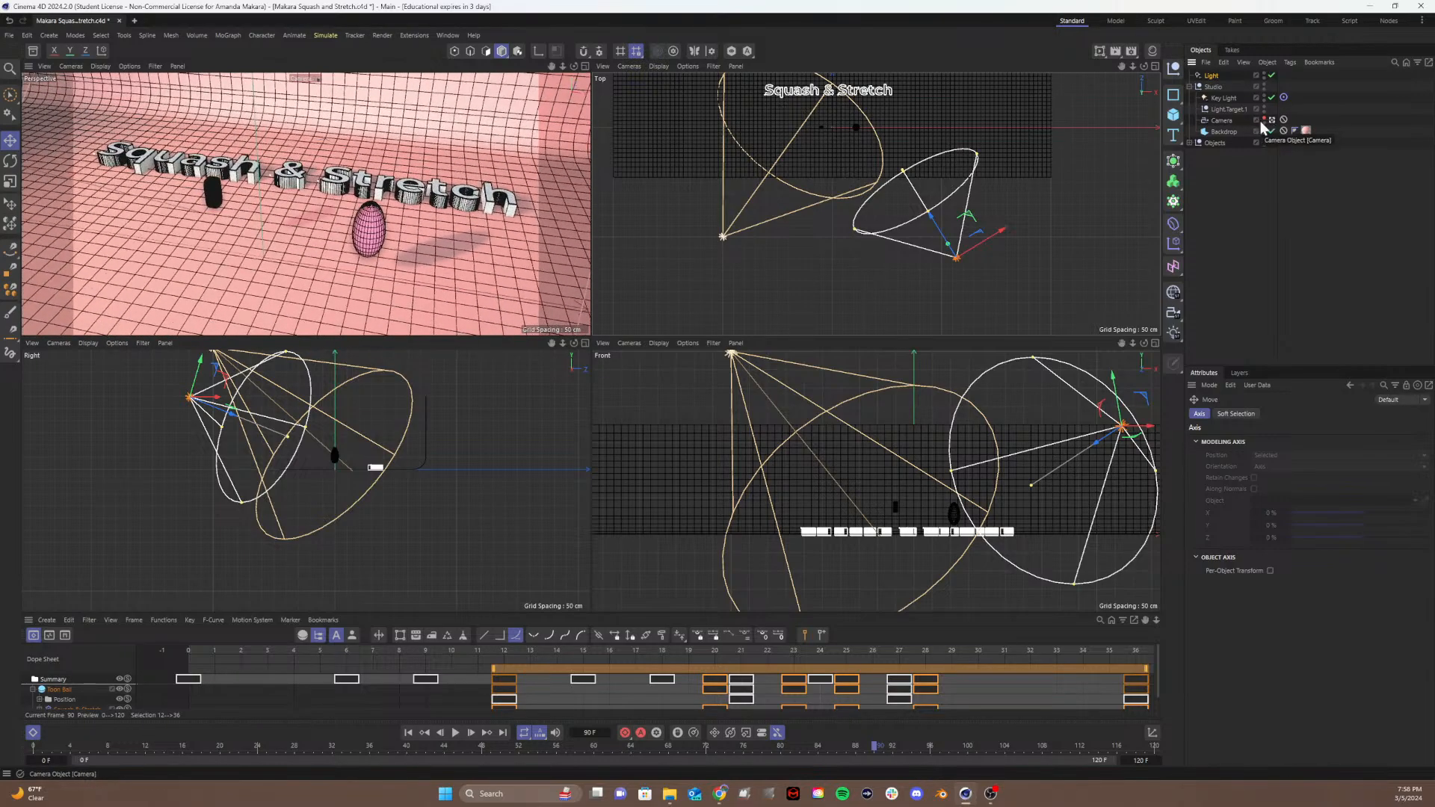
Step: Place the new spot light inside the Studio group and rename it Fill Light
{"action": "left_click", "coordinate": [1212, 78]}
{"action": "left_click_drag", "start_coordinate": [1215, 84], "coordinate": [1215, 91]}
{"action": "double_click", "coordinate": [1214, 88]}
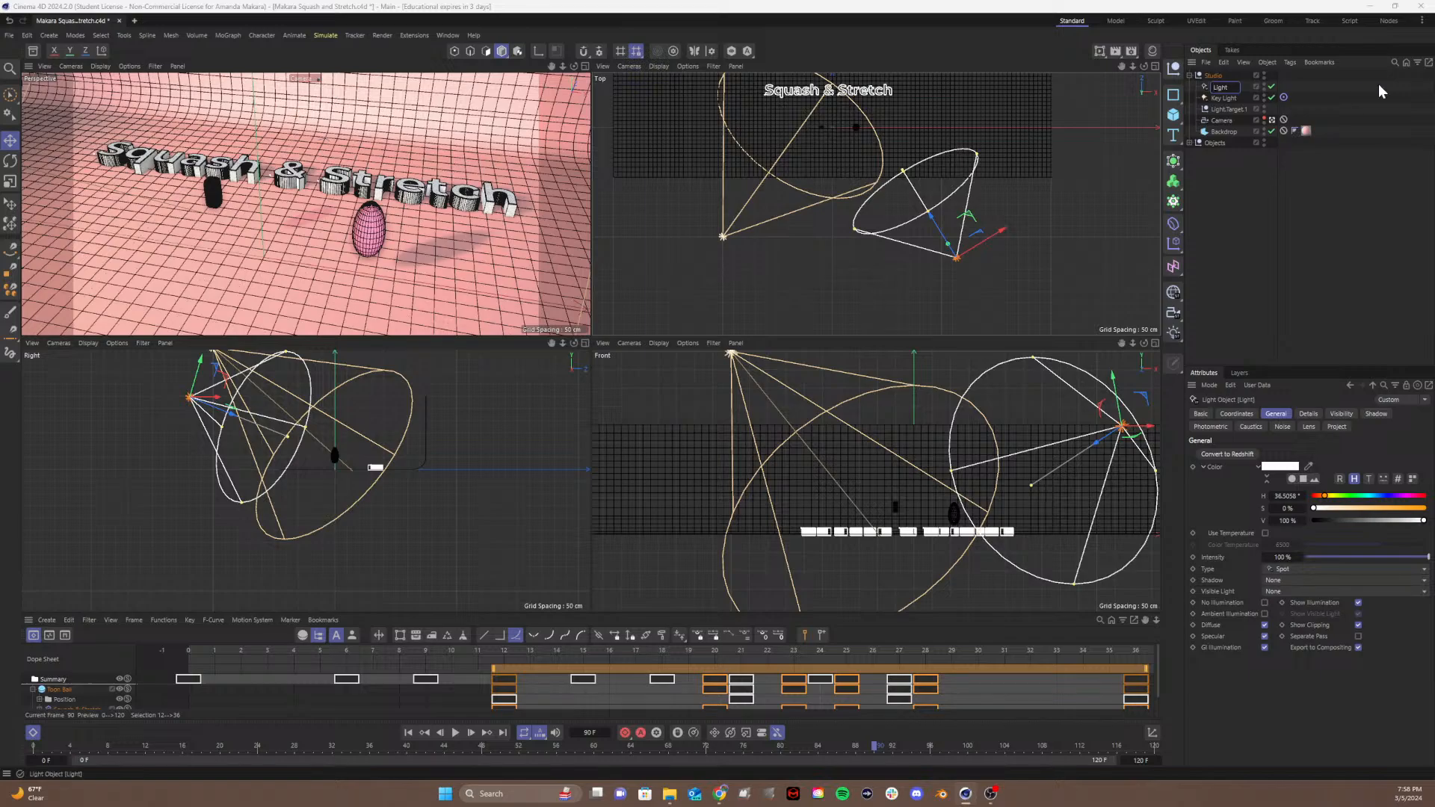
{"action": "type", "text": "Fill"}
Step: Set the Fill Light's shadow type to Shadow Maps (Soft) and its intensity to 60%
{"action": "left_click", "coordinate": [1307, 579]}
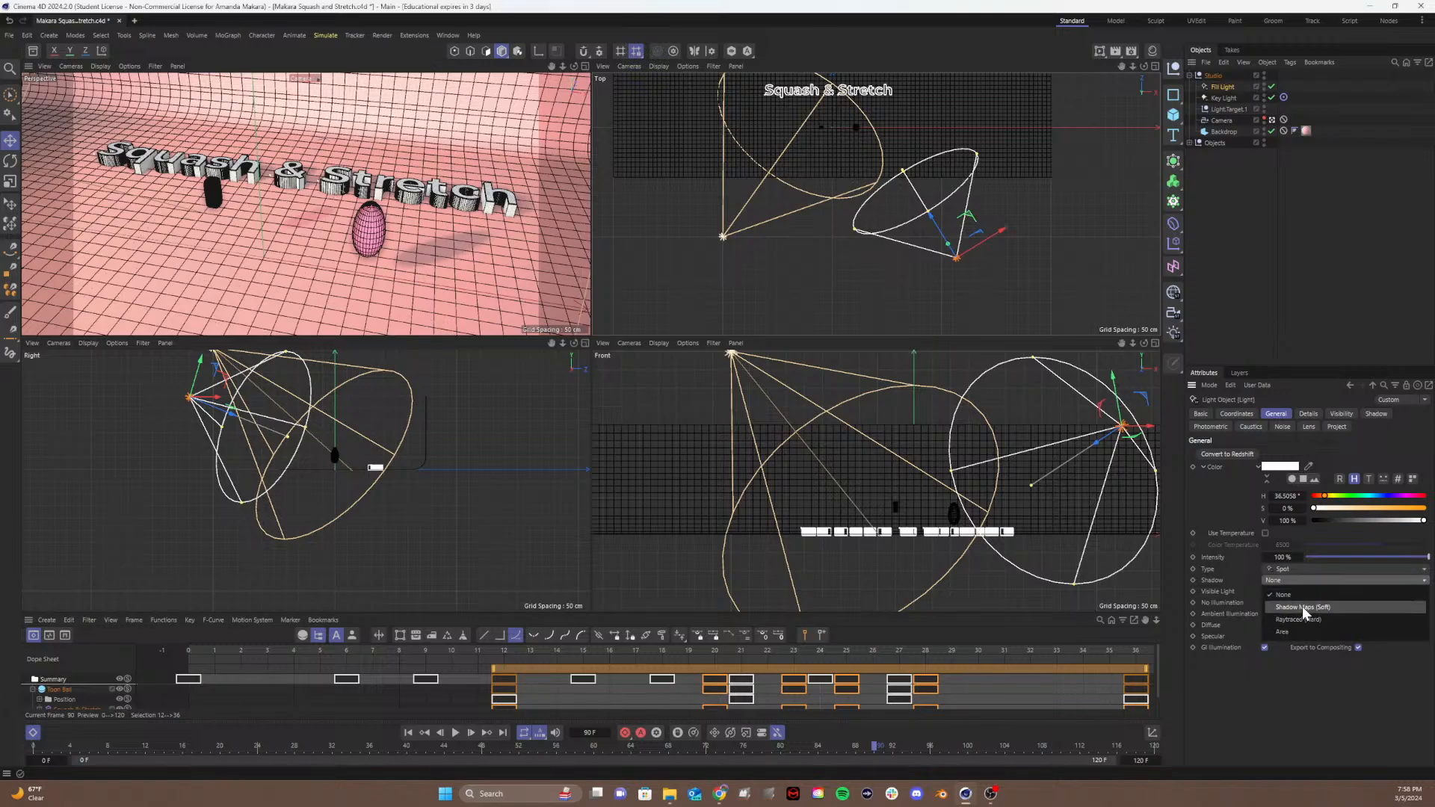
{"action": "left_click", "coordinate": [1302, 607]}
{"action": "left_click_drag", "start_coordinate": [1428, 557], "coordinate": [1392, 559]}
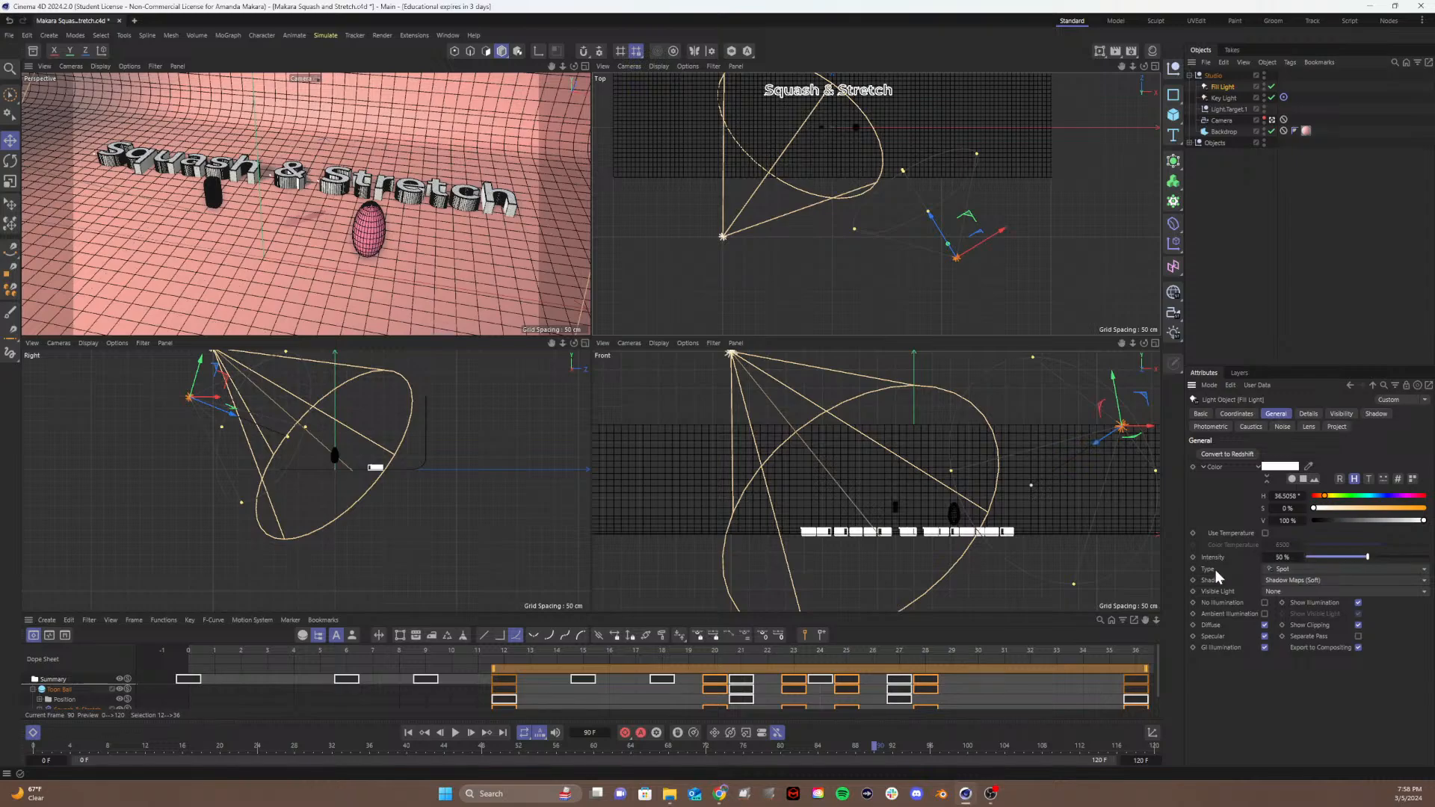
{"action": "left_click", "coordinate": [1380, 557]}
Step: Color the Fill Light pink with hue 329° and saturation 43%
{"action": "left_click_drag", "start_coordinate": [1318, 501], "coordinate": [1361, 507]}
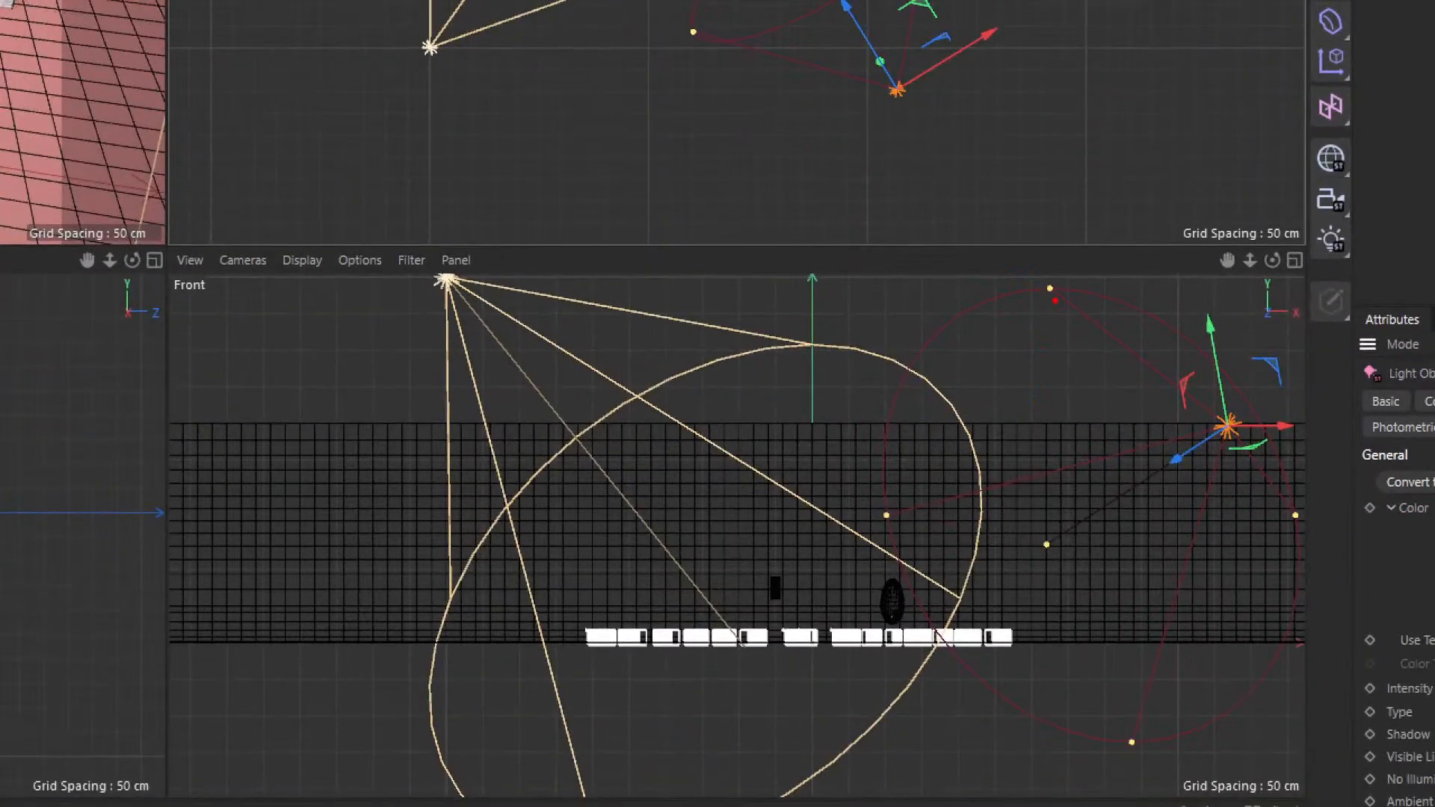
{"action": "mouse_move", "coordinate": [1070, 276]}
{"action": "left_mouse_down"}
{"action": "mouse_move", "coordinate": [957, 283]}
{"action": "mouse_move", "coordinate": [1089, 522]}
{"action": "mouse_move", "coordinate": [994, 296]}
{"action": "left_mouse_up"}
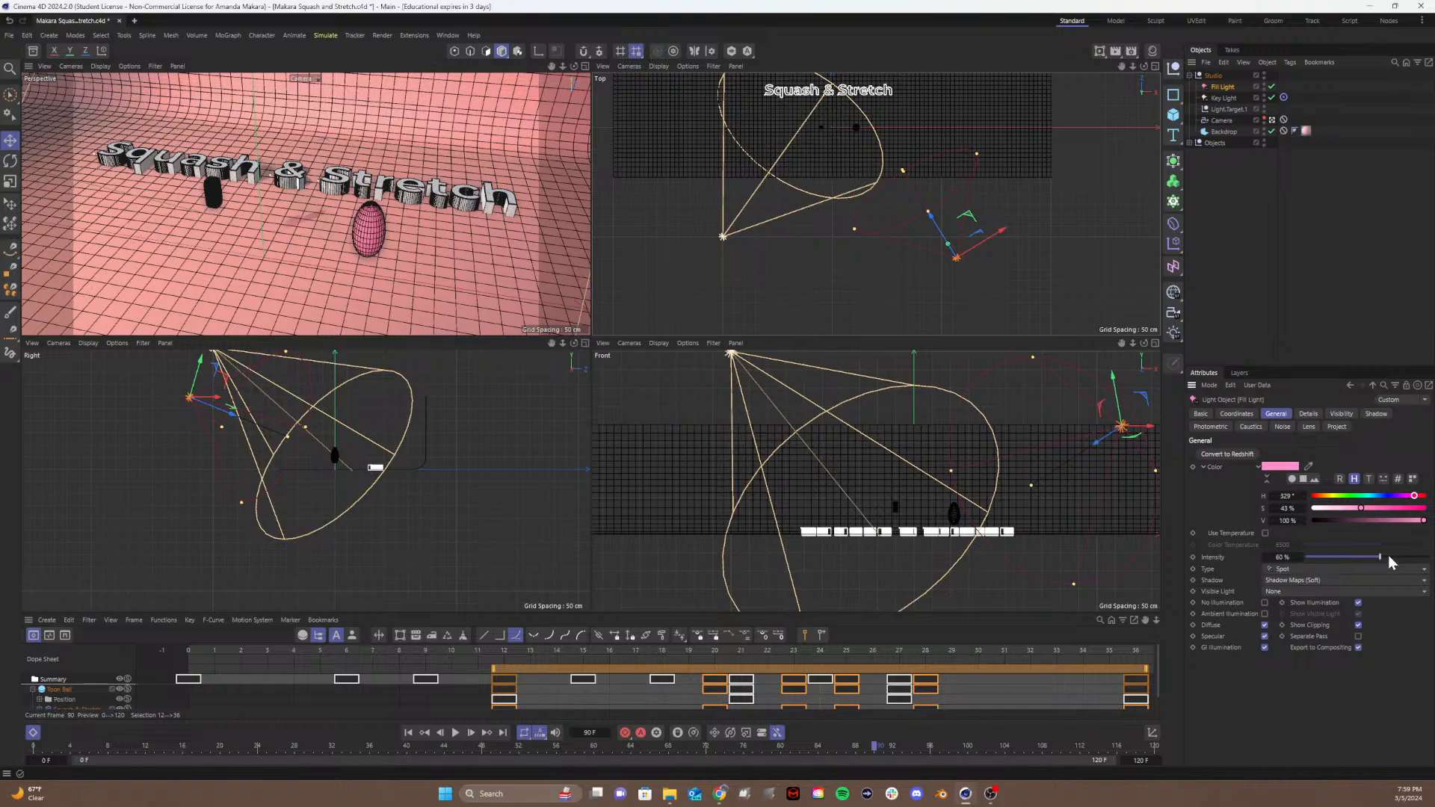
Step: Try the Fill Light at 100% intensity, return it to 60%, and enlarge the perspective view
{"action": "left_click_drag", "start_coordinate": [1387, 557], "coordinate": [1428, 557]}
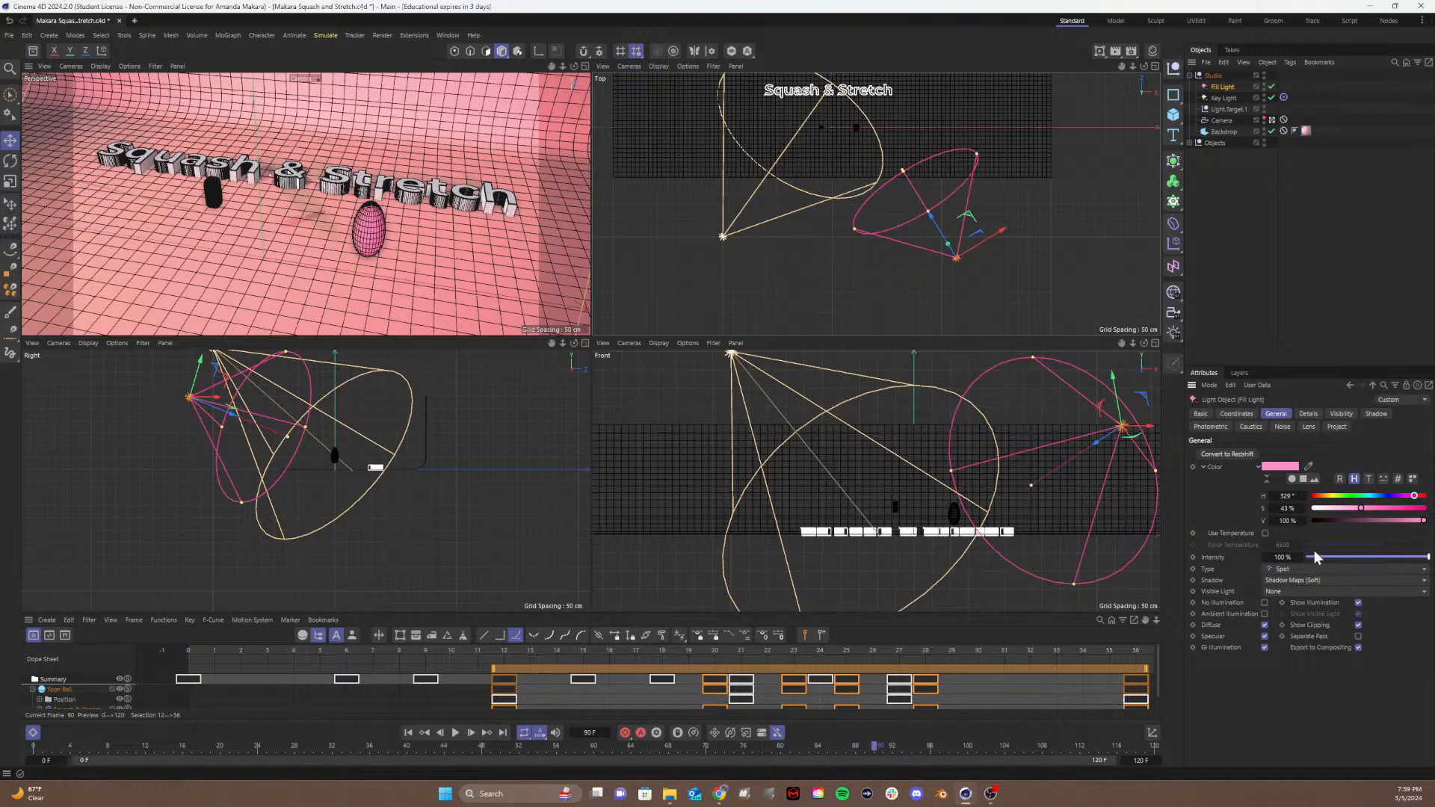
{"action": "left_click_drag", "start_coordinate": [1281, 556], "coordinate": [1272, 557]}
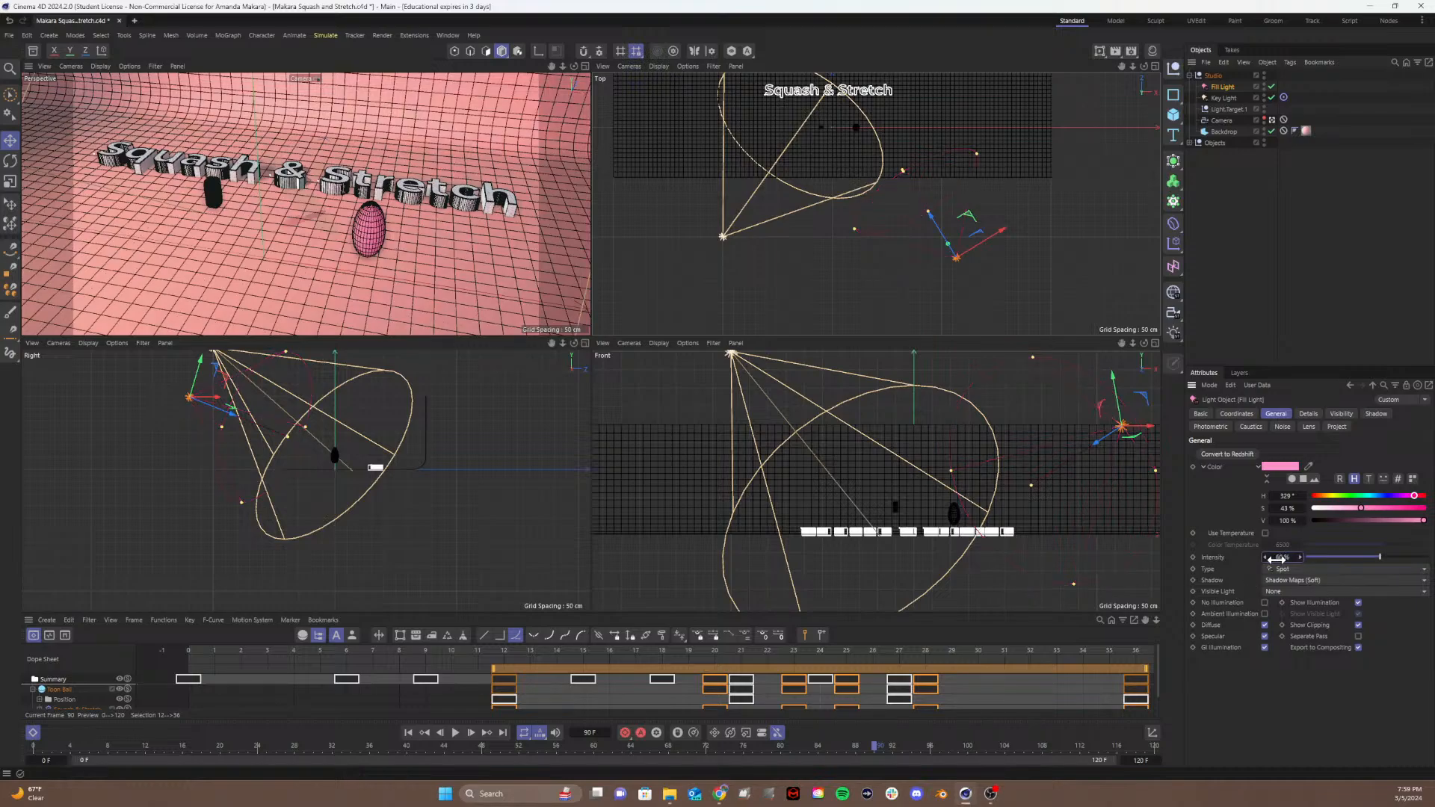
{"action": "left_click", "coordinate": [584, 65]}
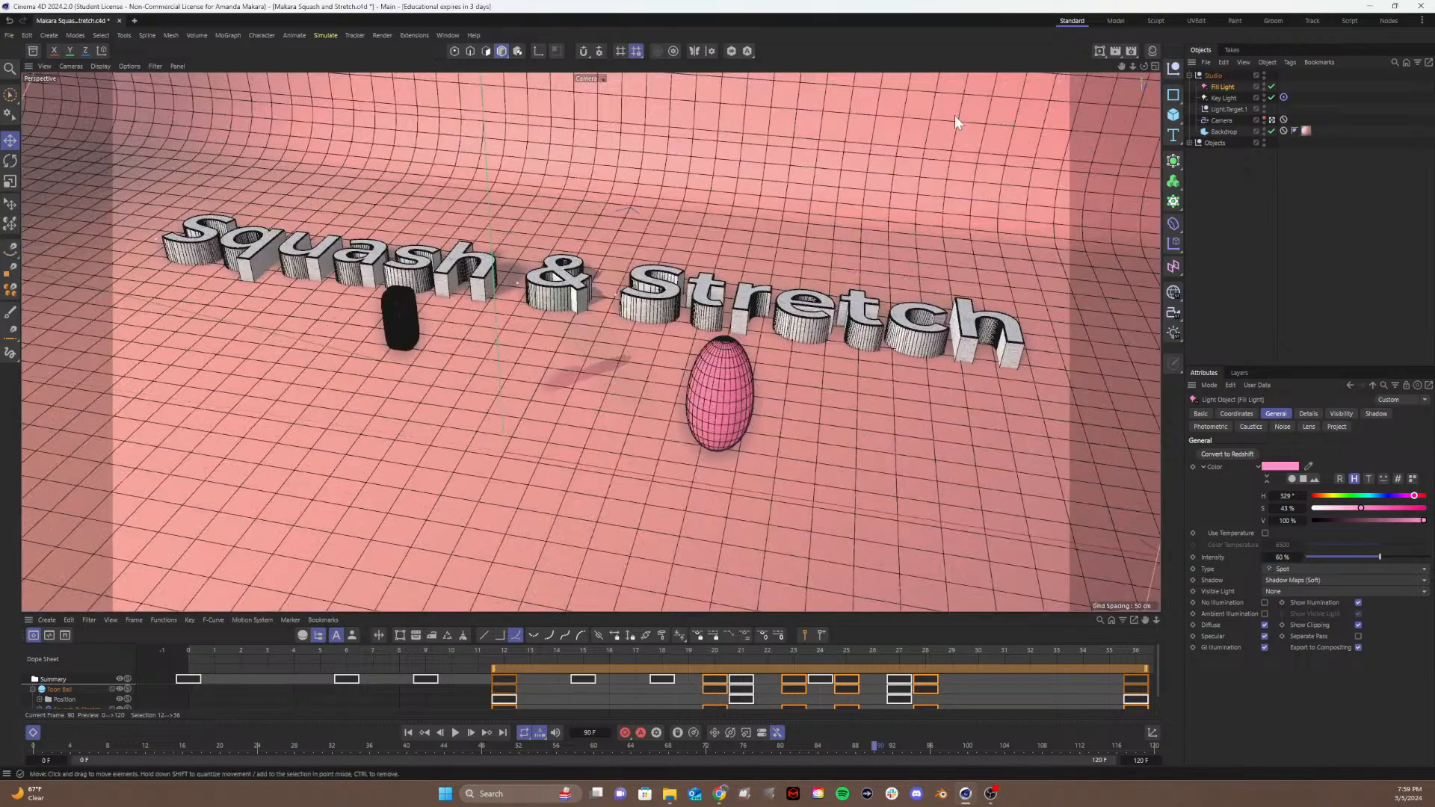
Step: Preview the lighting in an interactive render region and adjust the Key Light's color temperature to a more neutral white
{"action": "left_click", "coordinate": [1100, 51]}
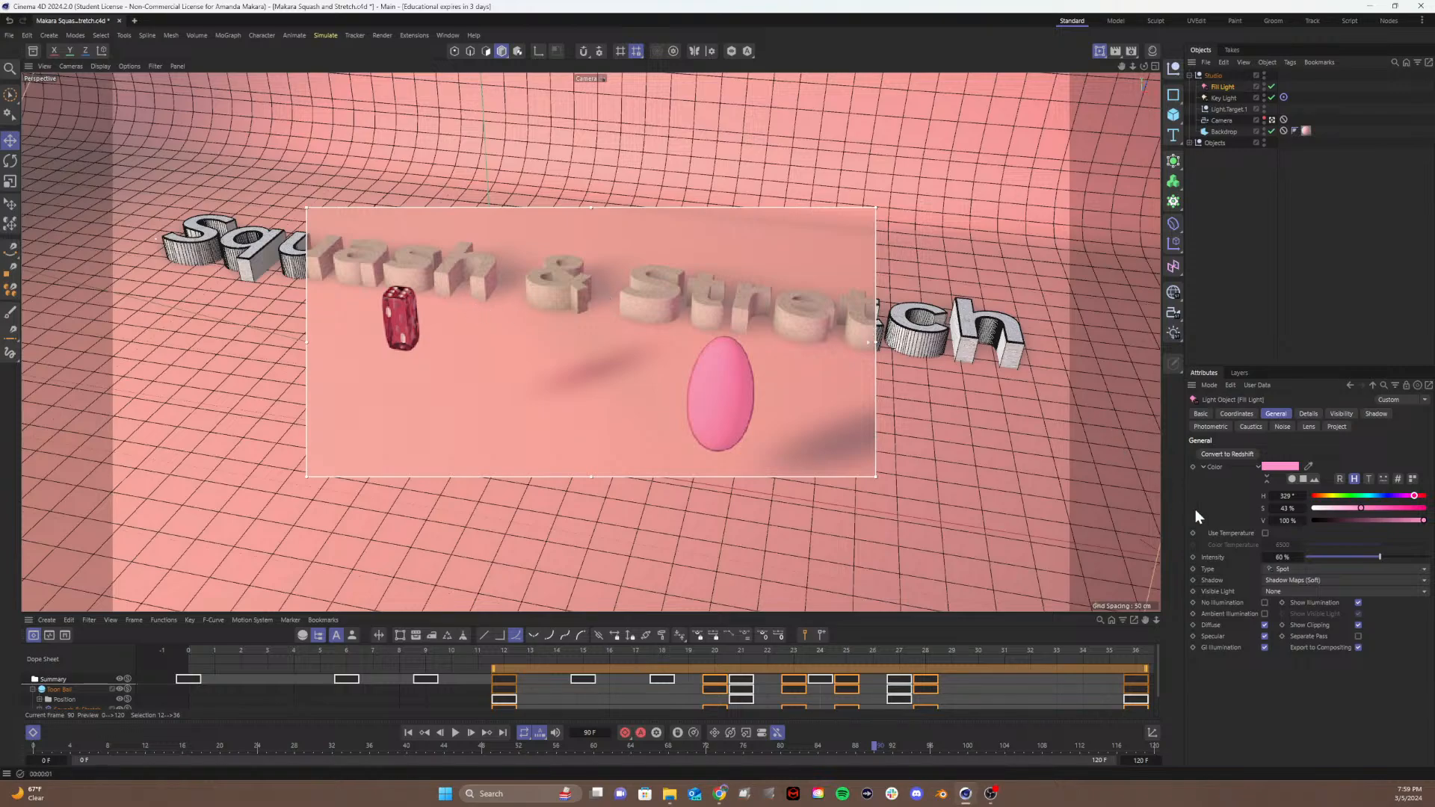
{"action": "left_click", "coordinate": [1375, 414]}
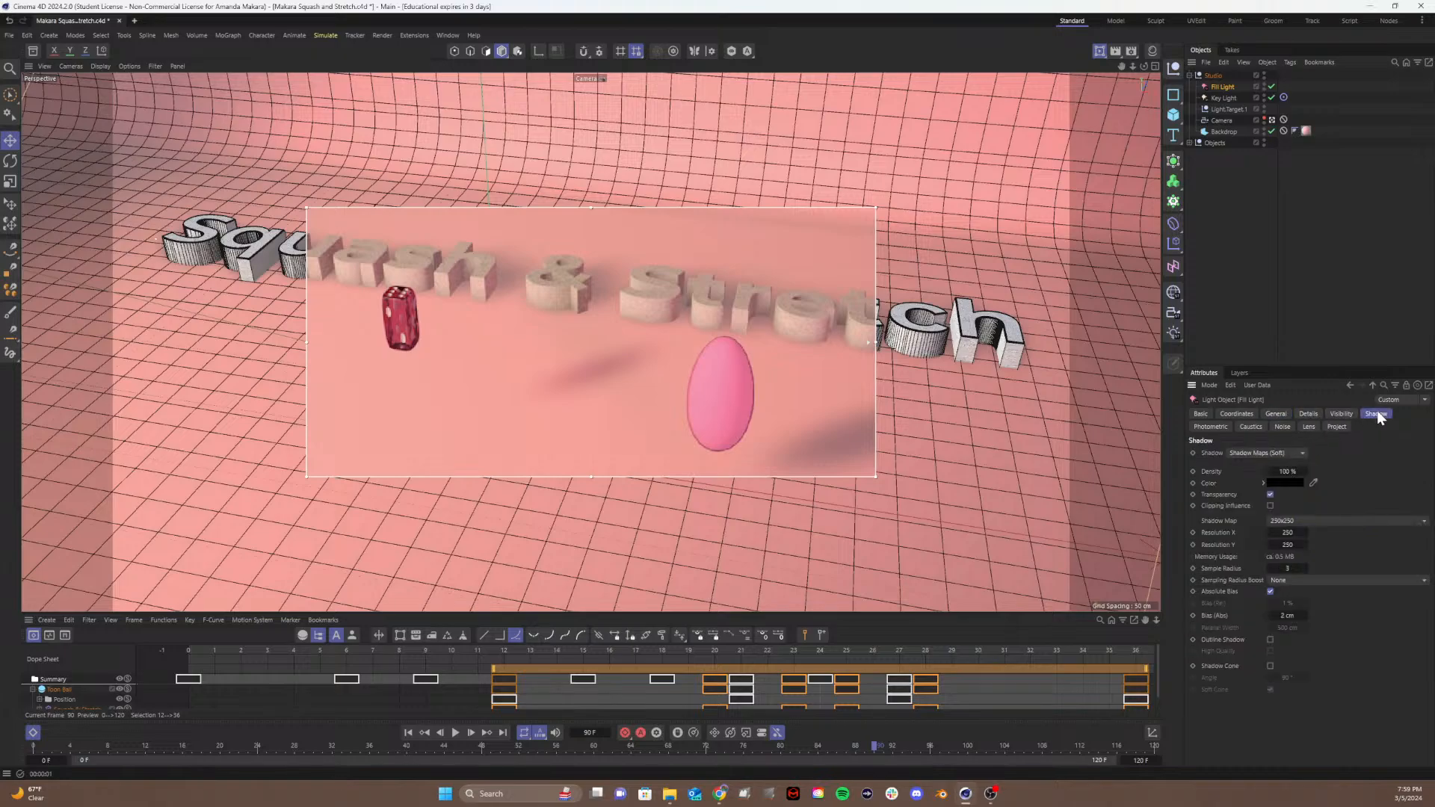
{"action": "left_click", "coordinate": [1218, 98]}
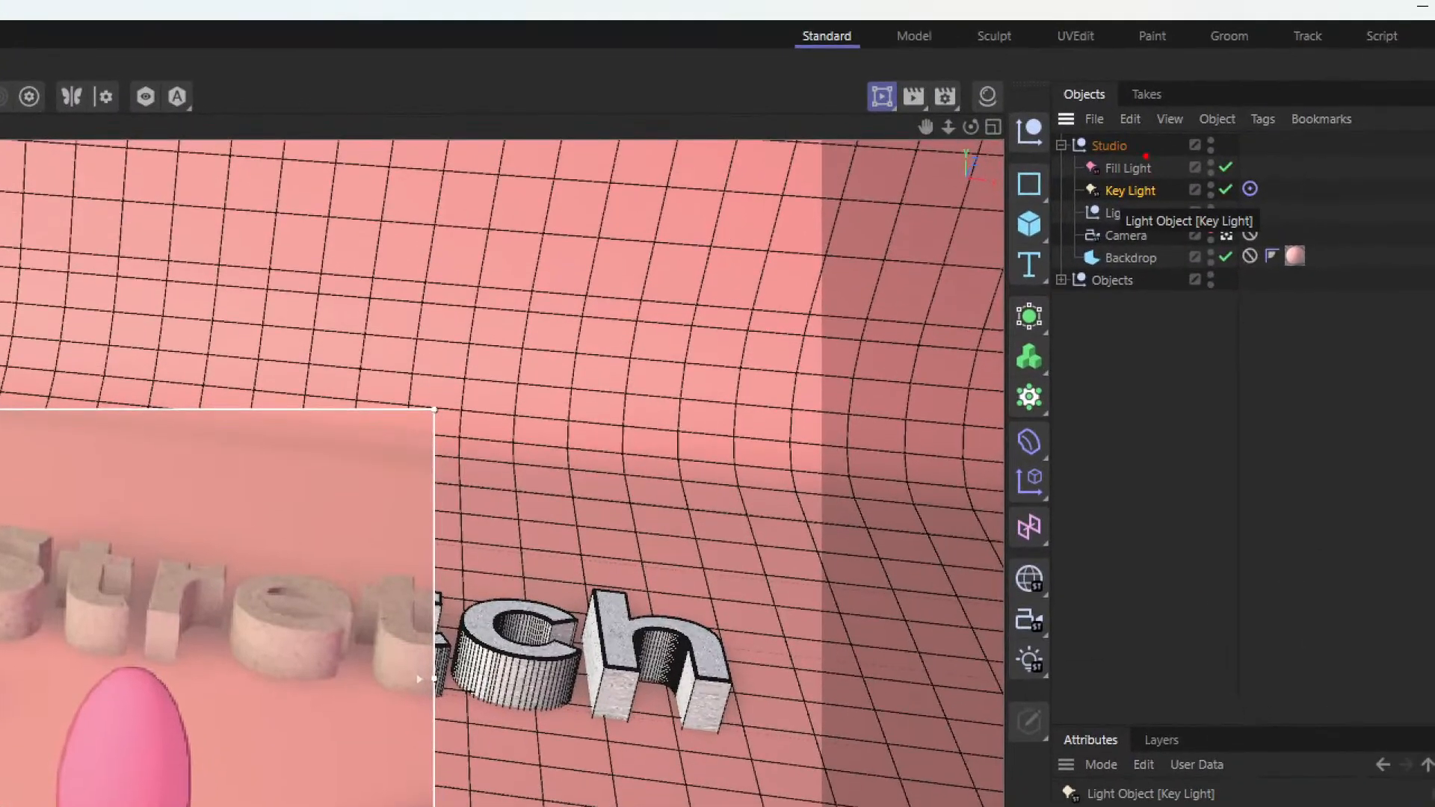
{"action": "mouse_move", "coordinate": [1146, 156]}
{"action": "left_mouse_down"}
{"action": "mouse_move", "coordinate": [1129, 174]}
{"action": "mouse_move", "coordinate": [1145, 141]}
{"action": "left_mouse_up"}
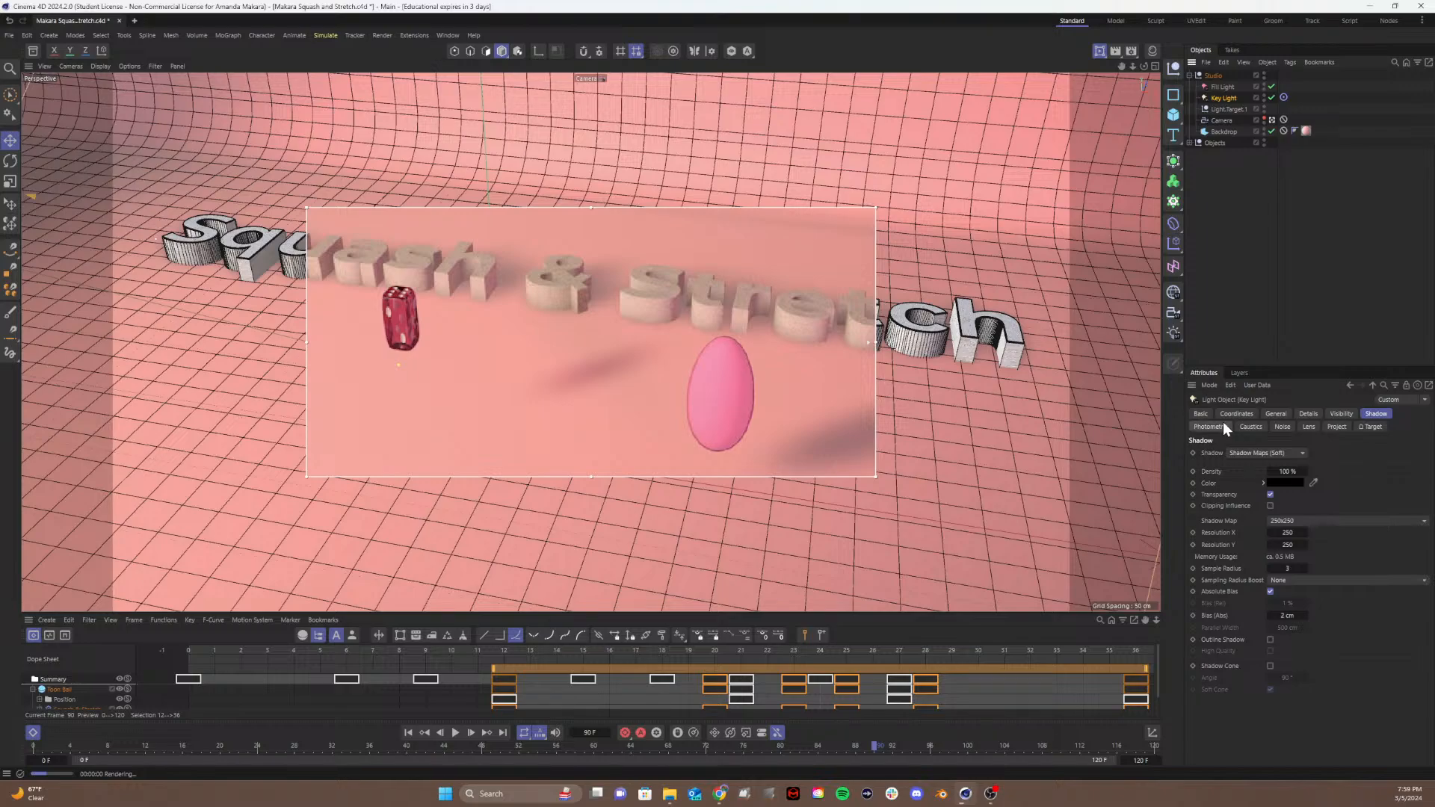
{"action": "left_click", "coordinate": [1201, 414]}
{"action": "left_click", "coordinate": [1285, 414]}
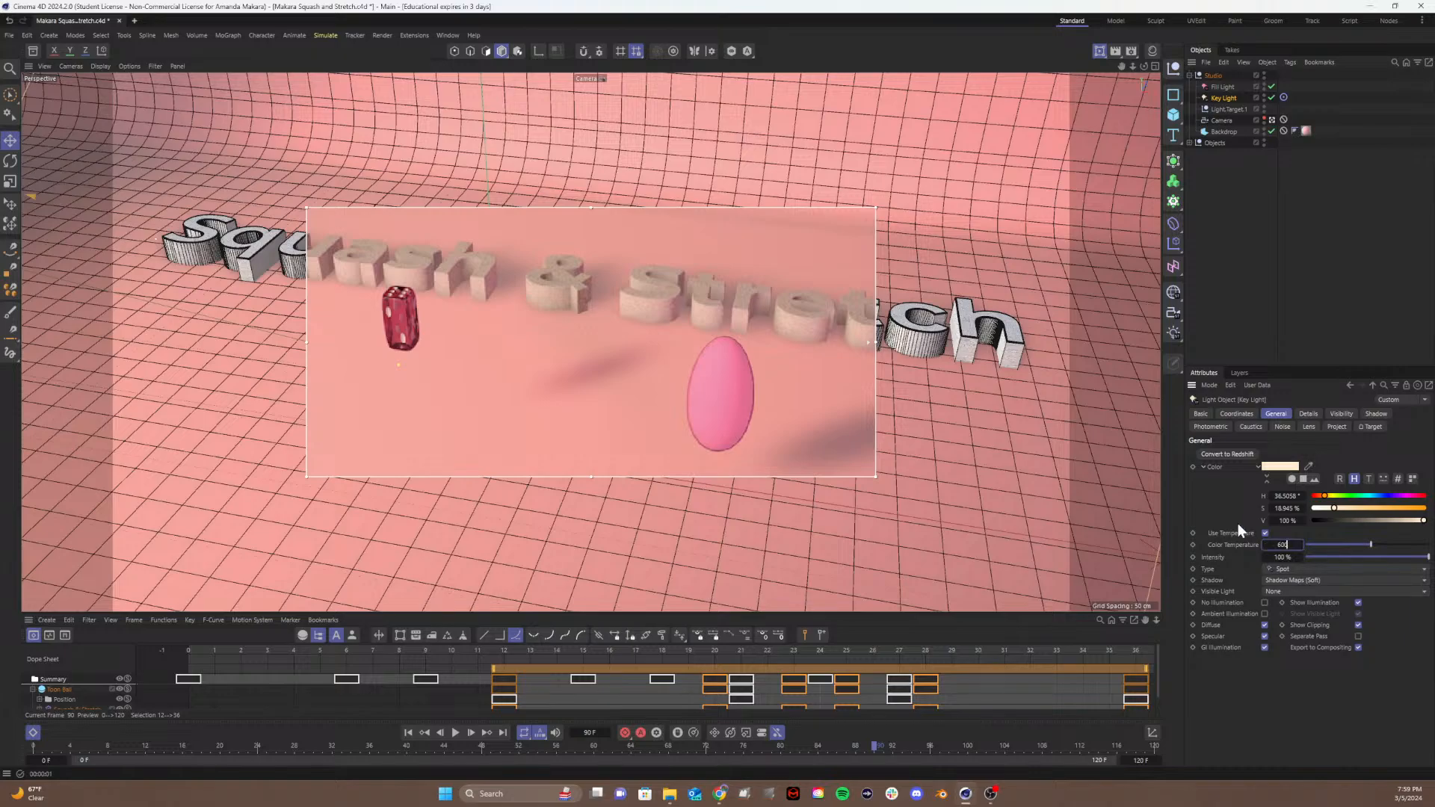
{"action": "key", "text": "Return"}
Step: Set the Key Light's shadow density to 150%
{"action": "left_click", "coordinate": [1376, 415]}
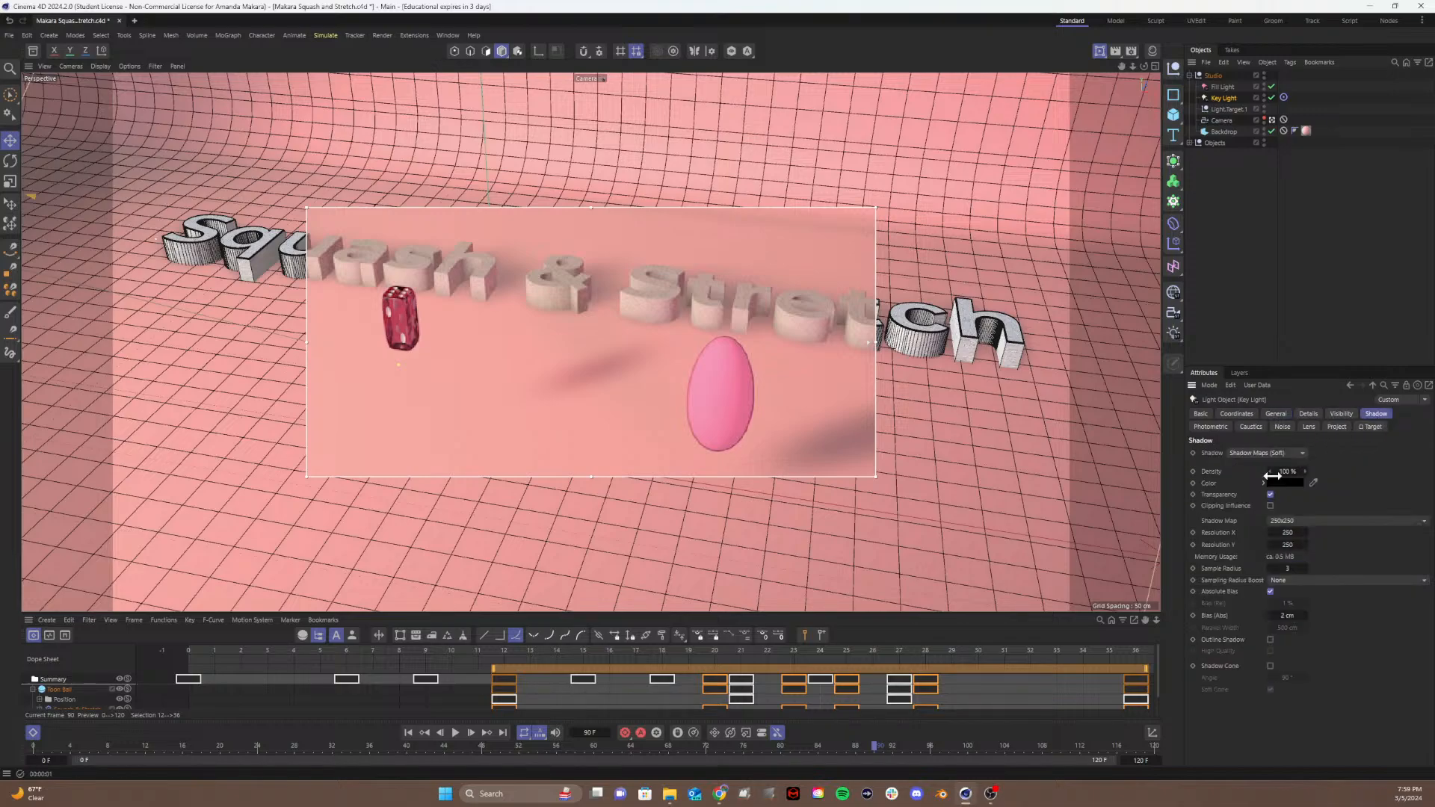
{"action": "left_click_drag", "start_coordinate": [1284, 469], "coordinate": [1286, 474]}
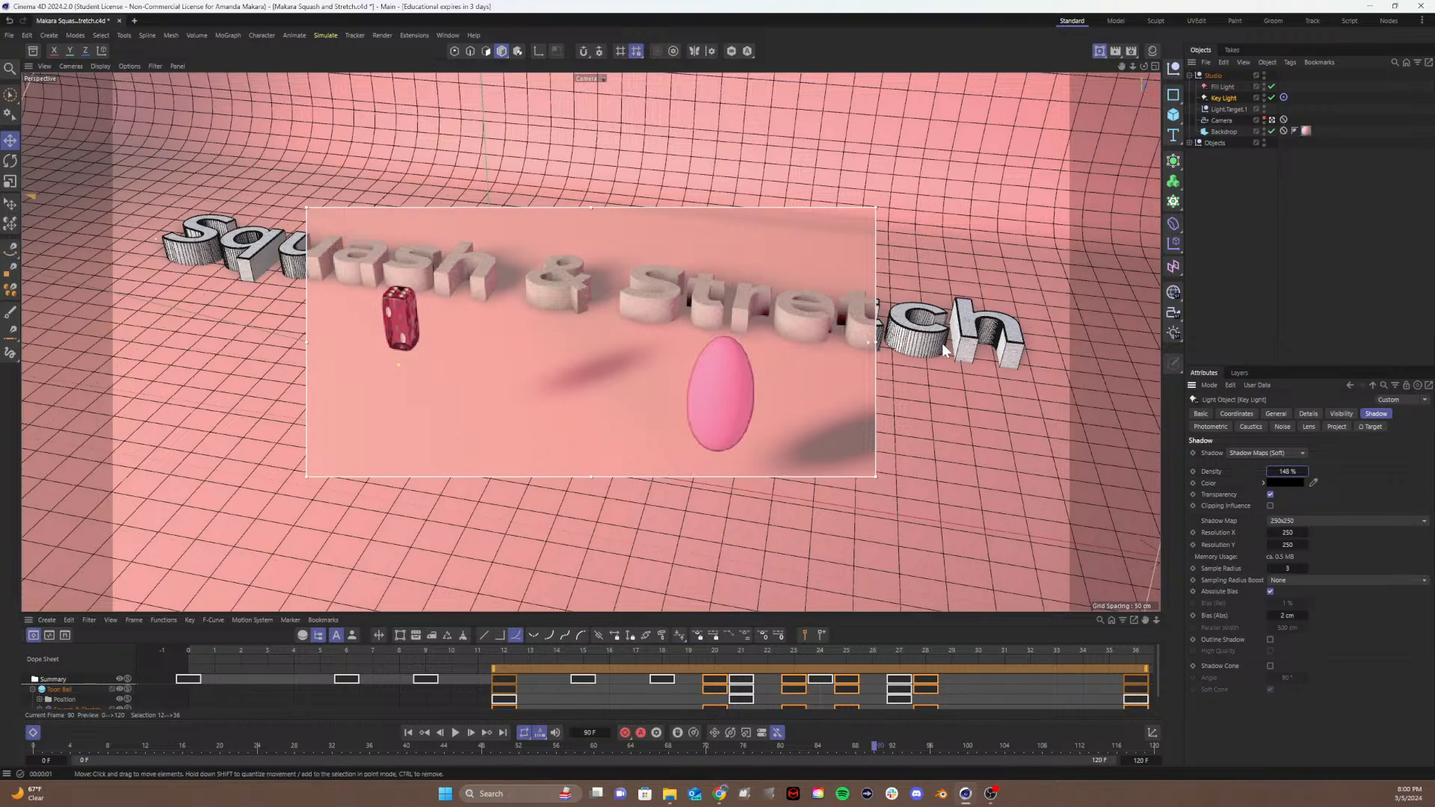
{"action": "left_click", "coordinate": [1284, 471]}
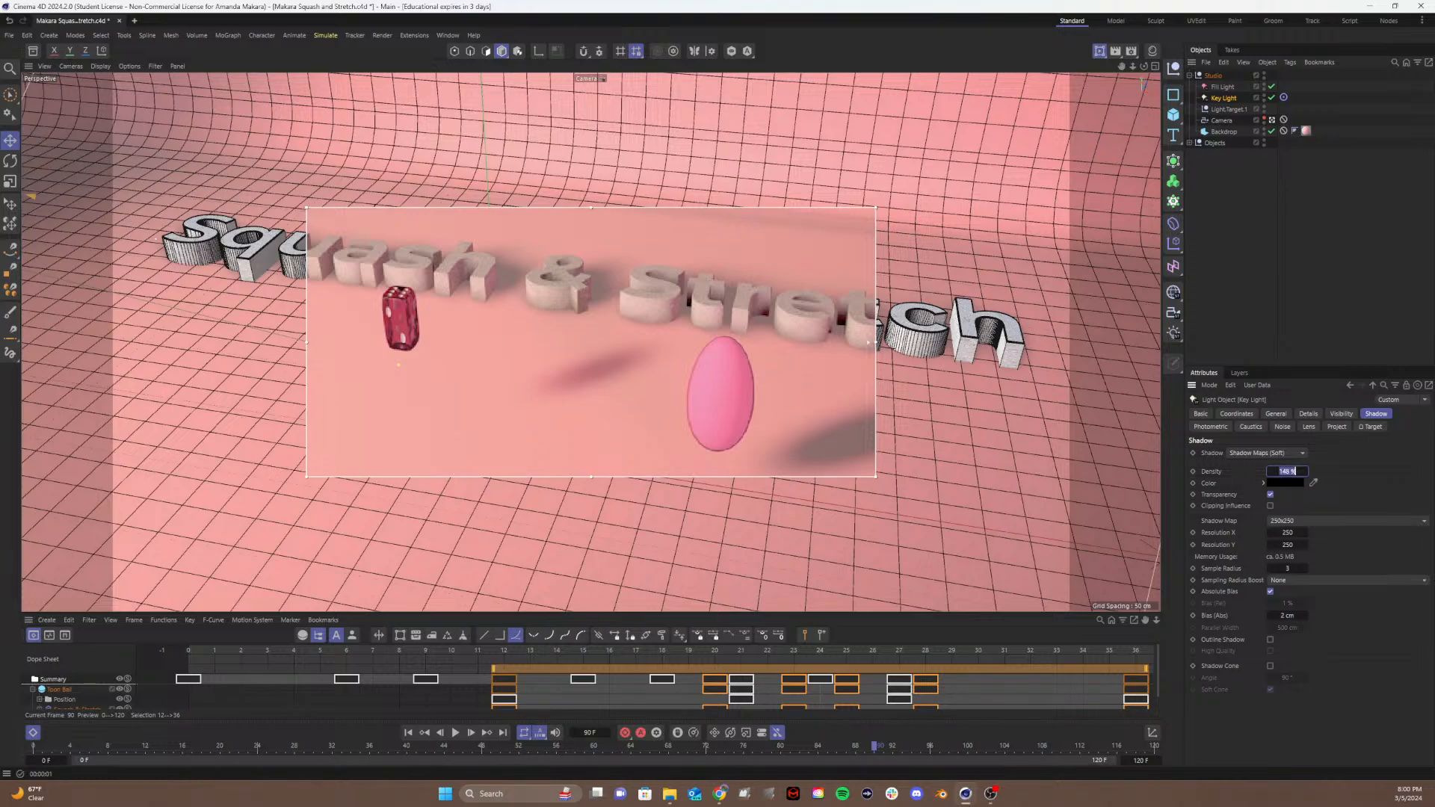
{"action": "type", "text": "150"}
{"action": "key", "text": "Return"}
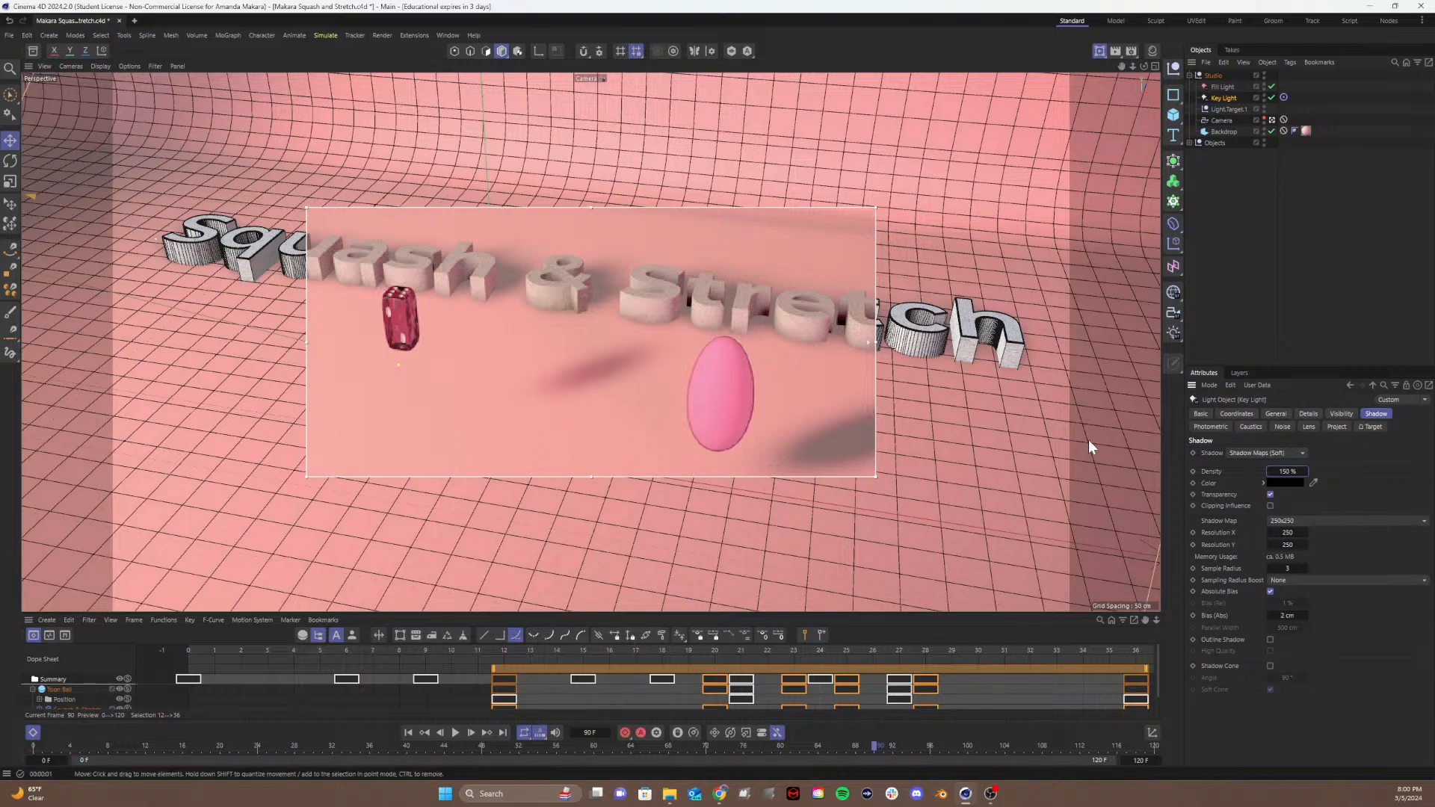
Step: Turn off the interactive render region, collapse the Studio group, and expand the Objects group down to the Toon Ball's deformer
{"action": "left_click", "coordinate": [1115, 180]}
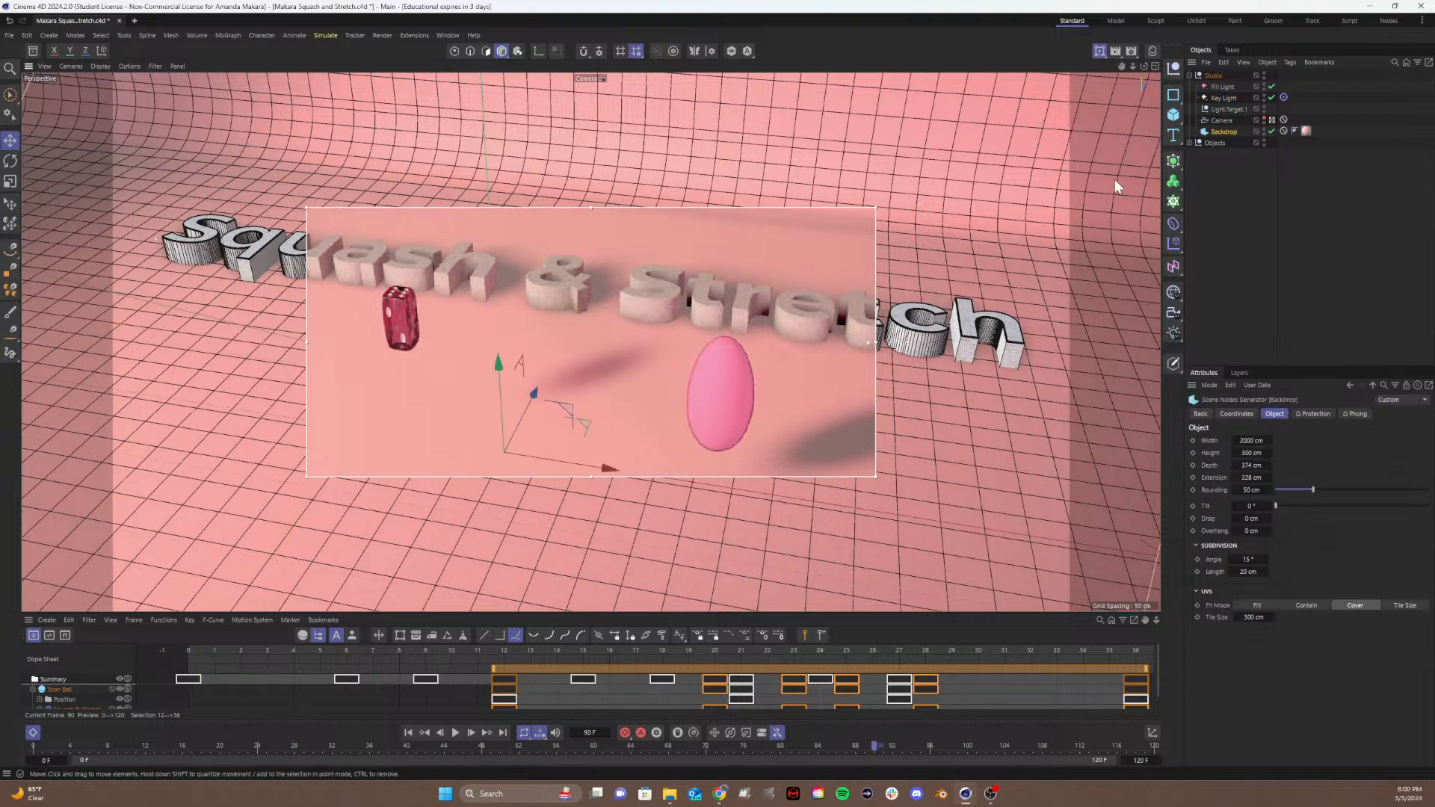
{"action": "left_click", "coordinate": [1098, 51]}
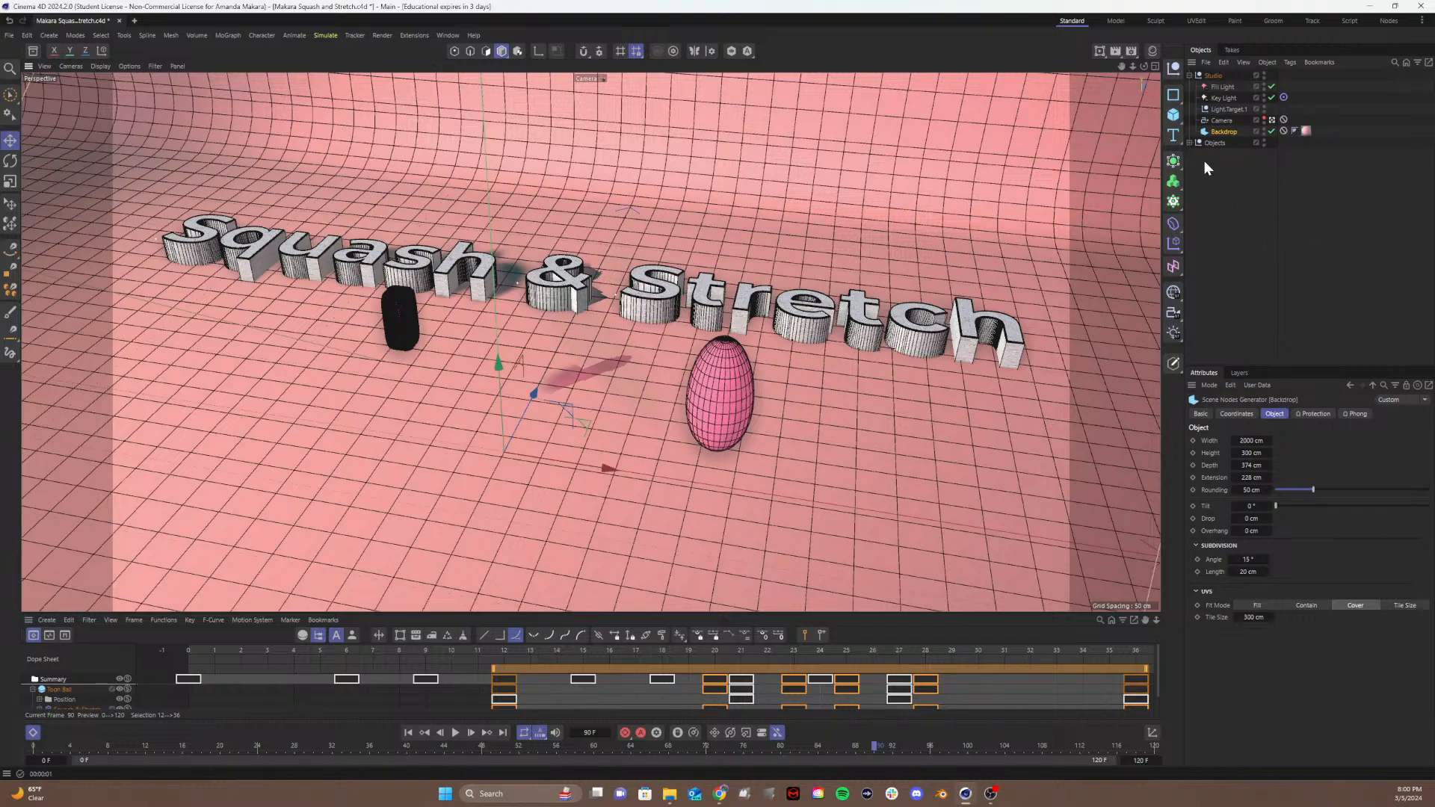
{"action": "left_click", "coordinate": [1189, 75]}
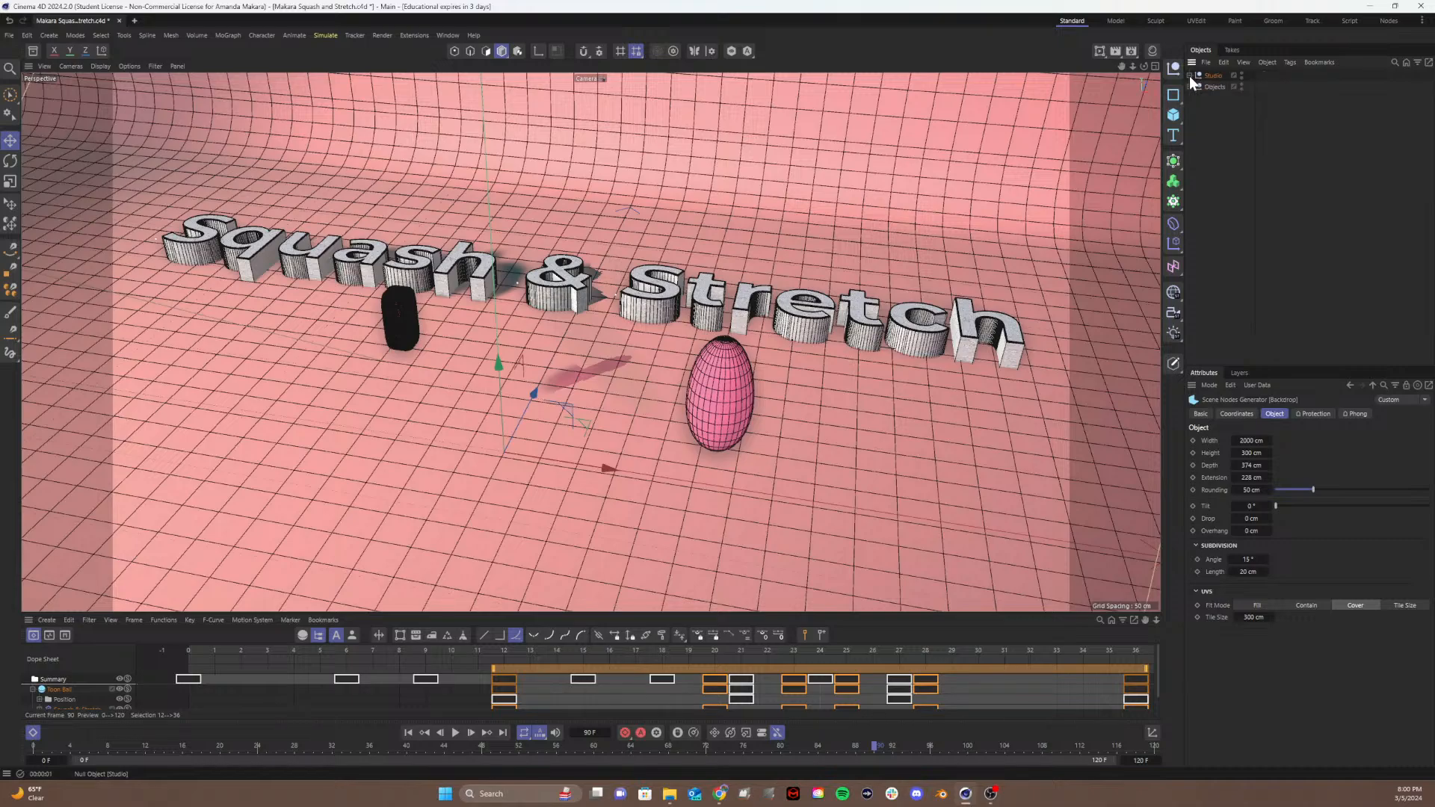
{"action": "left_click", "coordinate": [1190, 86]}
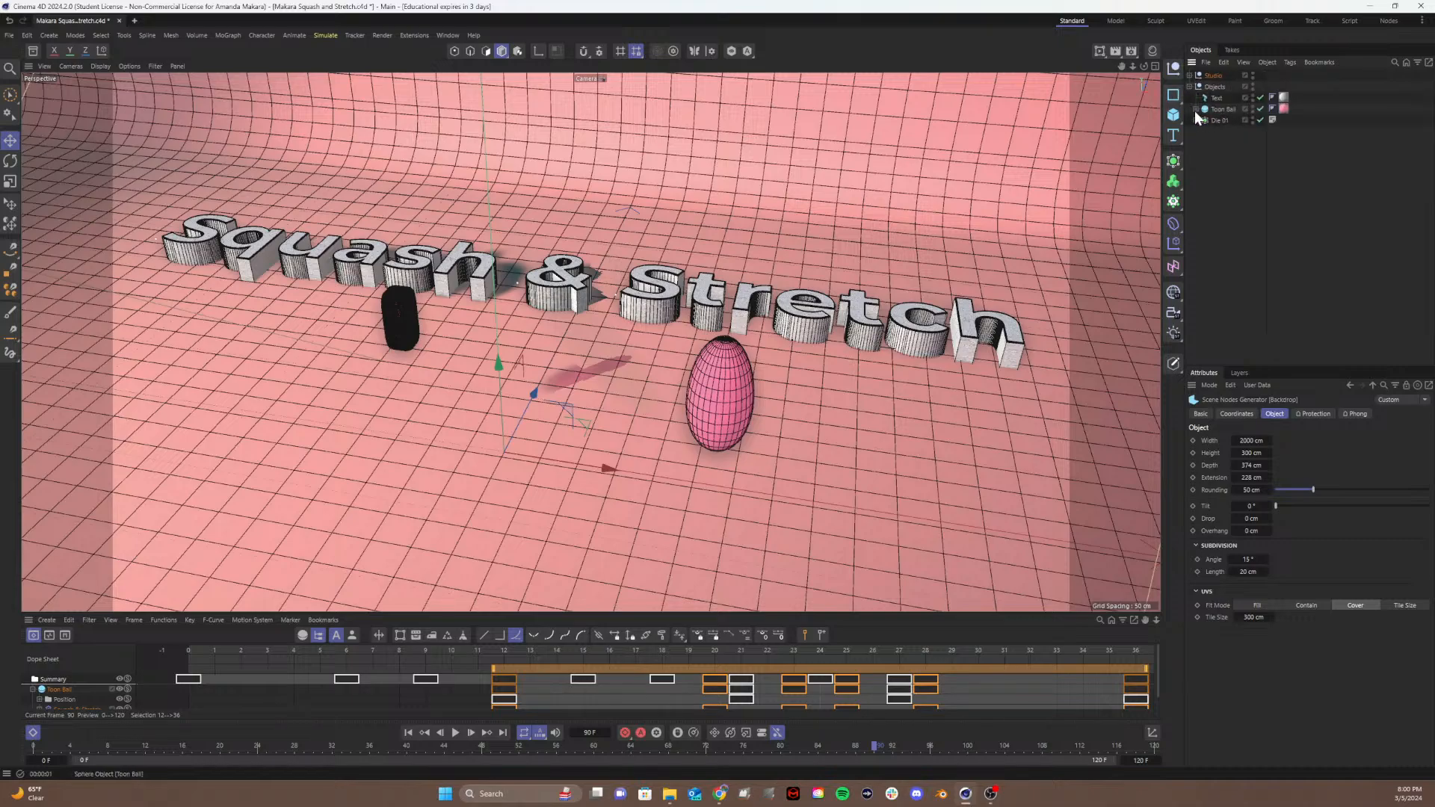
{"action": "left_click", "coordinate": [1195, 109]}
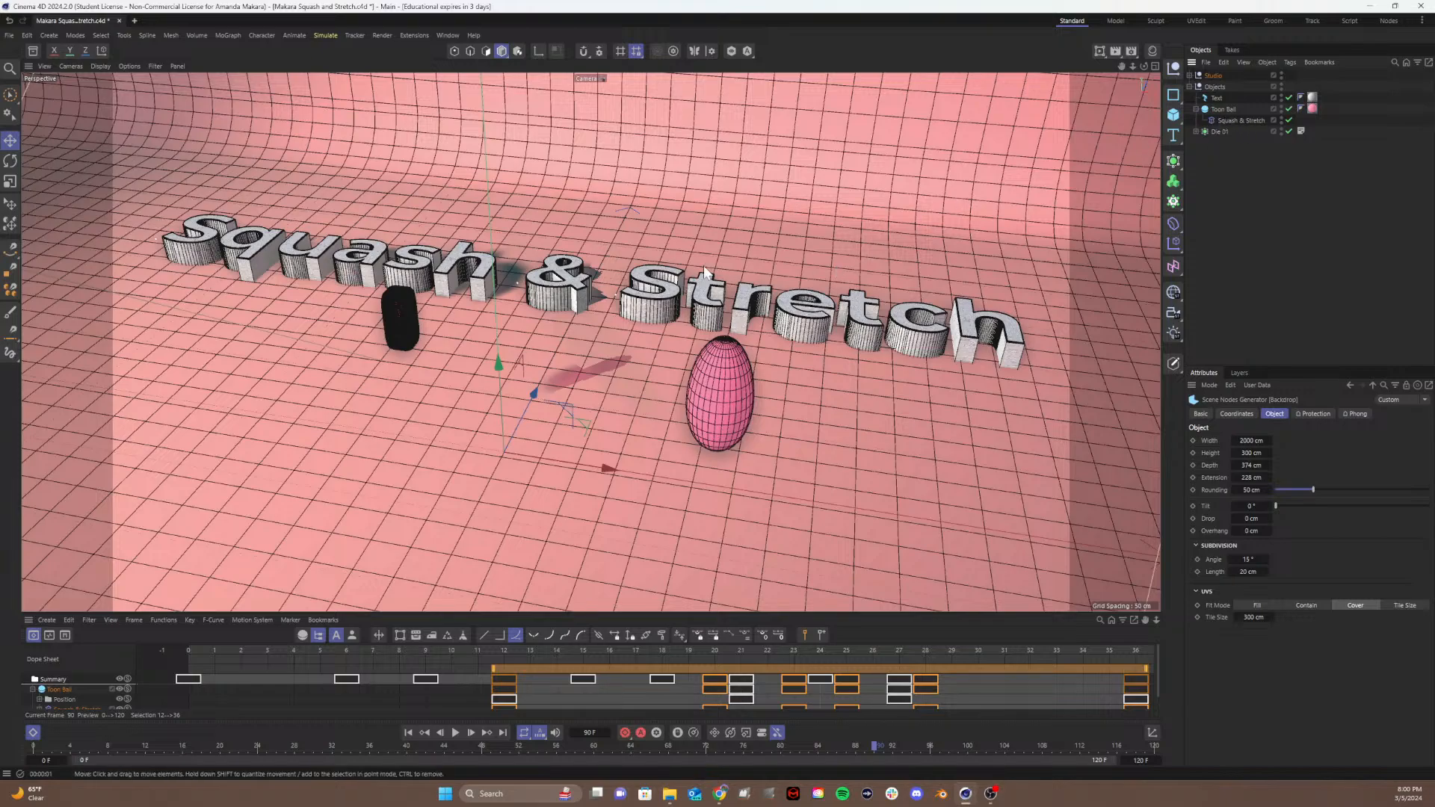
Step: Open the Asset Browser and search all asset types for "pinea"
{"action": "left_click", "coordinate": [29, 50]}
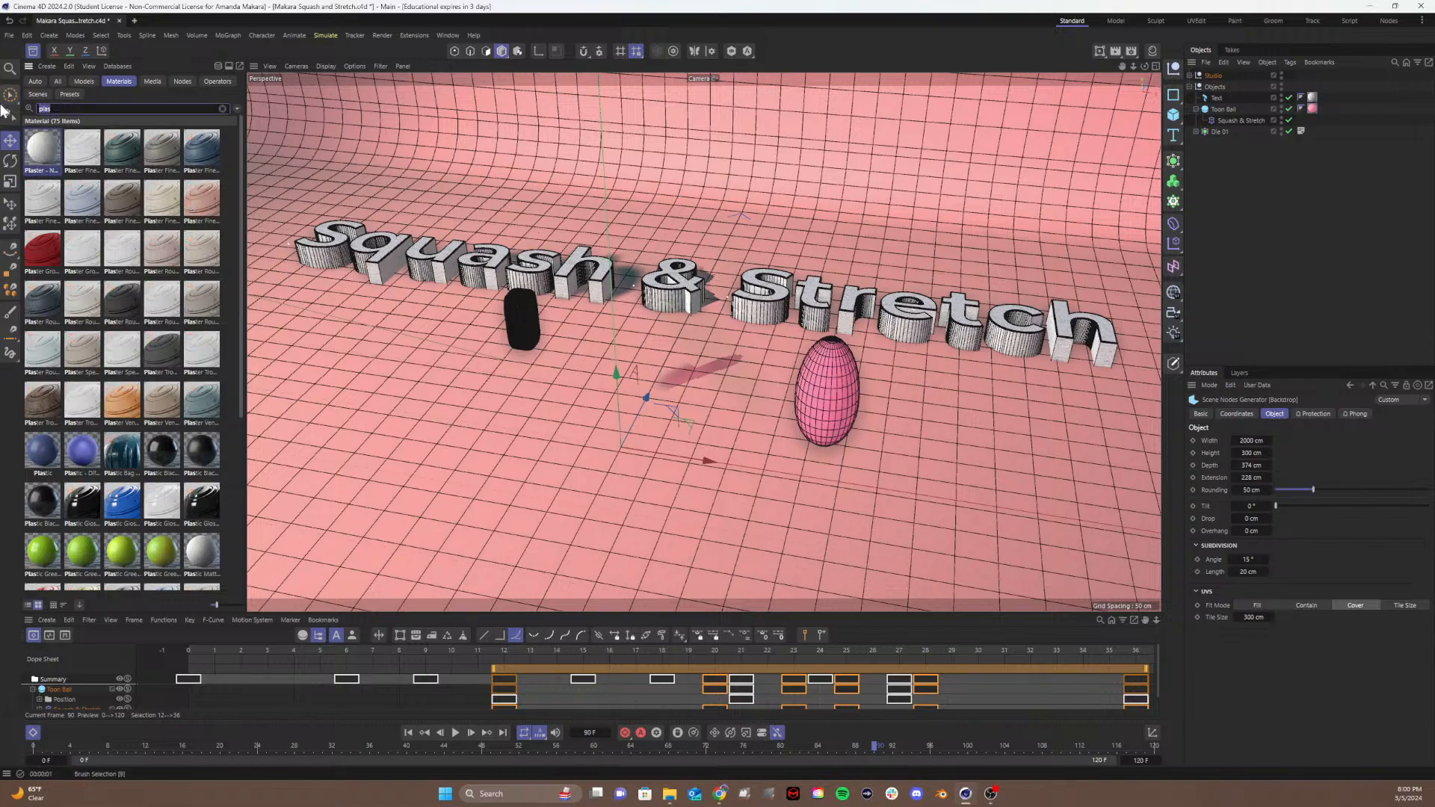
{"action": "key", "text": "BackSpace"}
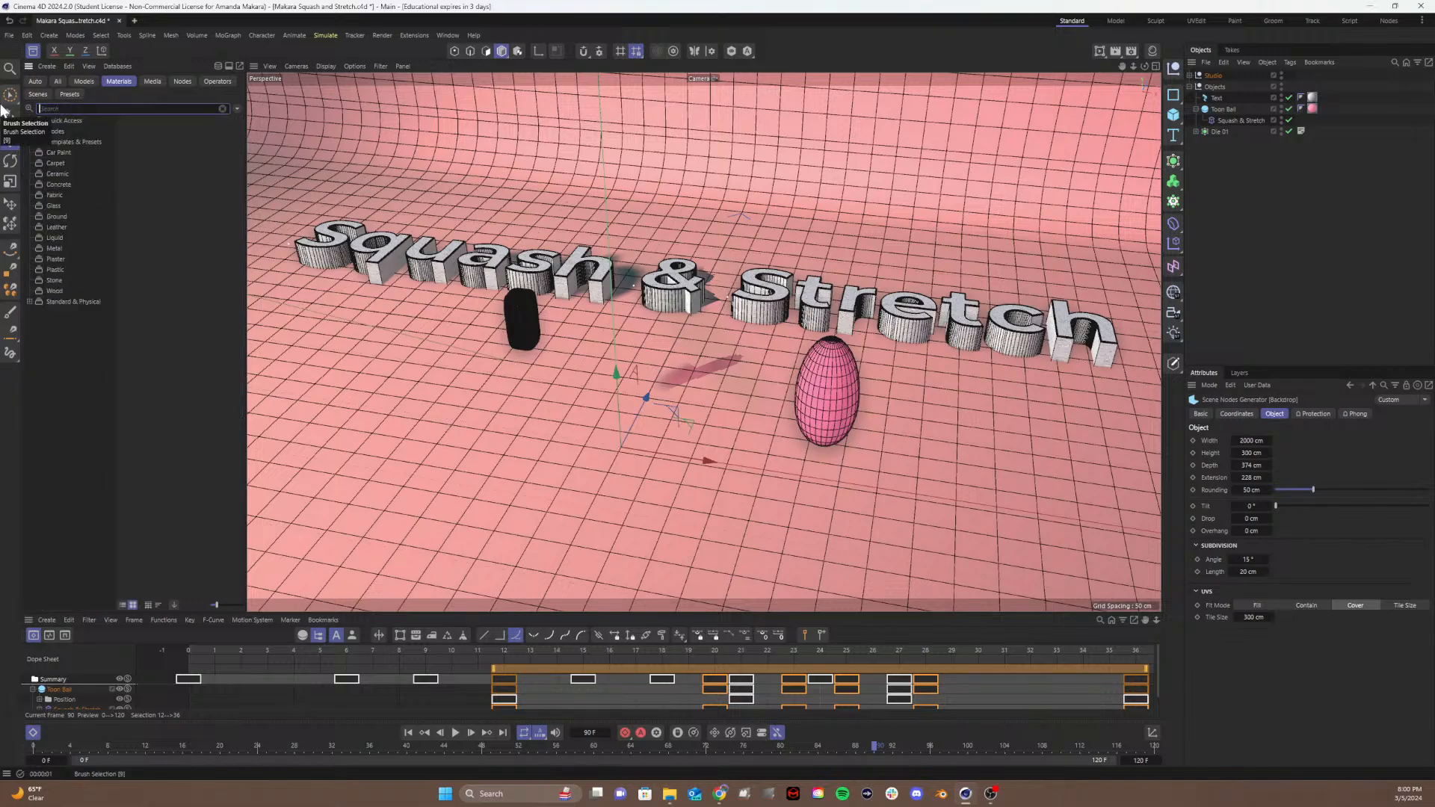
{"action": "type", "text": "pine"}
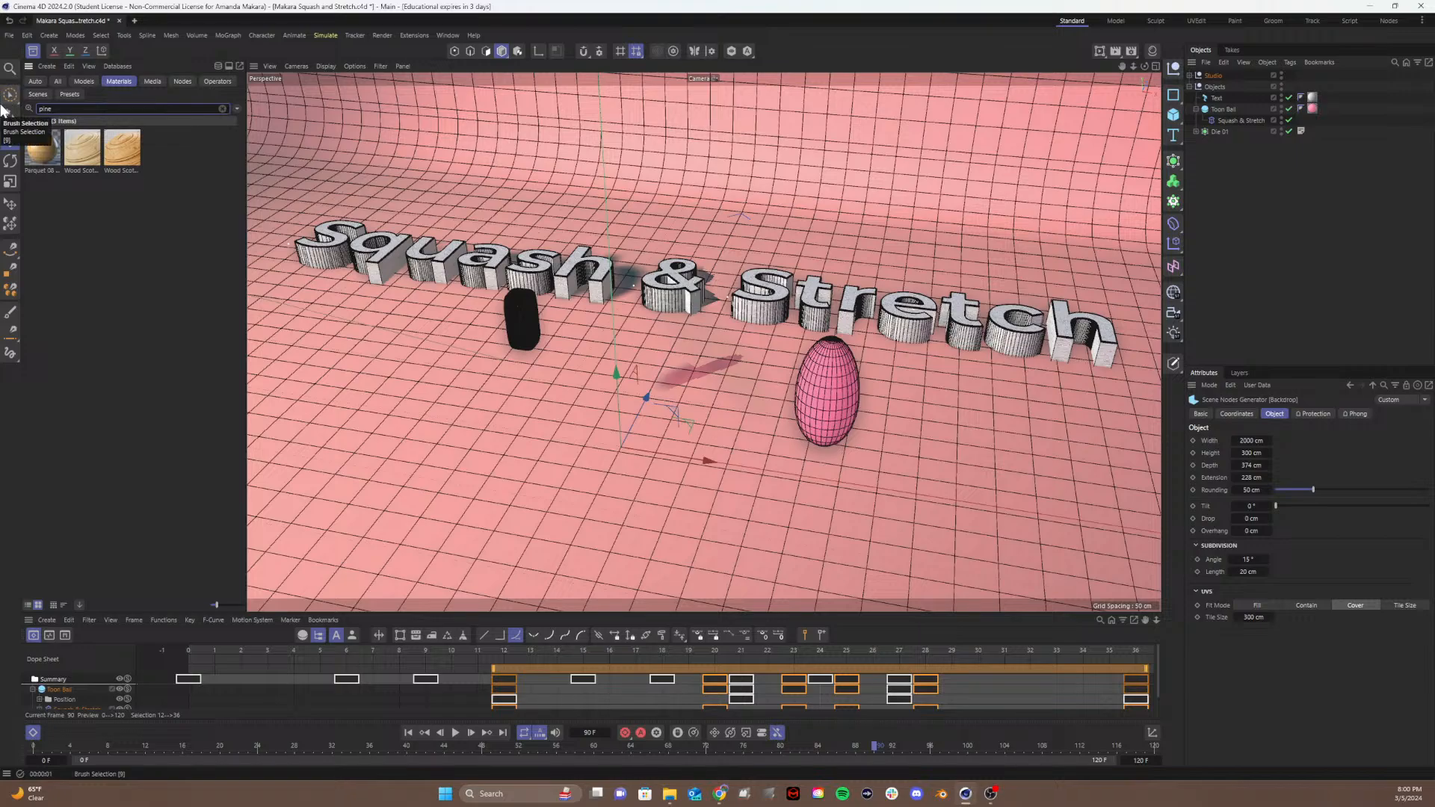
{"action": "left_click", "coordinate": [54, 80]}
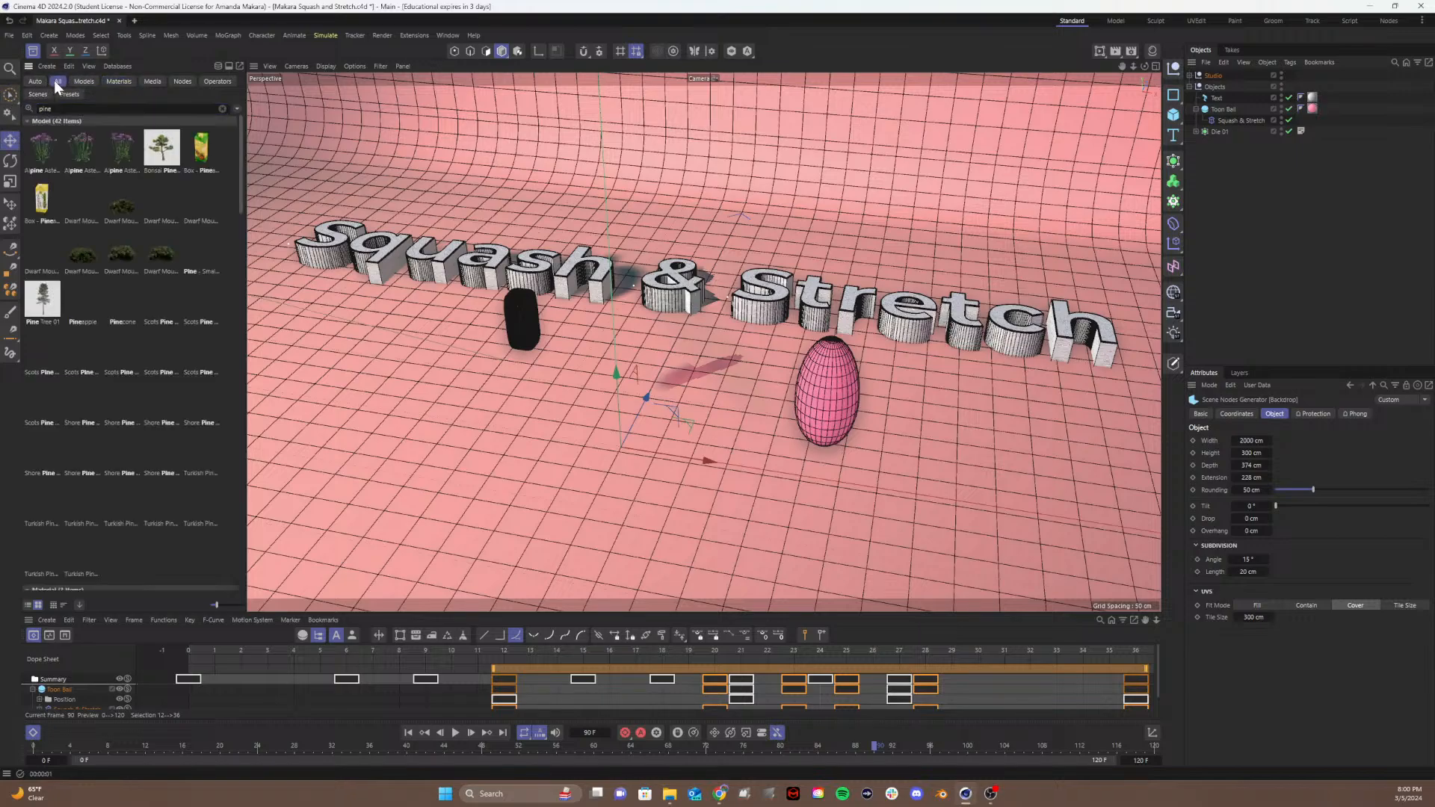
{"action": "left_click", "coordinate": [57, 109]}
{"action": "type", "text": "a"}
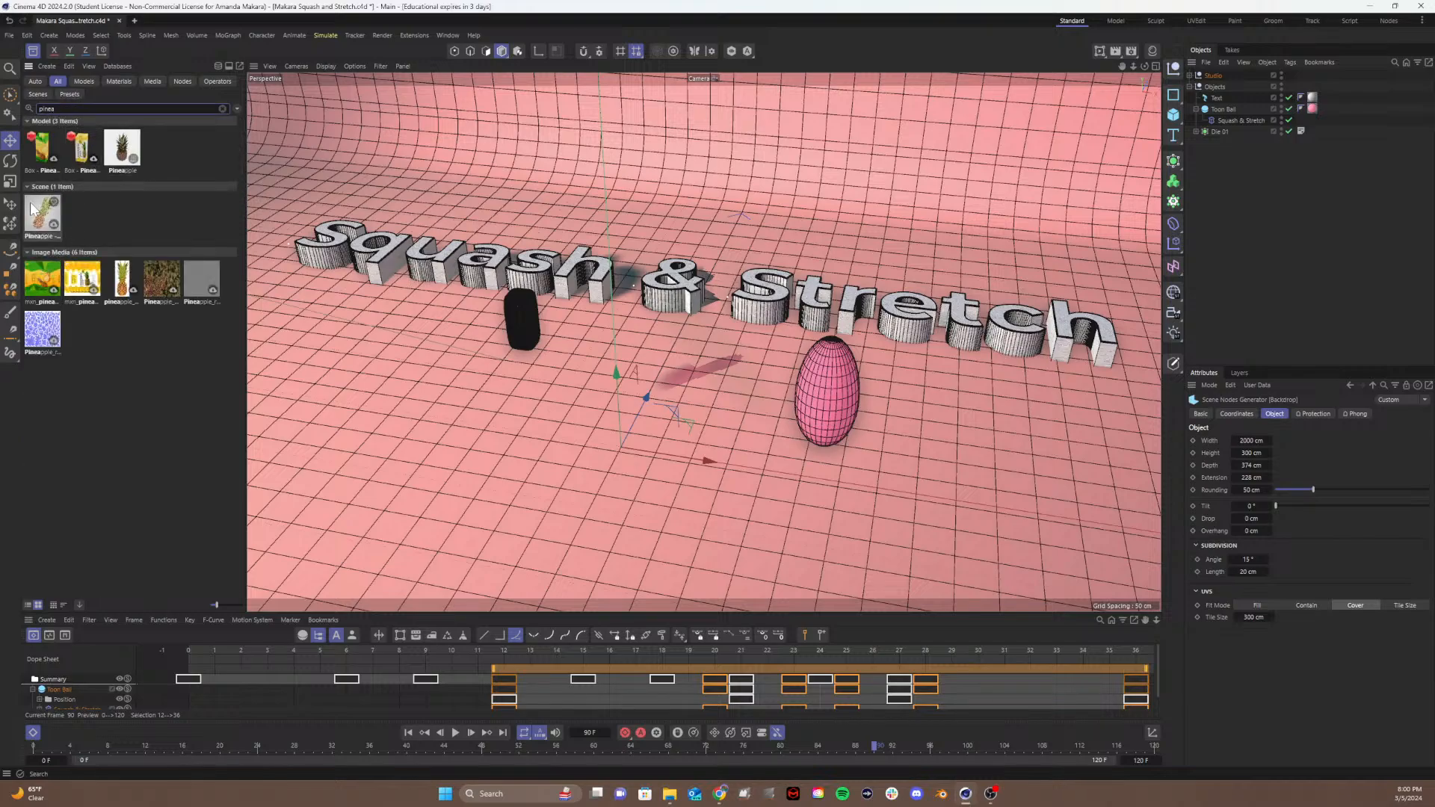
Step: Try the Pineapple scene asset and close the project it opens without saving
{"action": "left_click_drag", "start_coordinate": [42, 215], "coordinate": [716, 390]}
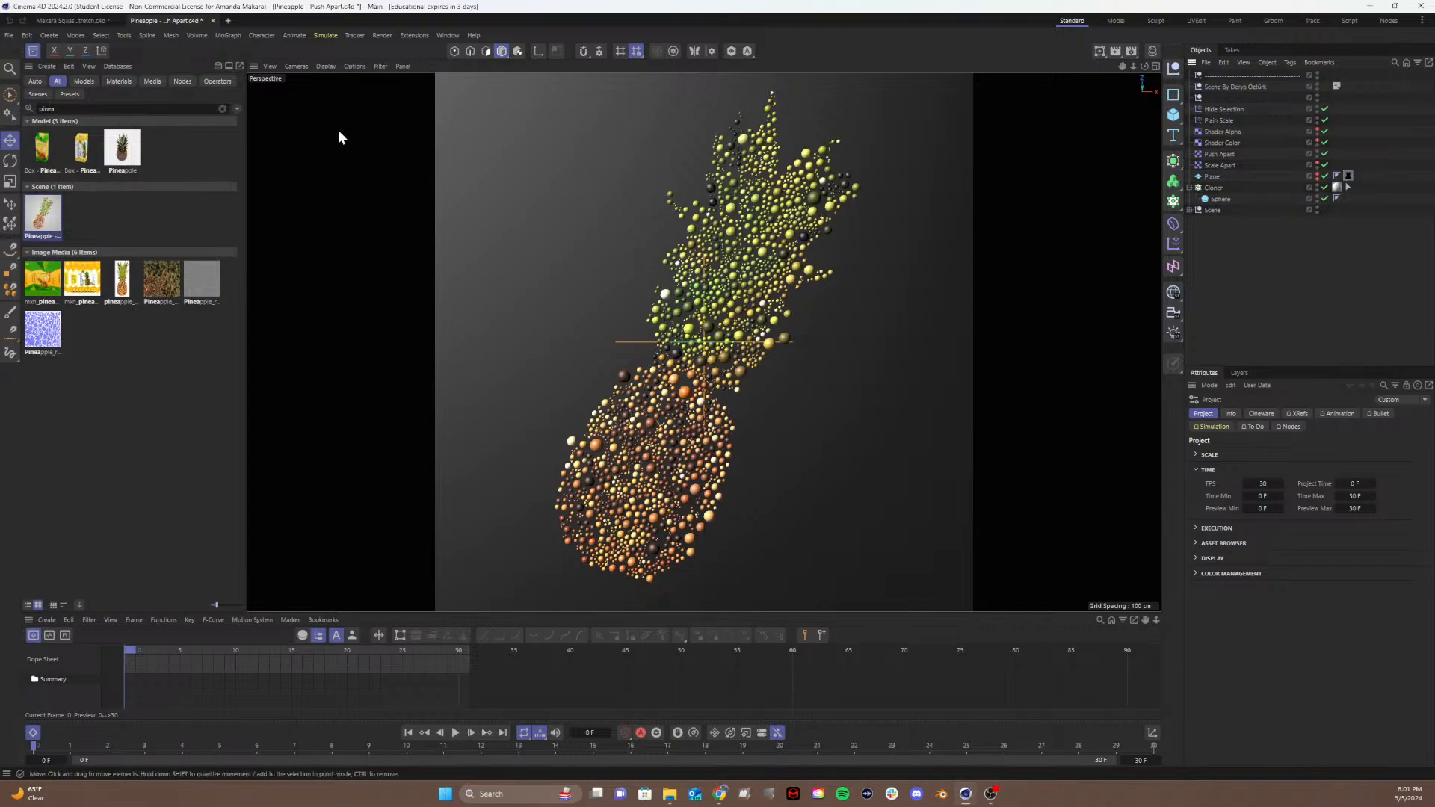
{"action": "left_click", "coordinate": [213, 21]}
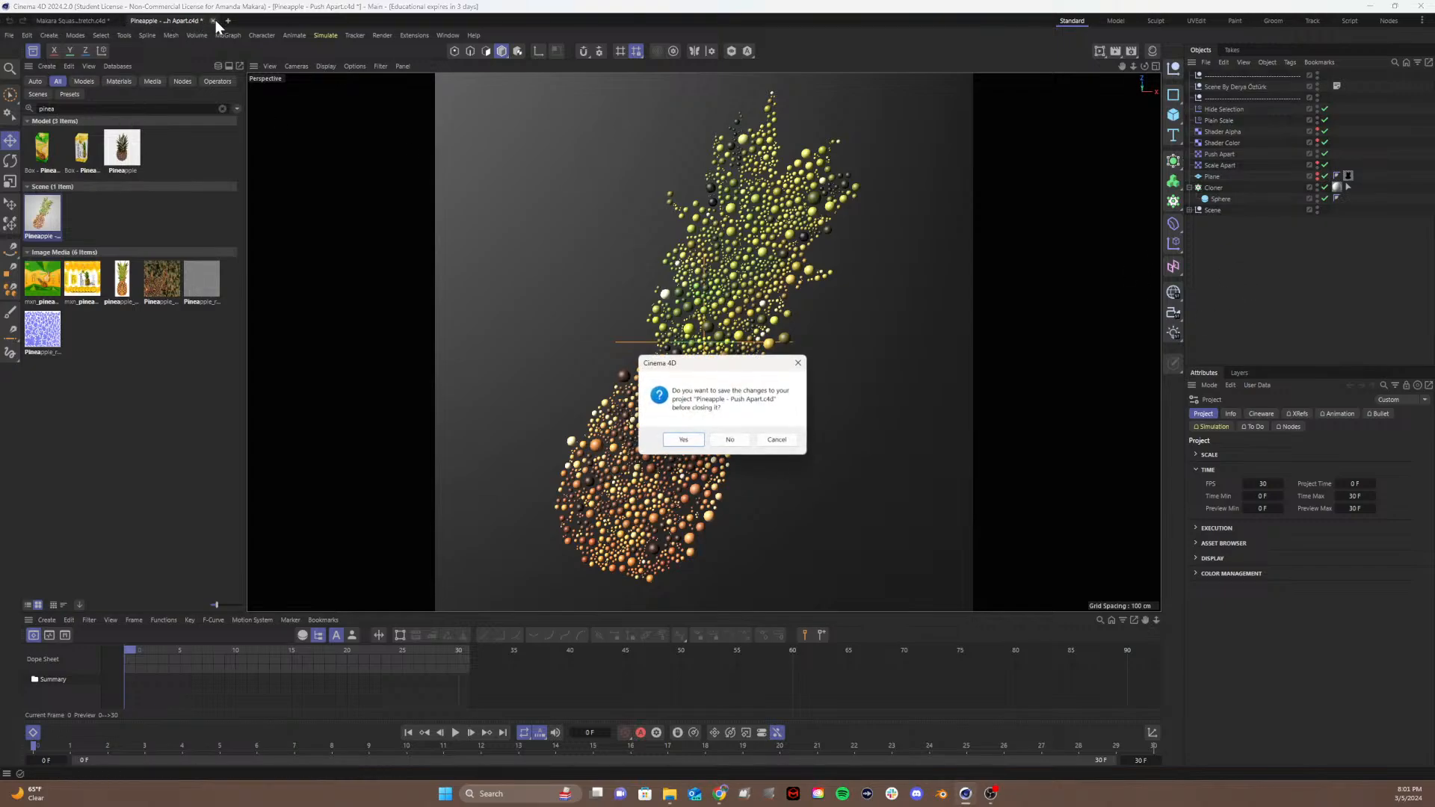
{"action": "left_click", "coordinate": [729, 441]}
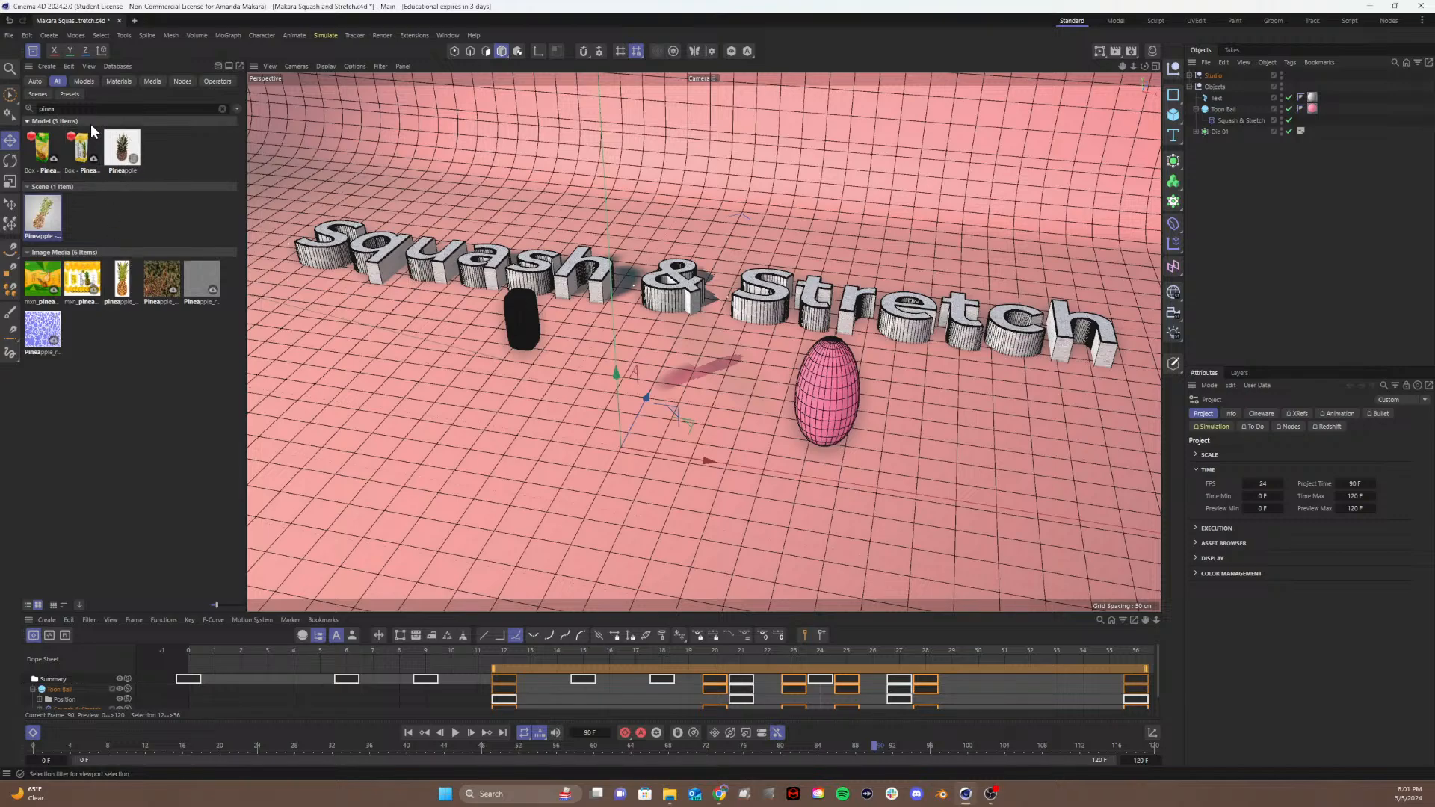
Step: Search the Asset Browser for "apple" and add an Apple model to the scene
{"action": "left_click_drag", "start_coordinate": [58, 110], "coordinate": [37, 109]}
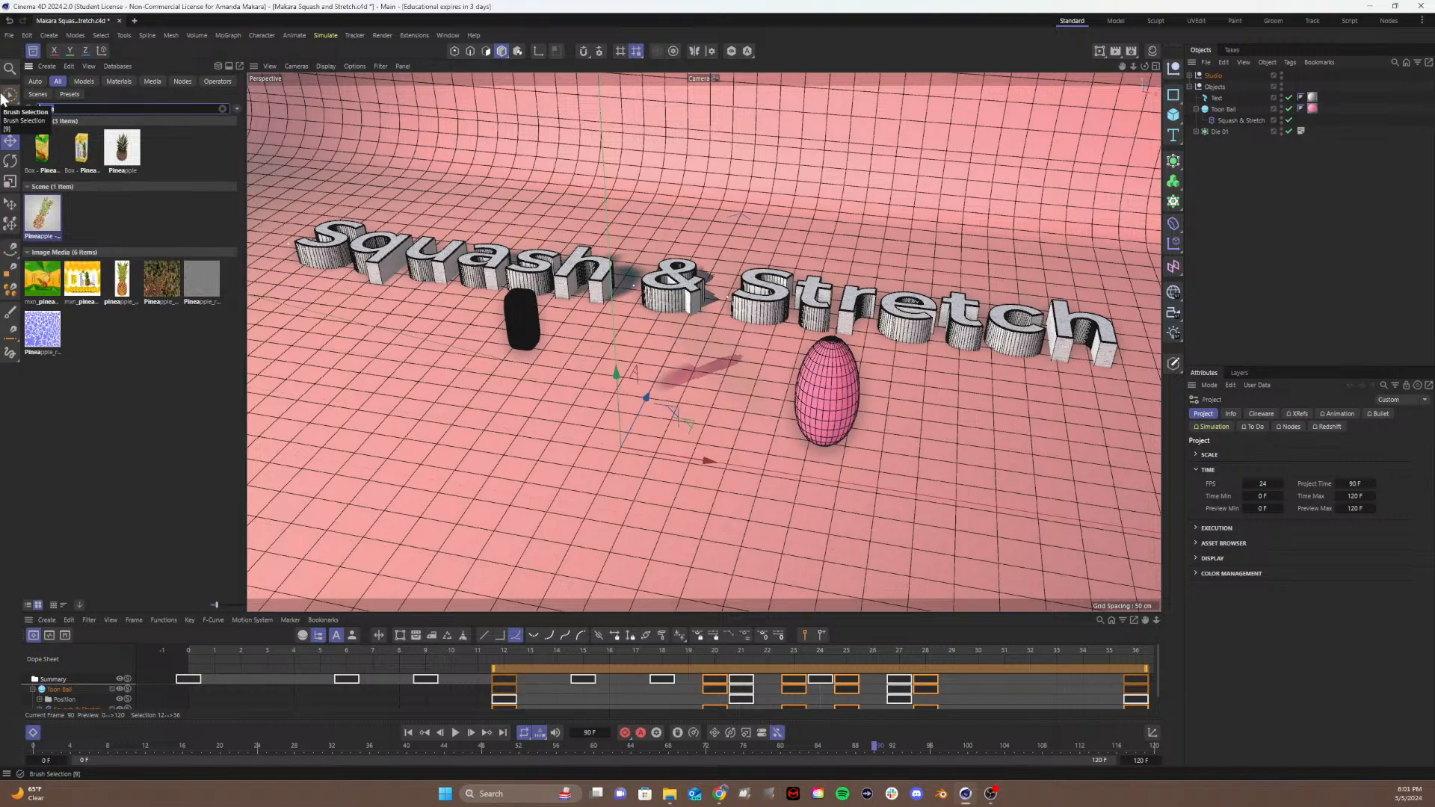
{"action": "type", "text": "apple"}
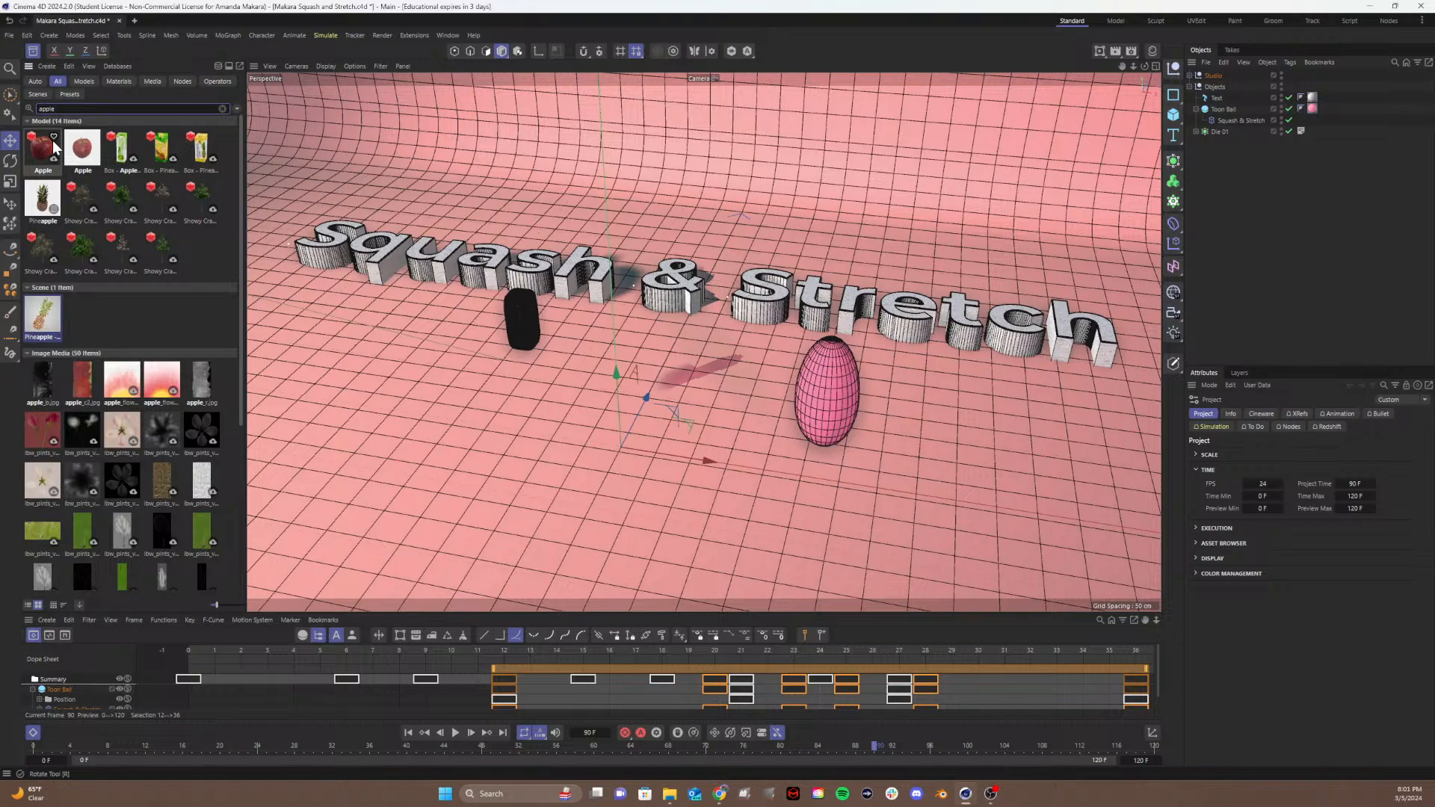
{"action": "left_click_drag", "start_coordinate": [82, 147], "coordinate": [715, 377]}
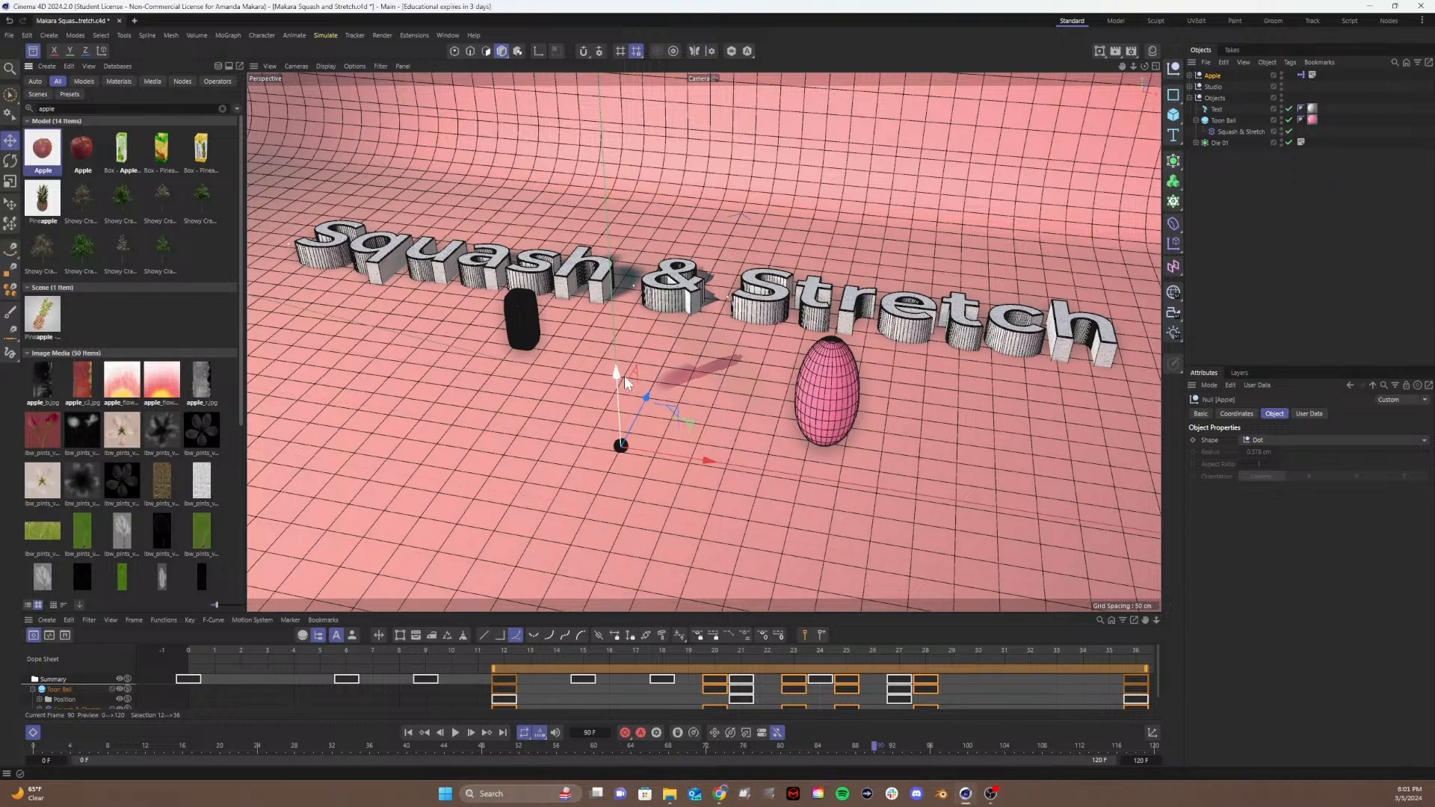
Step: Scale the apple up to about the ball's size and raise it above the floor between the die and the Toon Ball
{"action": "key", "text": "t"}
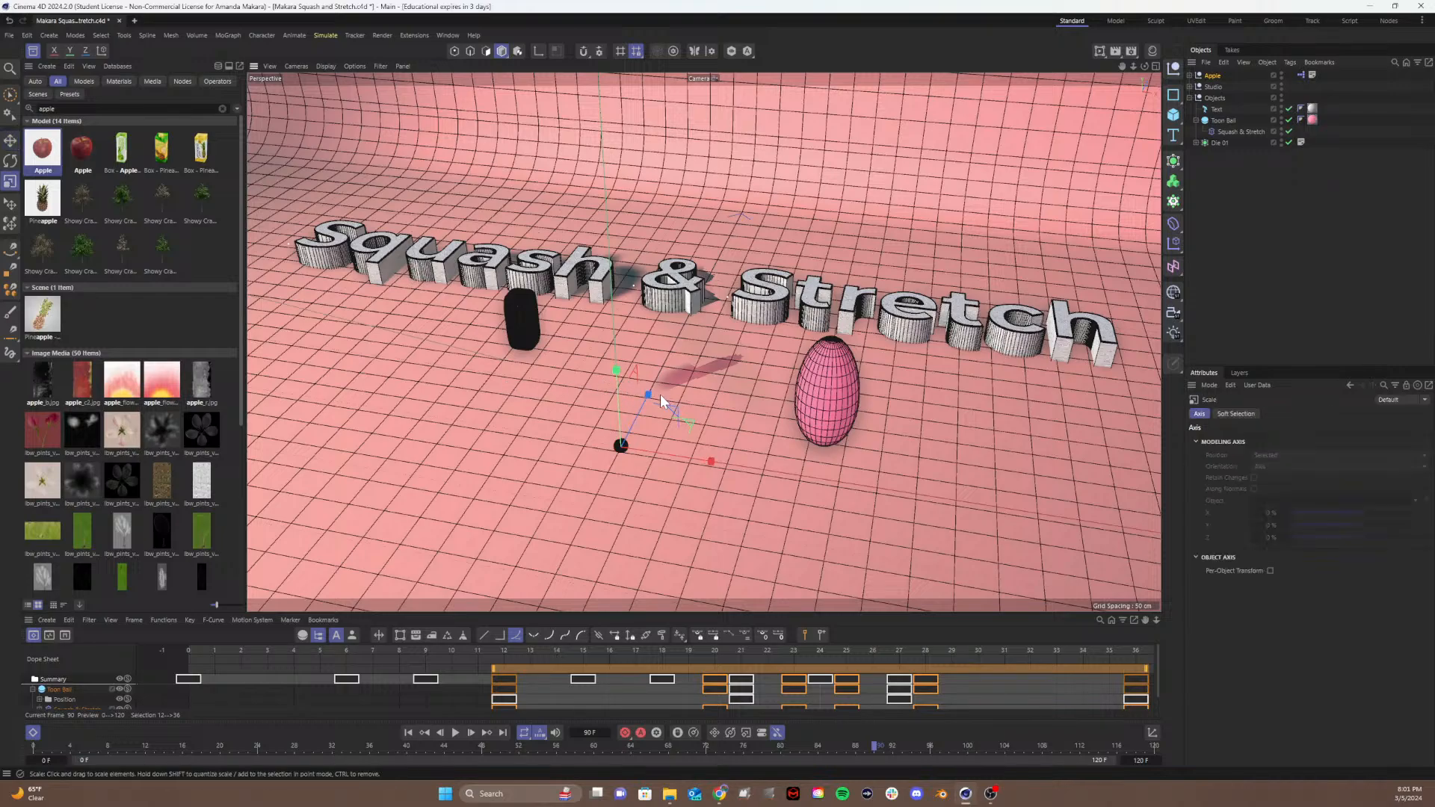
{"action": "left_click_drag", "start_coordinate": [642, 398], "coordinate": [867, 273]}
{"action": "key", "text": "ctrl+z"}
{"action": "left_click_drag", "start_coordinate": [778, 396], "coordinate": [1144, 328]}
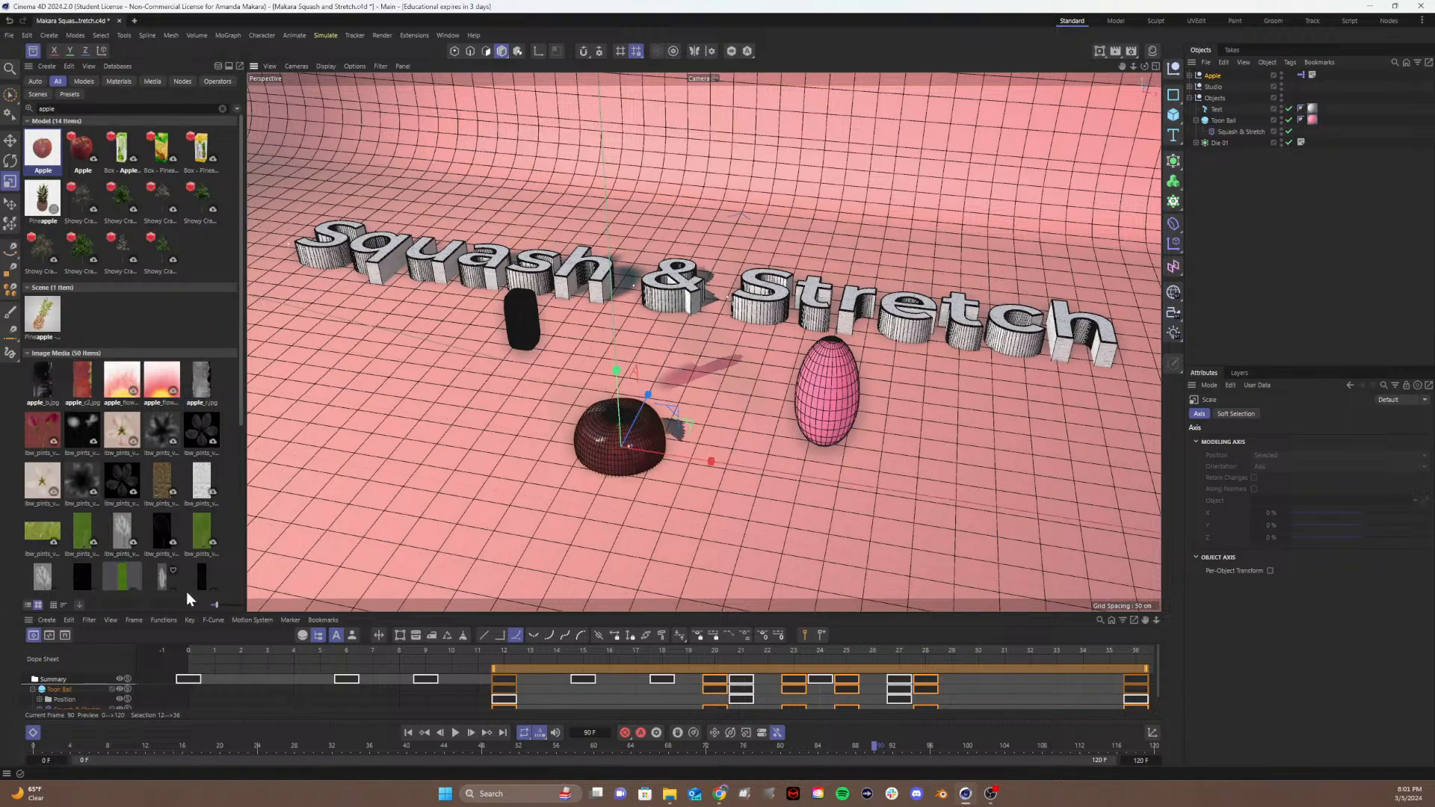
{"action": "key", "text": "e"}
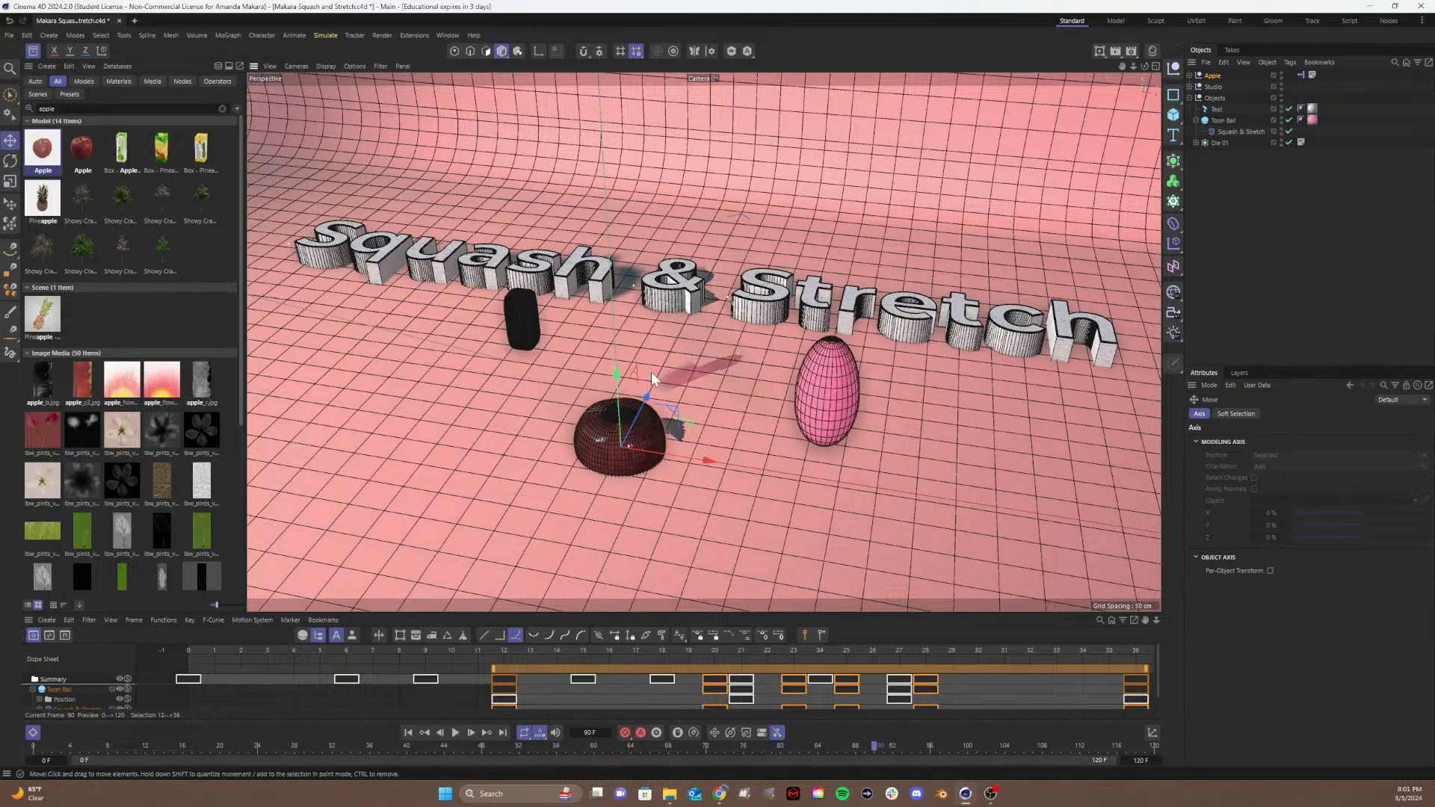
{"action": "left_click_drag", "start_coordinate": [622, 375], "coordinate": [629, 293]}
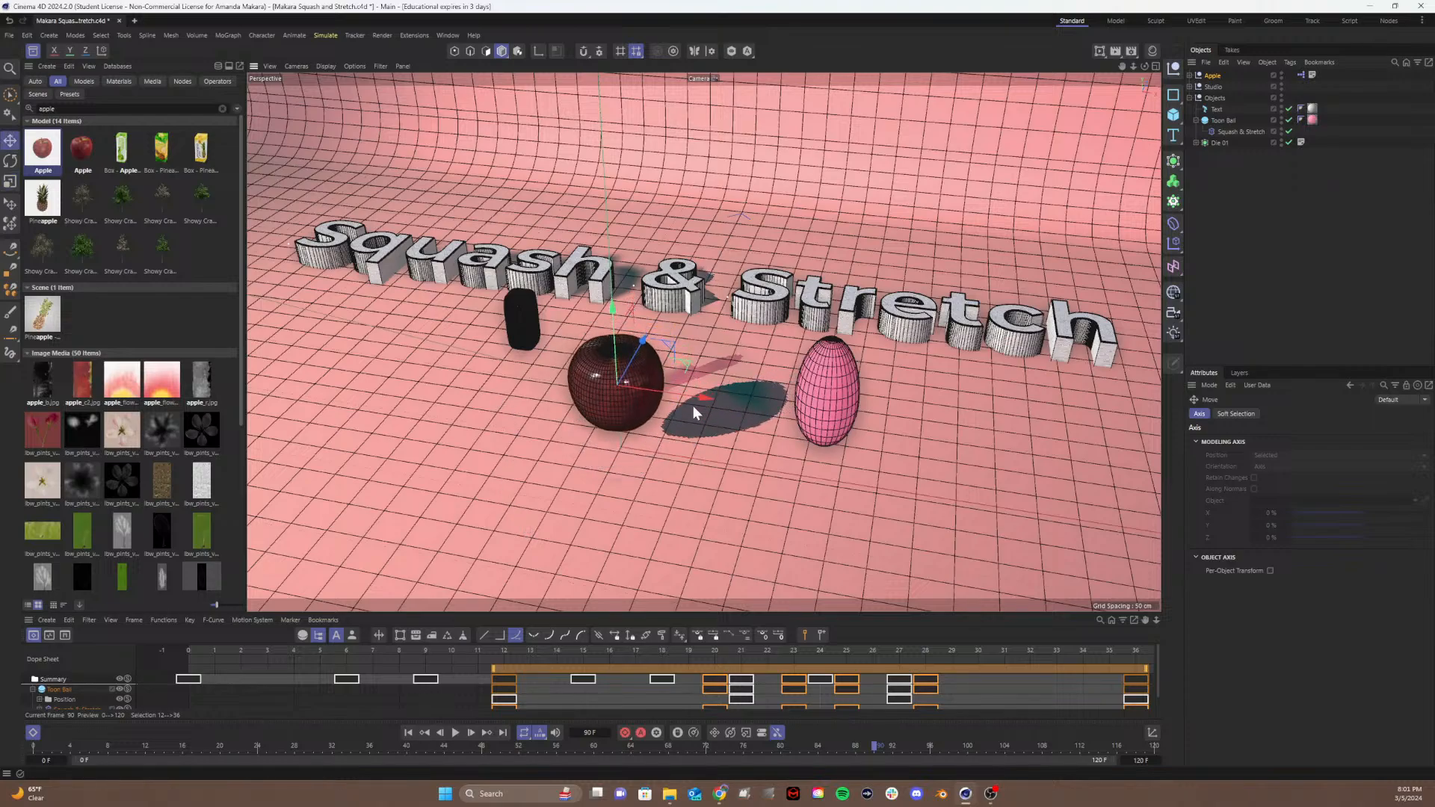
{"action": "mouse_move", "coordinate": [704, 402]}
{"action": "left_mouse_down"}
{"action": "mouse_move", "coordinate": [734, 402]}
{"action": "mouse_move", "coordinate": [720, 405]}
{"action": "left_mouse_up"}
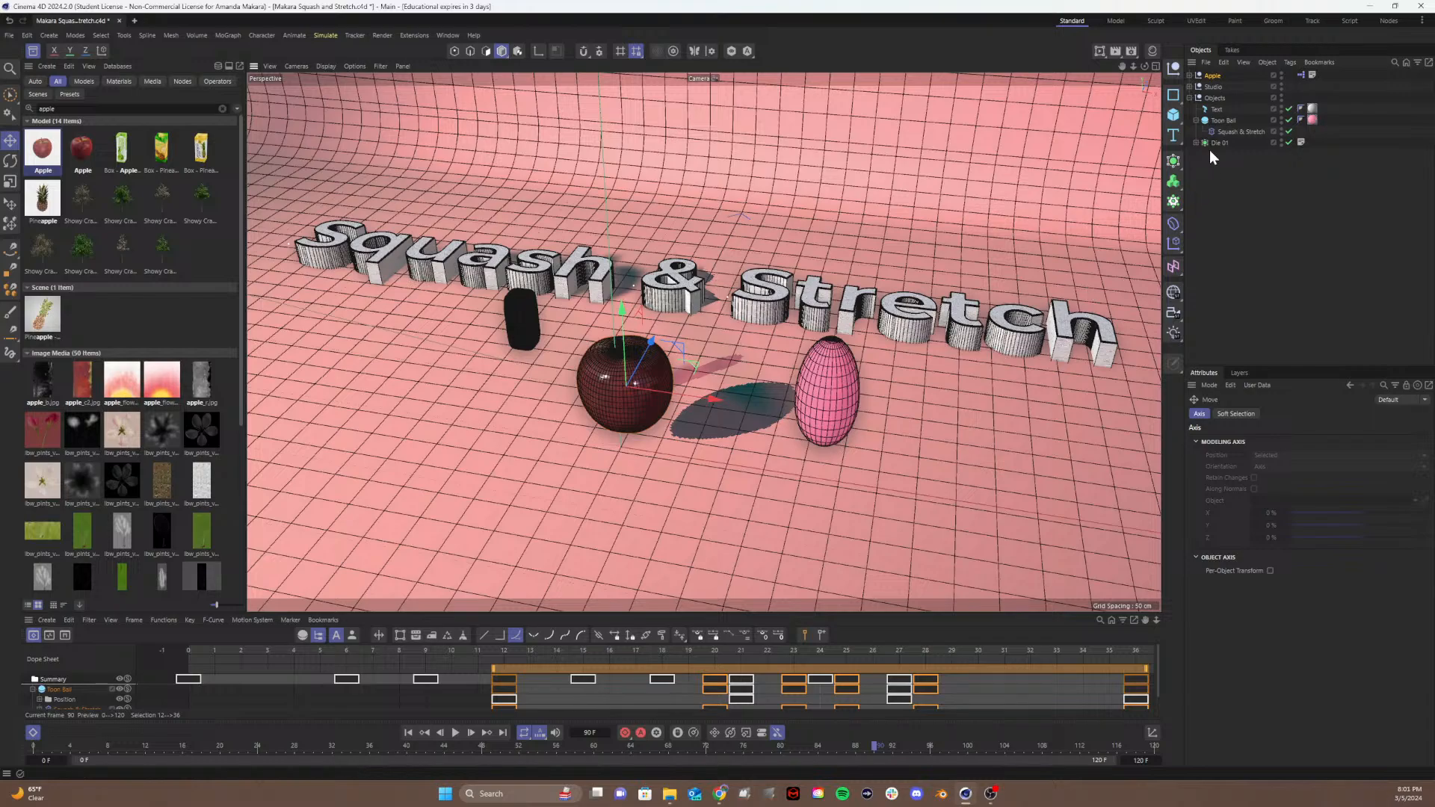
Step: Copy the Toon Ball's Squash & Stretch deformer, place the copy first inside the Apple group, and select it
{"action": "left_click", "coordinate": [1224, 133]}
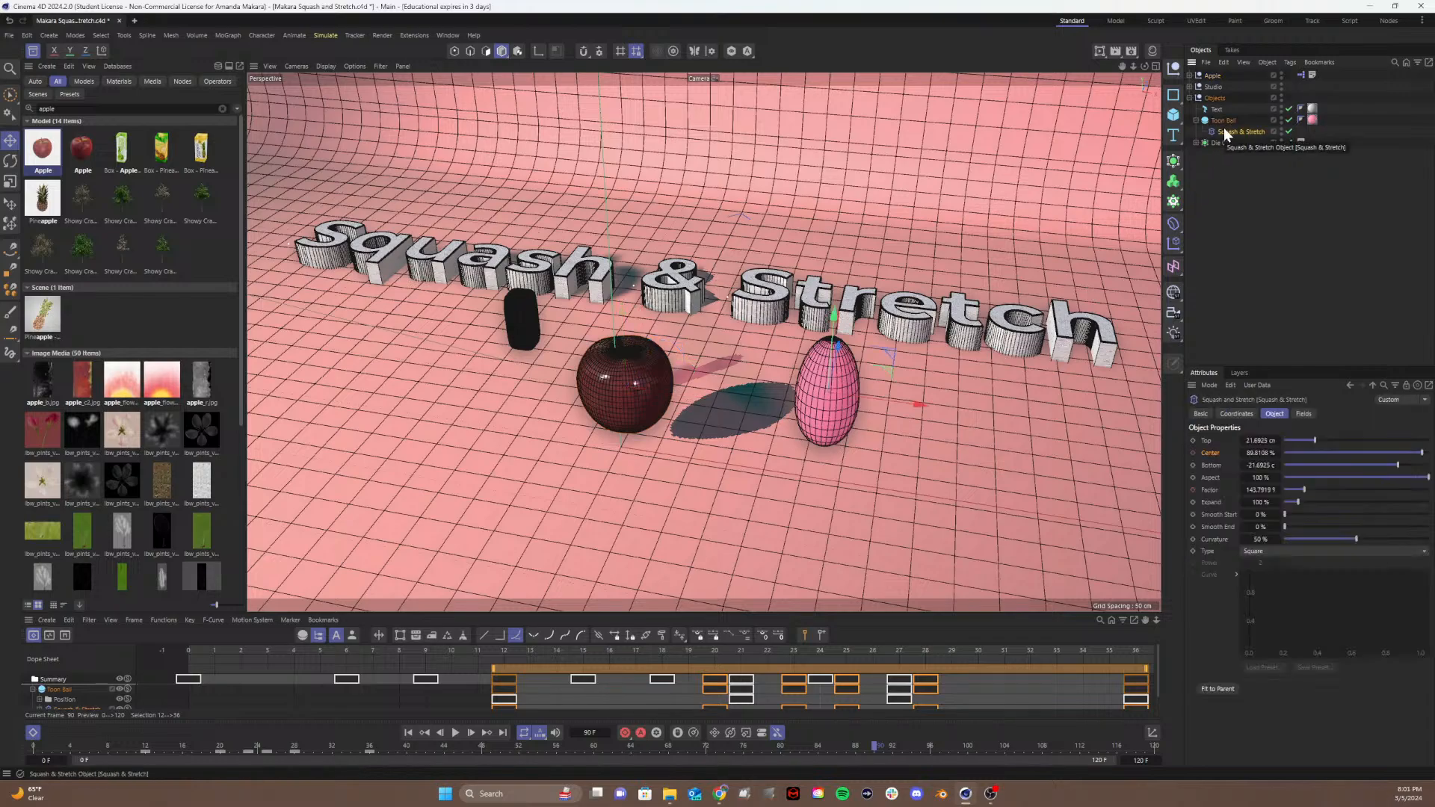
{"action": "left_click", "coordinate": [1212, 77]}
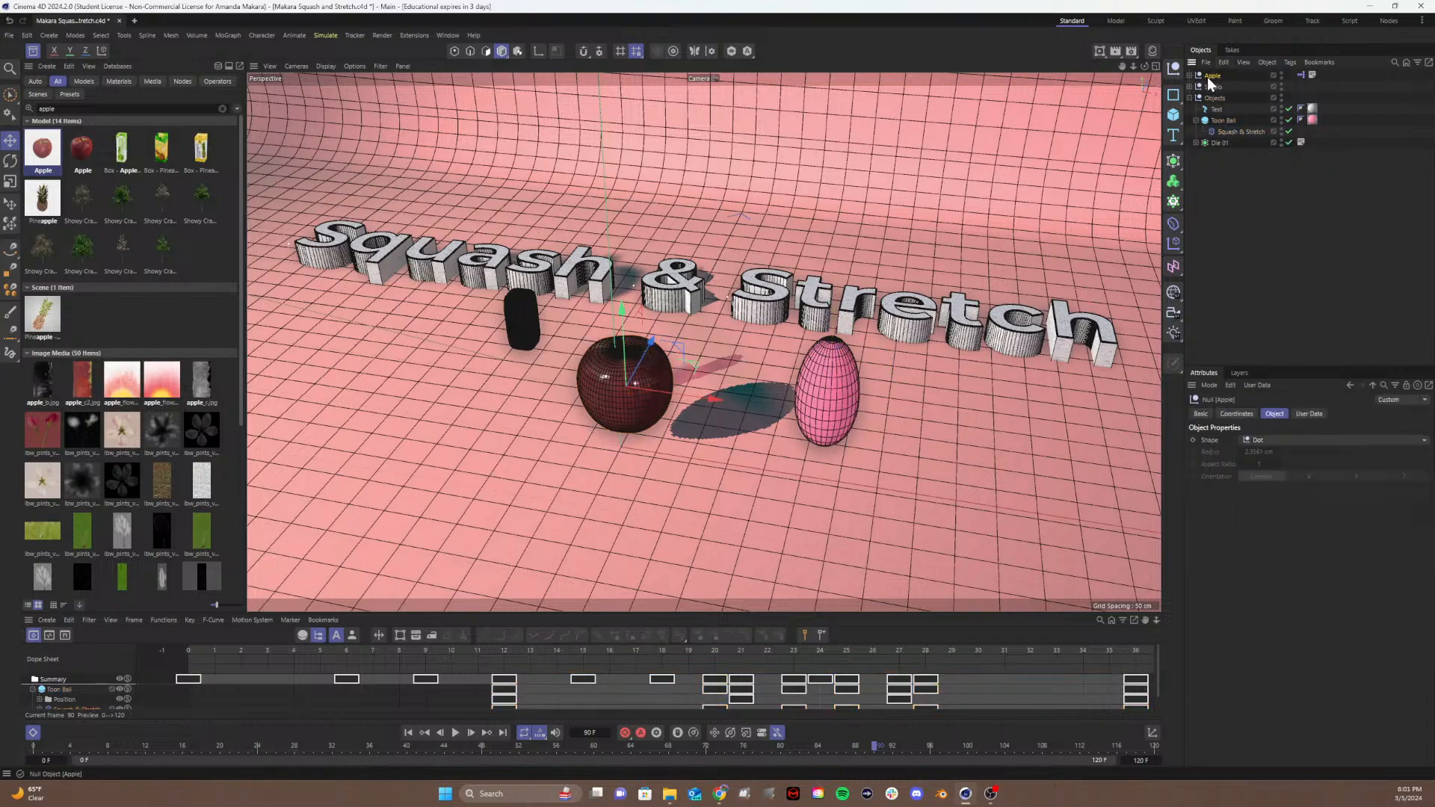
{"action": "key", "text": "ctrl+v"}
{"action": "left_click_drag", "start_coordinate": [1209, 80], "coordinate": [1213, 91]}
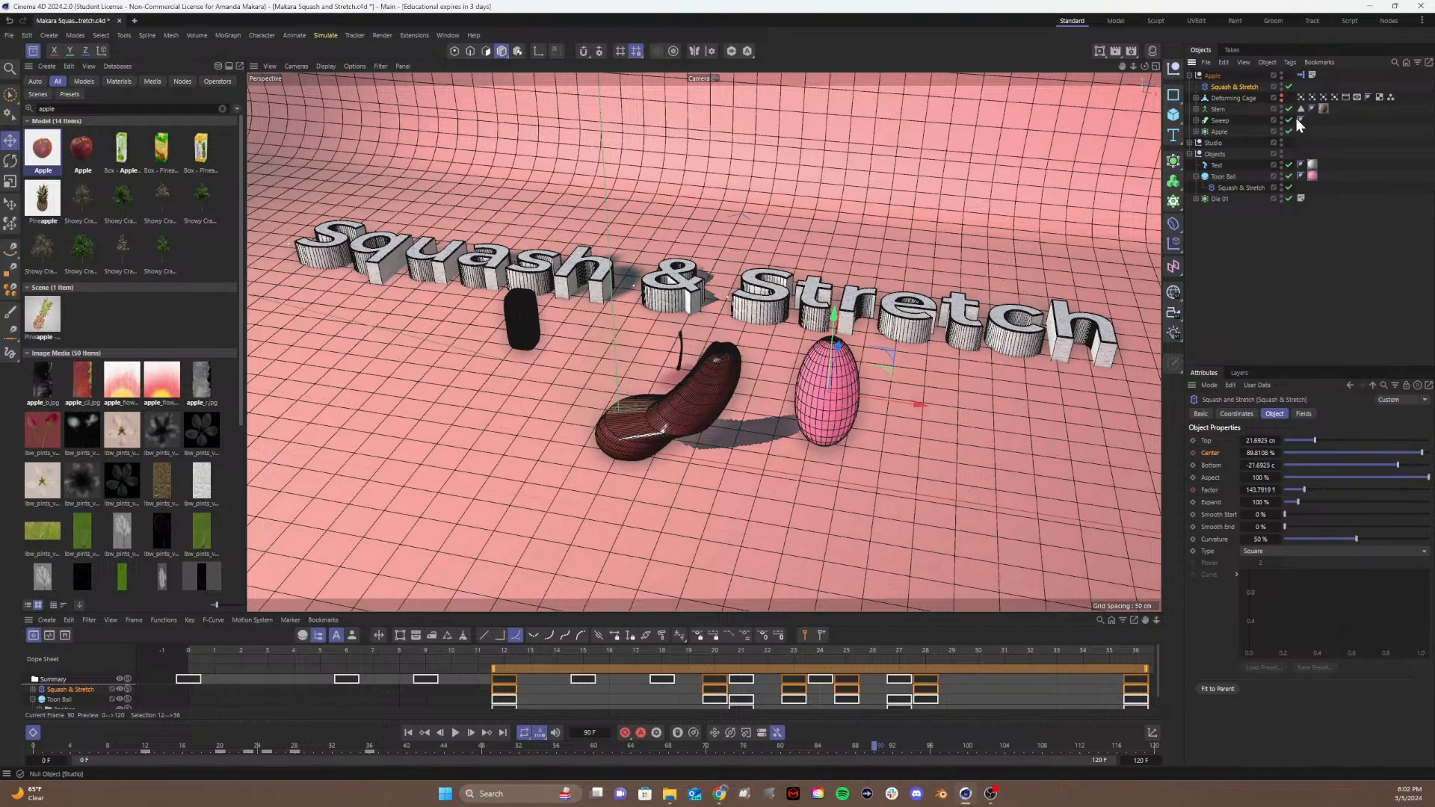
{"action": "left_click", "coordinate": [1219, 75]}
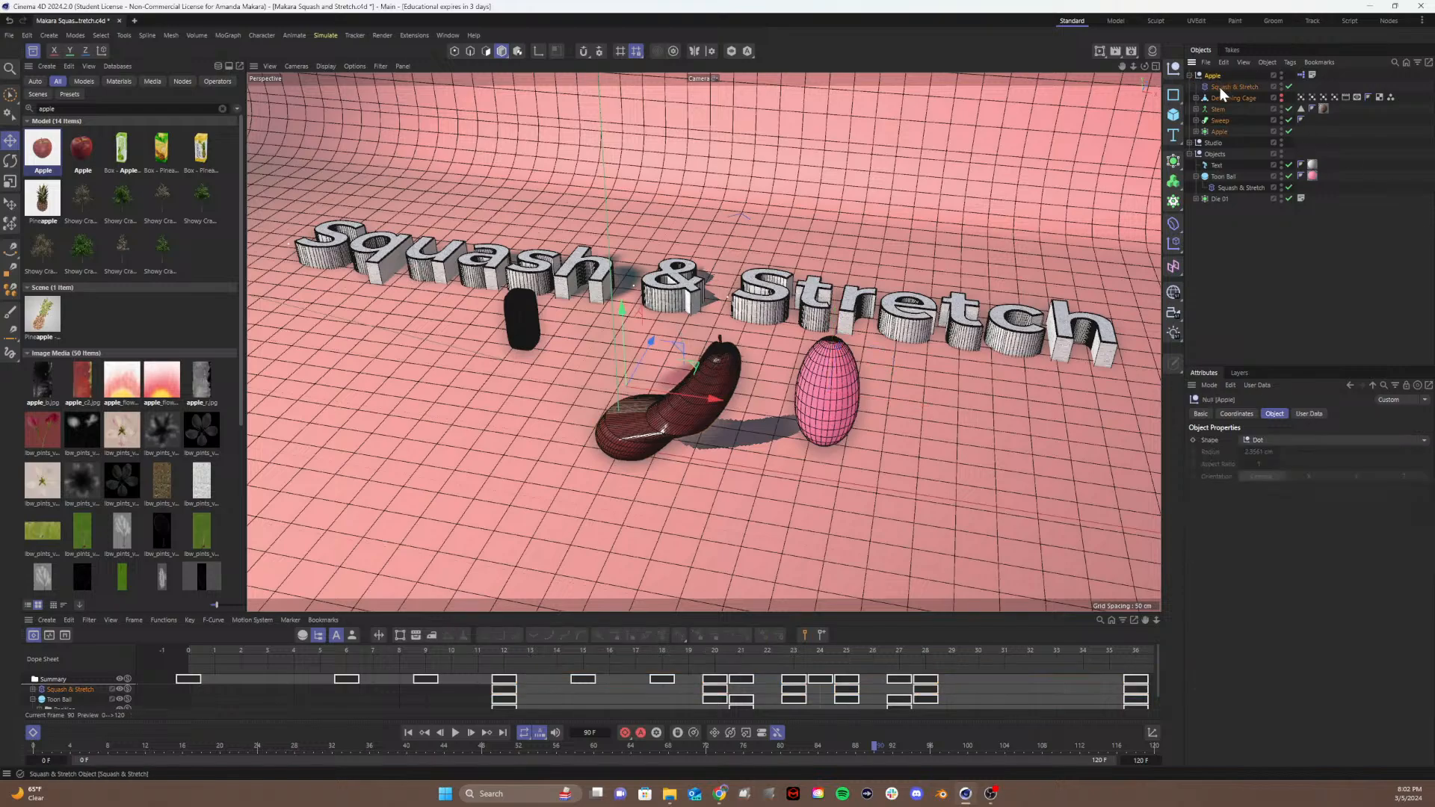
{"action": "left_click", "coordinate": [1220, 87]}
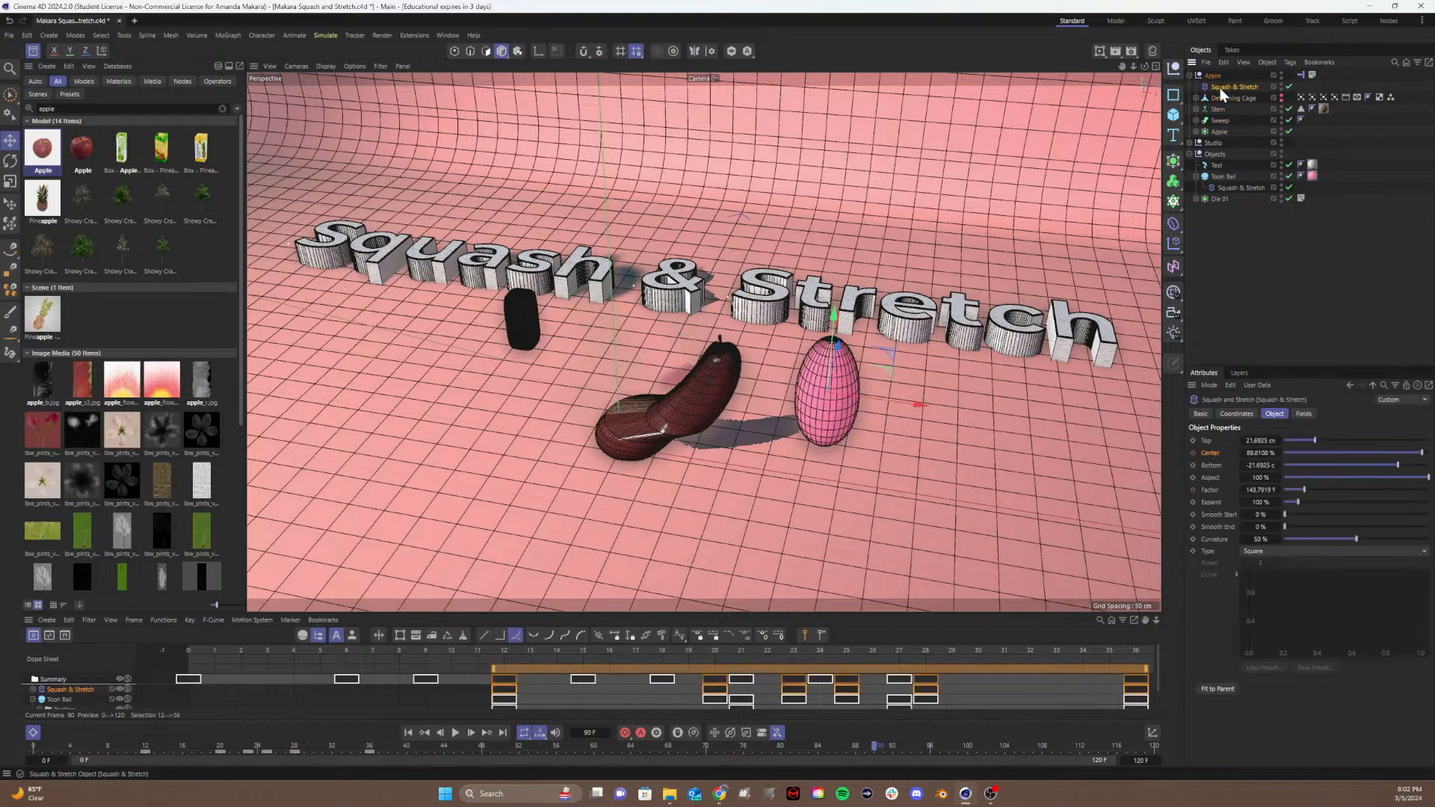
Step: Fit the Apple's Squash & Stretch deformer to its parent, with Top at 63 cm and Bottom at -38 cm, and preview the deformation at frame 28
{"action": "left_click", "coordinate": [1212, 692]}
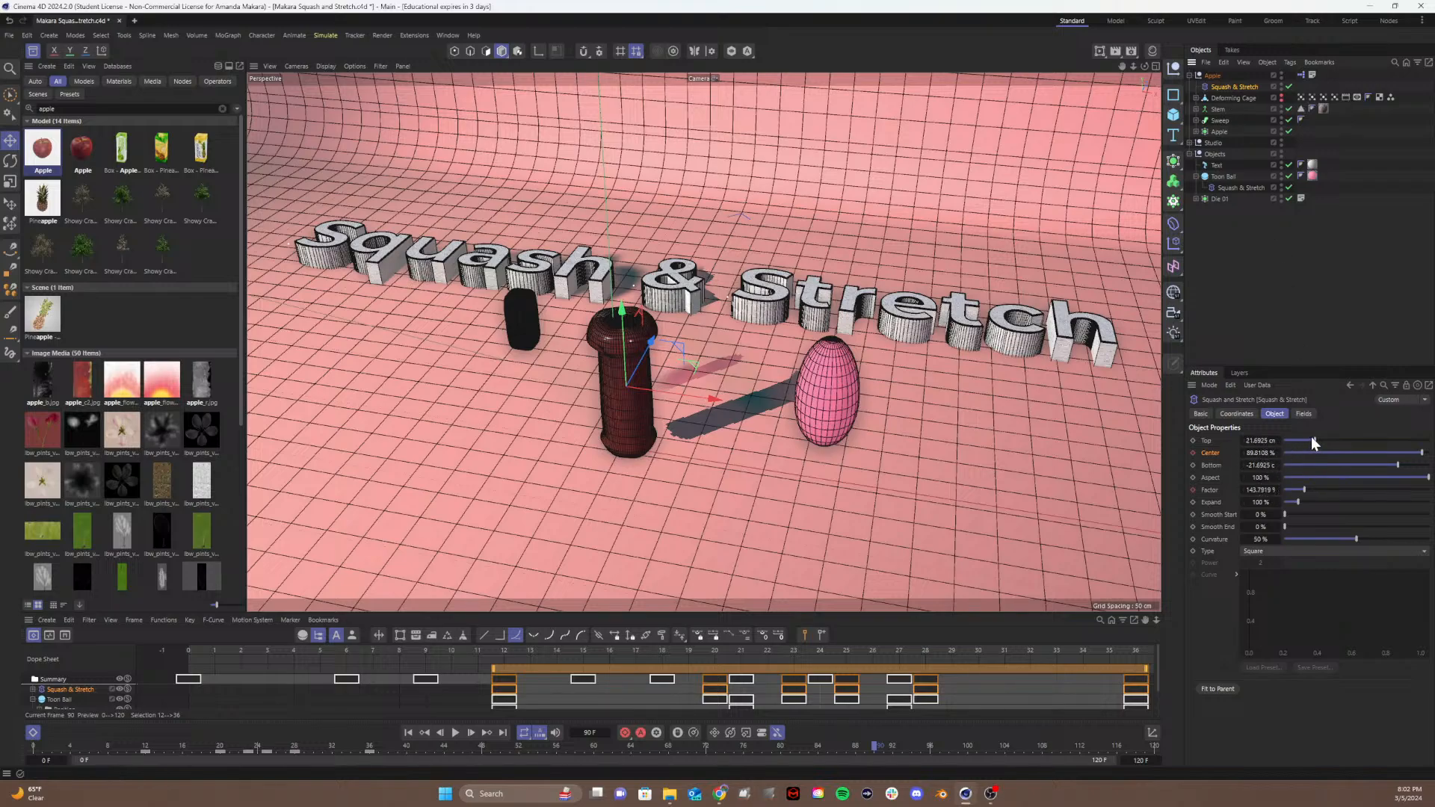
{"action": "left_click_drag", "start_coordinate": [1312, 441], "coordinate": [1377, 444]}
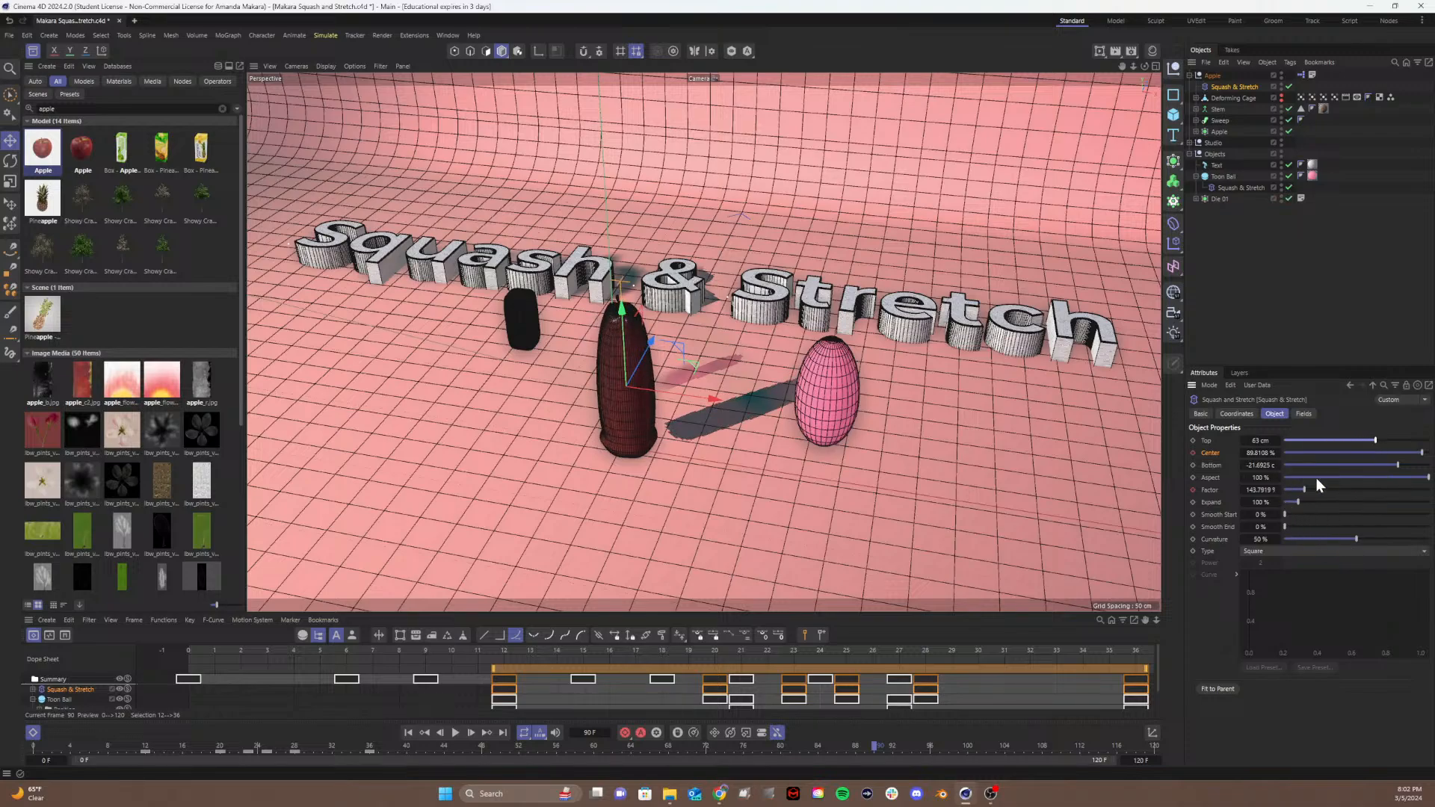
{"action": "mouse_move", "coordinate": [1401, 465]}
{"action": "left_mouse_down"}
{"action": "mouse_move", "coordinate": [1316, 462]}
{"action": "mouse_move", "coordinate": [1375, 464]}
{"action": "left_mouse_up"}
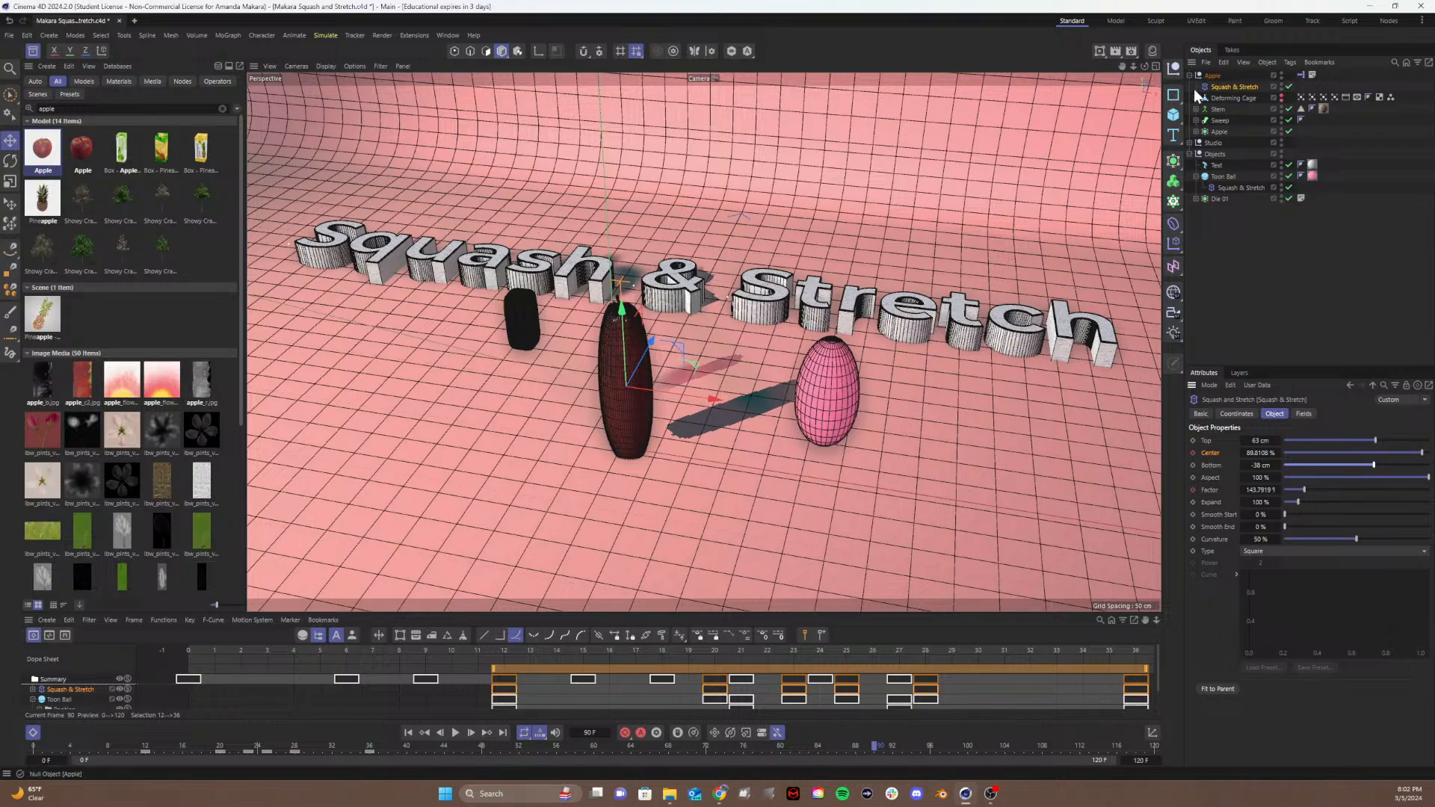
{"action": "left_click_drag", "start_coordinate": [504, 648], "coordinate": [940, 669]}
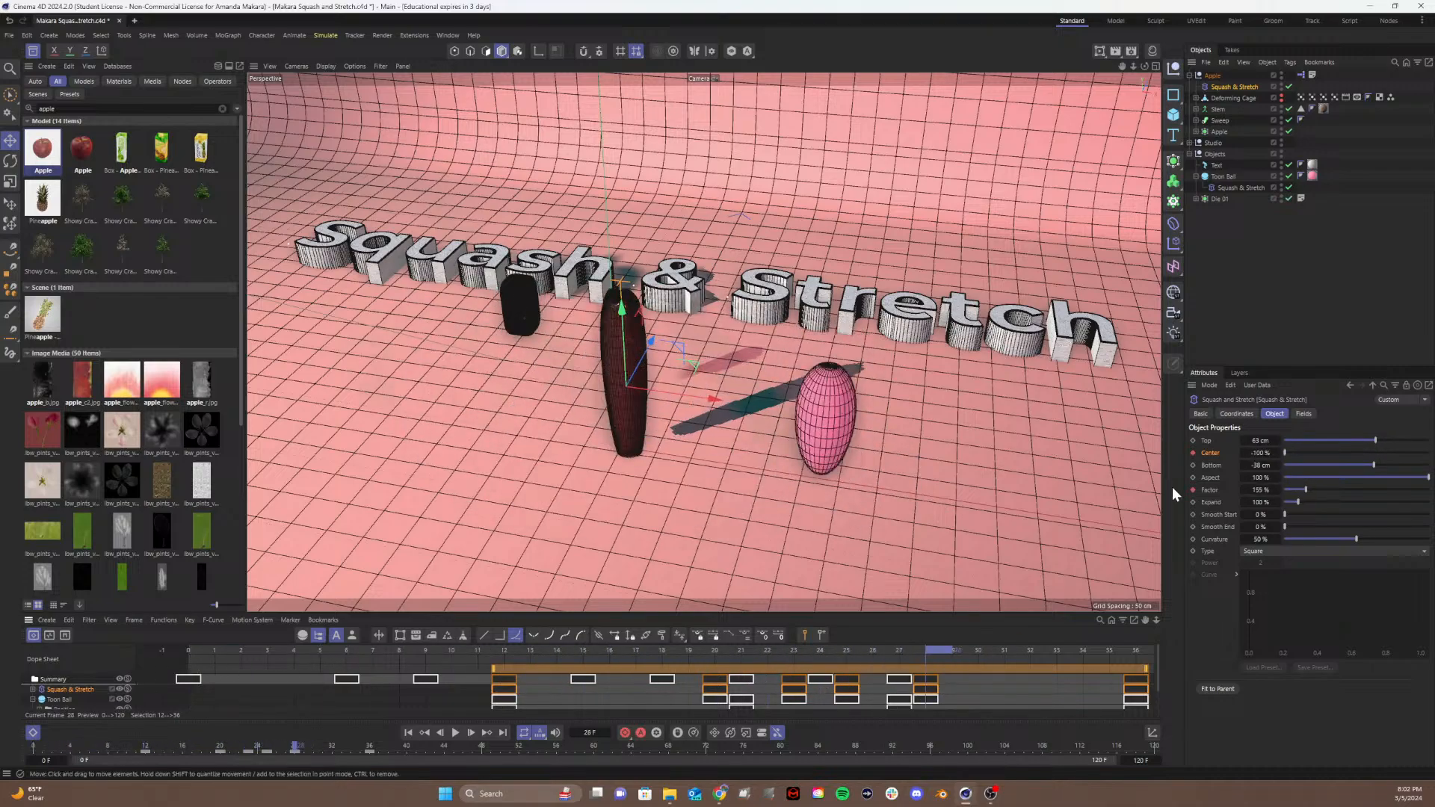
Step: Delete the Apple's Squash & Stretch deformer and the whole Apple group from the scene
{"action": "left_click", "coordinate": [1208, 240]}
{"action": "left_click", "coordinate": [1242, 86]}
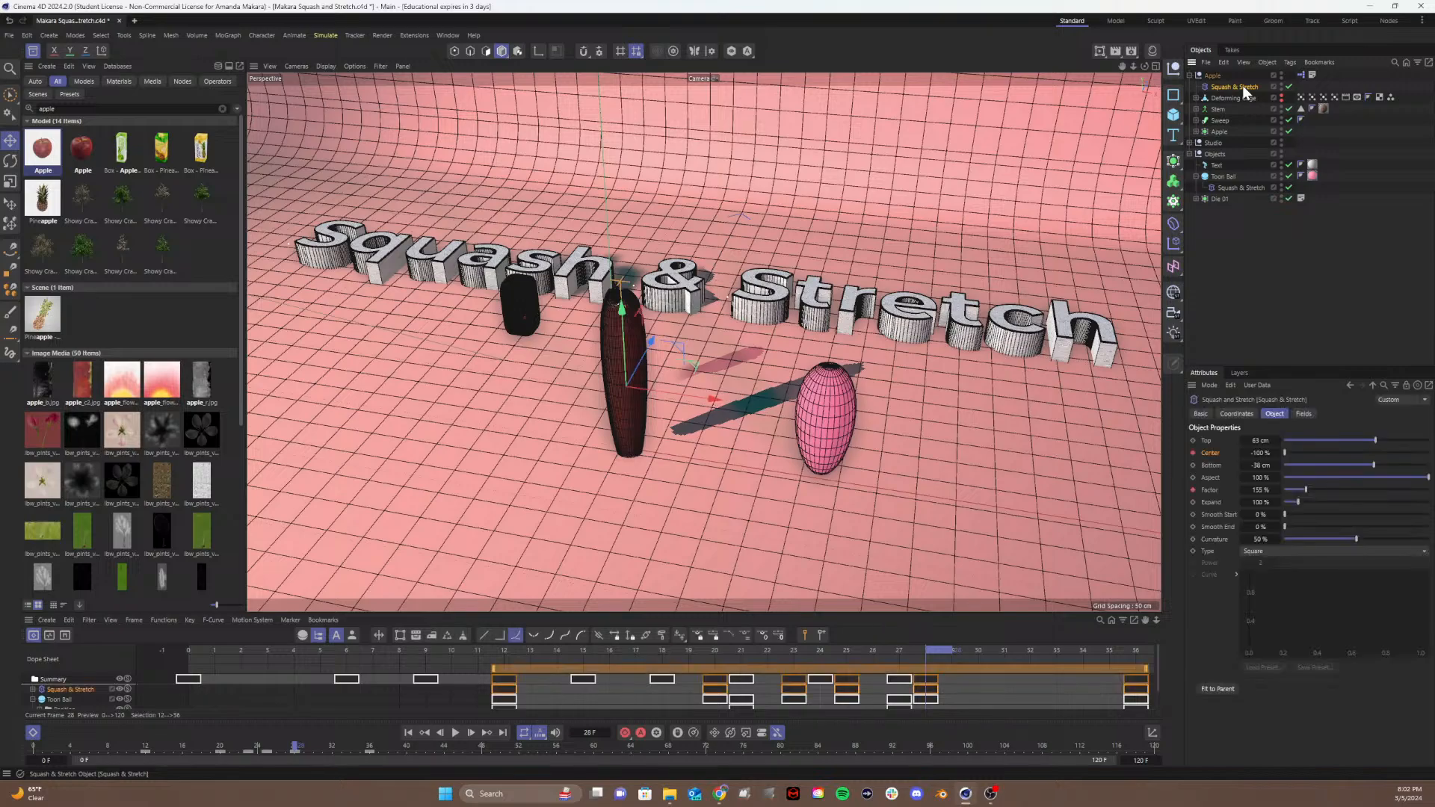
{"action": "key", "text": "Delete"}
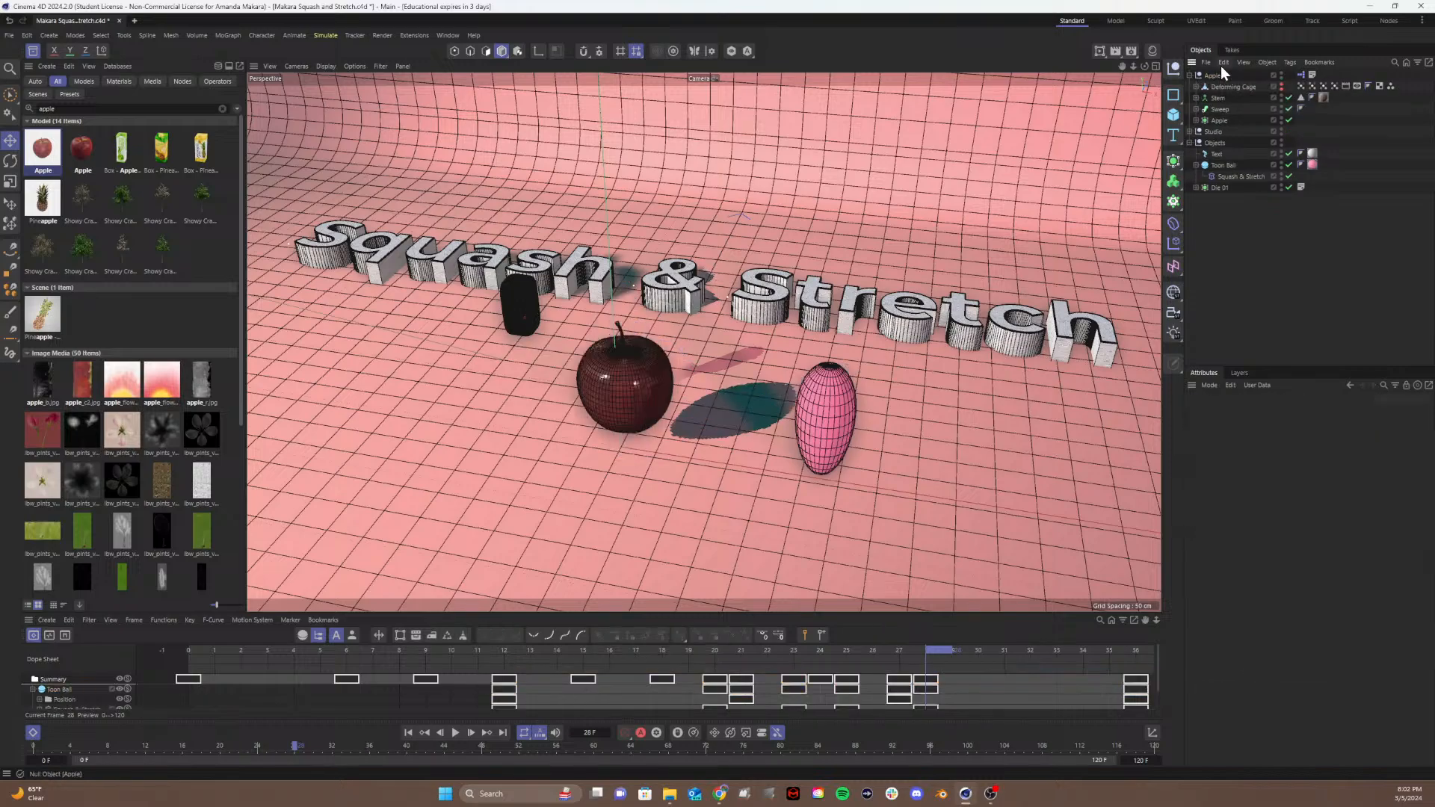
{"action": "left_click", "coordinate": [1212, 75]}
{"action": "key", "text": "Delete"}
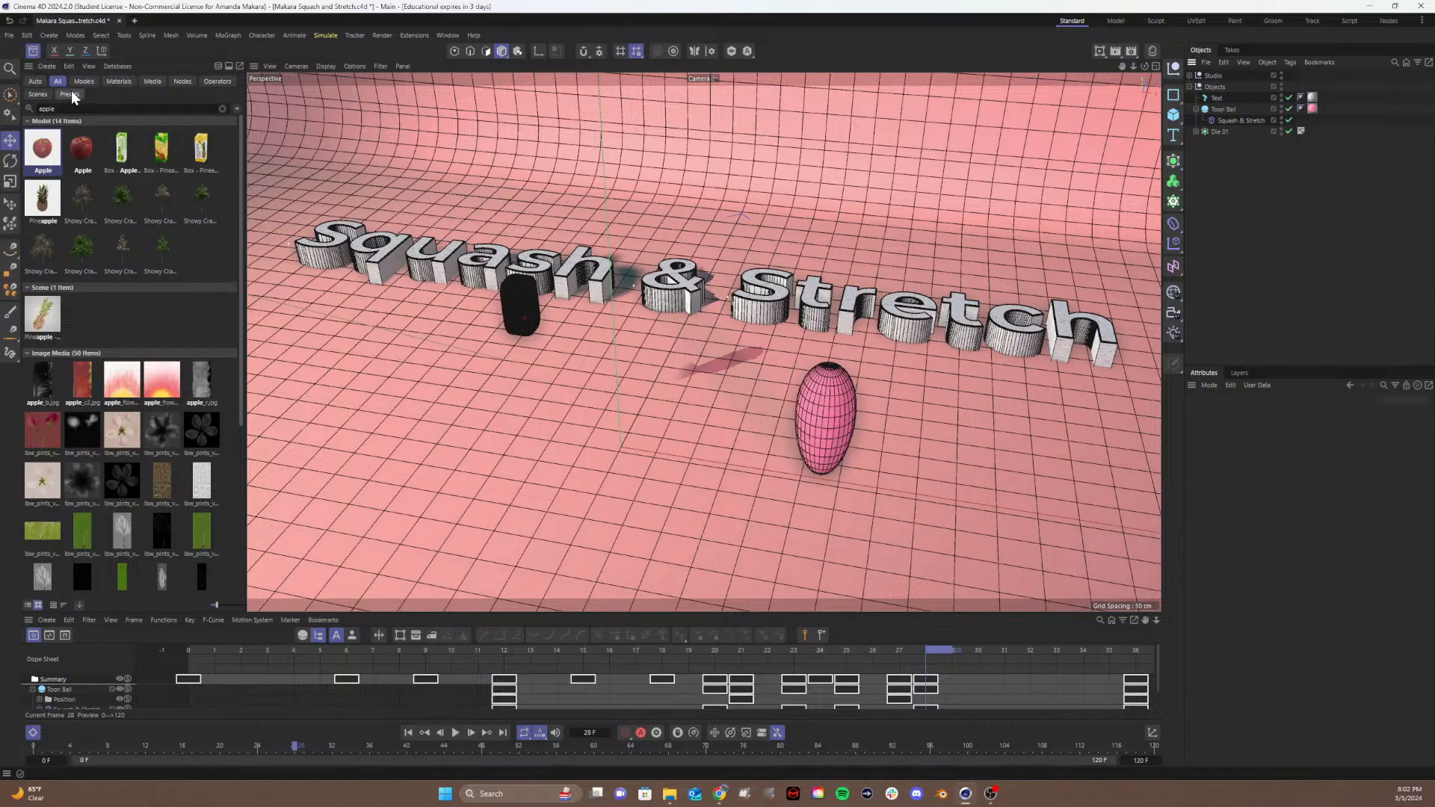
Step: Save the project and close the Asset Browser
{"action": "key", "text": "ctrl+s"}
{"action": "left_click", "coordinate": [33, 52]}
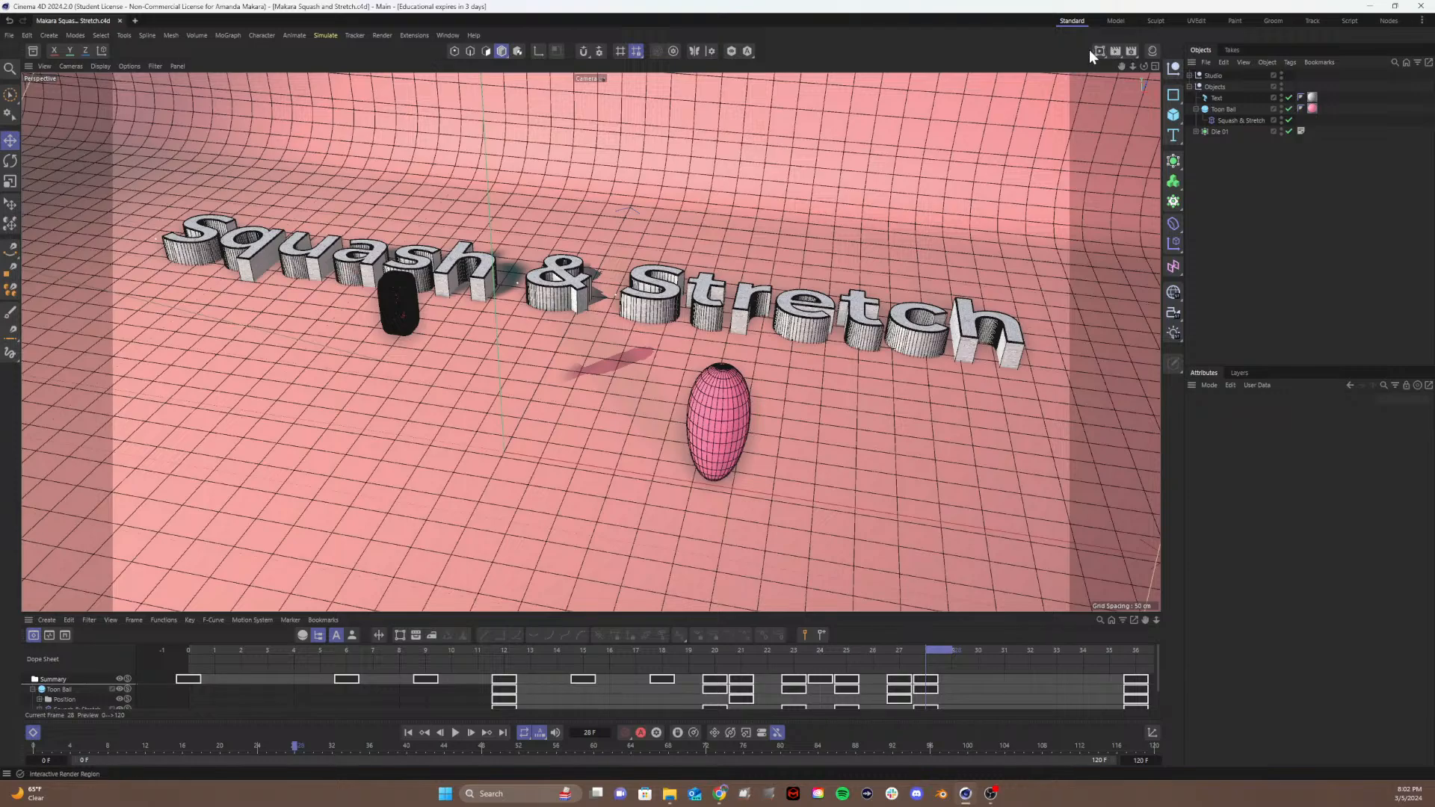
Step: Glance at the render output settings and switch the viewport display to Gouraud Shading without lines
{"action": "left_click", "coordinate": [1130, 50]}
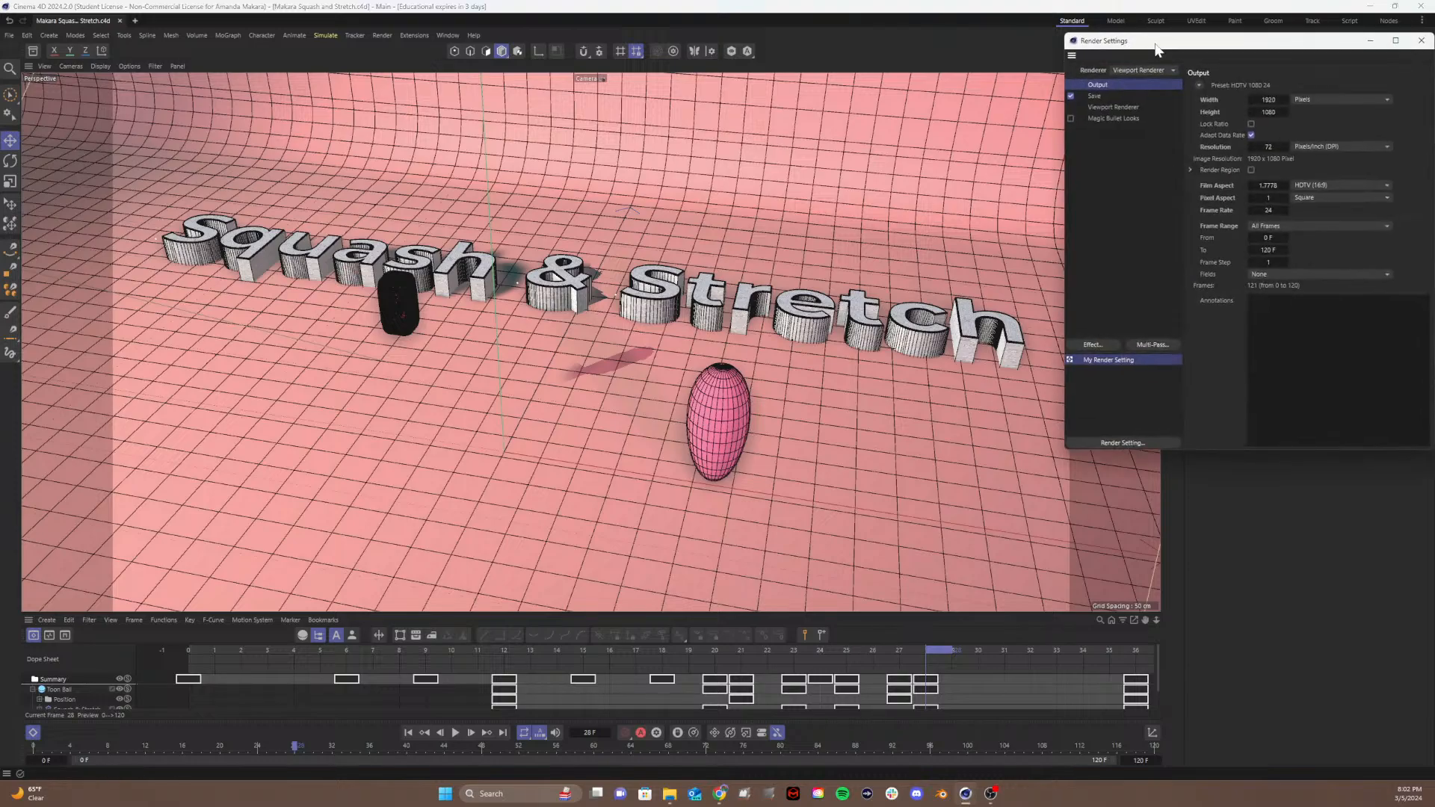
{"action": "left_click_drag", "start_coordinate": [1156, 50], "coordinate": [544, 151]}
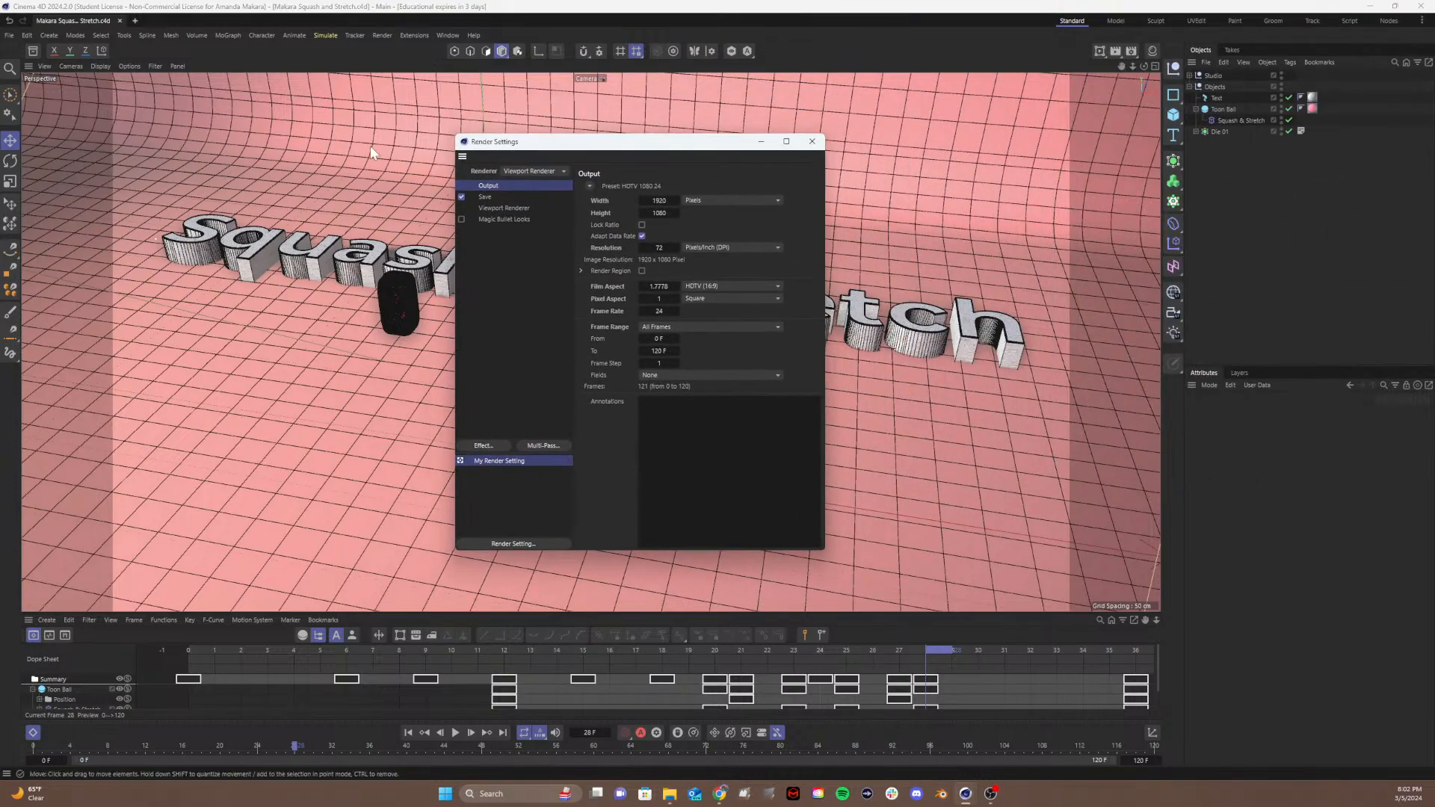
{"action": "left_click", "coordinate": [814, 142]}
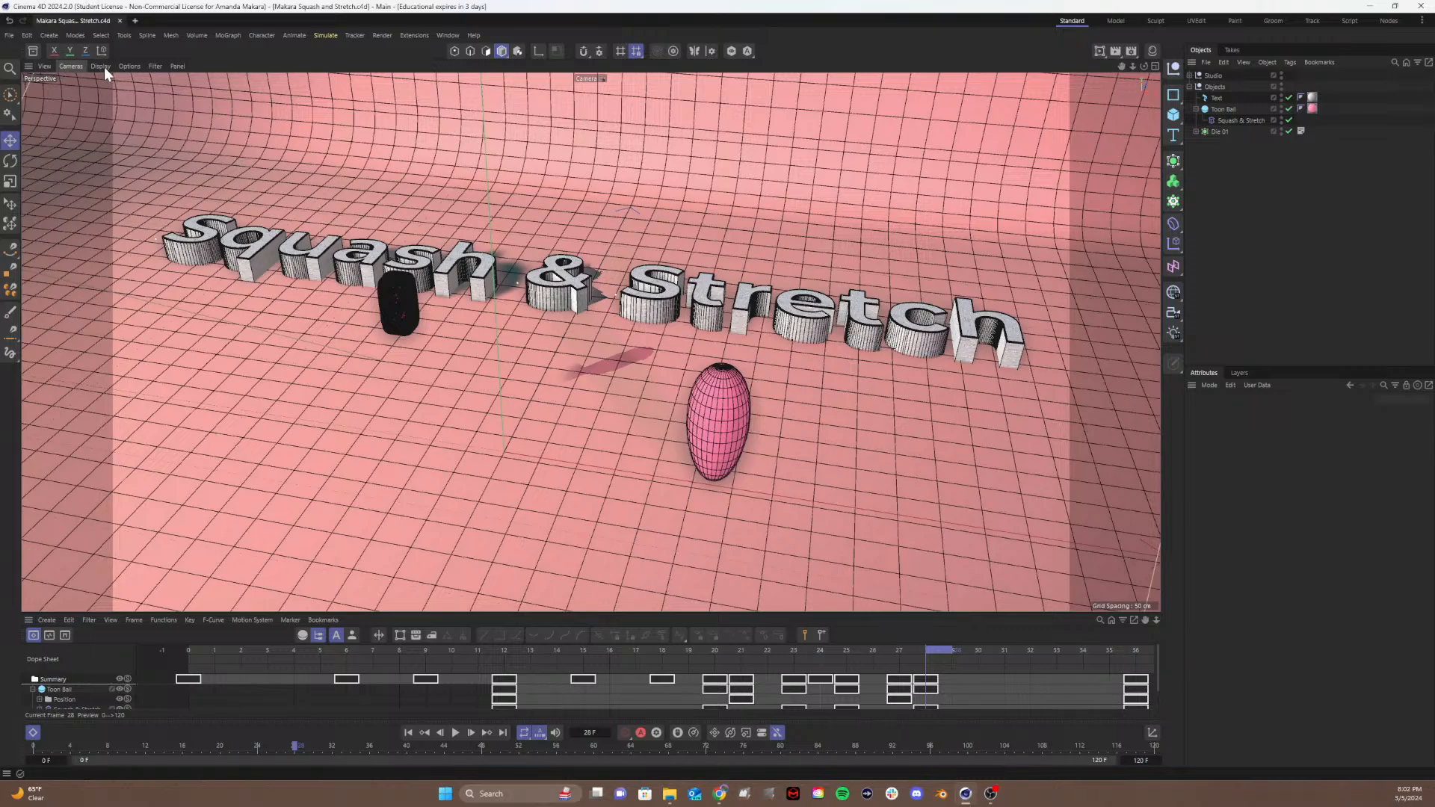
{"action": "key", "text": "n"}
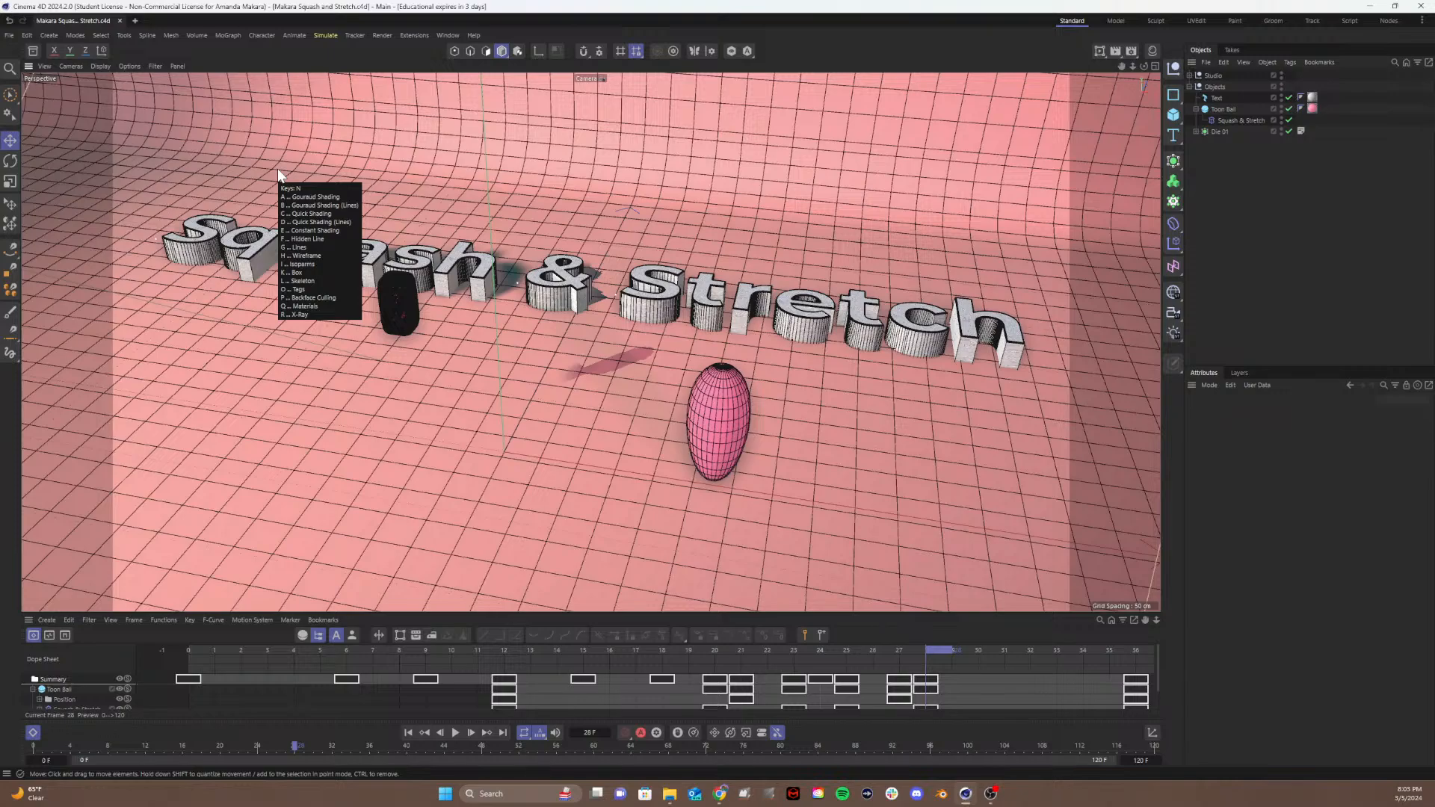
{"action": "key", "text": "a"}
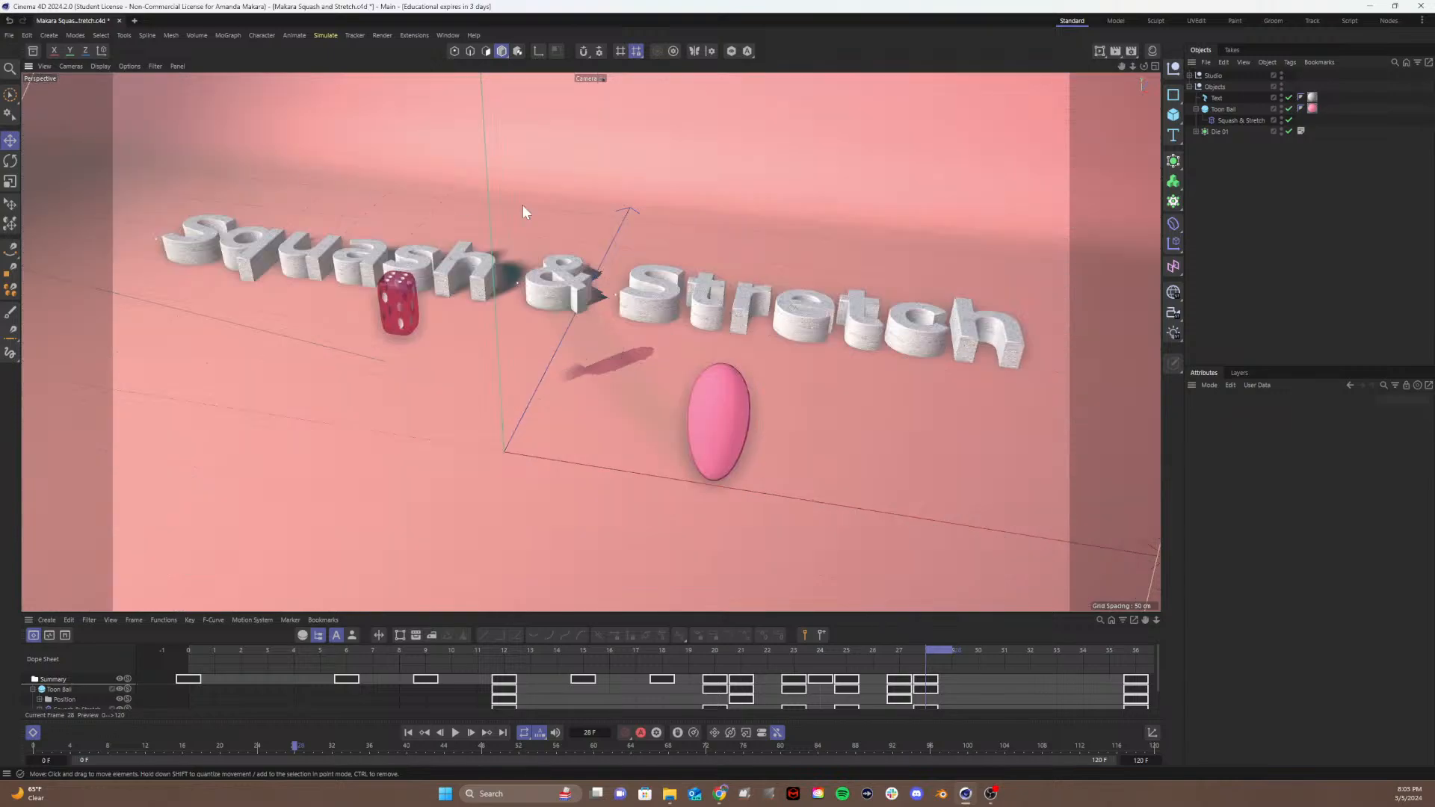
Step: Review the render settings for output size, frame rate and range, and the save path and file format
{"action": "left_click", "coordinate": [1132, 50]}
{"action": "left_click_drag", "start_coordinate": [1160, 42], "coordinate": [1044, 16]}
{"action": "left_click_drag", "start_coordinate": [1149, 29], "coordinate": [601, 121]}
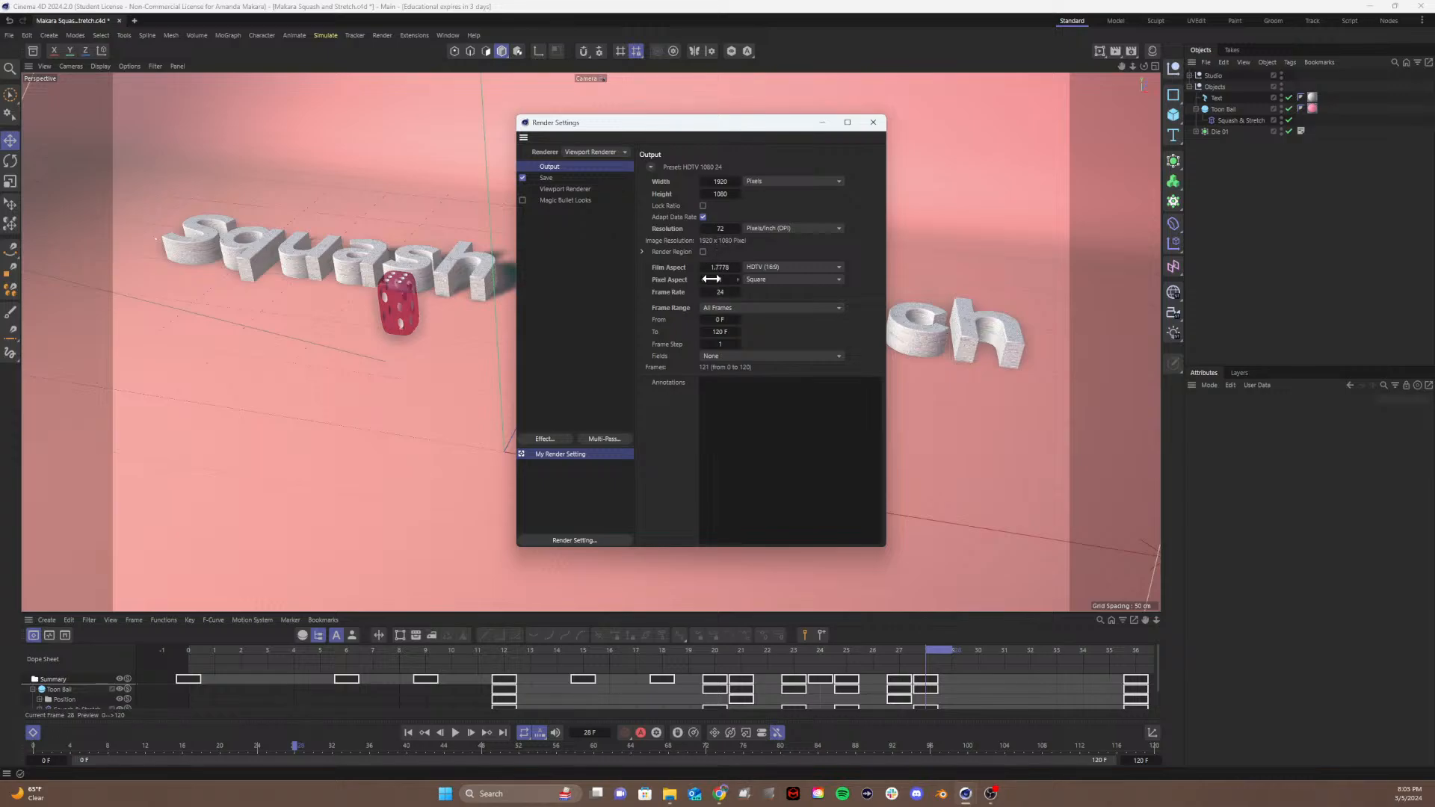
{"action": "left_click", "coordinate": [562, 179]}
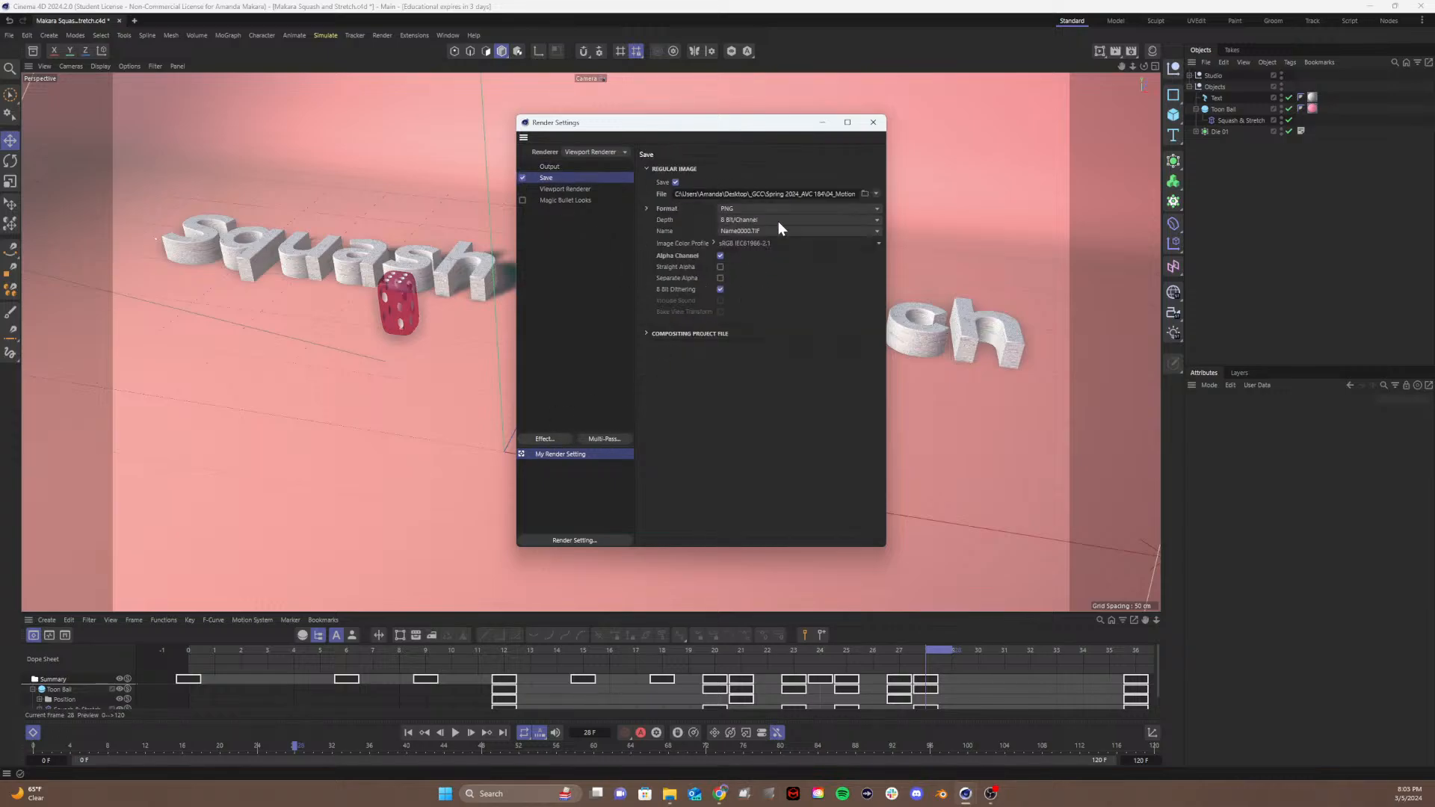
{"action": "left_click", "coordinate": [869, 124]}
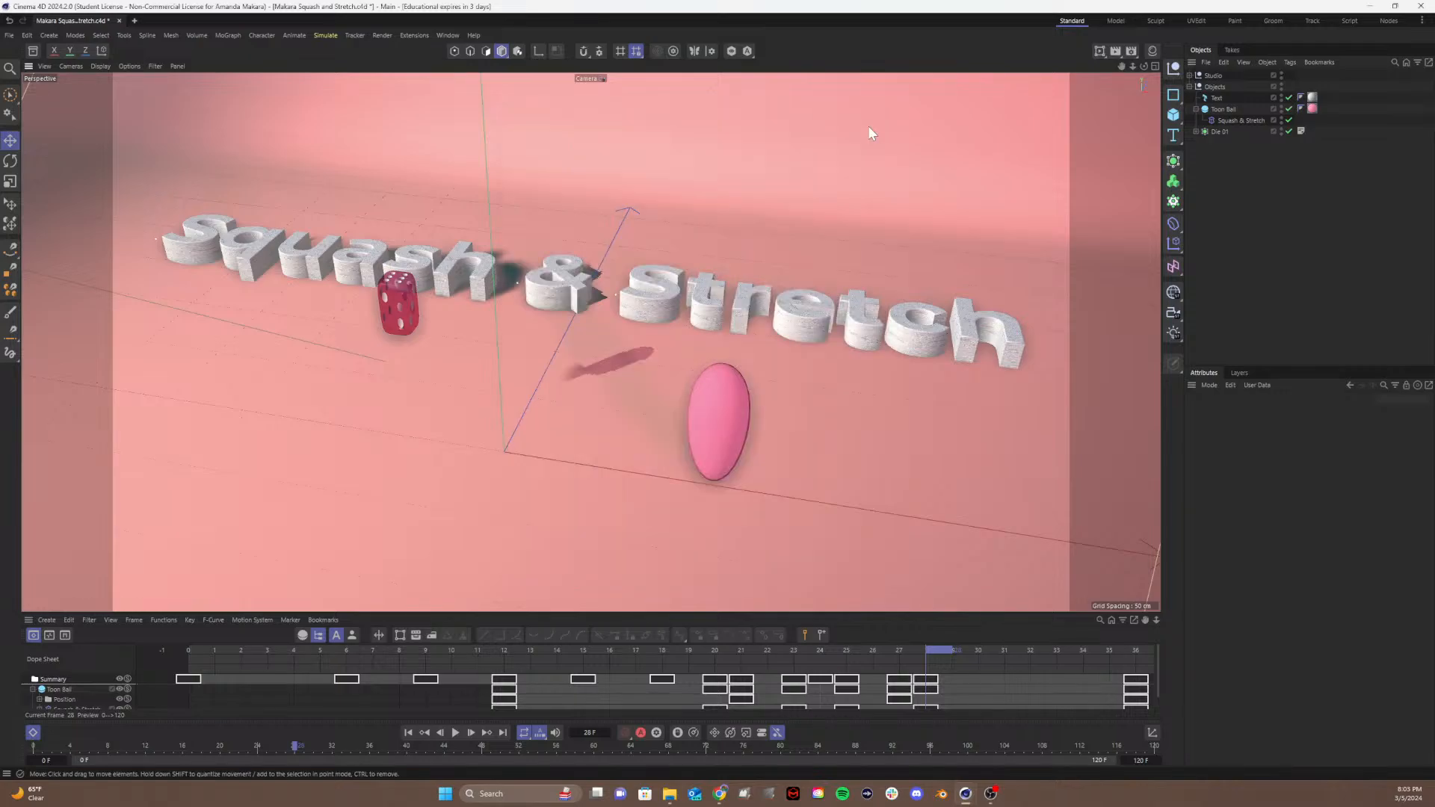
Step: Start rendering the animation to the Picture Viewer with the full frame shown in its preview
{"action": "left_click", "coordinate": [1117, 50]}
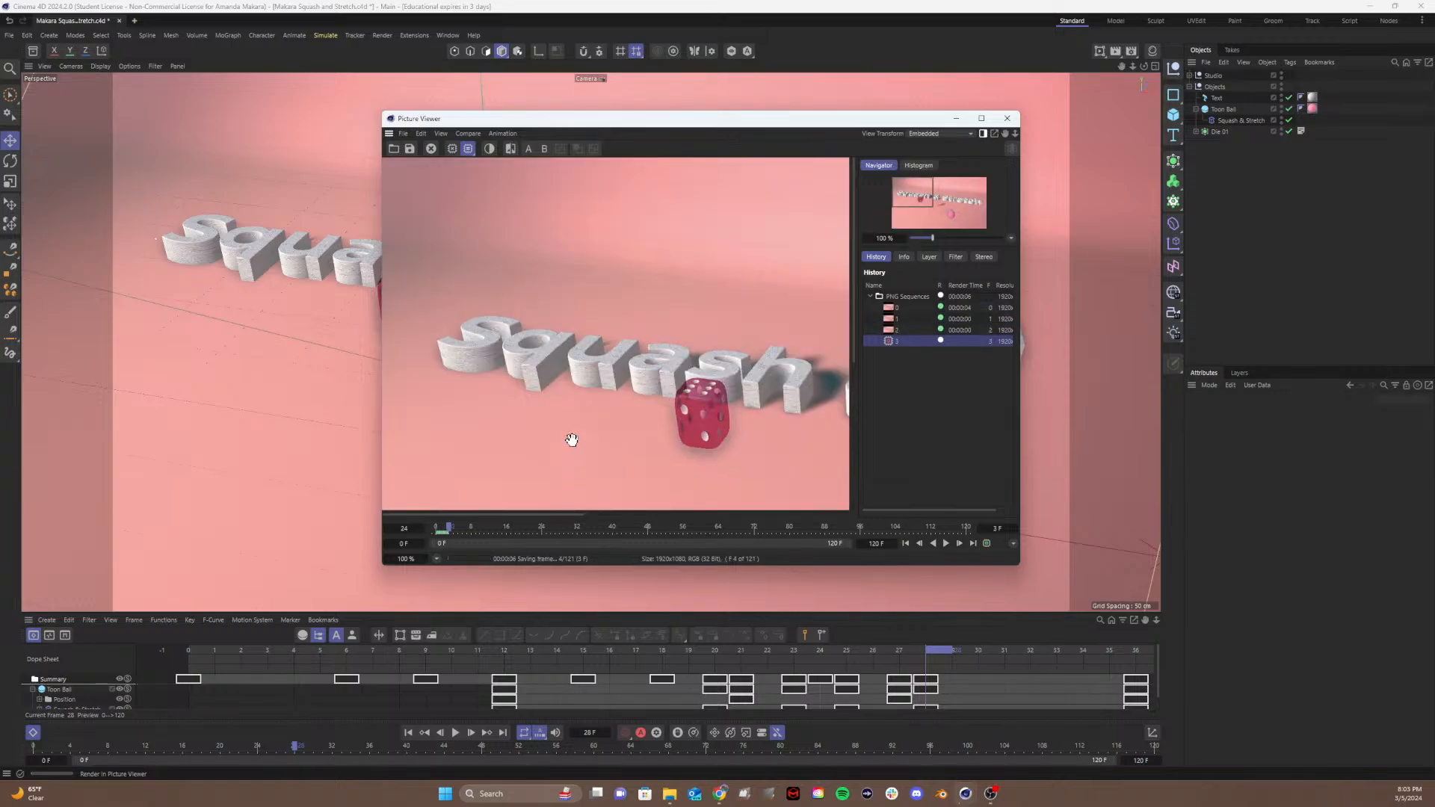
{"action": "scroll", "coordinate": [572, 441], "scroll_direction": "down", "scroll_amount": 3}
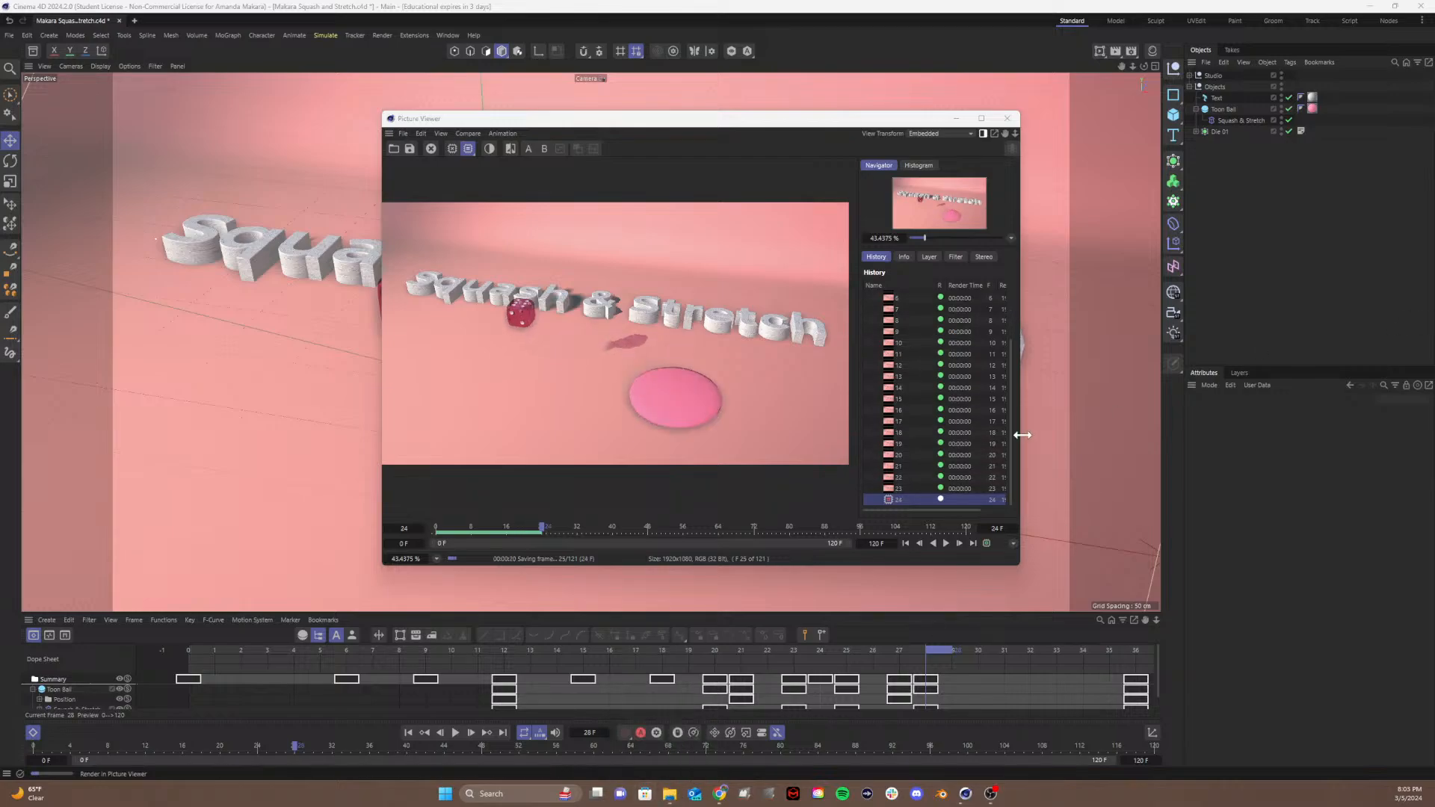
Step: Find the rendered frames in the 00_3D > PNG Sequences > Squash & Stretch folder and view PNG Sequences0000.png
{"action": "left_click", "coordinate": [669, 793]}
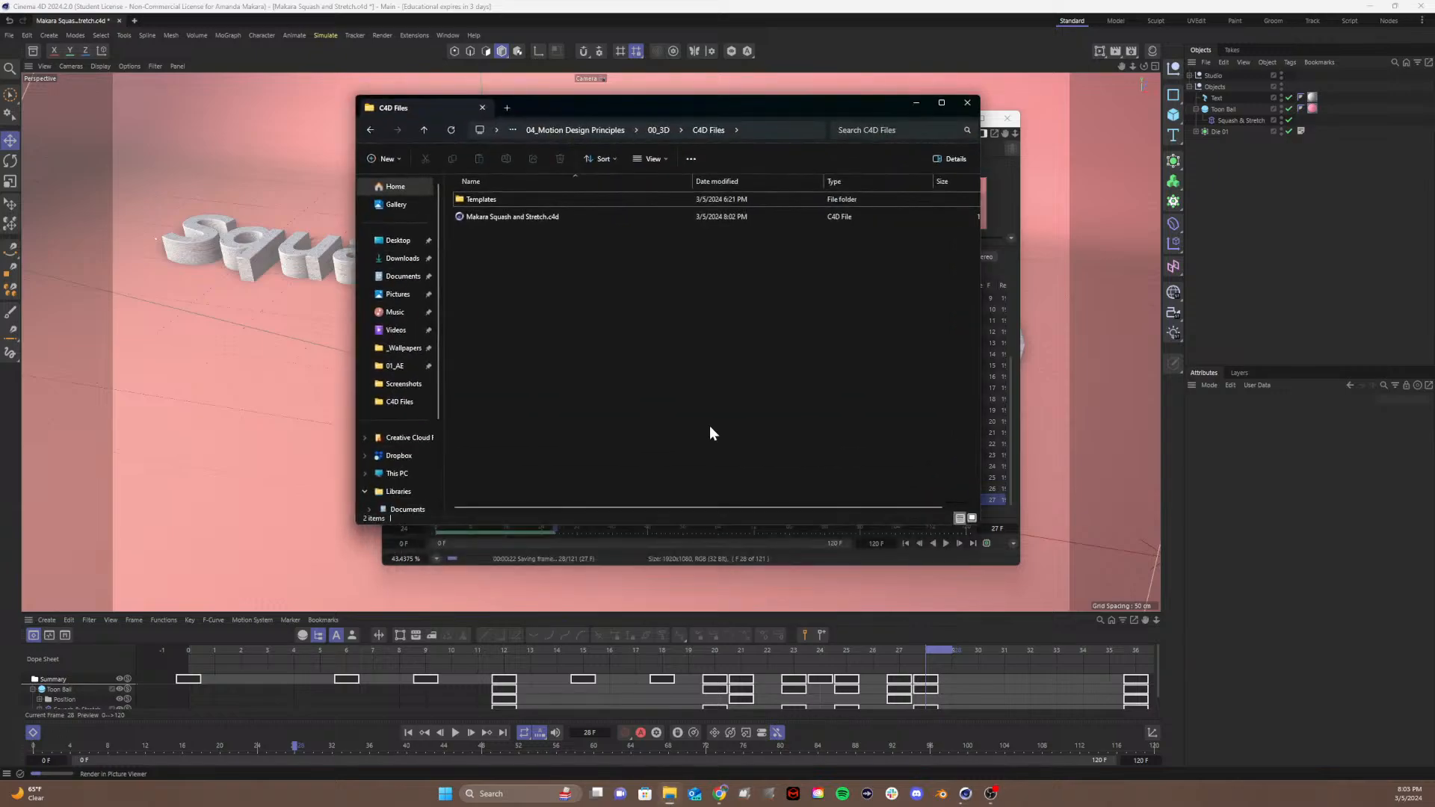
{"action": "left_click", "coordinate": [657, 130]}
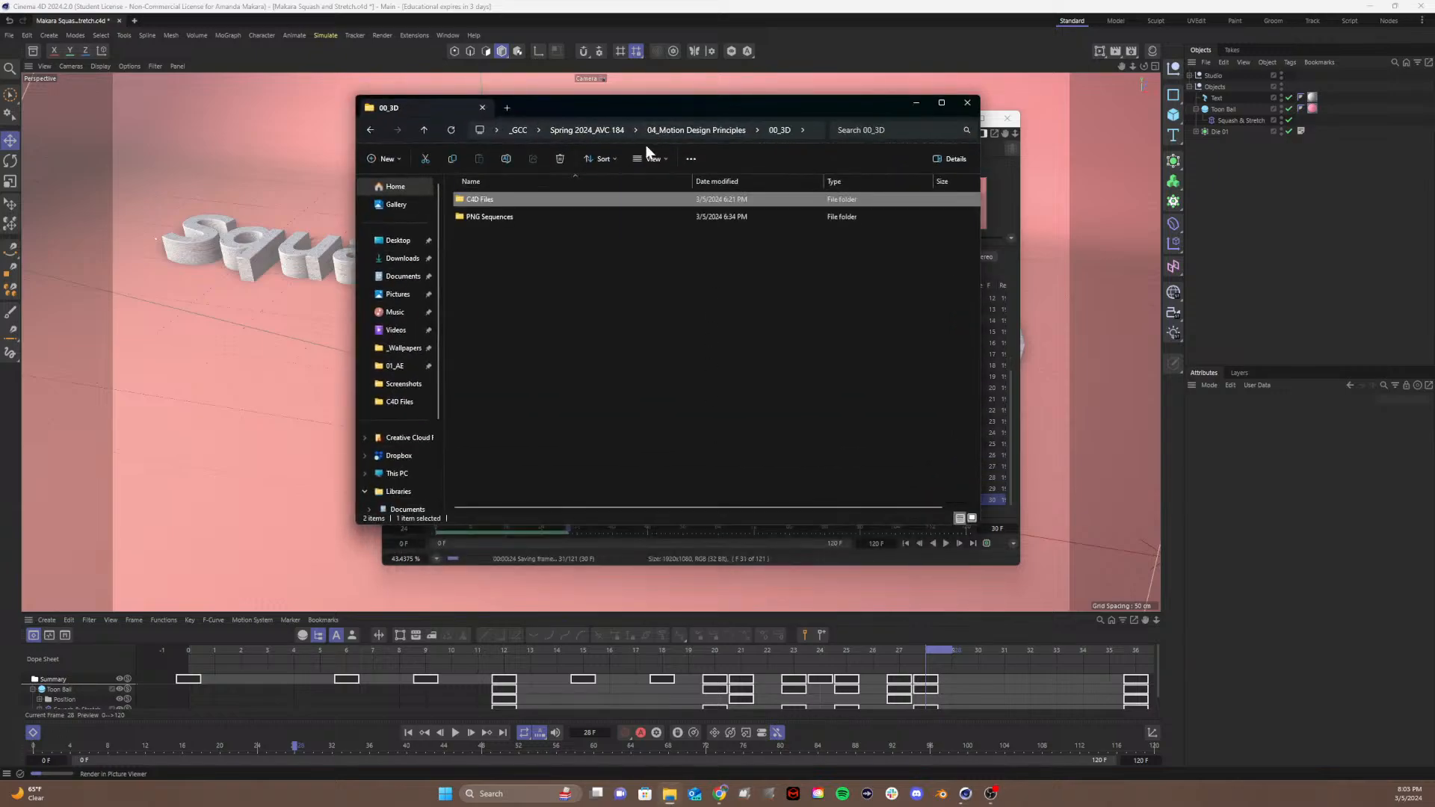
{"action": "double_click", "coordinate": [489, 216]}
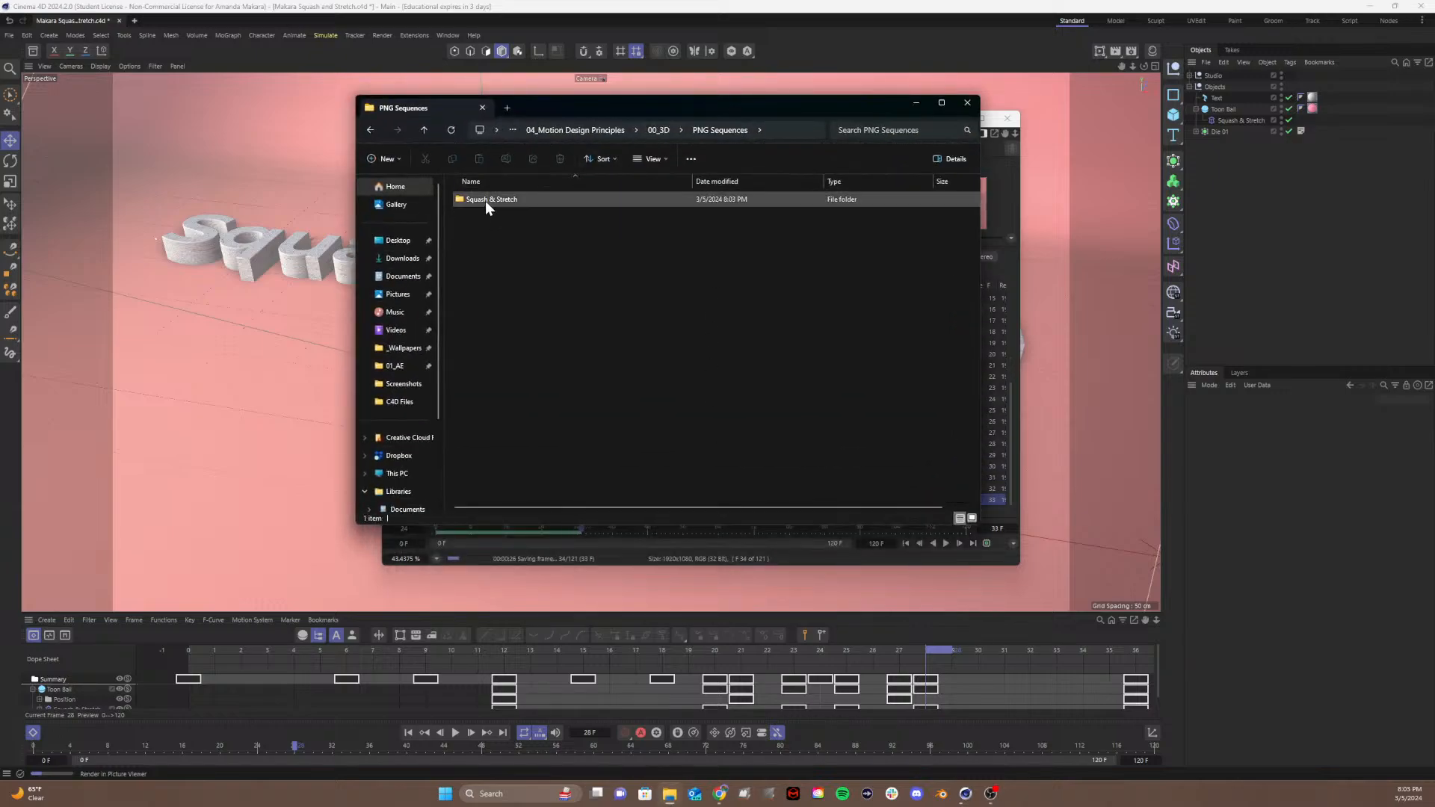
{"action": "double_click", "coordinate": [485, 200]}
{"action": "double_click", "coordinate": [502, 207]}
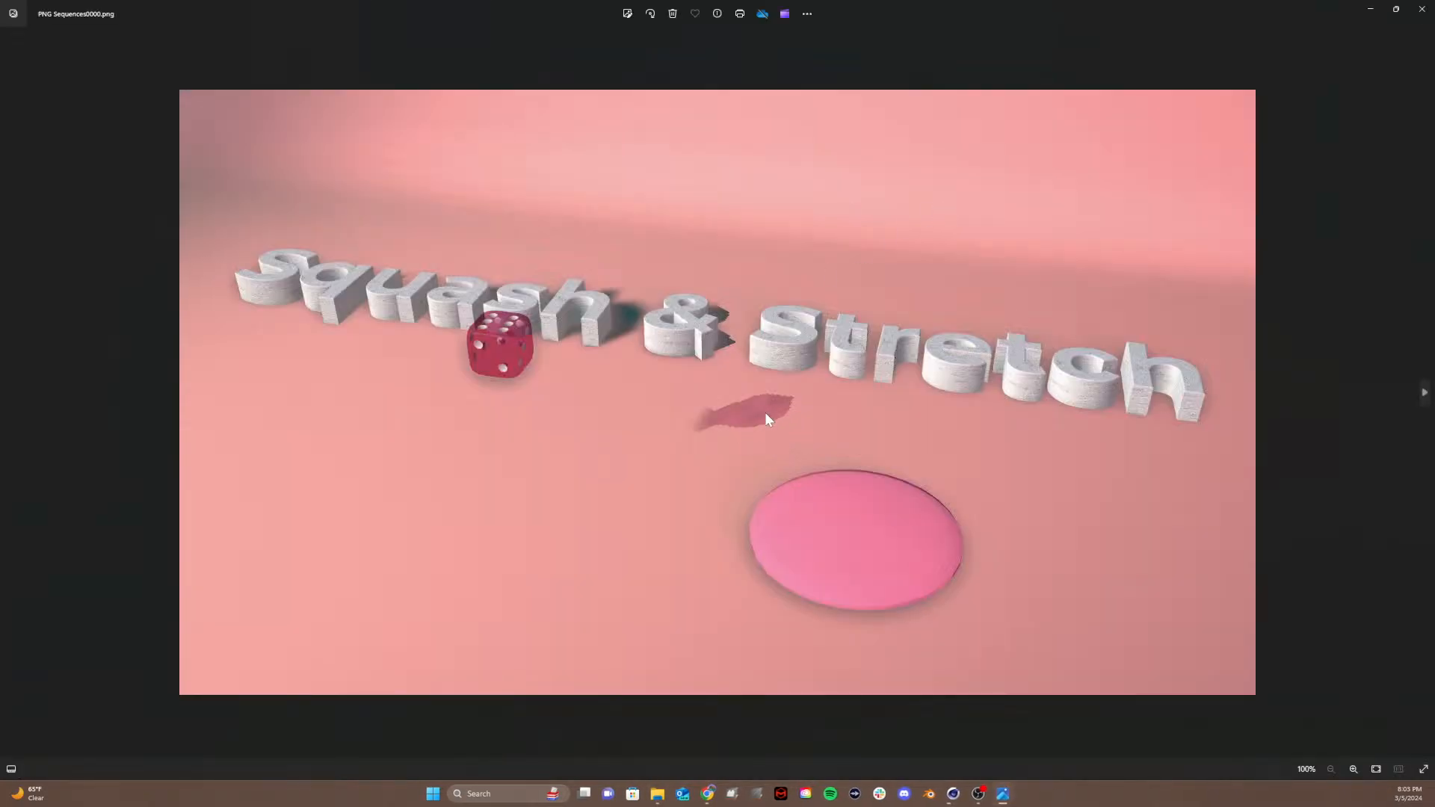
{"action": "left_click", "coordinate": [1421, 9]}
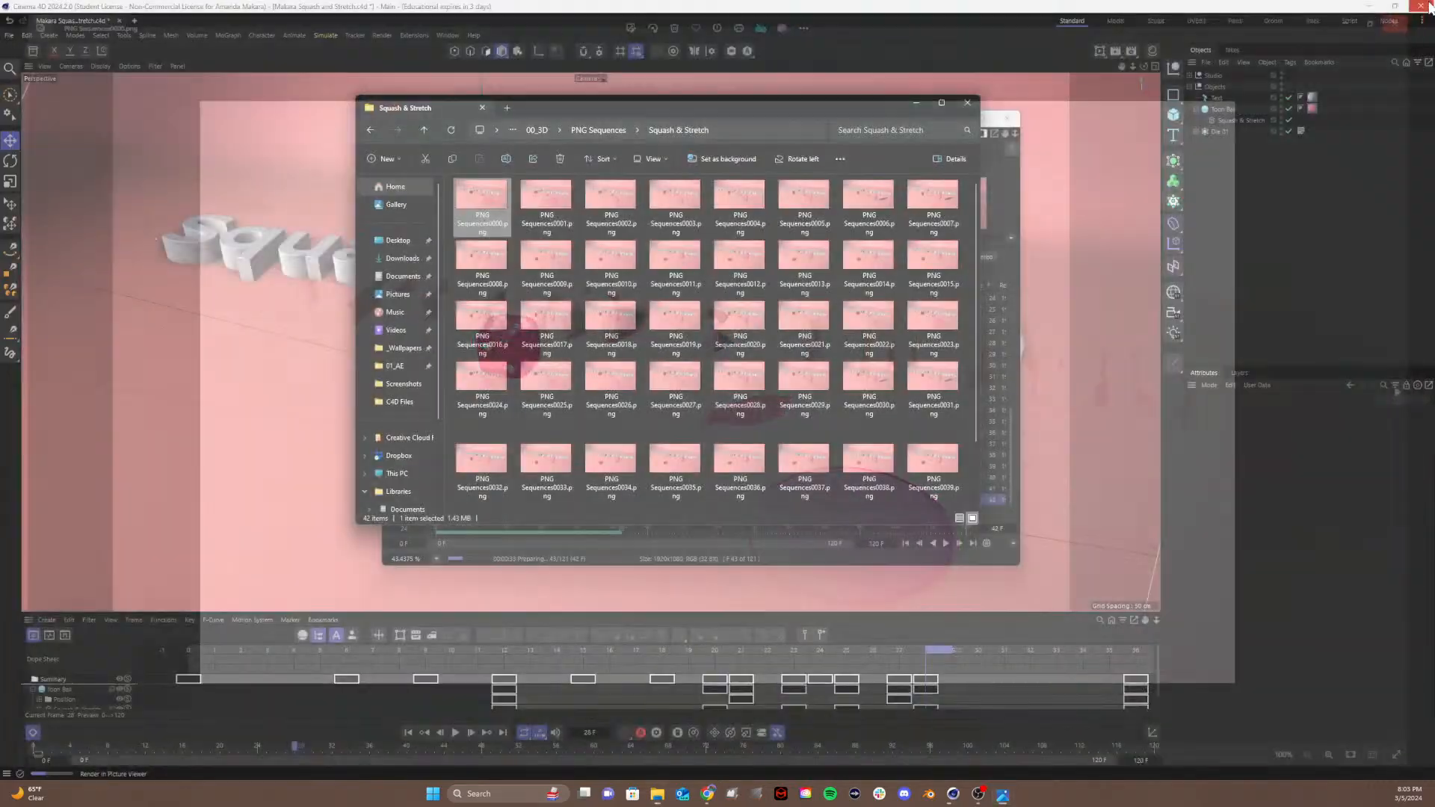
{"action": "left_click", "coordinate": [966, 103]}
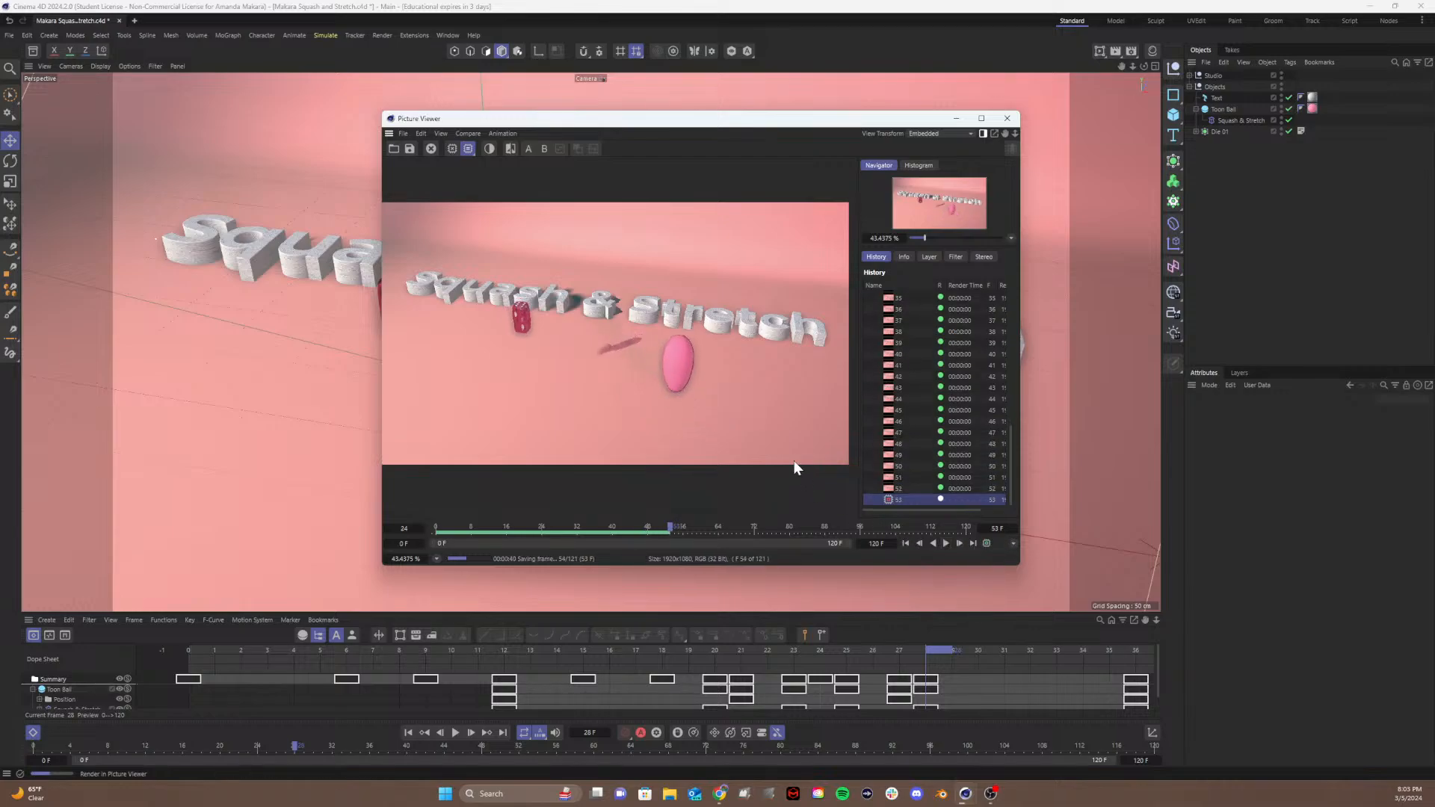
Step: Stop the running render in the Picture Viewer
{"action": "left_click", "coordinate": [425, 151]}
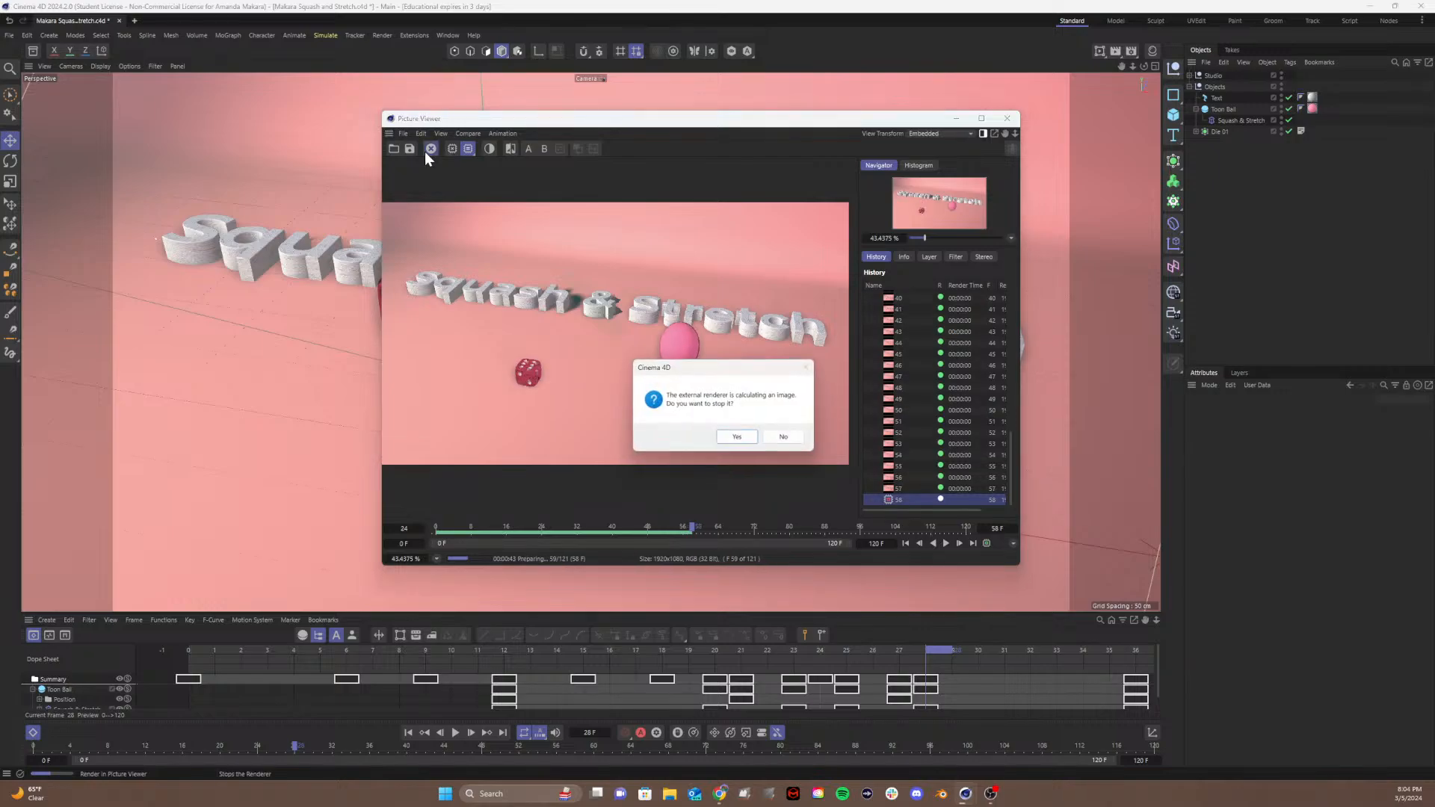
{"action": "left_click", "coordinate": [735, 438]}
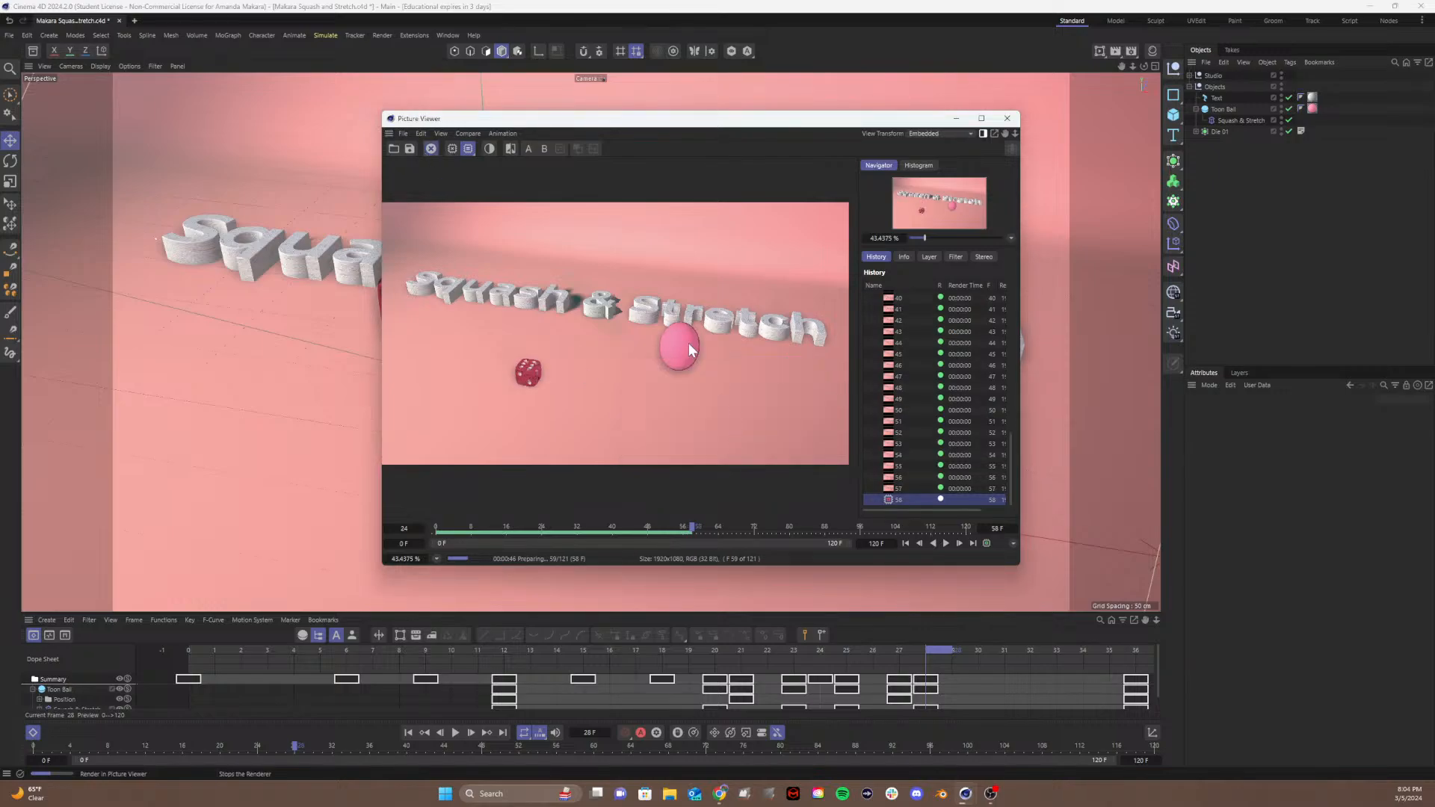
Step: Delete all rendered PNG frames from the Squash & Stretch folder inside 04_Motion Design Principles > 00_3D > PNG Sequences
{"action": "left_click", "coordinate": [671, 794]}
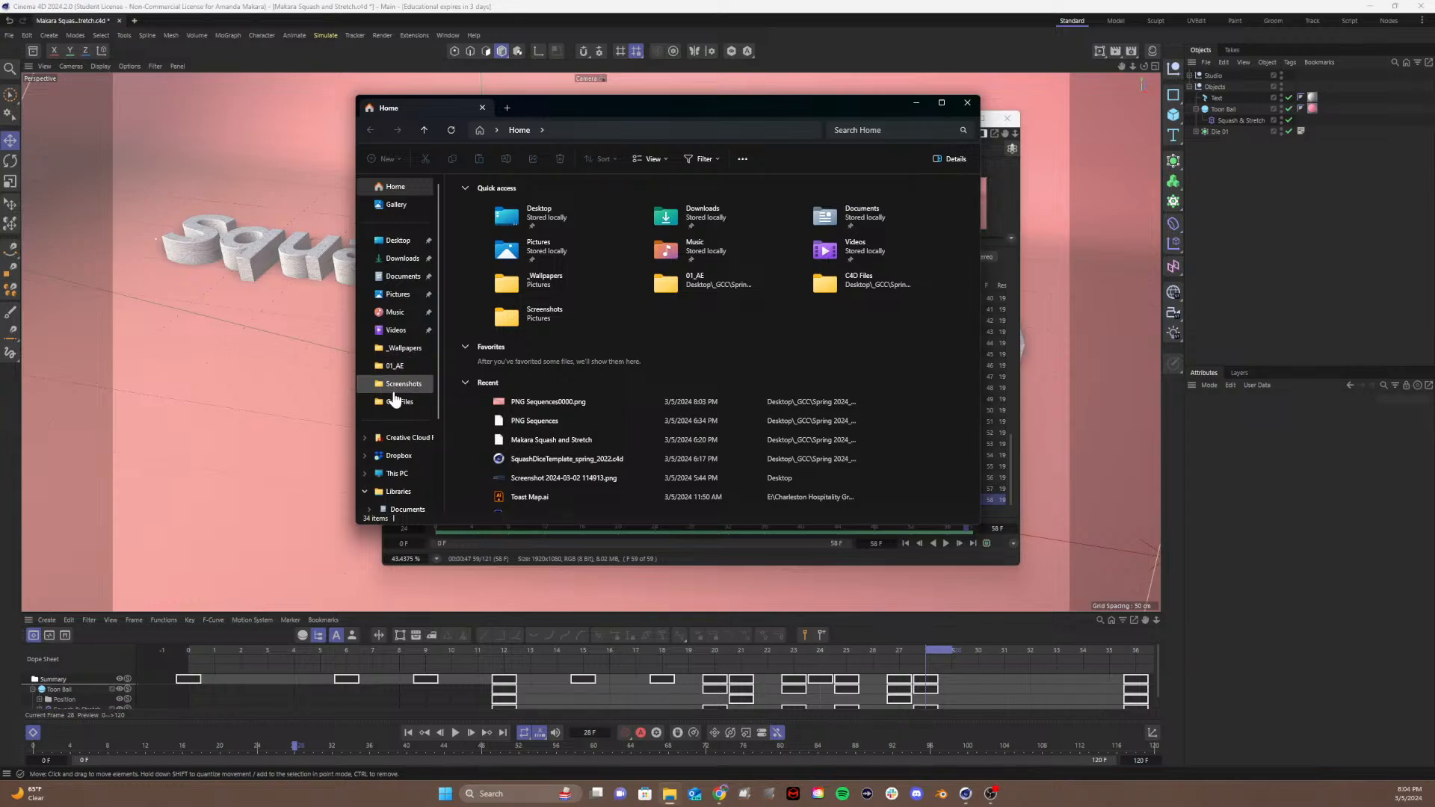
{"action": "left_click", "coordinate": [396, 240]}
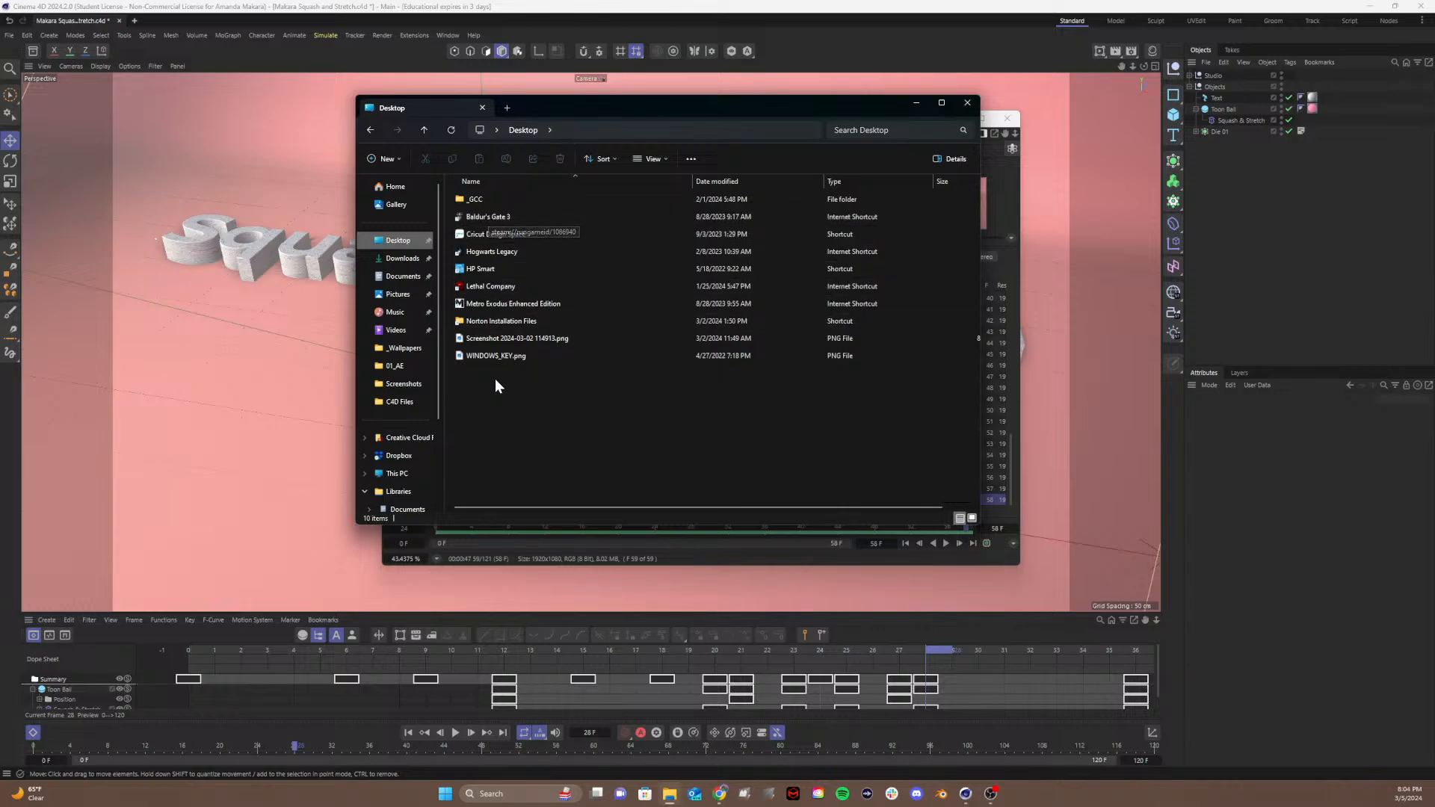
{"action": "double_click", "coordinate": [479, 200]}
{"action": "double_click", "coordinate": [478, 216]}
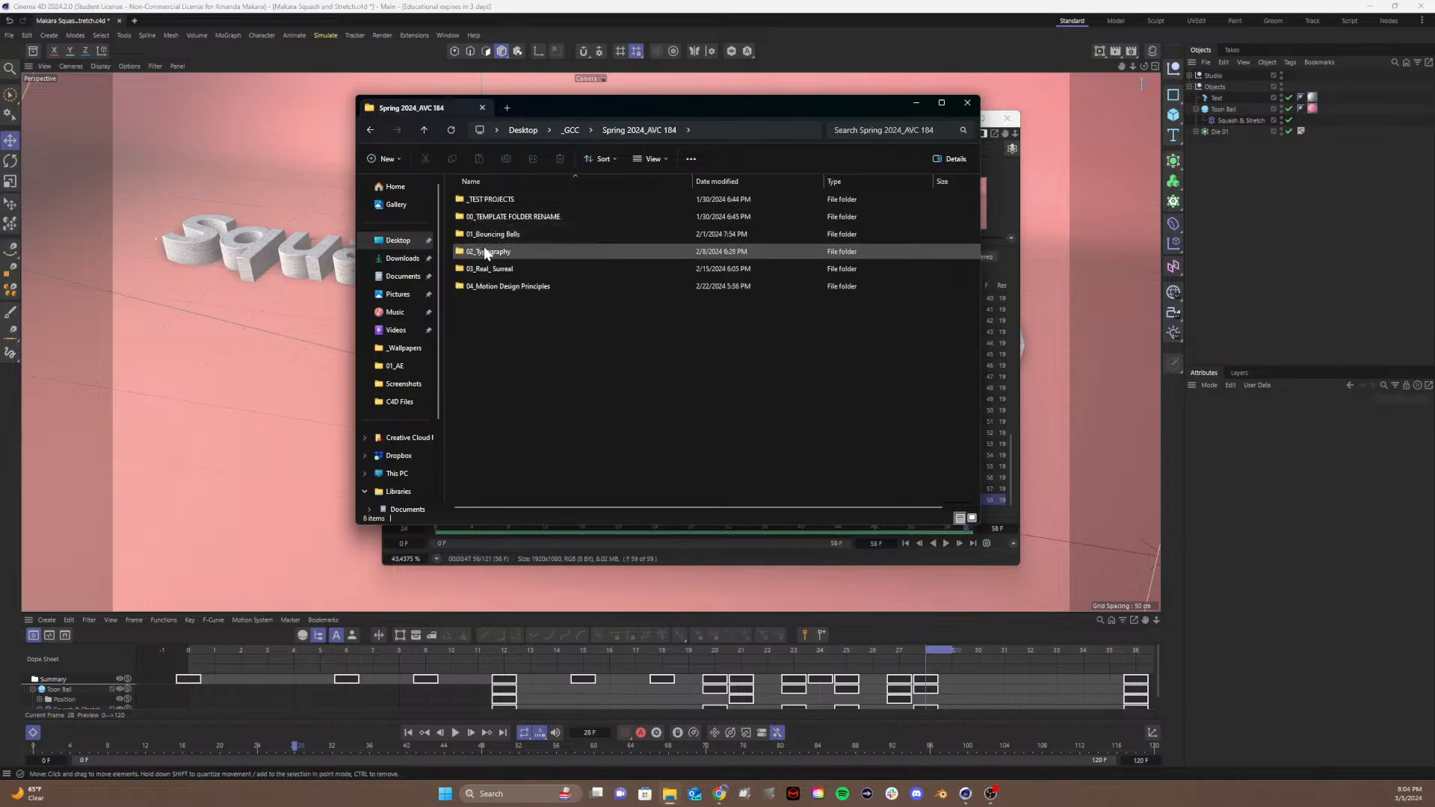
{"action": "left_click", "coordinate": [485, 272]}
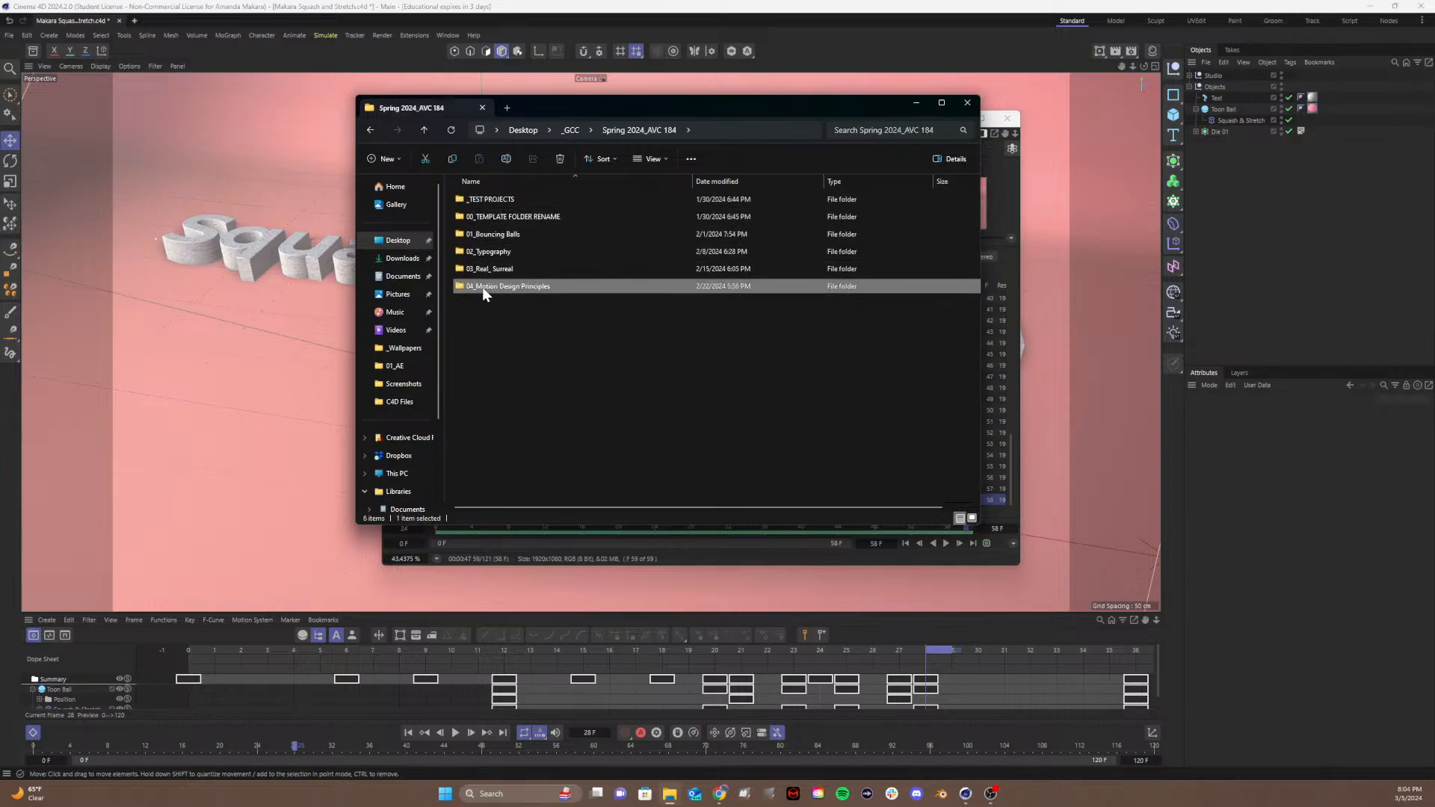
{"action": "double_click", "coordinate": [482, 287]}
{"action": "double_click", "coordinate": [473, 200]}
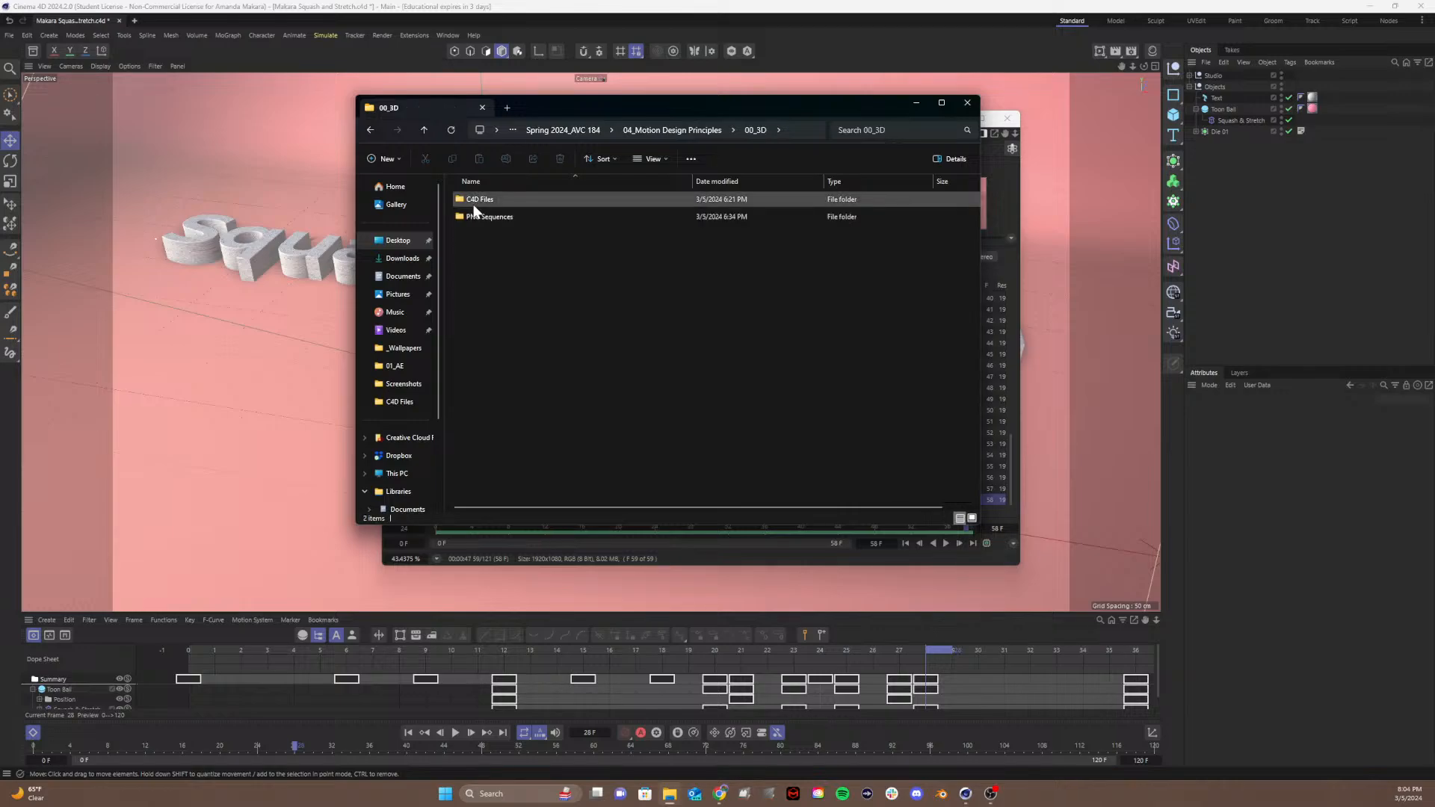
{"action": "double_click", "coordinate": [489, 212]}
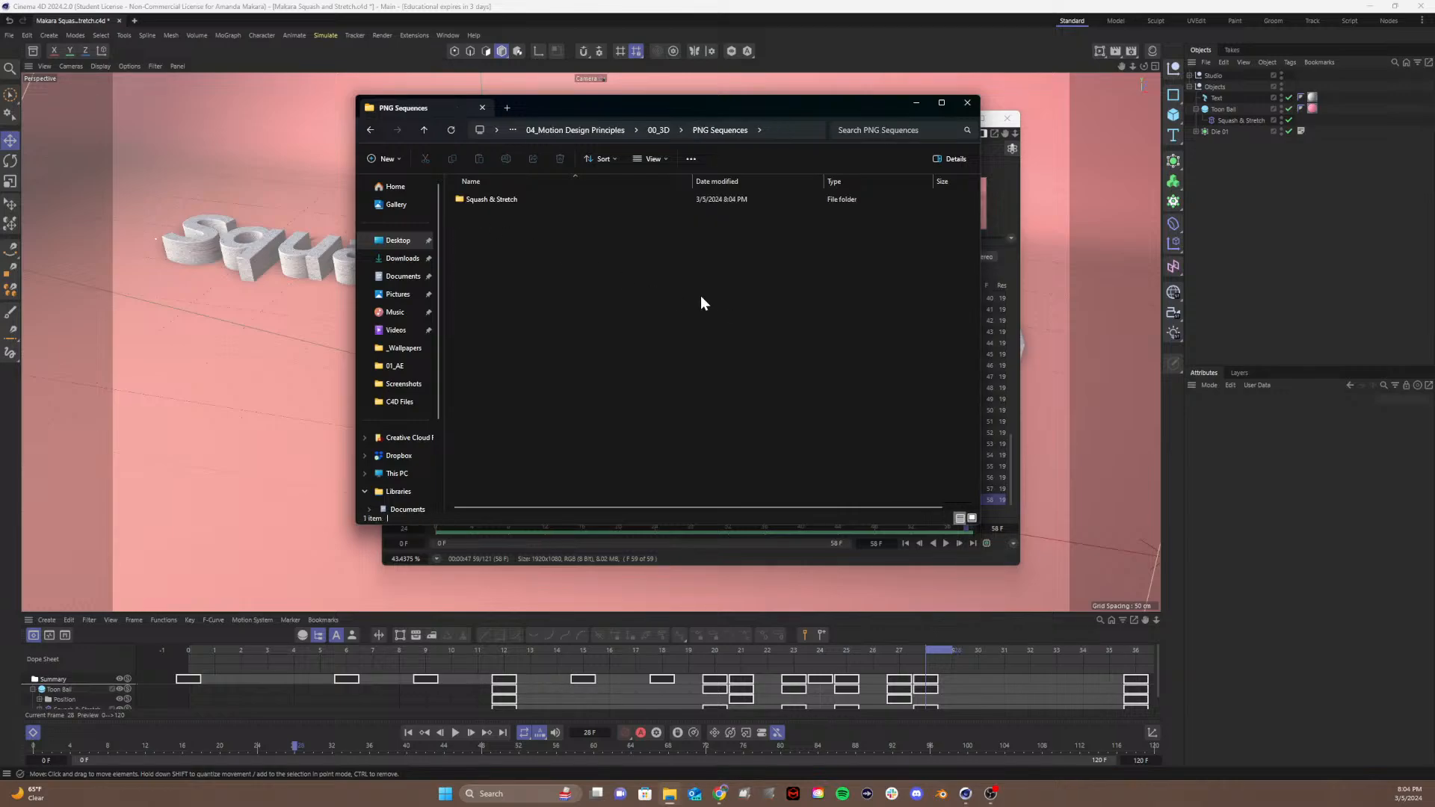
{"action": "double_click", "coordinate": [500, 196]}
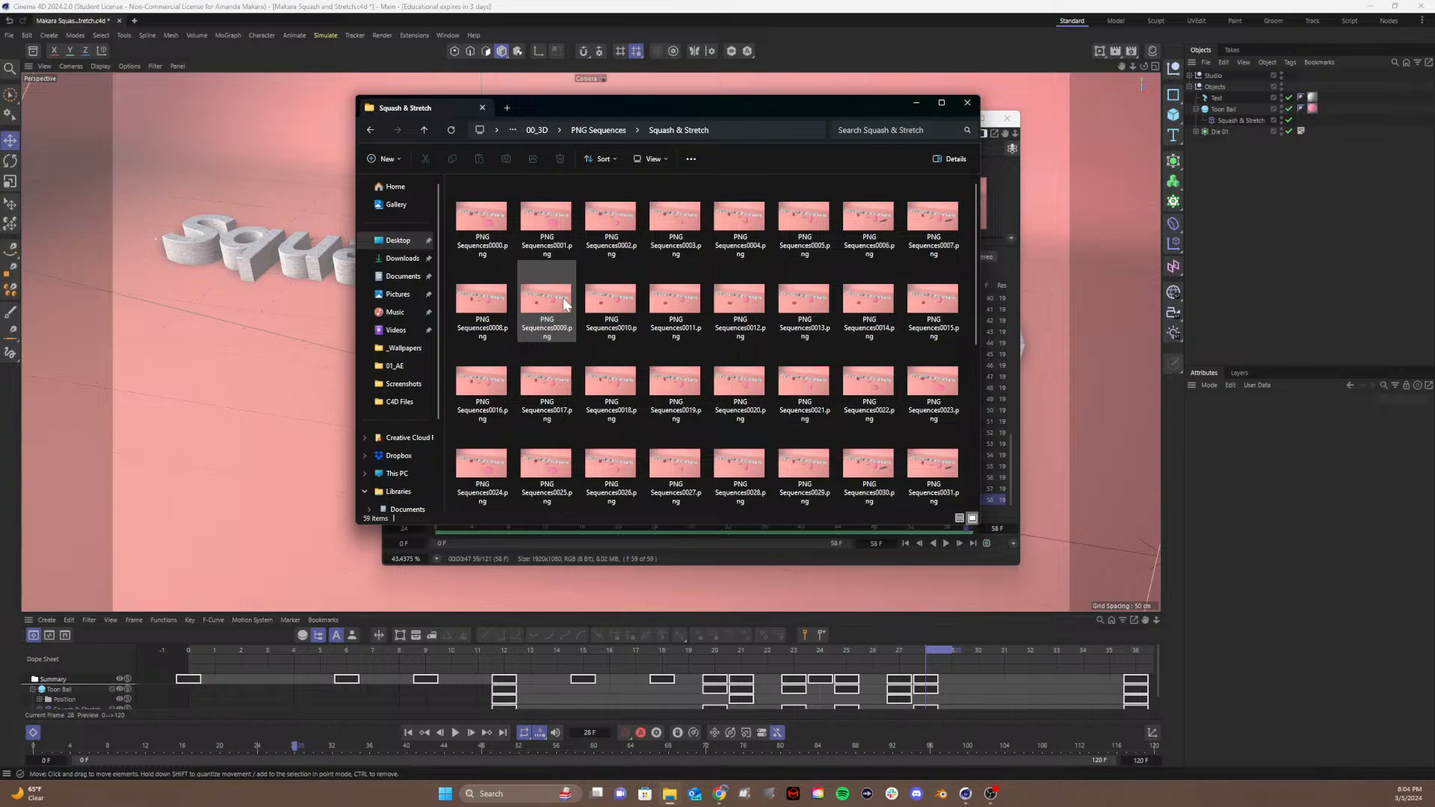
{"action": "key", "text": "ctrl+a"}
{"action": "key", "text": "Delete"}
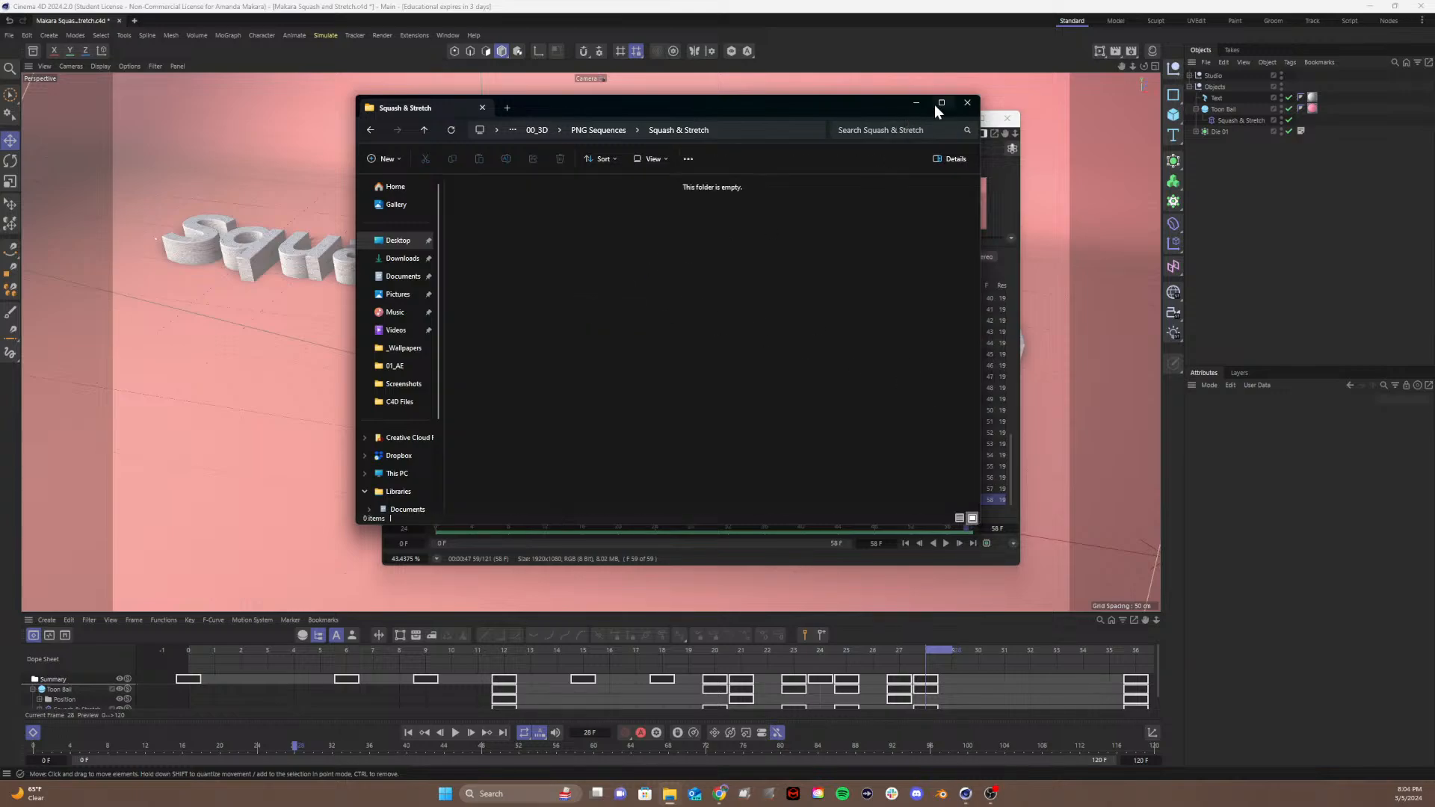
{"action": "left_click", "coordinate": [967, 103]}
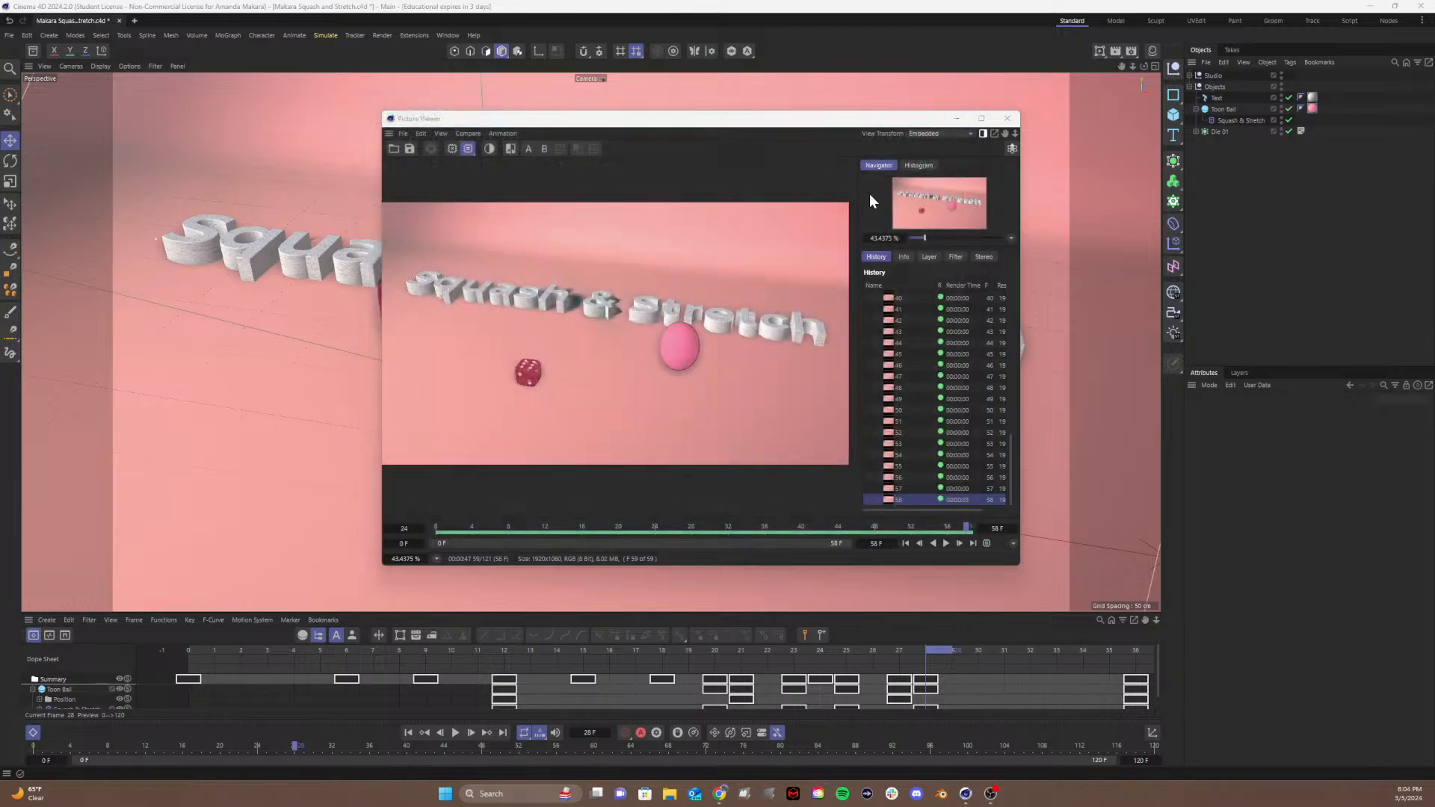
Step: Close the Picture Viewer and collapse the Objects group in the object hierarchy
{"action": "left_click", "coordinate": [1006, 118]}
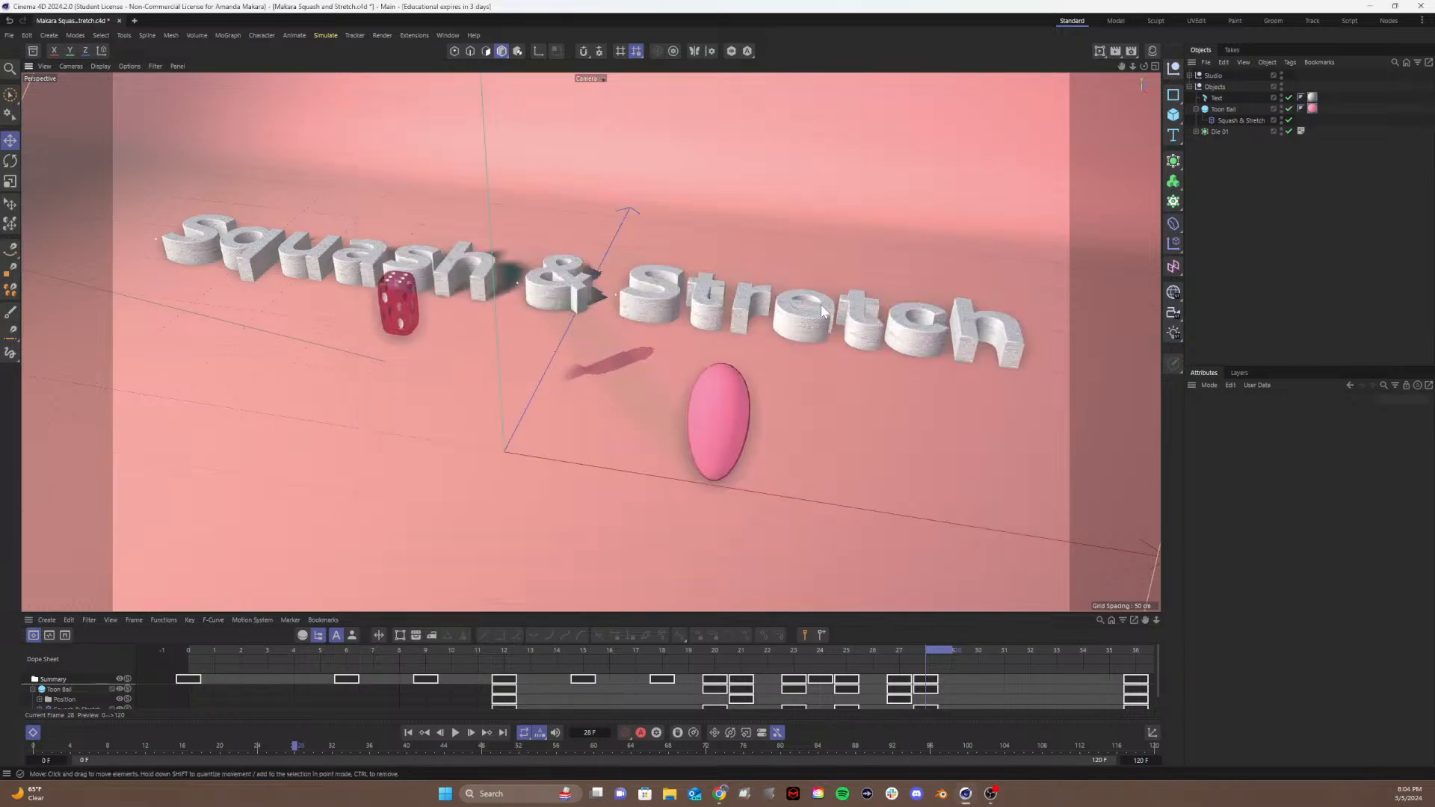
{"action": "left_click", "coordinate": [1221, 87]}
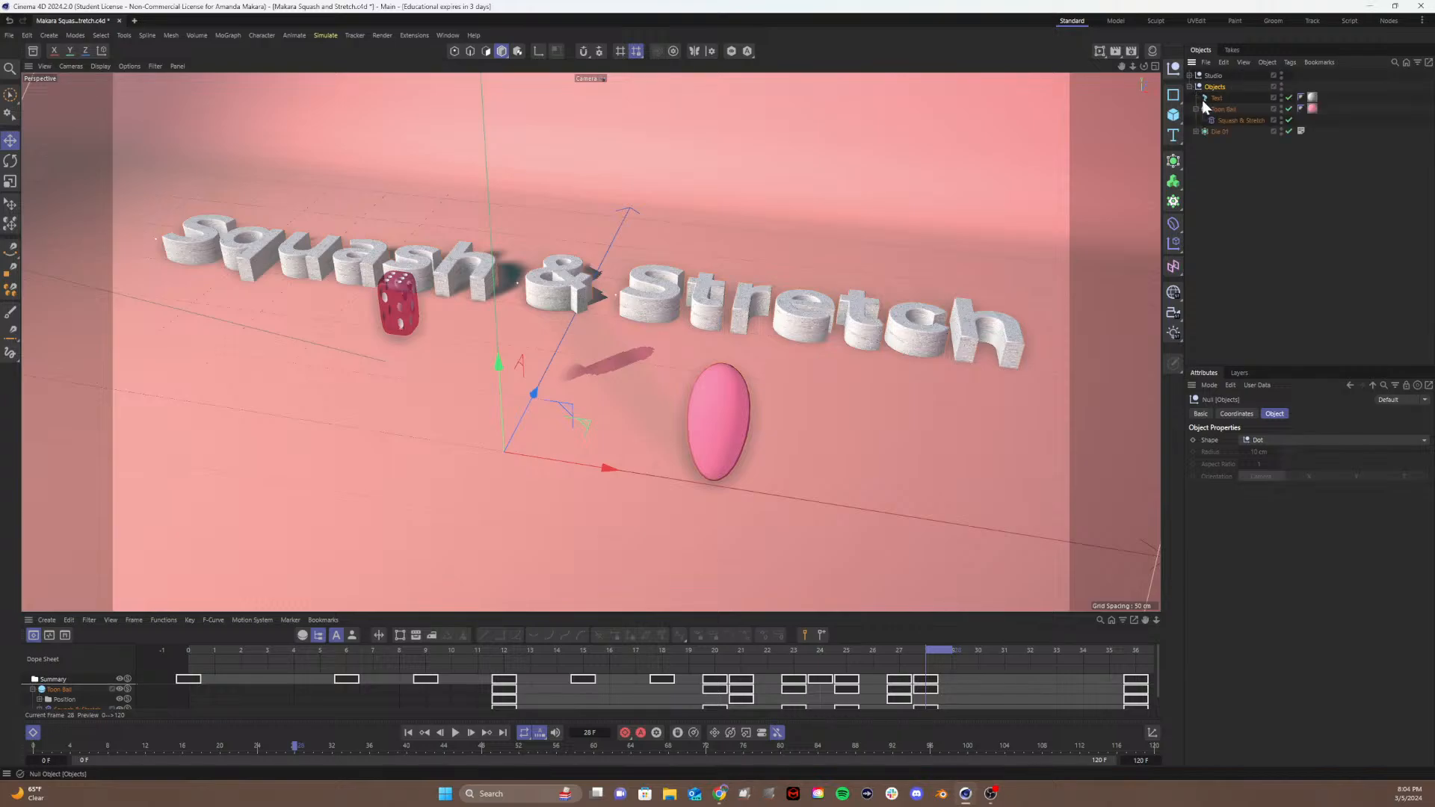
{"action": "left_click", "coordinate": [1189, 87]}
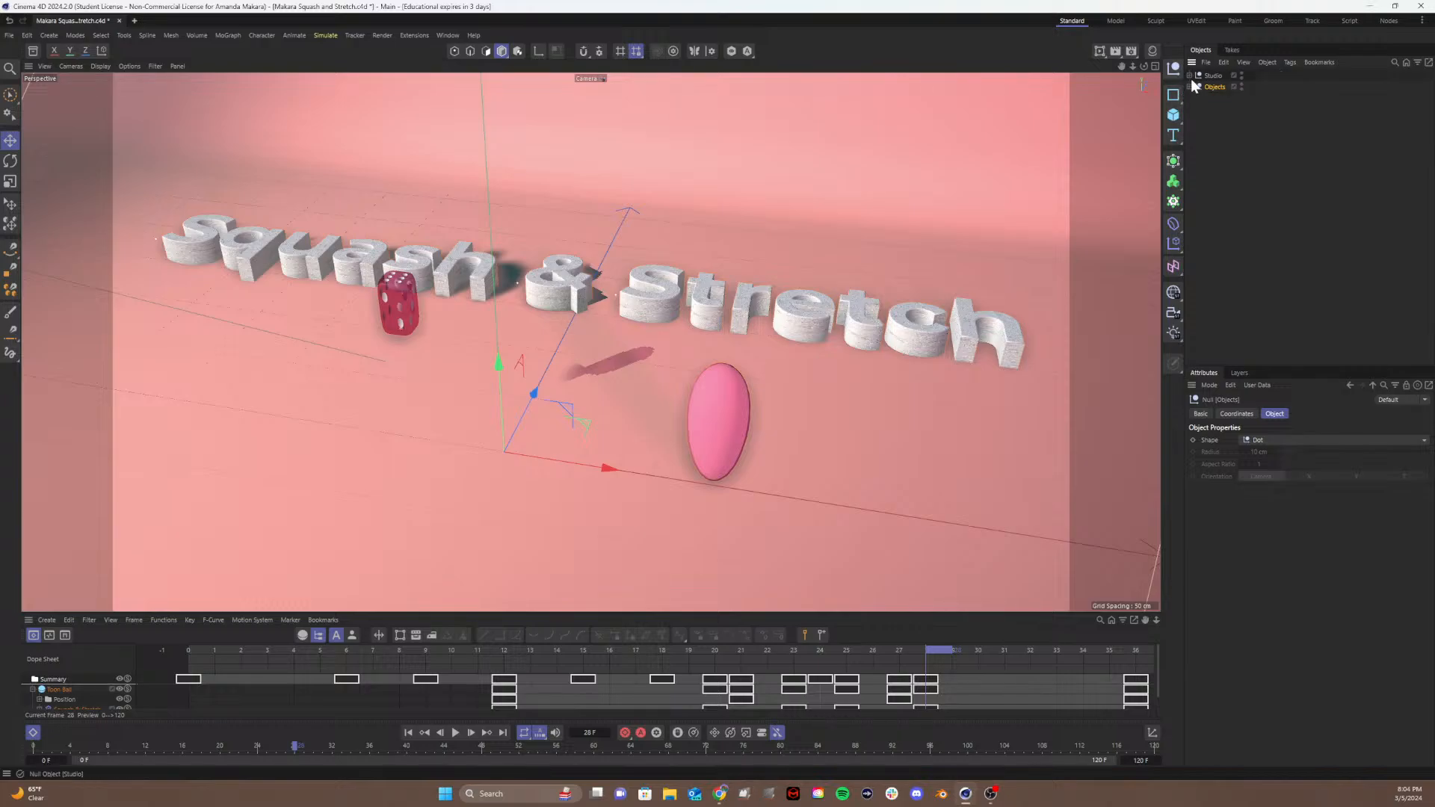
Step: Expand the Studio group and try a different shadow density on the Key Light, ending at 100%
{"action": "left_click", "coordinate": [1190, 76]}
{"action": "left_click", "coordinate": [1226, 154]}
{"action": "left_click", "coordinate": [1225, 99]}
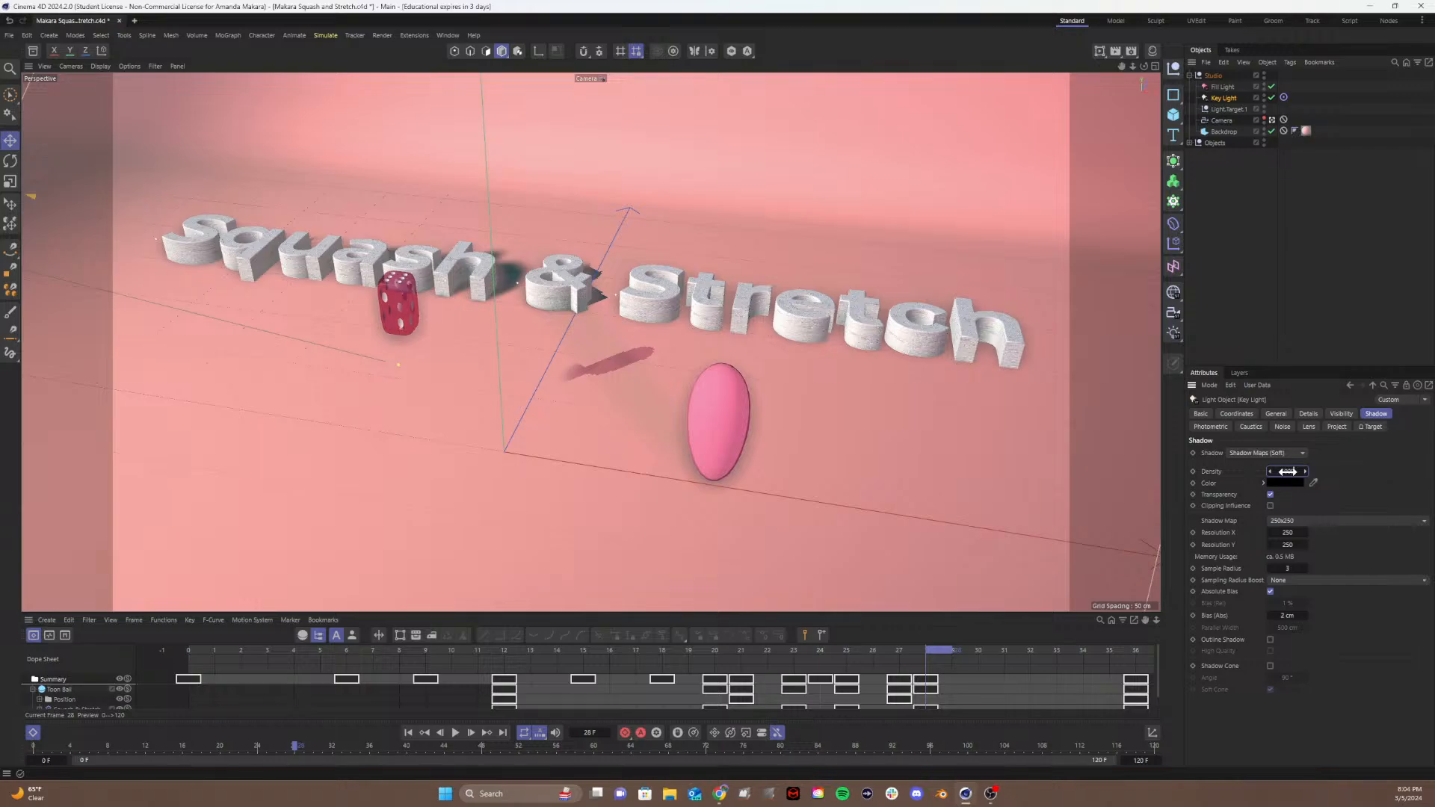
{"action": "left_click_drag", "start_coordinate": [1287, 471], "coordinate": [1293, 472]}
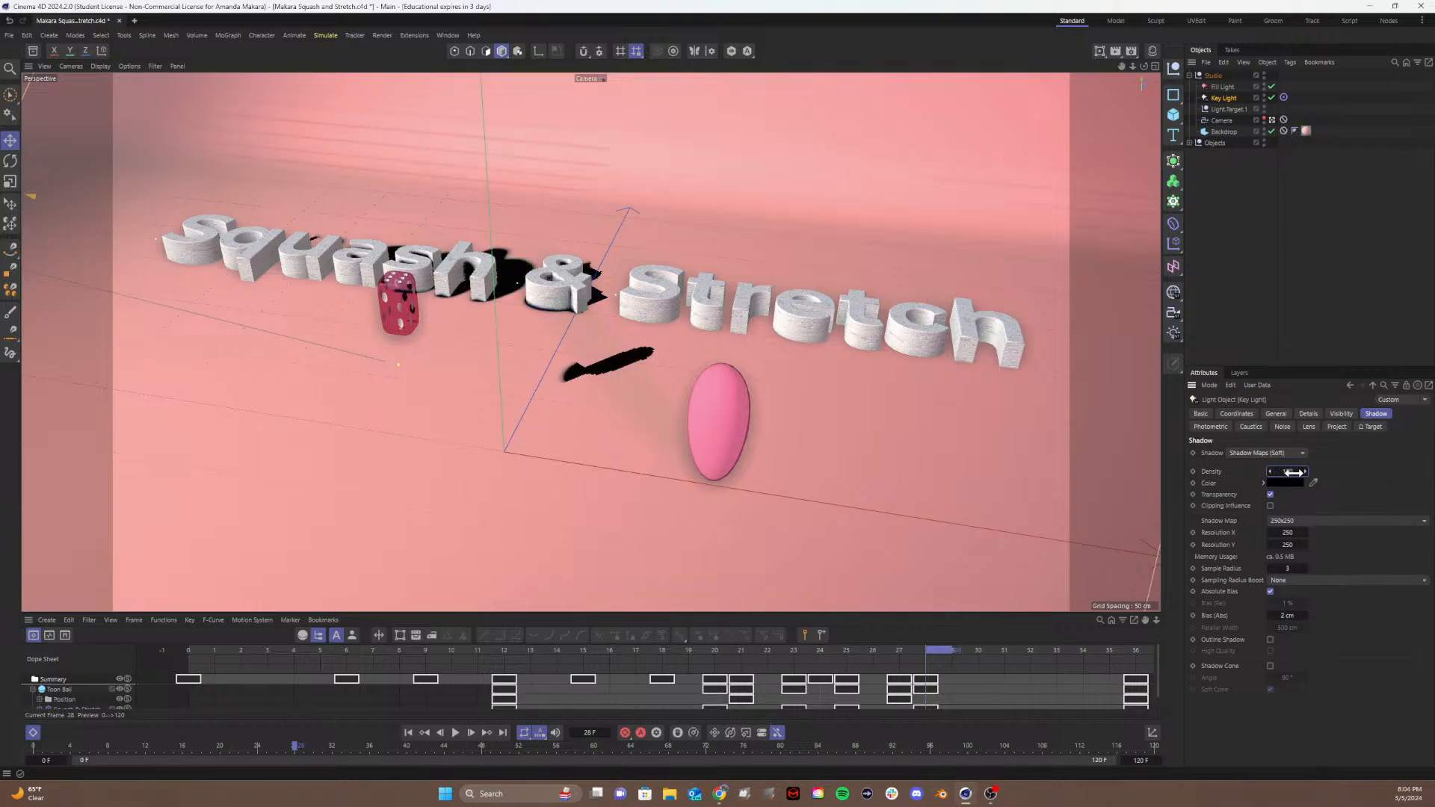
{"action": "left_click_drag", "start_coordinate": [1292, 473], "coordinate": [1293, 472]}
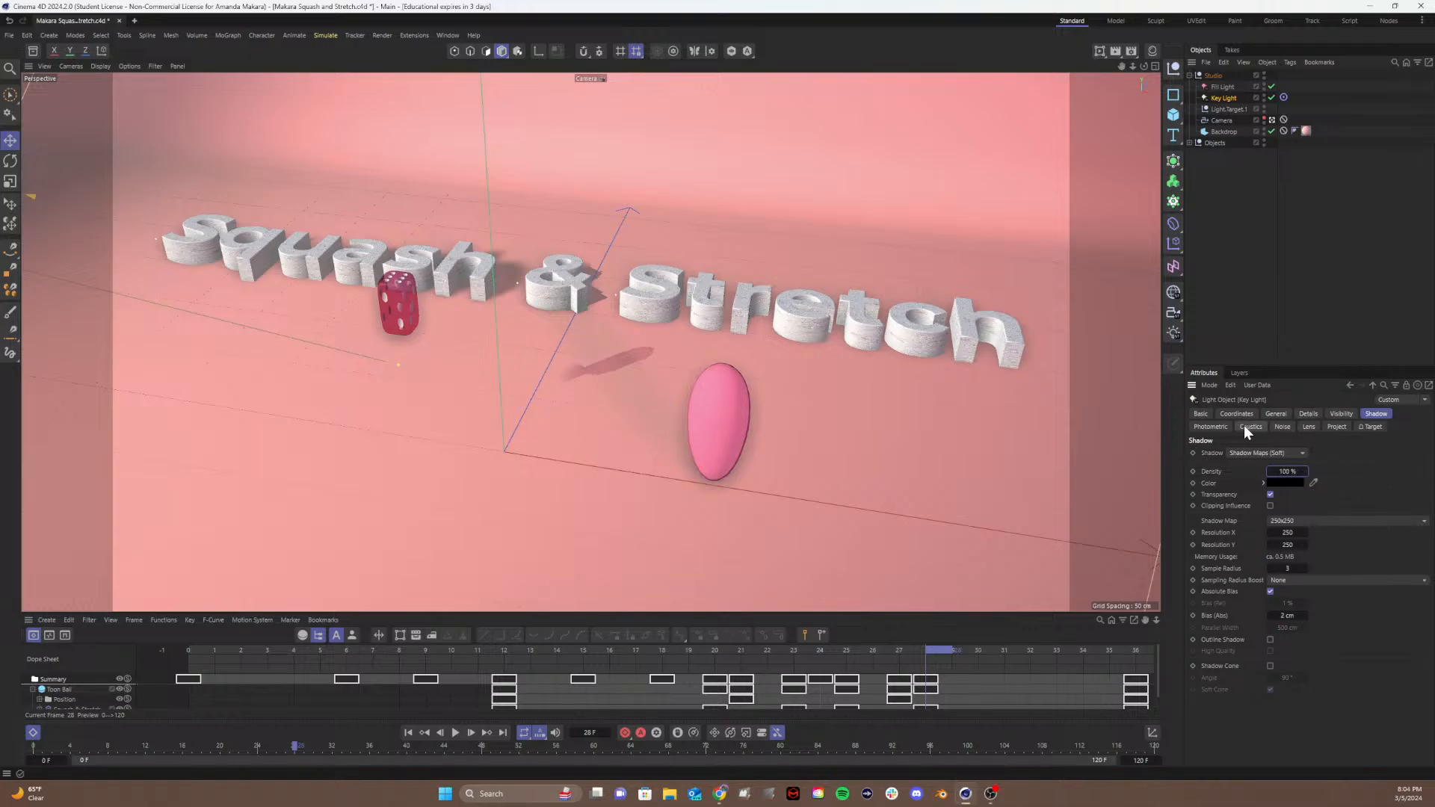
Step: Set the Fill Light's intensity to 50%
{"action": "left_click", "coordinate": [1222, 87]}
{"action": "left_click", "coordinate": [1274, 414]}
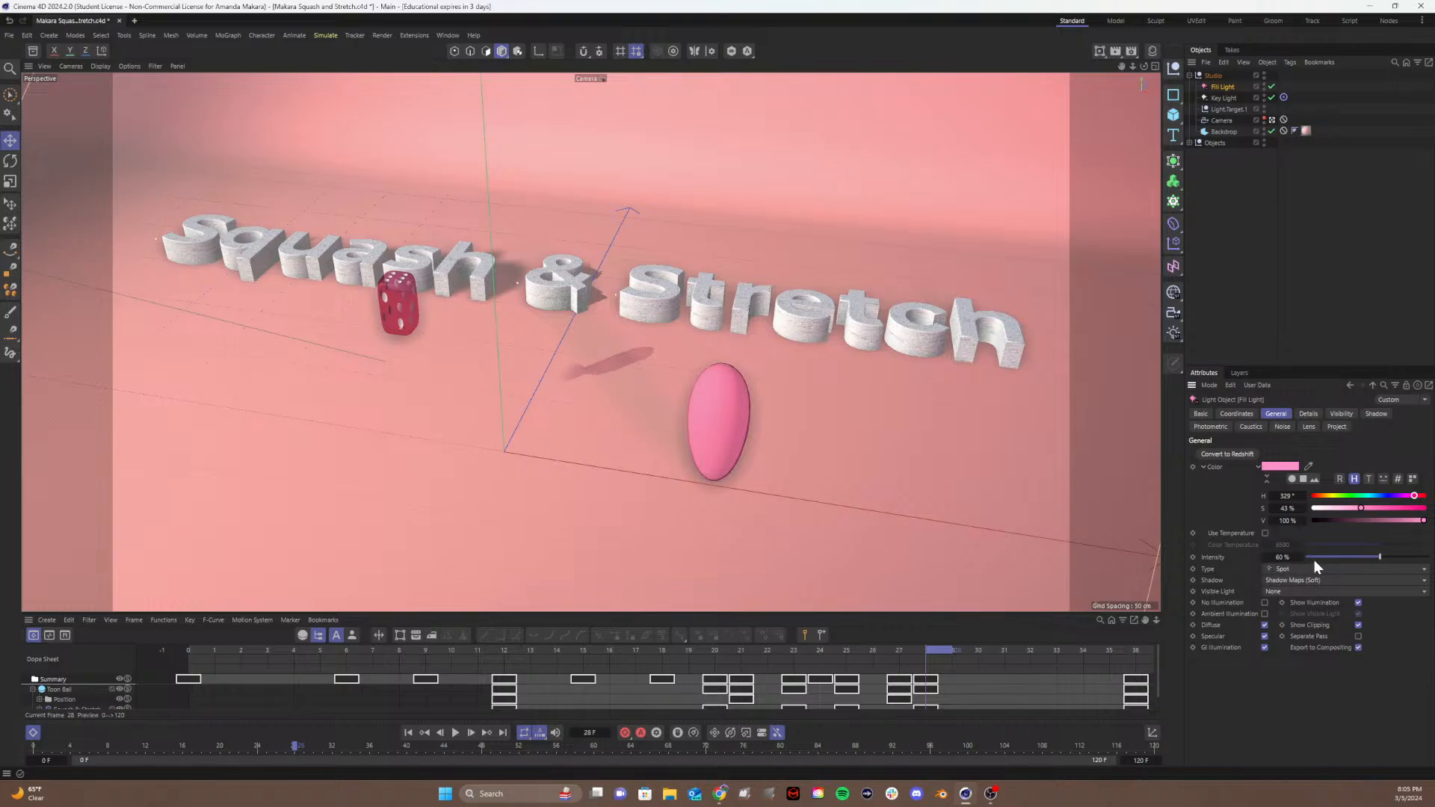
{"action": "left_click", "coordinate": [1285, 558]}
{"action": "type", "text": "50"}
{"action": "key", "text": "Return"}
Step: Compare the Key Light with and without Use Temperature, leaving it enabled, and preview the scene in an interactive render region
{"action": "left_click", "coordinate": [1217, 99]}
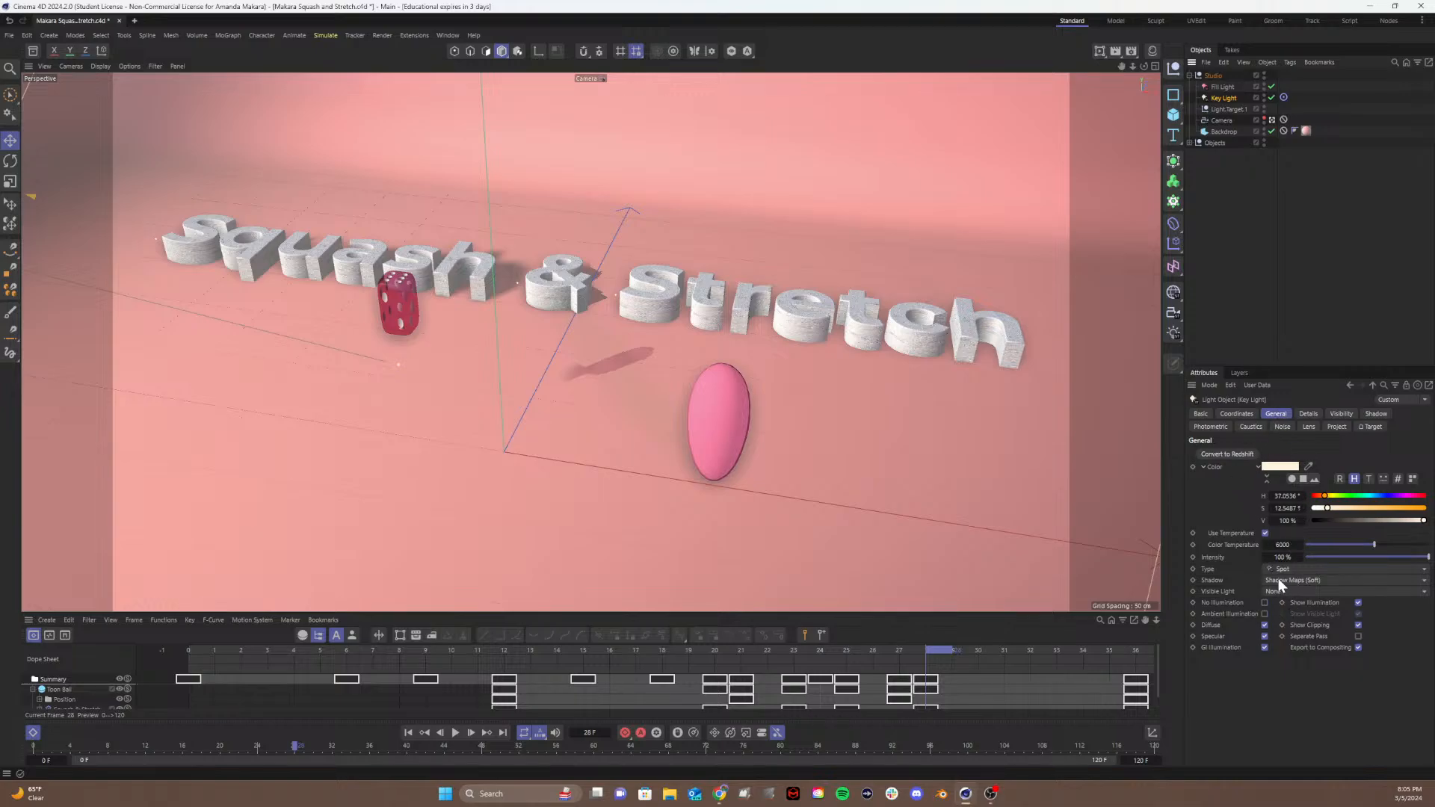
{"action": "left_click", "coordinate": [1265, 533]}
{"action": "left_click", "coordinate": [1265, 533]}
{"action": "left_click", "coordinate": [1099, 51]}
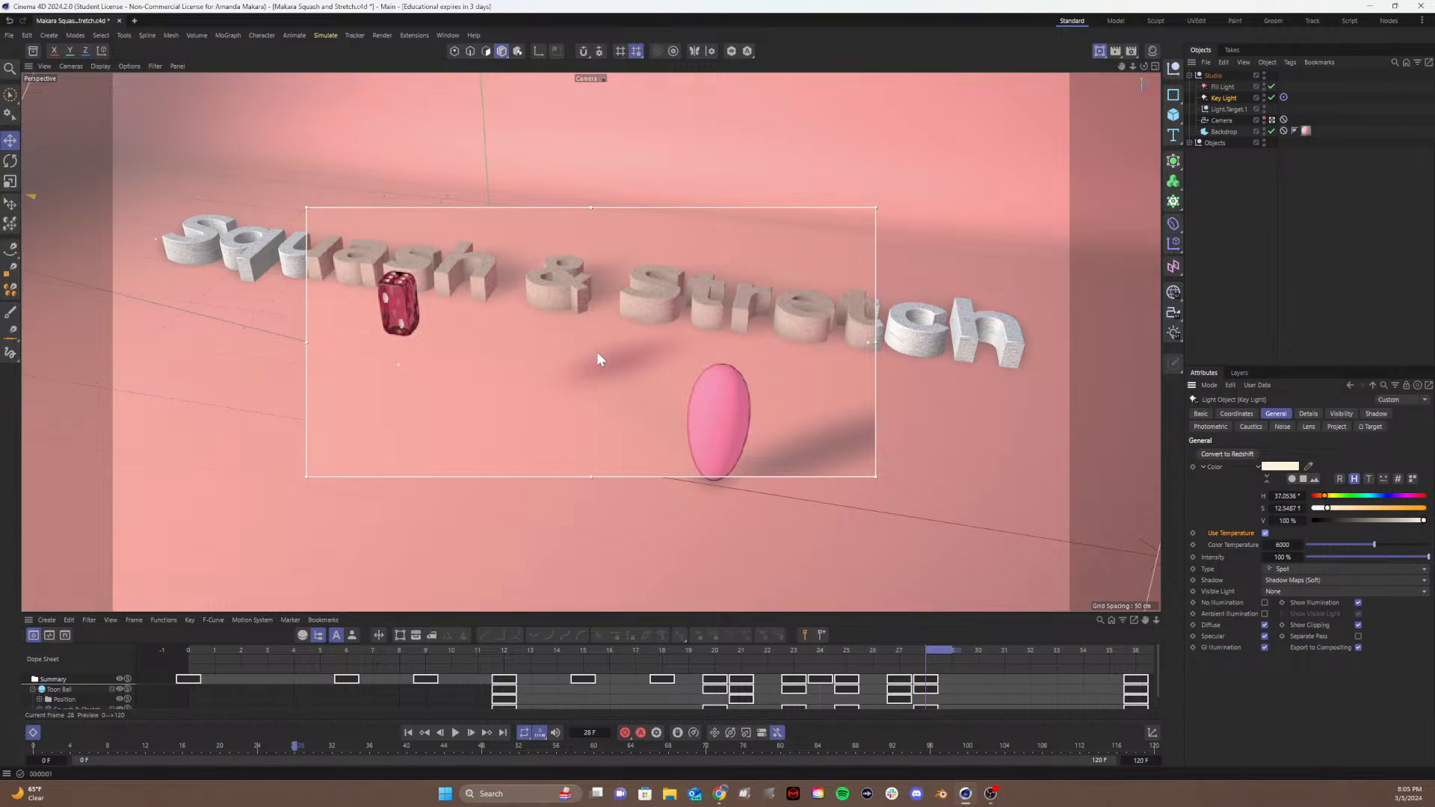
{"action": "left_click", "coordinate": [921, 226]}
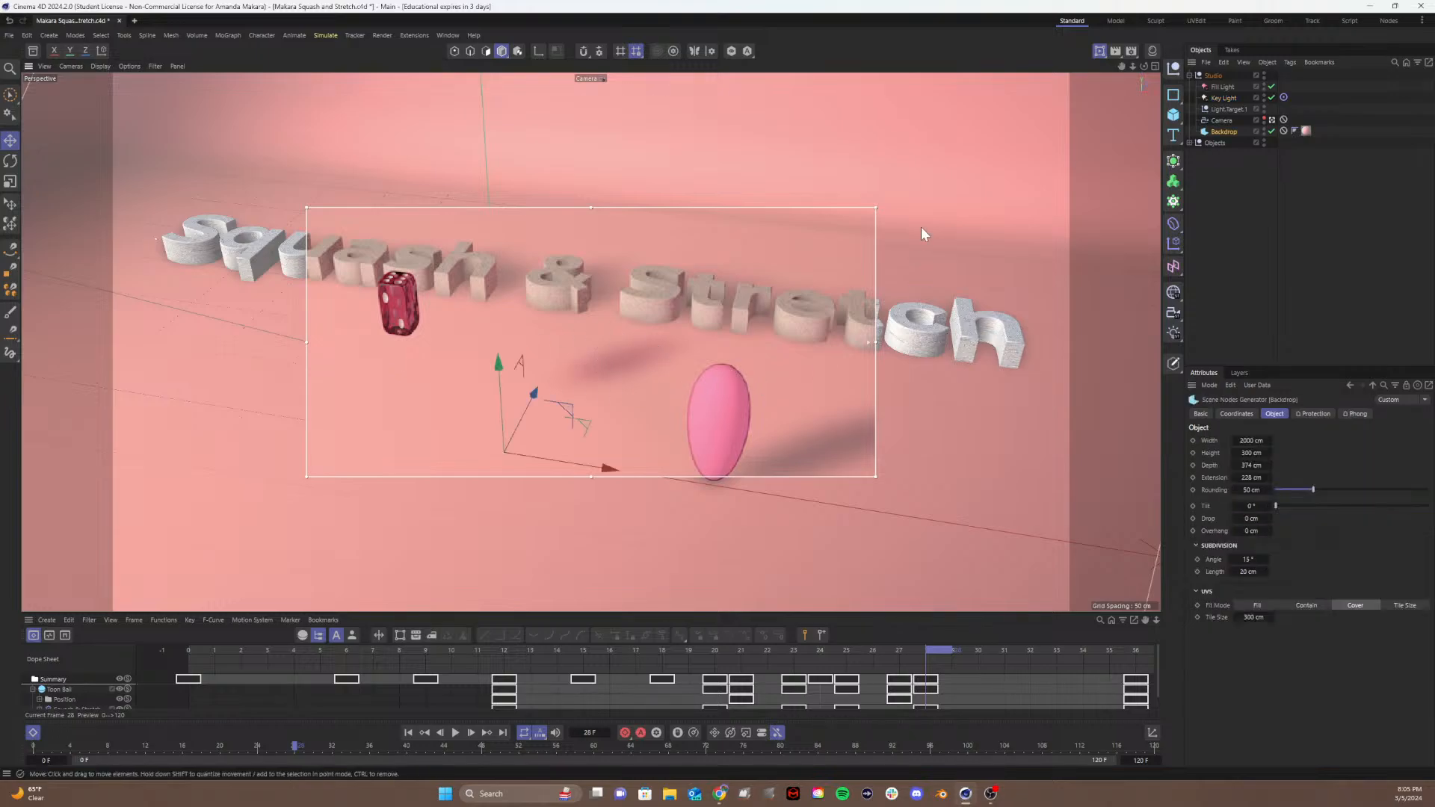
Step: Review the Viewport Renderer's basic effects, including shadows and reflections, and its filter options in the render settings
{"action": "left_click", "coordinate": [1132, 51]}
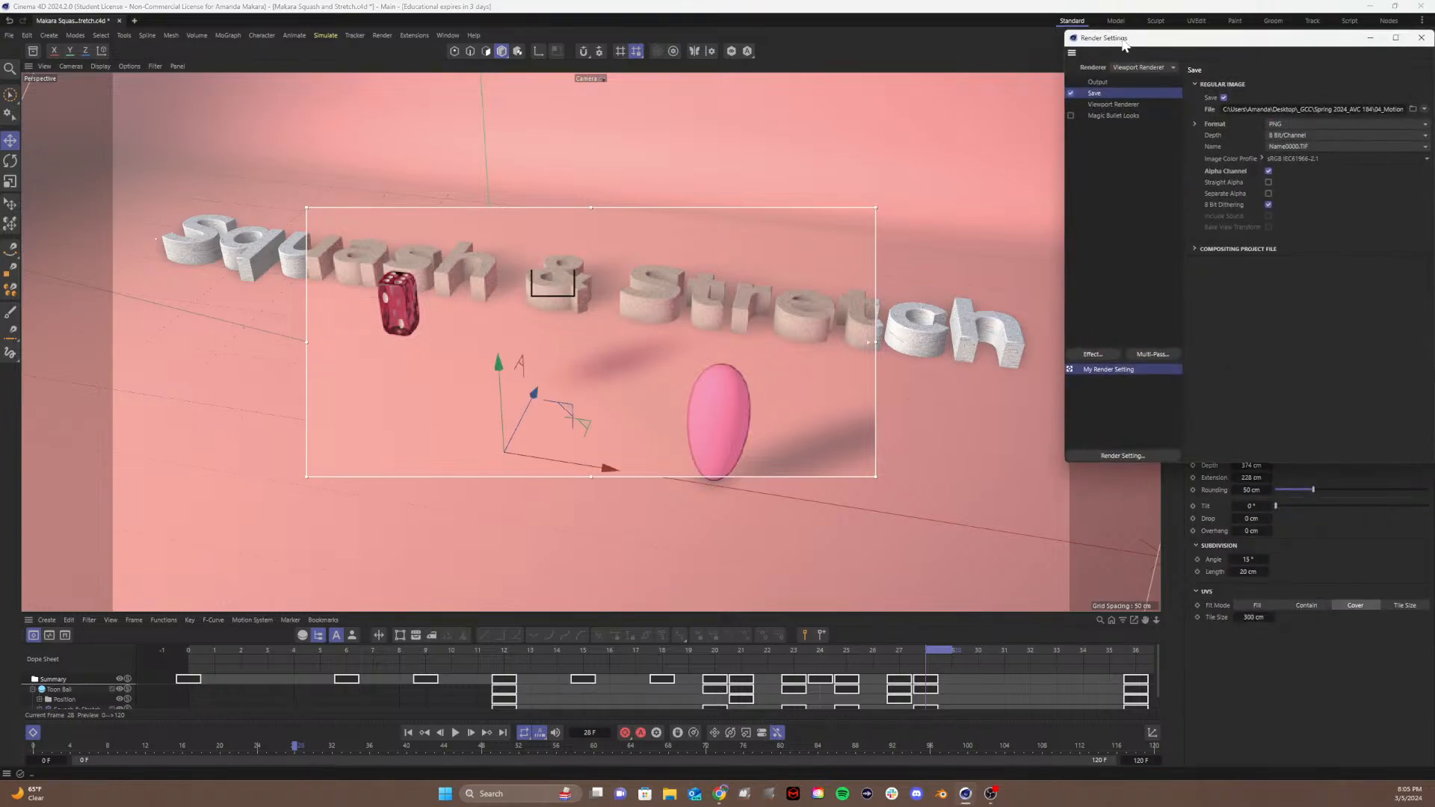
{"action": "left_click_drag", "start_coordinate": [1132, 39], "coordinate": [665, 146]}
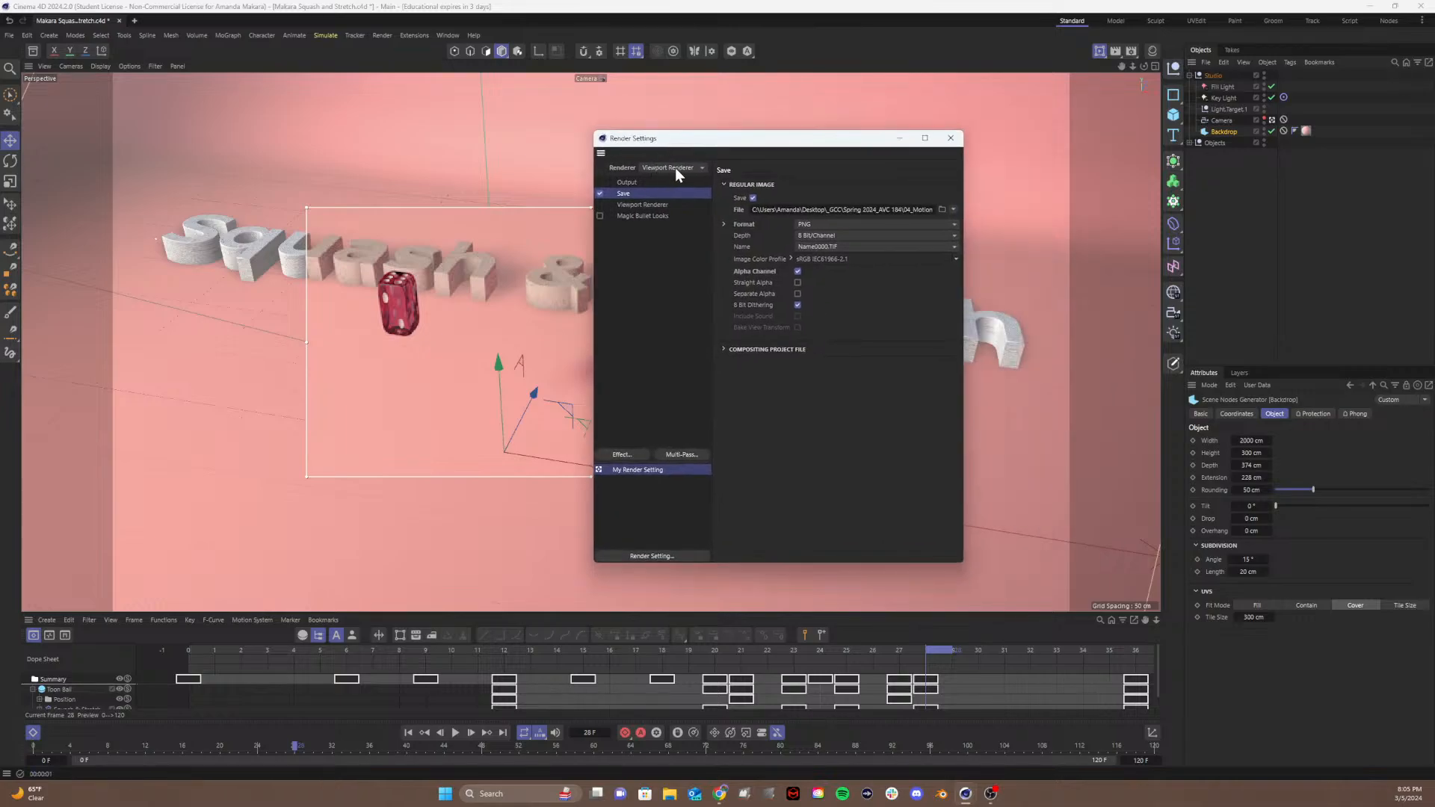
{"action": "left_click", "coordinate": [638, 213]}
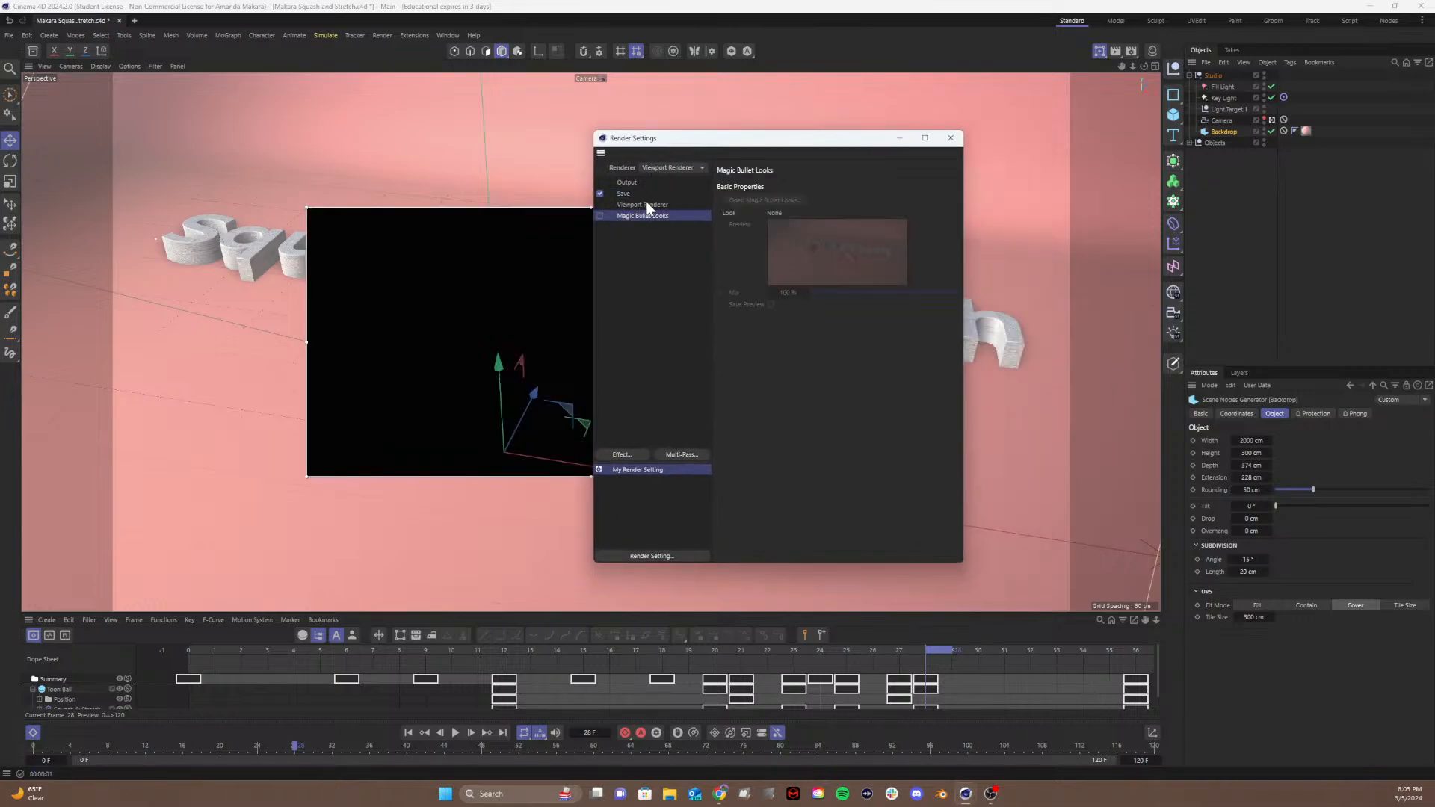
{"action": "left_click", "coordinate": [647, 202]}
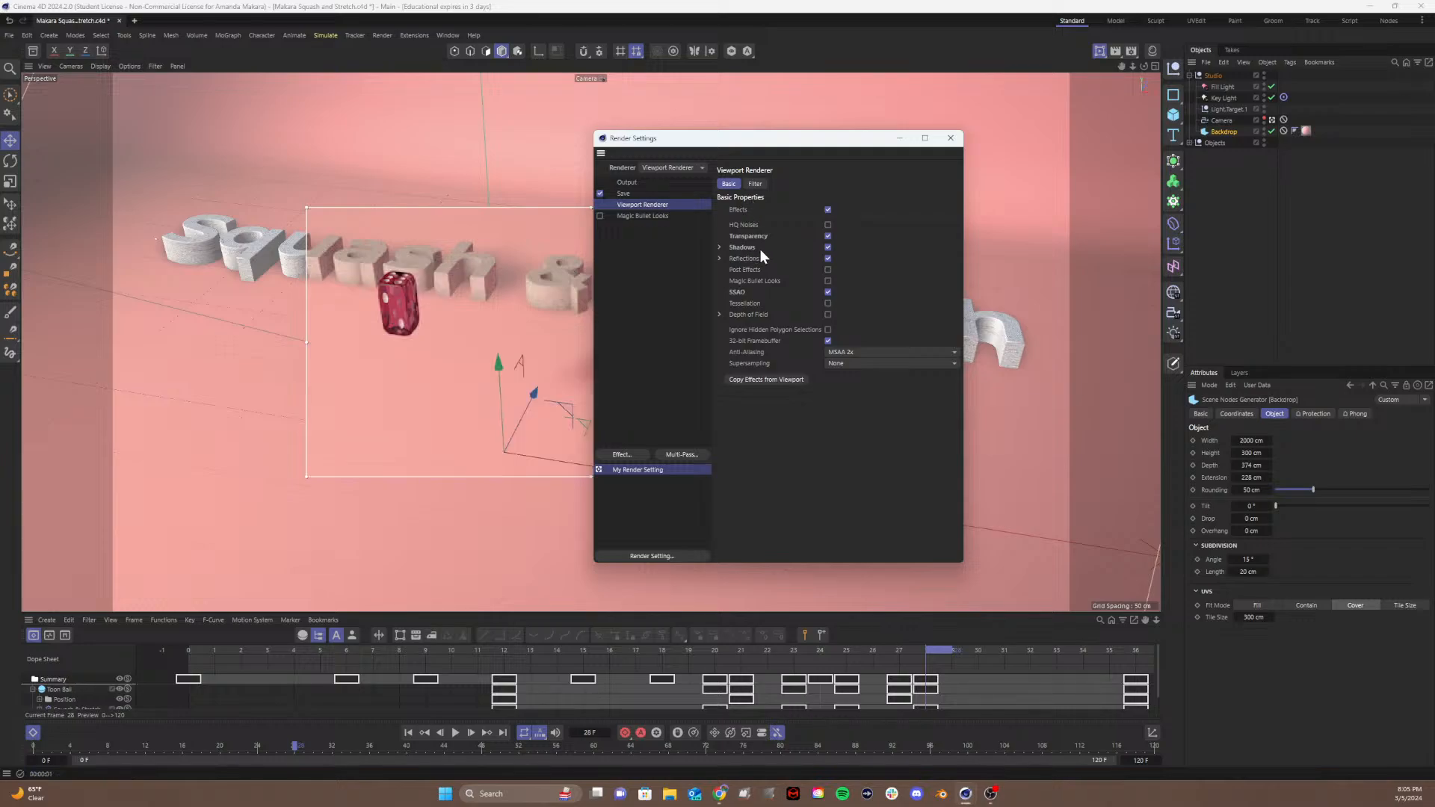
{"action": "left_click", "coordinate": [828, 257]}
{"action": "left_click", "coordinate": [828, 247]}
{"action": "left_click", "coordinate": [756, 184]}
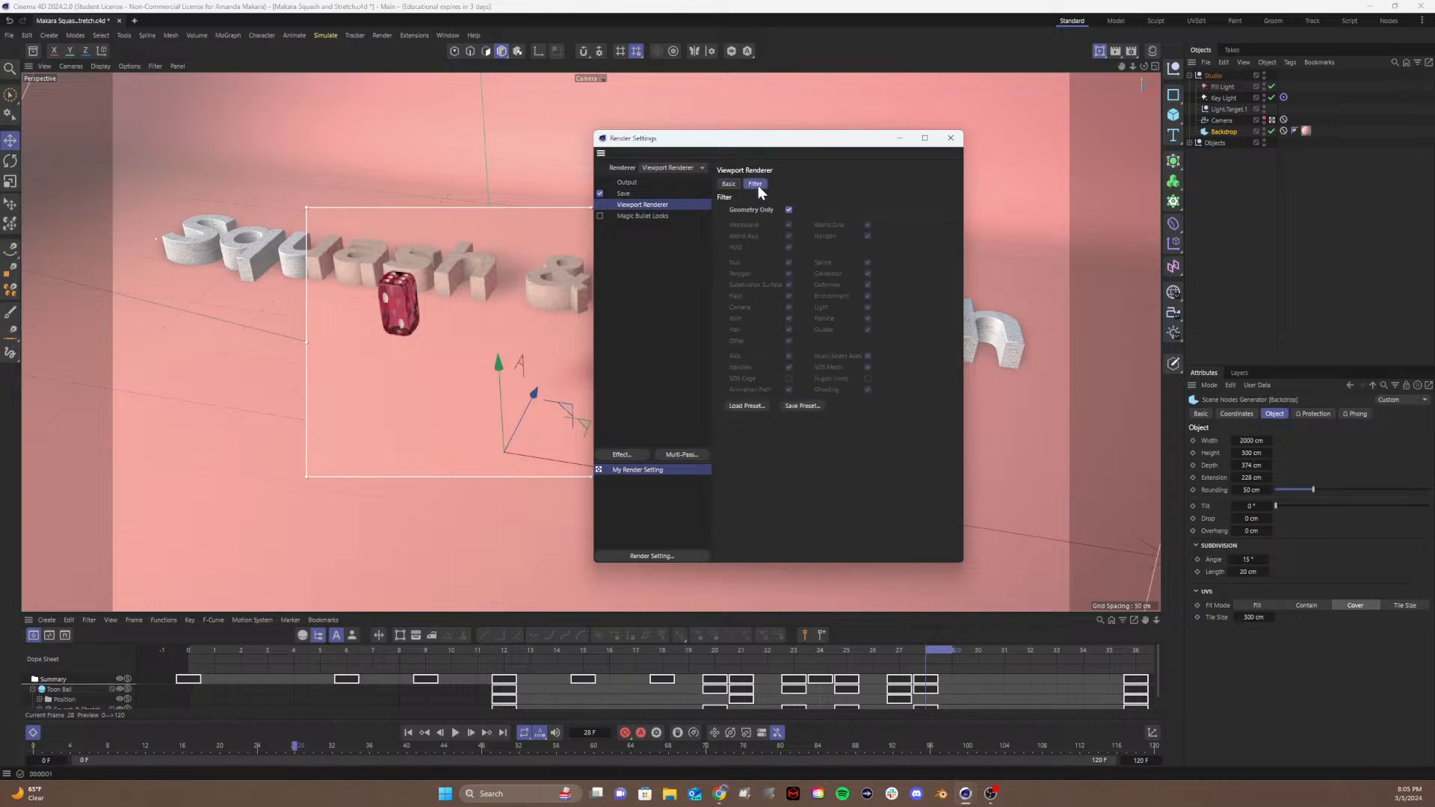
{"action": "left_click", "coordinate": [729, 186]}
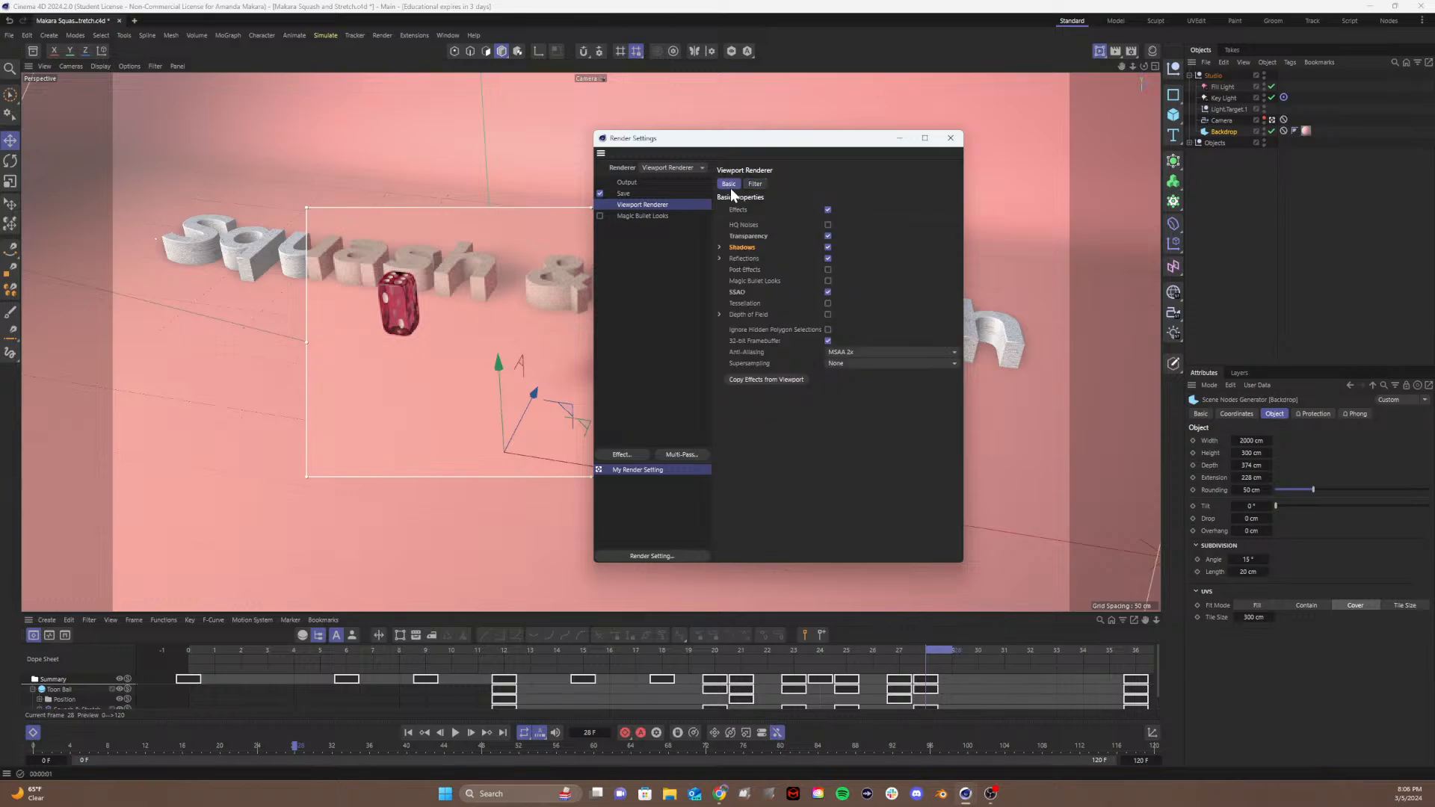
Step: Set the output frame range to Current Frame and render it to the Picture Viewer
{"action": "left_click", "coordinate": [637, 194]}
{"action": "left_click", "coordinate": [628, 183]}
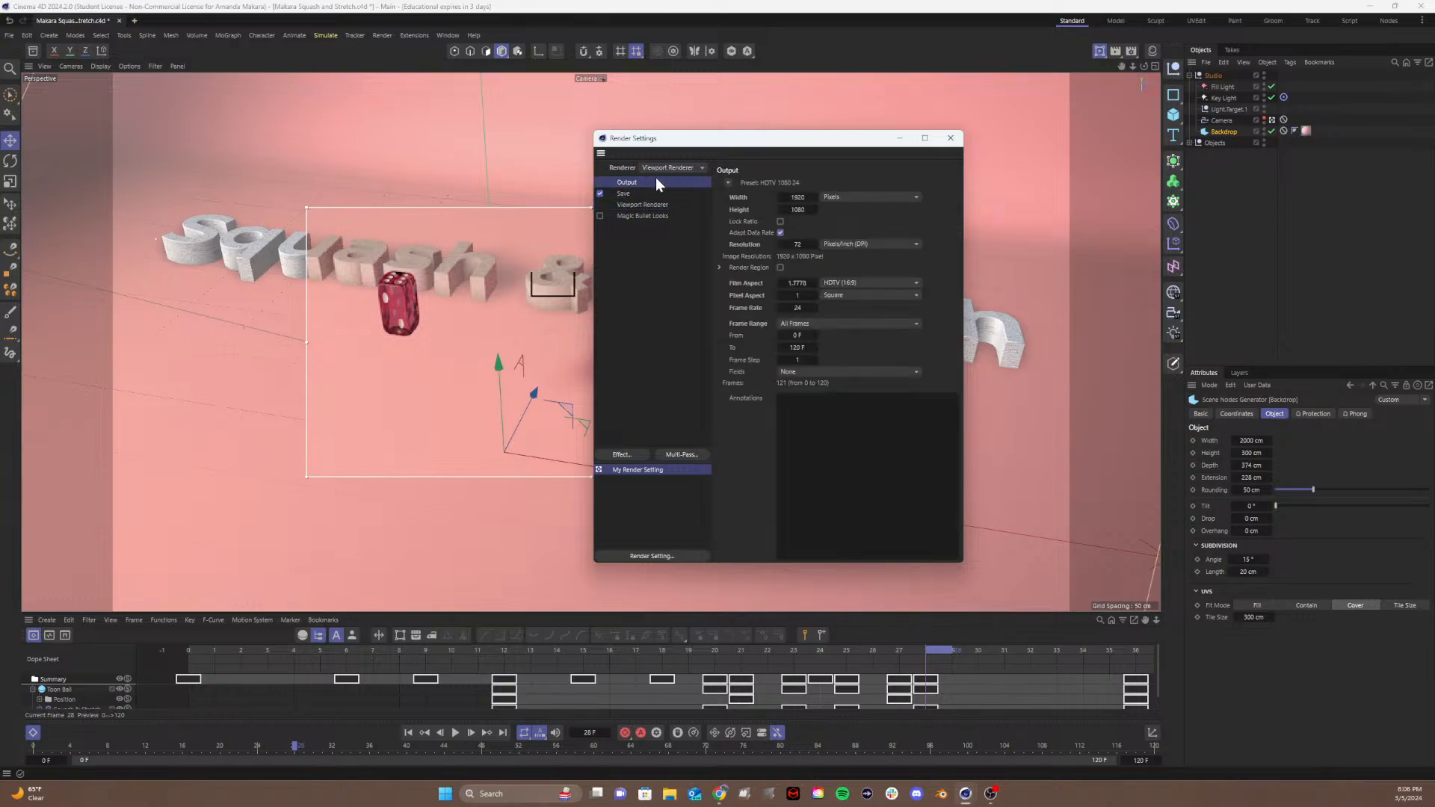
{"action": "left_click", "coordinate": [788, 324]}
{"action": "left_click", "coordinate": [799, 349]}
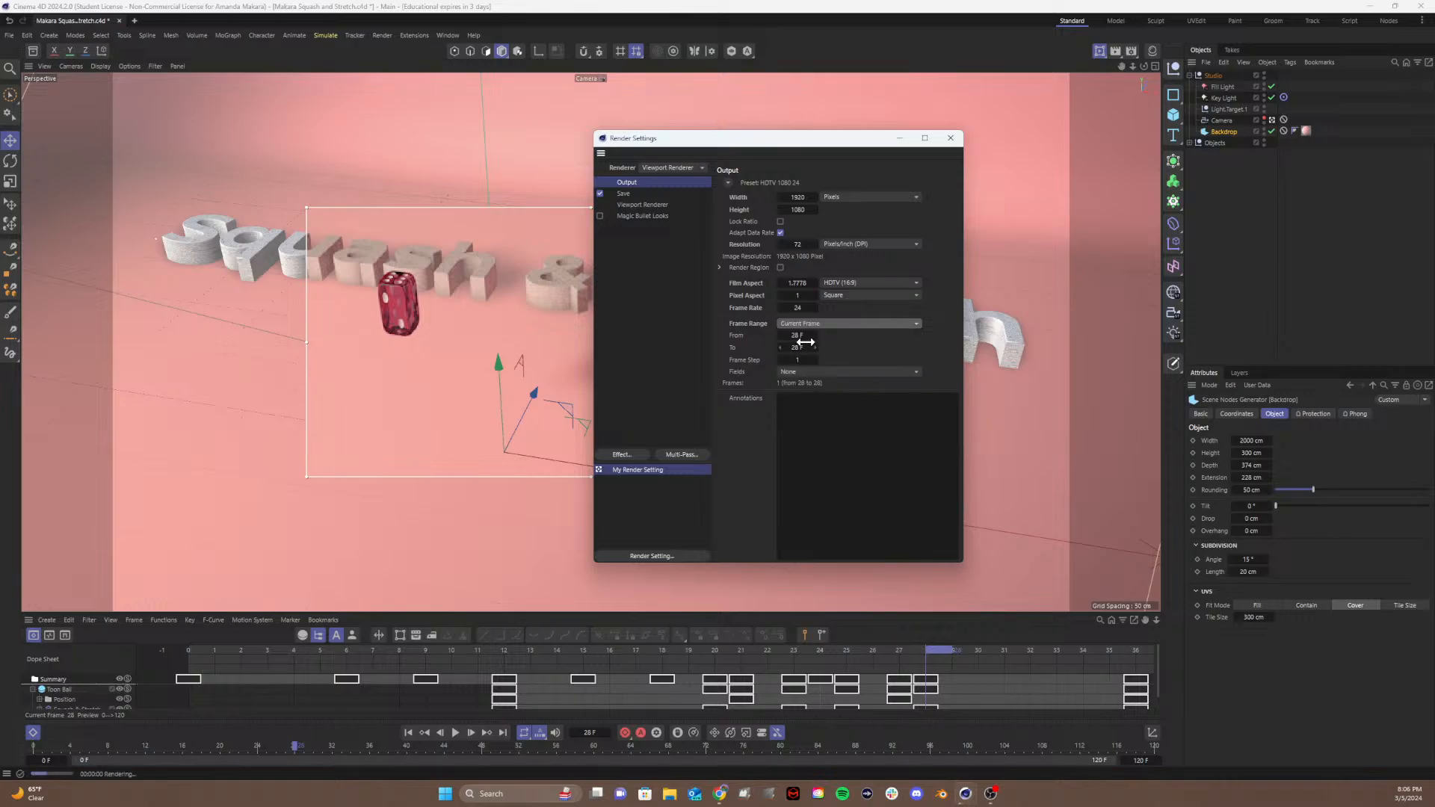
{"action": "left_click", "coordinate": [950, 138]}
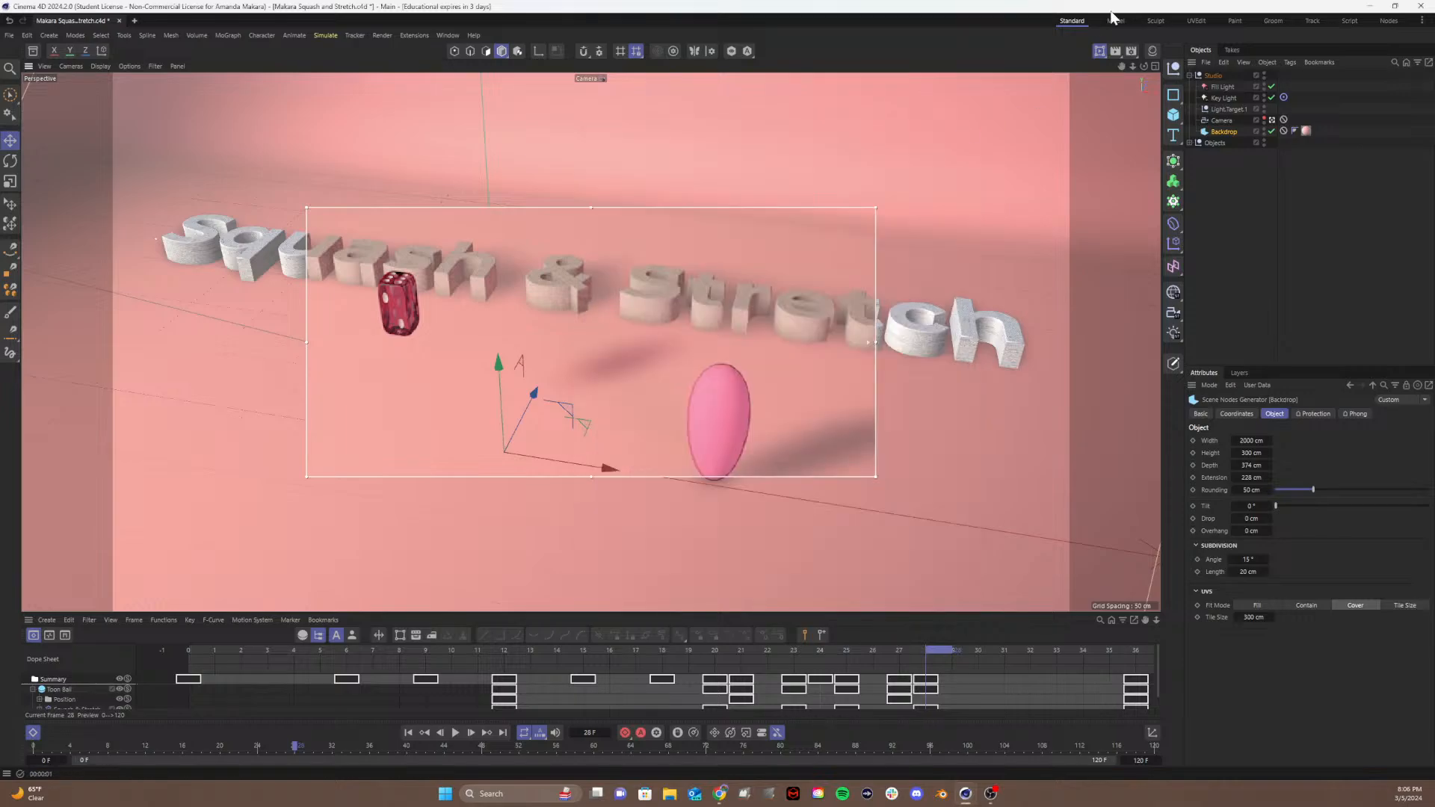
{"action": "left_click", "coordinate": [1115, 51]}
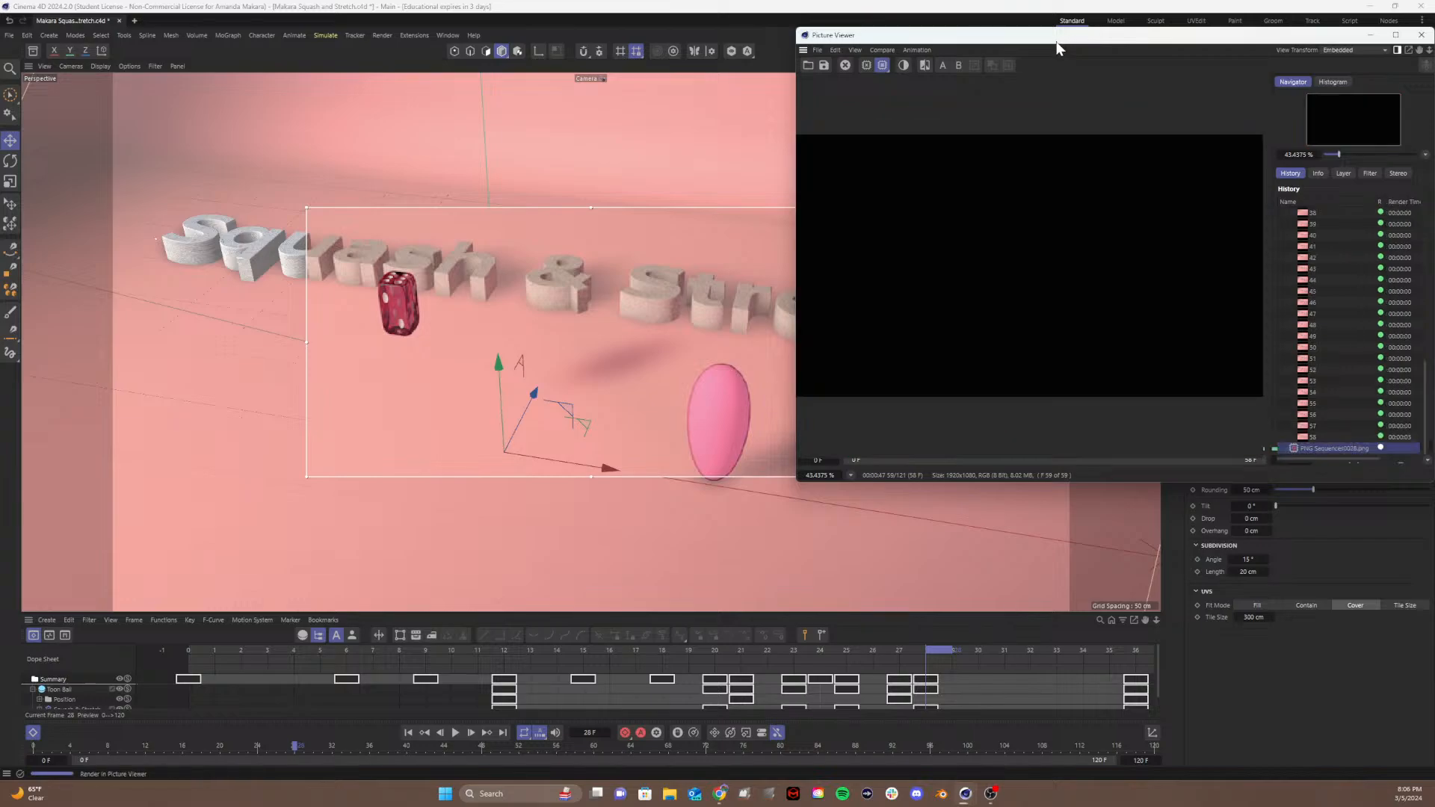
{"action": "left_click_drag", "start_coordinate": [1067, 38], "coordinate": [566, 139]}
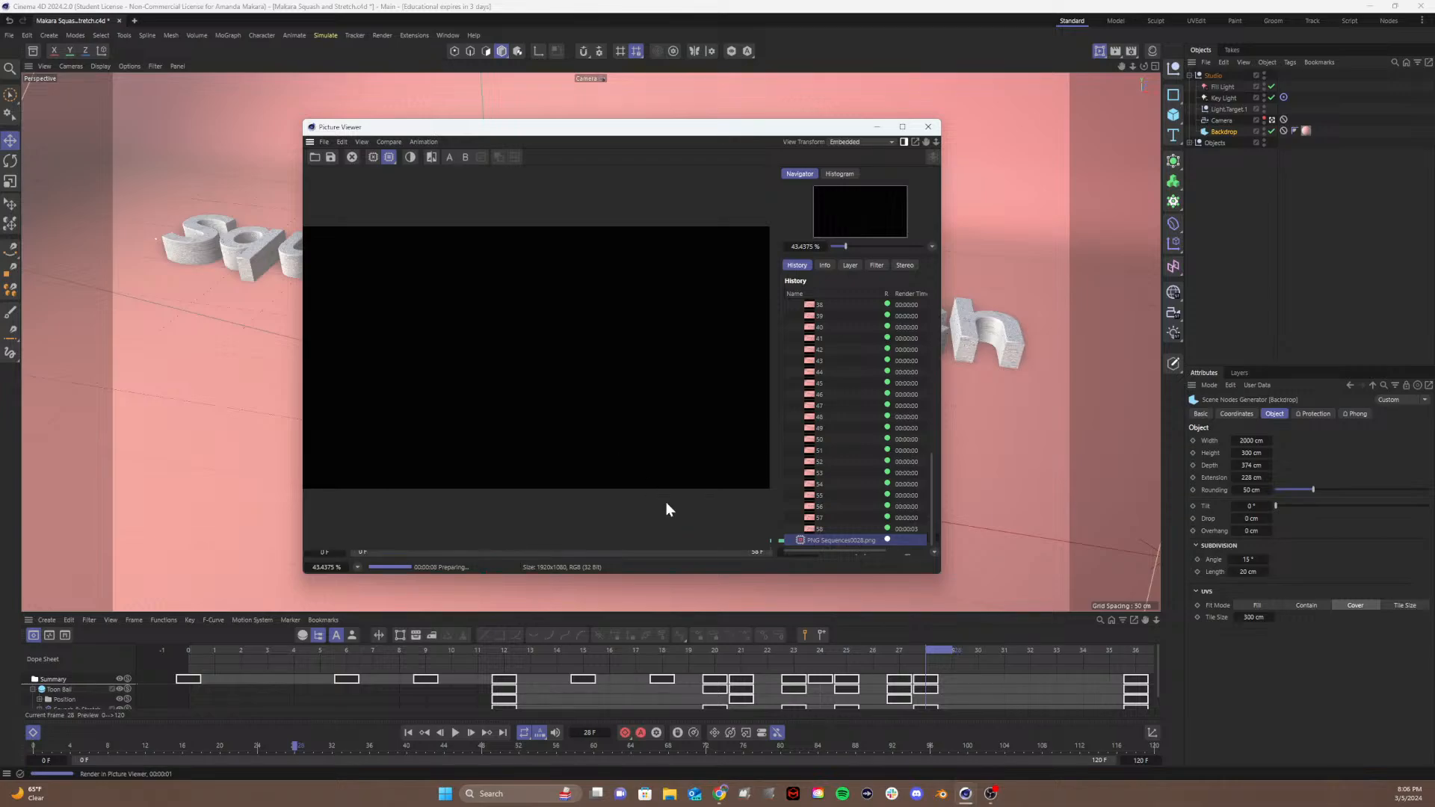
Step: Switch to File Explorer and check 04_Motion Design Principles > 00_3D > PNG Sequences > Squash & Stretch for the rendered frame
{"action": "left_click", "coordinate": [675, 798]}
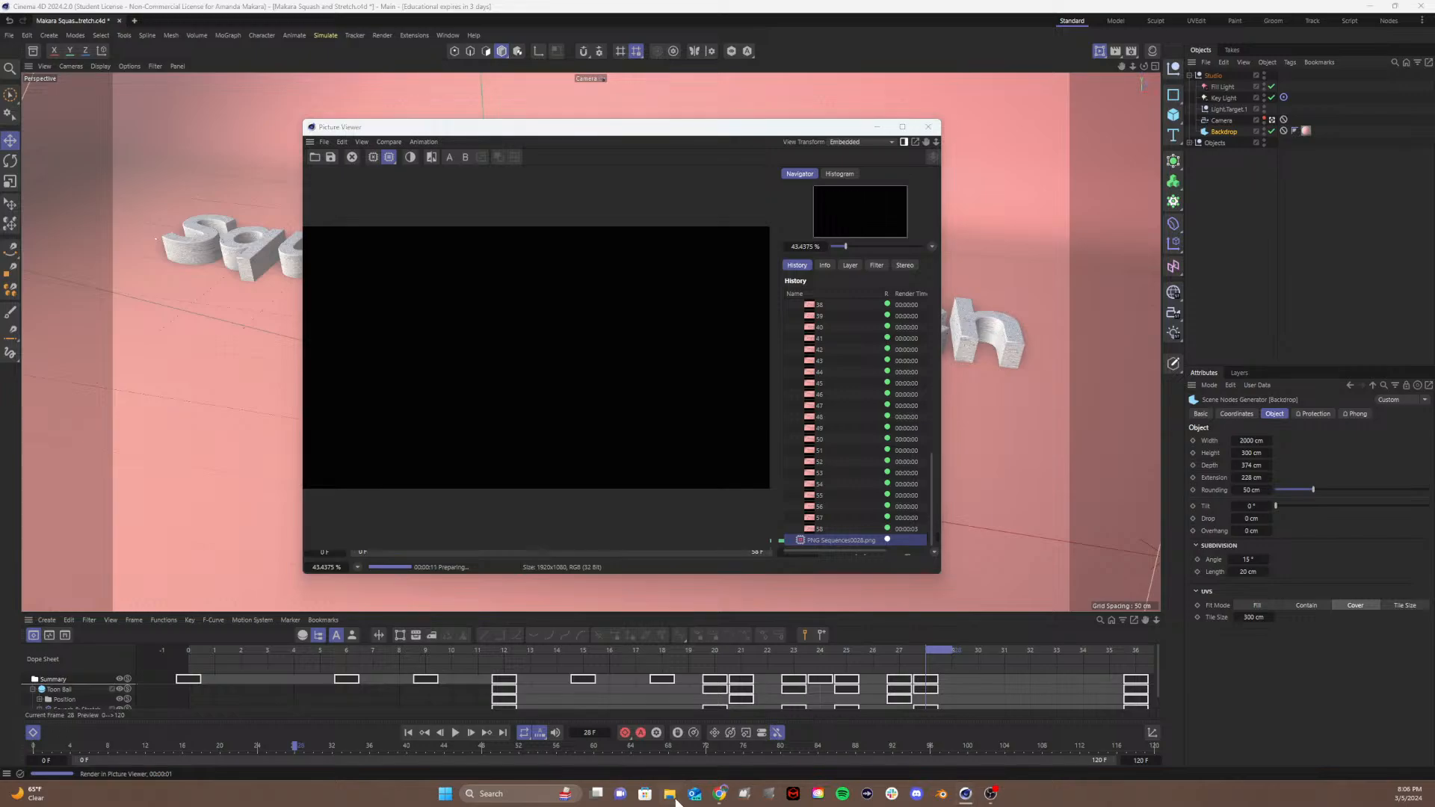
{"action": "left_click_drag", "start_coordinate": [644, 106], "coordinate": [930, 136]}
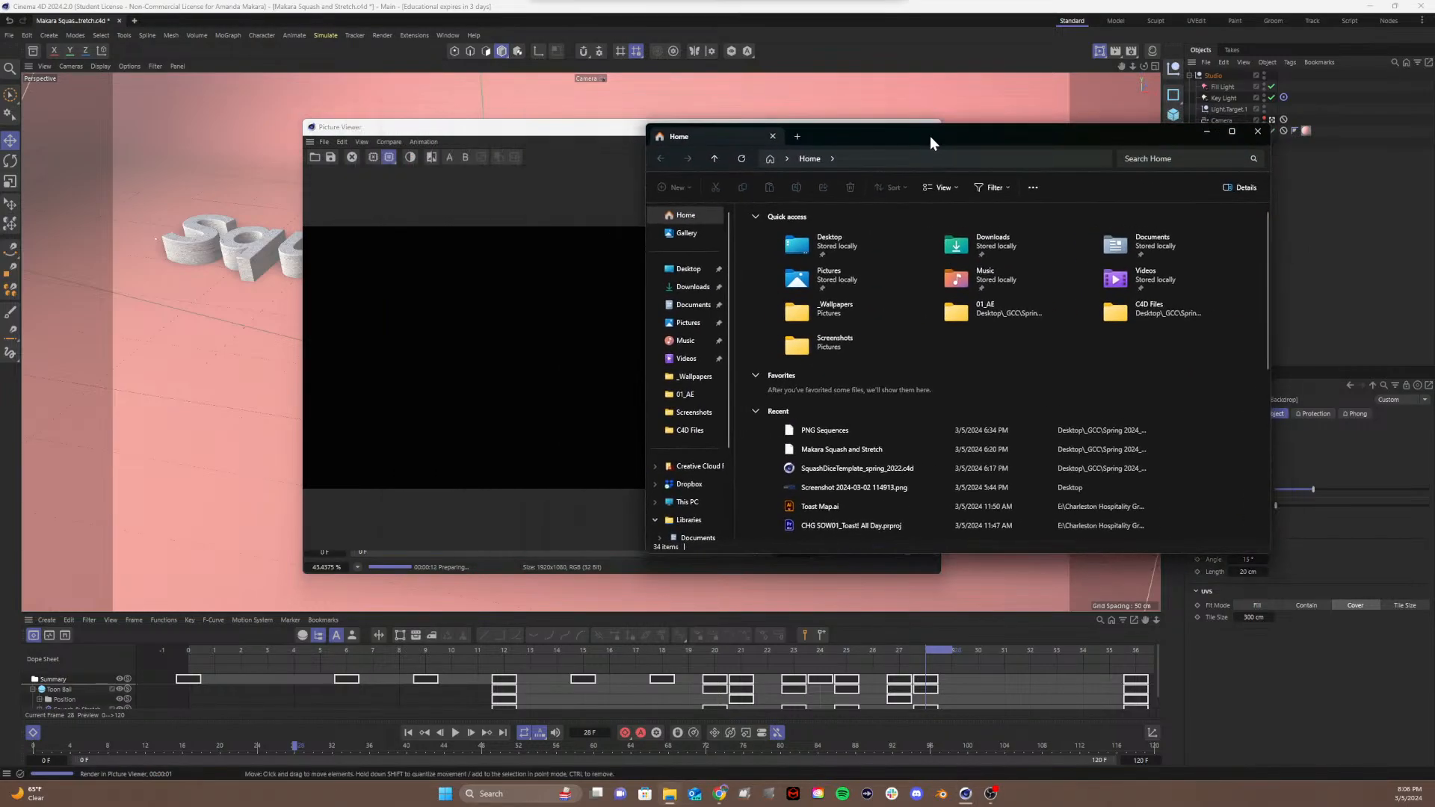
{"action": "left_click", "coordinate": [688, 271]}
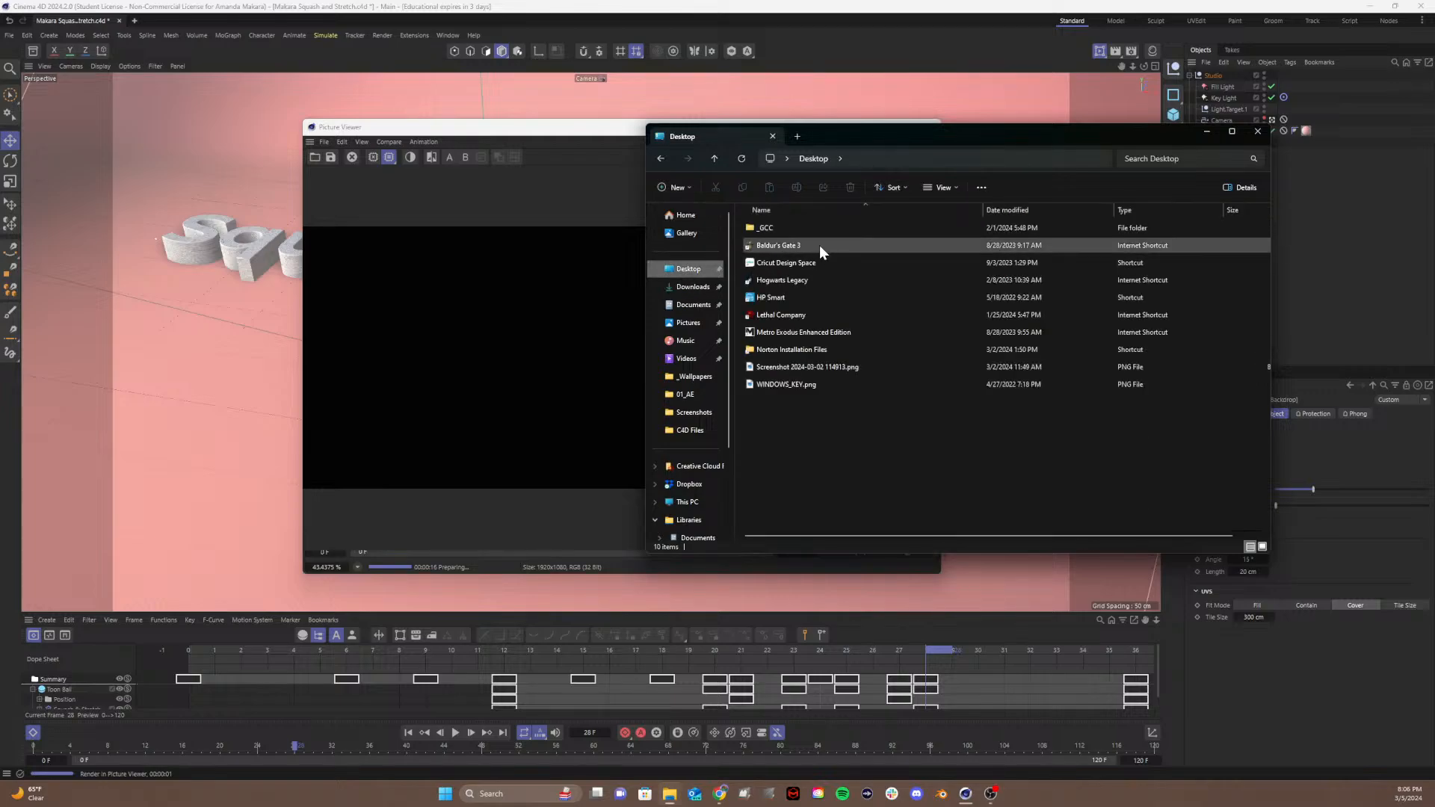
{"action": "double_click", "coordinate": [780, 228]}
{"action": "left_click", "coordinate": [795, 243]}
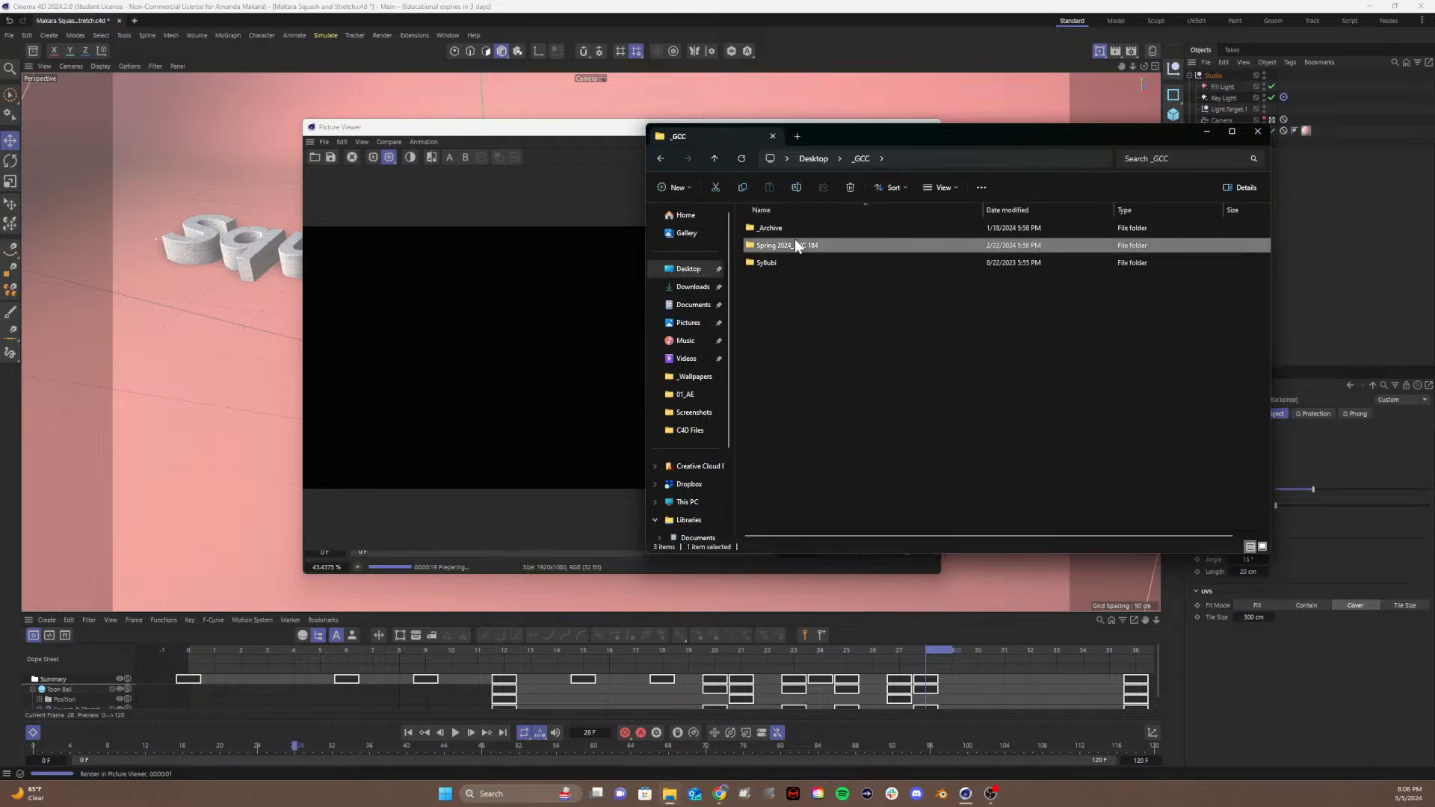
{"action": "double_click", "coordinate": [796, 241]}
{"action": "double_click", "coordinate": [775, 317]}
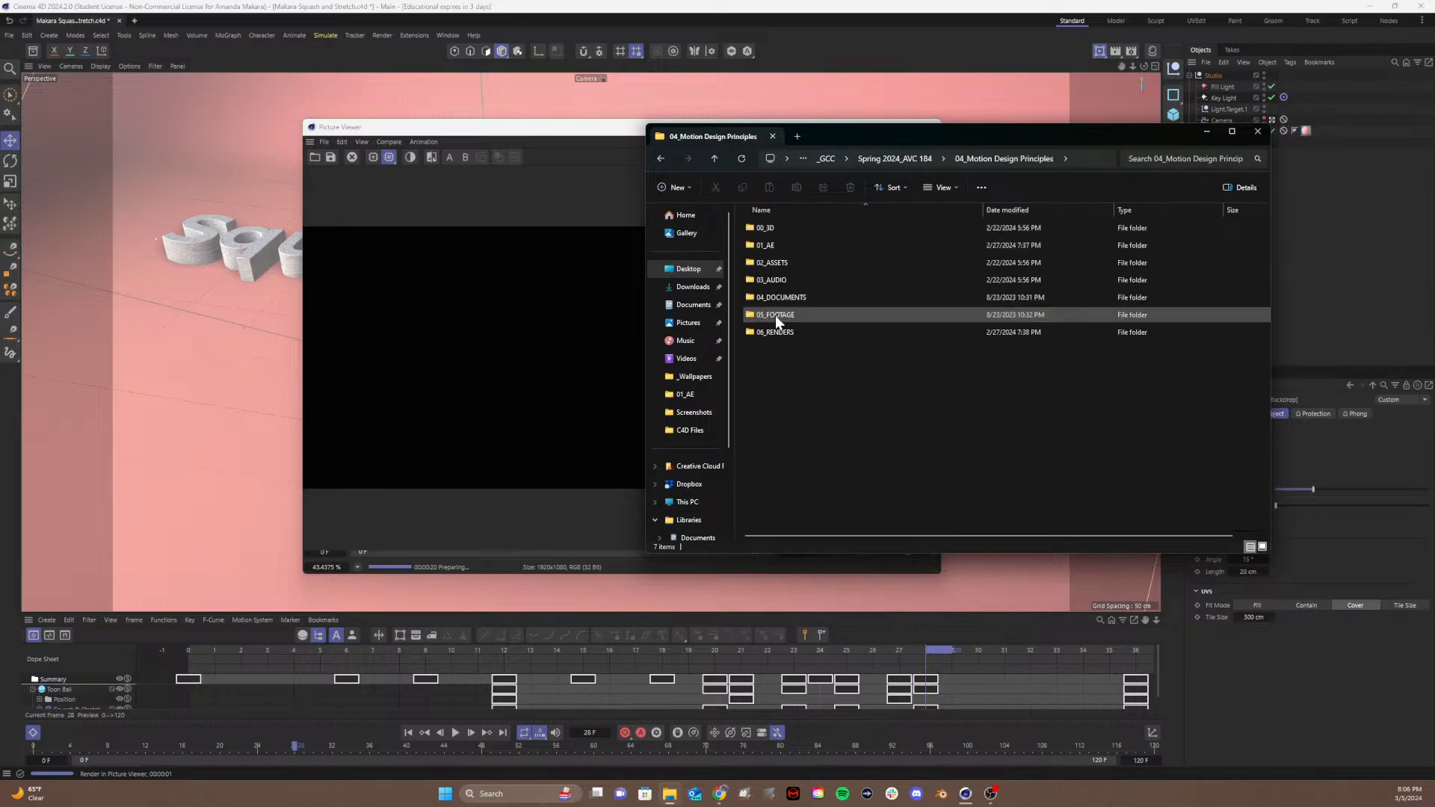
{"action": "double_click", "coordinate": [772, 229]}
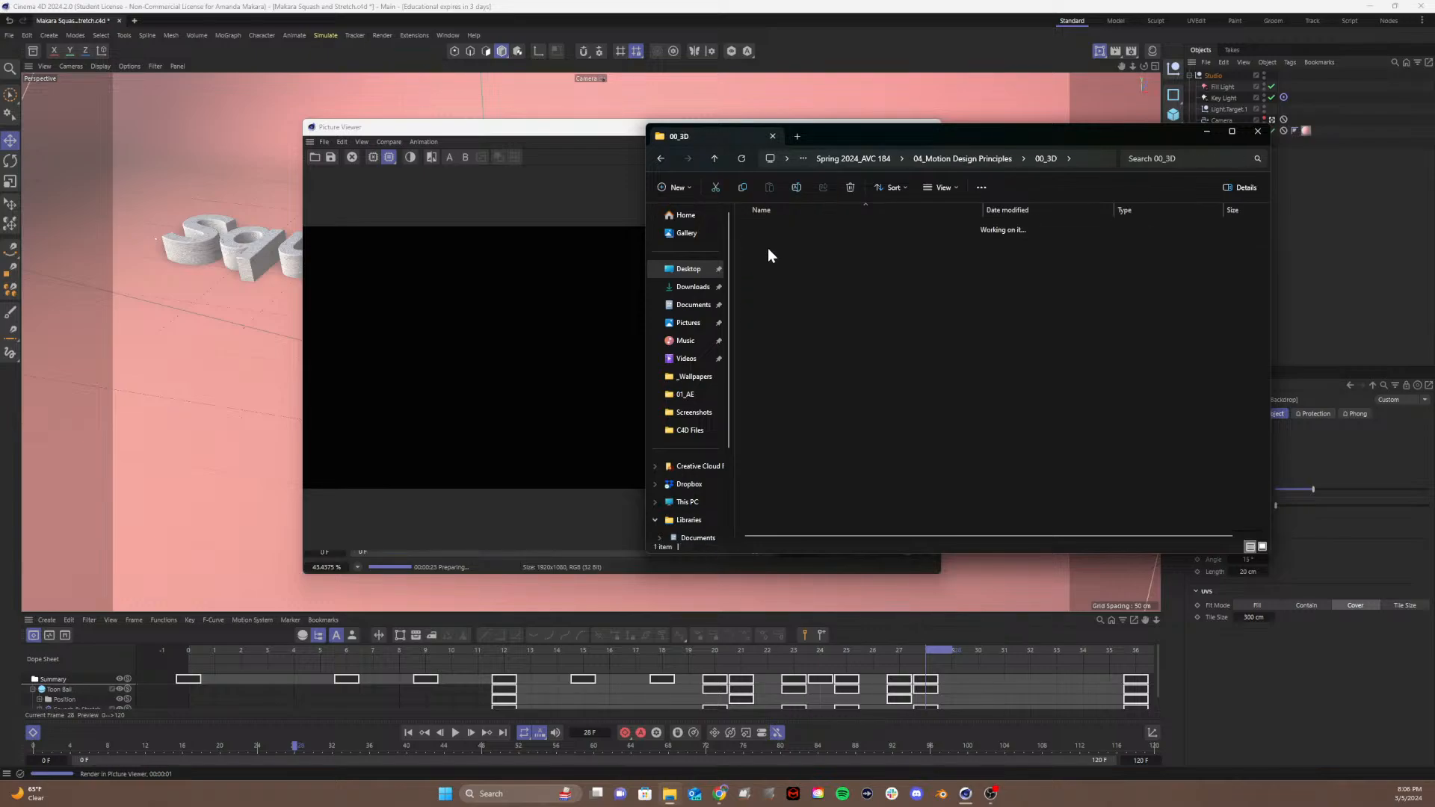
{"action": "double_click", "coordinate": [771, 233]}
{"action": "double_click", "coordinate": [772, 235]}
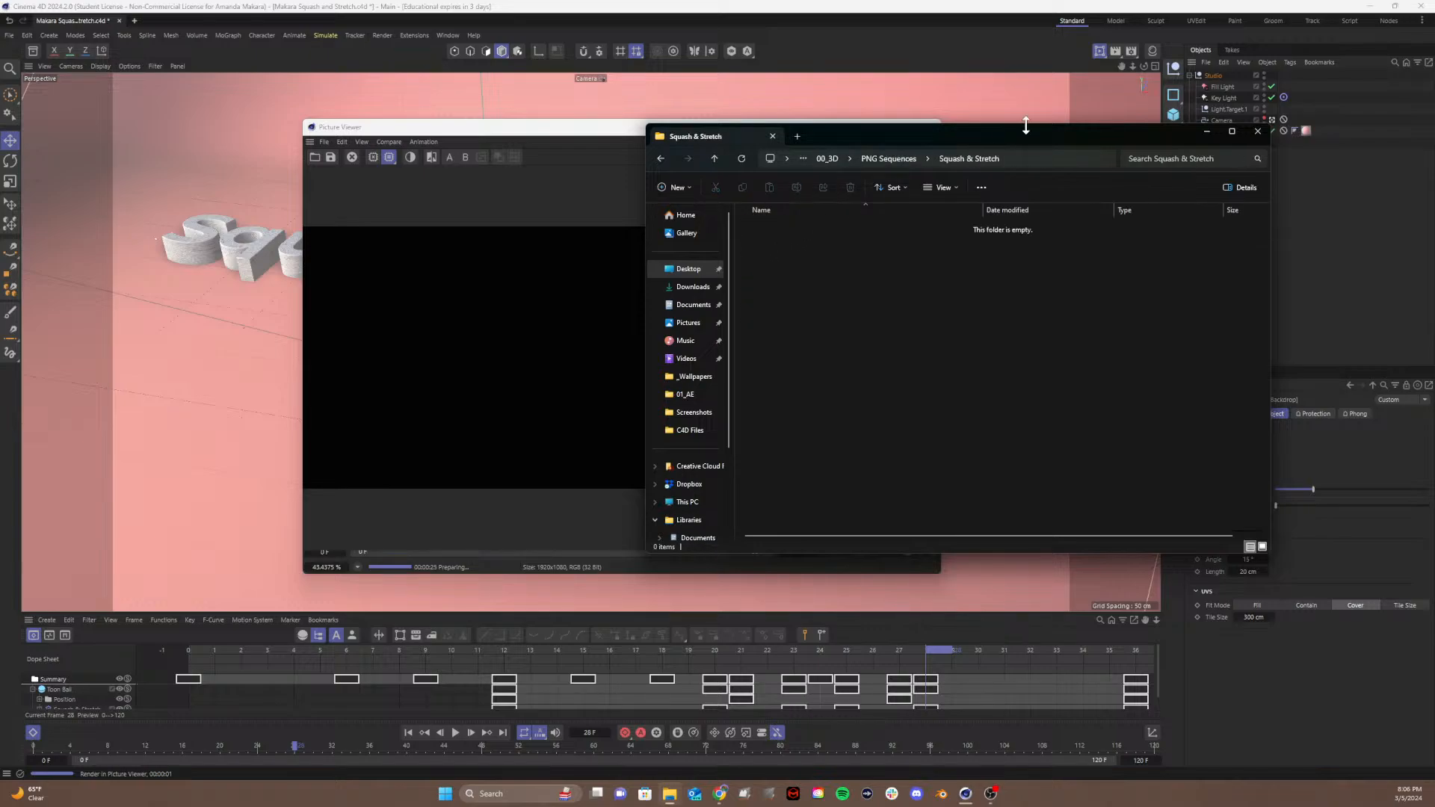
Step: Return to the Picture Viewer and stop the current-frame render, agreeing to abort the external renderer
{"action": "left_click", "coordinate": [545, 129]}
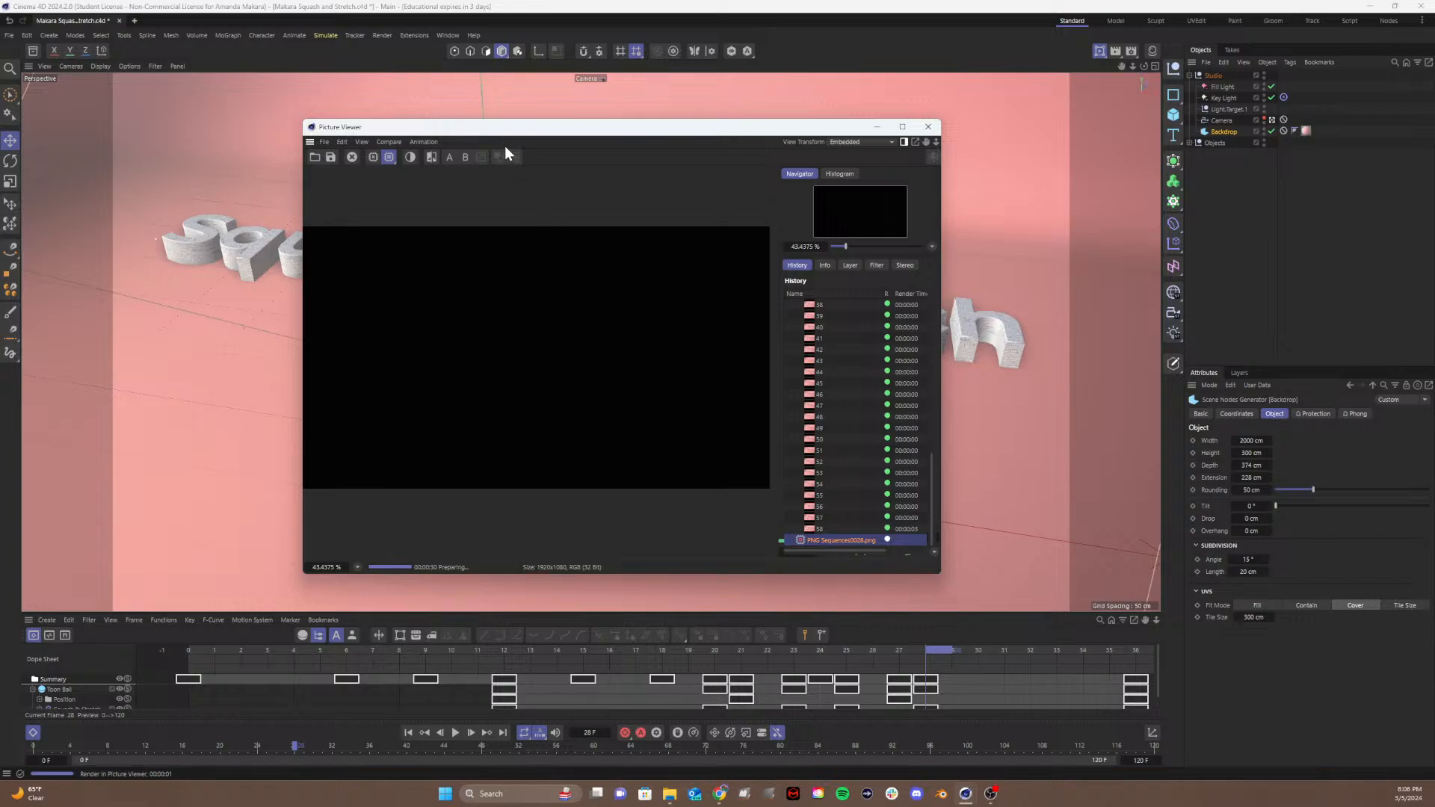
{"action": "left_click", "coordinate": [352, 157]}
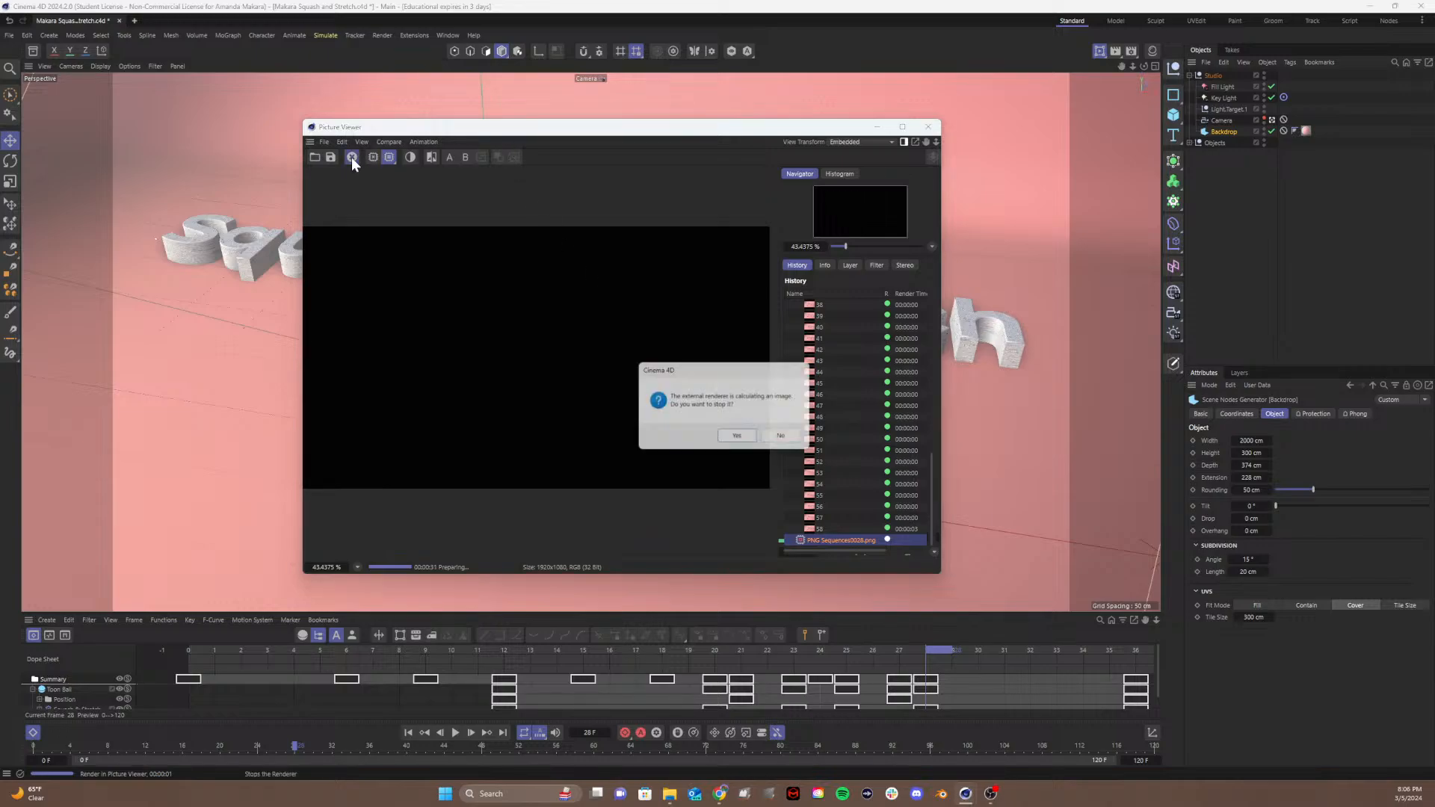
{"action": "left_click", "coordinate": [729, 440]}
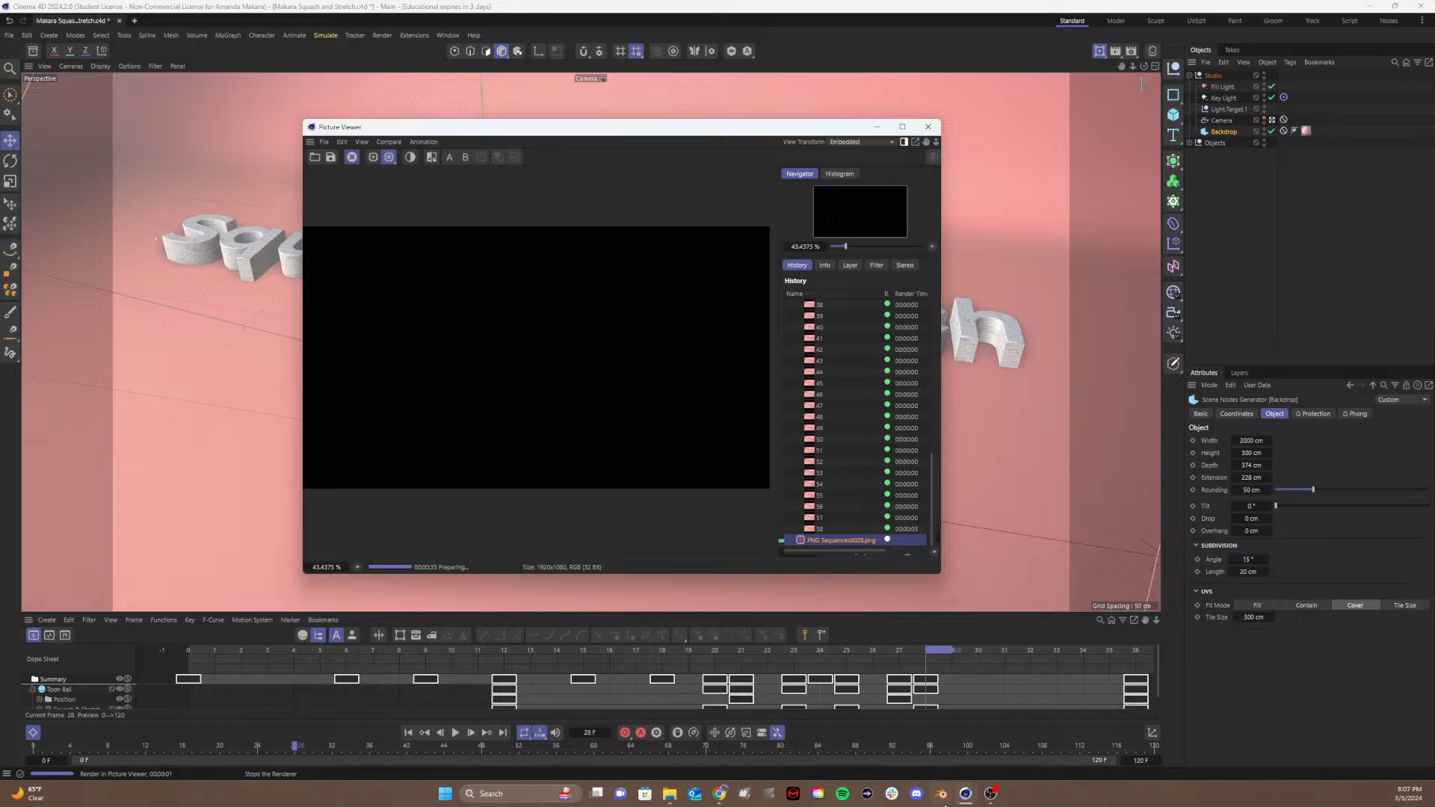
Step: Close the browser window, force-quit the stalled Cinema 4D process from Task Manager, and close Task Manager
{"action": "mouse_move", "coordinate": [988, 798]}
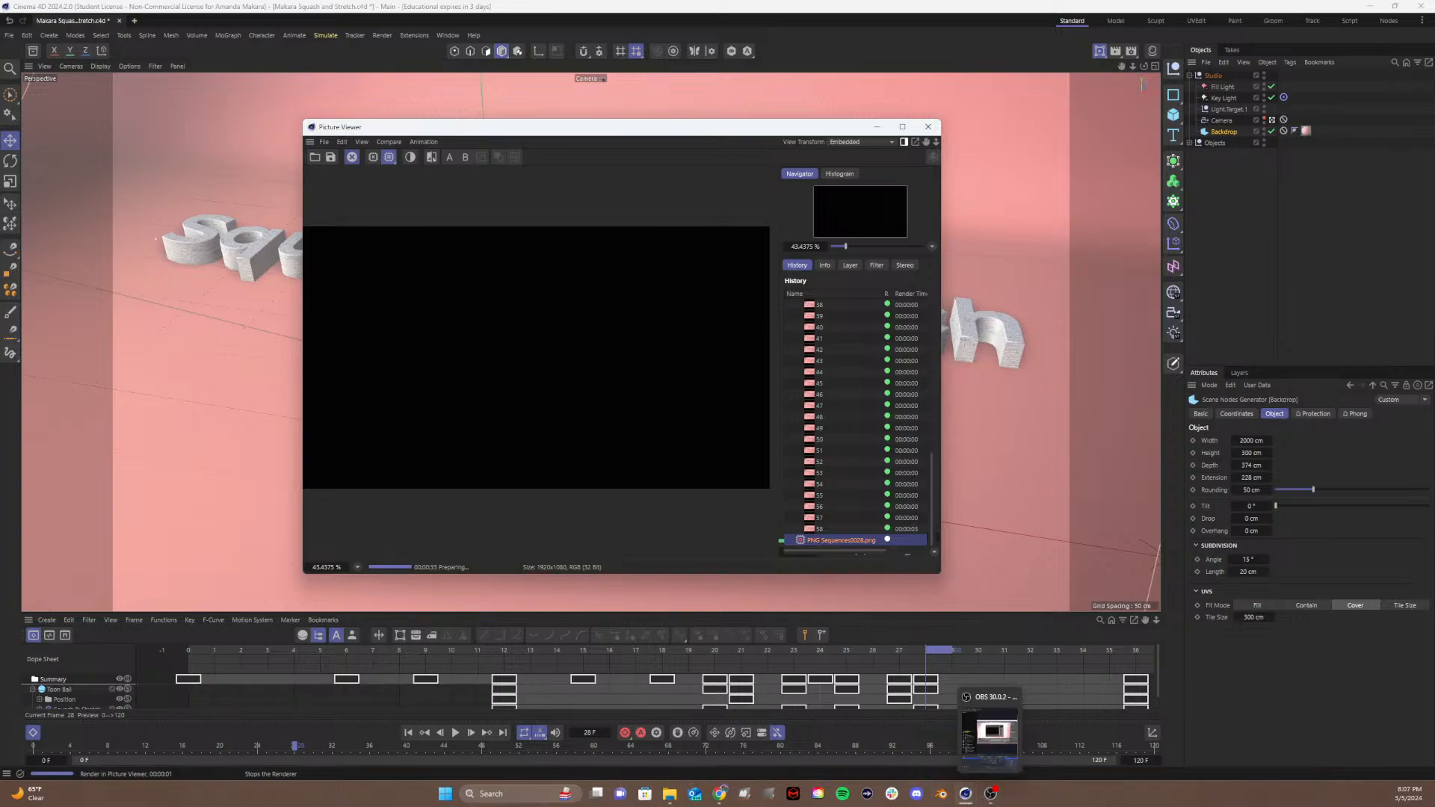
{"action": "left_click", "coordinate": [721, 794]}
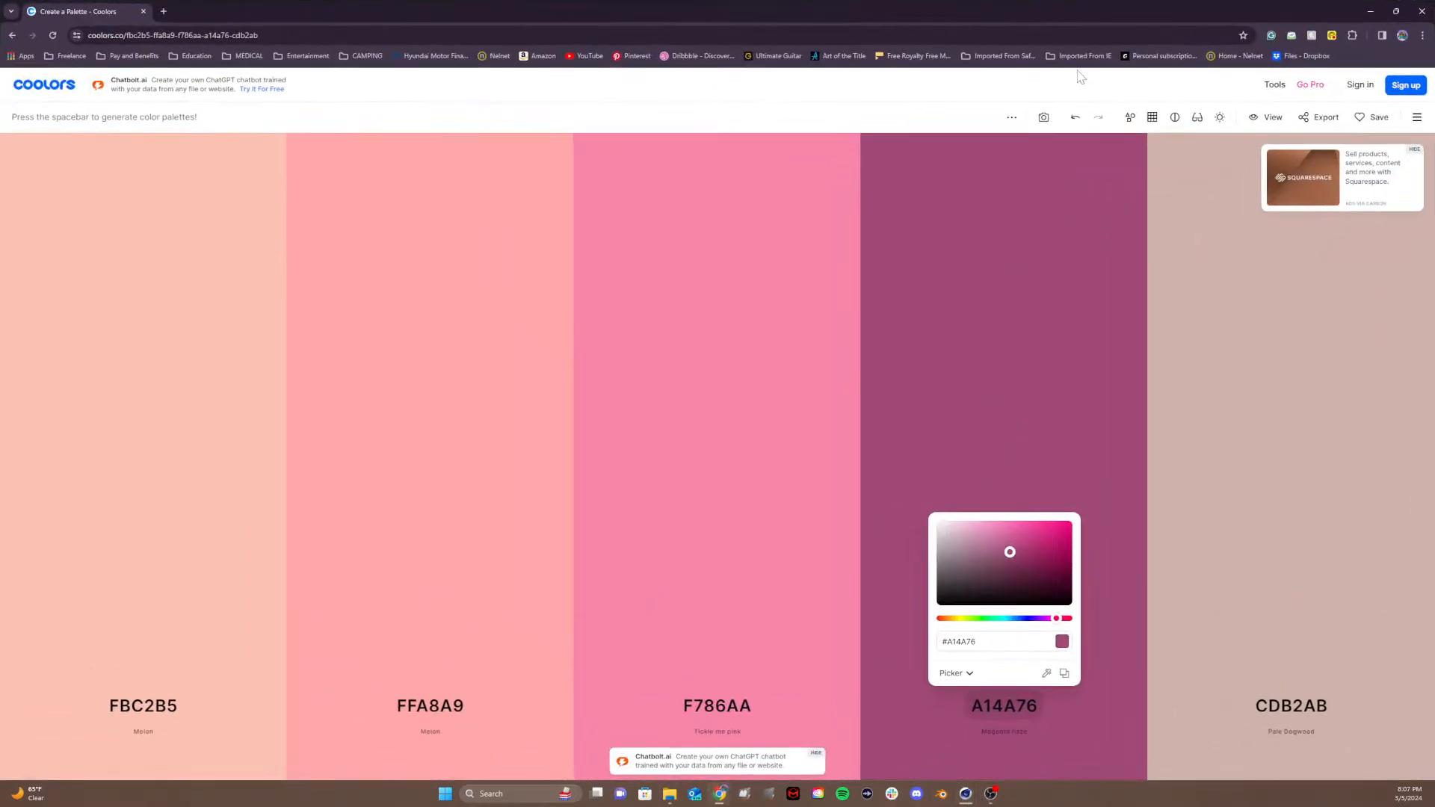
{"action": "left_click", "coordinate": [1426, 6]}
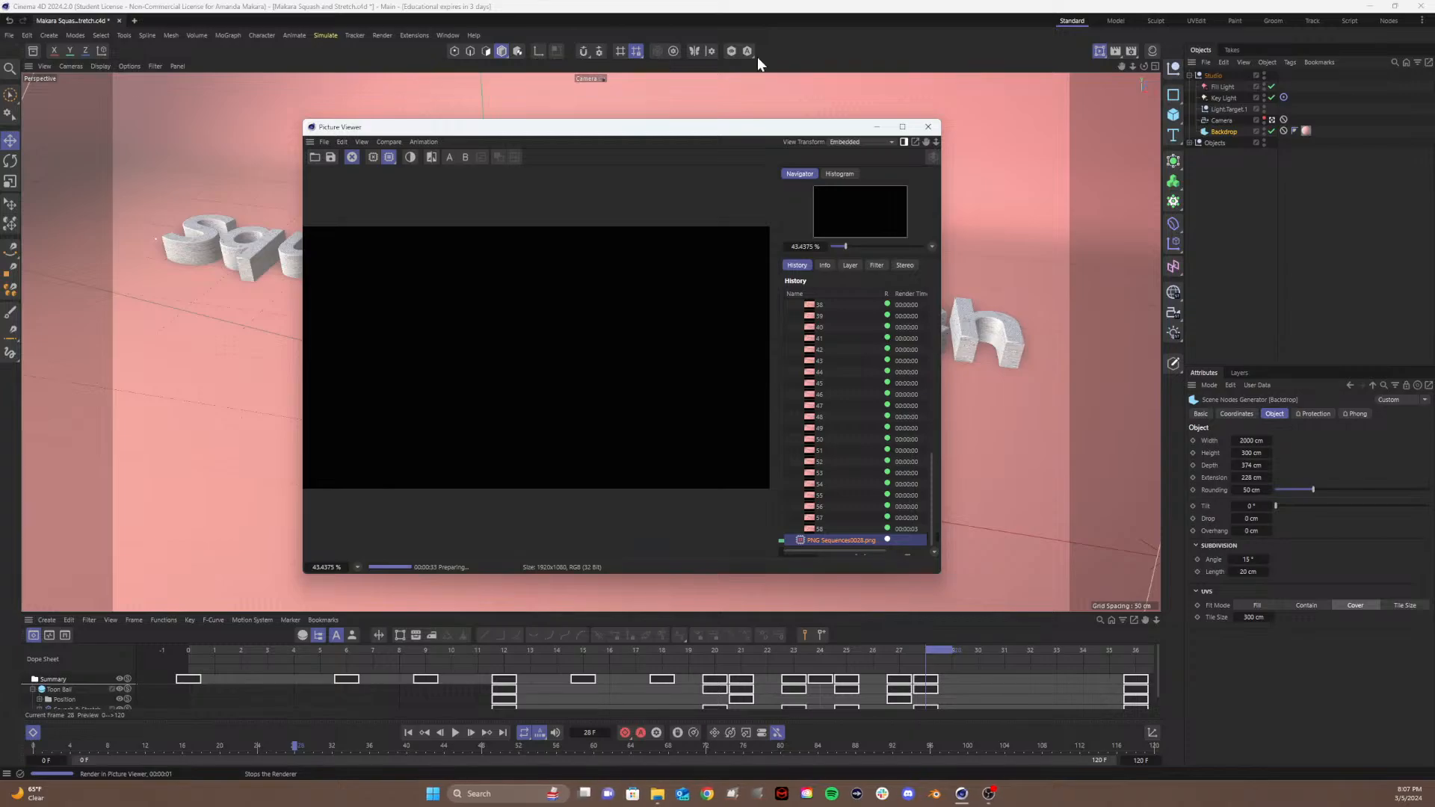
{"action": "left_click_drag", "start_coordinate": [1434, 12], "coordinate": [798, 190]}
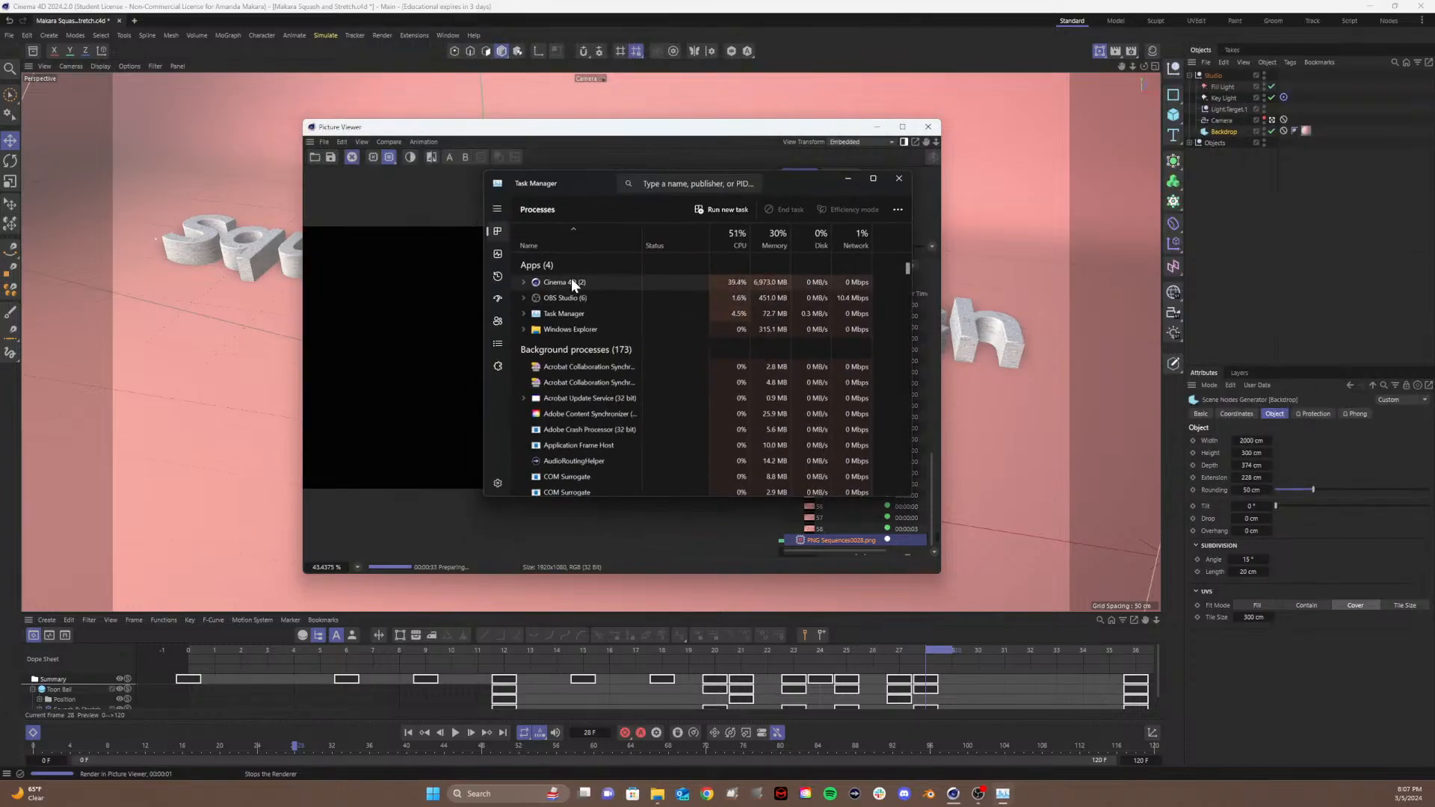
{"action": "left_click", "coordinate": [571, 281]}
{"action": "left_click", "coordinate": [776, 211]}
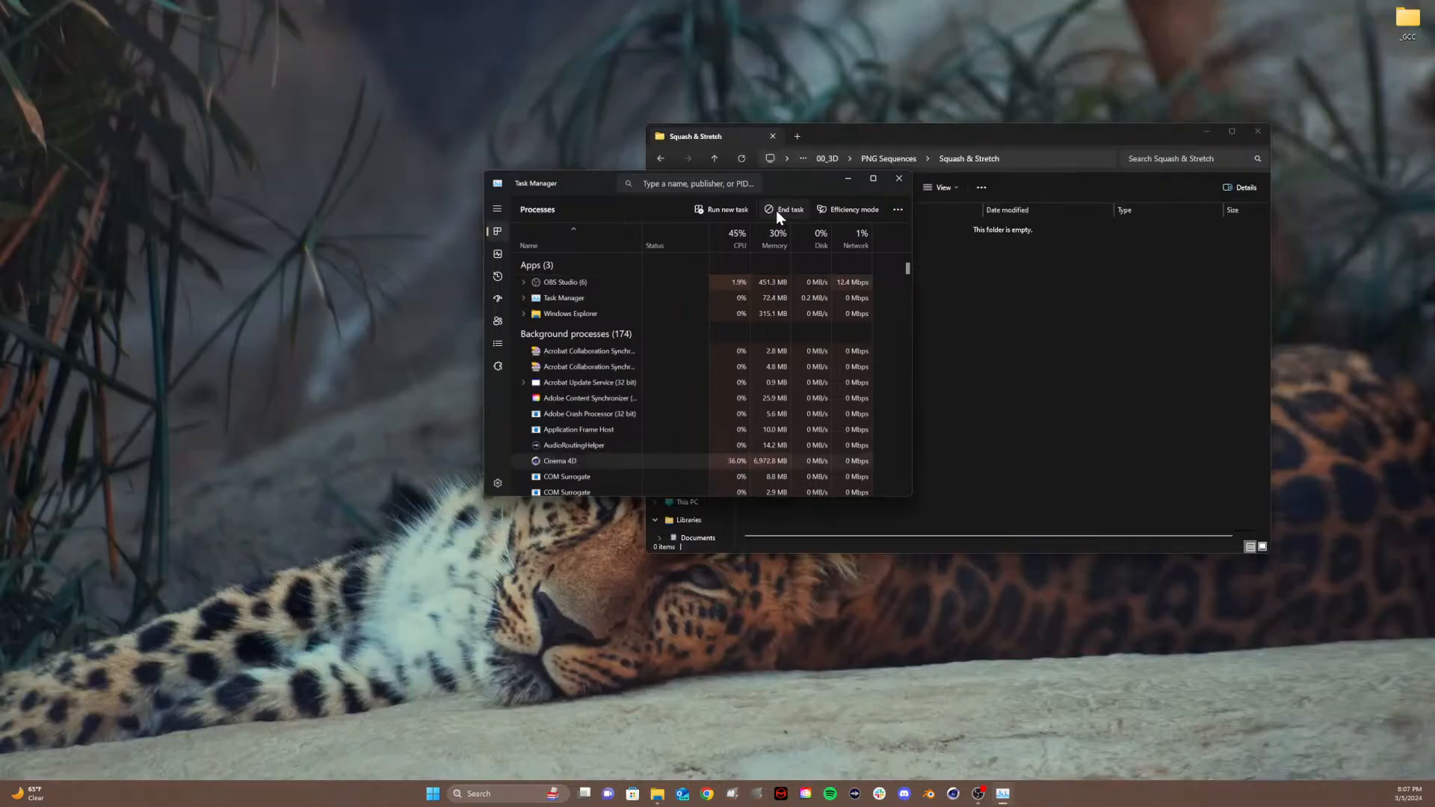
{"action": "left_click", "coordinate": [896, 179]}
Step: In File Explorer, go to 00_3D > C4D Files and reopen the saved Squash and Stretch project in Cinema 4D
{"action": "left_click", "coordinate": [885, 159]}
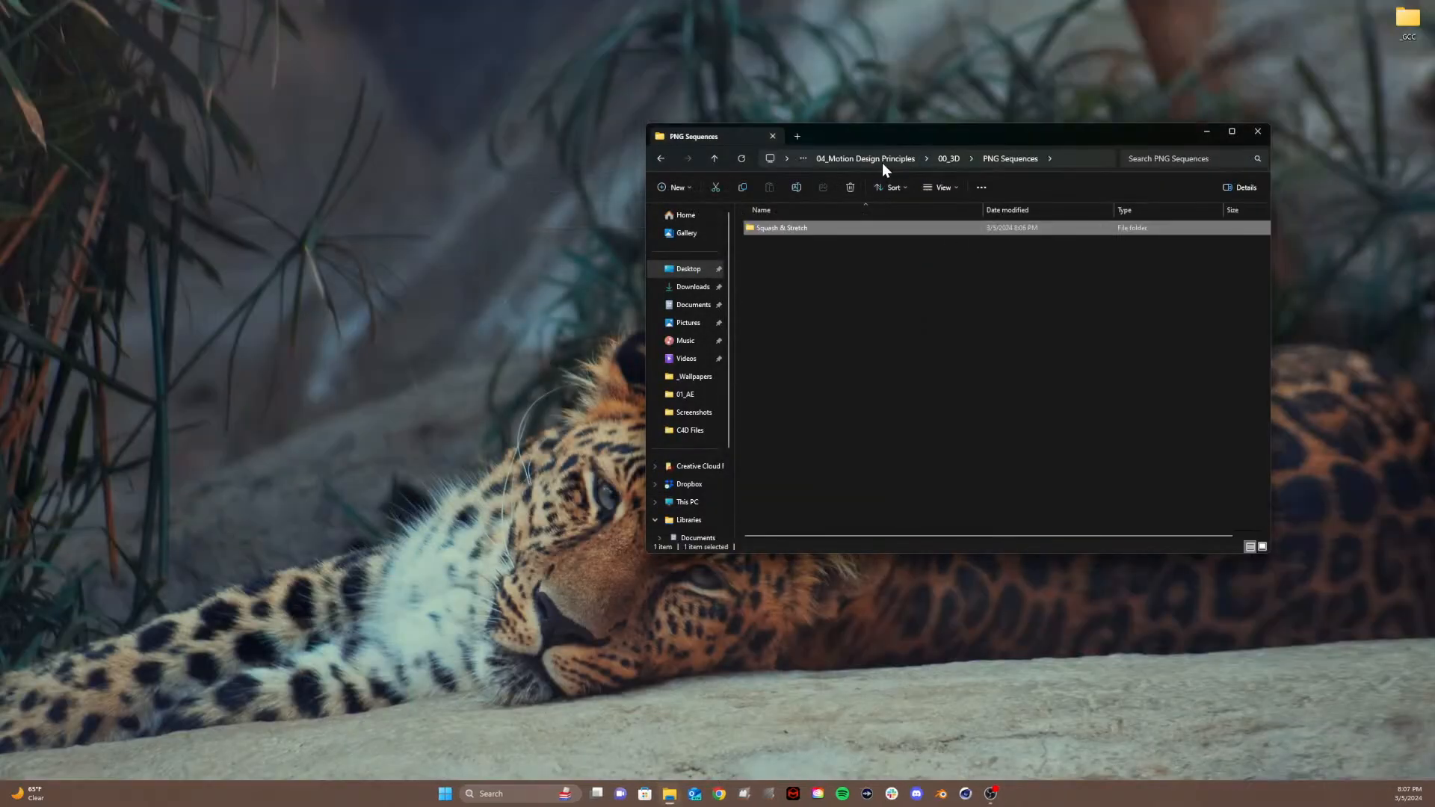
{"action": "left_click", "coordinate": [946, 158]}
{"action": "double_click", "coordinate": [778, 229]}
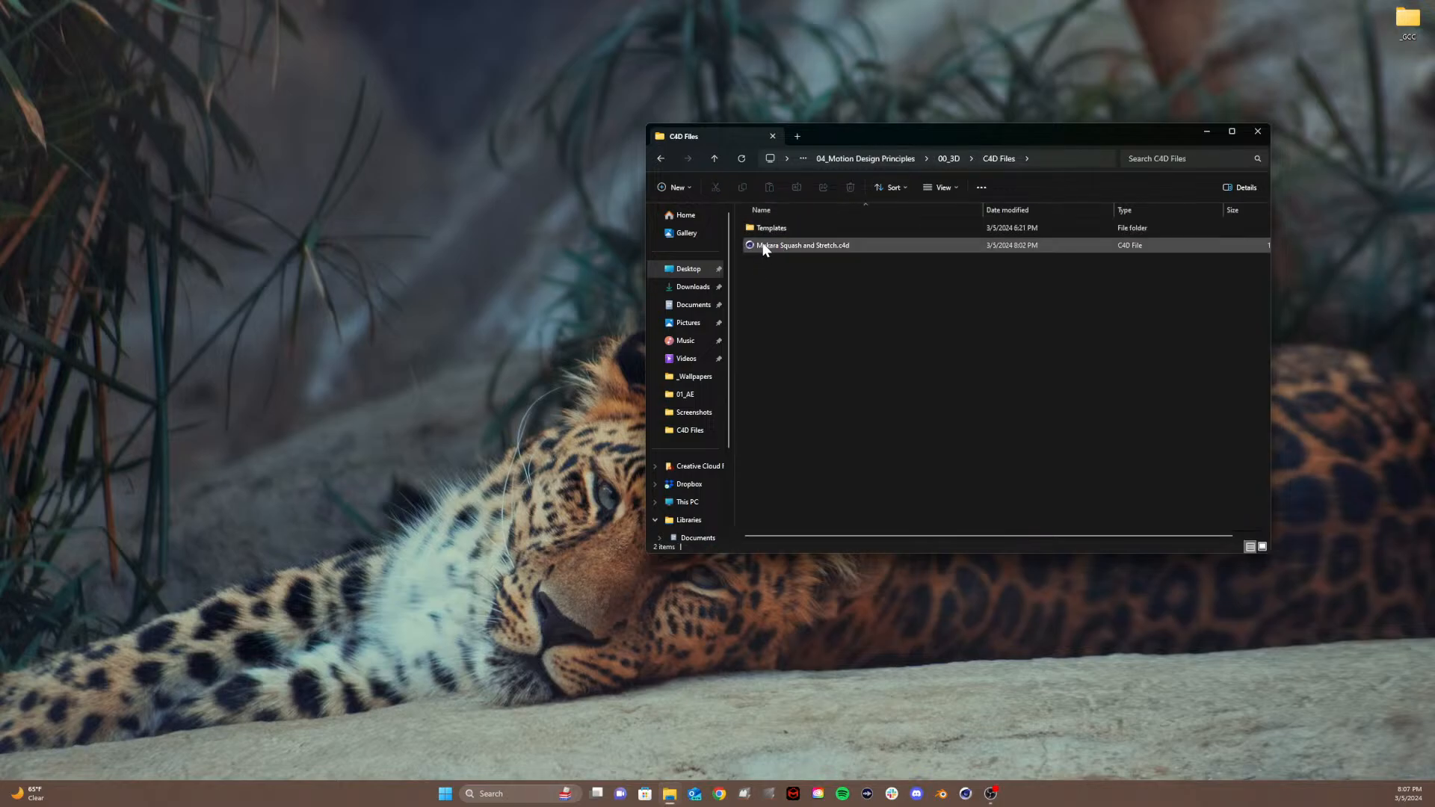
{"action": "left_click", "coordinate": [764, 247]}
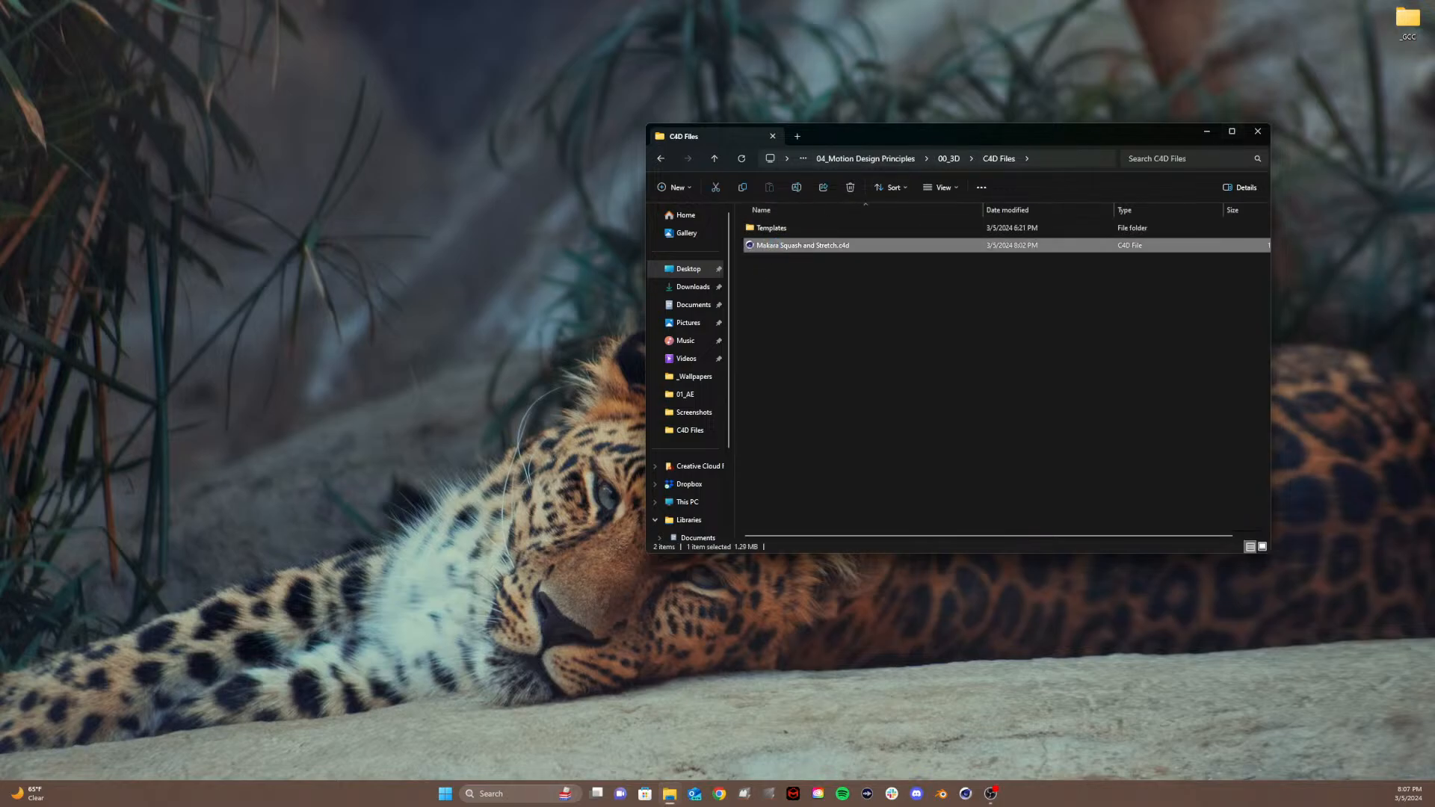
{"action": "left_click", "coordinate": [1206, 132]}
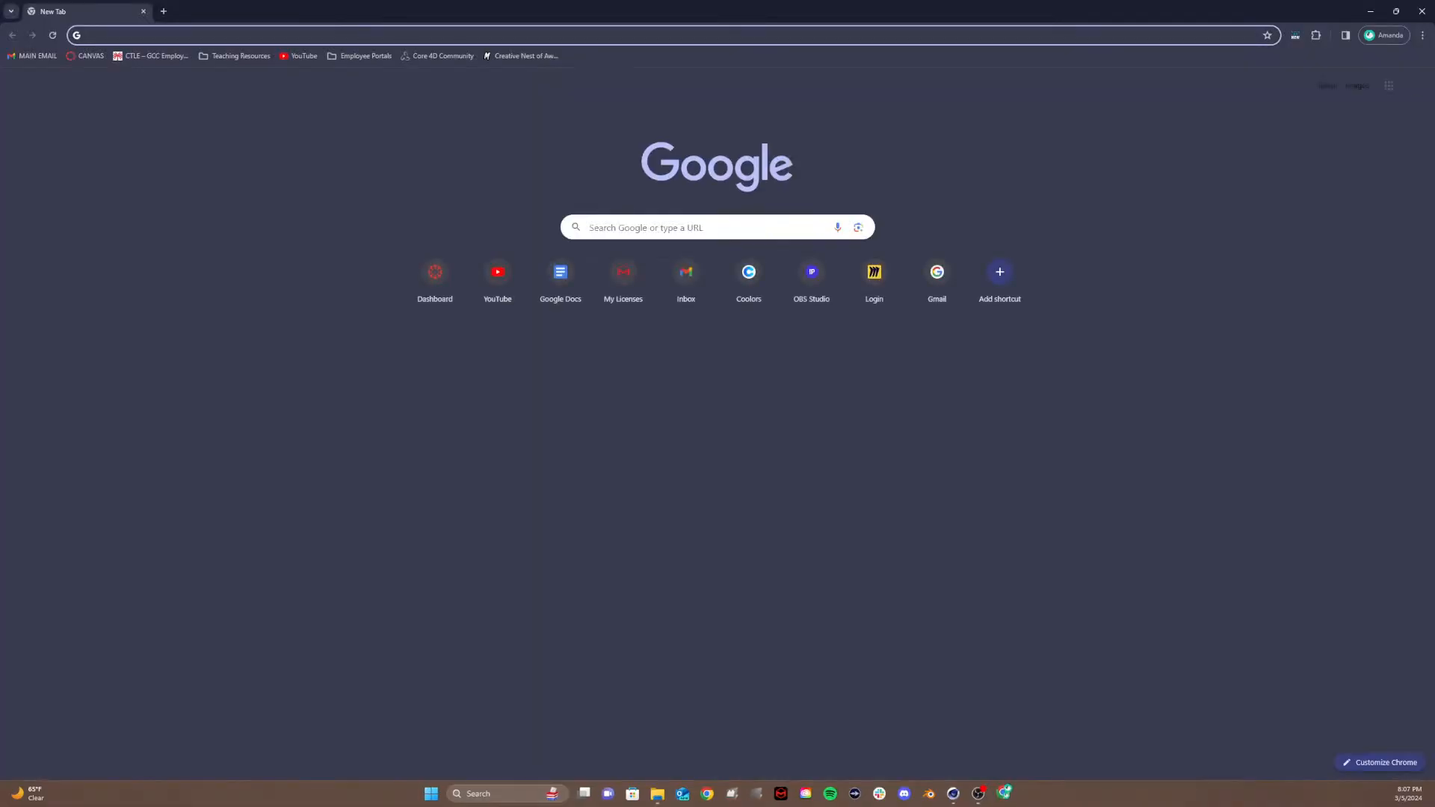
Step: Clear away the new browser window and maximize the reopened Cinema 4D project window
{"action": "left_click_drag", "start_coordinate": [685, 7], "coordinate": [1434, 30]}
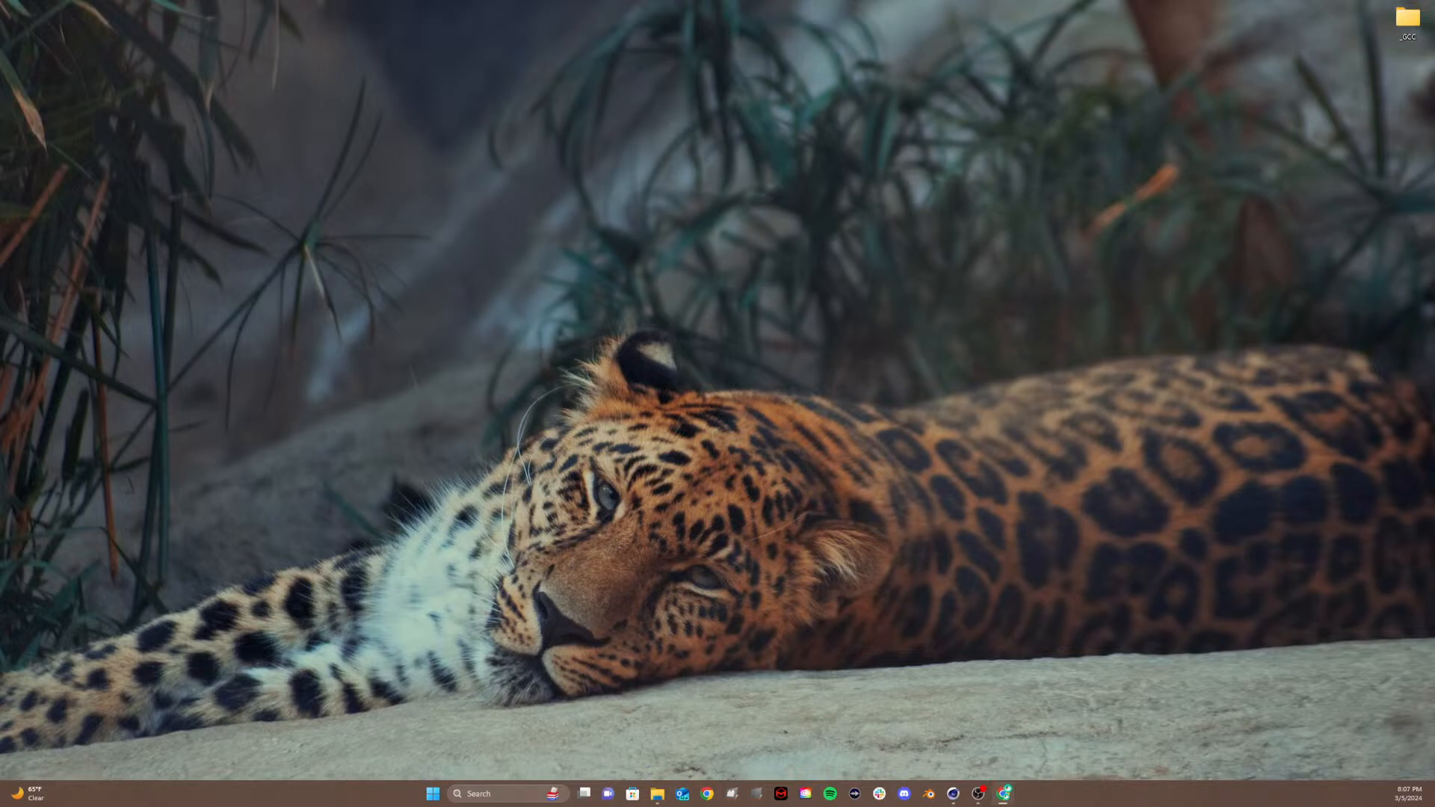
{"action": "left_click_drag", "start_coordinate": [1434, 224], "coordinate": [323, 104]}
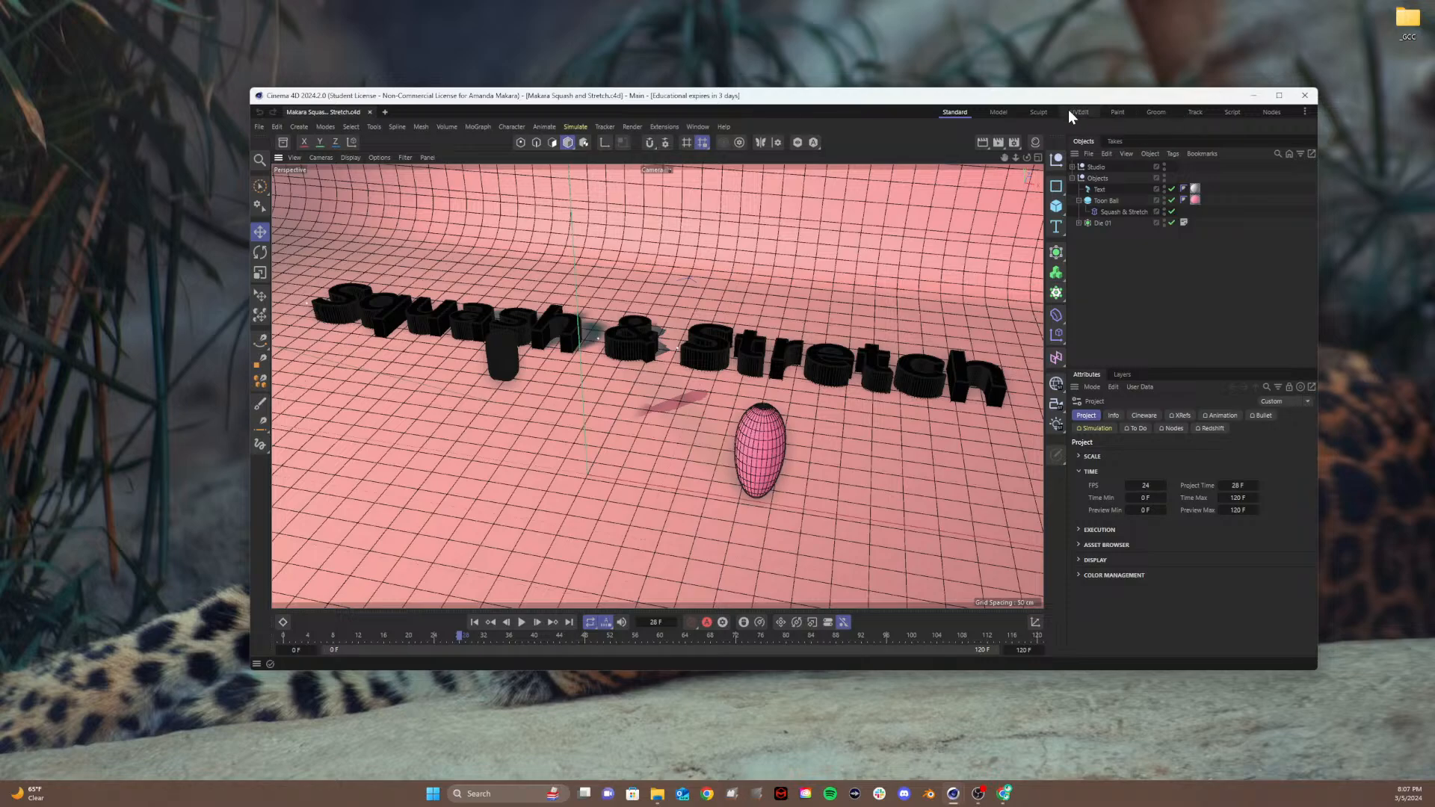
{"action": "mouse_move", "coordinate": [1073, 100]}
{"action": "left_mouse_down"}
{"action": "mouse_move", "coordinate": [990, 95]}
{"action": "mouse_move", "coordinate": [1048, 95]}
{"action": "left_mouse_up"}
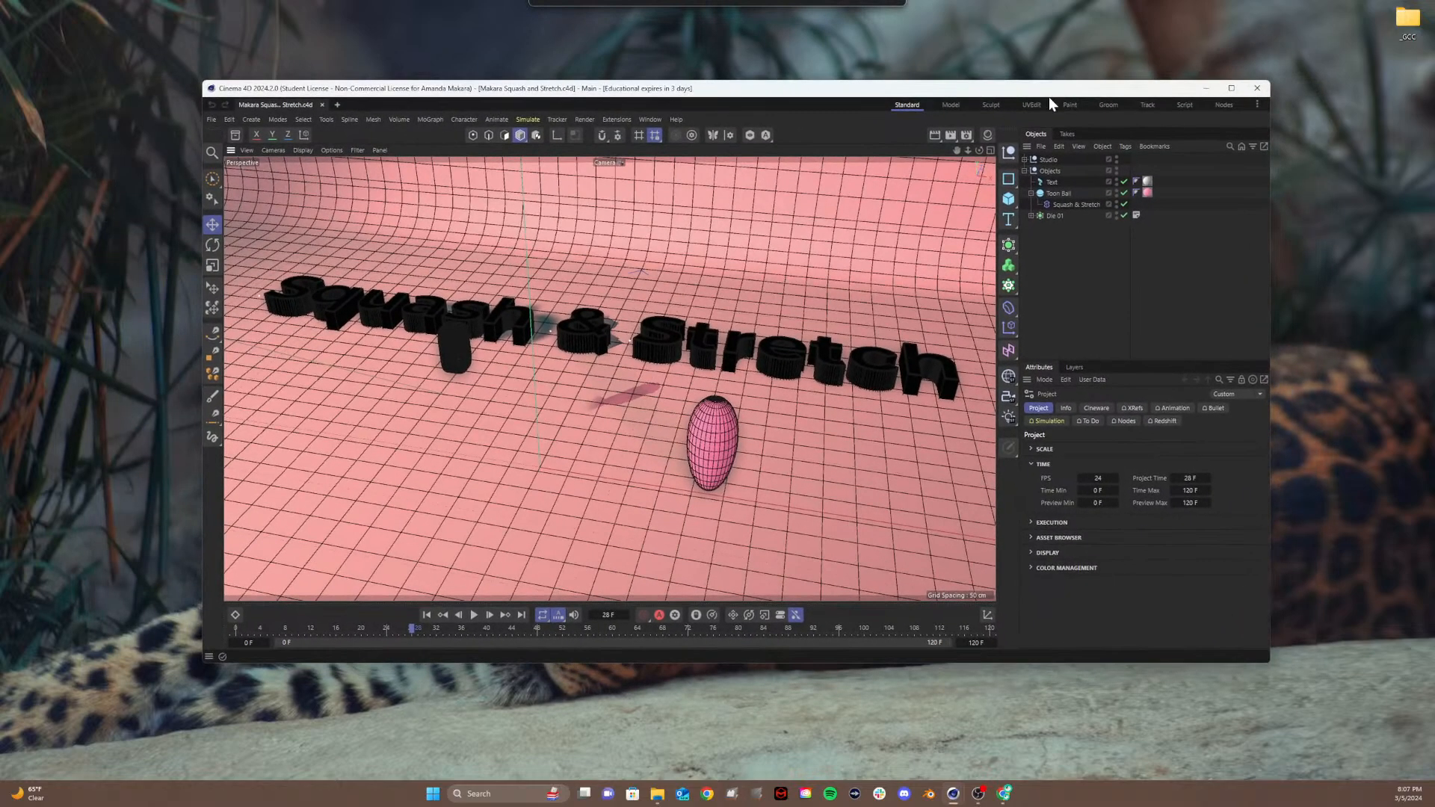
{"action": "left_click", "coordinate": [1230, 89]}
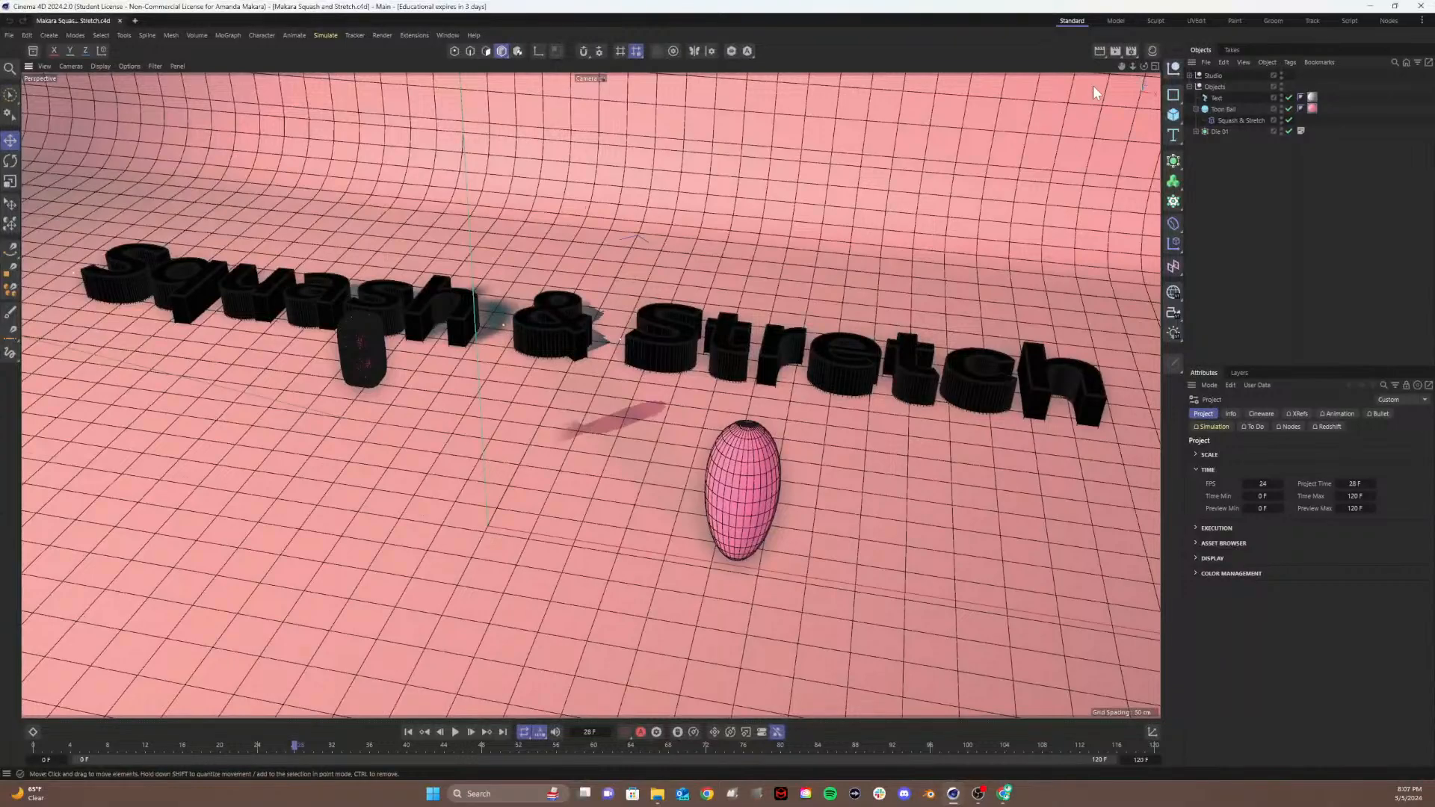
Step: Show the project's materials and delete the Apple, Calyx and Stem materials
{"action": "left_click", "coordinate": [1151, 52]}
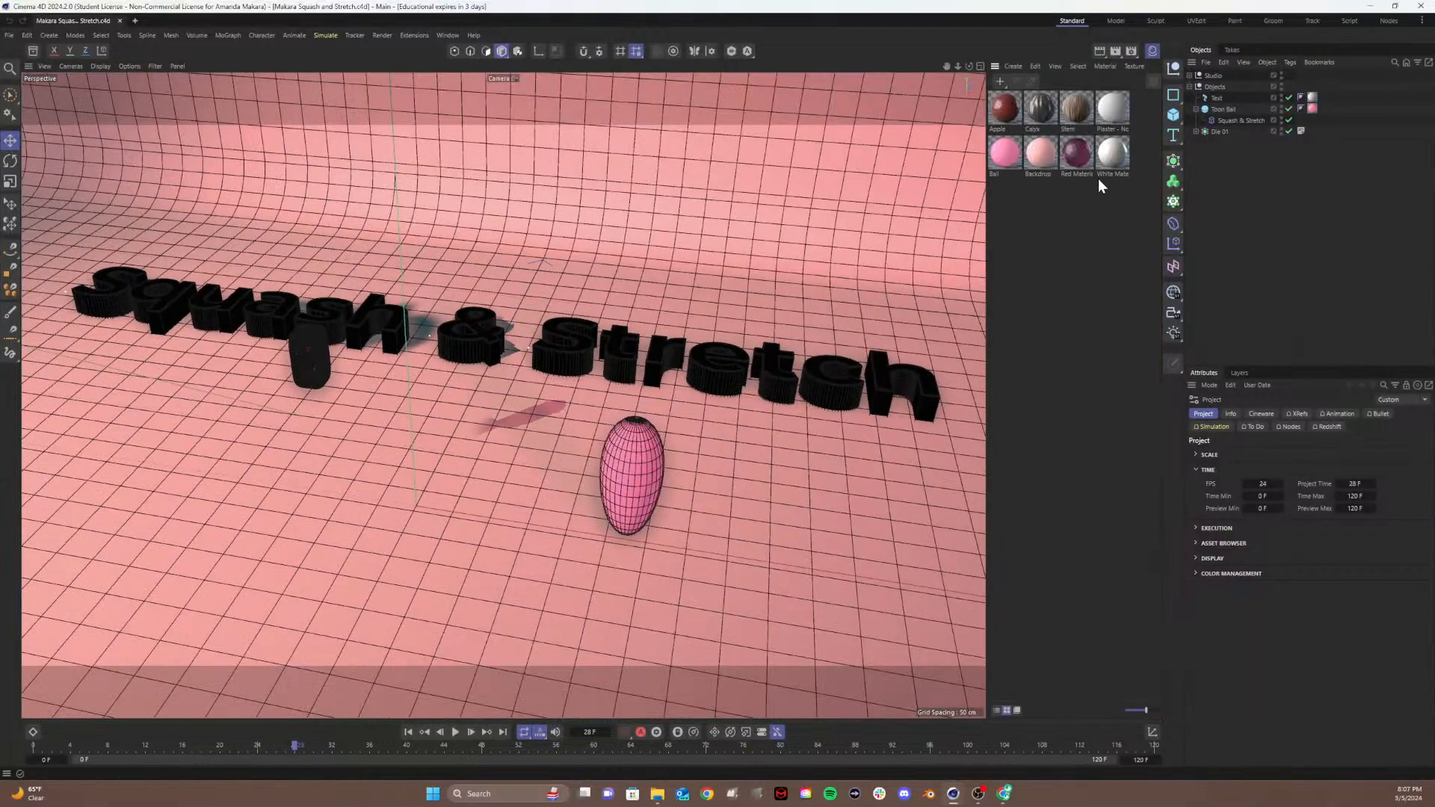
{"action": "left_click", "coordinate": [1030, 112]}
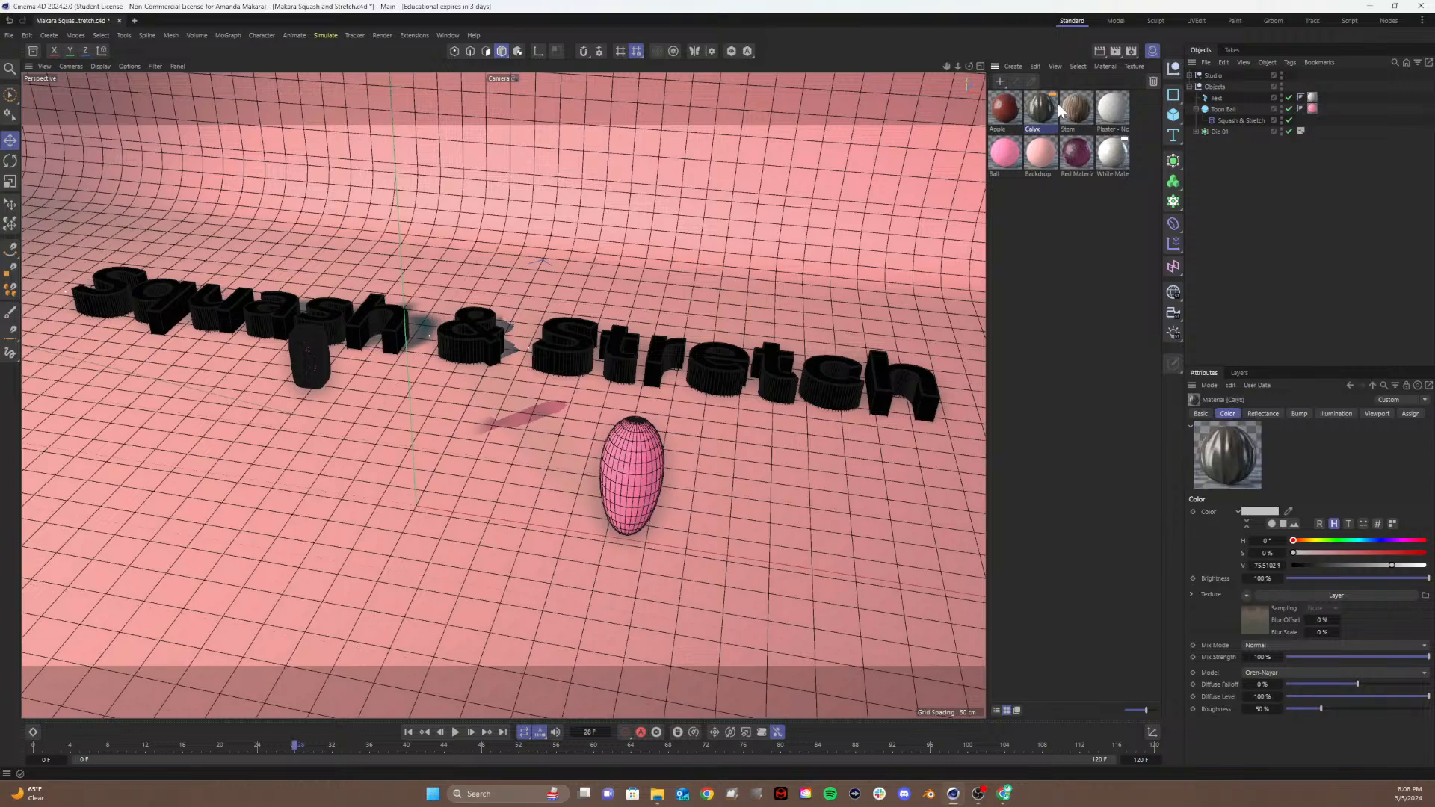
{"action": "left_click", "coordinate": [1001, 112]}
{"action": "left_click", "coordinate": [1073, 106], "text": "shift"}
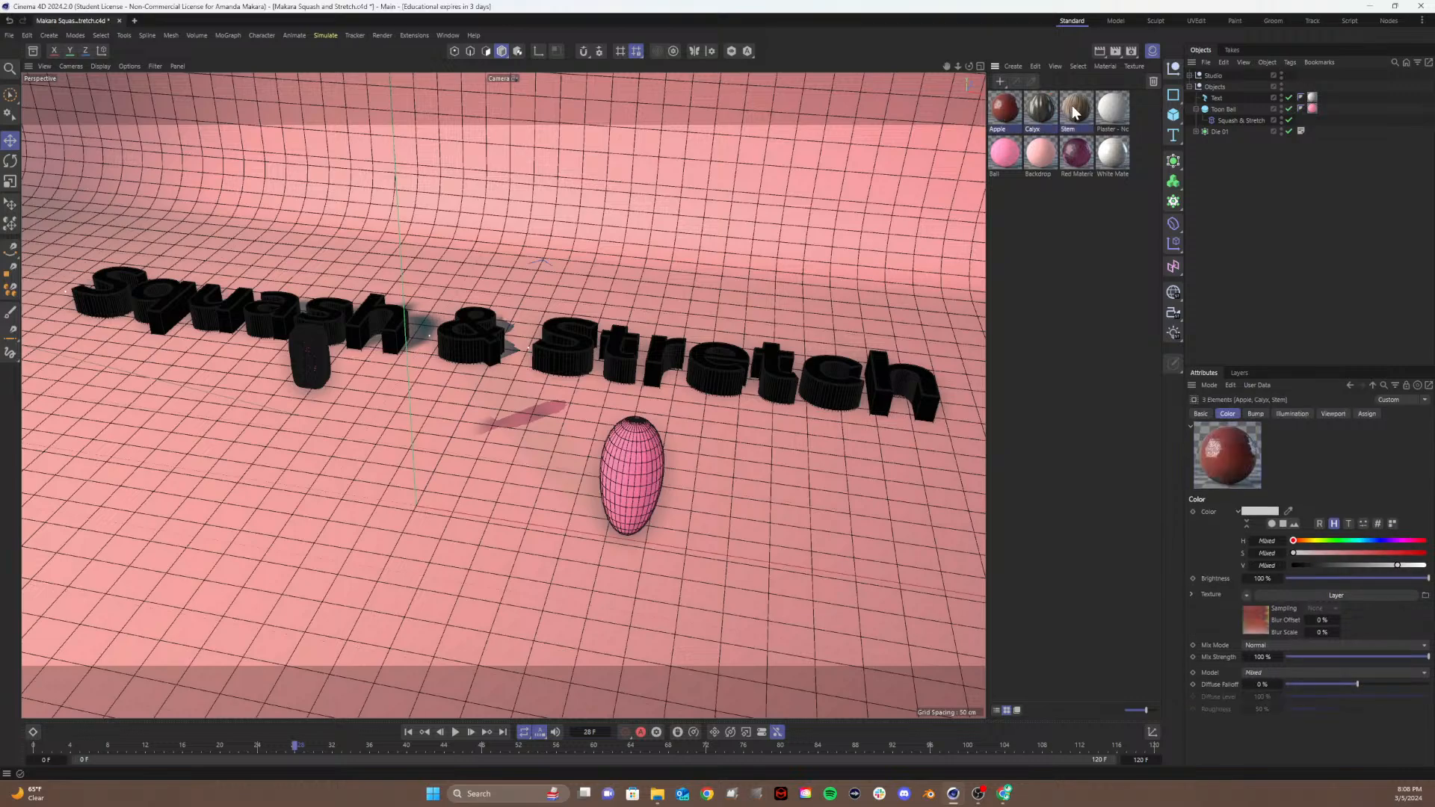
{"action": "key", "text": "Delete"}
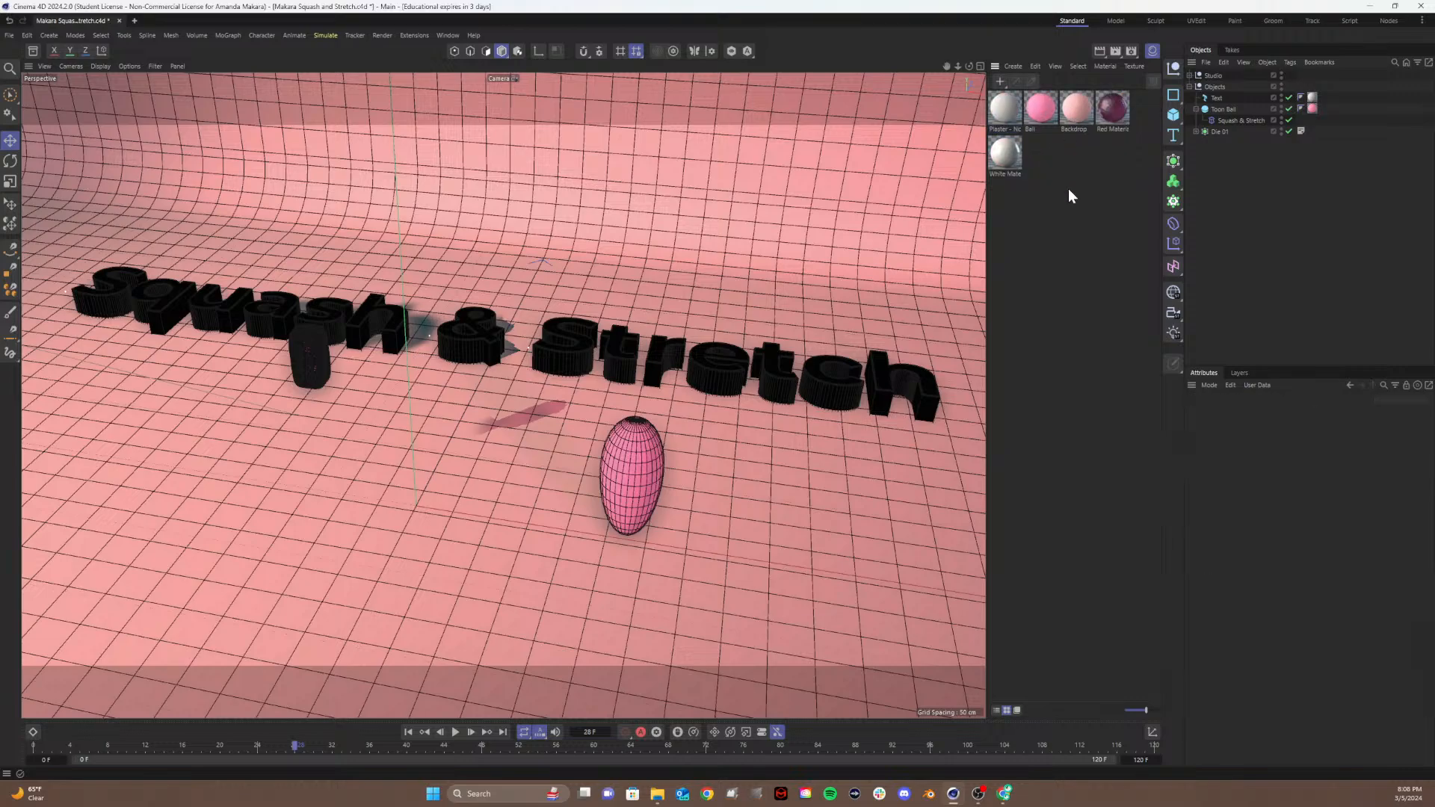
Step: Expand the Studio group's contents and test-render the current viewport
{"action": "left_click", "coordinate": [1209, 74]}
{"action": "left_click", "coordinate": [1189, 75]}
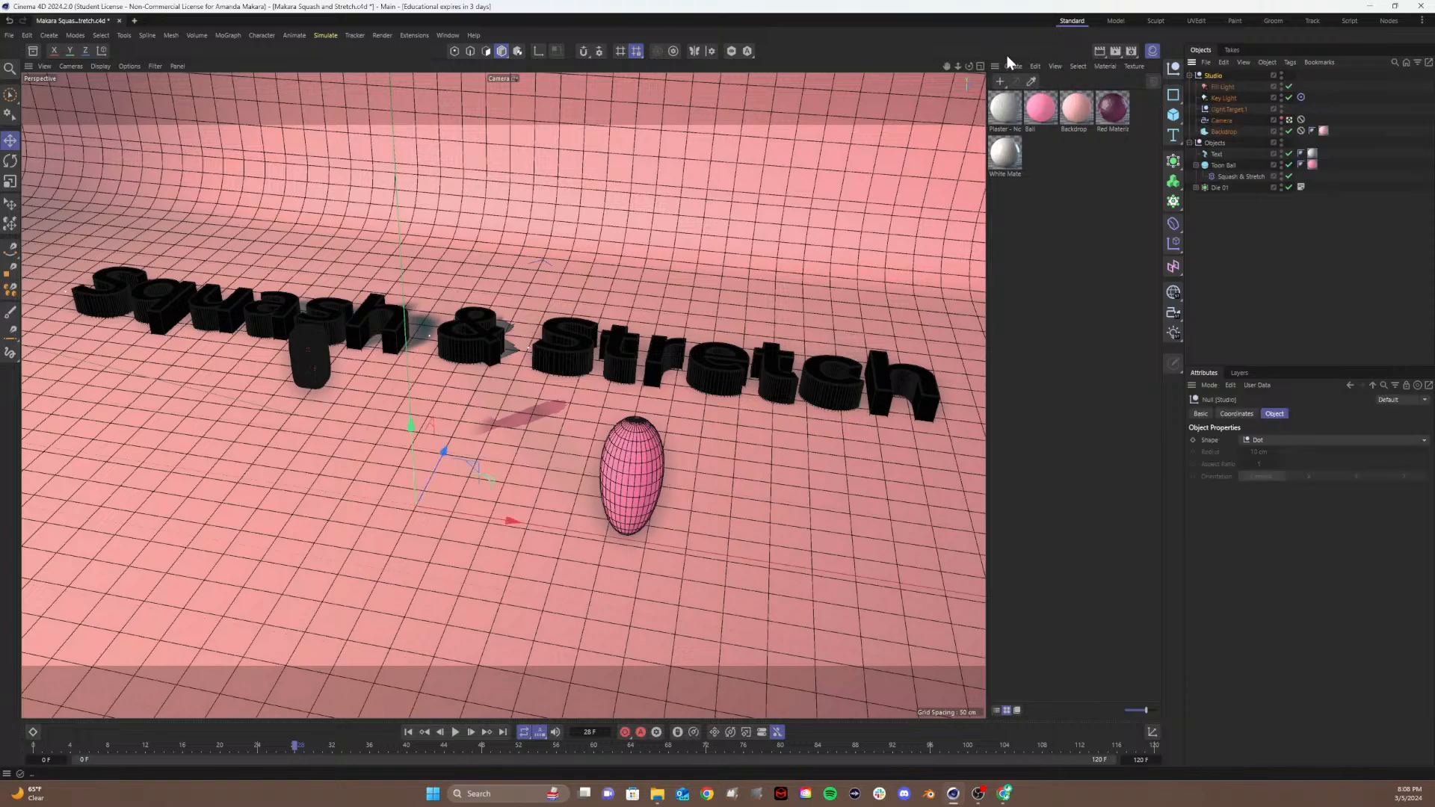
{"action": "left_click", "coordinate": [1103, 55]}
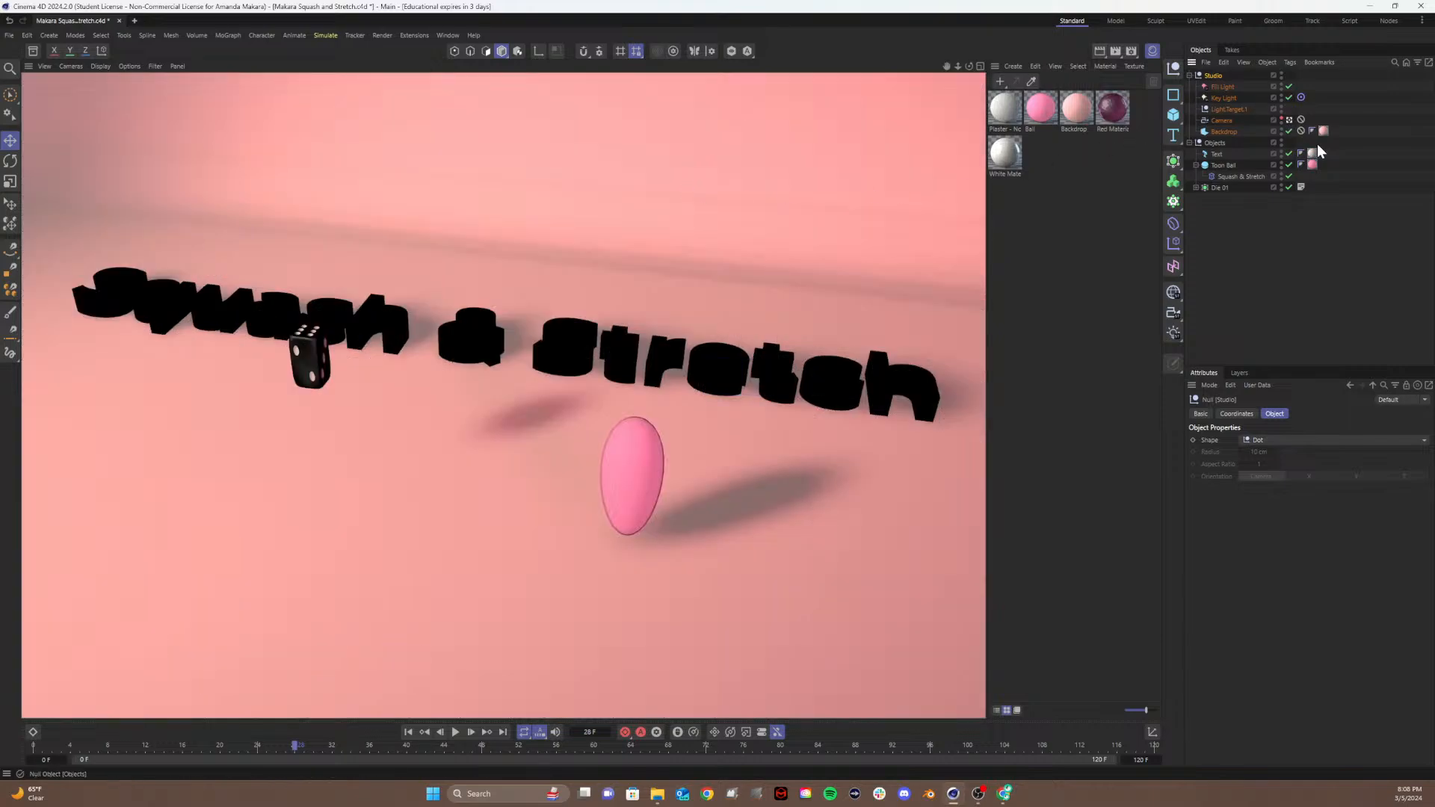
{"action": "left_click", "coordinate": [1281, 118]}
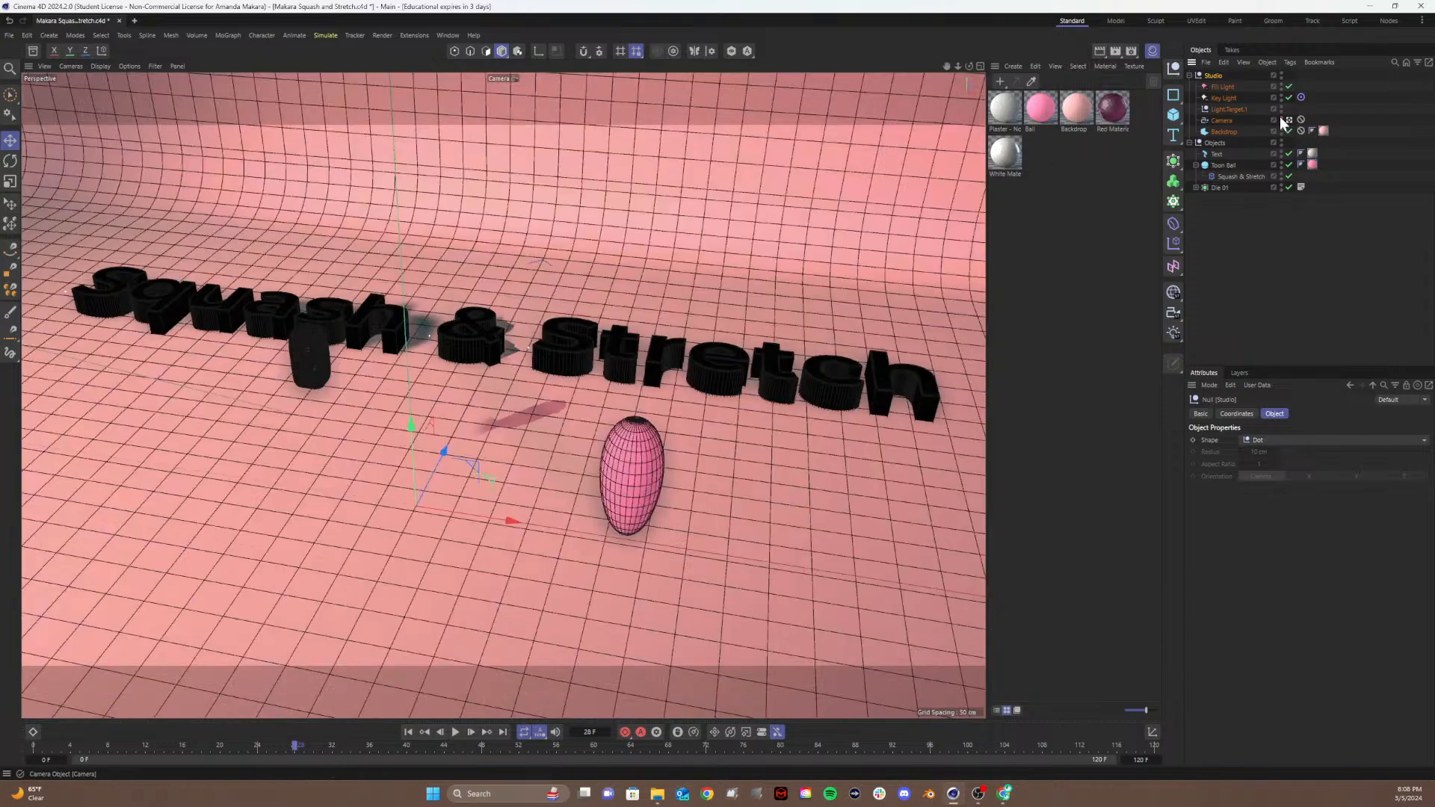
Step: Remove the Text object's material tag, reapply the Plaster - Nodes material to it, and test-render the viewport
{"action": "left_click", "coordinate": [1006, 108]}
{"action": "left_click", "coordinate": [1224, 154]}
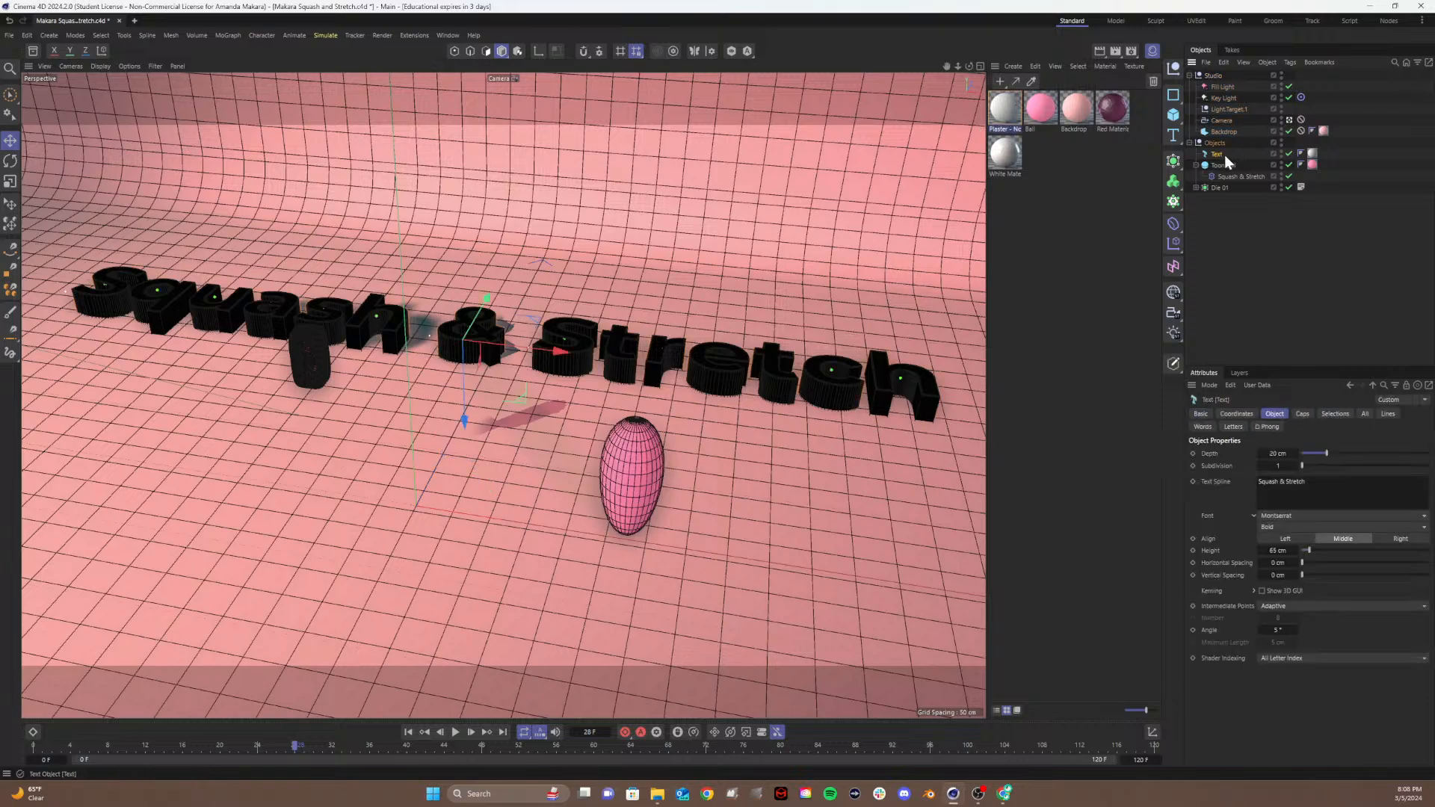
{"action": "left_click", "coordinate": [1313, 154]}
{"action": "key", "text": "Delete"}
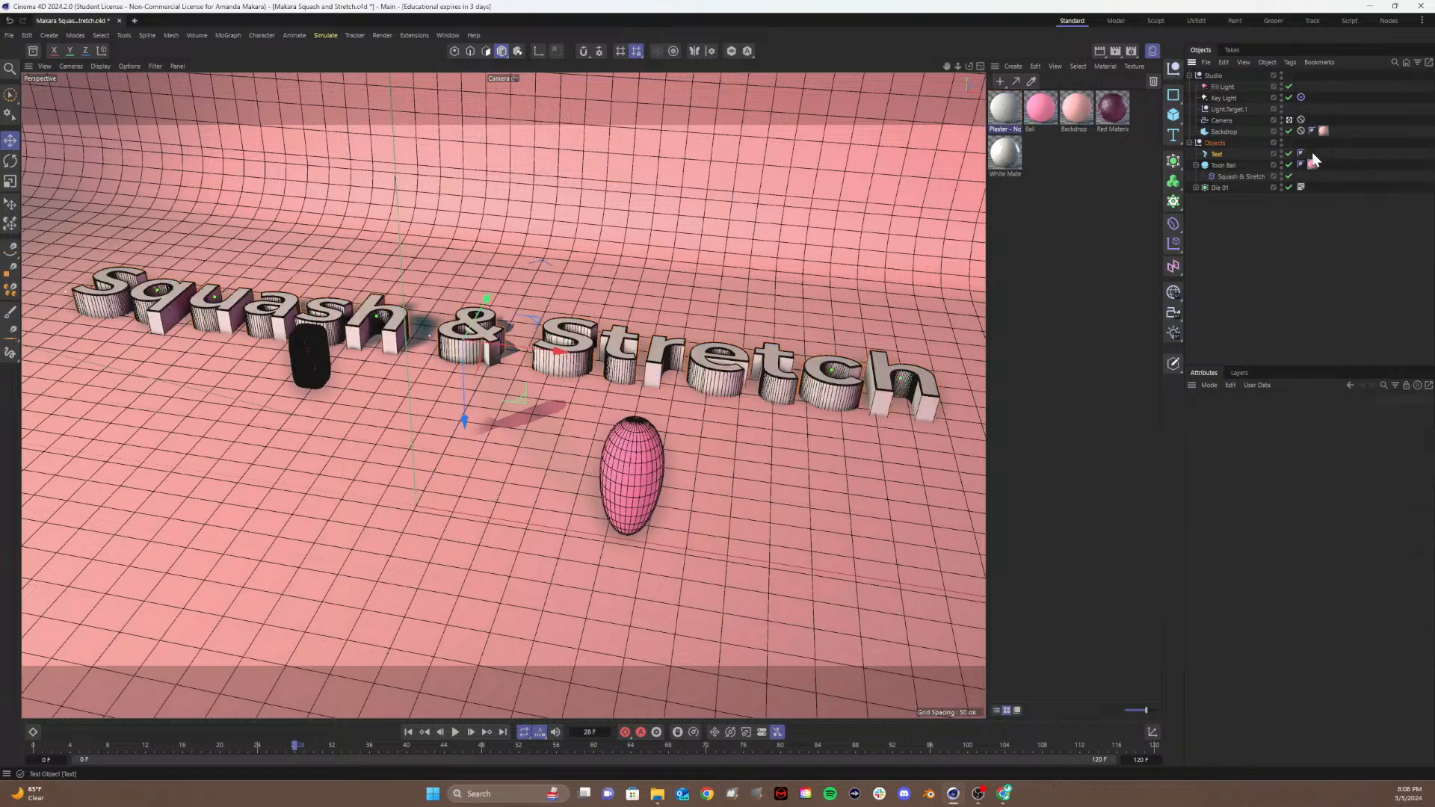
{"action": "left_click_drag", "start_coordinate": [1003, 103], "coordinate": [1219, 154]}
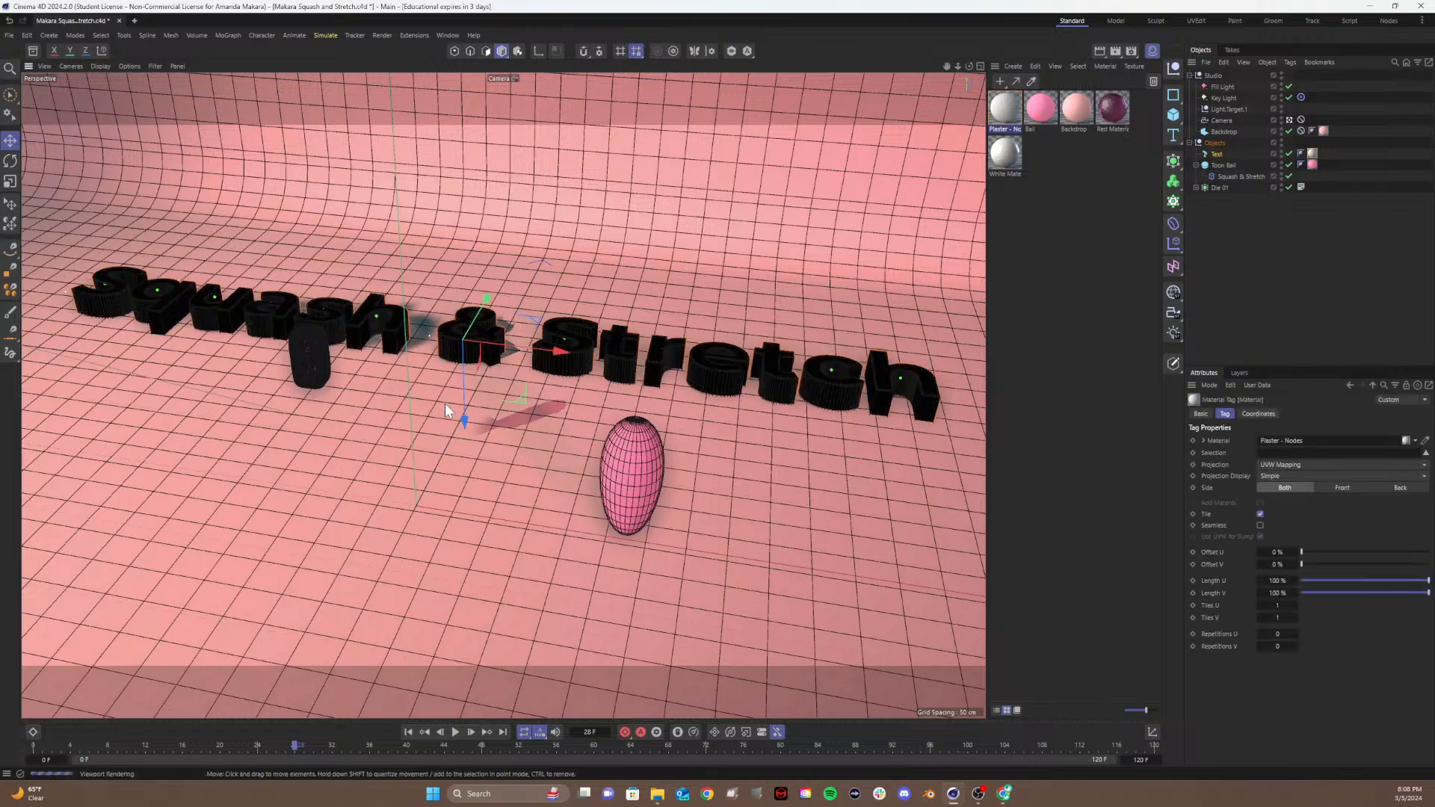
{"action": "key", "text": "ctrl+r"}
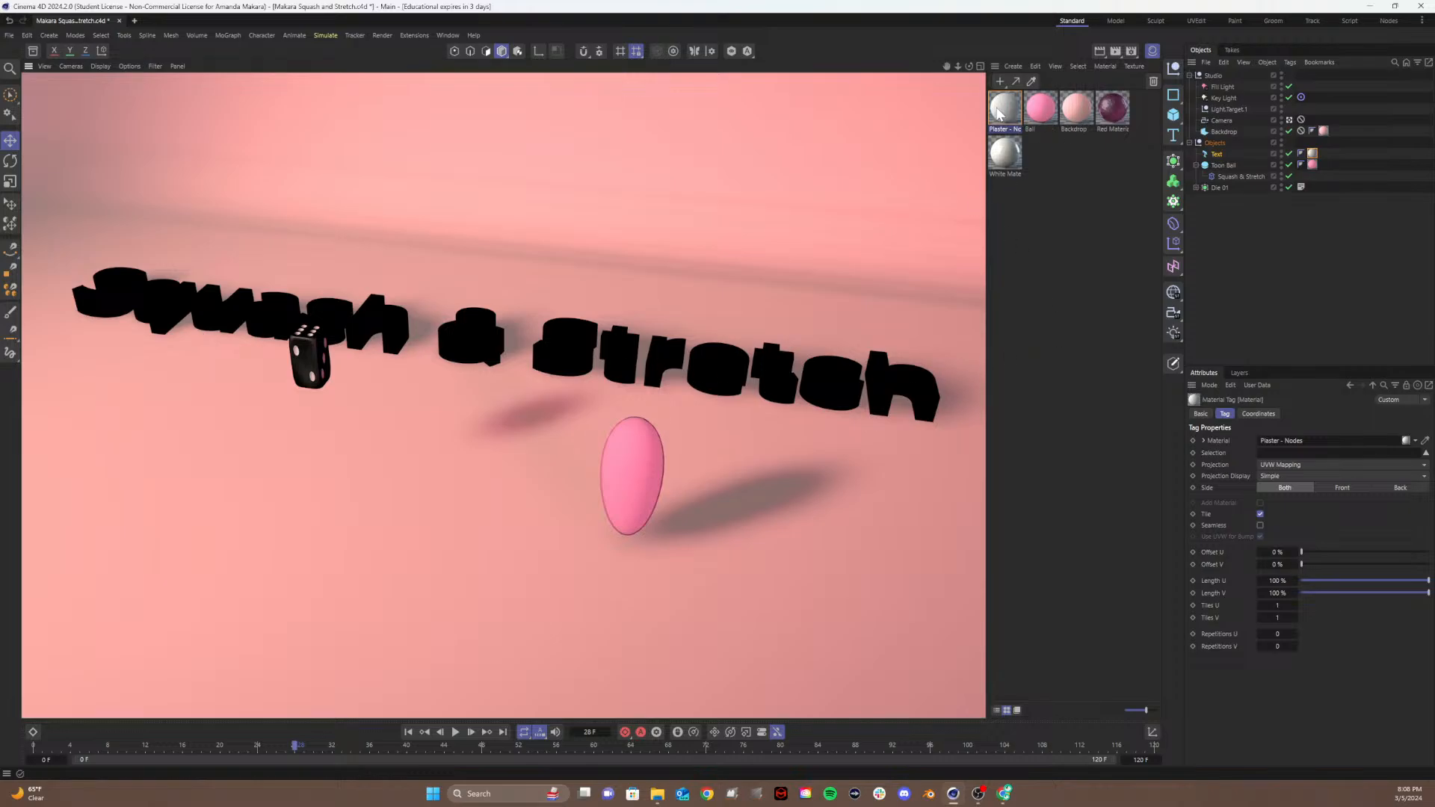
Step: Delete the Plaster - Nodes material tag from the Text object
{"action": "double_click", "coordinate": [1313, 154]}
{"action": "left_click", "coordinate": [1313, 156]}
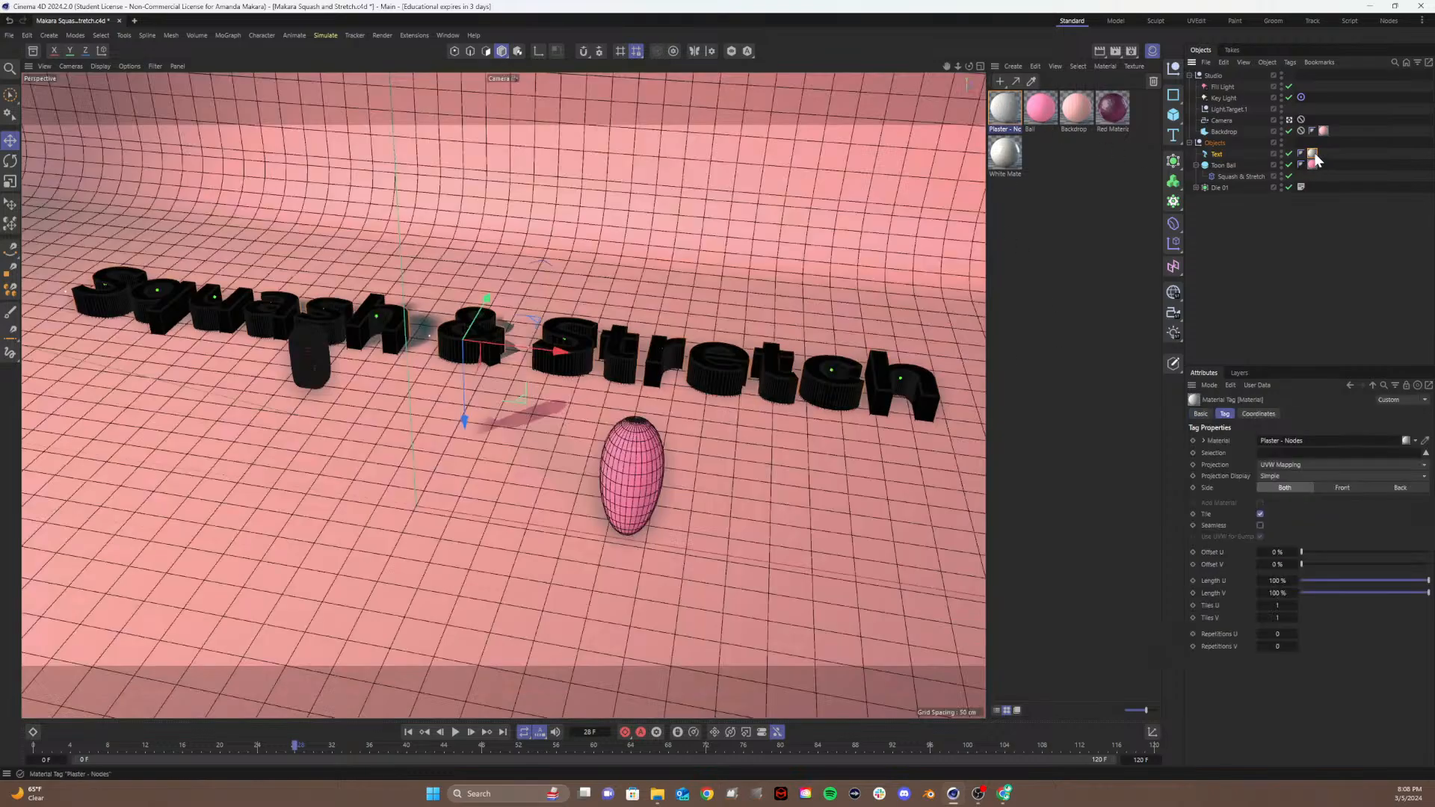
{"action": "key", "text": "Delete"}
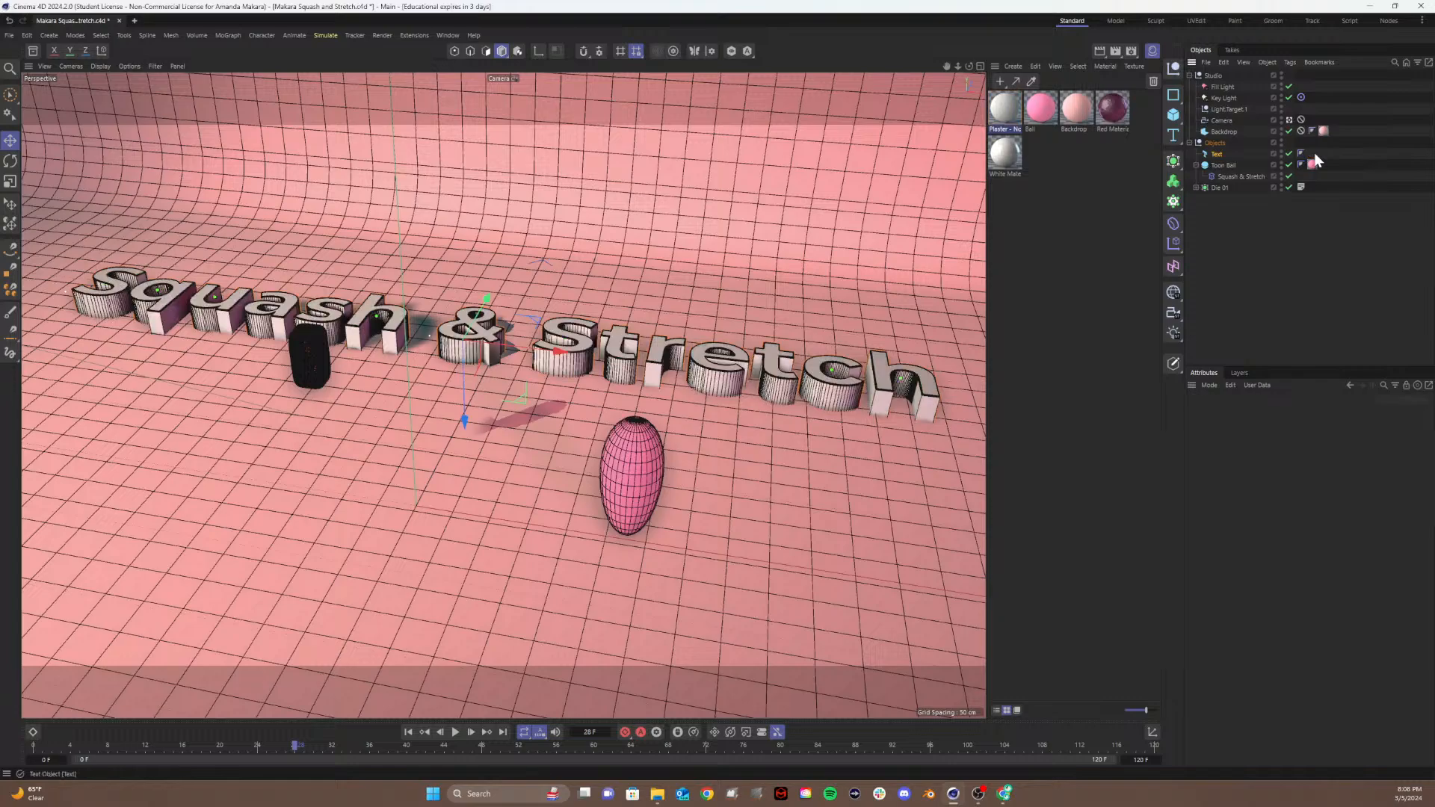
Step: Set the Key Light's shadow density to 100% and save the project
{"action": "left_click", "coordinate": [1224, 88]}
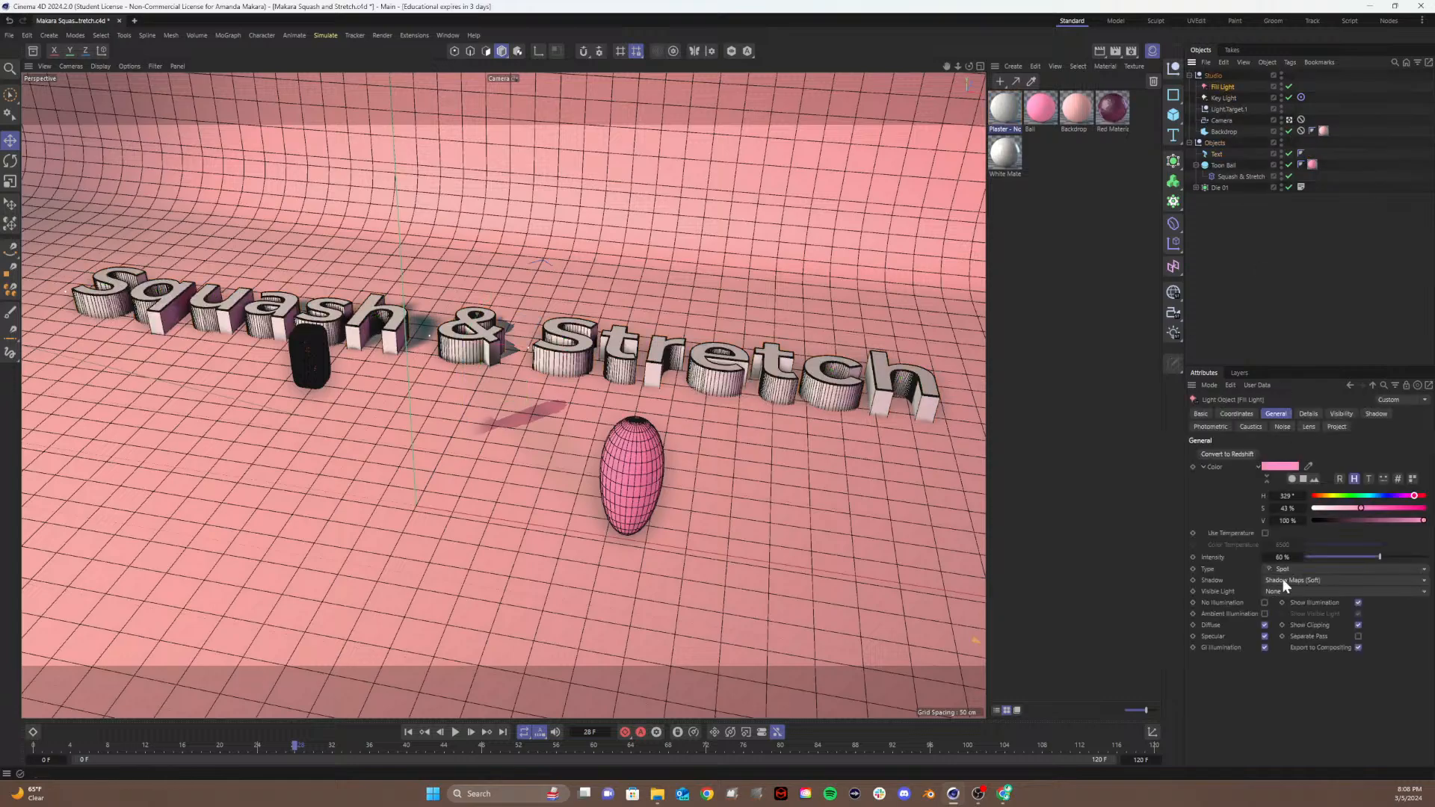
{"action": "left_click", "coordinate": [1217, 98]}
{"action": "left_click", "coordinate": [1374, 414]}
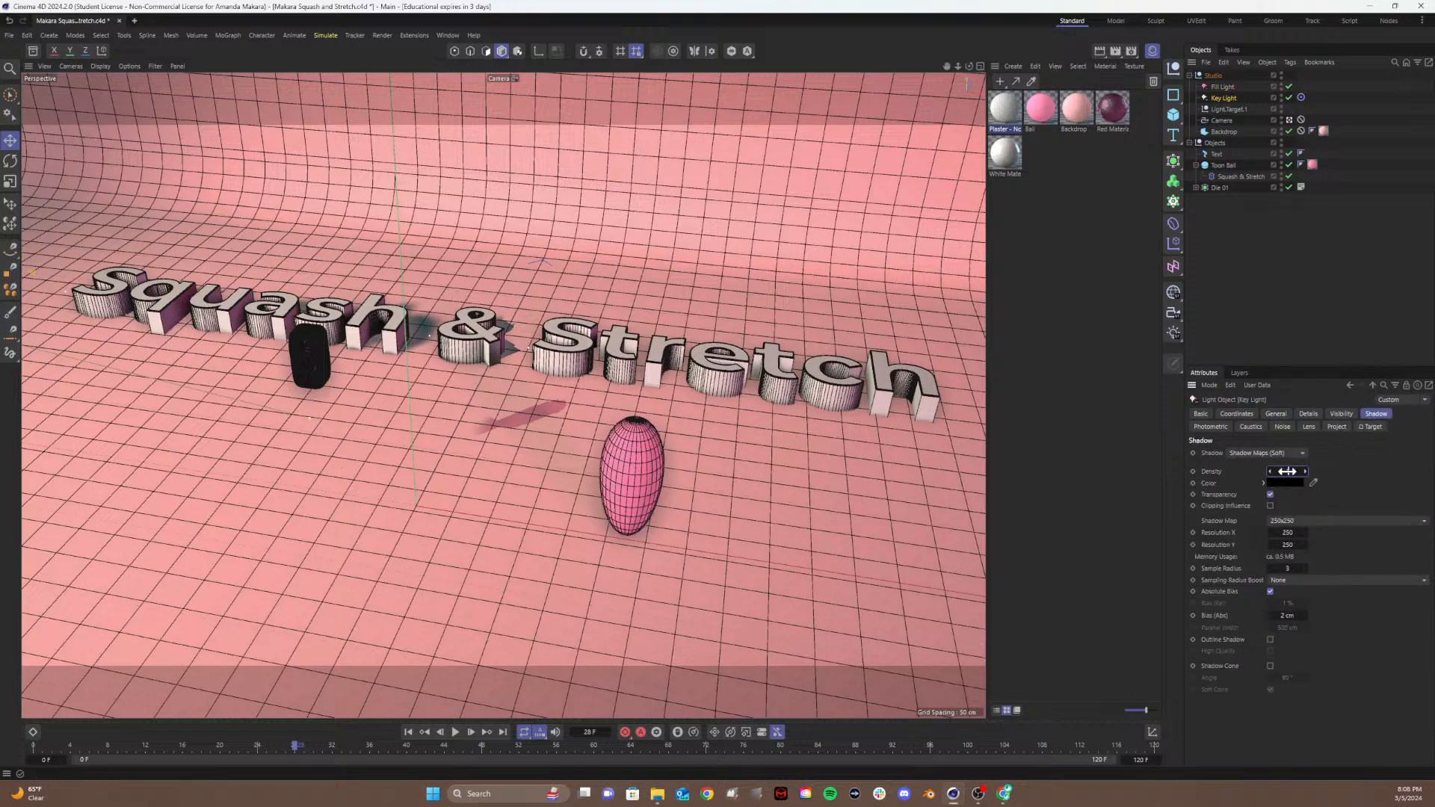
{"action": "left_click_drag", "start_coordinate": [1286, 470], "coordinate": [1286, 471]}
{"action": "key", "text": "ctrl+s"}
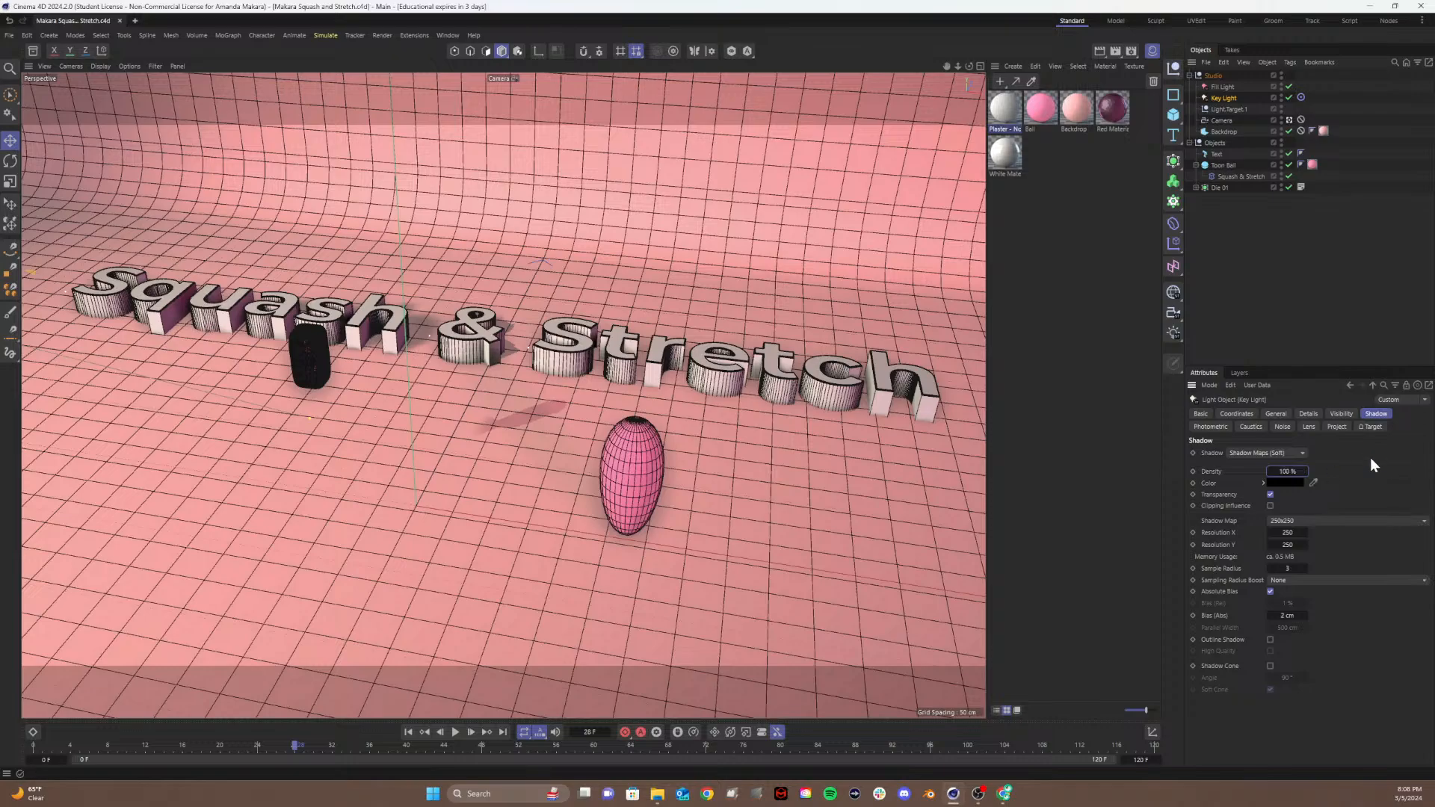
Step: Check the Key Light's coordinates and general settings, and the Fill Light's general and shadow settings
{"action": "left_click", "coordinate": [1254, 413]}
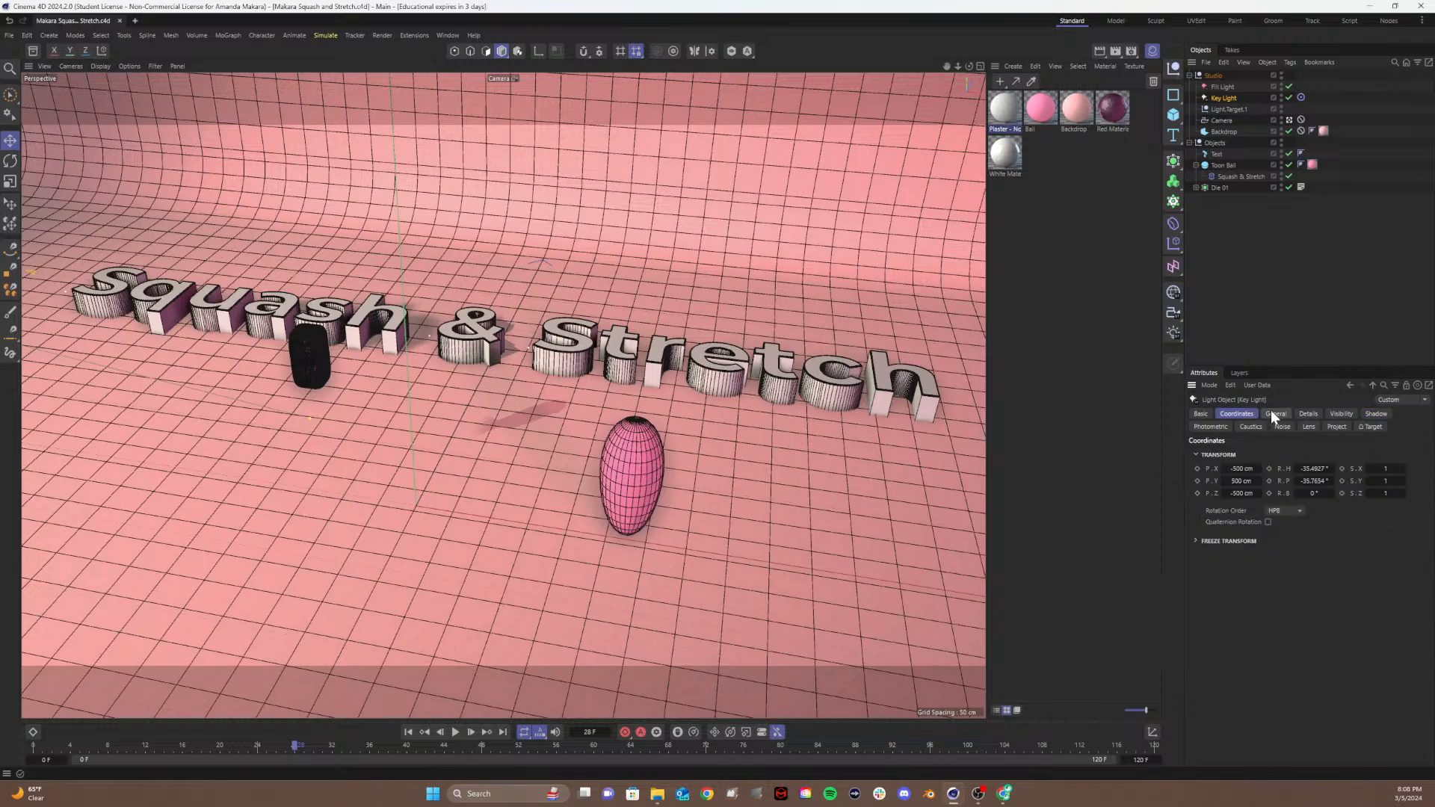
{"action": "left_click", "coordinate": [1276, 414]}
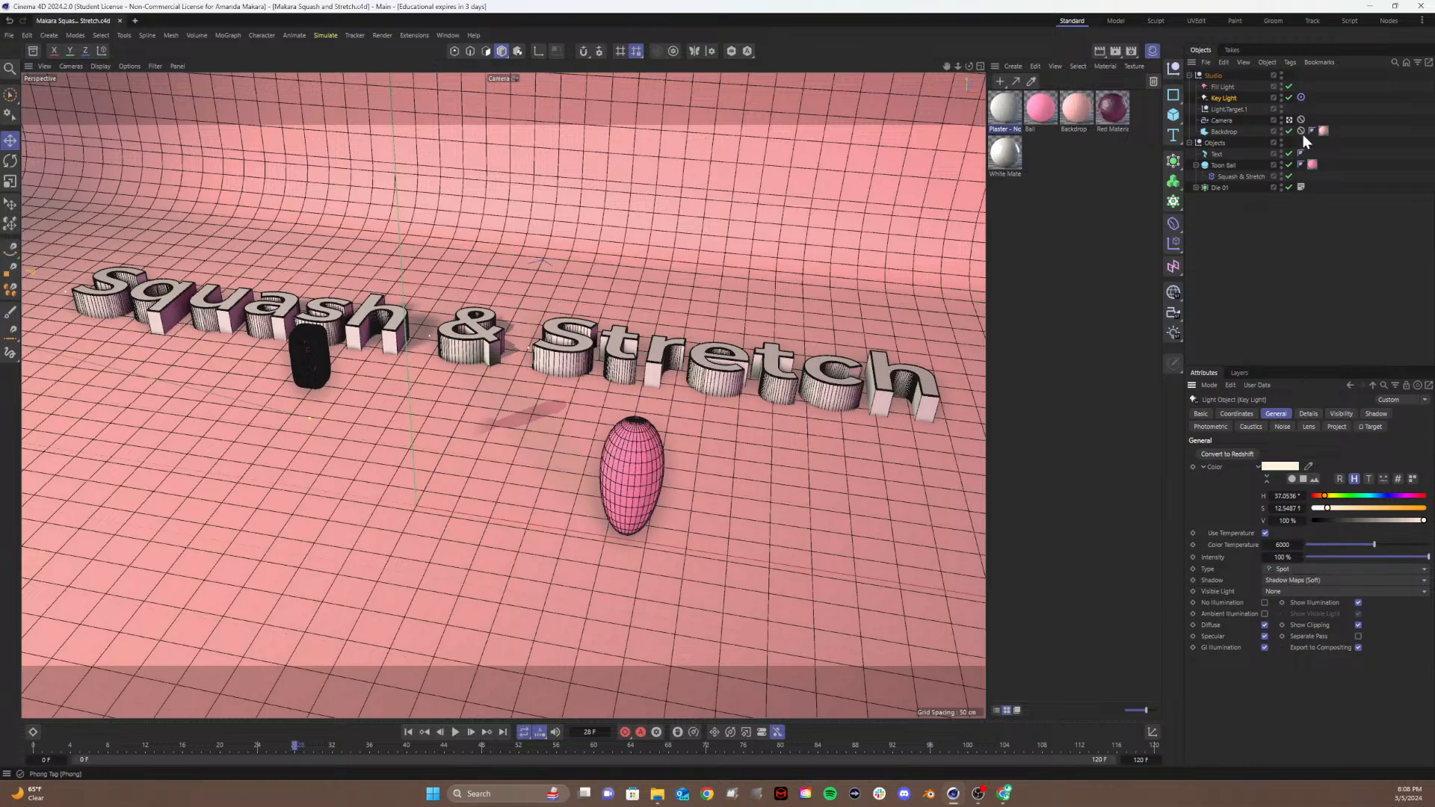
{"action": "left_click", "coordinate": [1222, 87]}
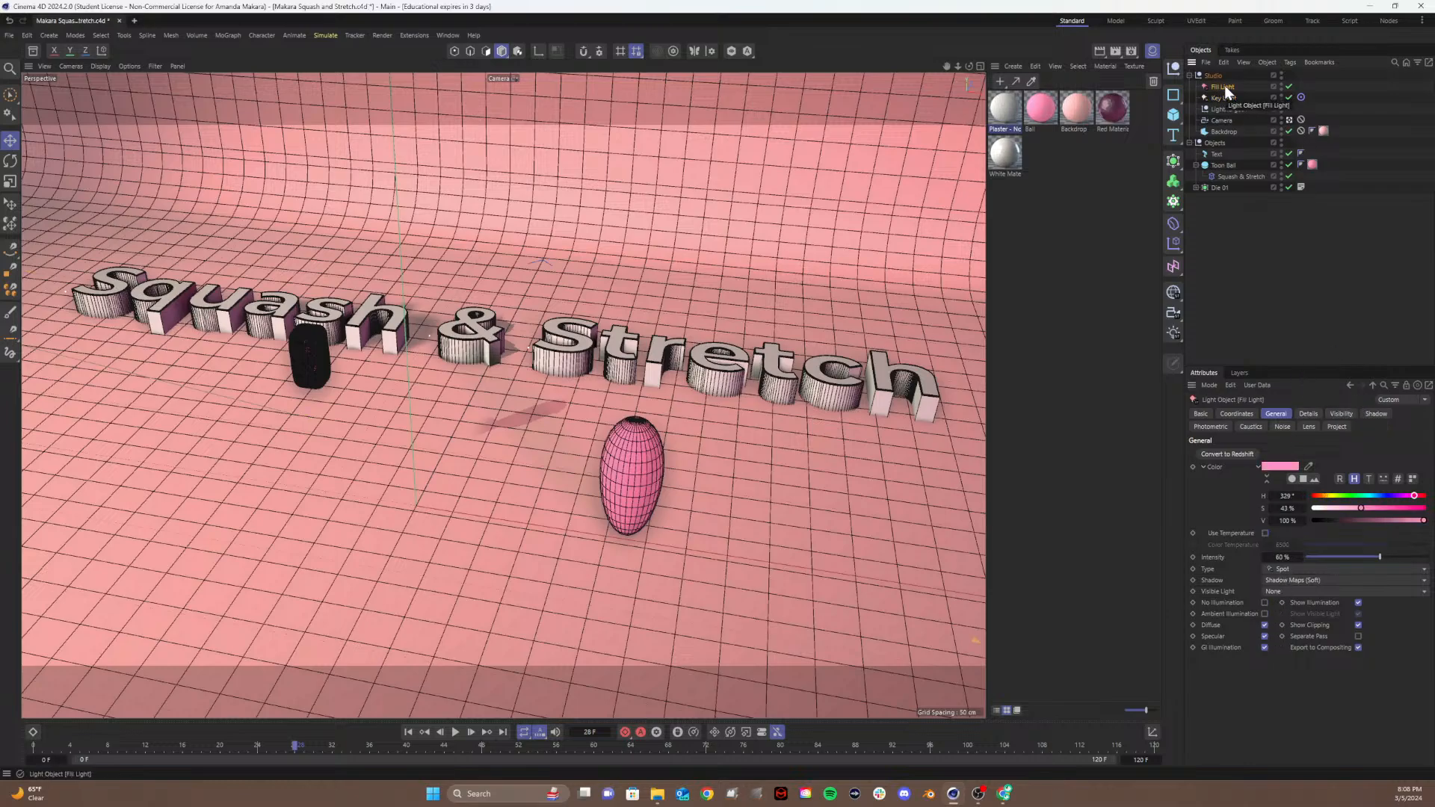
{"action": "left_click", "coordinate": [1374, 414]}
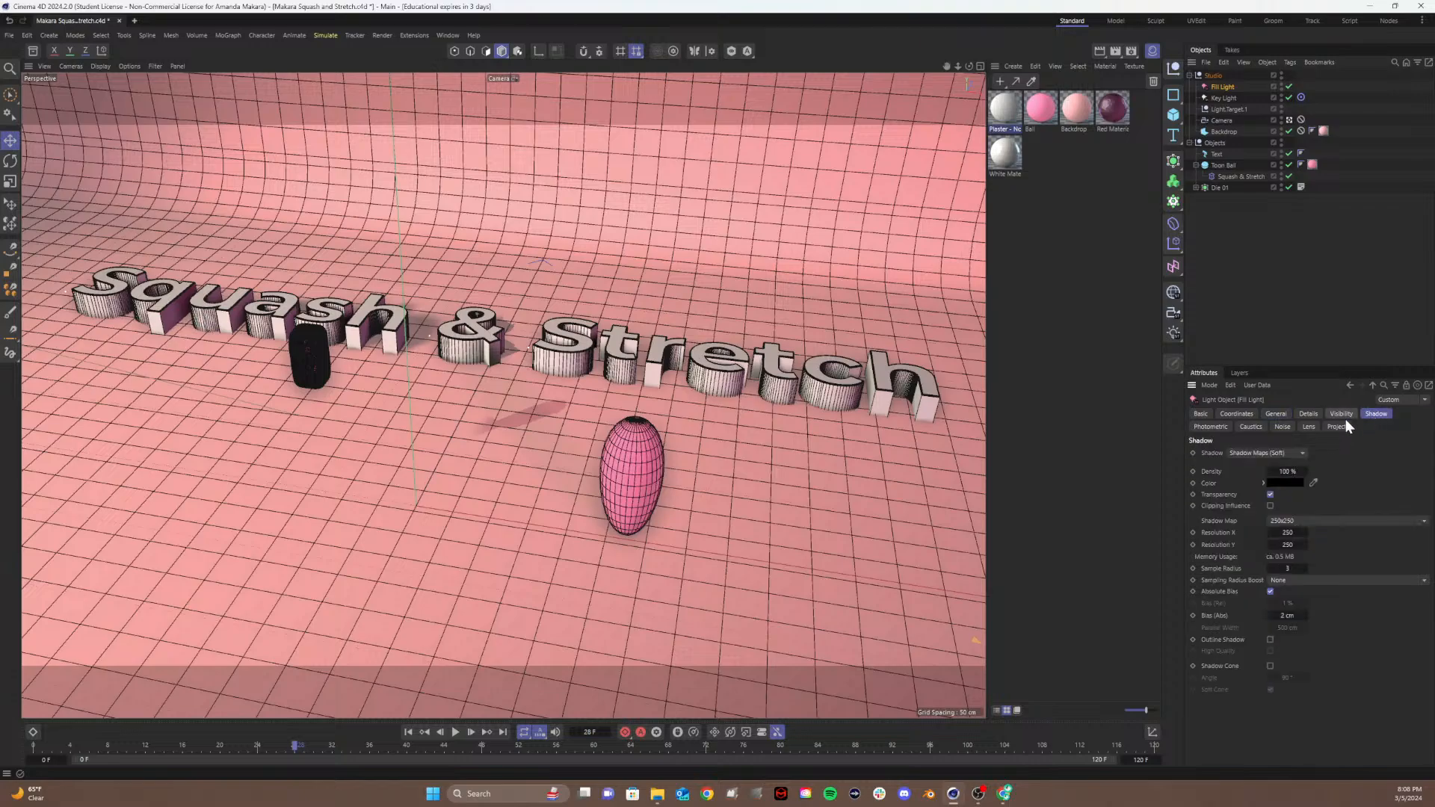
{"action": "left_click", "coordinate": [1269, 263]}
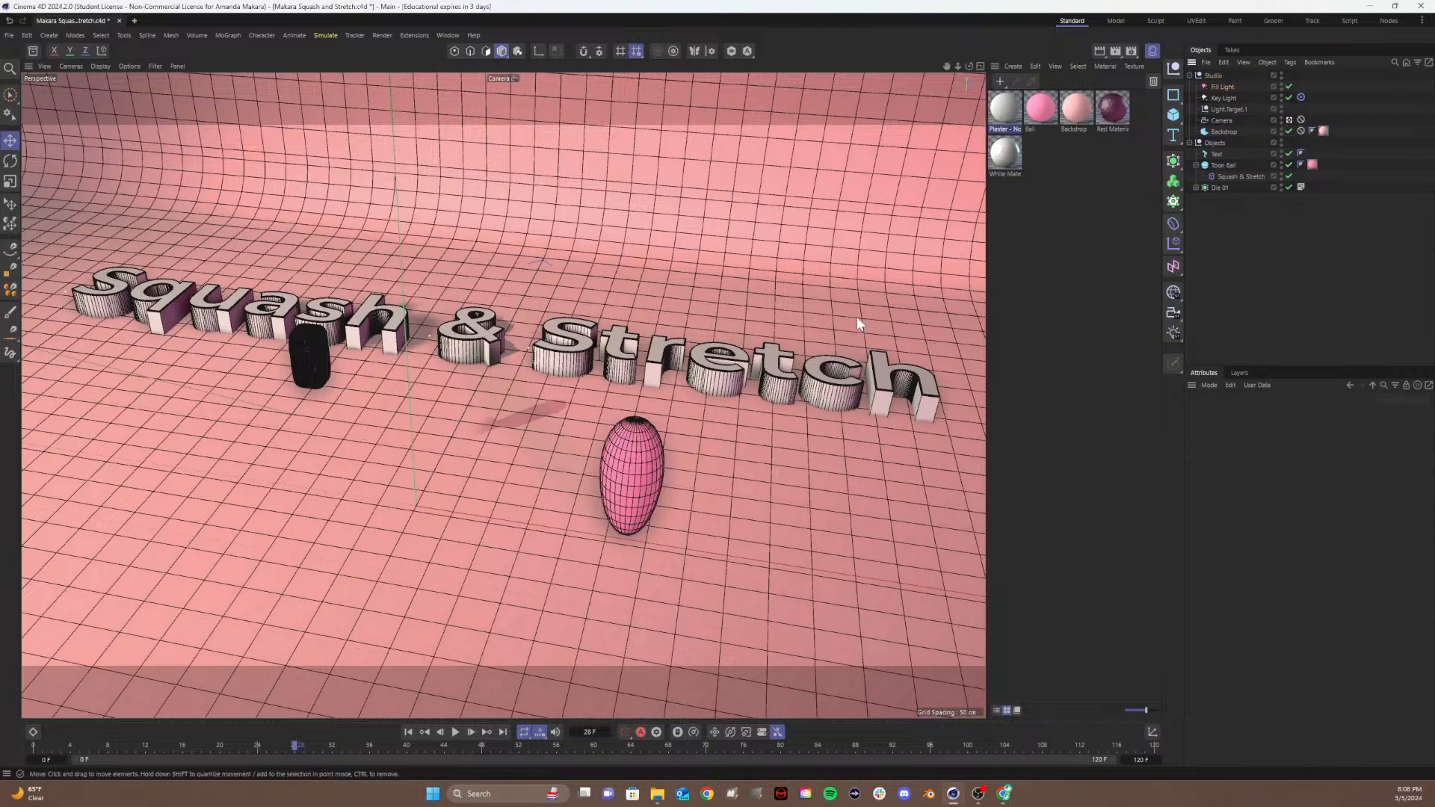
Step: Assign the Plaster - Nodes material to the Text object again
{"action": "left_click_drag", "start_coordinate": [1001, 114], "coordinate": [1217, 153]}
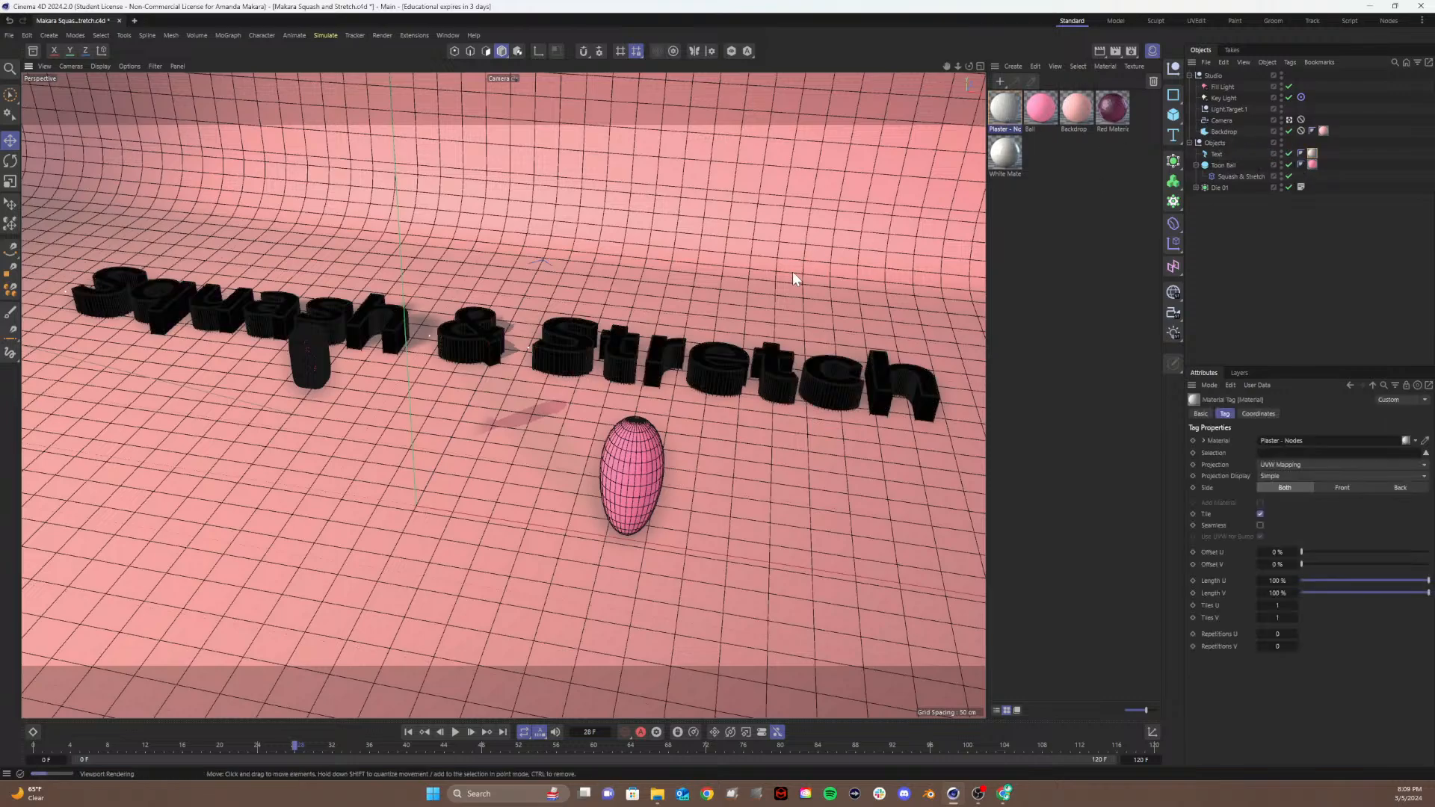
Step: Preview the render in the viewport, and delete the Plaster - Nodes material from the project
{"action": "key", "text": "ctrl+r"}
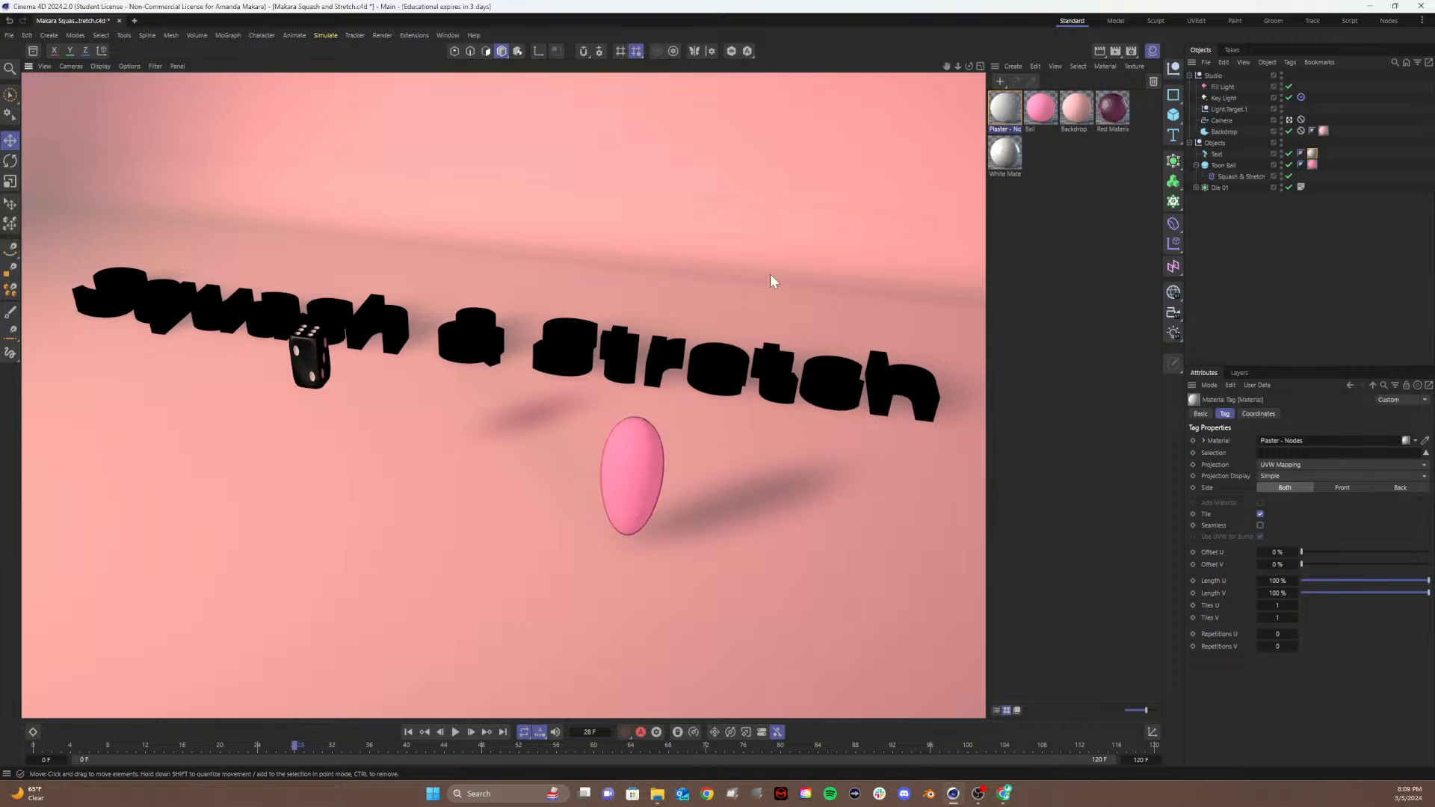
{"action": "left_click", "coordinate": [1046, 236]}
{"action": "left_click", "coordinate": [1001, 112]}
{"action": "key", "text": "Delete"}
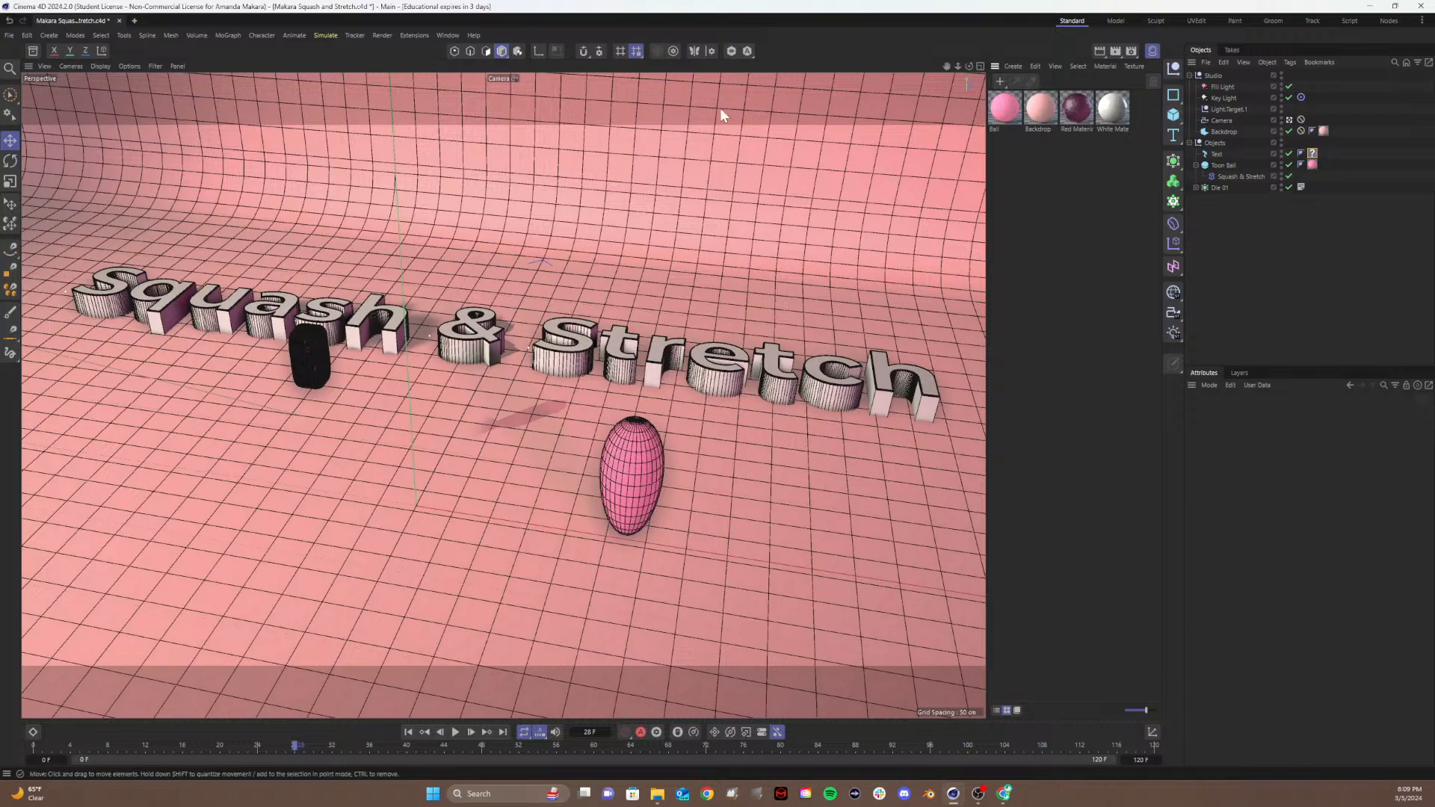
Step: Search the Asset Browser for "plastic" and limit the results to materials
{"action": "left_click", "coordinate": [32, 52]}
{"action": "type", "text": "plast"}
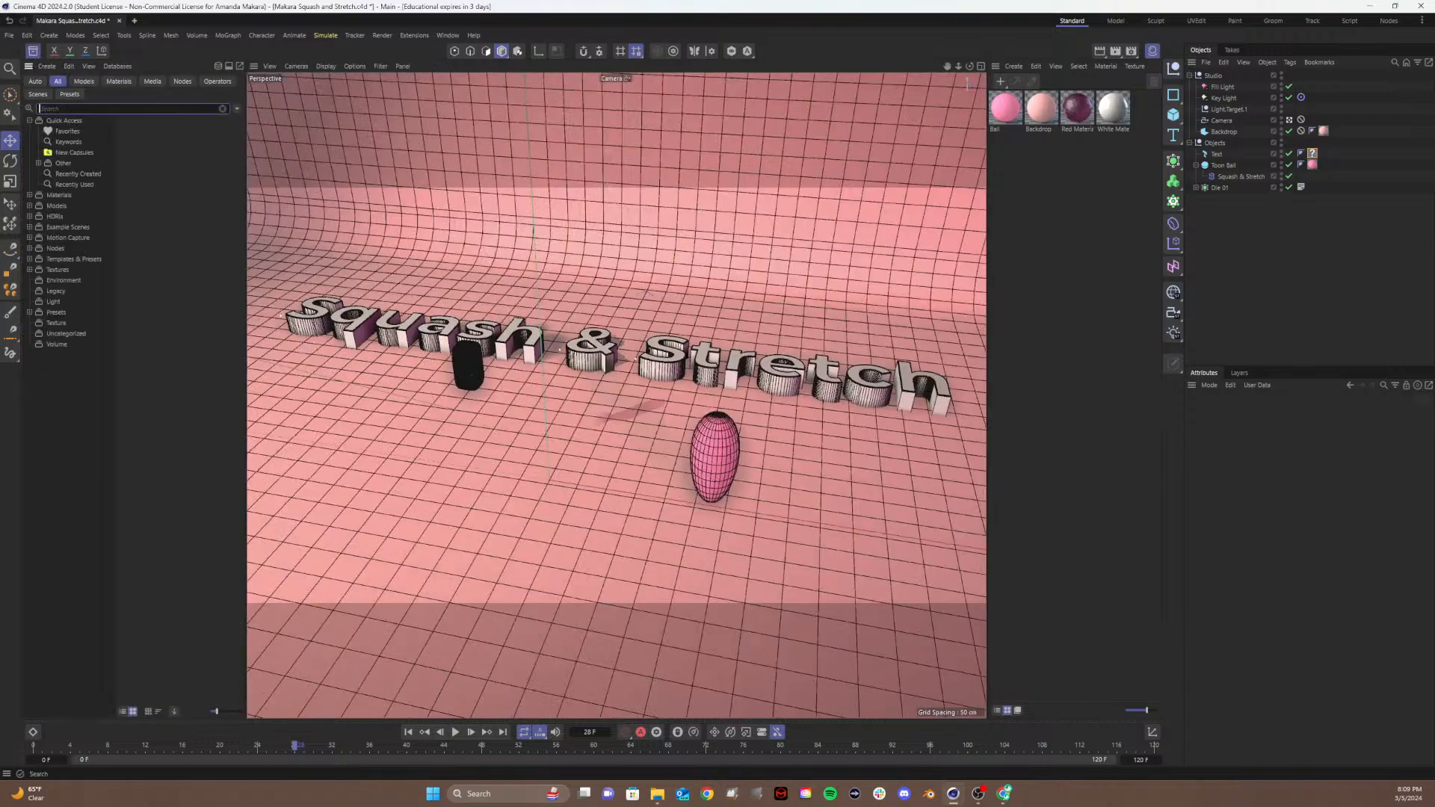
{"action": "type", "text": "ic"}
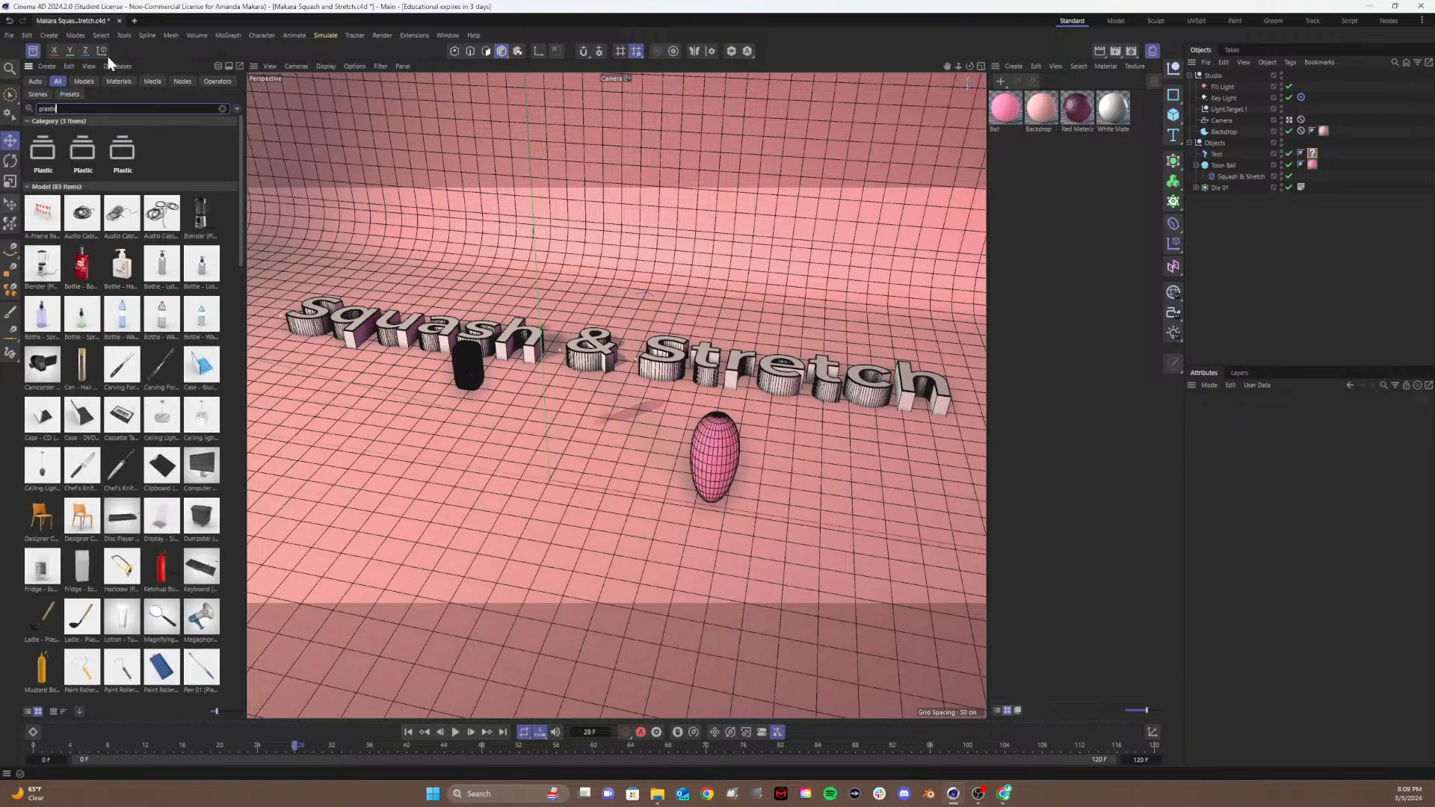
{"action": "left_click", "coordinate": [117, 82]}
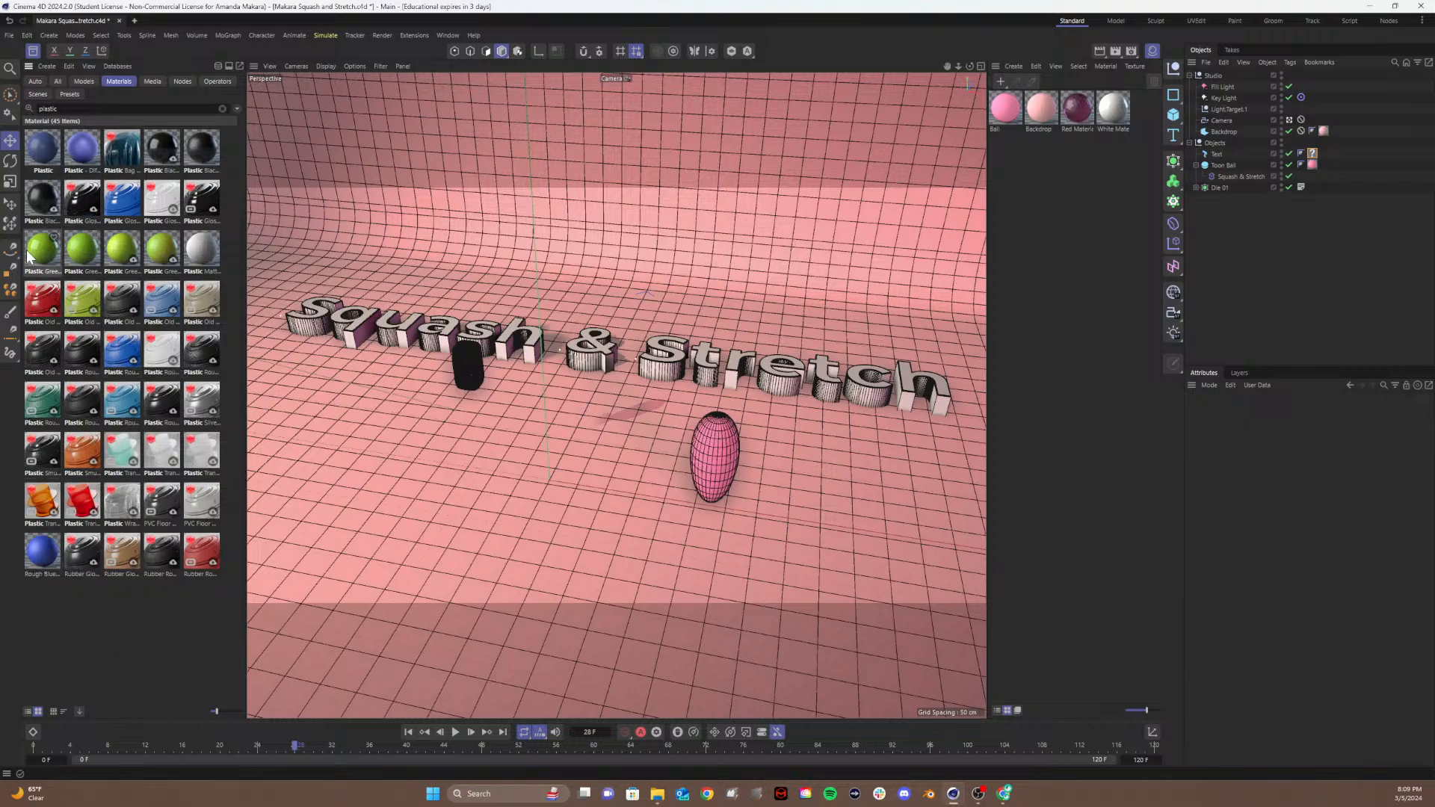
Step: Apply the Plastic Green - SSS - Med Roughness material to the Text object and delete its empty material tag
{"action": "left_click_drag", "start_coordinate": [117, 254], "coordinate": [1331, 136]}
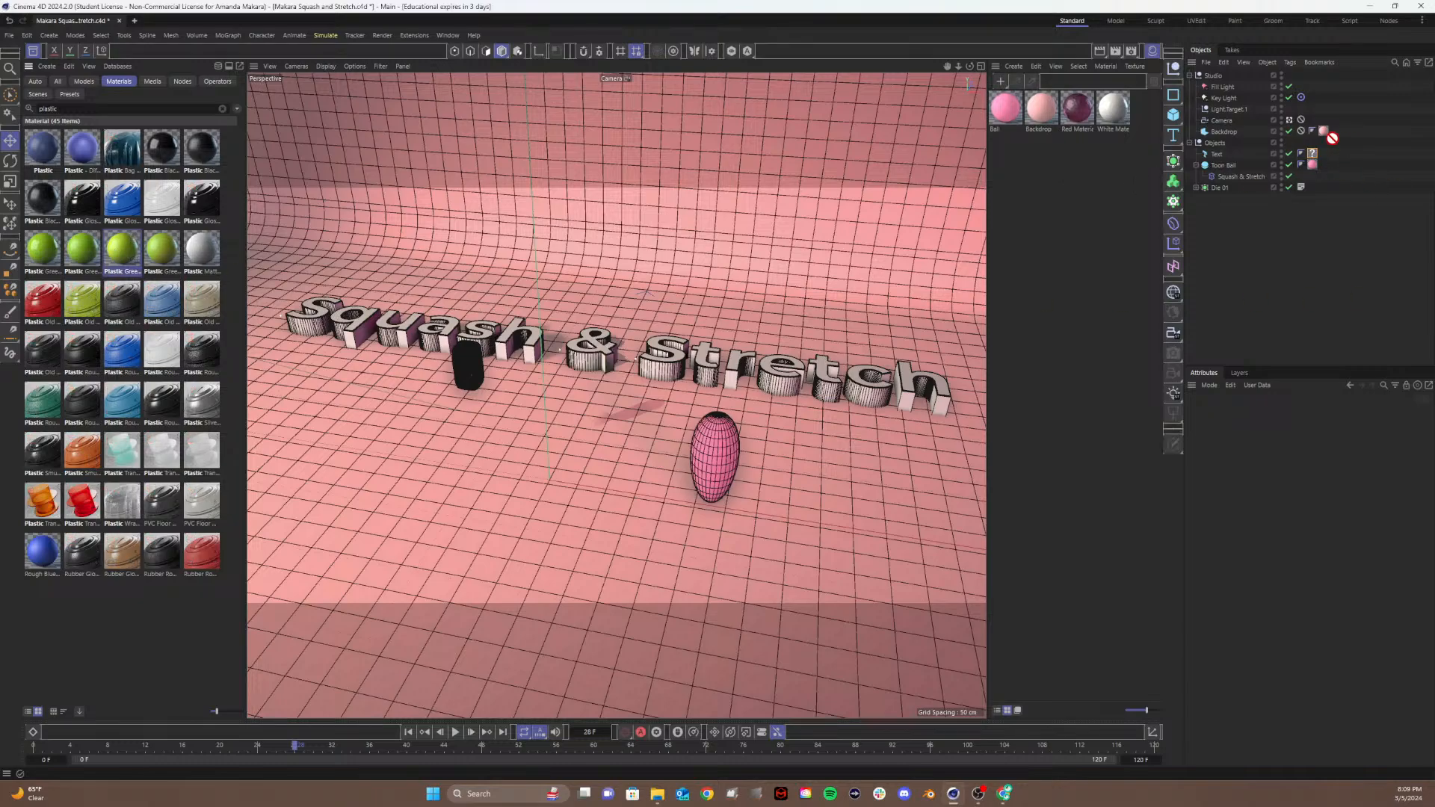
{"action": "left_click_drag", "start_coordinate": [1222, 155], "coordinate": [1221, 156]}
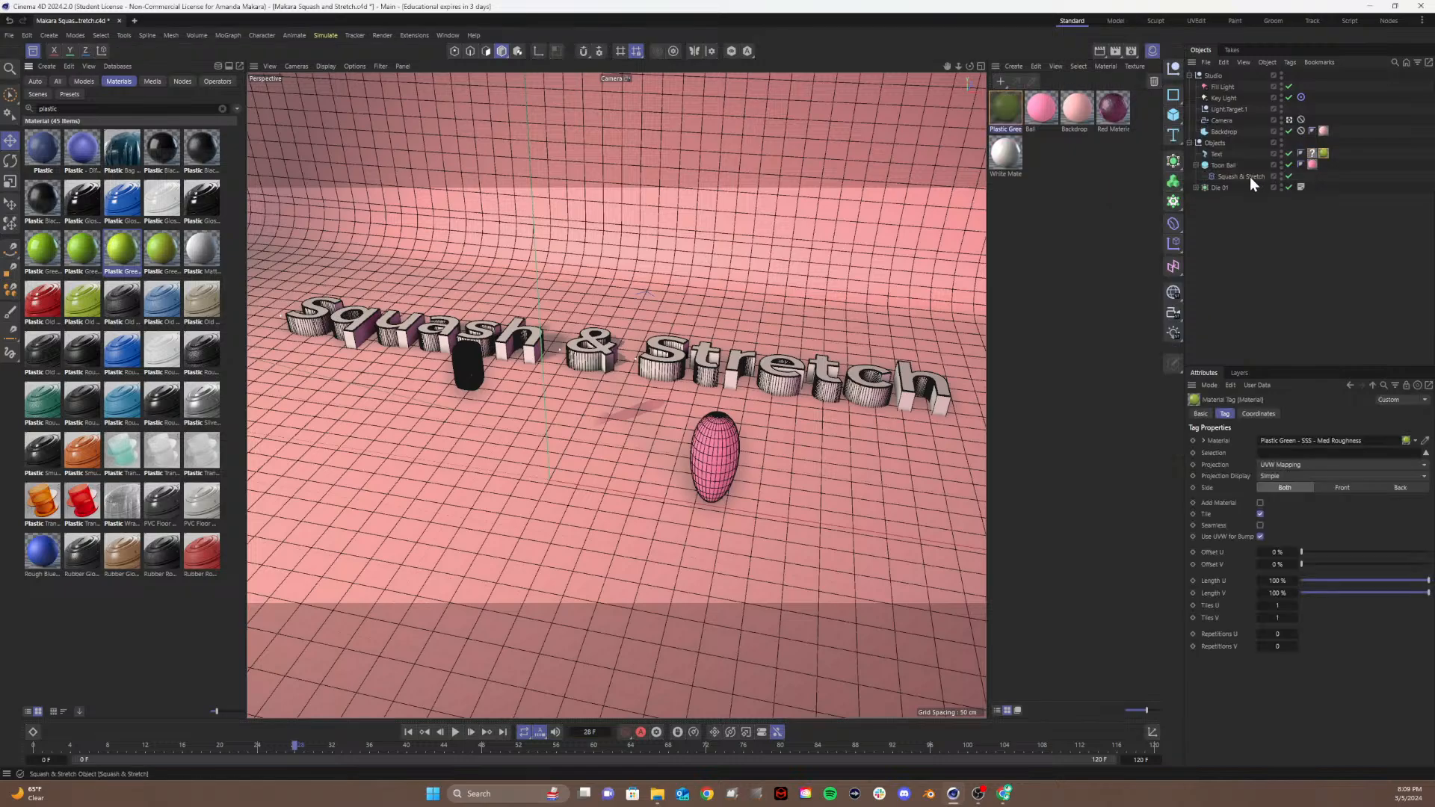
{"action": "left_click", "coordinate": [1312, 153]}
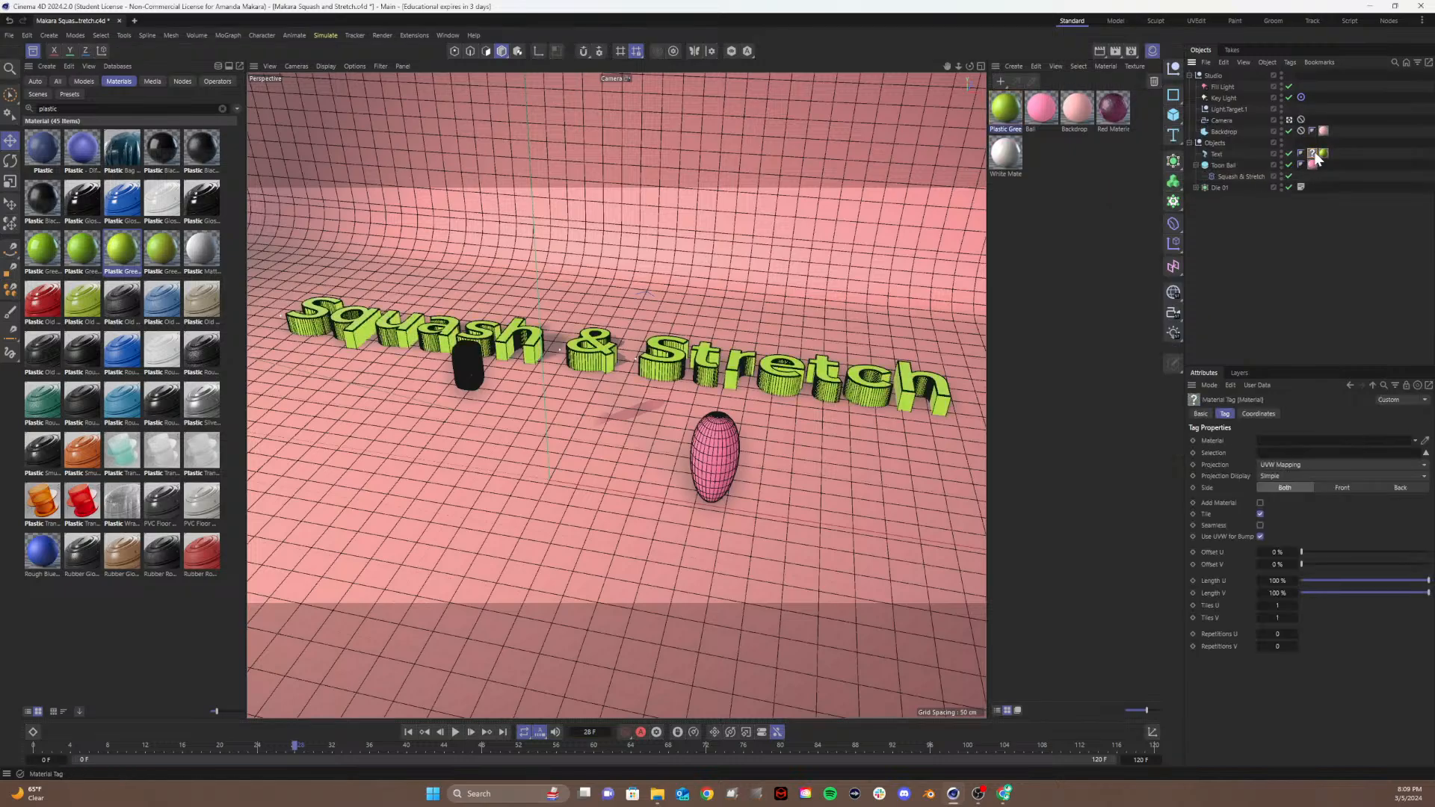
{"action": "key", "text": "Delete"}
Step: In the green plastic material's luminance Subsurface Scattering shader, set the color's saturation to 11% and value to 87%
{"action": "left_click", "coordinate": [1009, 111]}
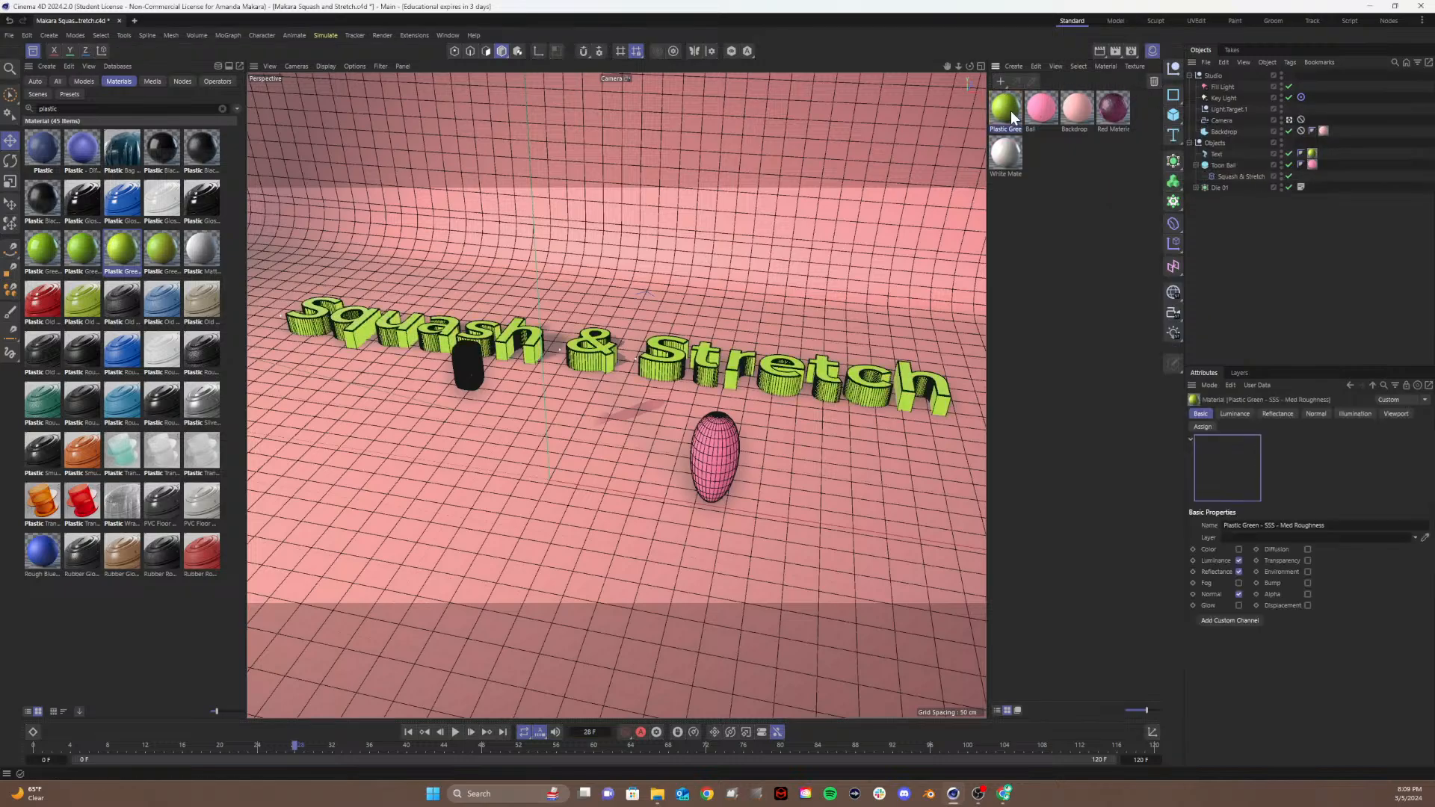
{"action": "double_click", "coordinate": [1010, 110]}
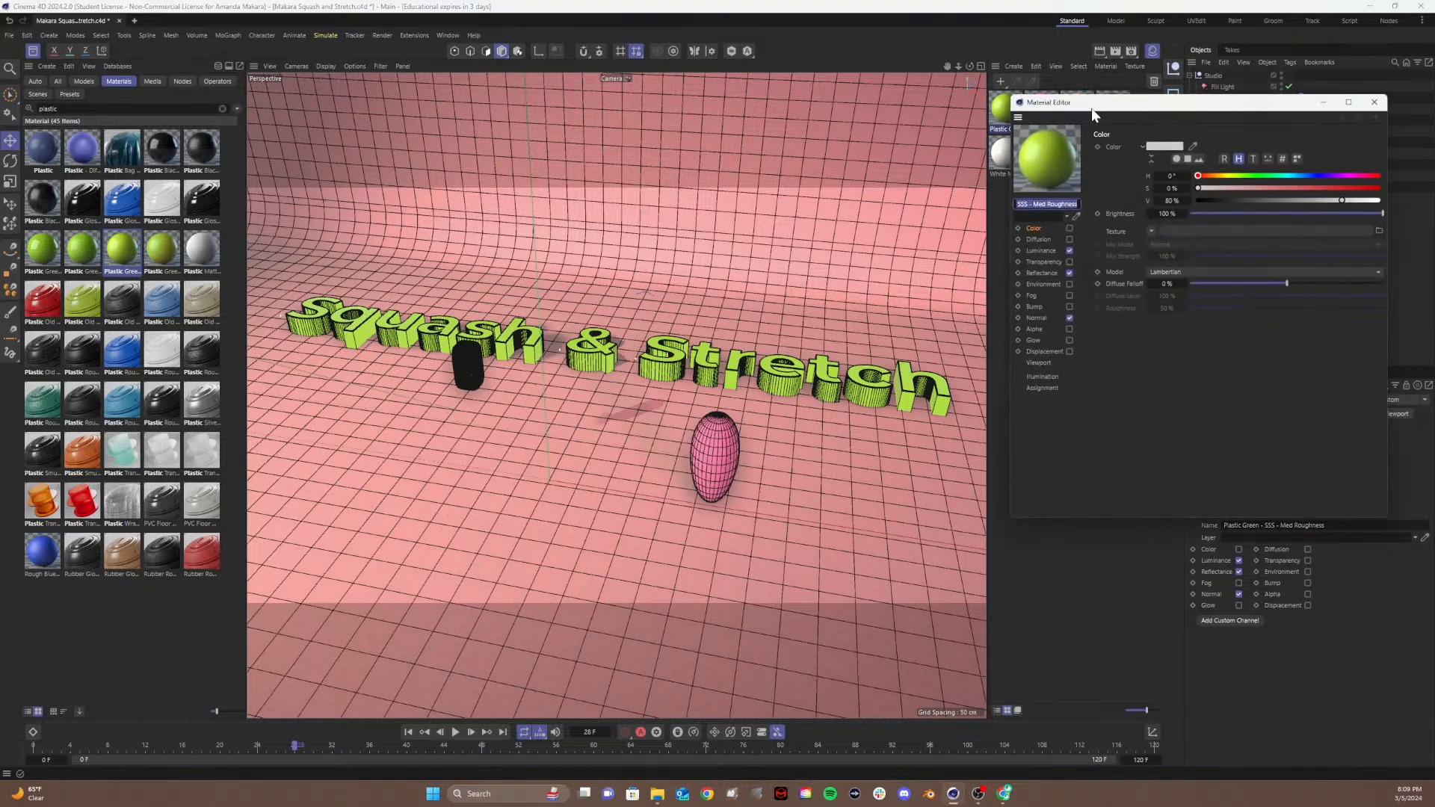
{"action": "left_click_drag", "start_coordinate": [1091, 107], "coordinate": [946, 190]}
{"action": "left_click", "coordinate": [894, 333]}
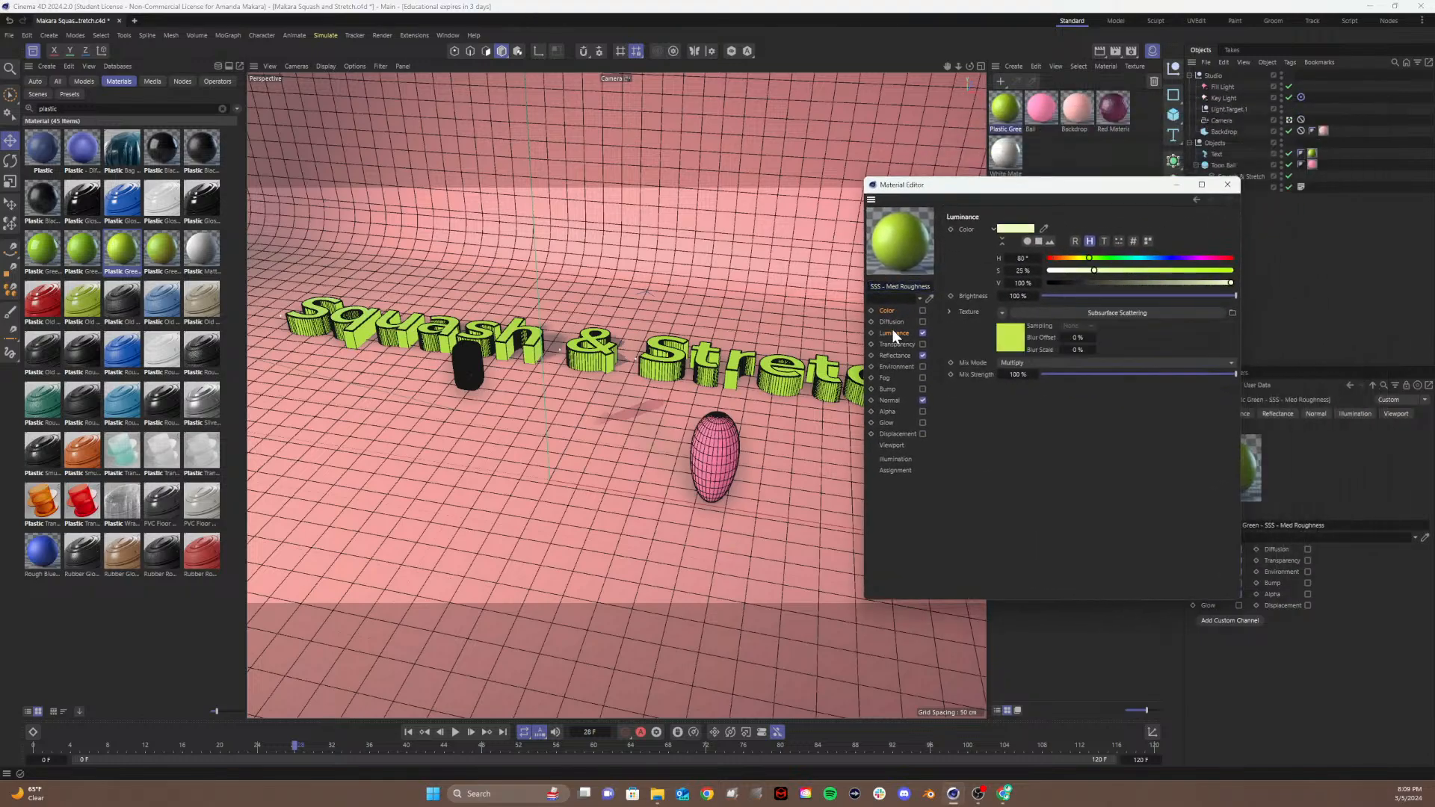
{"action": "left_click", "coordinate": [1009, 334]}
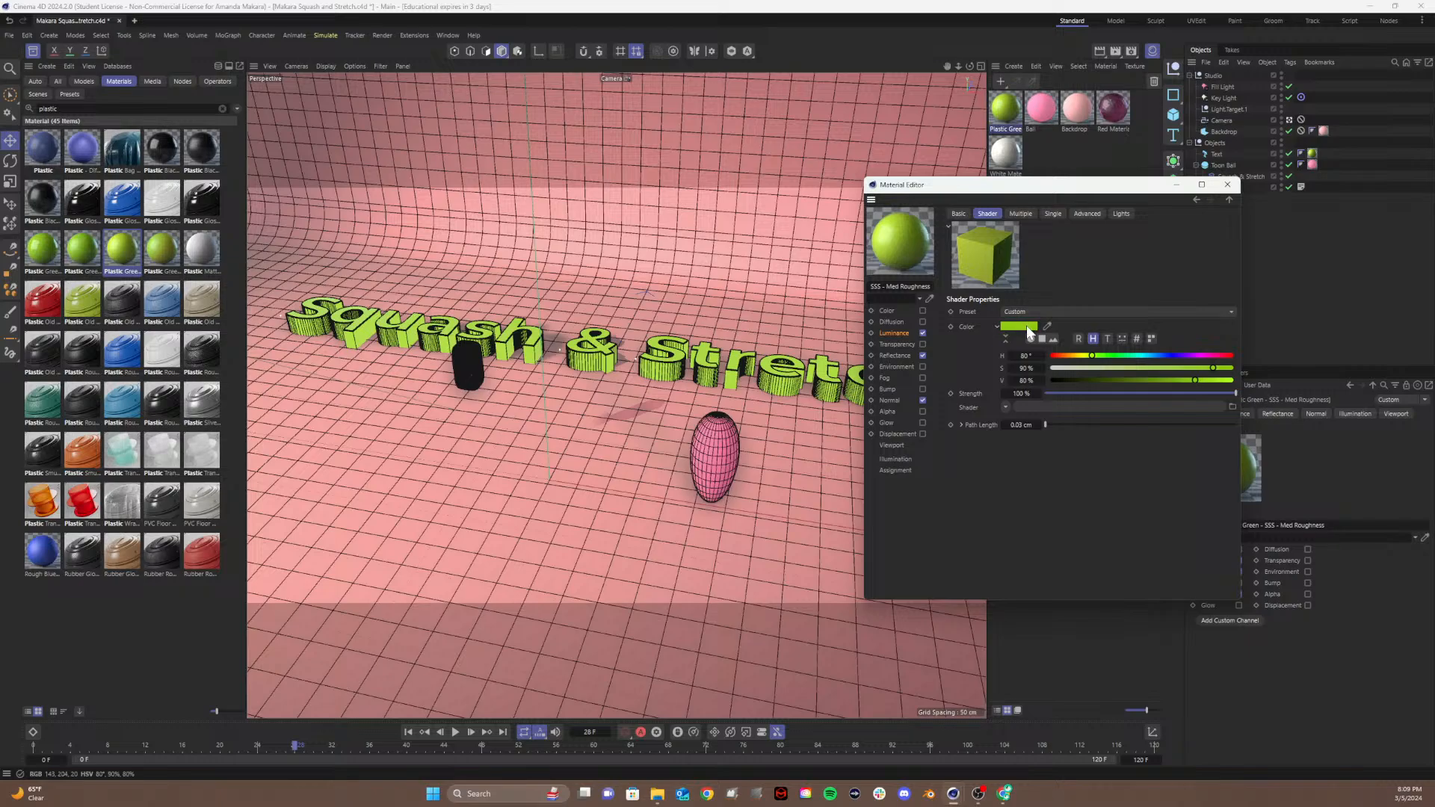
{"action": "left_click_drag", "start_coordinate": [1150, 368], "coordinate": [1116, 372]}
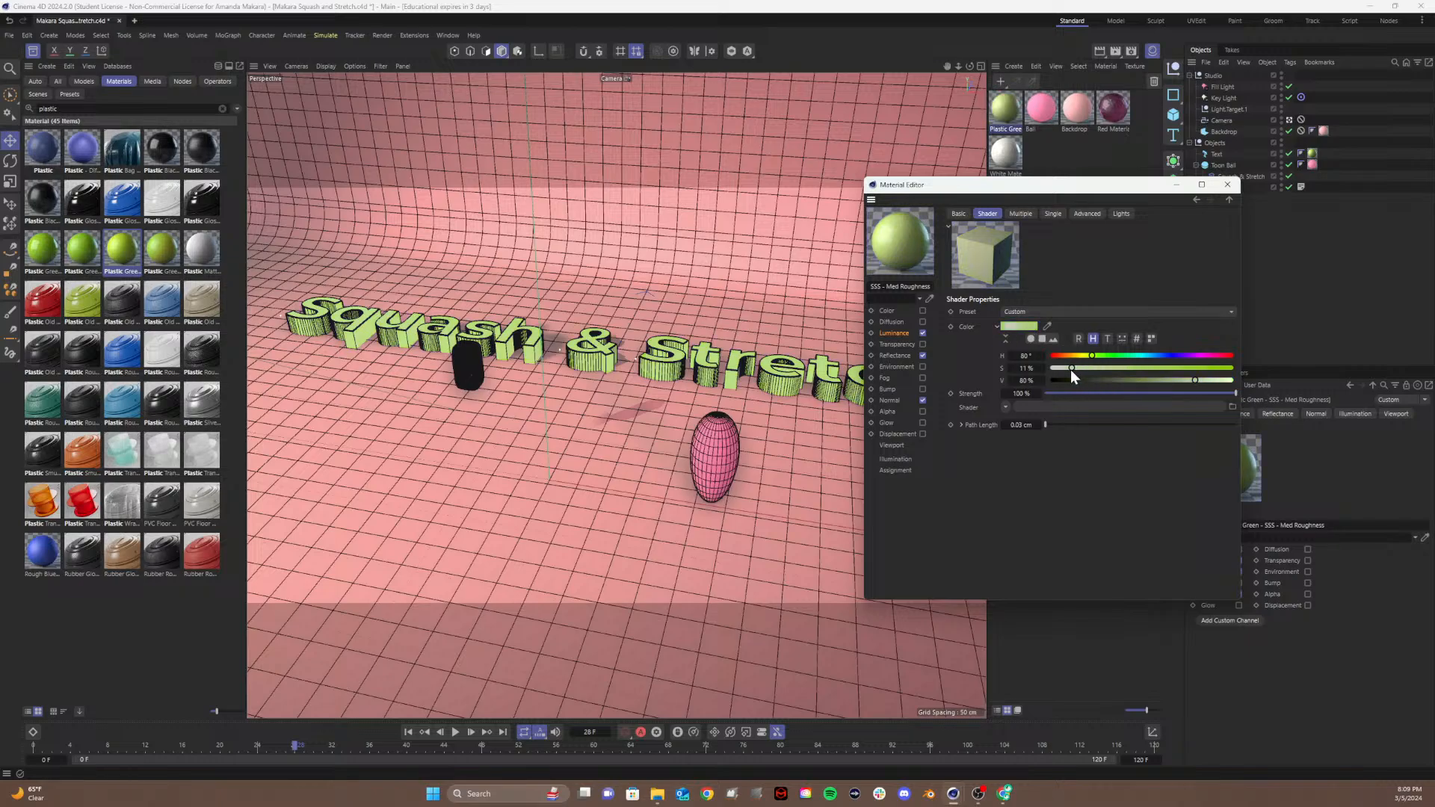
{"action": "left_click_drag", "start_coordinate": [1197, 379], "coordinate": [1208, 380]}
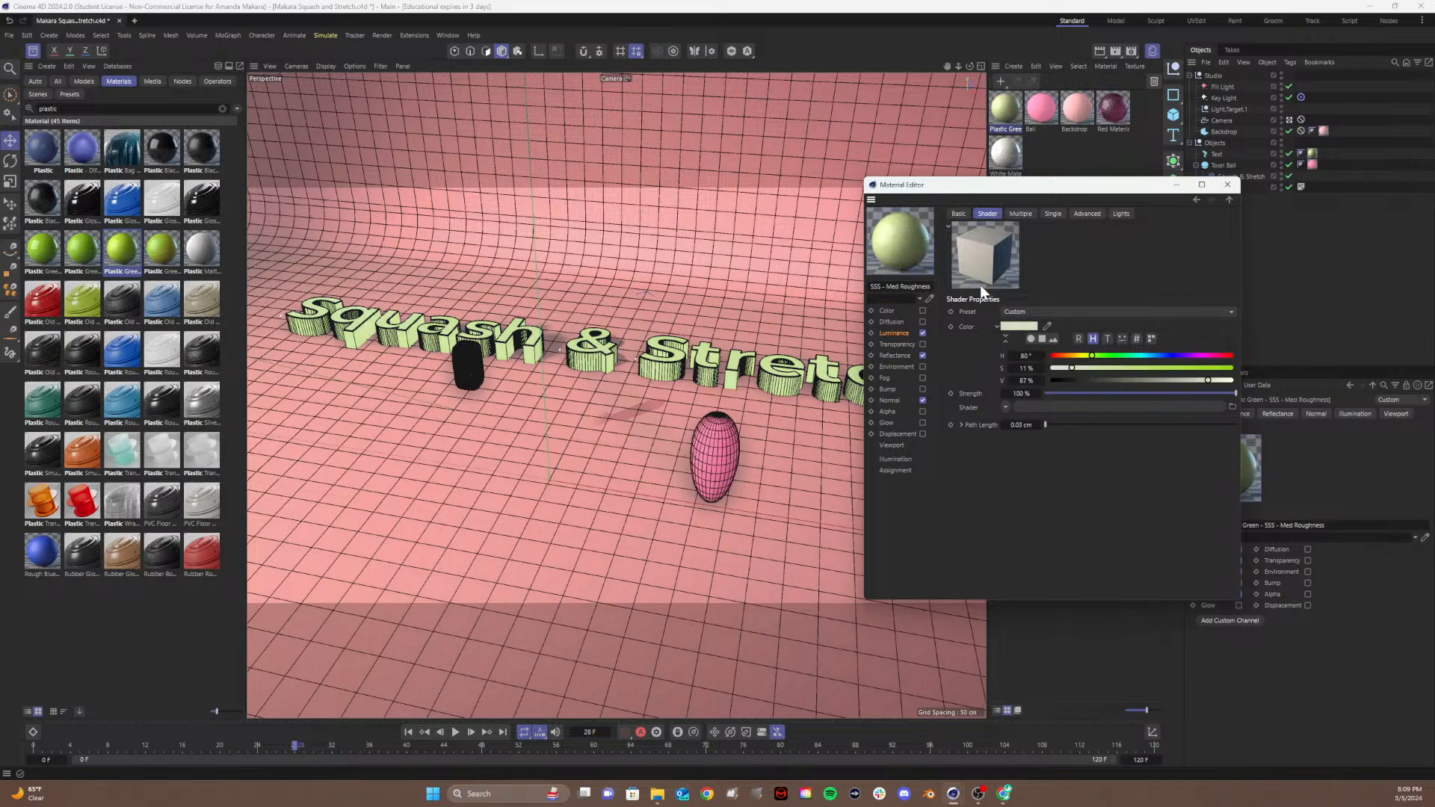
Step: Lower the green plastic material's luminance color saturation to about 18.7% and close the Material Editor
{"action": "left_click", "coordinate": [889, 333]}
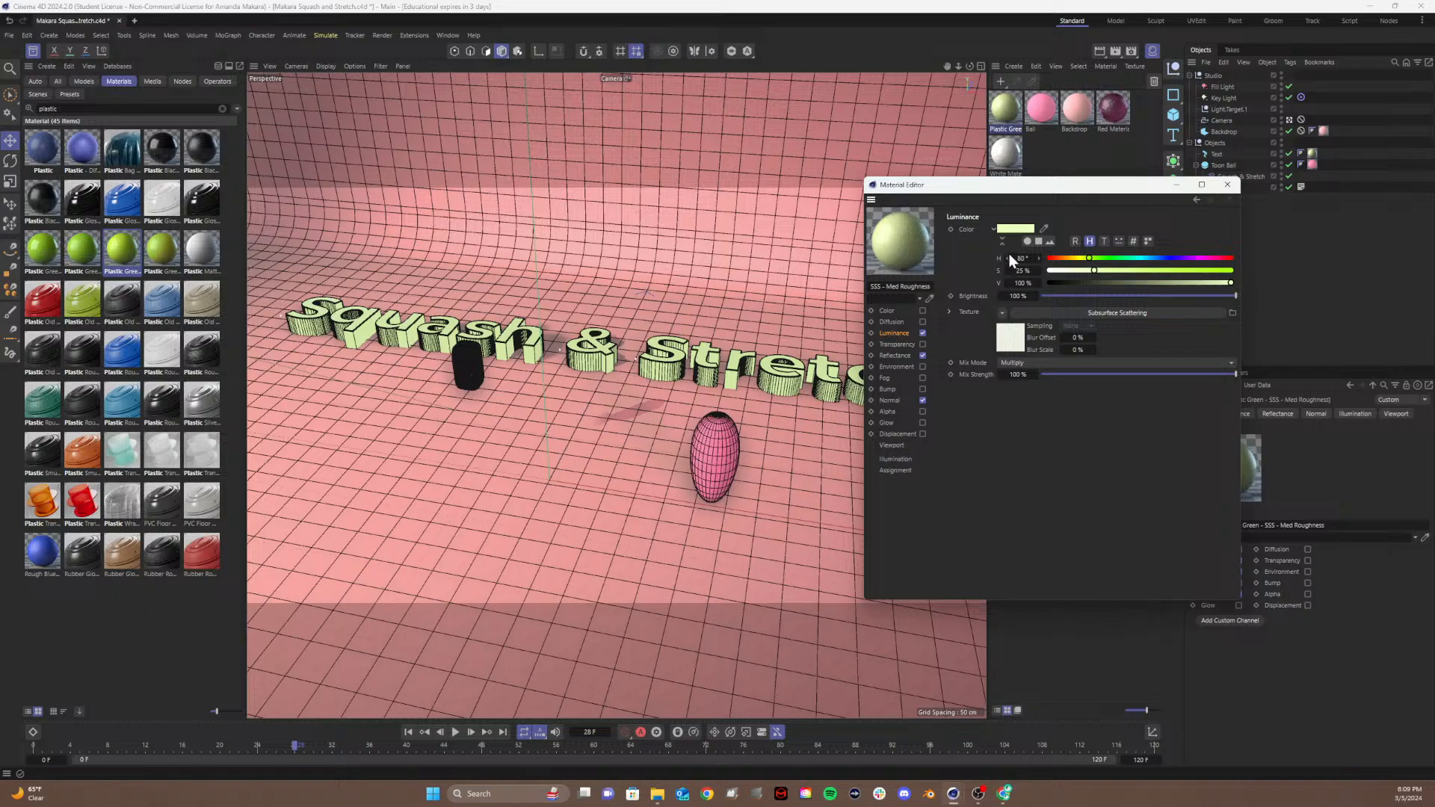
{"action": "left_click", "coordinate": [1007, 229]}
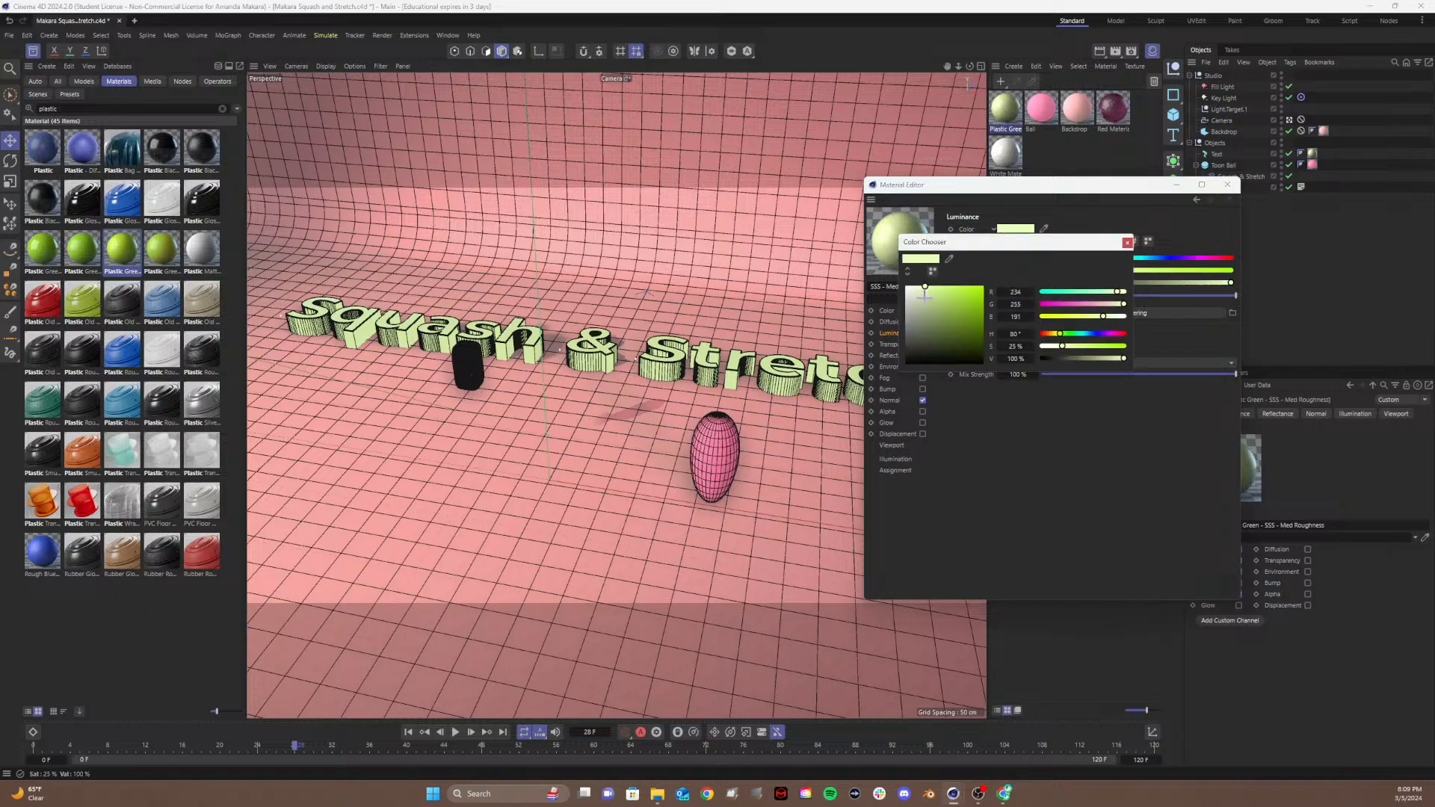
{"action": "left_click", "coordinate": [910, 289]}
{"action": "left_click_drag", "start_coordinate": [910, 289], "coordinate": [919, 286]}
{"action": "left_click", "coordinate": [1127, 243]}
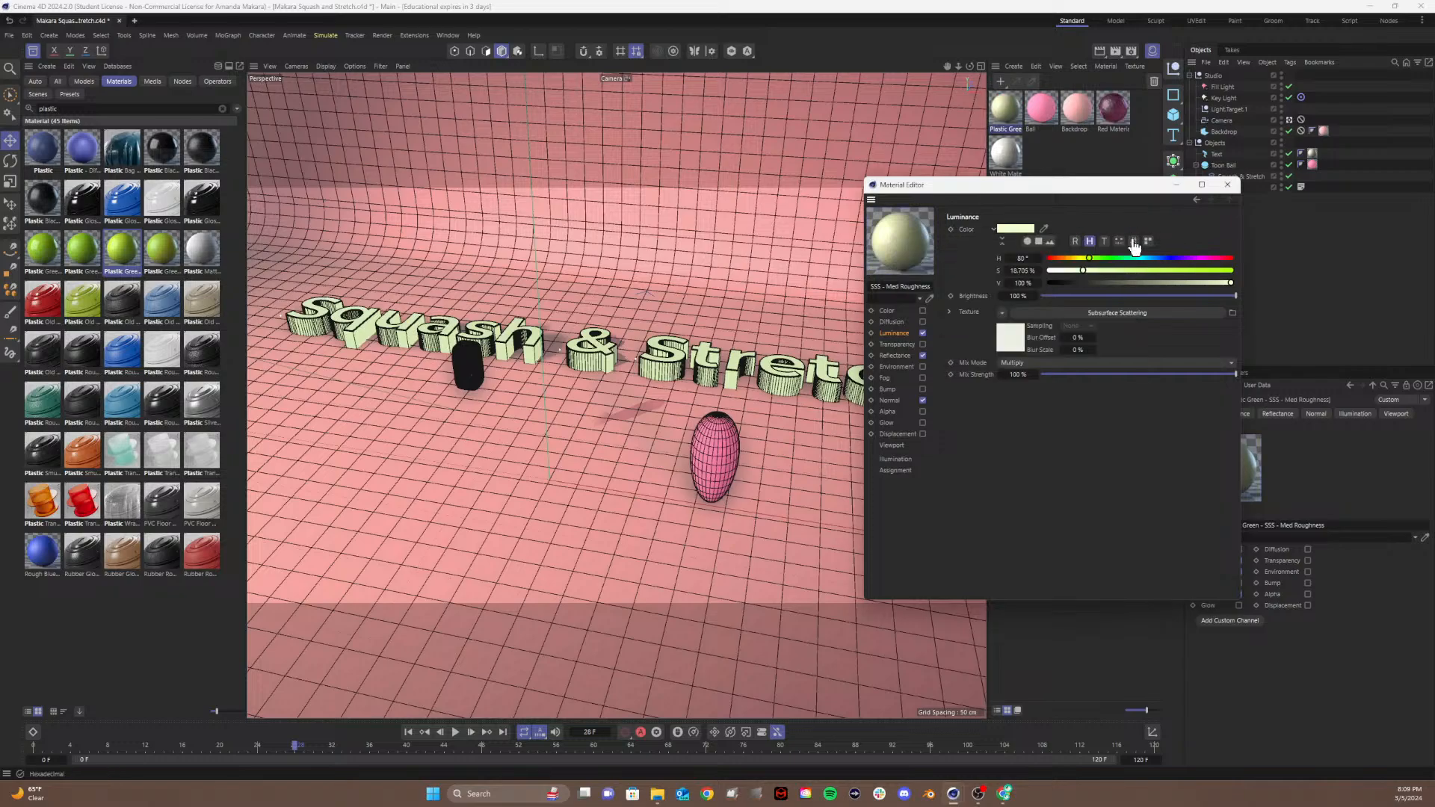
{"action": "left_click", "coordinate": [1225, 184]}
Step: Preview the render and examine the Text object's coordinates, object, caps, selections, words, letters and Phong settings
{"action": "key", "text": "ctrl+r"}
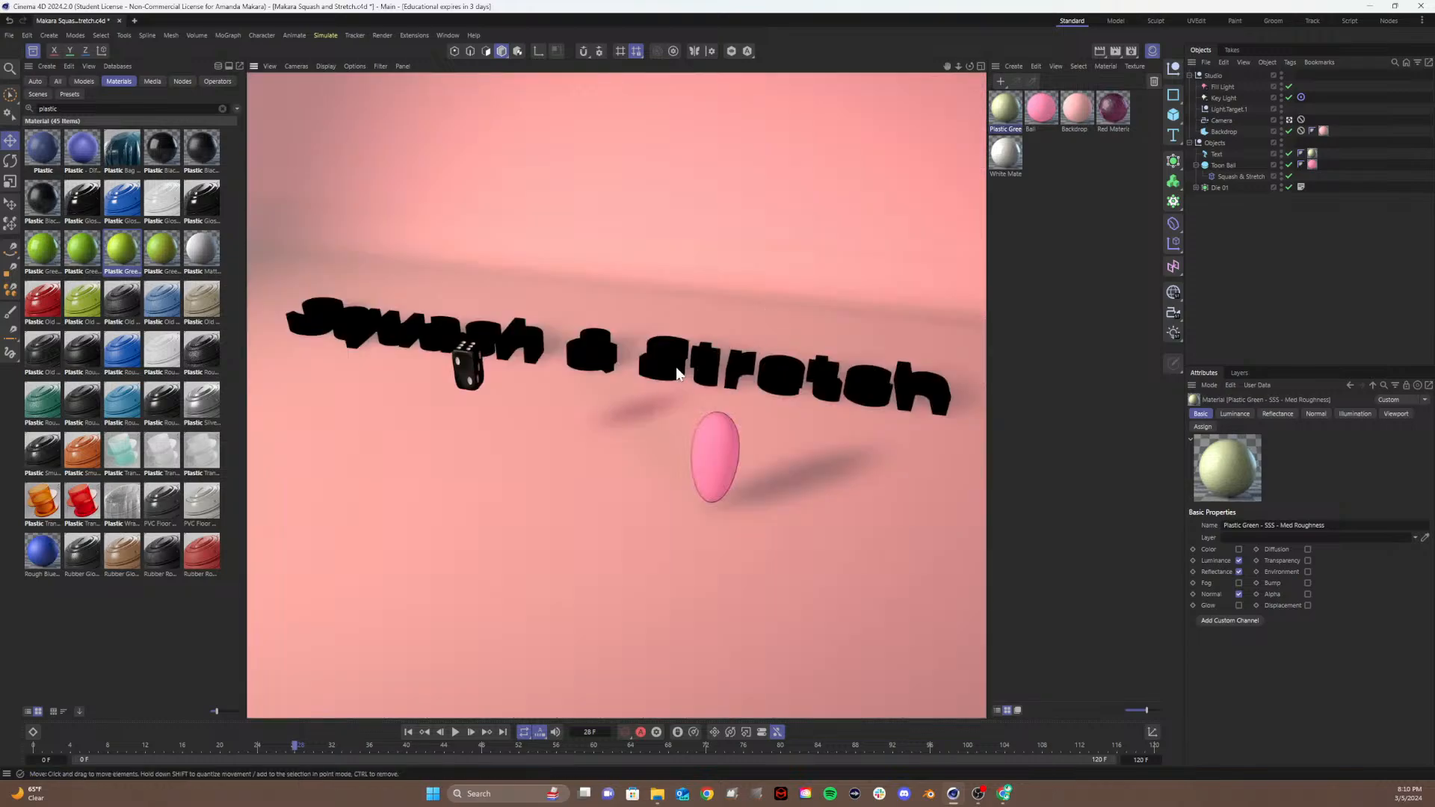
{"action": "left_click", "coordinate": [710, 379]}
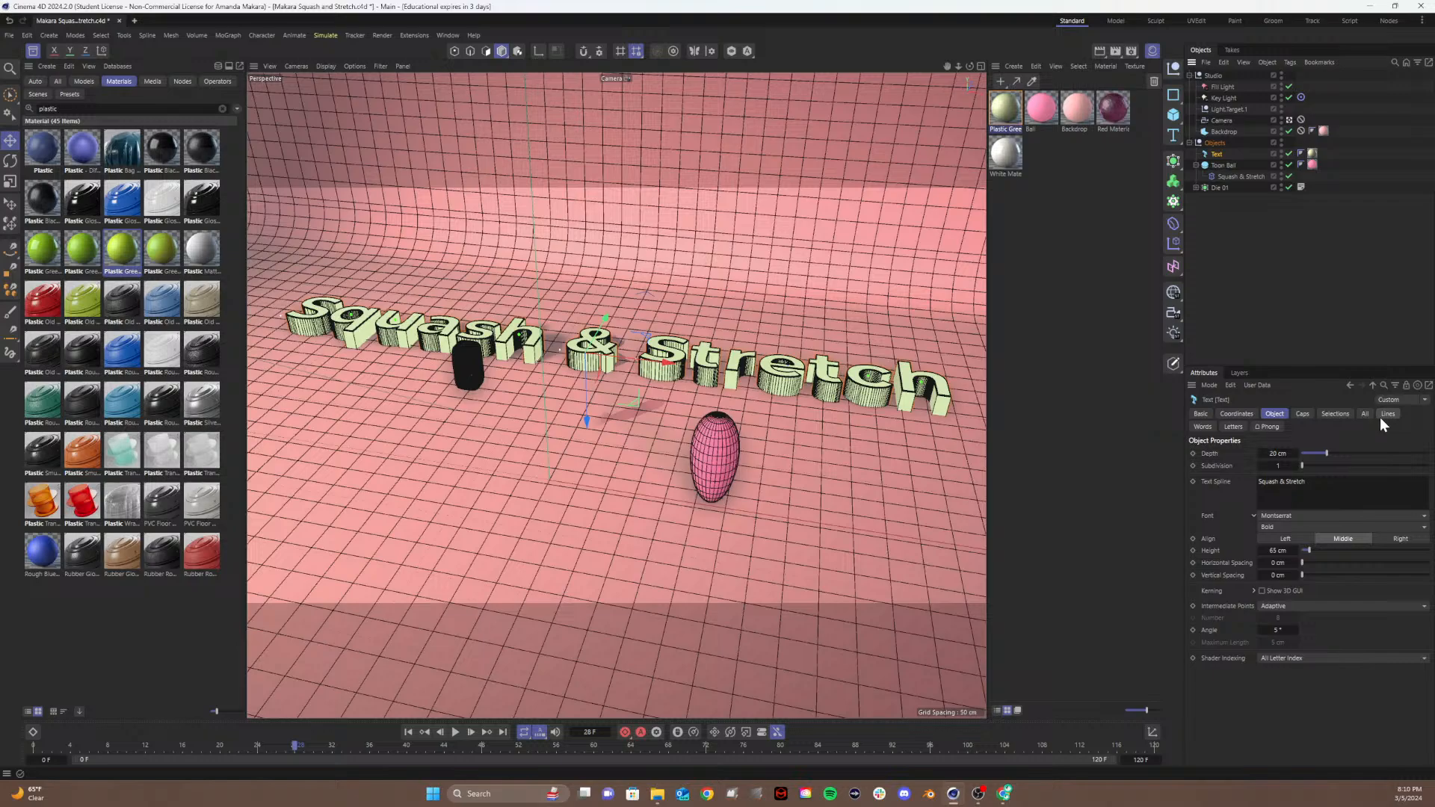
{"action": "left_click", "coordinate": [1227, 414]}
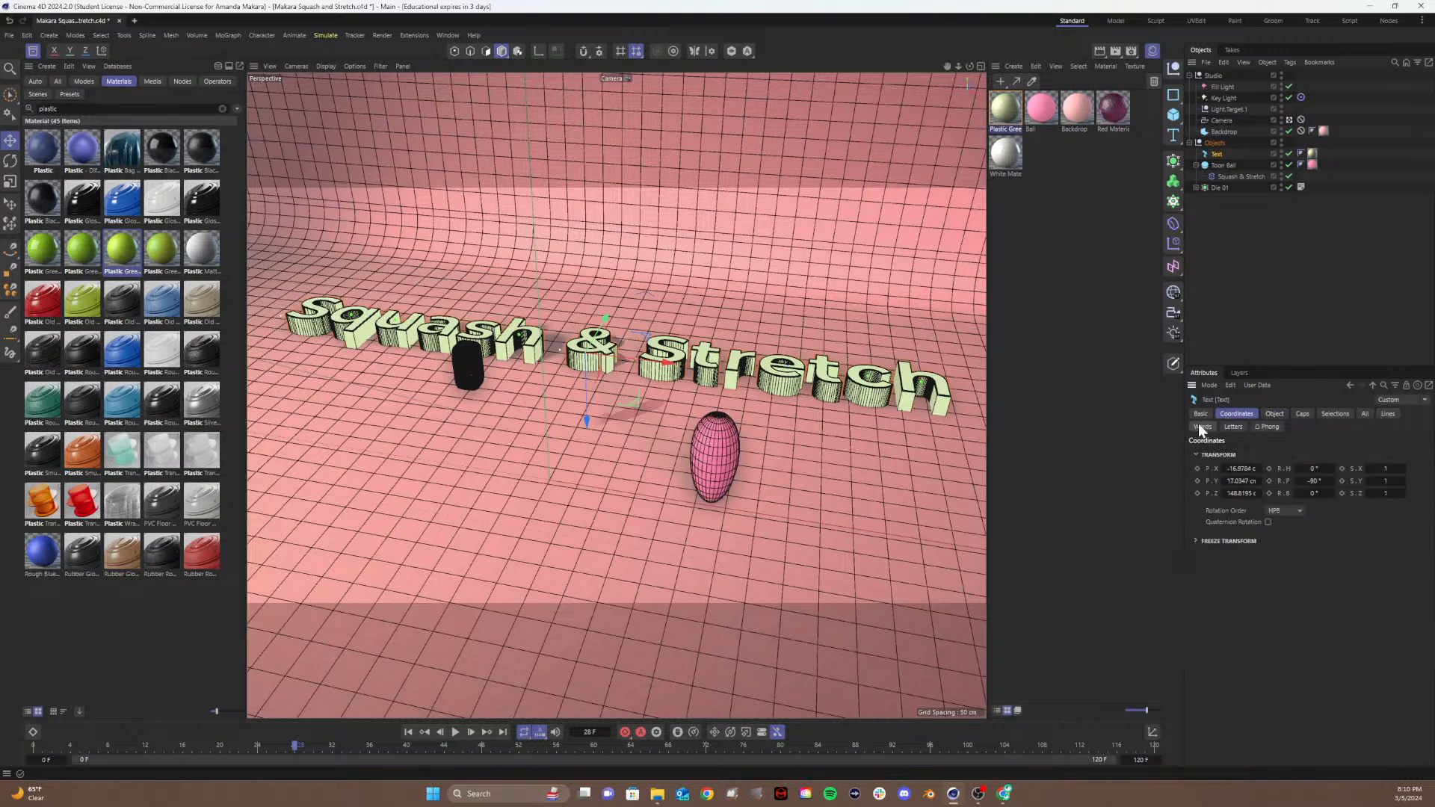
{"action": "left_click", "coordinate": [1201, 425]}
{"action": "left_click", "coordinate": [1267, 426]}
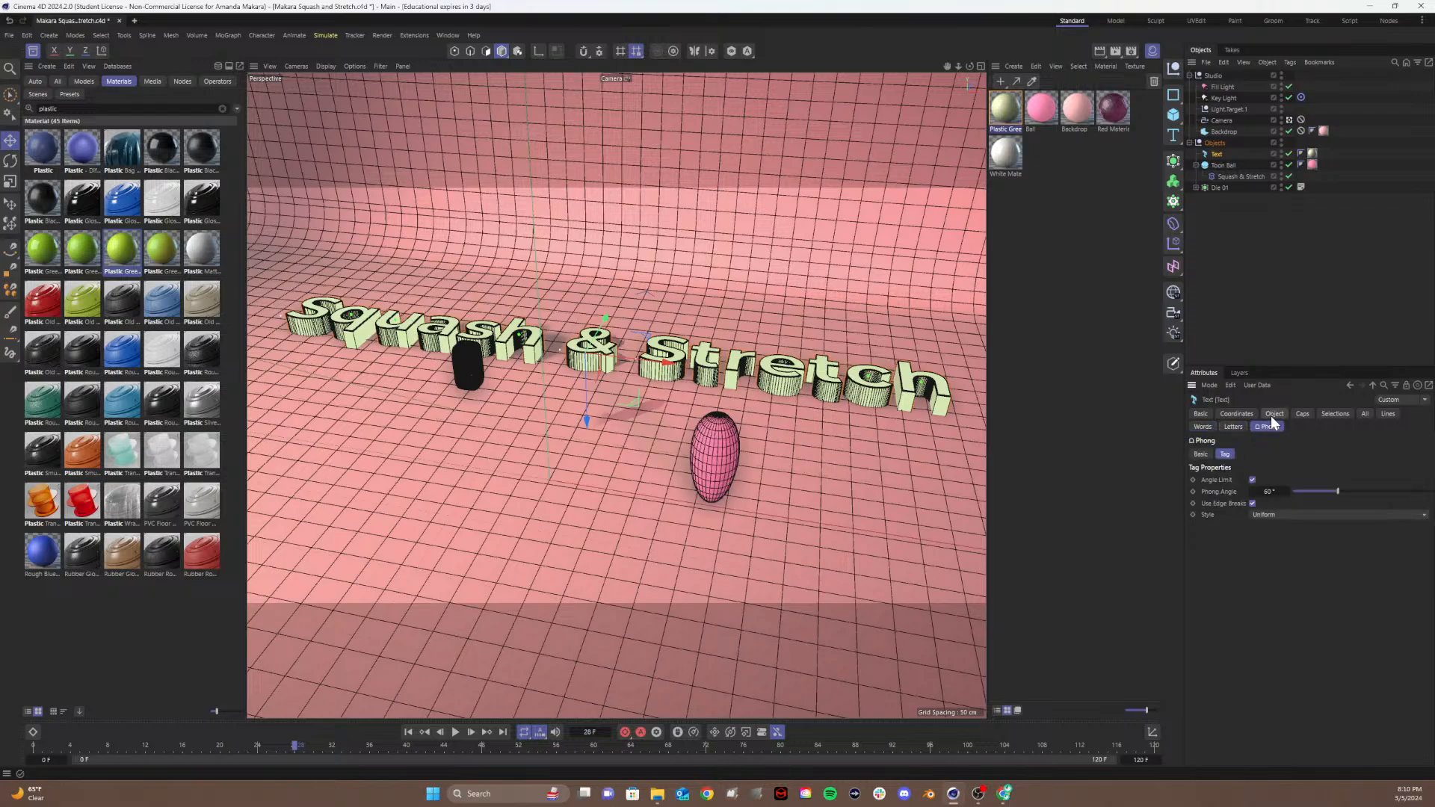
{"action": "left_click", "coordinate": [1274, 415]}
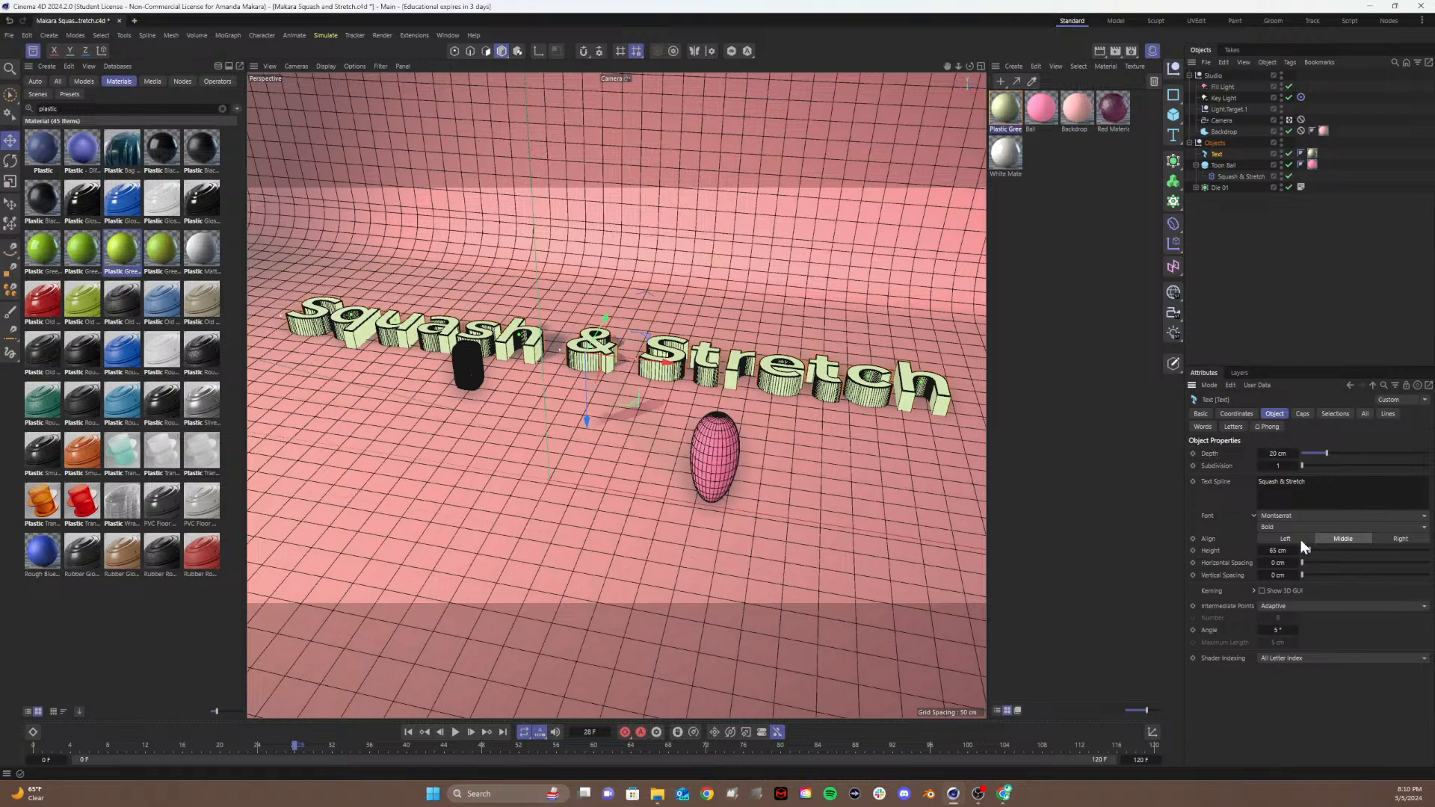
{"action": "left_click", "coordinate": [1302, 414]}
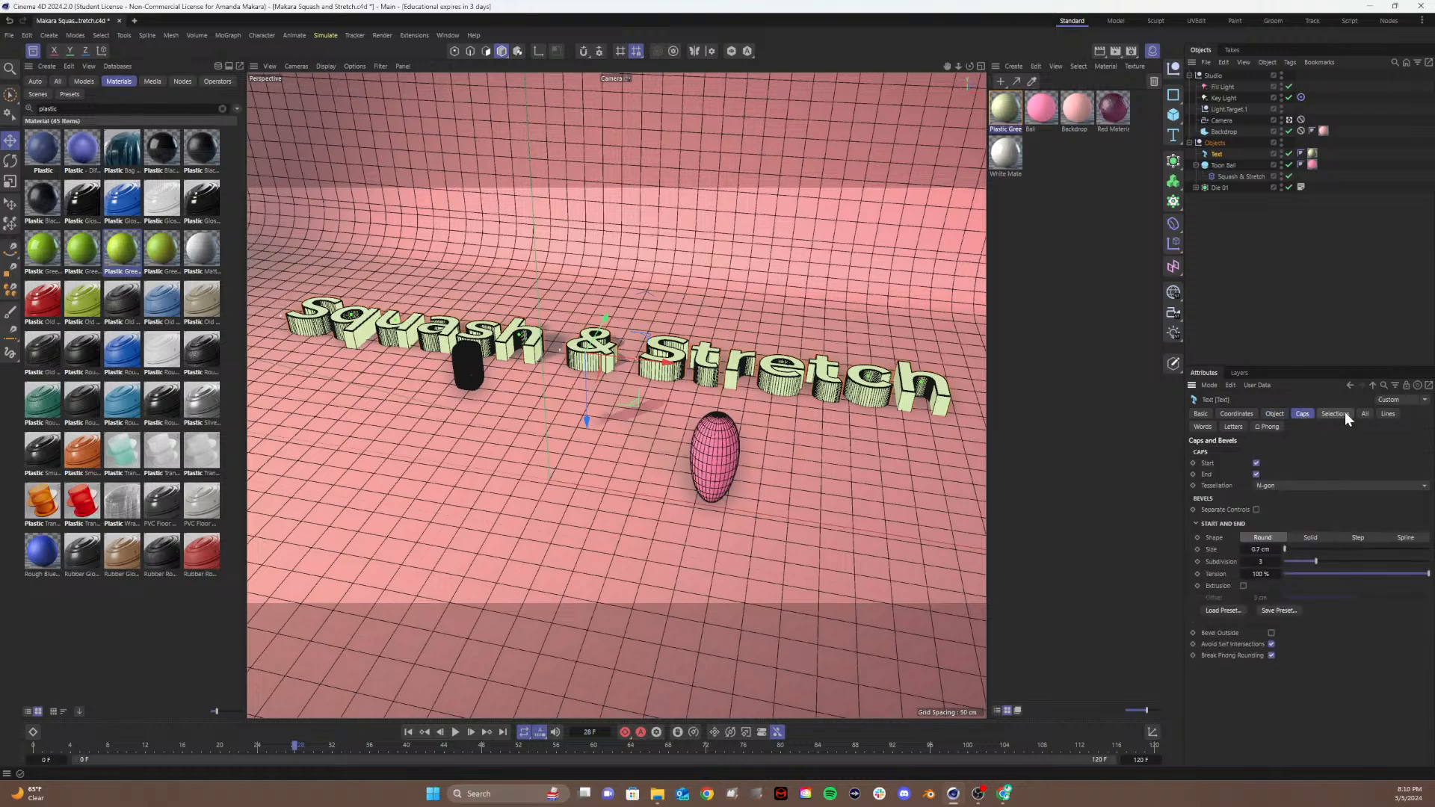
{"action": "left_click", "coordinate": [1335, 414]}
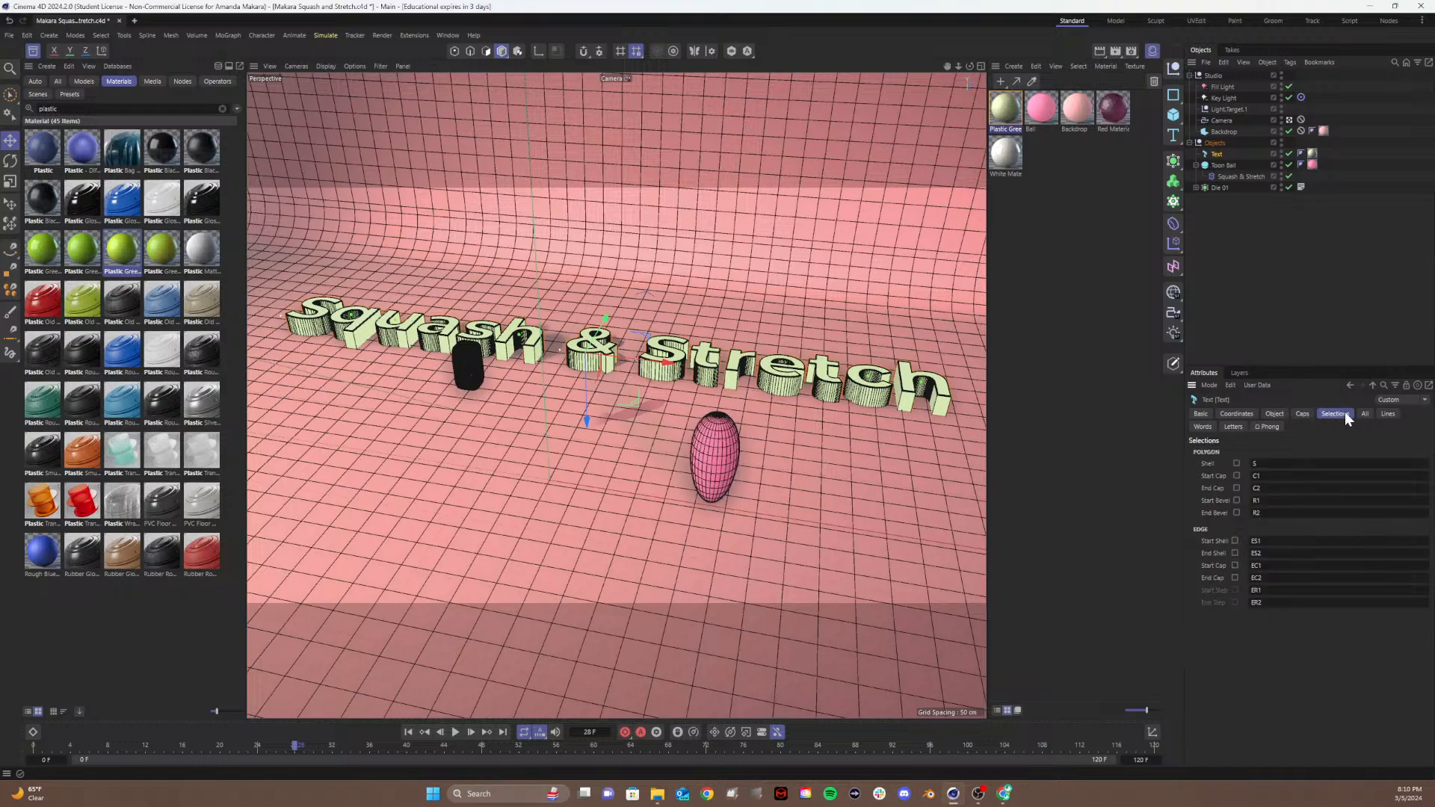
{"action": "left_click", "coordinate": [1387, 414]}
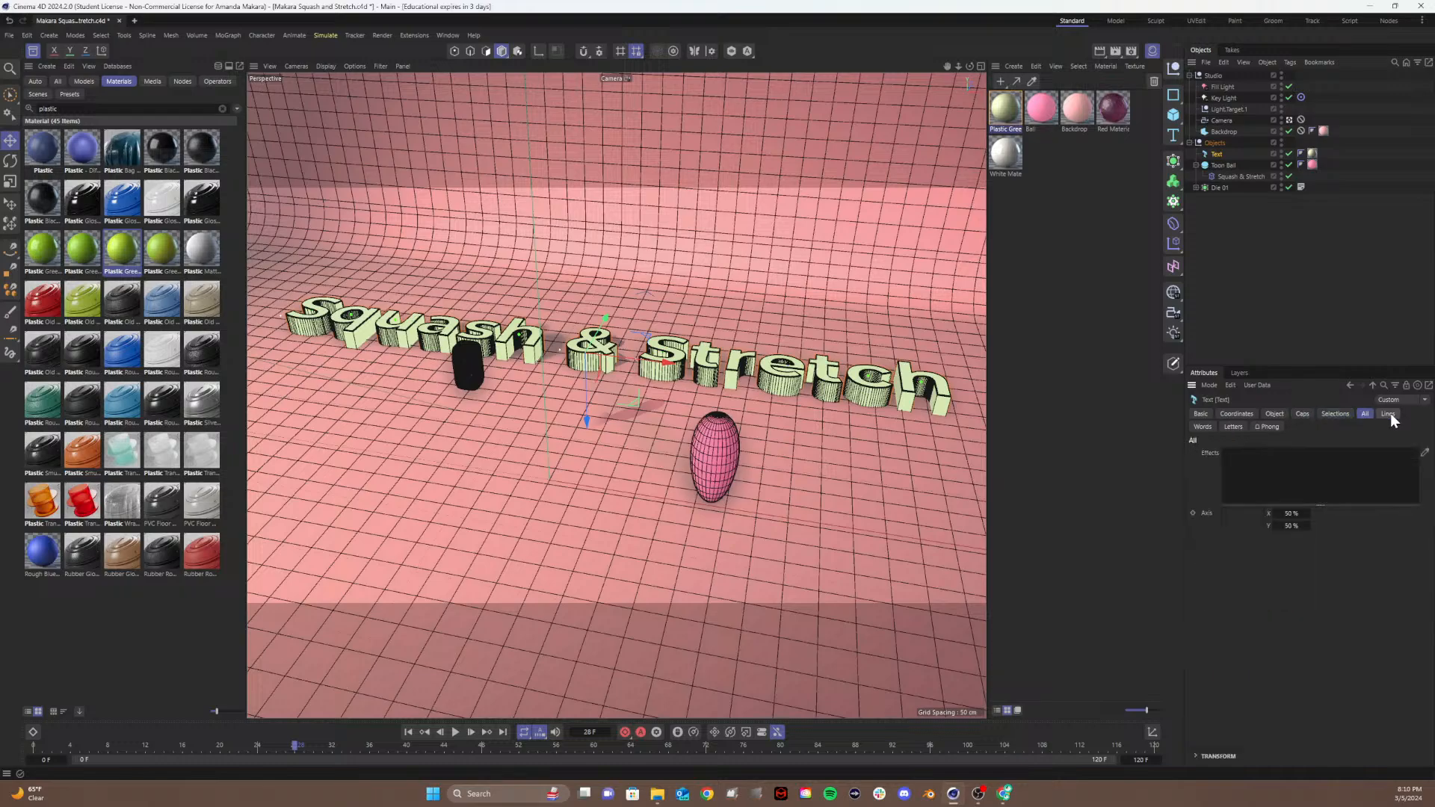
{"action": "left_click", "coordinate": [1207, 428]}
{"action": "left_click", "coordinate": [1237, 427]}
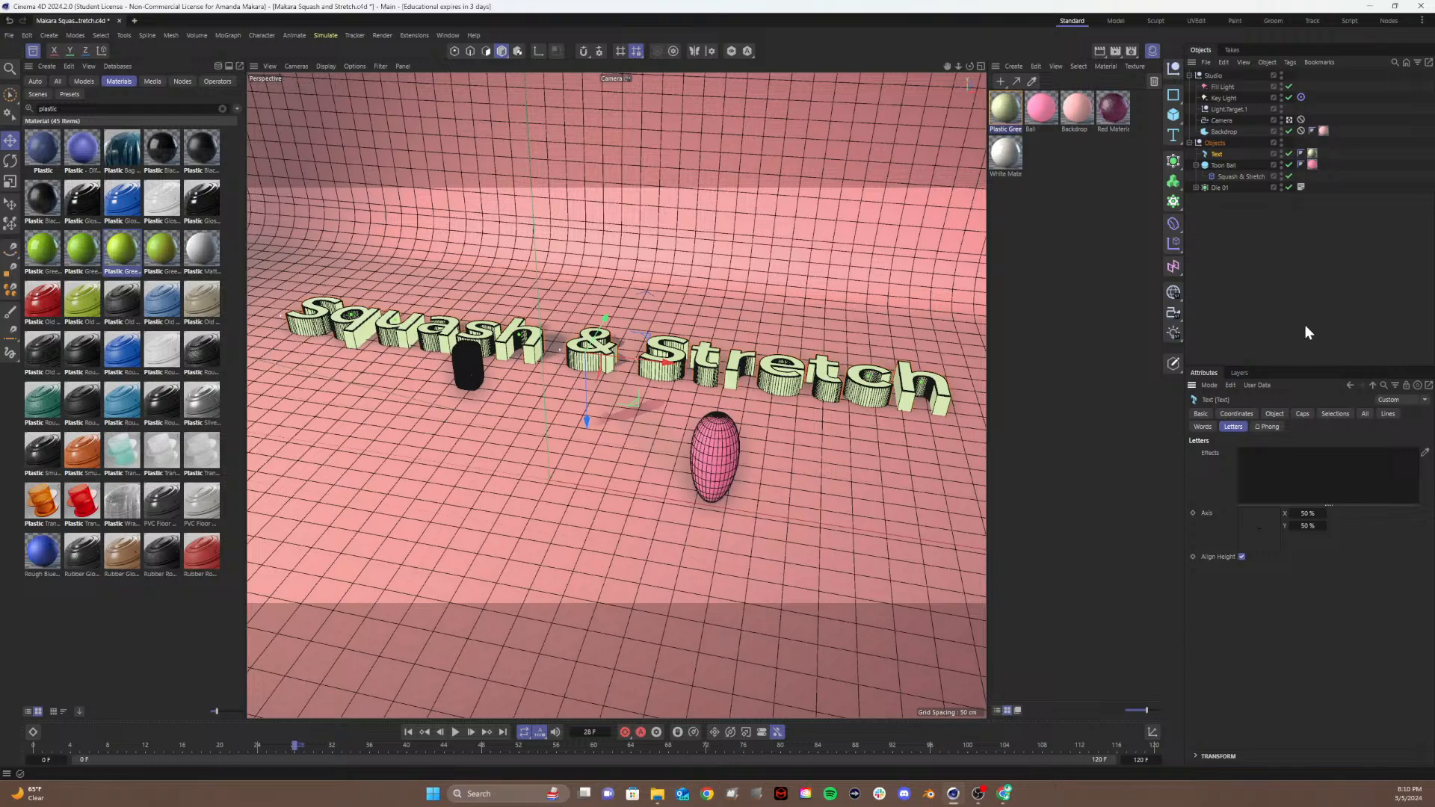
Step: Collapse the Toon Ball's hierarchy in the object list and clear the selection
{"action": "left_click", "coordinate": [1312, 154]}
{"action": "left_click", "coordinate": [1215, 154]}
{"action": "left_click", "coordinate": [1196, 165]}
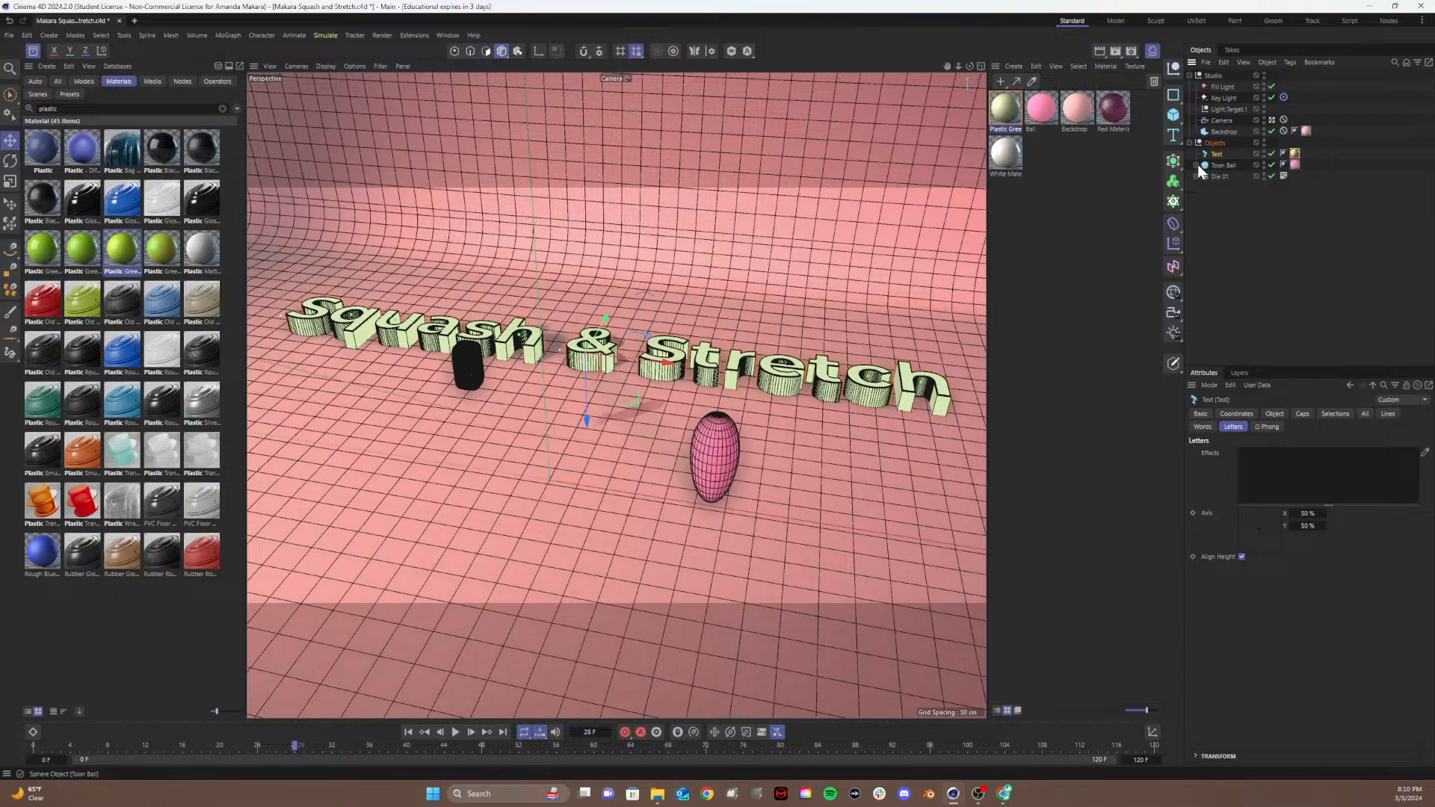
{"action": "left_click", "coordinate": [1238, 226]}
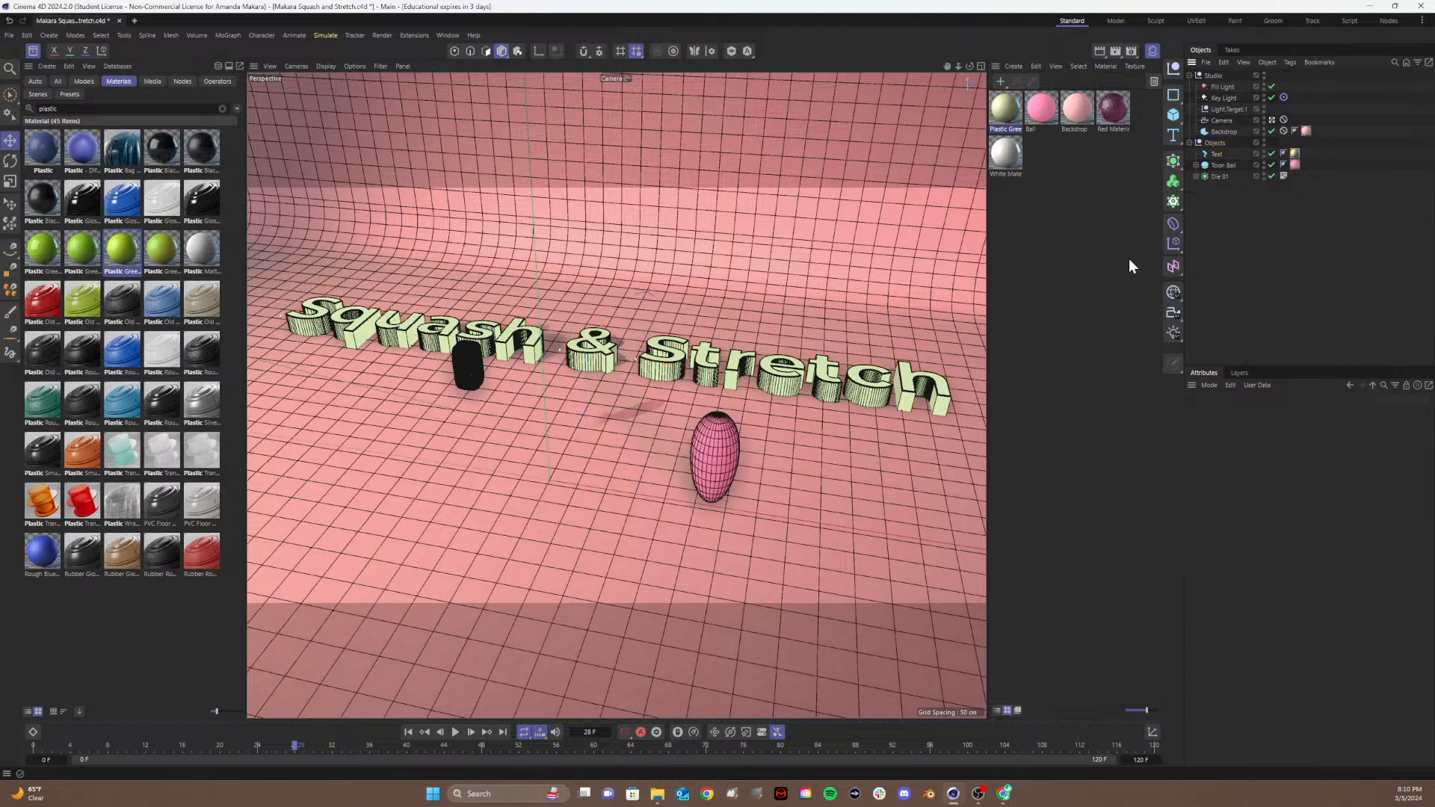
Step: Play the animation with the Asset Browser closed and preview the render at frame 63
{"action": "left_click", "coordinate": [454, 733]}
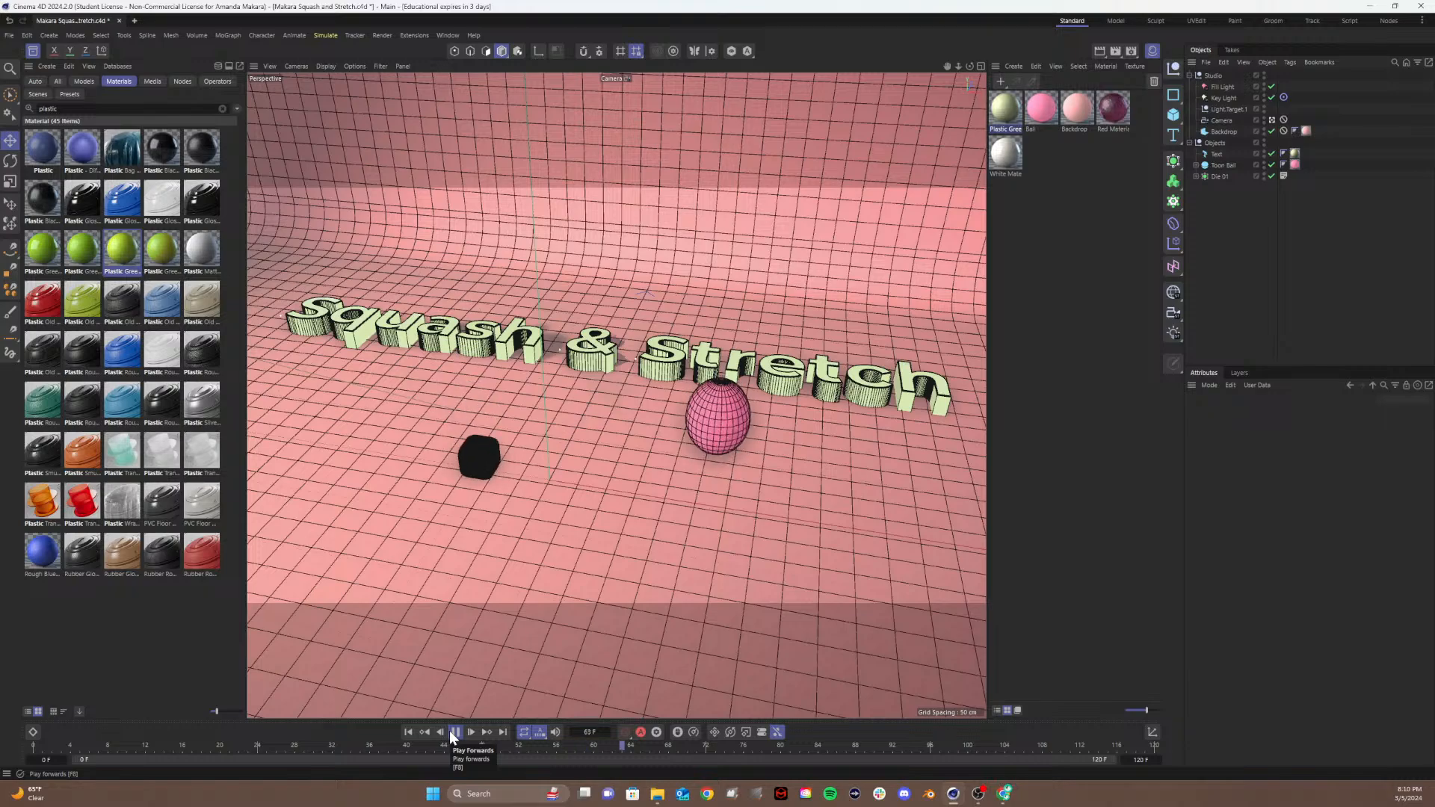
{"action": "left_click", "coordinate": [33, 53]}
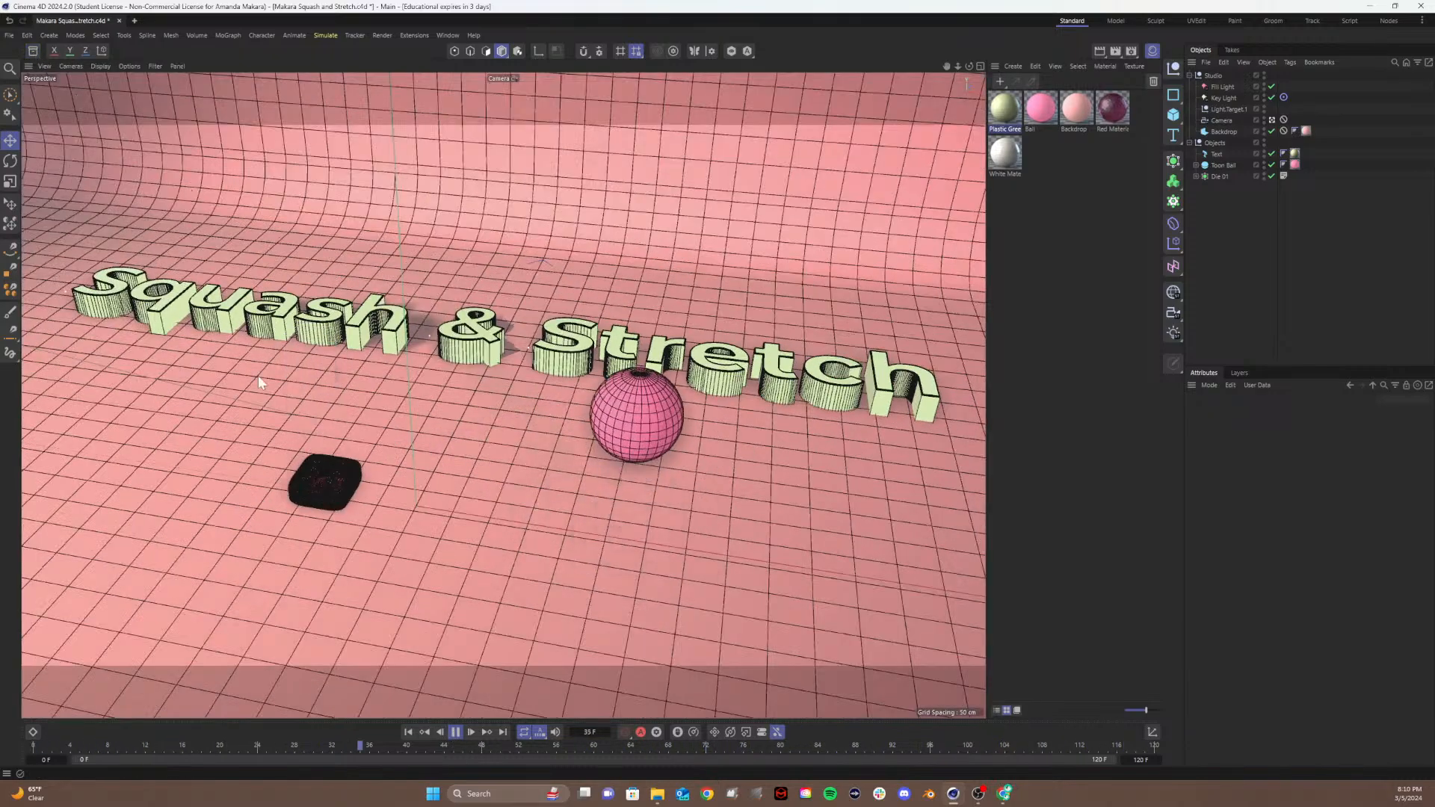
{"action": "key", "text": "ctrl+r"}
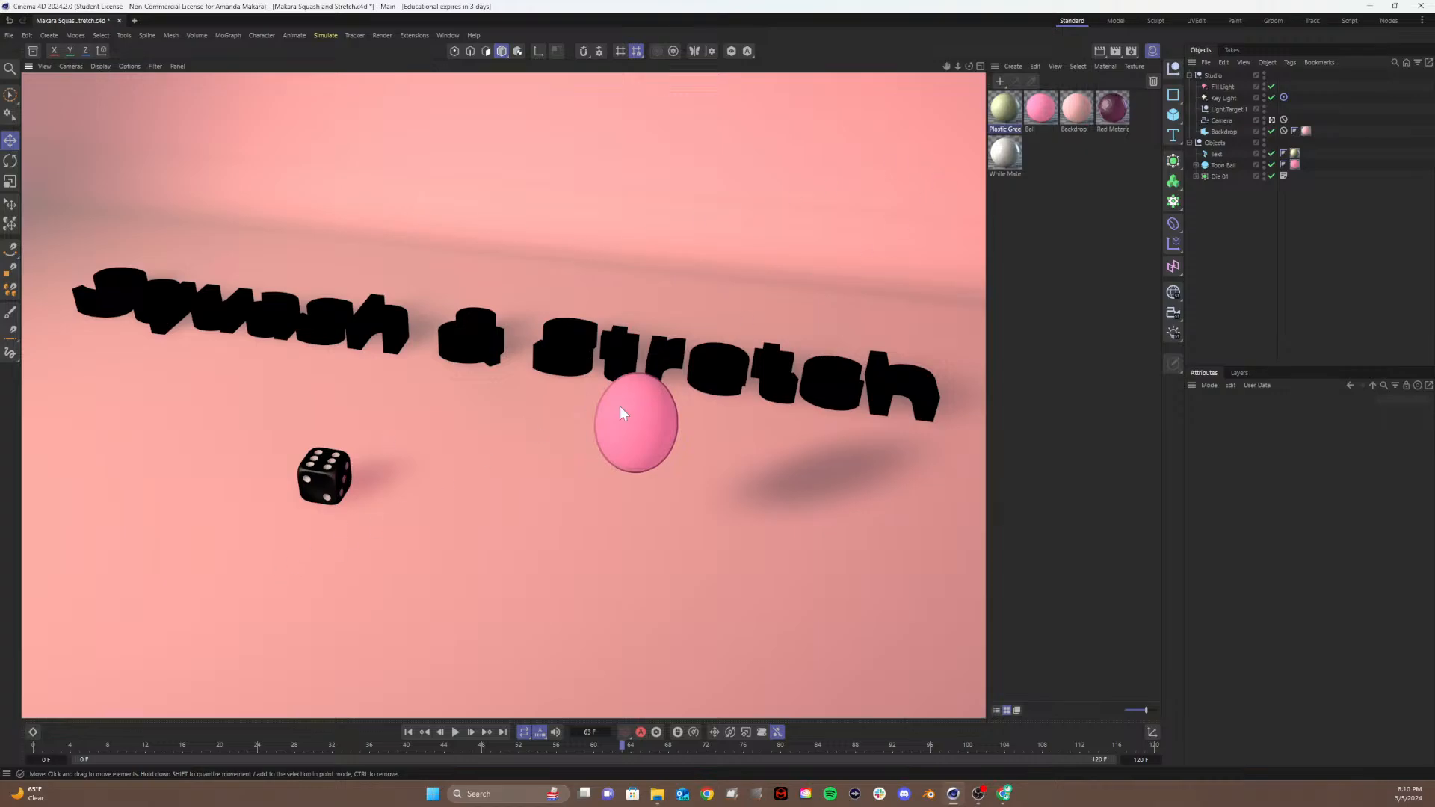
Step: Delete the Fill Light, the Key Light and Light.Target.1 from the Studio group
{"action": "left_click", "coordinate": [1152, 196]}
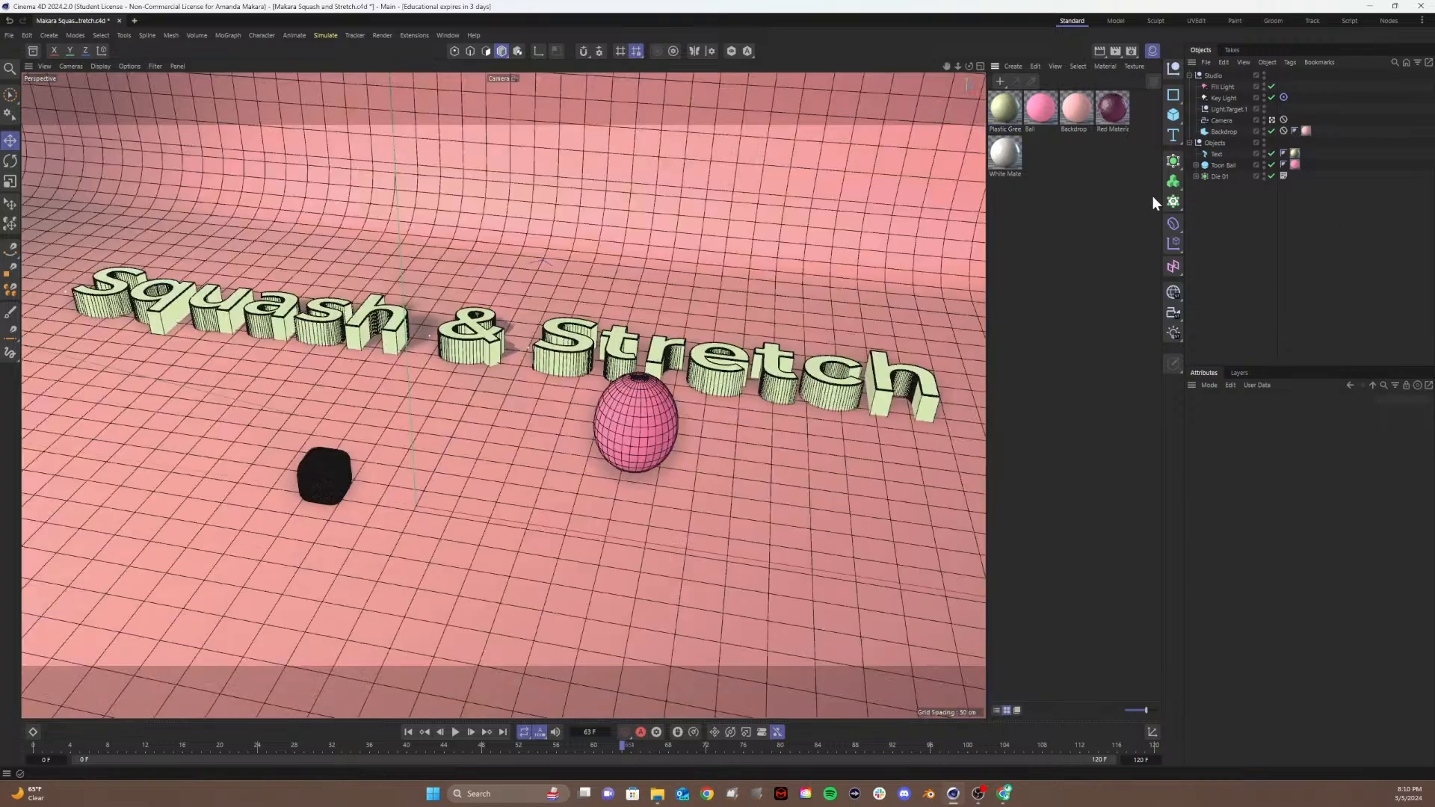
{"action": "left_click", "coordinate": [1236, 94]}
{"action": "left_click", "coordinate": [1238, 90]}
{"action": "left_click", "coordinate": [1229, 97]}
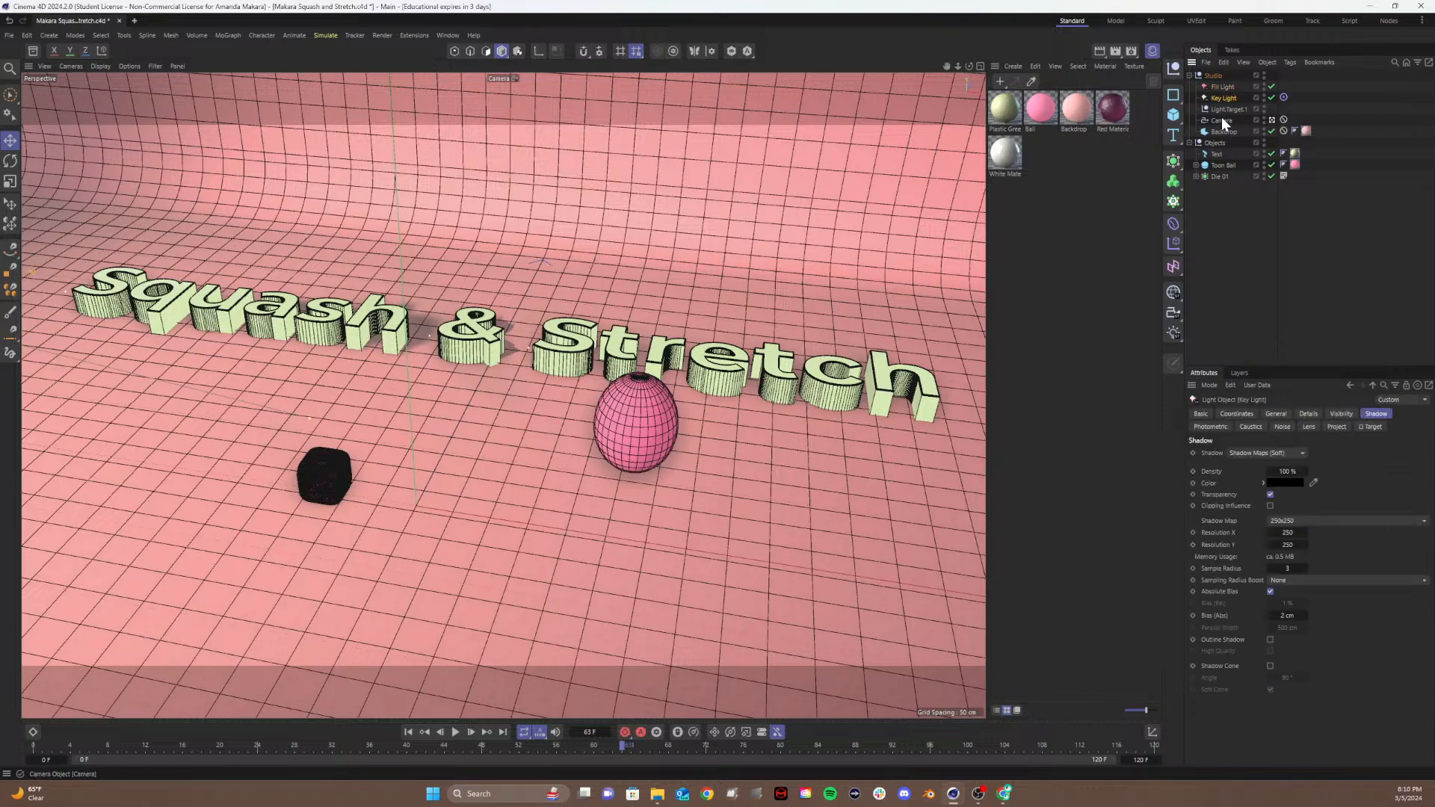
{"action": "left_click", "coordinate": [1221, 106]}
{"action": "left_click", "coordinate": [1212, 88]}
{"action": "left_click", "coordinate": [1227, 110], "text": "shift"}
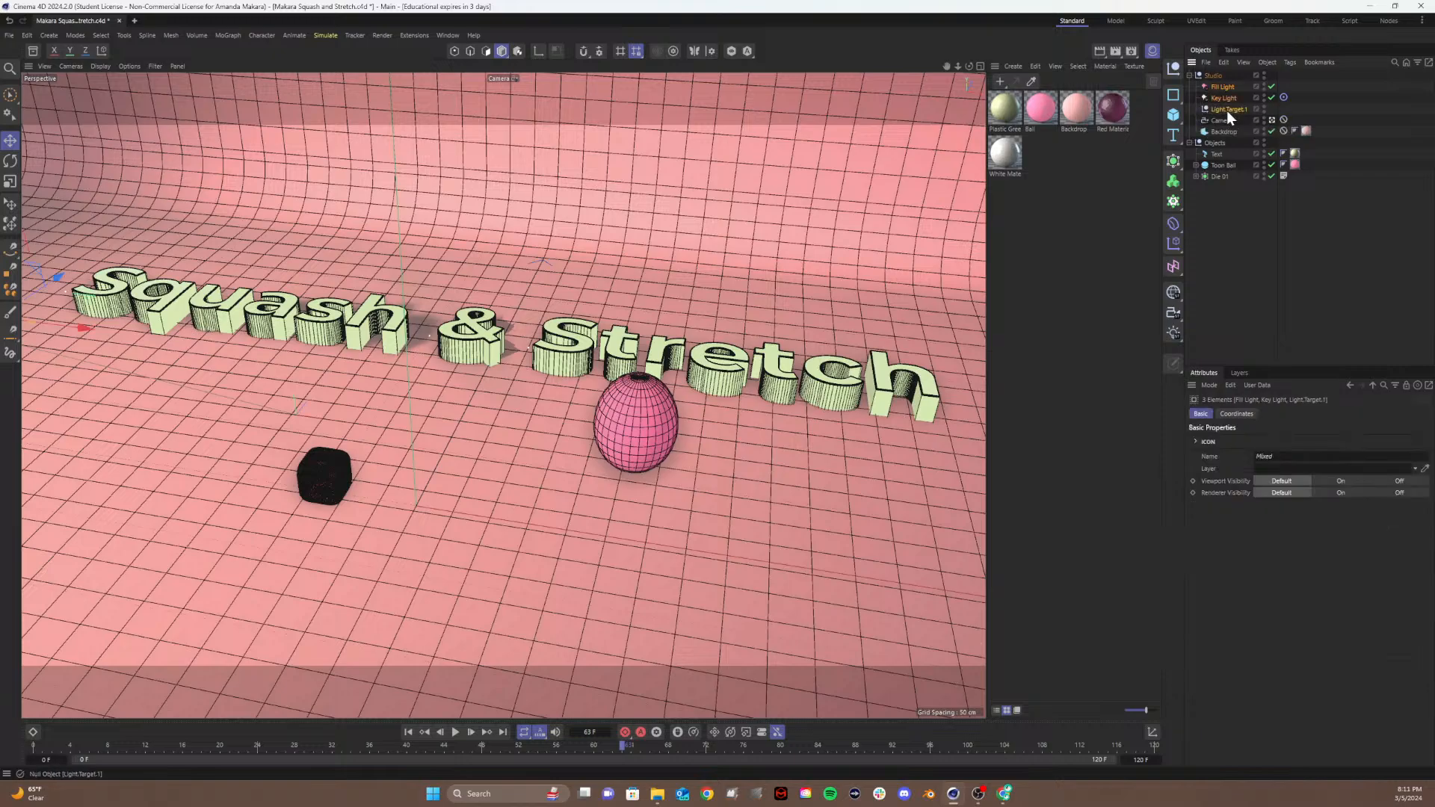
{"action": "key", "text": "Delete"}
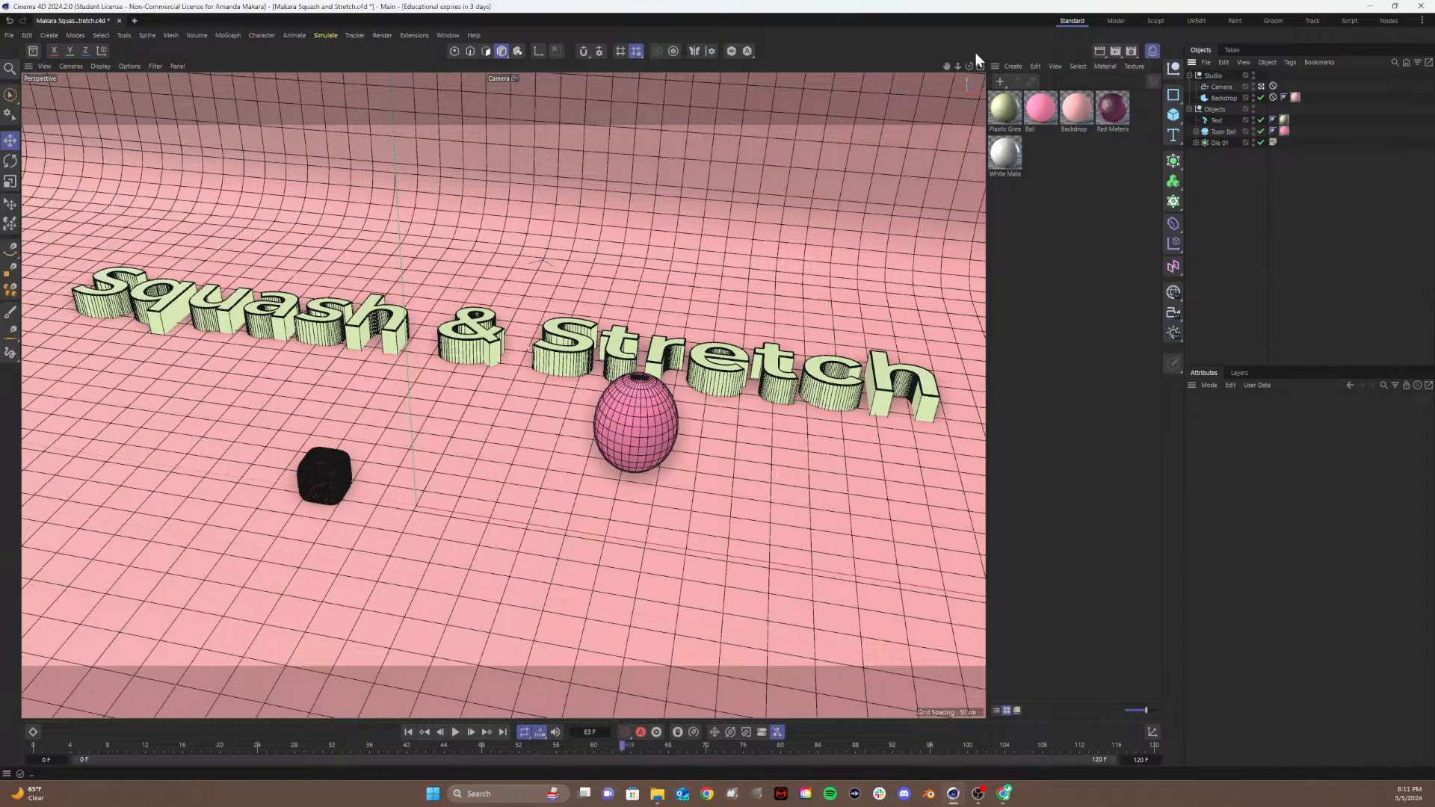
Step: Switch to the default camera in a four-view layout and add a target light to the scene
{"action": "left_click", "coordinate": [1261, 86]}
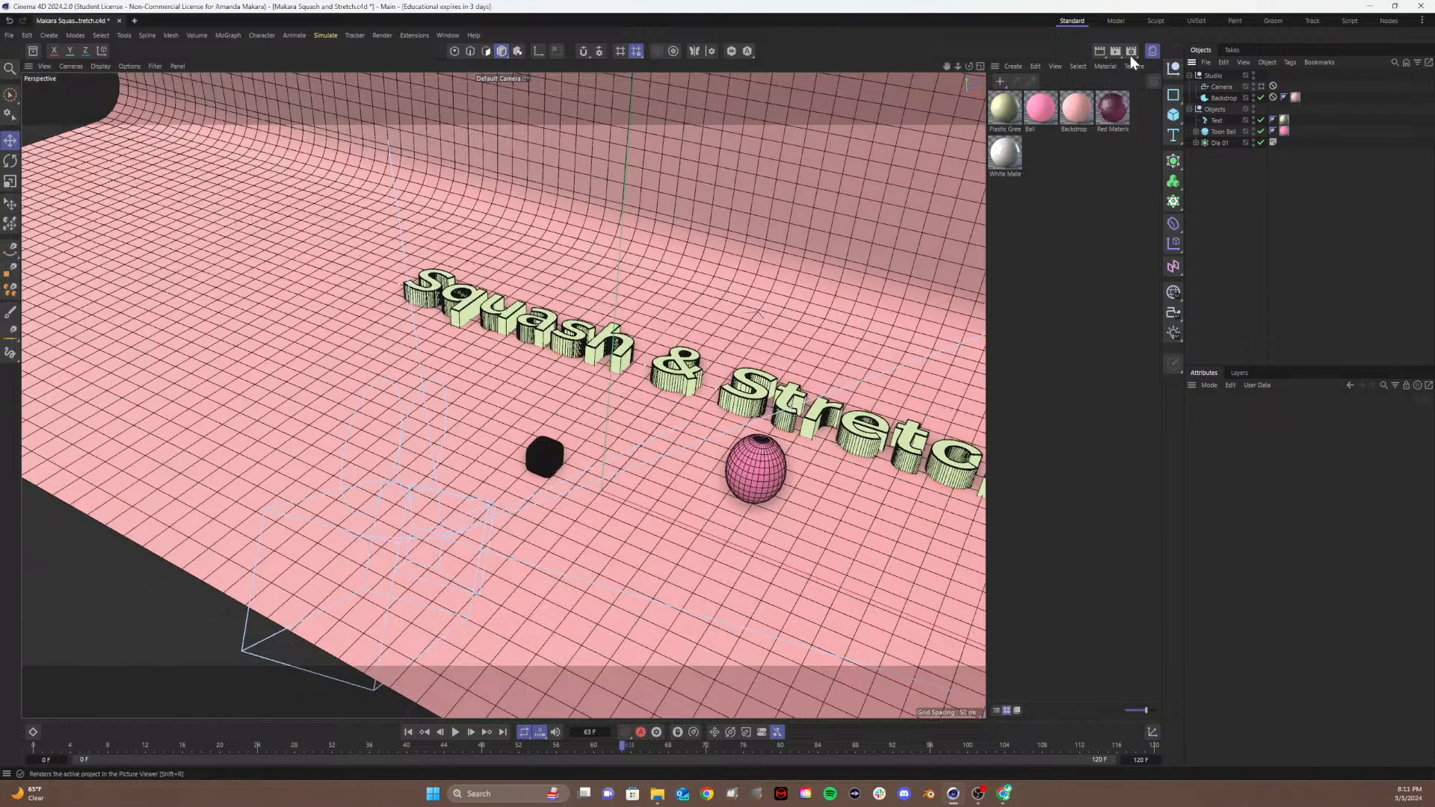
{"action": "left_click", "coordinate": [982, 65]}
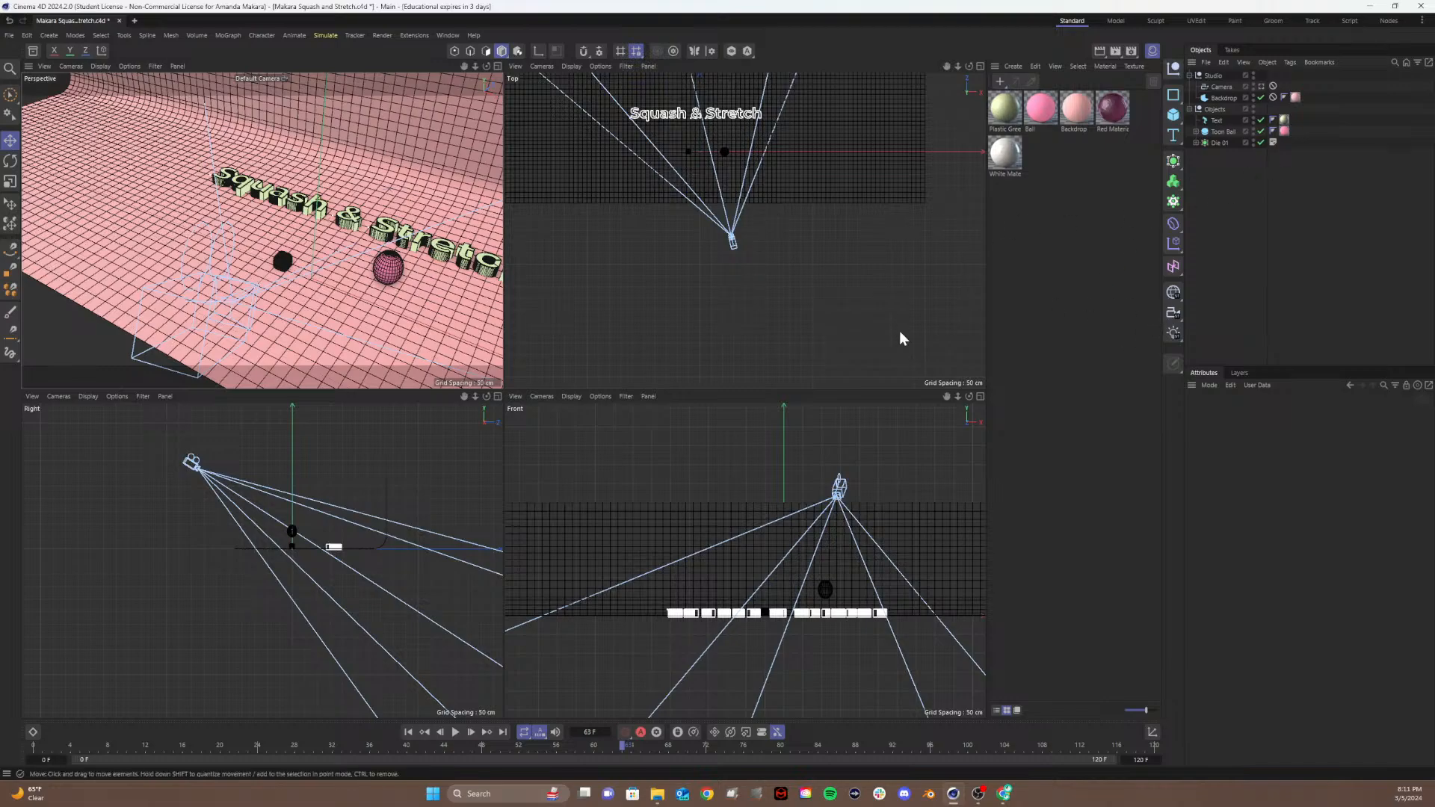
{"action": "key", "text": "shift+c"}
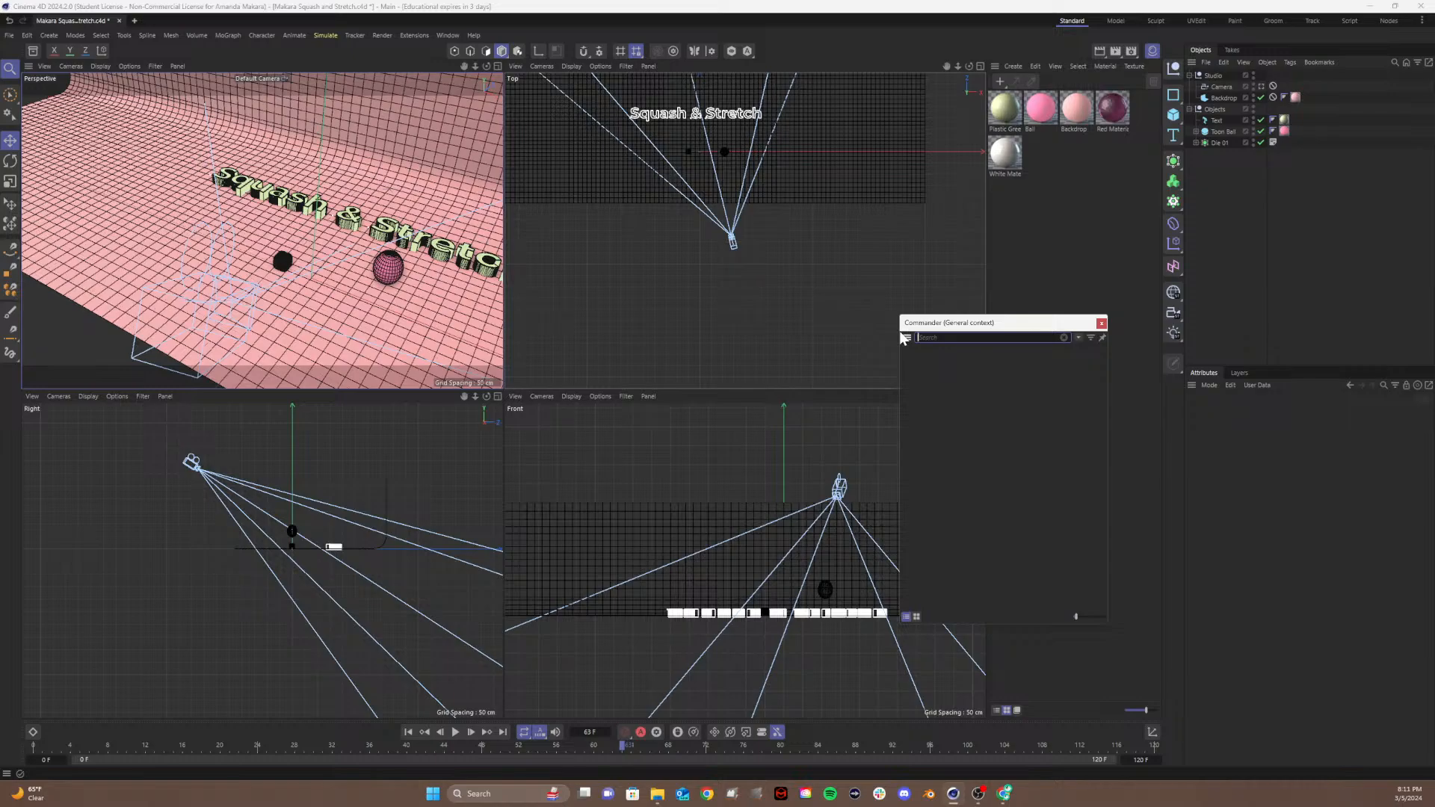
{"action": "type", "text": "tarhe"}
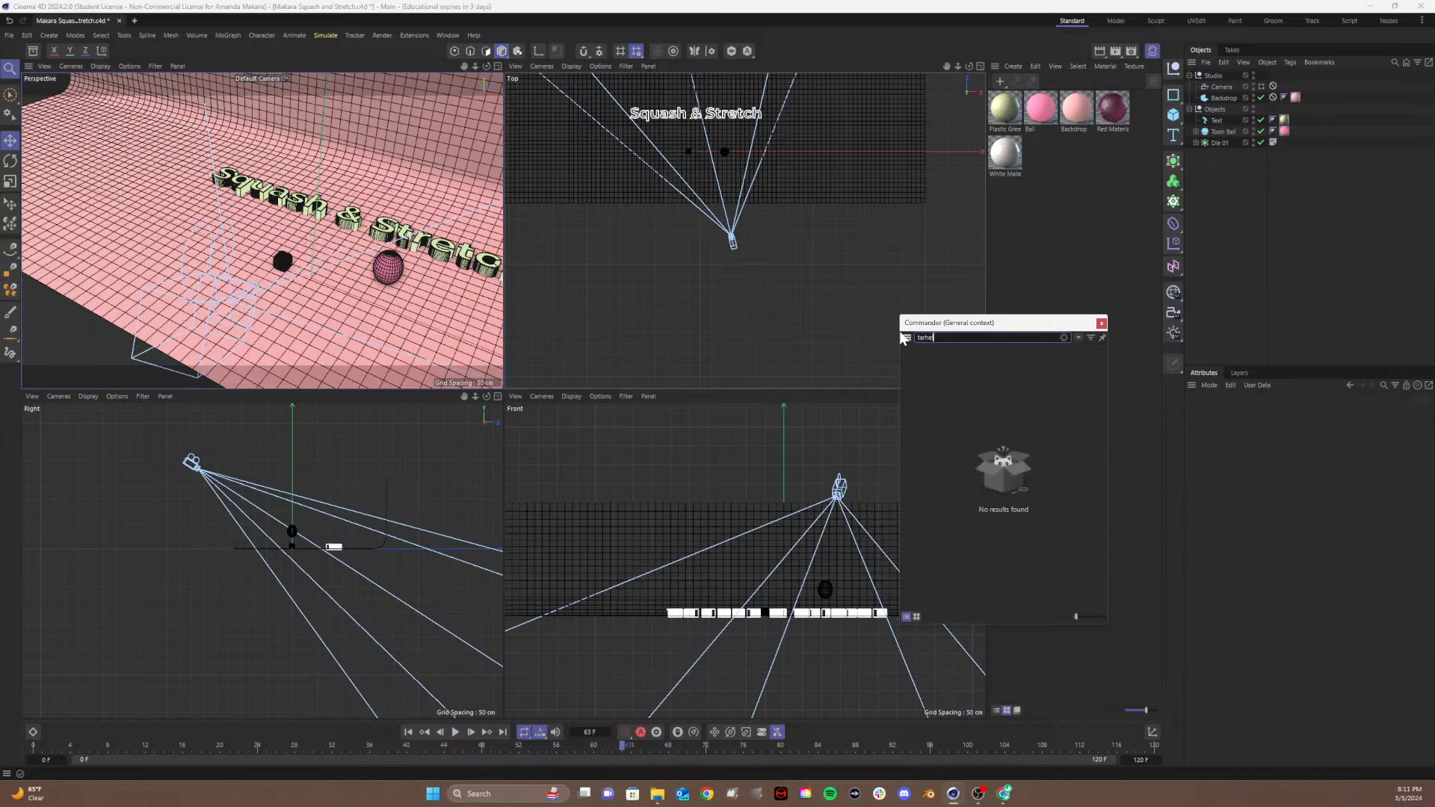
{"action": "key", "text": "BackSpace"}
{"action": "key", "text": "BackSpace"}
{"action": "type", "text": "get l"}
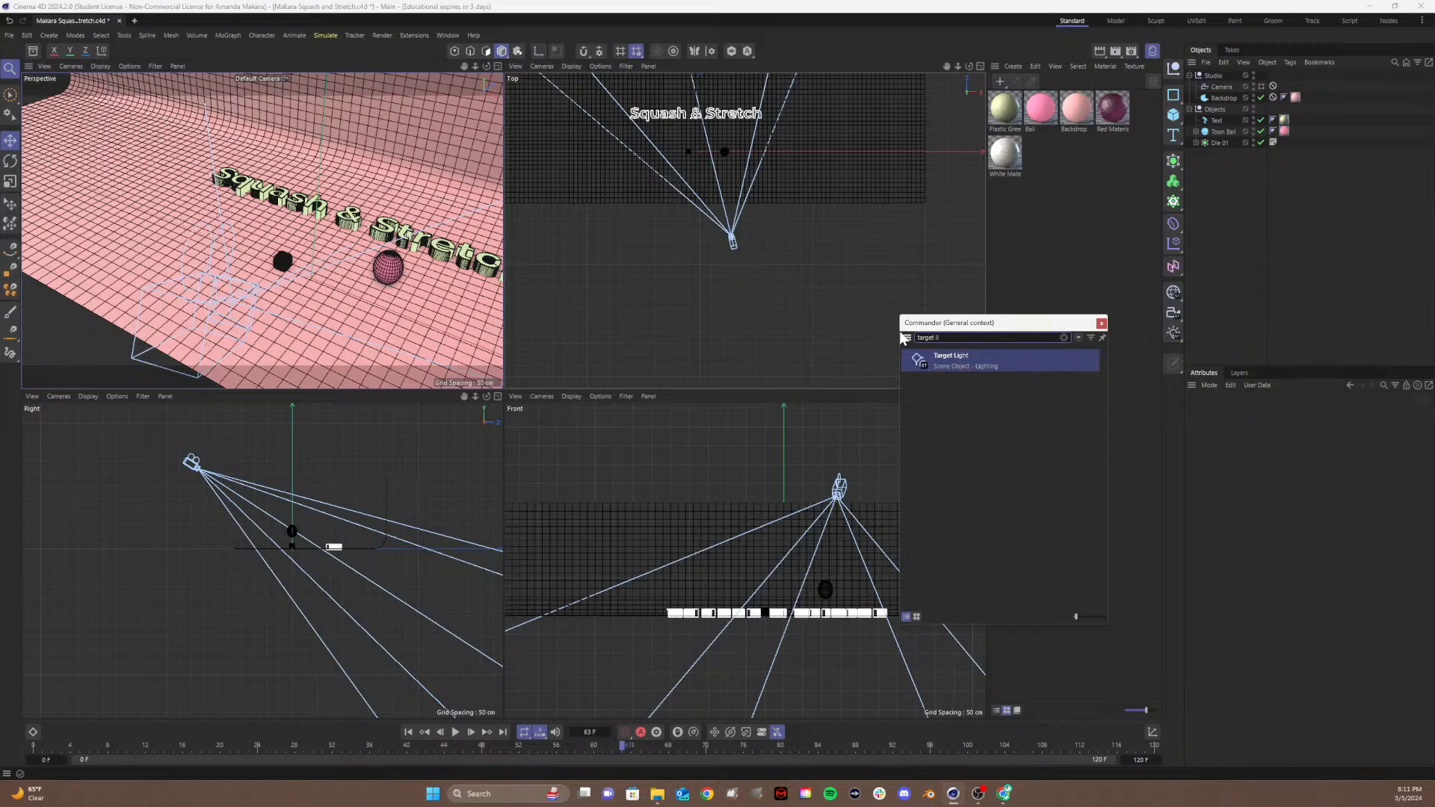
{"action": "left_click", "coordinate": [942, 358]}
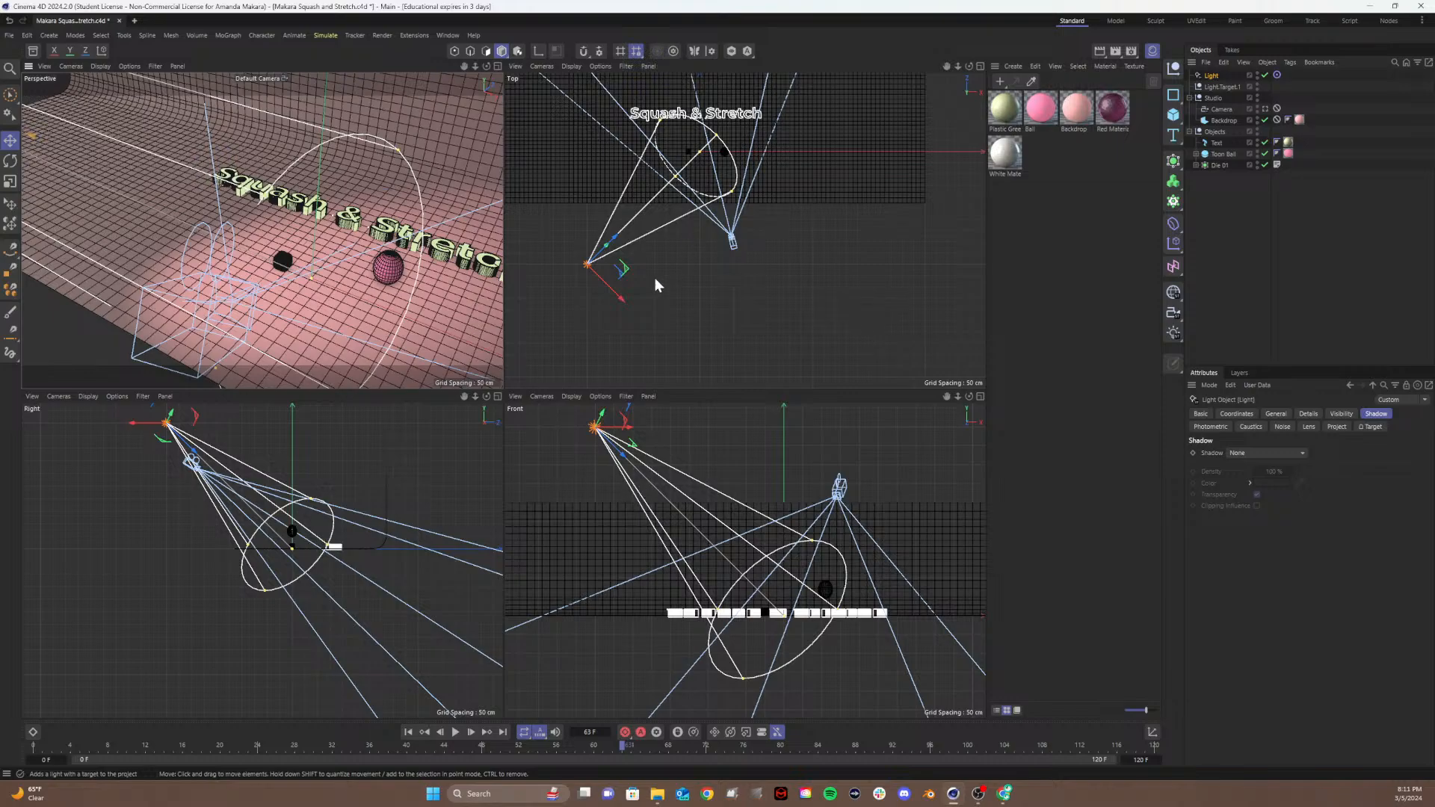
Step: Move the target light in front of the scene's centre and shift its target back towards the text
{"action": "left_click_drag", "start_coordinate": [619, 299], "coordinate": [743, 281]}
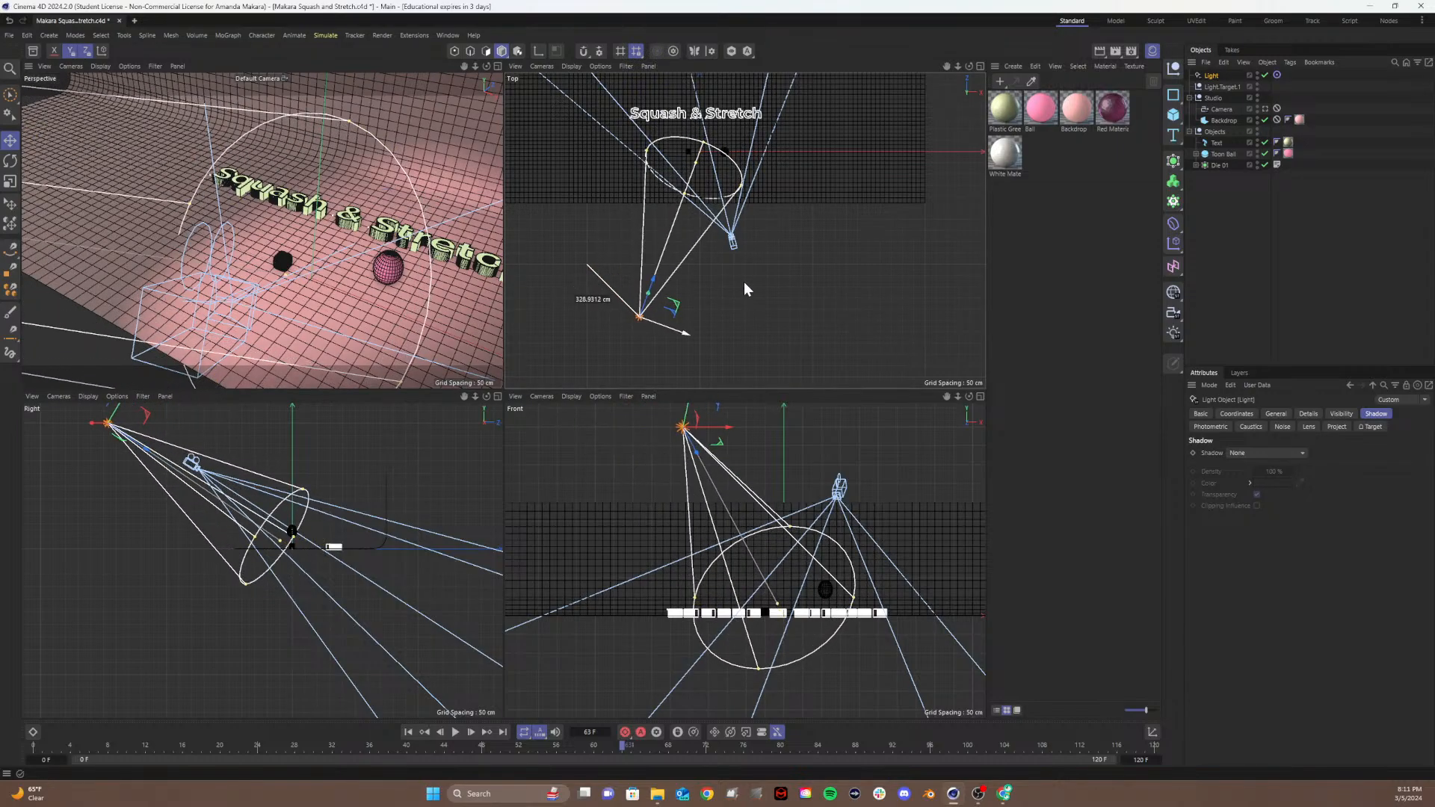
{"action": "left_click", "coordinate": [1231, 87]}
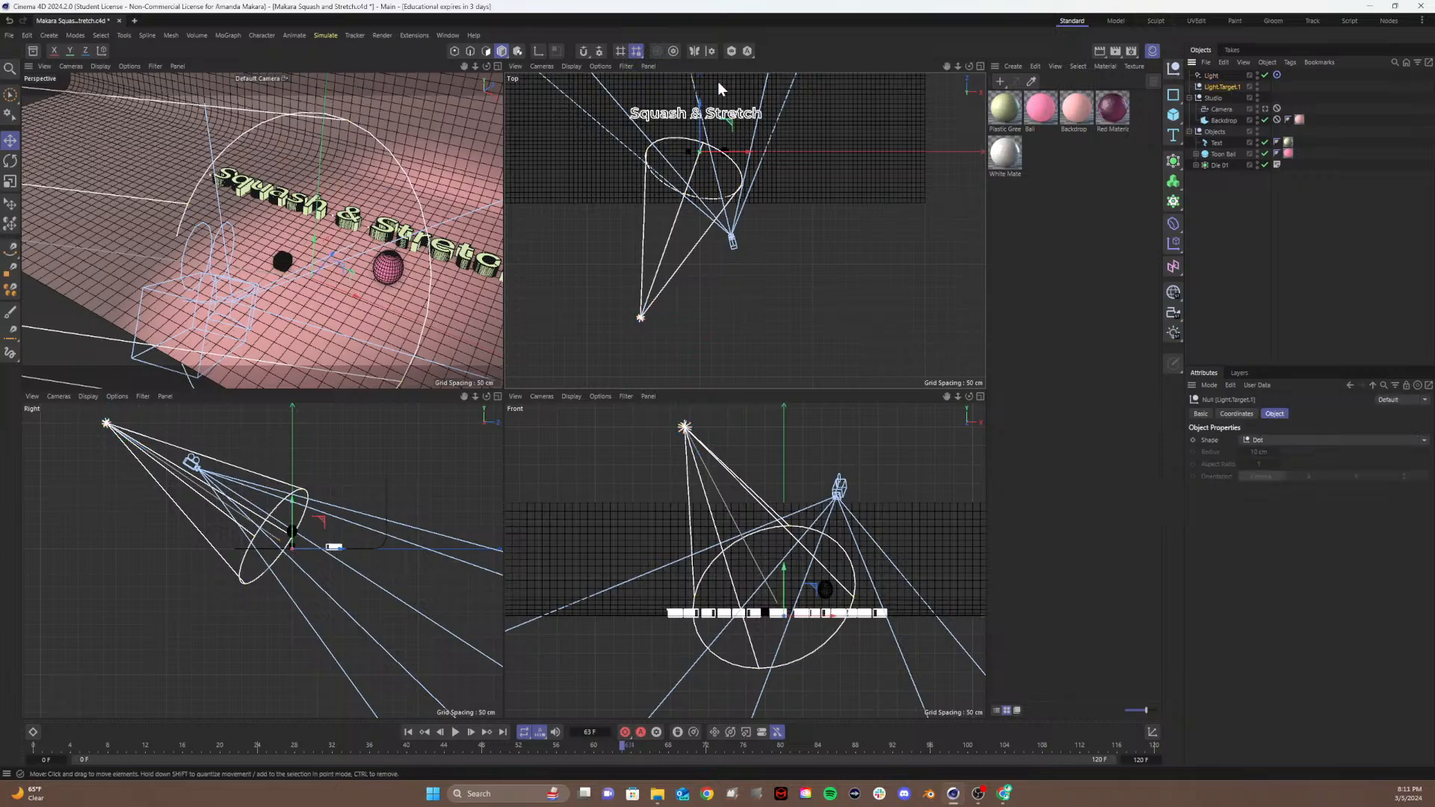
{"action": "left_click_drag", "start_coordinate": [334, 267], "coordinate": [355, 234]}
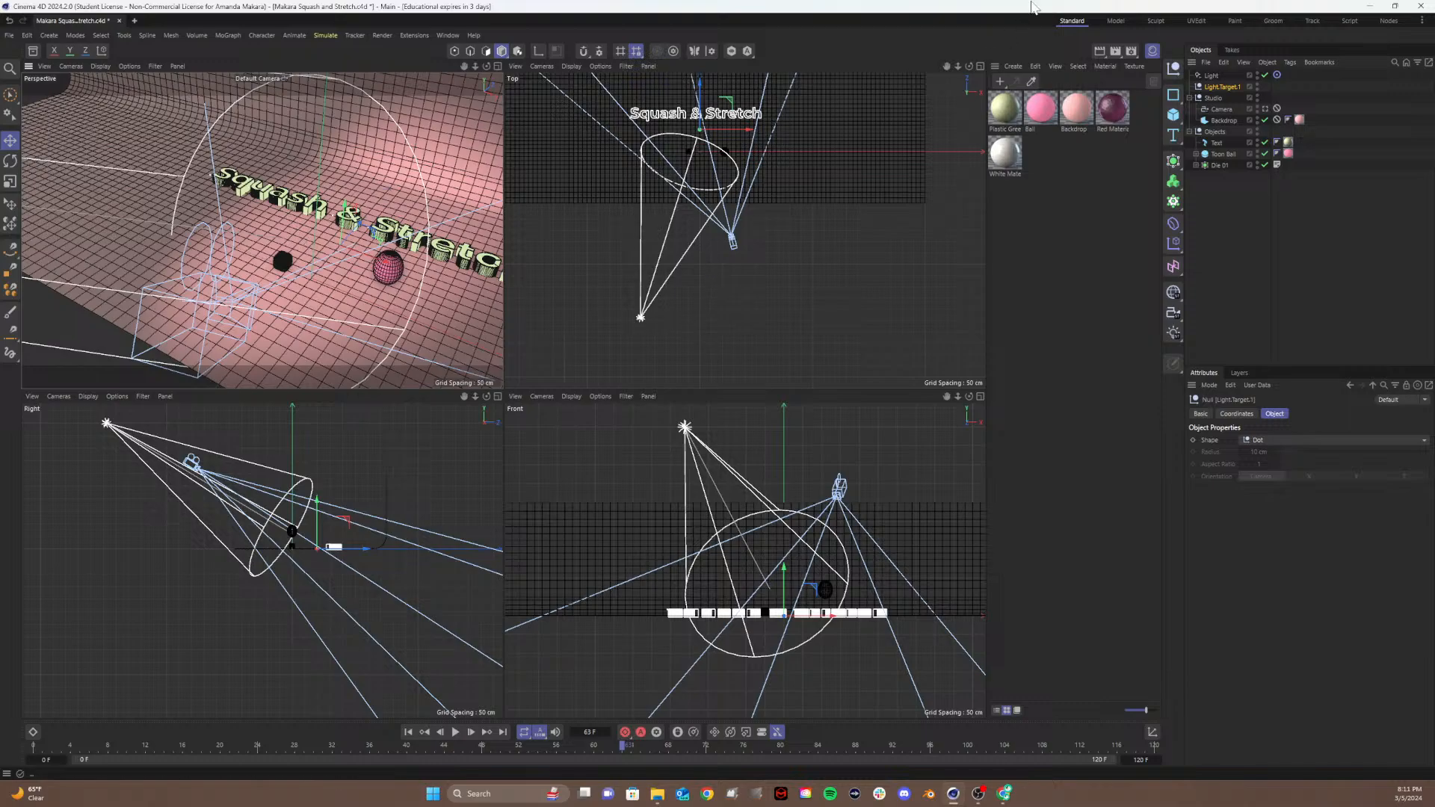
{"action": "left_click", "coordinate": [1211, 78]}
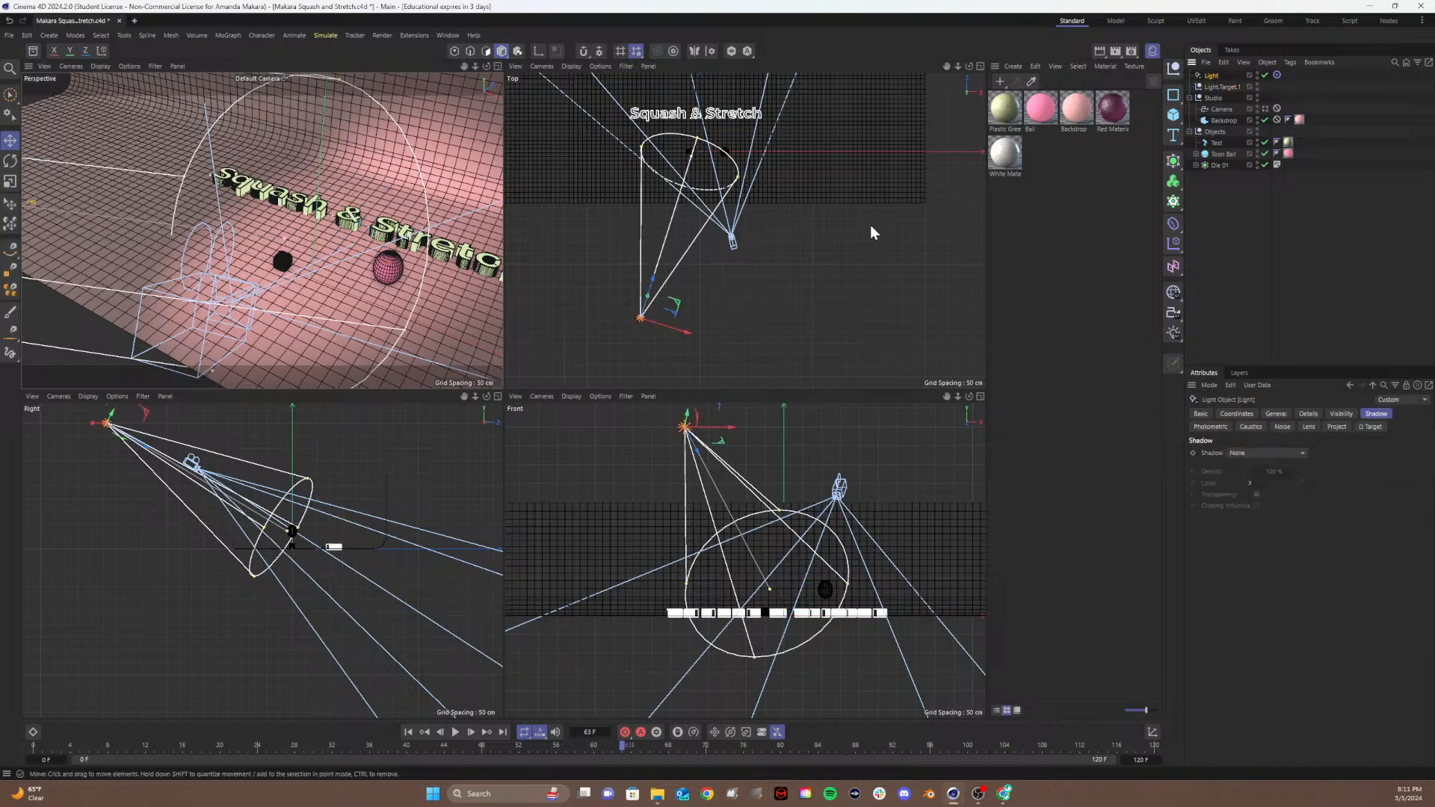
{"action": "left_click_drag", "start_coordinate": [681, 331], "coordinate": [744, 323]}
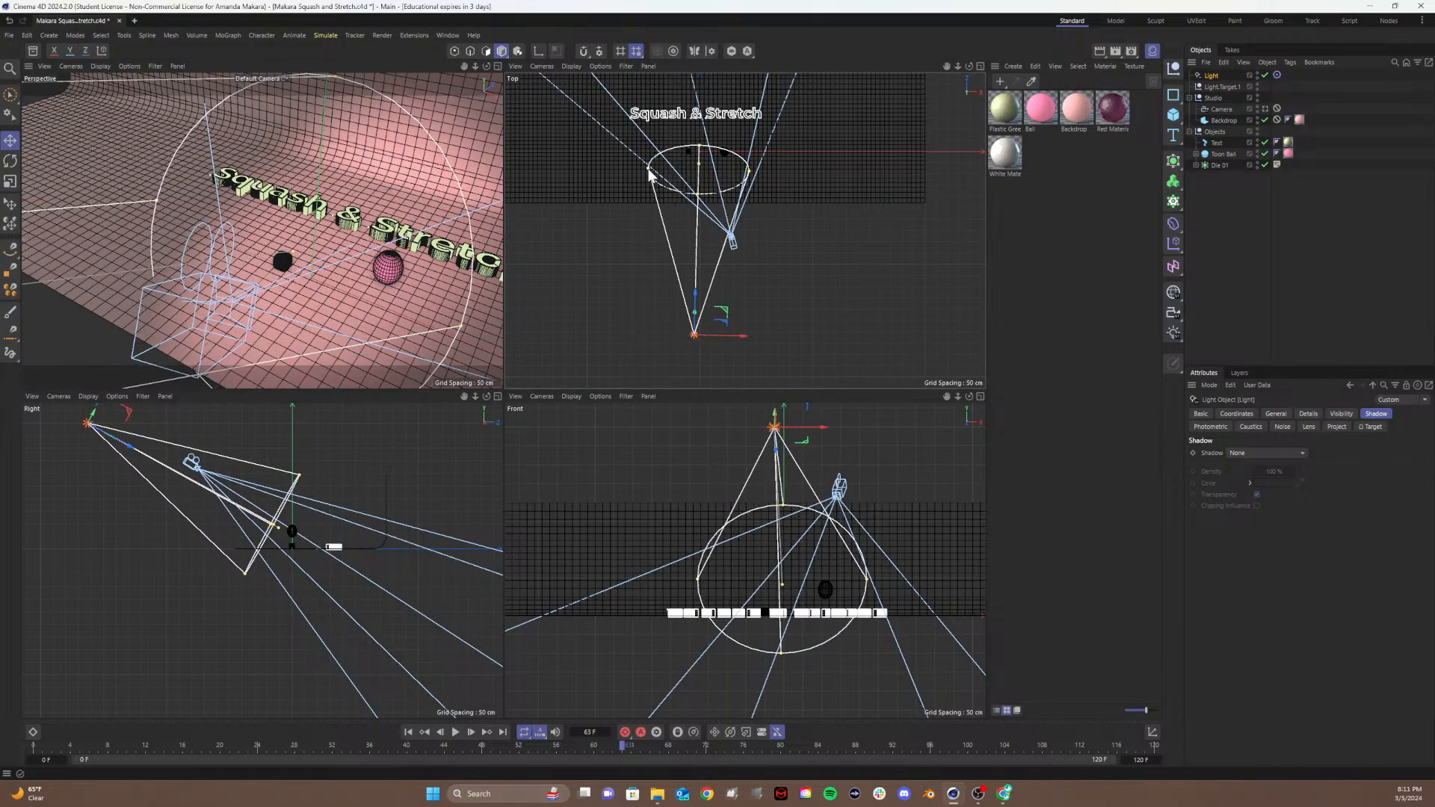
Step: Widen and lengthen the target light's cone to cover the text, ball and die, and rename the light Key Light
{"action": "left_click_drag", "start_coordinate": [649, 169], "coordinate": [567, 163]}
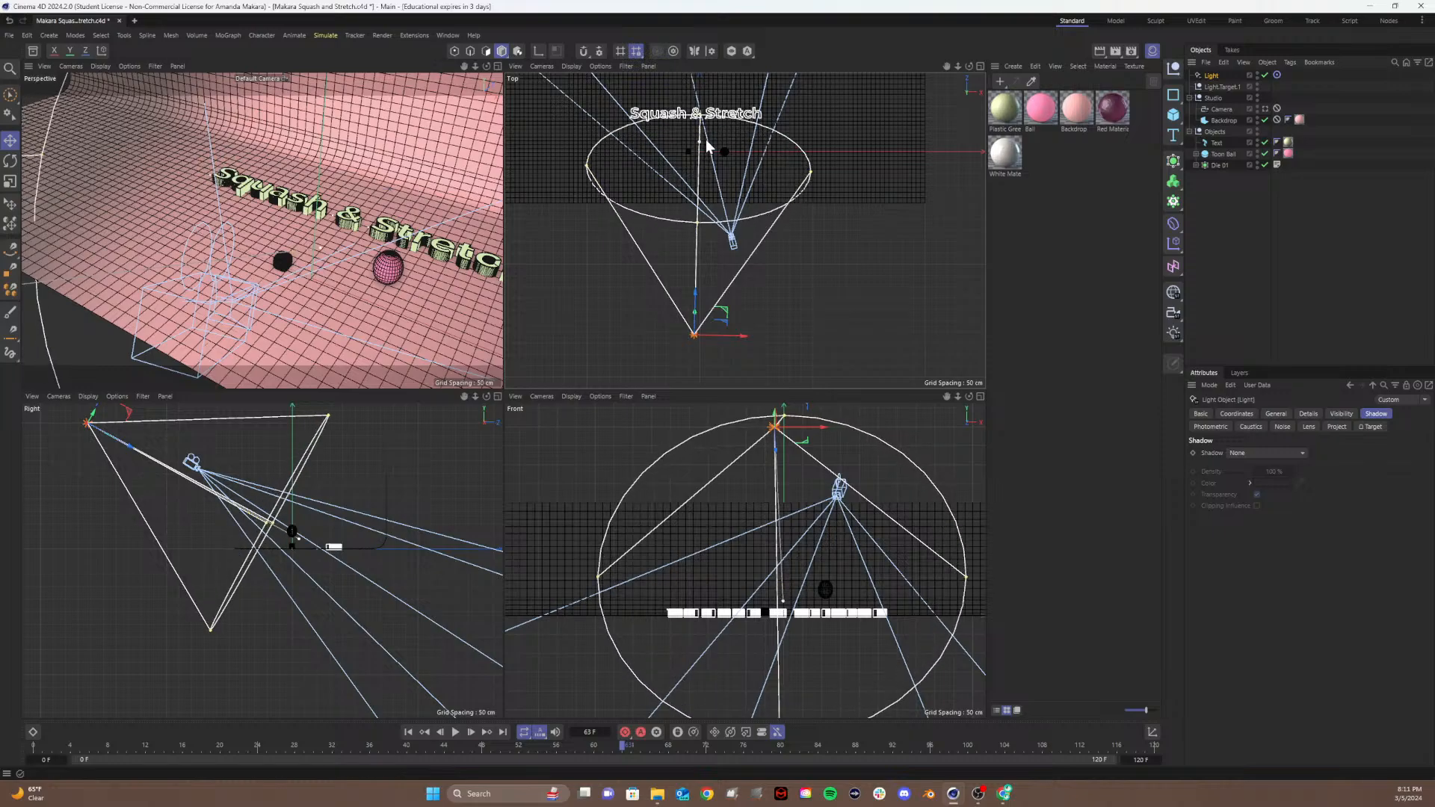
{"action": "left_click_drag", "start_coordinate": [708, 146], "coordinate": [698, 128]}
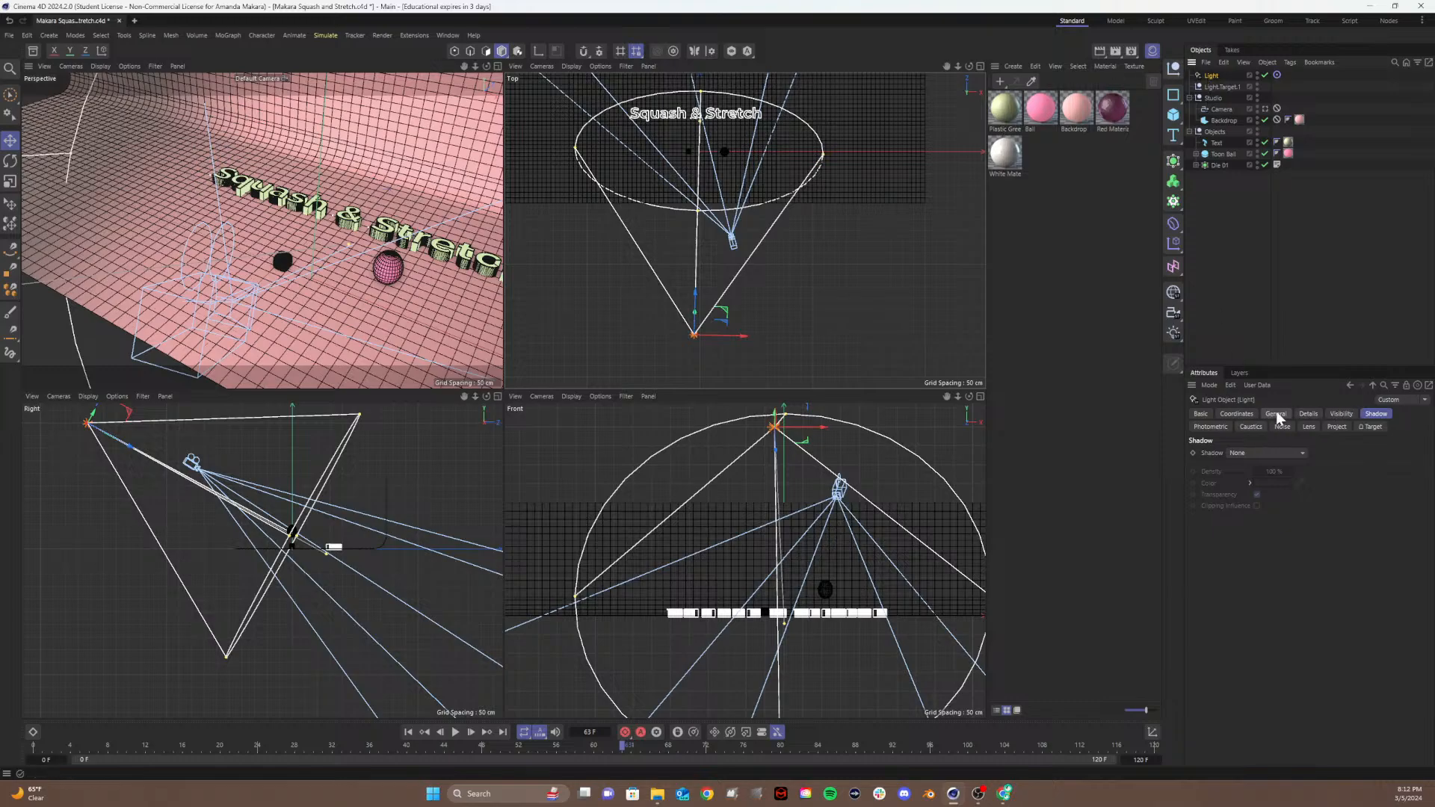
{"action": "double_click", "coordinate": [1211, 76]}
{"action": "key", "text": "Home"}
{"action": "type", "text": "Key"}
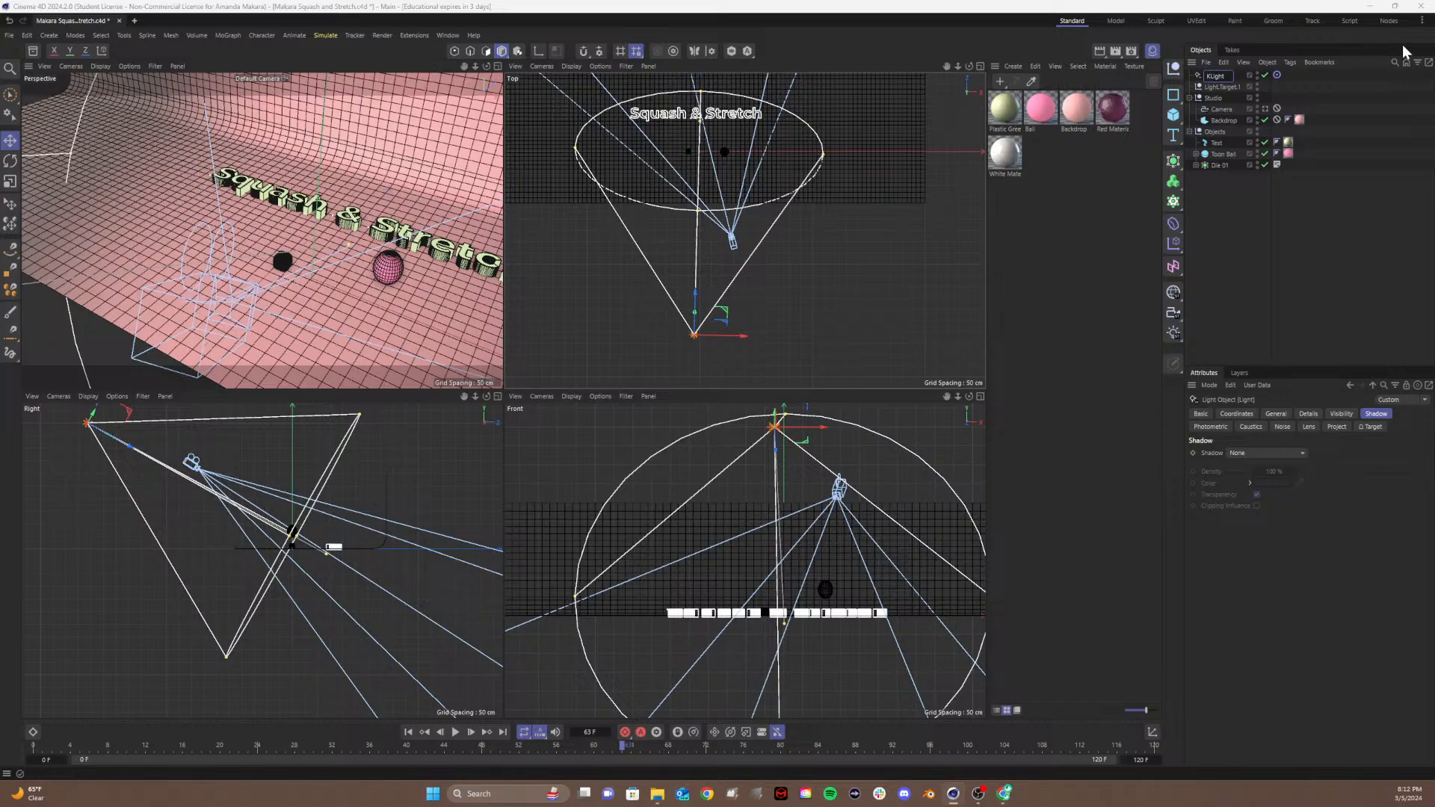
{"action": "key", "text": "Return"}
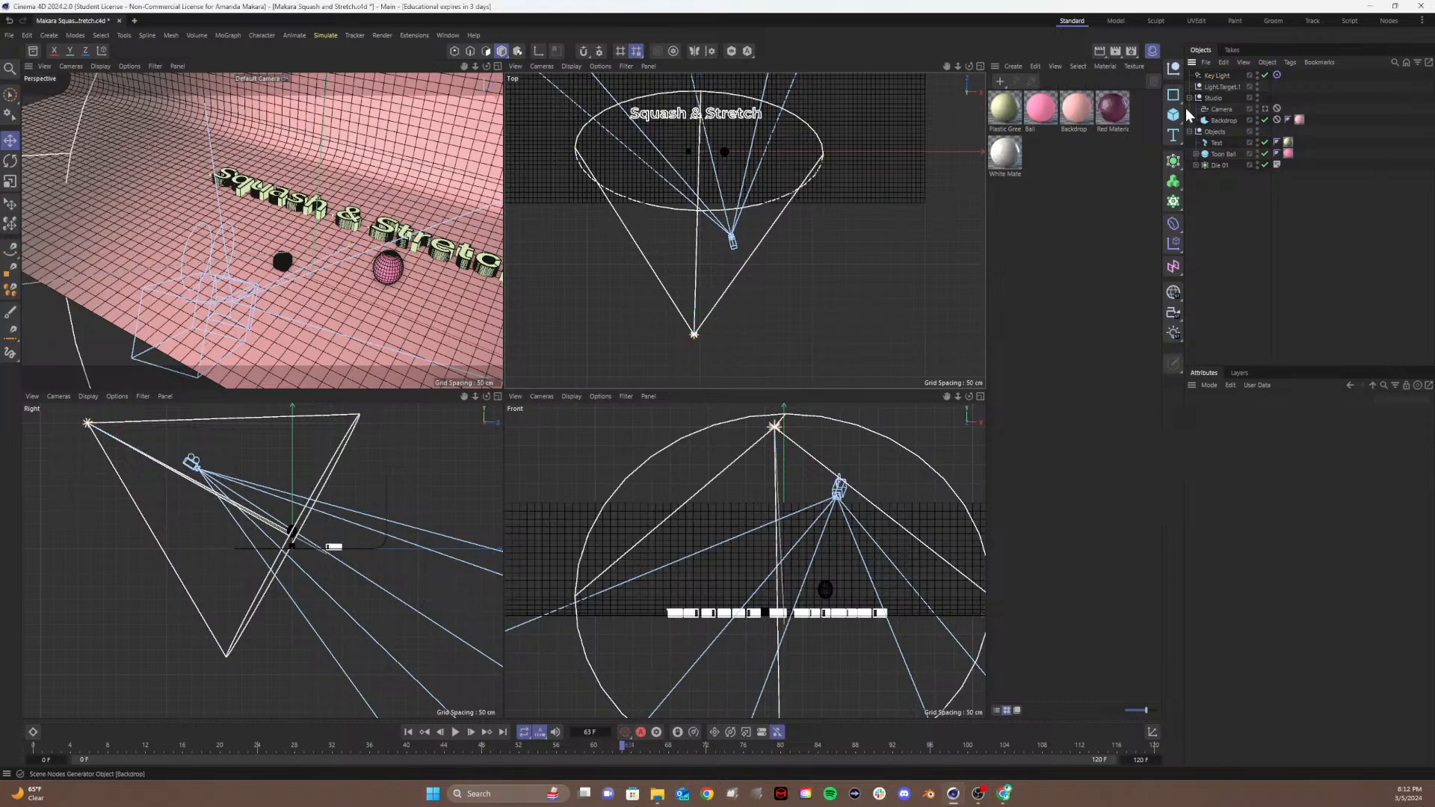
Step: Set the Key Light's shadow to Shadow Maps (Soft) and enable its color temperature
{"action": "left_click", "coordinate": [1276, 413]}
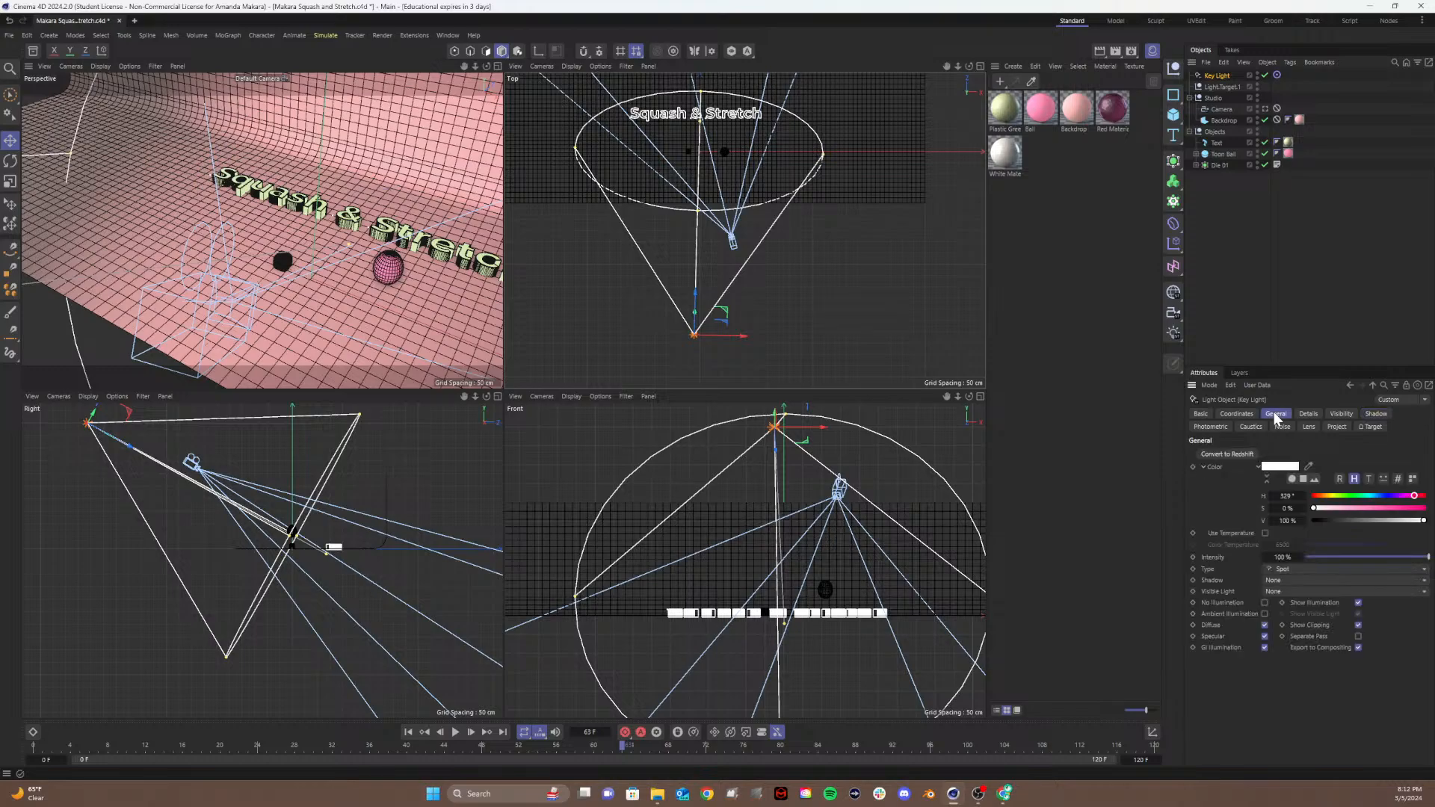
{"action": "left_click", "coordinate": [1280, 583]}
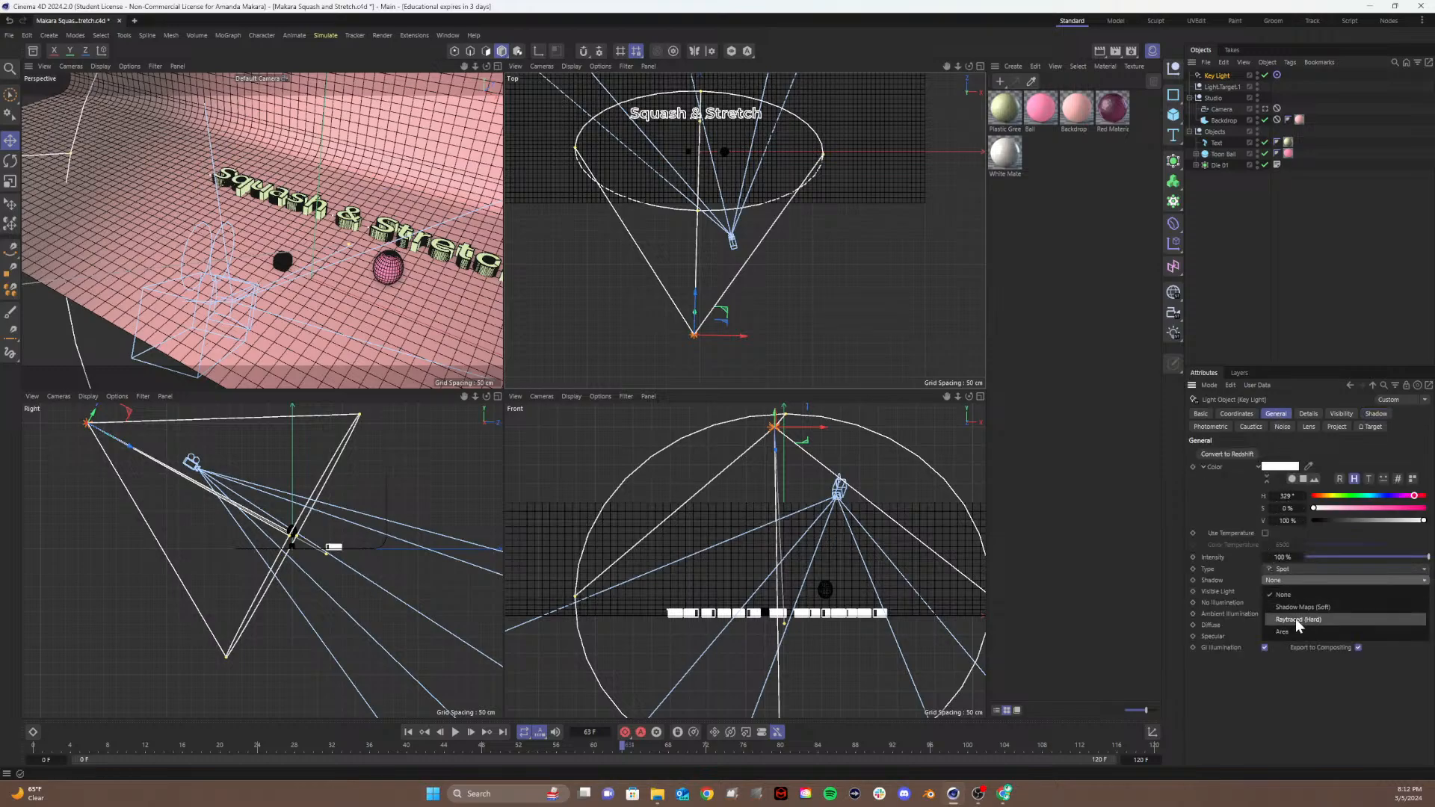
{"action": "left_click", "coordinate": [1297, 607]}
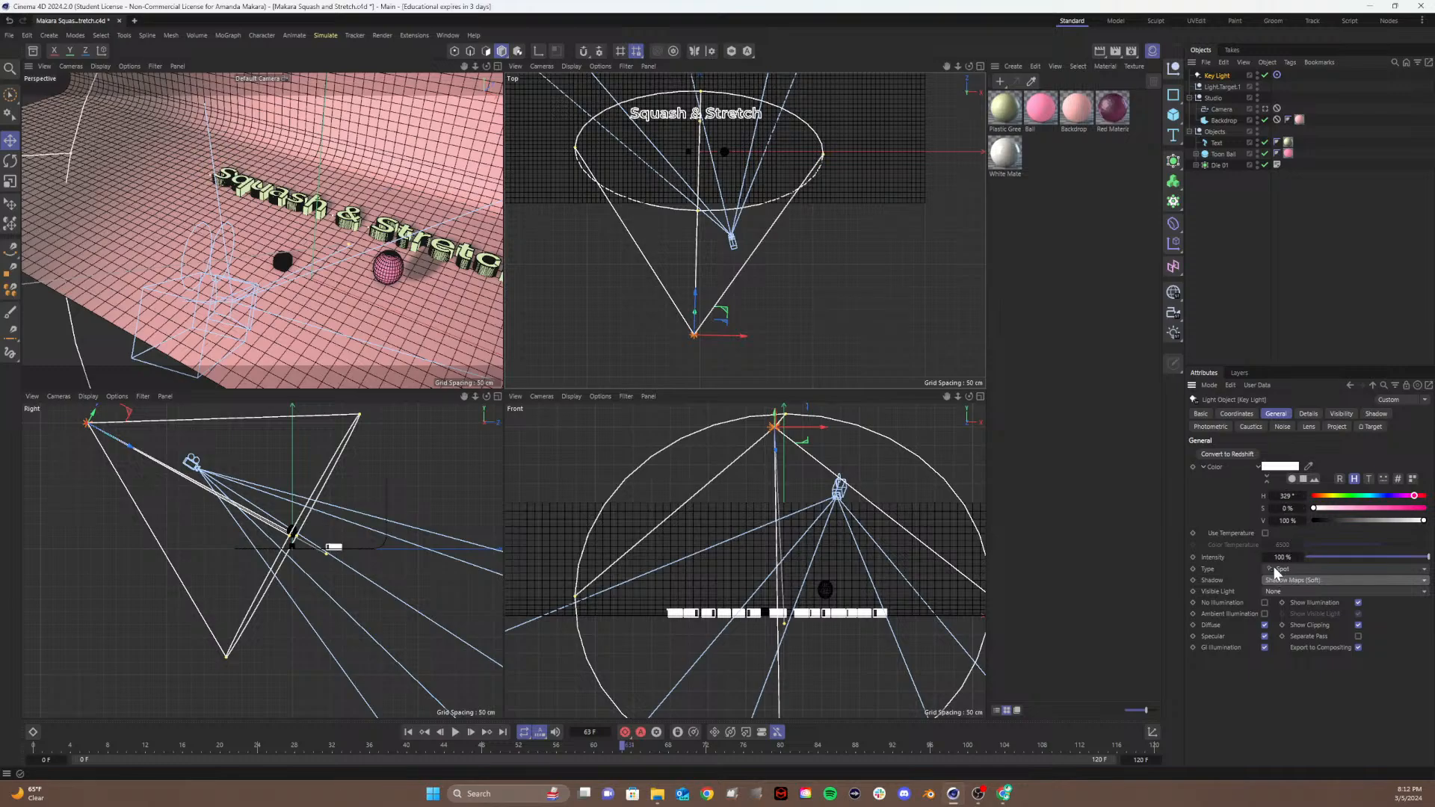
{"action": "left_click", "coordinate": [1265, 533]}
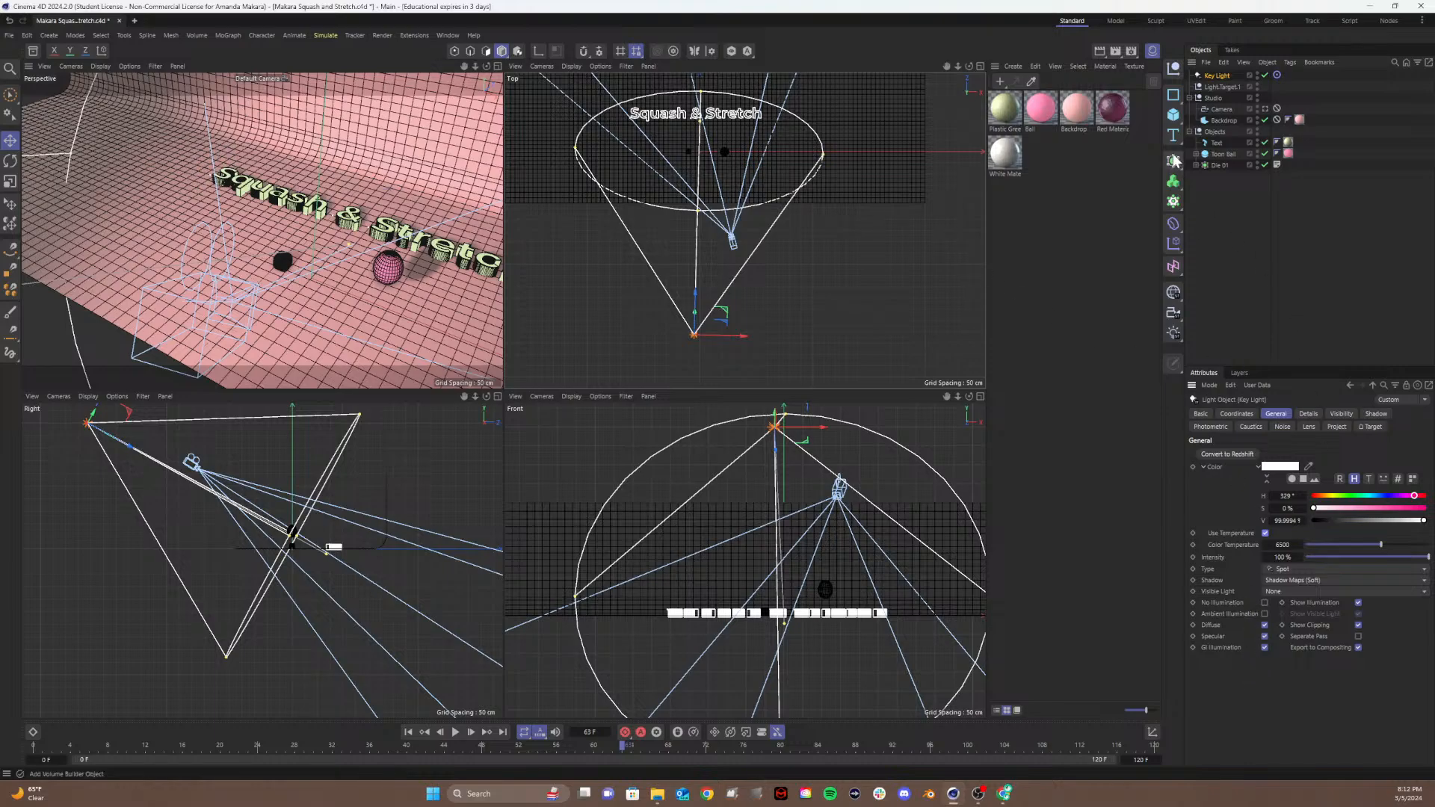
{"action": "left_click", "coordinate": [1226, 202]}
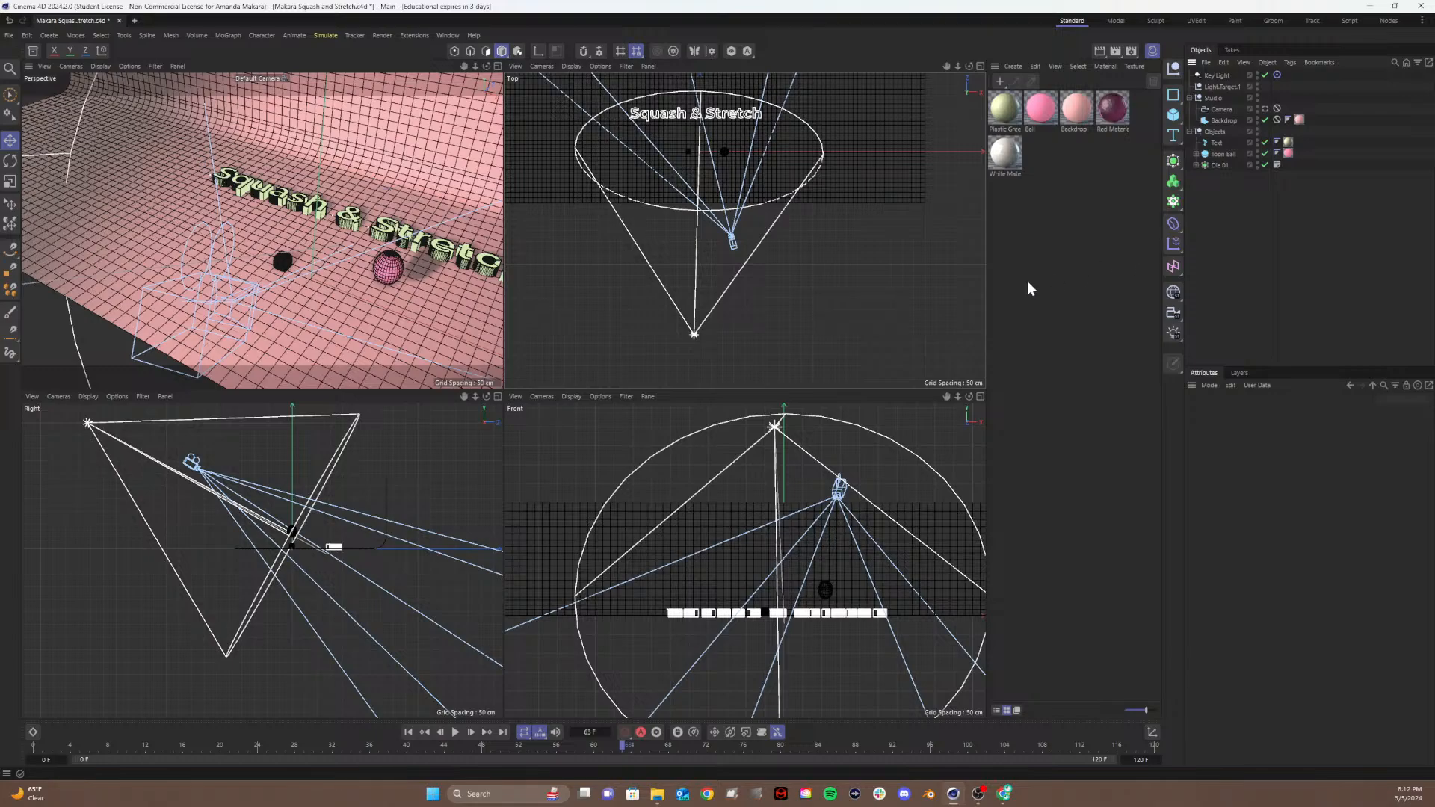
Step: Find the standard, non-Redshift Spot Light through the Commander and add it to the scene
{"action": "key", "text": "shift+c"}
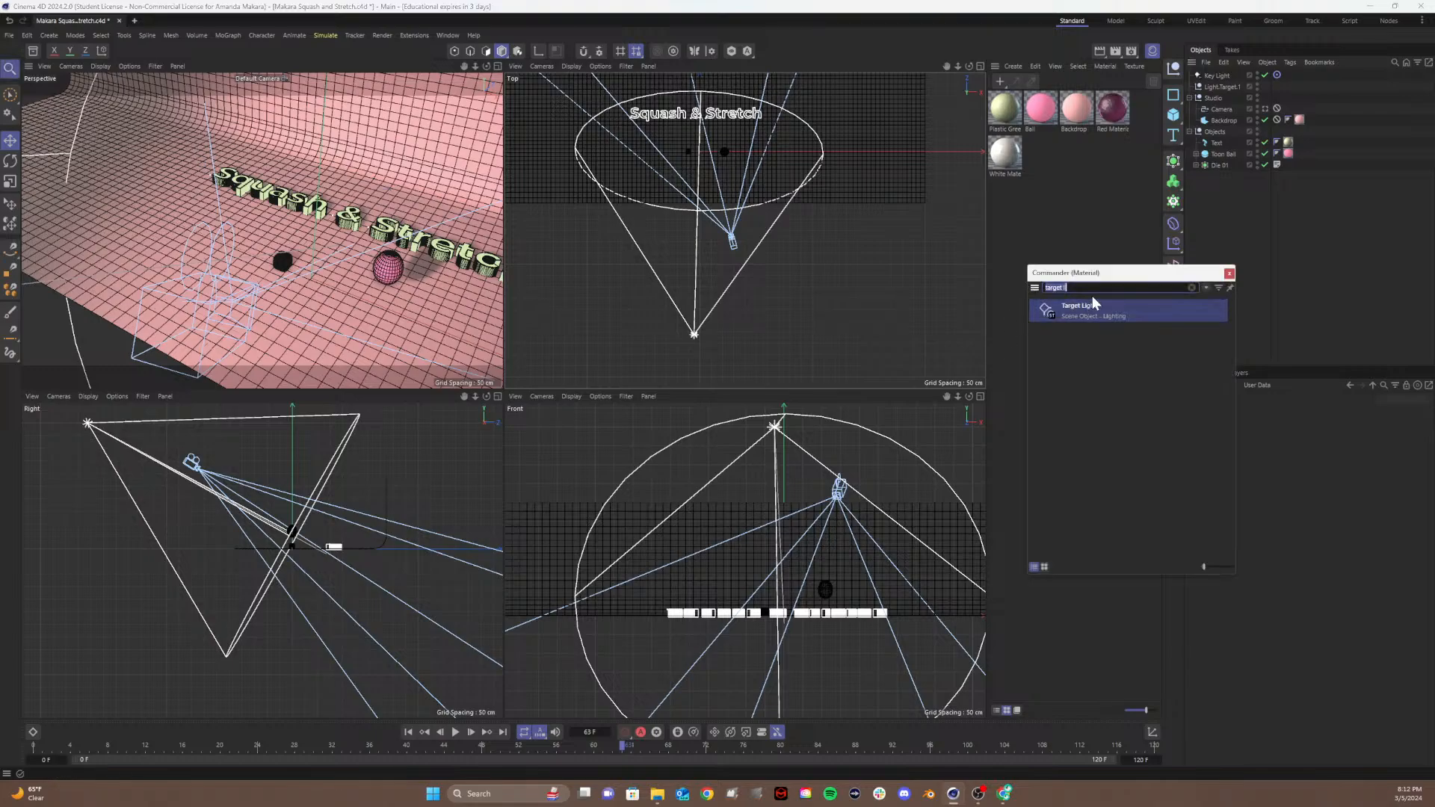
{"action": "key", "text": "BackSpace"}
{"action": "type", "text": "light"}
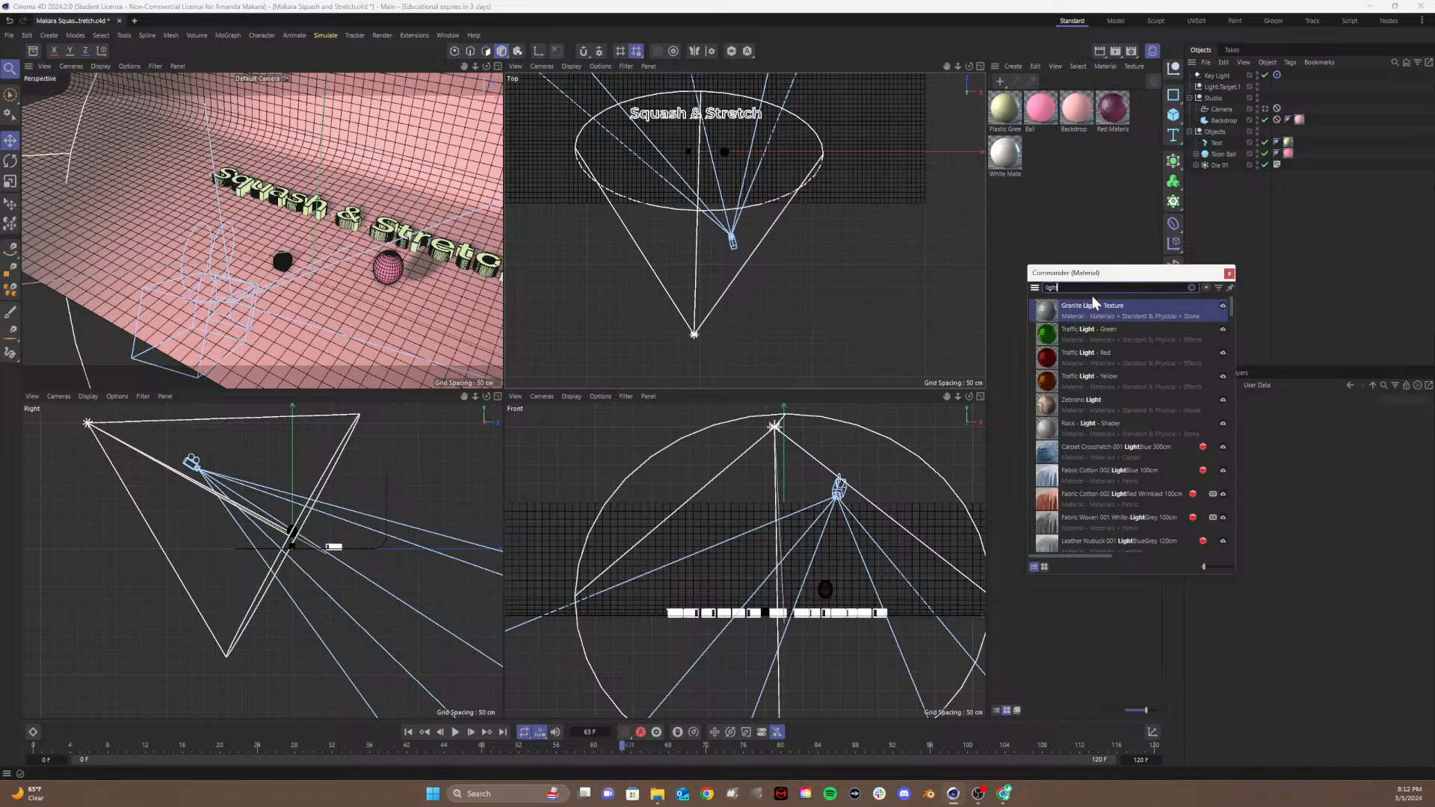
{"action": "key", "text": "BackSpace"}
{"action": "key", "text": "BackSpace"}
{"action": "key", "text": "BackSpace"}
{"action": "key", "text": "BackSpace"}
{"action": "key", "text": "BackSpace"}
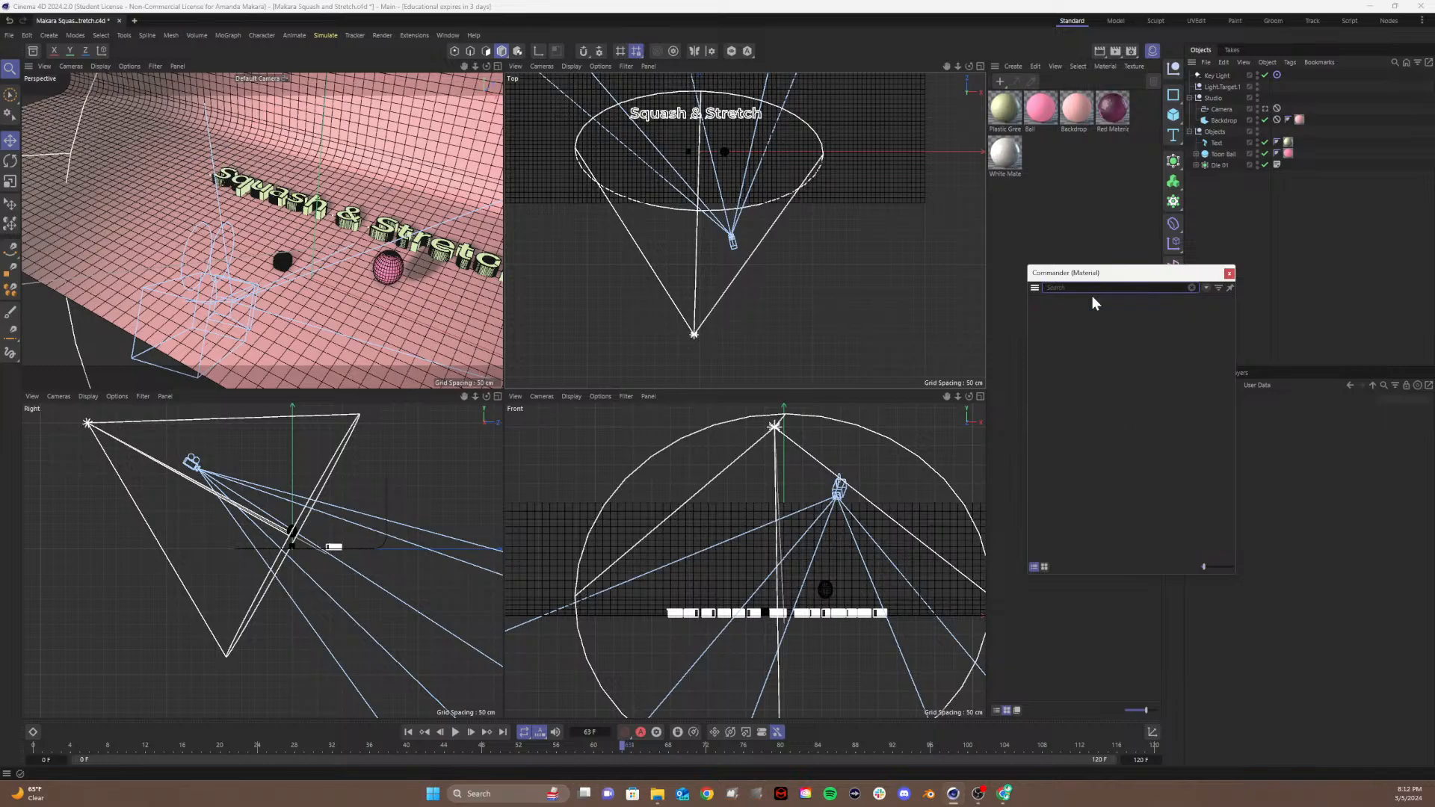
{"action": "type", "text": "spot light"}
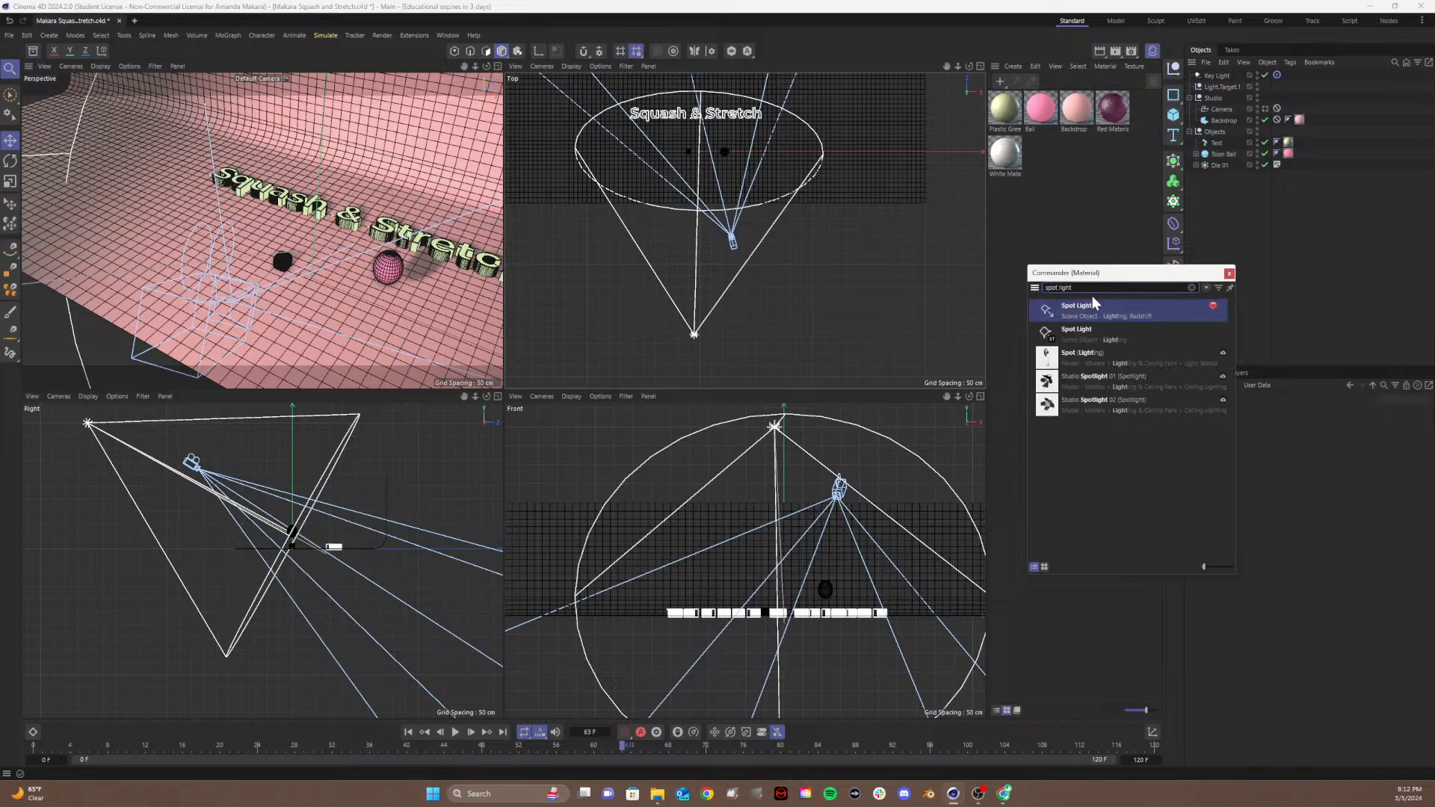
{"action": "left_click", "coordinate": [1079, 338]}
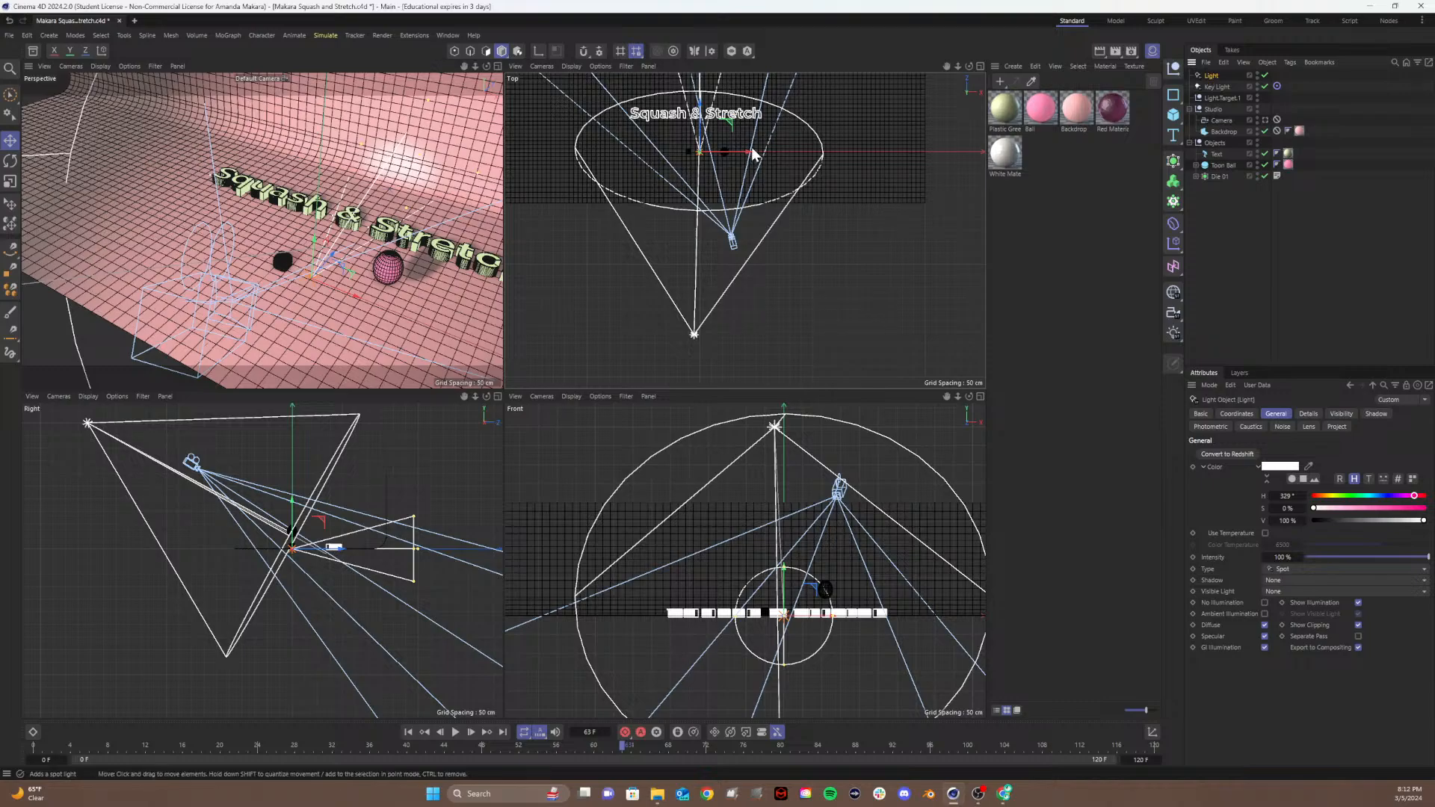
Step: Move the new spot light to the front-right of the objects and raise it above the camera's height
{"action": "left_click_drag", "start_coordinate": [753, 157], "coordinate": [897, 284]}
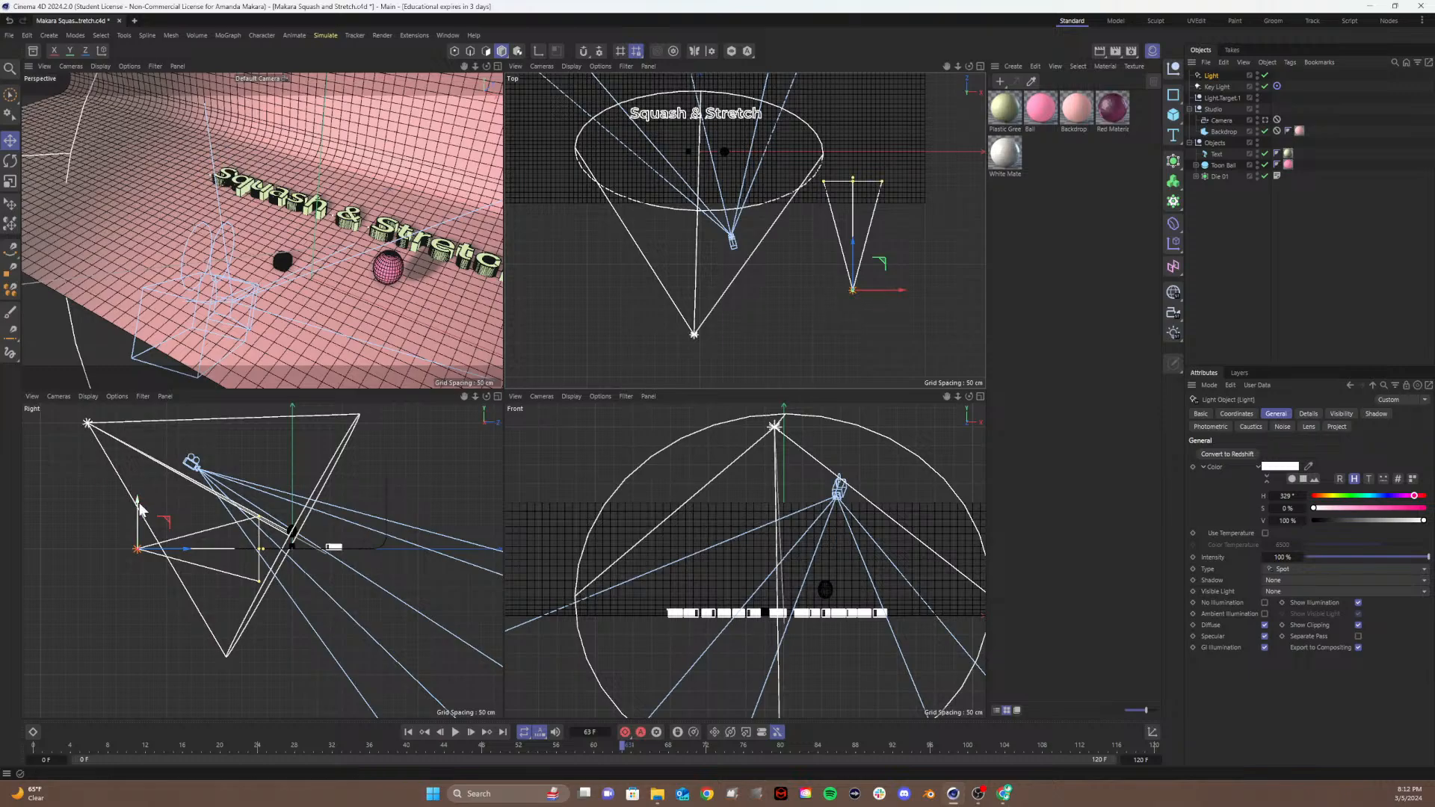
{"action": "left_click_drag", "start_coordinate": [137, 516], "coordinate": [137, 361]}
{"action": "scroll", "coordinate": [323, 613], "scroll_direction": "down", "scroll_amount": 3}
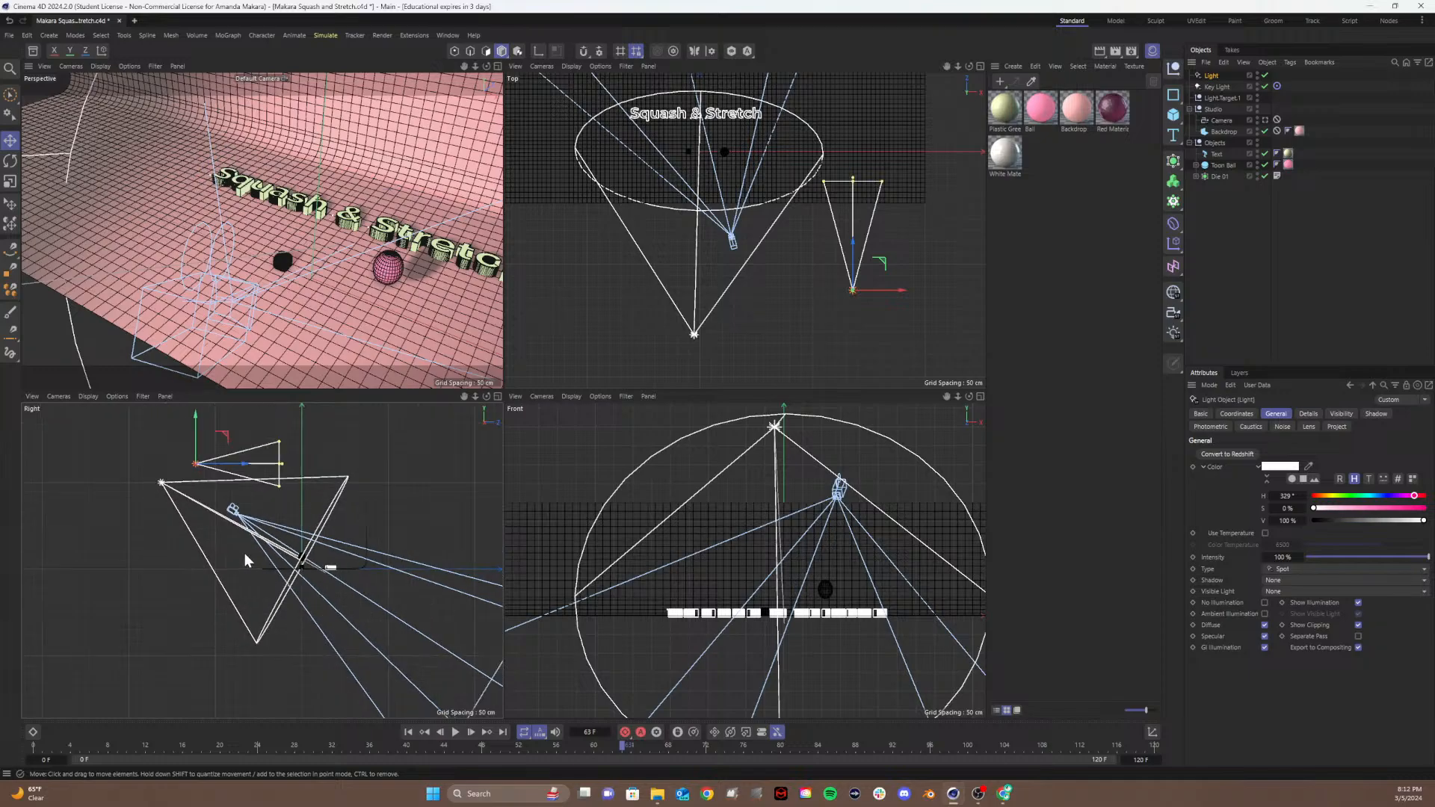
Step: Rotate the spot light down and inward towards the objects, and widen and lengthen its cone to reach them
{"action": "key", "text": "r"}
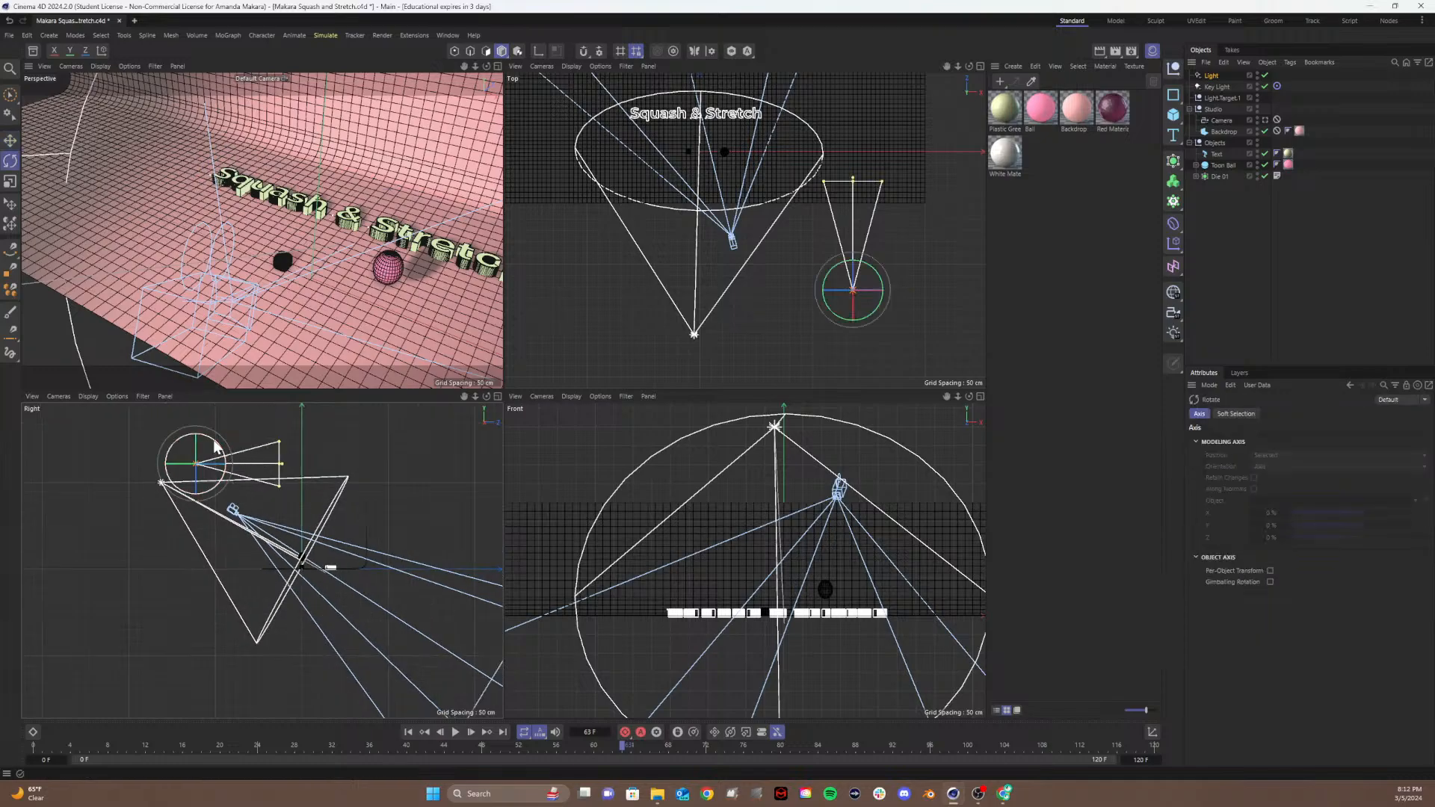
{"action": "left_click_drag", "start_coordinate": [214, 446], "coordinate": [235, 447]}
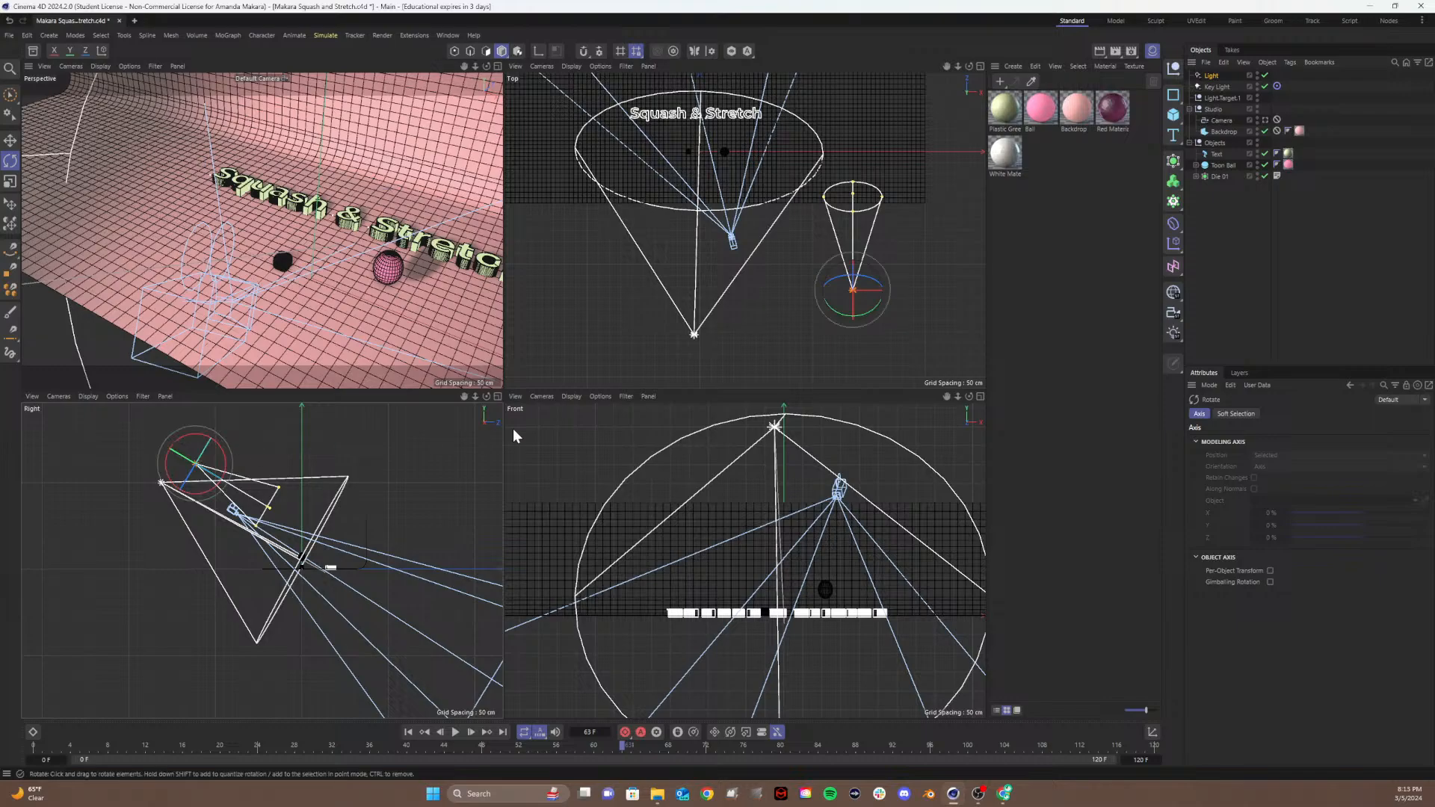
{"action": "left_click_drag", "start_coordinate": [827, 306], "coordinate": [849, 308]}
{"action": "left_click_drag", "start_coordinate": [763, 232], "coordinate": [685, 281]}
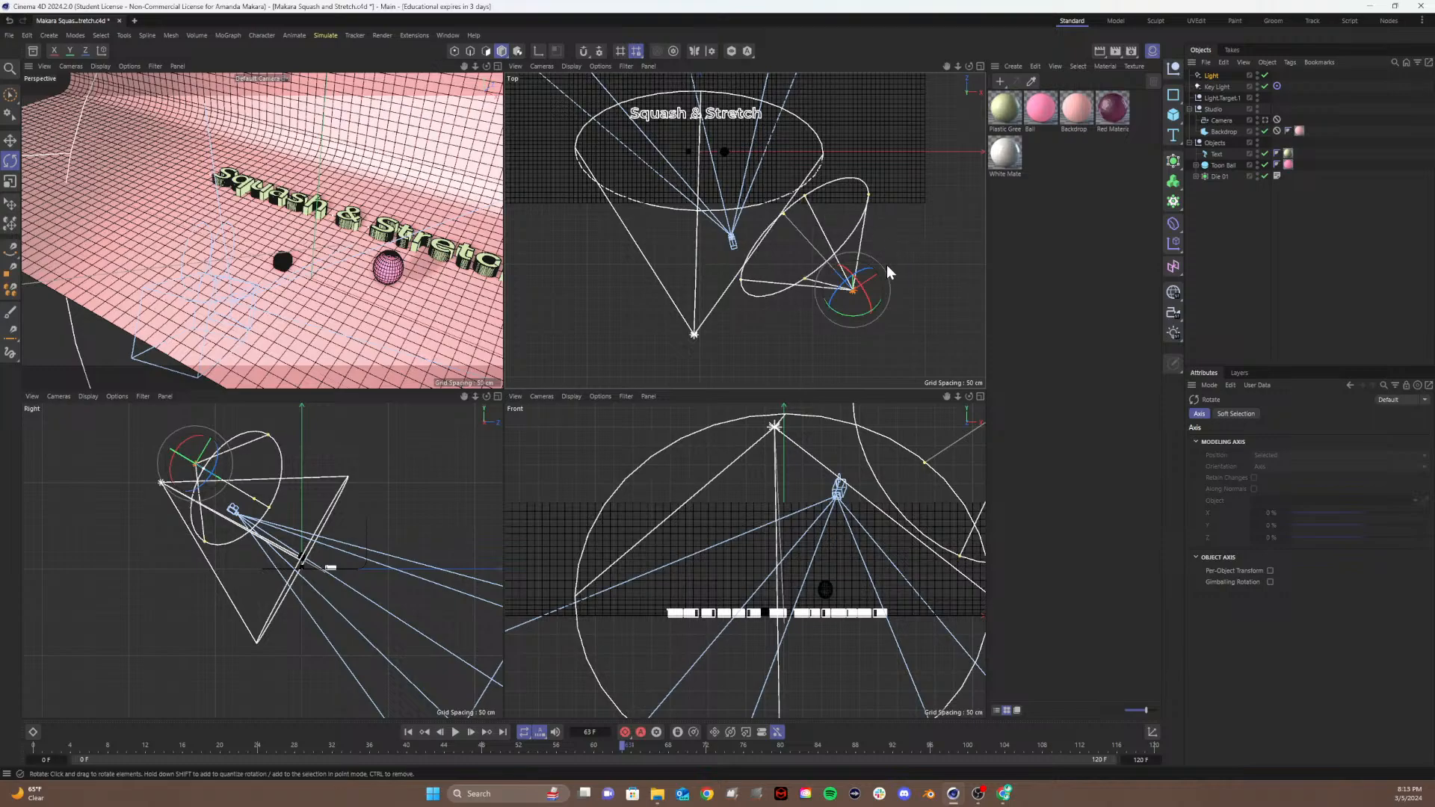
{"action": "left_click_drag", "start_coordinate": [783, 214], "coordinate": [745, 161]}
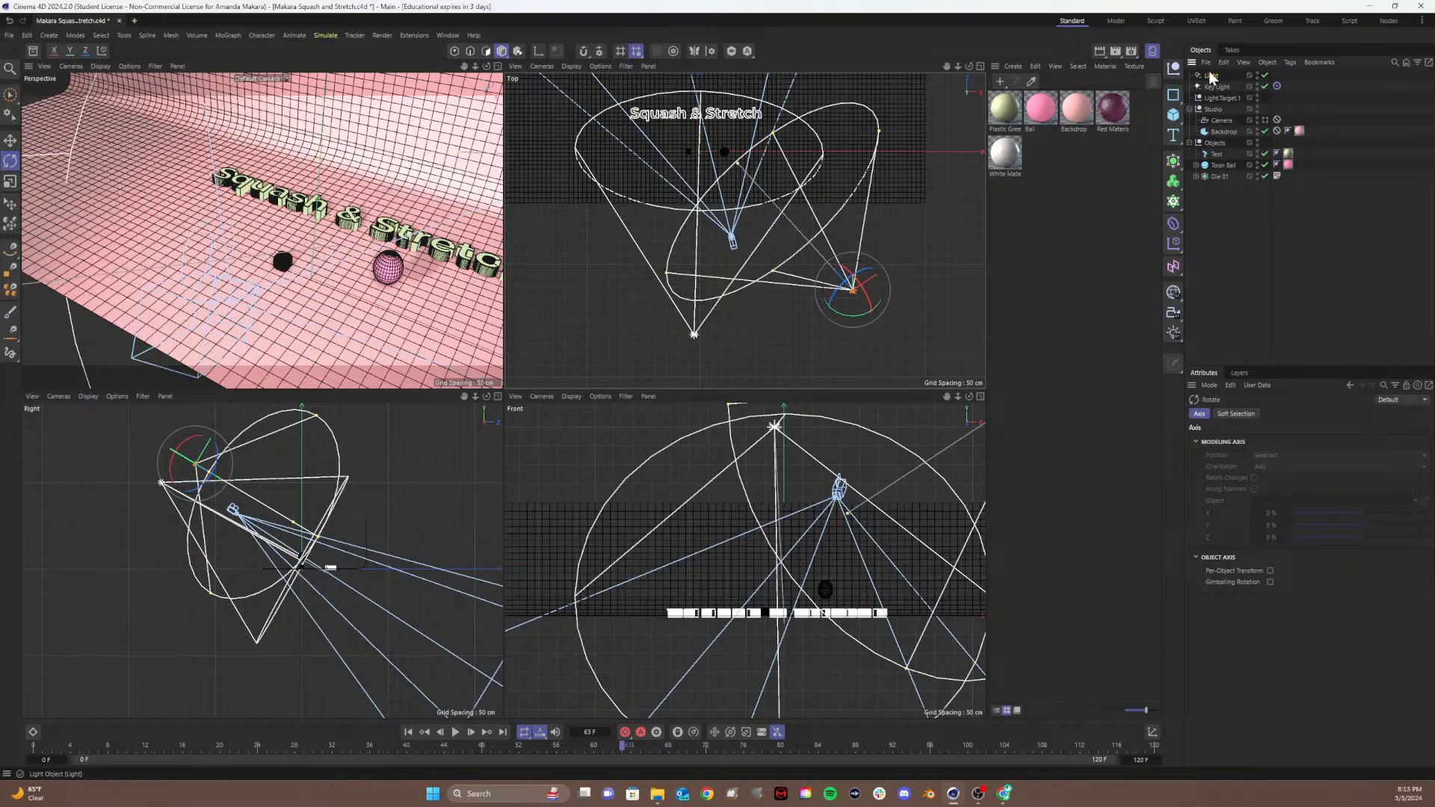
Step: Rename the new spot light as Fill Light
{"action": "left_click", "coordinate": [1212, 77]}
{"action": "double_click", "coordinate": [1212, 77]}
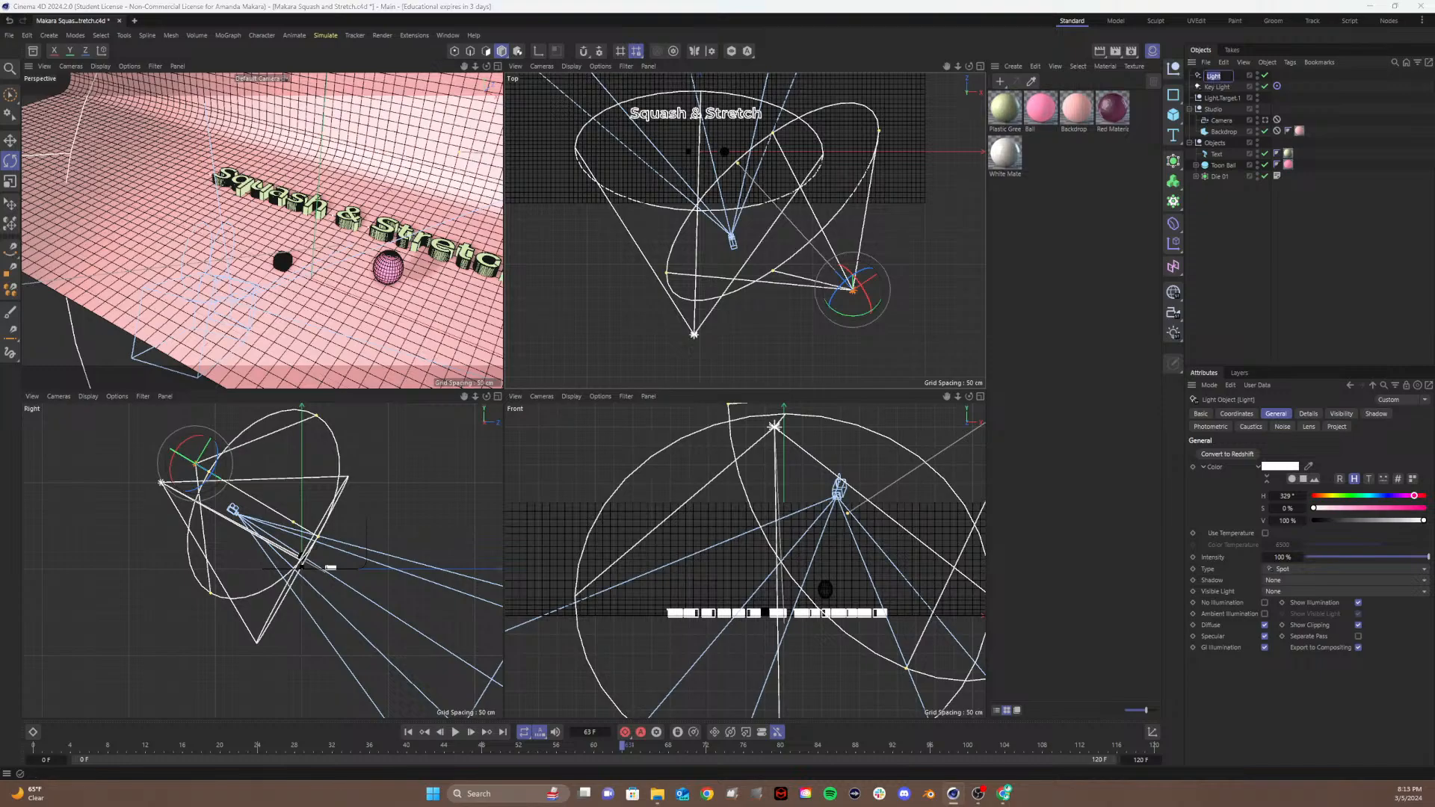
{"action": "left_click", "coordinate": [1207, 77]}
{"action": "type", "text": "Fill"}
{"action": "left_click", "coordinate": [1200, 236]}
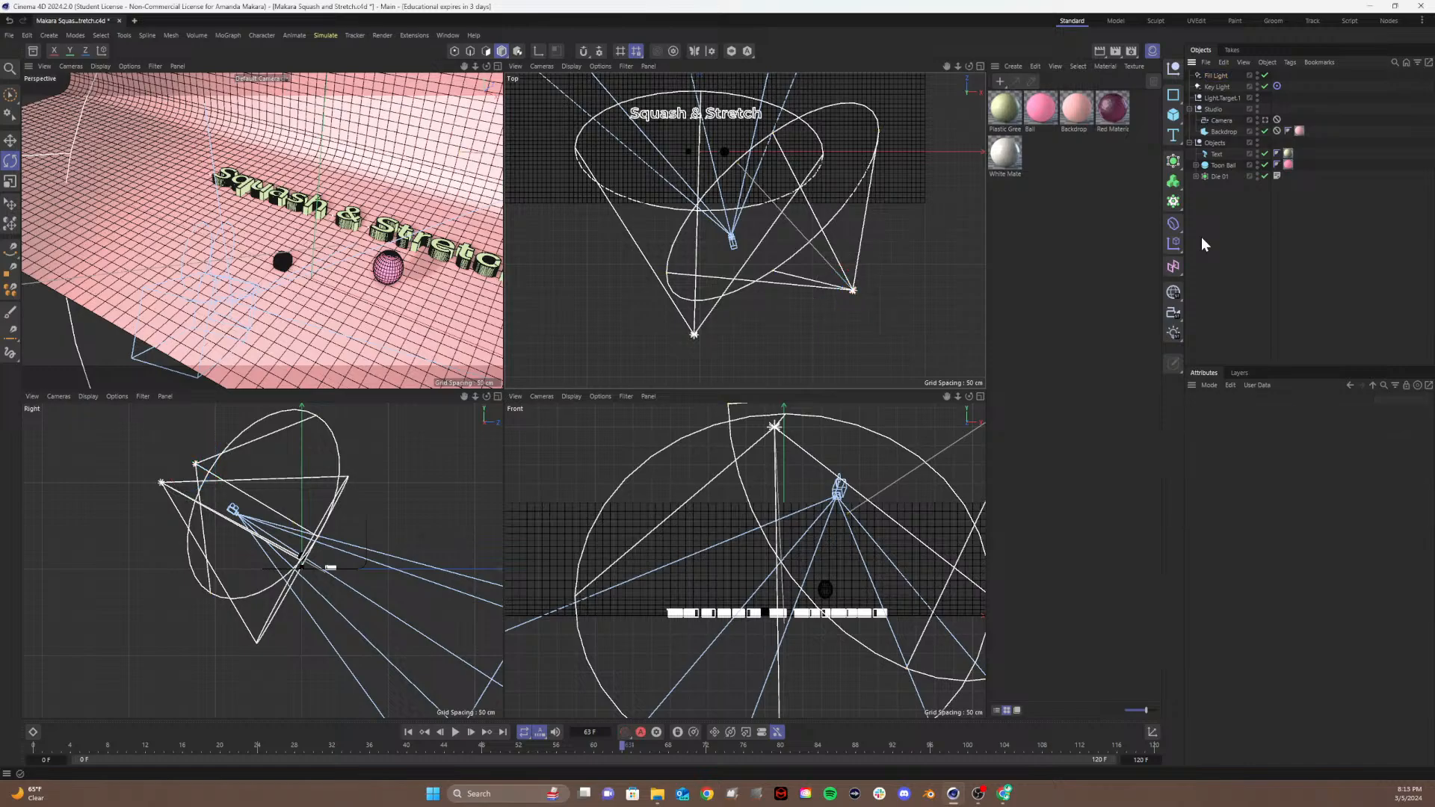
Step: Set the Fill Light's shadow to Shadow Maps (Soft)
{"action": "left_click", "coordinate": [1216, 75]}
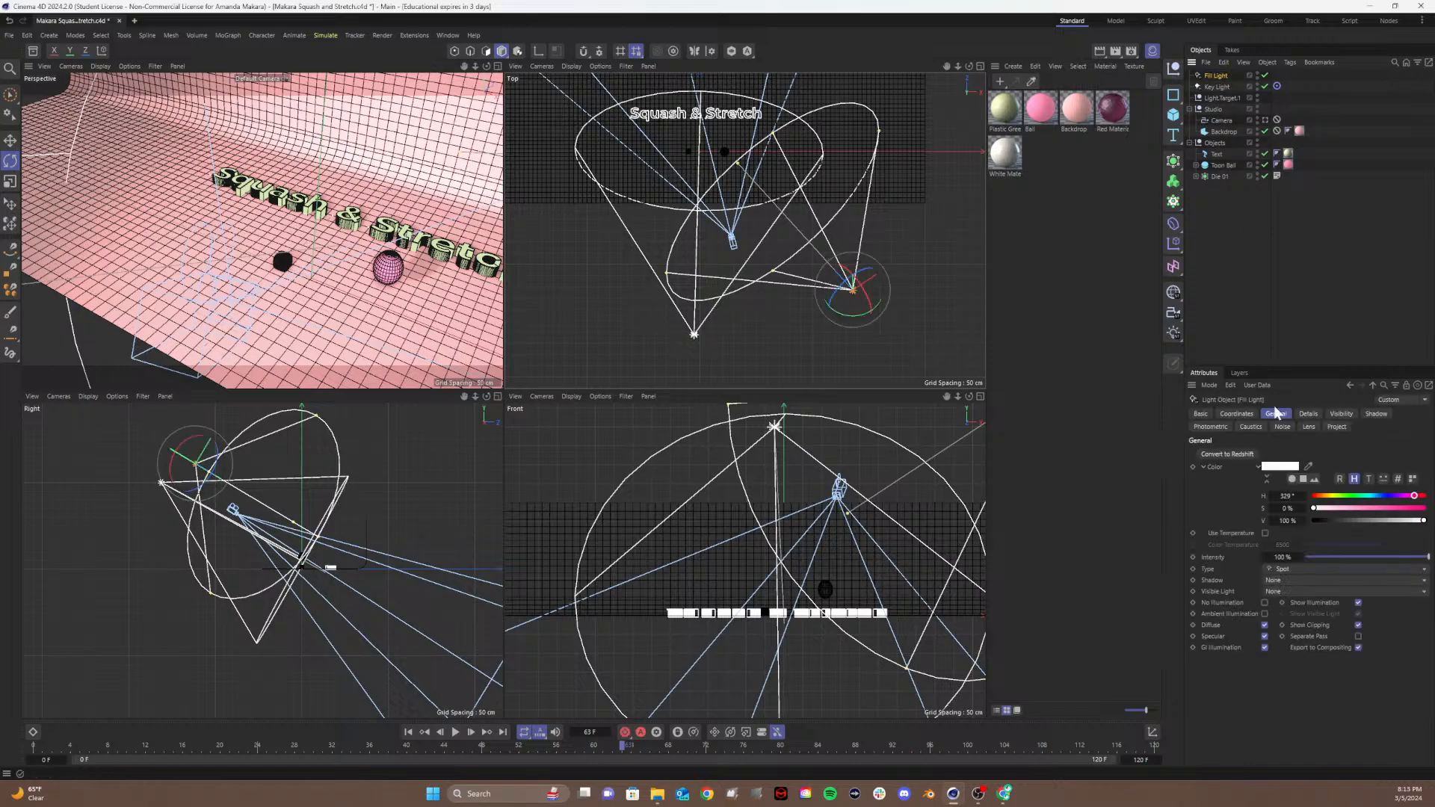
{"action": "left_click", "coordinate": [1273, 580]}
{"action": "left_click", "coordinate": [1301, 607]}
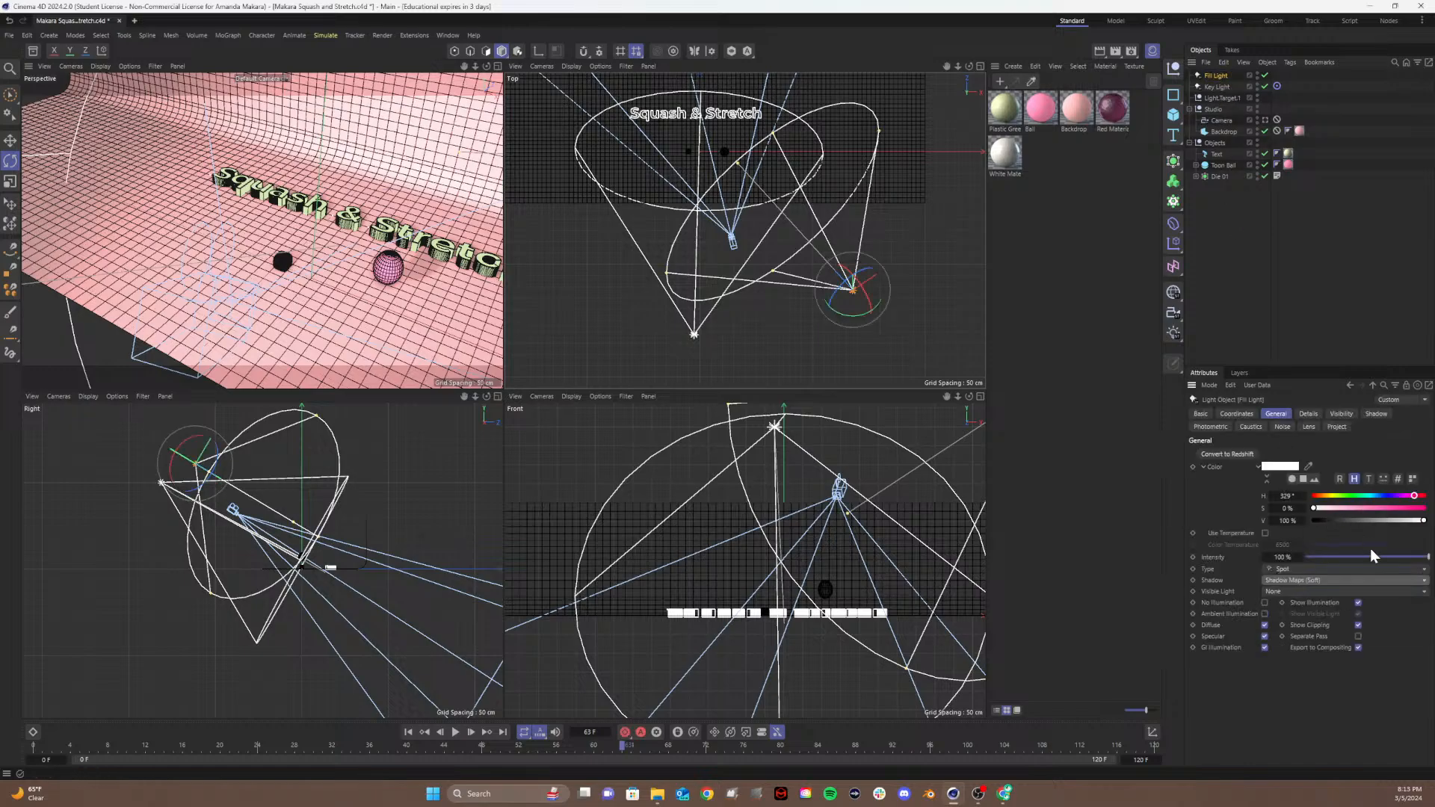
Step: Set the Fill Light's intensity to 60% and tint its colour pale pink with about 23% saturation
{"action": "left_click", "coordinate": [1283, 557]}
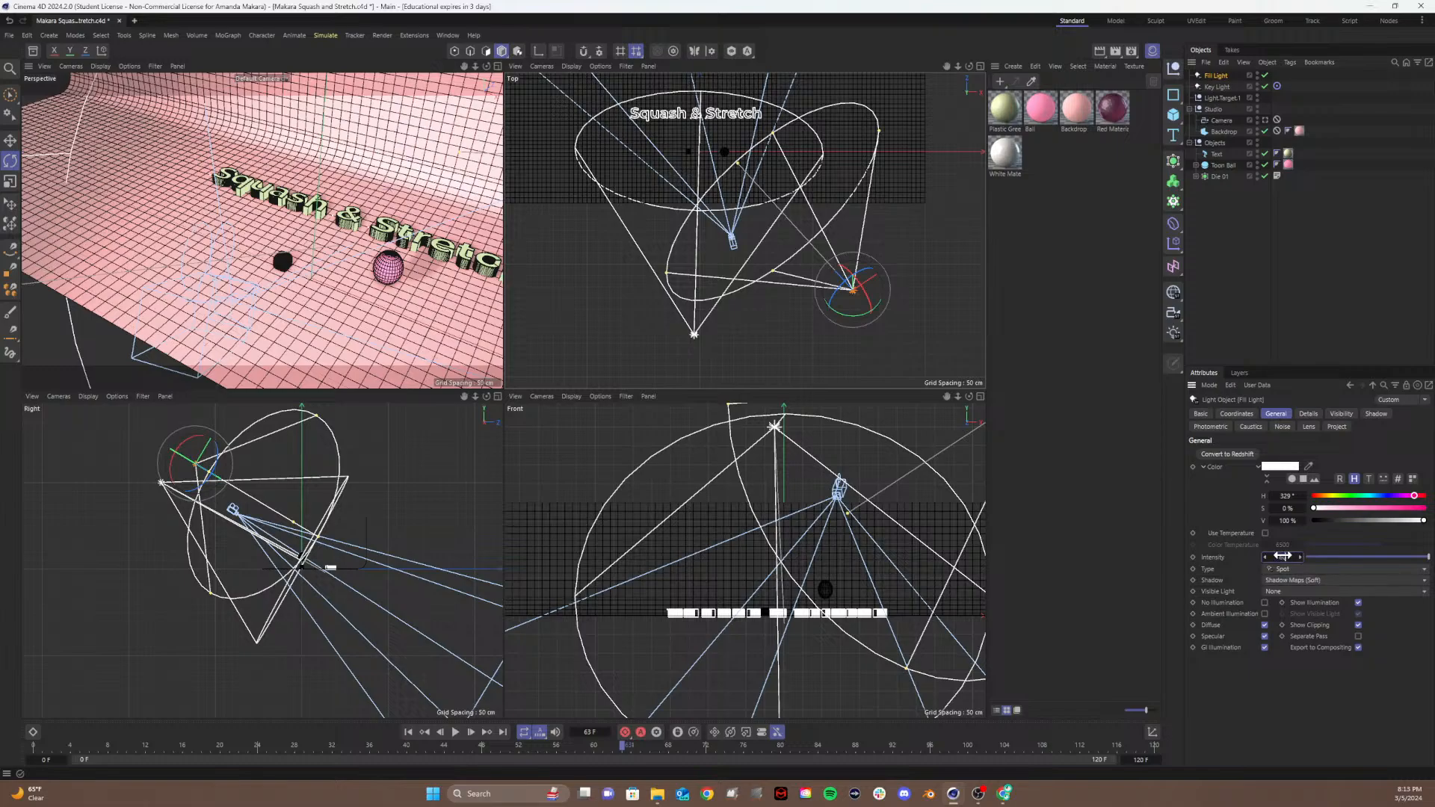
{"action": "type", "text": "60"}
{"action": "key", "text": "Return"}
{"action": "left_click", "coordinate": [1330, 508]}
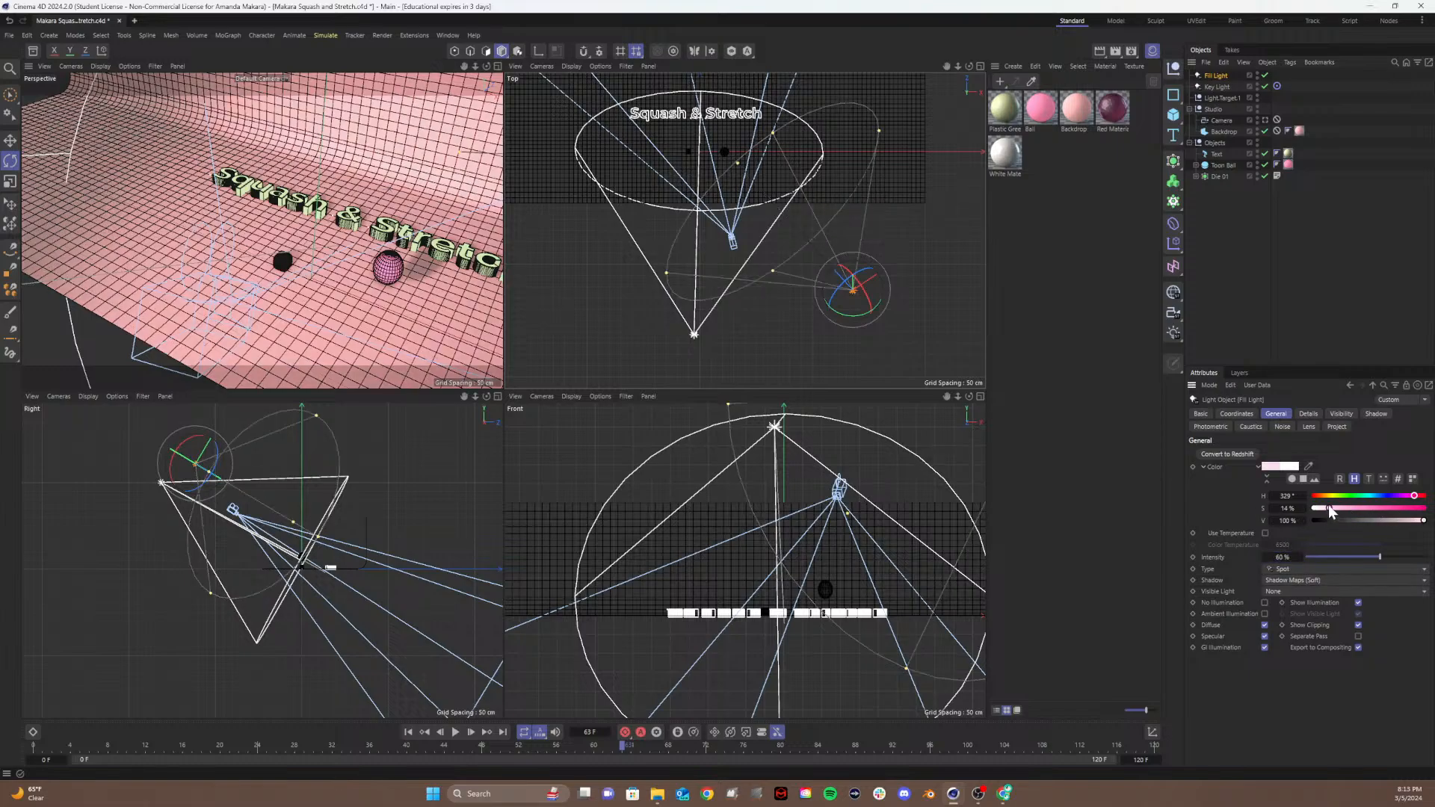
{"action": "left_click_drag", "start_coordinate": [1329, 511], "coordinate": [1341, 511]}
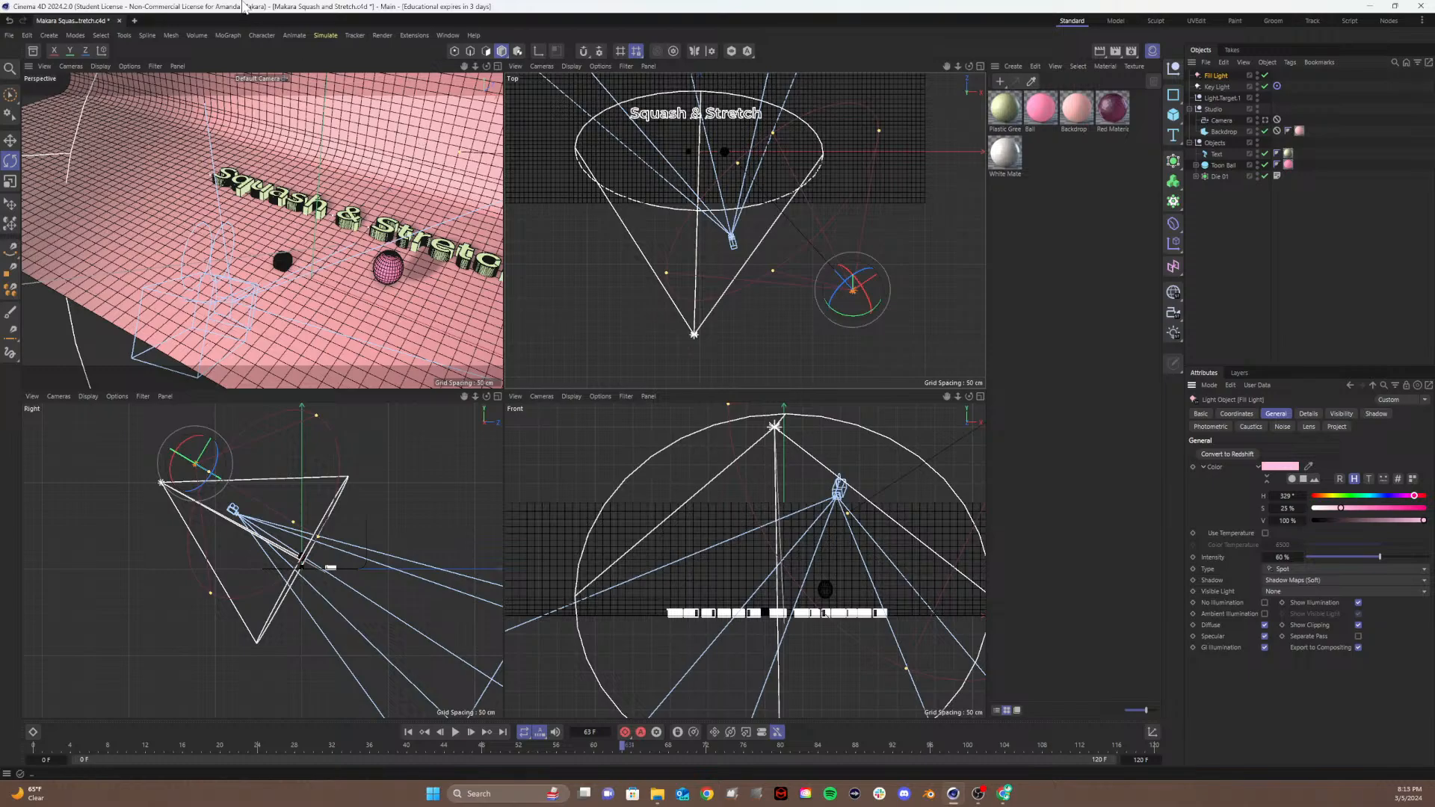
Step: Maximize the perspective view, look through the scene Camera and render the view
{"action": "left_click", "coordinate": [497, 66]}
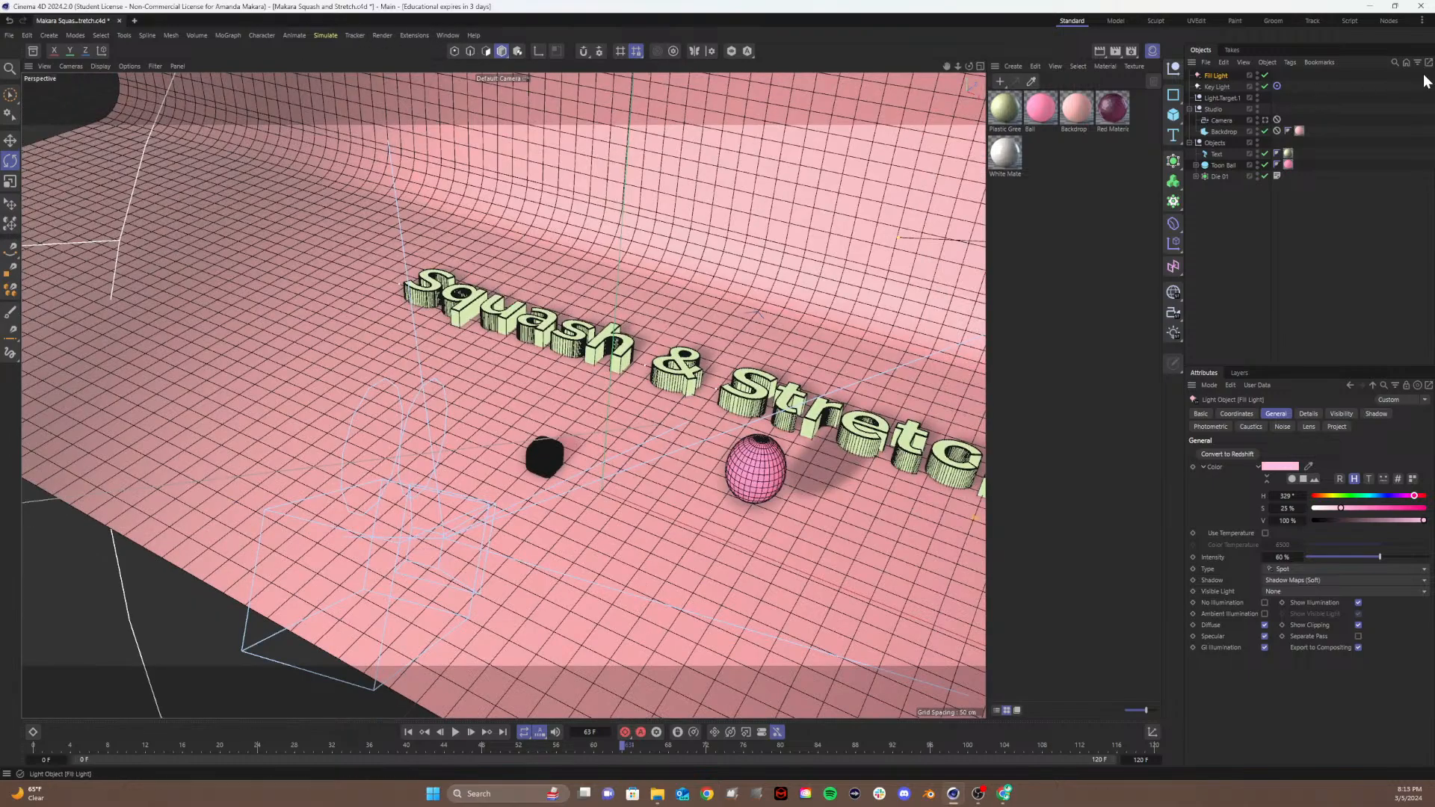
{"action": "left_click", "coordinate": [1265, 120]}
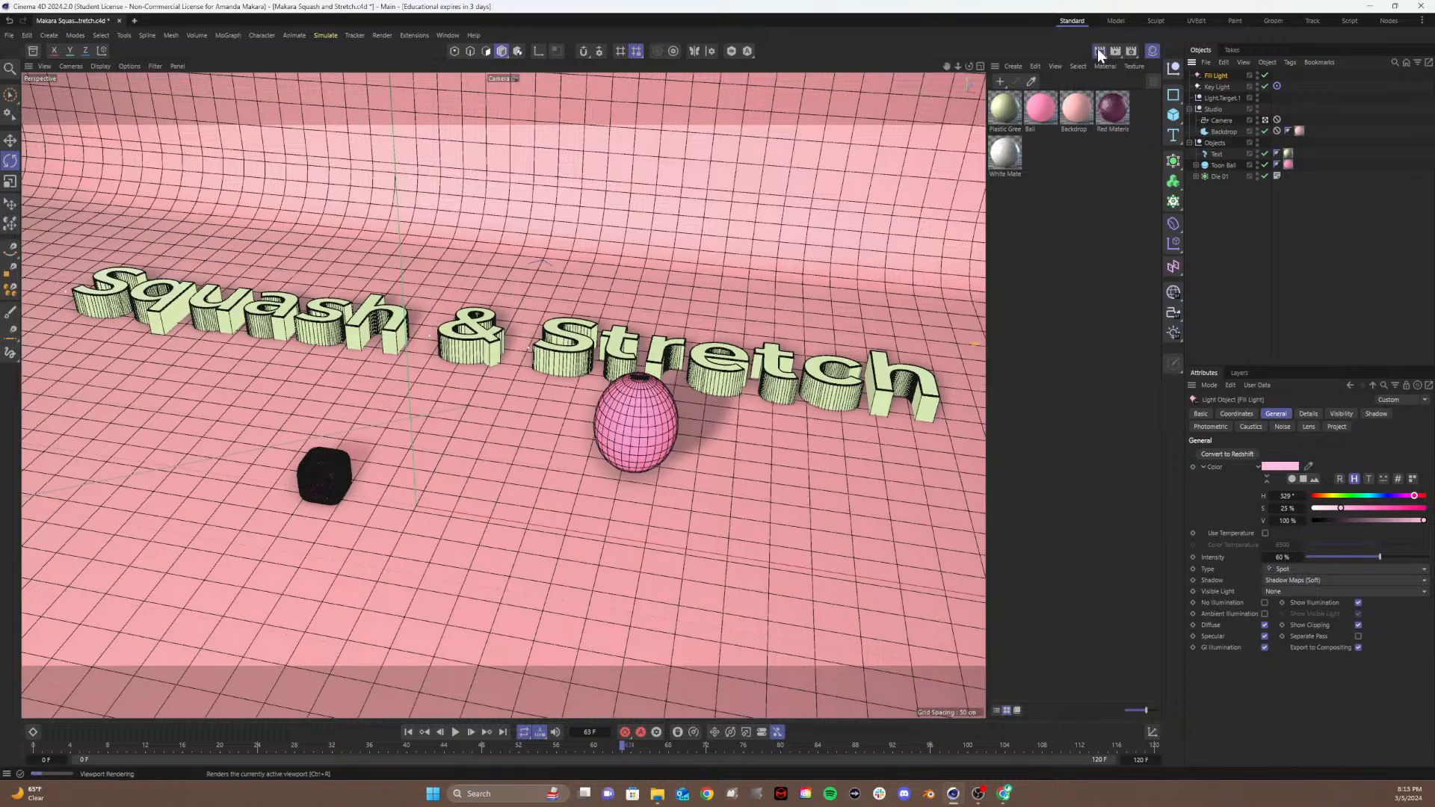
{"action": "left_click", "coordinate": [1099, 53]}
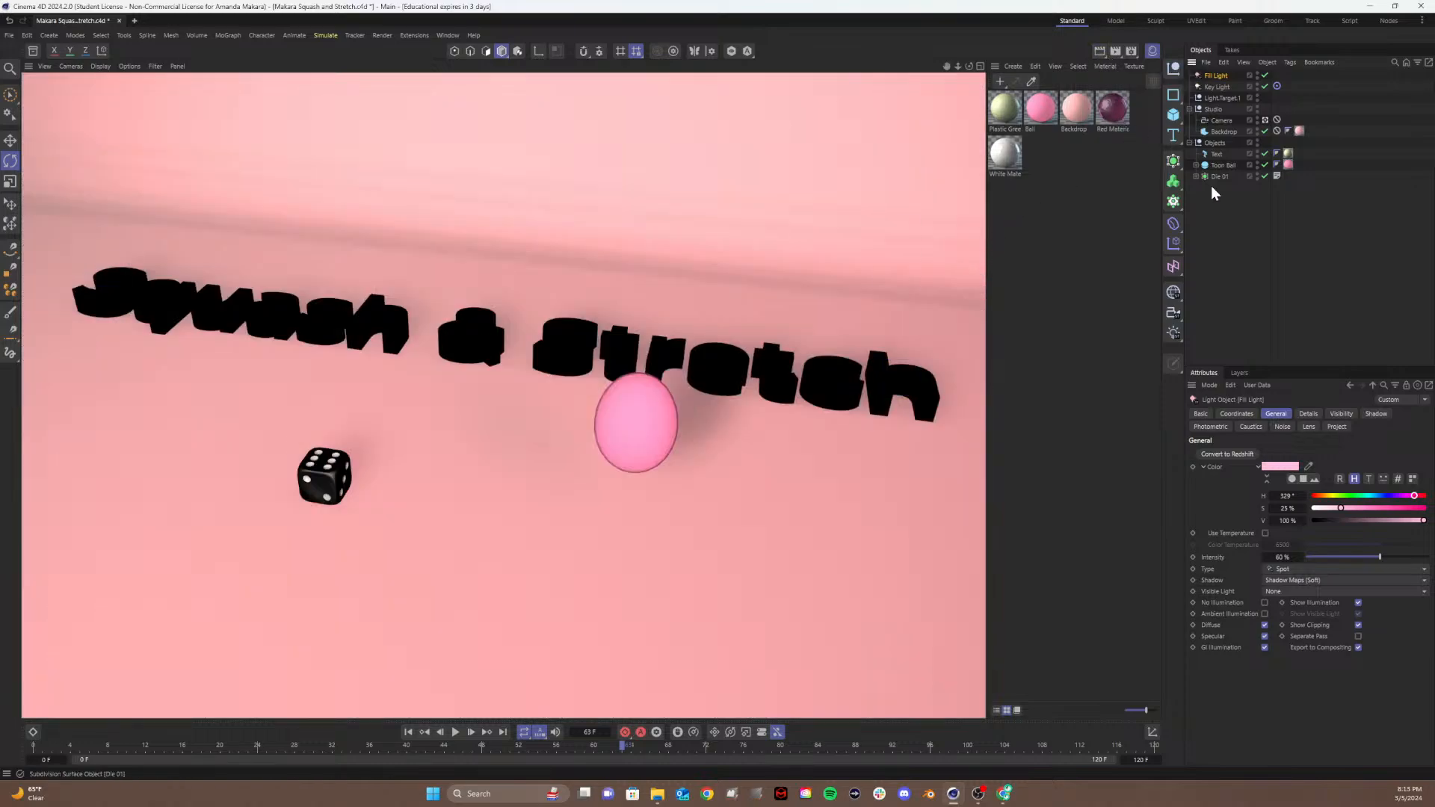
Step: Change the renderer from Viewport Renderer to Standard and render the camera view again
{"action": "left_click", "coordinate": [1132, 51]}
{"action": "left_click", "coordinate": [1139, 69]}
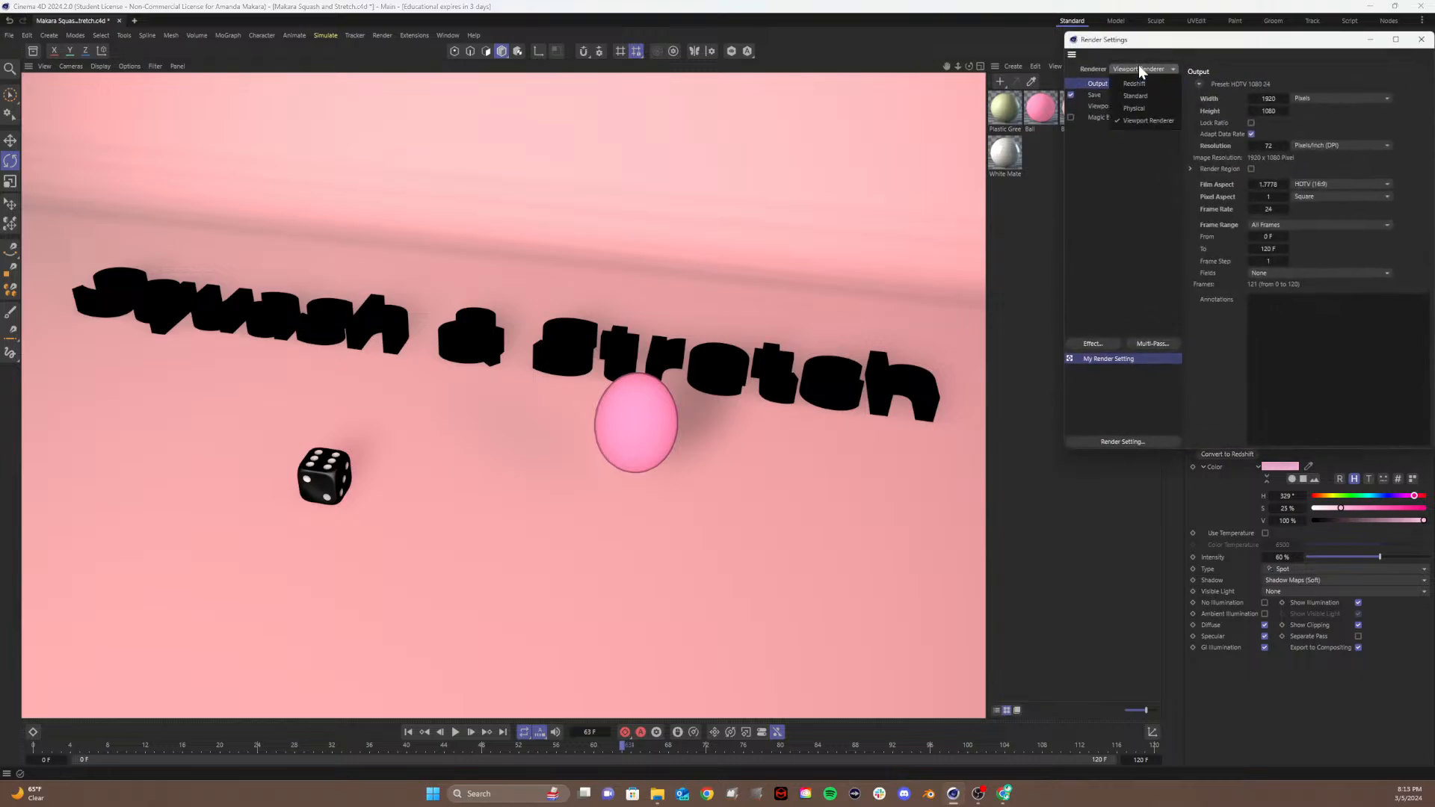
{"action": "left_click", "coordinate": [1129, 97]}
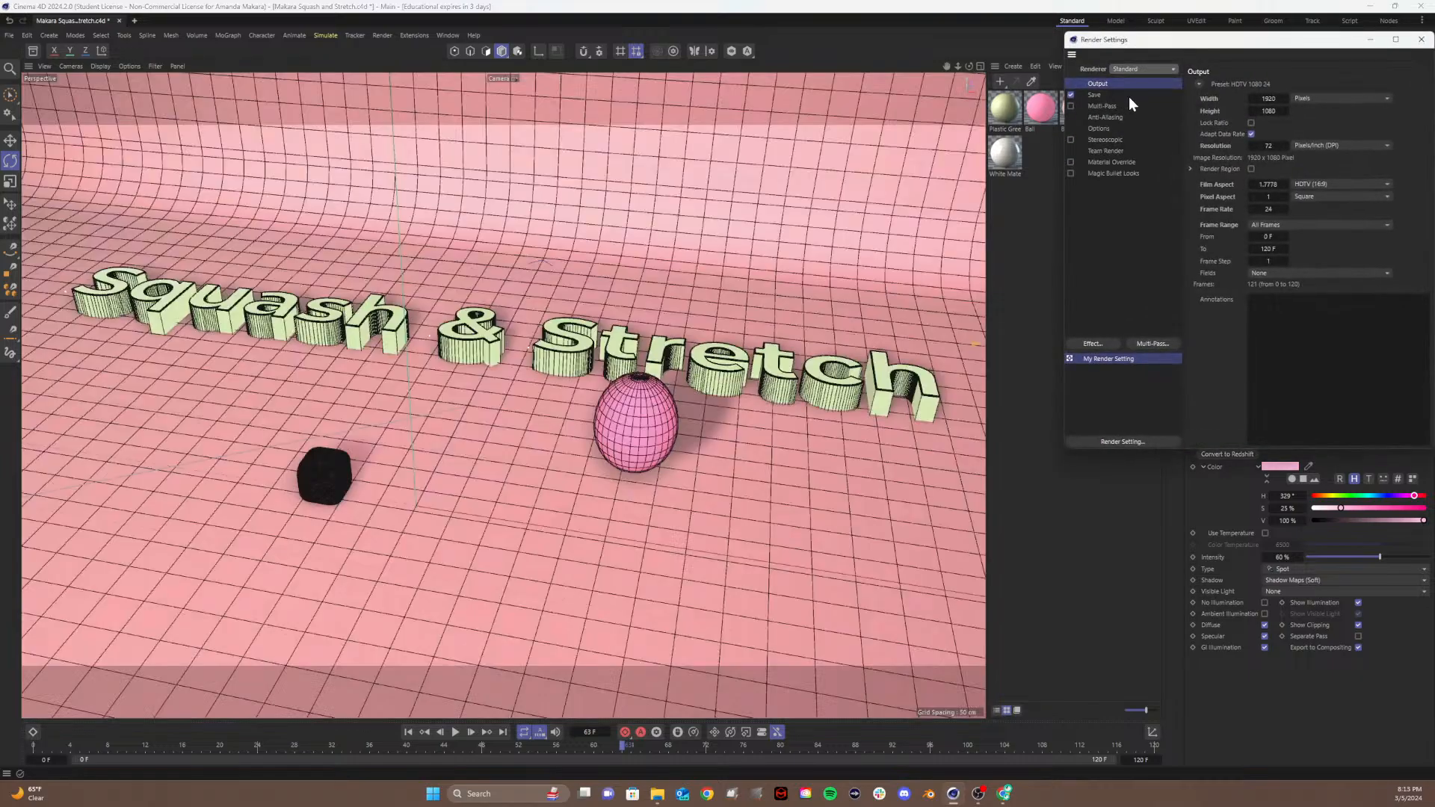
{"action": "left_click_drag", "start_coordinate": [1275, 45], "coordinate": [1028, 148]}
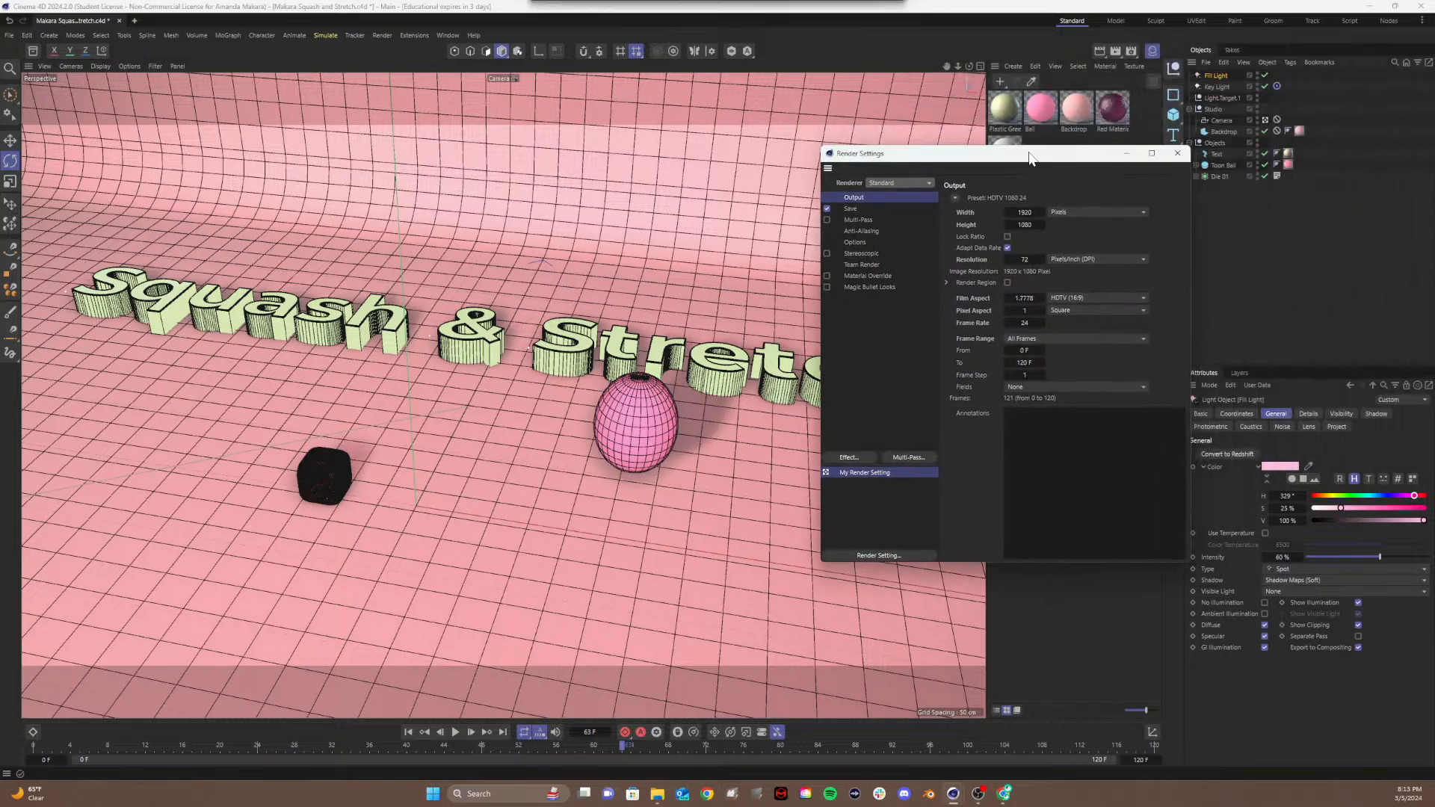
{"action": "left_click", "coordinate": [1181, 148]}
{"action": "left_click", "coordinate": [1106, 55]}
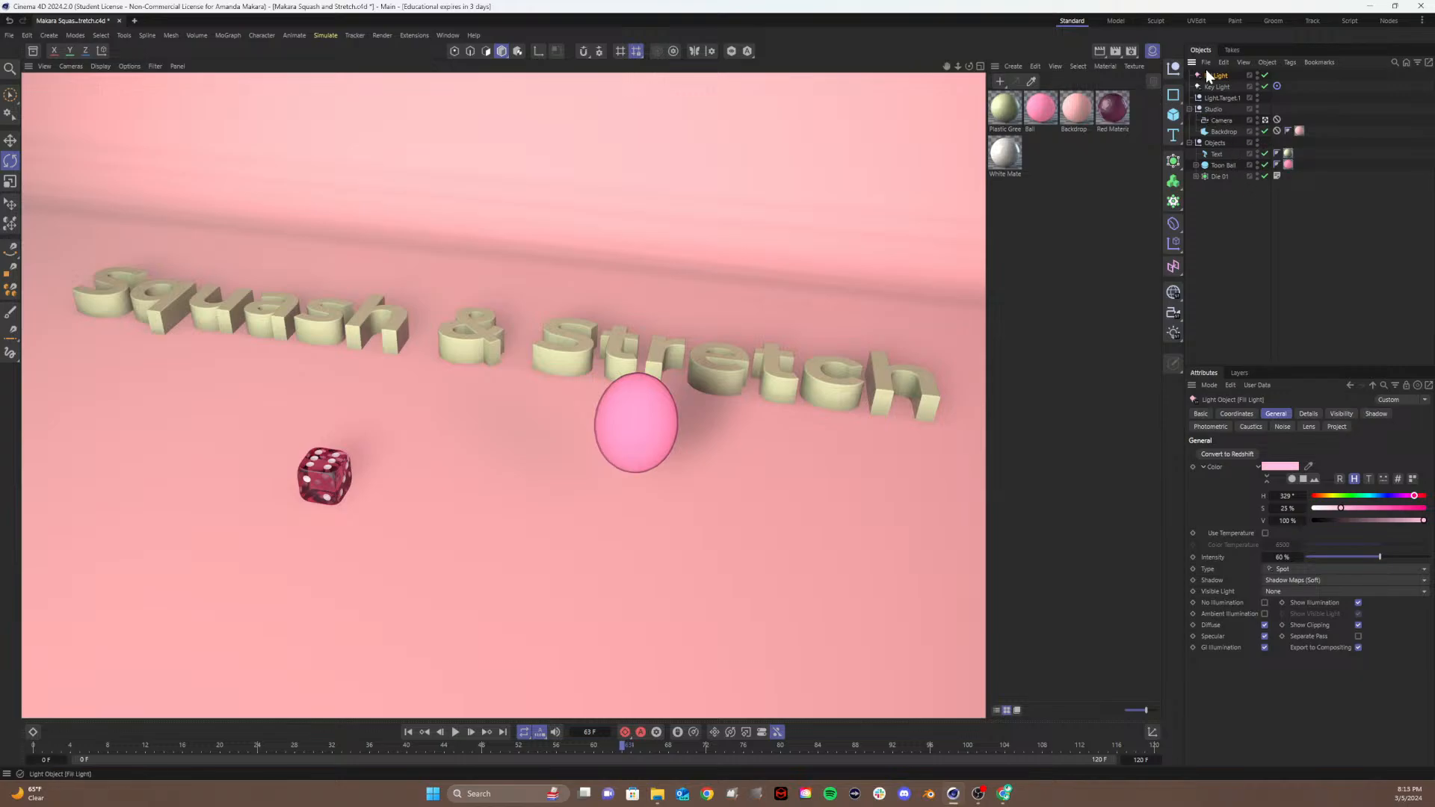
Step: Move the Fill Light, Key Light and light target into the Studio group and collapse the group
{"action": "left_click", "coordinate": [1209, 95]}
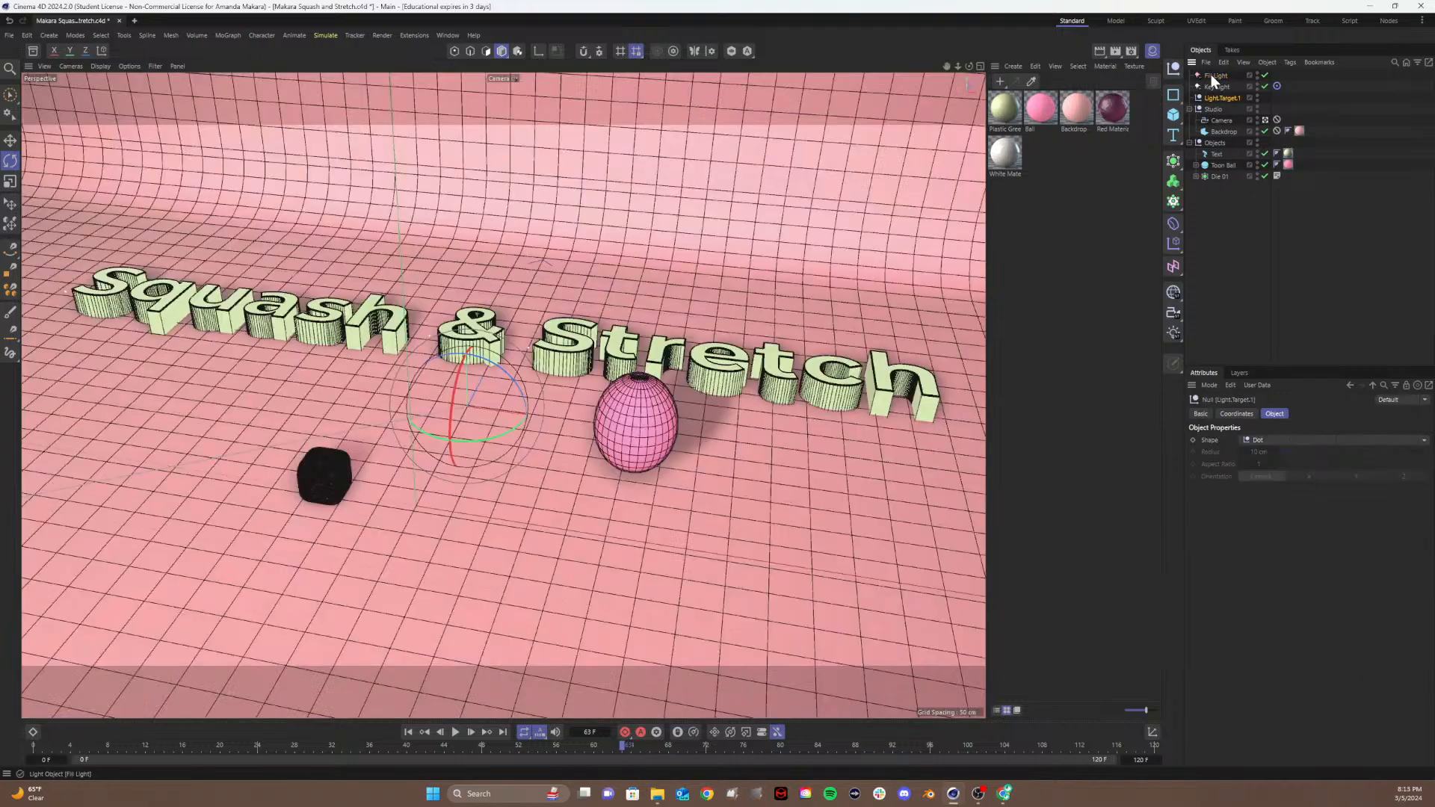
{"action": "left_click_drag", "start_coordinate": [1206, 78], "coordinate": [1212, 109]}
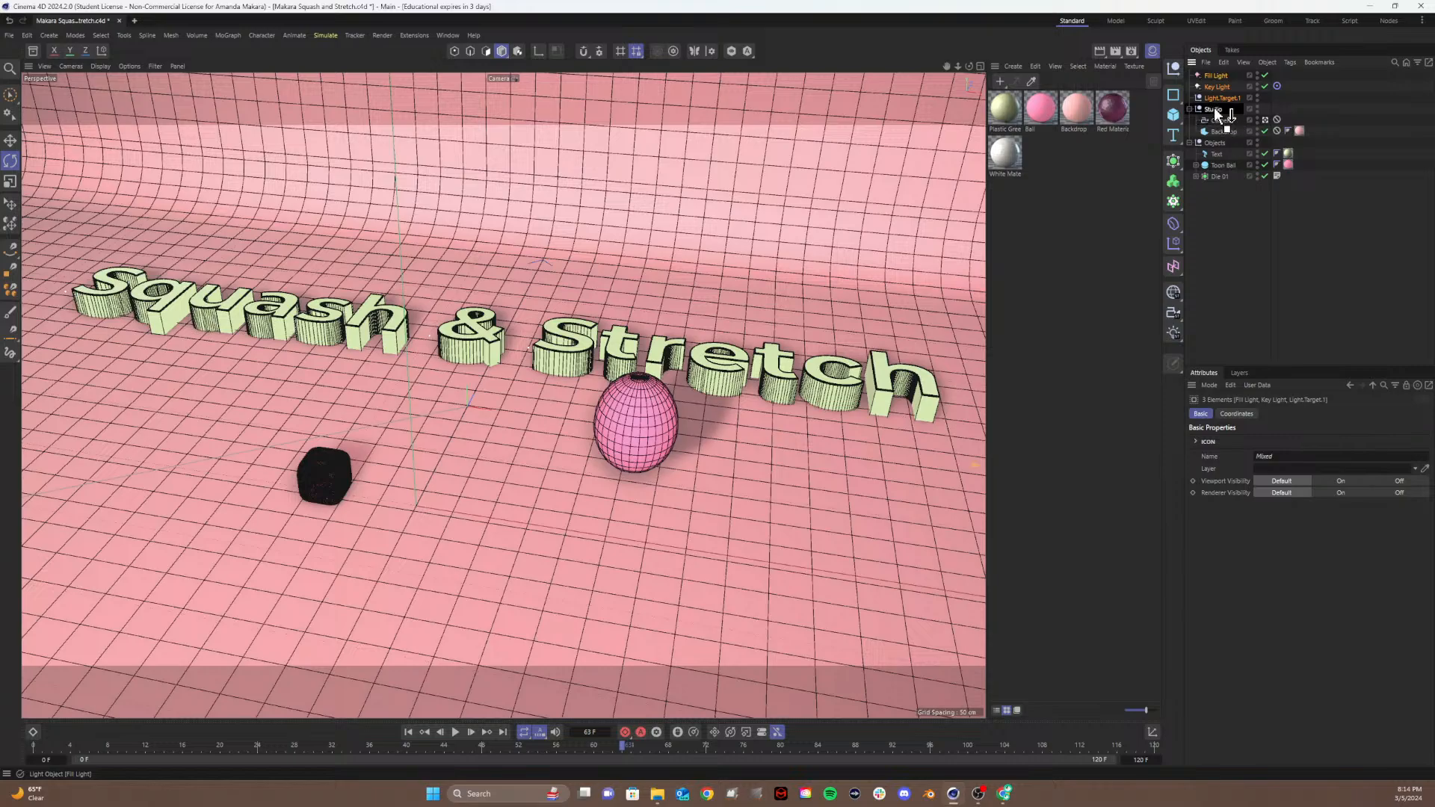
{"action": "left_click", "coordinate": [1188, 75]}
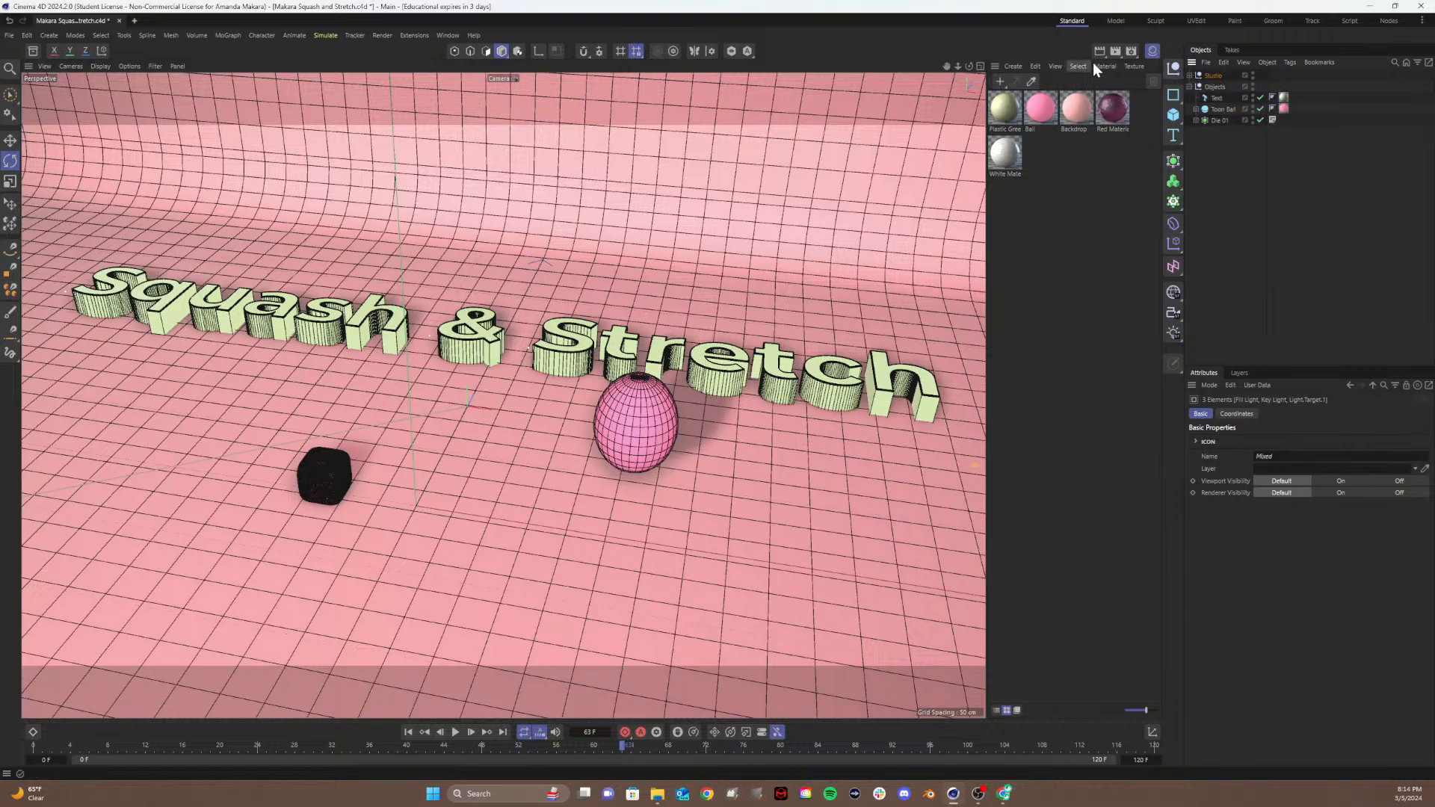
Step: Try the Physical renderer and render the camera view with it
{"action": "left_click", "coordinate": [1133, 50]}
{"action": "left_click_drag", "start_coordinate": [1126, 42], "coordinate": [953, 133]}
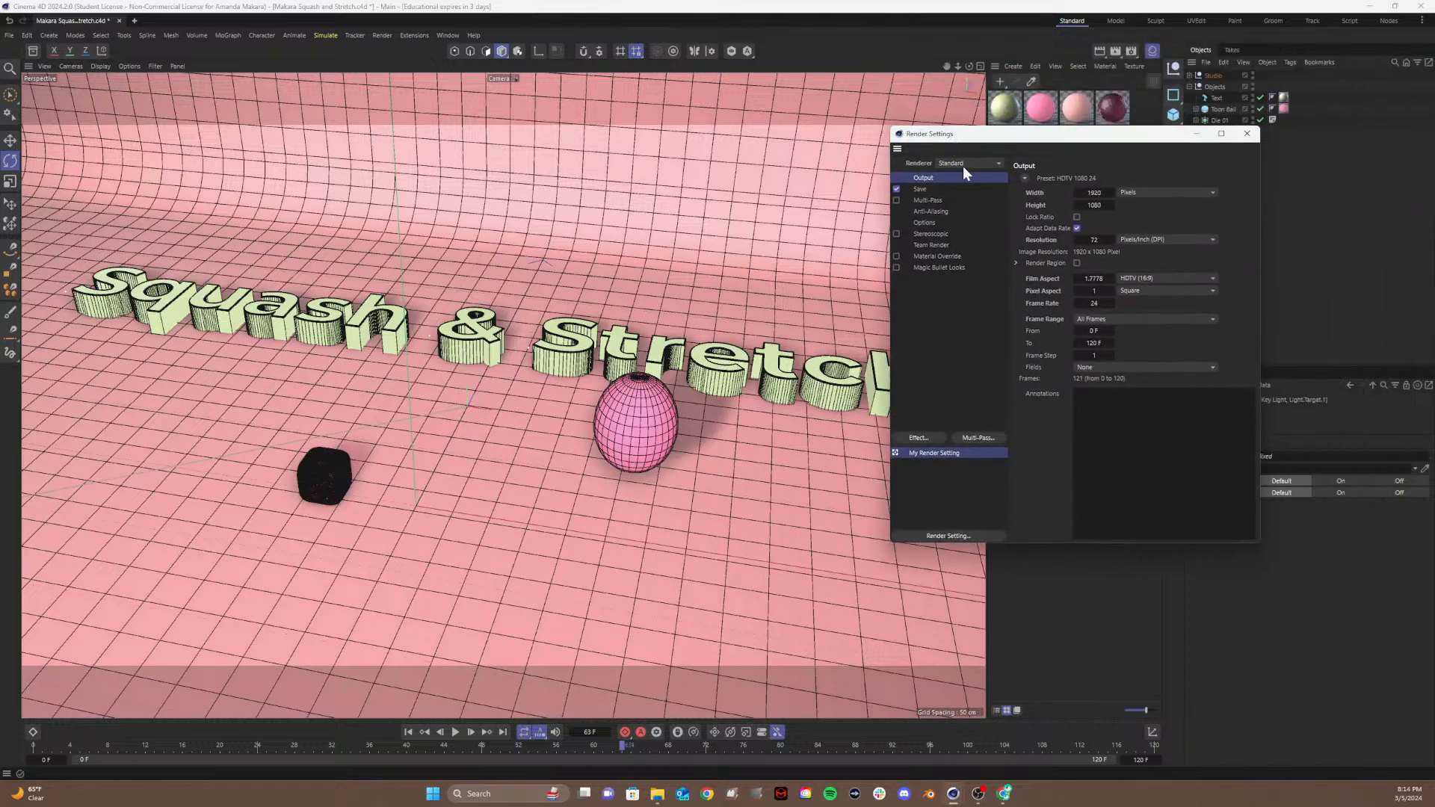
{"action": "left_click", "coordinate": [964, 163]}
{"action": "left_click", "coordinate": [960, 203]}
{"action": "left_click", "coordinate": [1245, 134]}
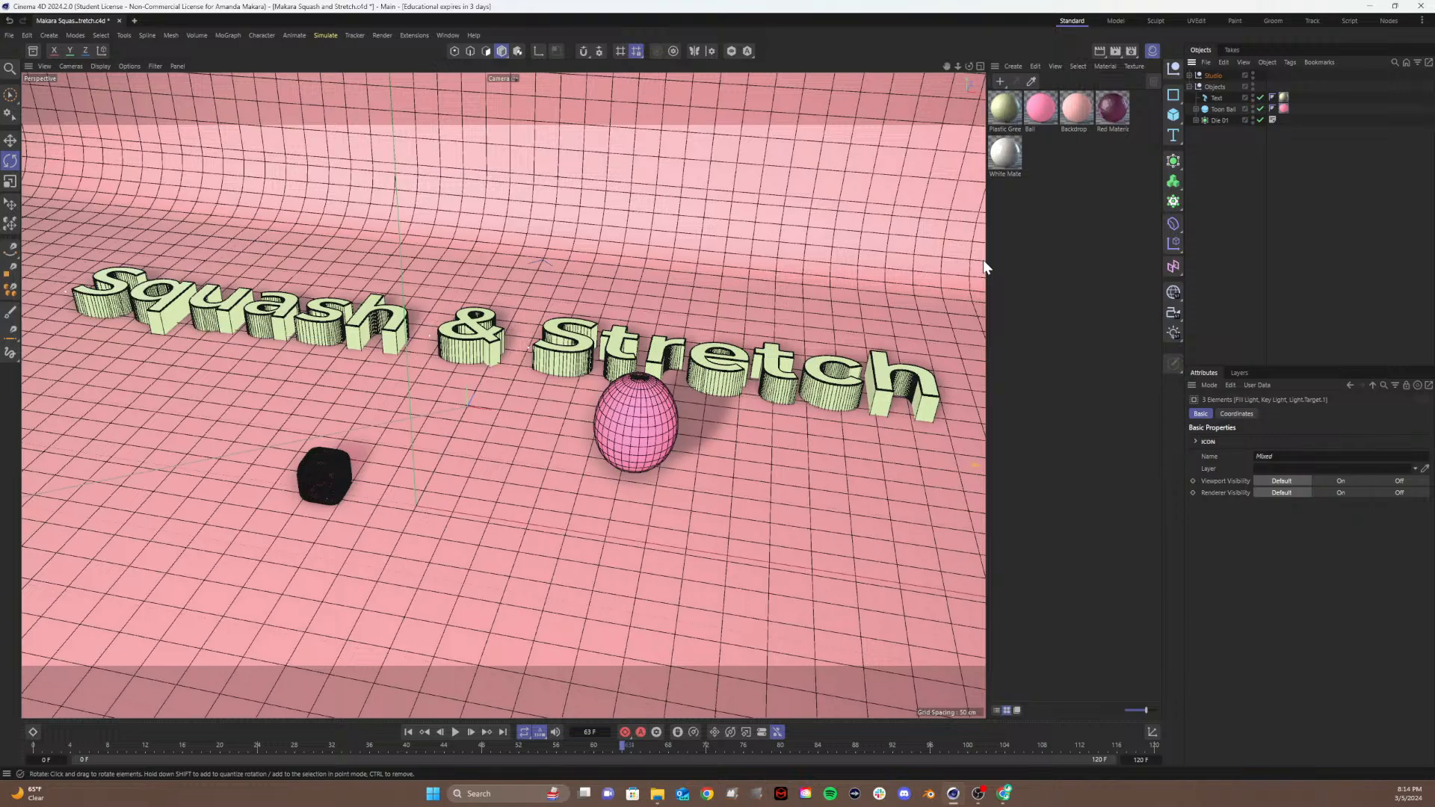
{"action": "key", "text": "ctrl+r"}
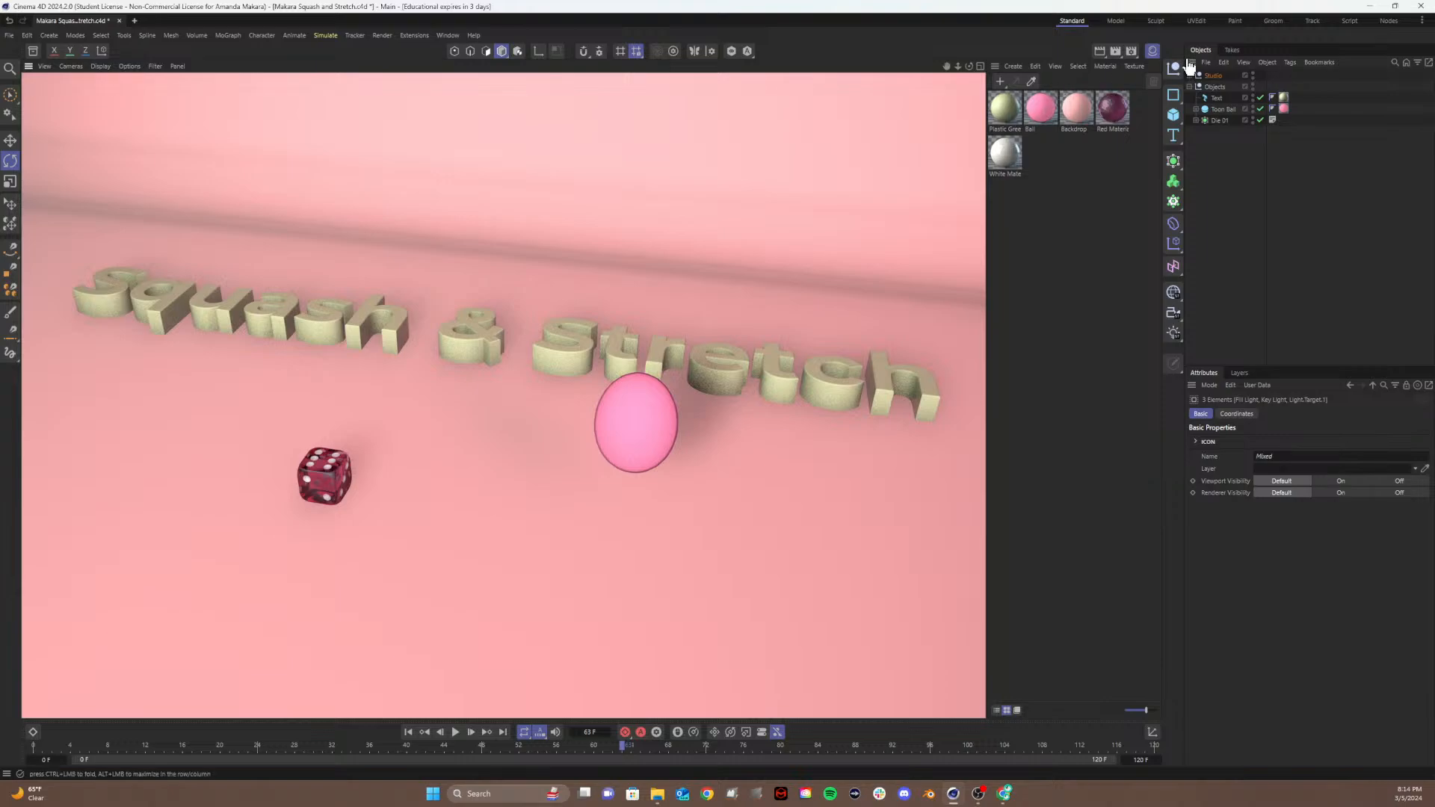
Step: Set the renderer to Standard in the render settings
{"action": "left_click", "coordinate": [1131, 52]}
{"action": "left_click_drag", "start_coordinate": [1138, 36], "coordinate": [817, 169]}
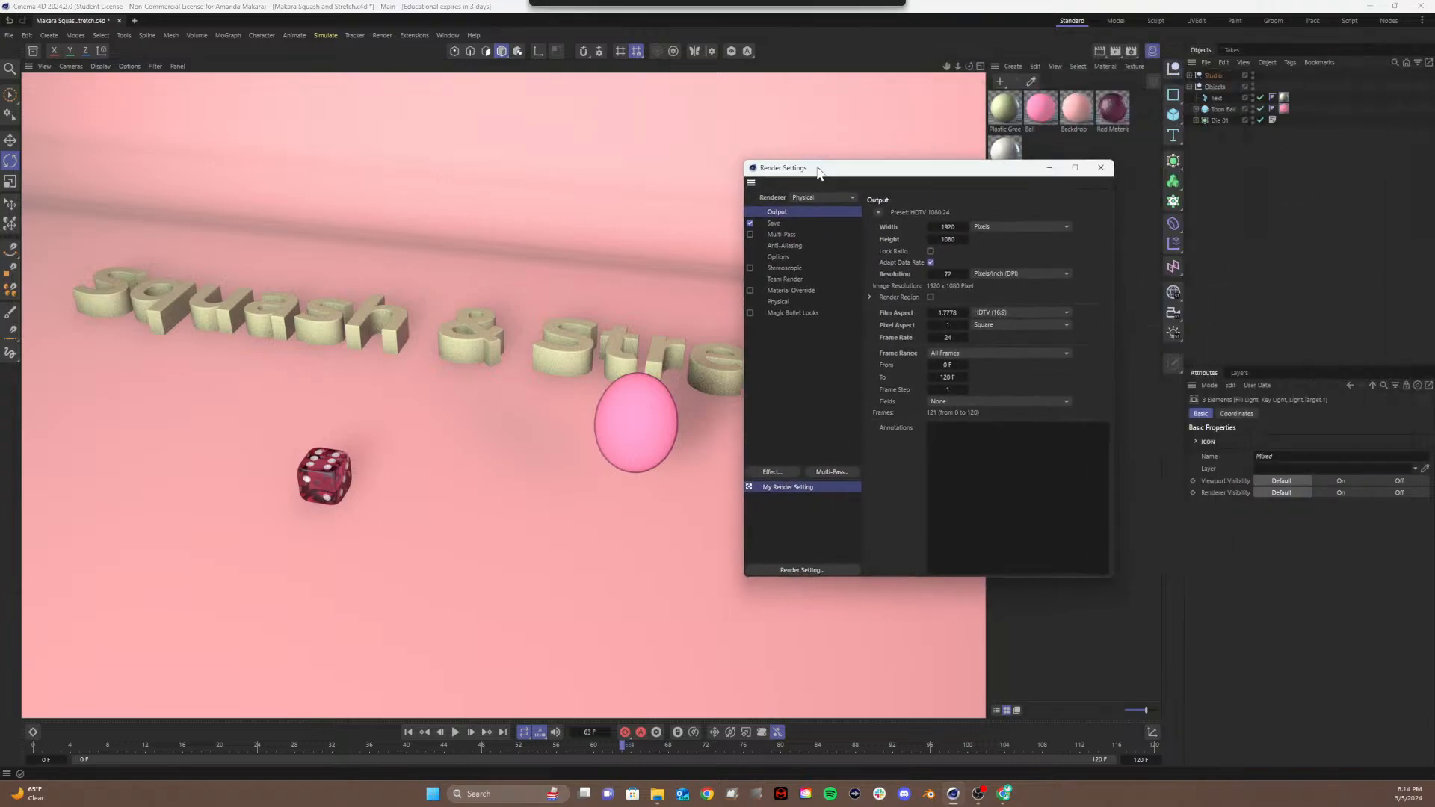
{"action": "left_click", "coordinate": [812, 198]}
{"action": "left_click", "coordinate": [805, 209]}
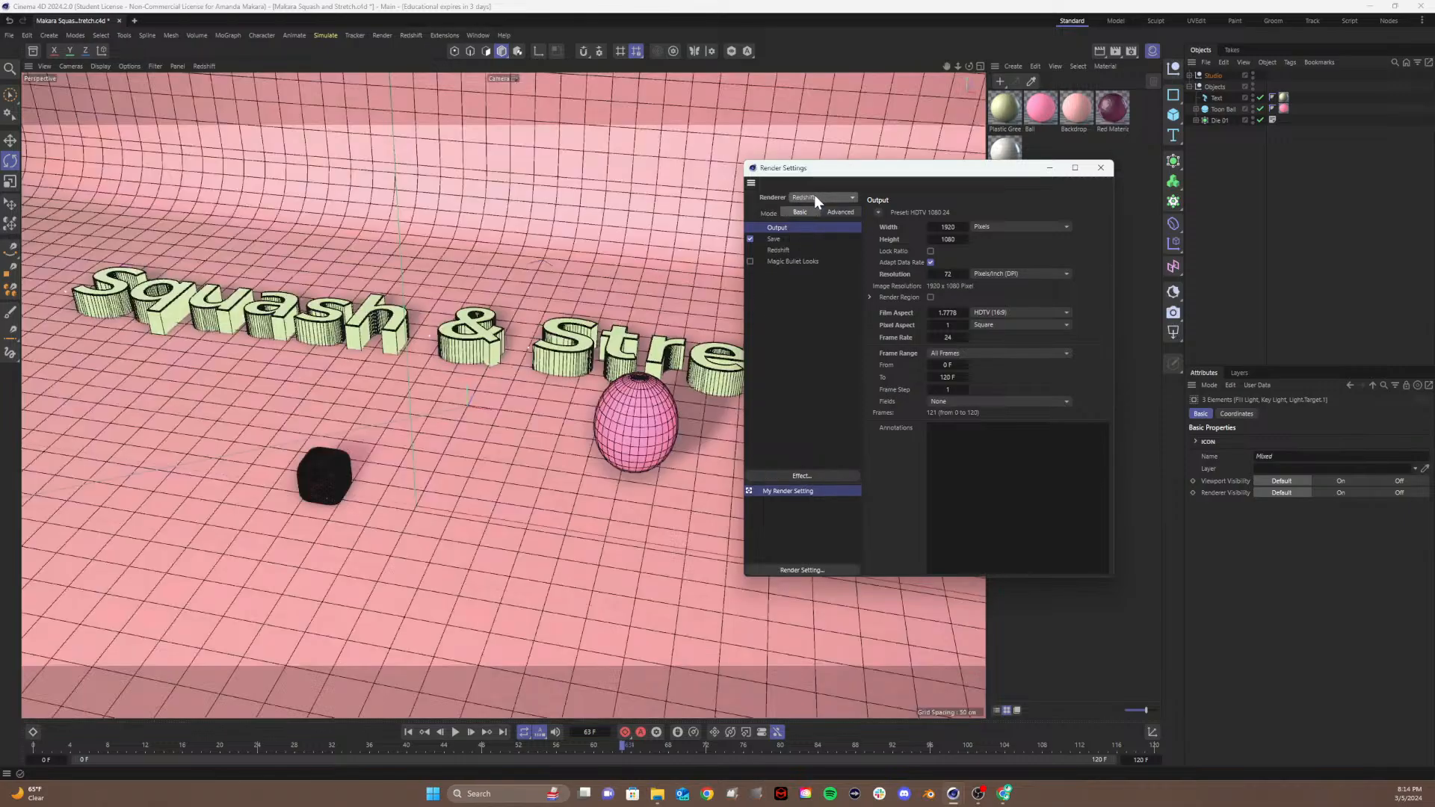
{"action": "left_click", "coordinate": [814, 195]}
{"action": "left_click", "coordinate": [814, 224]}
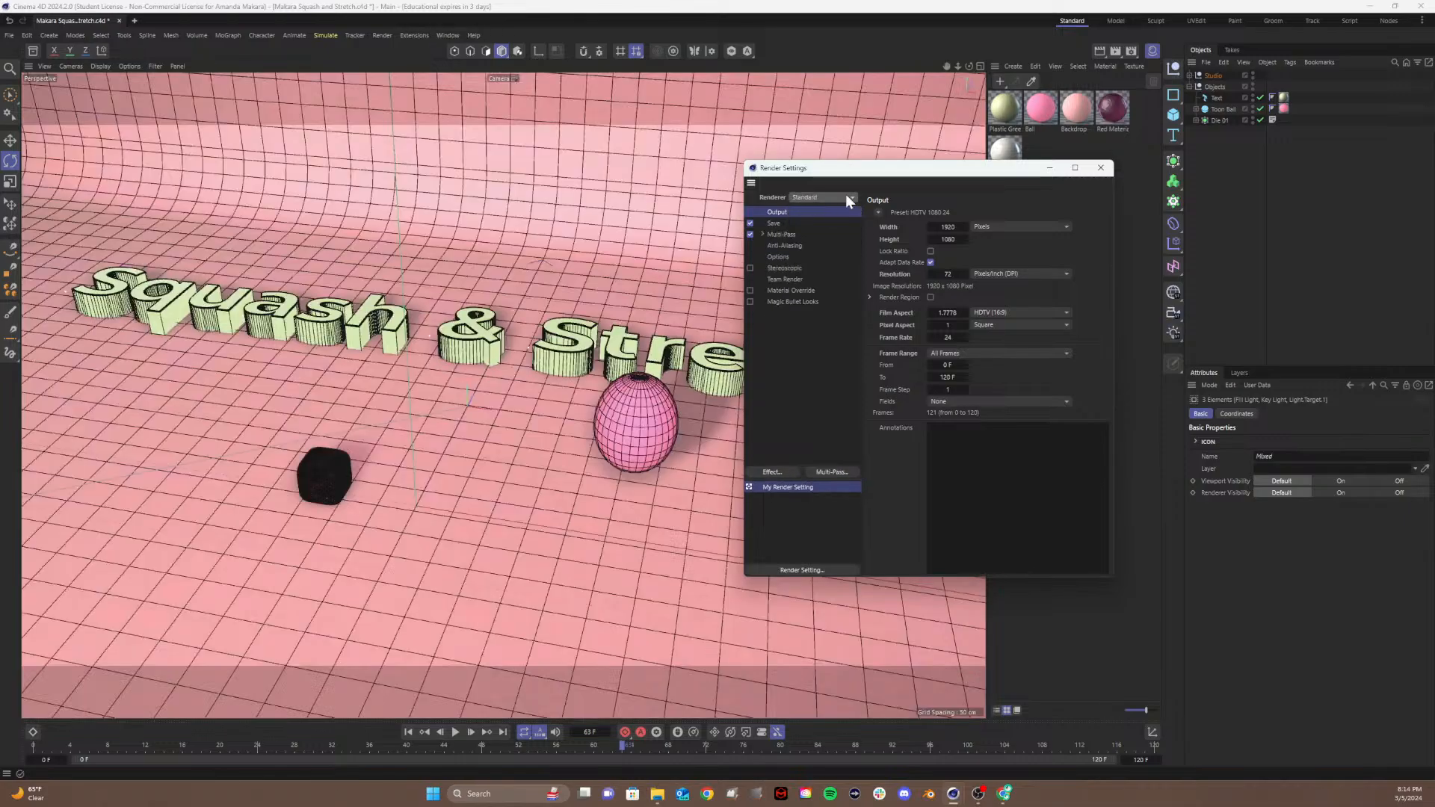
{"action": "left_click_drag", "start_coordinate": [851, 177], "coordinate": [724, 205]}
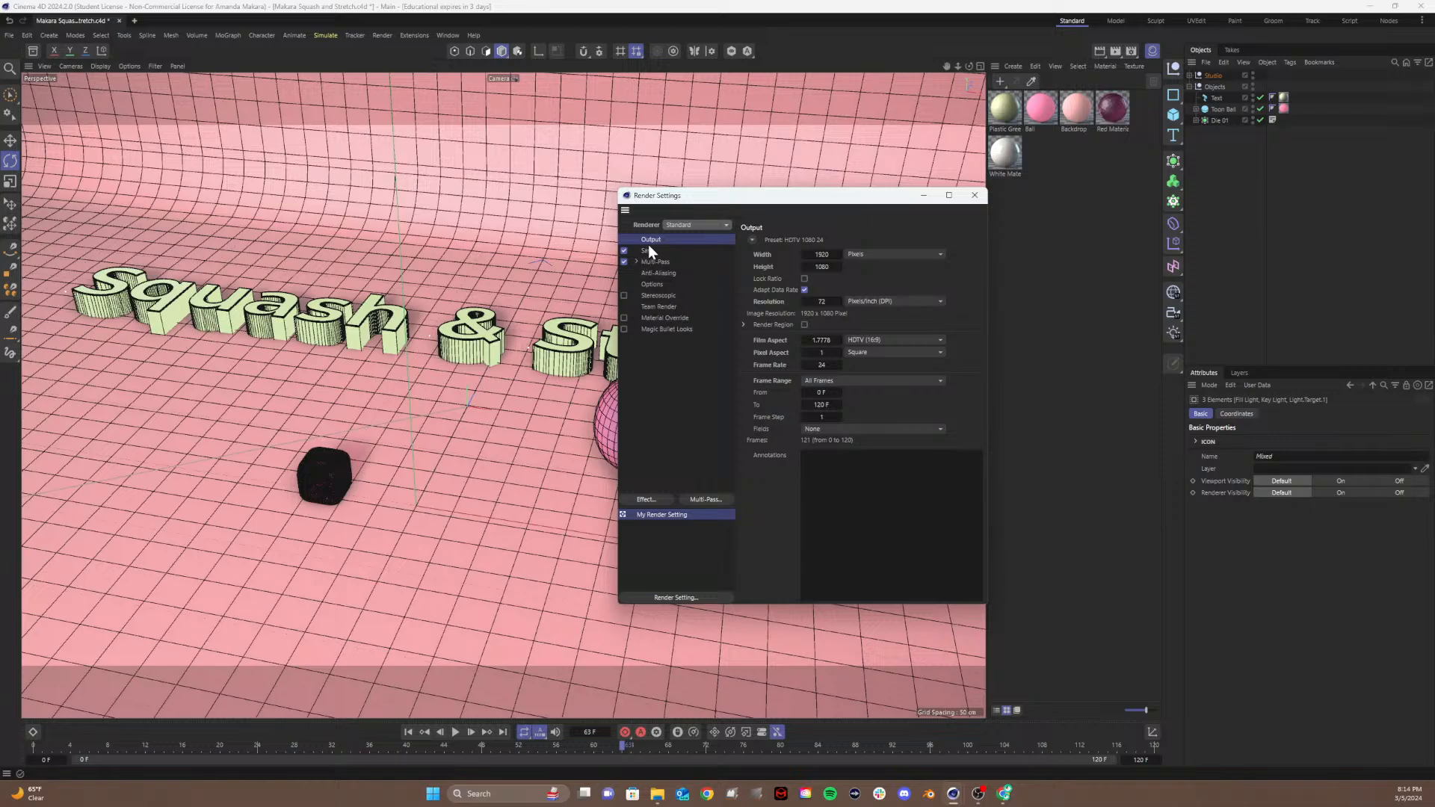
Step: Check the save location of the PNG sequence and turn off Multi-Pass output
{"action": "left_click", "coordinate": [648, 248]}
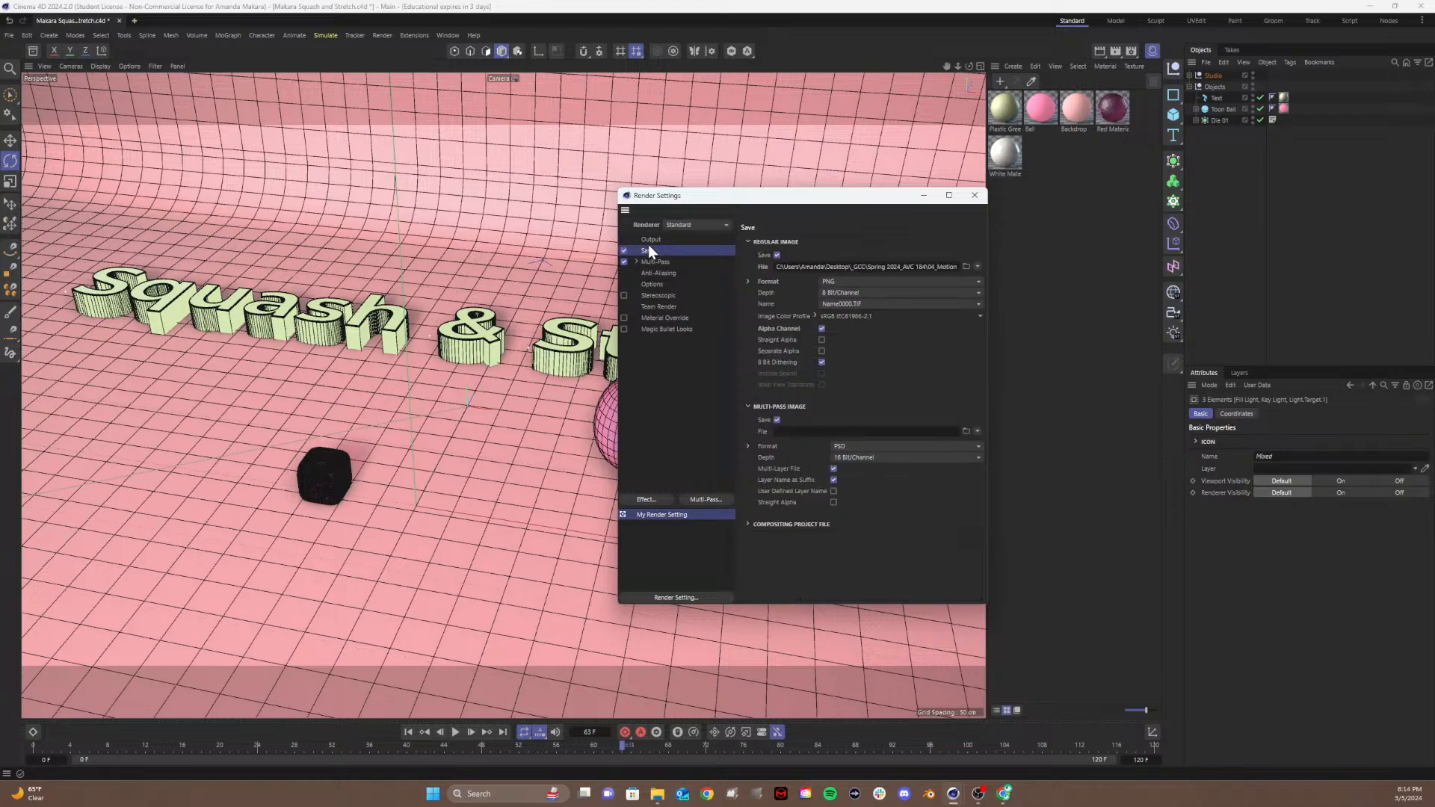
{"action": "left_click", "coordinate": [967, 266]}
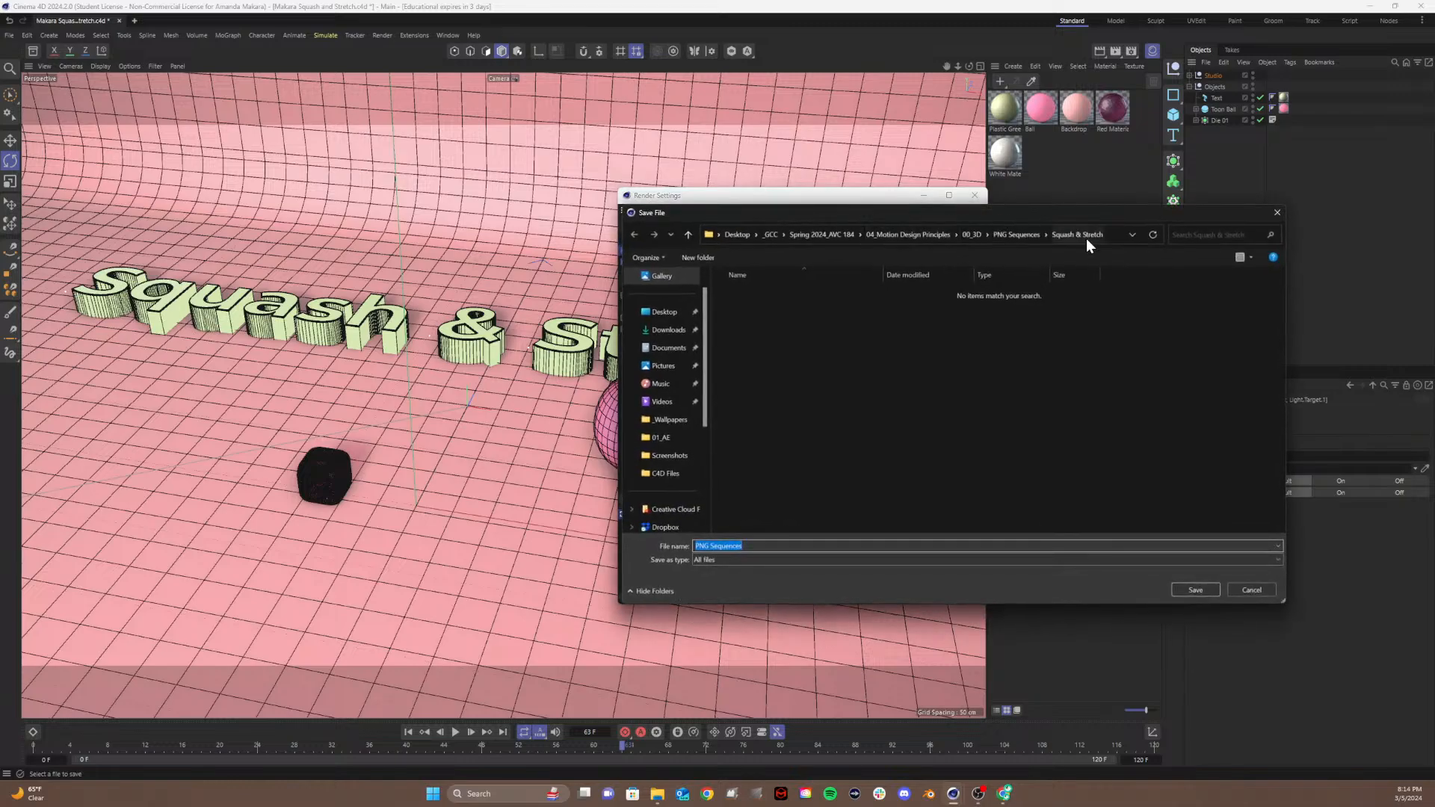
{"action": "left_click", "coordinate": [1277, 212]}
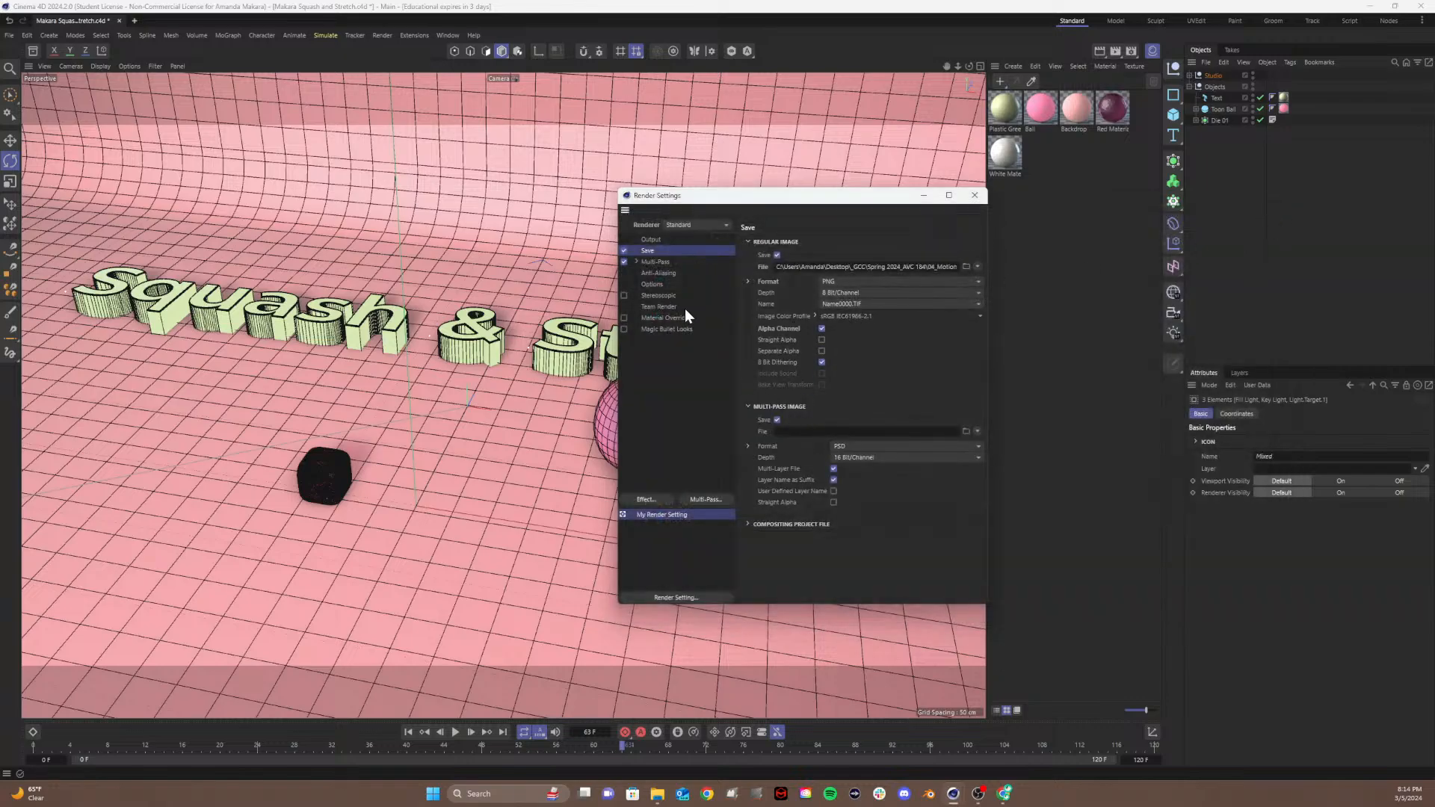
{"action": "left_click", "coordinate": [624, 261]}
{"action": "left_click_drag", "start_coordinate": [754, 200], "coordinate": [644, 154]}
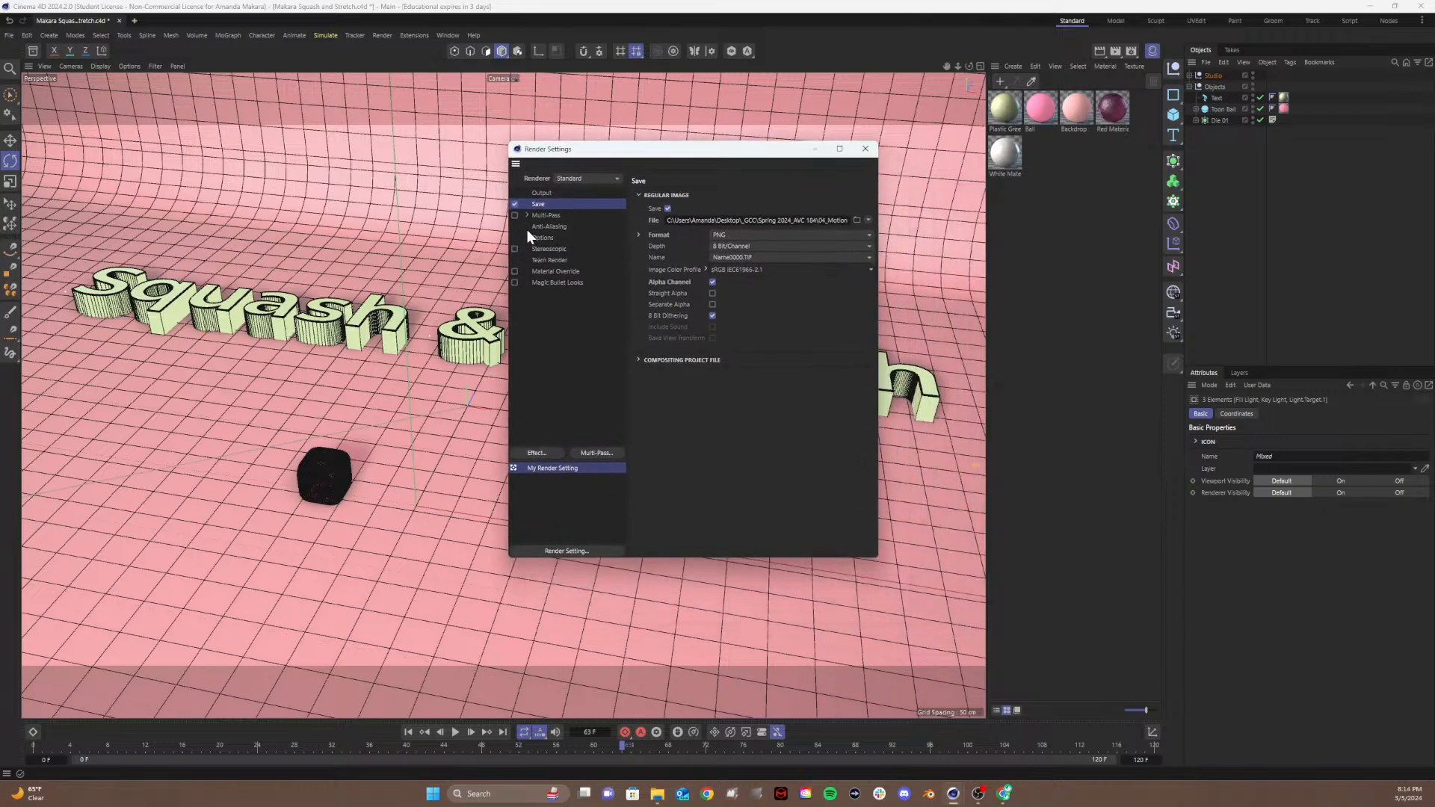
Step: Keep the output frame range at All Frames and start rendering the animation to the Picture Viewer
{"action": "left_click", "coordinate": [541, 193]}
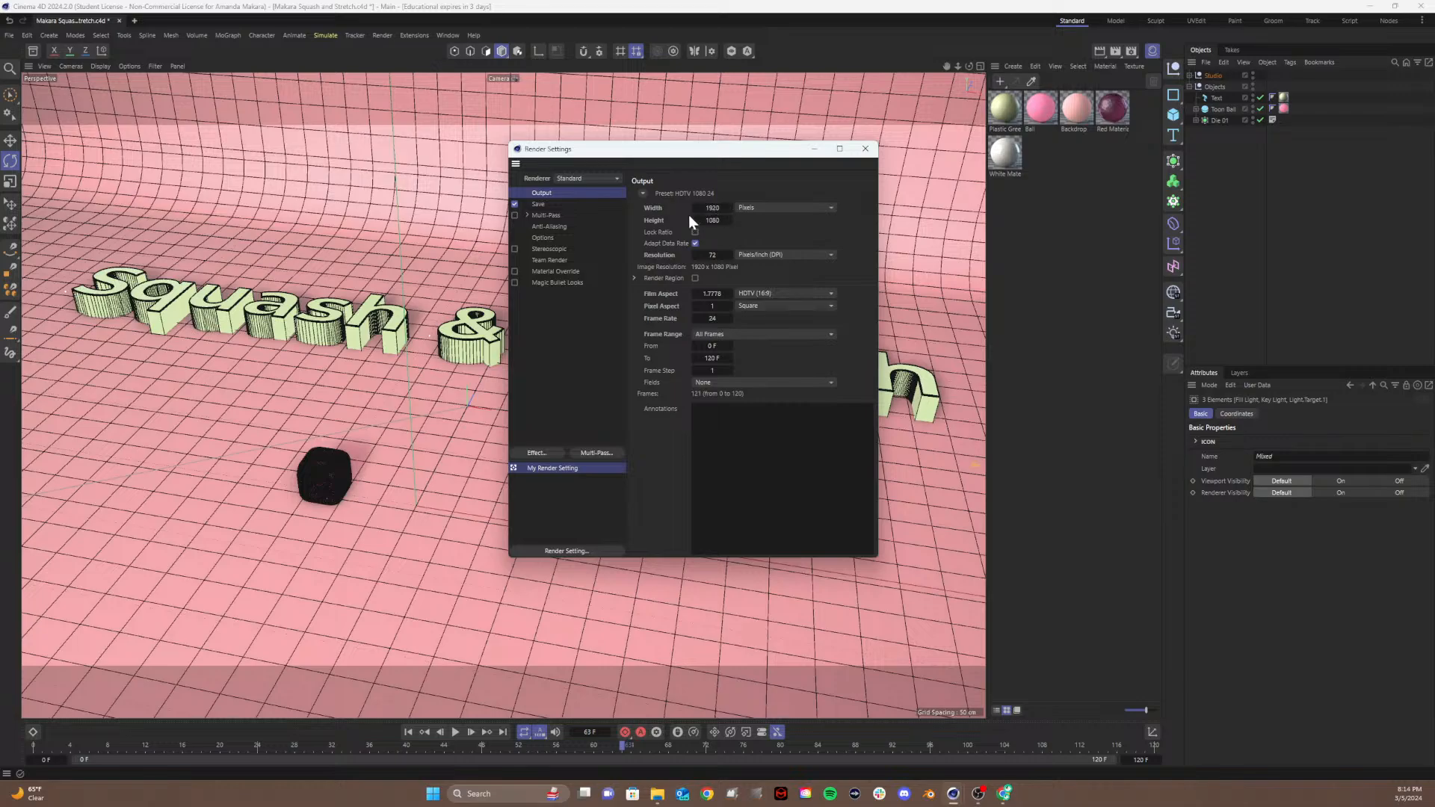
{"action": "left_click", "coordinate": [715, 334]}
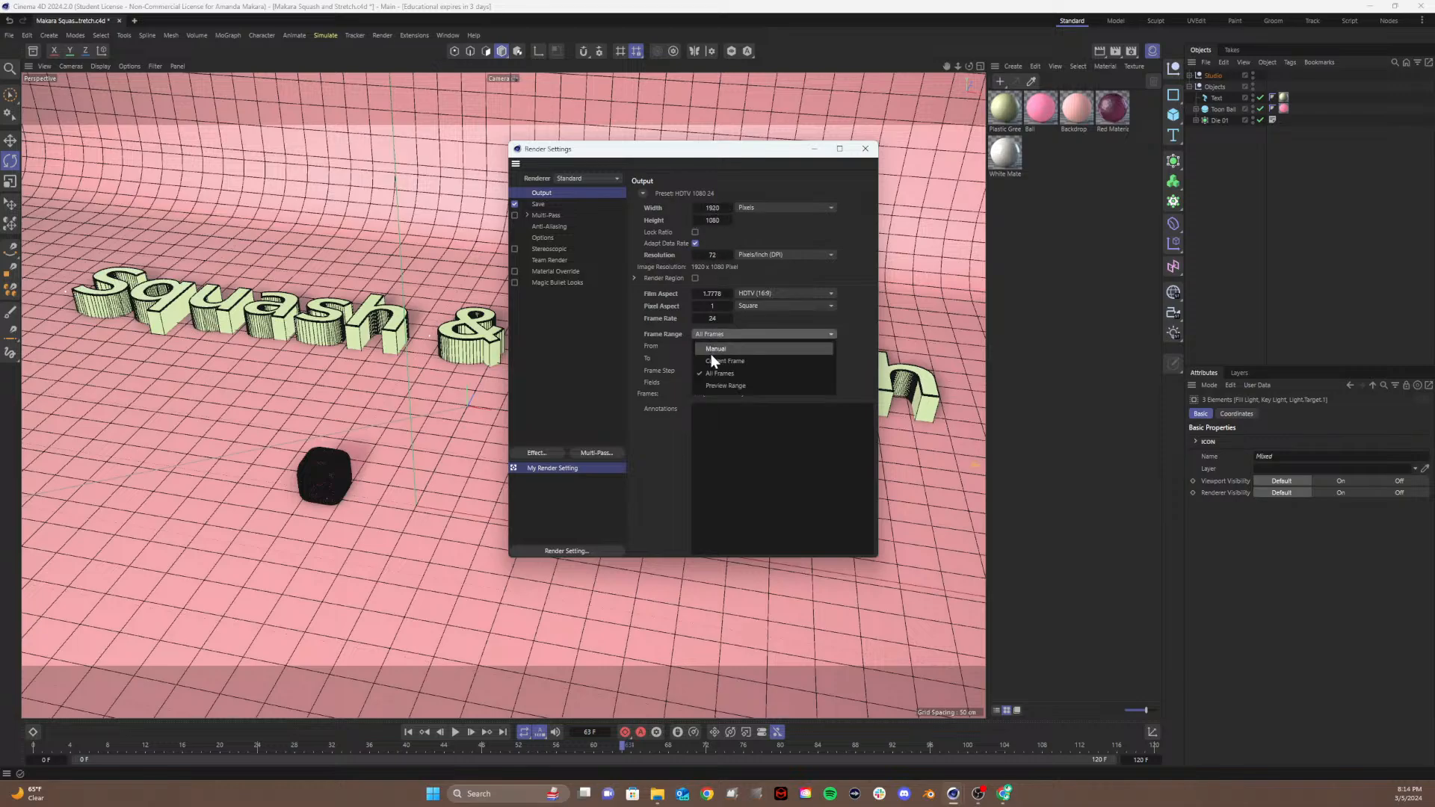
{"action": "left_click", "coordinate": [712, 374]}
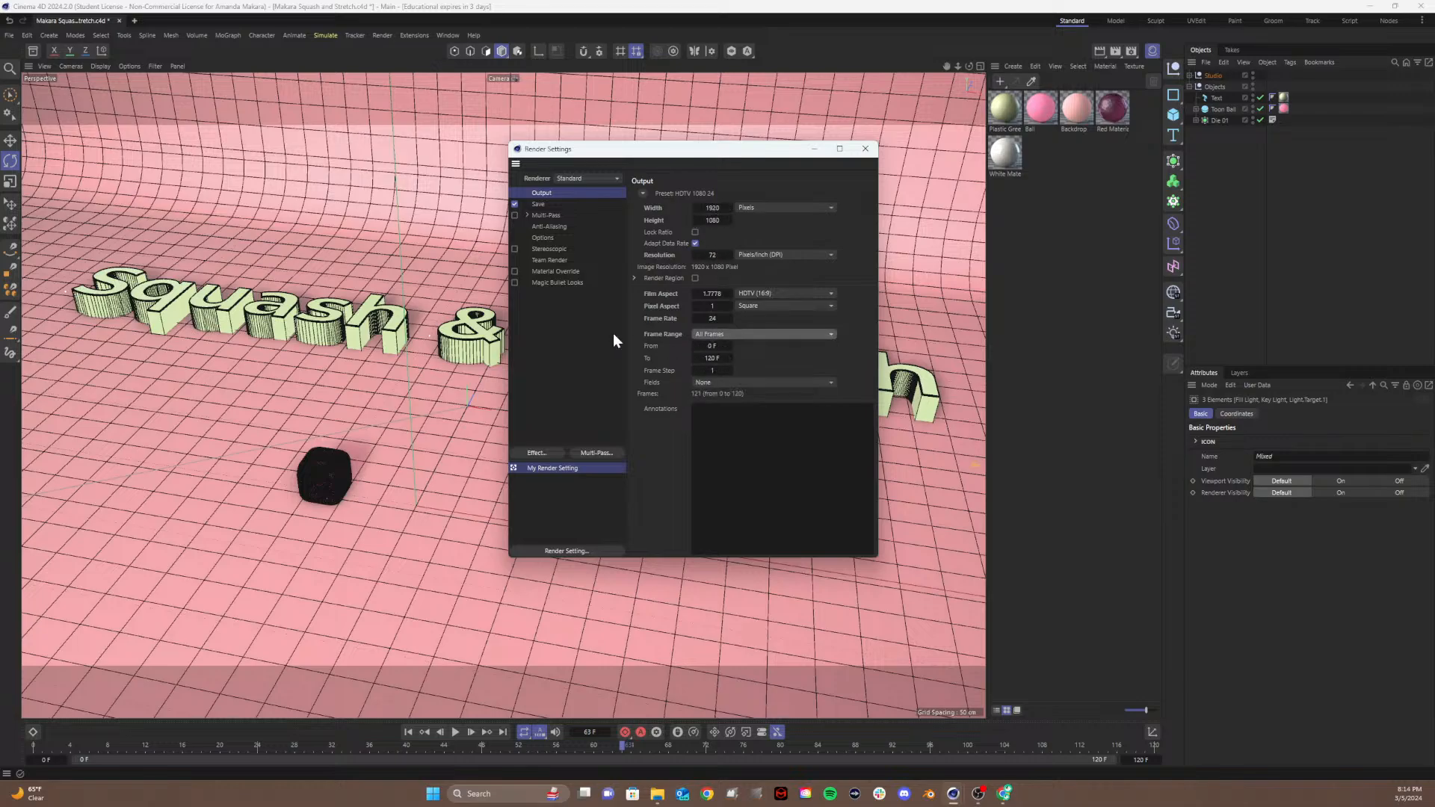
{"action": "left_click", "coordinate": [866, 149]}
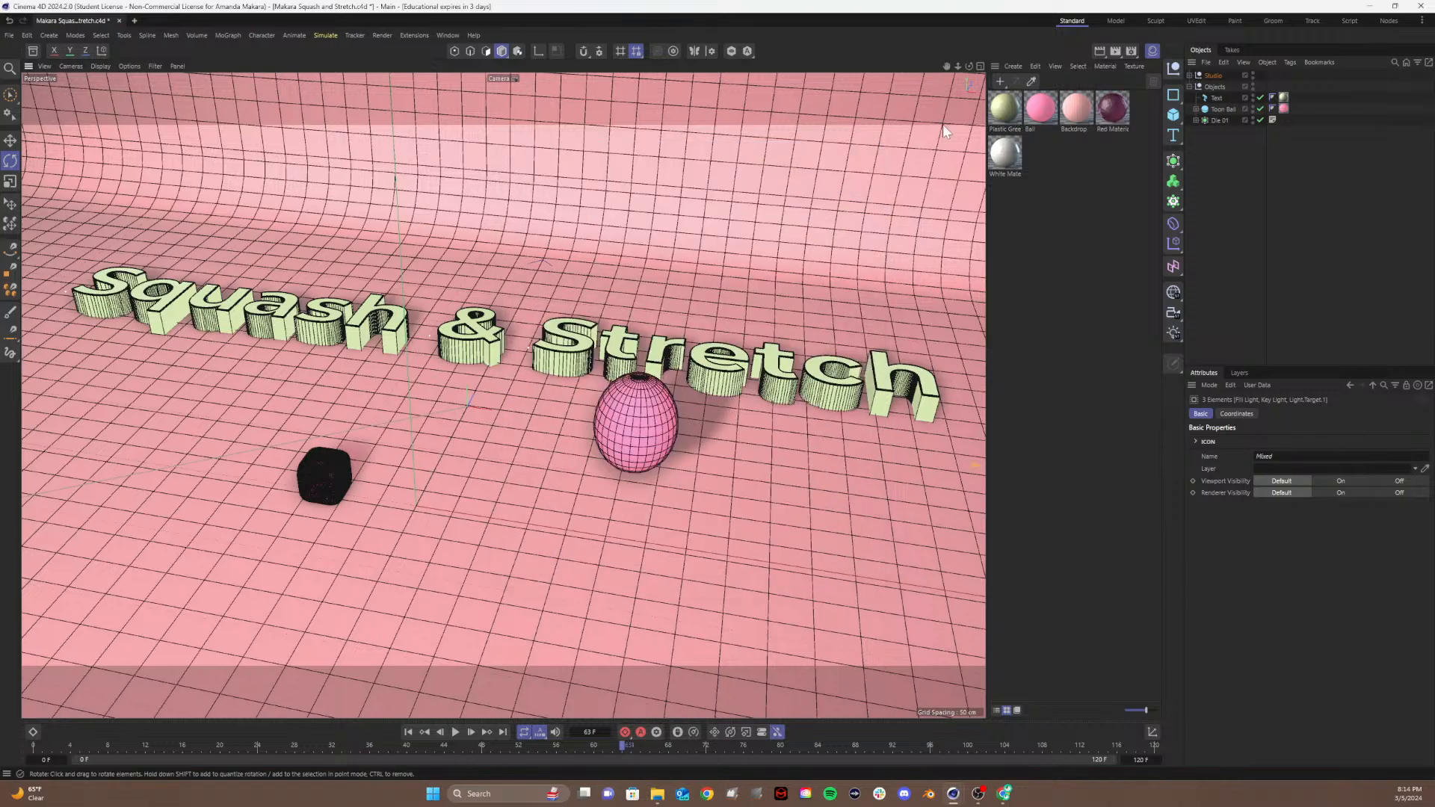
{"action": "left_click", "coordinate": [1113, 53]}
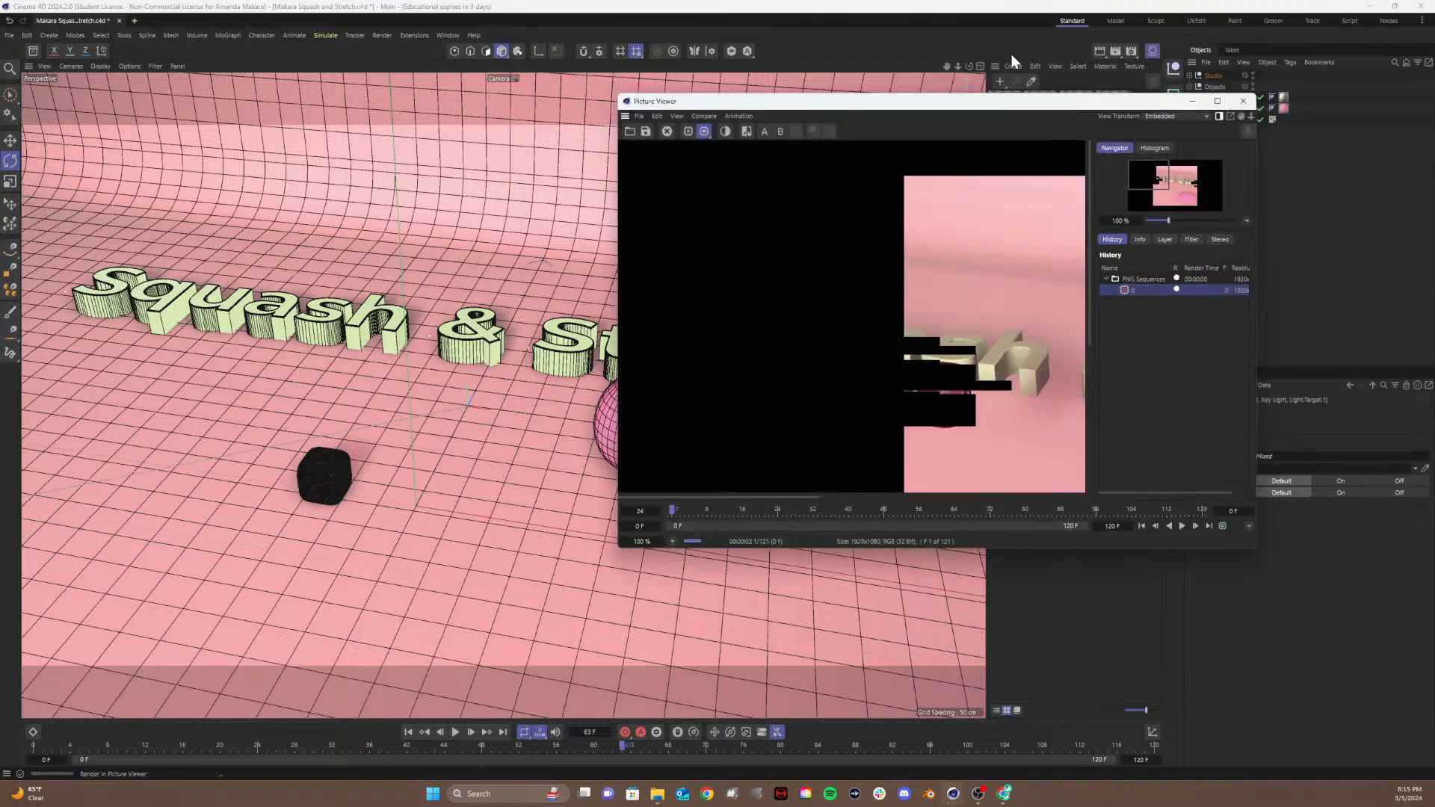
{"action": "left_click_drag", "start_coordinate": [925, 112], "coordinate": [596, 120]}
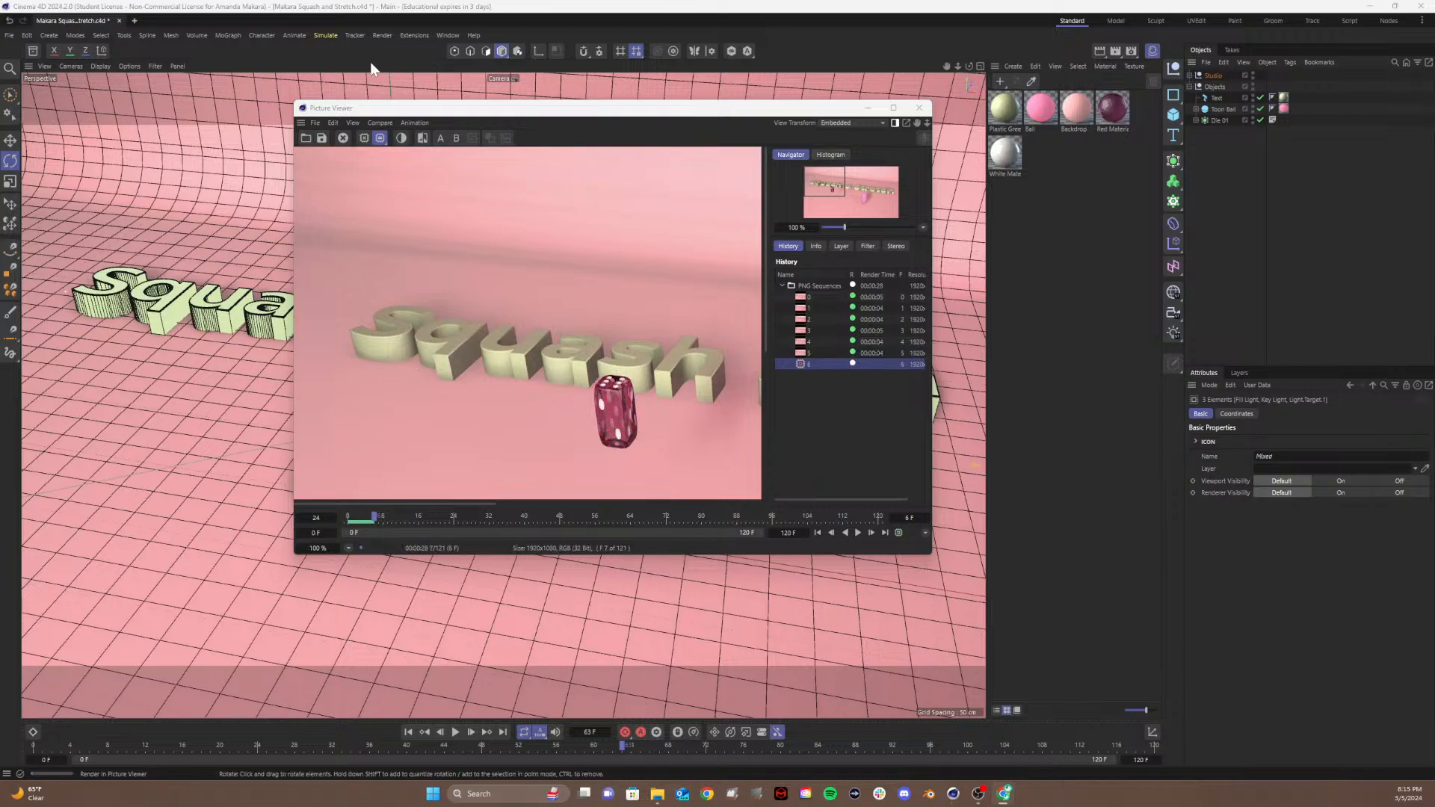
Step: Stop the Picture Viewer render and play back the finished frames with the whole image in view
{"action": "left_click", "coordinate": [340, 138]}
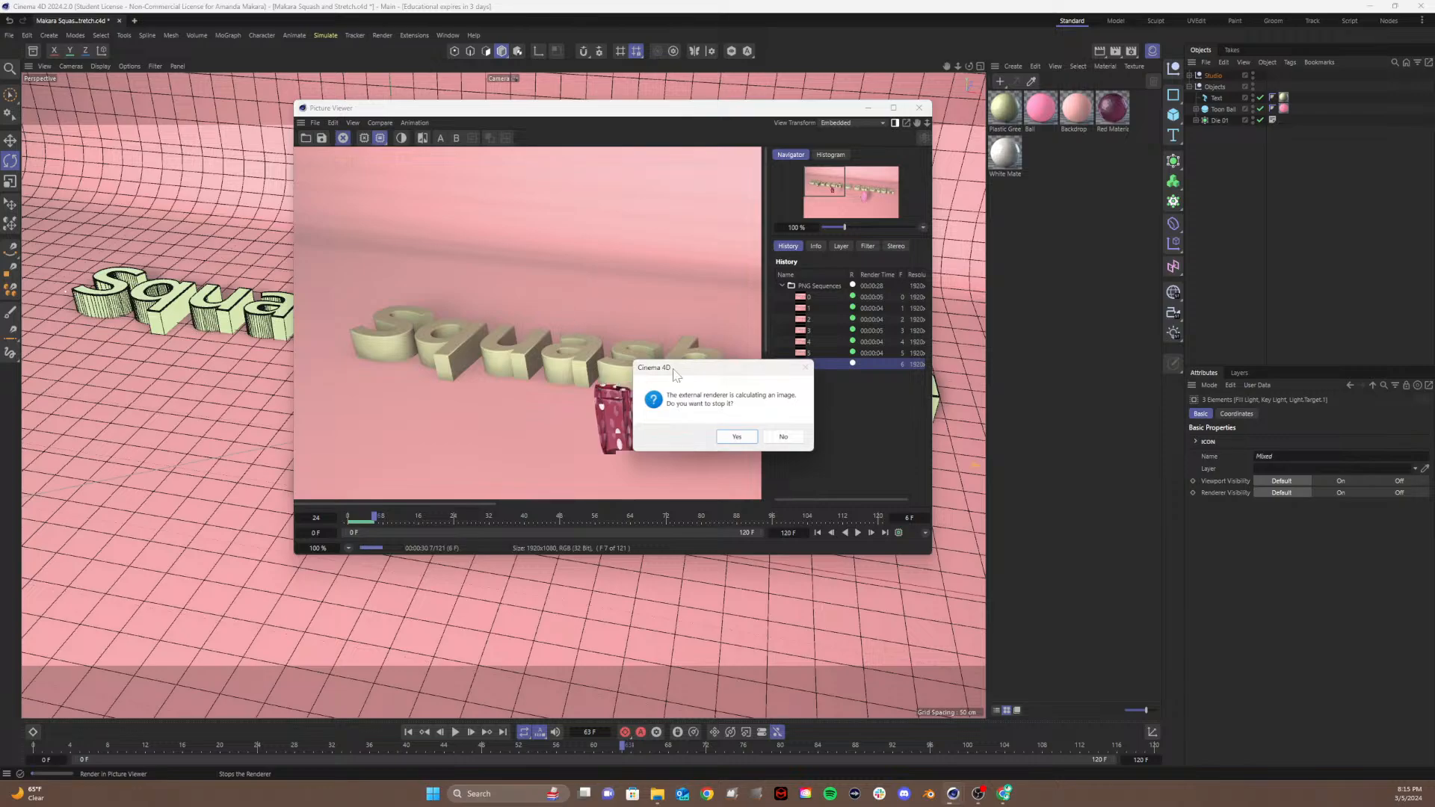
{"action": "left_click", "coordinate": [733, 437]}
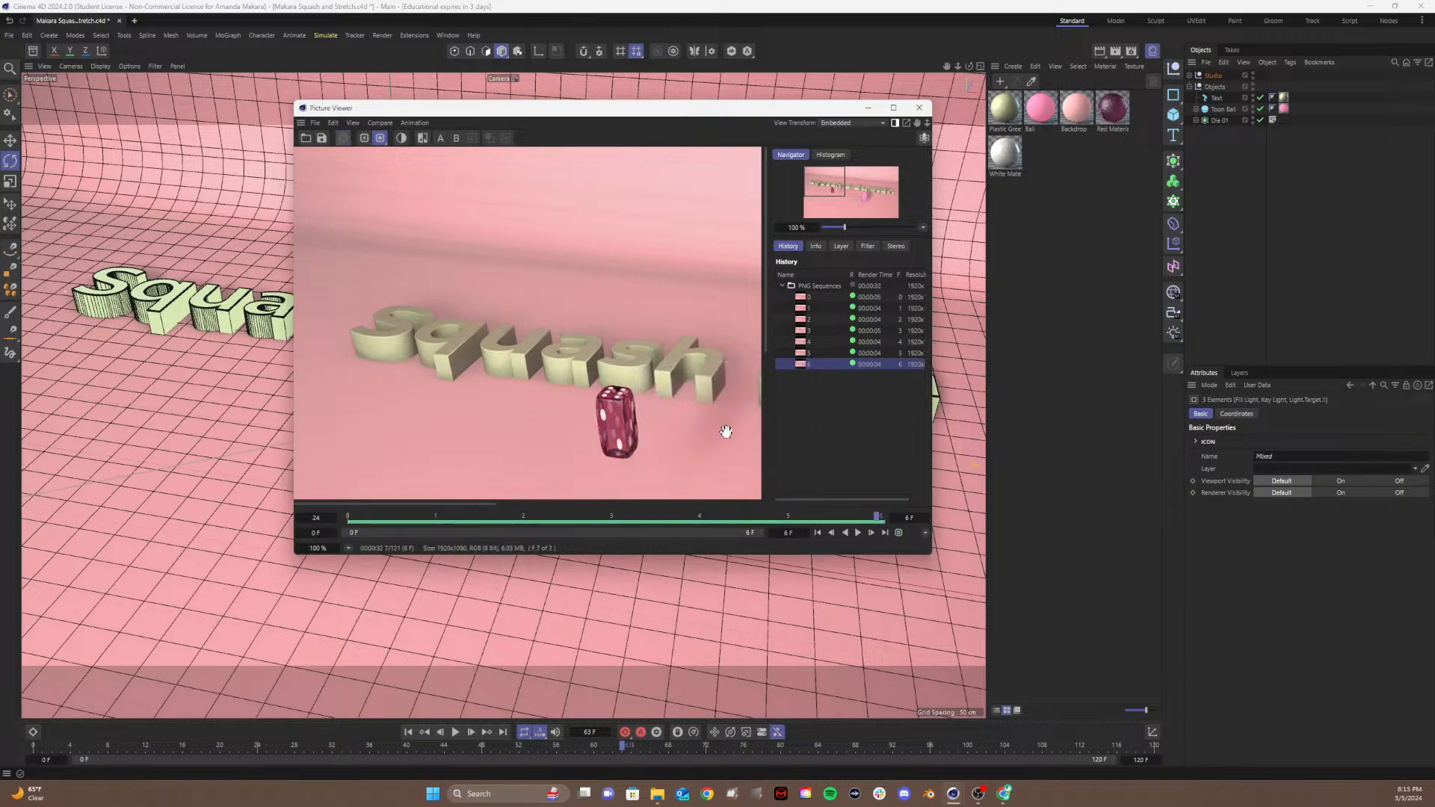
{"action": "left_click_drag", "start_coordinate": [672, 114], "coordinate": [483, 131]}
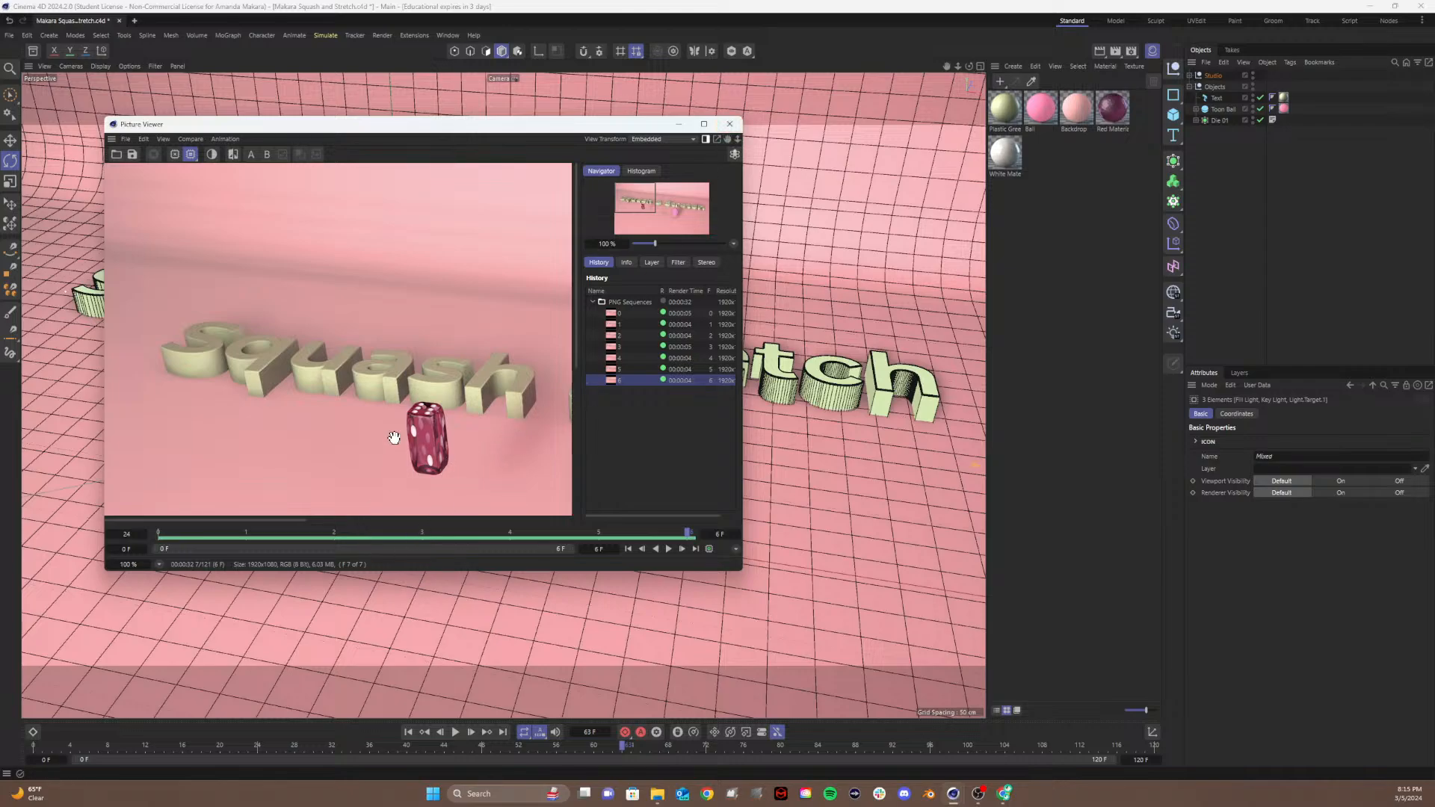
{"action": "scroll", "coordinate": [393, 438], "scroll_direction": "down", "scroll_amount": 4}
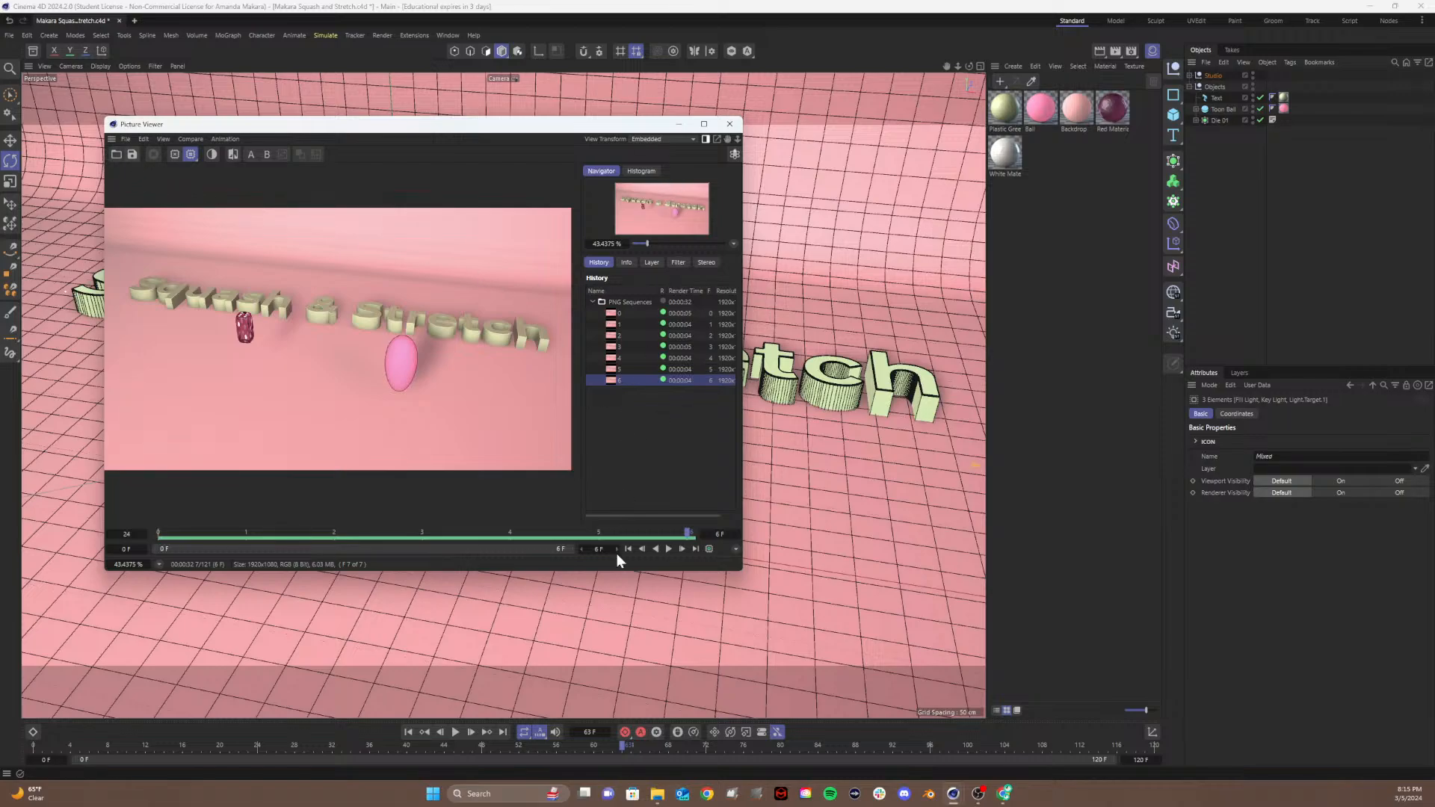
{"action": "left_click", "coordinate": [666, 549]}
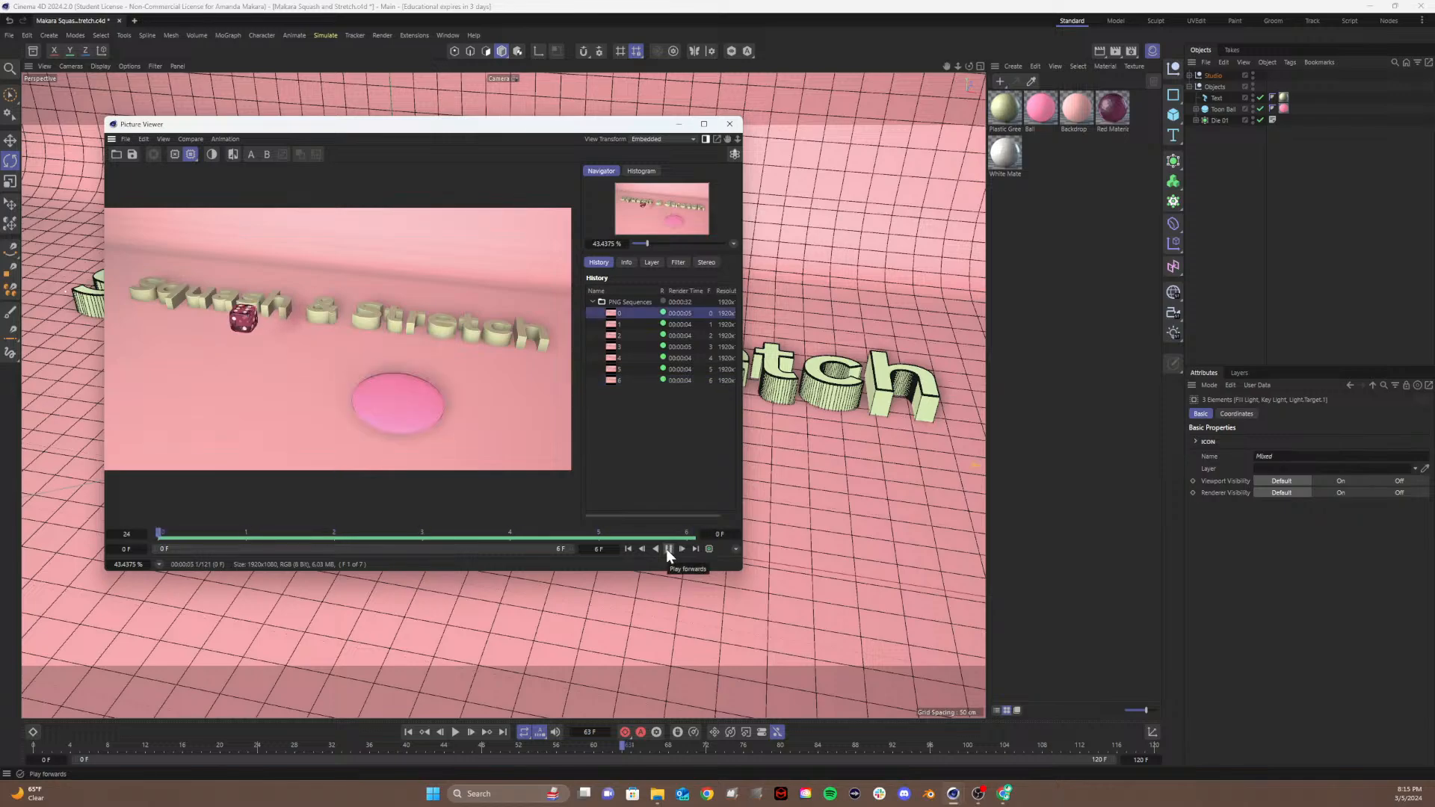
Step: Stop the playback to examine the last rendered frame of the PNG sequence, and close the Picture Viewer
{"action": "left_click", "coordinate": [666, 549]}
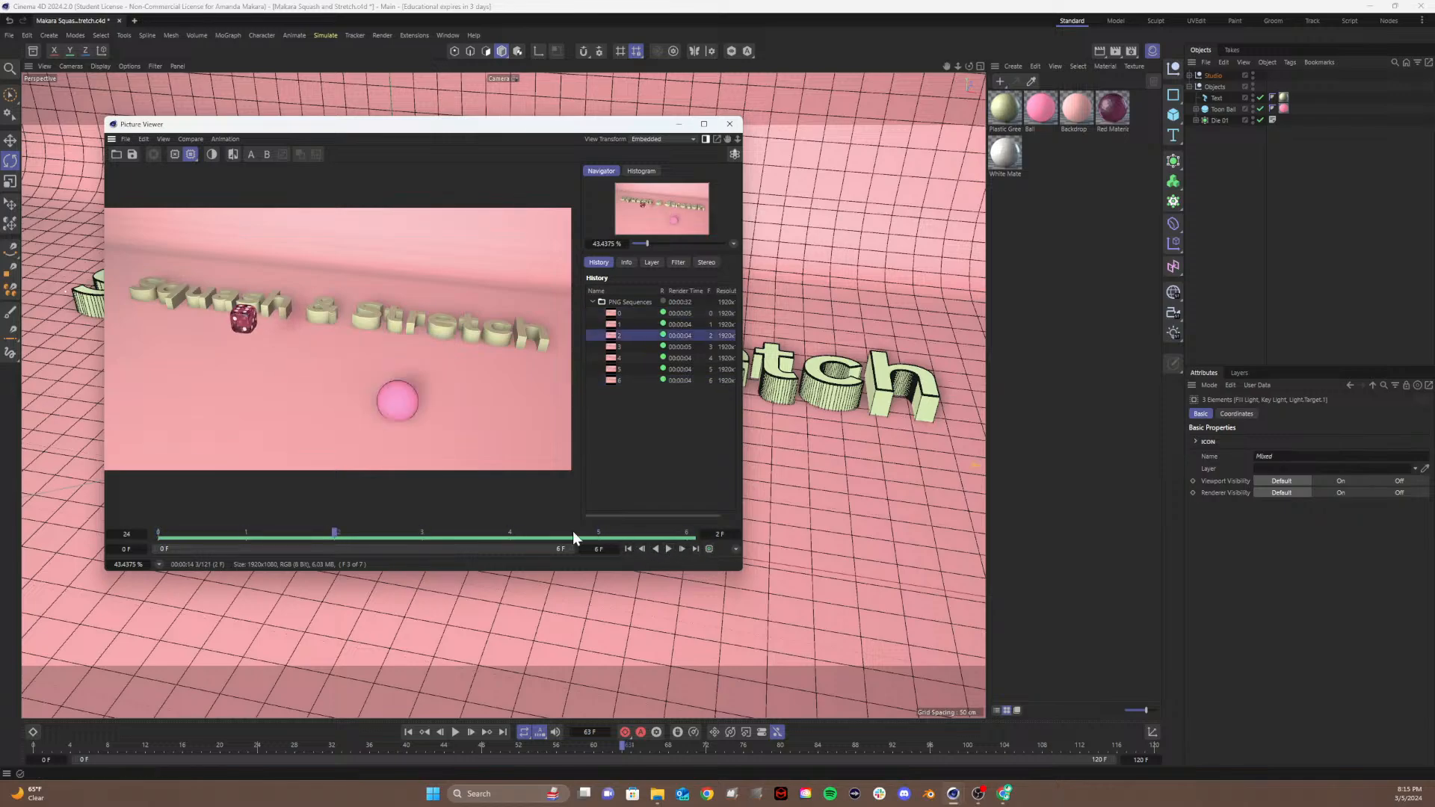
{"action": "left_click", "coordinate": [616, 381]}
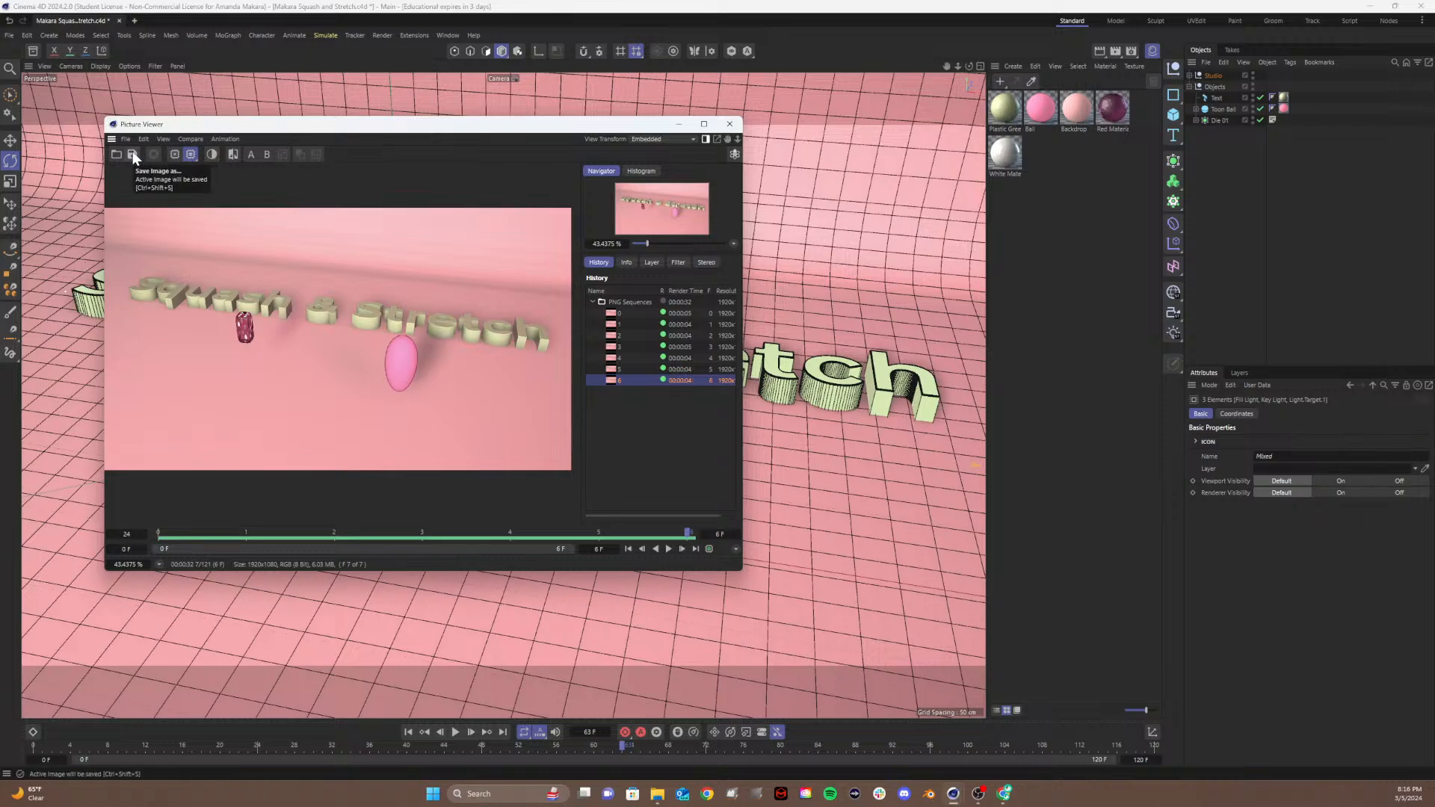
{"action": "left_click", "coordinate": [729, 125]}
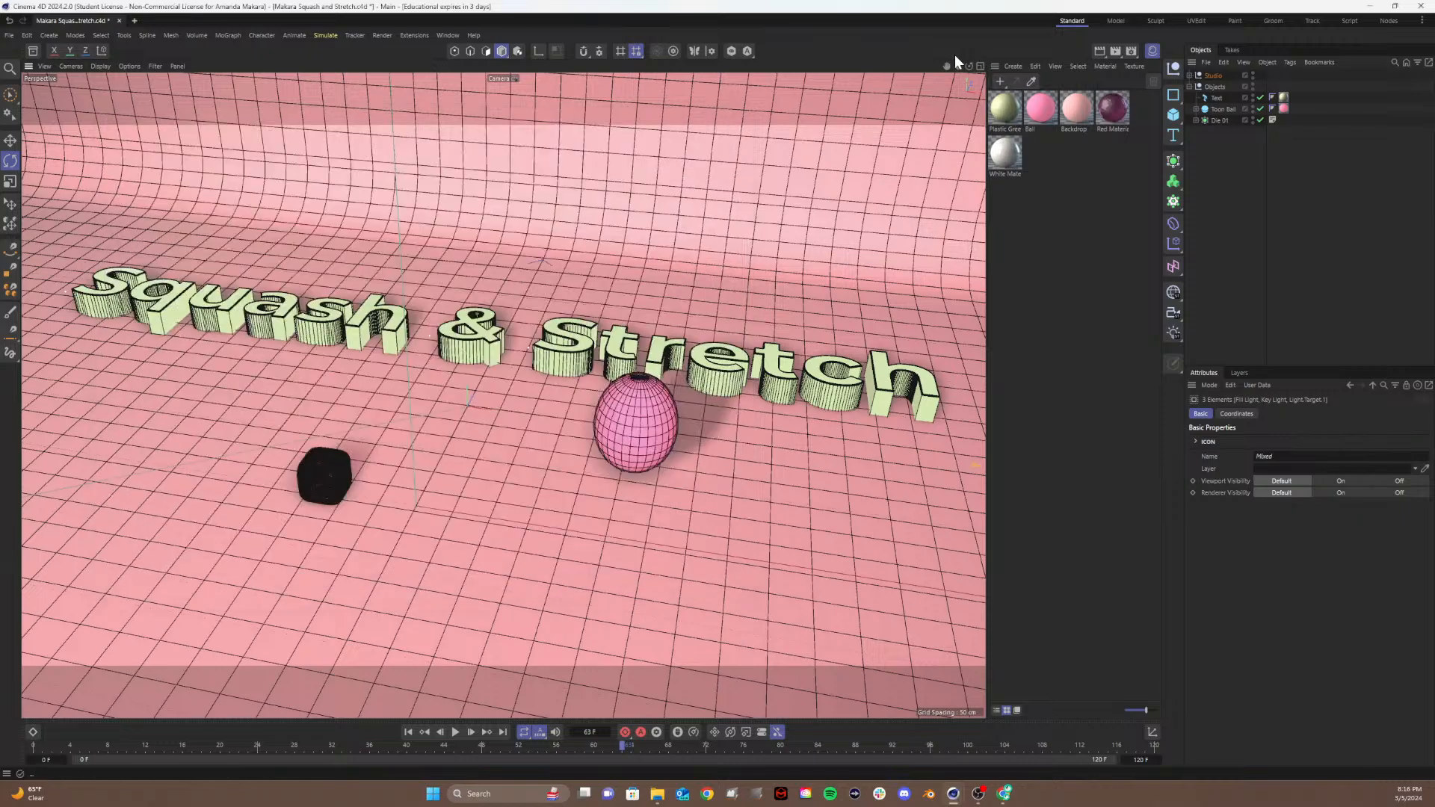
Step: Render the full animation to the Picture Viewer again, overwriting the existing PNG files, and reposition the viewer window over the viewport
{"action": "left_click", "coordinate": [1118, 51]}
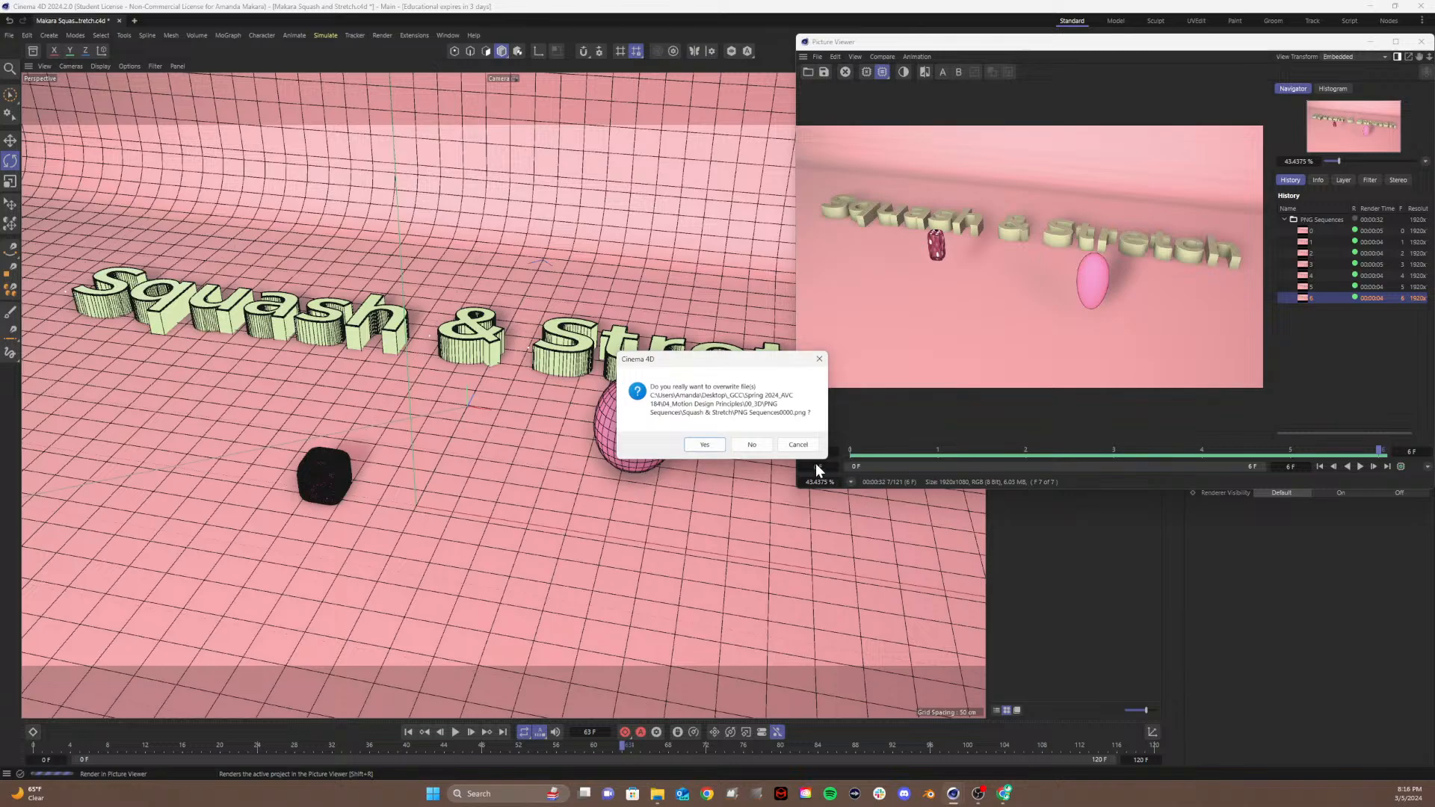
{"action": "left_click", "coordinate": [706, 443]}
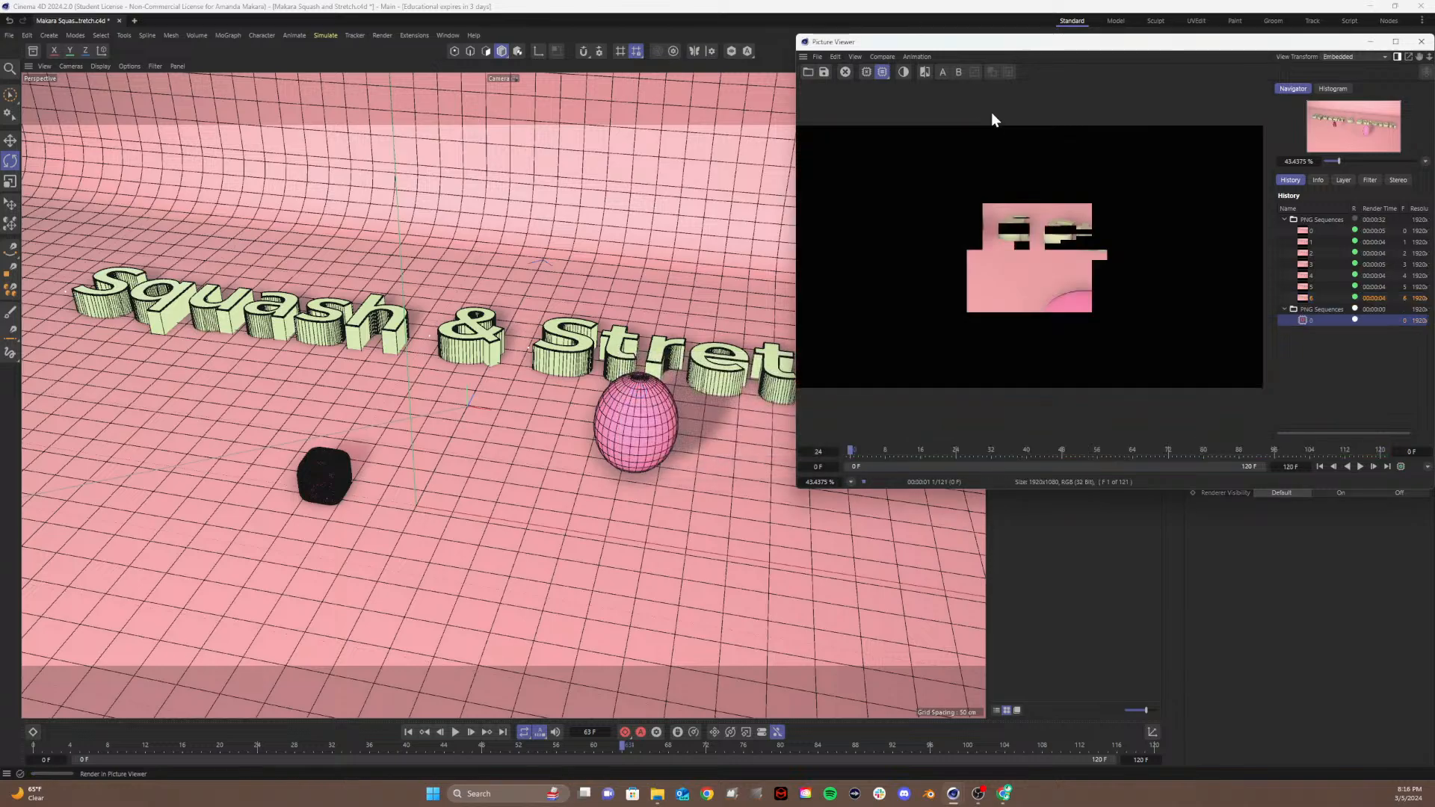
{"action": "left_click_drag", "start_coordinate": [1046, 48], "coordinate": [677, 80]}
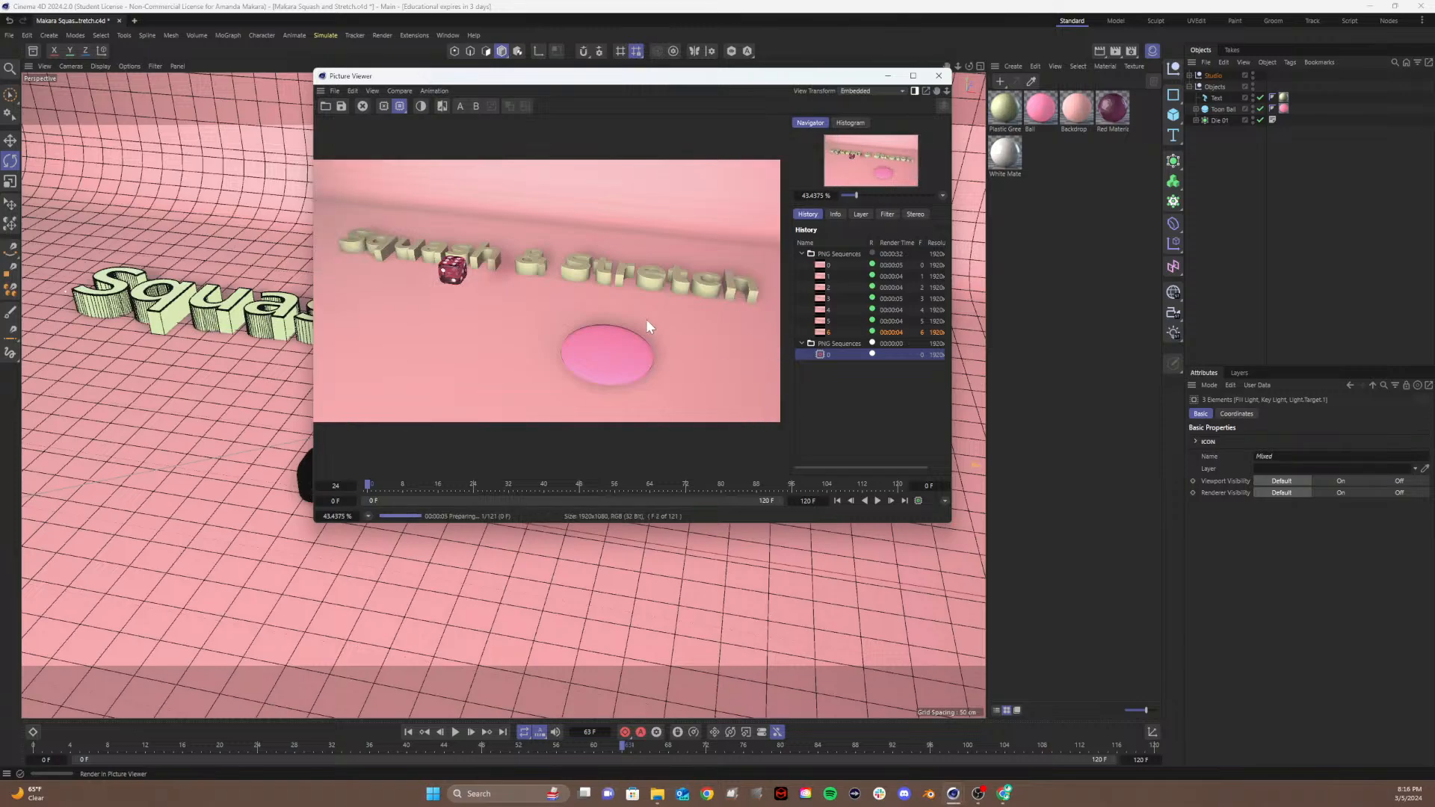